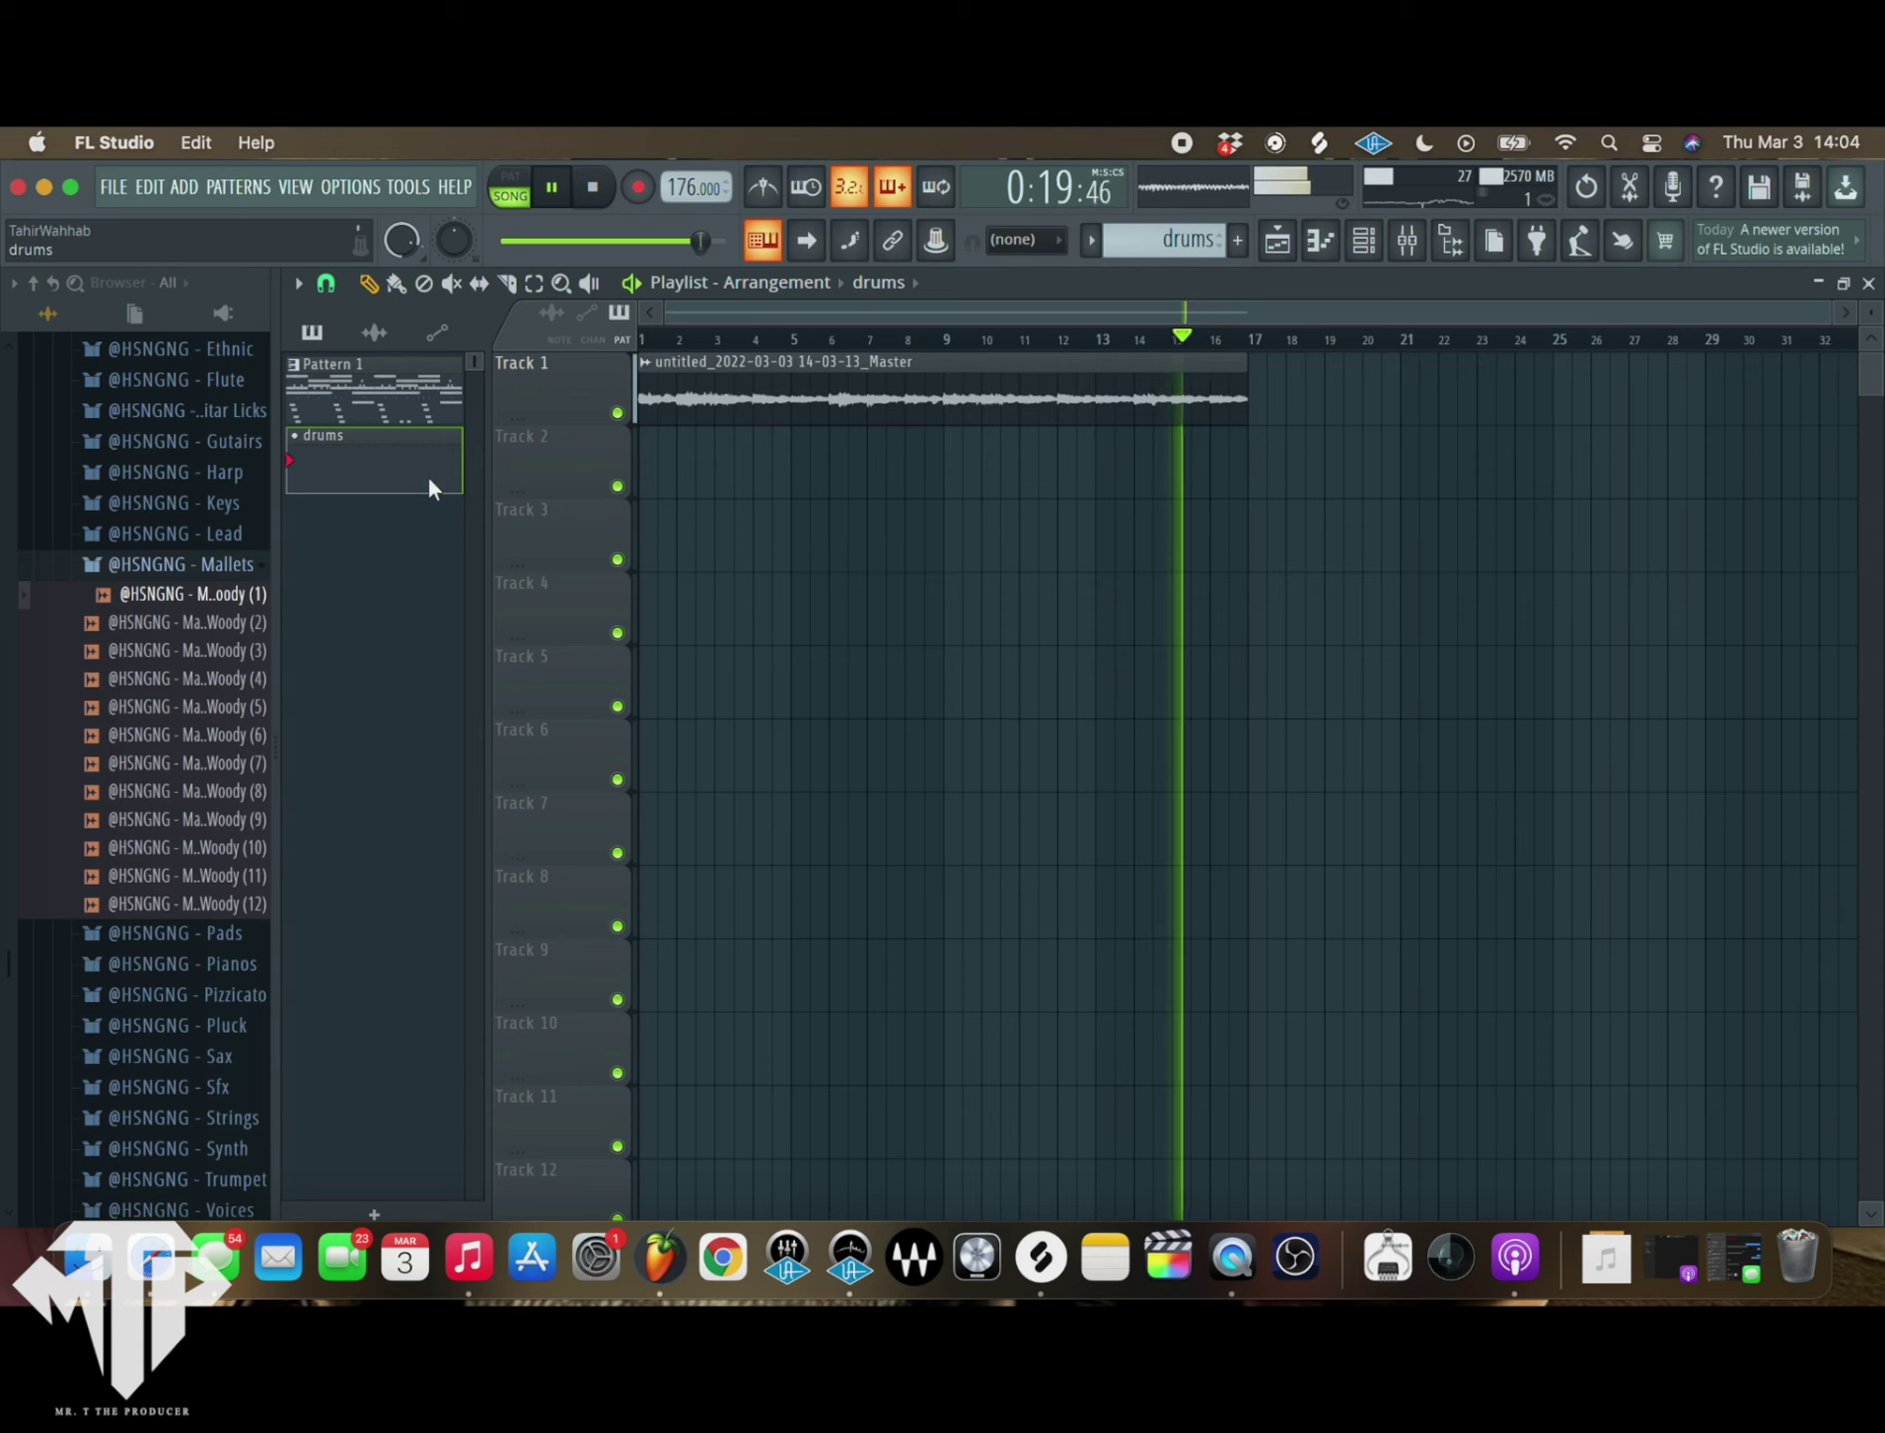
# - Place the drums pattern on Track 2 of the playlist and move it to span bars 1 to 9
pyautogui.moveTo(733, 471); pyautogui.dragTo(1244, 508)
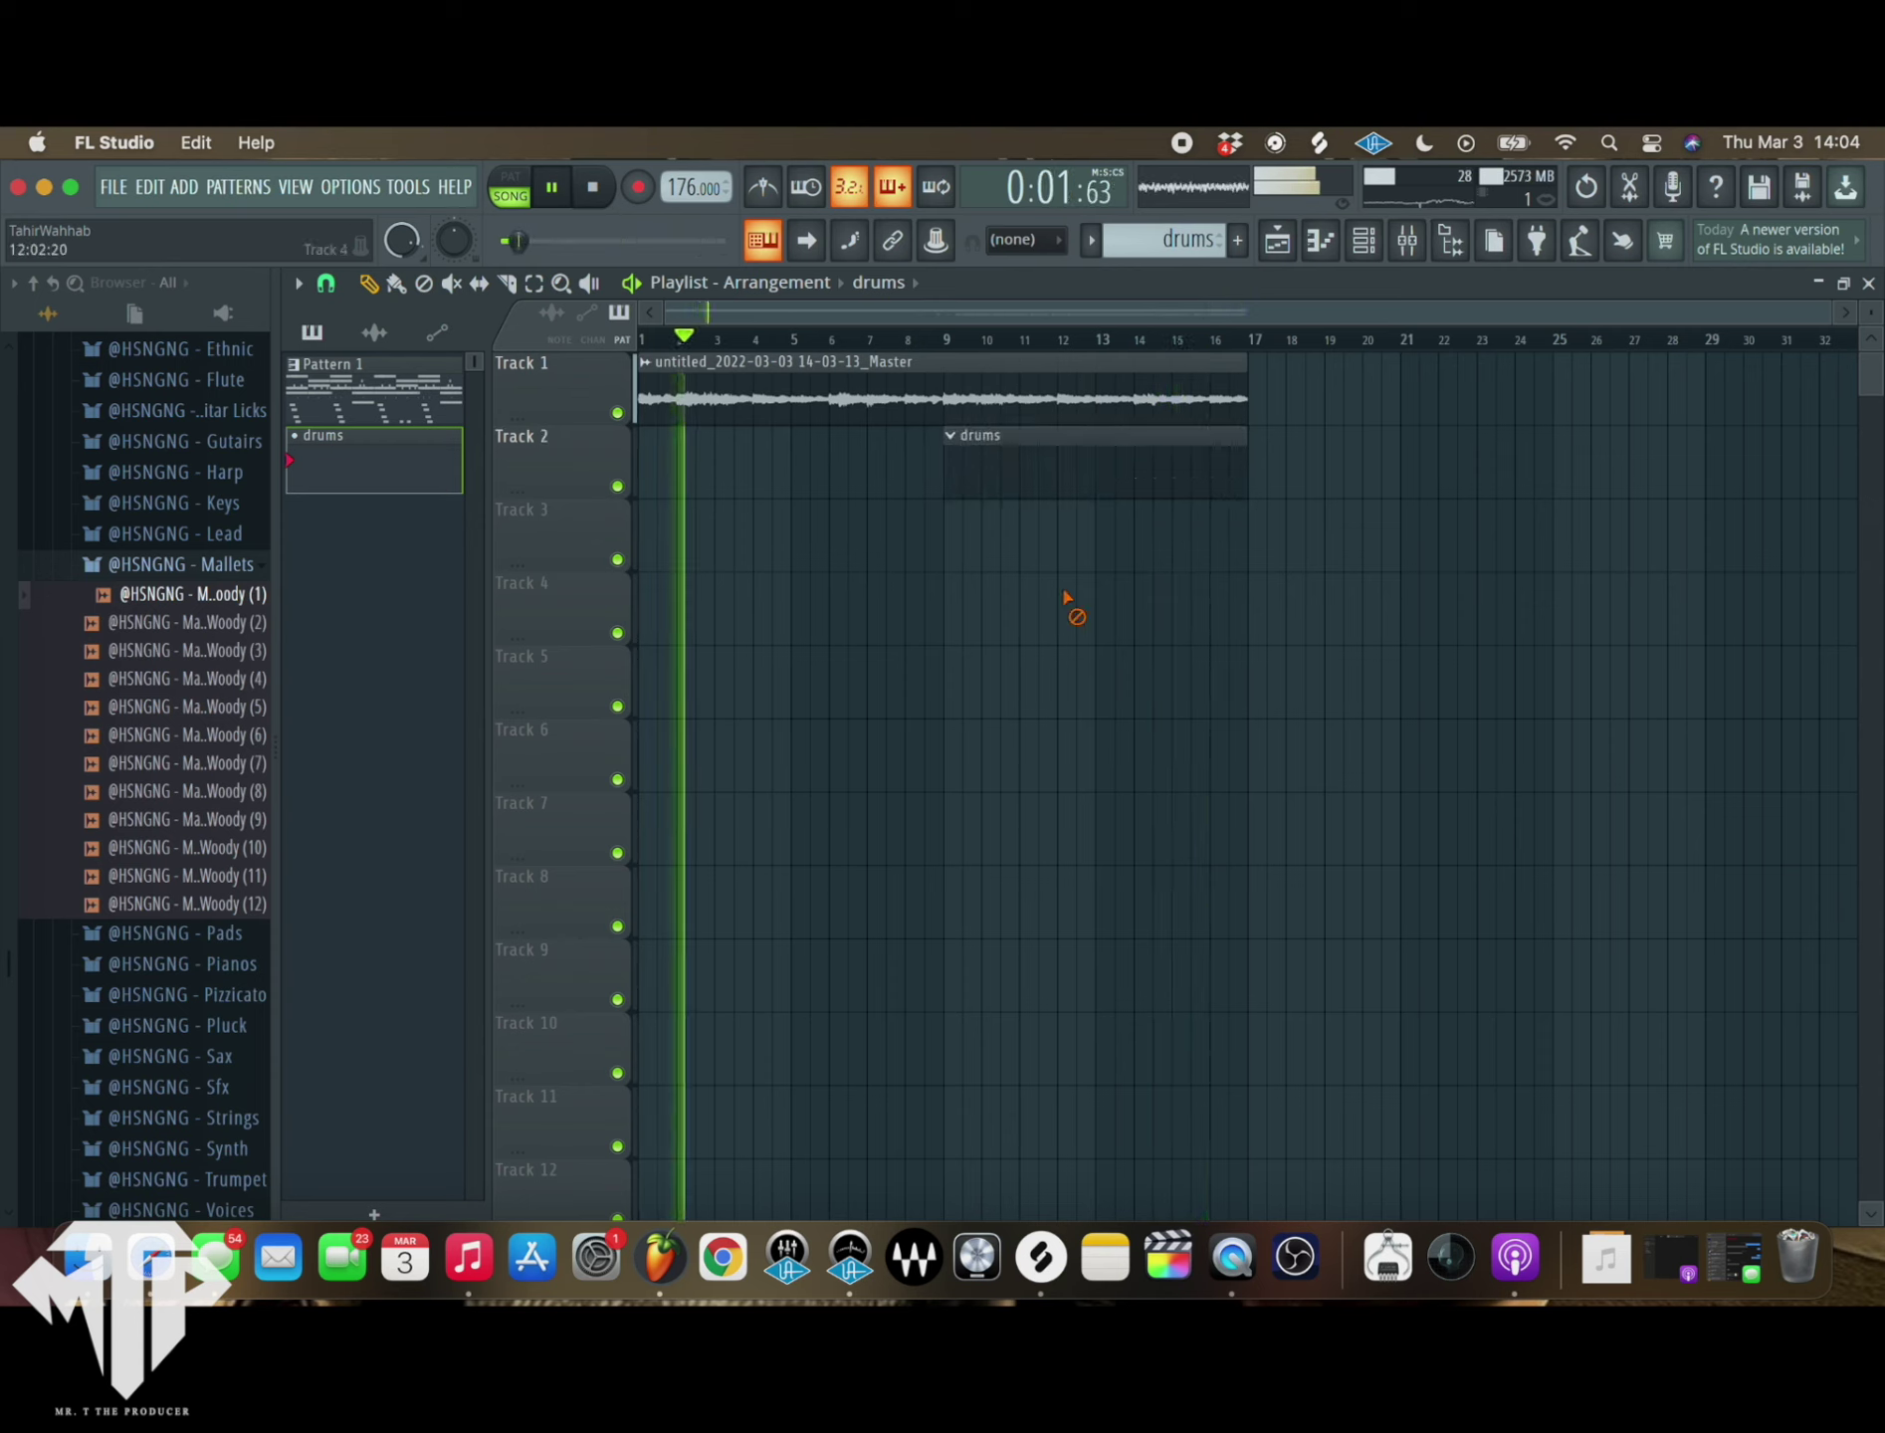
pyautogui.moveTo(1039, 450); pyautogui.dragTo(367, 480)
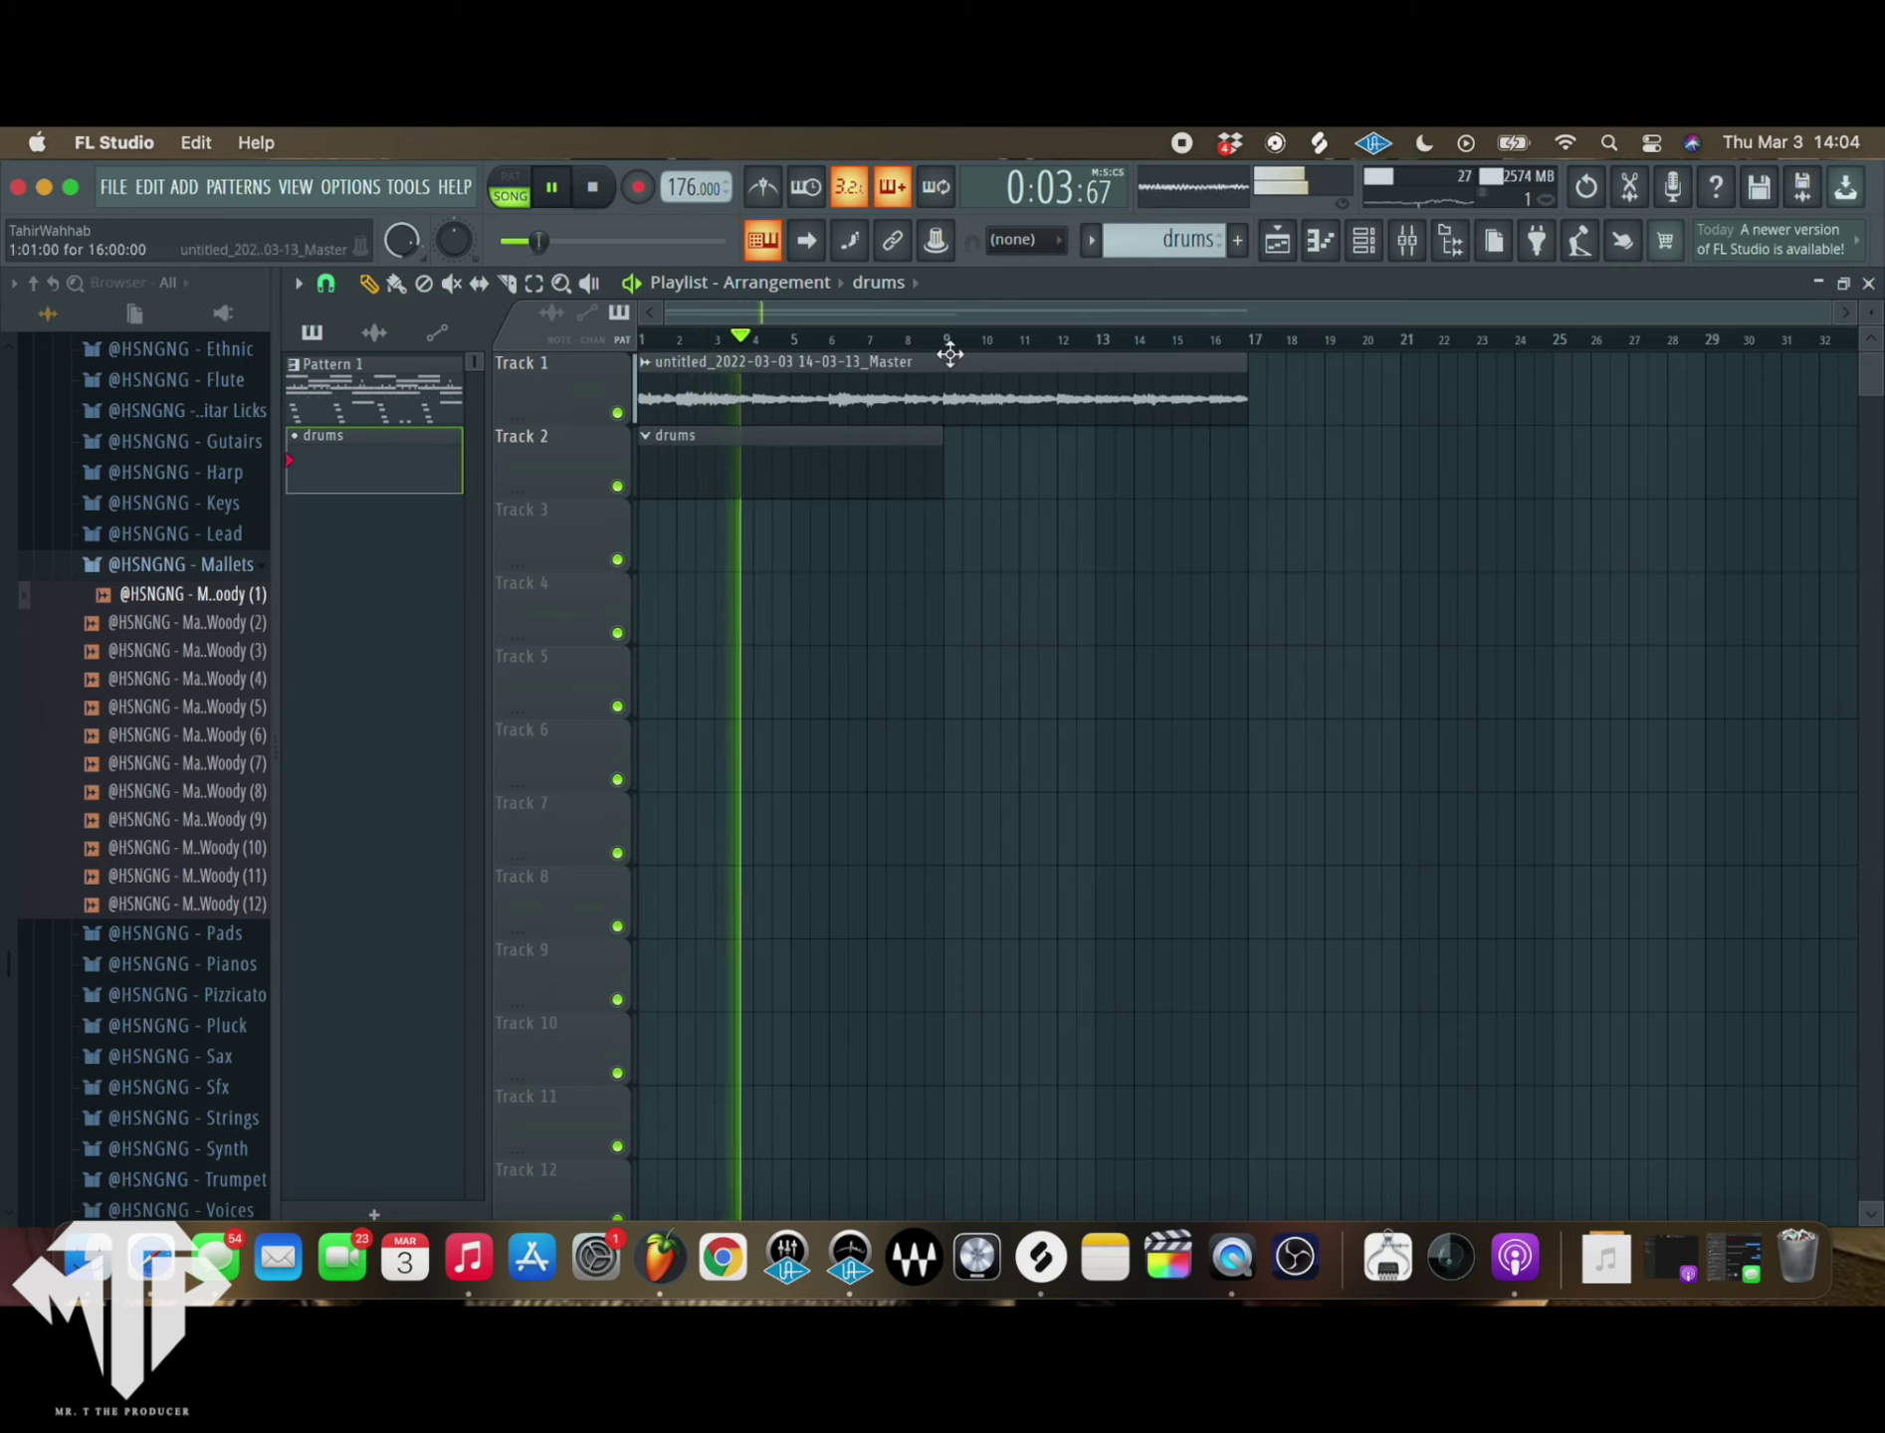
# - Inspect Pattern 1's notes and steps in the channel rack and return to the drums pattern
pyautogui.click(1363, 240)
pyautogui.press('F6')
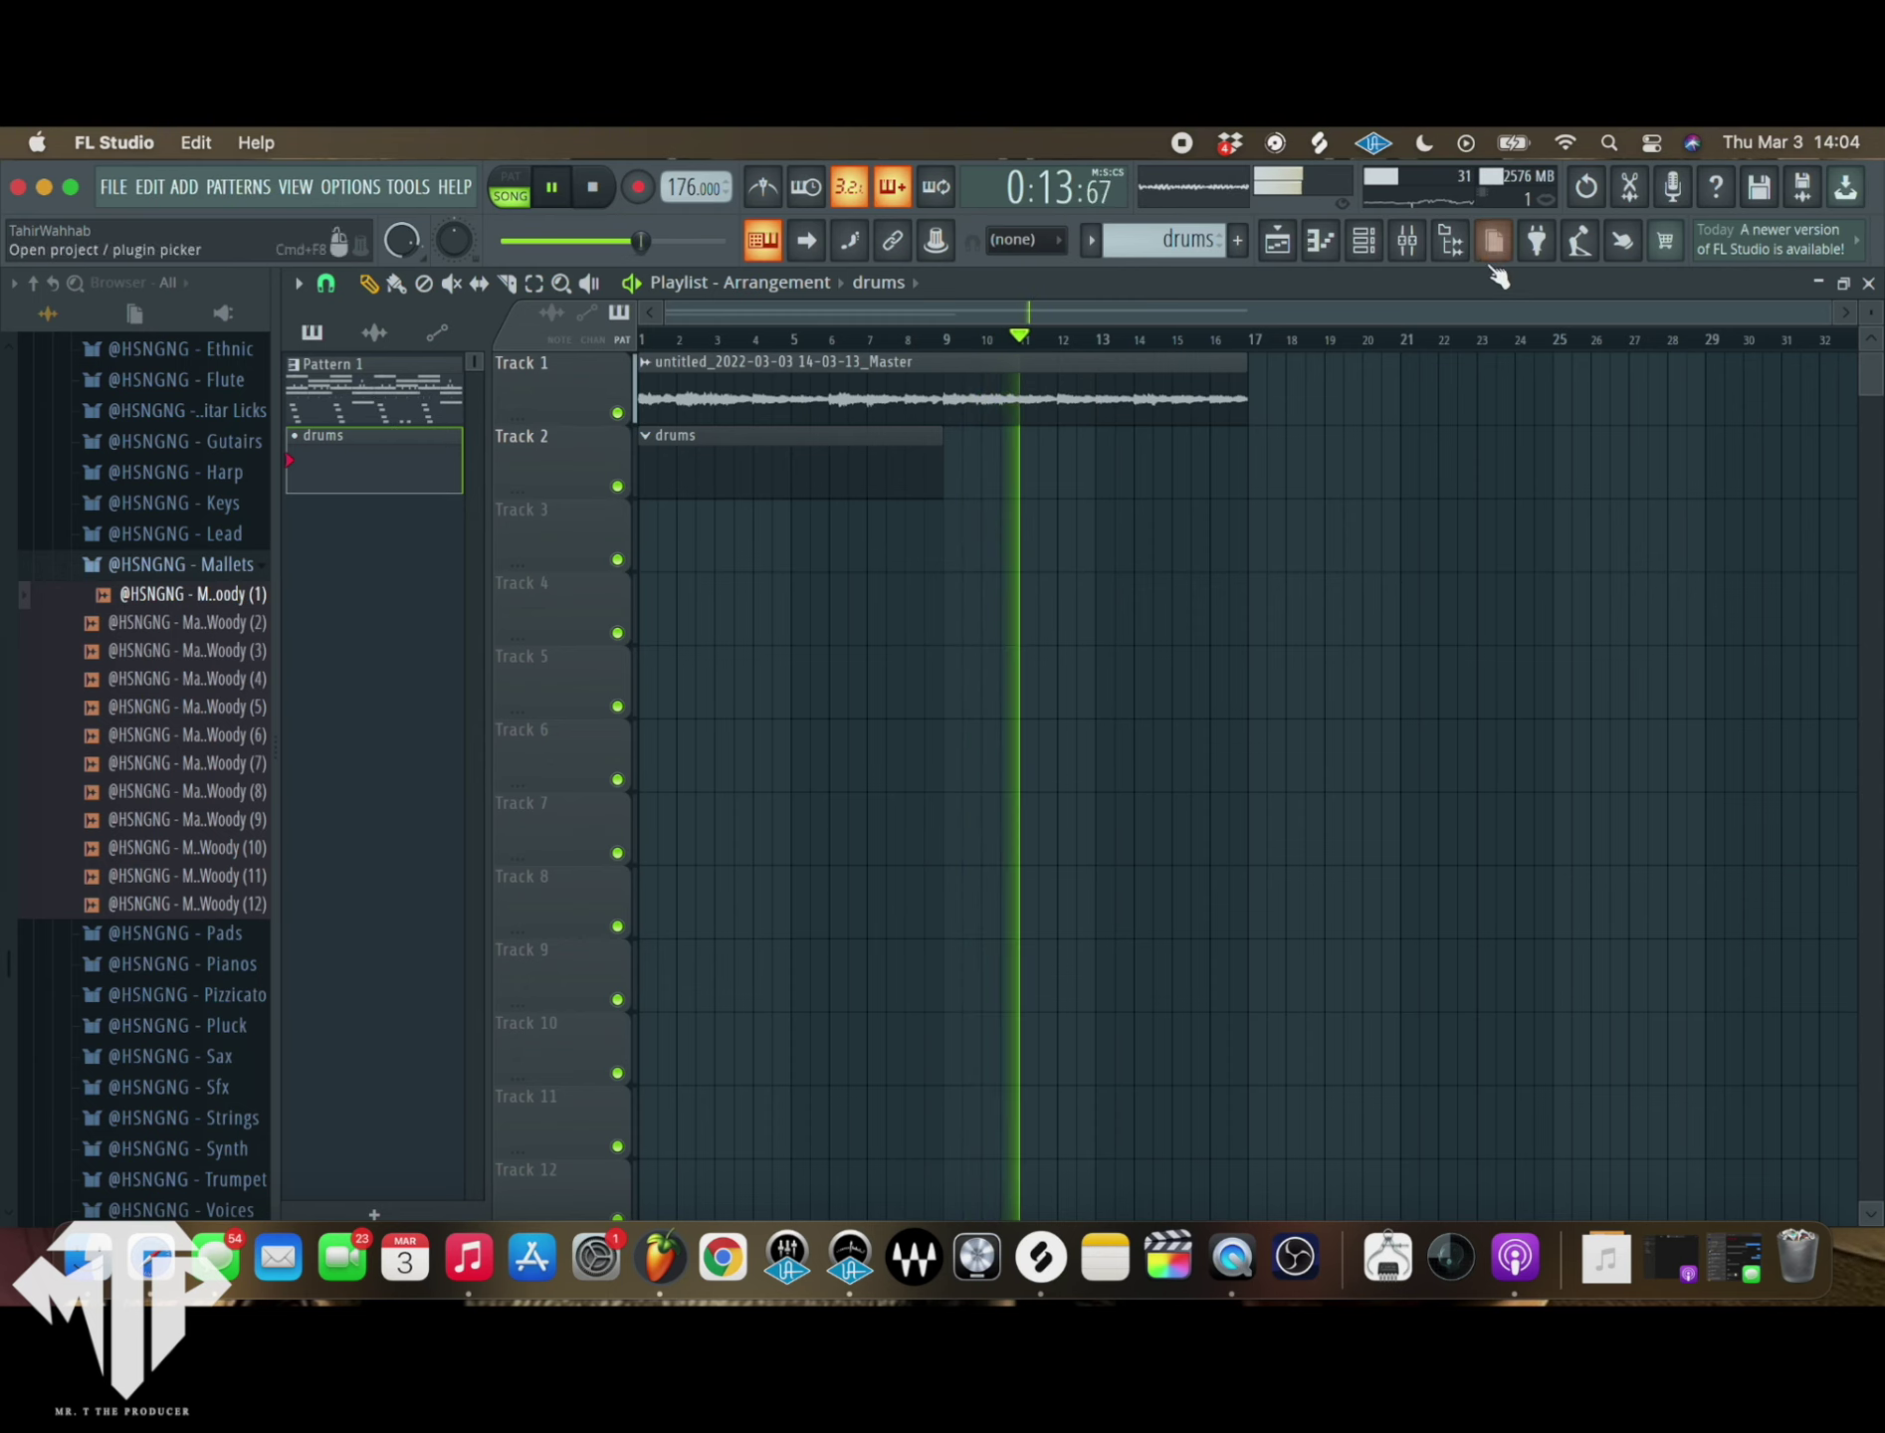
pyautogui.click(1363, 239)
pyautogui.press('F6')
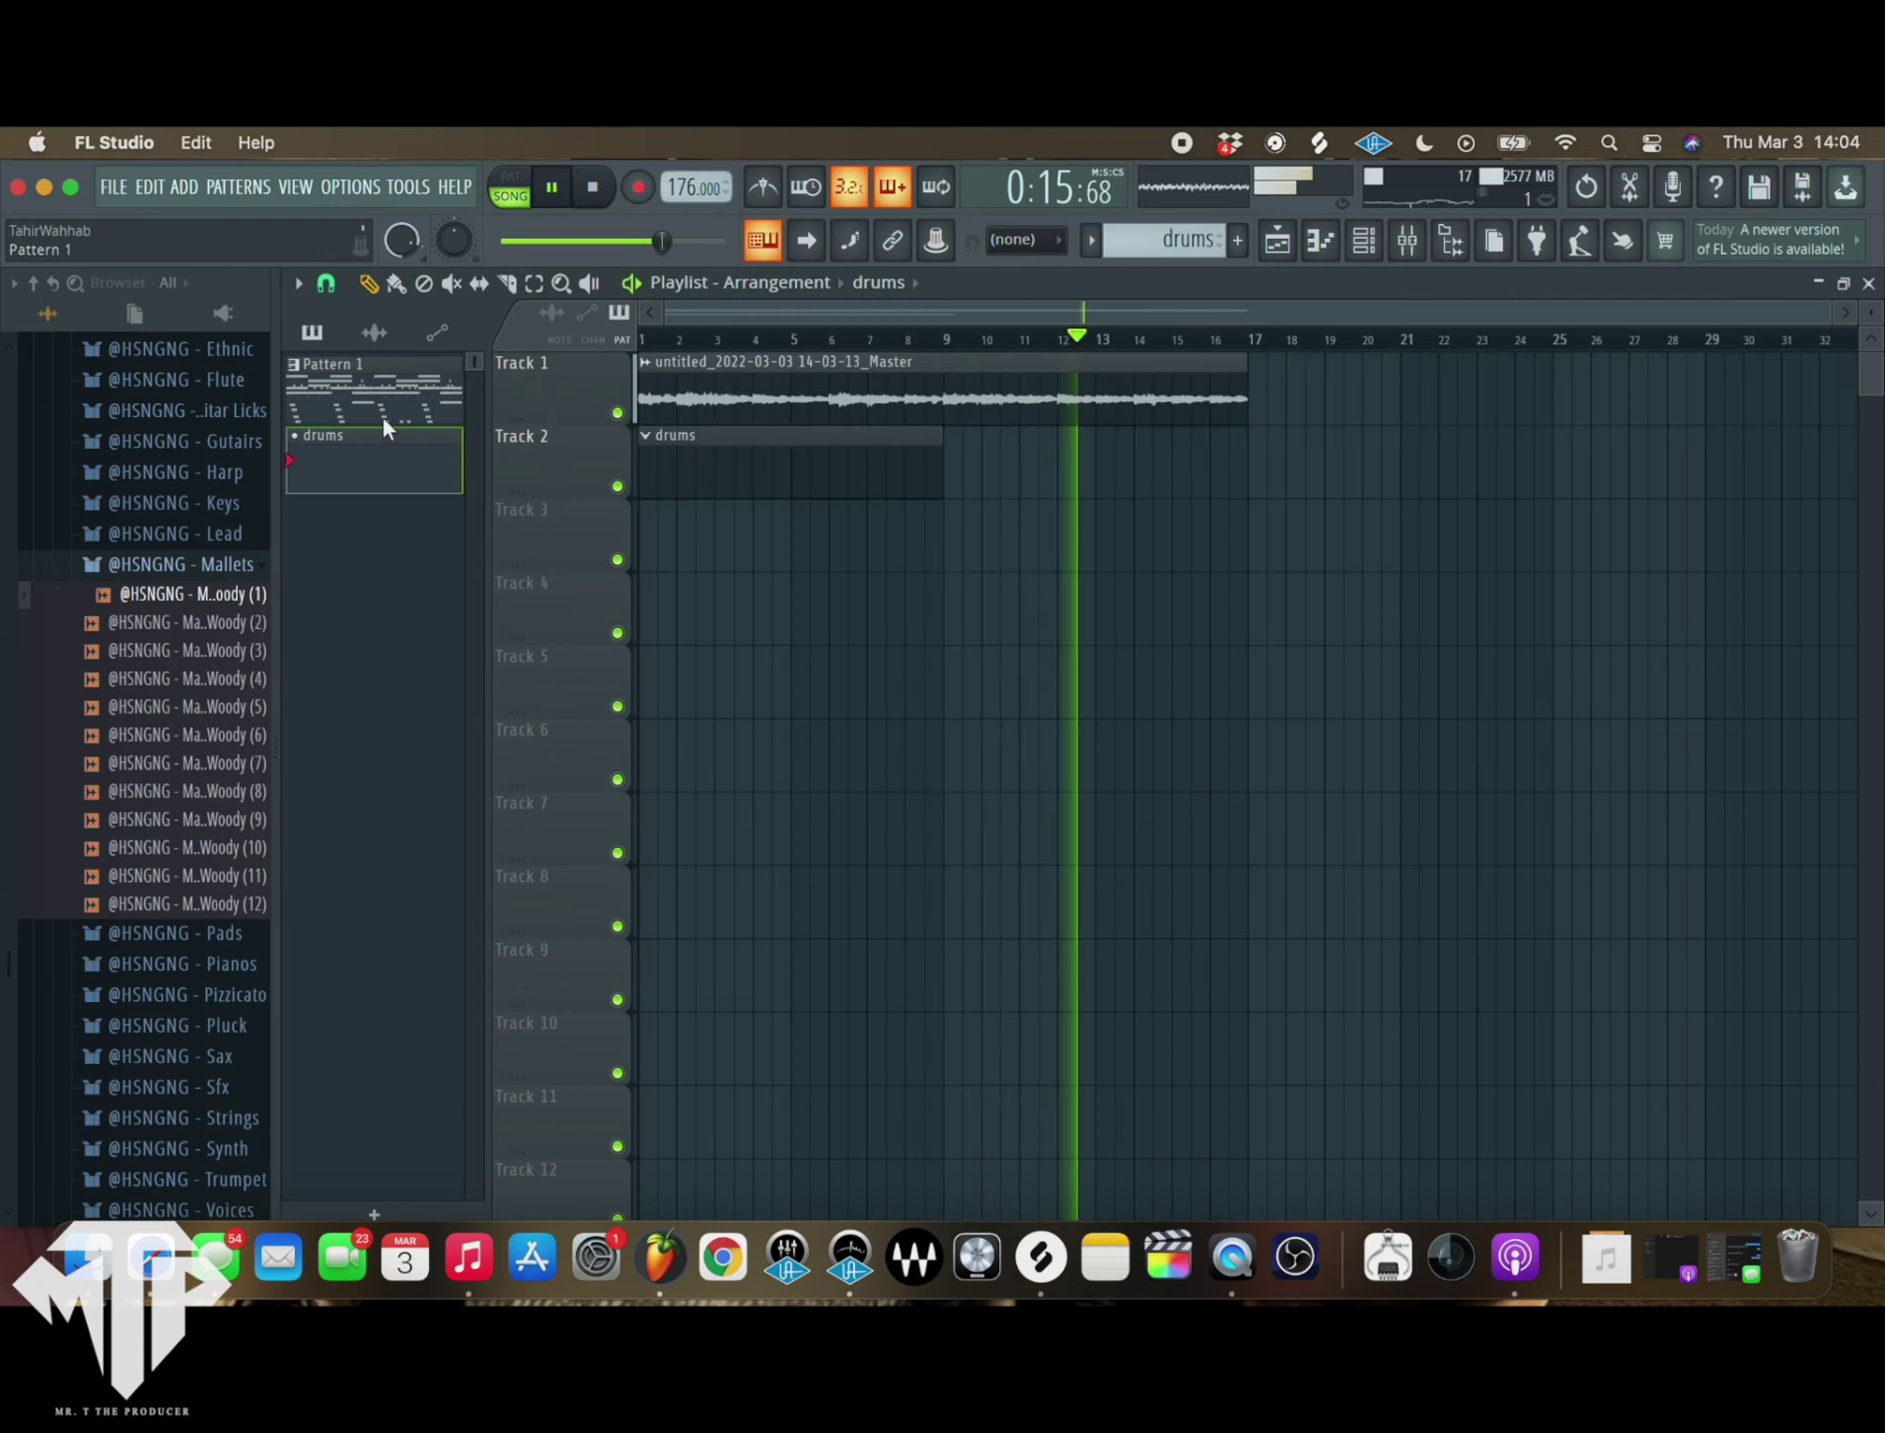
pyautogui.click(333, 366)
pyautogui.click(1363, 240)
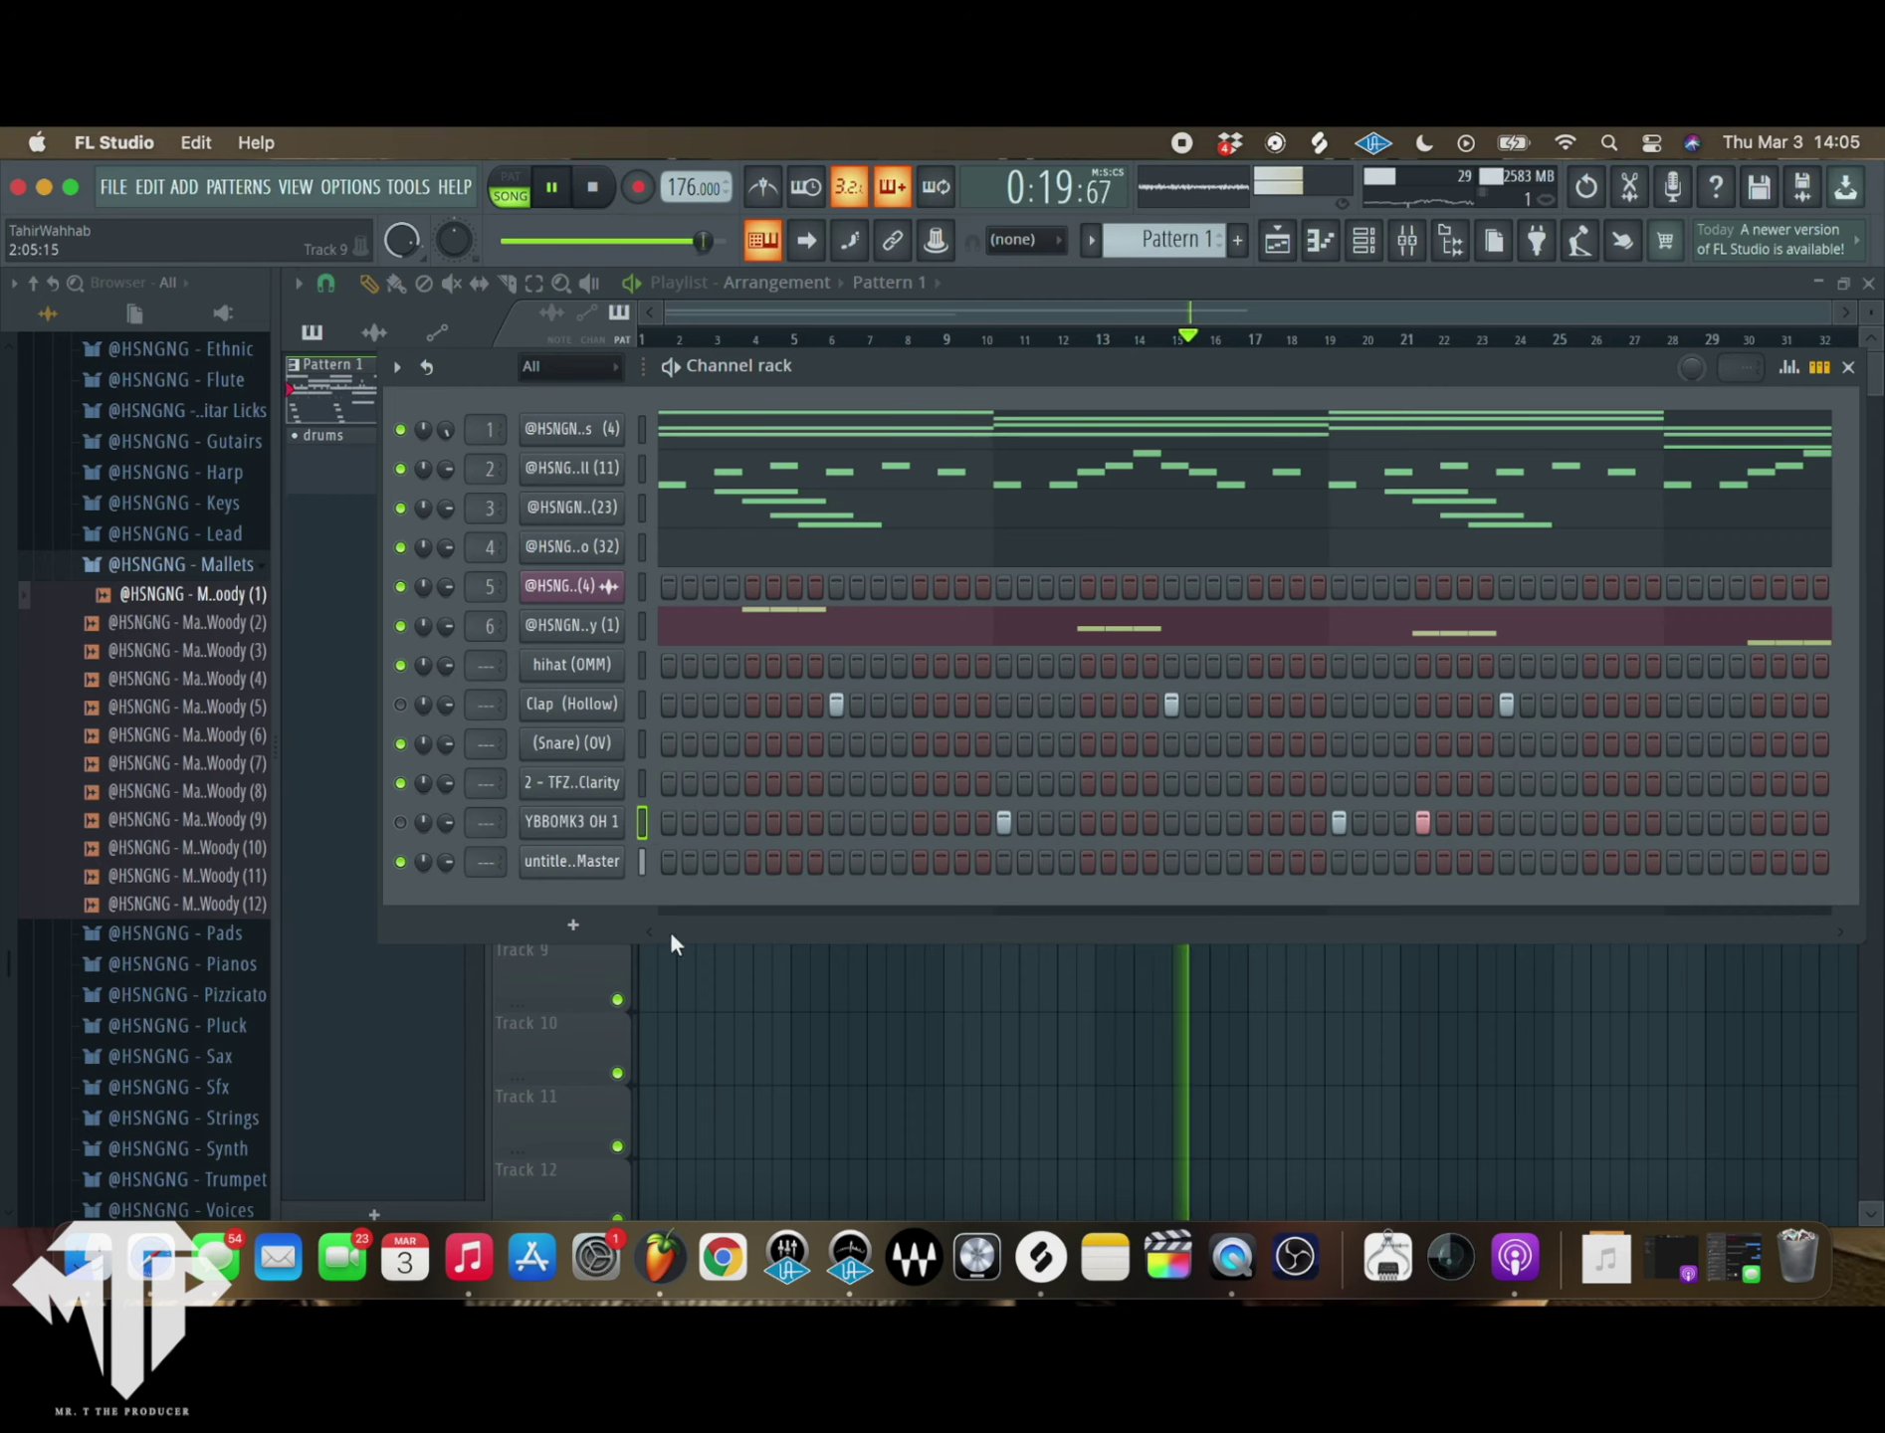
pyautogui.press('F6')
pyautogui.click(323, 434)
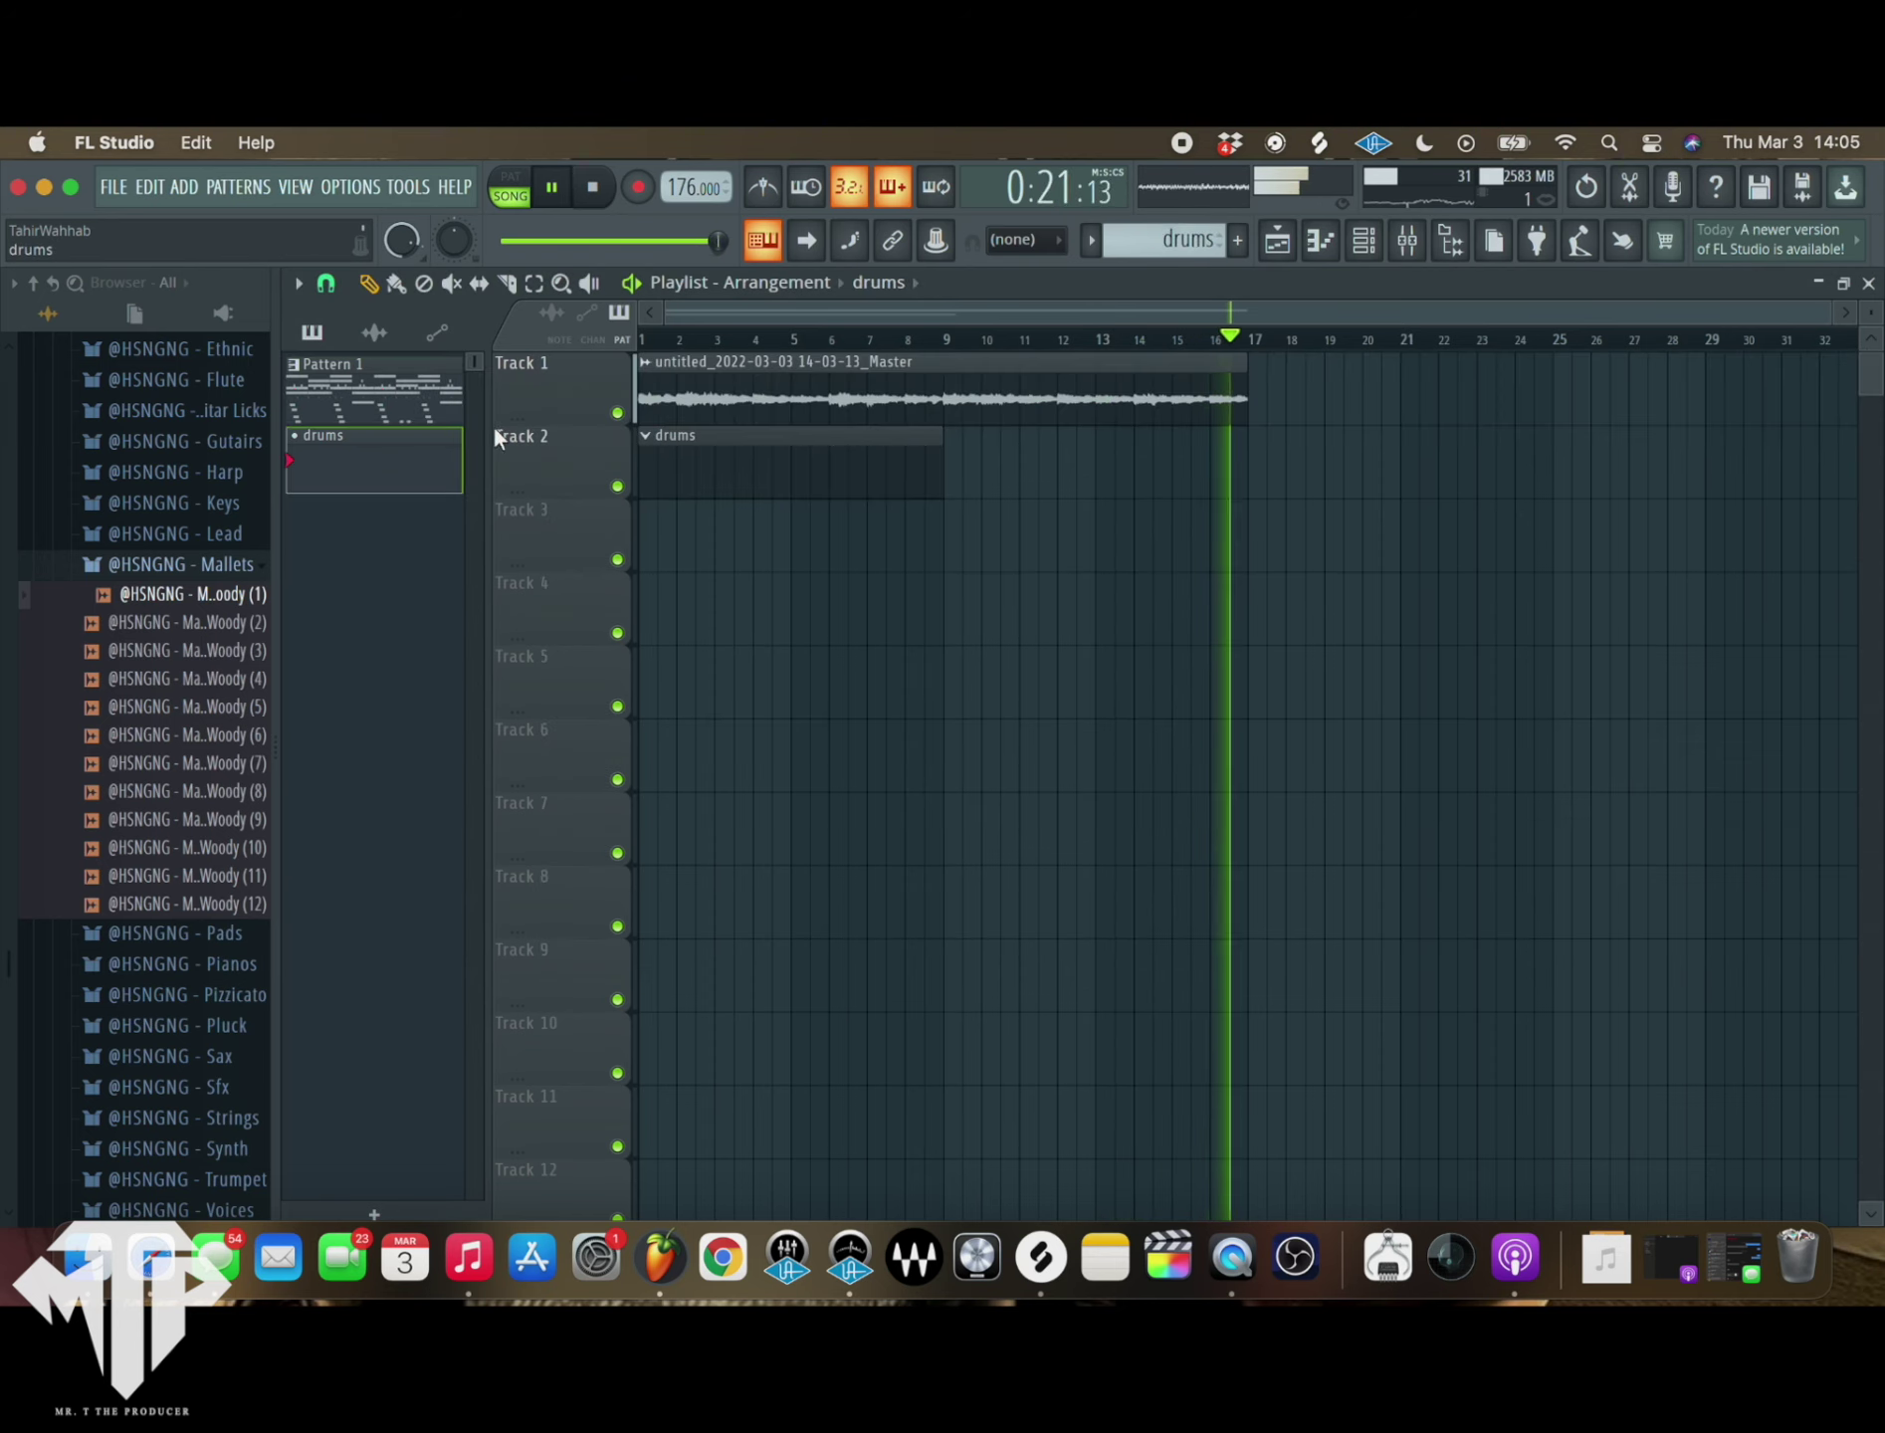
# - Add Fruity Balance to slot 2 of the Master mixer track with its volume at about 1.5 dB
pyautogui.click(1407, 242)
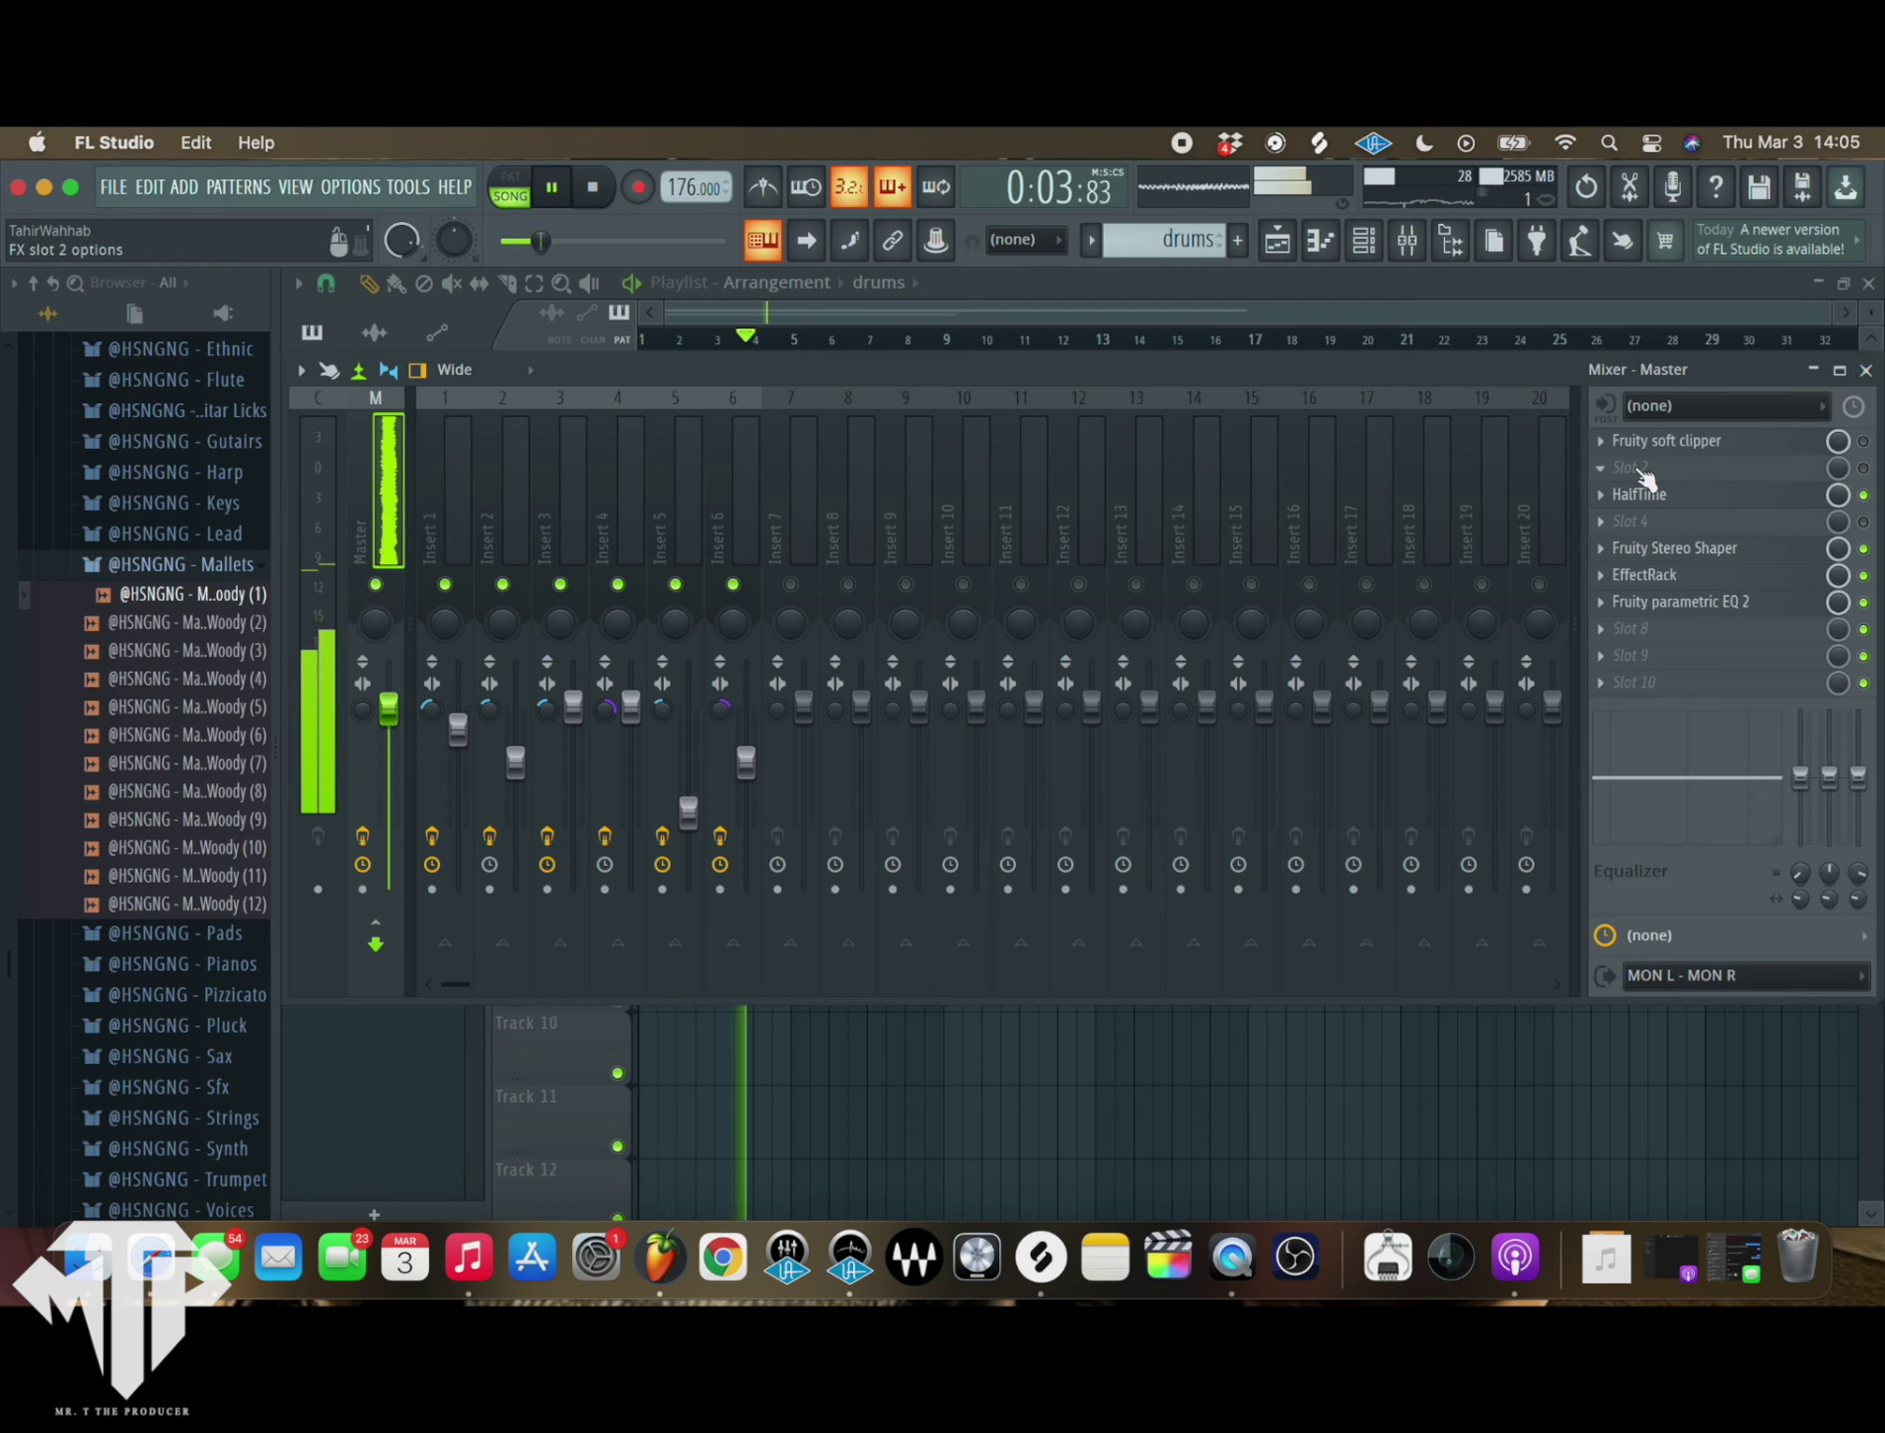
pyautogui.click(1644, 477)
pyautogui.click(1256, 860)
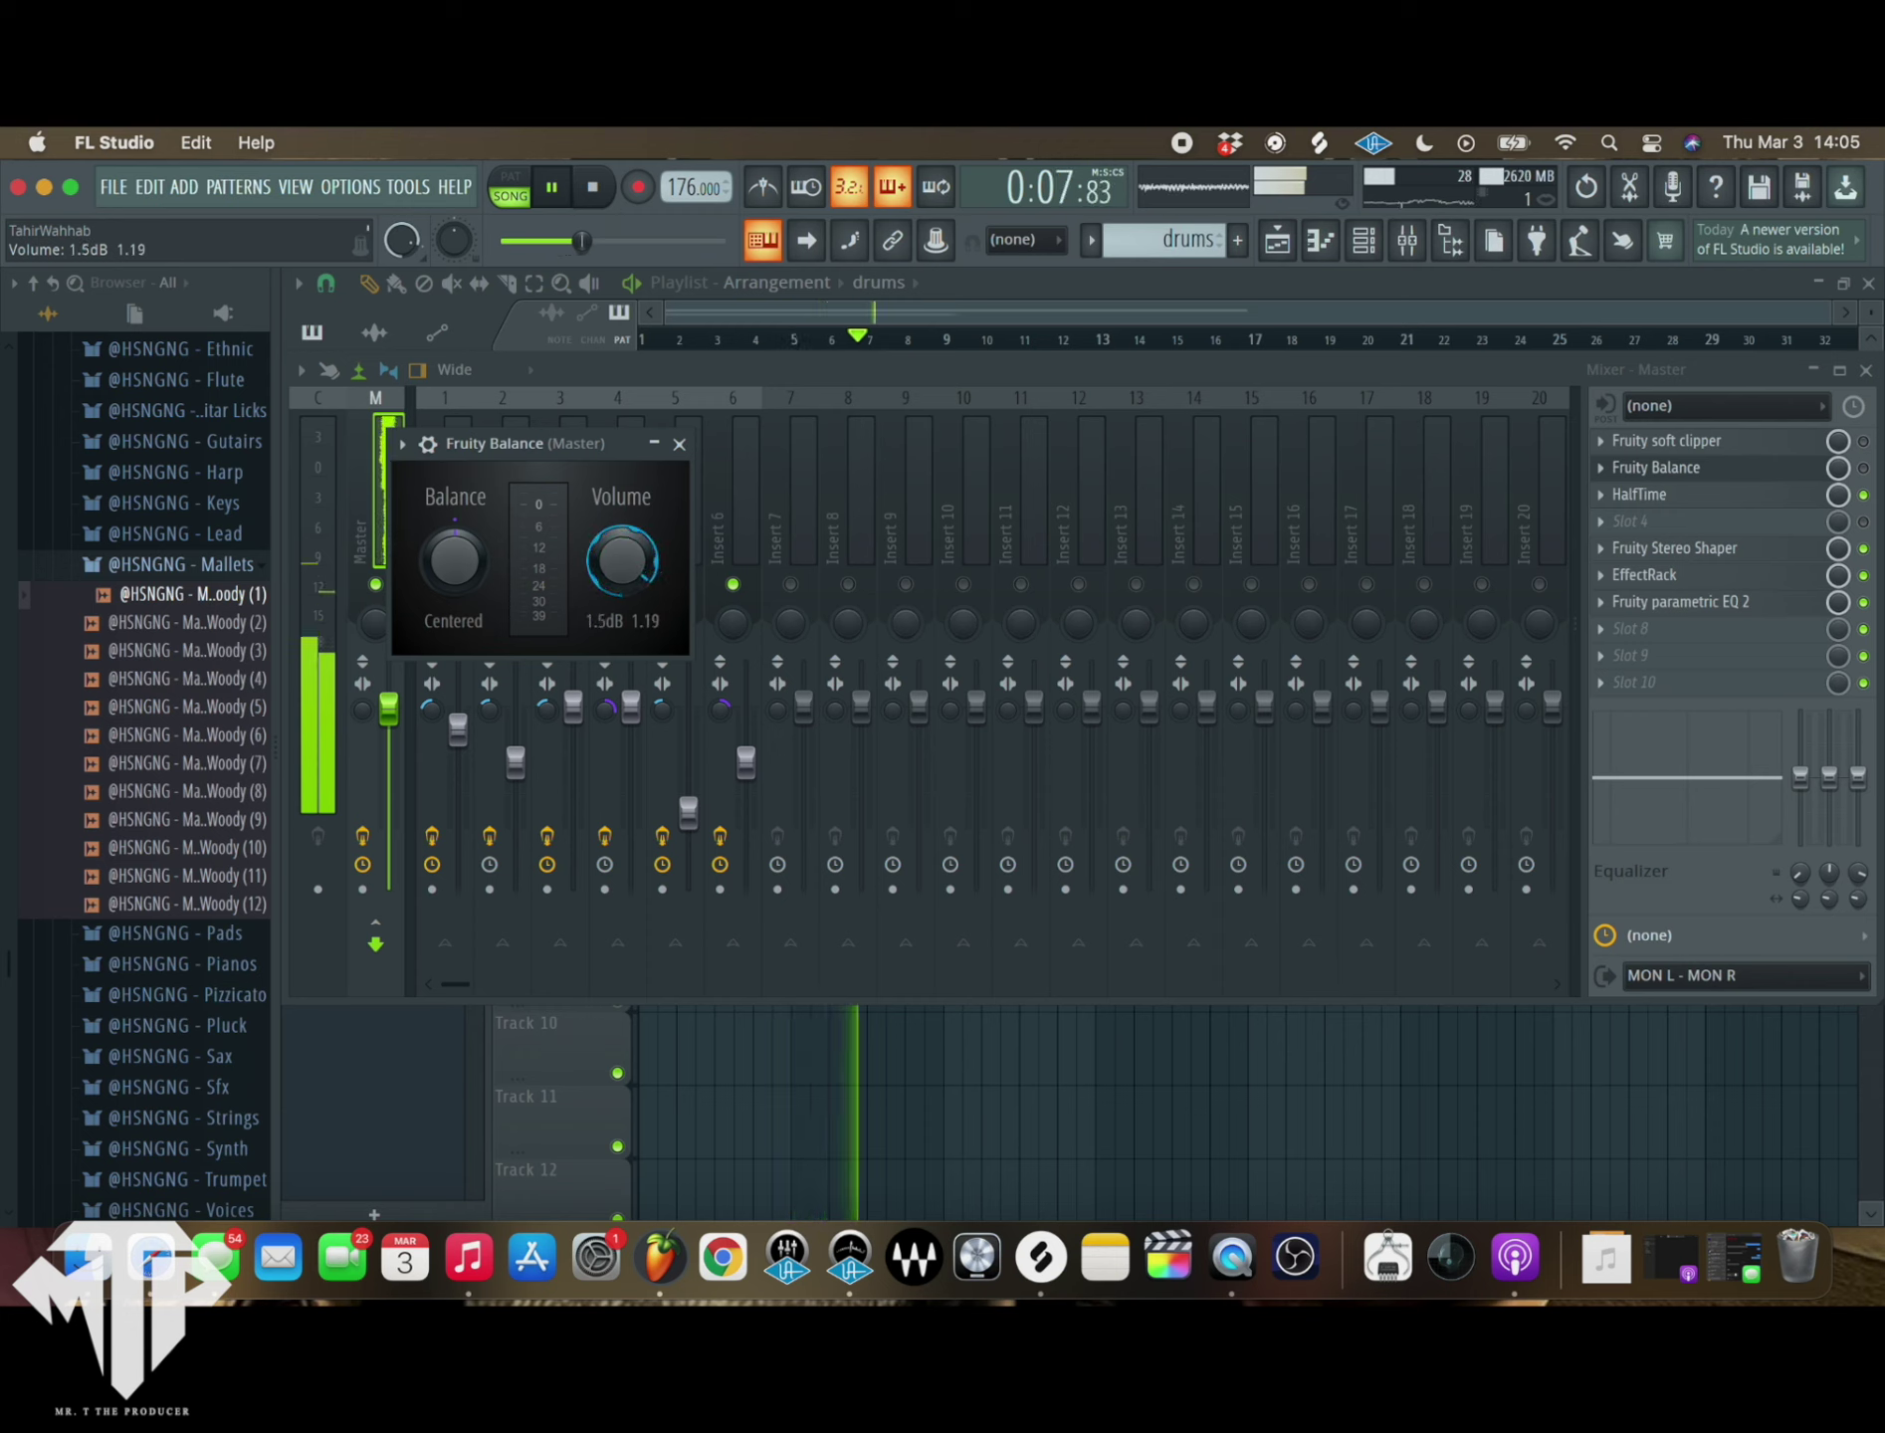
pyautogui.click(681, 443)
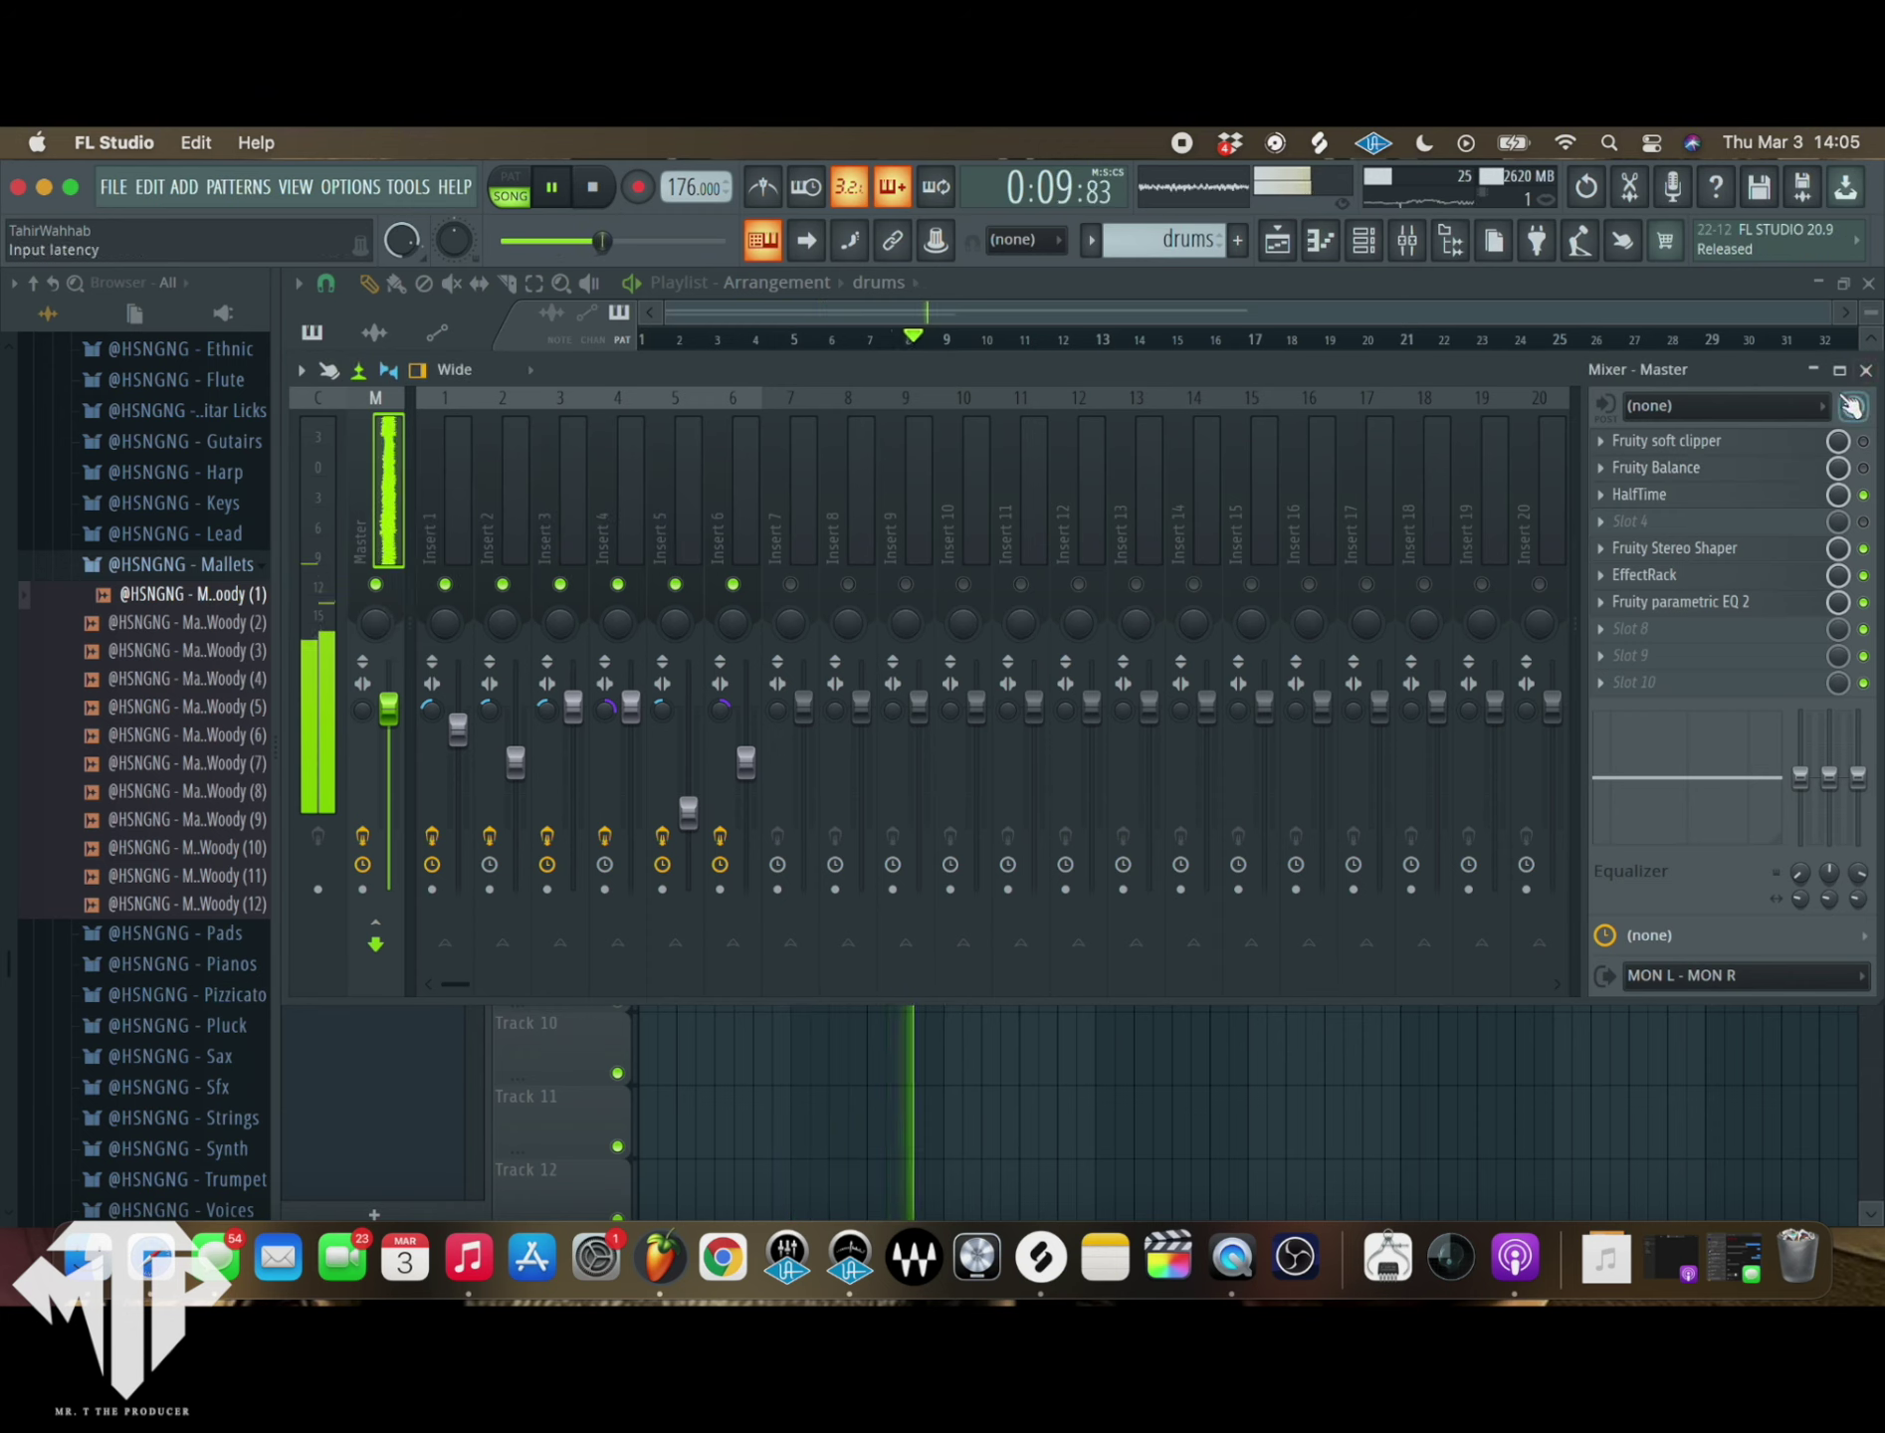
# - Route the bounced untitled Master audio channel to mixer Insert 7 and move it above the hihat channel in the channel rack
pyautogui.click(1403, 246)
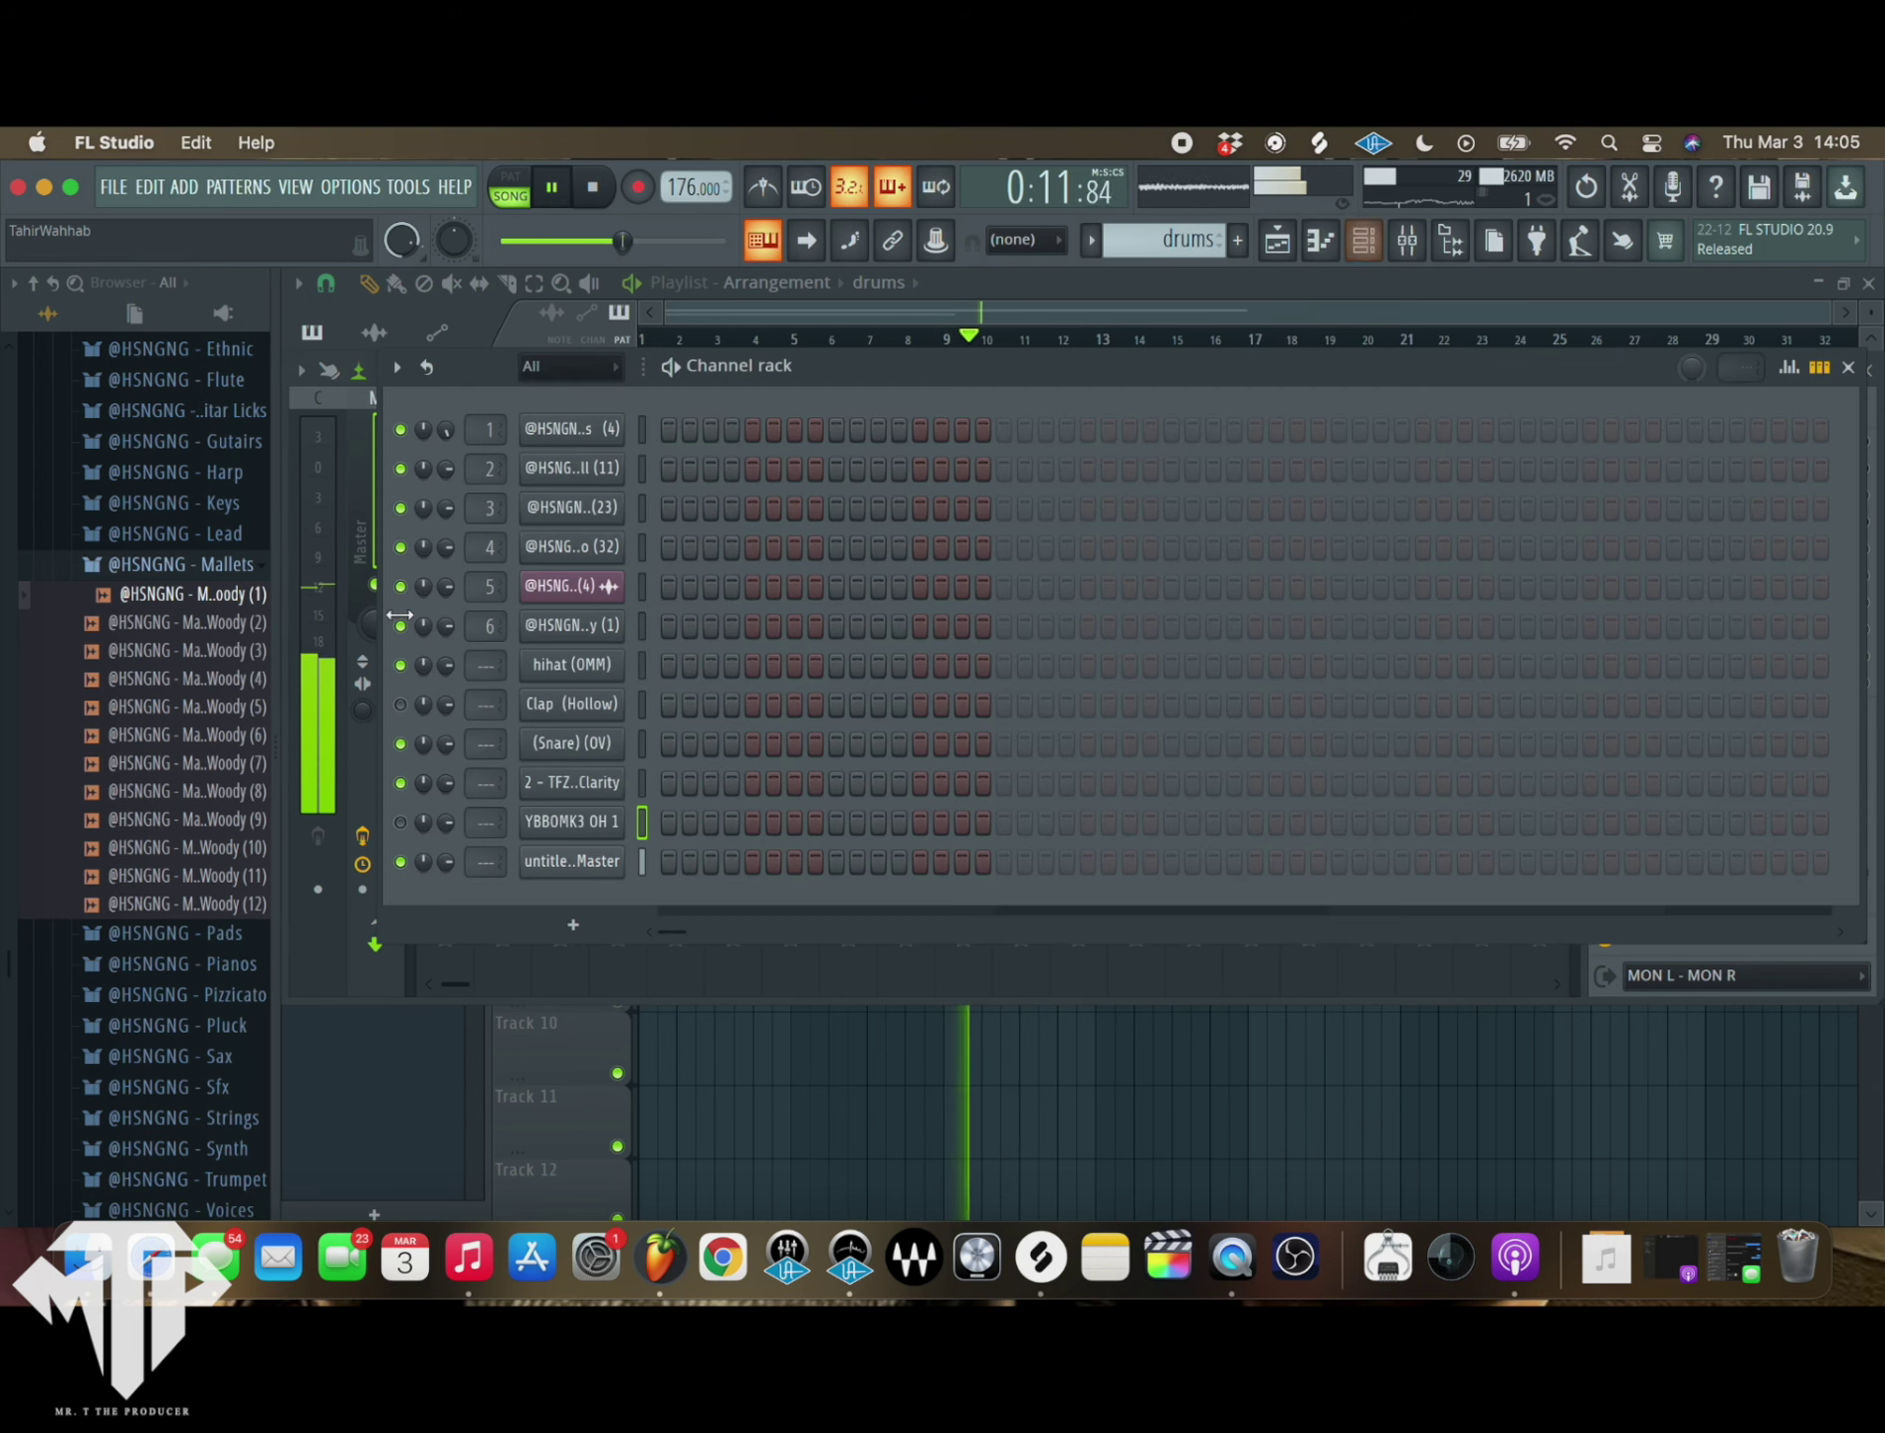
pyautogui.moveTo(479, 885); pyautogui.dragTo(479, 870)
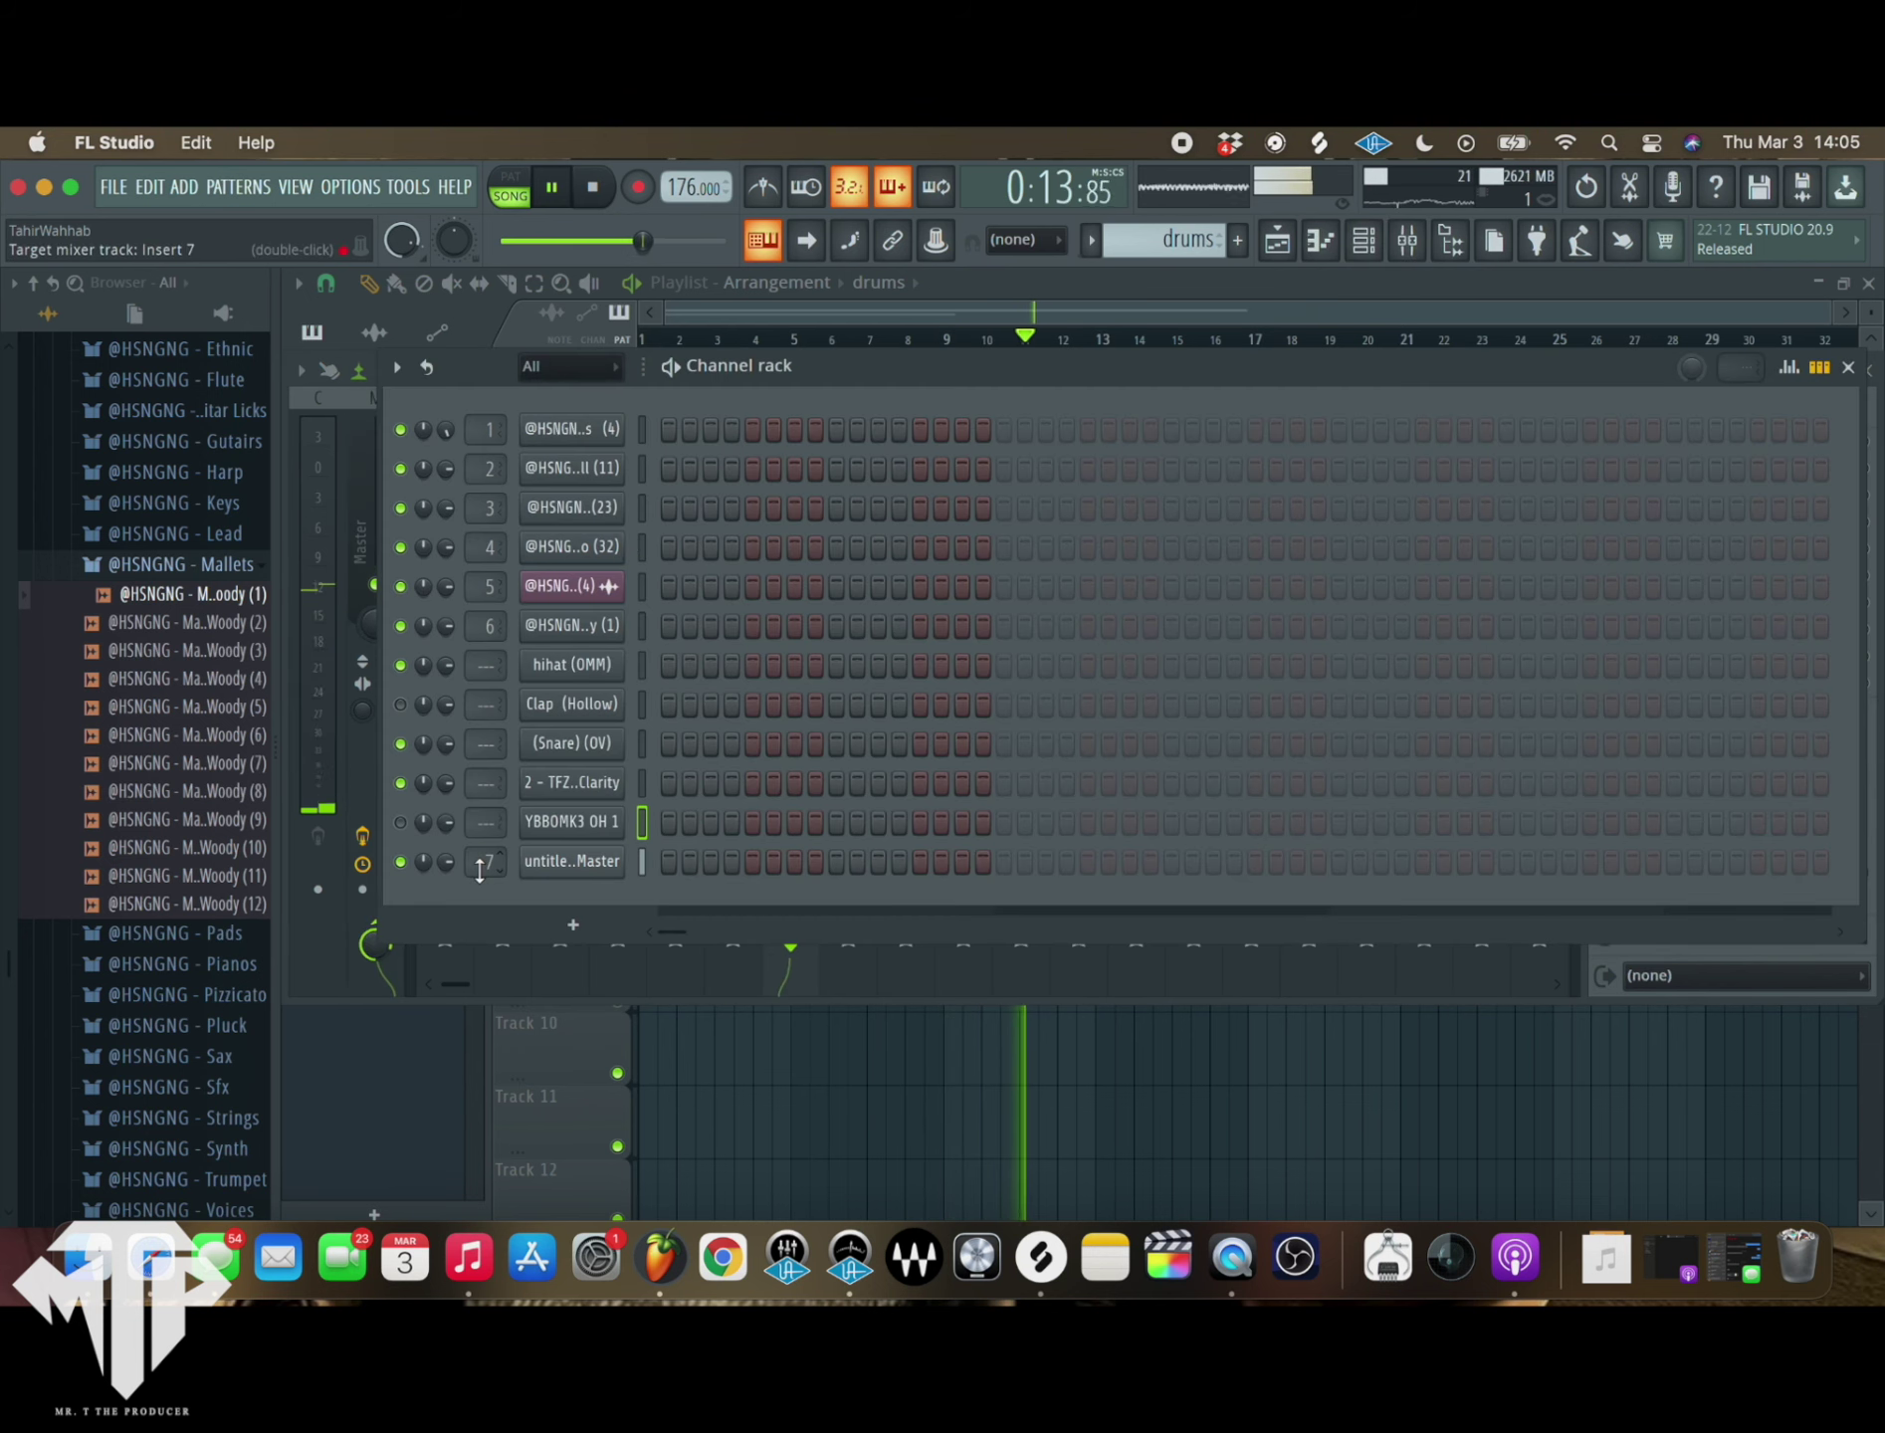
pyautogui.click(638, 862)
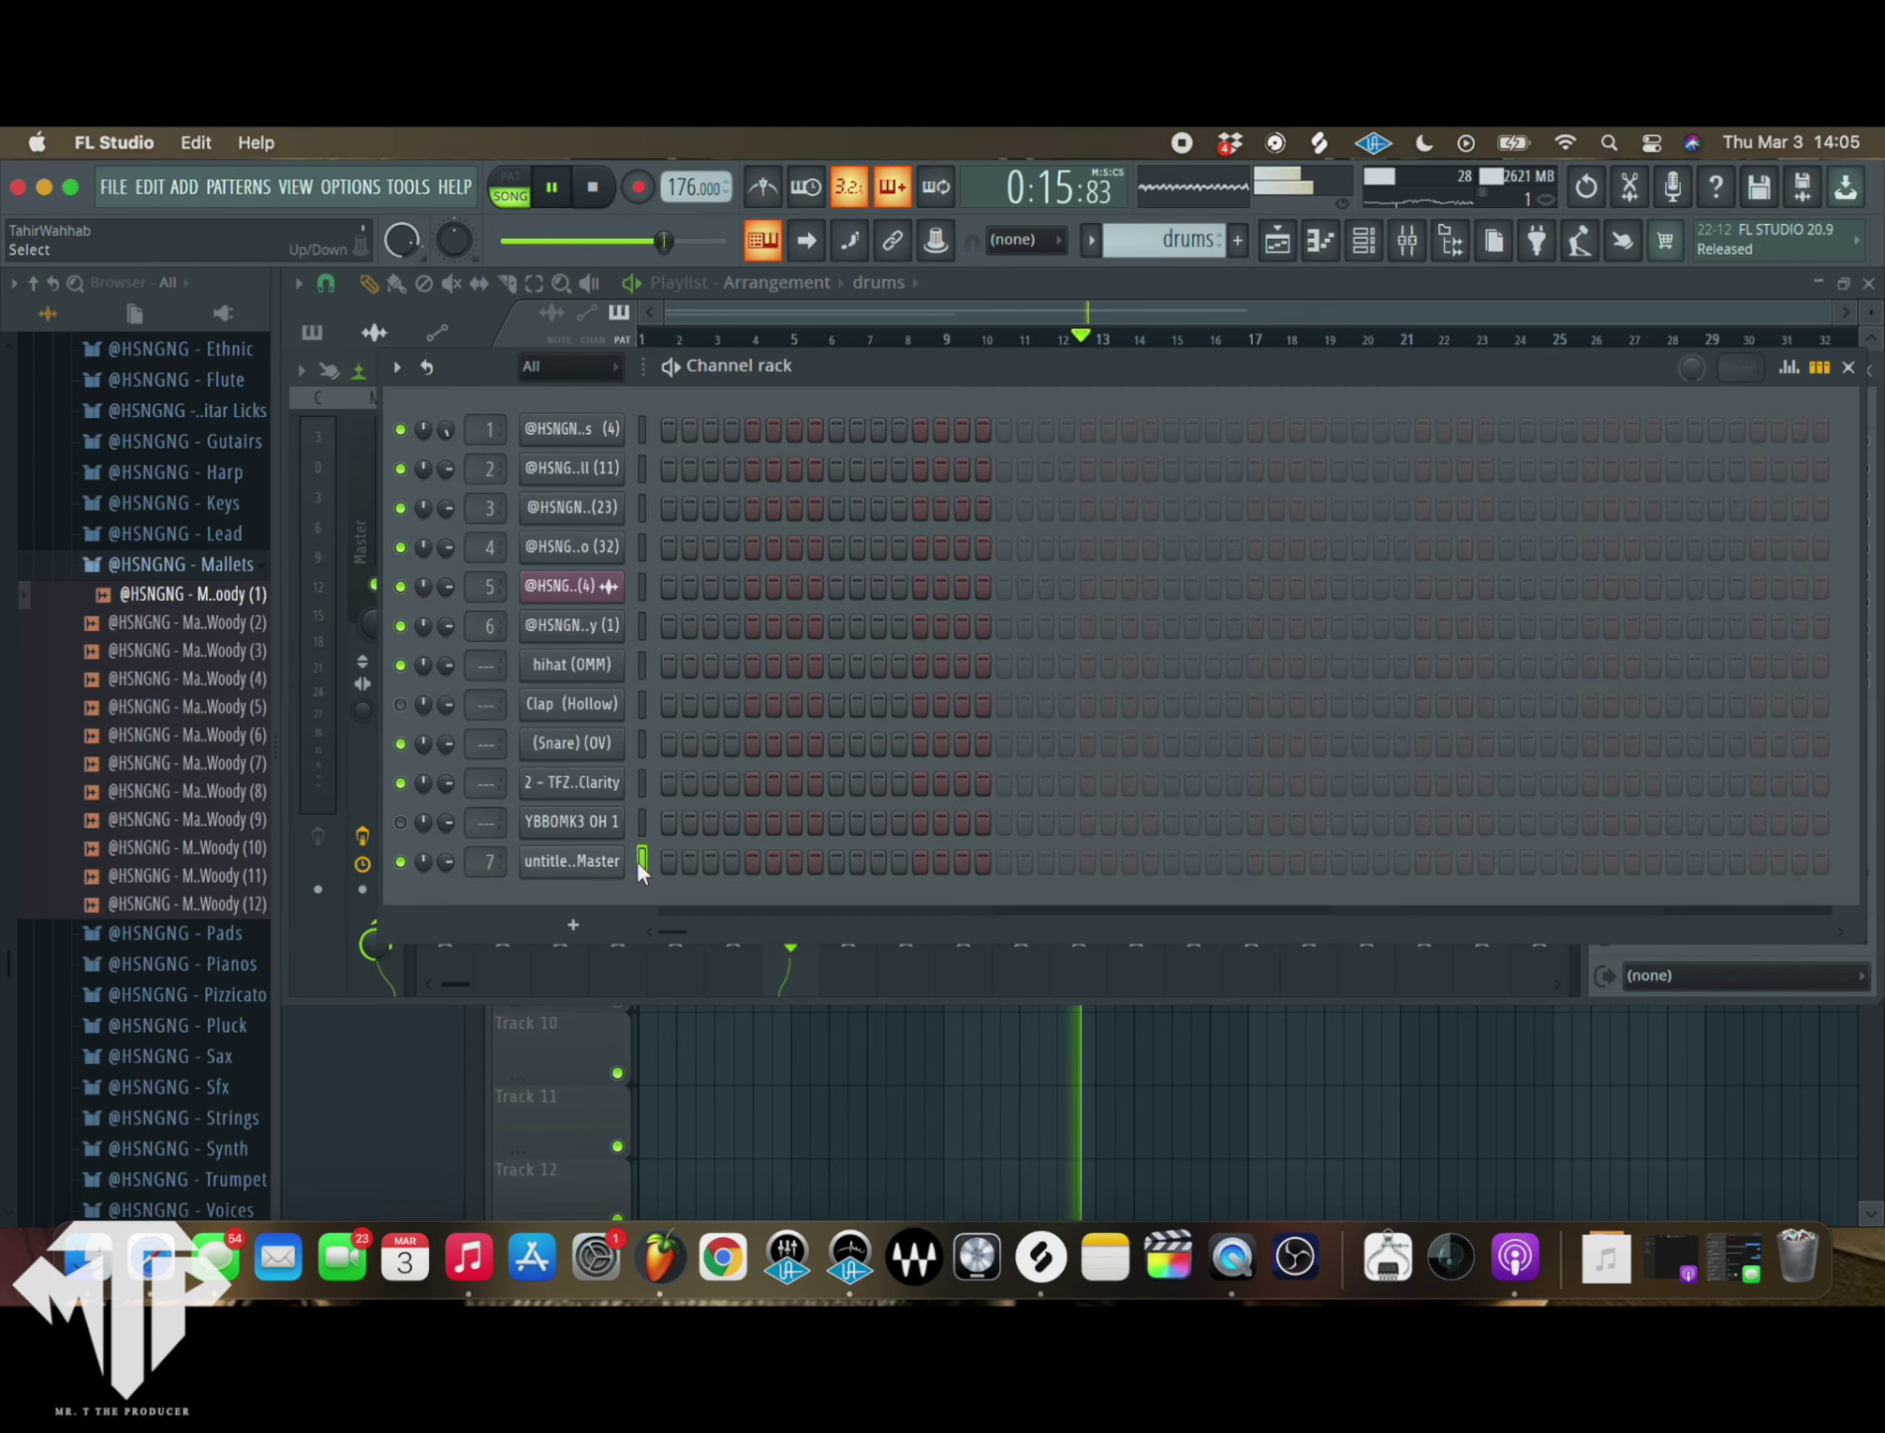
pyautogui.hotkey('alt', 'Up')
pyautogui.hotkey('alt', 'Up')
pyautogui.hotkey('alt', 'Up')
pyautogui.hotkey('alt', 'Up')
pyautogui.hotkey('alt', 'Up')
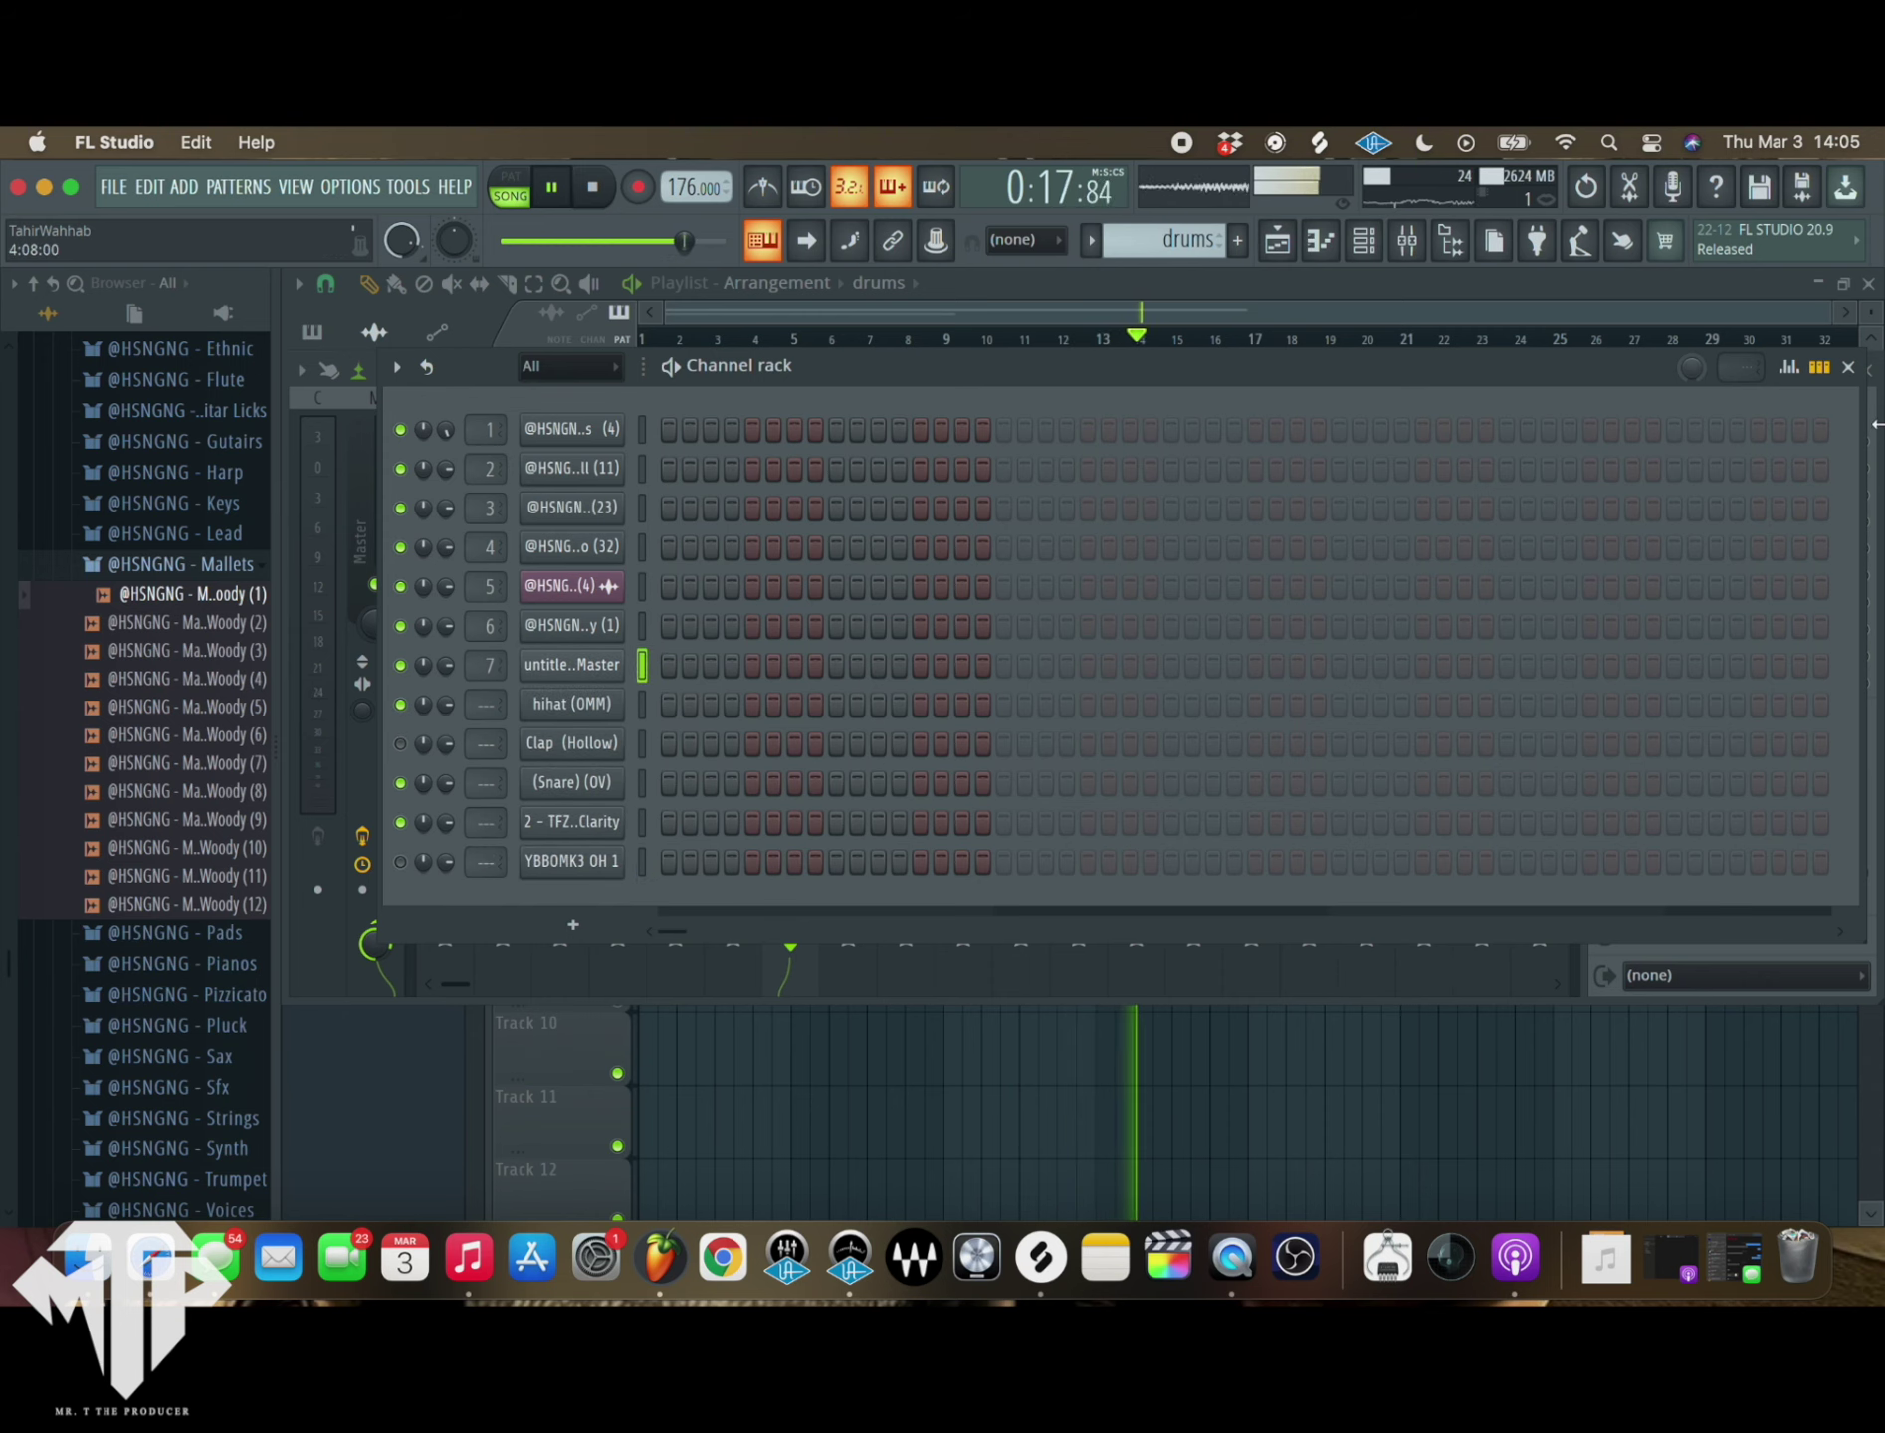
pyautogui.click(1847, 368)
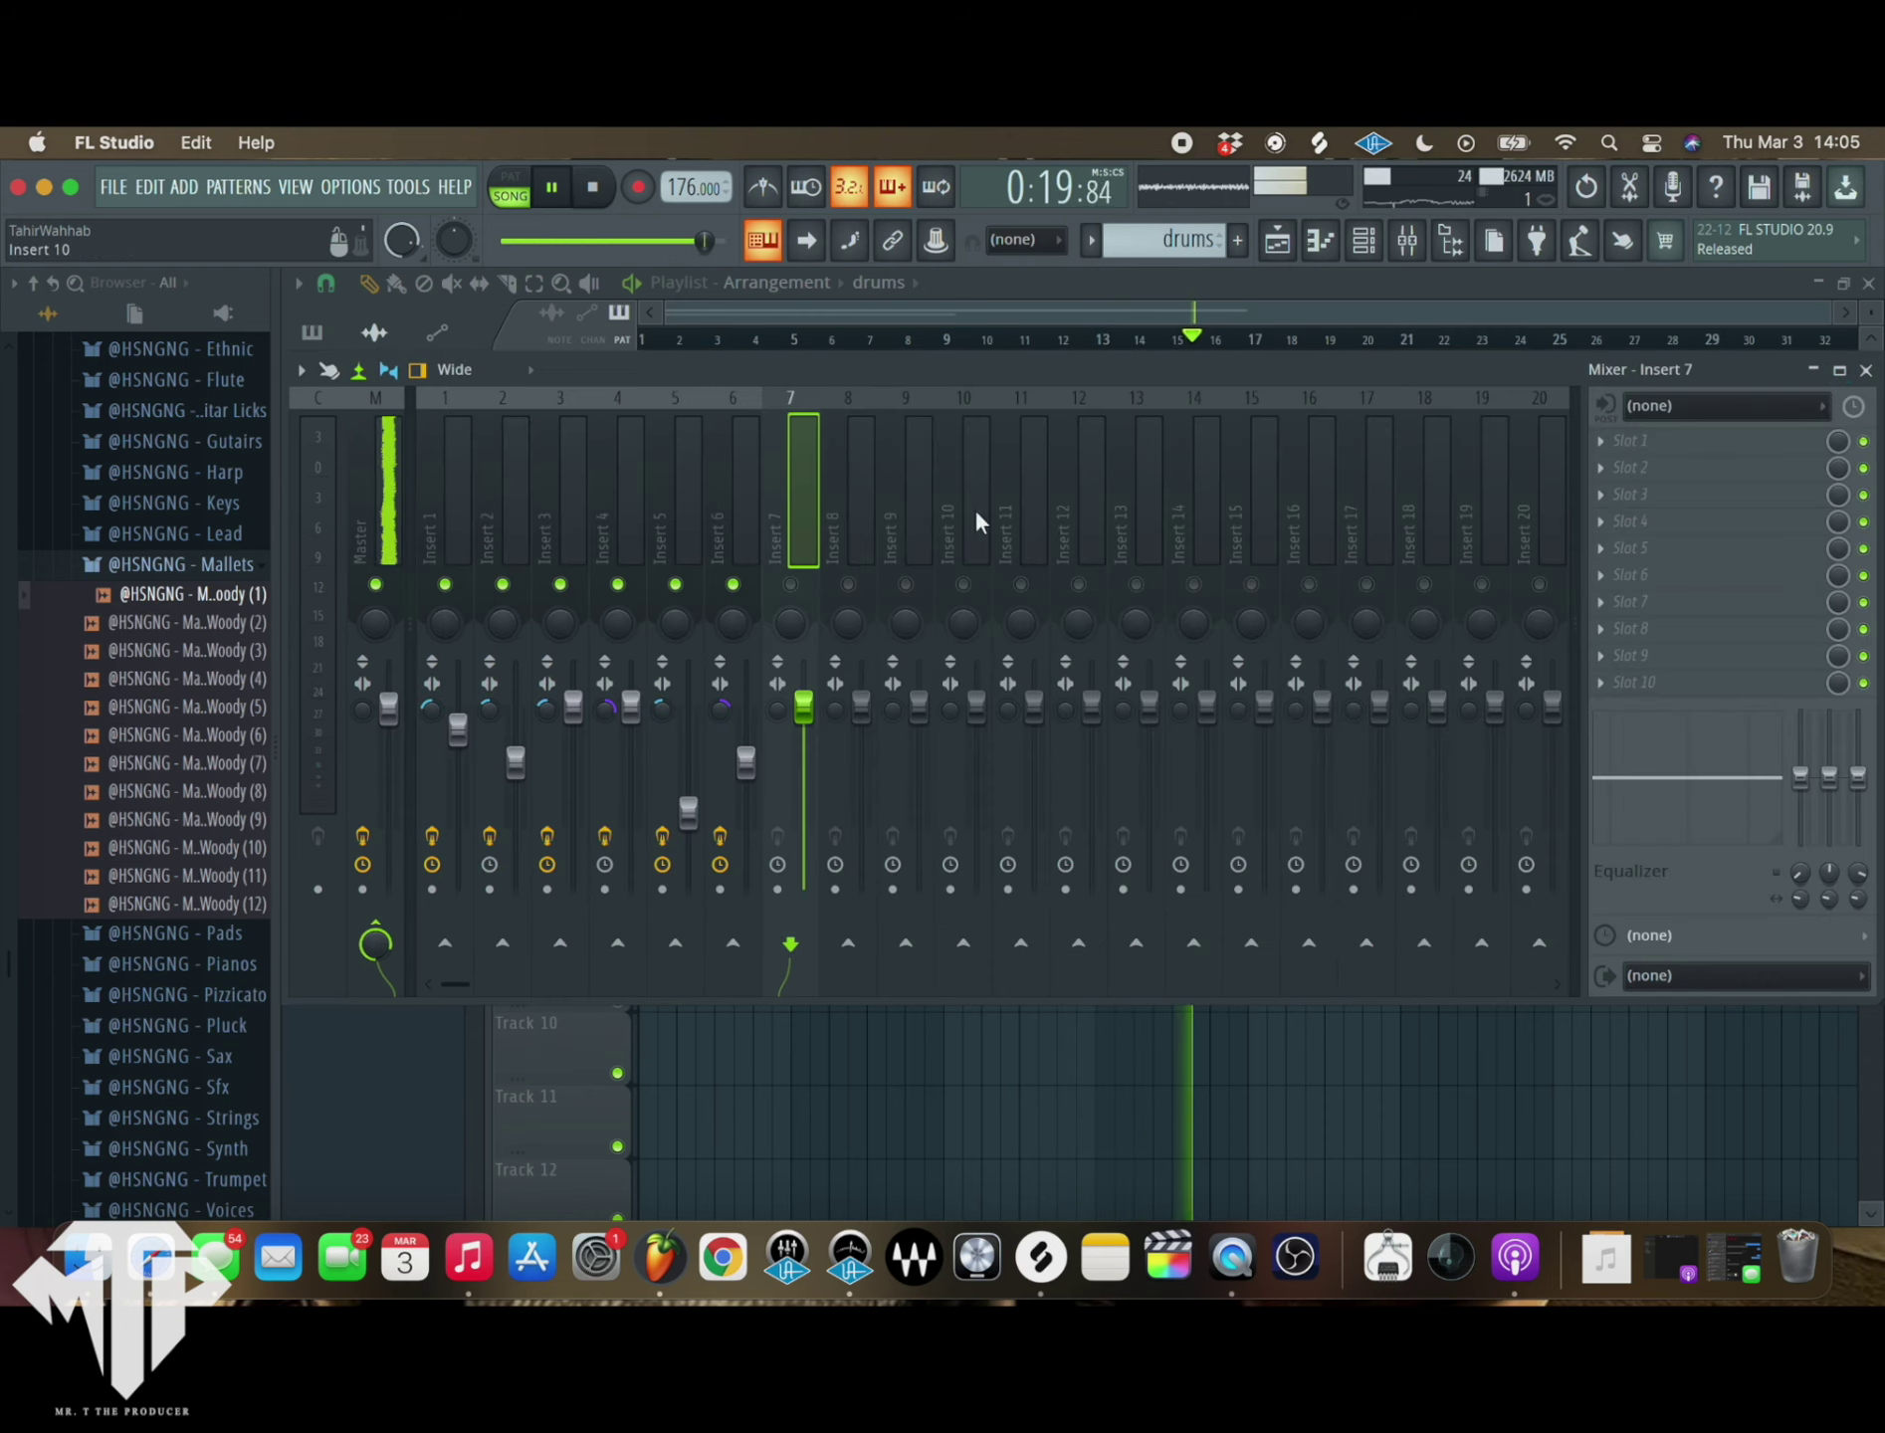
# - Check the channel order and Insert 7's signal in the mixer, restarting playback of the arrangement
pyautogui.press('F6')
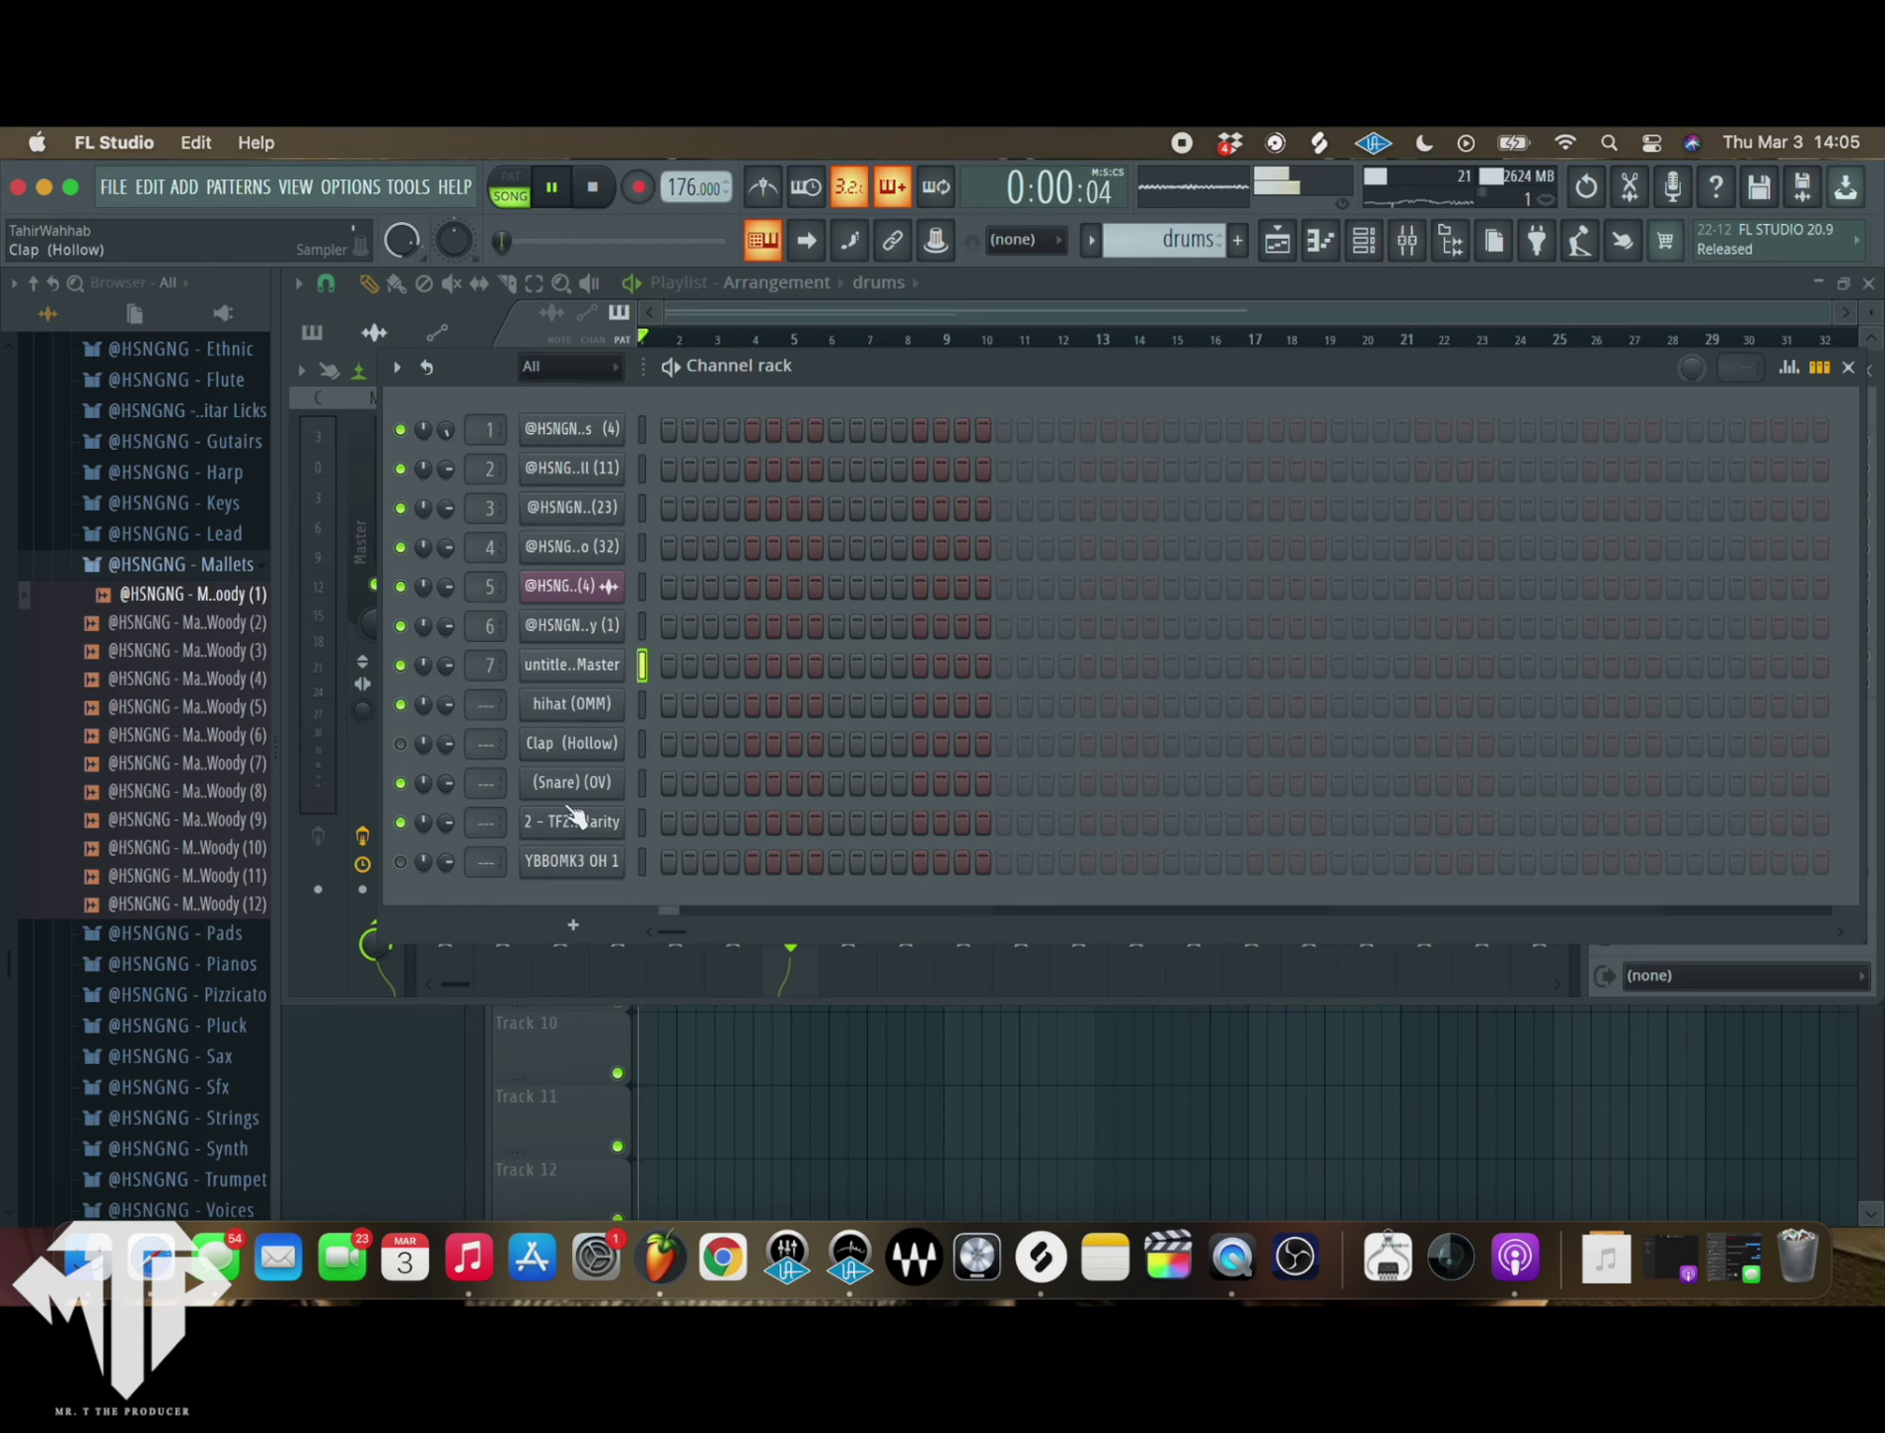
pyautogui.click(1847, 368)
pyautogui.click(1855, 370)
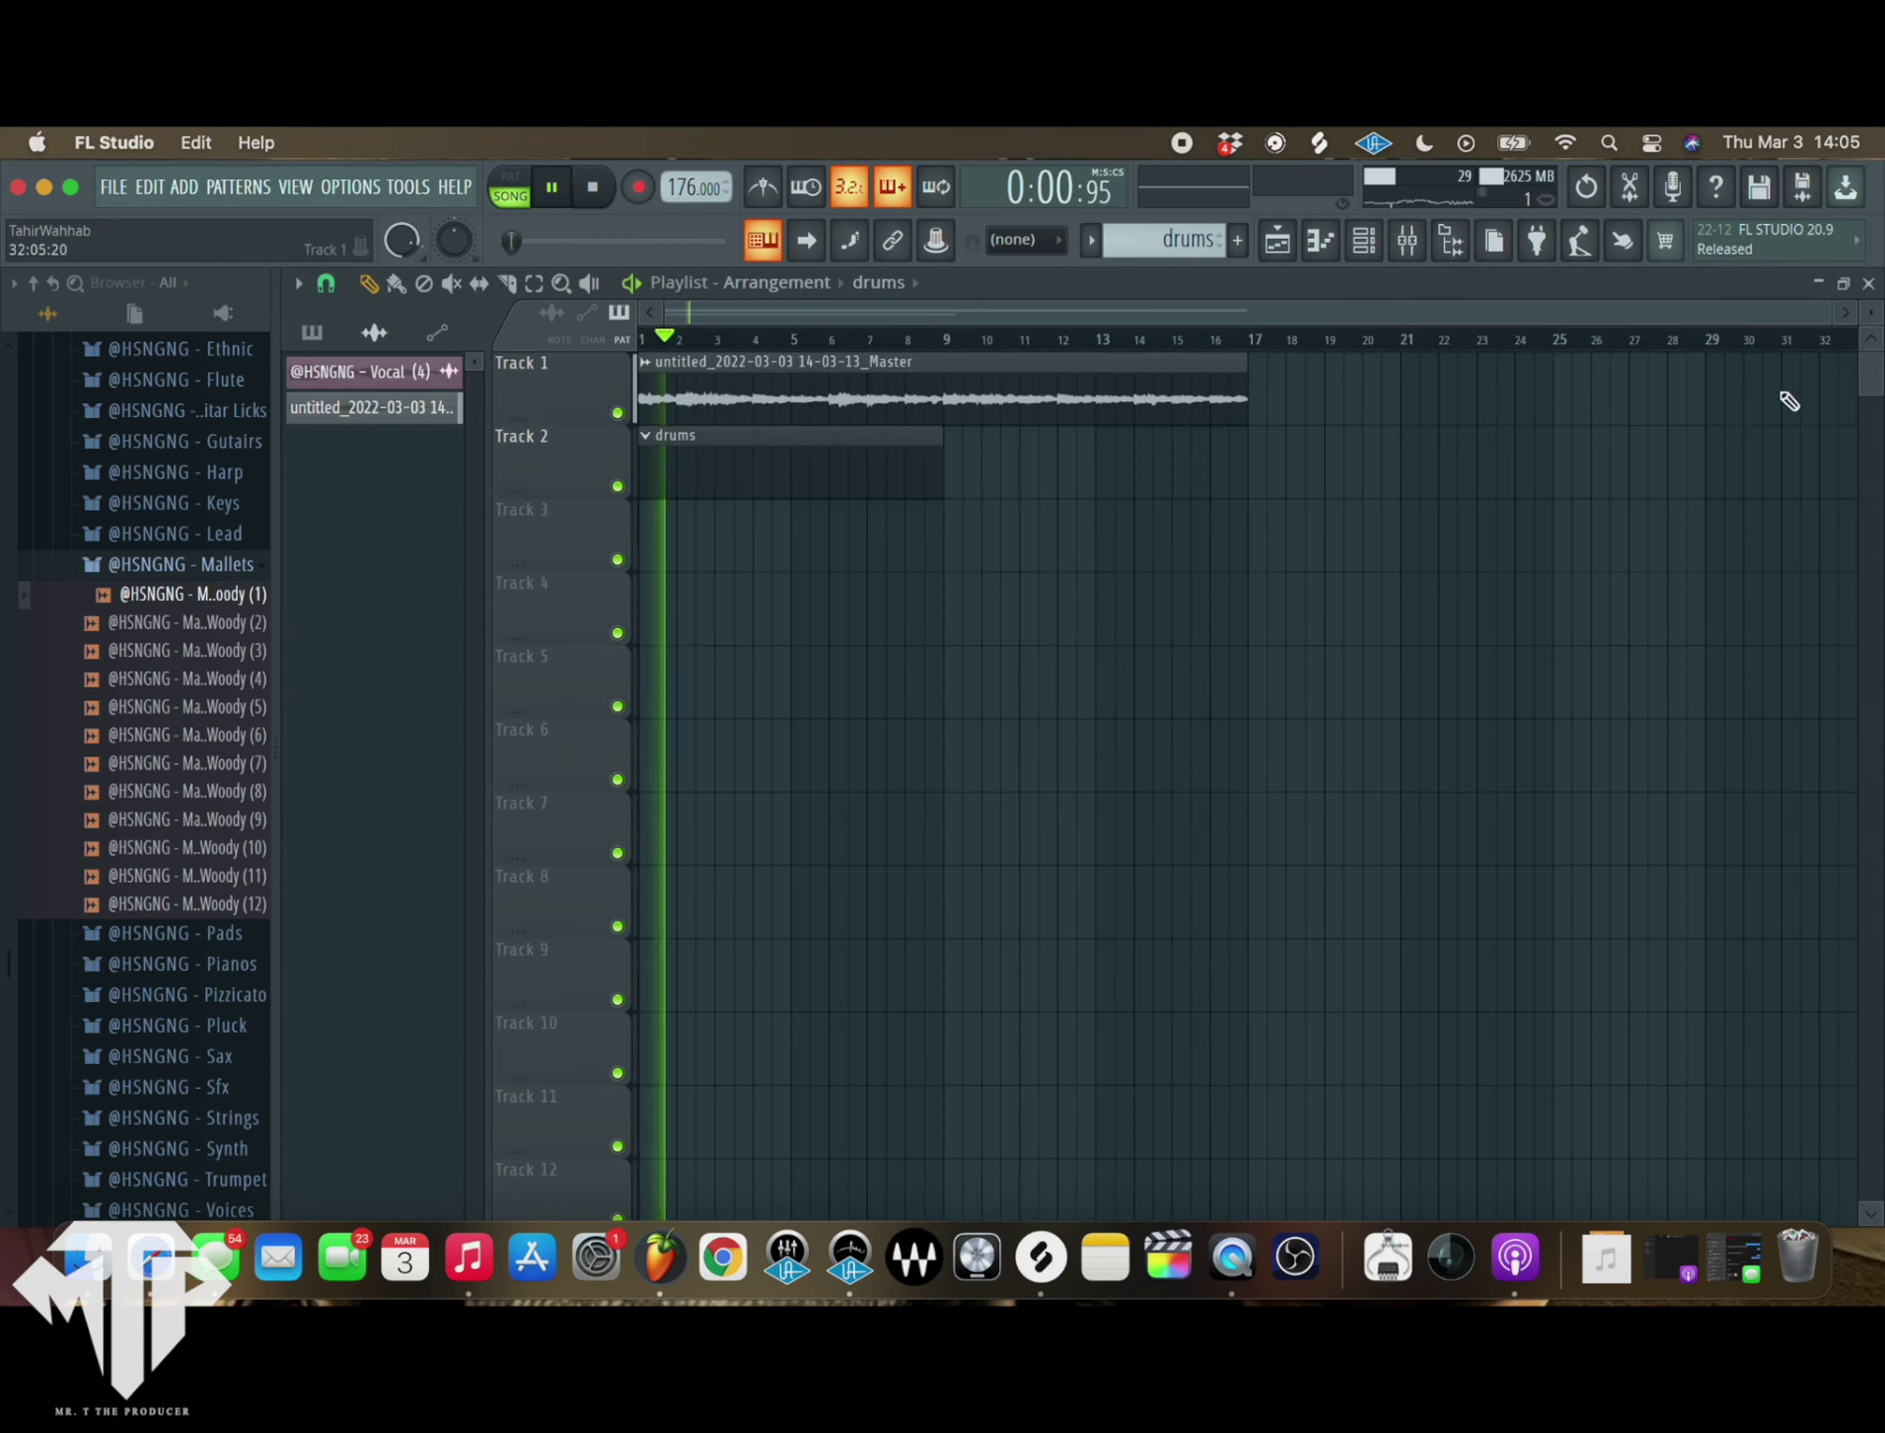
pyautogui.press('space')
pyautogui.press('space')
pyautogui.click(1403, 241)
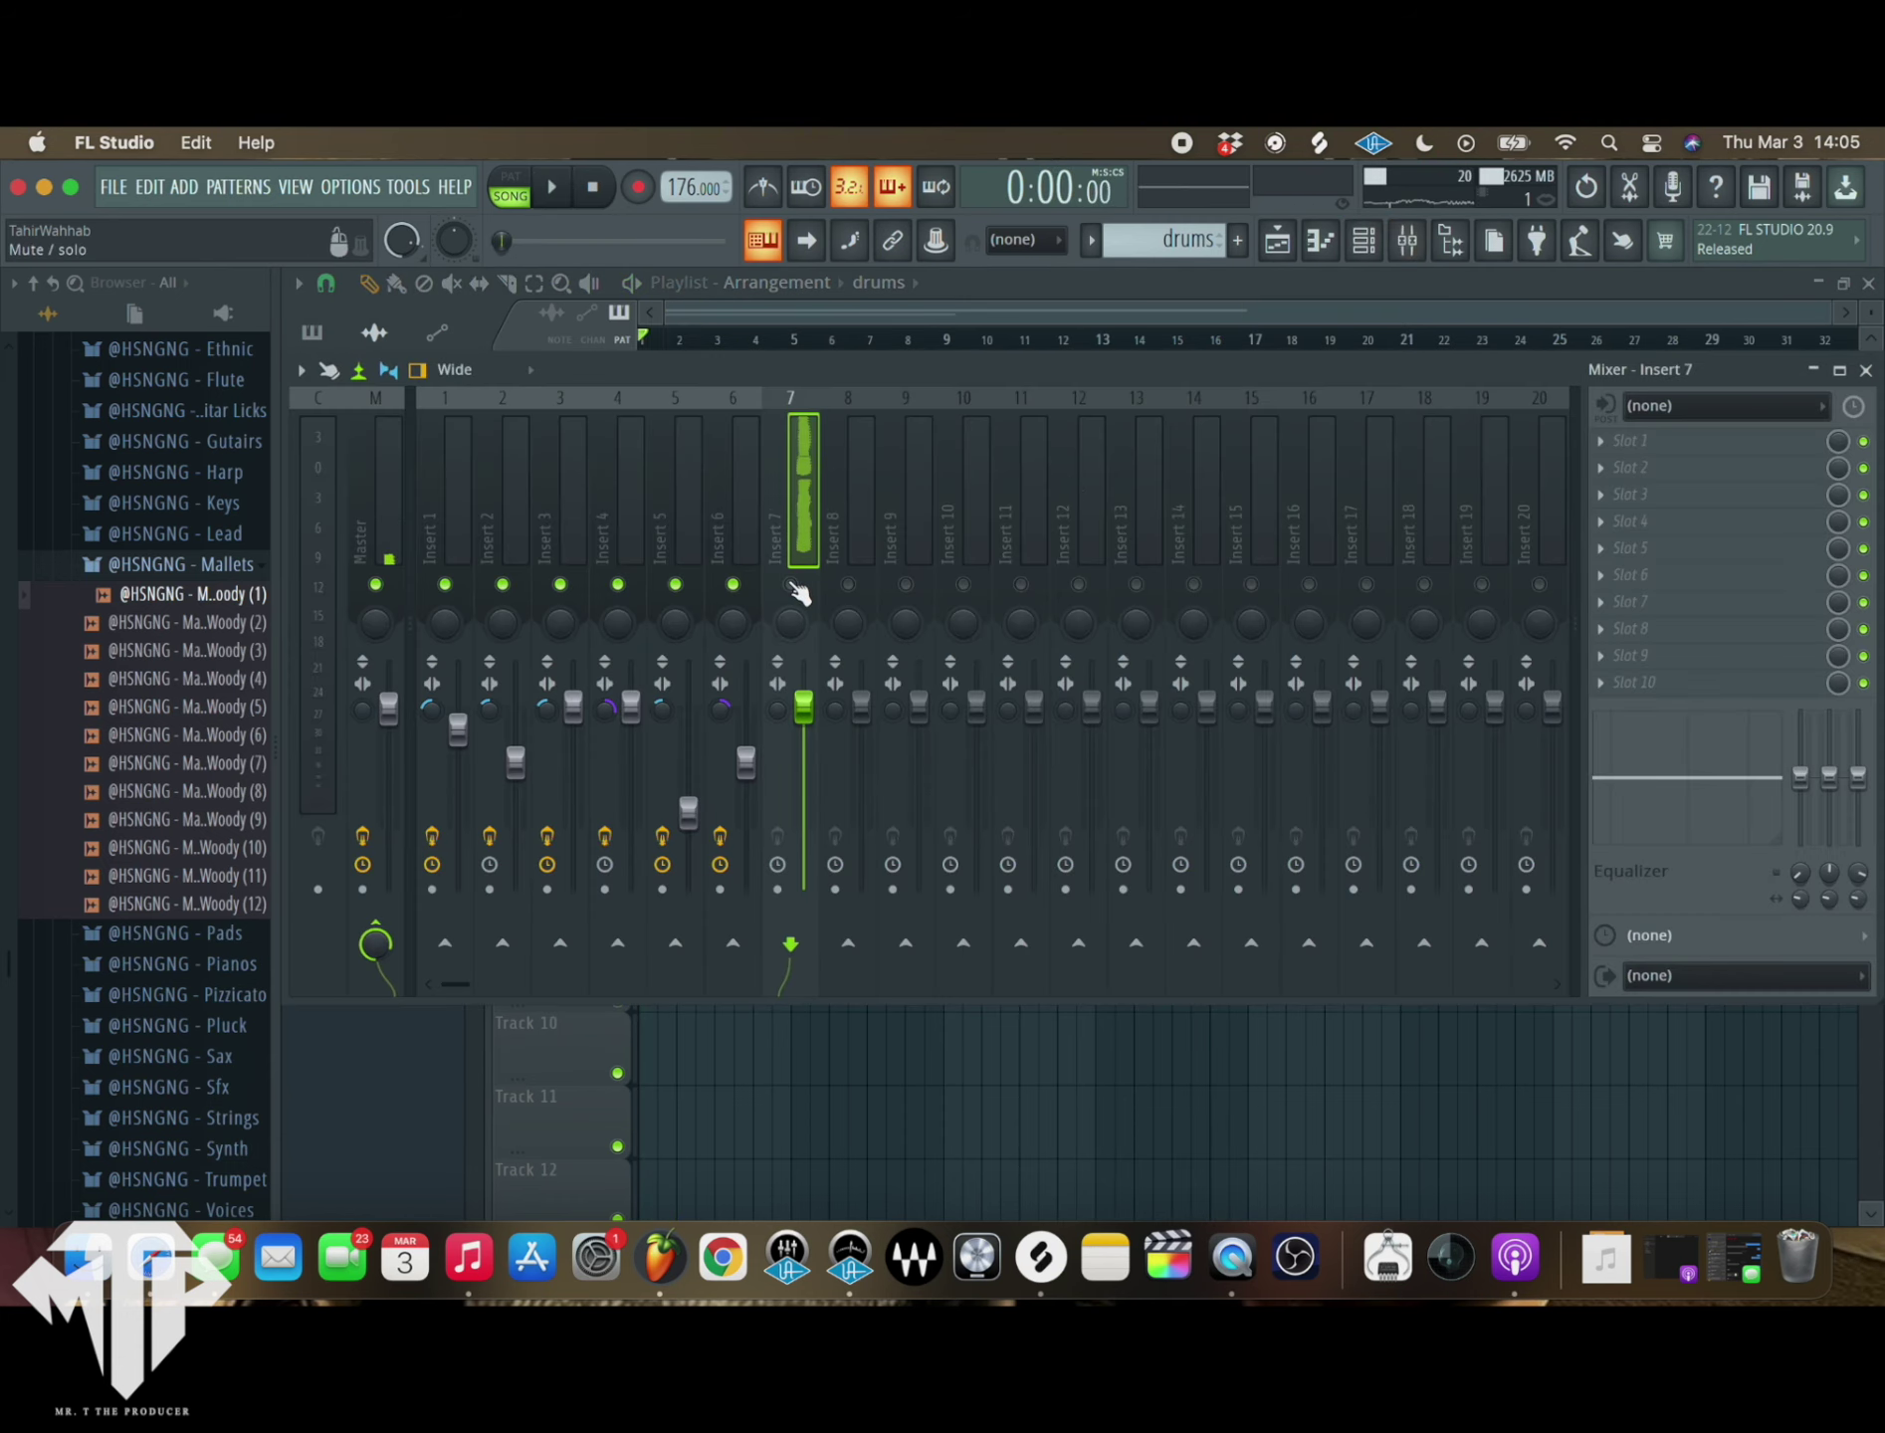
pyautogui.press('space')
pyautogui.press('F9')
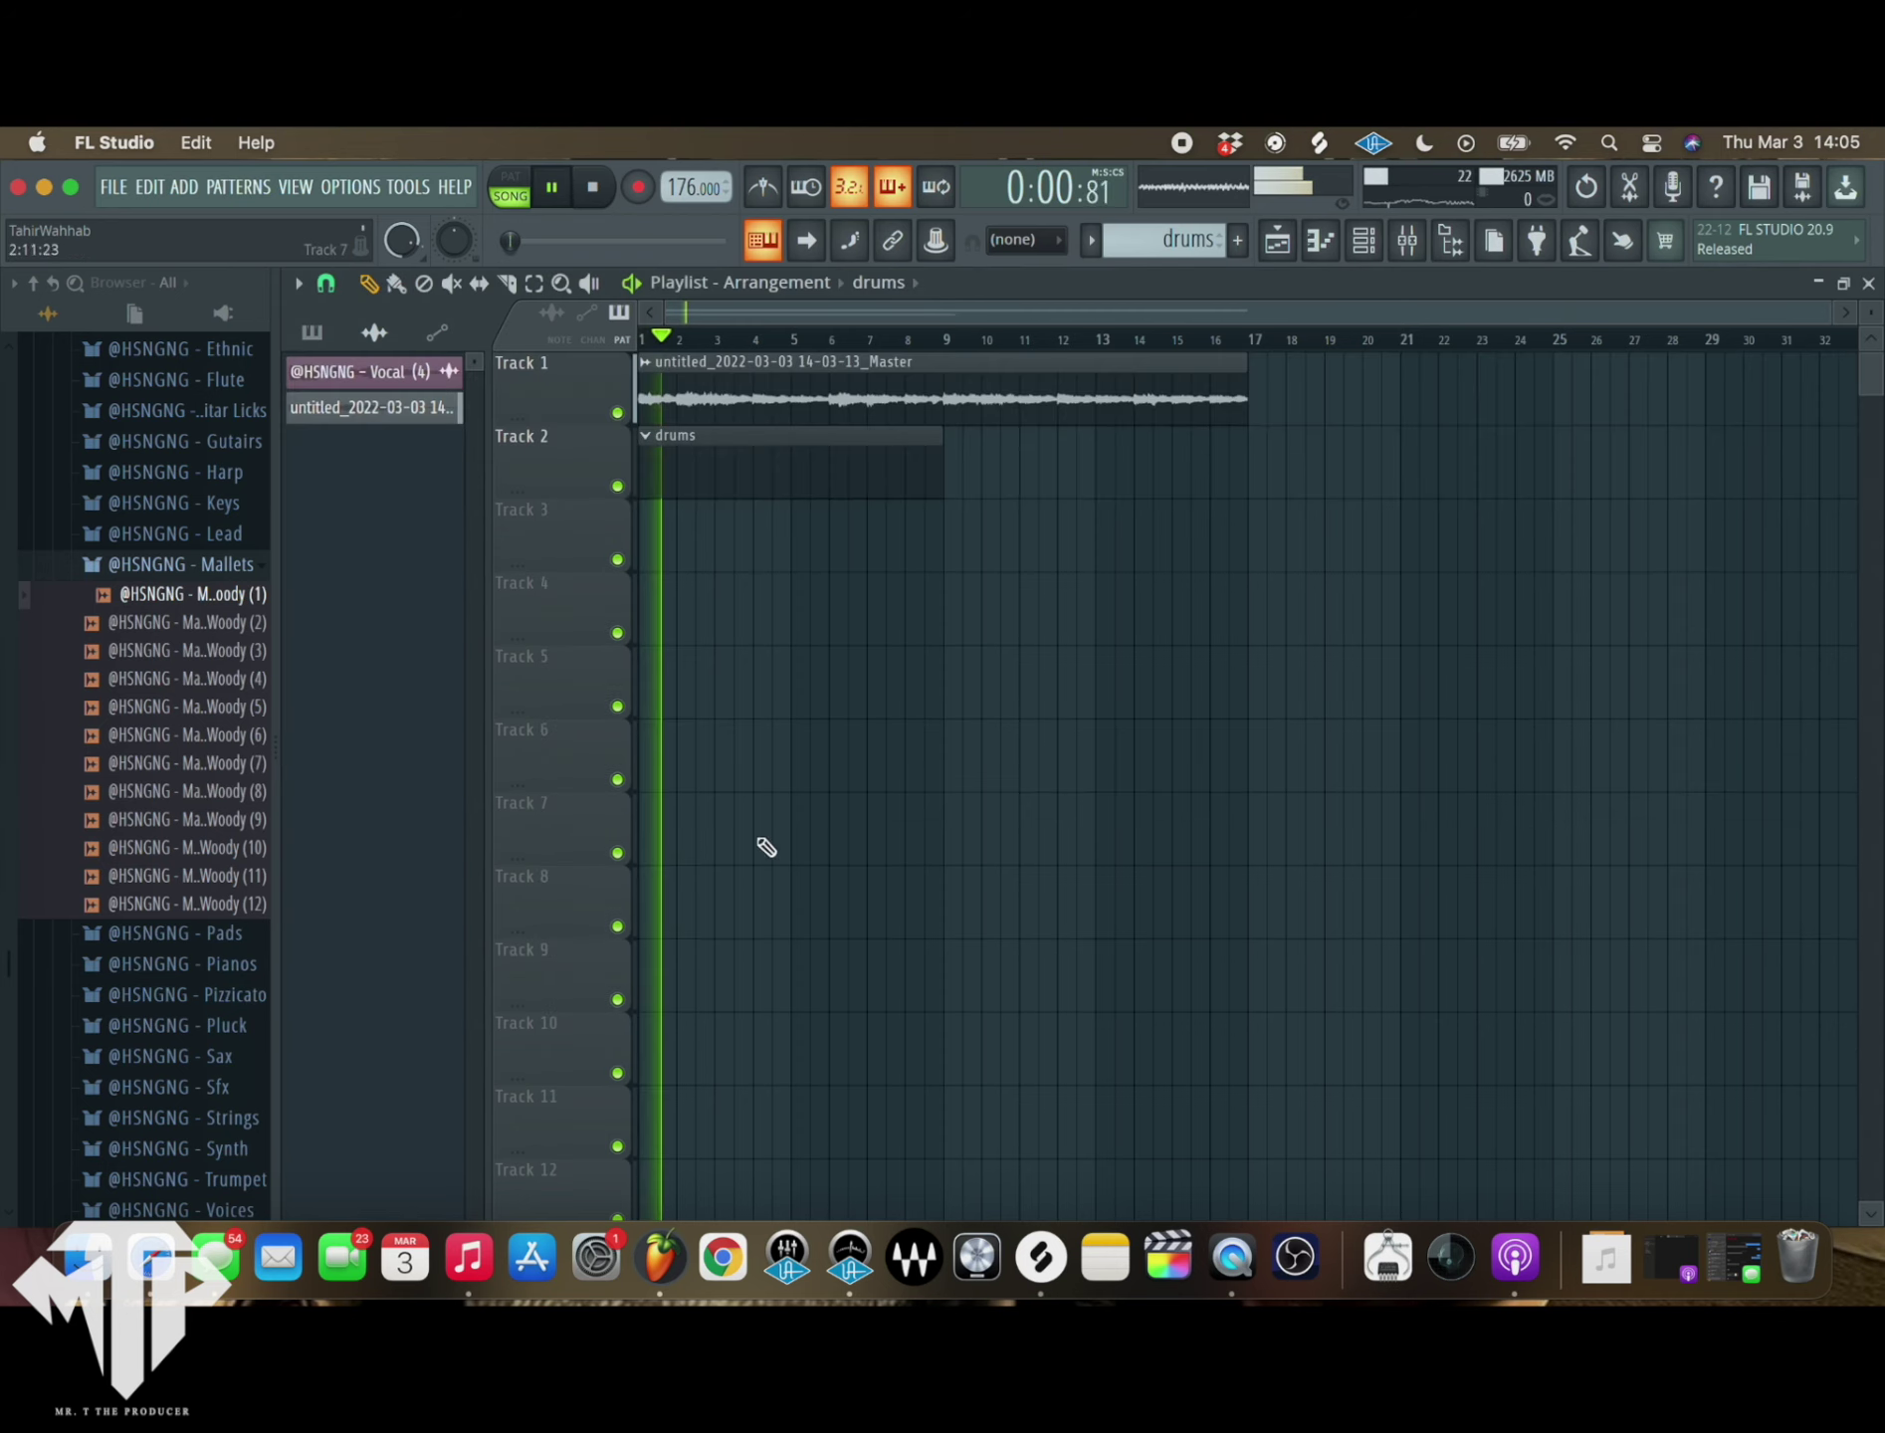
# - Paste Pattern 1's open hat steps into the YBBOMK3 OH 1 channel of the drums pattern
pyautogui.click(1361, 242)
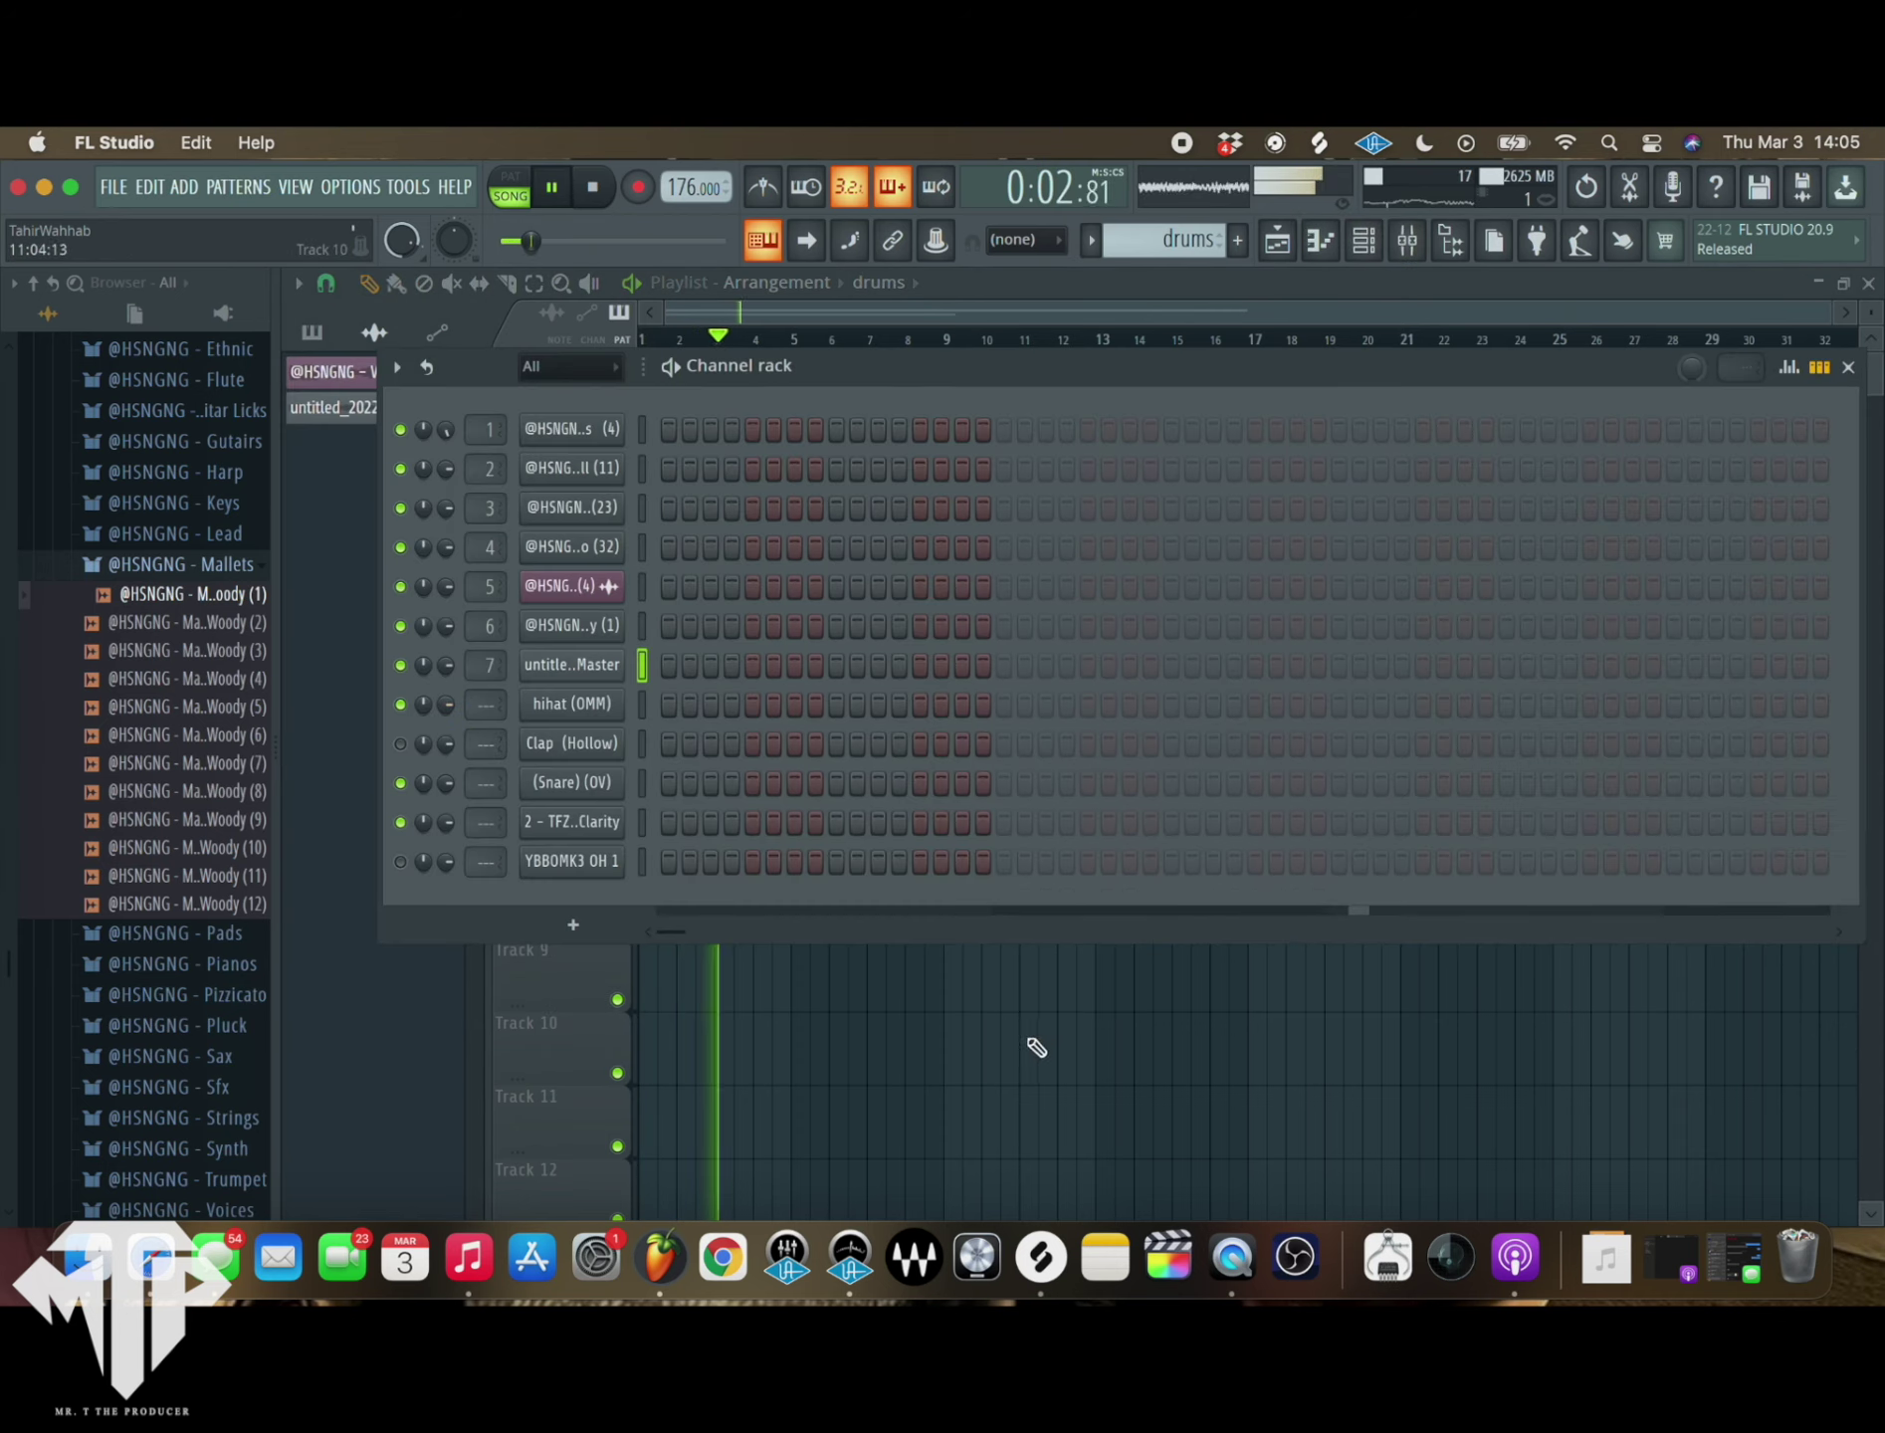
pyautogui.press('F6')
pyautogui.click(311, 331)
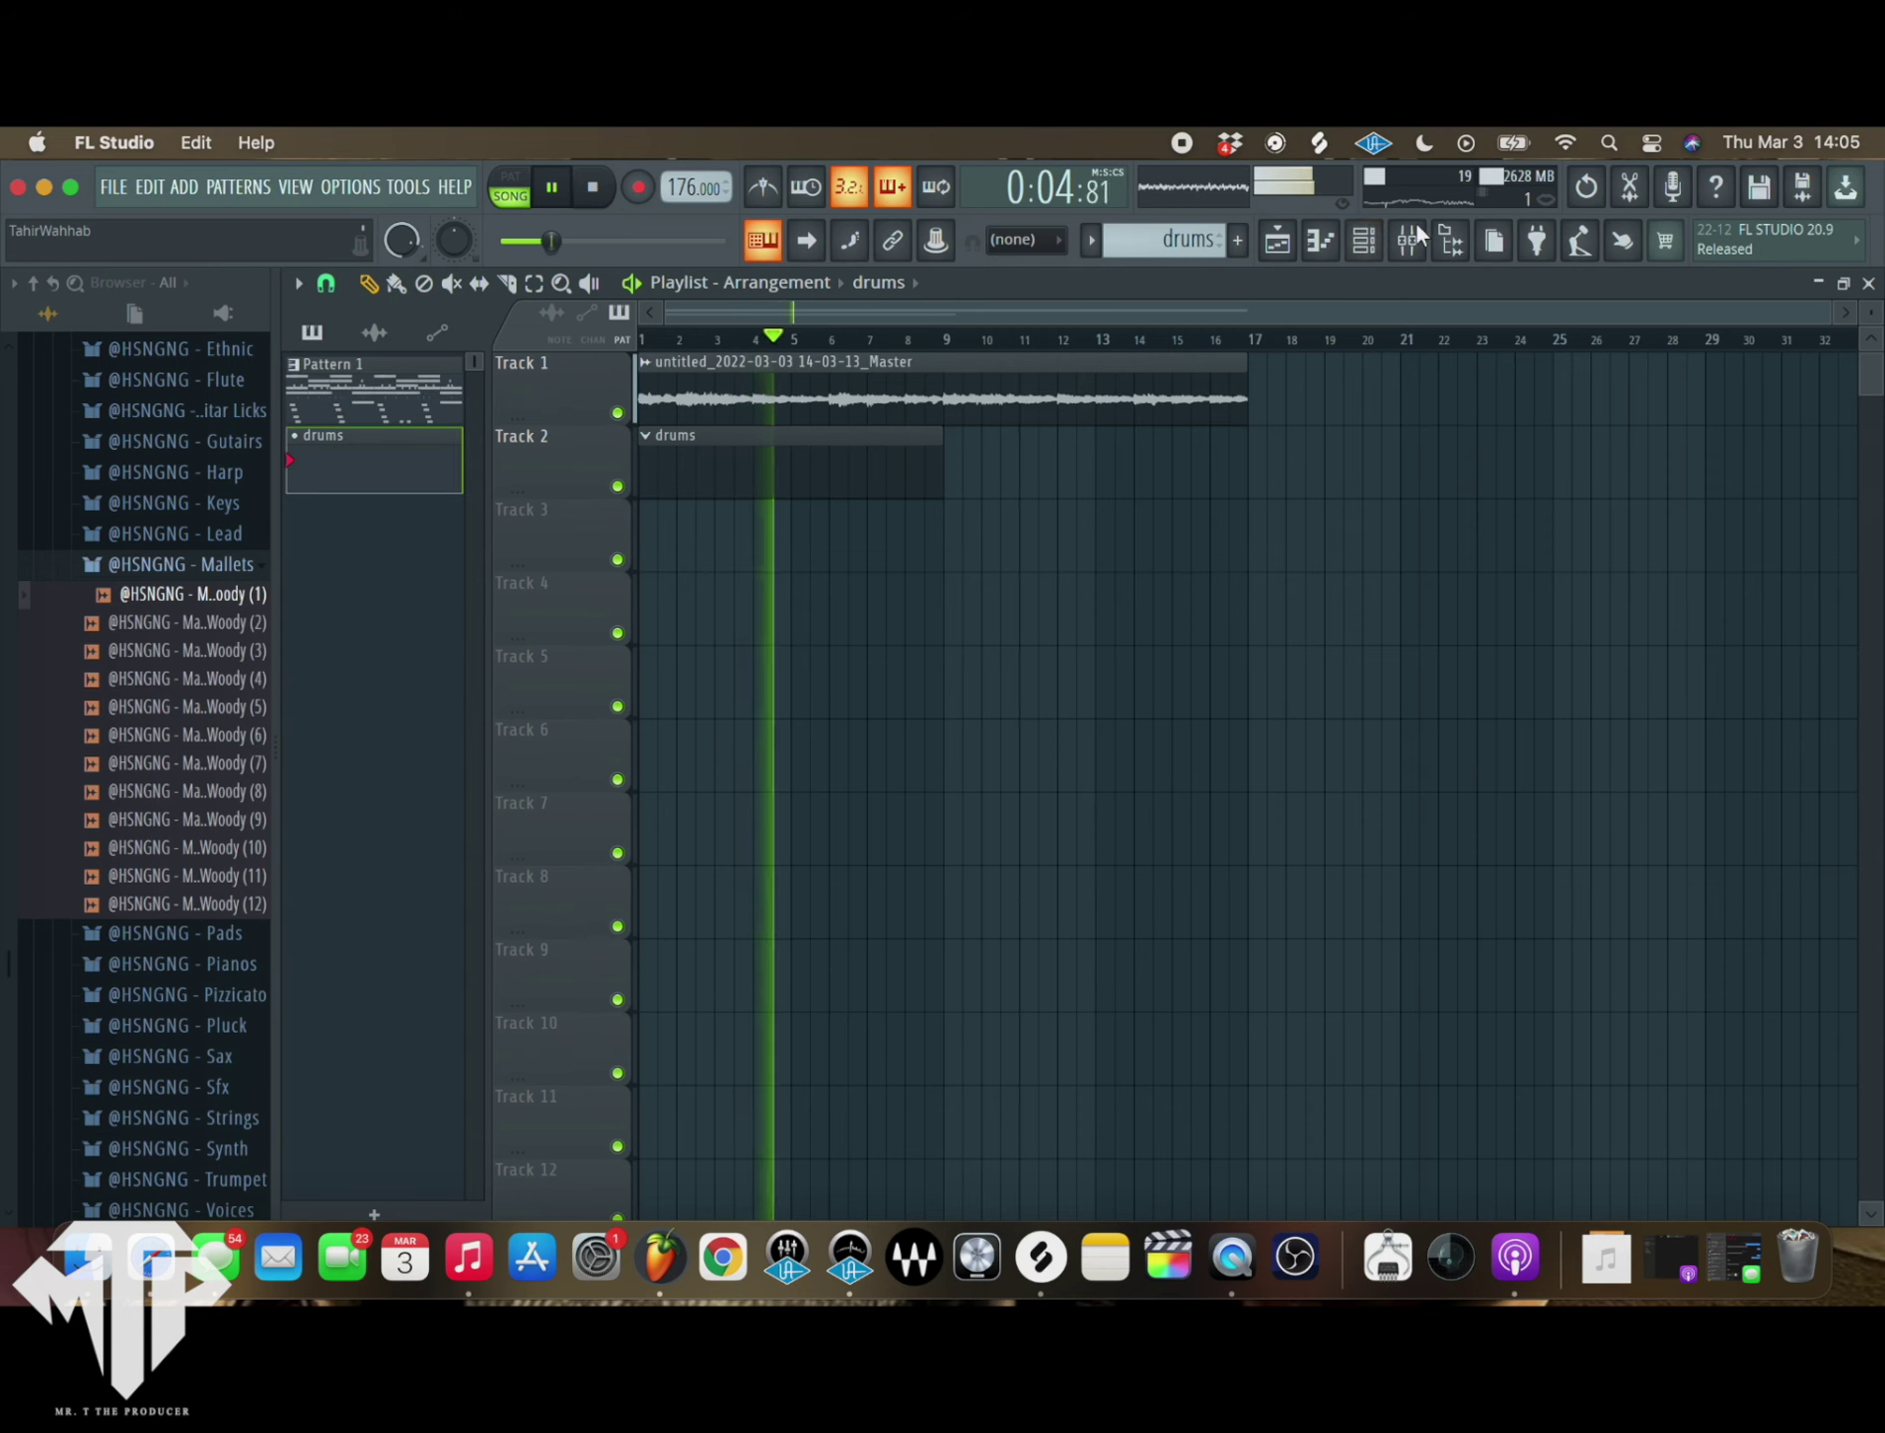
pyautogui.click(1363, 240)
pyautogui.rightClick(602, 856)
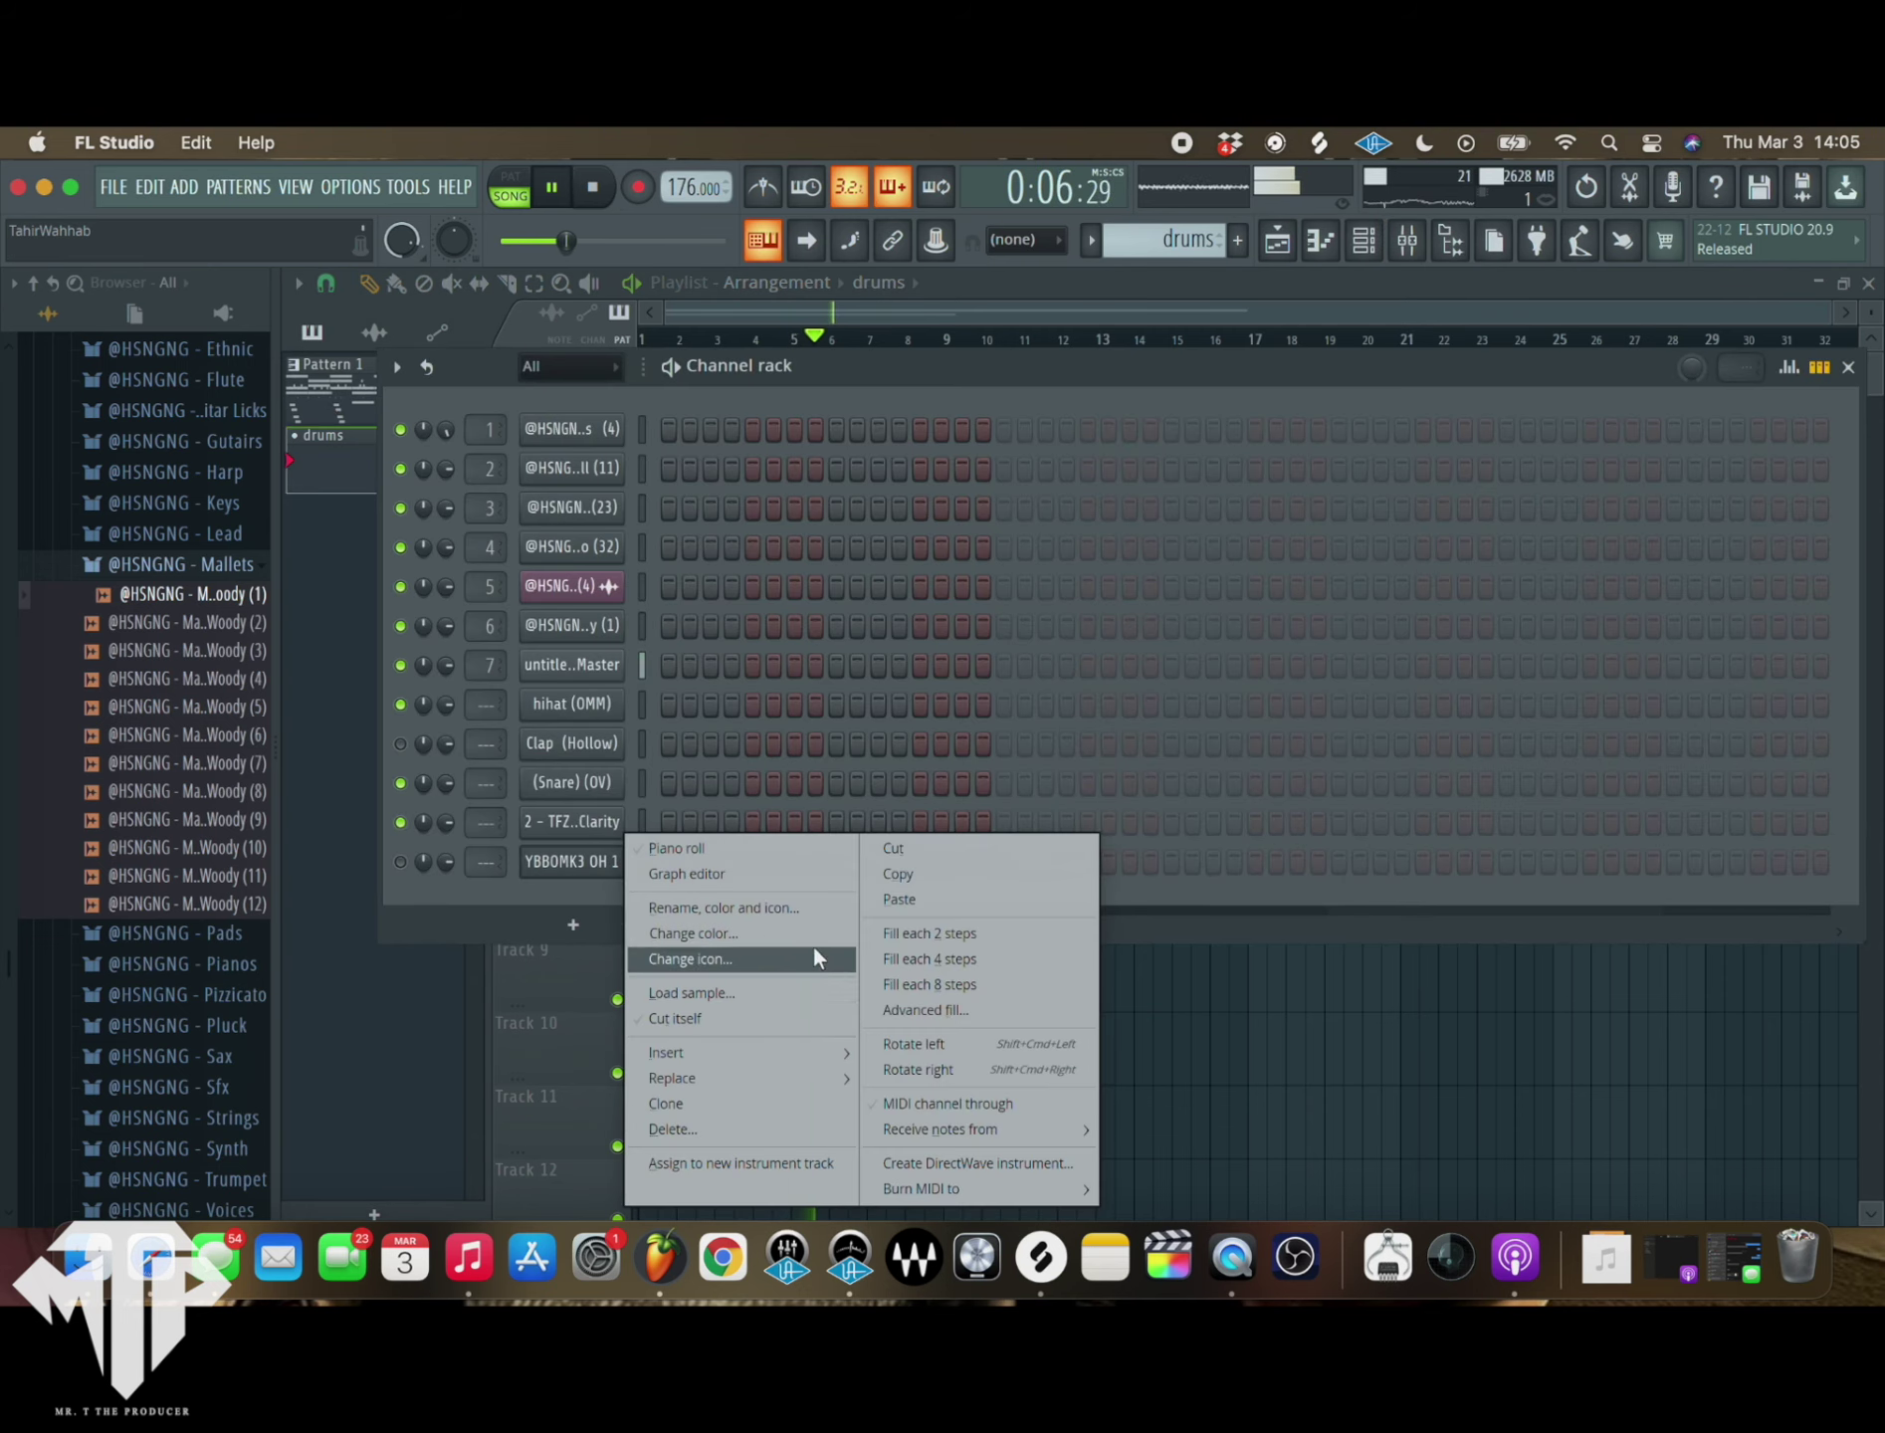
pyautogui.click(902, 876)
pyautogui.press('F6')
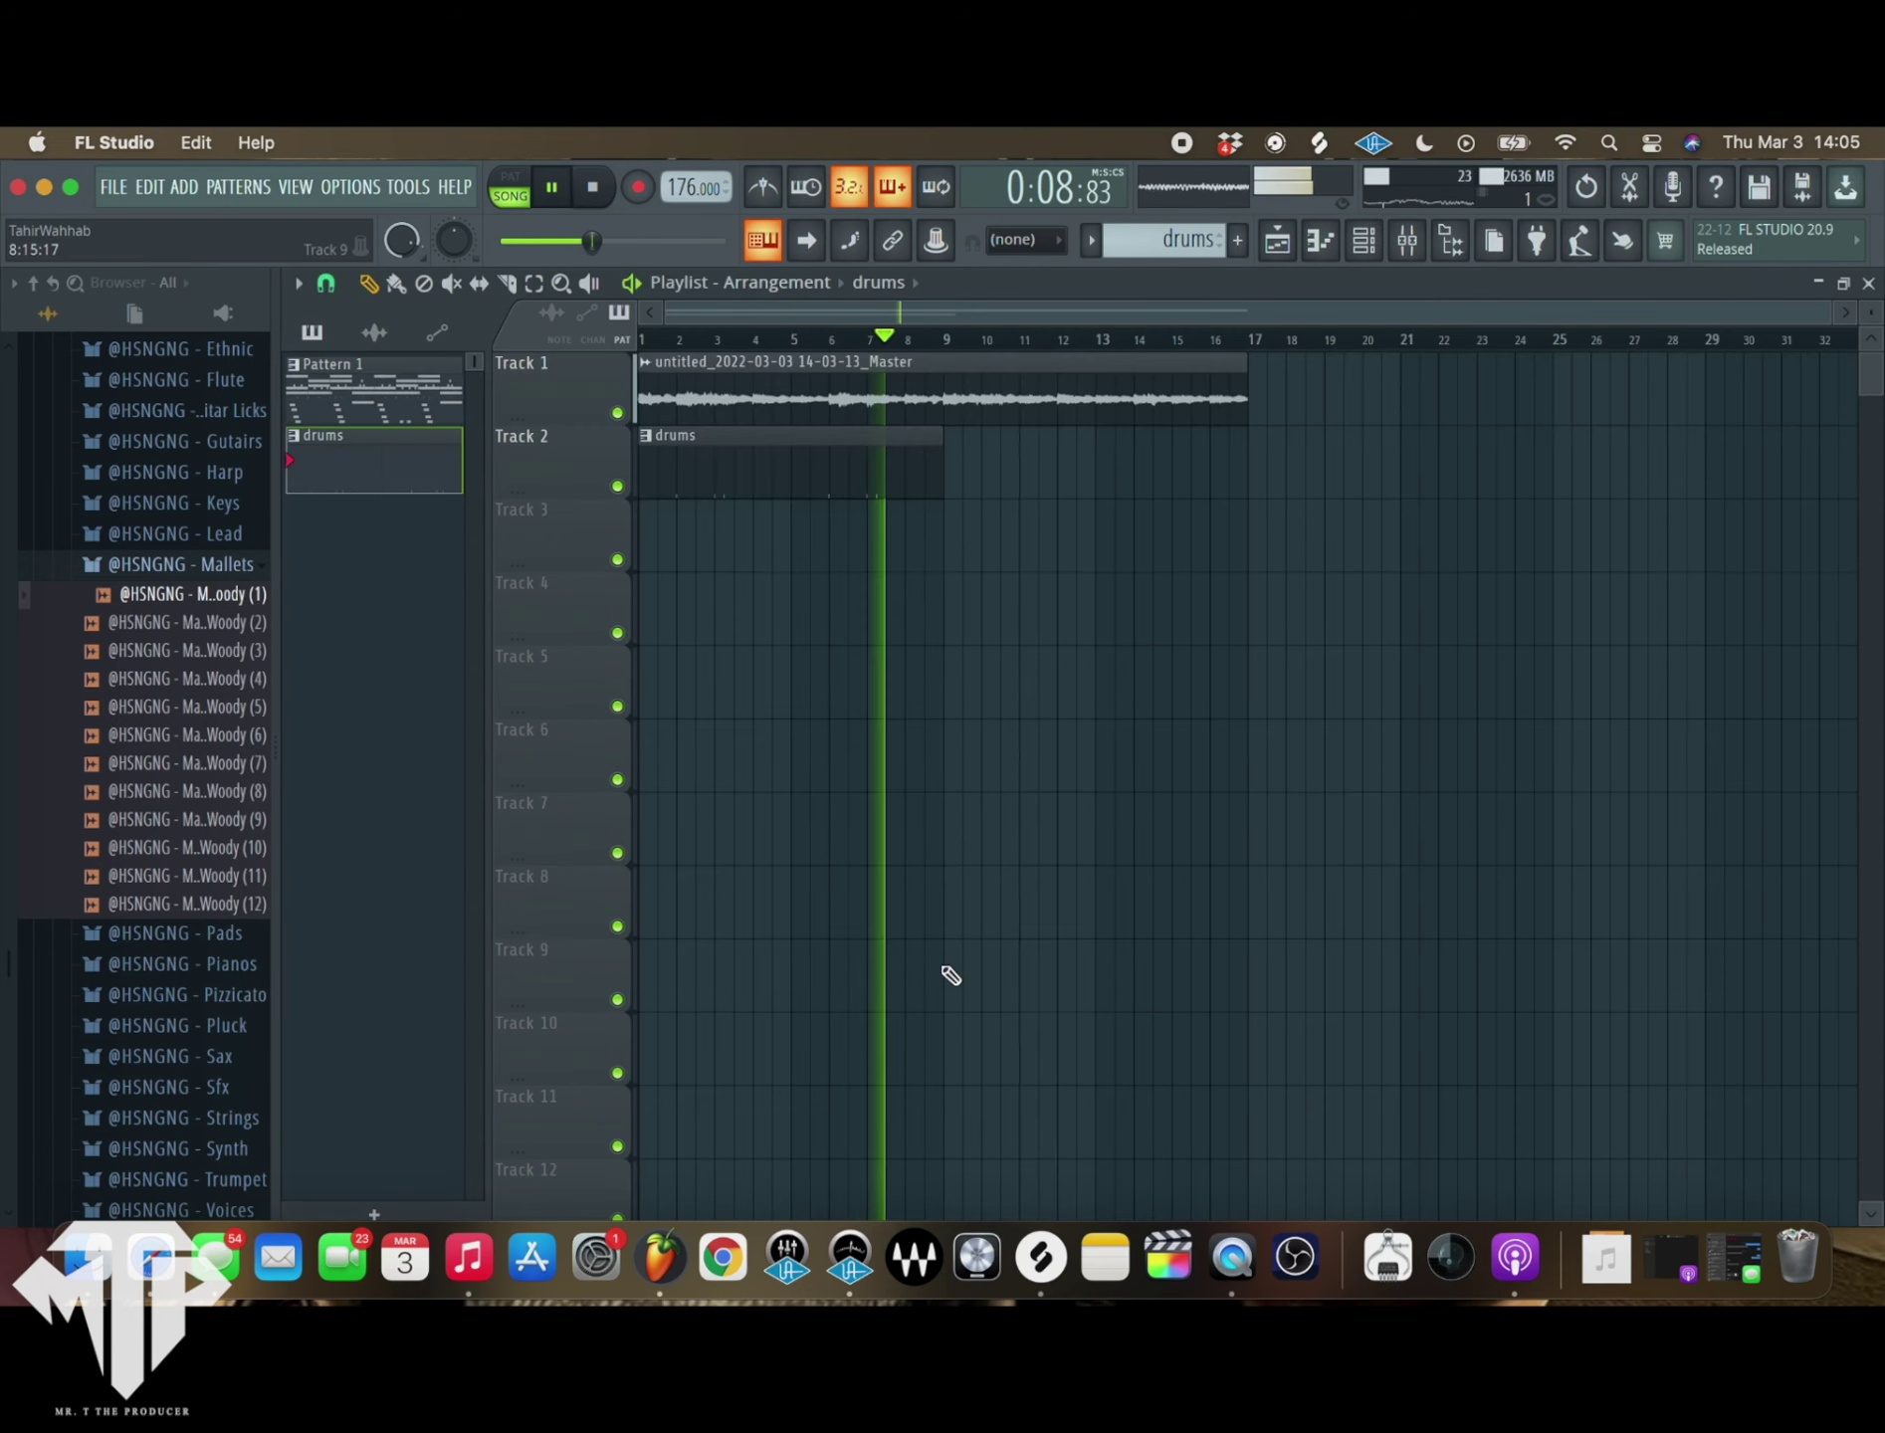
# - Put a Clap (Hollow) note at C5 on beat 3 of bar 1 and duplicate that bar through bar 8
pyautogui.click(1364, 239)
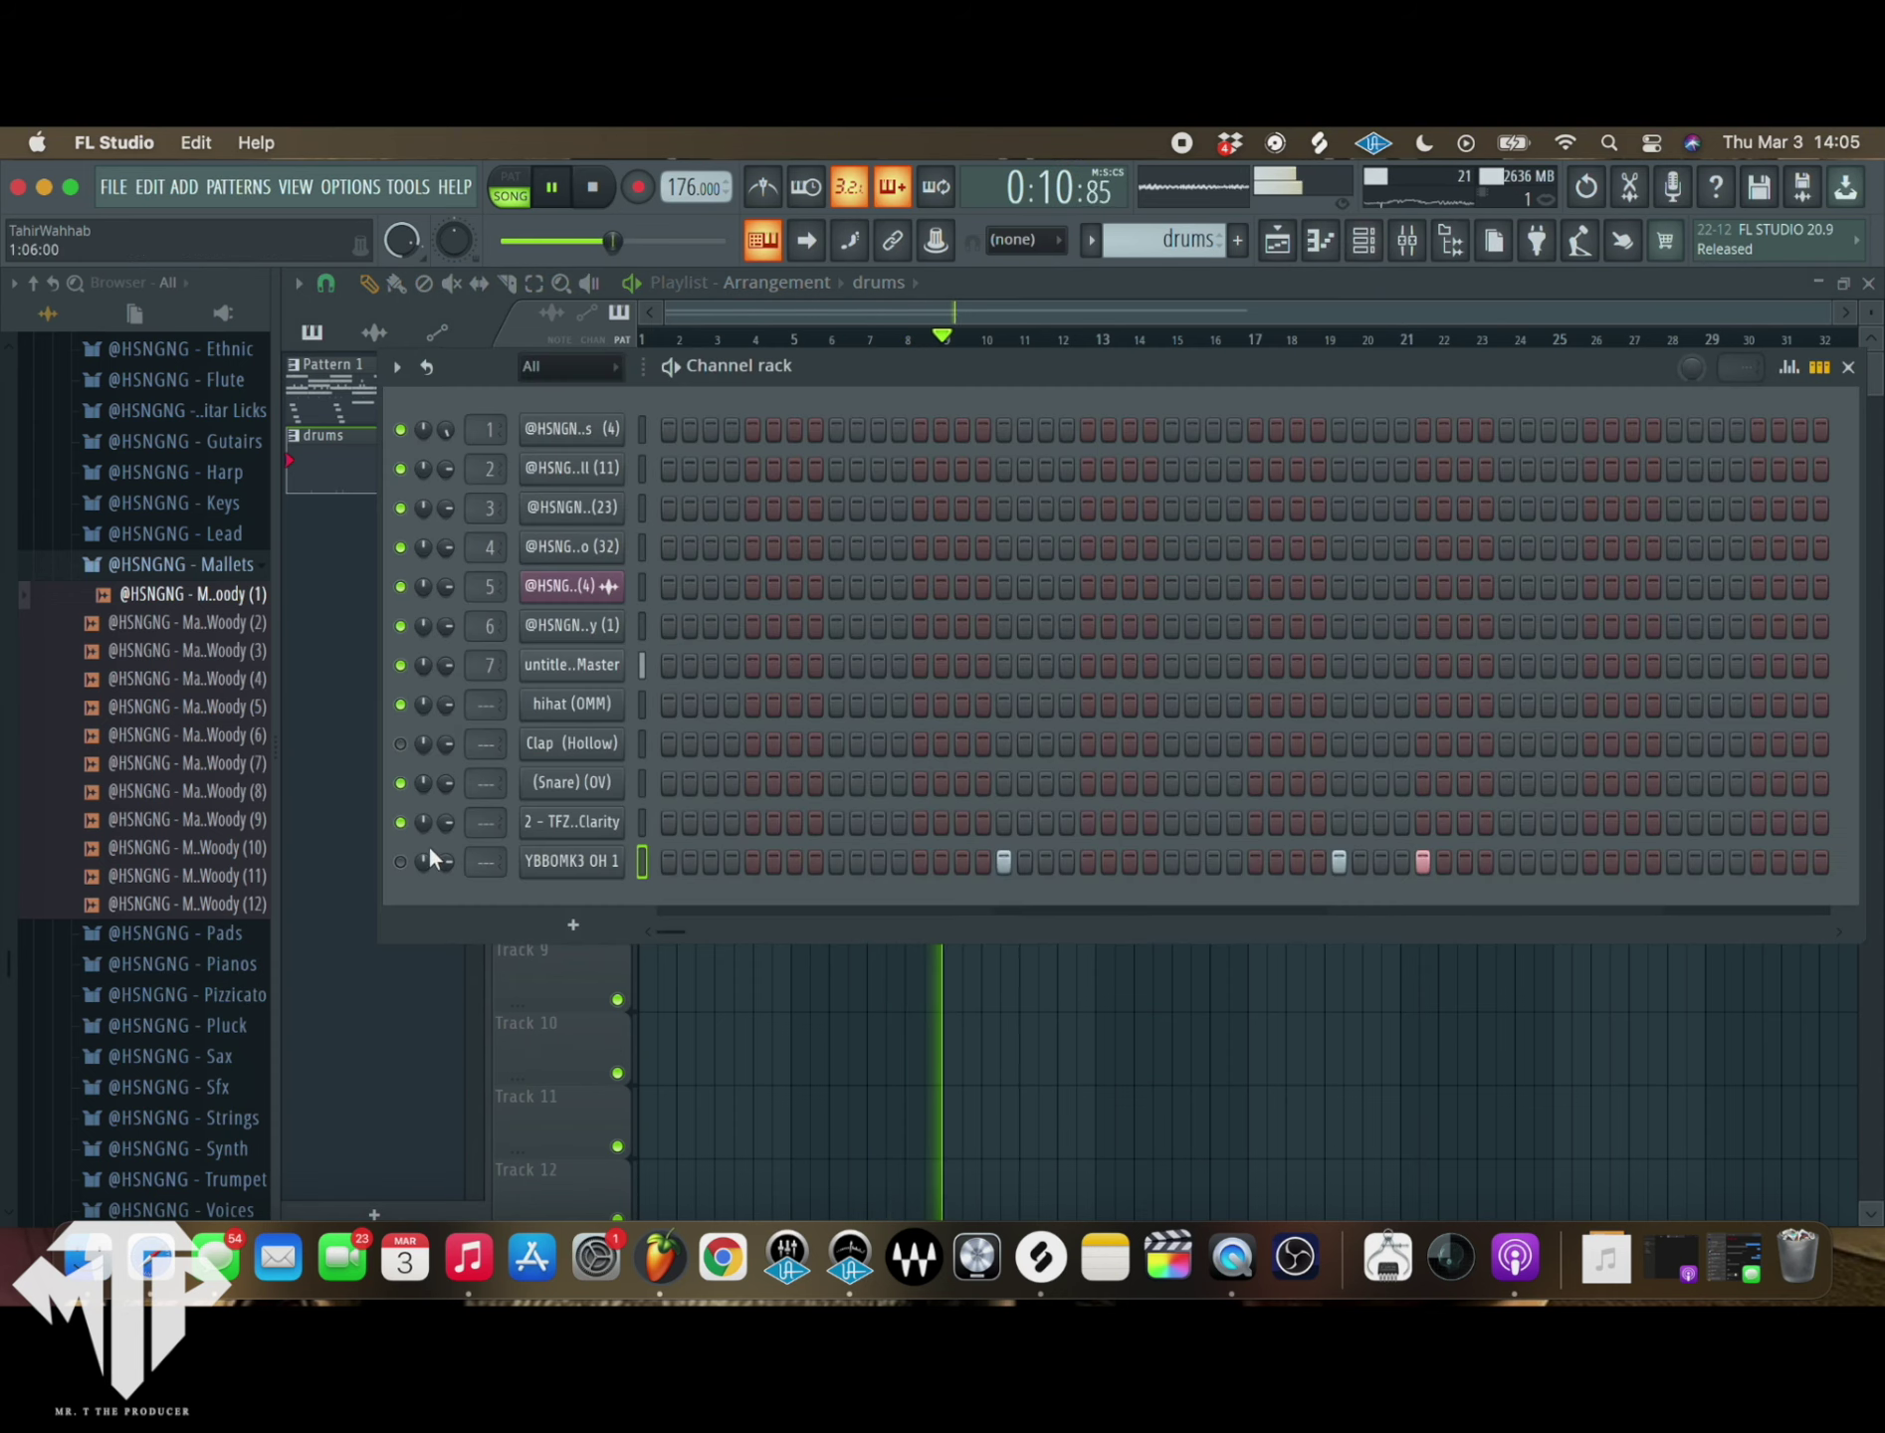
pyautogui.rightClick(637, 746)
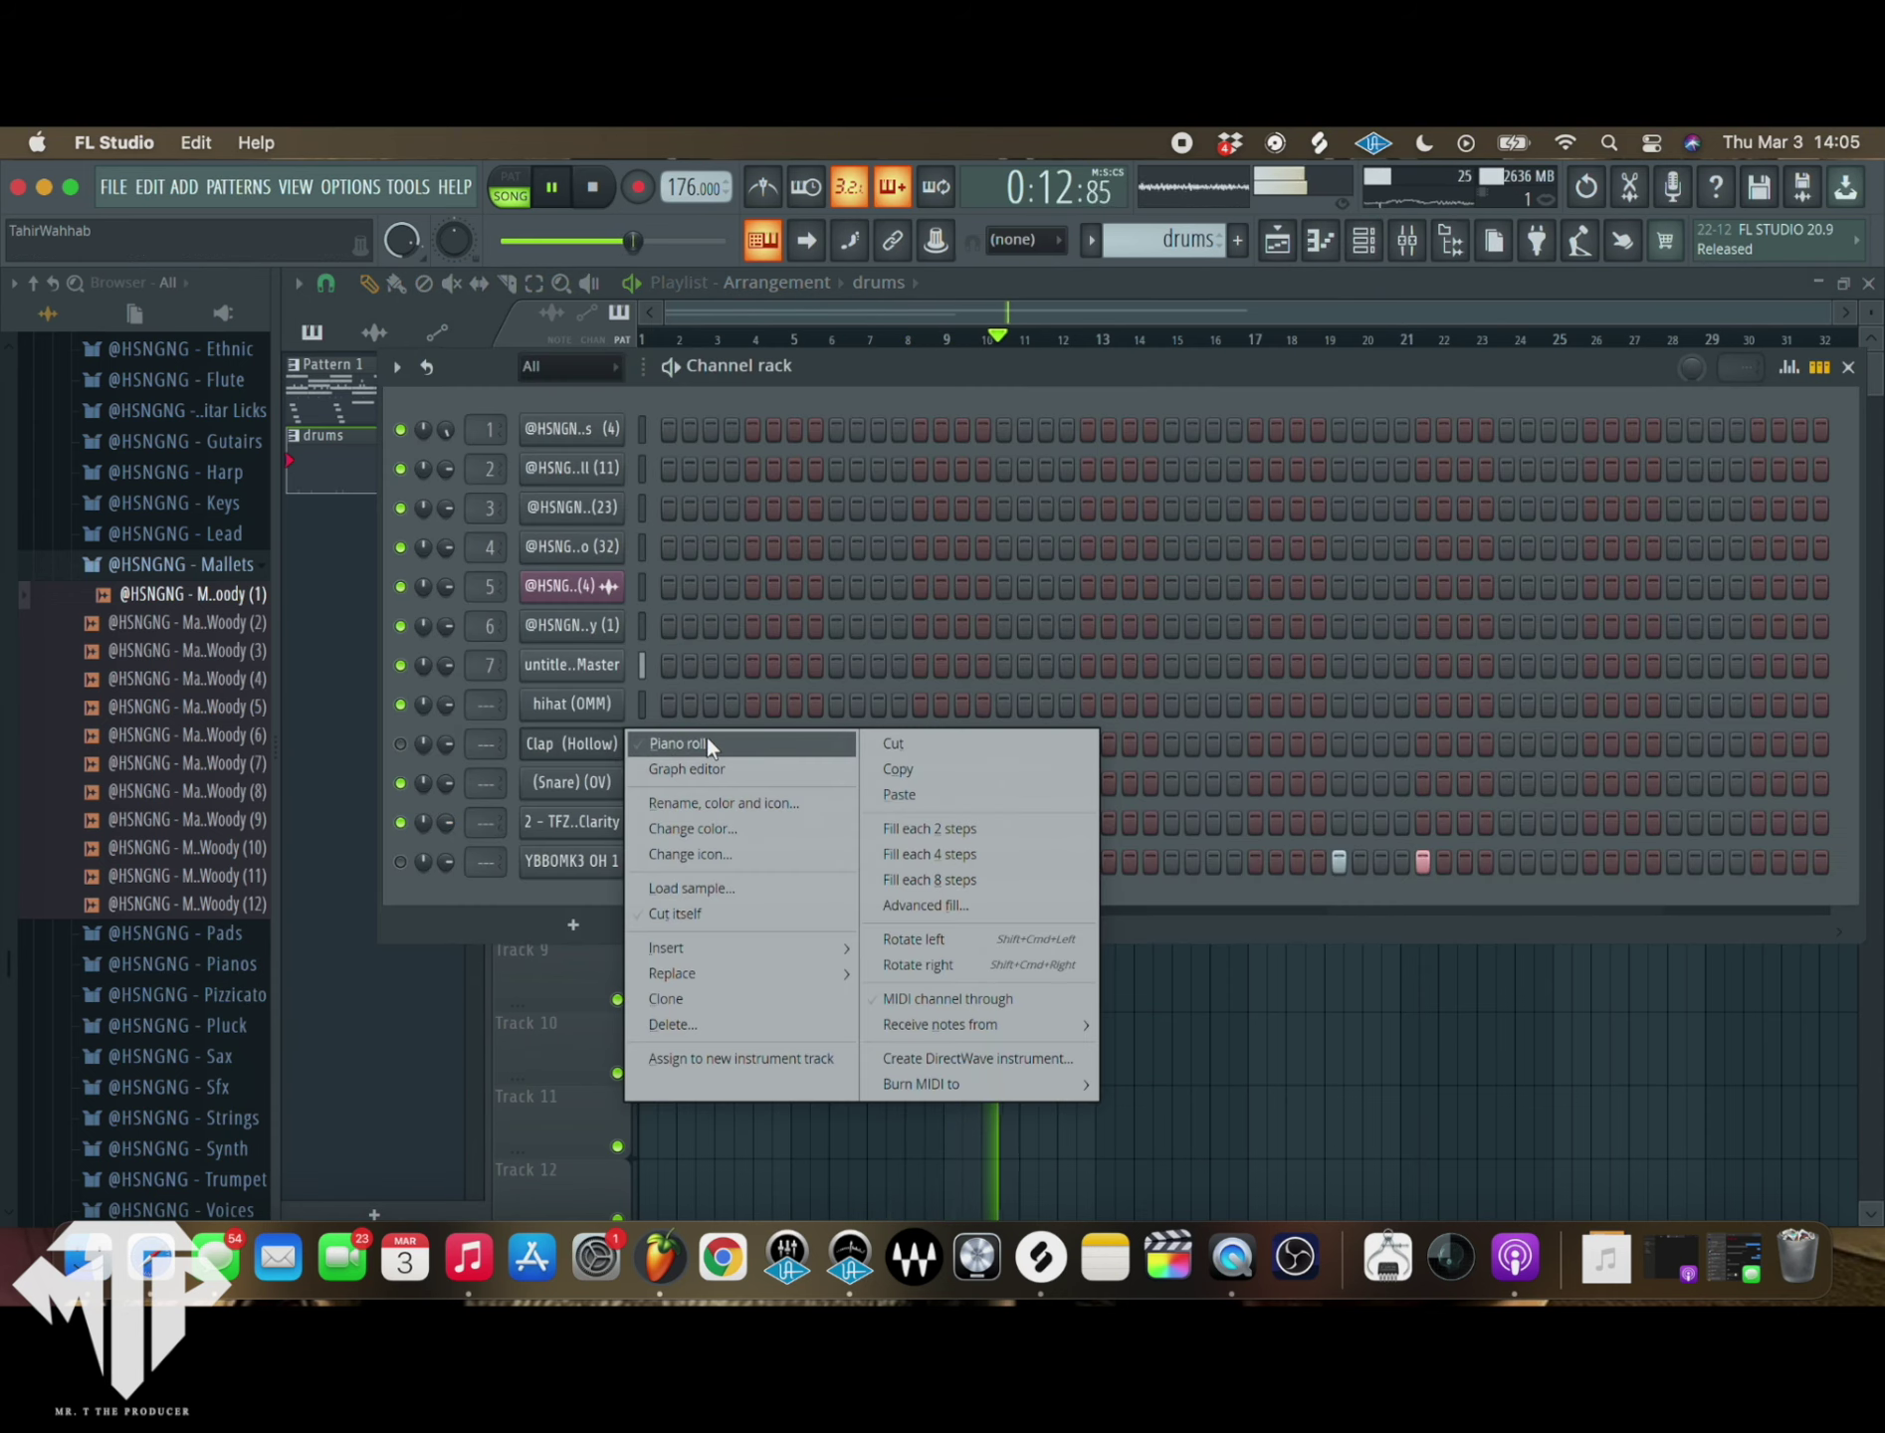
pyautogui.click(702, 740)
pyautogui.moveTo(1337, 332); pyautogui.dragTo(445, 363)
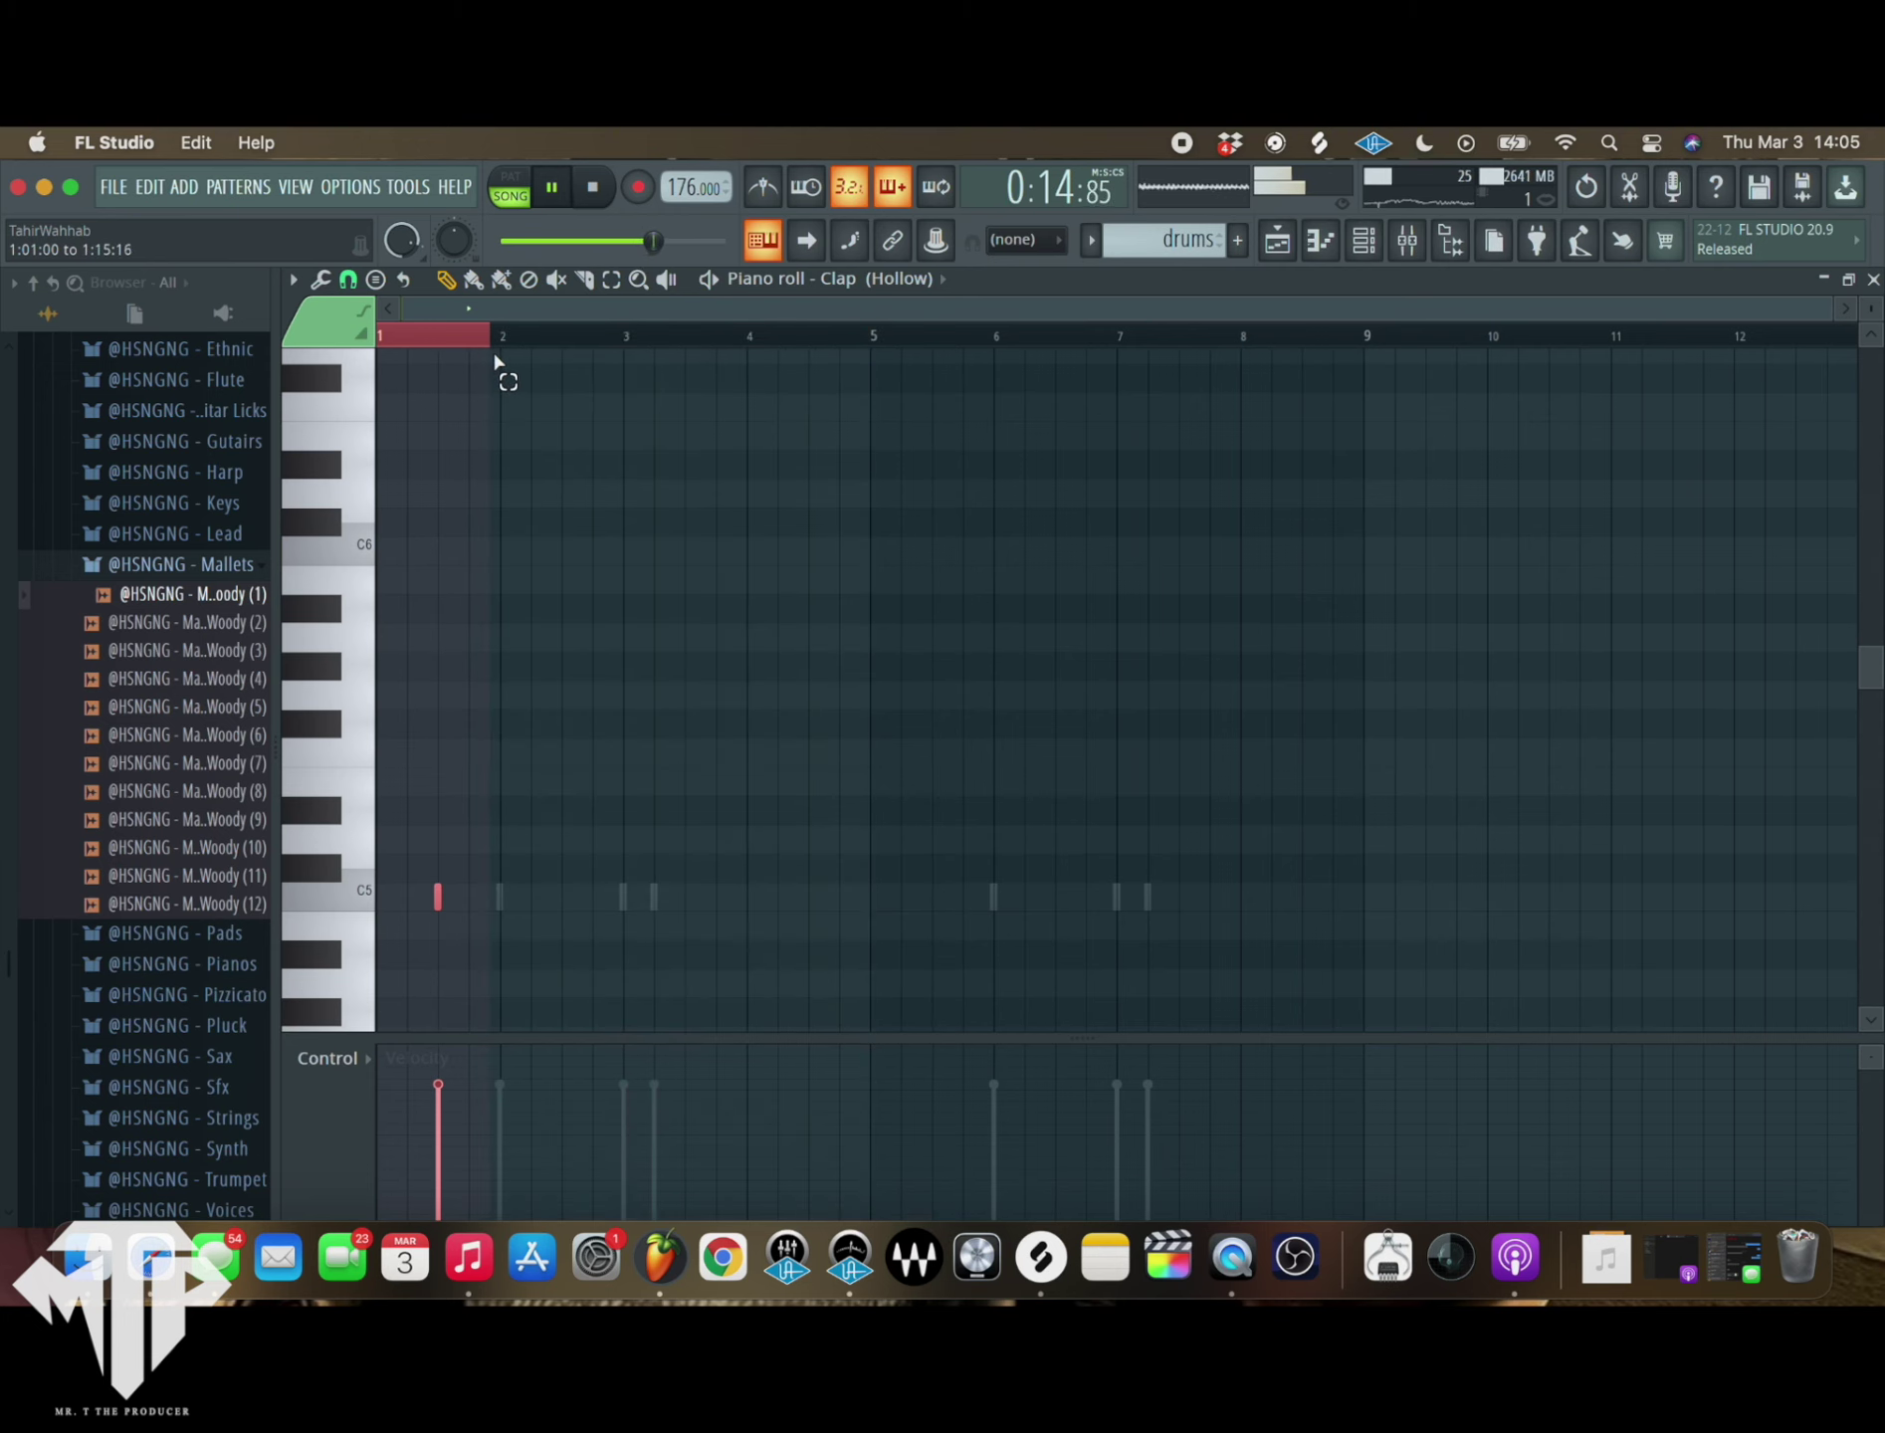
pyautogui.hotkey('ctrl', 'b')
pyautogui.hotkey('ctrl', 'b')
pyautogui.hotkey('ctrl', 'b')
pyautogui.hotkey('ctrl', 'b')
pyautogui.hotkey('ctrl', 'b')
pyautogui.hotkey('ctrl', 'b')
pyautogui.hotkey('ctrl', 'b')
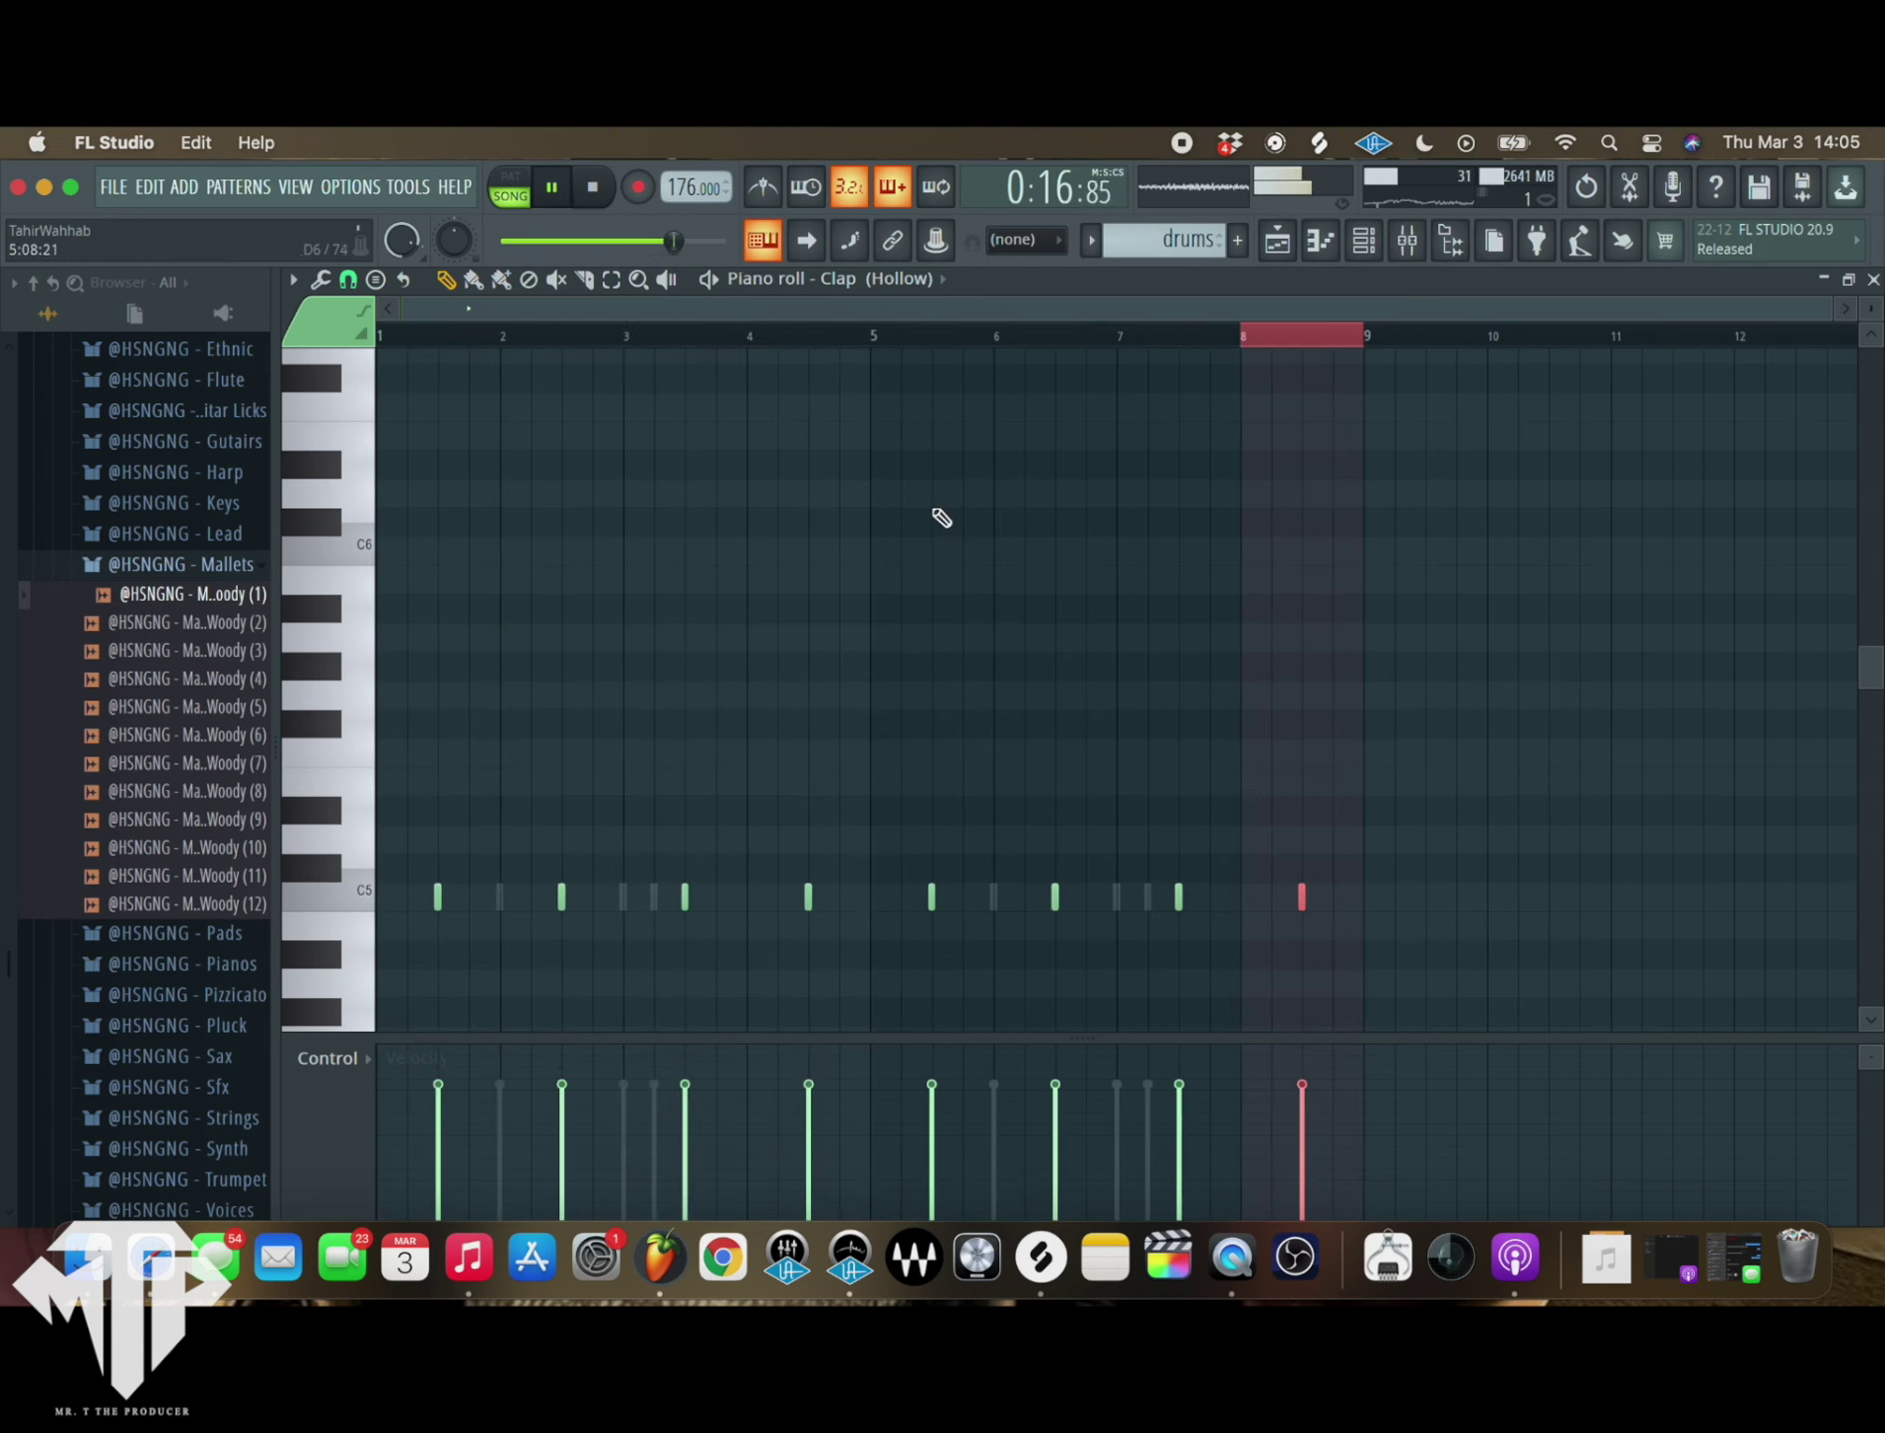
# - Add Fruity Parametric EQ 2 to slot 1 of Insert 7, cutting the lows with band 1 and reducing the highs with band 7
pyautogui.click(1363, 240)
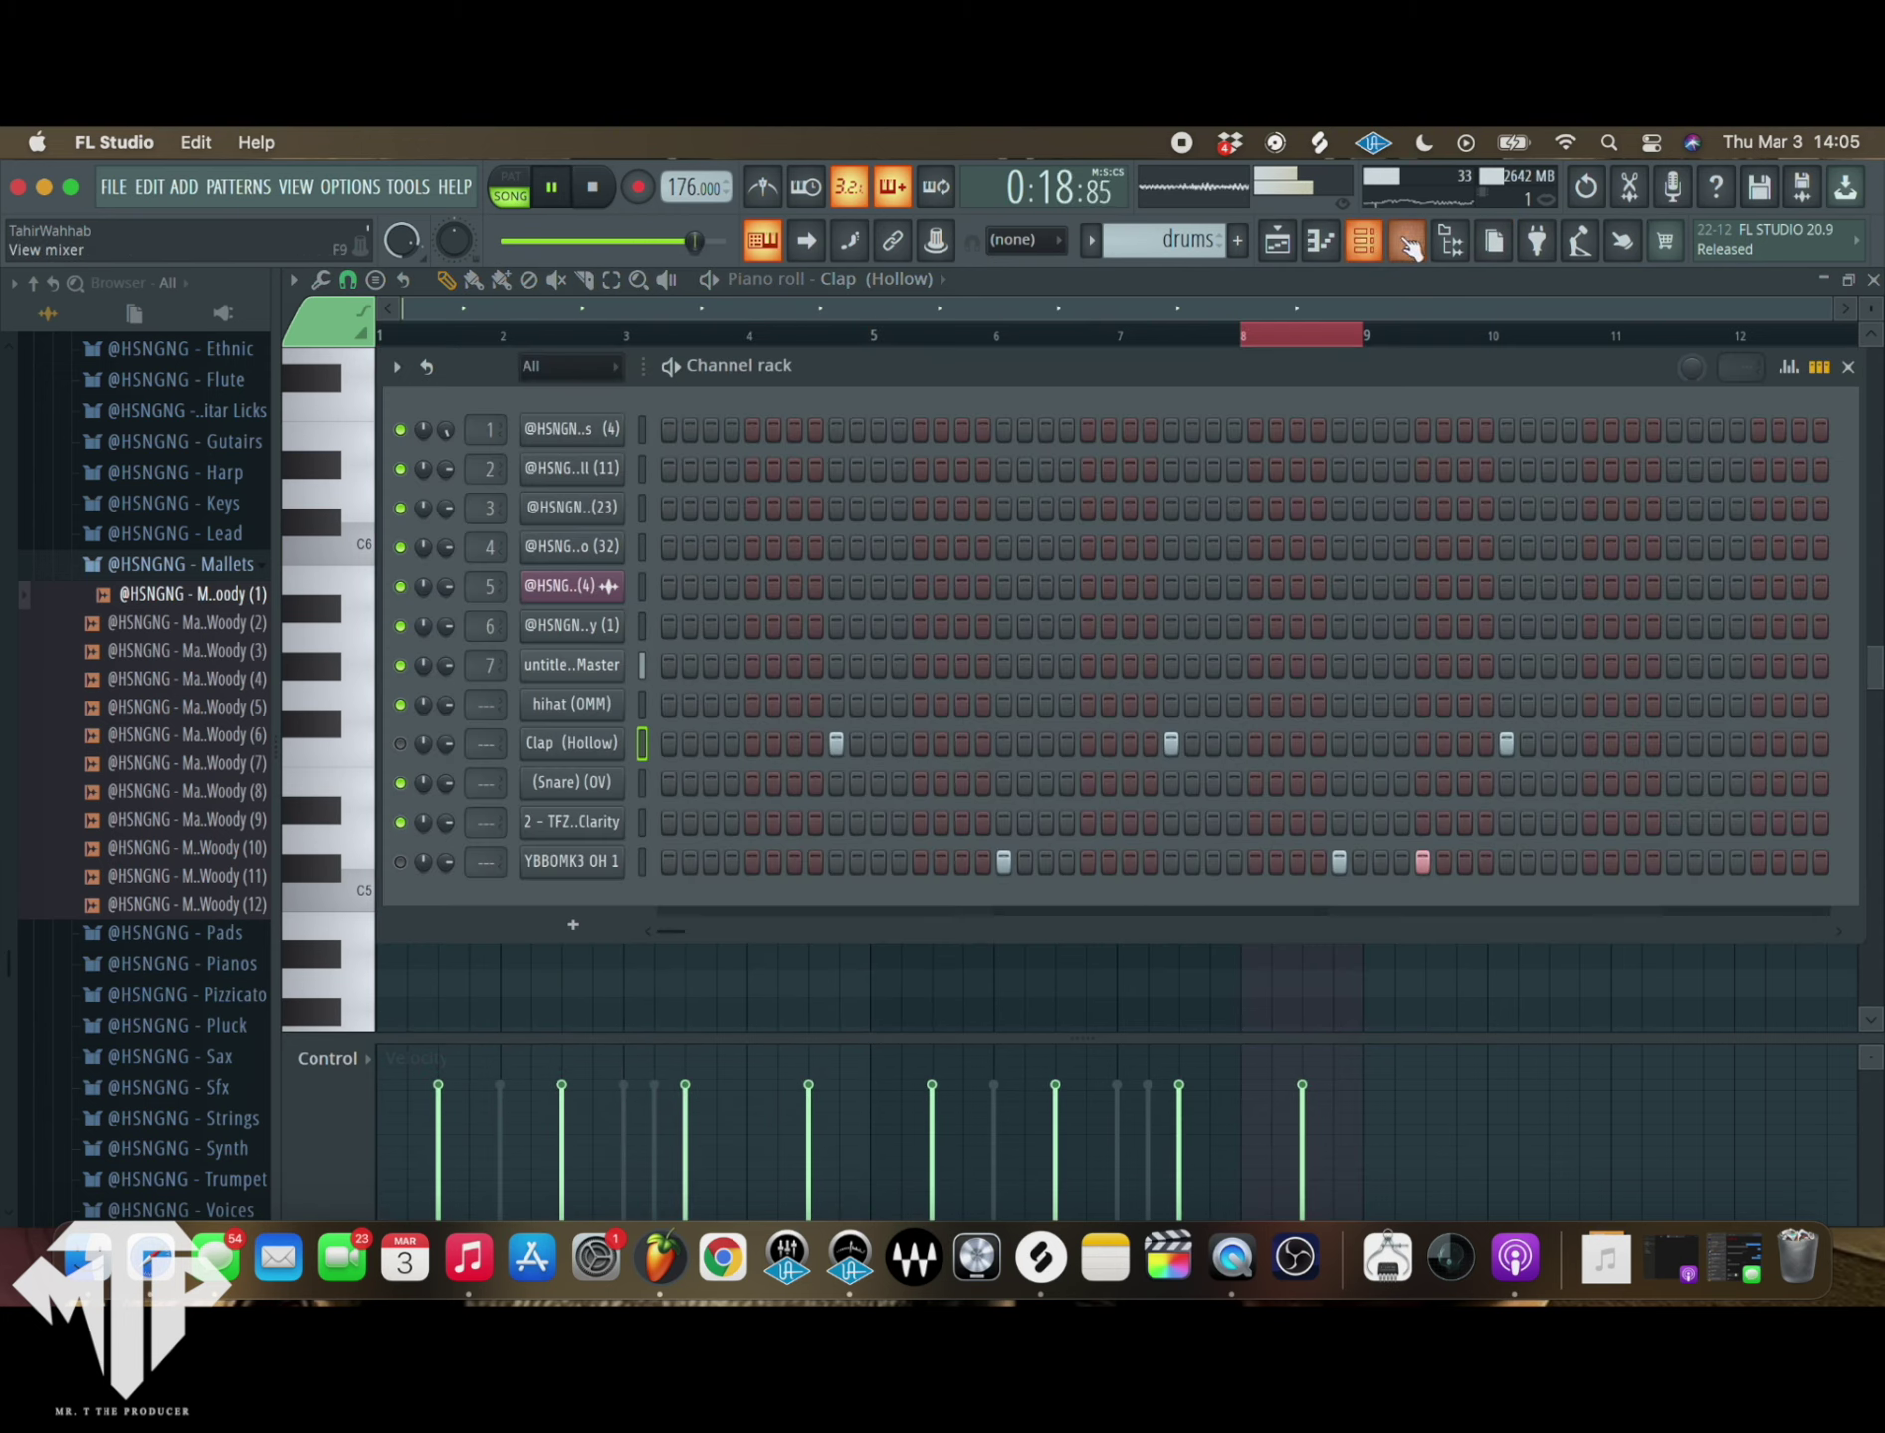
pyautogui.click(1407, 240)
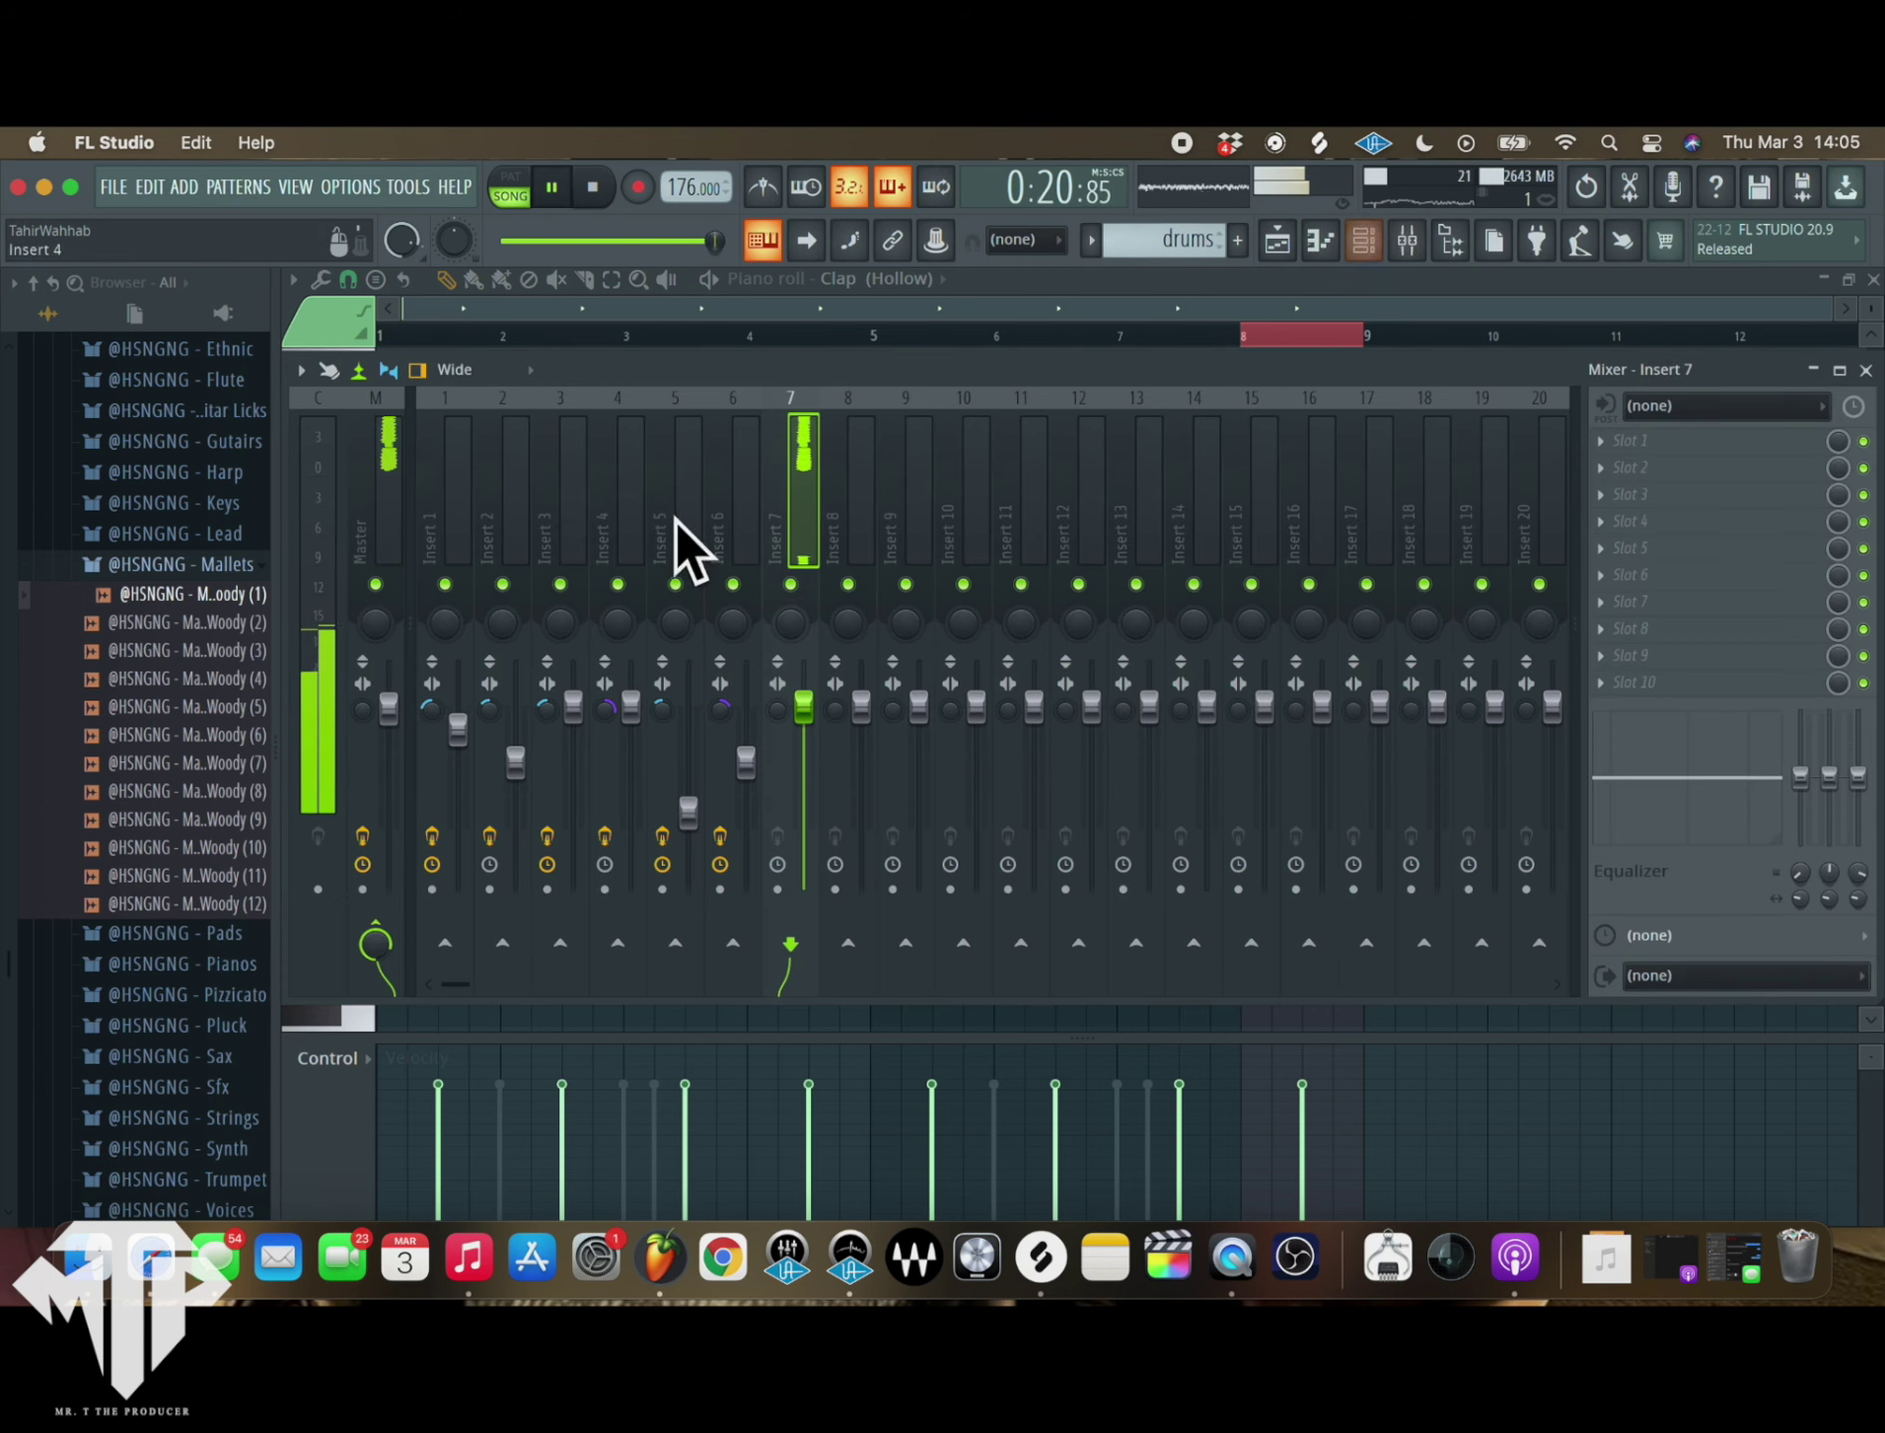
pyautogui.click(1643, 444)
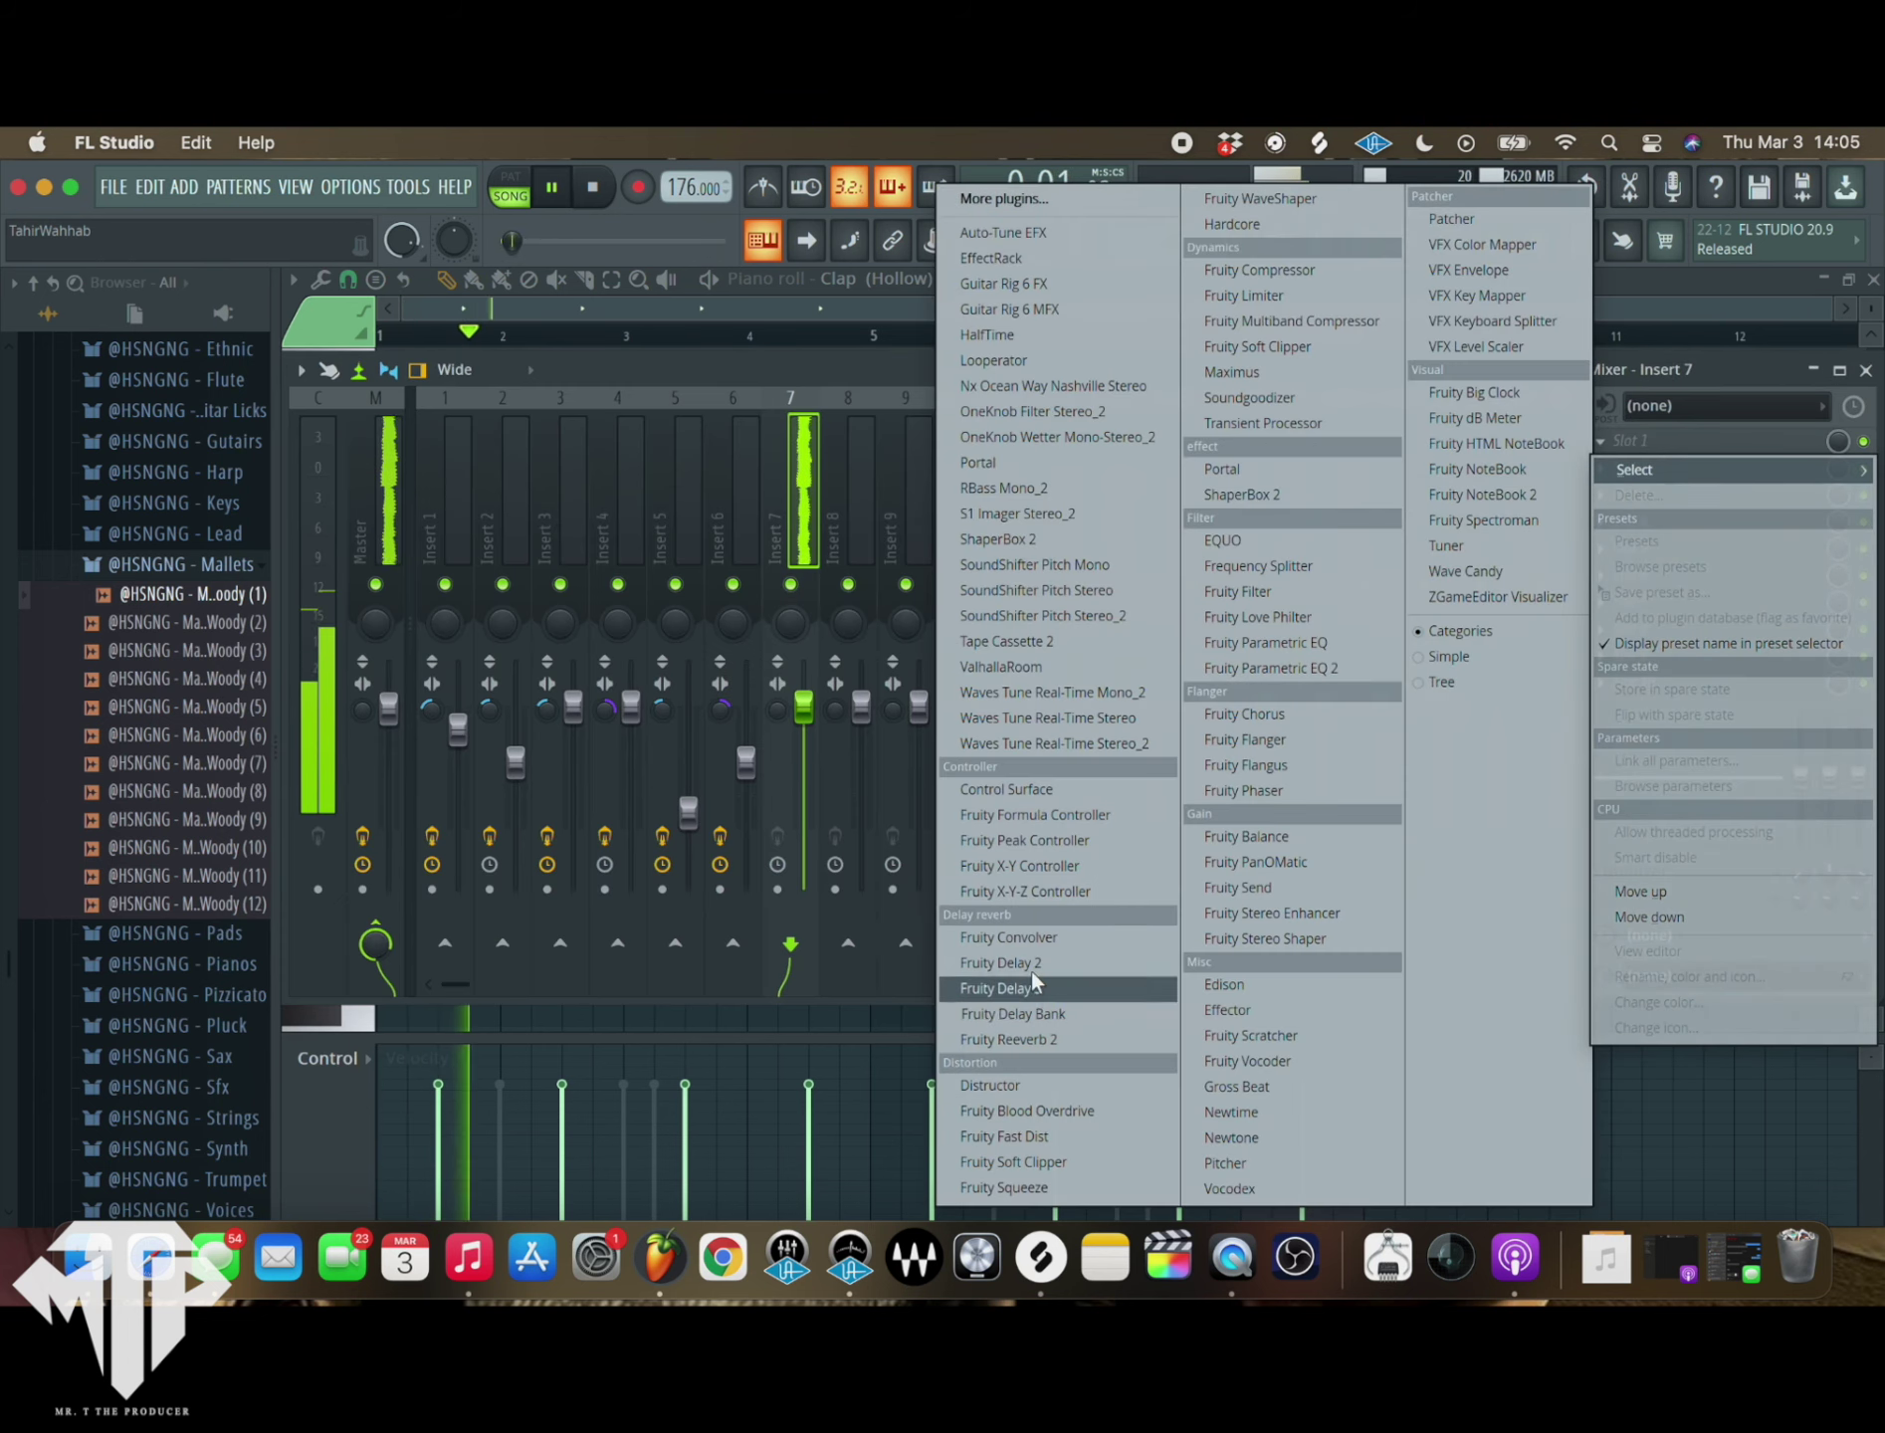
pyautogui.click(1294, 667)
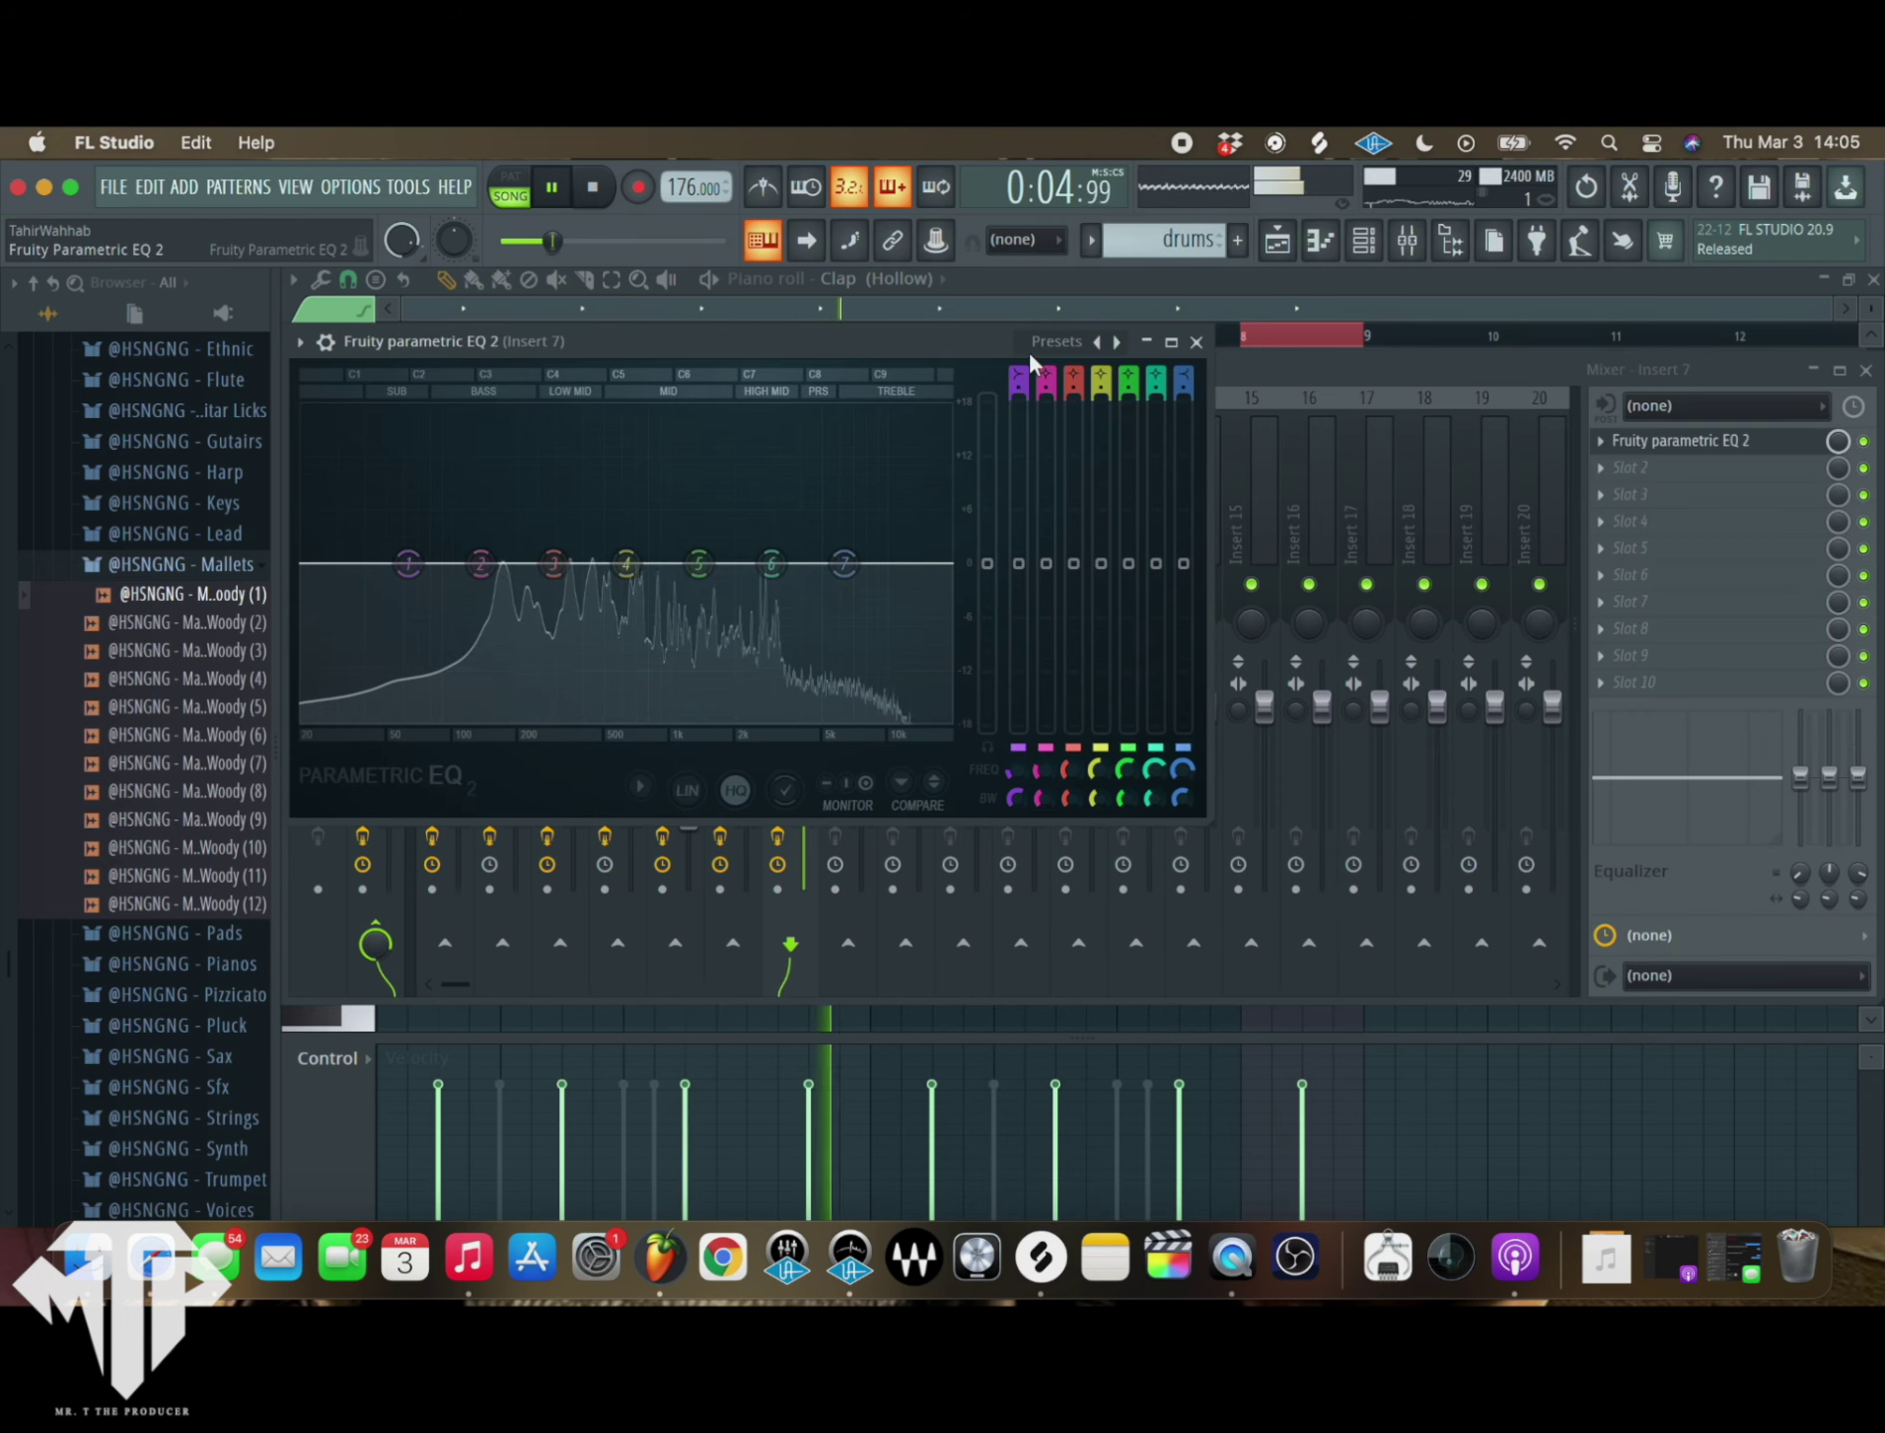
pyautogui.moveTo(408, 563); pyautogui.dragTo(461, 718)
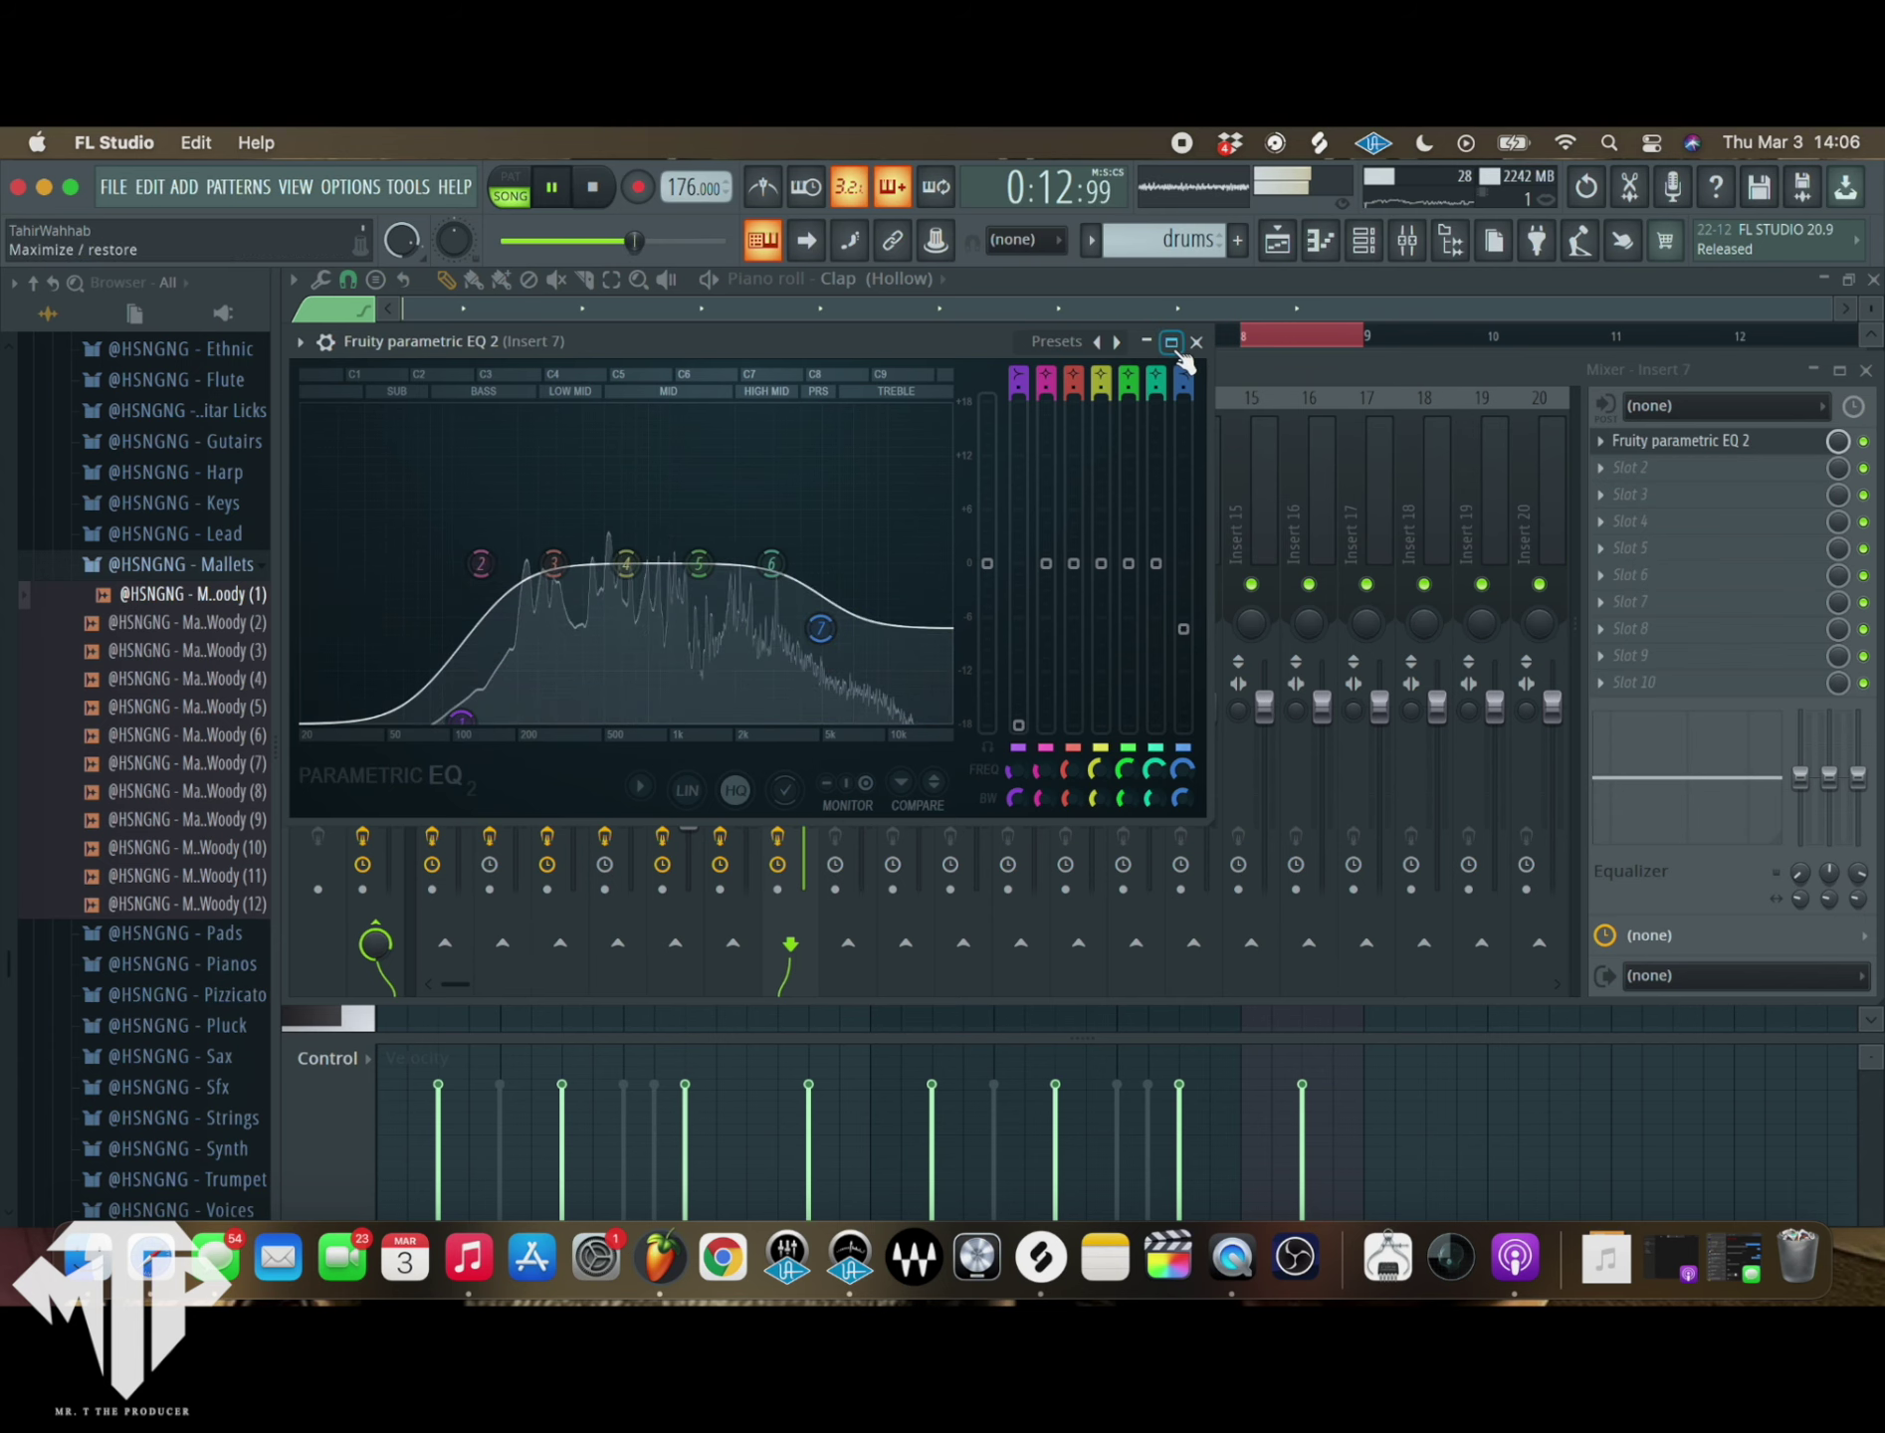
pyautogui.click(1196, 342)
# - Add a second Fruity Parametric EQ 2 with the 20Hz + 18kHz cut preset, raising its low cut to around 100 Hz and lowering its high cut
pyautogui.click(1652, 481)
pyautogui.click(1316, 675)
pyautogui.click(1090, 378)
pyautogui.click(1154, 471)
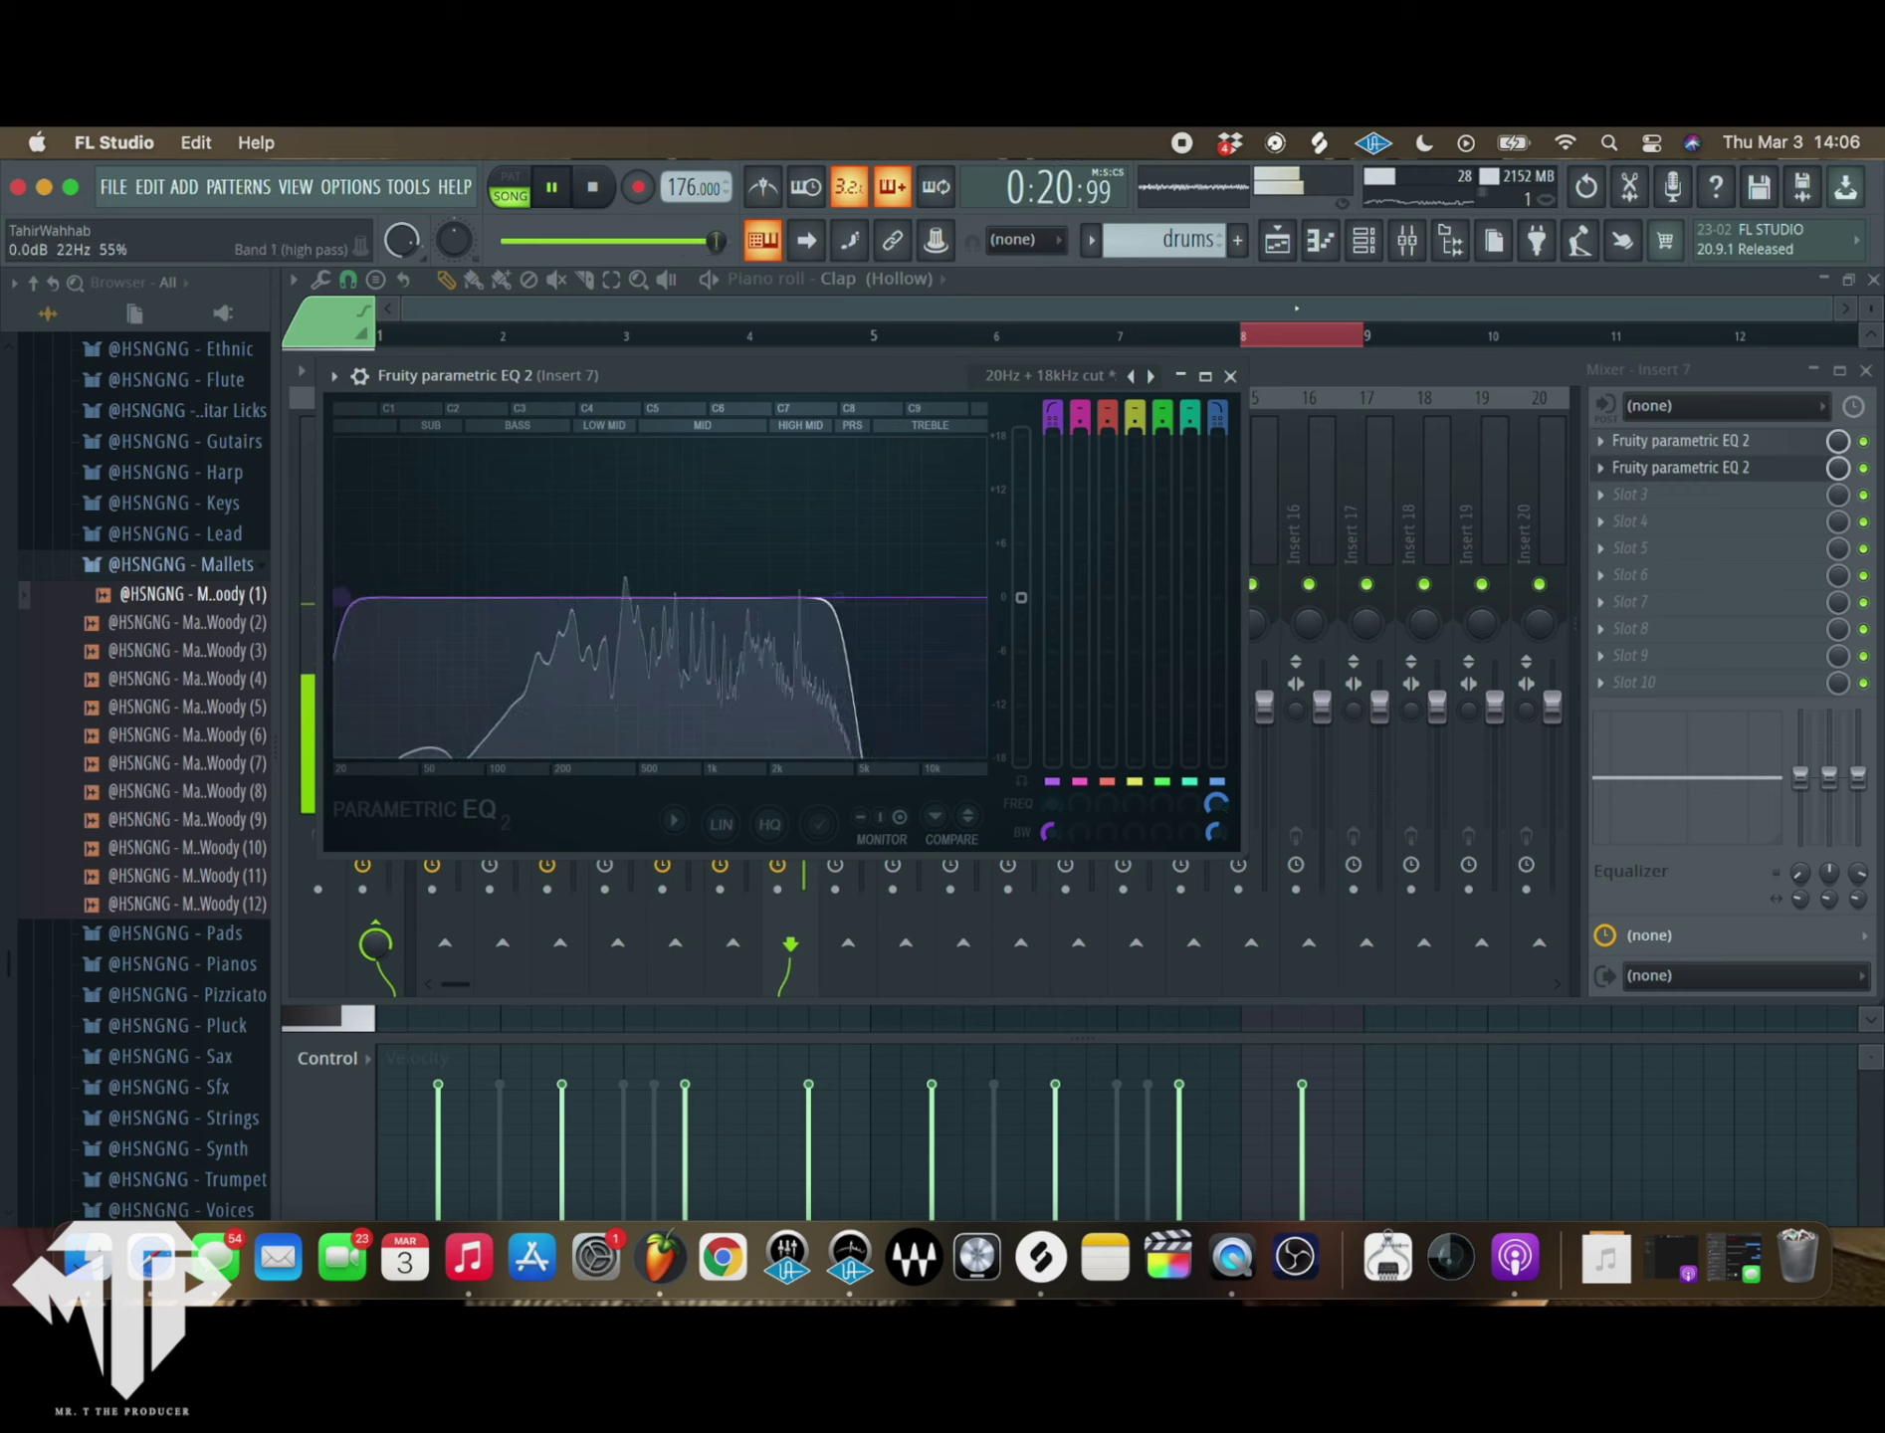
pyautogui.moveTo(341, 597); pyautogui.dragTo(510, 597)
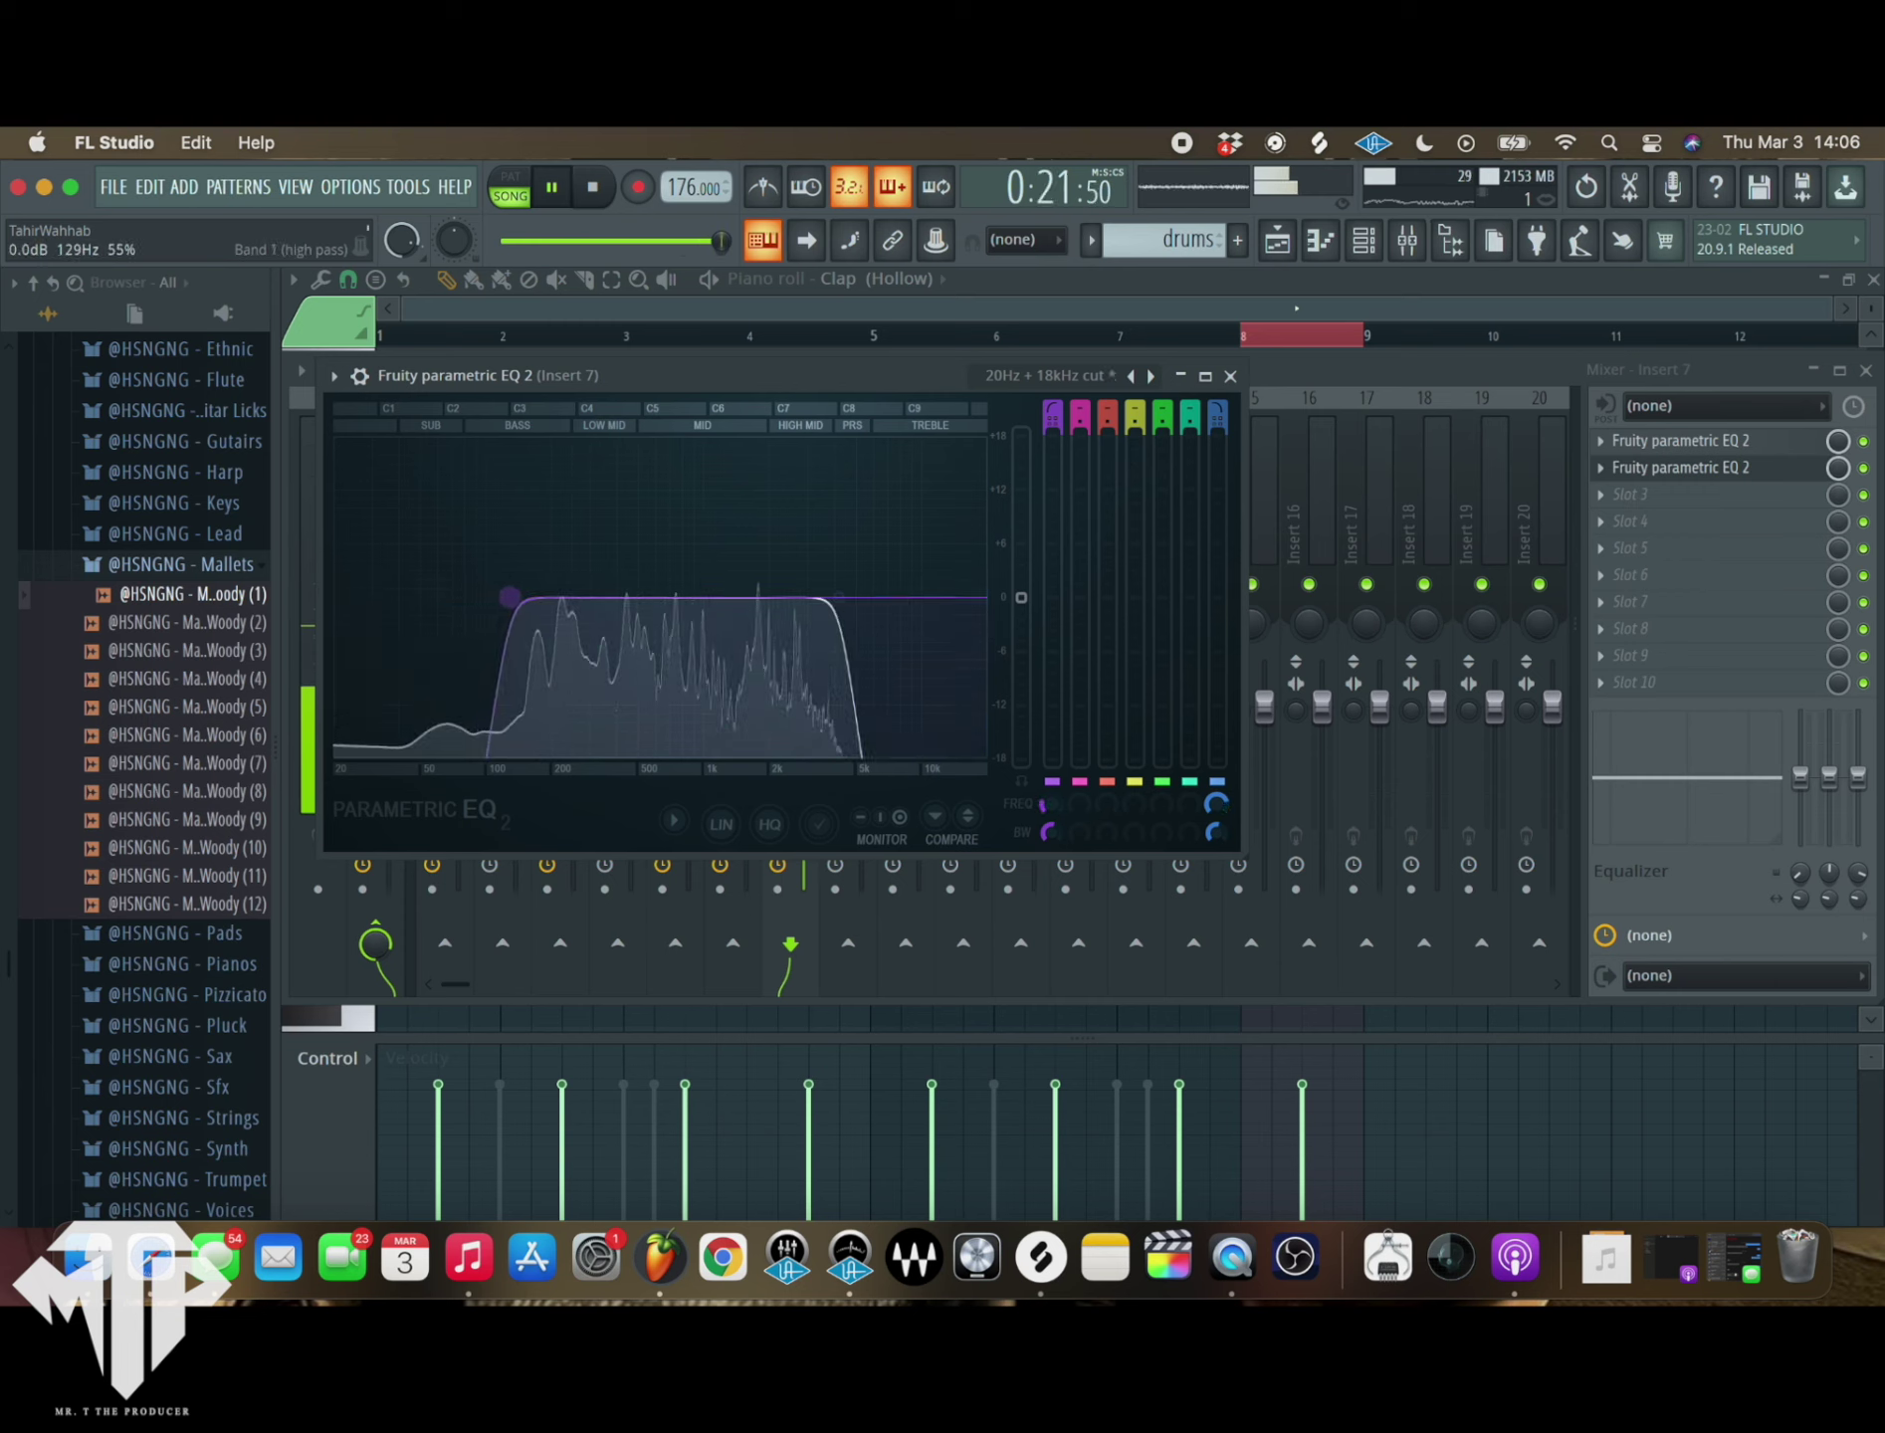
pyautogui.click(1207, 377)
pyautogui.click(1844, 282)
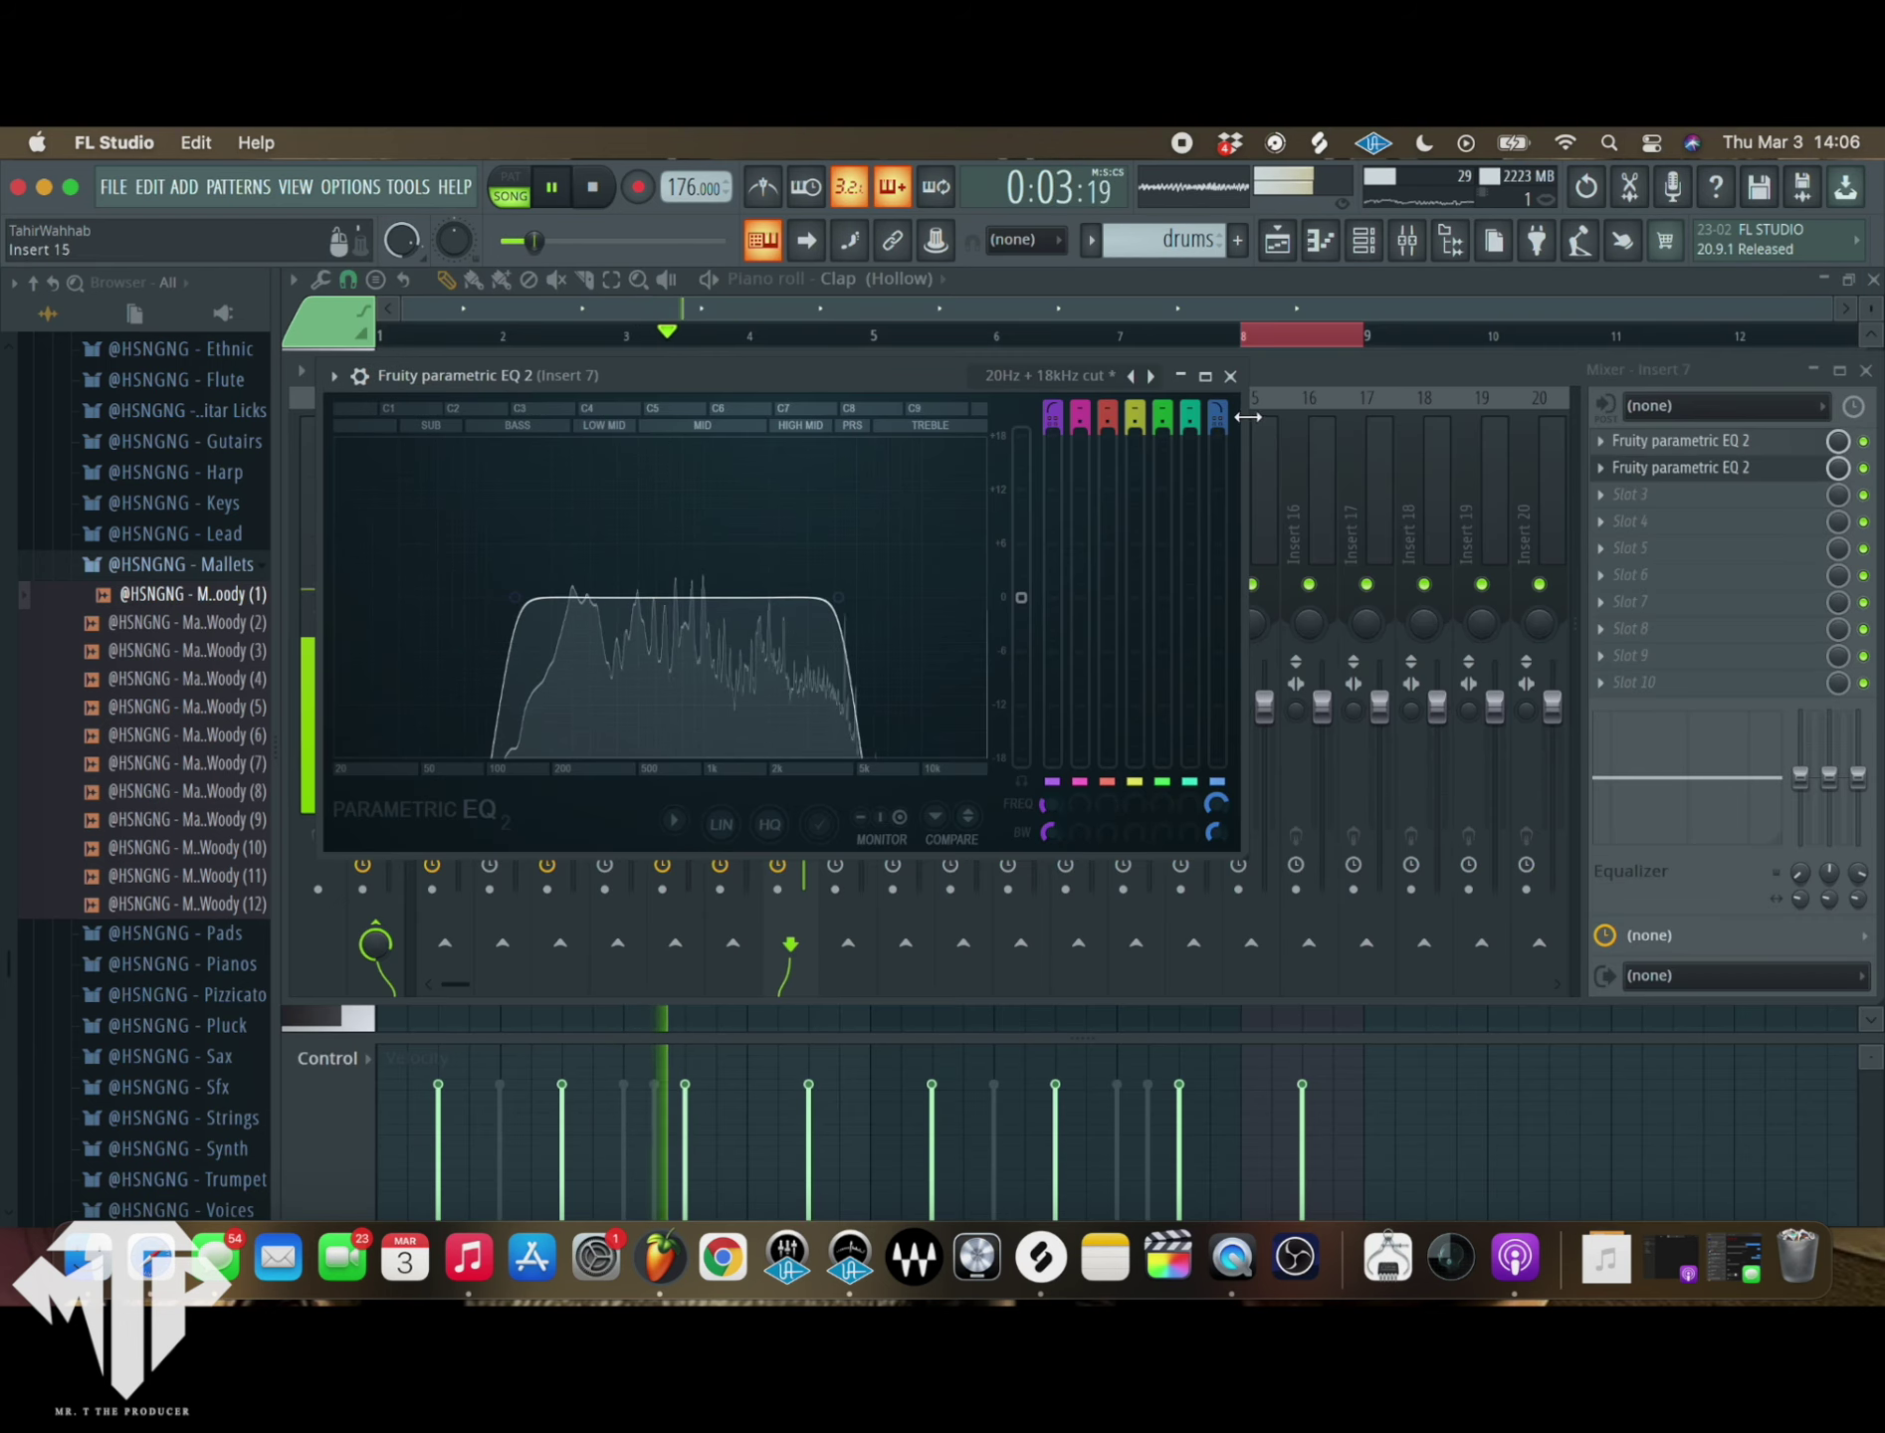
pyautogui.click(1230, 375)
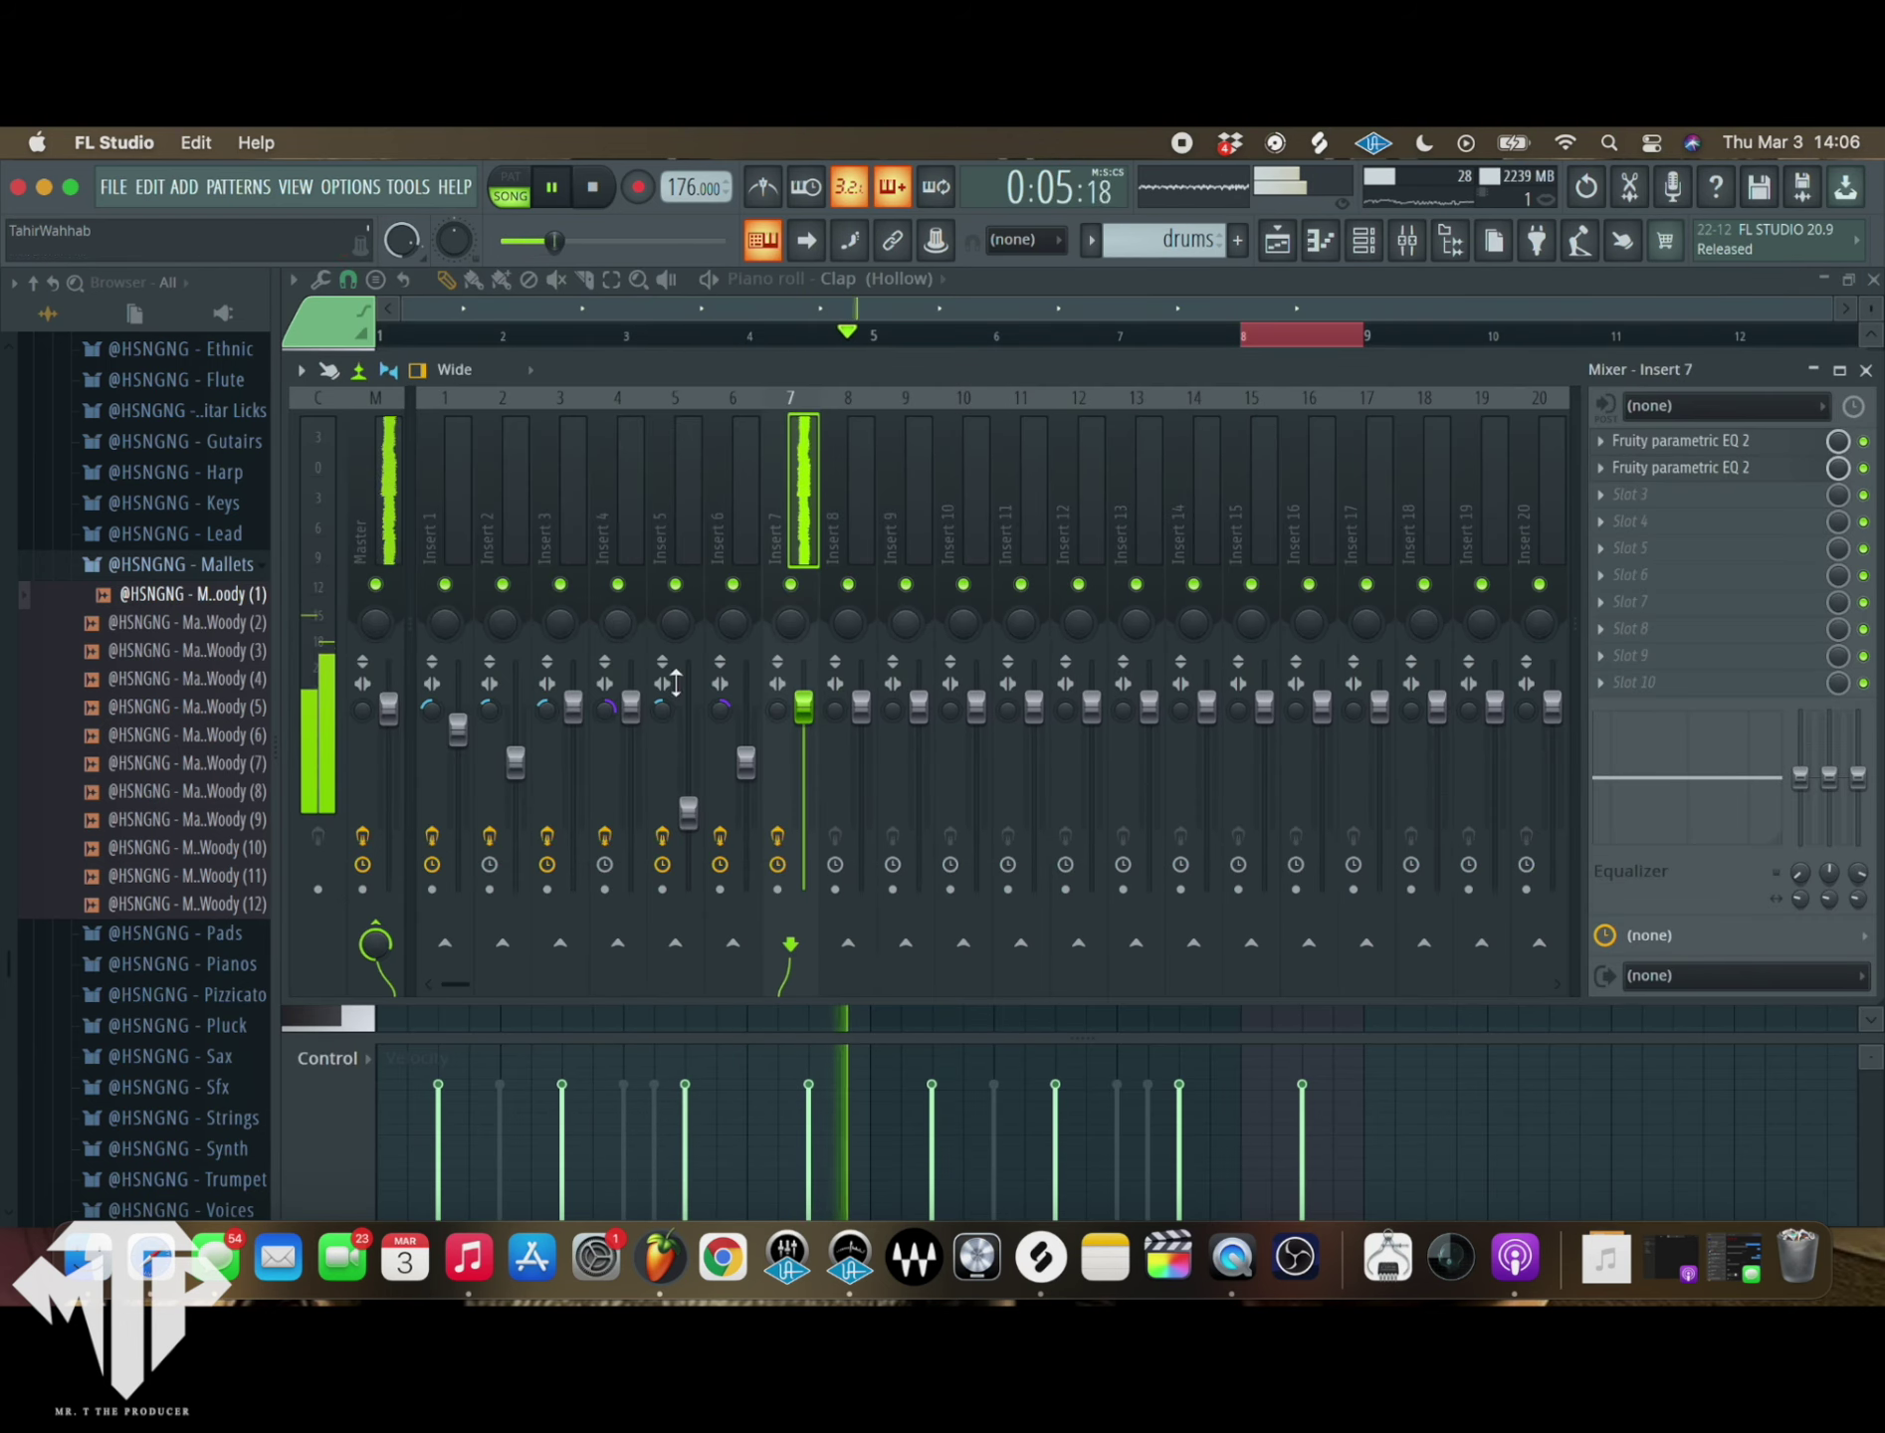
# - Delete HalfTime, Fruity Stereo Shaper, EffectRack and Fruity Parametric EQ 2 from the Master track's effect slots
pyautogui.click(1866, 369)
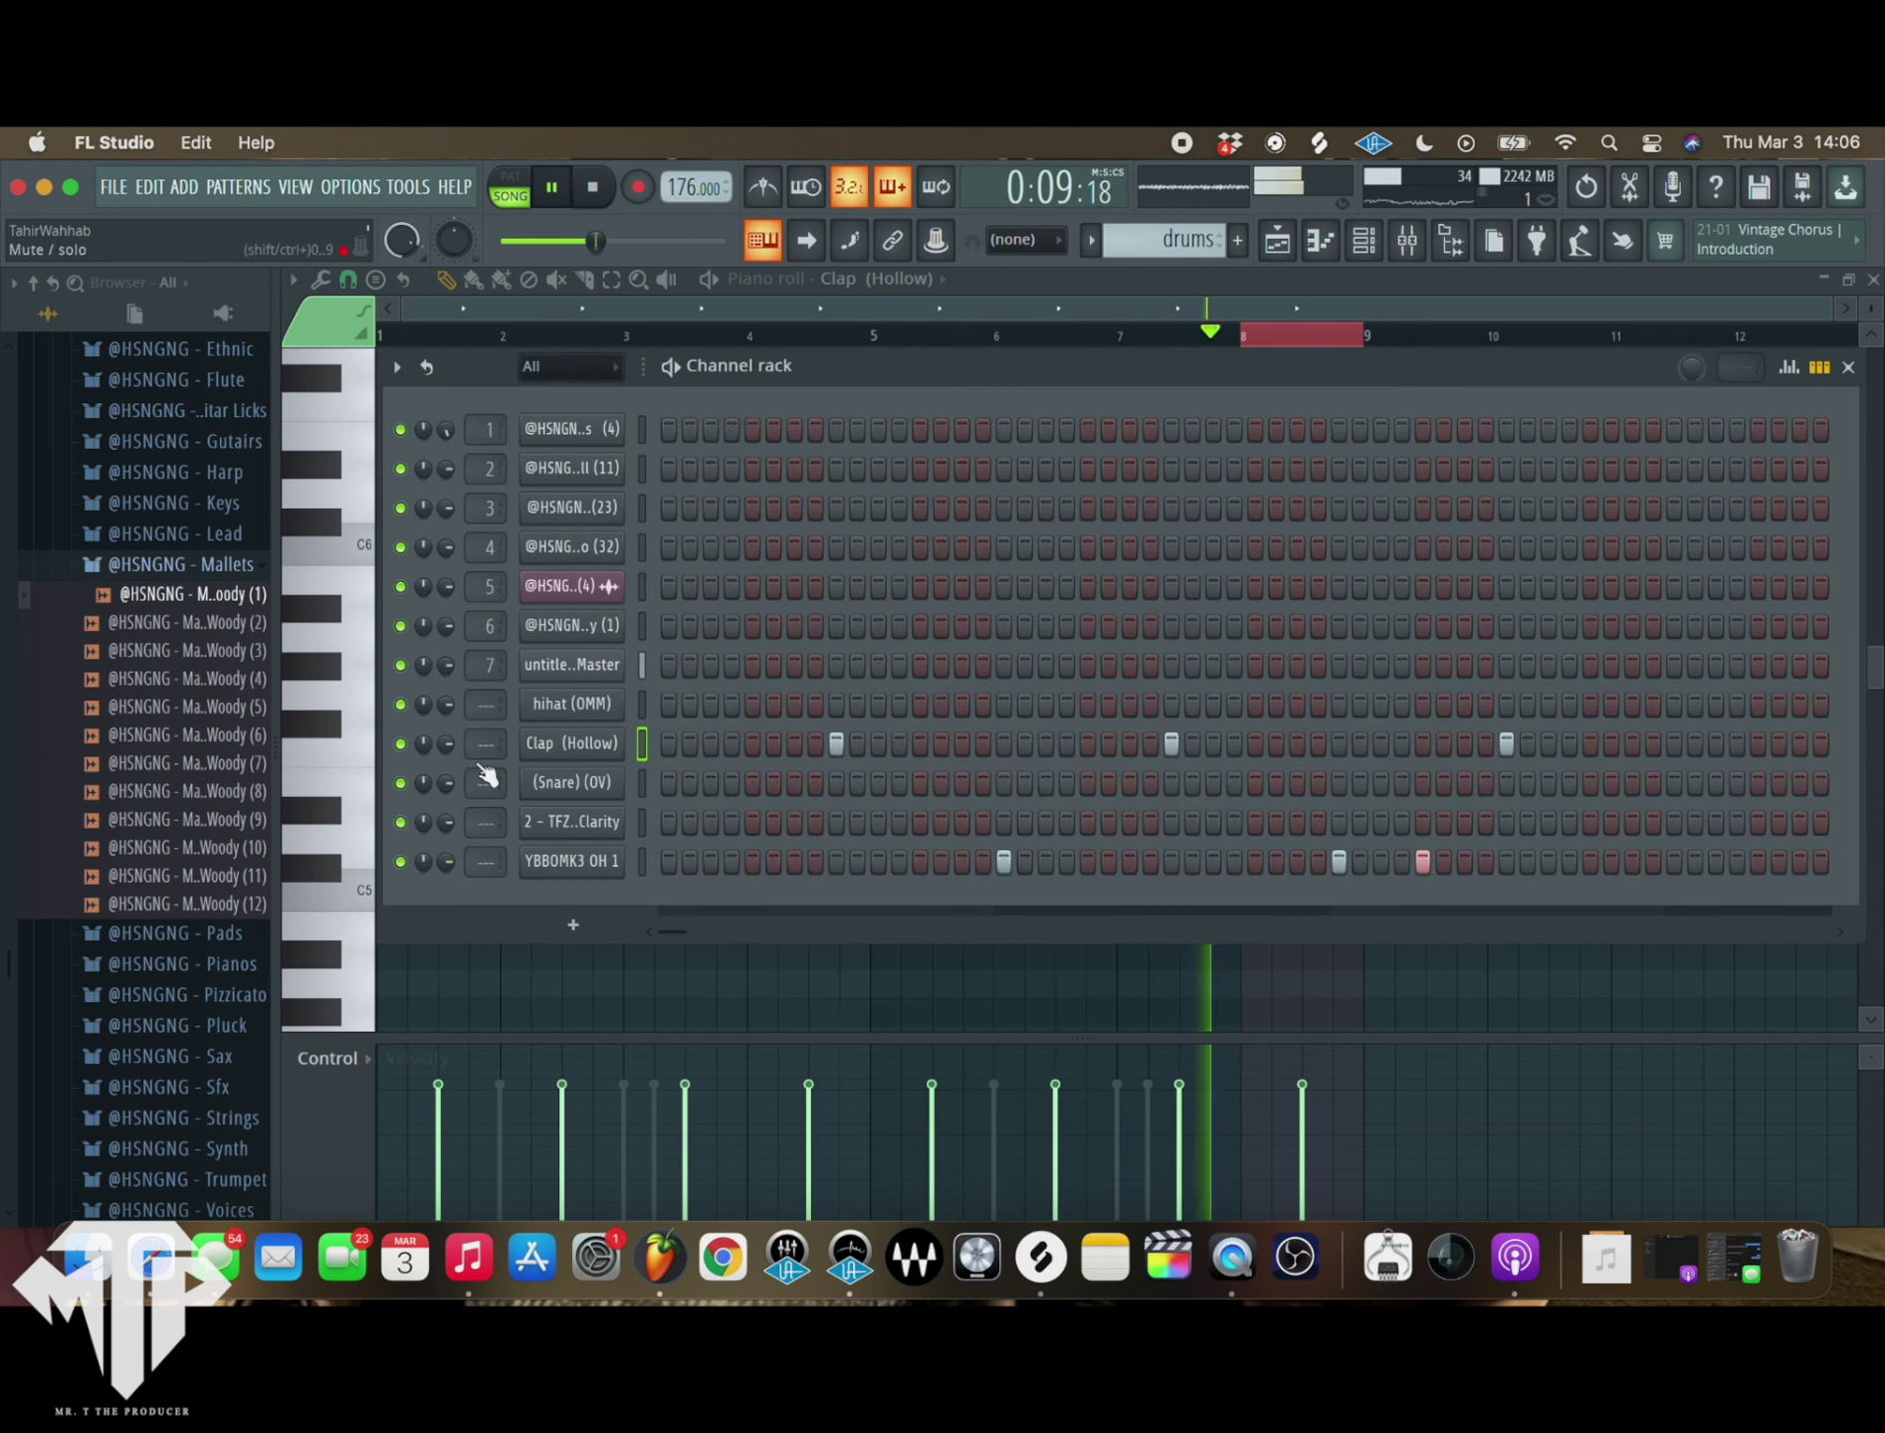
pyautogui.press('F9')
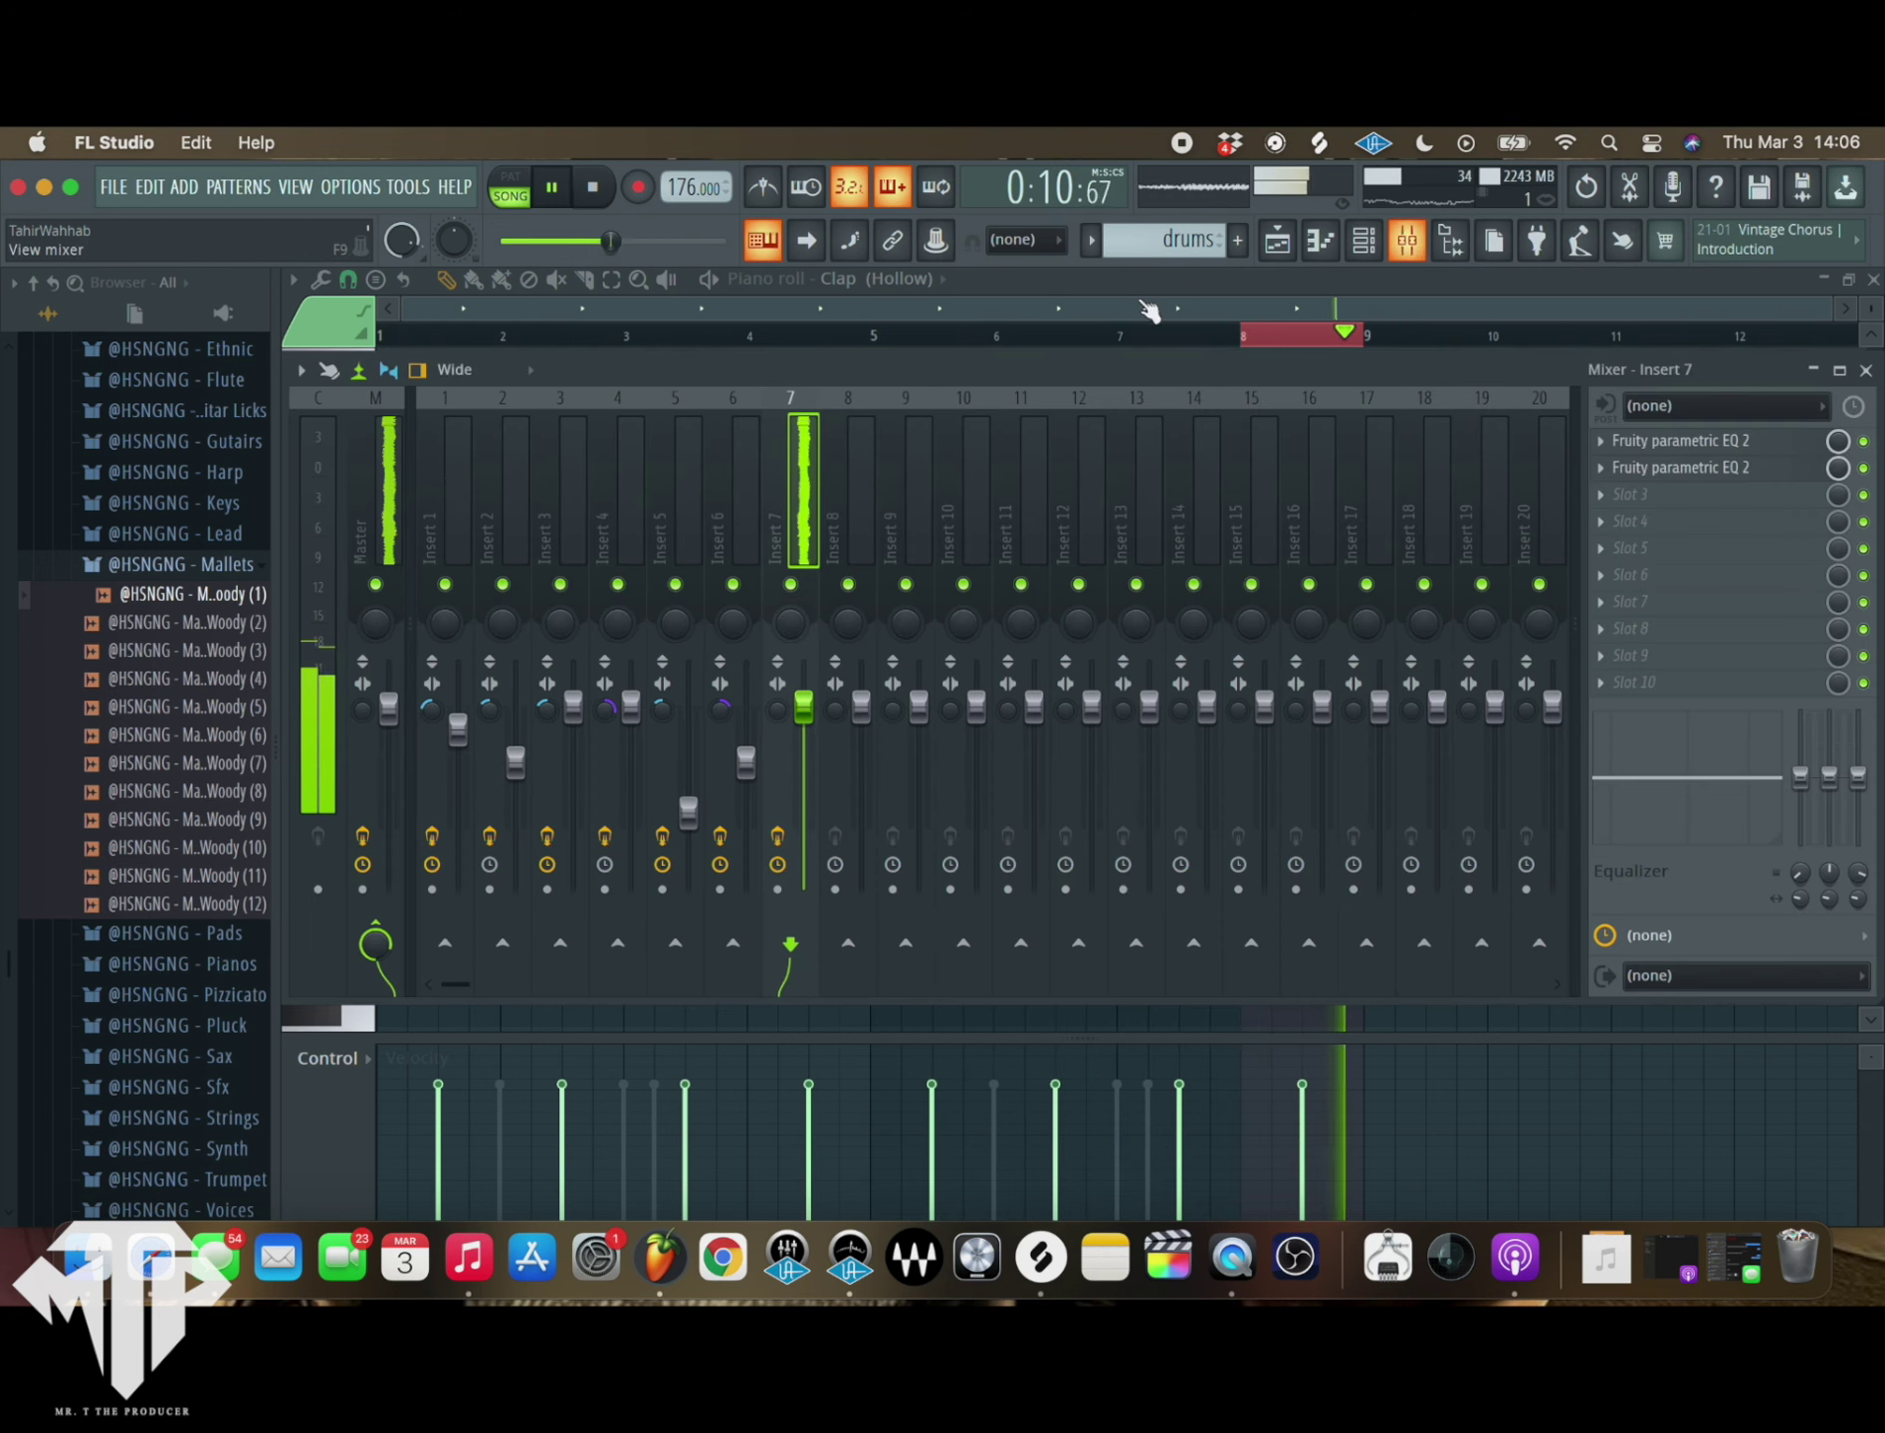
pyautogui.click(386, 497)
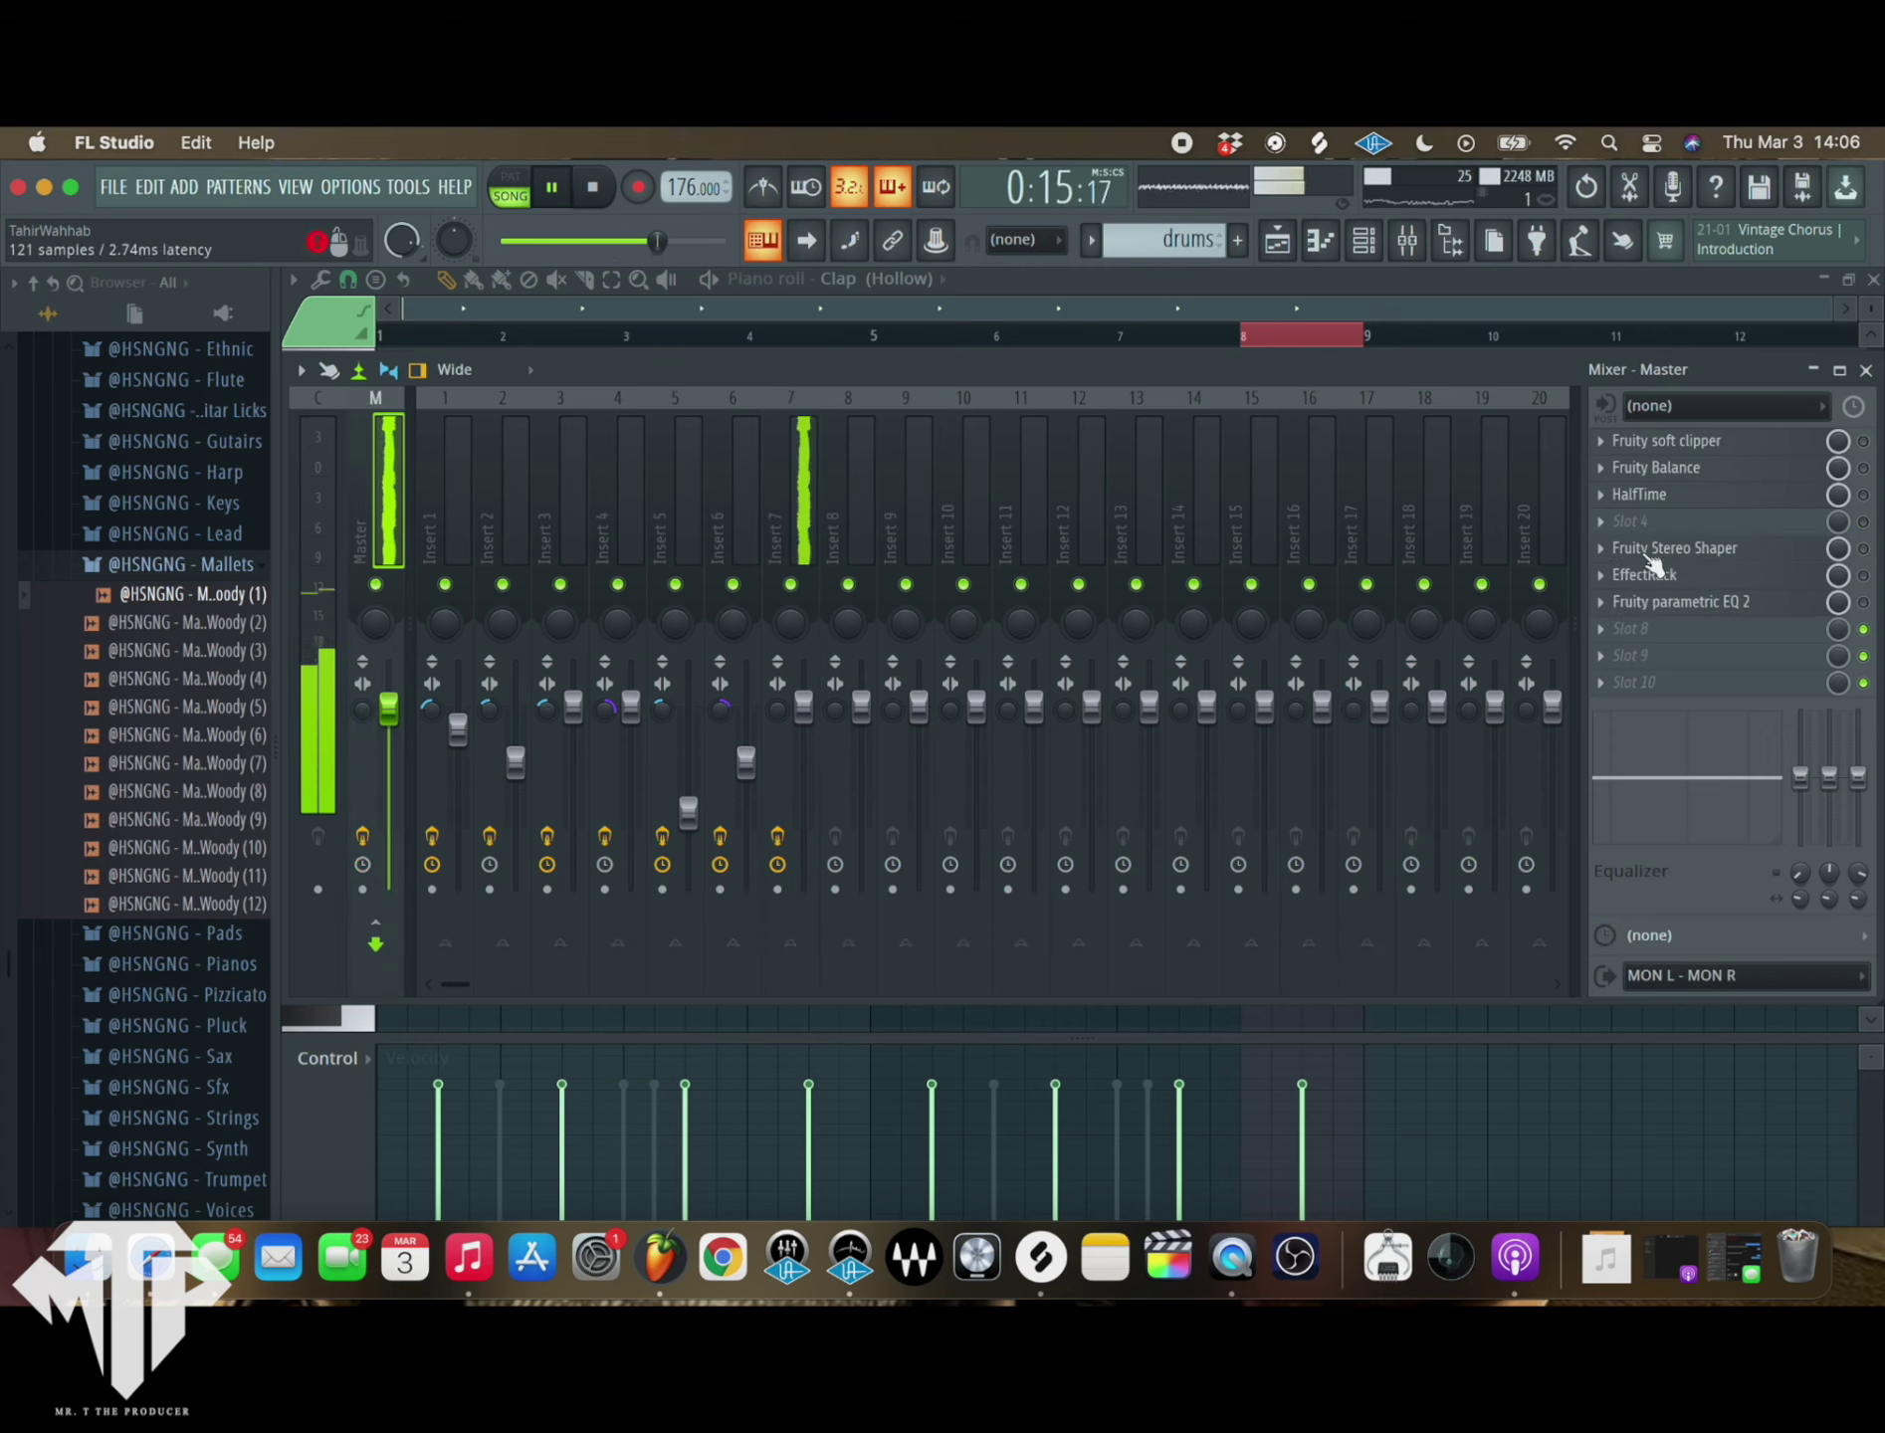
pyautogui.click(1604, 502)
pyautogui.click(1642, 547)
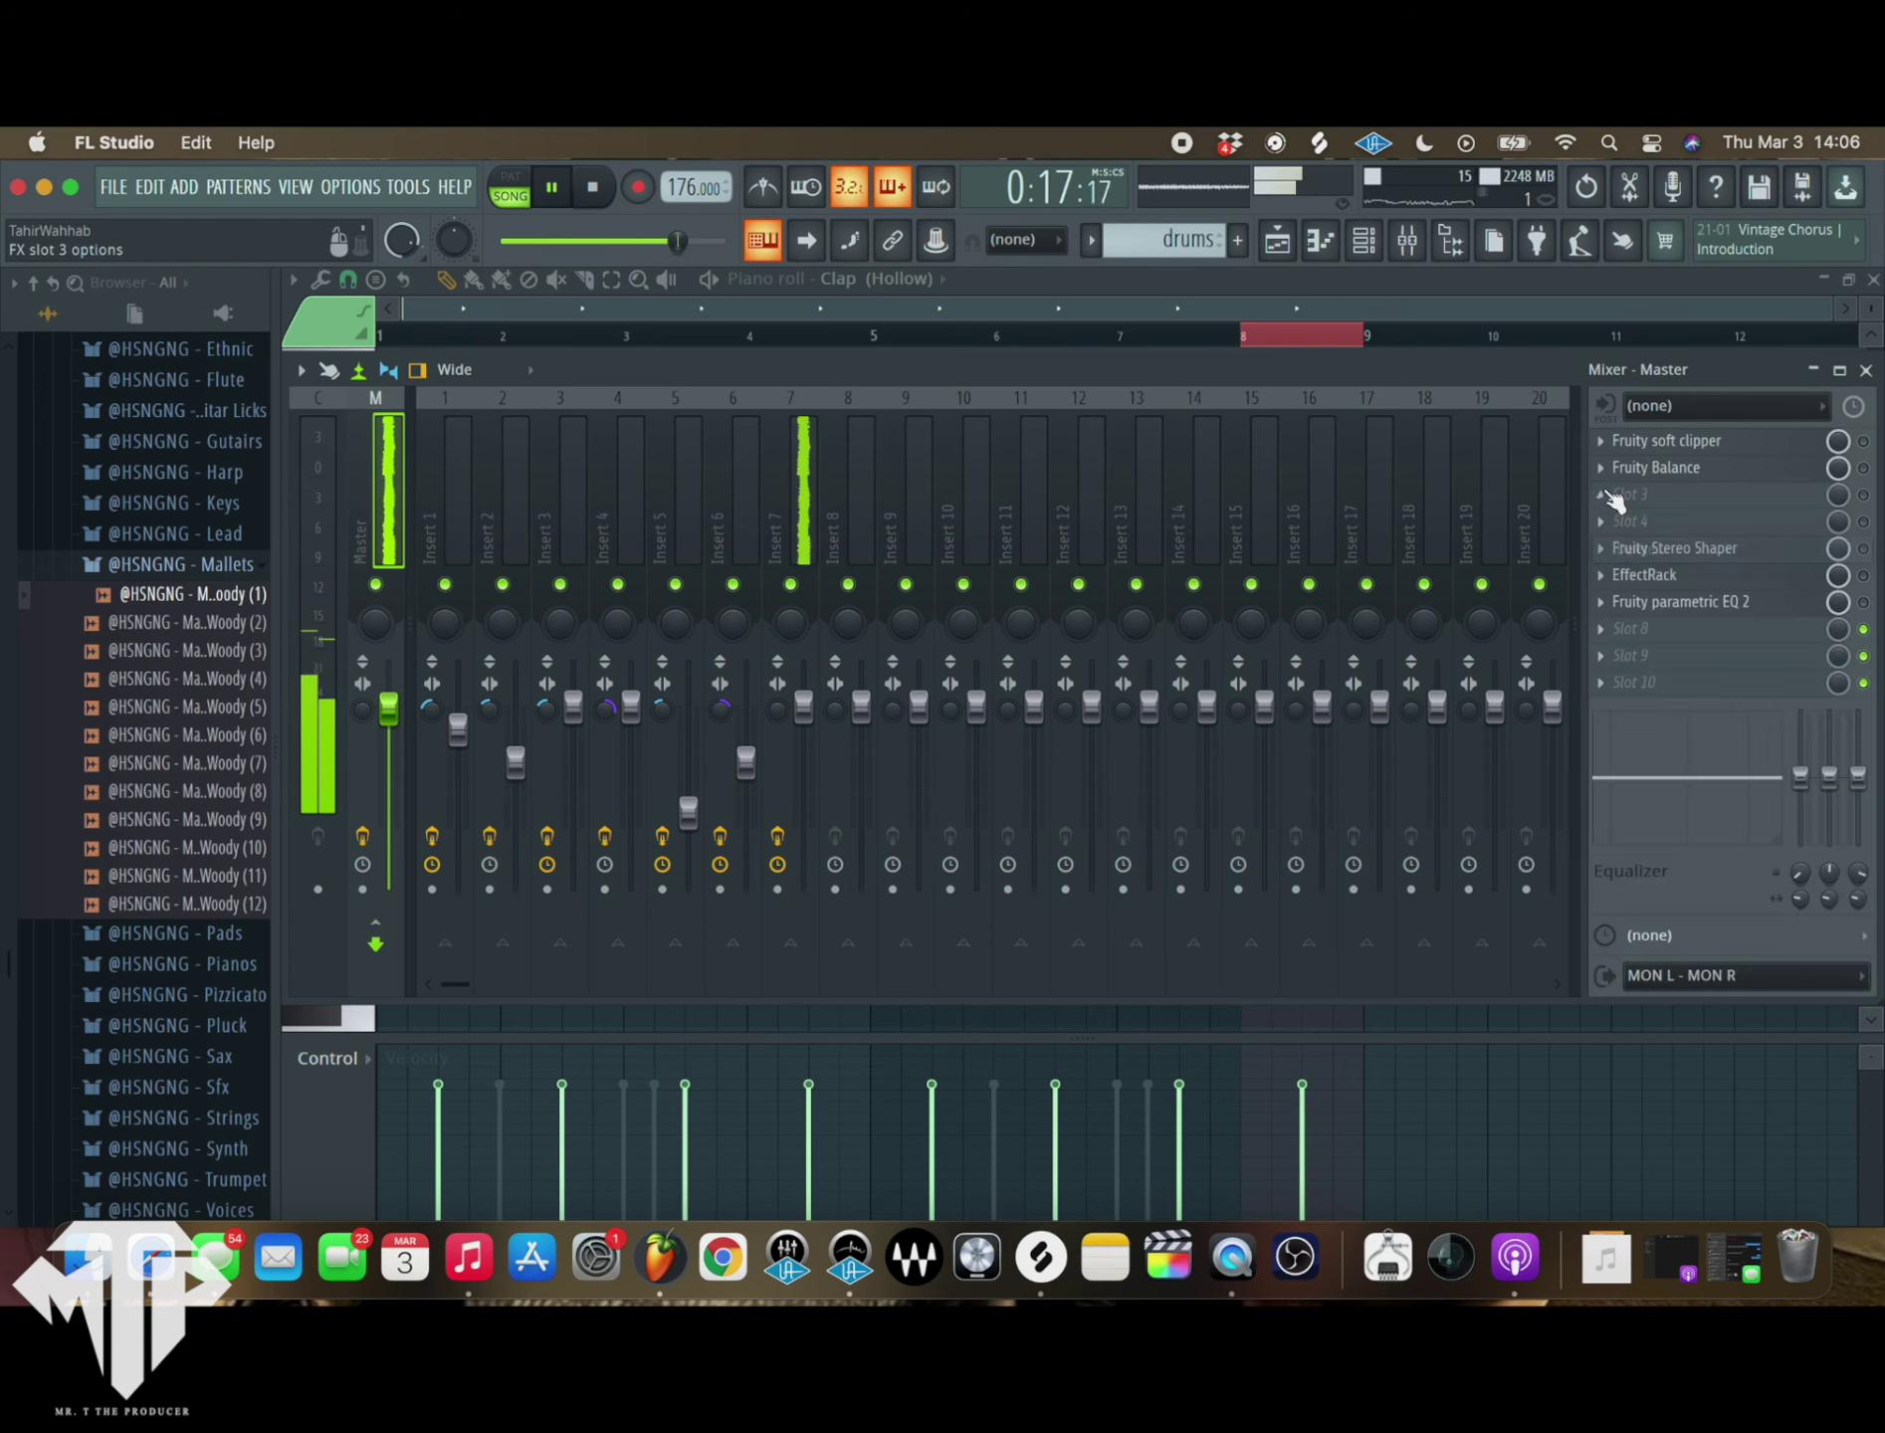
pyautogui.click(1604, 547)
pyautogui.click(1641, 605)
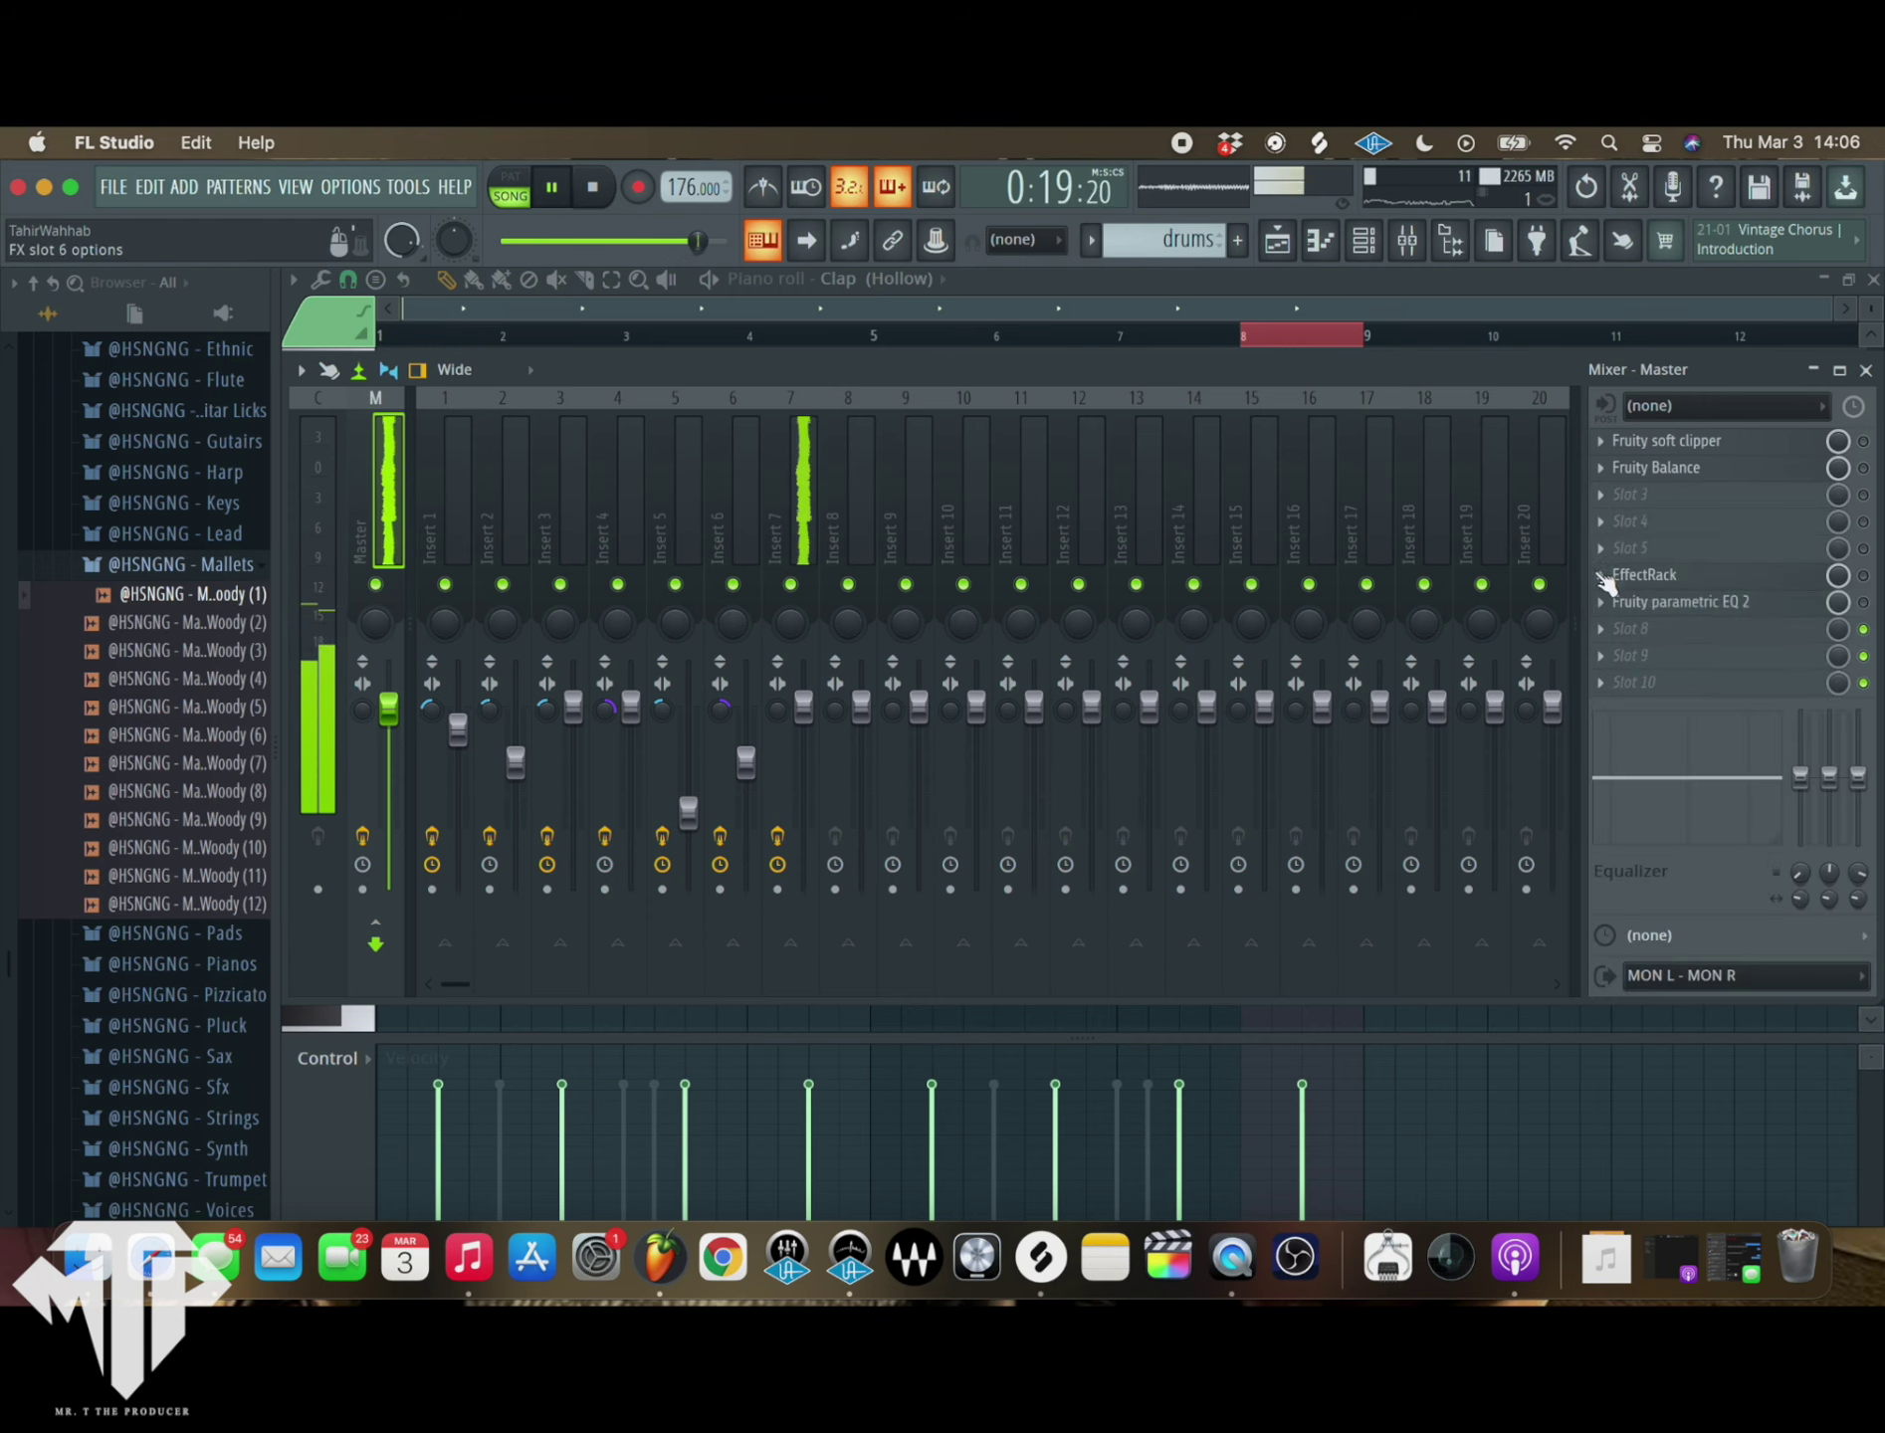
pyautogui.click(1604, 576)
pyautogui.click(1643, 631)
pyautogui.click(1618, 609)
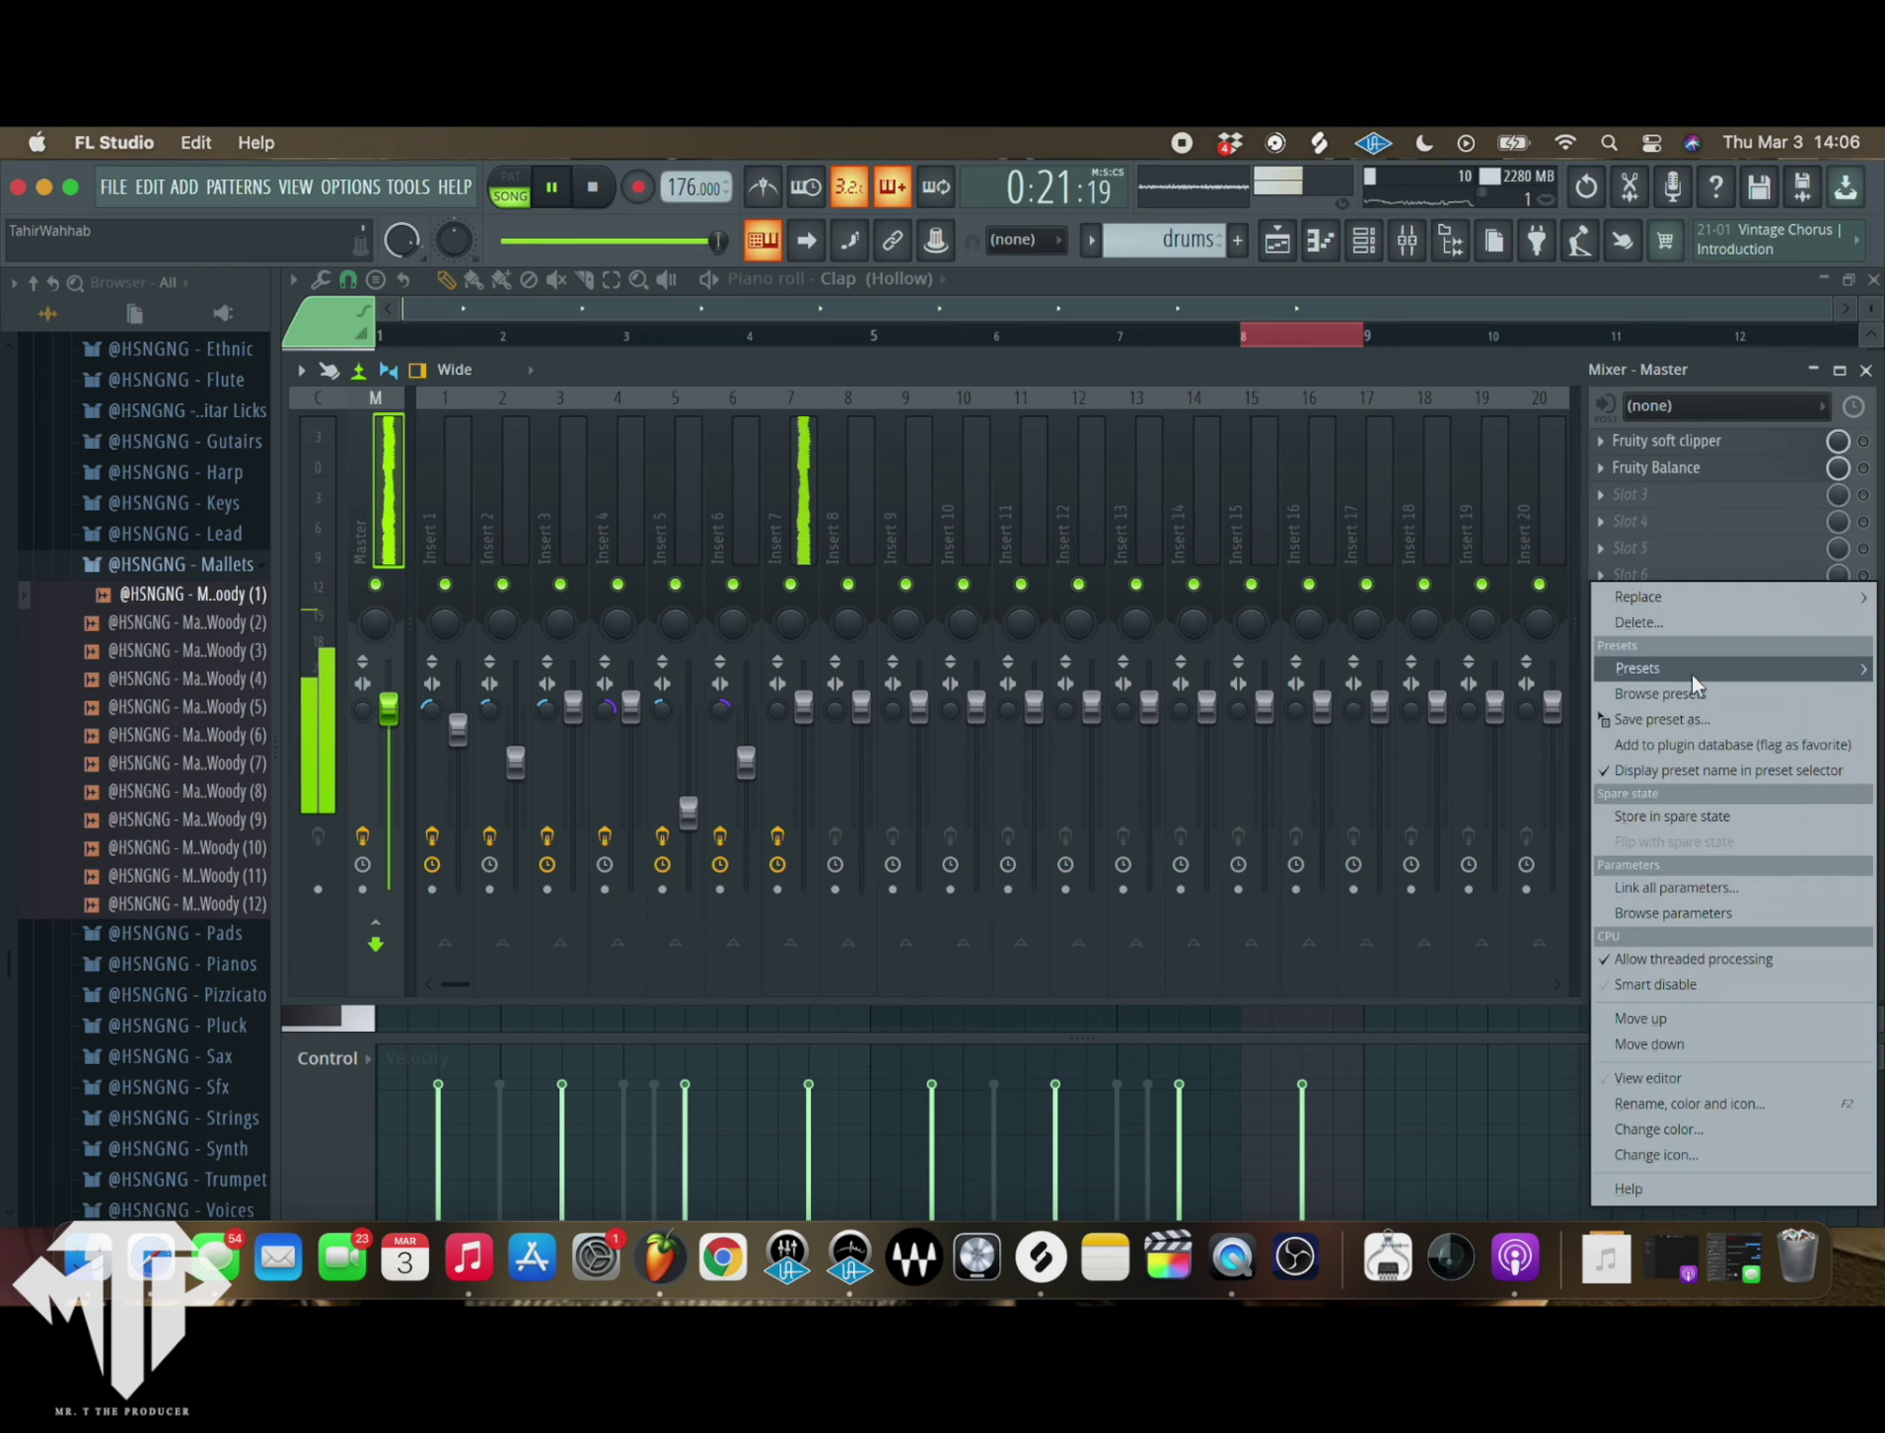
pyautogui.click(1668, 621)
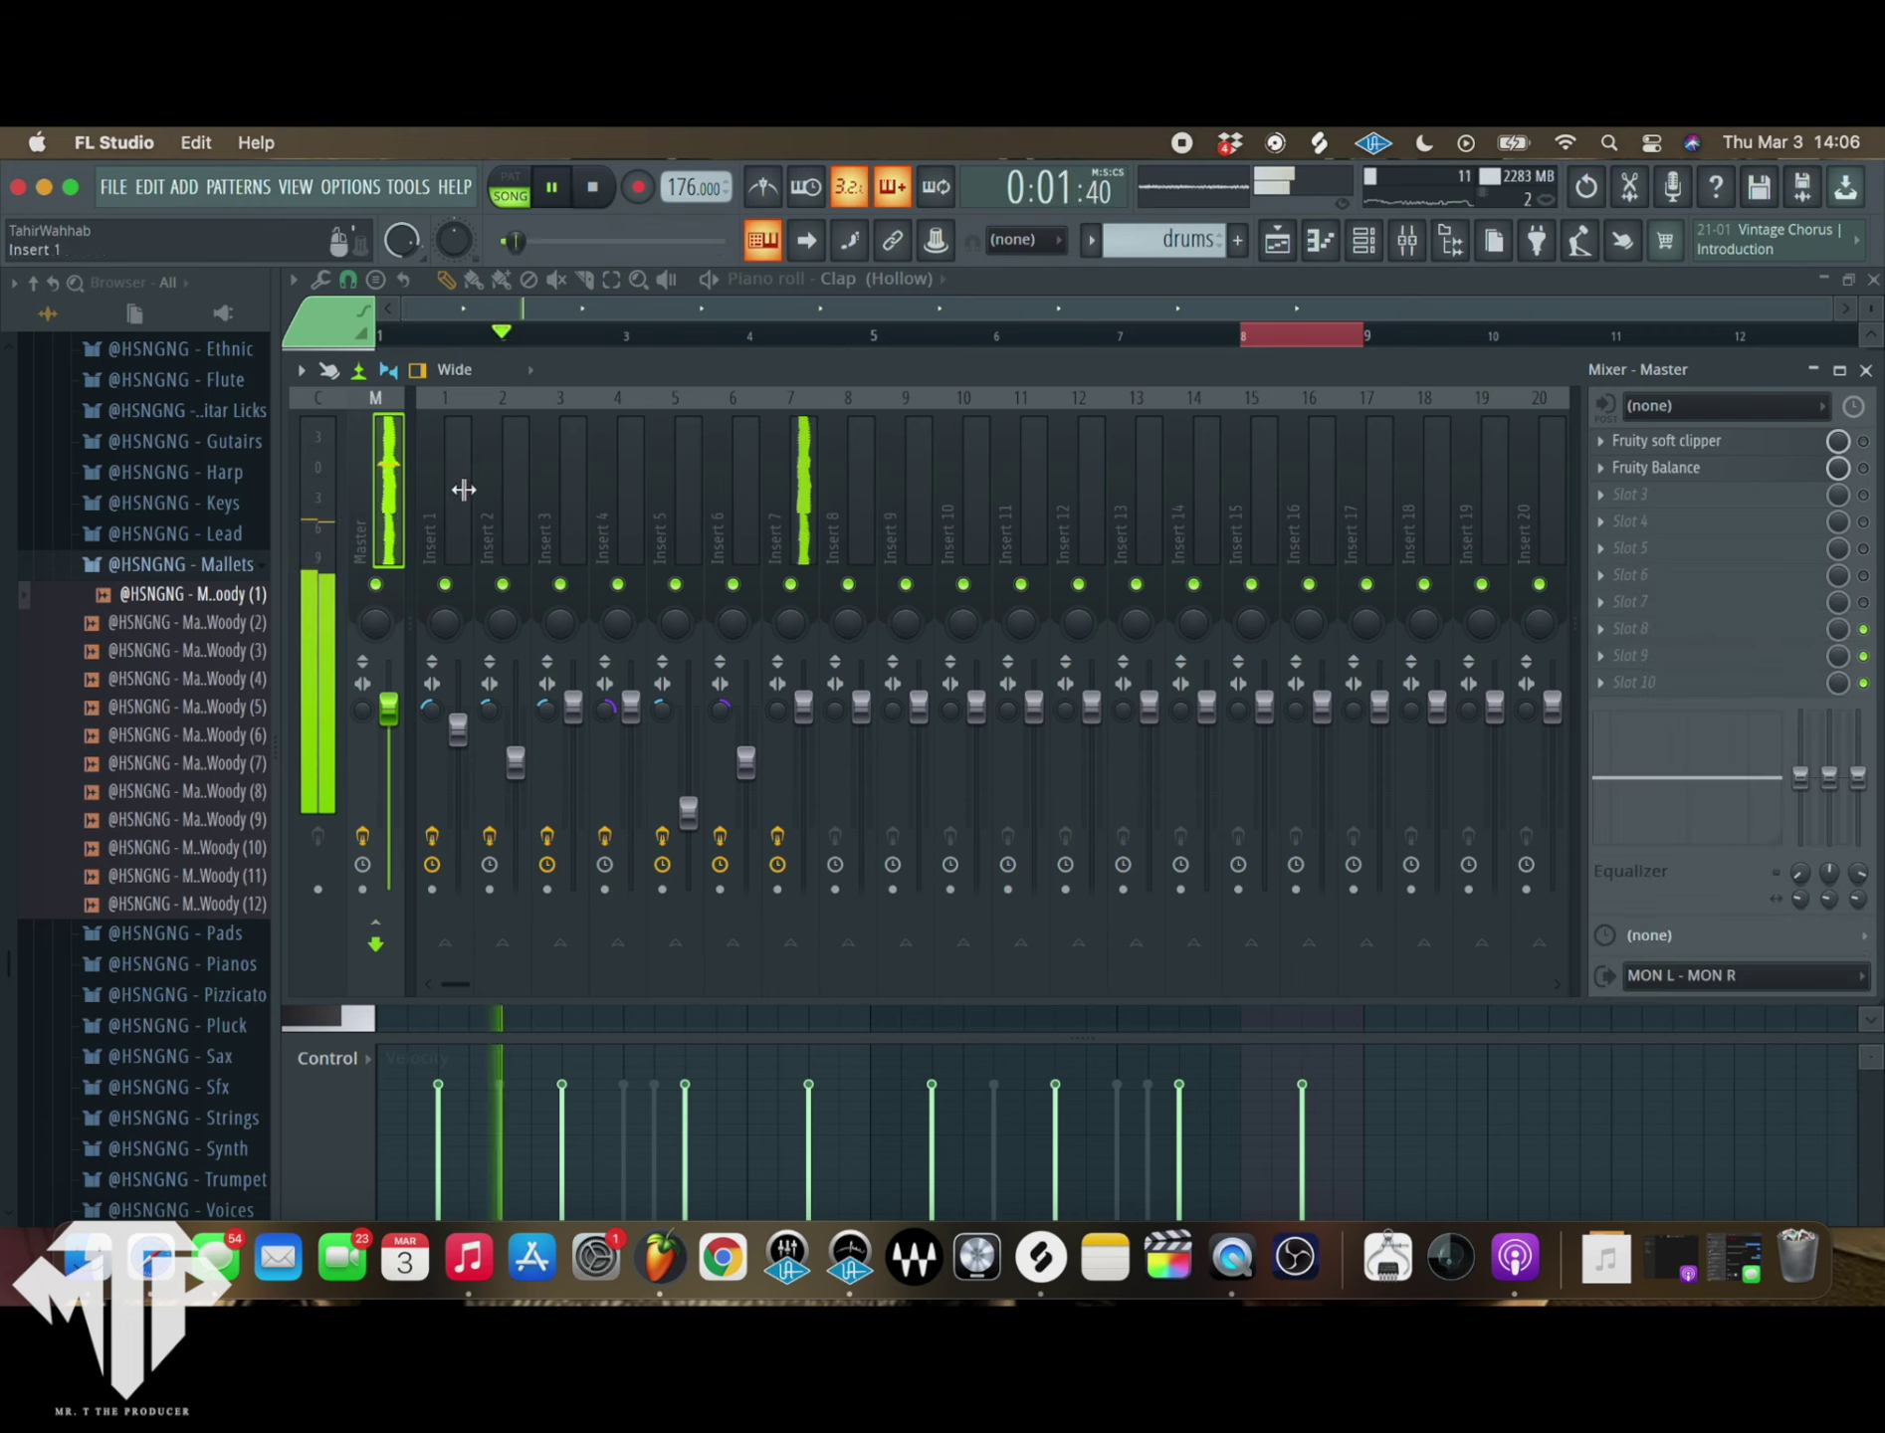
# - Set the bounced melody loop's time-stretching mode to Stretch and its pitch shift to -400 cents
pyautogui.click(799, 509)
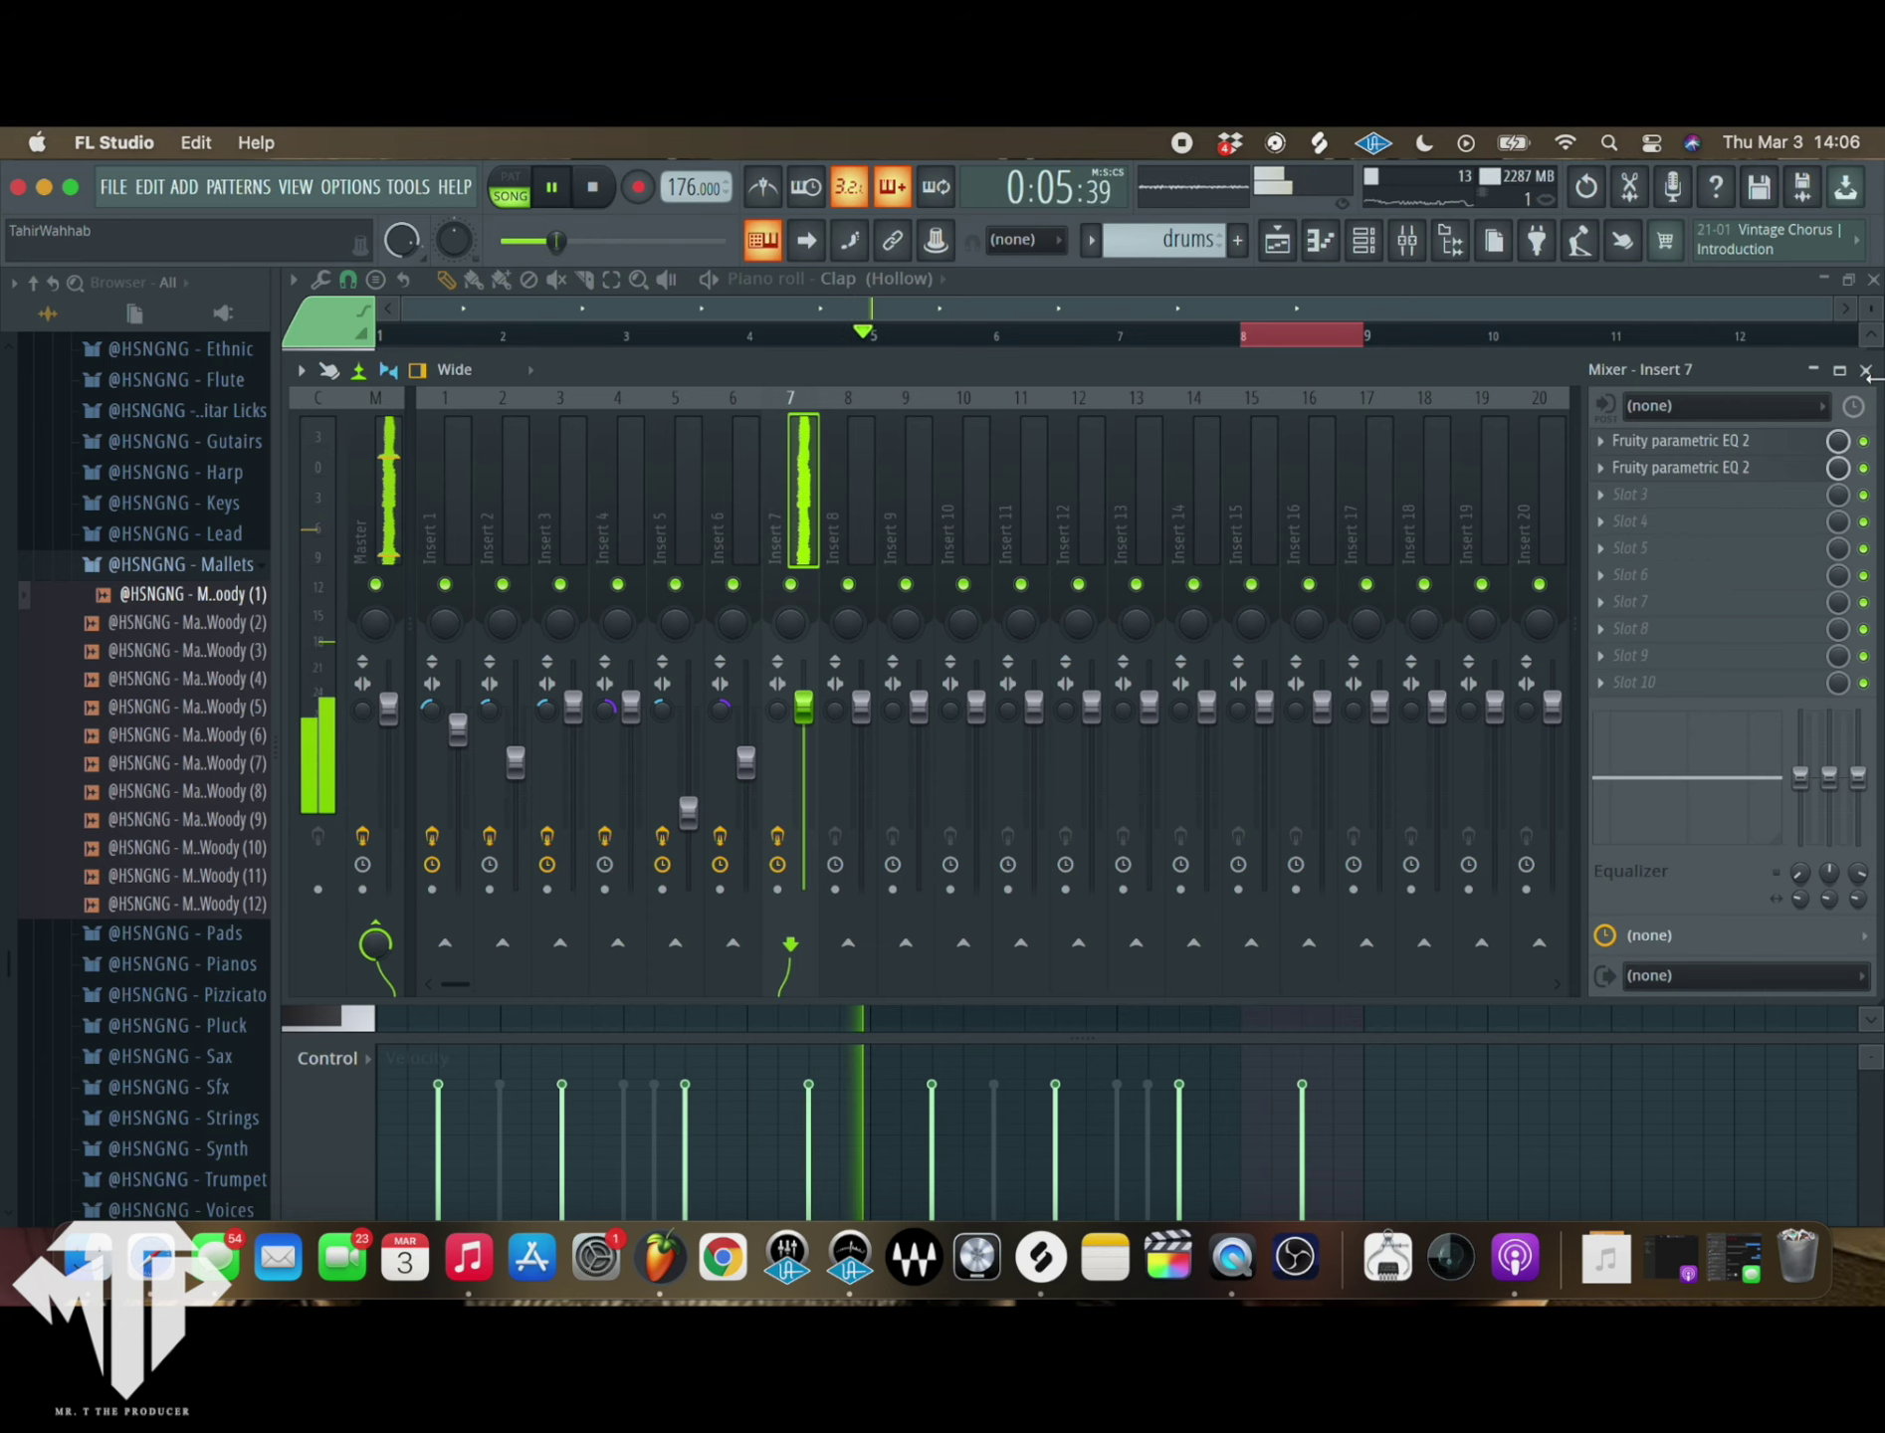
pyautogui.press('F9')
pyautogui.click(1847, 368)
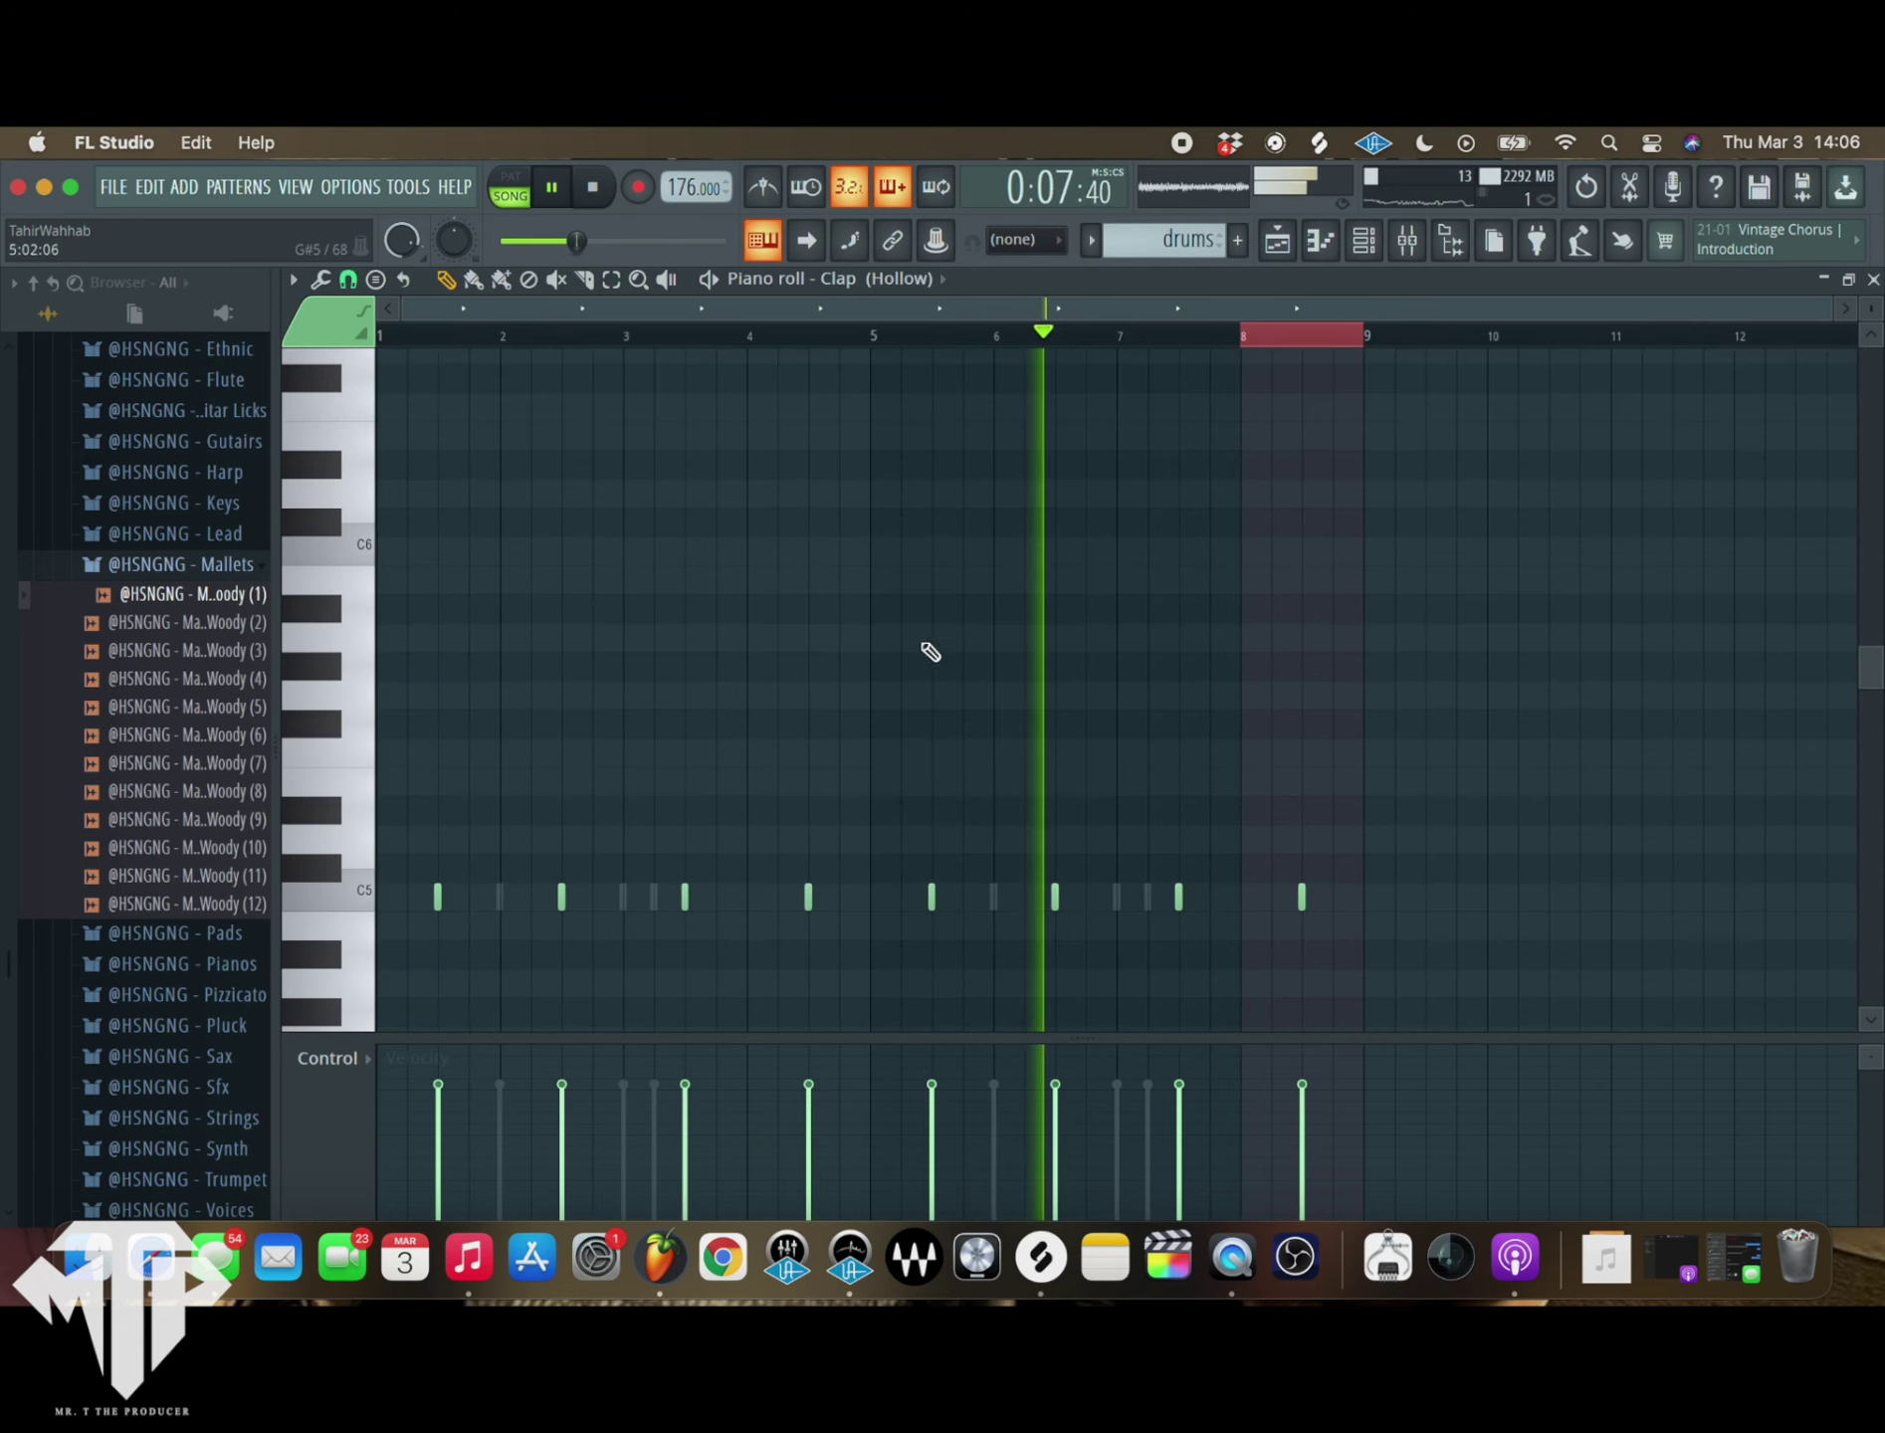
pyautogui.click(1276, 242)
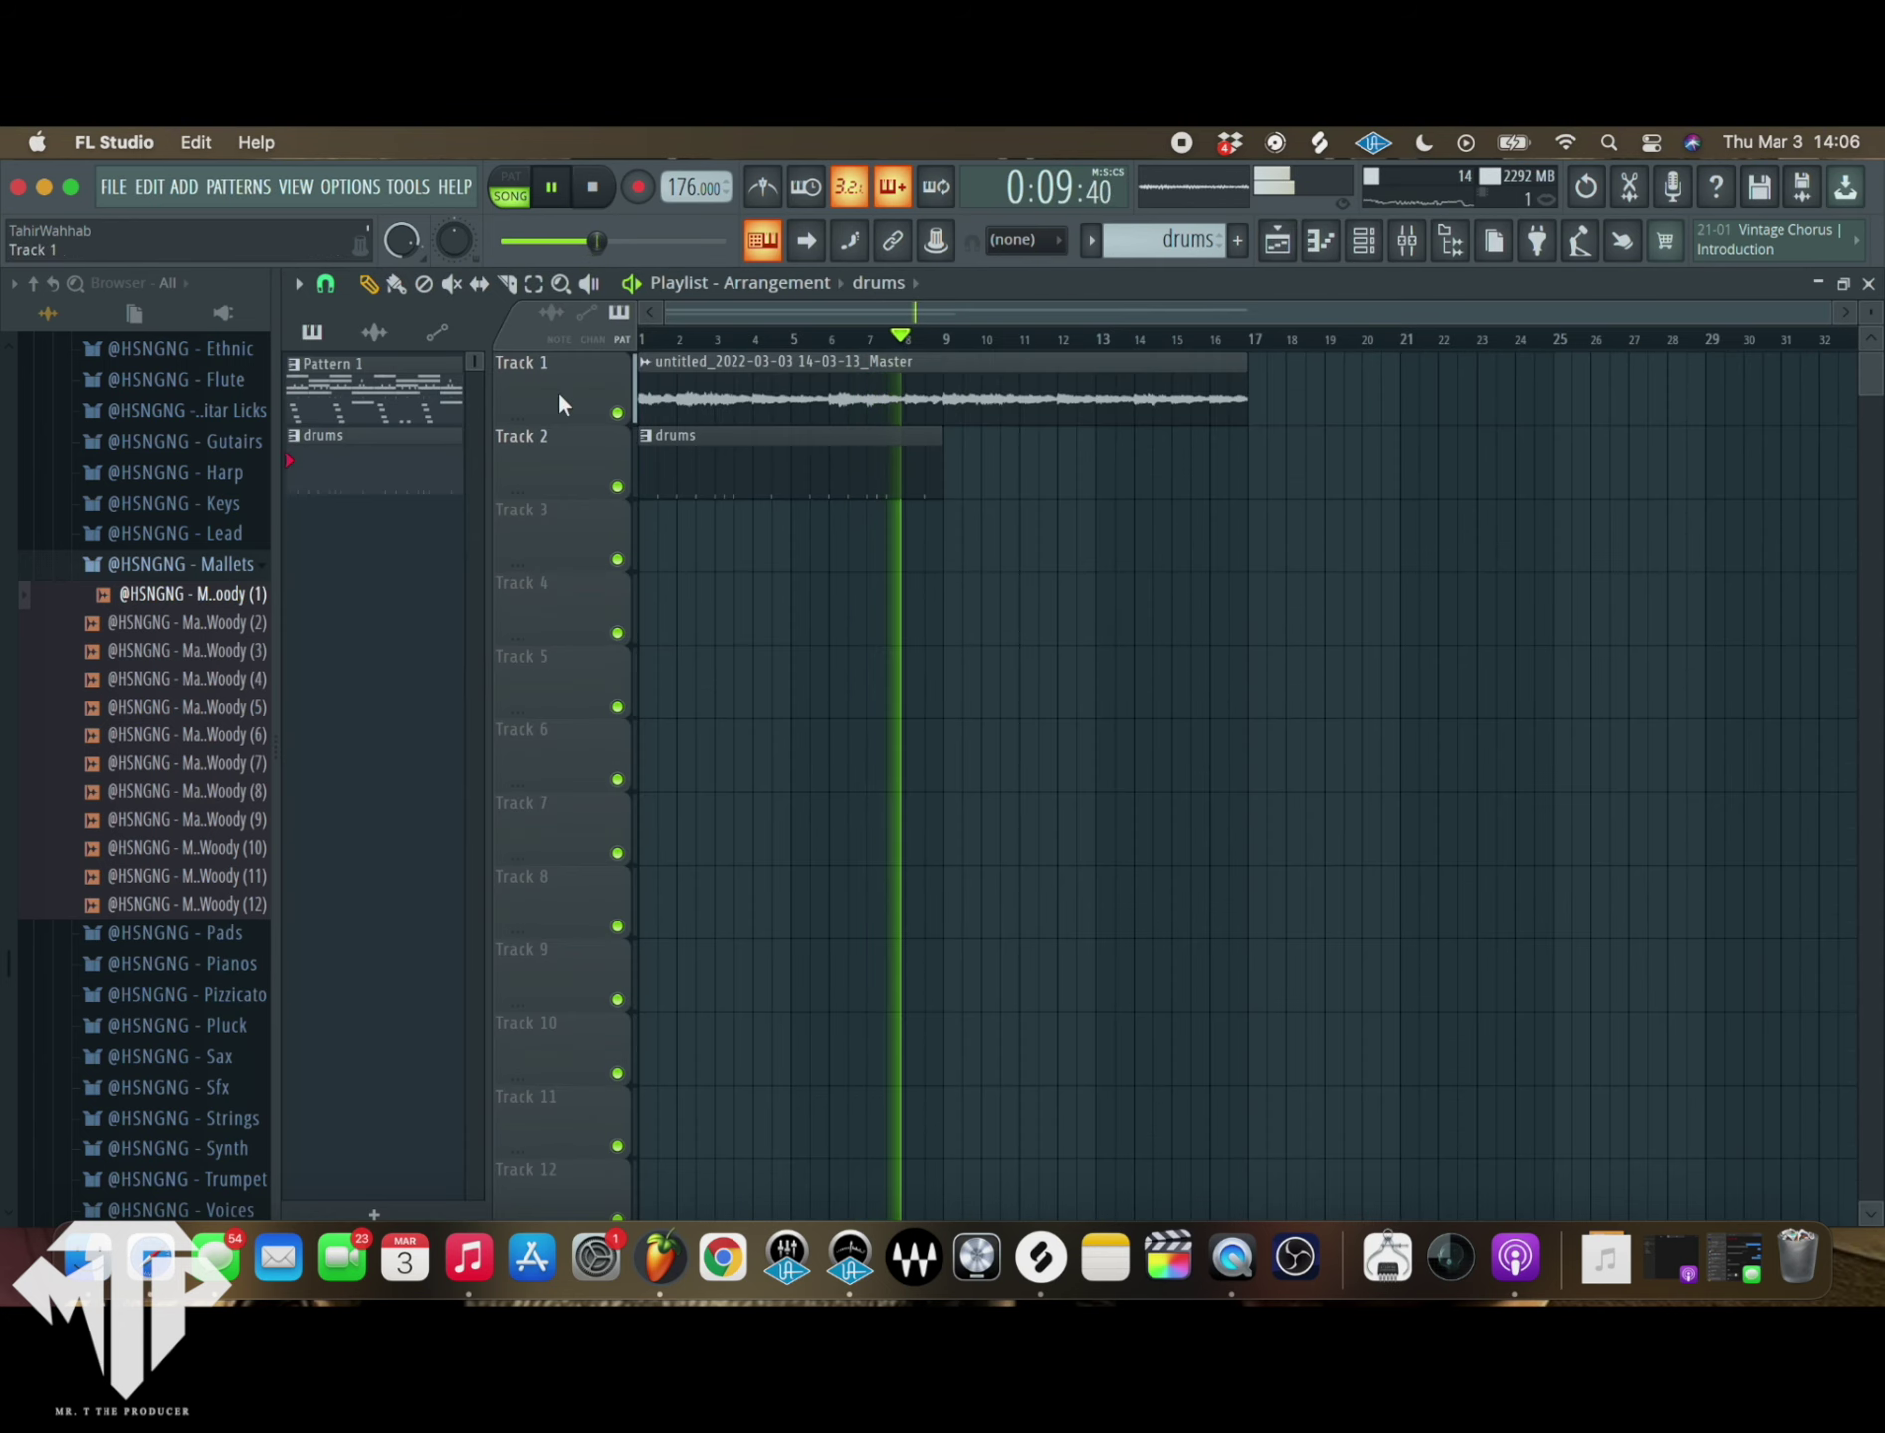
pyautogui.doubleClick(776, 394)
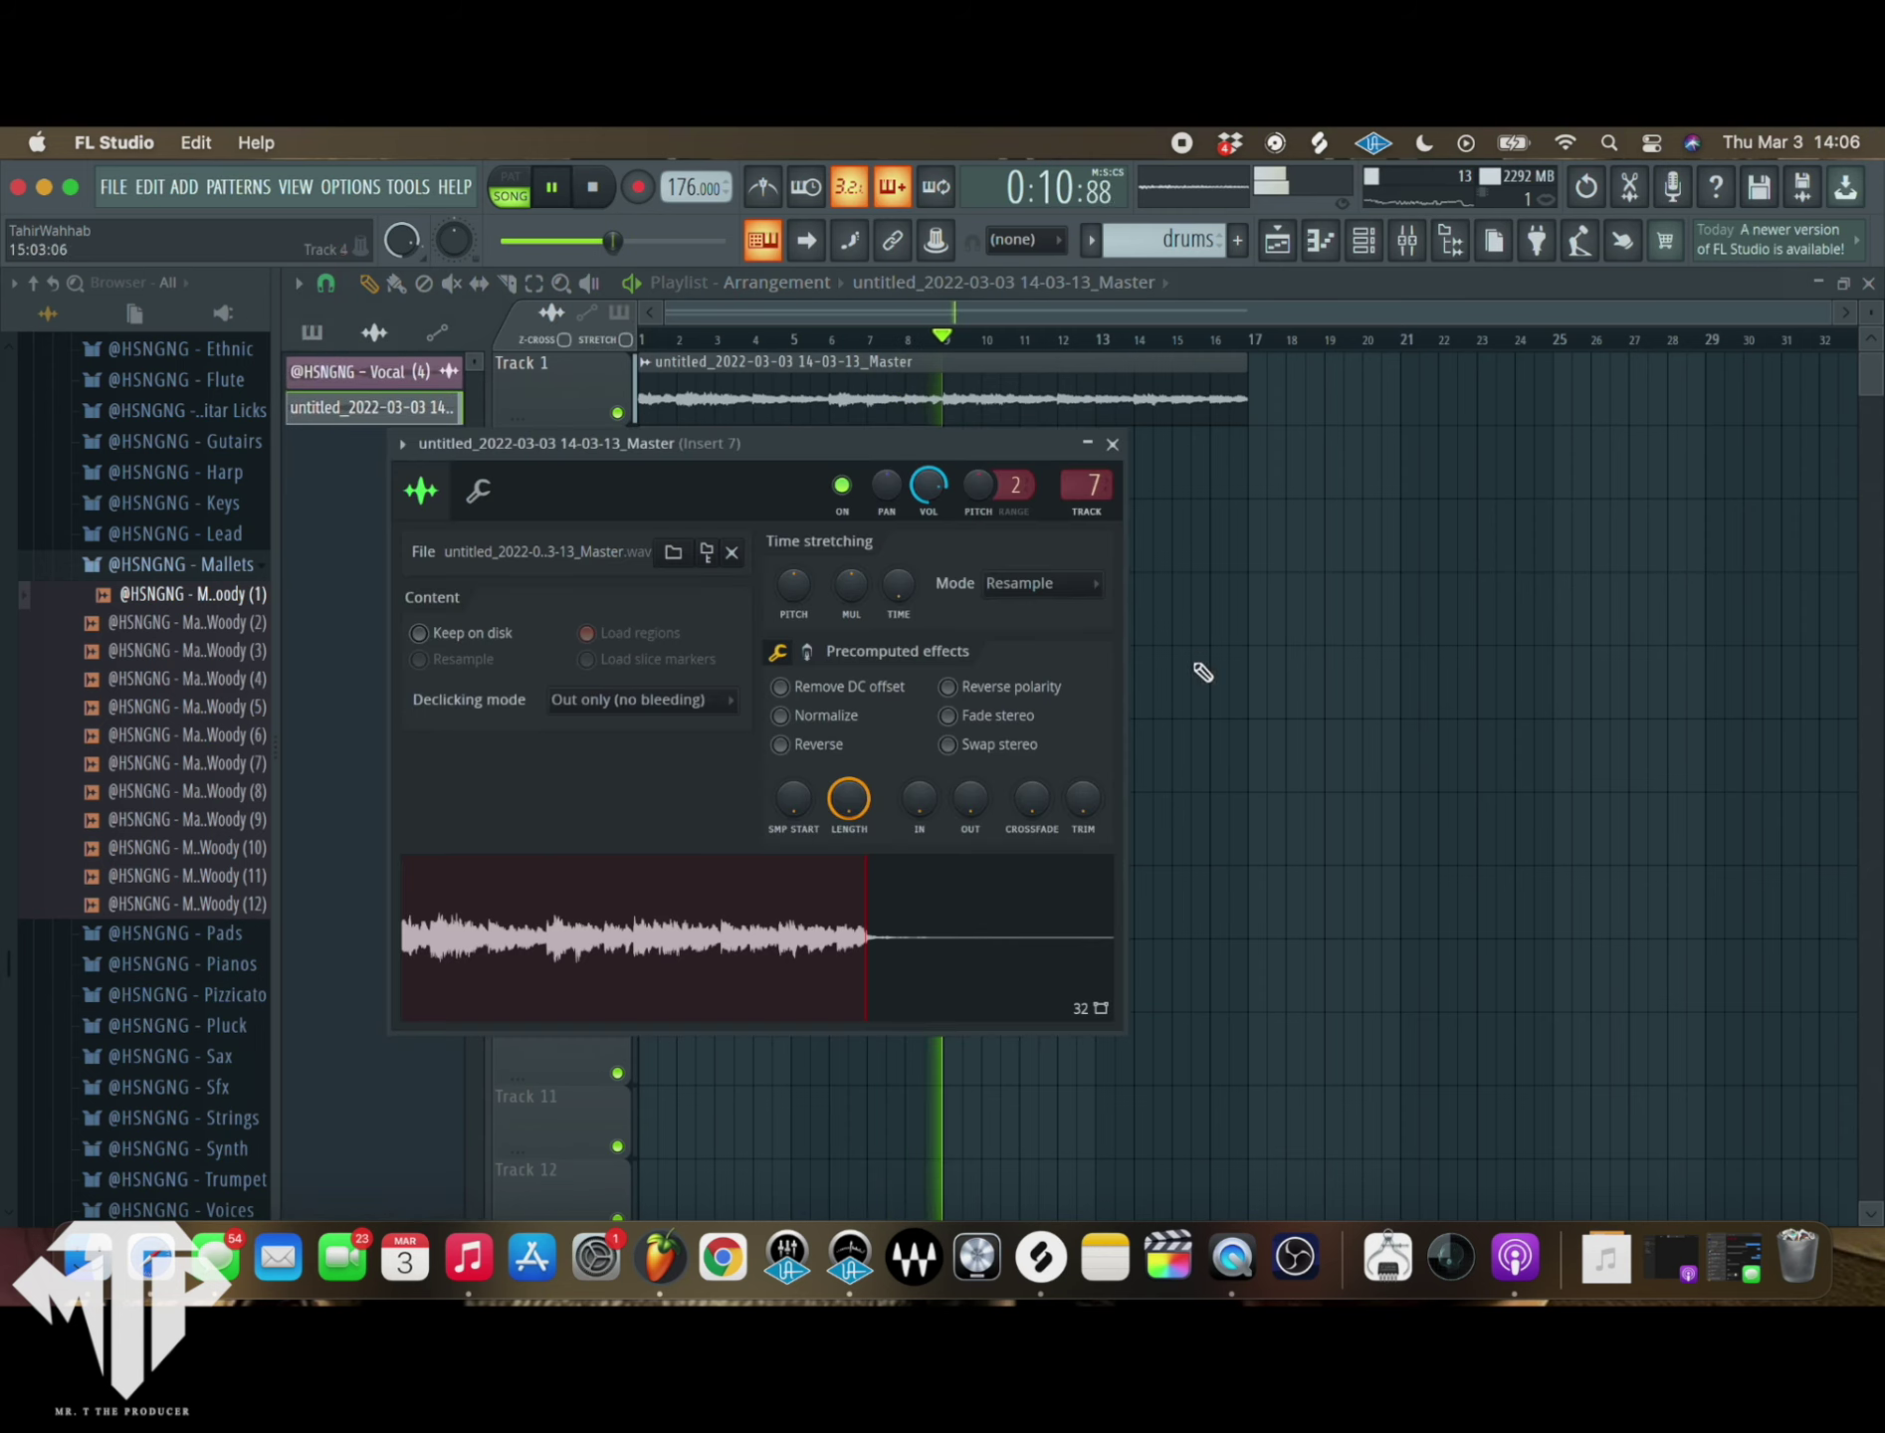
pyautogui.click(1032, 577)
pyautogui.click(1025, 656)
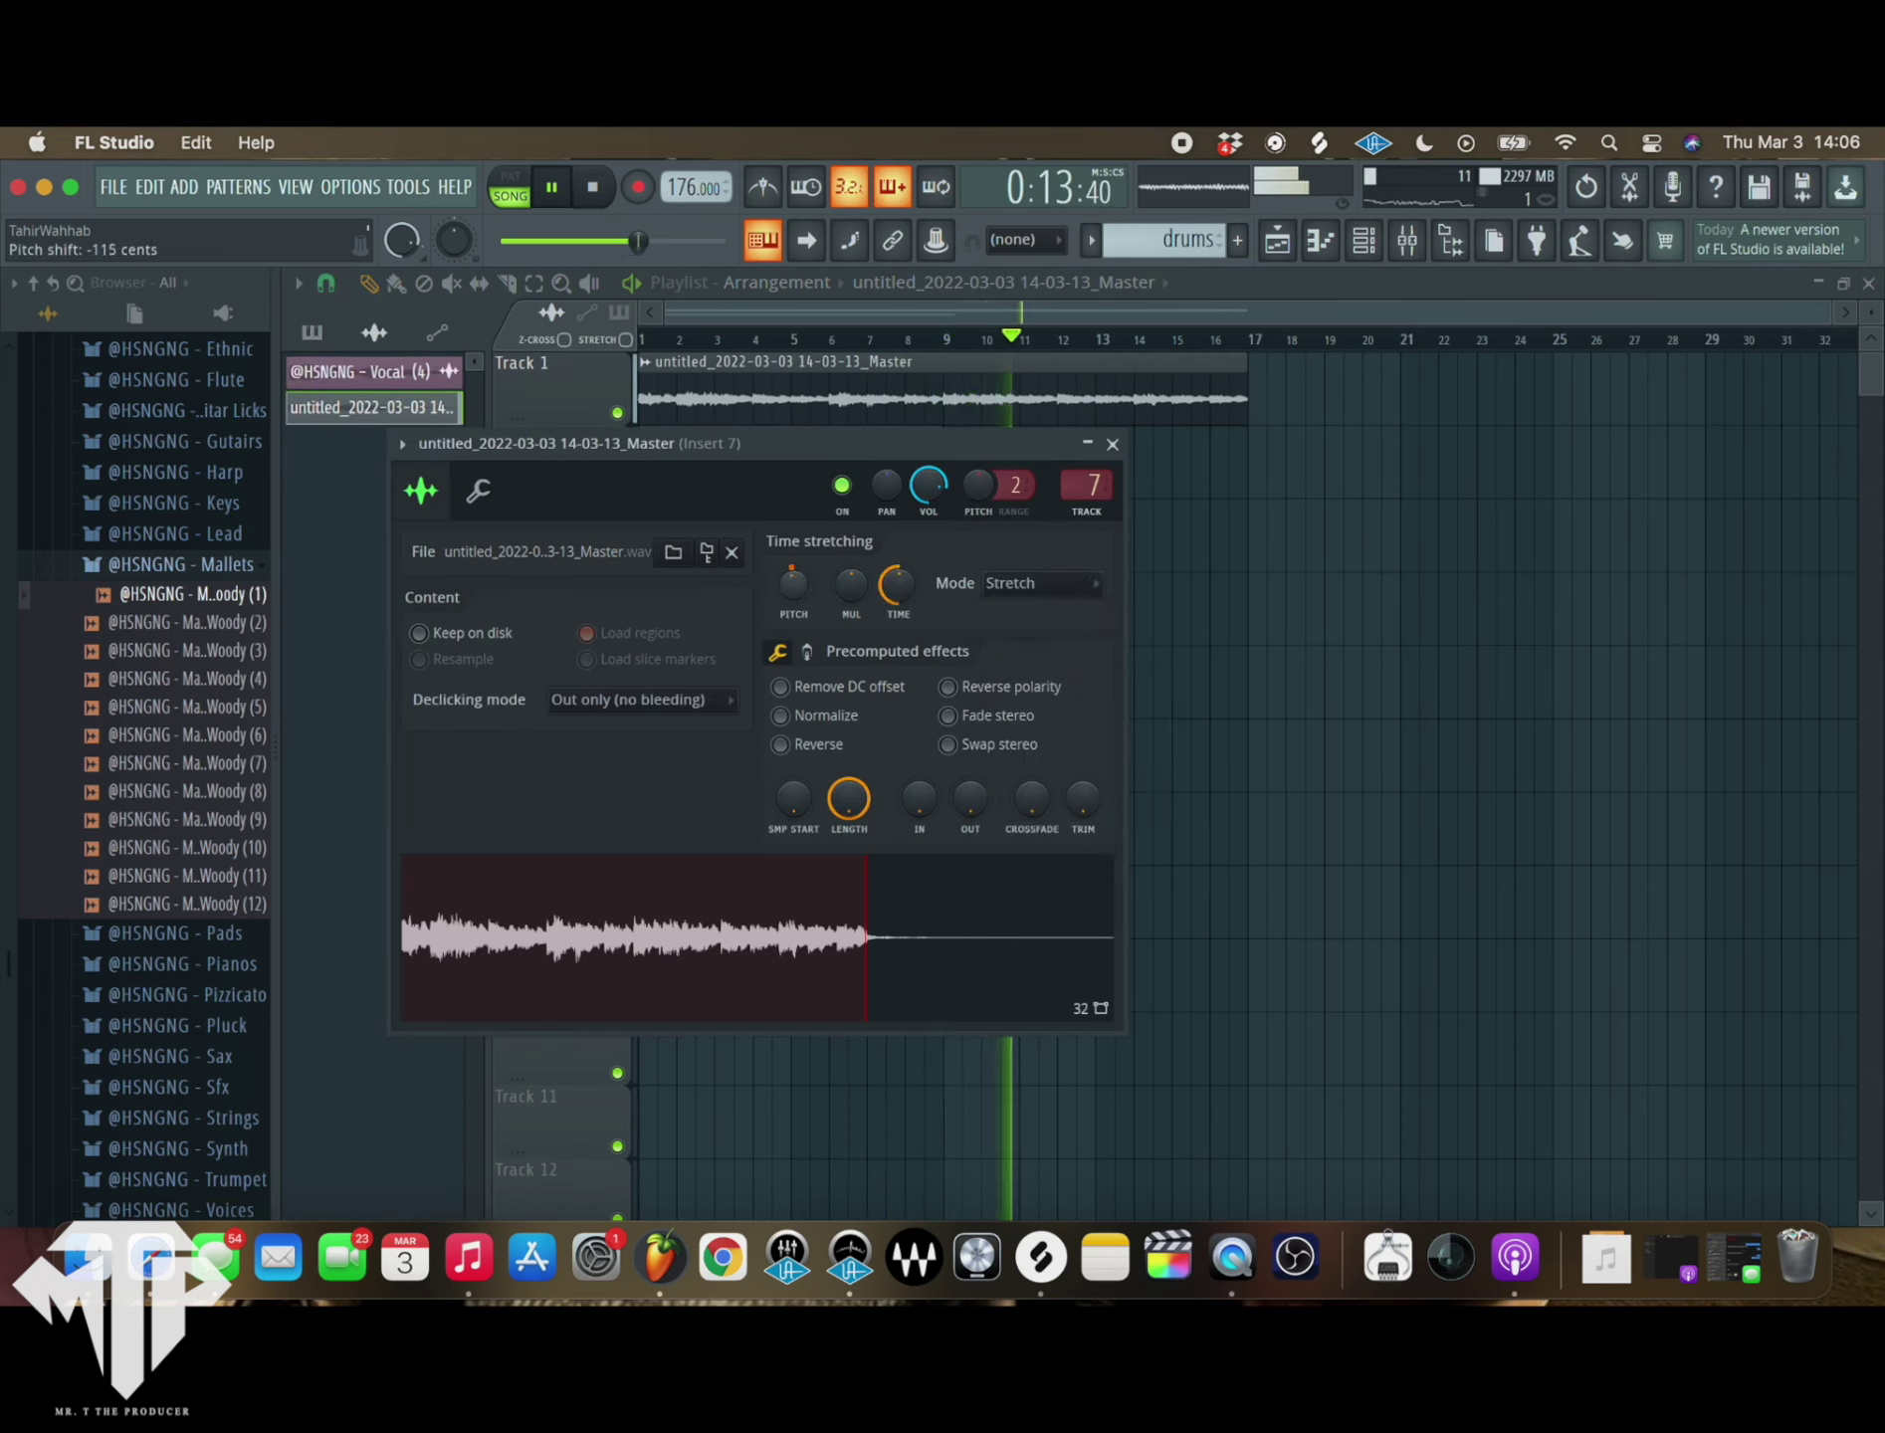
pyautogui.click(1114, 445)
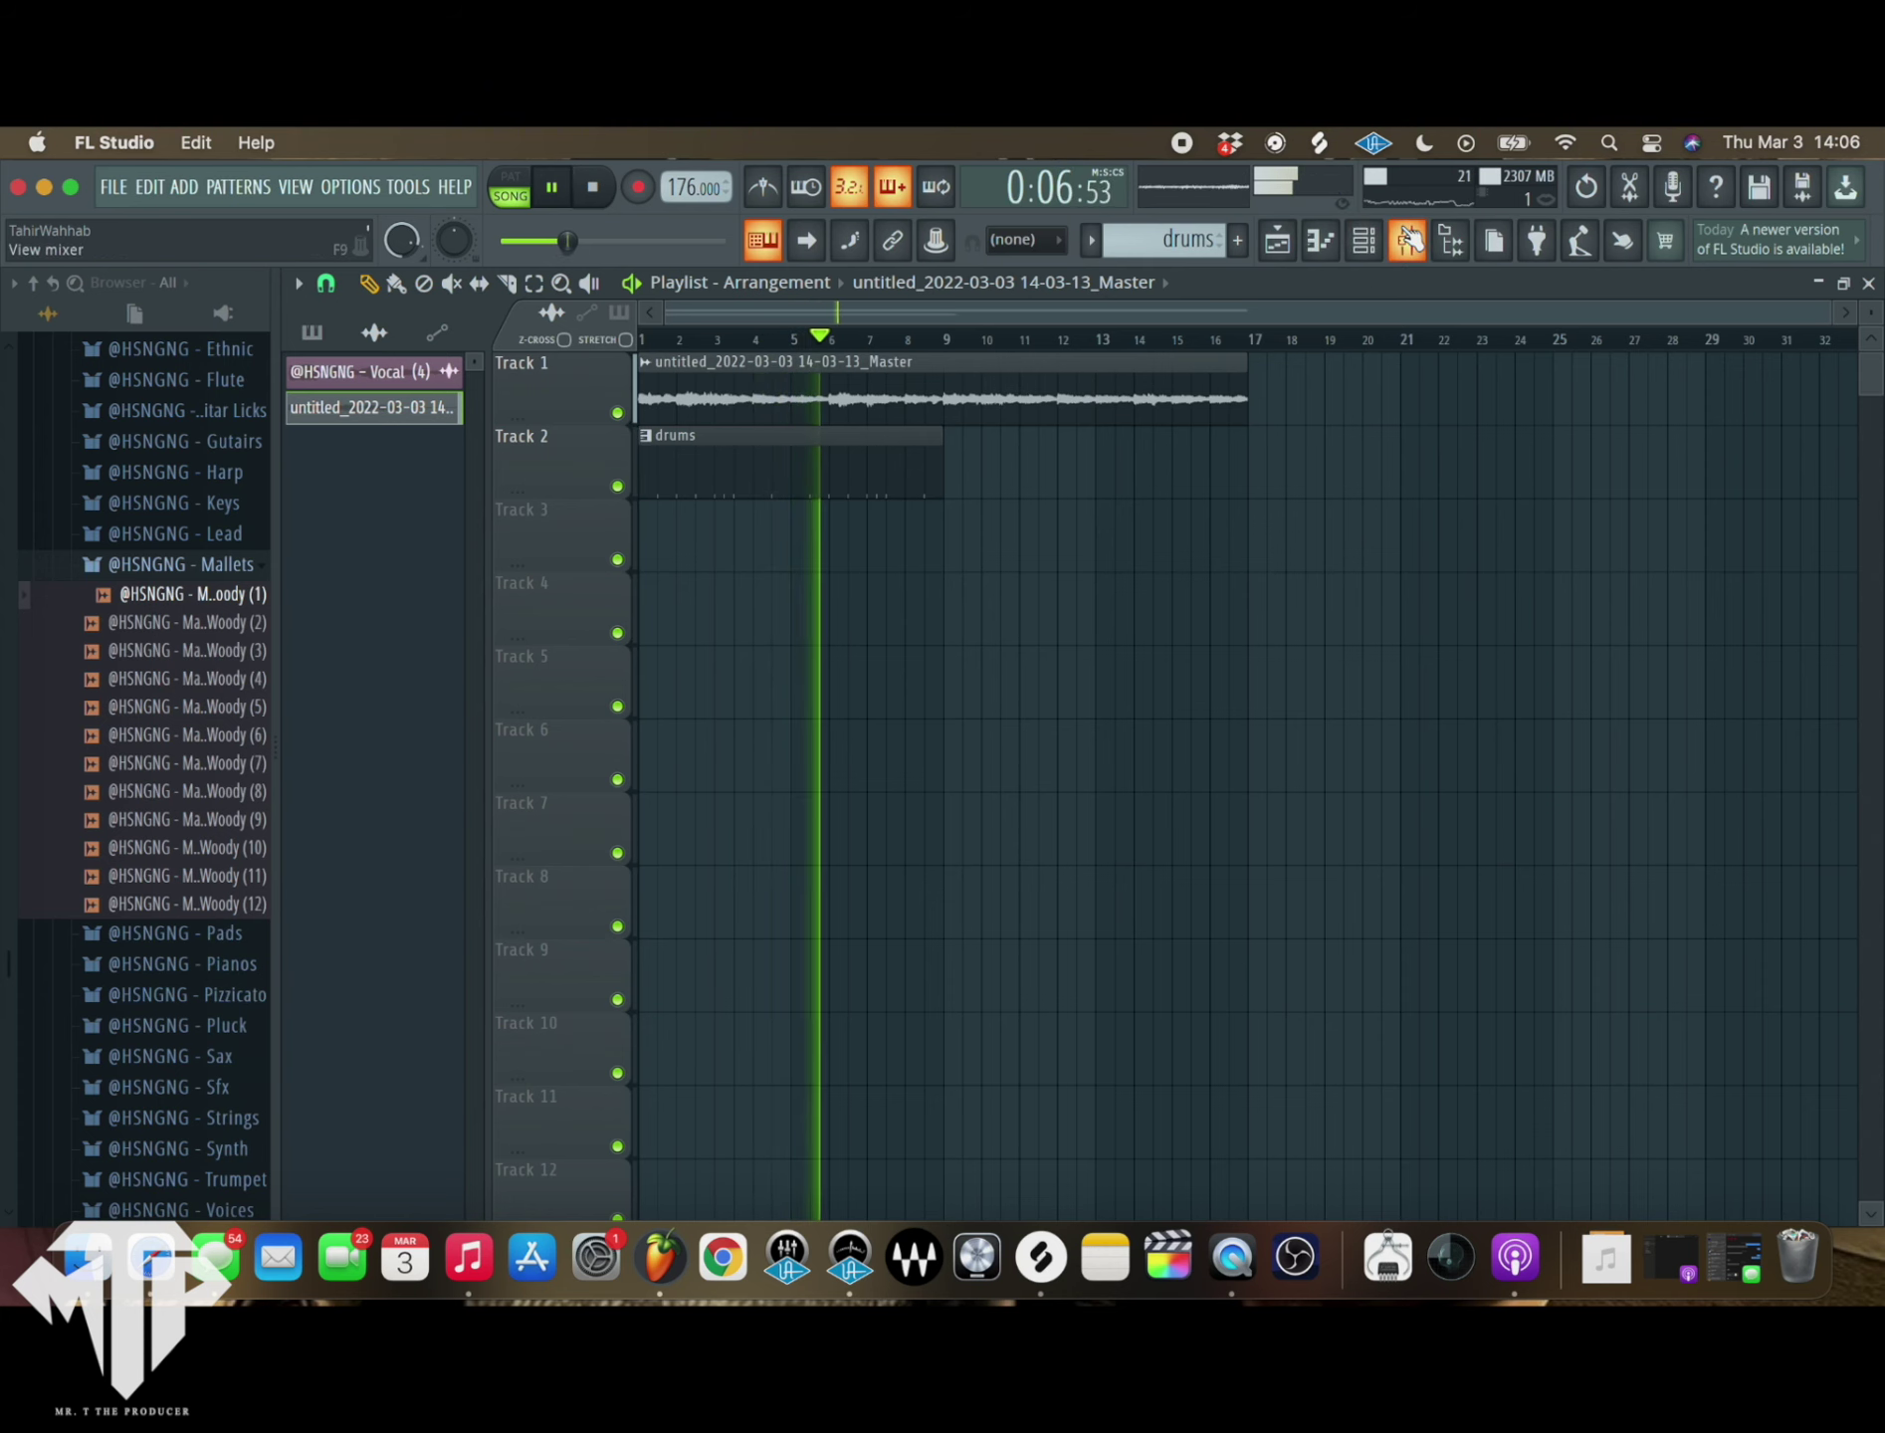
# - Enable Fruity soft clipper and Fruity Balance on the Master track
pyautogui.click(1407, 240)
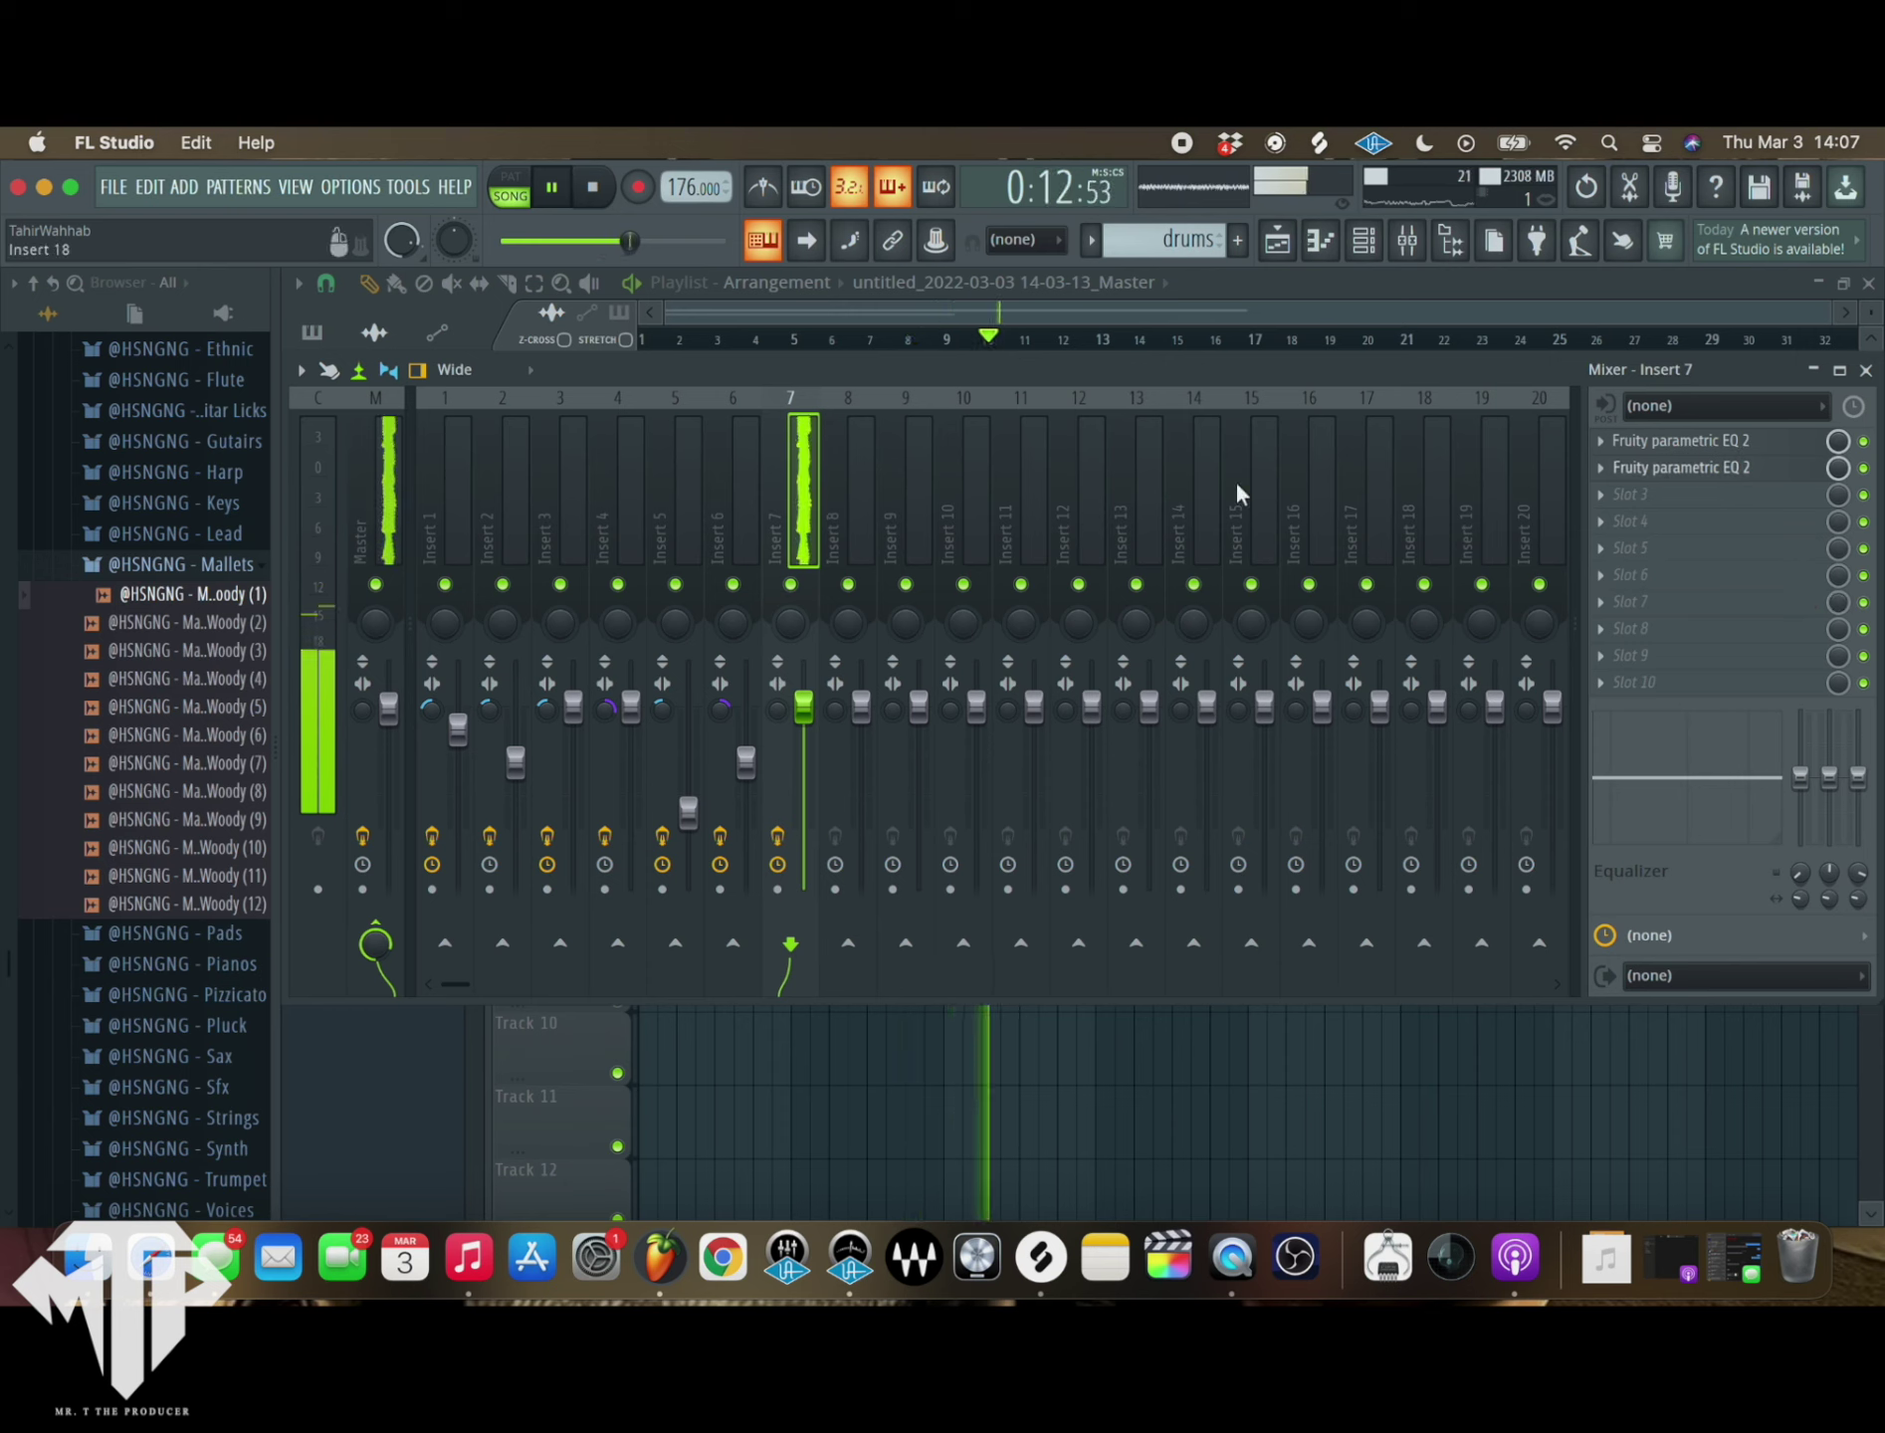
pyautogui.click(398, 482)
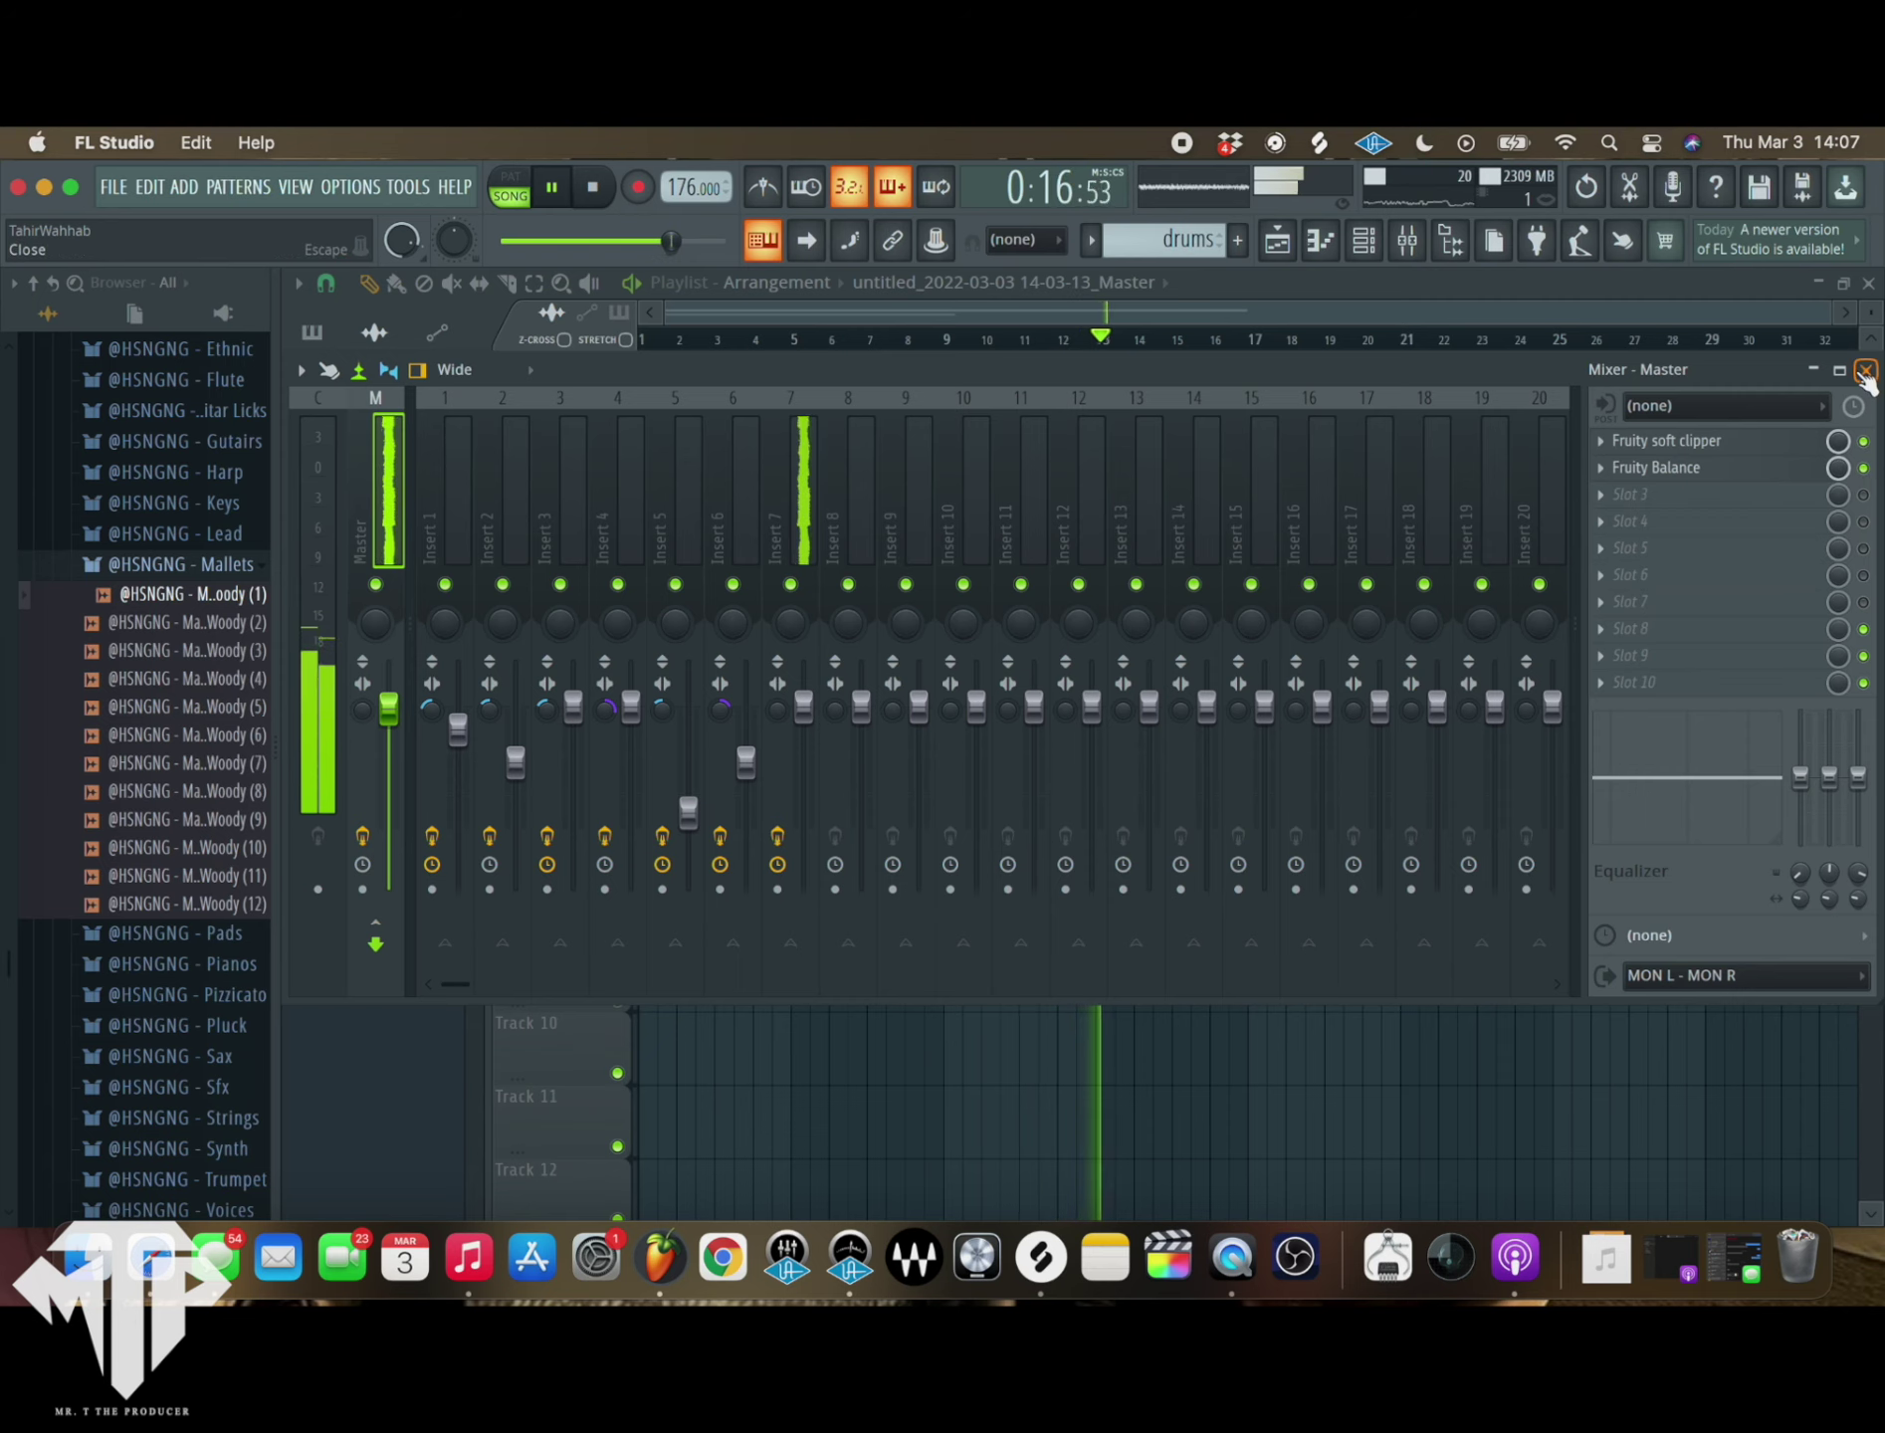
pyautogui.click(1865, 370)
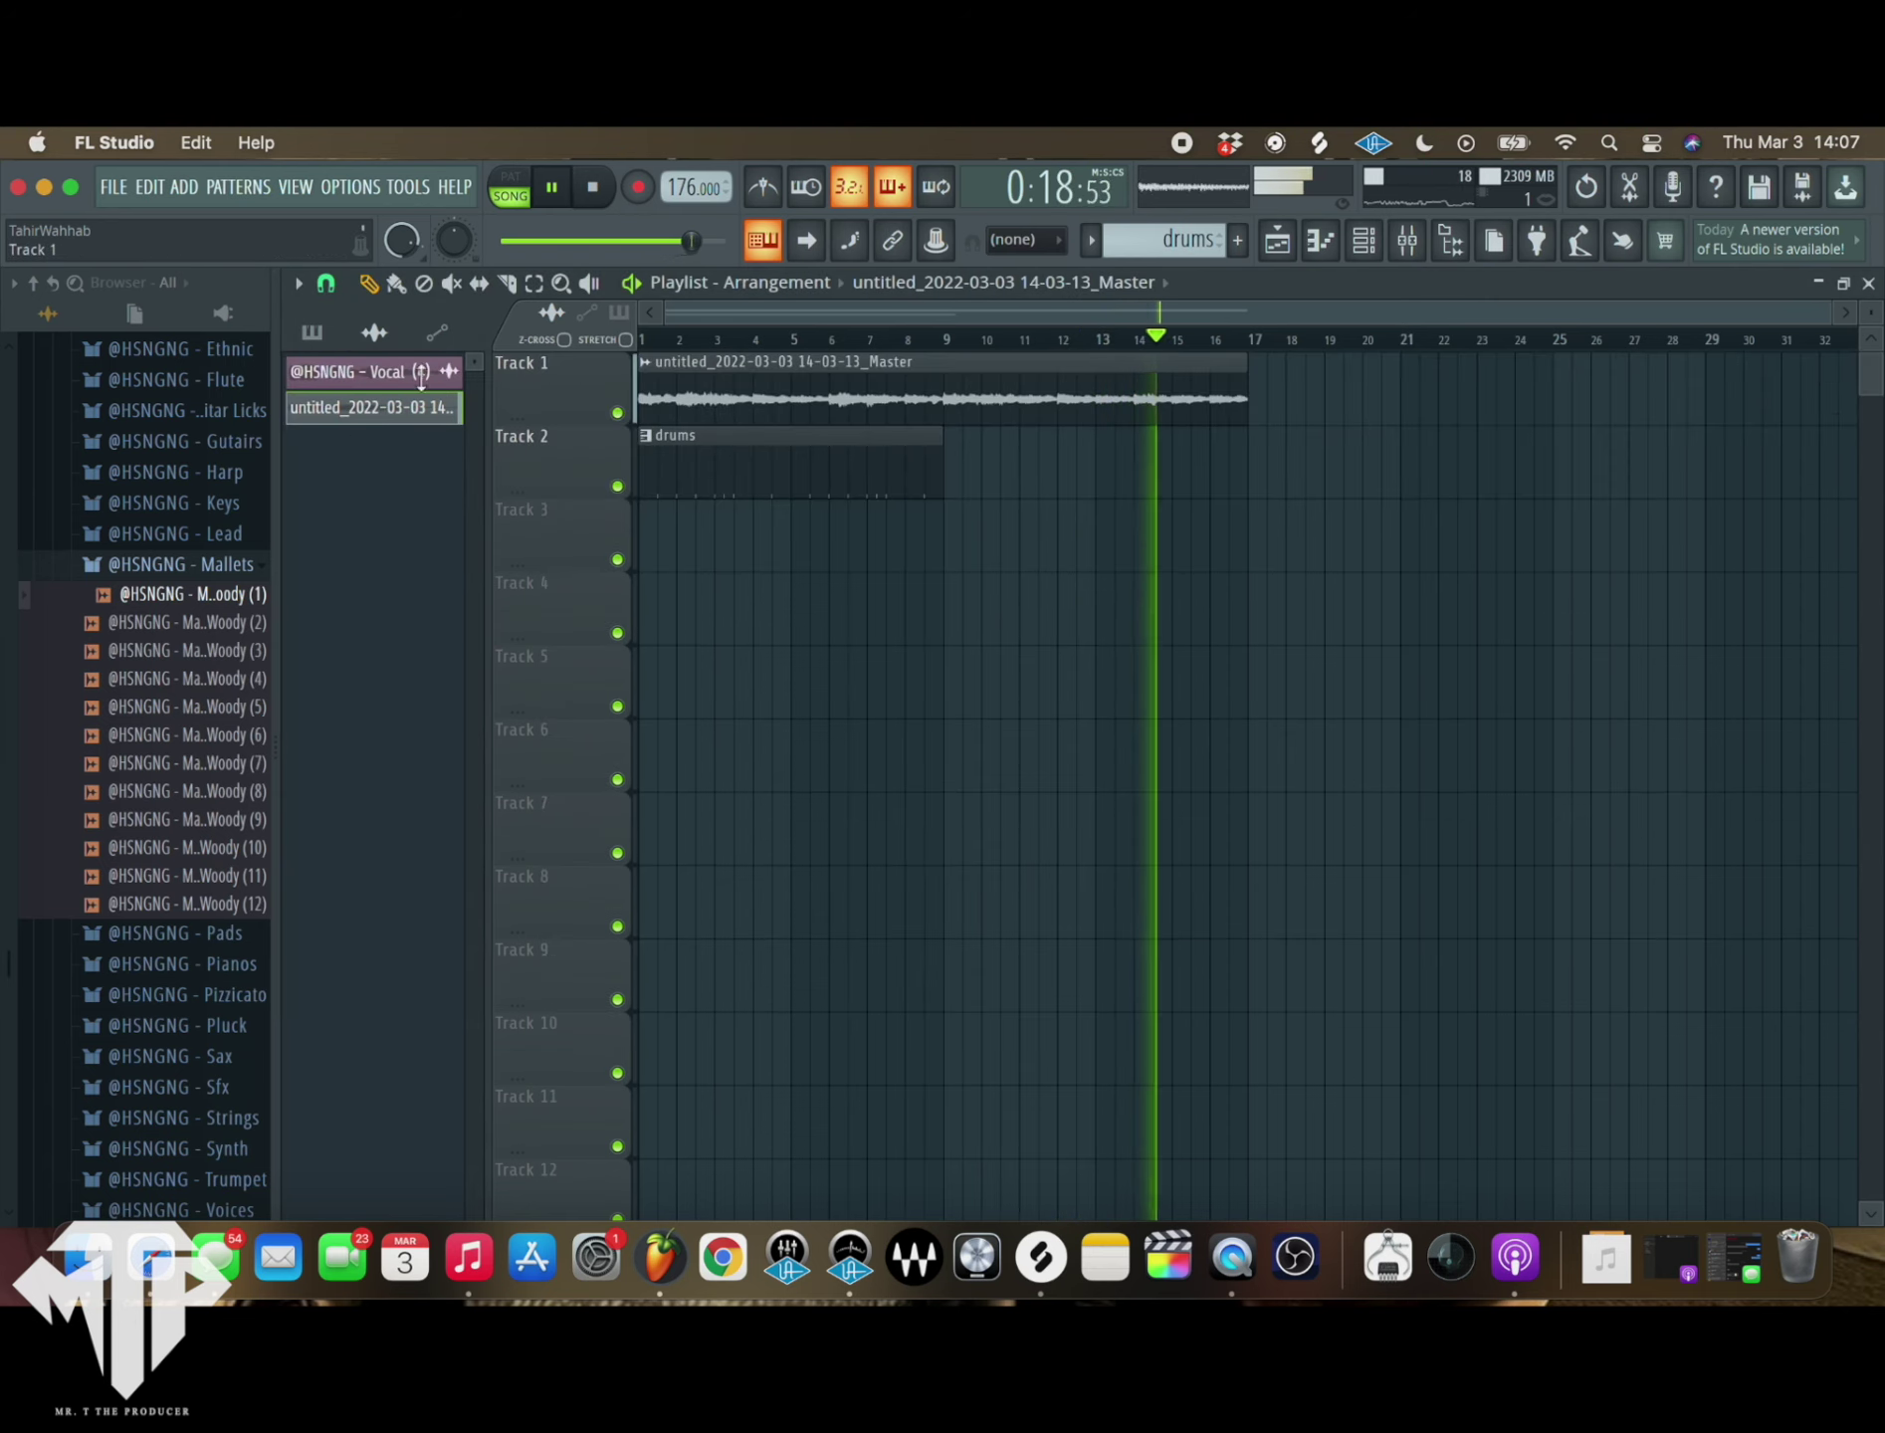
# - Check Insert 7's effect chain and the bounced loop's mixer routing and pitch setting
pyautogui.click(1408, 242)
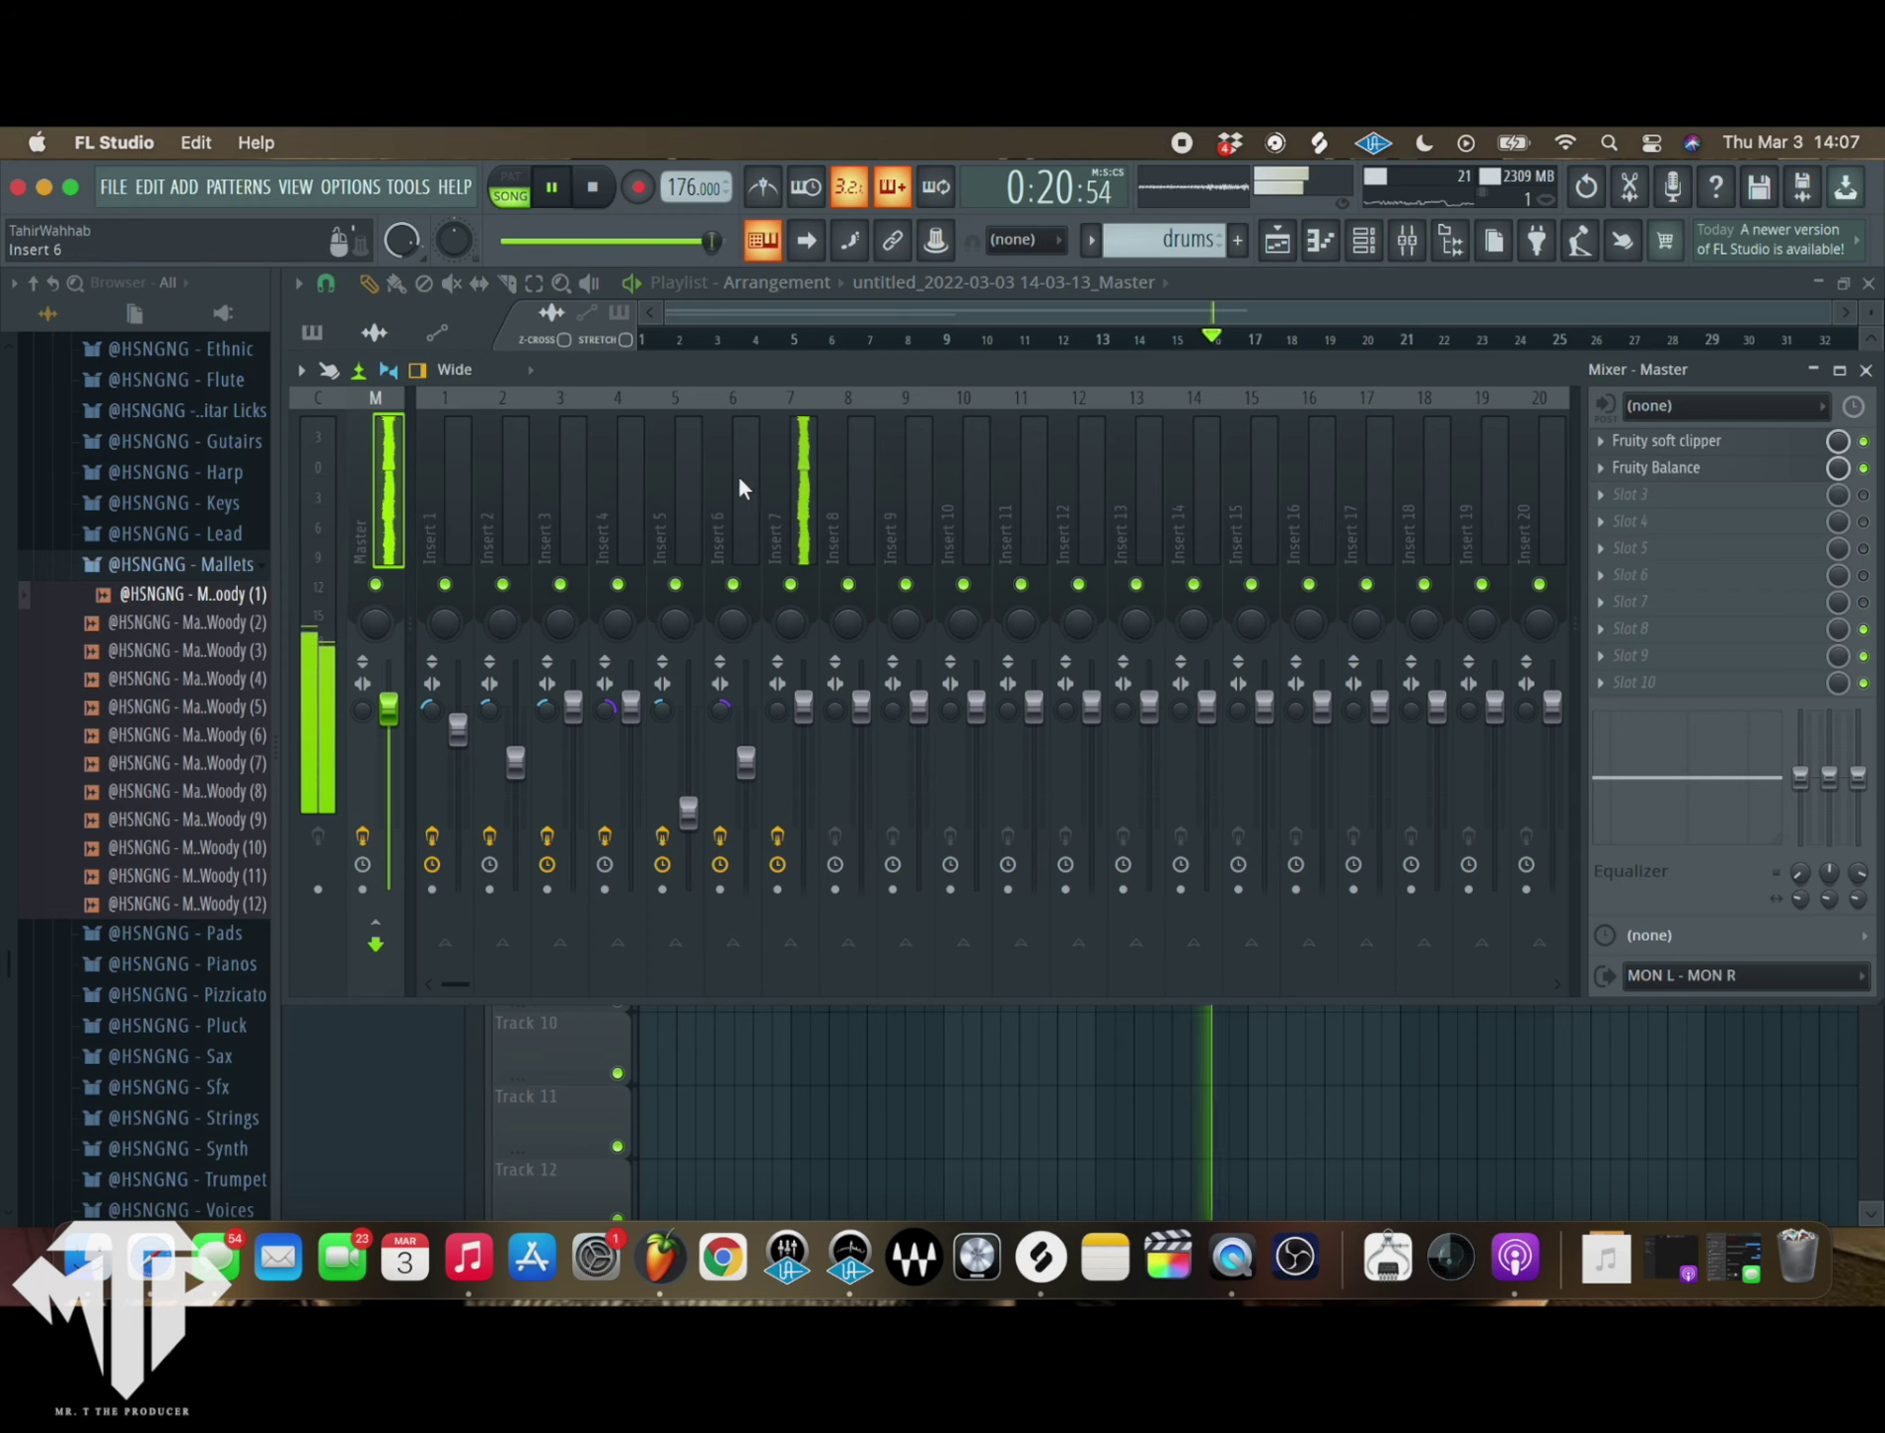
pyautogui.click(803, 487)
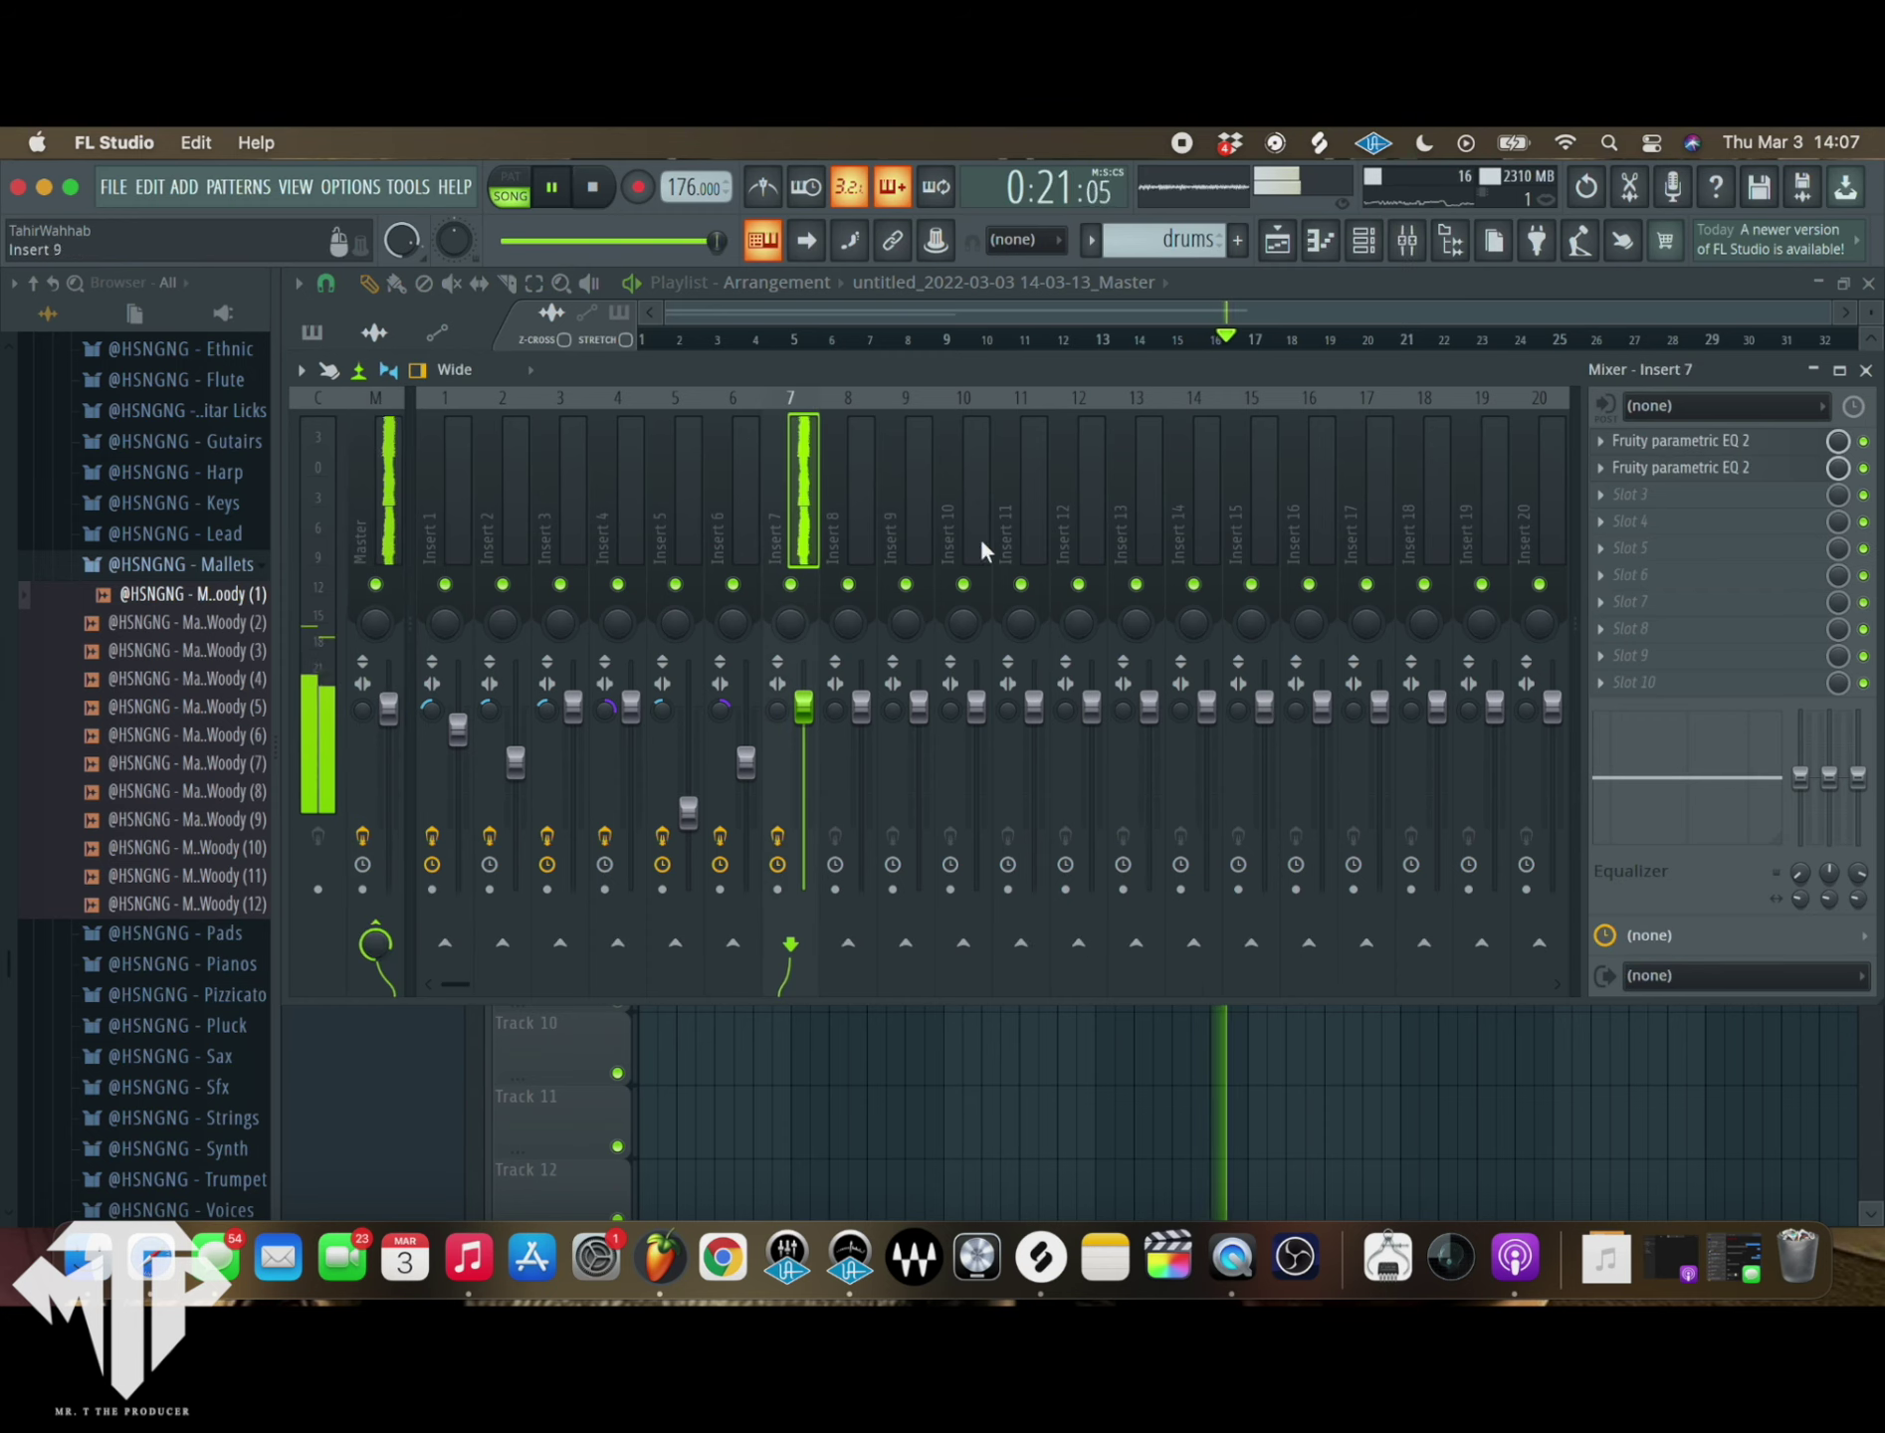
pyautogui.click(1865, 370)
pyautogui.doubleClick(930, 376)
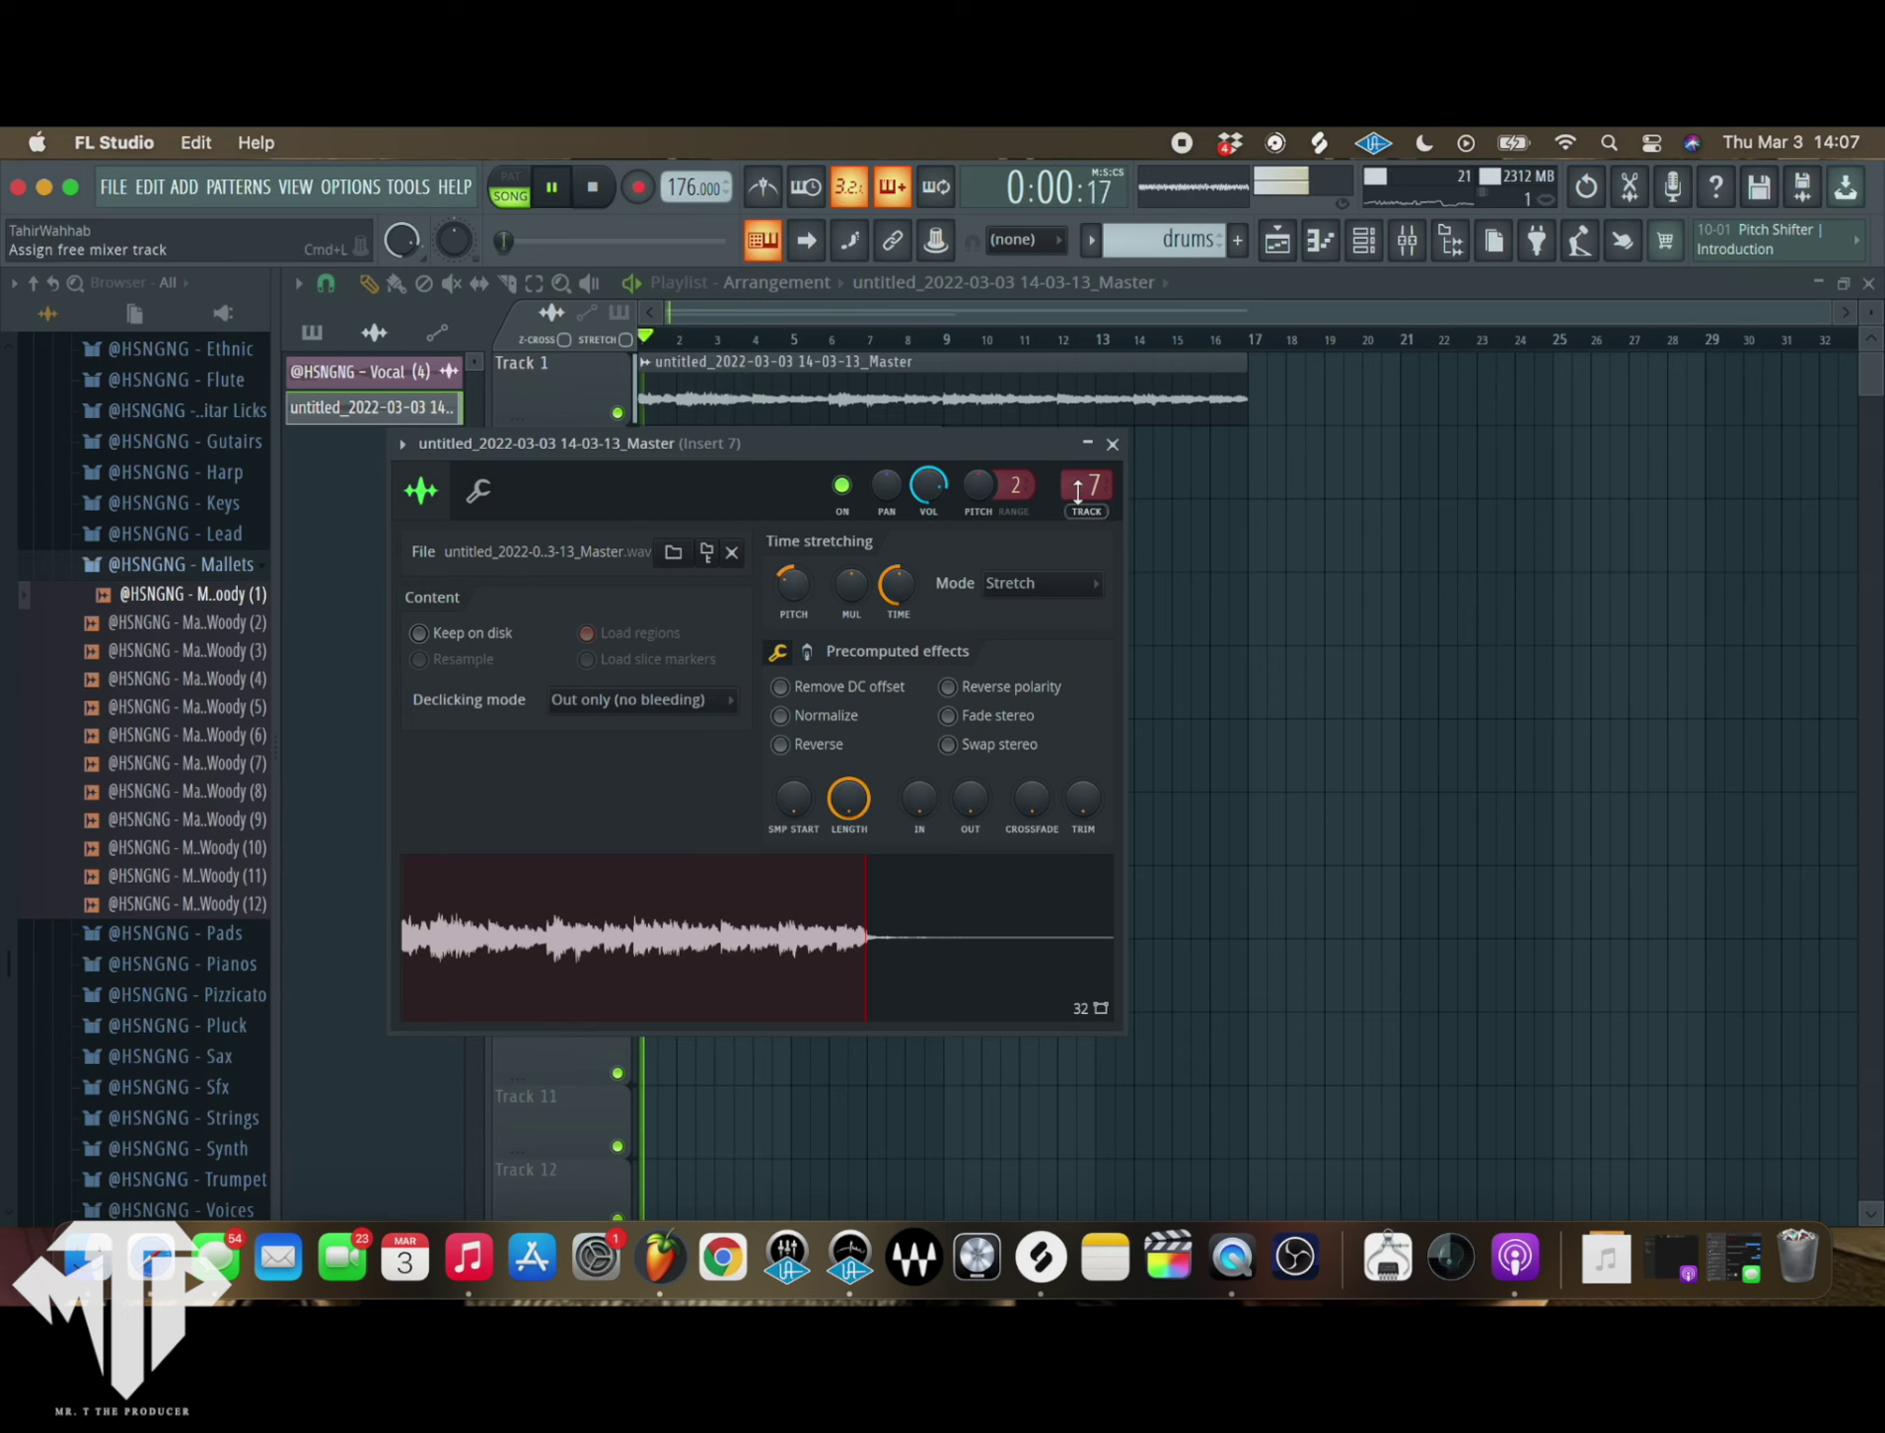
pyautogui.click(1112, 444)
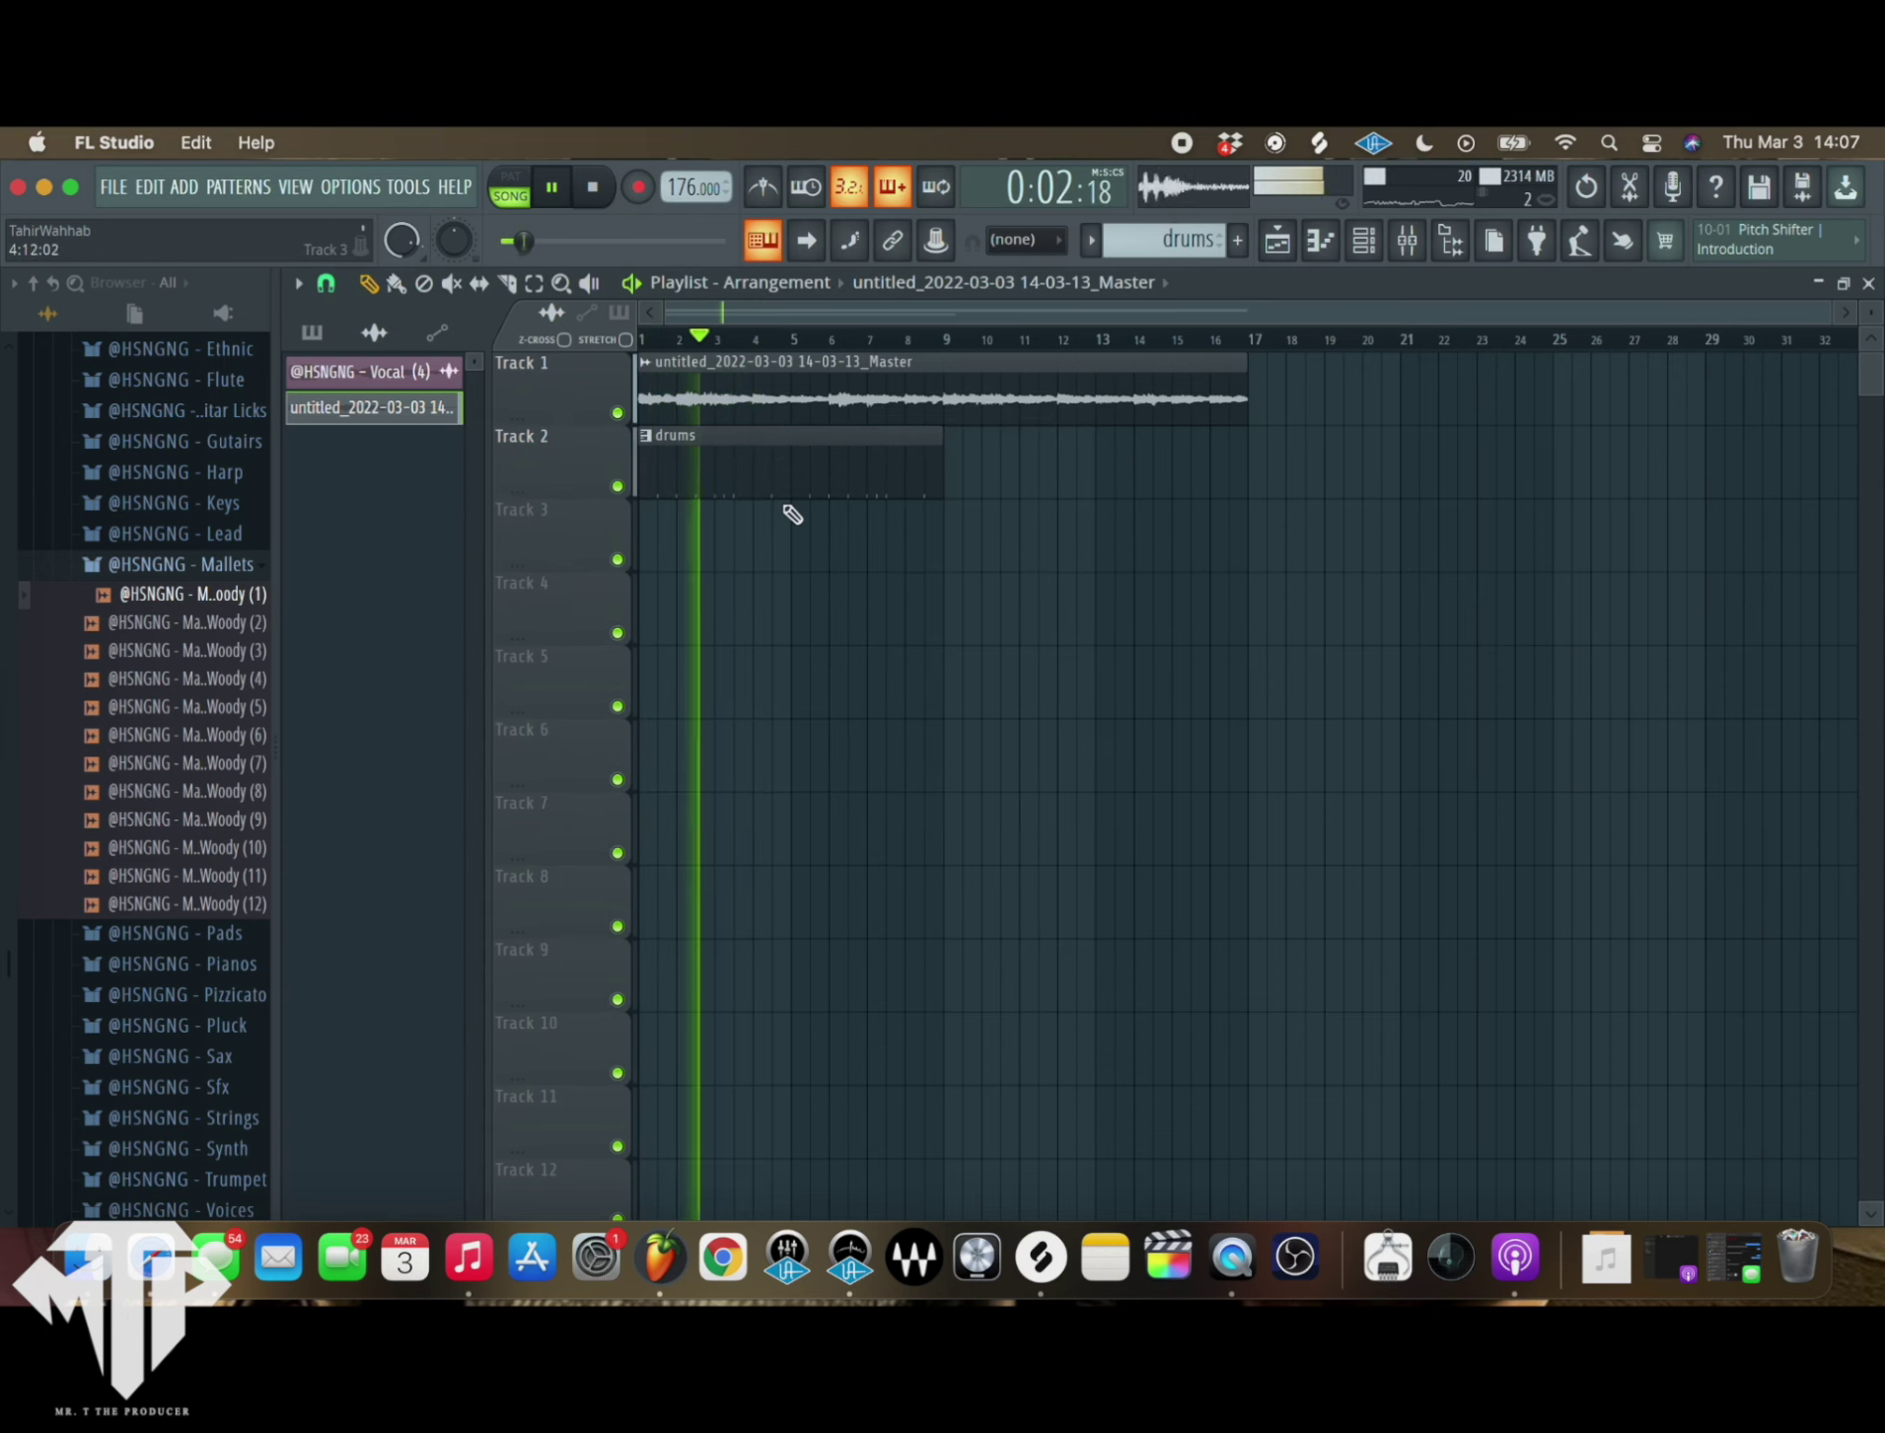
pyautogui.doubleClick(786, 408)
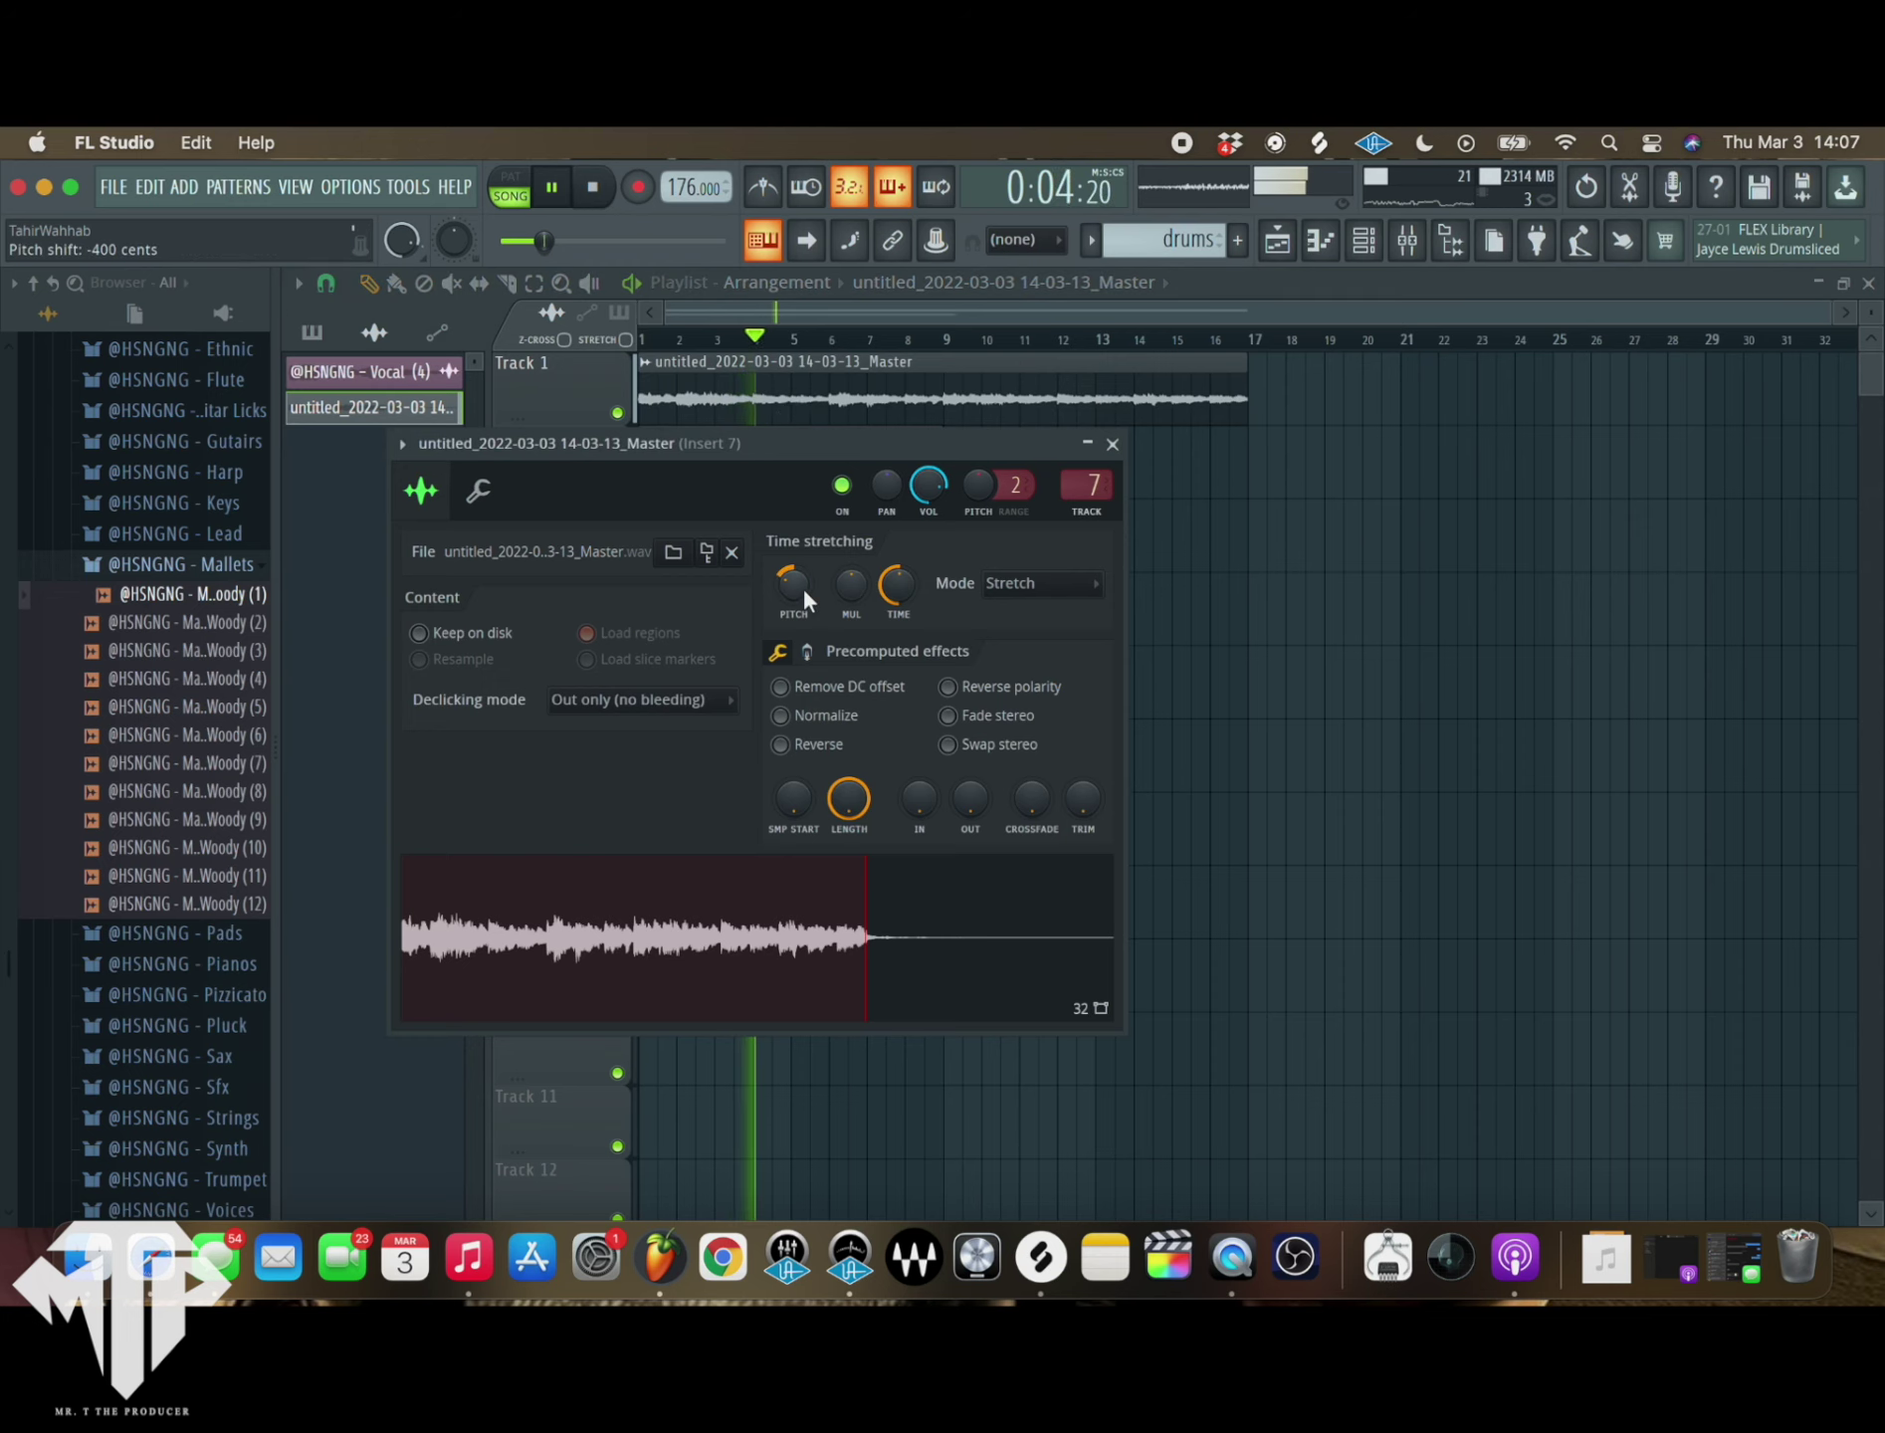
pyautogui.click(1112, 445)
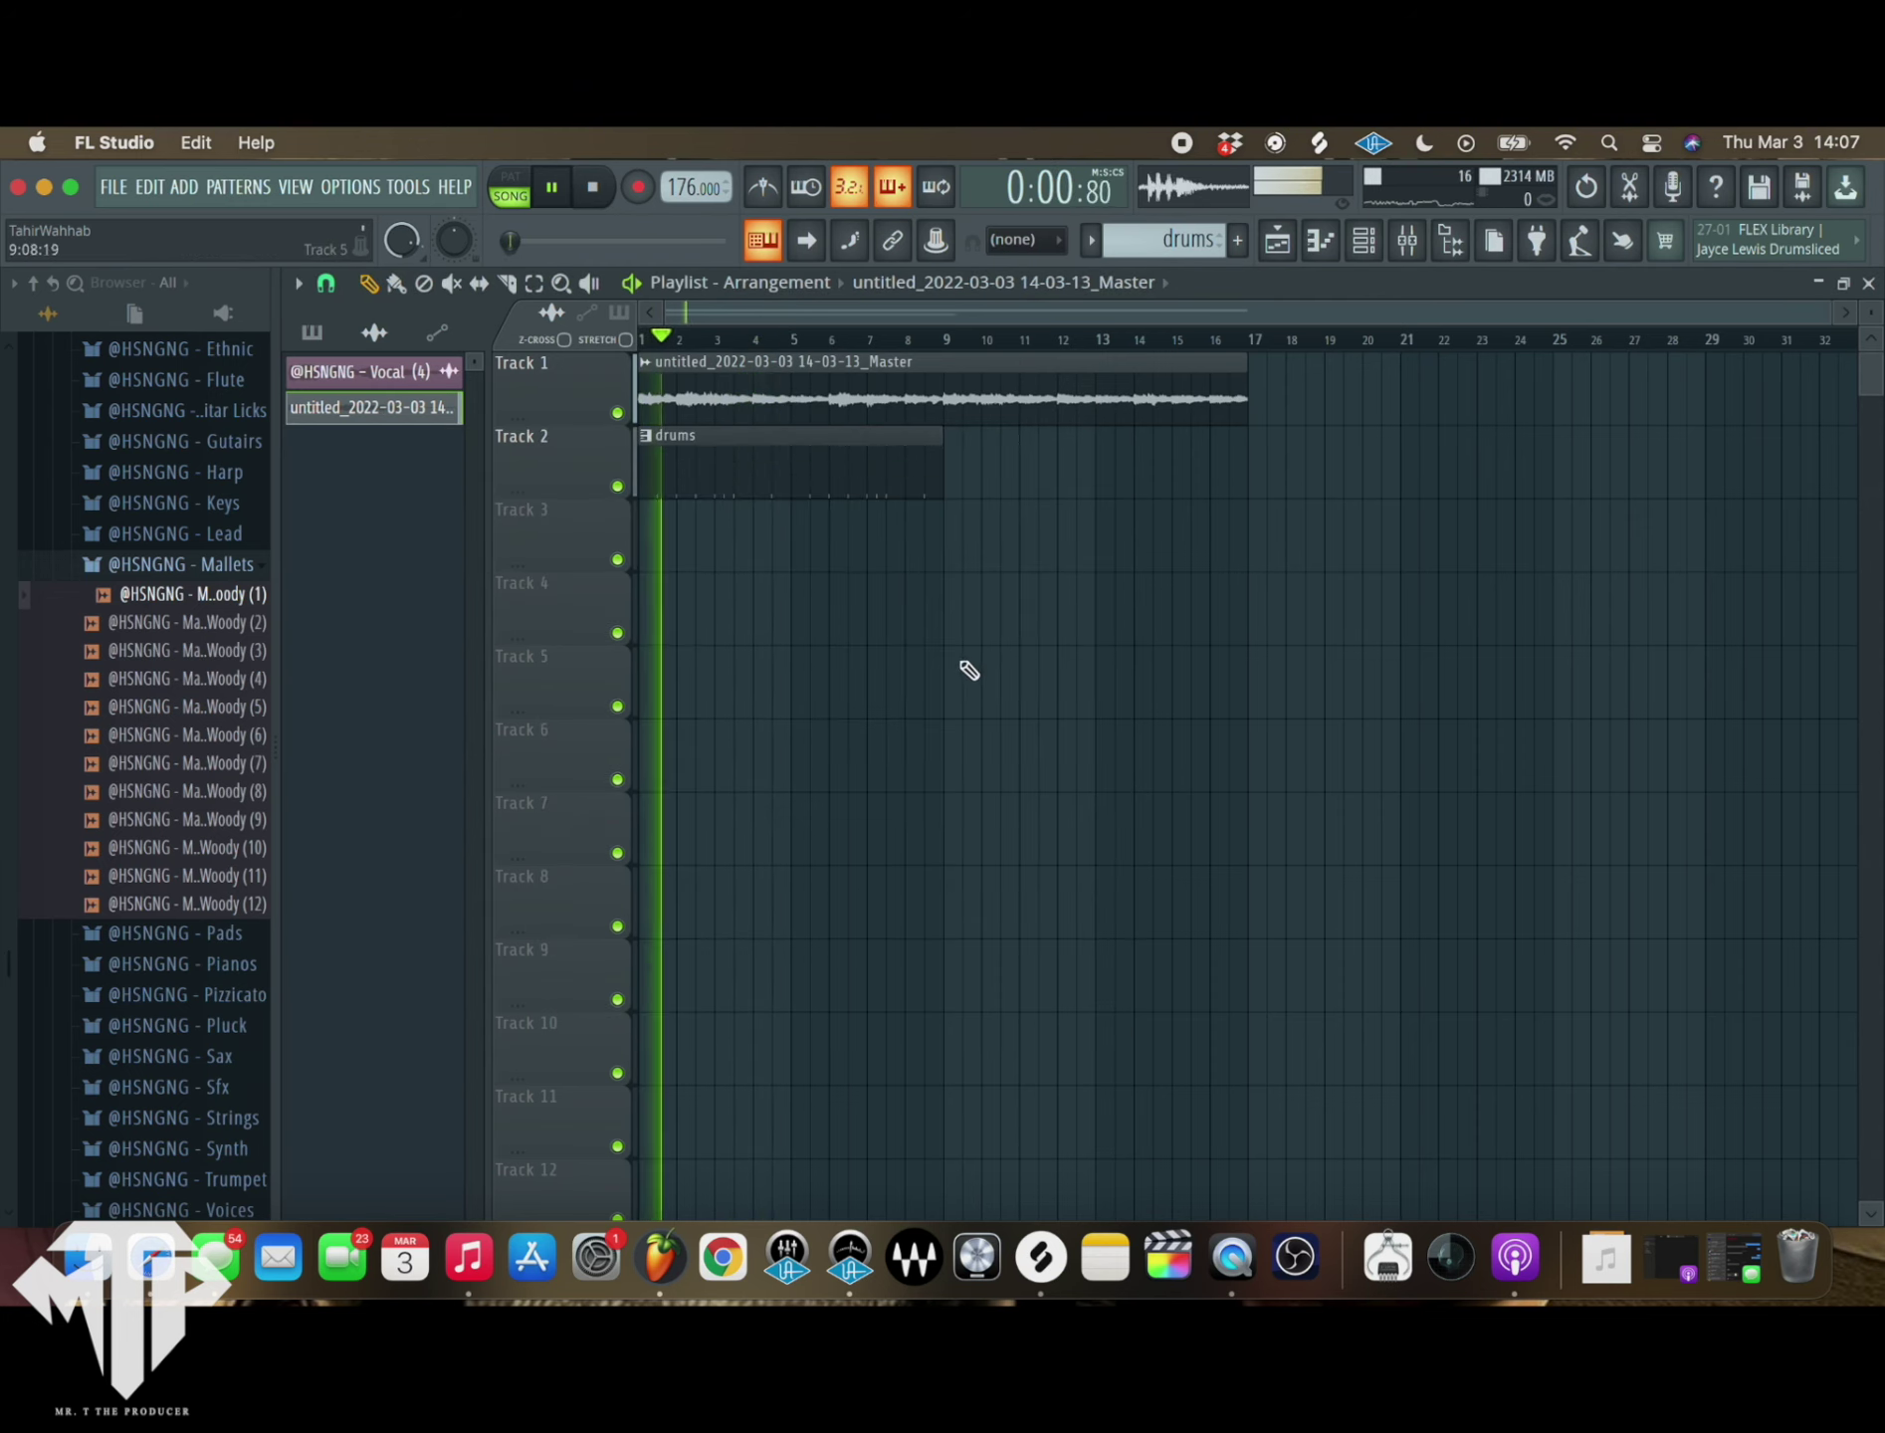
# - Mute the YBBOMK3 OH 1 channel and fill the hihat (OMM) channel on each 2 steps
pyautogui.click(313, 332)
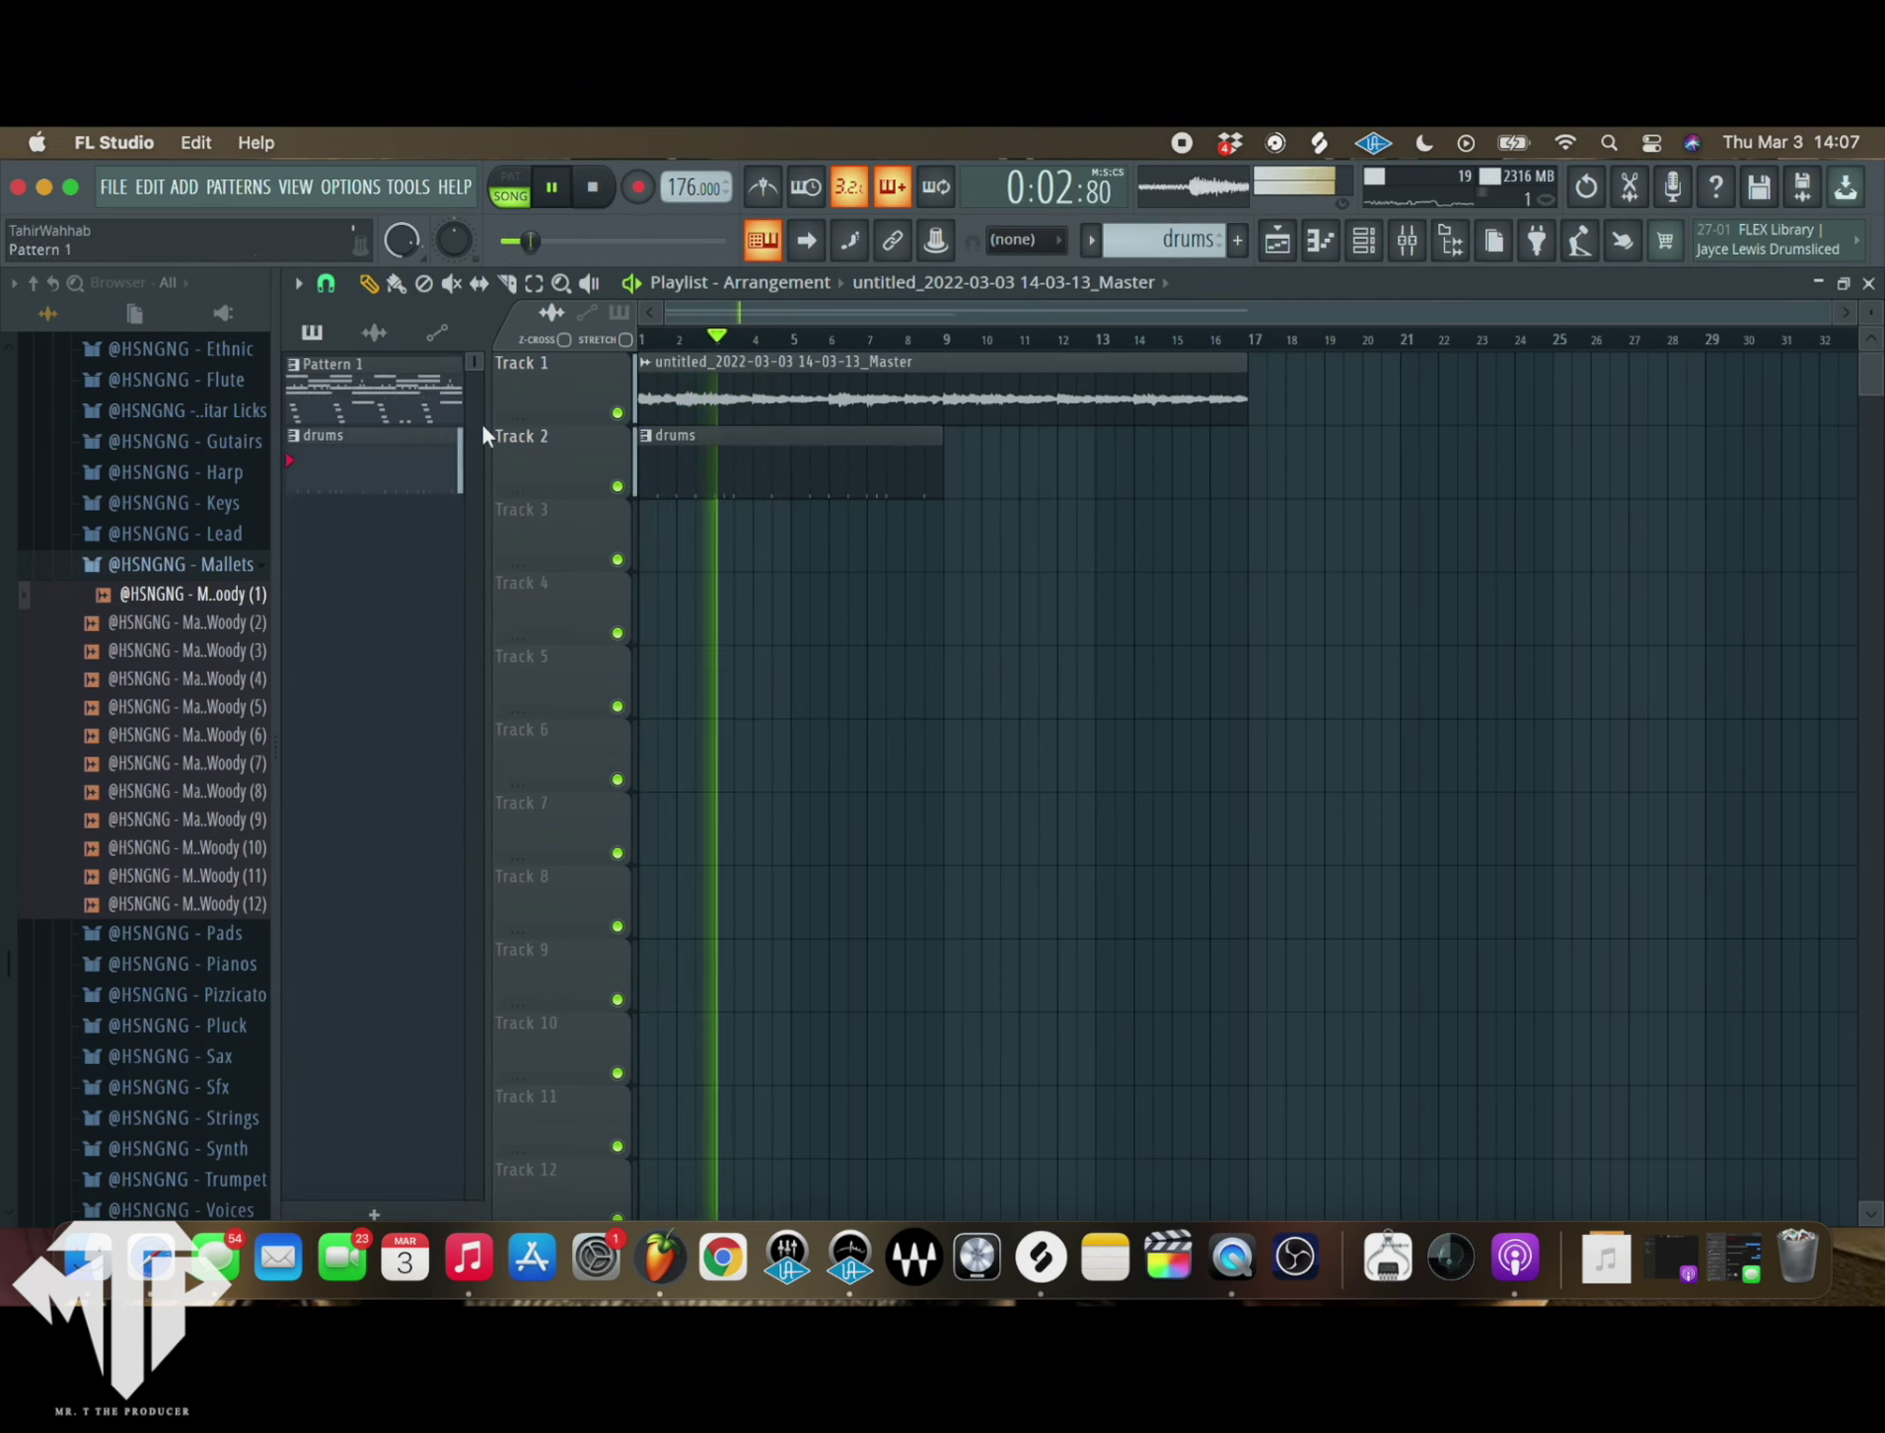
pyautogui.click(1361, 240)
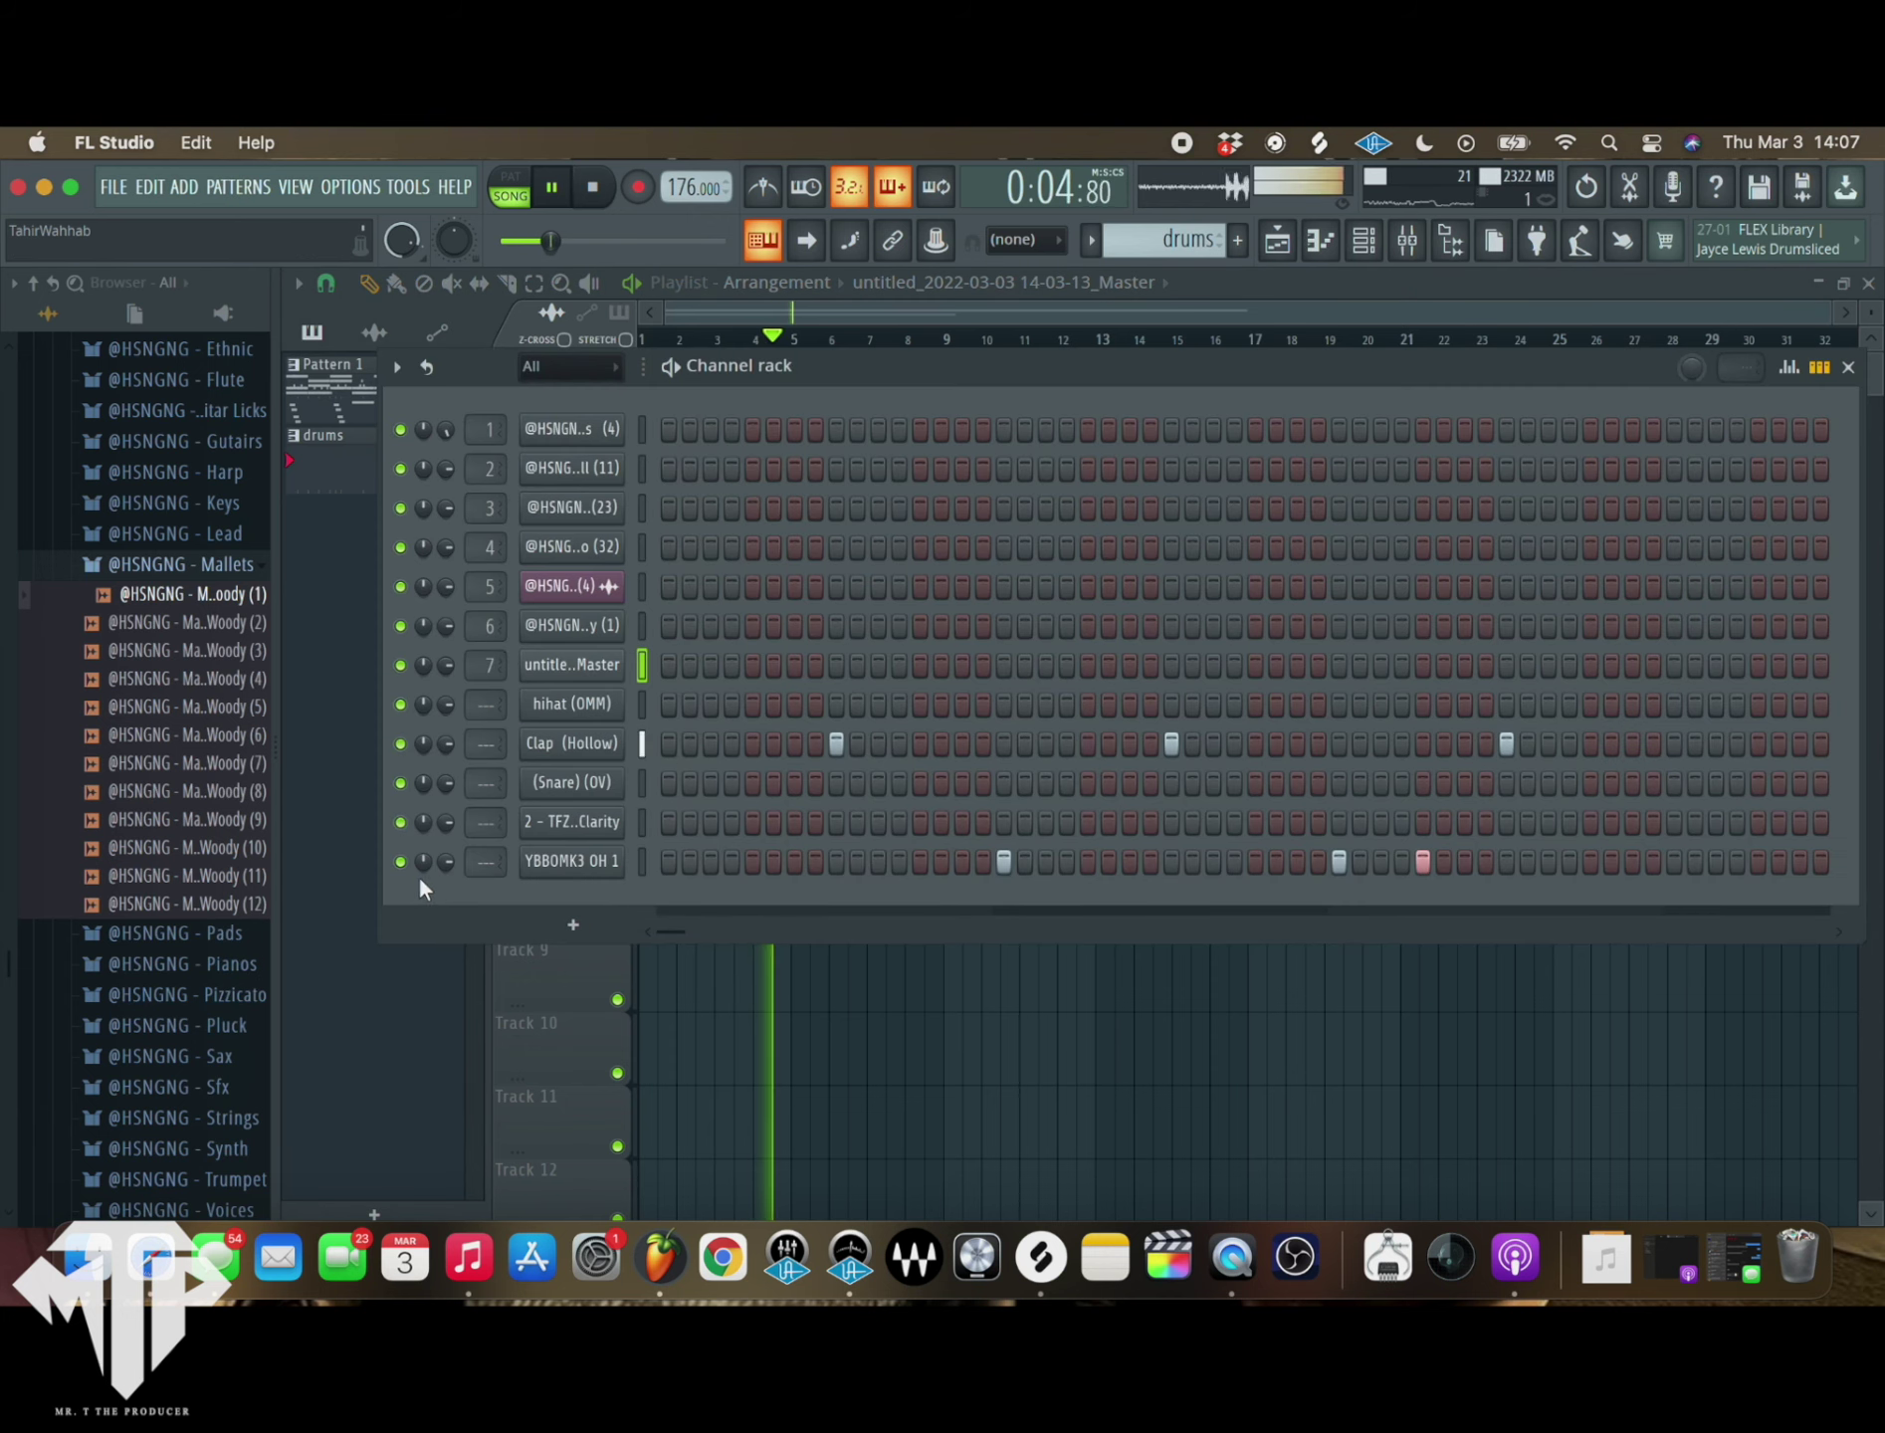
pyautogui.rightClick(582, 718)
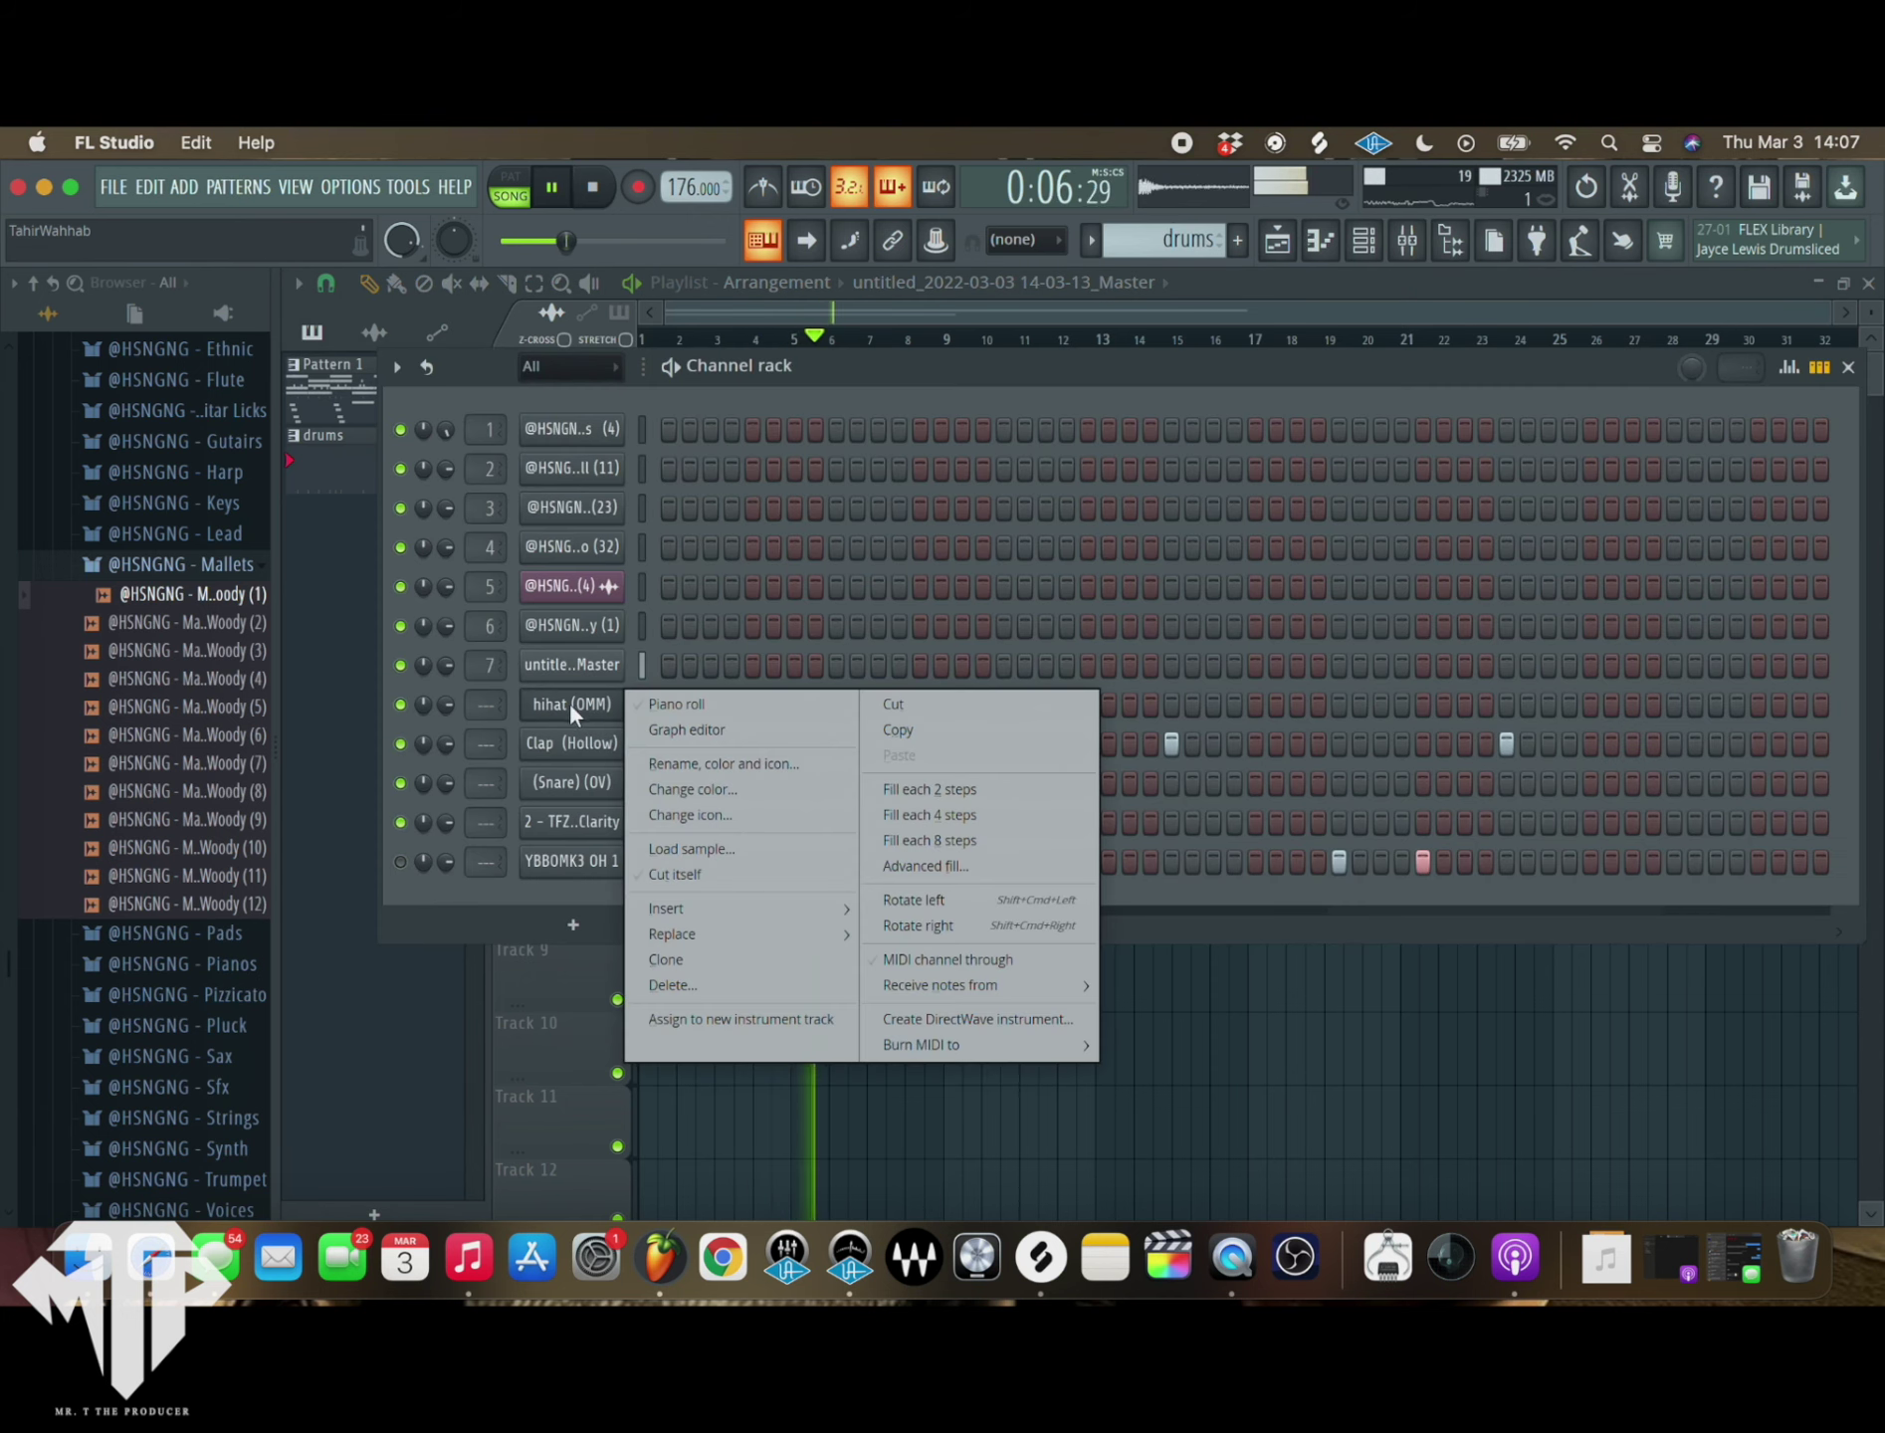
pyautogui.click(936, 786)
# - Try Hihat Midi 22 from the !Jordanwtf - Changes kit on the hihat (OMM) channel and replace it with Hihat Midi 24
pyautogui.click(152, 567)
pyautogui.scroll(10, 149, 557)
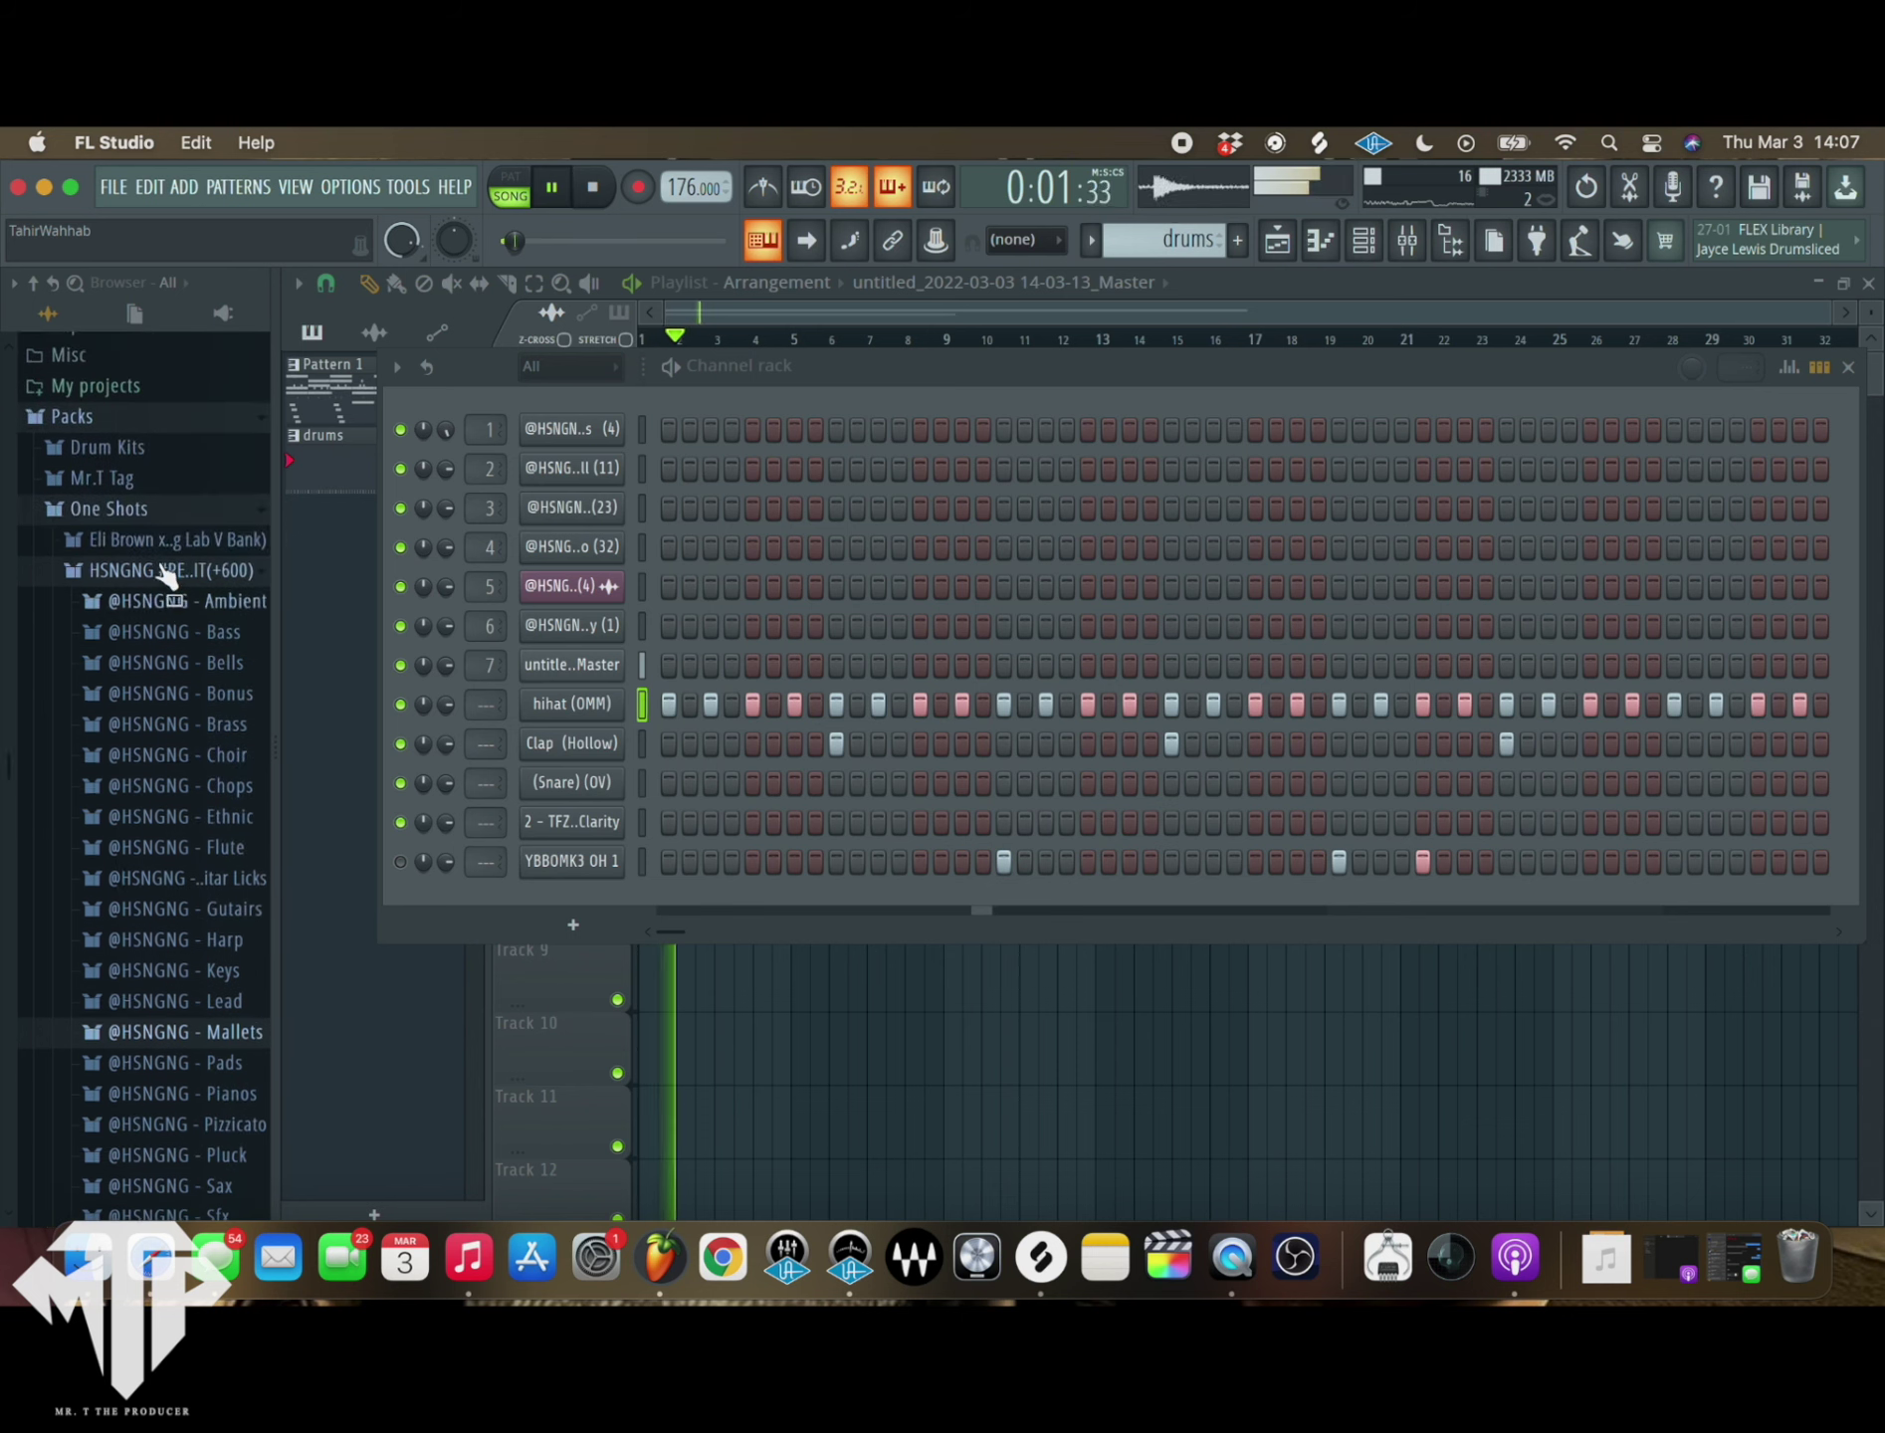
pyautogui.scroll(-5, 150, 796)
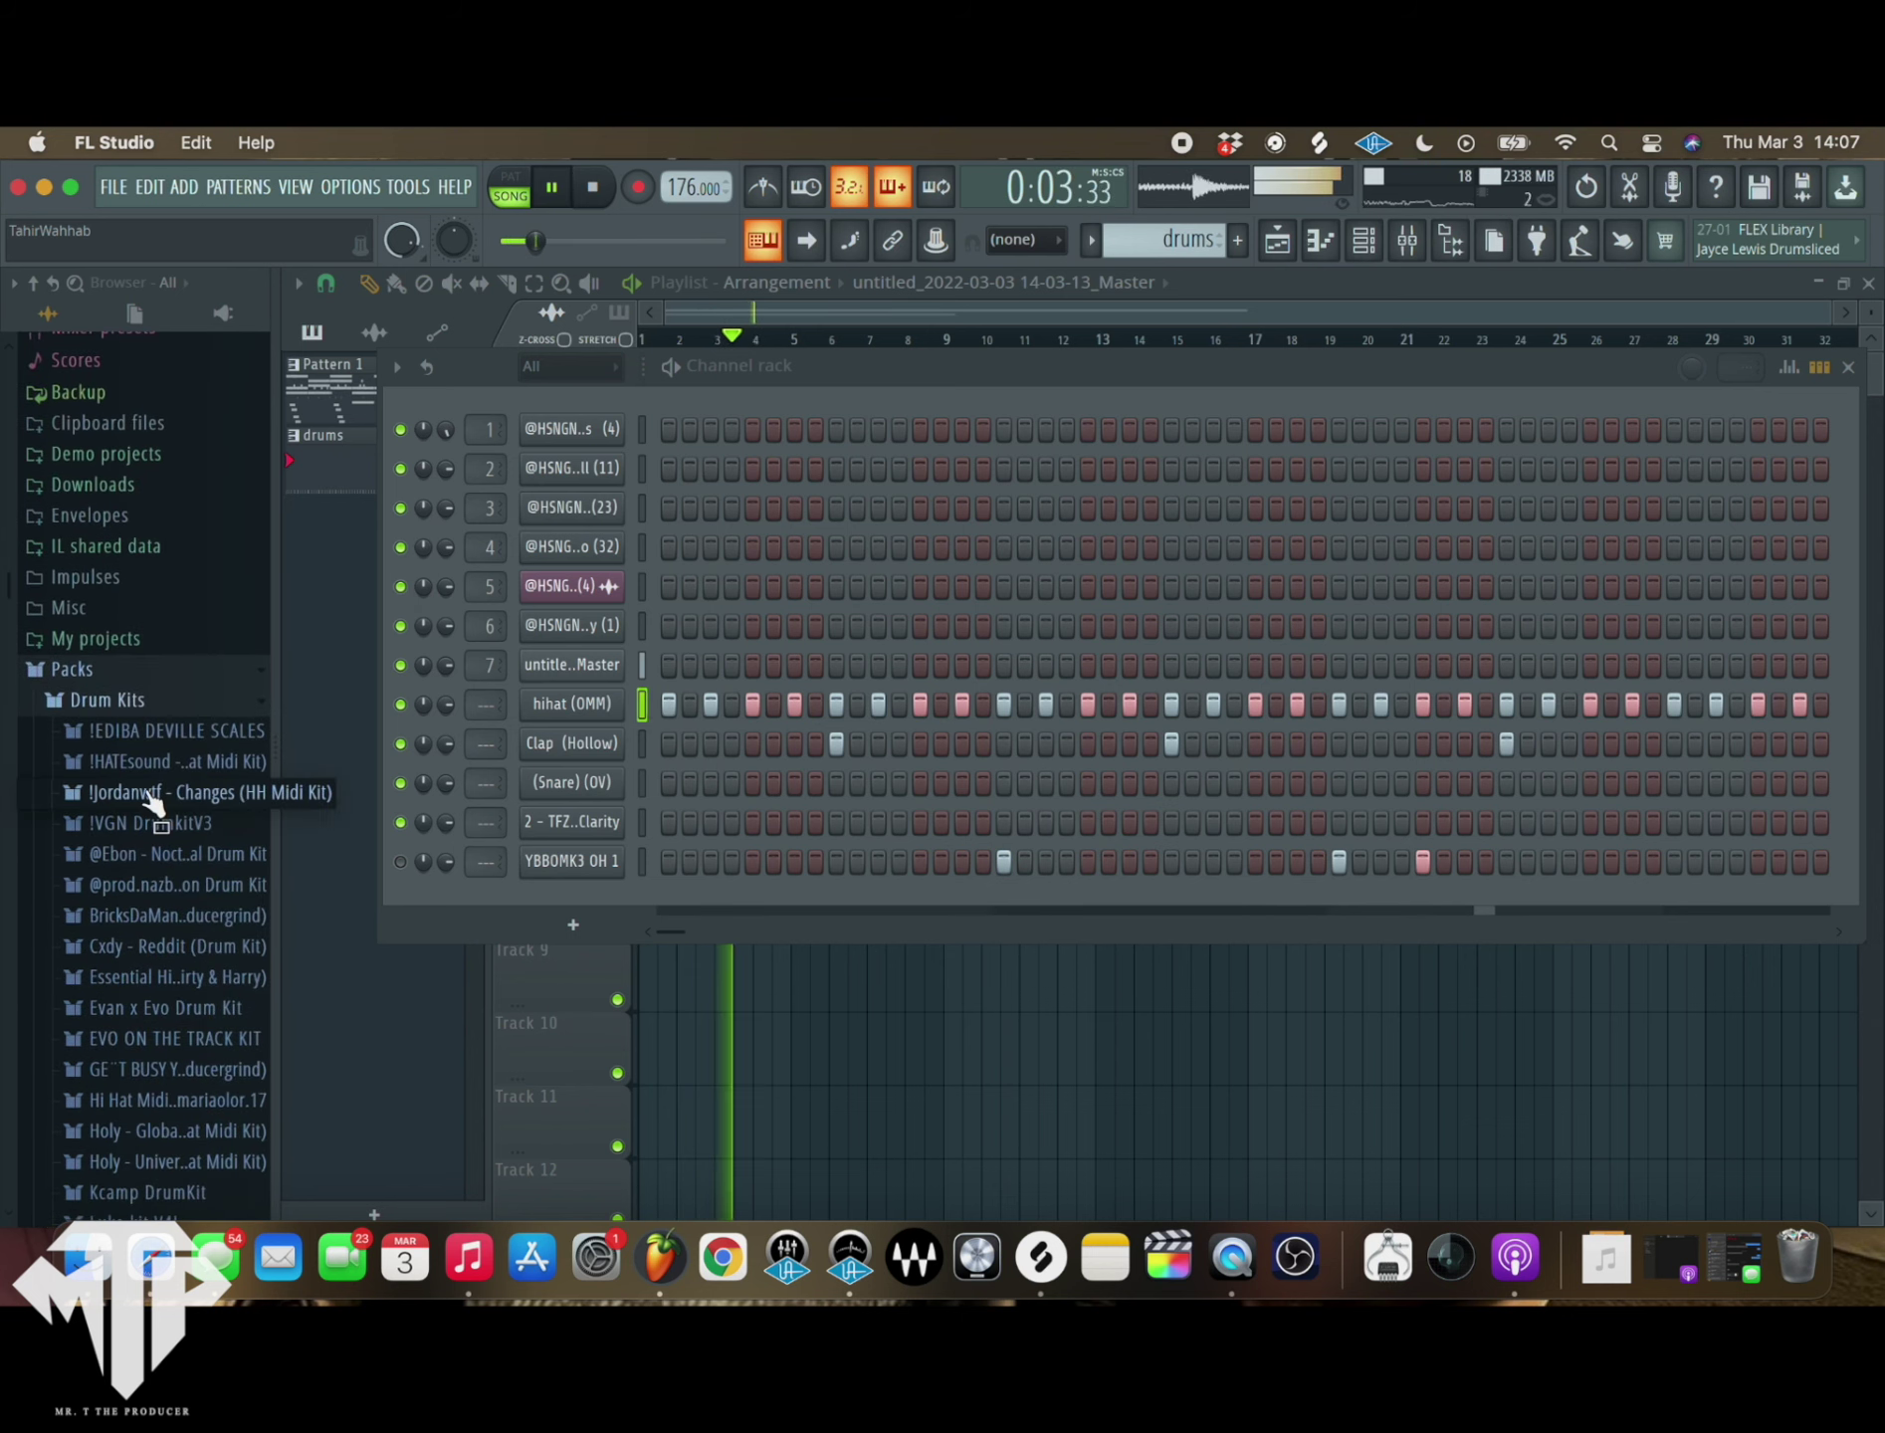
pyautogui.click(151, 793)
pyautogui.moveTo(149, 970); pyautogui.dragTo(583, 709)
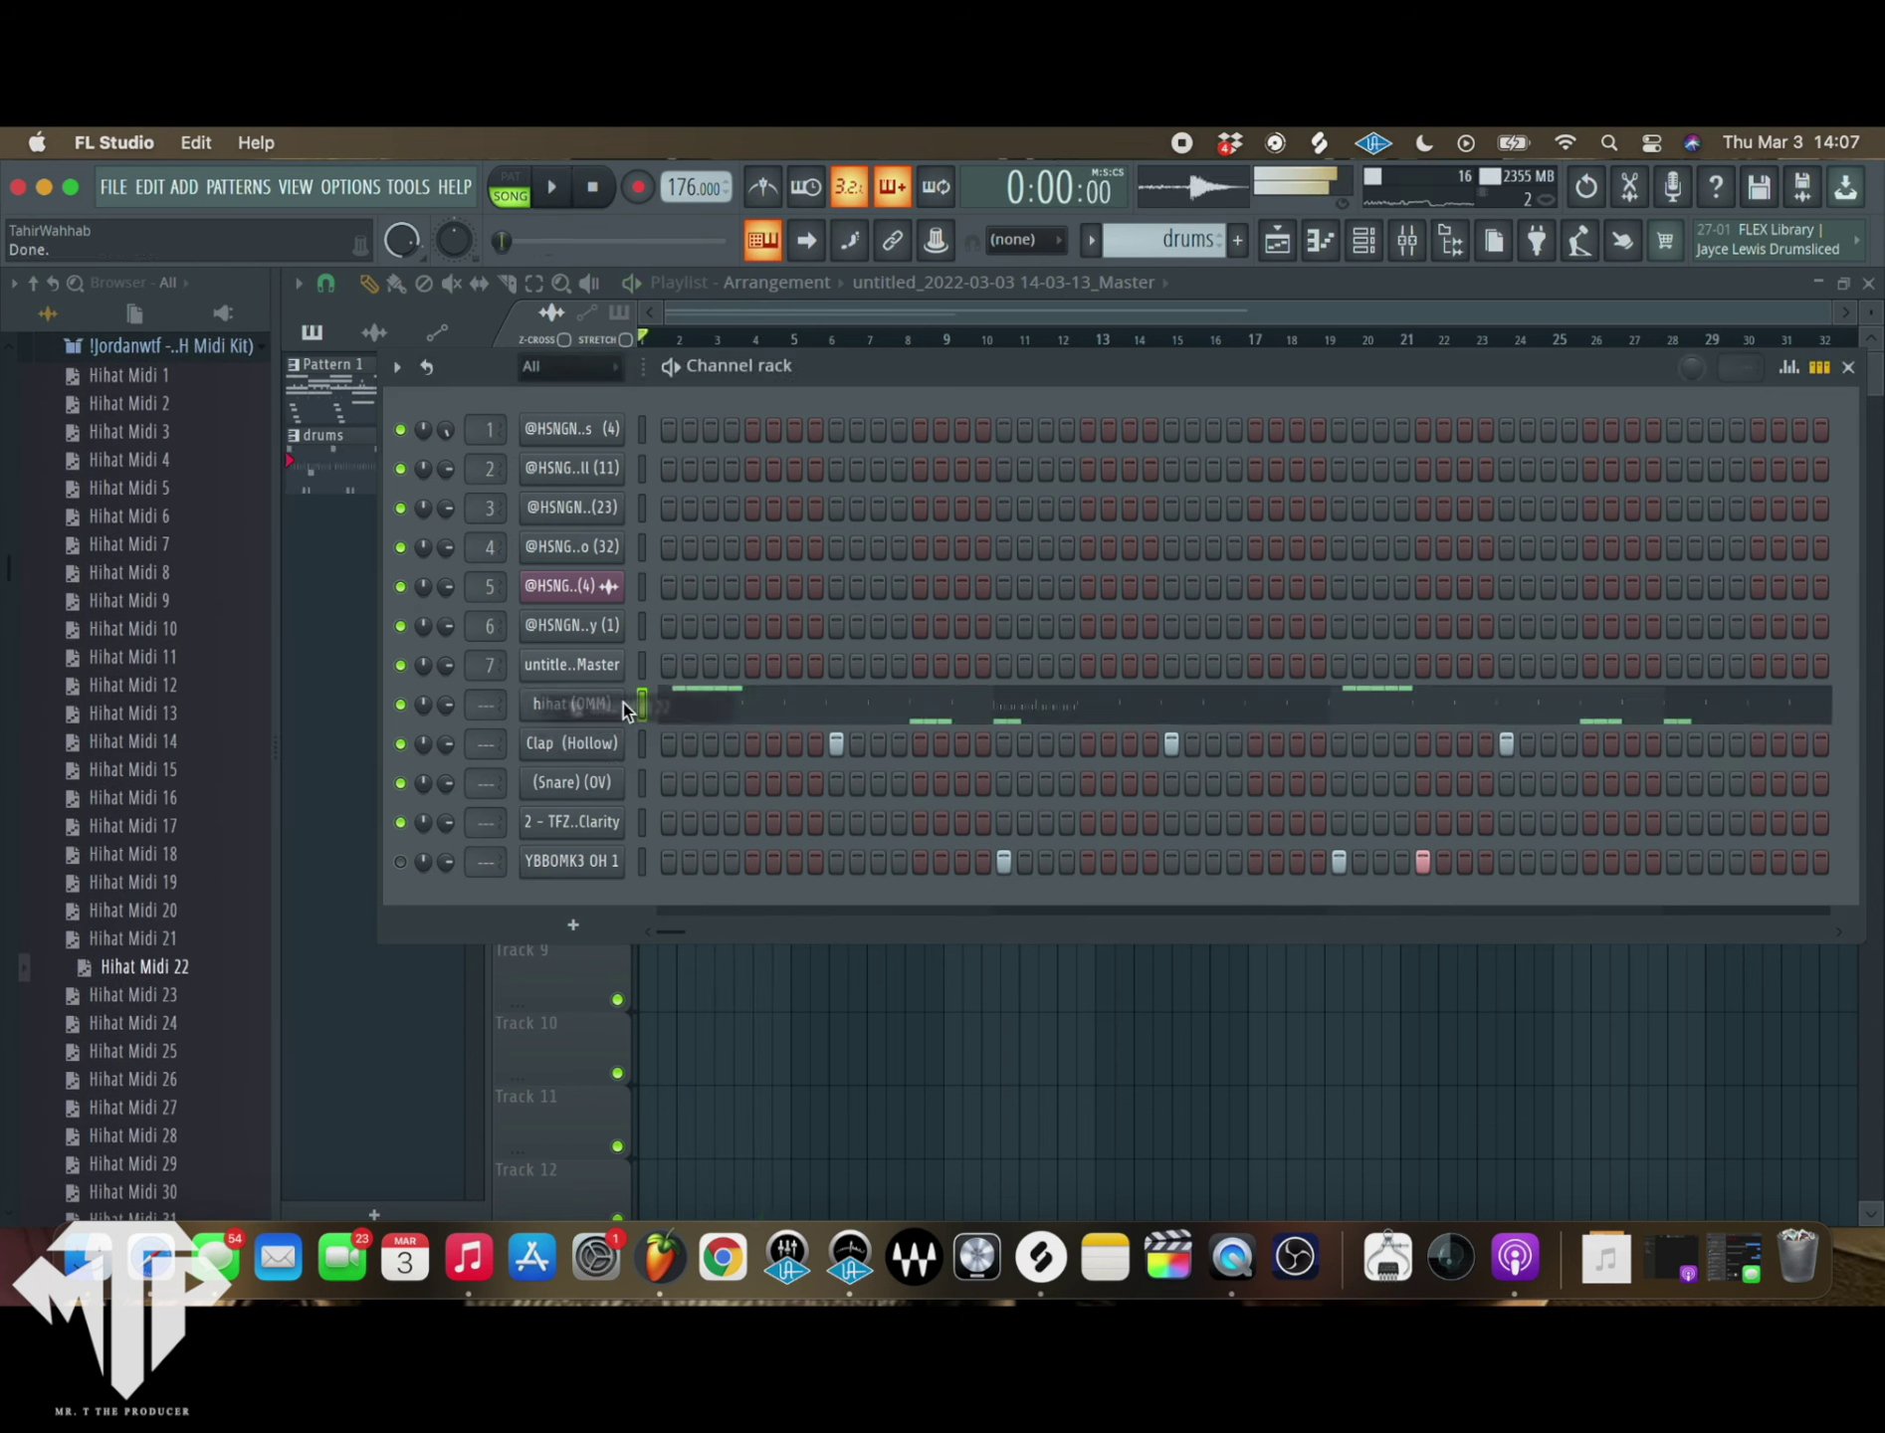
pyautogui.scroll(-5, 99, 806)
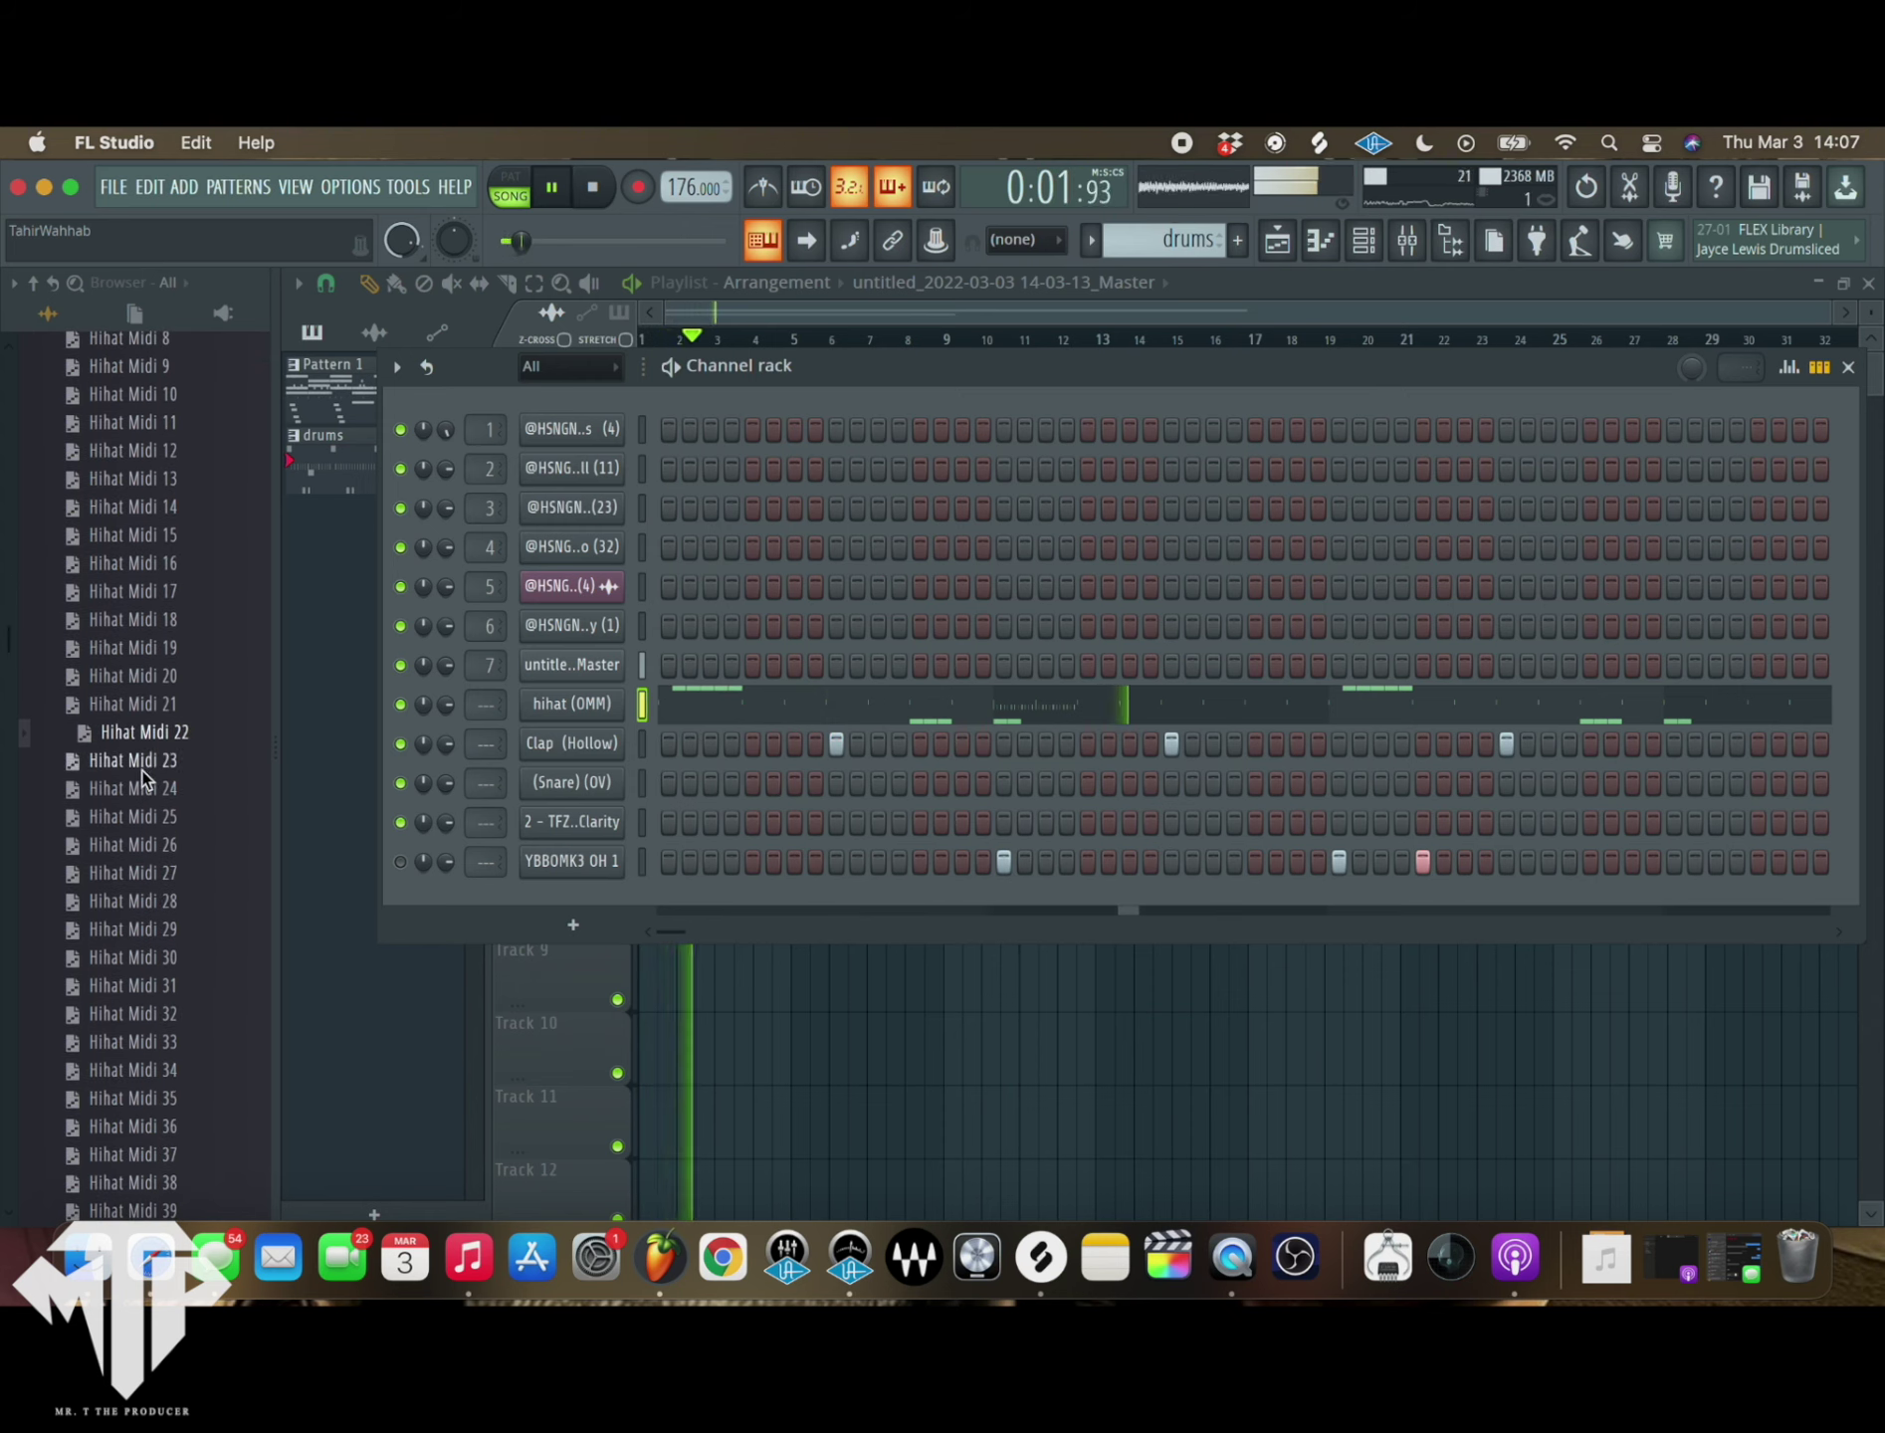
pyautogui.moveTo(141, 801); pyautogui.dragTo(587, 701)
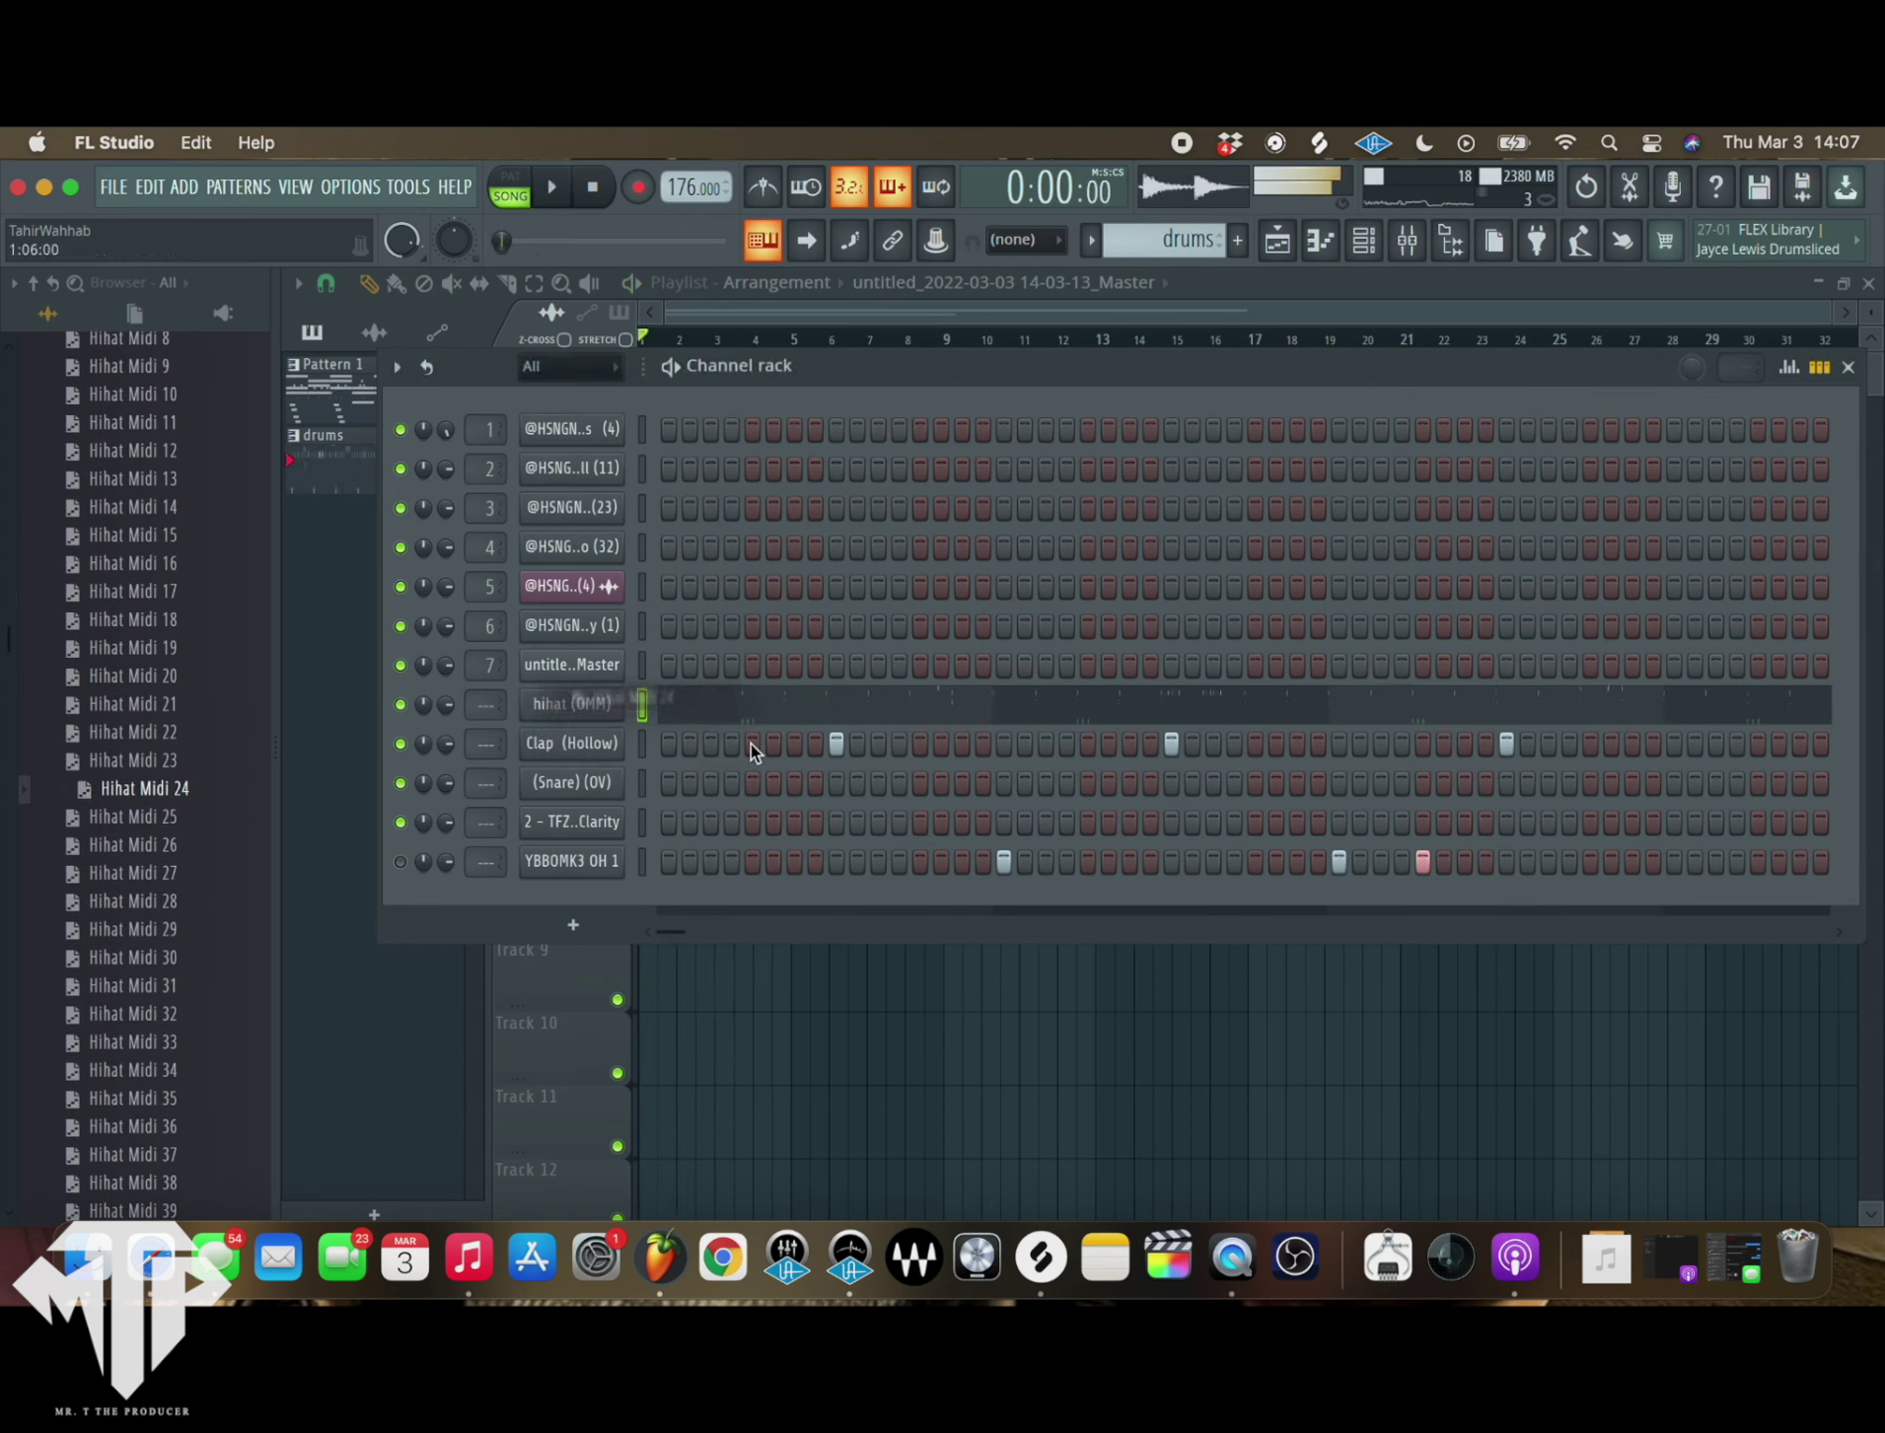
pyautogui.scroll(5, 154, 565)
pyautogui.click(213, 534)
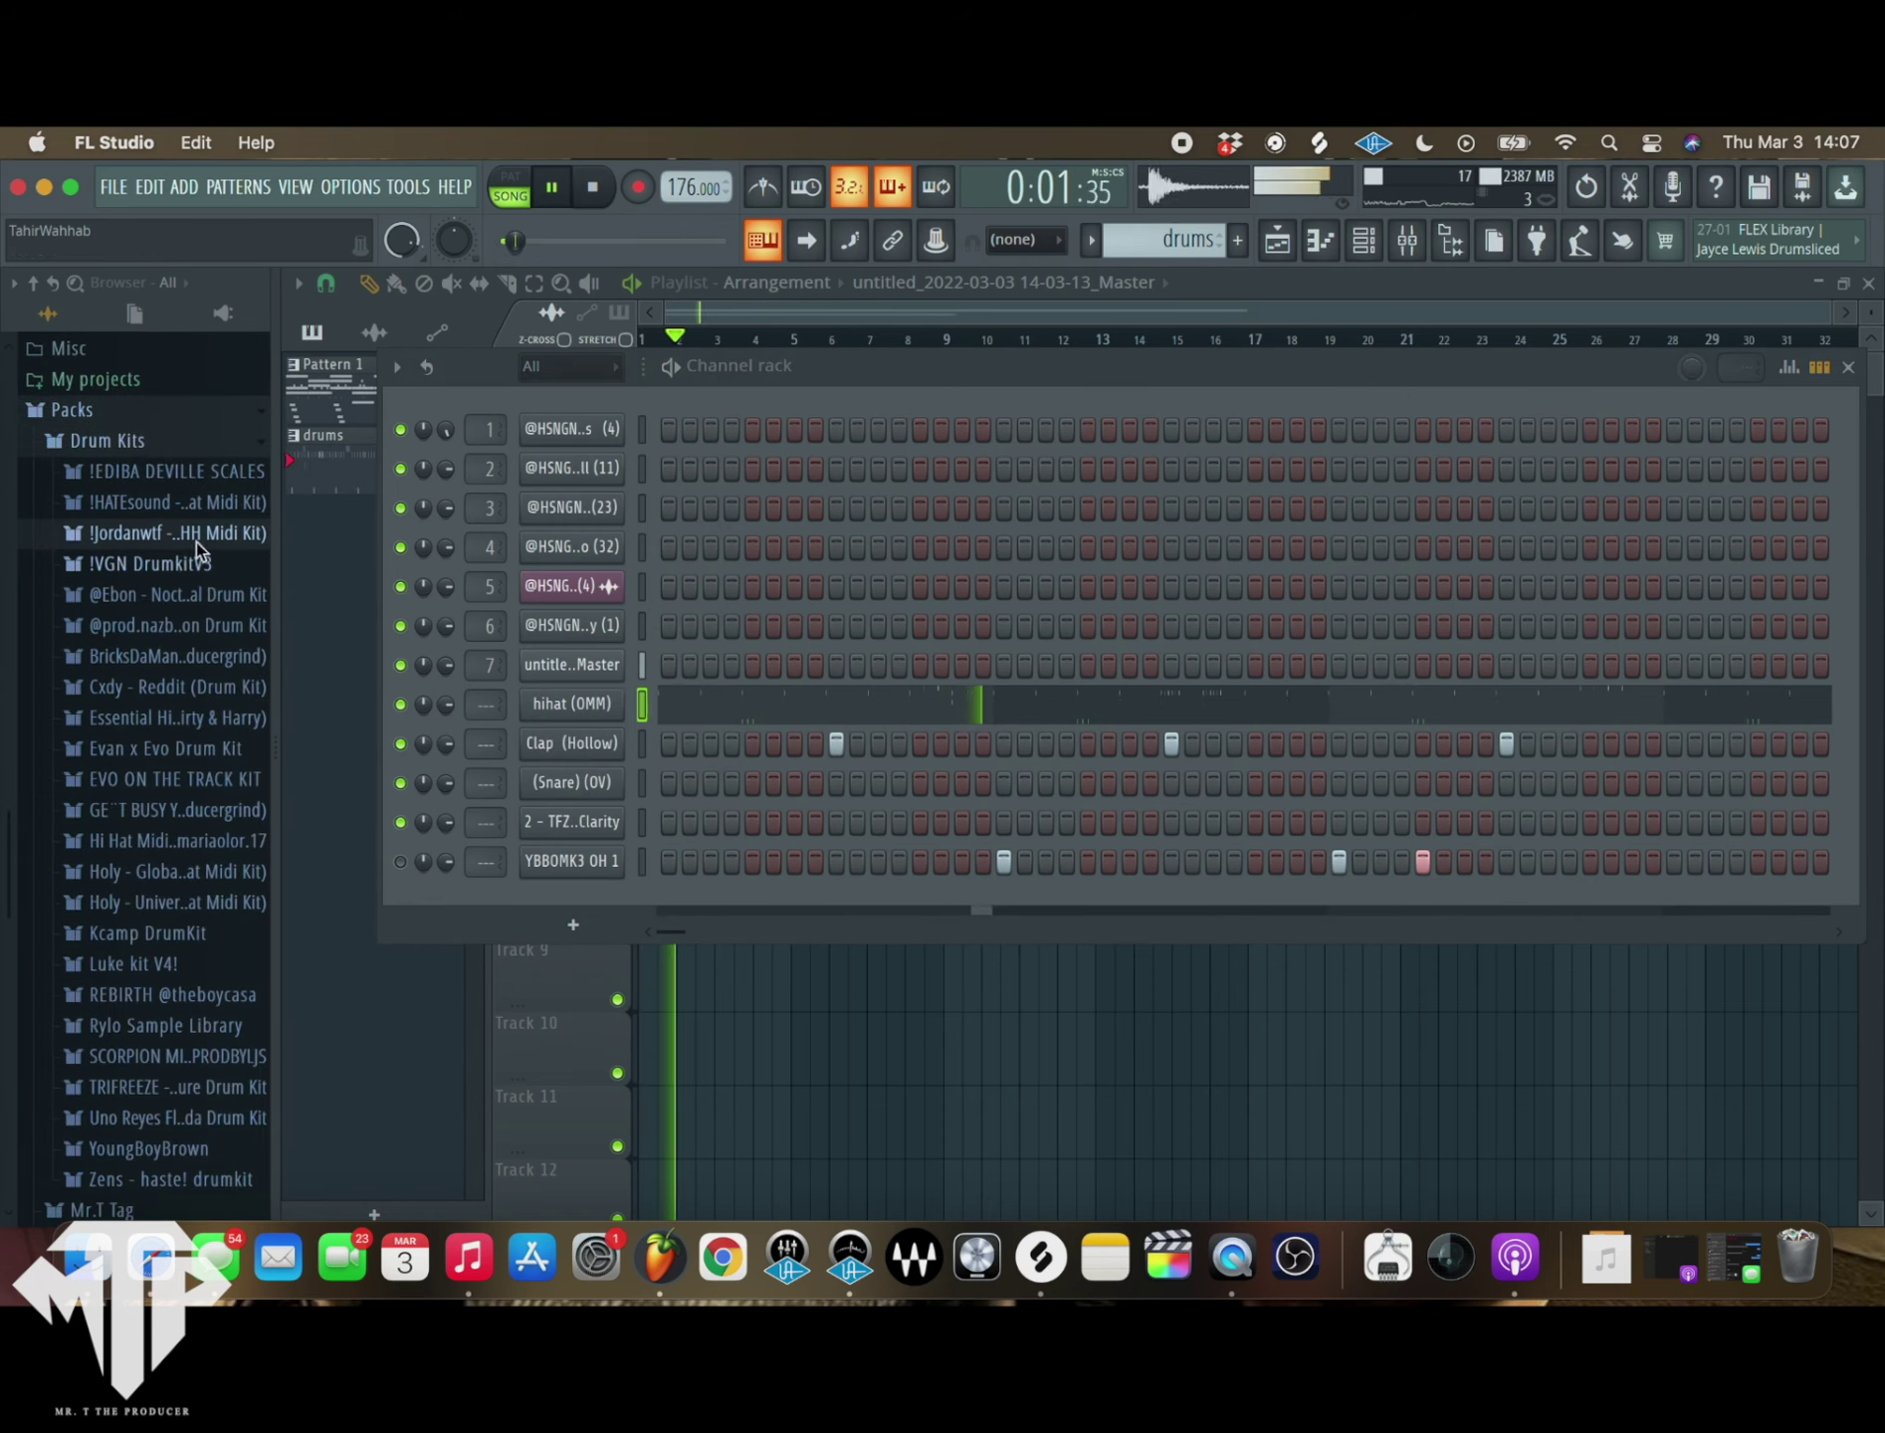
# - Add HalfTime to slot 3 of Insert 7 with a 1/4 loop and 1.5x mode
pyautogui.click(1848, 366)
pyautogui.click(1425, 251)
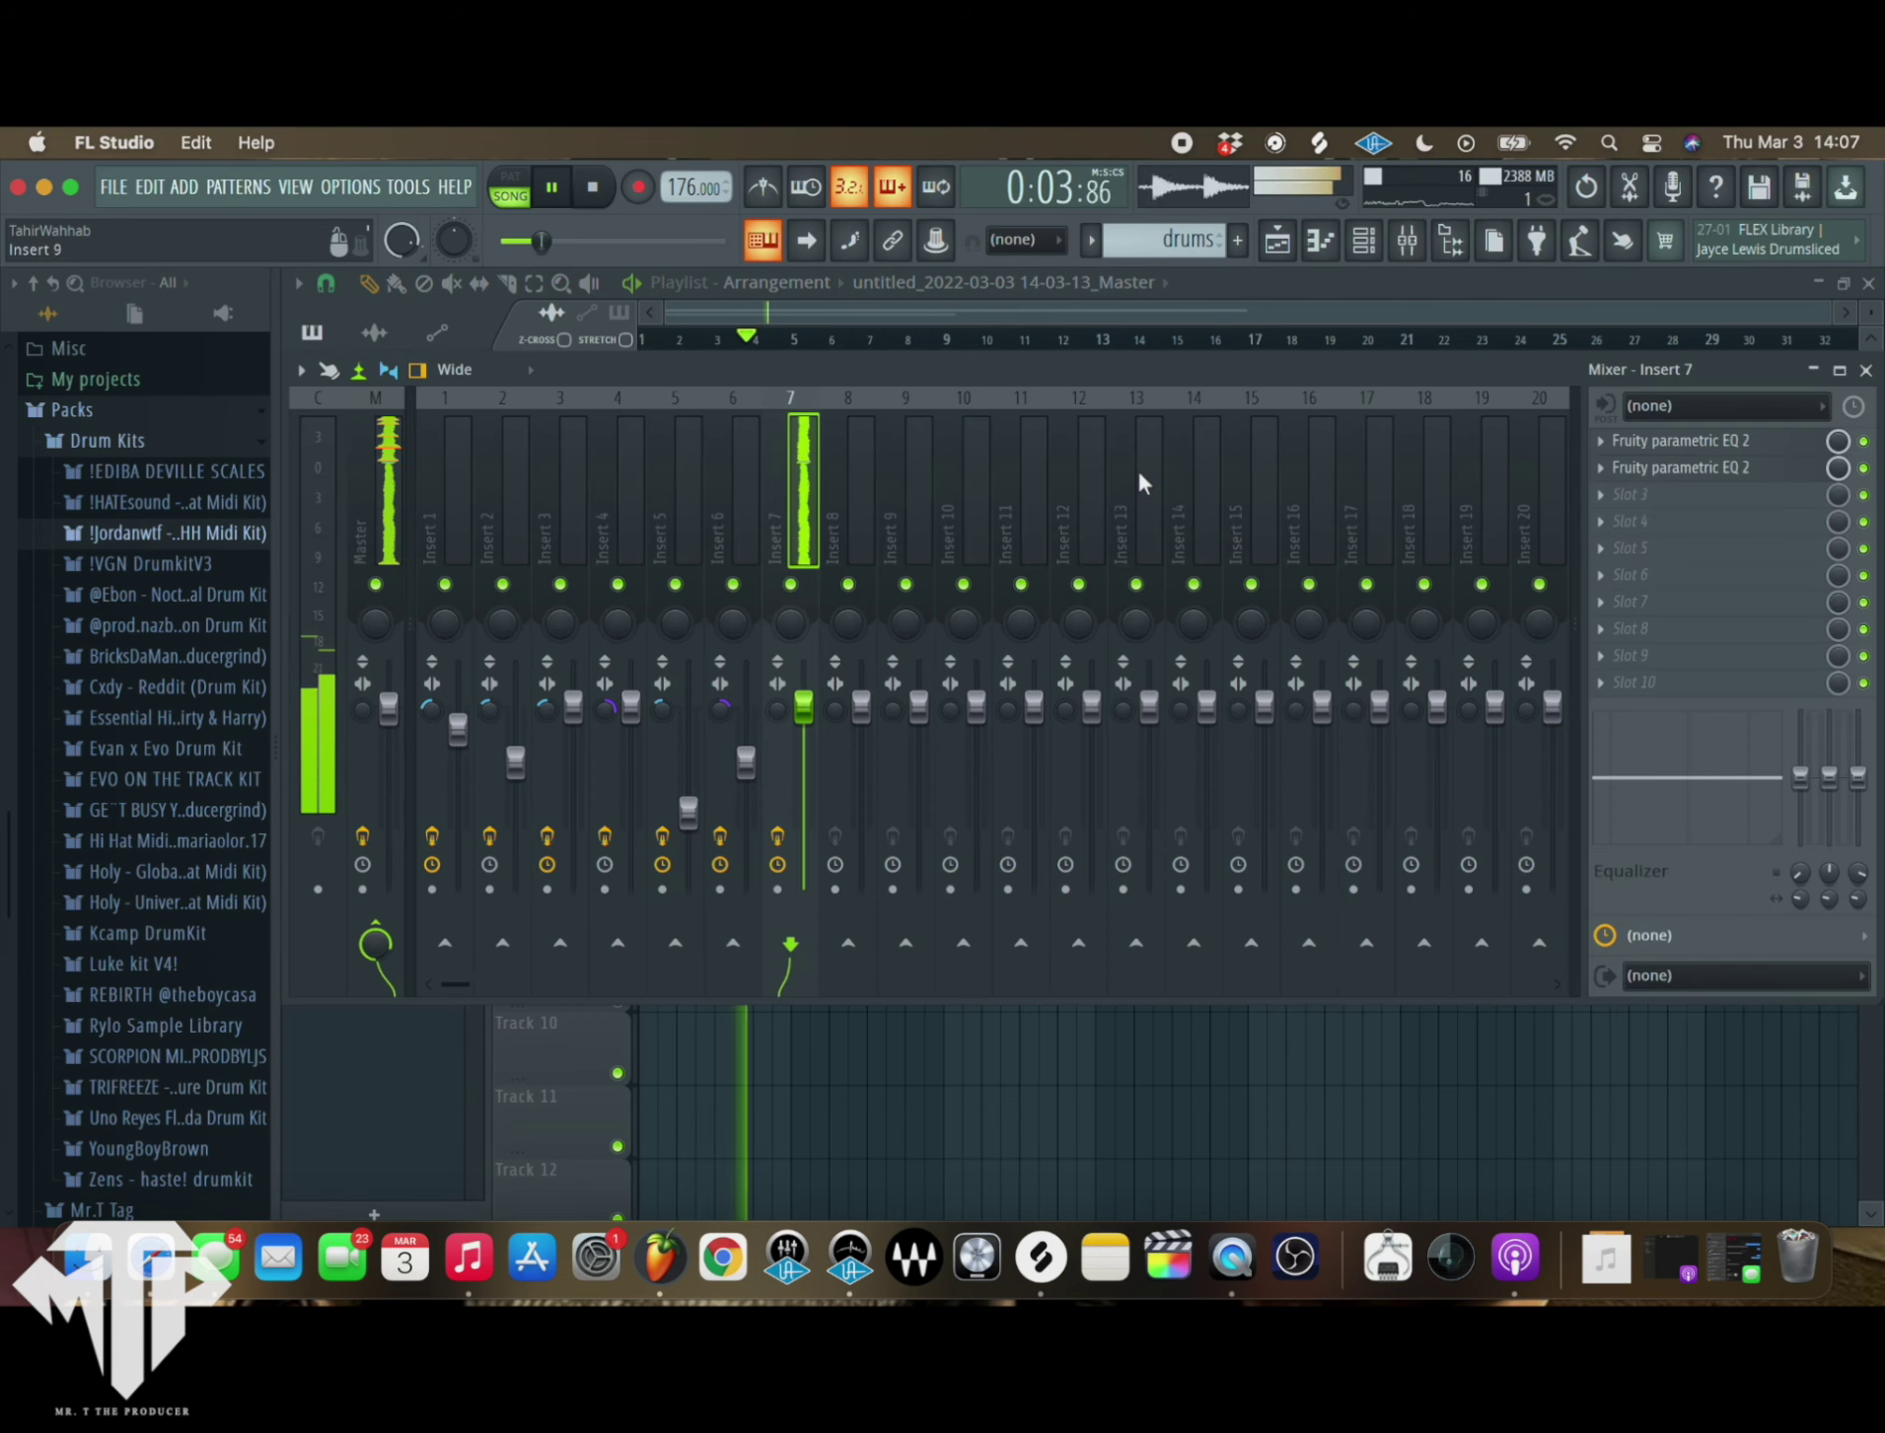
pyautogui.click(1662, 495)
pyautogui.moveTo(1691, 523)
pyautogui.click(1057, 335)
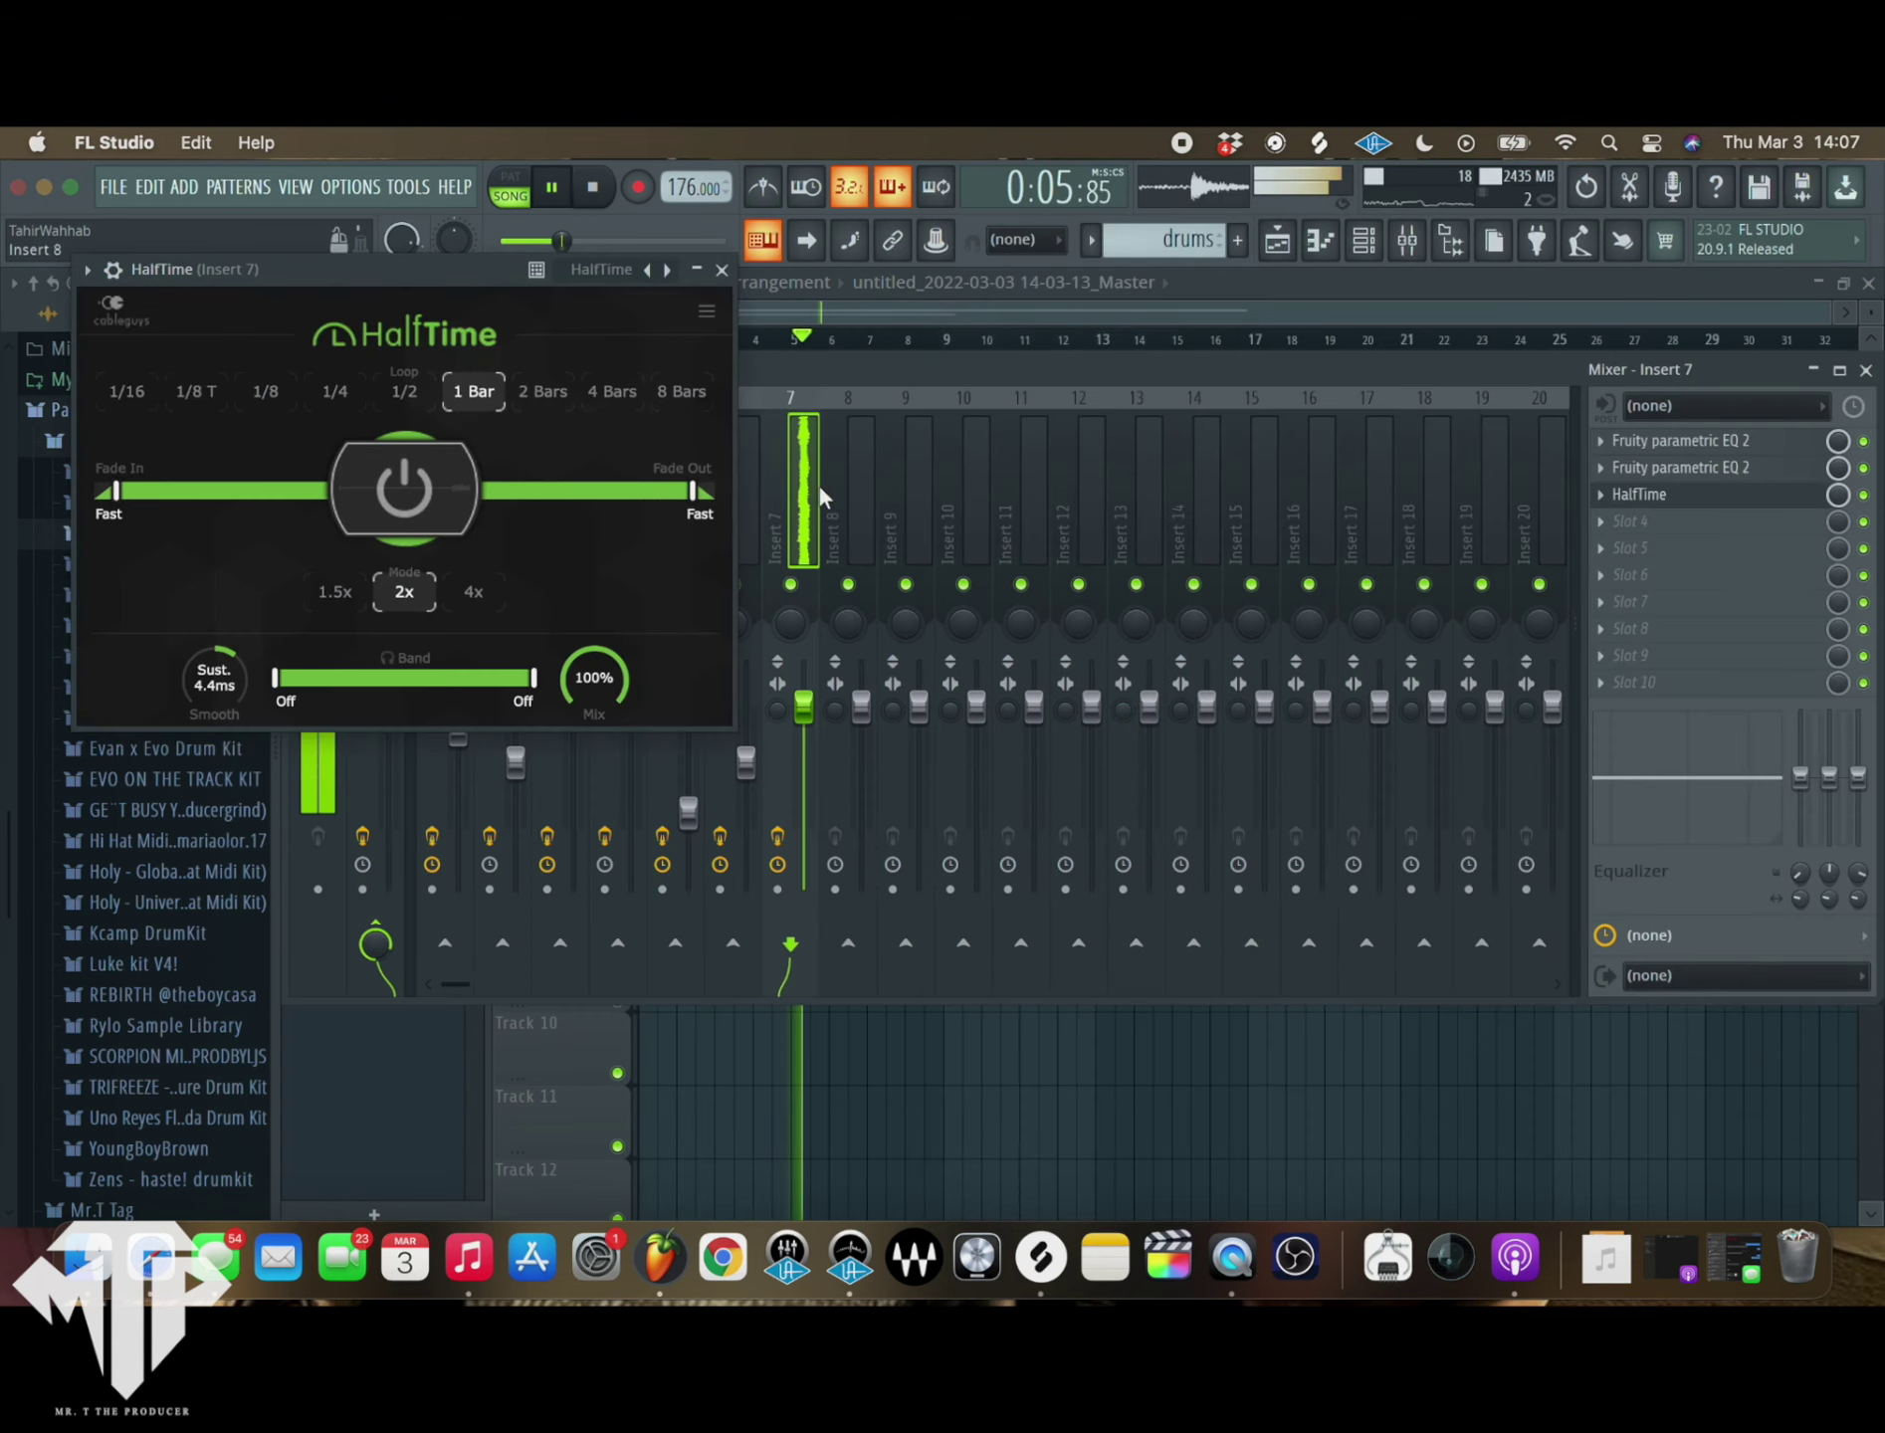
pyautogui.click(337, 398)
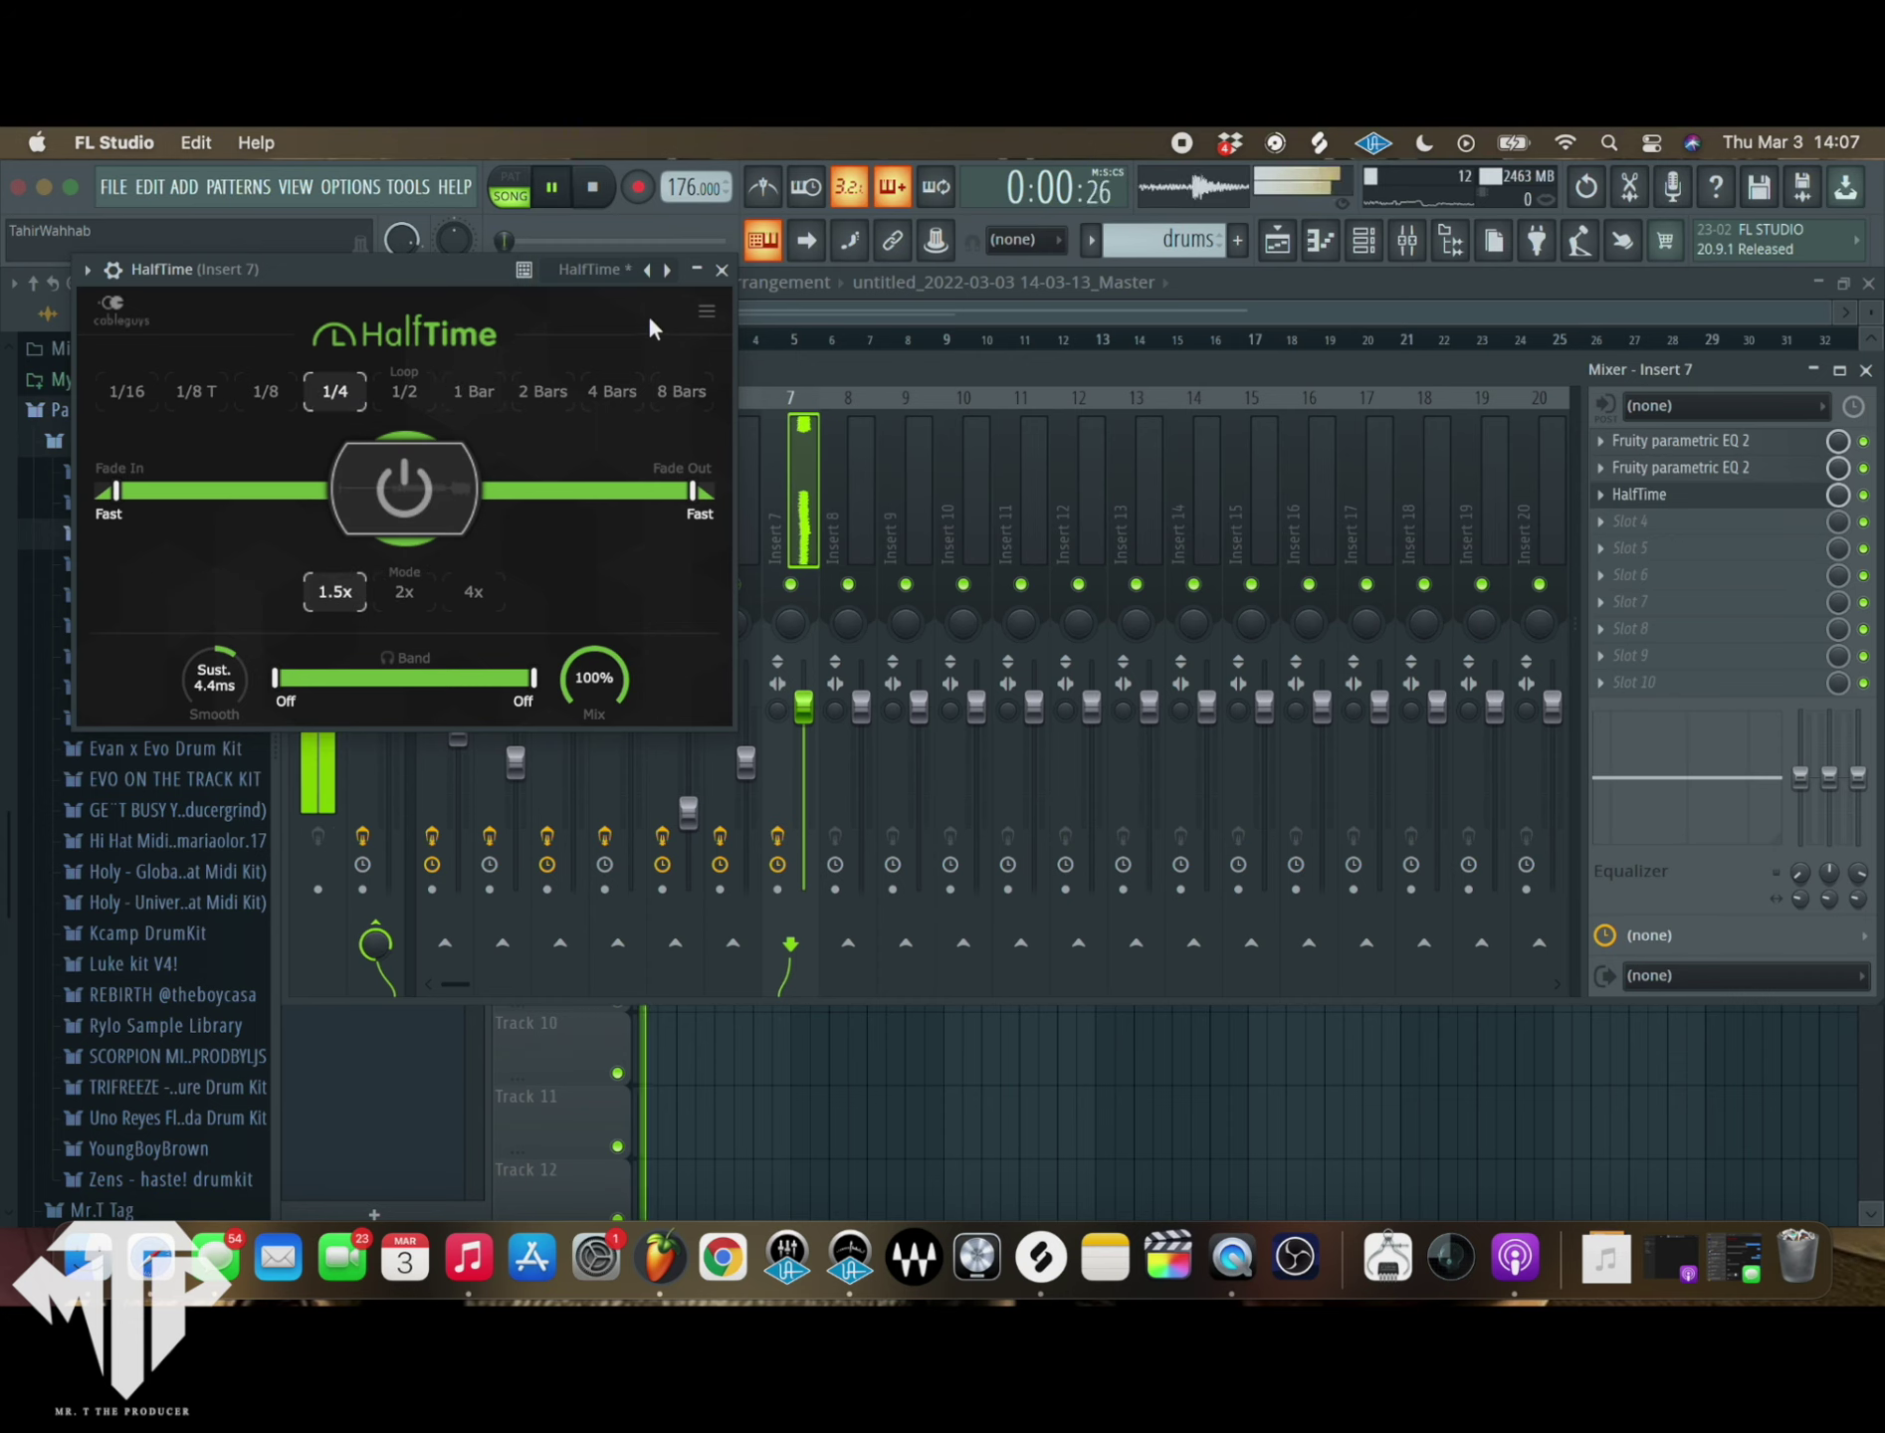
pyautogui.click(722, 271)
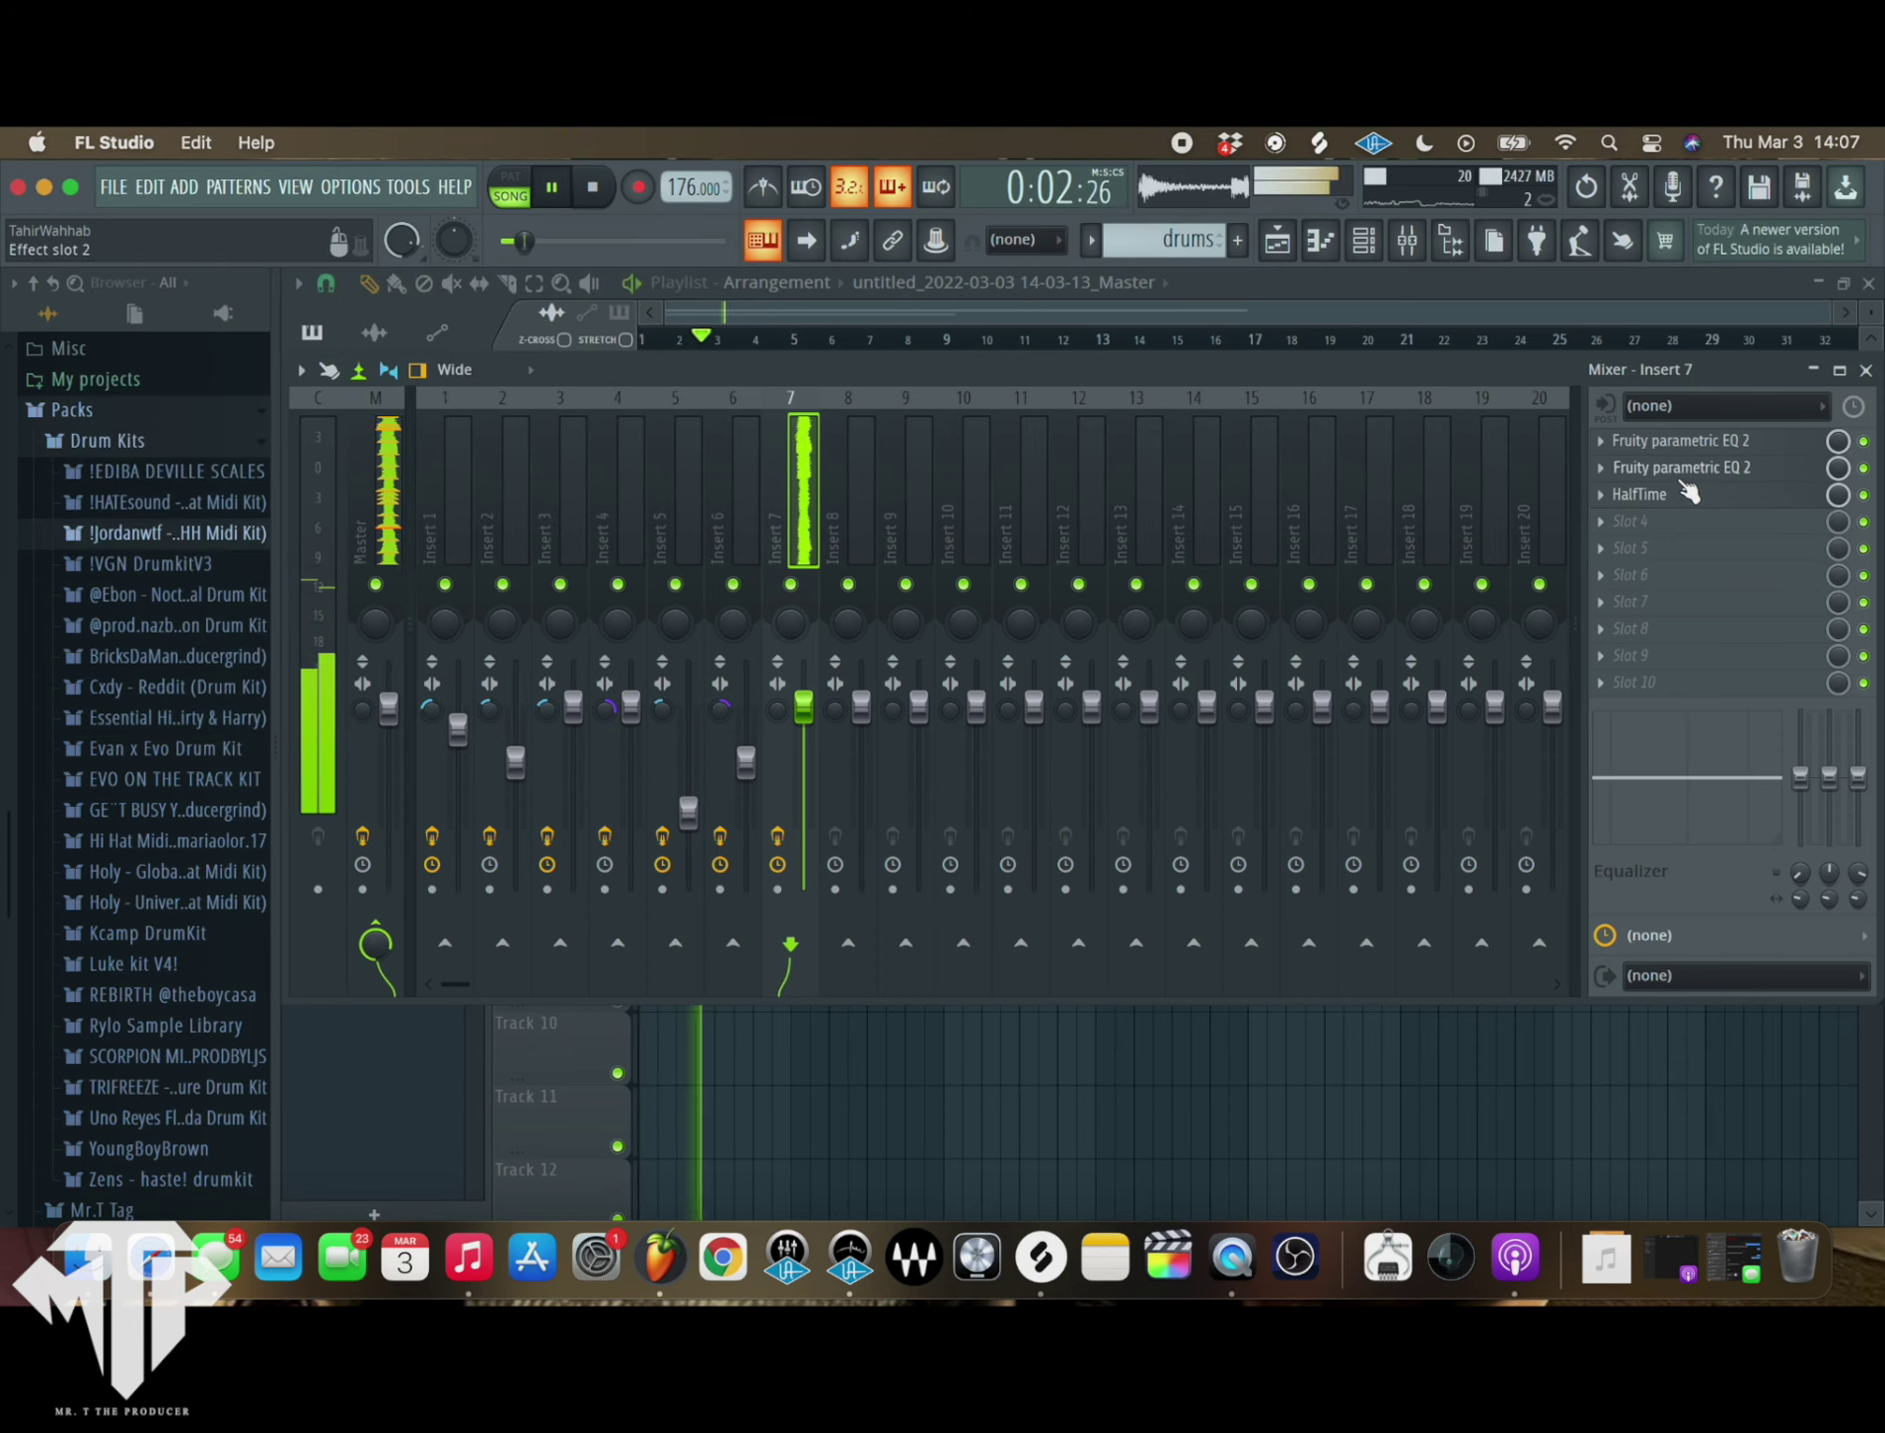
# - Try HalfTime on Insert 7 with a 1/2 loop in 2x and 1.5x modes
pyautogui.click(1640, 498)
pyautogui.click(403, 393)
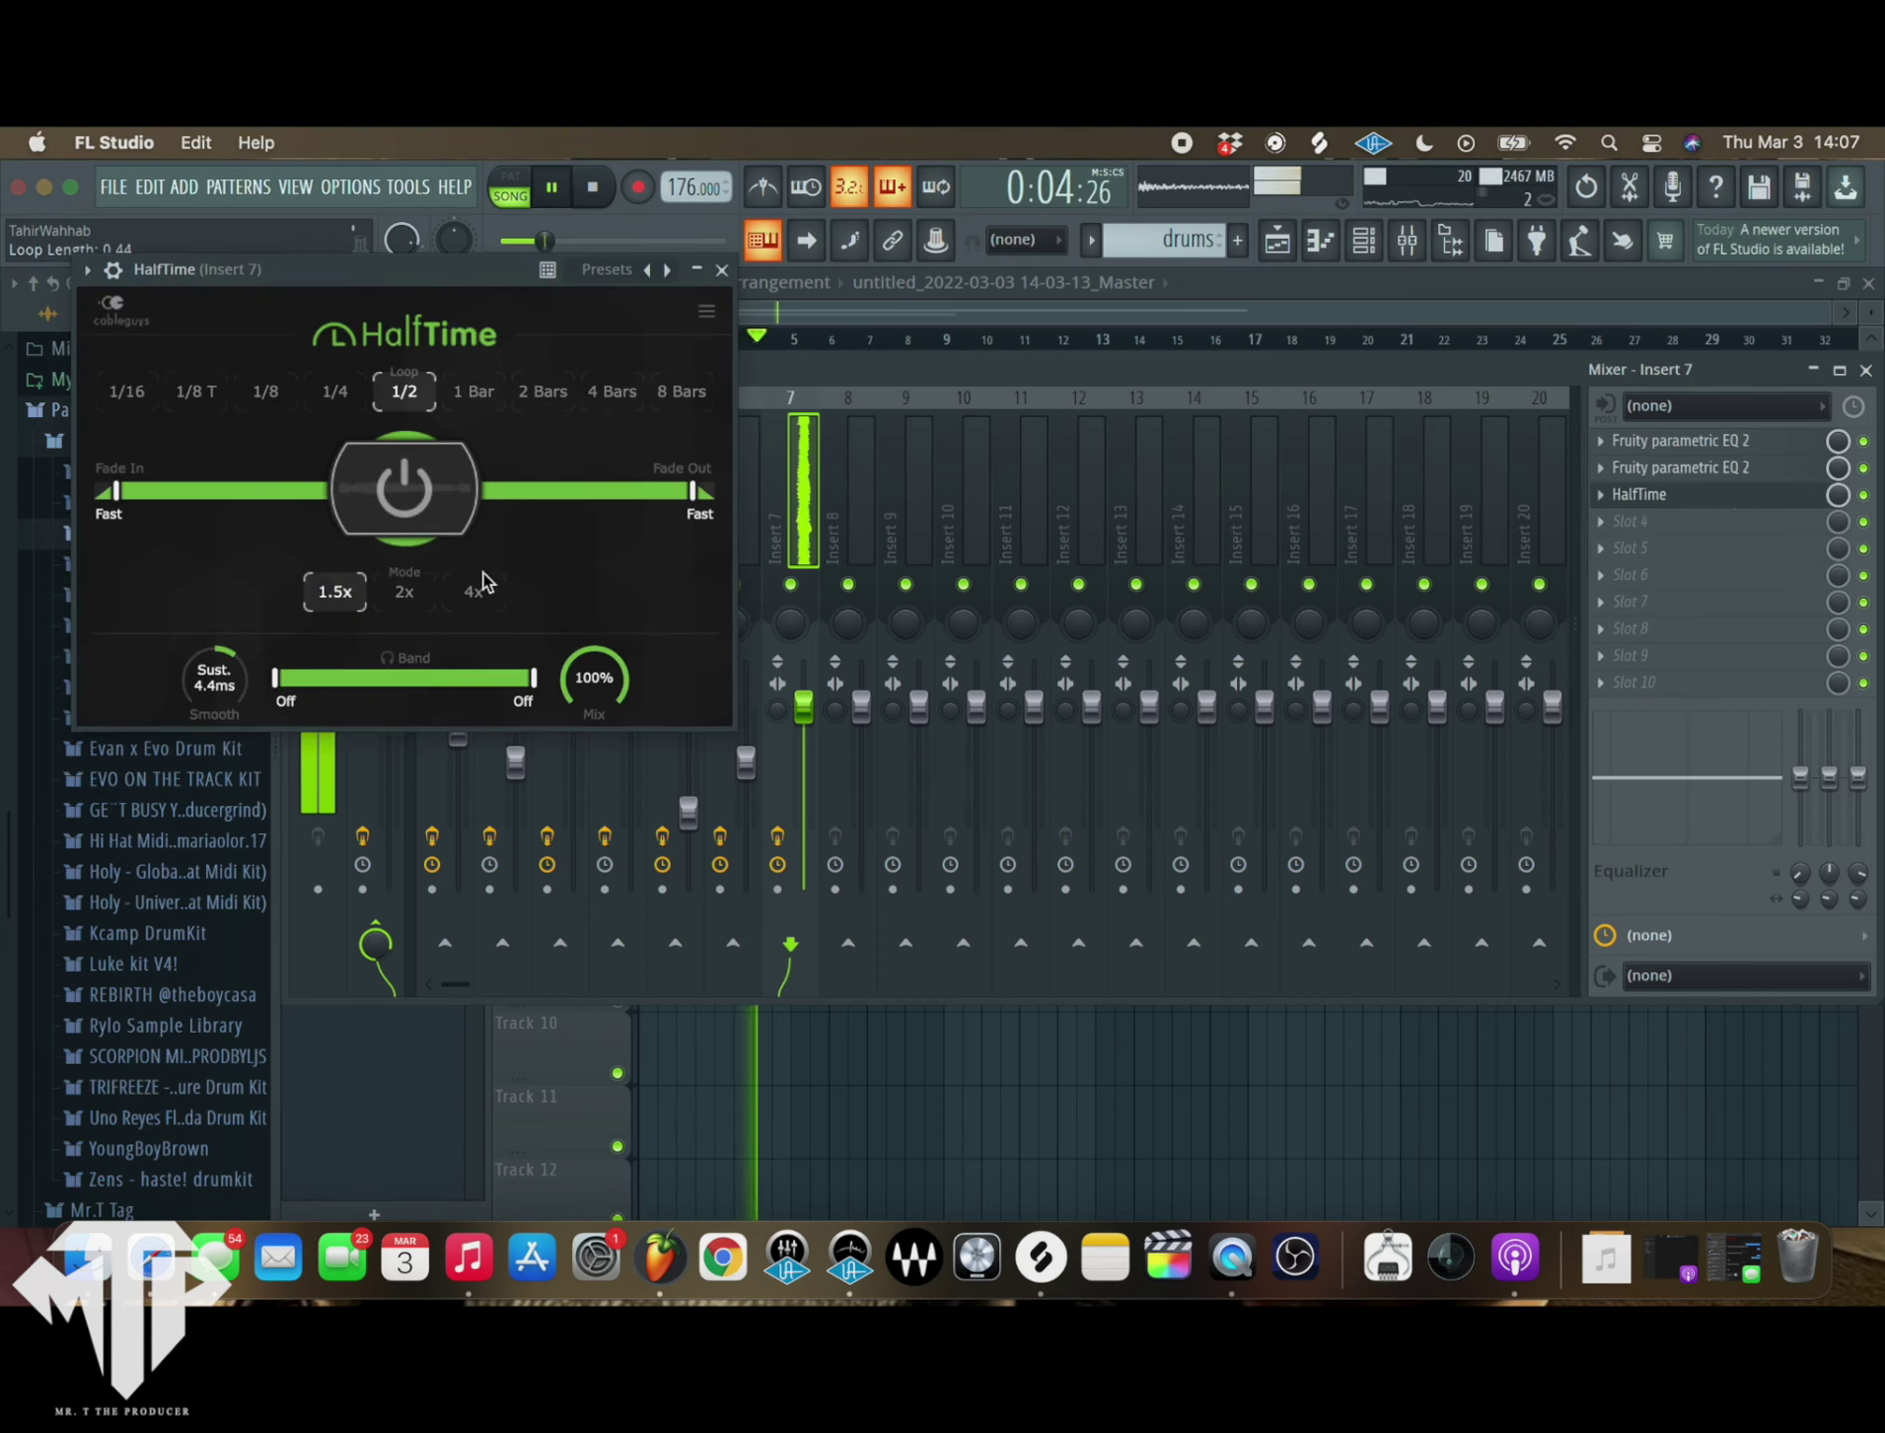
pyautogui.click(403, 592)
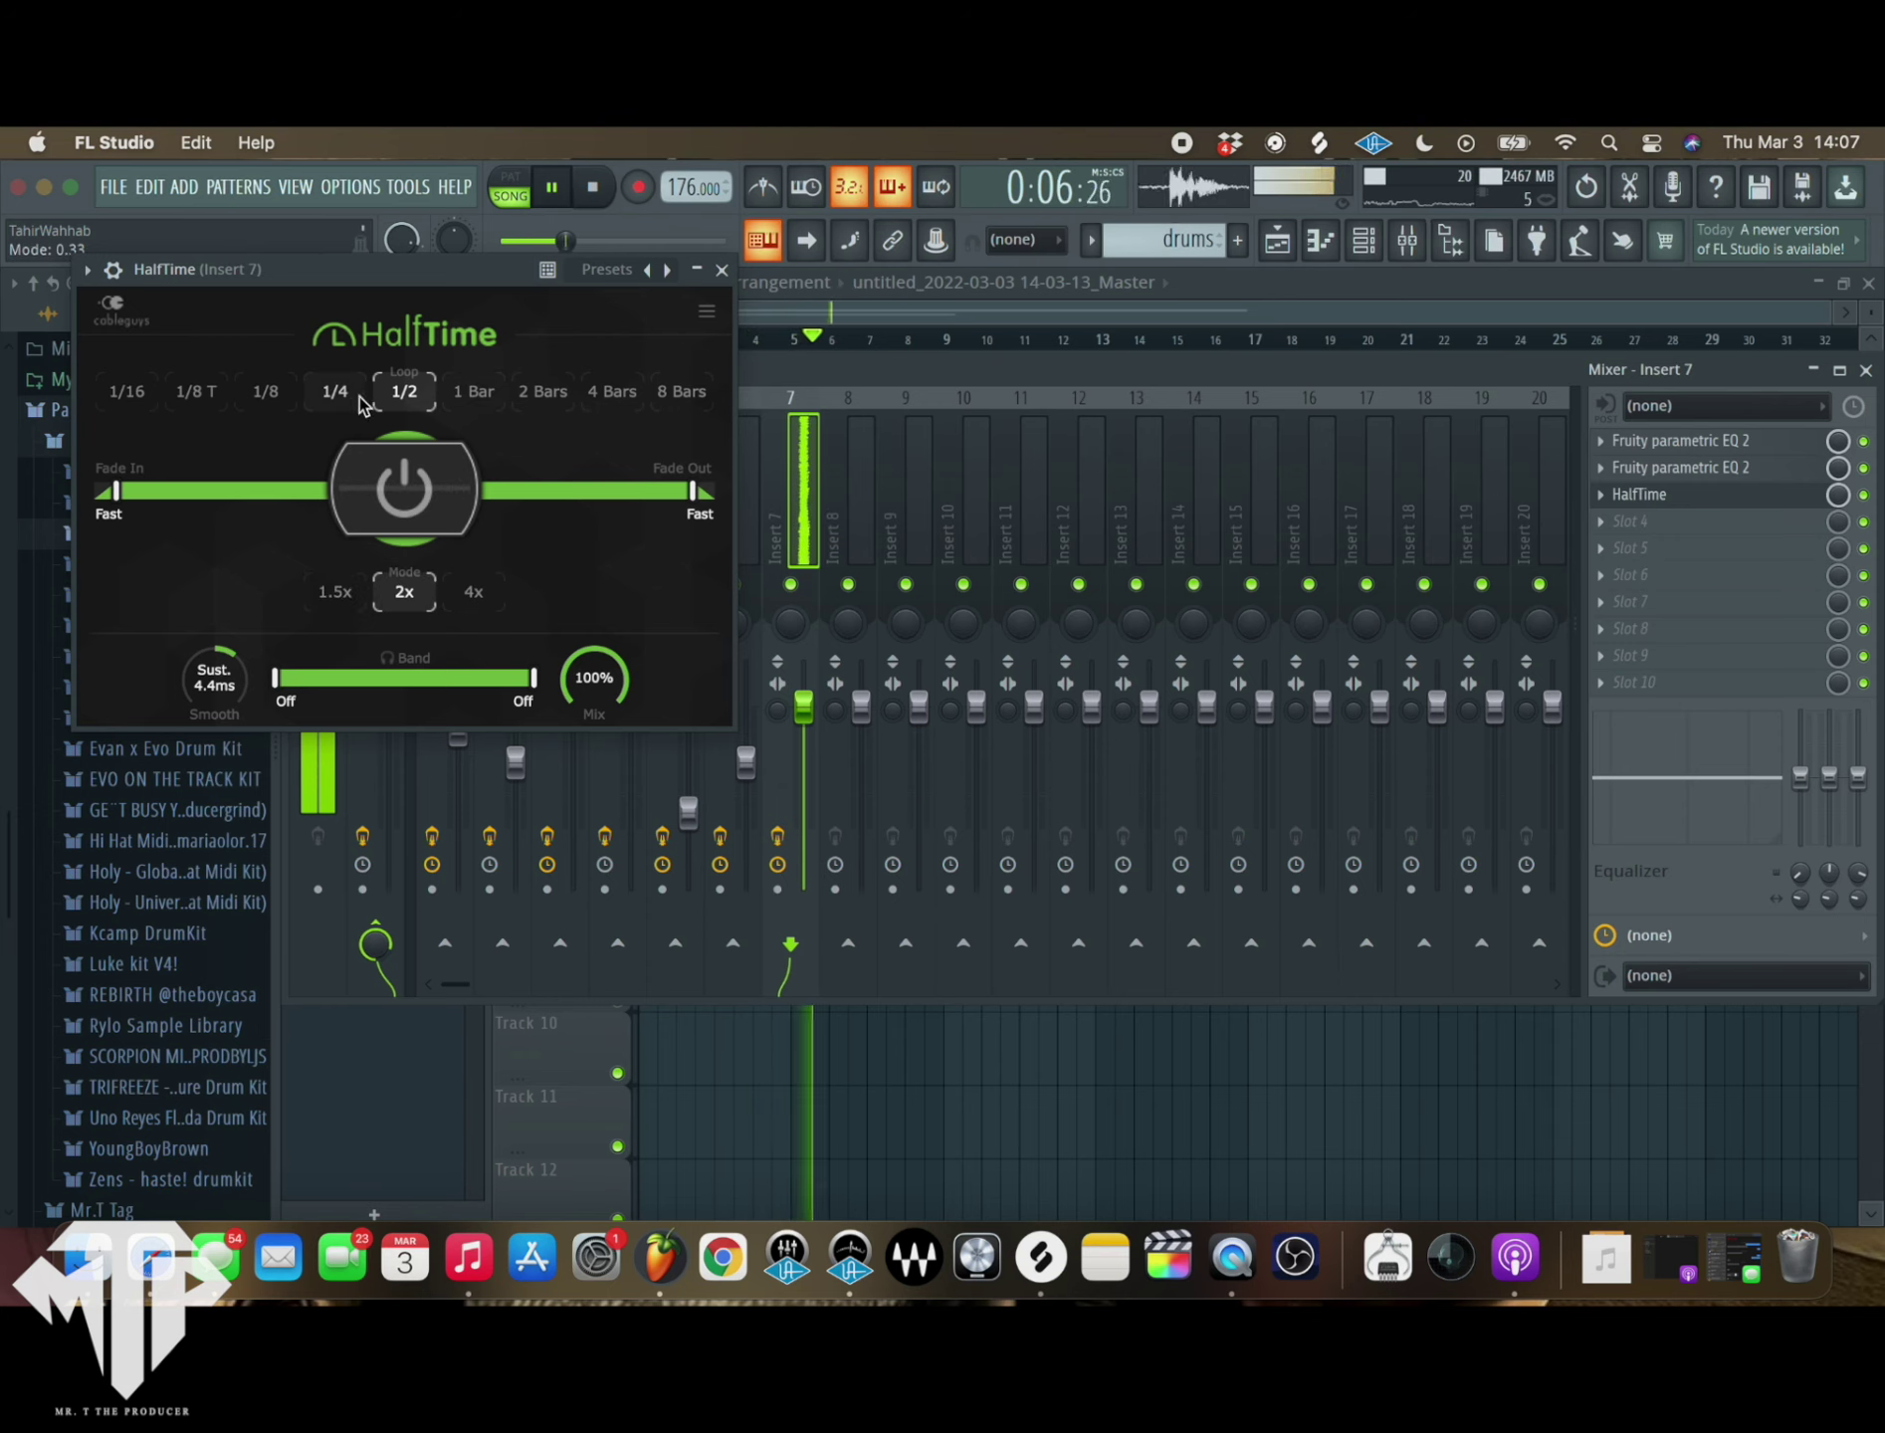
pyautogui.click(336, 593)
pyautogui.click(721, 270)
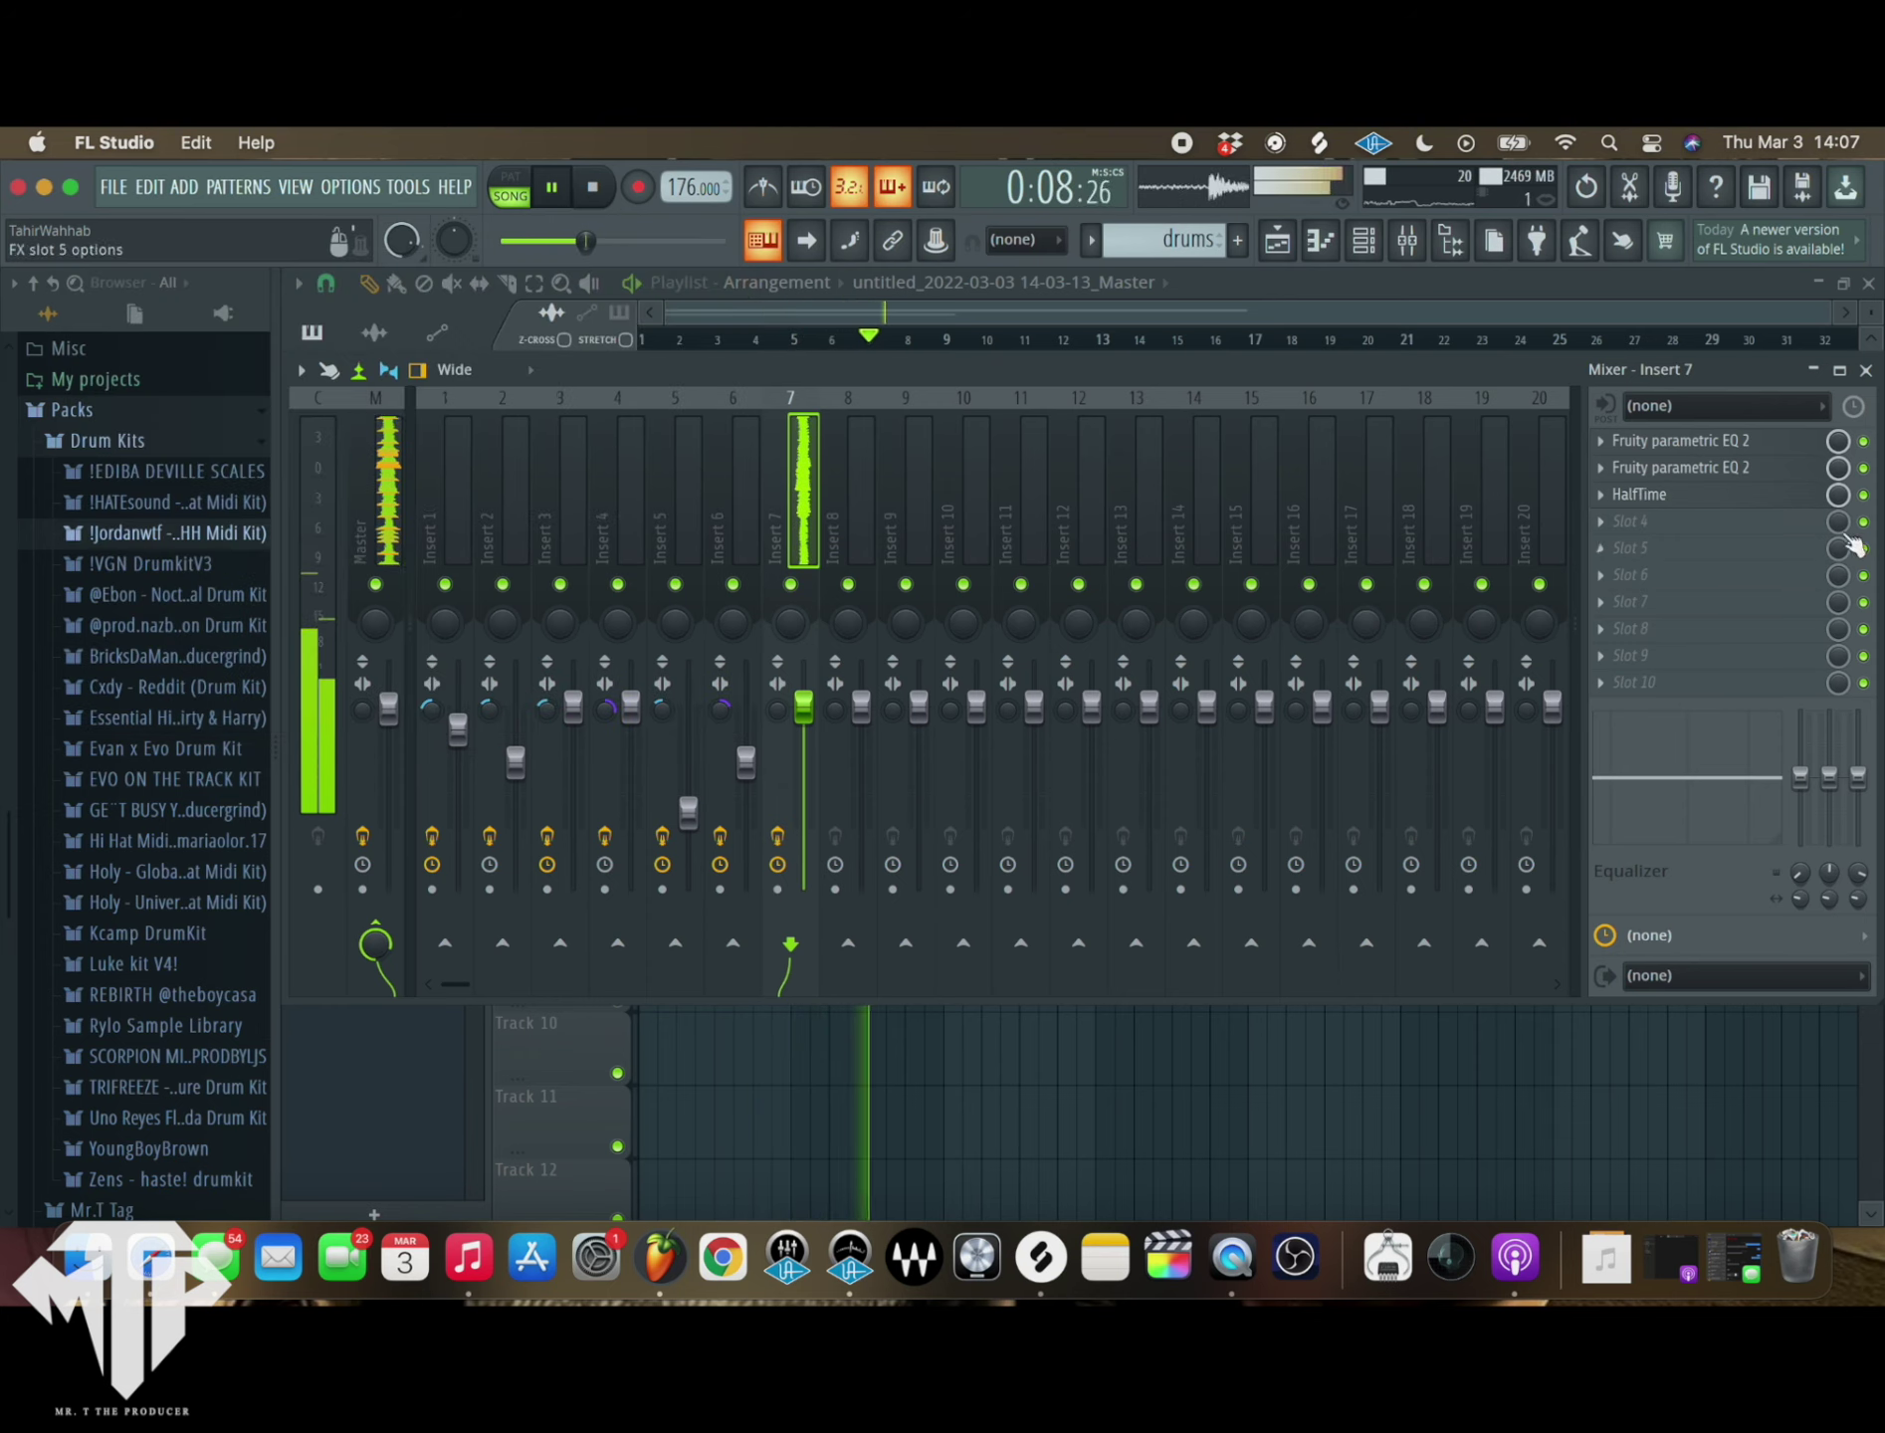
# - Replace HalfTime in slot 3 of Insert 7 with SoundShifter Pitch Stereo_2 and transpose it by 12 semitones
pyautogui.click(1614, 501)
pyautogui.click(1642, 549)
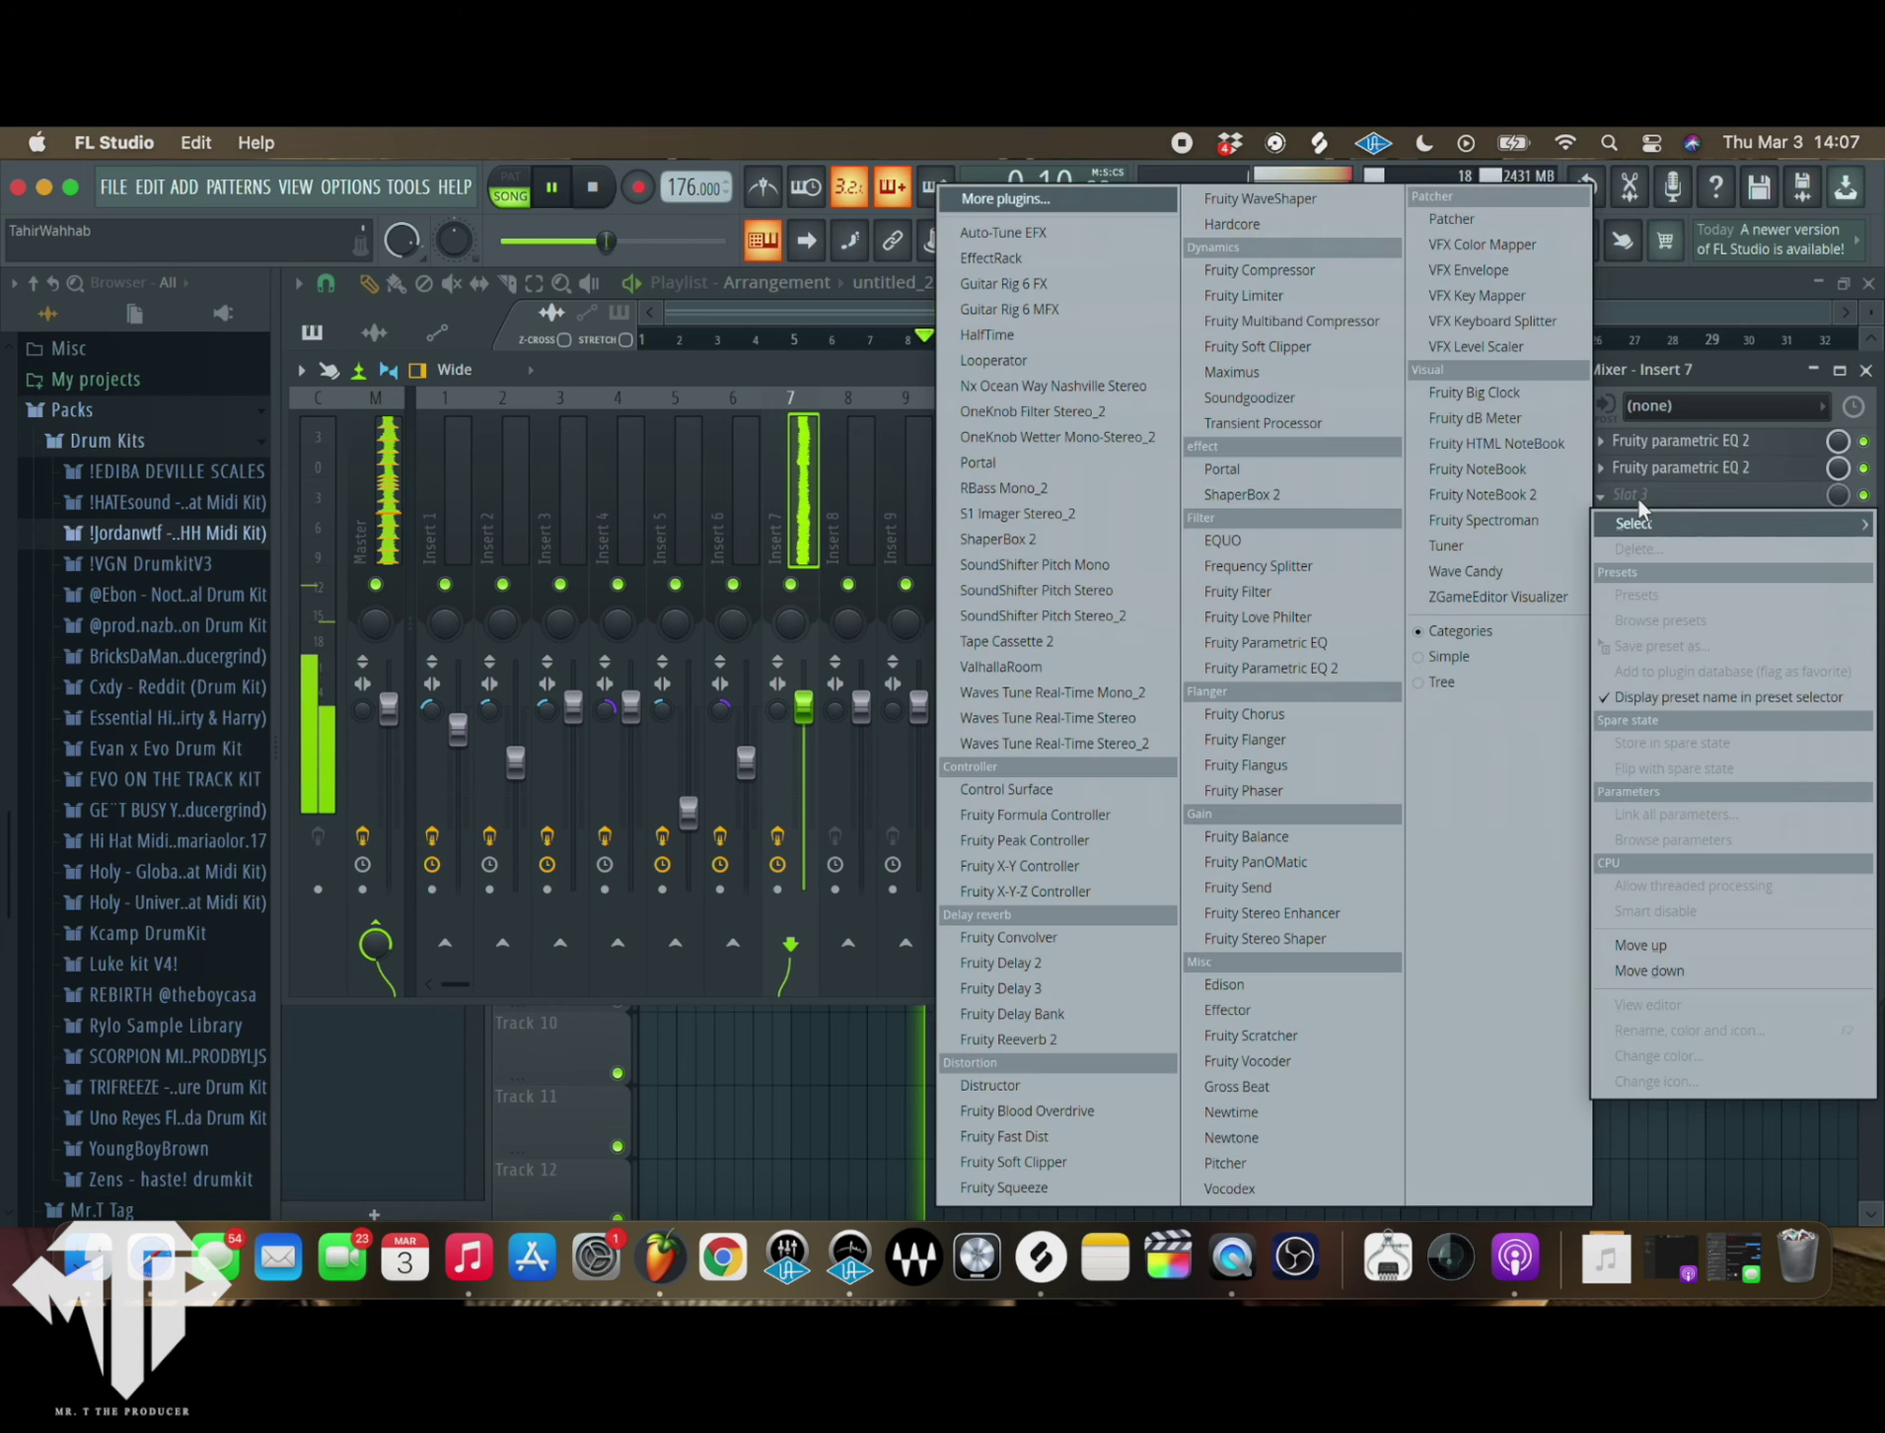
pyautogui.click(1647, 494)
pyautogui.click(1029, 616)
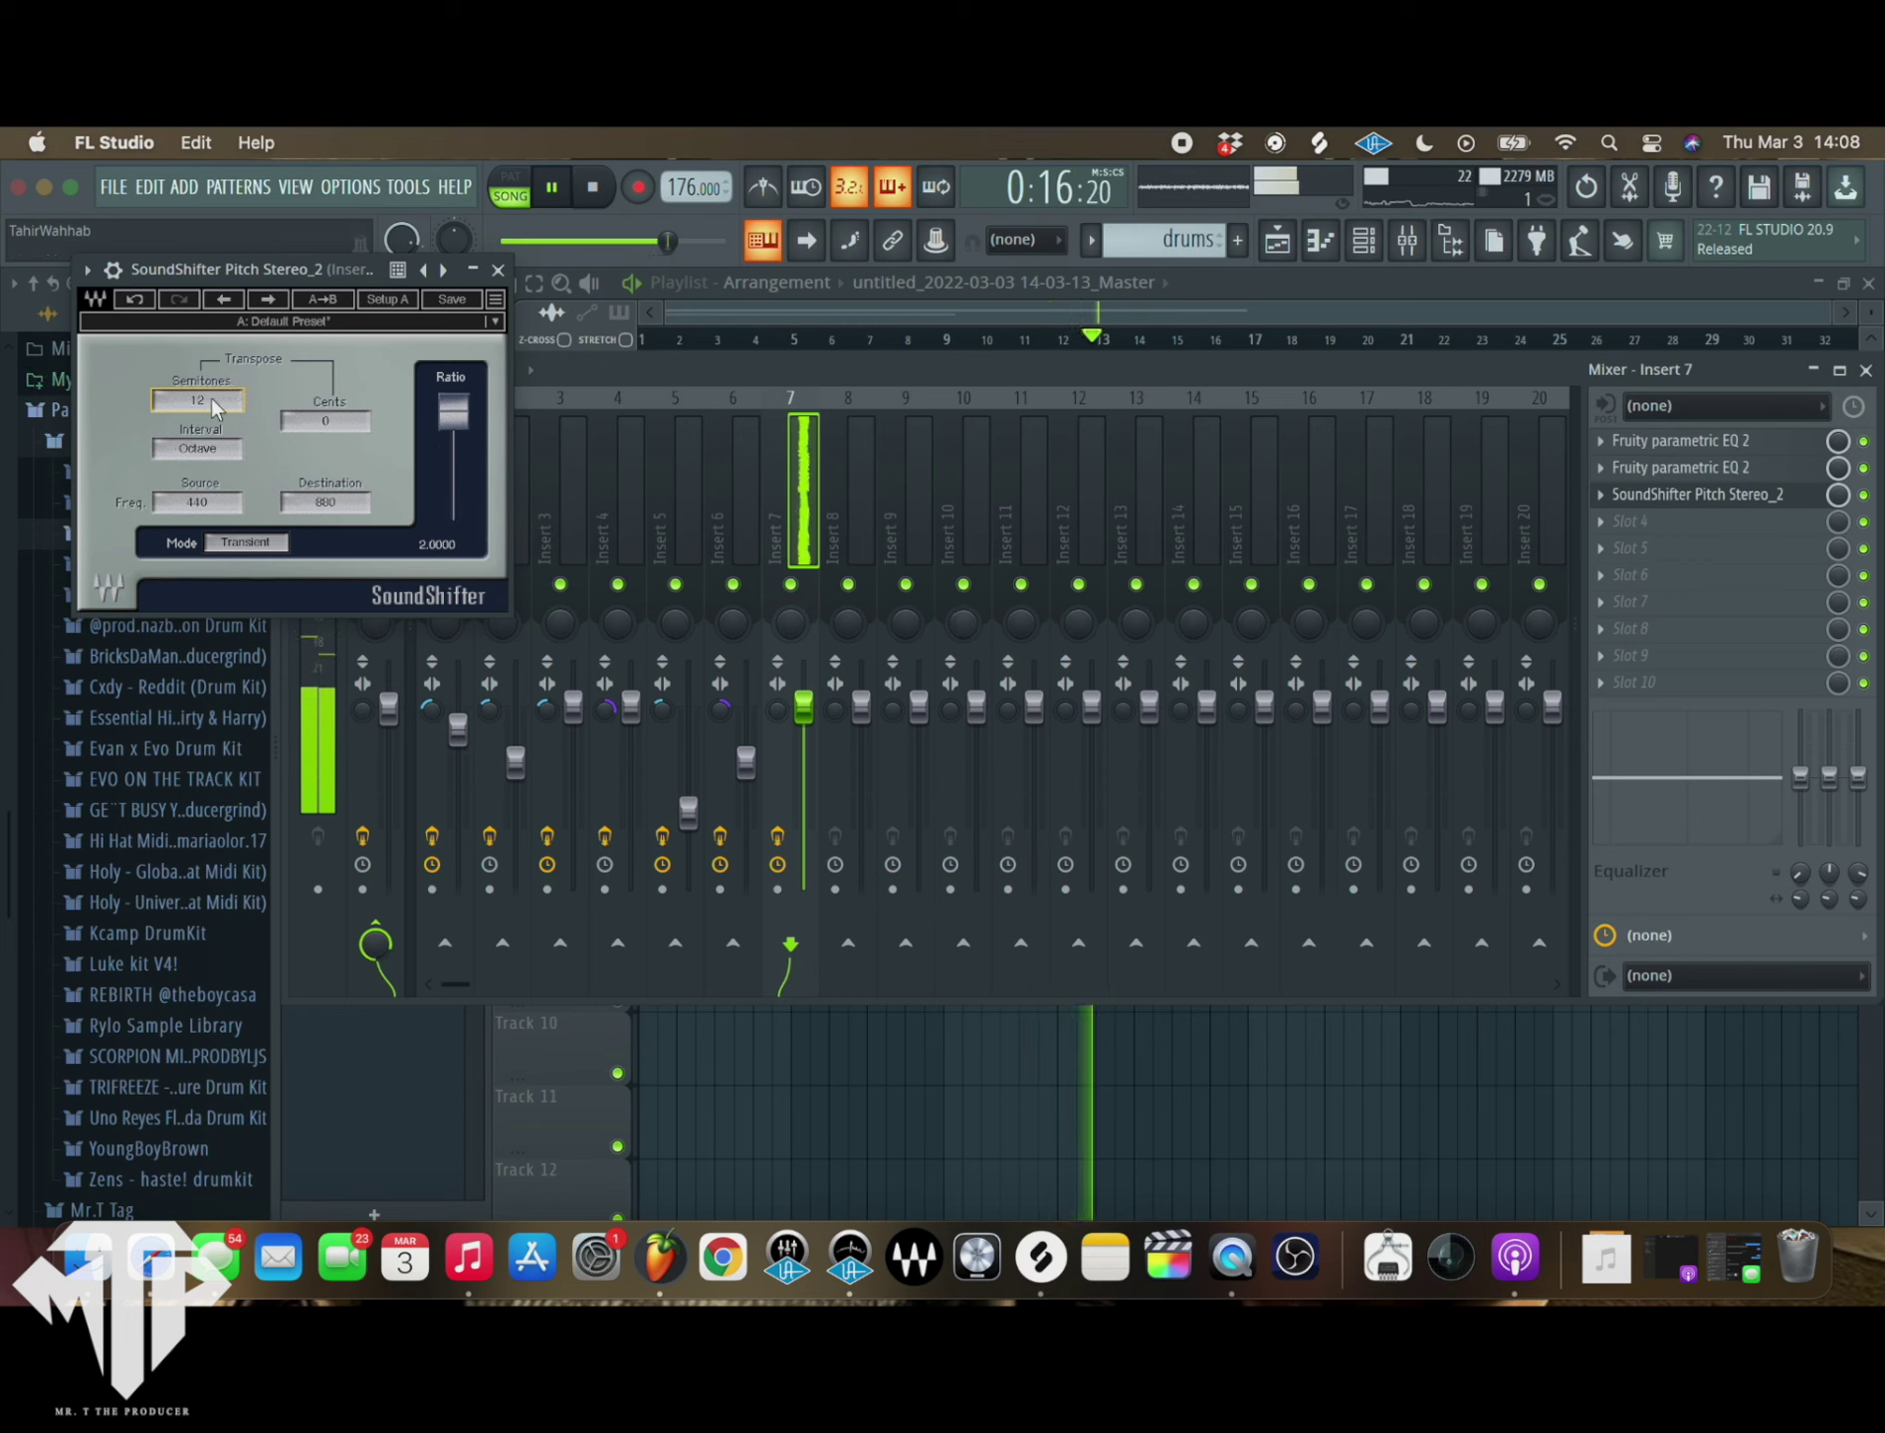
pyautogui.click(498, 270)
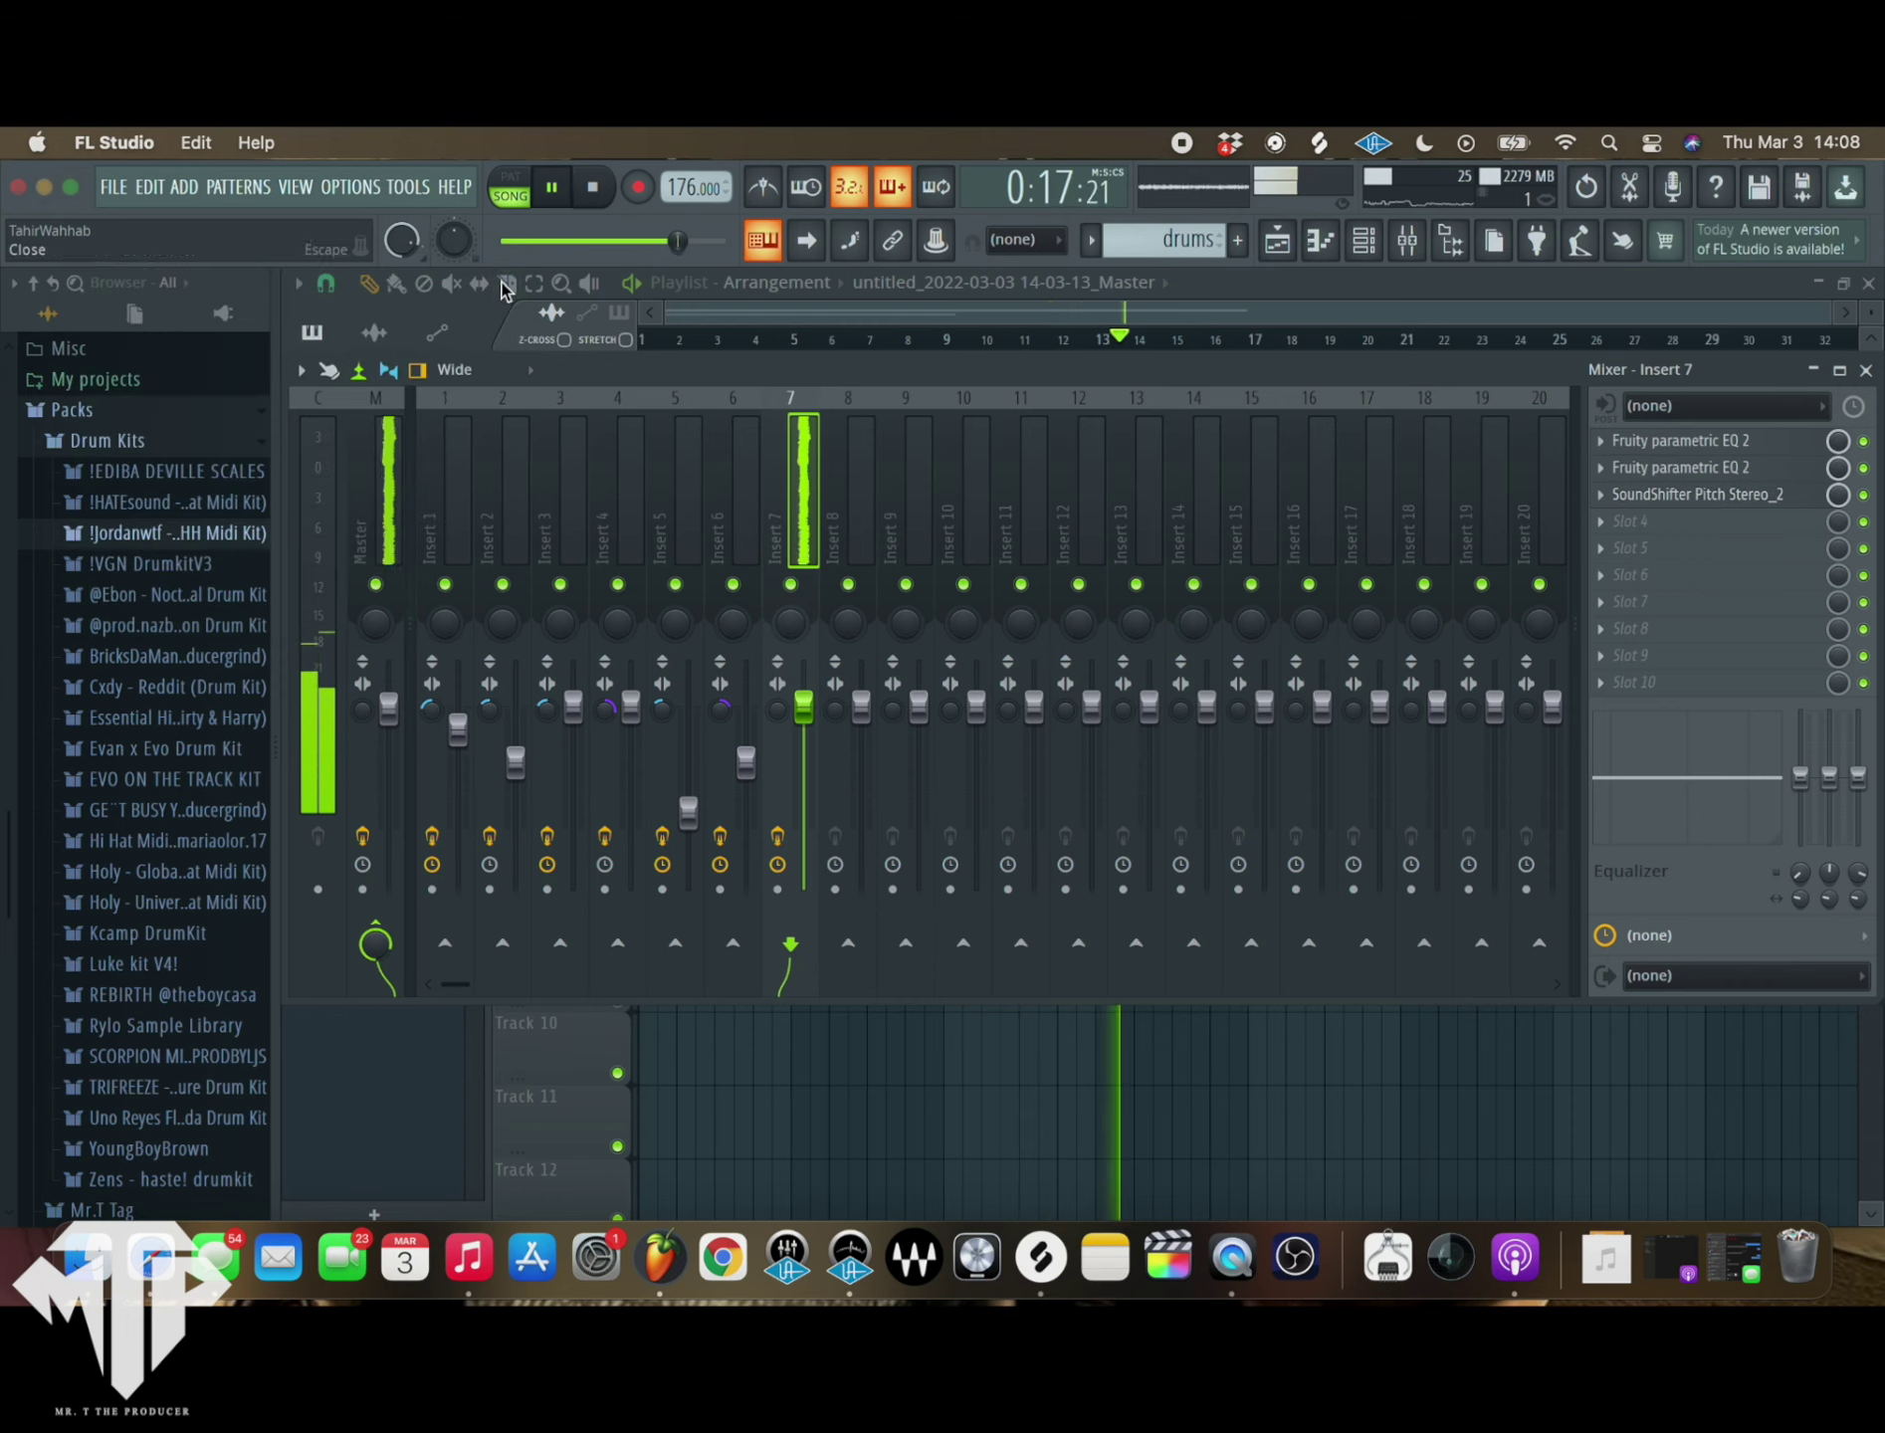
# - Set SoundShifter Pitch Stereo_2 on Insert 7 to Smooth mode and close the mixer
pyautogui.click(1666, 497)
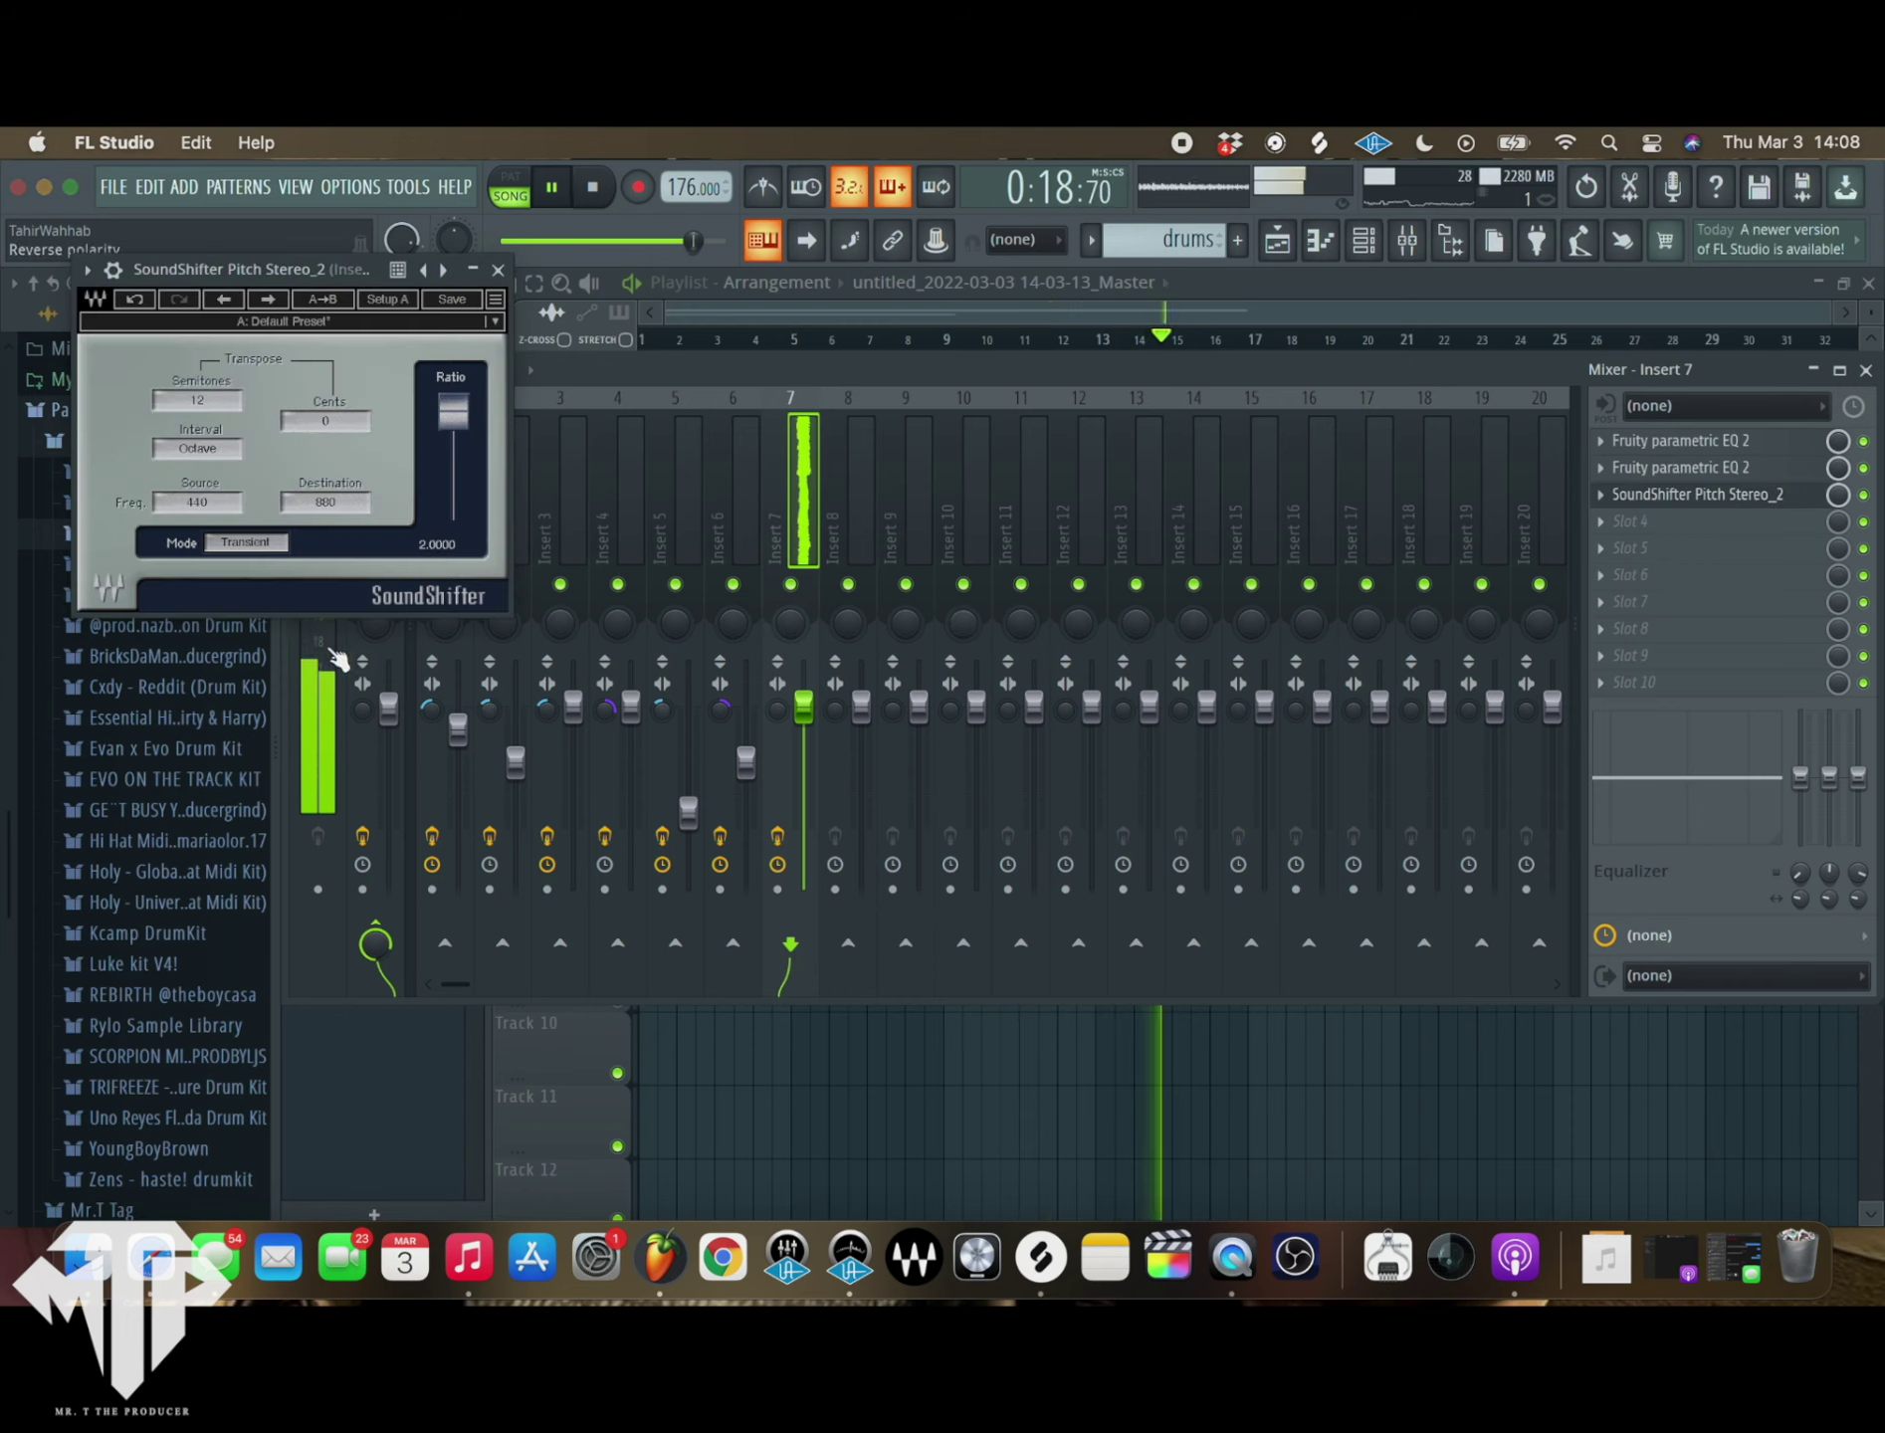
pyautogui.click(498, 271)
pyautogui.click(1866, 370)
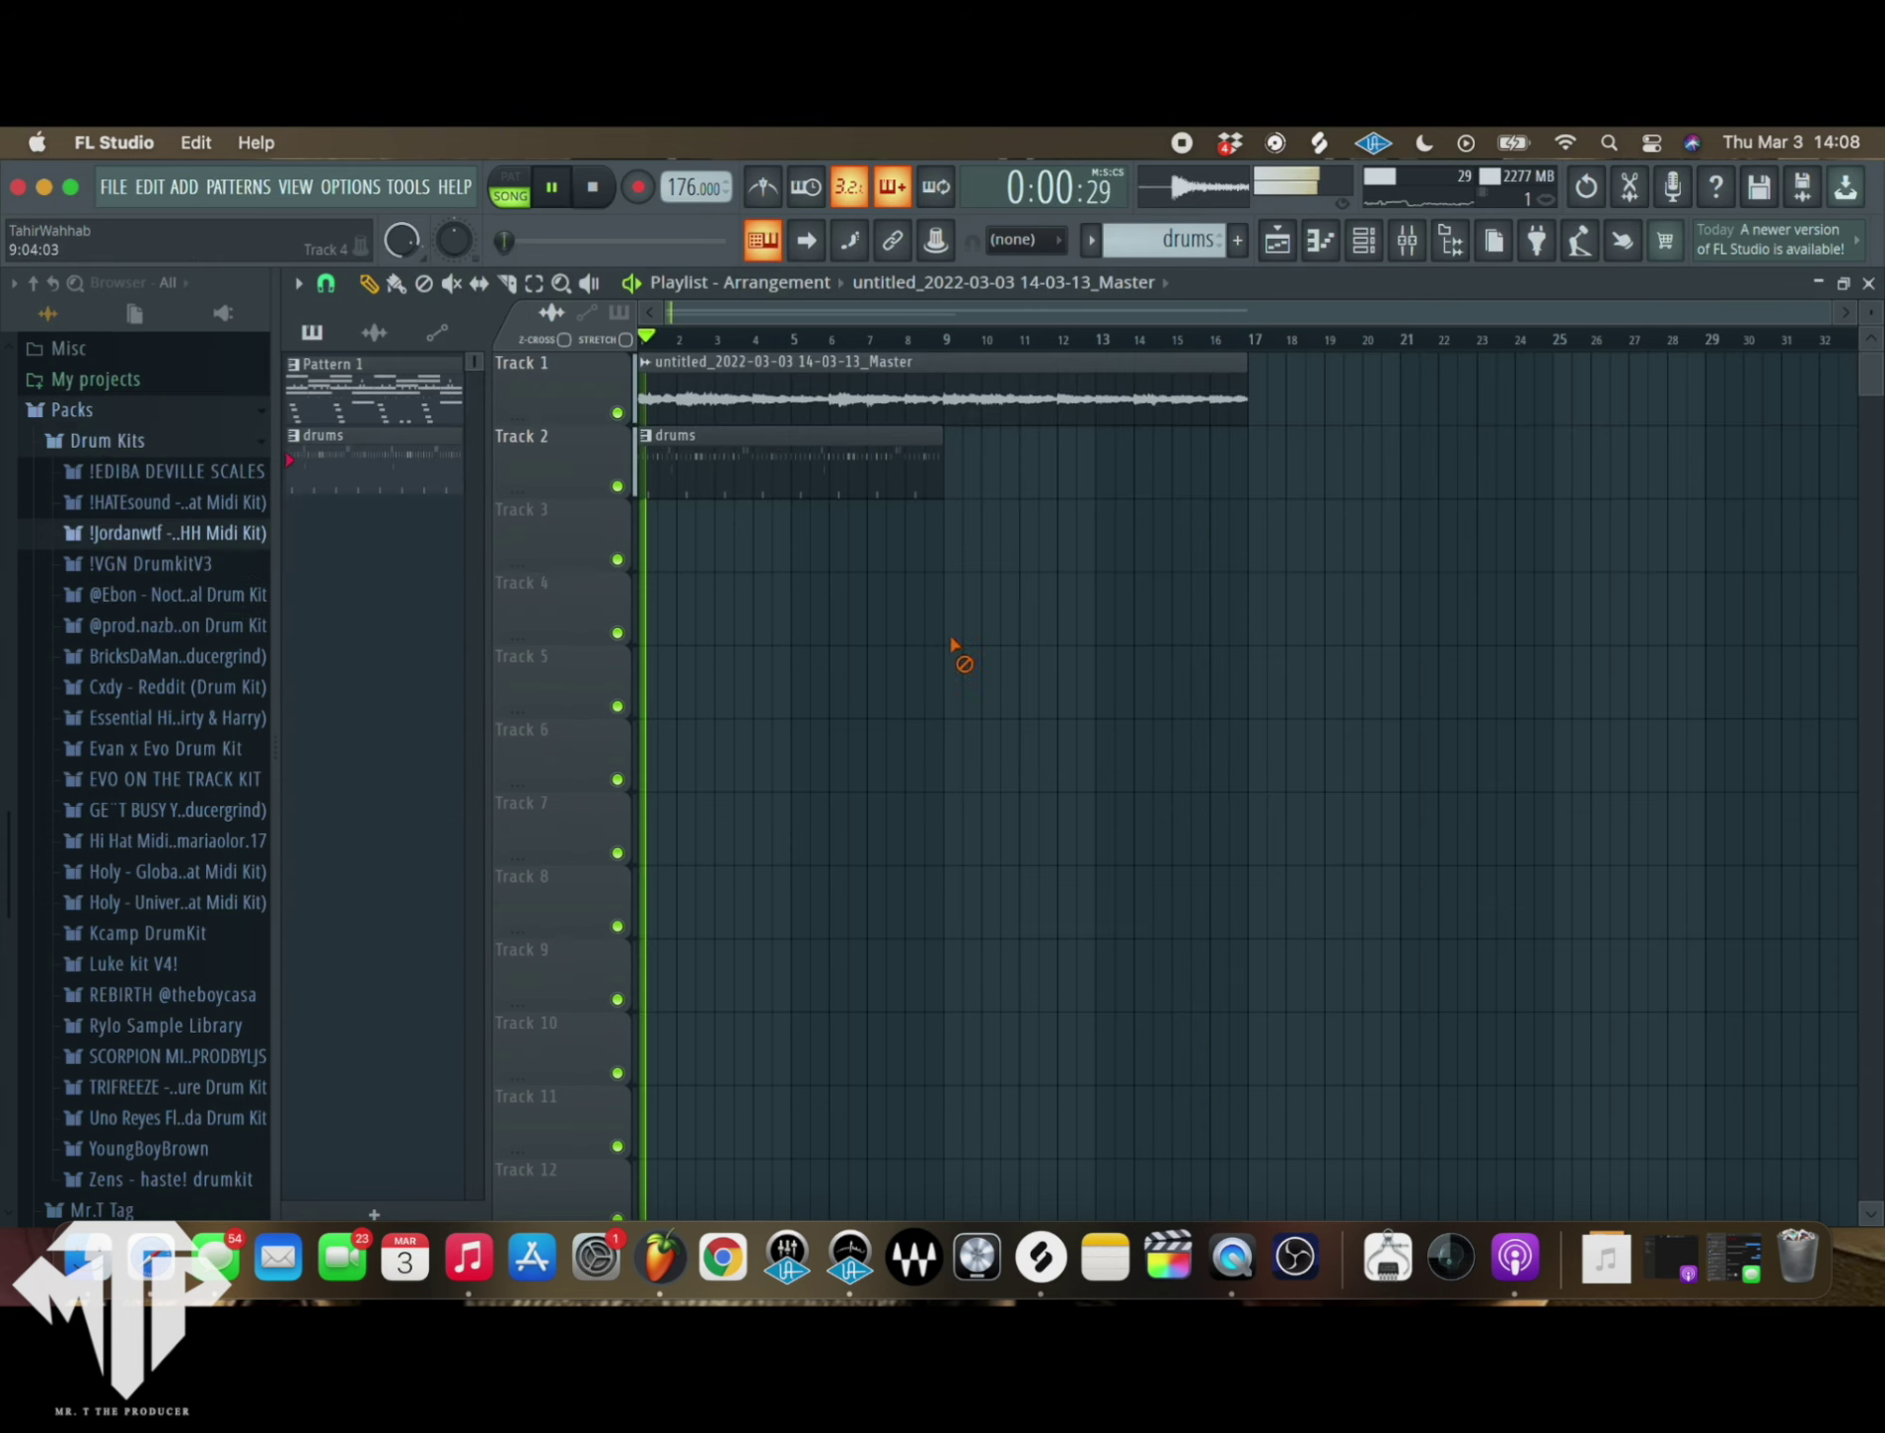
# - Check the volume envelope of the 2 - TFZ 808 - Clarity channel
pyautogui.click(1363, 240)
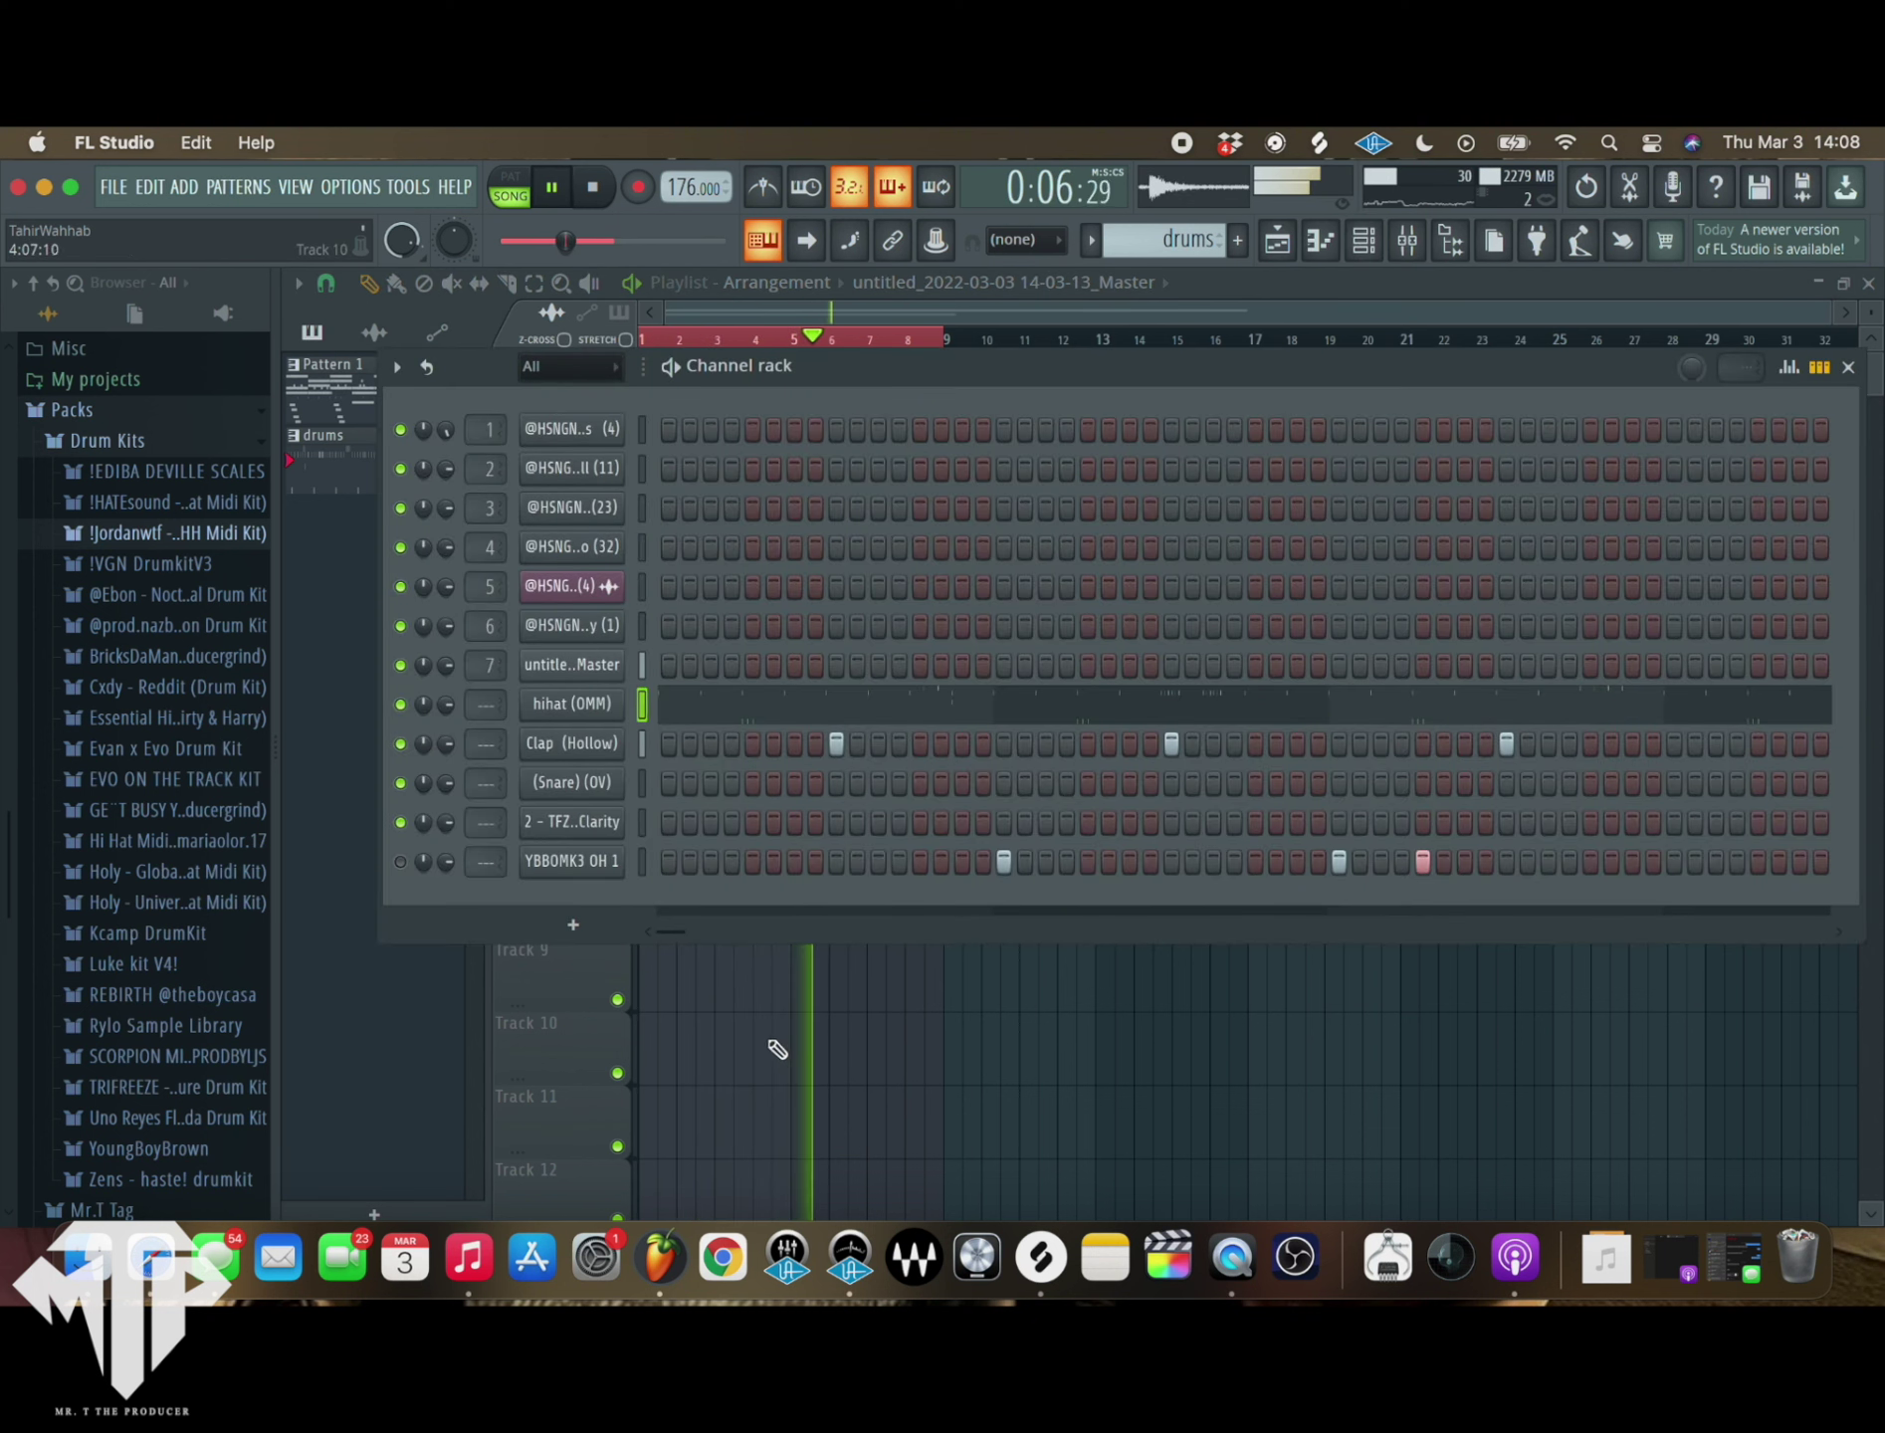
pyautogui.click(771, 1043)
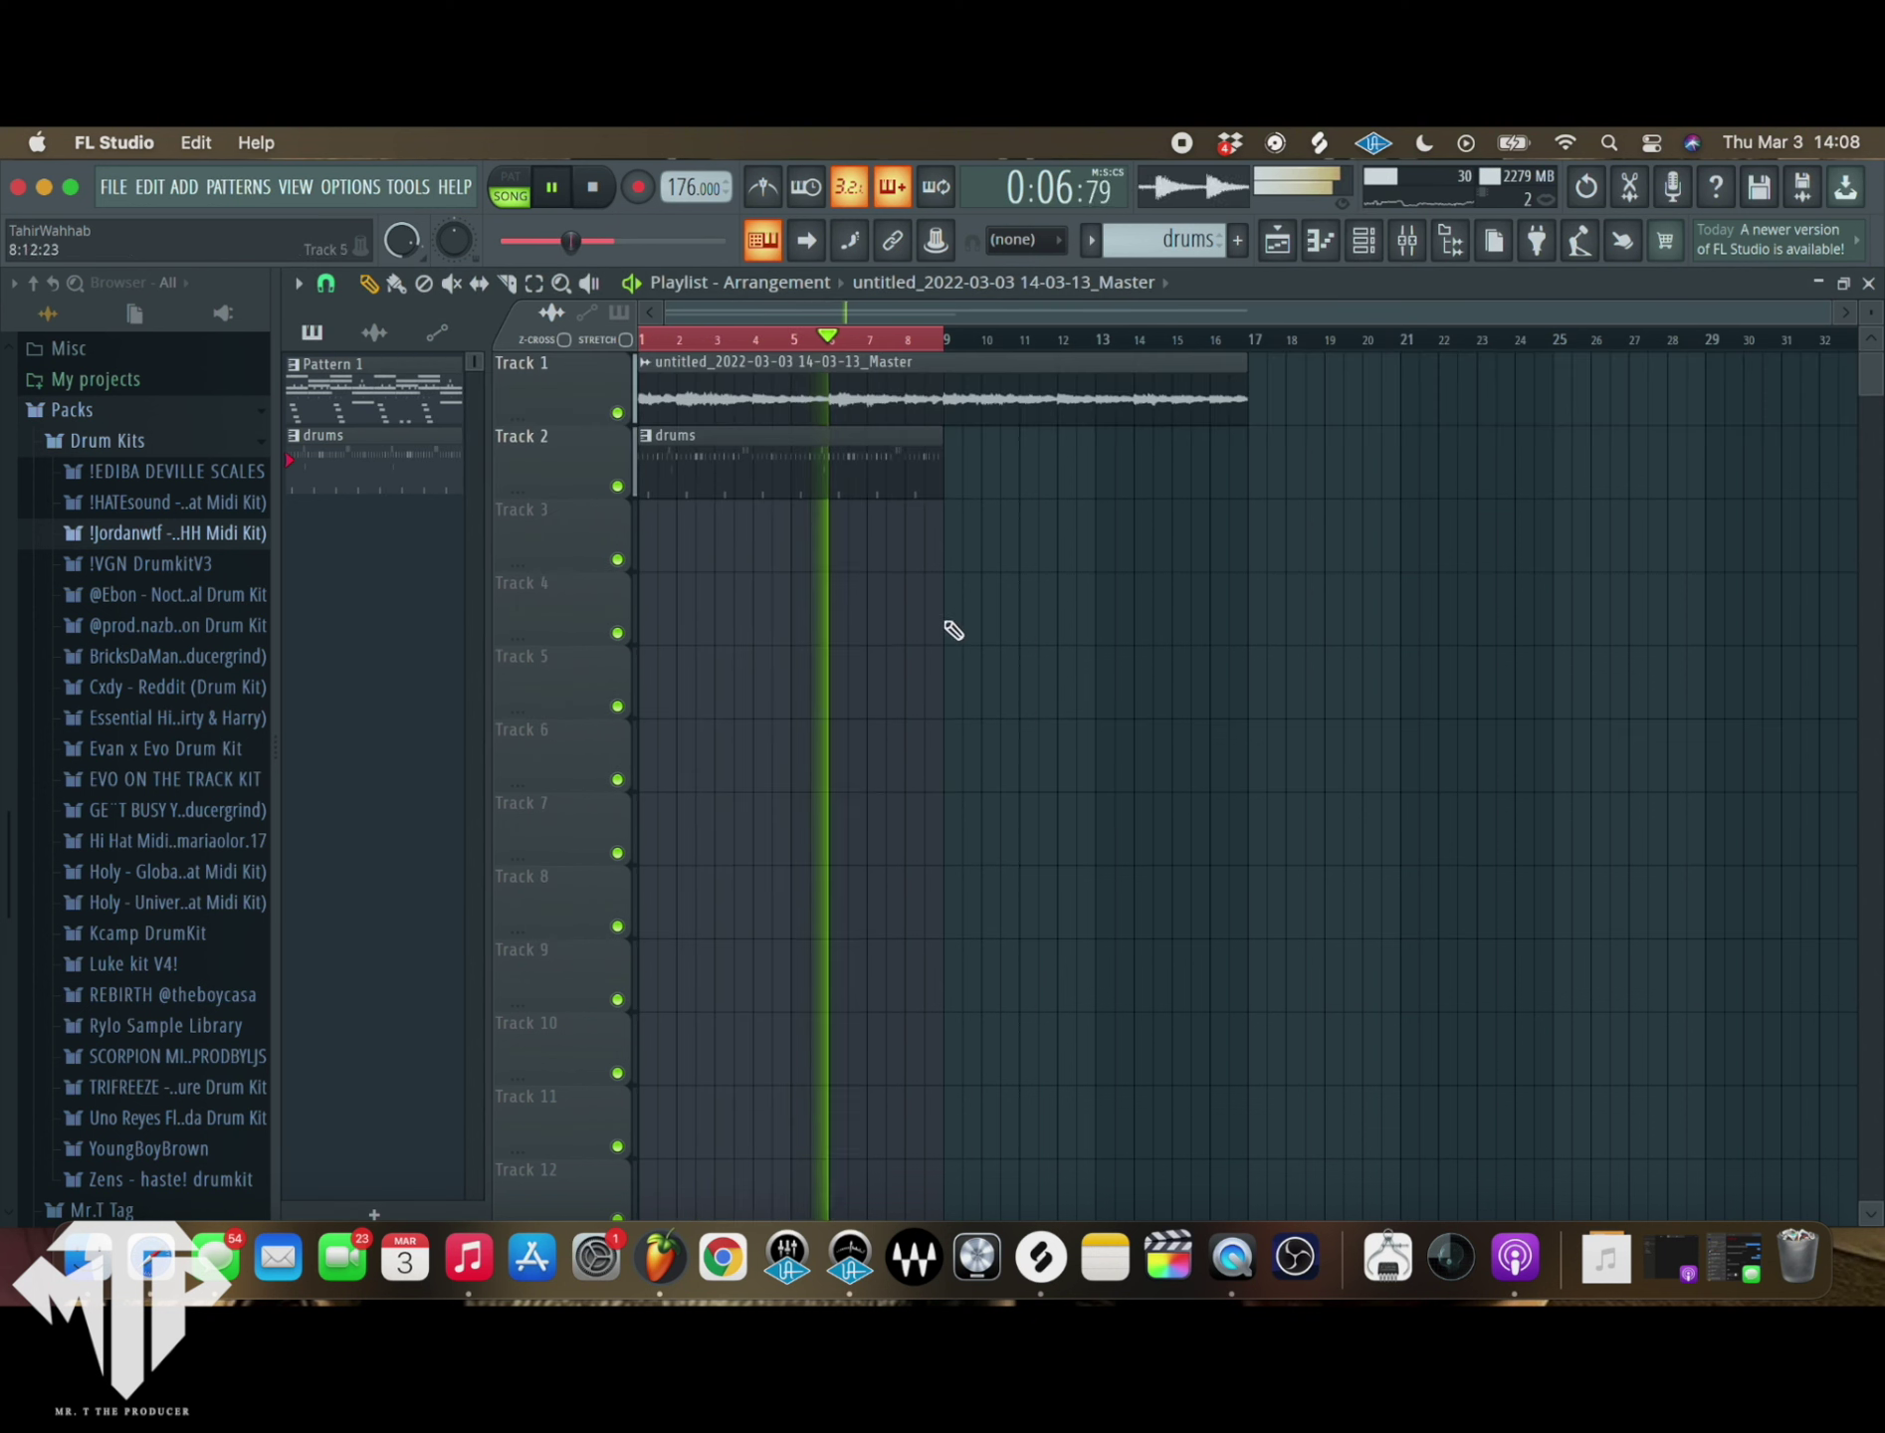
pyautogui.click(1366, 243)
pyautogui.click(623, 825)
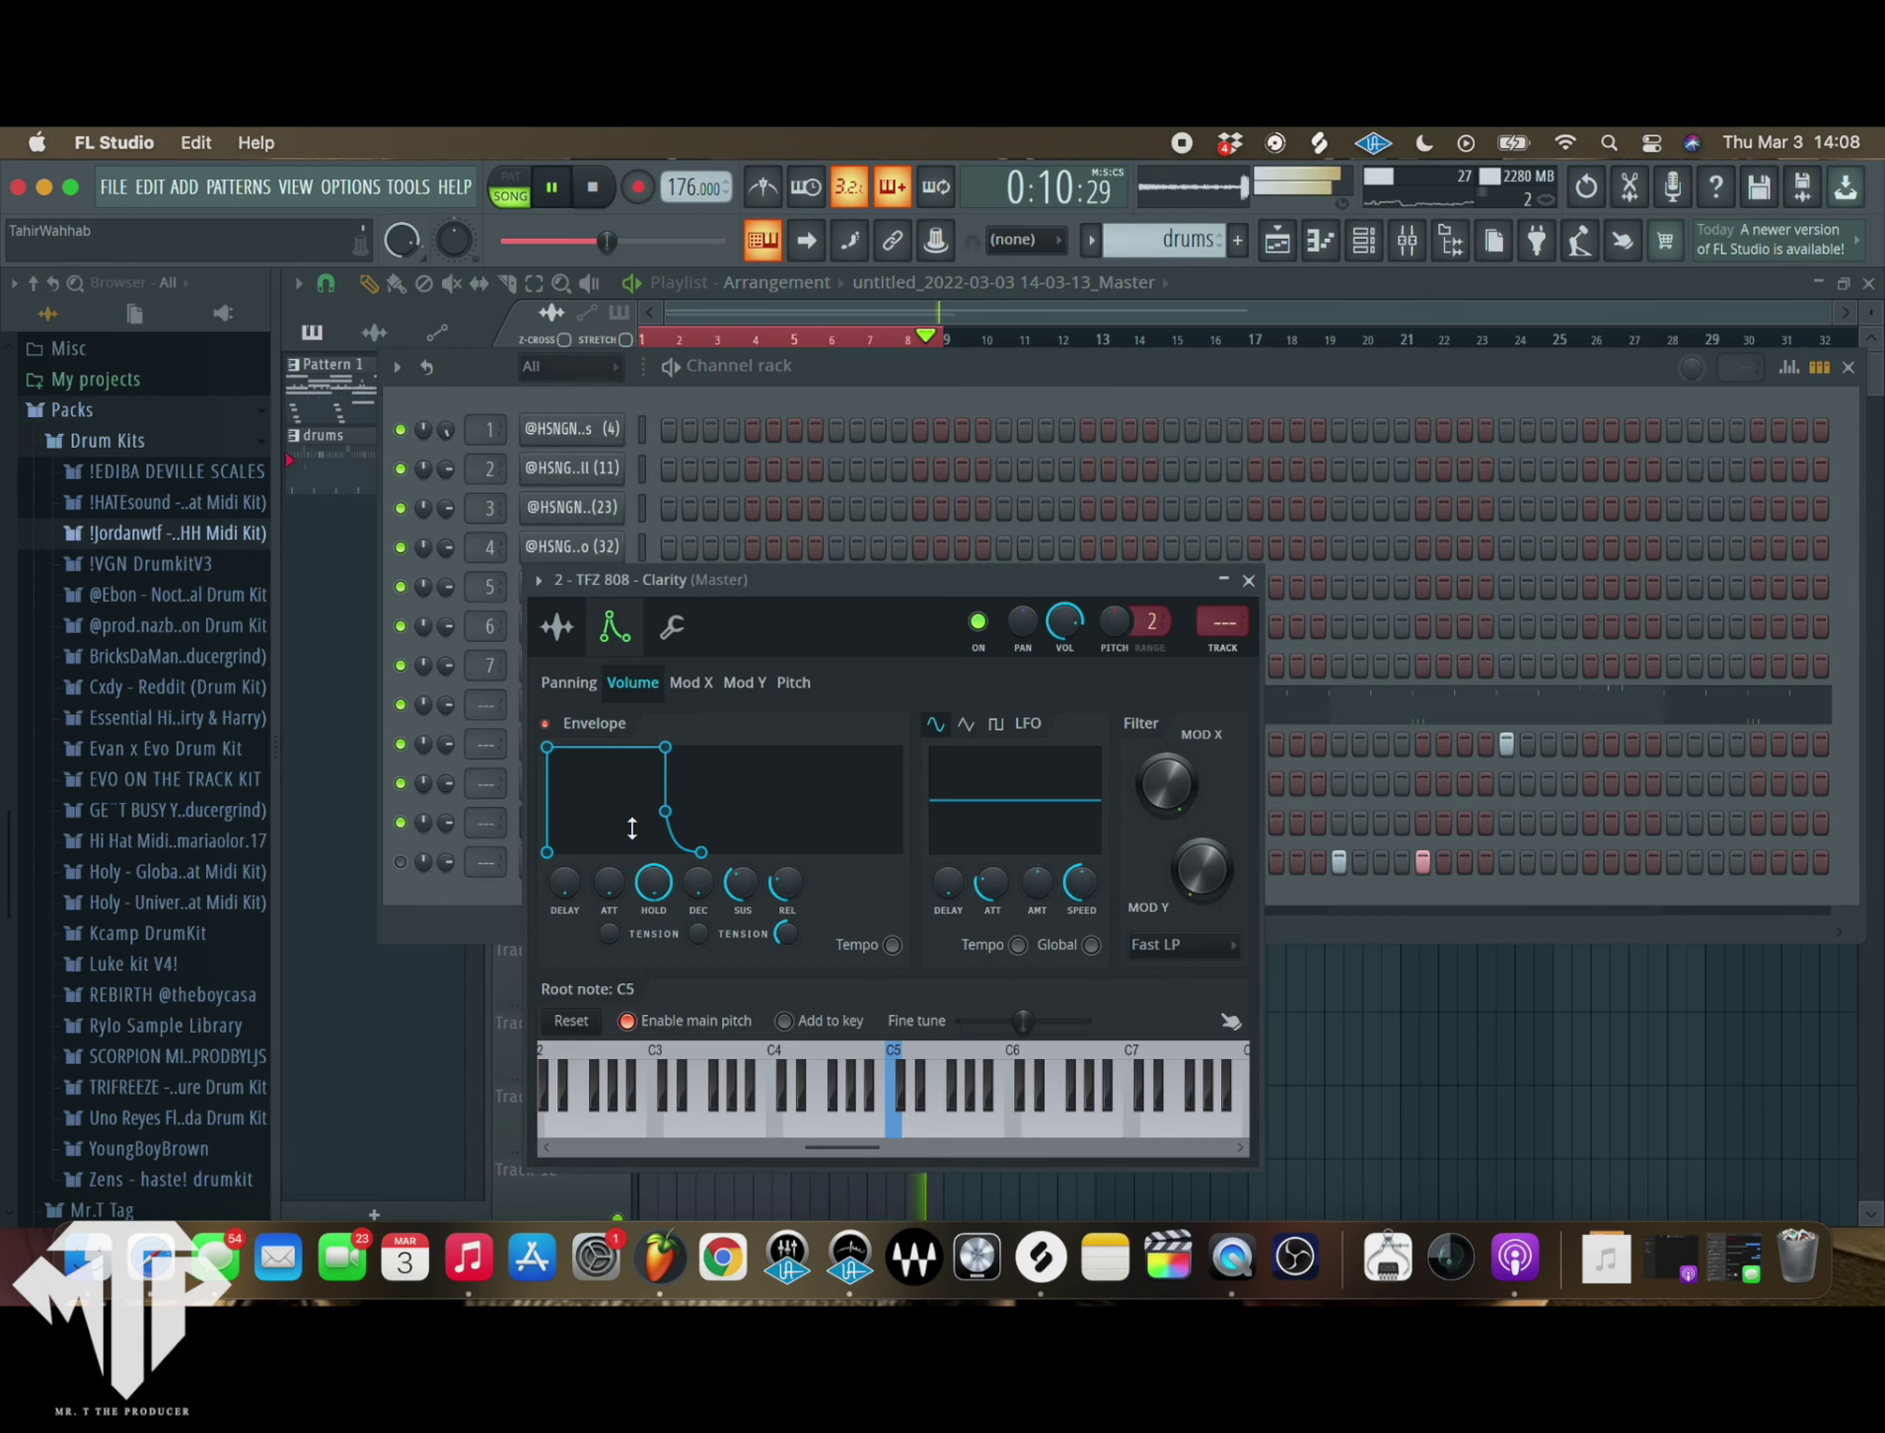
pyautogui.click(1250, 580)
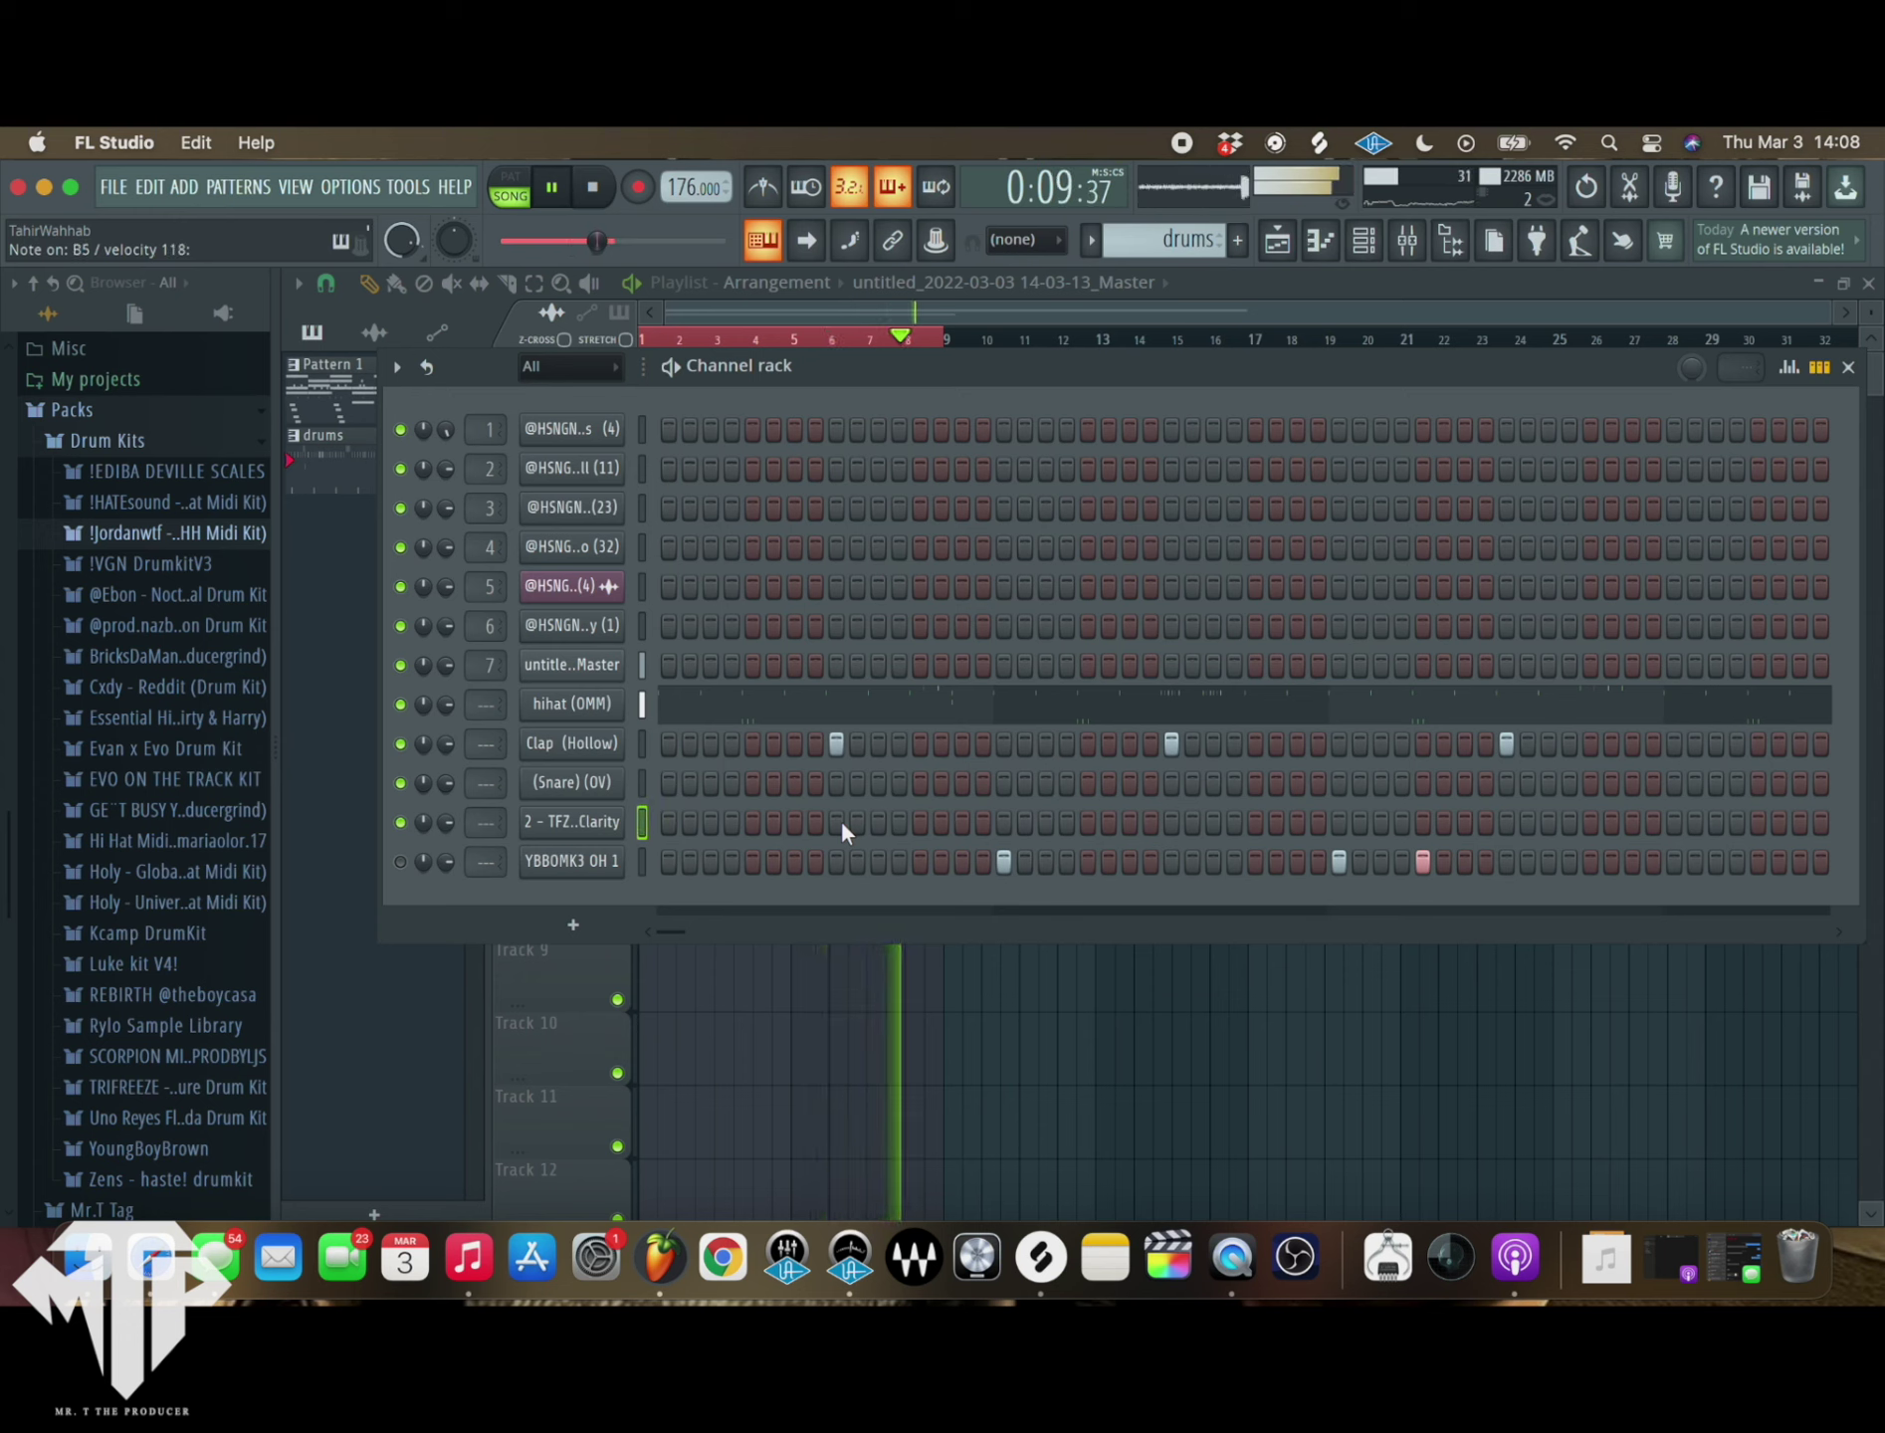
# - Open the 2 - TFZ 808 - Clarity piano roll, set snap to Line, and place a half-bar E5 note at the start of bar 1
pyautogui.rightClick(615, 820)
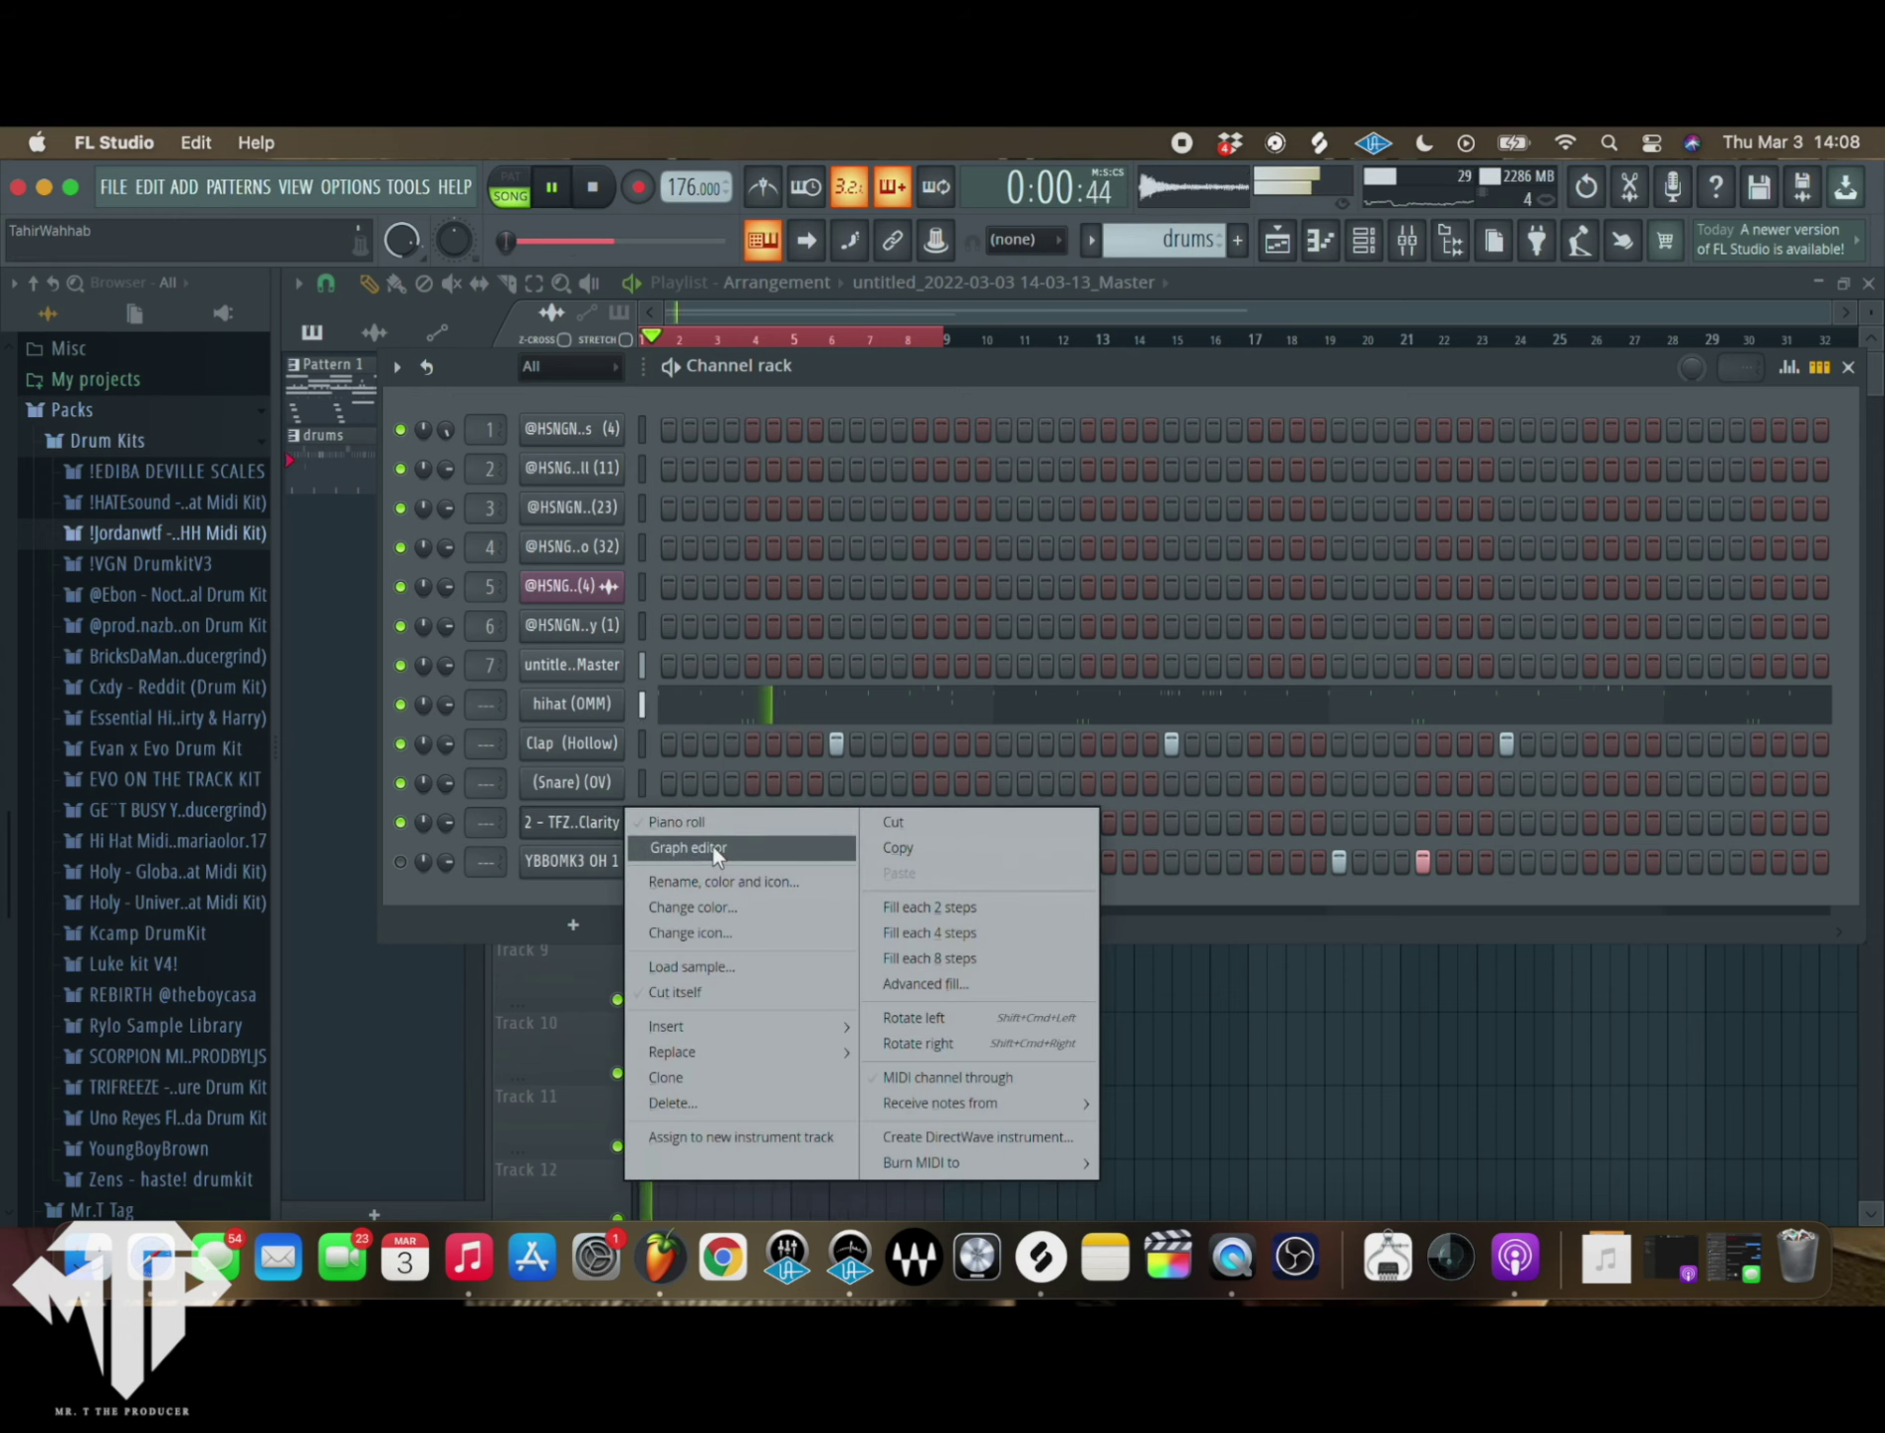
pyautogui.click(706, 822)
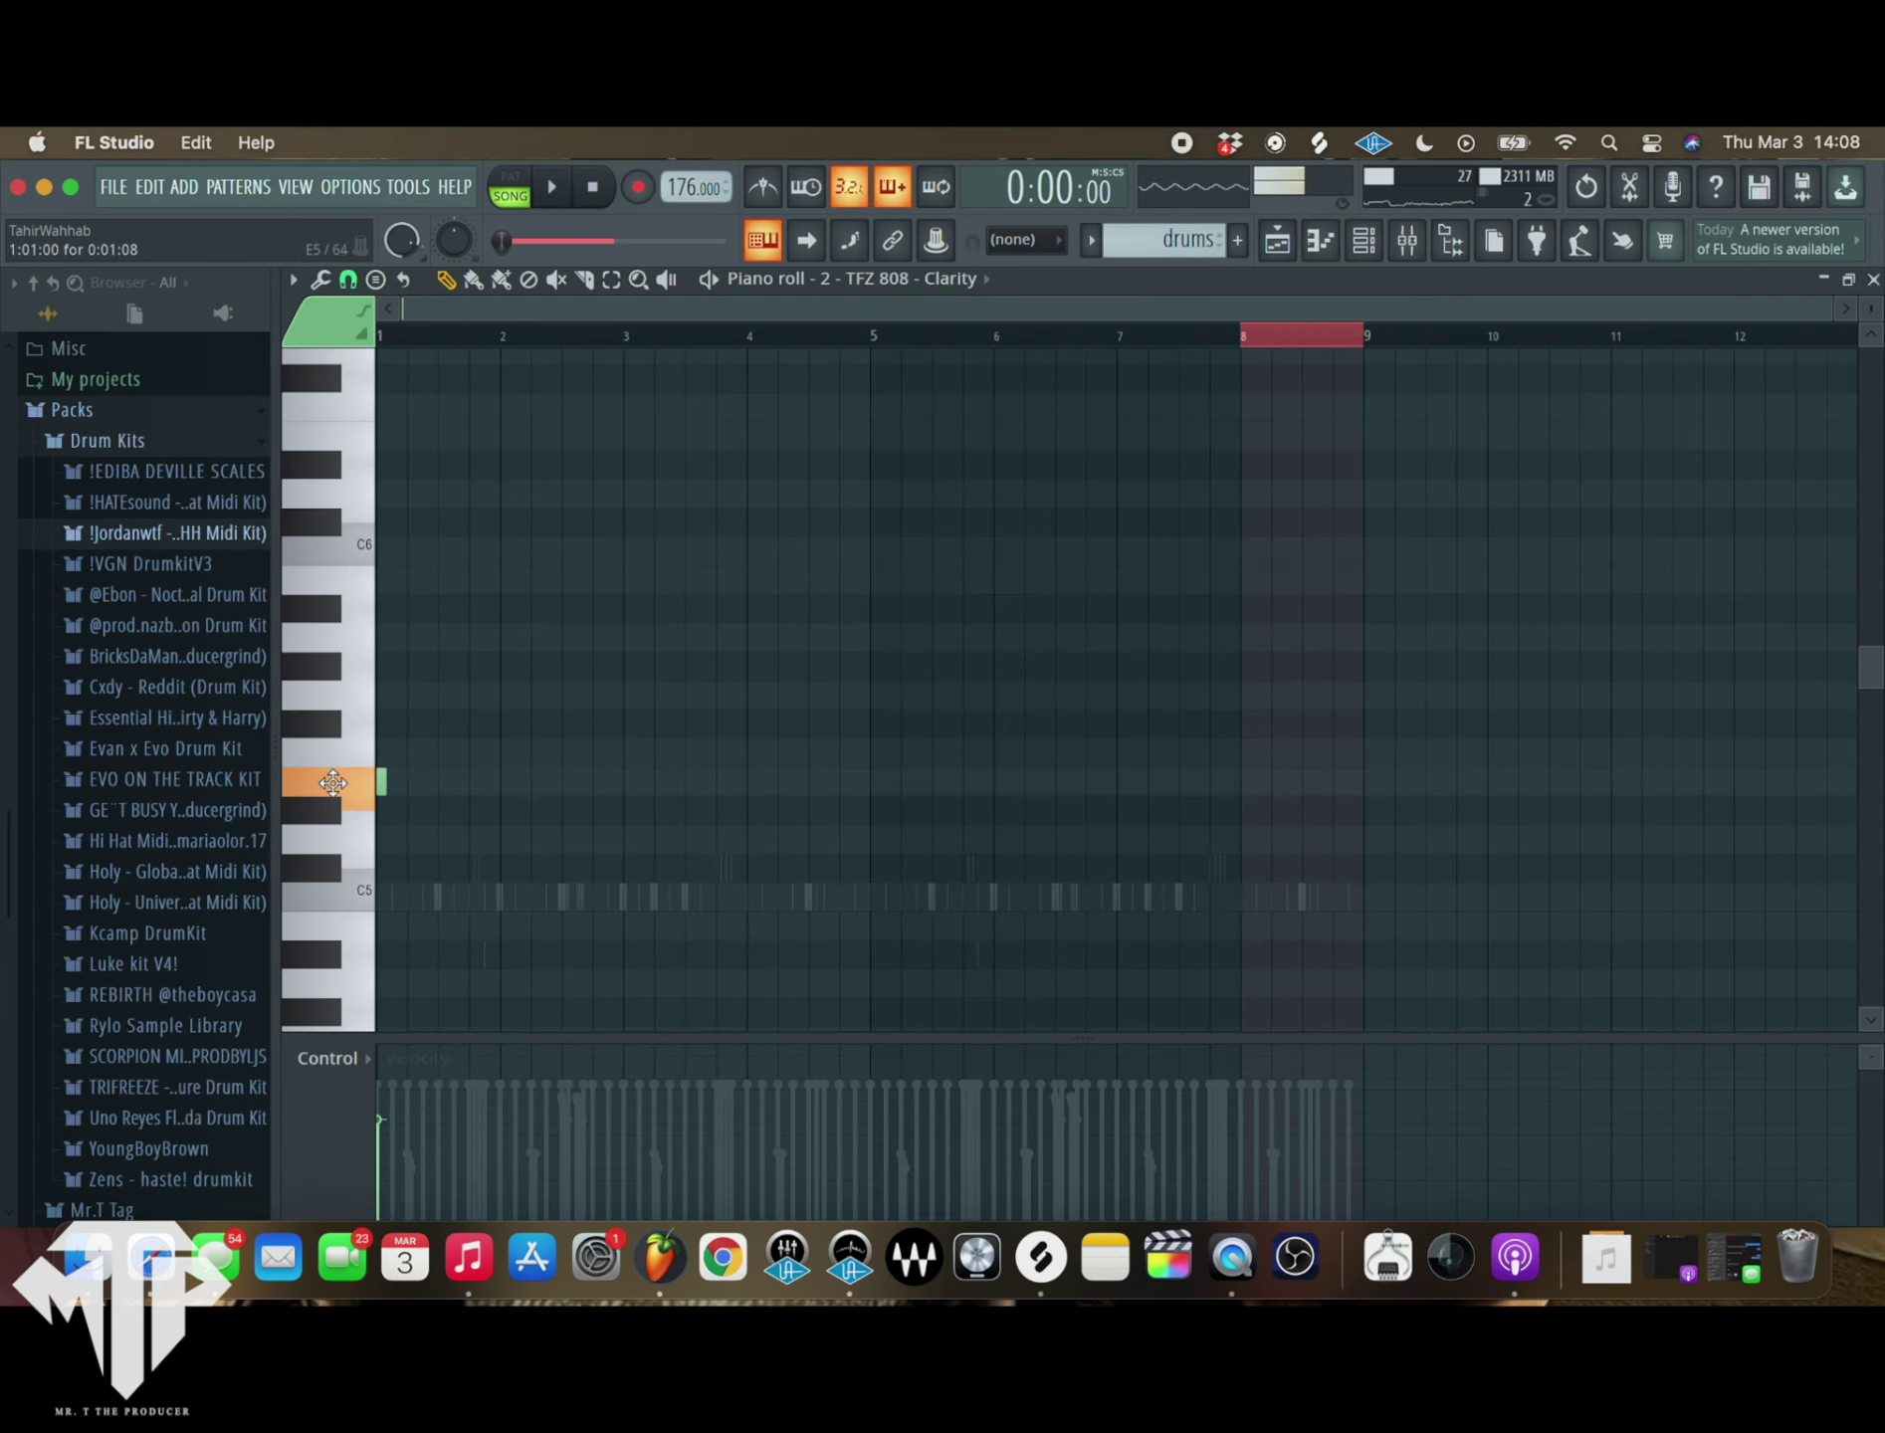
pyautogui.press('space')
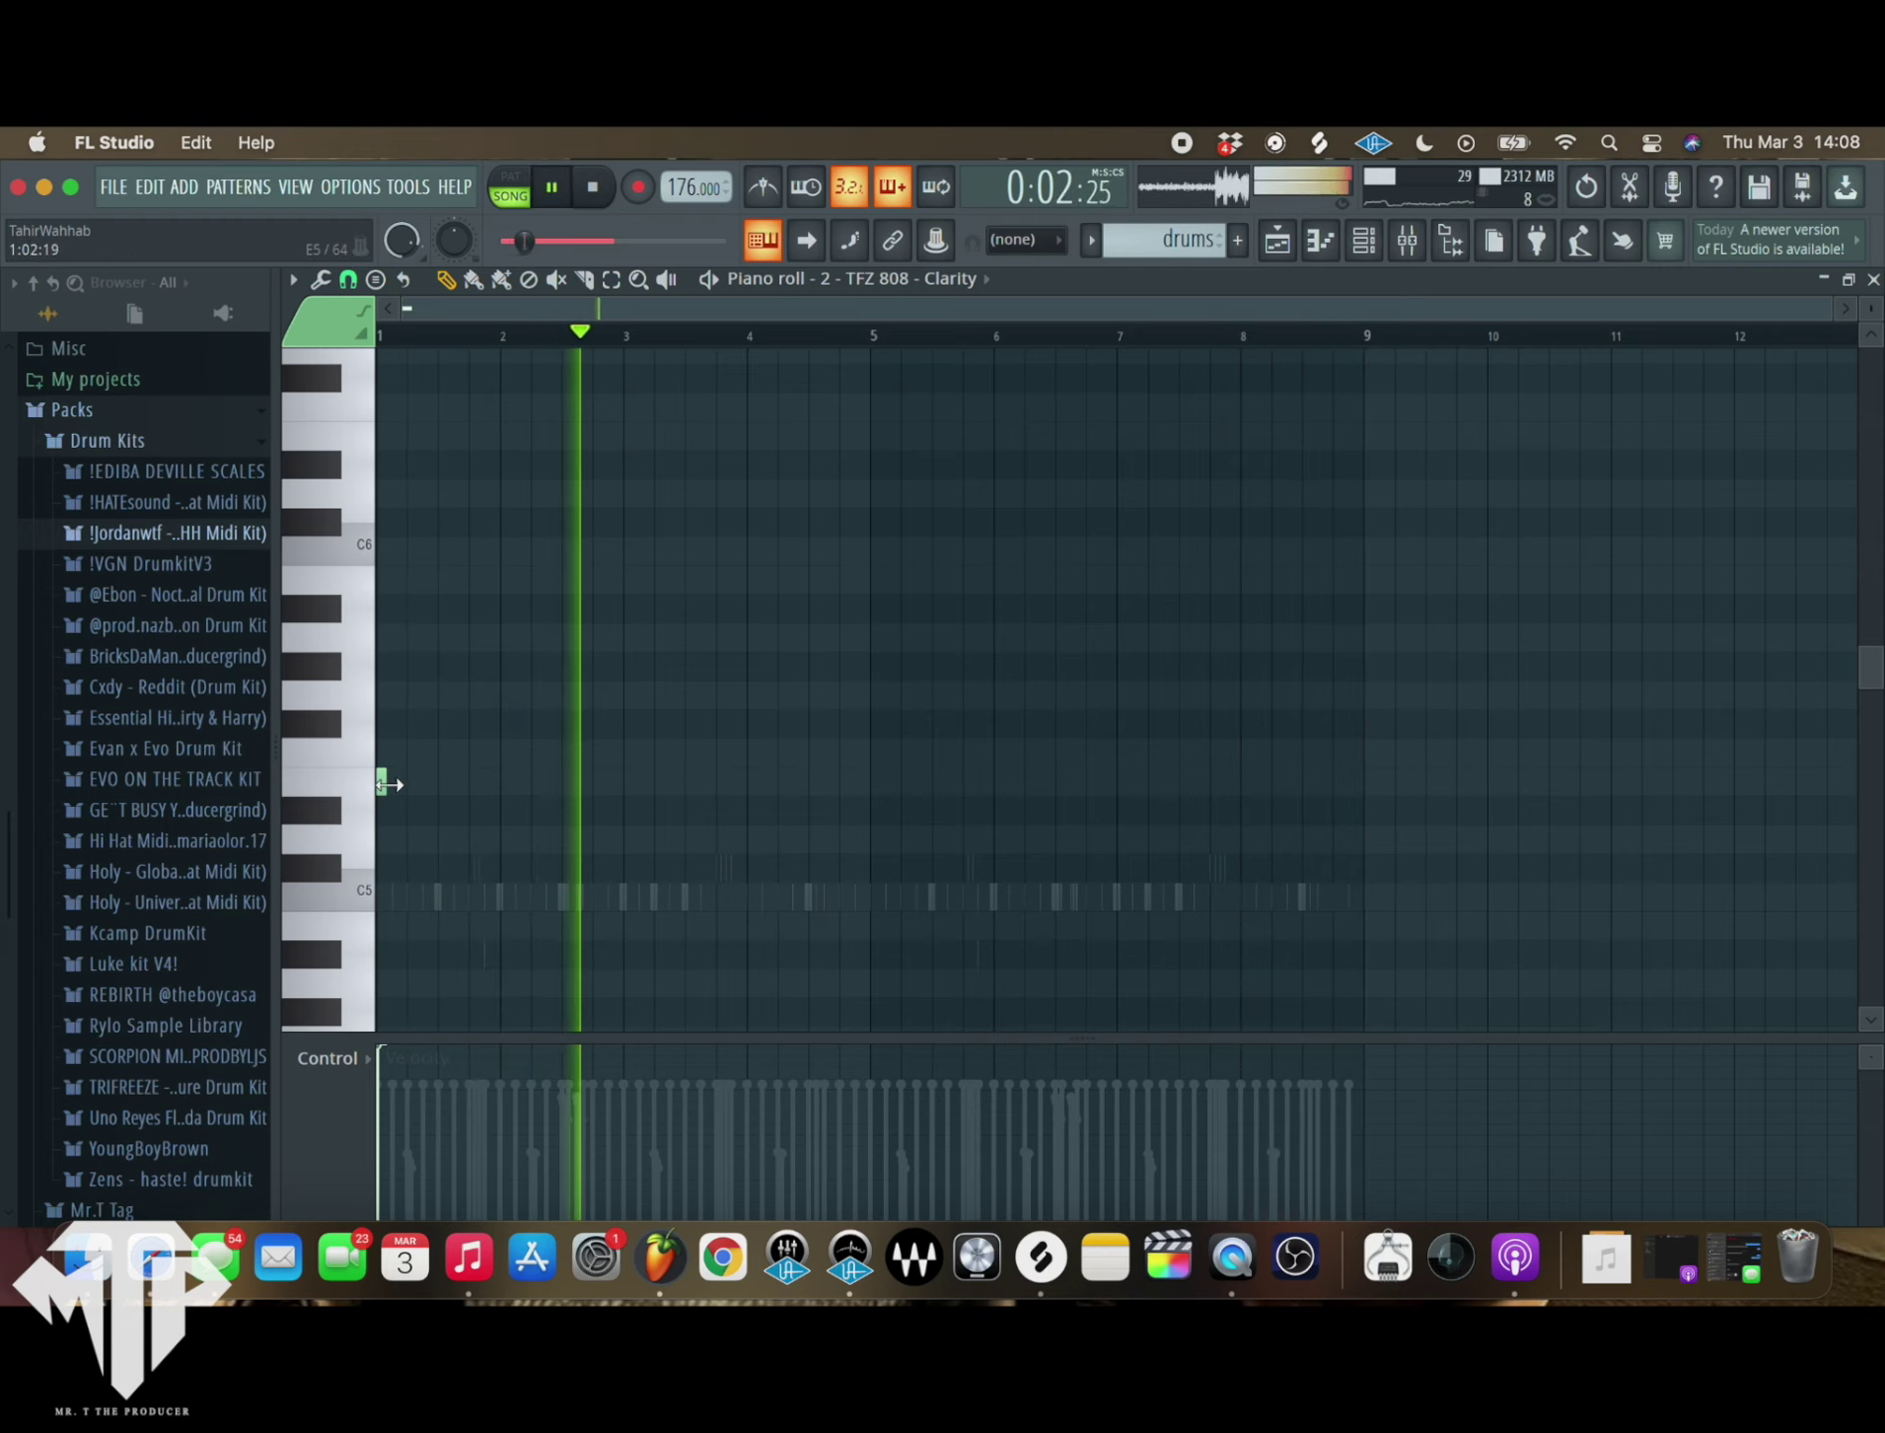
pyautogui.moveTo(386, 782); pyautogui.dragTo(450, 792)
pyautogui.click(348, 280)
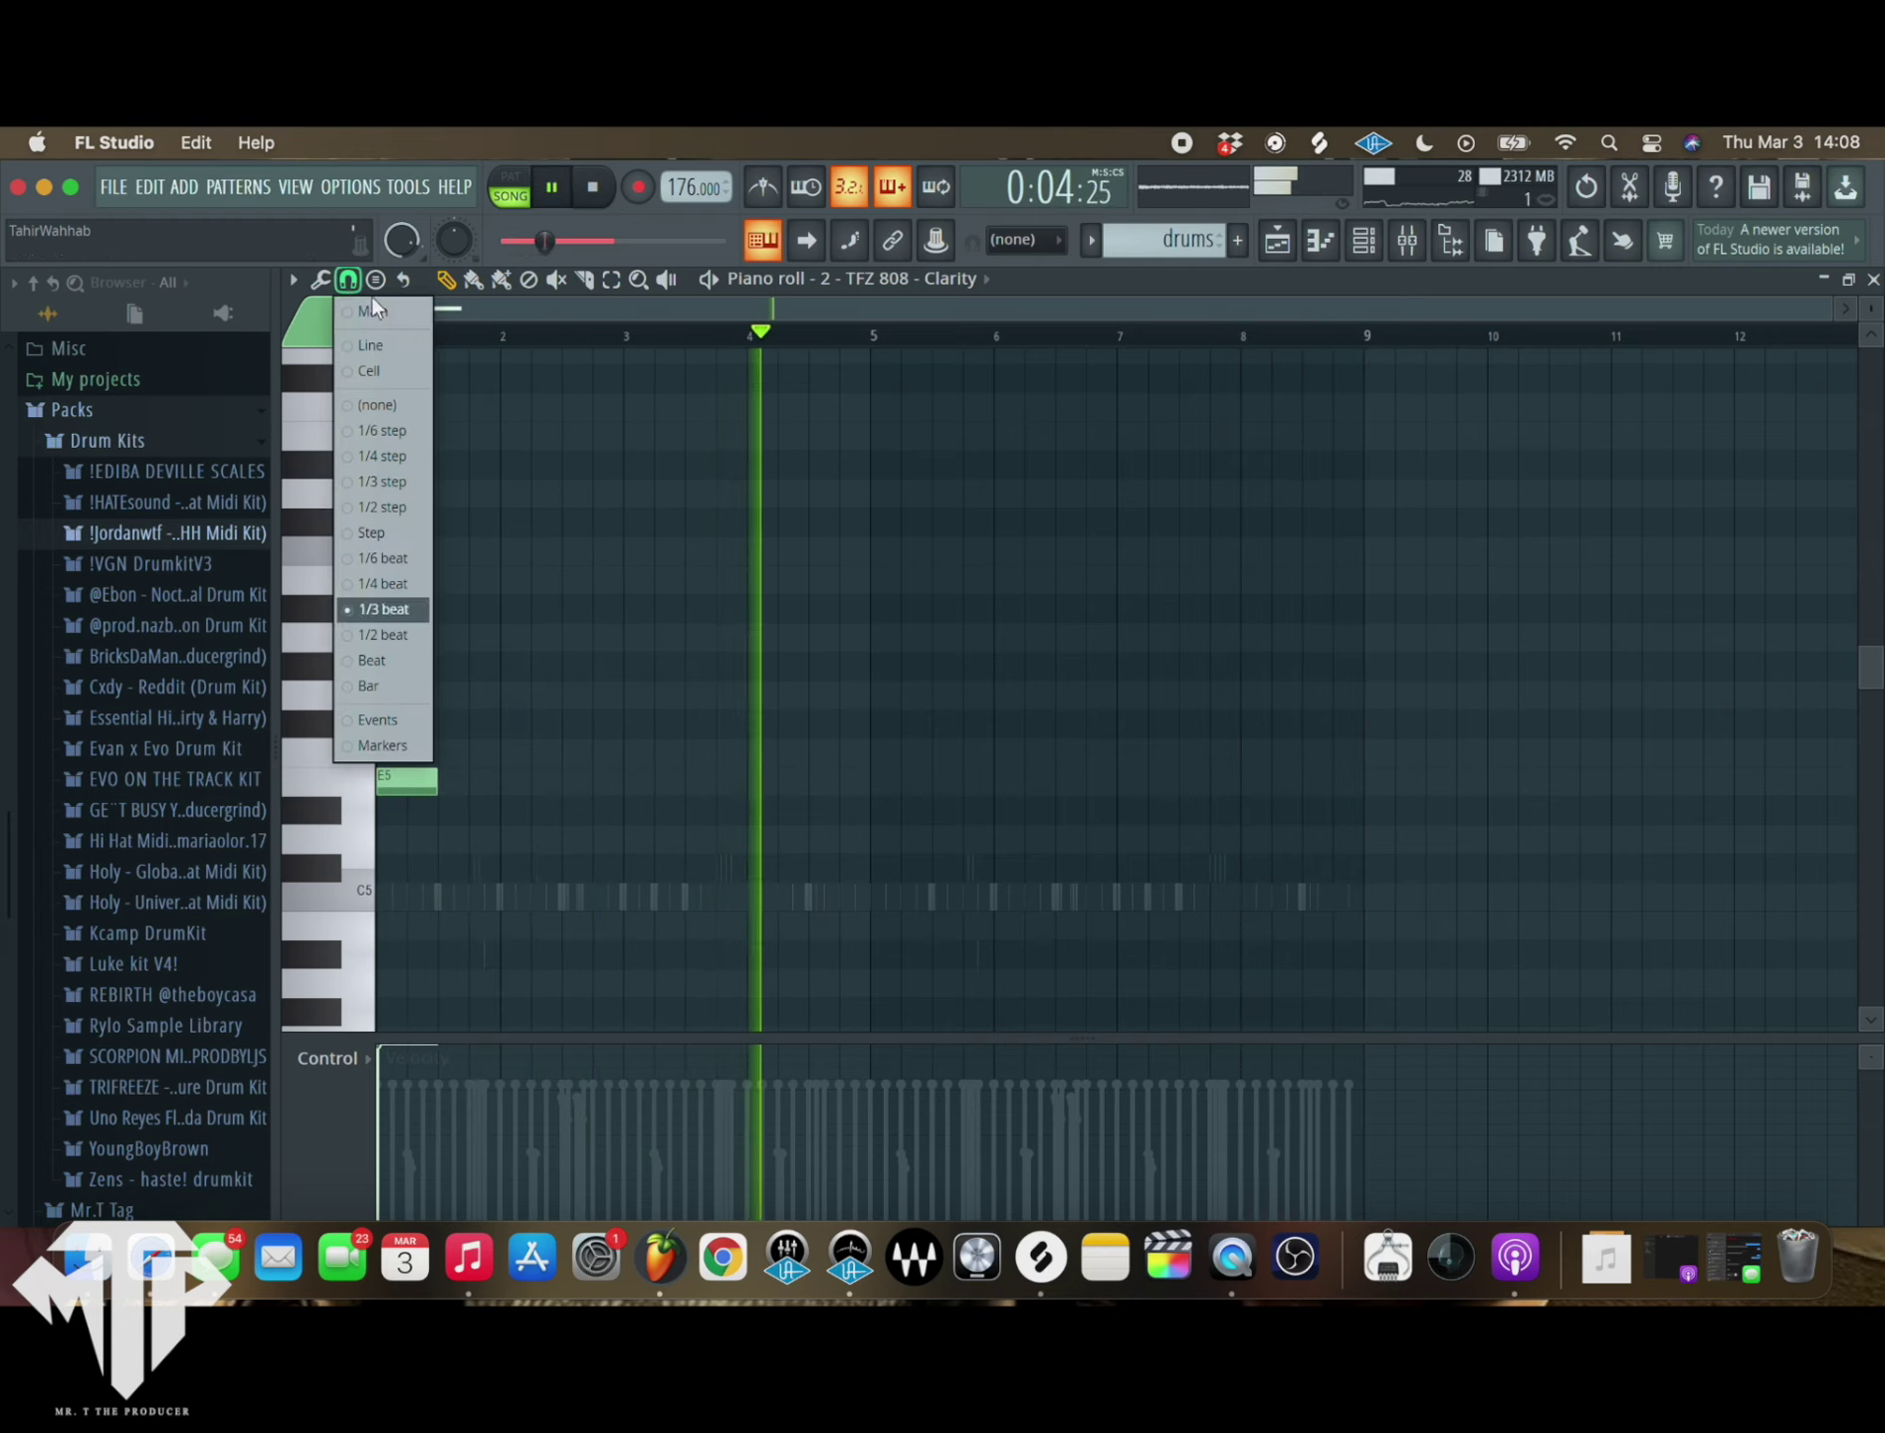
pyautogui.click(392, 341)
pyautogui.rightClick(402, 792)
pyautogui.click(405, 794)
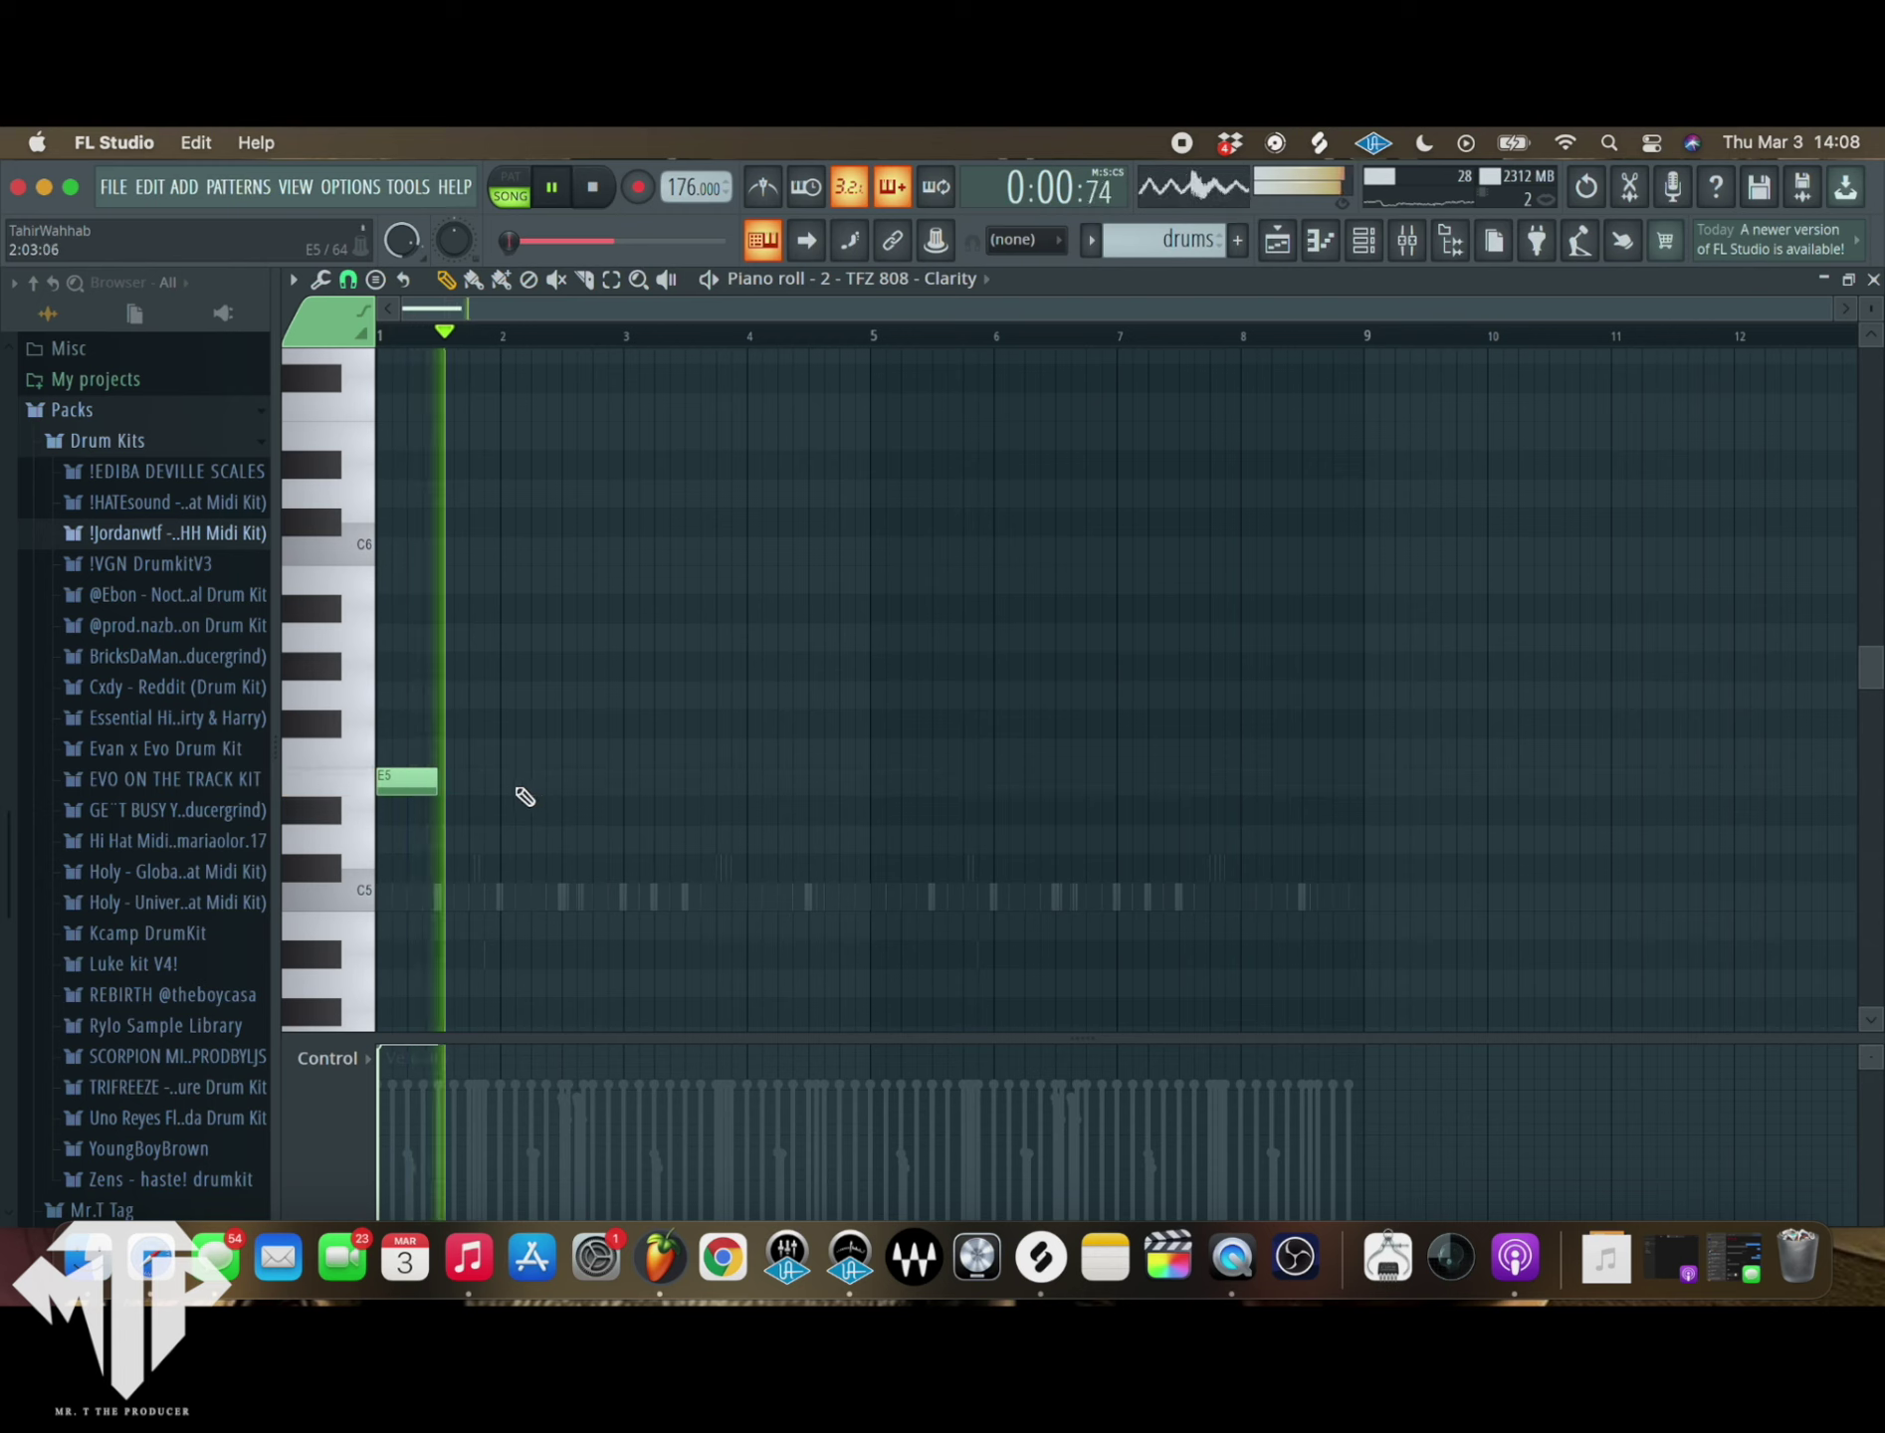
# - Add E5 notes on beat 2 of bars 2 and 4 and a B4 note midway through bar 4, applying quick legato
pyautogui.click(539, 791)
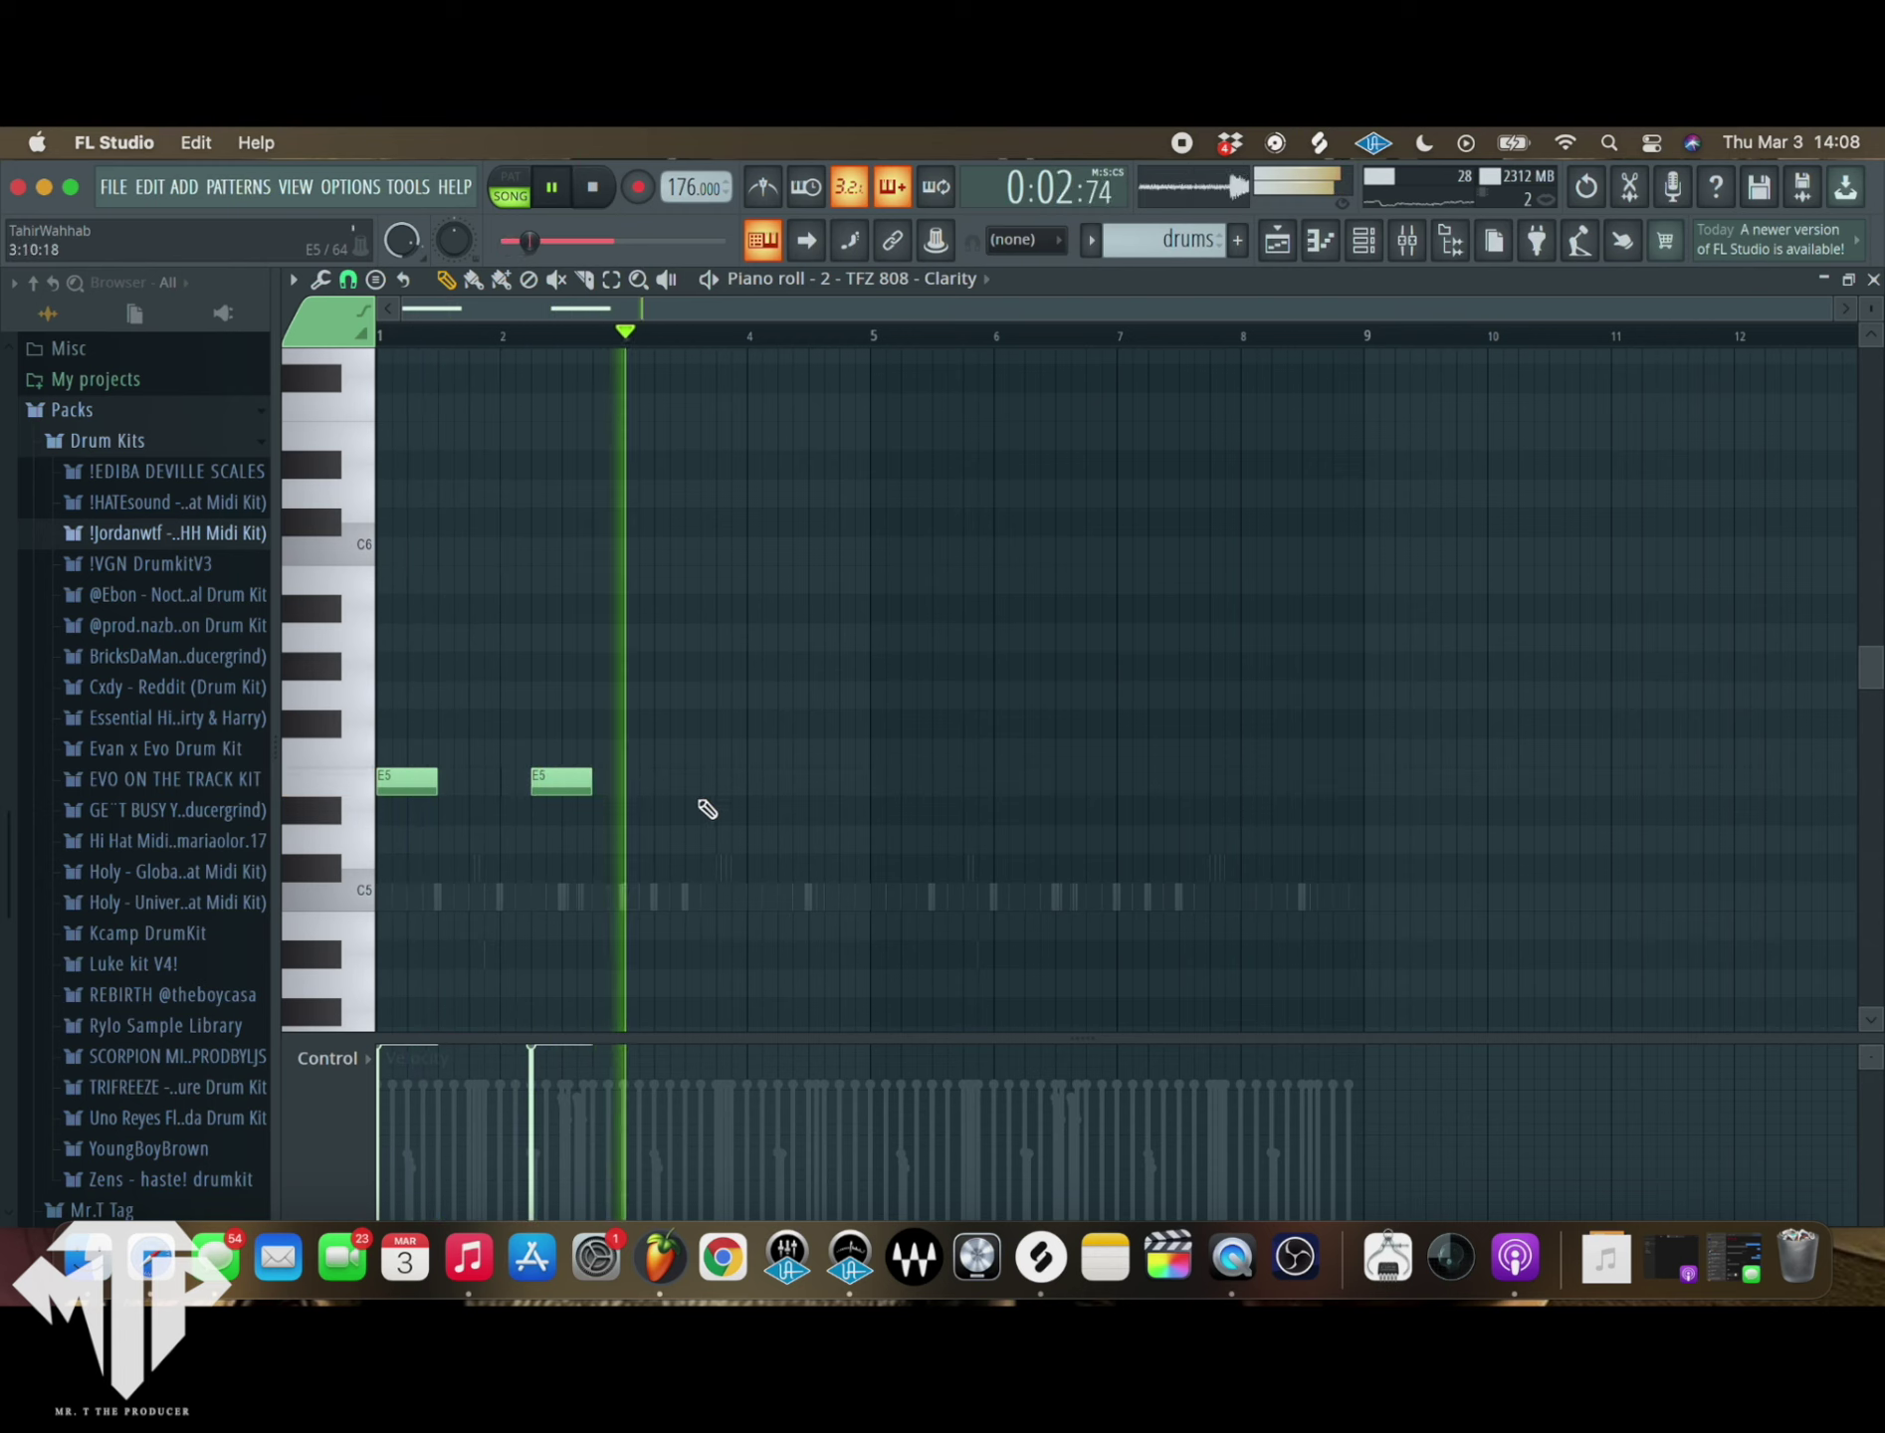
pyautogui.click(788, 784)
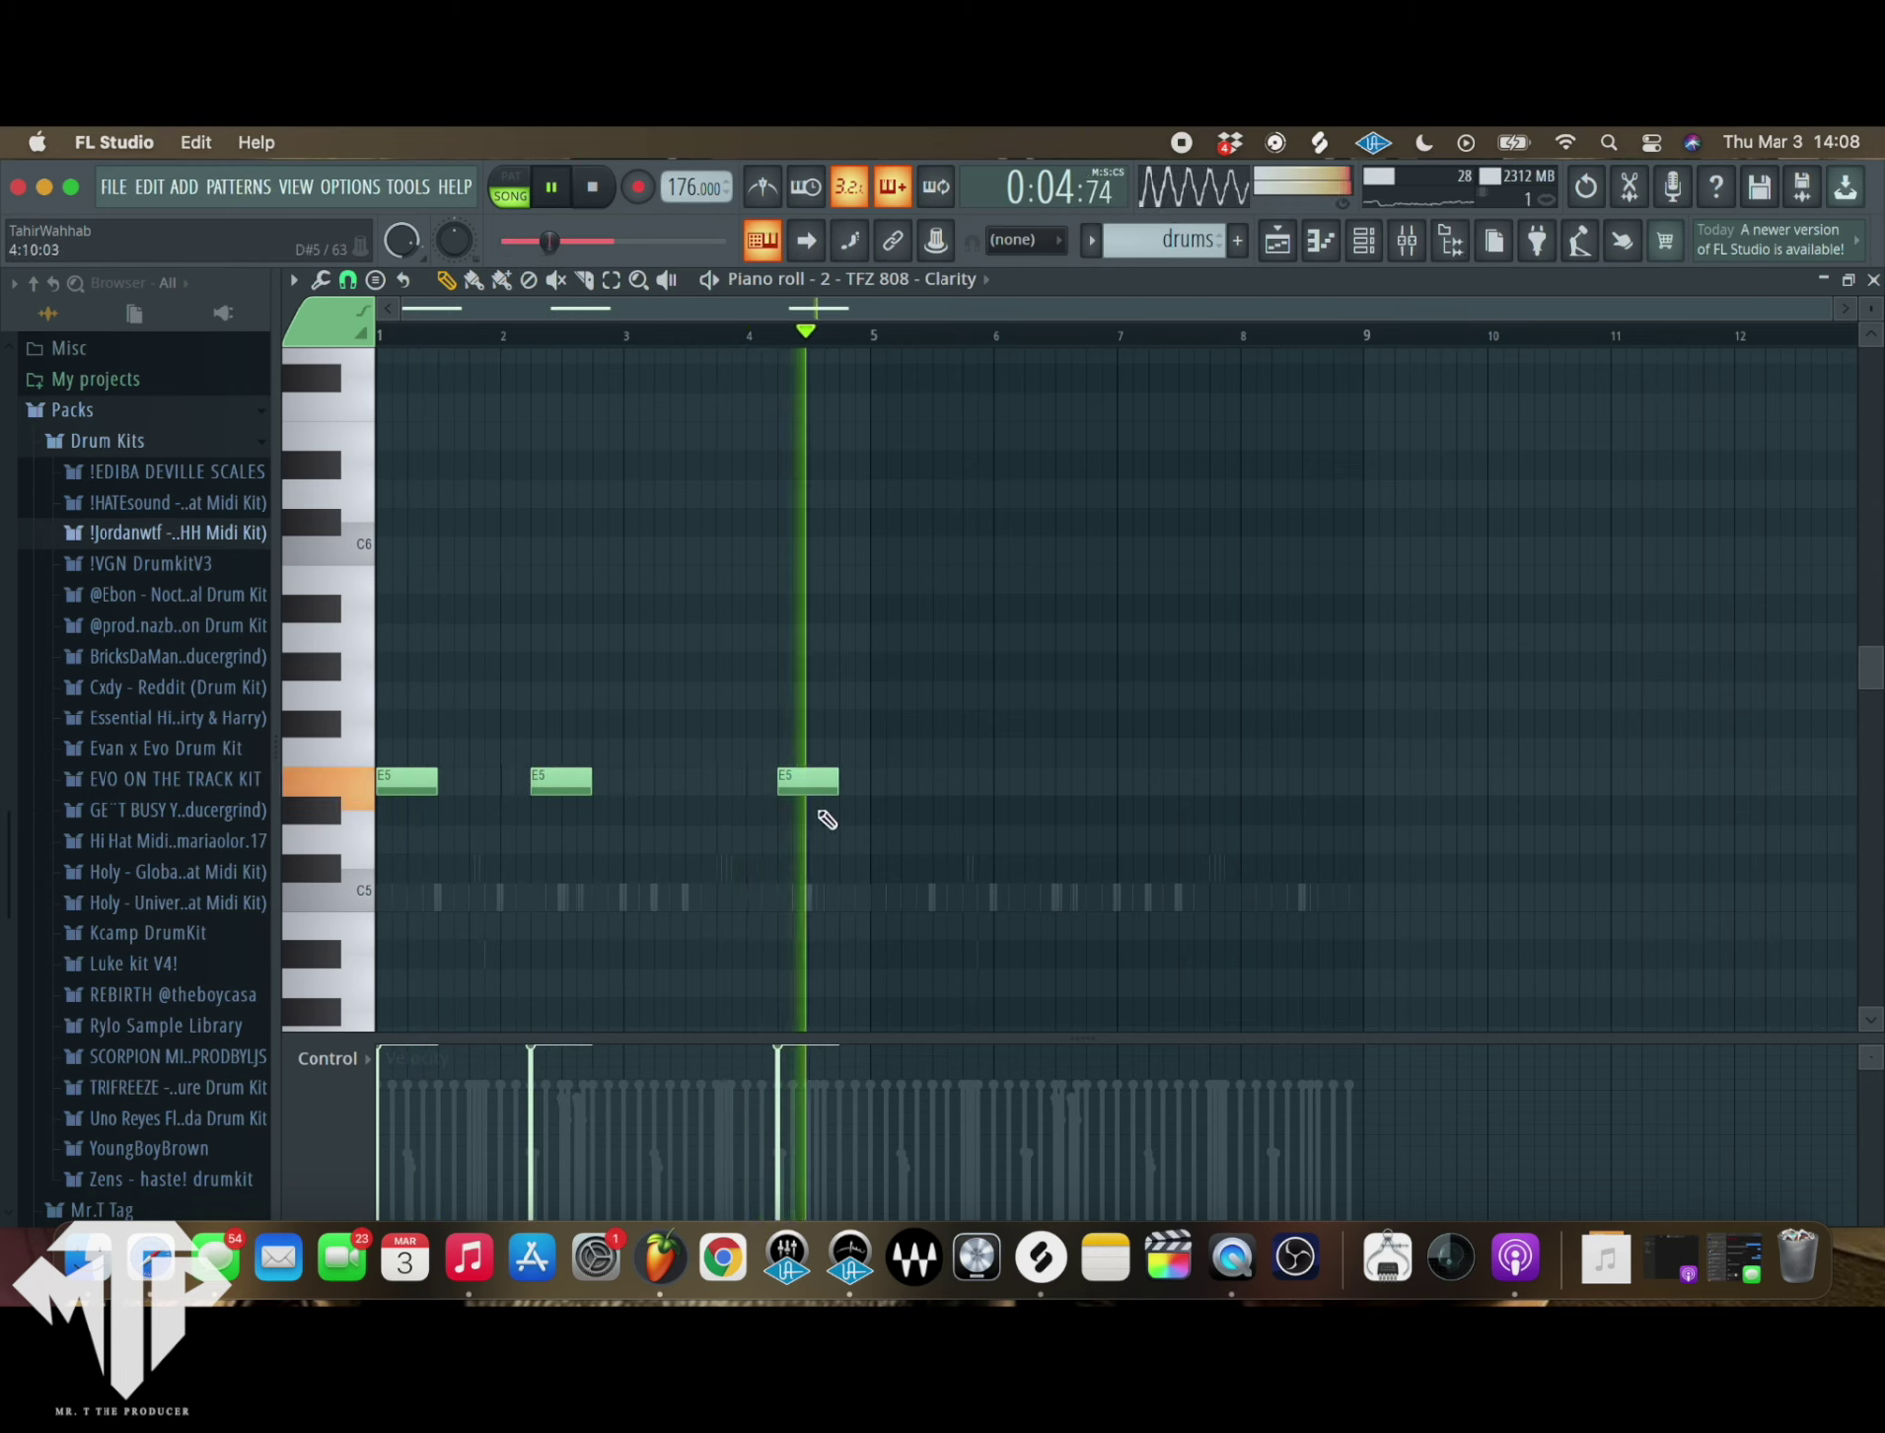
pyautogui.press('space')
pyautogui.click(818, 810)
pyautogui.moveTo(813, 915); pyautogui.dragTo(822, 954)
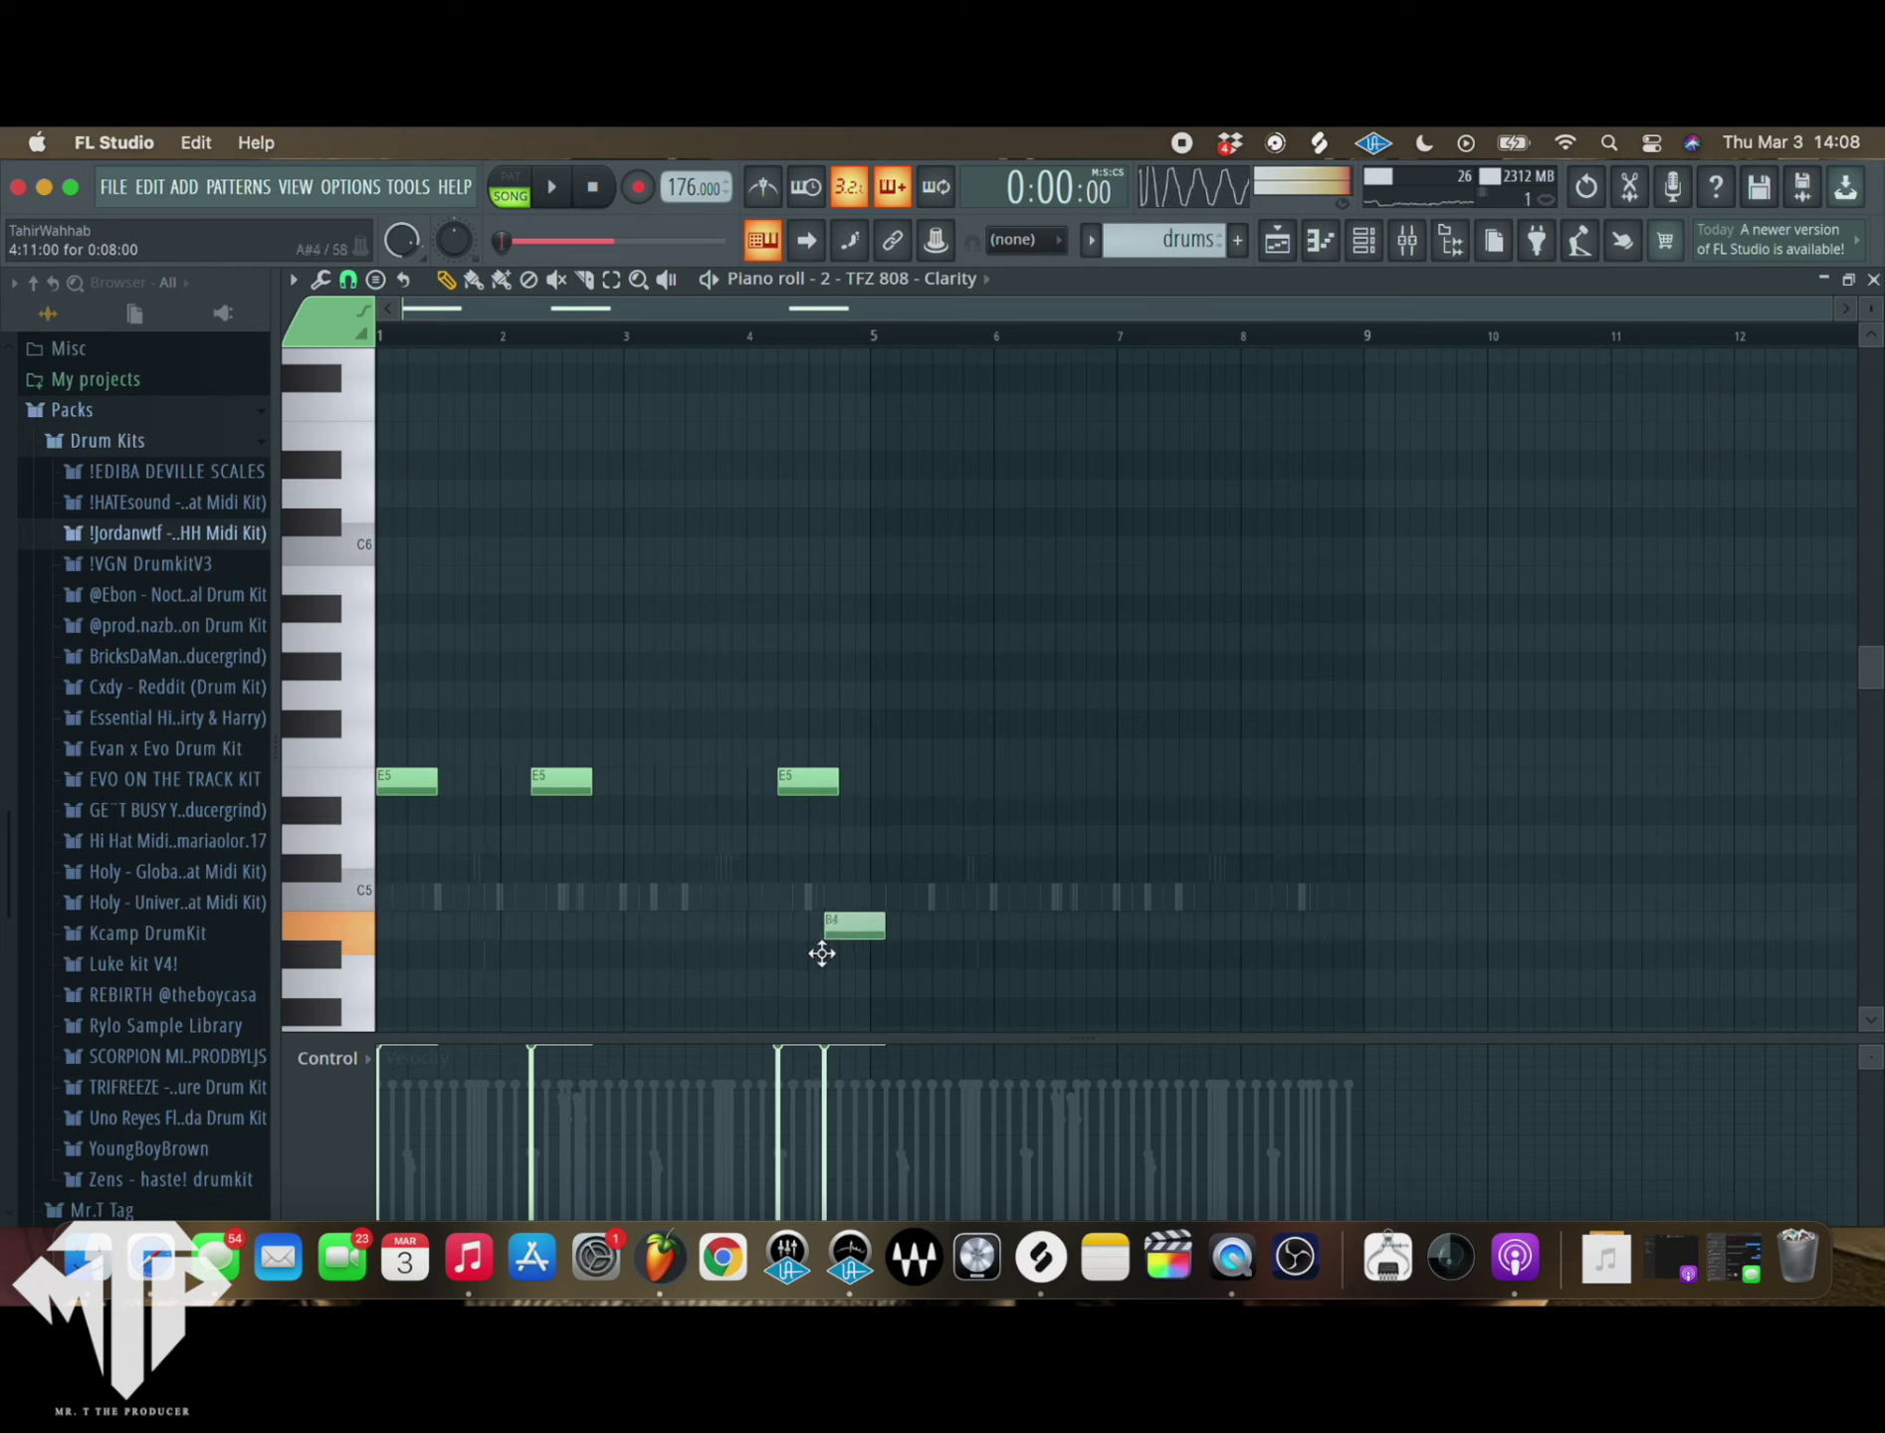
pyautogui.press('space')
pyautogui.hotkey('ctrl', 'l')
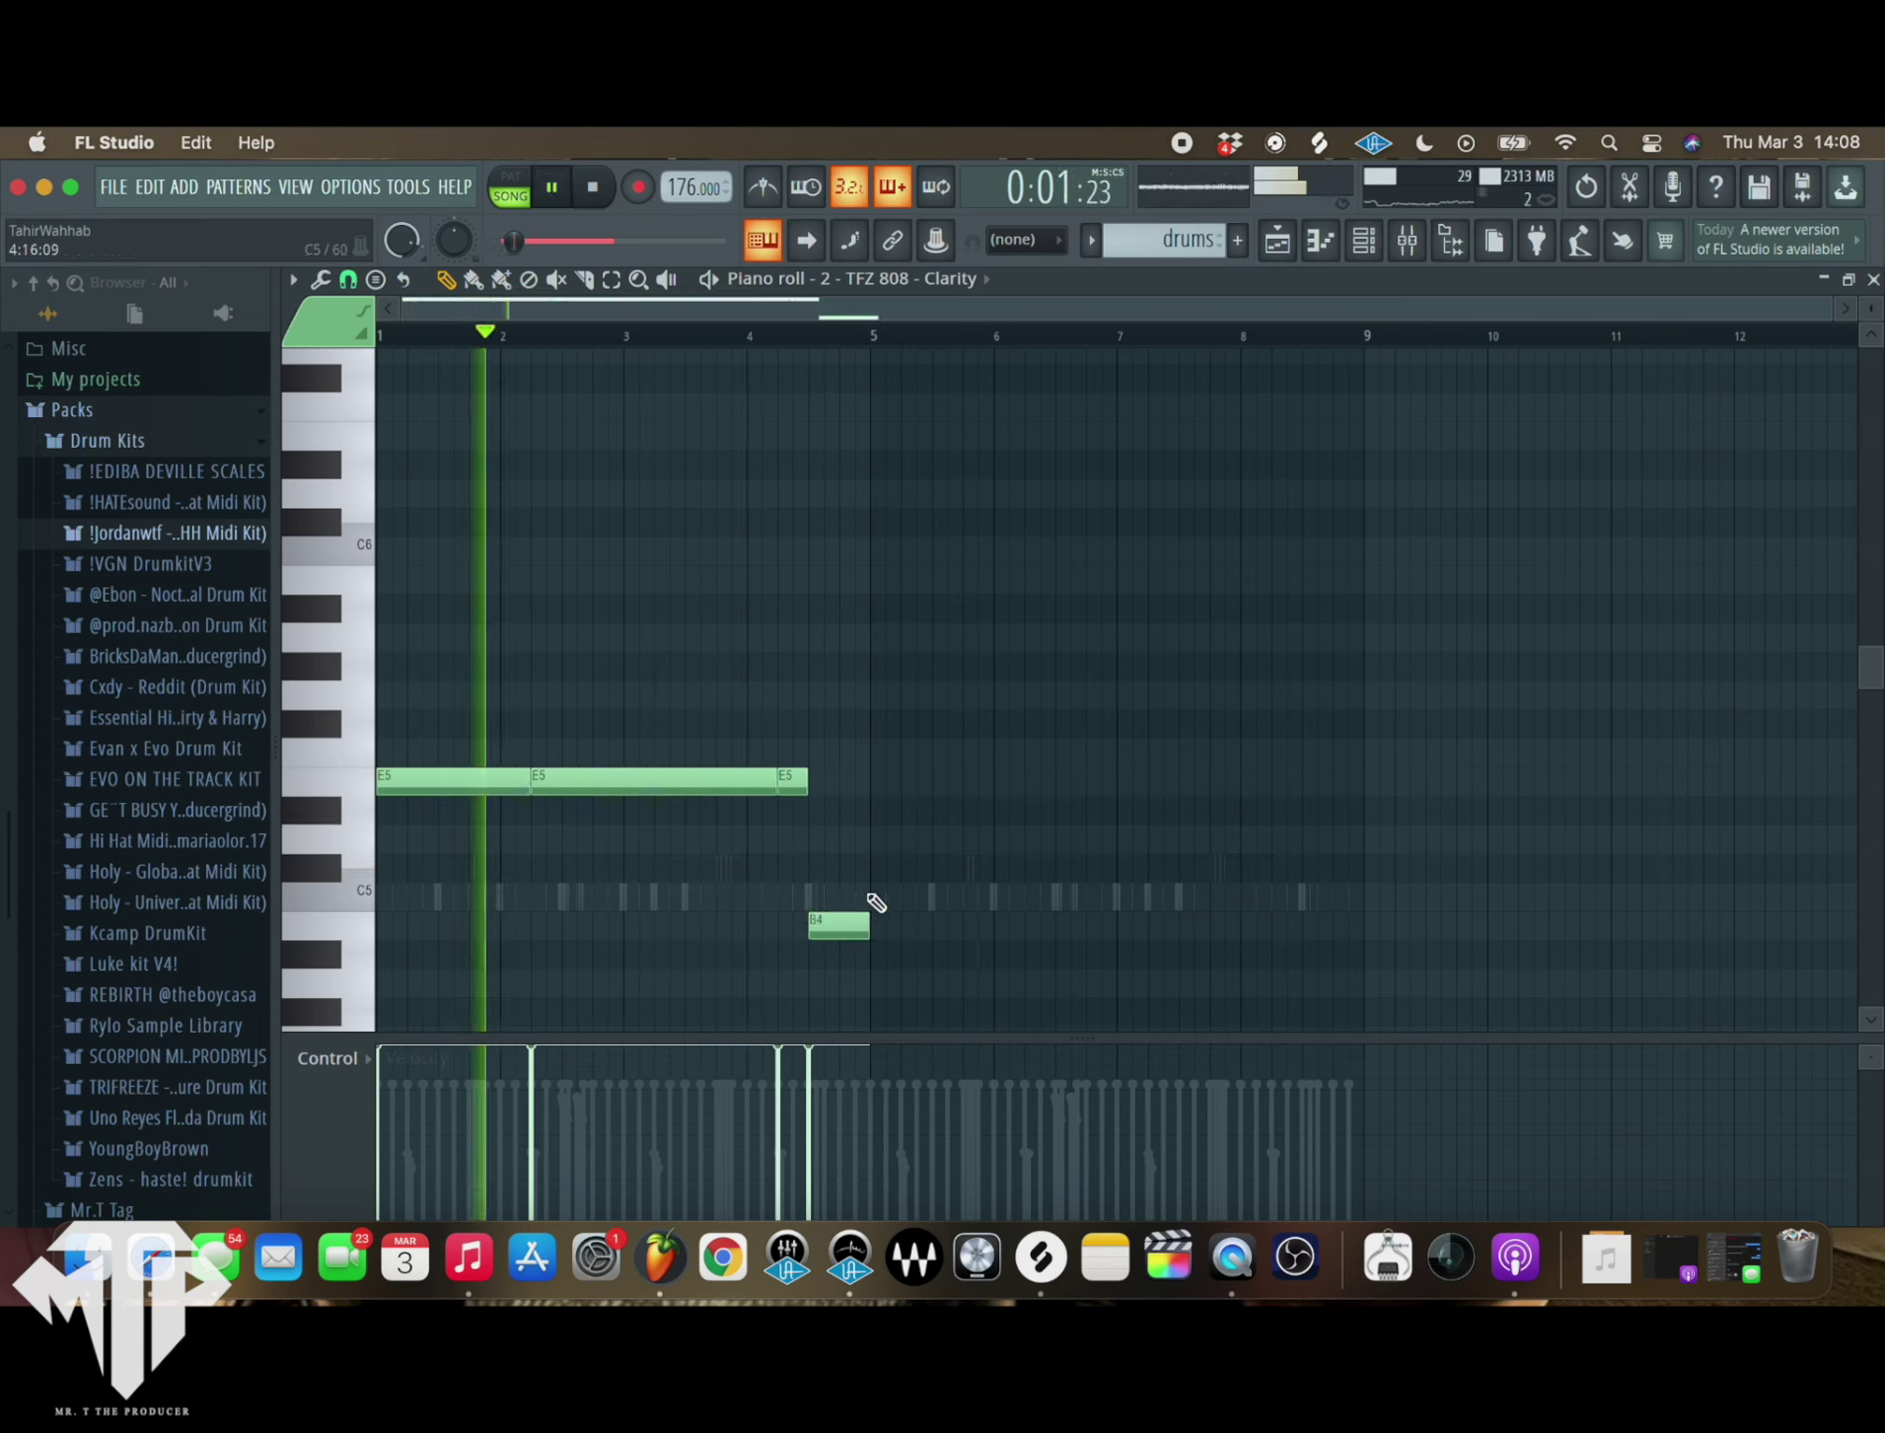
# - Shorten the B4 note in bar 4 to two steps and follow it with a two-step and a four-step B4 note
pyautogui.moveTo(867, 931); pyautogui.dragTo(837, 933)
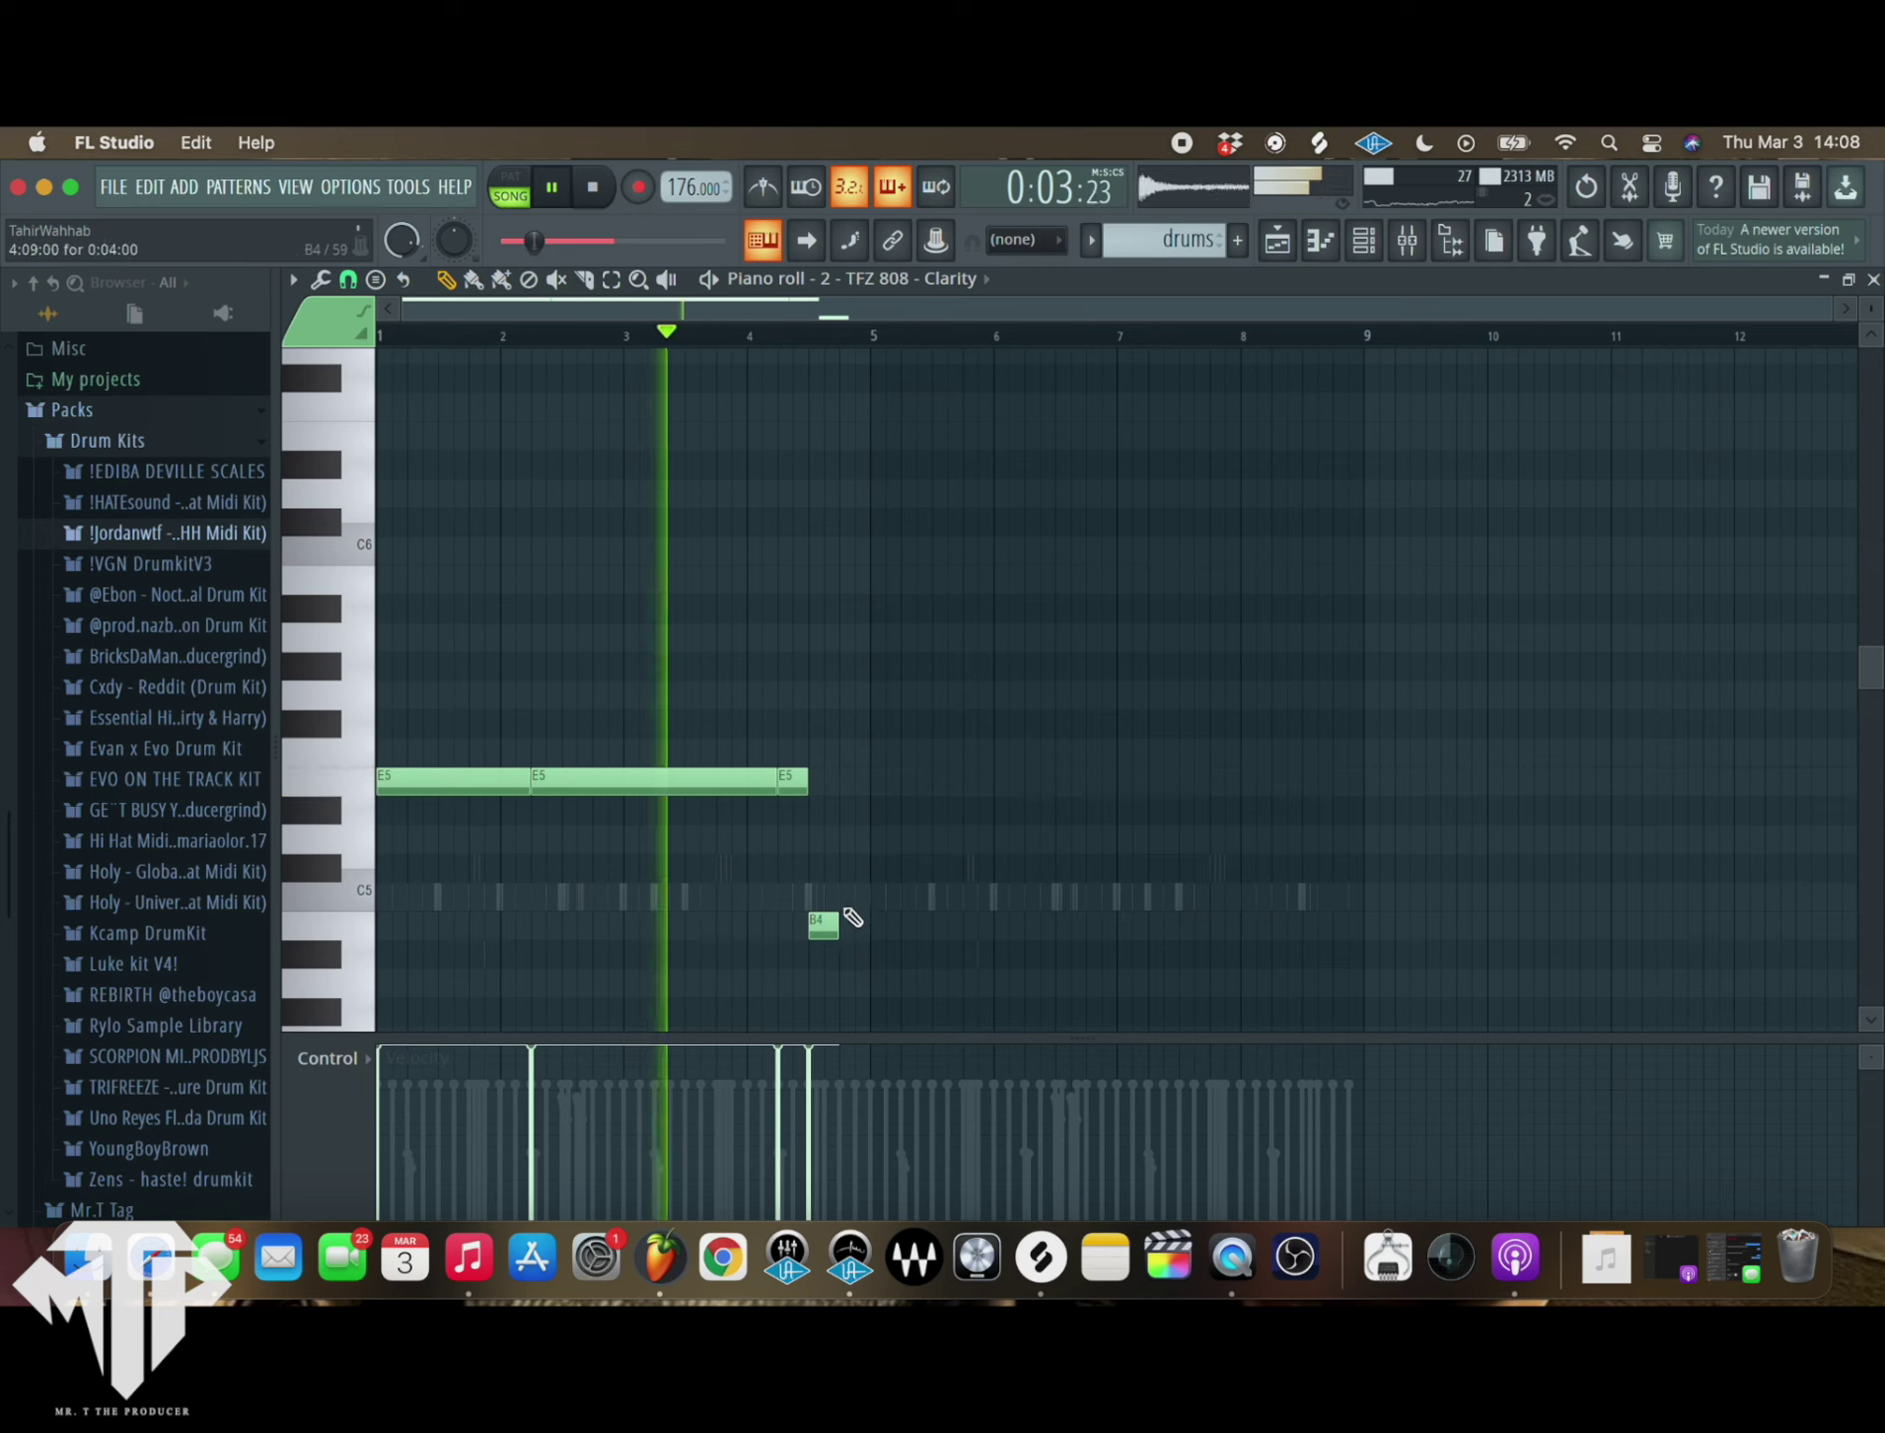
pyautogui.scroll(2, 852, 899)
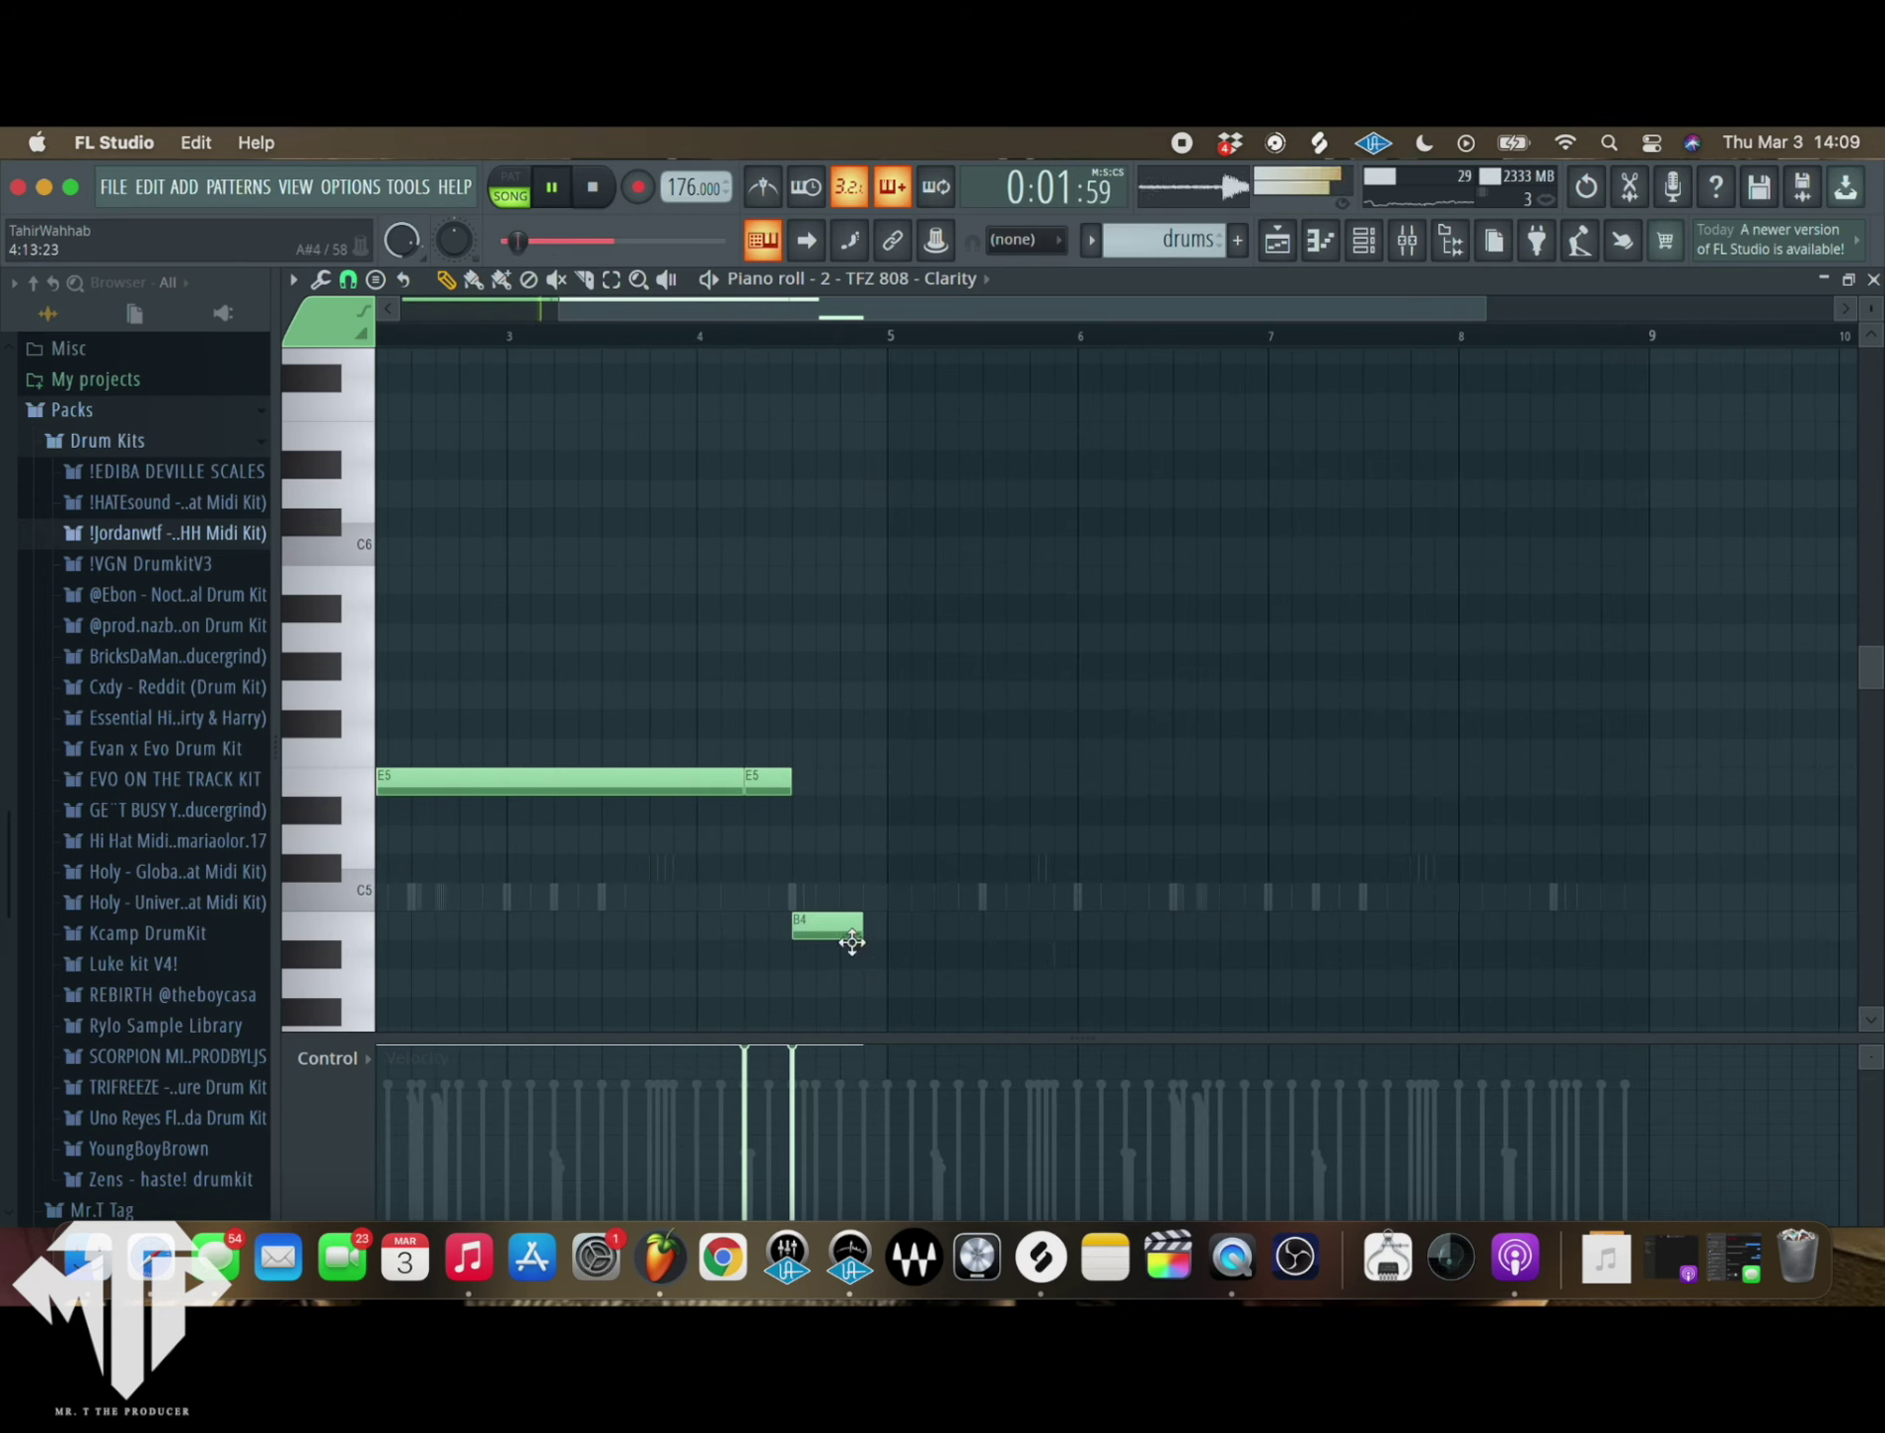
pyautogui.moveTo(861, 935); pyautogui.dragTo(814, 937)
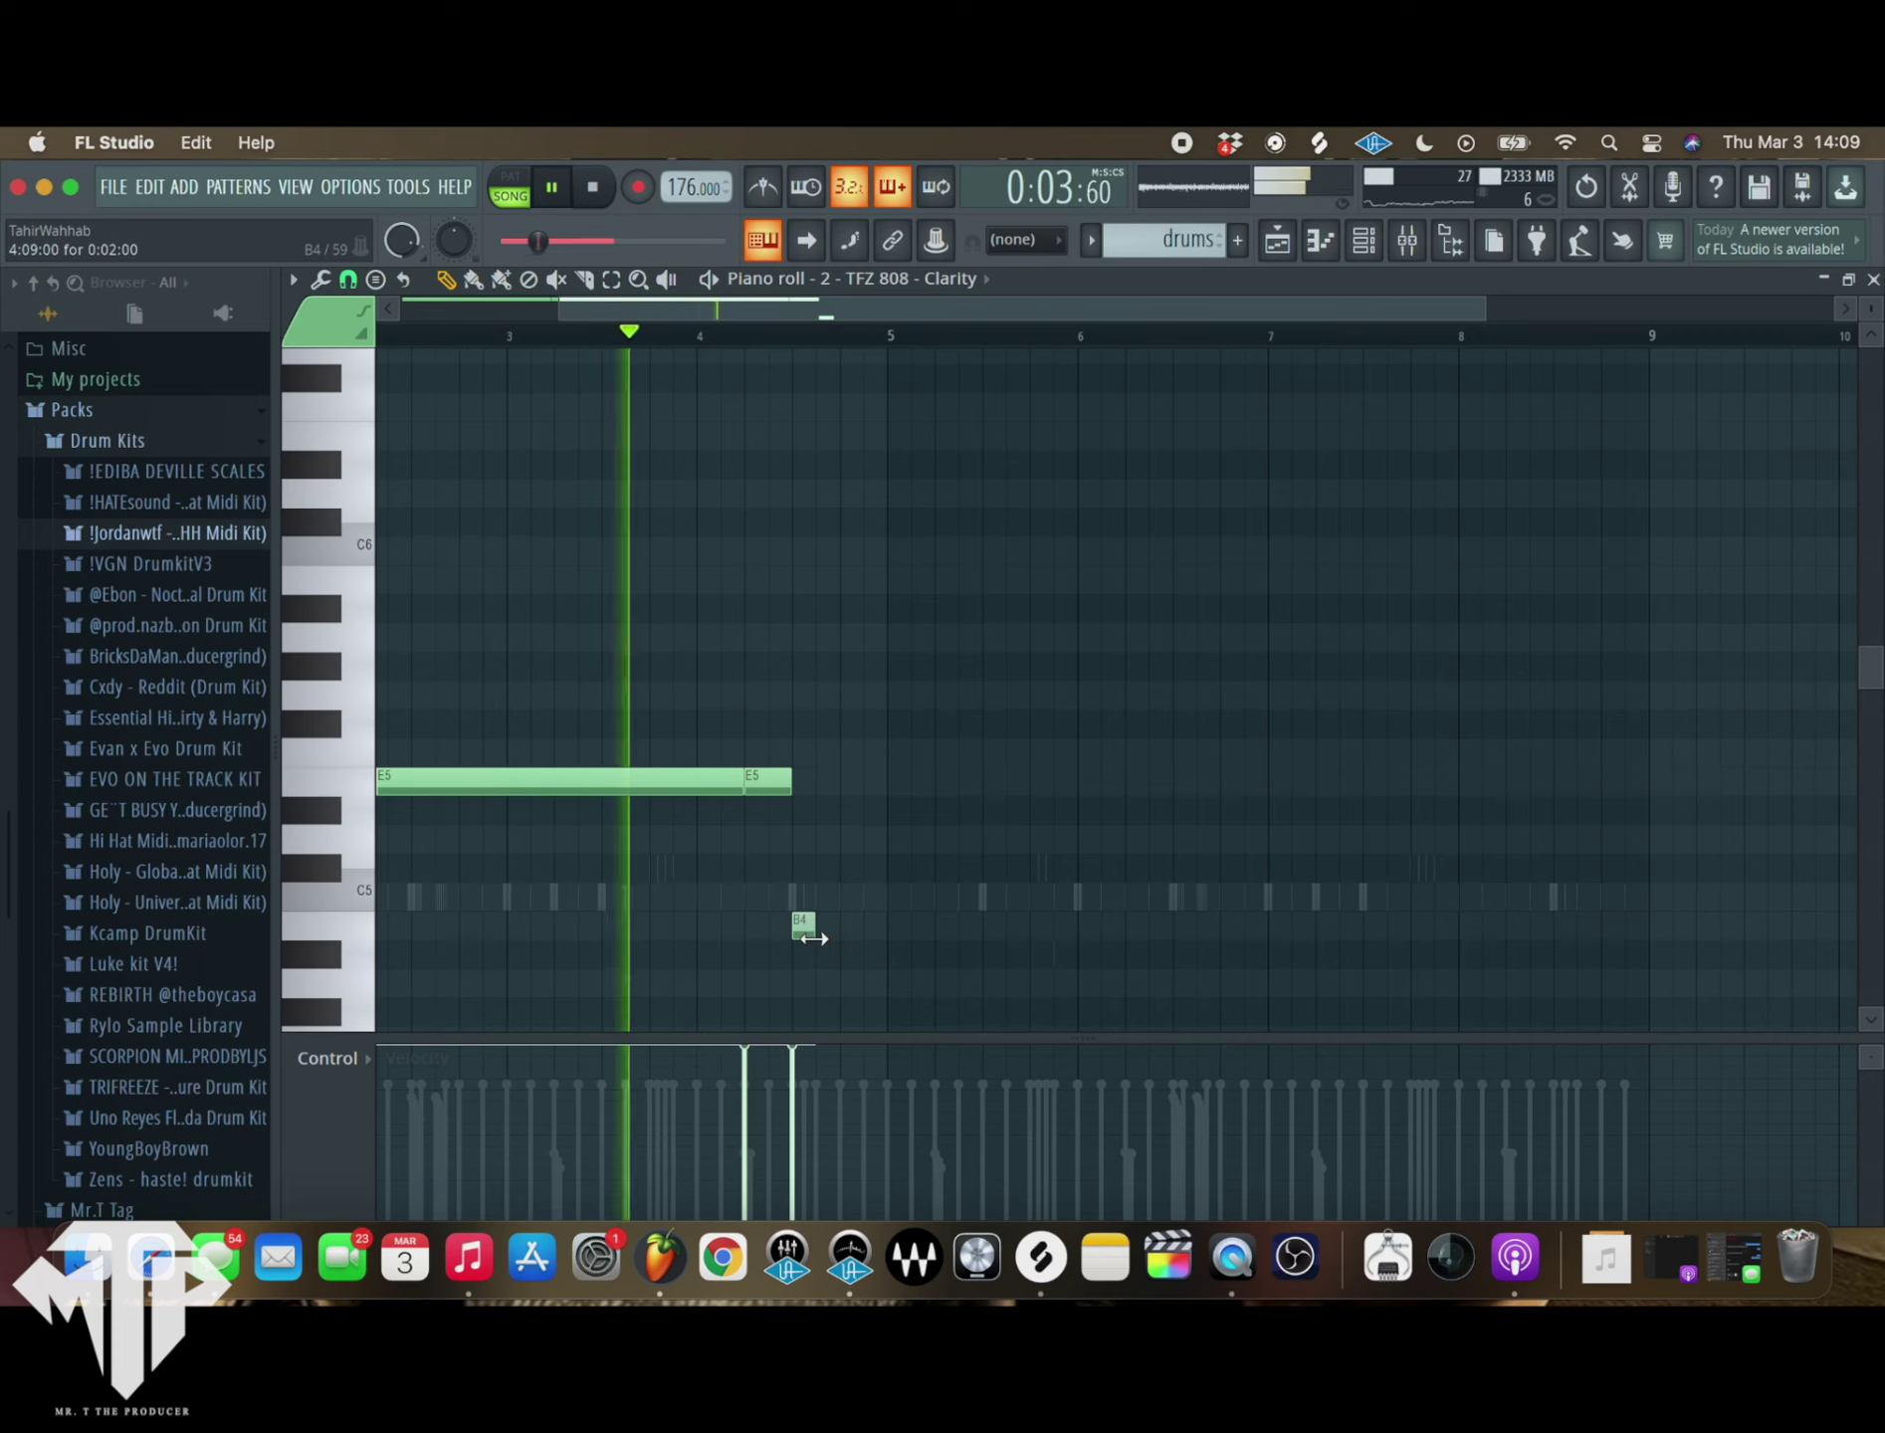
pyautogui.click(828, 928)
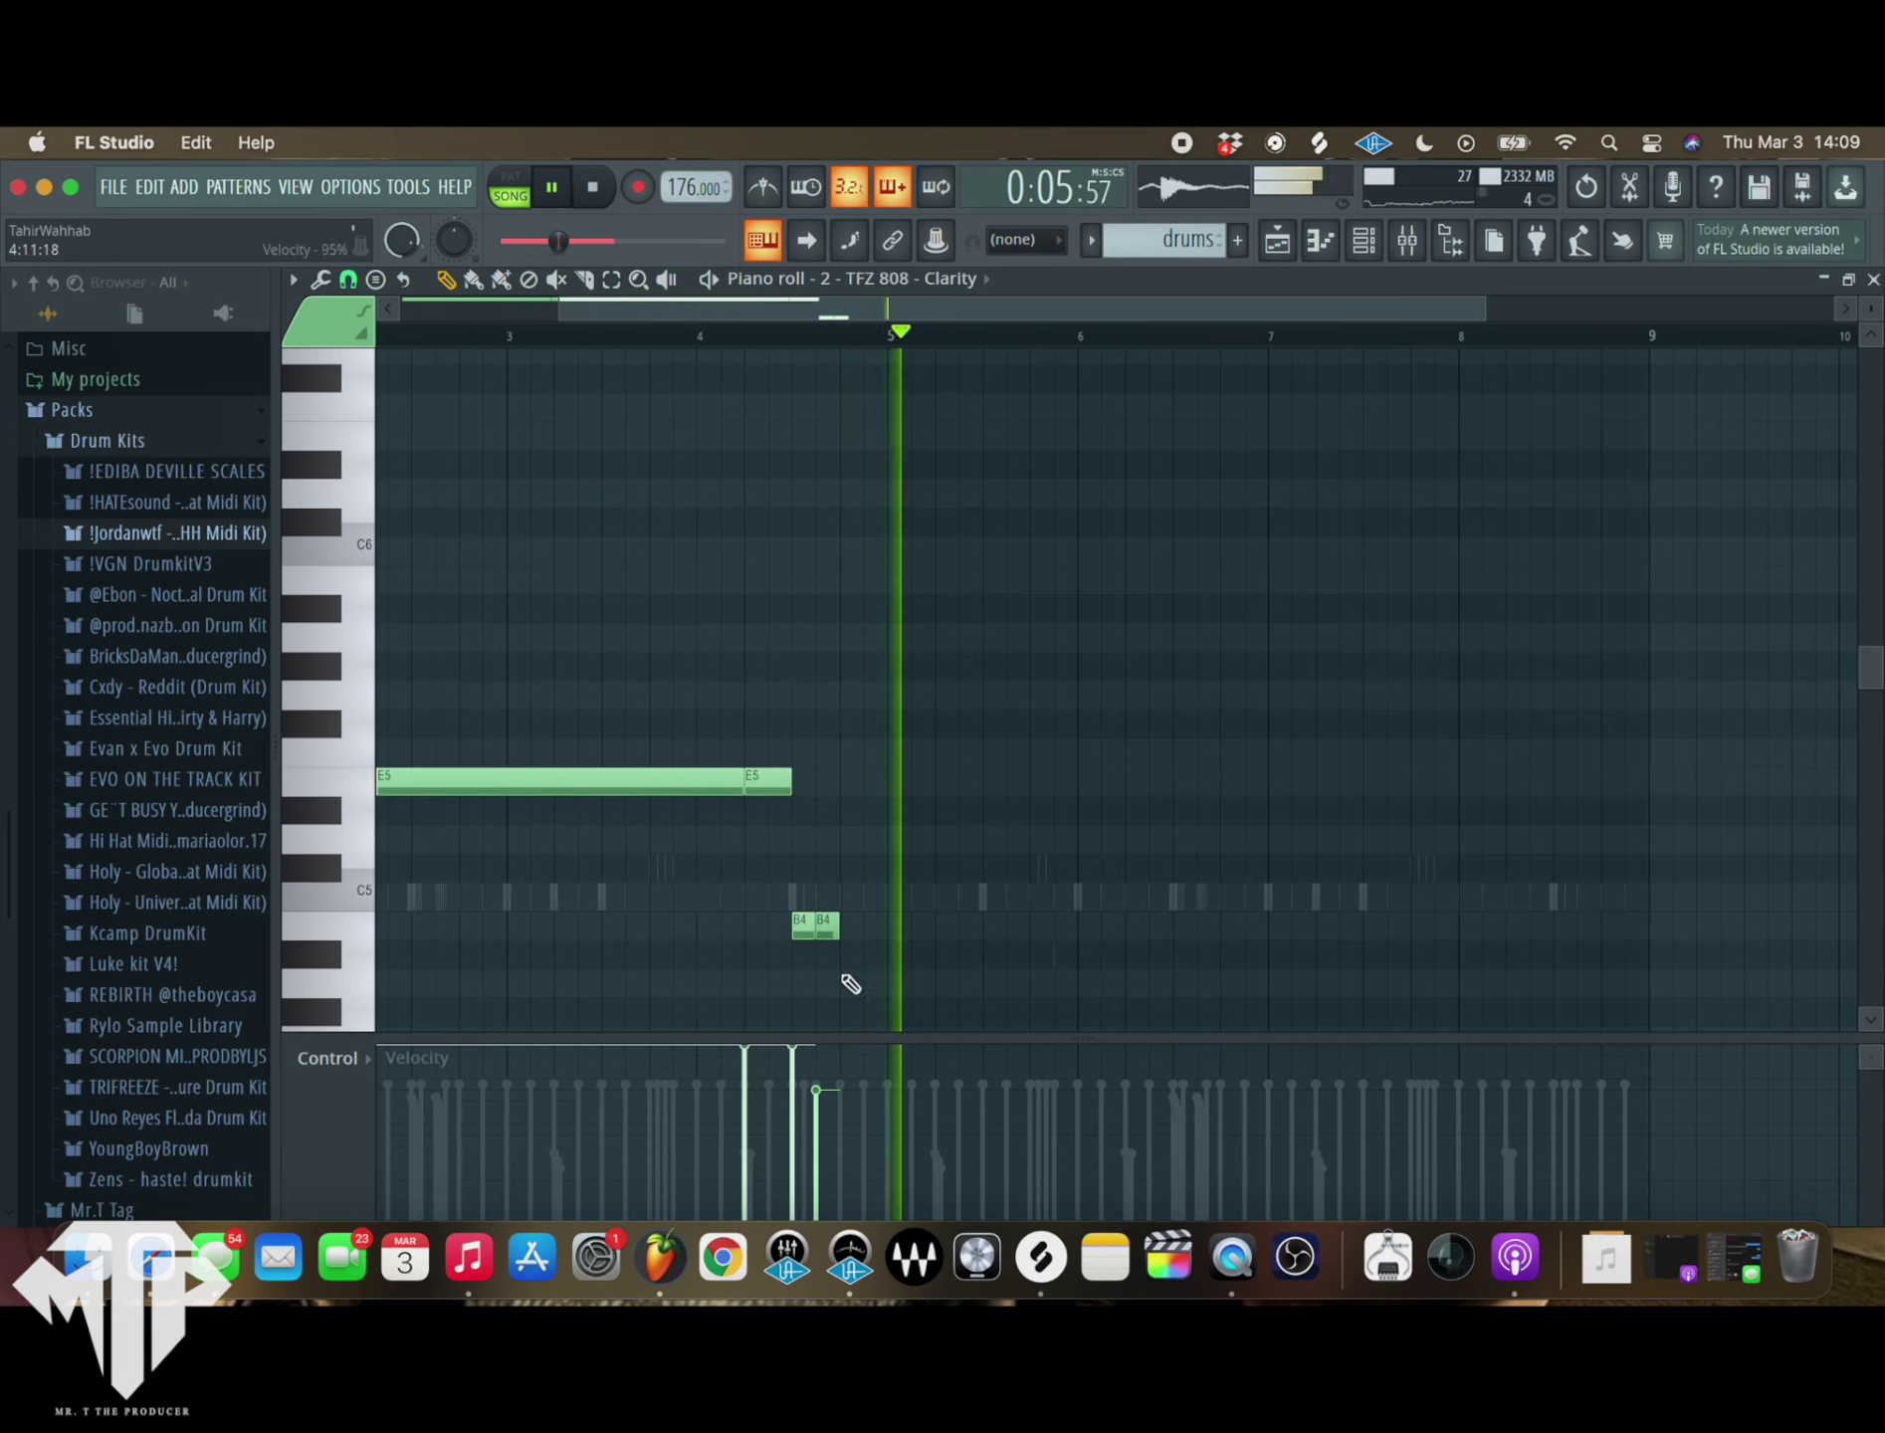
pyautogui.click(850, 928)
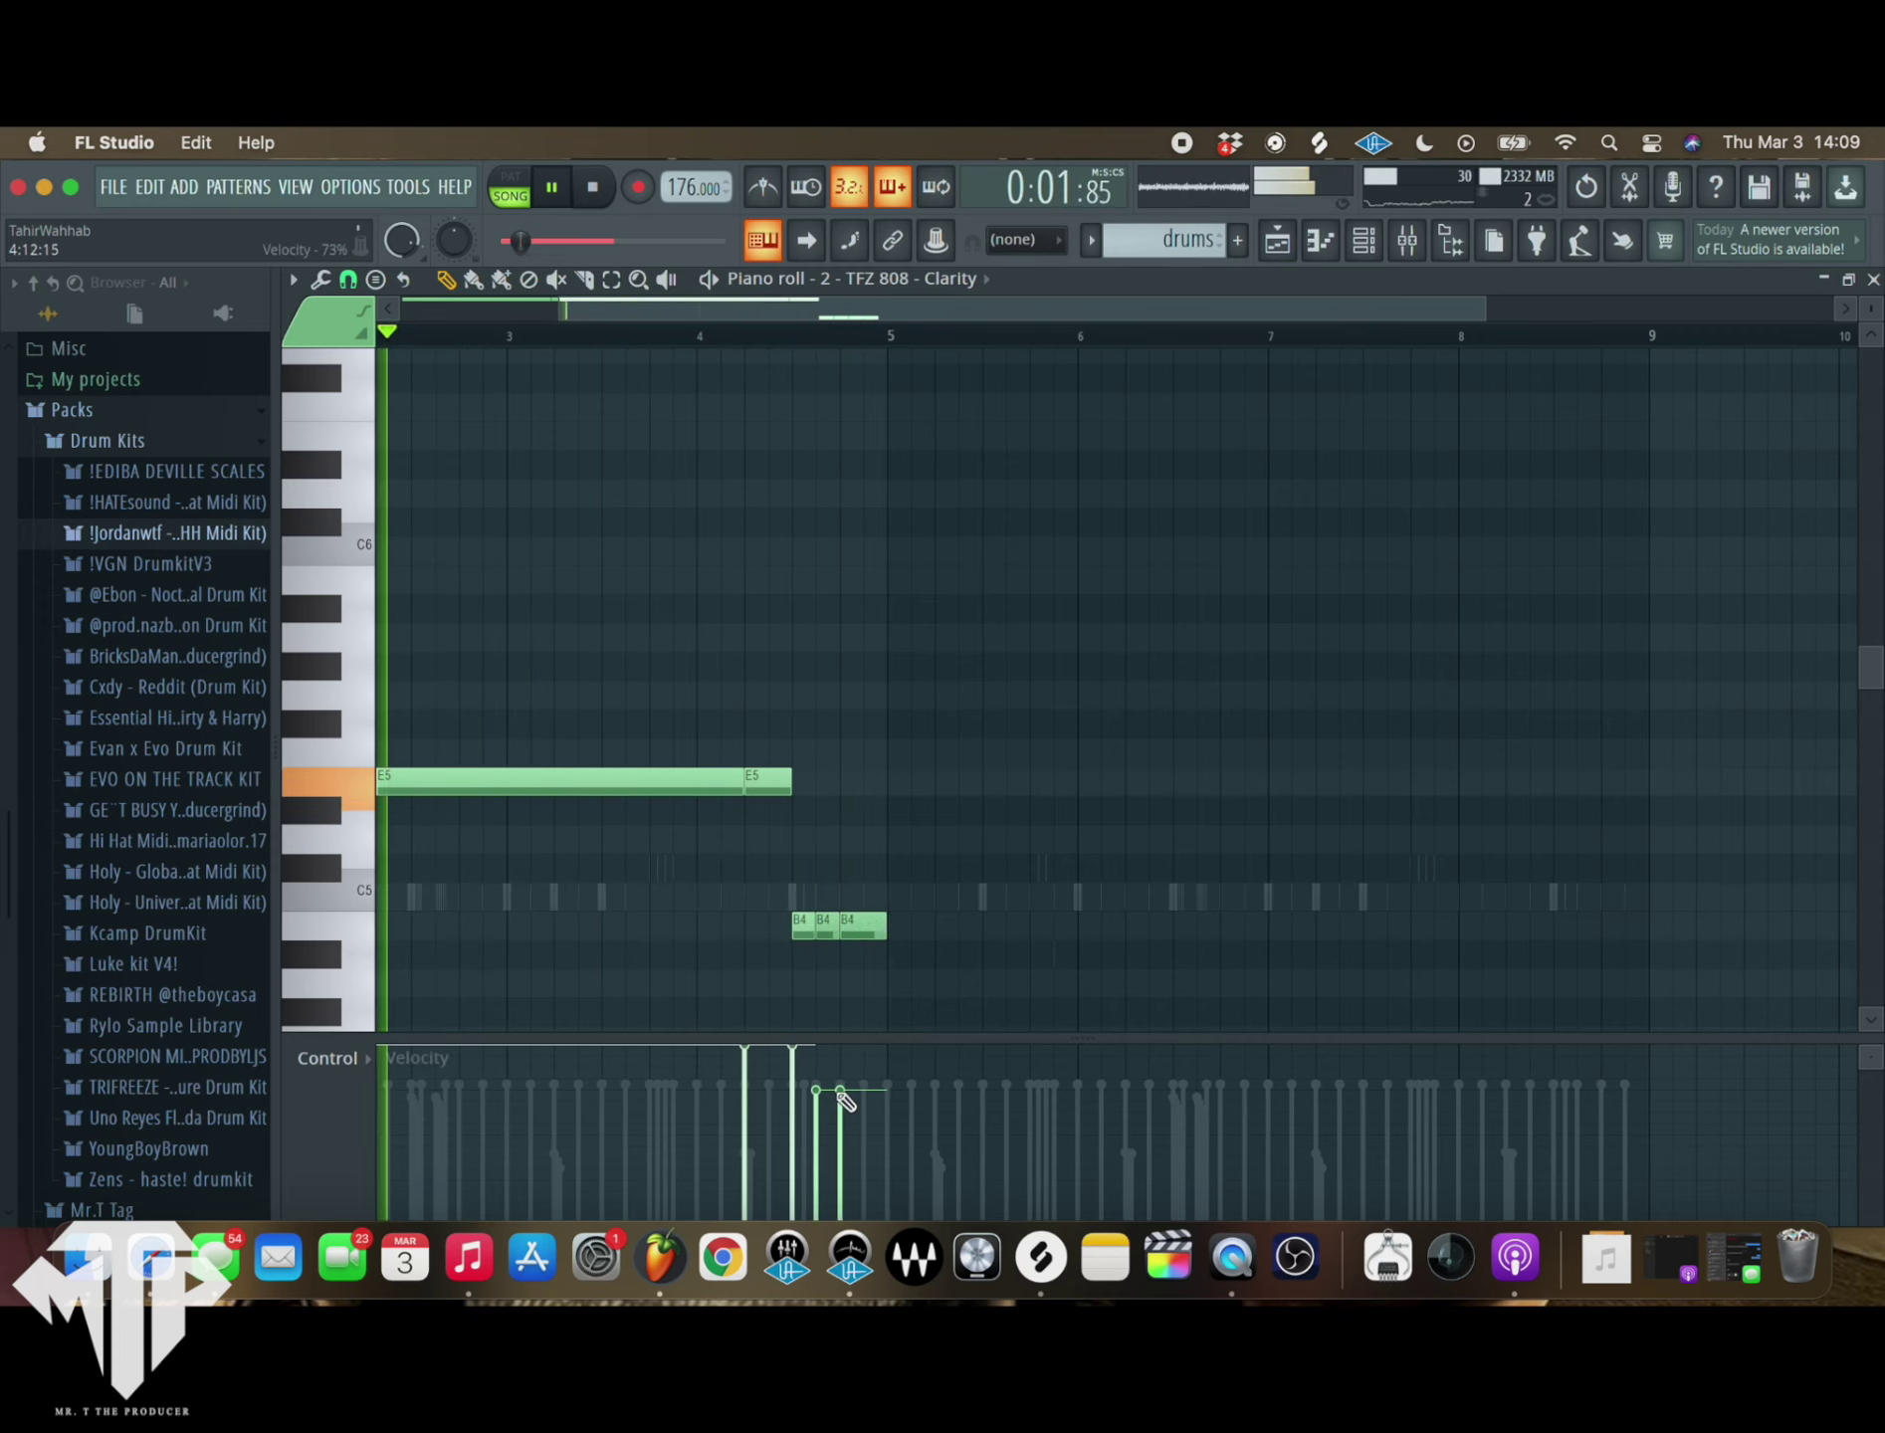
# - Raise the third B4 note's velocity to maximum, lower the second one's velocity, and play the 808 line back
pyautogui.moveTo(841, 1097); pyautogui.dragTo(861, 935)
pyautogui.moveTo(818, 1095); pyautogui.dragTo(829, 1136)
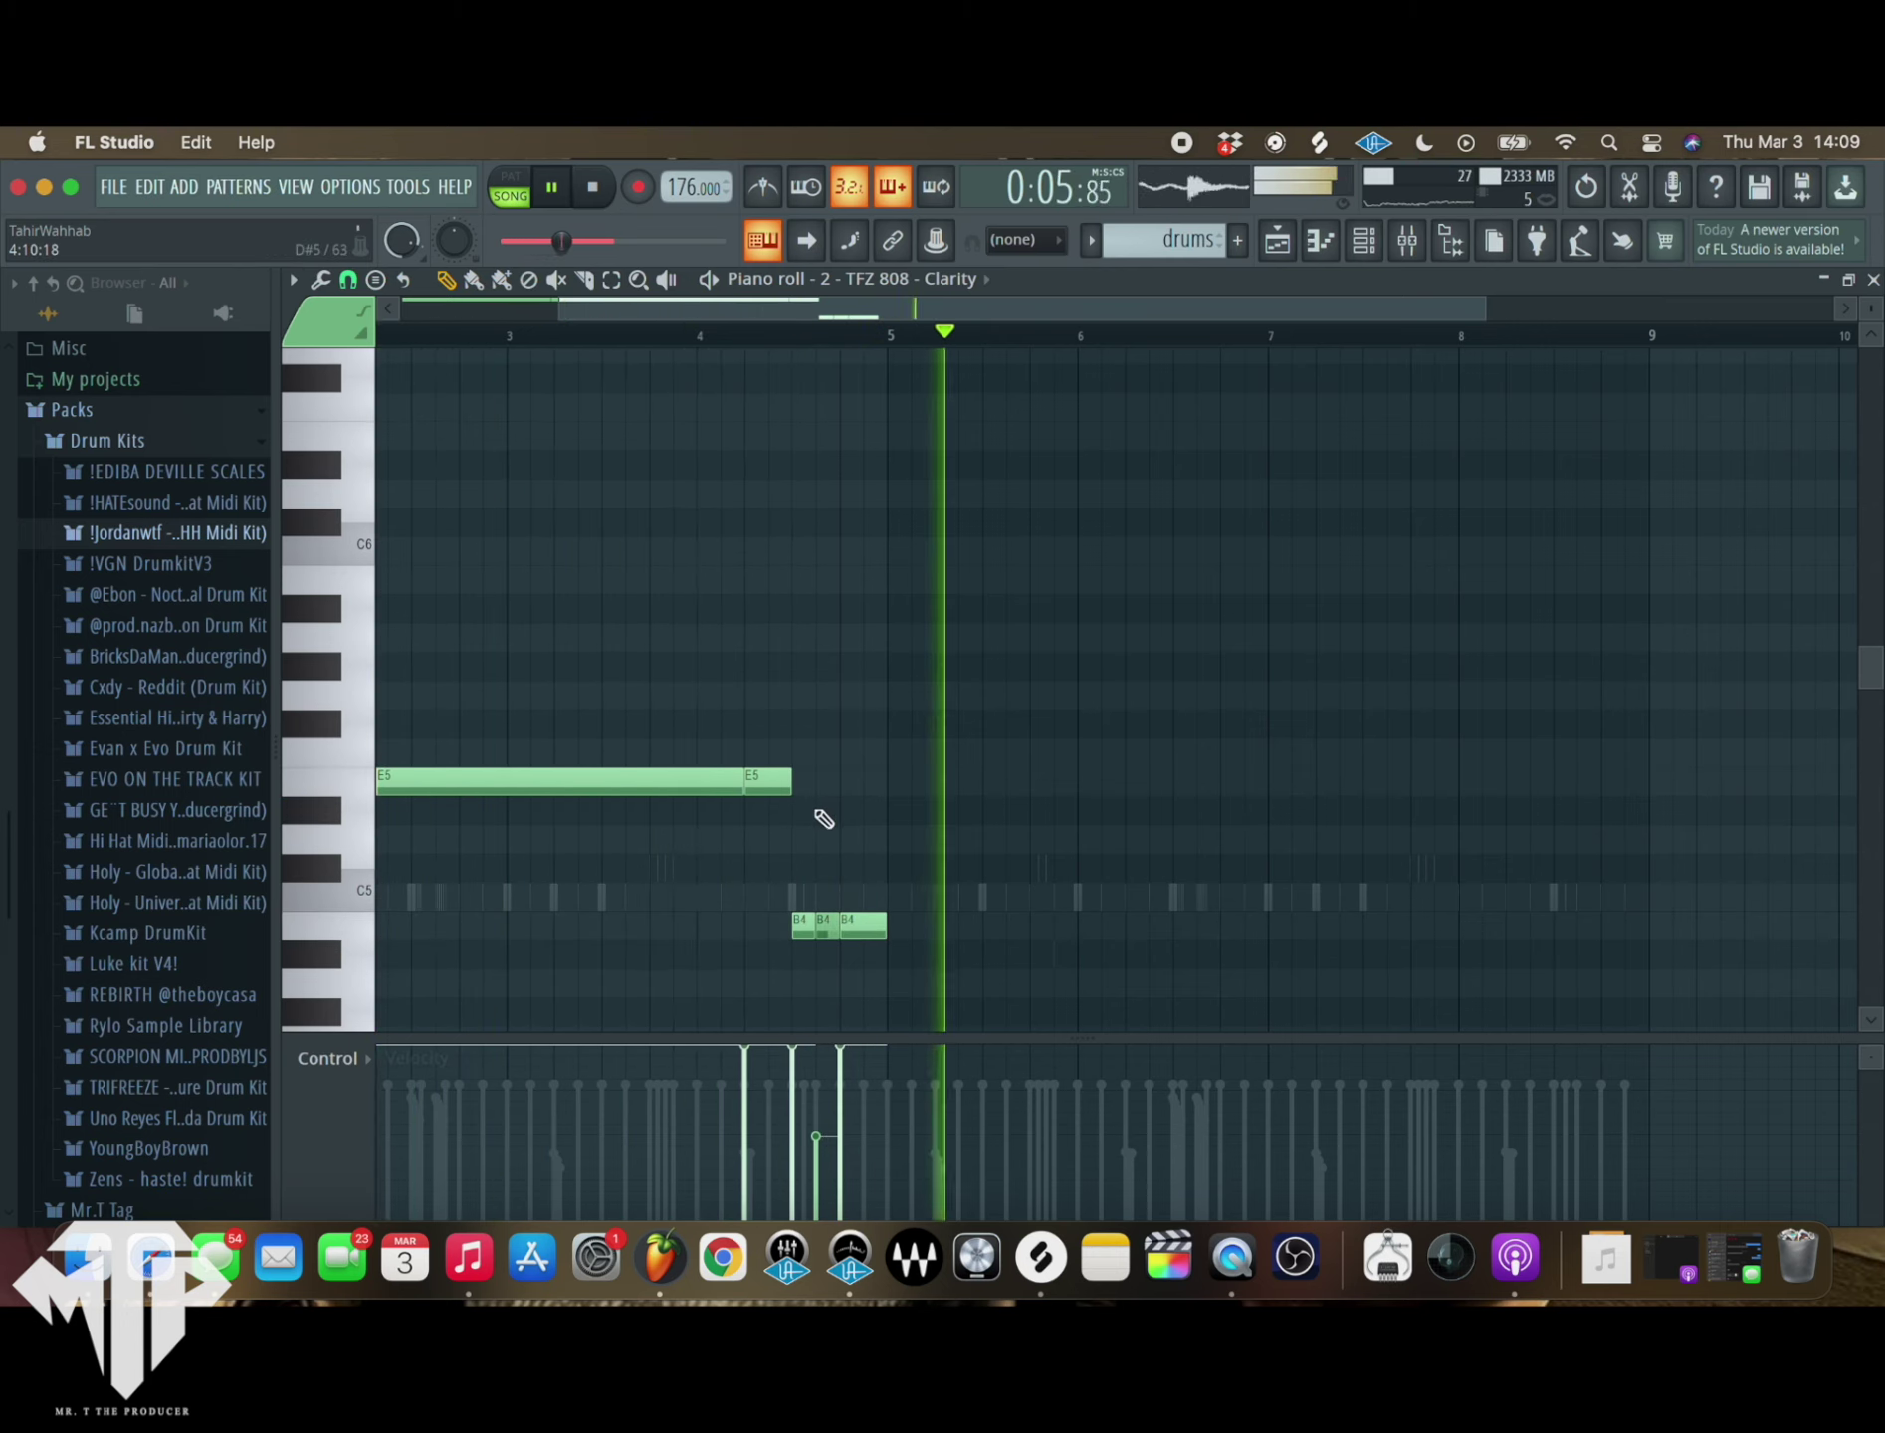
pyautogui.scroll(-2, 818, 810)
pyautogui.press('space')
pyautogui.press('space')
# - Duplicate the 808 notes of bars 1–4 into bars 5–8, replacing the middle B4 in bar 8 with a longer first B4
pyautogui.moveTo(870, 343); pyautogui.dragTo(13, 629)
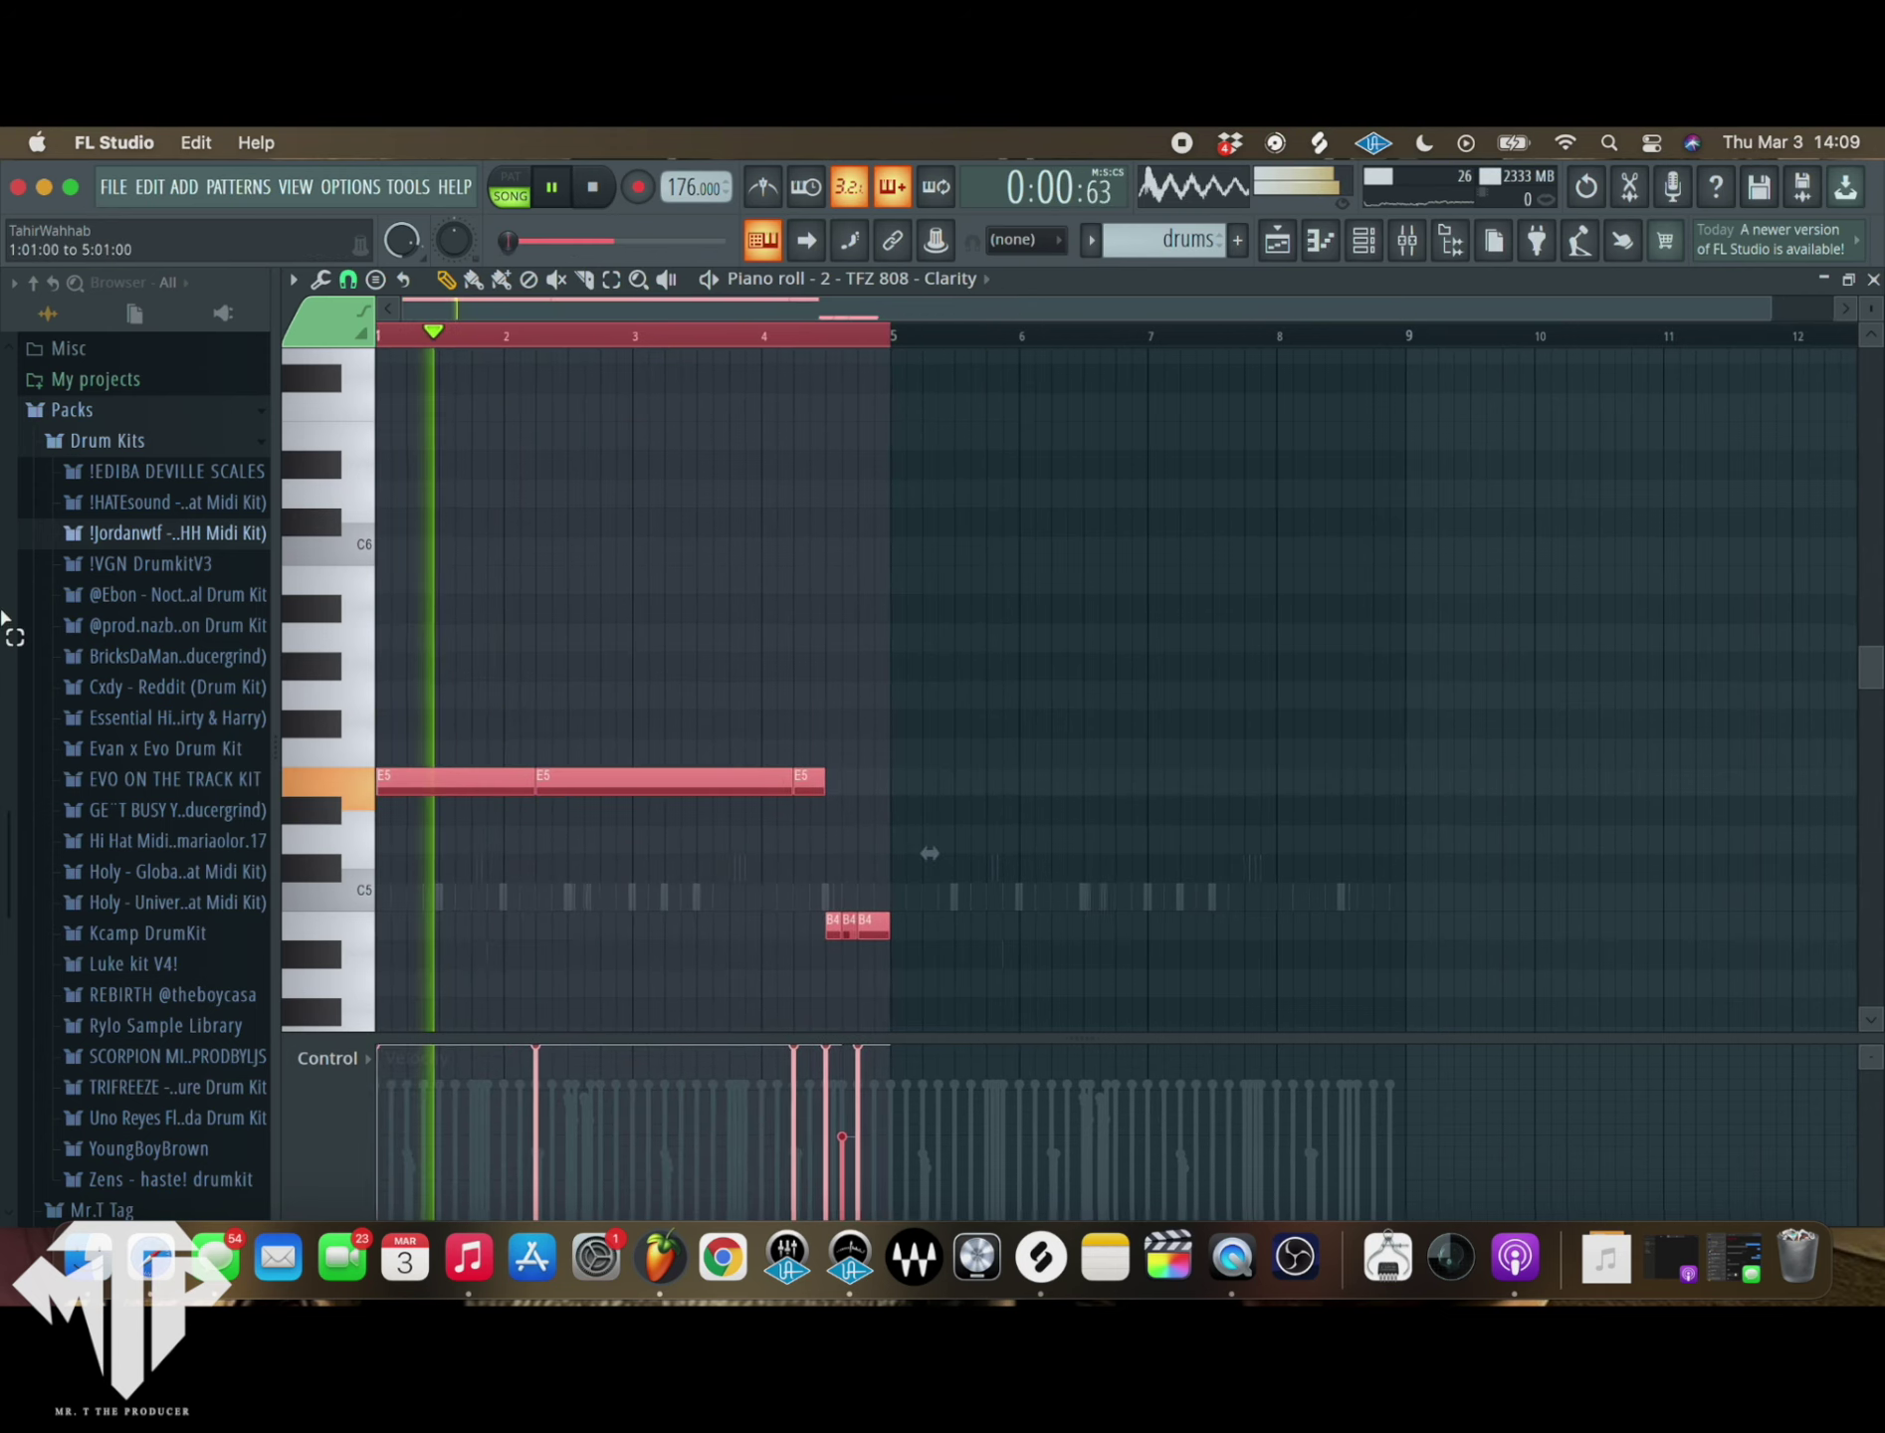
pyautogui.hotkey('ctrl', 'b')
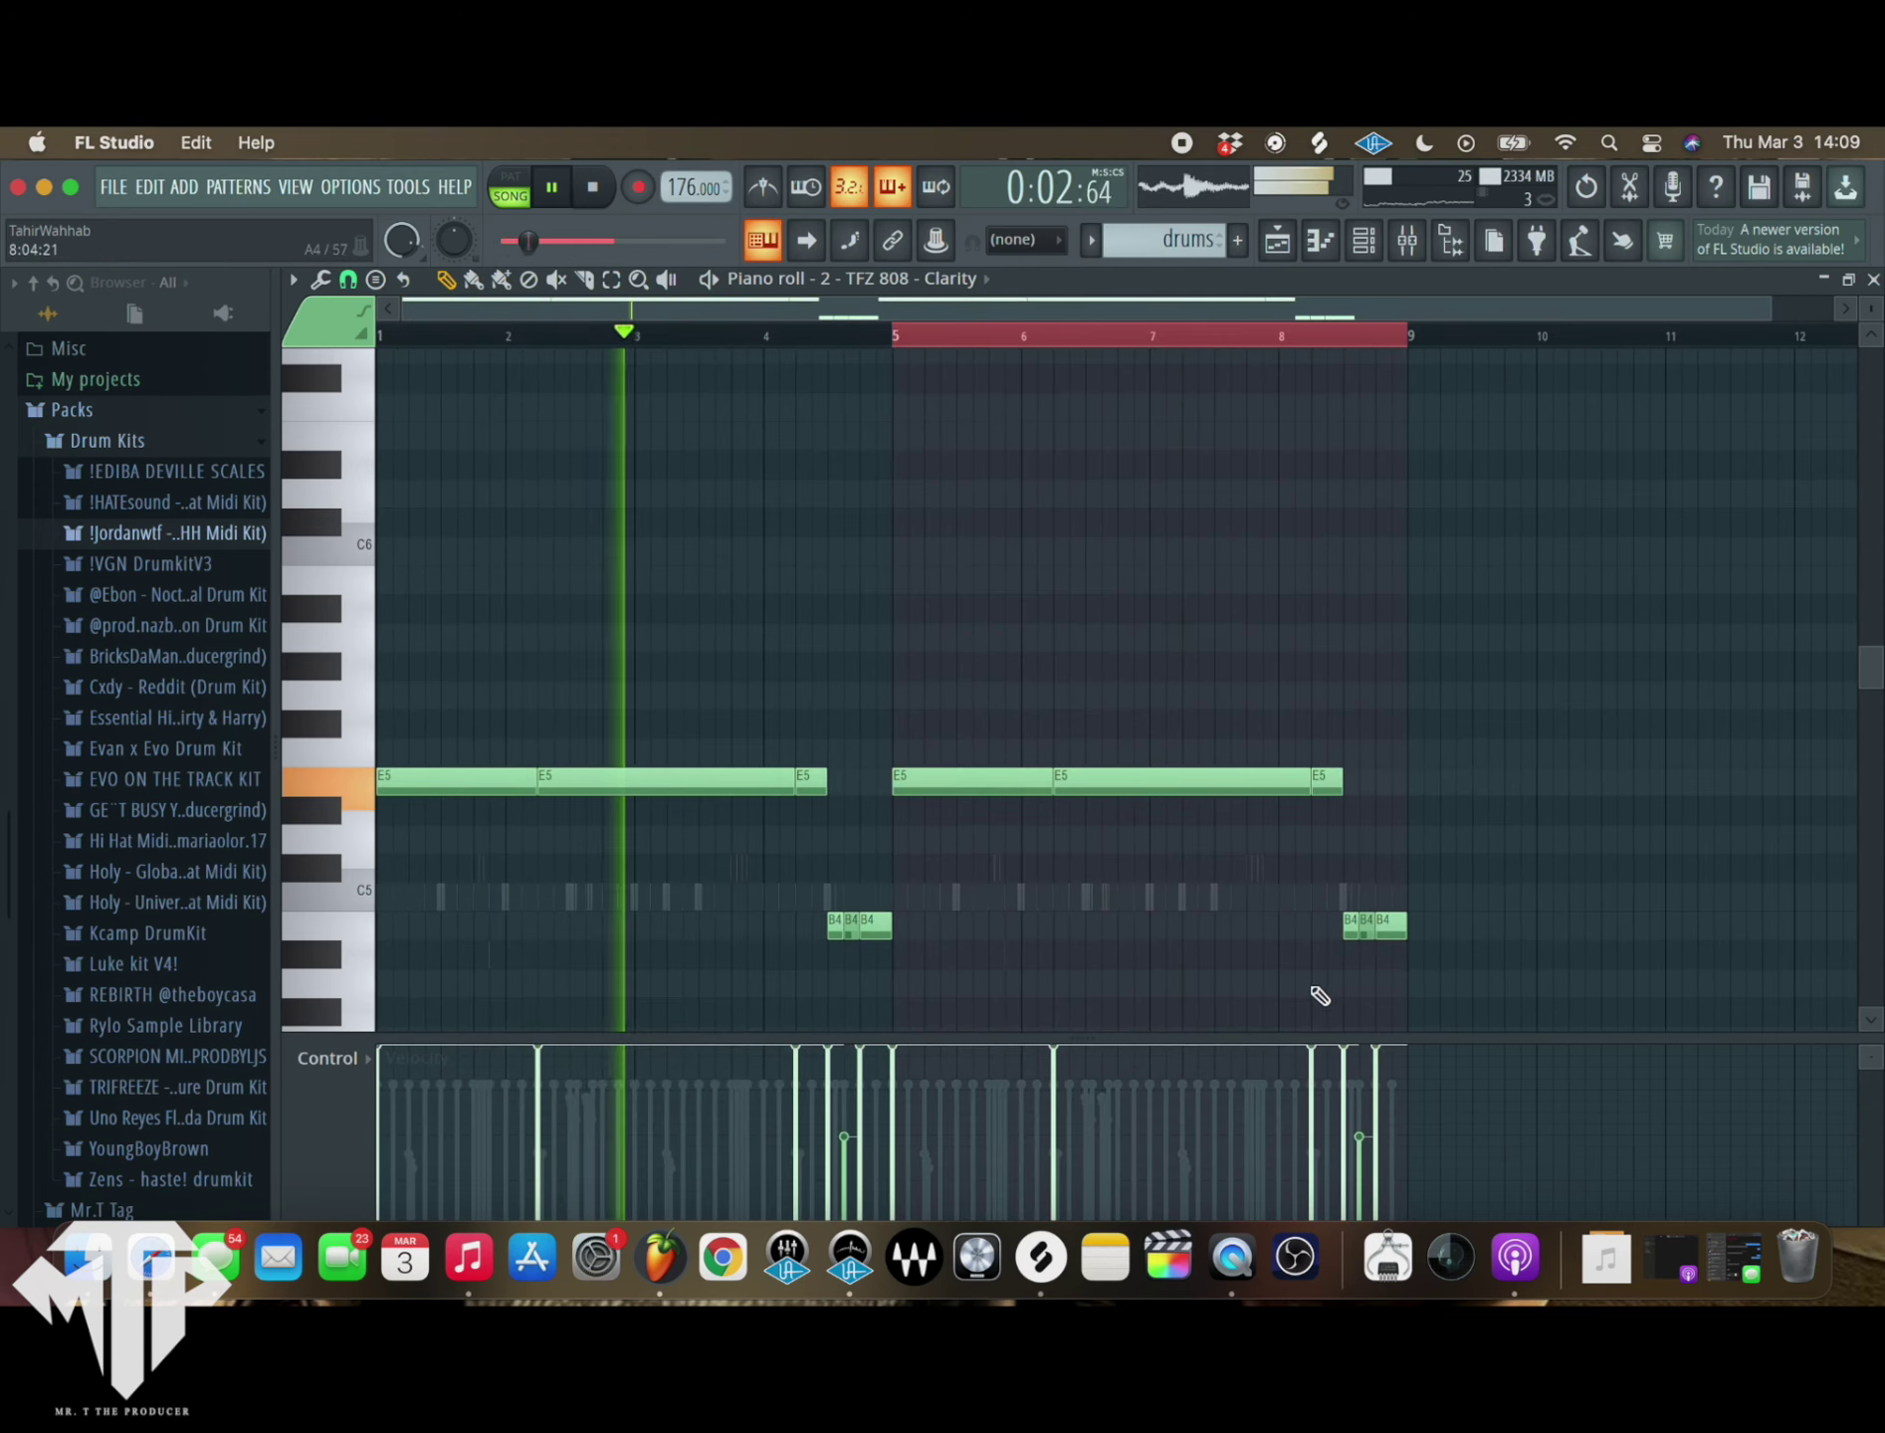
pyautogui.rightClick(1369, 932)
pyautogui.moveTo(1356, 927); pyautogui.dragTo(1374, 927)
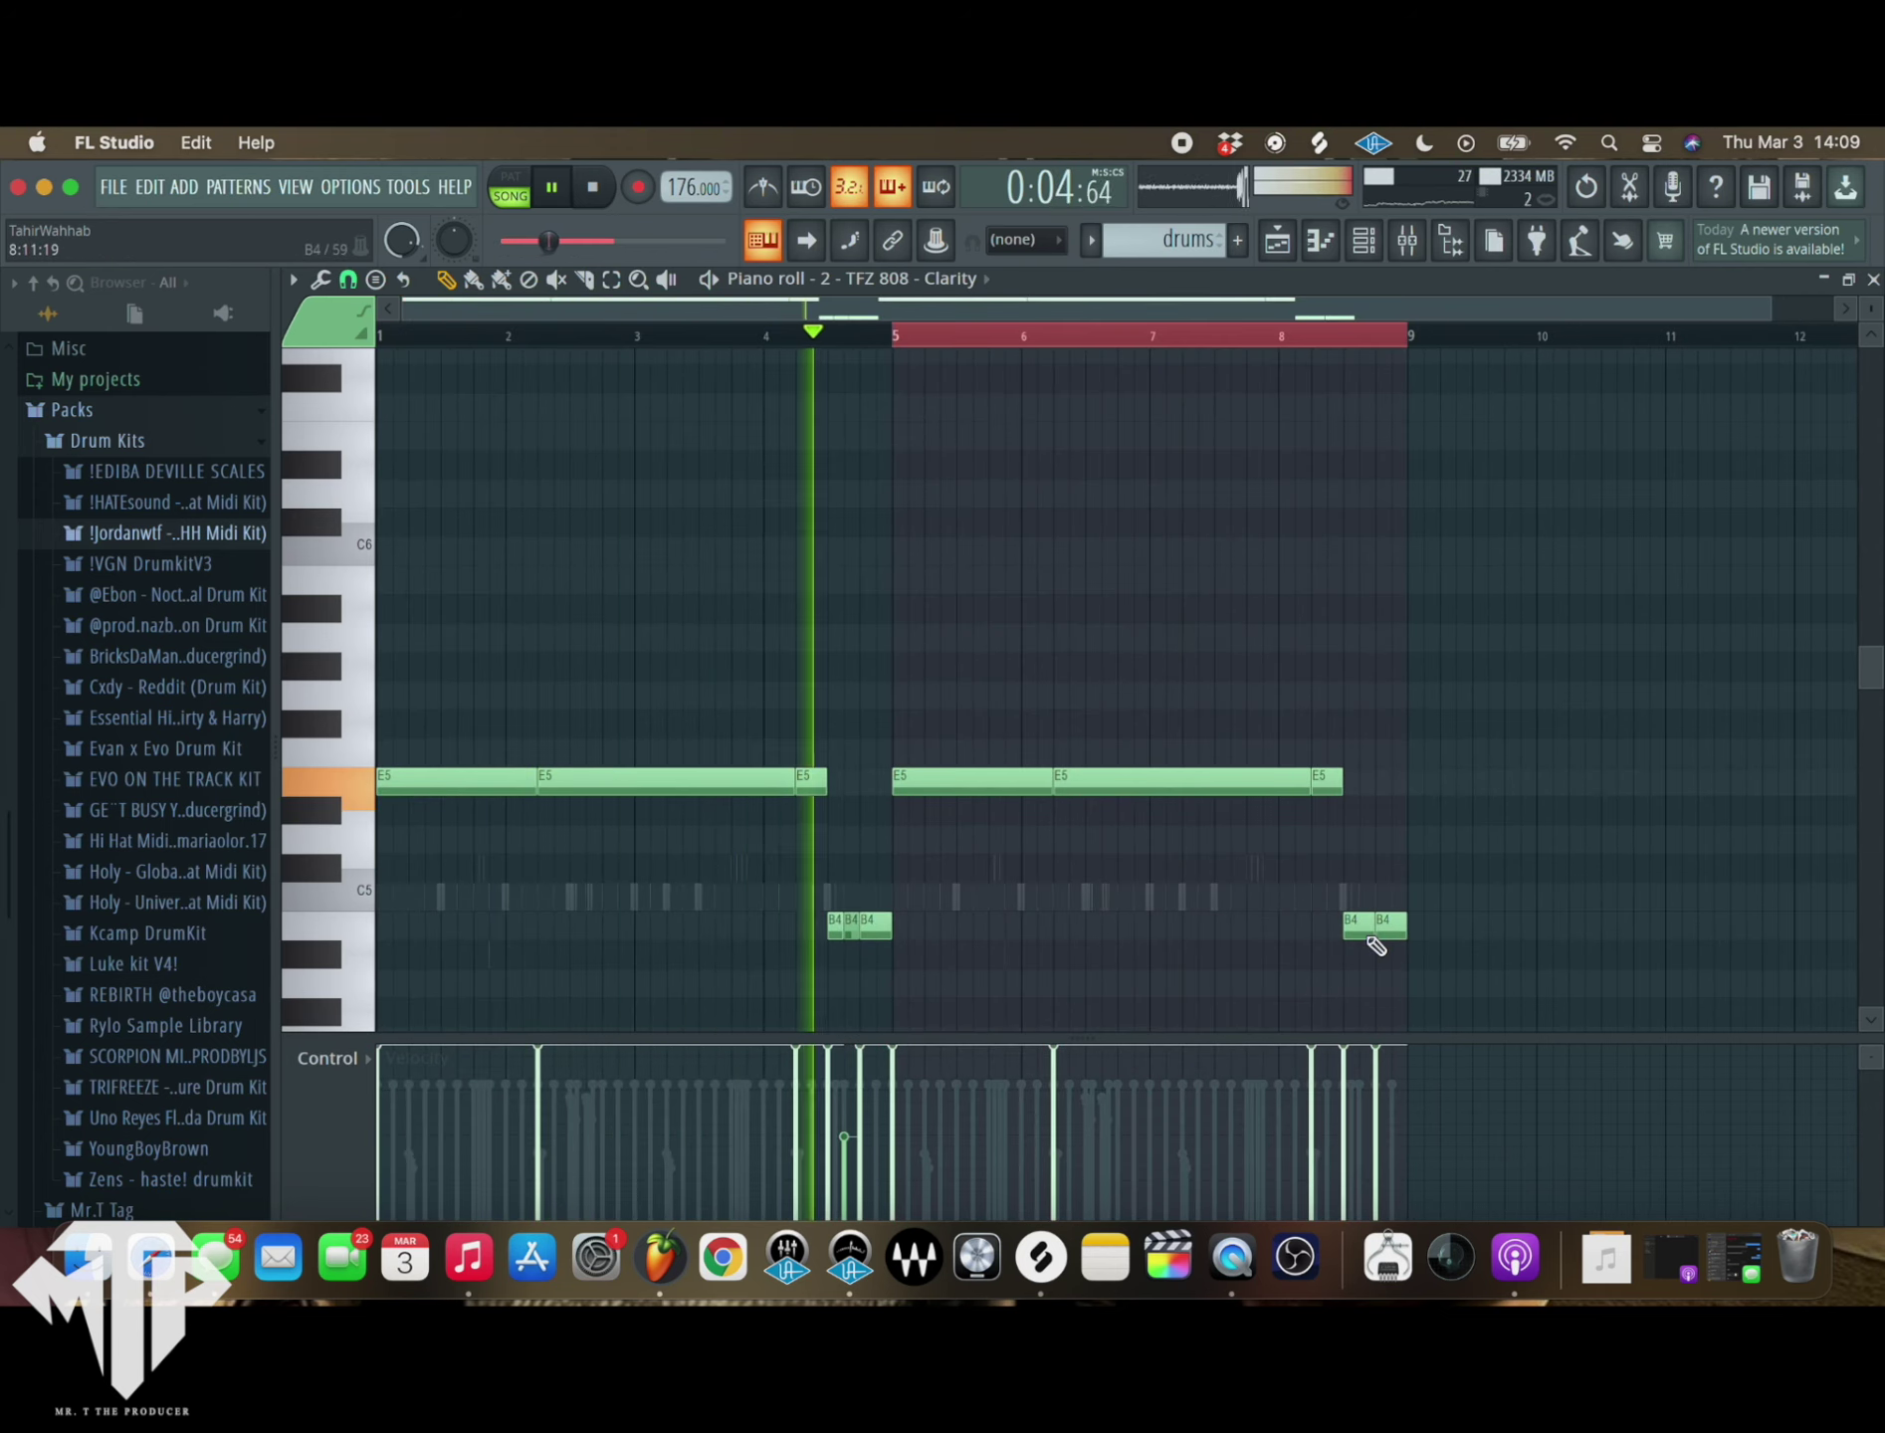
pyautogui.scroll(-1, 1054, 952)
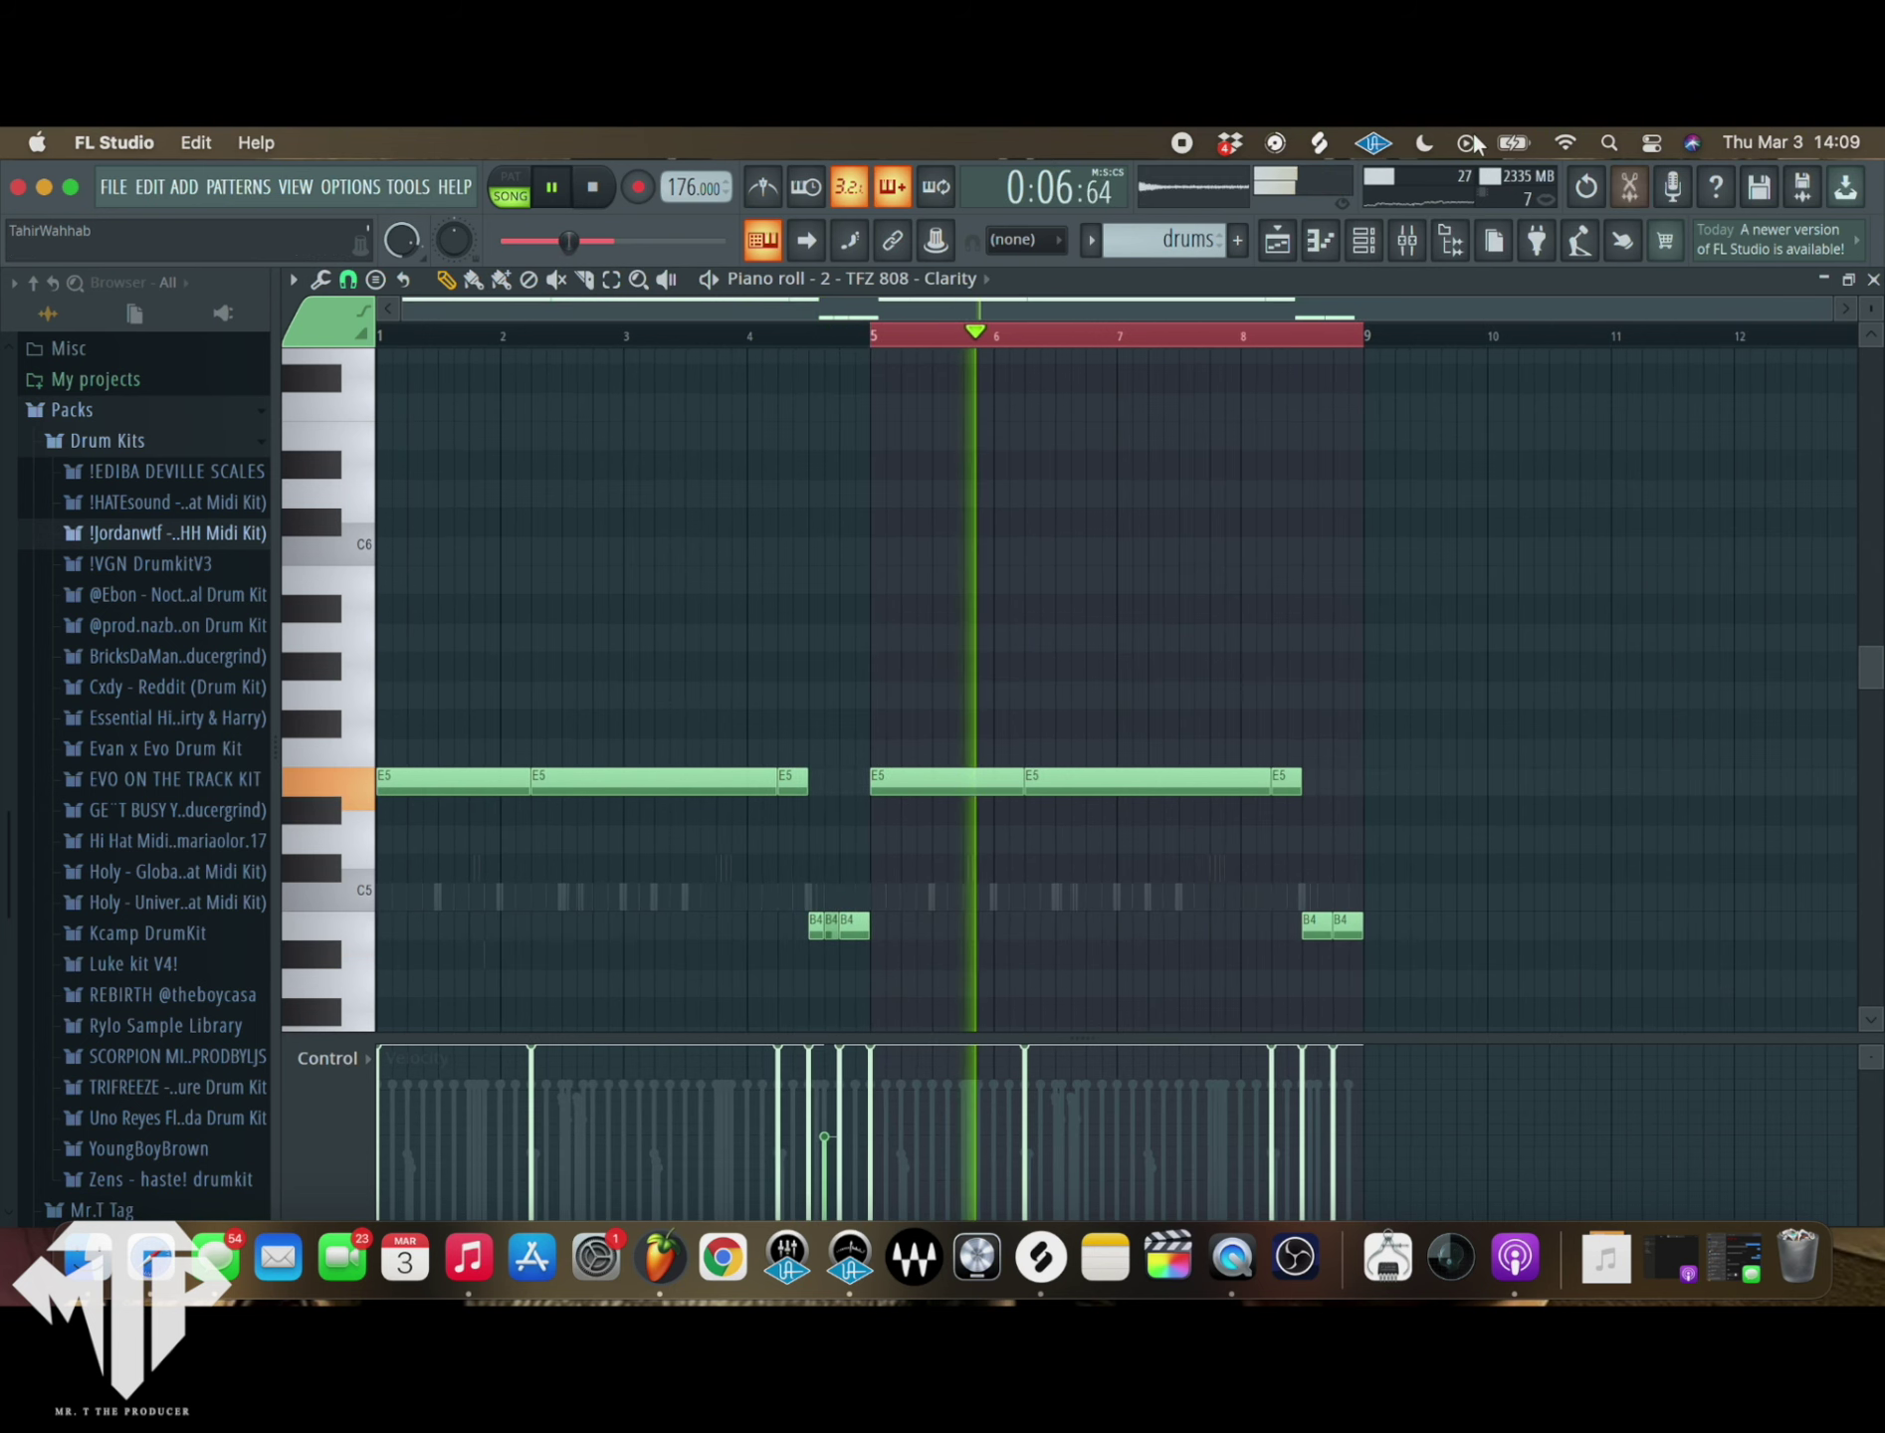
# - Add hits to the (Snare)(OV) channel on steps 15, 35, 47 and 49
pyautogui.press('F6')
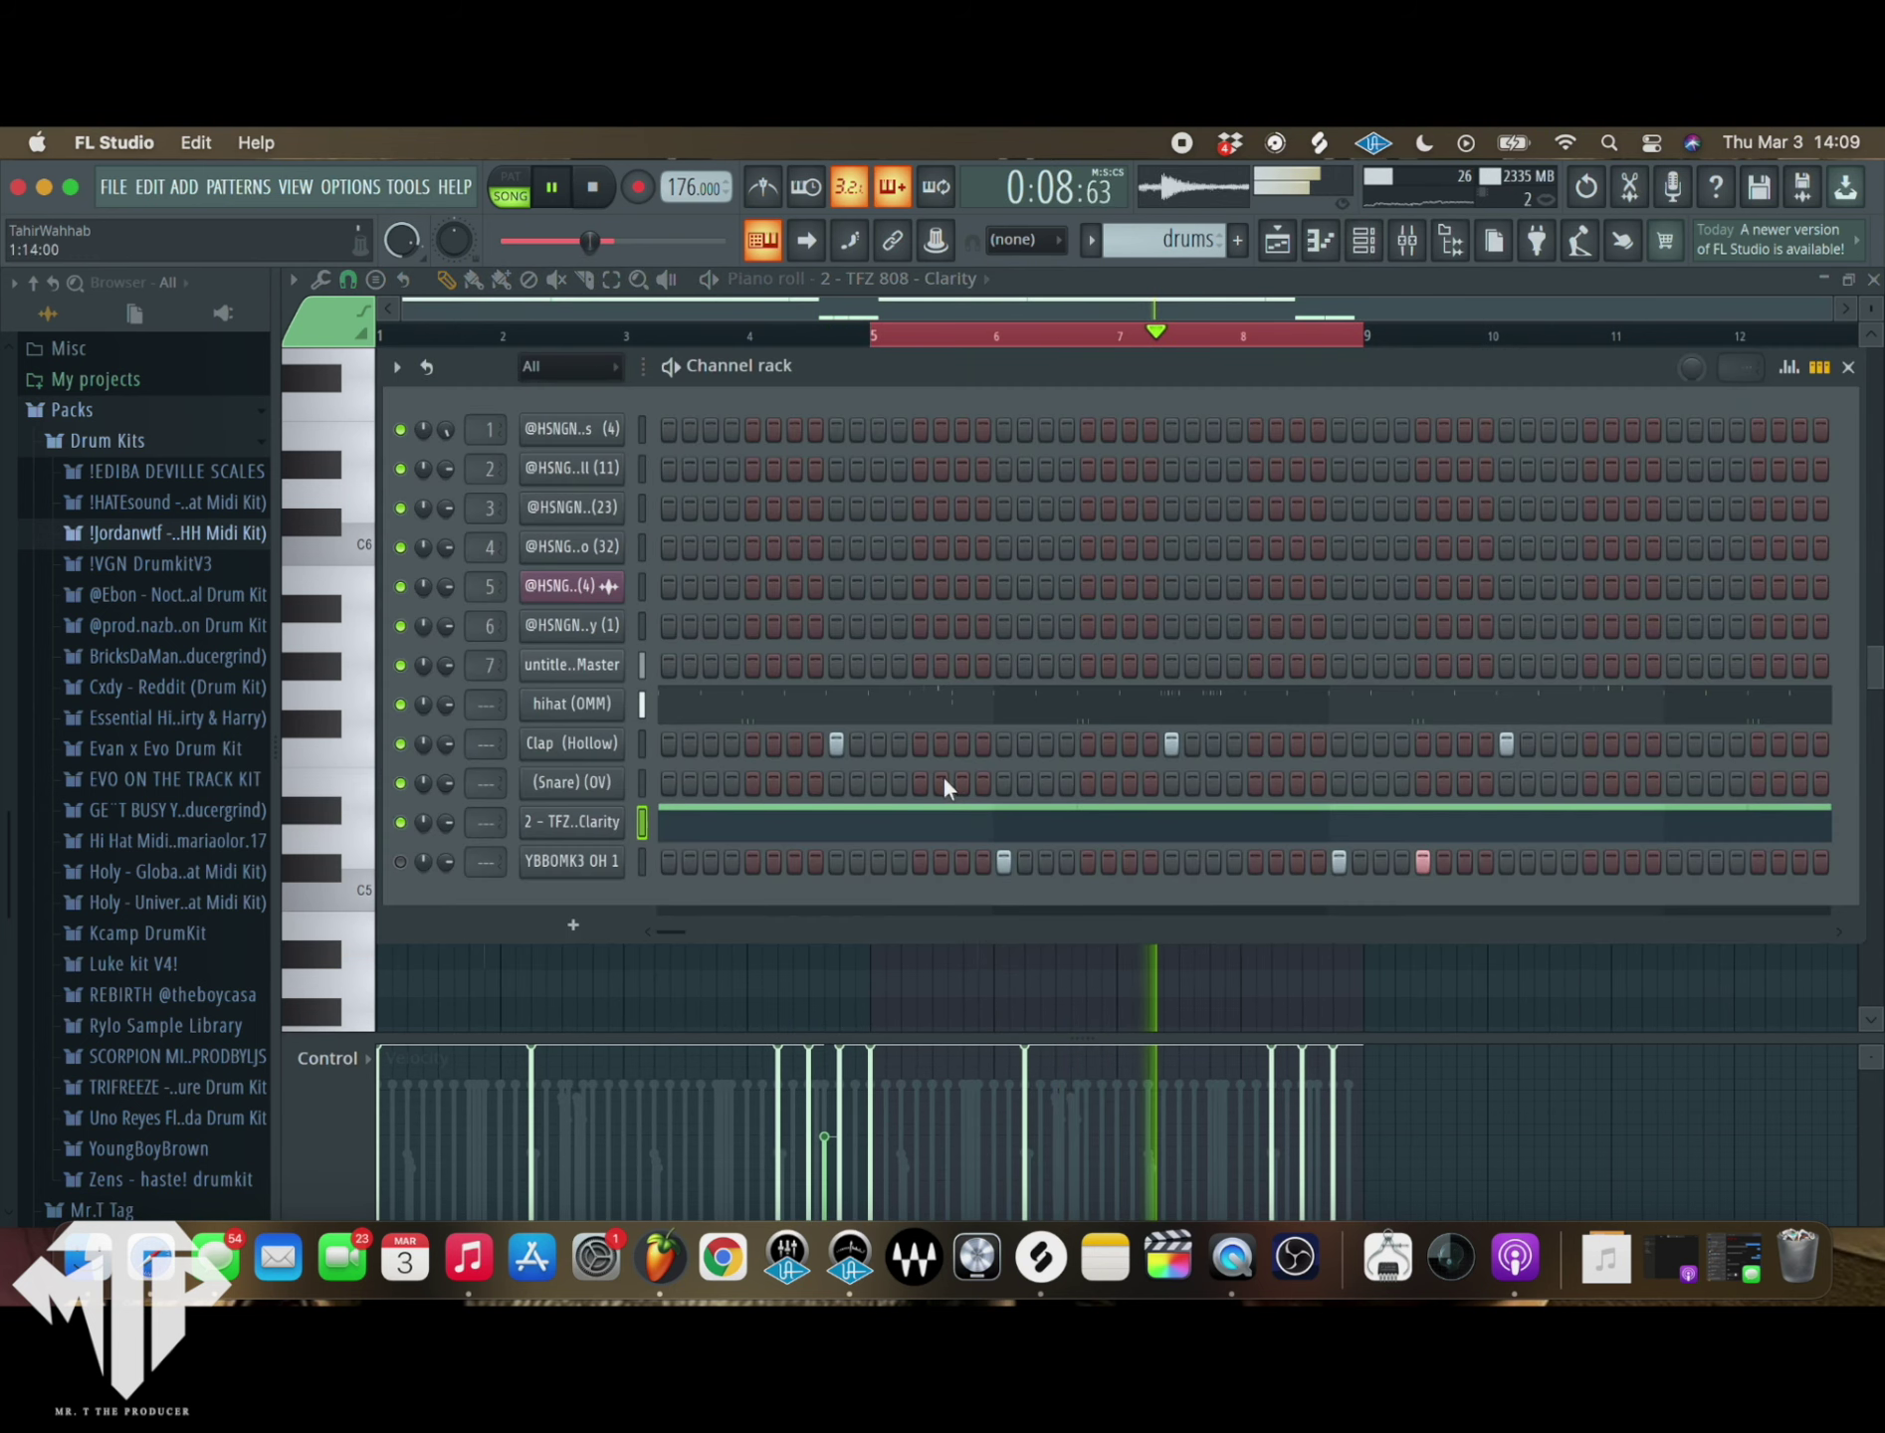
pyautogui.click(961, 783)
pyautogui.press('space')
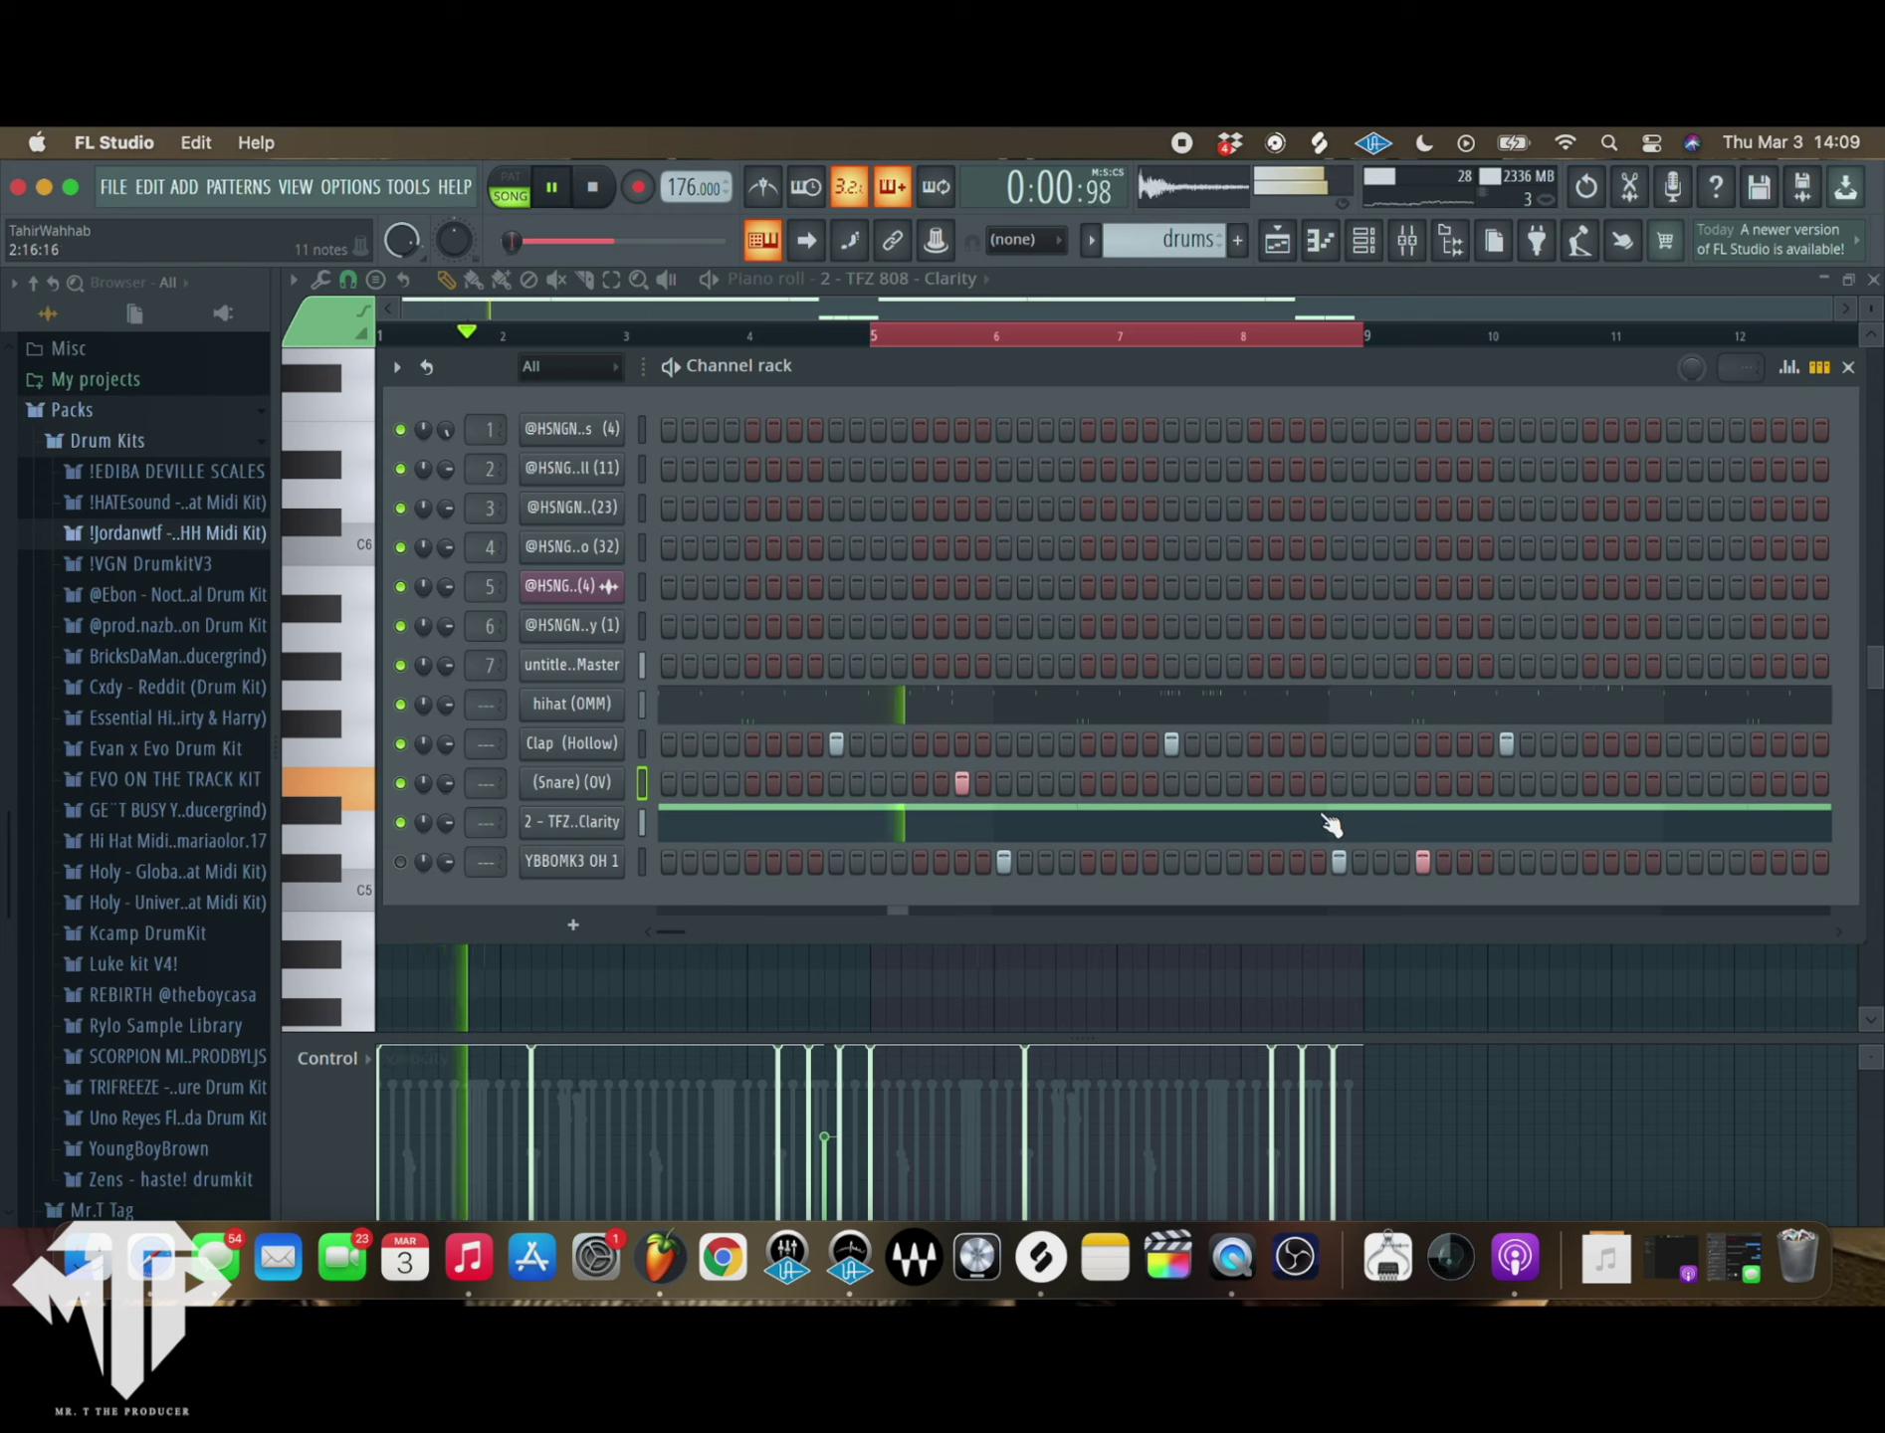
pyautogui.click(1379, 783)
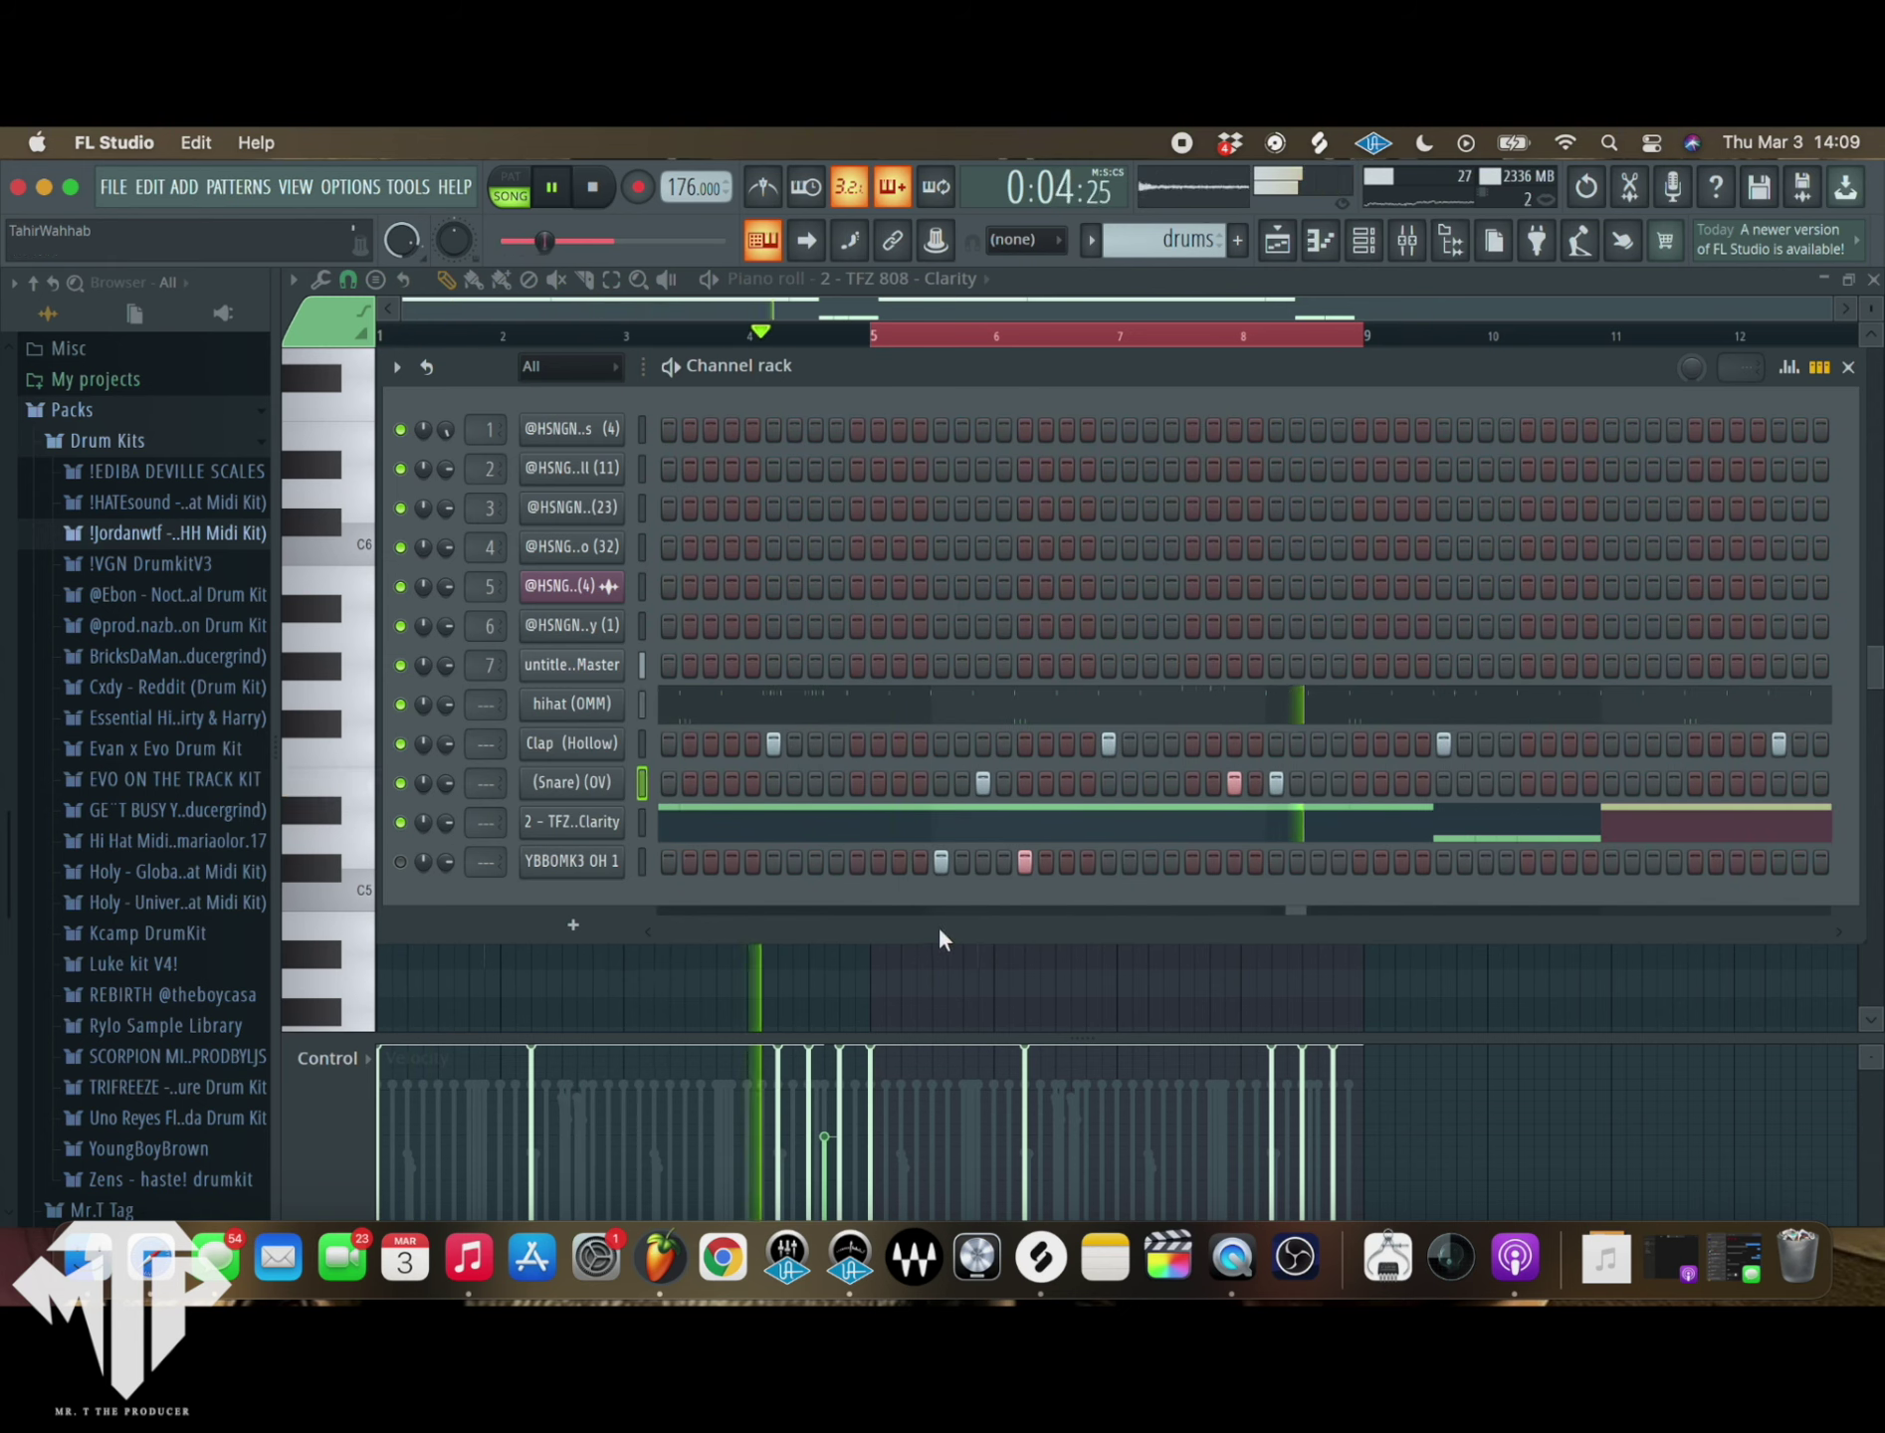
# - Repeat the (Snare)(OV) notes from bars 1–4 in bars 5–8 in the piano roll and return to the channel rack
pyautogui.rightClick(571, 782)
pyautogui.click(720, 521)
pyautogui.click(1363, 240)
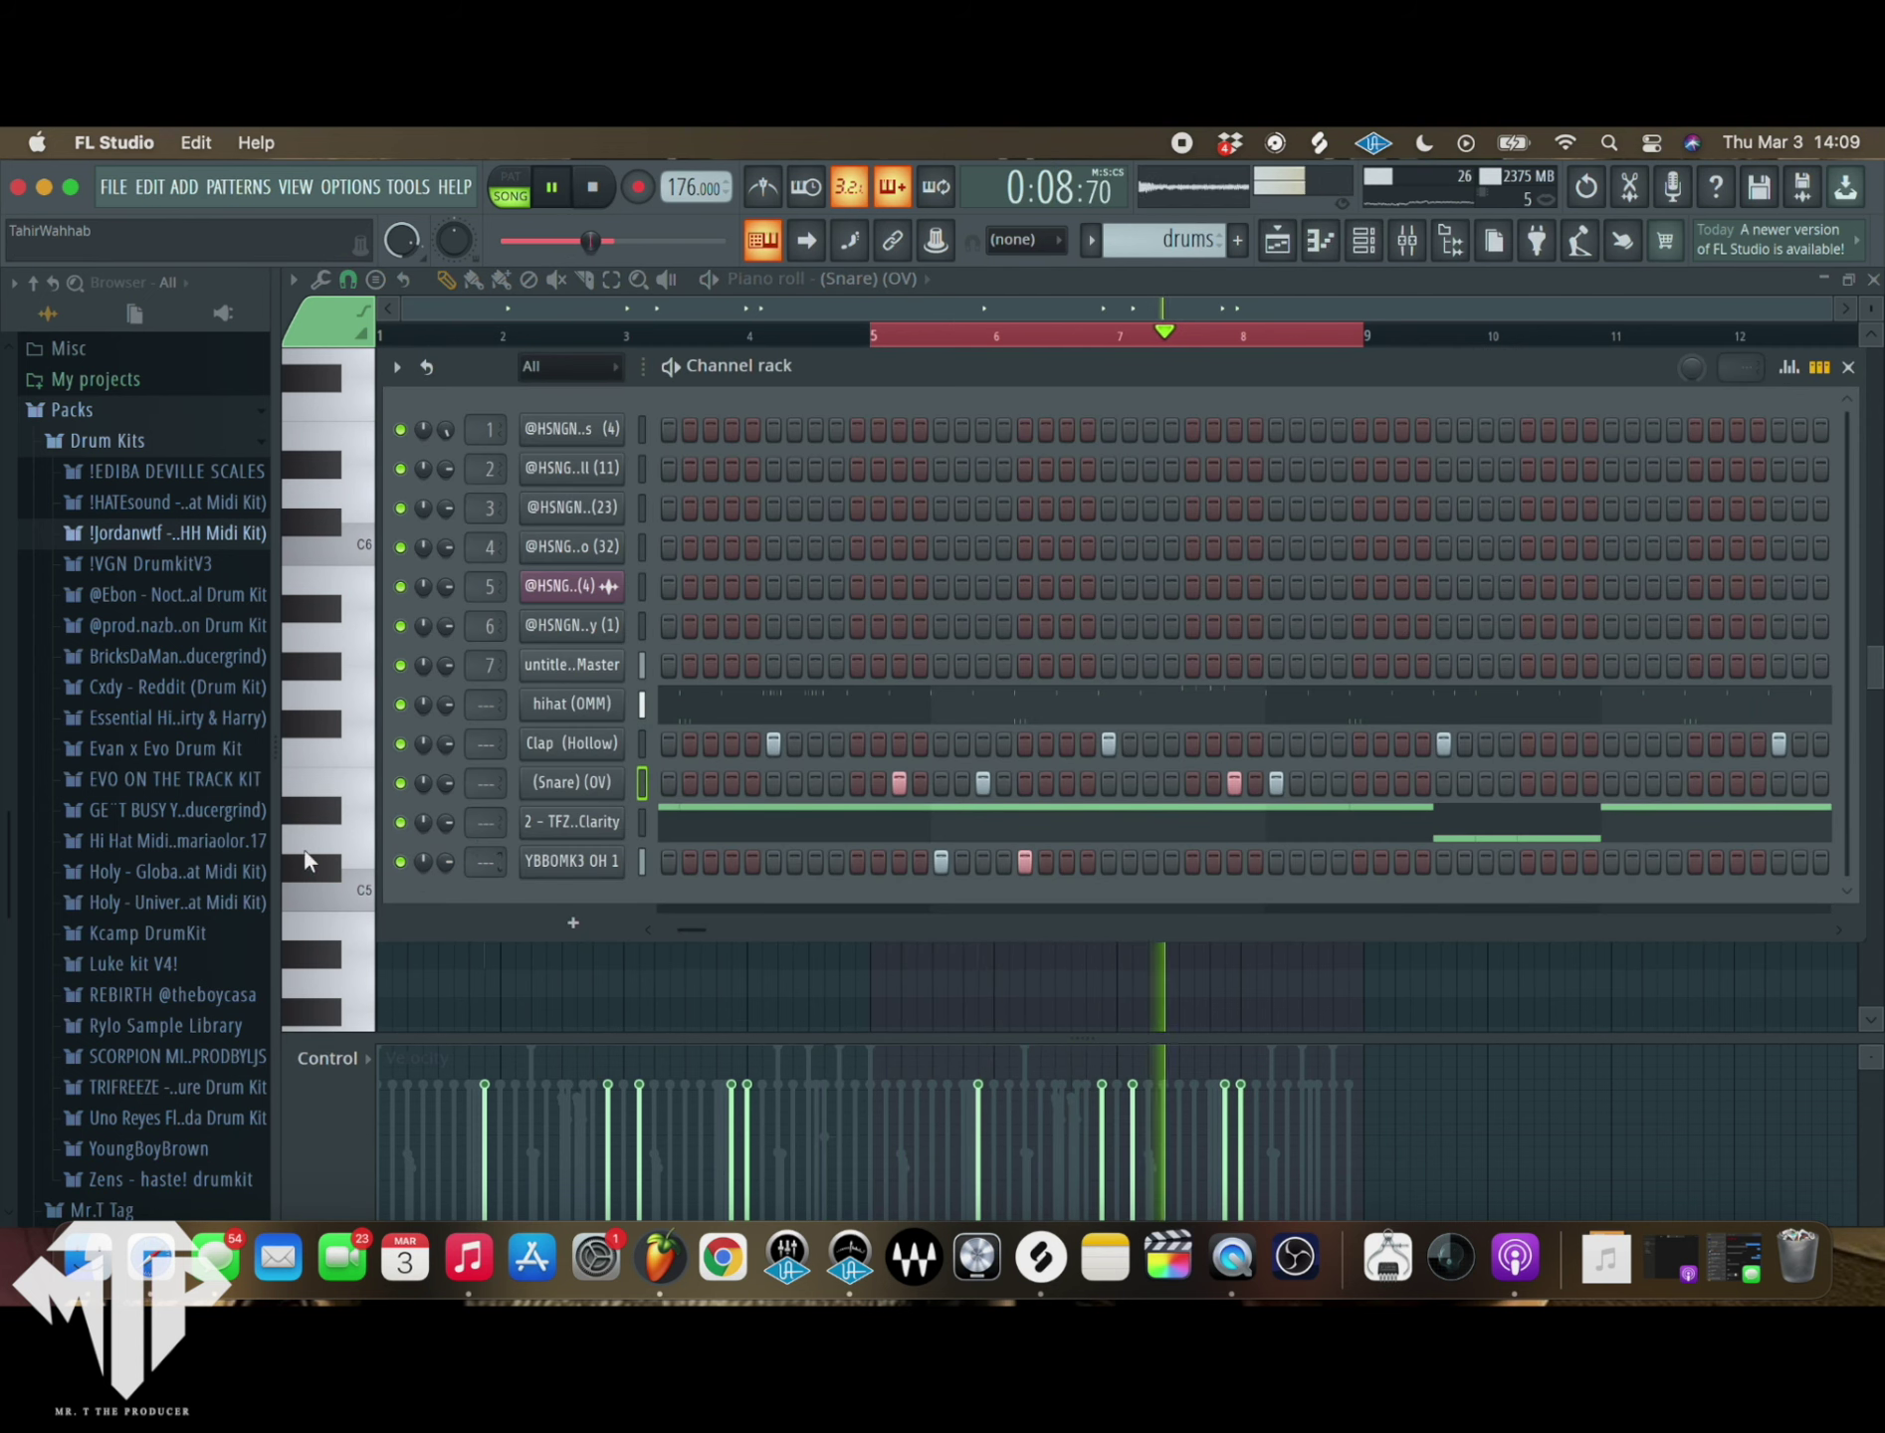
# - Mute the melody loop's channel and open the Snares folder of the YoungBoyBrown On My Kidz Drum Kit Vol. 3
pyautogui.scroll(-5, 231, 892)
pyautogui.click(140, 872)
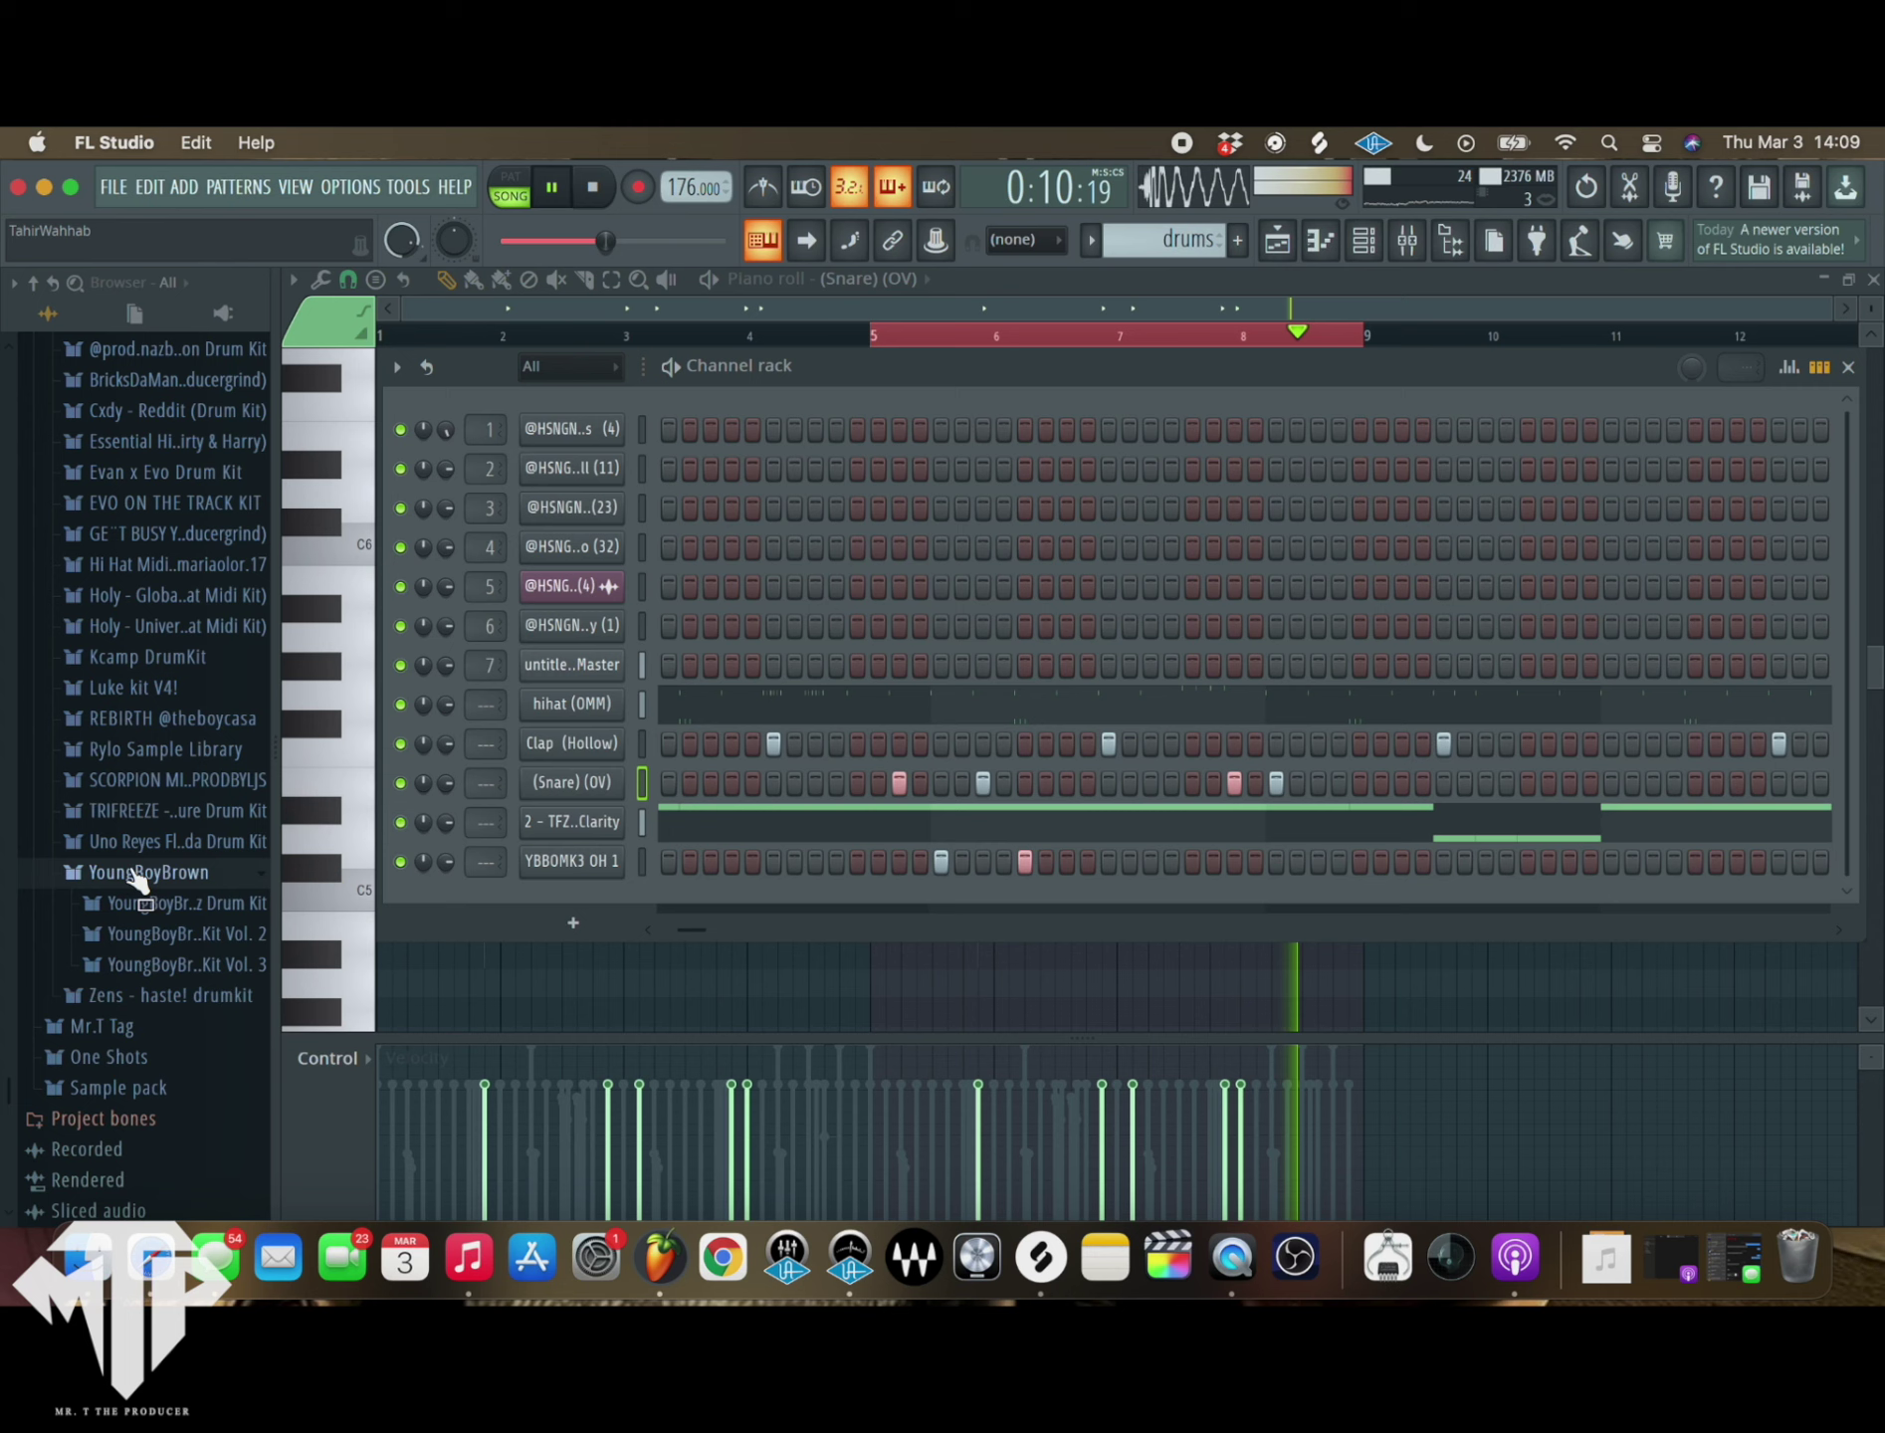
pyautogui.click(165, 965)
pyautogui.scroll(-5, 169, 1119)
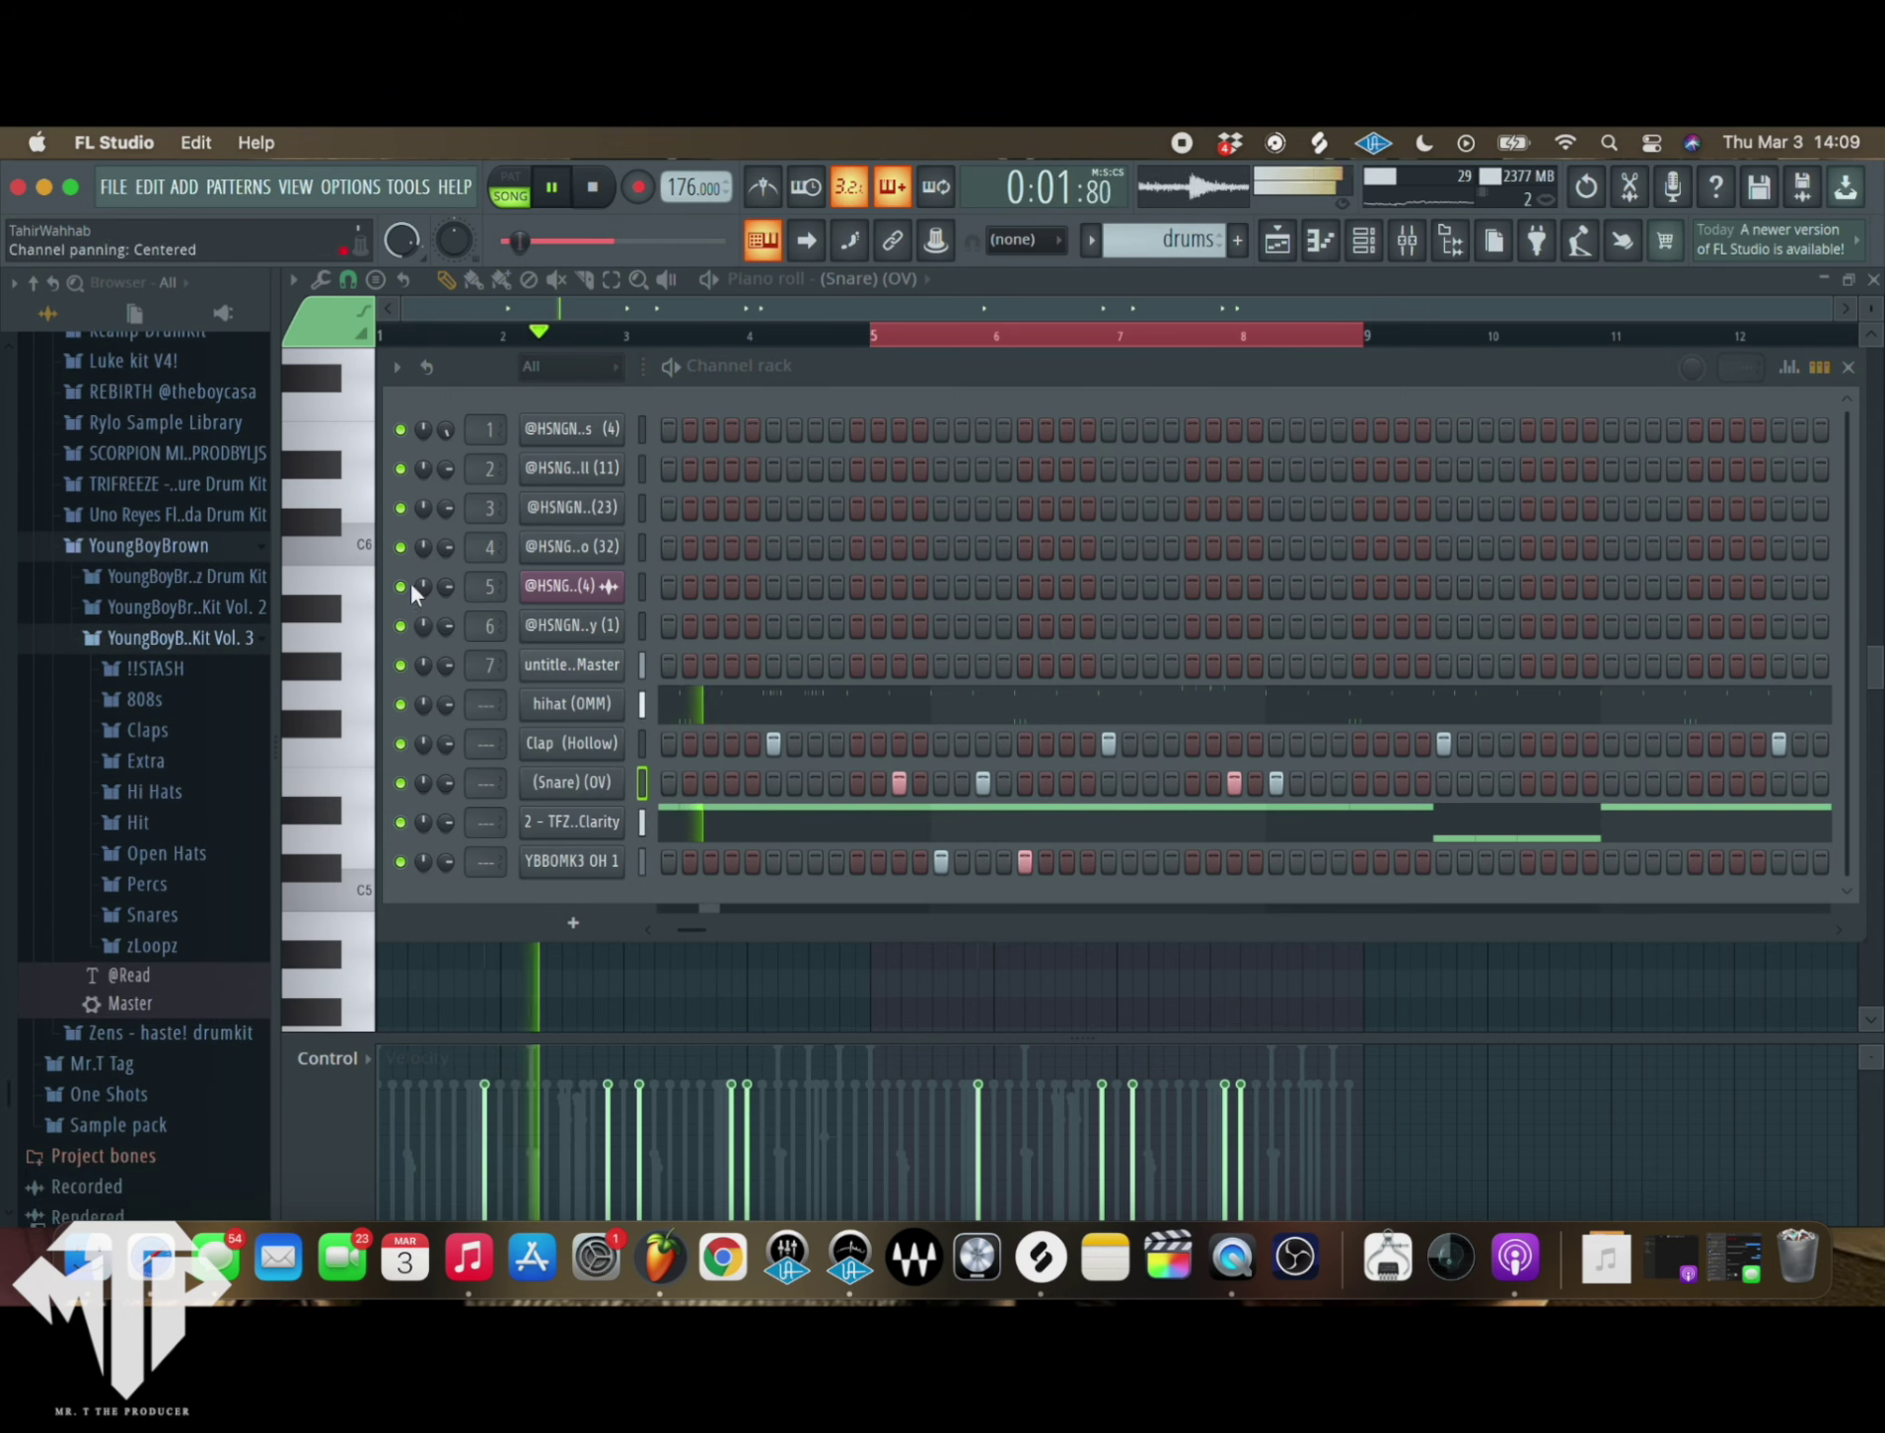
pyautogui.click(400, 665)
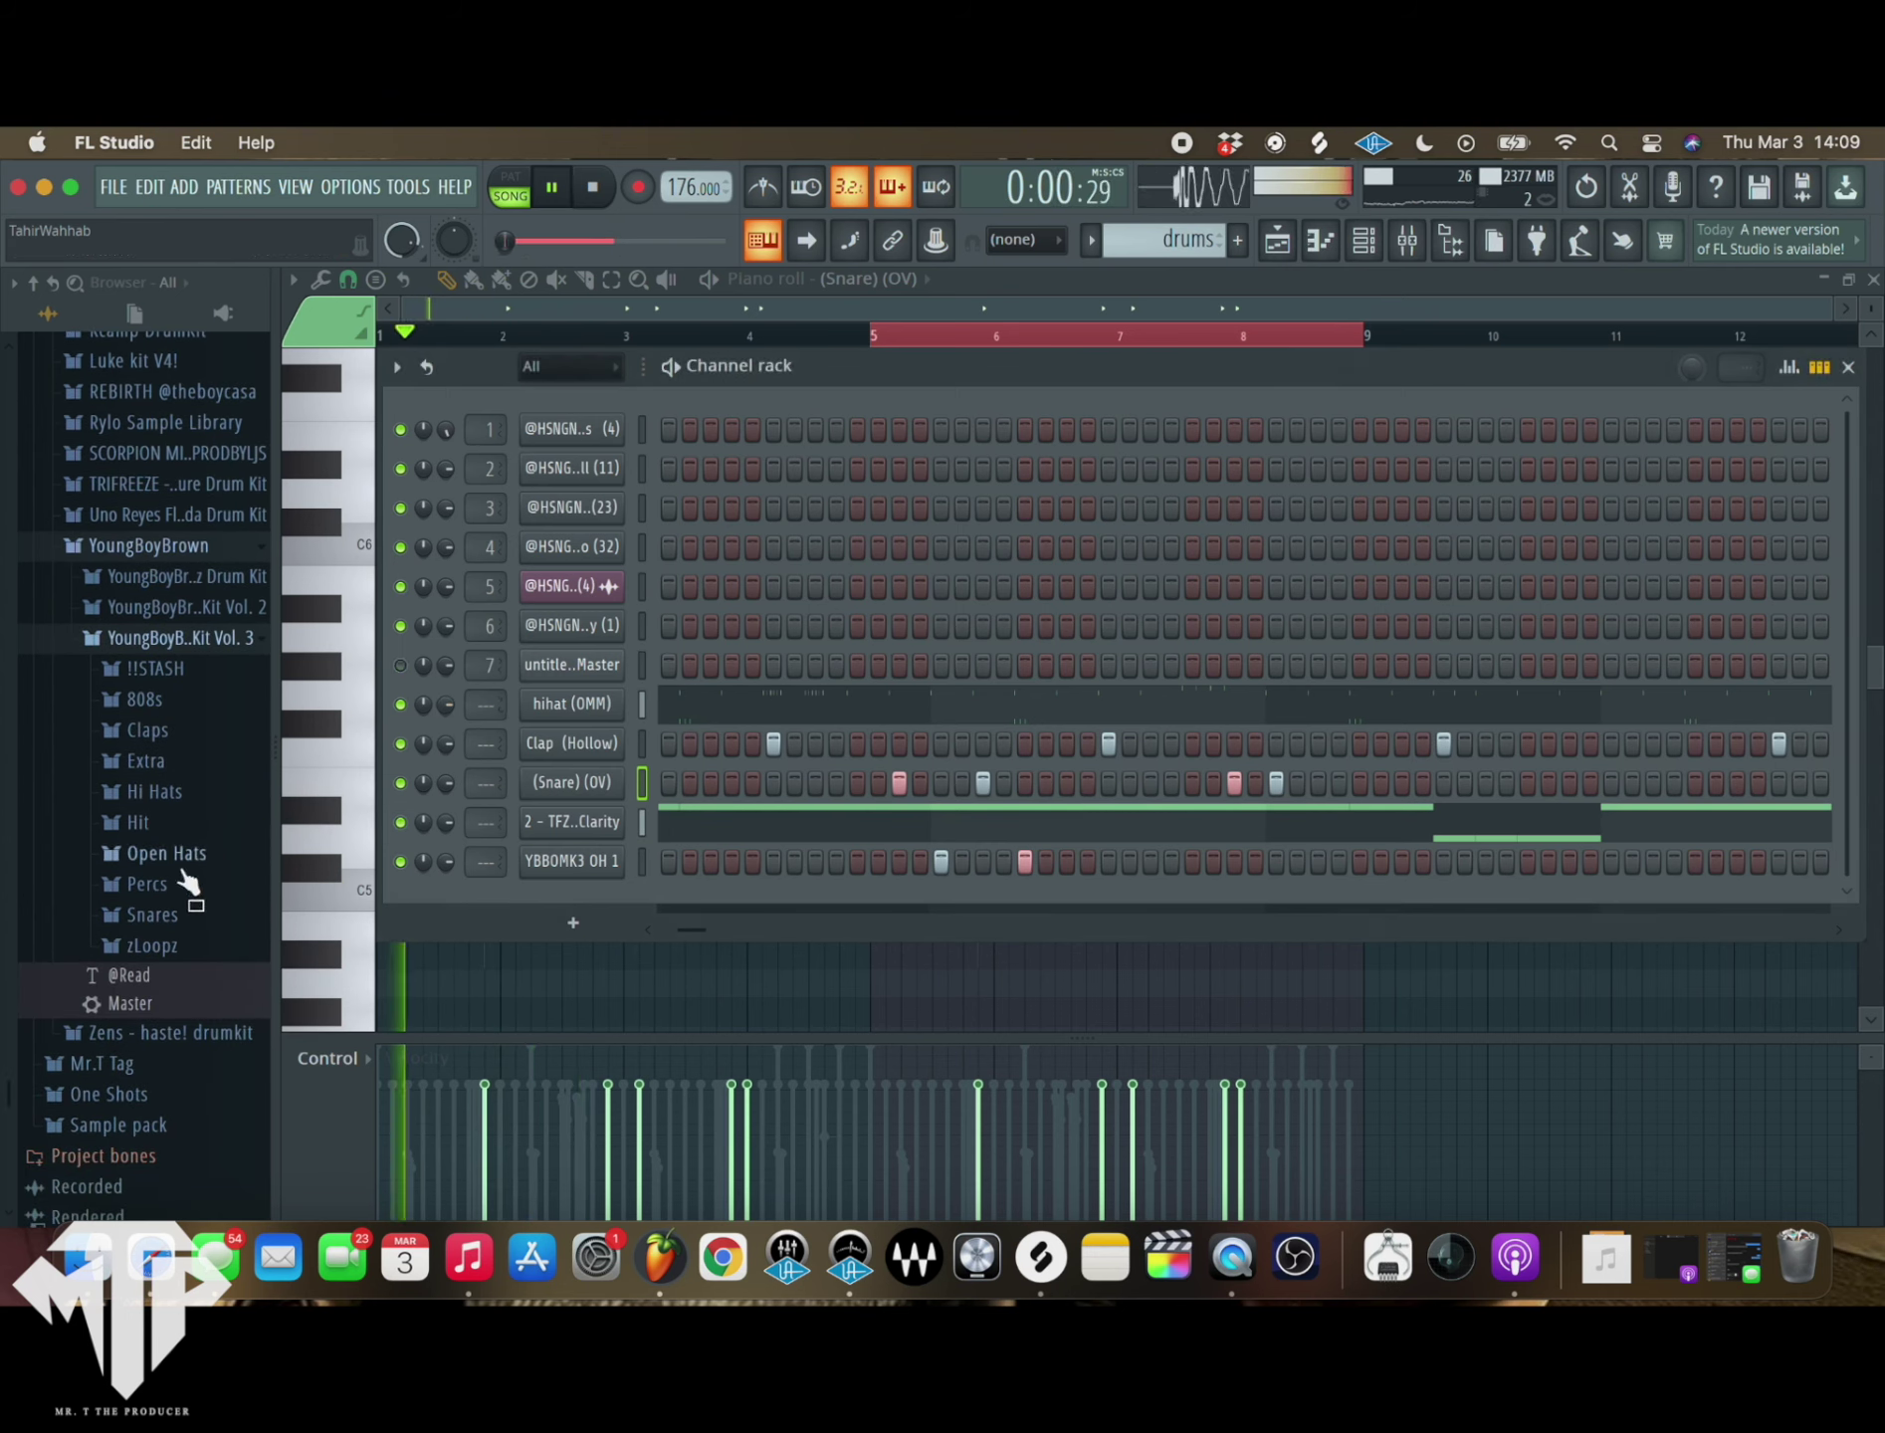
pyautogui.click(141, 918)
# - Audition the YBBOMK3 snare samples and add YBBOMK3 S1 as a new channel below YBBOMK3 OH 1
pyautogui.click(153, 880)
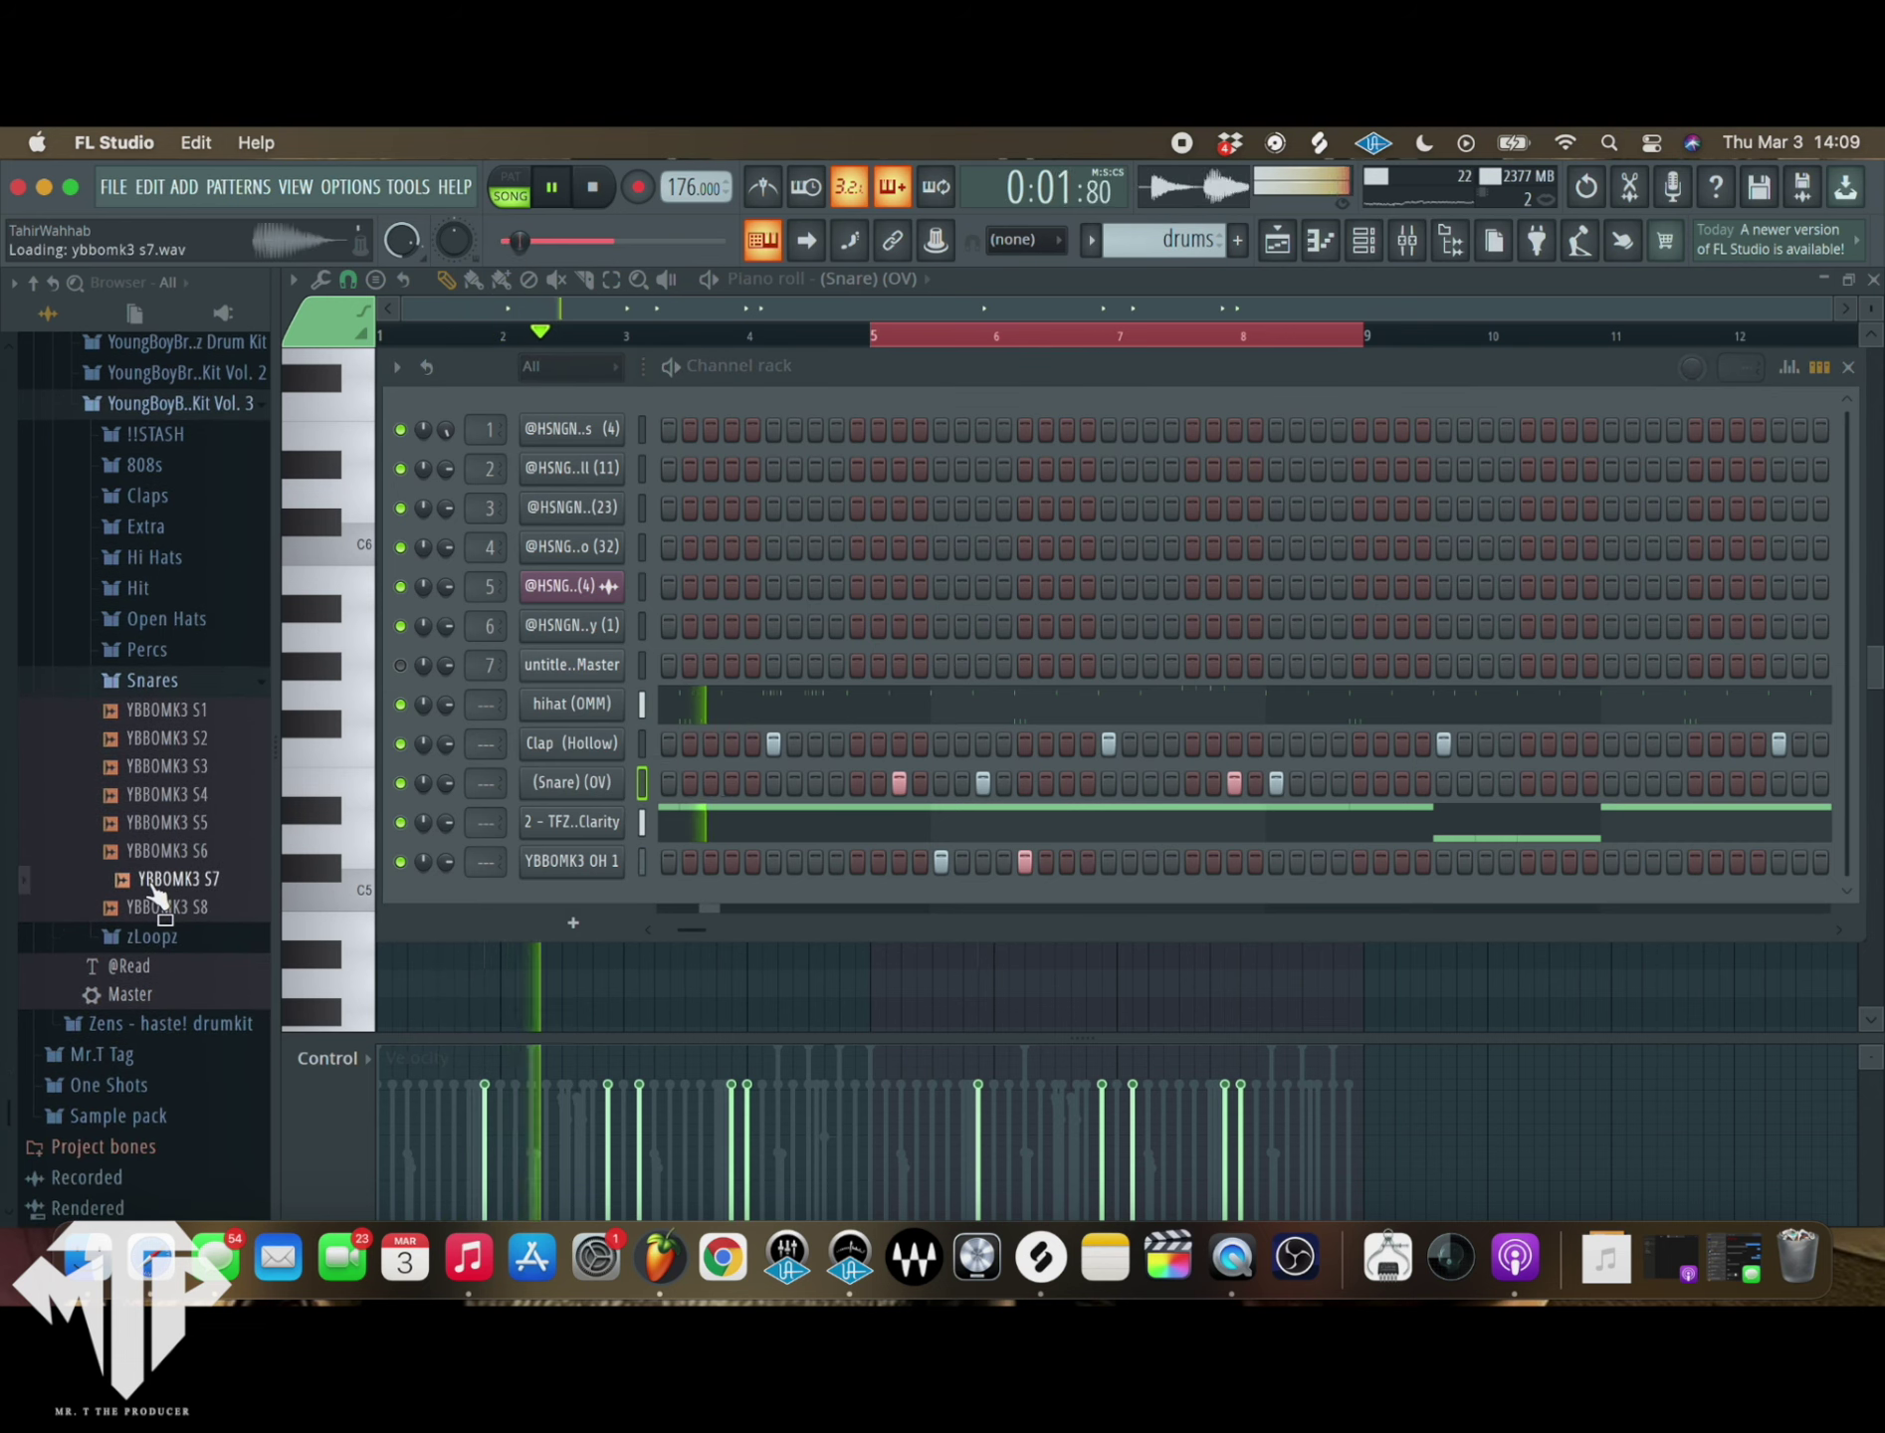
pyautogui.click(164, 798)
pyautogui.click(159, 768)
pyautogui.click(164, 709)
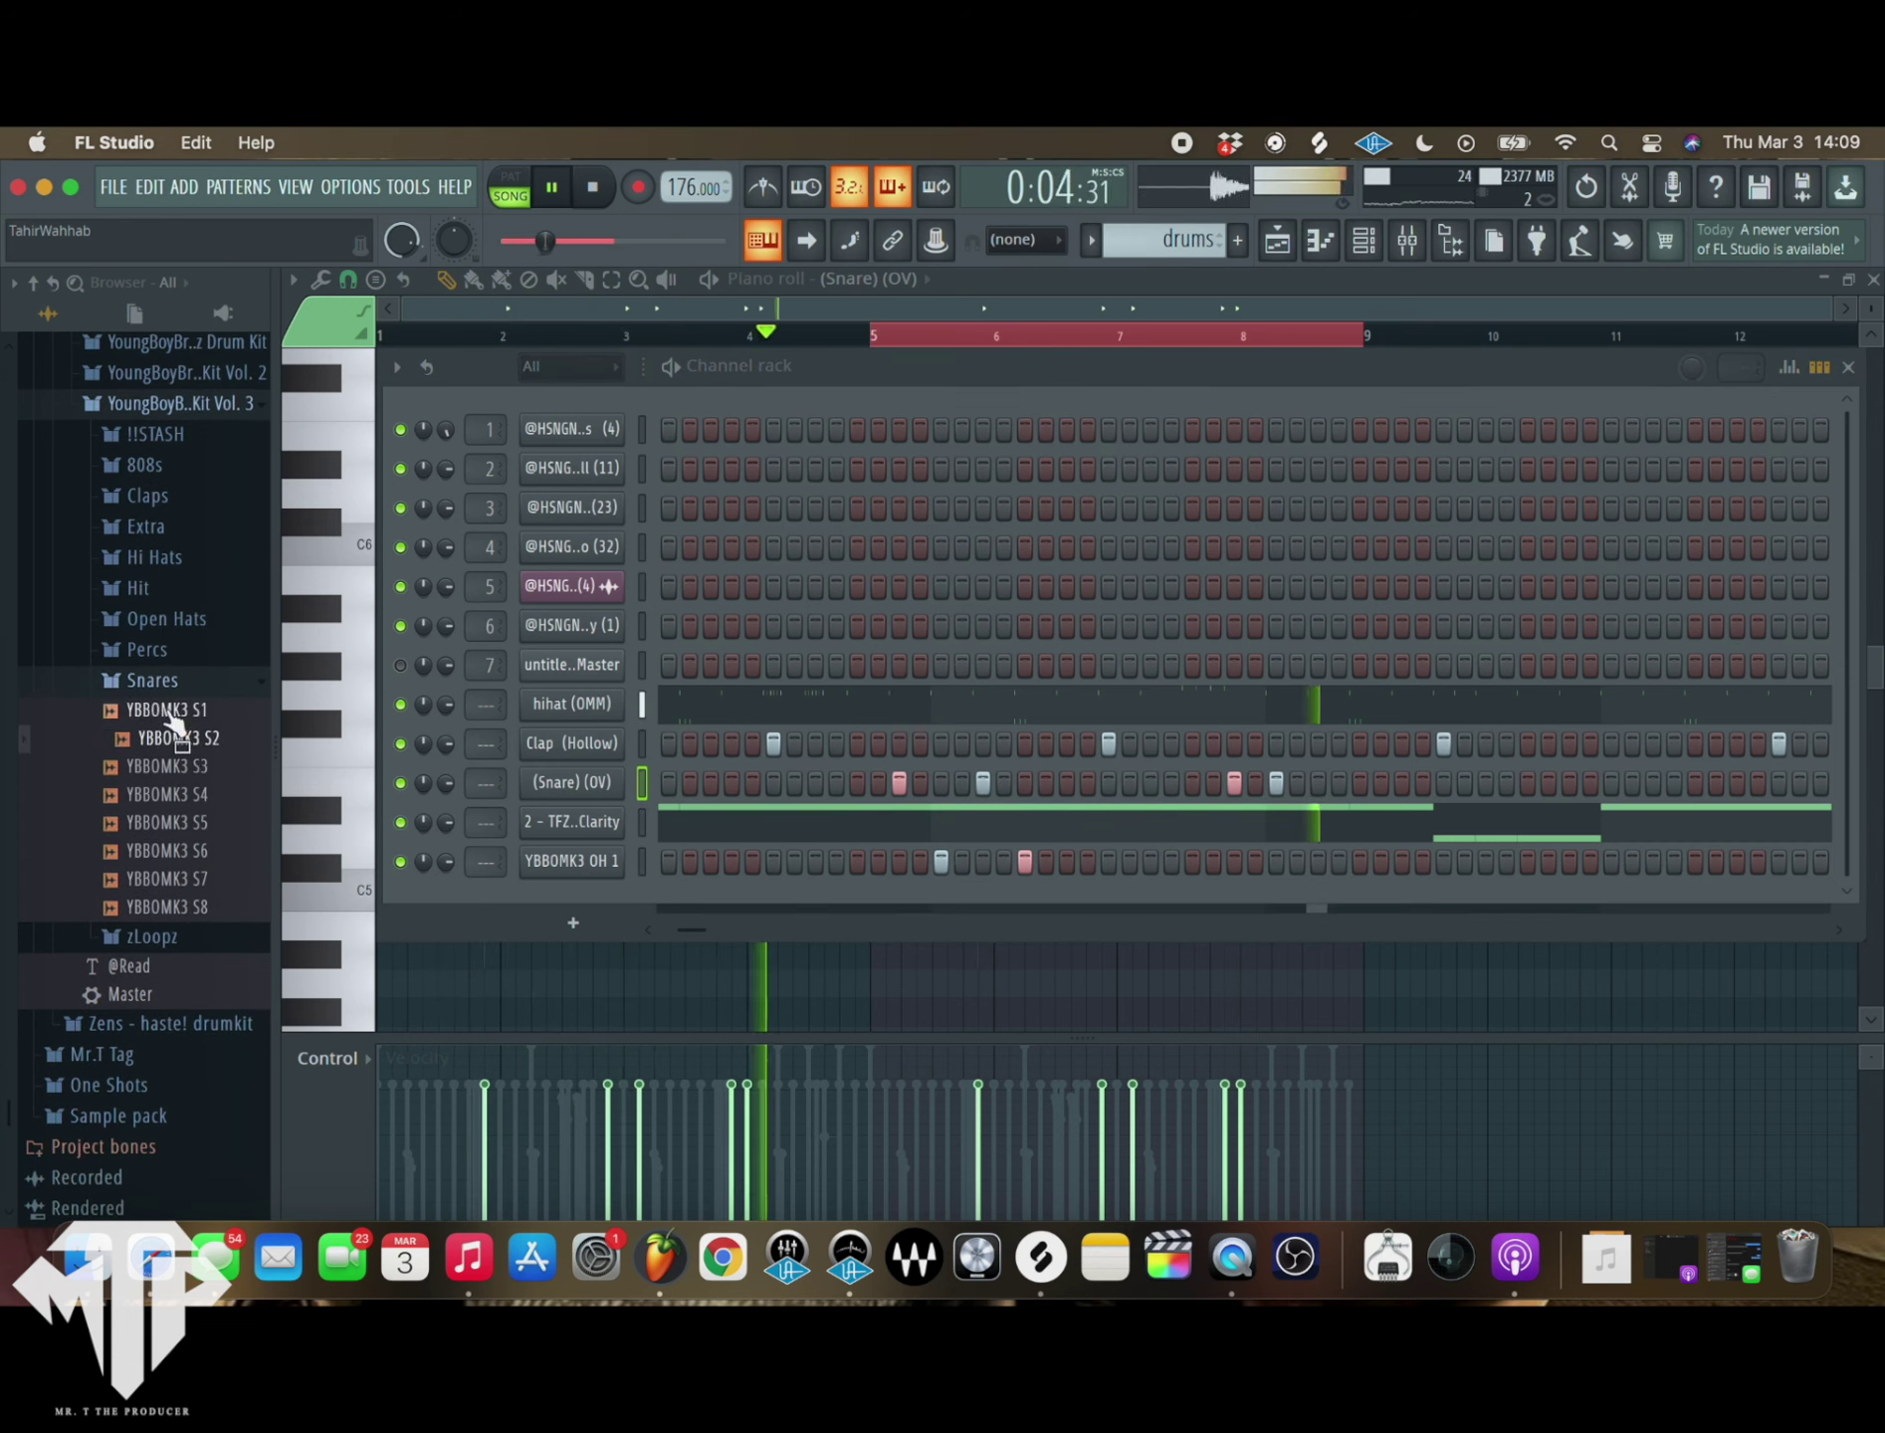
pyautogui.click(174, 741)
pyautogui.moveTo(174, 754)
pyautogui.mouseDown()
pyautogui.moveTo(169, 737)
pyautogui.moveTo(165, 772)
pyautogui.moveTo(544, 900)
pyautogui.moveTo(179, 781)
pyautogui.moveTo(155, 715)
pyautogui.moveTo(164, 739)
pyautogui.mouseUp()
pyautogui.click(150, 870)
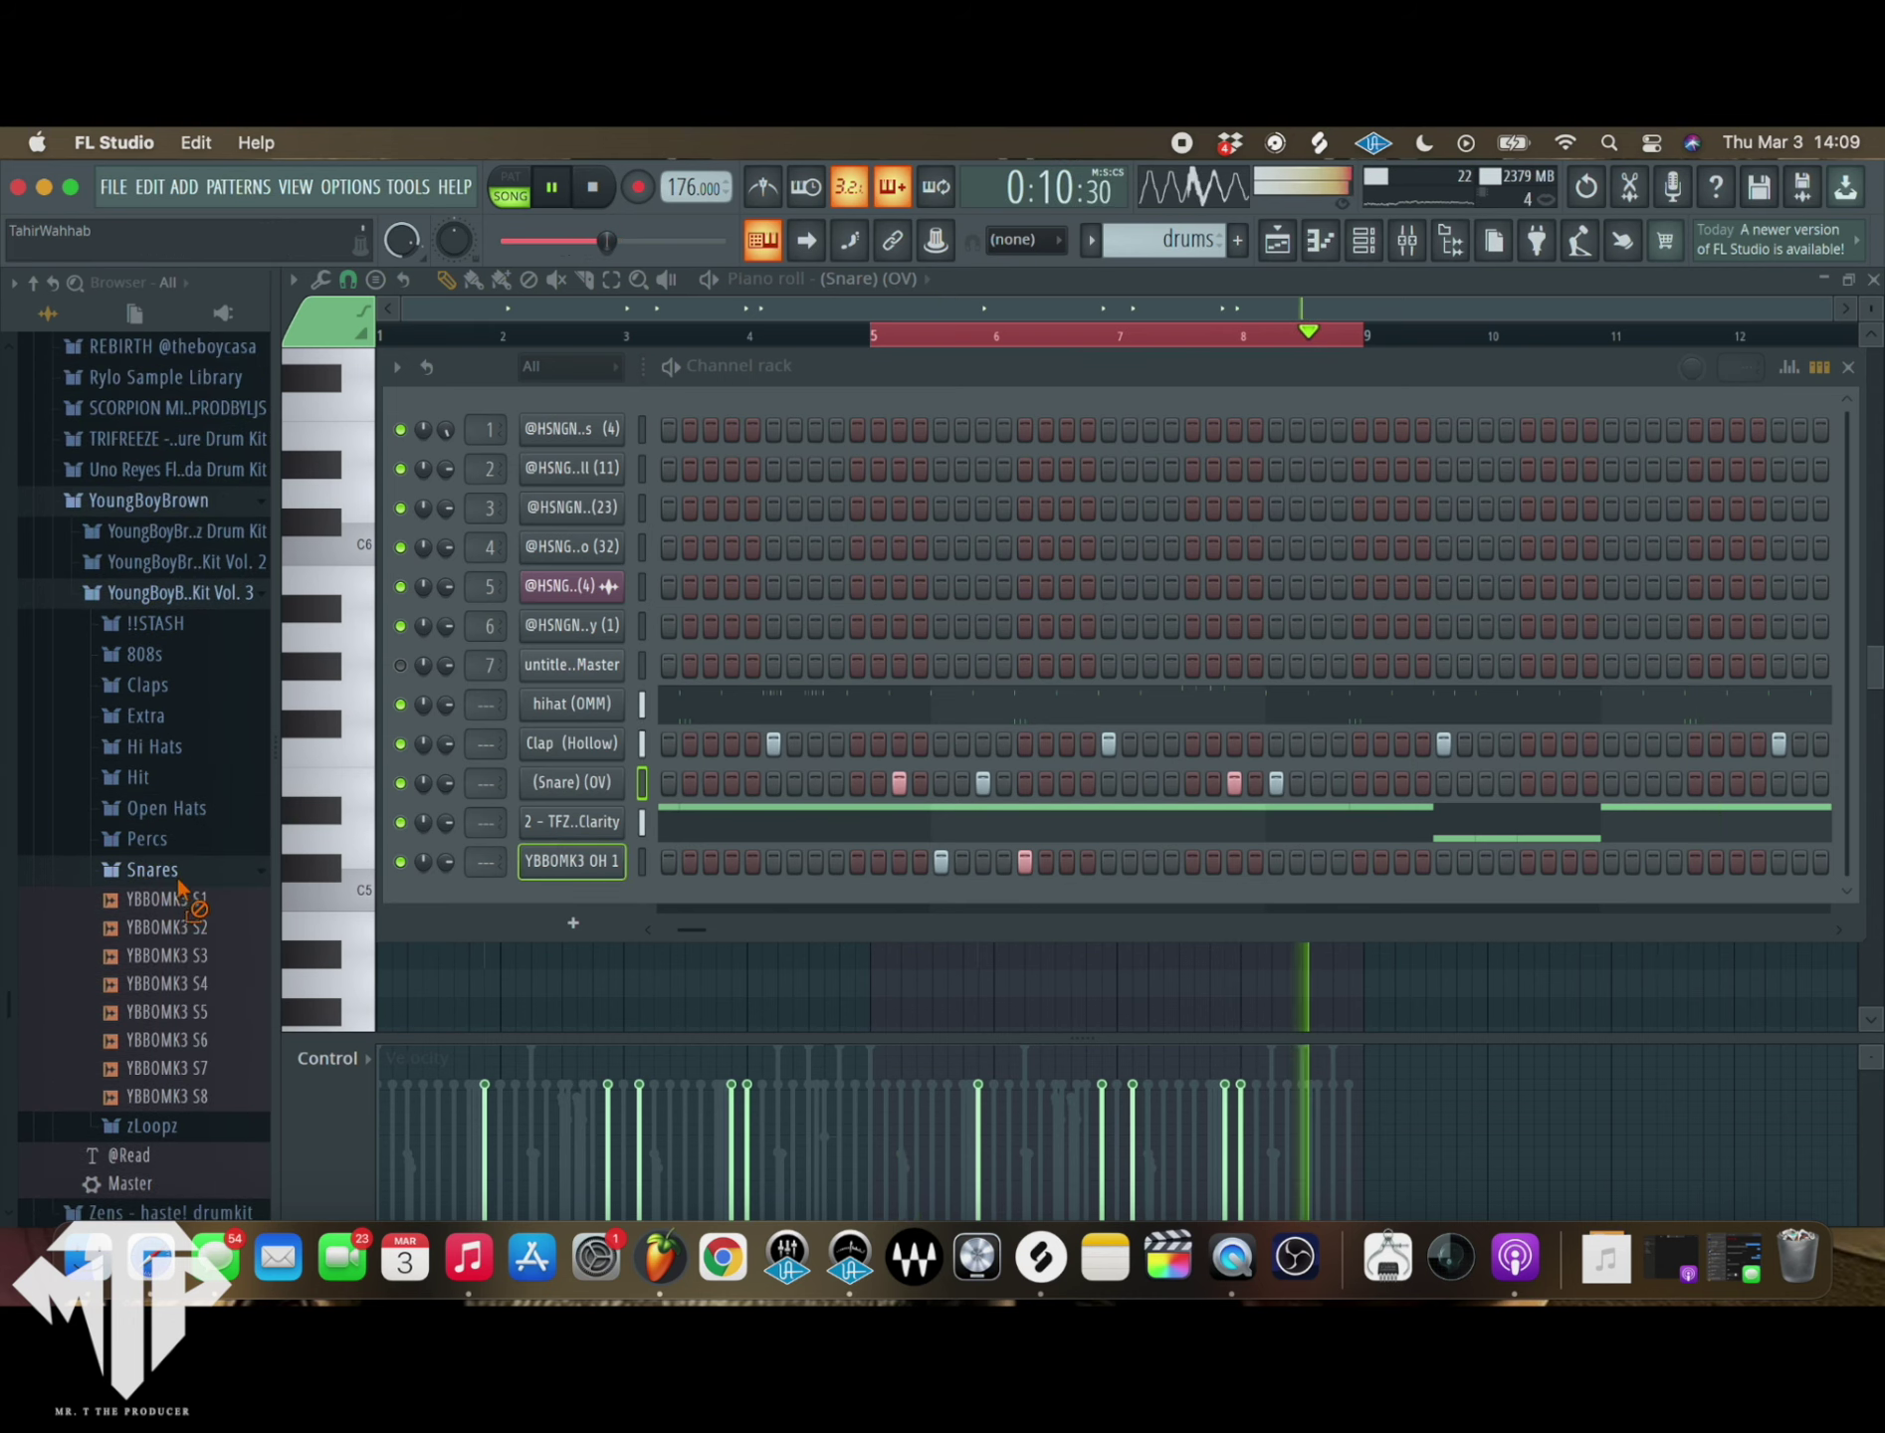
pyautogui.click(180, 898)
pyautogui.moveTo(182, 906); pyautogui.dragTo(576, 878)
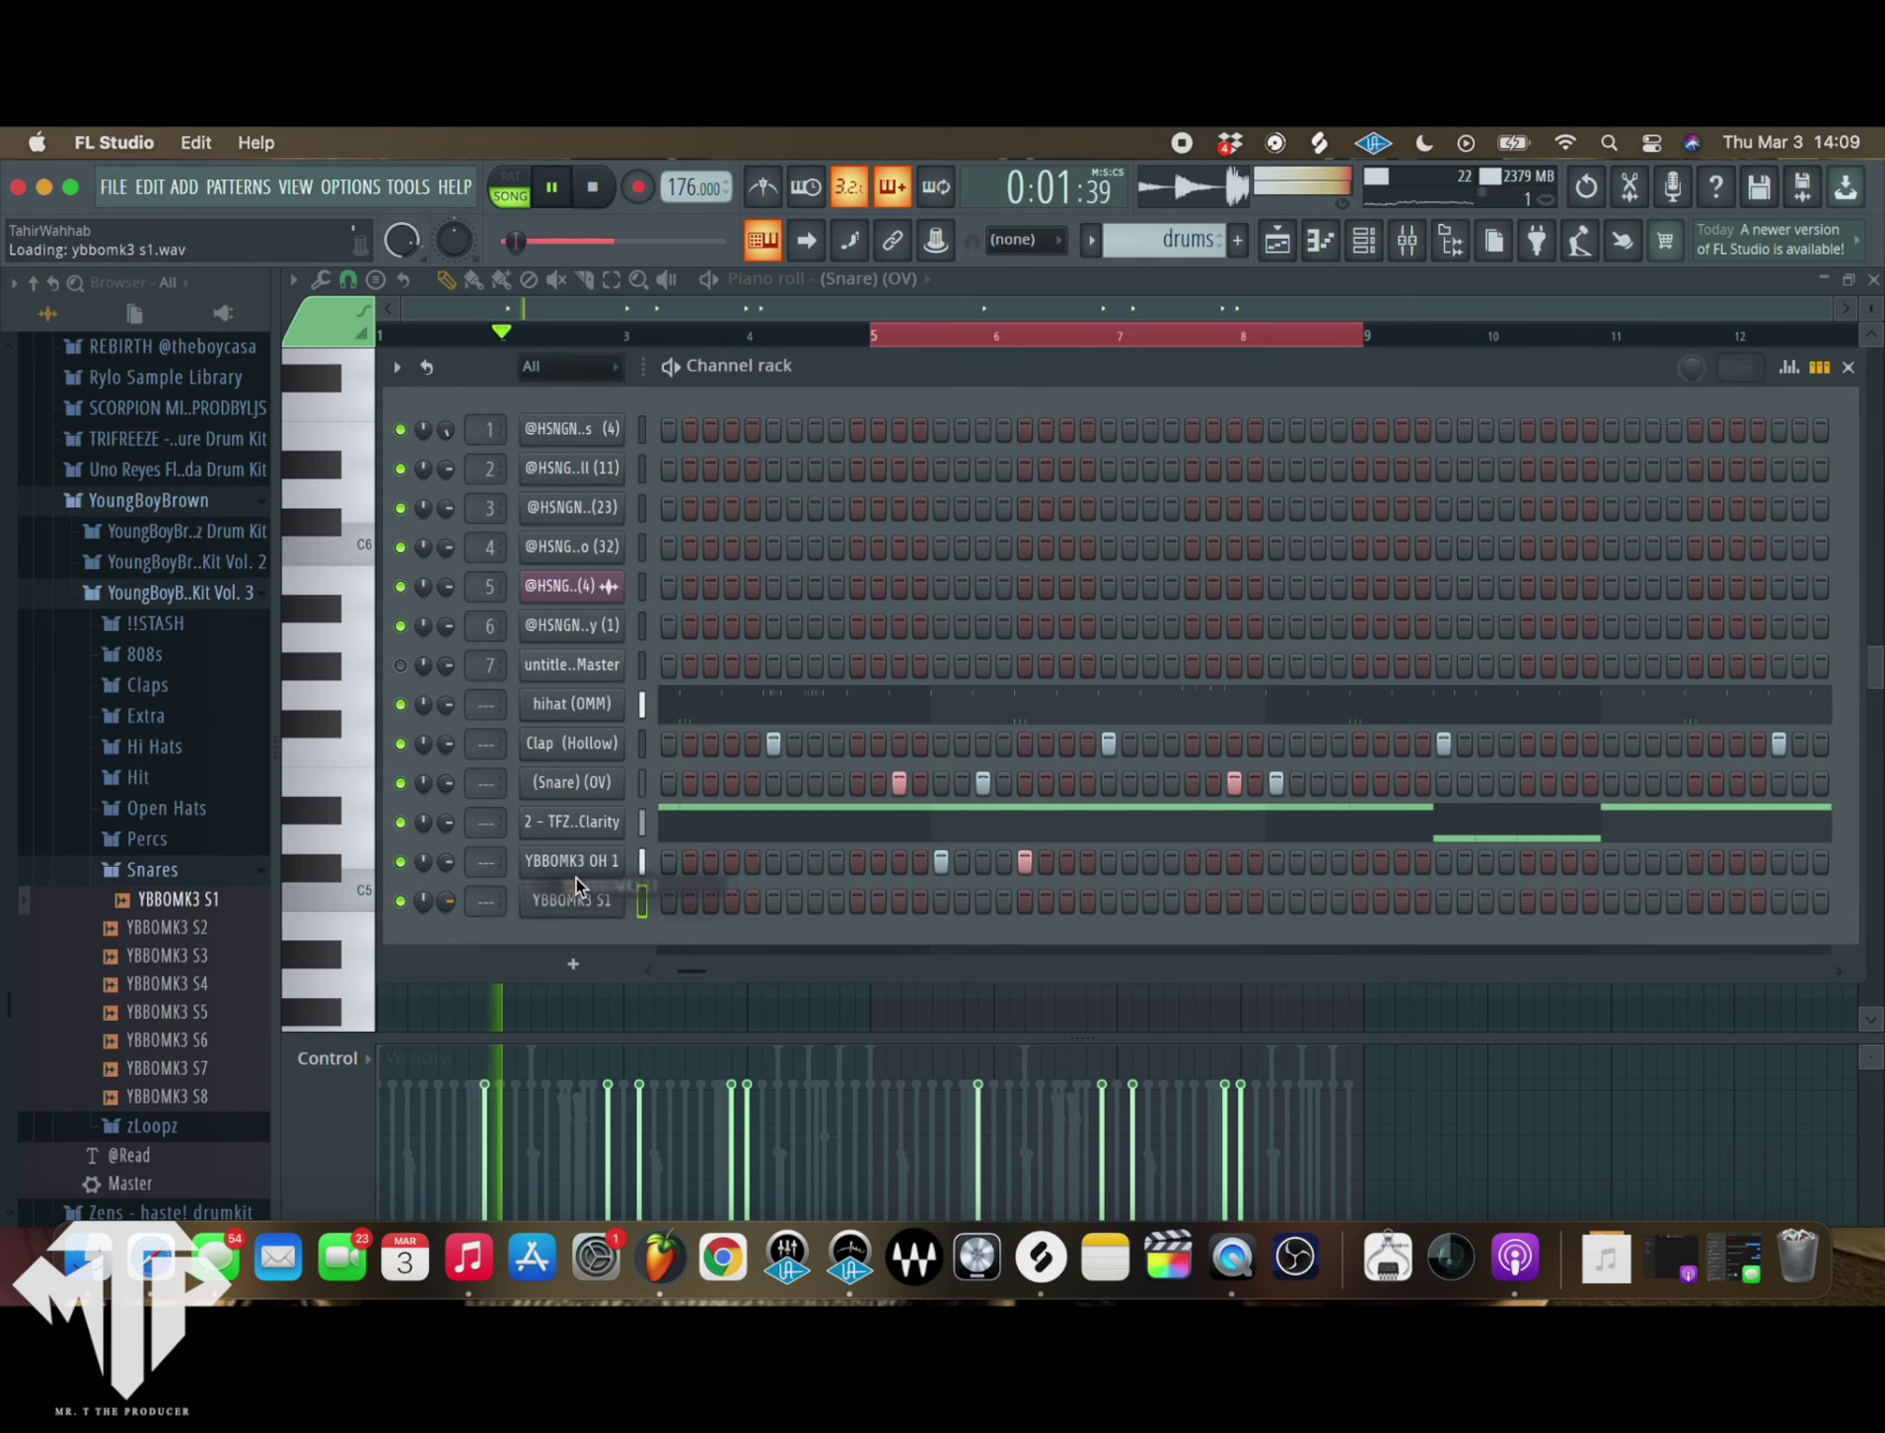
# - Add hits to the YBBOMK3 S1 channel on steps 21, 22, 23 and 39
pyautogui.rightClick(585, 902)
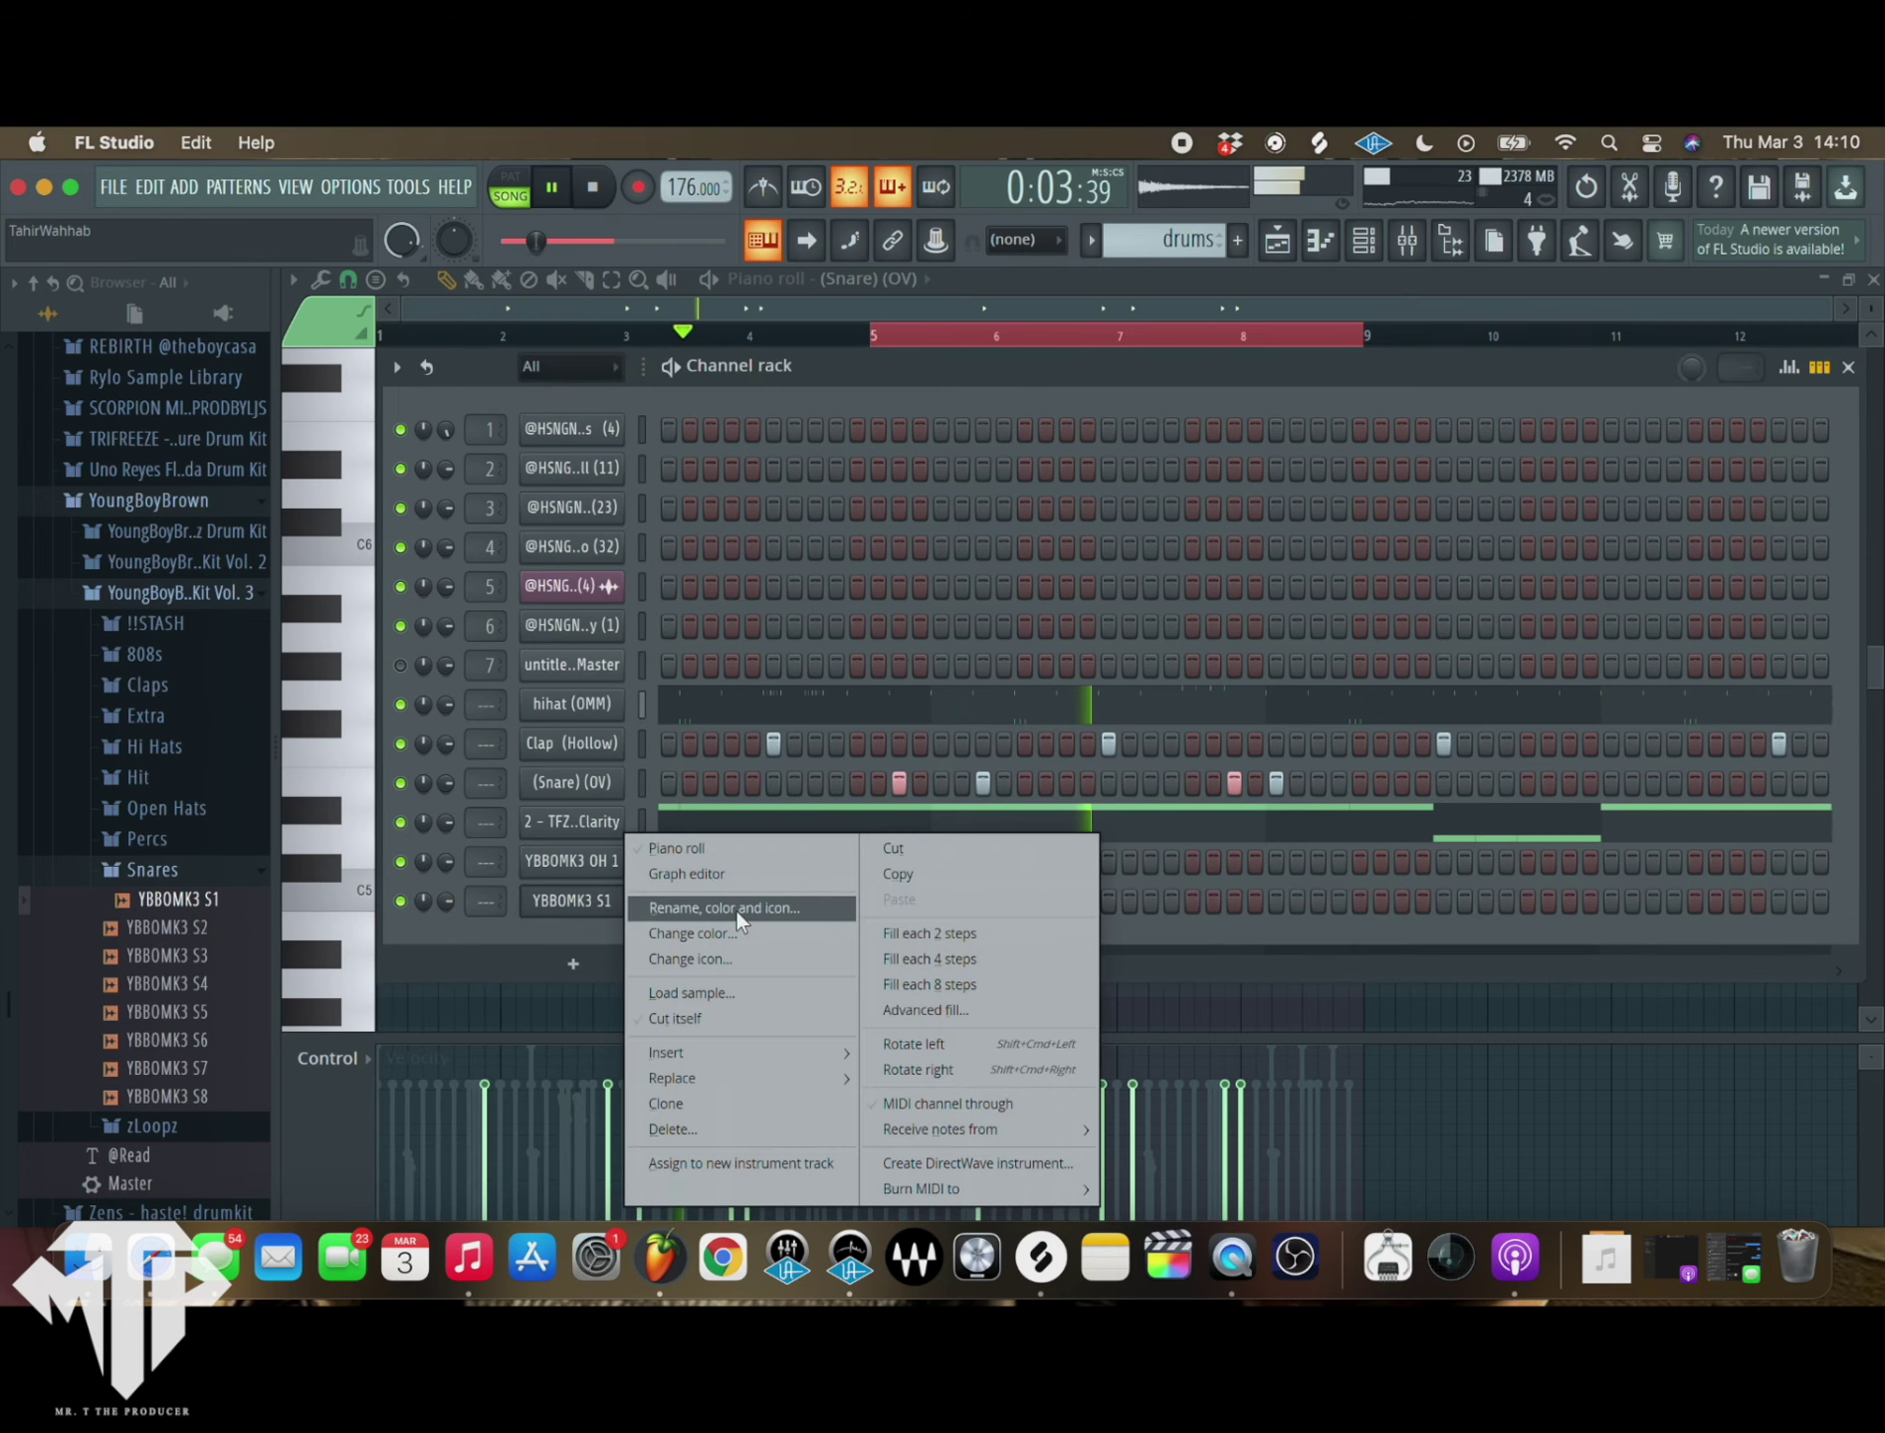
pyautogui.click(703, 848)
pyautogui.press('space')
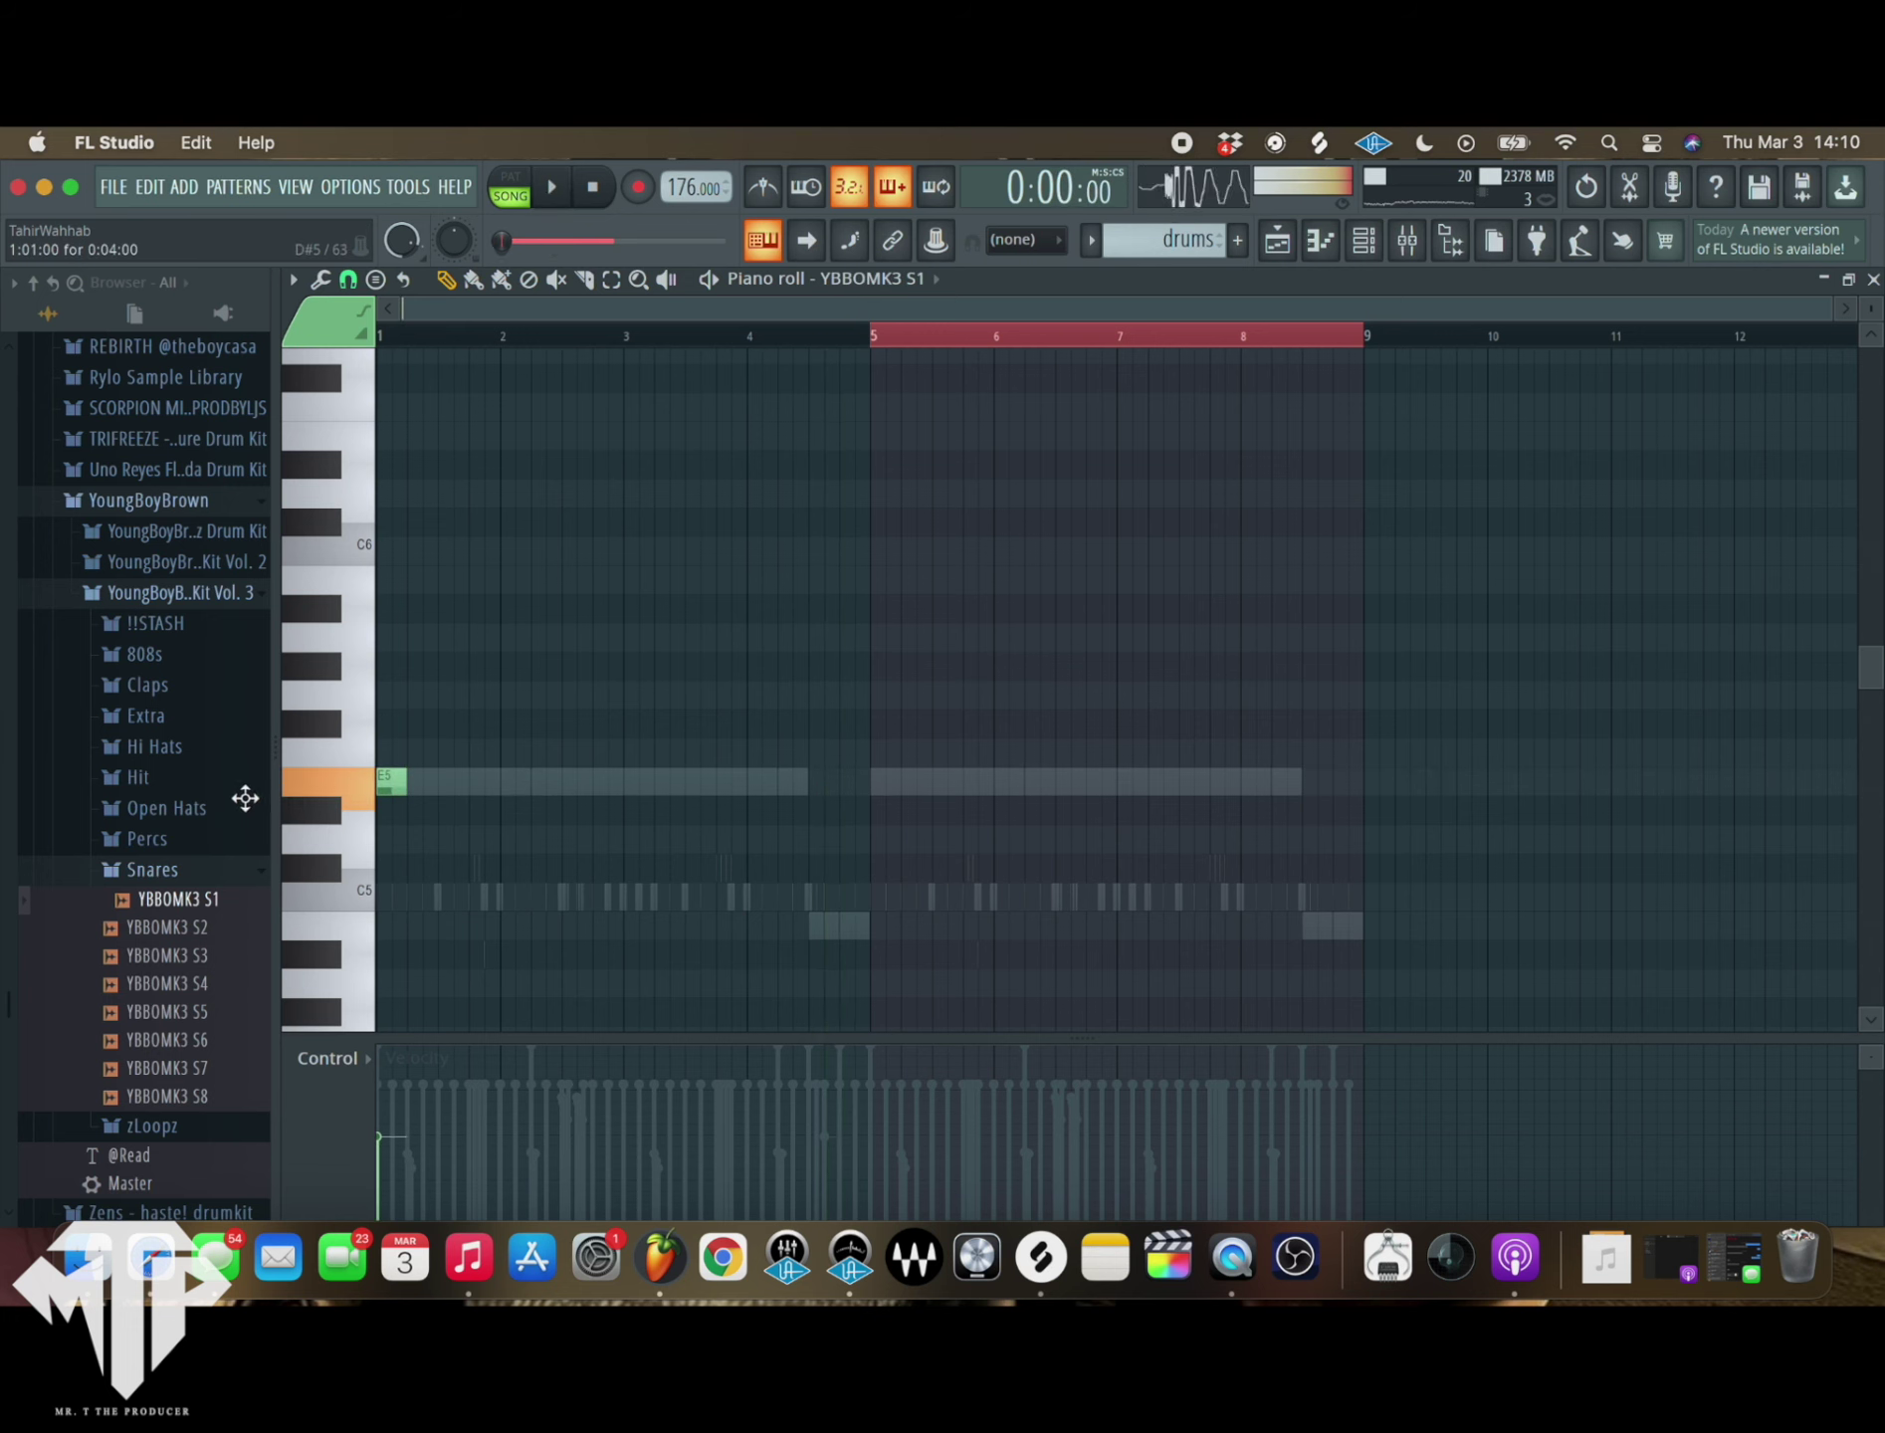
pyautogui.press('space')
pyautogui.press('F6')
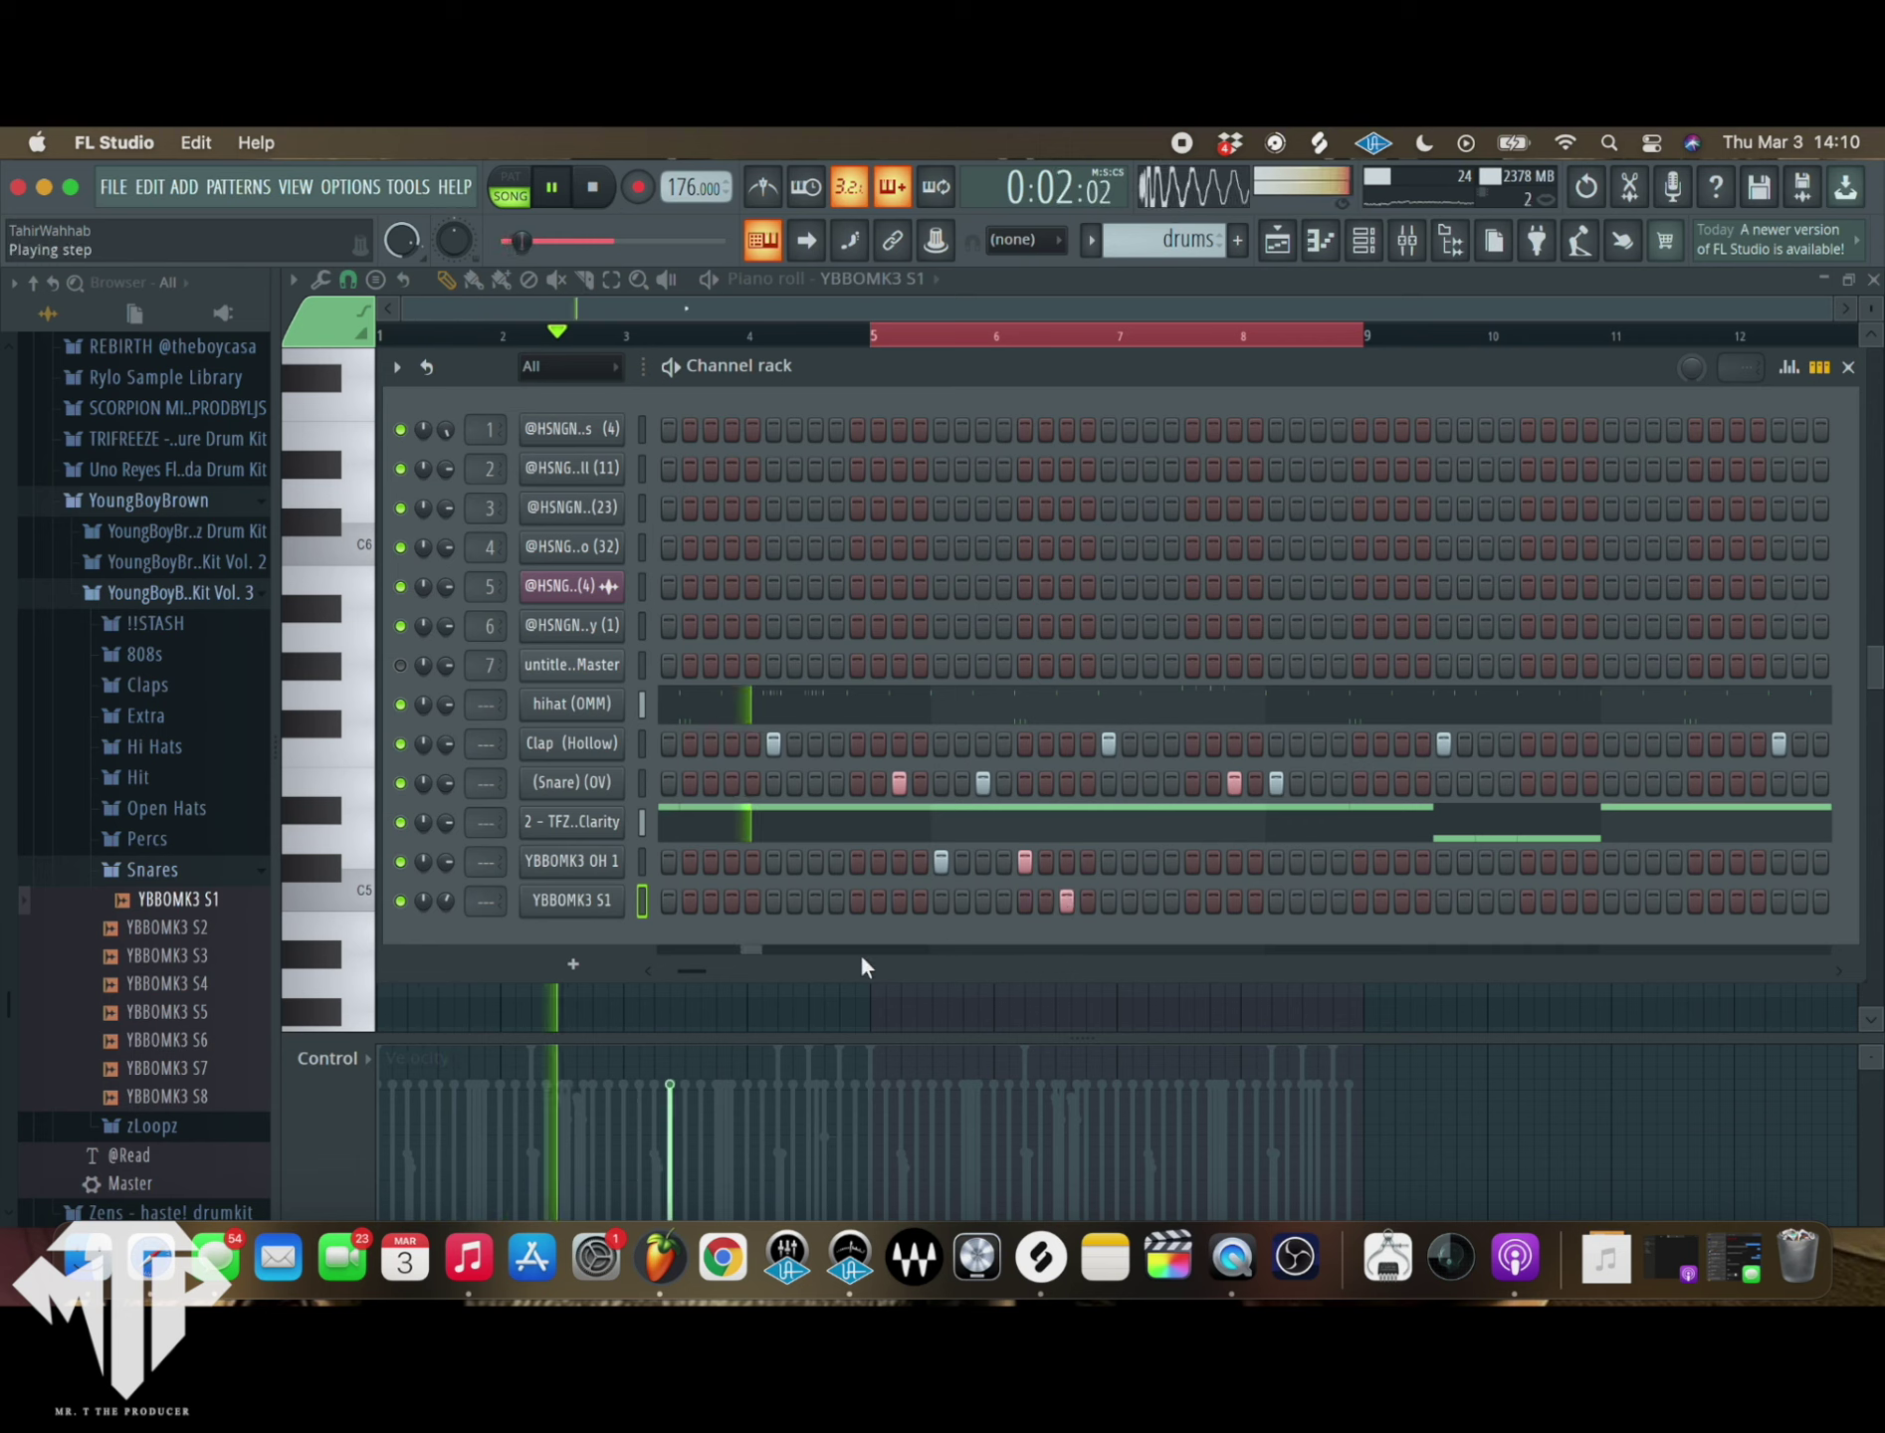
pyautogui.moveTo(683, 972); pyautogui.dragTo(655, 969)
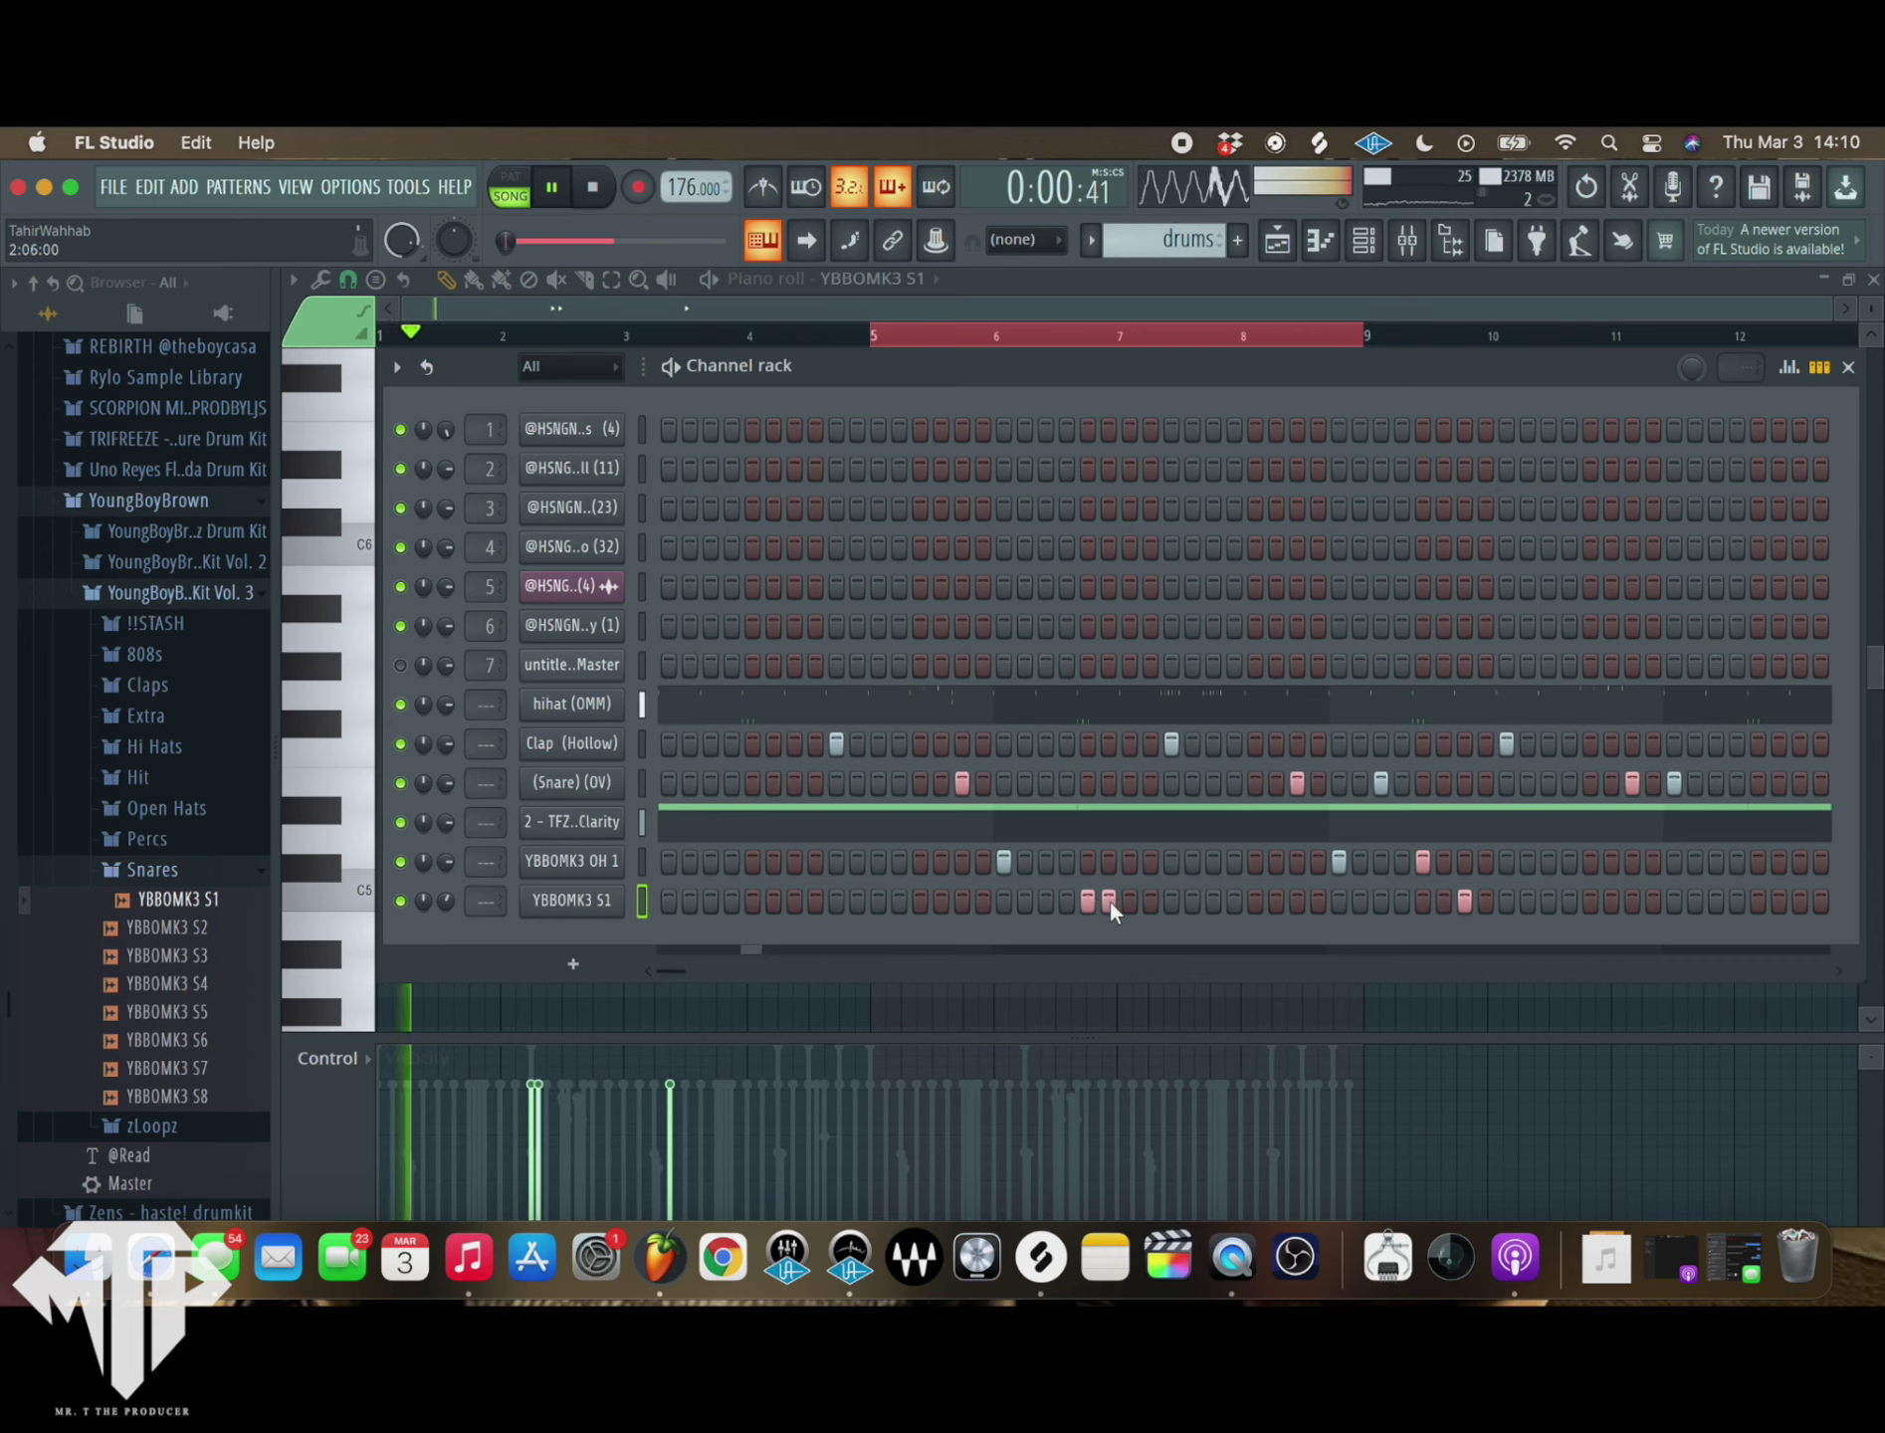
# - Shape the velocities of the three consecutive YBBOMK3 S1 hits on steps 21–23 into a rising ramp
pyautogui.click(1788, 367)
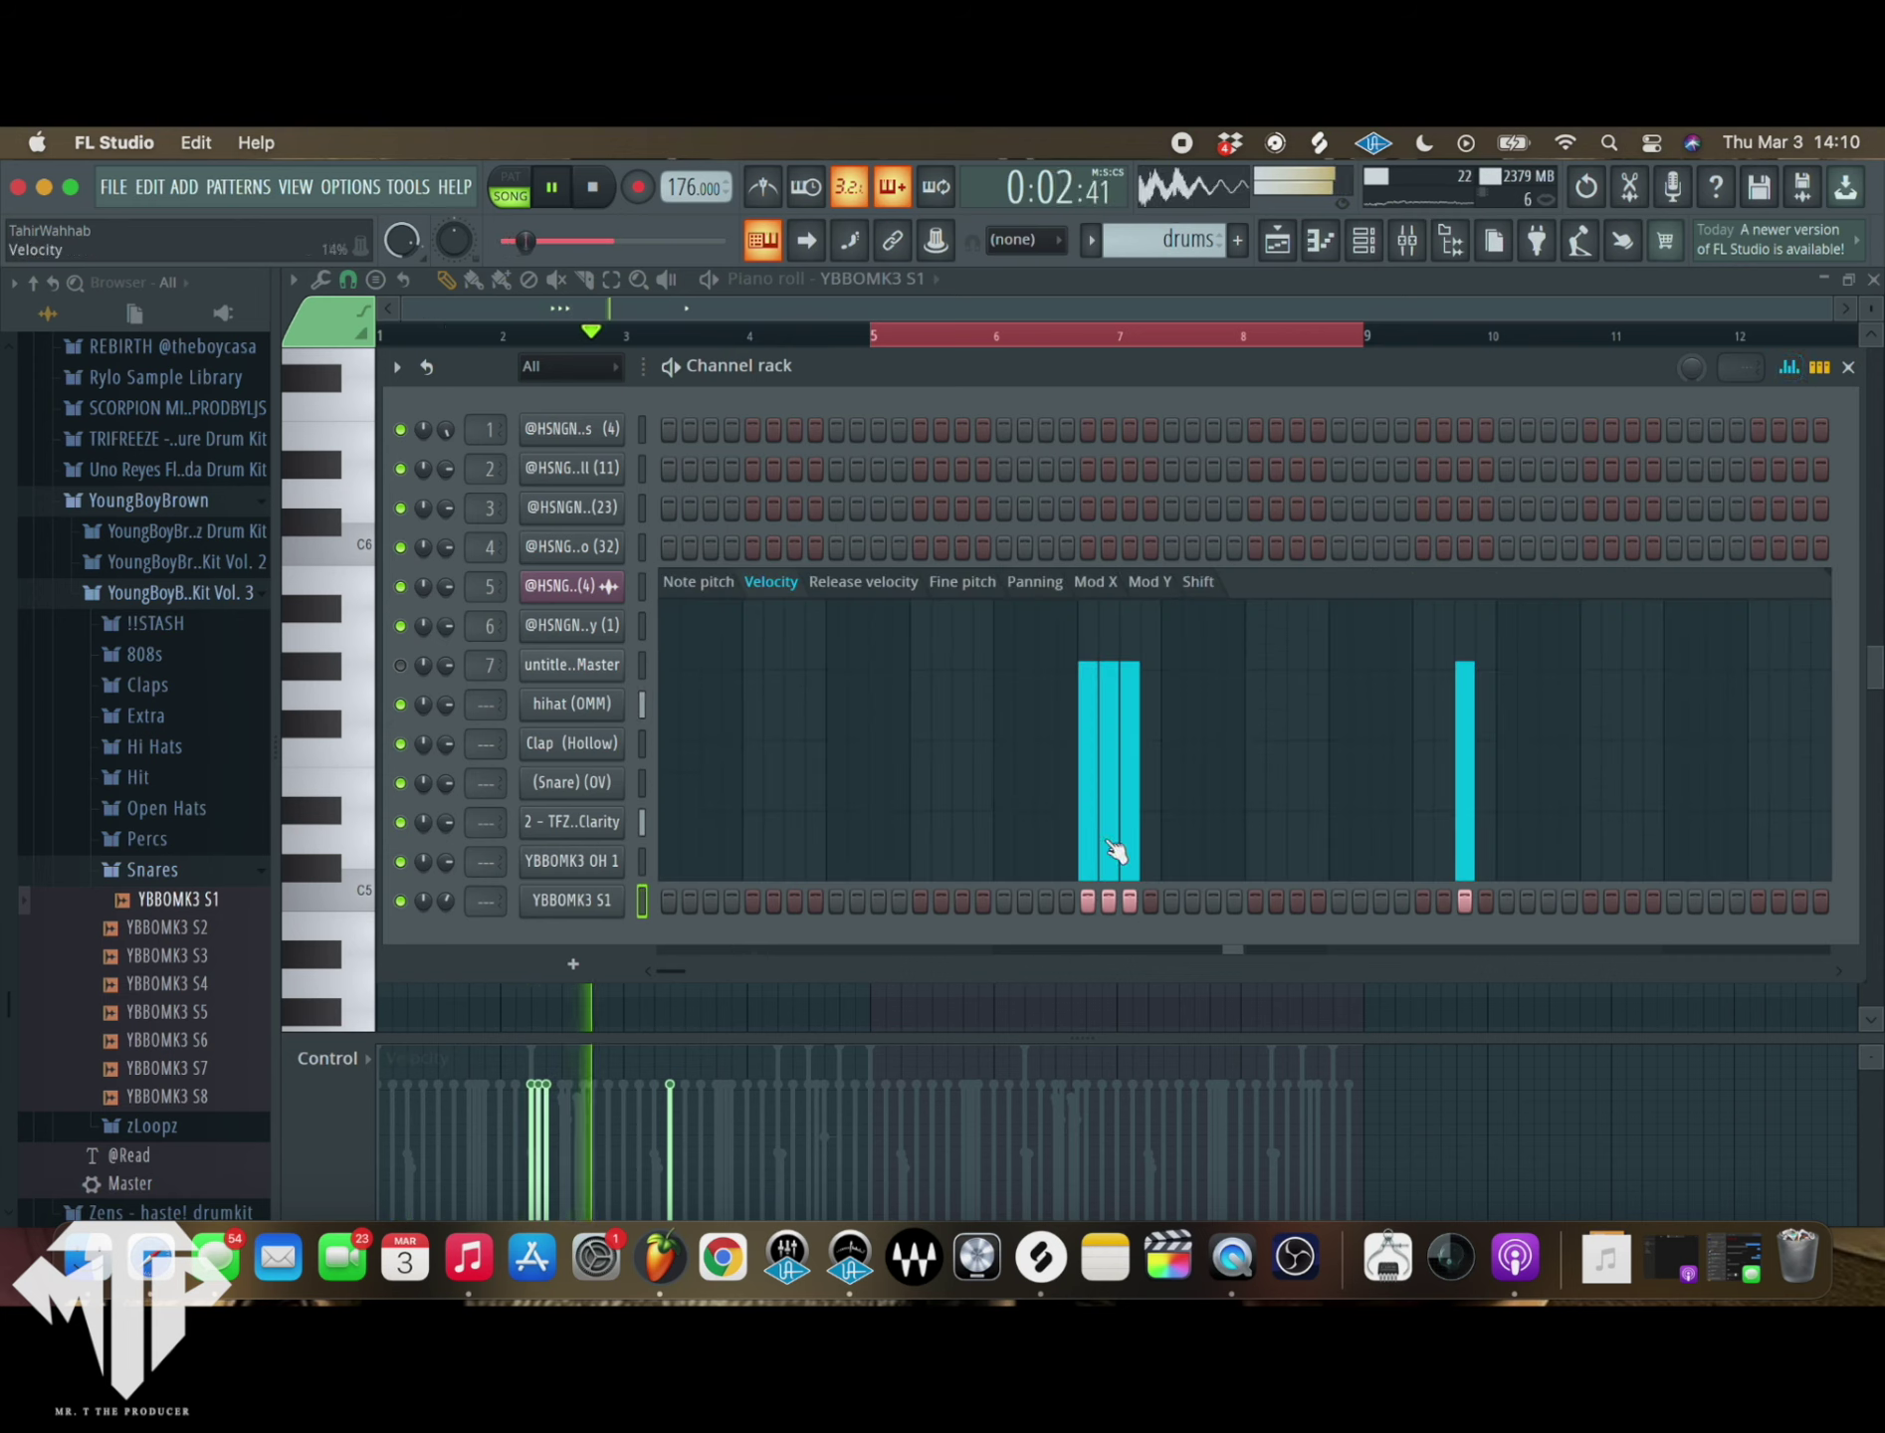
pyautogui.moveTo(1094, 829); pyautogui.dragTo(1144, 743)
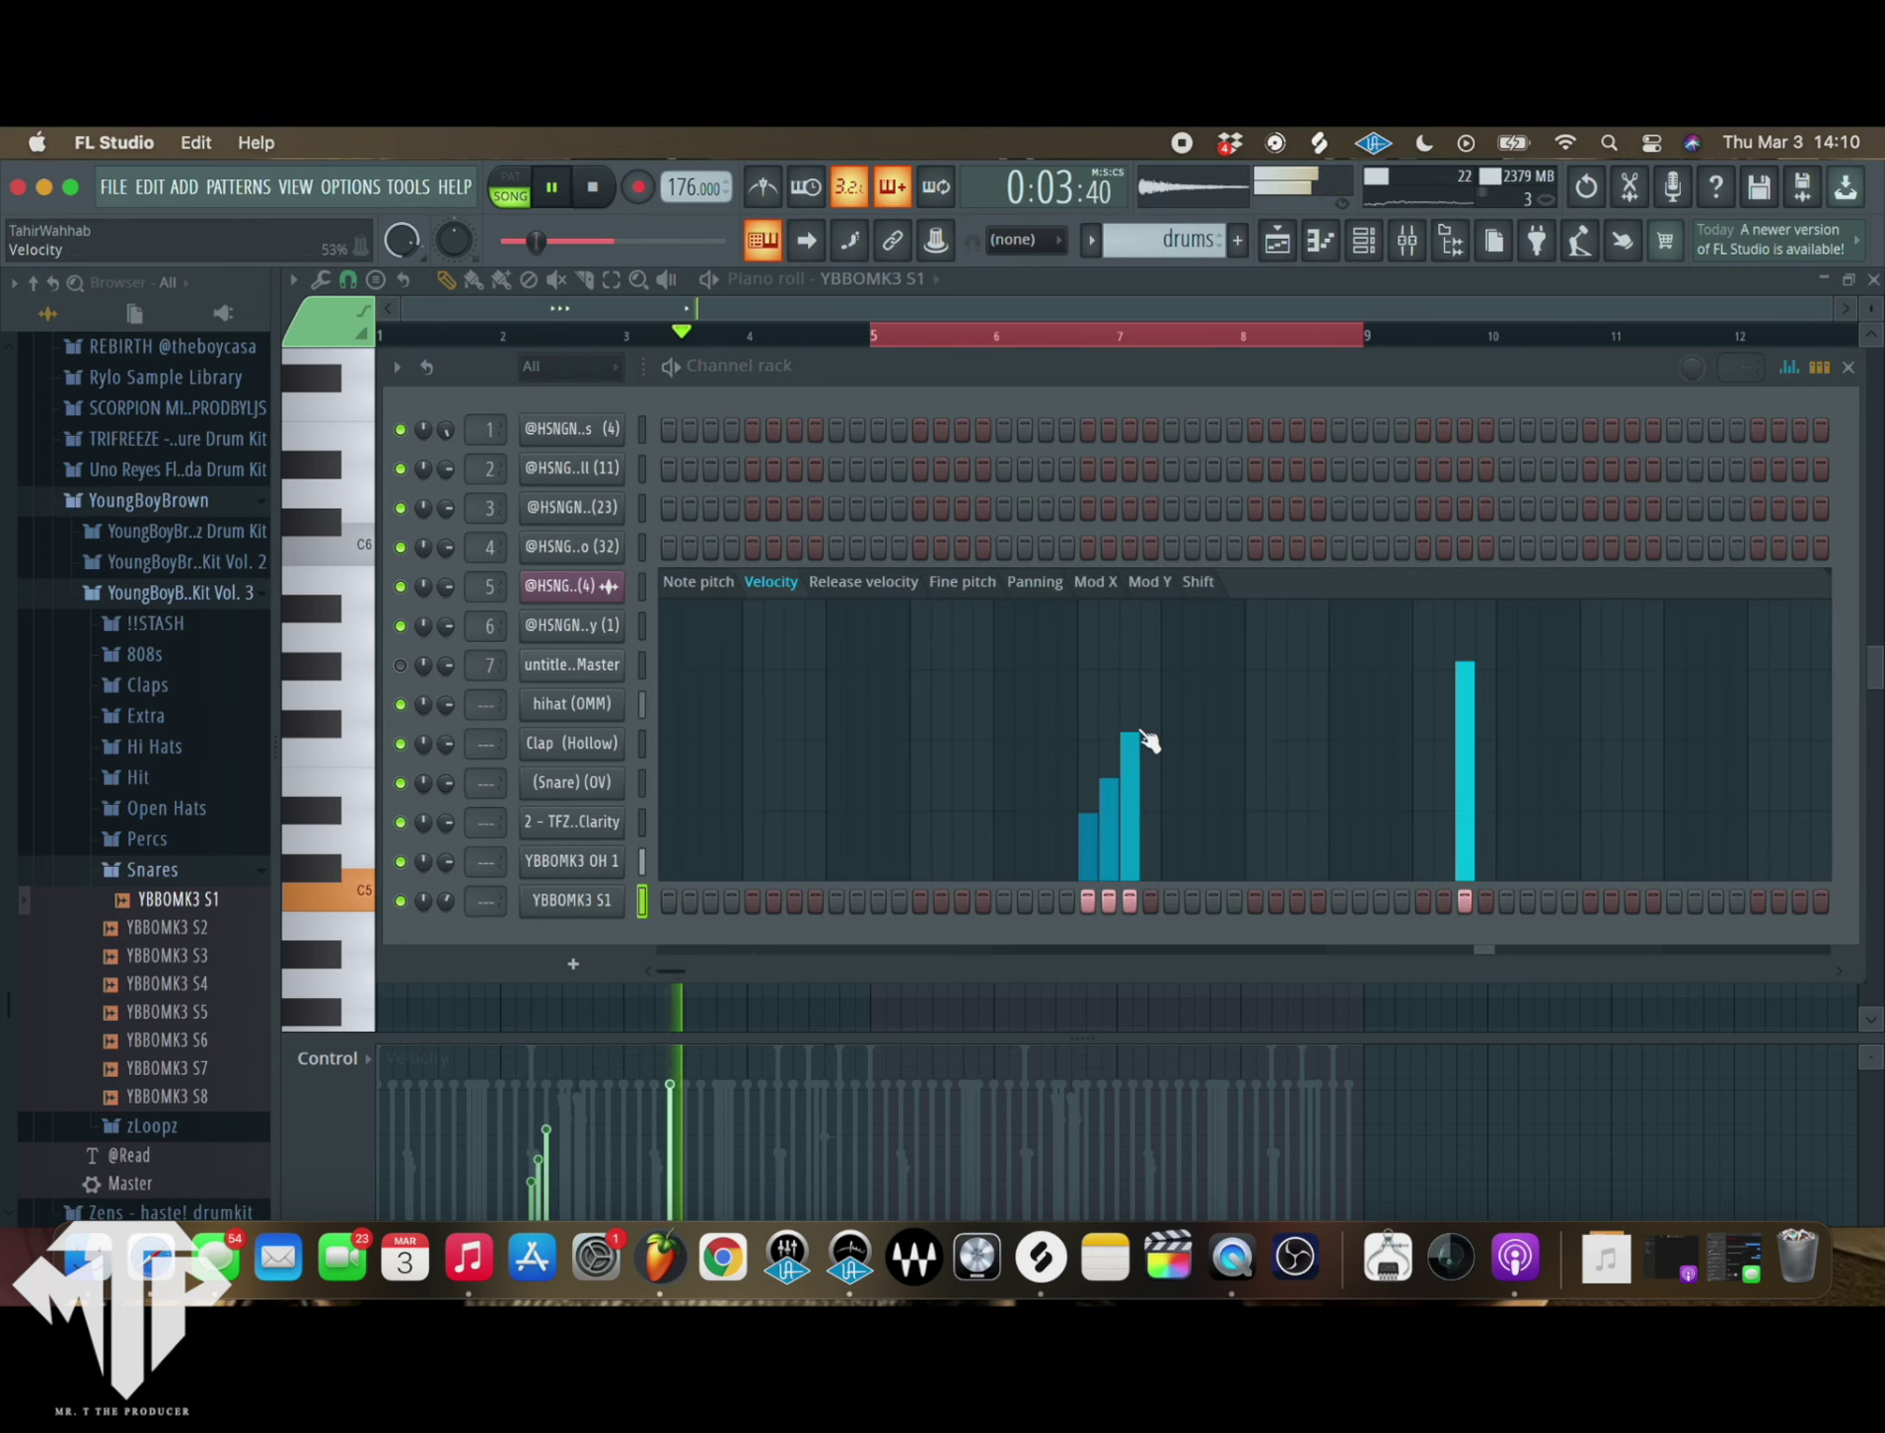
pyautogui.click(1784, 370)
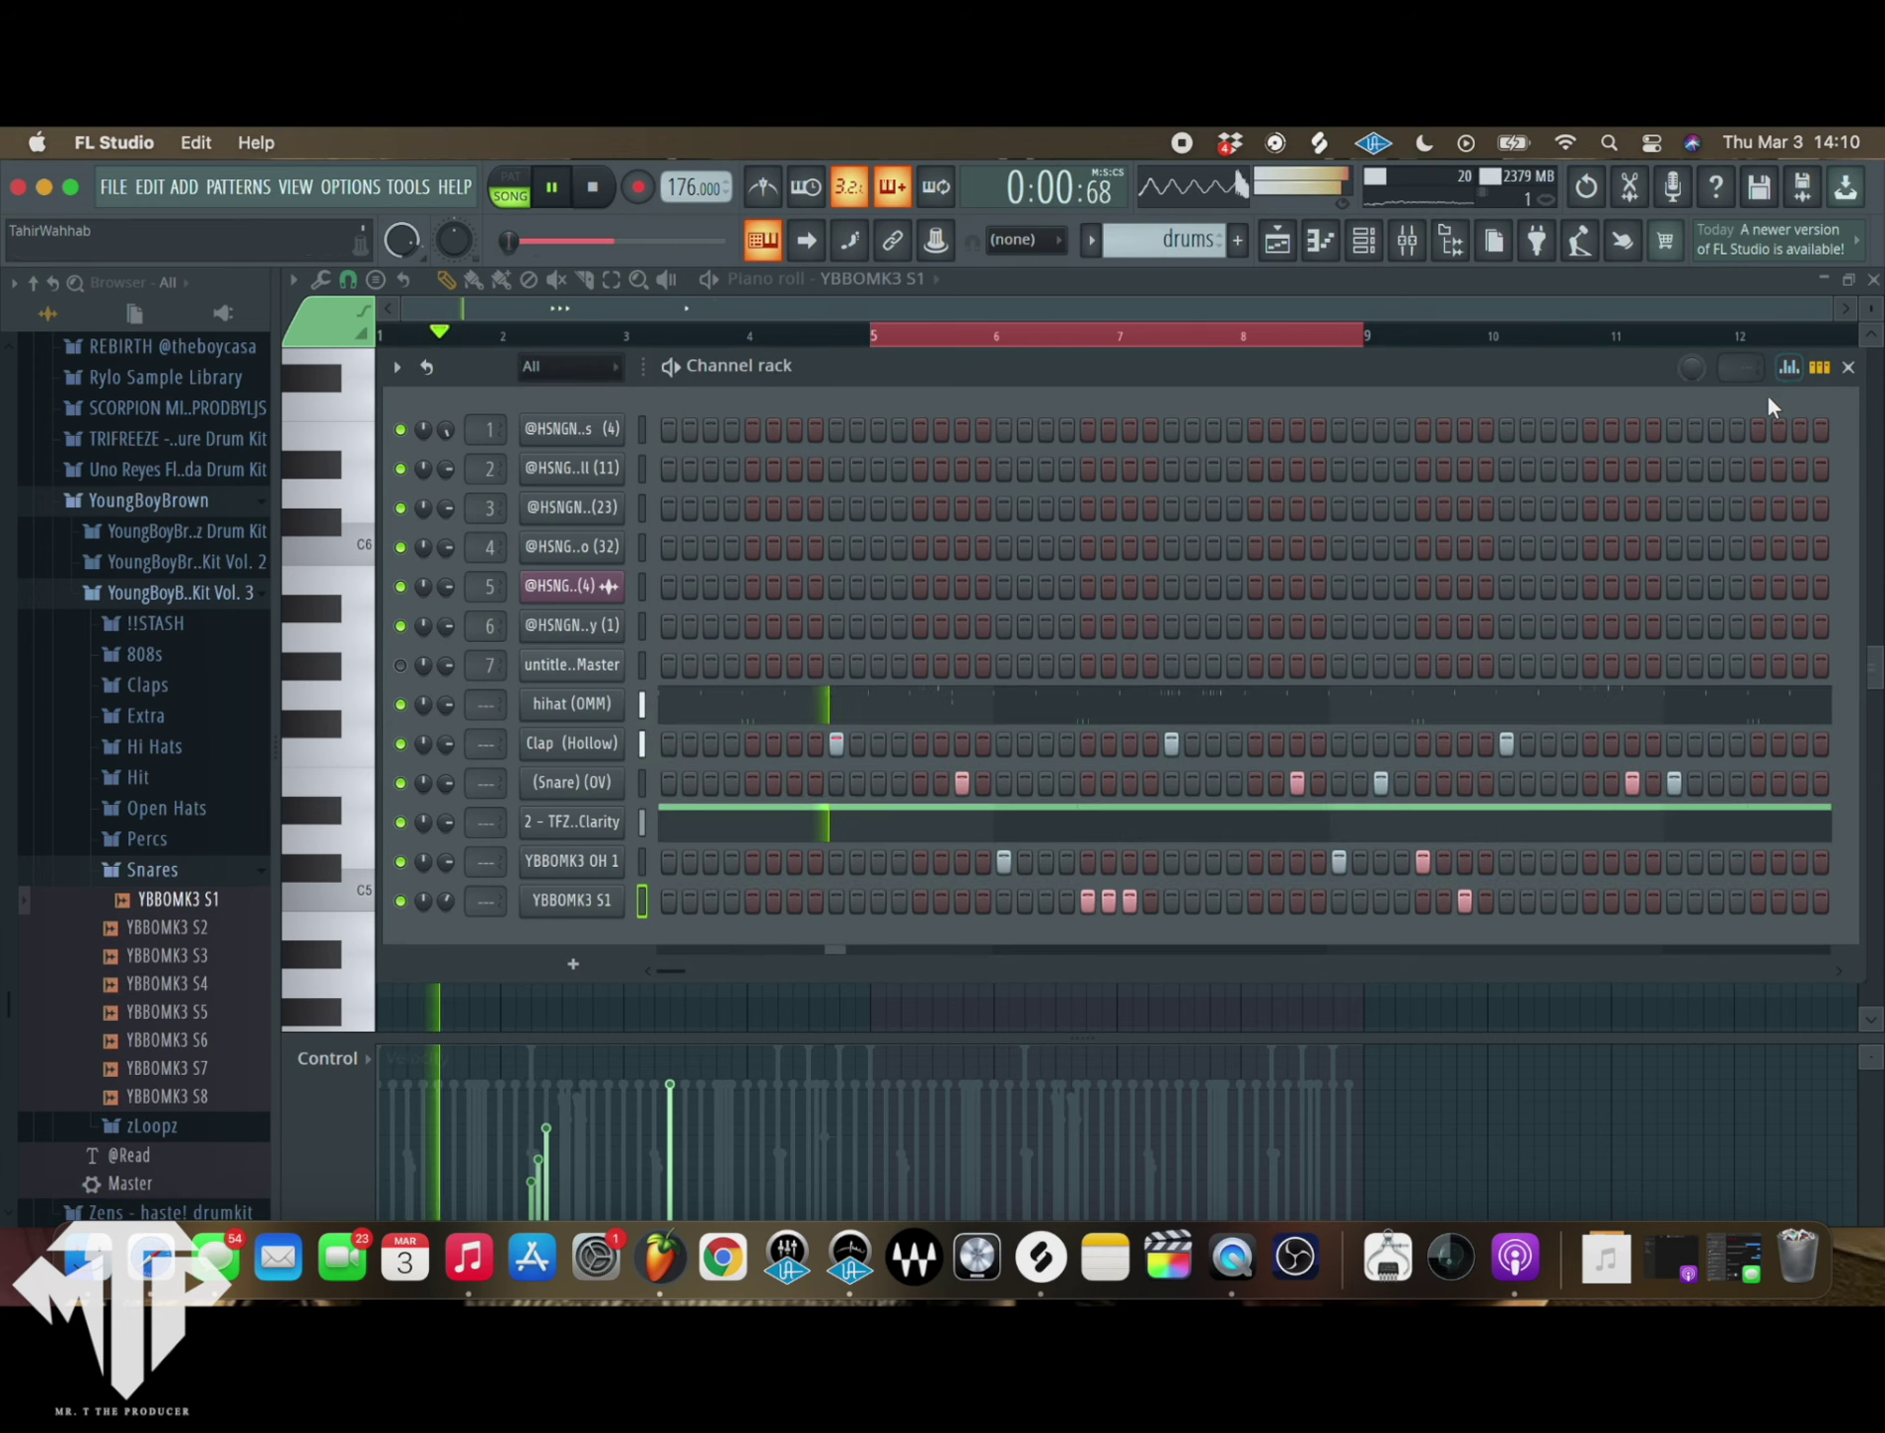
# - Repeat the YBBOMK3 S1 notes from bars 1–4 in bars 5–8 in the piano roll and return to the channel rack
pyautogui.rightClick(609, 905)
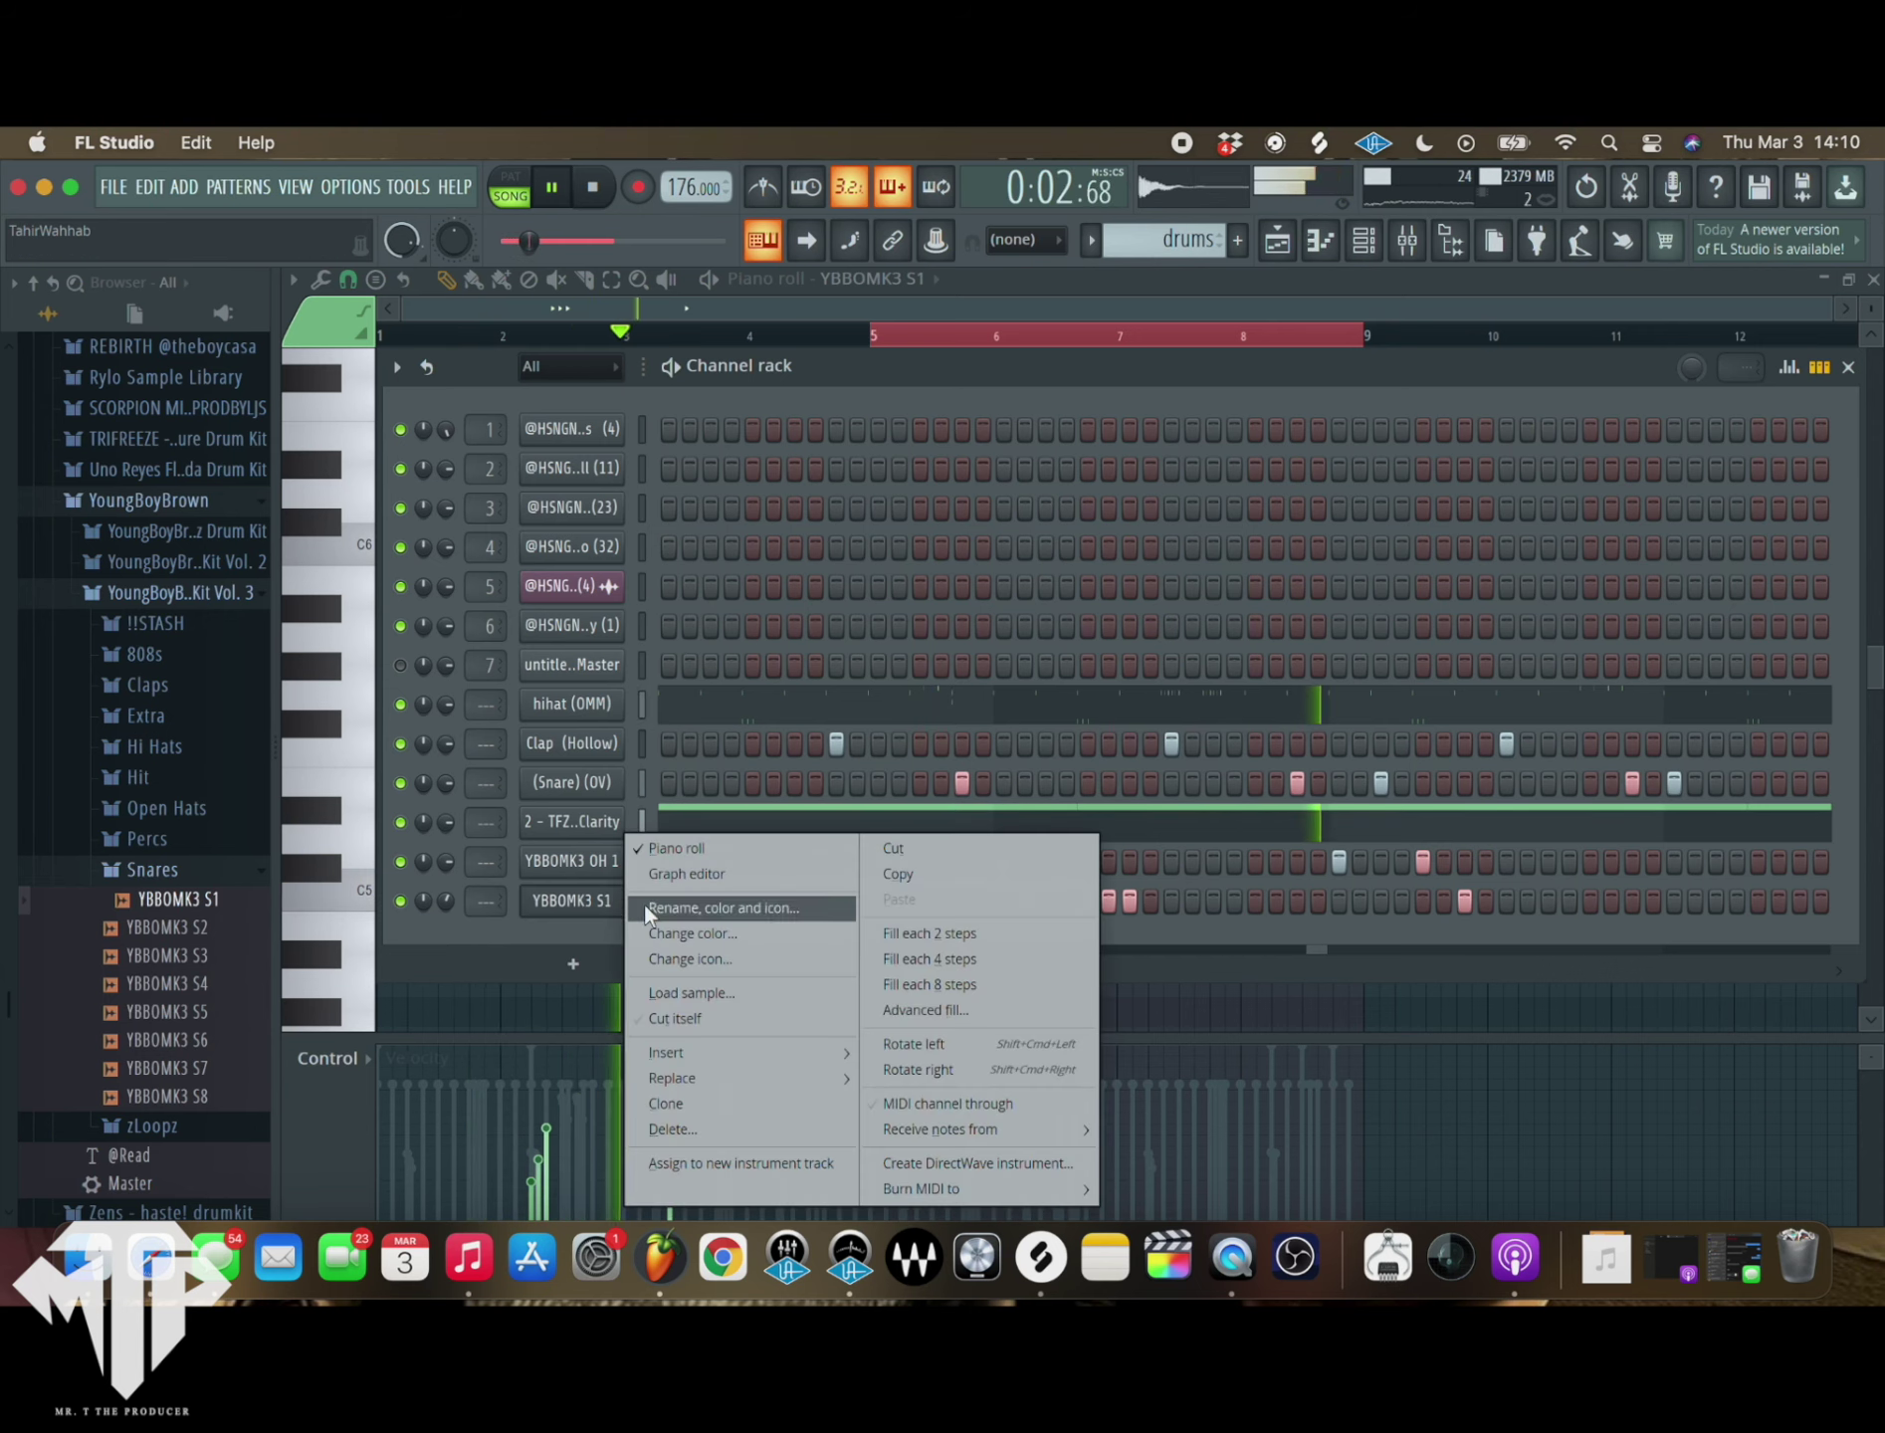
pyautogui.click(556, 930)
pyautogui.rightClick(587, 905)
pyautogui.click(675, 848)
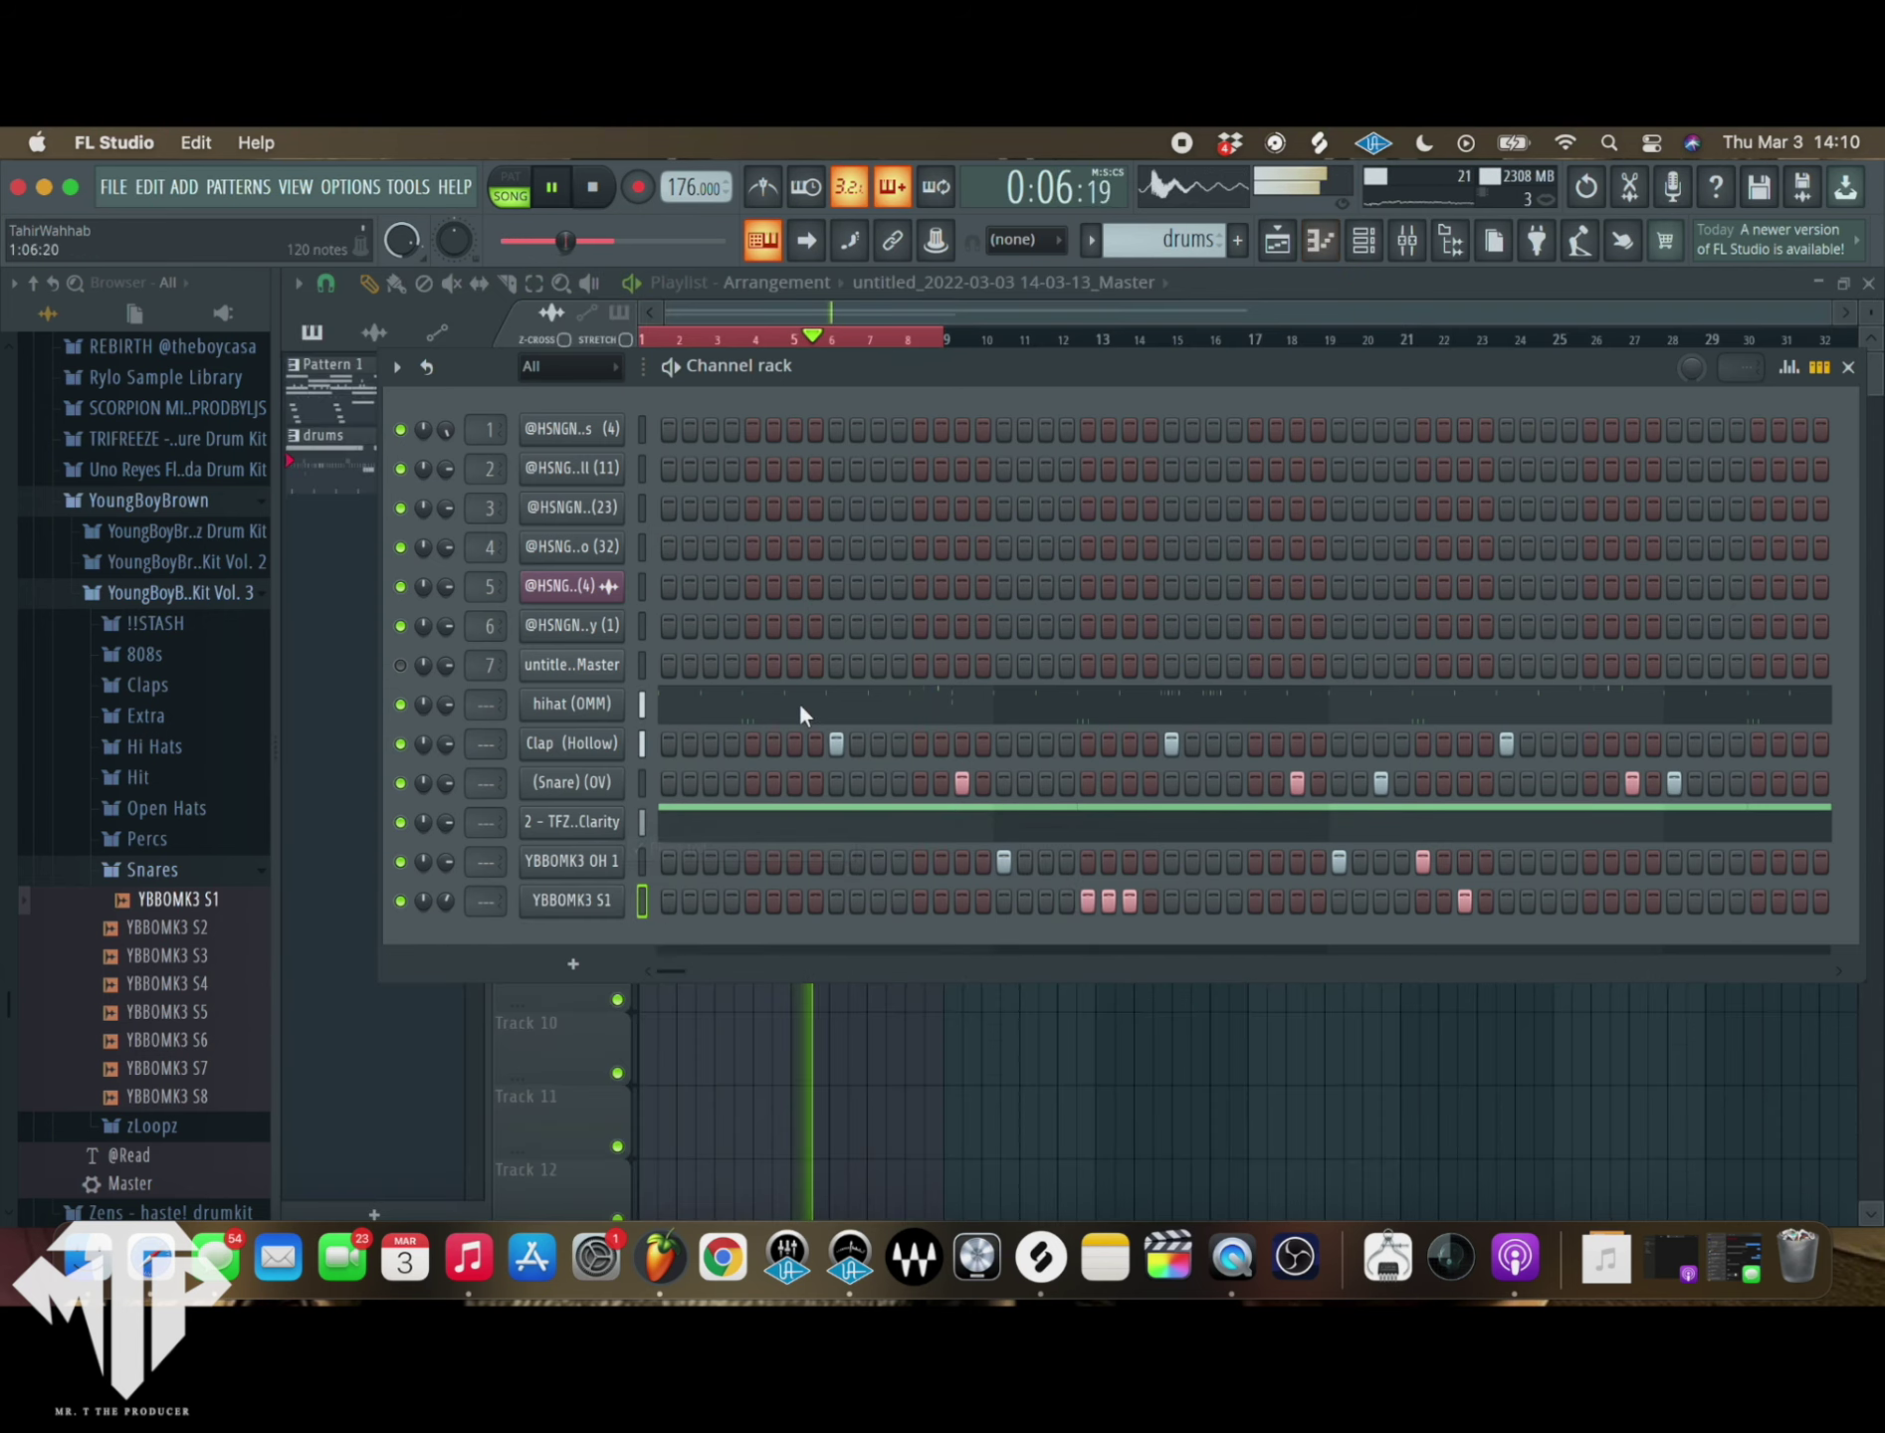
pyautogui.rightClick(589, 904)
pyautogui.click(718, 844)
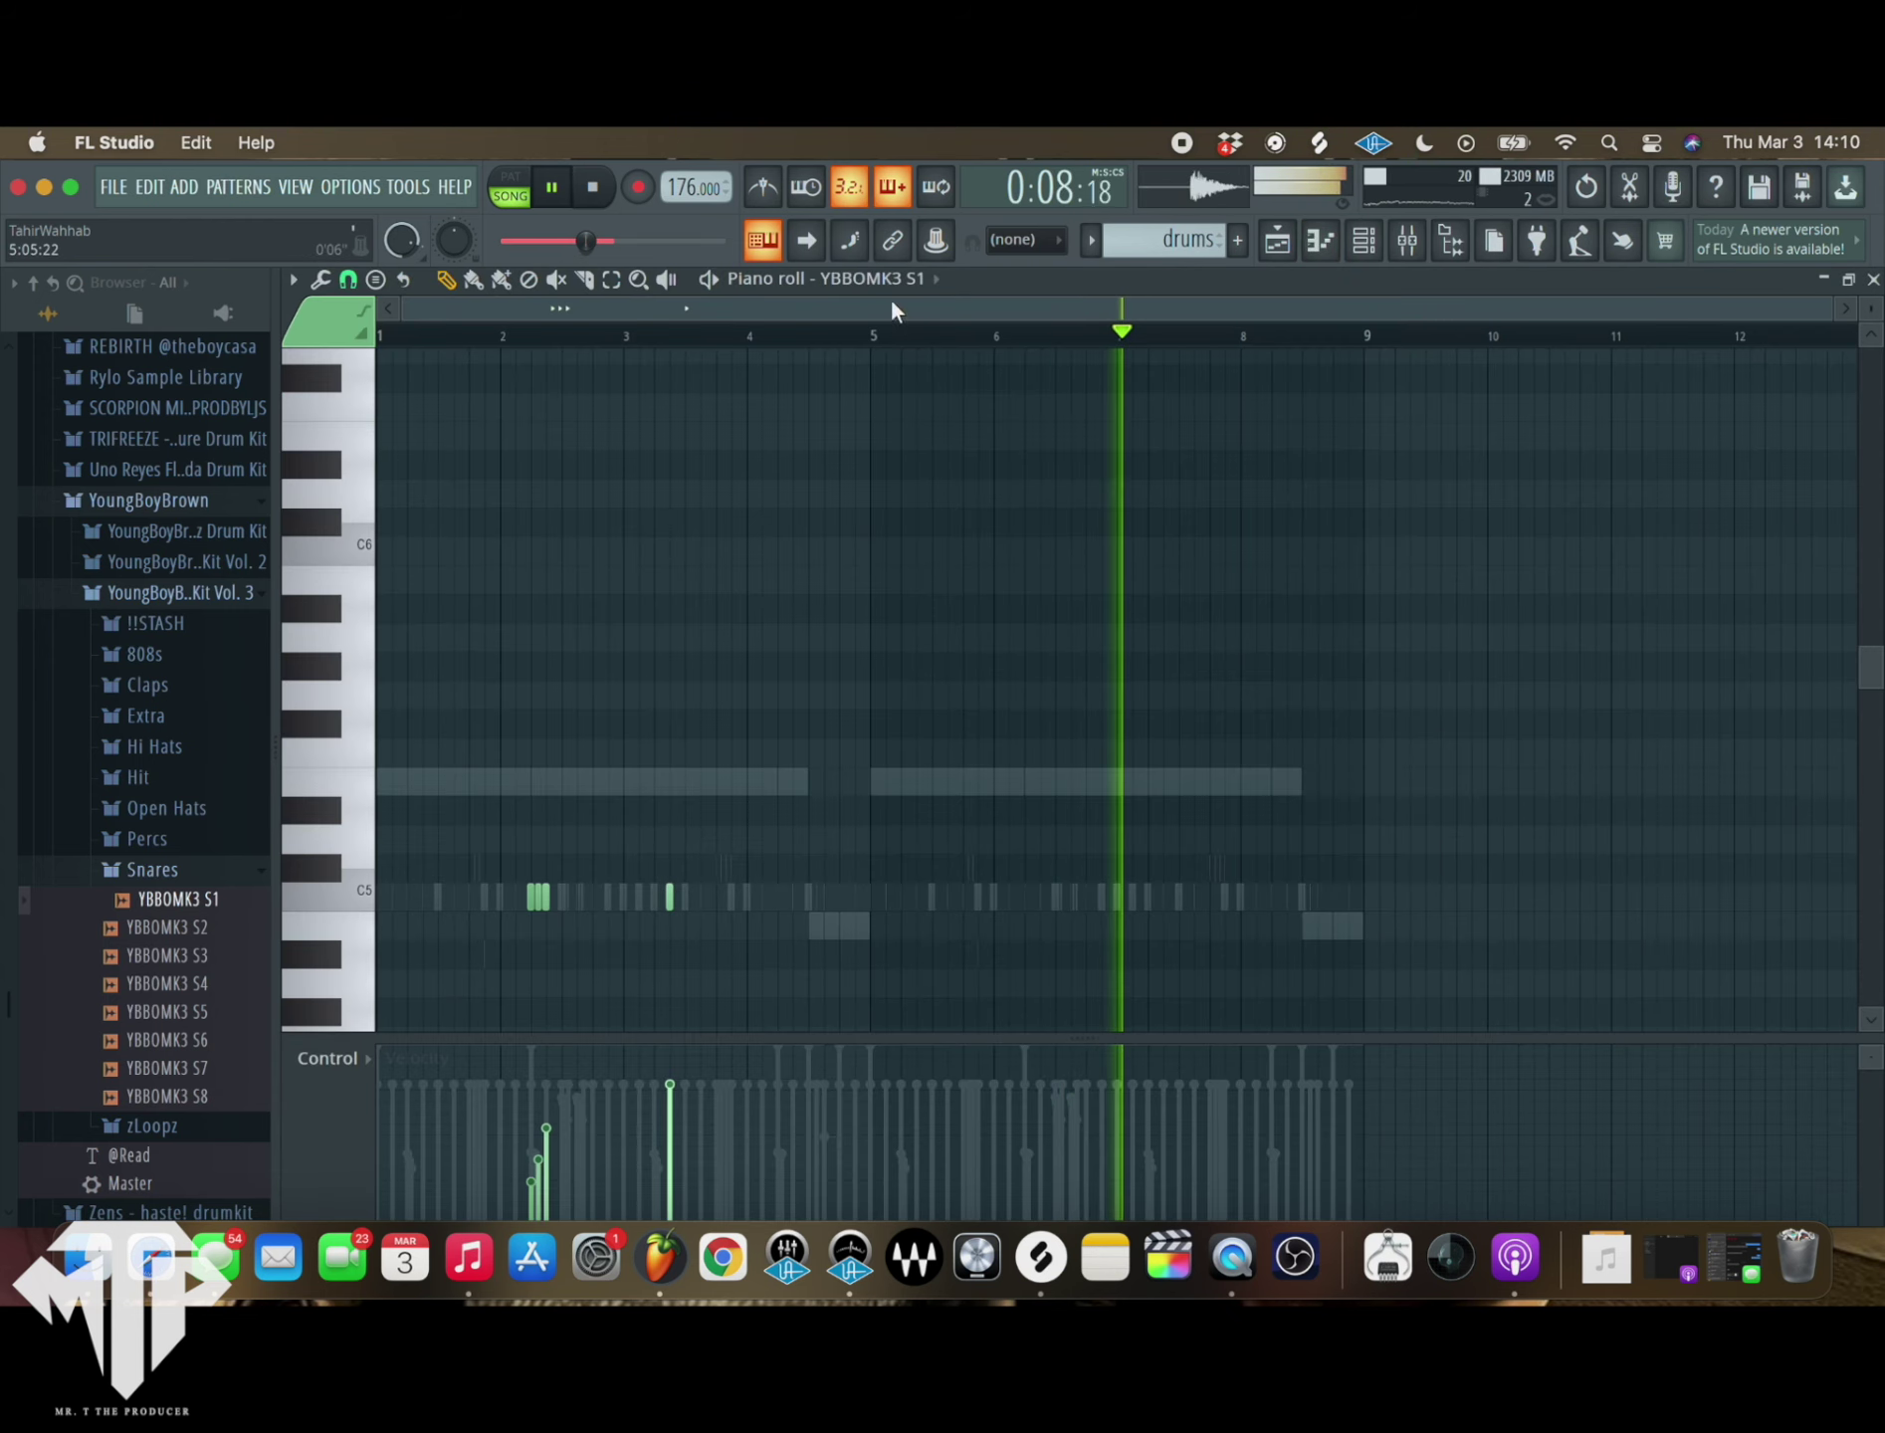
pyautogui.moveTo(872, 336); pyautogui.dragTo(58, 354)
pyautogui.hotkey('ctrl', 'b')
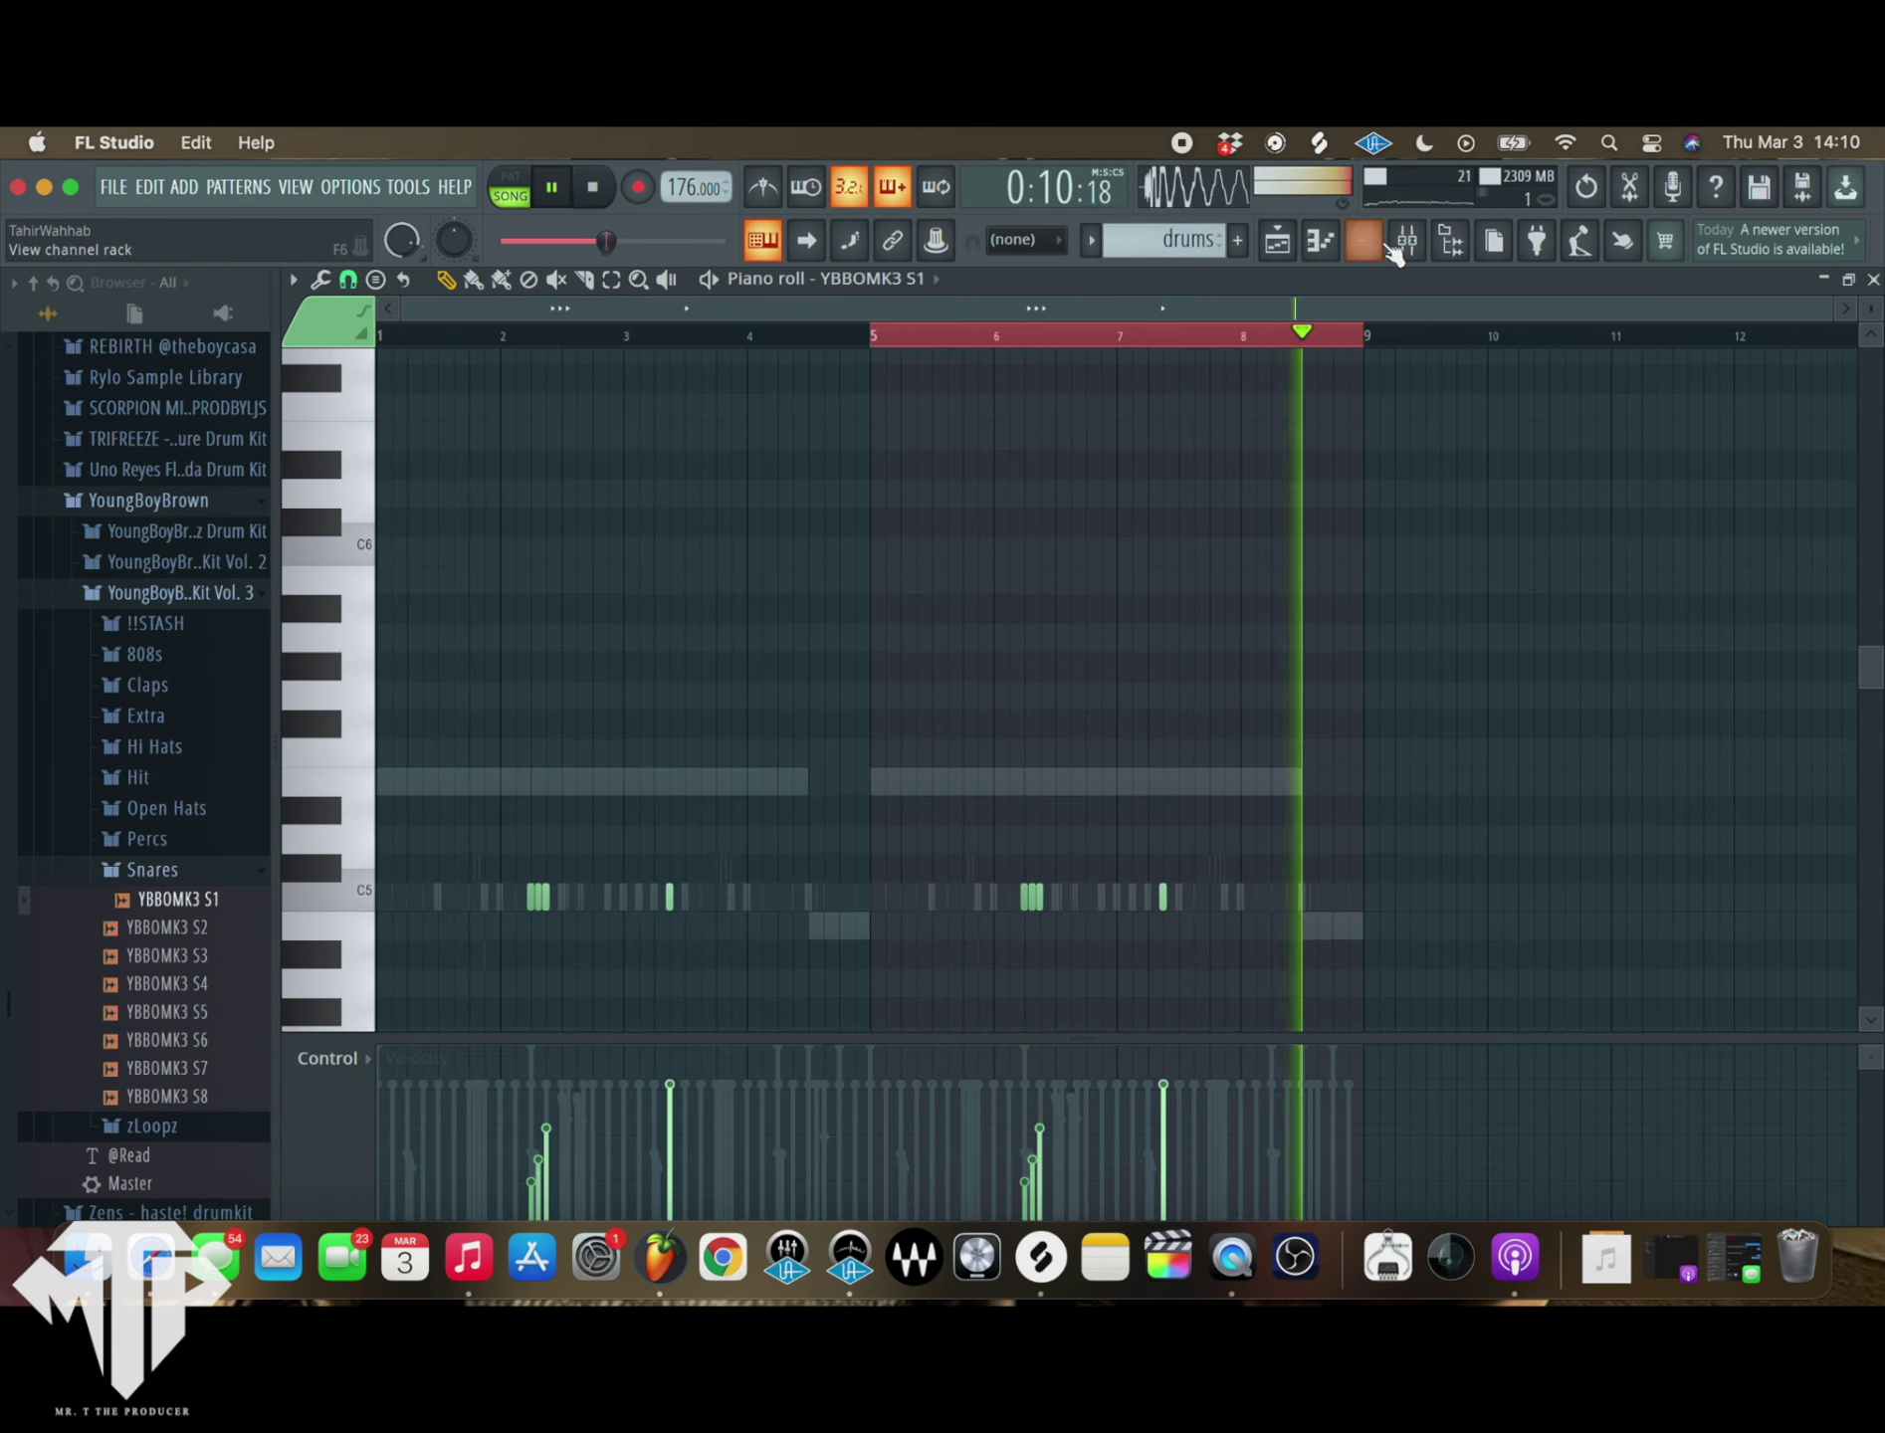
pyautogui.click(1364, 240)
# - Check the melody loop's channel settings and transpose all the 808 notes down one semitone to D#5 and A#4
pyautogui.click(735, 804)
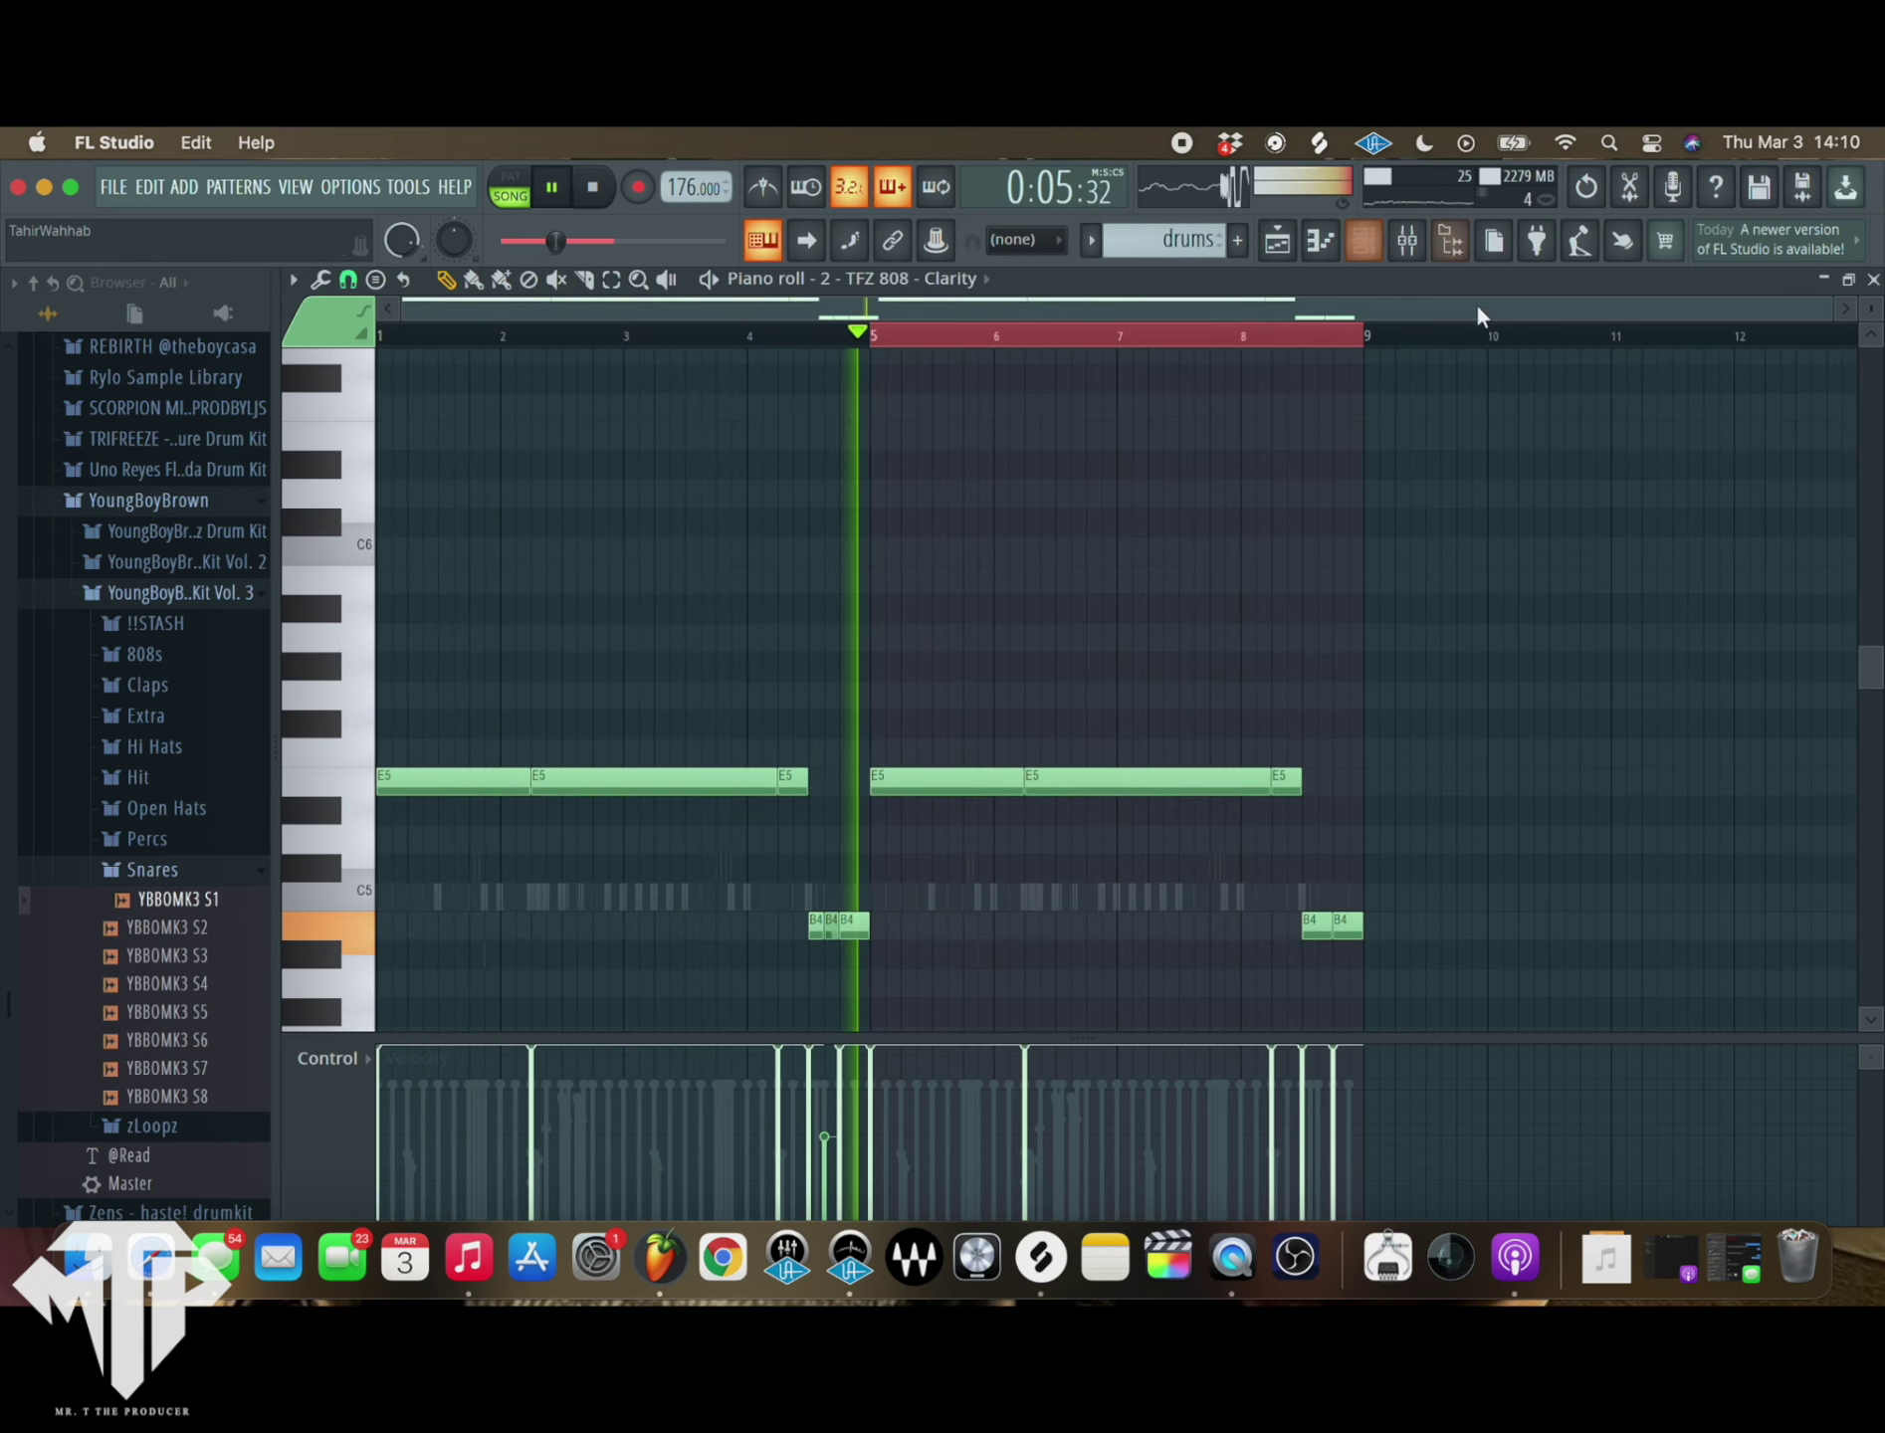
pyautogui.click(1277, 240)
pyautogui.doubleClick(800, 393)
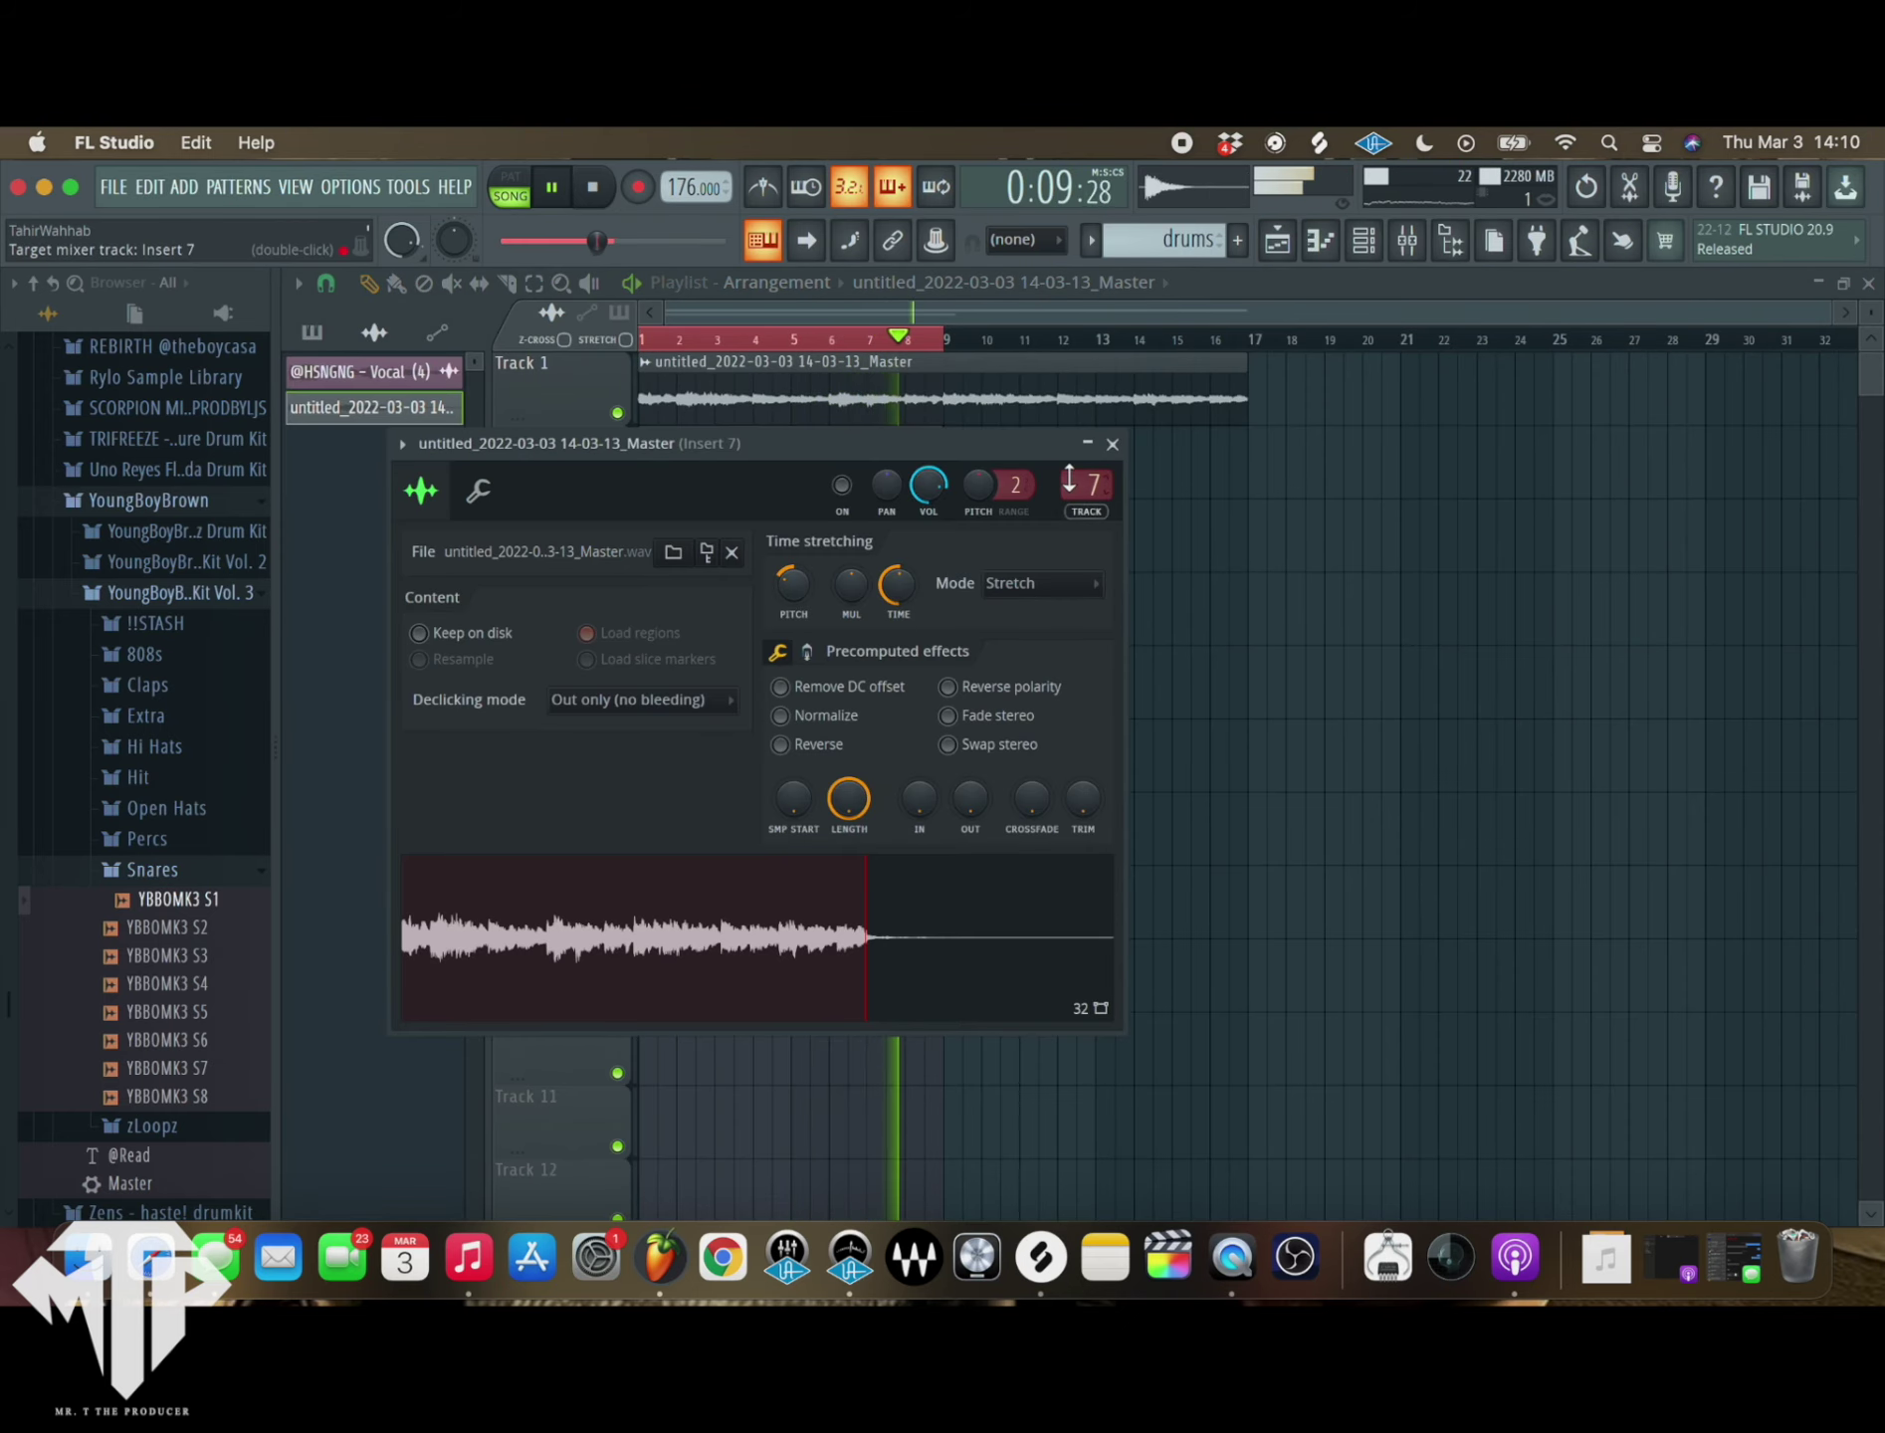
pyautogui.click(1115, 444)
pyautogui.press('F6')
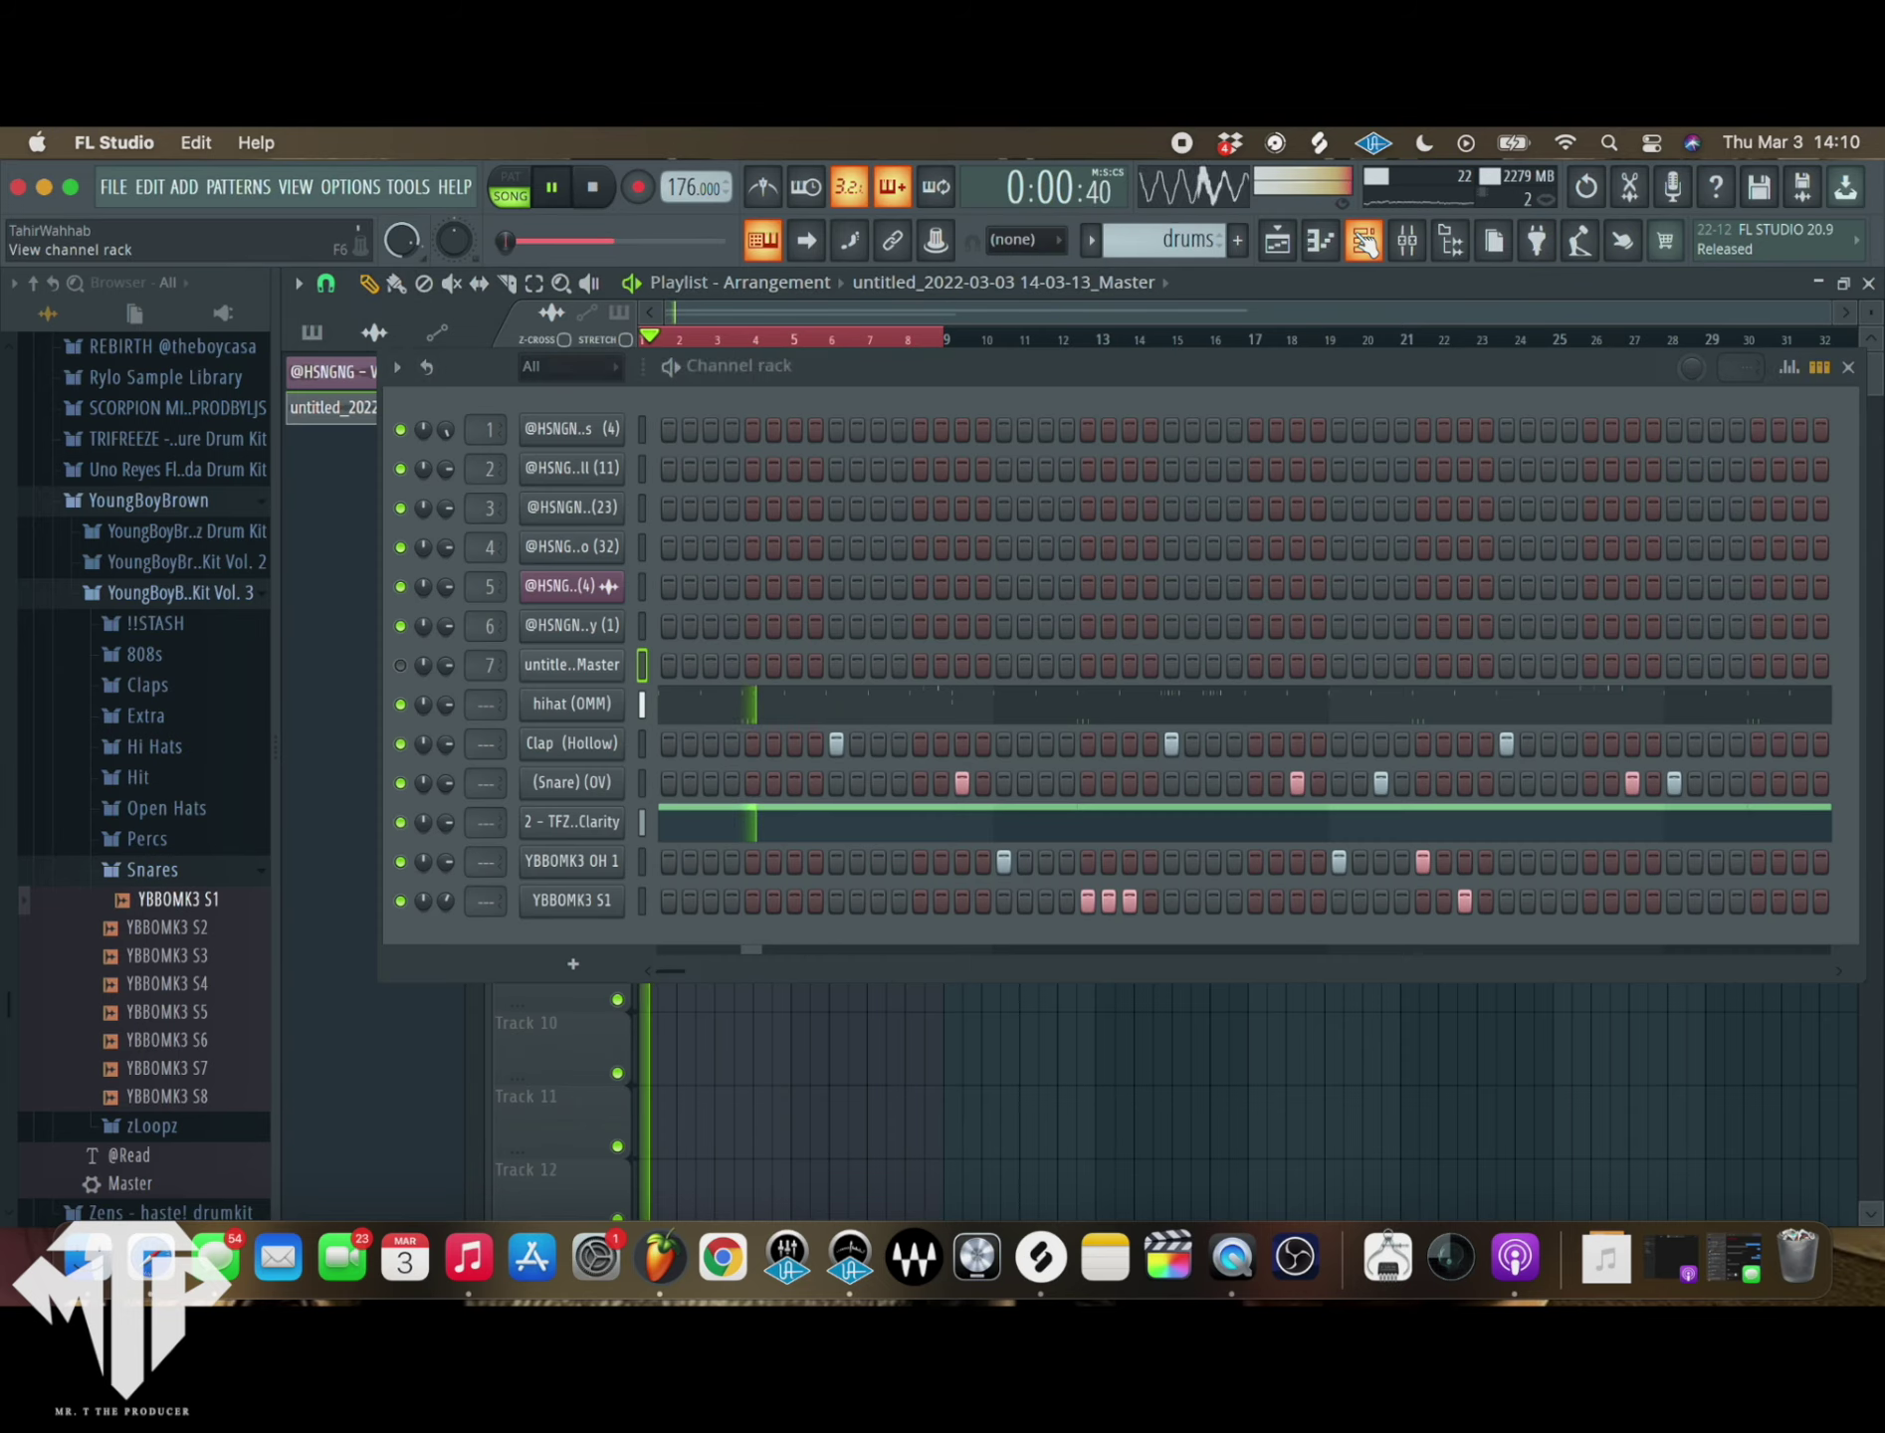
pyautogui.click(716, 826)
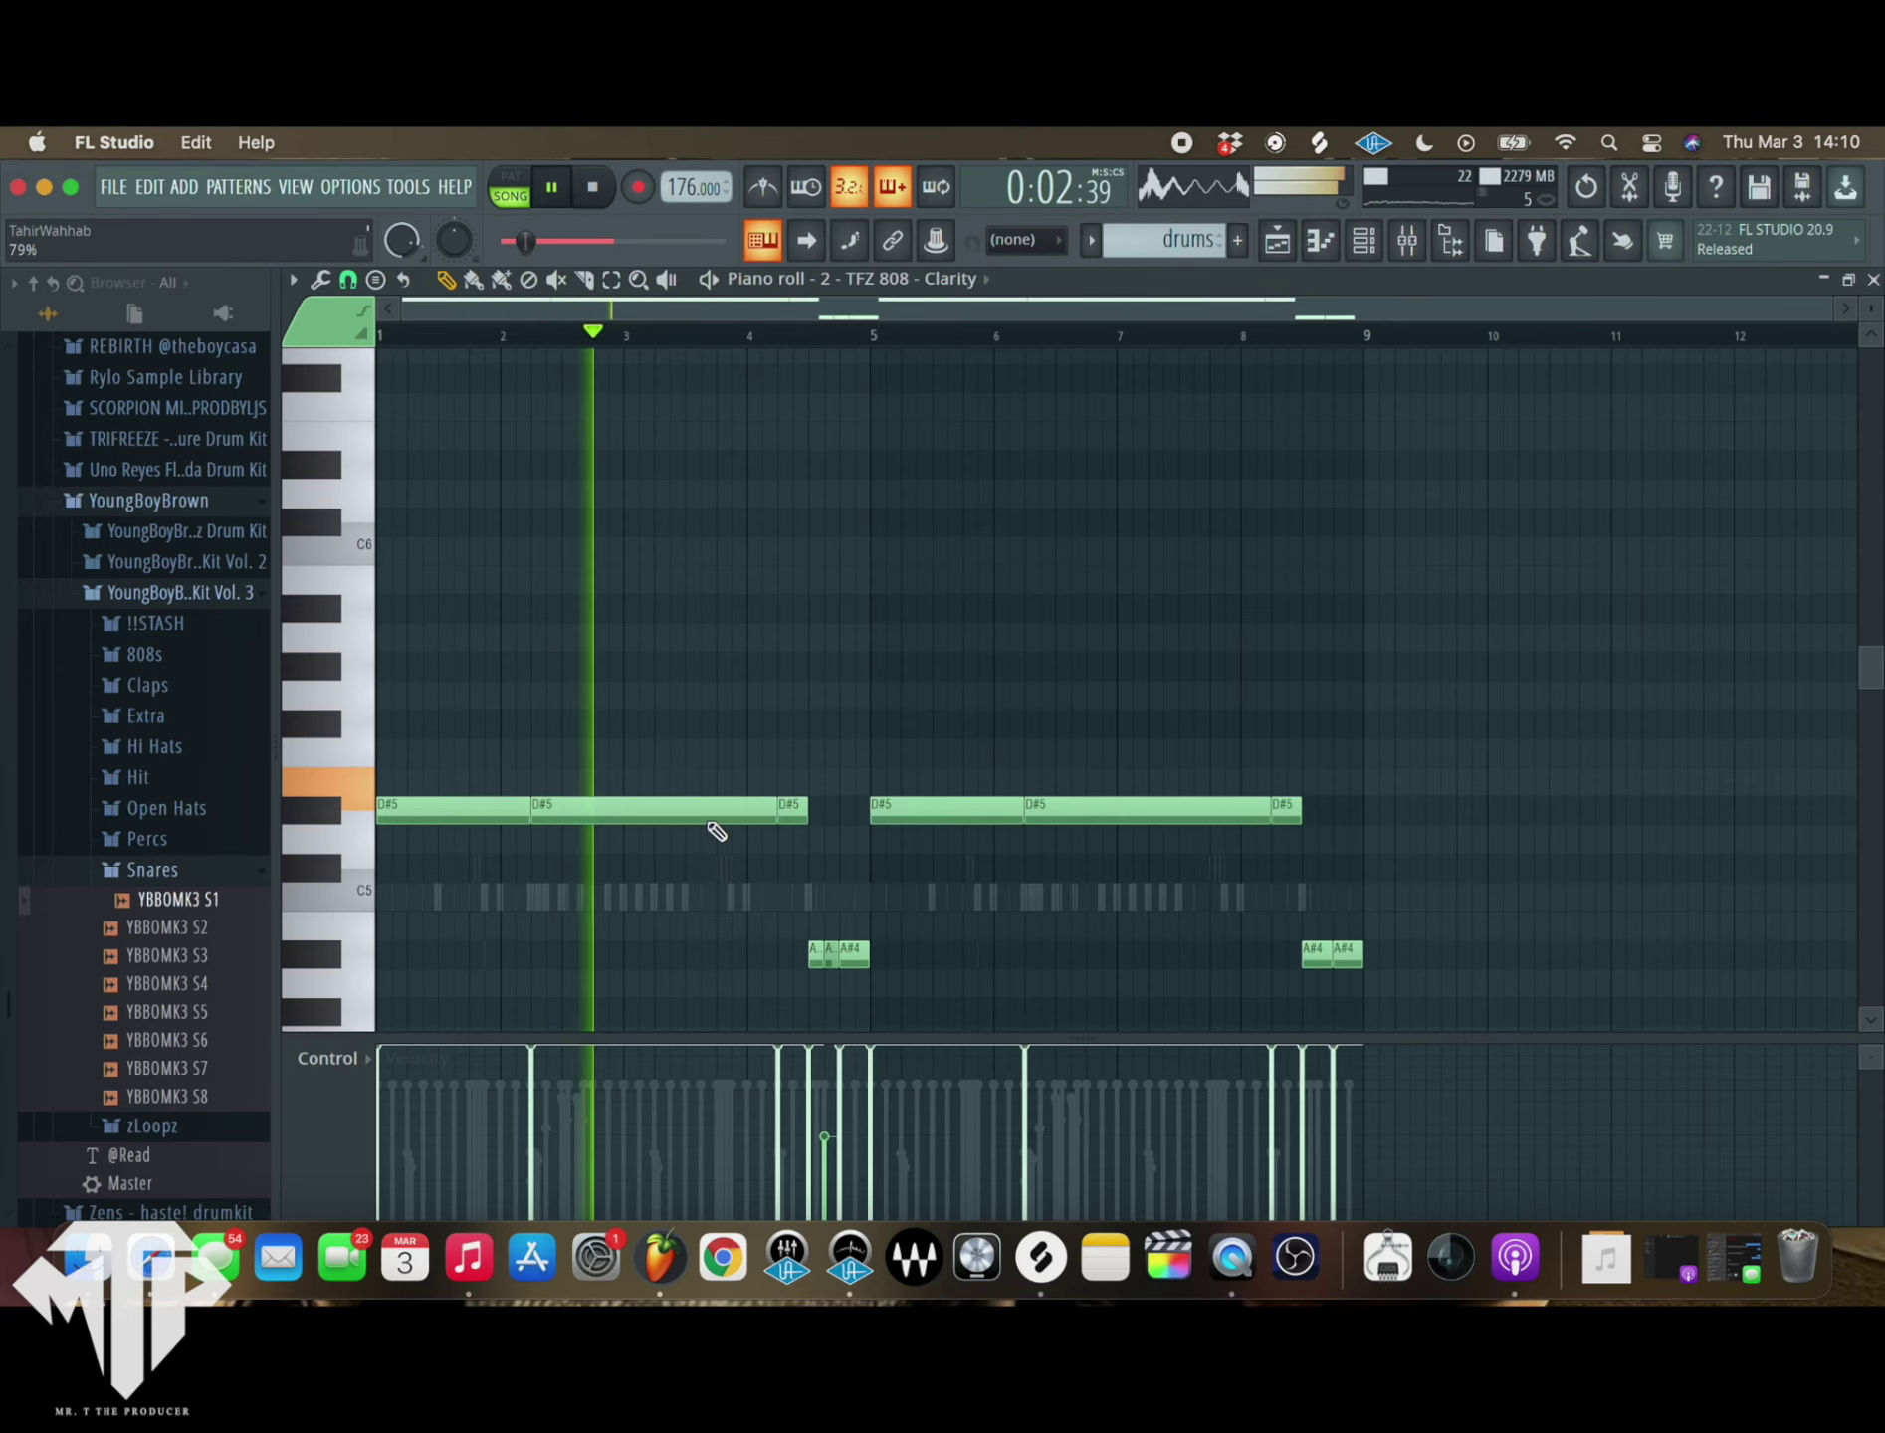
# - Unmute the melody loop's channel, play it with the drums, and bring the mixer back into view
pyautogui.click(1276, 239)
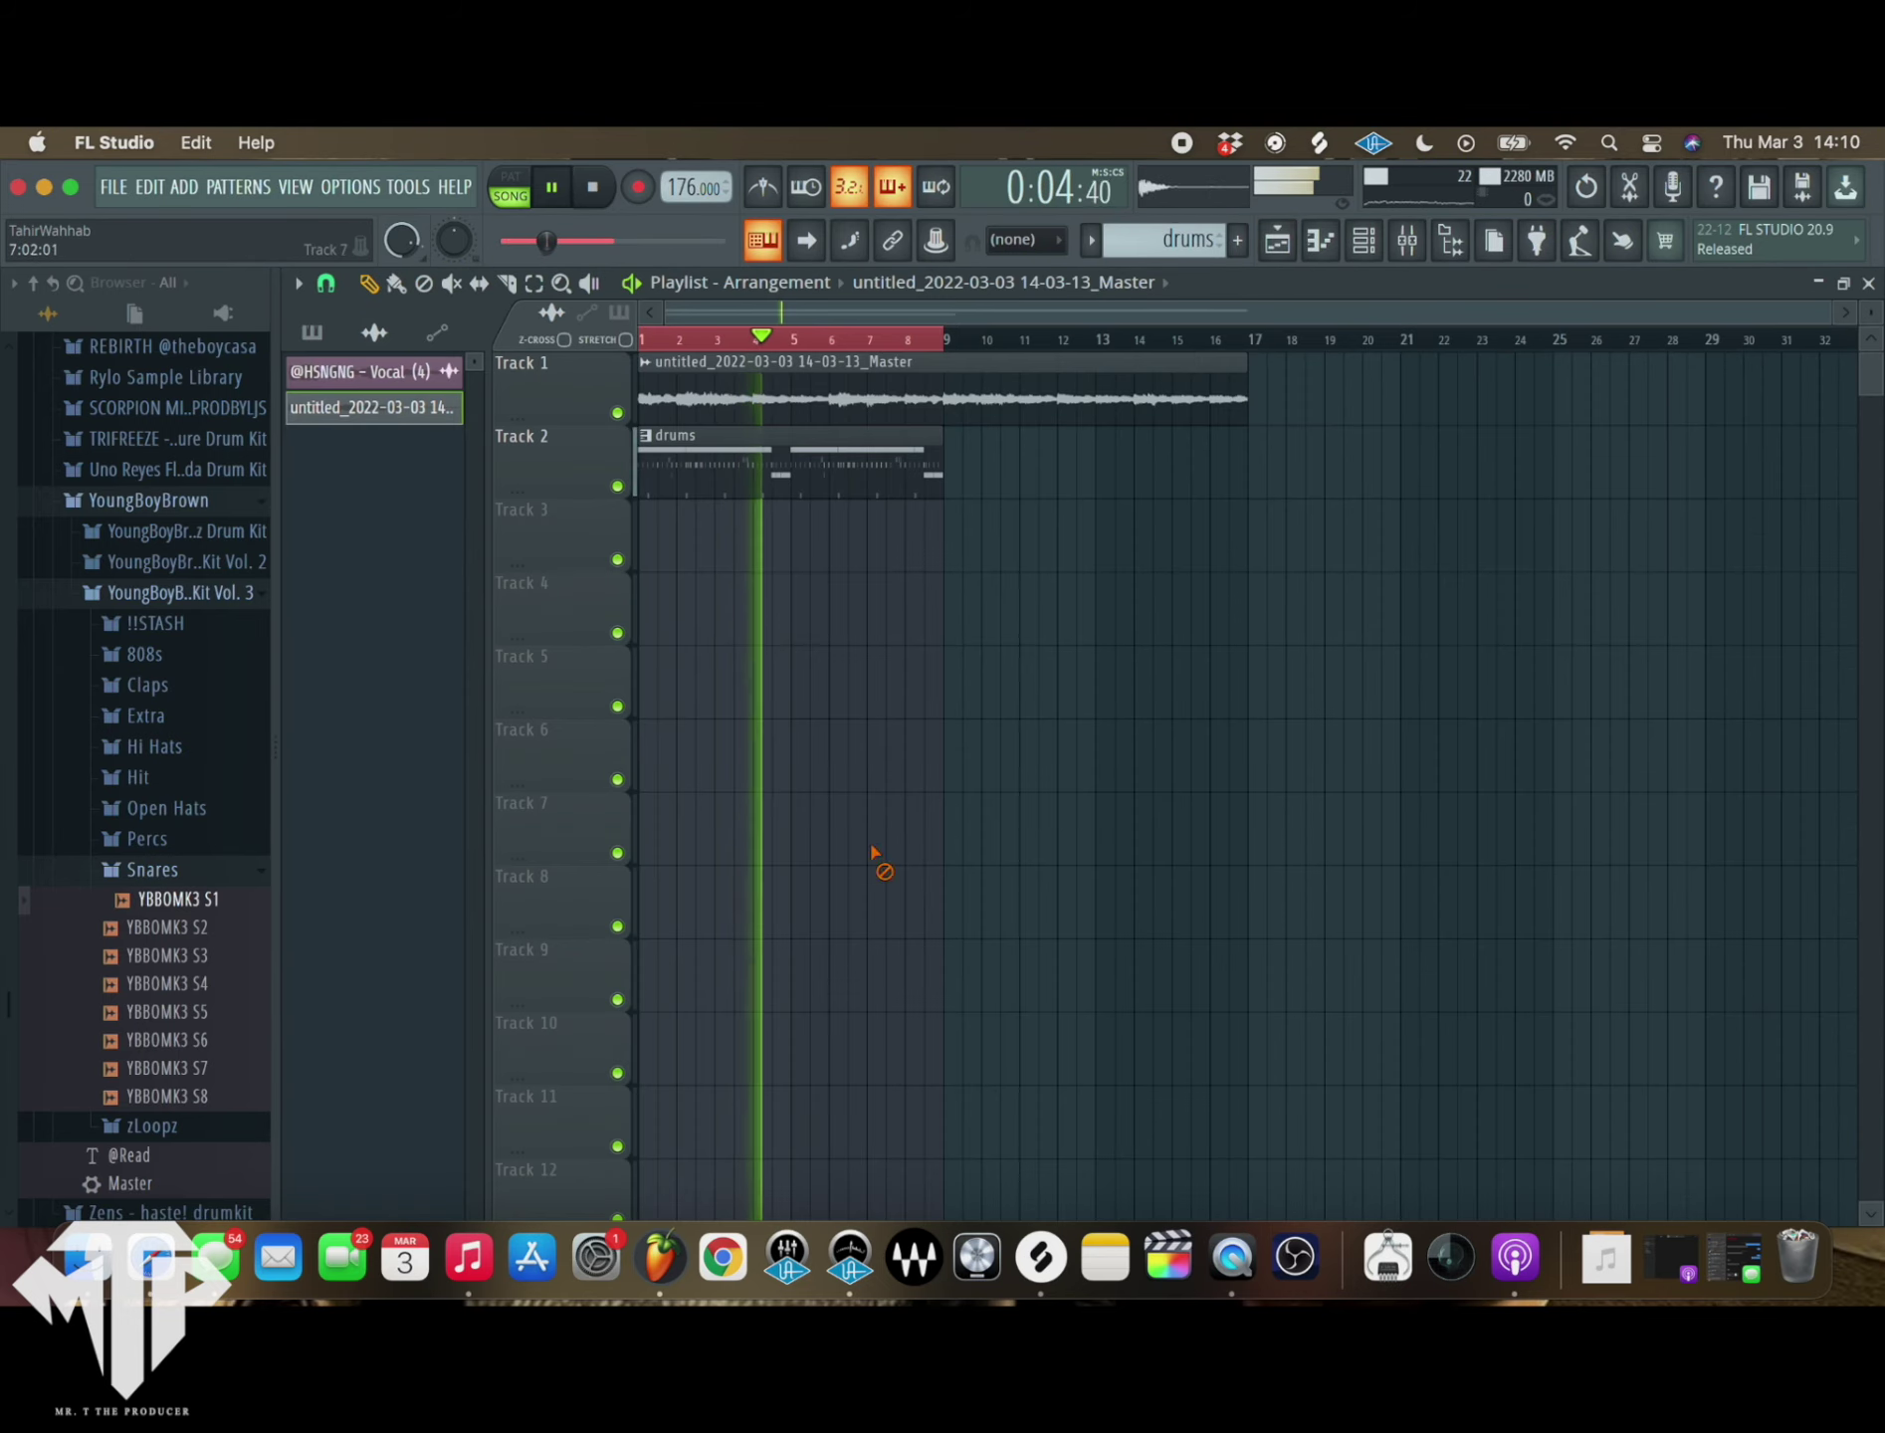
pyautogui.click(1423, 246)
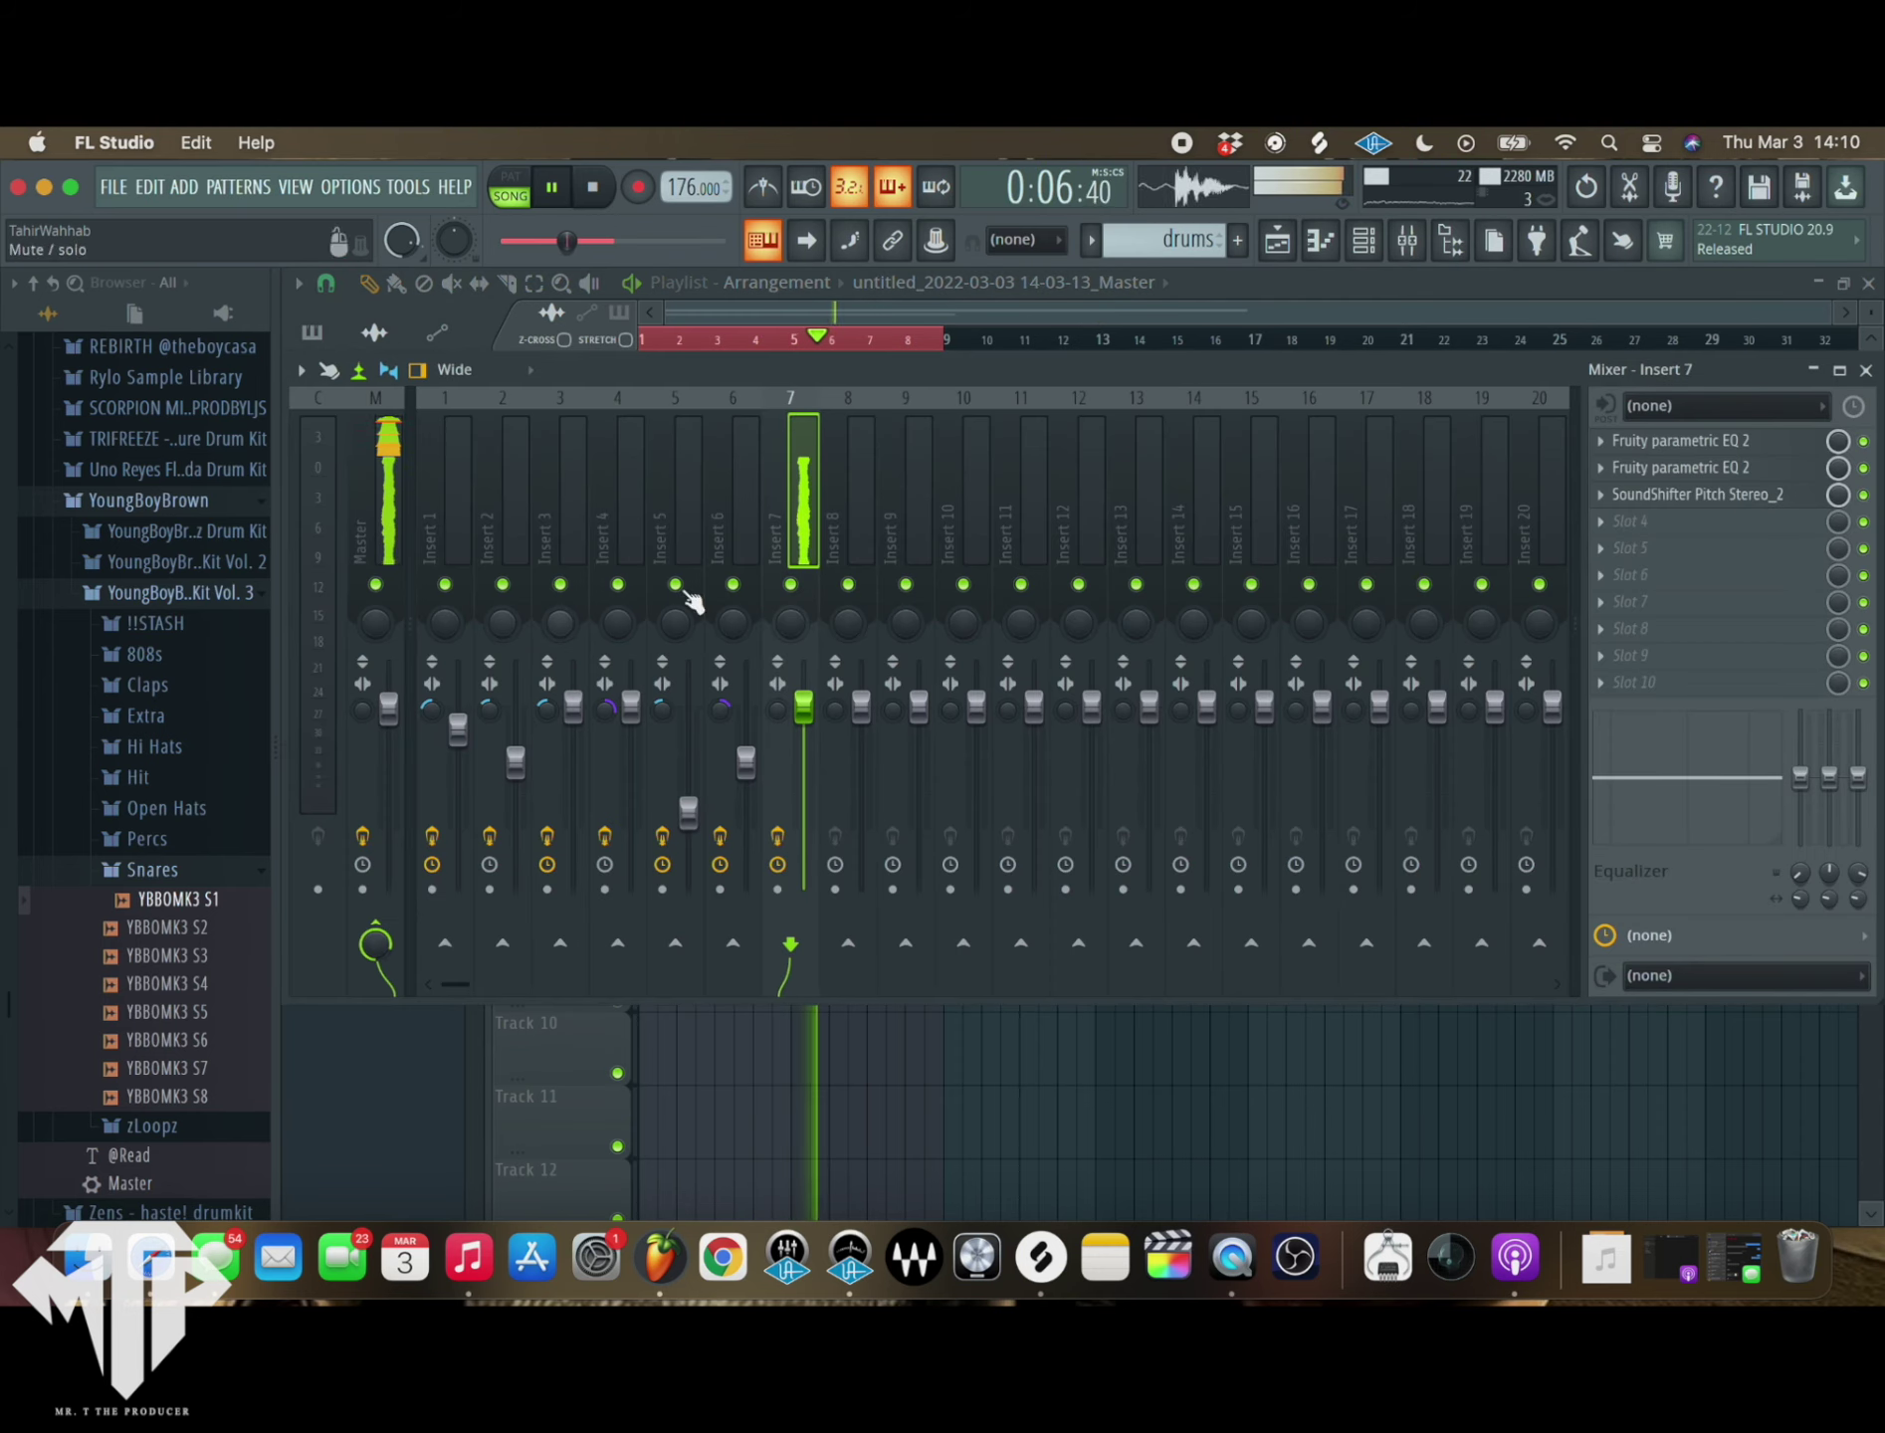
pyautogui.press('F6')
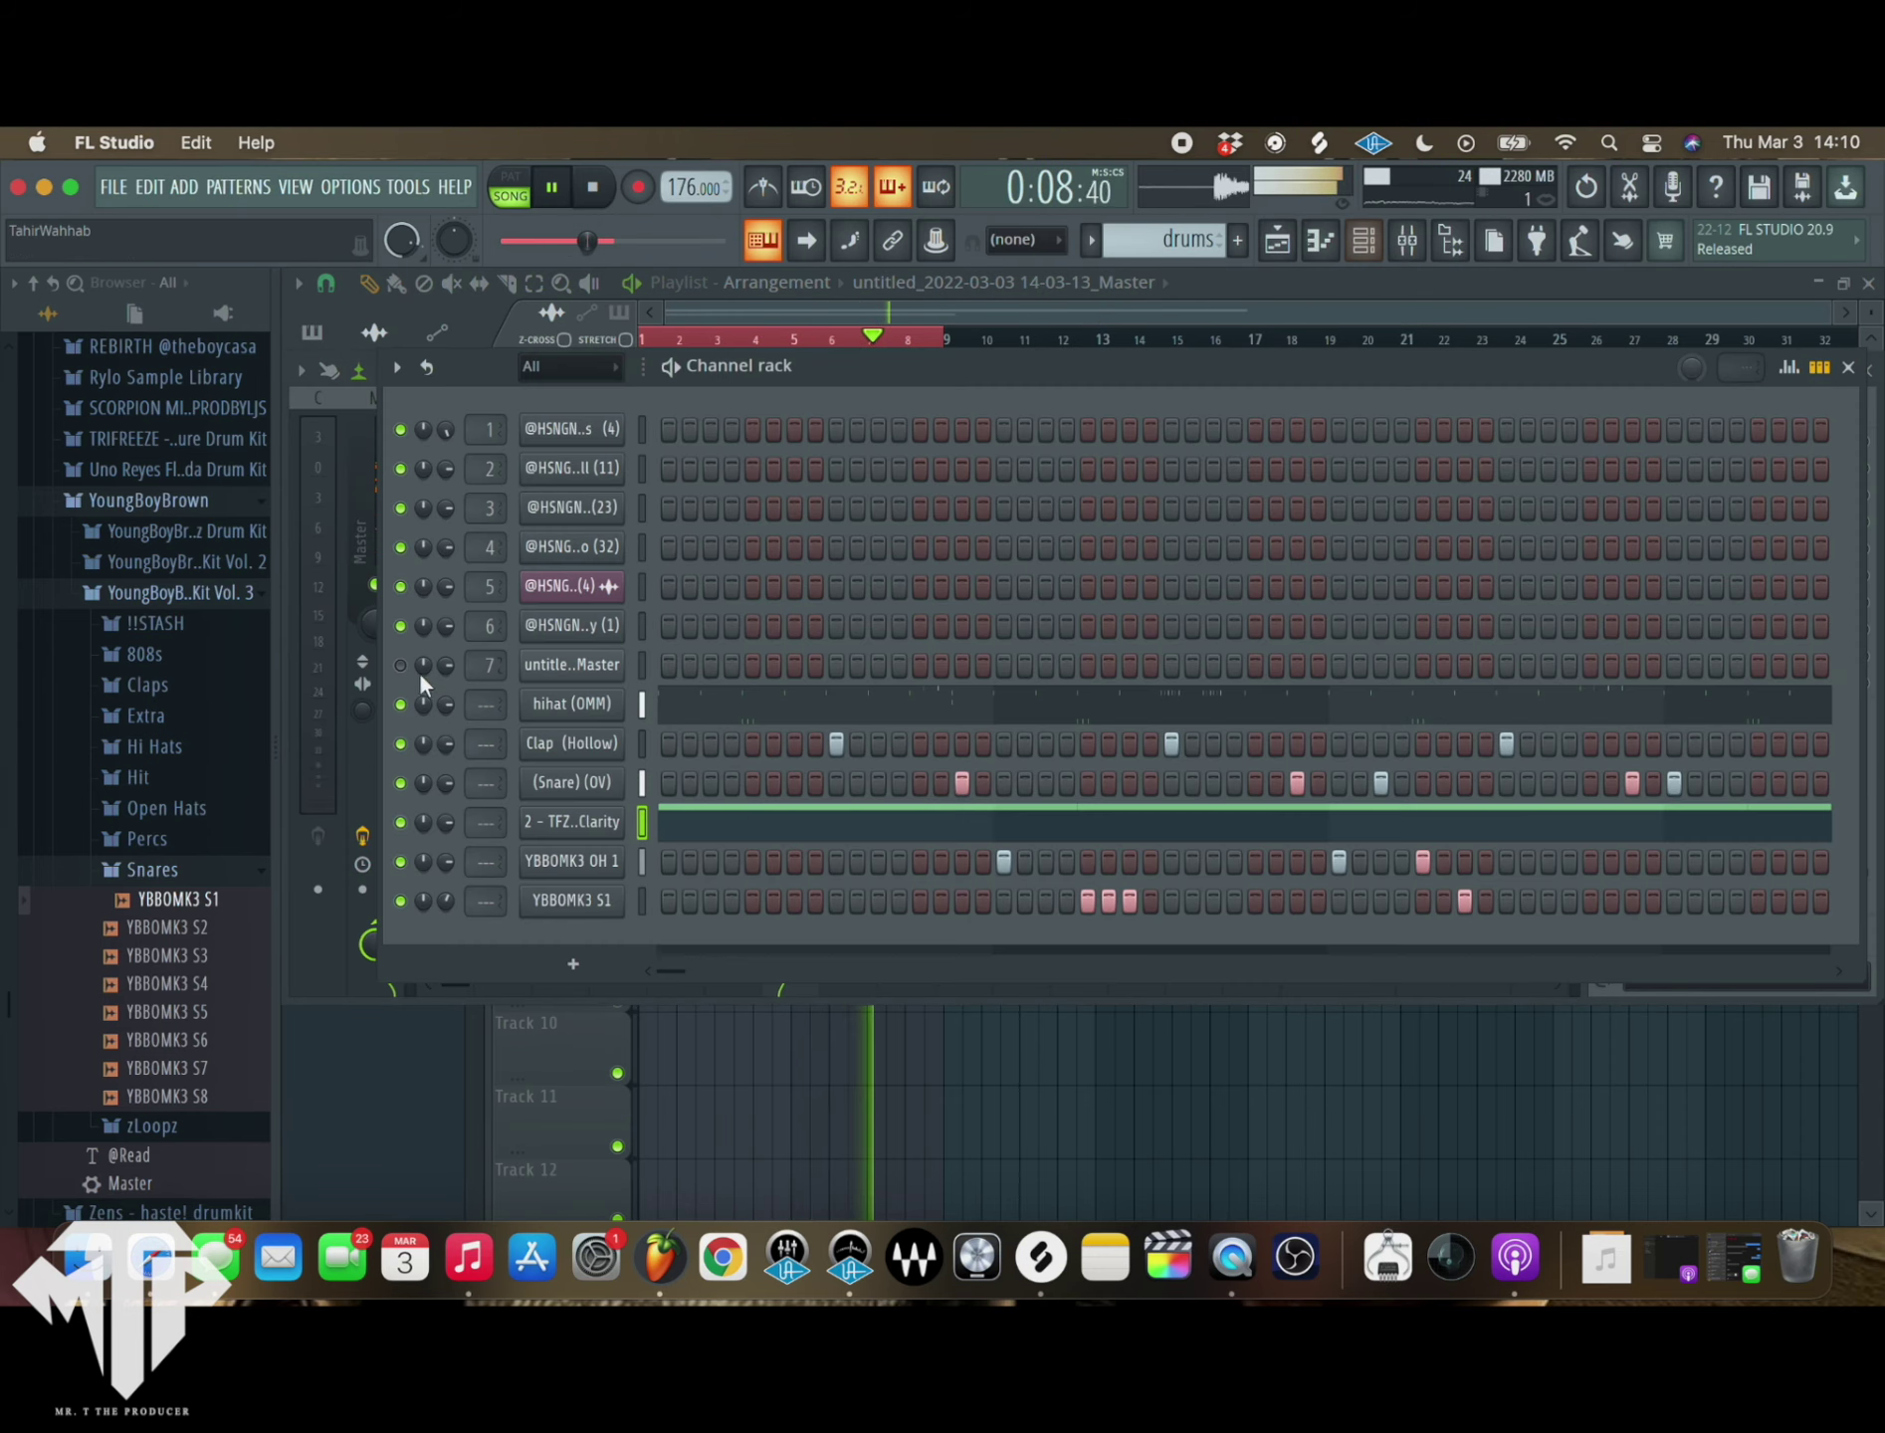
pyautogui.press('space')
pyautogui.click(1848, 366)
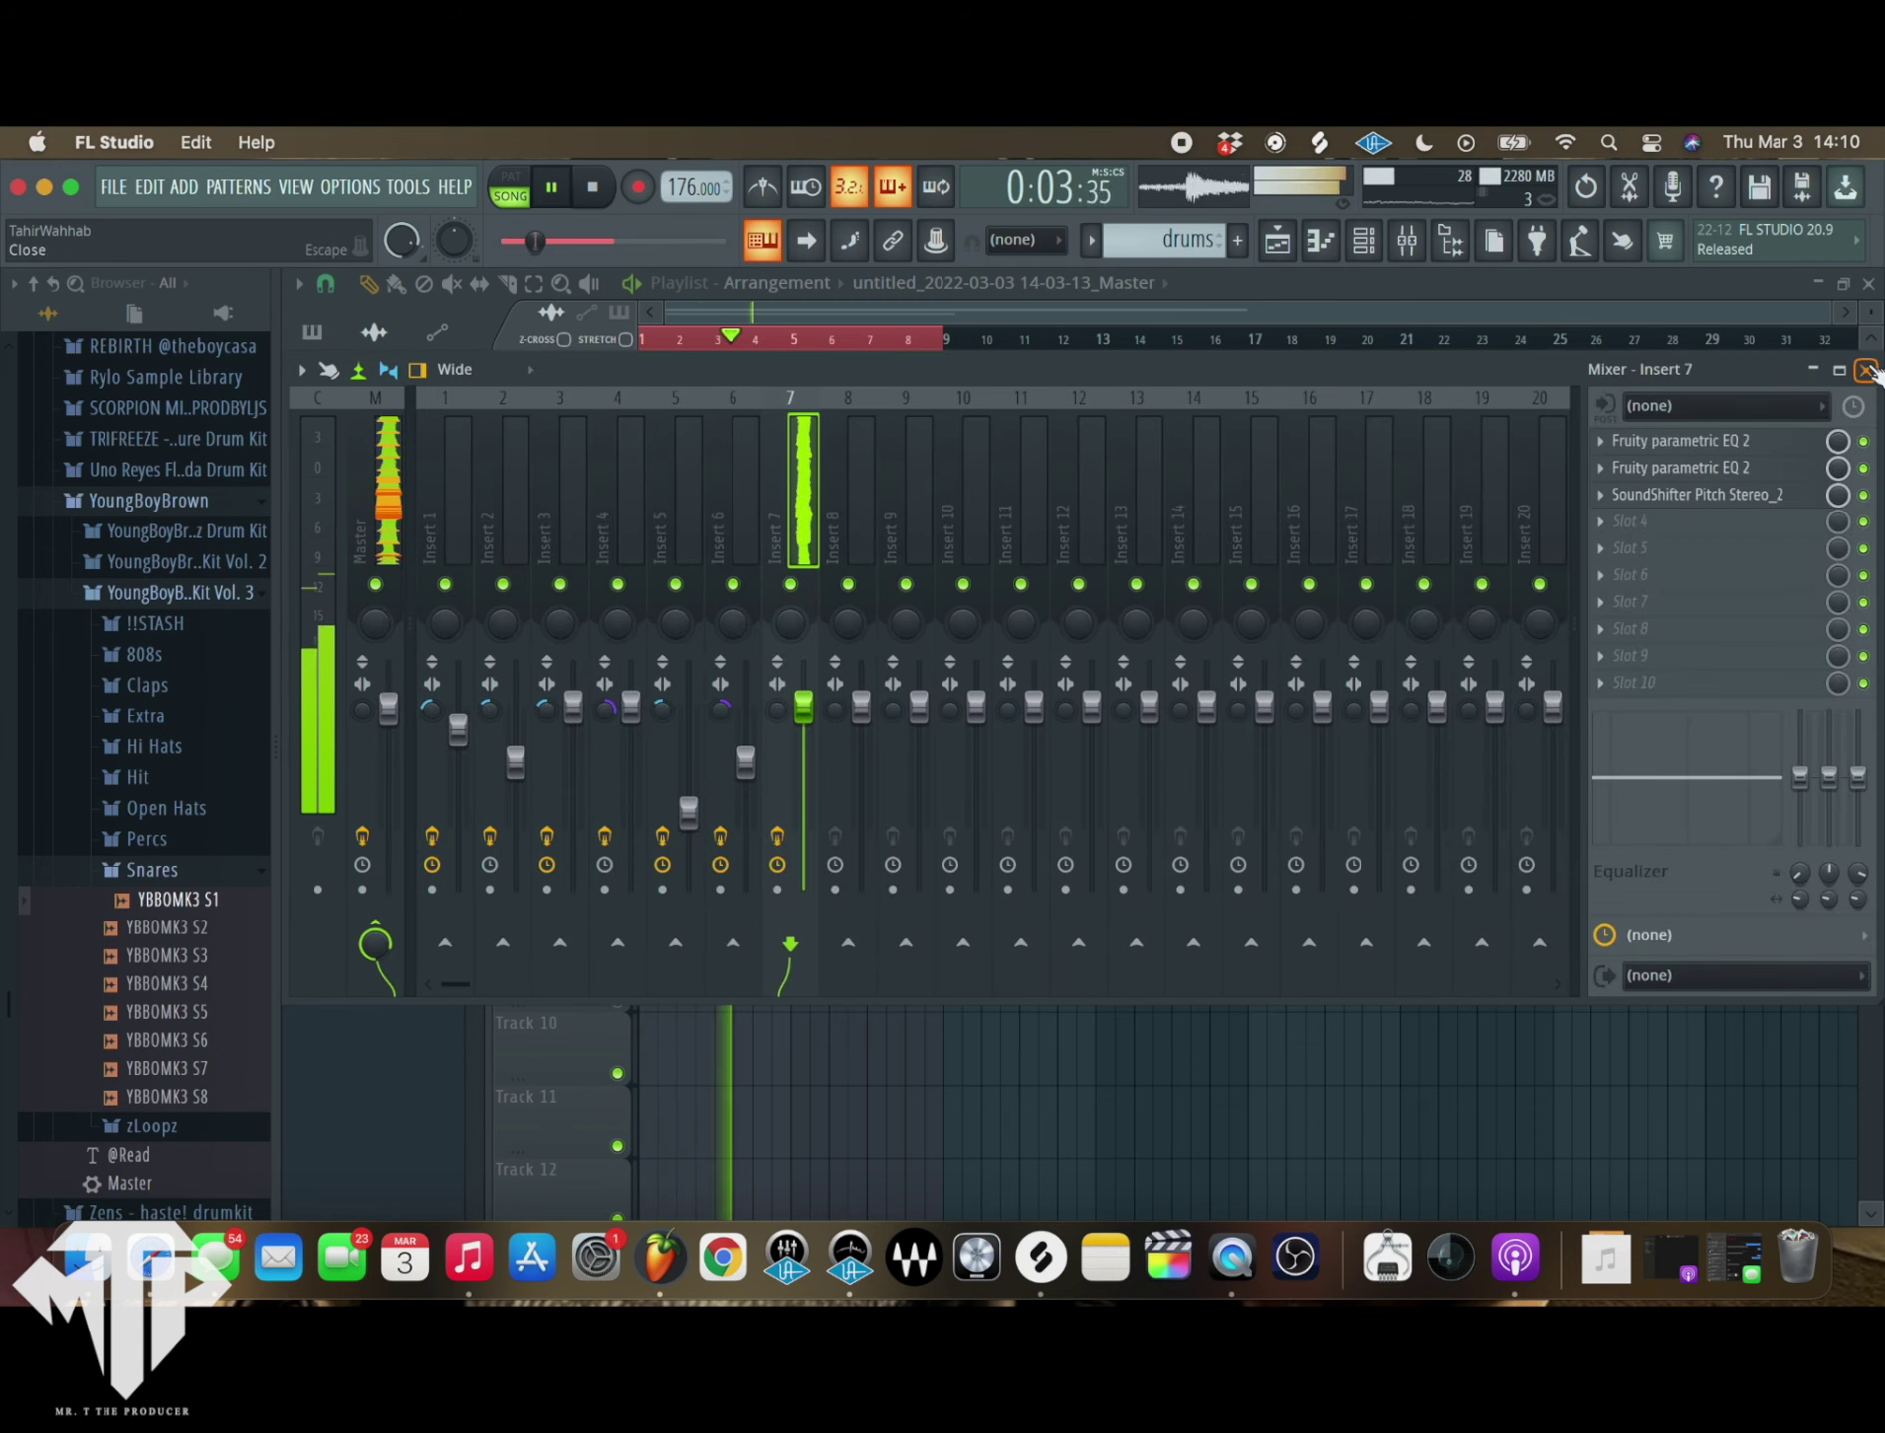
# - Examine the melody loop's SoundShifter pitch settings and its time-stretching settings, closing each window
pyautogui.click(1691, 494)
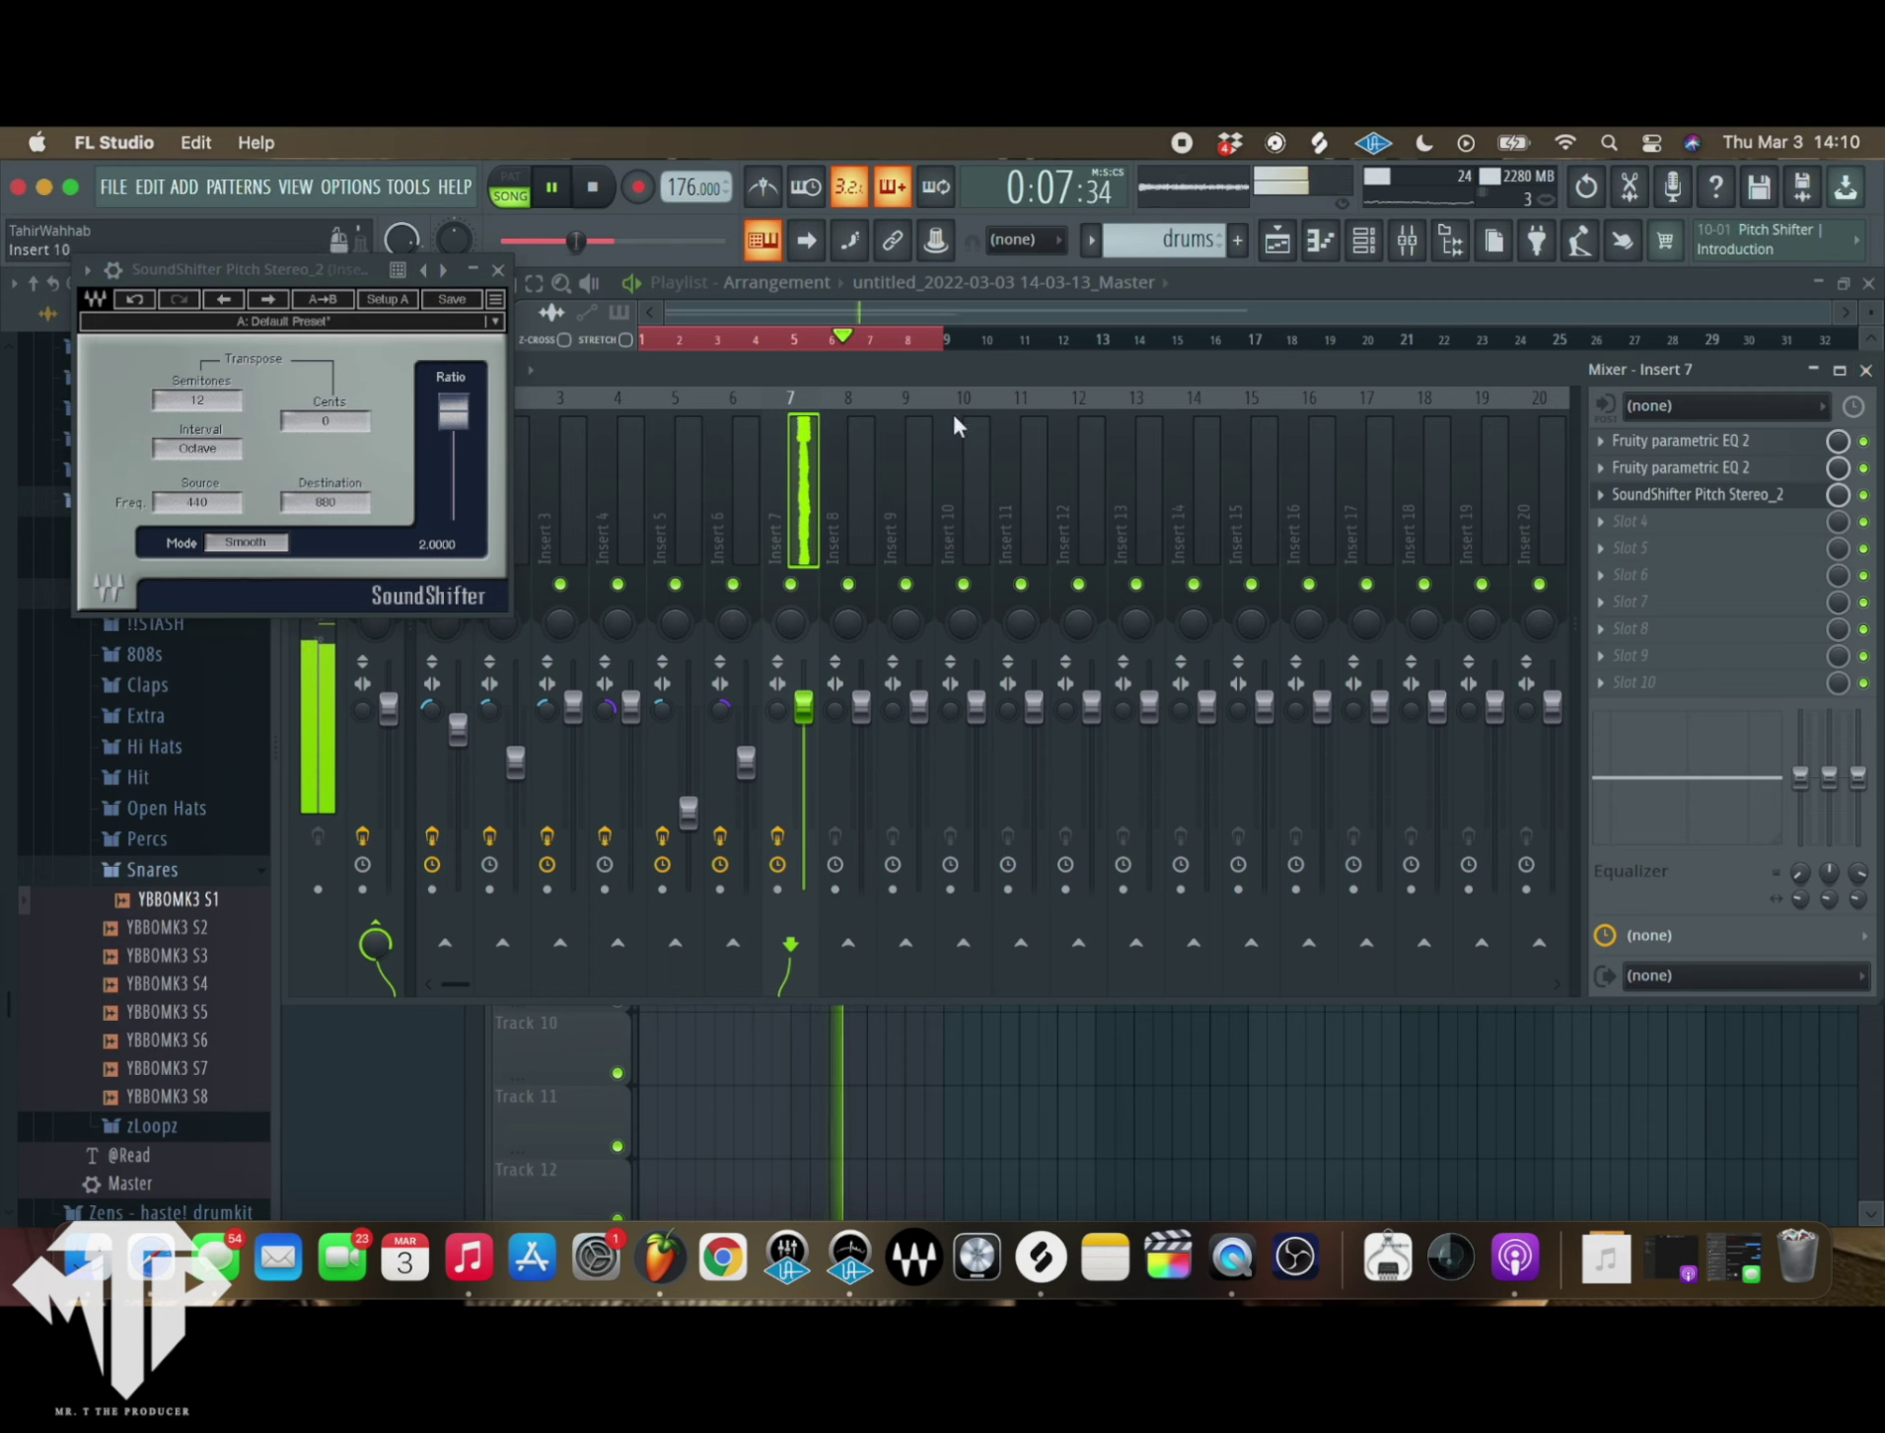
pyautogui.click(1866, 369)
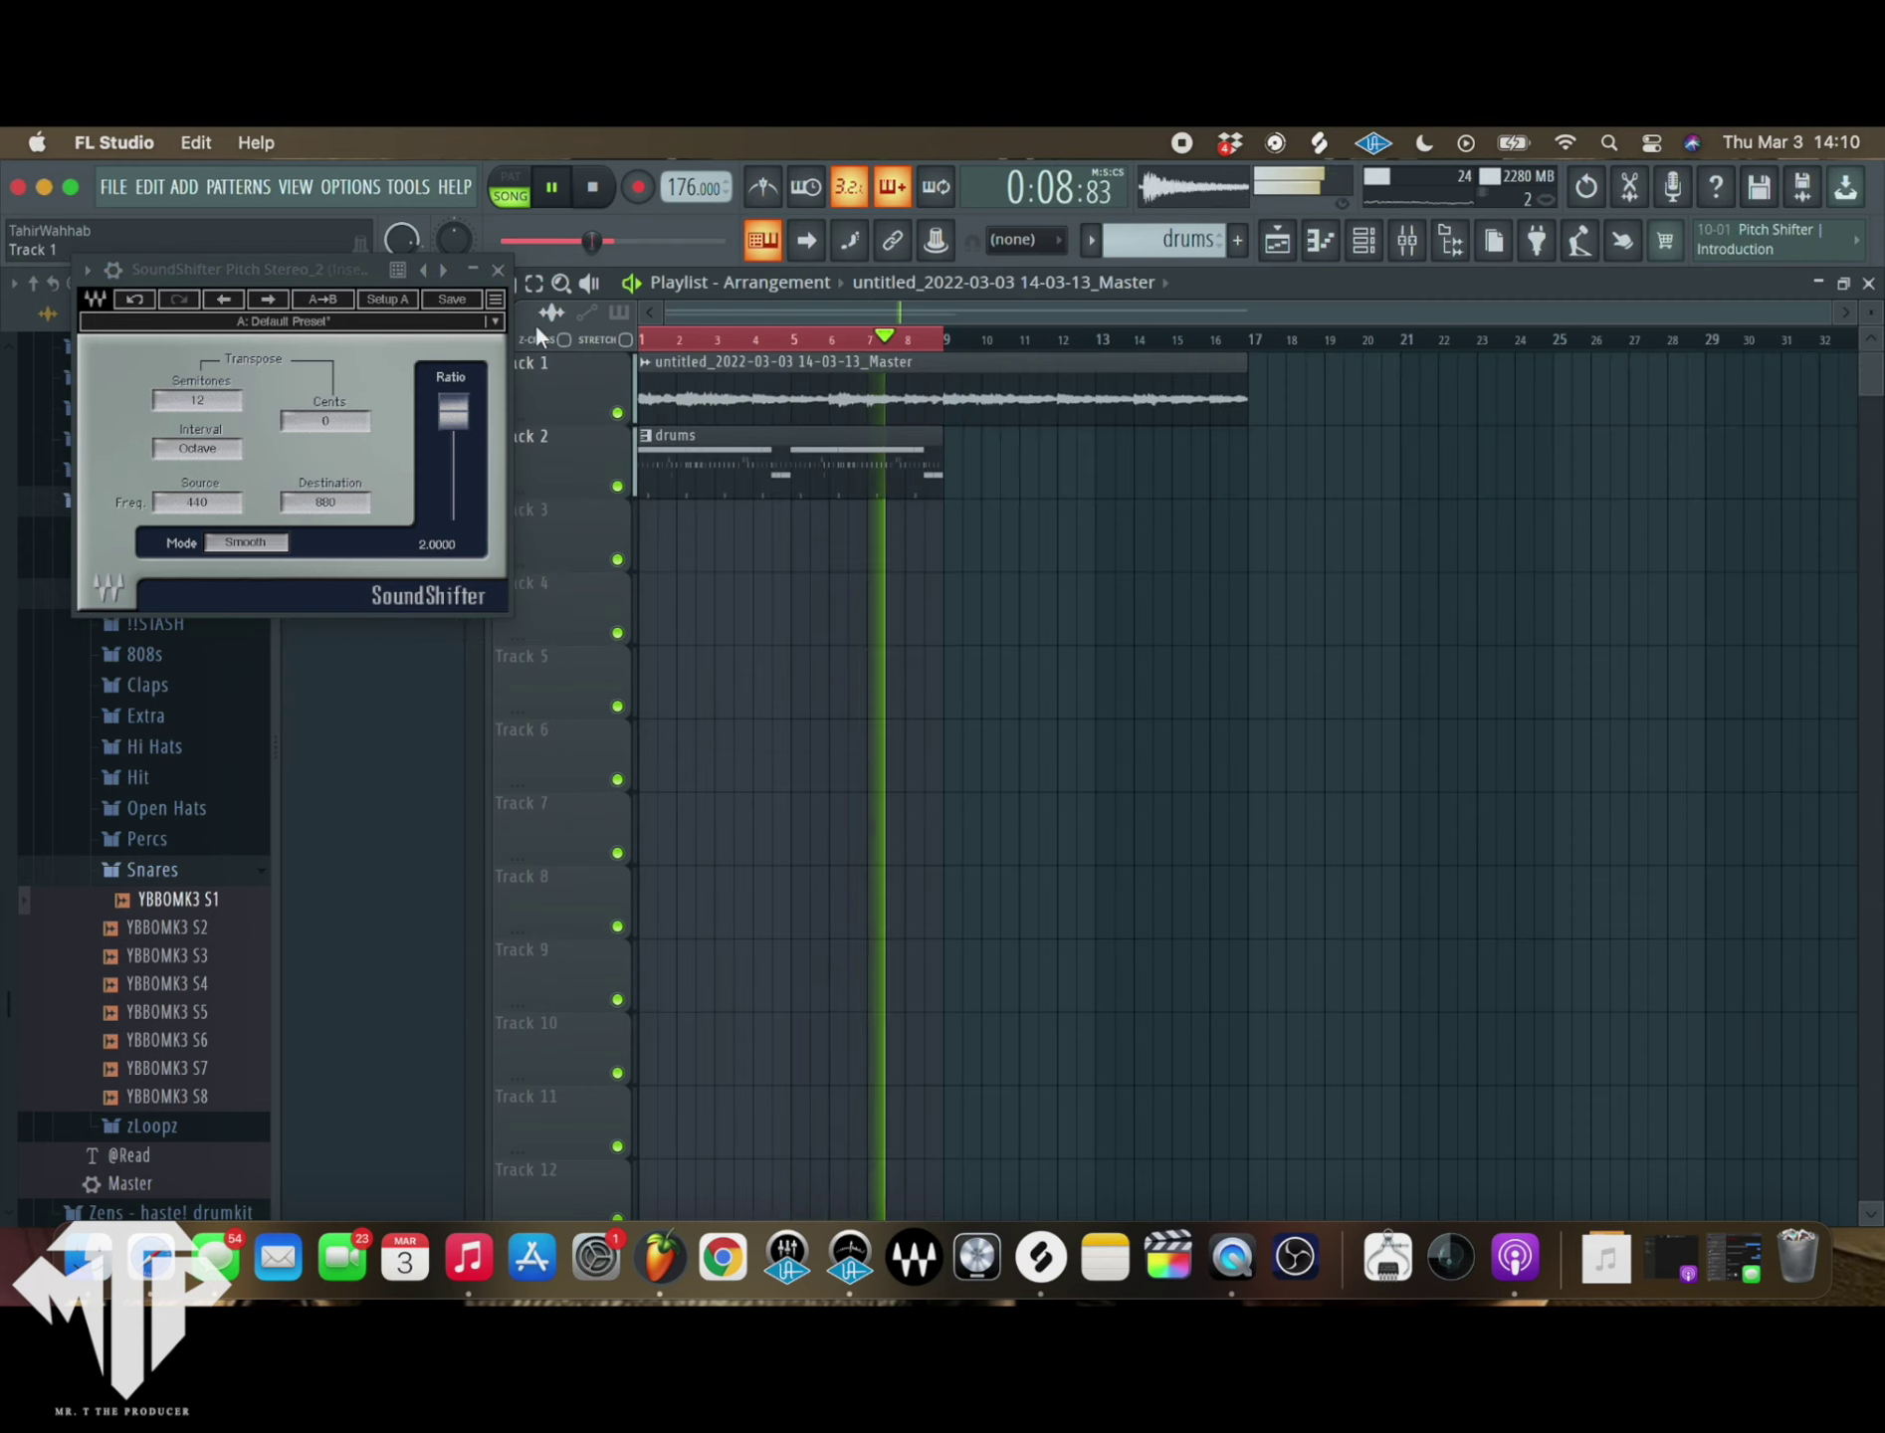
pyautogui.click(497, 270)
pyautogui.doubleClick(734, 391)
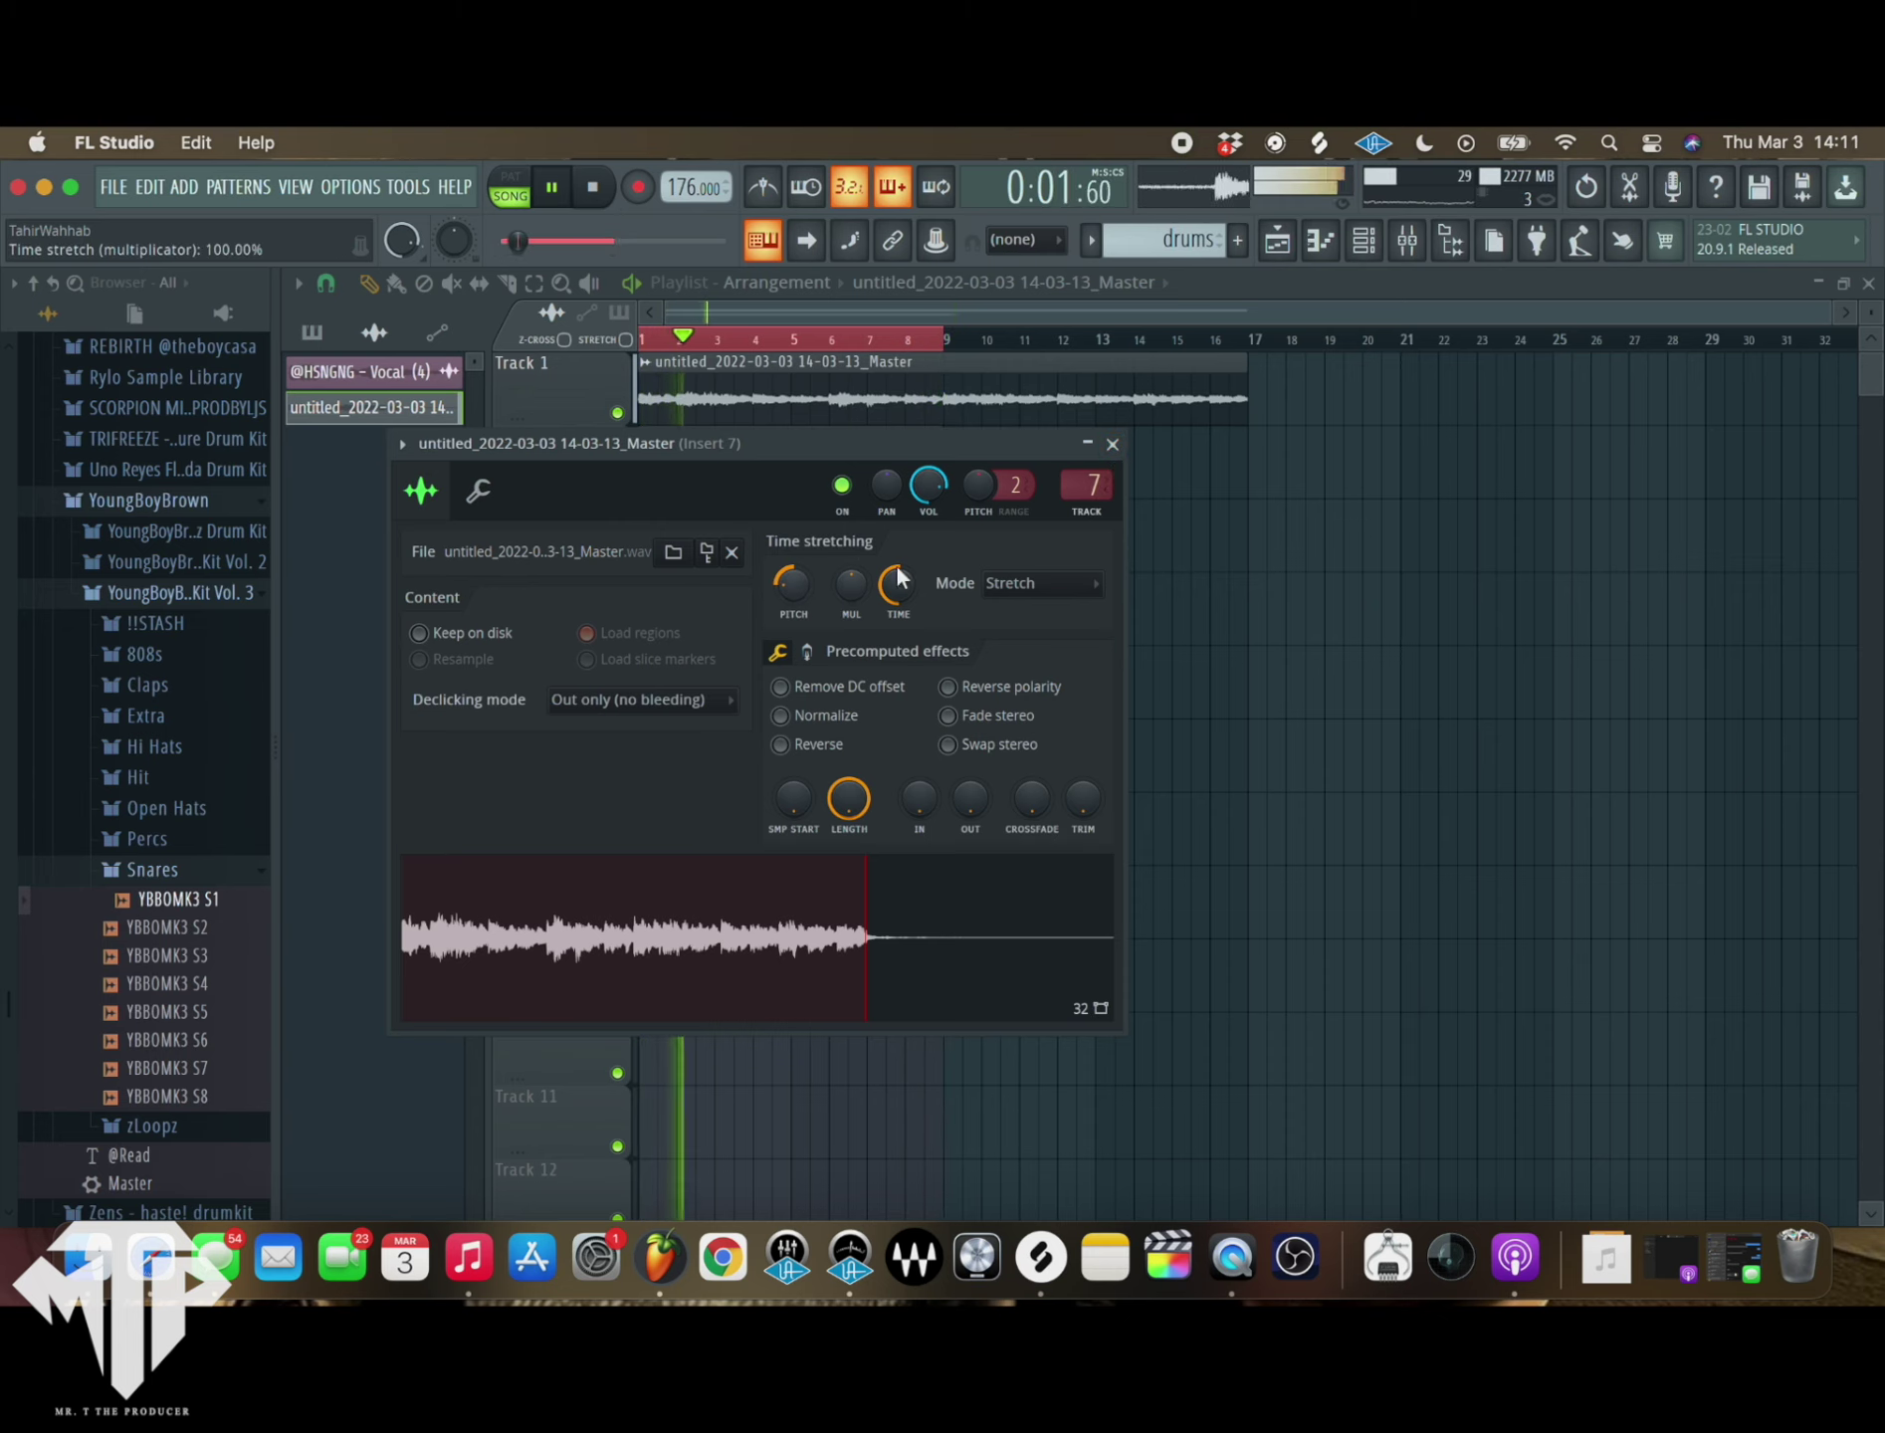
pyautogui.click(1111, 444)
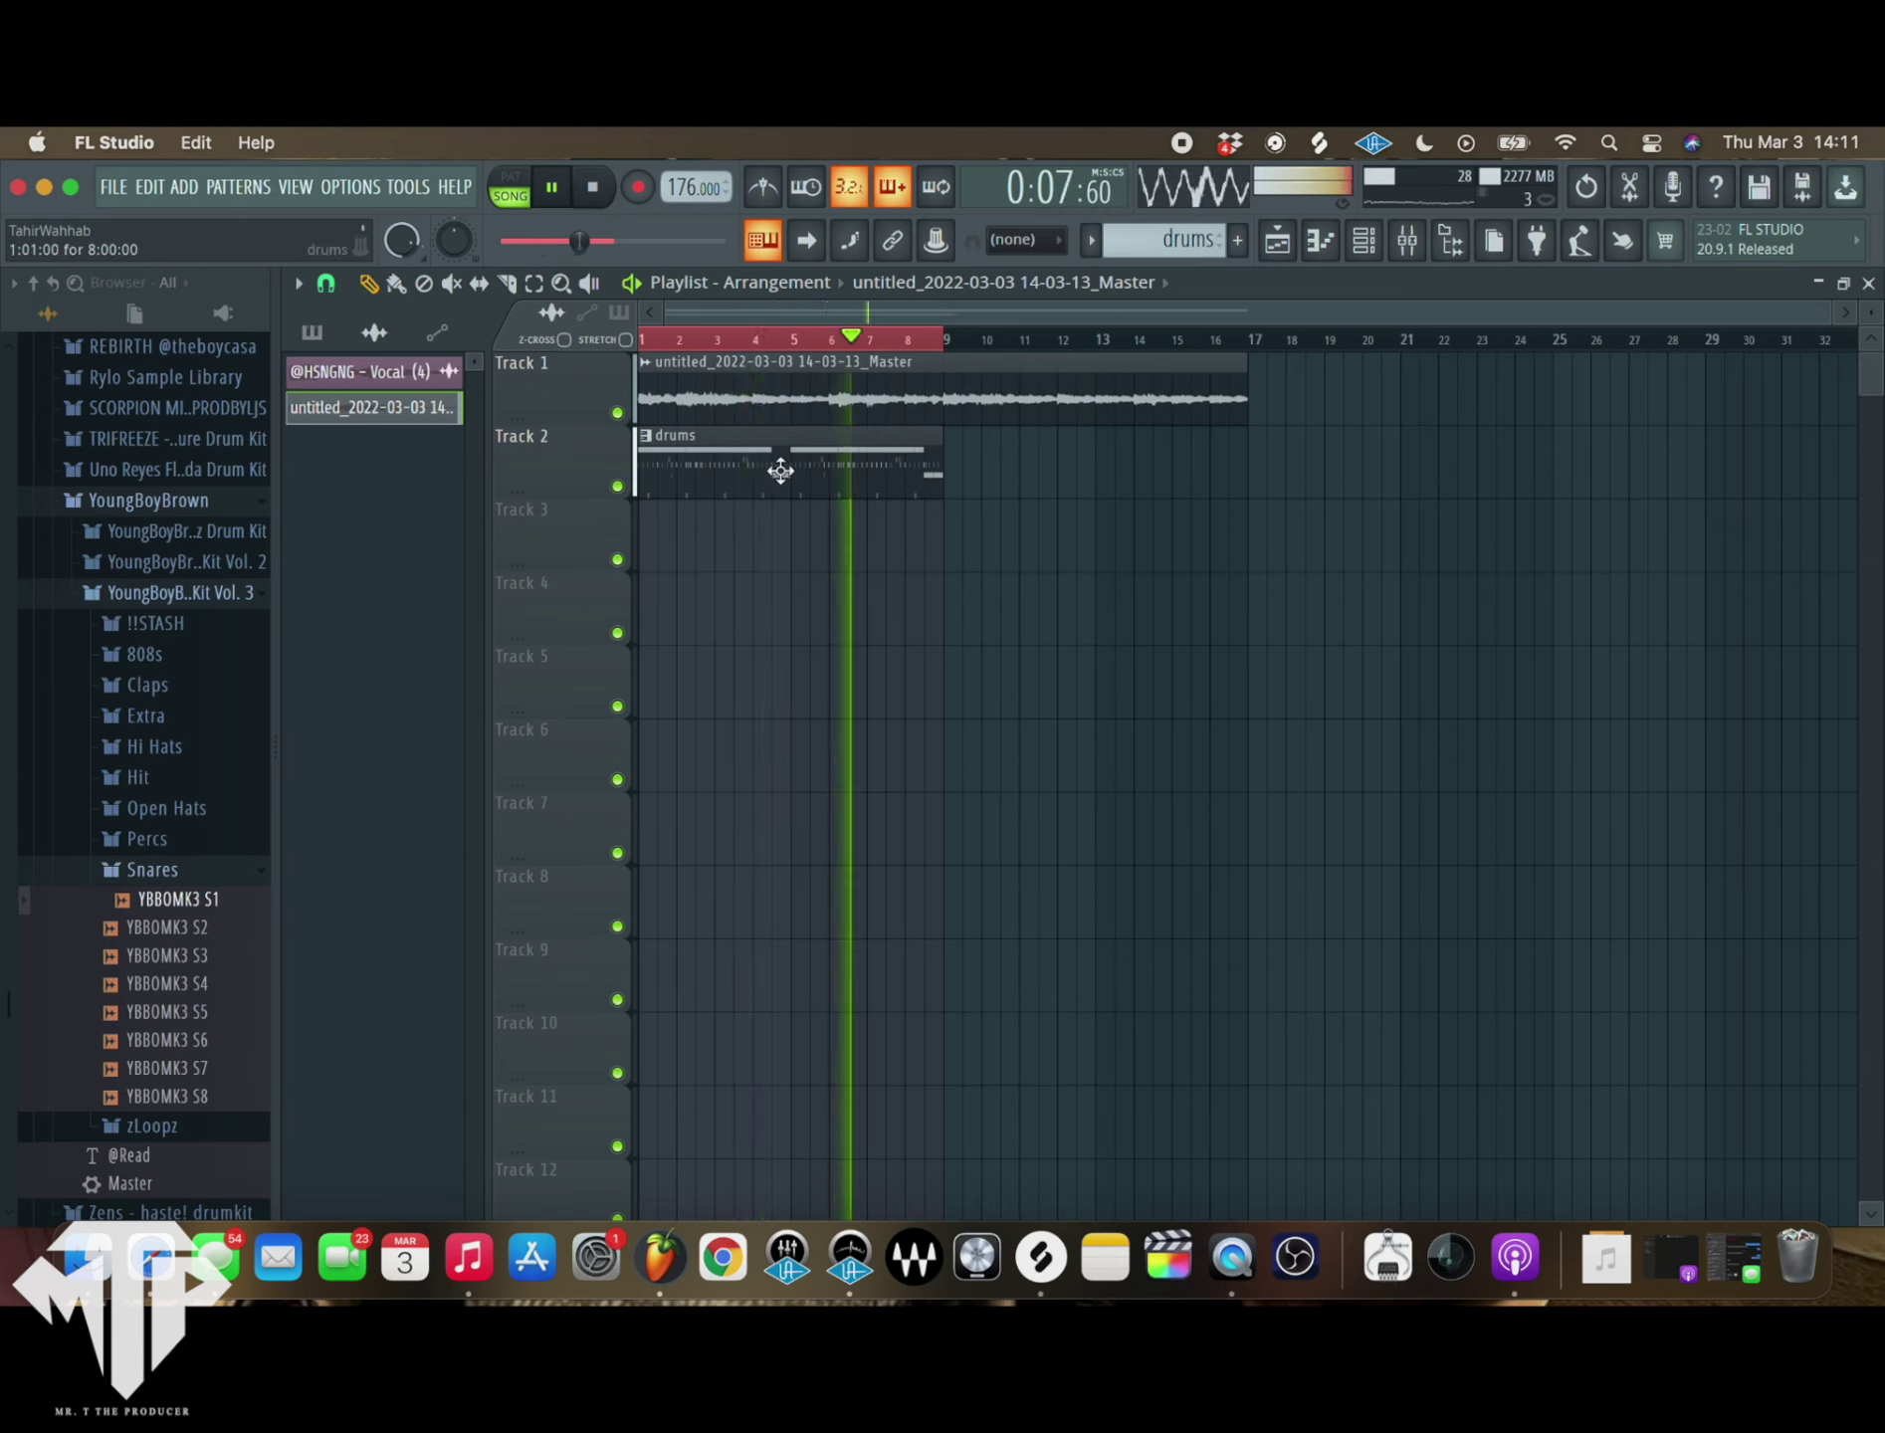
# - Add a Kontakt channel, load Violins 1 Essential from the String Ensemble library, and close the instrument window
pyautogui.click(1363, 240)
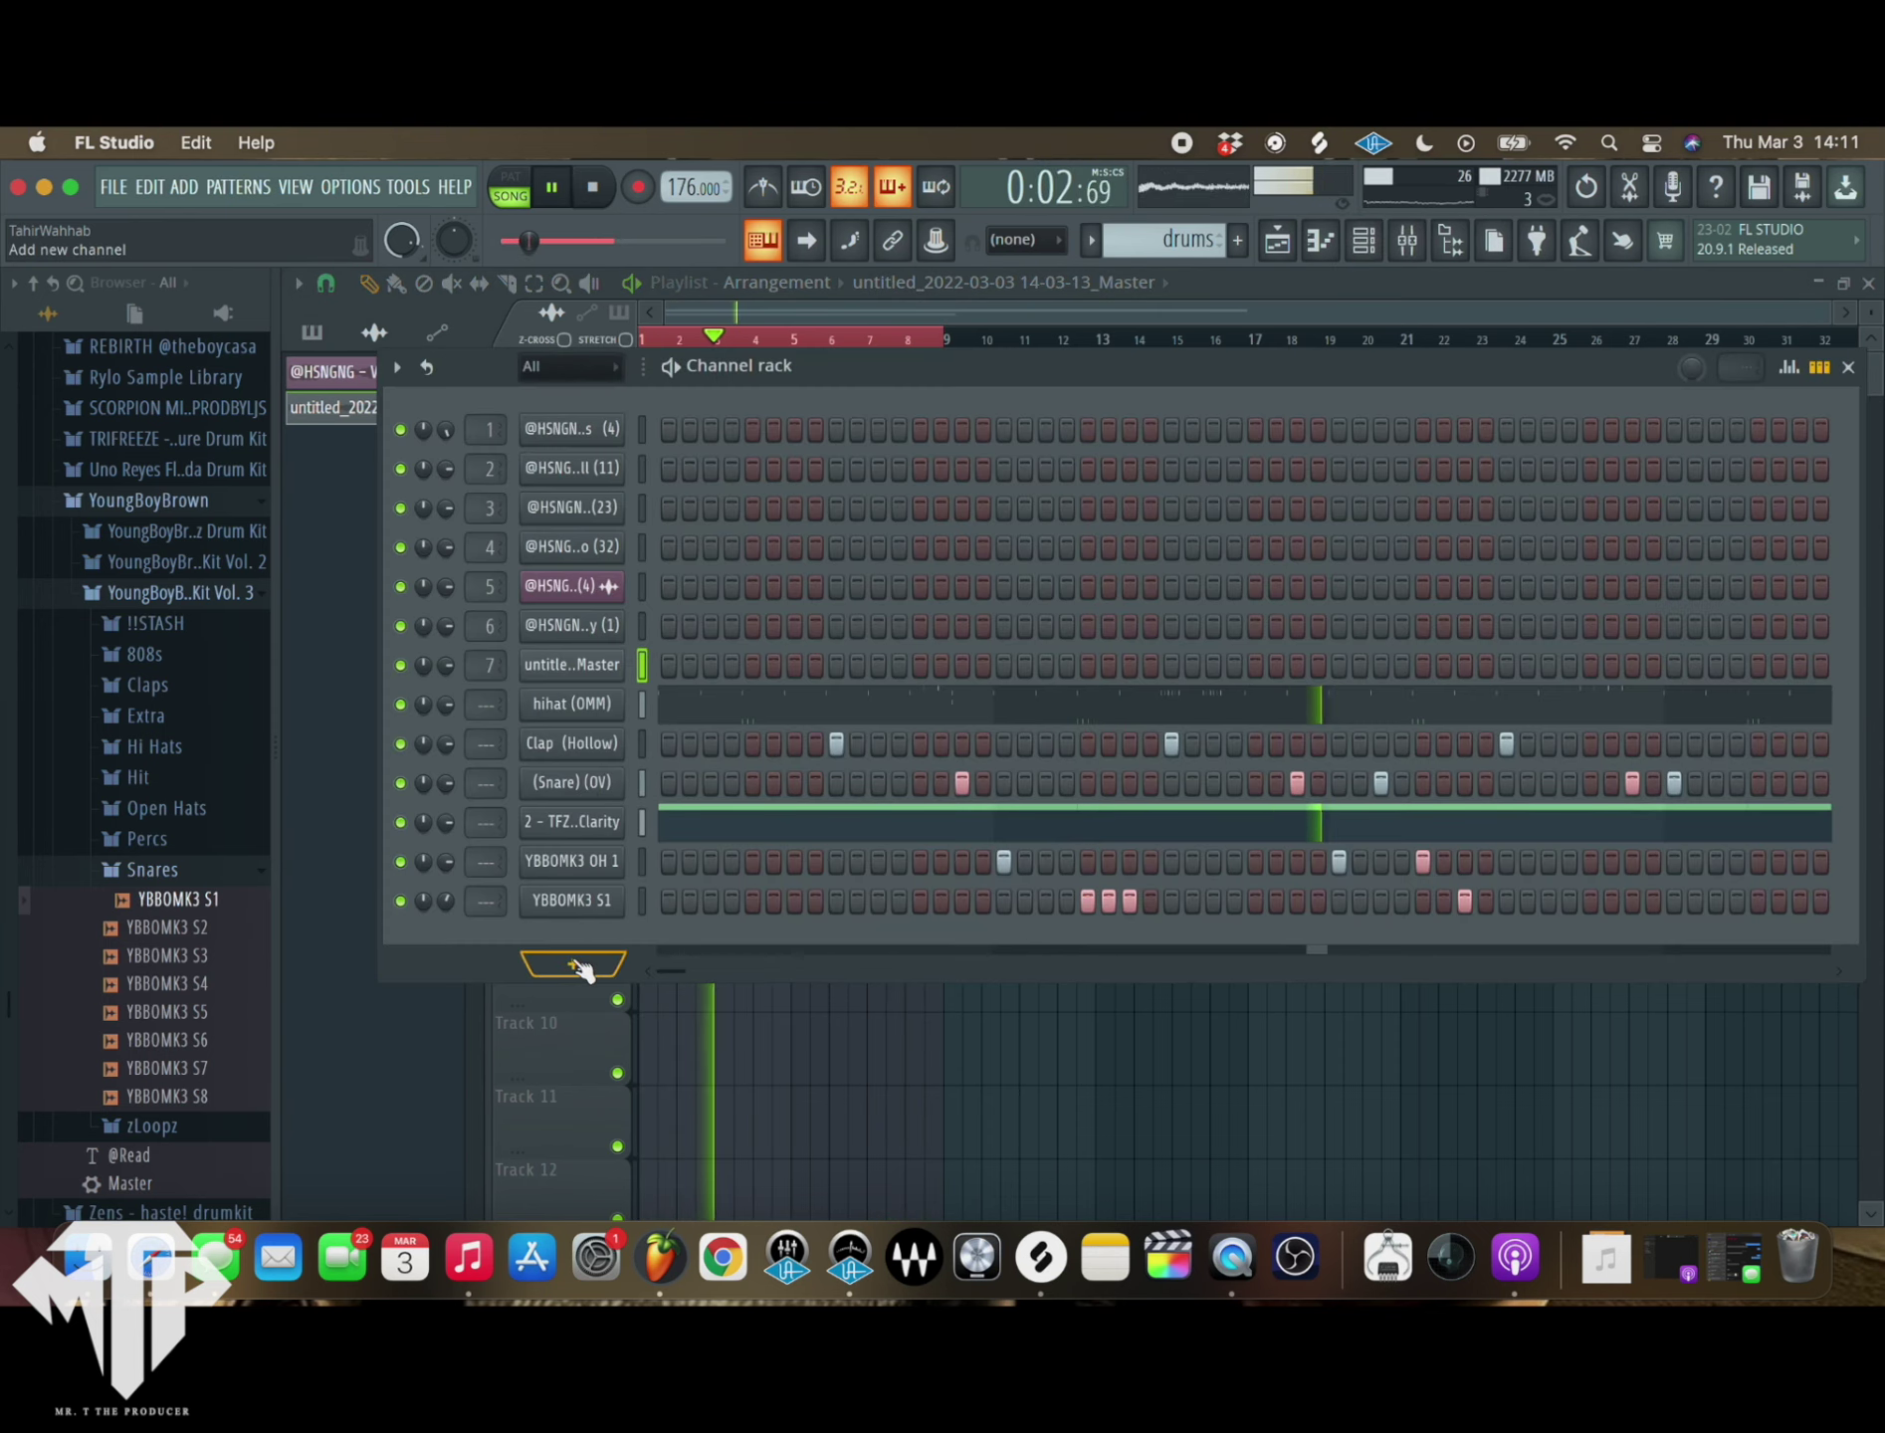
pyautogui.click(577, 965)
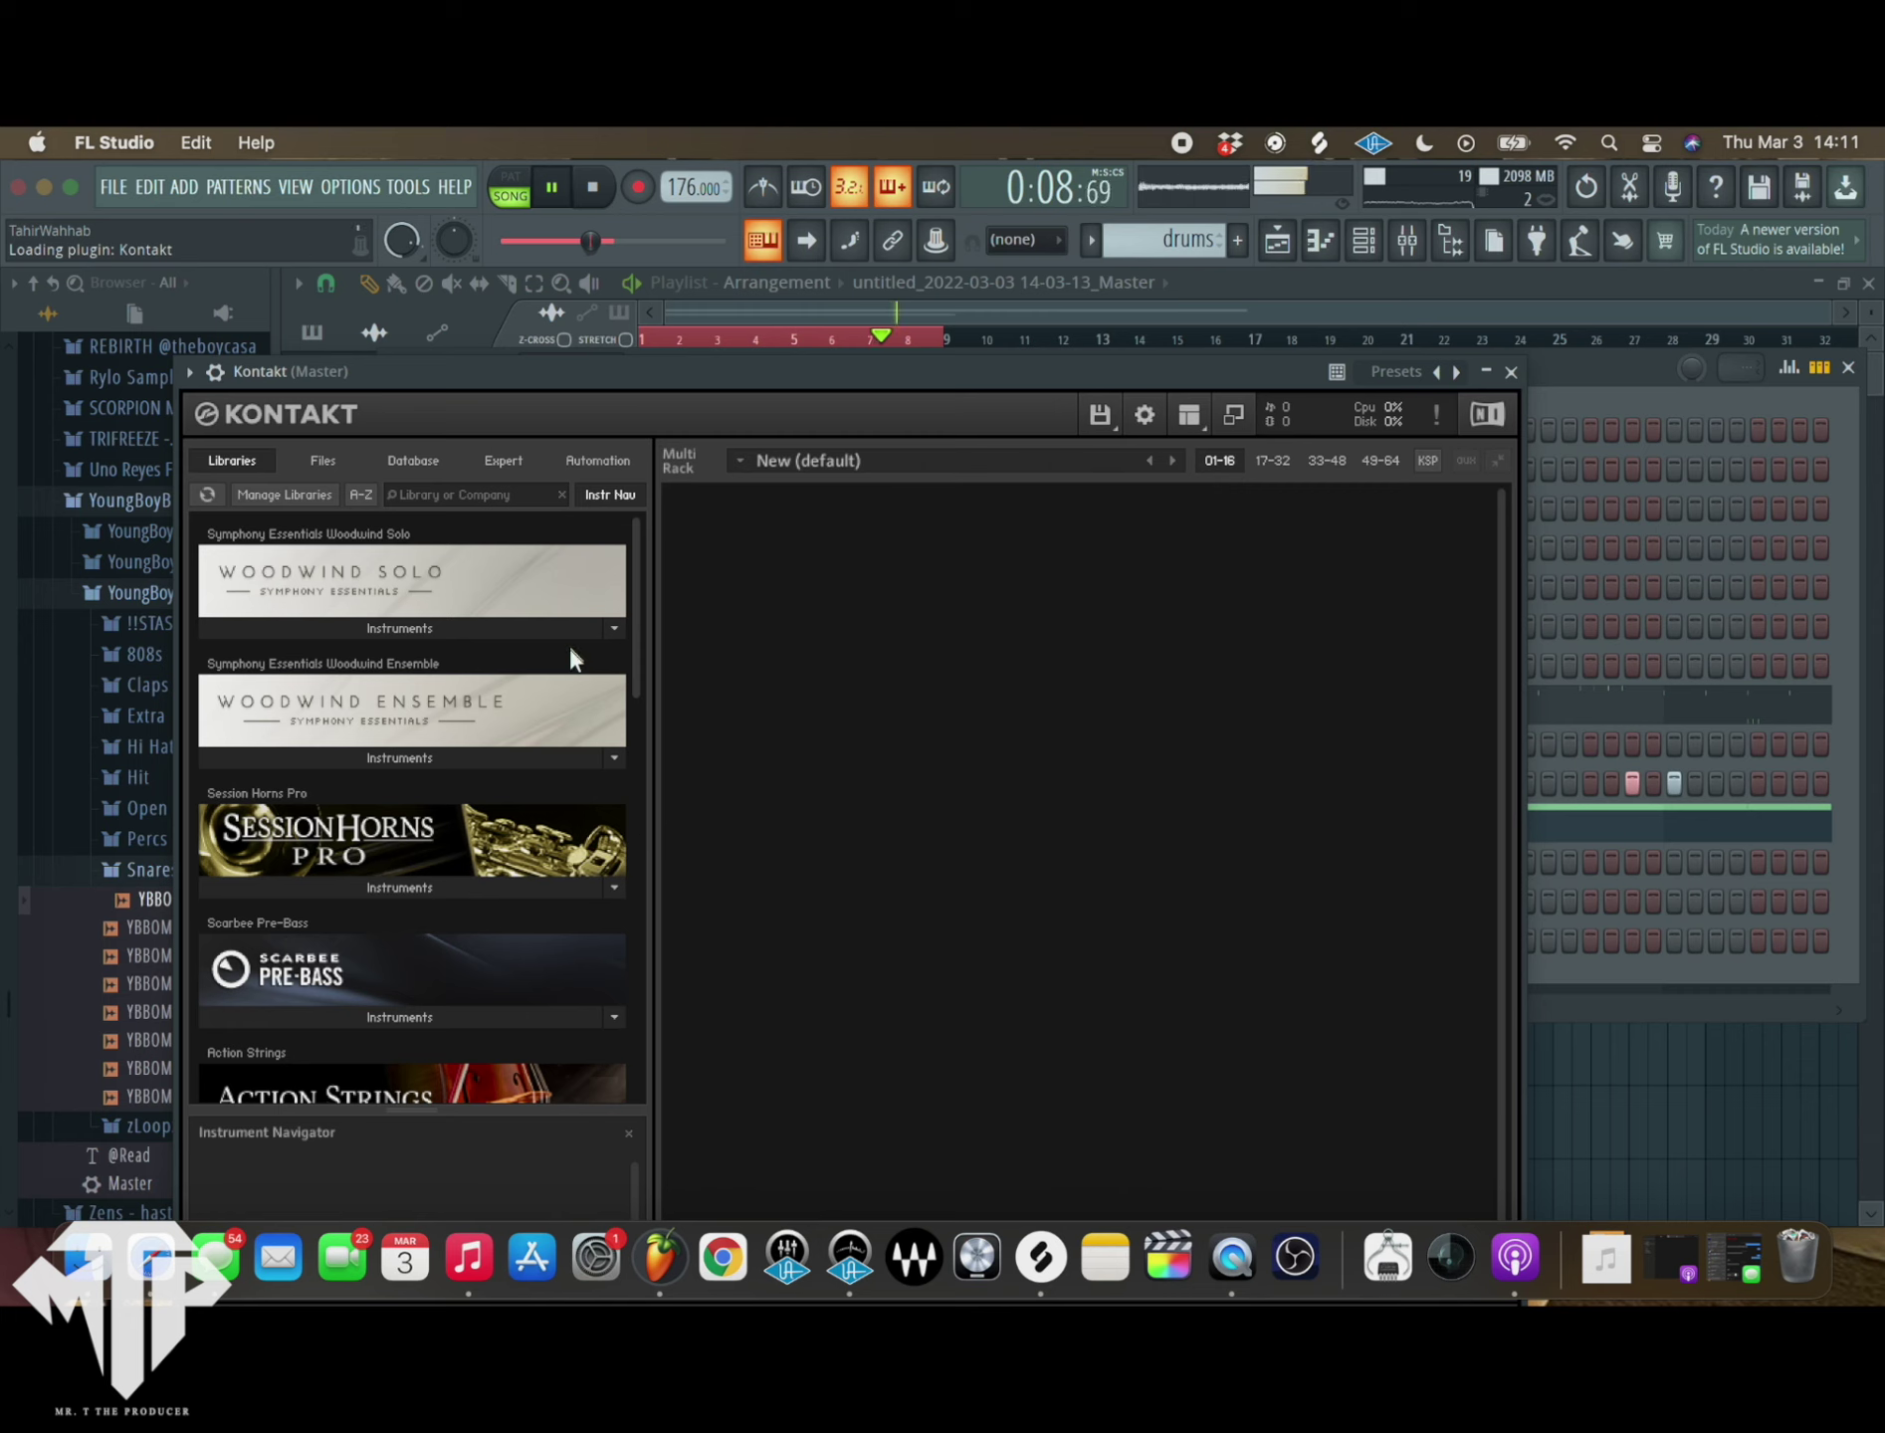
pyautogui.scroll(-10, 570, 652)
pyautogui.click(361, 604)
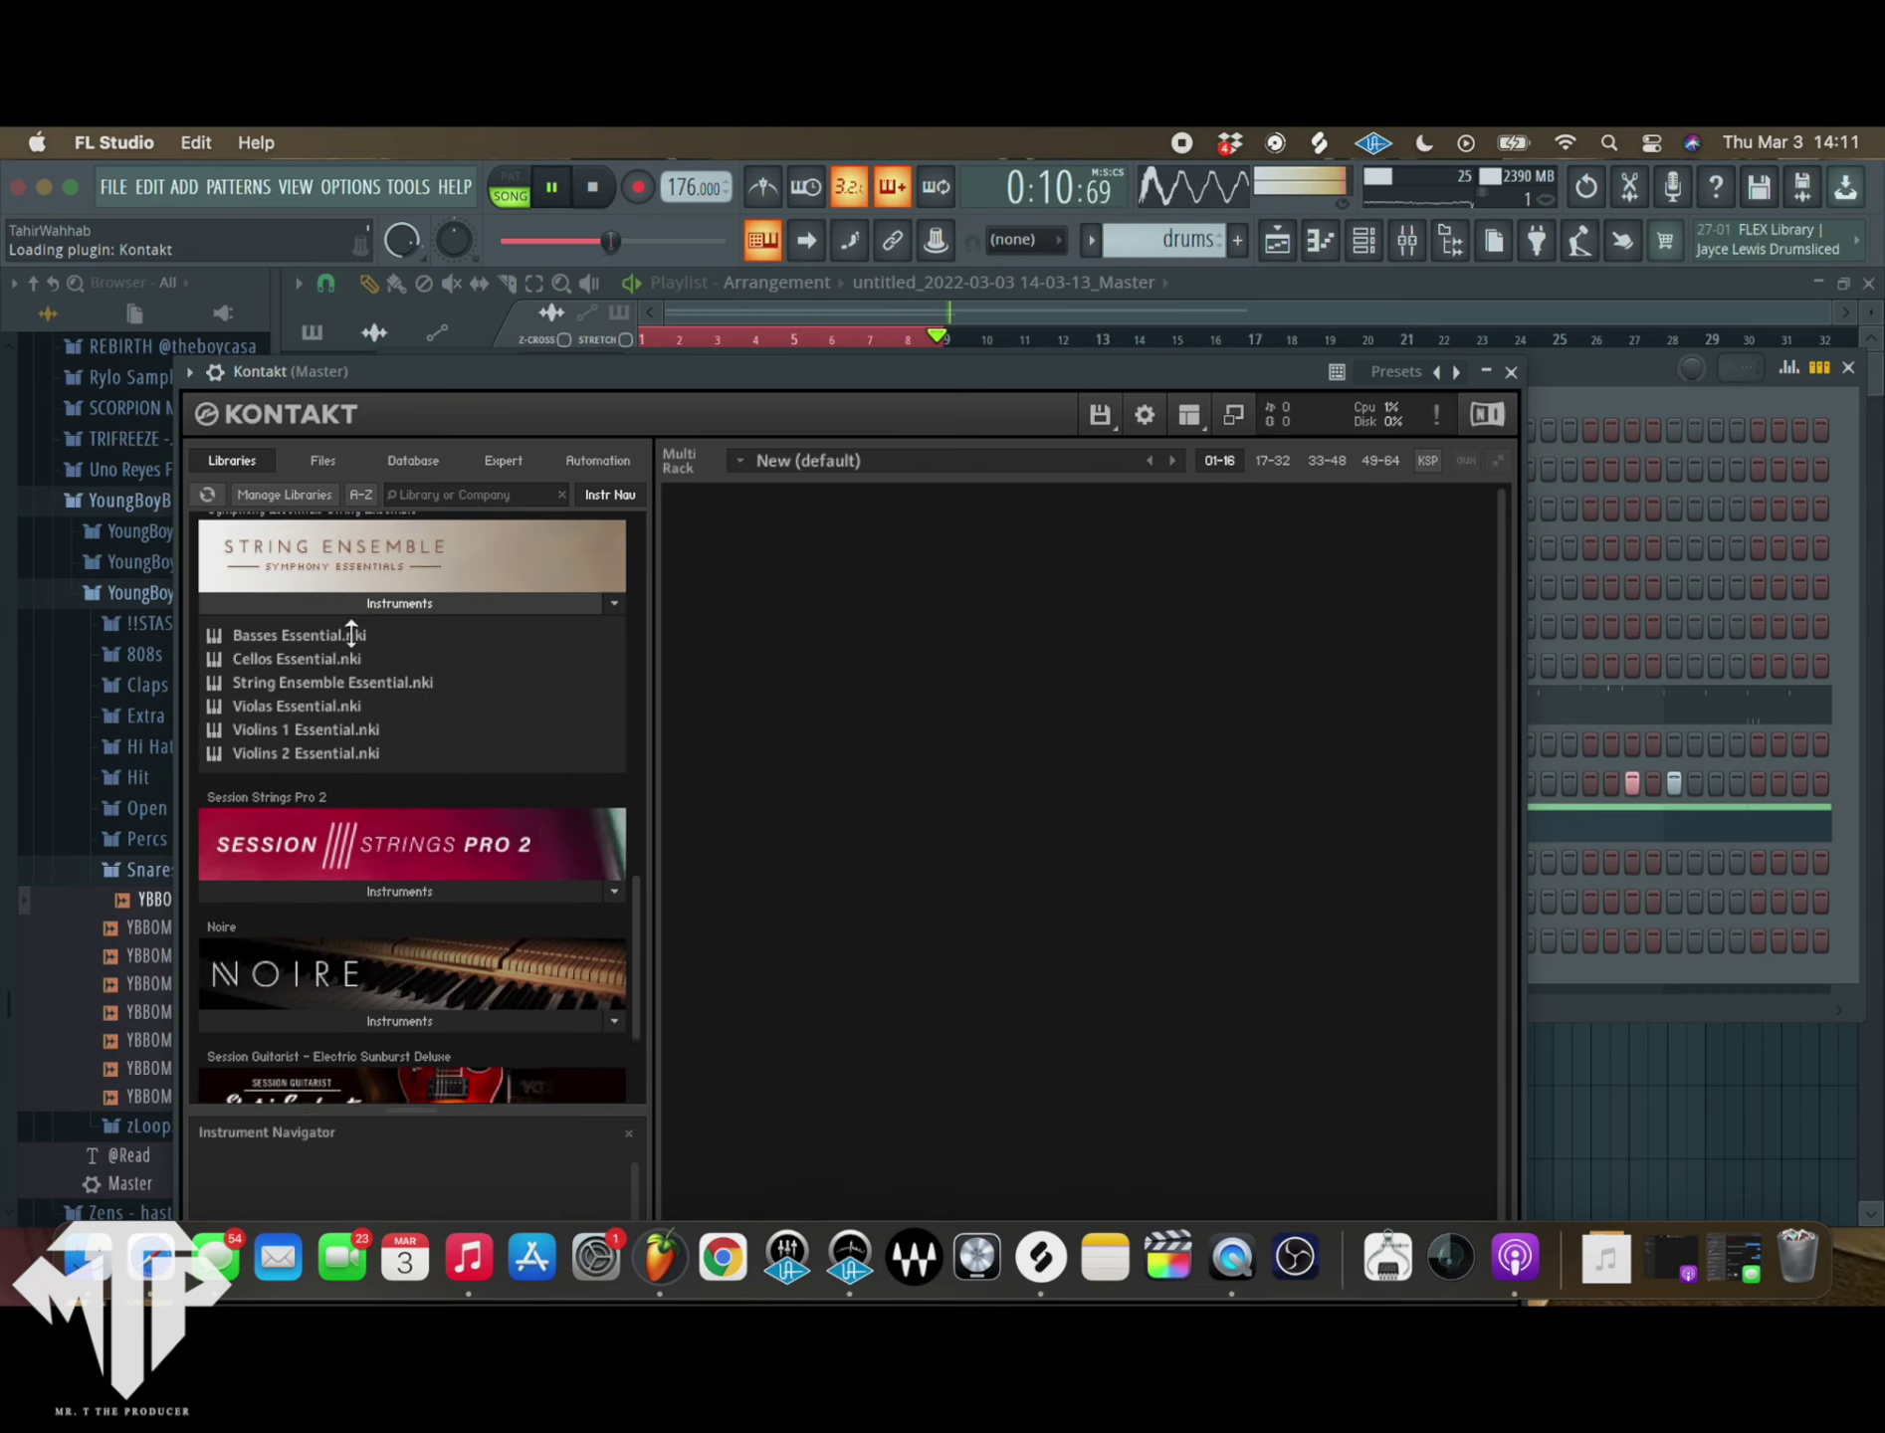
pyautogui.moveTo(276, 736); pyautogui.dragTo(886, 632)
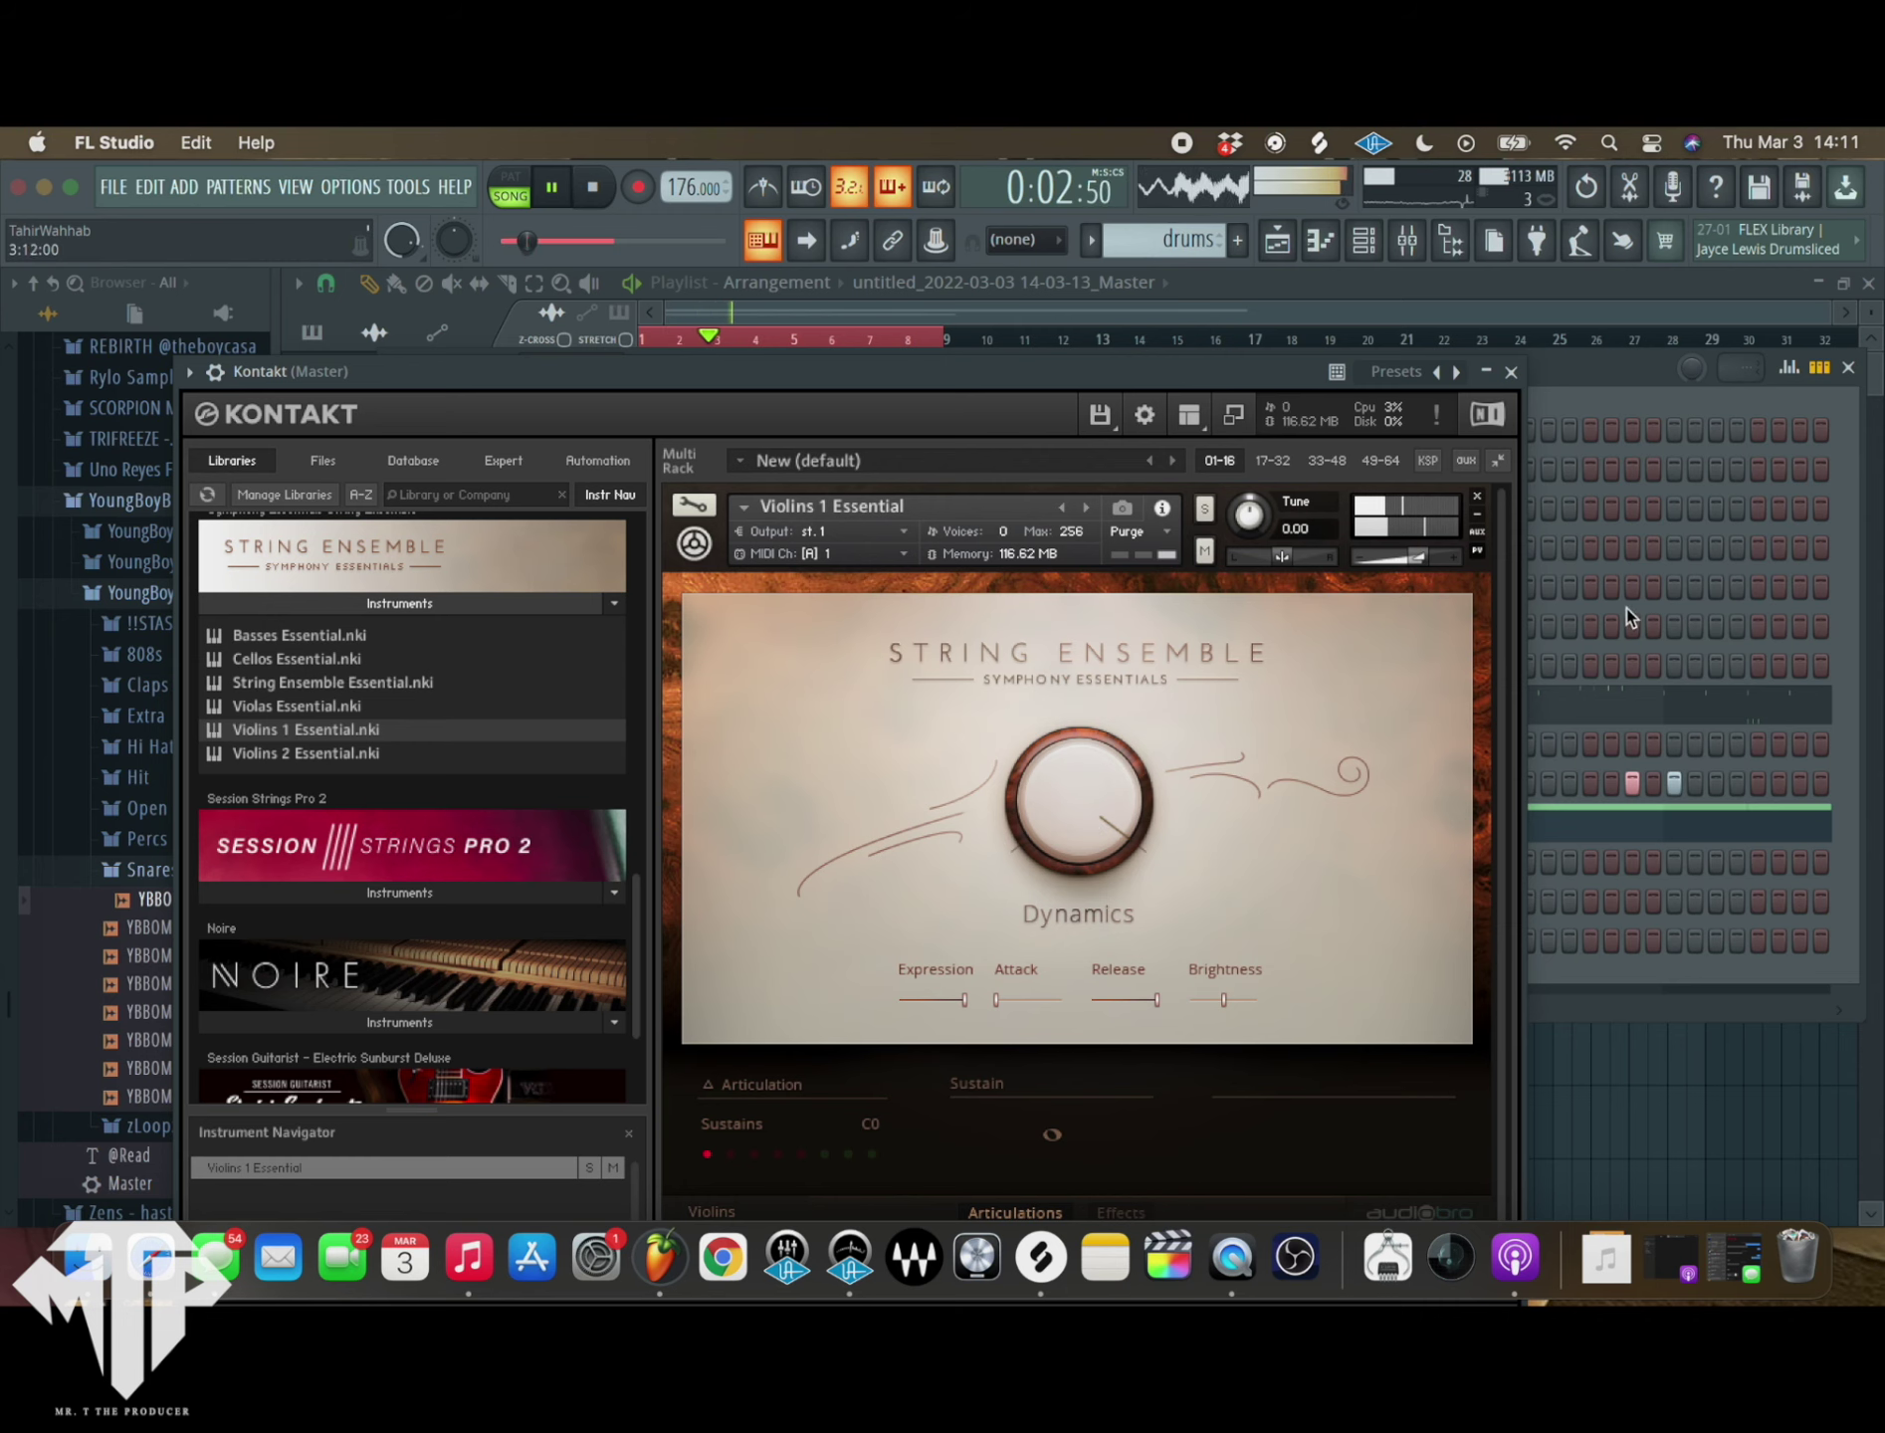
pyautogui.click(1511, 373)
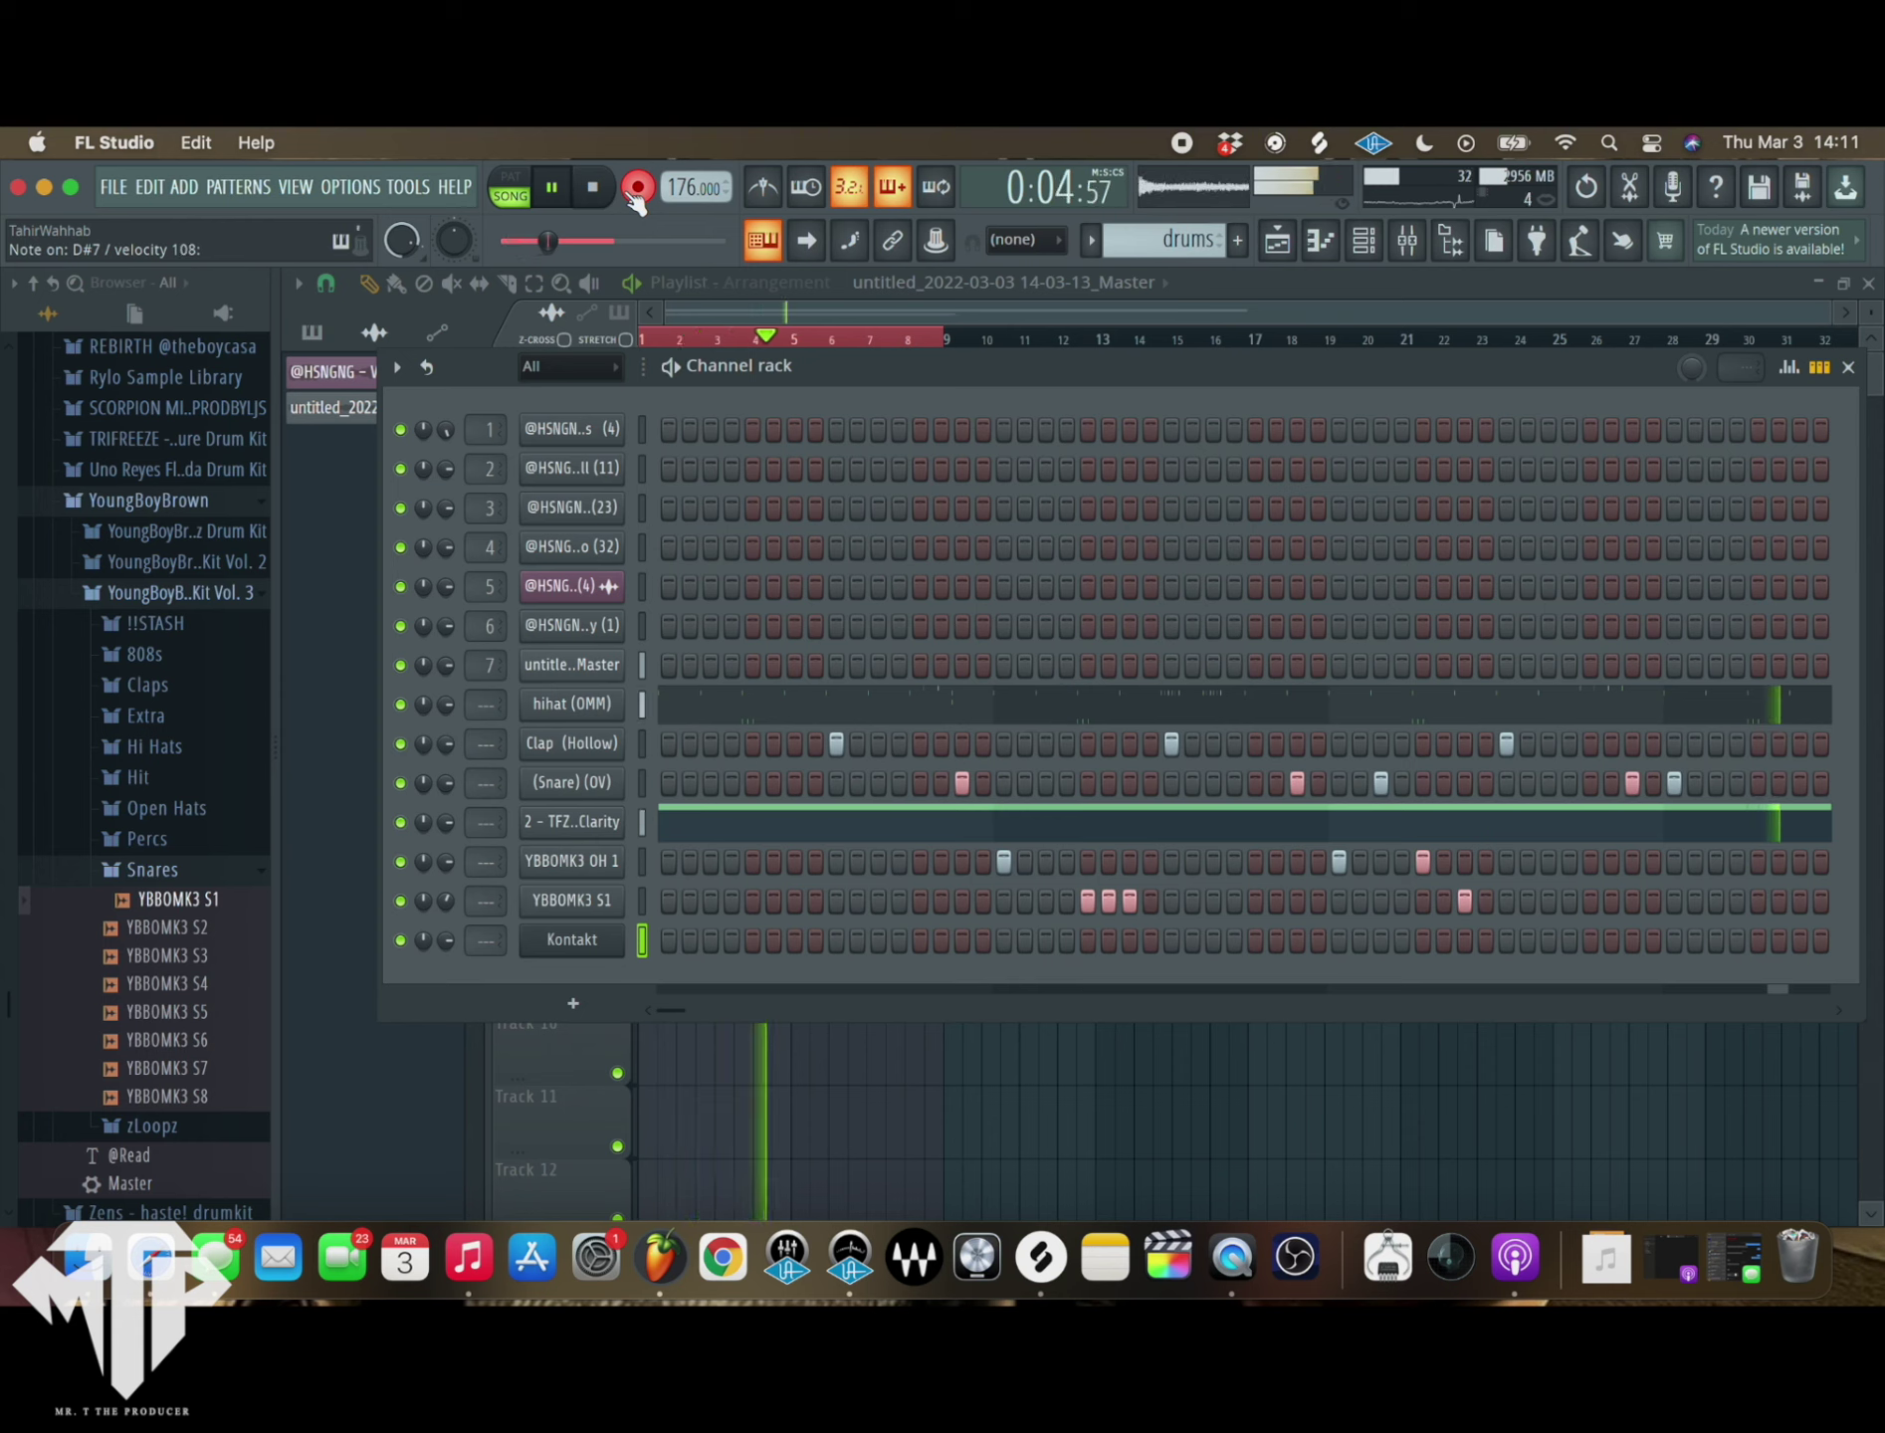
# - Stop recording the Kontakt part and align the two recorded chords to the starts of bars 1 and 4
pyautogui.click(637, 187)
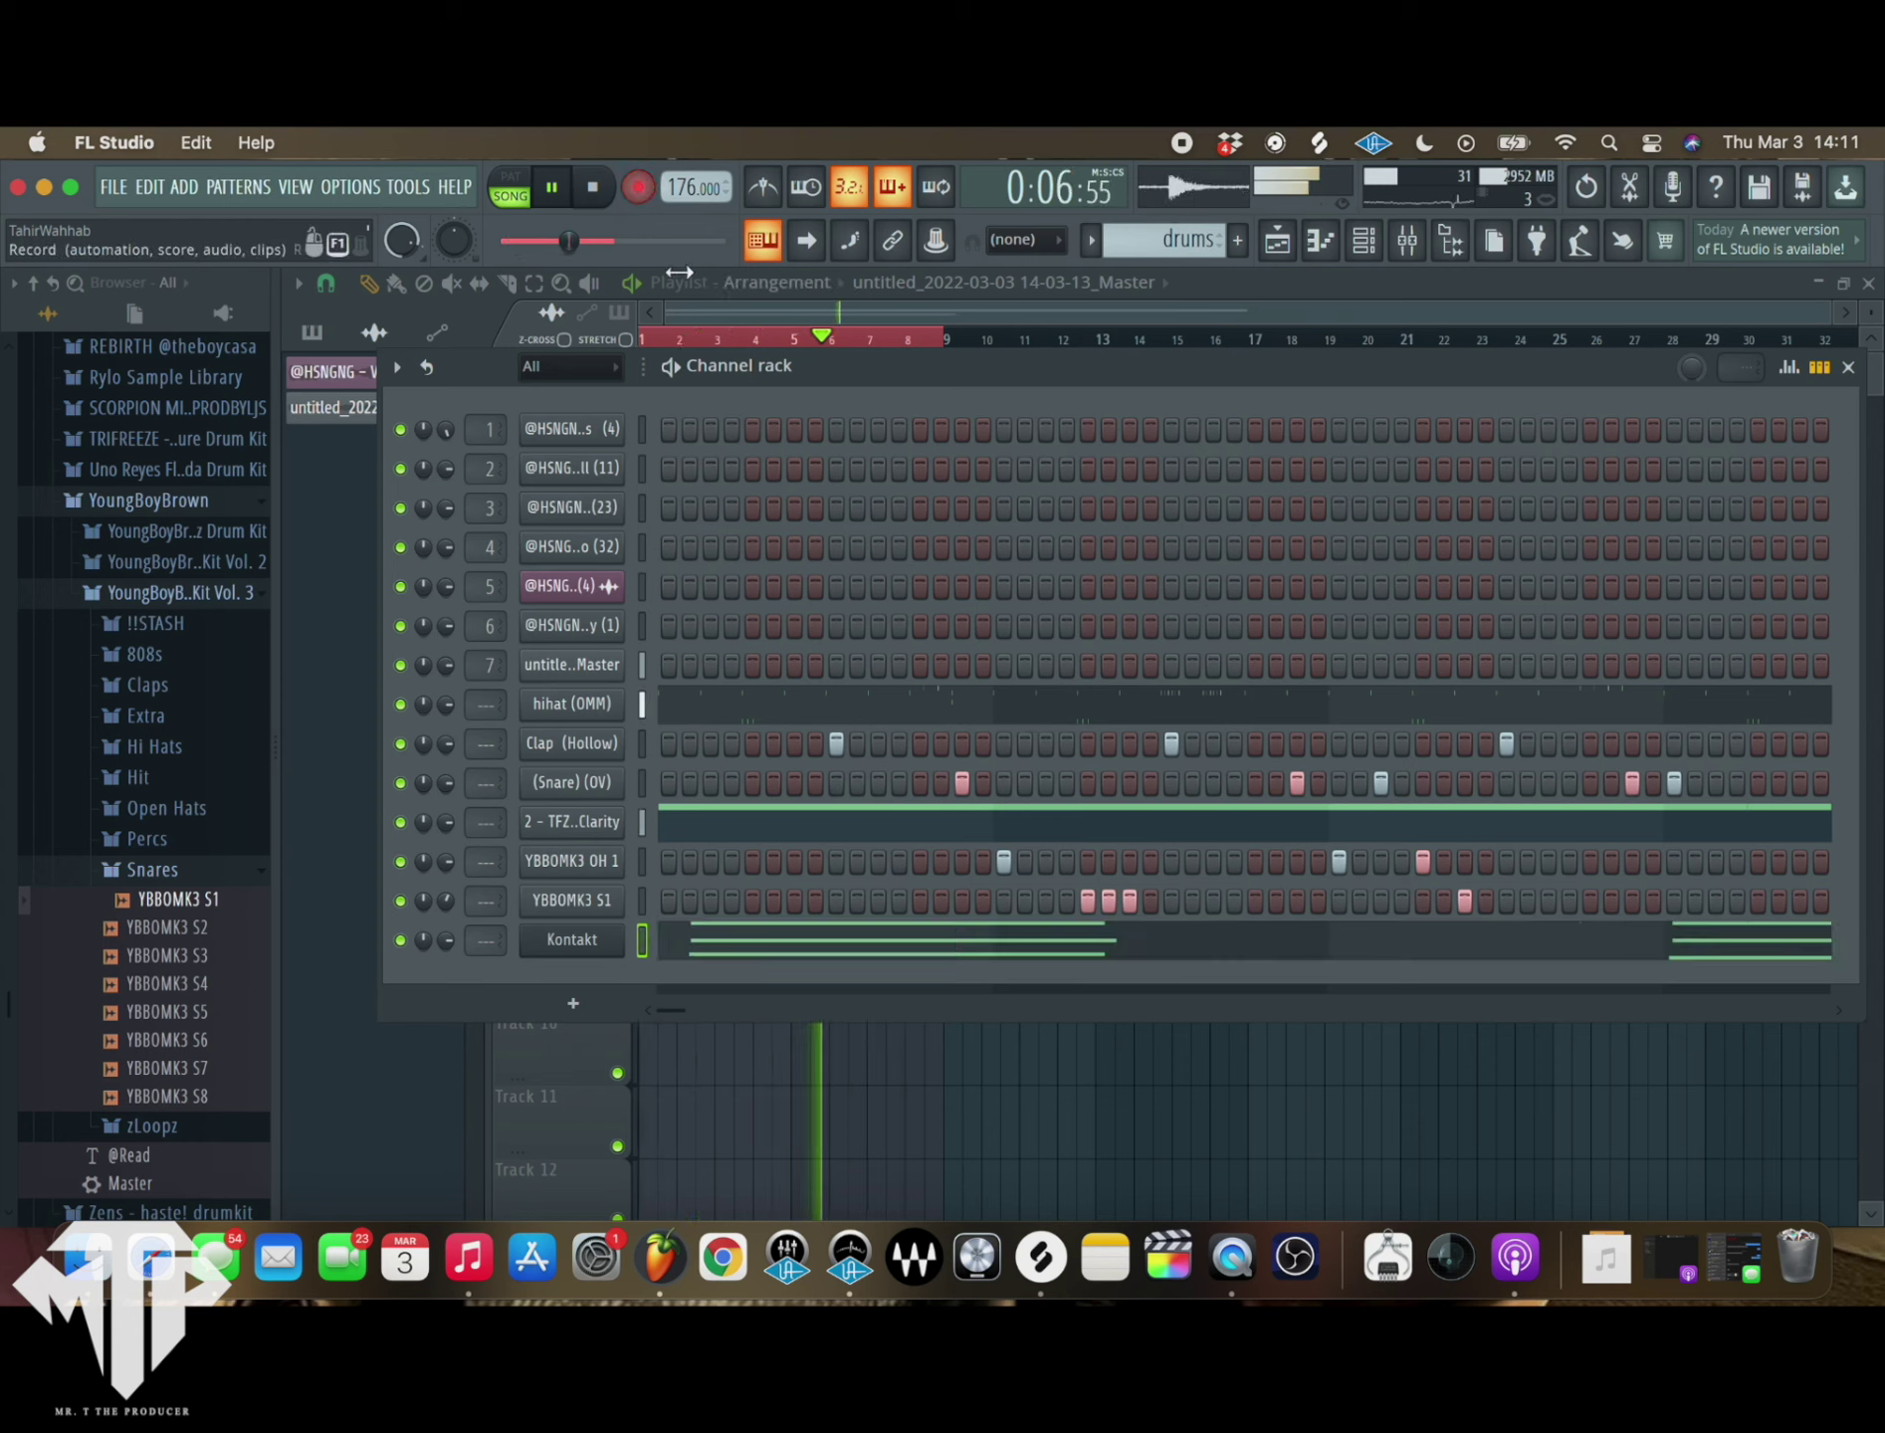
pyautogui.click(782, 943)
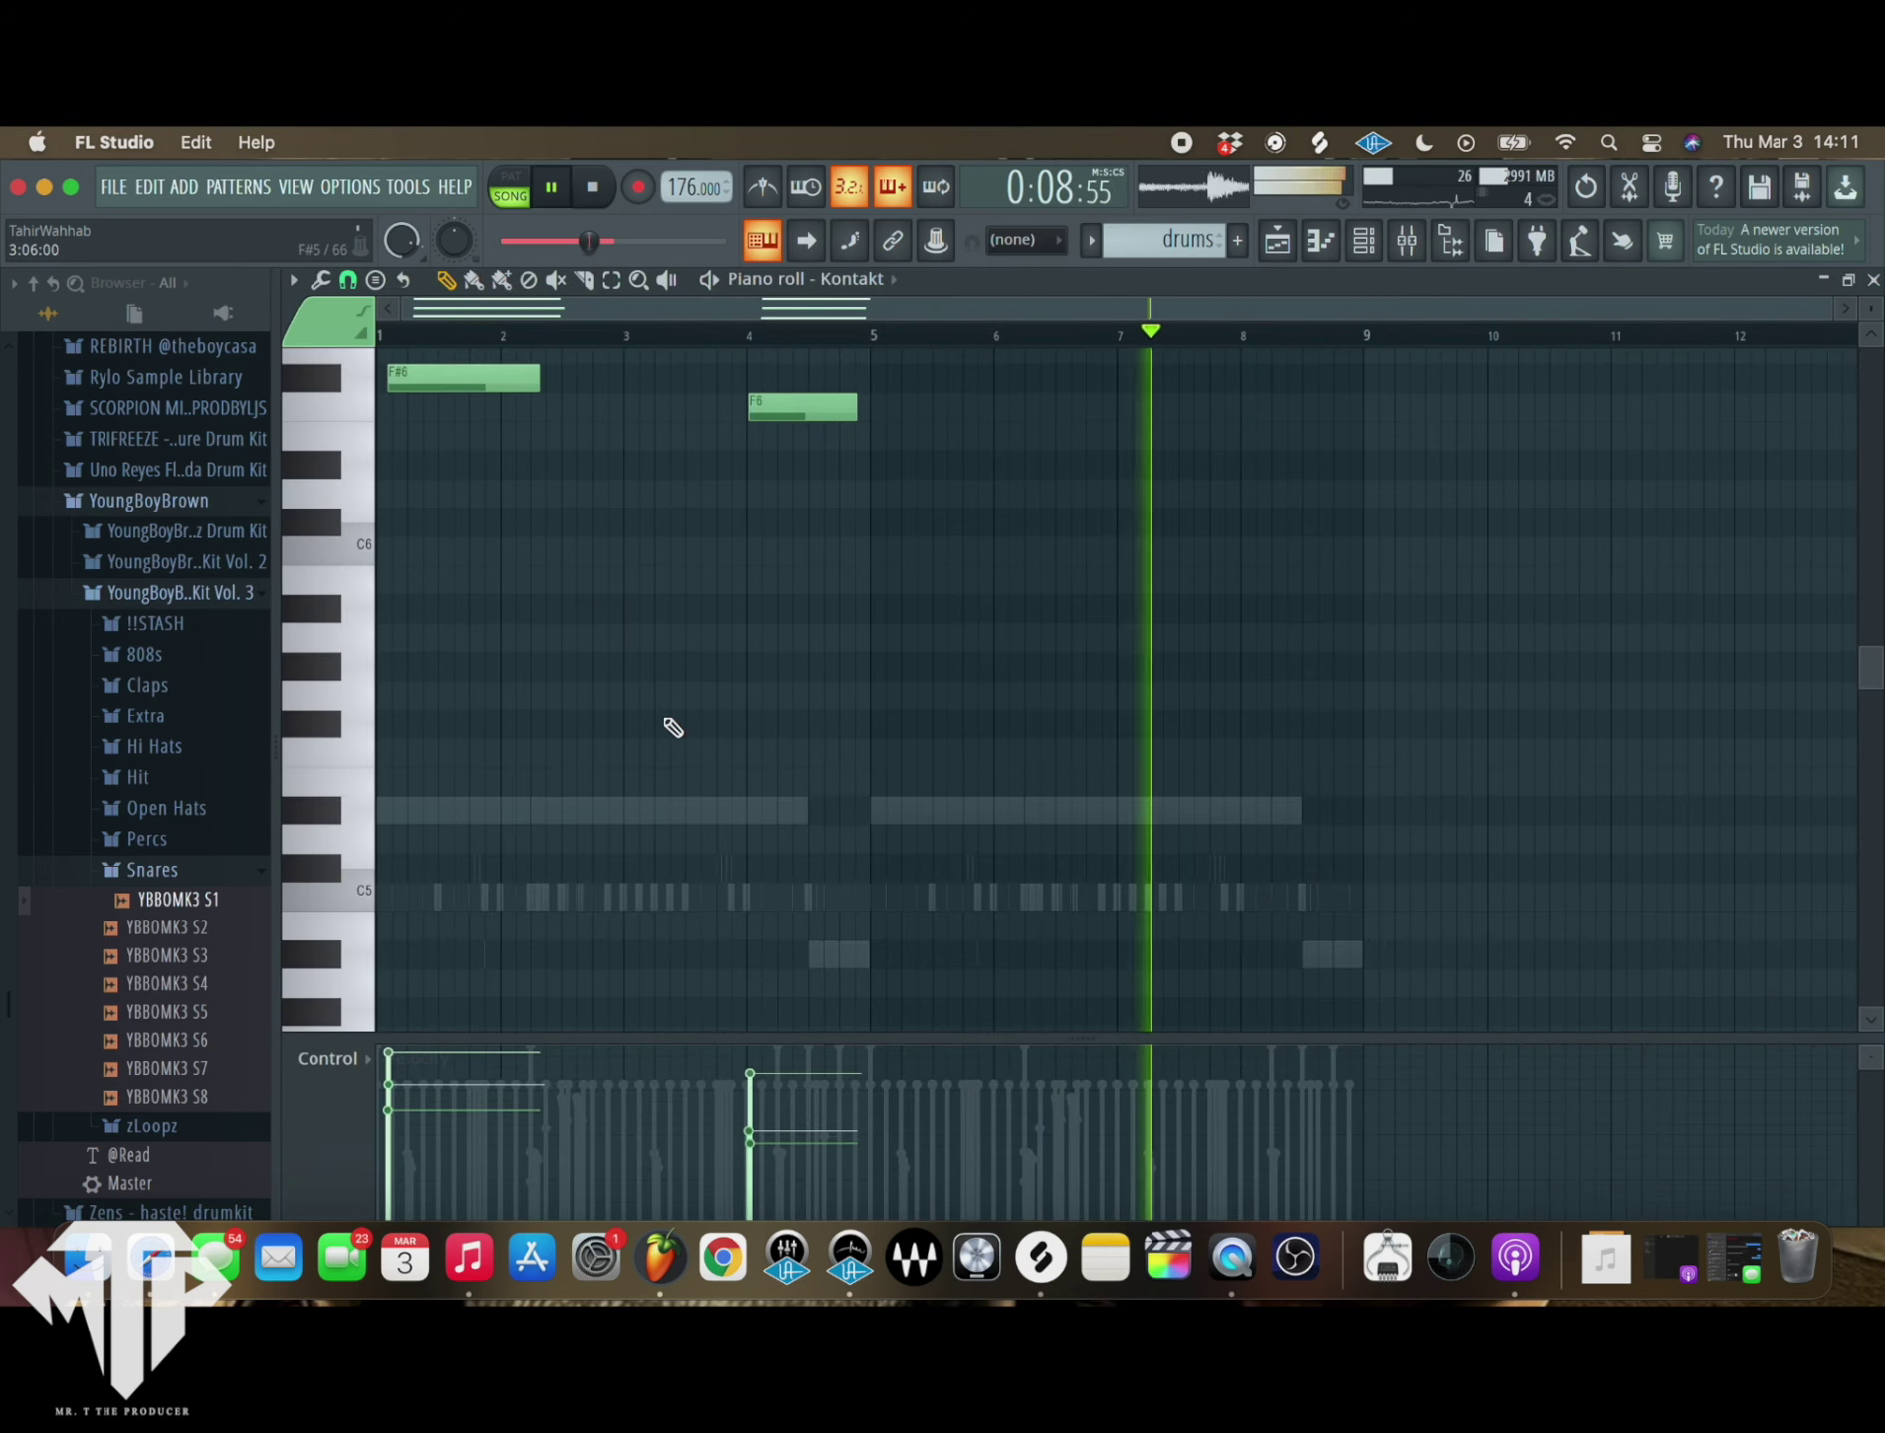
pyautogui.moveTo(576, 770); pyautogui.dragTo(398, 334)
pyautogui.moveTo(432, 502); pyautogui.dragTo(416, 503)
pyautogui.press('super+d')
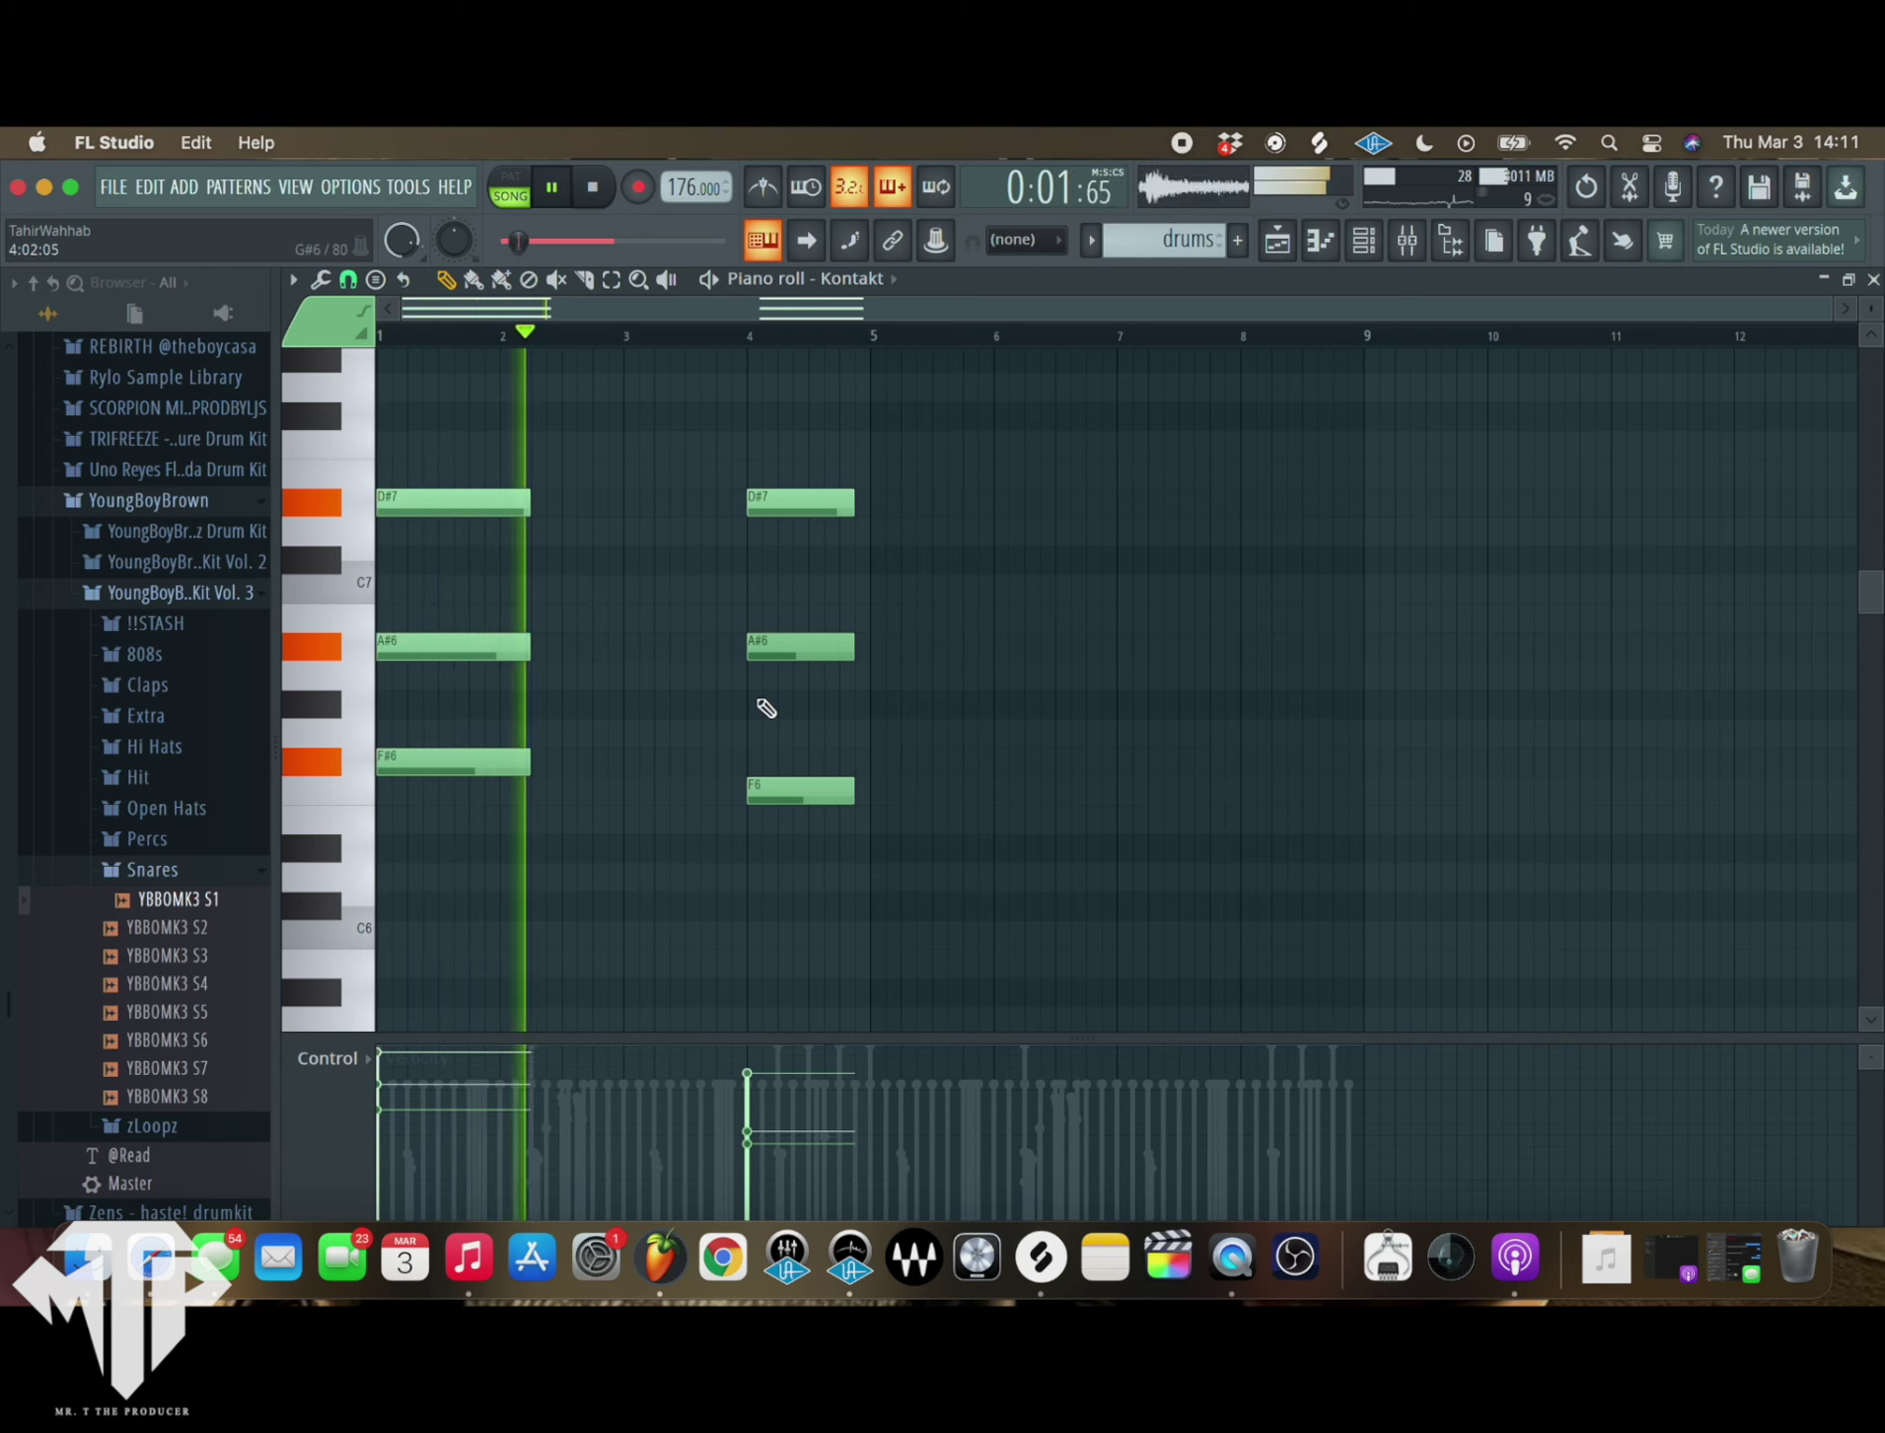
# - Extend the three notes of the bar 4 chord so they end exactly at the start of bar 5
pyautogui.press('super+l')
pyautogui.hotkey('ctrl', 'z')
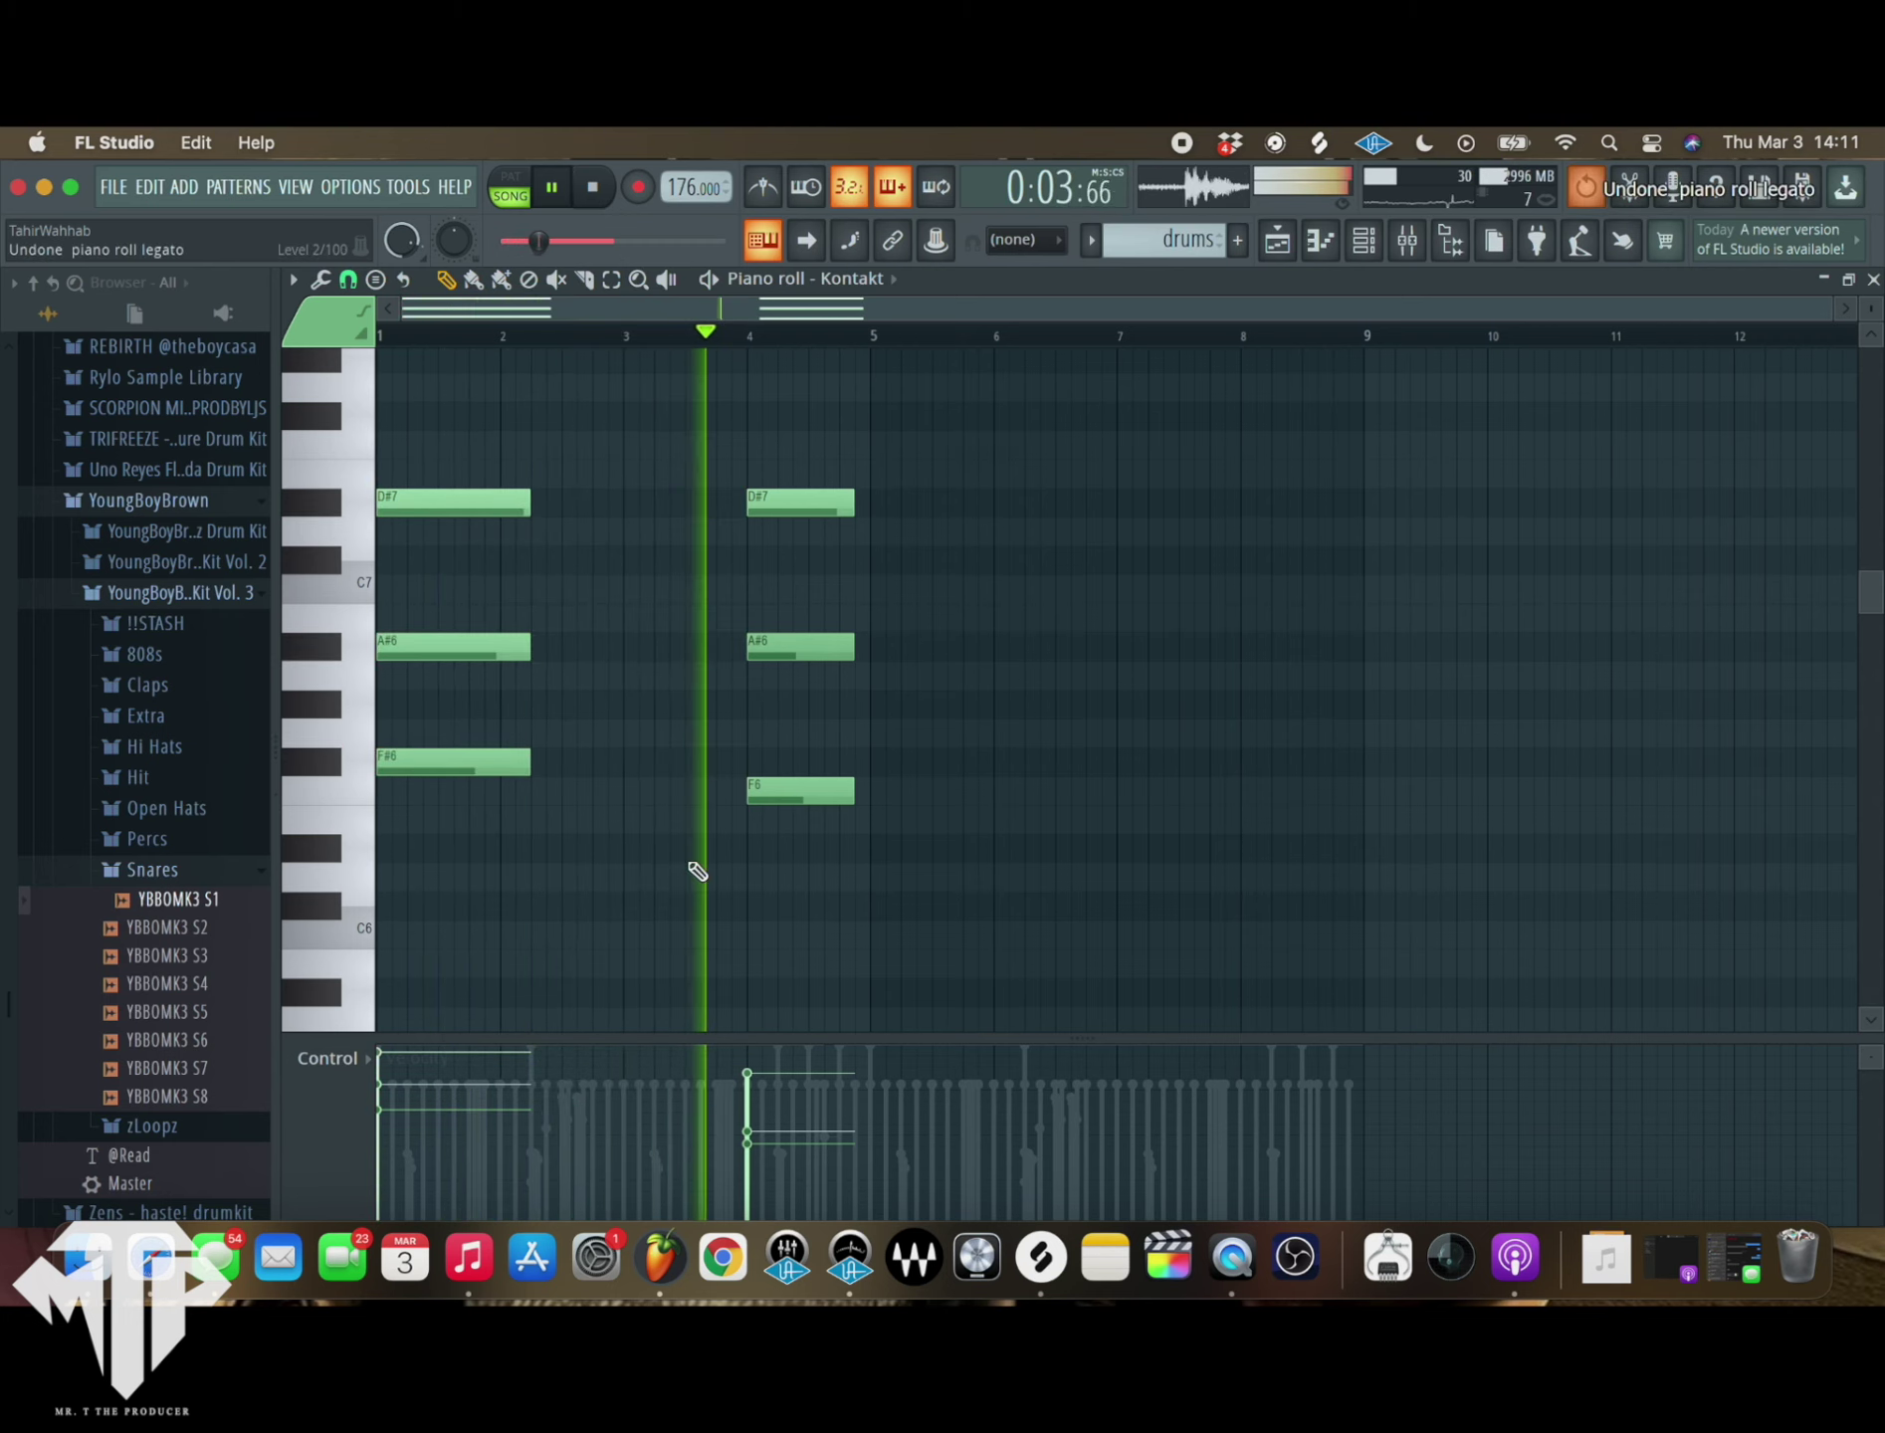
pyautogui.scroll(2, 803, 850)
pyautogui.moveTo(839, 861); pyautogui.dragTo(834, 519)
pyautogui.keyDown('ctrl'); pyautogui.click(567, 677); pyautogui.keyUp('ctrl')
pyautogui.scroll(-2, 559, 714)
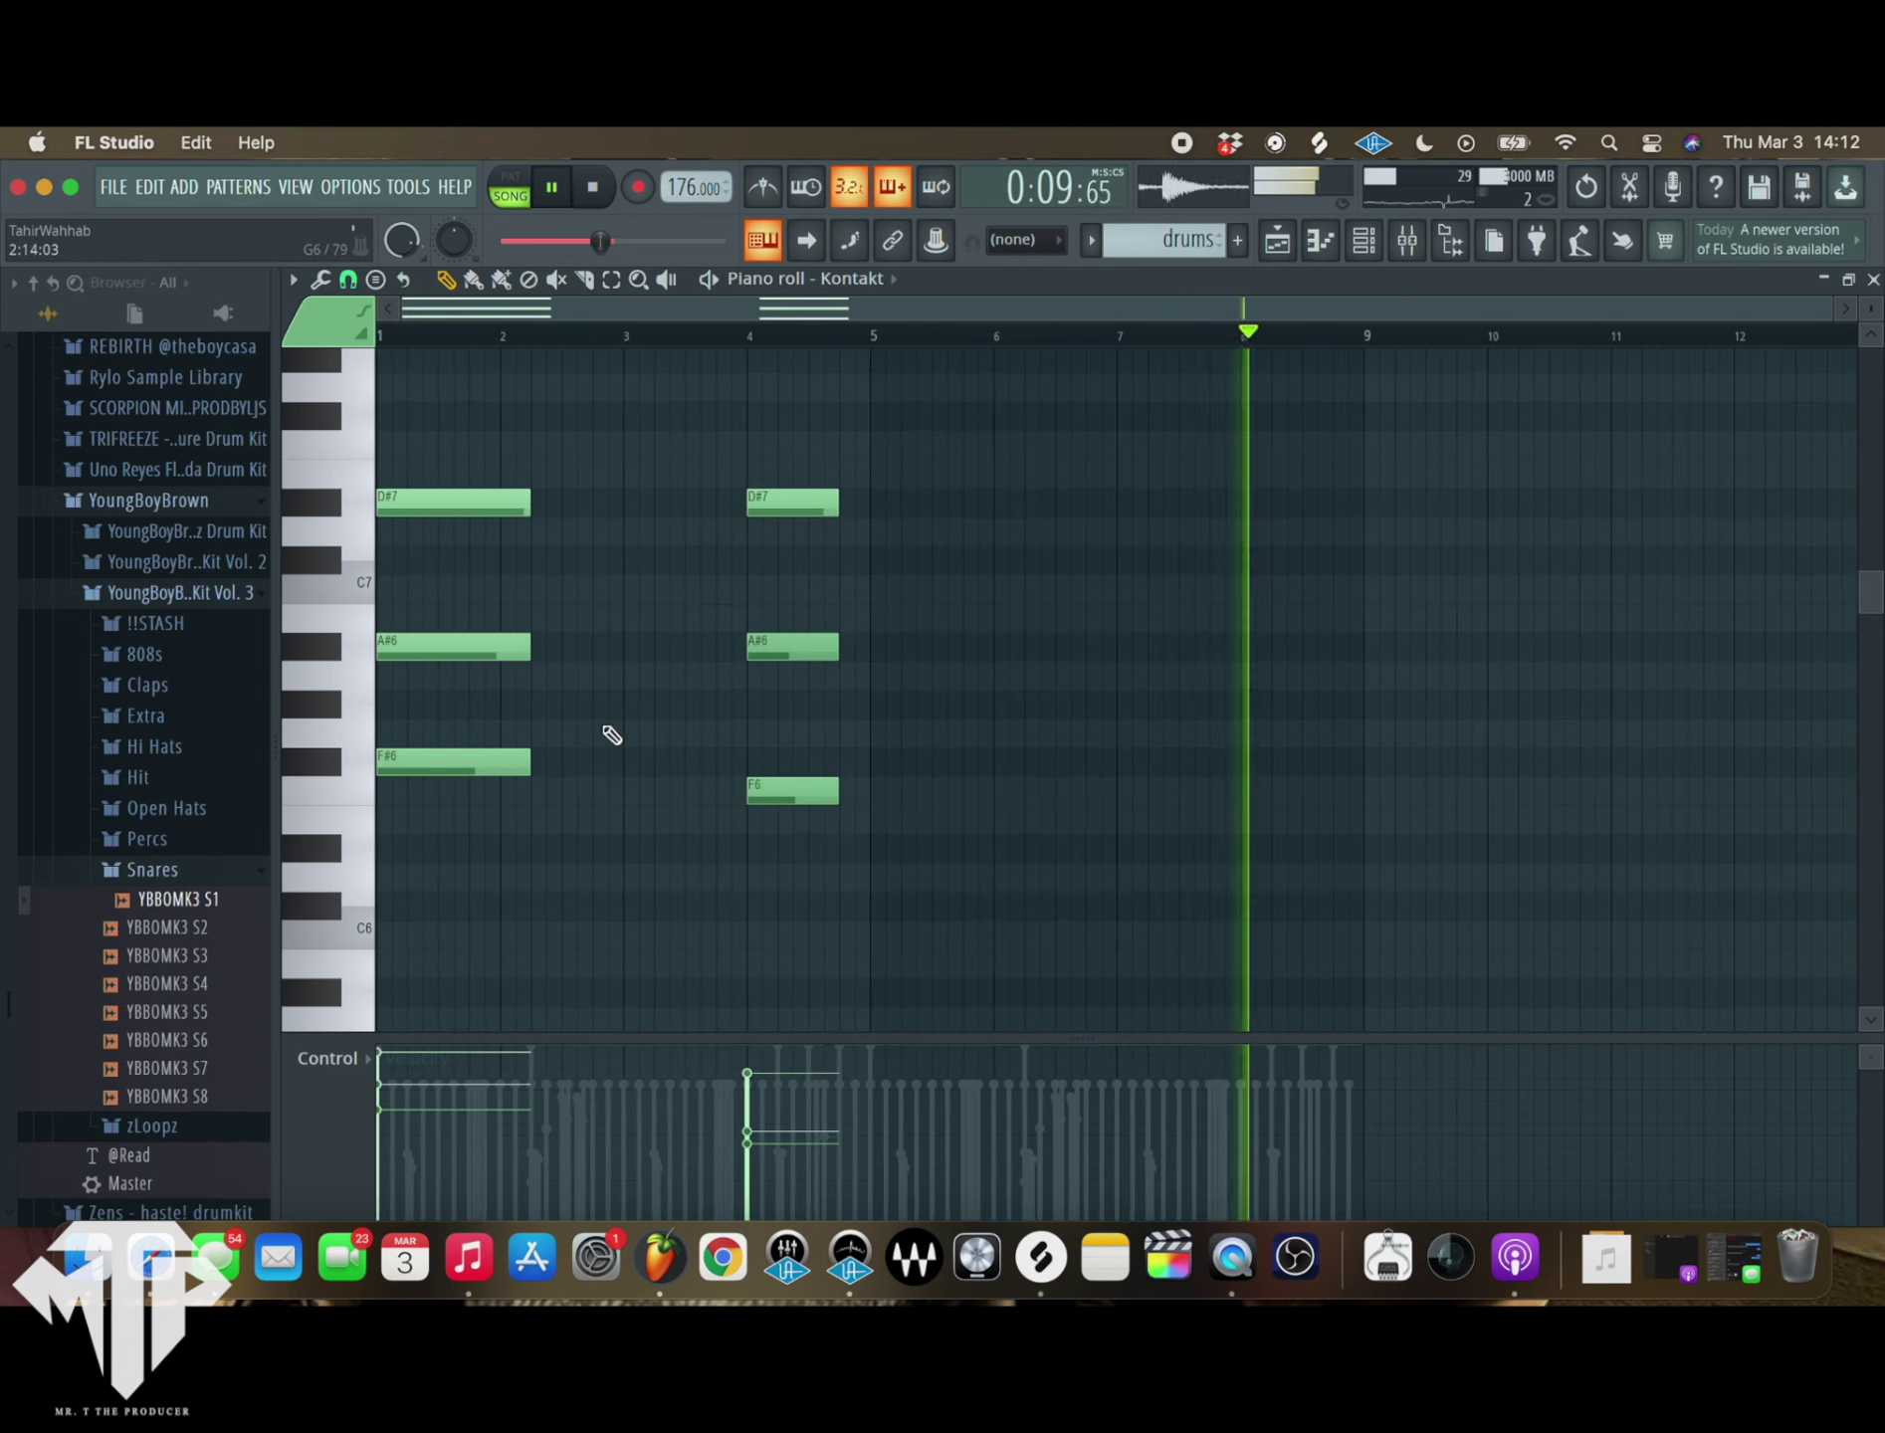
pyautogui.moveTo(834, 885); pyautogui.dragTo(812, 510)
pyautogui.moveTo(838, 648); pyautogui.dragTo(876, 647)
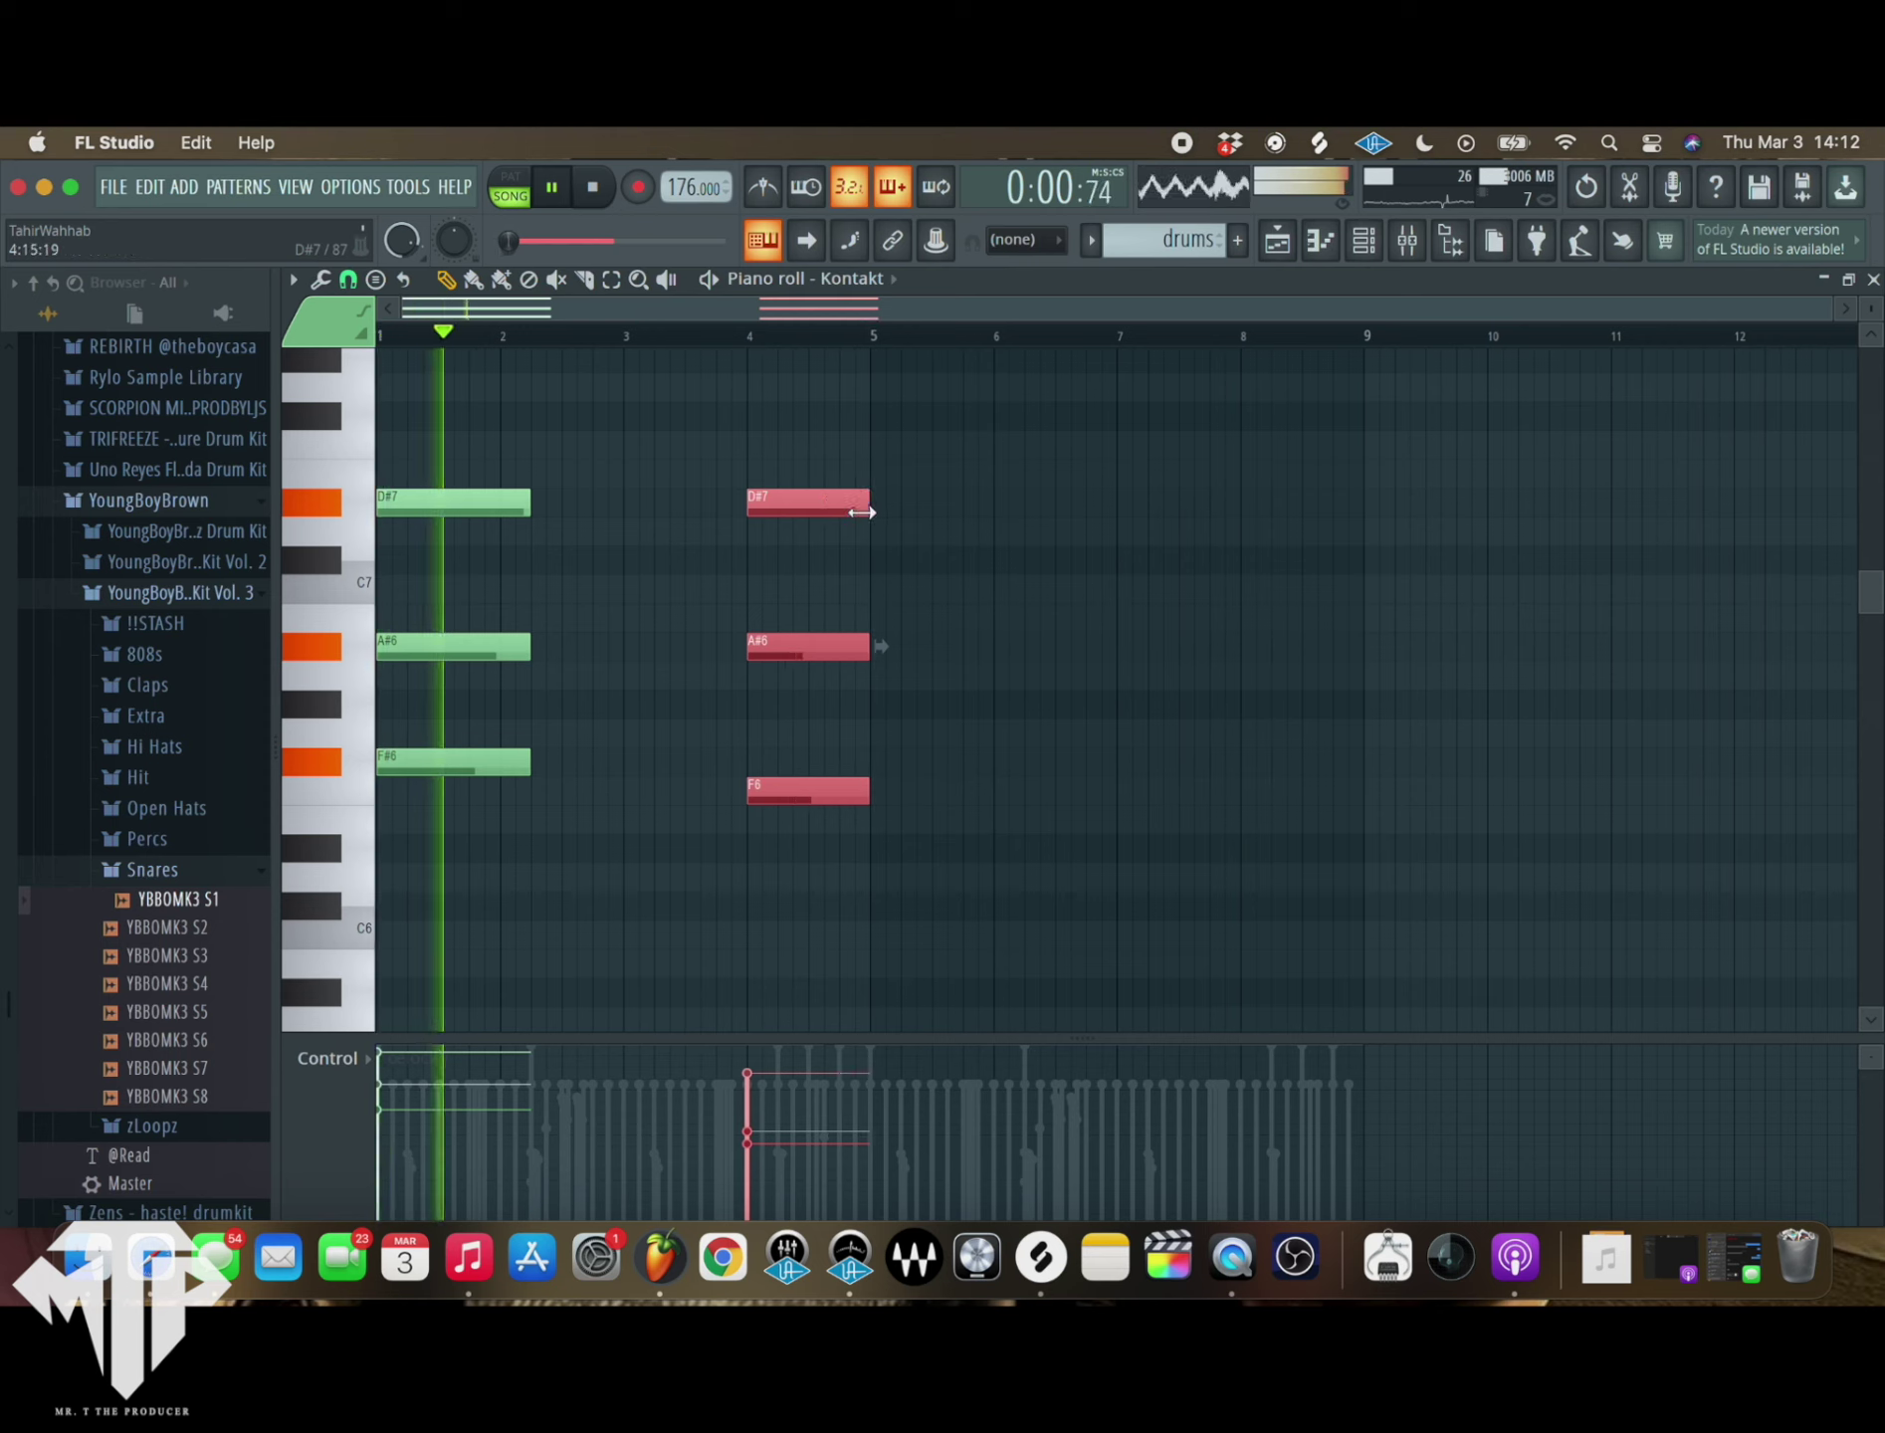
pyautogui.click(632, 624)
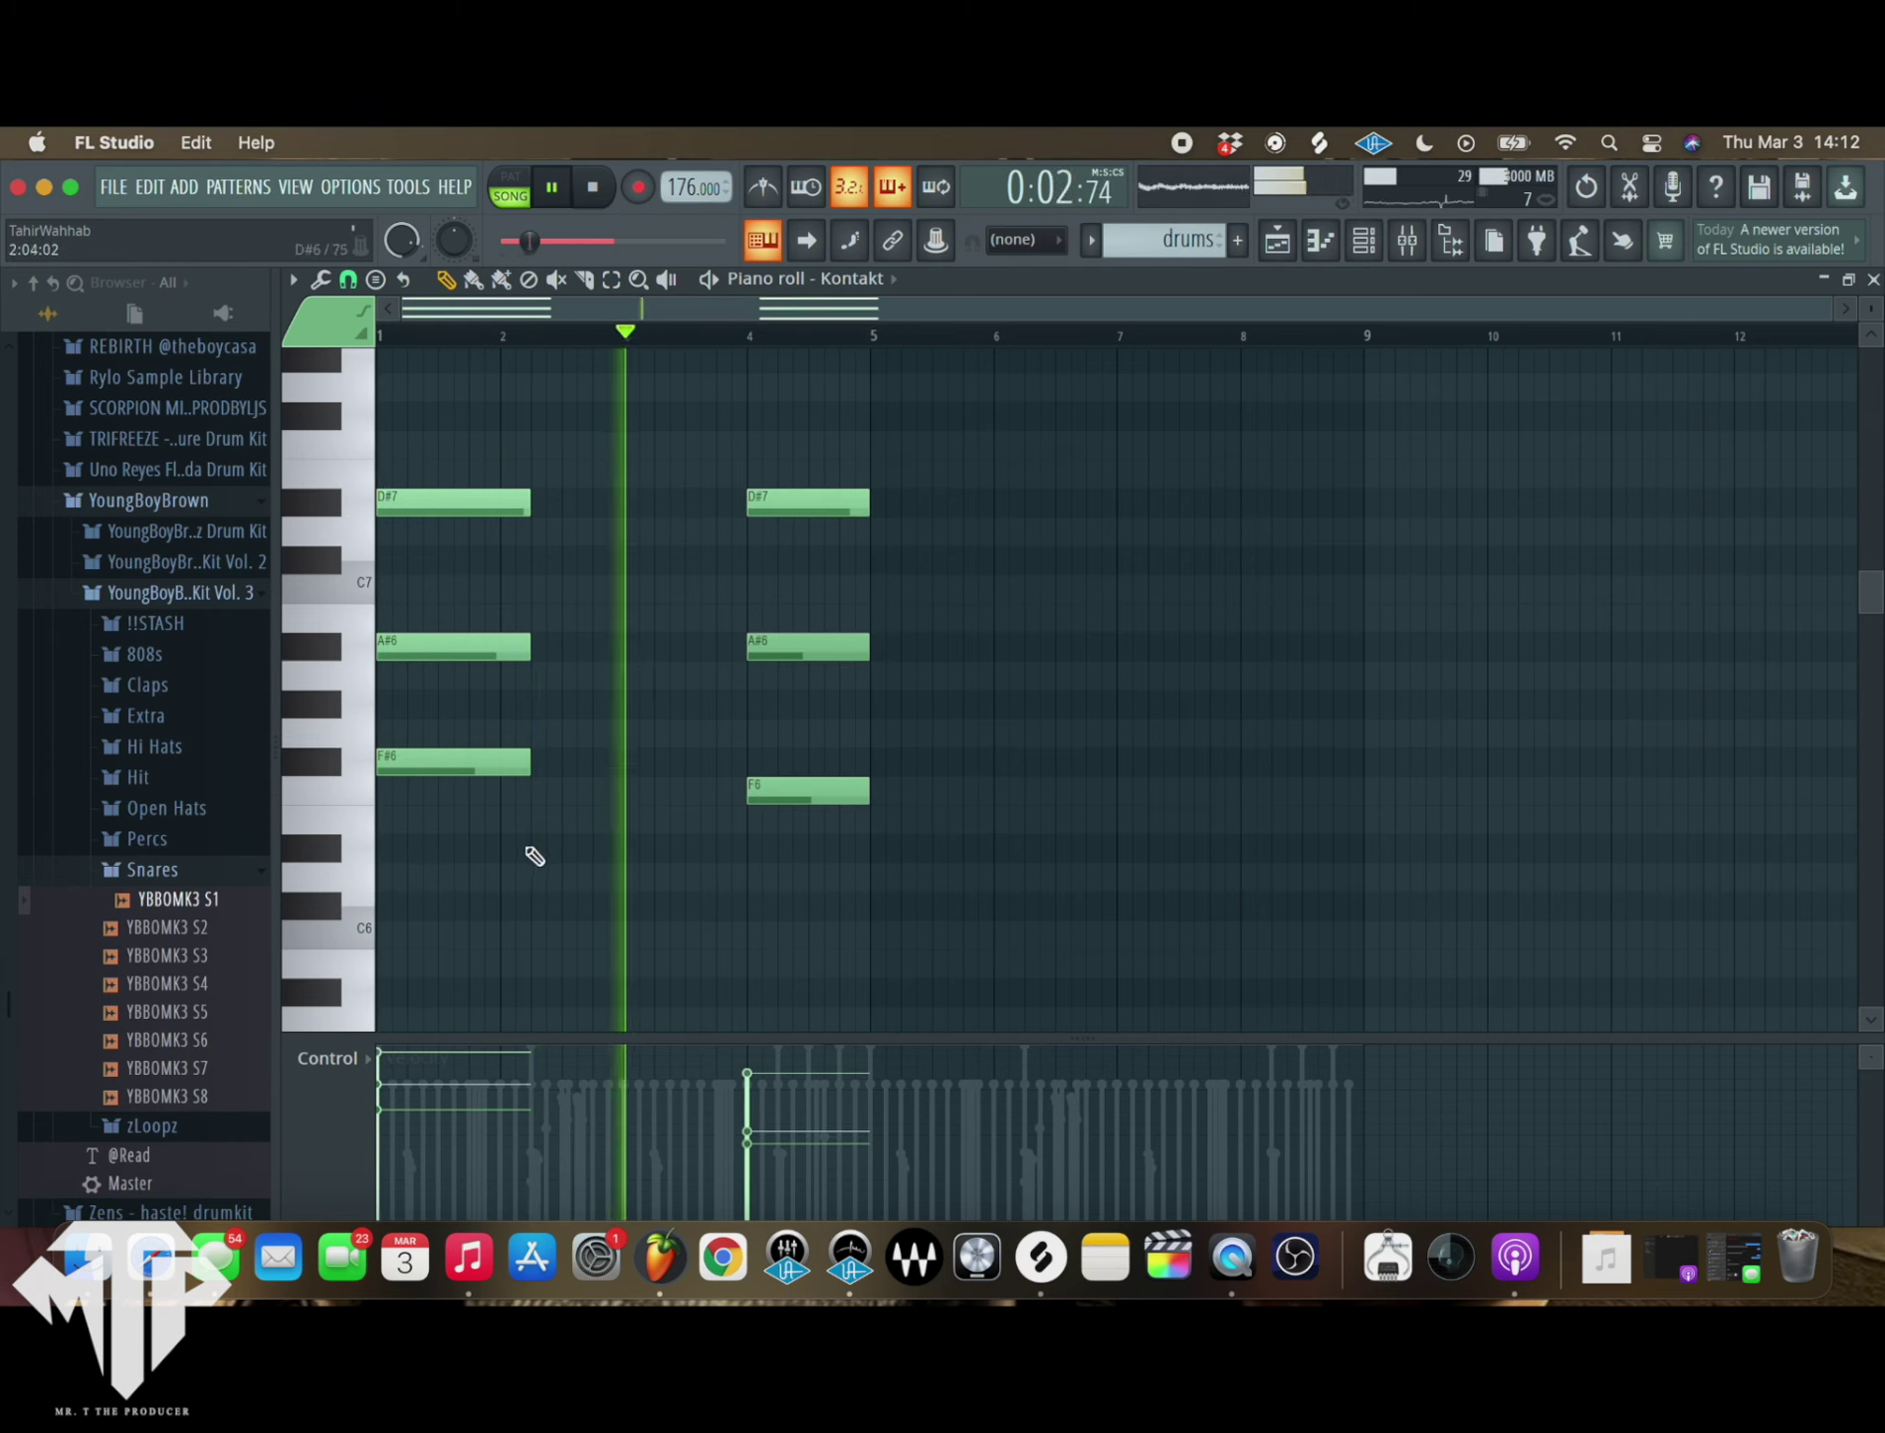
# - Duplicate the four-bar chord pattern into bars 5 to 8 and slightly lower the velocity of all the notes
pyautogui.press('super+a')
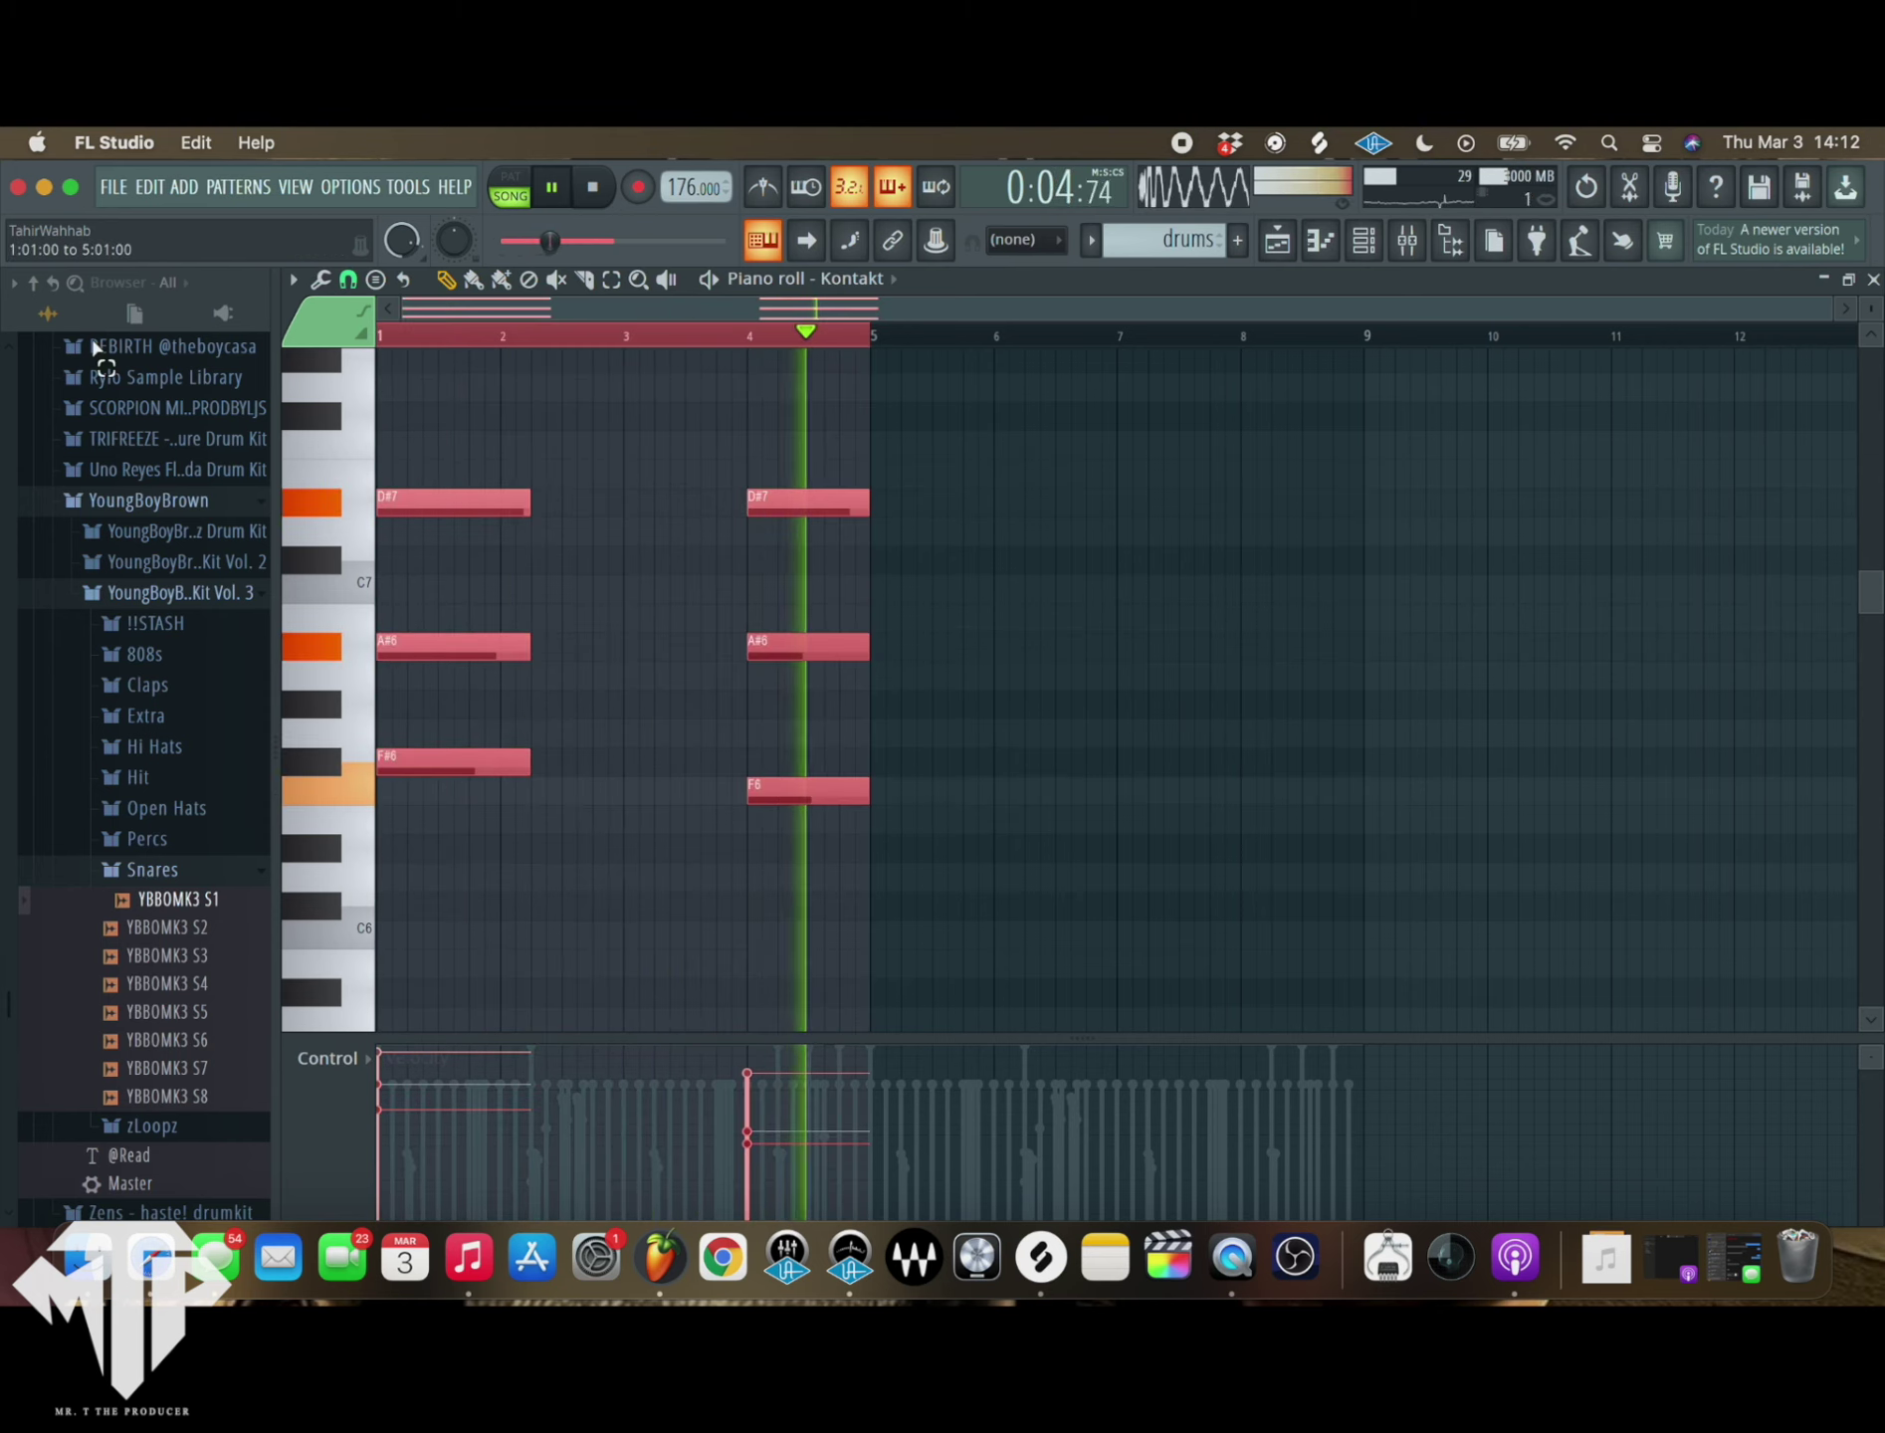
pyautogui.press('super+b')
pyautogui.rightClick(669, 891)
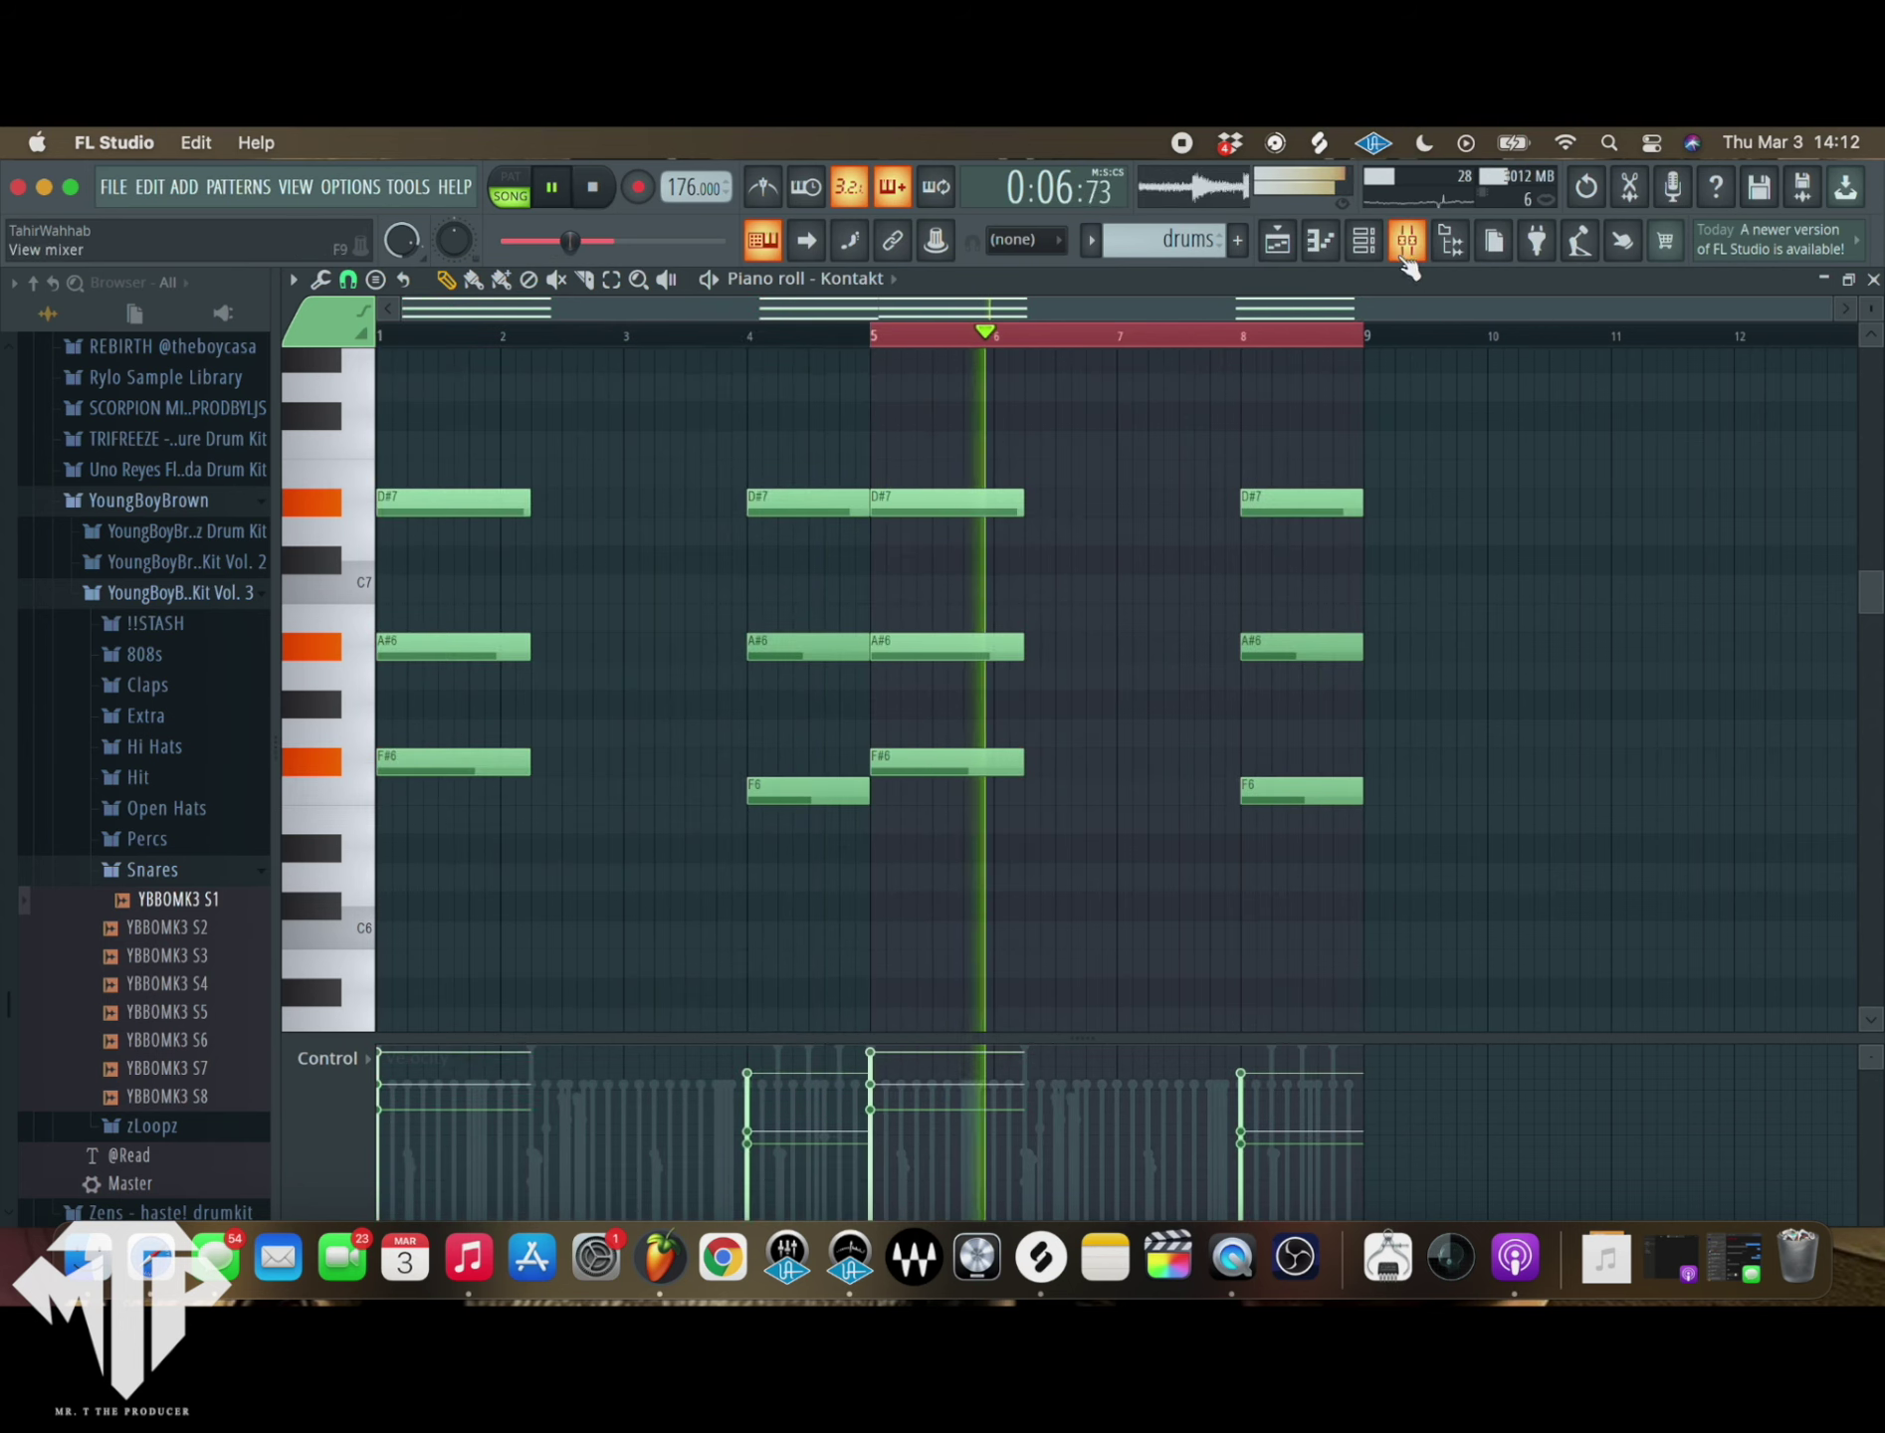
pyautogui.press('super+a')
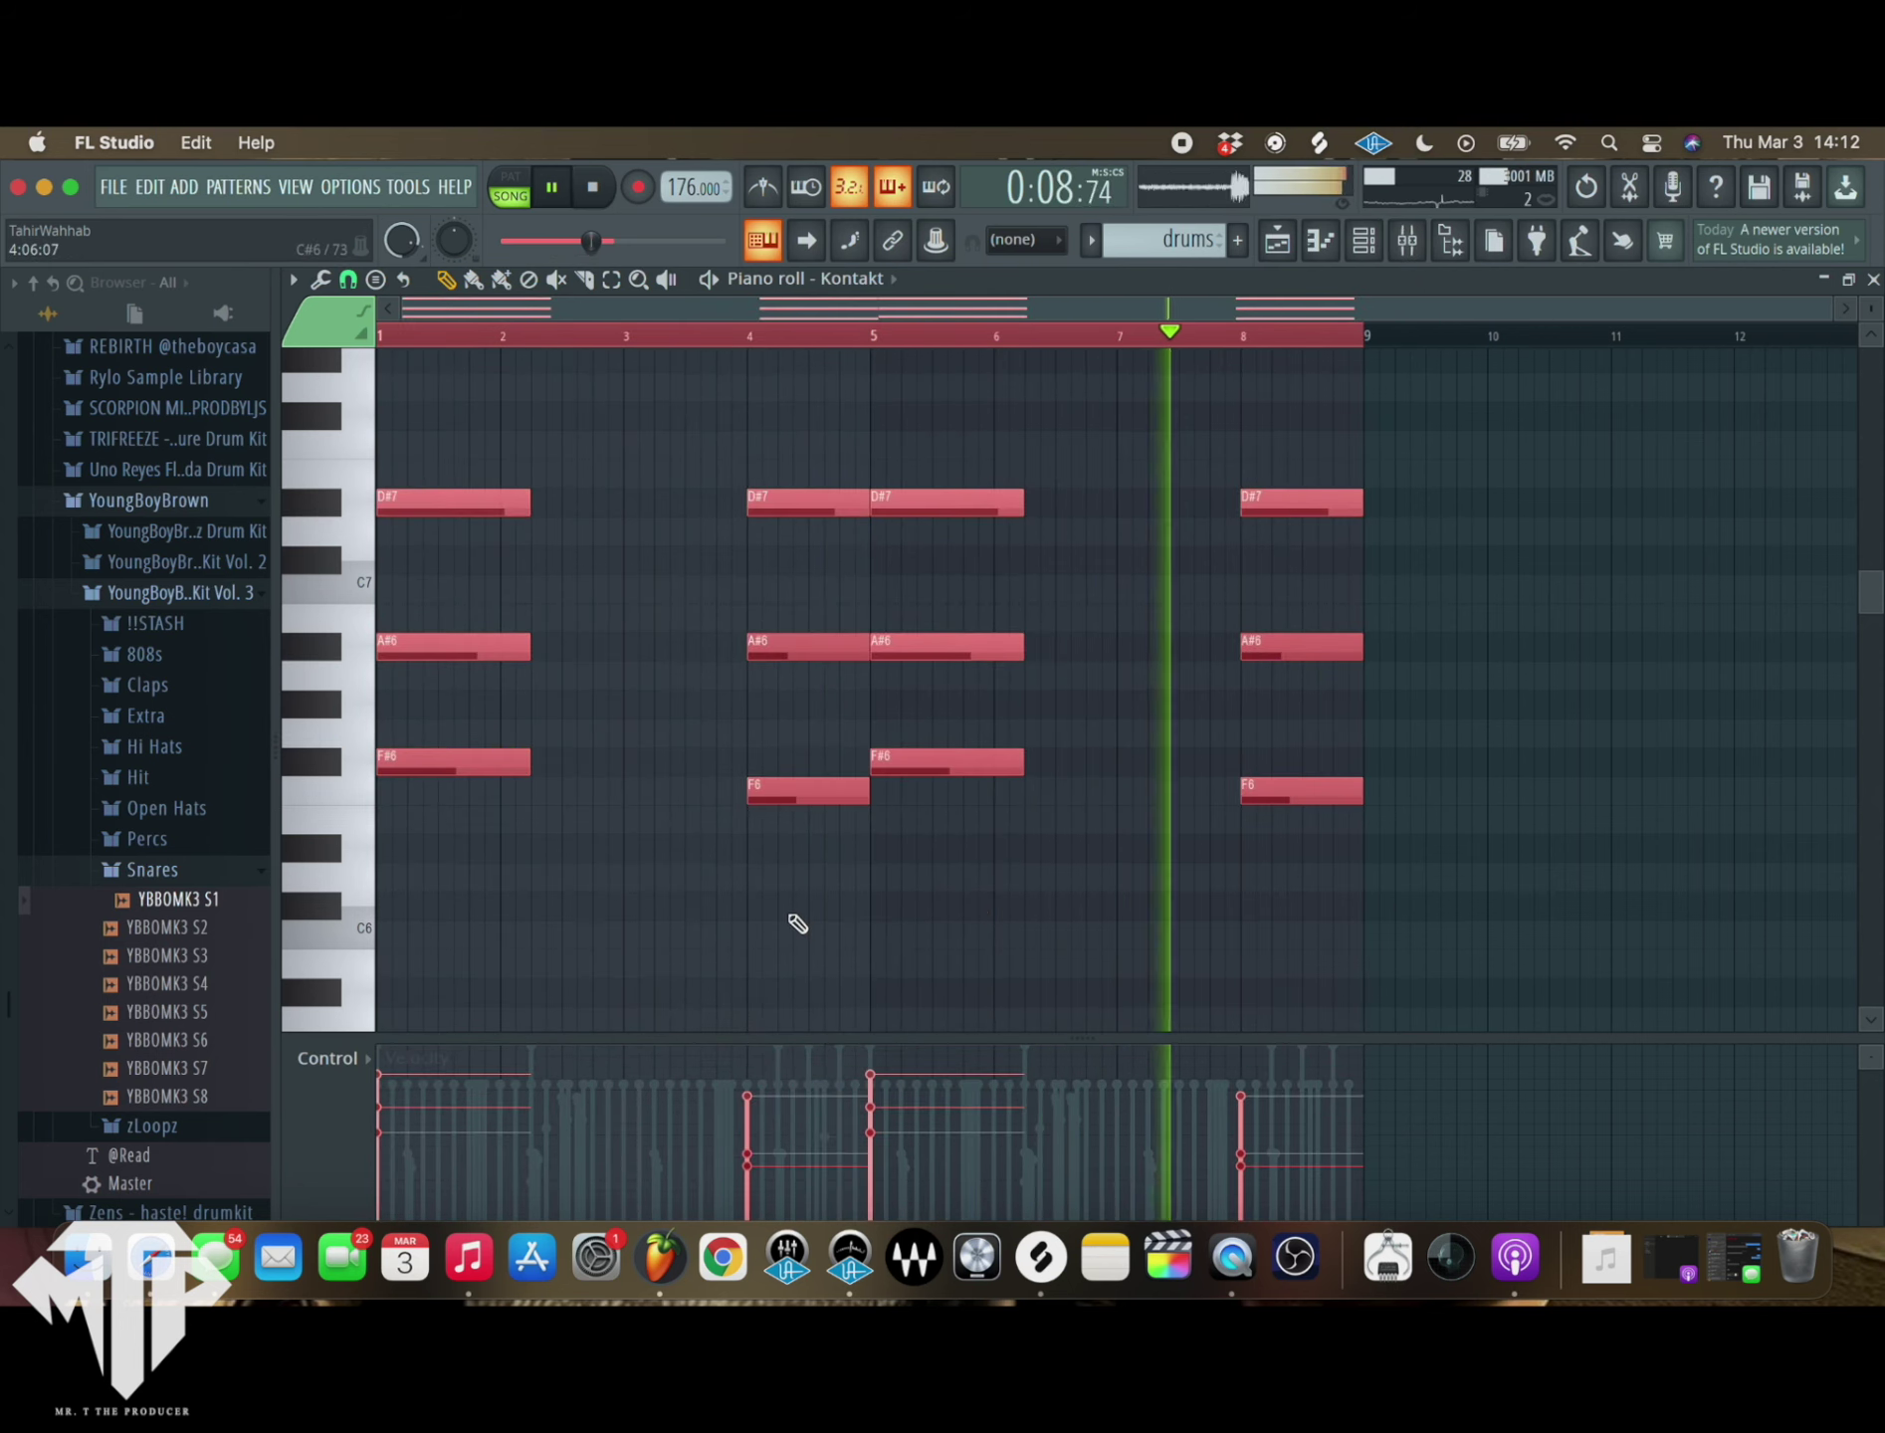
pyautogui.click(1248, 693)
# - Mute the hi-hat, clap, snare, 808, open-hat and YBBOMK3 S1 channels in the channel rack
pyautogui.click(1406, 240)
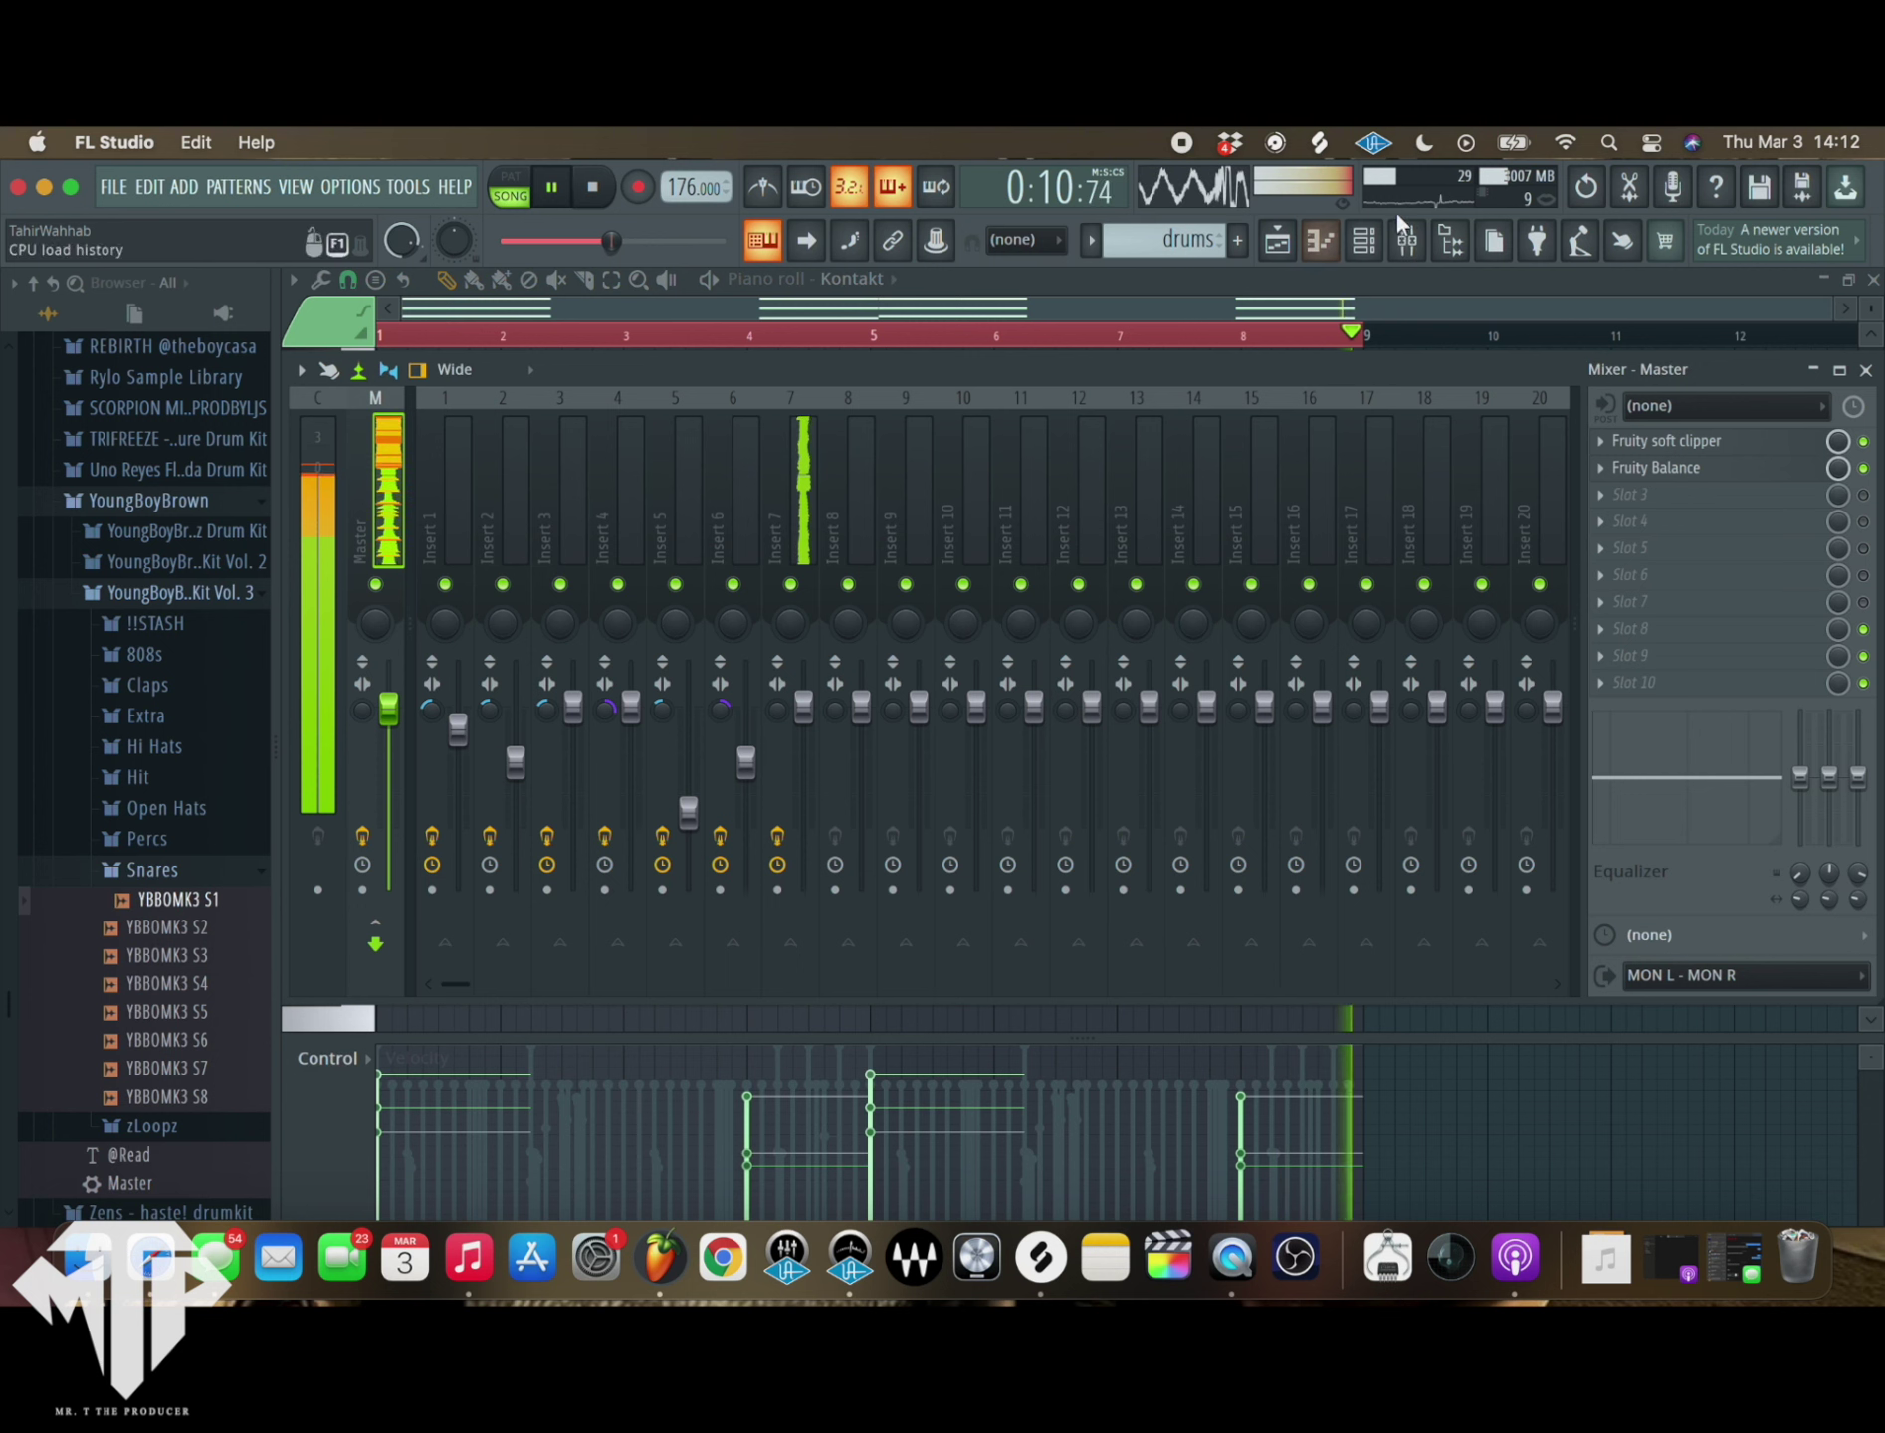
pyautogui.click(1364, 239)
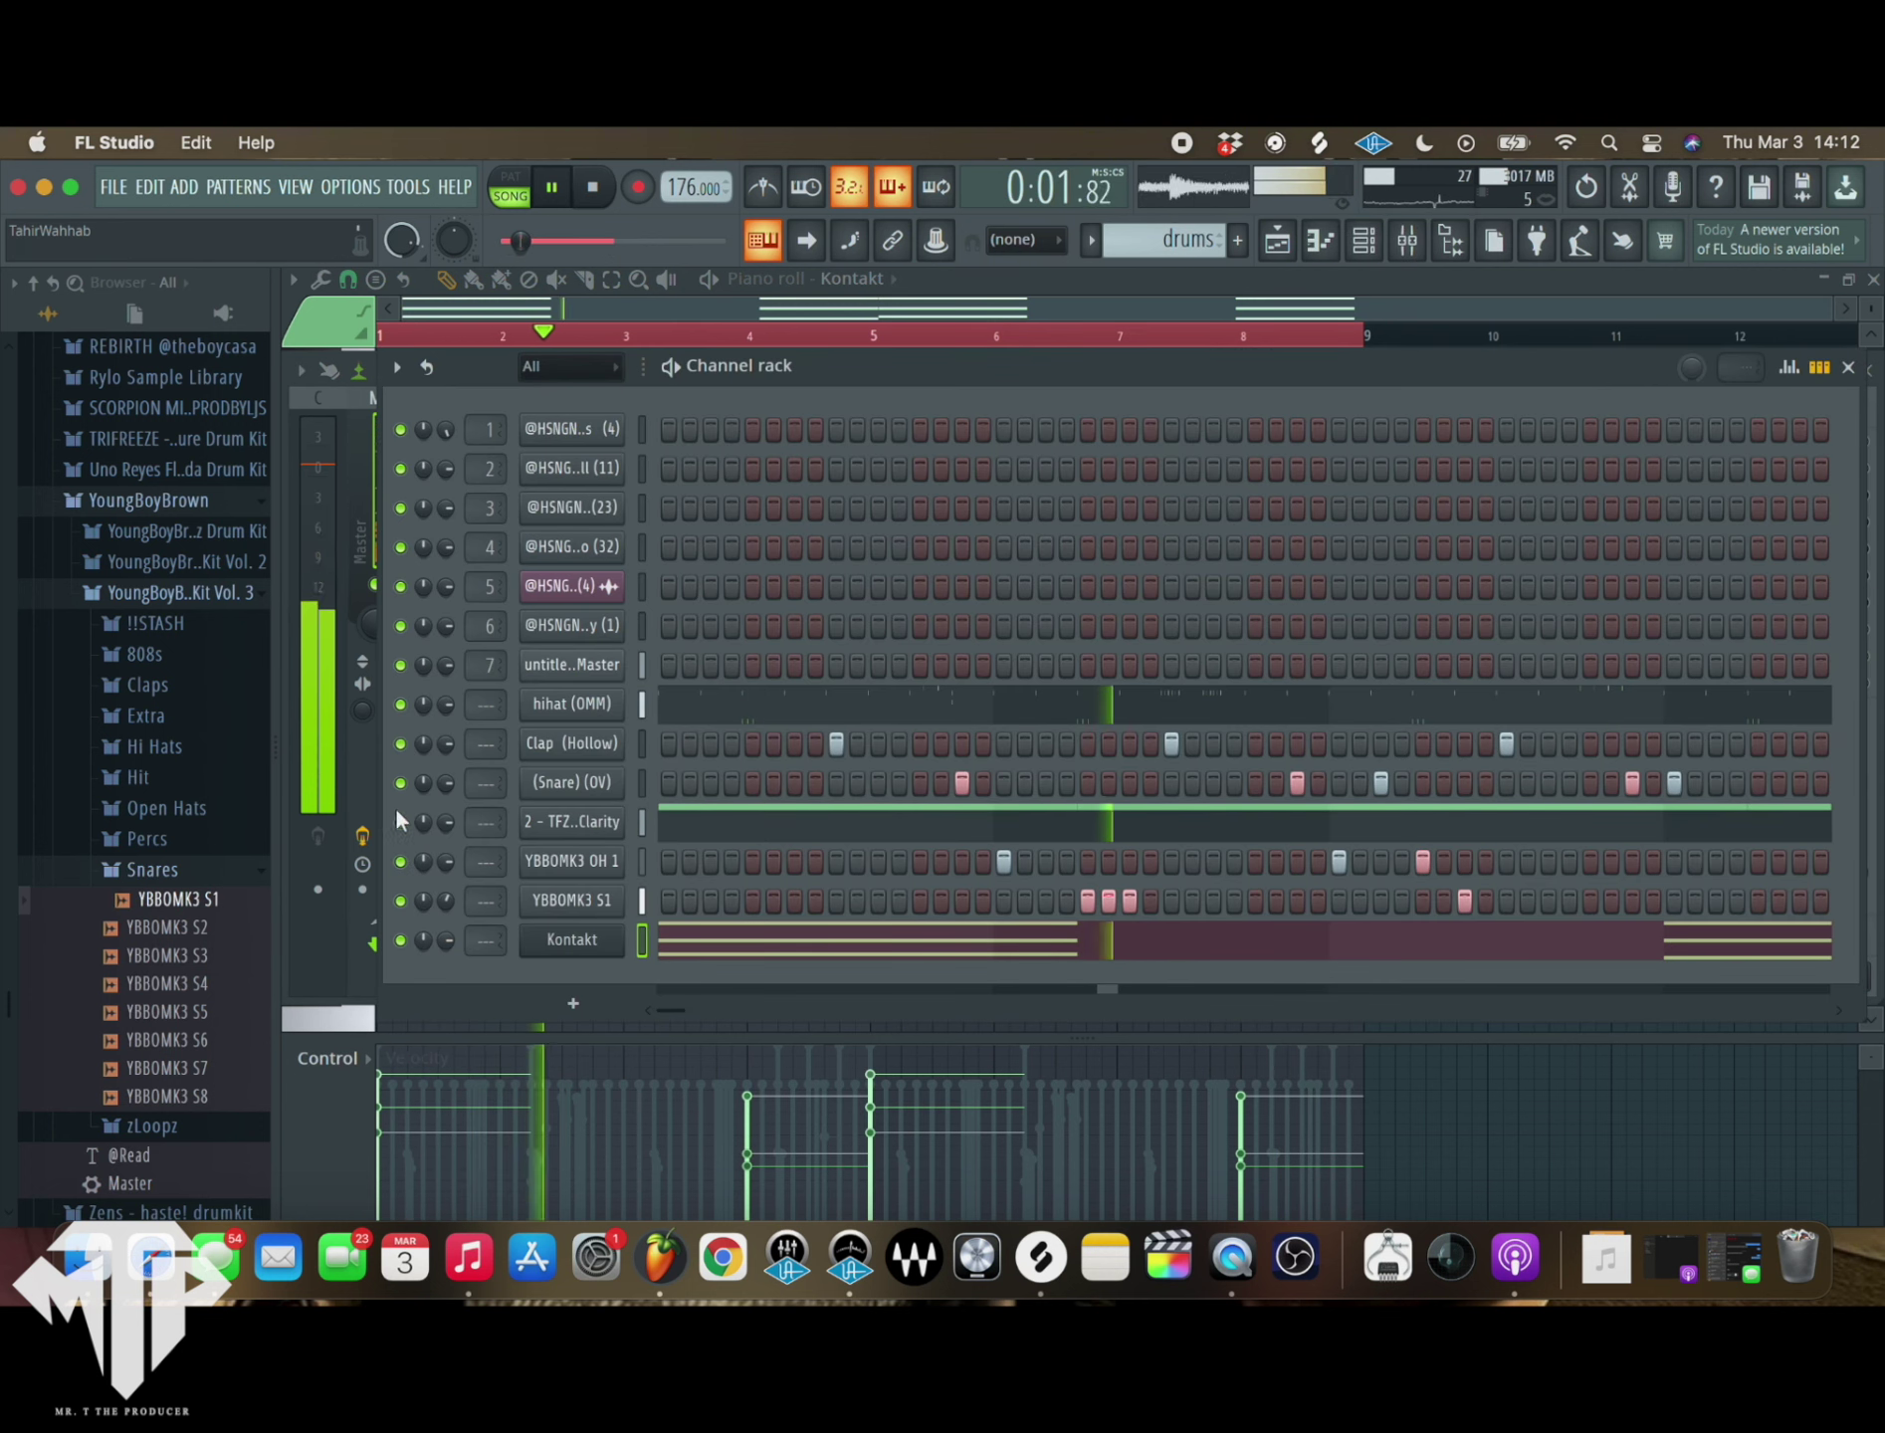
pyautogui.click(400, 703)
pyautogui.click(400, 744)
pyautogui.click(400, 783)
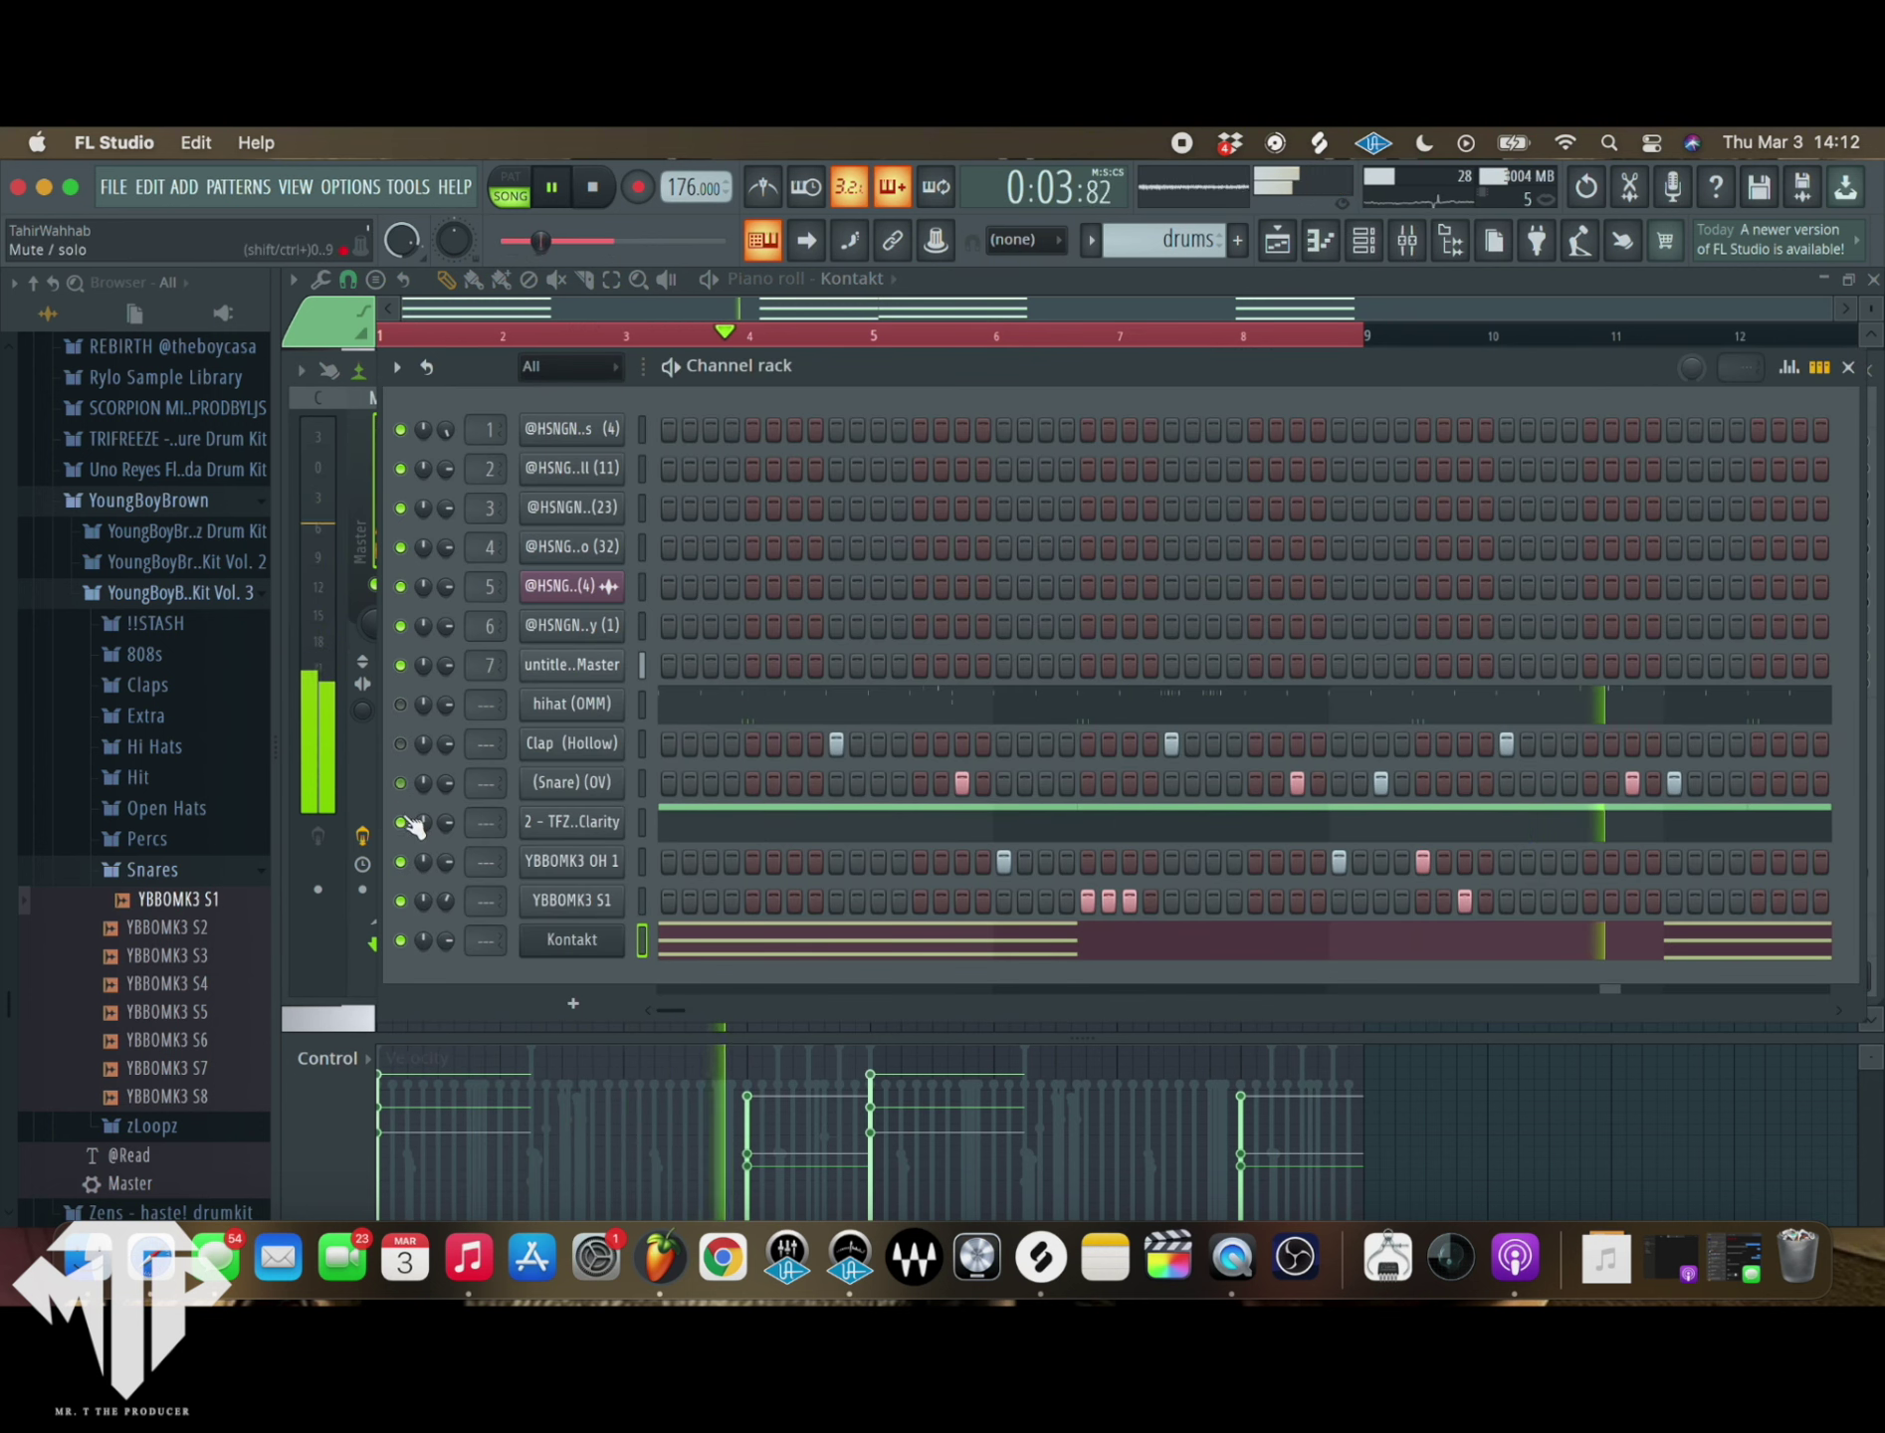
pyautogui.click(400, 822)
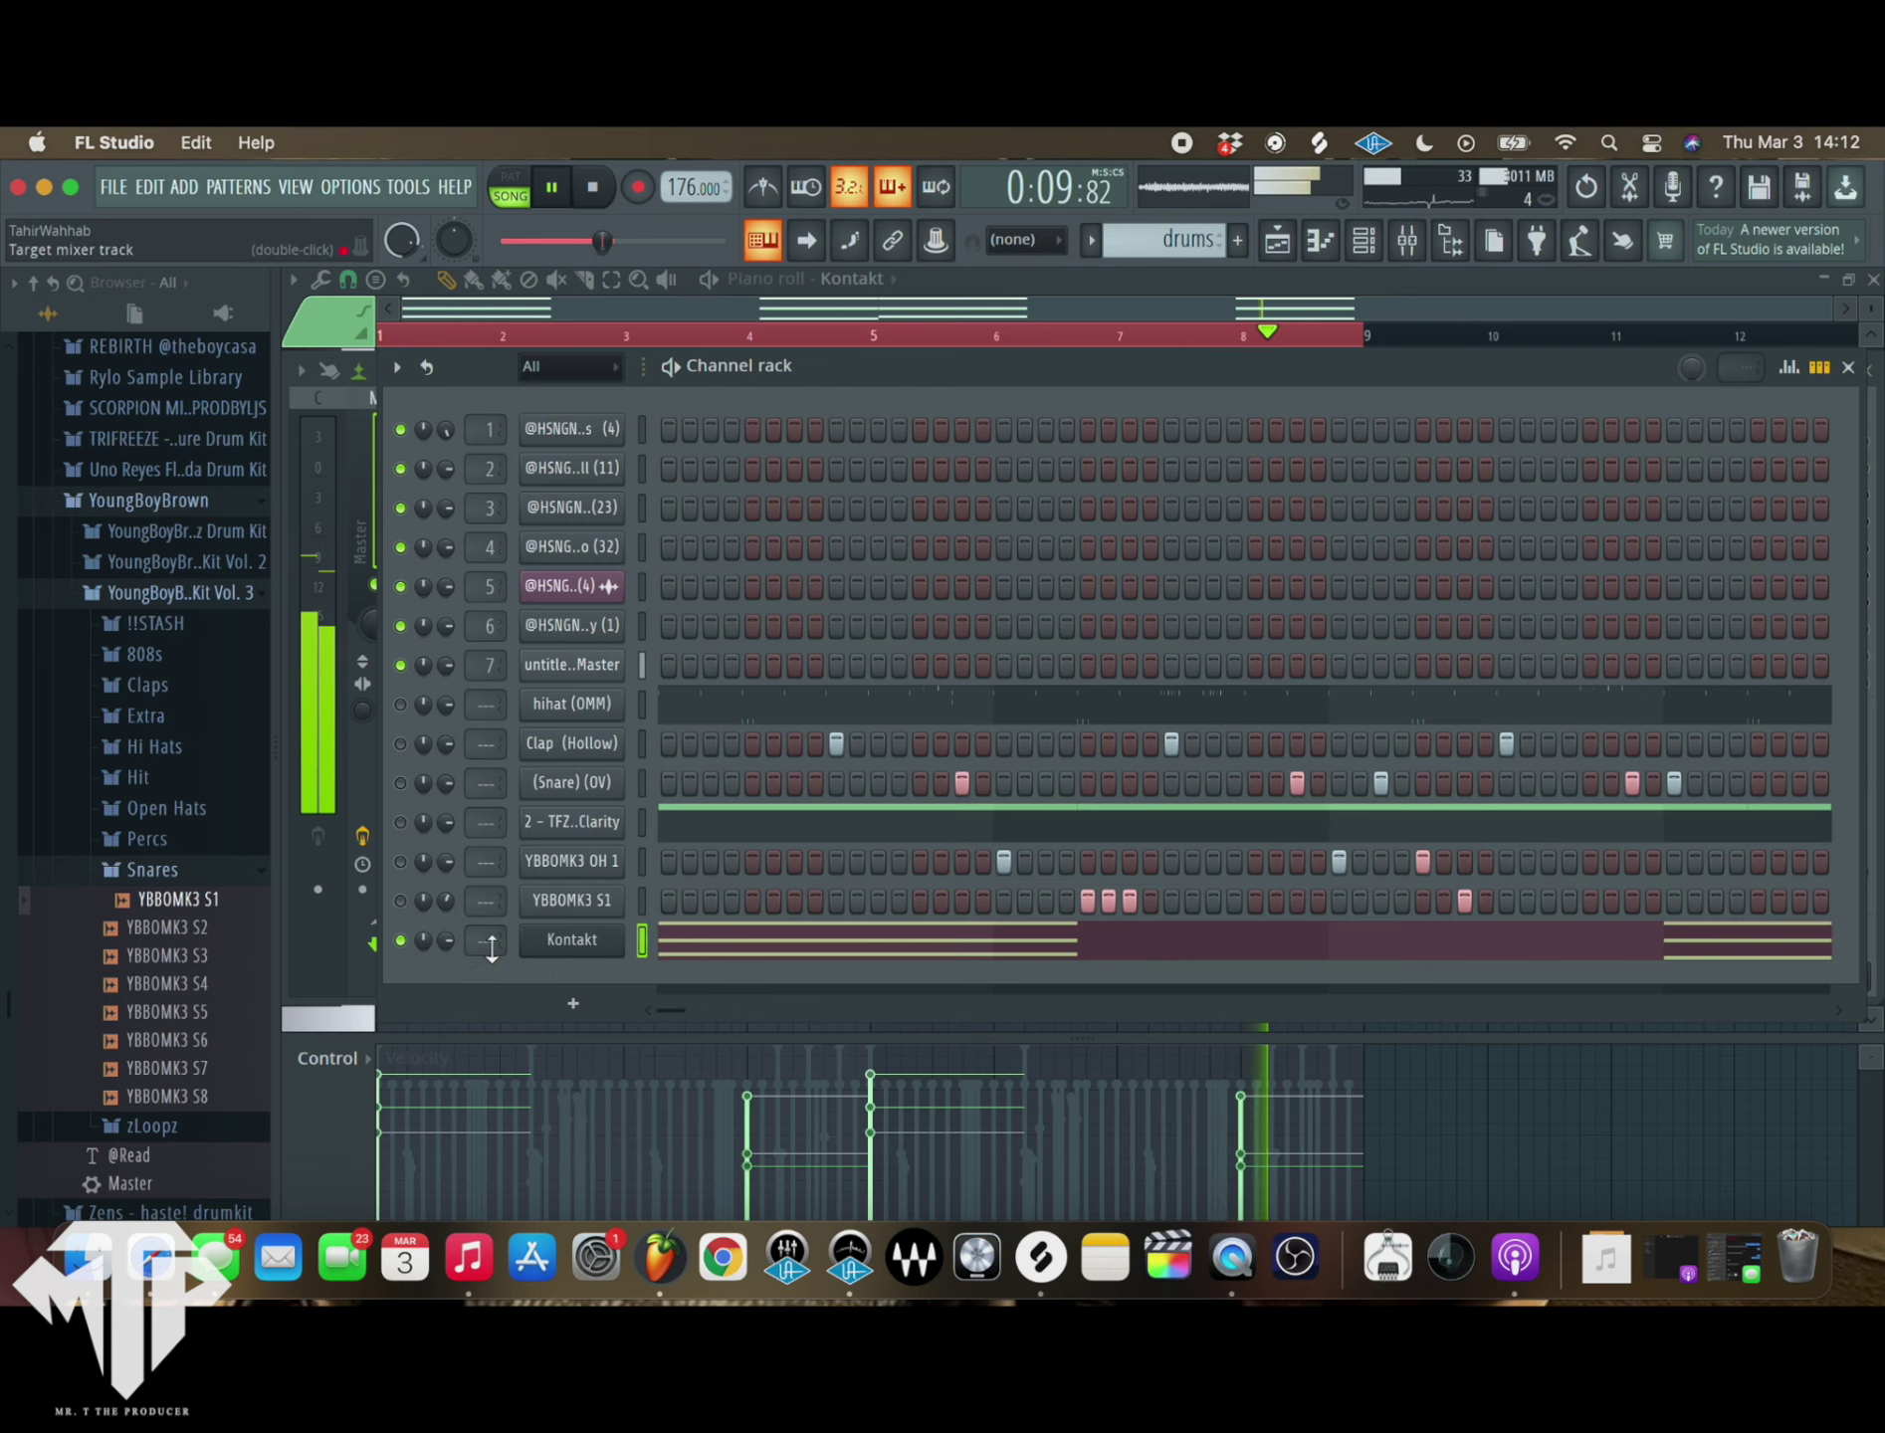
# - Route the Kontakt channel to mixer insert 8 and load Fruity Chorus in its first effect slot
pyautogui.scroll(5, 479, 946)
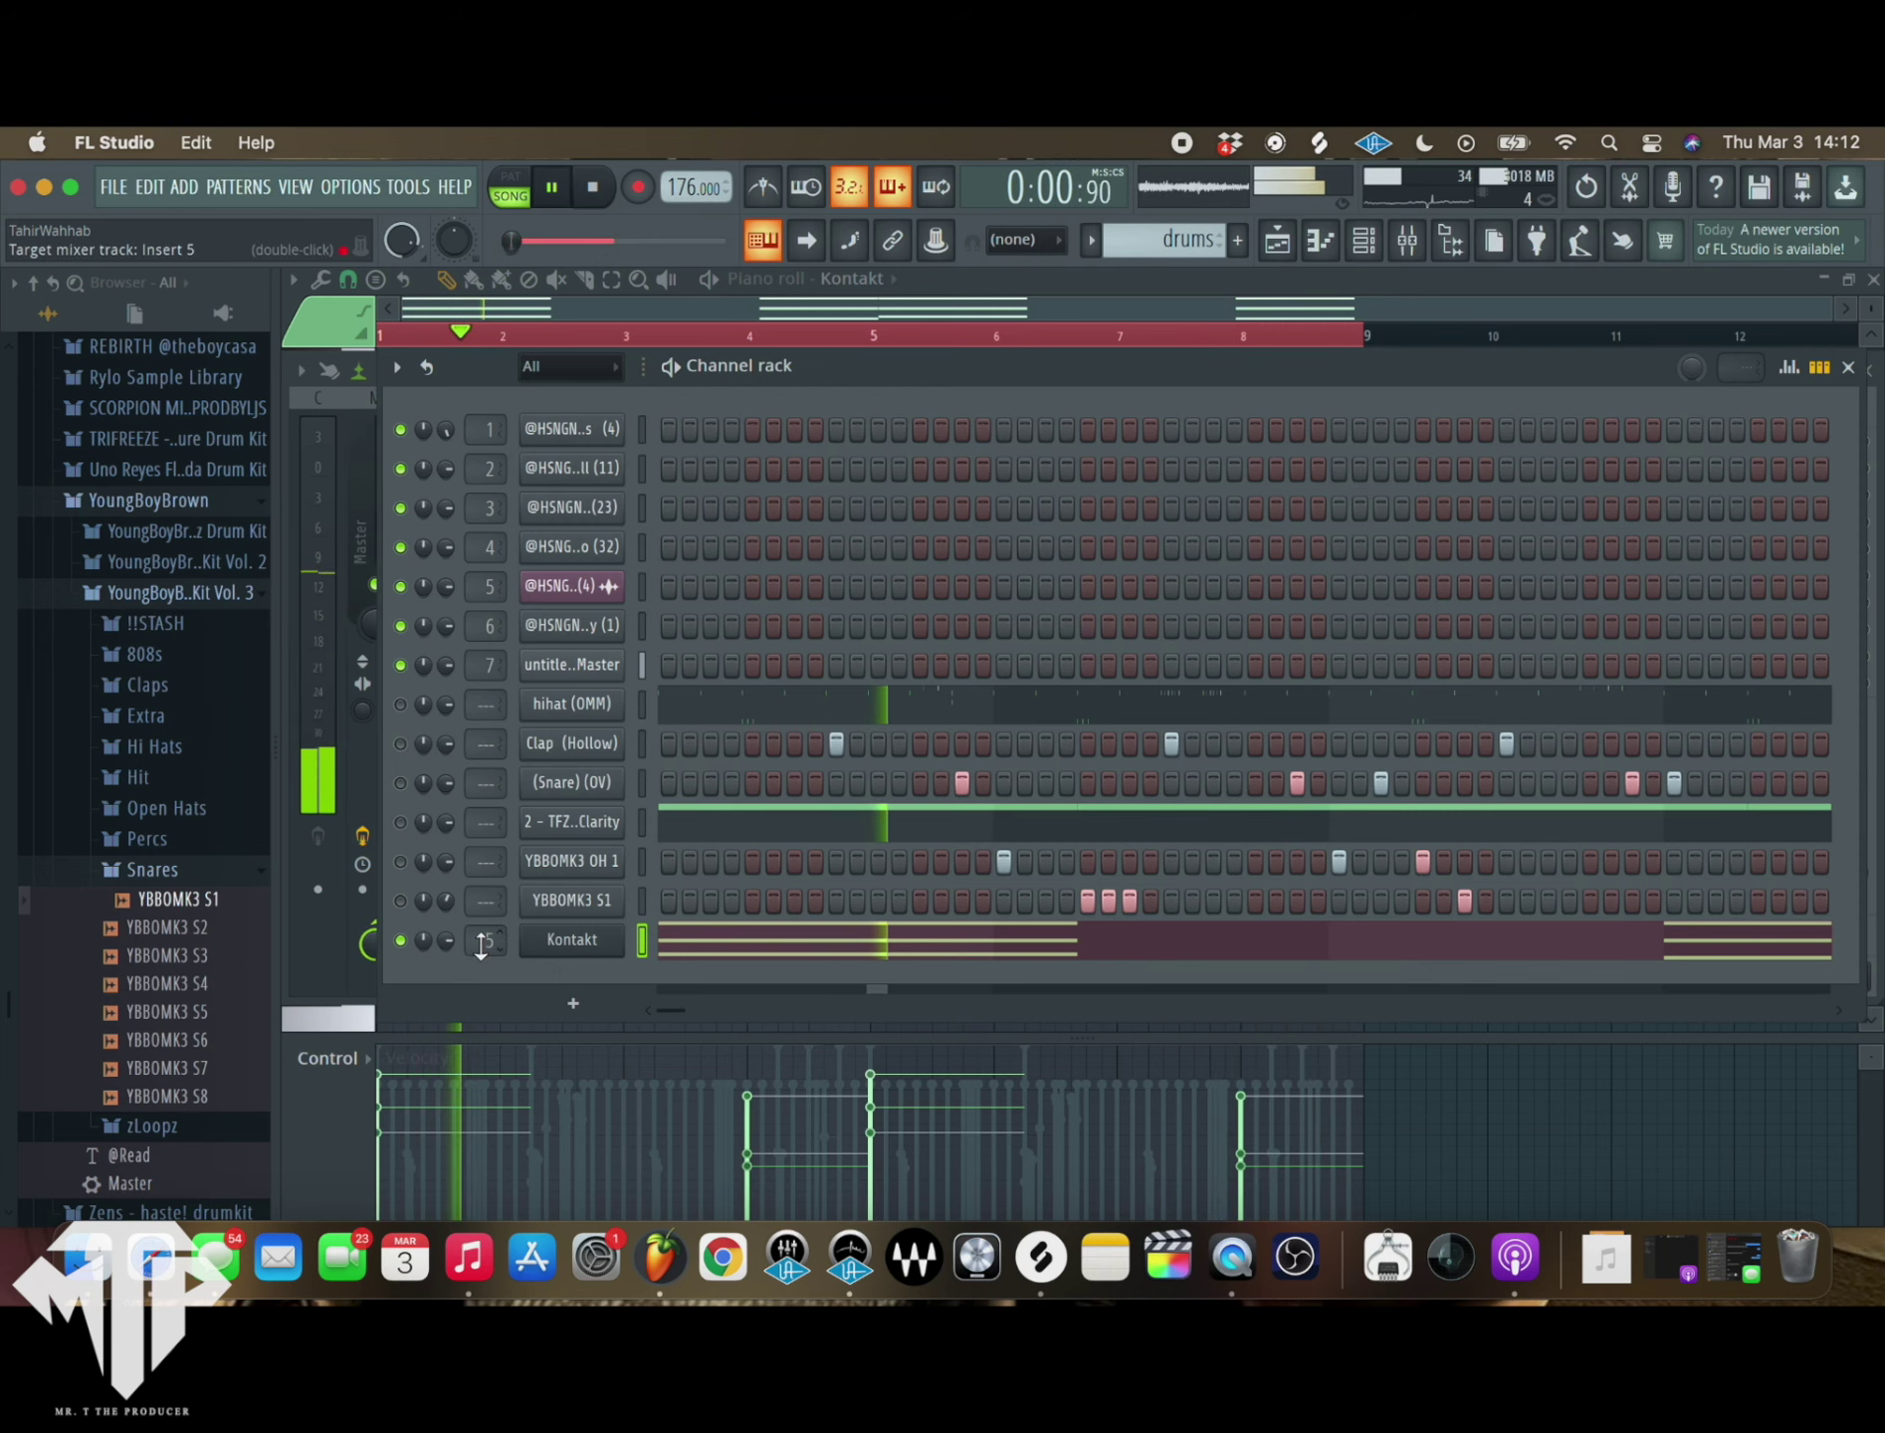
pyautogui.click(1406, 239)
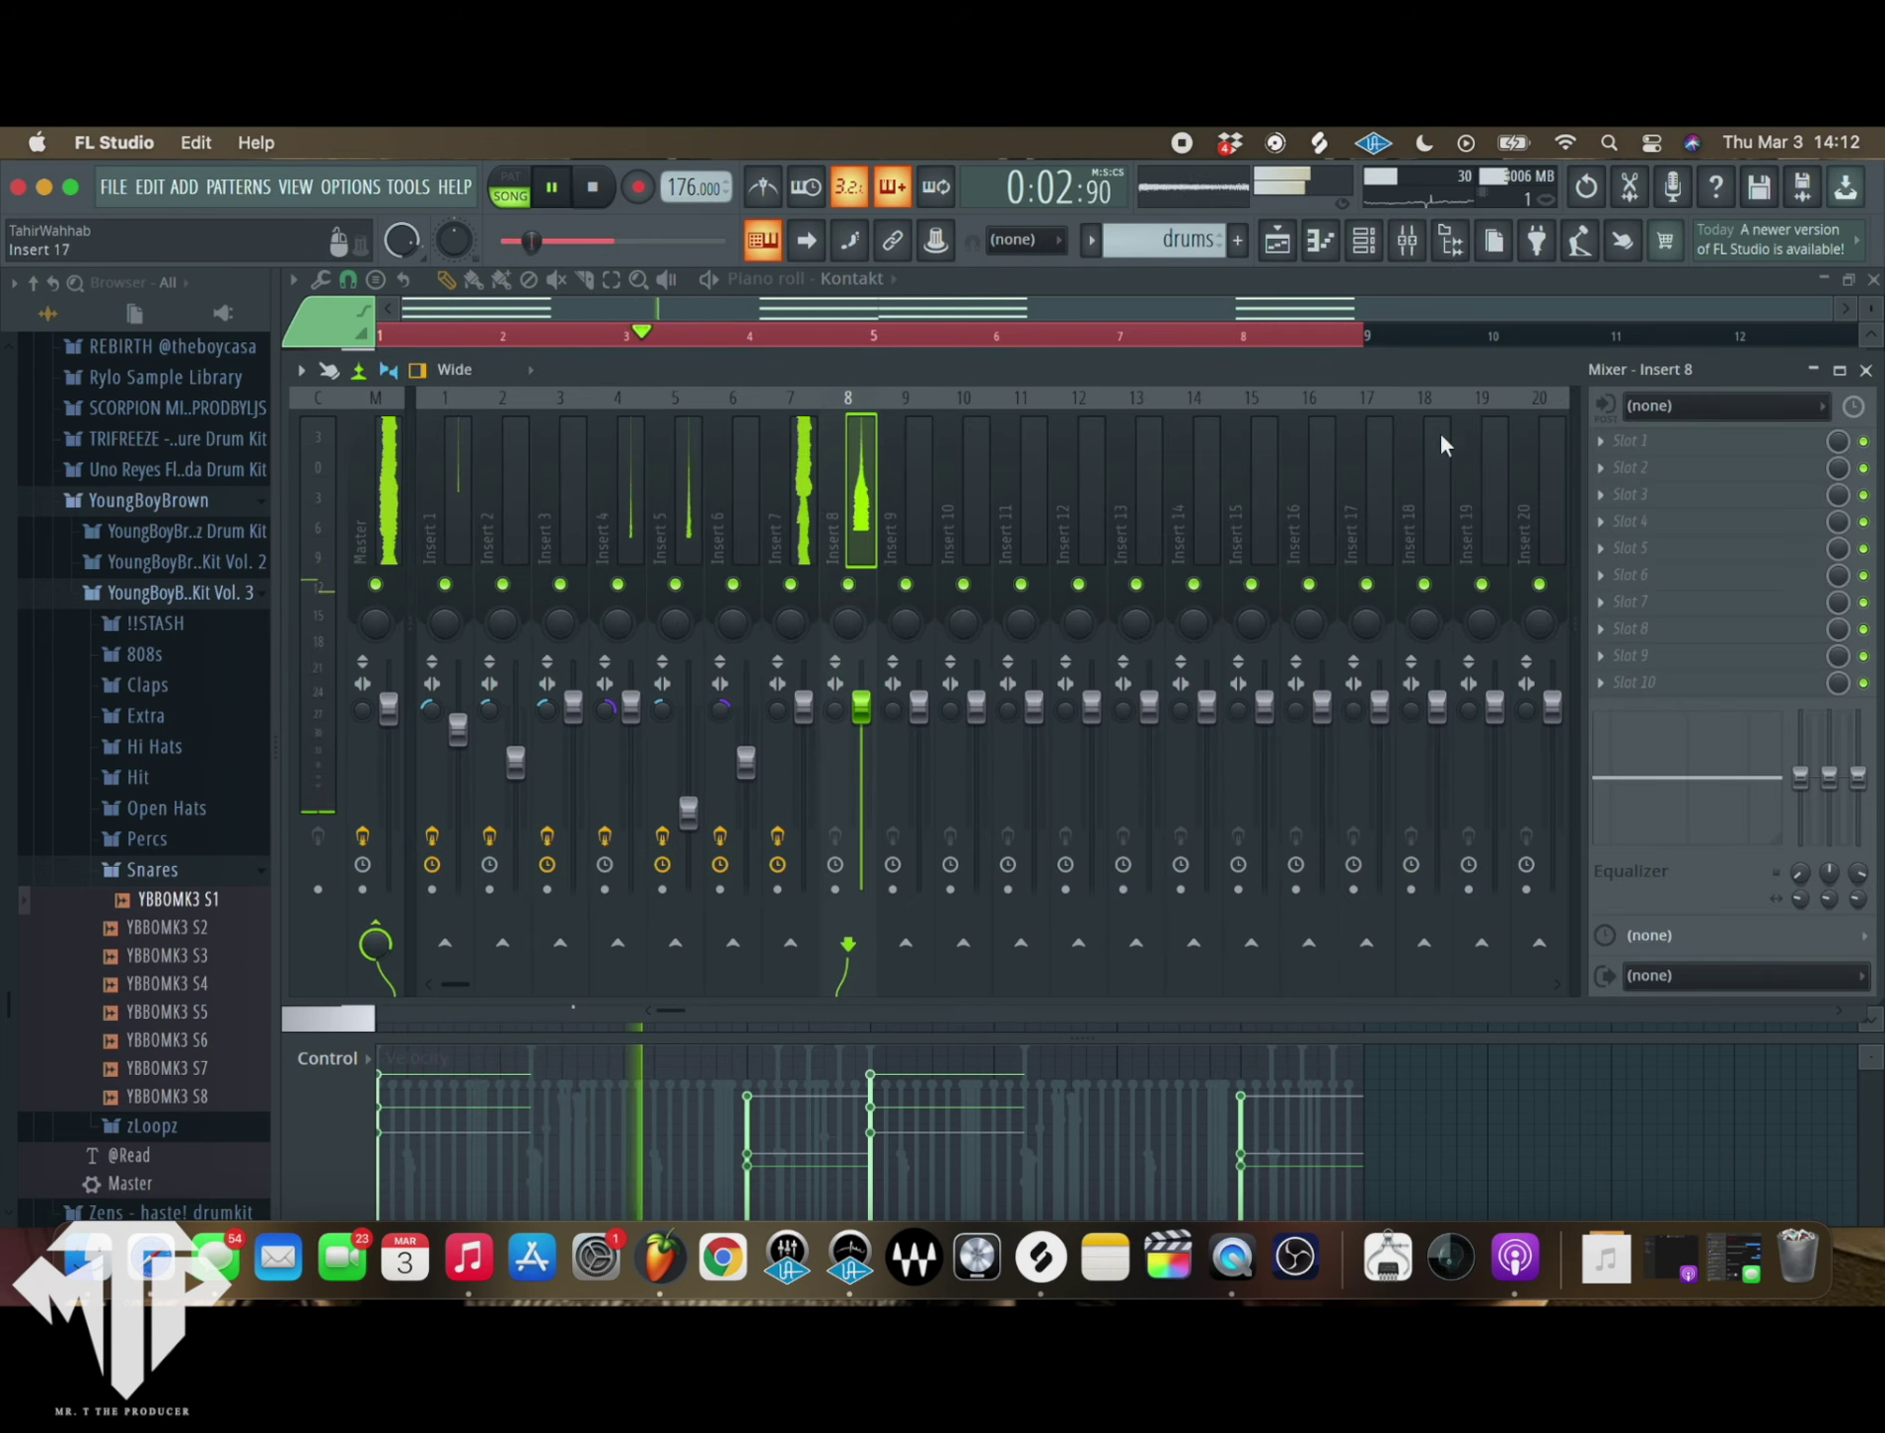
pyautogui.click(1654, 452)
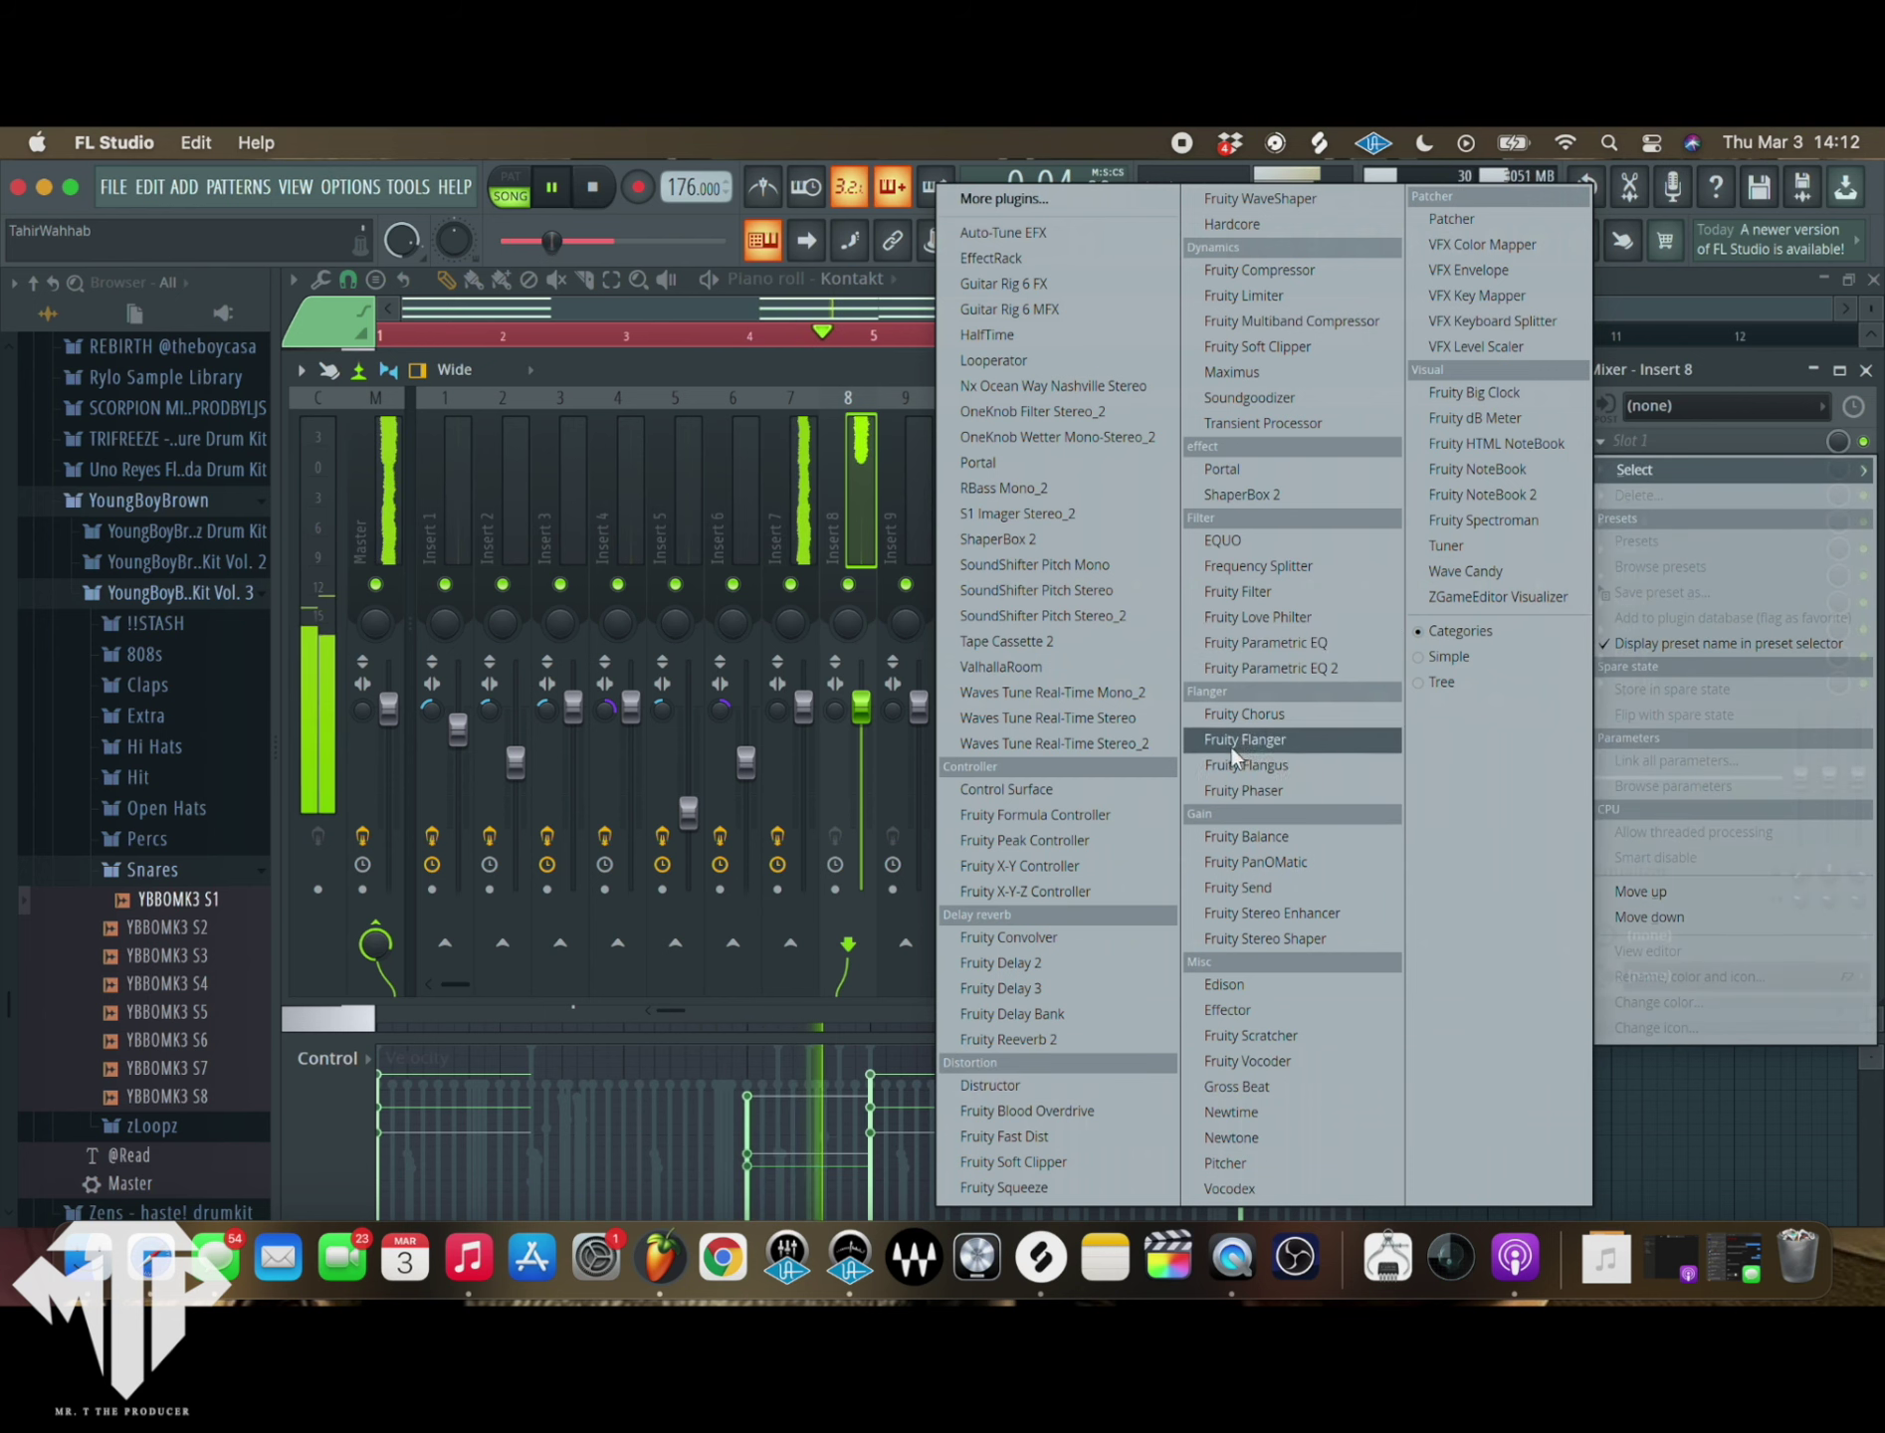
pyautogui.click(1248, 714)
pyautogui.click(1003, 411)
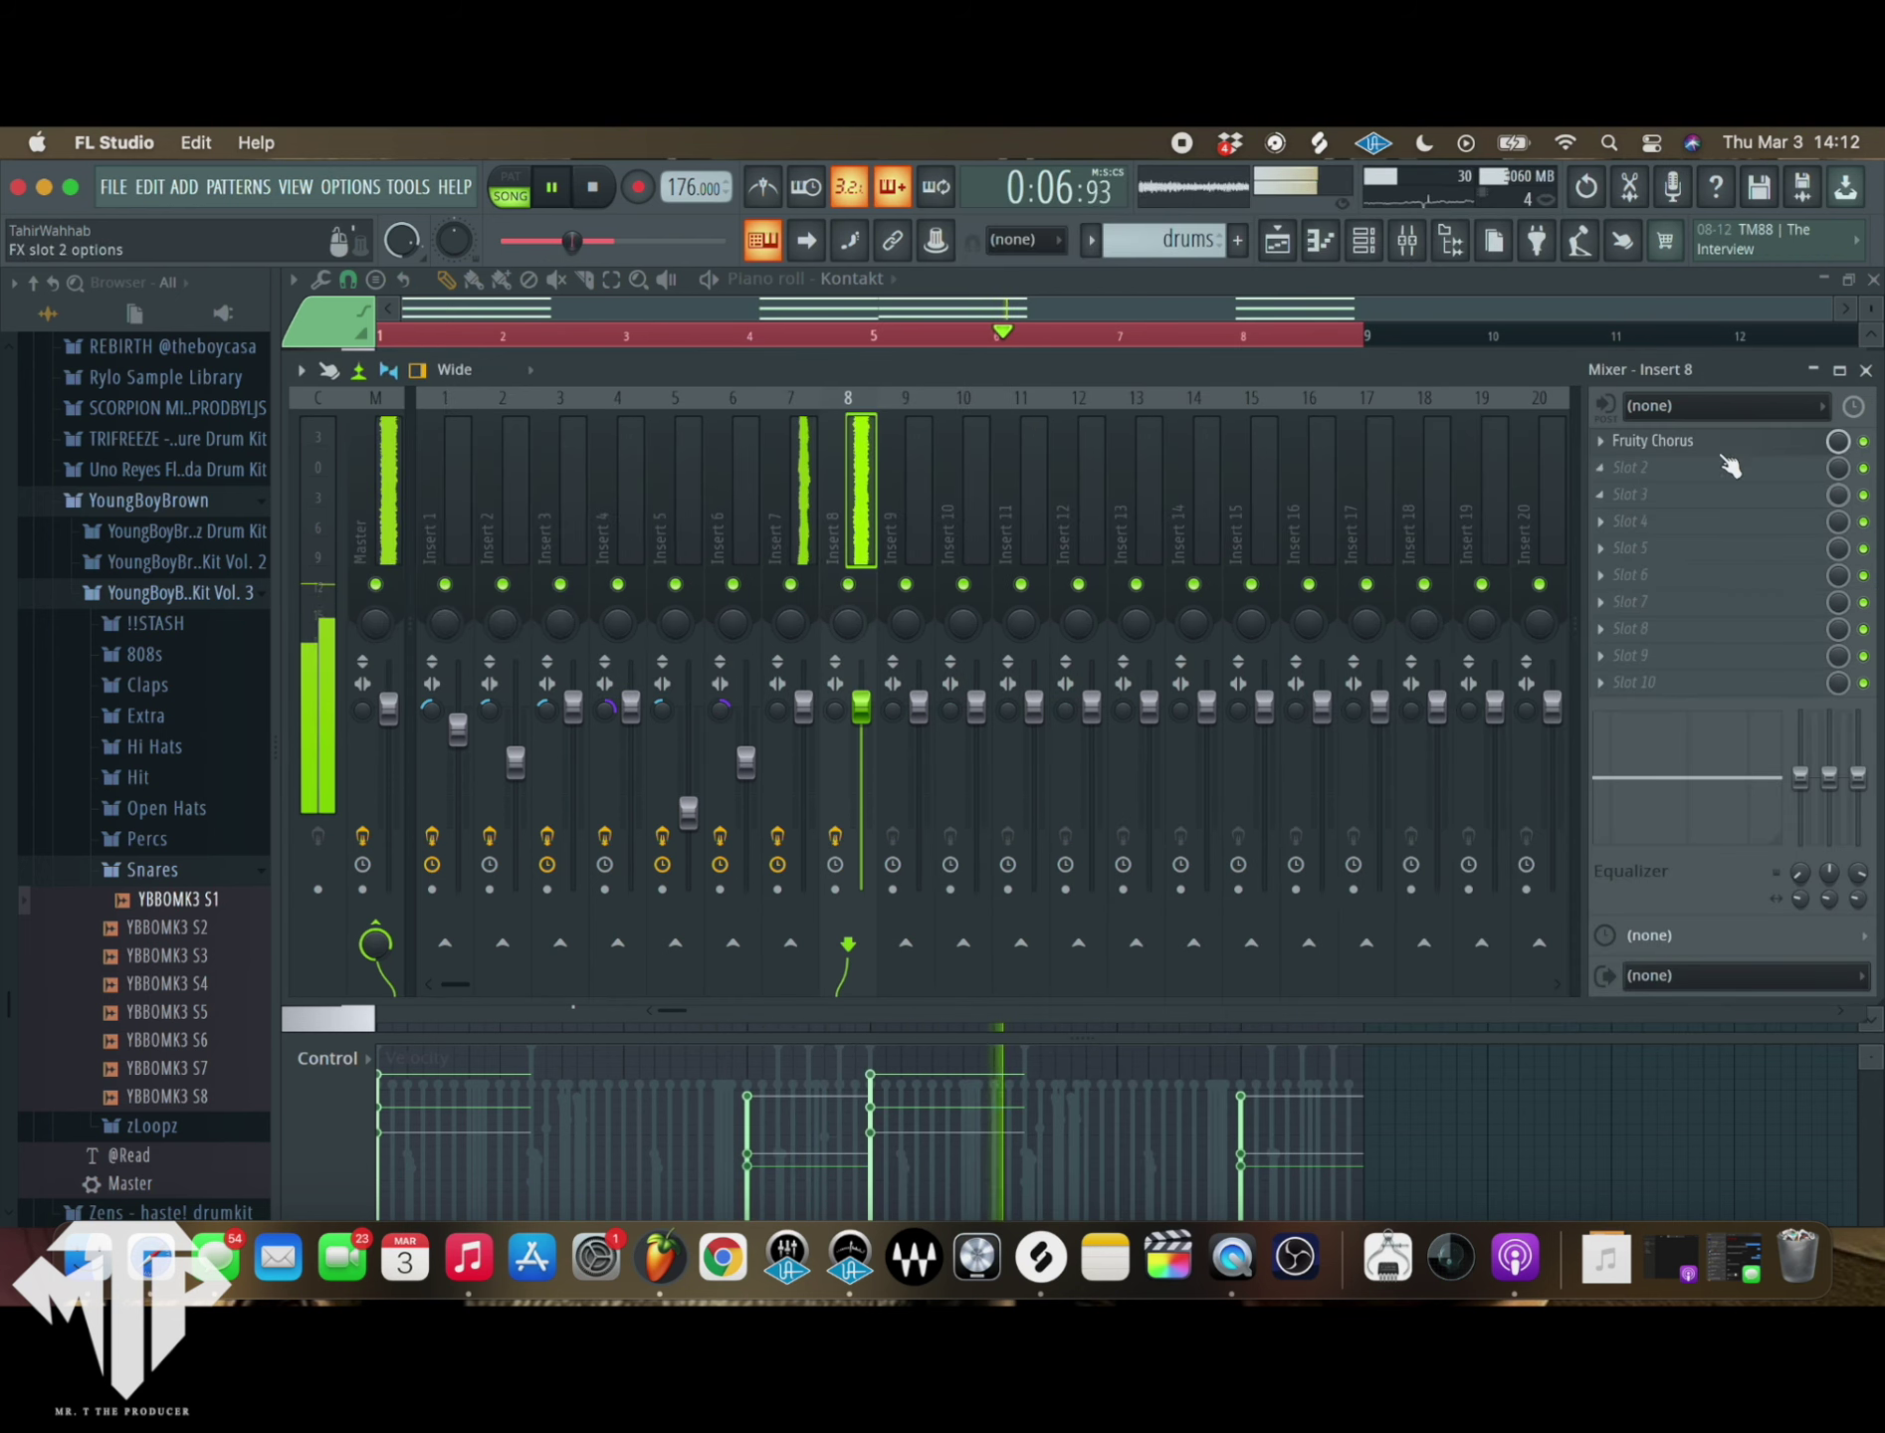
# - Add Fruity Parametric EQ 2 to insert 8 with the 40Hz + 18kHz cut preset, raising the low cut and lowering the high cut
pyautogui.click(1668, 474)
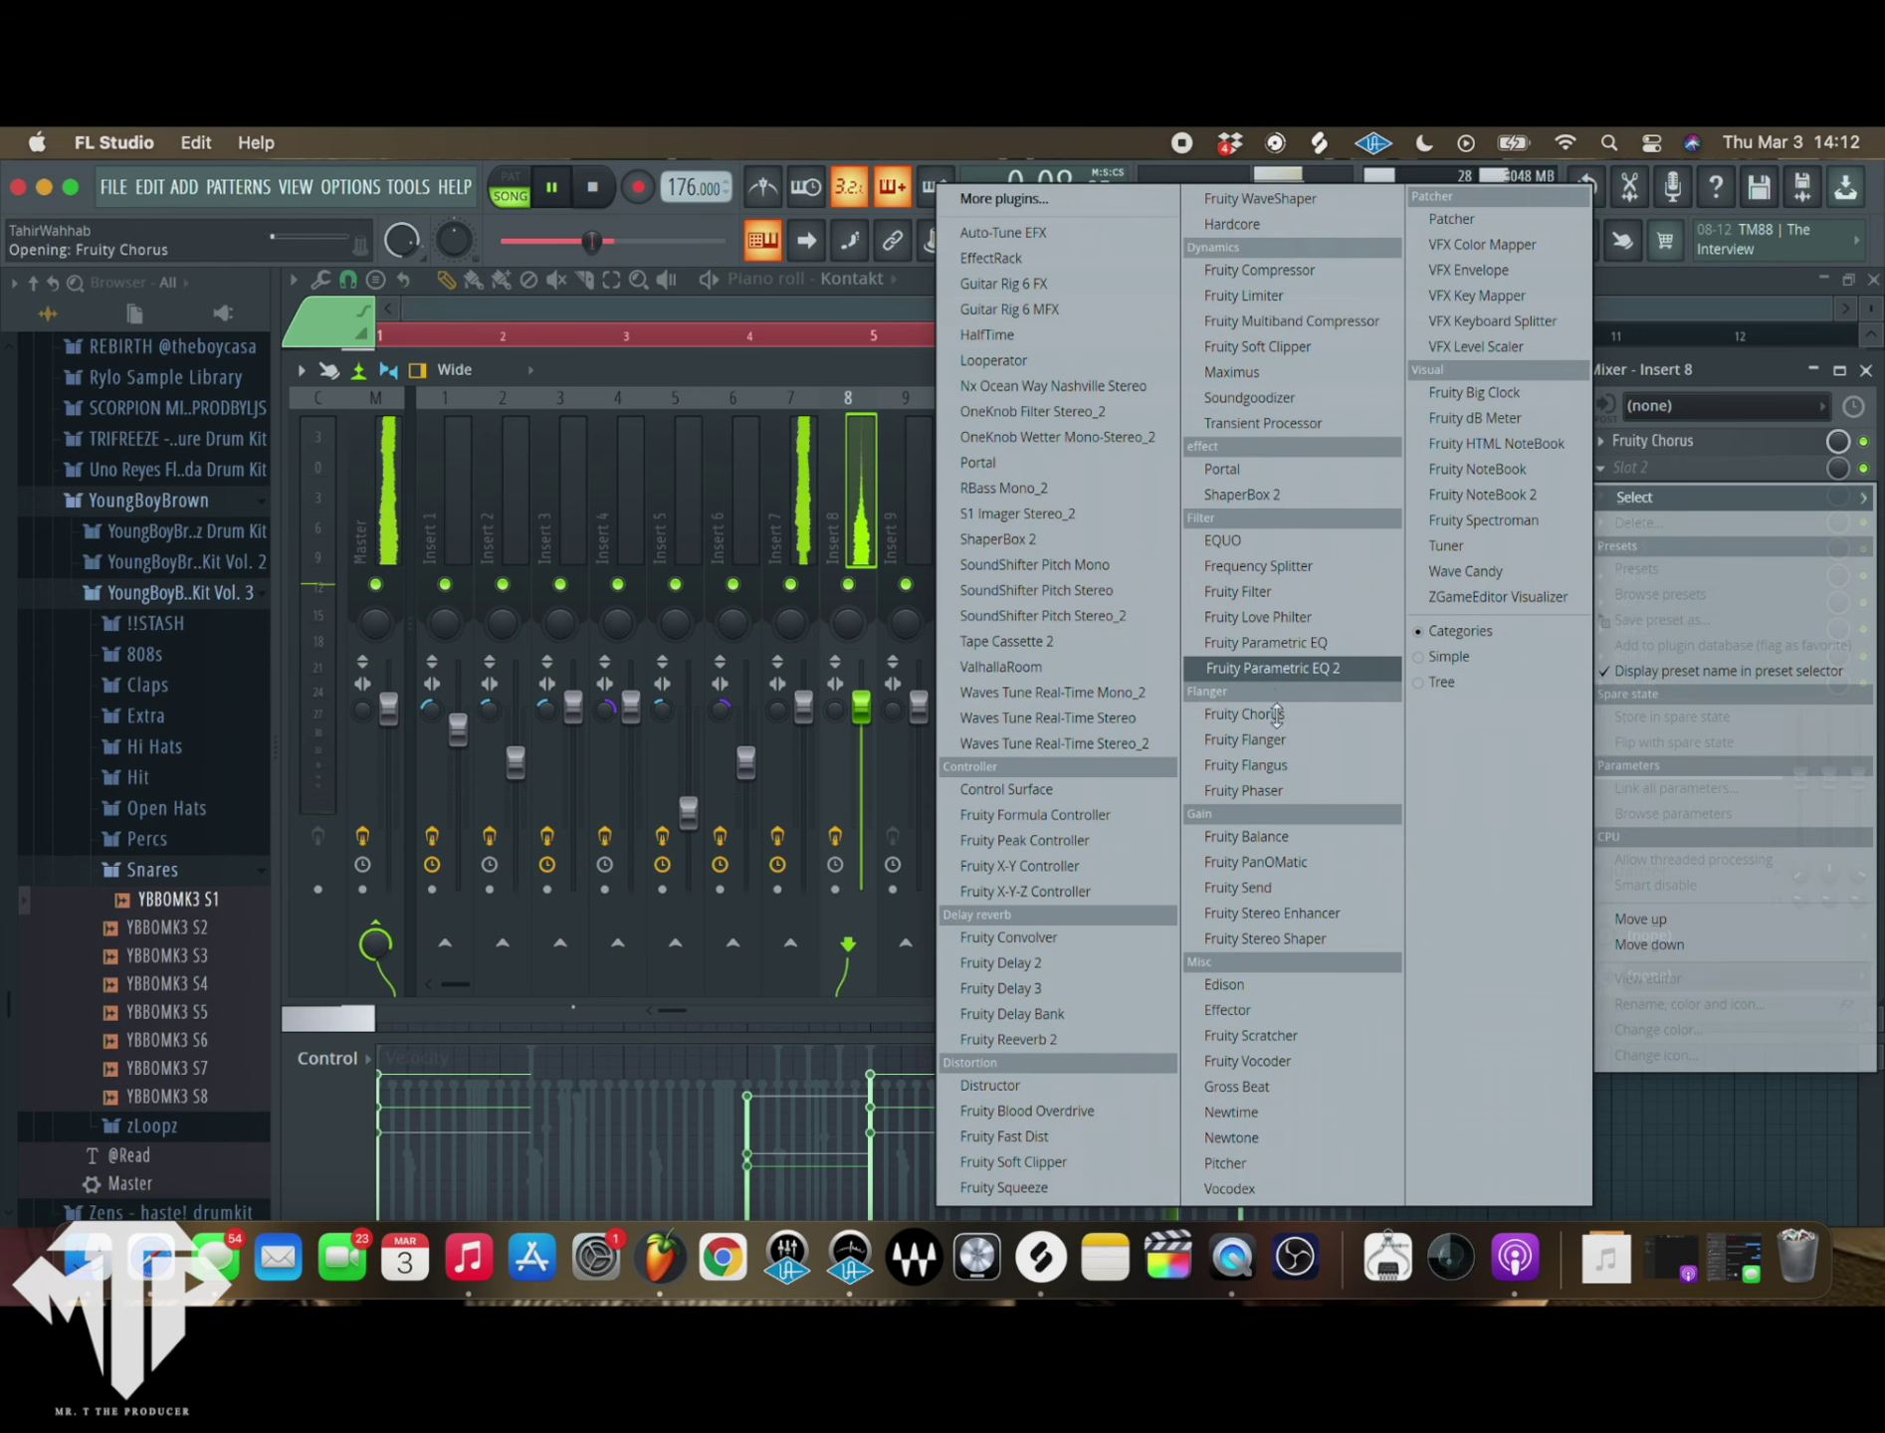
pyautogui.click(1263, 664)
pyautogui.click(1154, 442)
pyautogui.click(1246, 590)
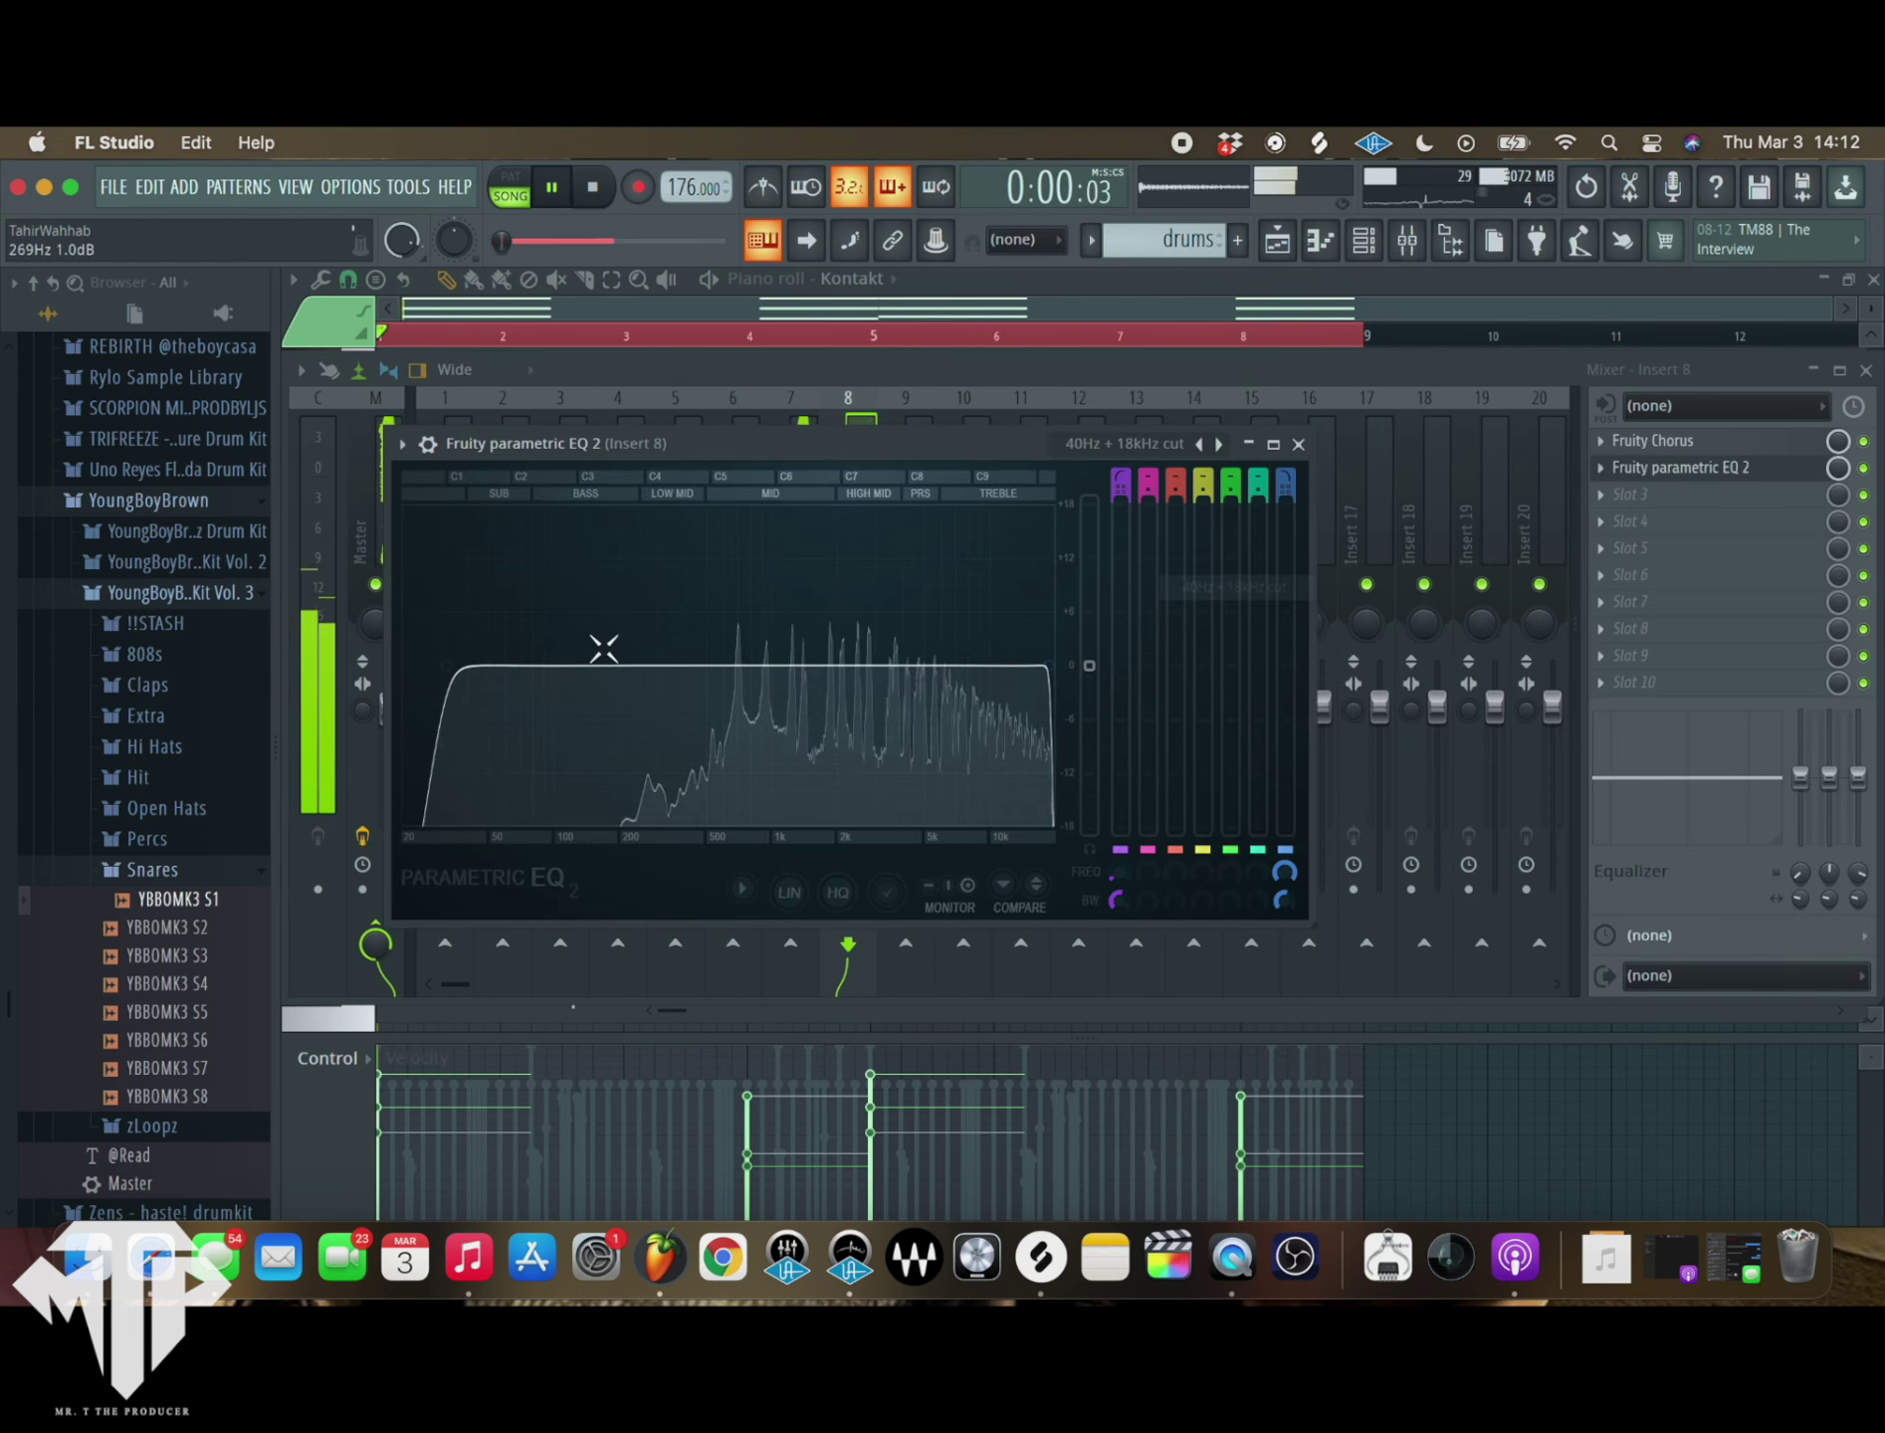
pyautogui.moveTo(466, 684); pyautogui.dragTo(702, 686)
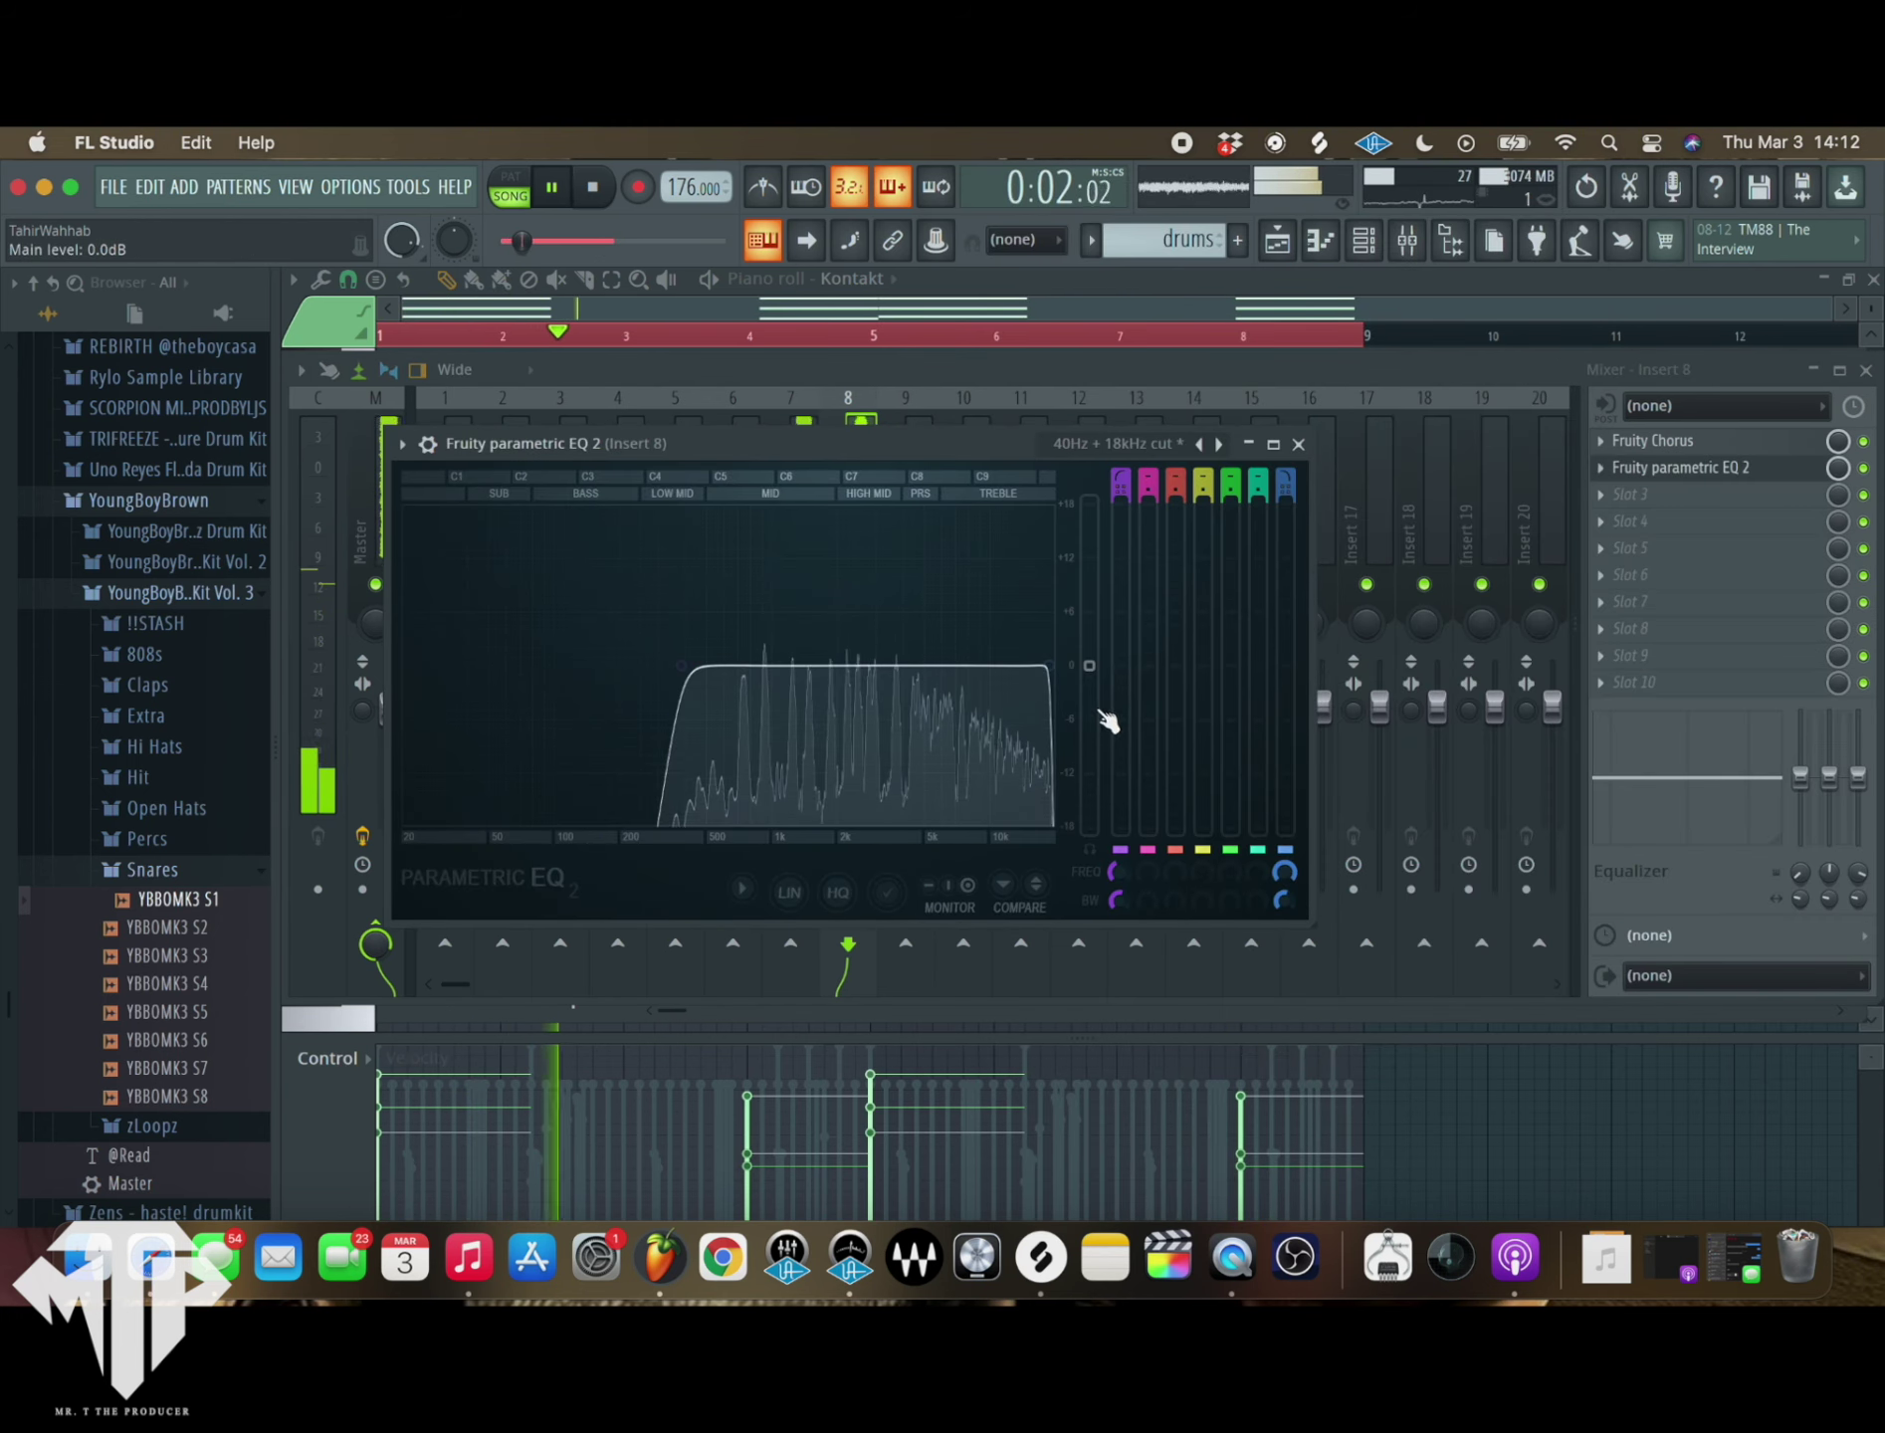
pyautogui.moveTo(1051, 675); pyautogui.dragTo(905, 669)
pyautogui.click(1594, 468)
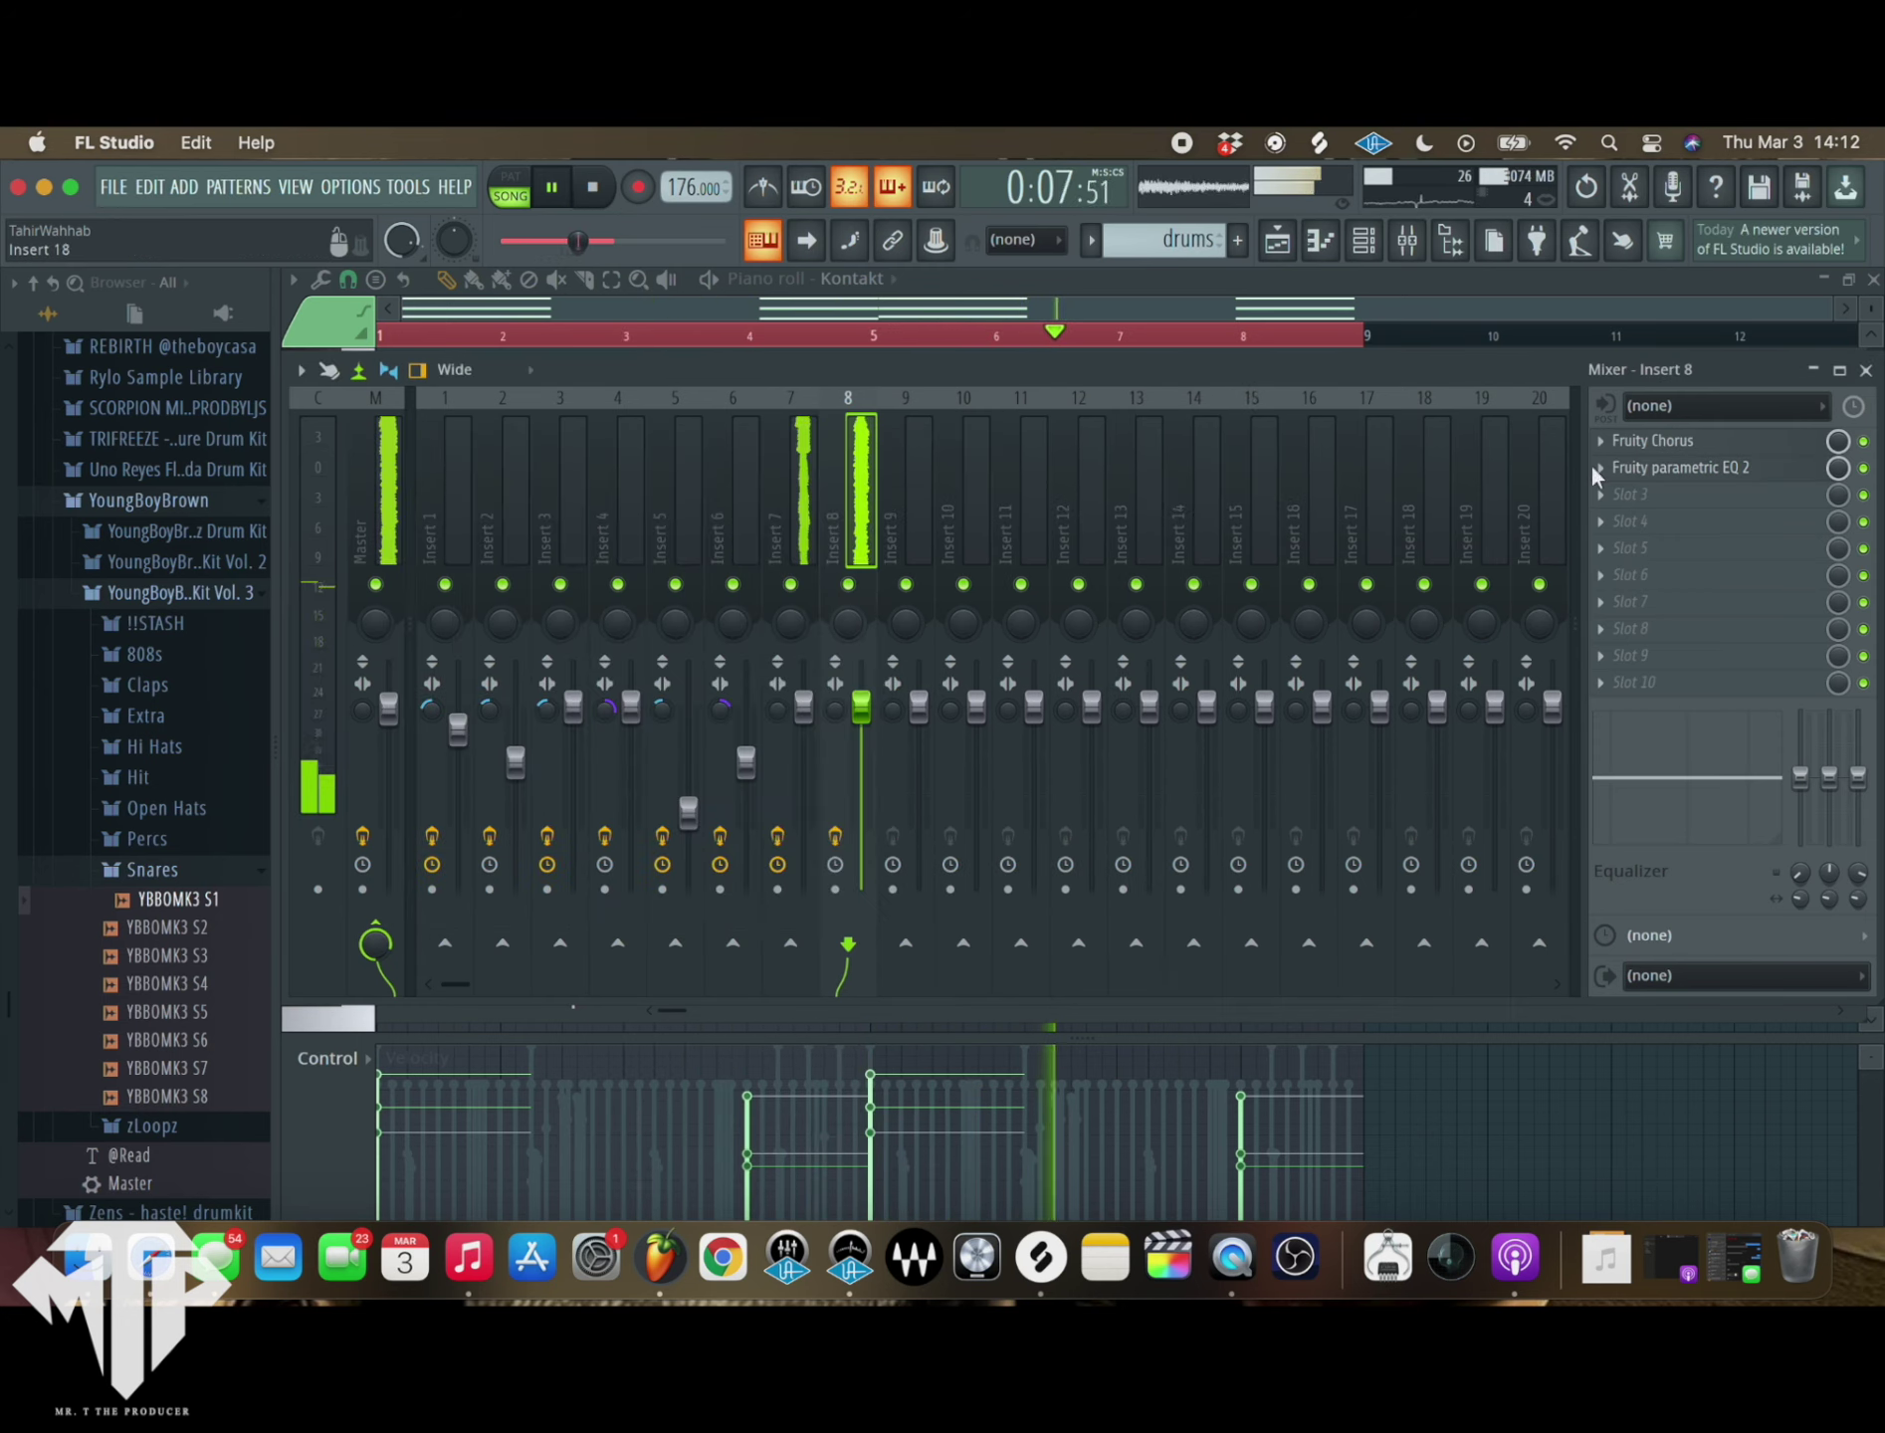
# - Load EffectRack in slot 3 of insert 8 and add a Tremolator with a 1/4 note rhythm and reduced depth
pyautogui.click(1667, 499)
pyautogui.click(998, 262)
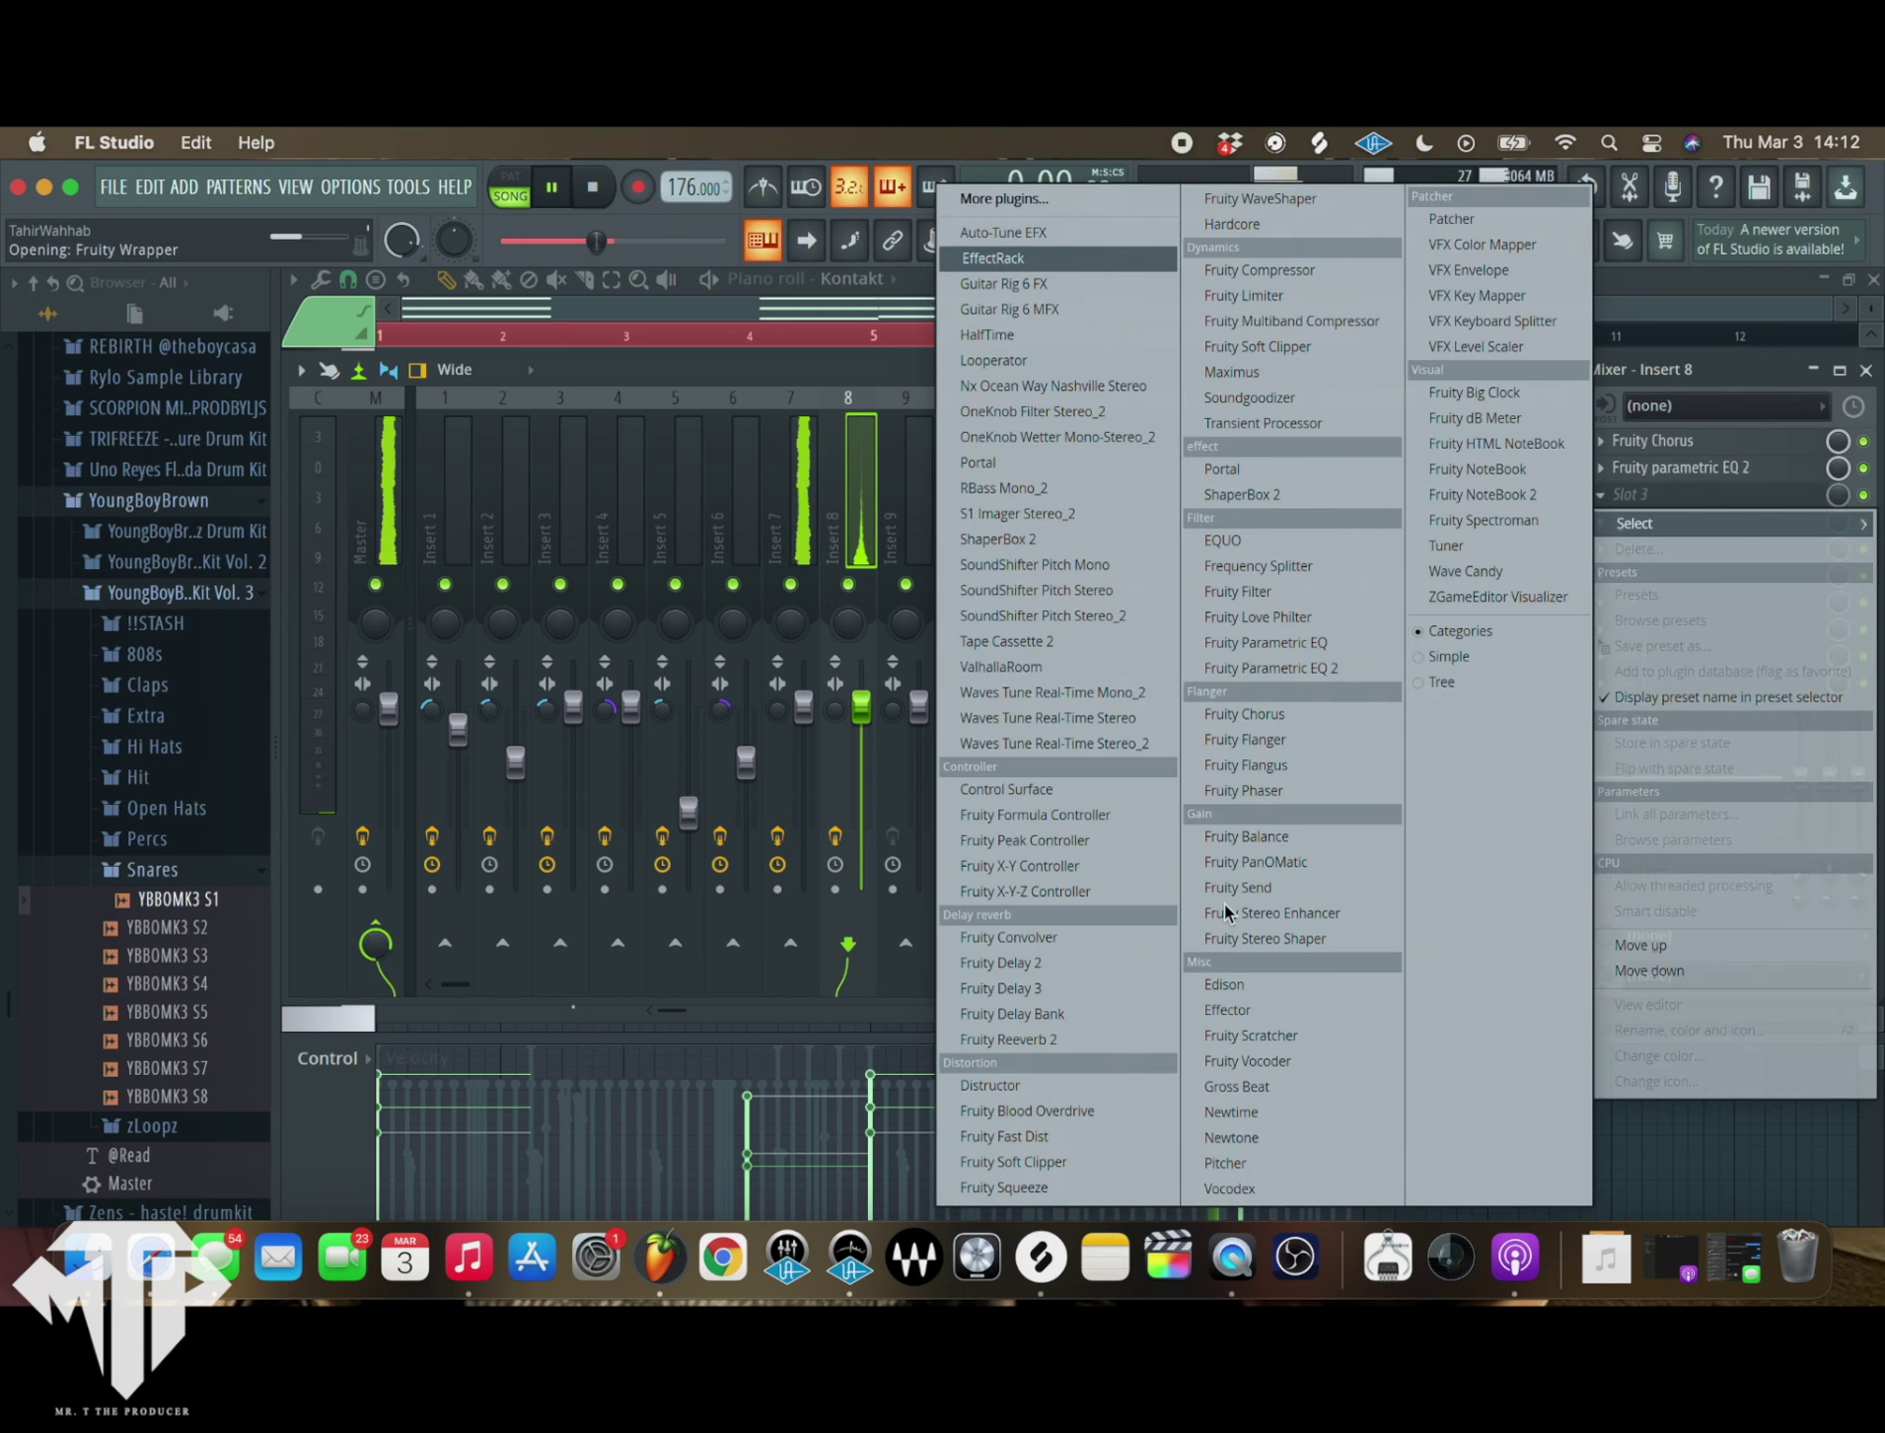
pyautogui.scroll(-10, 1510, 1041)
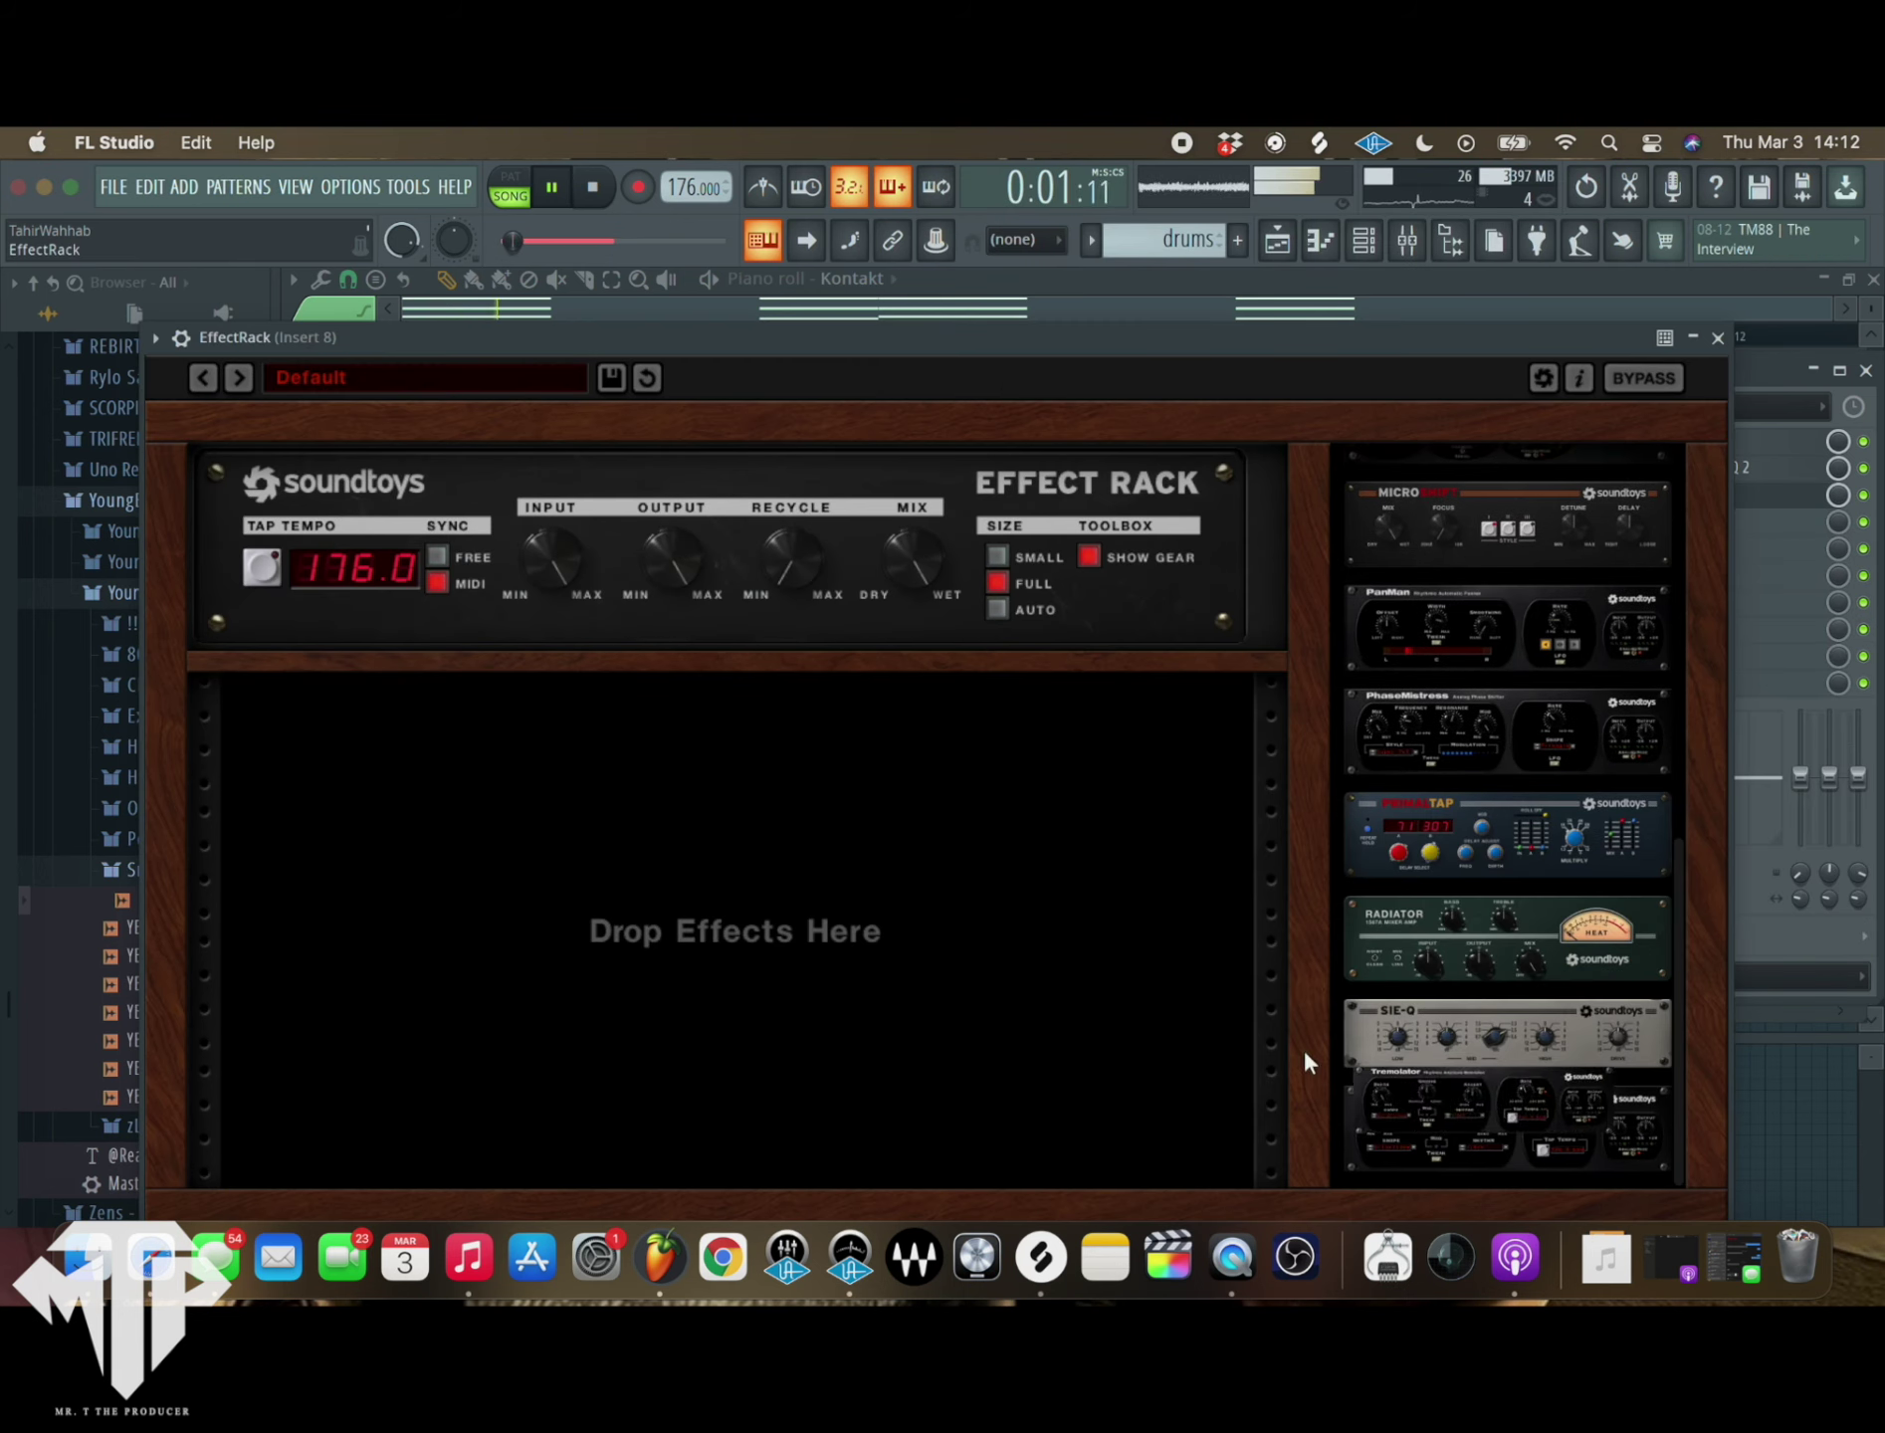
pyautogui.moveTo(1303, 1048); pyautogui.dragTo(452, 913)
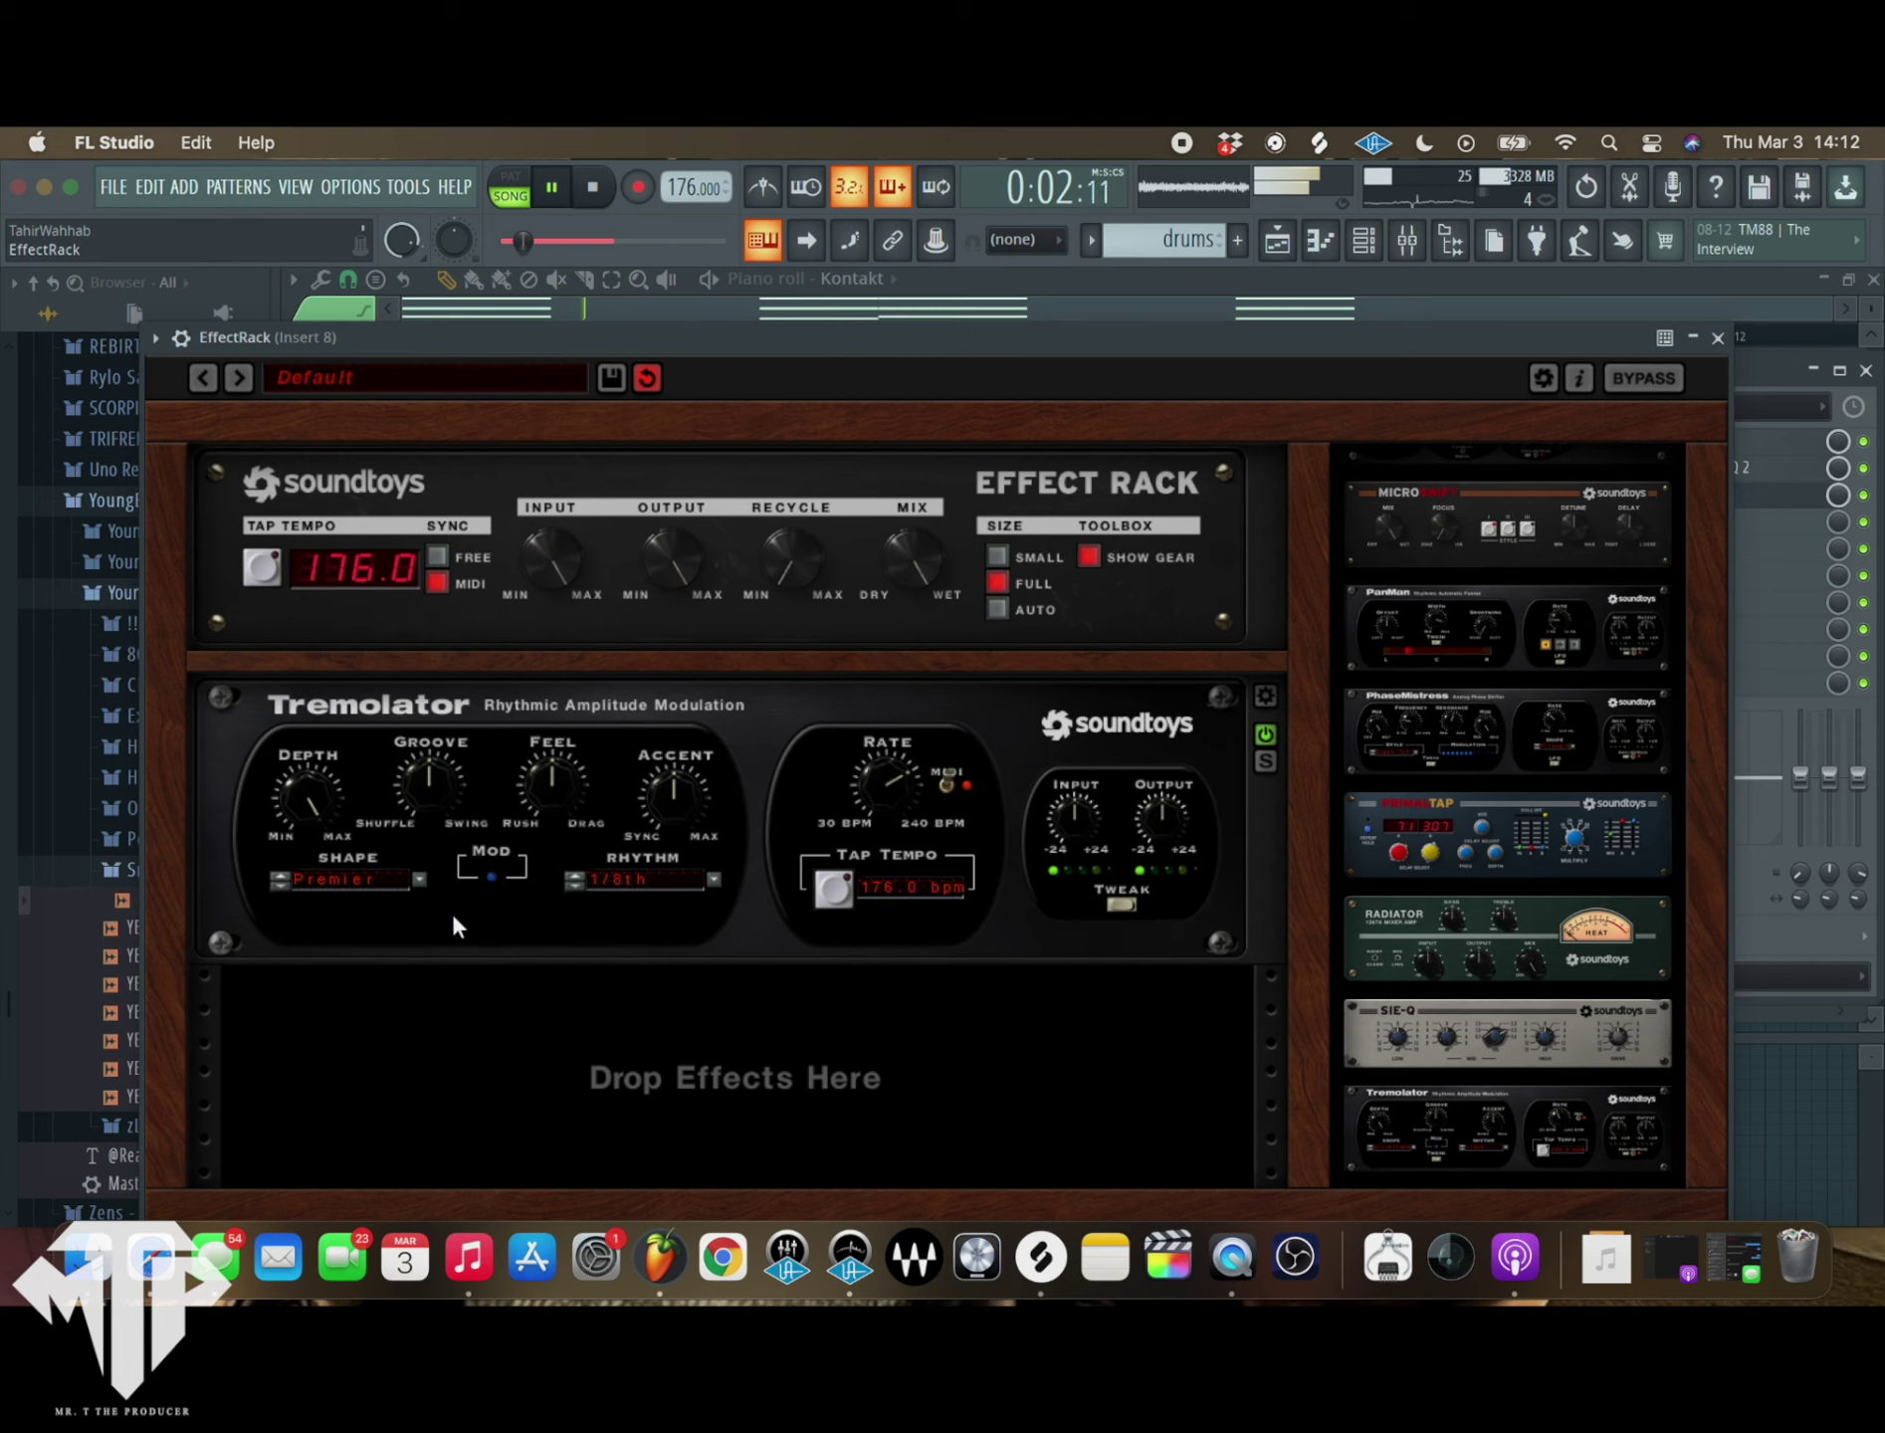
pyautogui.click(574, 876)
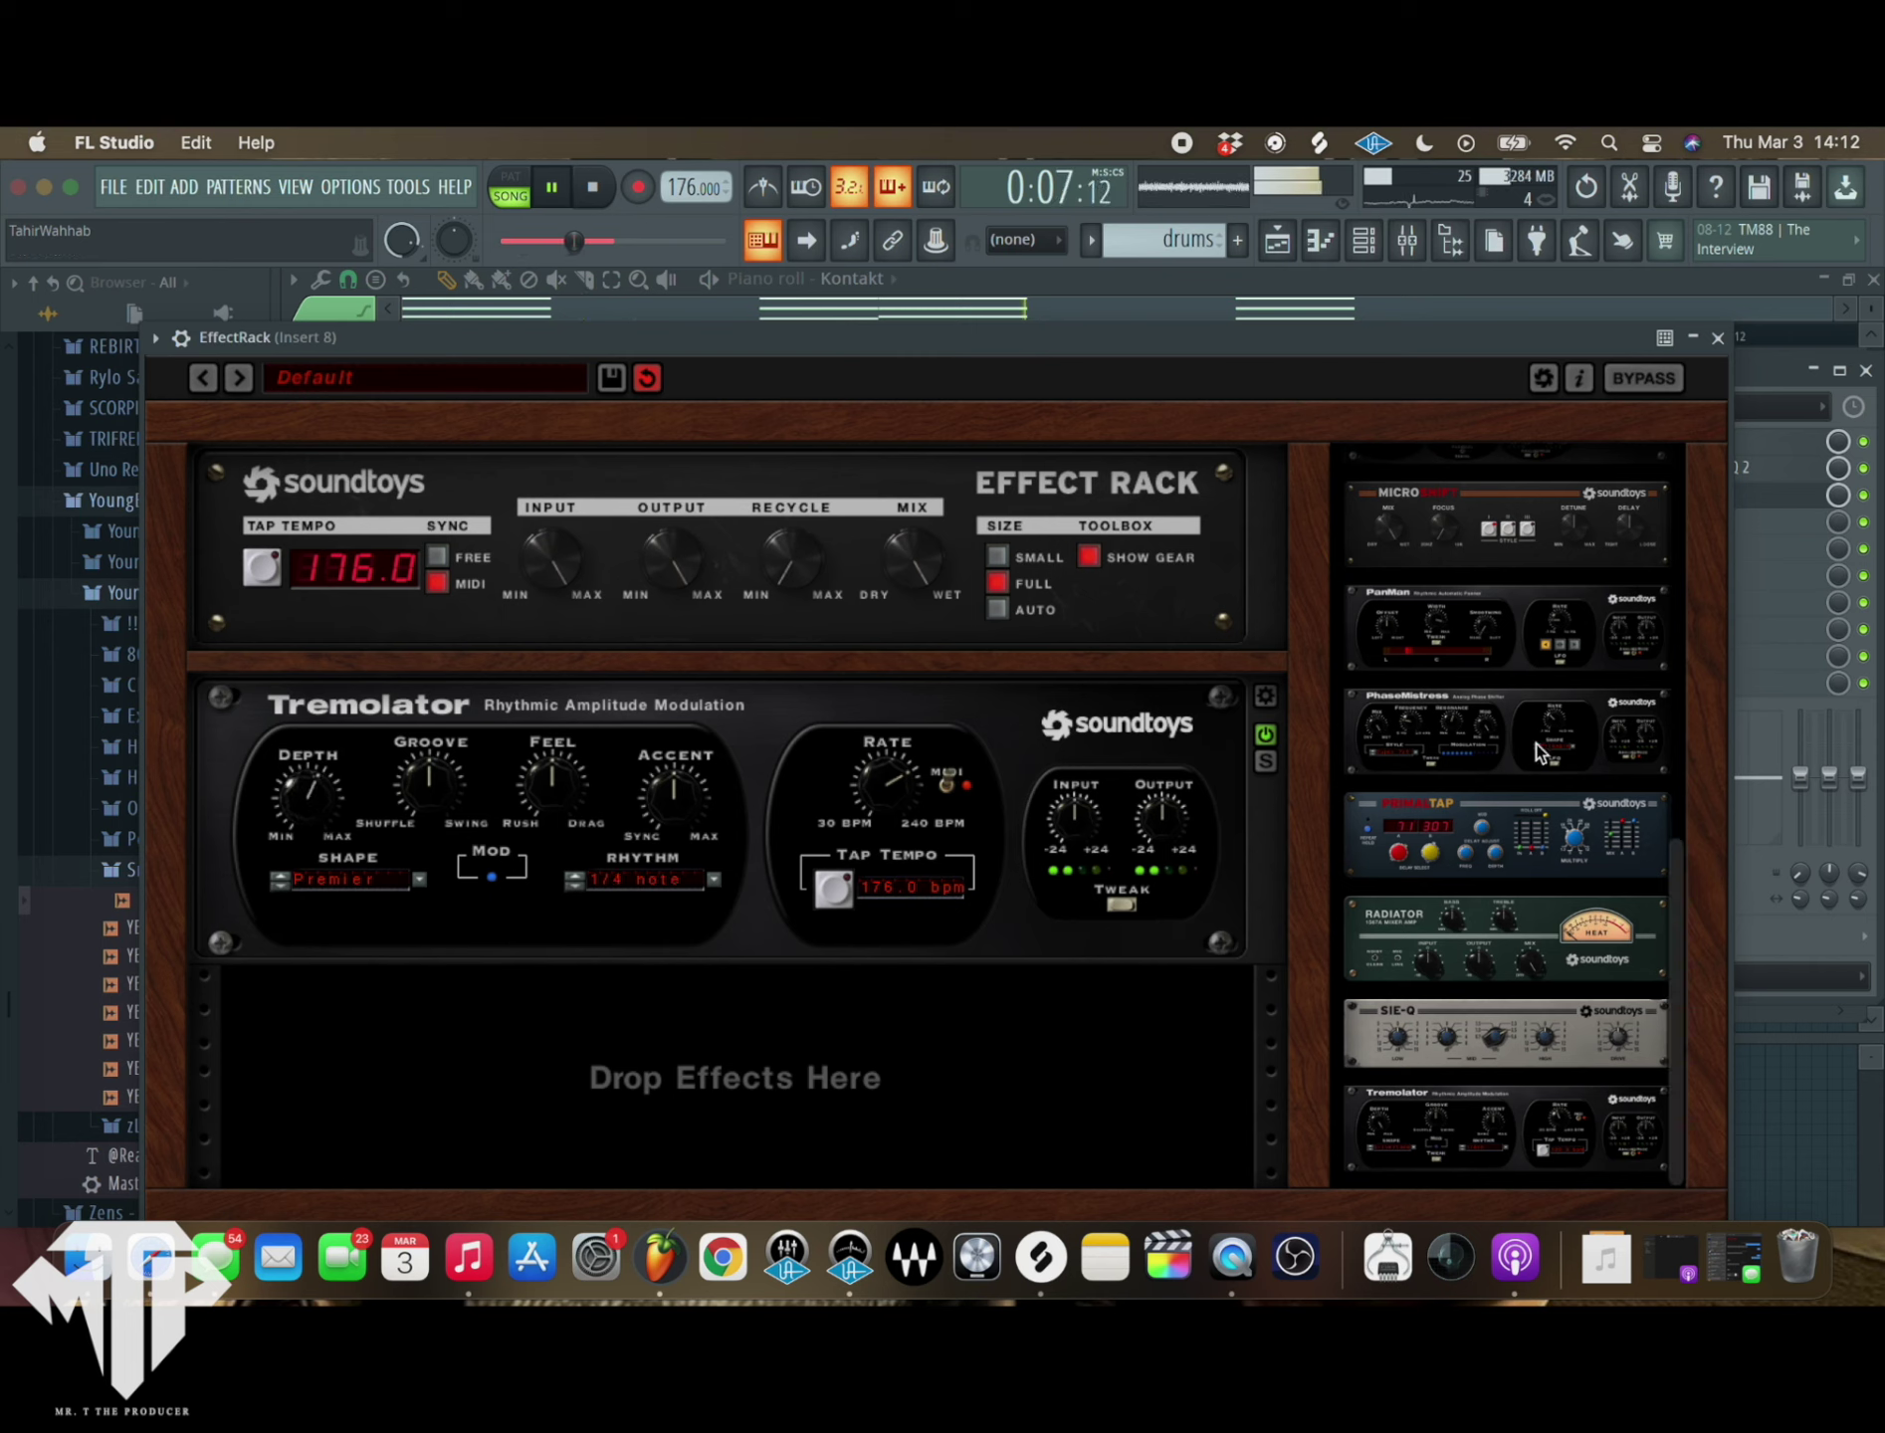
pyautogui.scroll(2, 1475, 718)
pyautogui.click(1720, 338)
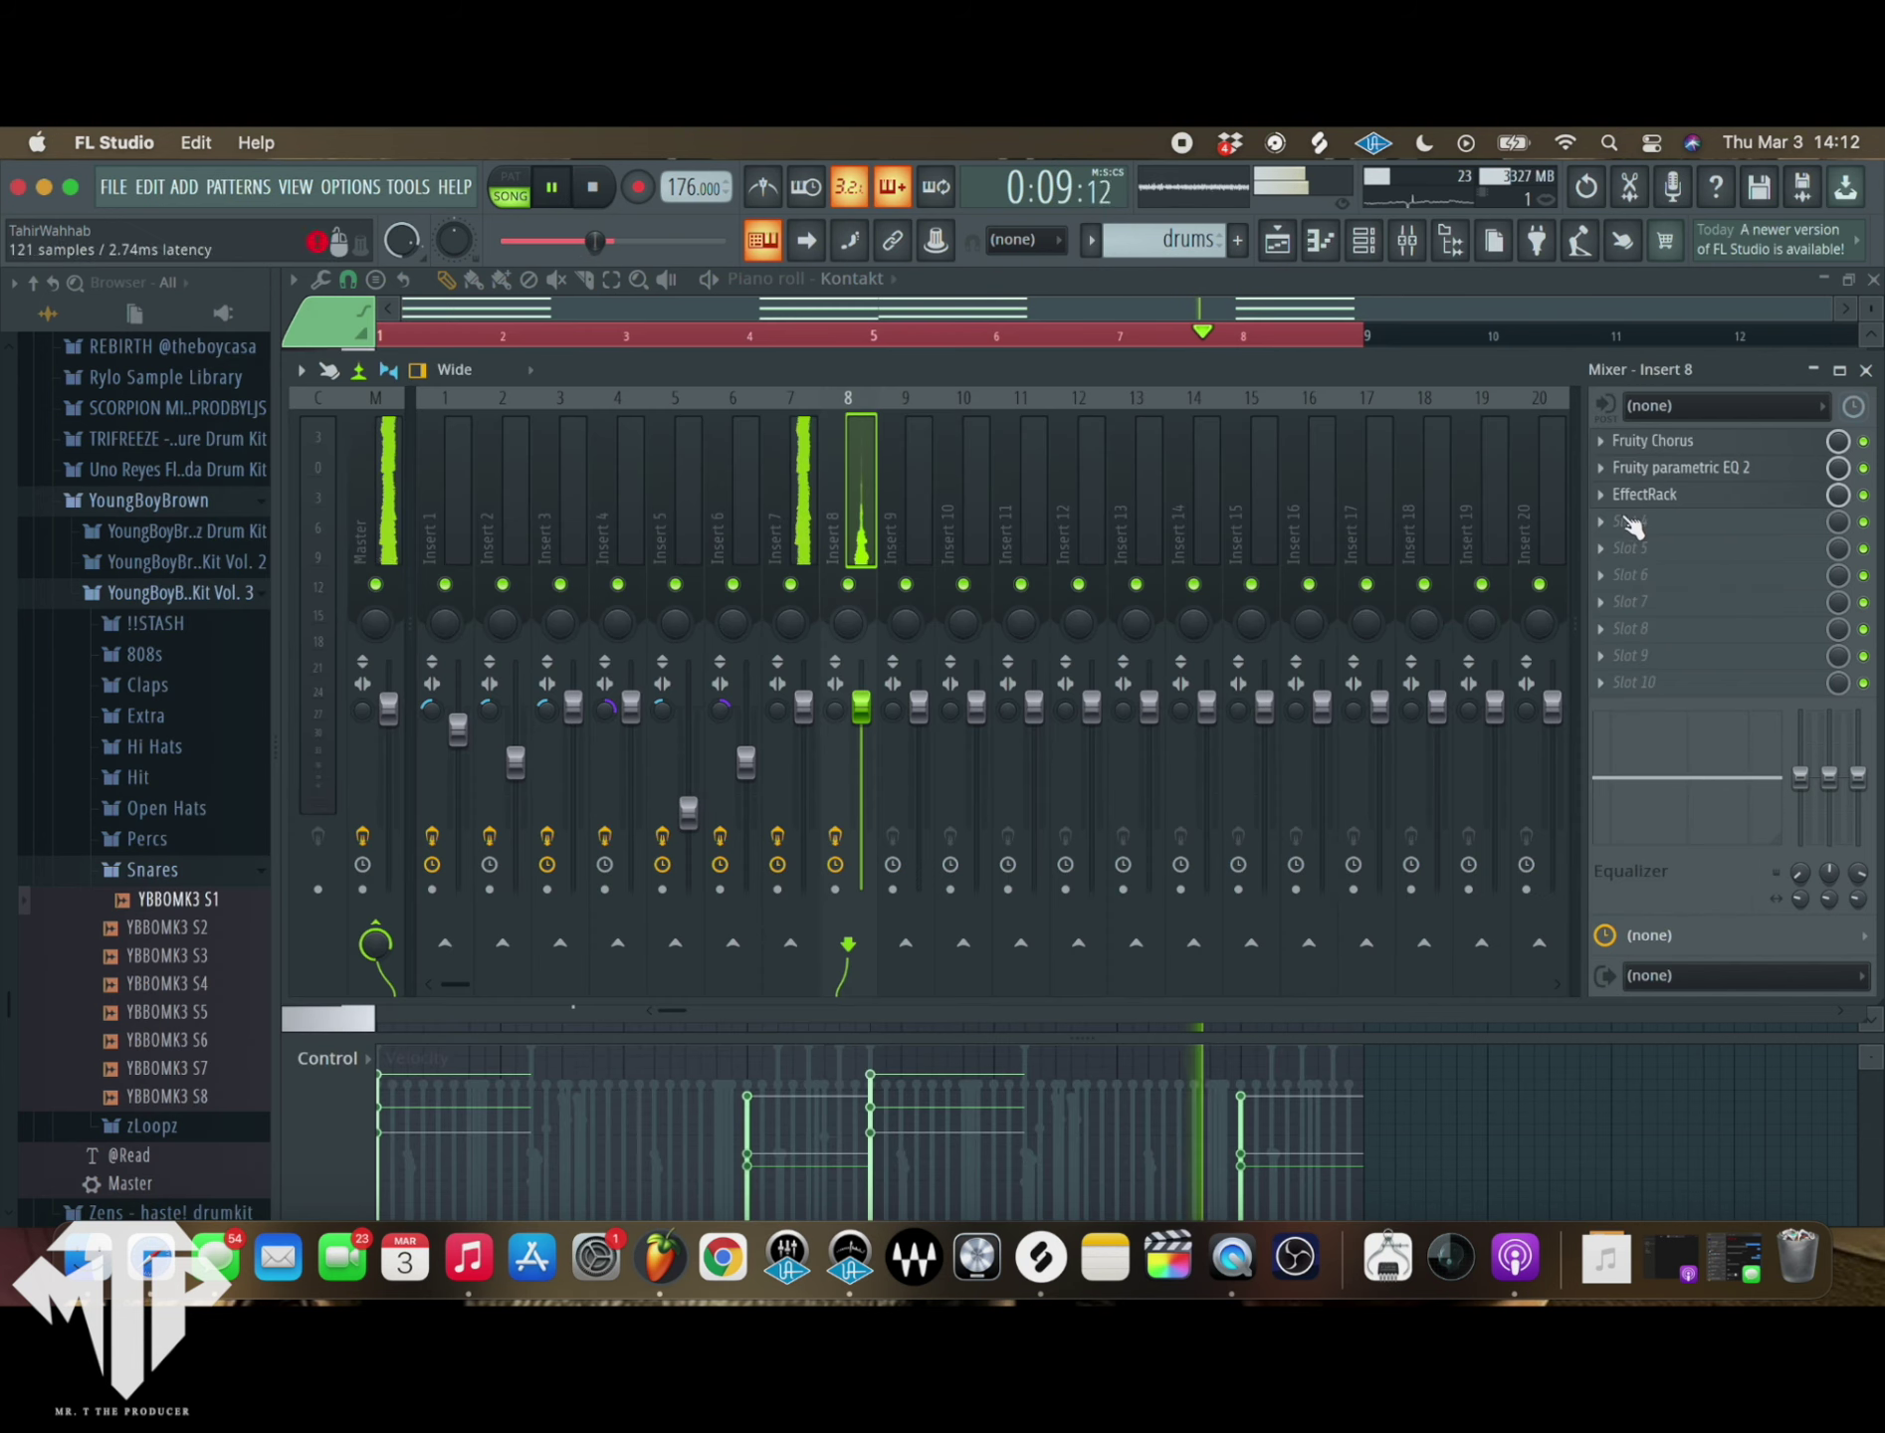
# - Shorten the Kontakt chords starting at bars 1 and 5 to one bar each in the piano roll
pyautogui.click(1865, 370)
pyautogui.click(863, 951)
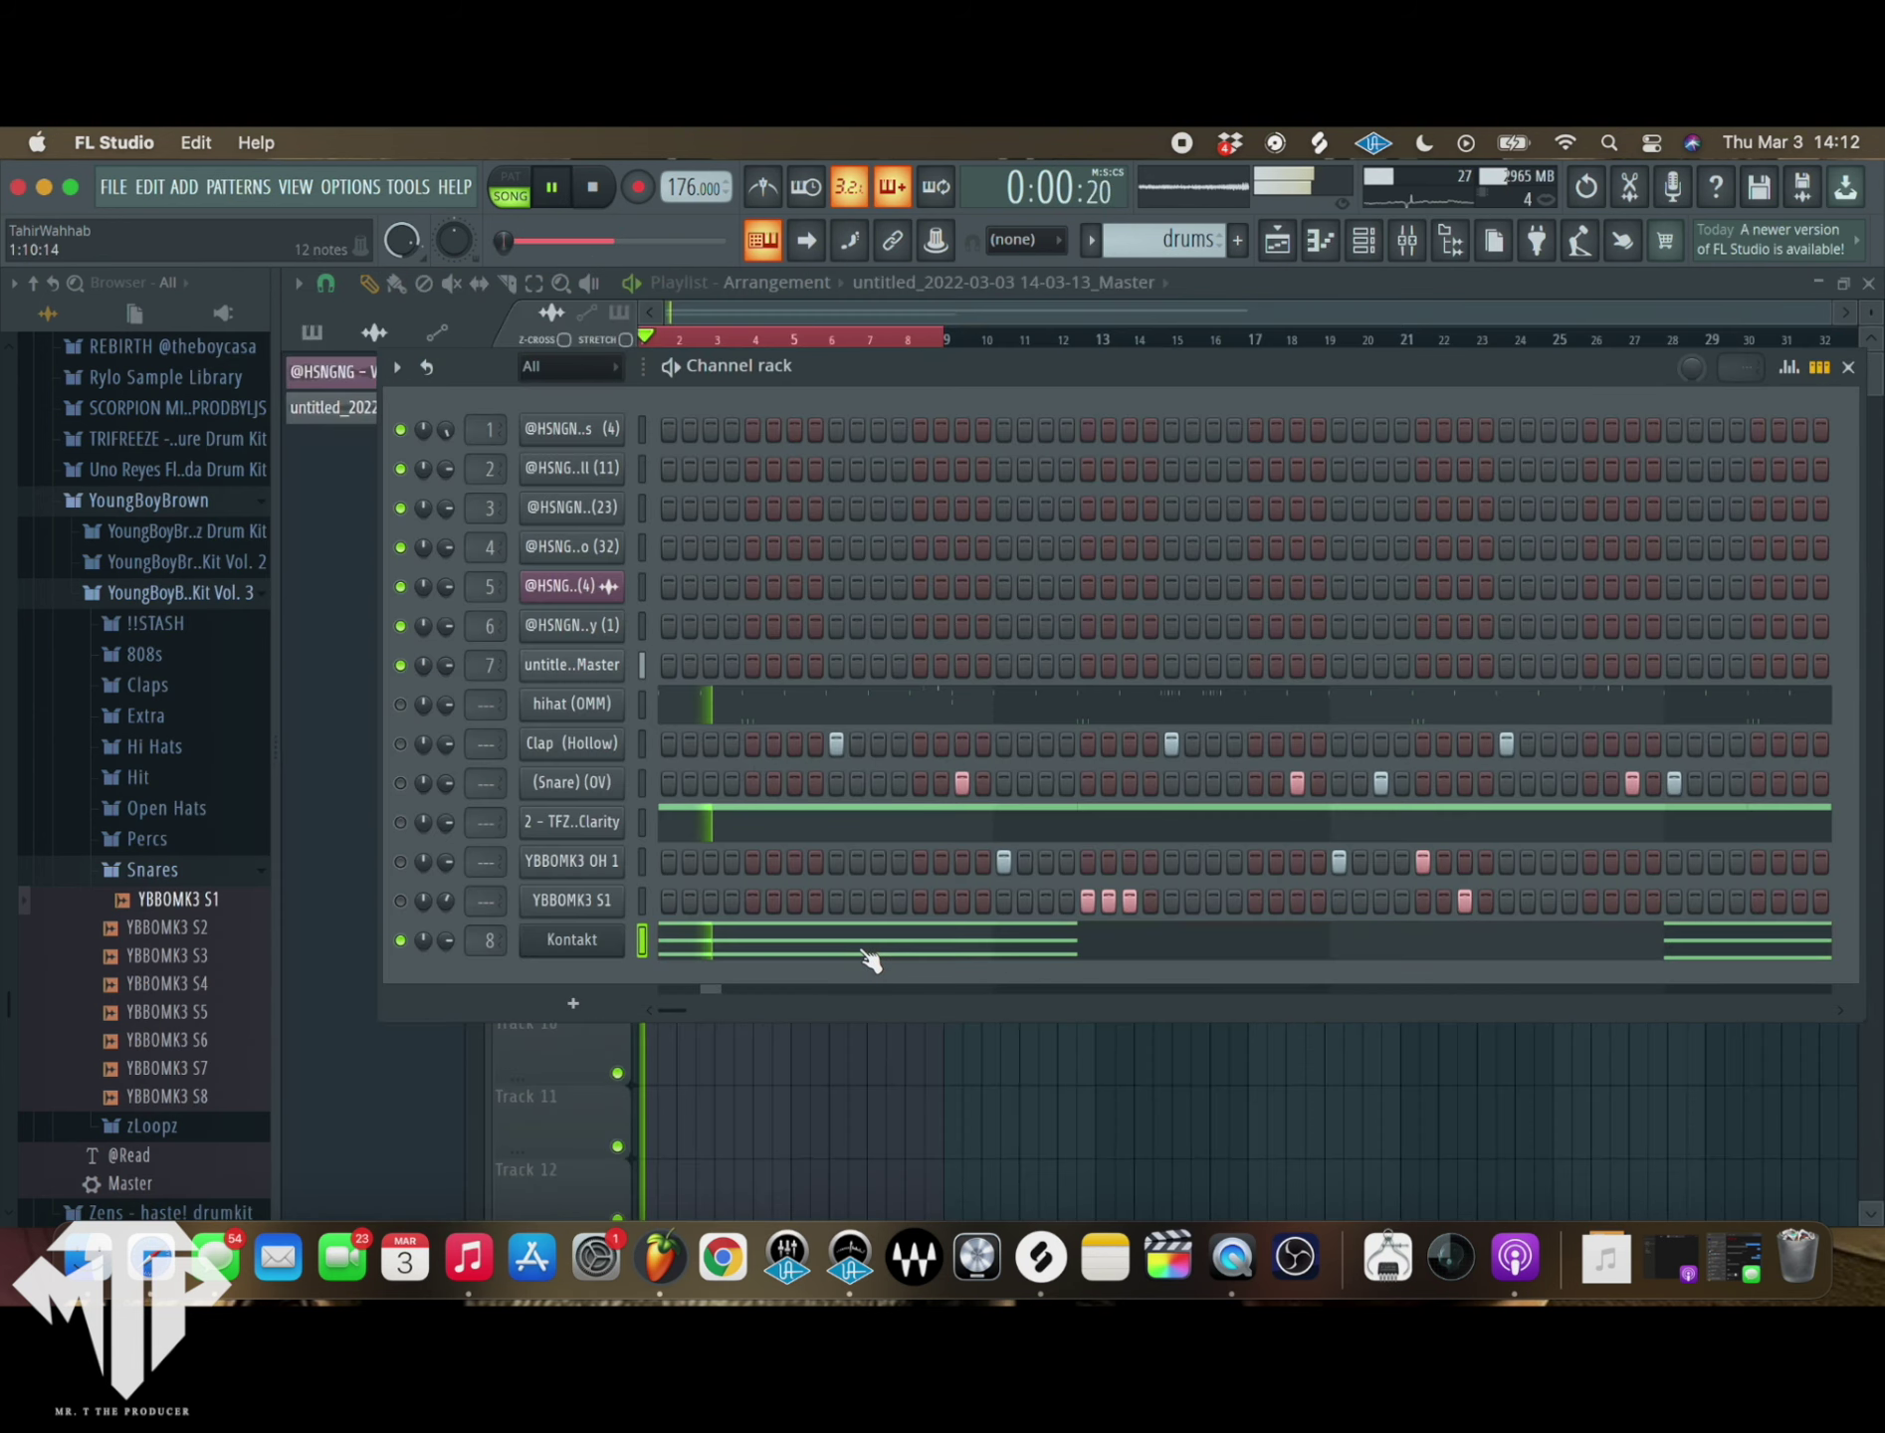
pyautogui.click(857, 940)
pyautogui.moveTo(522, 856); pyautogui.dragTo(499, 510)
pyautogui.click(1123, 715)
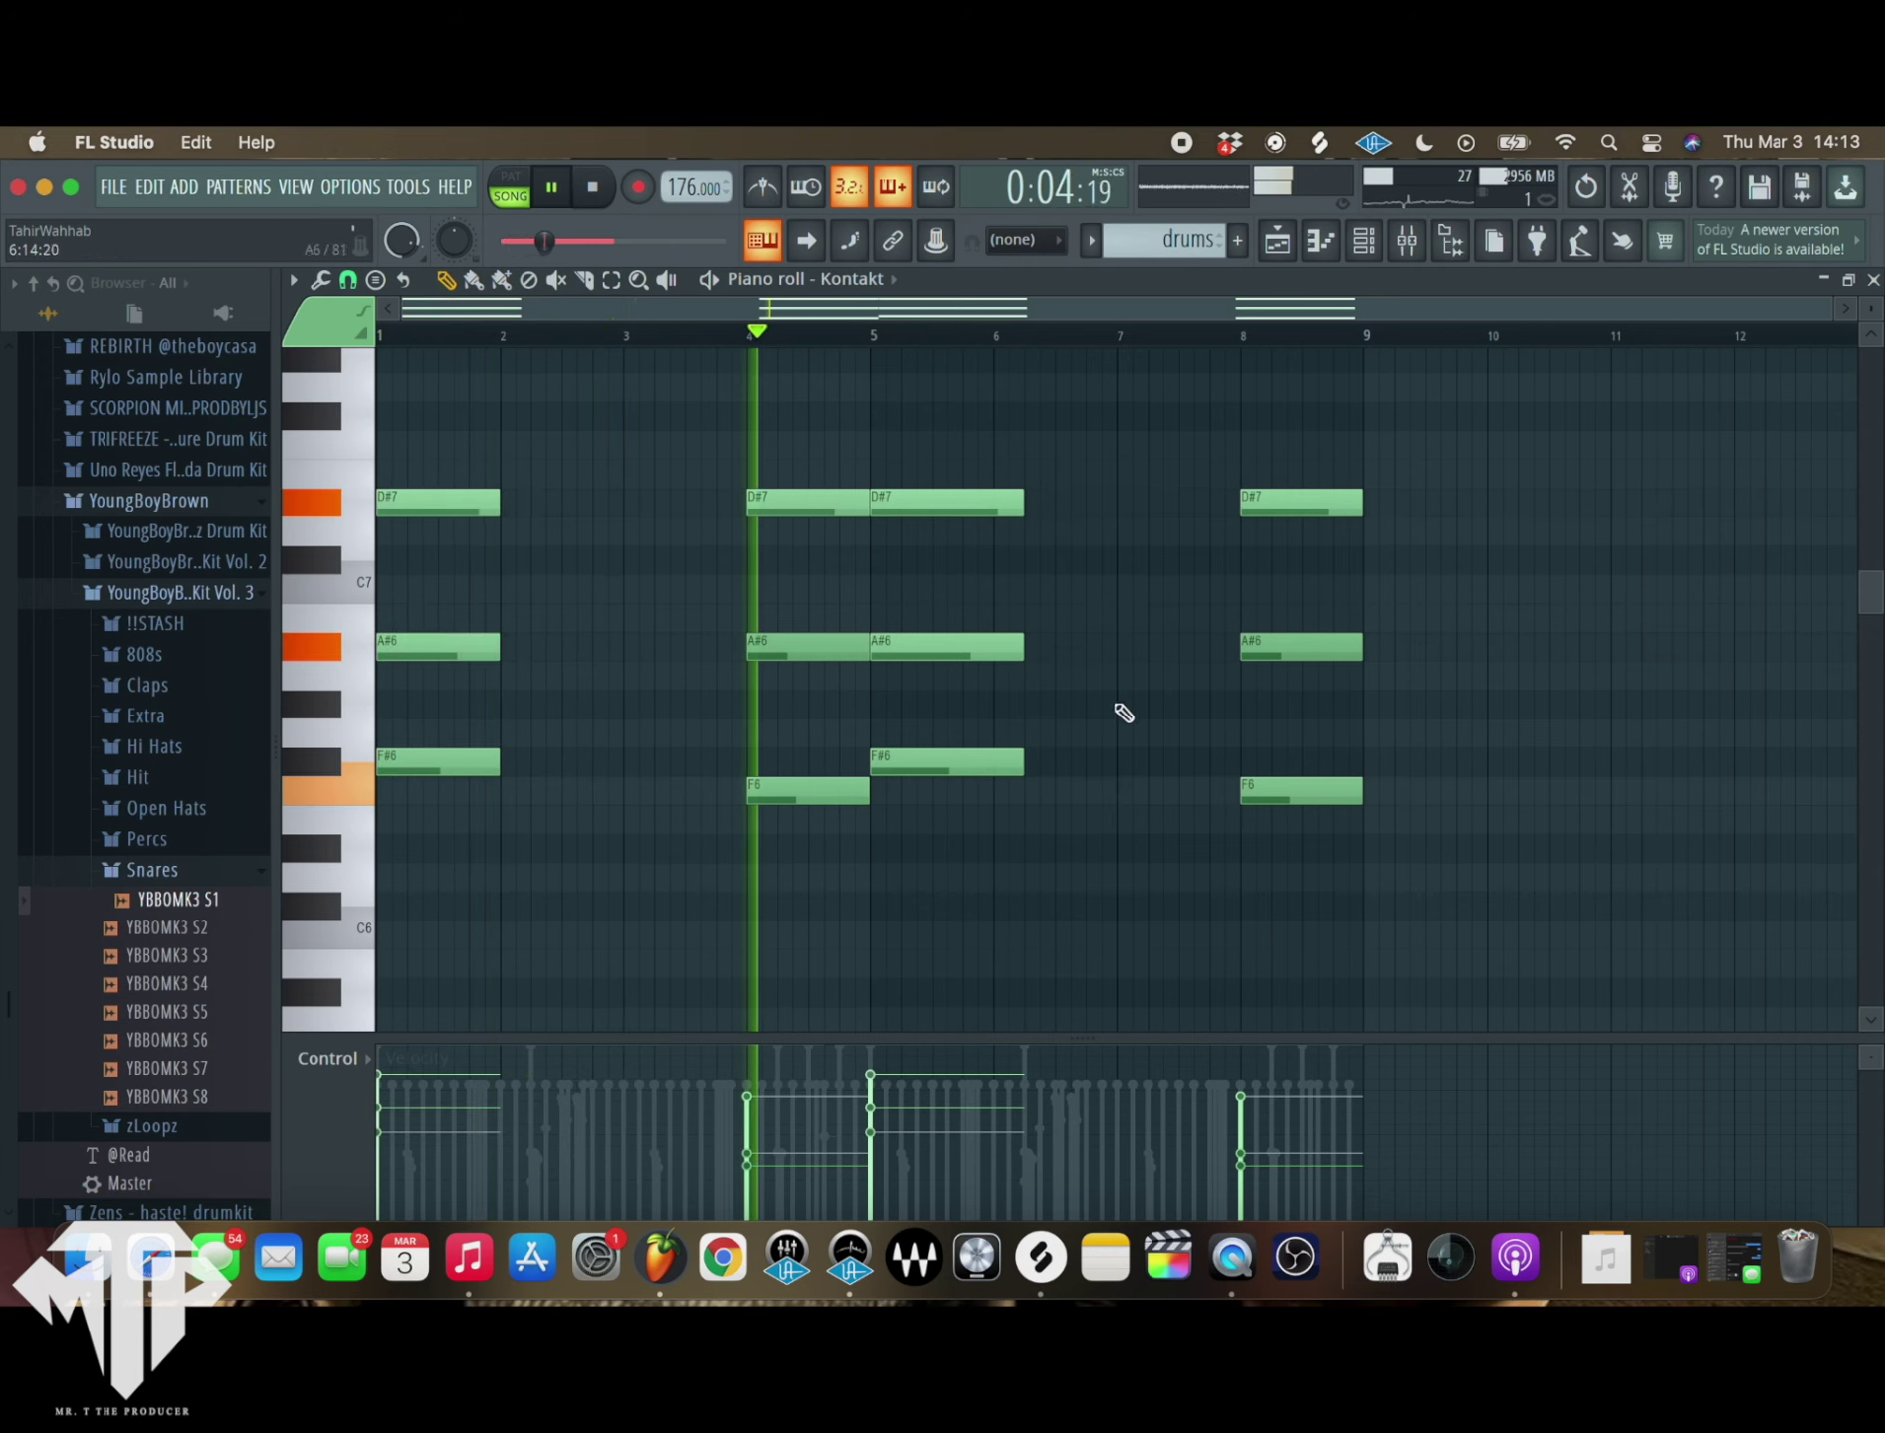
pyautogui.moveTo(983, 861); pyautogui.dragTo(989, 513)
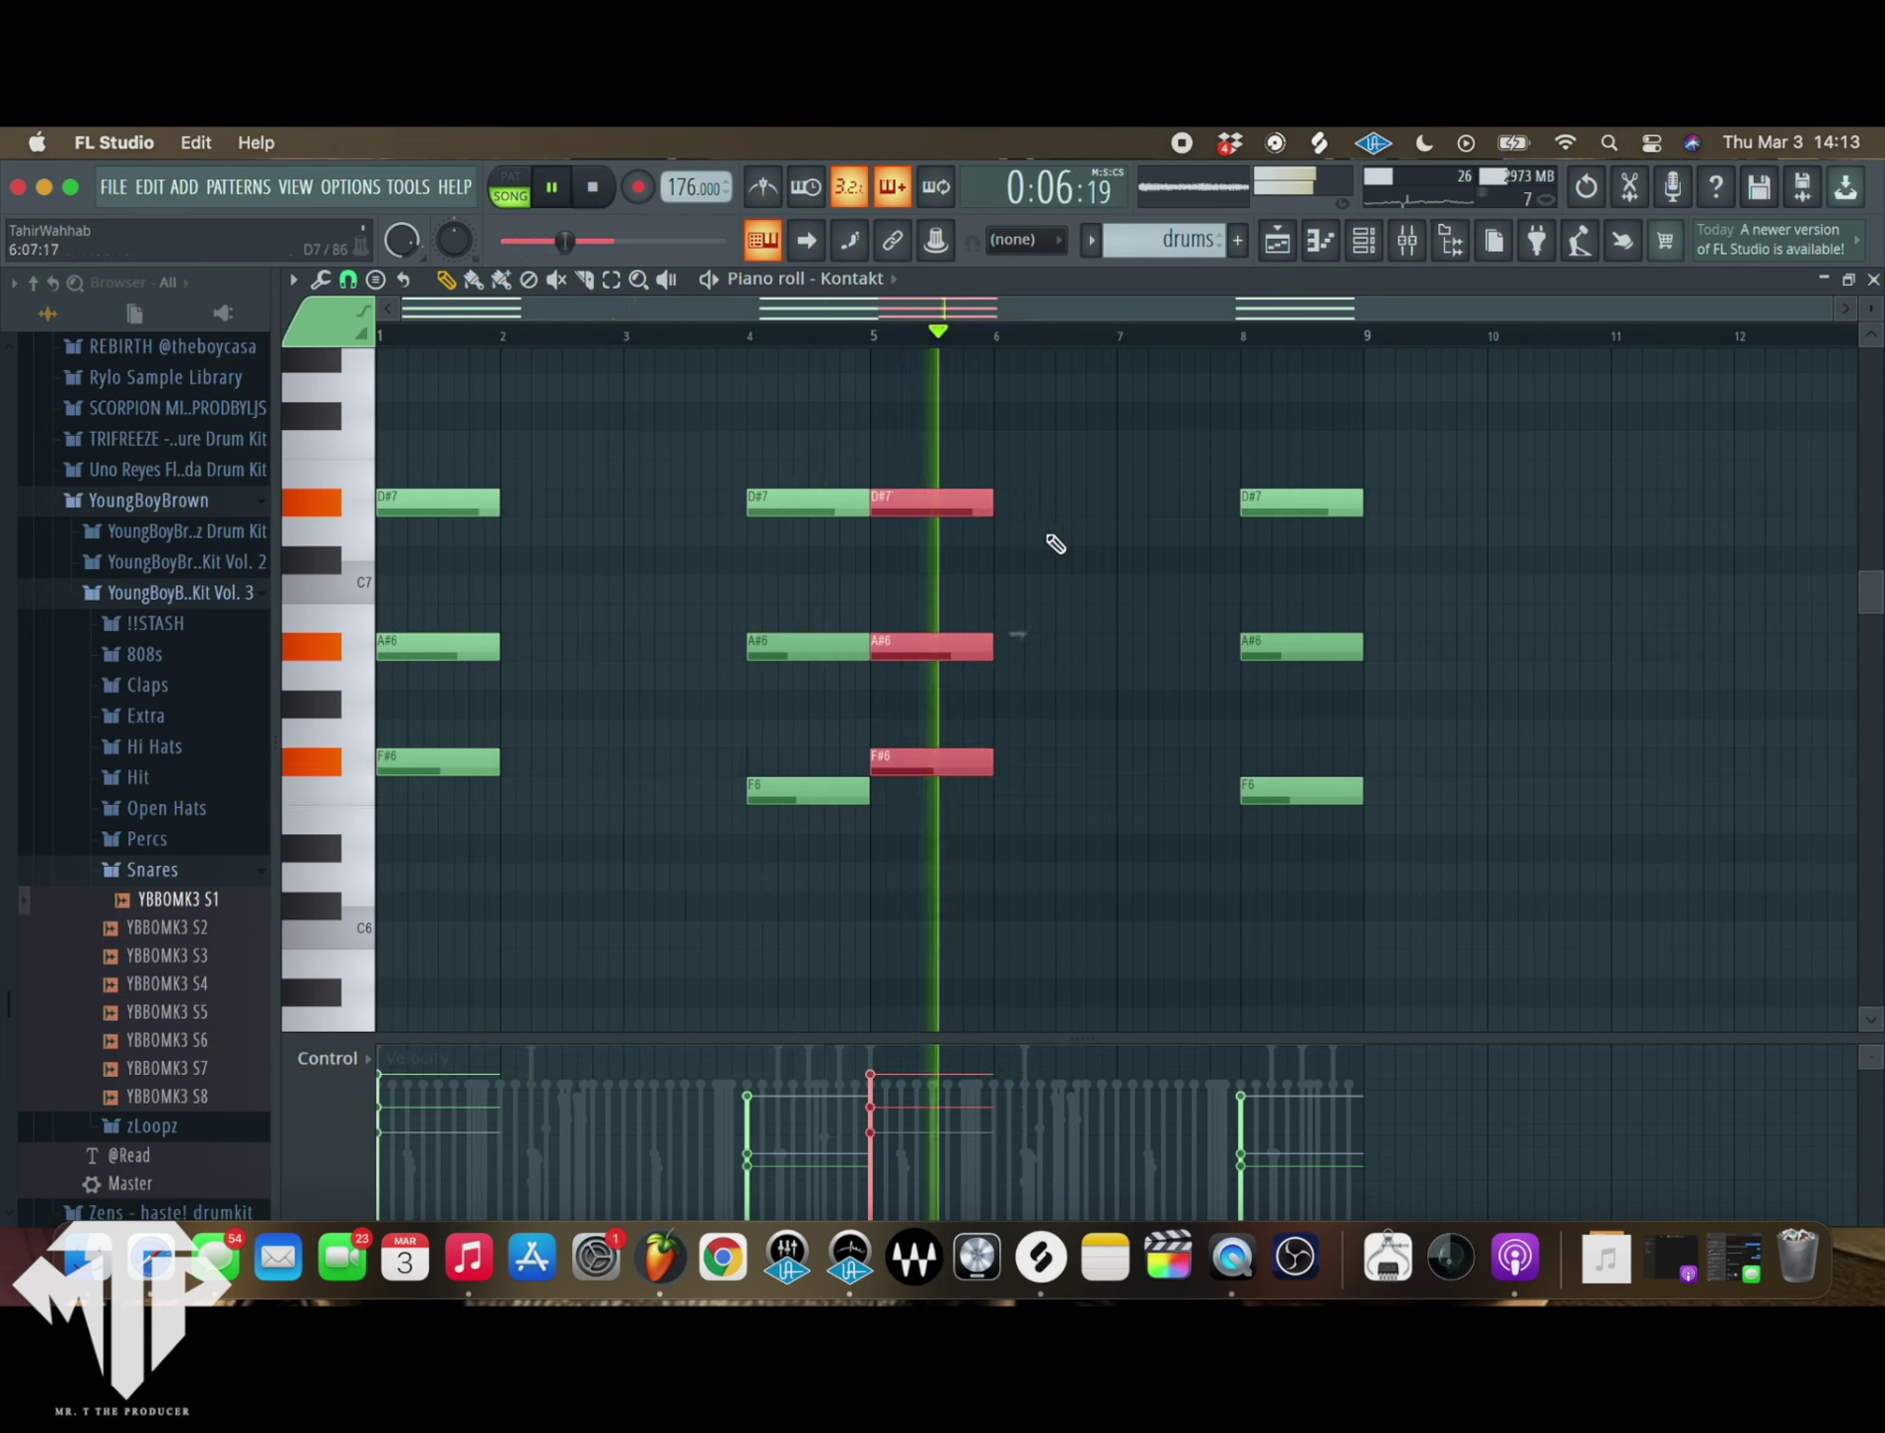
pyautogui.click(1222, 599)
# - Check the Kontakt insert in the mixer and unmute the 808 channel in the channel rack
pyautogui.press('F9')
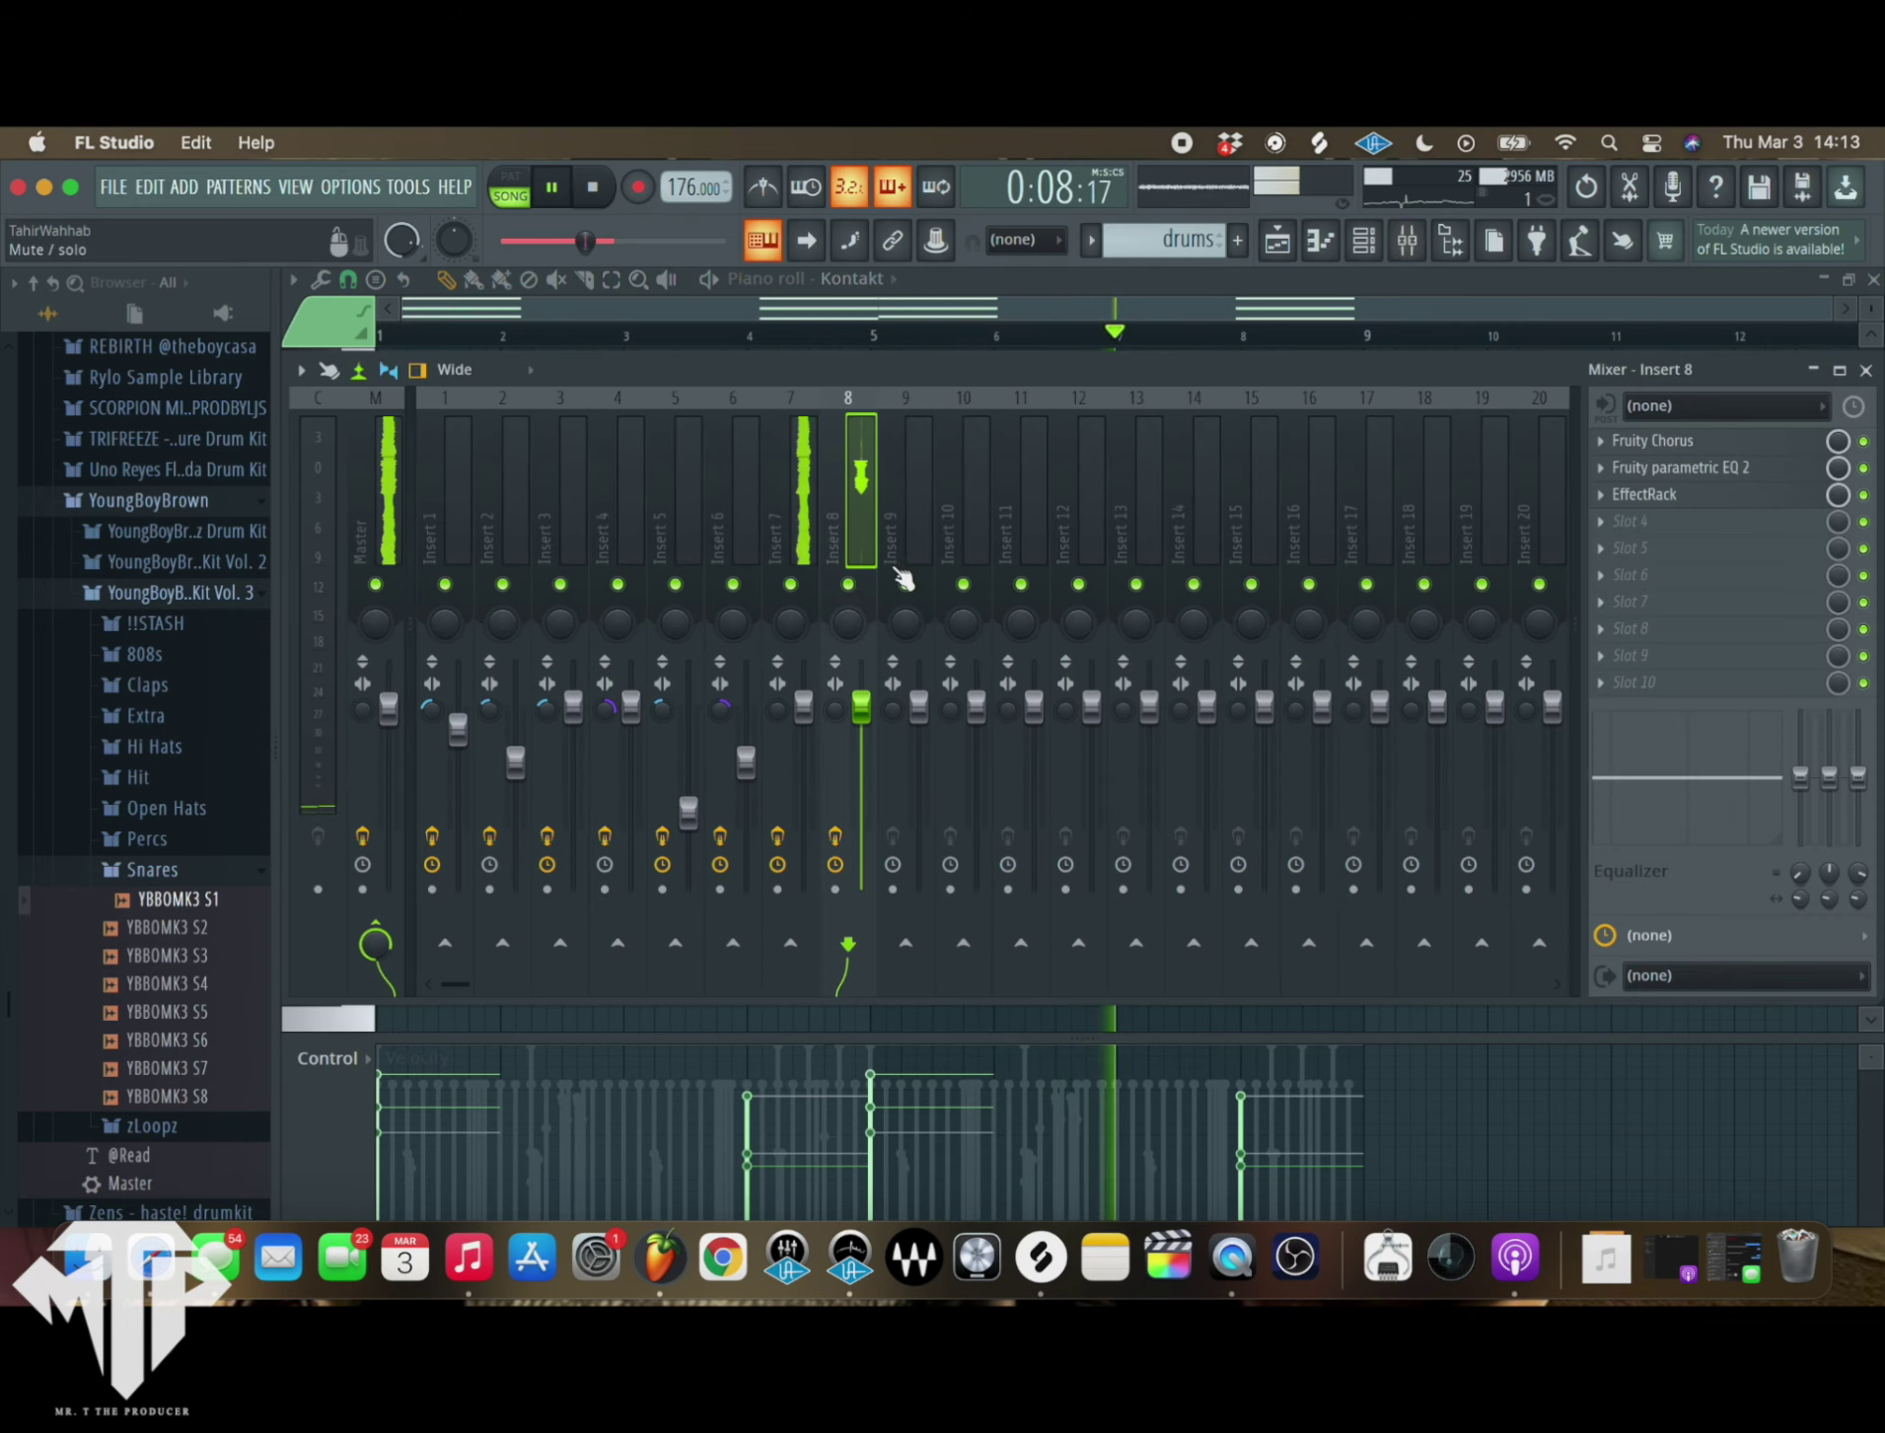
pyautogui.click(1866, 370)
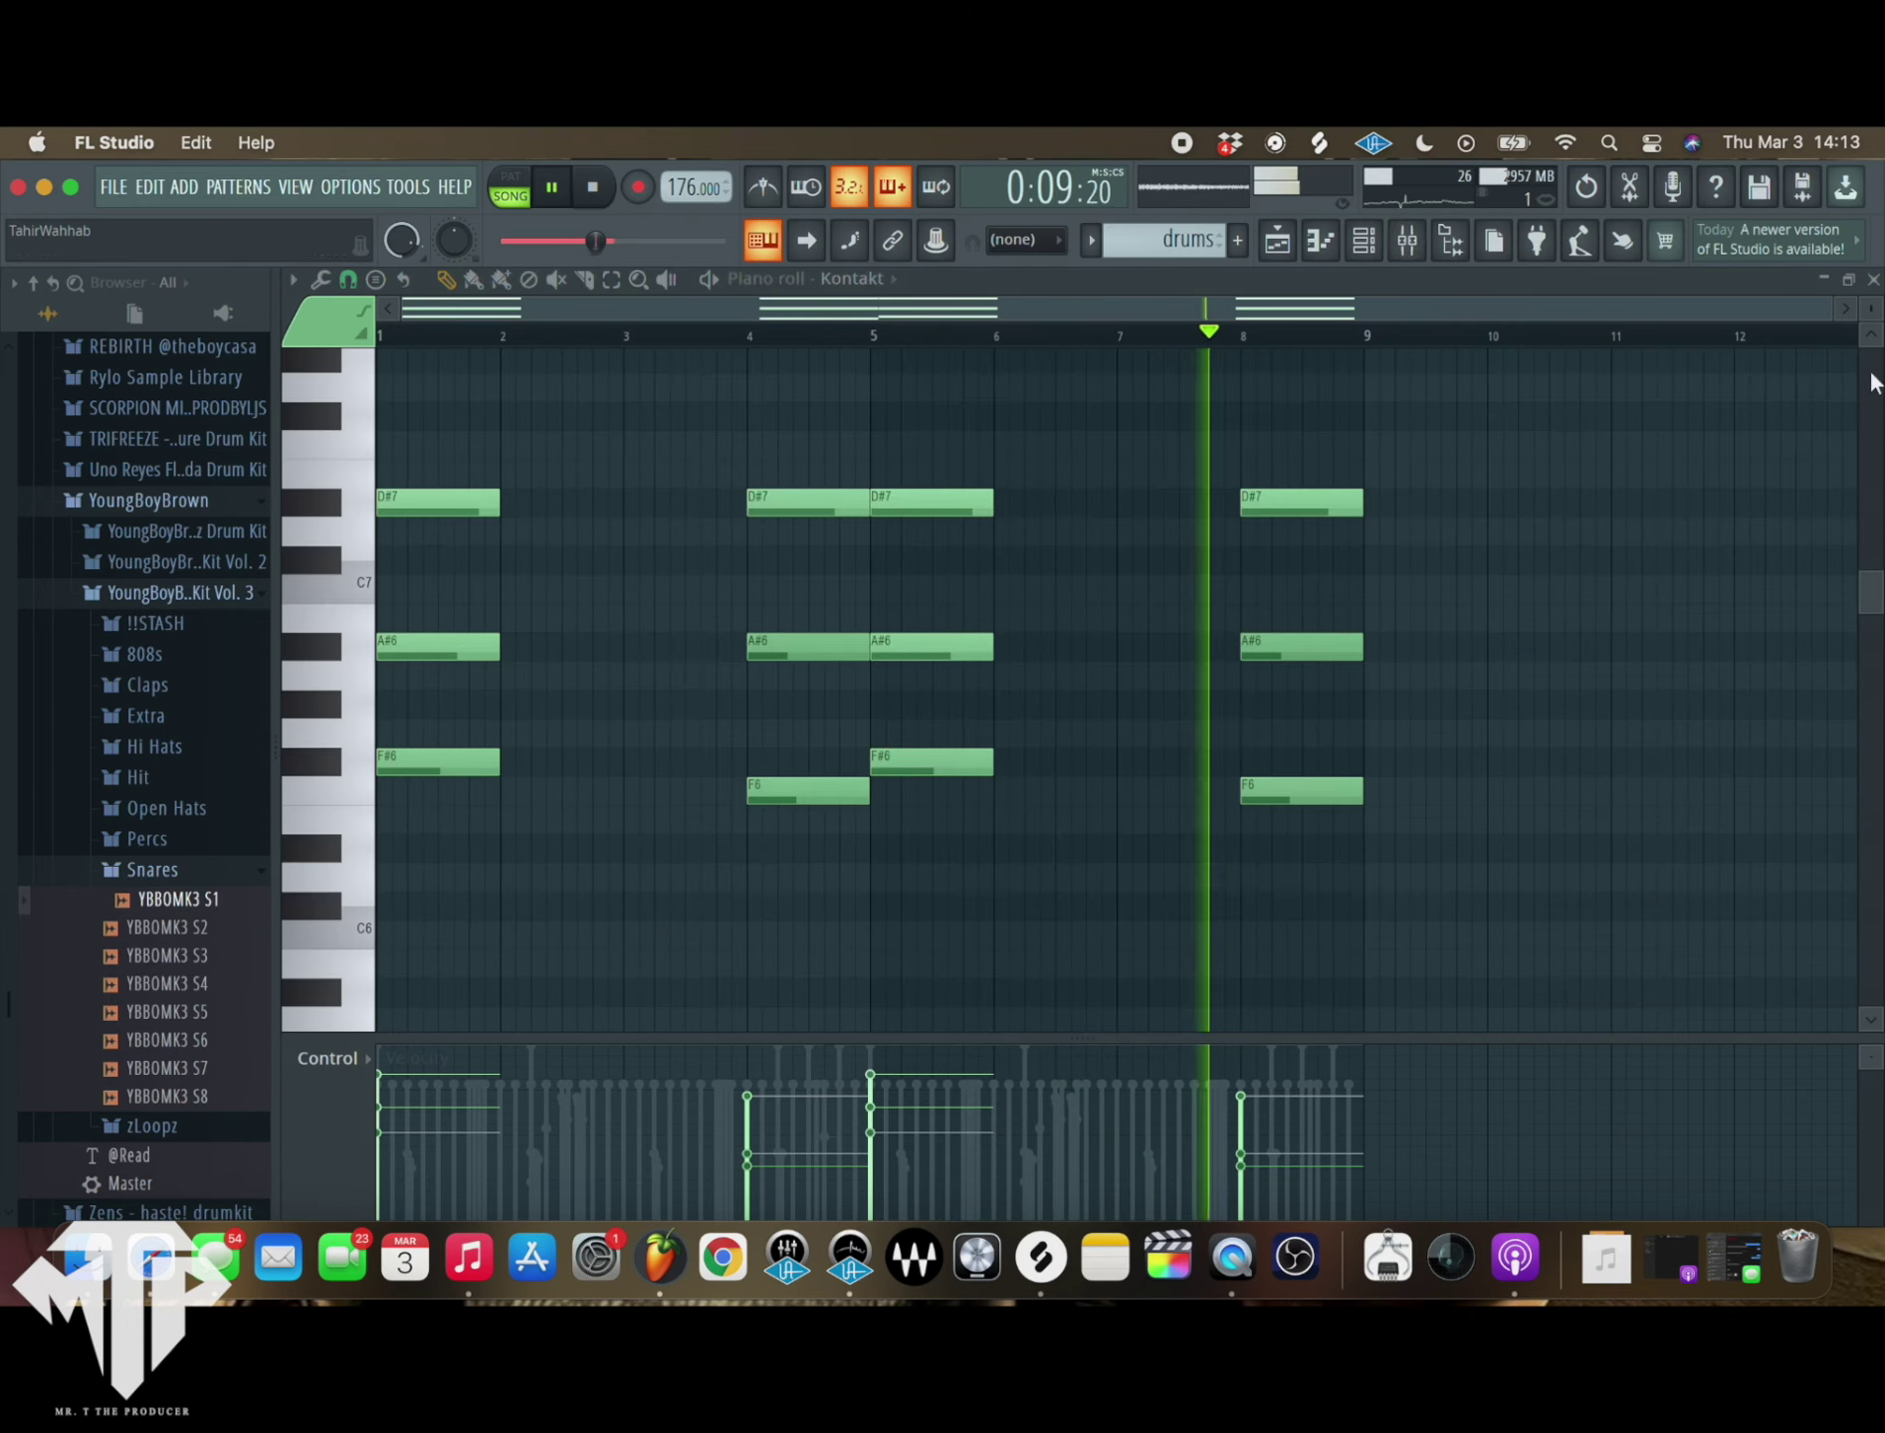
pyautogui.click(1363, 240)
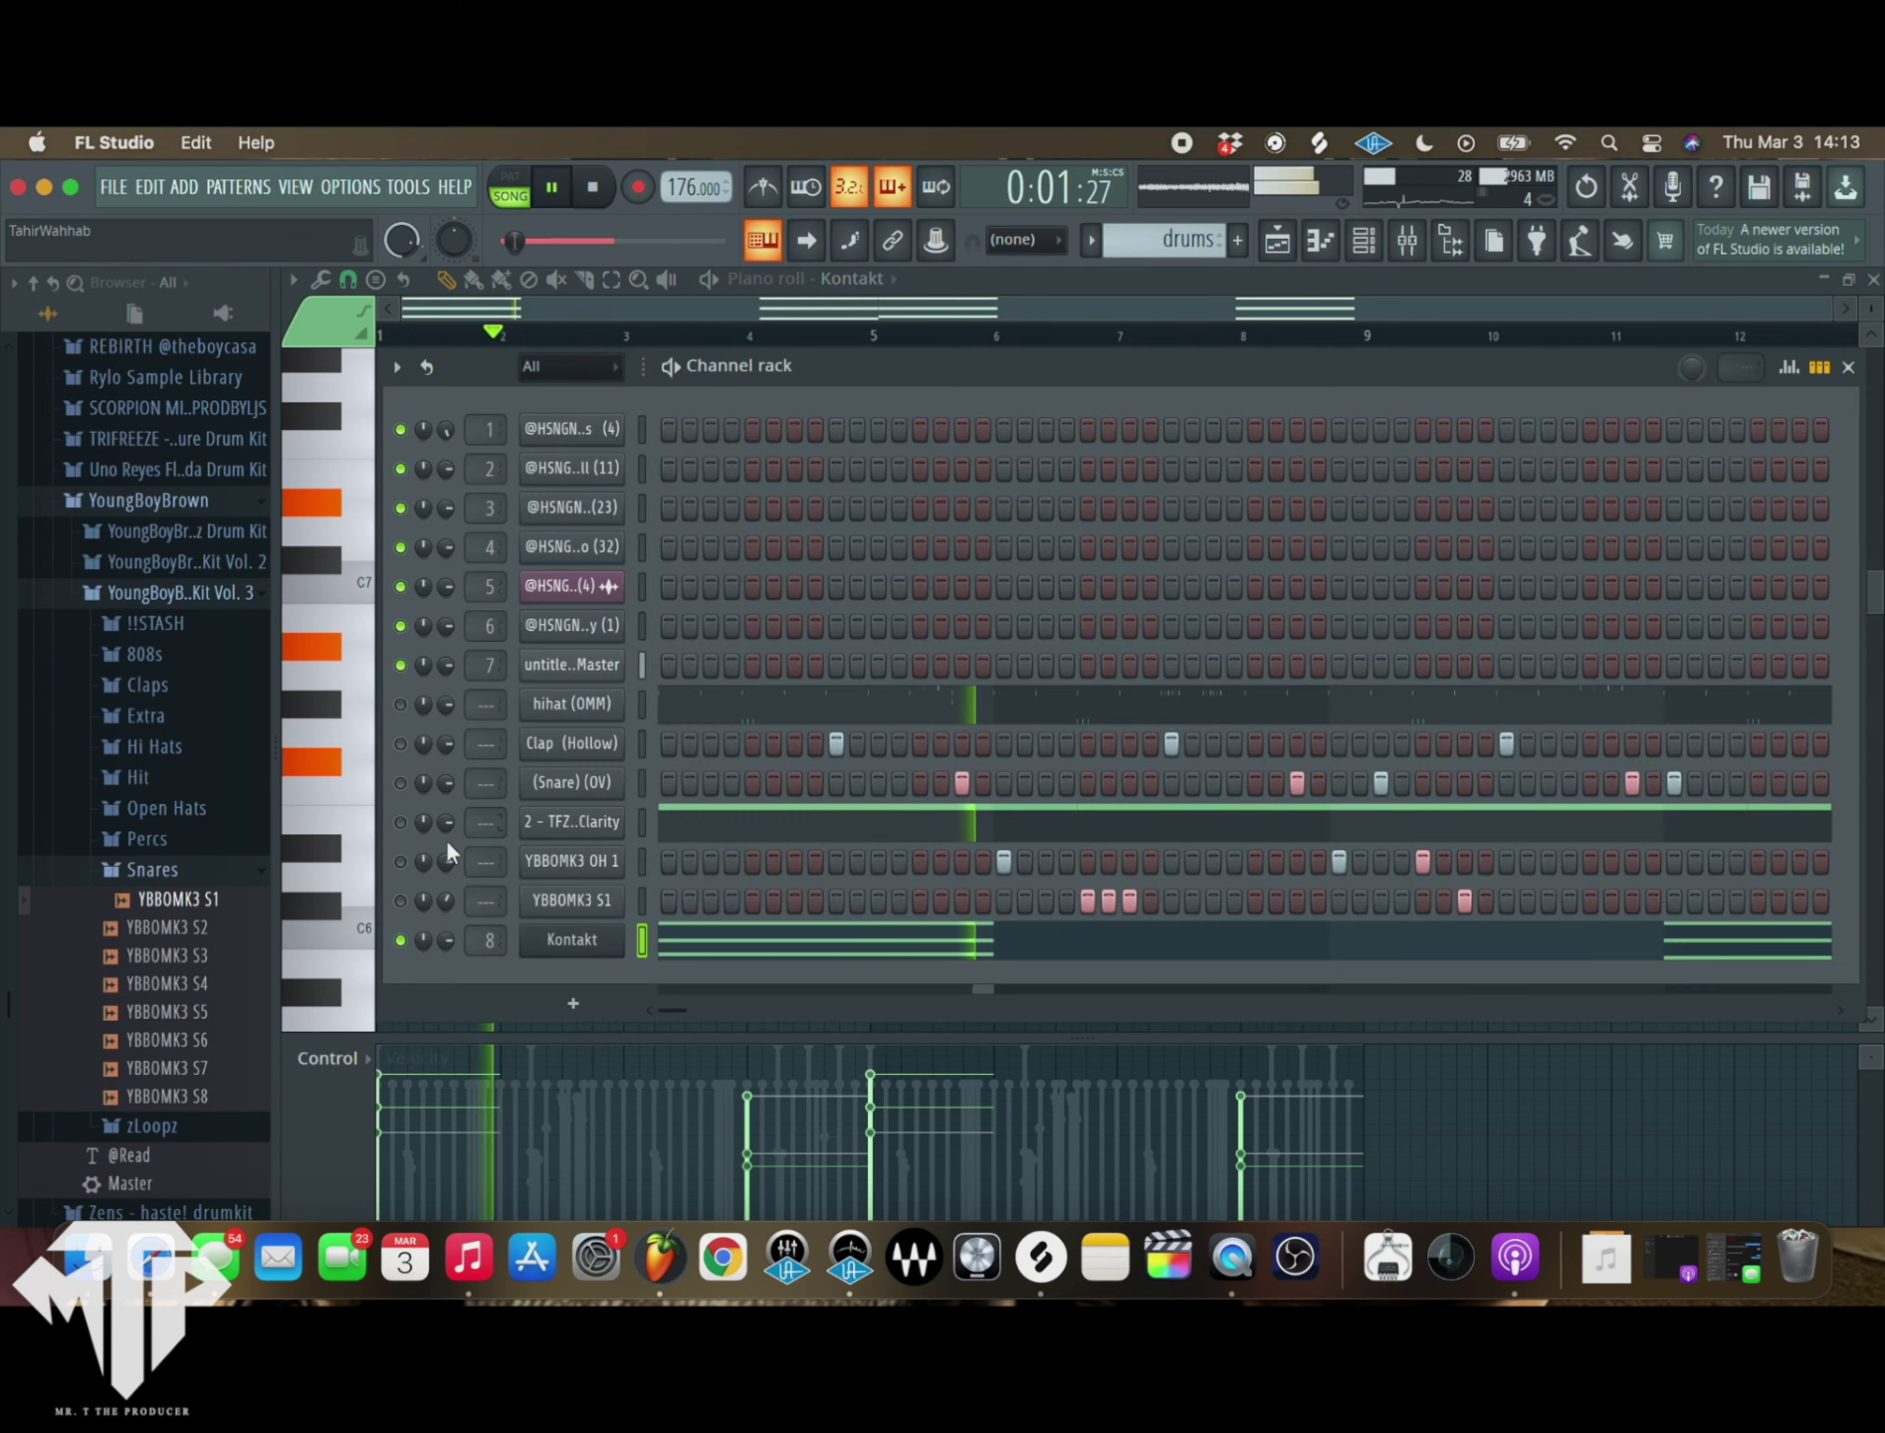
pyautogui.click(400, 823)
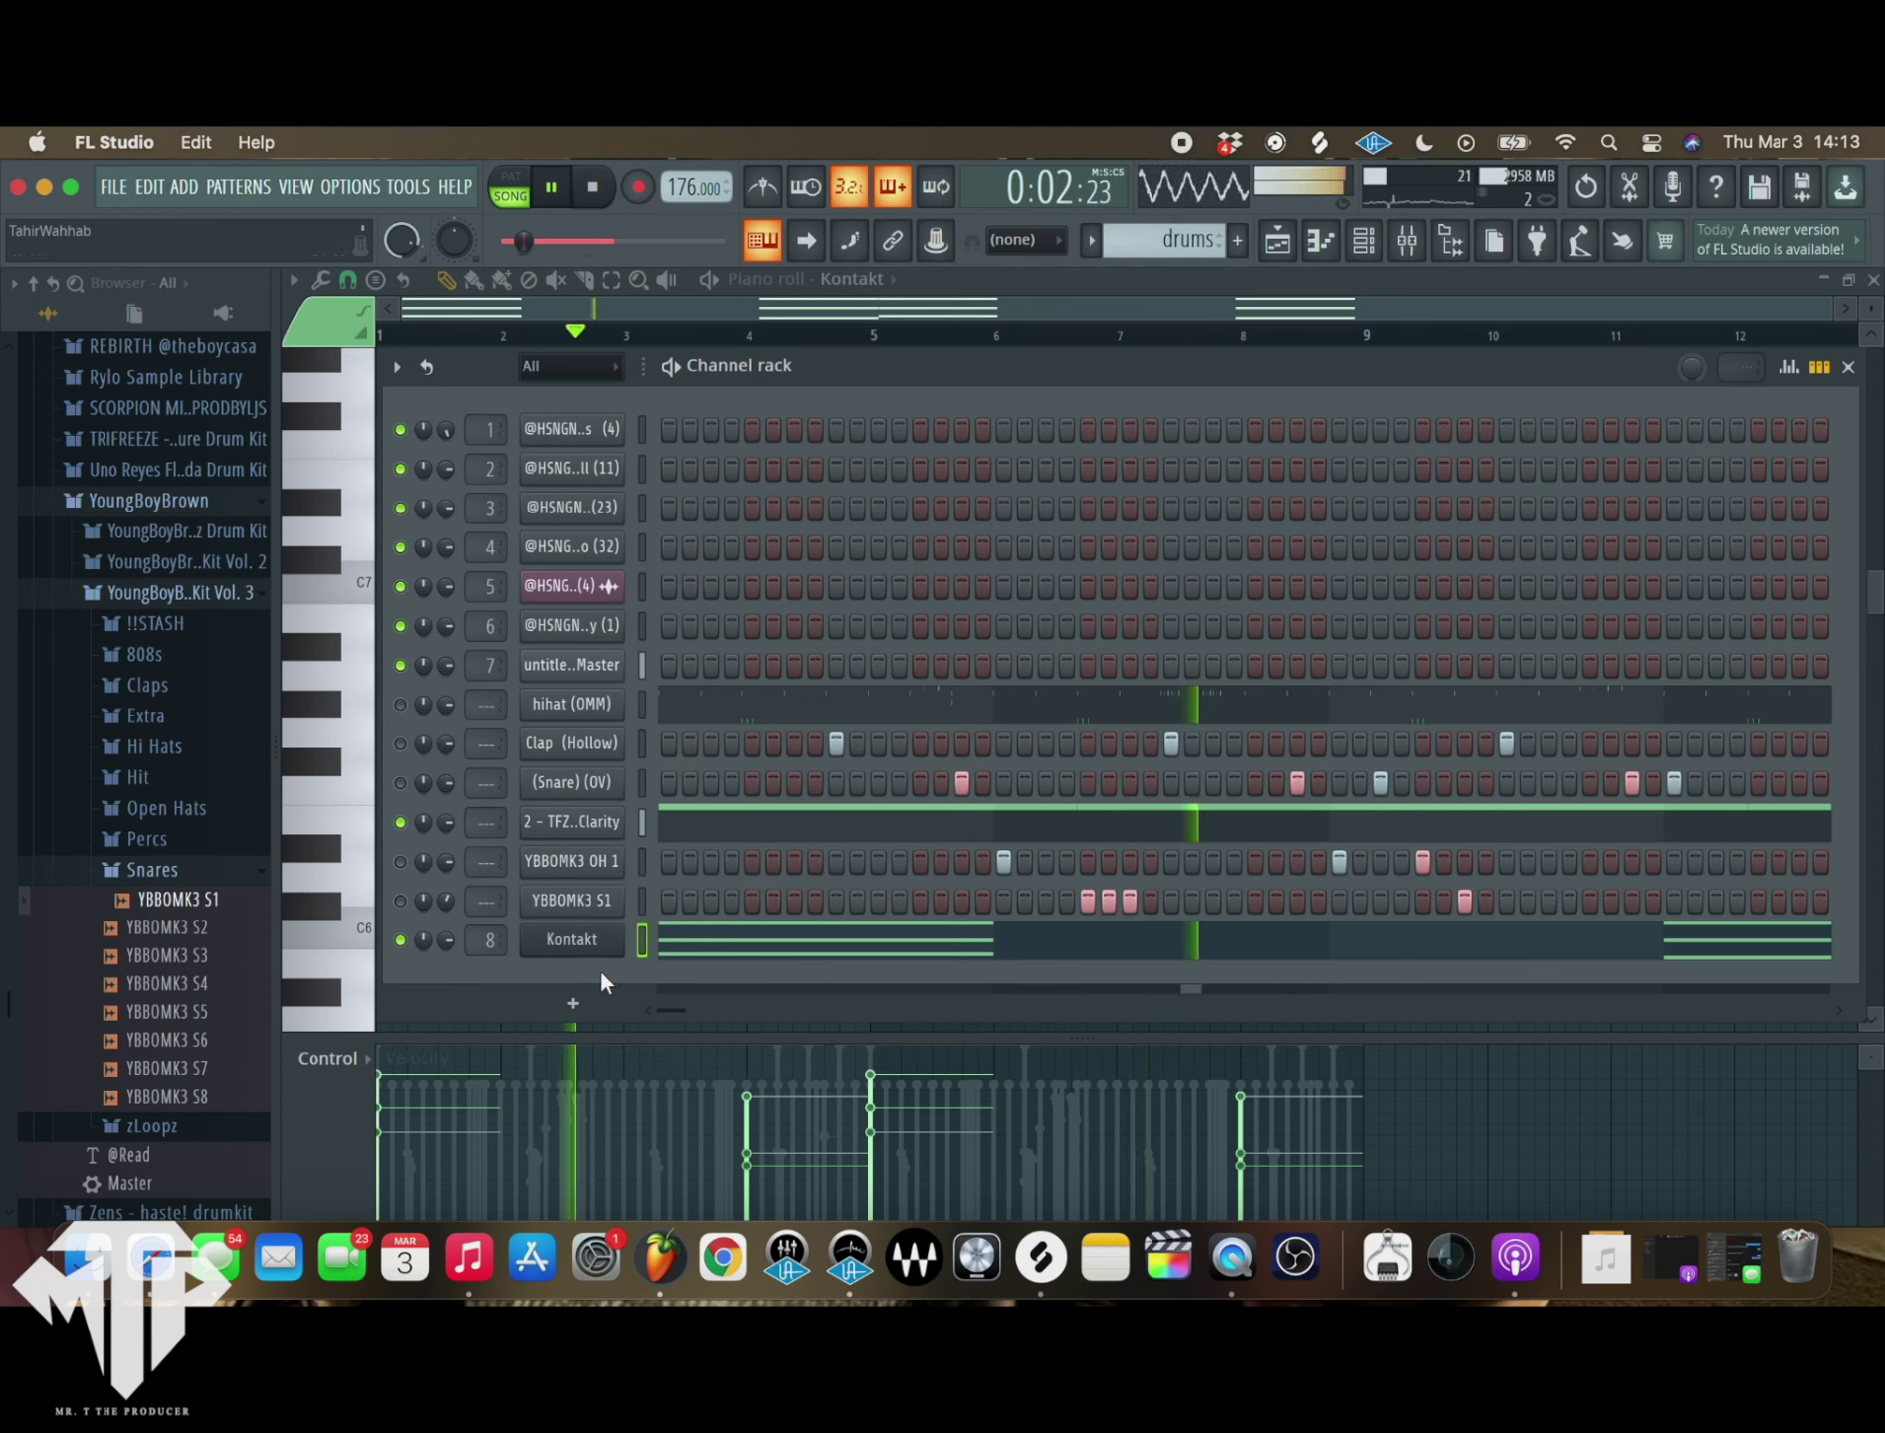
# - Move the Kontakt channel up the channel rack to sit directly below the bounced melody loop
pyautogui.hotkey('alt', 'Up')
pyautogui.hotkey('alt', 'Up')
pyautogui.hotkey('alt', 'Up')
pyautogui.hotkey('alt', 'Up')
pyautogui.hotkey('alt', 'Up')
pyautogui.hotkey('alt', 'Up')
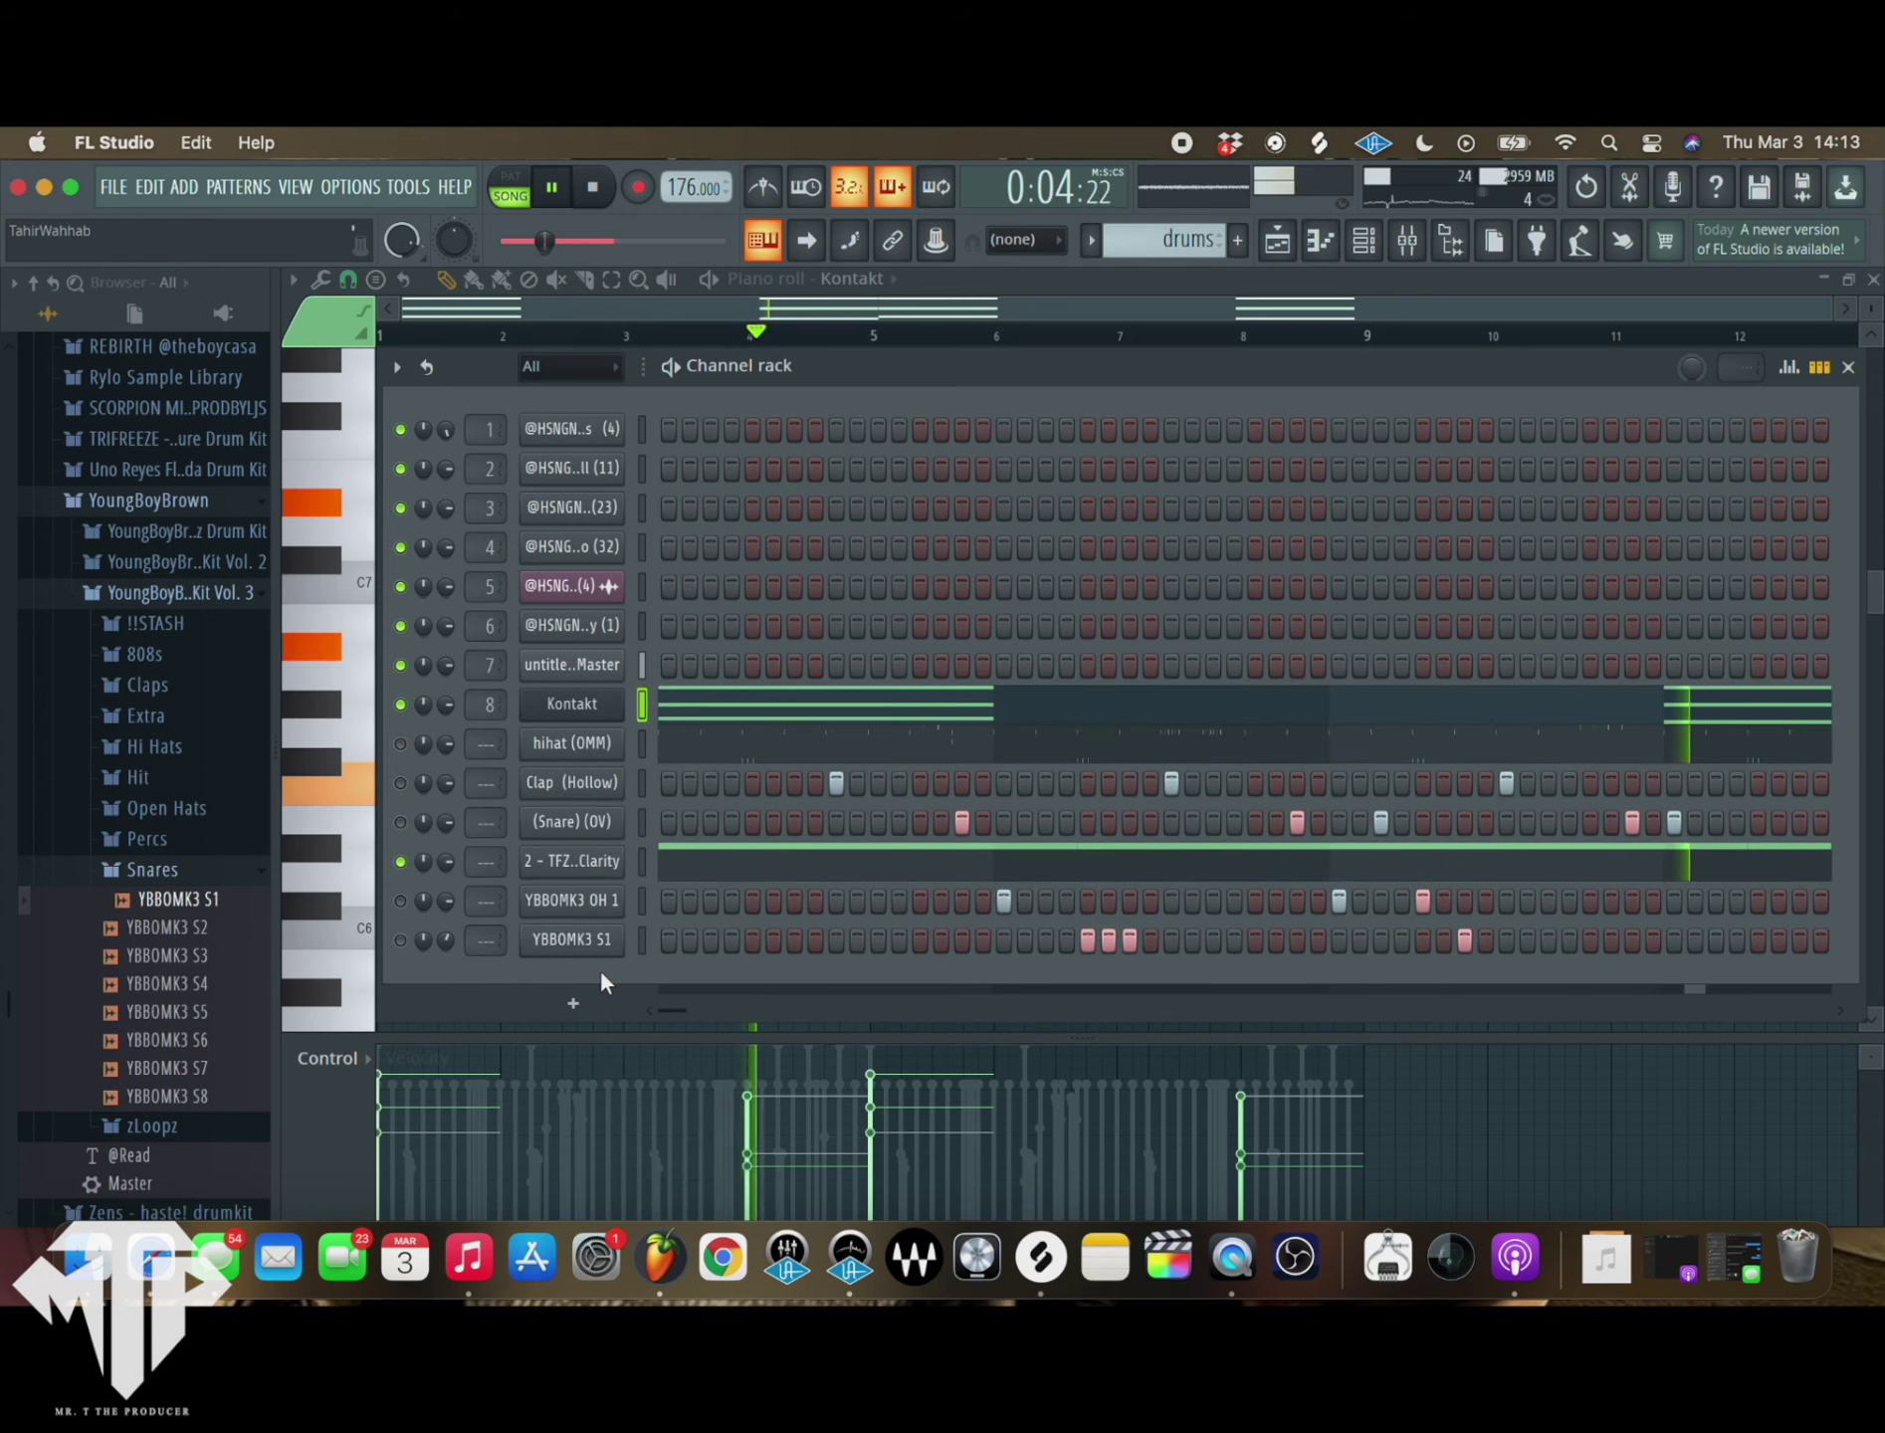
# - Add Fruity Stereo Shaper in slot 4 of mixer insert 7 and load its Stereoize 2 preset
pyautogui.click(1849, 367)
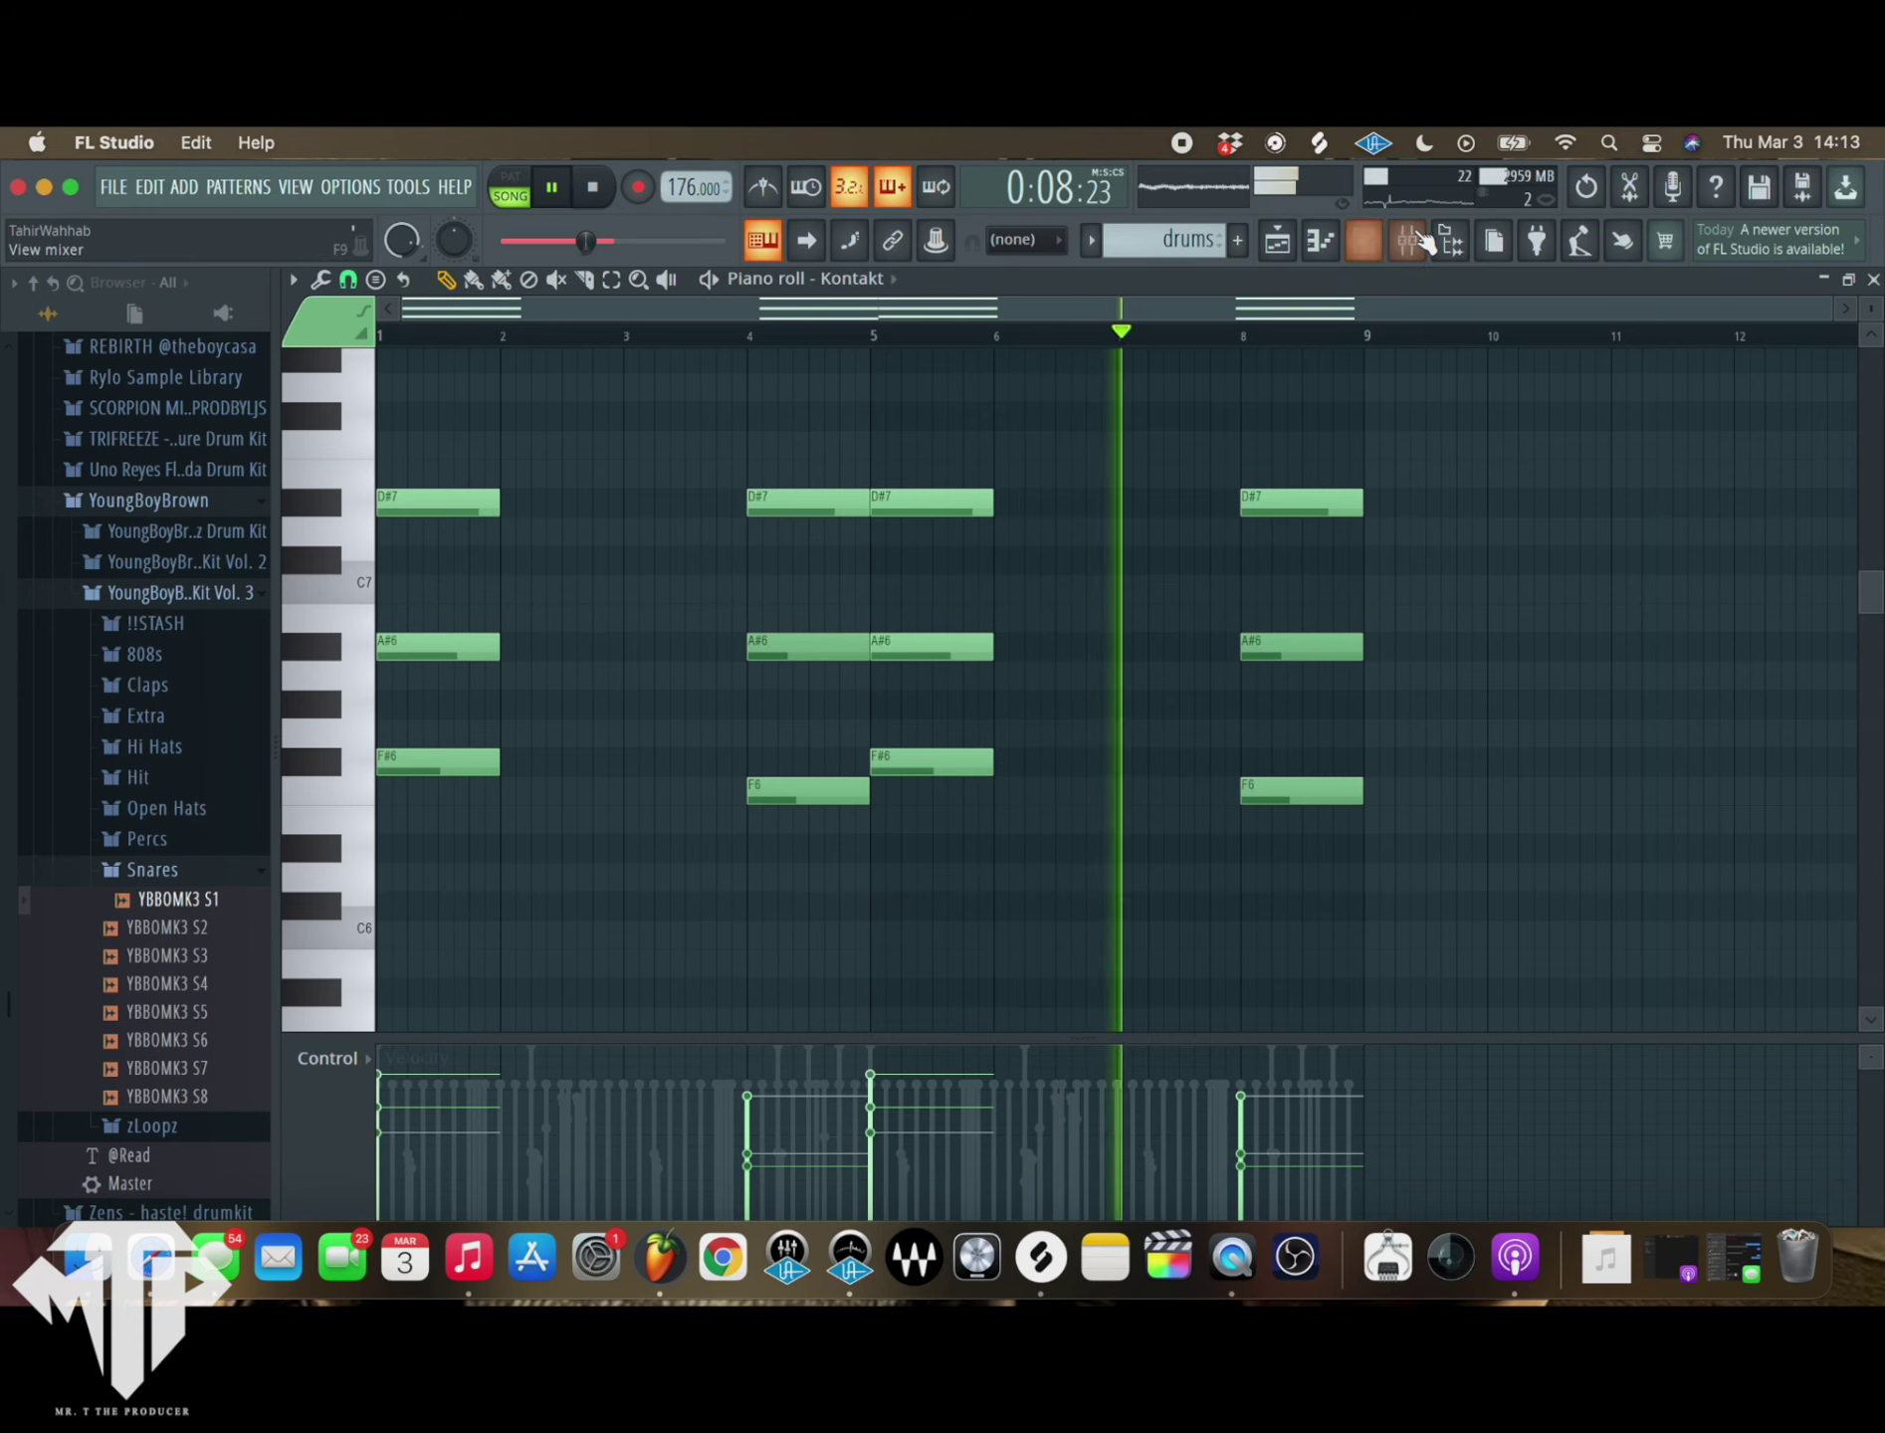
pyautogui.press('F9')
pyautogui.click(811, 537)
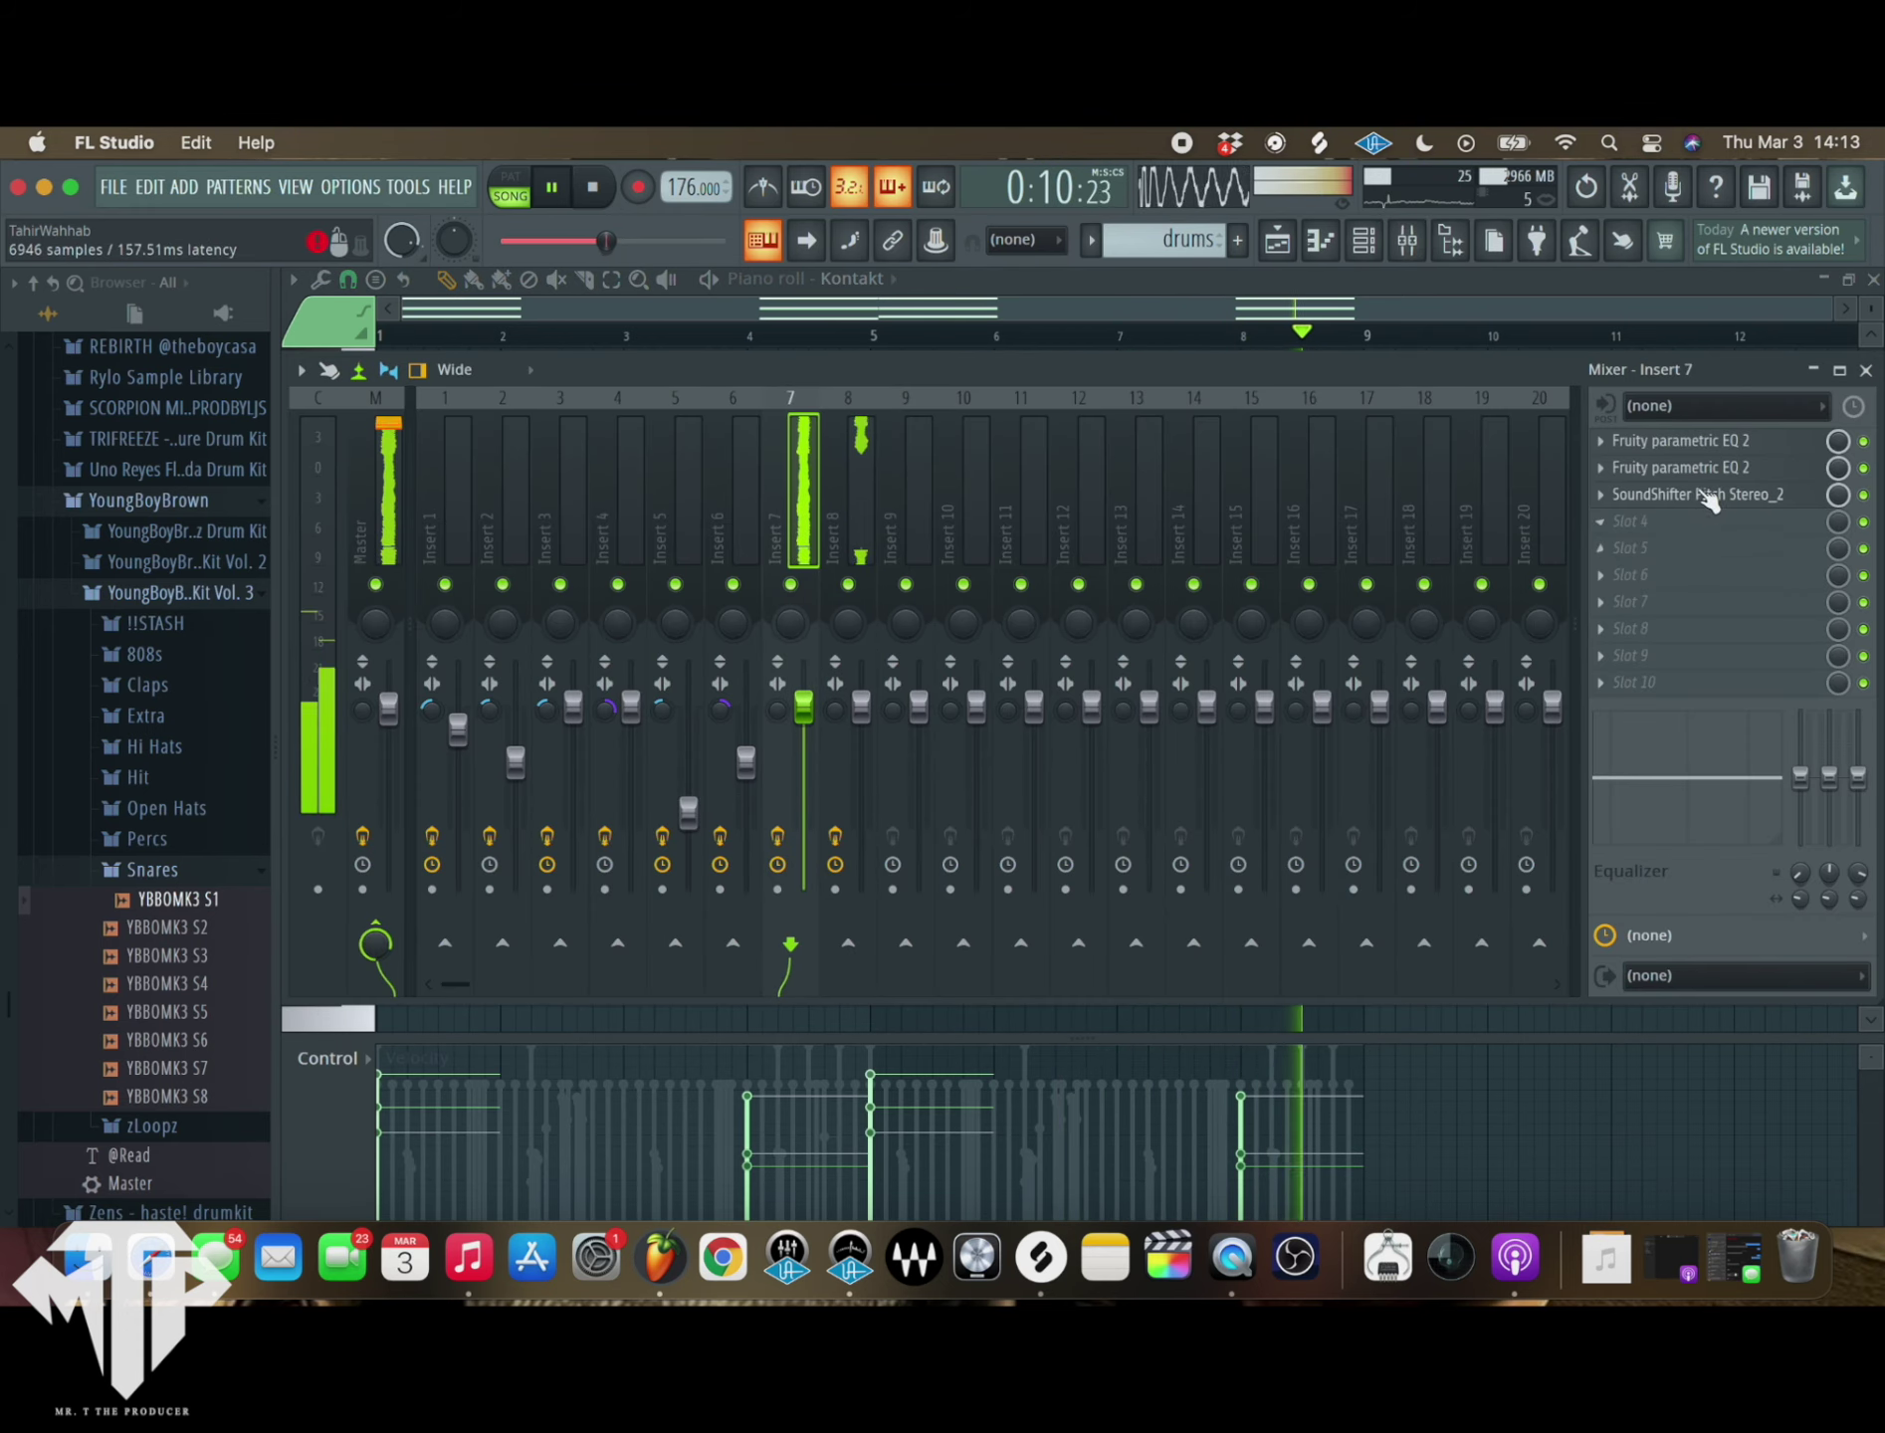
pyautogui.click(1642, 521)
pyautogui.moveTo(1634, 550)
pyautogui.click(1264, 938)
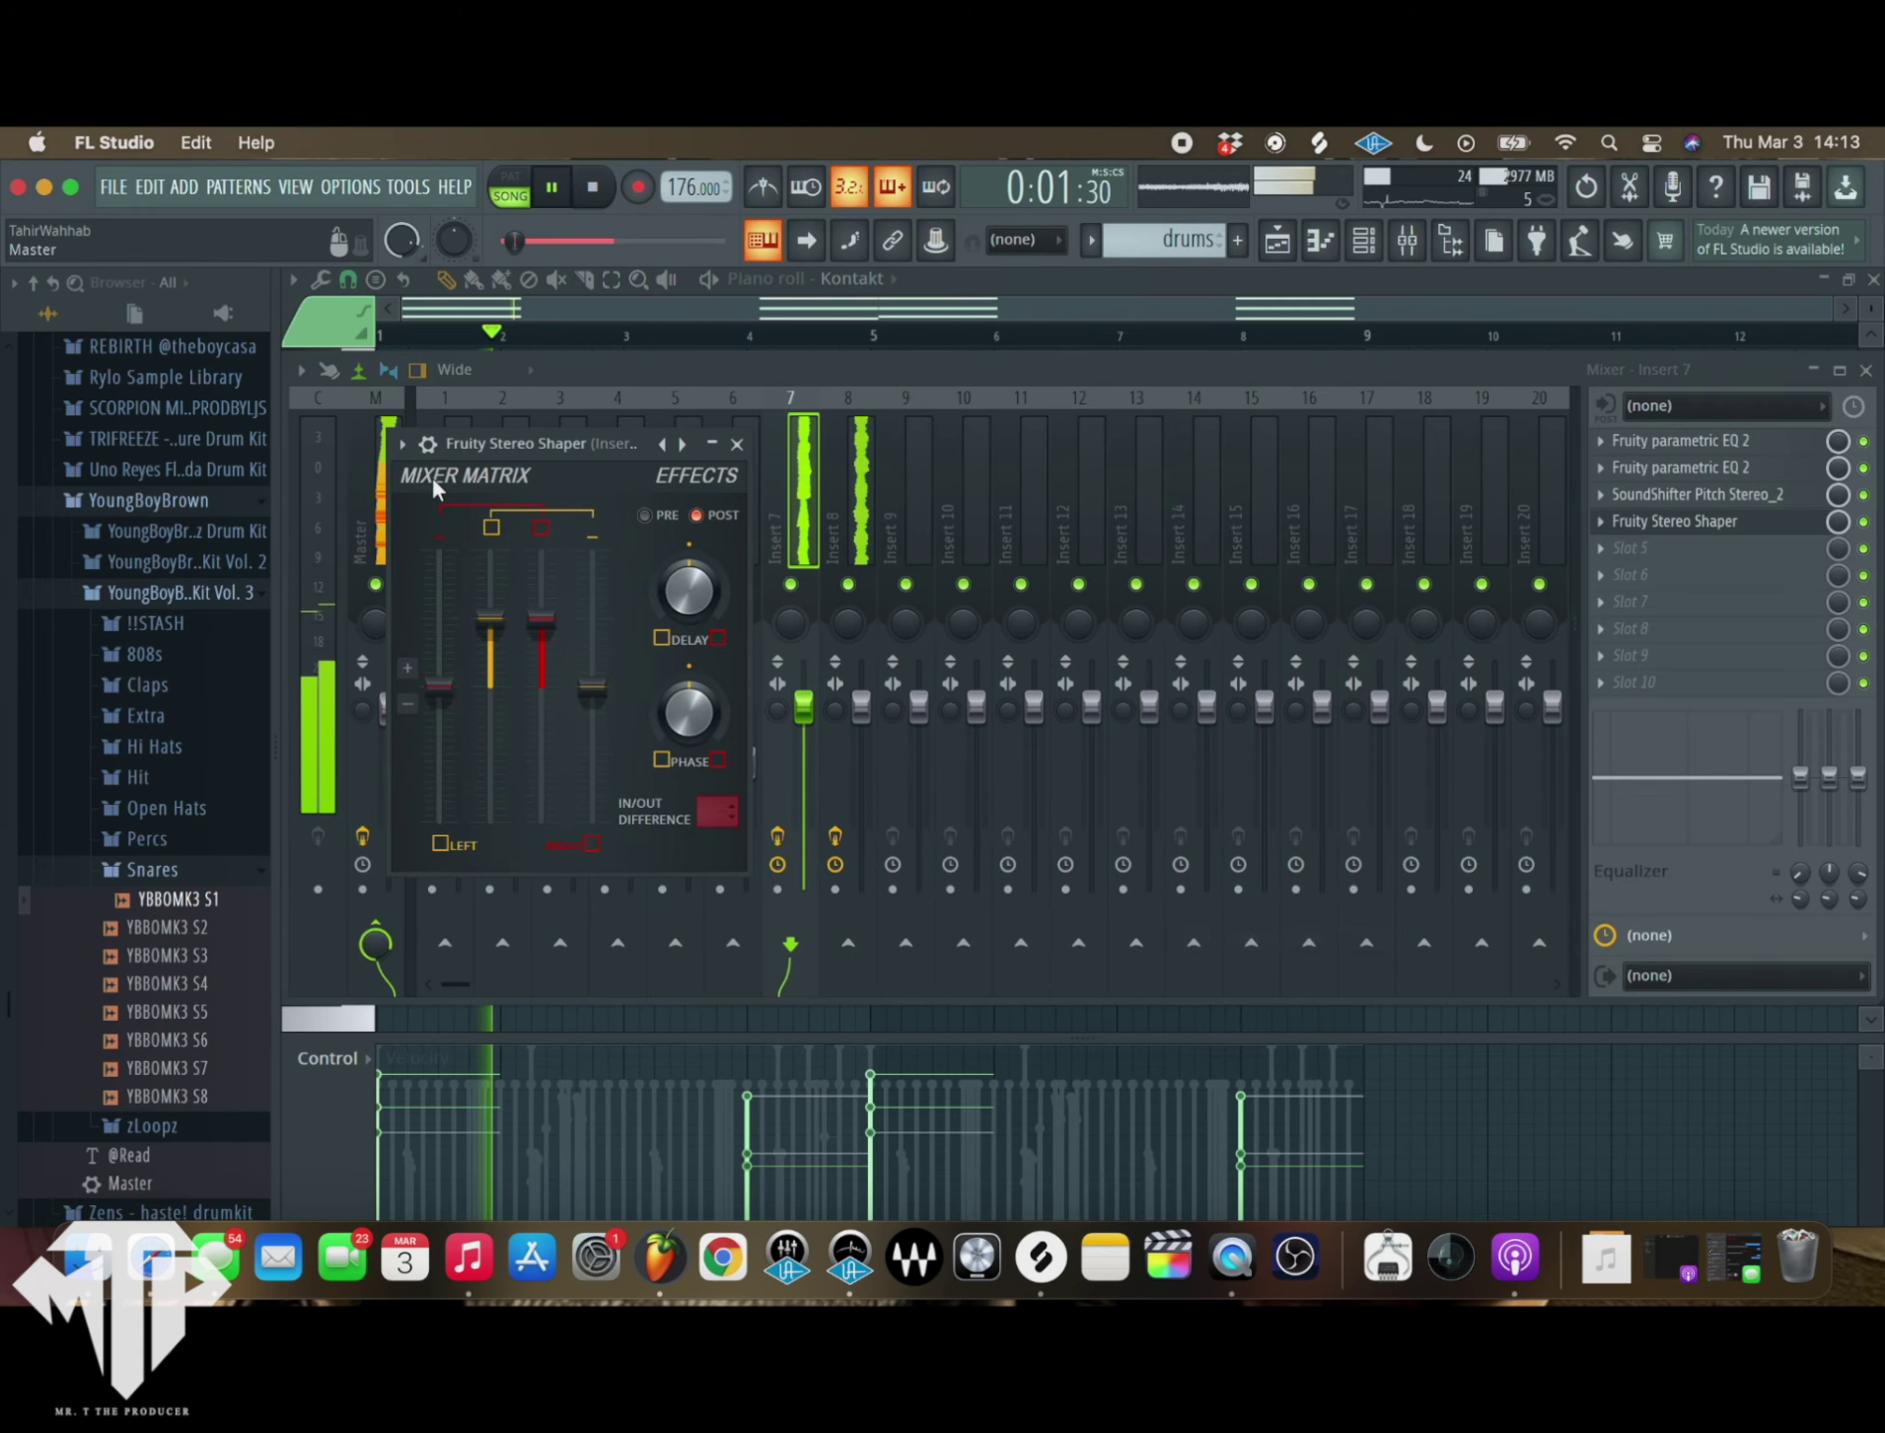
pyautogui.click(401, 443)
pyautogui.moveTo(601, 545)
pyautogui.click(779, 673)
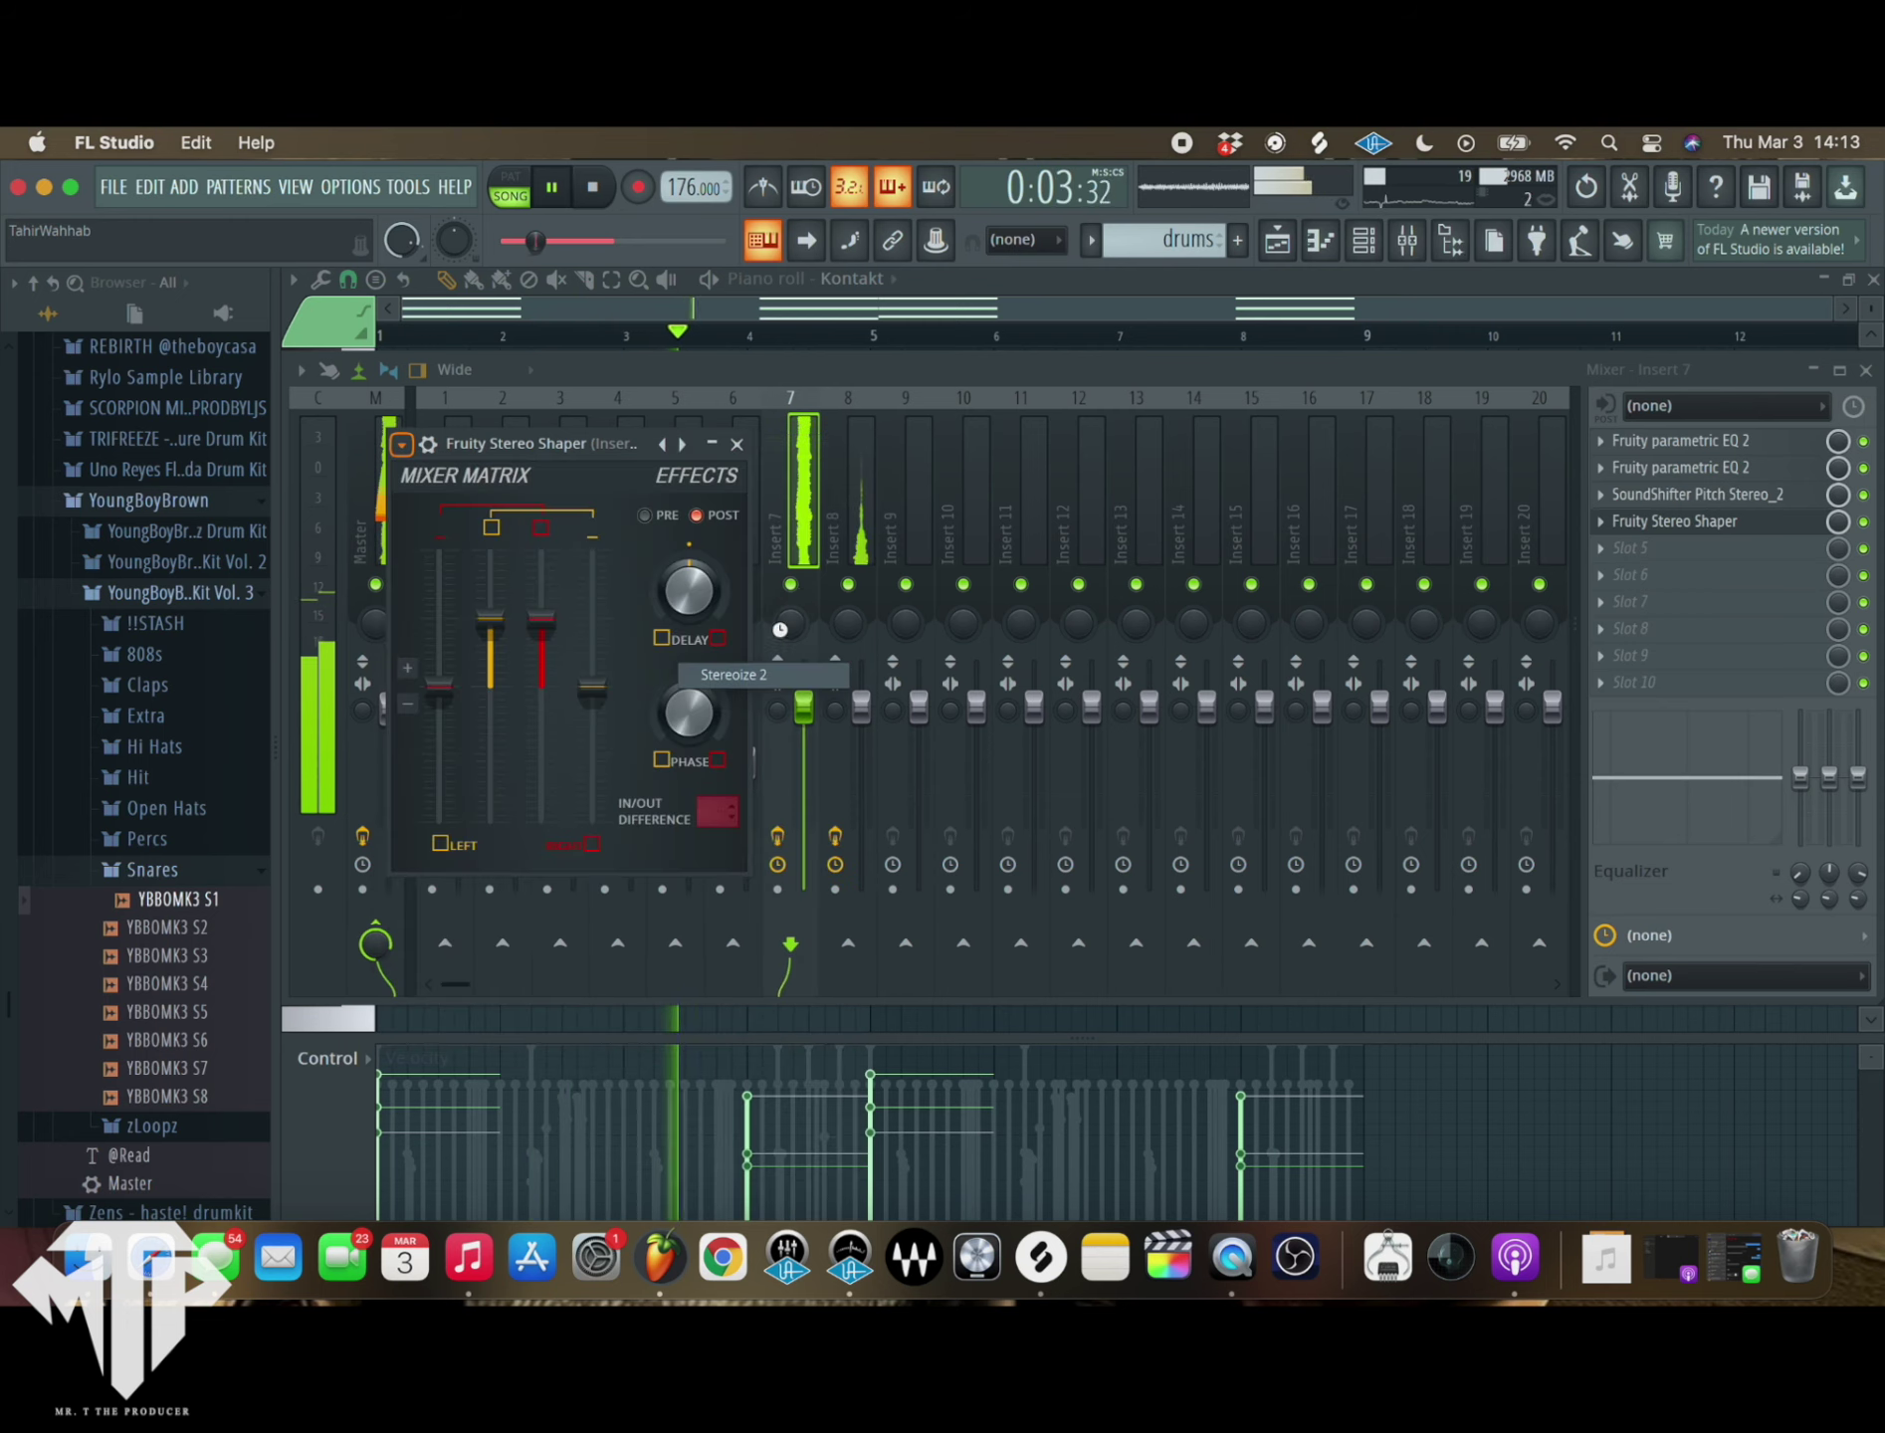
pyautogui.click(737, 444)
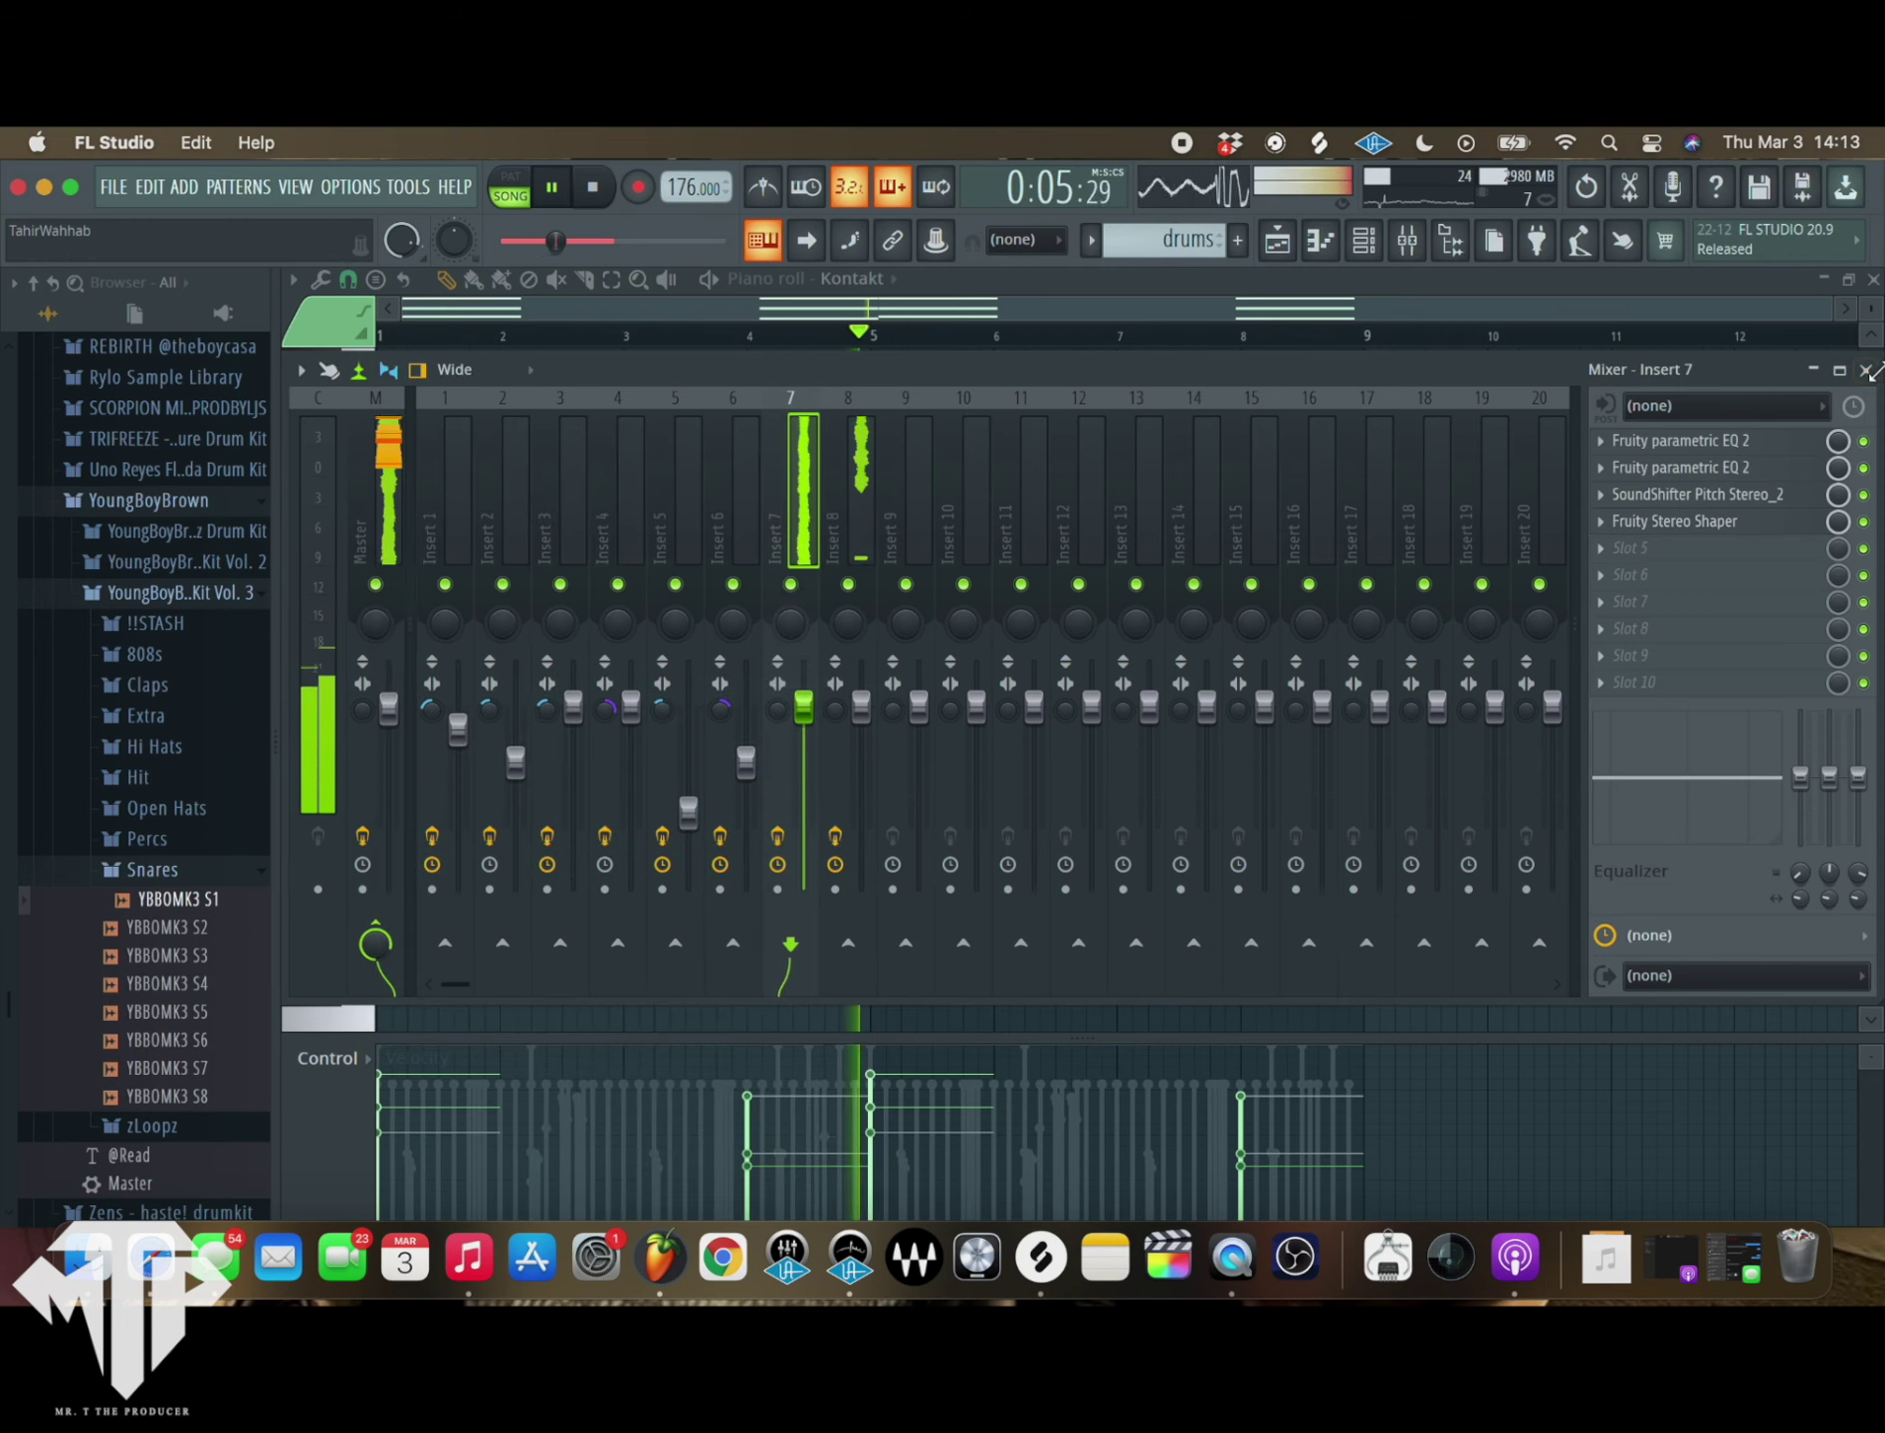
pyautogui.press('F9')
# - Collapse the drum kit folders and find the #PYROS# bass samples in the NEFERTITI one-shot pack
pyautogui.press('F6')
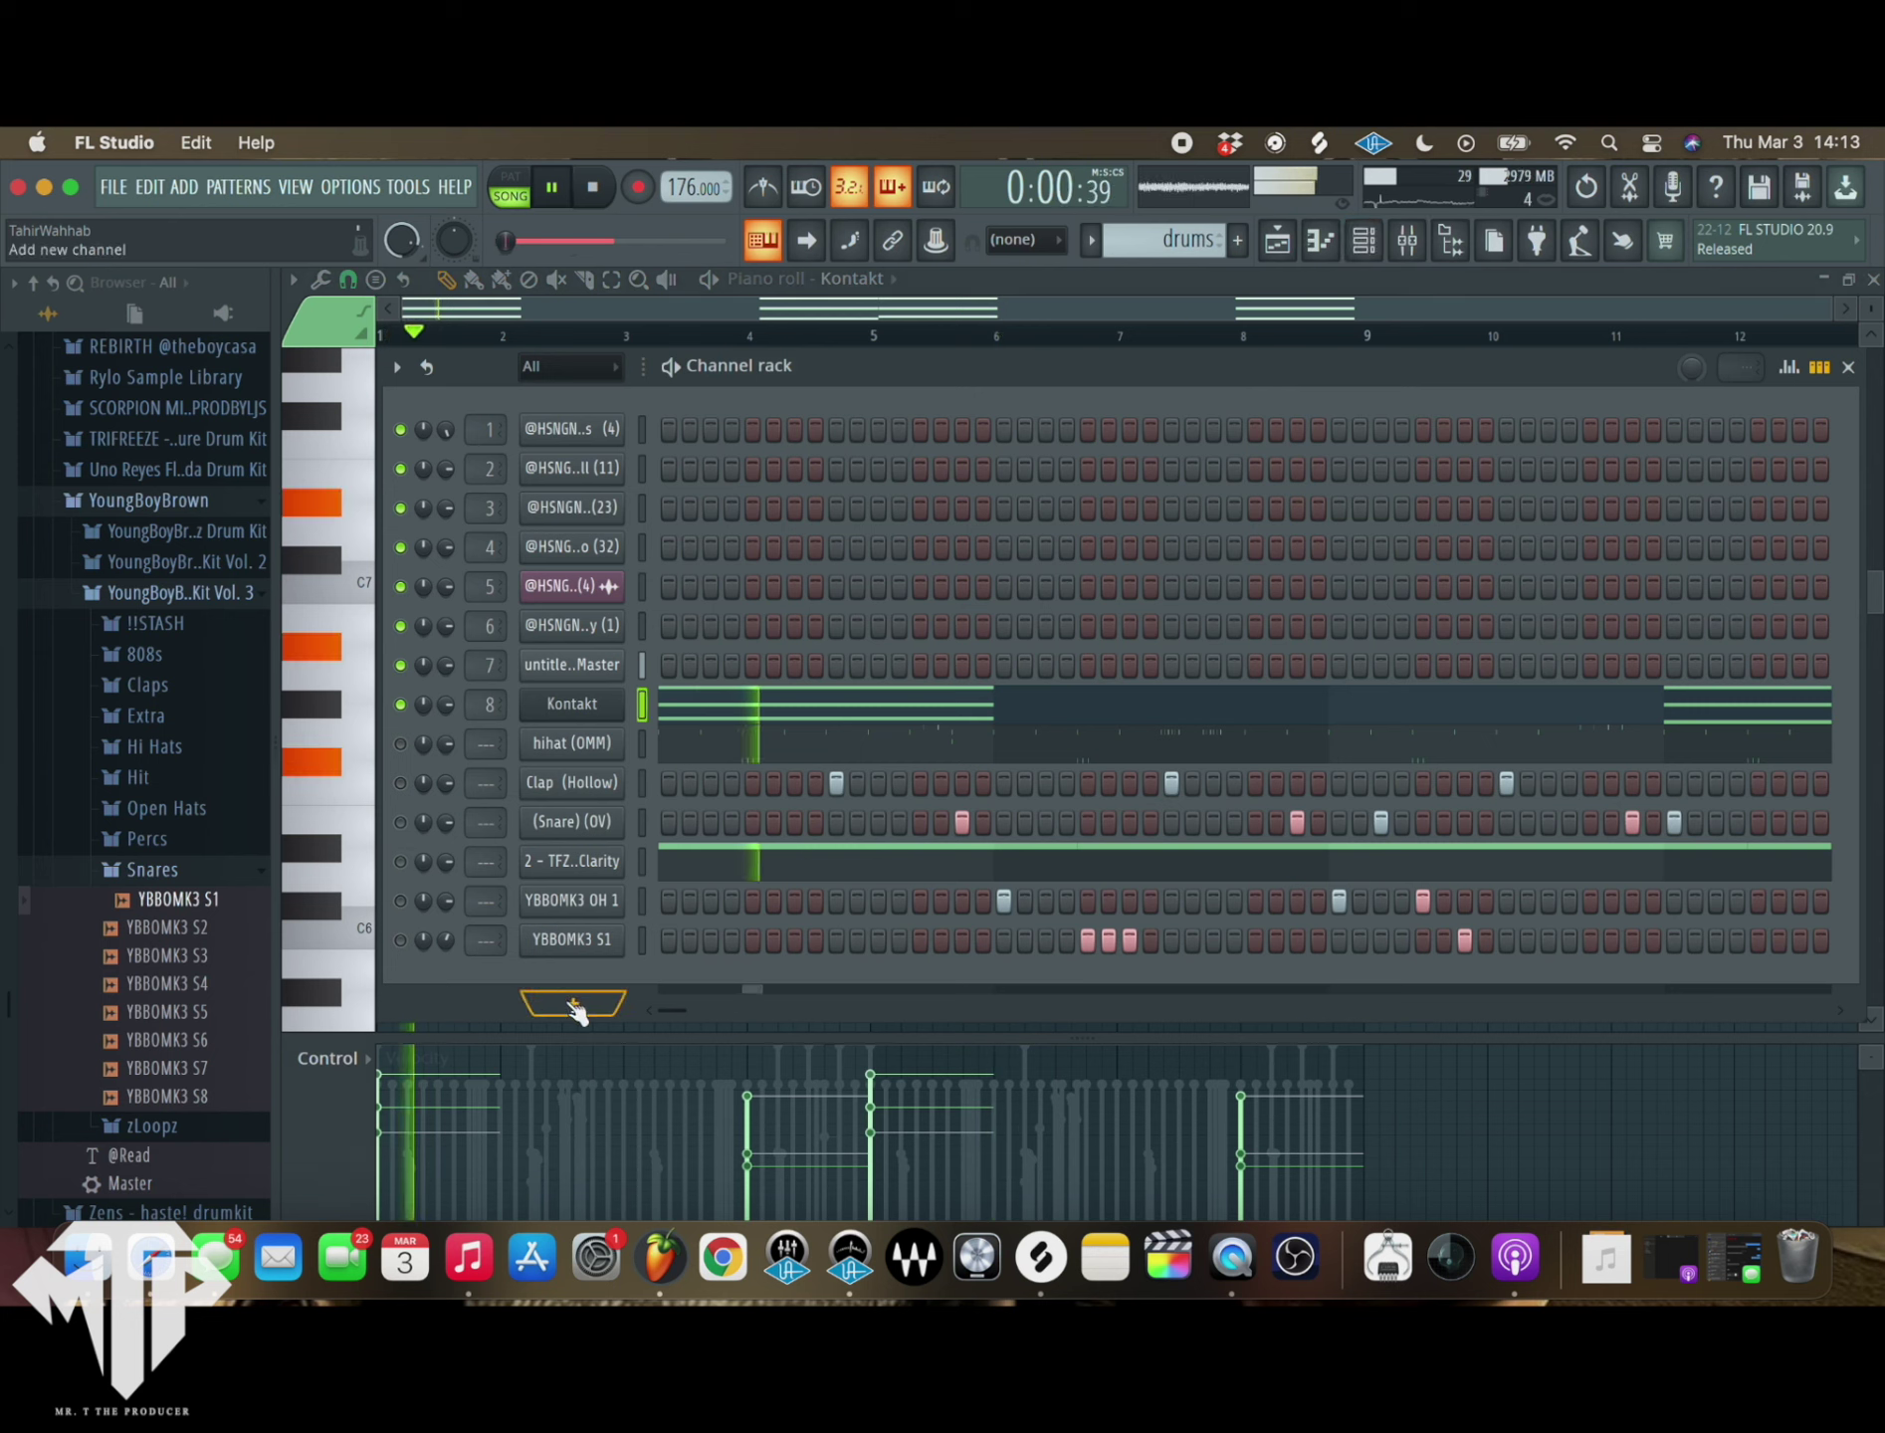
pyautogui.click(169, 502)
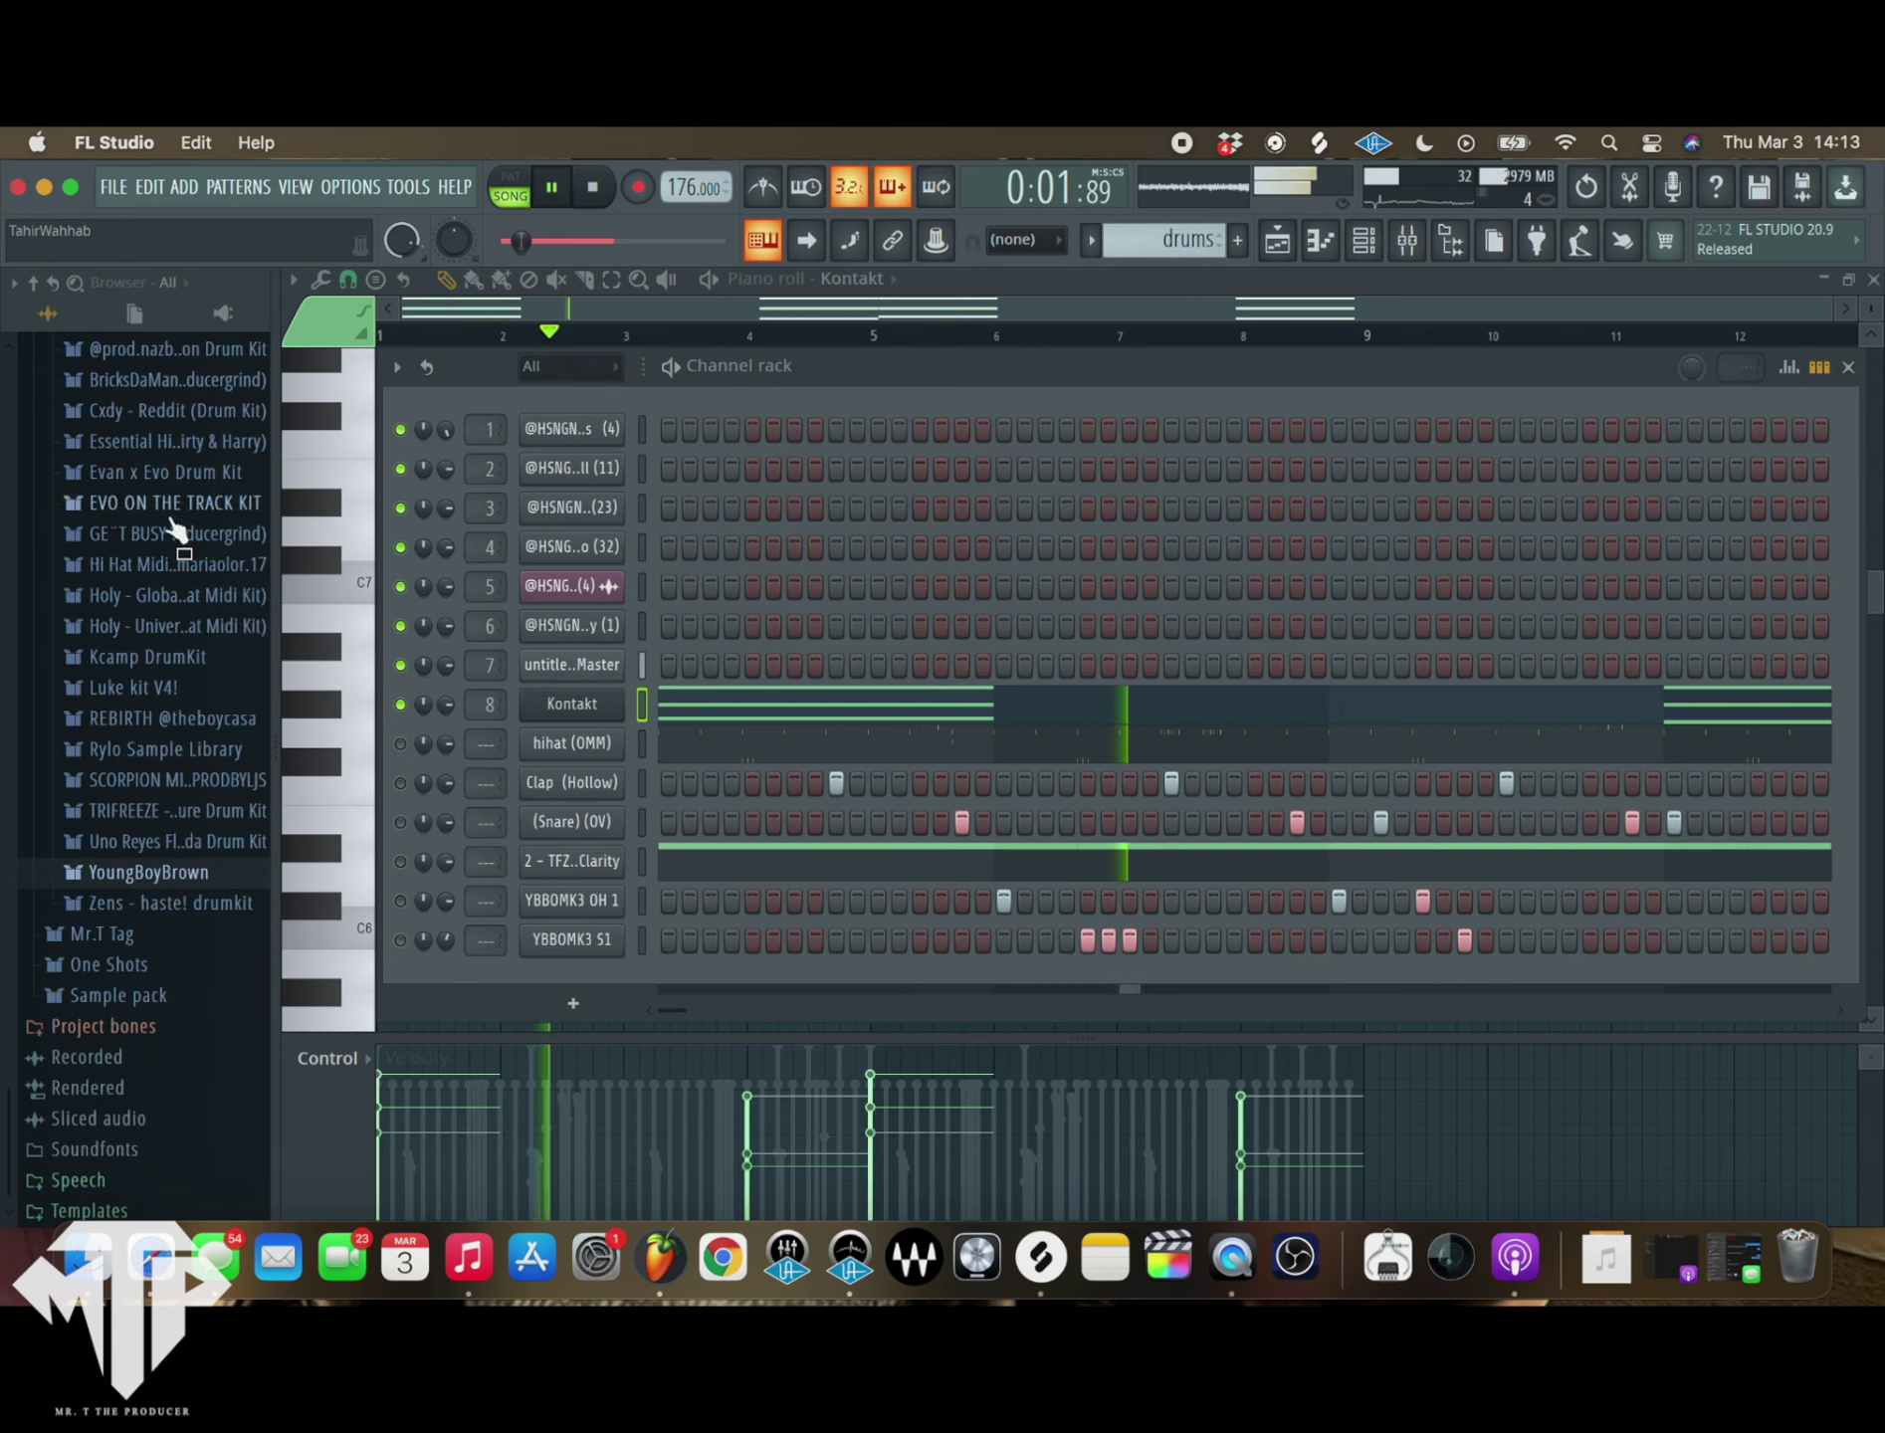
pyautogui.click(144, 957)
pyautogui.scroll(-3, 184, 1015)
pyautogui.click(184, 901)
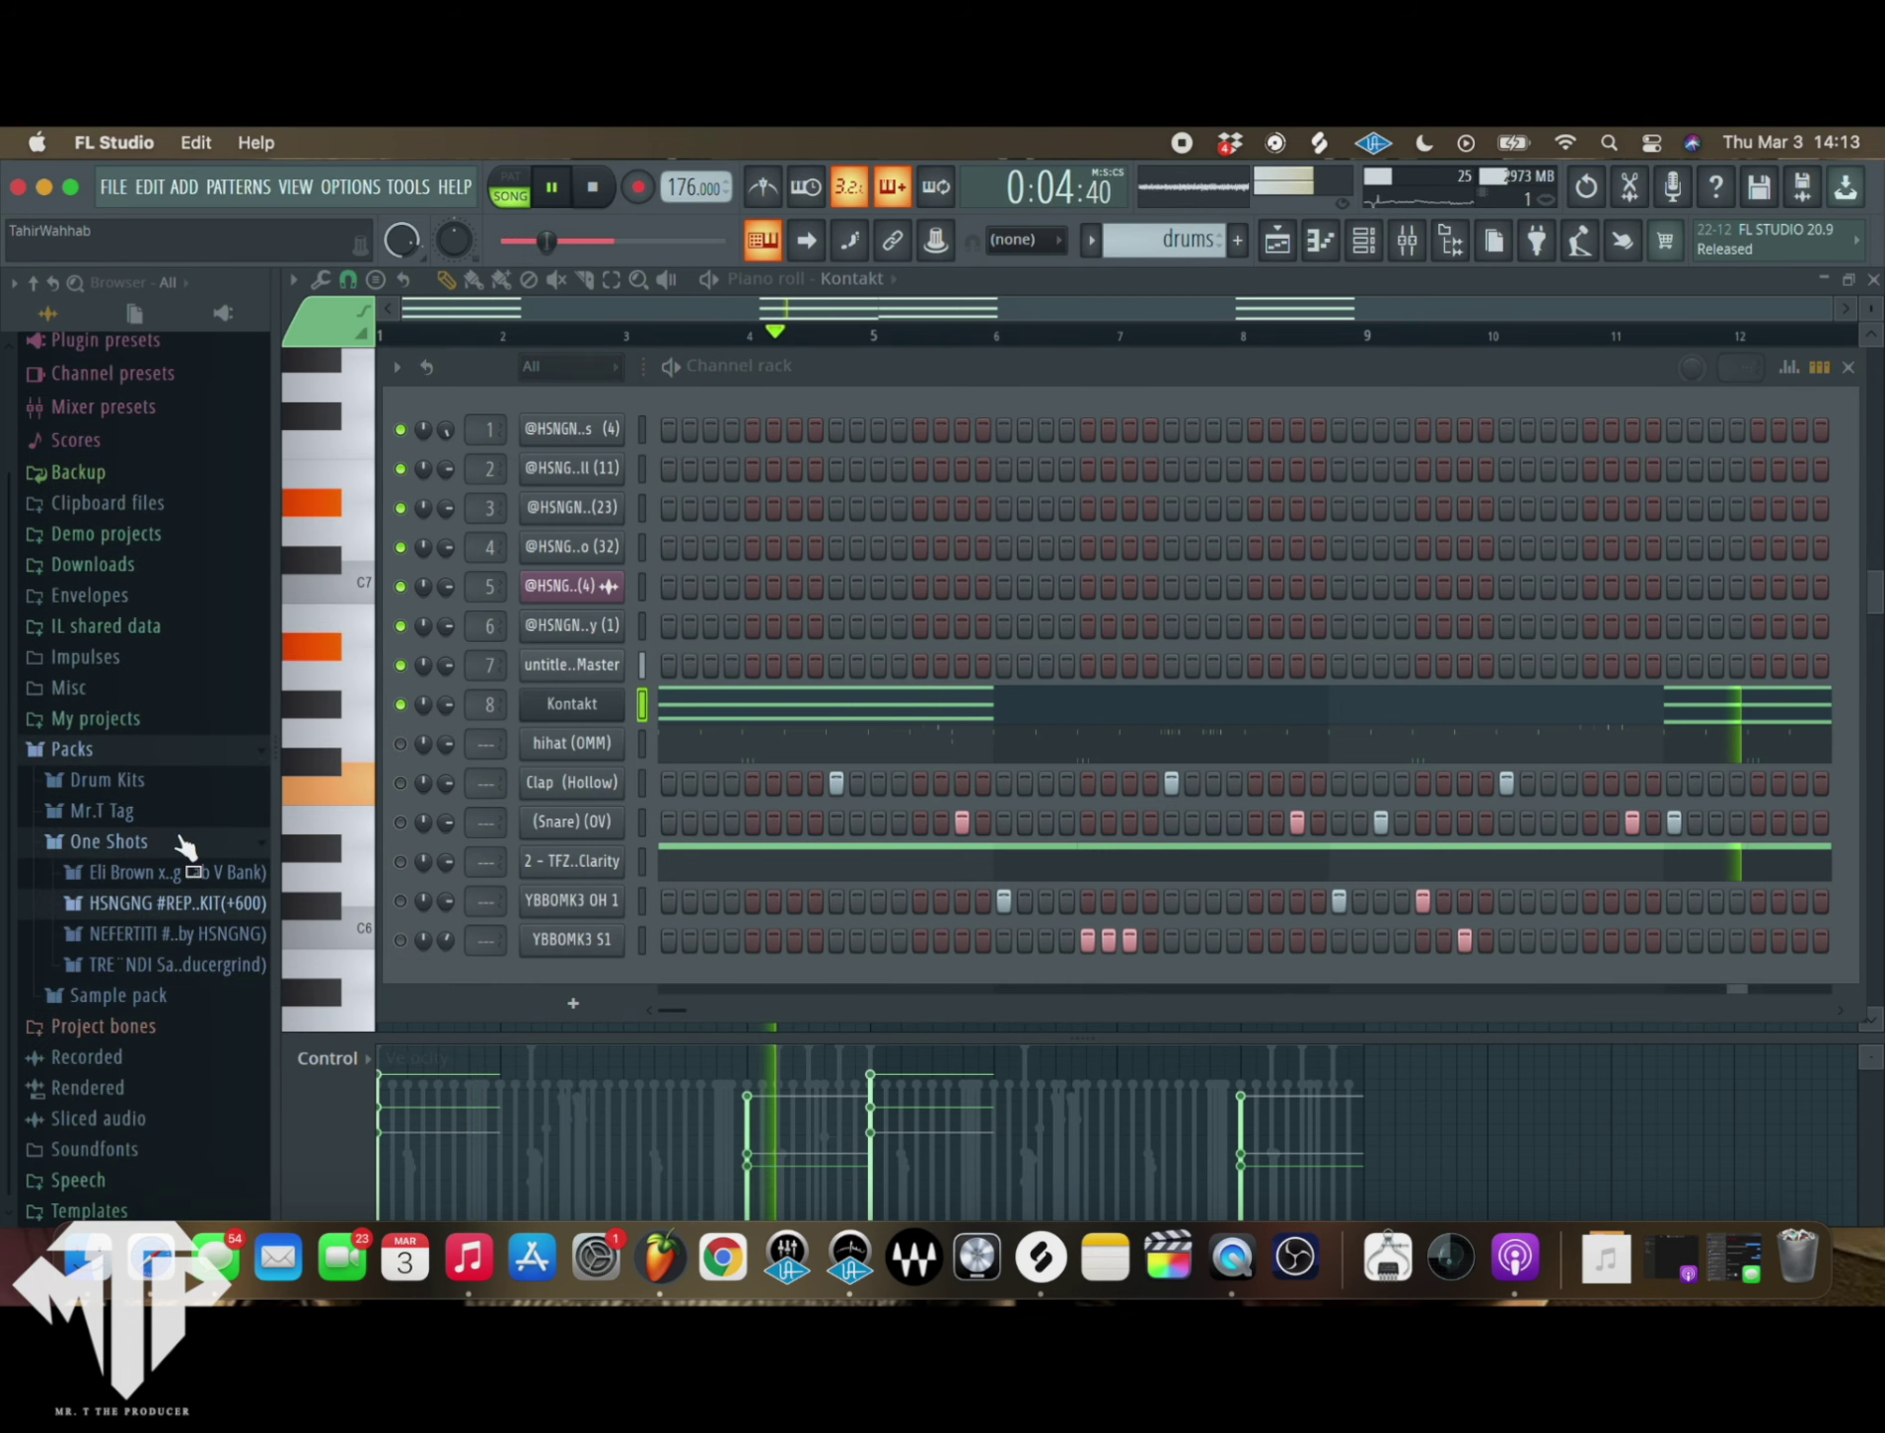
pyautogui.click(159, 939)
pyautogui.scroll(-10, 214, 946)
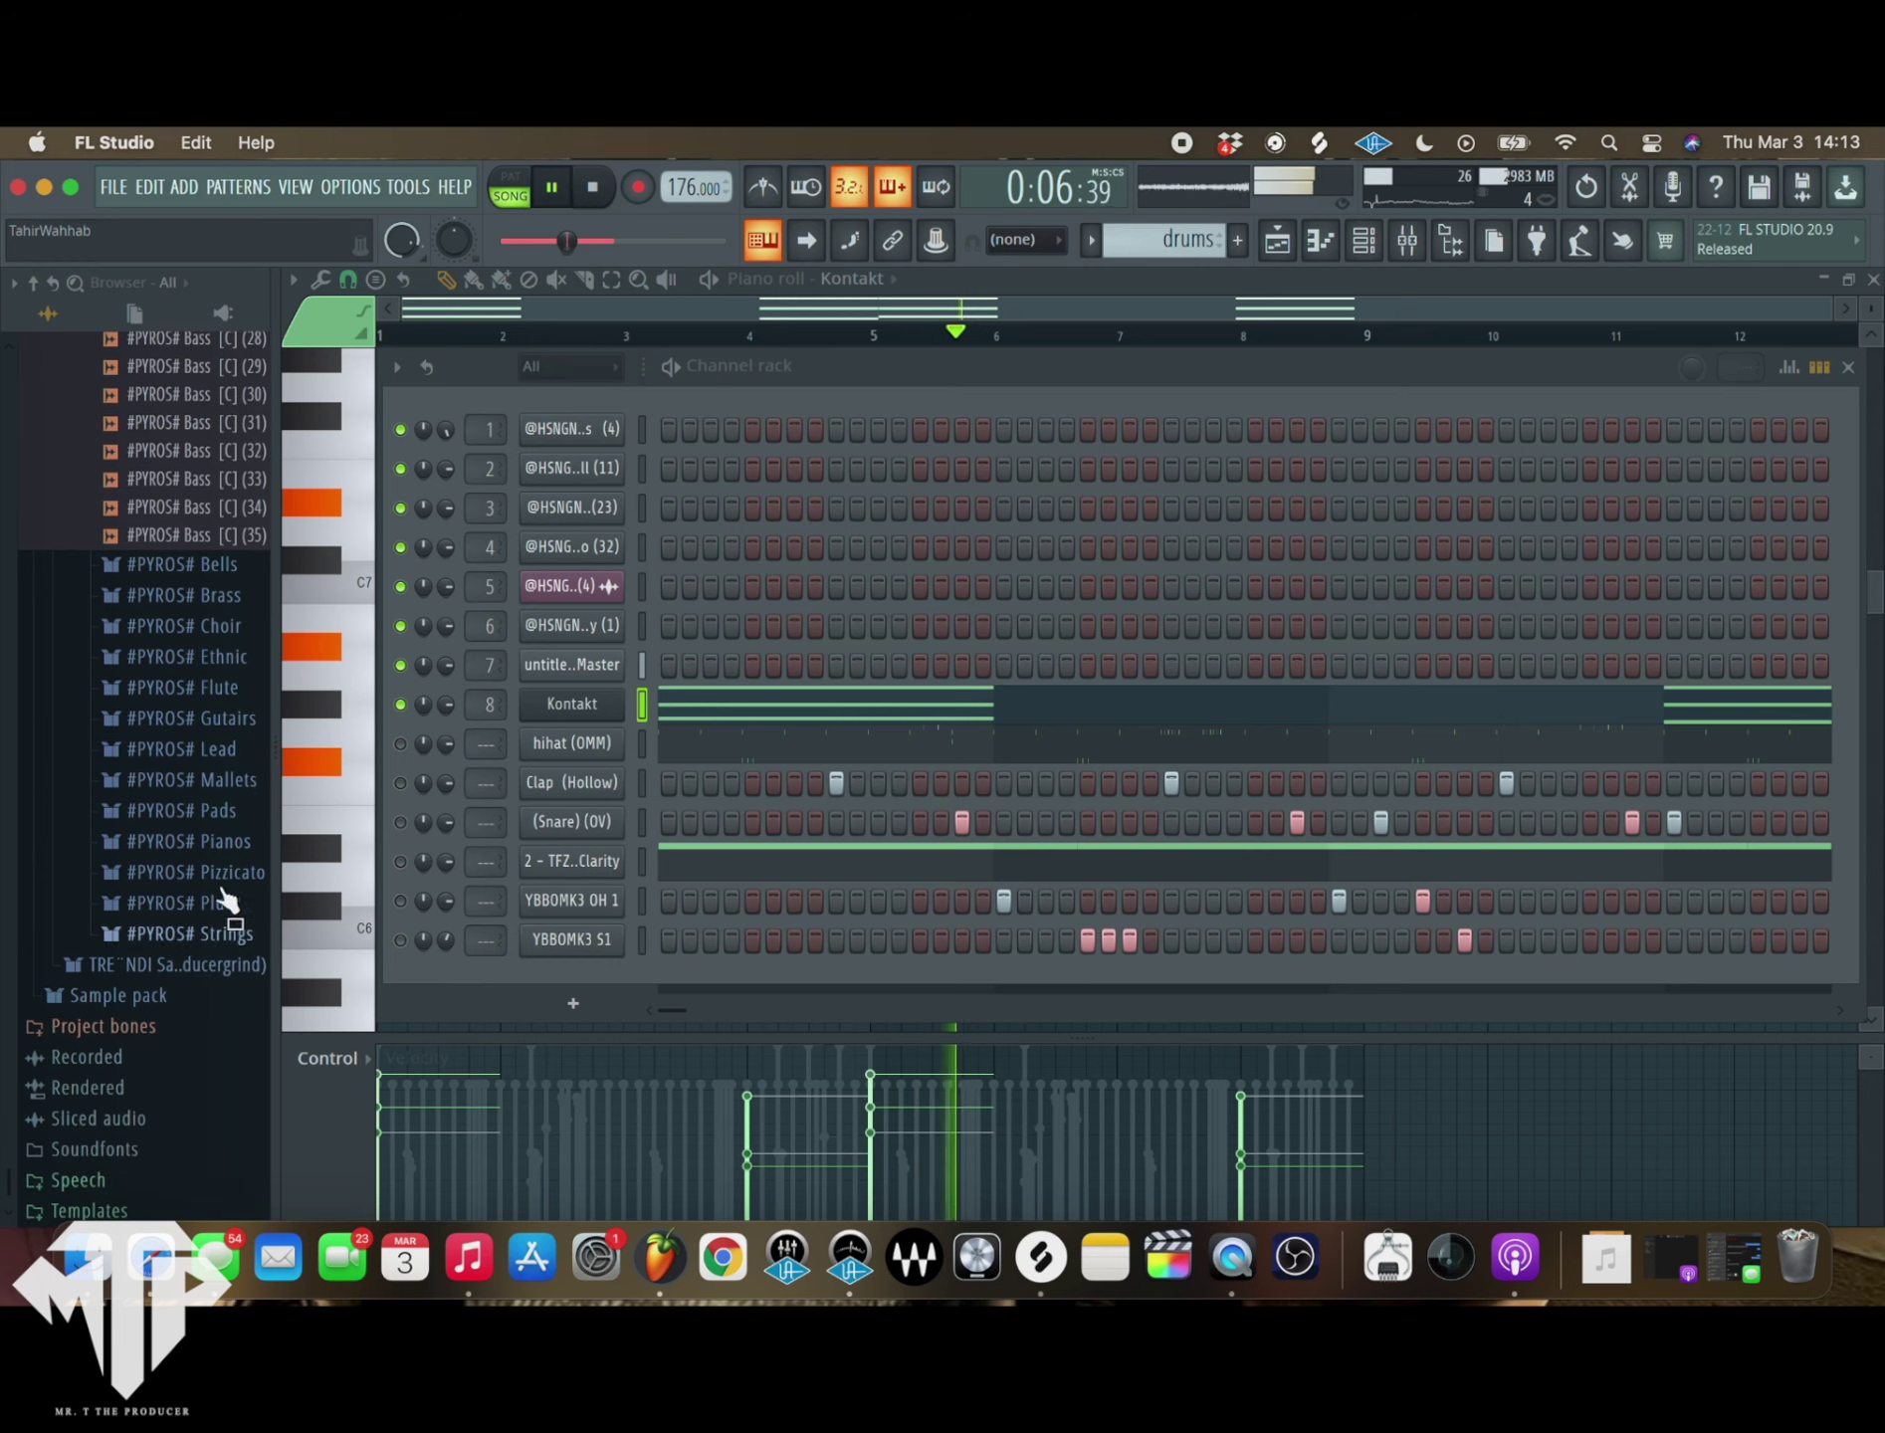
# - Load the #PYROS# Bass [C] (33) one-shot as a new channel and enable its volume envelope
pyautogui.click(225, 479)
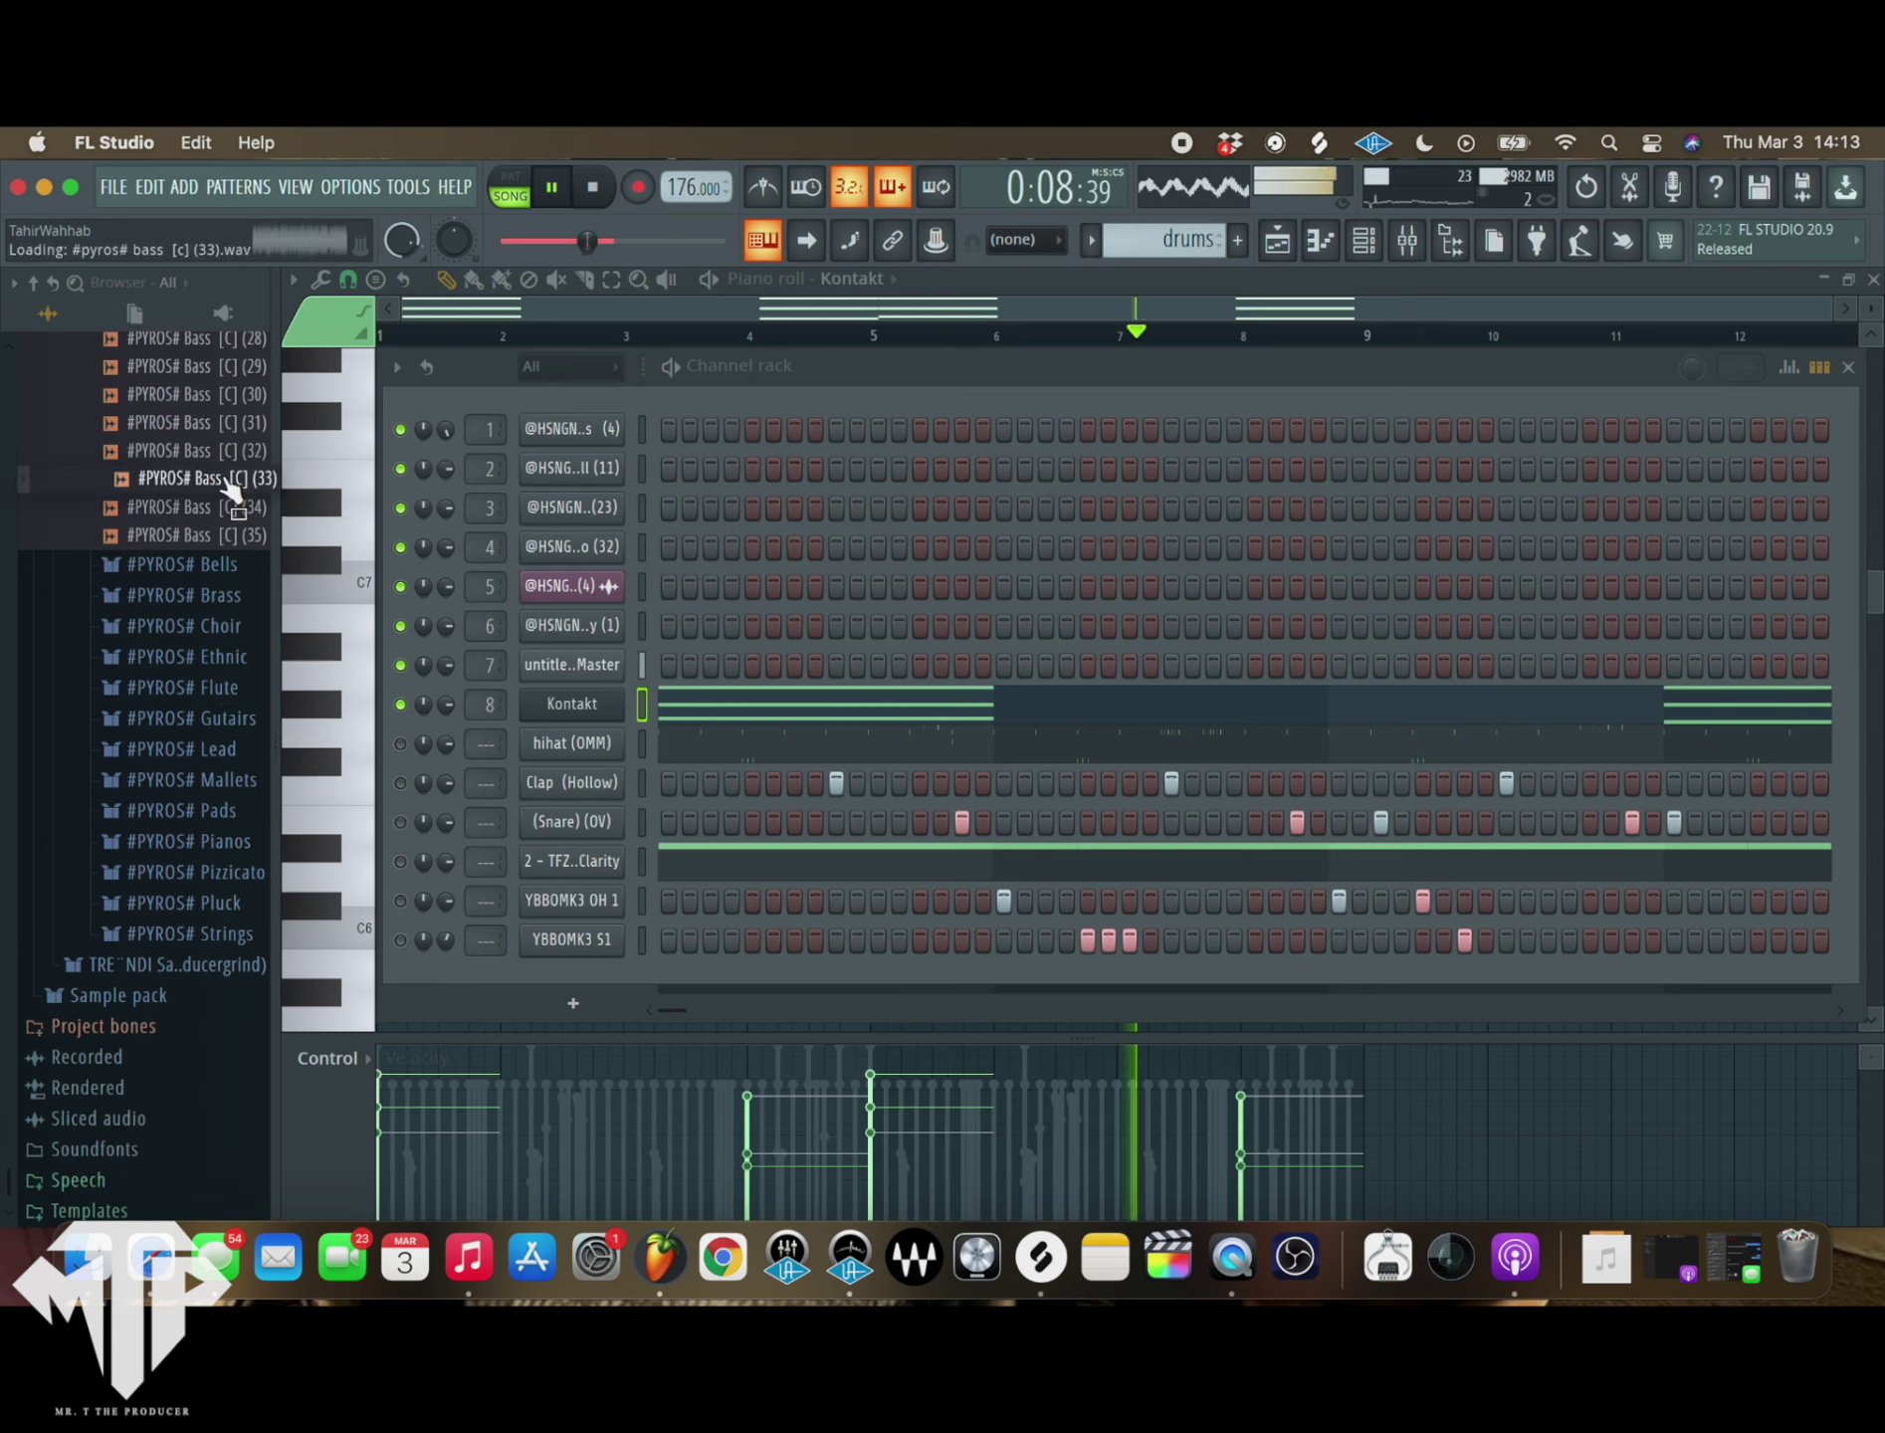
pyautogui.moveTo(229, 487); pyautogui.dragTo(657, 985)
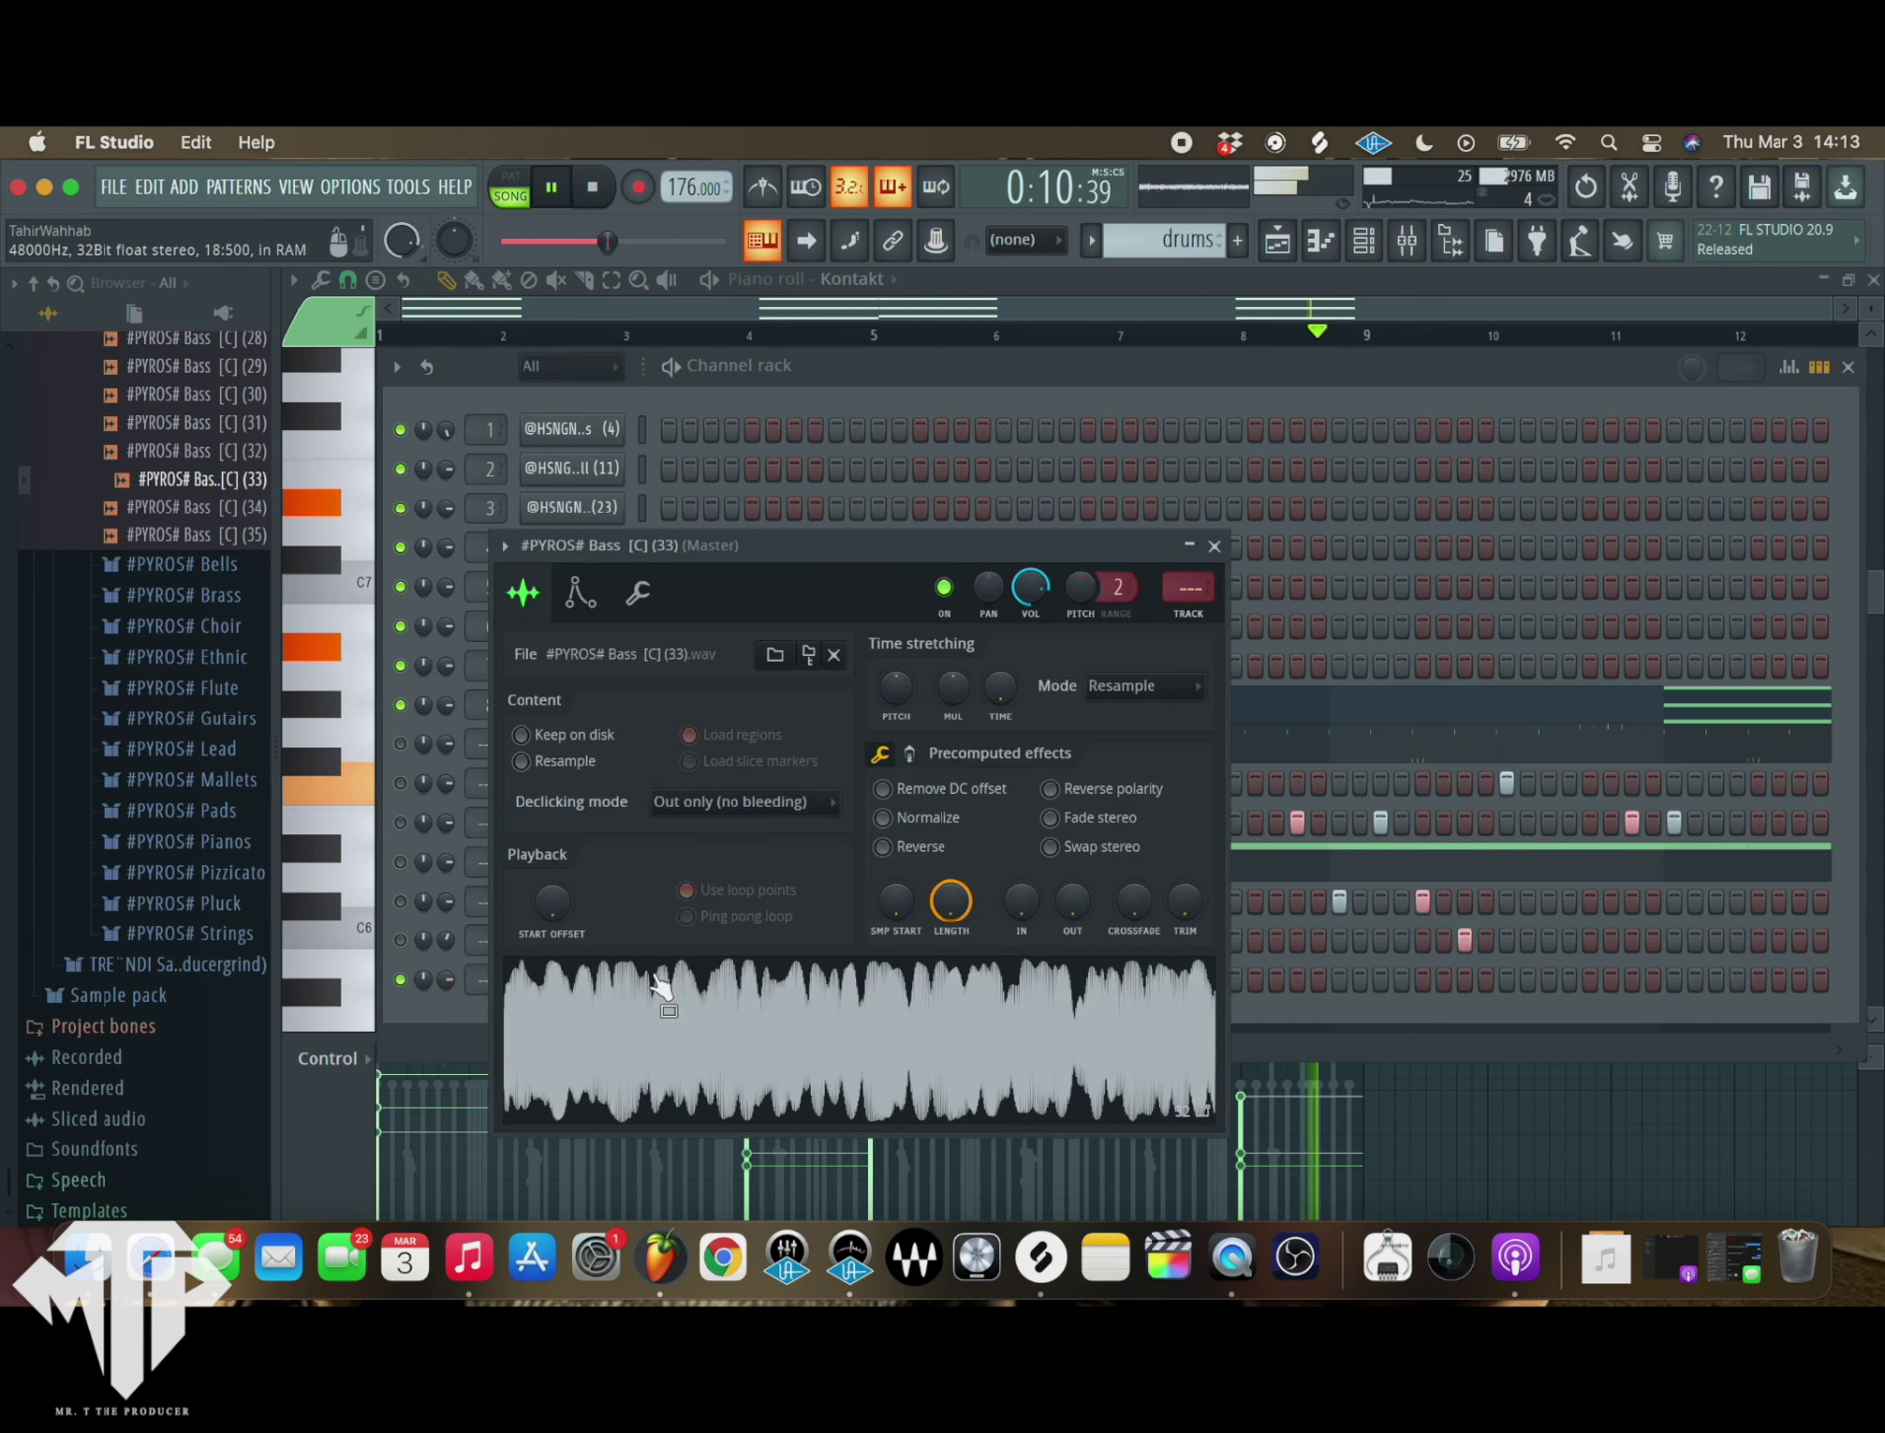
pyautogui.click(580, 593)
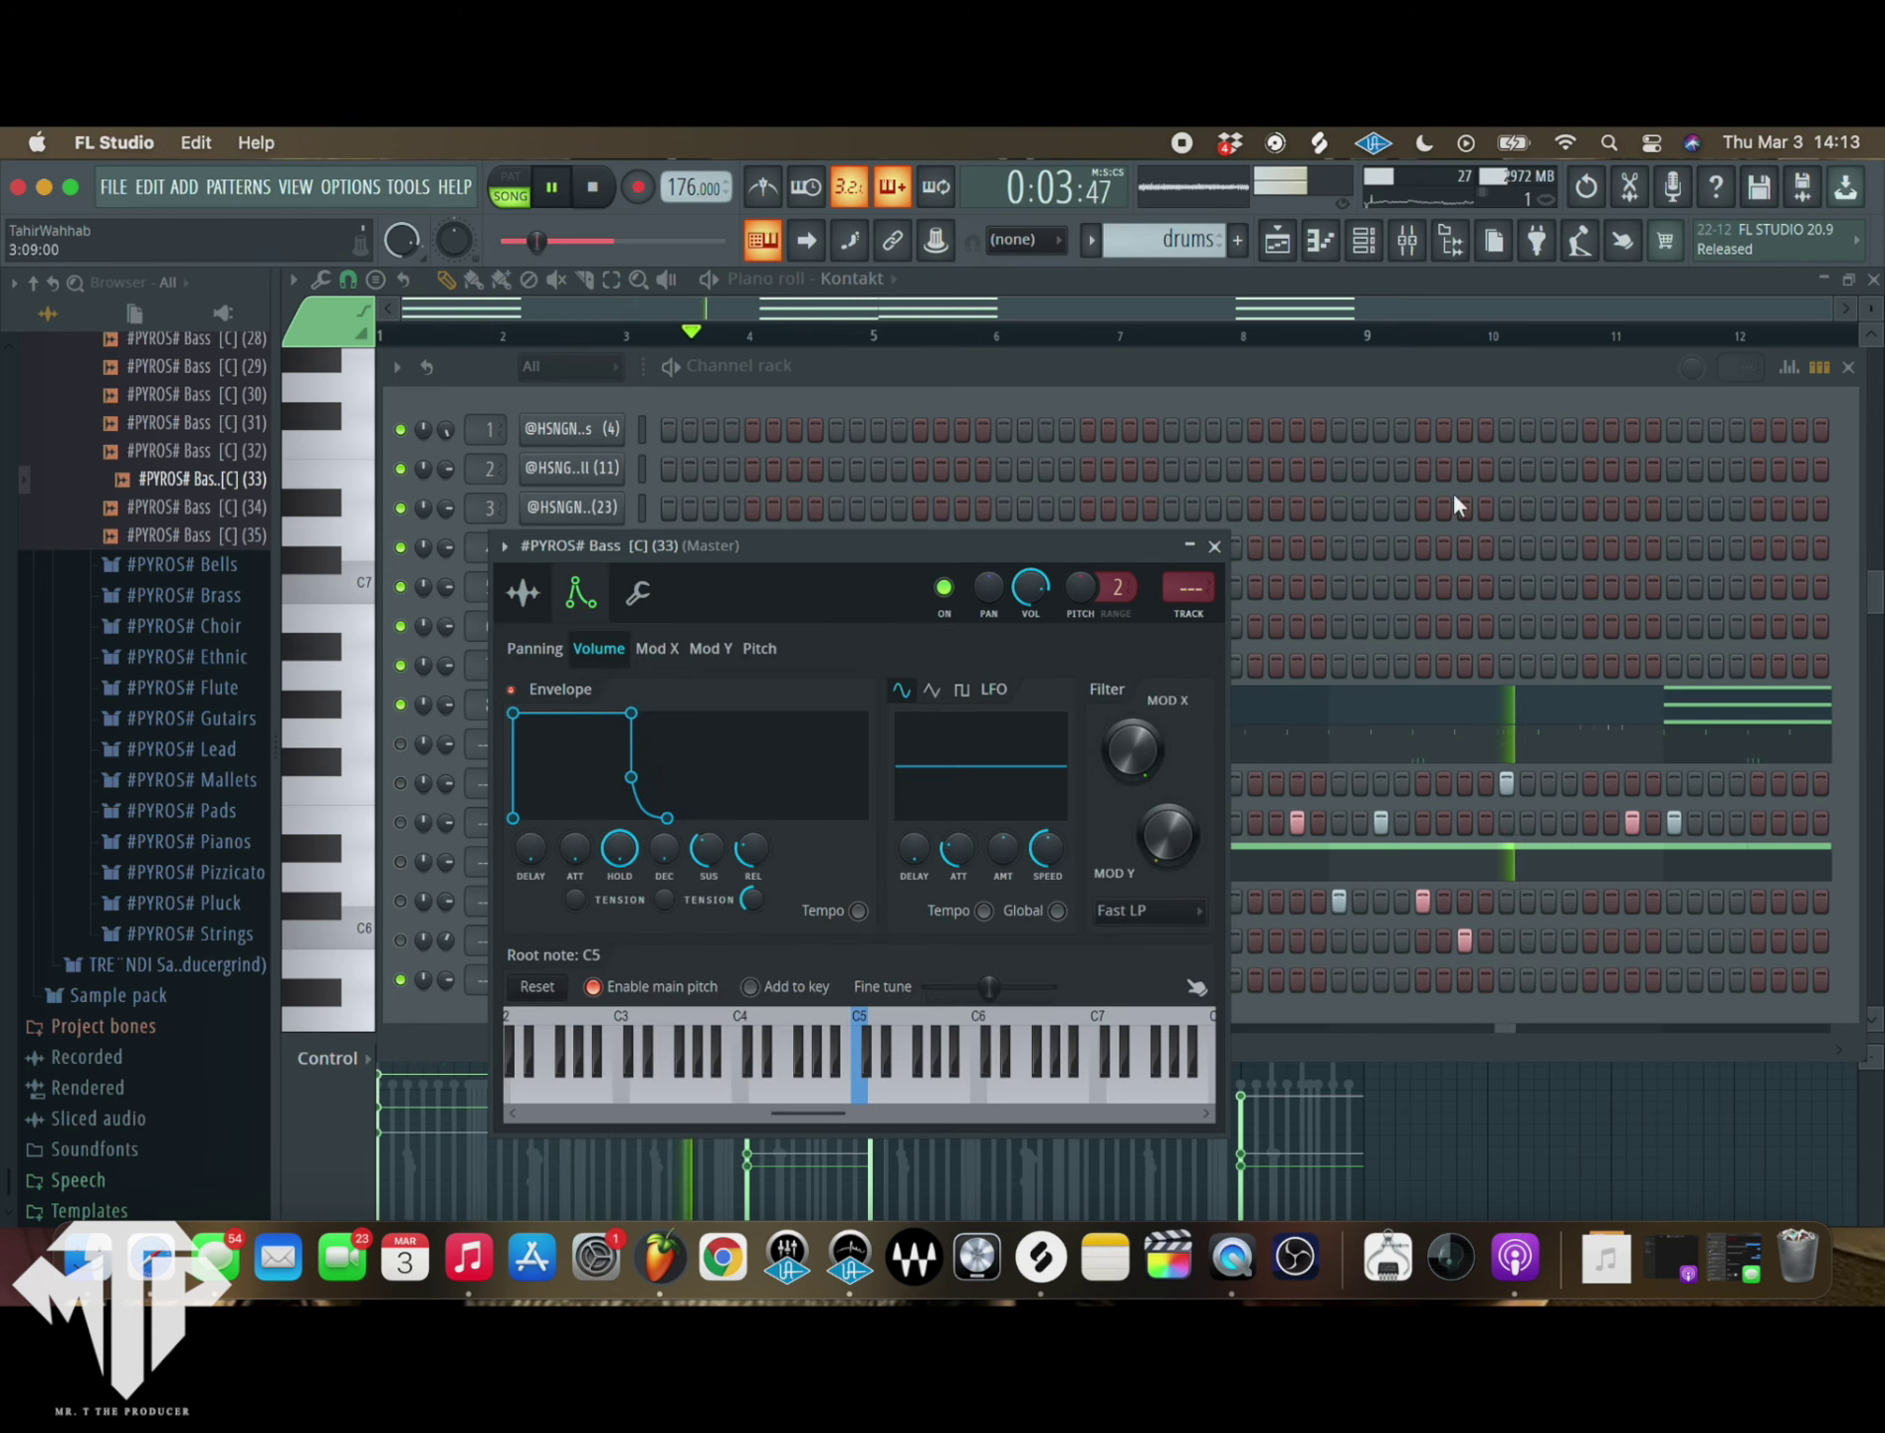
pyautogui.click(1215, 546)
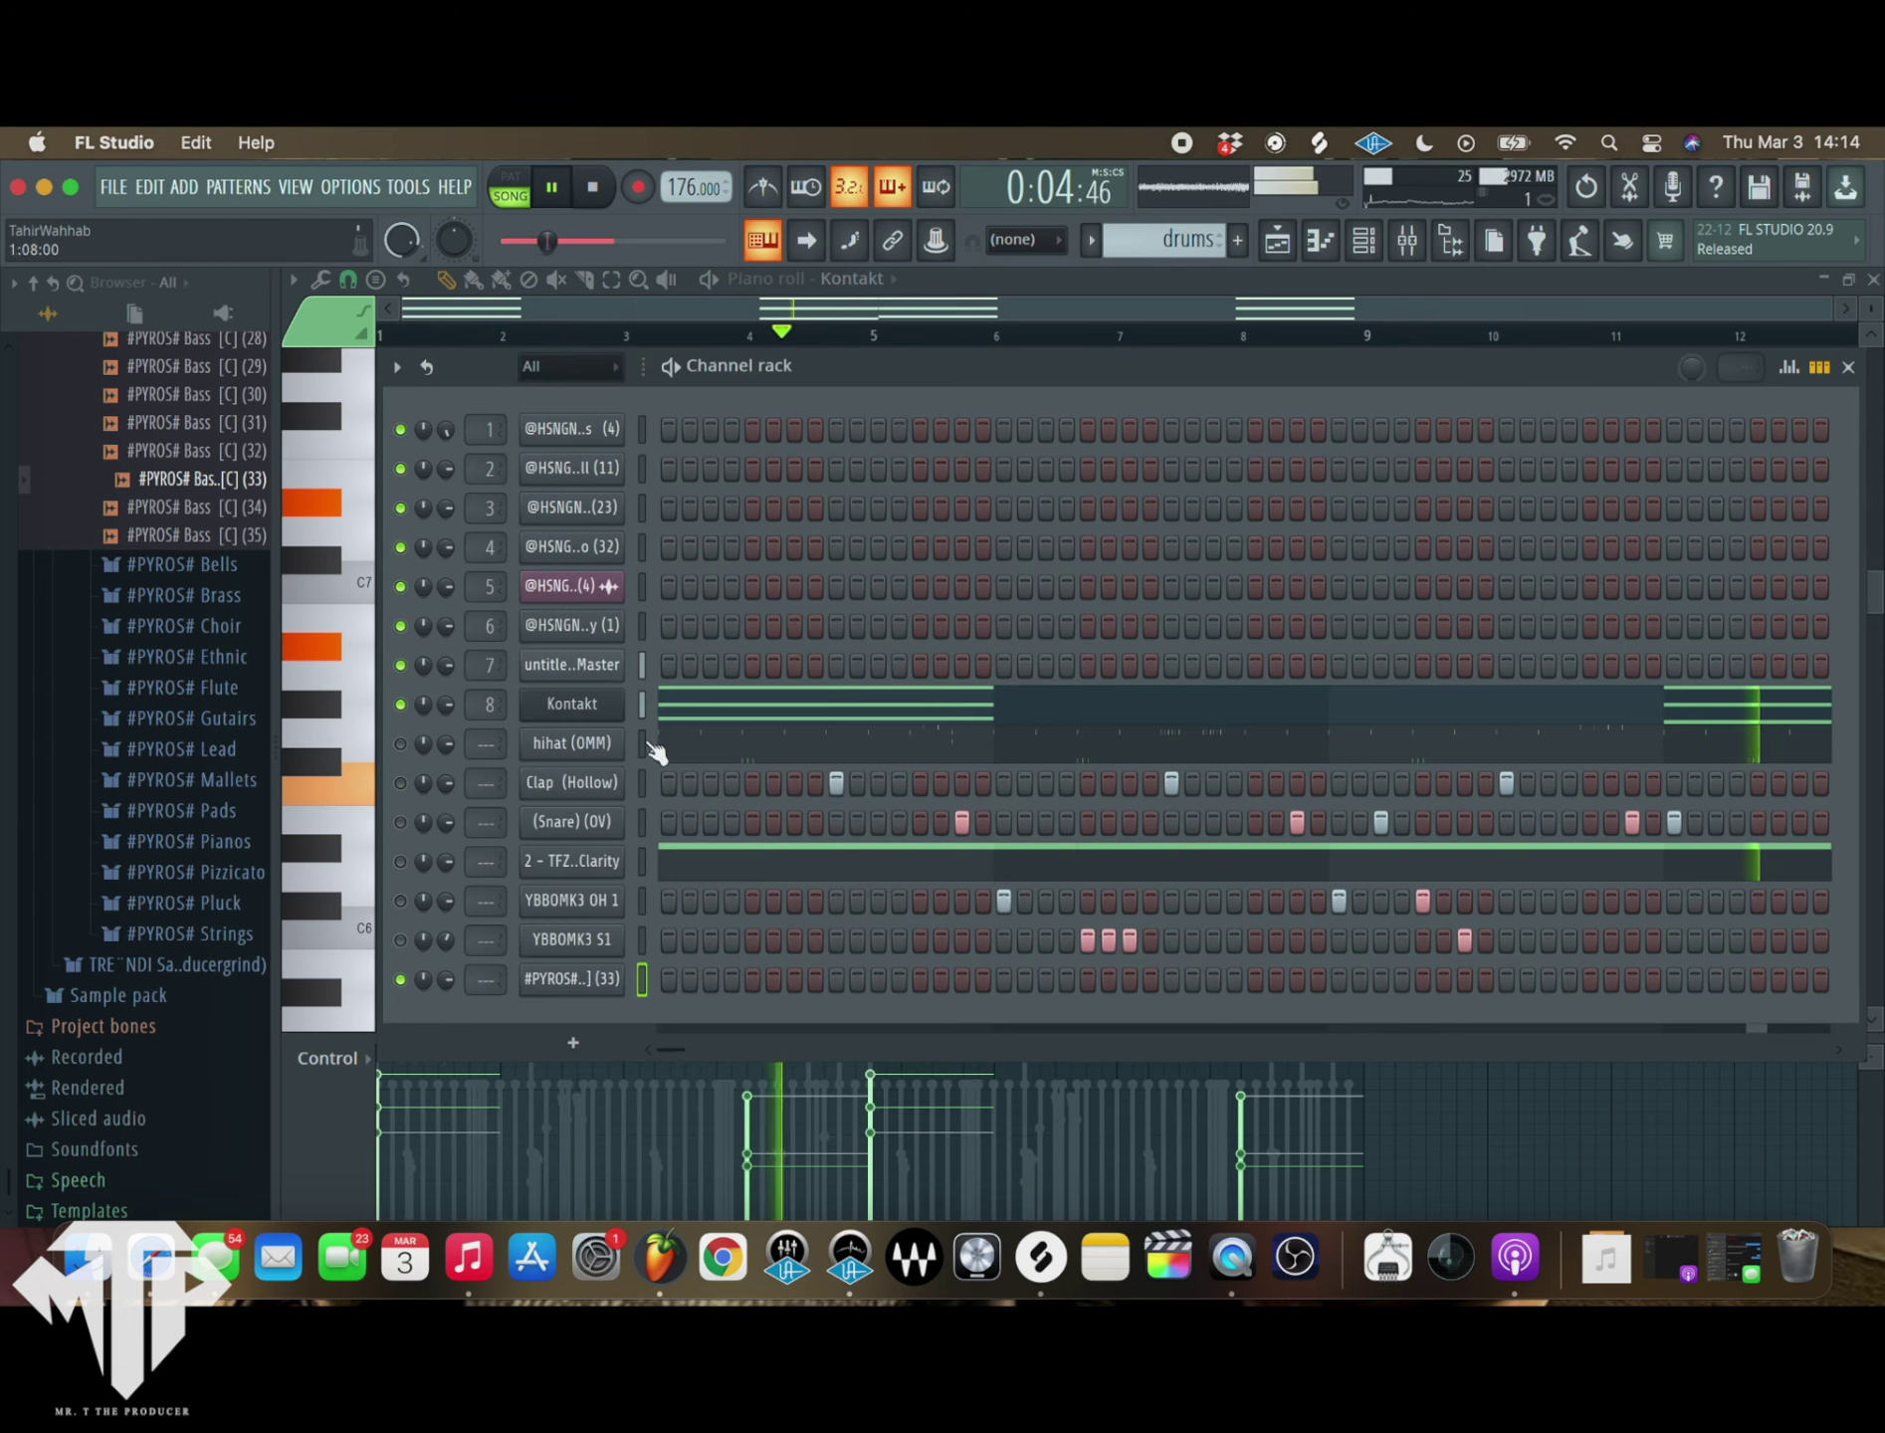
# - Bypass the SoundShifter Pitch Stereo_2 effect on mixer insert 7
pyautogui.click(1407, 241)
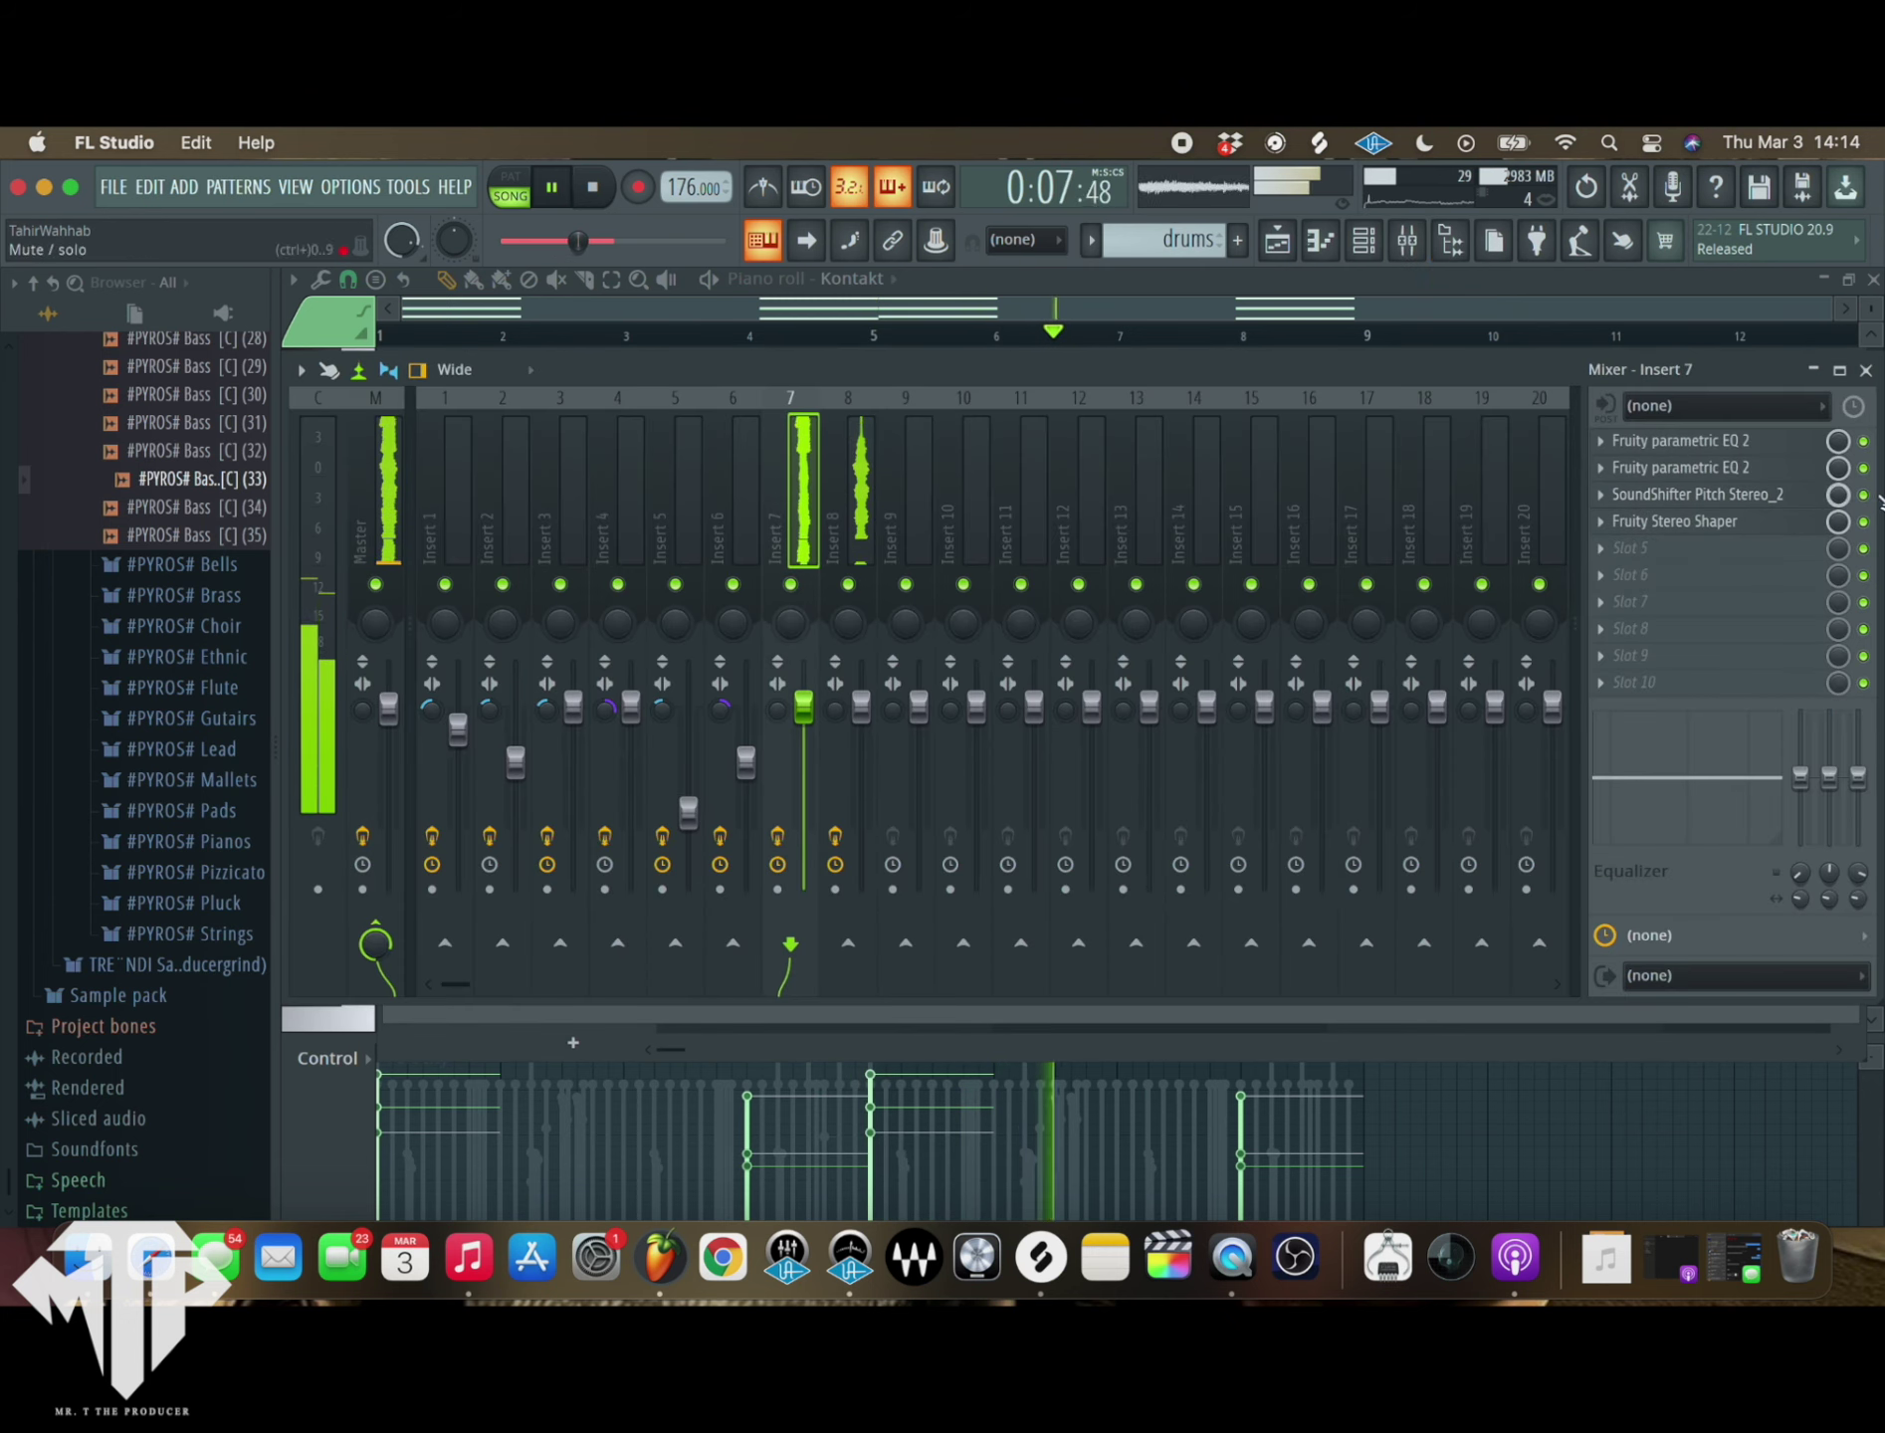
pyautogui.click(1867, 370)
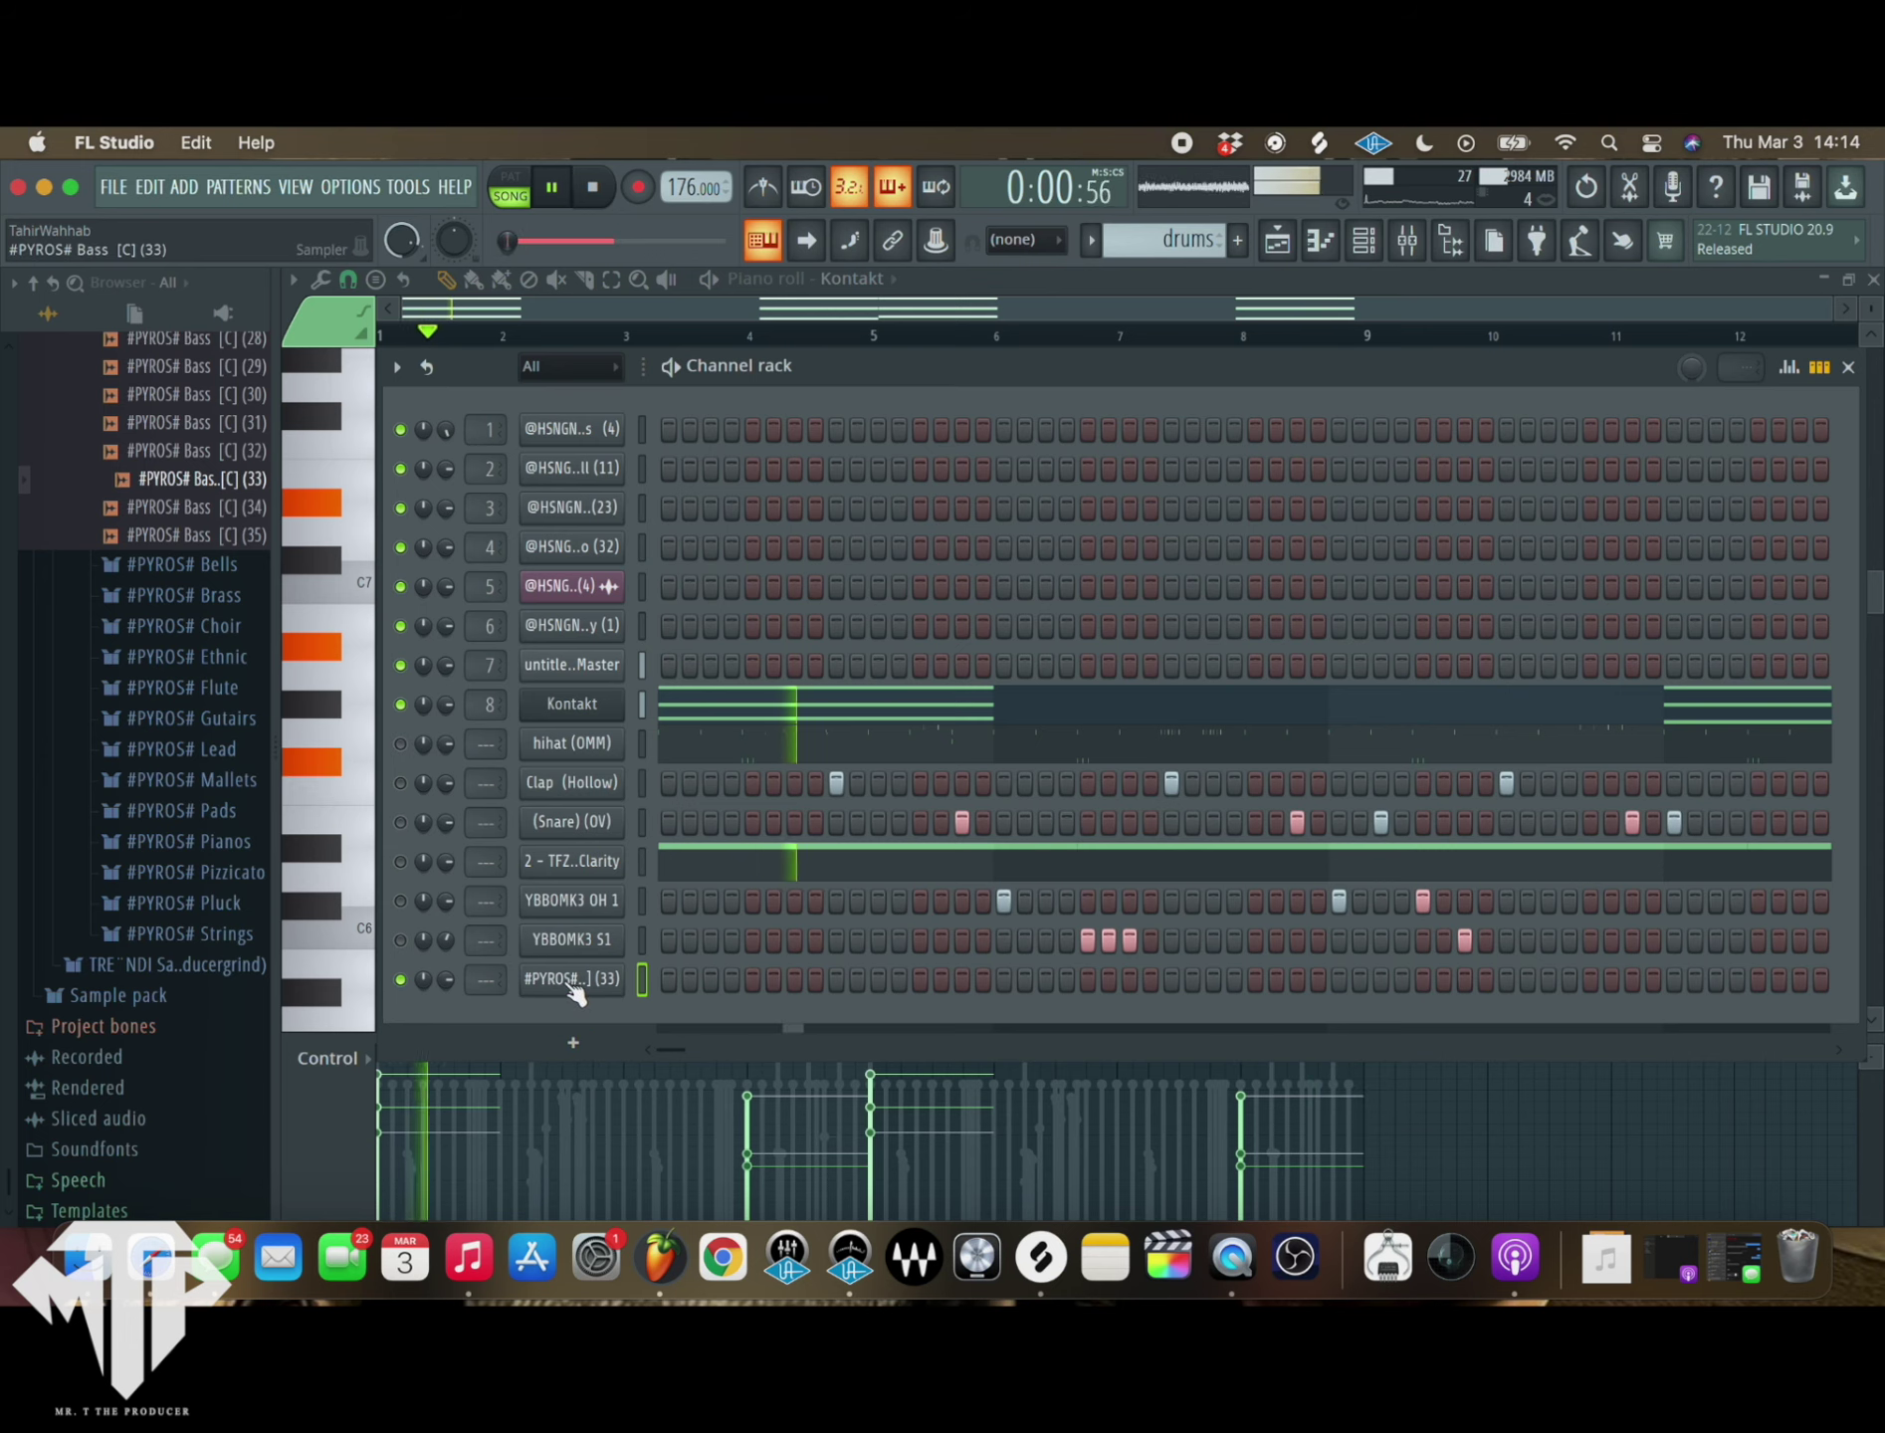
# - Place a one-bar D#6 note at bar 1 in the piano roll of the #PYROS# Bass channel
pyautogui.rightClick(575, 992)
pyautogui.click(678, 845)
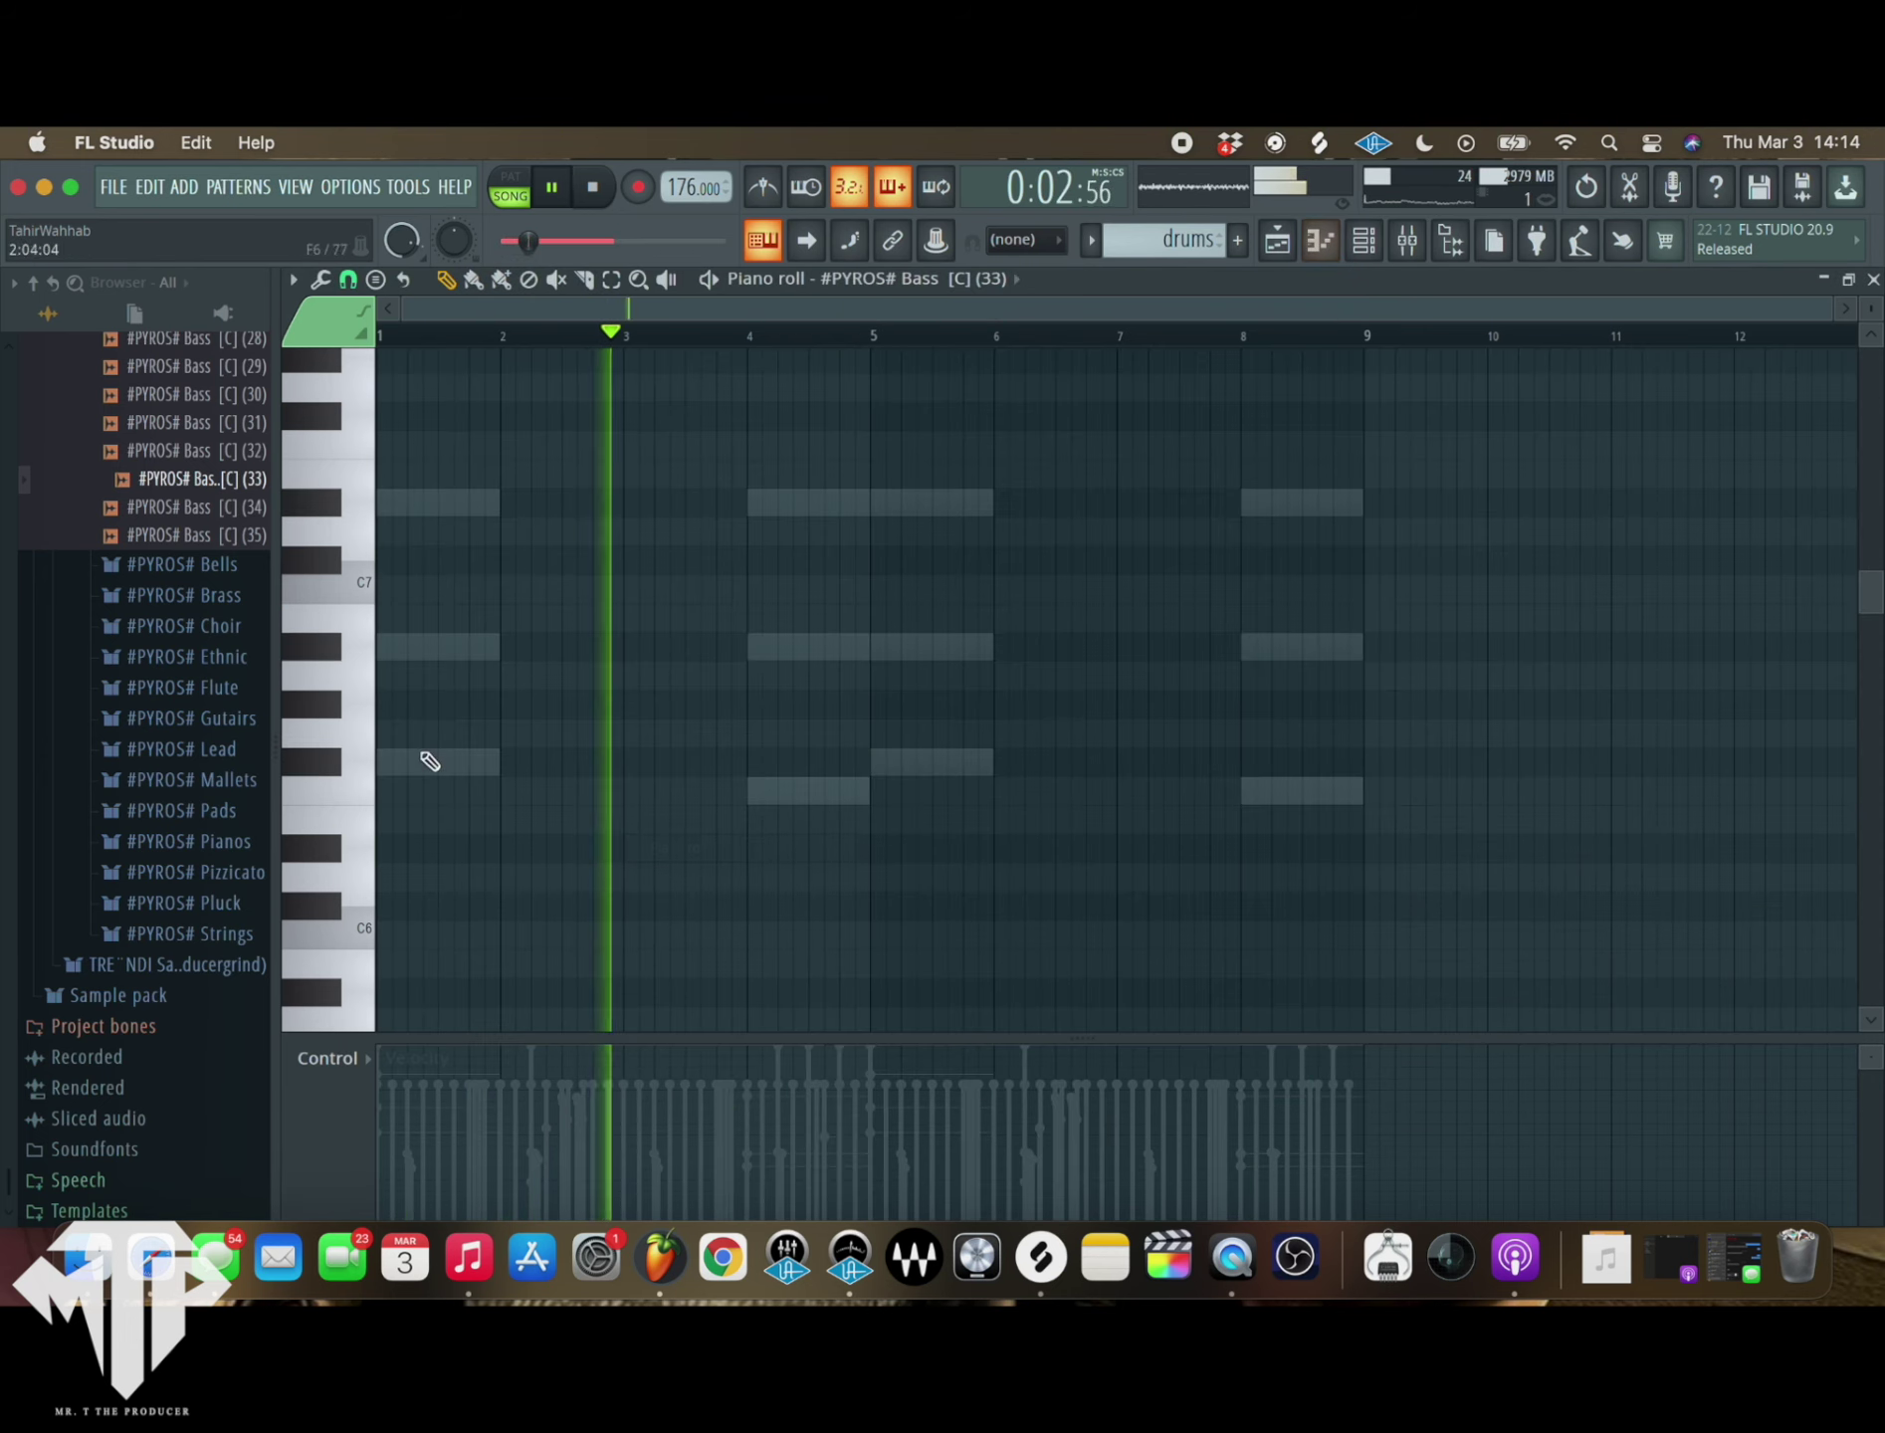
pyautogui.press('space')
pyautogui.click(438, 646)
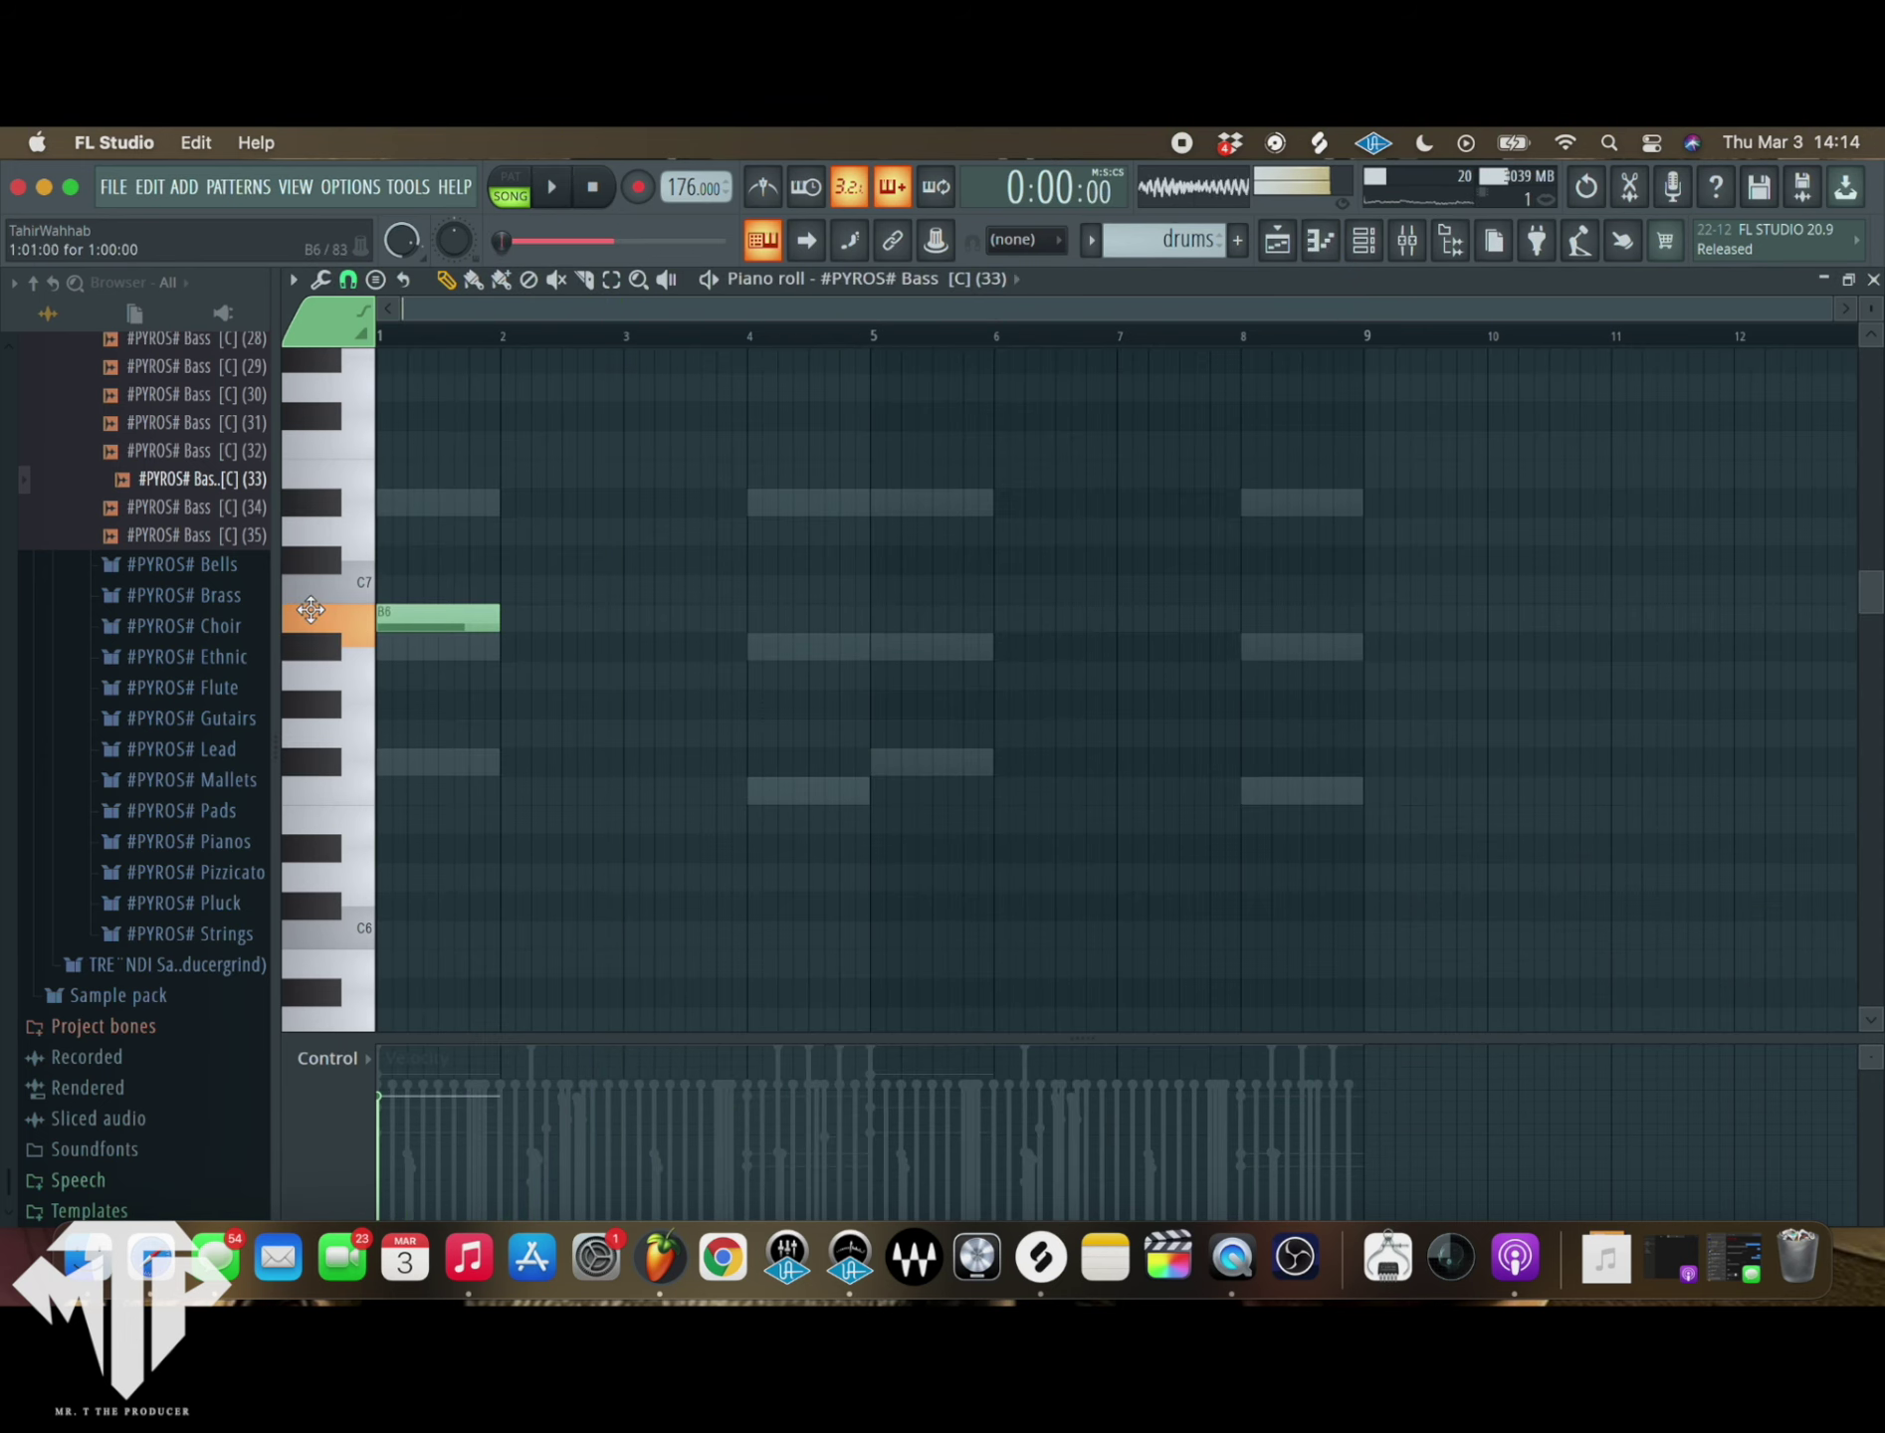
pyautogui.moveTo(310, 609); pyautogui.dragTo(305, 503)
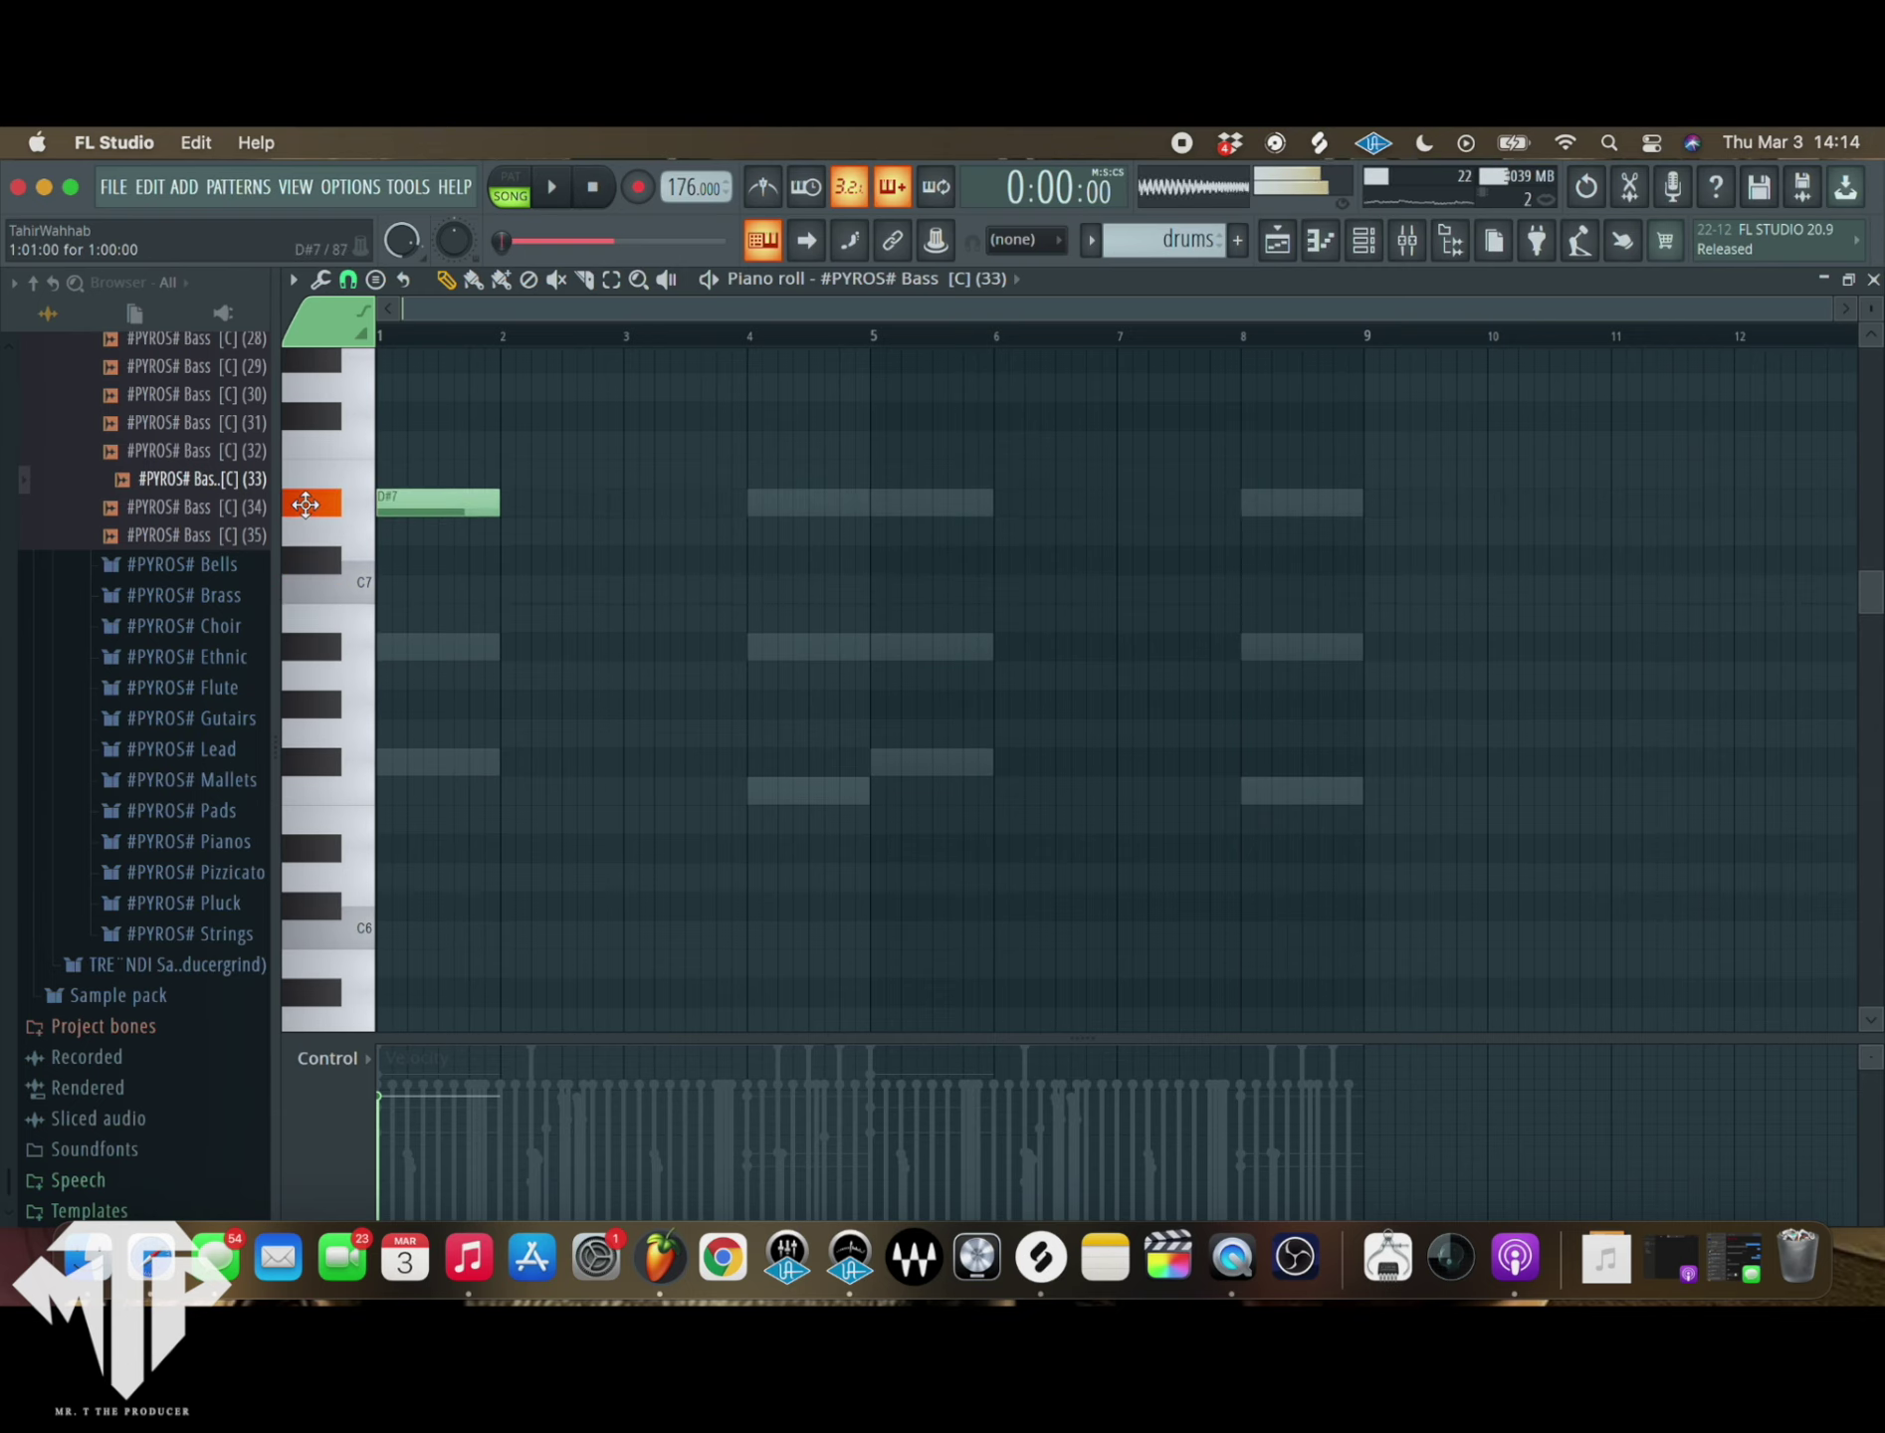
pyautogui.press('space')
pyautogui.press('space')
pyautogui.hotkey('ctrl', 'Down')
pyautogui.press('space')
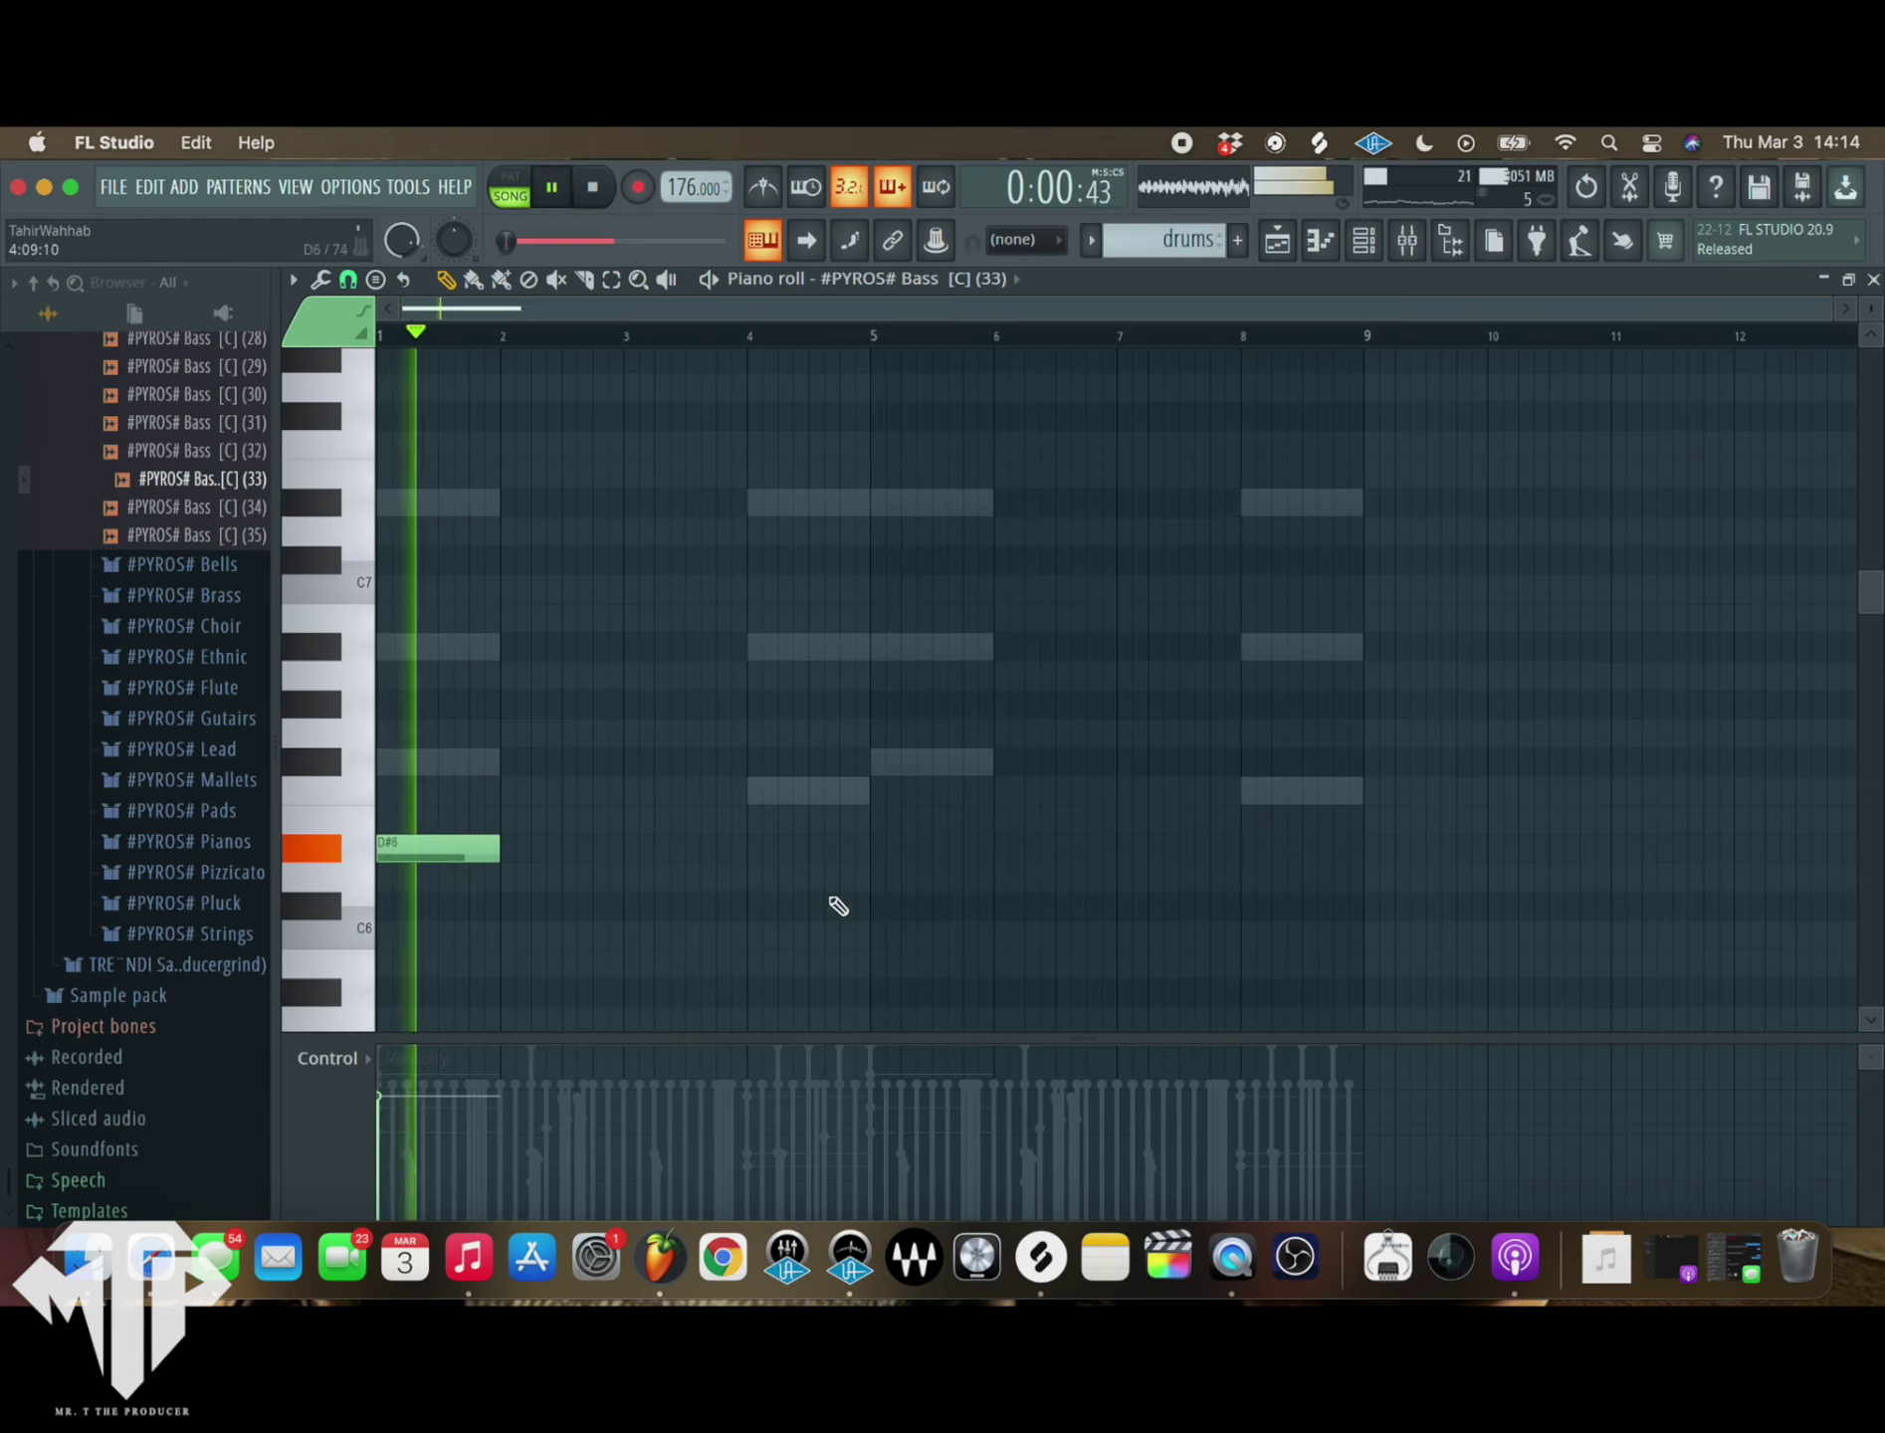
# - Add one-bar bass notes C#6 at bar 4 and B5 at bar 5, and play back the line
pyautogui.scroll(-5, 567, 950)
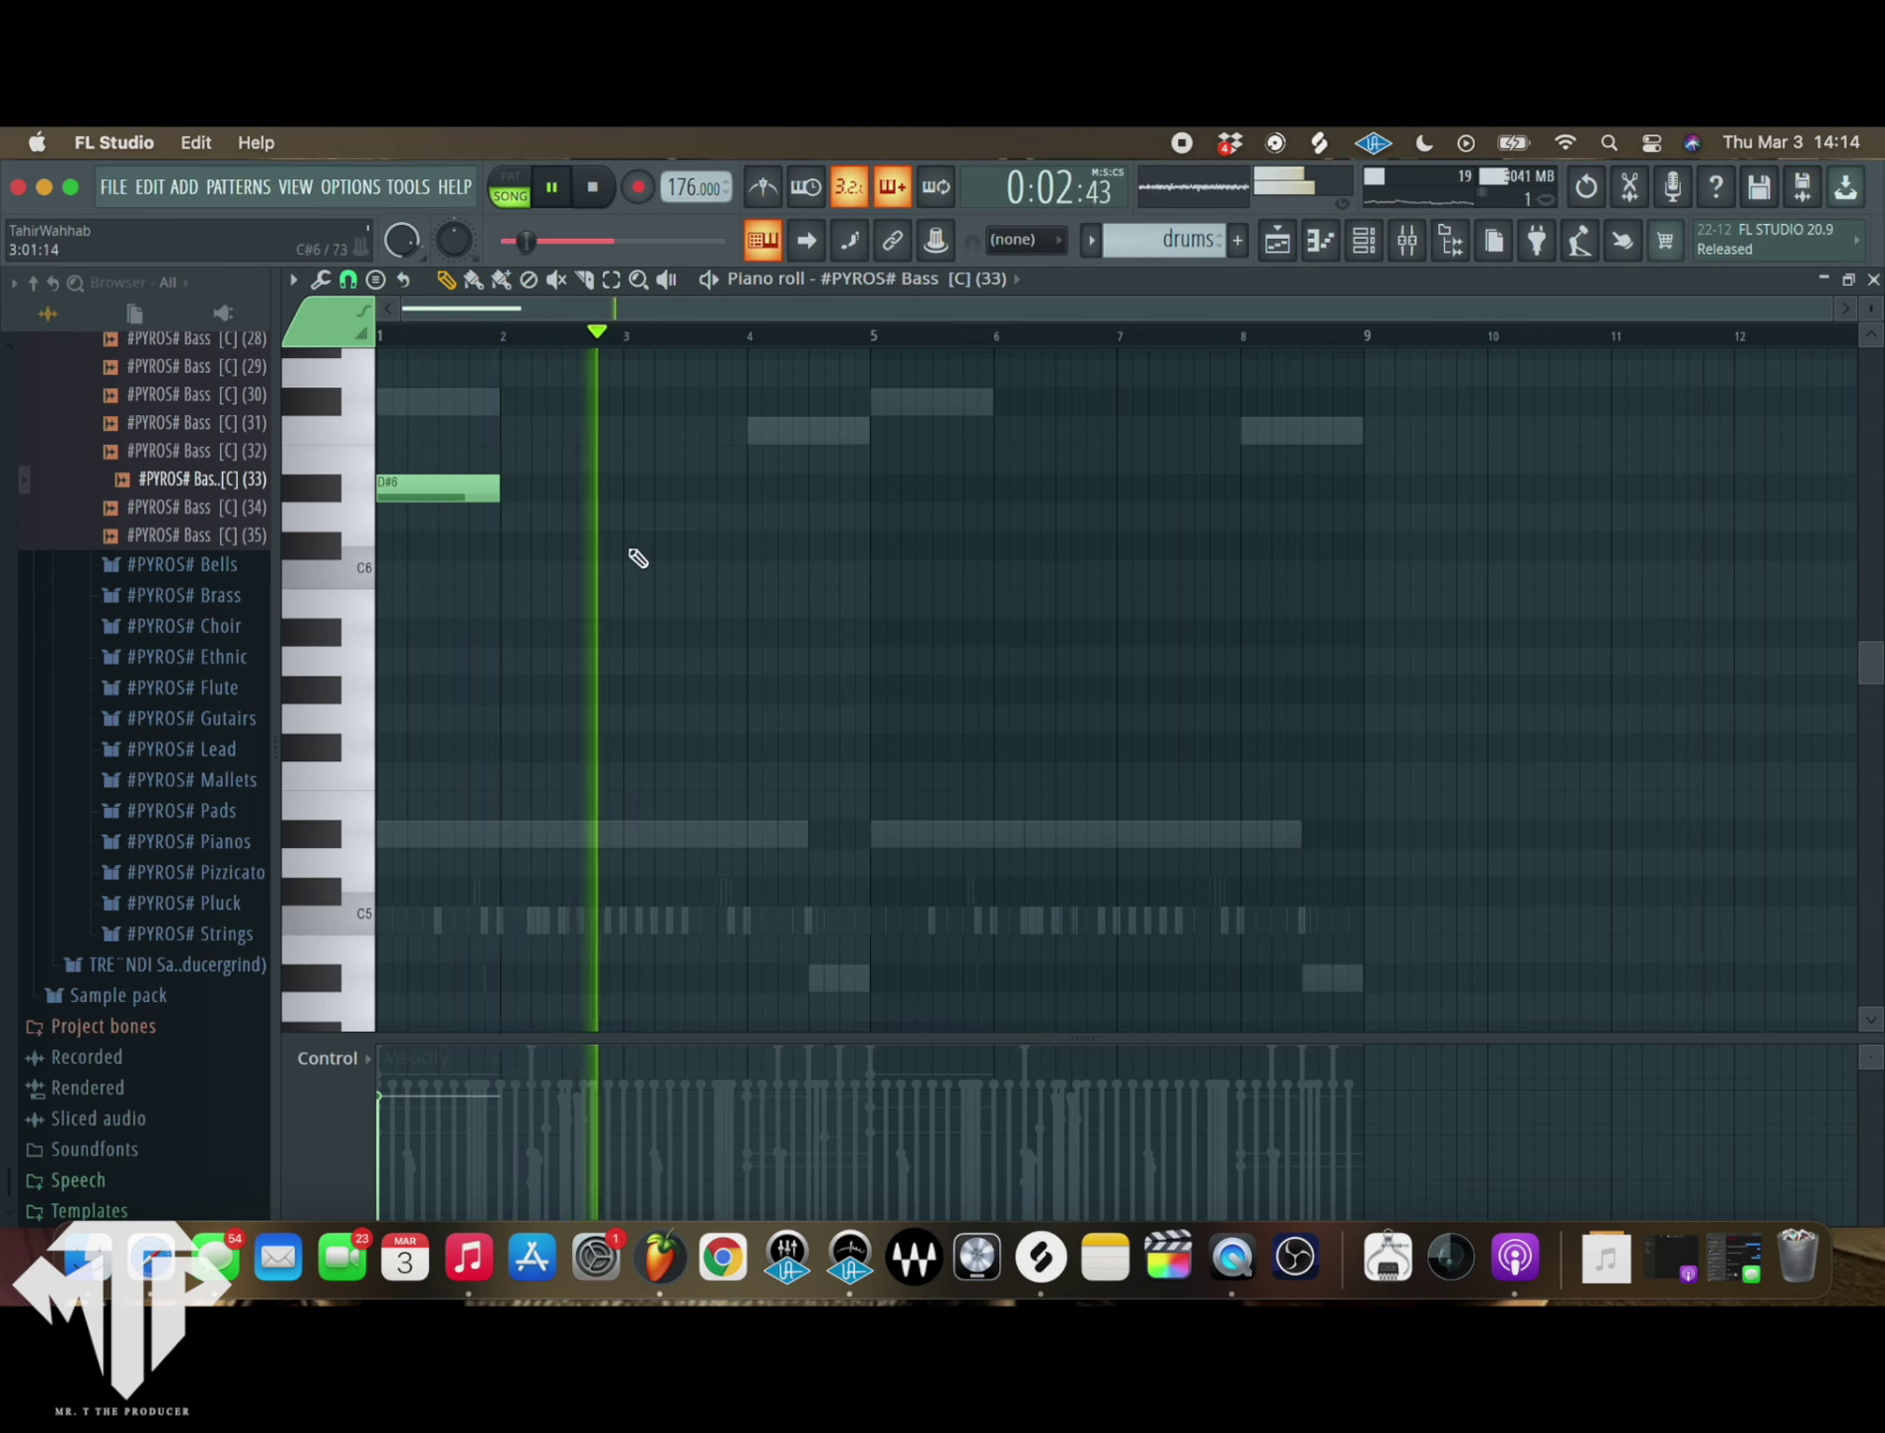
pyautogui.click(753, 547)
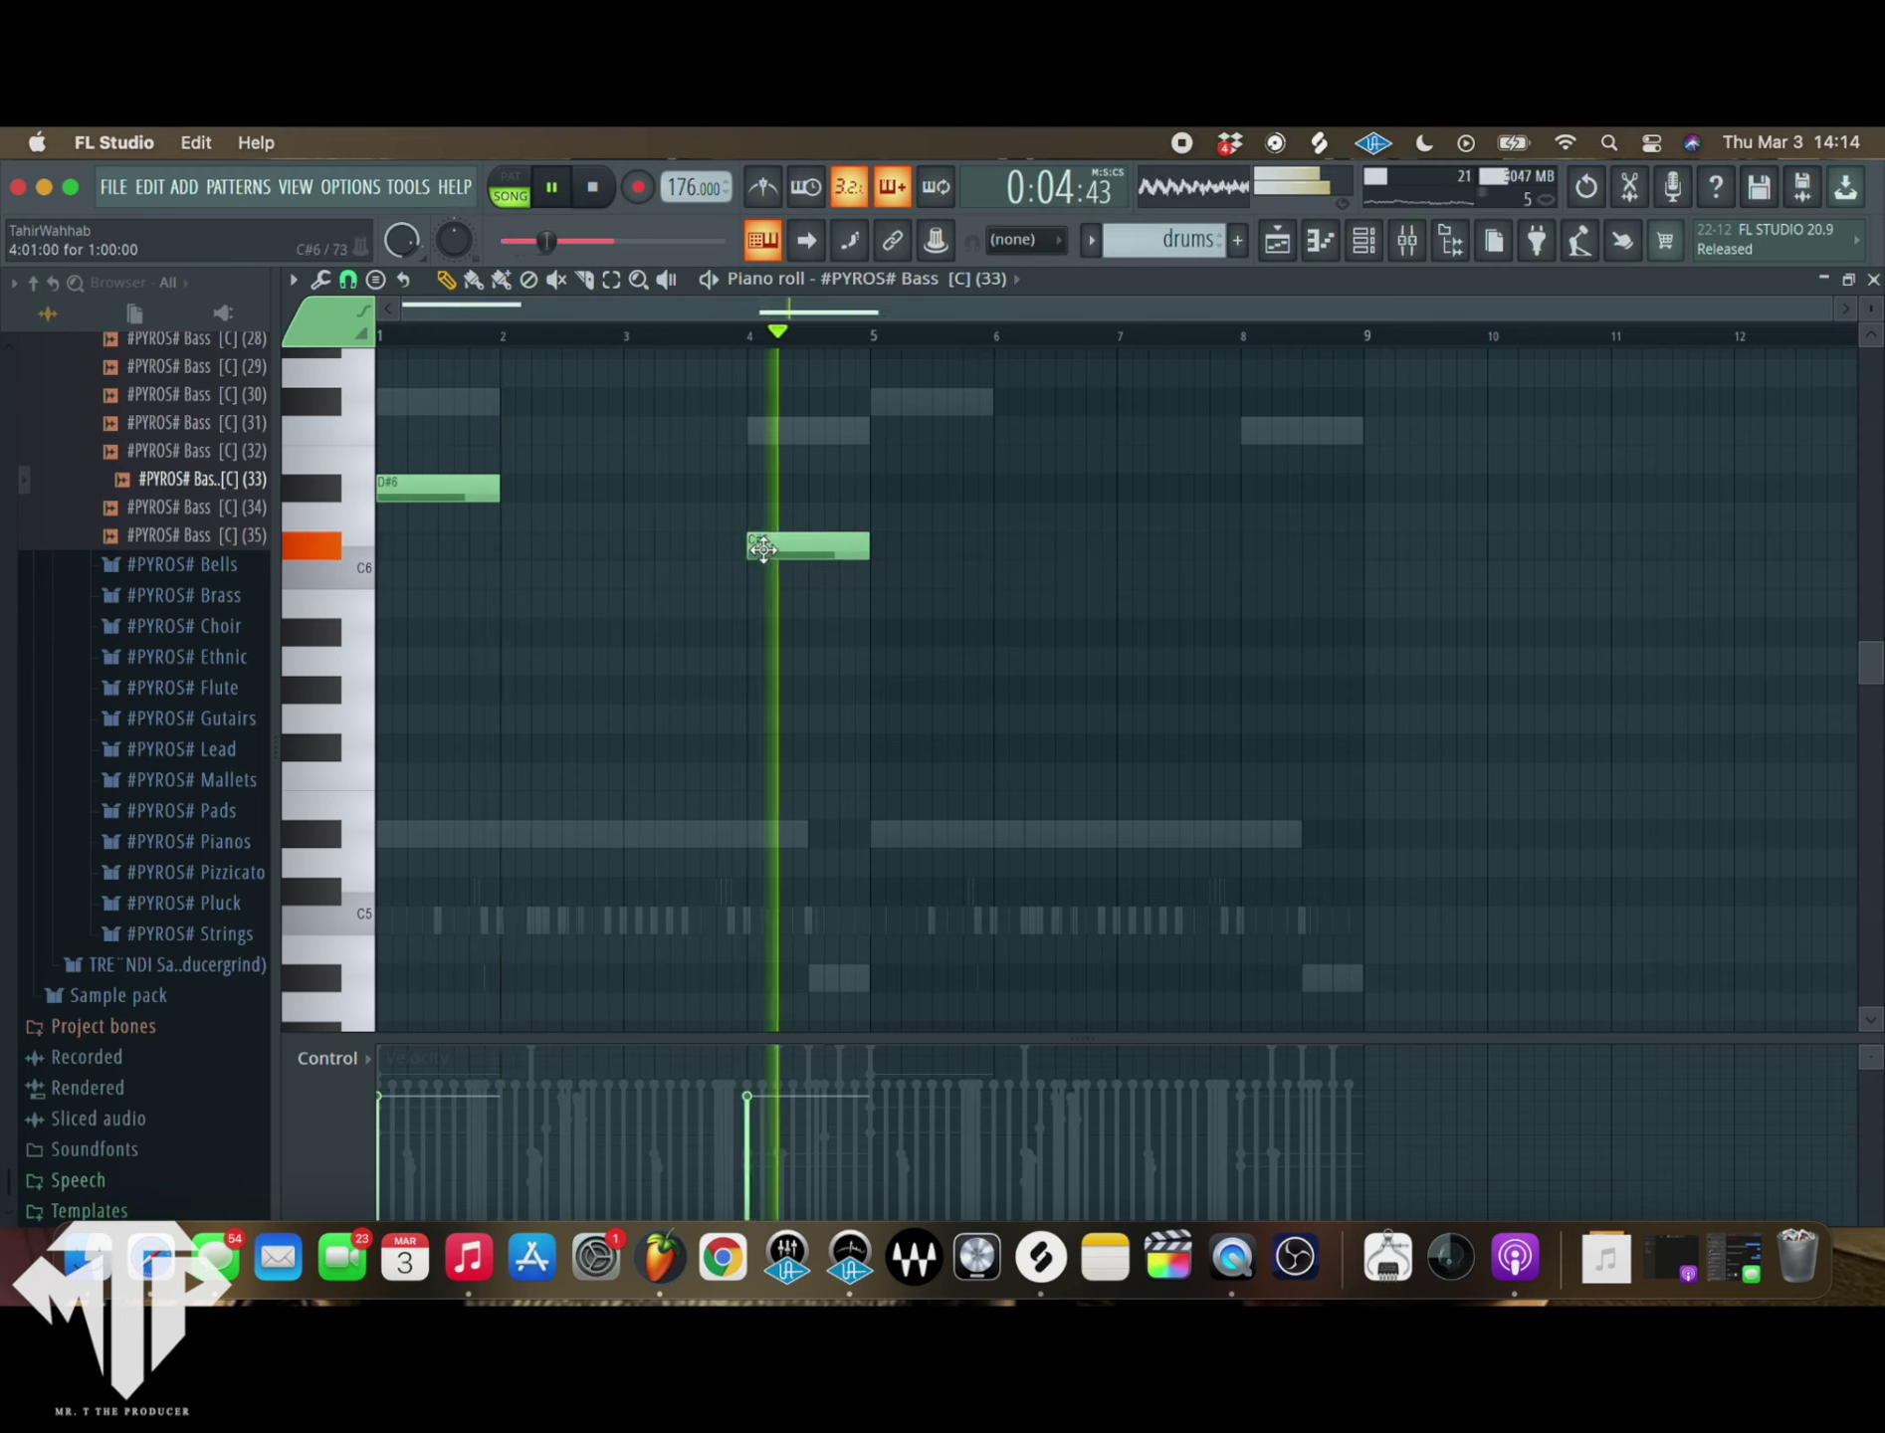
pyautogui.click(885, 603)
pyautogui.press('space')
pyautogui.press('space')
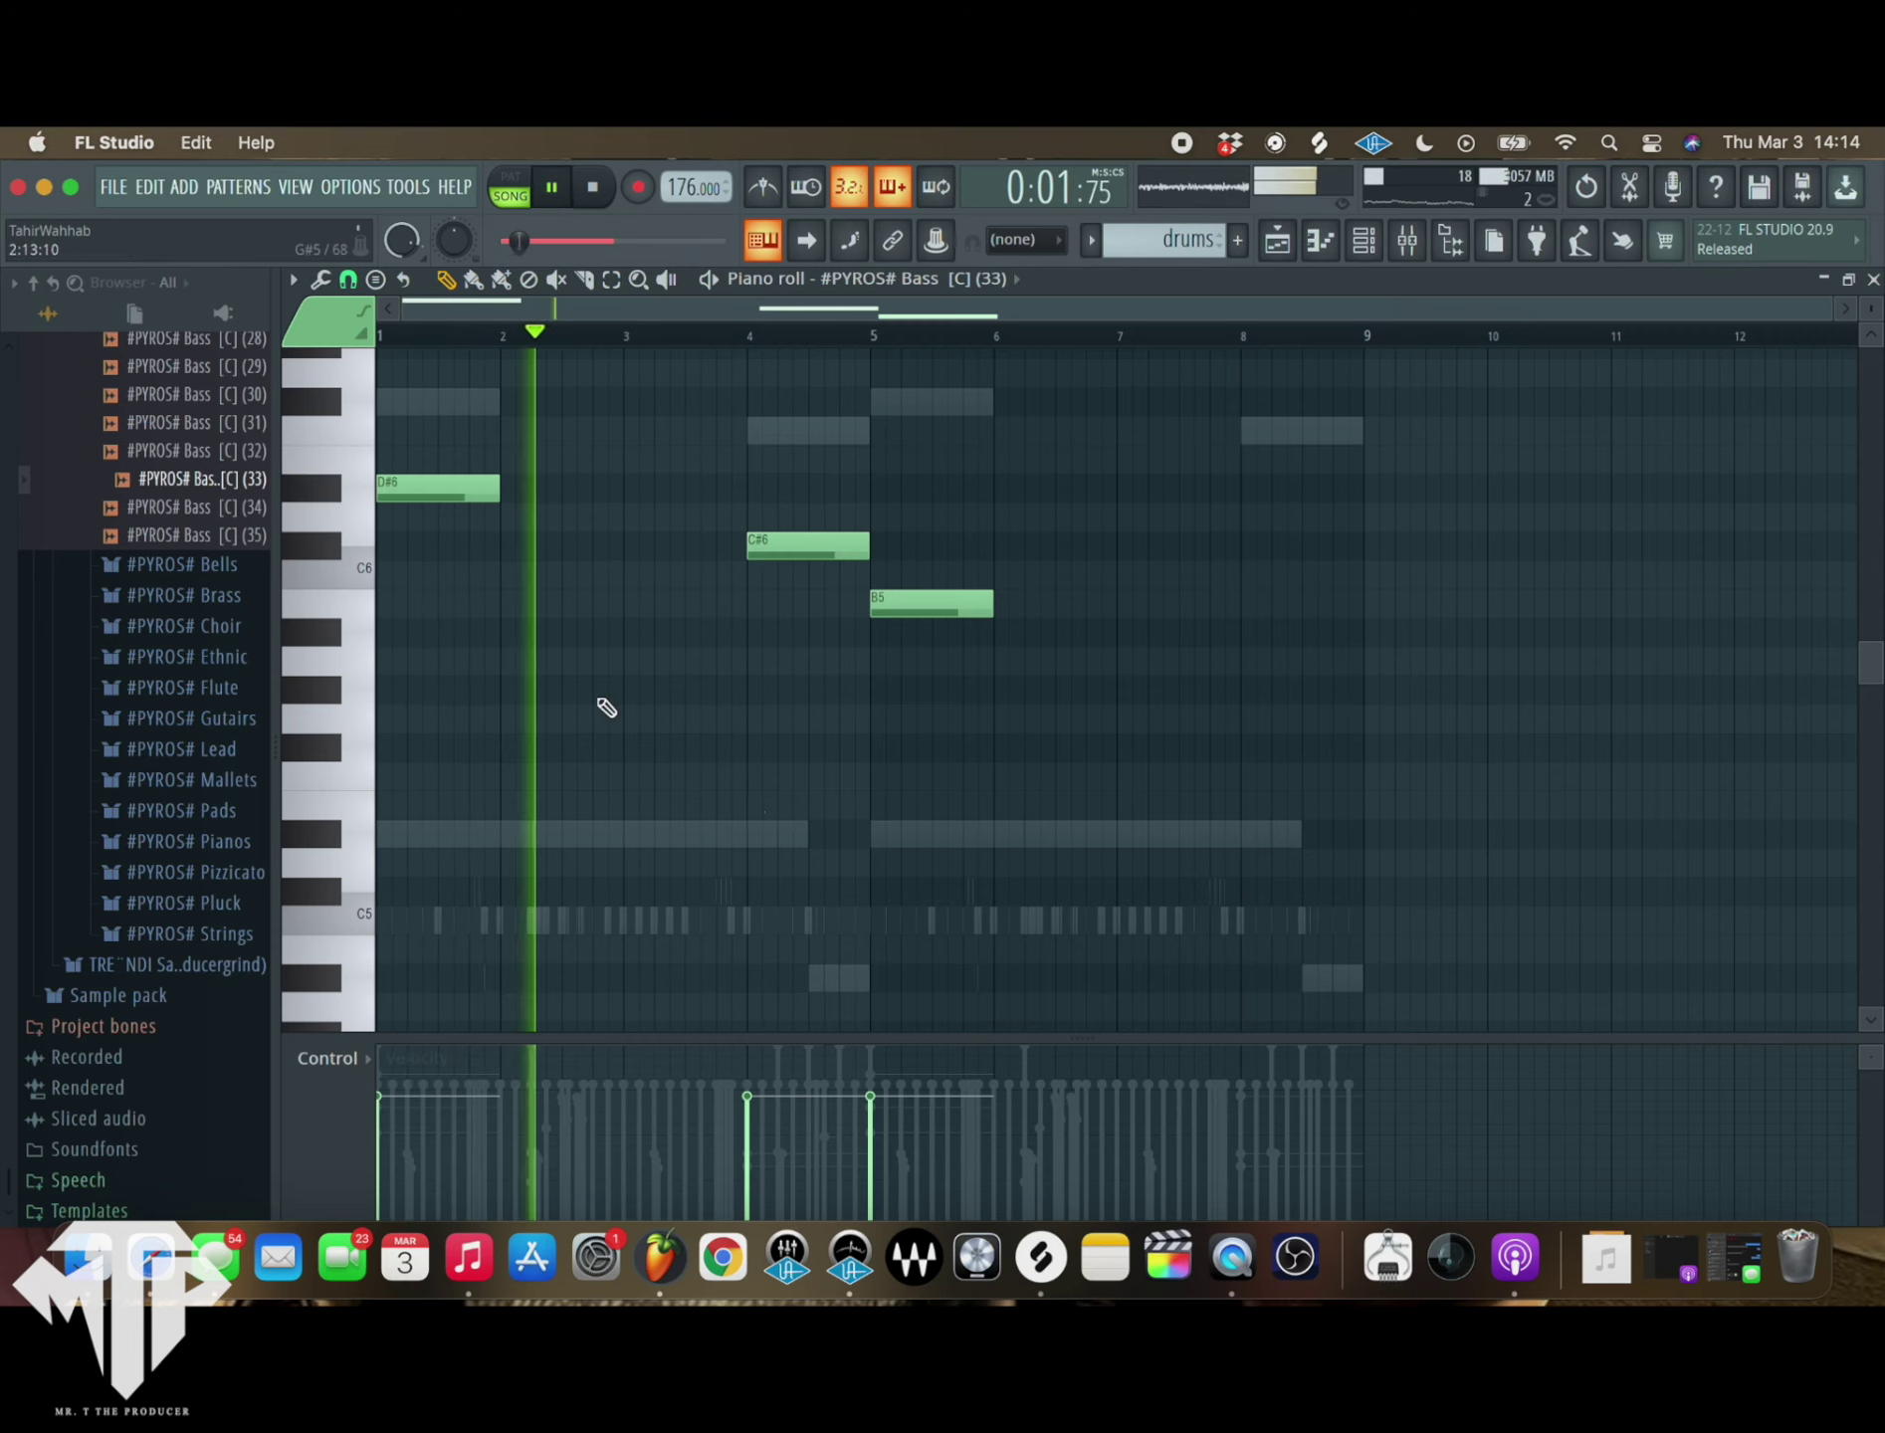
# - Select all the bass notes and raise their velocities to maximum
pyautogui.scroll(1, 615, 710)
pyautogui.scroll(3, 621, 712)
pyautogui.hotkey('ctrl', 'a')
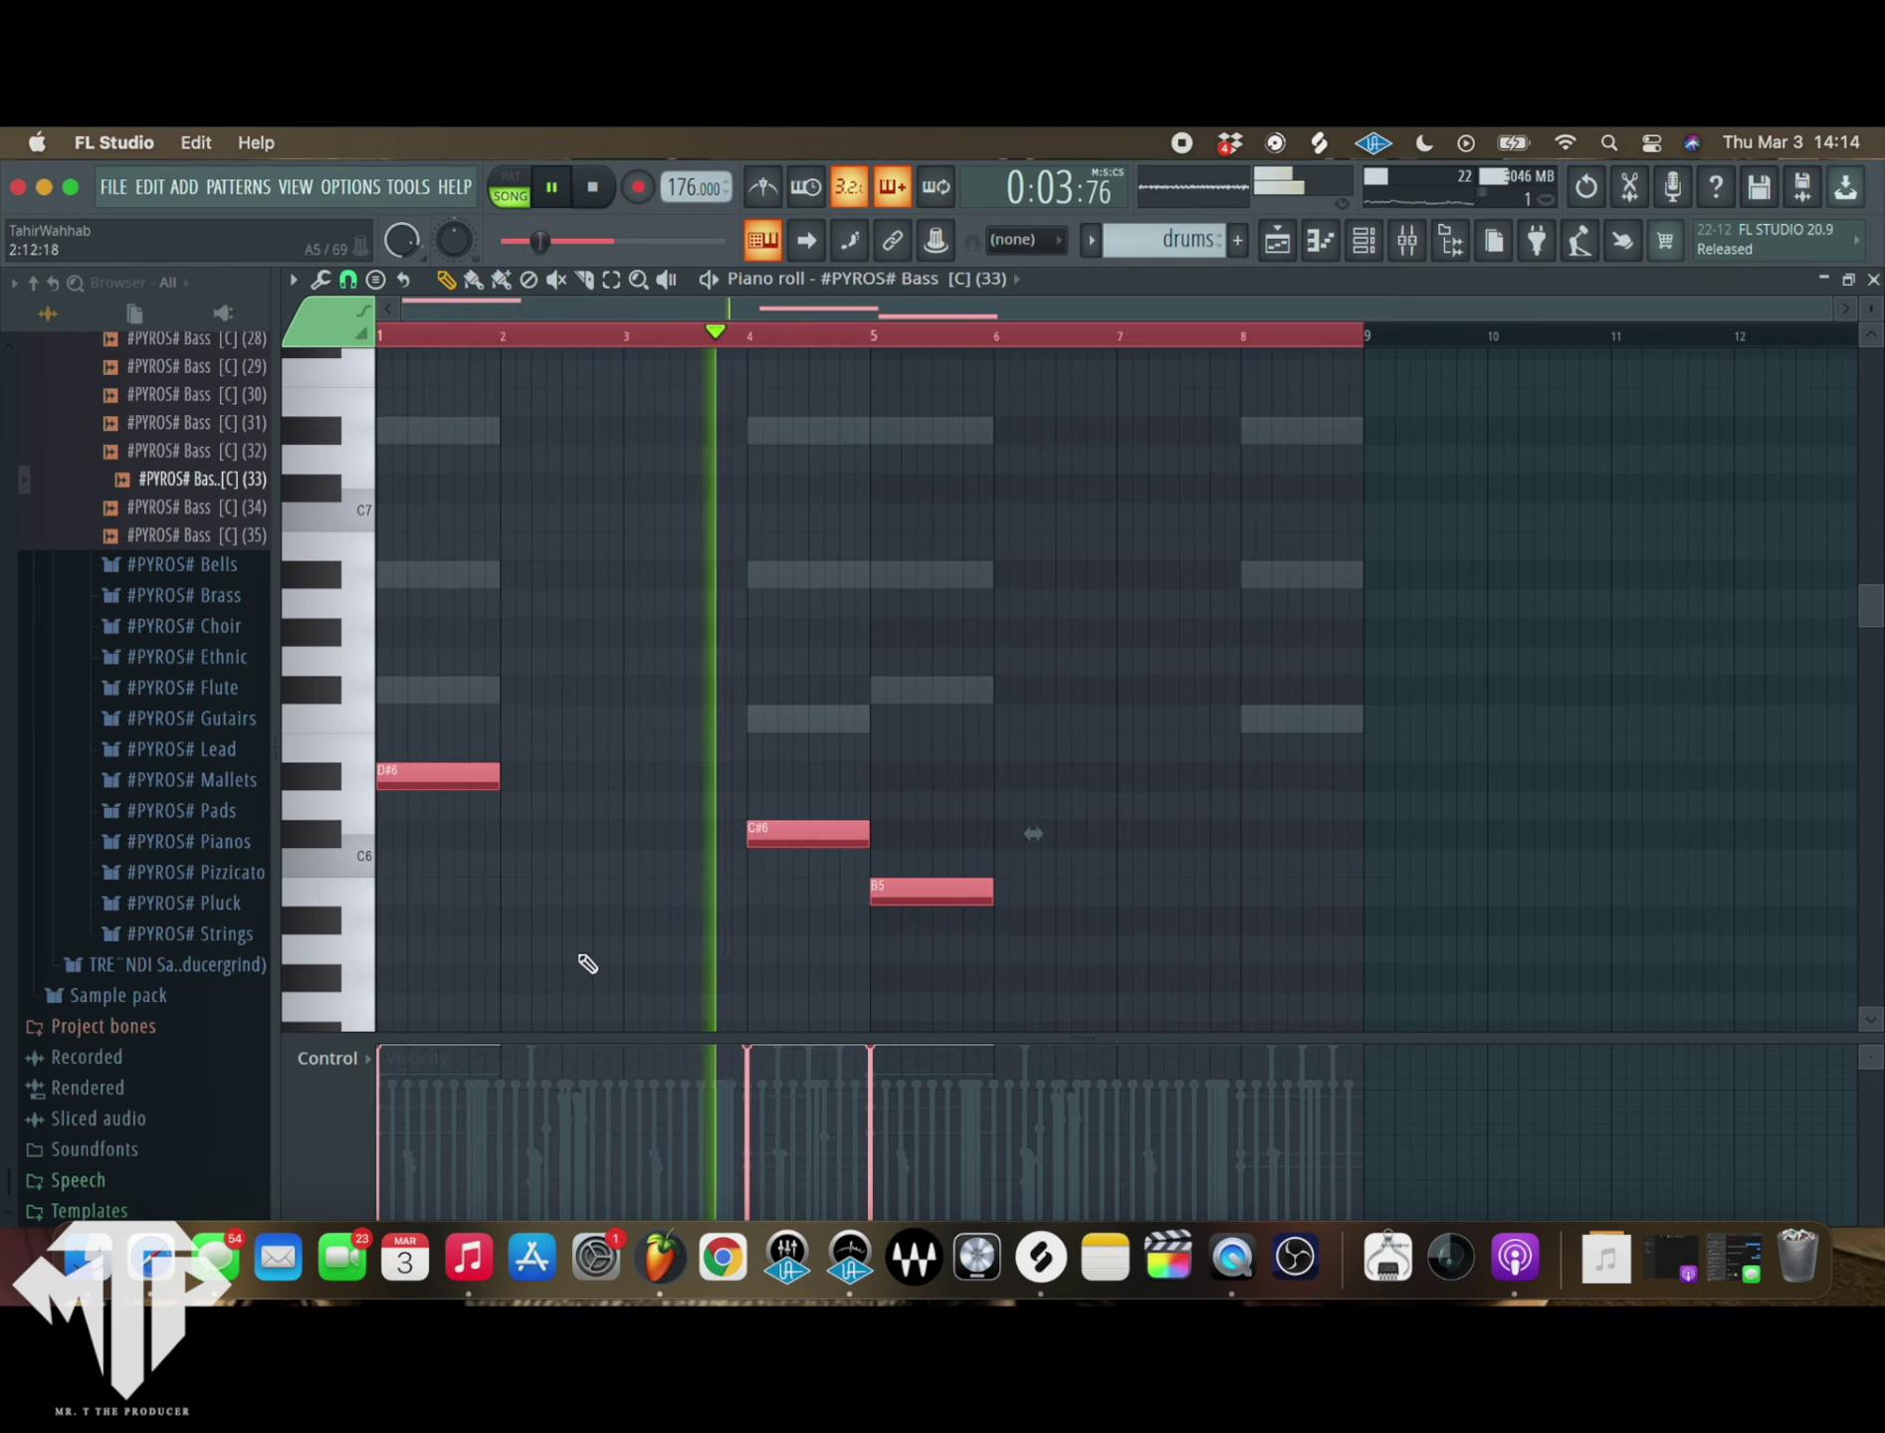
pyautogui.scroll(-4, 884, 884)
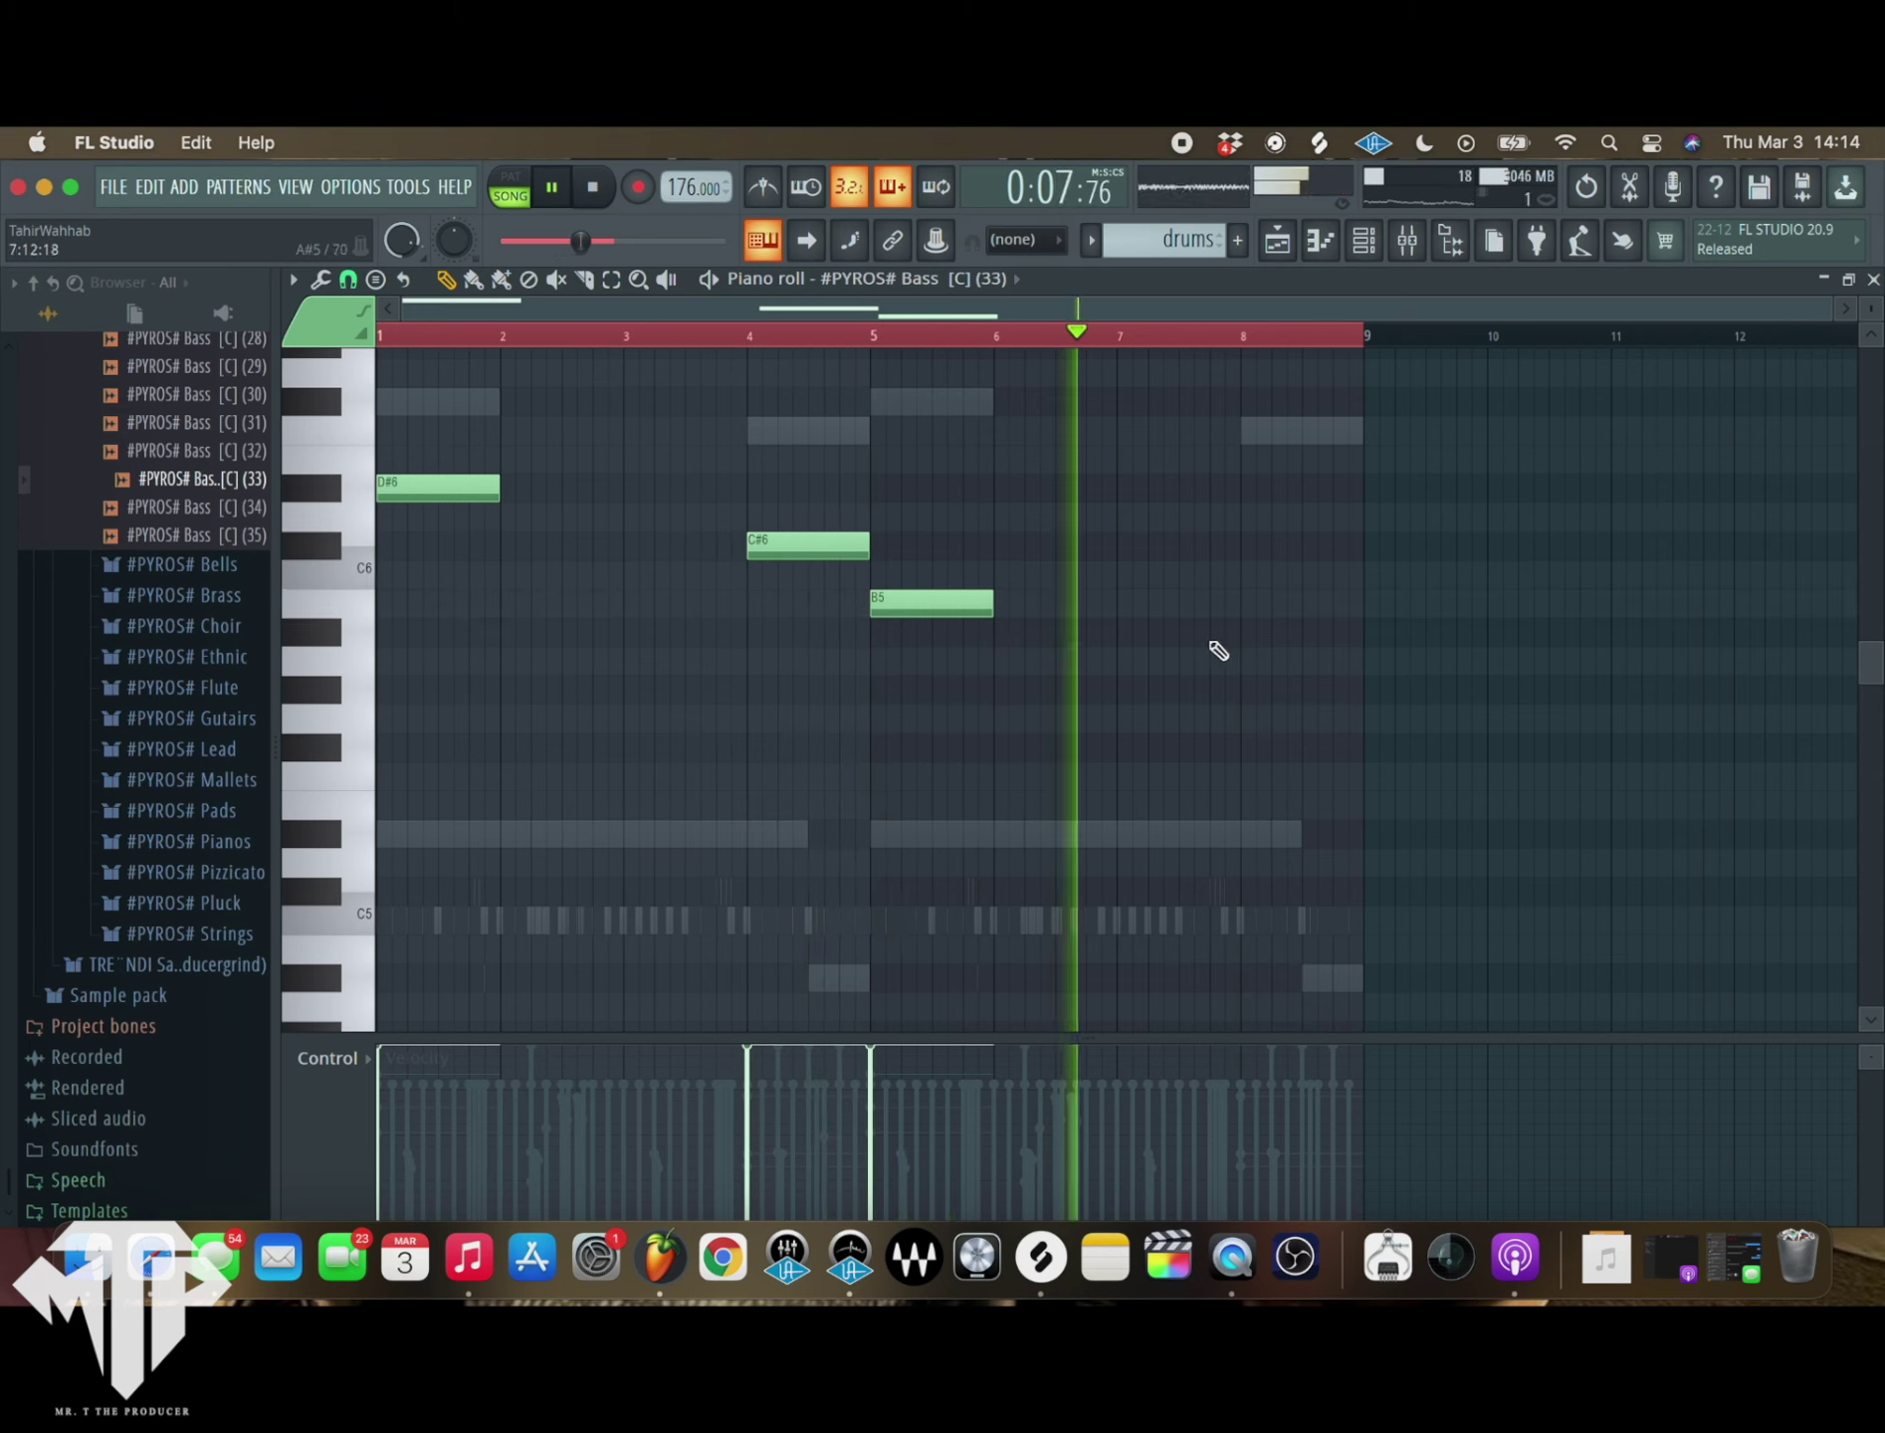
# - Add B5 at bar 8 and A#5 halfway through it, extend notes to meet the following ones, and end the last at bar 9
pyautogui.click(1255, 609)
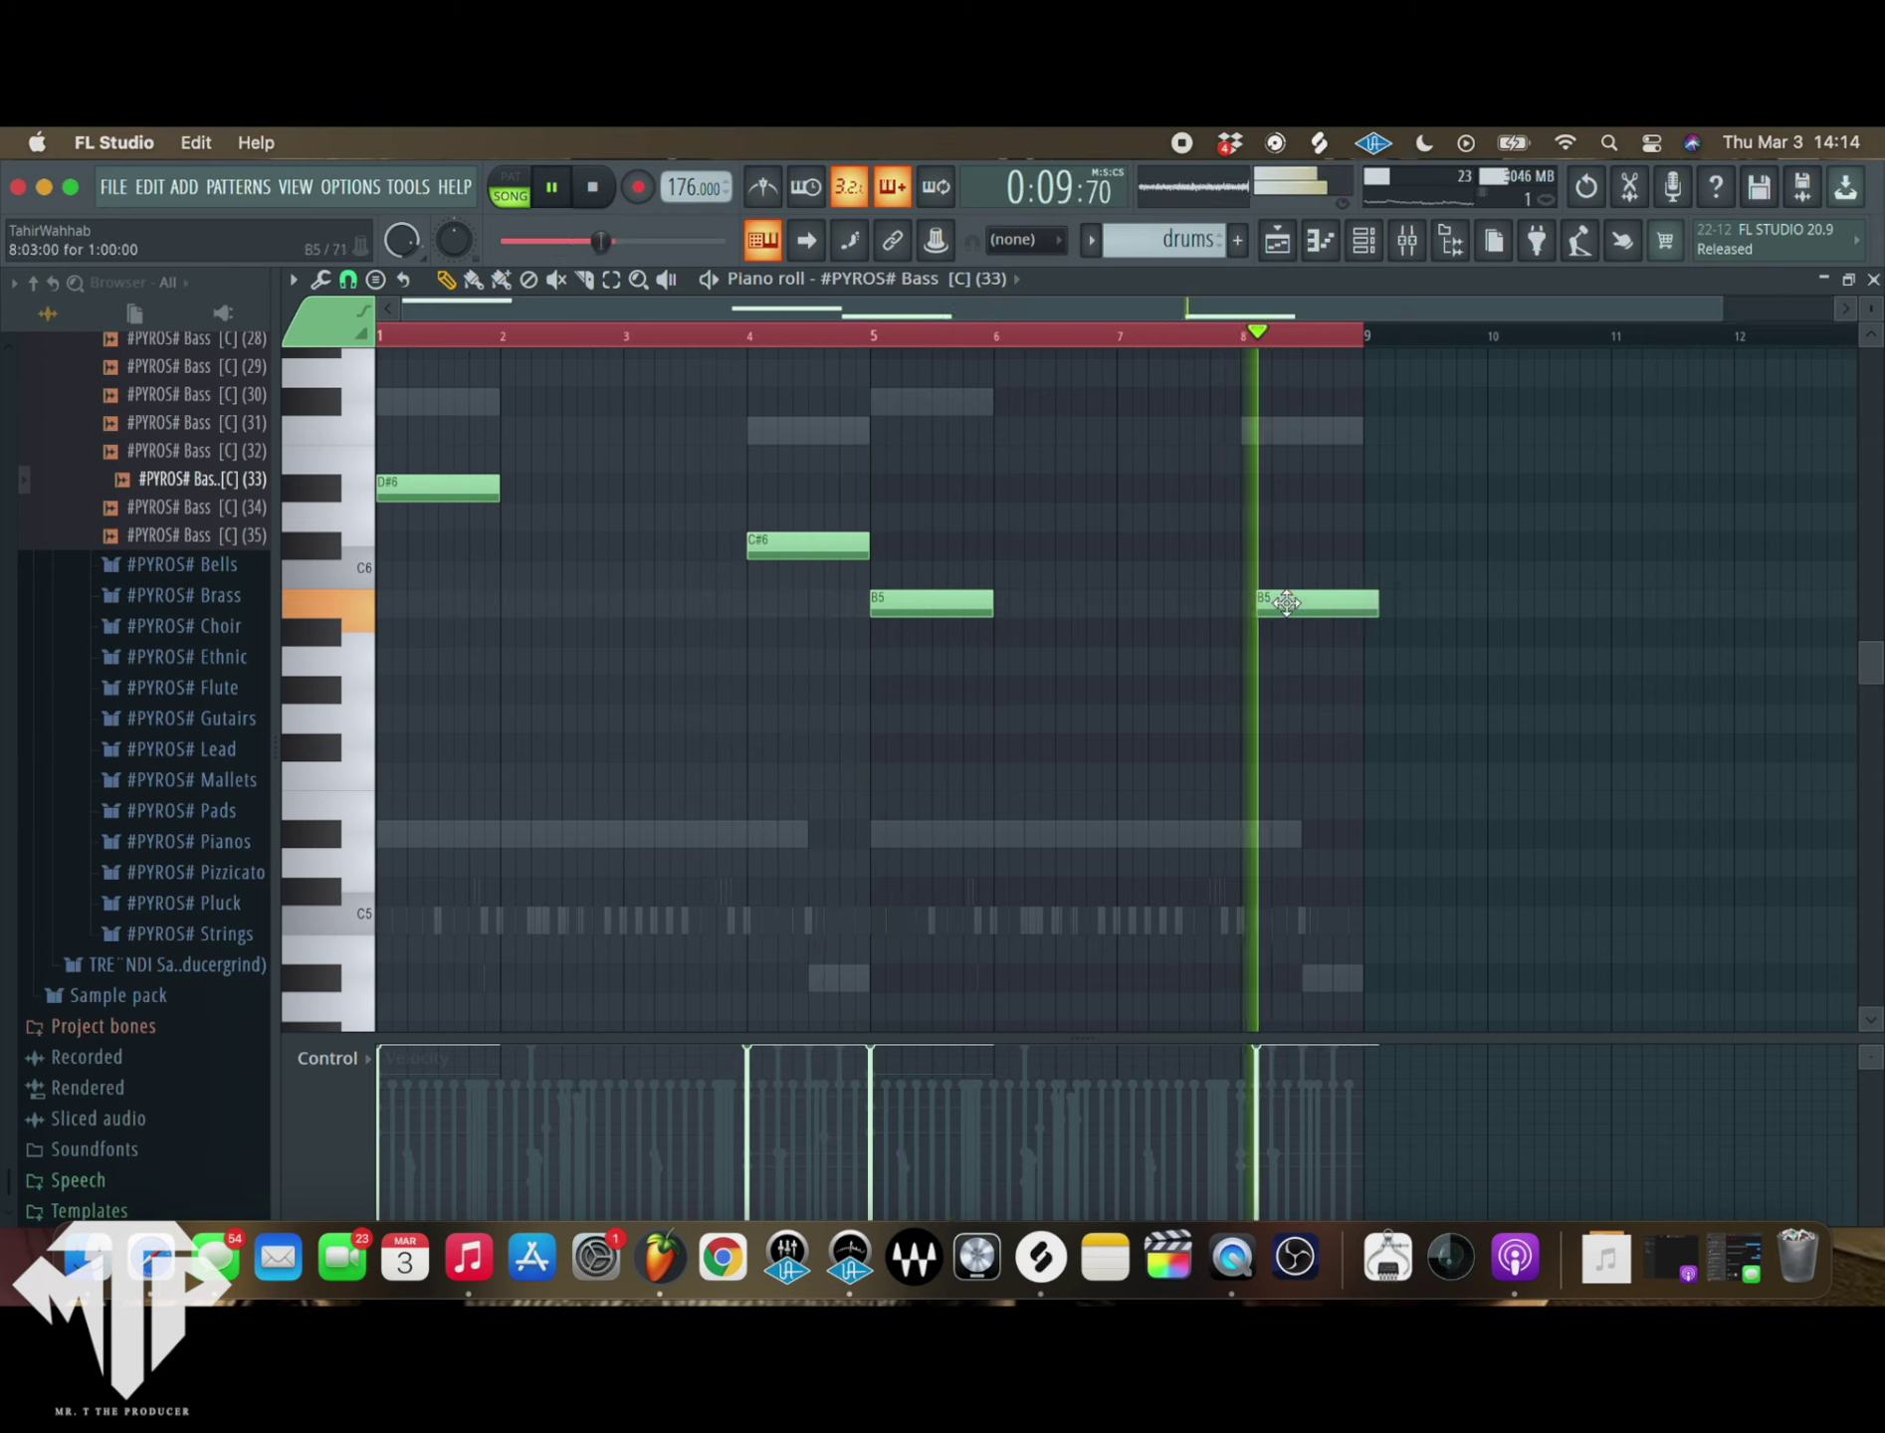
pyautogui.press('space')
pyautogui.click(1299, 633)
pyautogui.press('super+l')
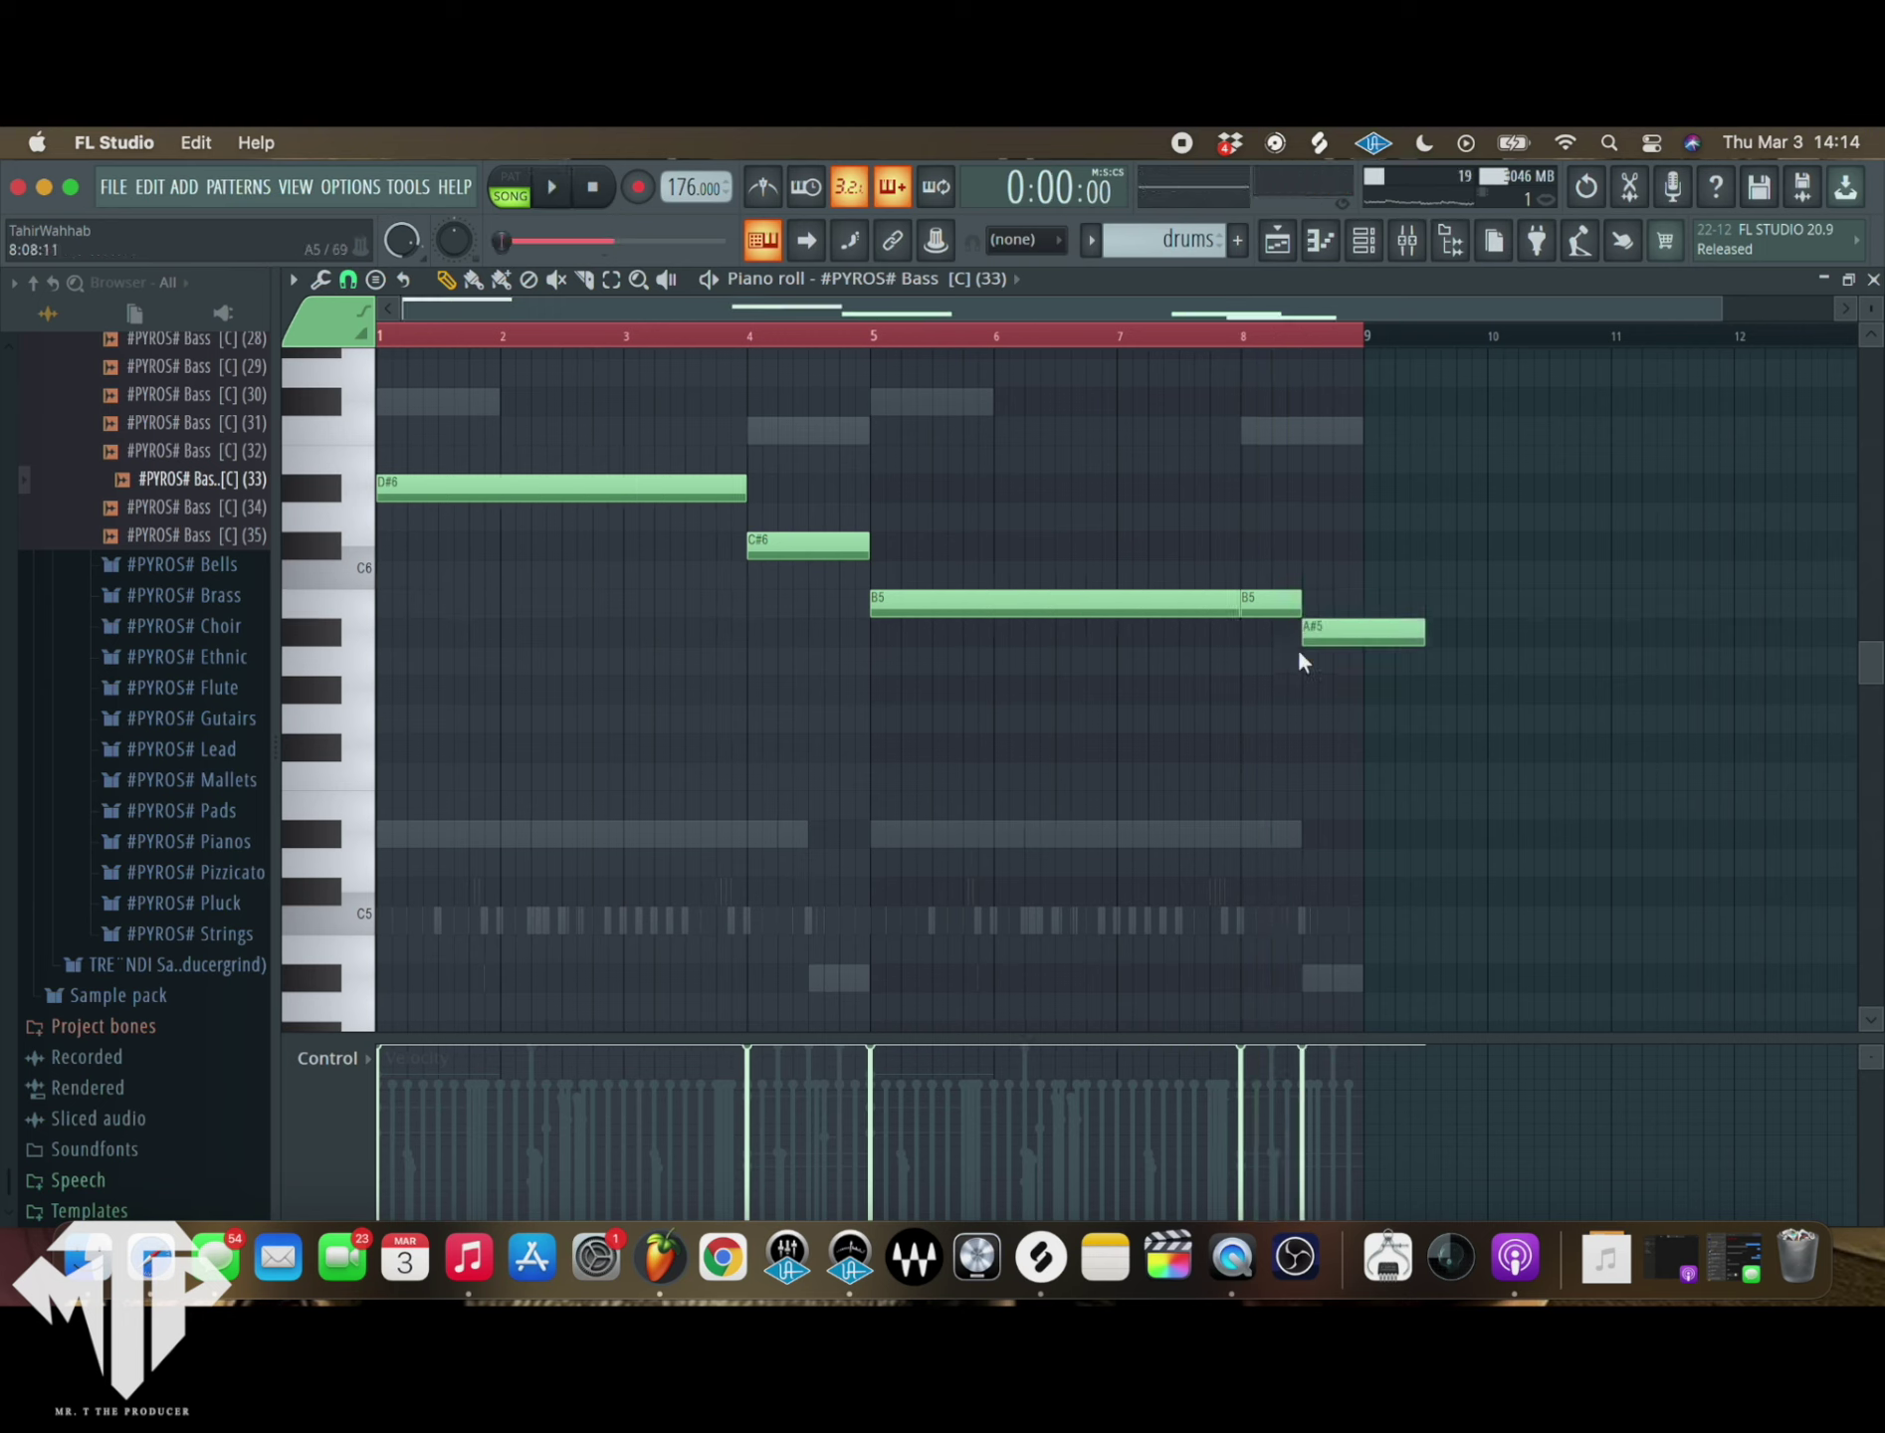
pyautogui.press('space')
pyautogui.moveTo(1425, 642); pyautogui.dragTo(1365, 648)
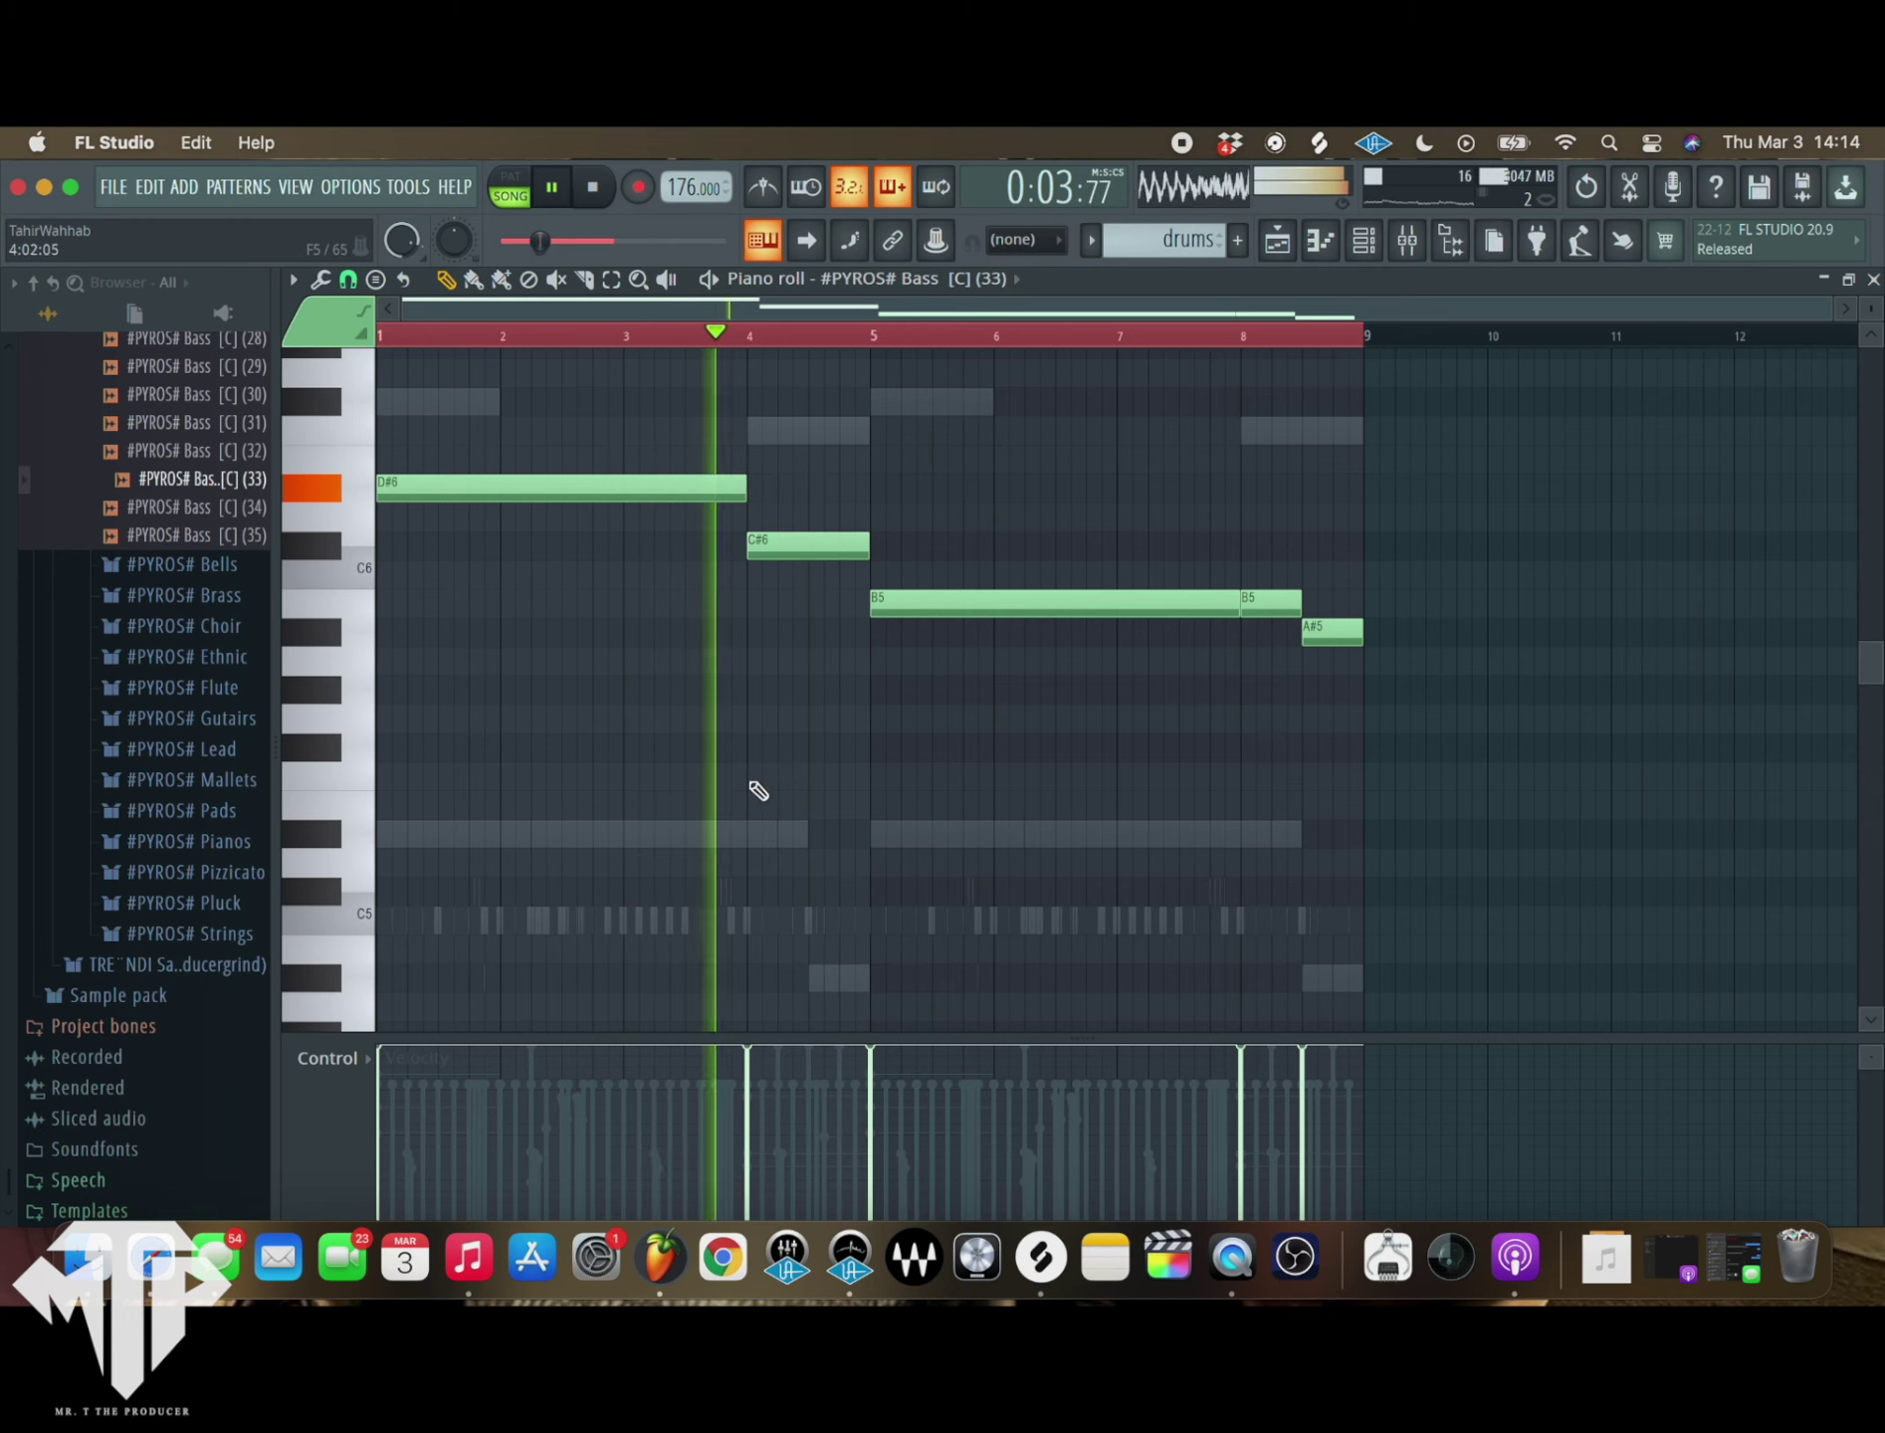
# - Transpose the whole bass line down one octave so it starts on D#5
pyautogui.scroll(-3, 1033, 756)
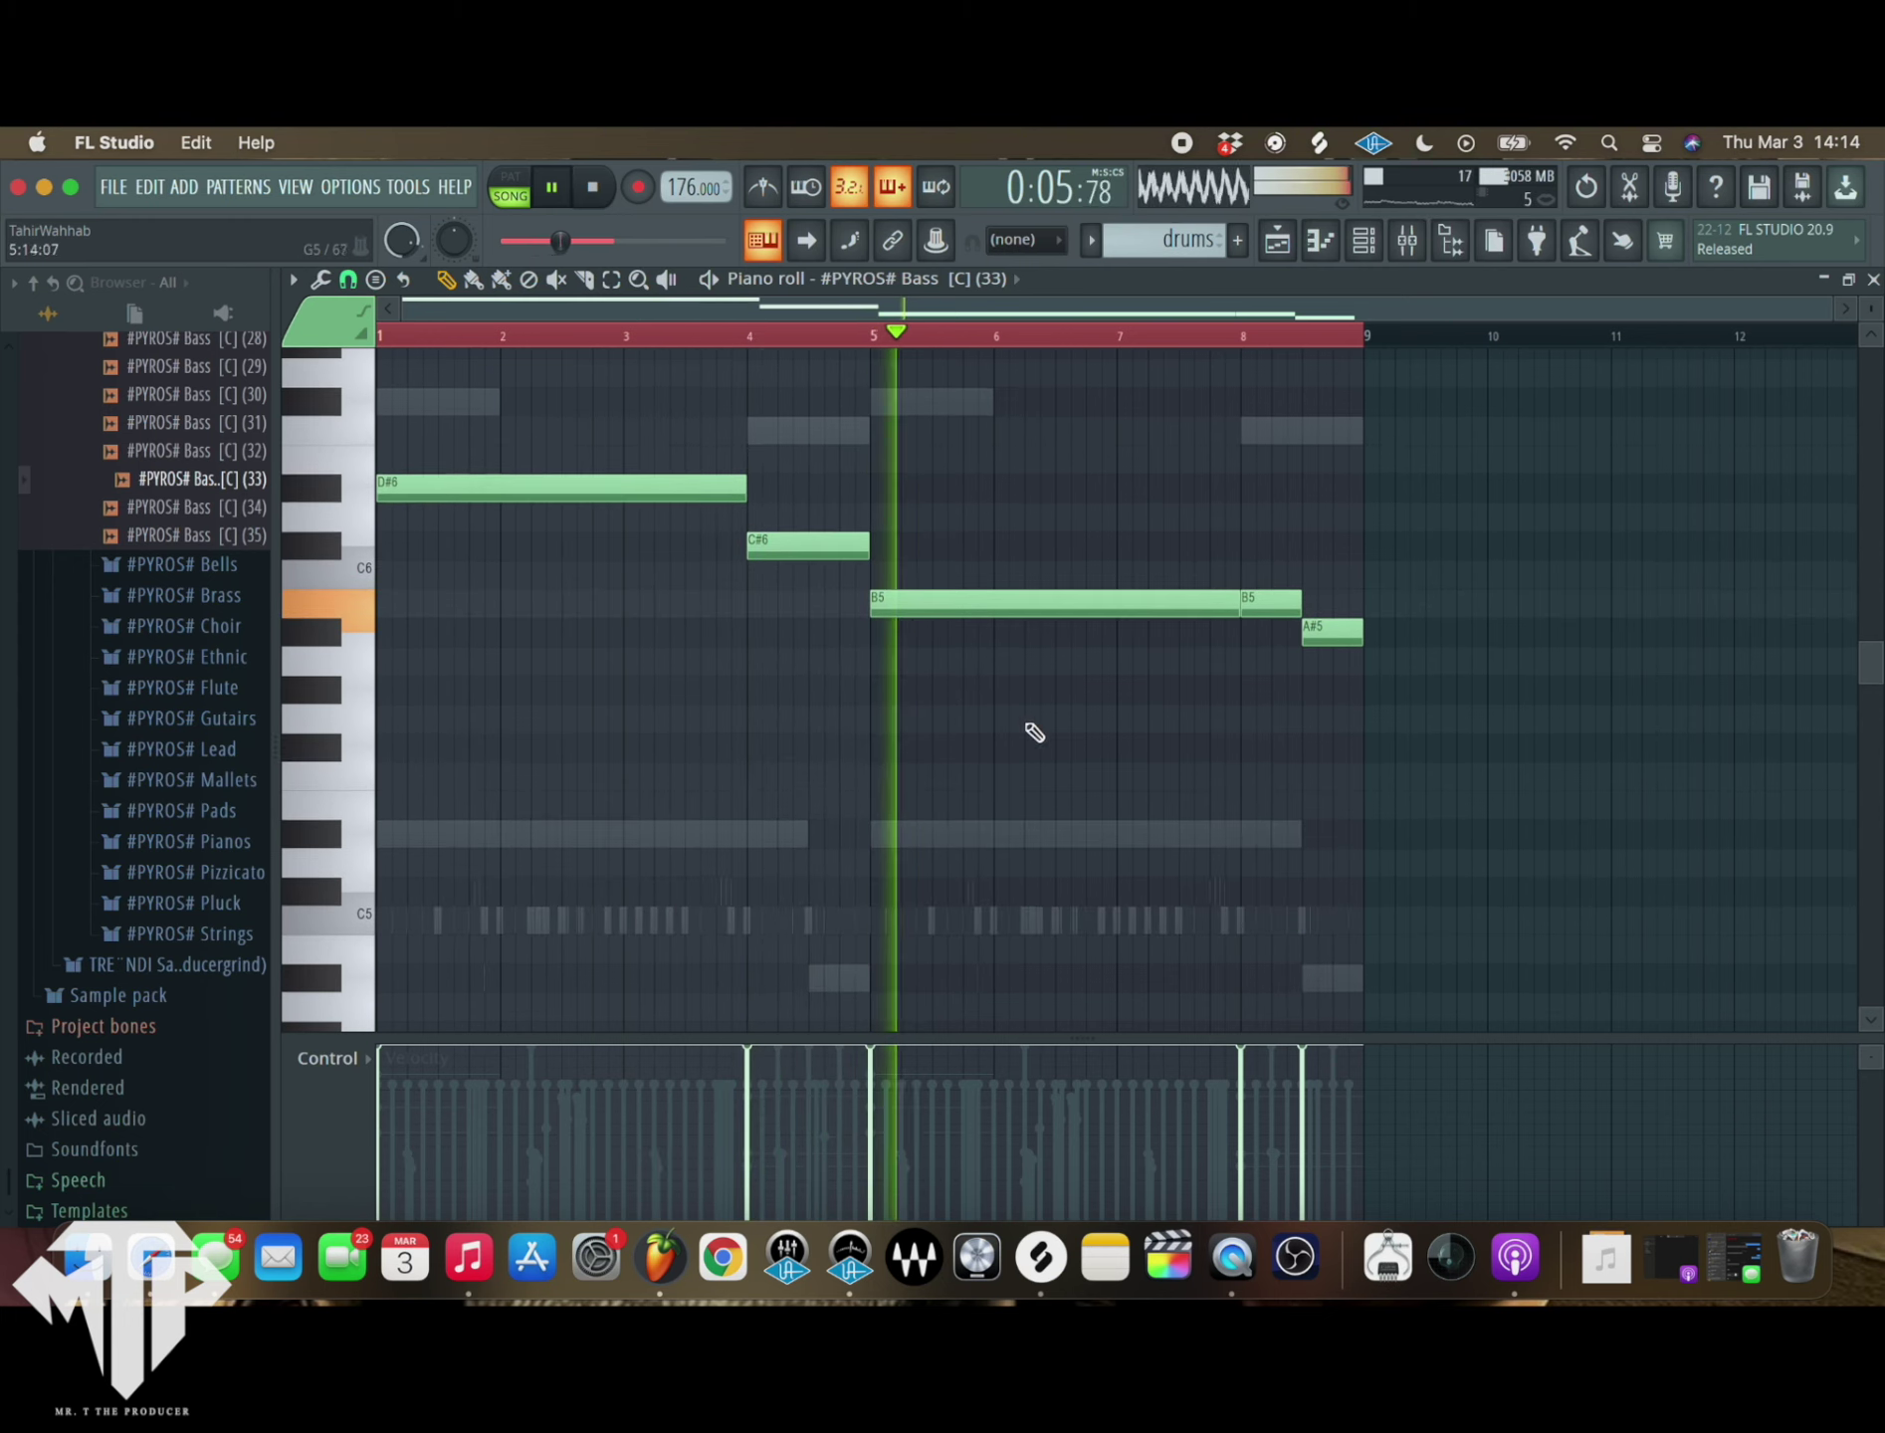
pyautogui.press('space')
pyautogui.hotkey('ctrl', 'Down')
pyautogui.press('space')
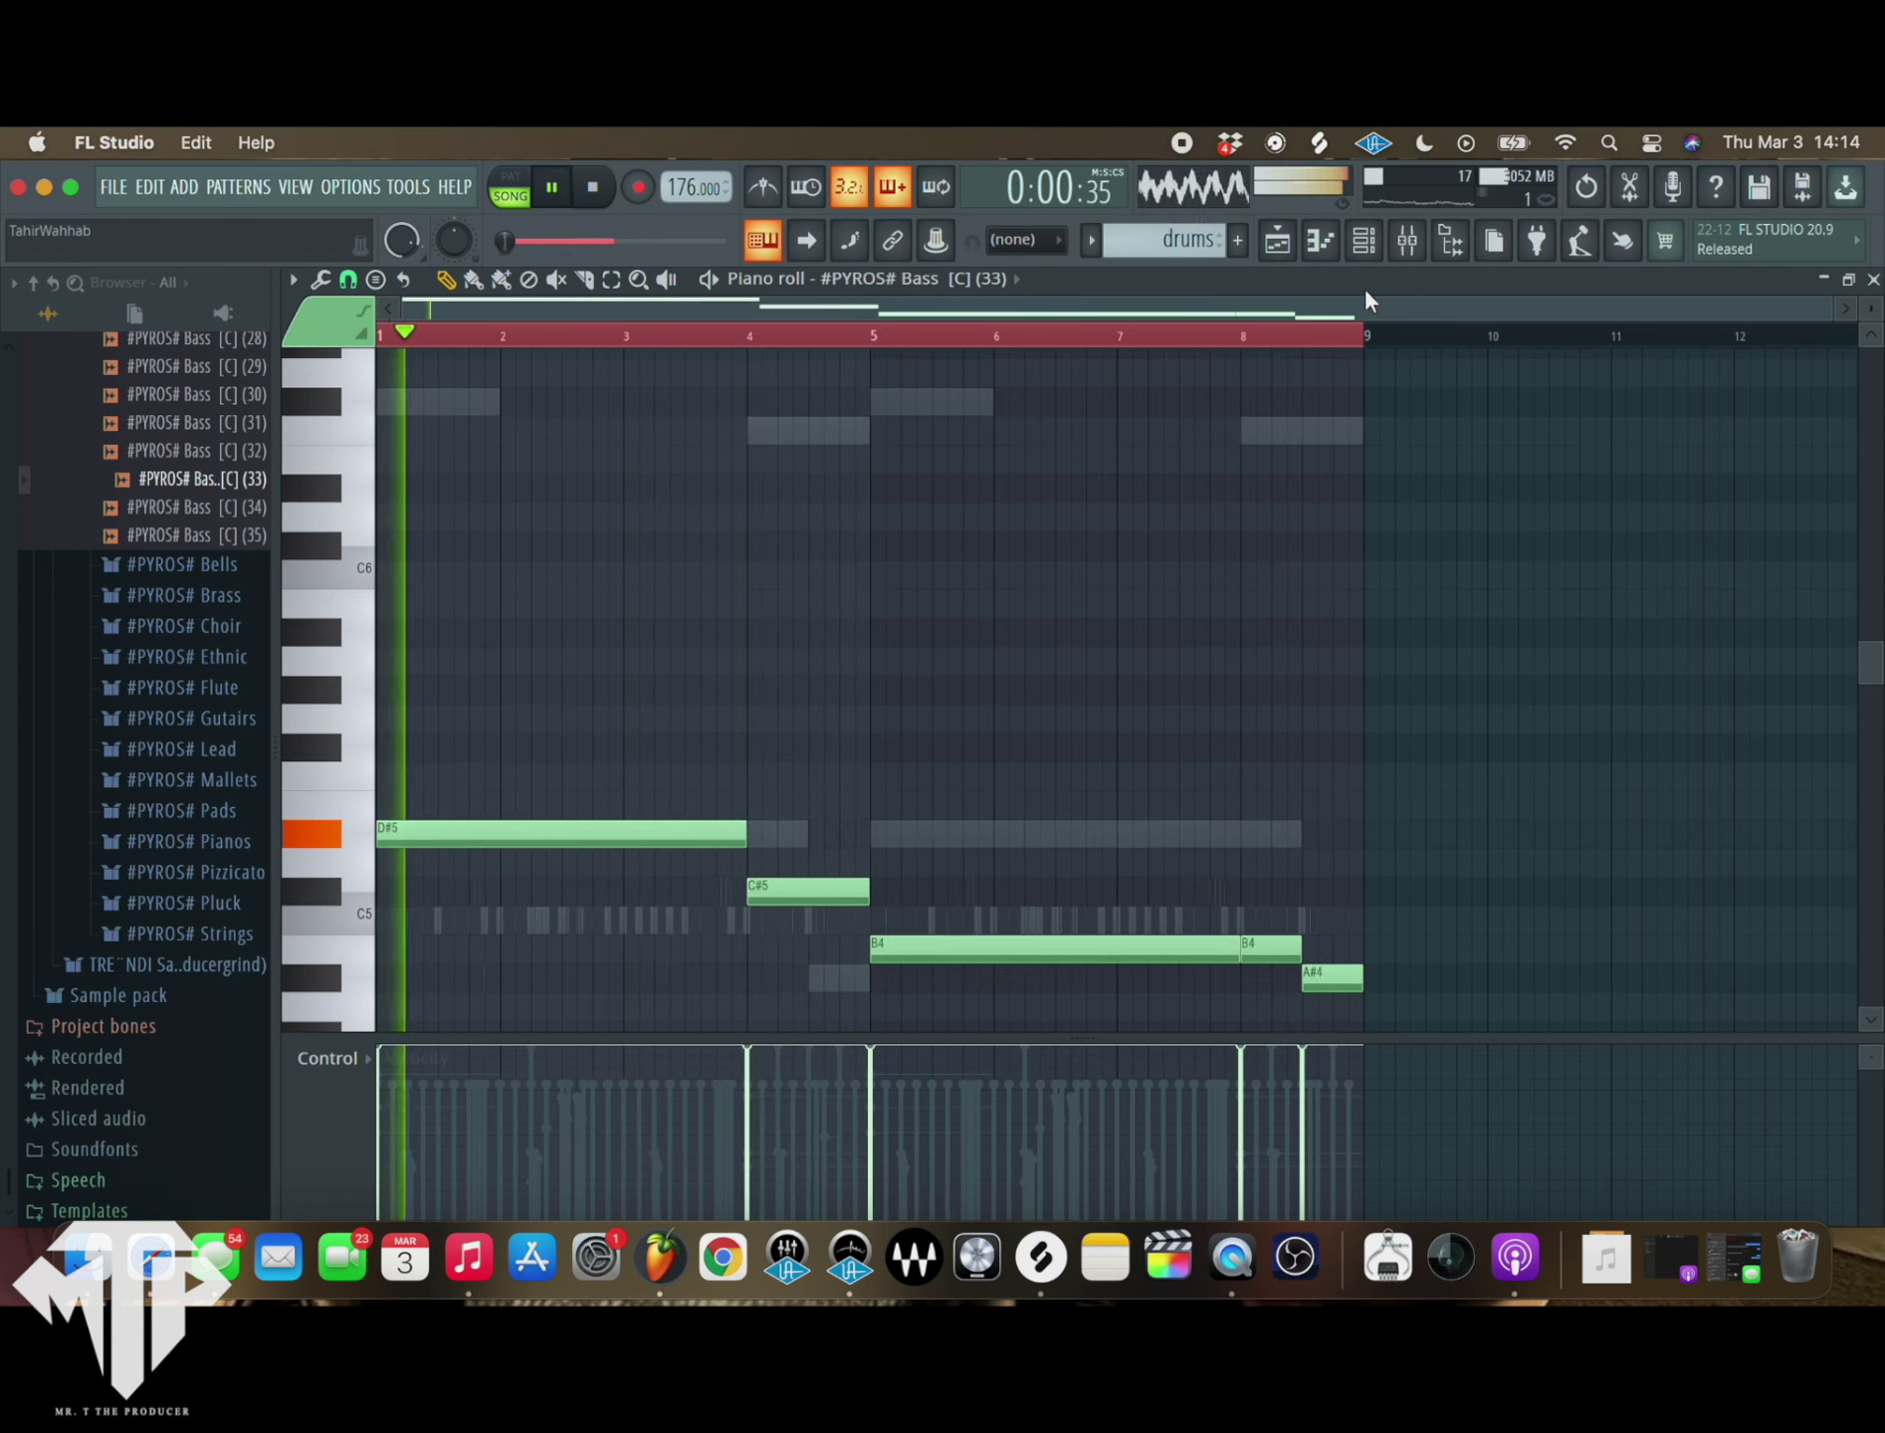
pyautogui.scroll(-4, 795, 618)
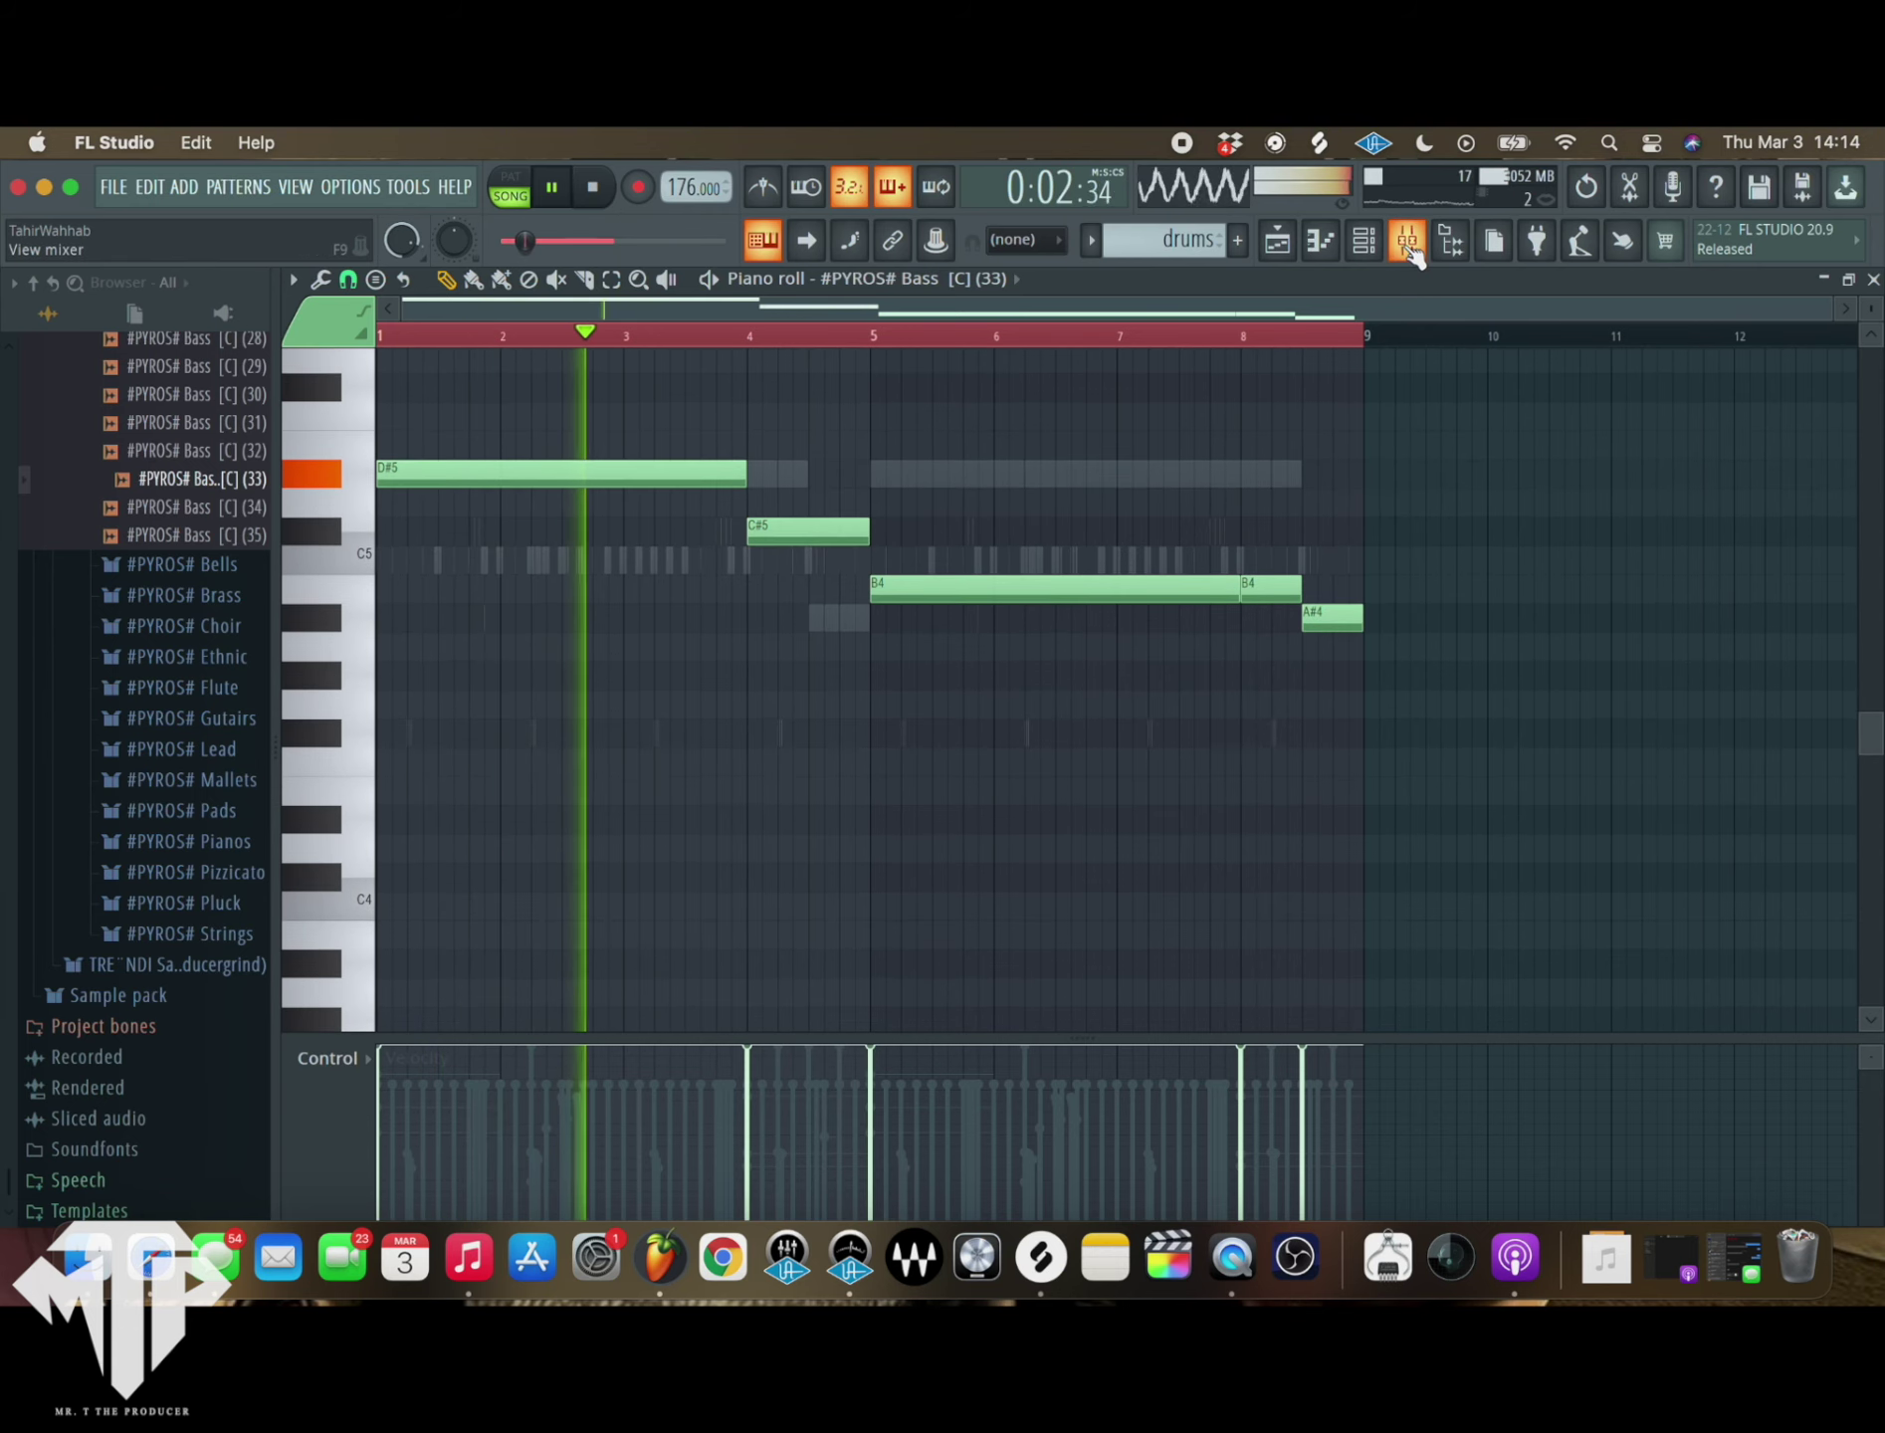
# - Move the #PYROS# Bass channel up the channel rack to directly below Kontakt and route it to mixer insert 9
pyautogui.click(1406, 240)
pyautogui.click(1371, 253)
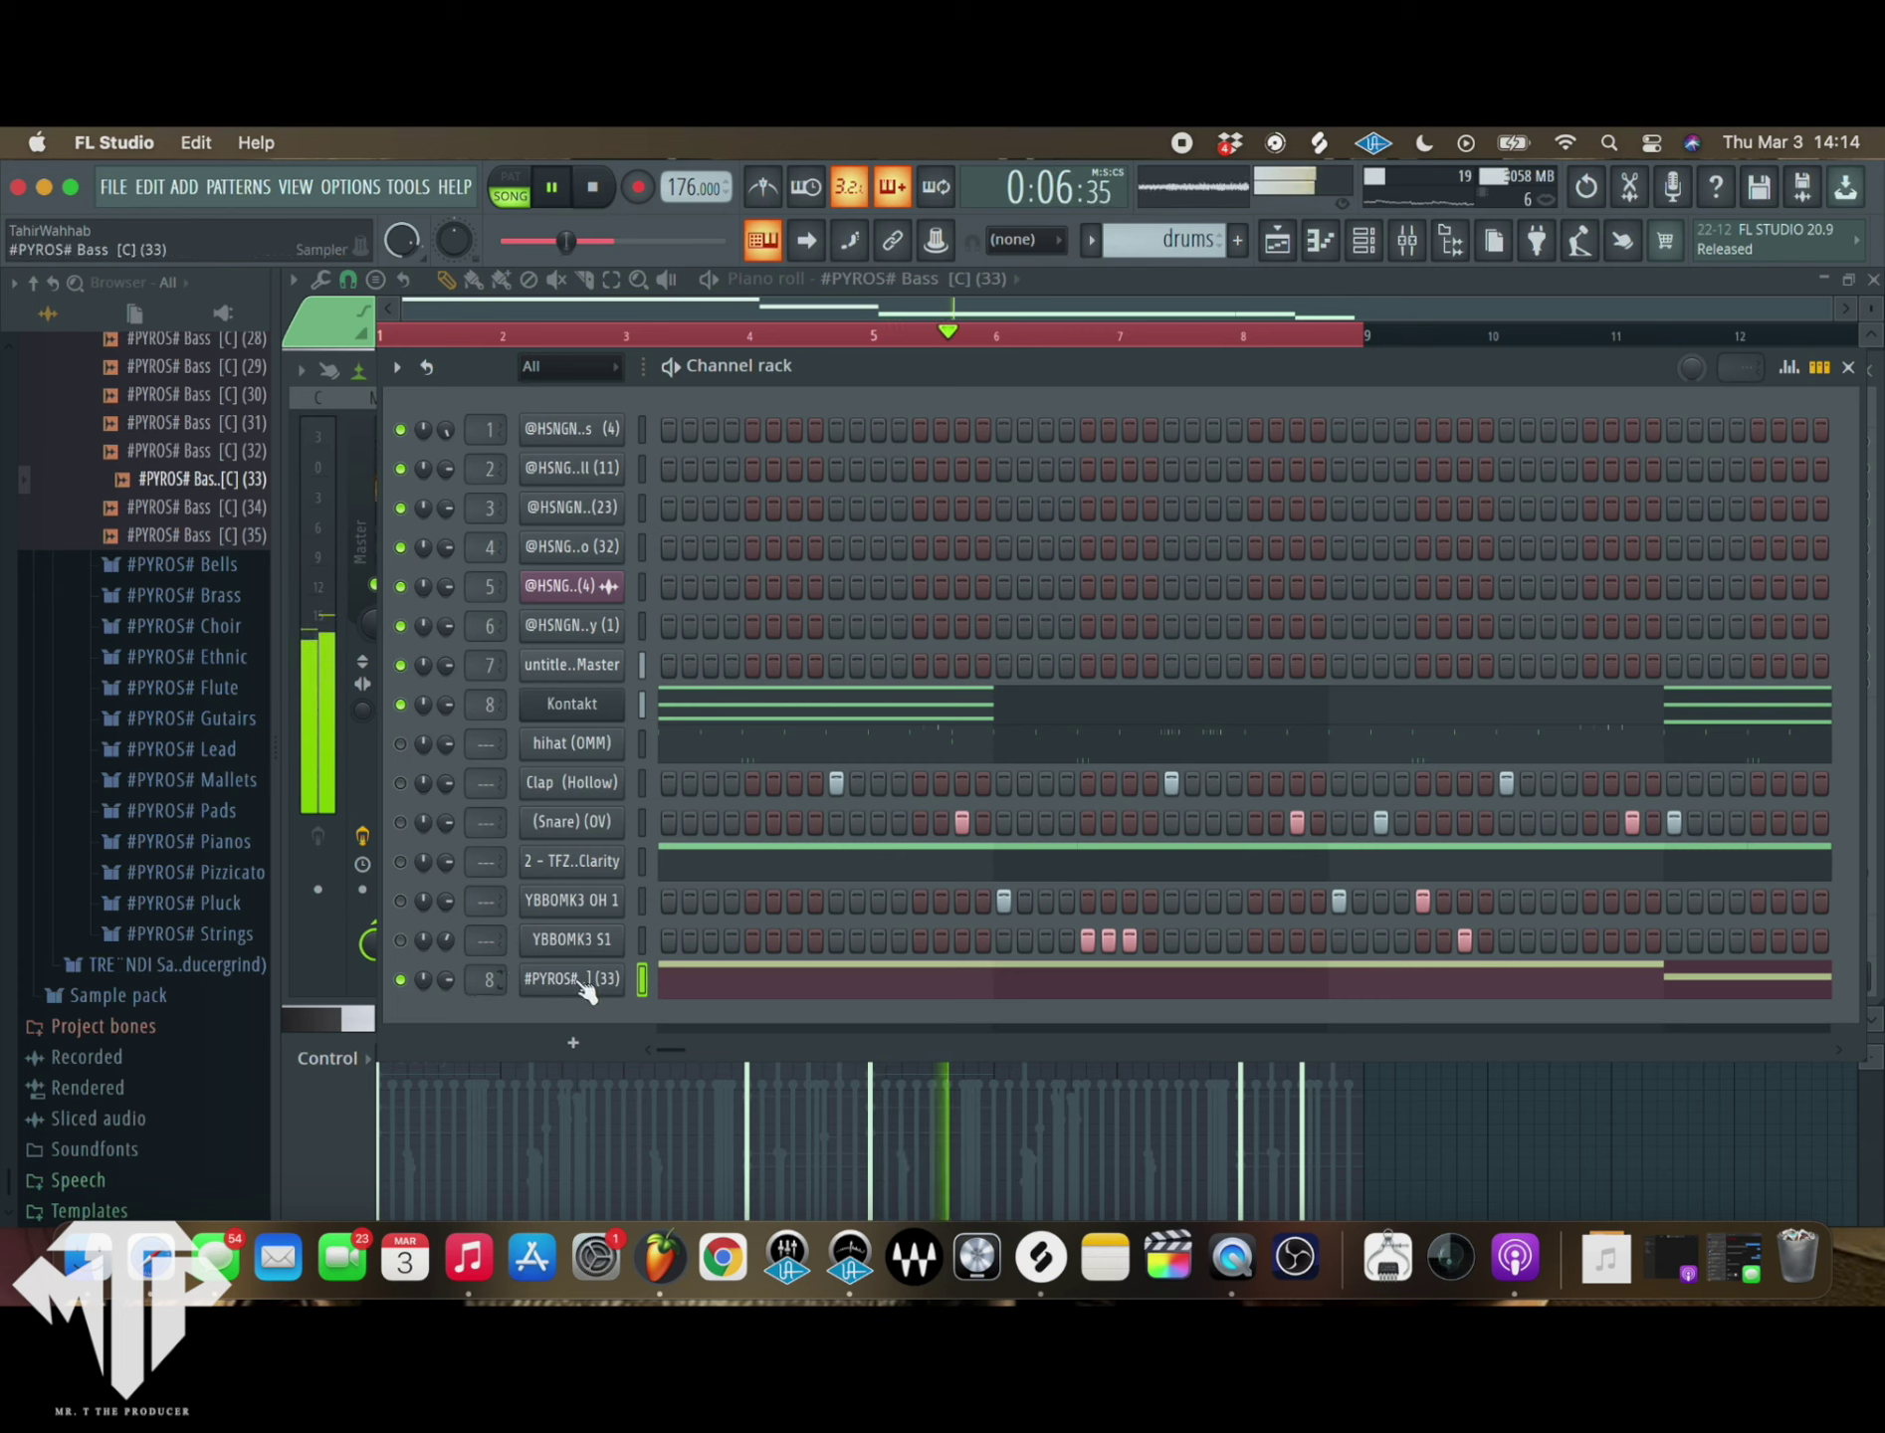
pyautogui.hotkey('alt', 'Up')
pyautogui.hotkey('alt', 'Up')
pyautogui.hotkey('alt', 'Up')
pyautogui.hotkey('alt', 'Up')
pyautogui.hotkey('alt', 'Up')
pyautogui.hotkey('alt', 'Up')
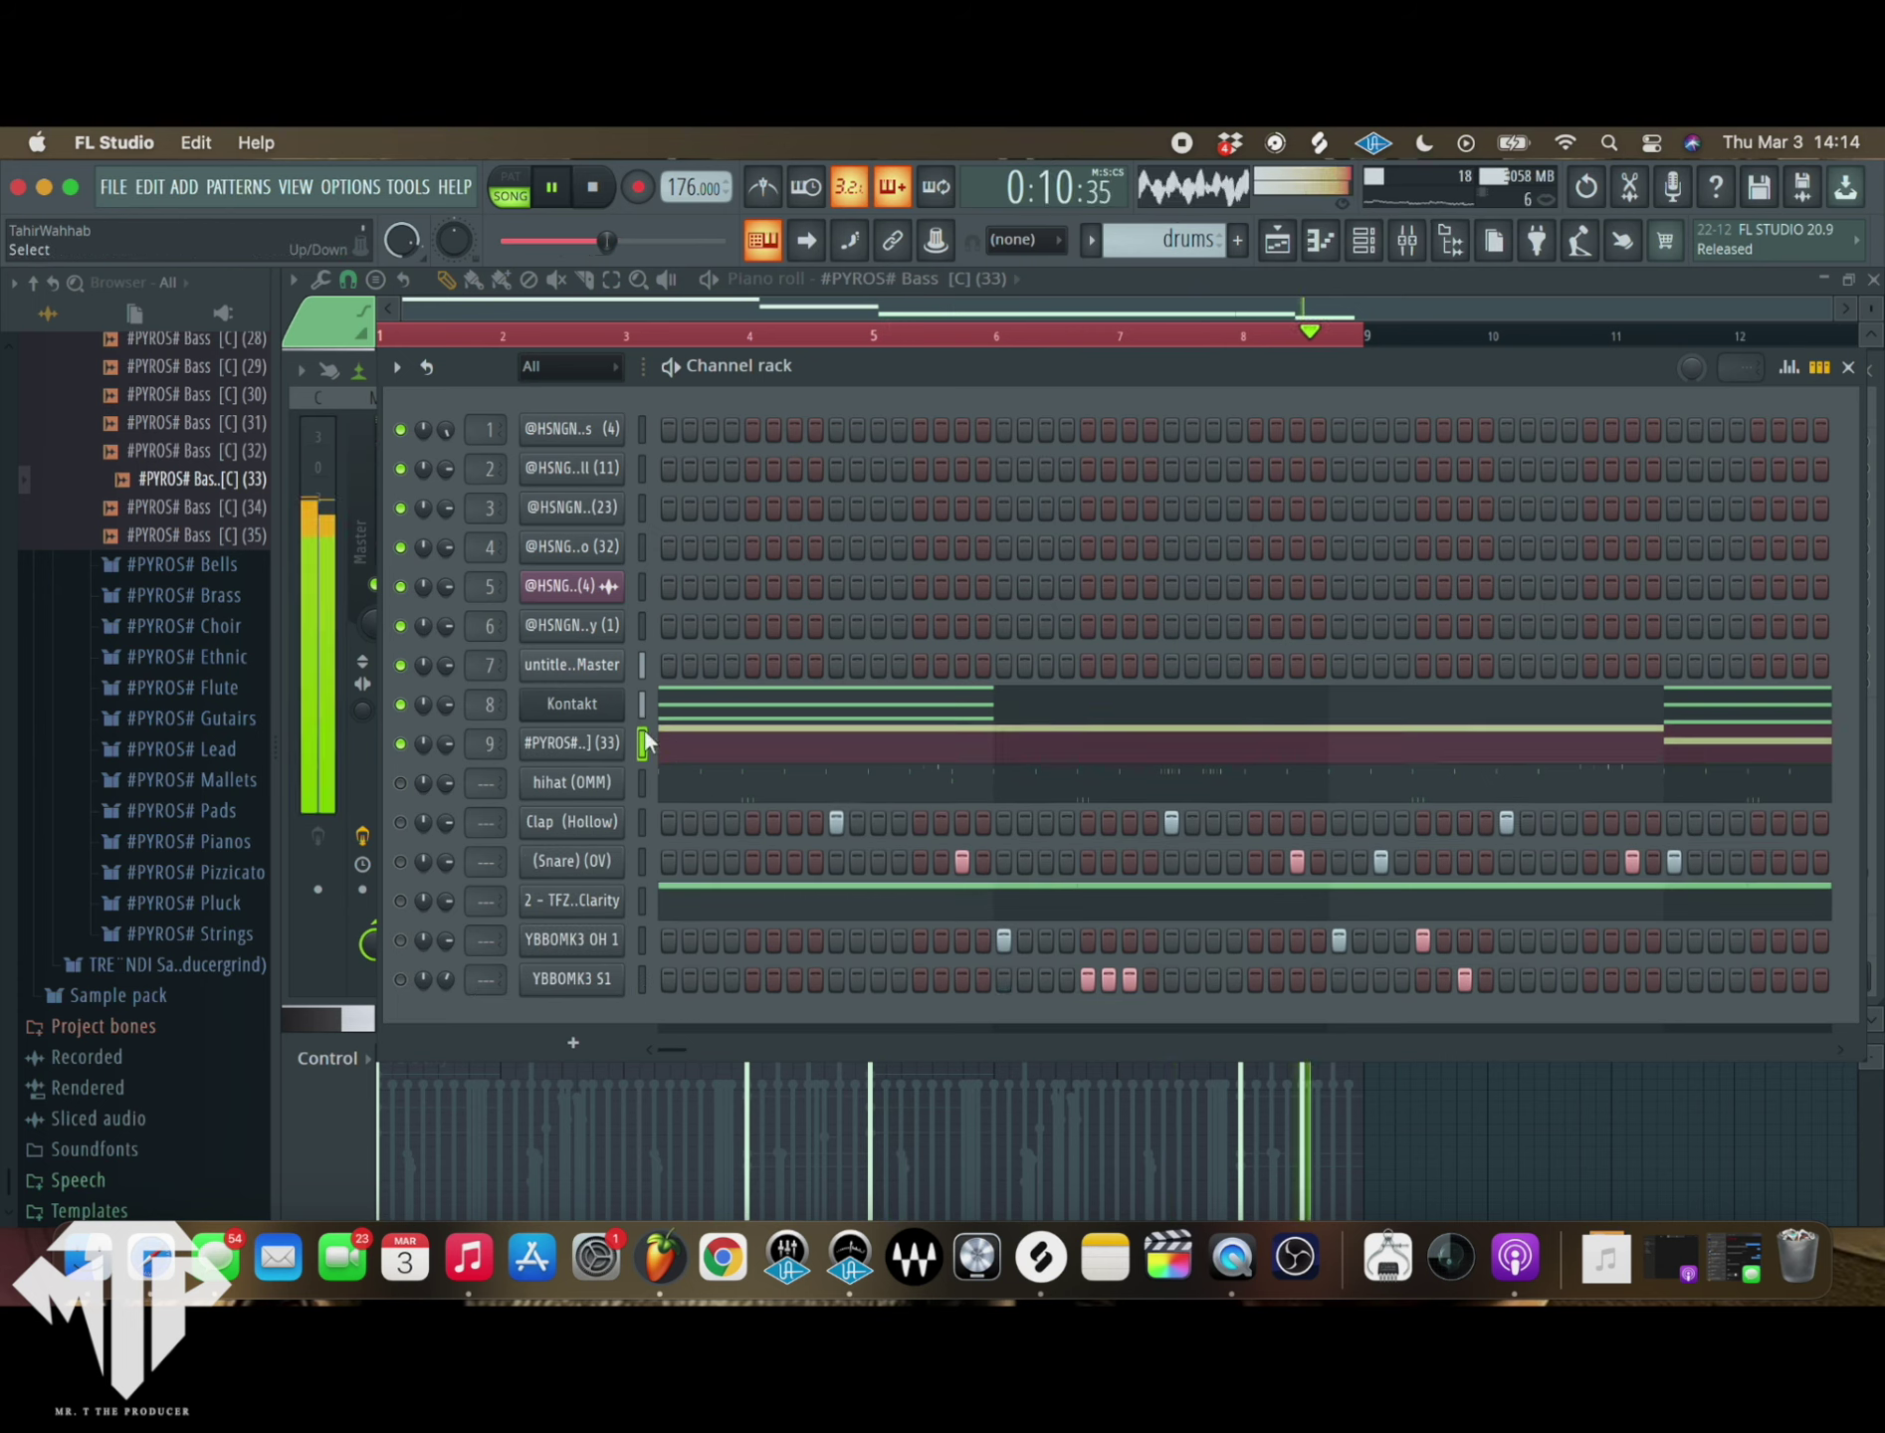
# - Add Fruity Parametric EQ 2 in slot 1 of insert 9, load the 30Hz + 18kHz cut preset, and pull the high cut down into the low mids
pyautogui.click(1408, 246)
pyautogui.click(1637, 445)
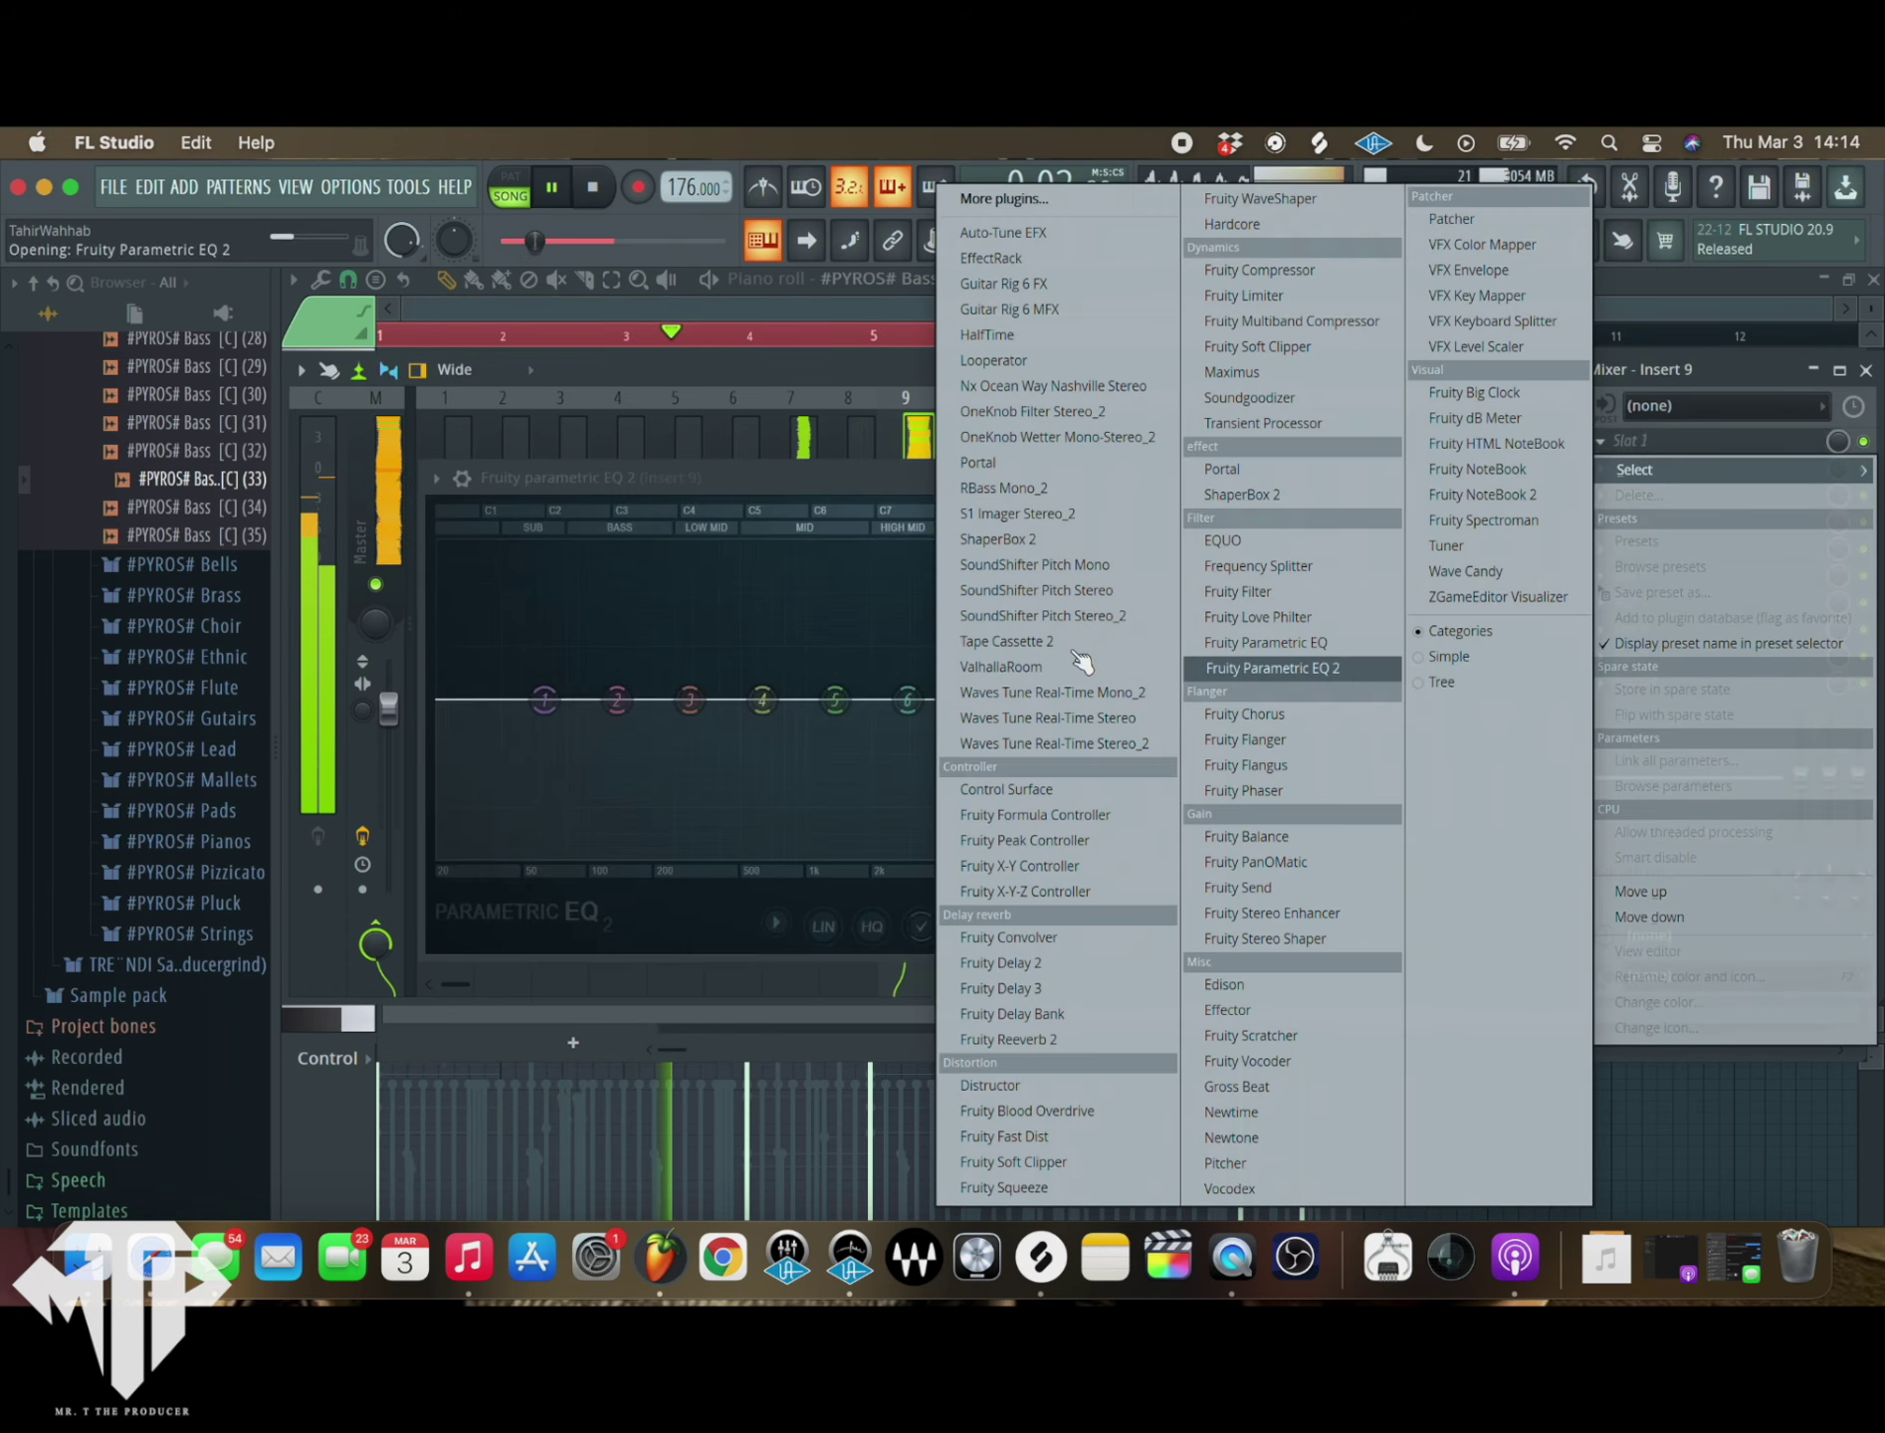
pyautogui.click(1254, 670)
pyautogui.click(1213, 488)
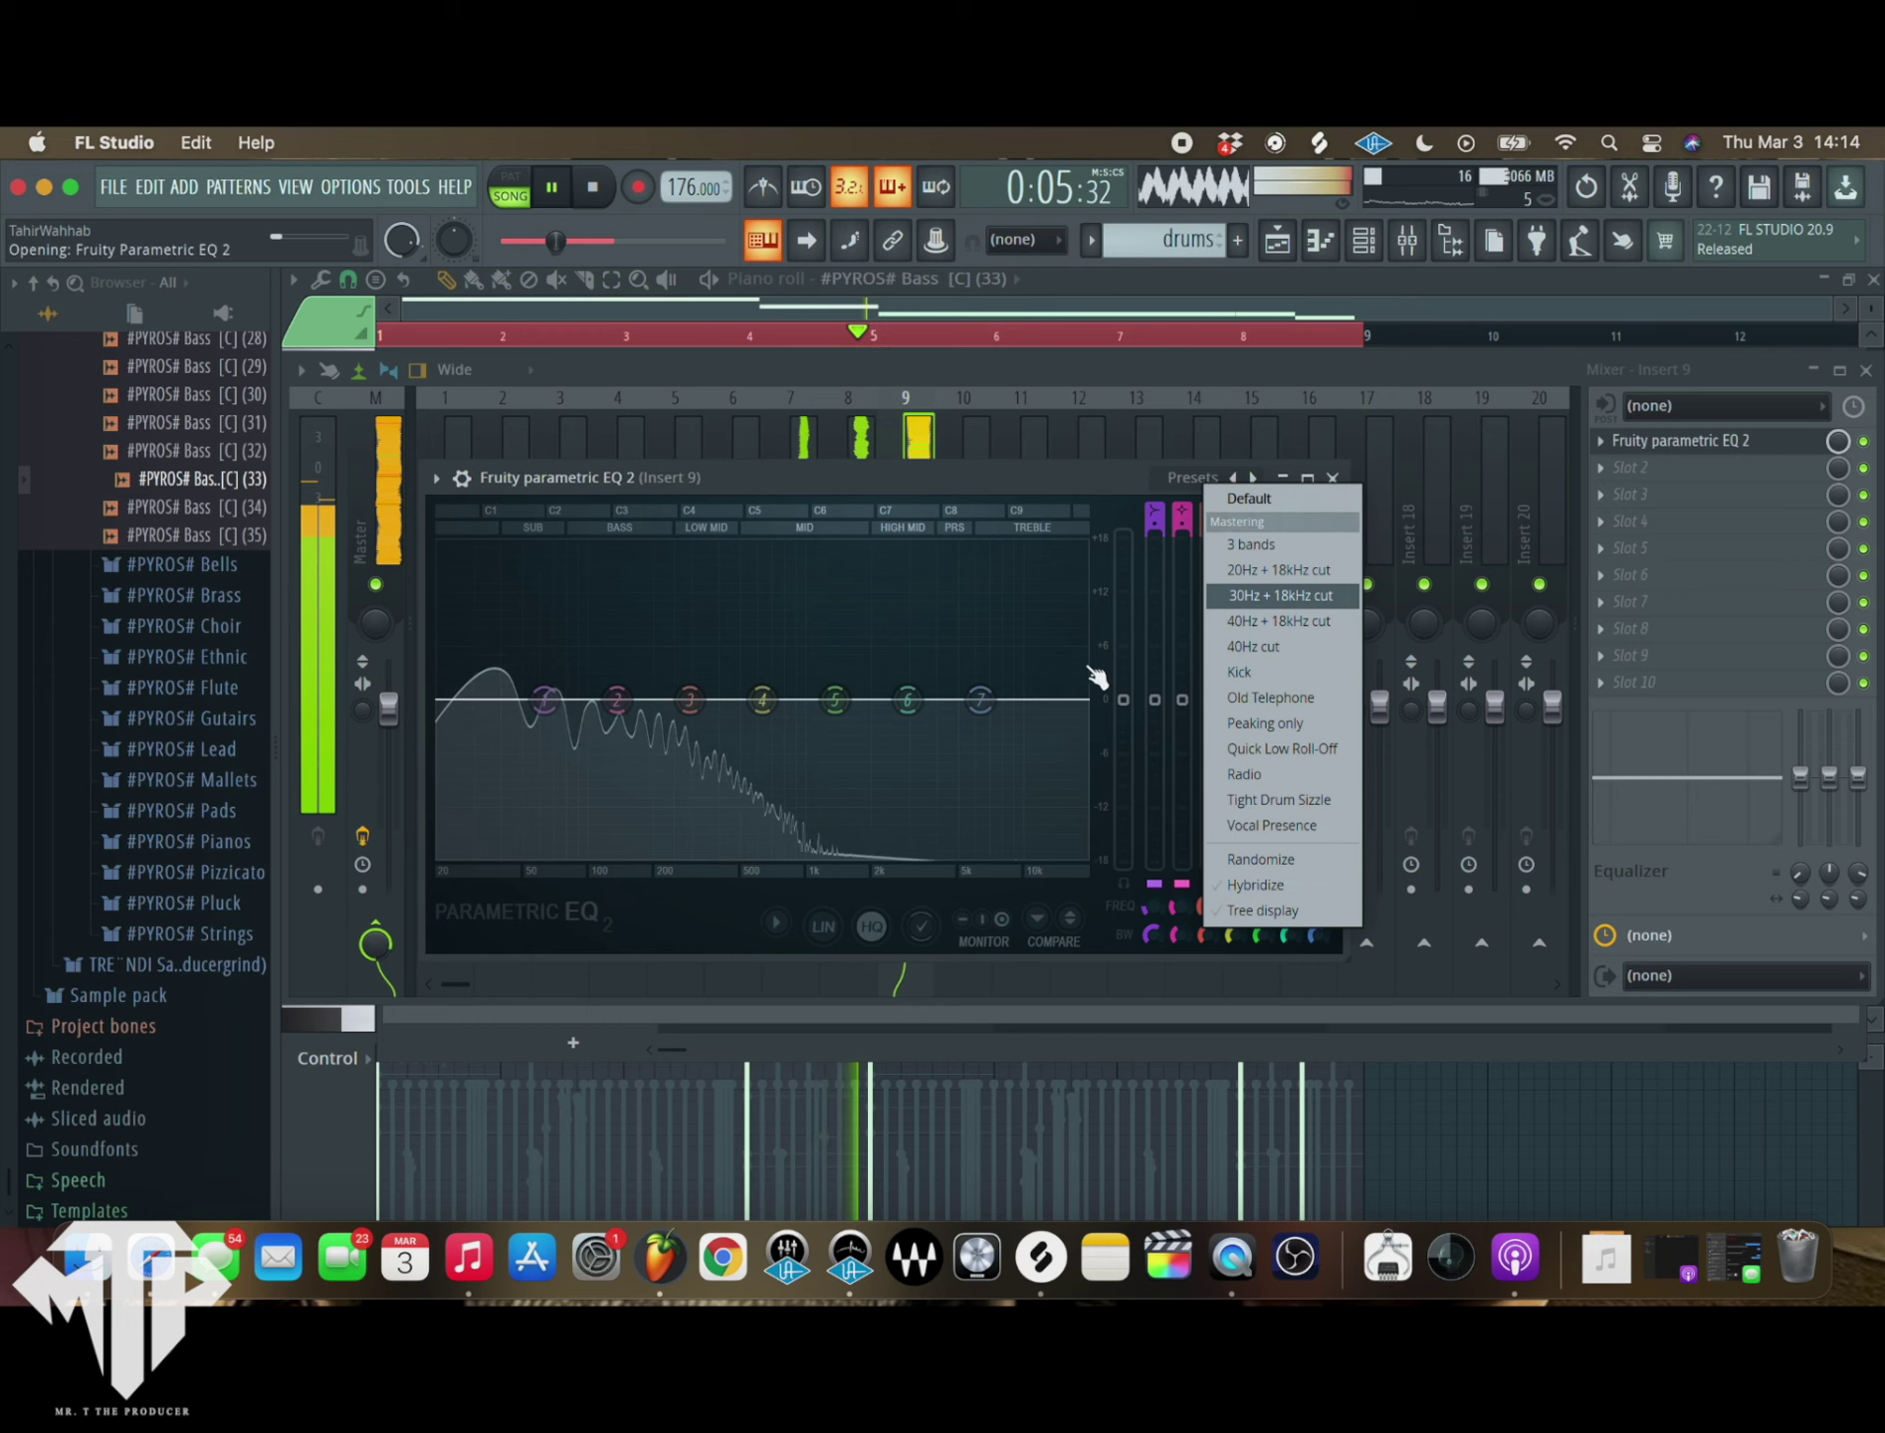
pyautogui.click(1297, 594)
pyautogui.moveTo(972, 700); pyautogui.dragTo(713, 700)
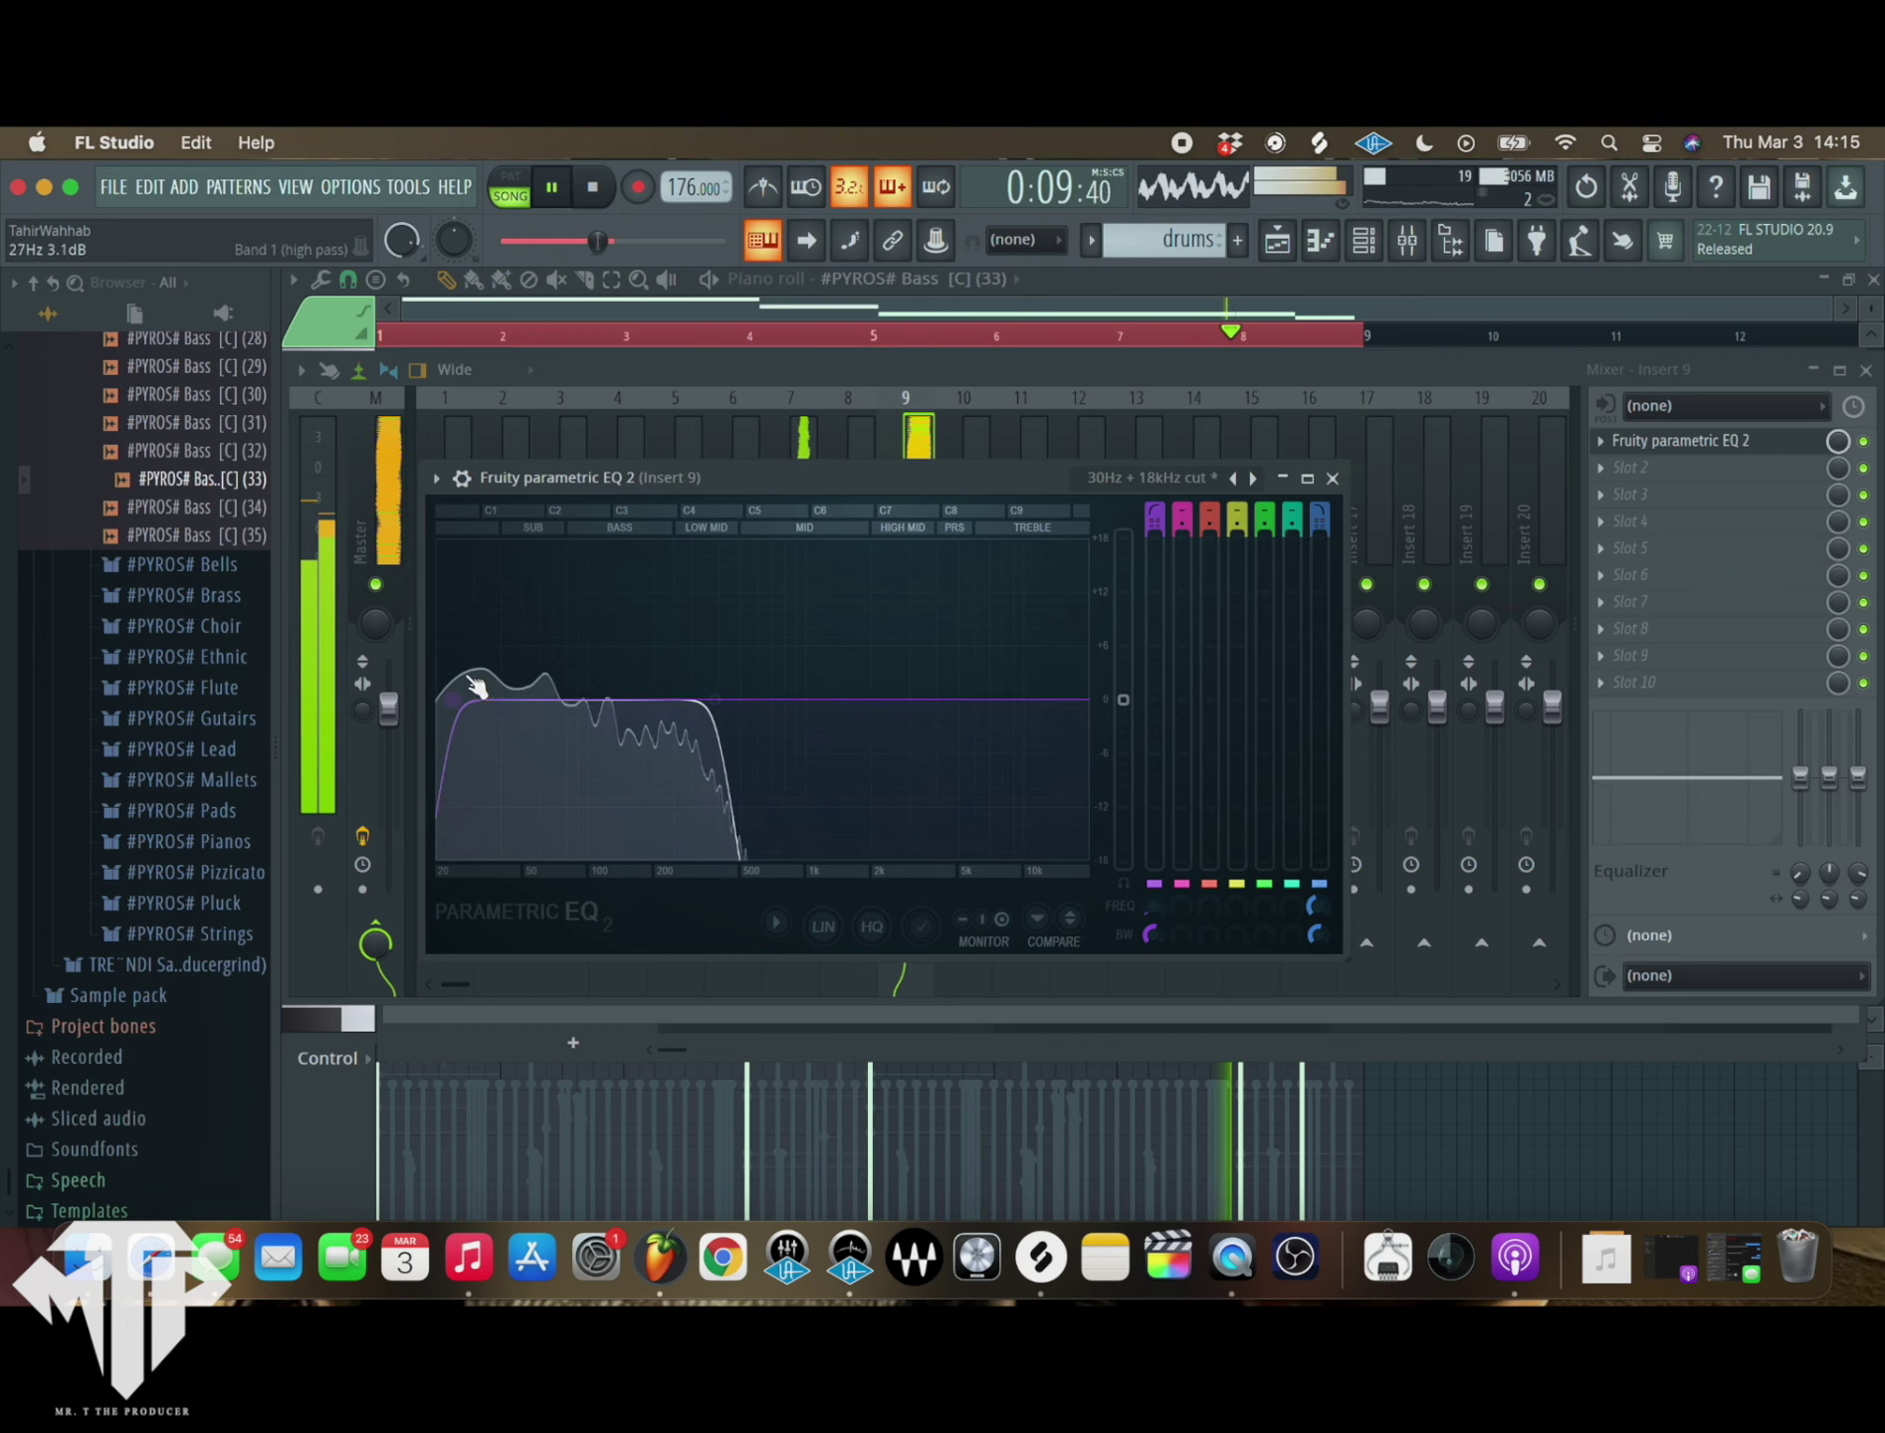
# - Add EffectRack in slot 2 of mixer insert 9 and place the Tremolator module in its rack
pyautogui.click(1332, 477)
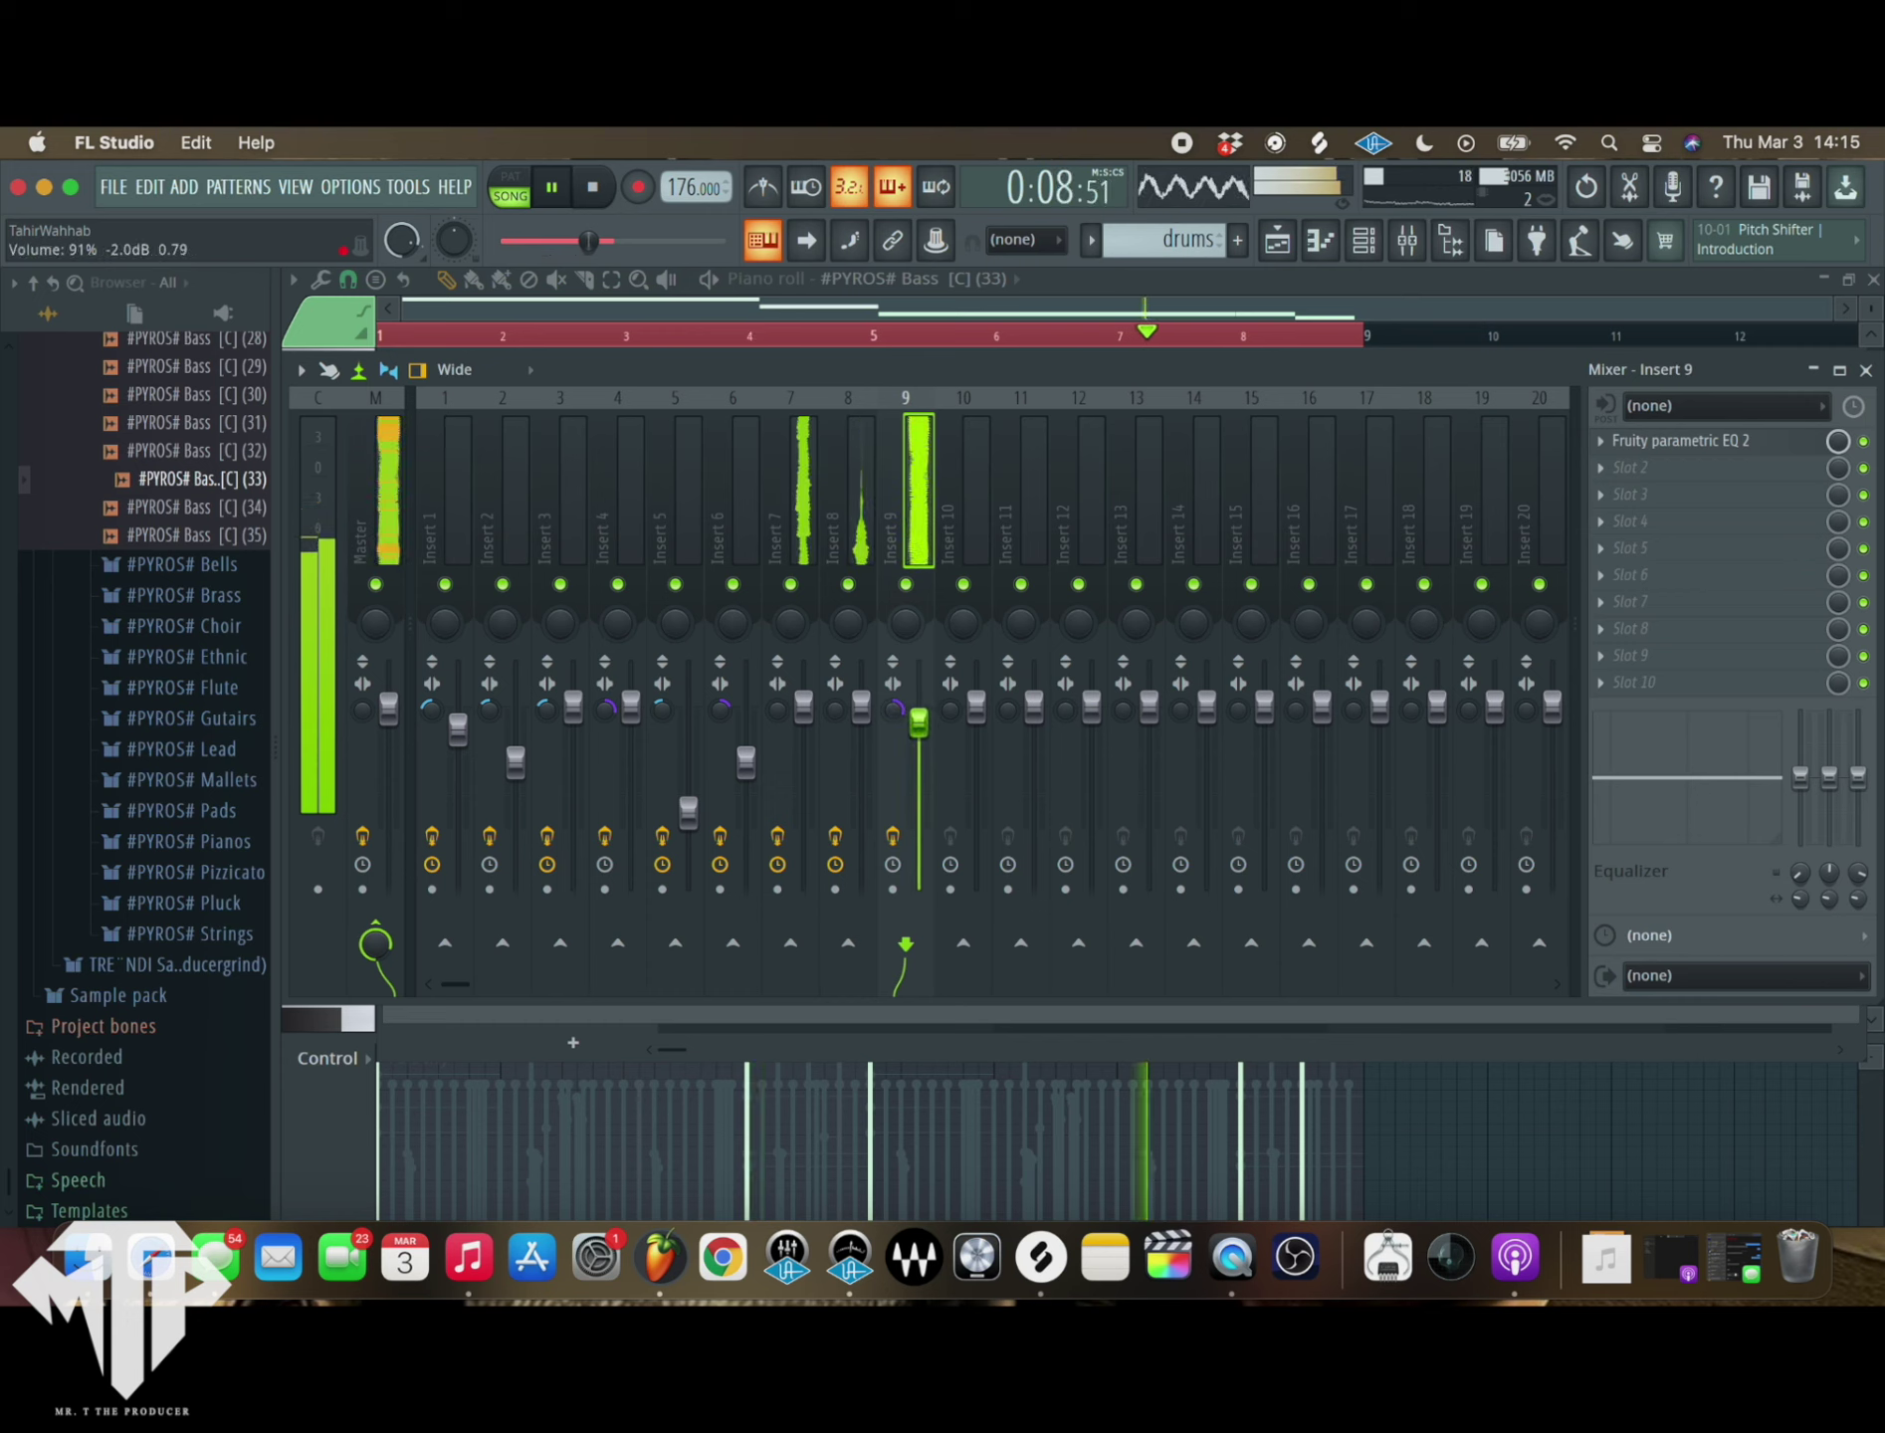
pyautogui.click(1632, 466)
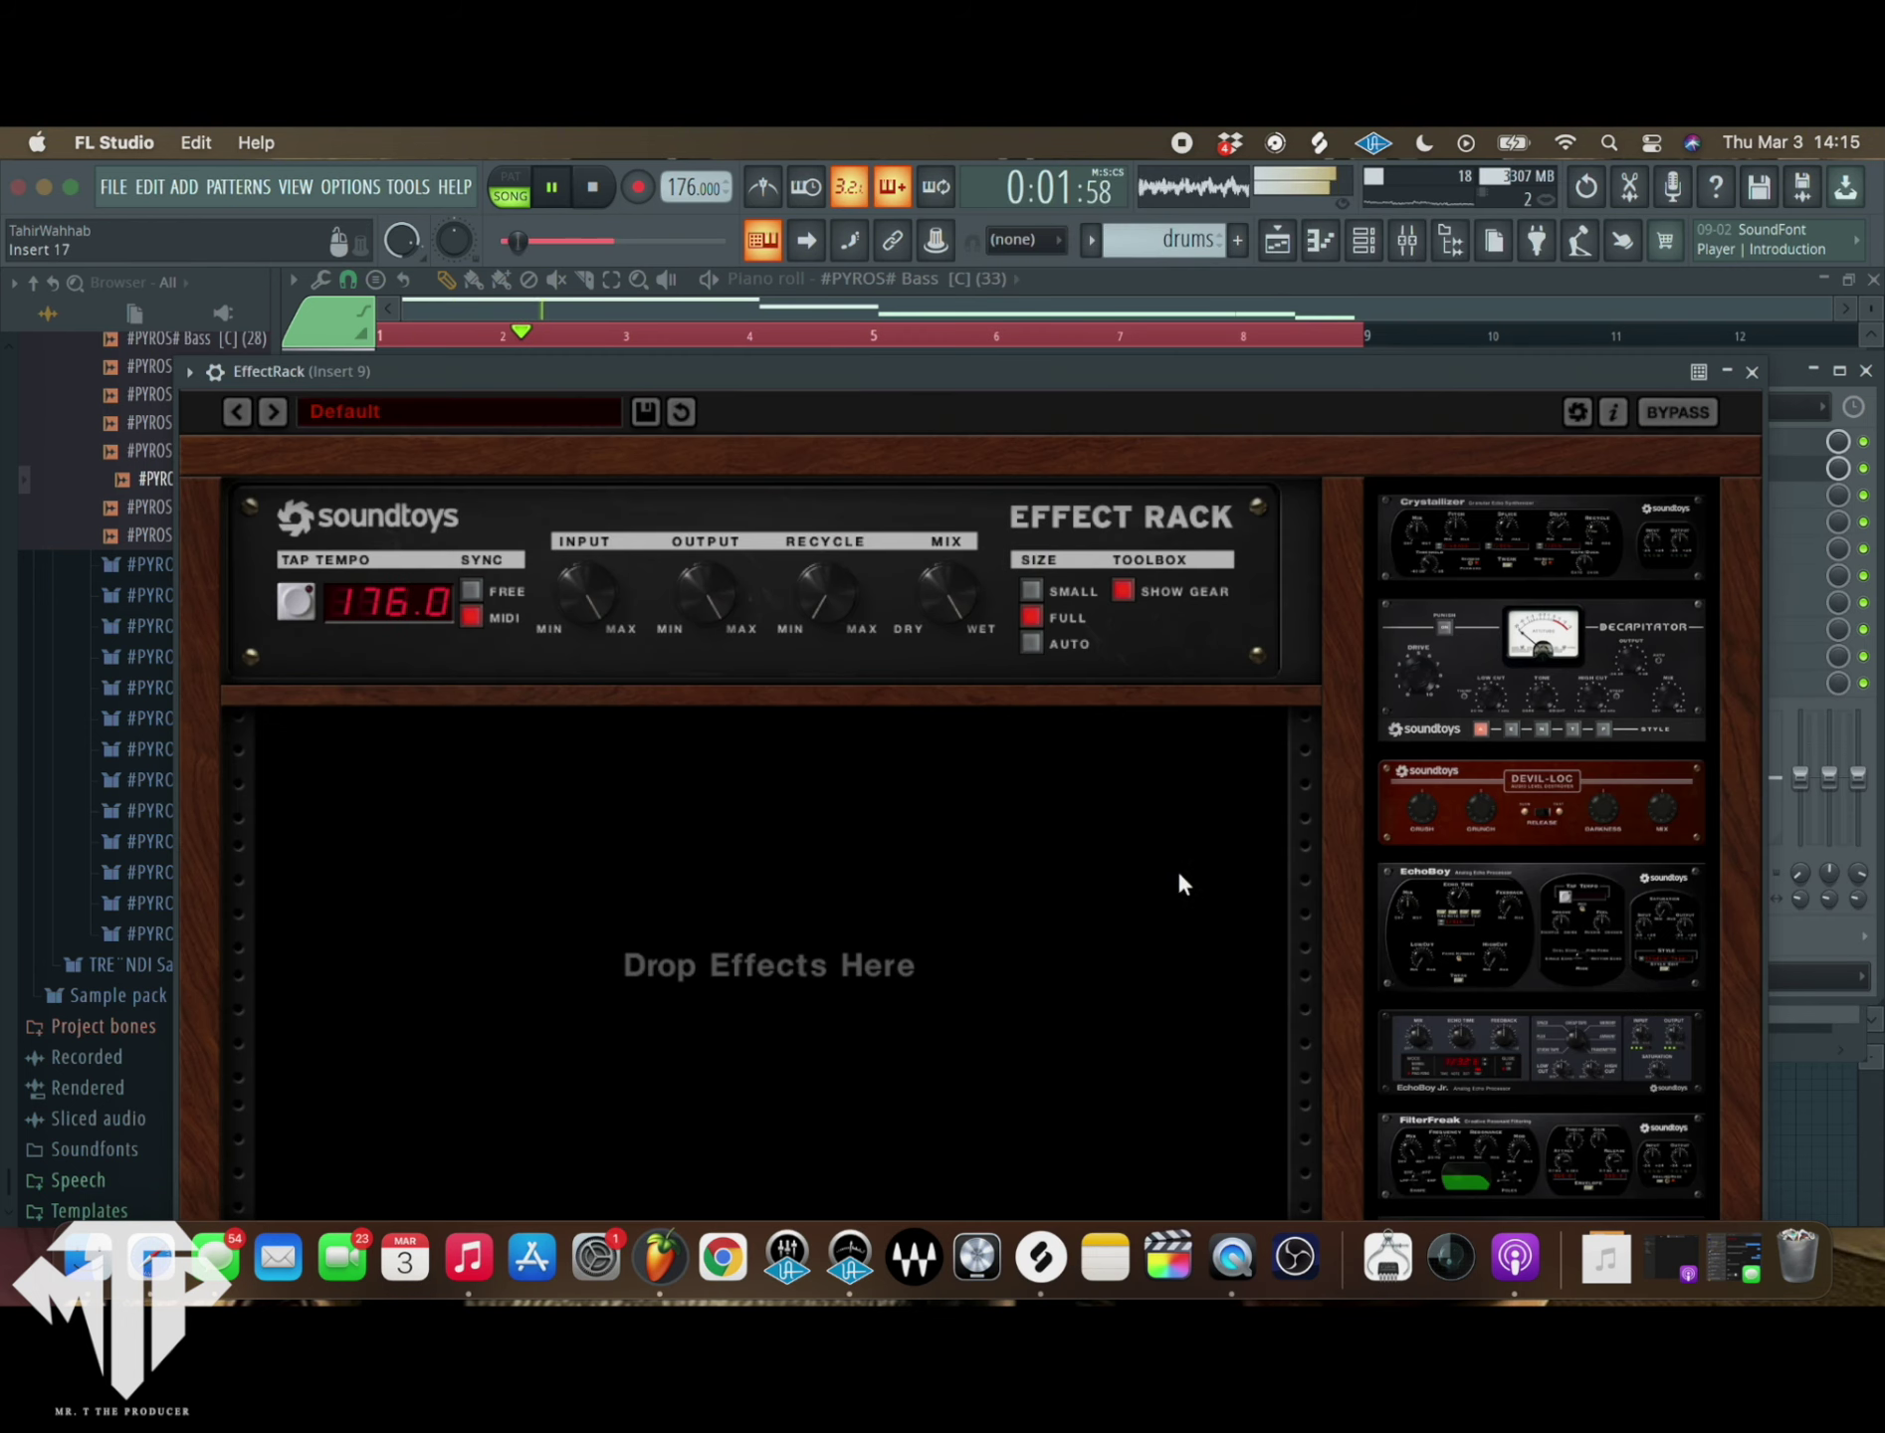
pyautogui.scroll(-5, 1559, 1019)
pyautogui.moveTo(1502, 1148); pyautogui.dragTo(690, 913)
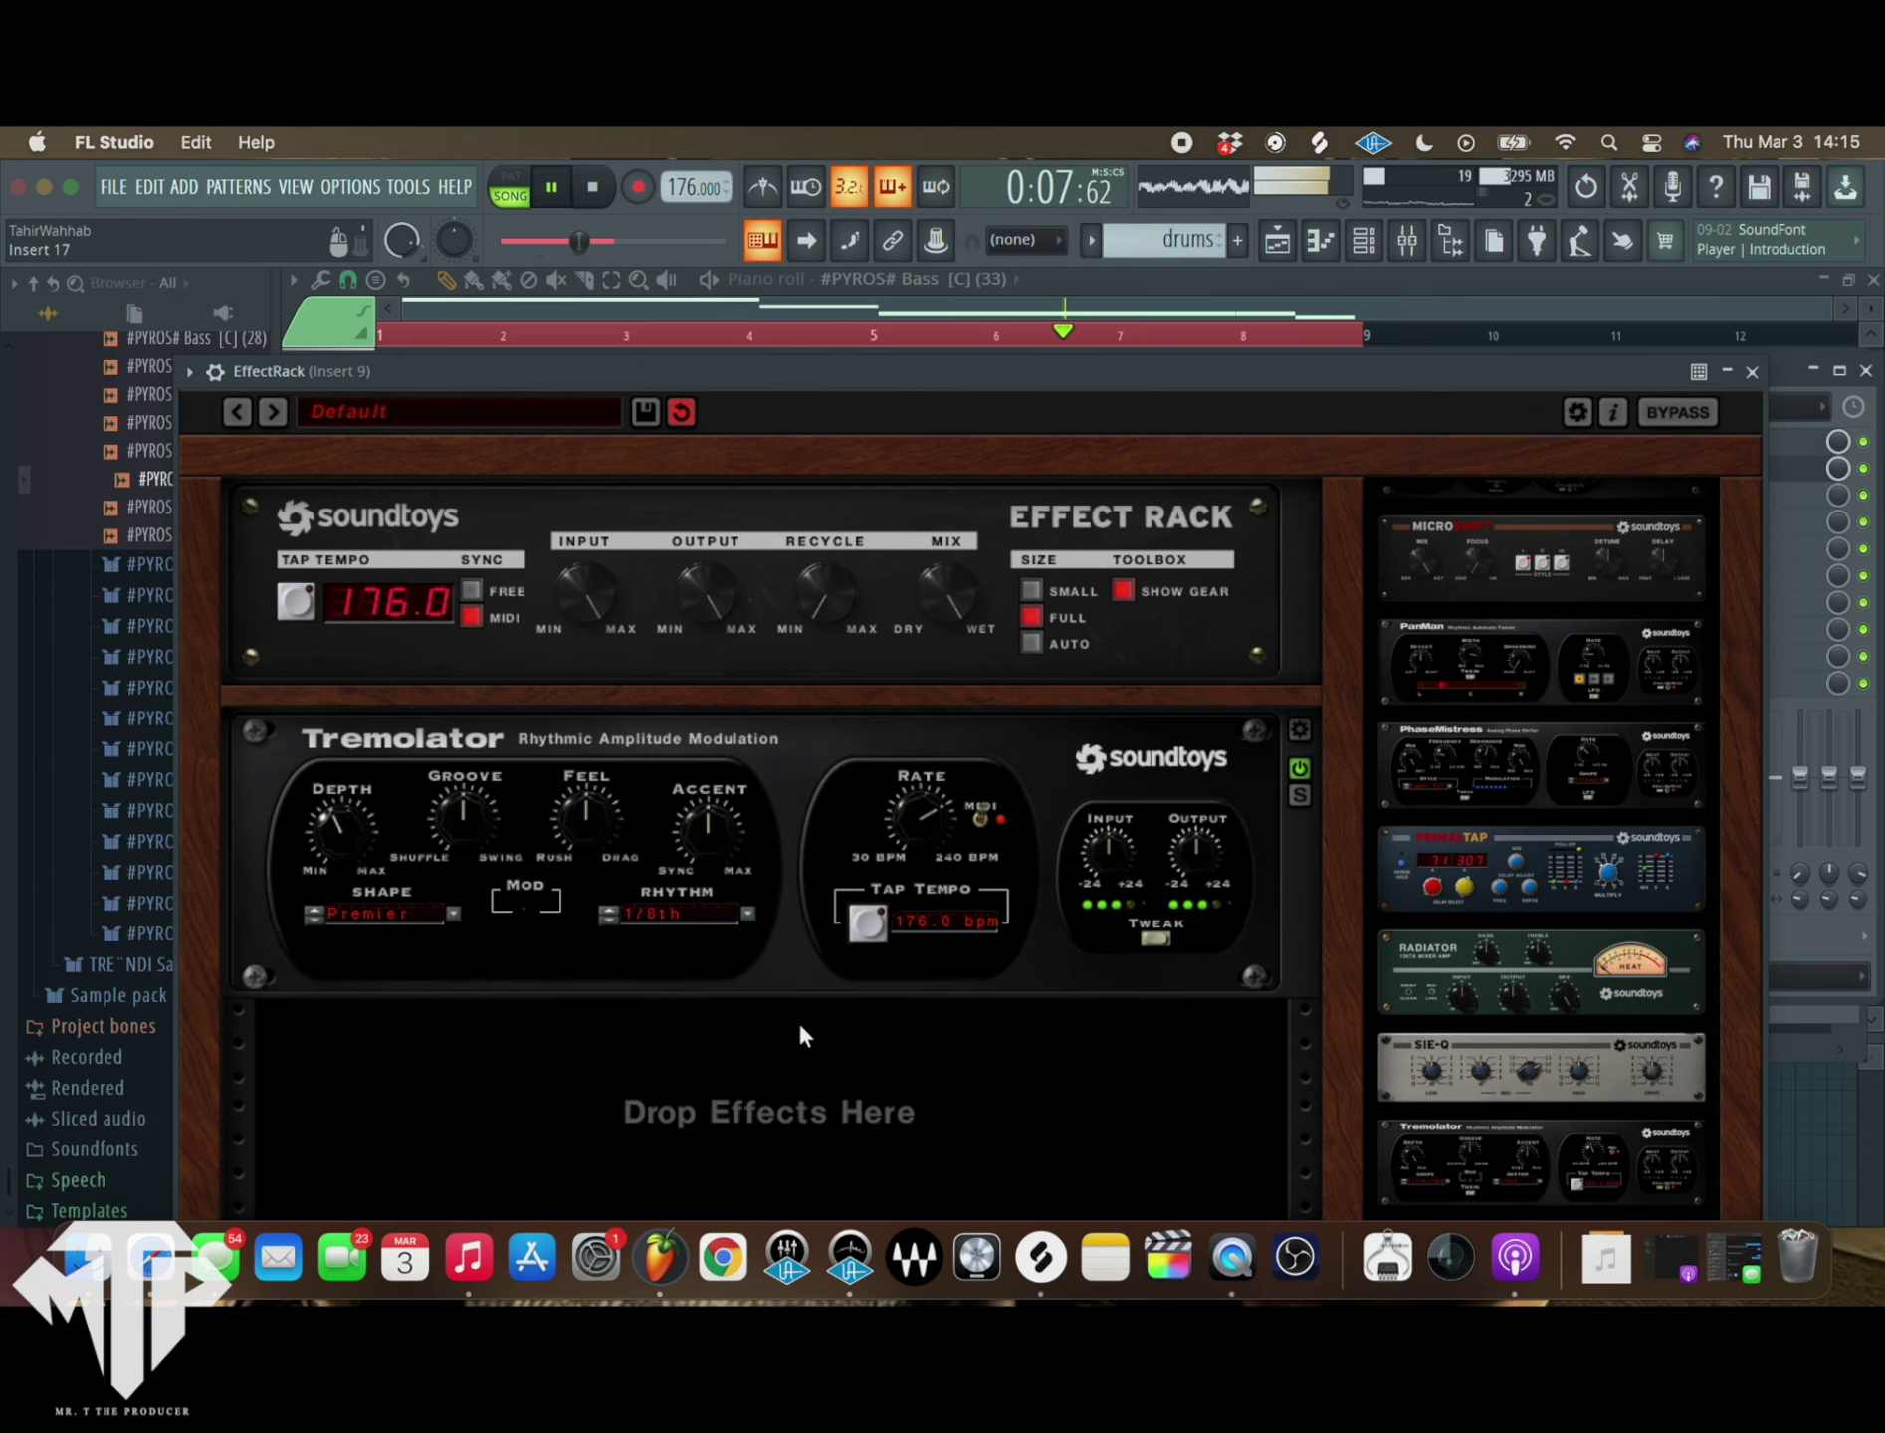
pyautogui.click(1752, 372)
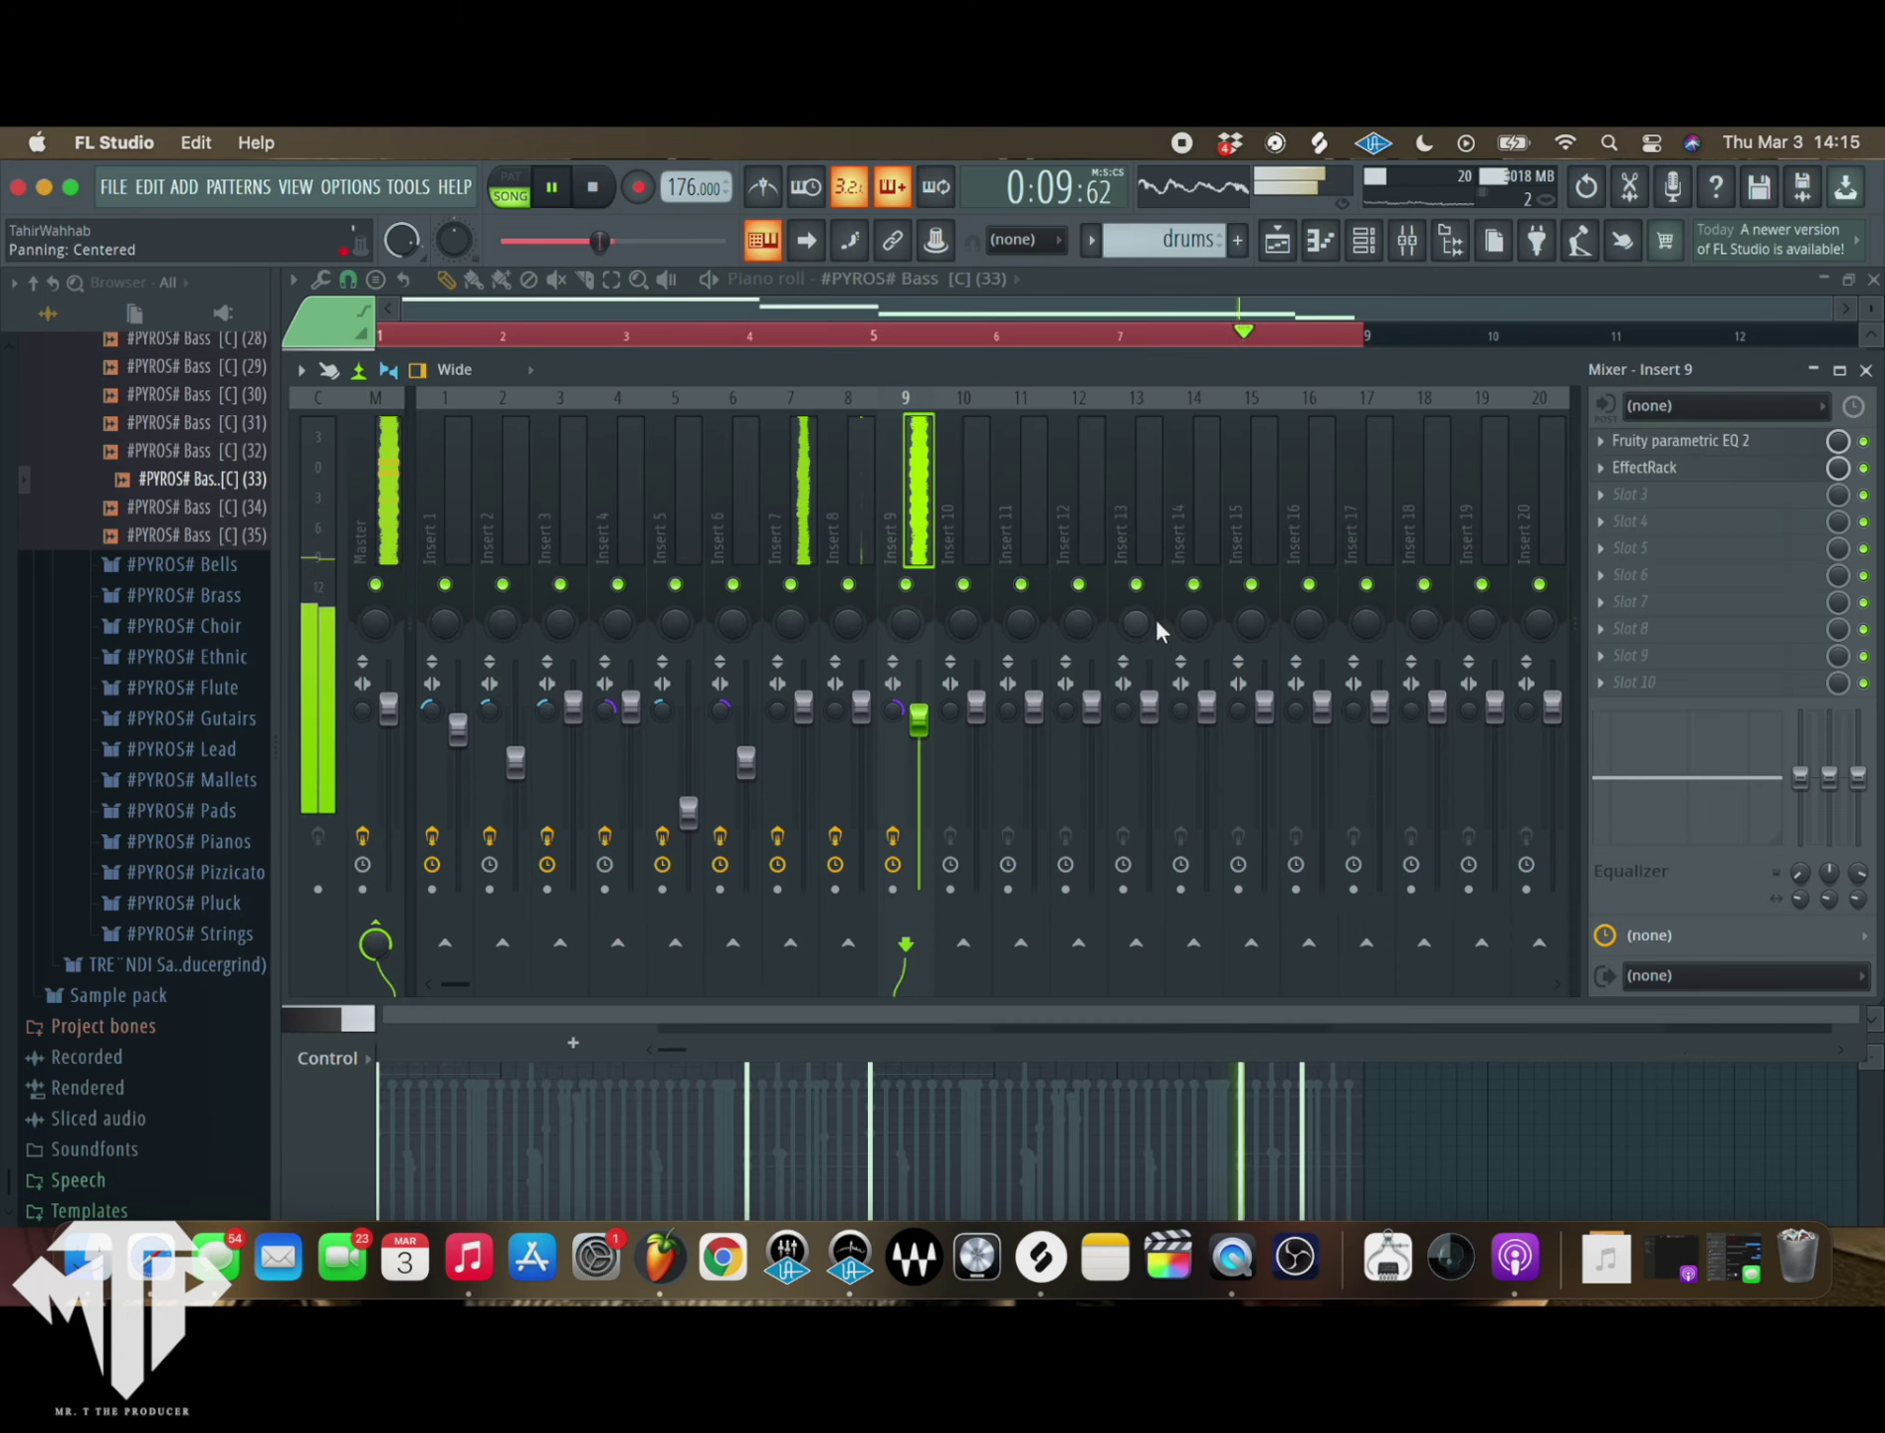
pyautogui.click(1865, 372)
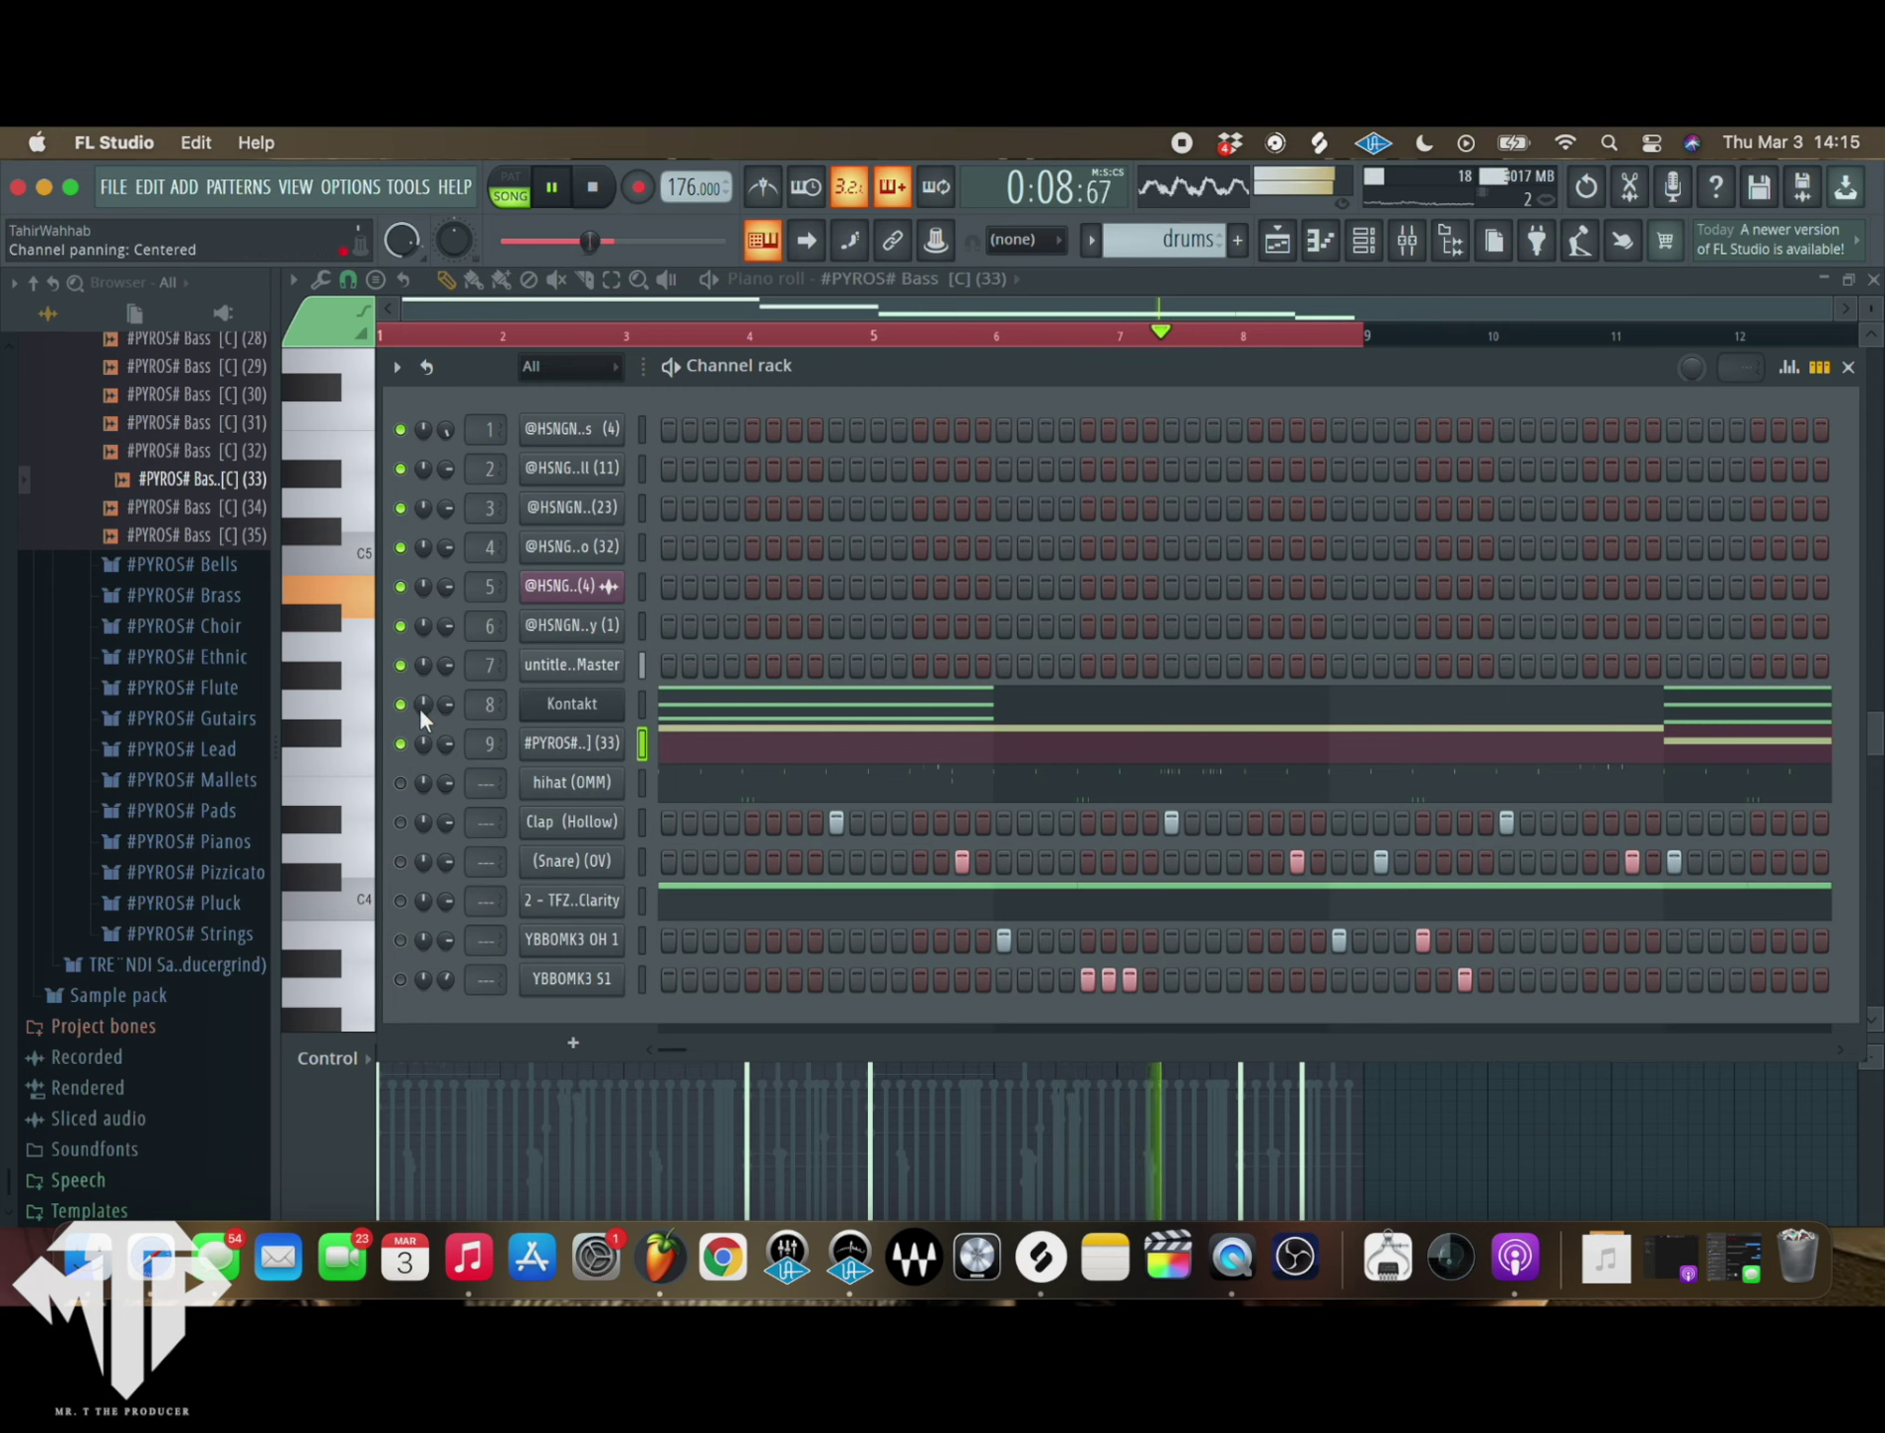
# - Mute the #PYROS# Bass channel and unmute the hihat, Clap, Snare and 2 - TFZ 808 - Clarity channels
pyautogui.click(652, 704)
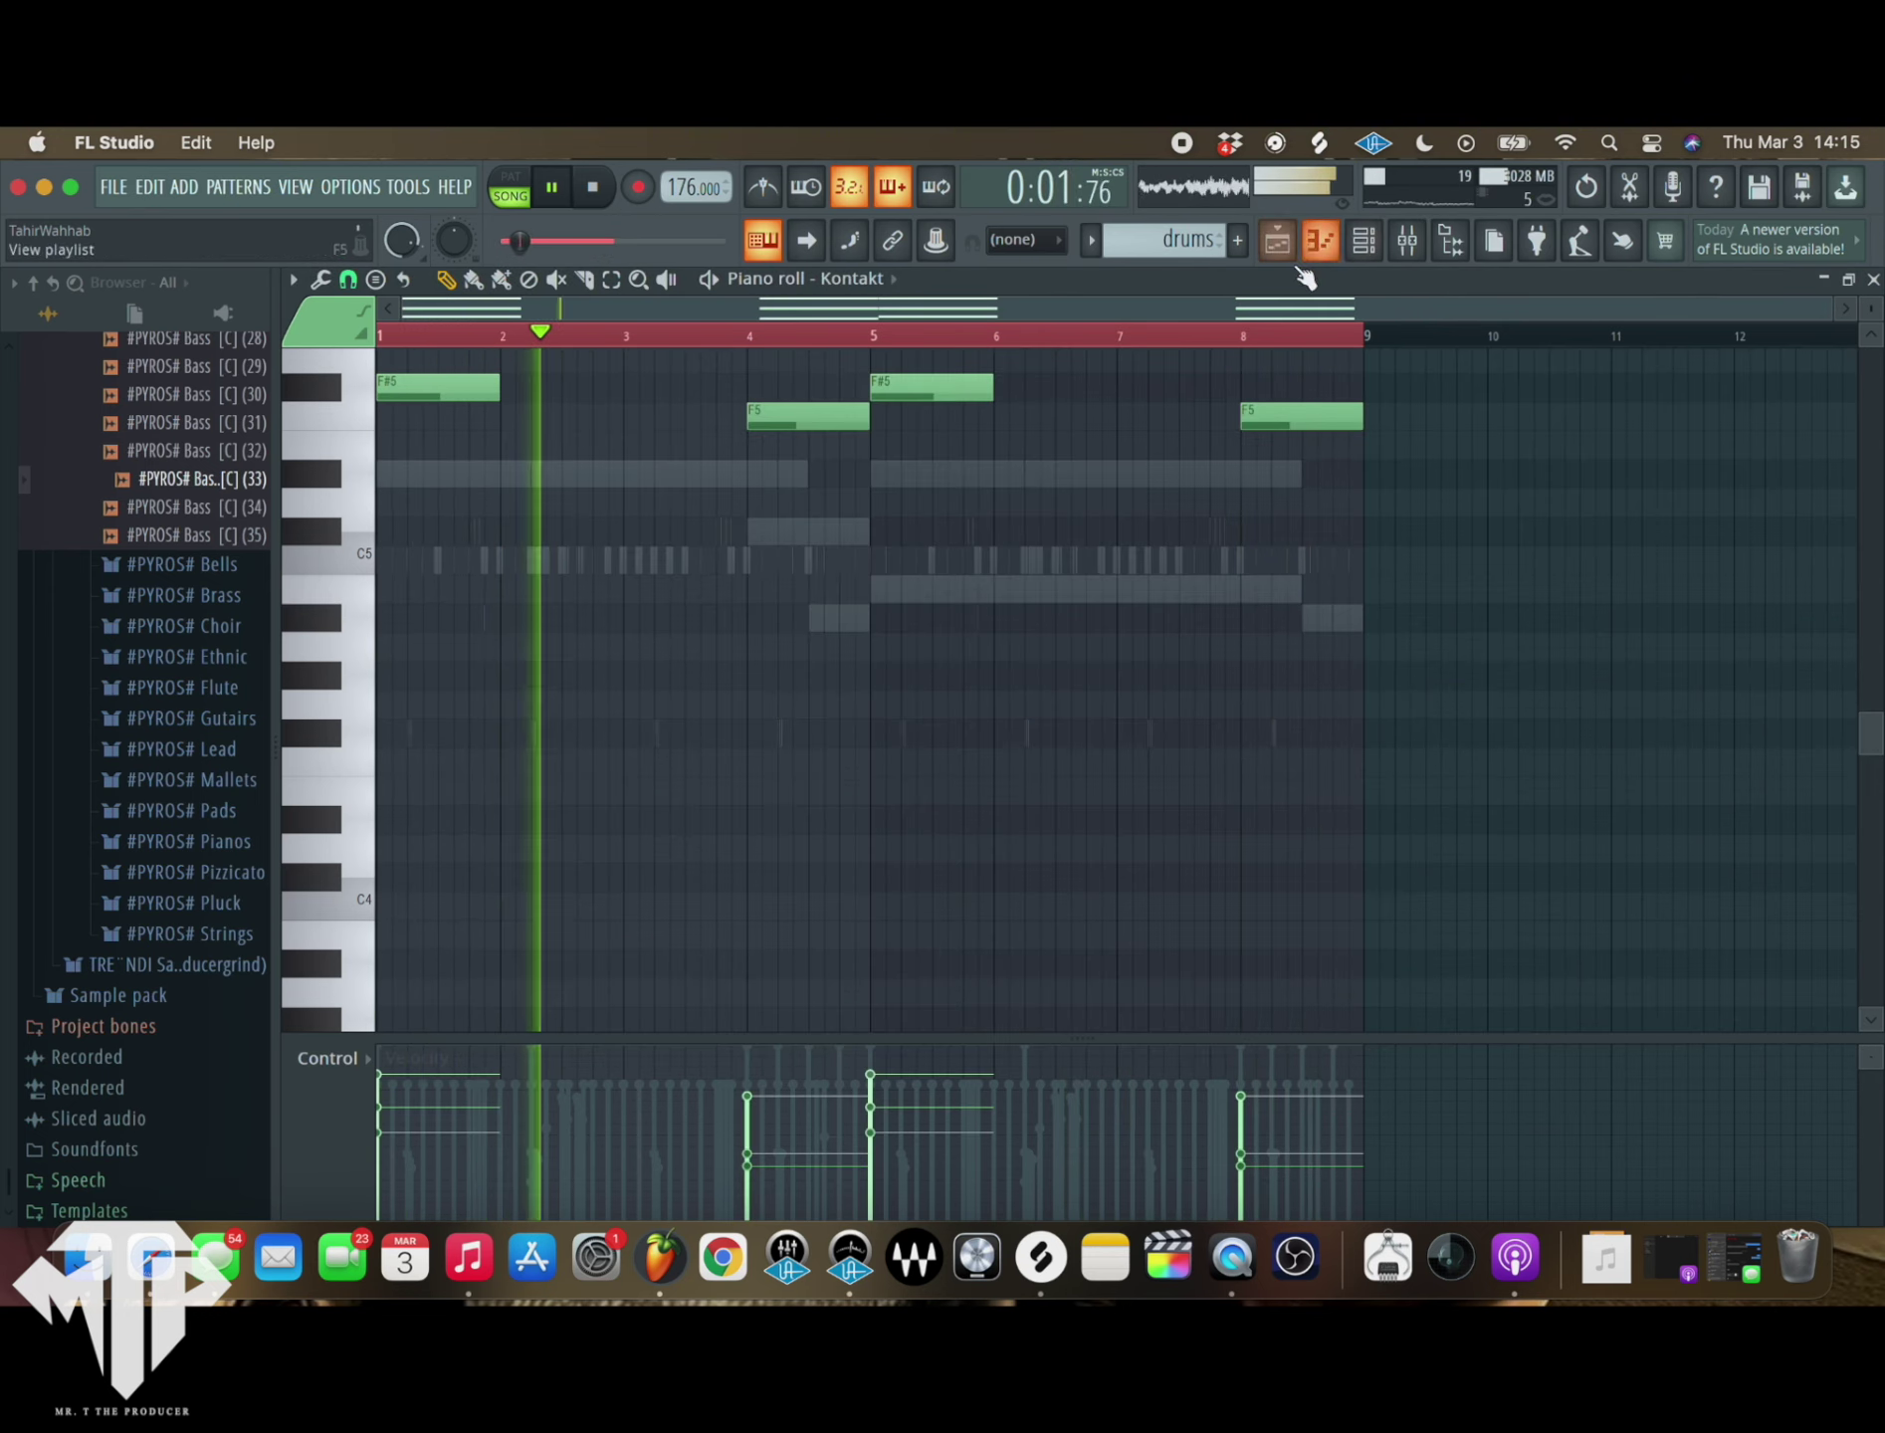
pyautogui.scroll(4, 889, 760)
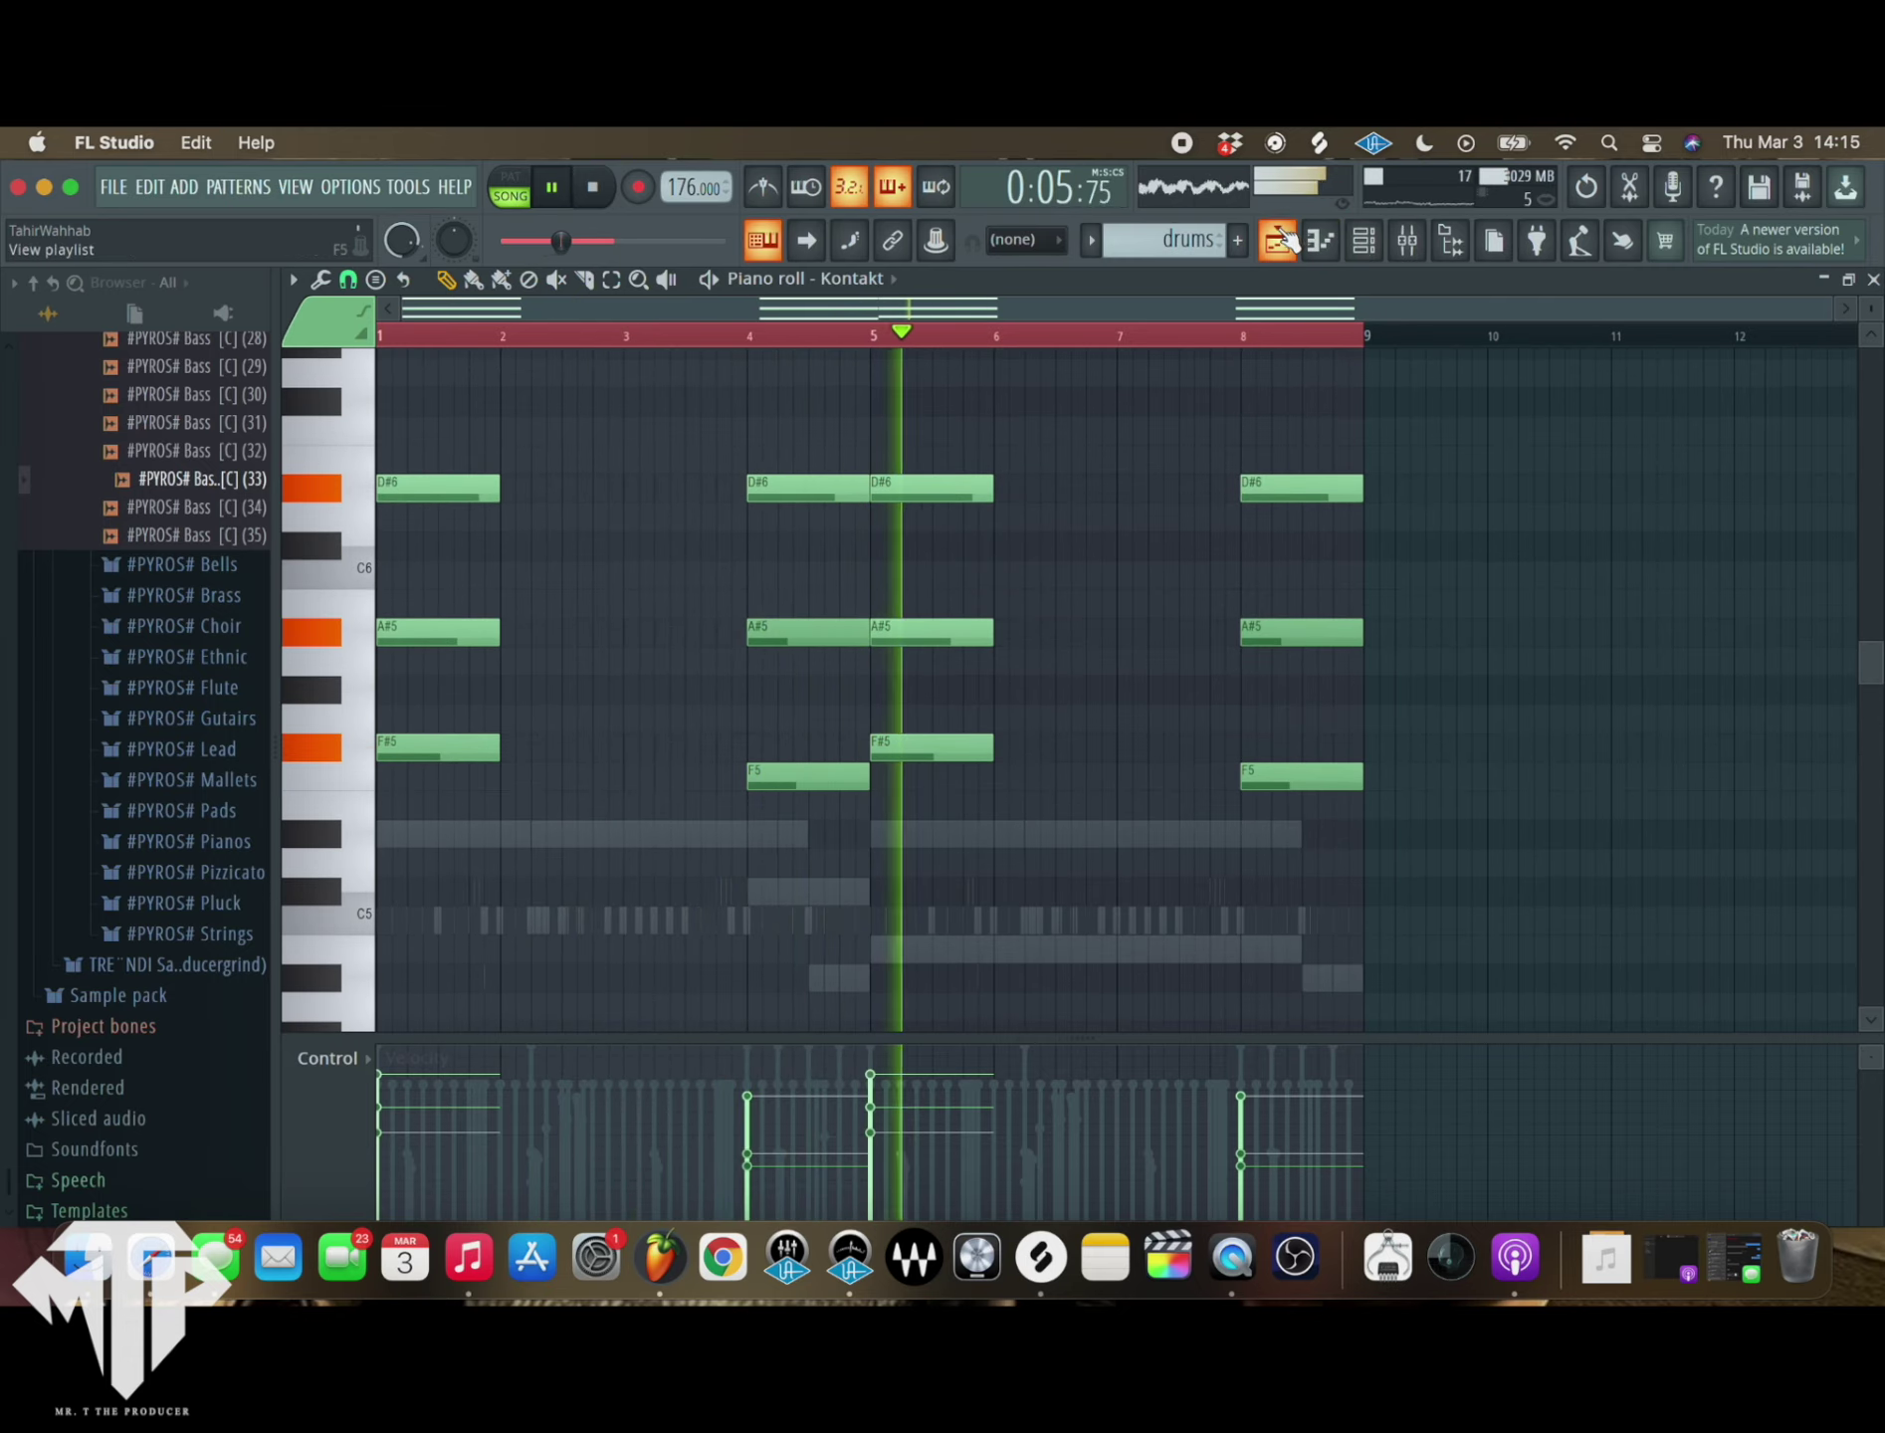
pyautogui.press('F5')
pyautogui.click(1364, 240)
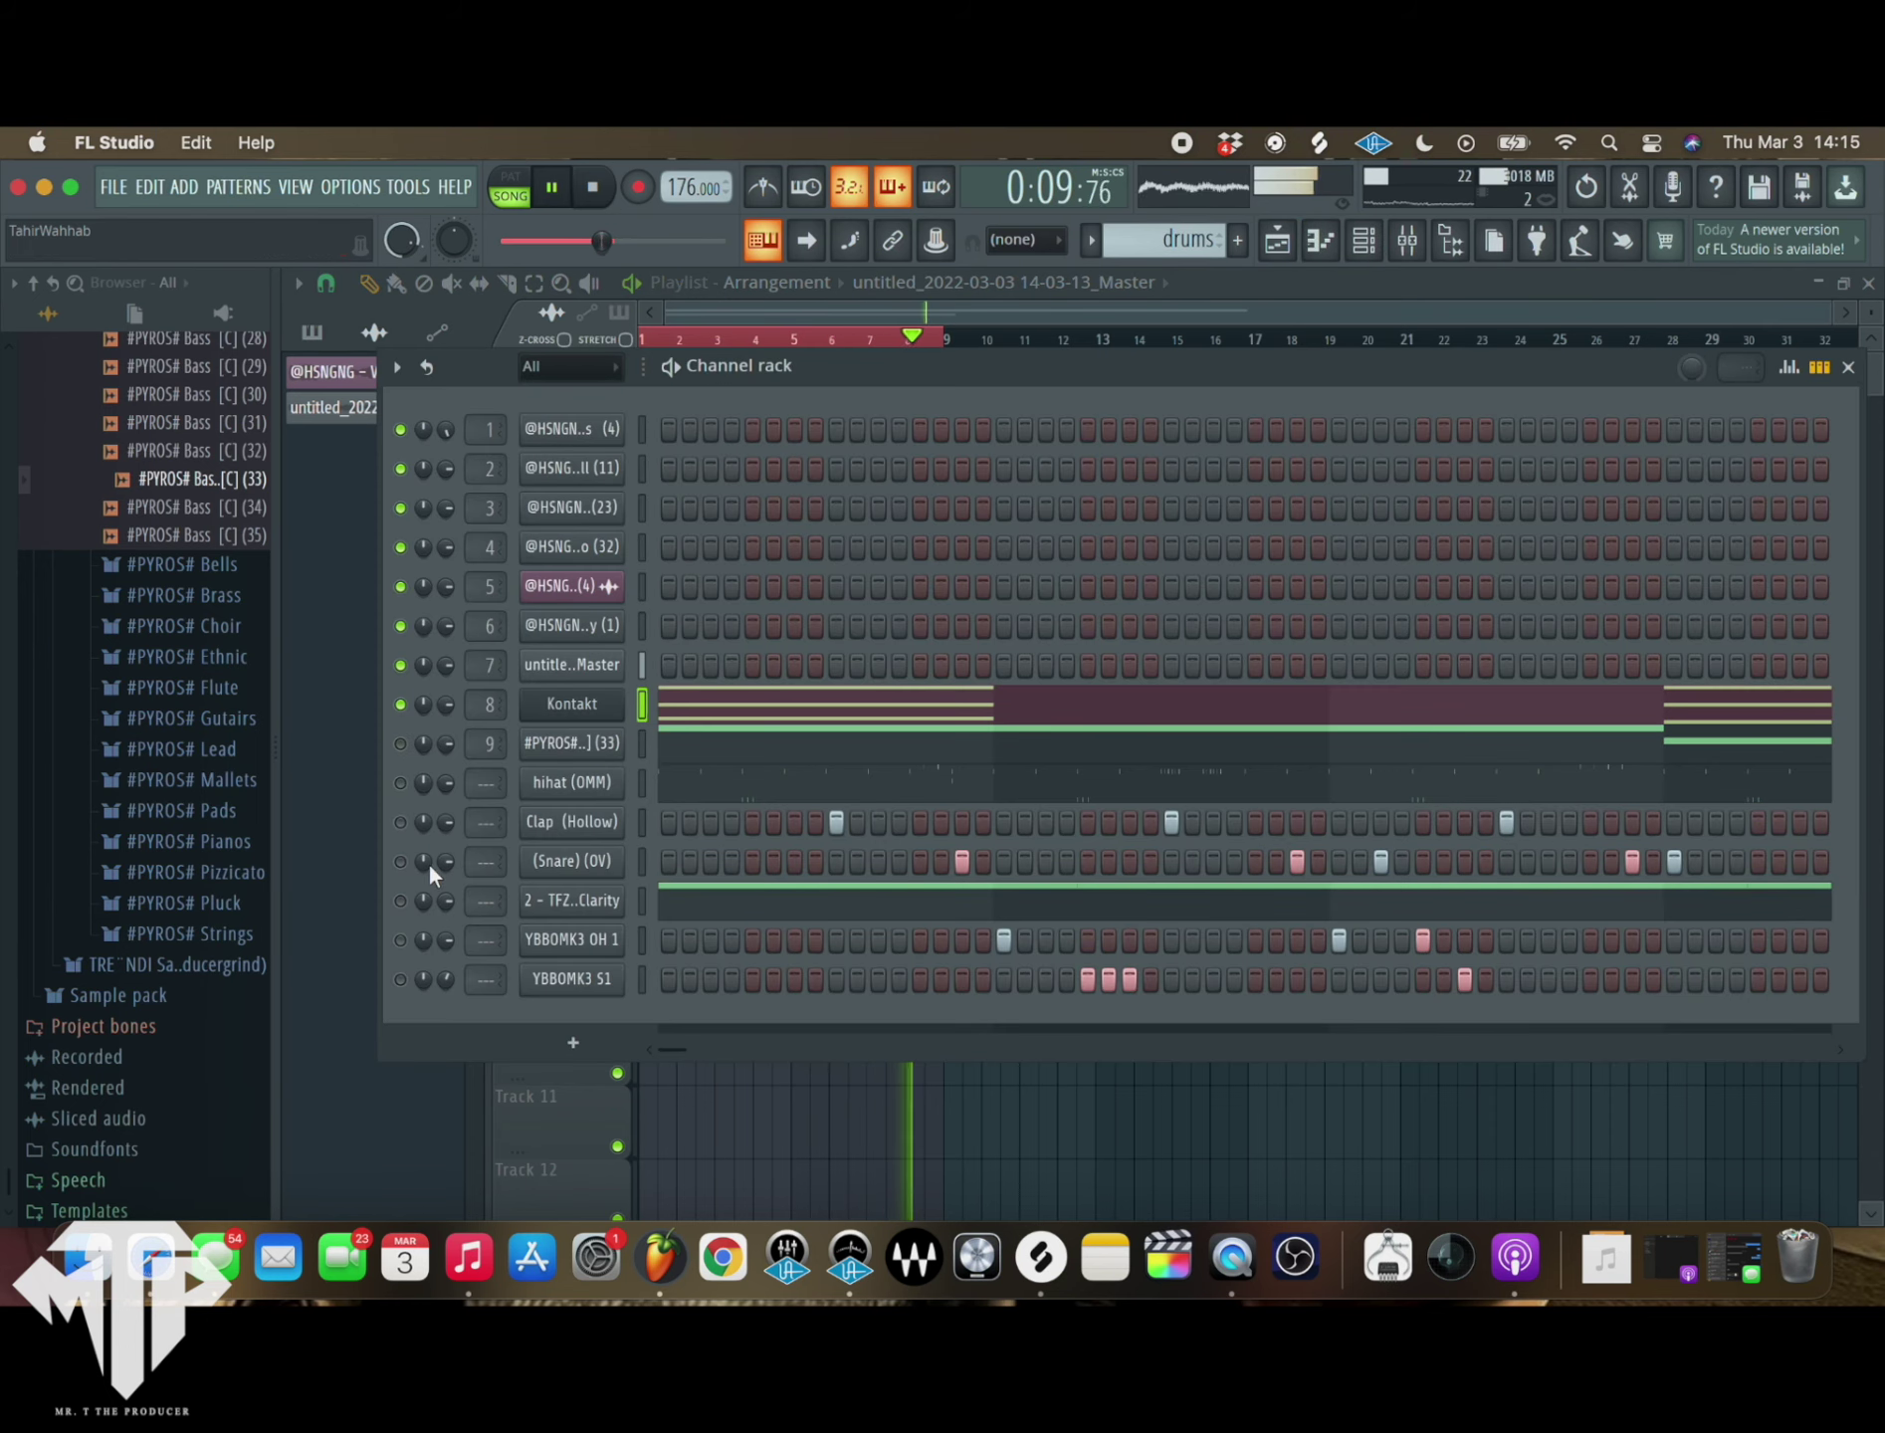
pyautogui.click(401, 783)
pyautogui.click(401, 862)
# - Load Hihat Midi 26 from the !Jordanwtf HH Midi Kit in Drum Kits onto the hihat (OMM) channel
pyautogui.scroll(15, 185, 657)
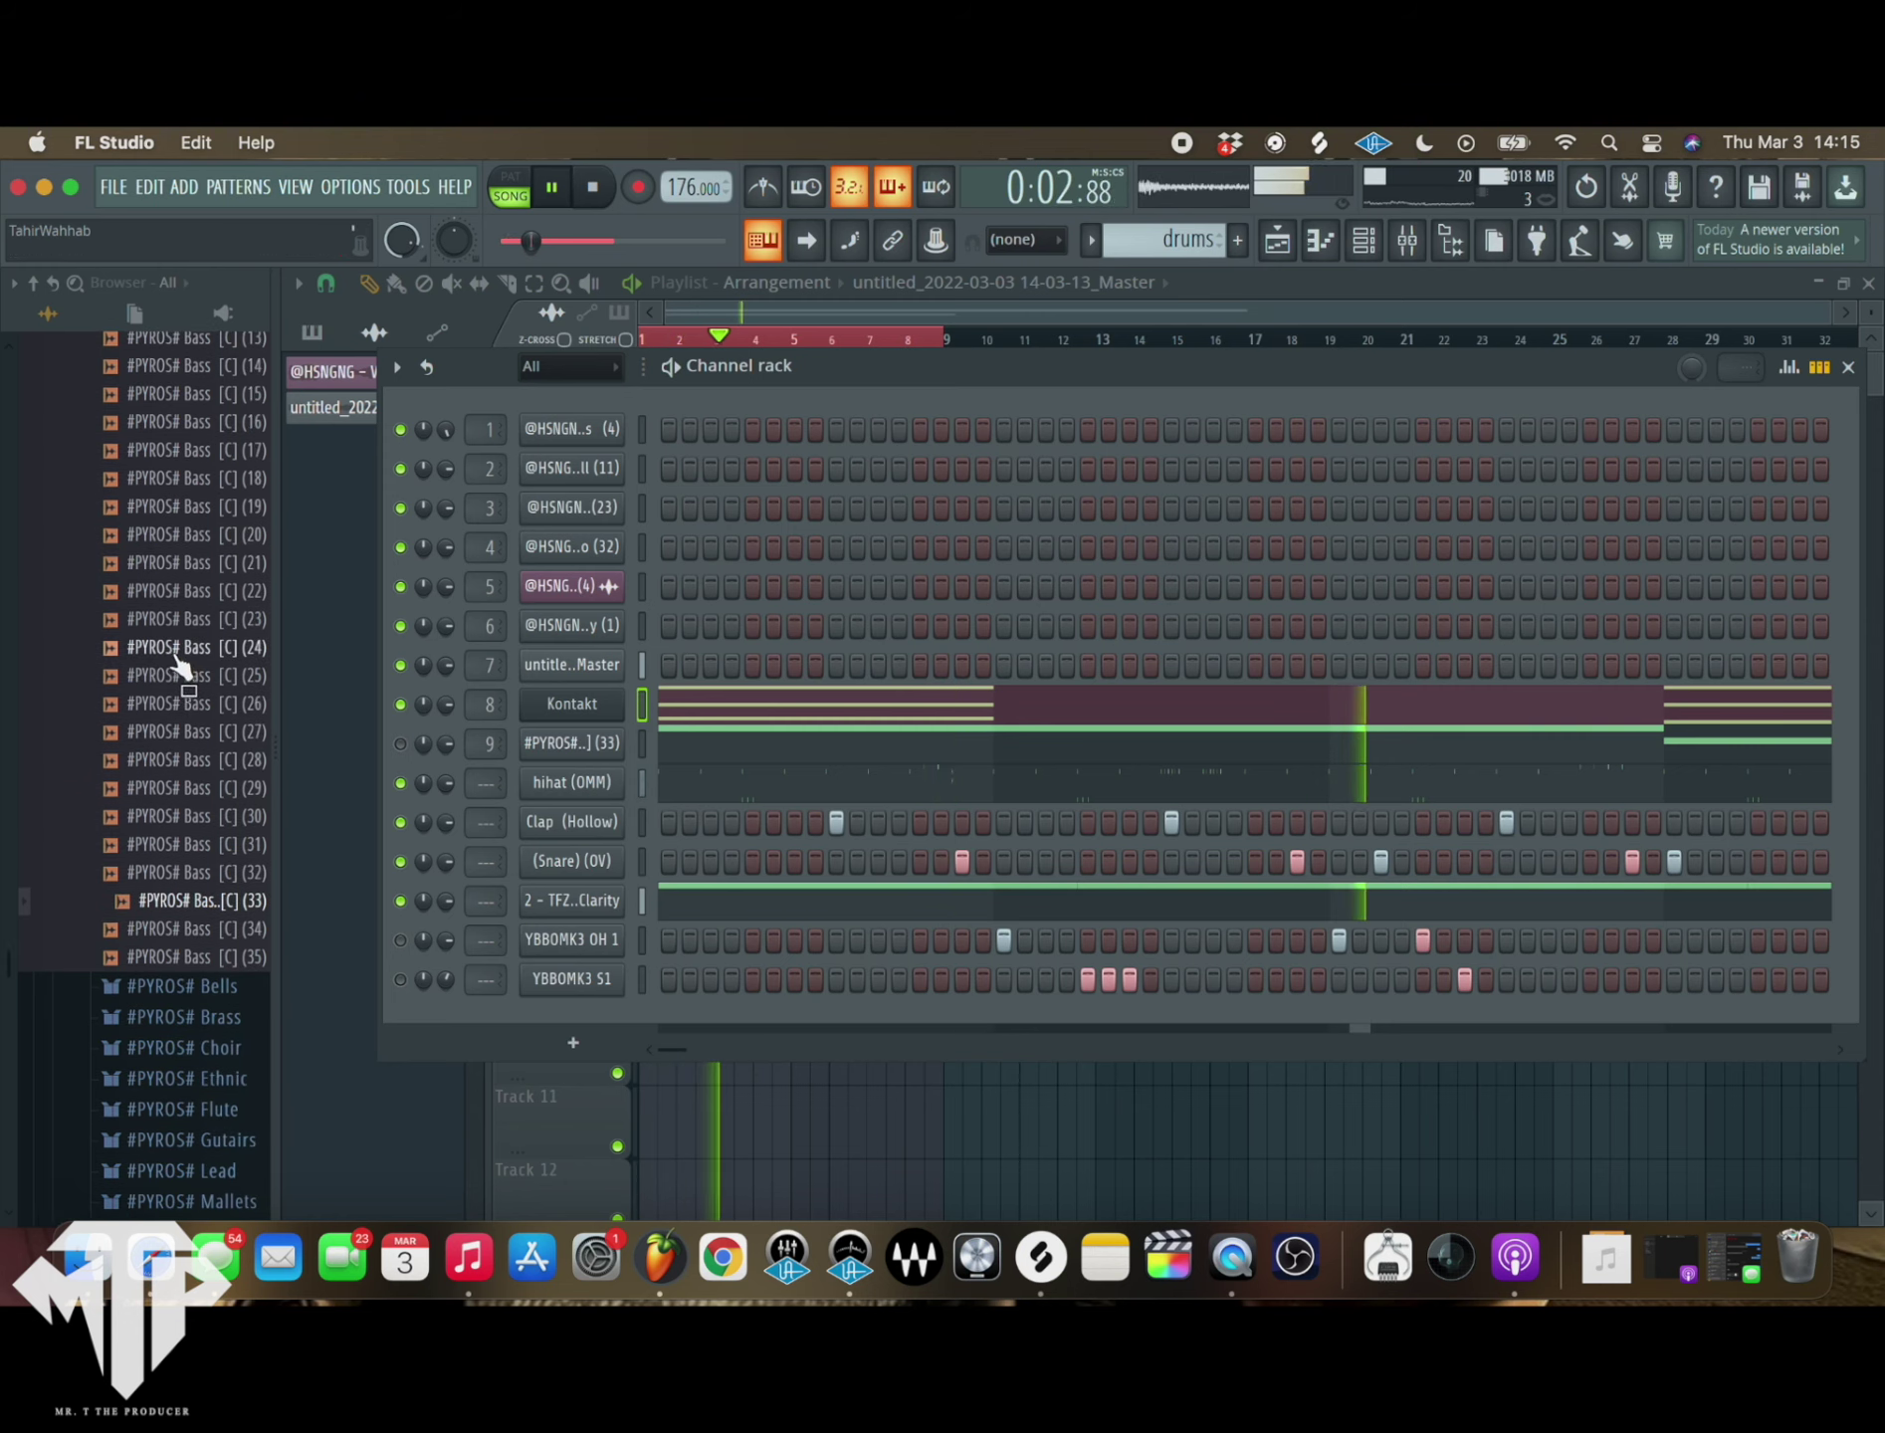
pyautogui.click(129, 376)
pyautogui.scroll(2, 134, 1093)
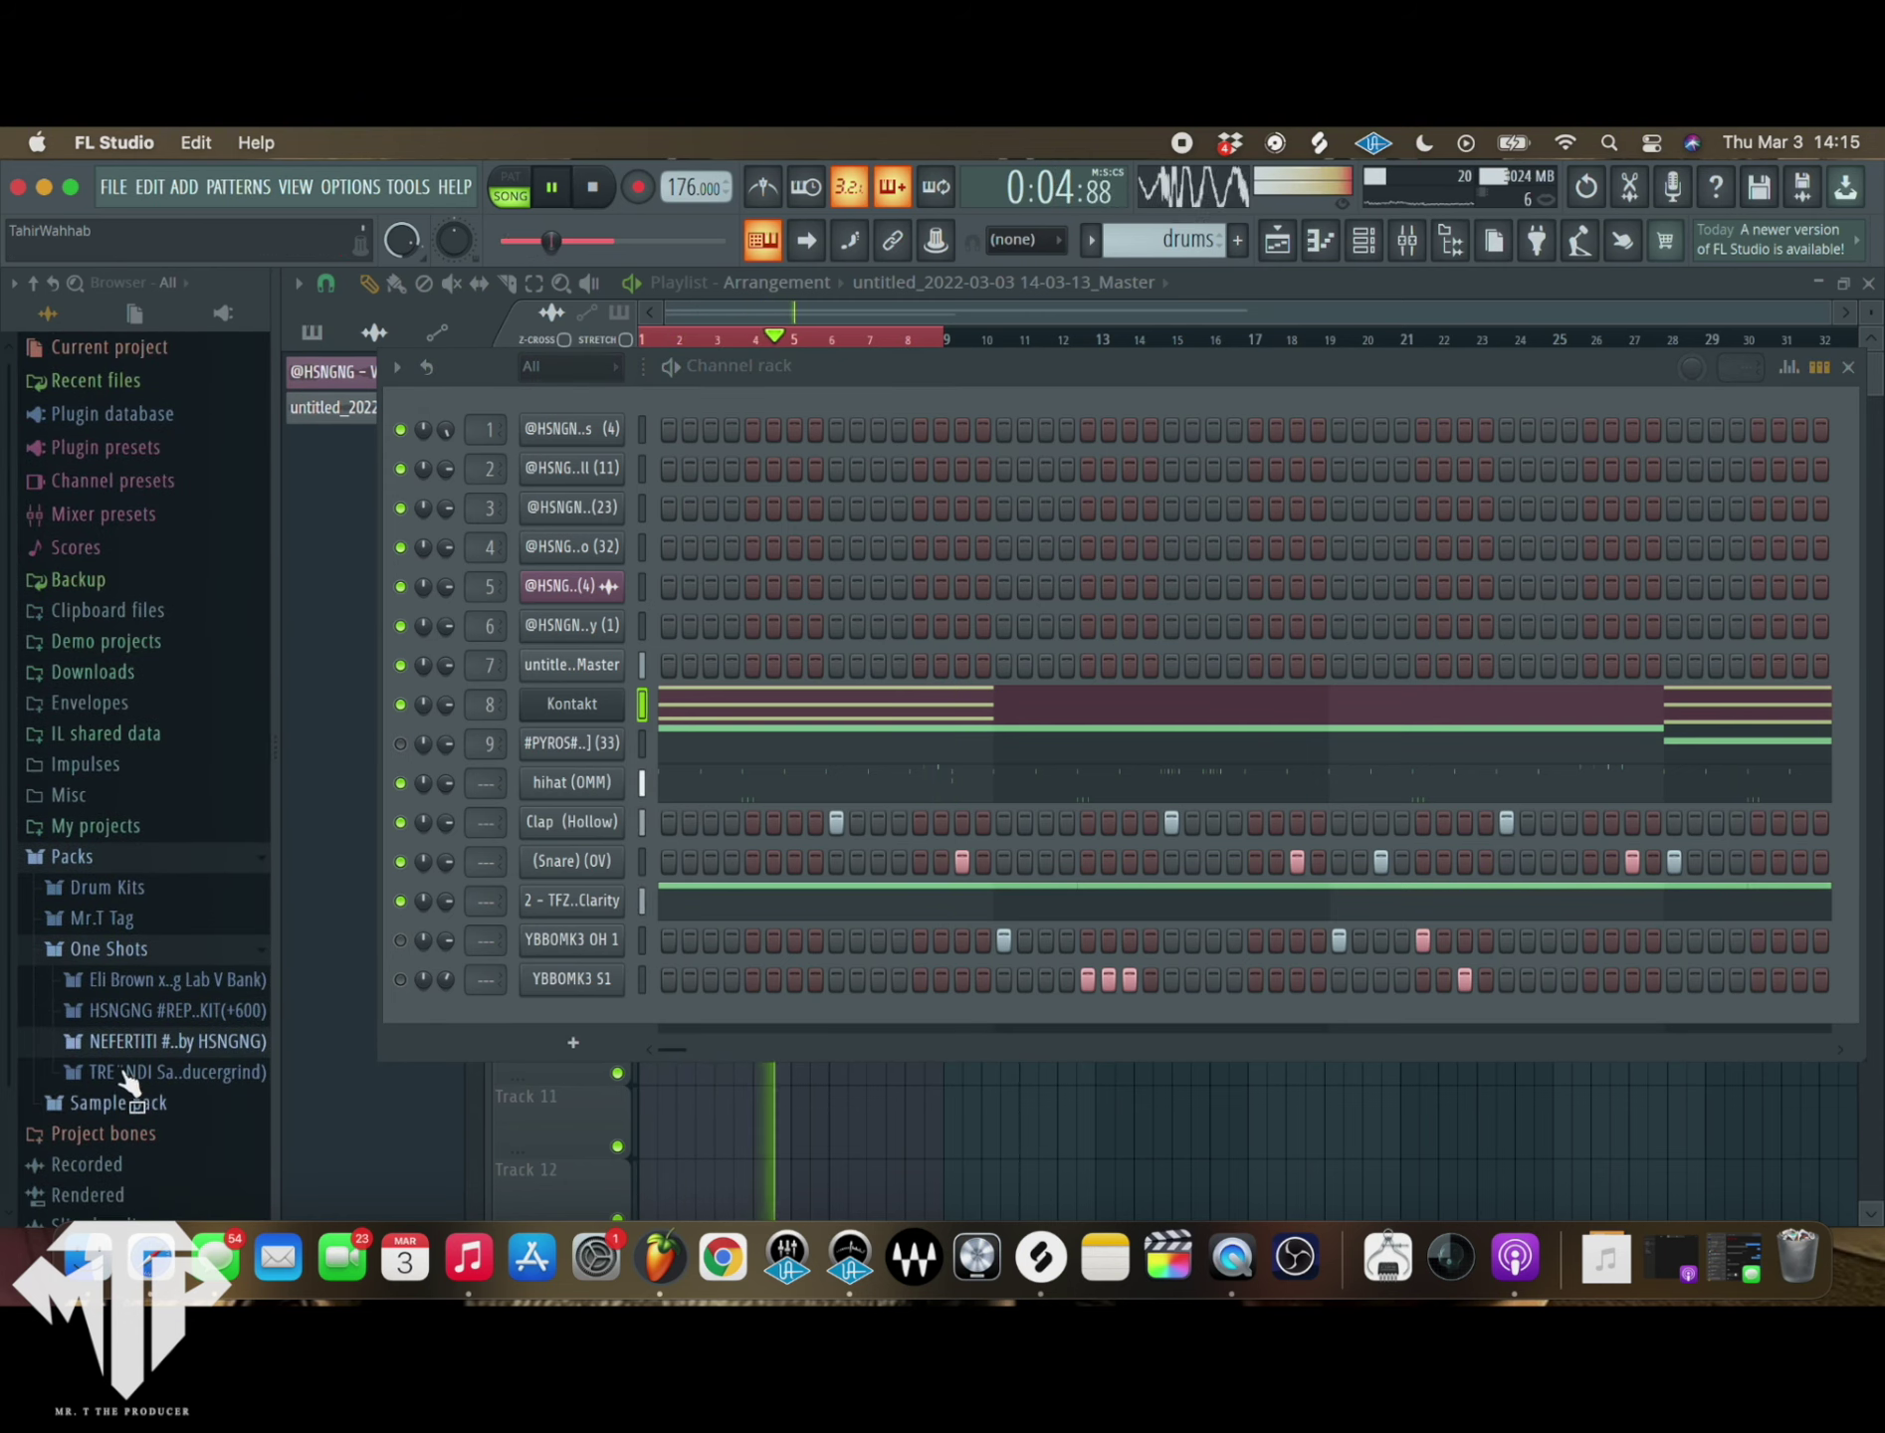
pyautogui.click(126, 895)
pyautogui.scroll(-3, 249, 1075)
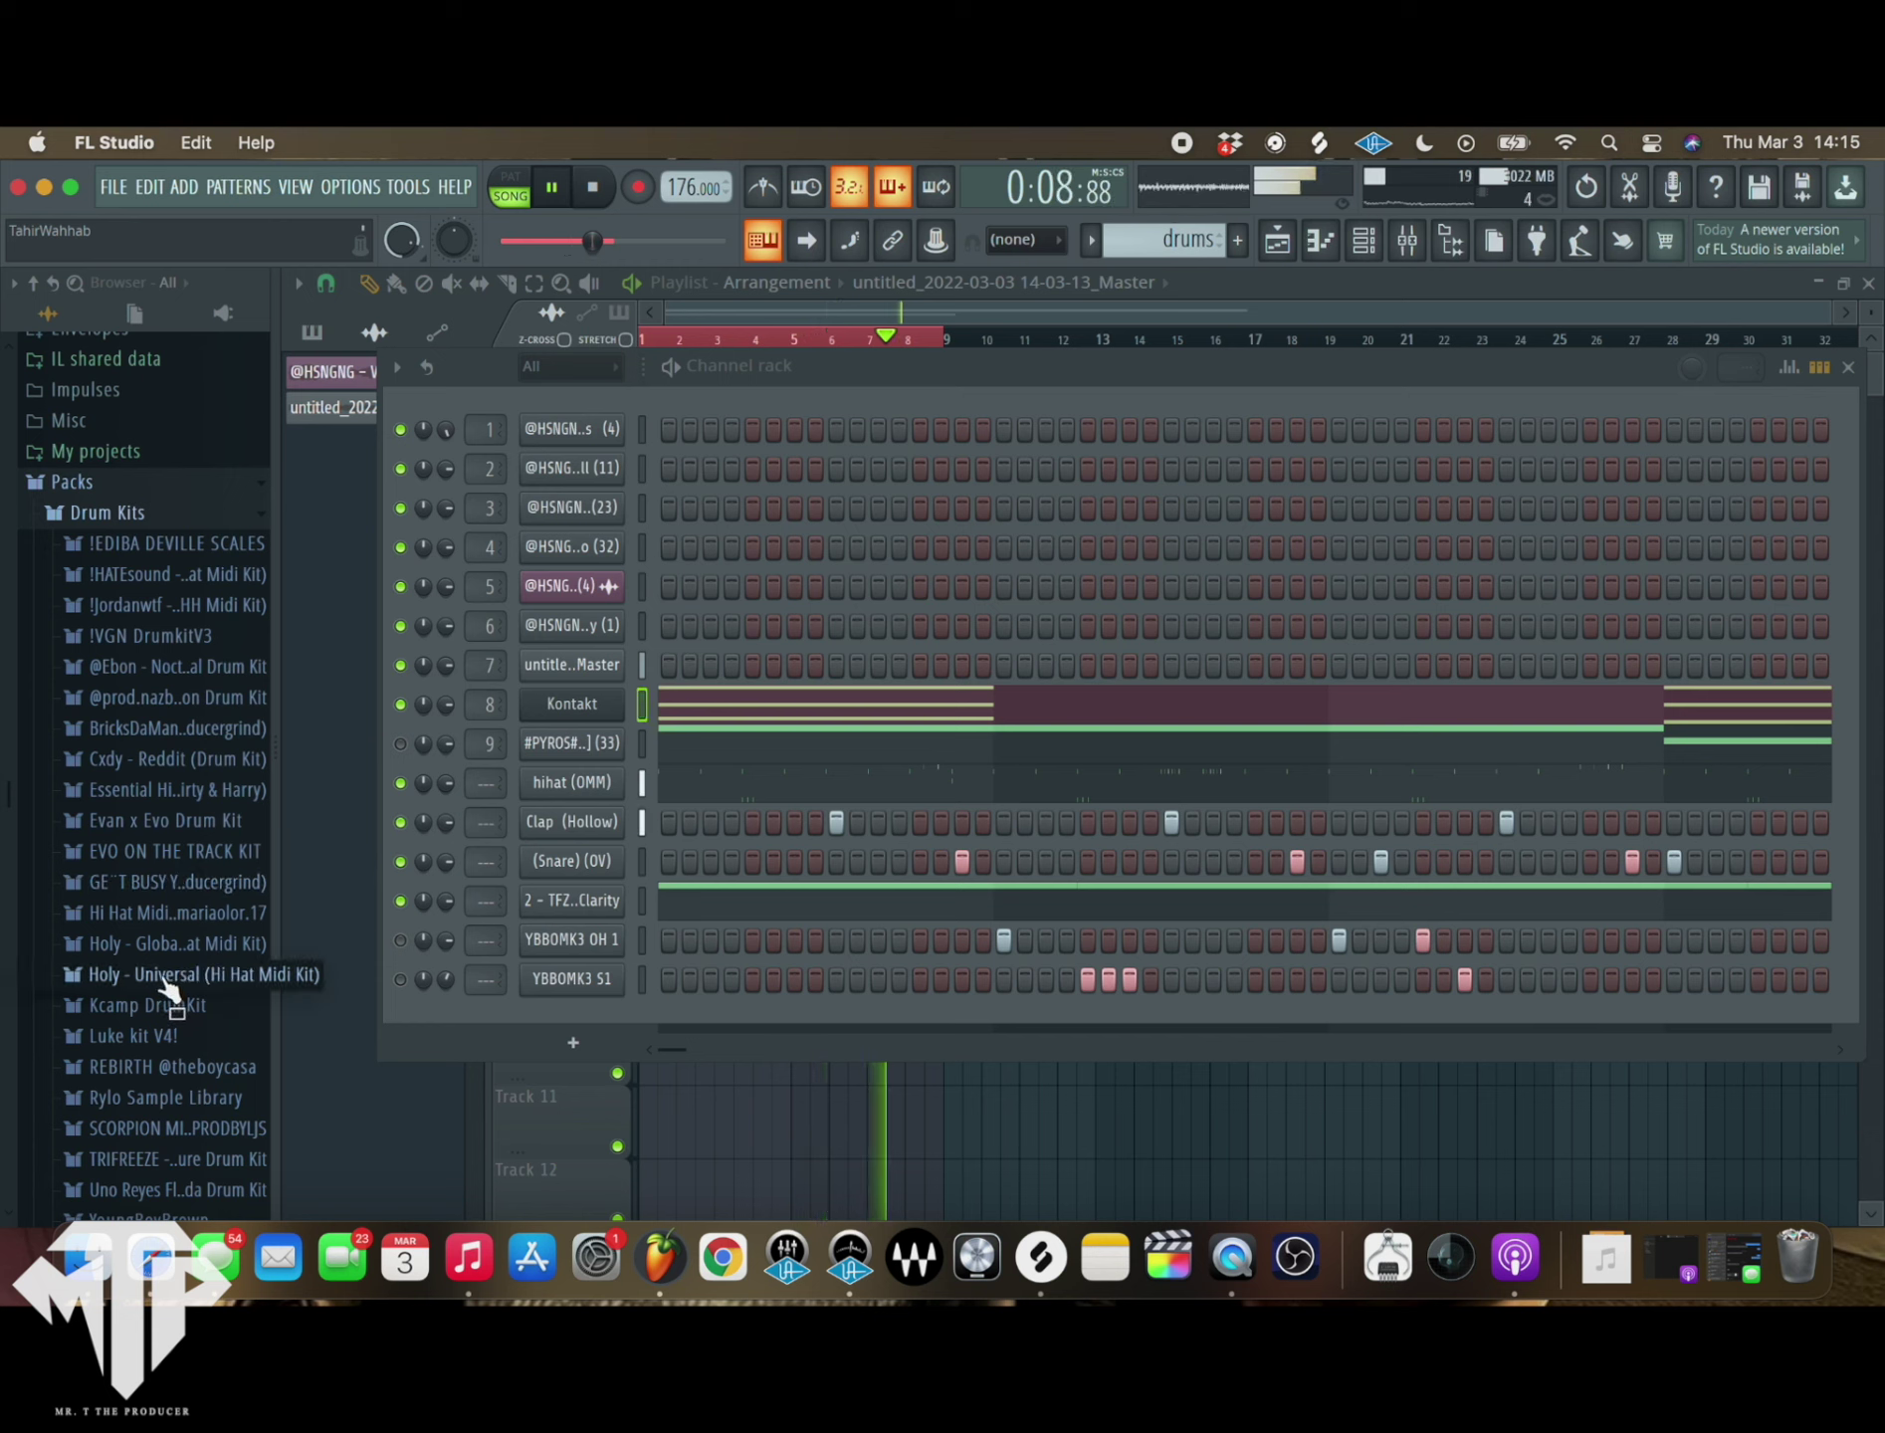
pyautogui.click(115, 605)
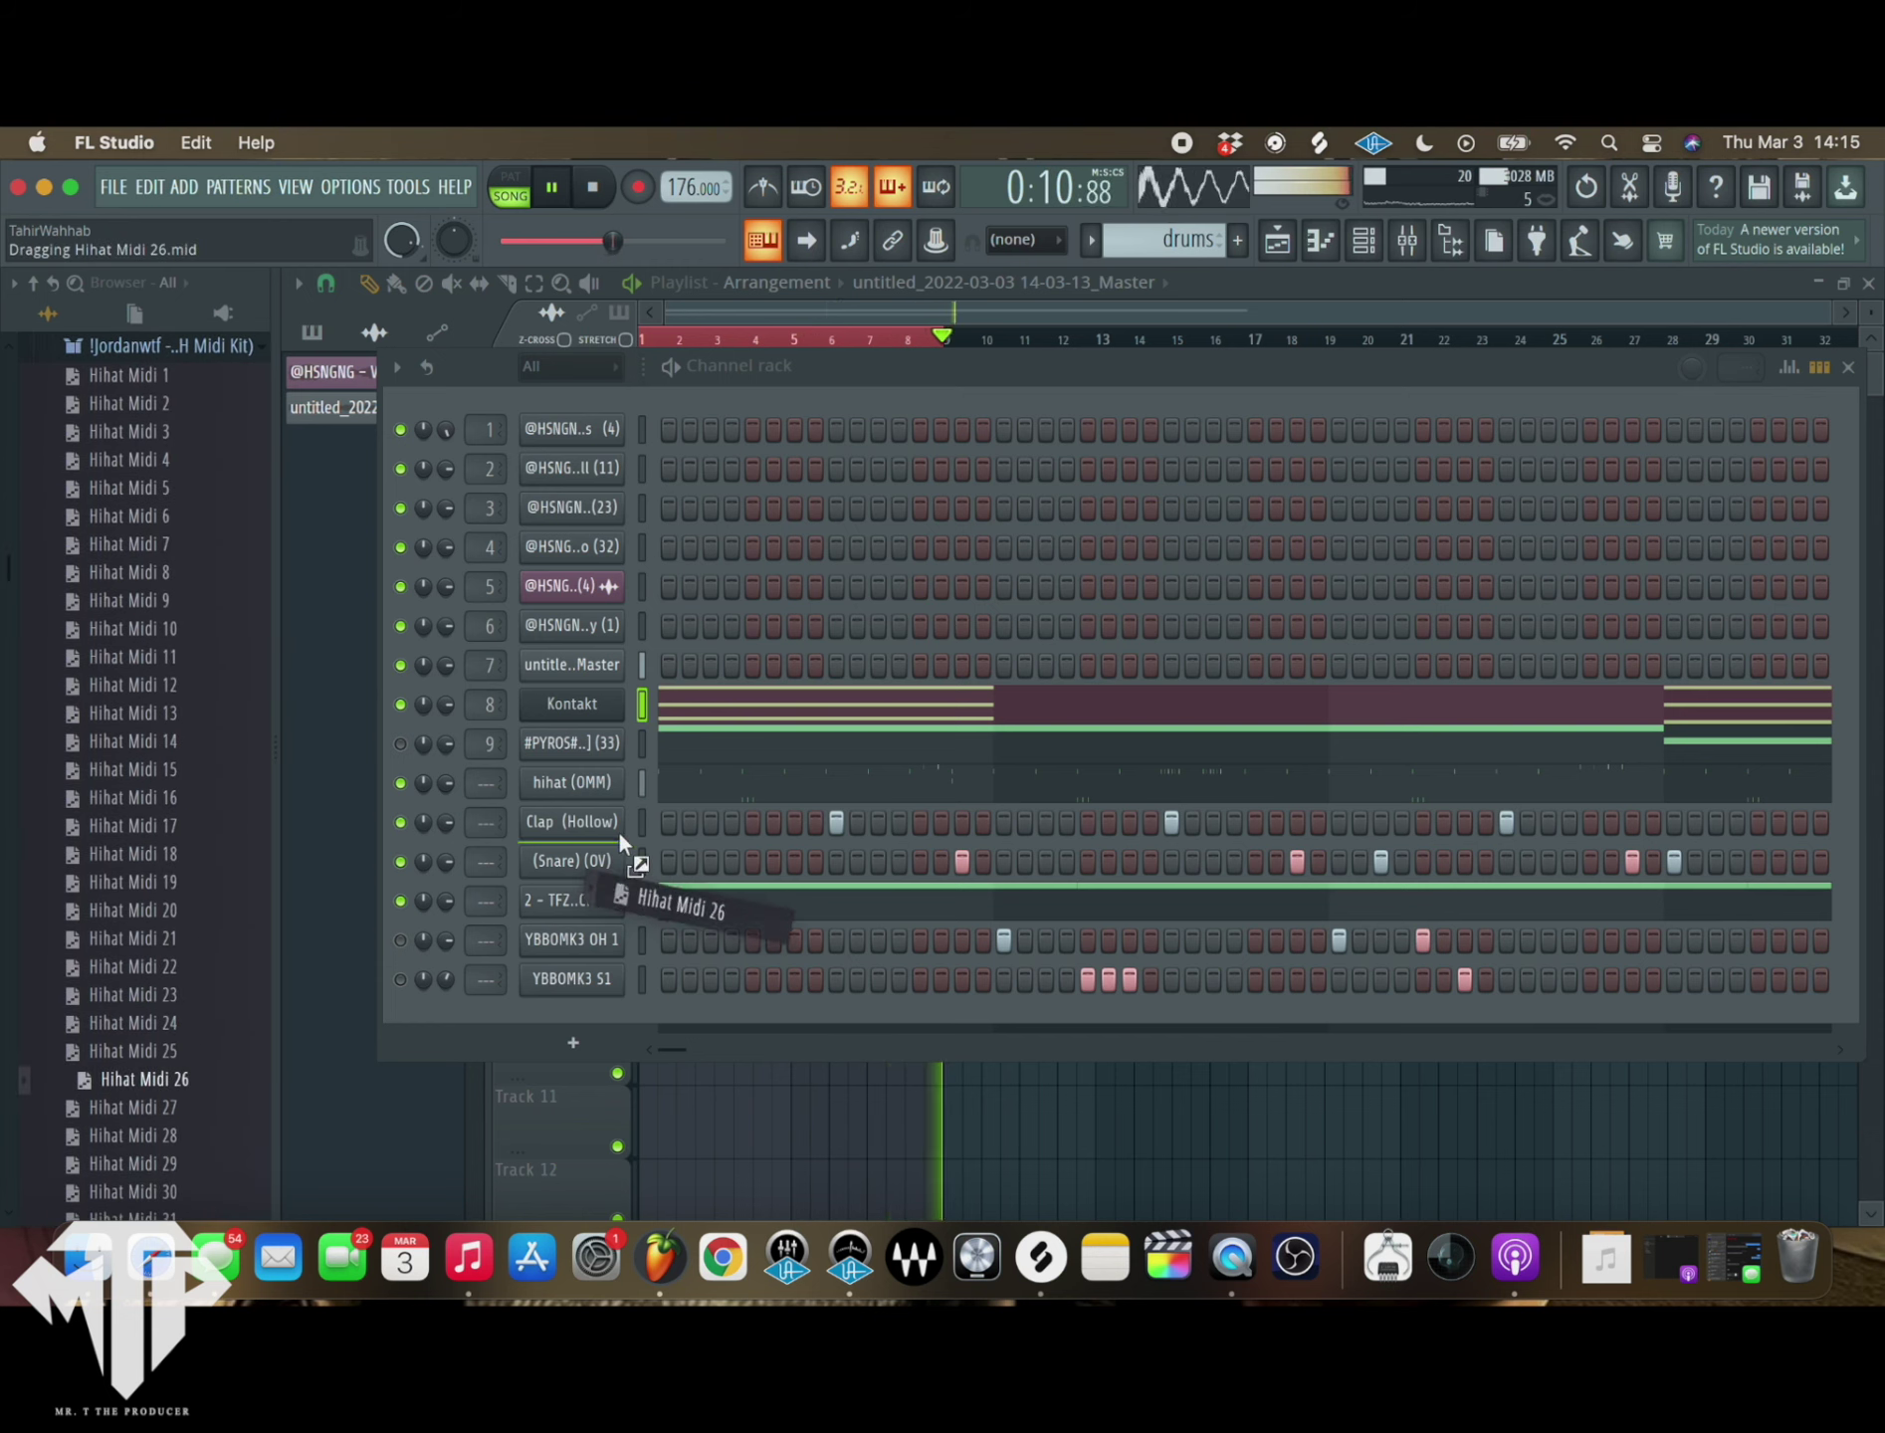
pyautogui.moveTo(618, 831); pyautogui.dragTo(574, 775)
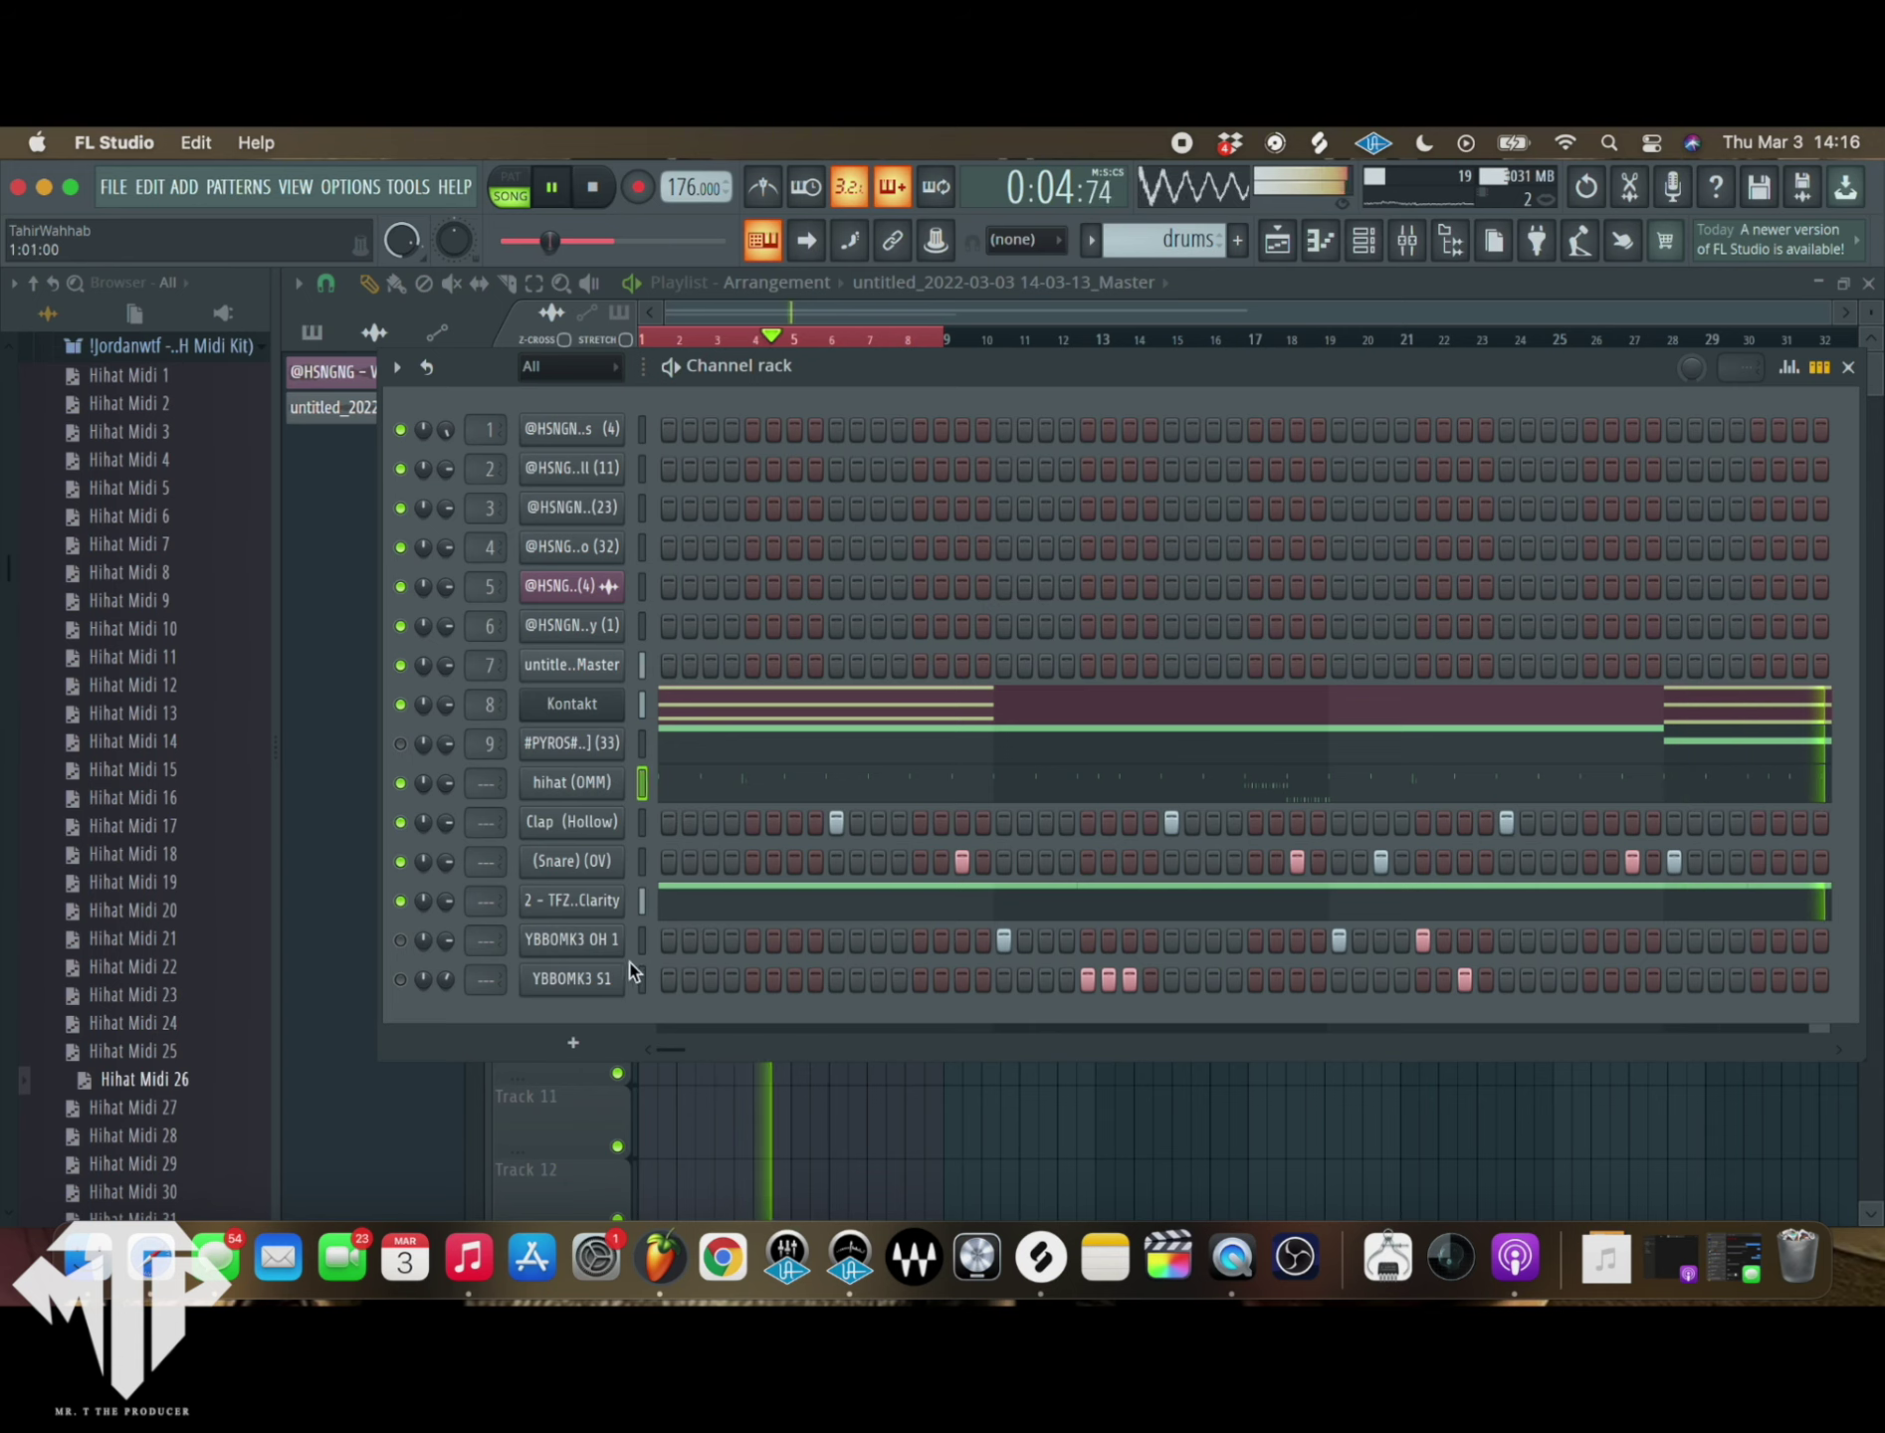
# - Clone the 2 - TFZ 808 - Clarity channel, mute the original, and start the clone's piano roll with a D#5 note at bar 1
pyautogui.rightClick(577, 913)
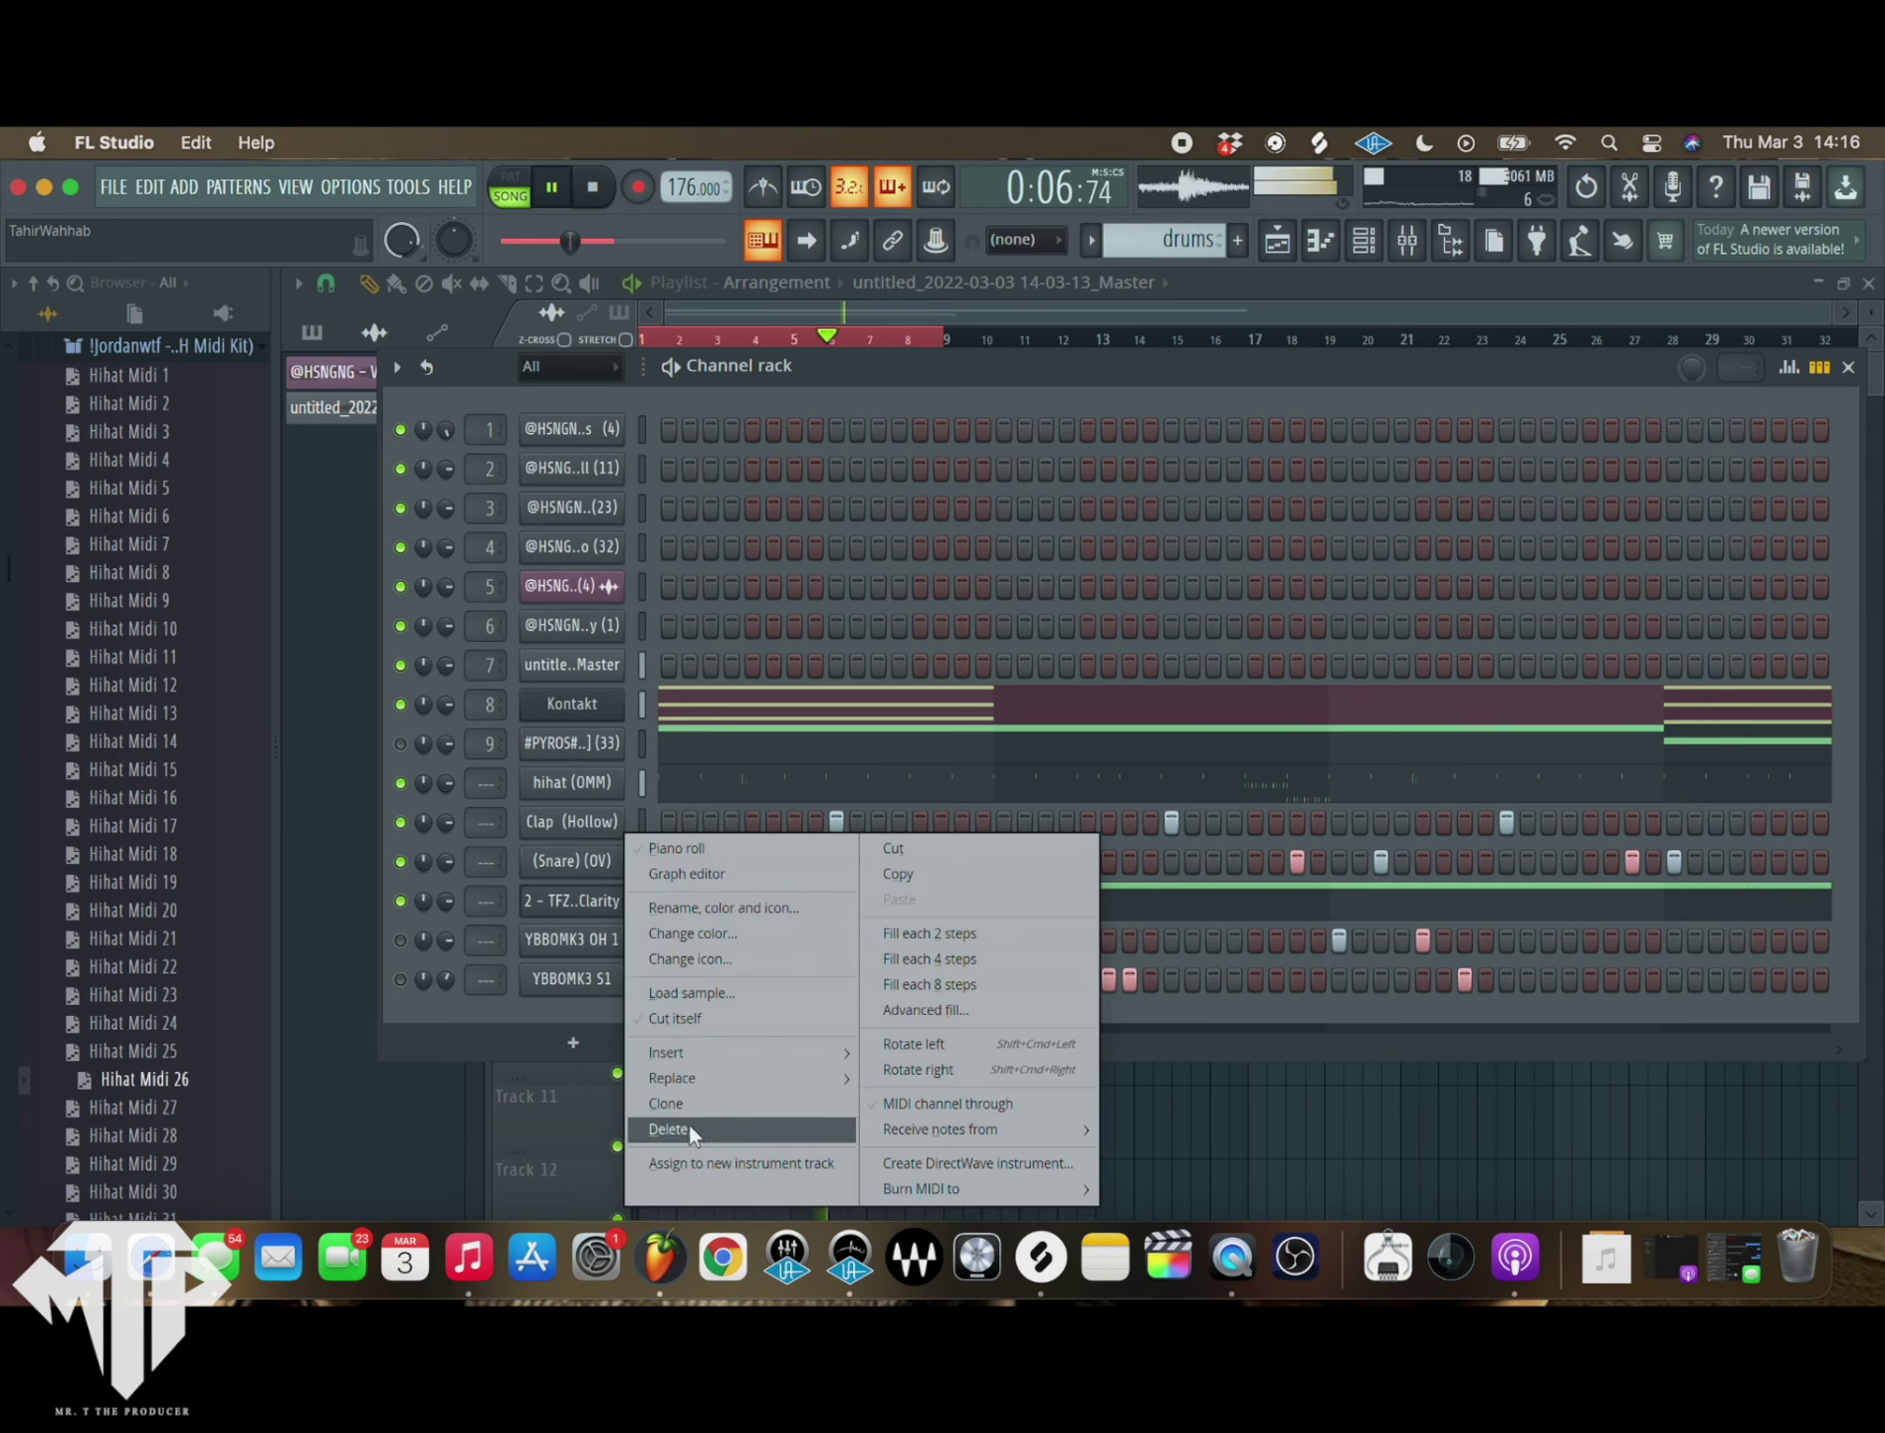
pyautogui.click(668, 1105)
pyautogui.rightClick(582, 954)
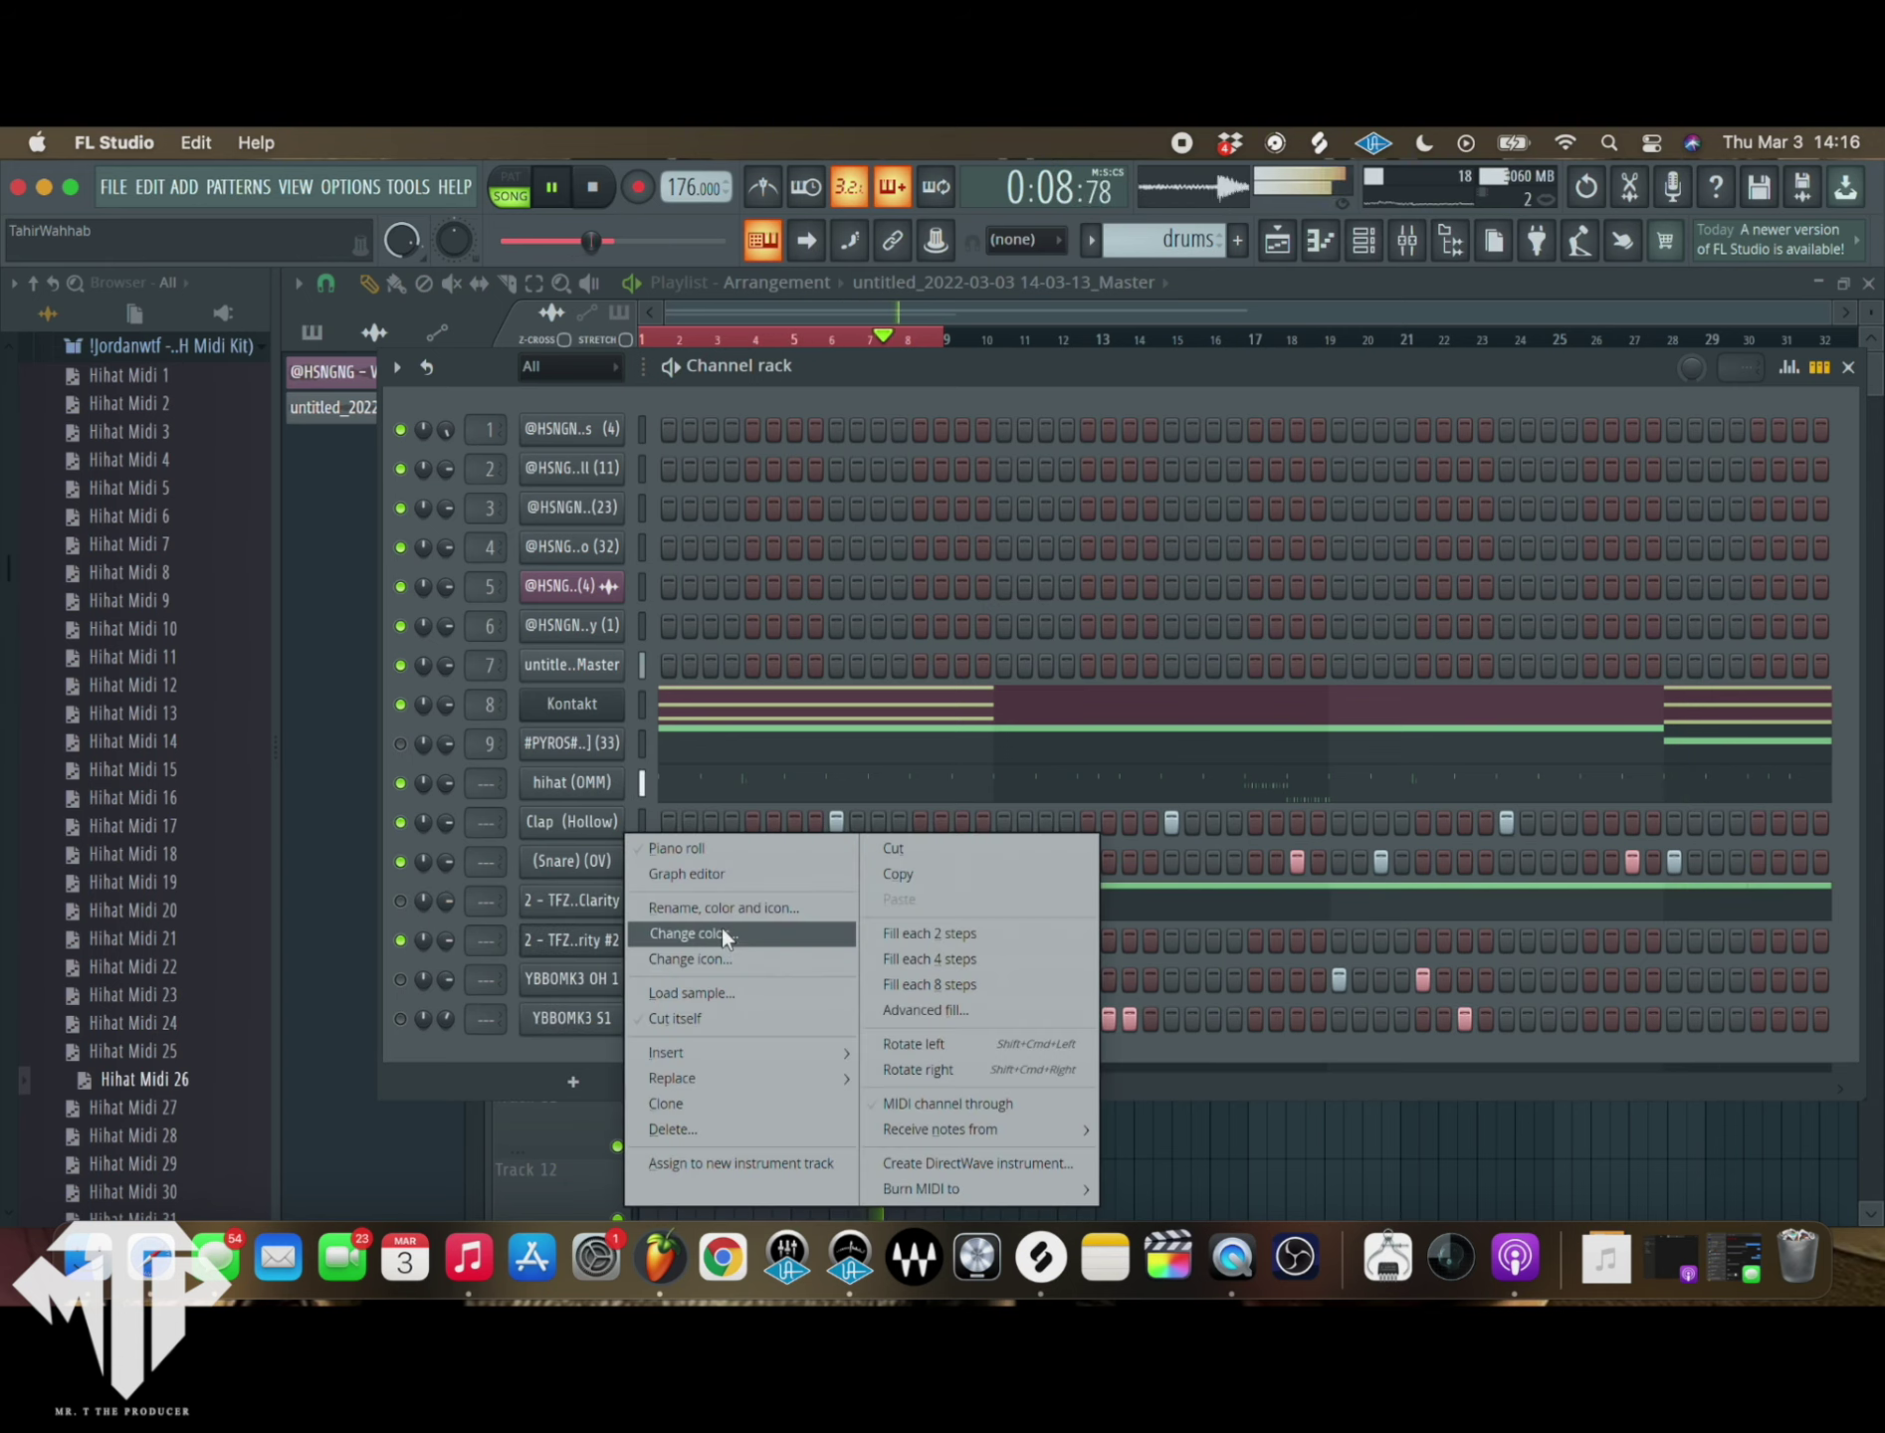
pyautogui.click(696, 933)
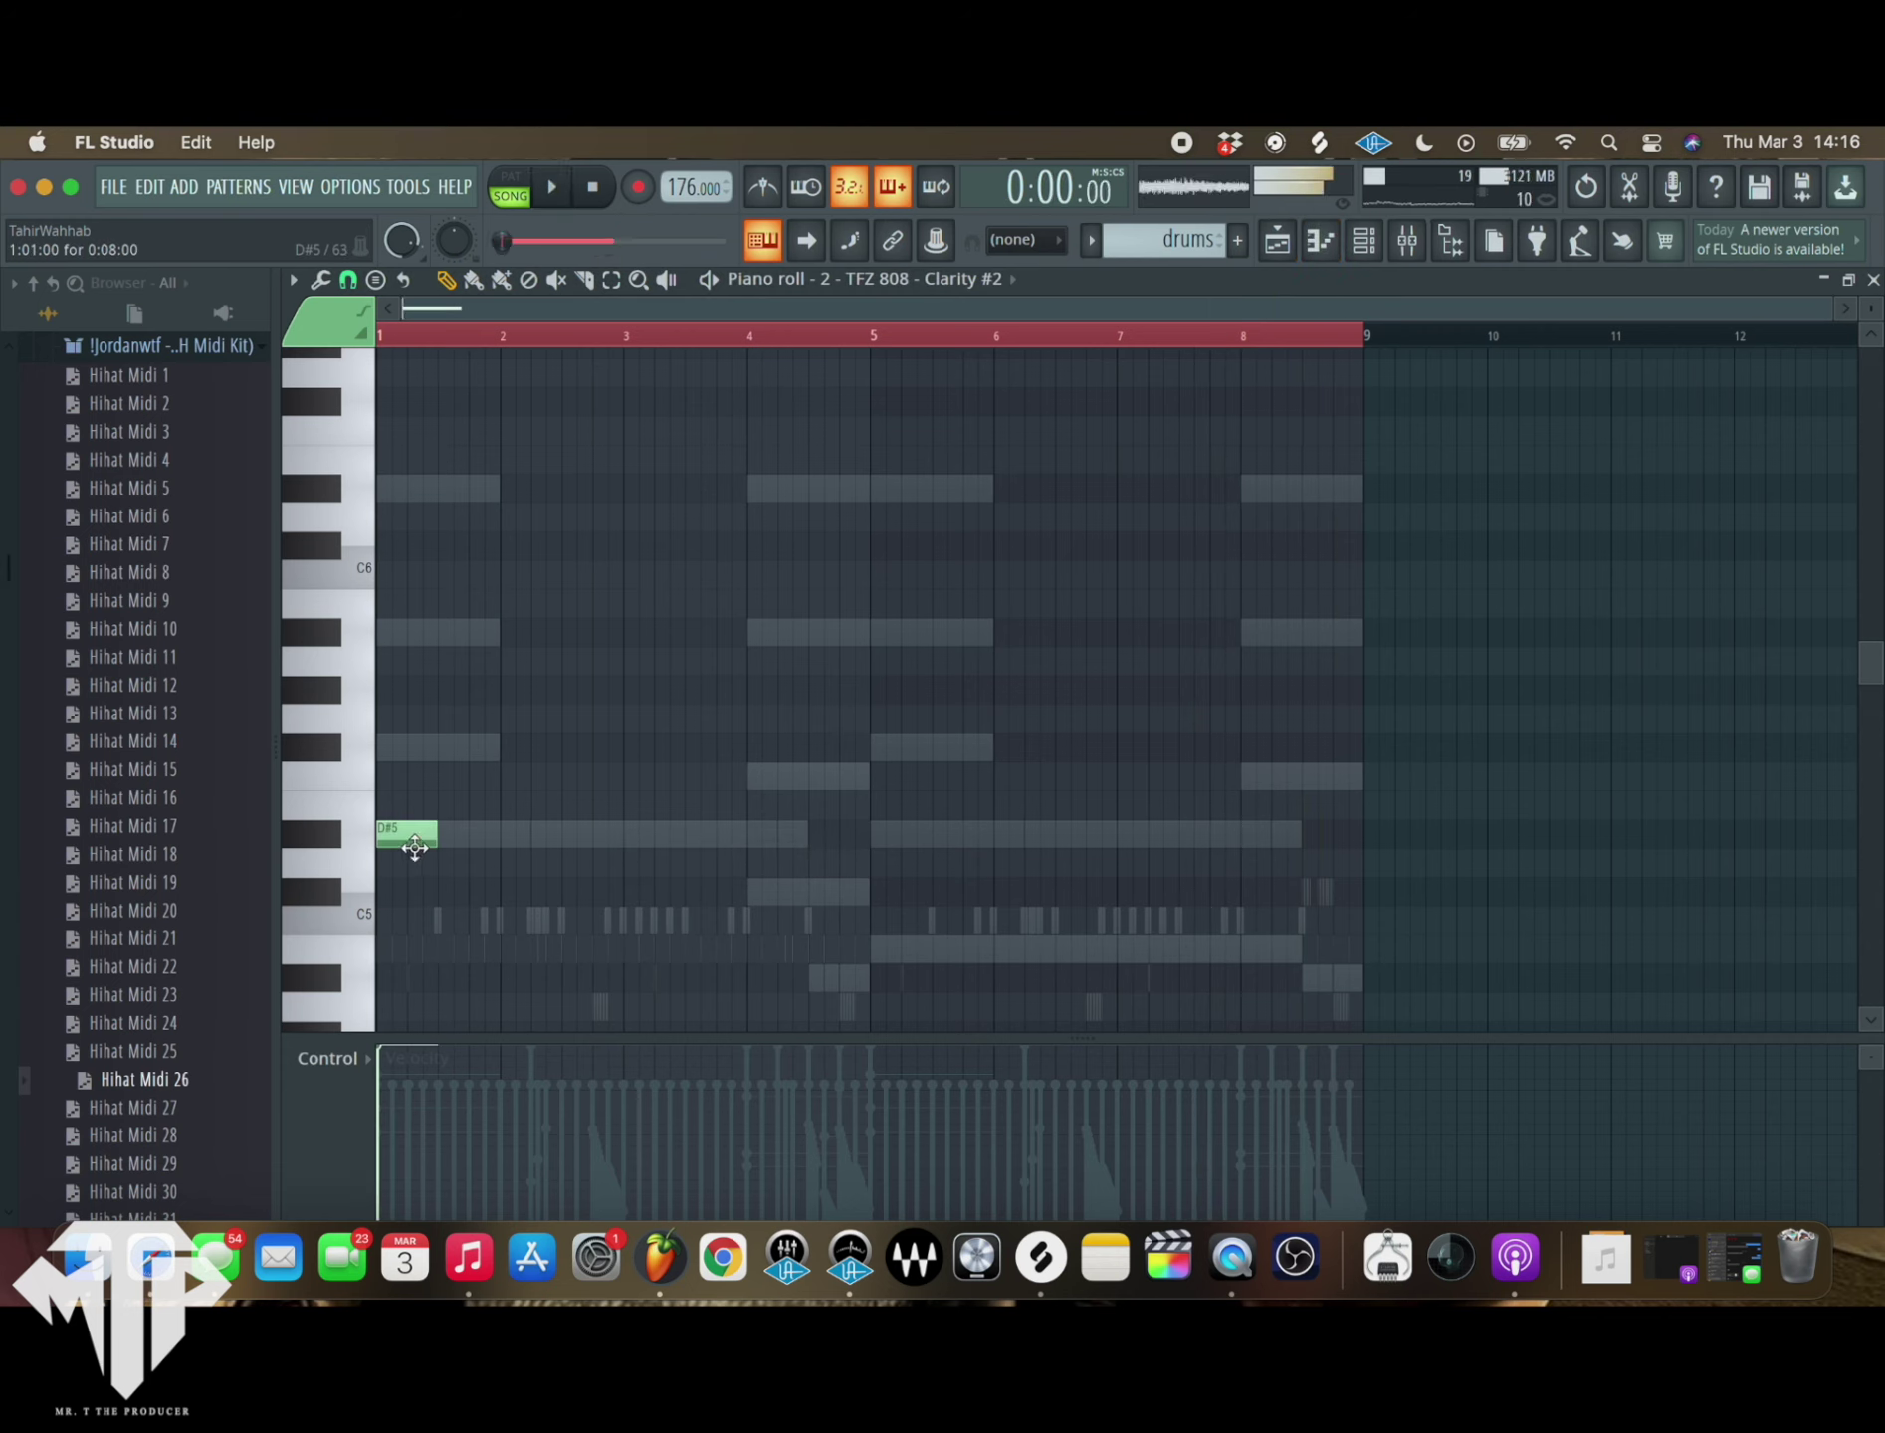
# - Shorten the first D#5, add D#5 three quarters through bar 1 and three more across bar 3, and extend the notes to meet each other
pyautogui.moveTo(436, 843); pyautogui.dragTo(423, 844)
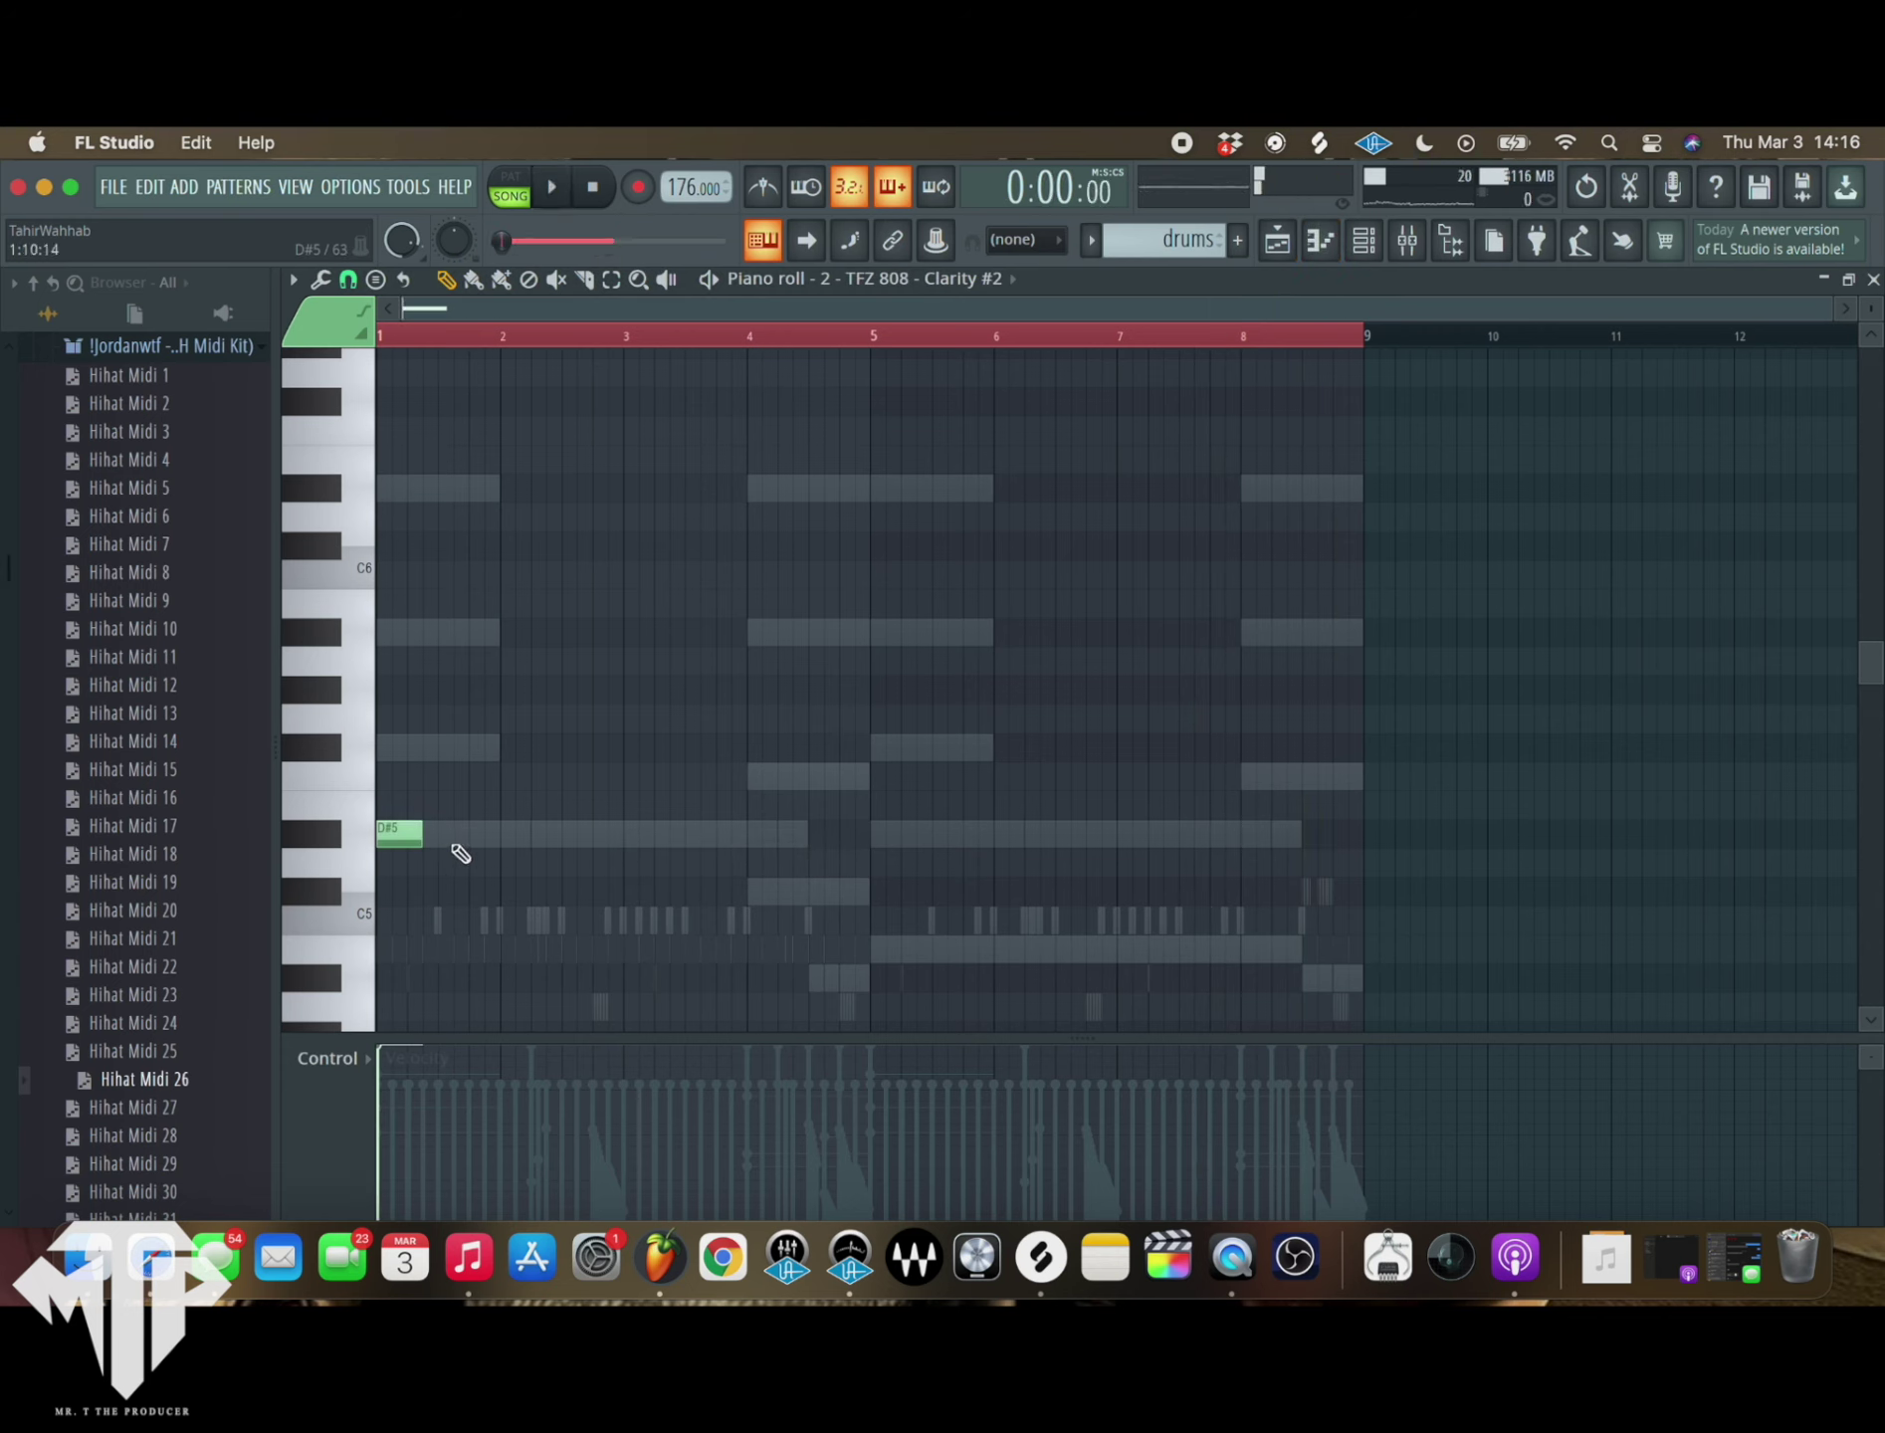
pyautogui.click(472, 838)
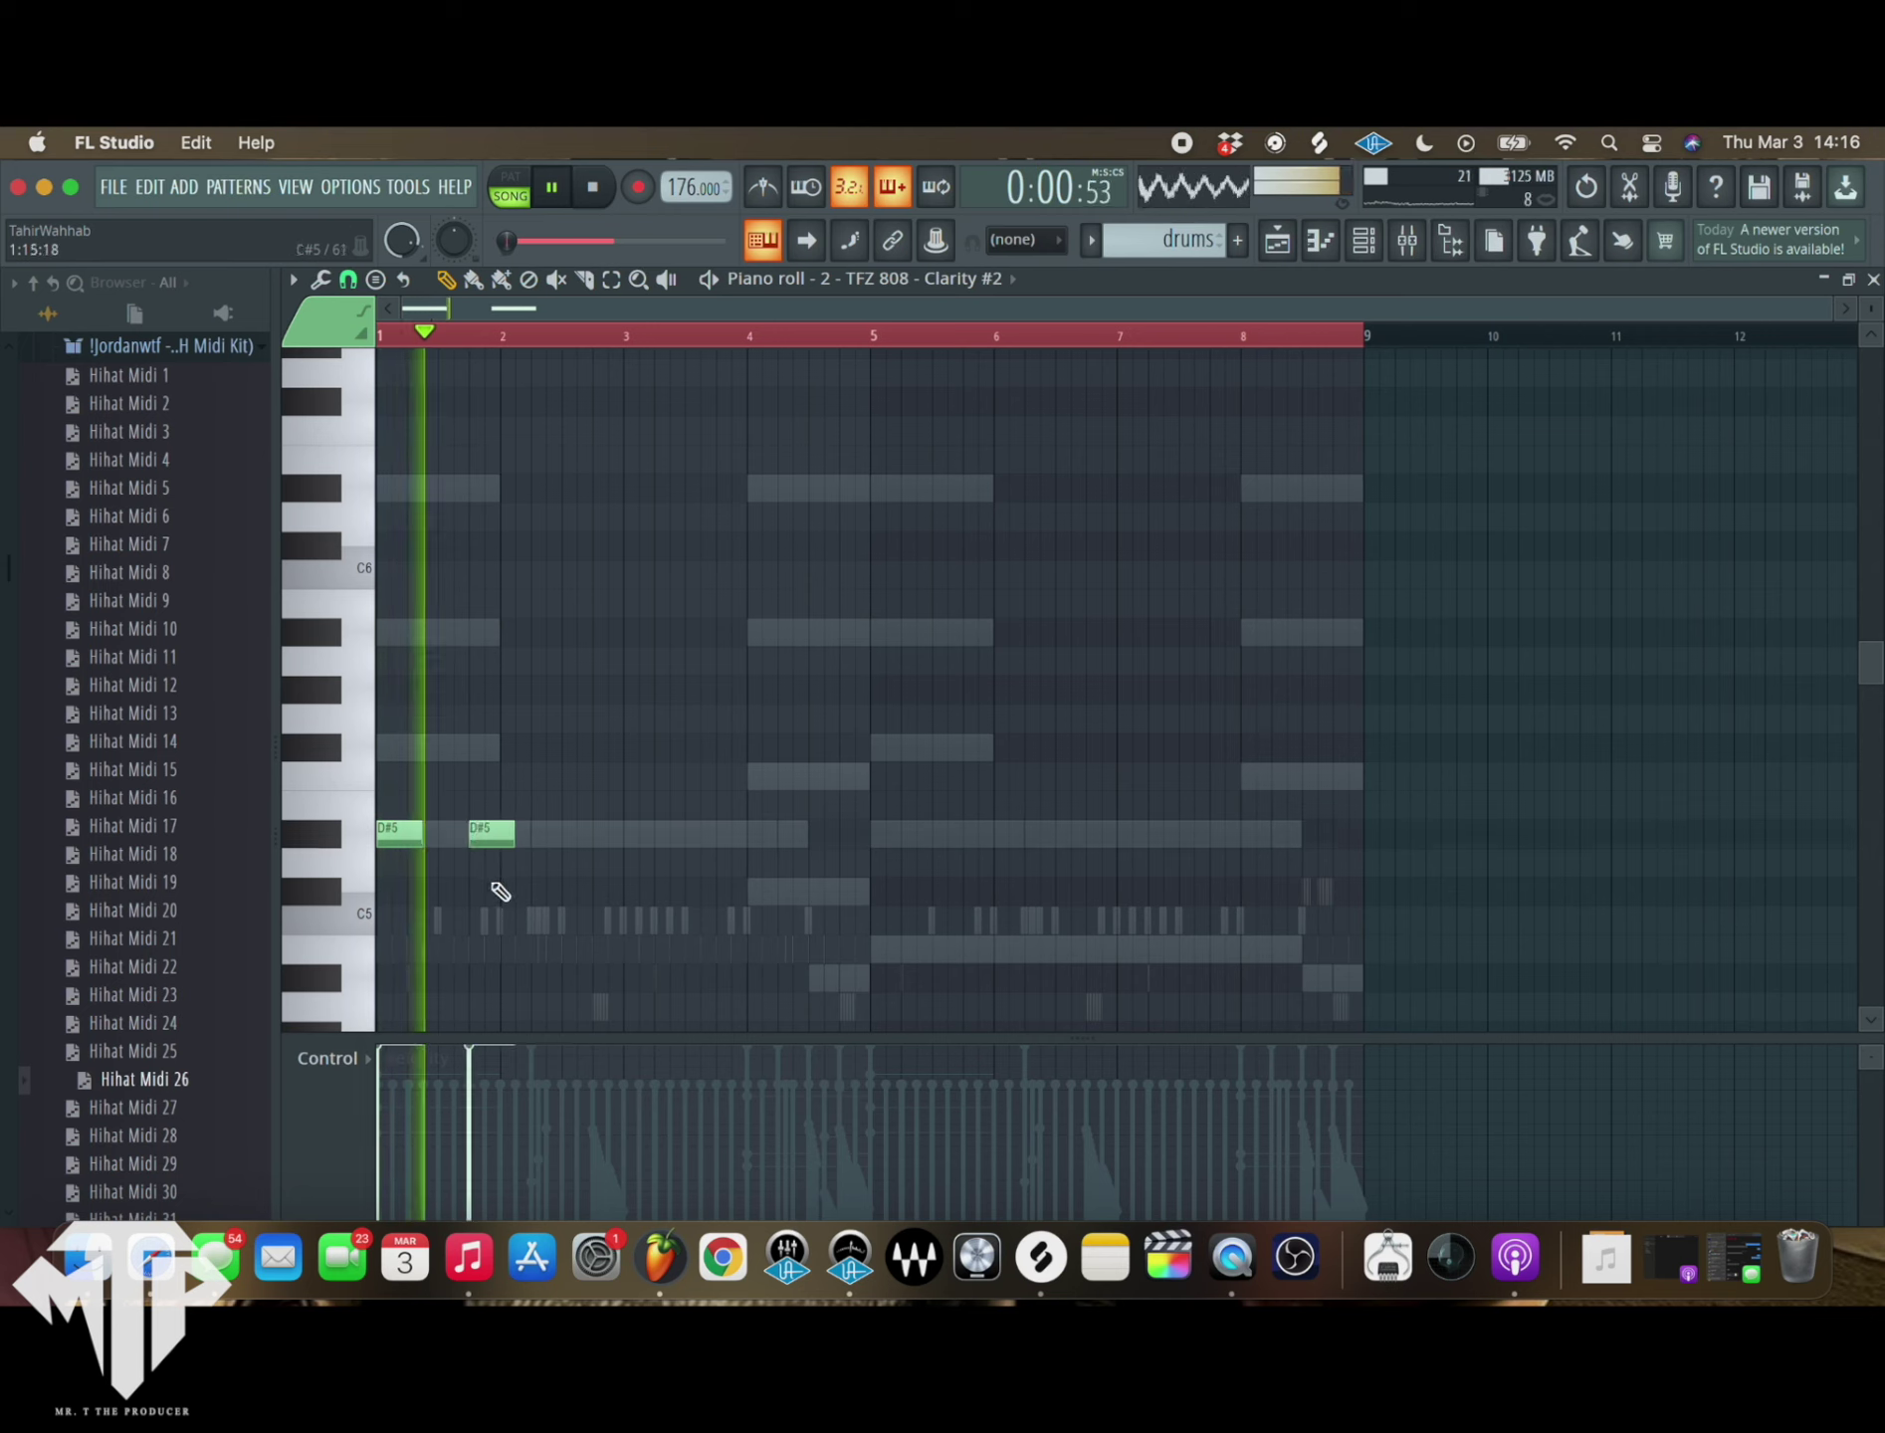
pyautogui.click(637, 838)
pyautogui.click(681, 838)
pyautogui.click(725, 838)
pyautogui.hotkey('ctrl', 'l')
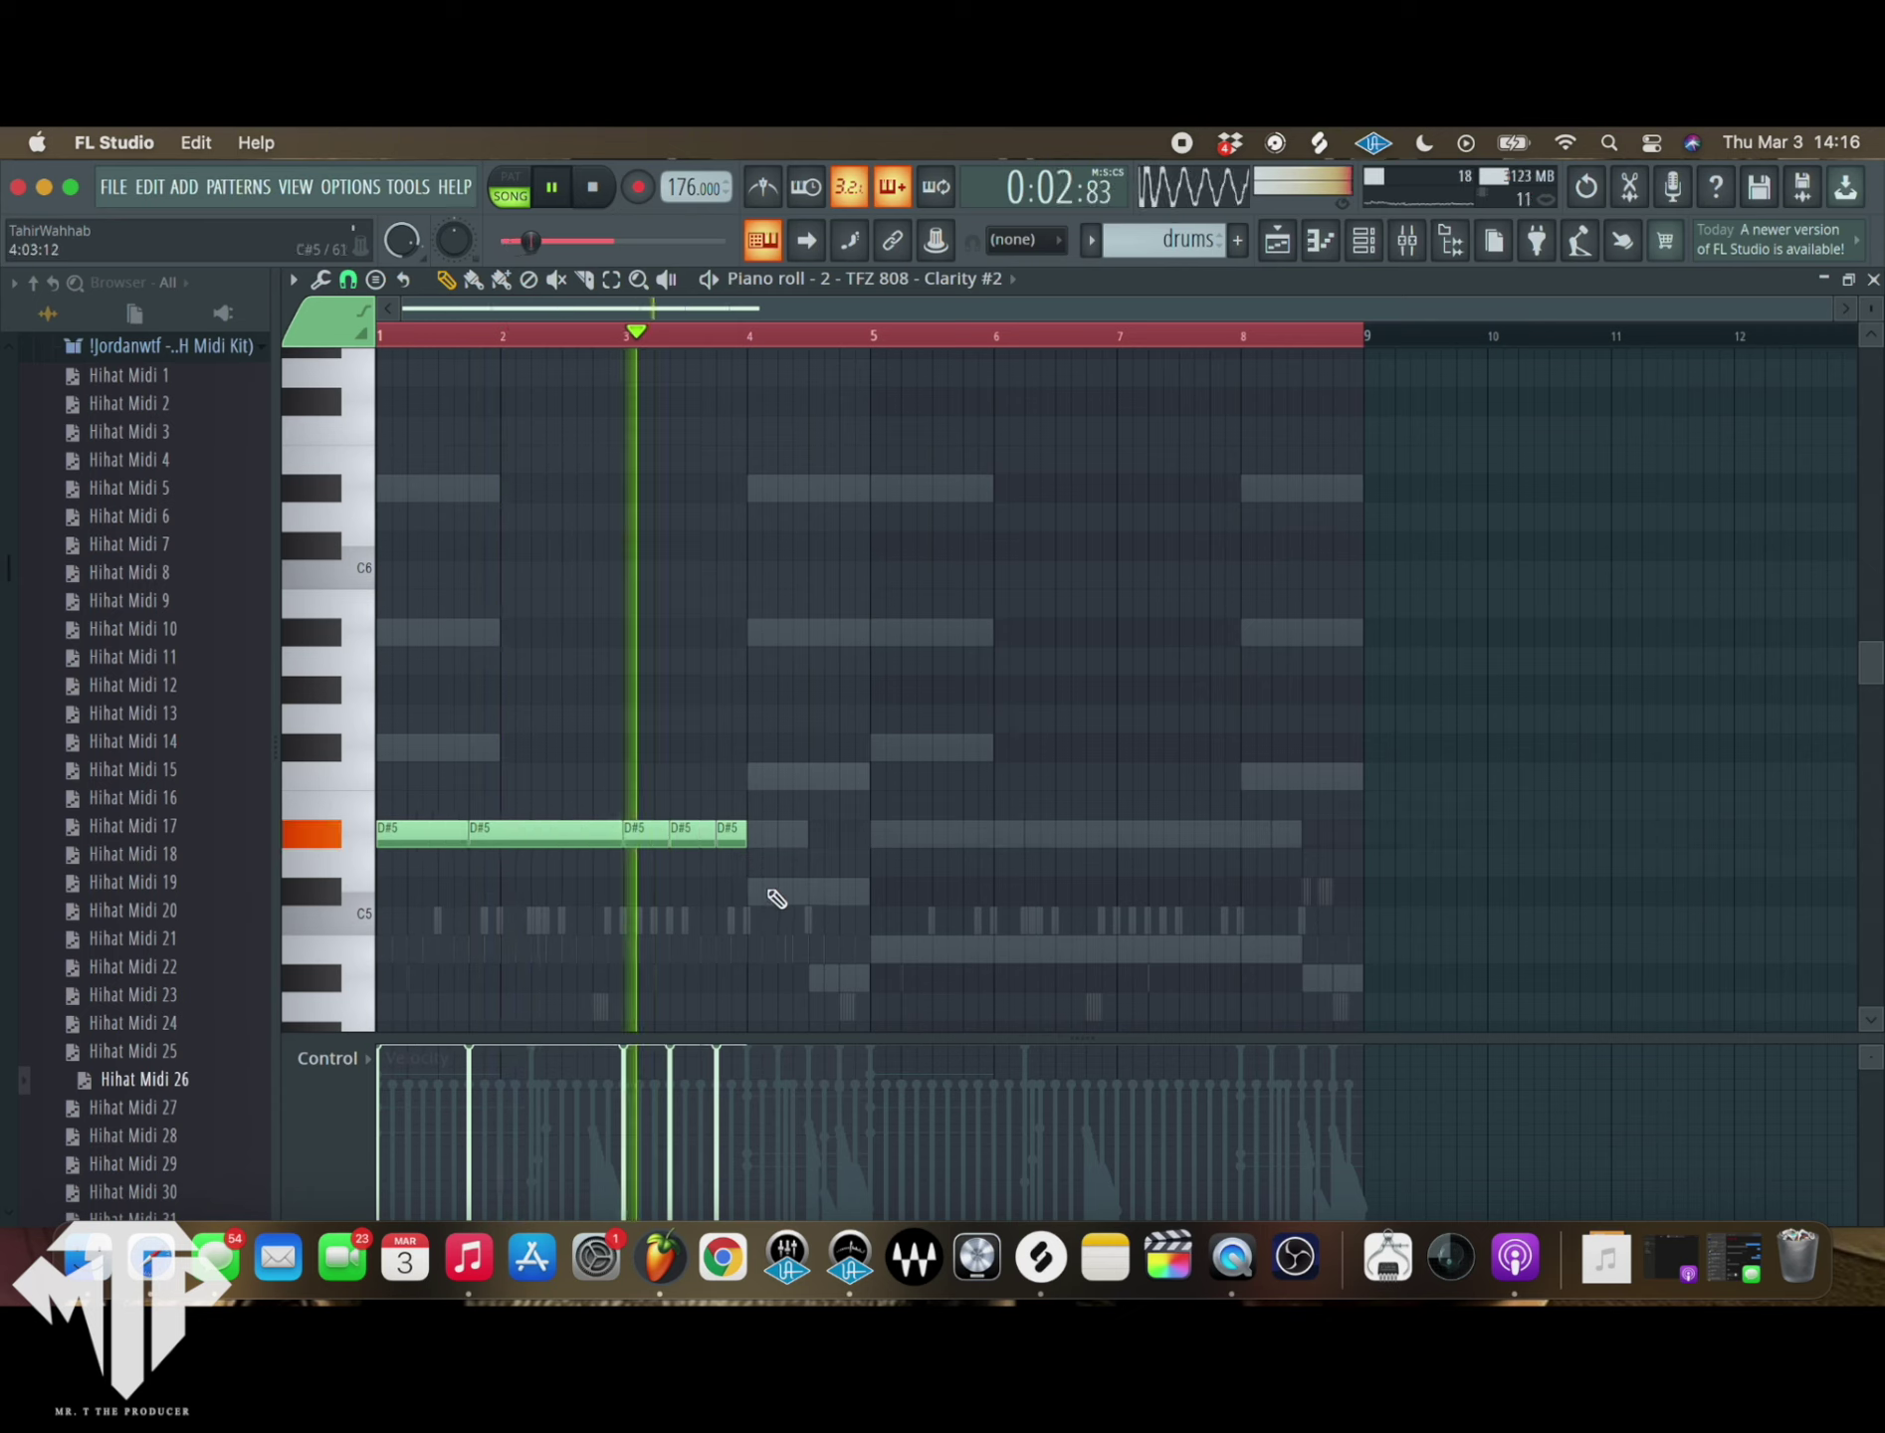
# - Add C#5 halfway through bar 4 and B4 notes at the start and three quarters through bar 5
pyautogui.press('space')
pyautogui.click(808, 893)
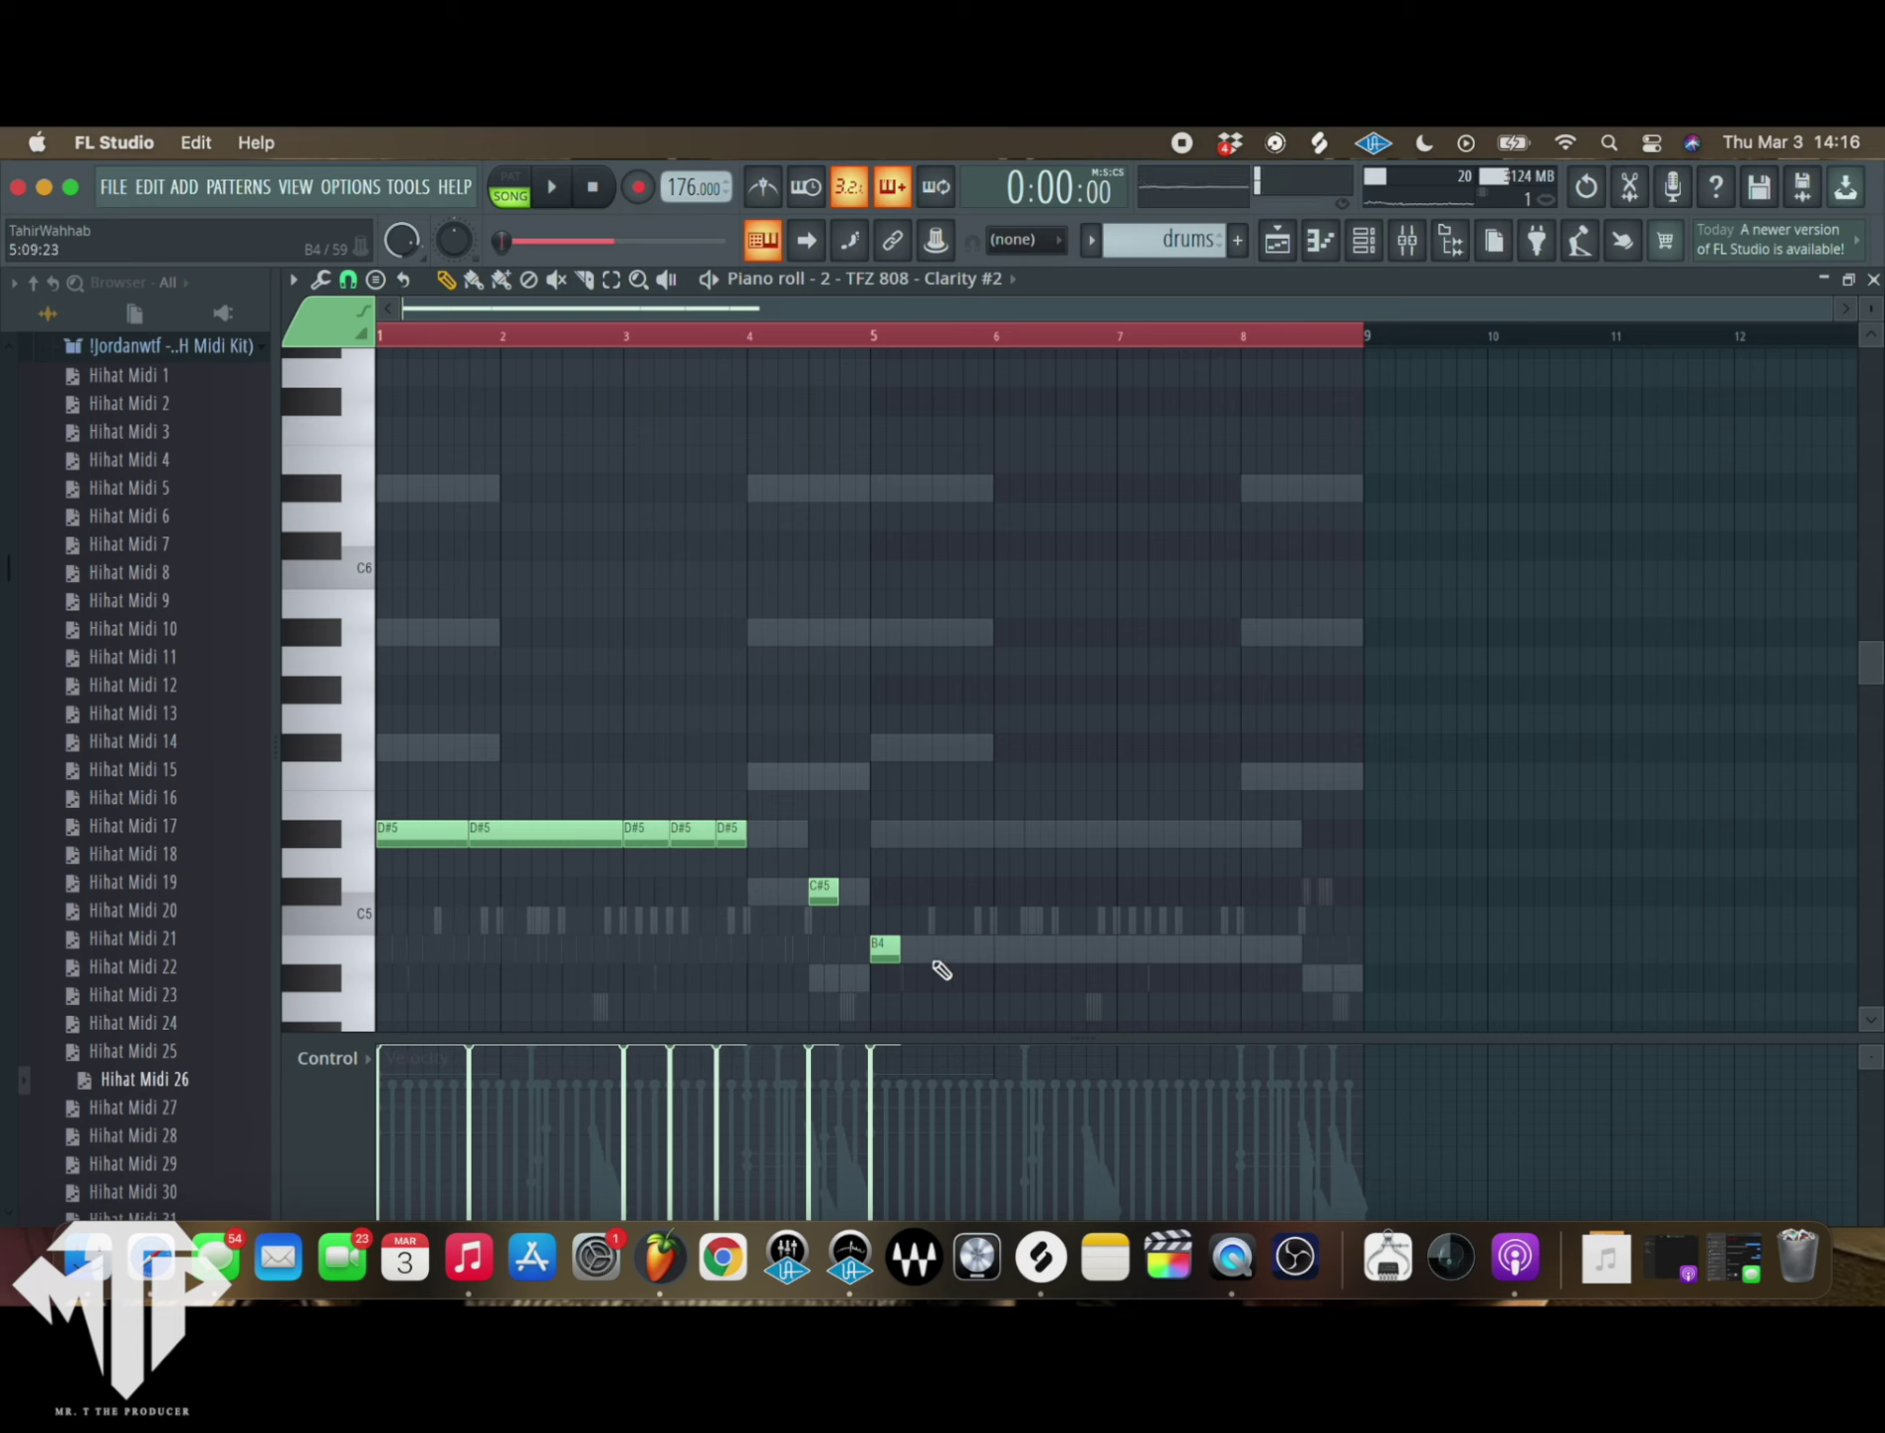
pyautogui.press('space')
pyautogui.click(923, 951)
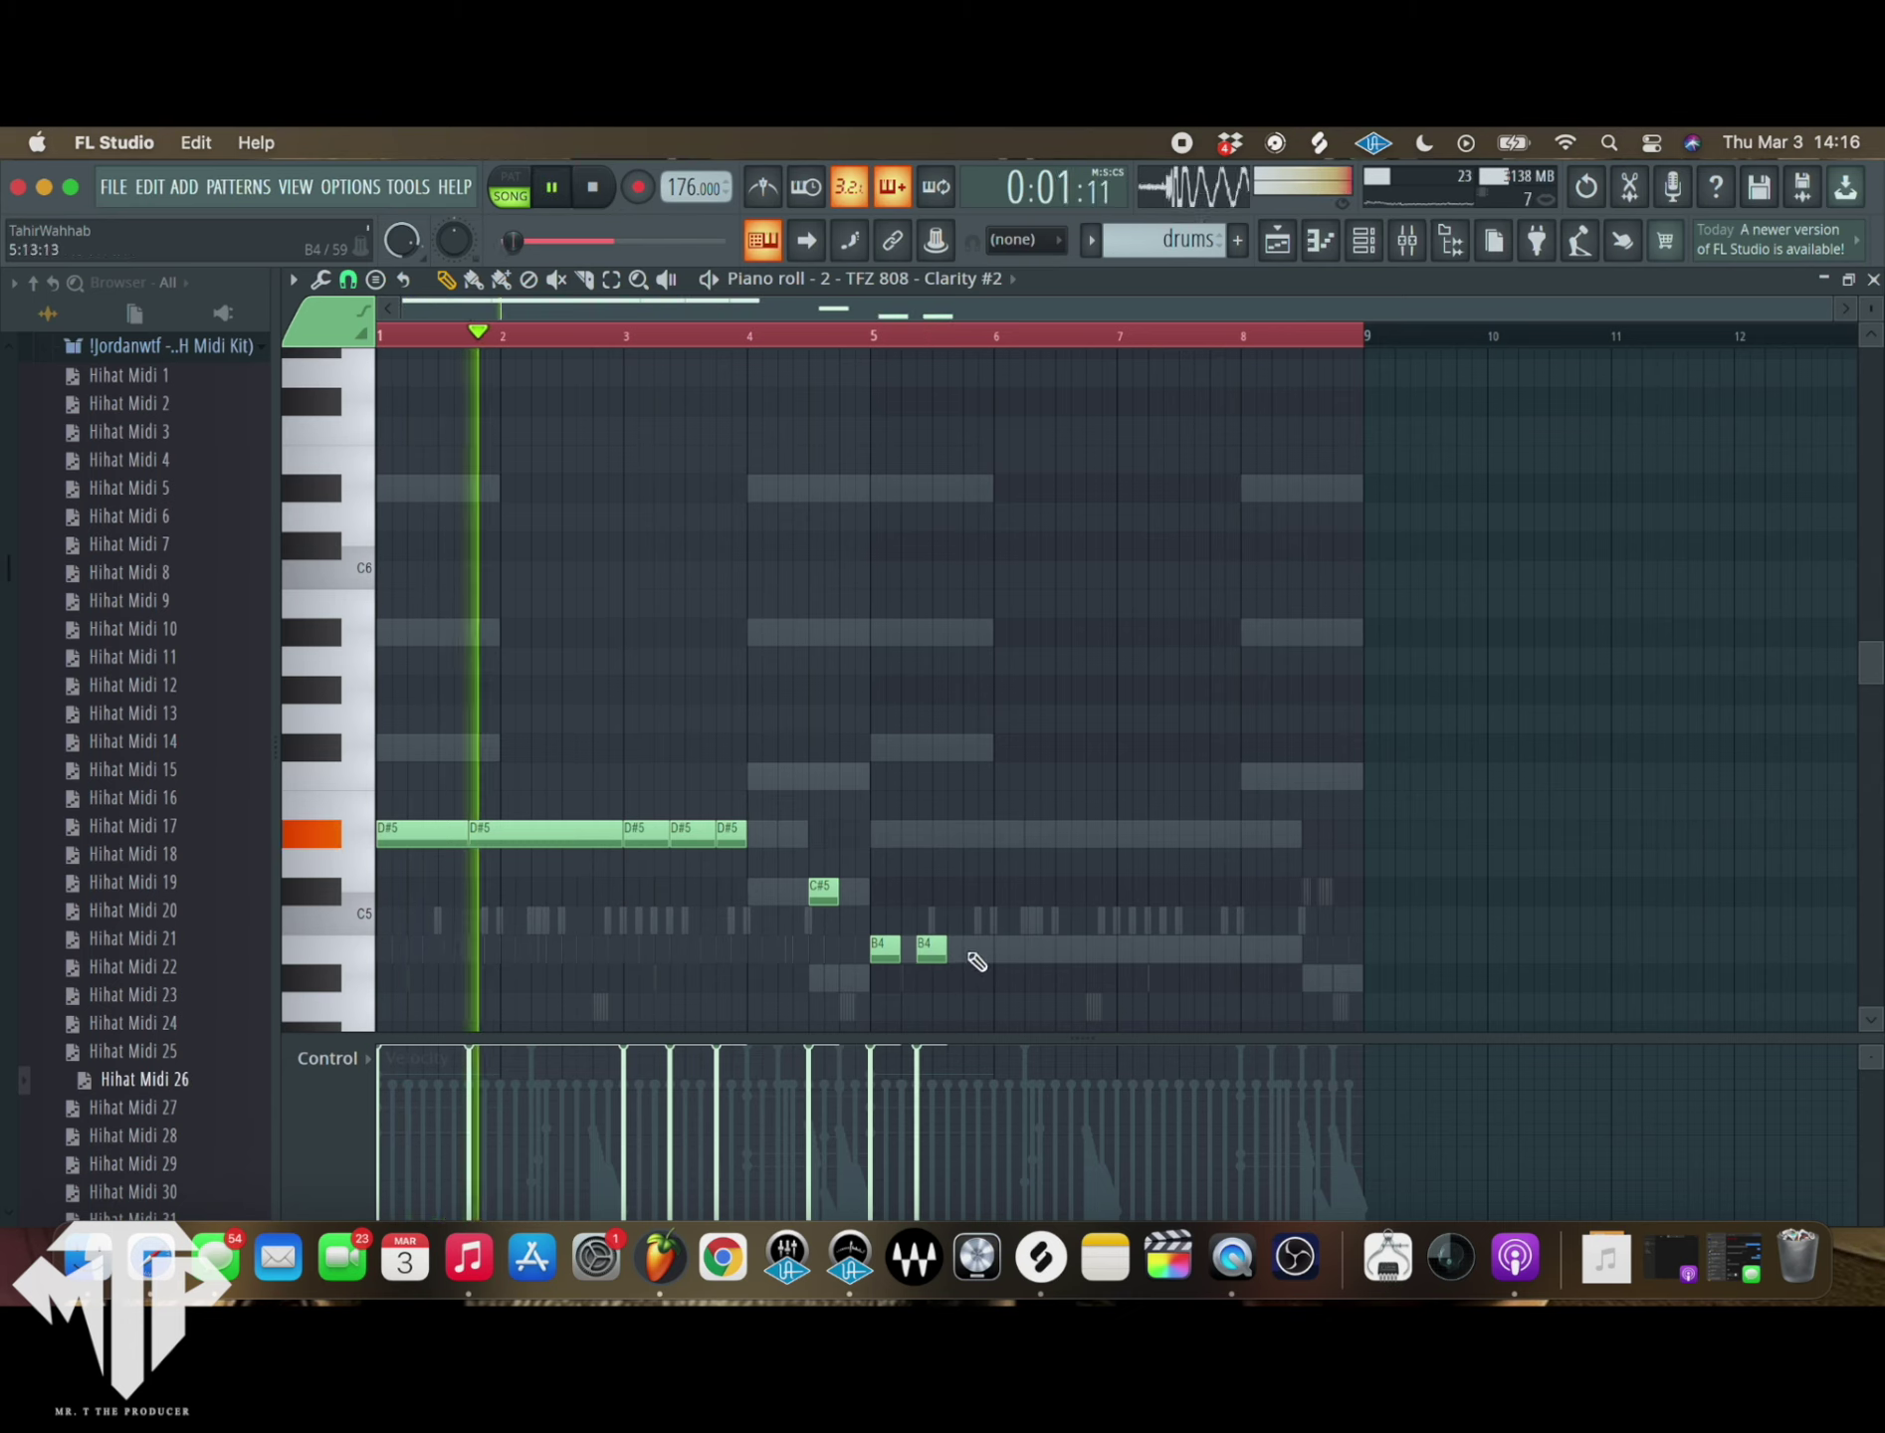
pyautogui.click(970, 950)
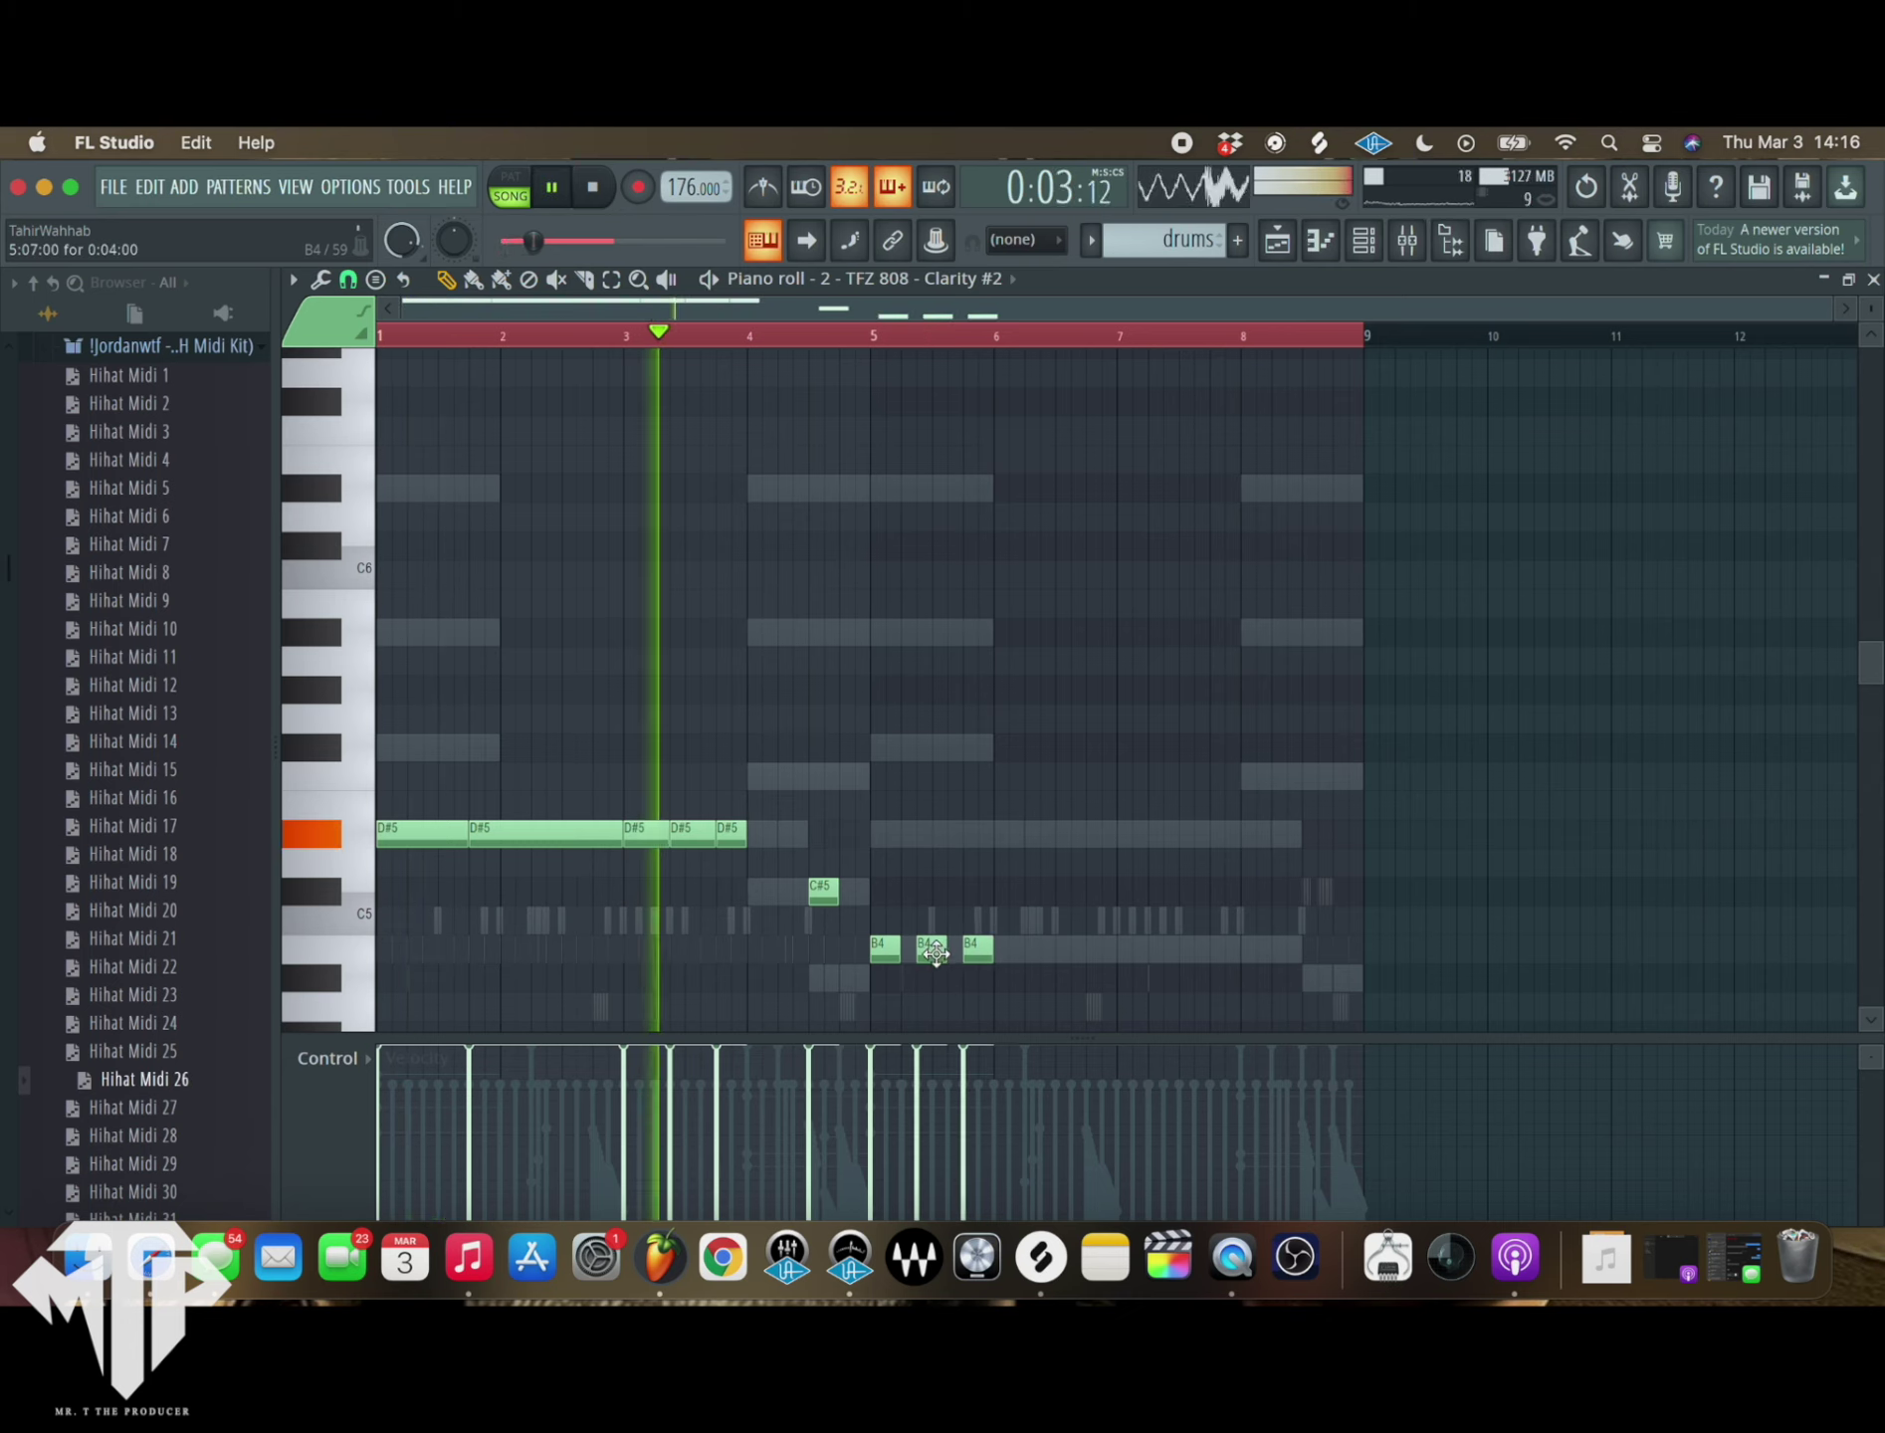
pyautogui.rightClick(933, 953)
# - Add three B4 notes across bar 7, extend all notes to meet the following ones, and end the last at bar 9
pyautogui.click(1128, 951)
pyautogui.click(1166, 956)
pyautogui.click(1232, 952)
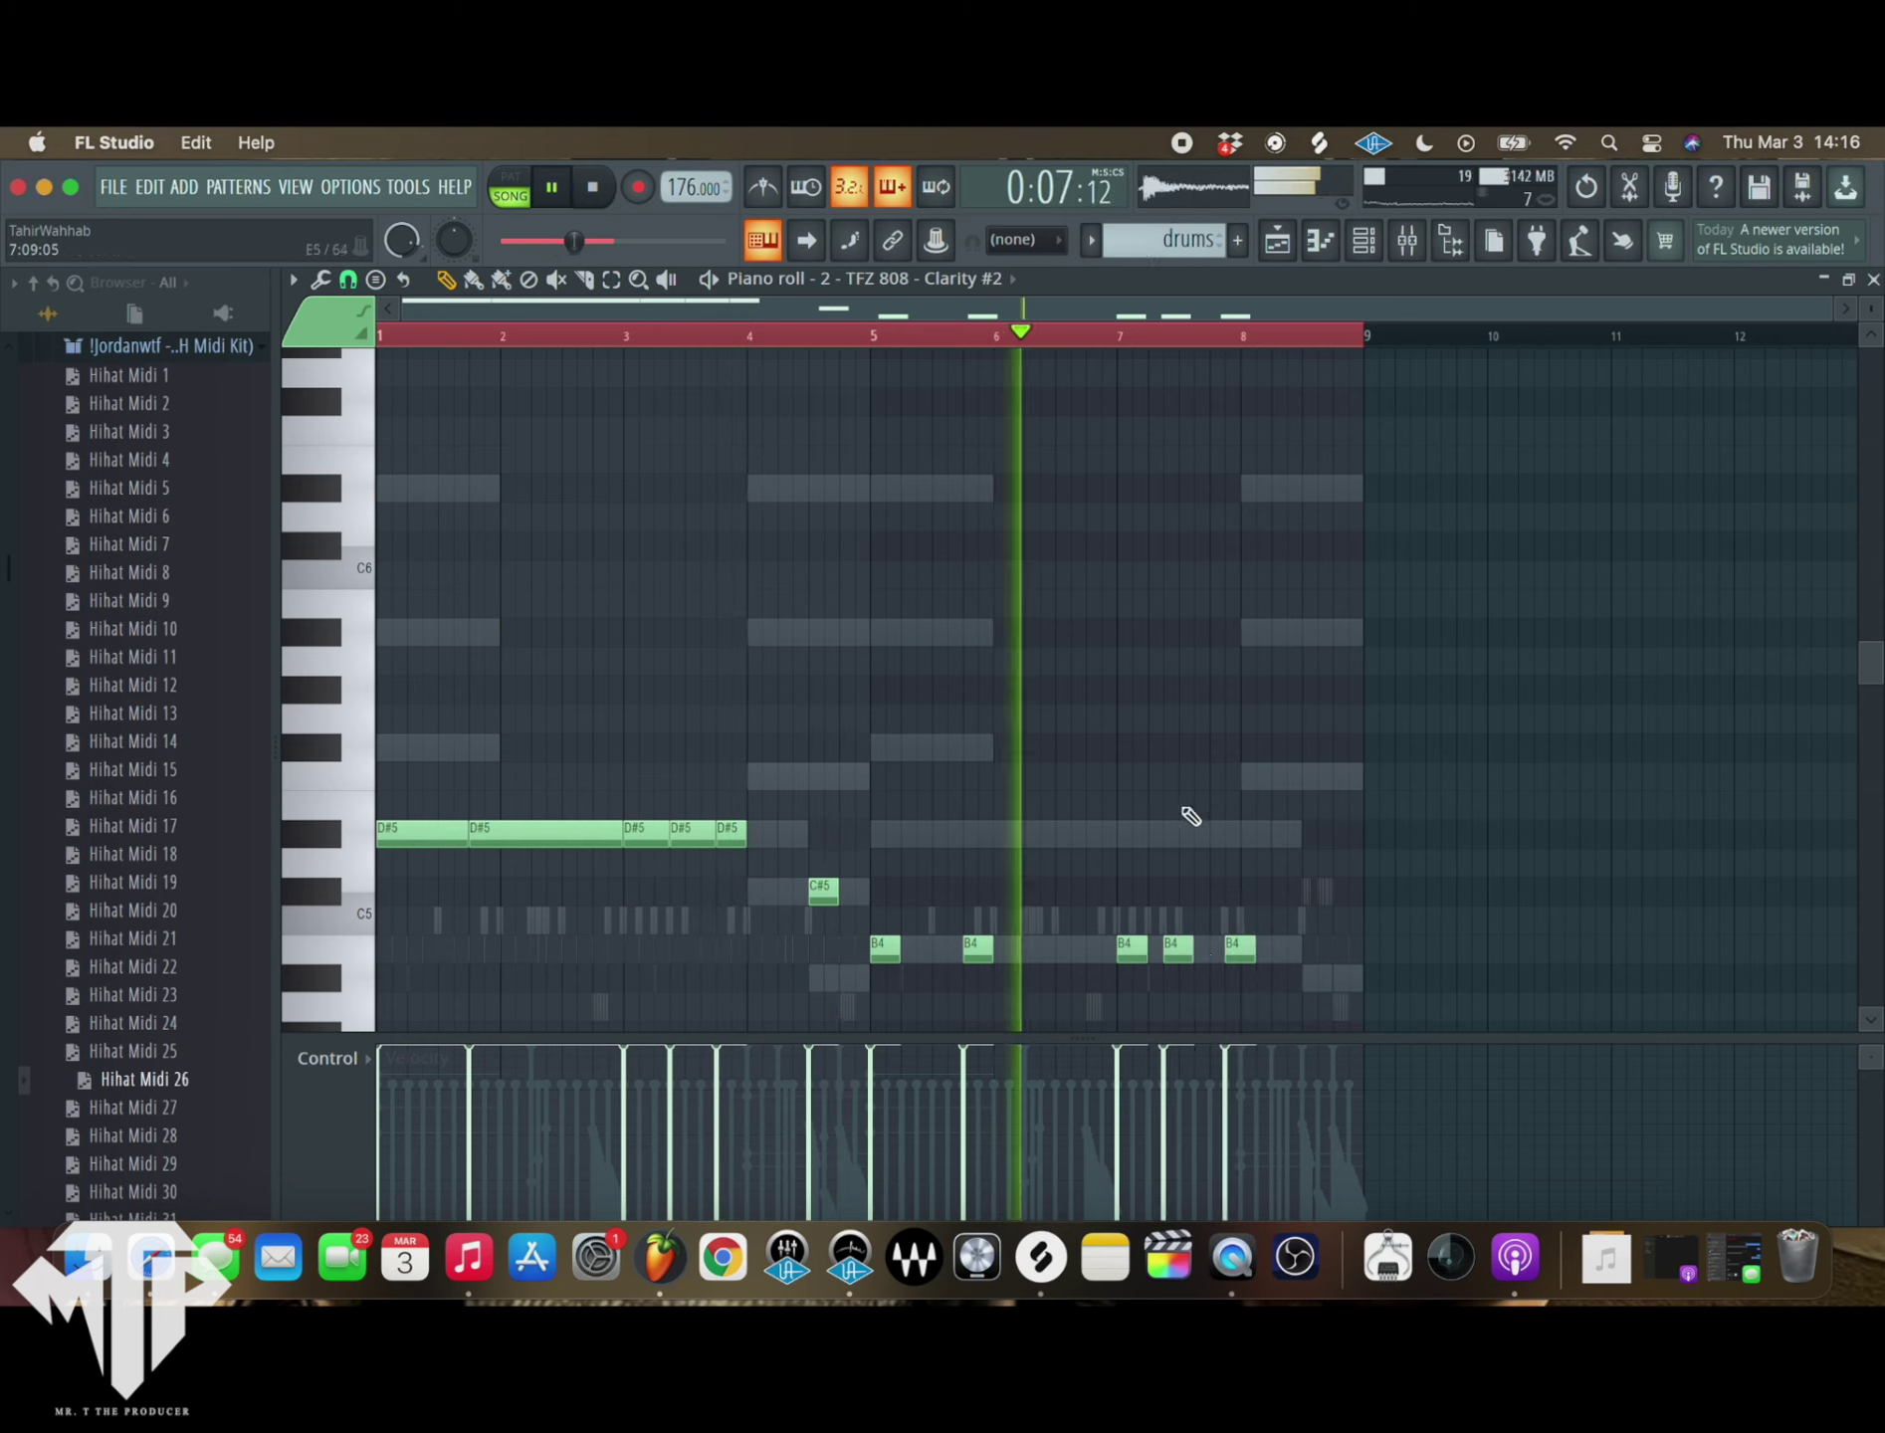
pyautogui.moveTo(1244, 951); pyautogui.dragTo(1226, 951)
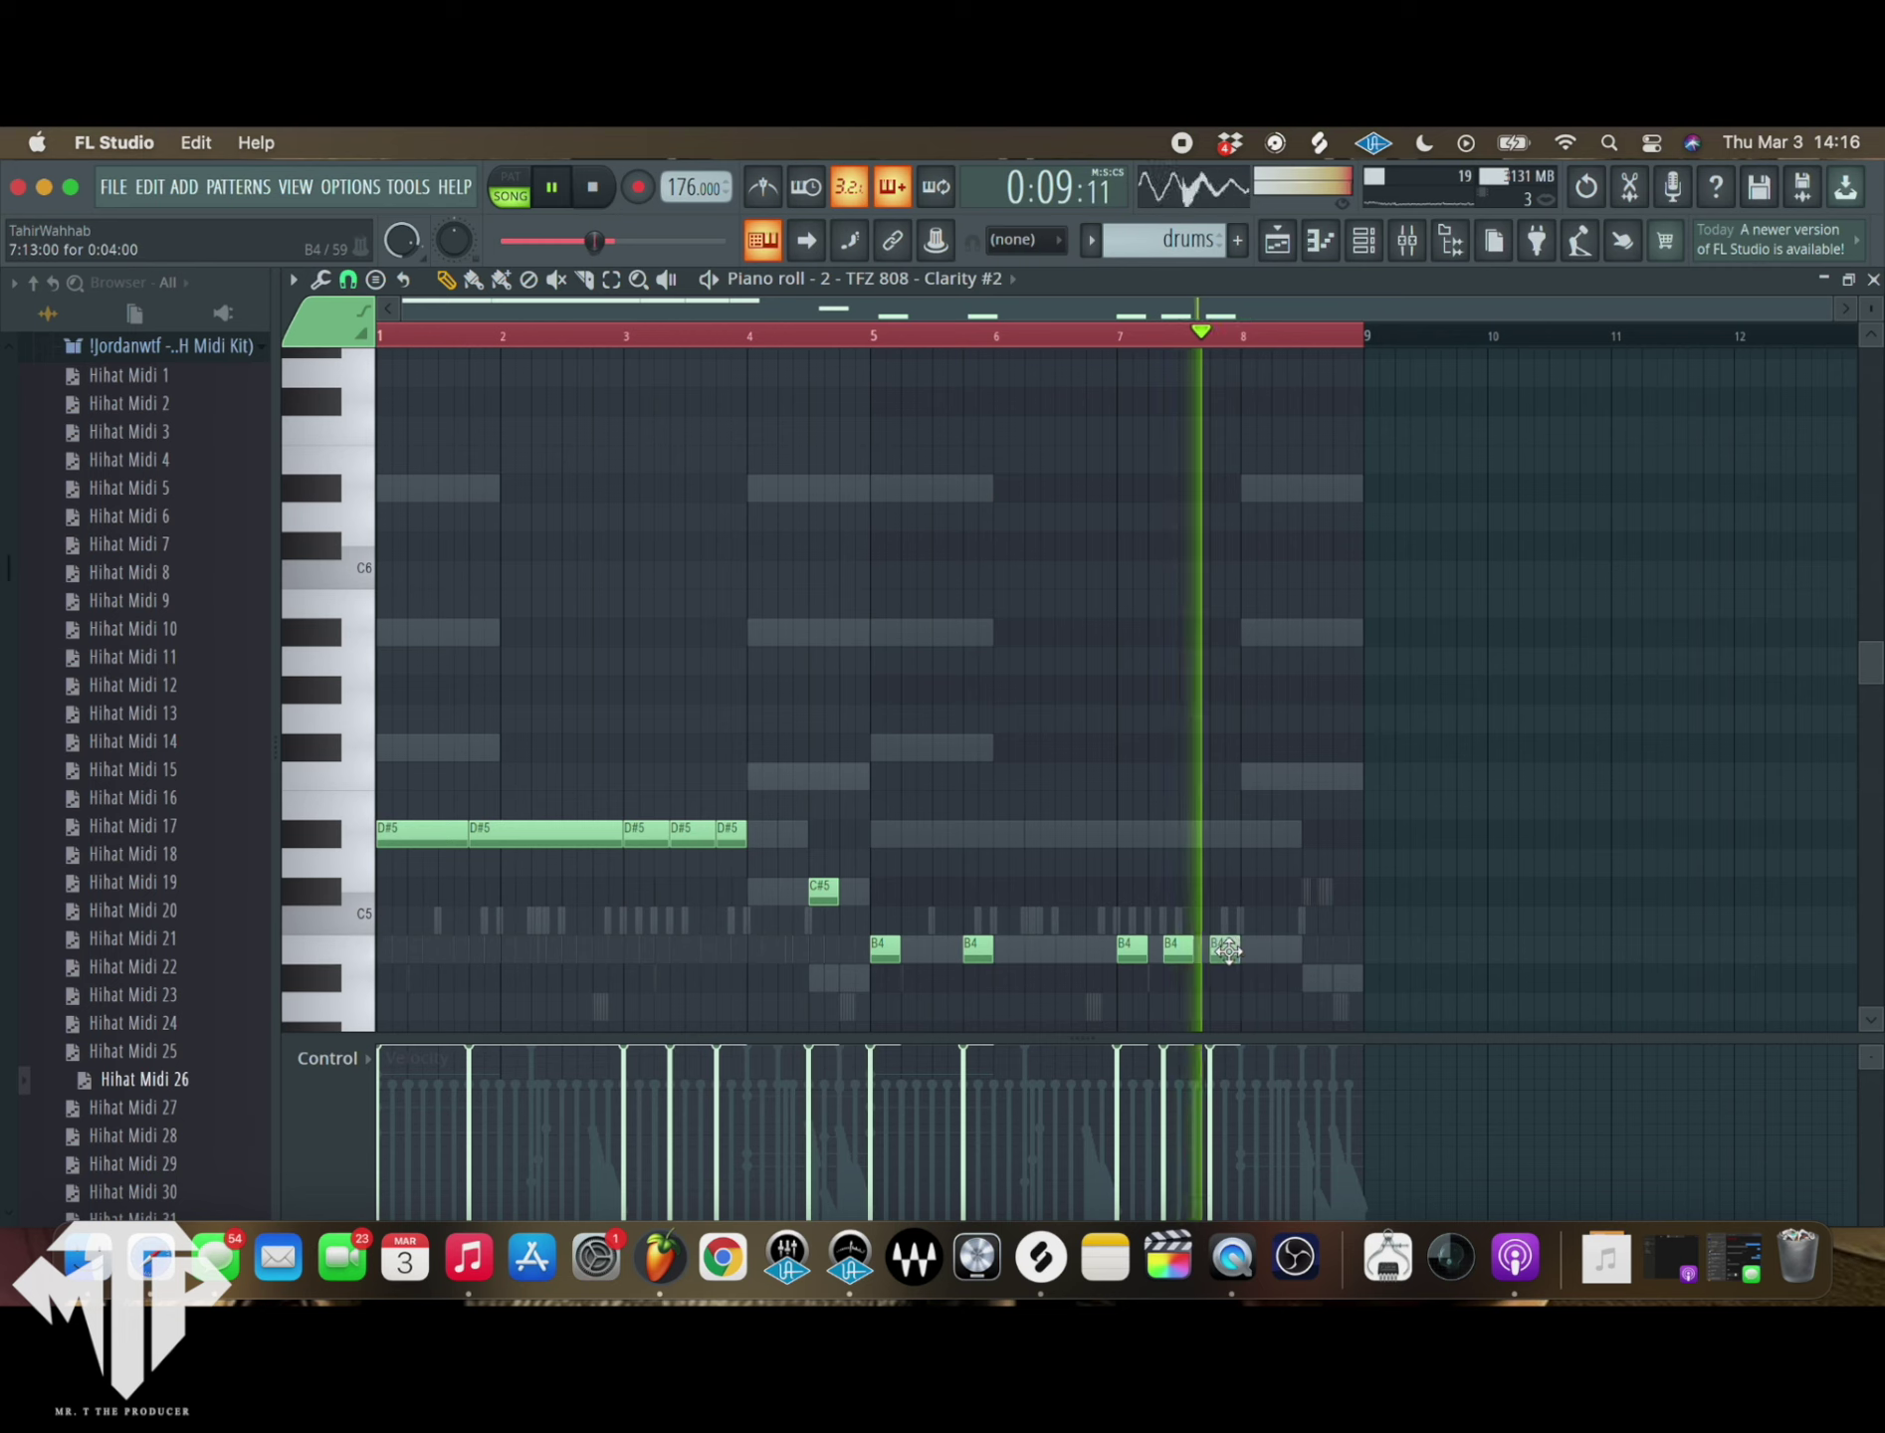
pyautogui.press('super+l')
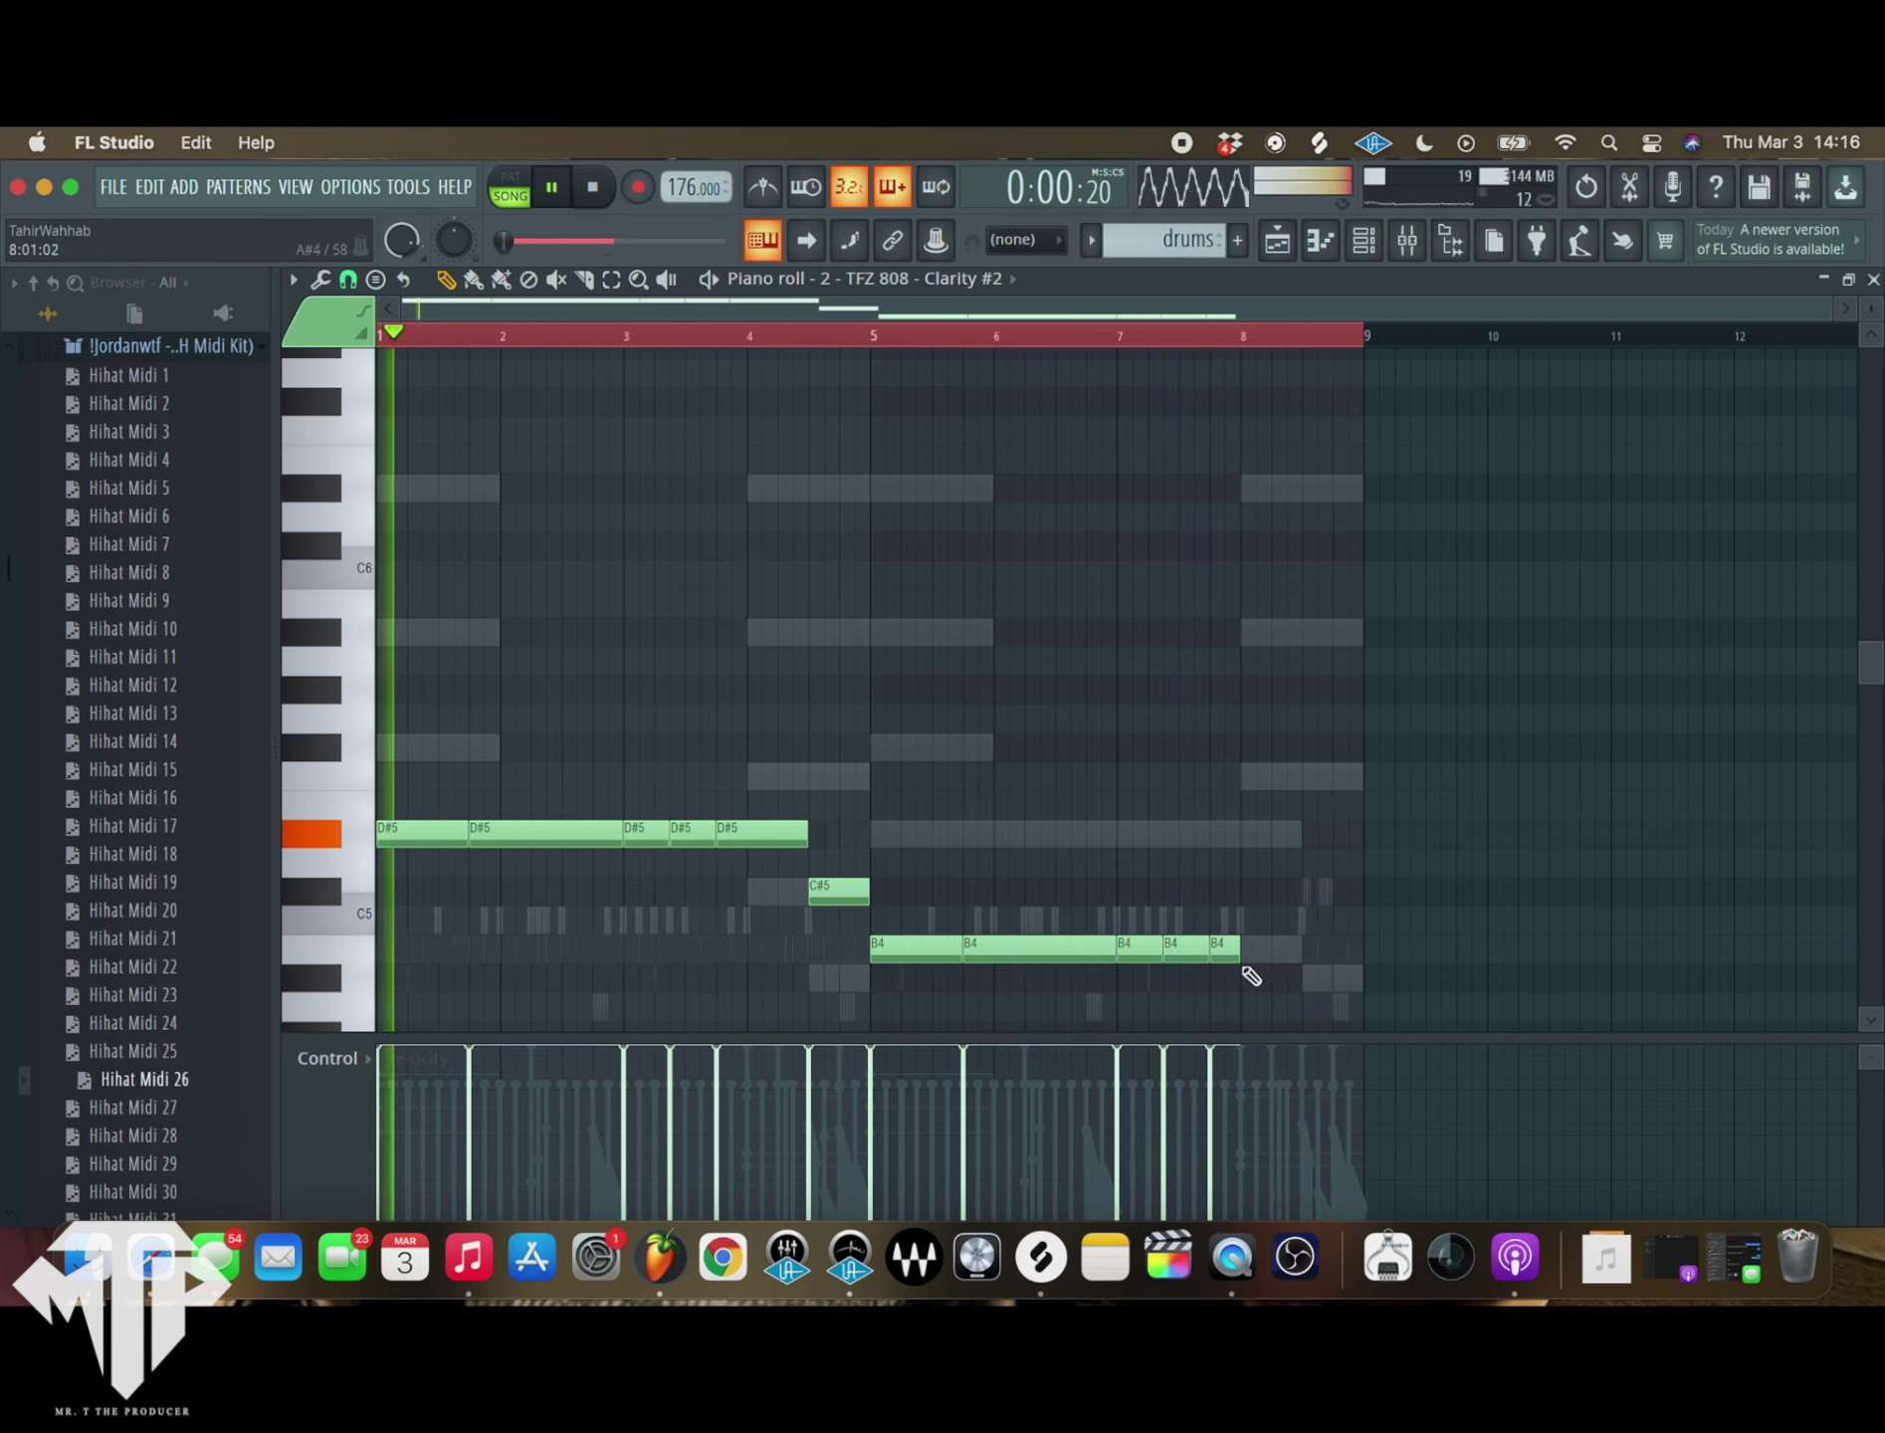
pyautogui.moveTo(1287, 953); pyautogui.dragTo(1365, 955)
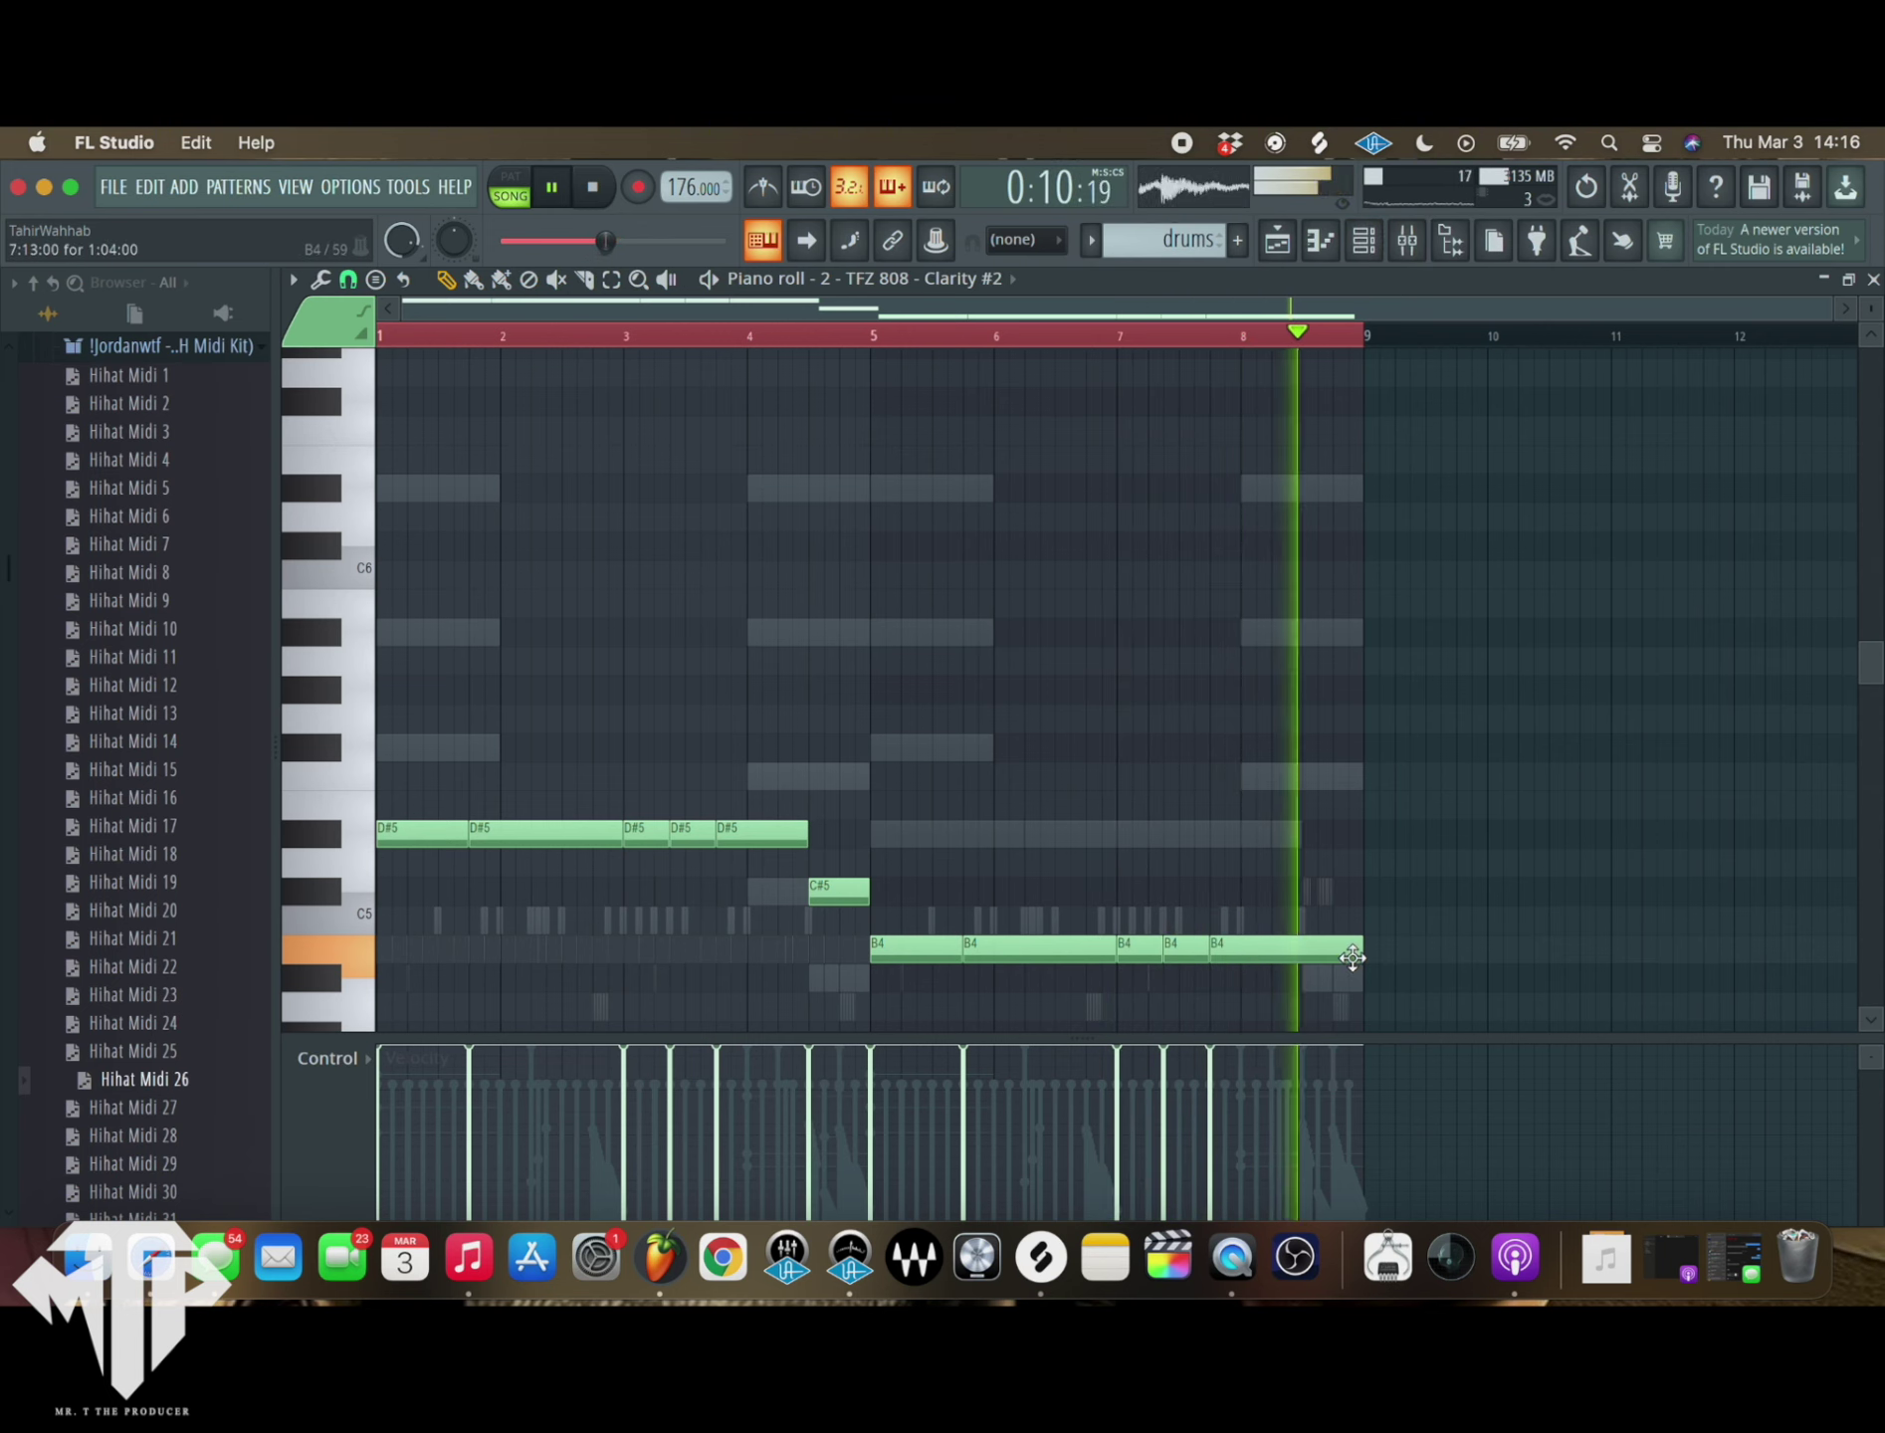
# - Unmute the YBBOMK3 OH 1 and S1 channels, and switch from the cloned 808 back to the original 808 channel
pyautogui.press('F6')
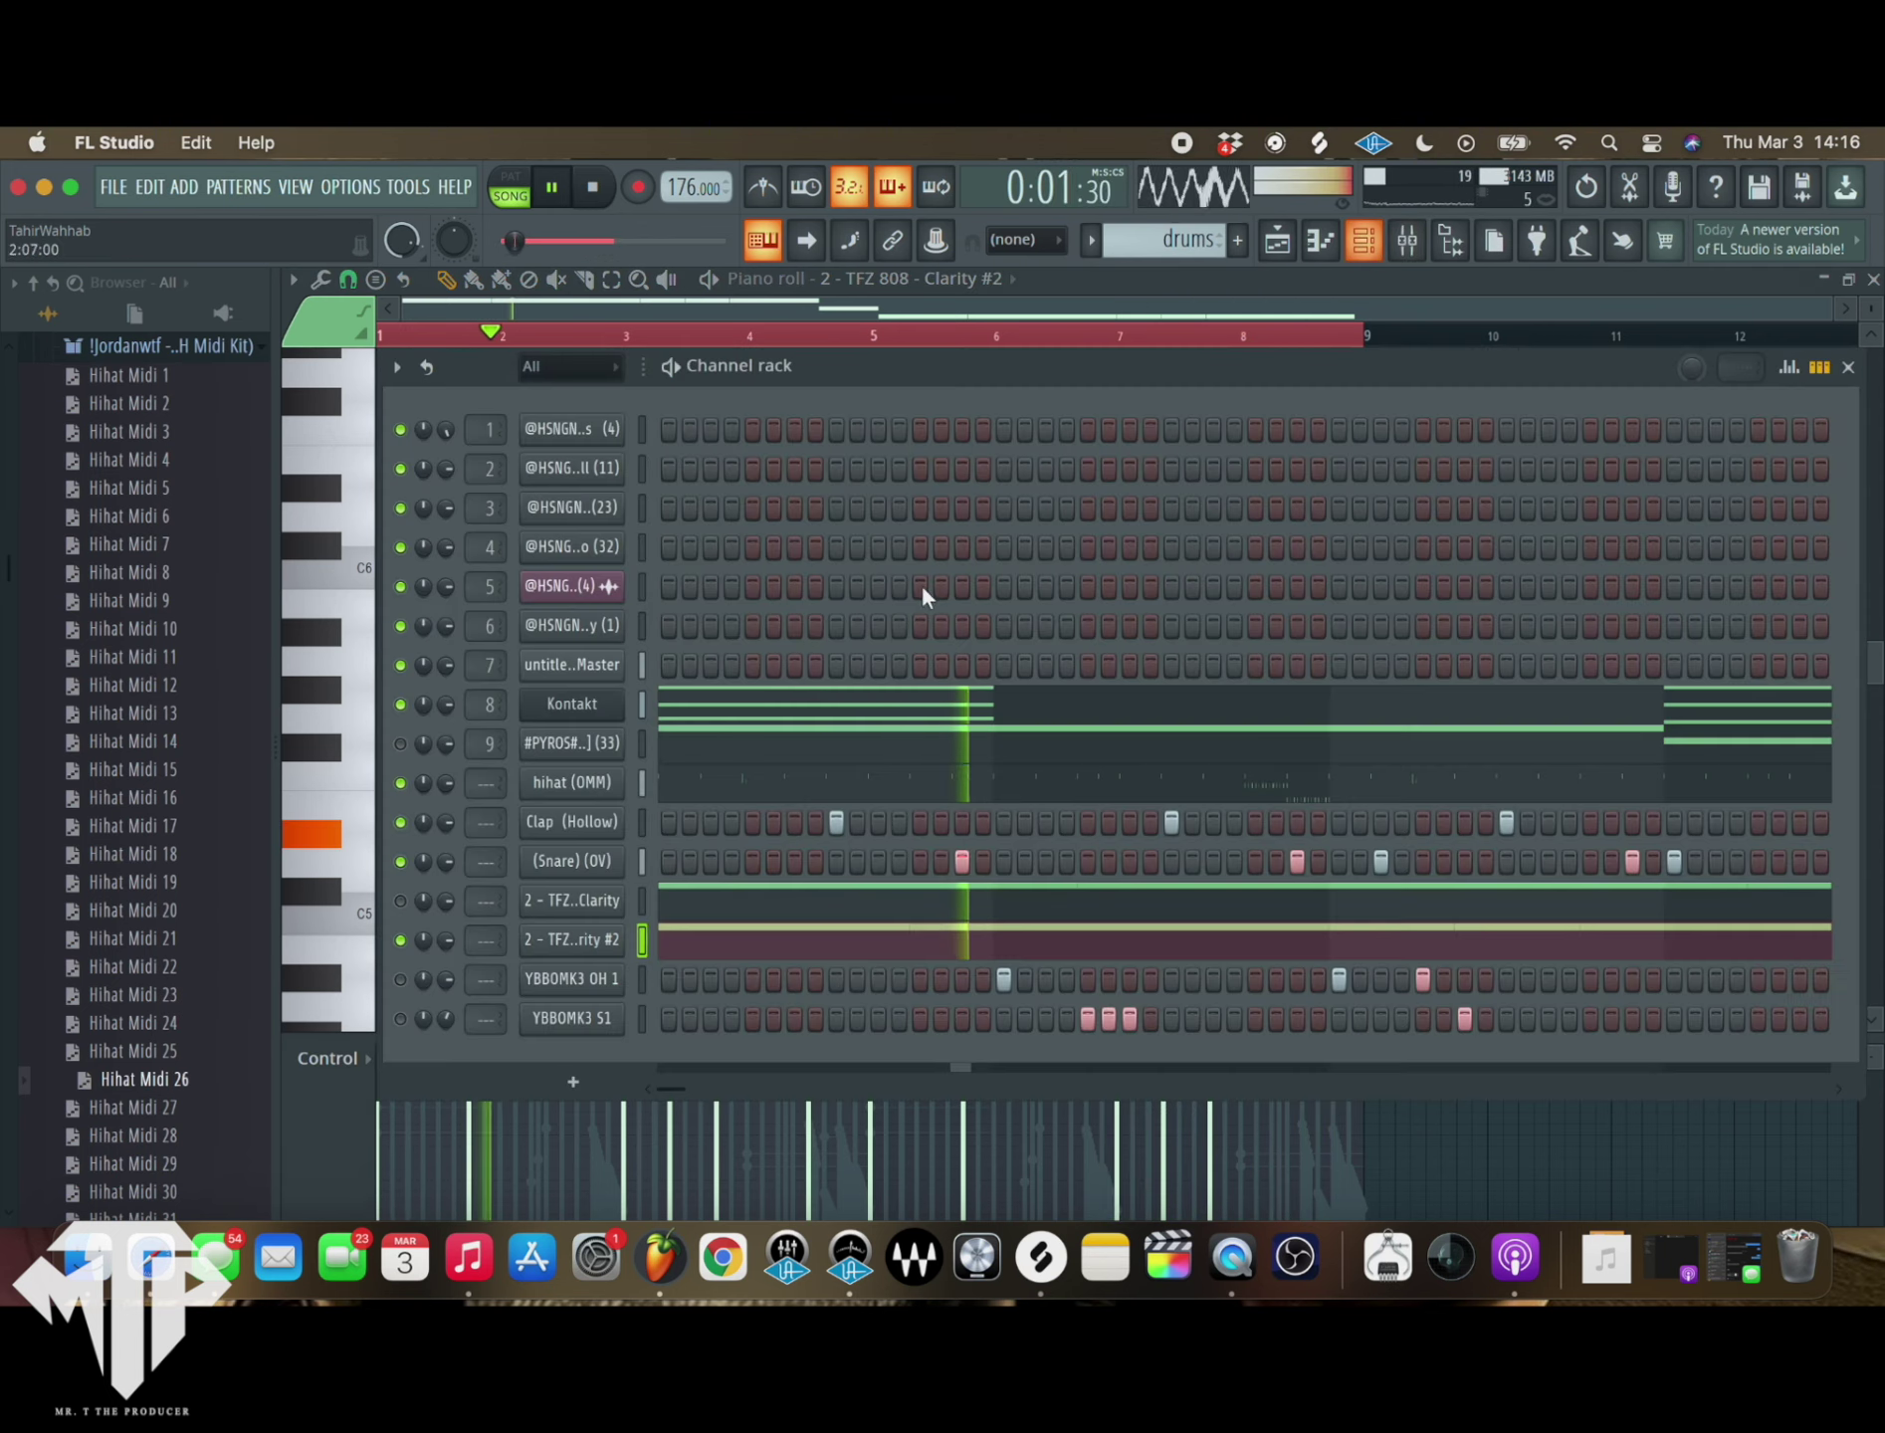
pyautogui.click(400, 979)
pyautogui.click(400, 1018)
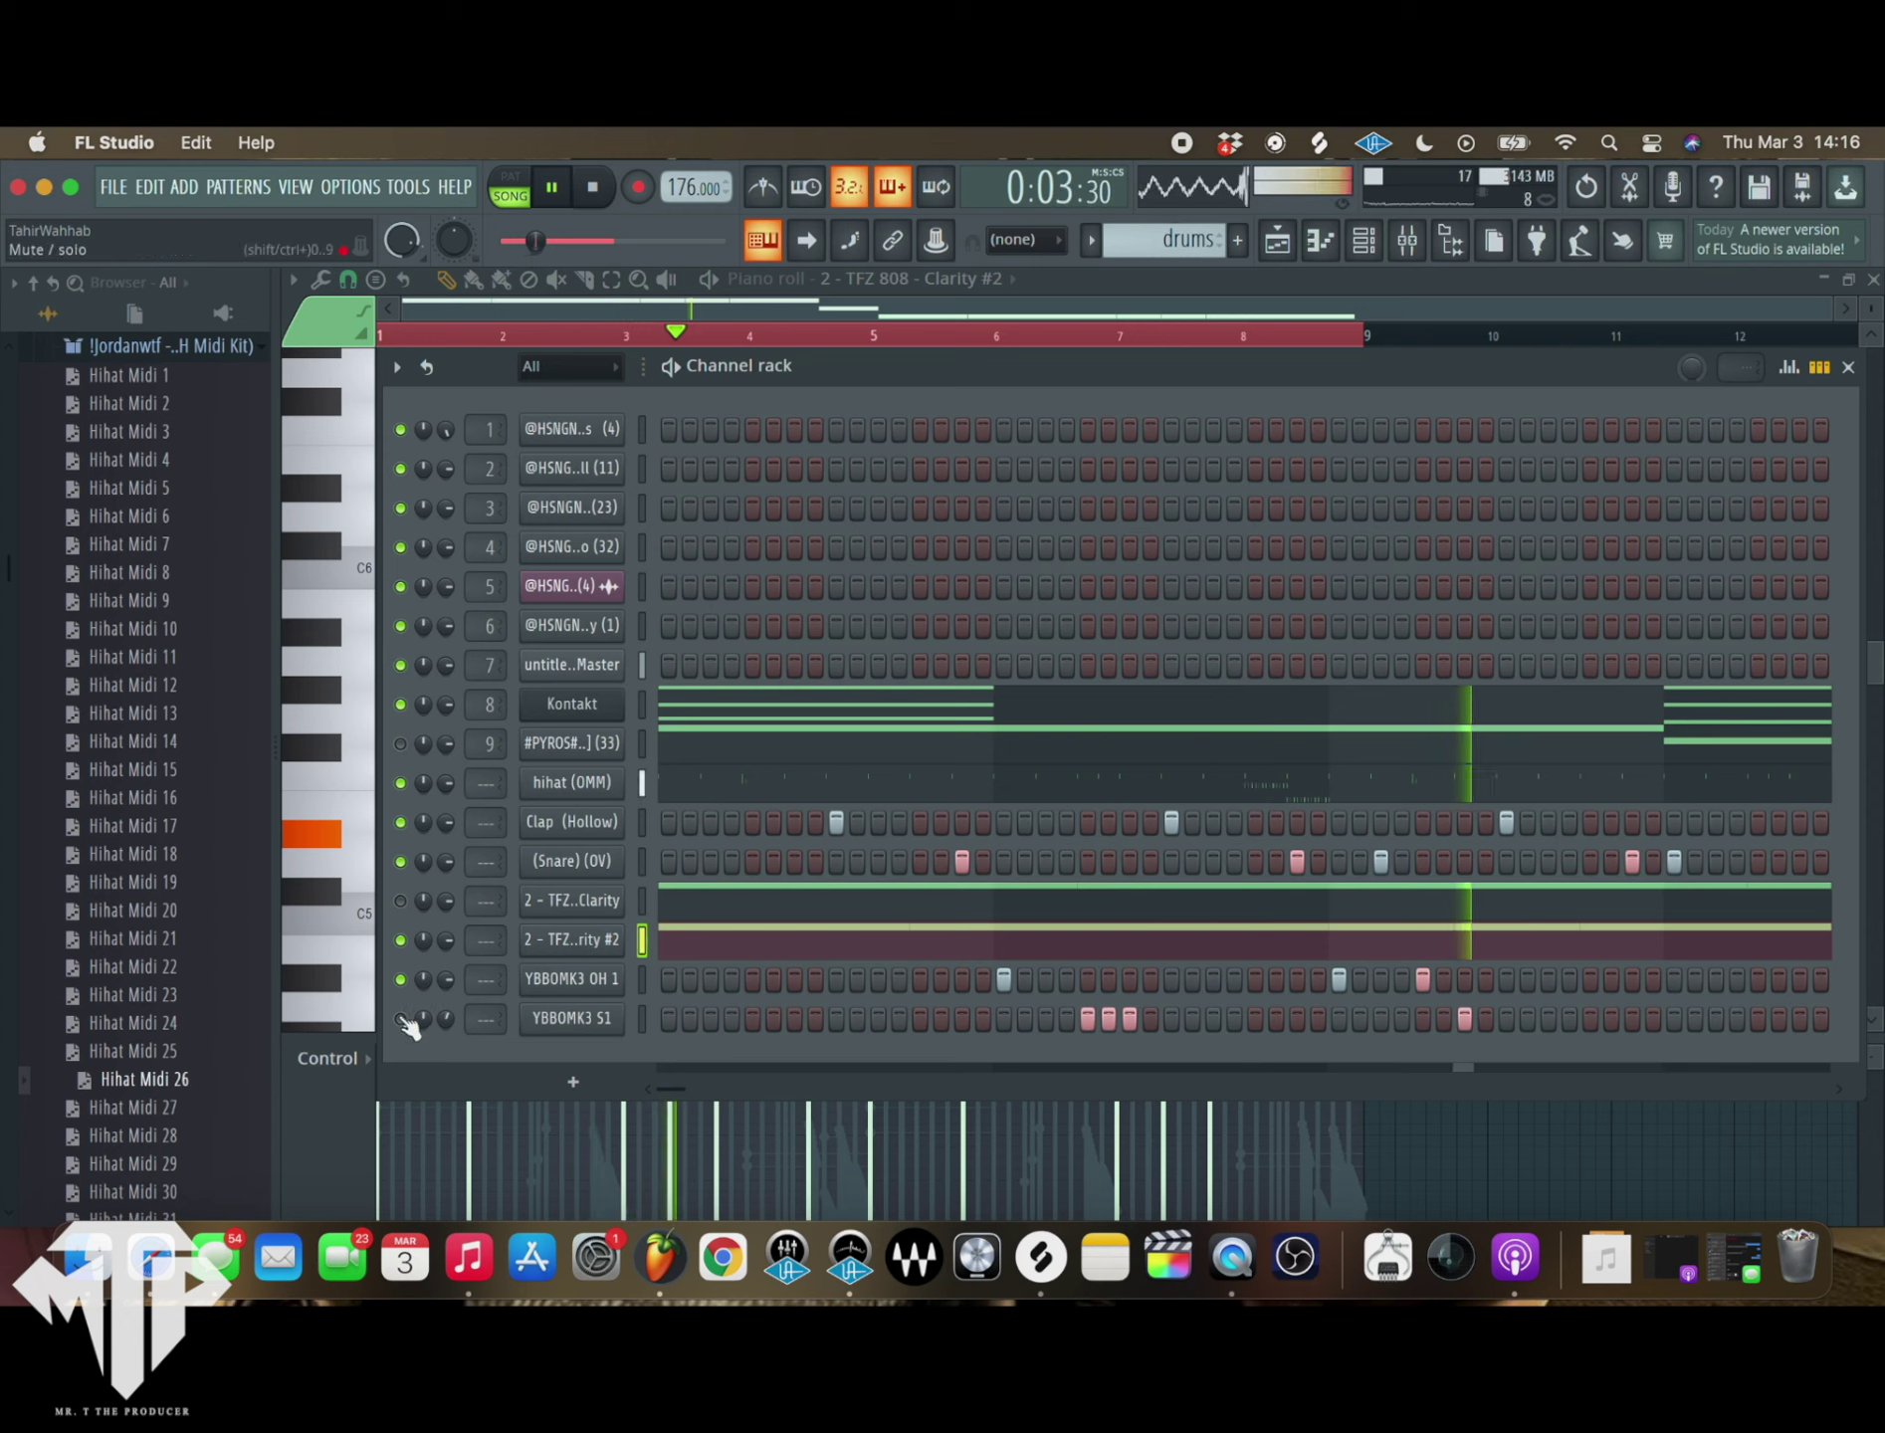
pyautogui.click(402, 940)
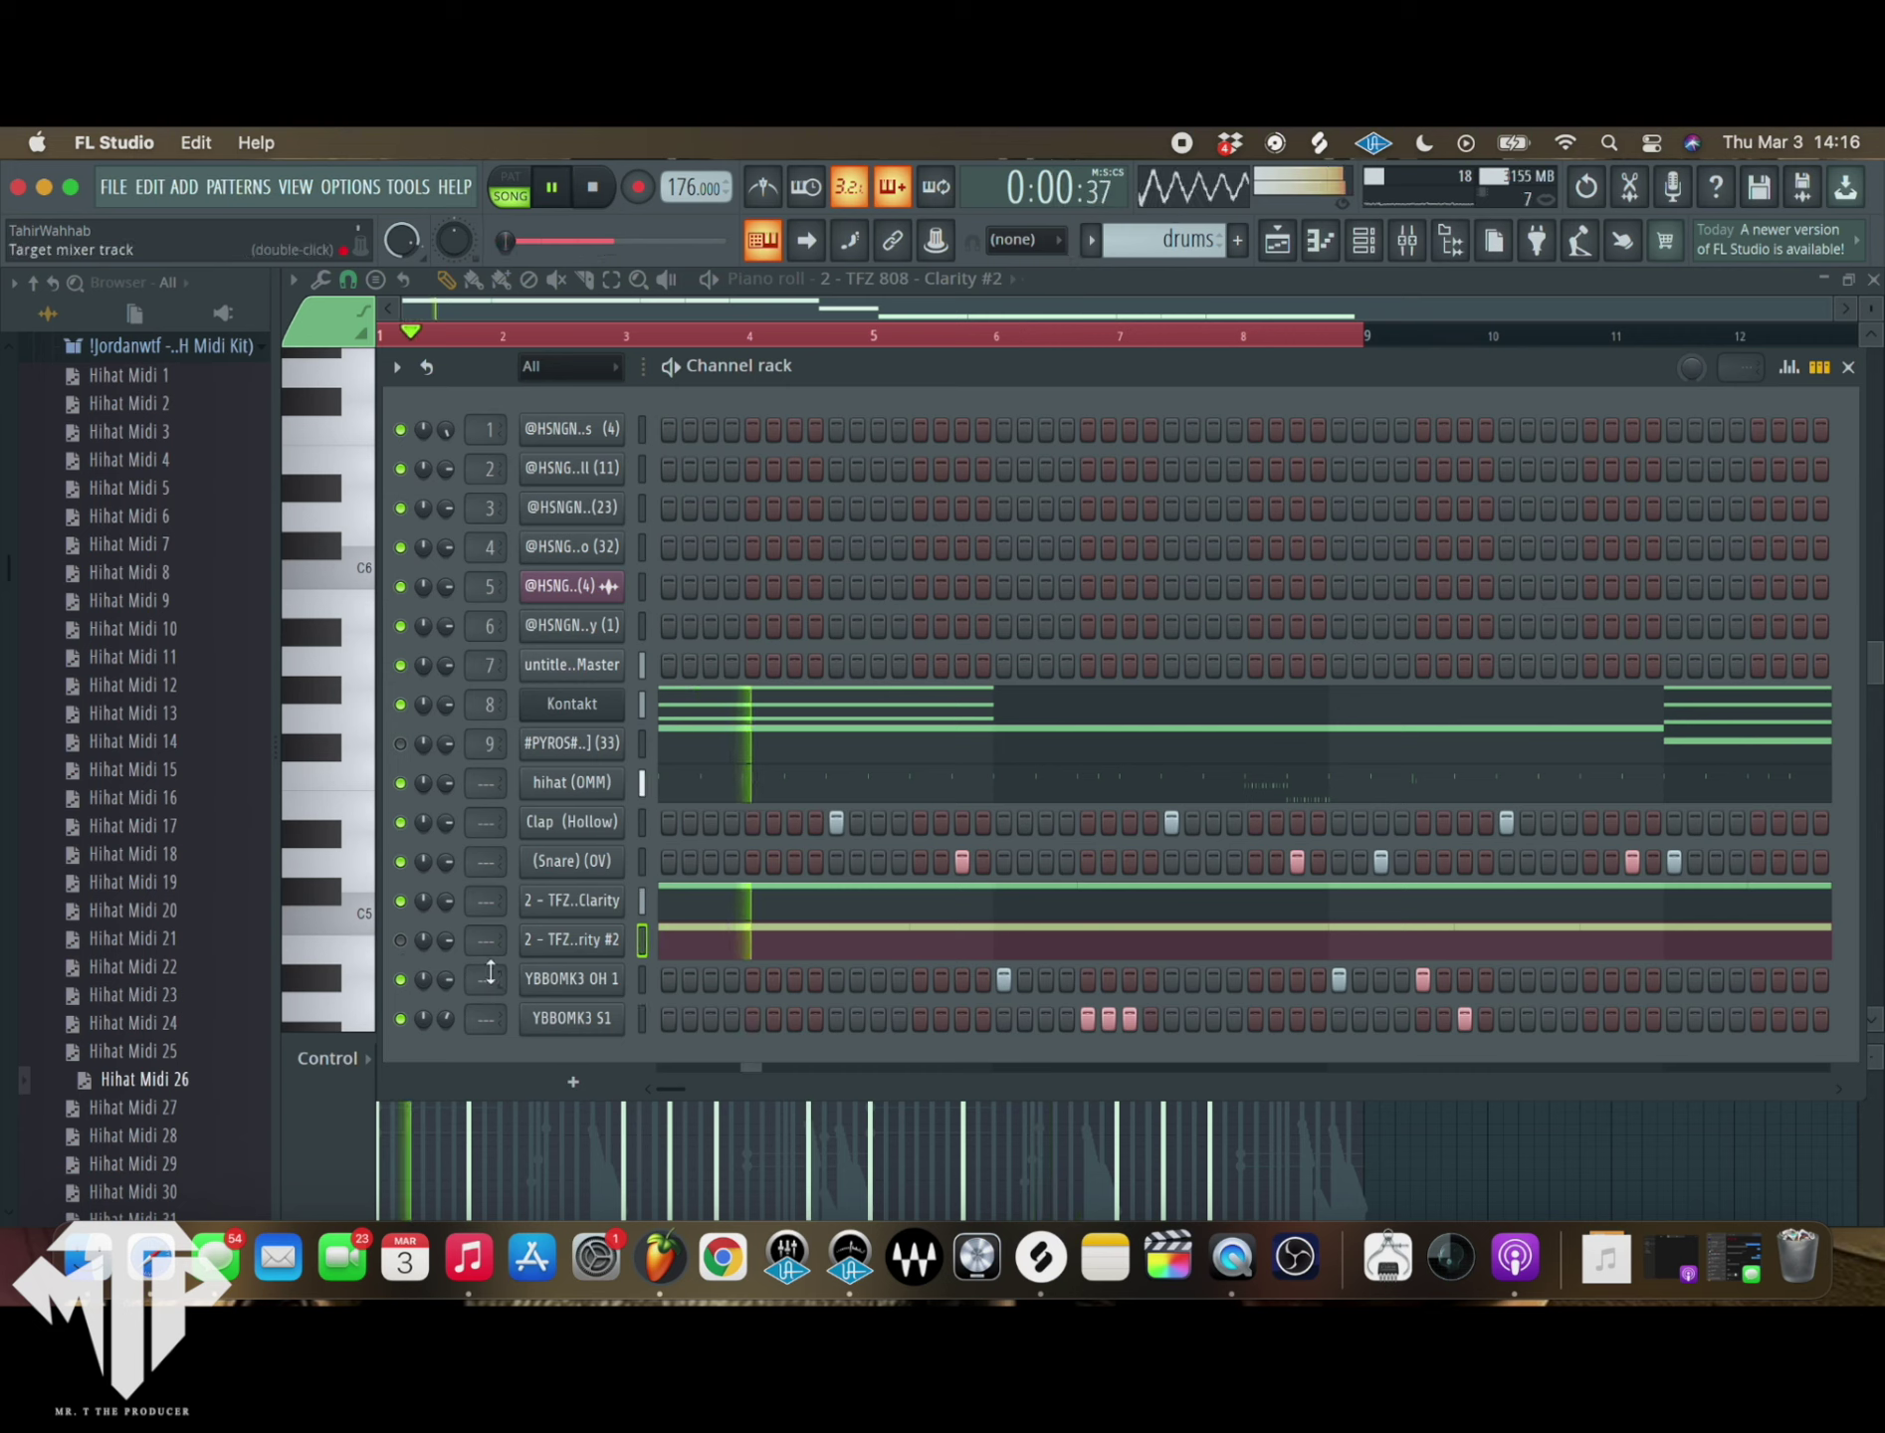
# - Route the seven channels from hihat (OMM) down to YBBOMK3 S1 to mixer inserts 10 through 16 in order
pyautogui.scroll(6, 476, 784)
pyautogui.scroll(11, 474, 824)
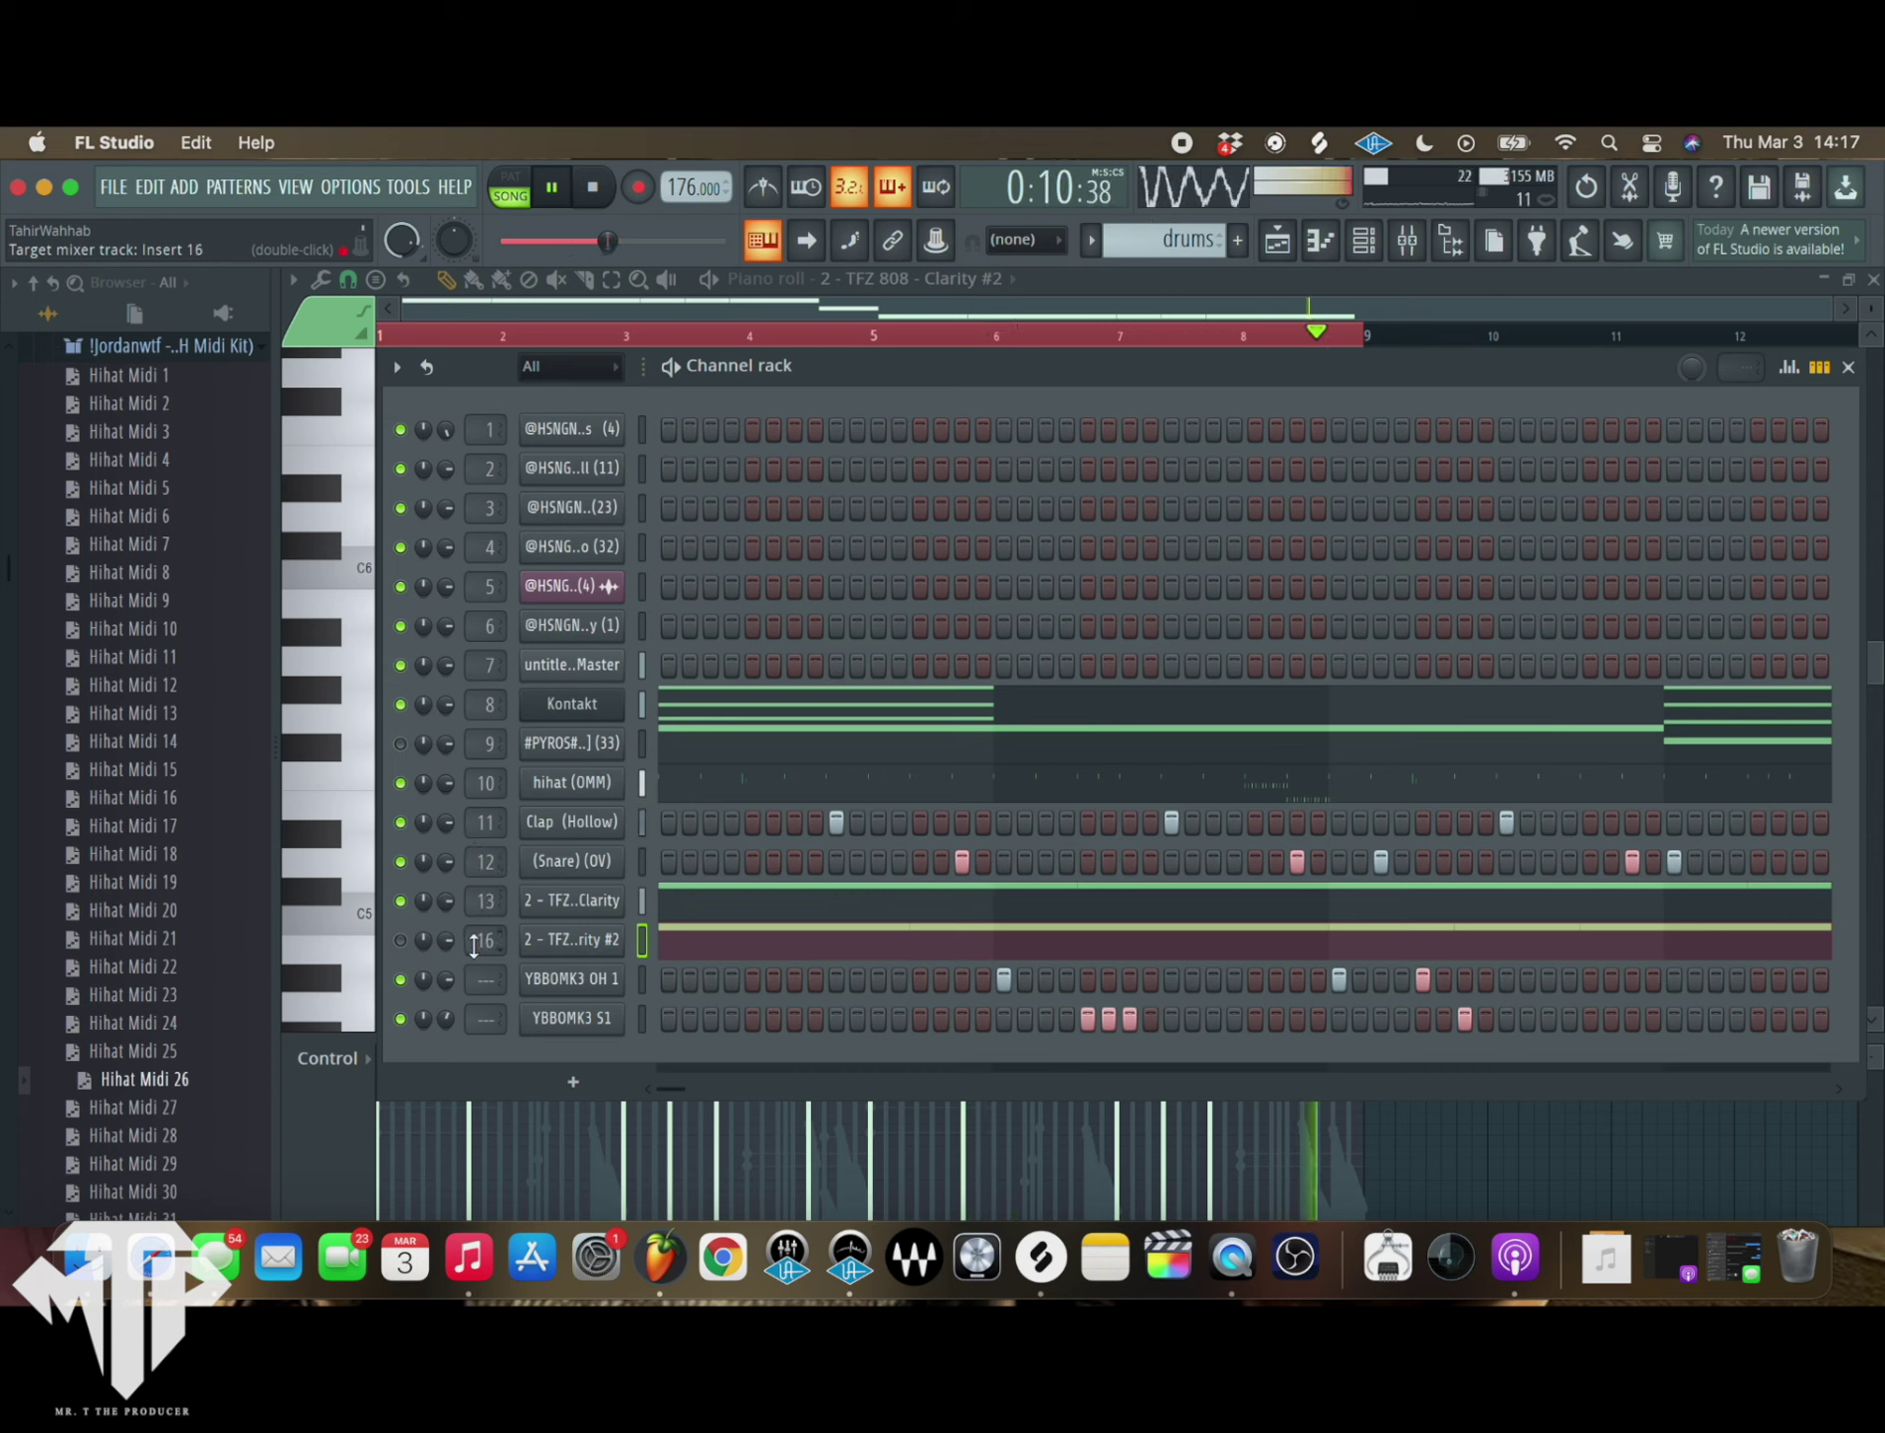
pyautogui.scroll(-2, 473, 941)
pyautogui.scroll(14, 476, 980)
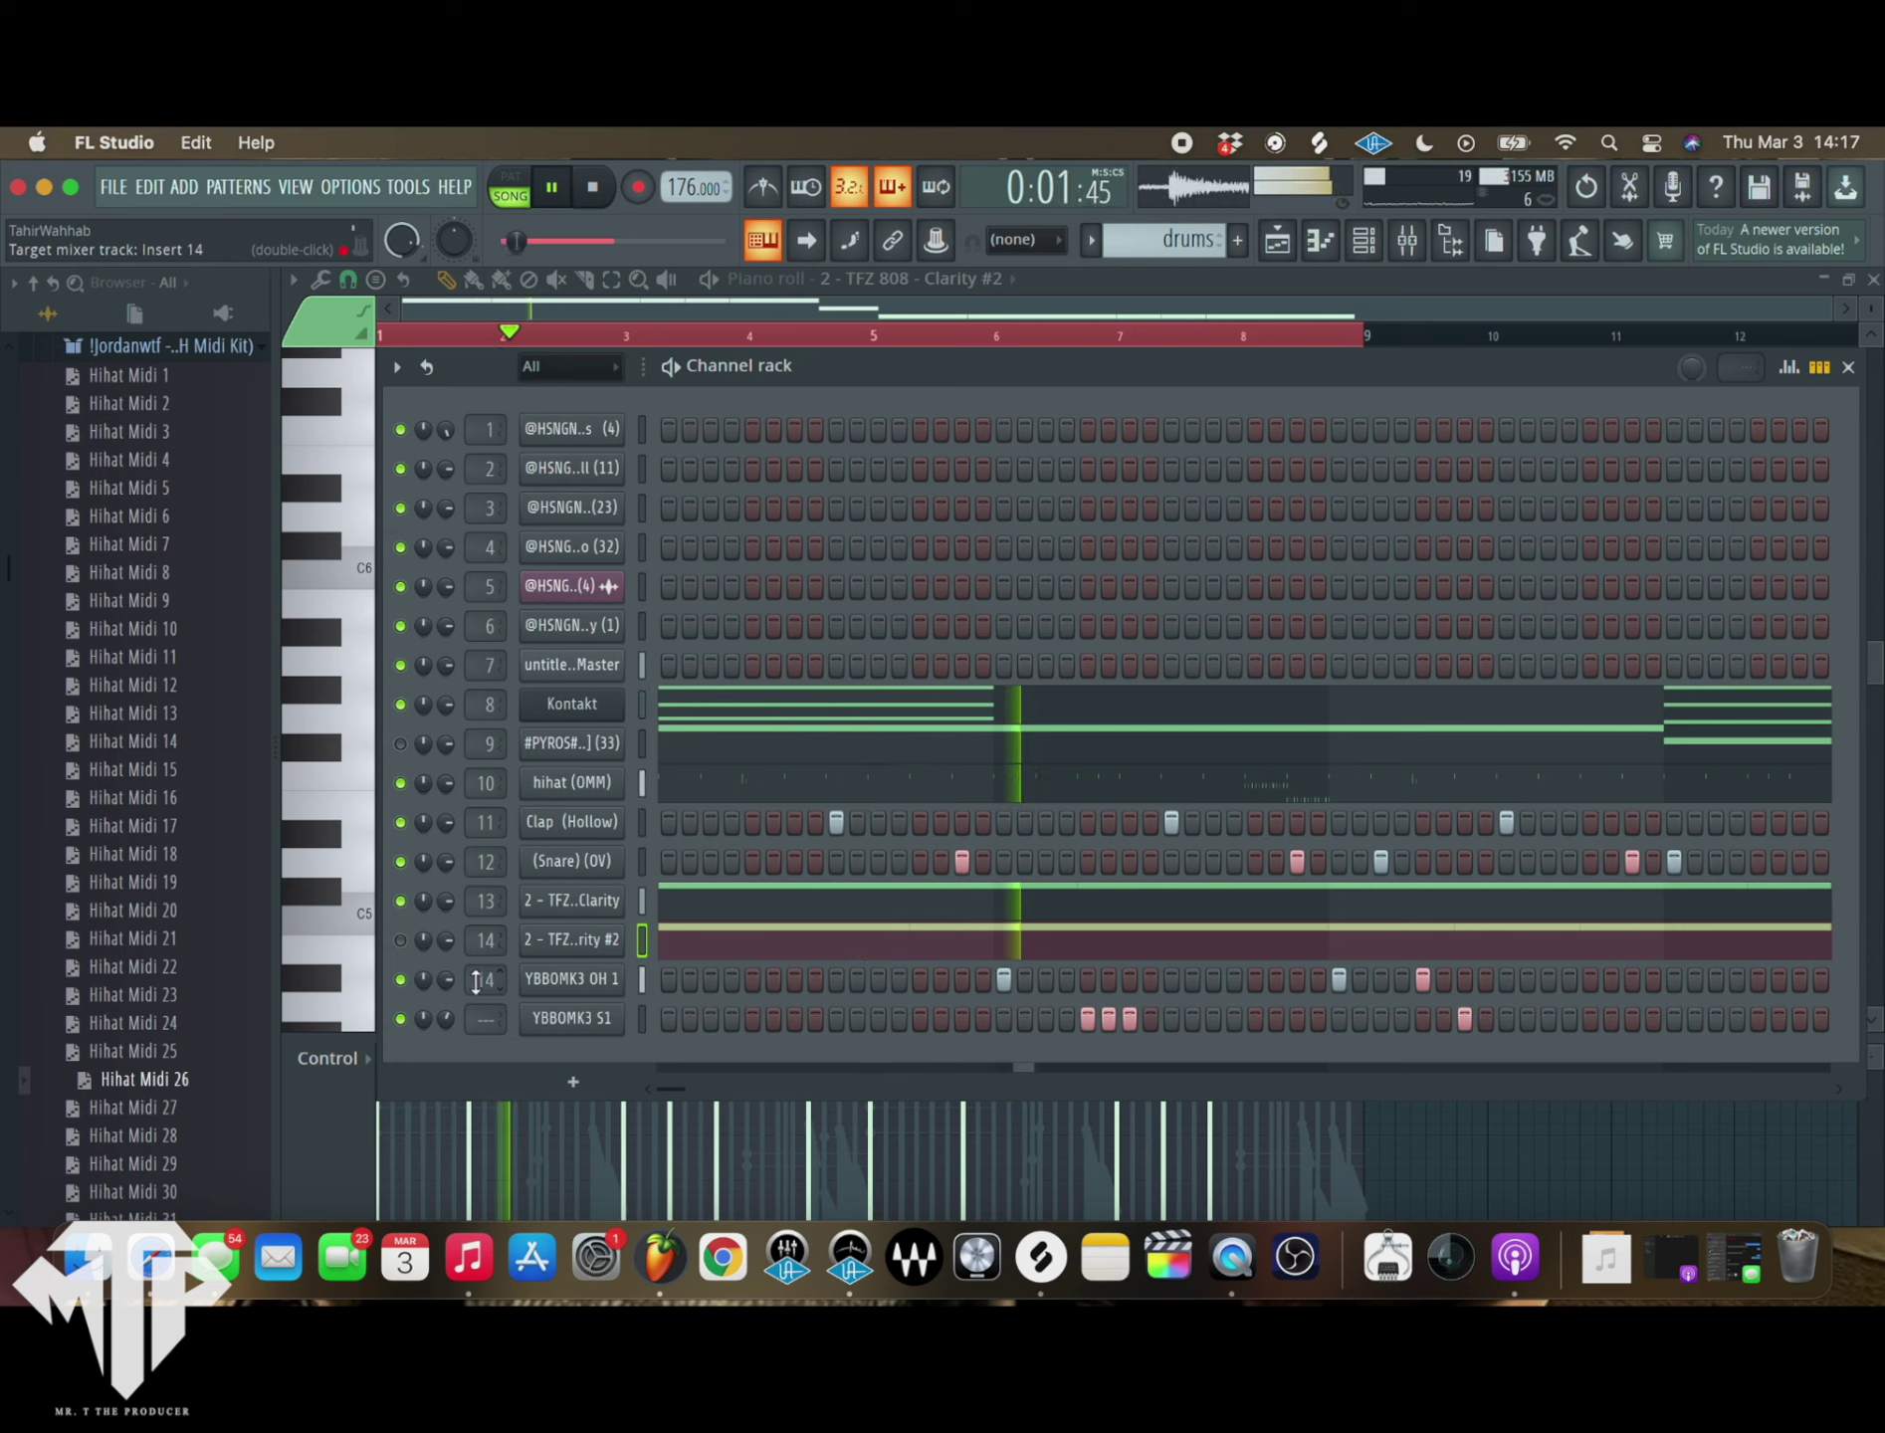
pyautogui.scroll(1, 475, 980)
pyautogui.scroll(17, 476, 1020)
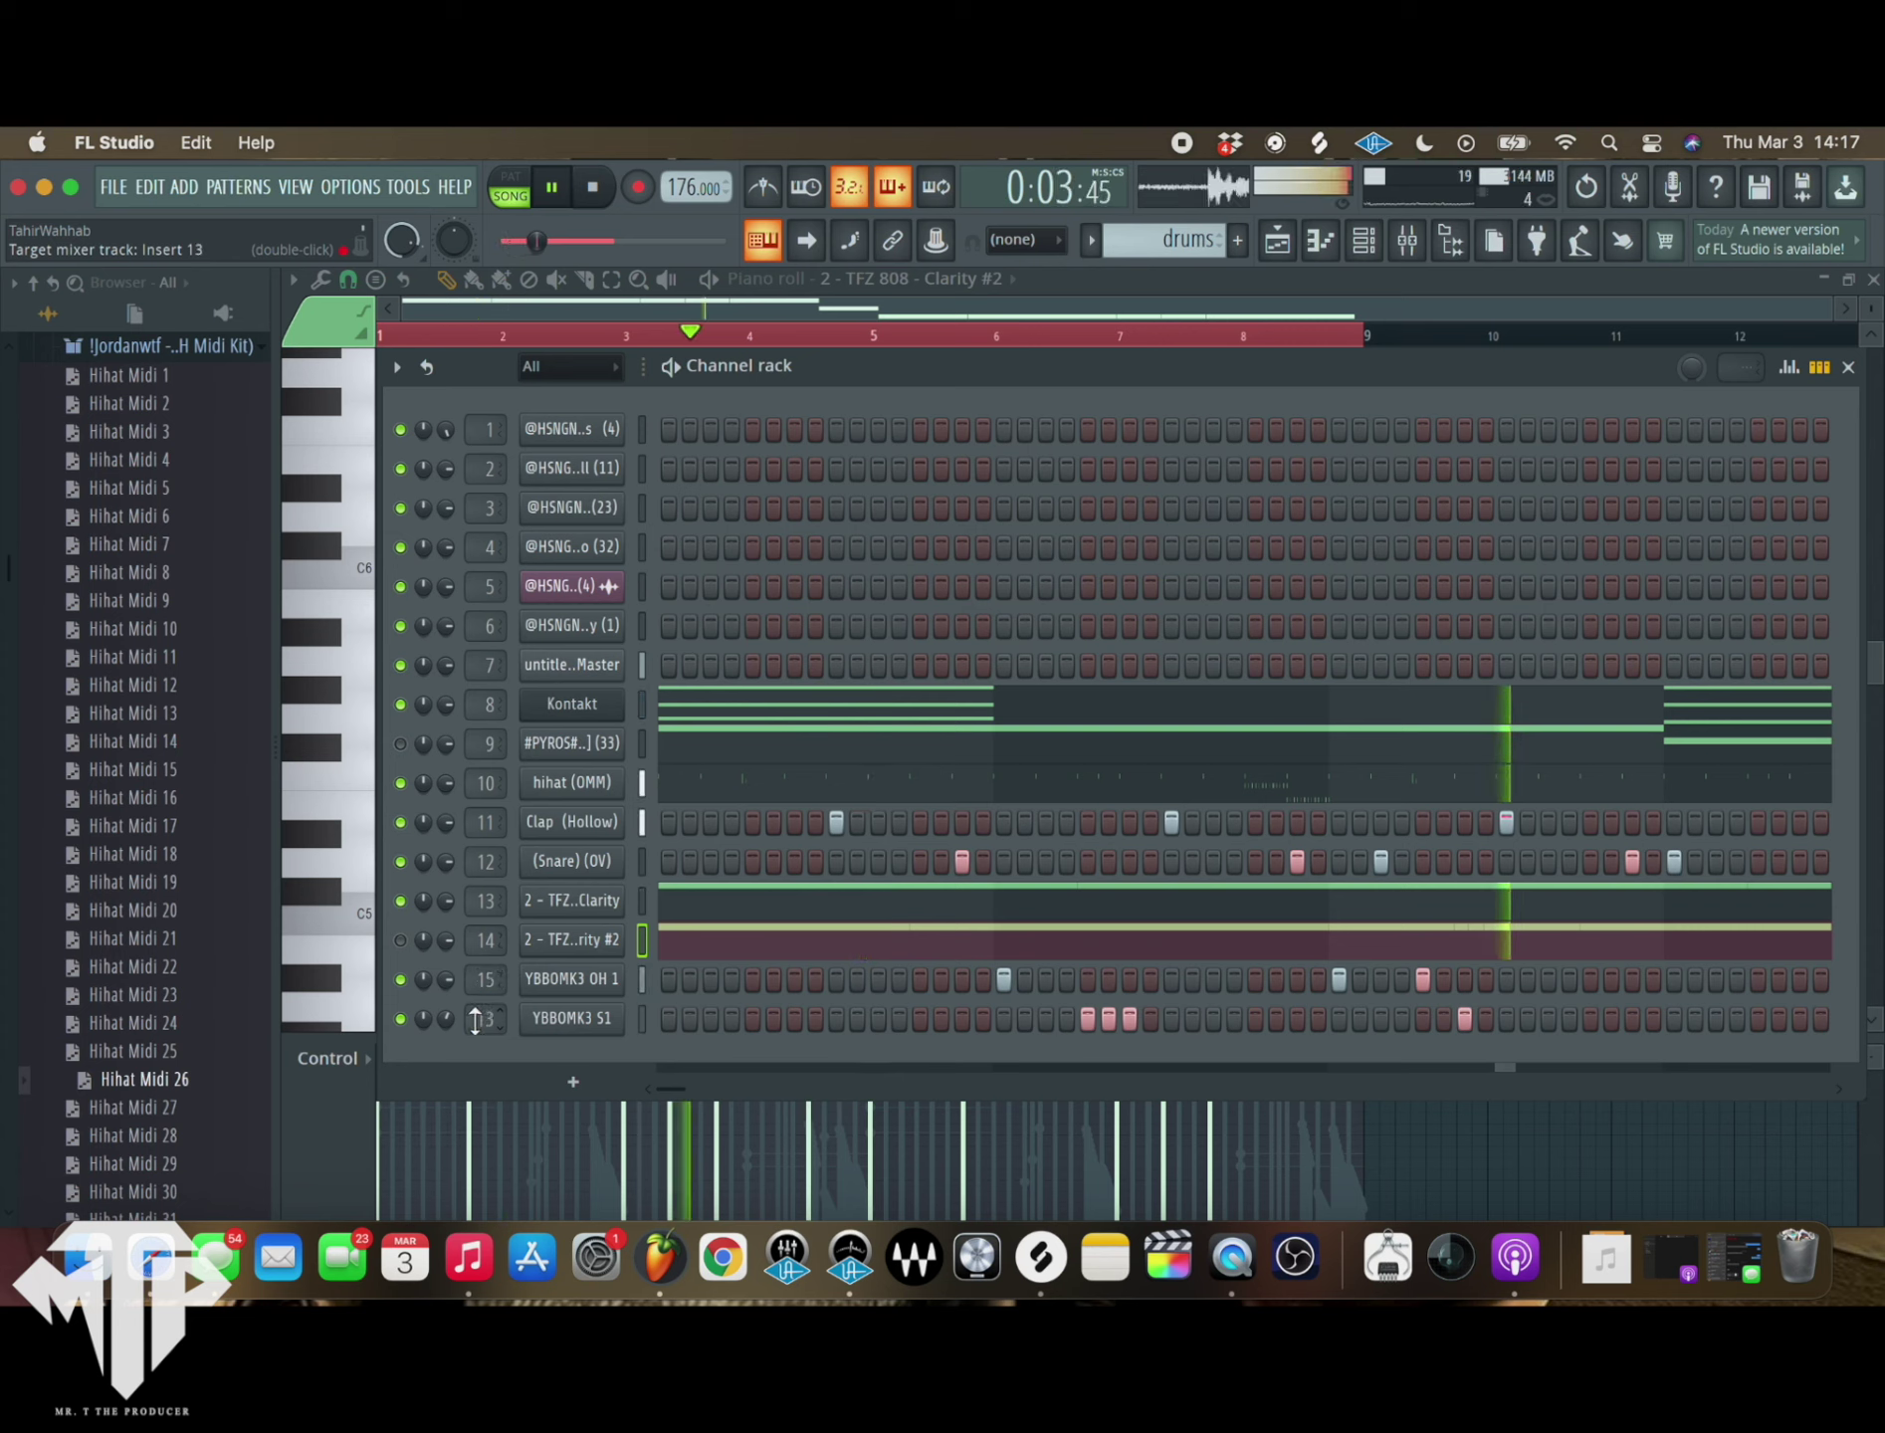
pyautogui.scroll(-2, 476, 1020)
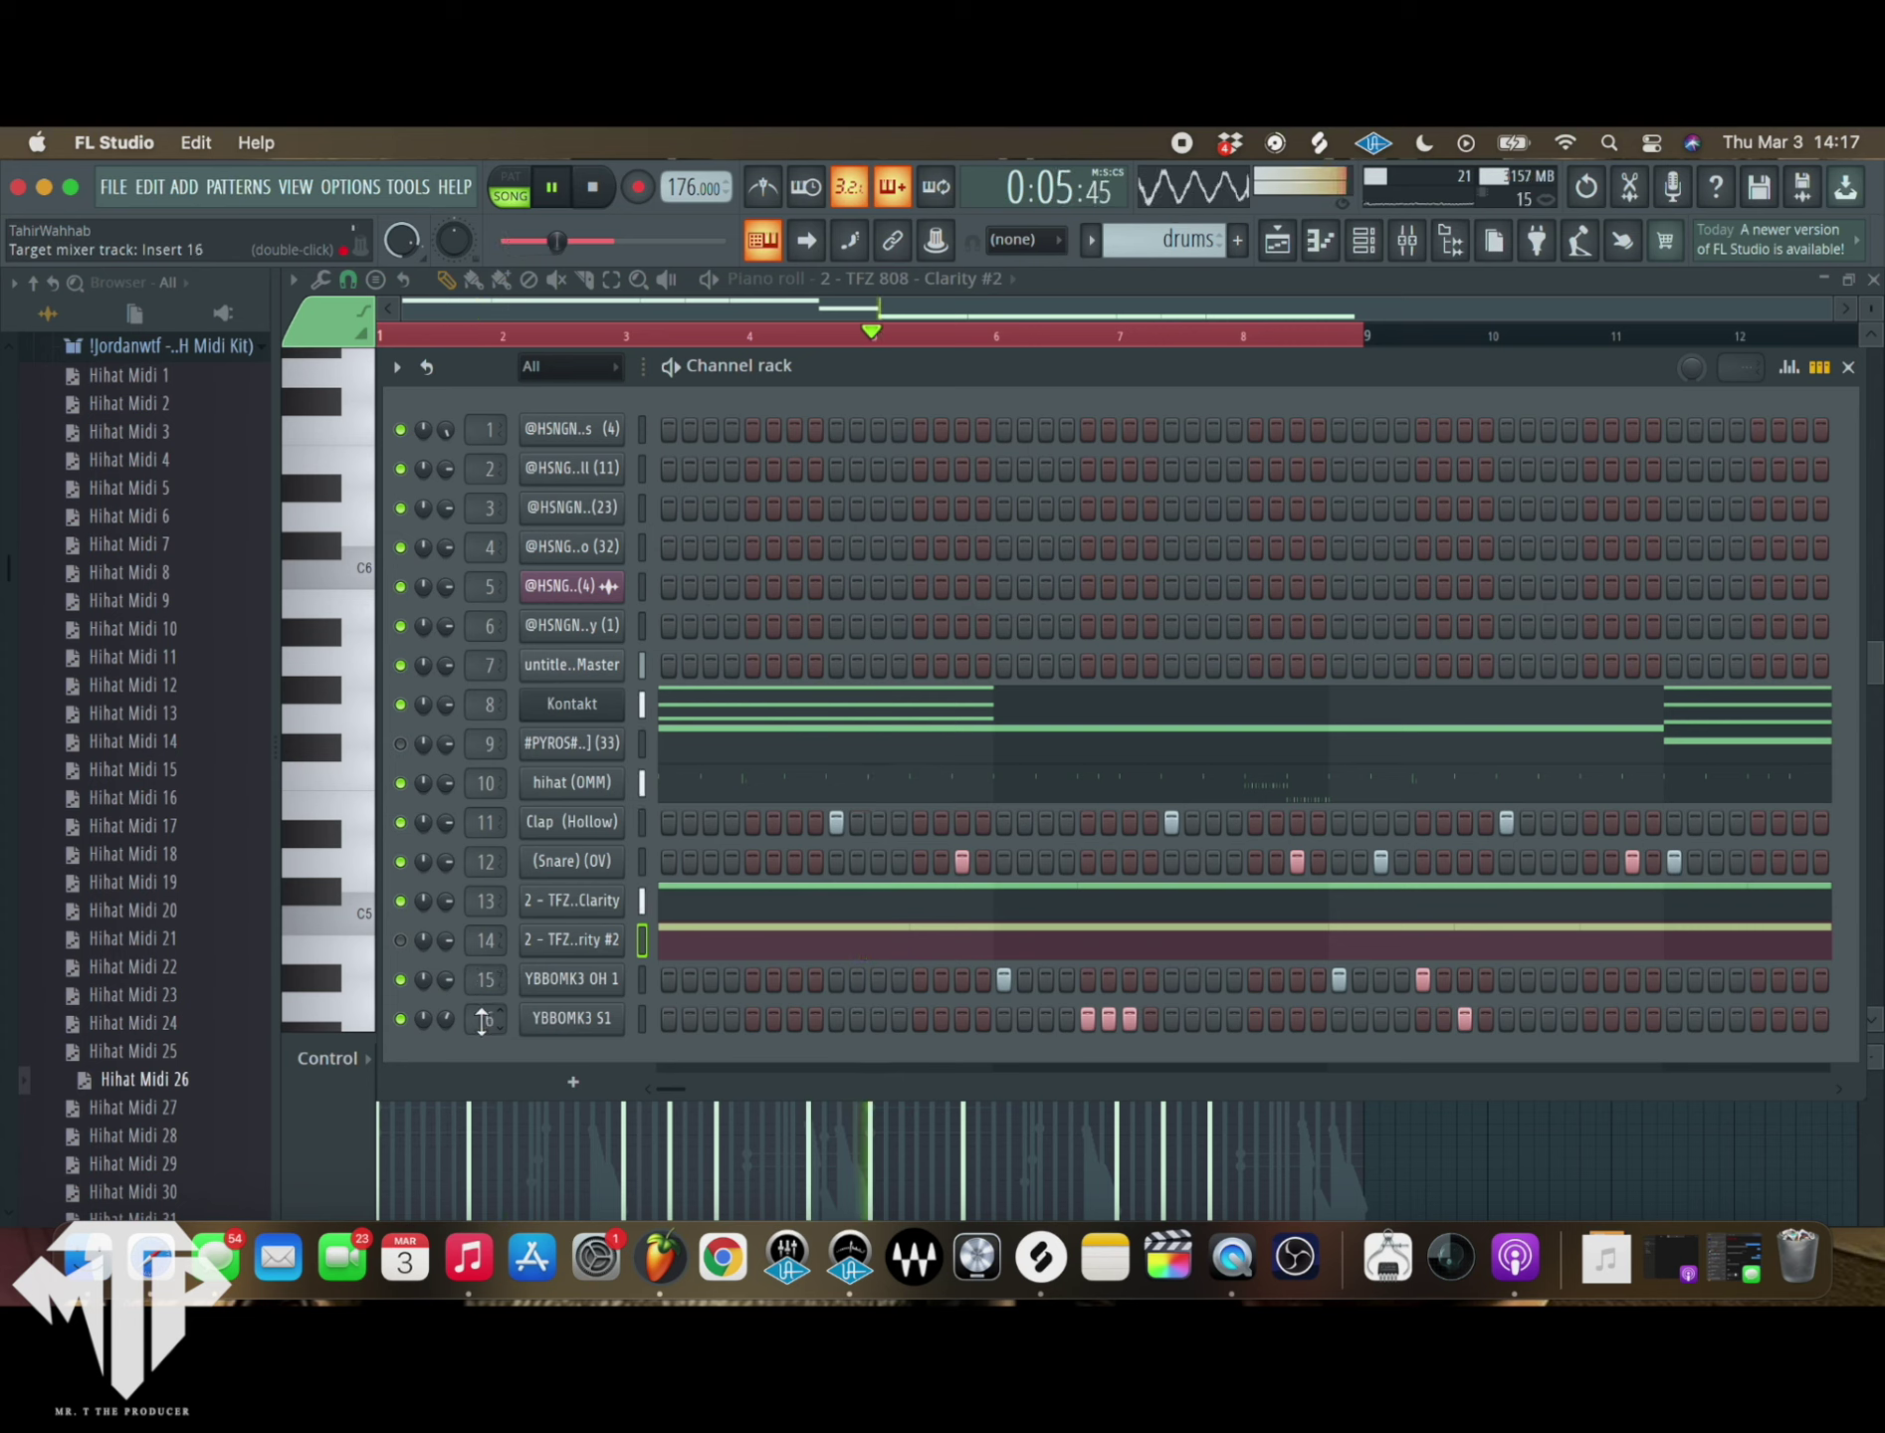
# - Collapse the !Jordanwtf HH Midi Kit folder in the browser and open the mixer
pyautogui.scroll(5, 149, 657)
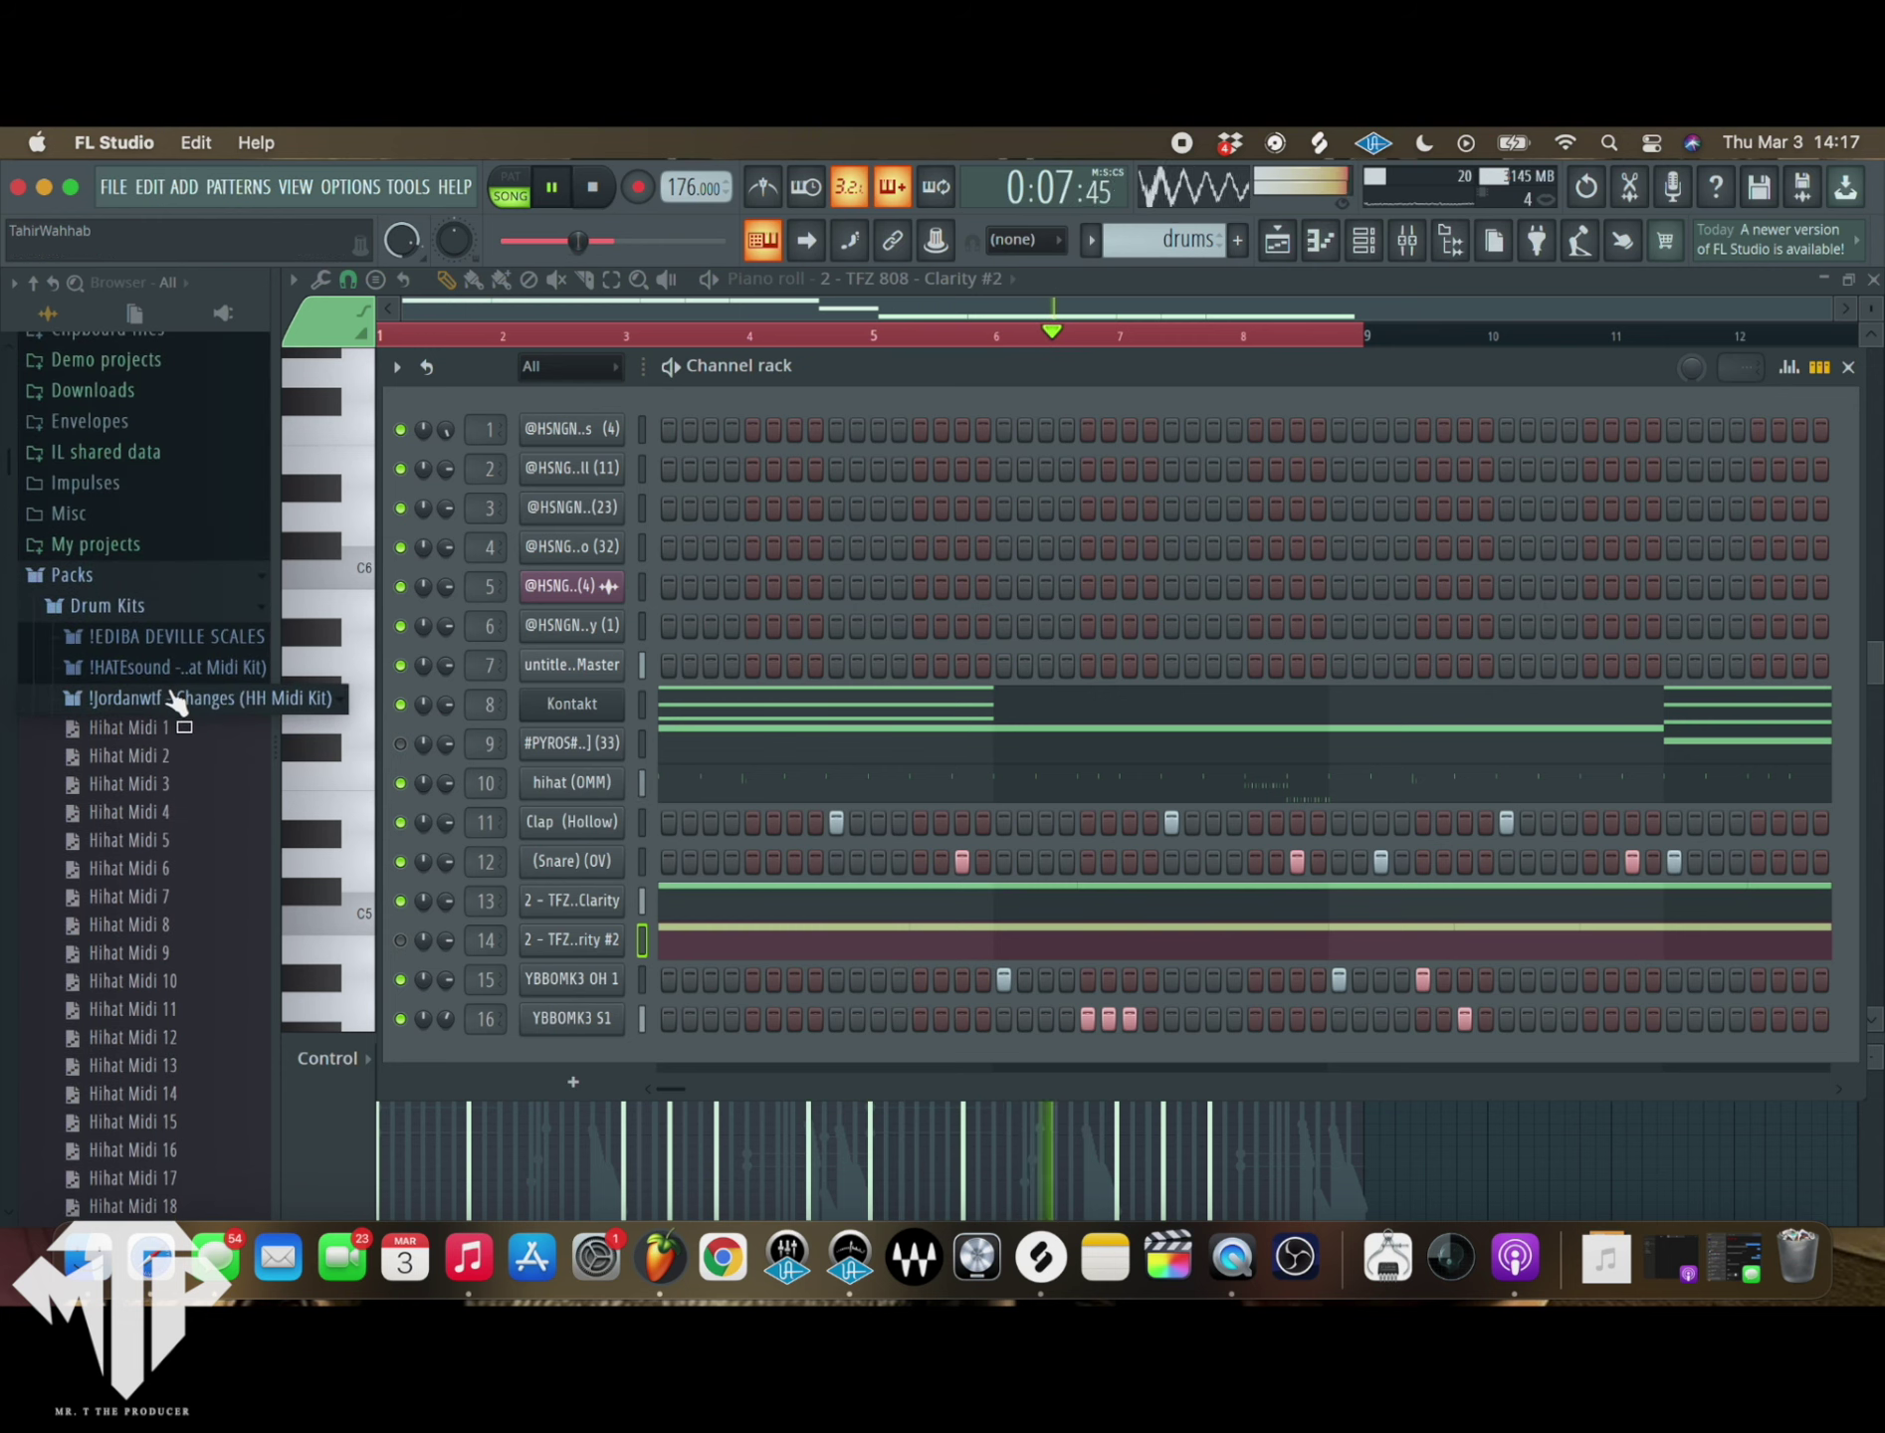
pyautogui.click(177, 698)
pyautogui.click(1425, 243)
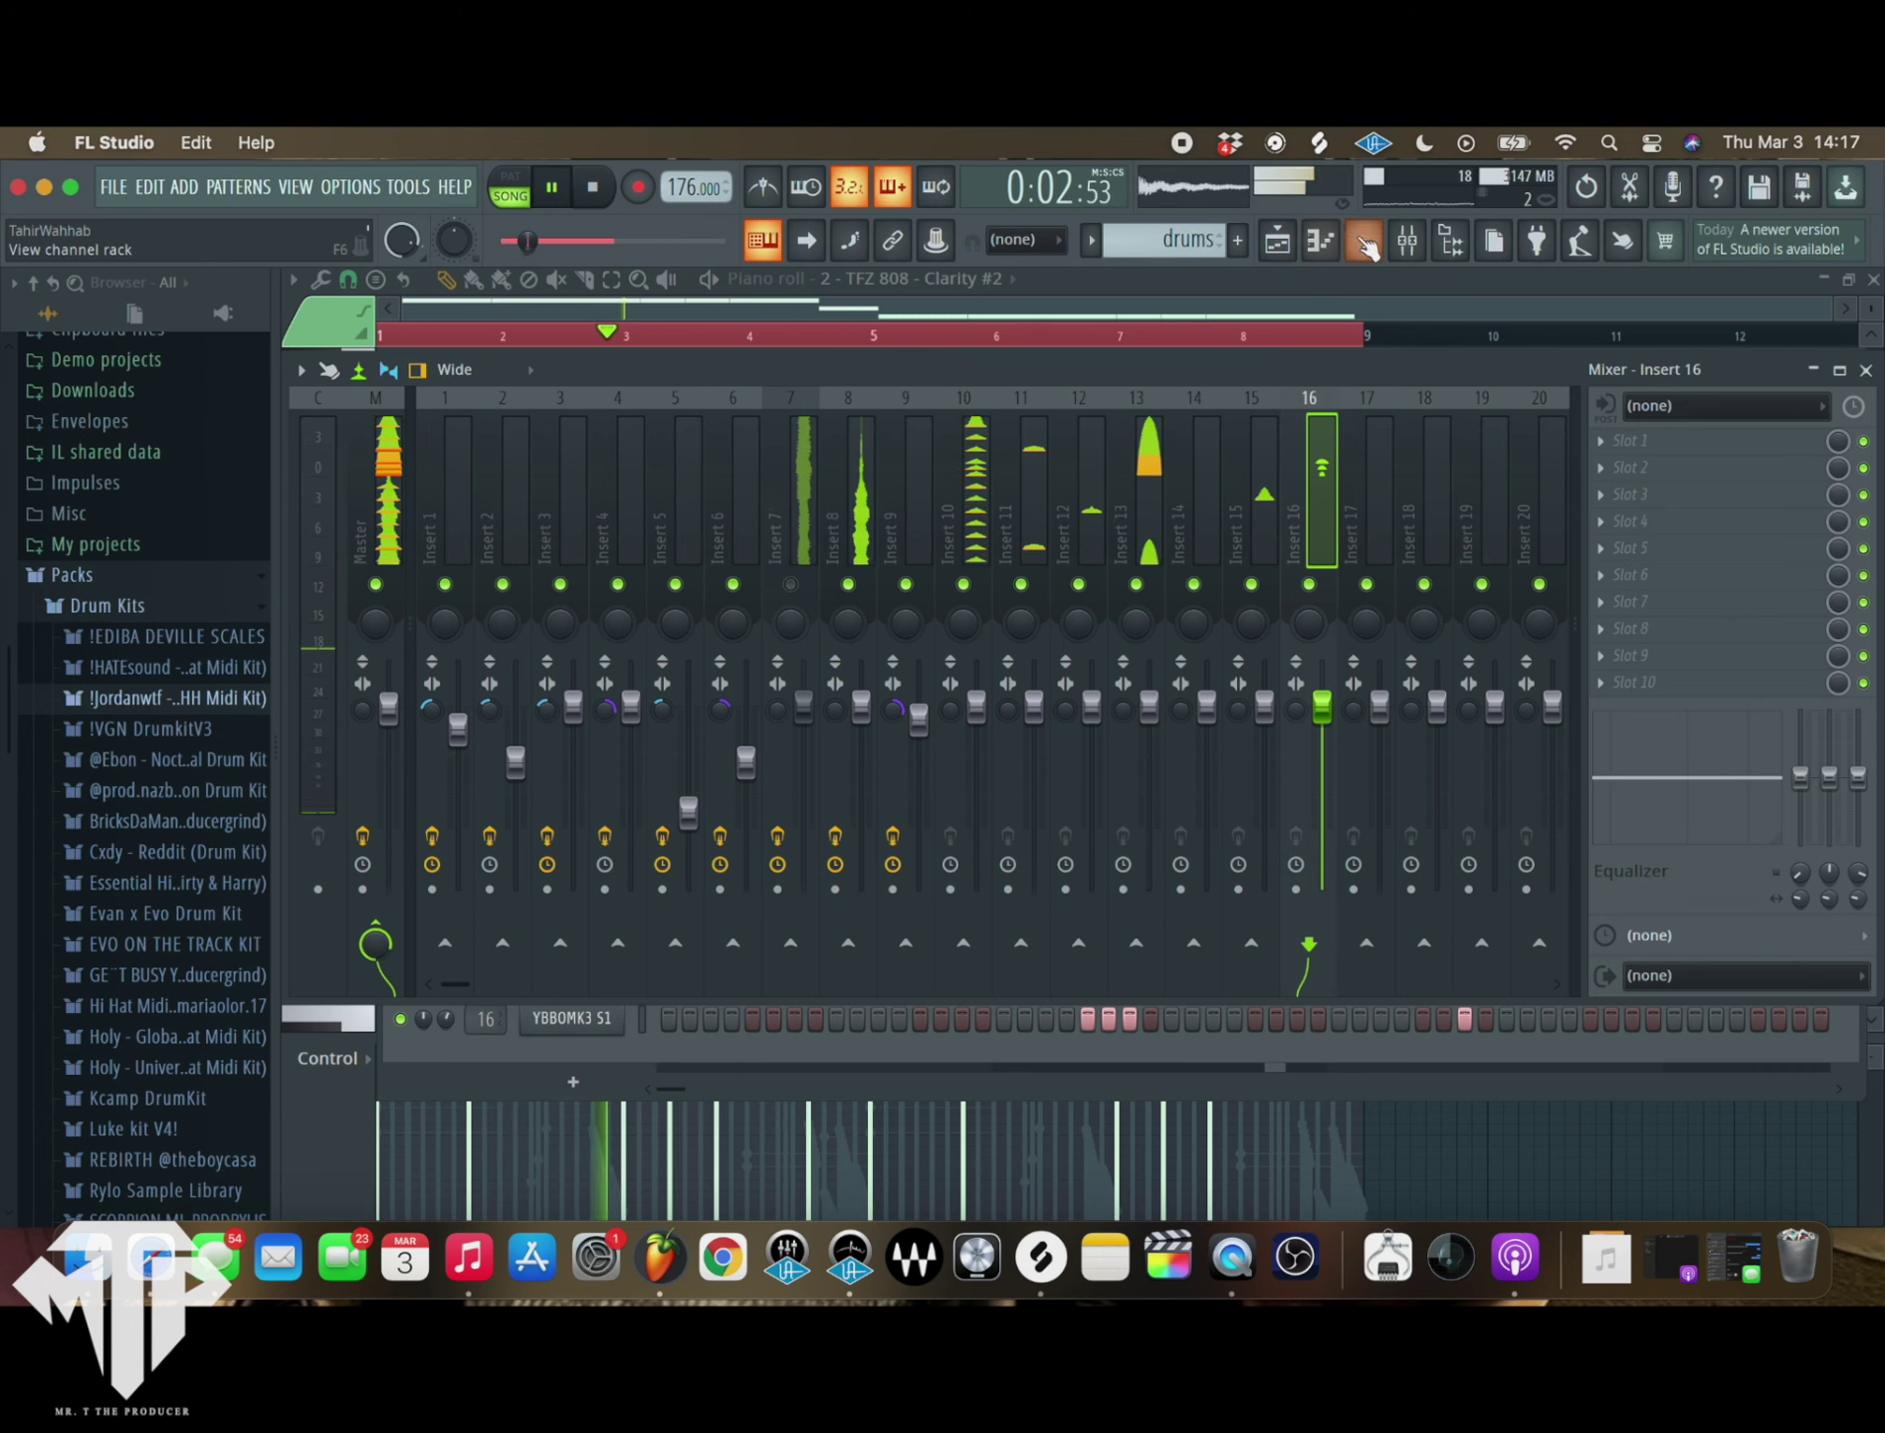
# - Add a new Kontakt instrument channel and load NOIRE Pure.nki from the Noire library into it
pyautogui.click(1366, 244)
pyautogui.click(580, 1079)
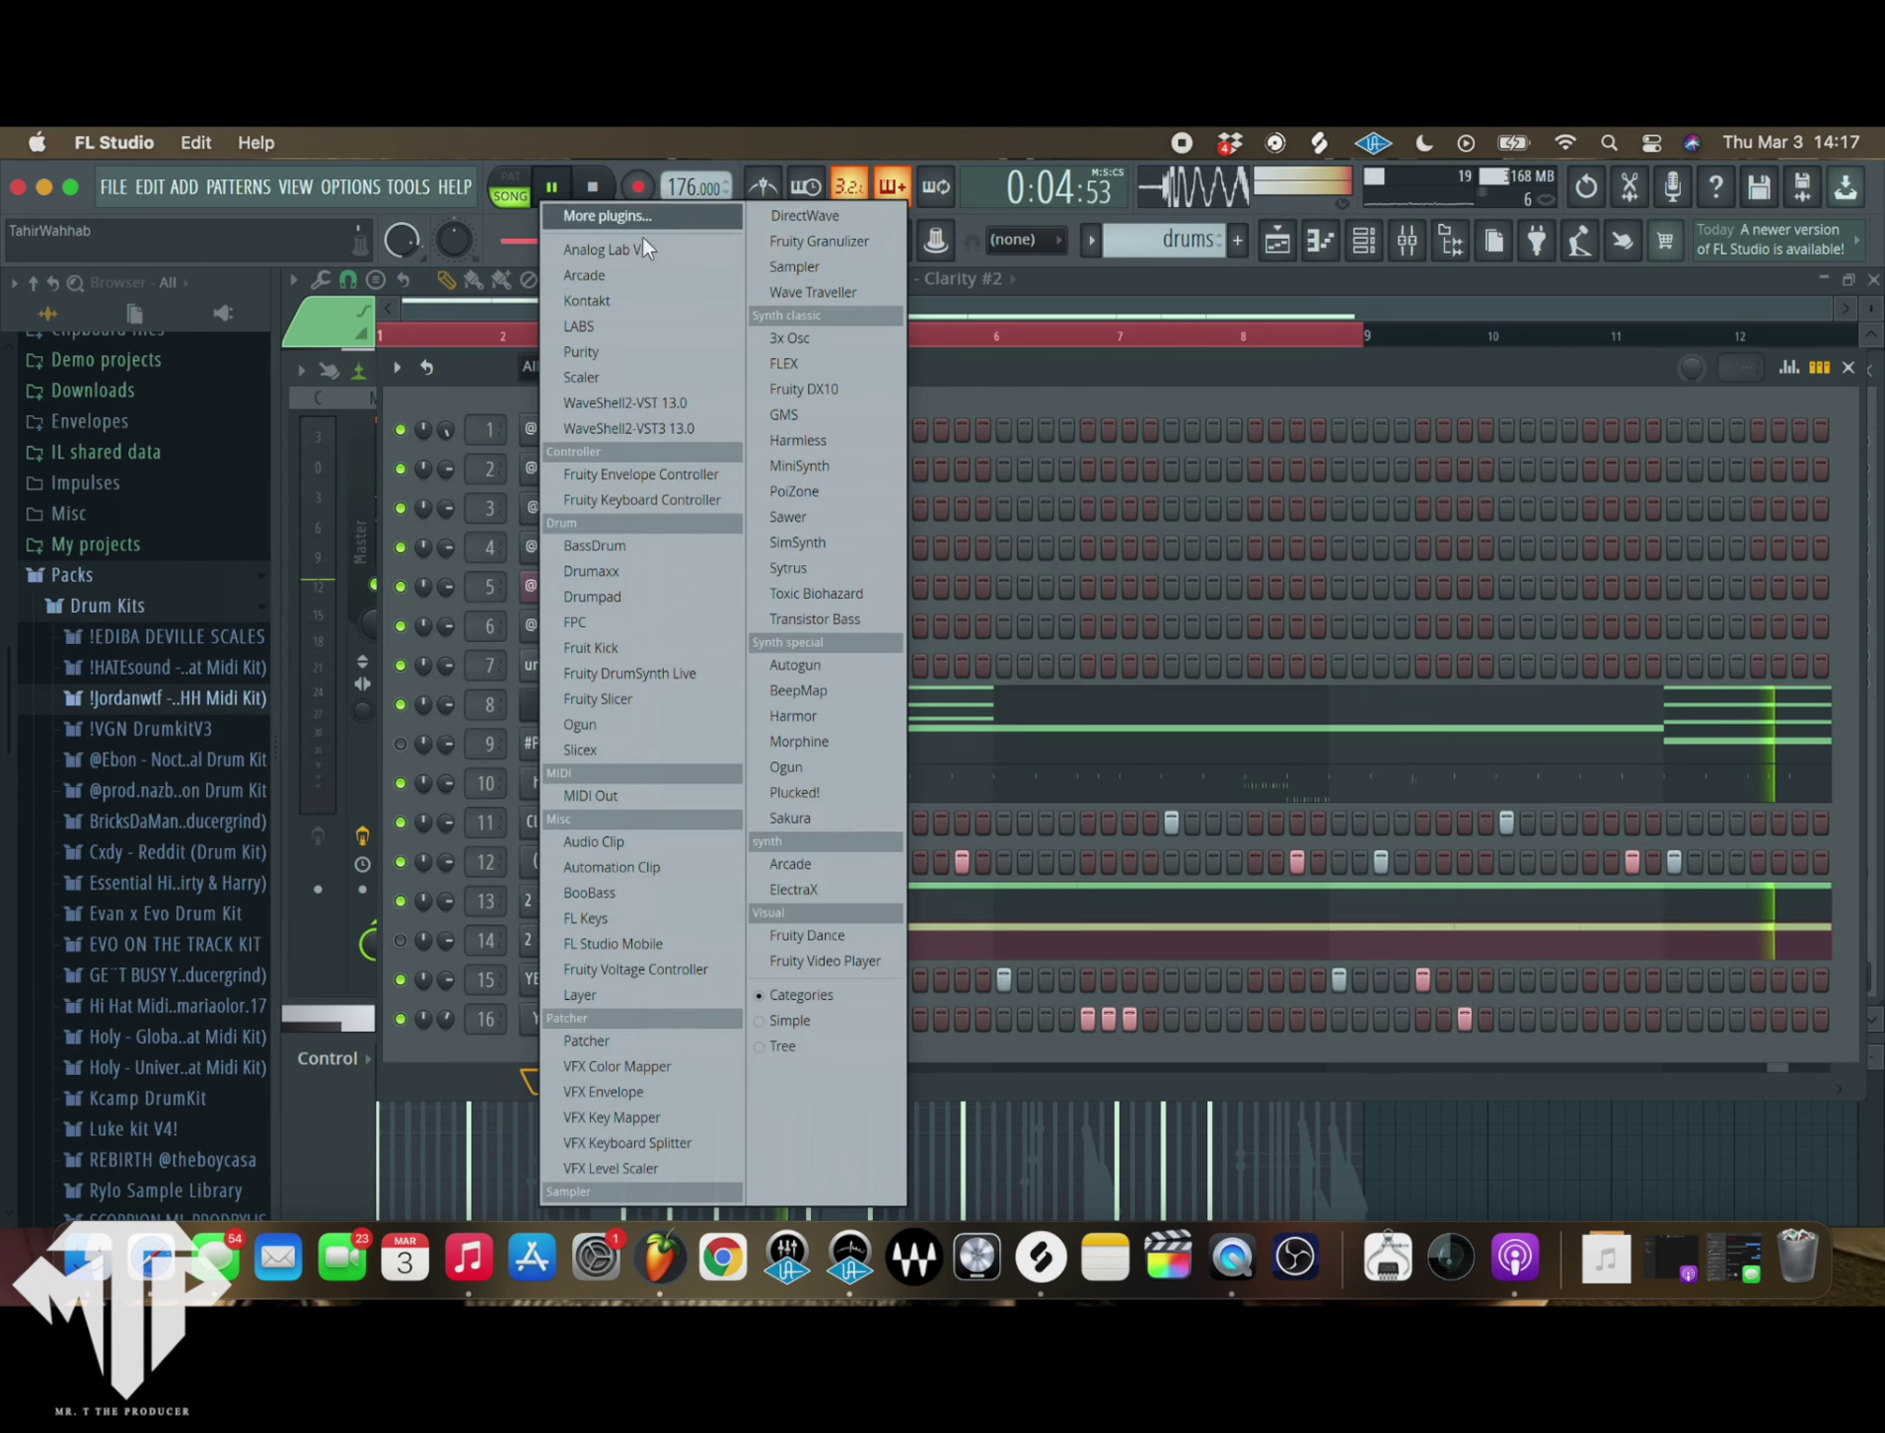
pyautogui.click(598, 297)
pyautogui.scroll(-10, 190, 681)
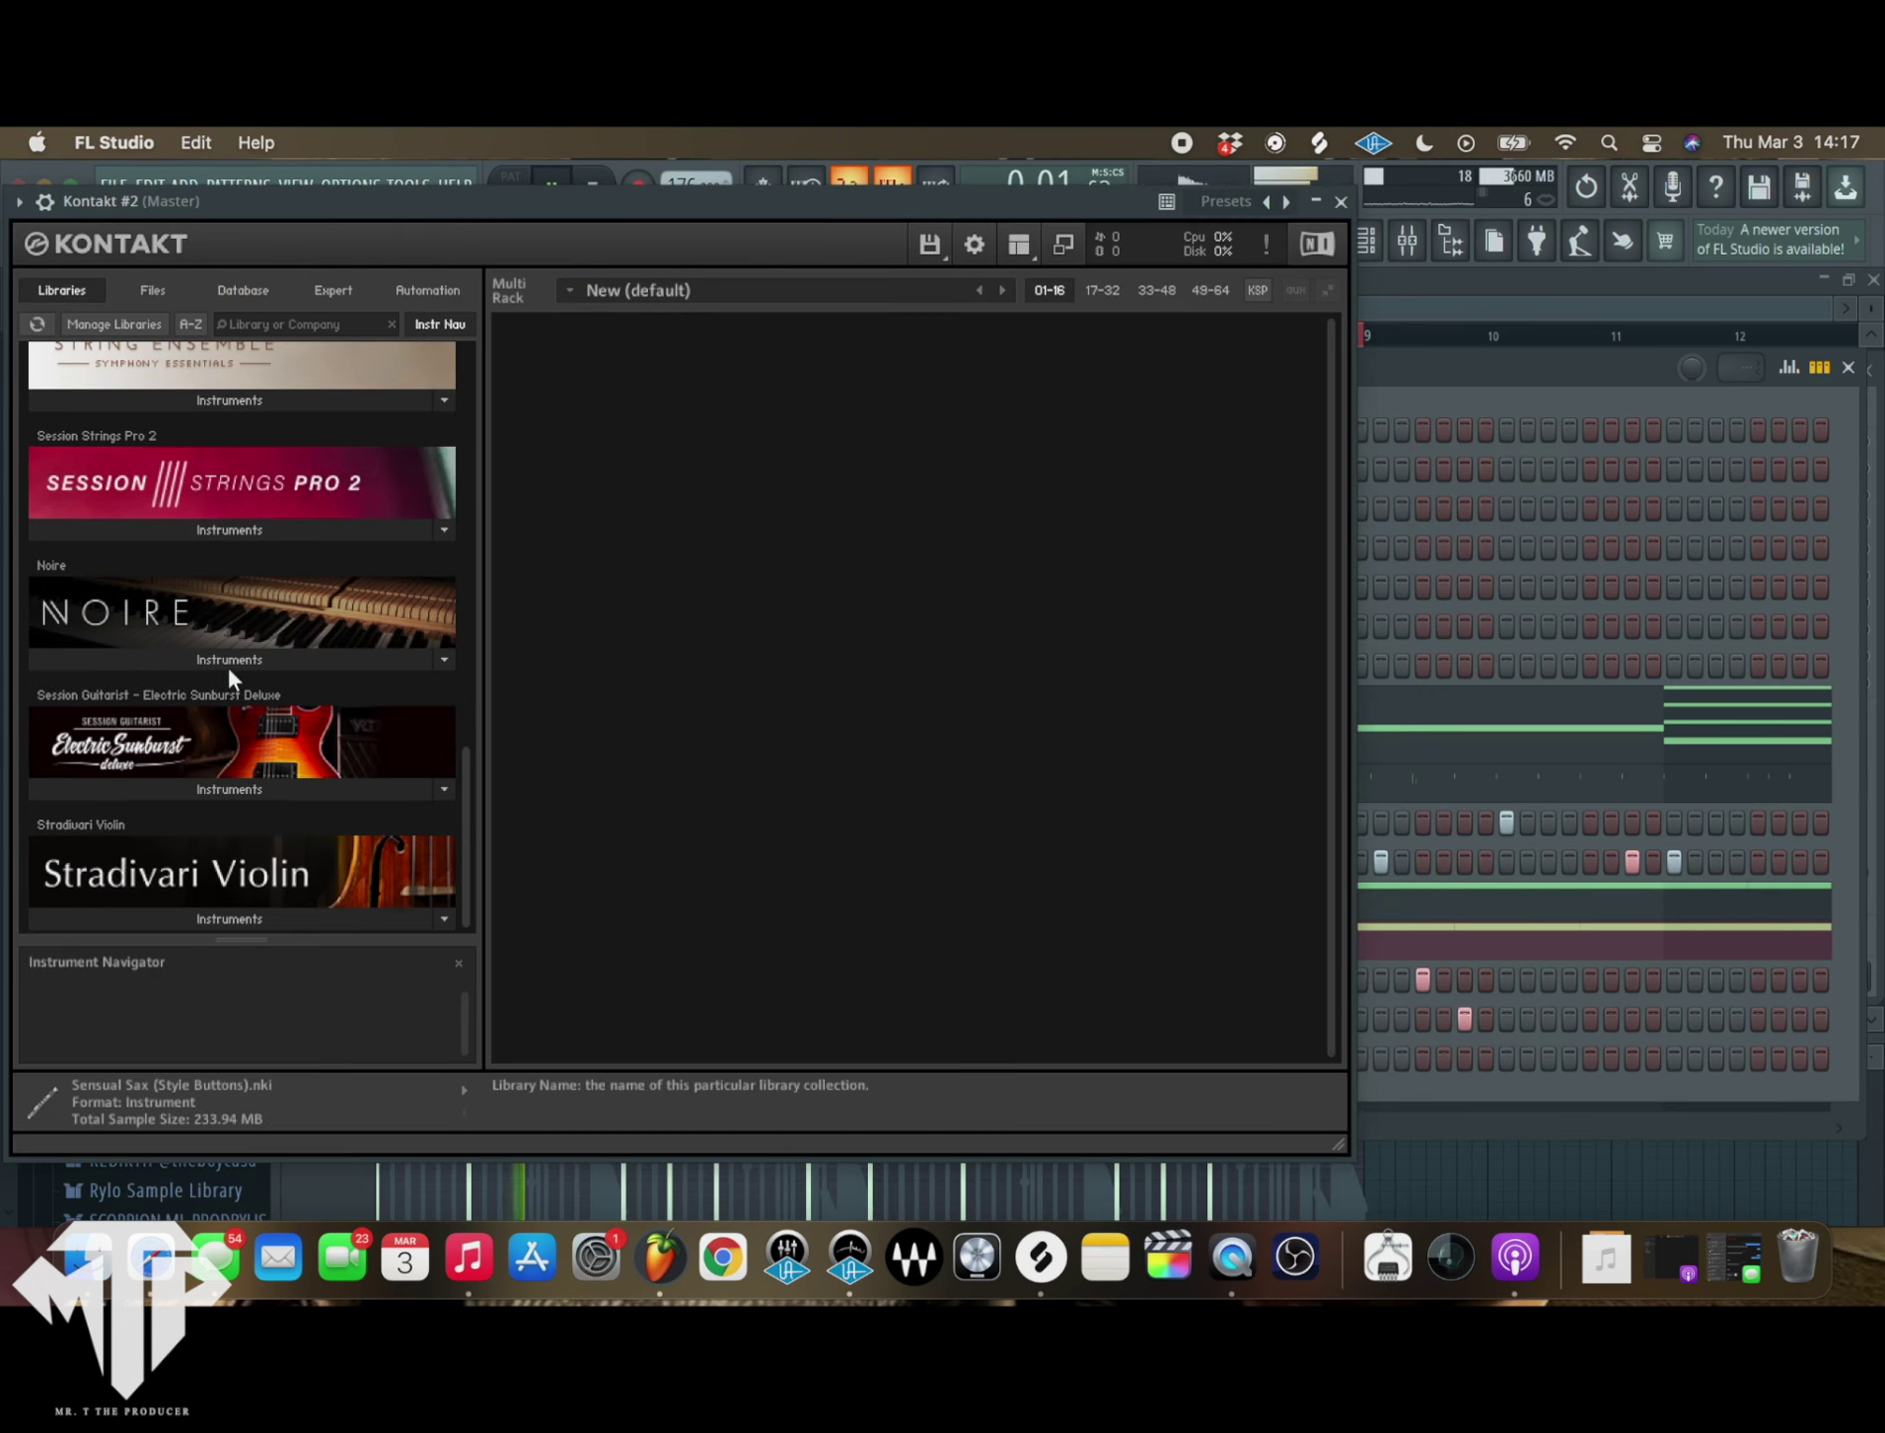
pyautogui.click(229, 659)
pyautogui.click(103, 712)
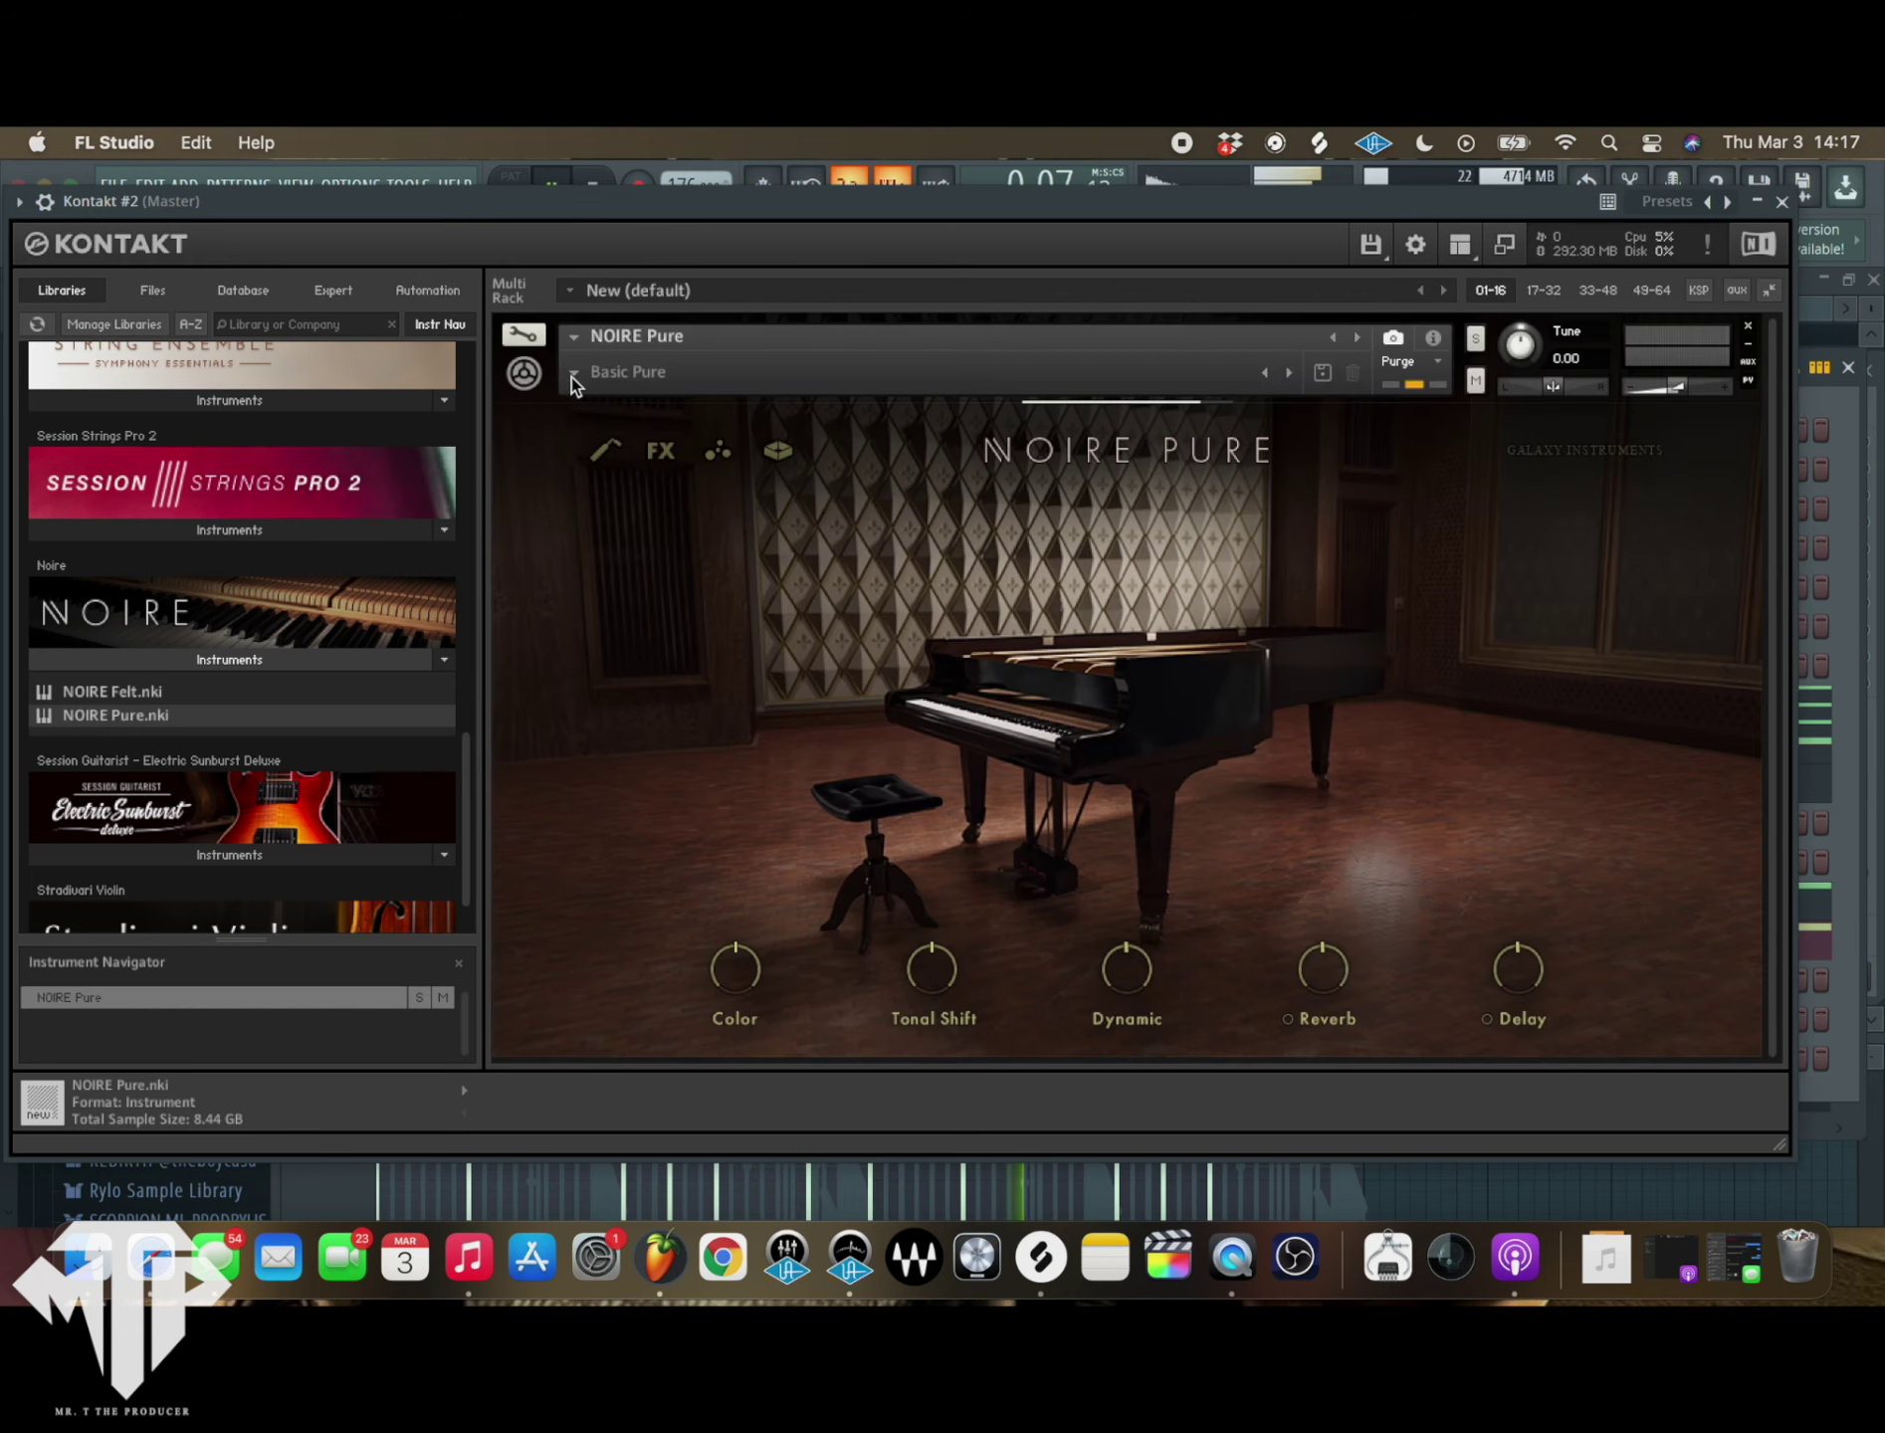
# - Choose the Emotional preset from NOIRE Pure's Grand Piano category and close the instrument window
pyautogui.click(573, 374)
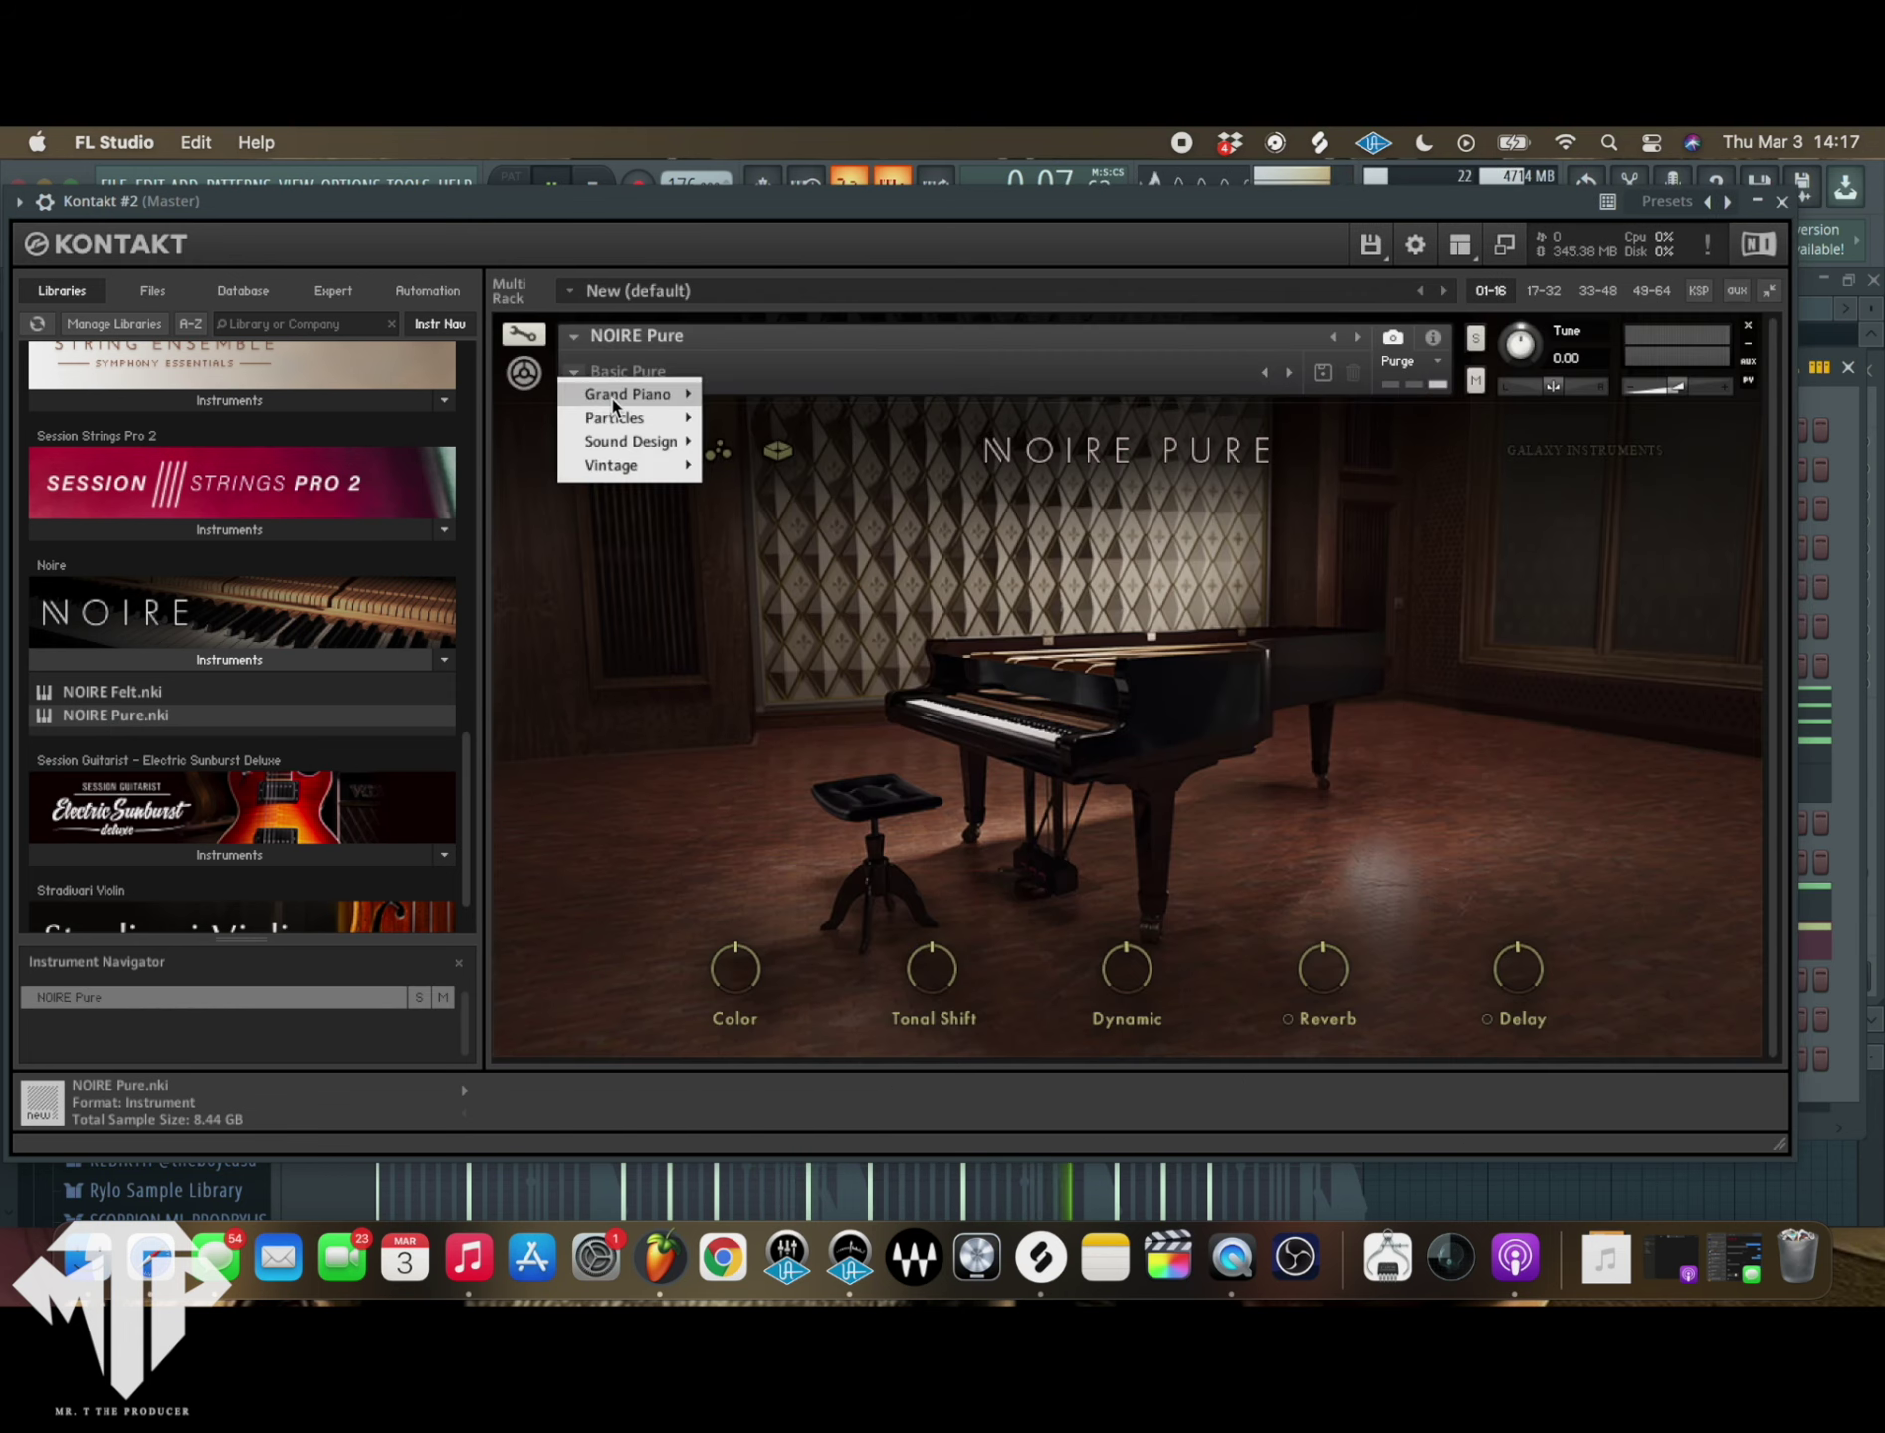
pyautogui.moveTo(661, 396)
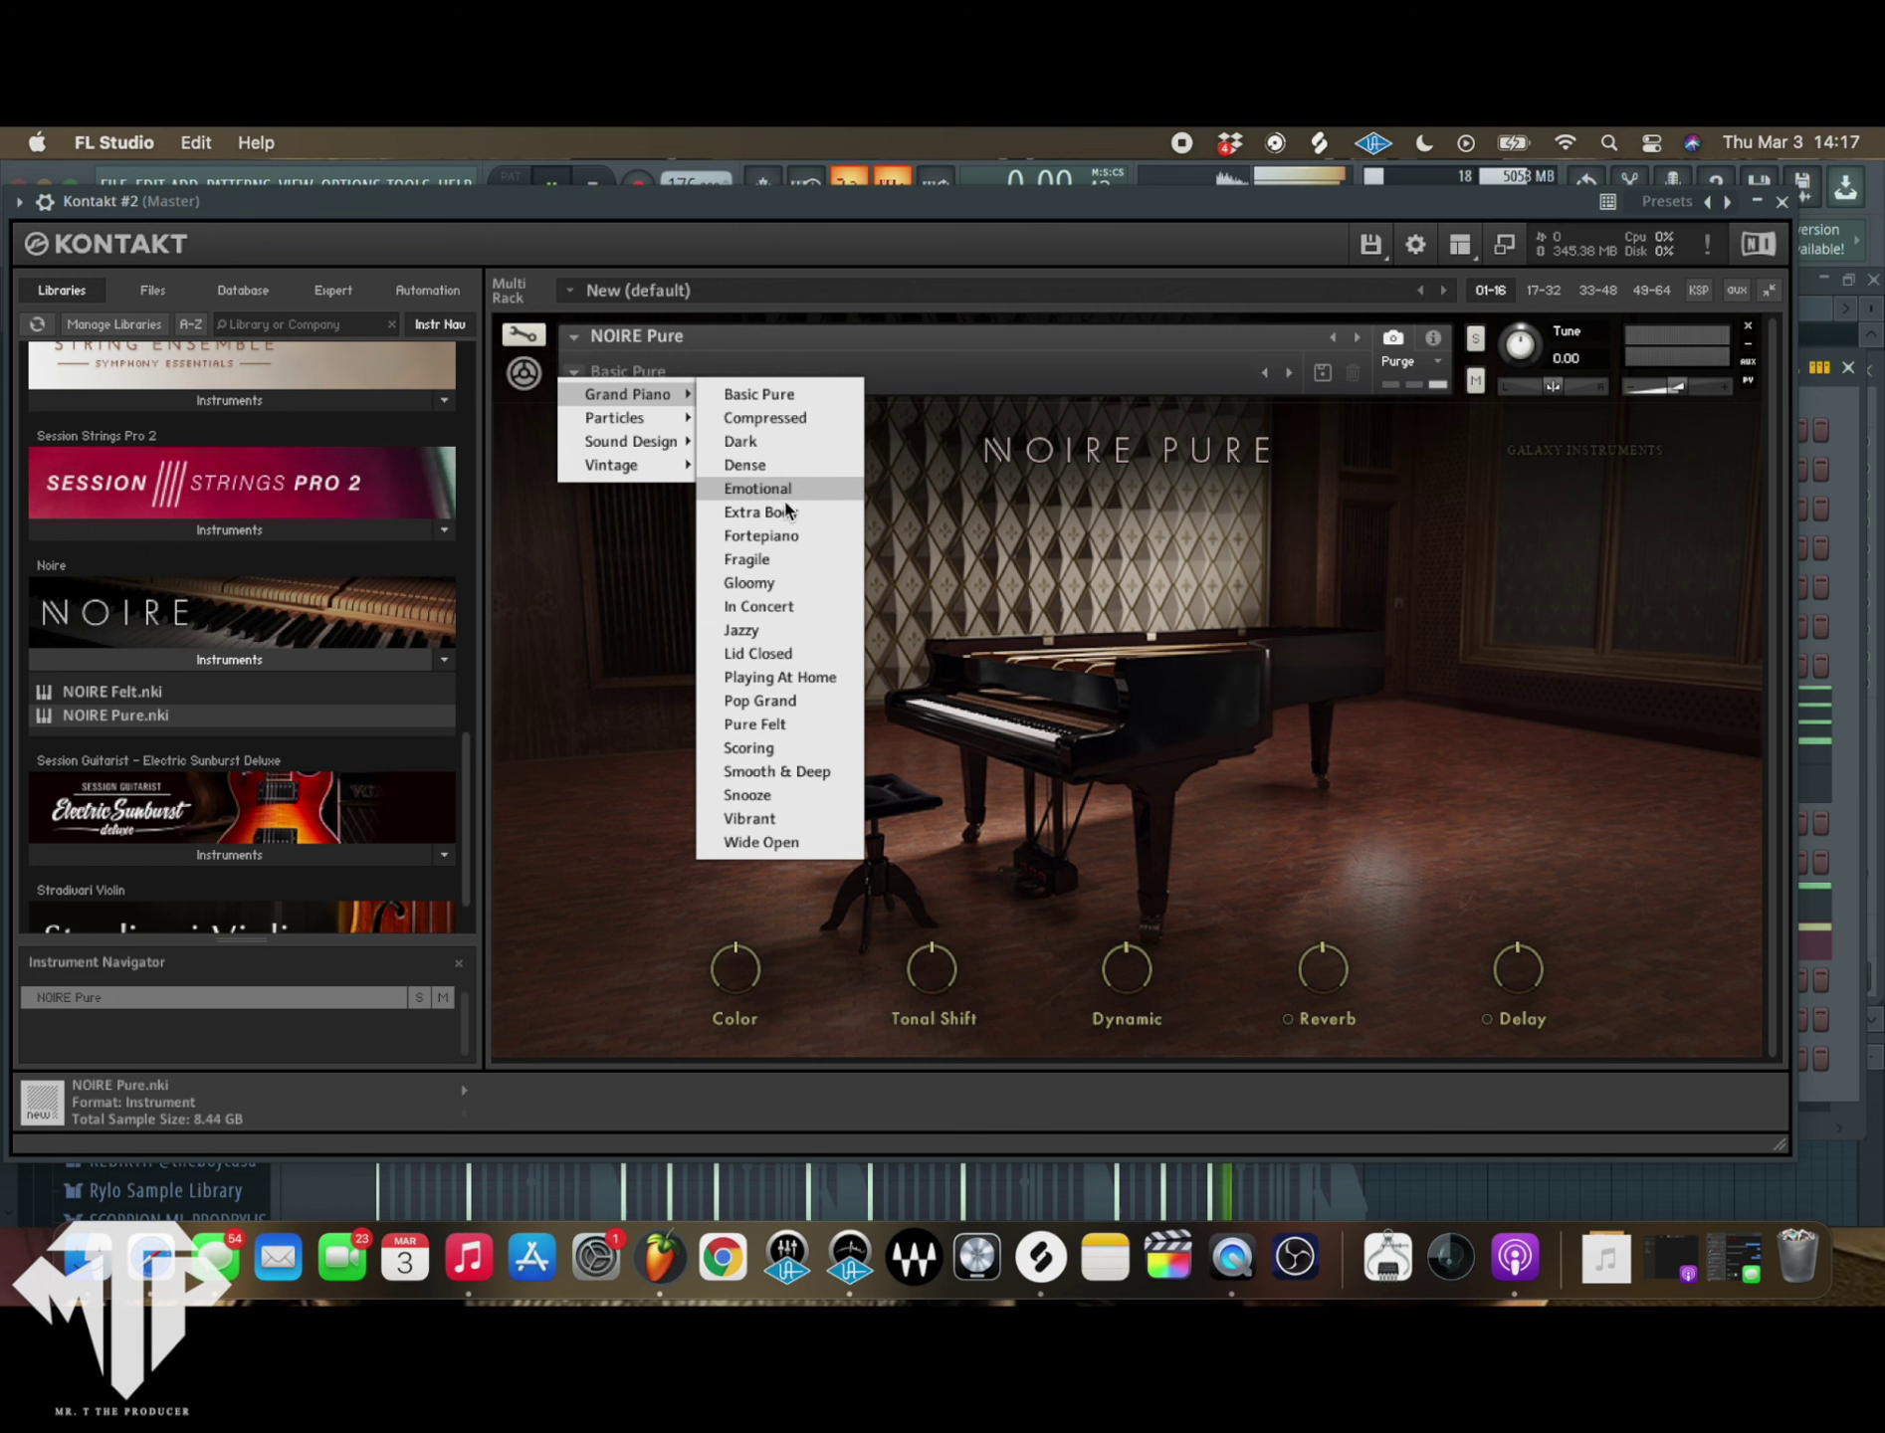
pyautogui.click(786, 498)
pyautogui.click(1783, 203)
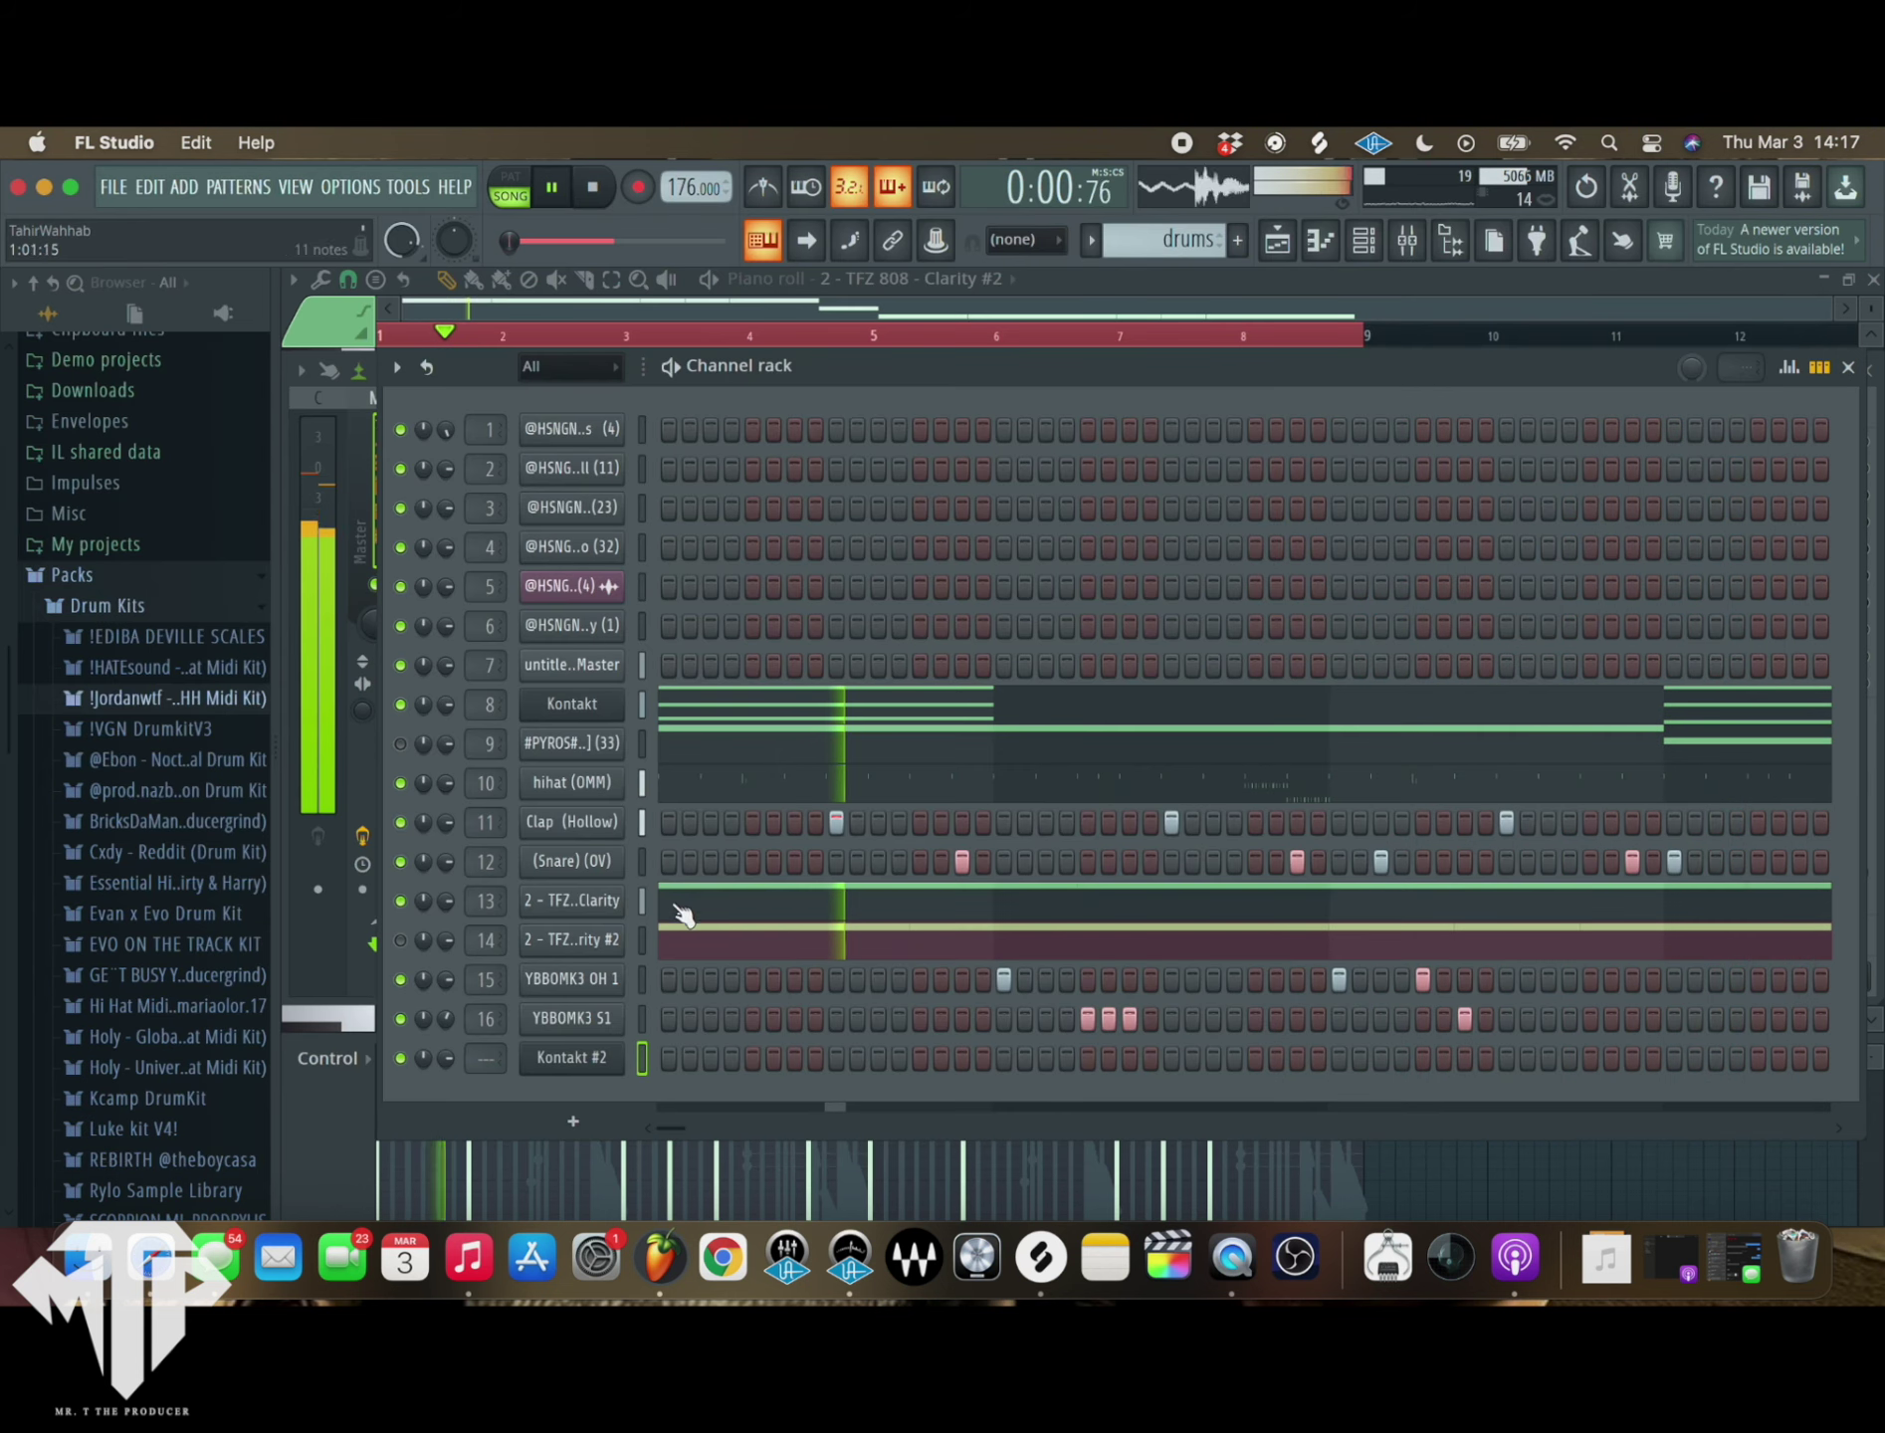
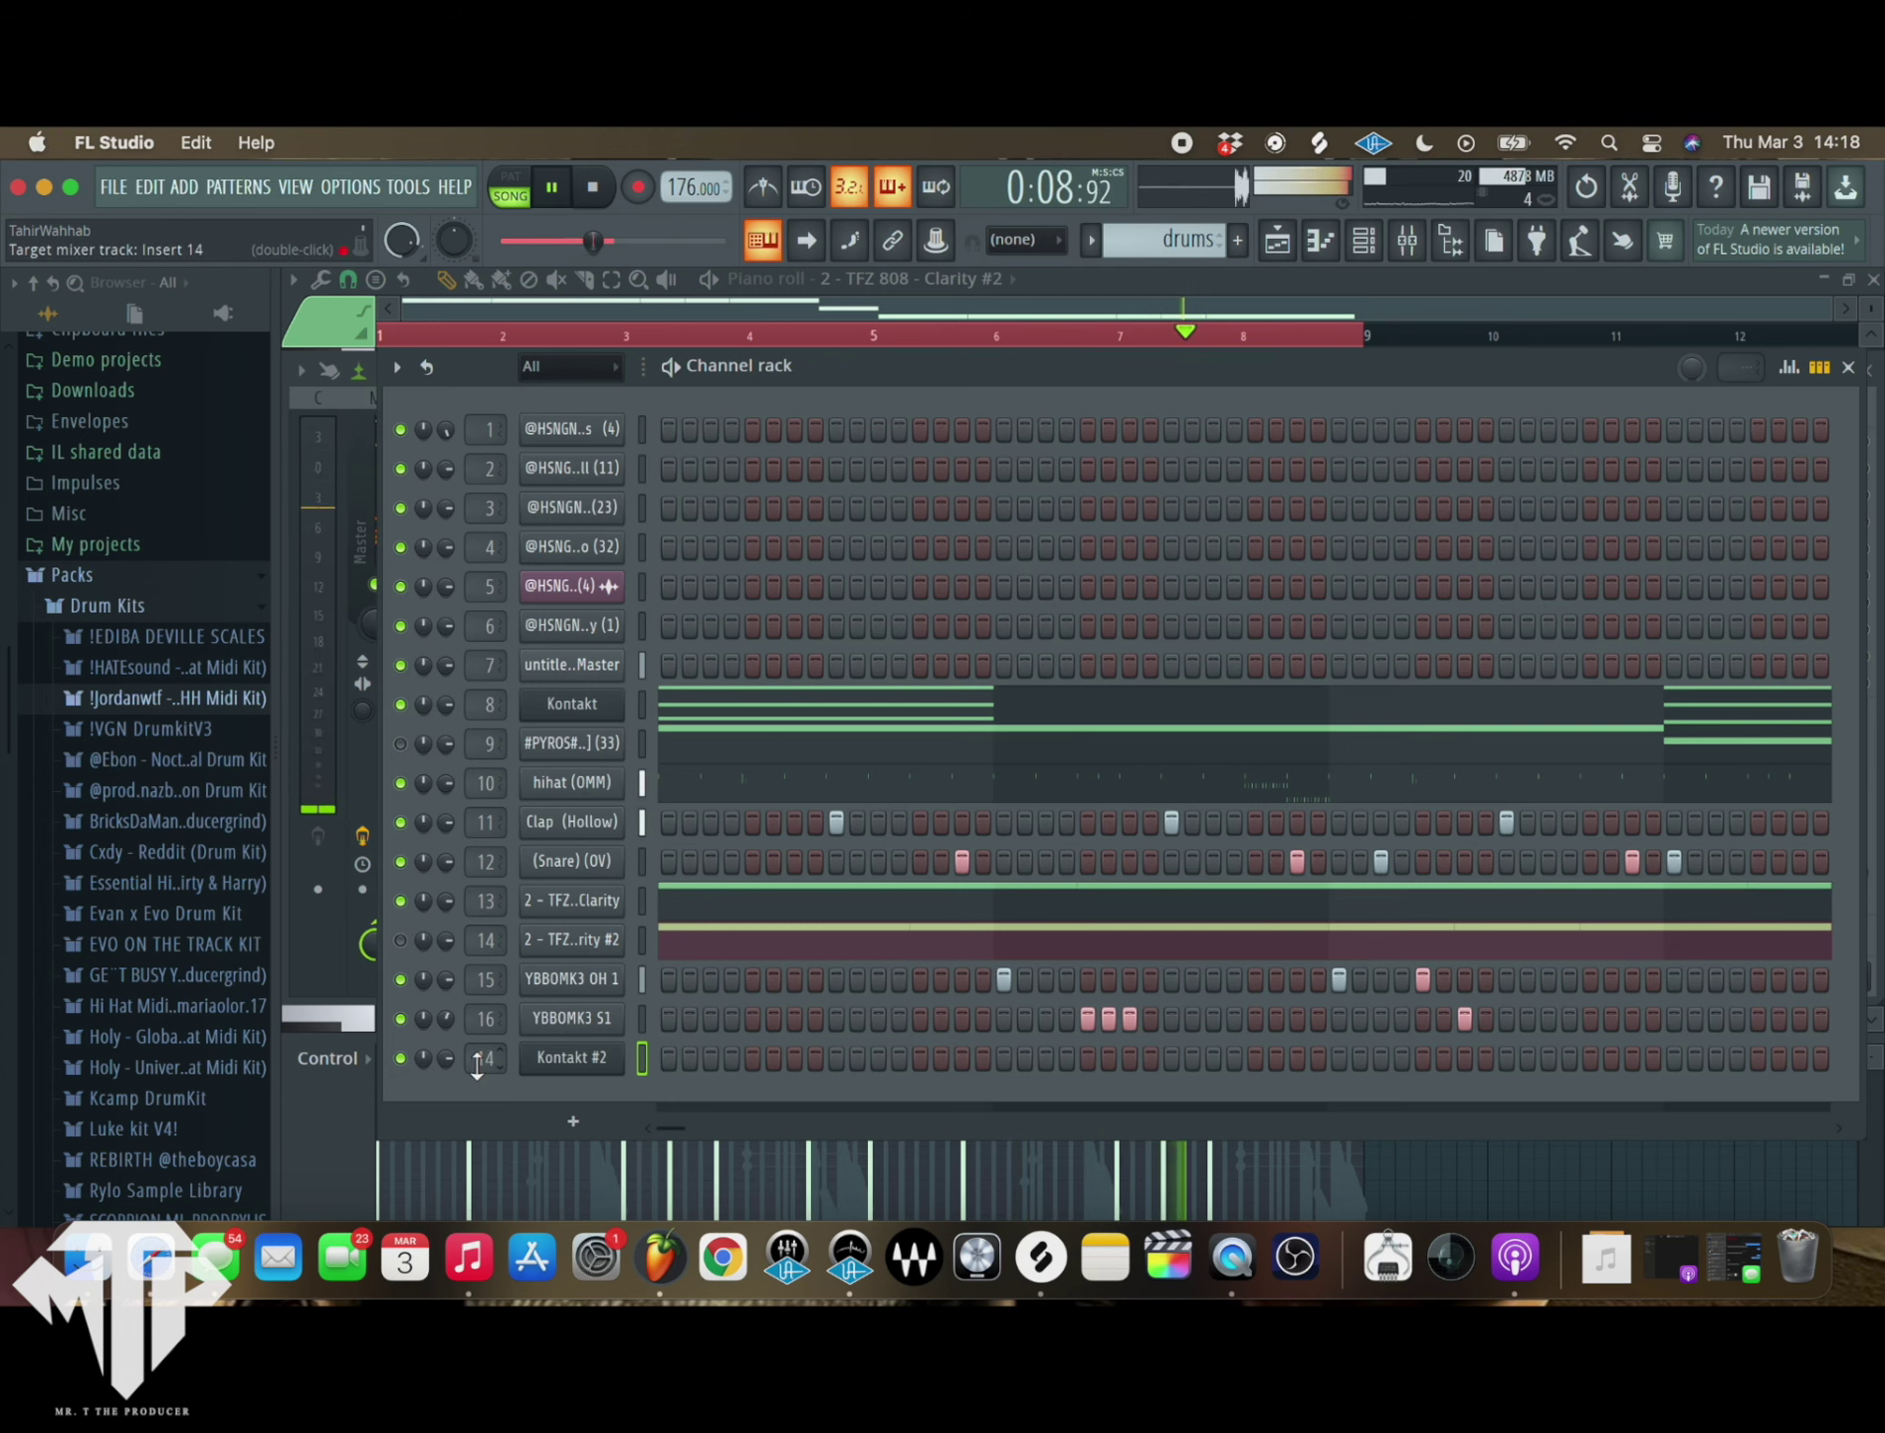
# - Route Kontakt #2 to mixer insert 17 and add ValhallaRoom there with the Dark Space reverb mode
pyautogui.click(1406, 248)
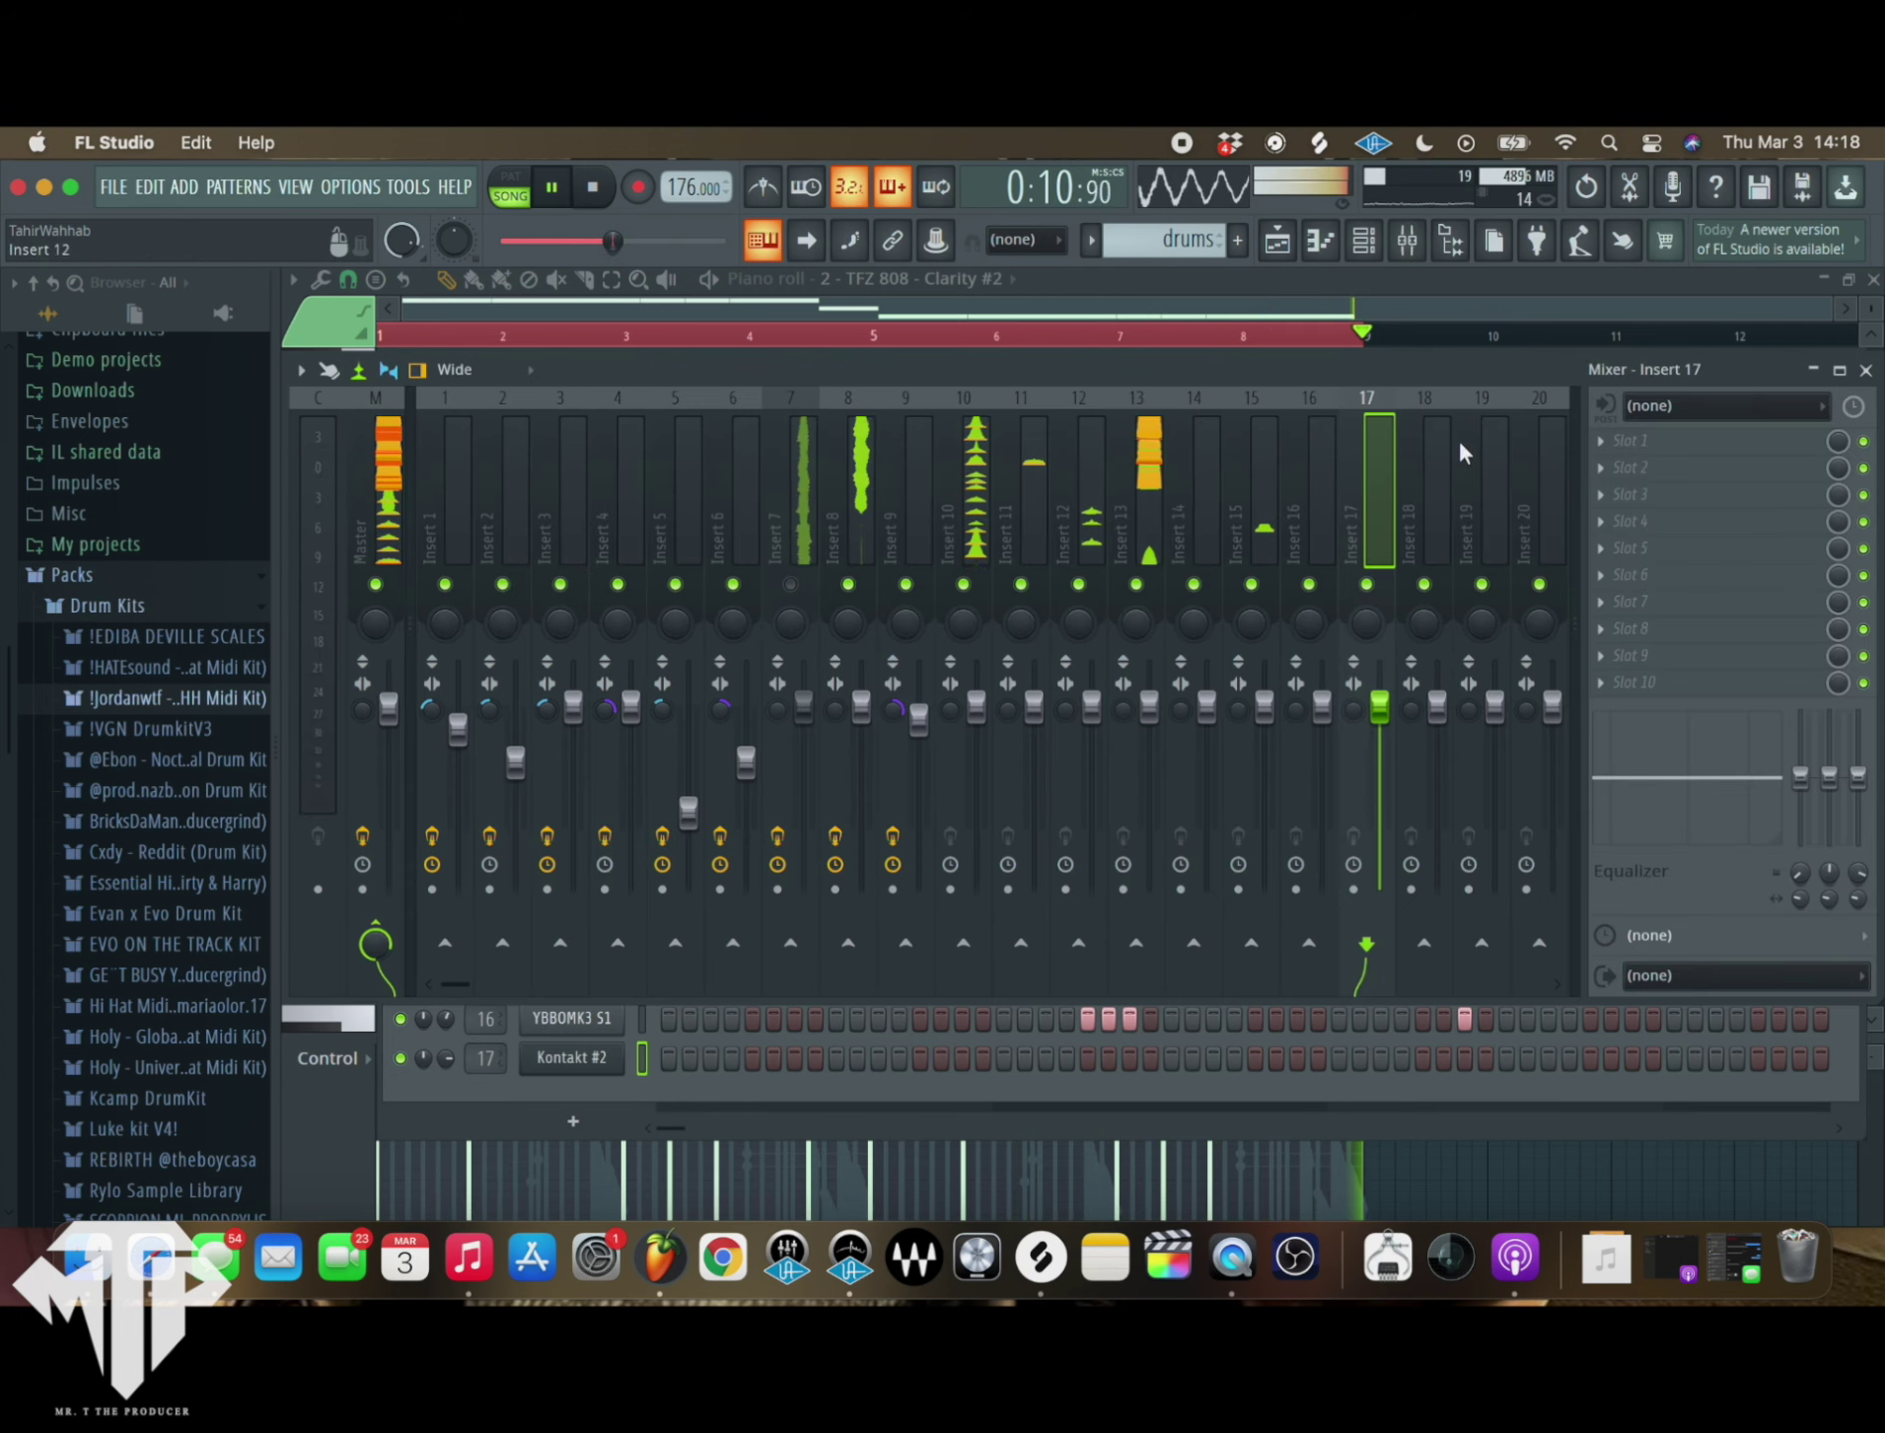
pyautogui.click(1696, 441)
pyautogui.click(1035, 667)
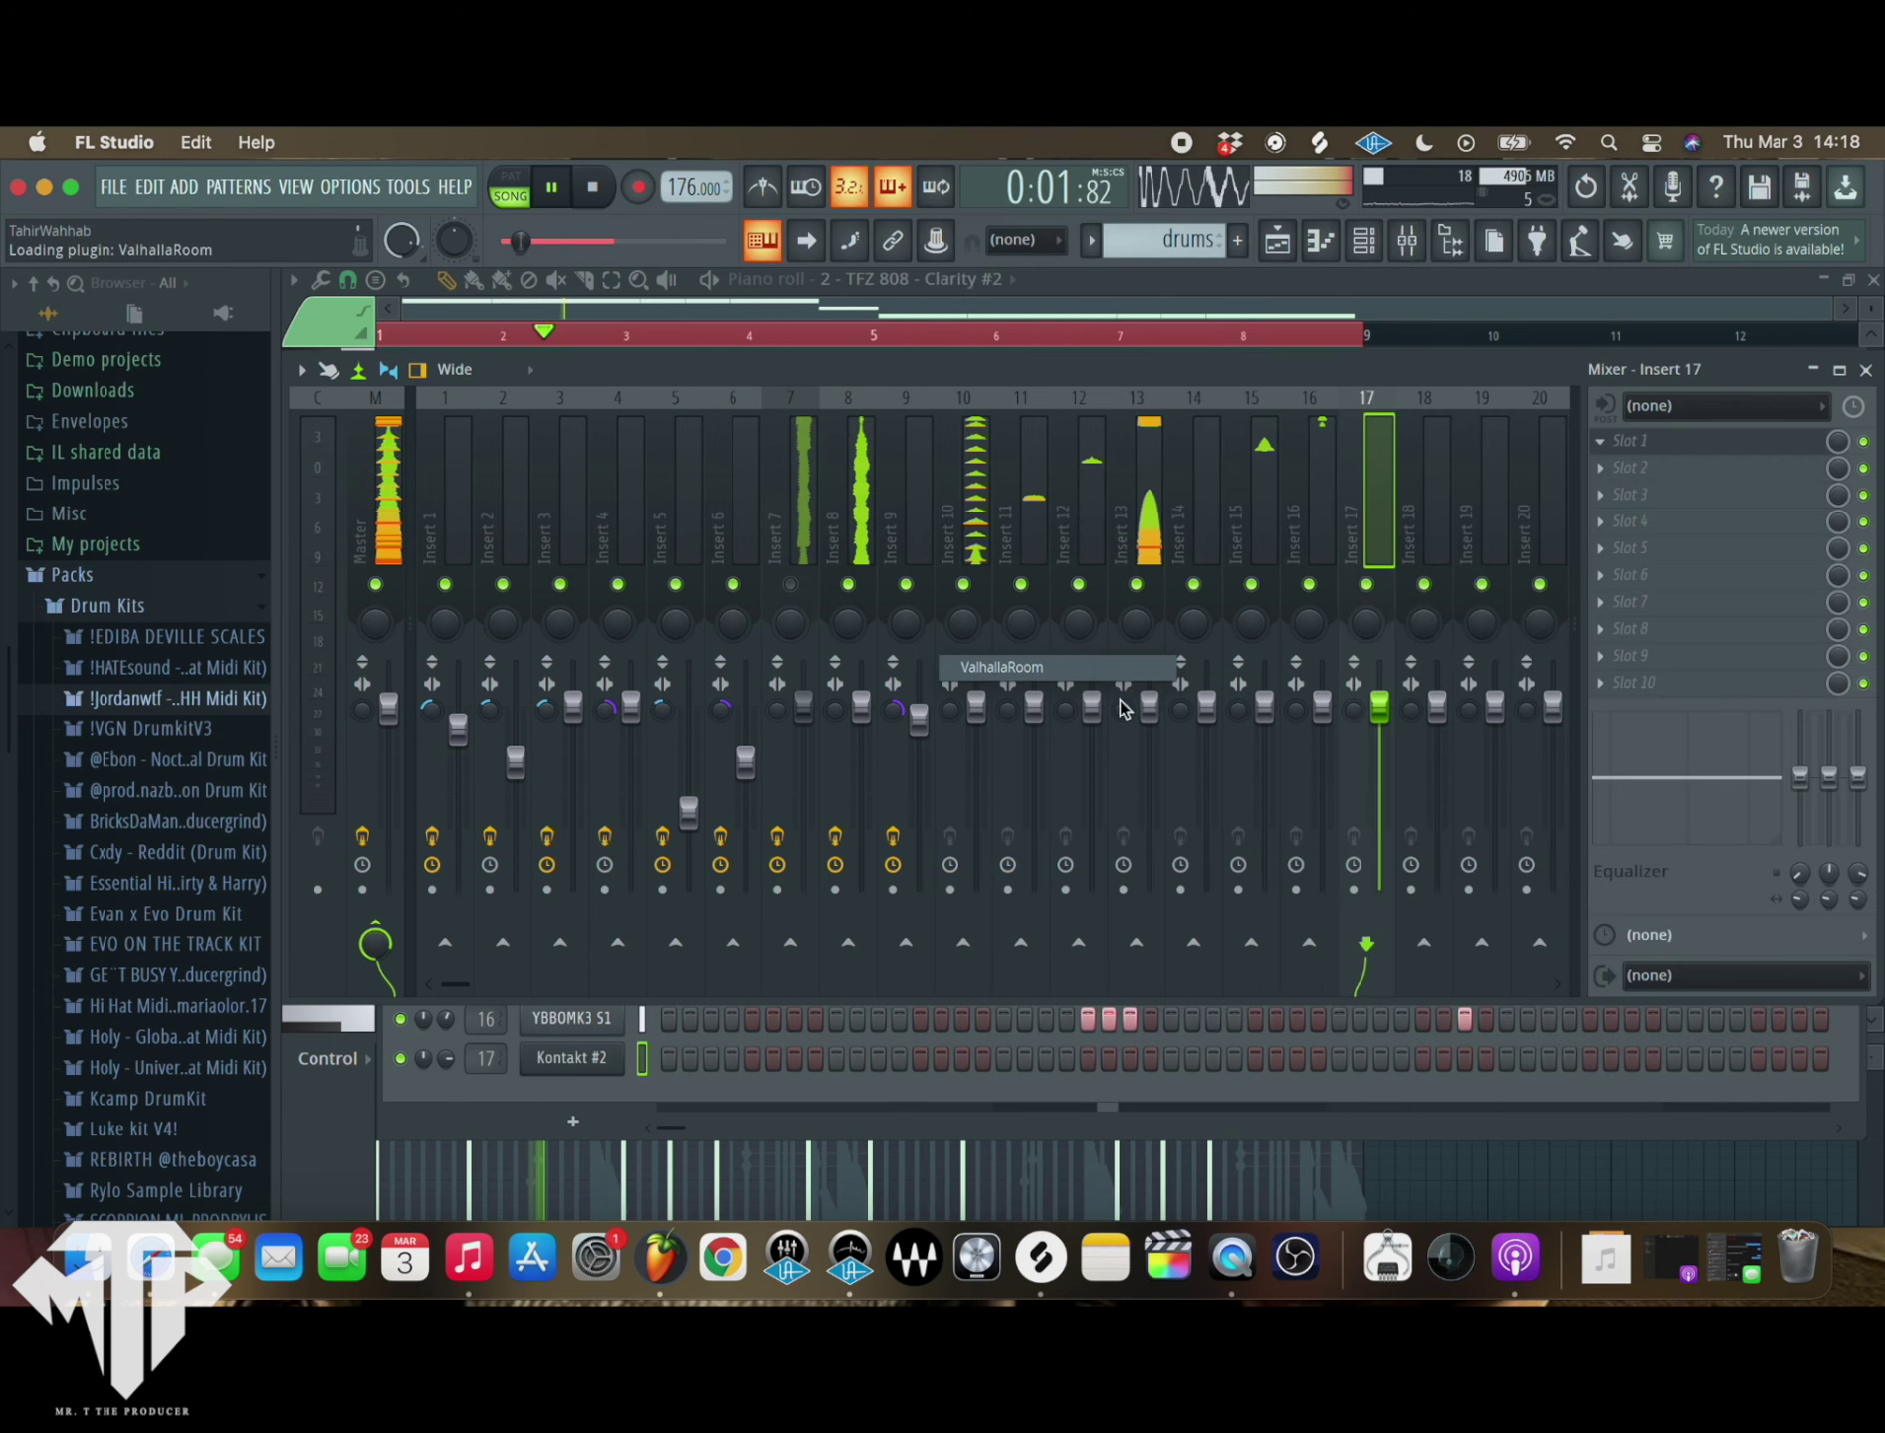
pyautogui.click(394, 847)
pyautogui.click(428, 670)
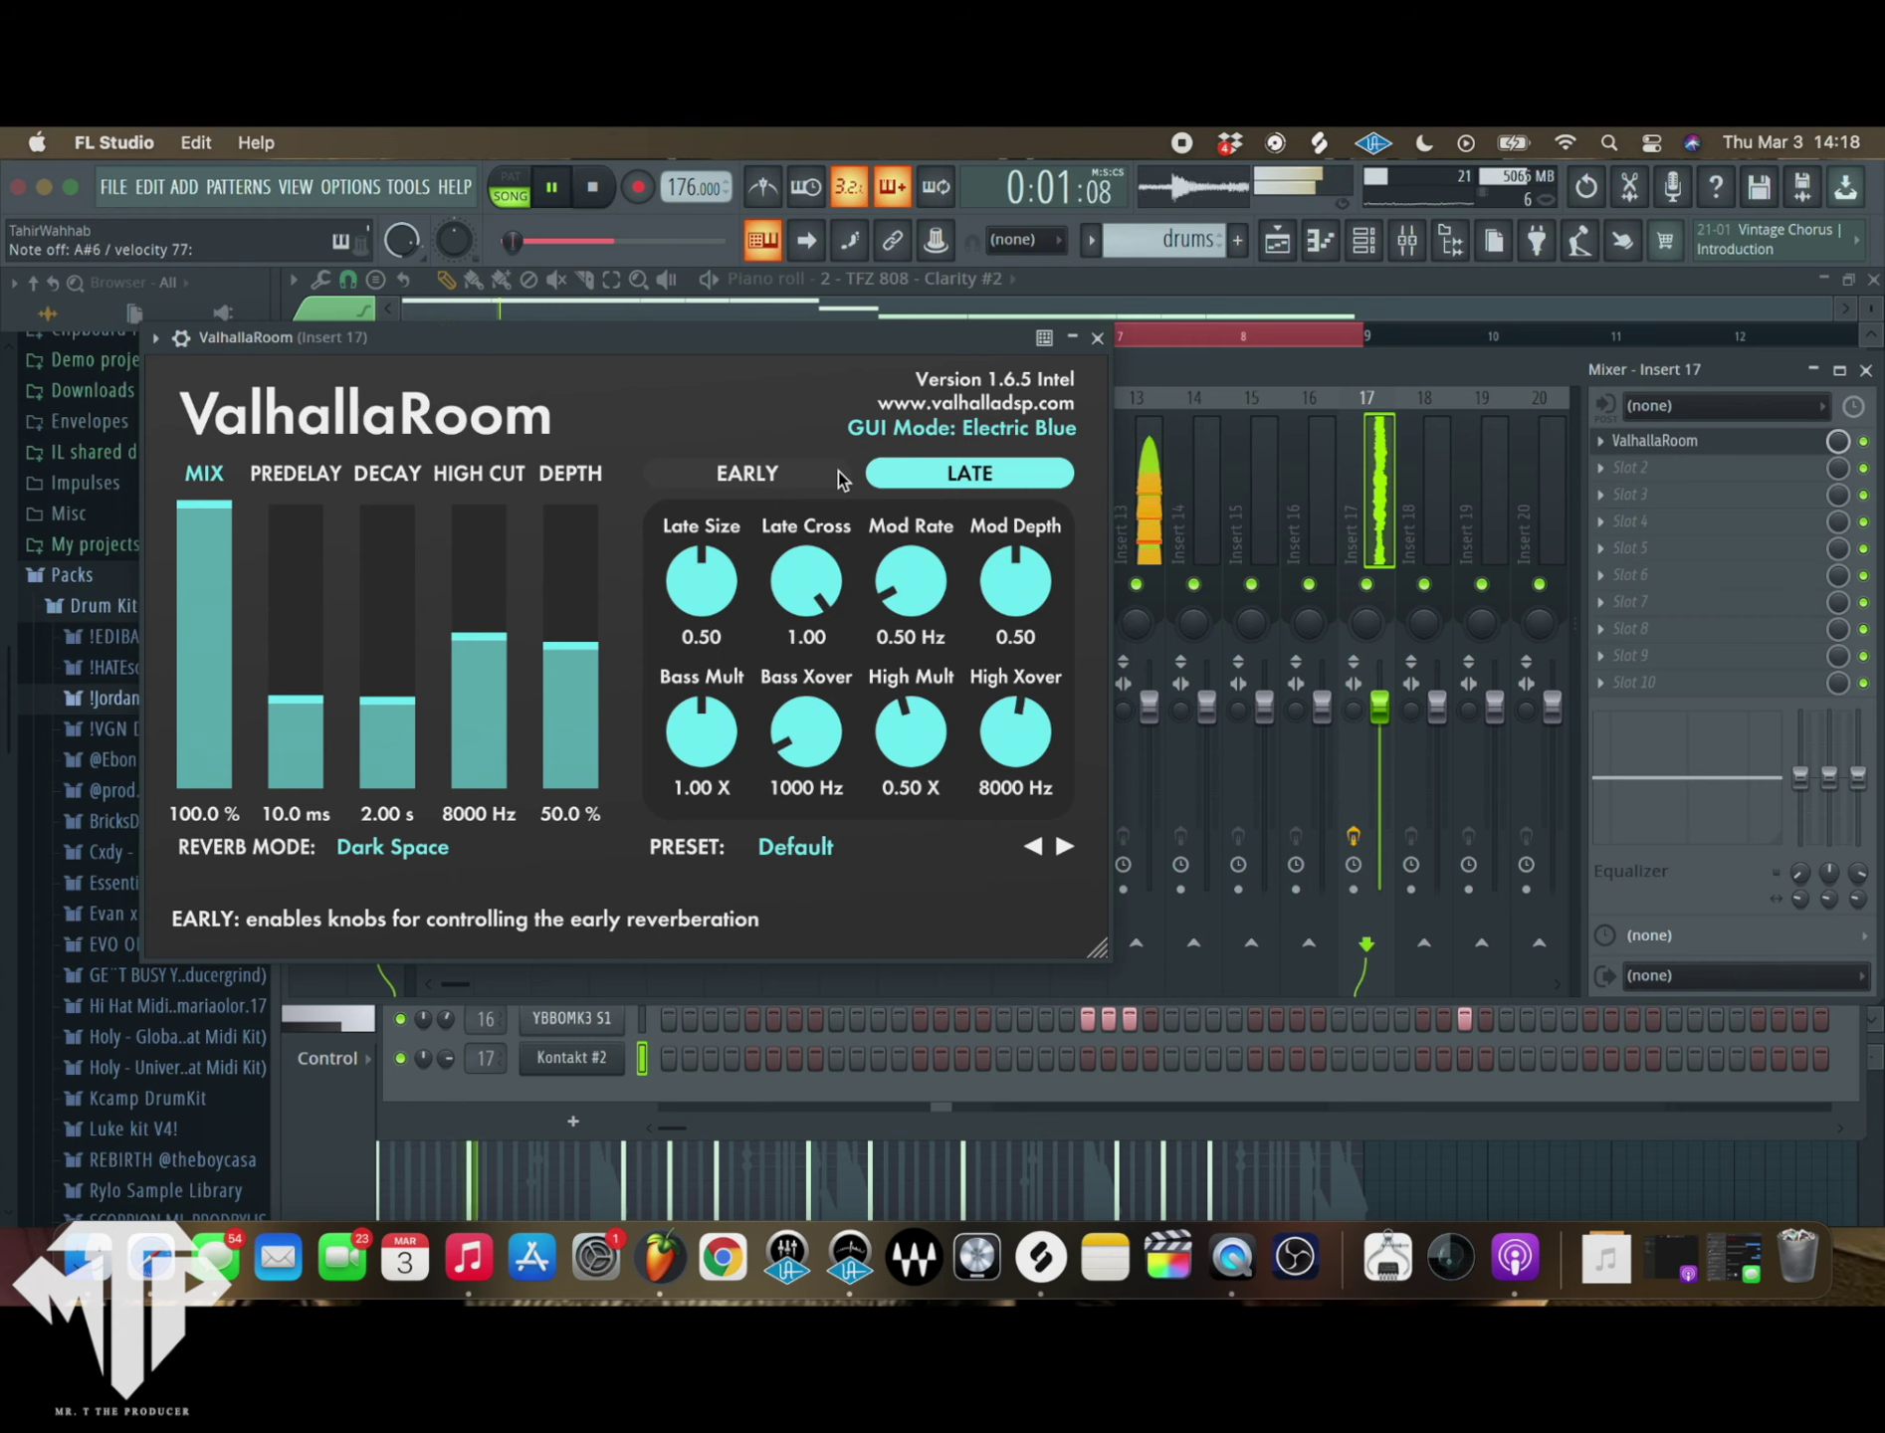
pyautogui.click(1097, 339)
# - Solo mixer insert 9, re-enable inserts 7, 8 and 17 alongside it, and close the mixer
pyautogui.press('F6')
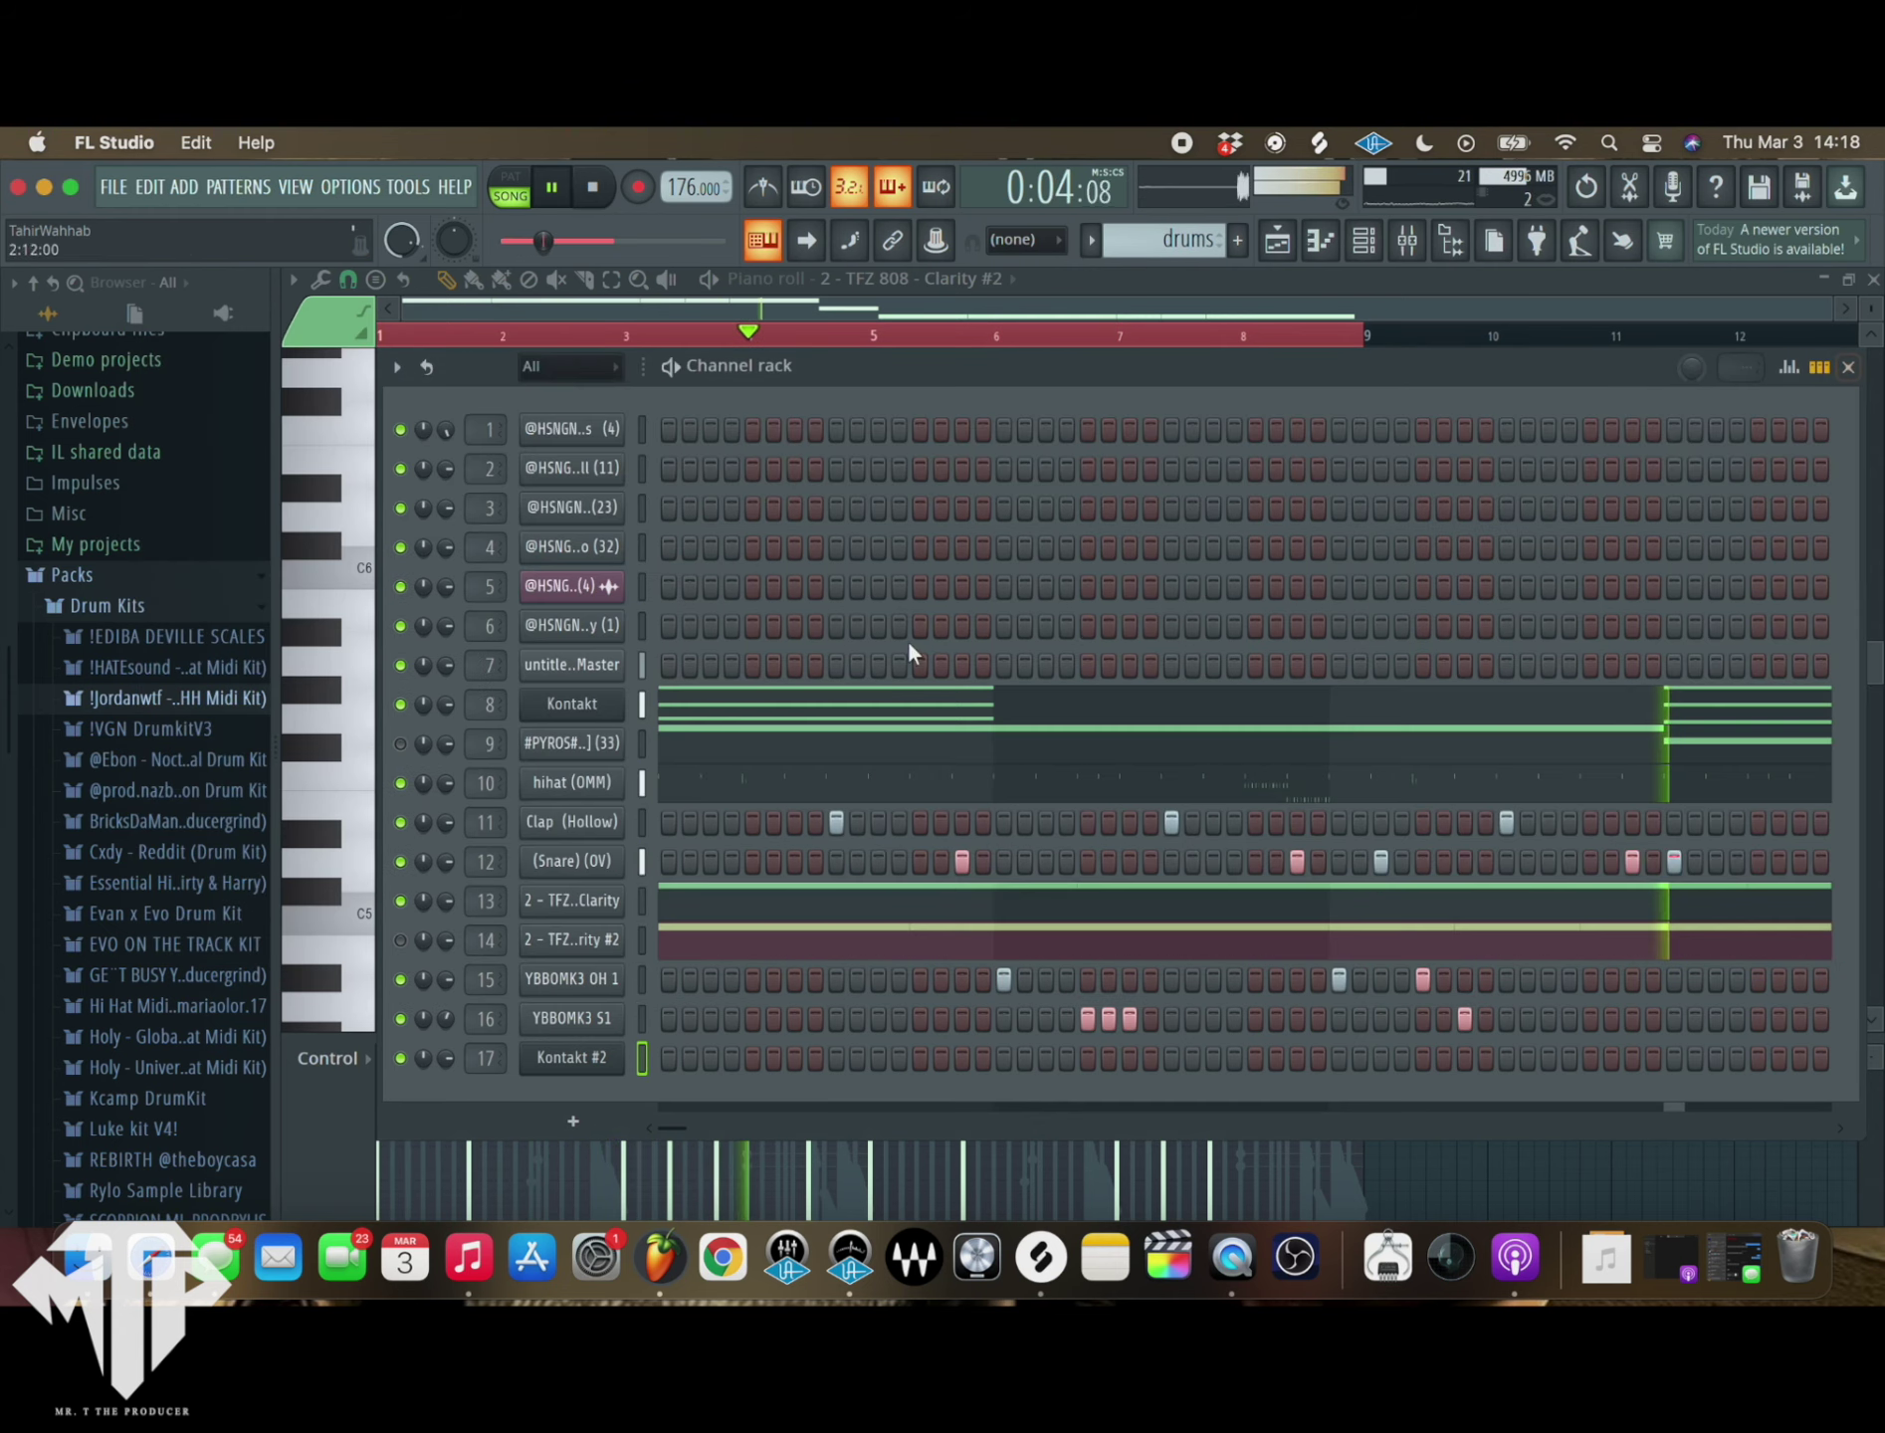
pyautogui.click(1405, 247)
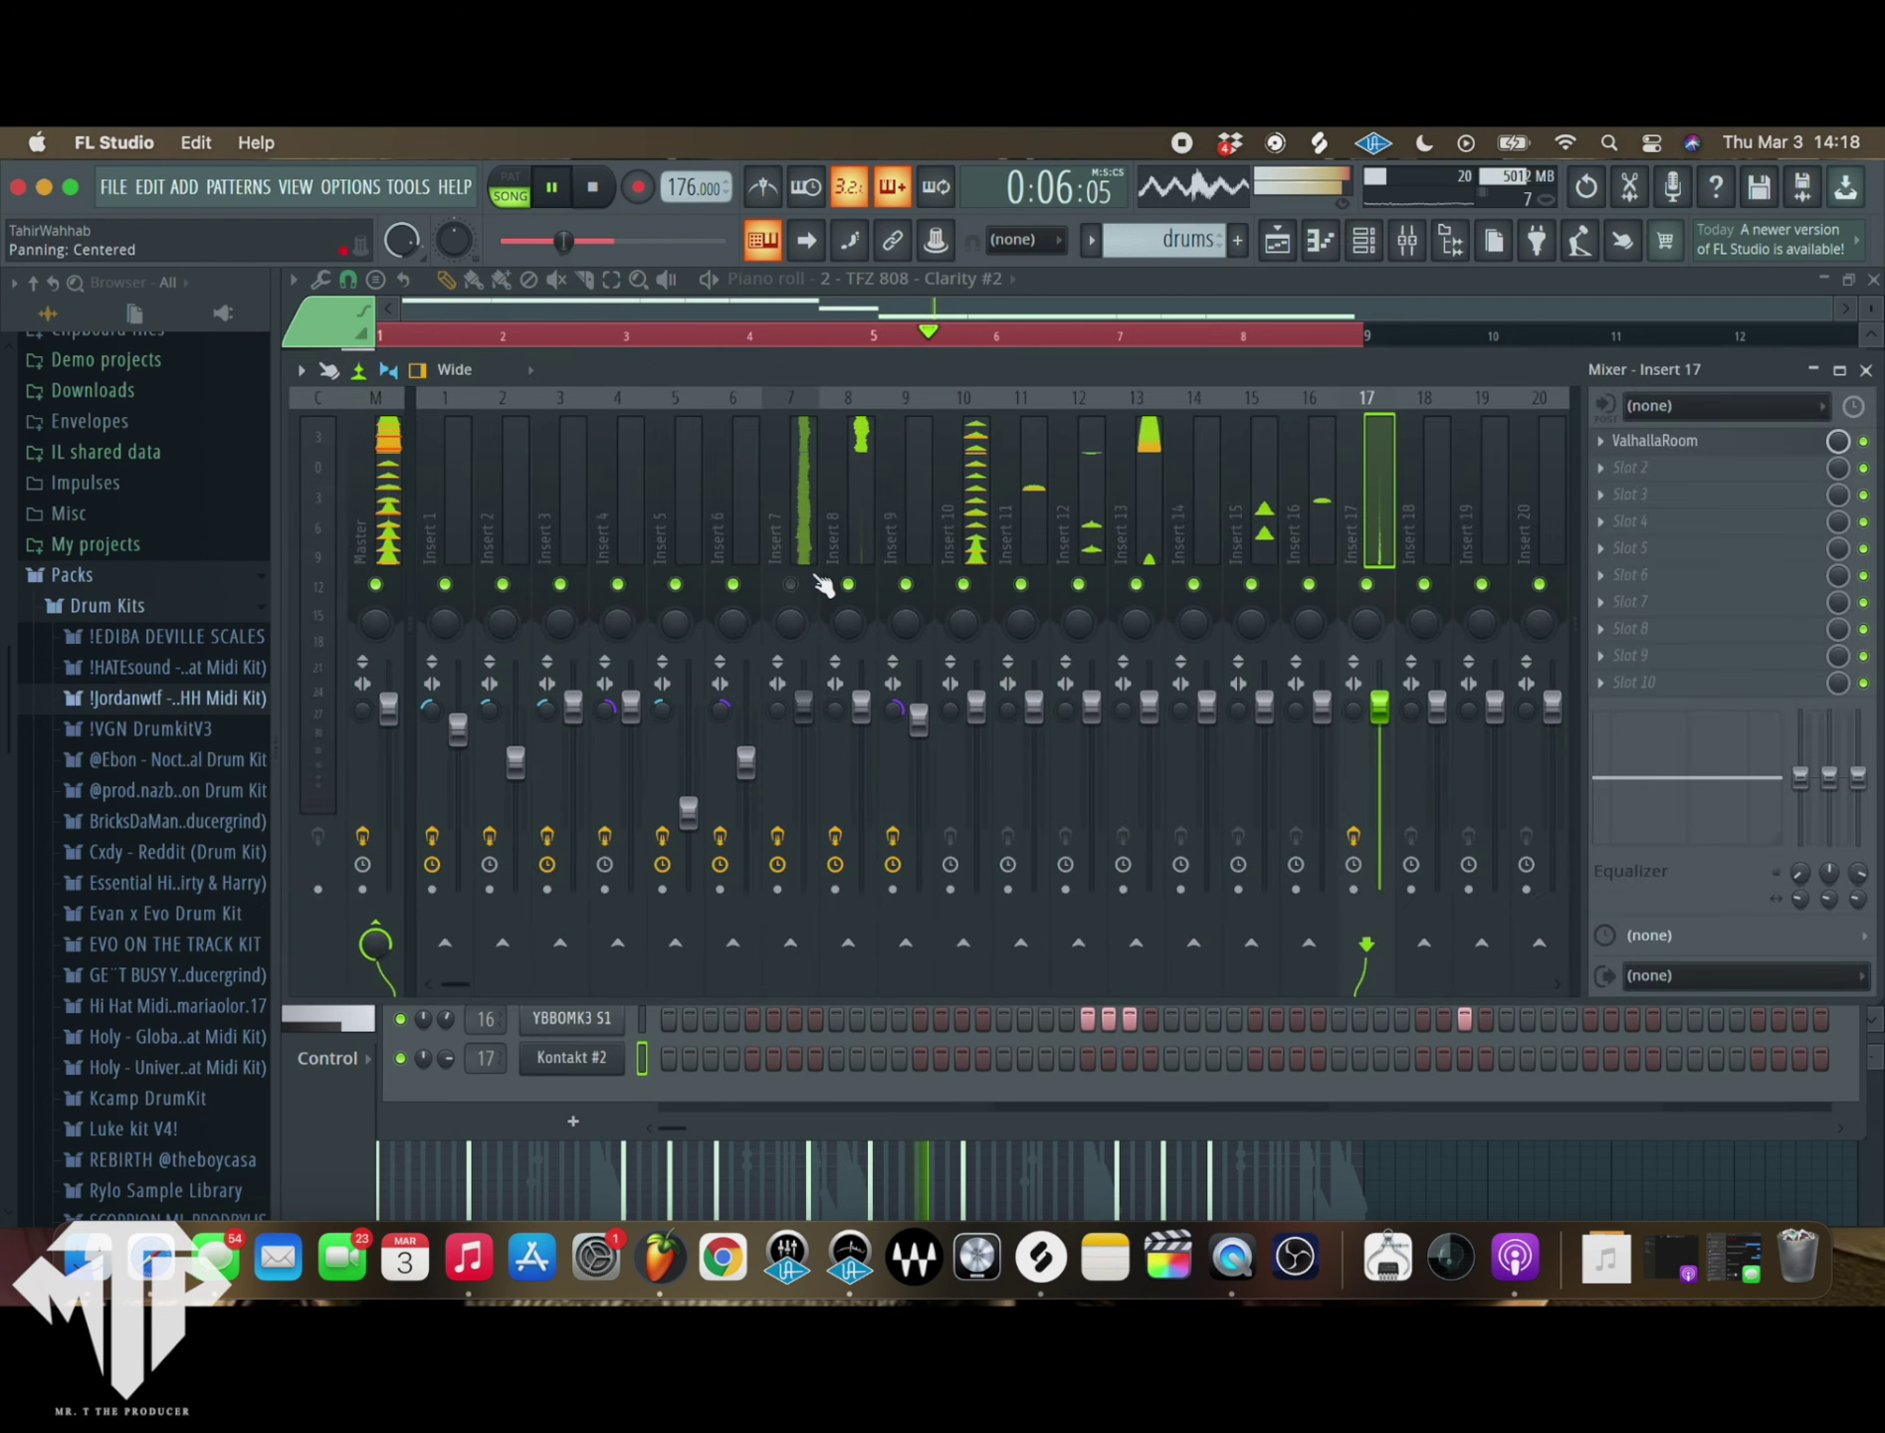
pyautogui.rightClick(902, 585)
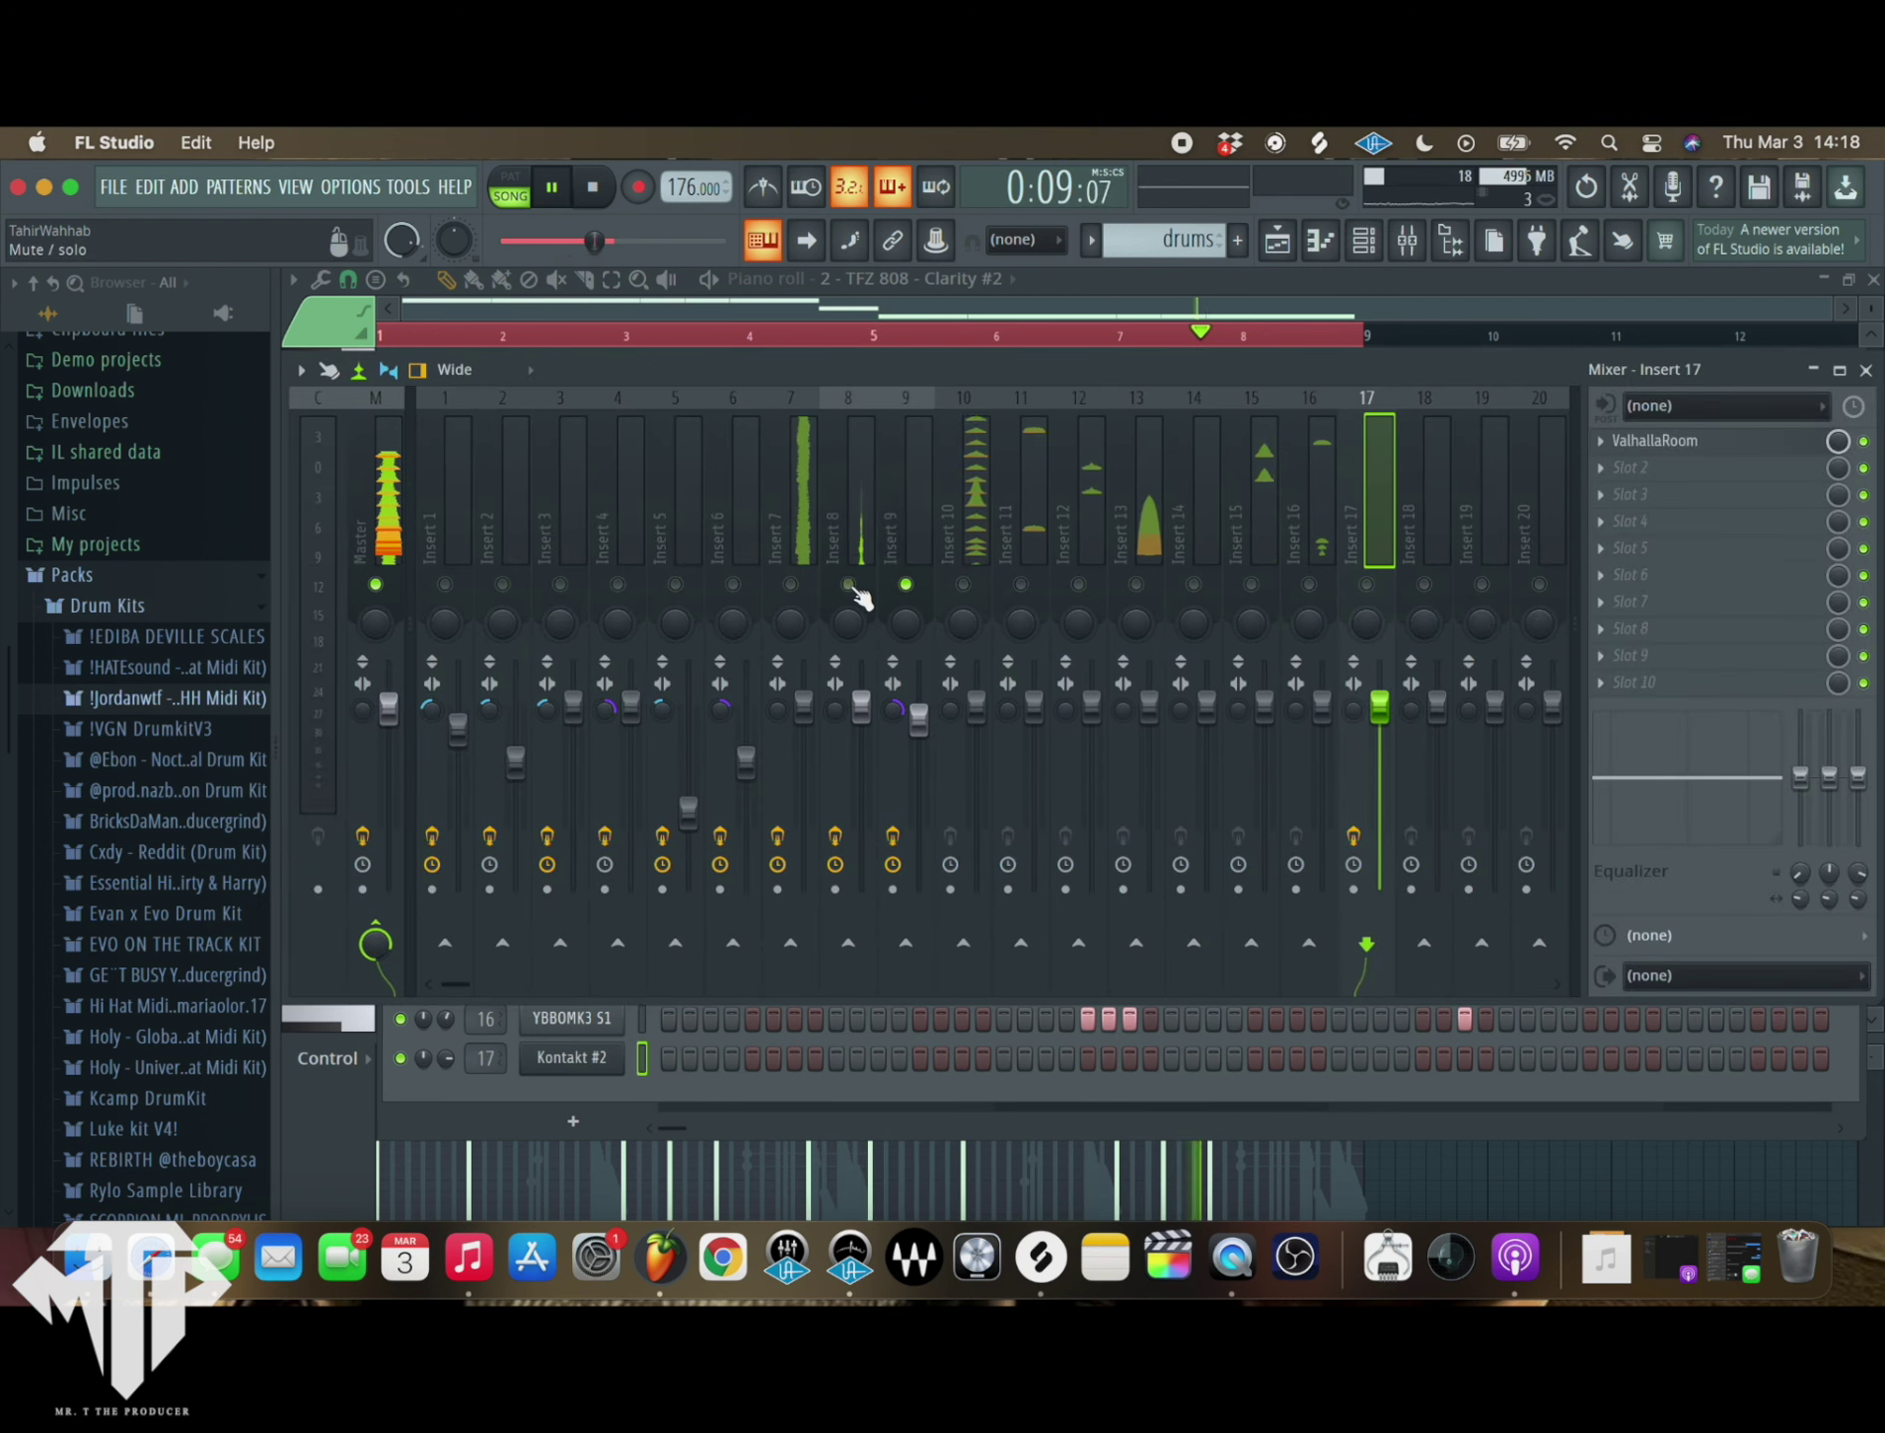
pyautogui.click(1368, 585)
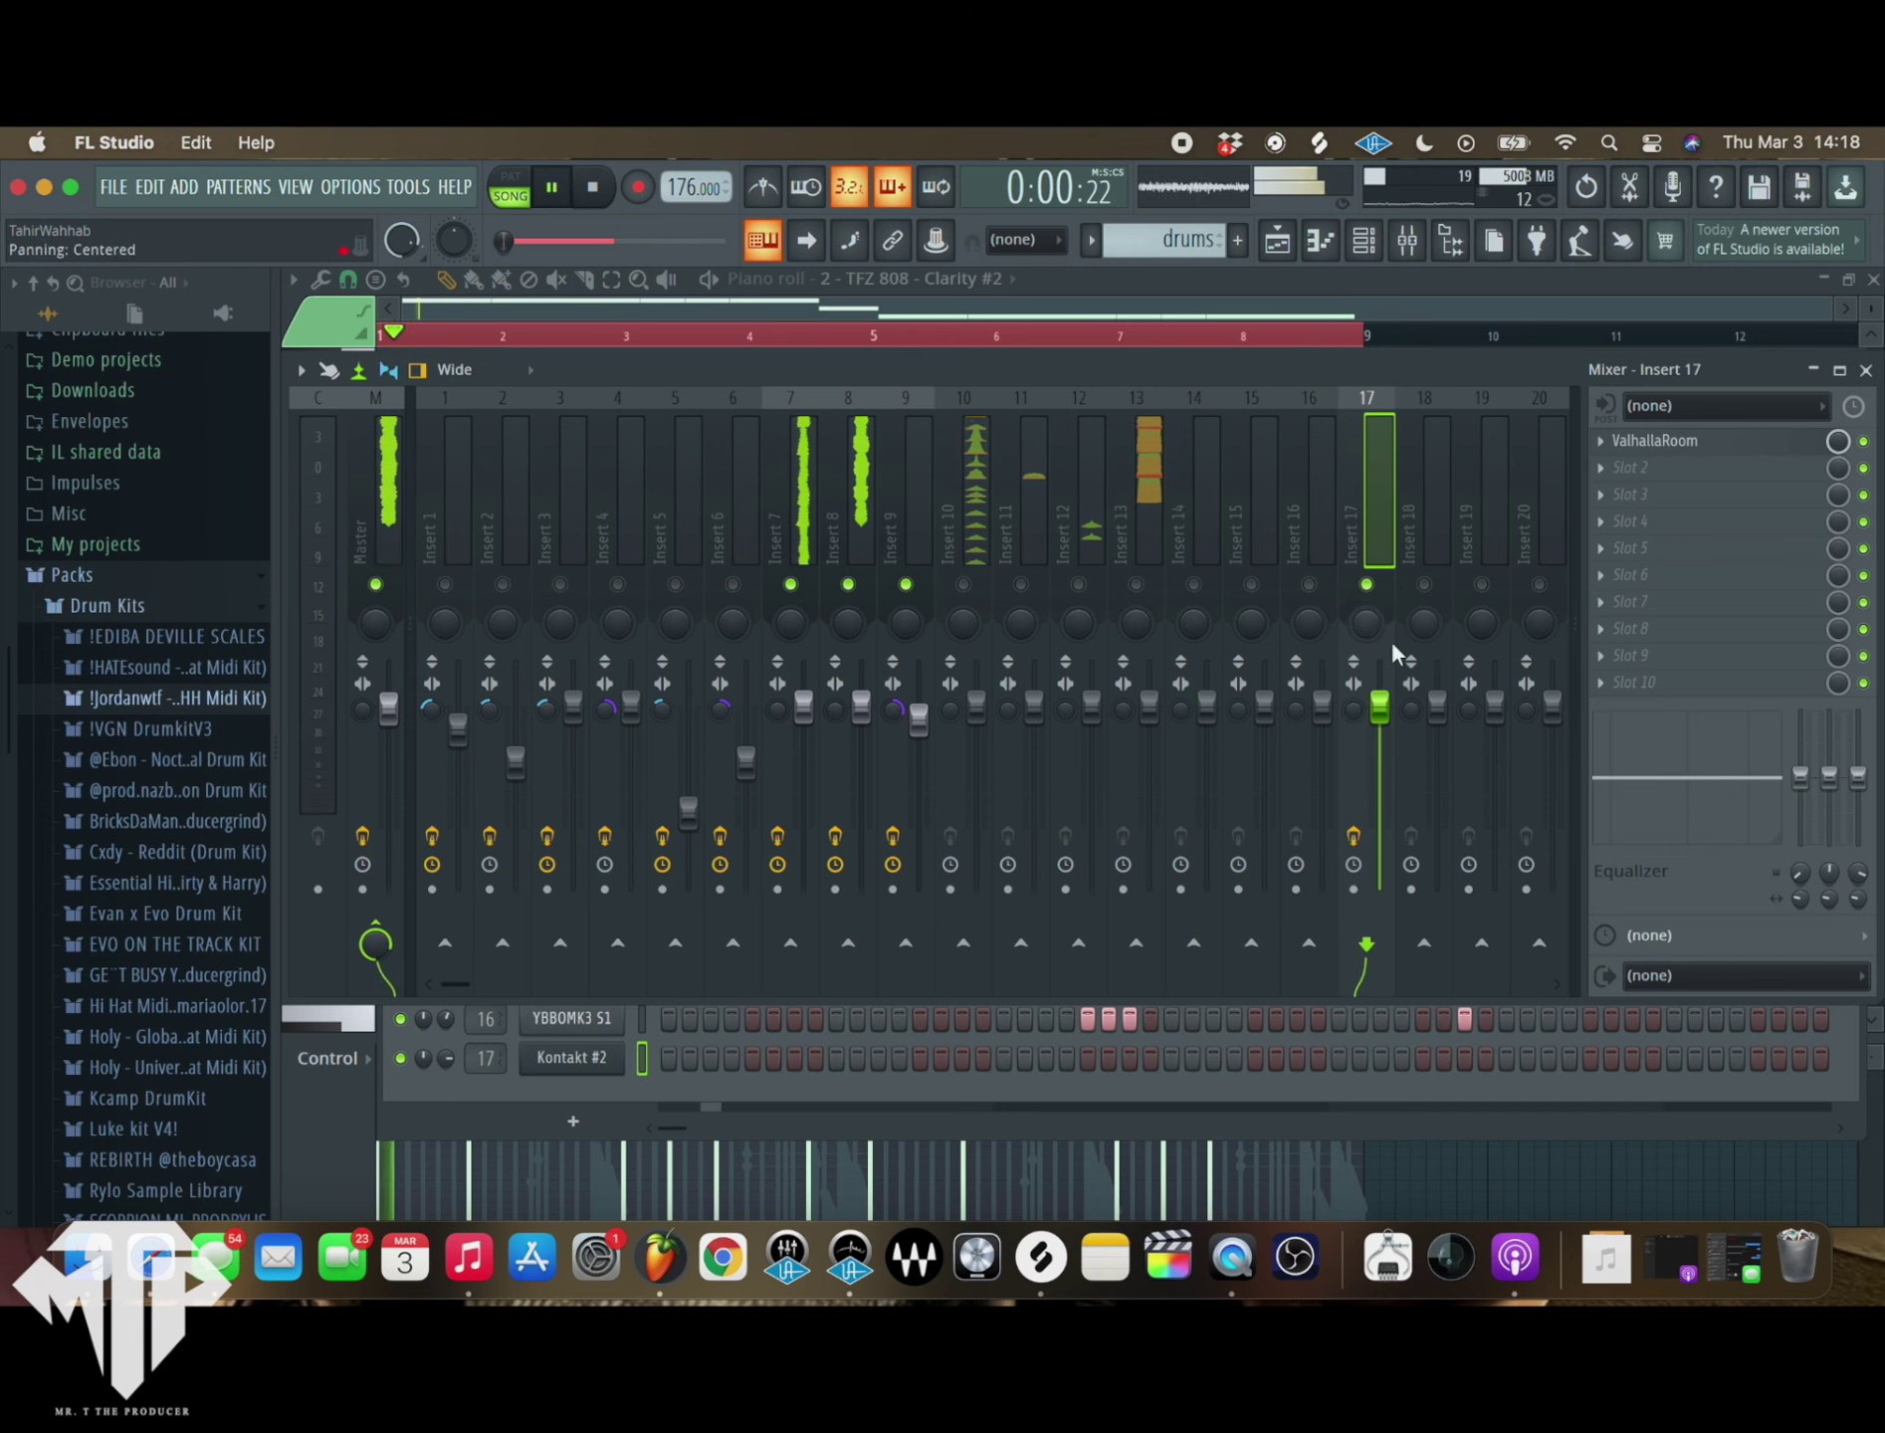
pyautogui.click(1867, 370)
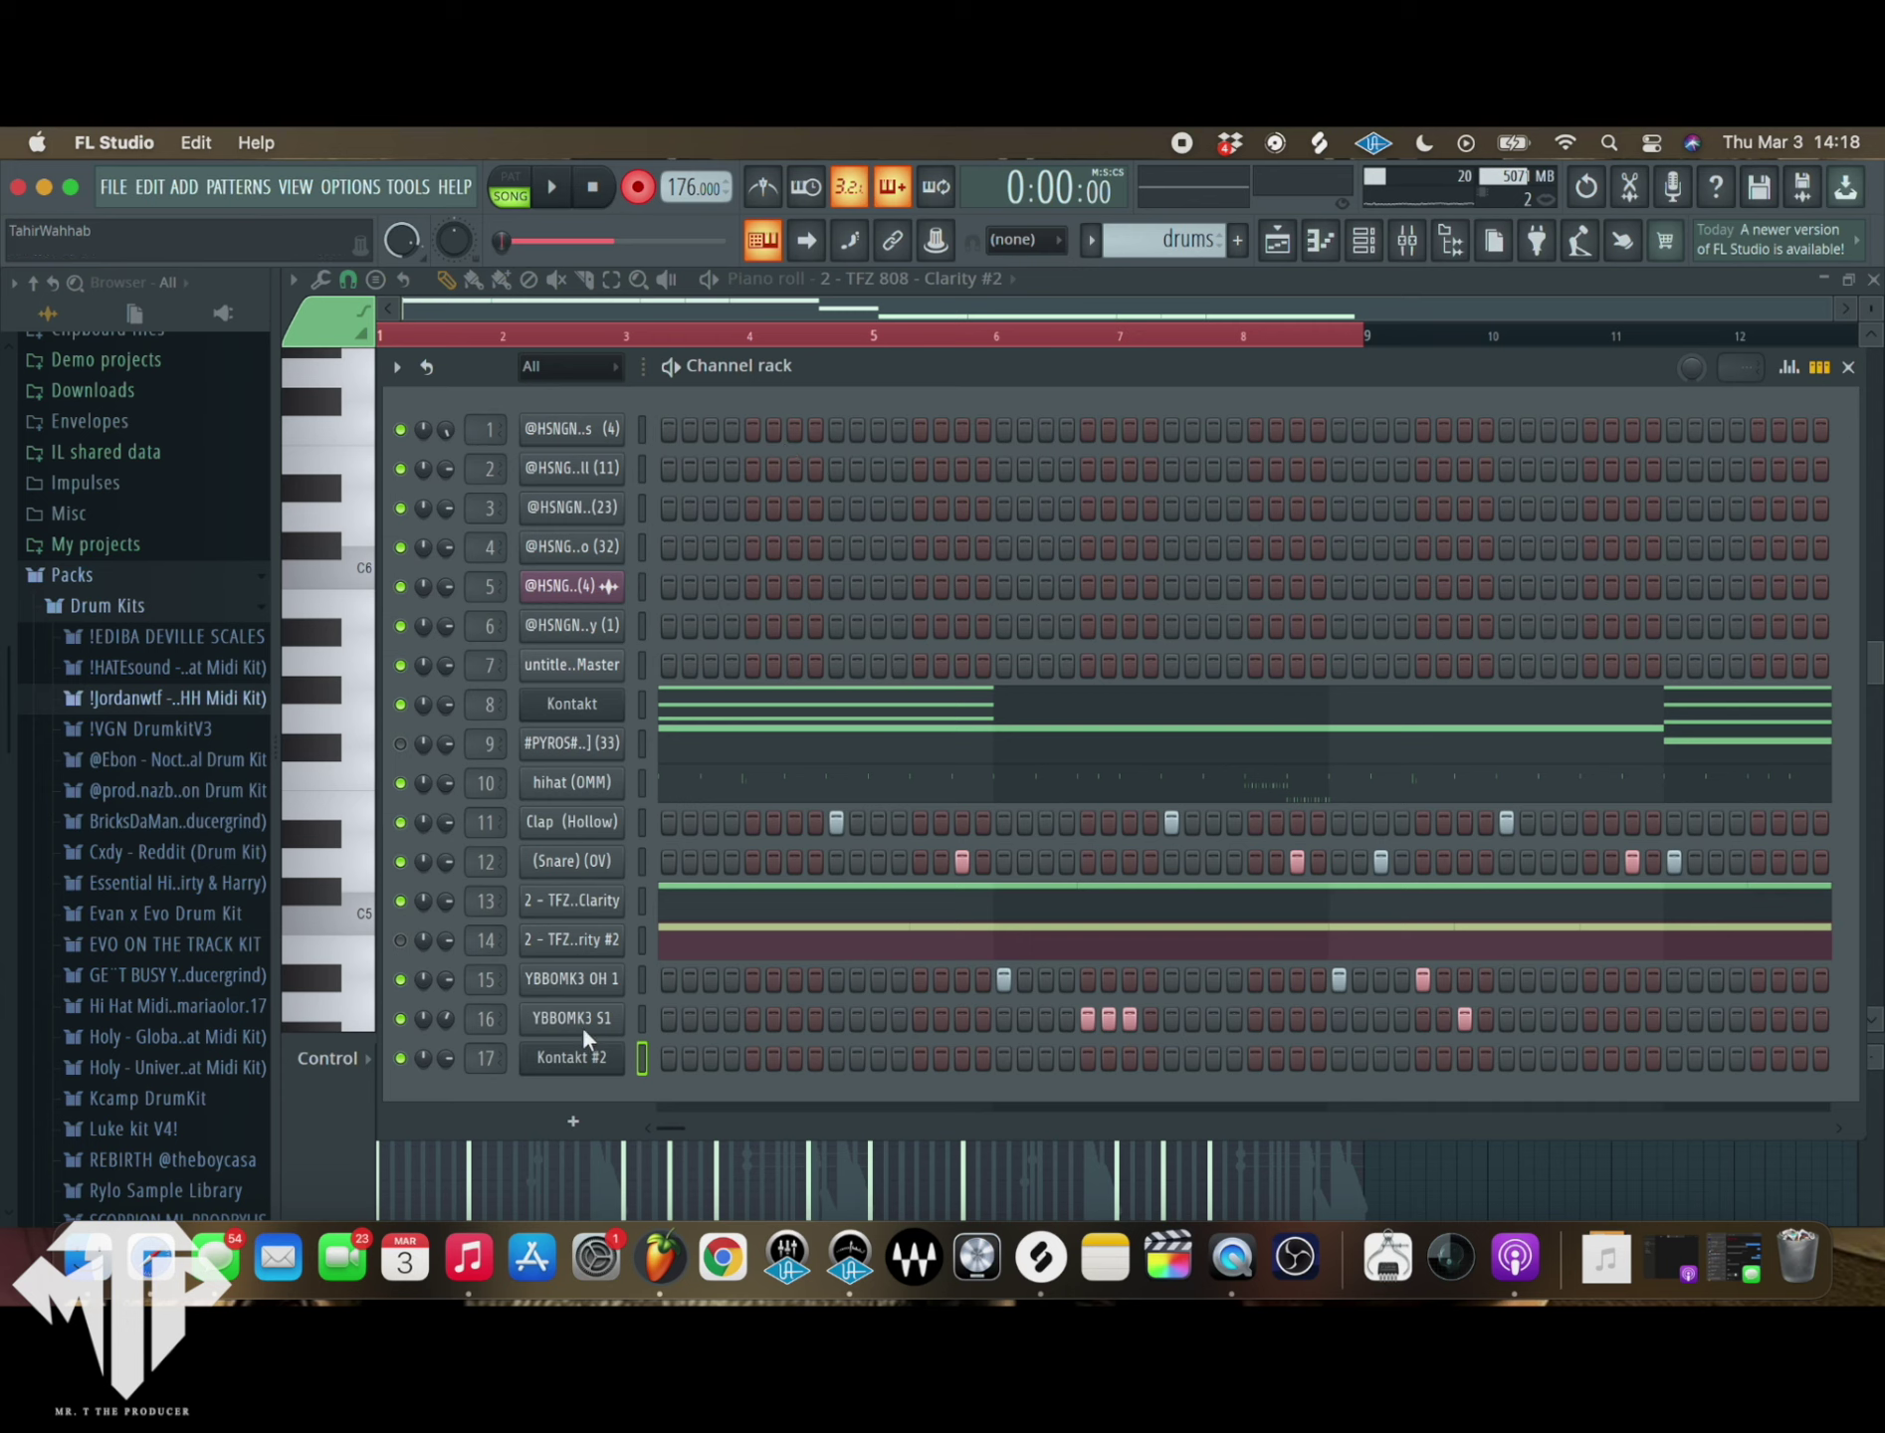
# - Record an eight-bar piano melody into the Kontakt #2 piano roll
pyautogui.rightClick(585, 1063)
pyautogui.click(698, 850)
pyautogui.press('space')
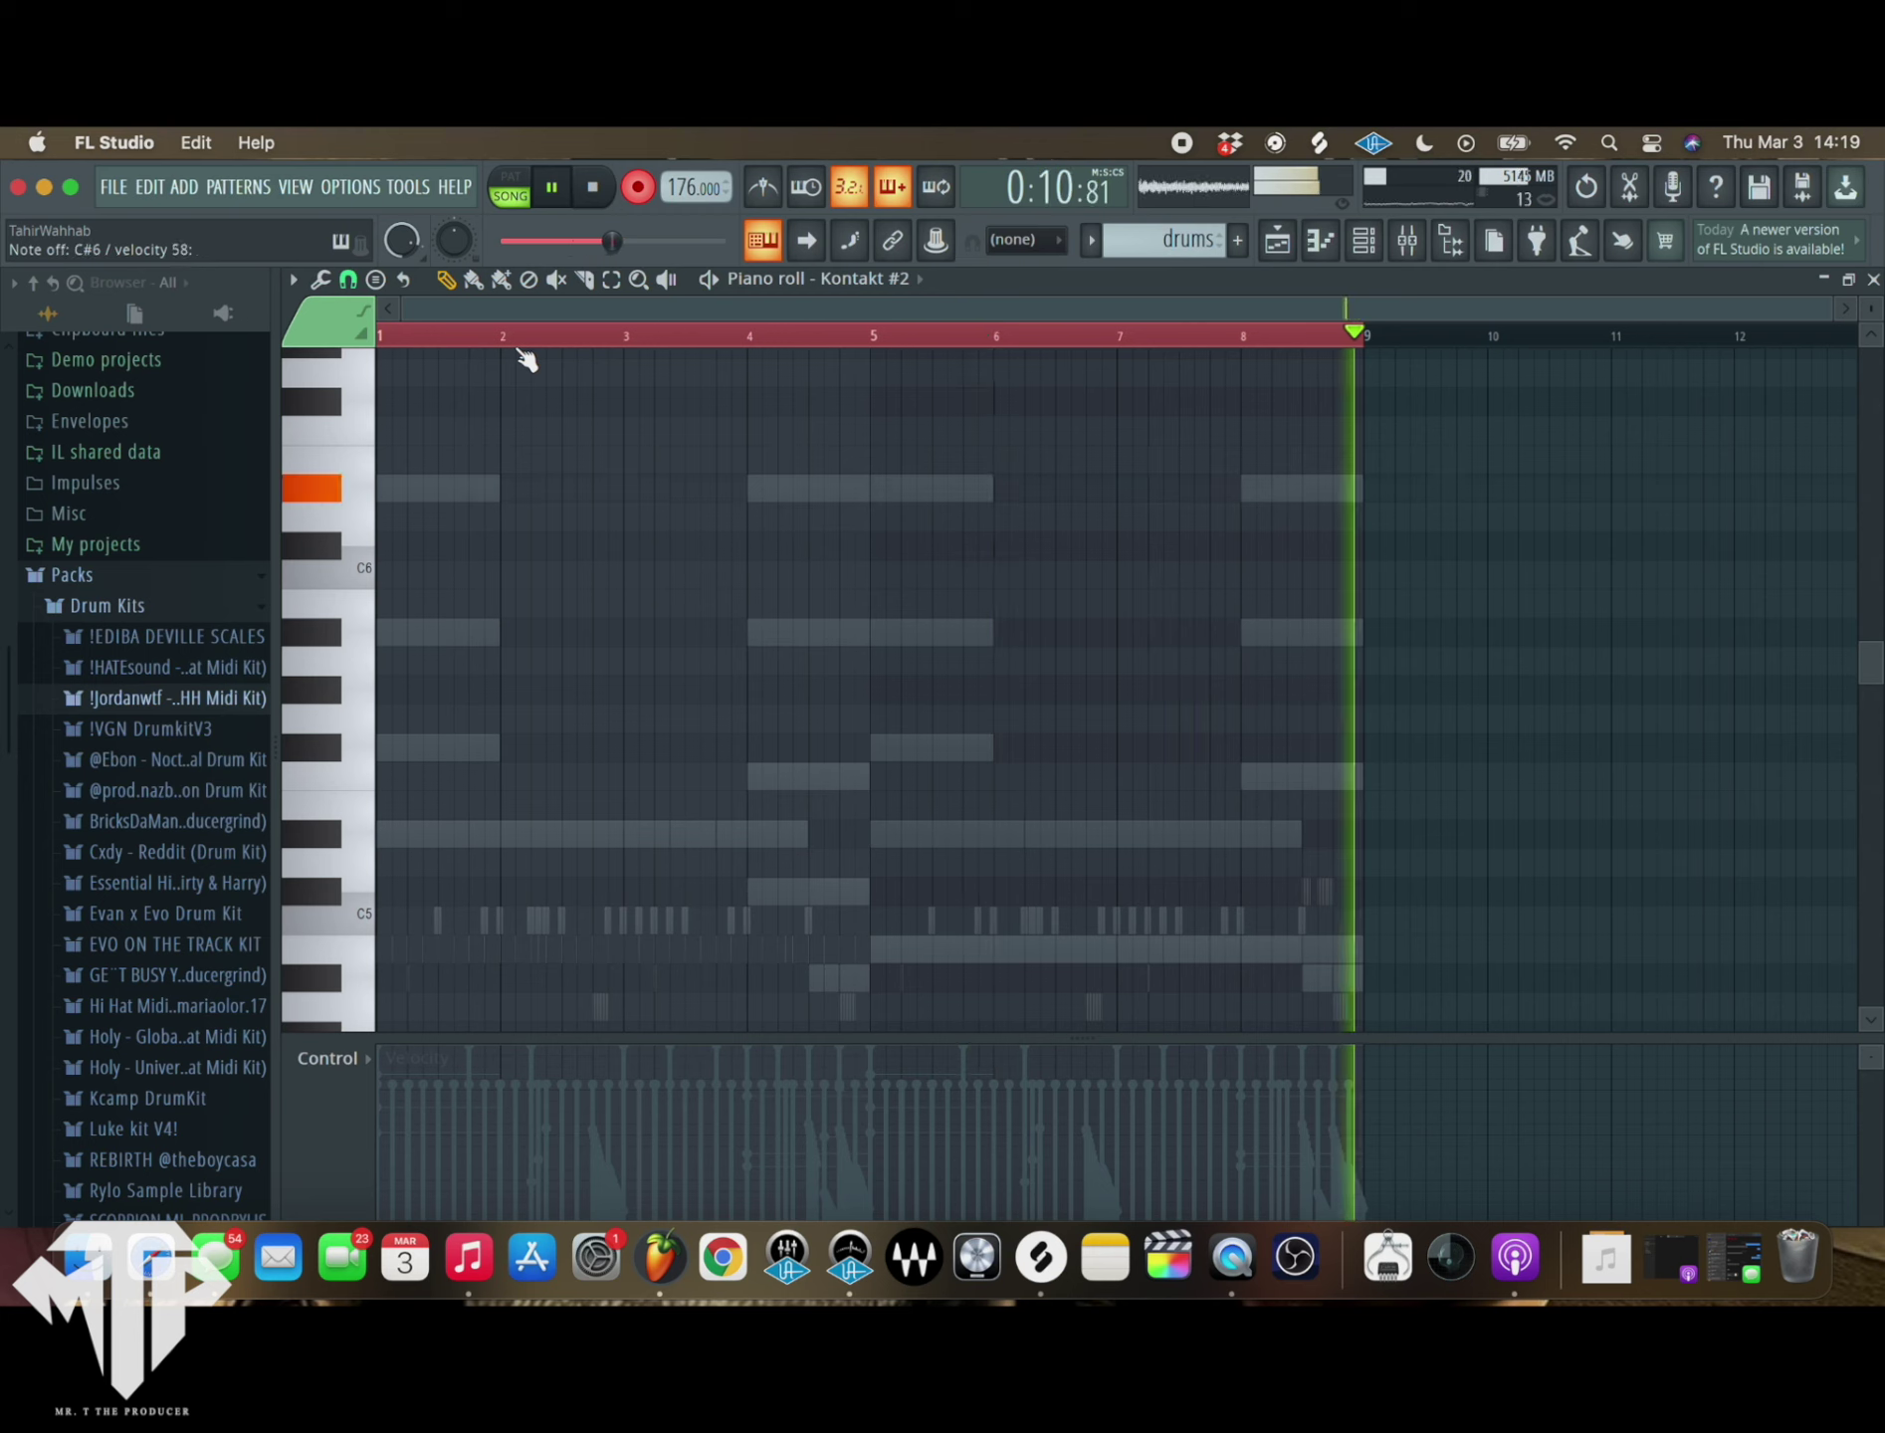
pyautogui.press('space')
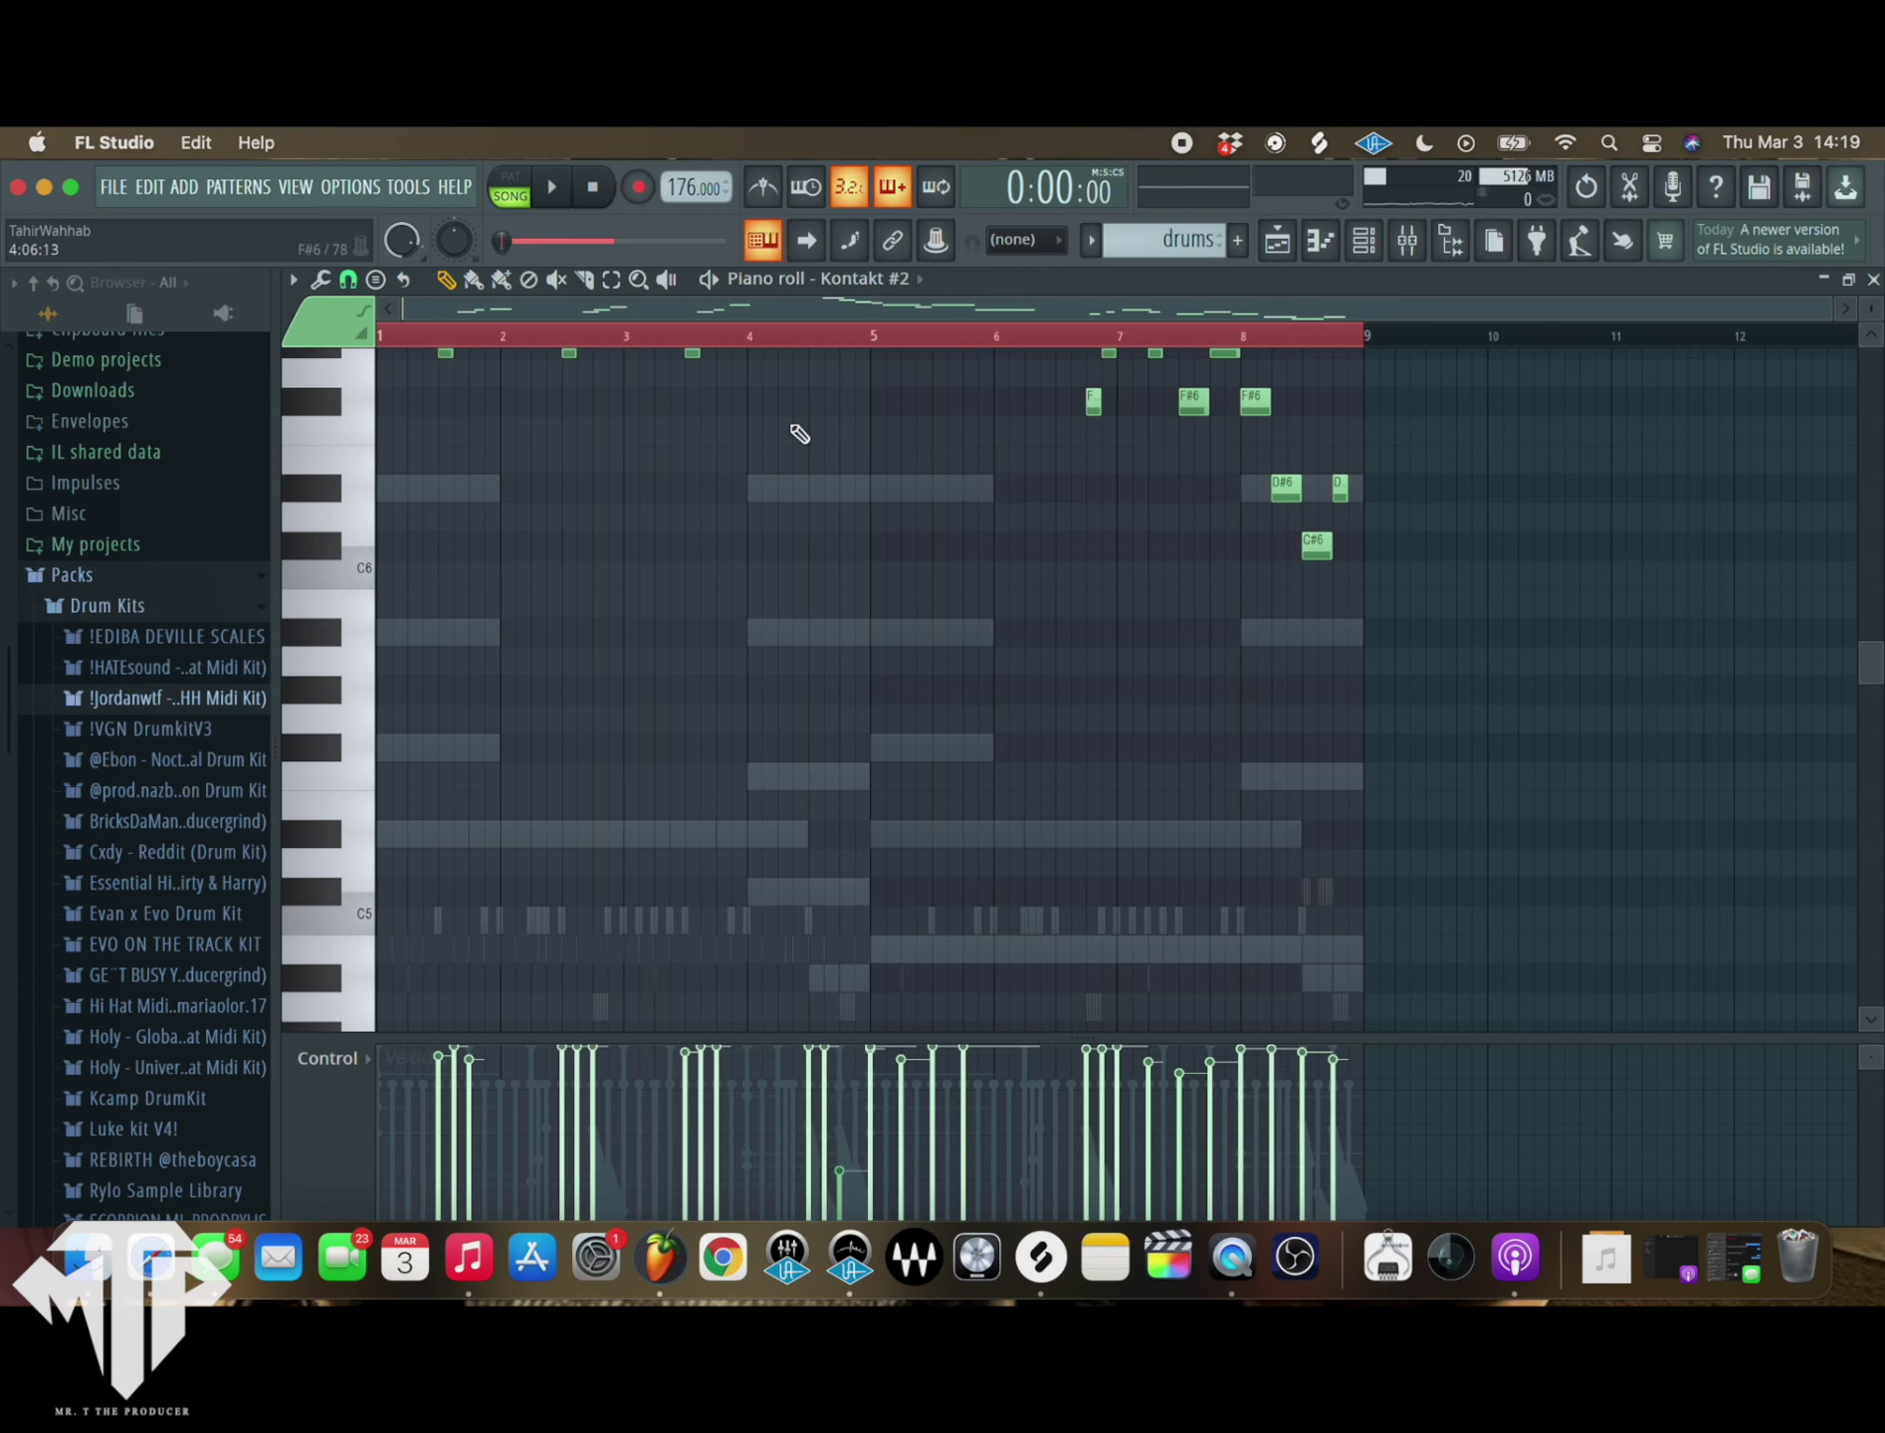
# - Play back the recorded Kontakt #2 melody and review its notes in the piano roll
pyautogui.press('space')
pyautogui.scroll(5, 724, 629)
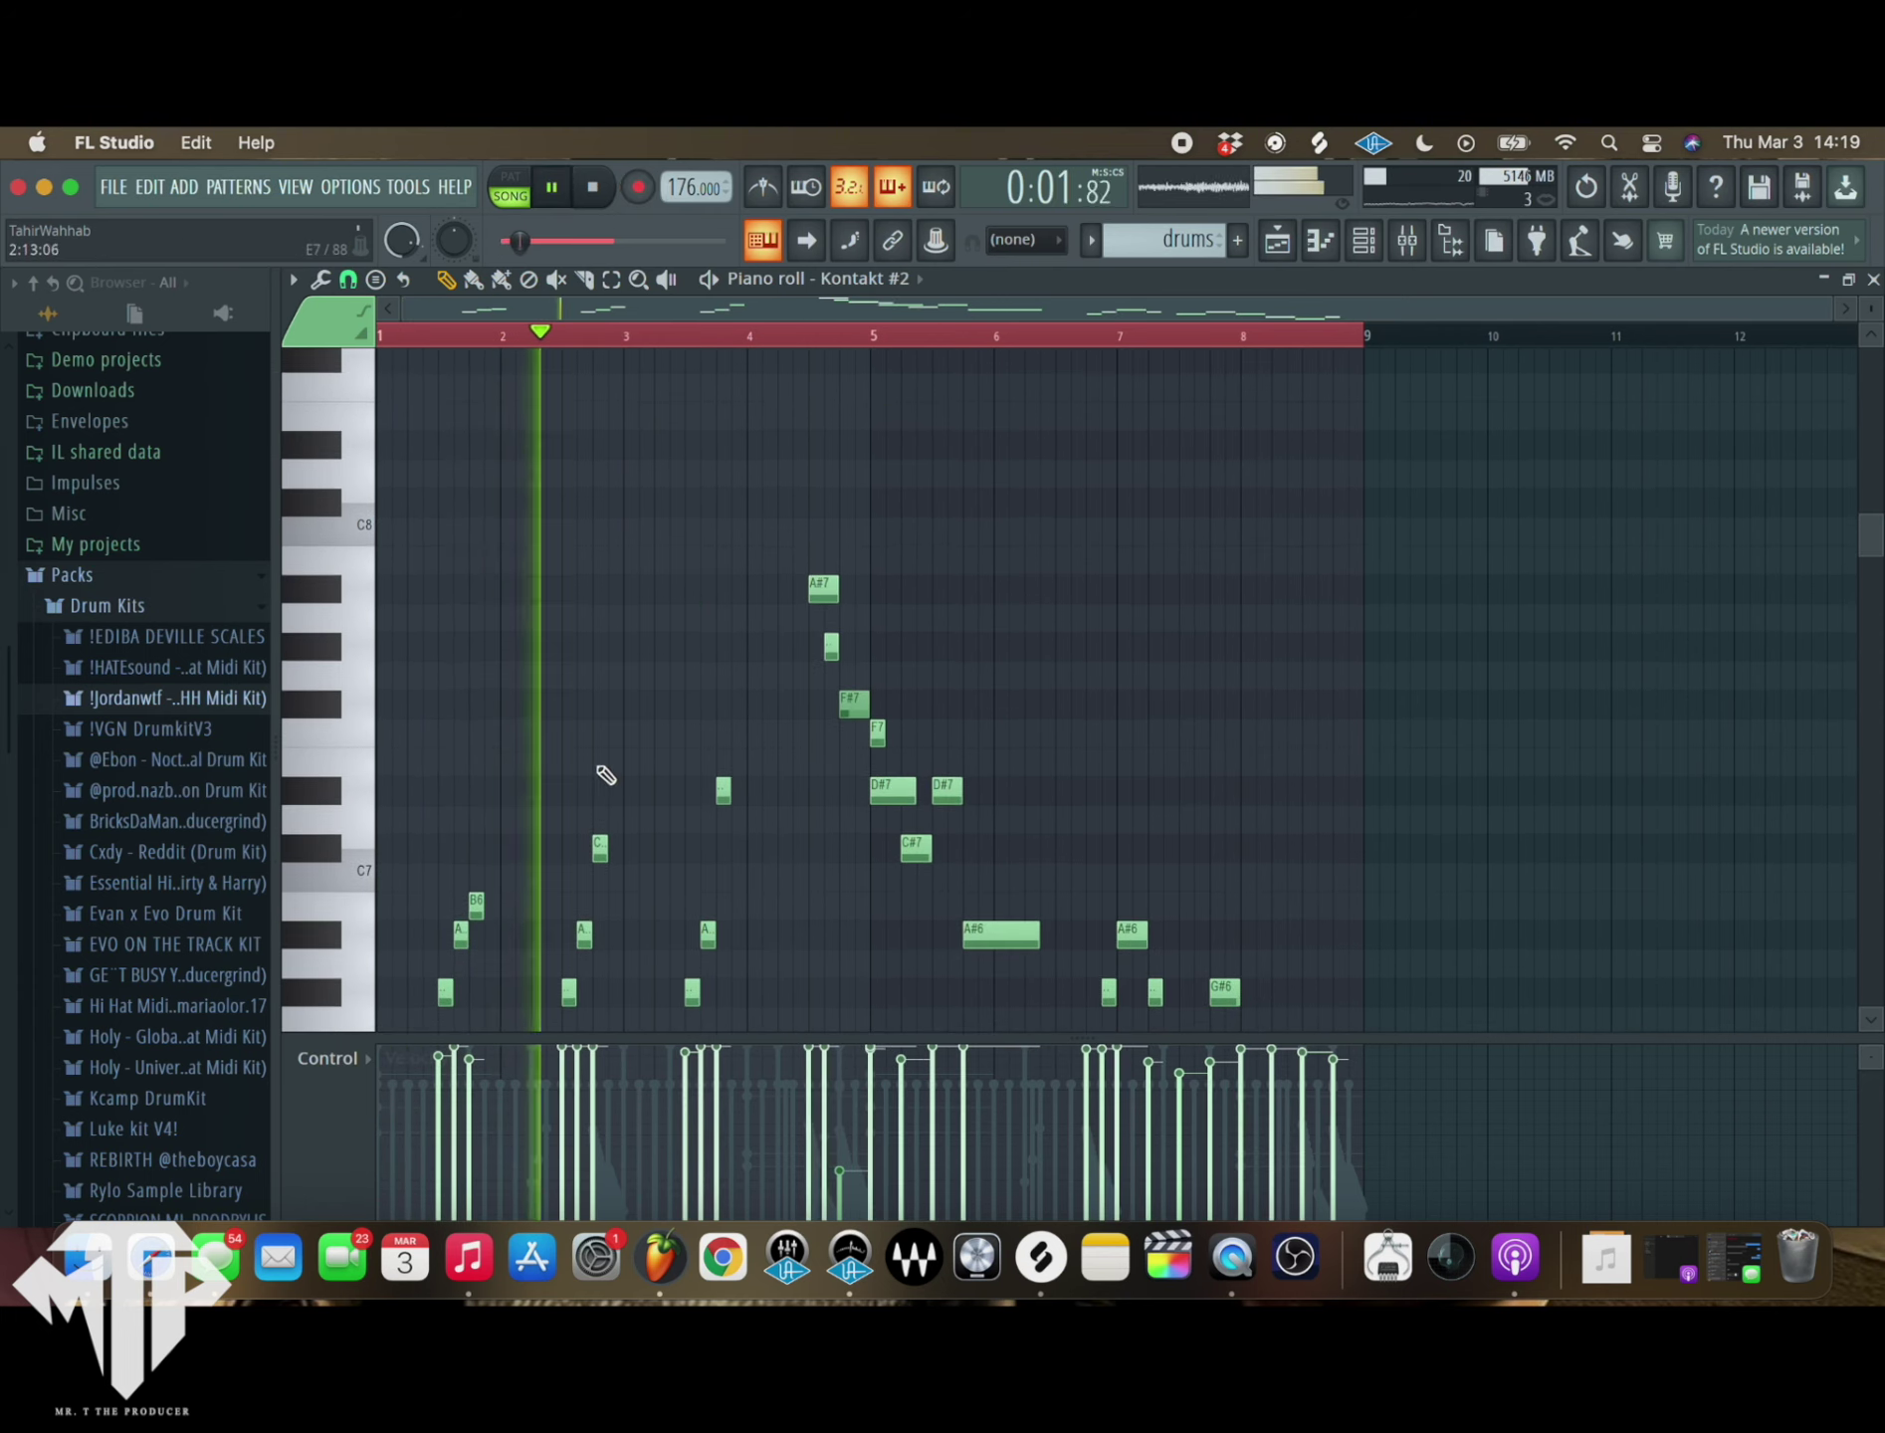
pyautogui.scroll(-2, 612, 737)
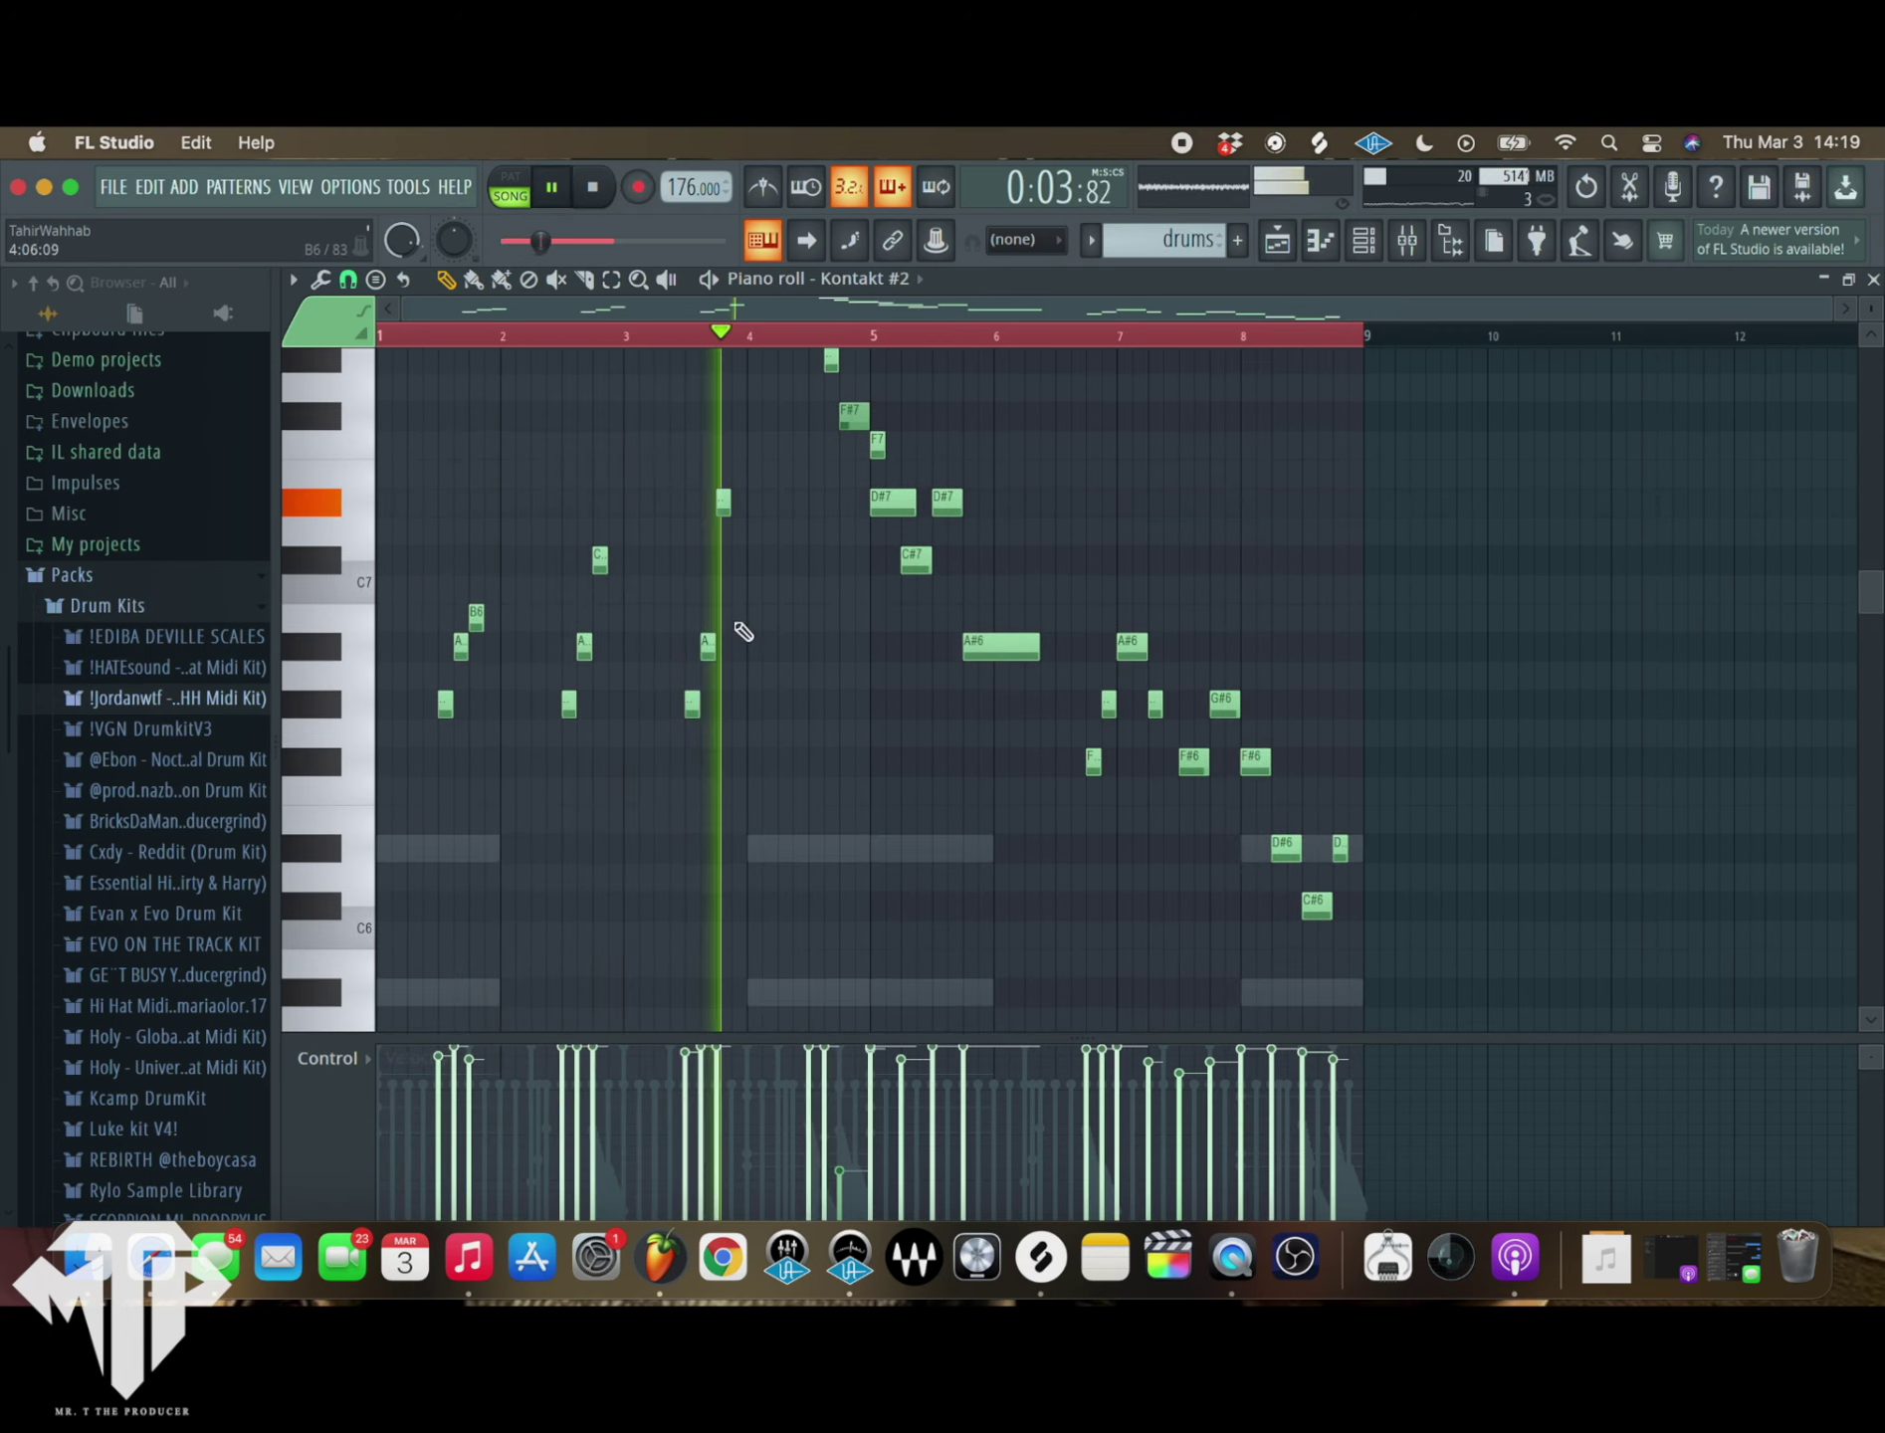
pyautogui.scroll(2, 995, 696)
pyautogui.scroll(-2, 1053, 699)
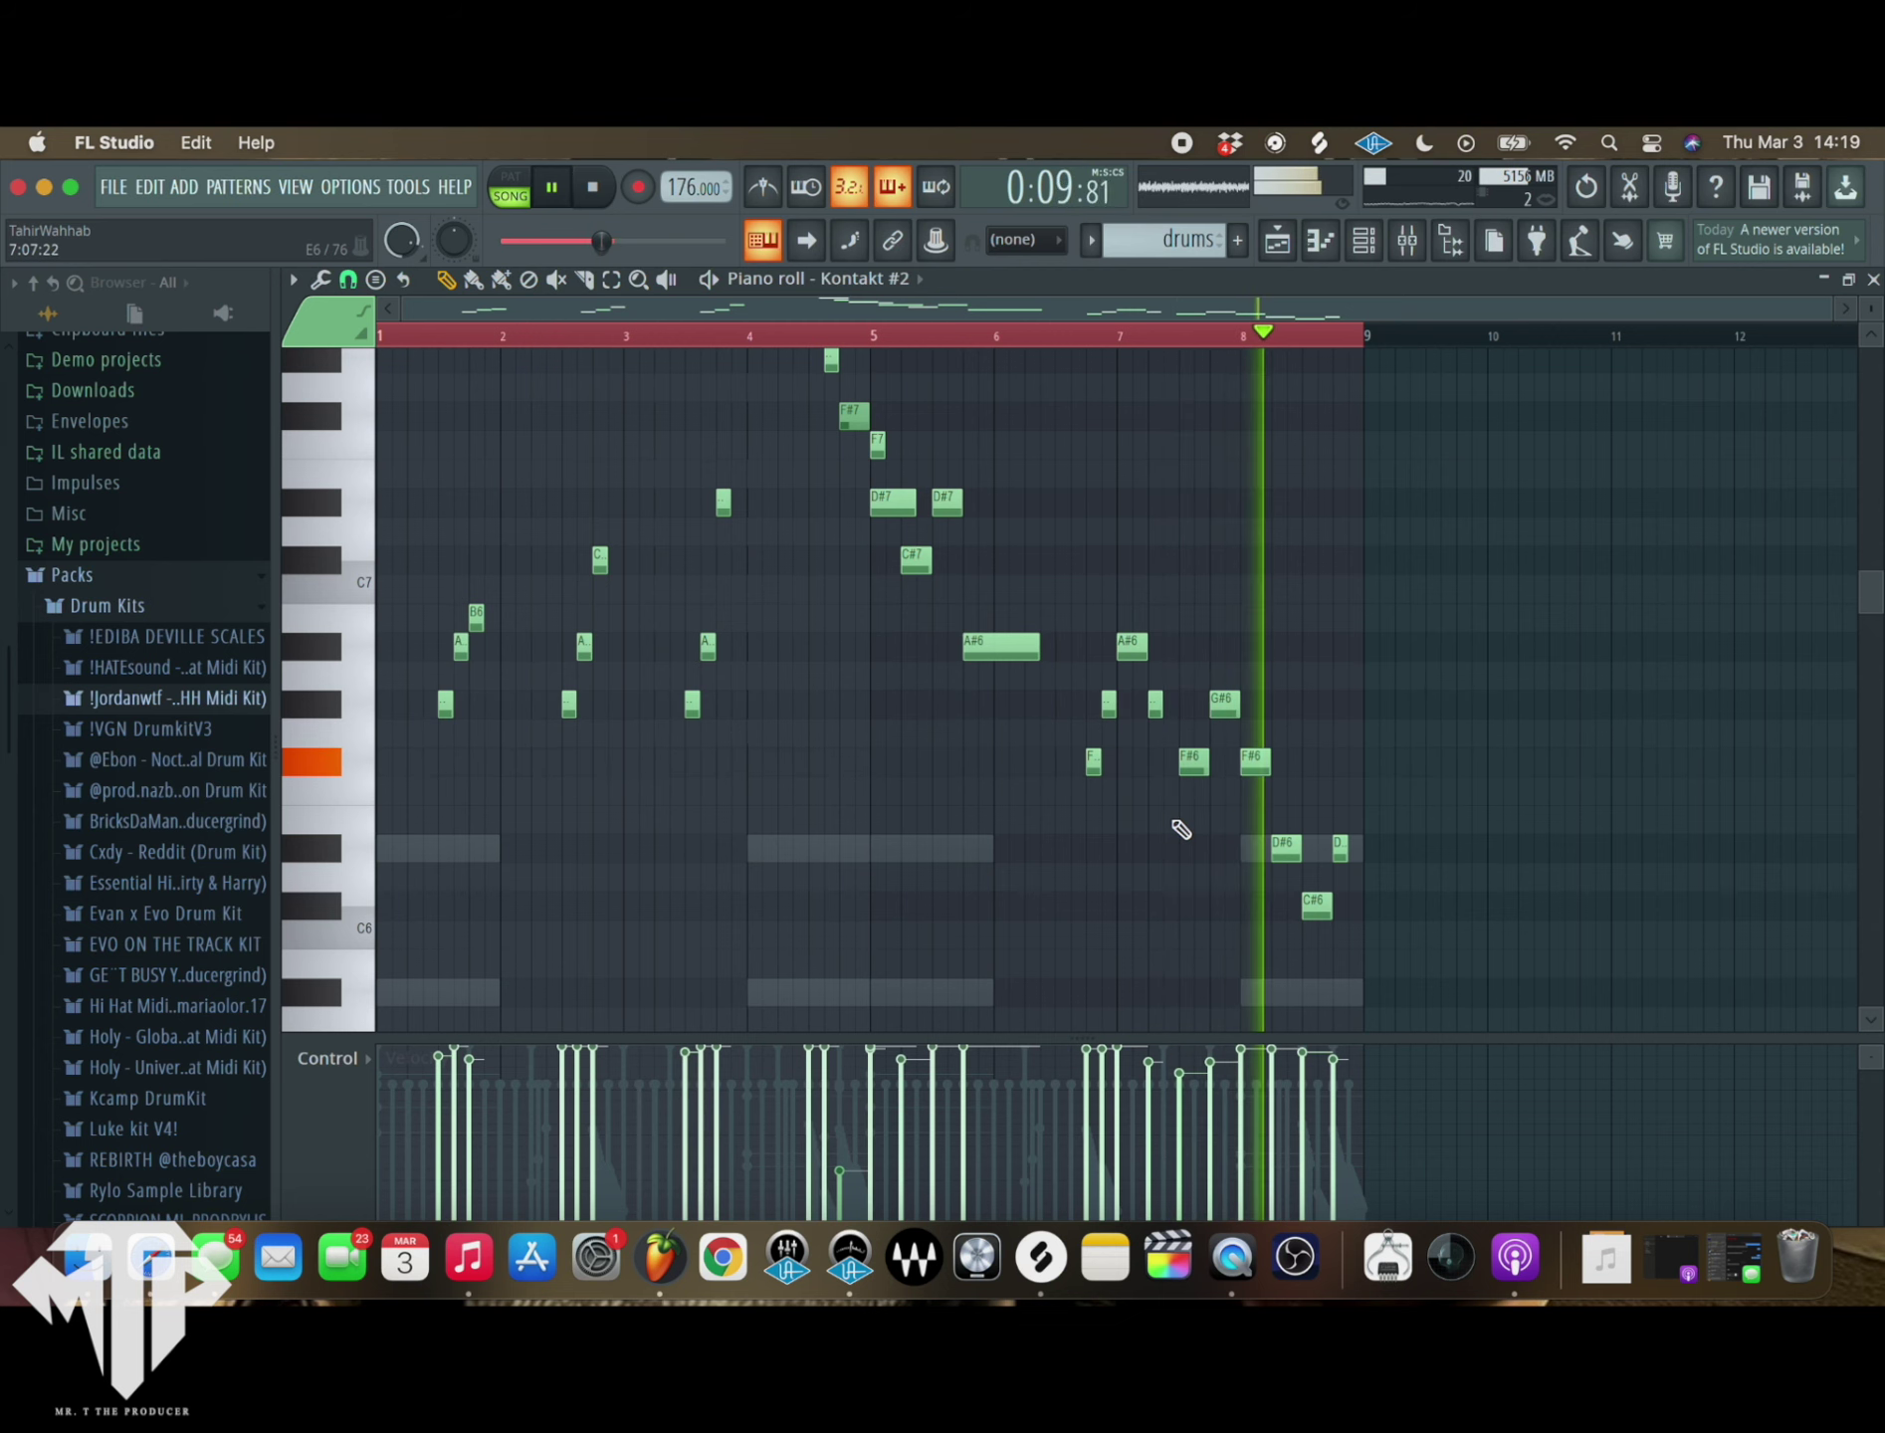
pyautogui.click(1373, 246)
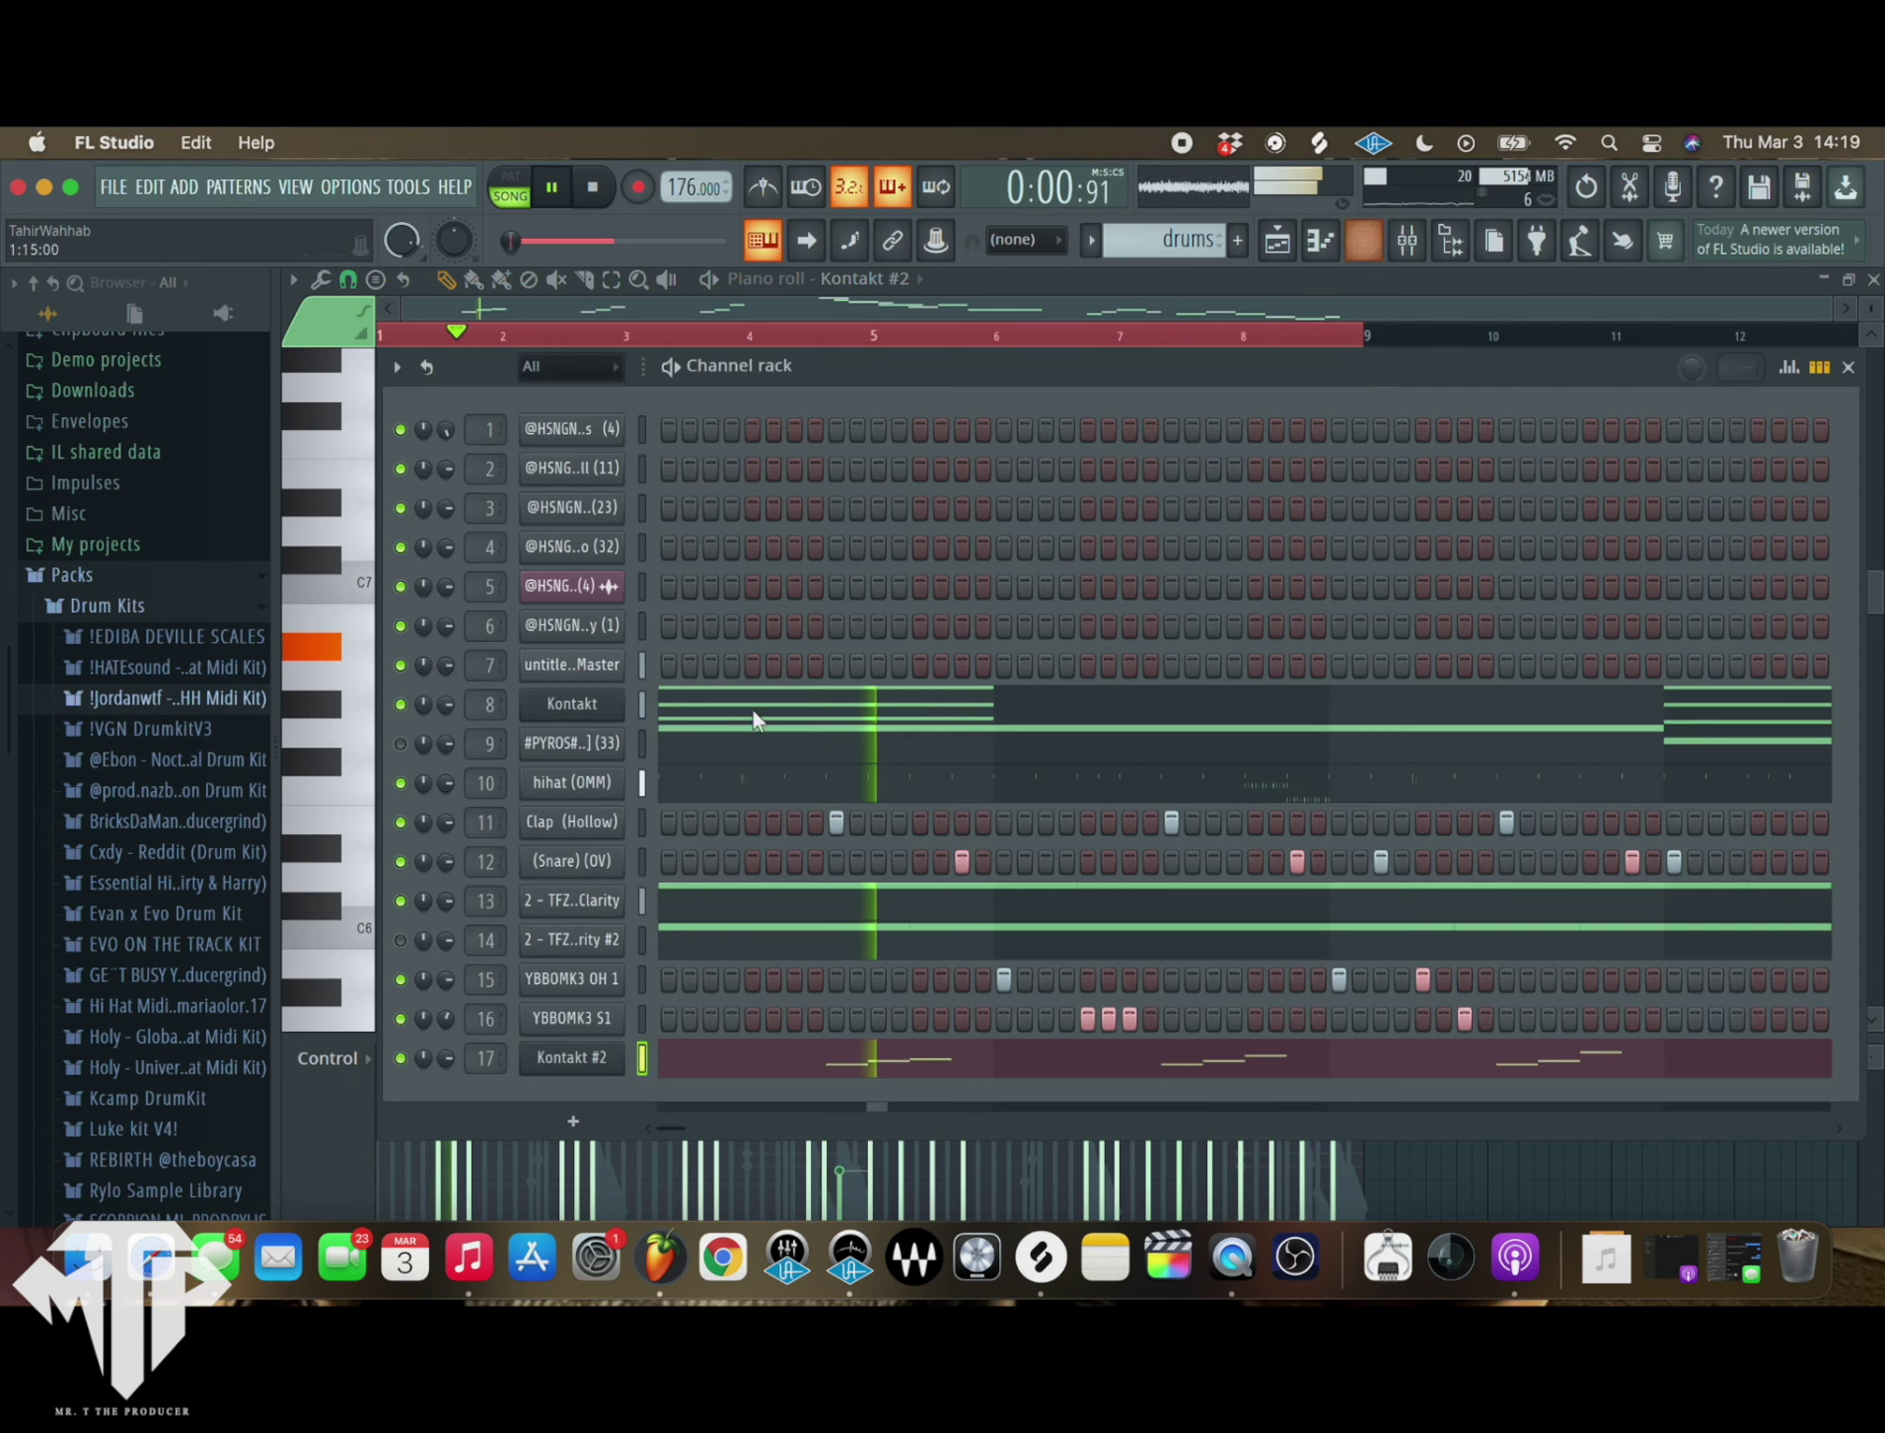
pyautogui.click(782, 1067)
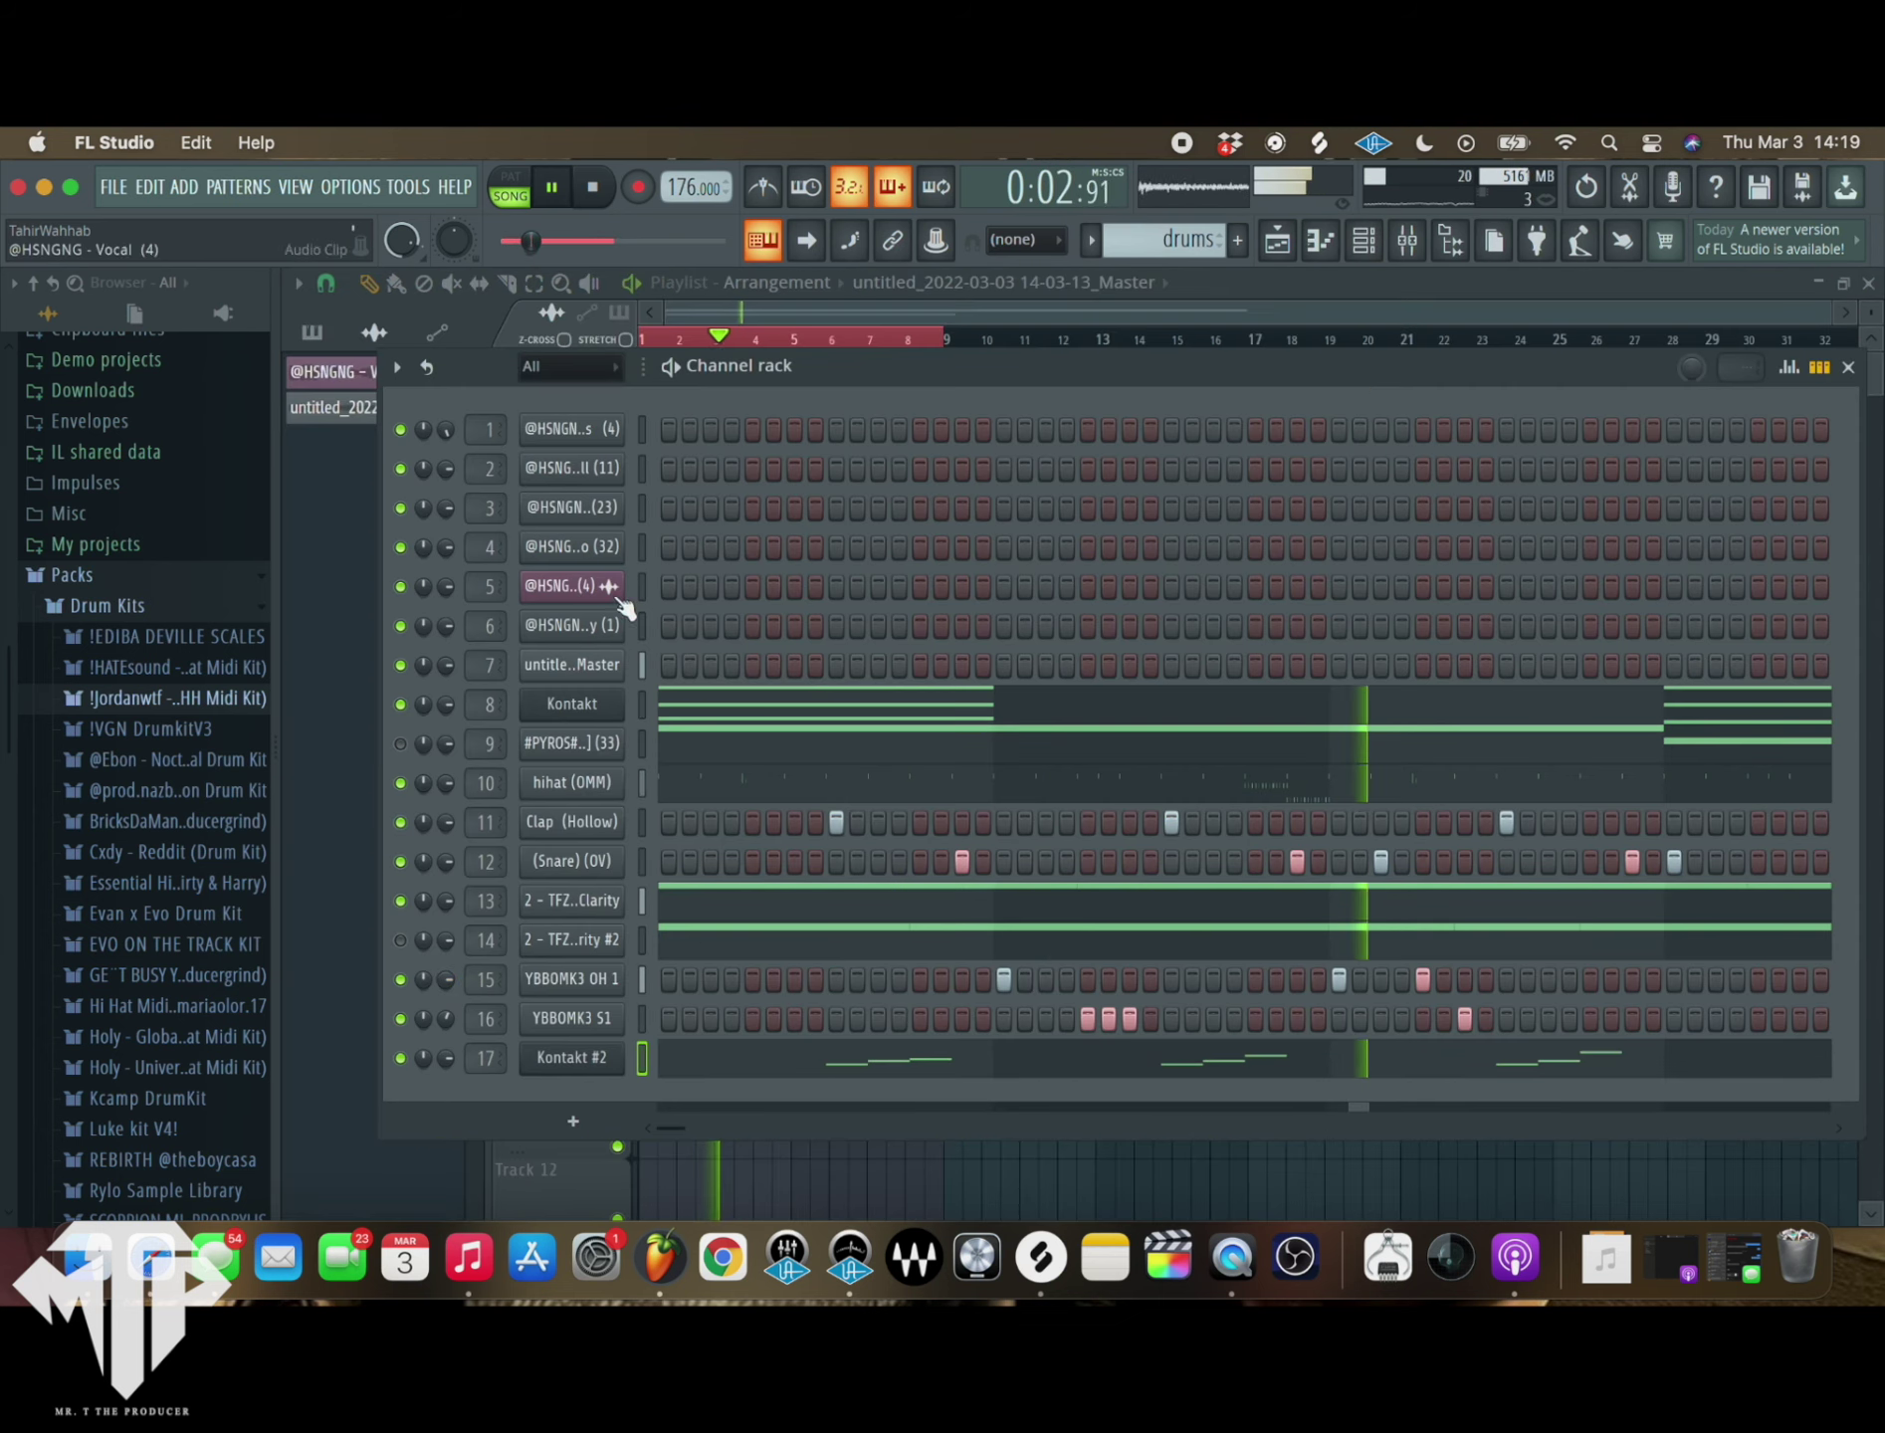
pyautogui.click(786, 1062)
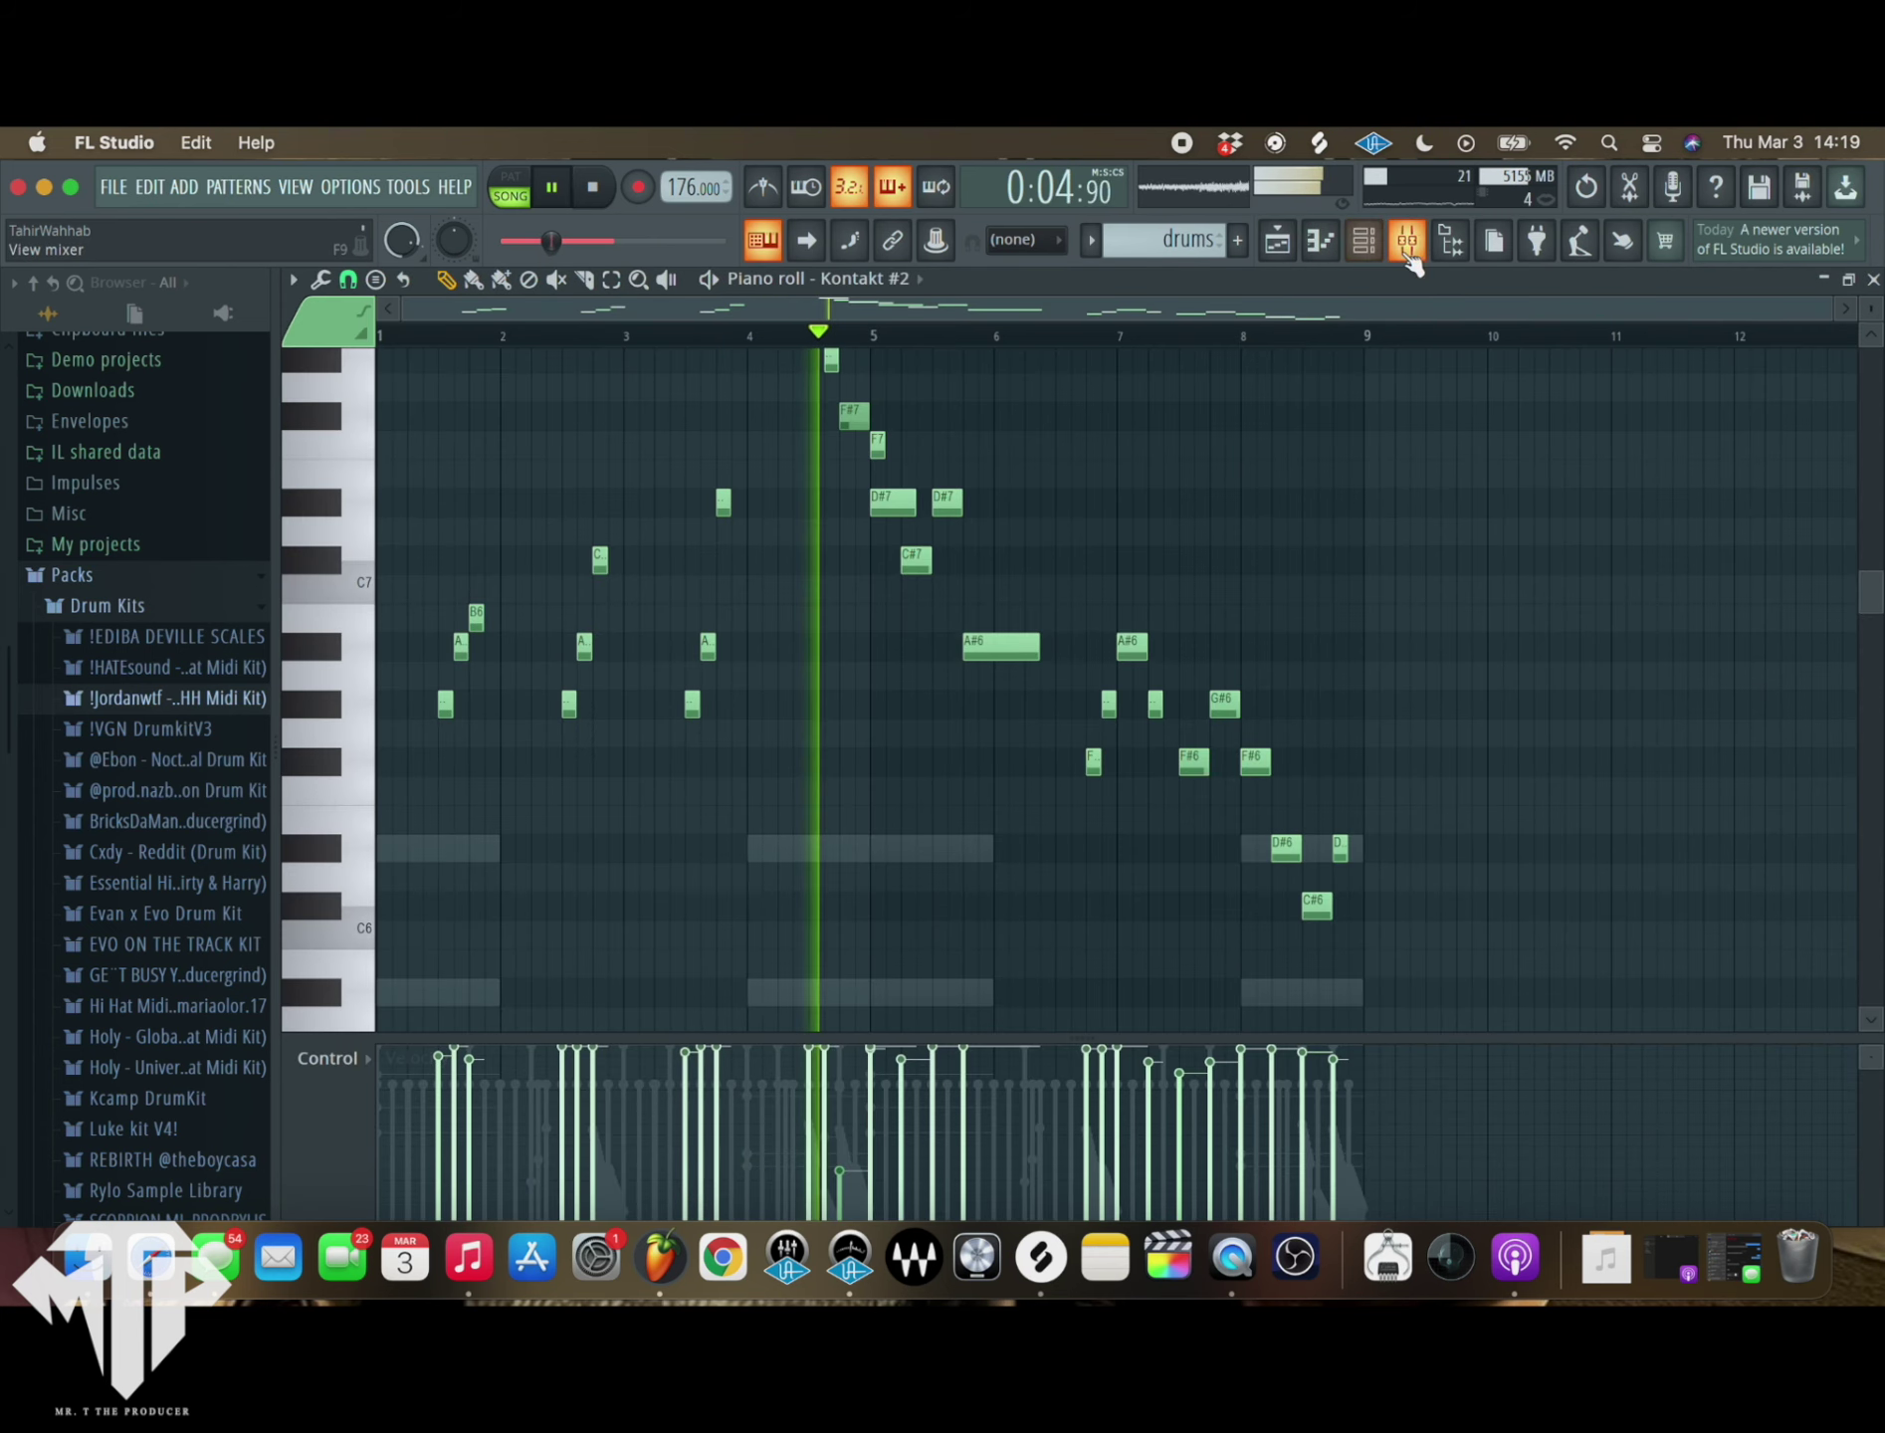
# - Add Fruity Parametric EQ 2 to insert 17 with the 20Hz + 18kHz cut preset and raise its high-pass to about 318 Hz
pyautogui.click(1407, 239)
pyautogui.click(1642, 470)
pyautogui.click(1262, 660)
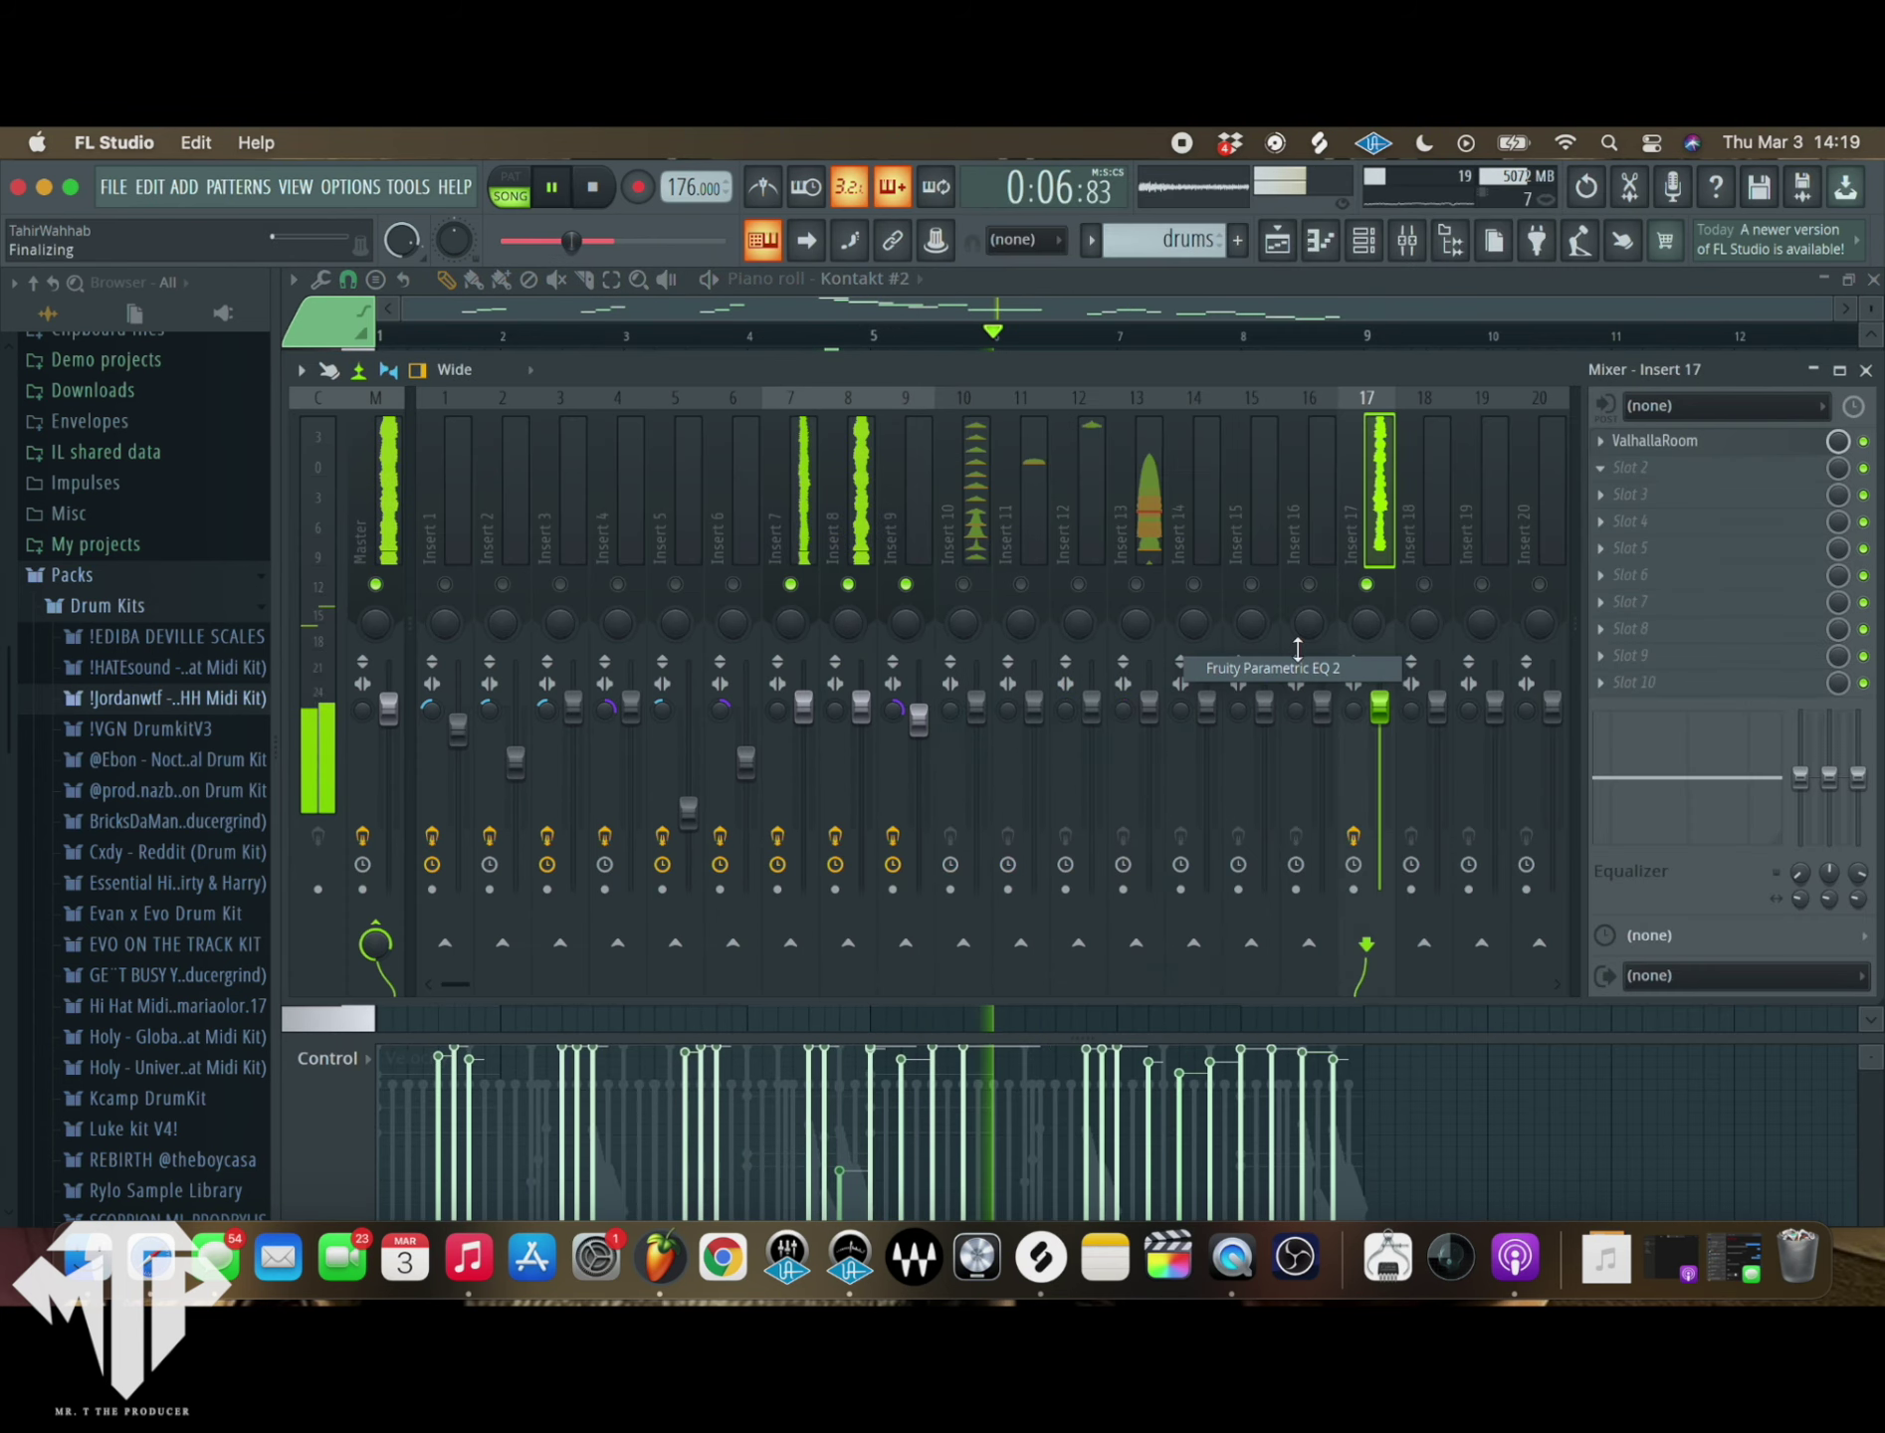
pyautogui.click(1226, 512)
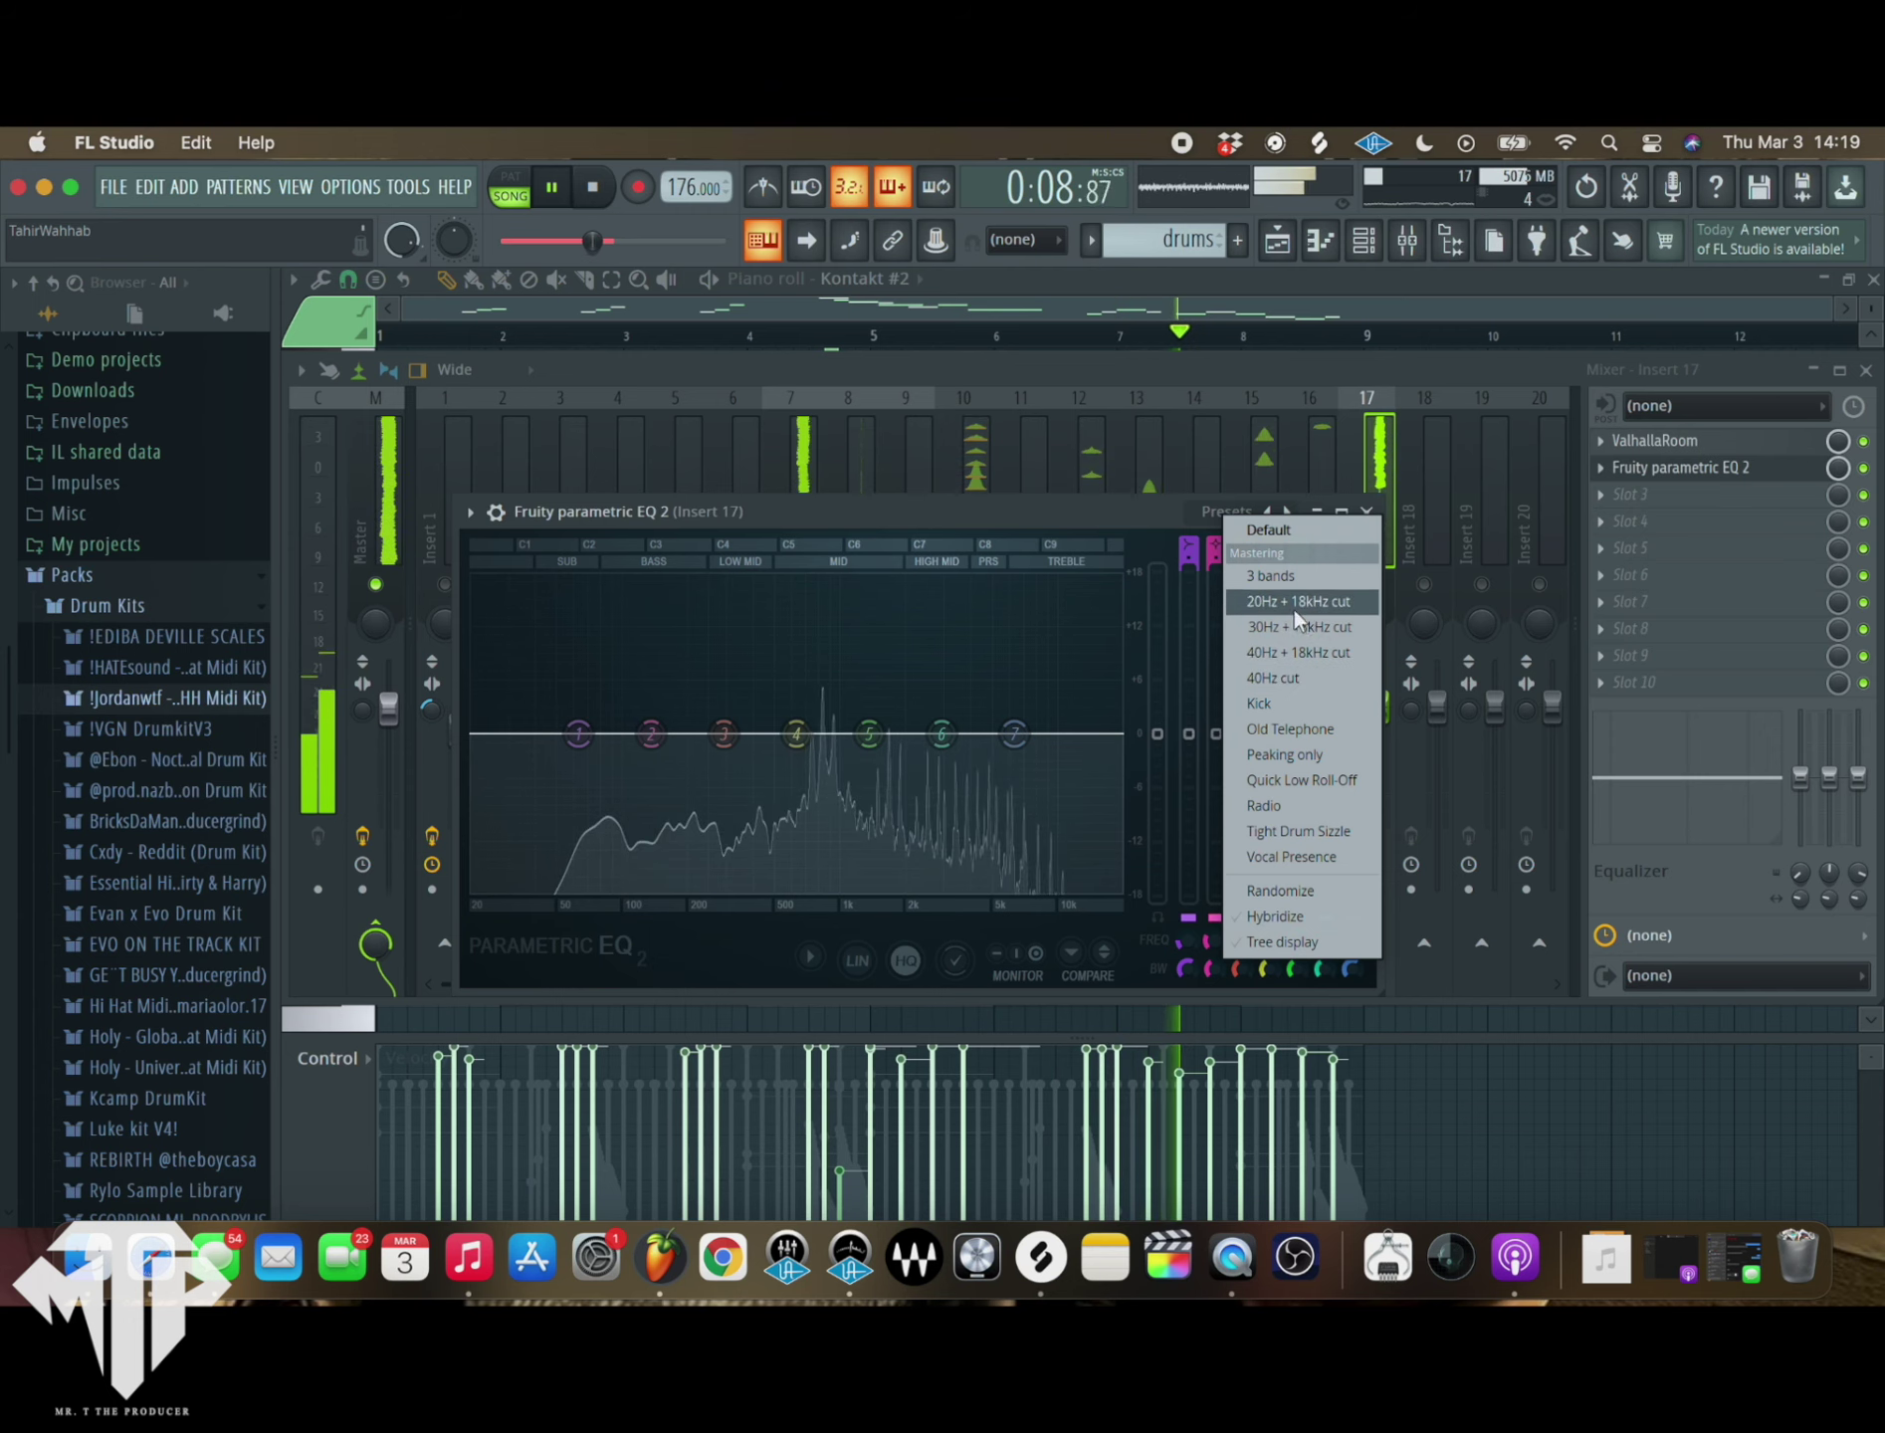
pyautogui.click(1294, 601)
pyautogui.moveTo(495, 757); pyautogui.dragTo(729, 736)
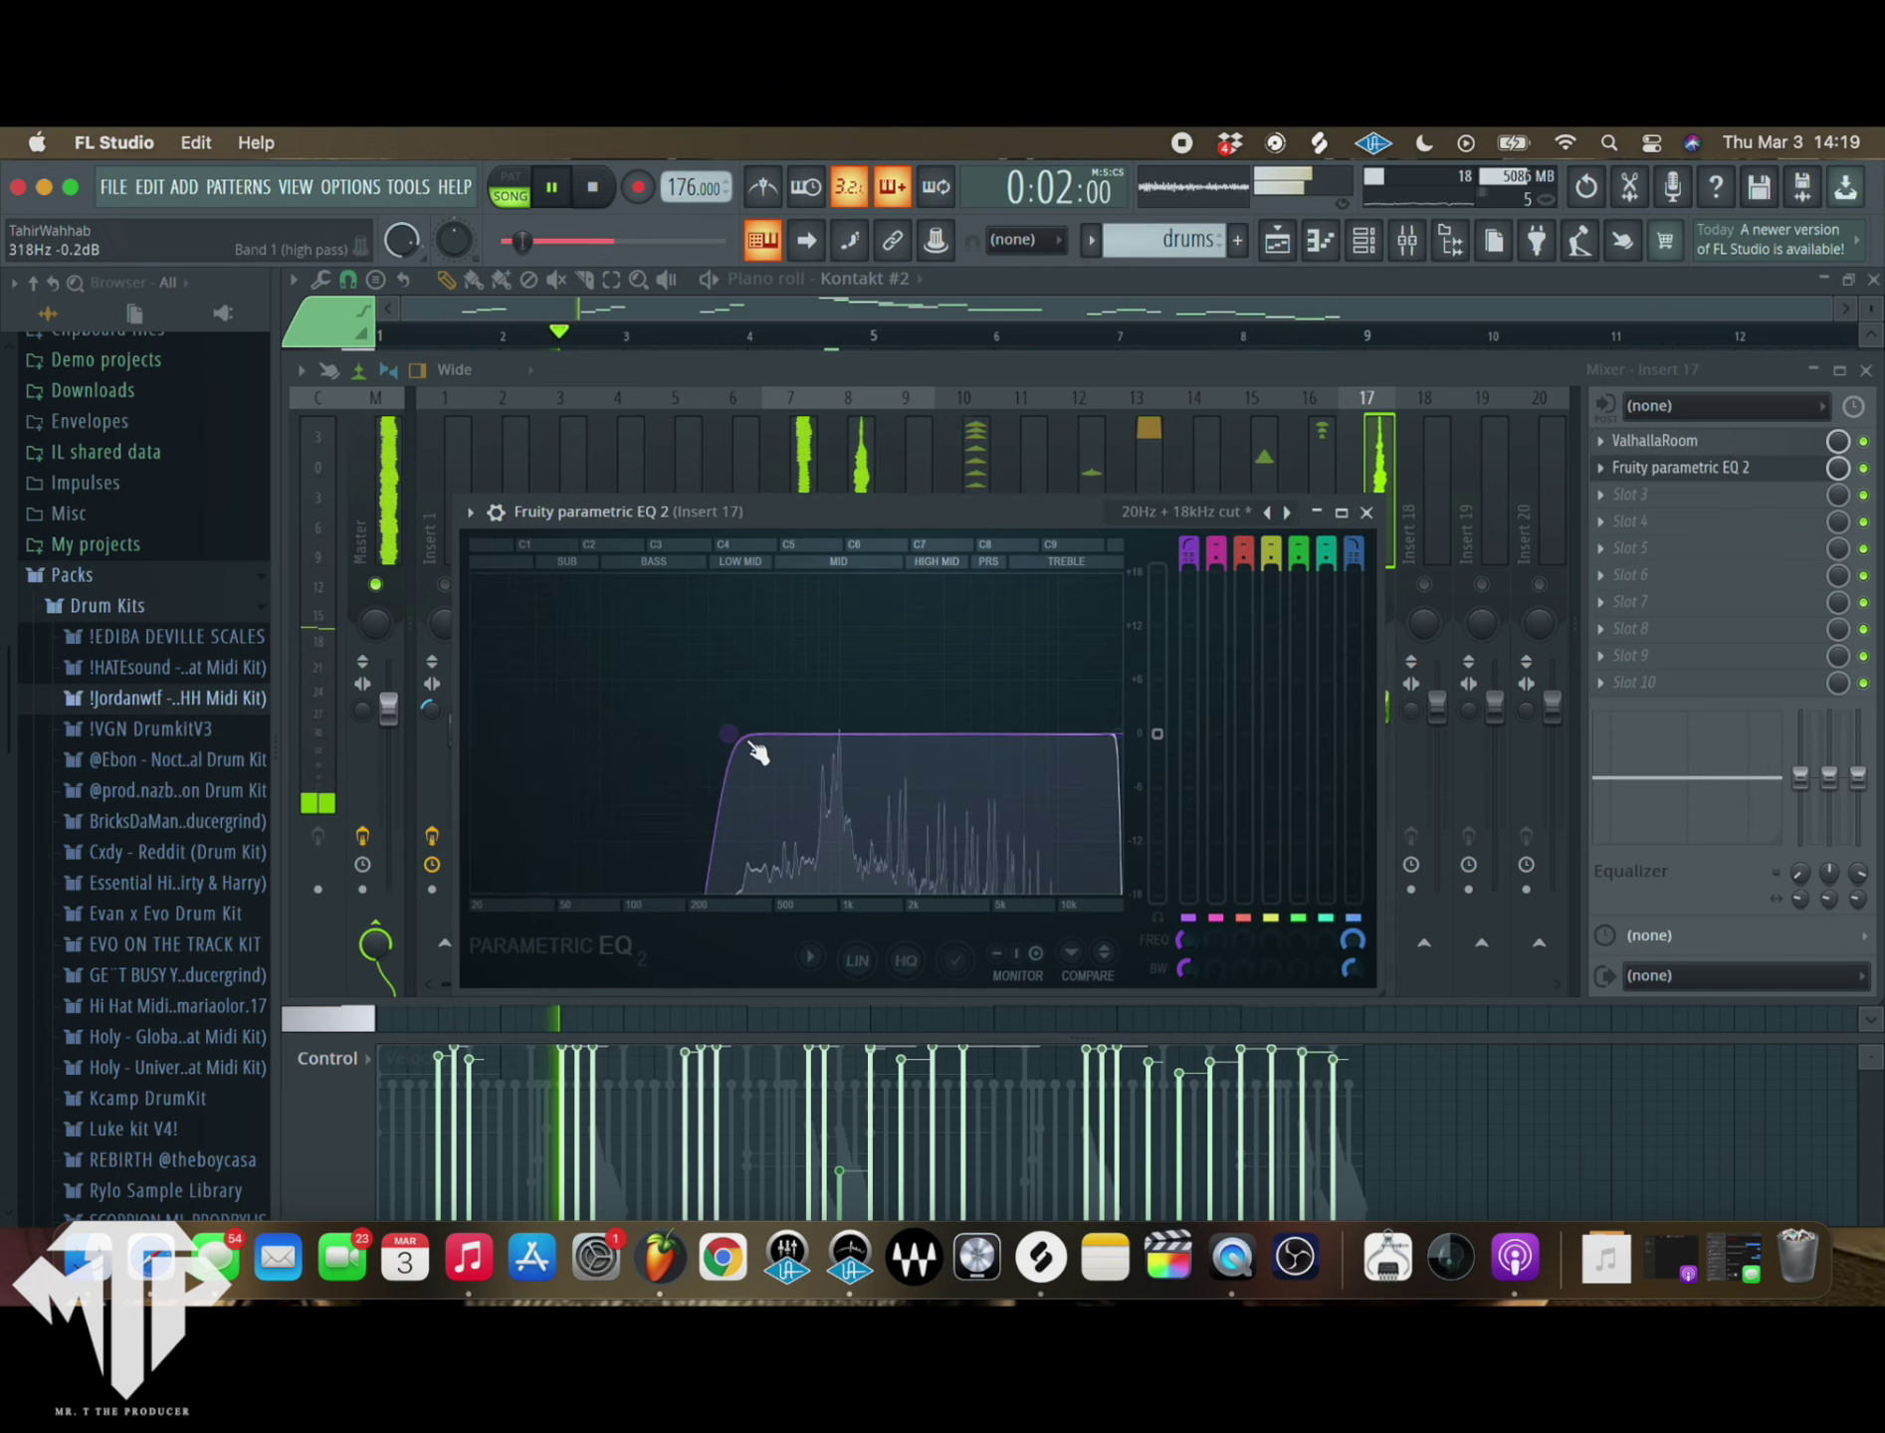
pyautogui.click(1365, 512)
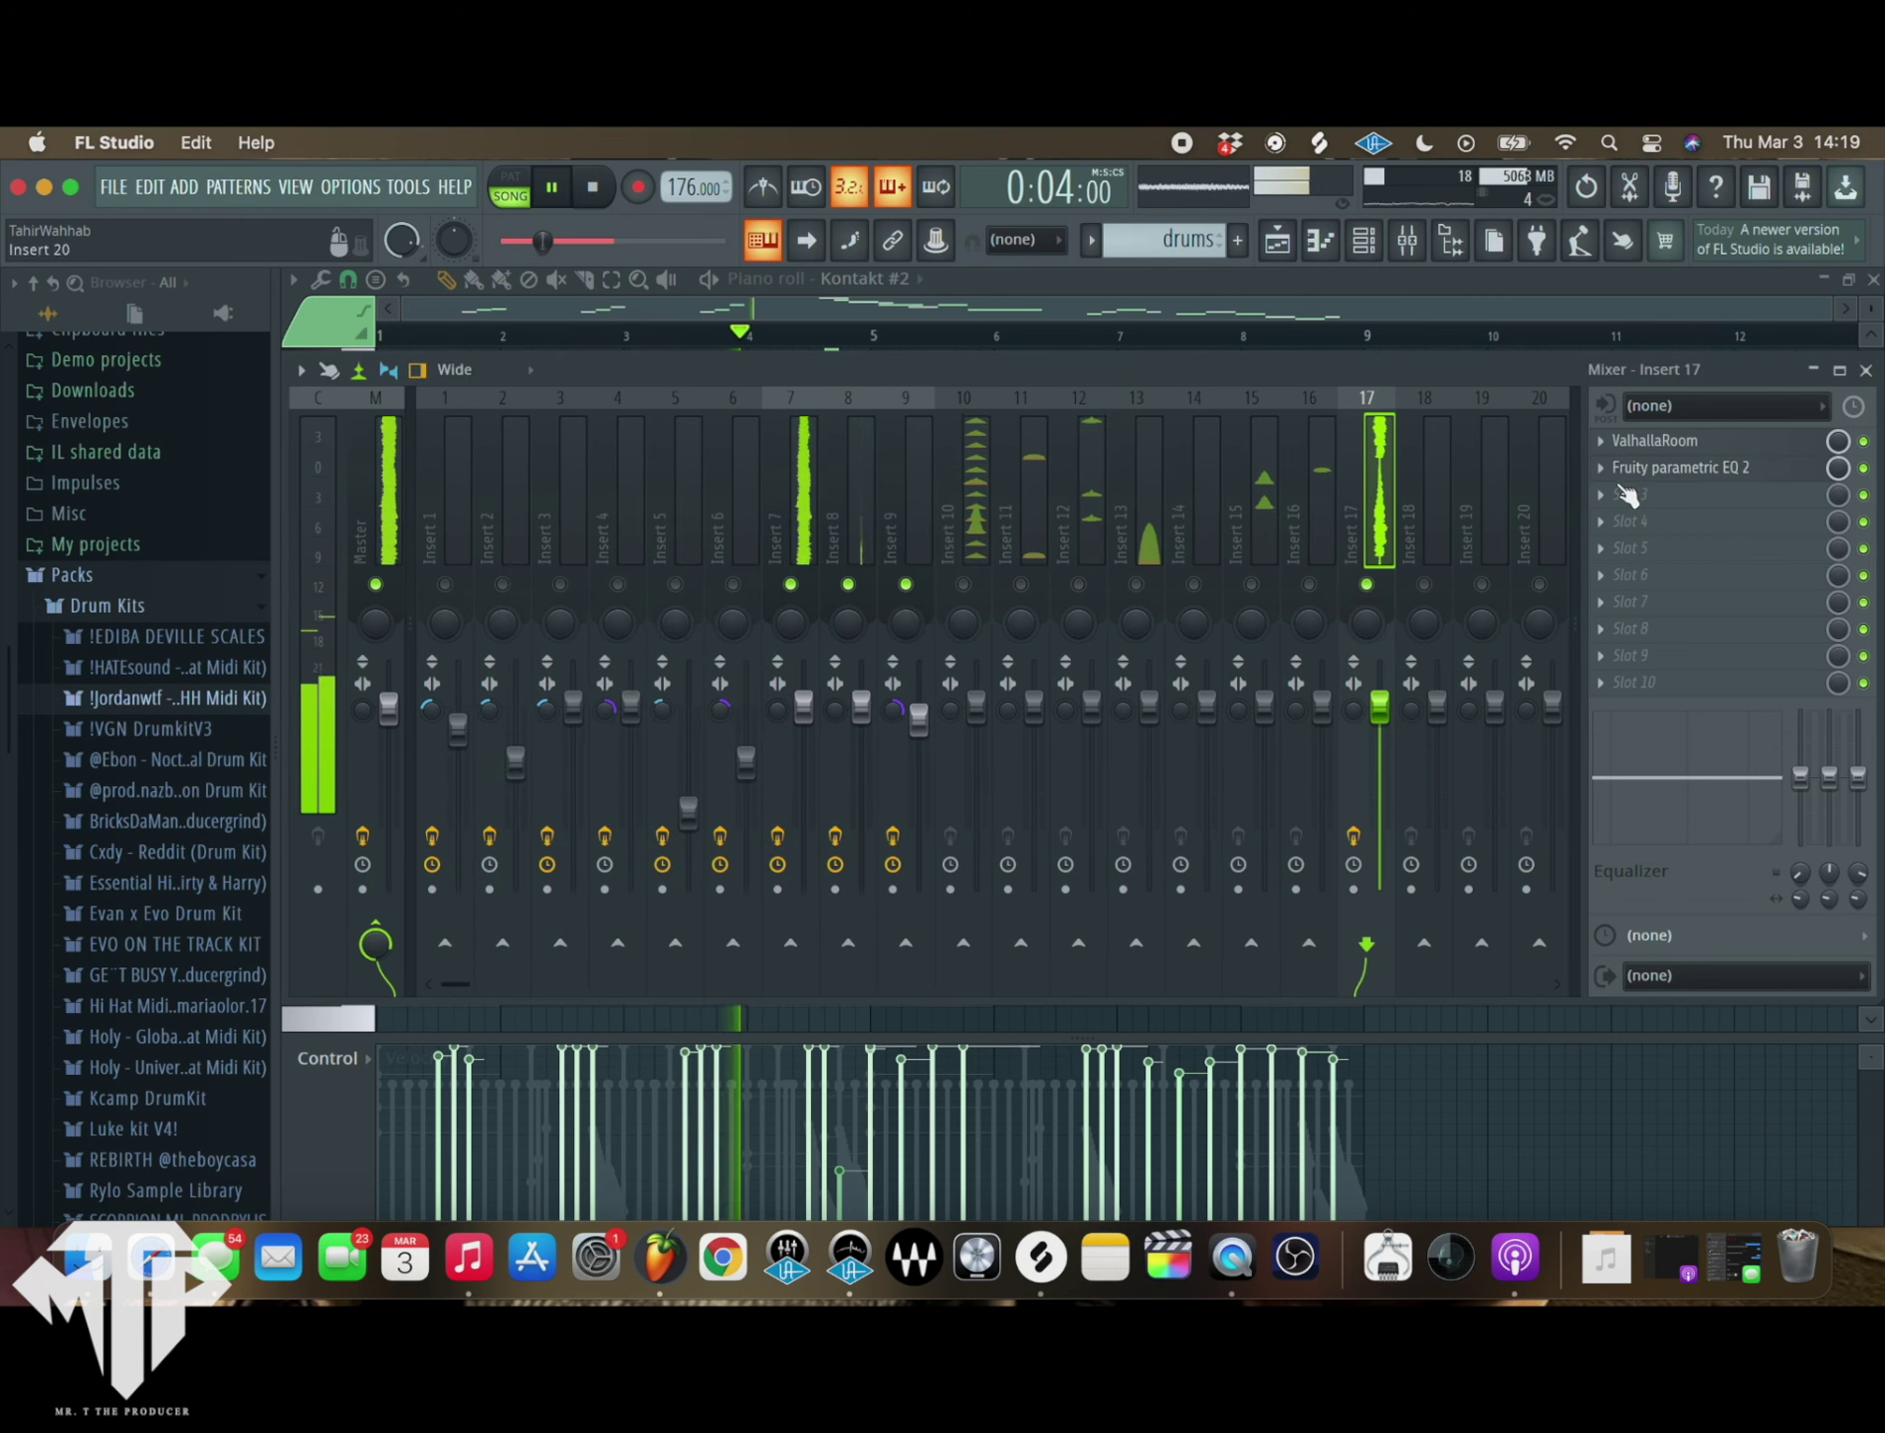
# - Add EffectRack to insert 17's third slot and place EchoBoy Jr. in the rack
pyautogui.click(1646, 512)
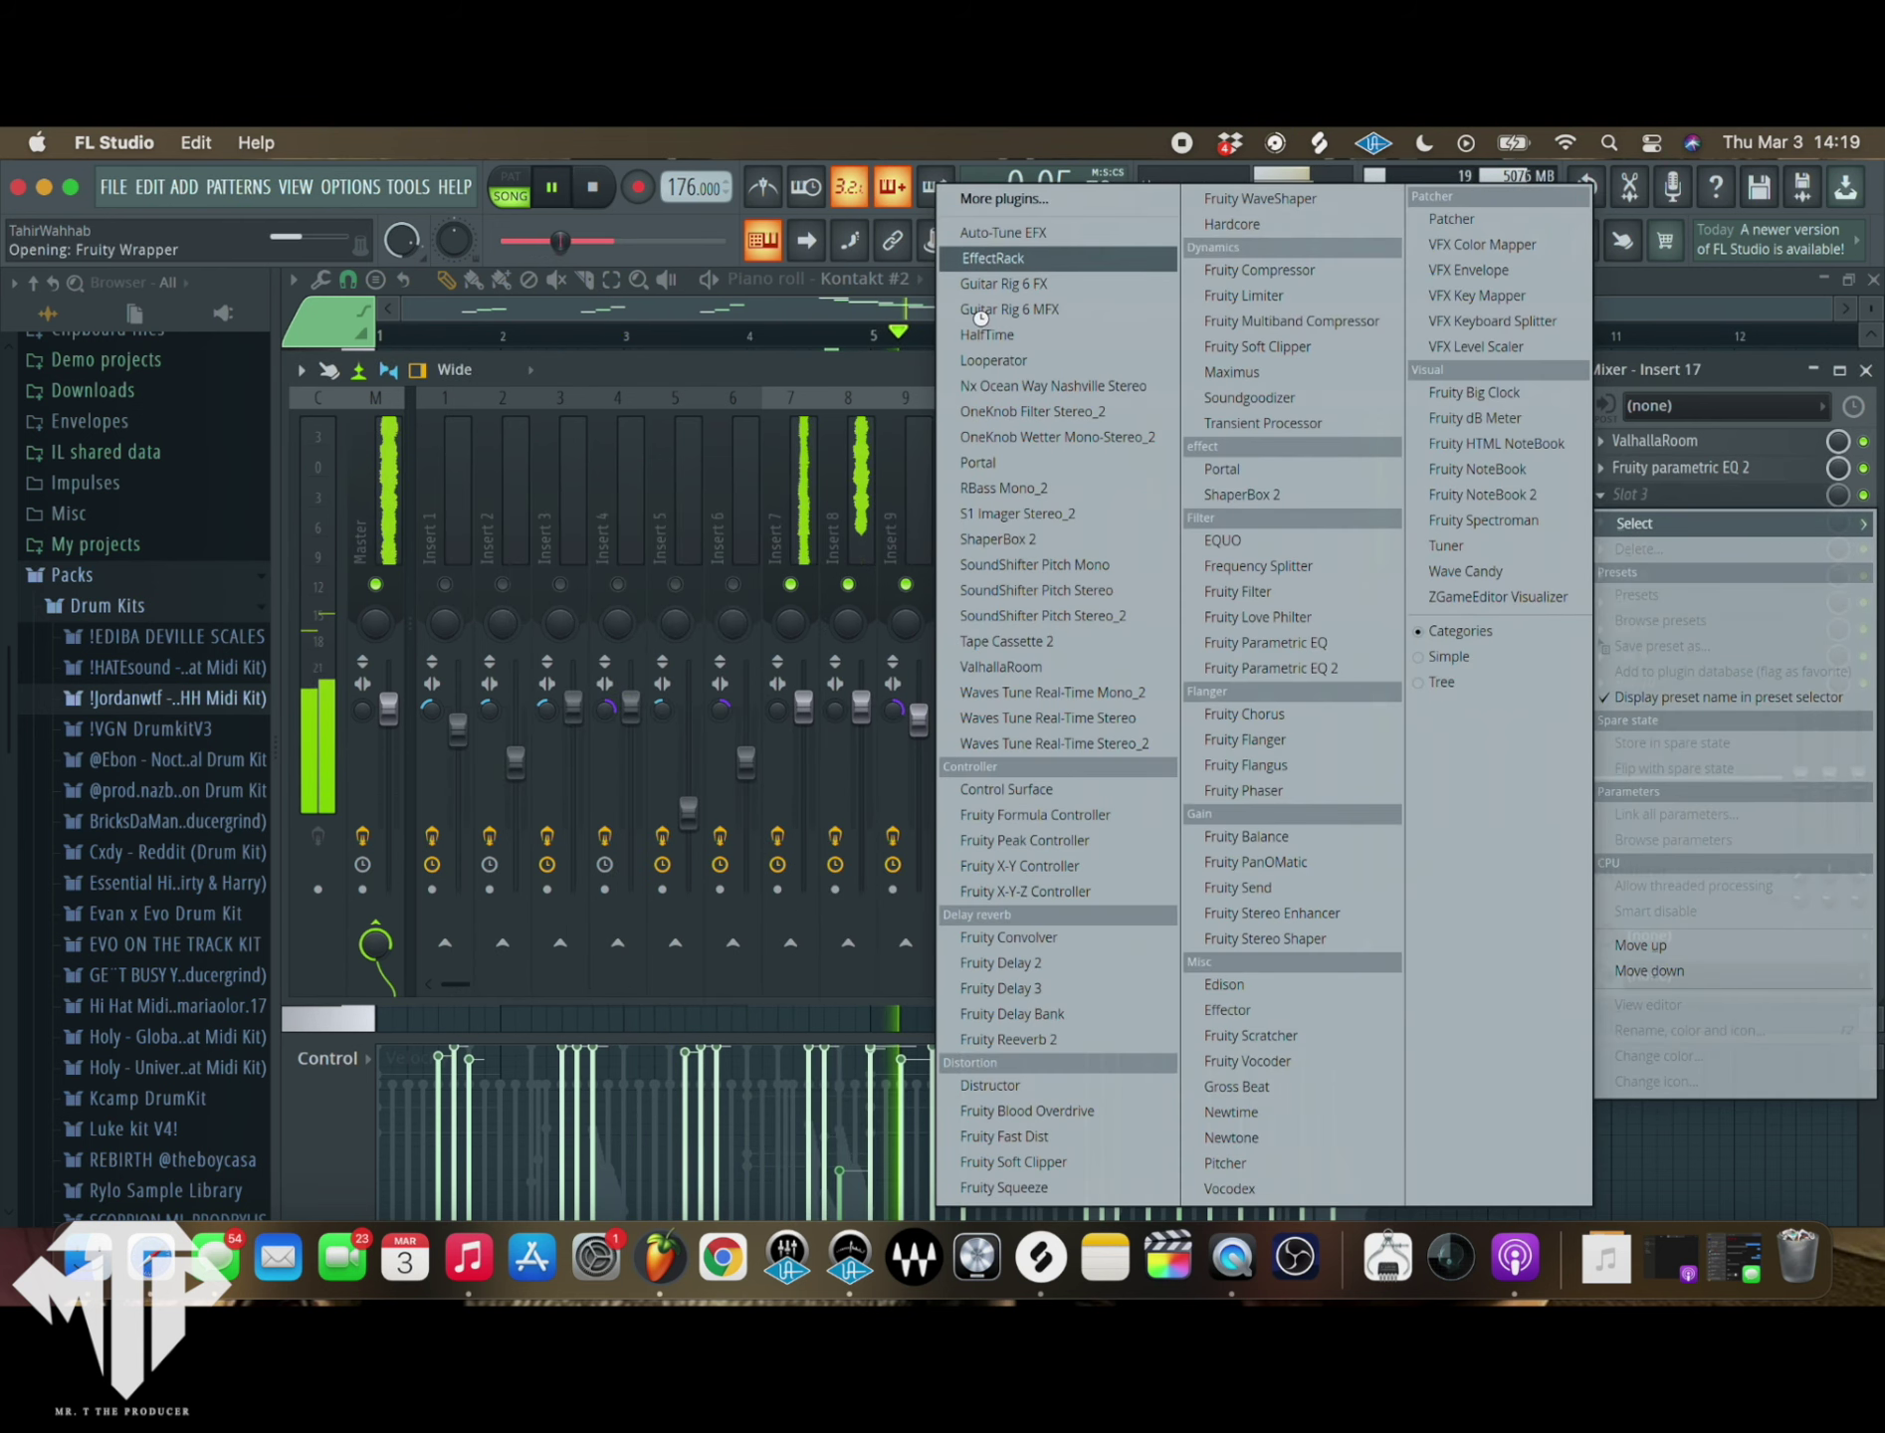
pyautogui.scroll(-6, 1435, 982)
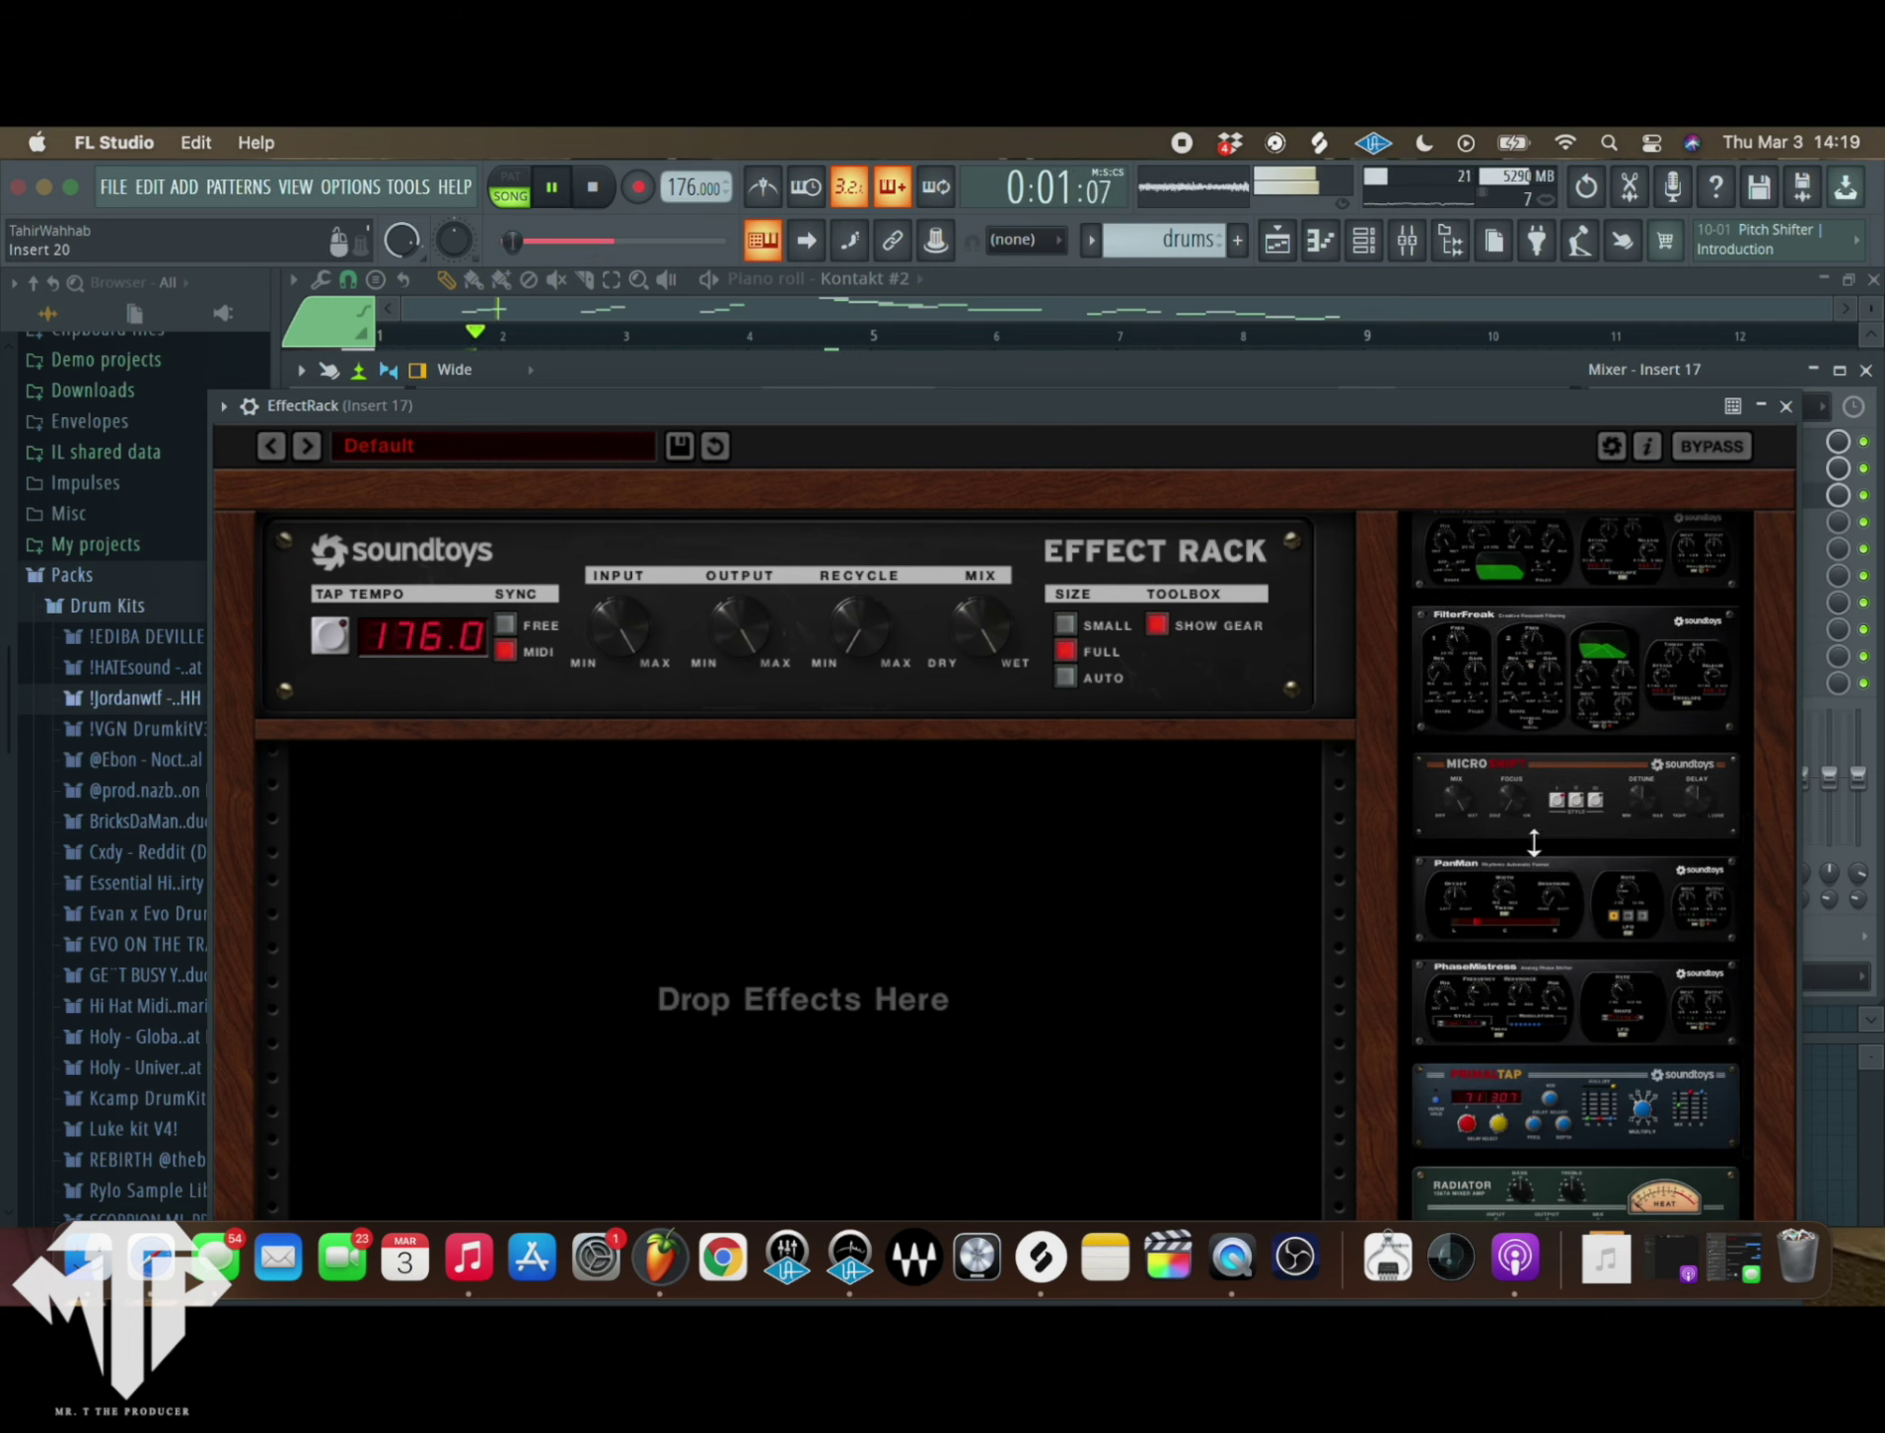
pyautogui.scroll(3, 1547, 961)
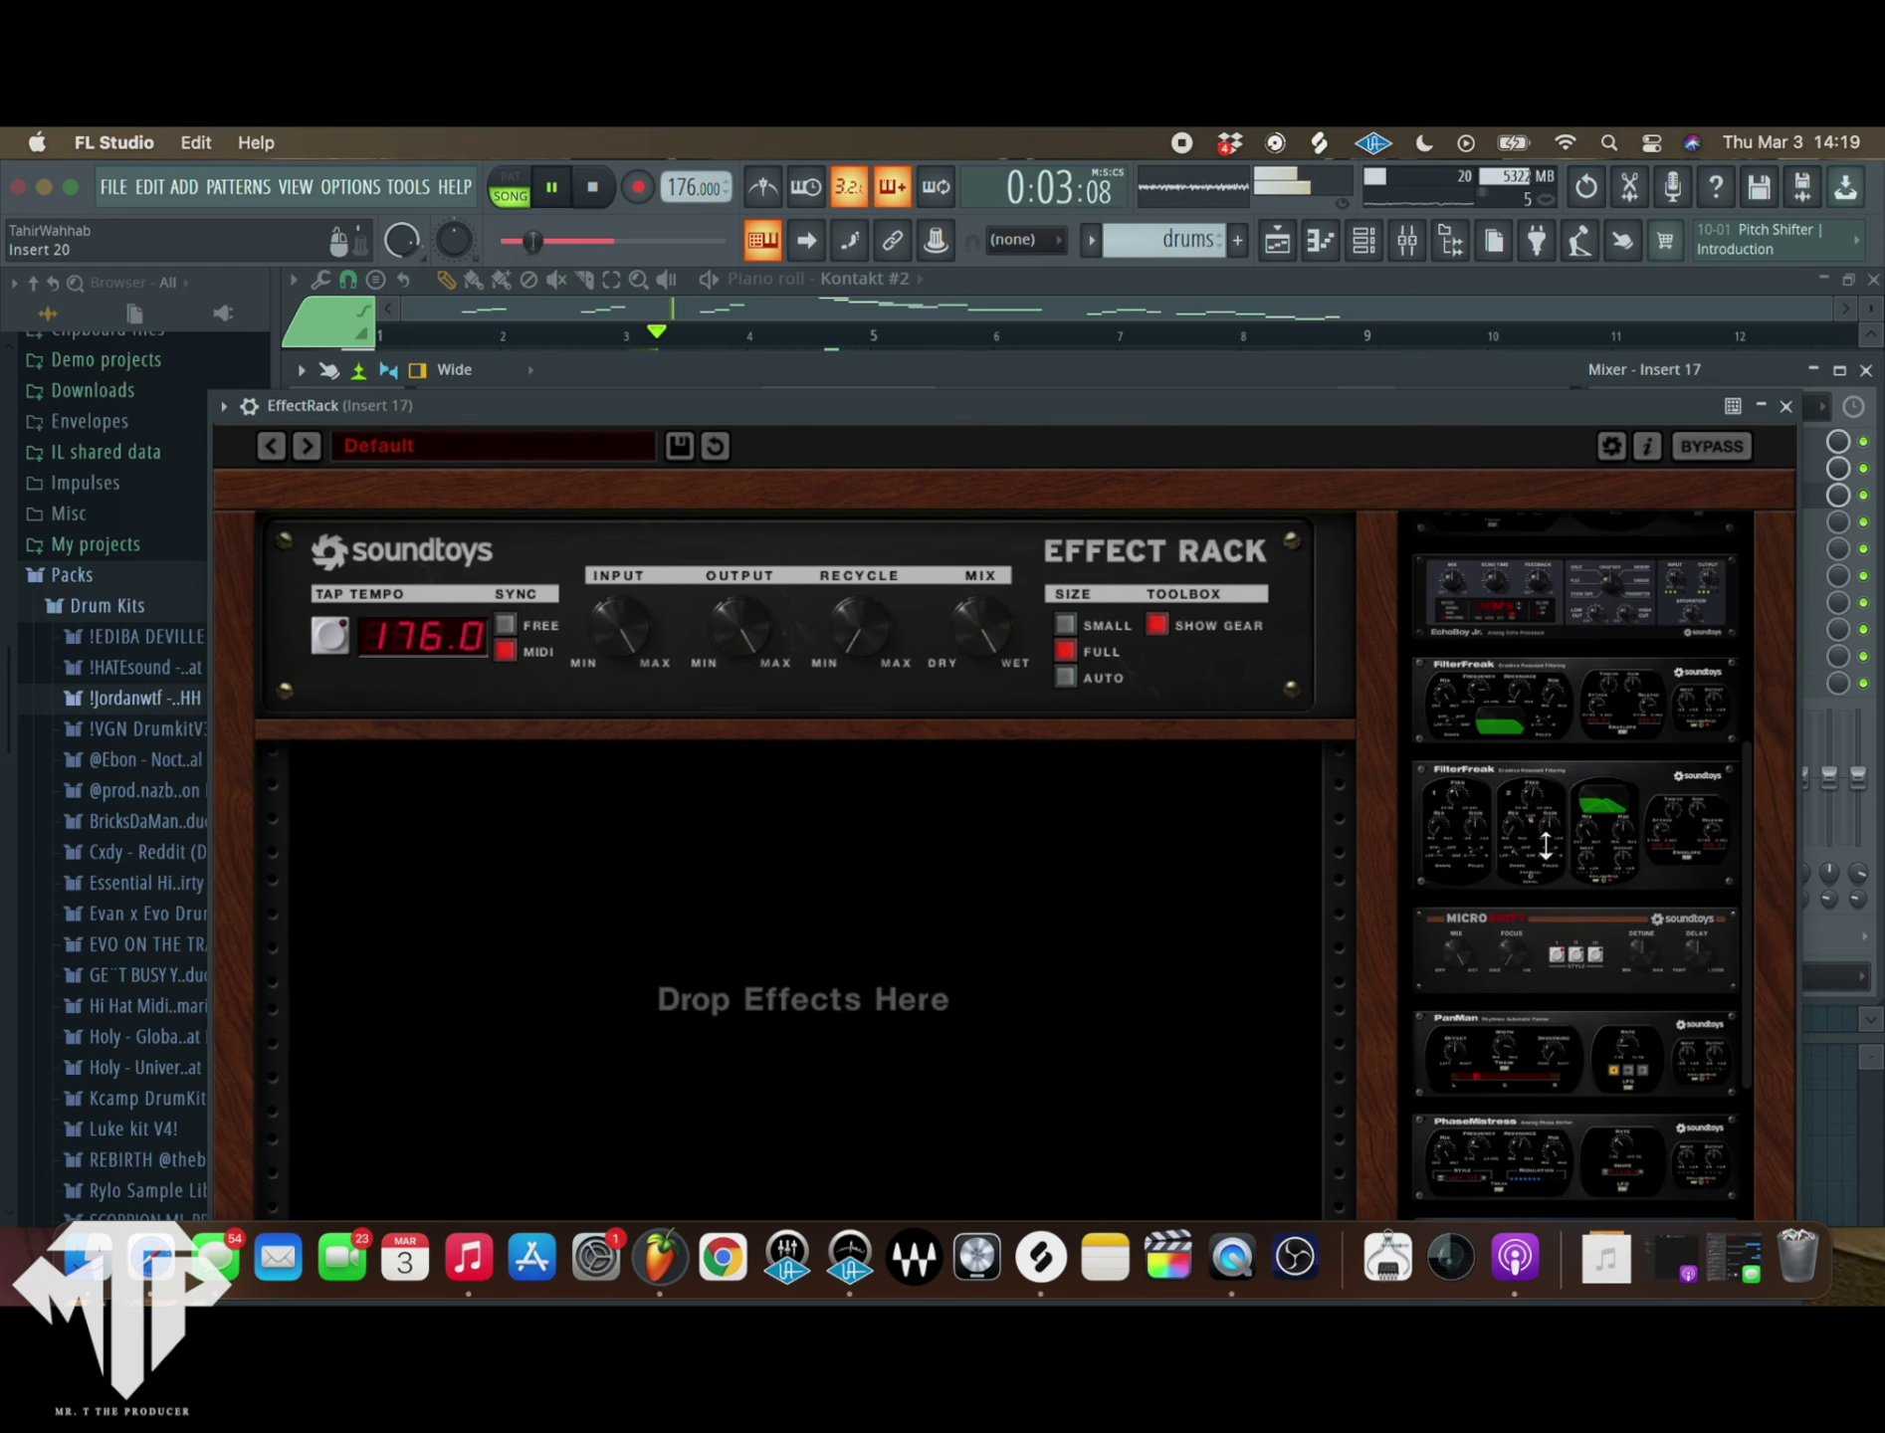
pyautogui.scroll(2, 1465, 793)
pyautogui.moveTo(1552, 687); pyautogui.dragTo(777, 973)
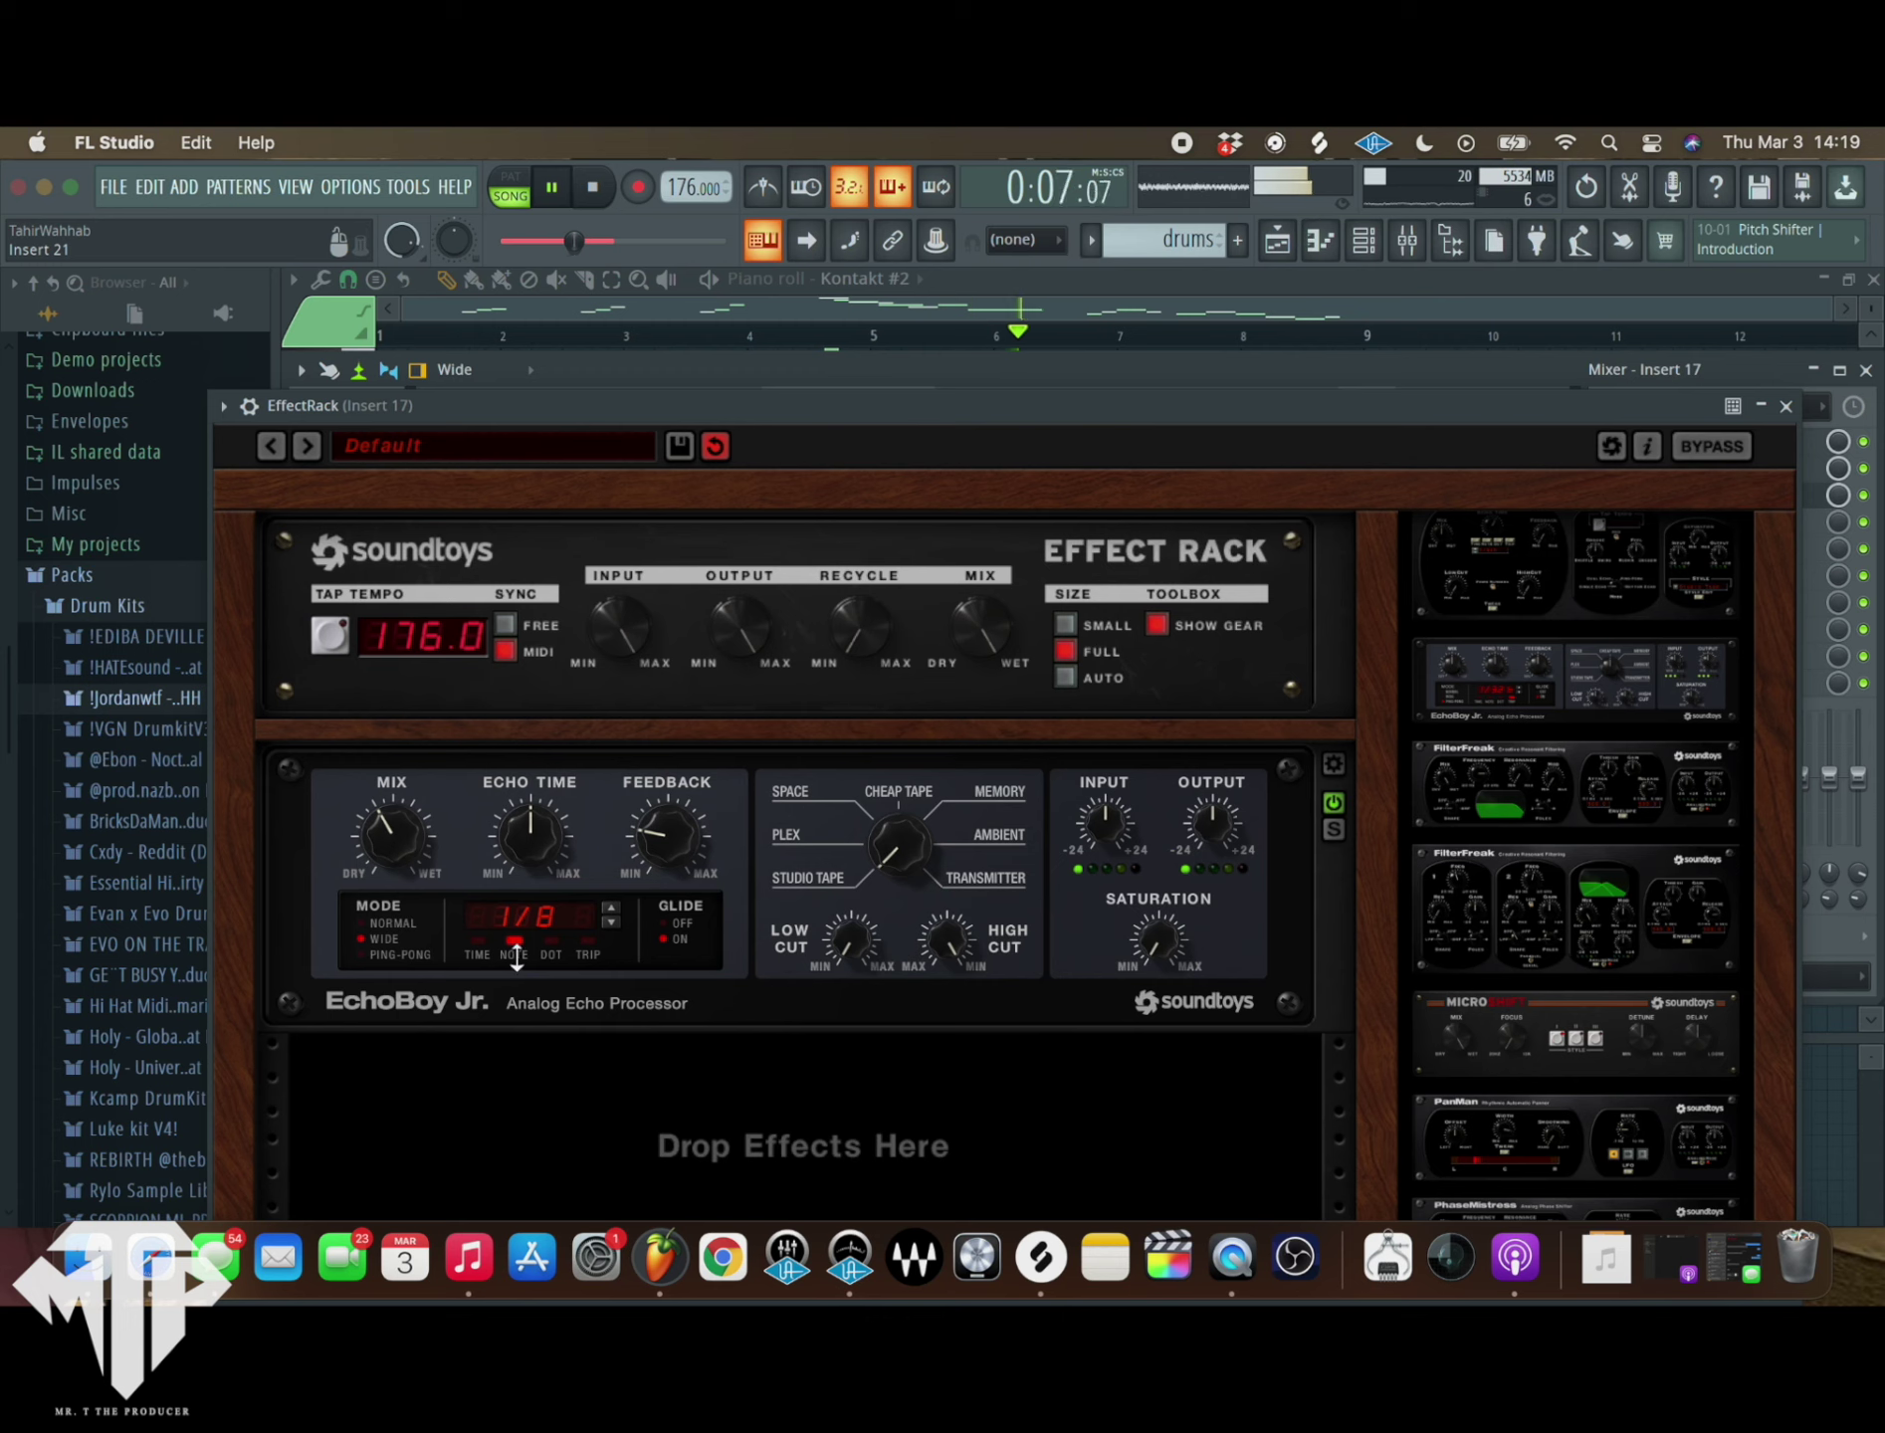
# - Load the Hall-elujah preset from EchoBoy Jr.'s 07 Spaces category
pyautogui.click(1334, 766)
pyautogui.click(460, 1042)
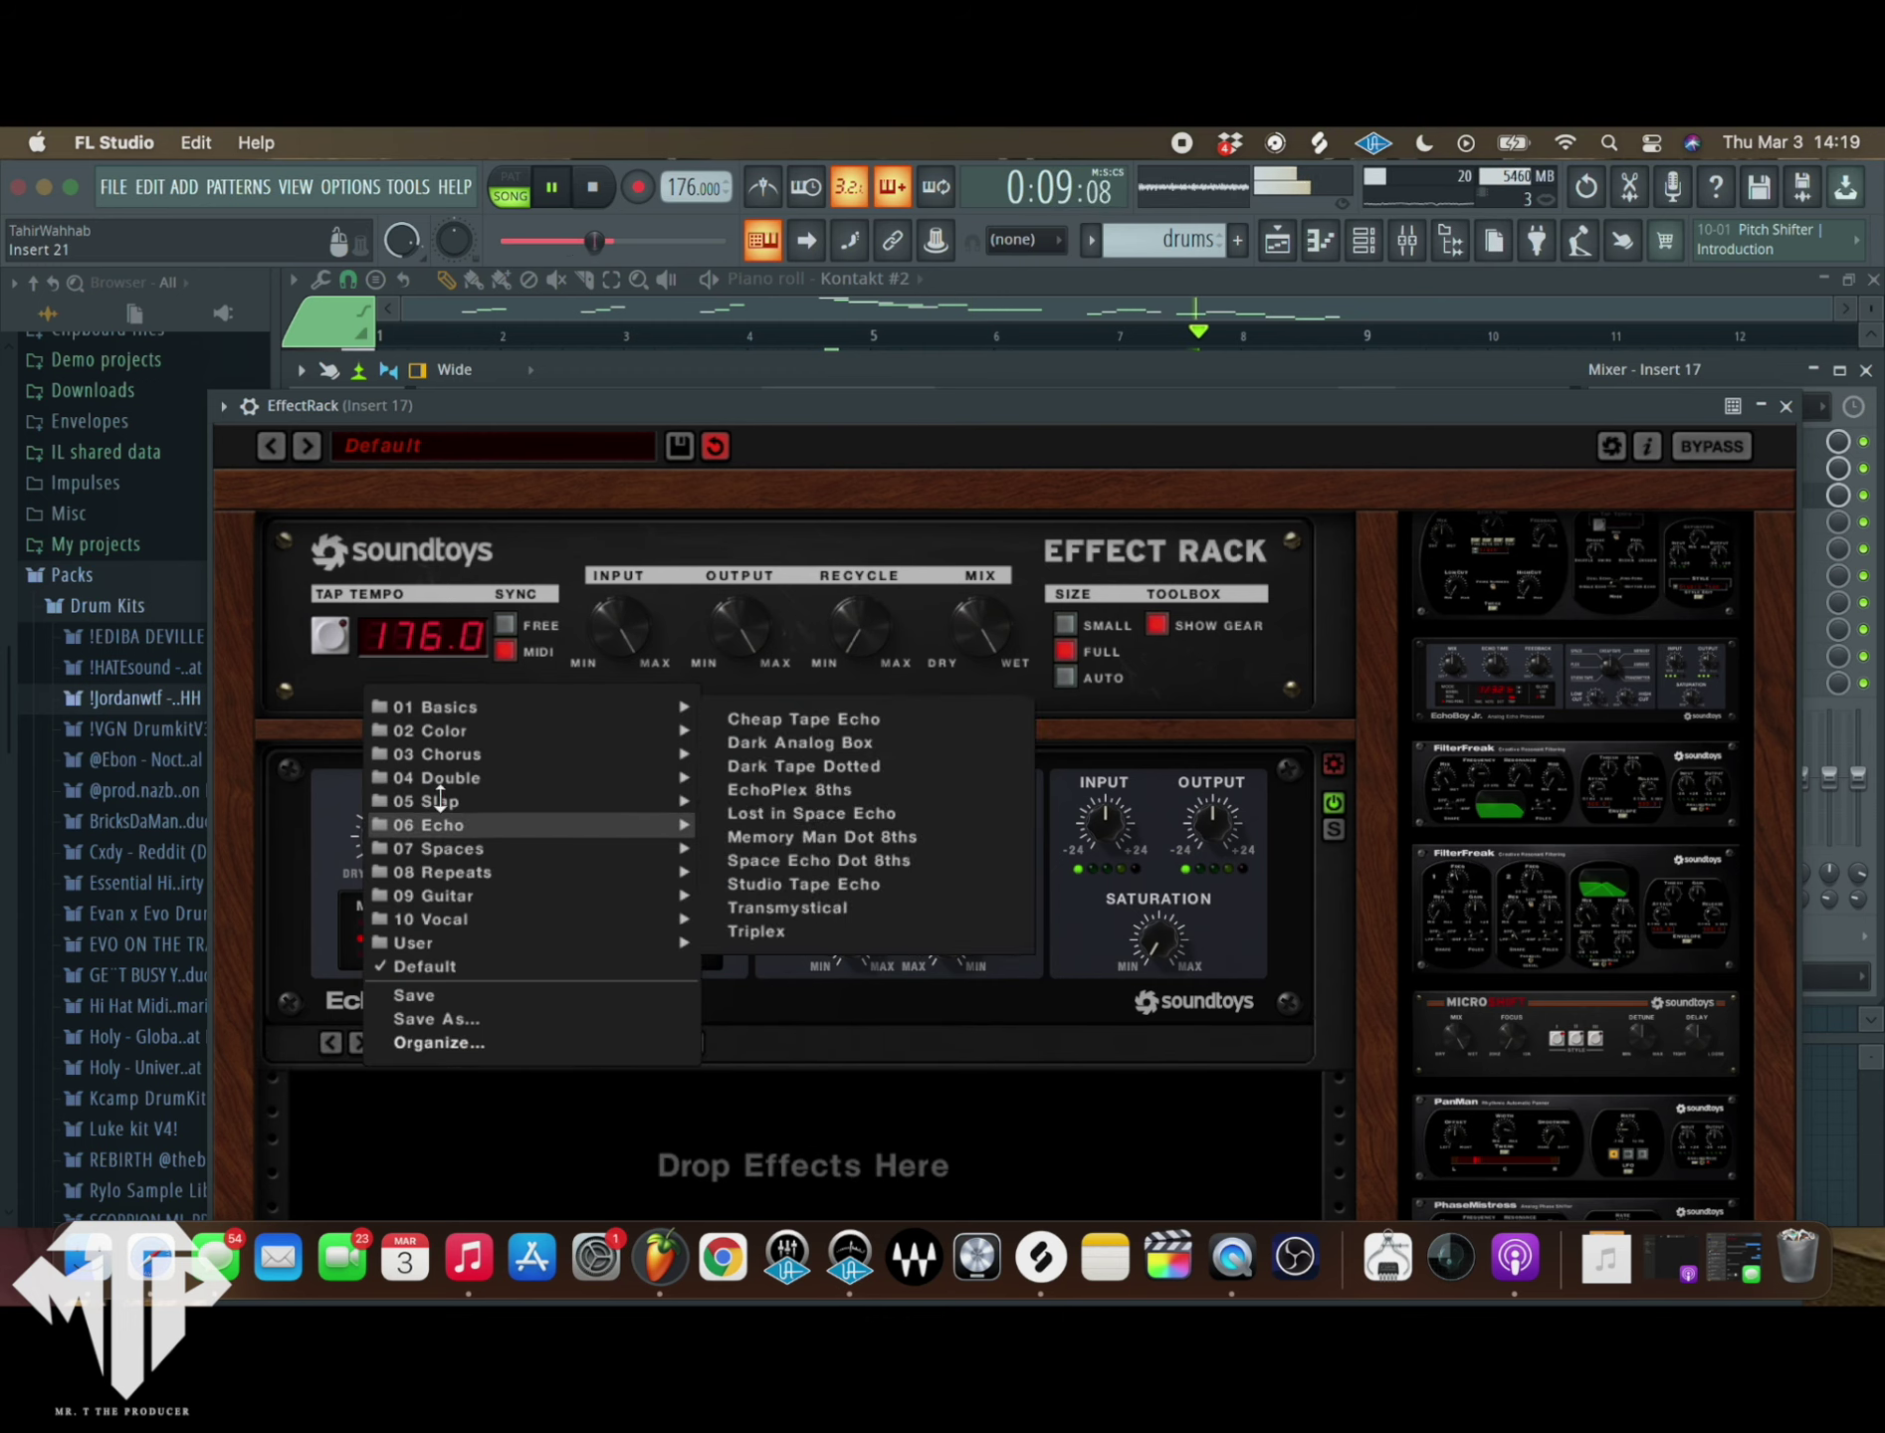
pyautogui.moveTo(460, 777)
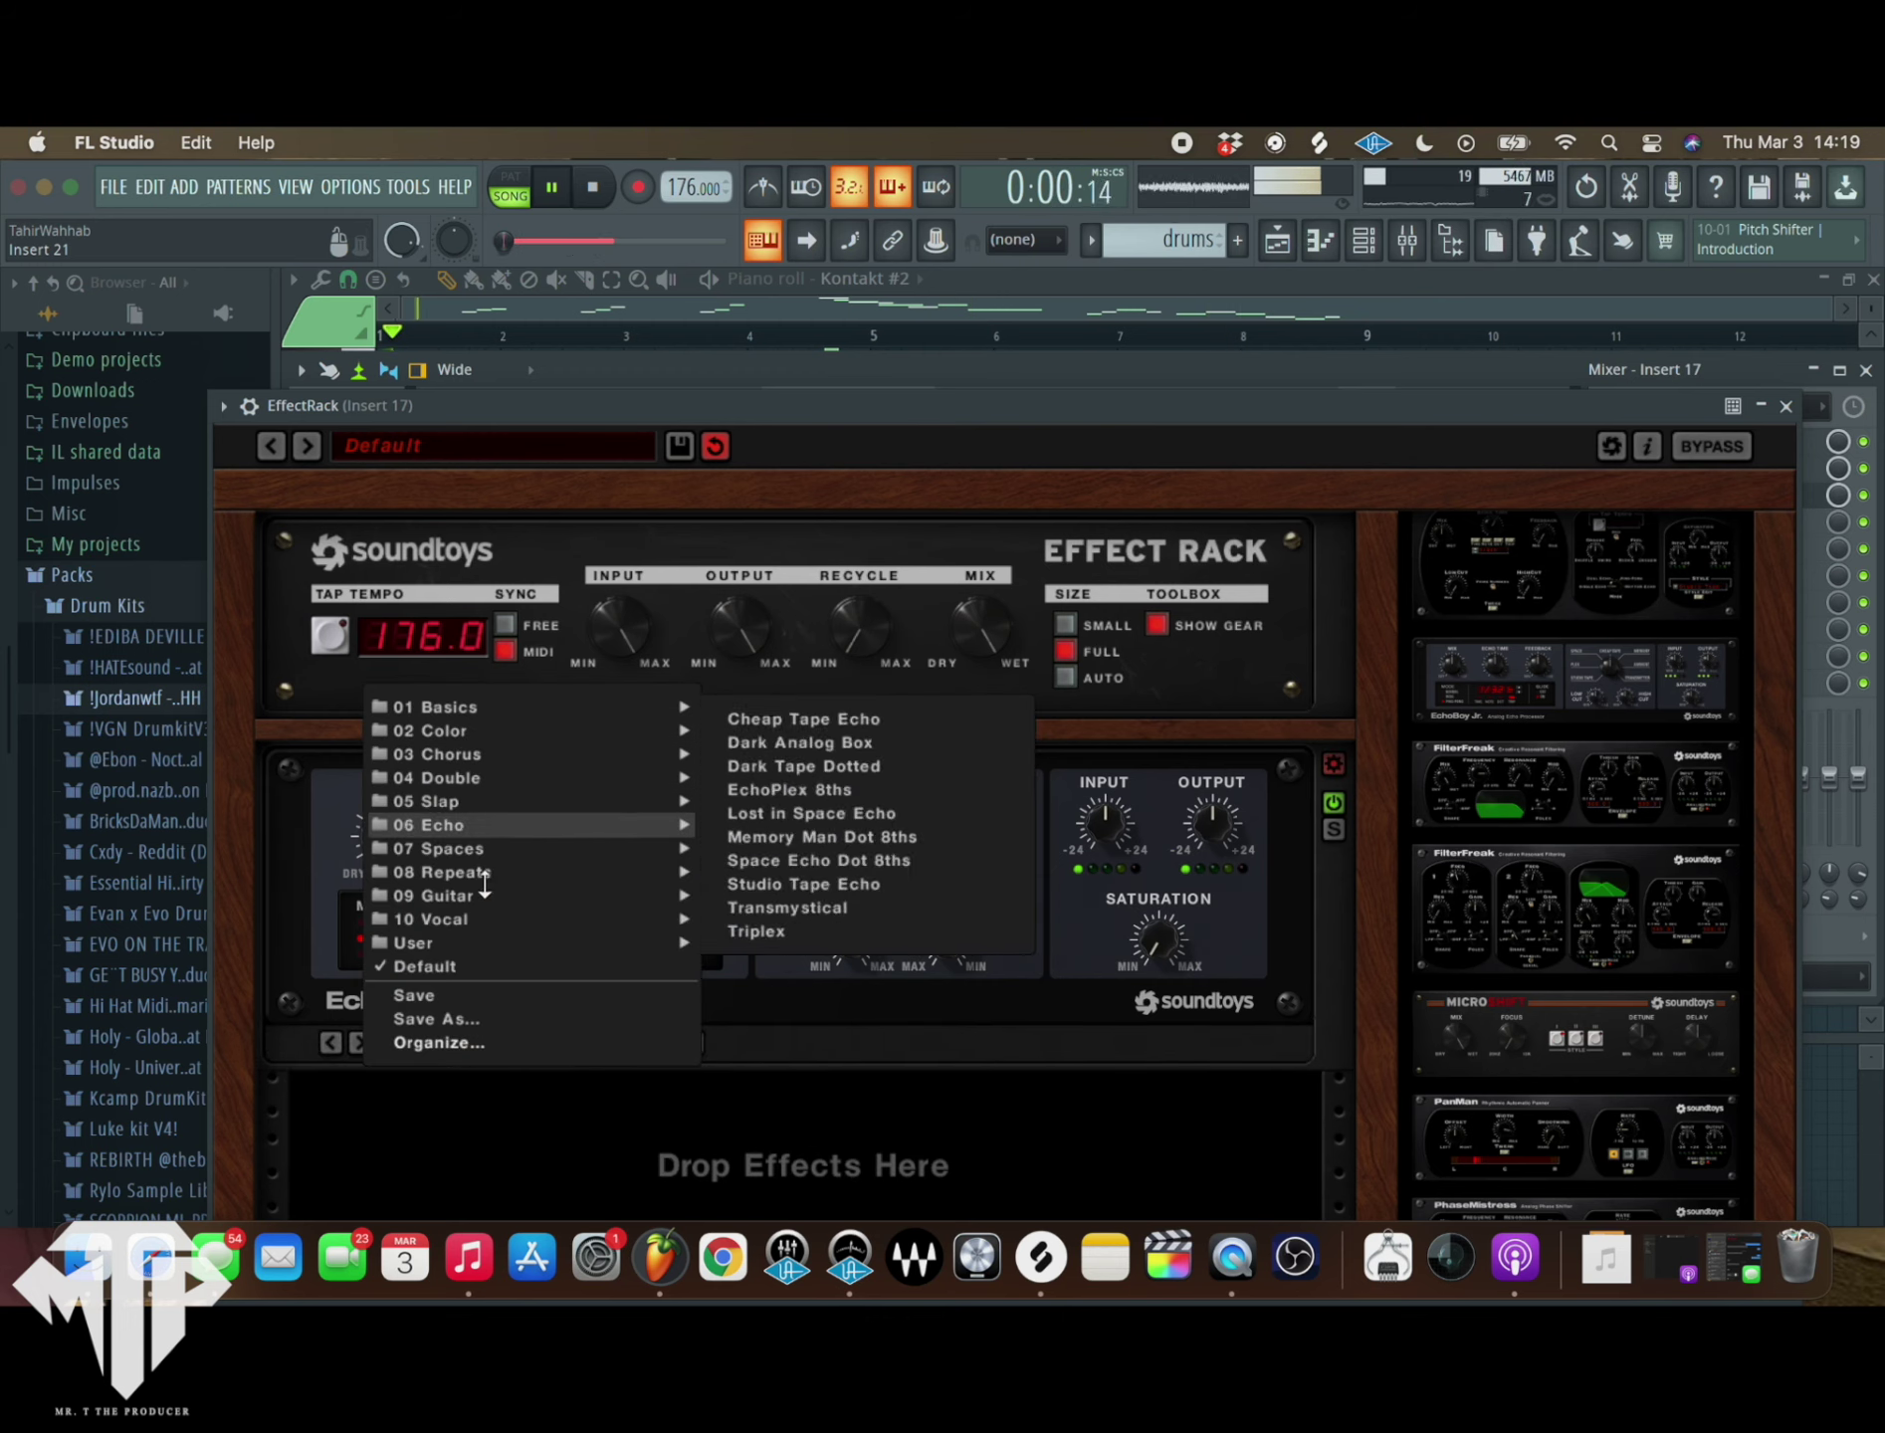
pyautogui.moveTo(479, 844)
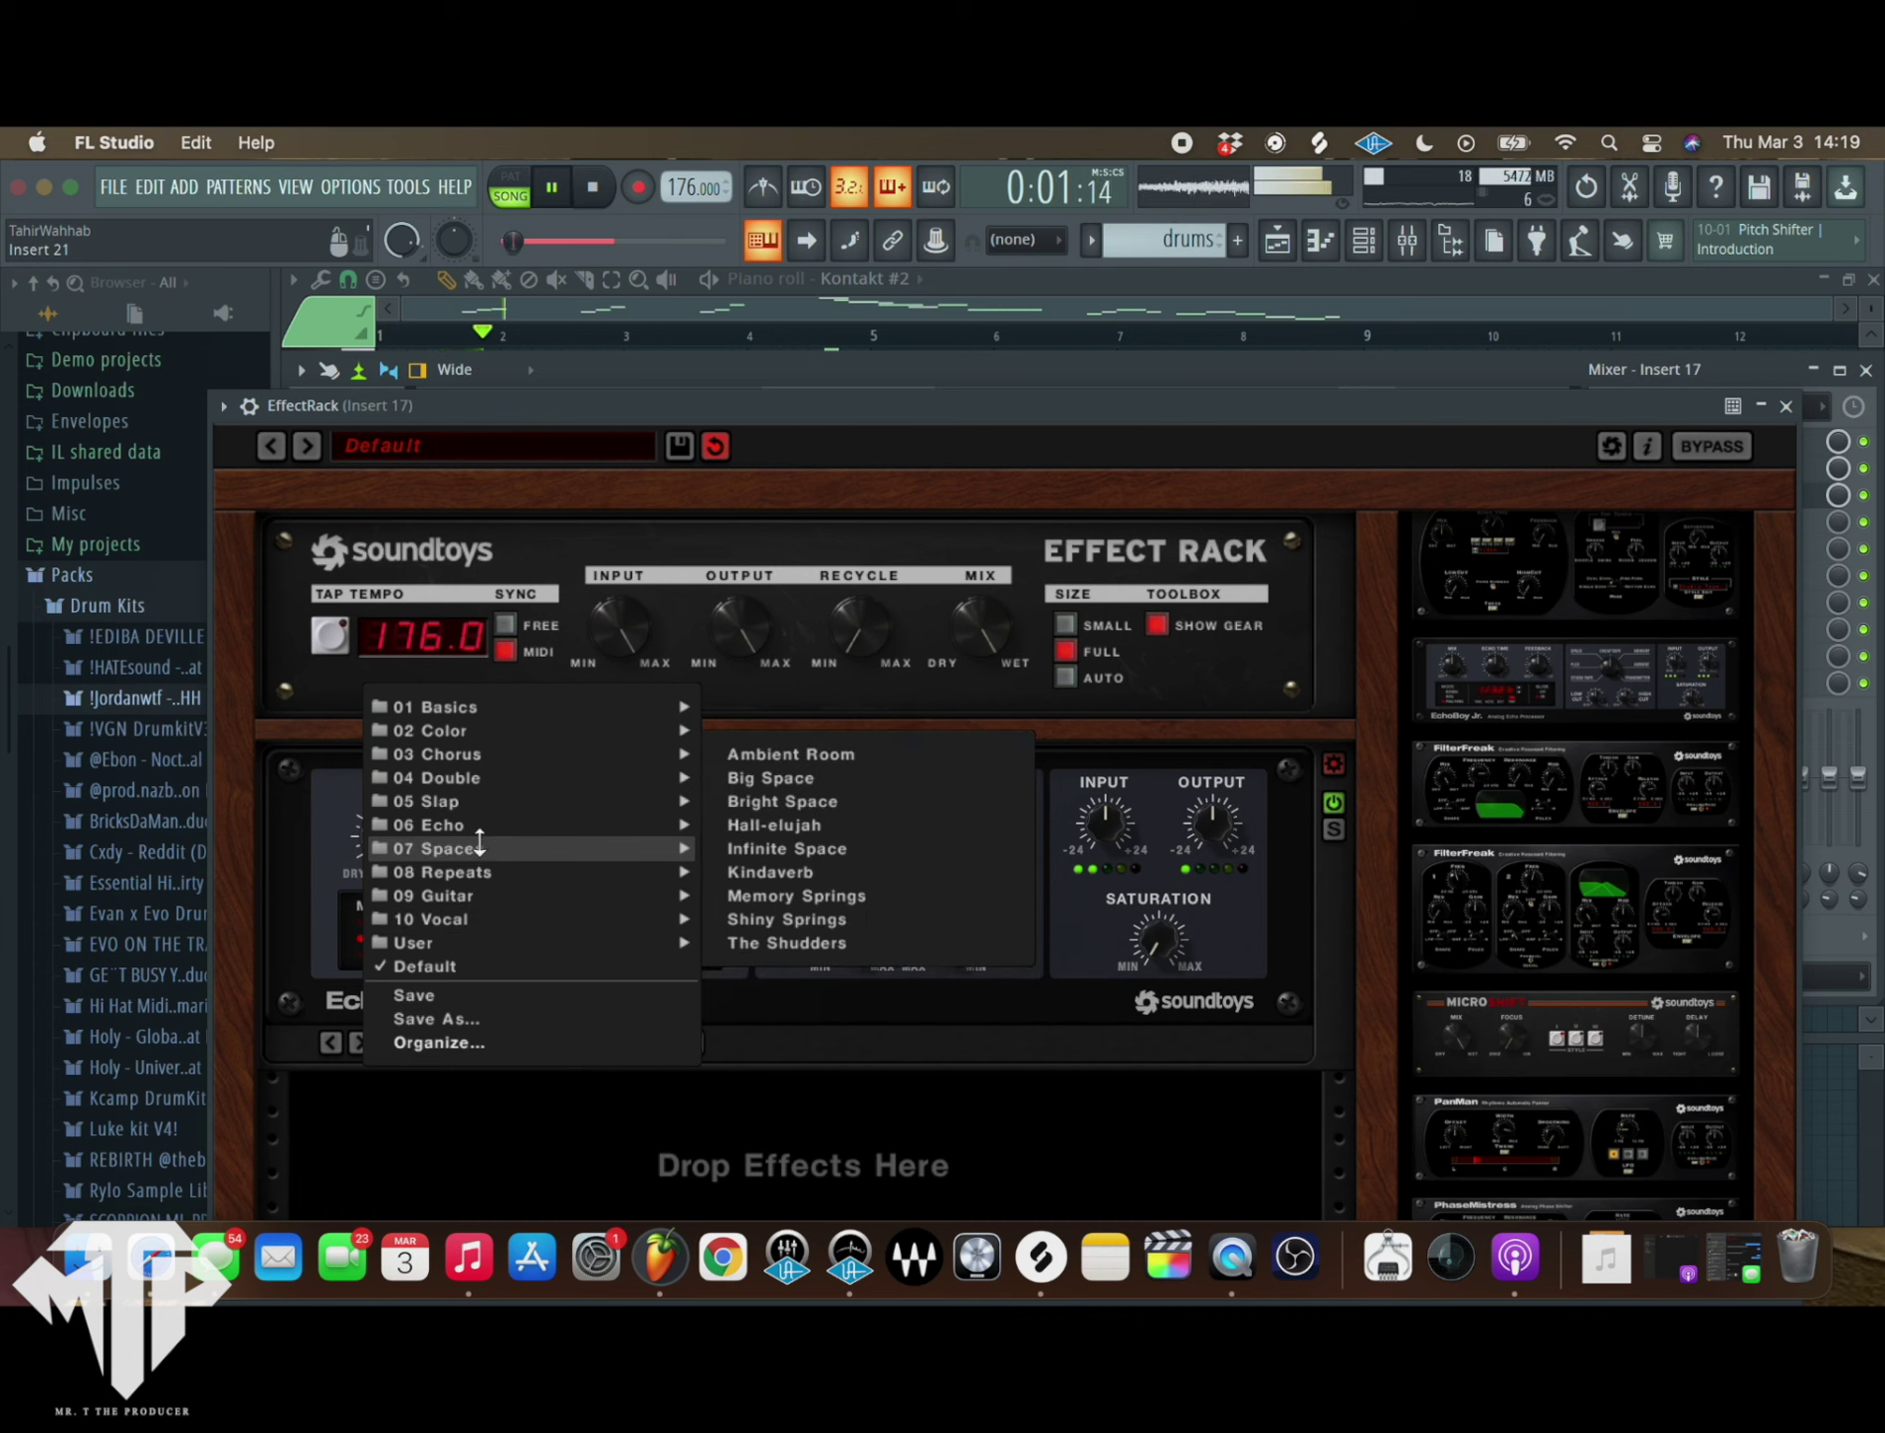
pyautogui.click(796, 825)
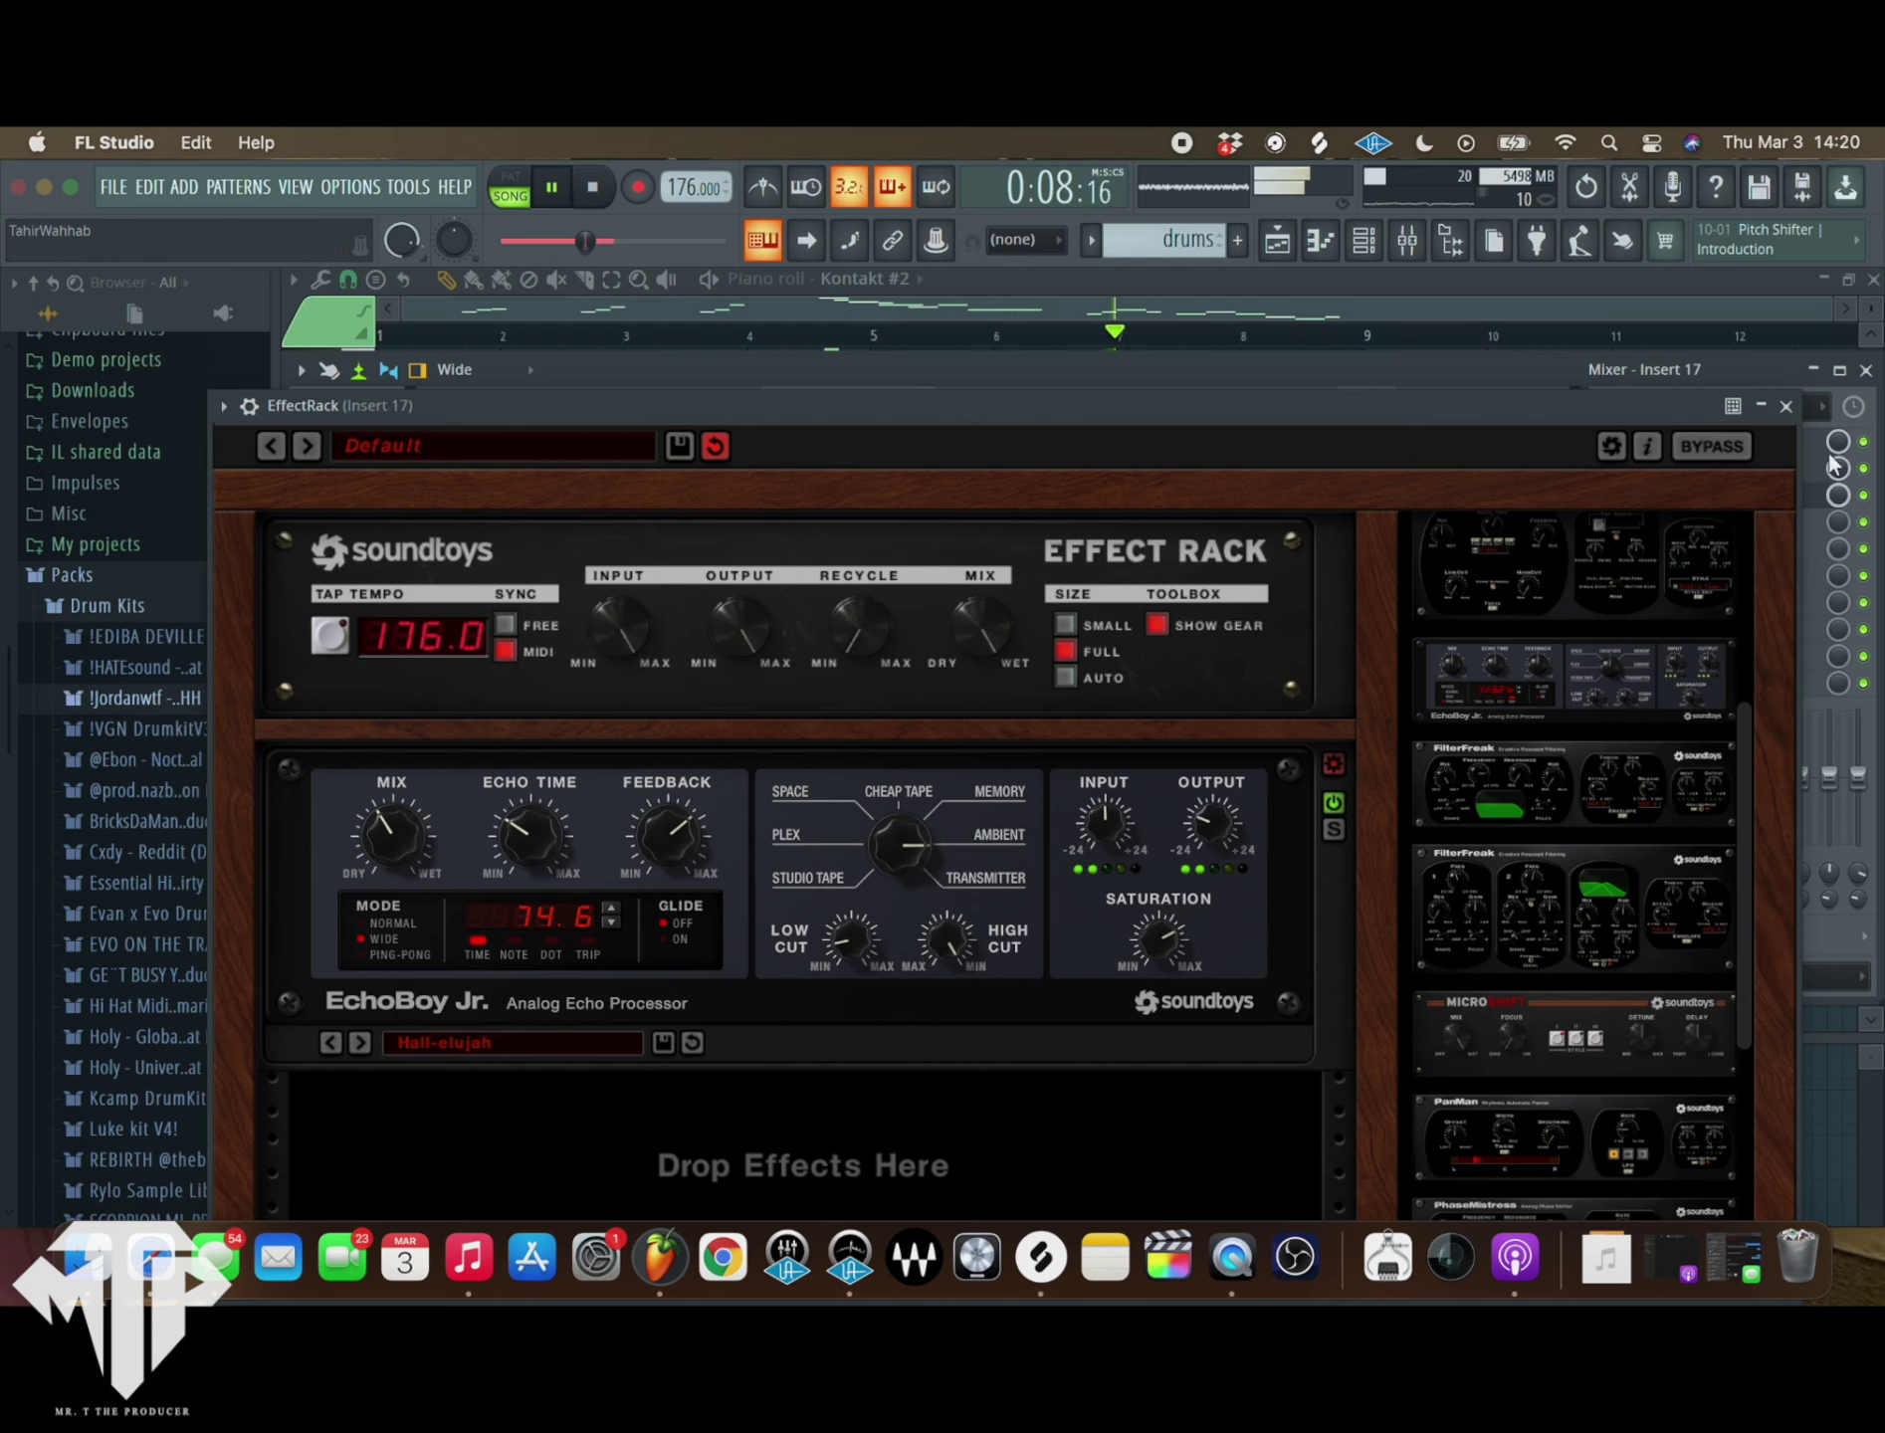
# - Close EffectRack, end the solo so all mixer inserts play, and close the mixer
pyautogui.click(1786, 408)
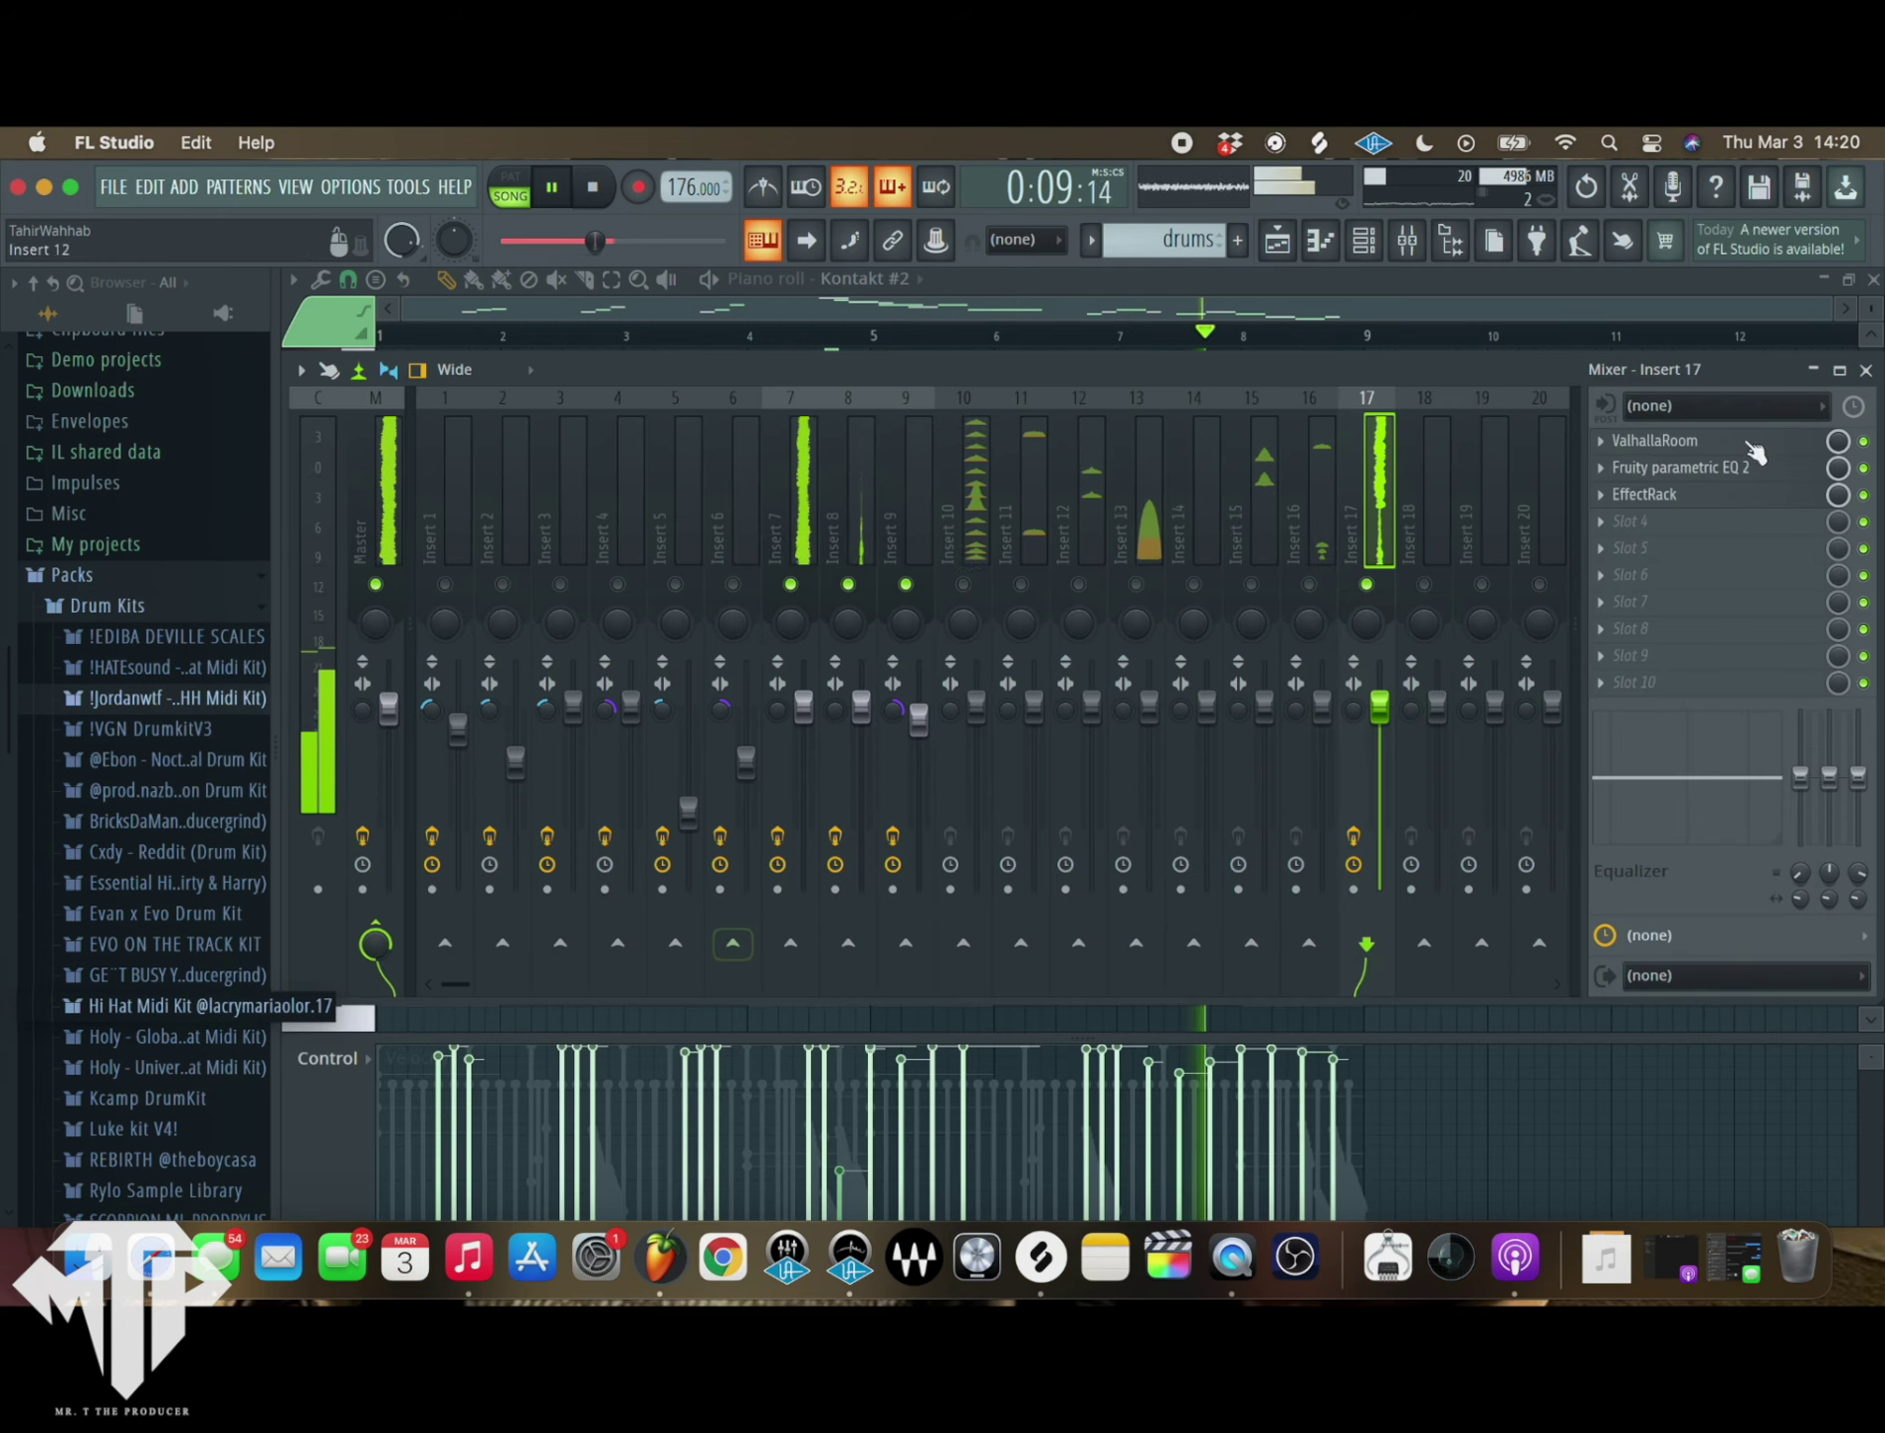
pyautogui.rightClick(1366, 585)
pyautogui.click(1865, 369)
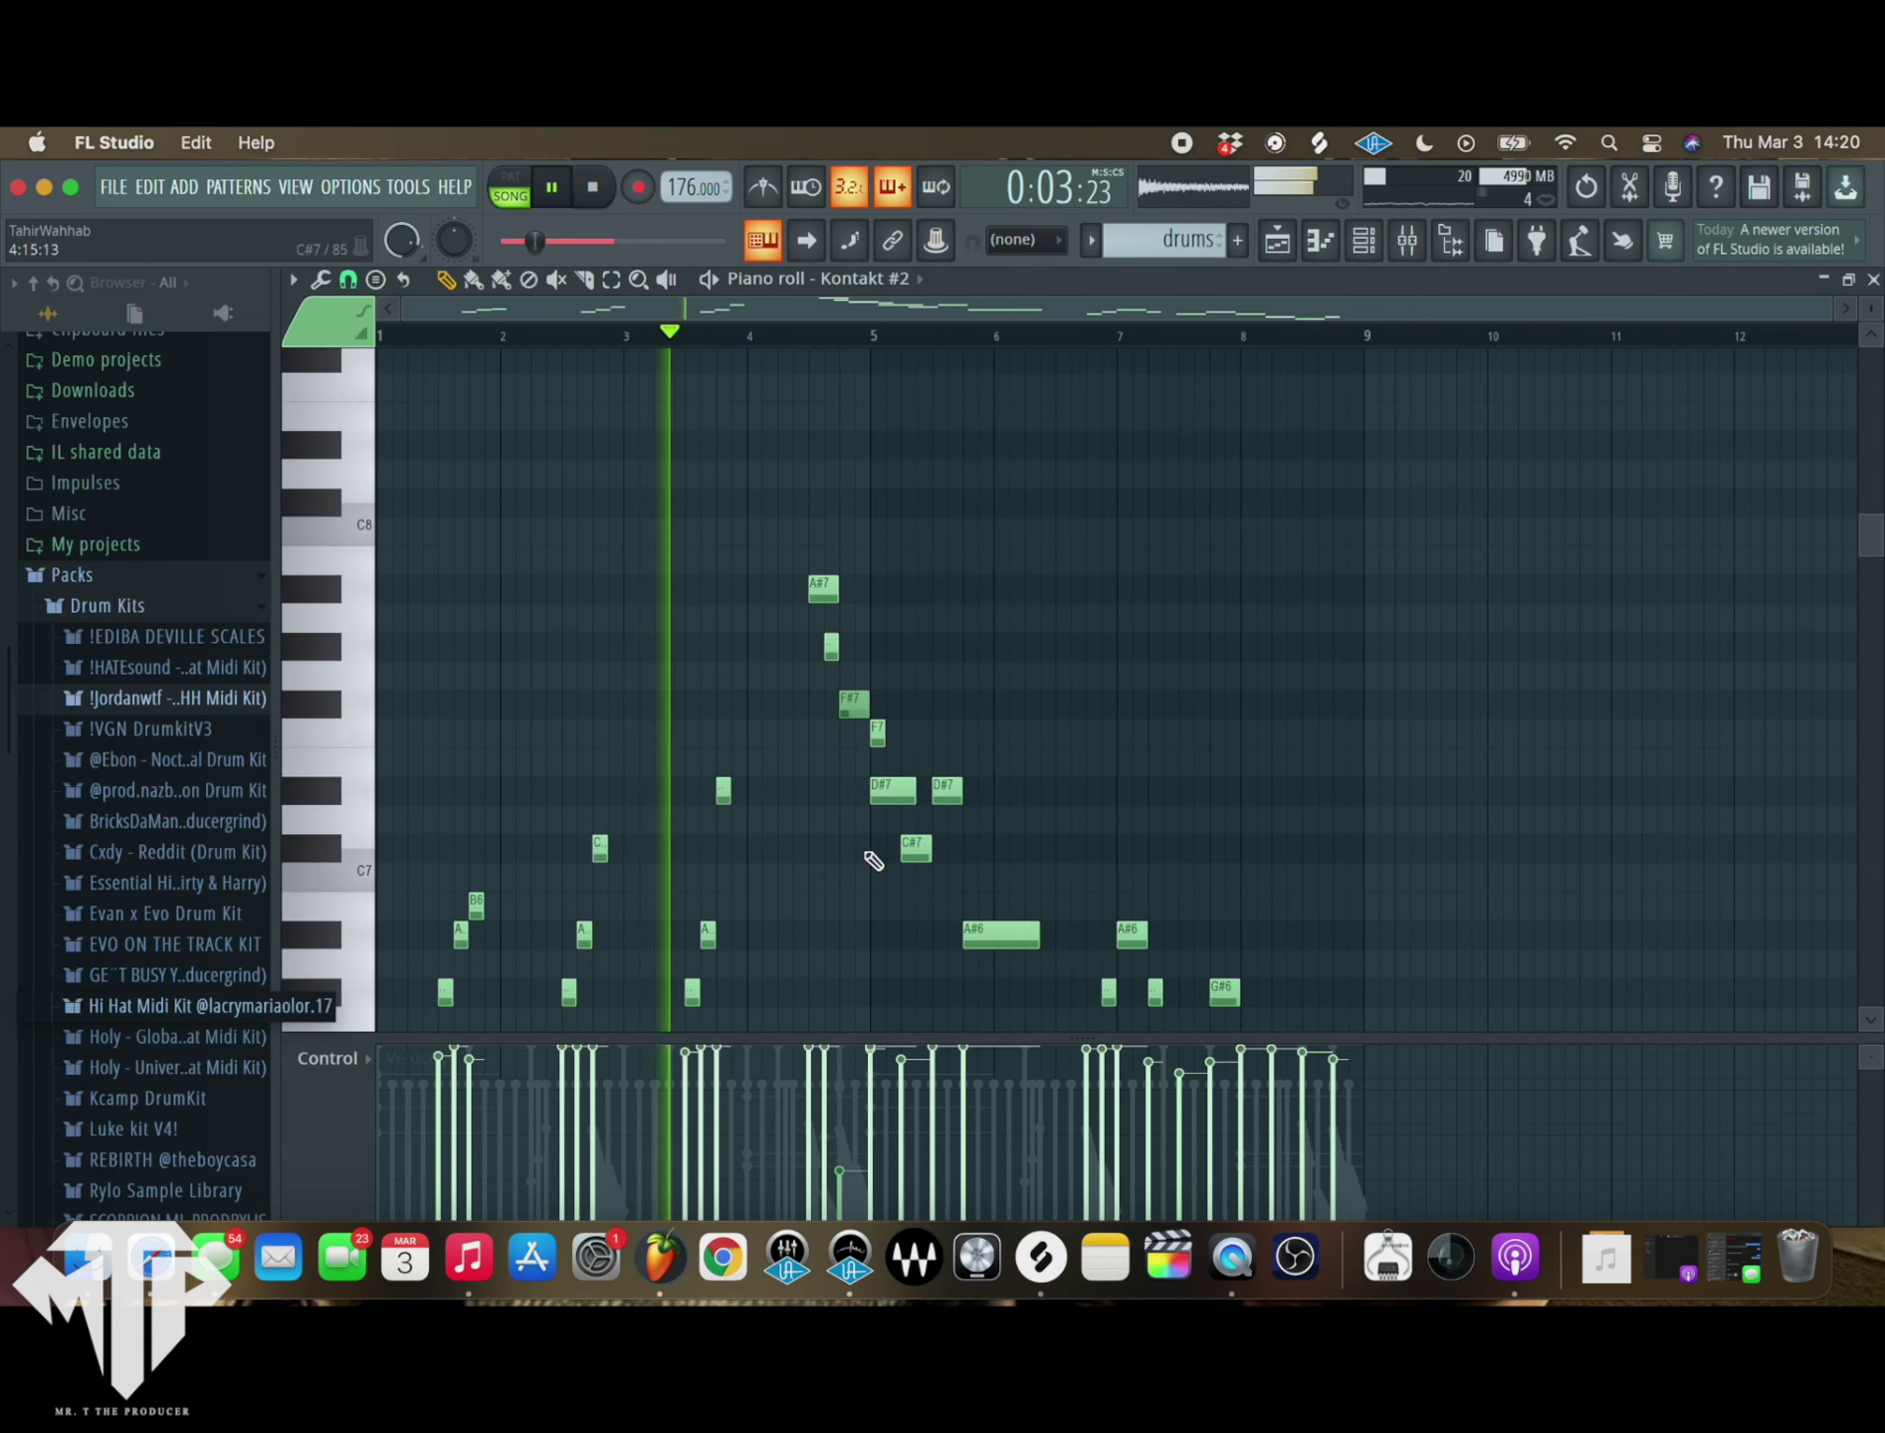
# - Lower the velocities of all Kontakt #2 notes and raise the much quieter F#7 note in bar 4 nearer the others
pyautogui.hotkey('ctrl', 'a')
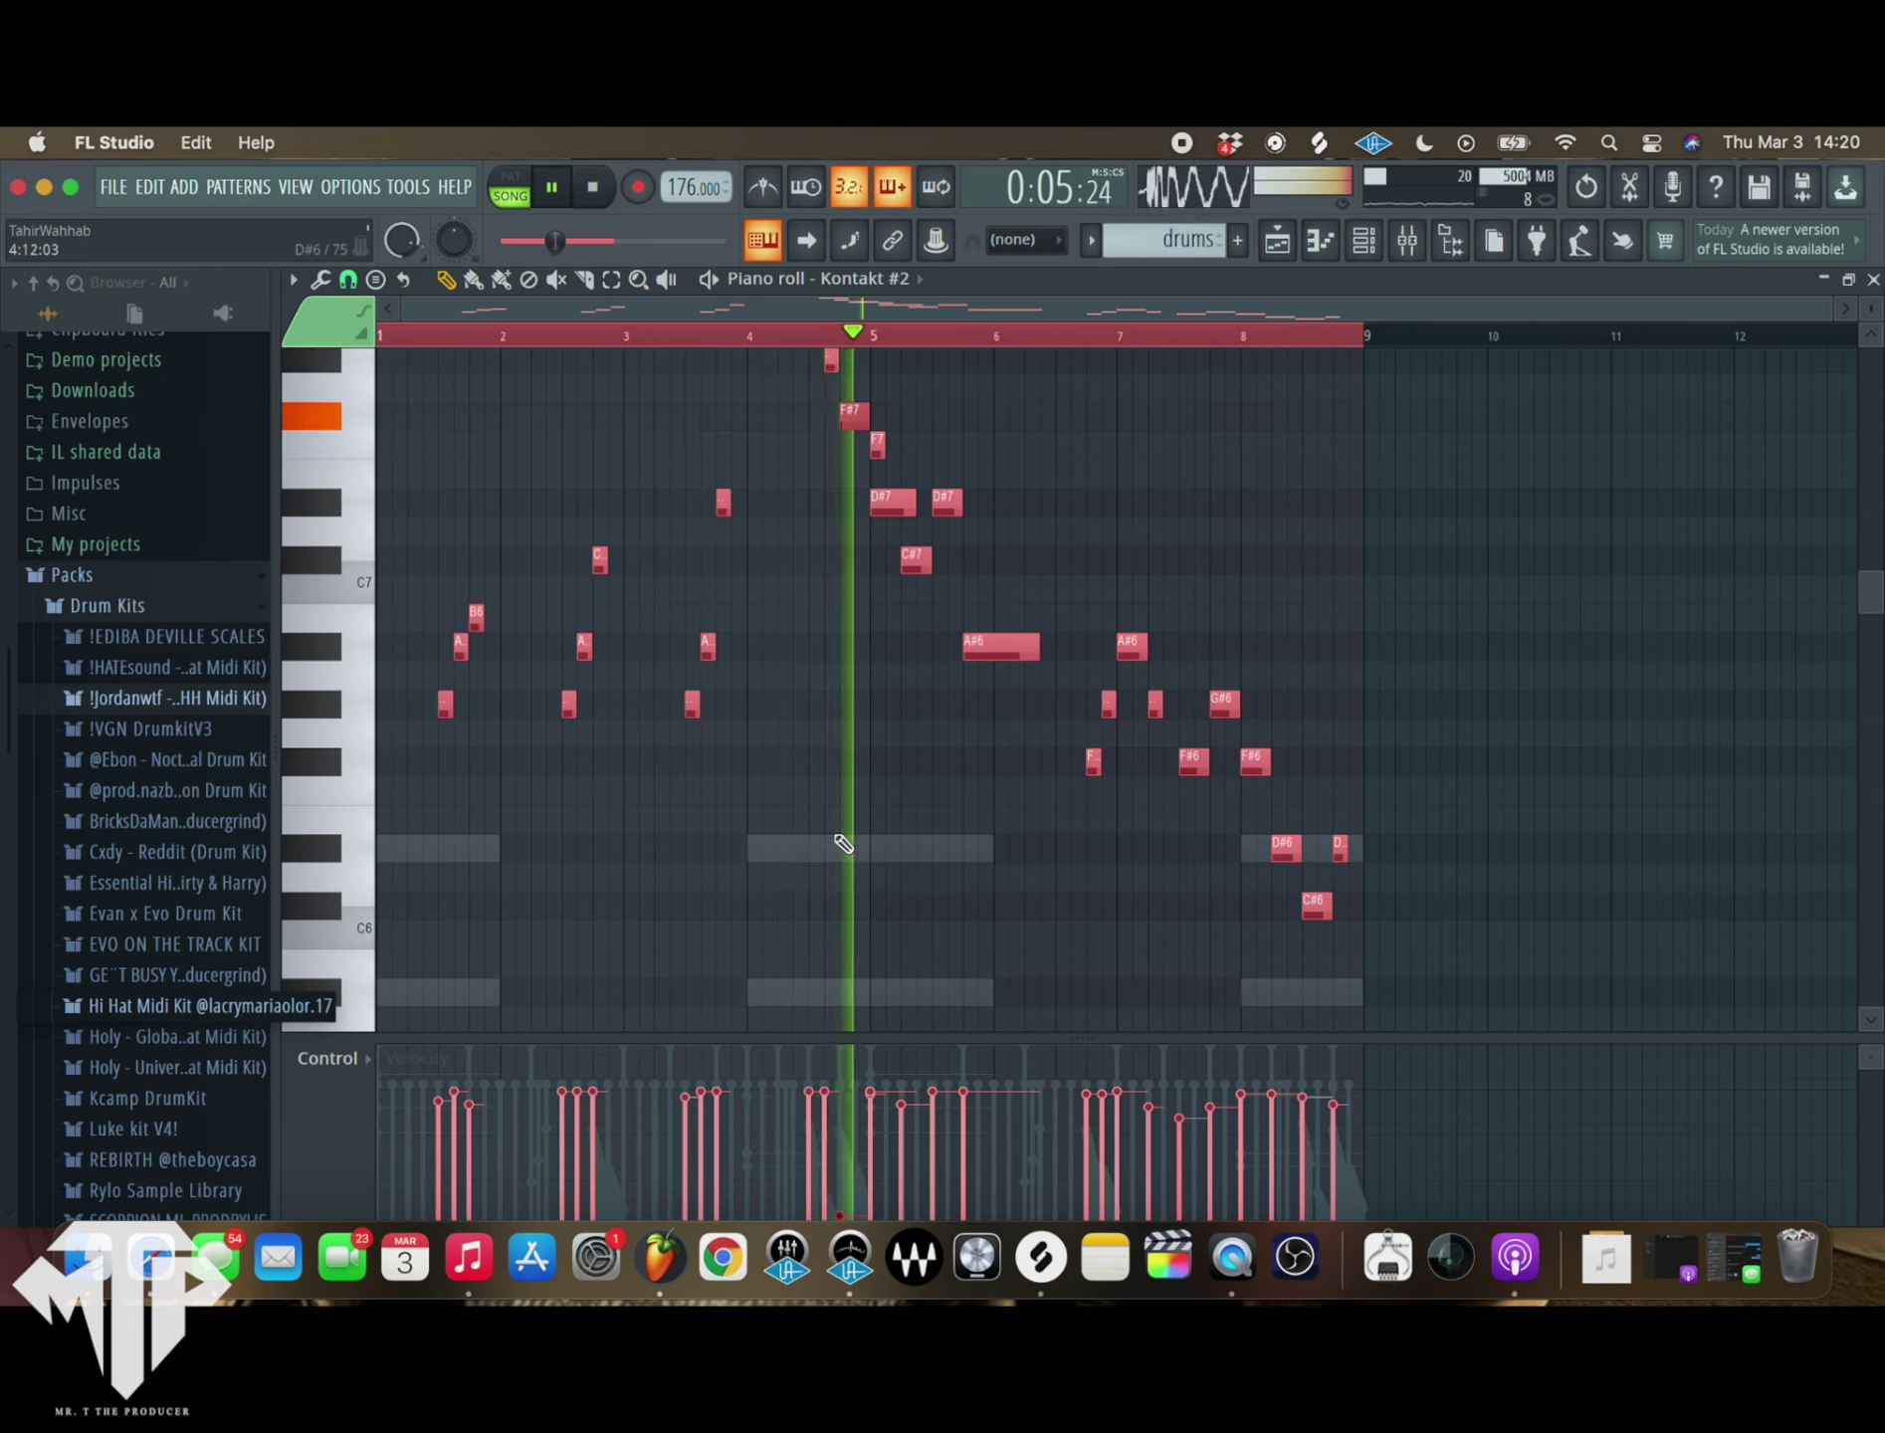
pyautogui.click(855, 418)
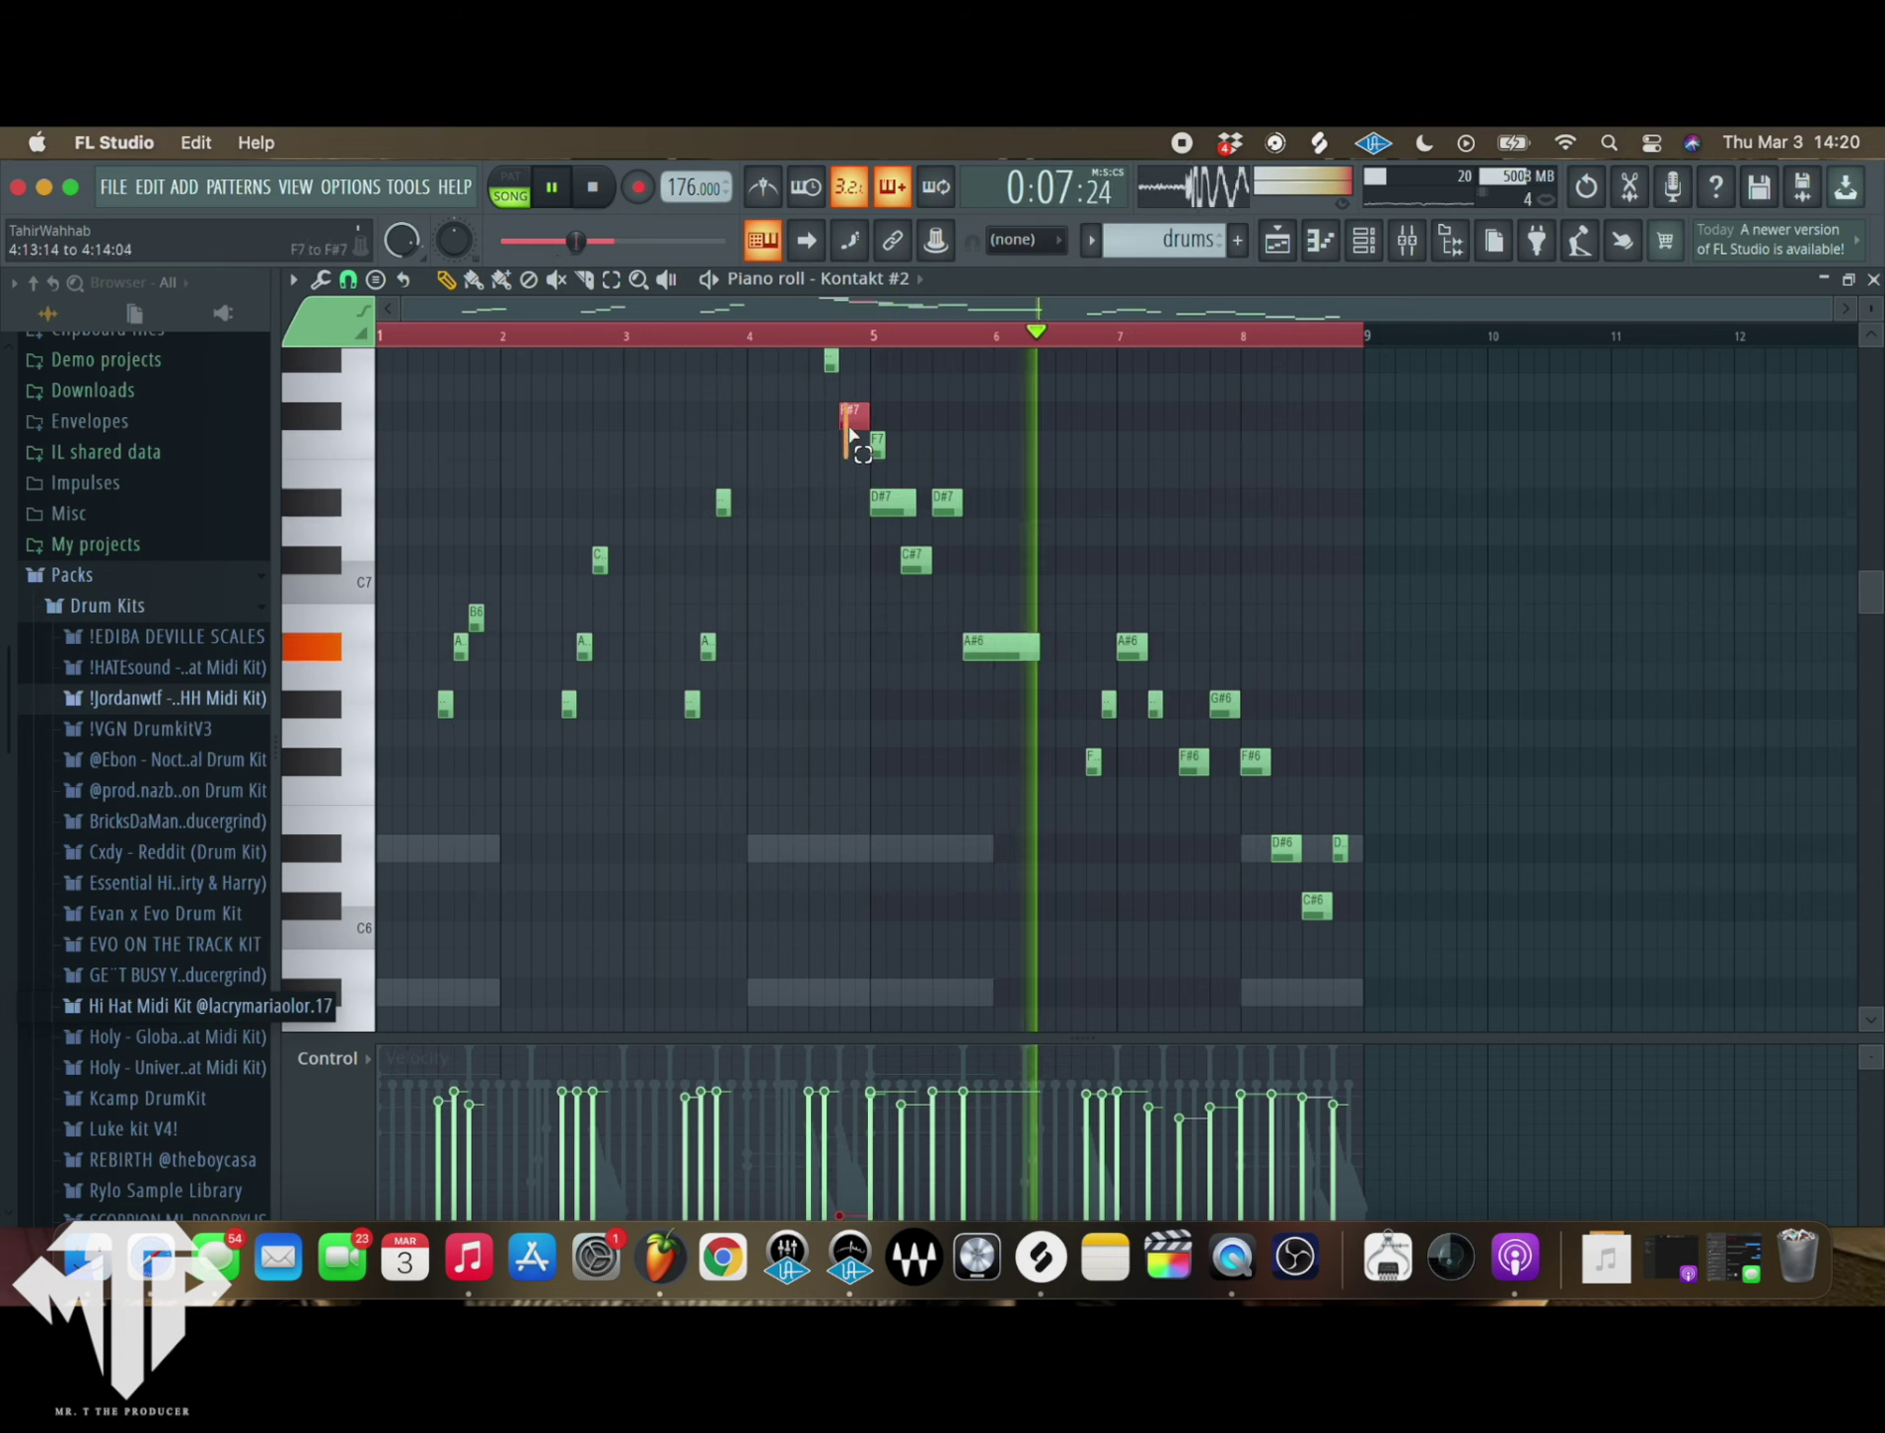
pyautogui.hotkey('ctrl', 'd')
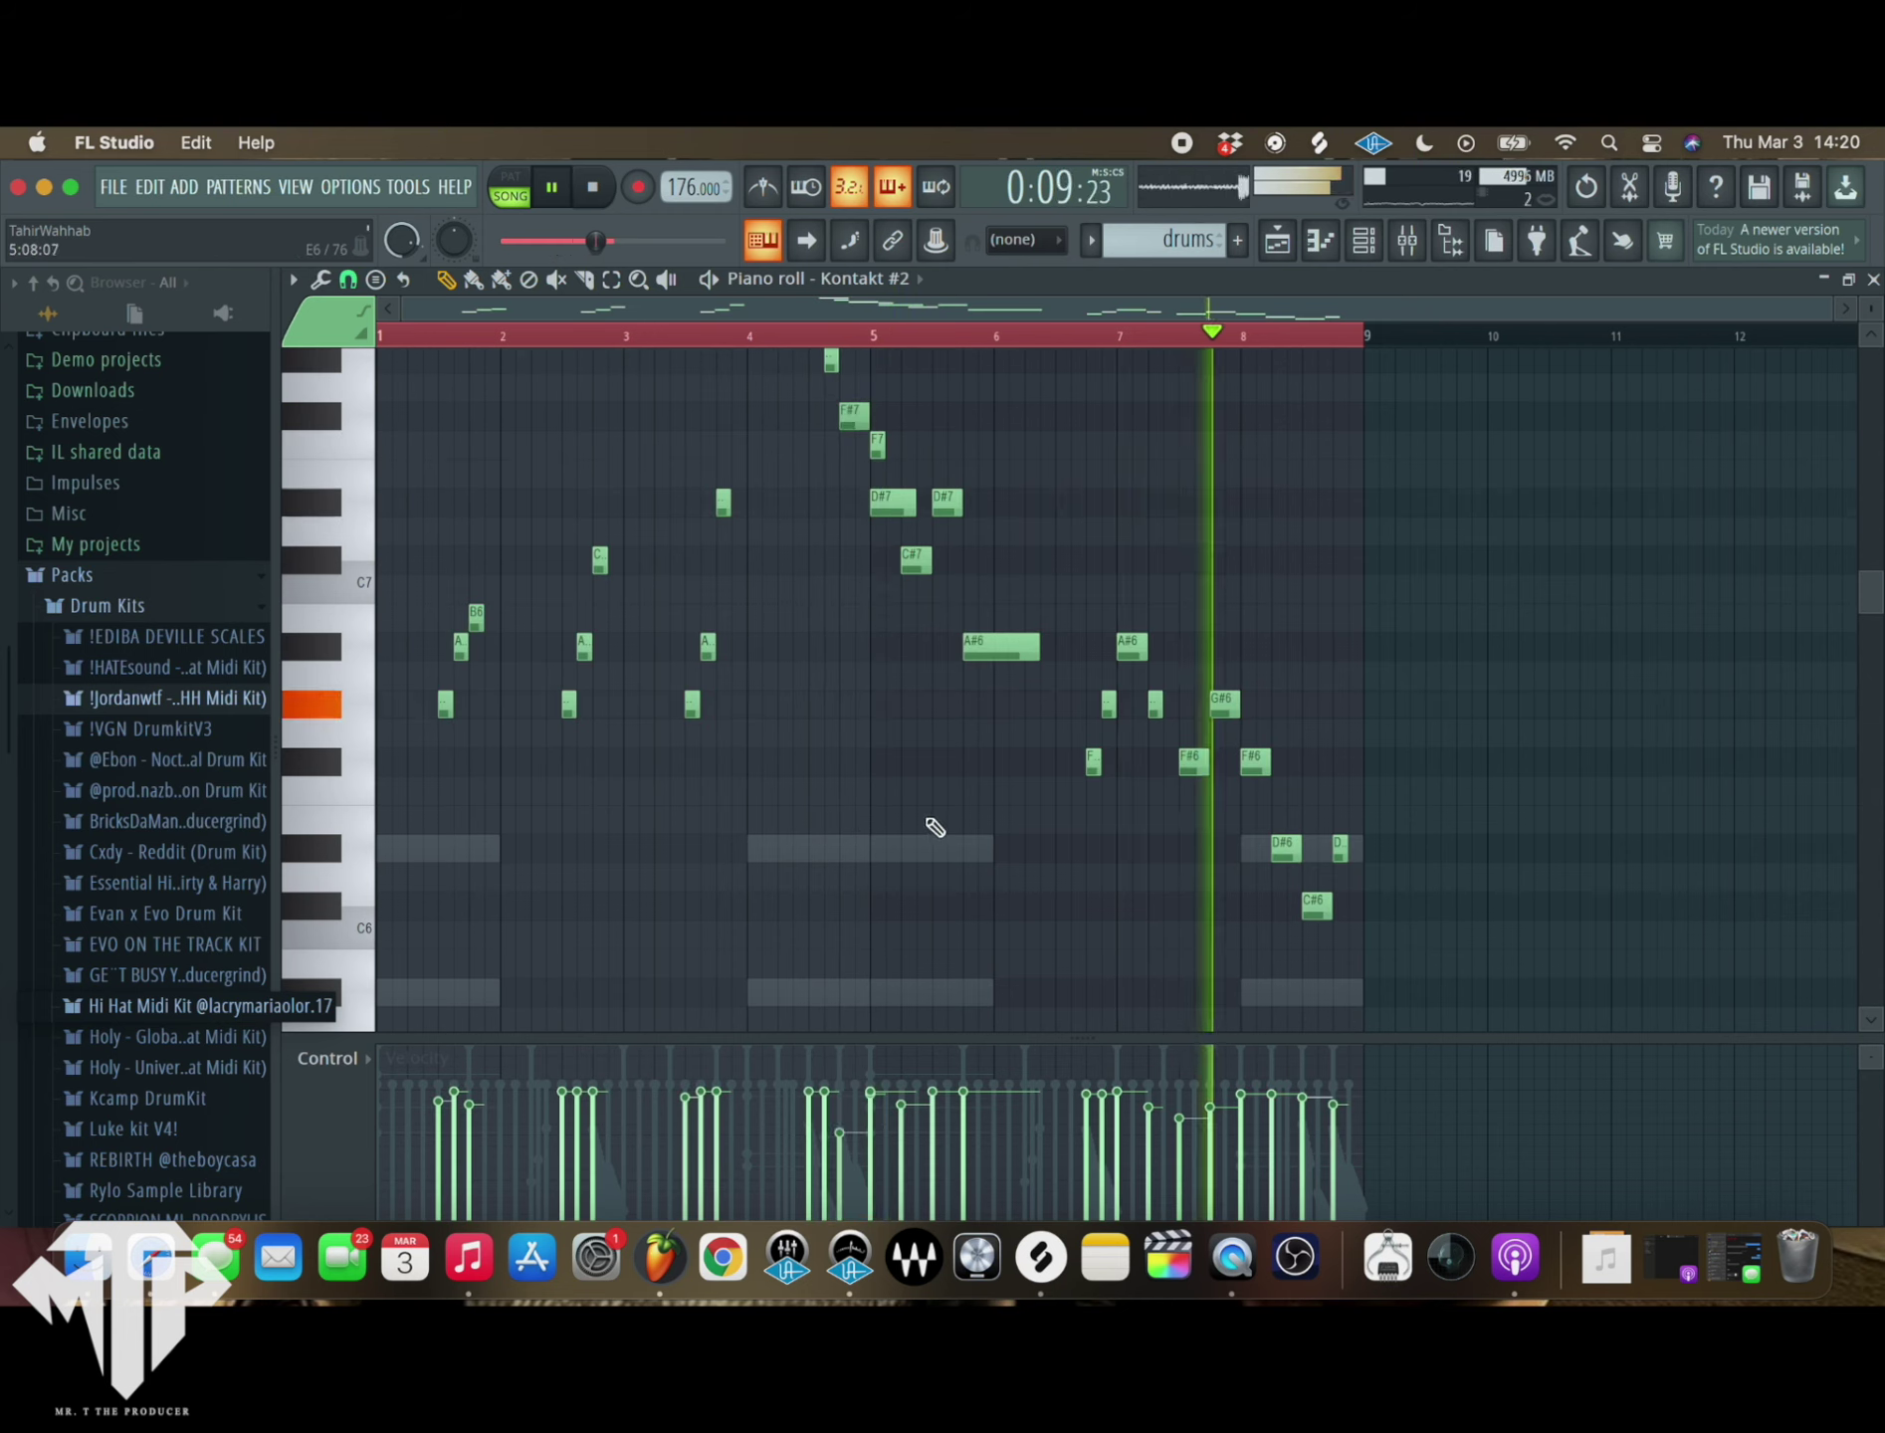
# - Clear the playlist's time selection, unmute channel 9 (#PYROS#..] (33)), and close the channel rack
pyautogui.press('F5')
pyautogui.moveTo(936, 347); pyautogui.dragTo(484, 367)
pyautogui.click(1375, 253)
pyautogui.click(1382, 257)
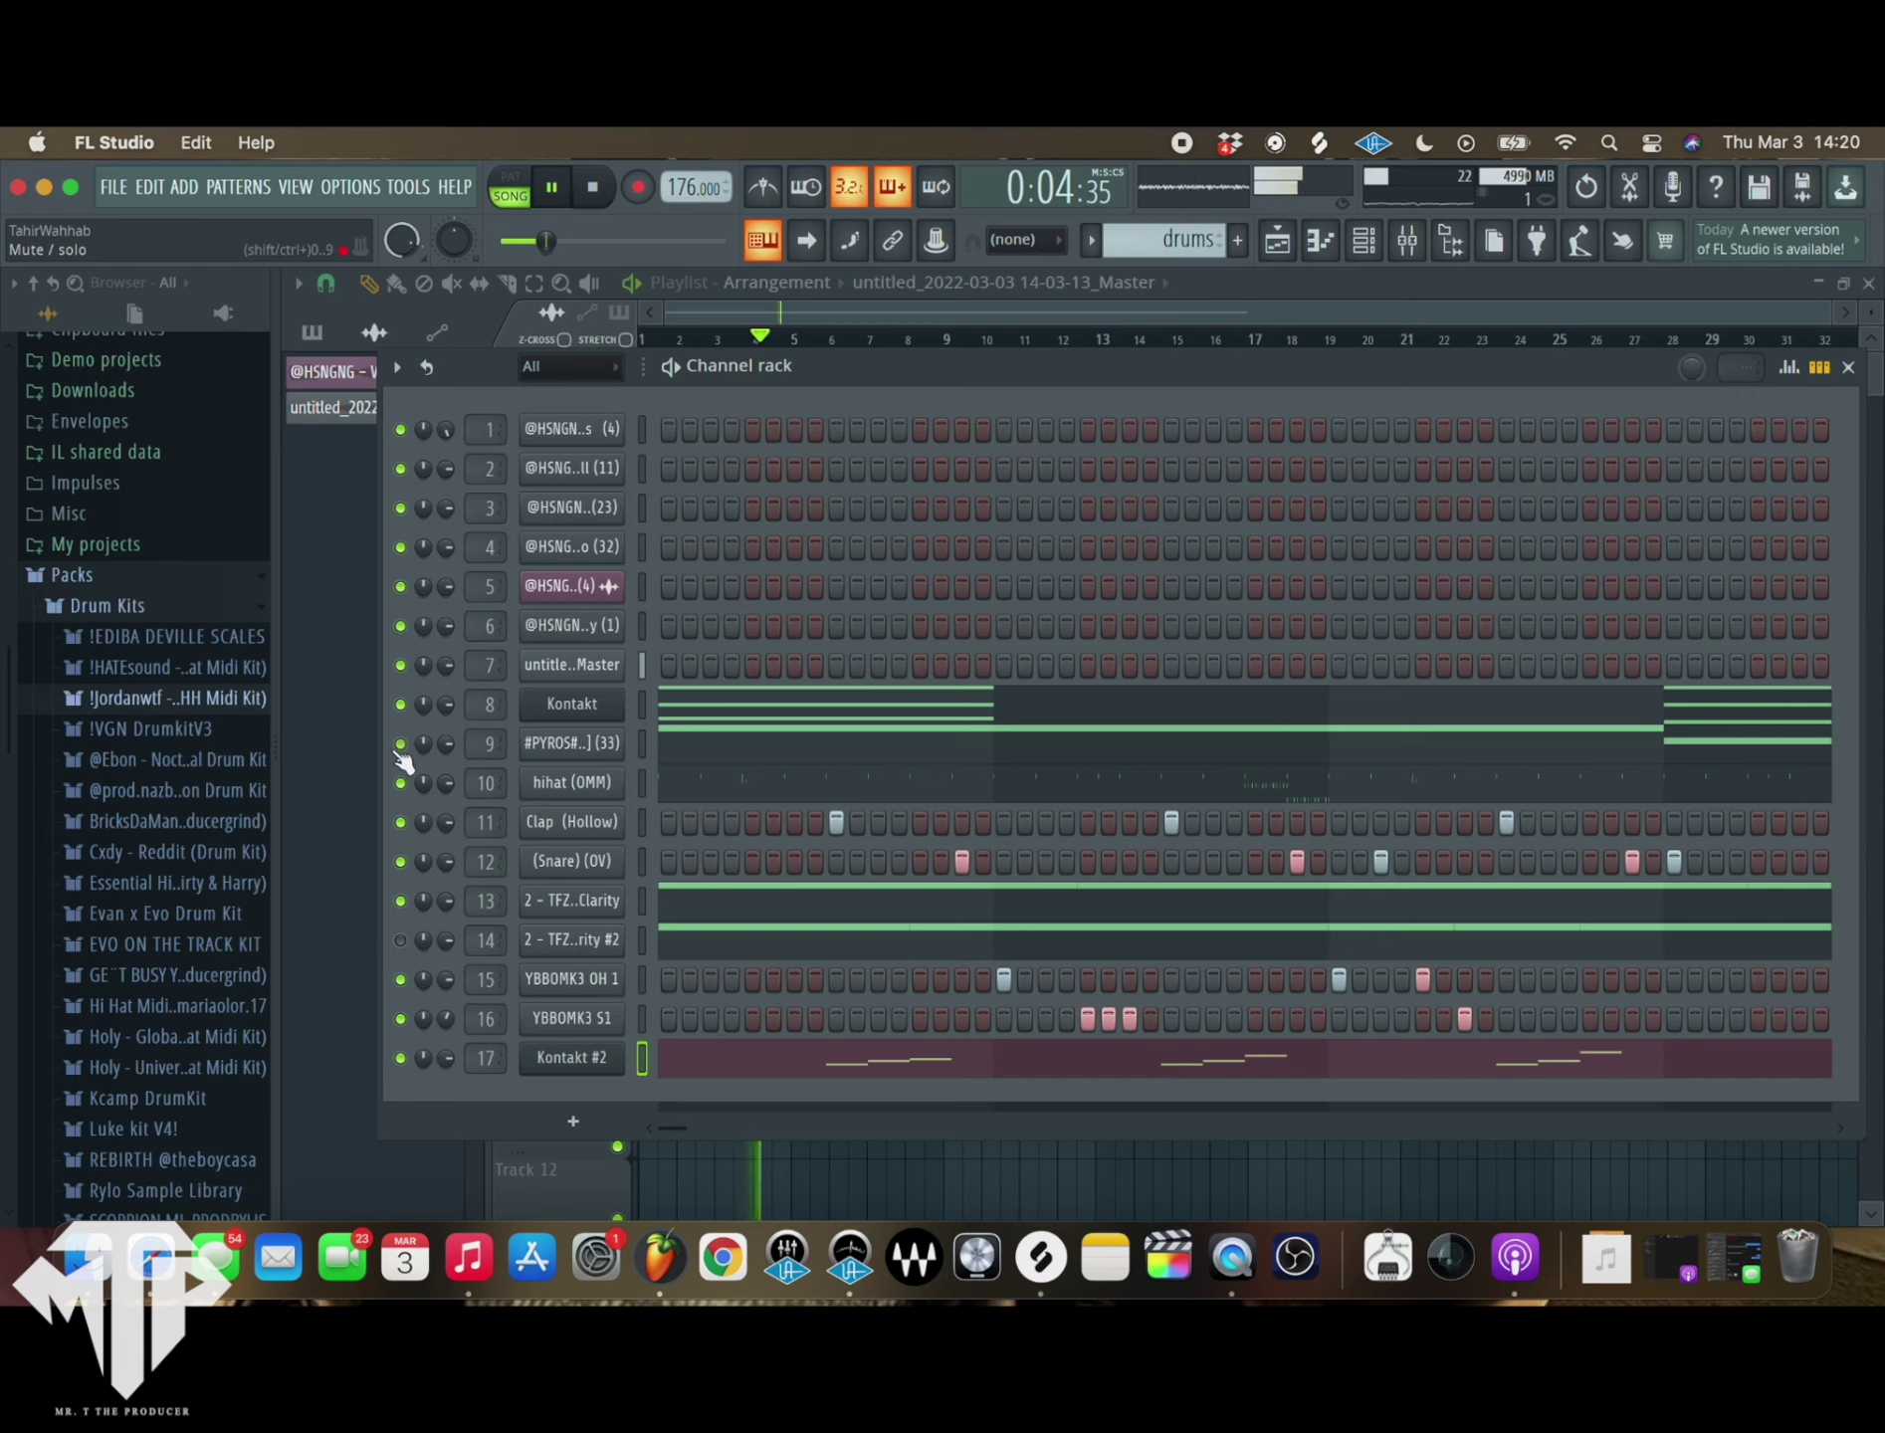
pyautogui.click(1848, 366)
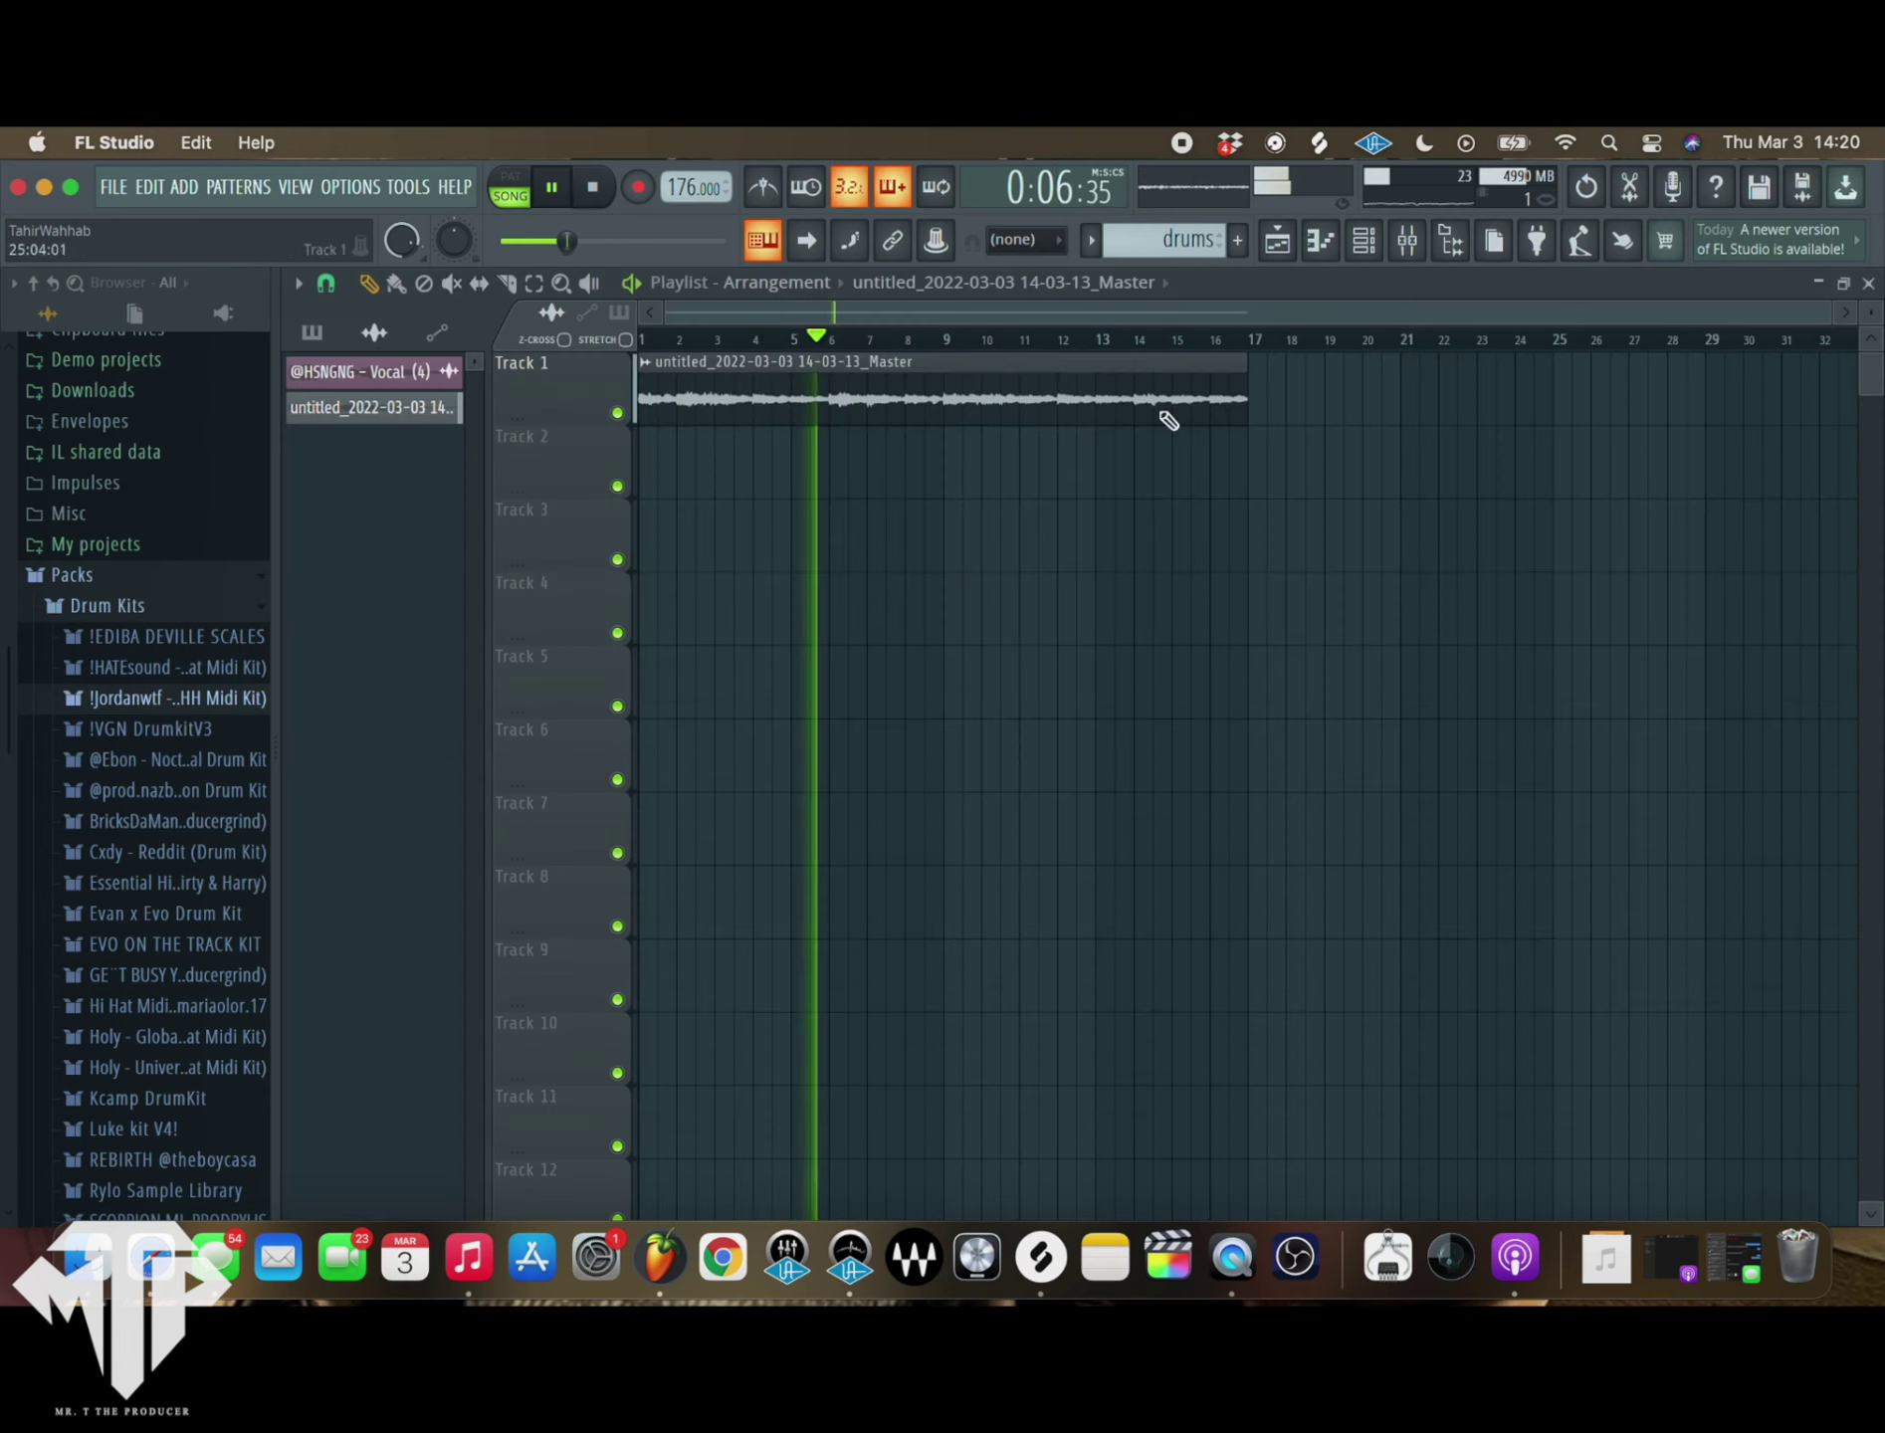
# - Slice the melody clip on Track 1 at bar 9 and repeat both halves so the loop fills bars 17 to 32
pyautogui.click(506, 284)
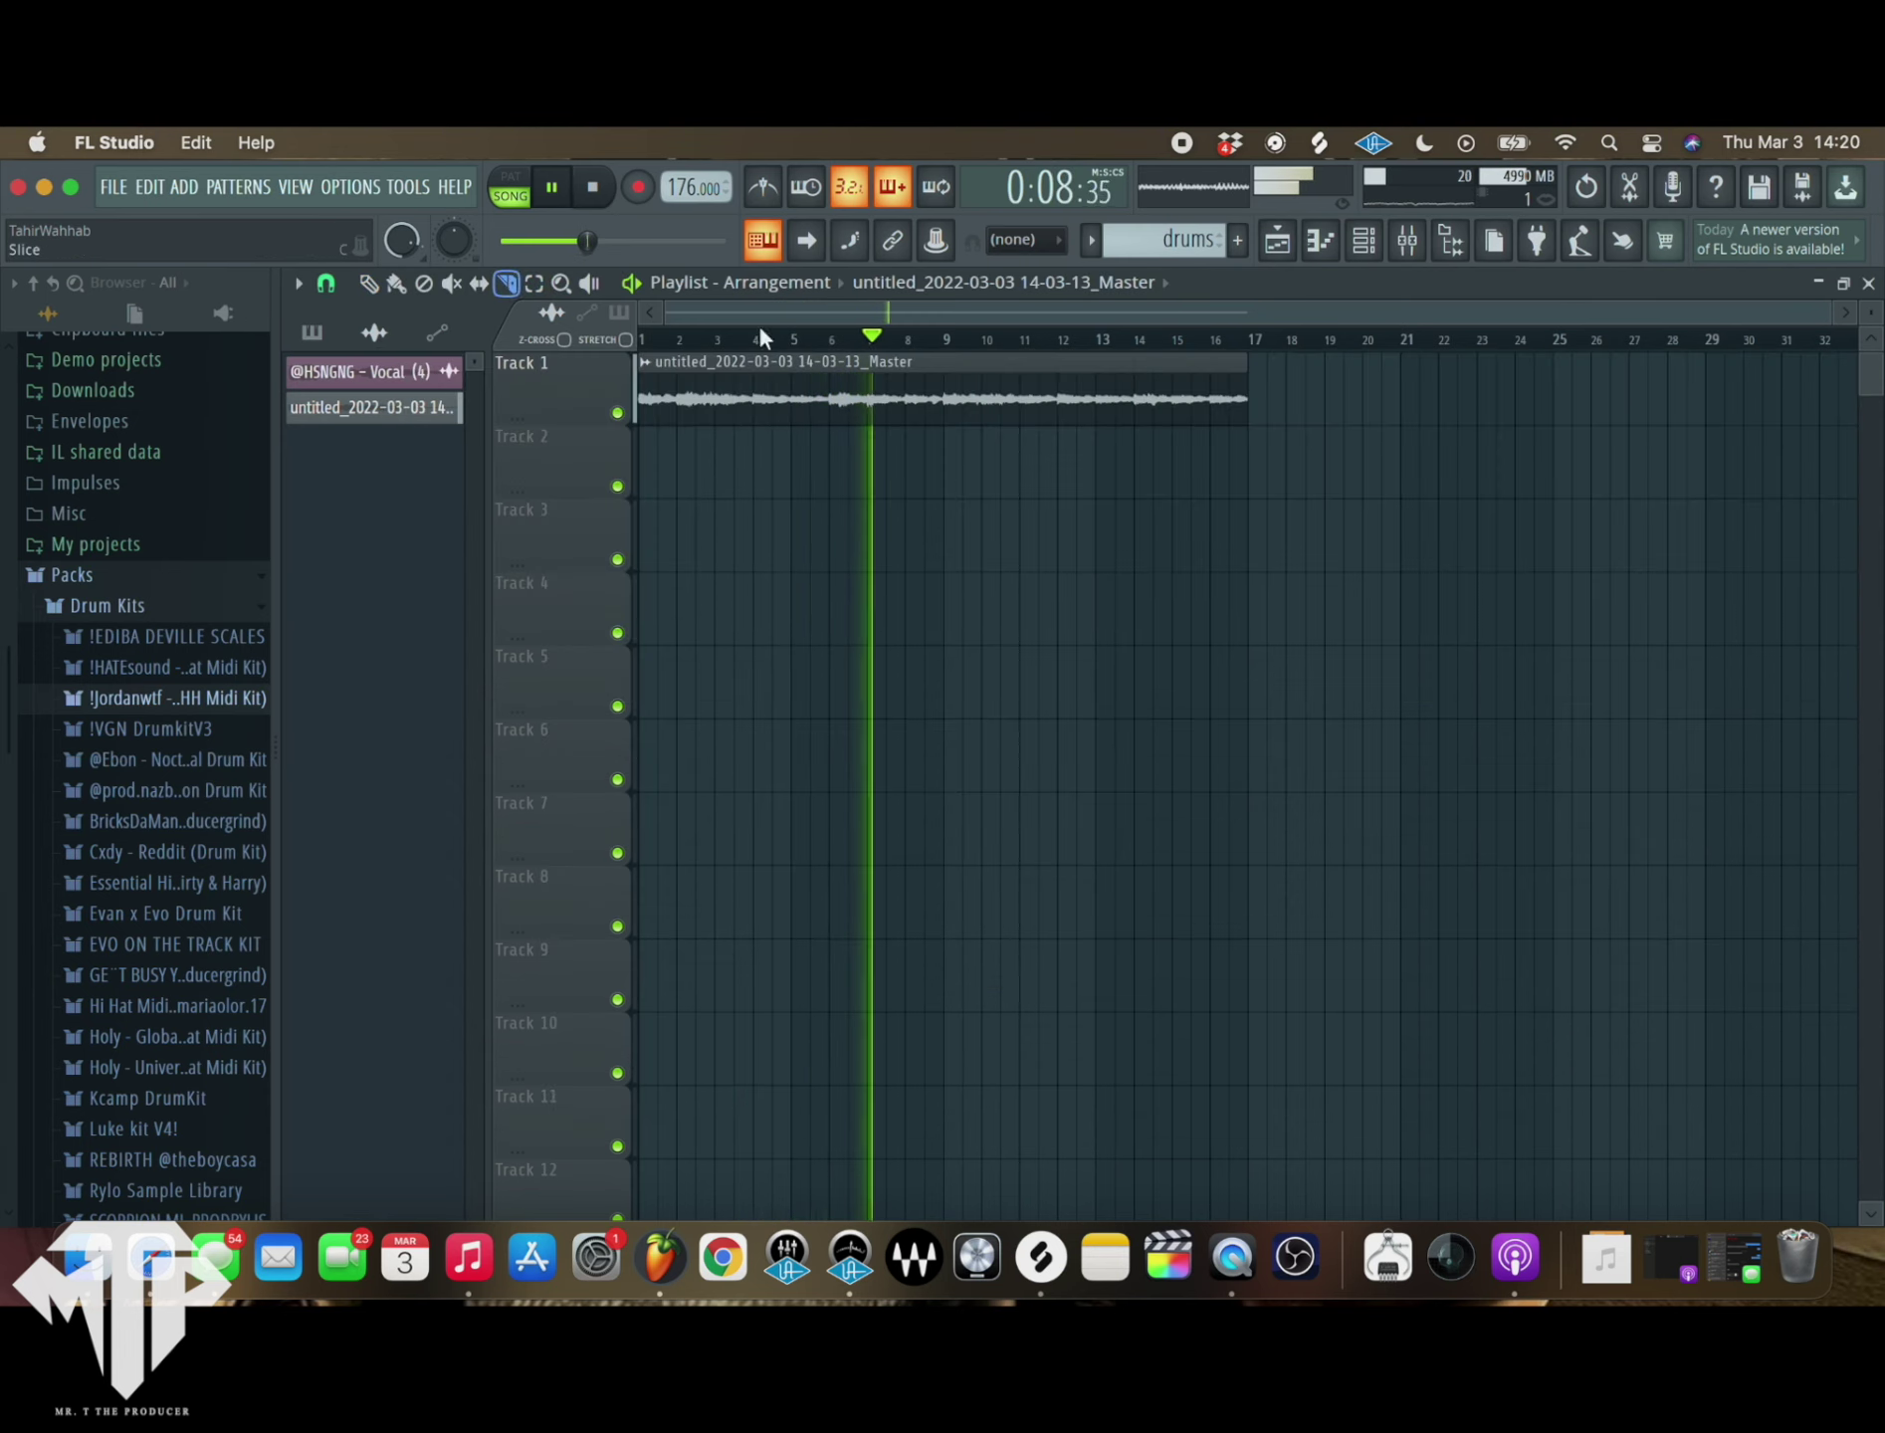
pyautogui.moveTo(945, 443); pyautogui.dragTo(947, 338)
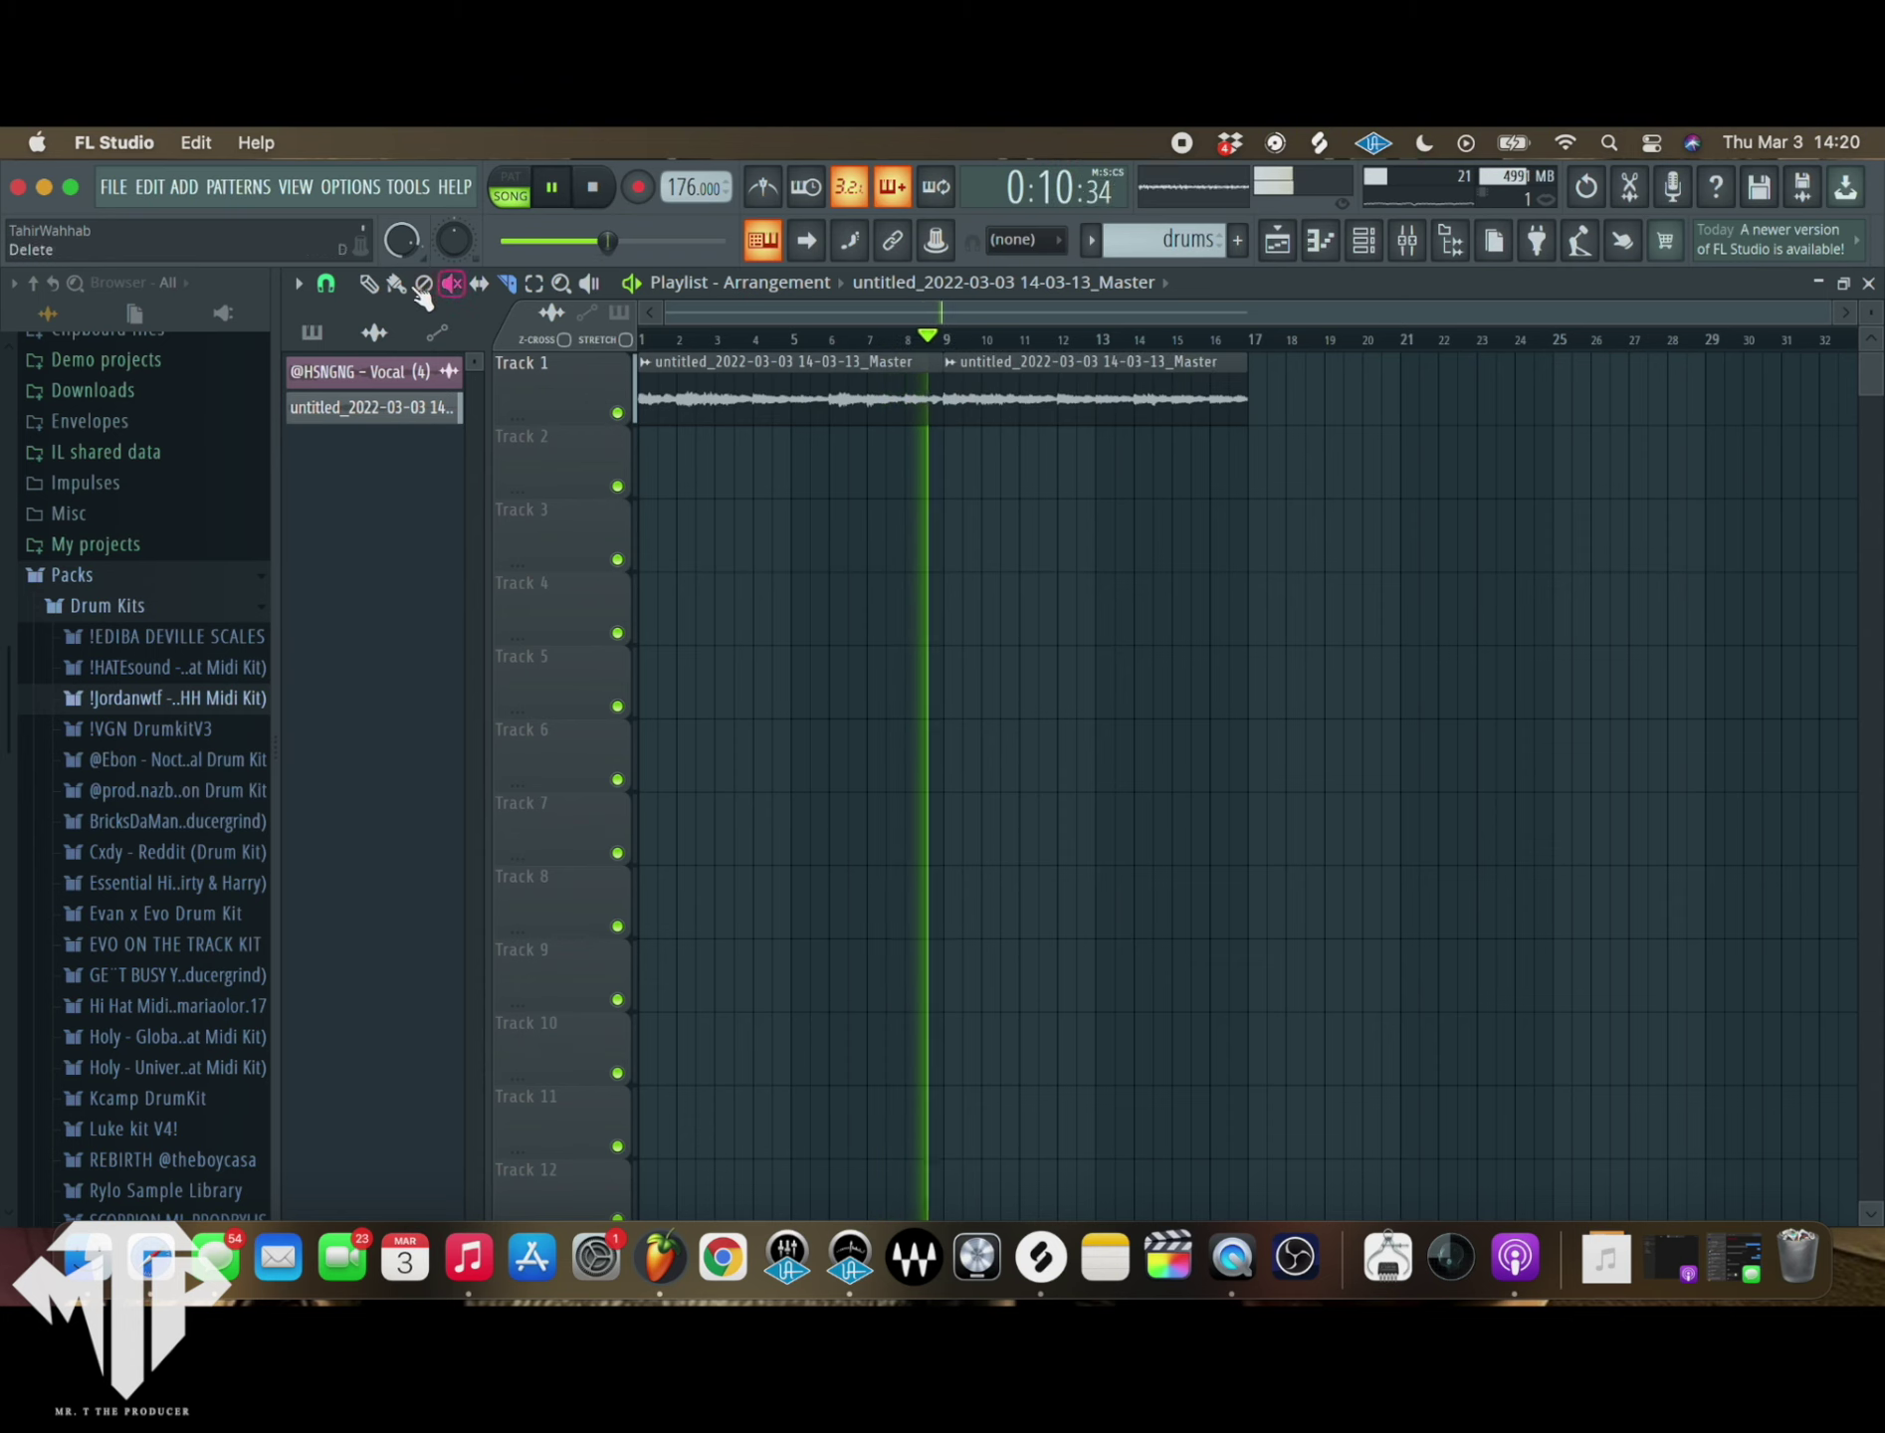
pyautogui.click(368, 283)
pyautogui.moveTo(1112, 491); pyautogui.dragTo(796, 372)
pyautogui.hotkey('ctrl', 'b')
pyautogui.click(994, 669)
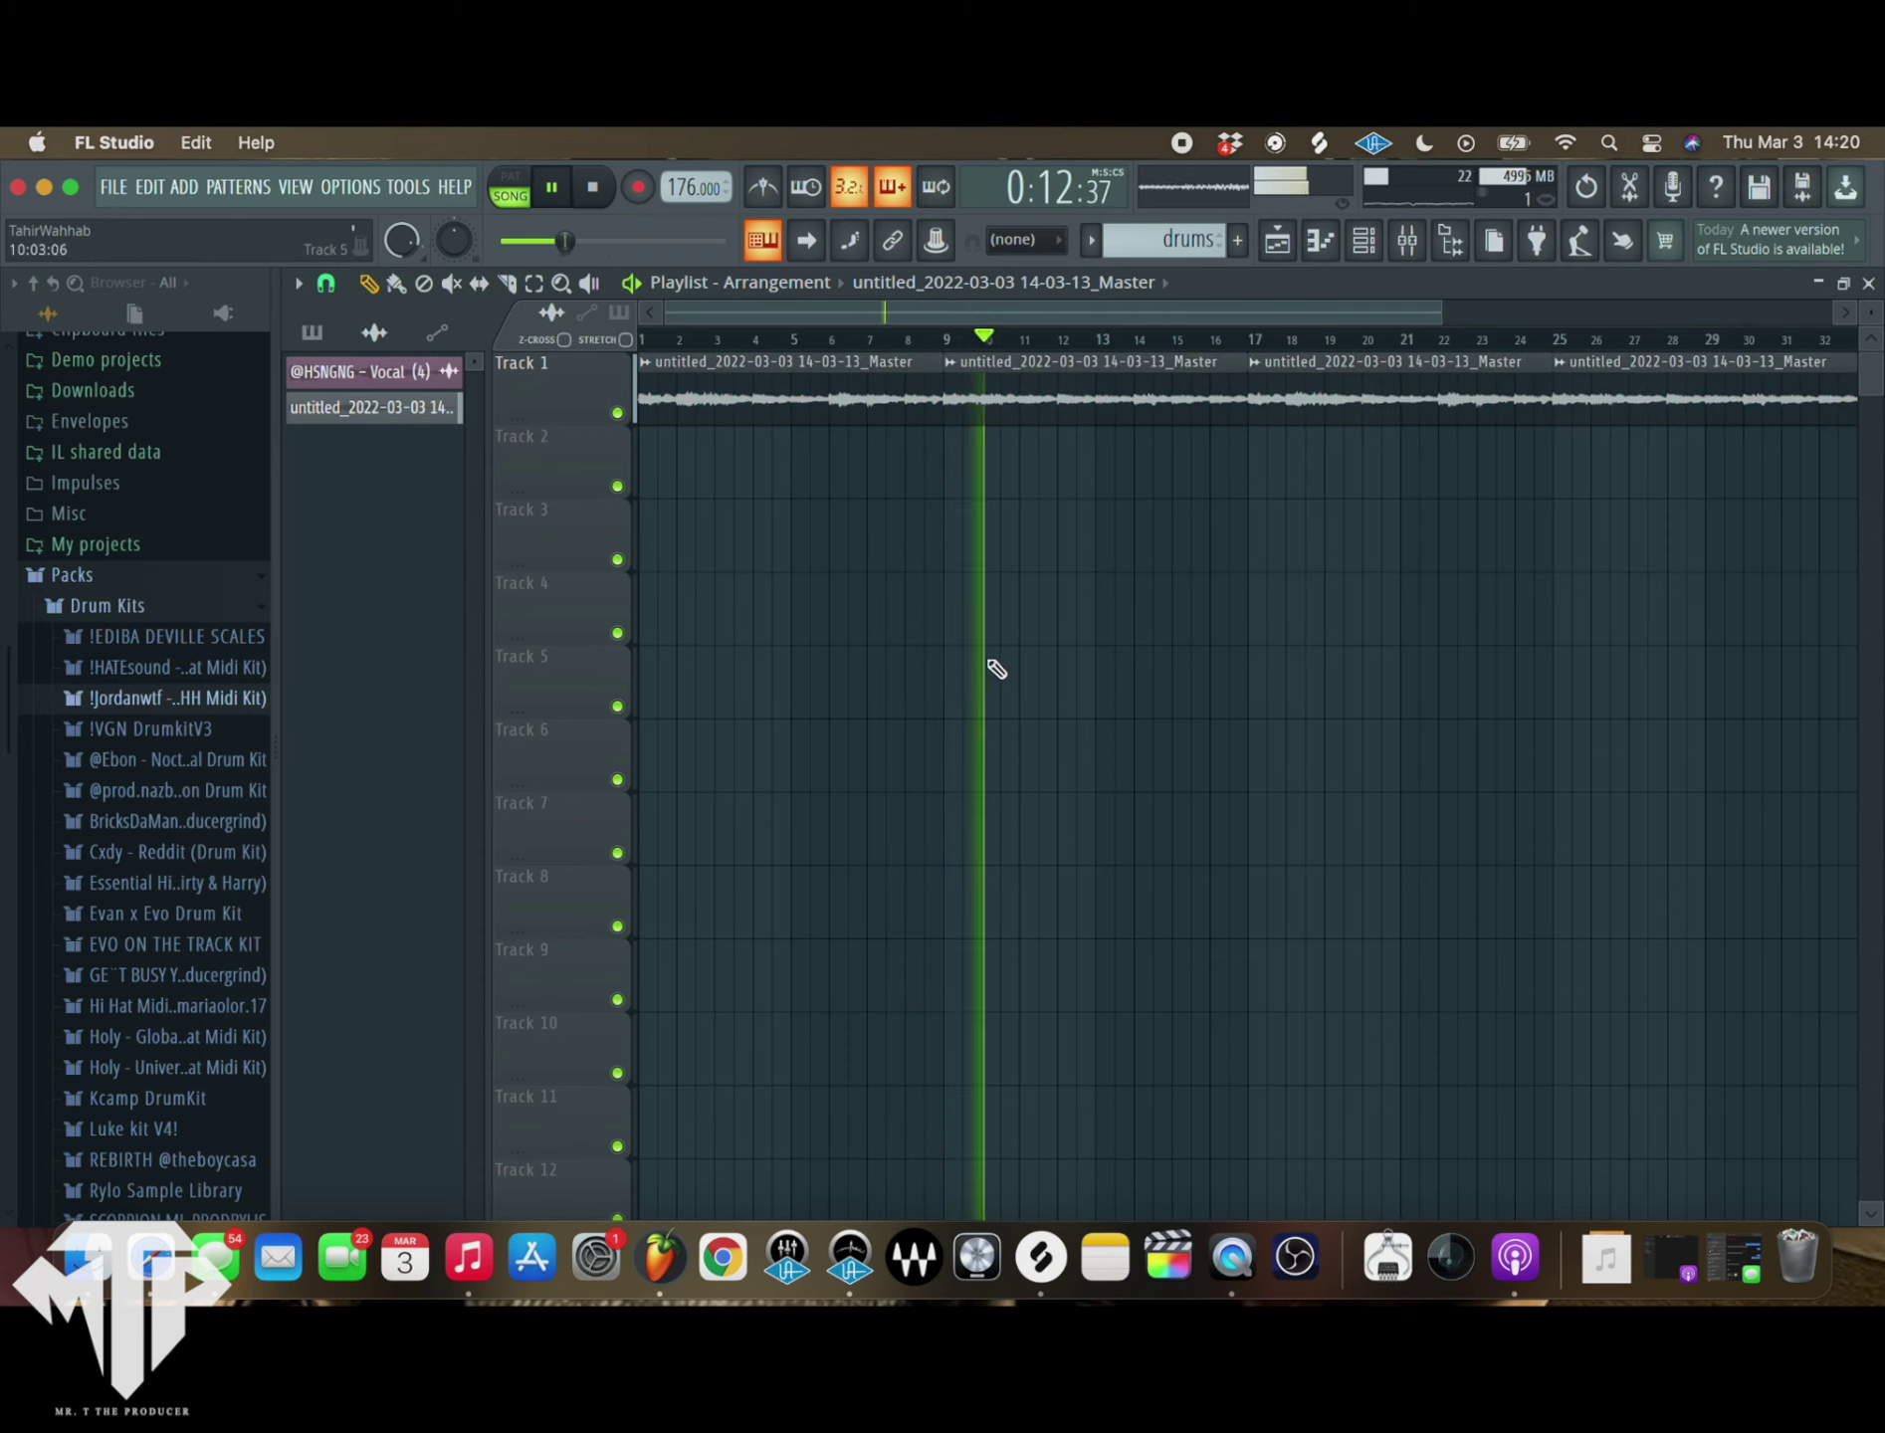
pyautogui.scroll(-2, 990, 696)
# - Split the drums pattern into separate patterns by channel
pyautogui.click(311, 331)
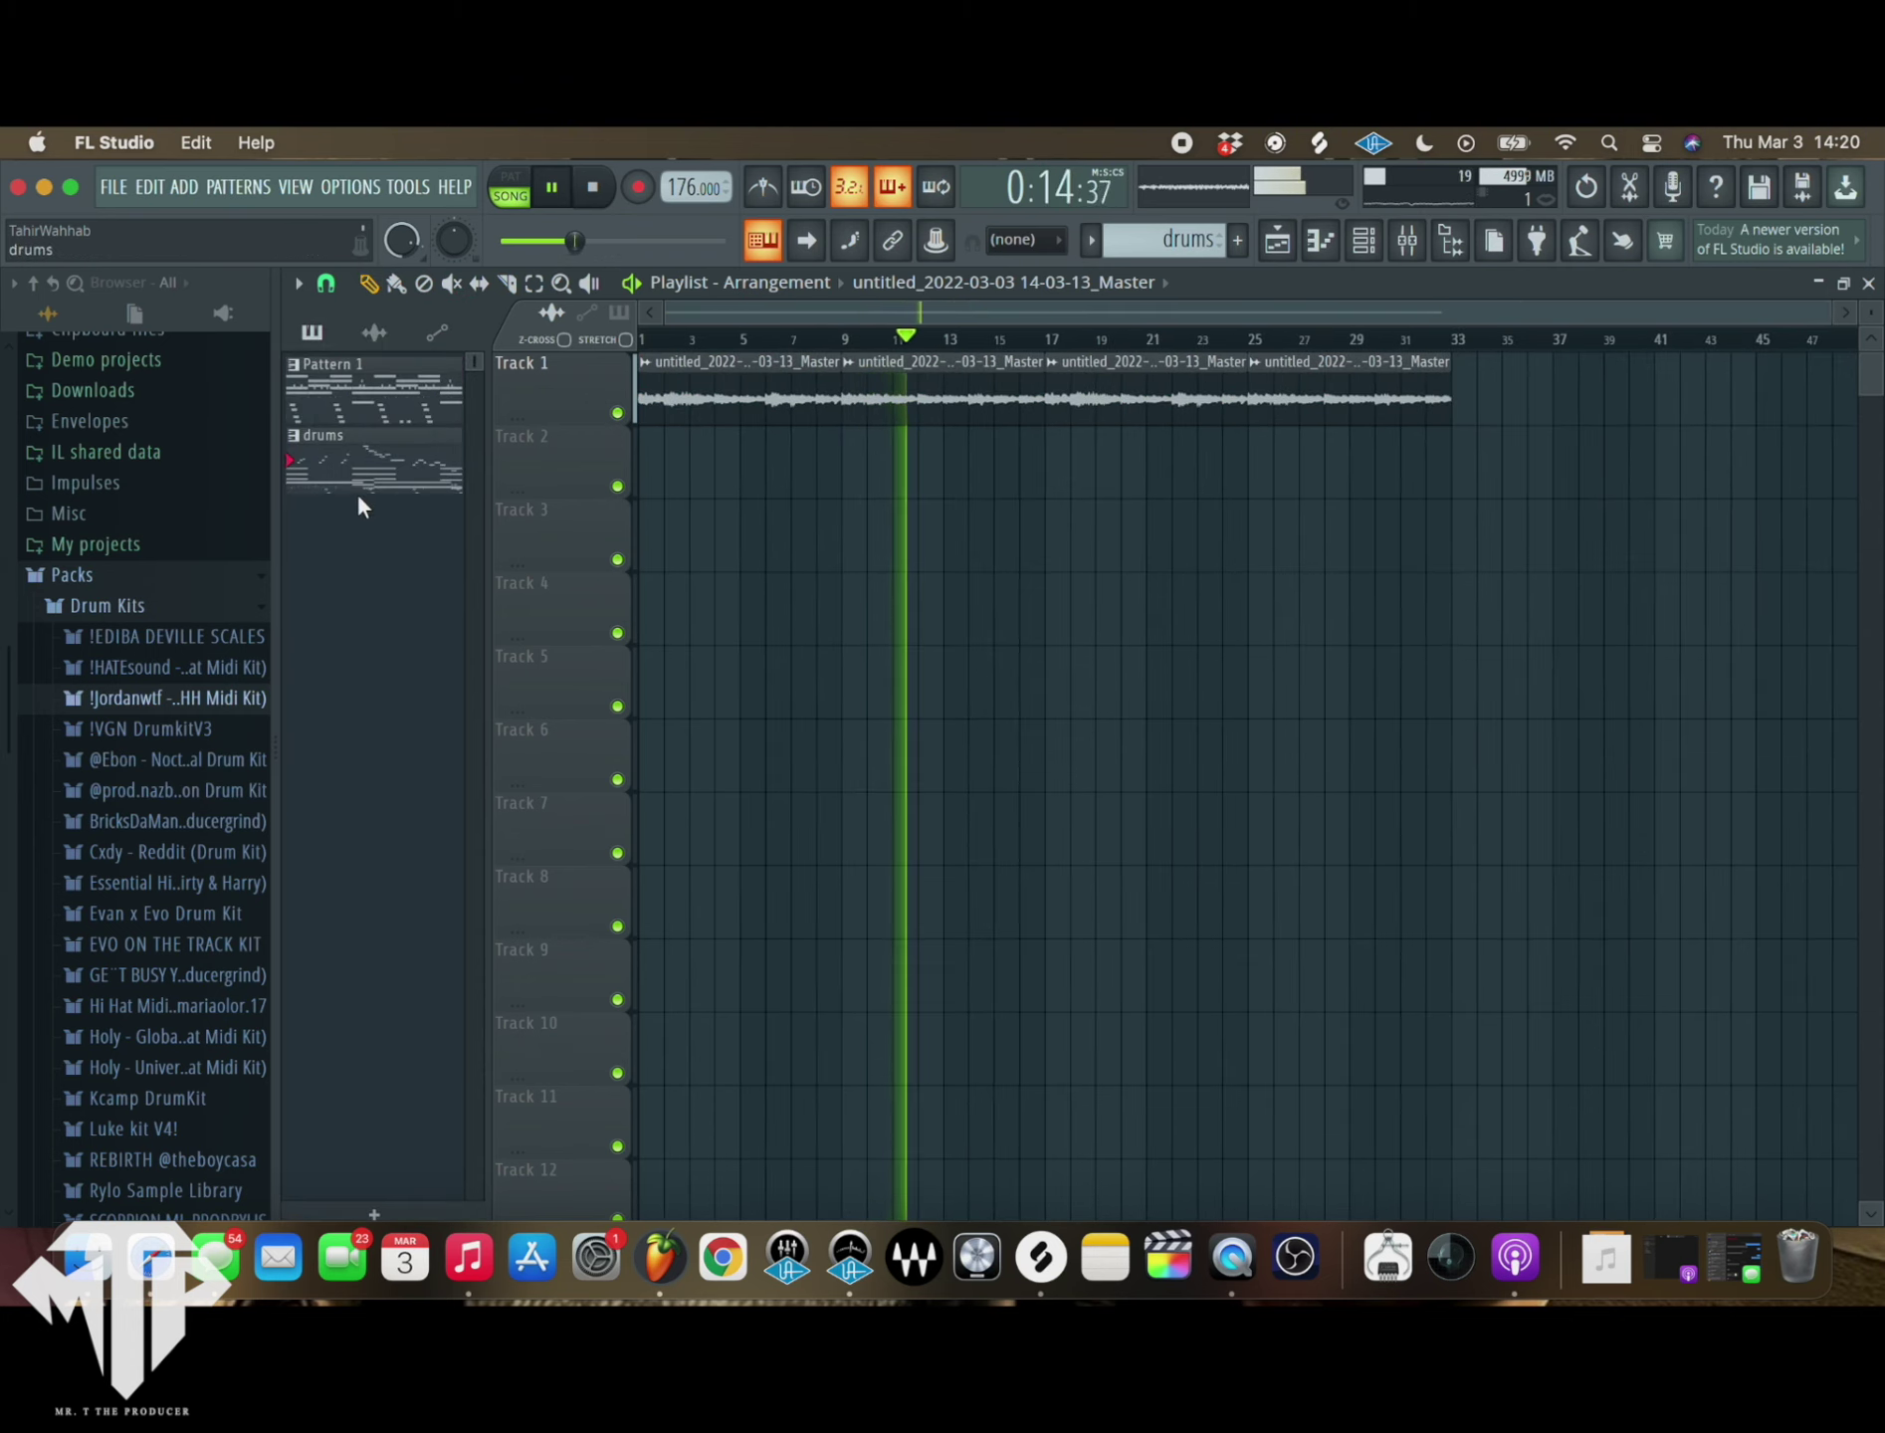
pyautogui.rightClick(331, 474)
pyautogui.click(448, 905)
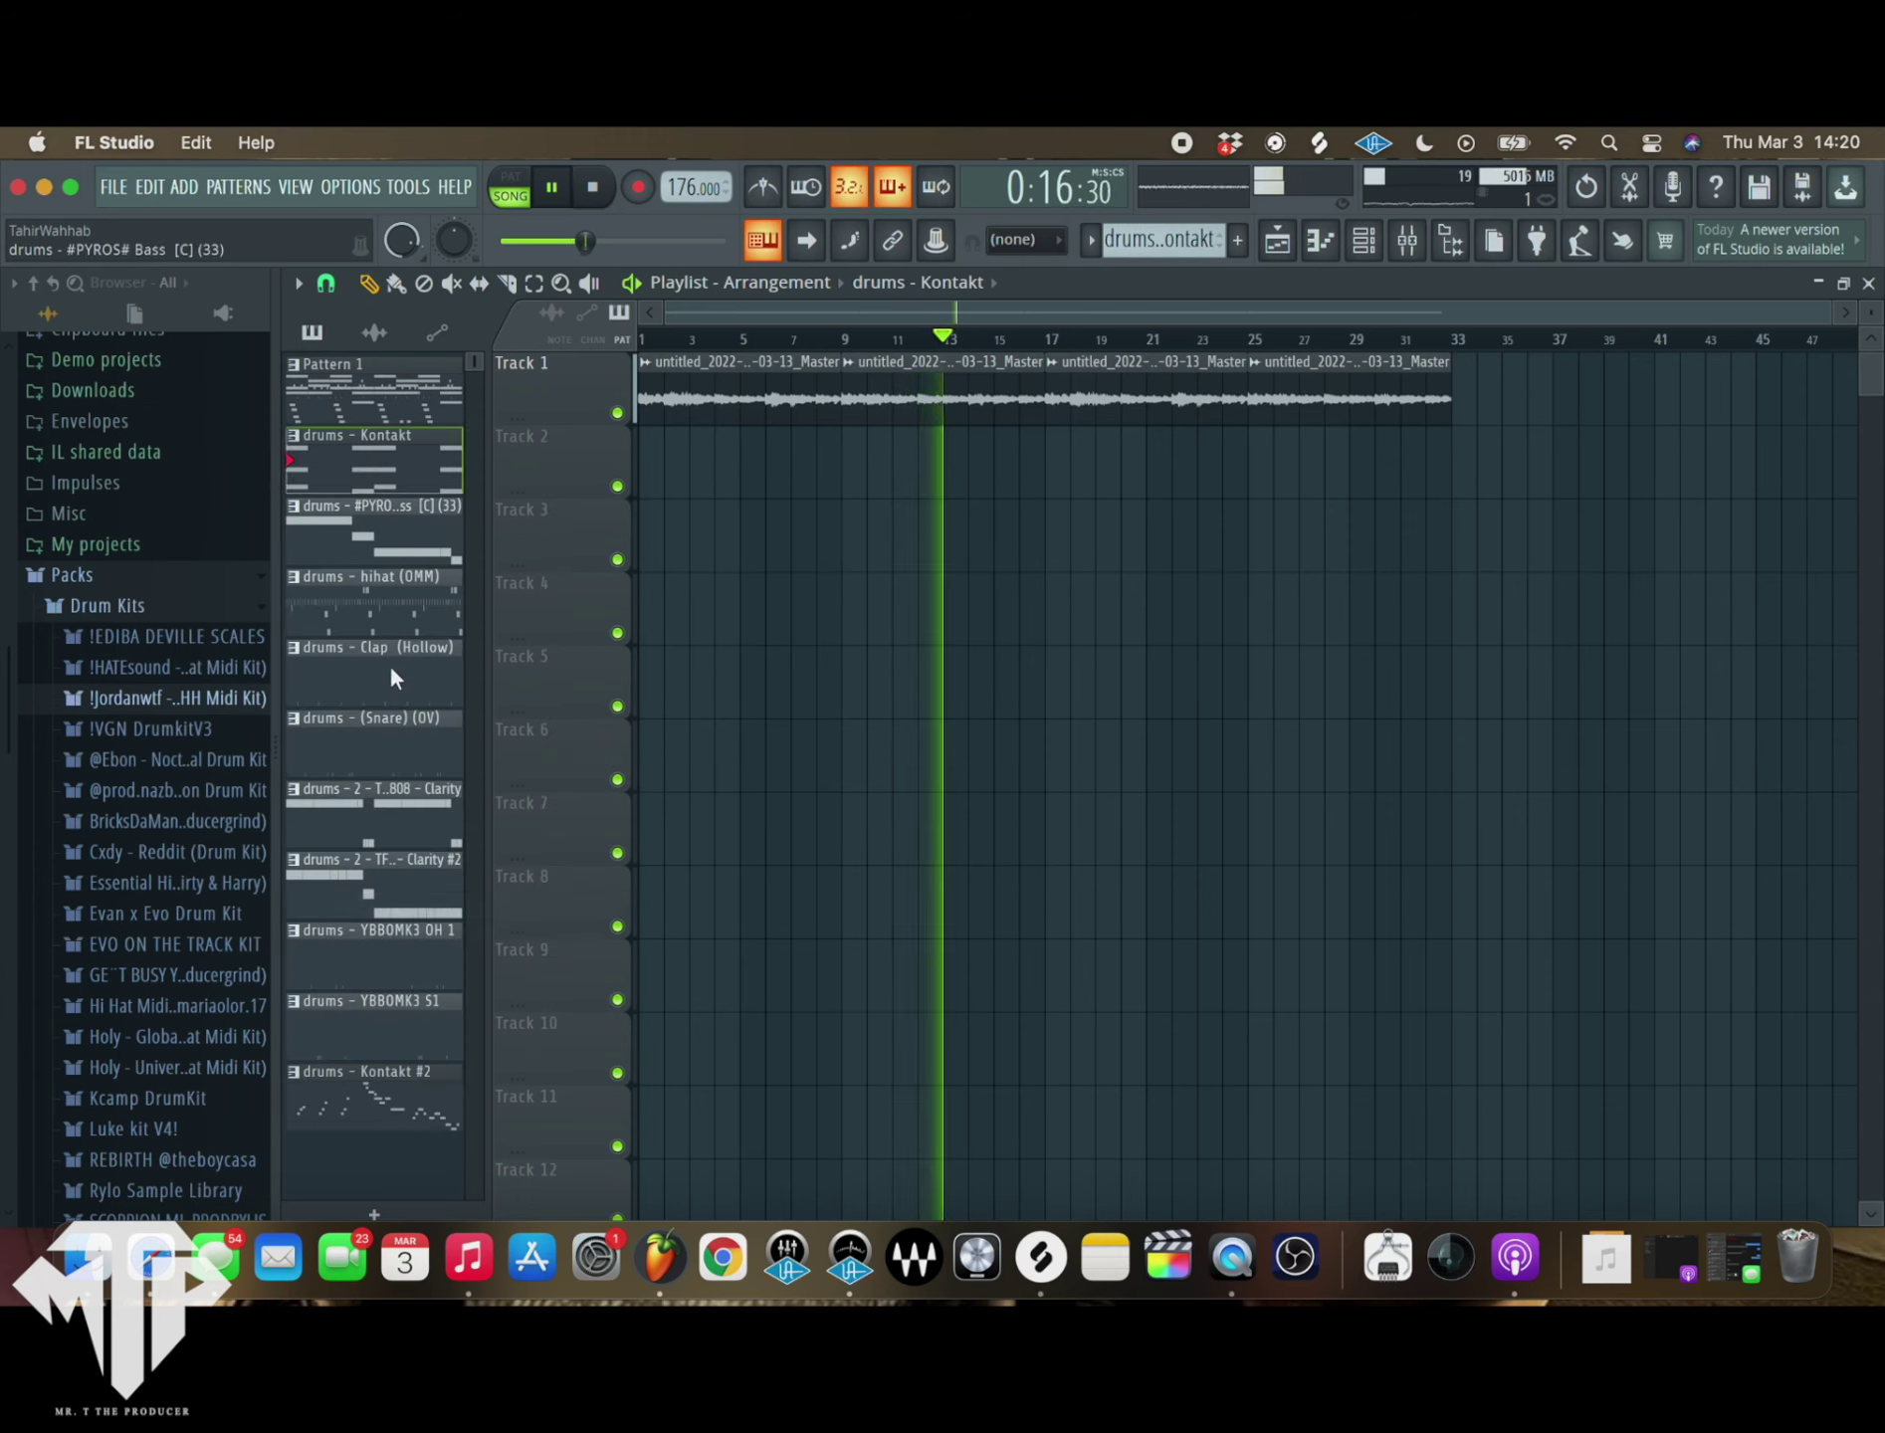
# - Place all split drums patterns on Tracks 2 to 11 from bar 9, repeat them through bar 40, and extend the melody loop from bar 33
pyautogui.keyDown('shift'); pyautogui.click(356, 1105); pyautogui.keyUp('shift')
pyautogui.moveTo(393, 430); pyautogui.dragTo(839, 482)
pyautogui.hotkey('ctrl', 'b')
pyautogui.hotkey('ctrl', 'b')
pyautogui.hotkey('ctrl', 'b')
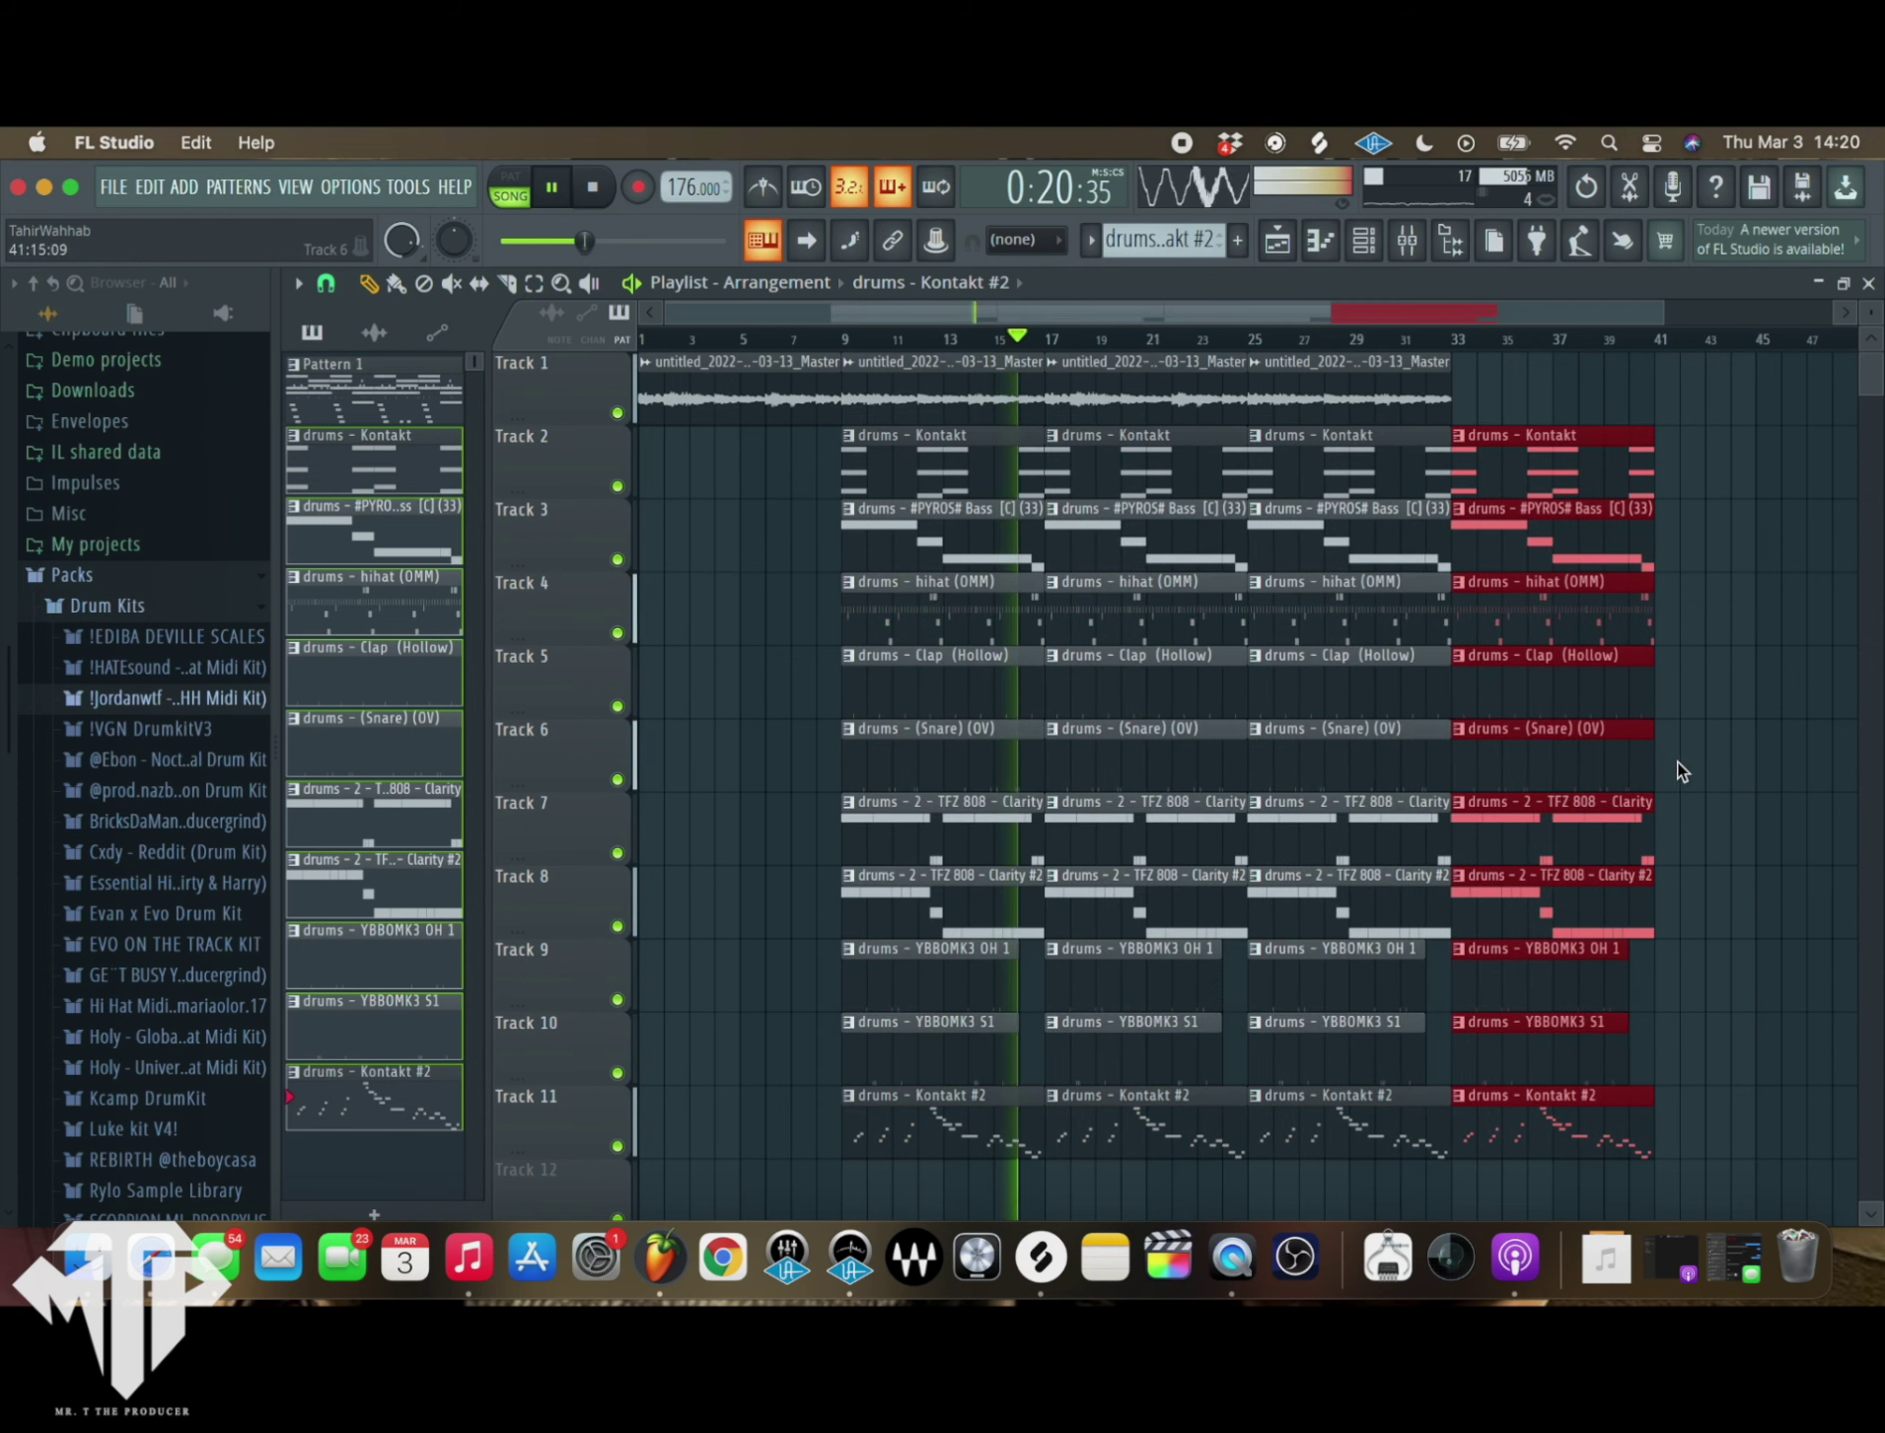
pyautogui.hotkey('ctrl', 'd')
pyautogui.click(1388, 399)
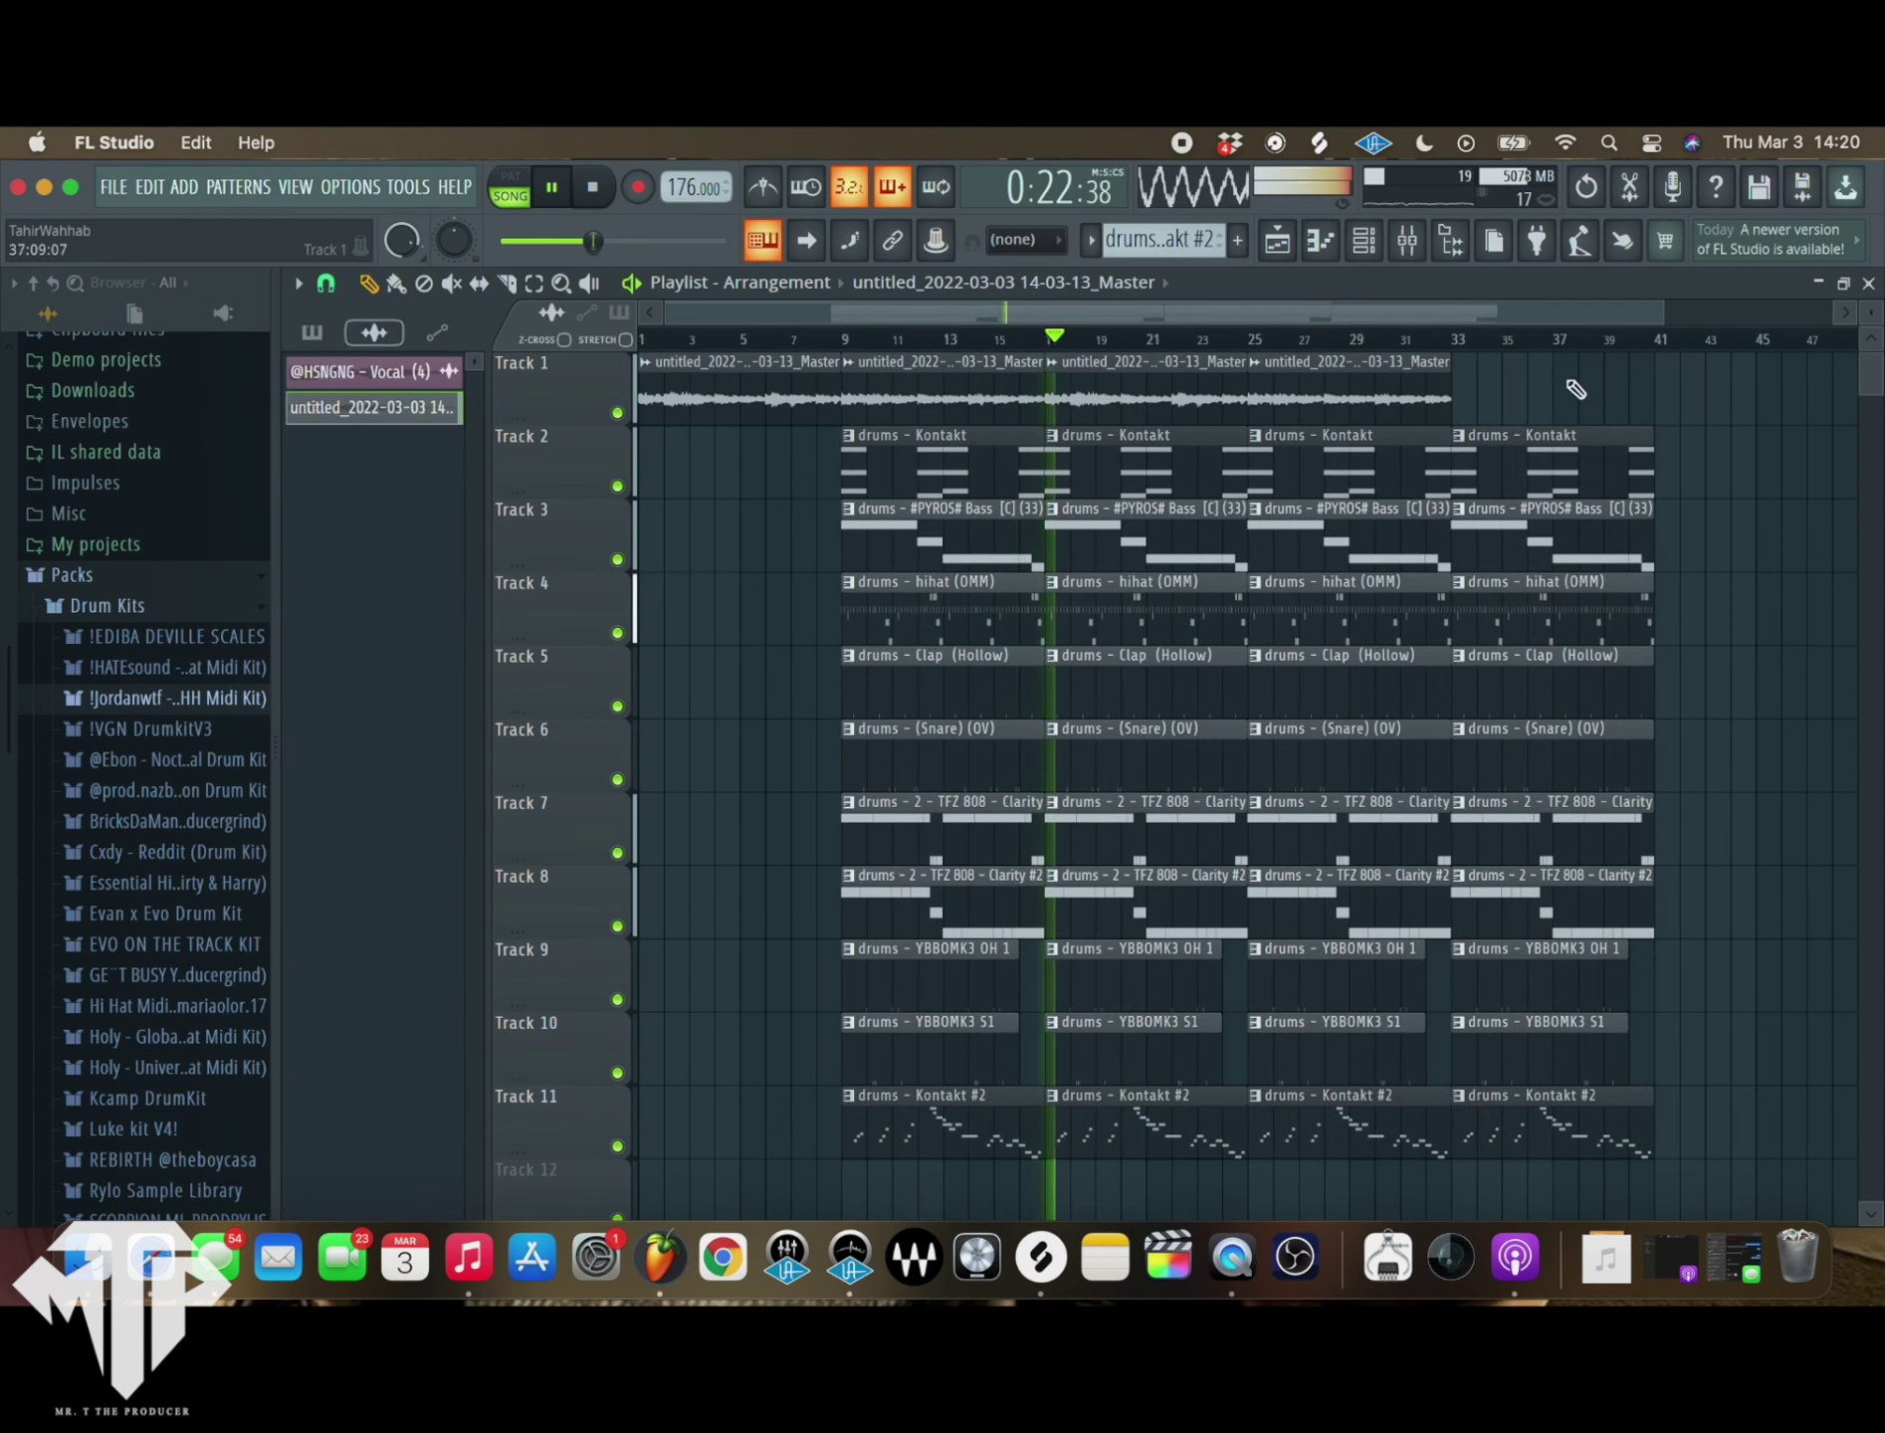
pyautogui.moveTo(1493, 398); pyautogui.dragTo(1452, 406)
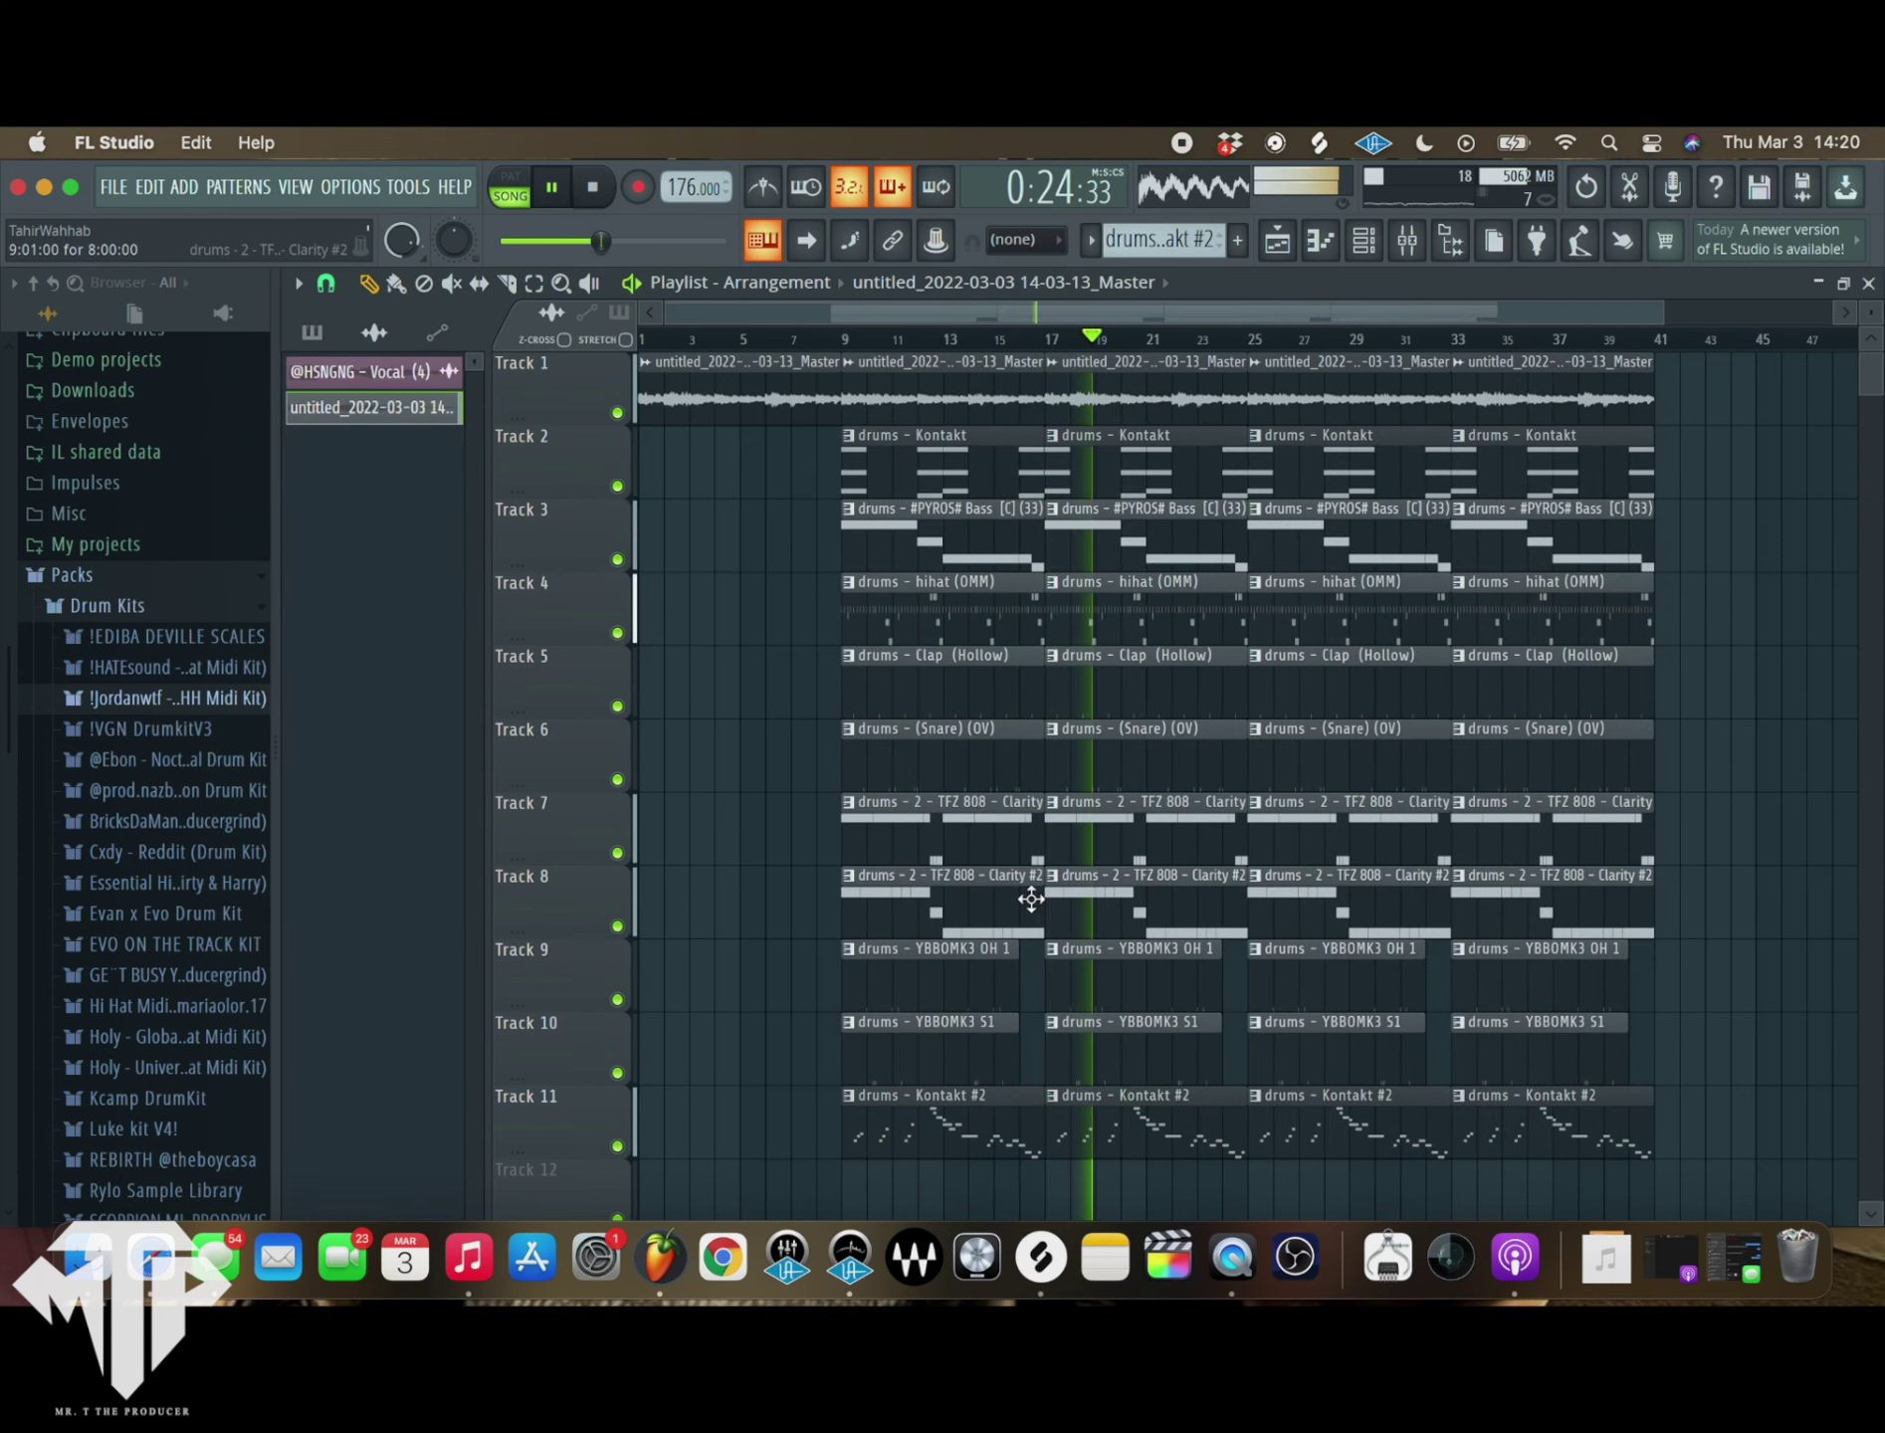
# - Alternate the 808s by deleting the TFZ 808 Clarity clips at bars 17 and 33 and the Clarity #2 clips at bars 9 and 25
pyautogui.rightClick(1119, 839)
pyautogui.rightClick(993, 901)
pyautogui.press('space')
pyautogui.press('space')
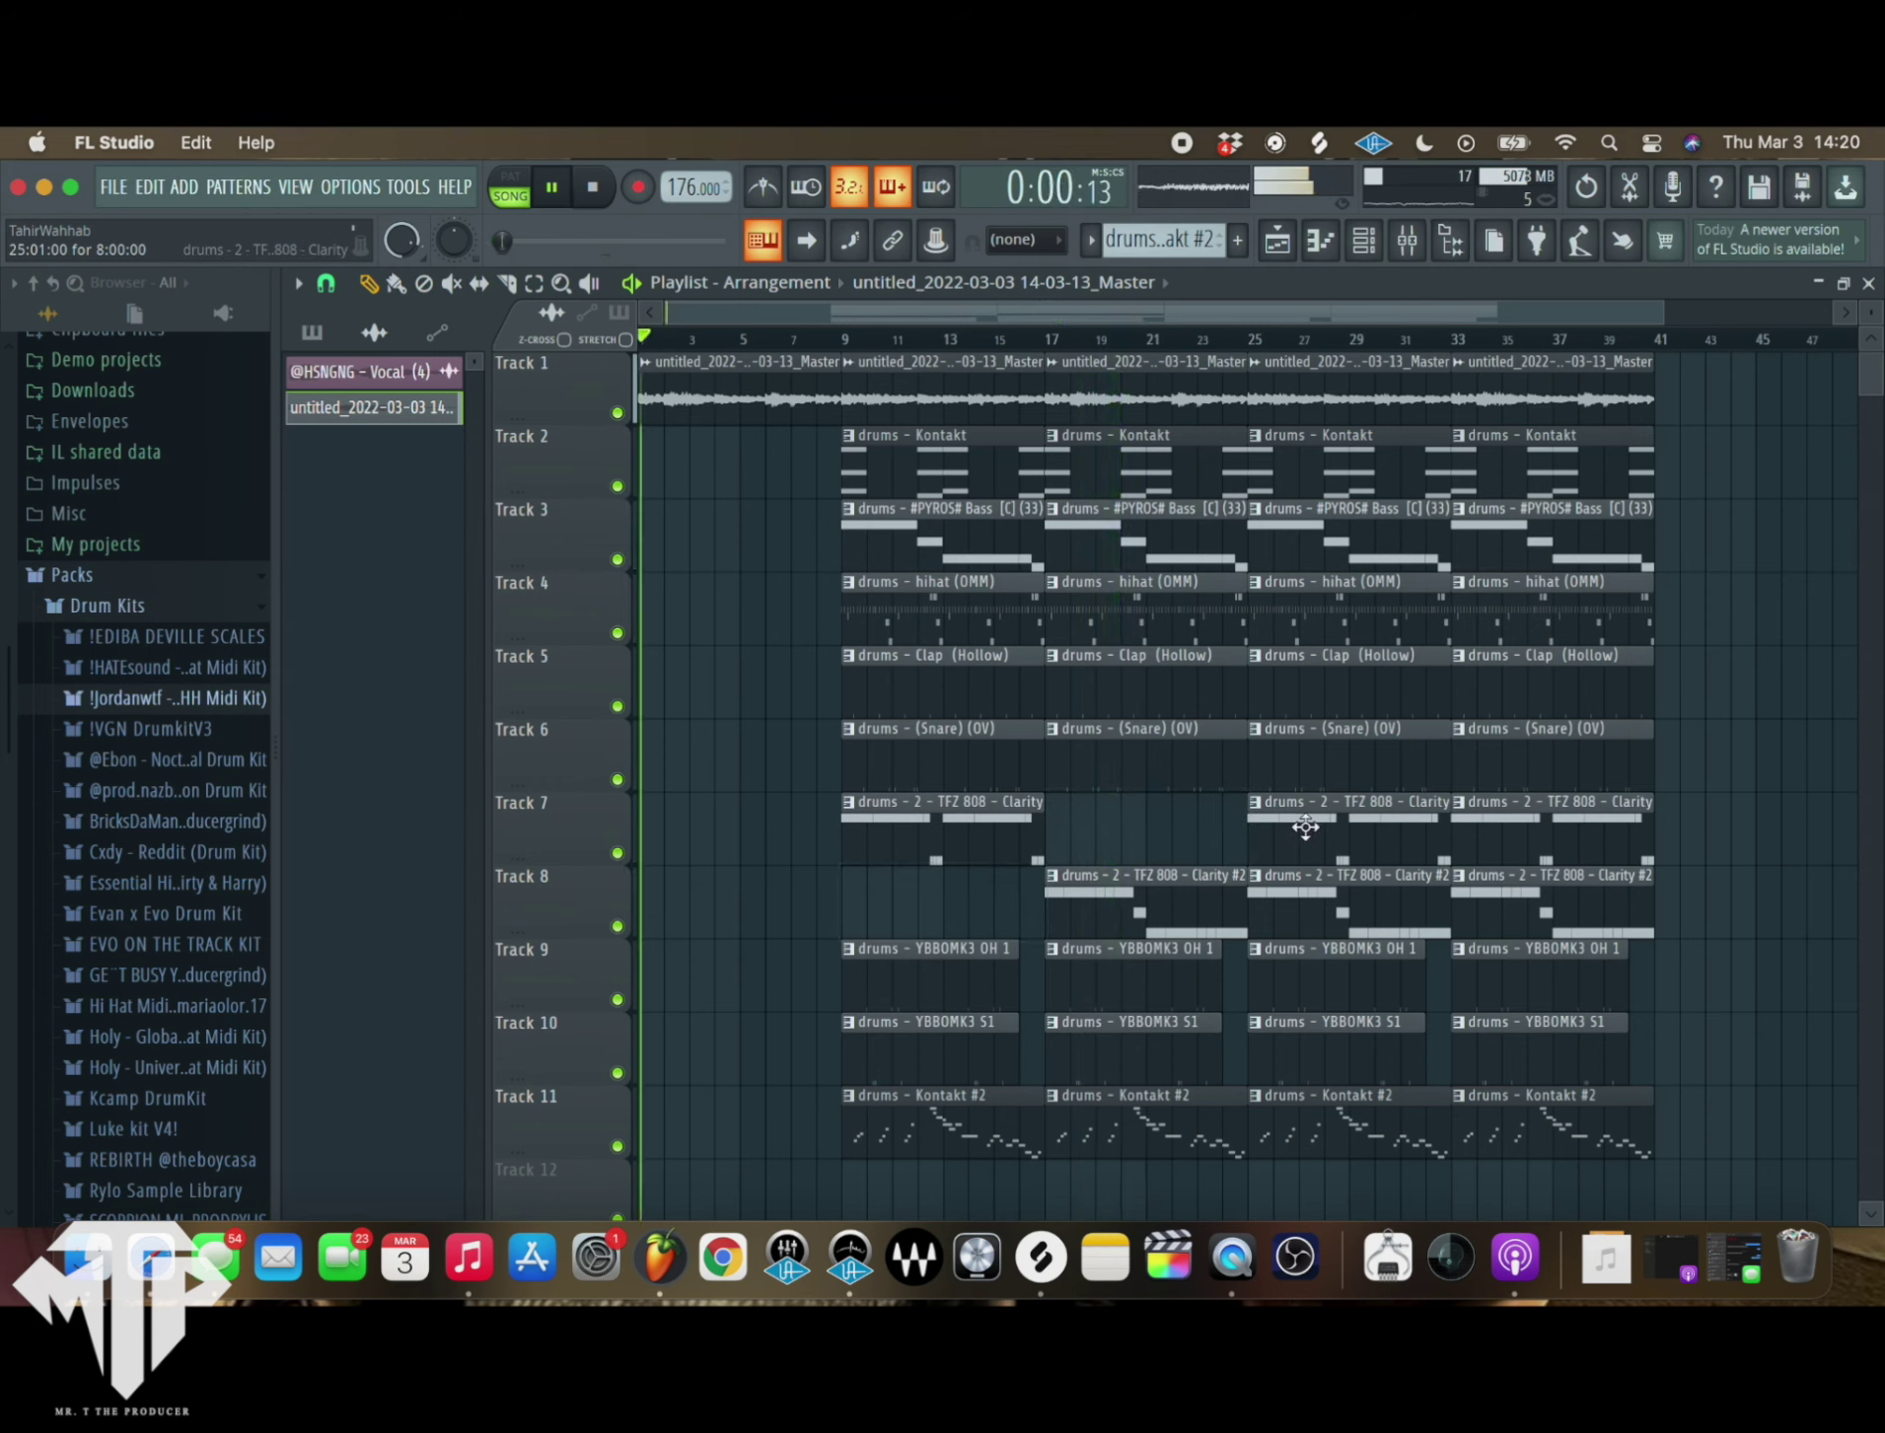
pyautogui.rightClick(1358, 822)
pyautogui.hotkey('ctrl', 'z')
pyautogui.rightClick(1305, 900)
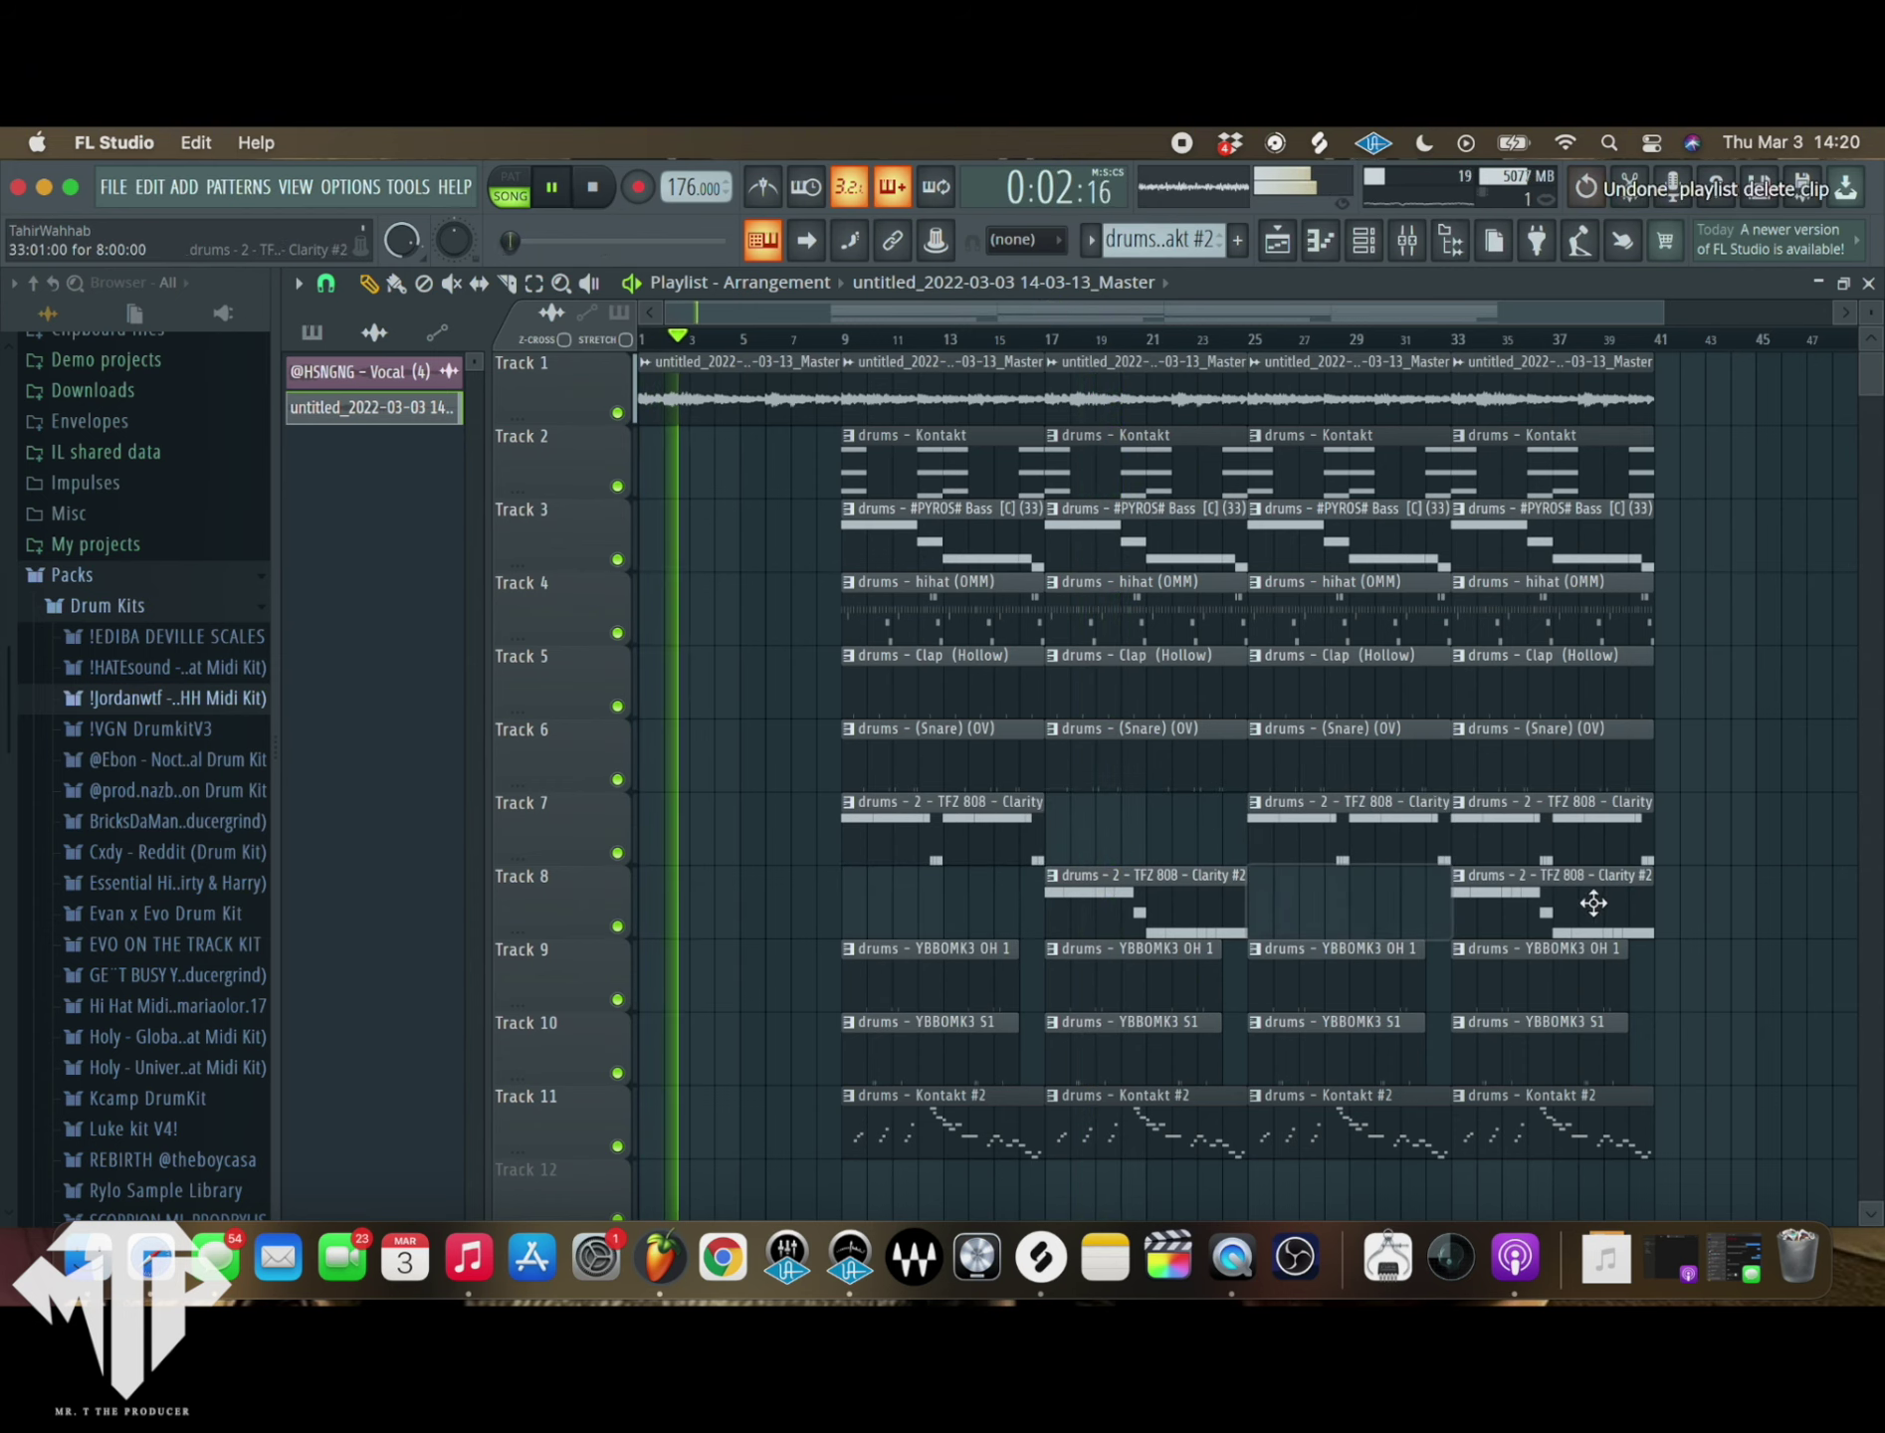
pyautogui.rightClick(1563, 833)
# - Move the first #PYROS# Bass and Kontakt clips from bar 9 to bar 1, replaying the song from the start
pyautogui.moveTo(869, 549); pyautogui.dragTo(665, 551)
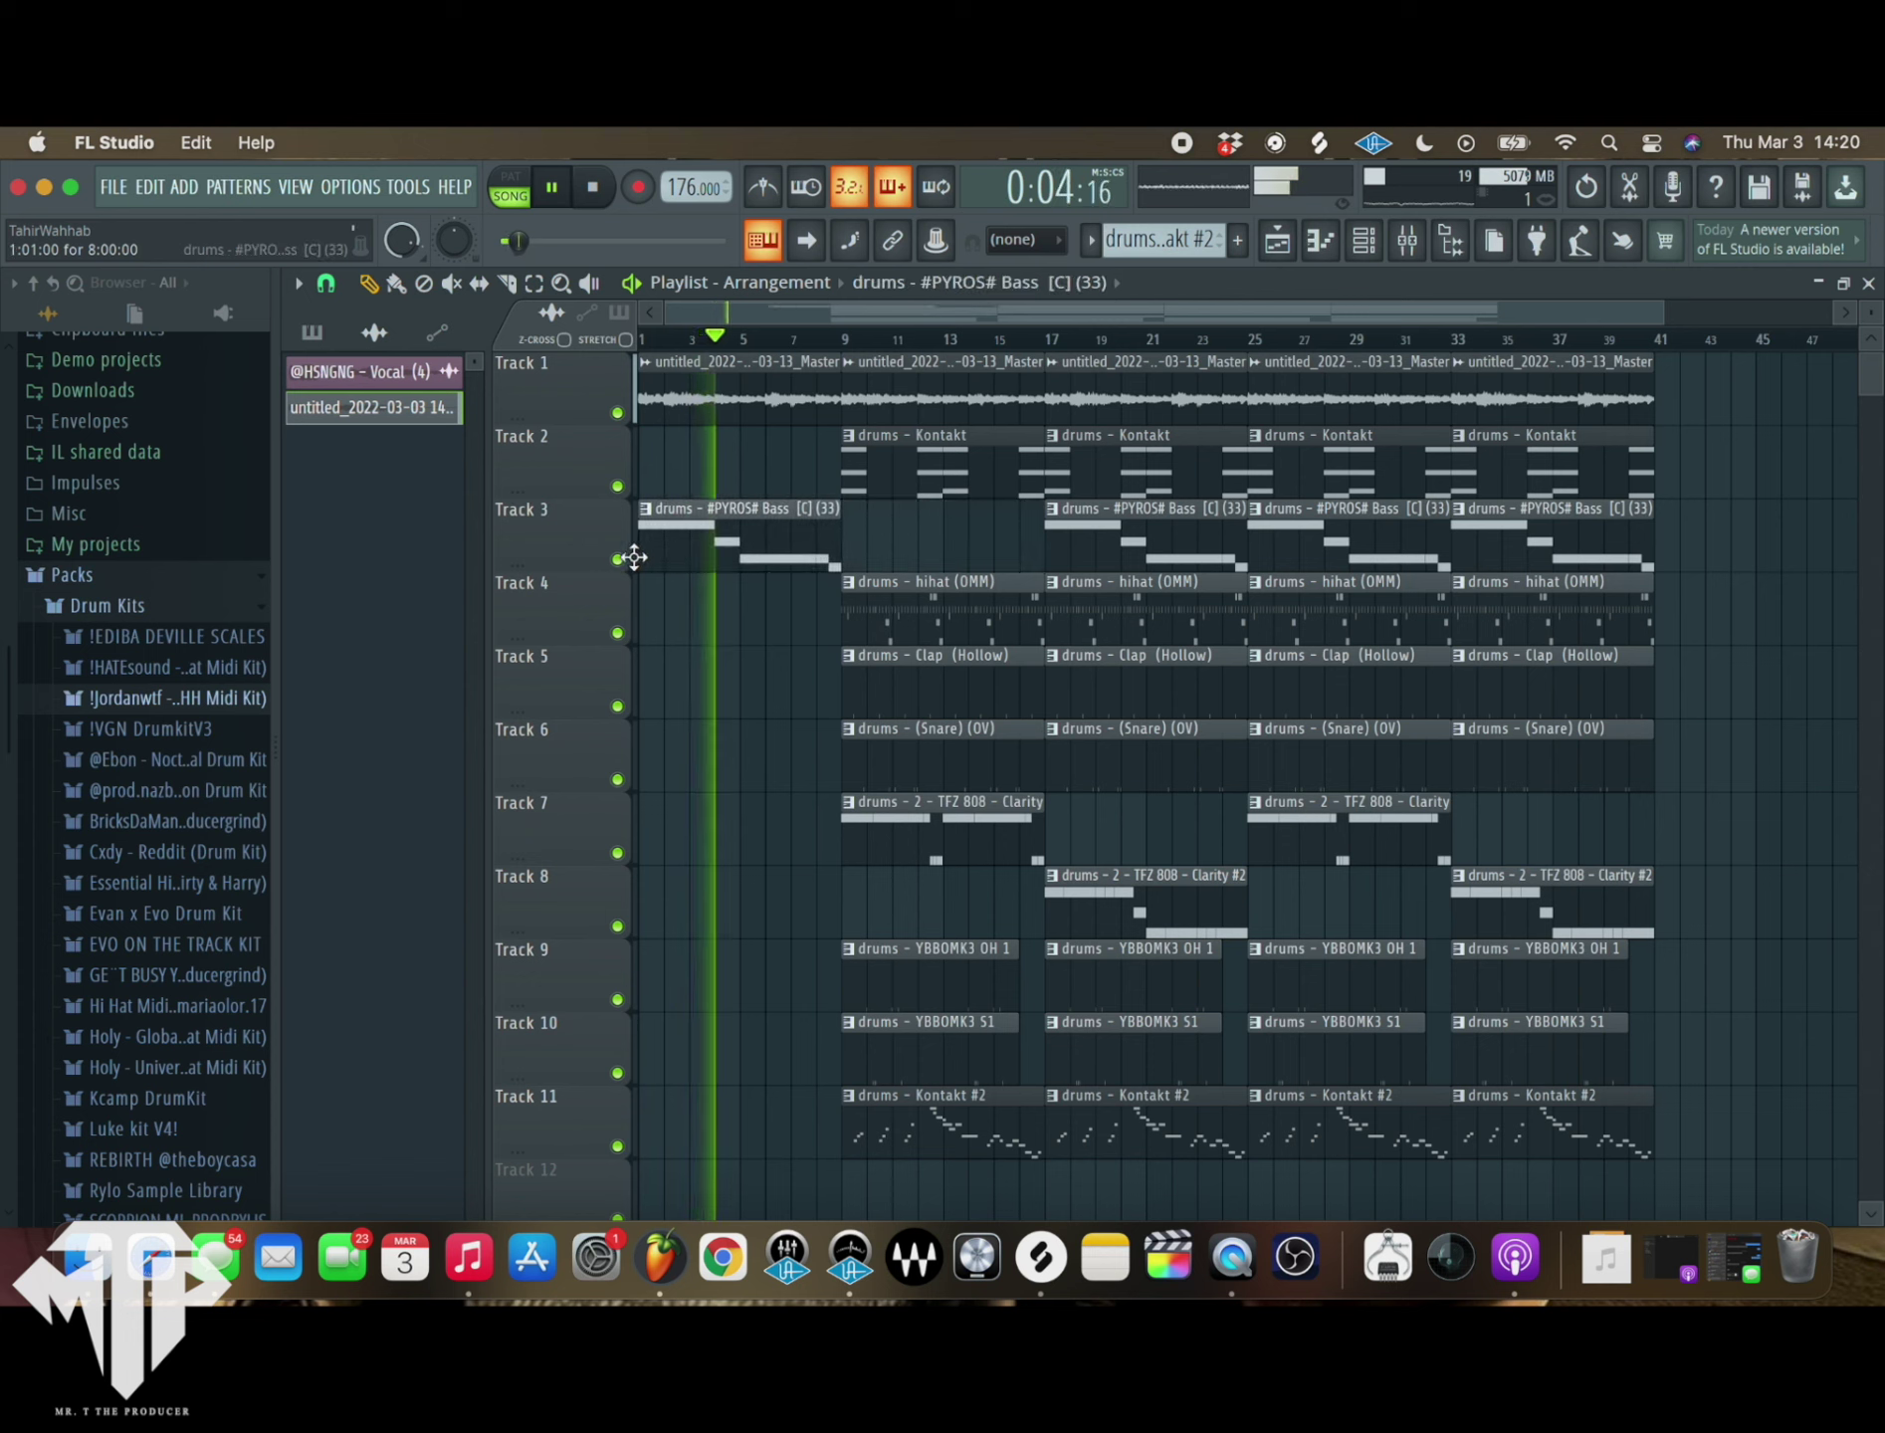
pyautogui.press('space')
pyautogui.press('space')
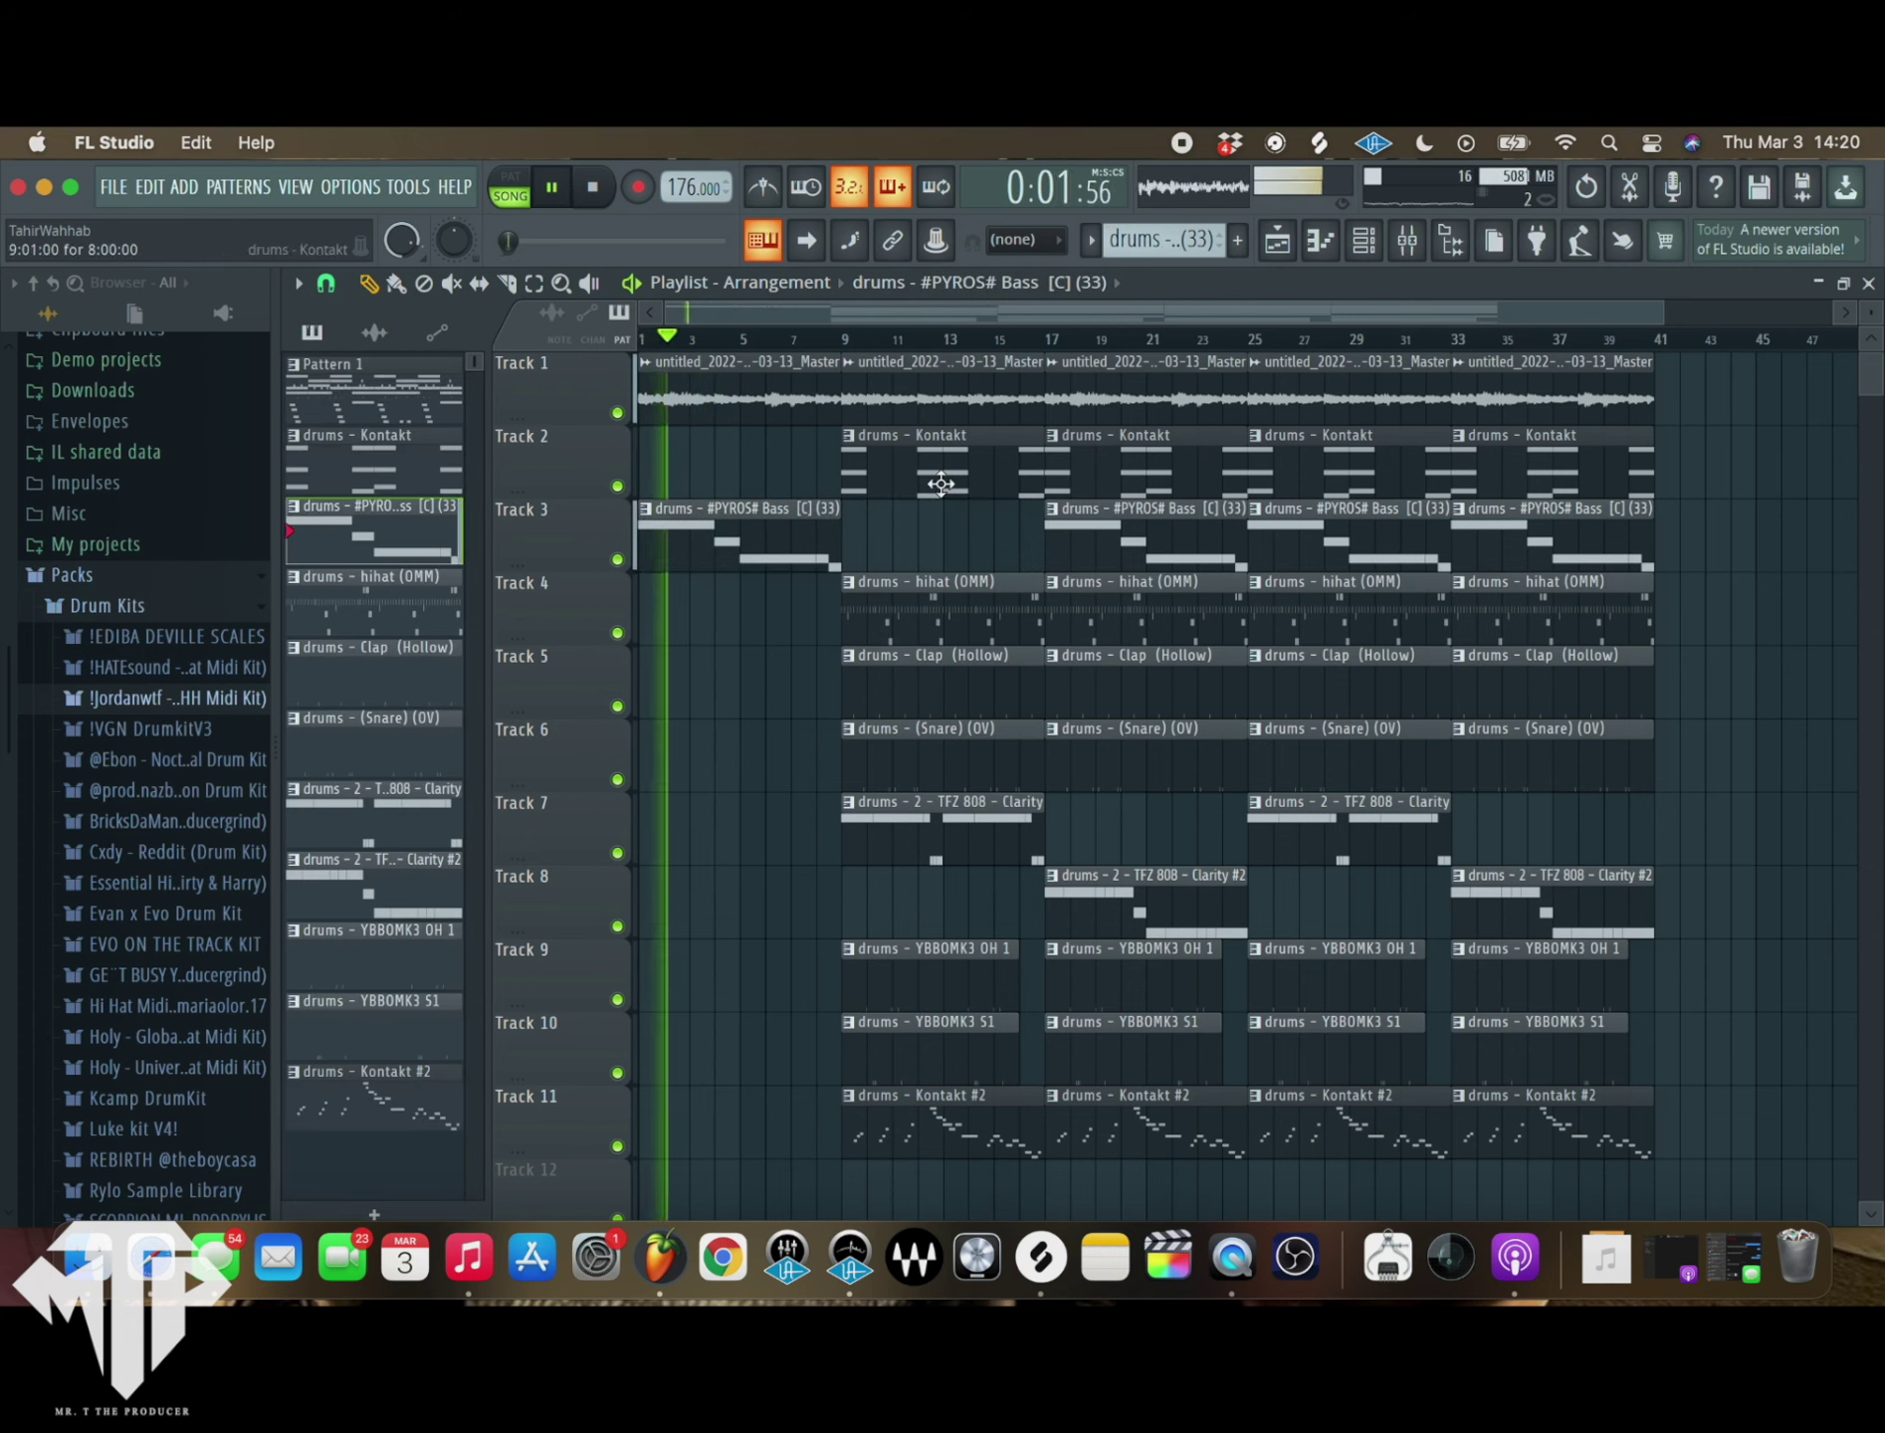
pyautogui.moveTo(926, 468); pyautogui.dragTo(722, 468)
pyautogui.press('space')
pyautogui.press('space')
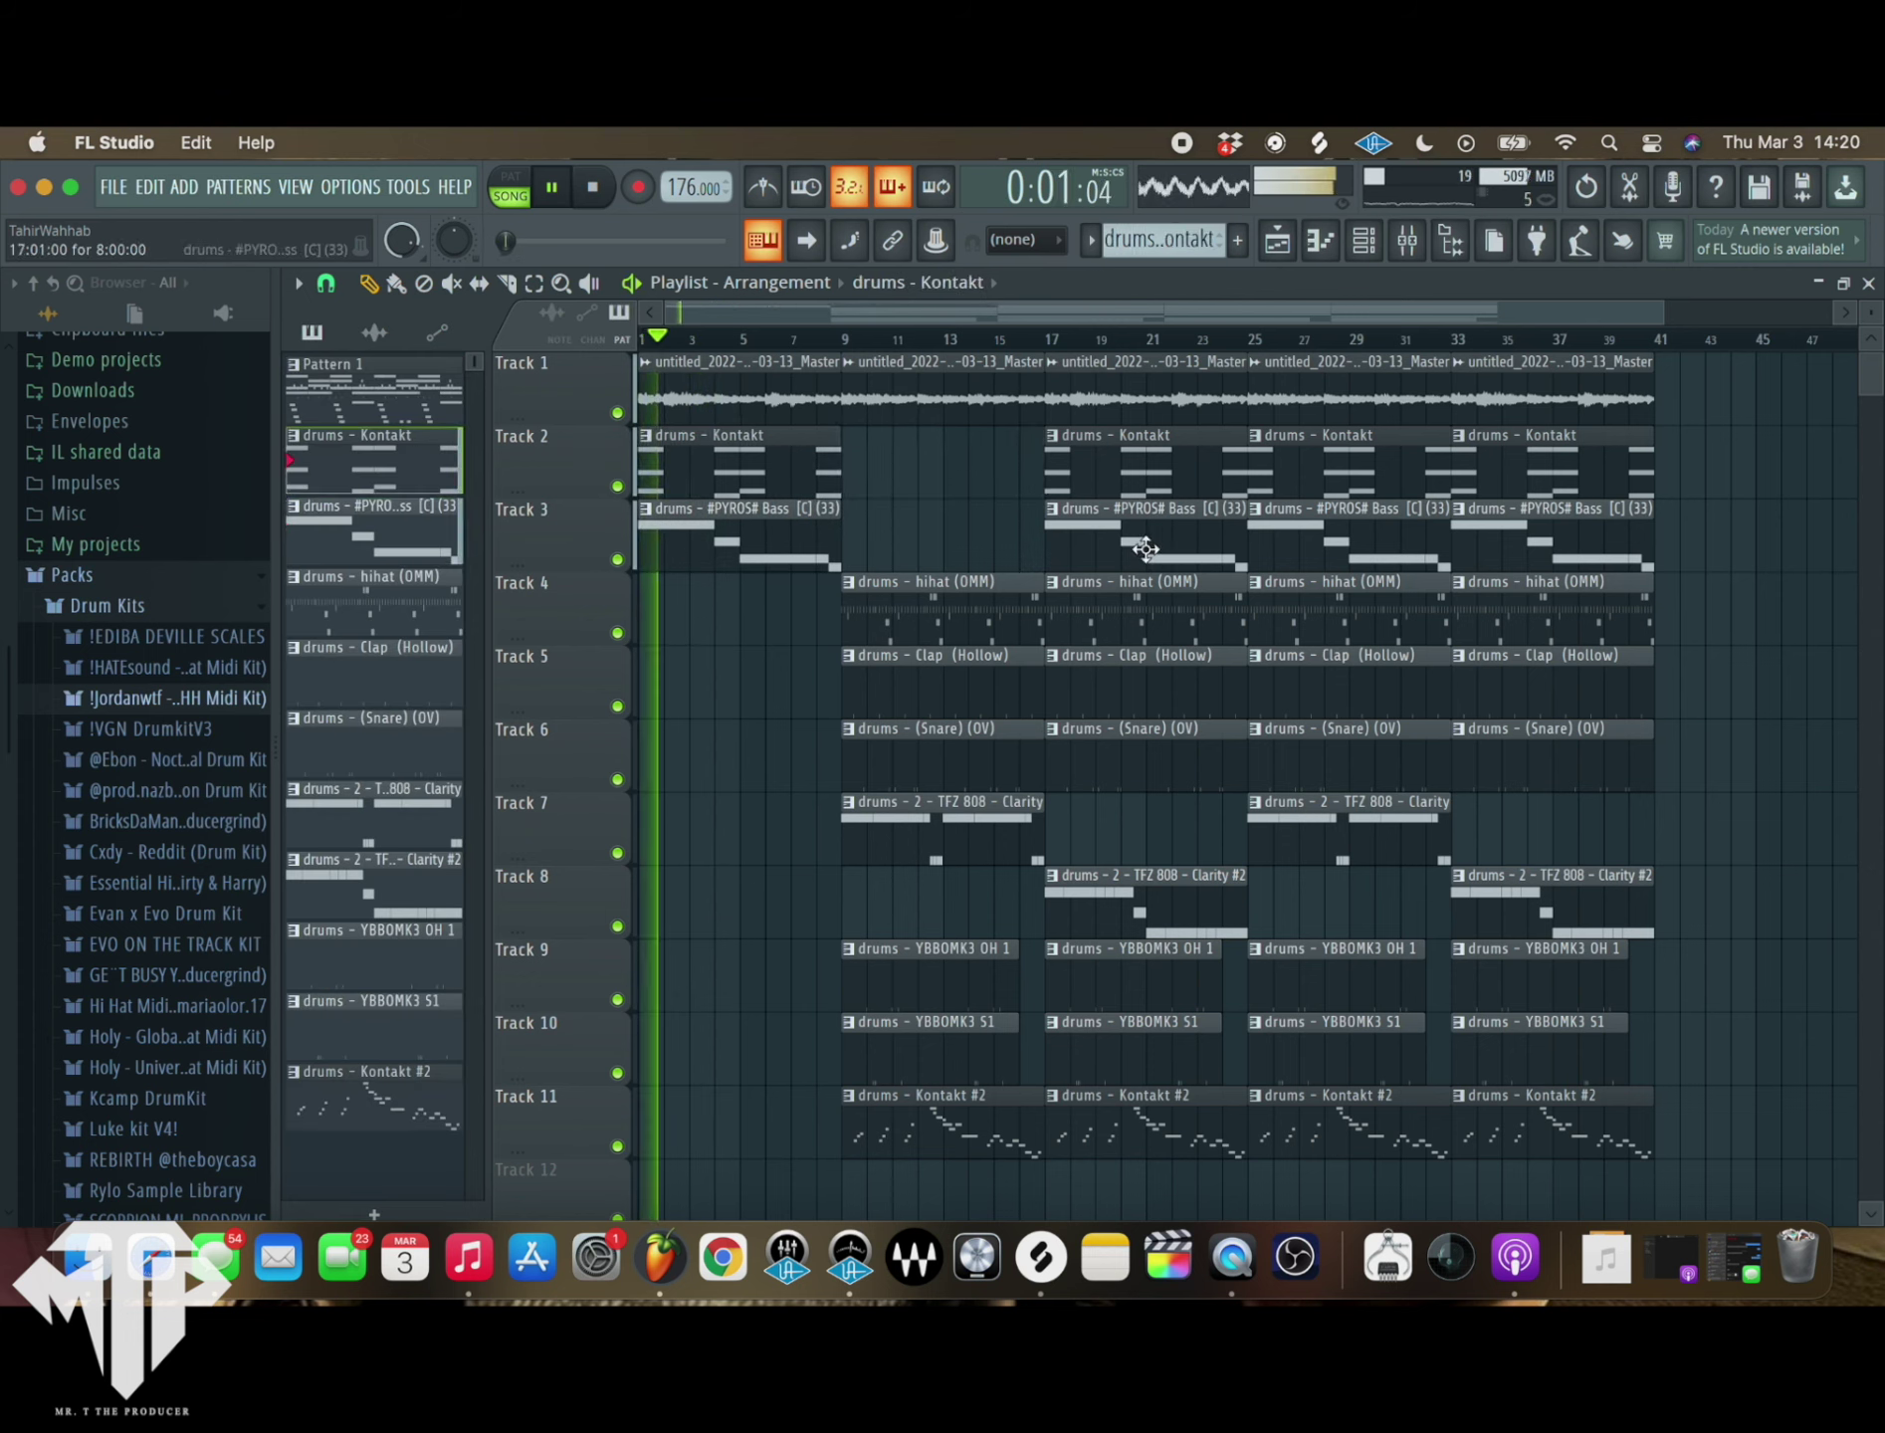
# - Delete the #PYROS# Bass clips at bars 17 and 25 and move the bar 33 one to bar 41
pyautogui.rightClick(1154, 549)
pyautogui.moveTo(1533, 552); pyautogui.dragTo(1724, 563)
pyautogui.rightClick(1428, 538)
# - Add another melody clip at bar 41 on Track 1 and delete the Kontakt clip at bar 25
pyautogui.click(1632, 399)
pyautogui.click(1684, 406)
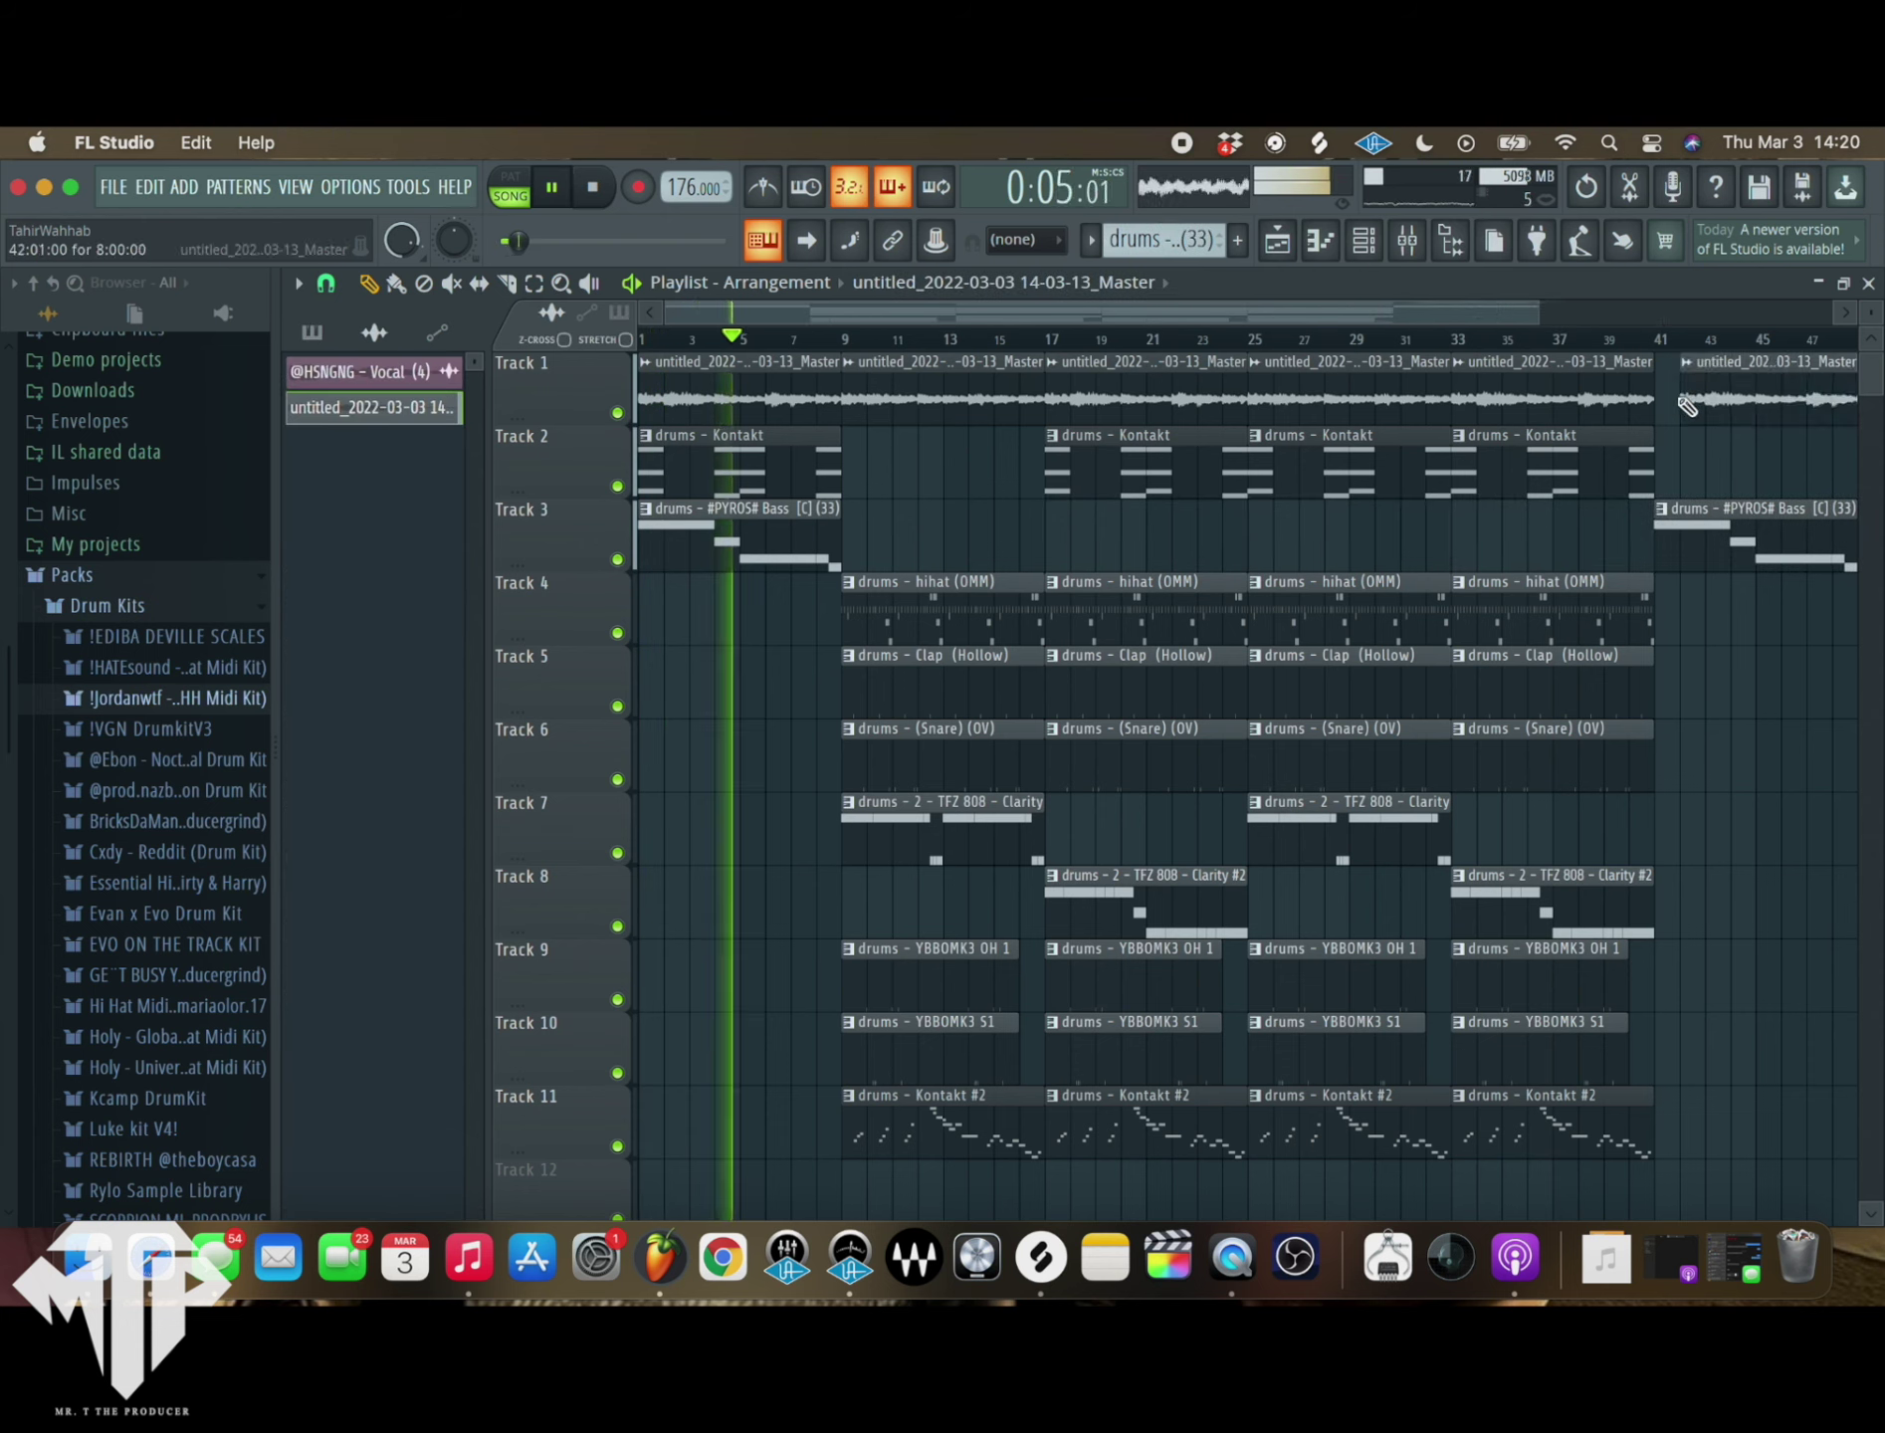
pyautogui.moveTo(1686, 406); pyautogui.dragTo(1664, 406)
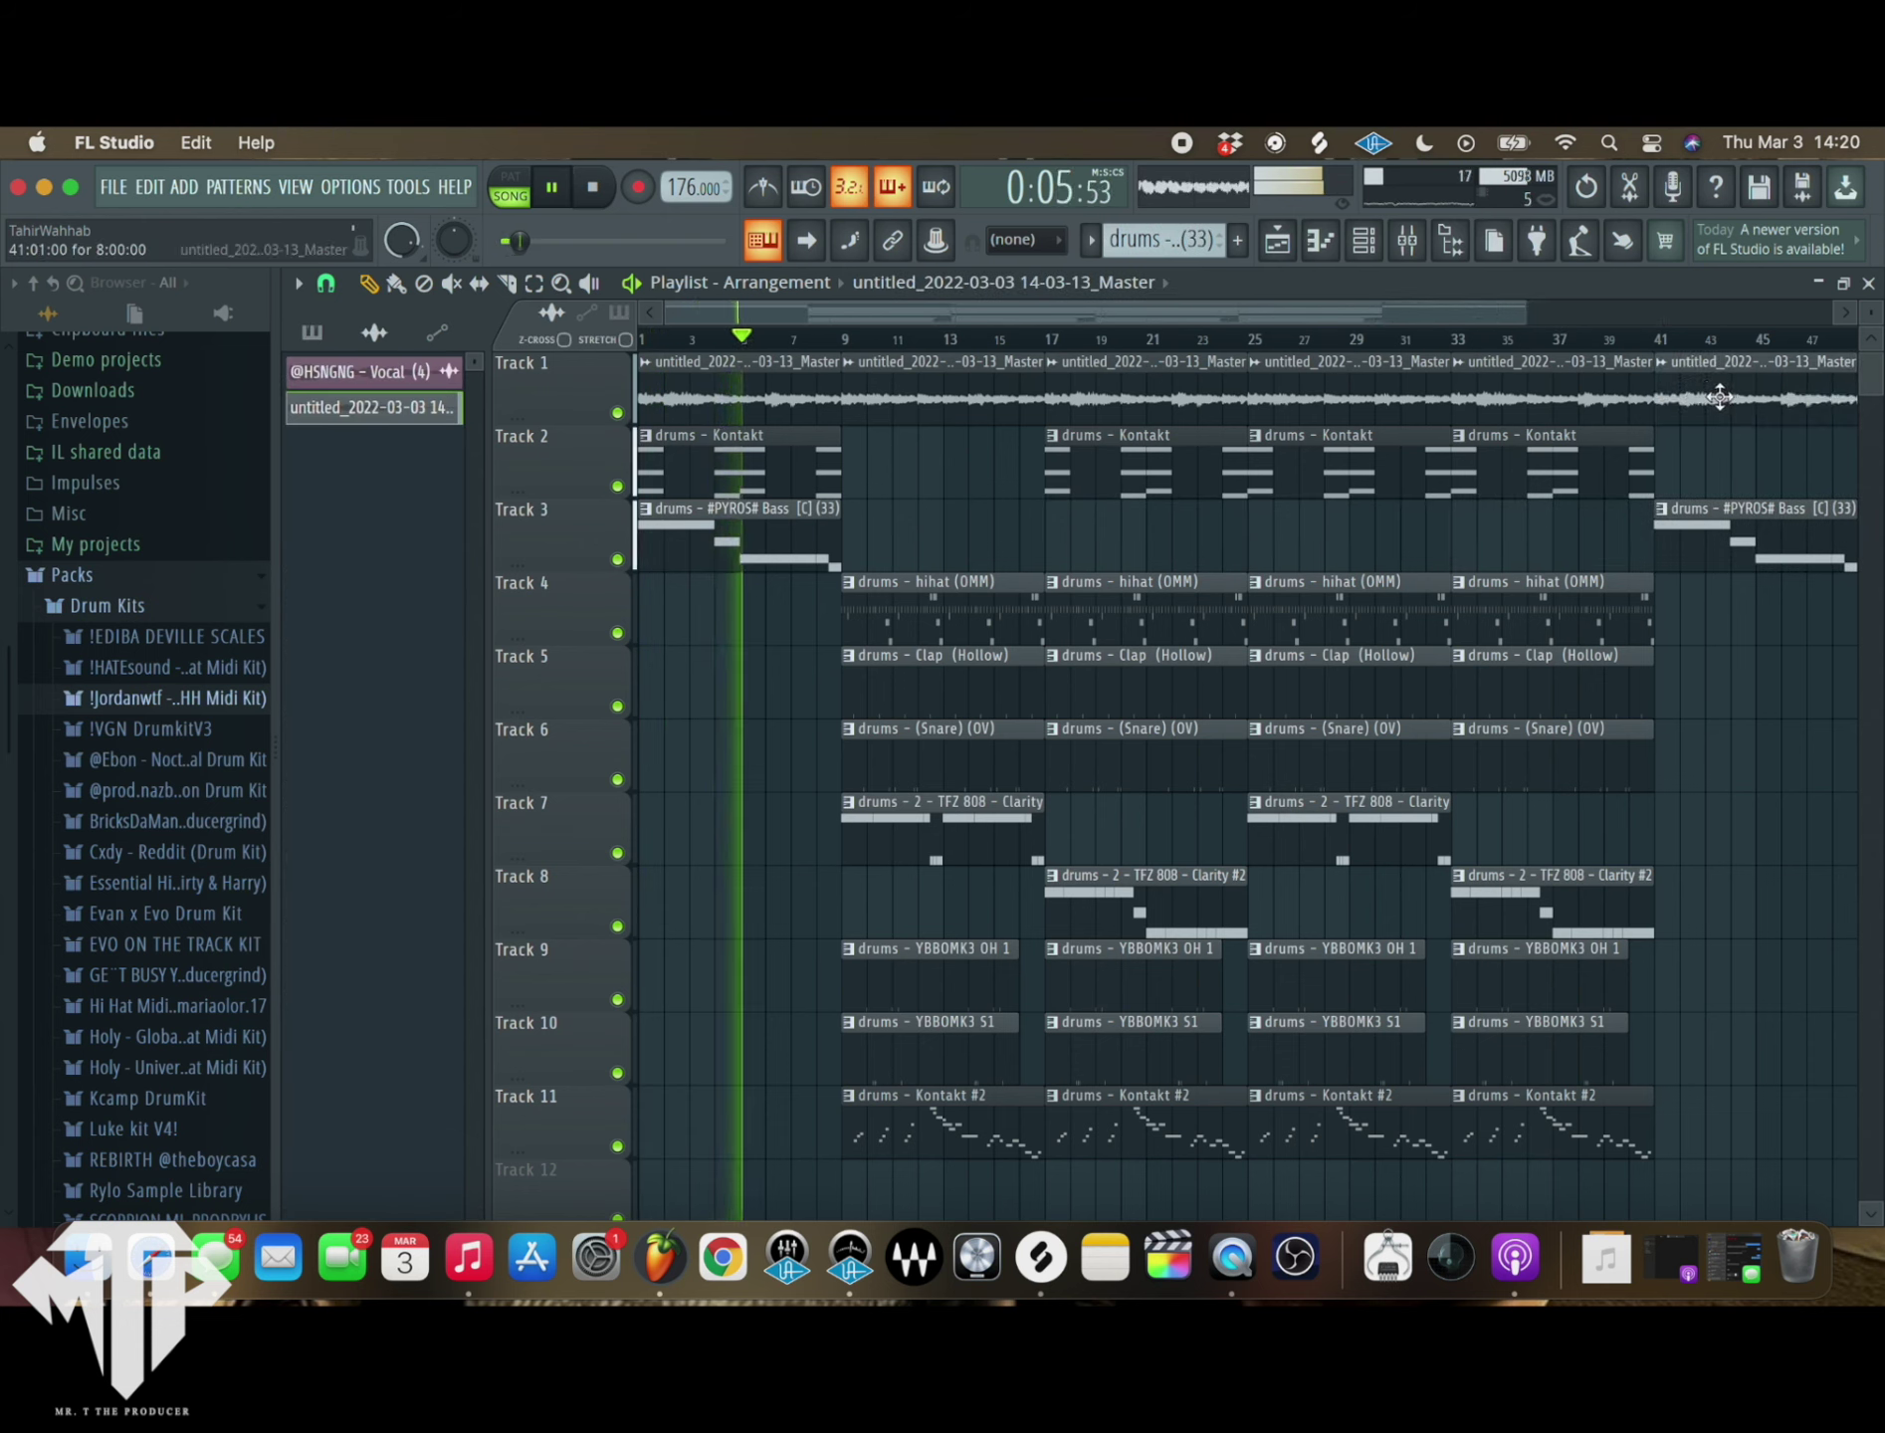
pyautogui.rightClick(1283, 488)
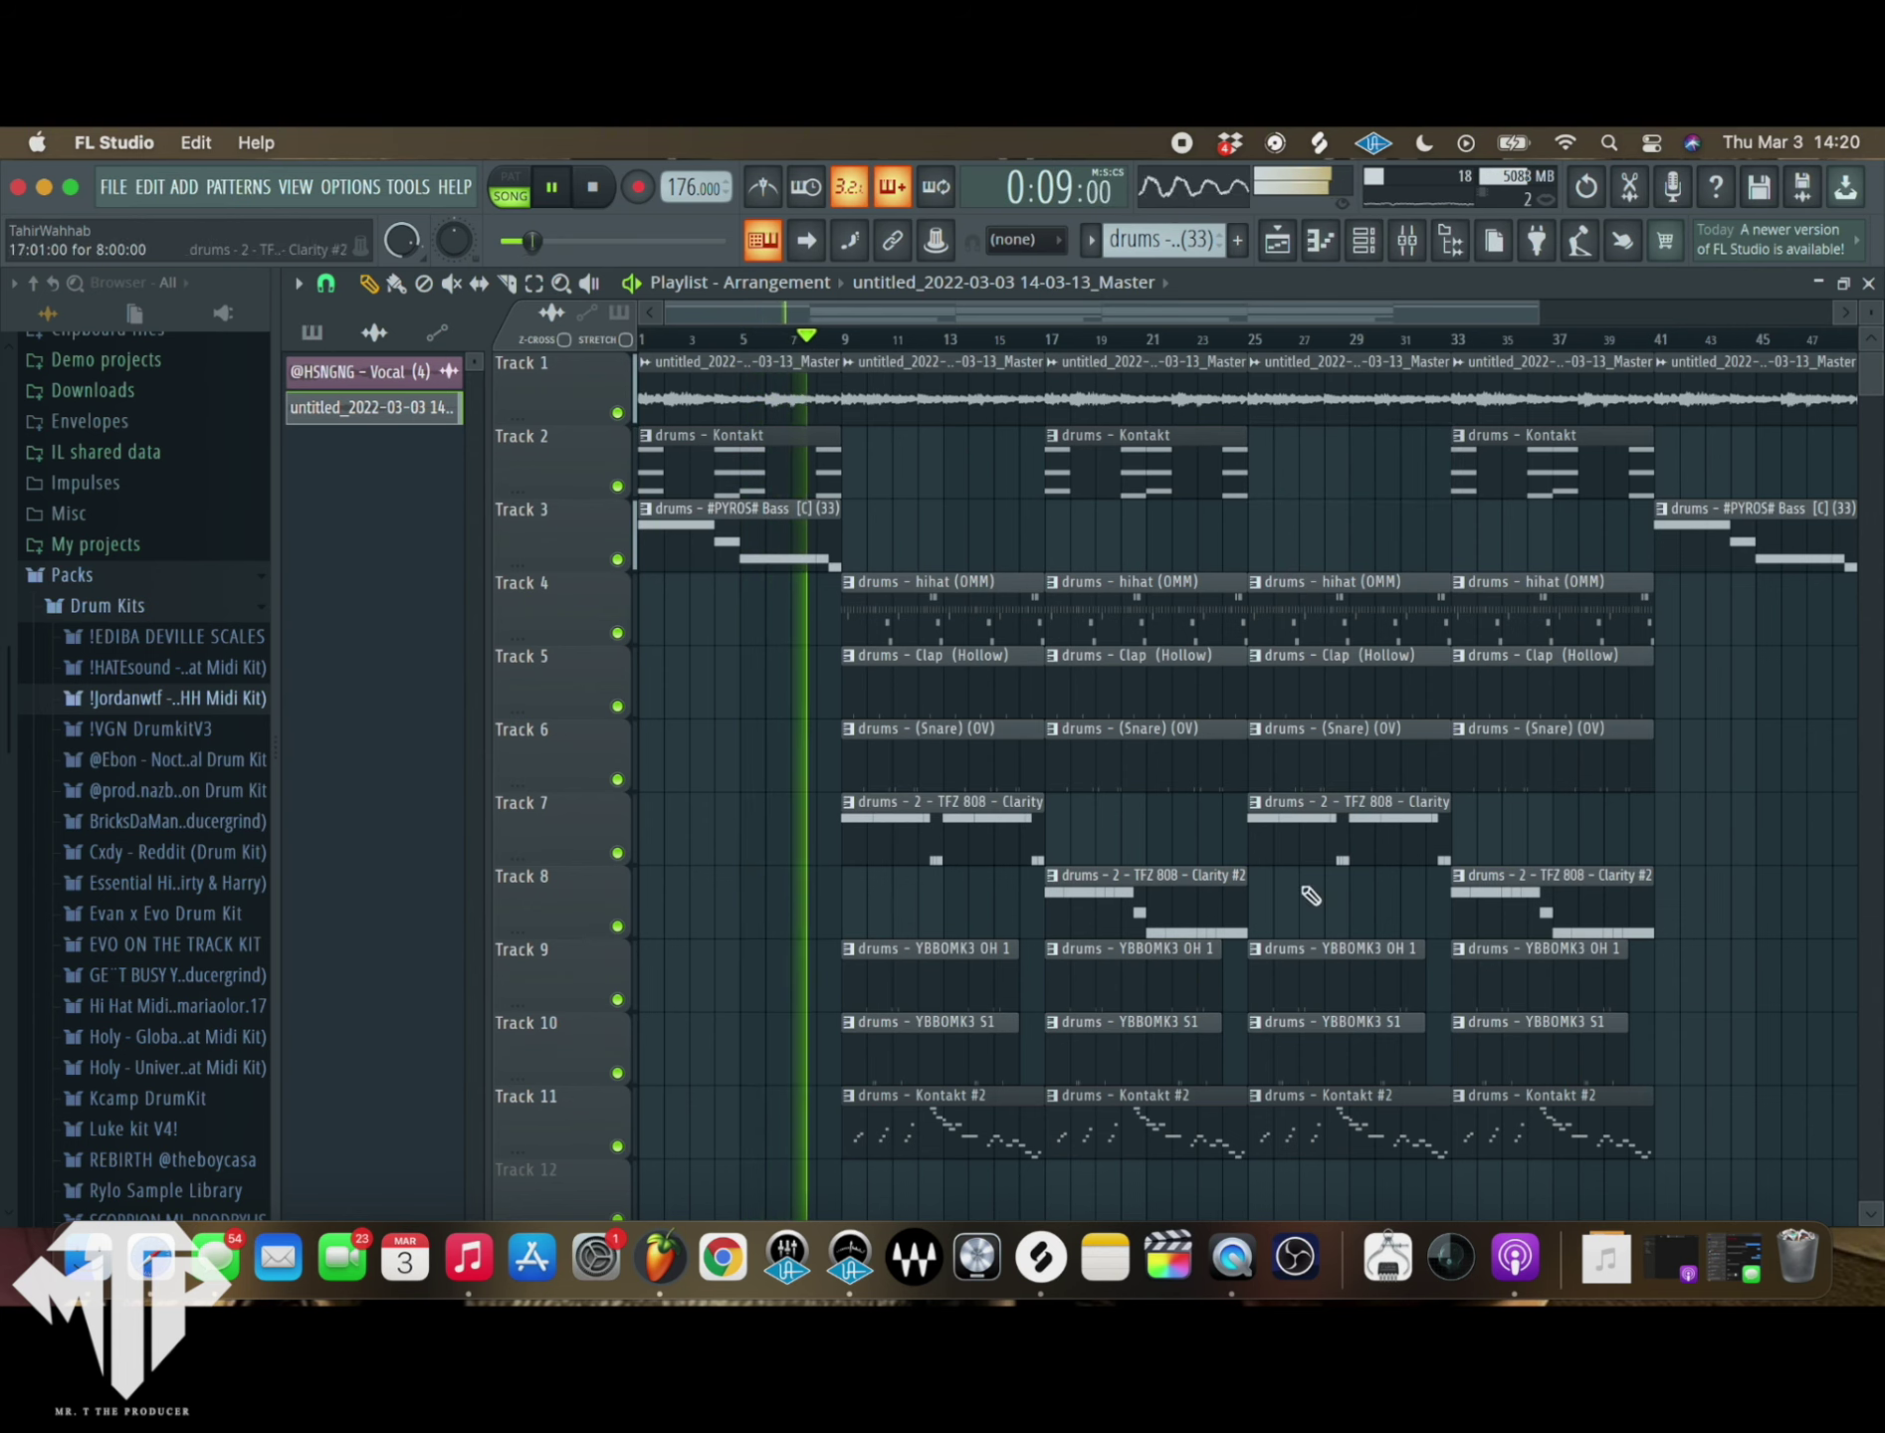
pyautogui.press('pageup')
pyautogui.scroll(-2, 1177, 1090)
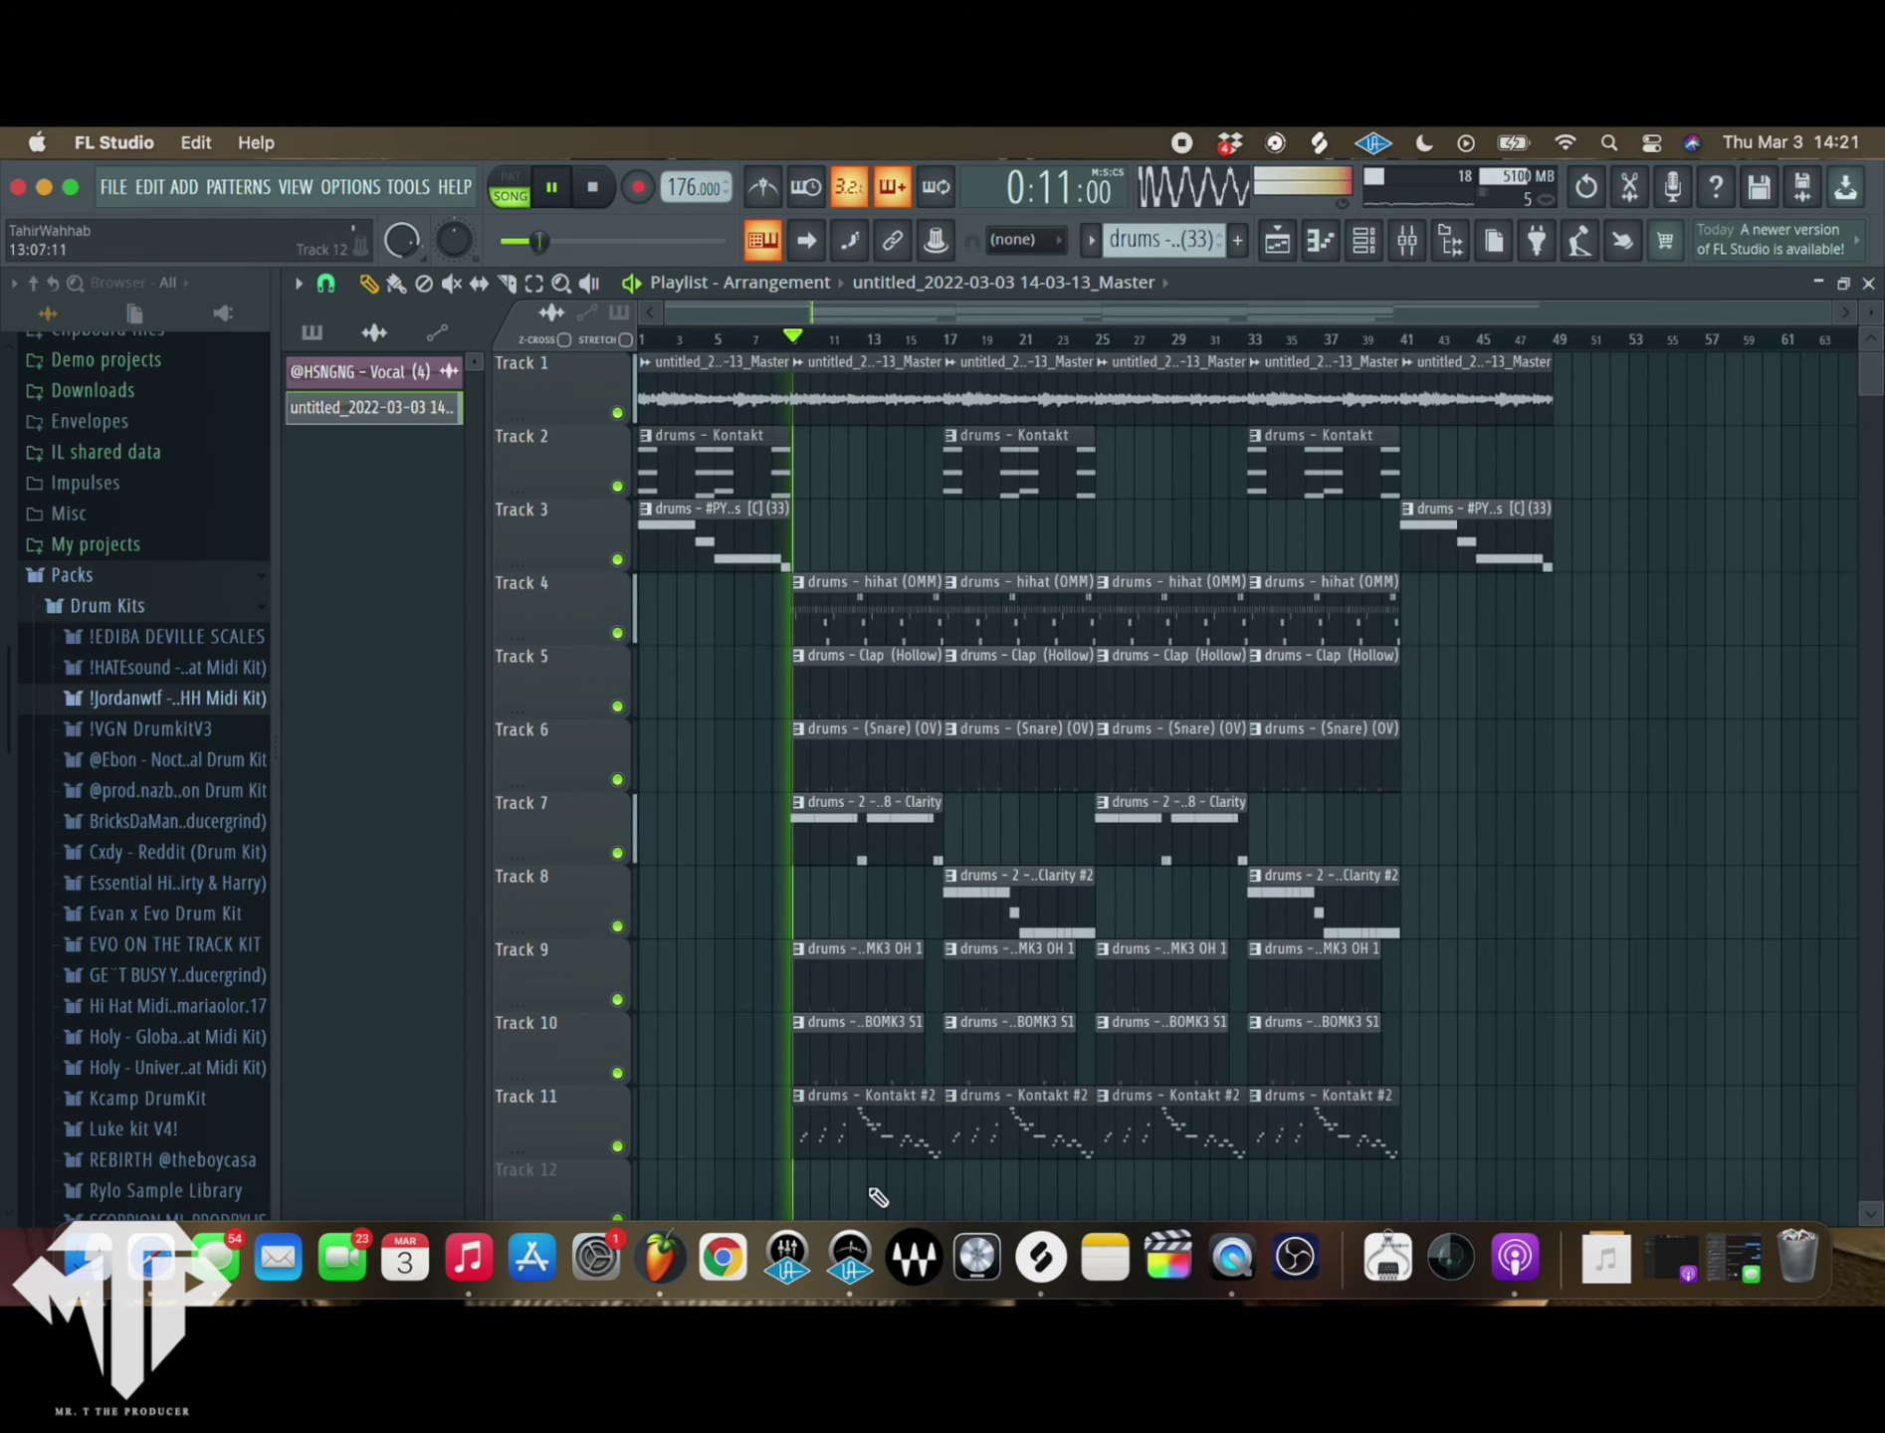
# - Rearrange the Kontakt #2 clips so they play only at bars 1, 25 and 41, moving or deleting the others
pyautogui.rightClick(885, 1144)
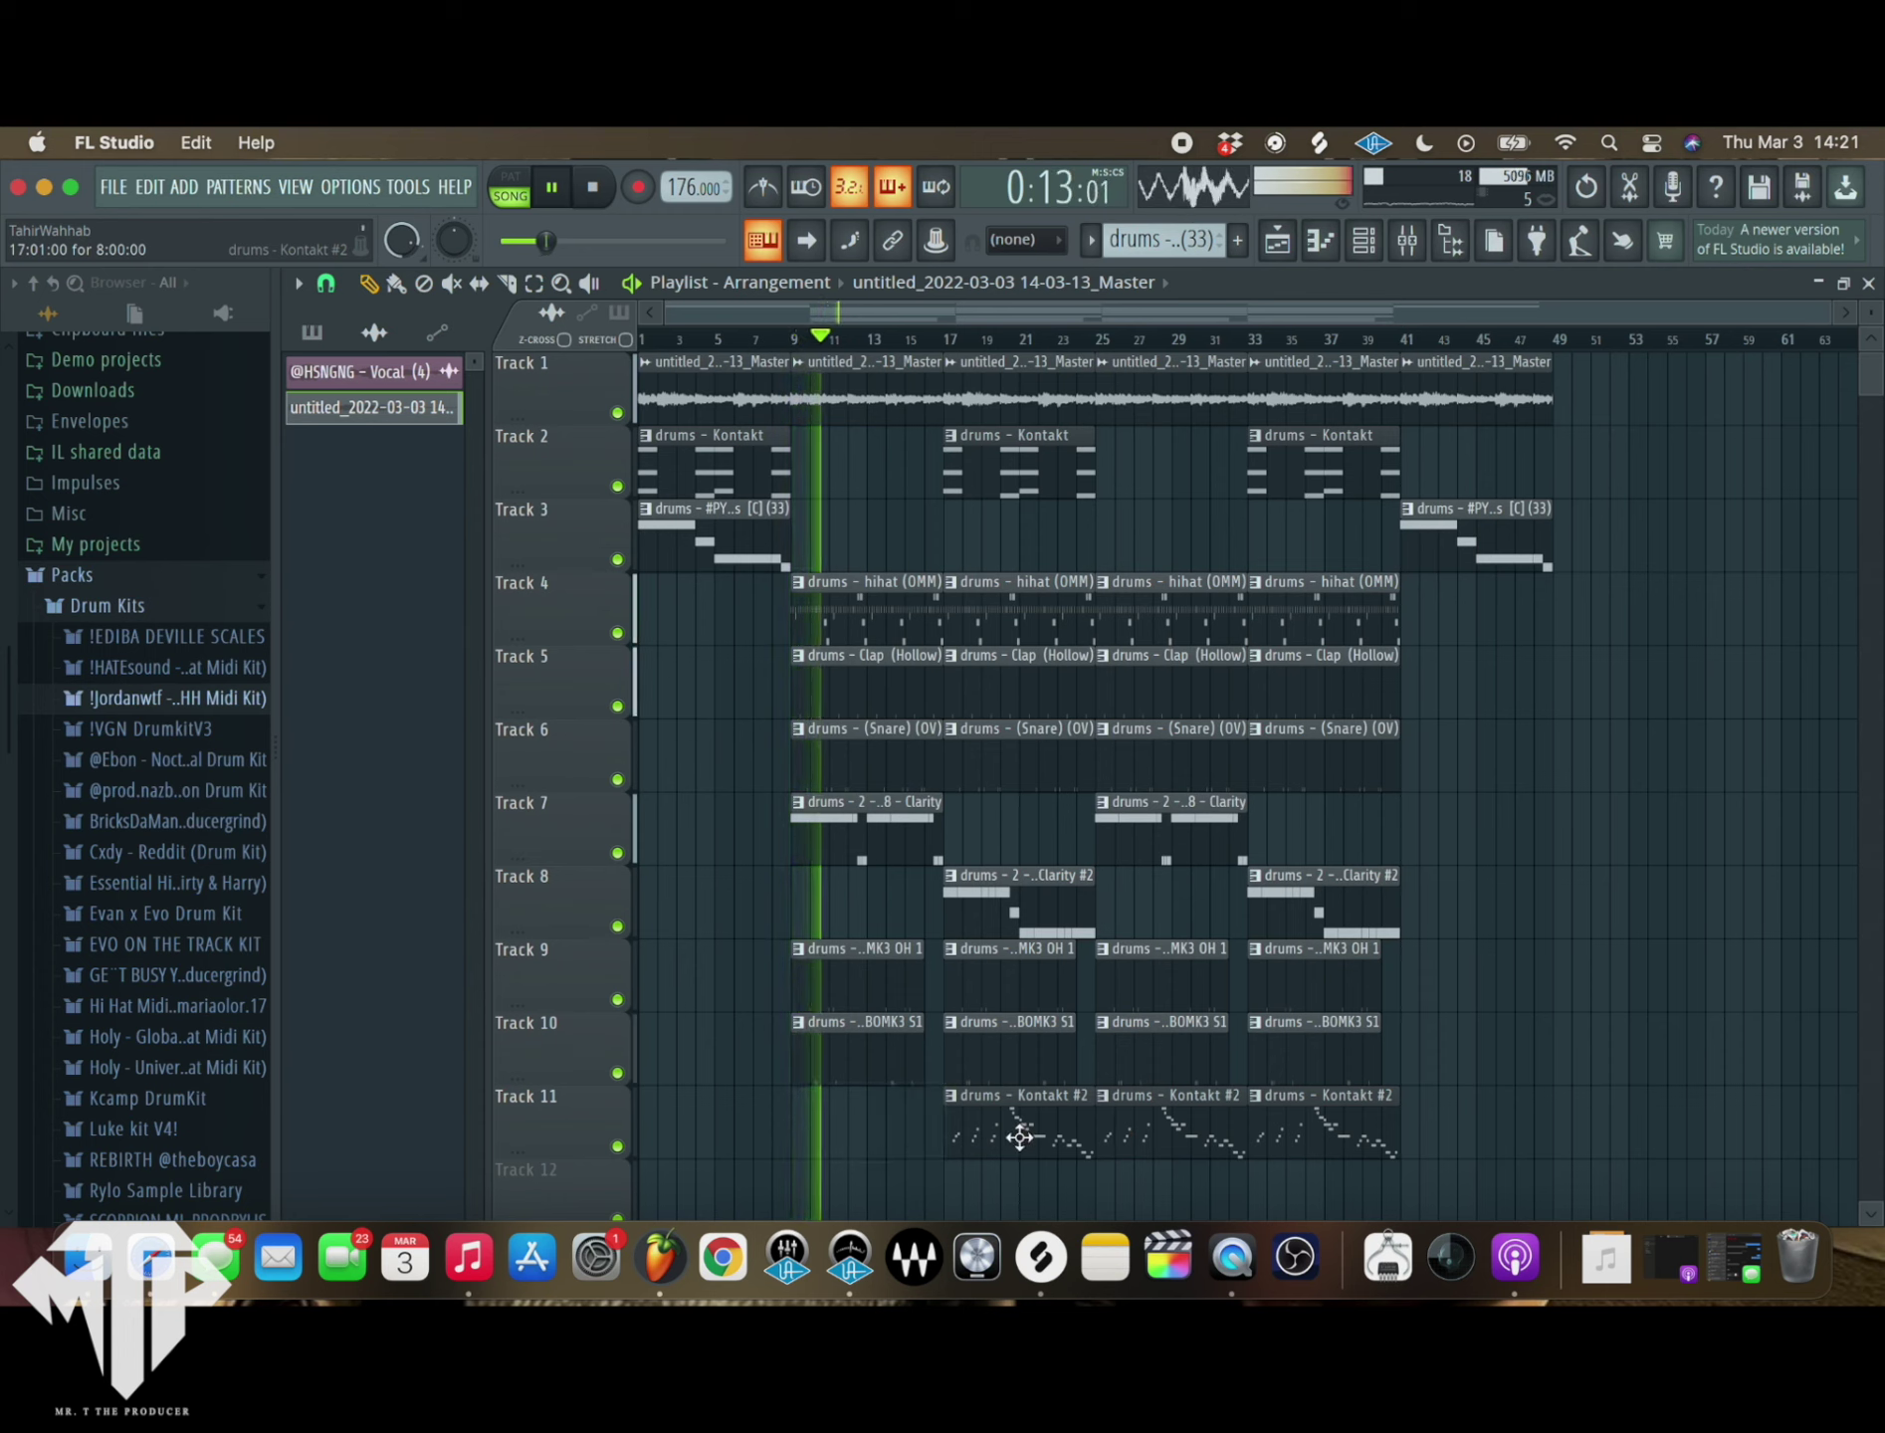
pyautogui.moveTo(1019, 1137); pyautogui.dragTo(713, 1053)
pyautogui.press('space')
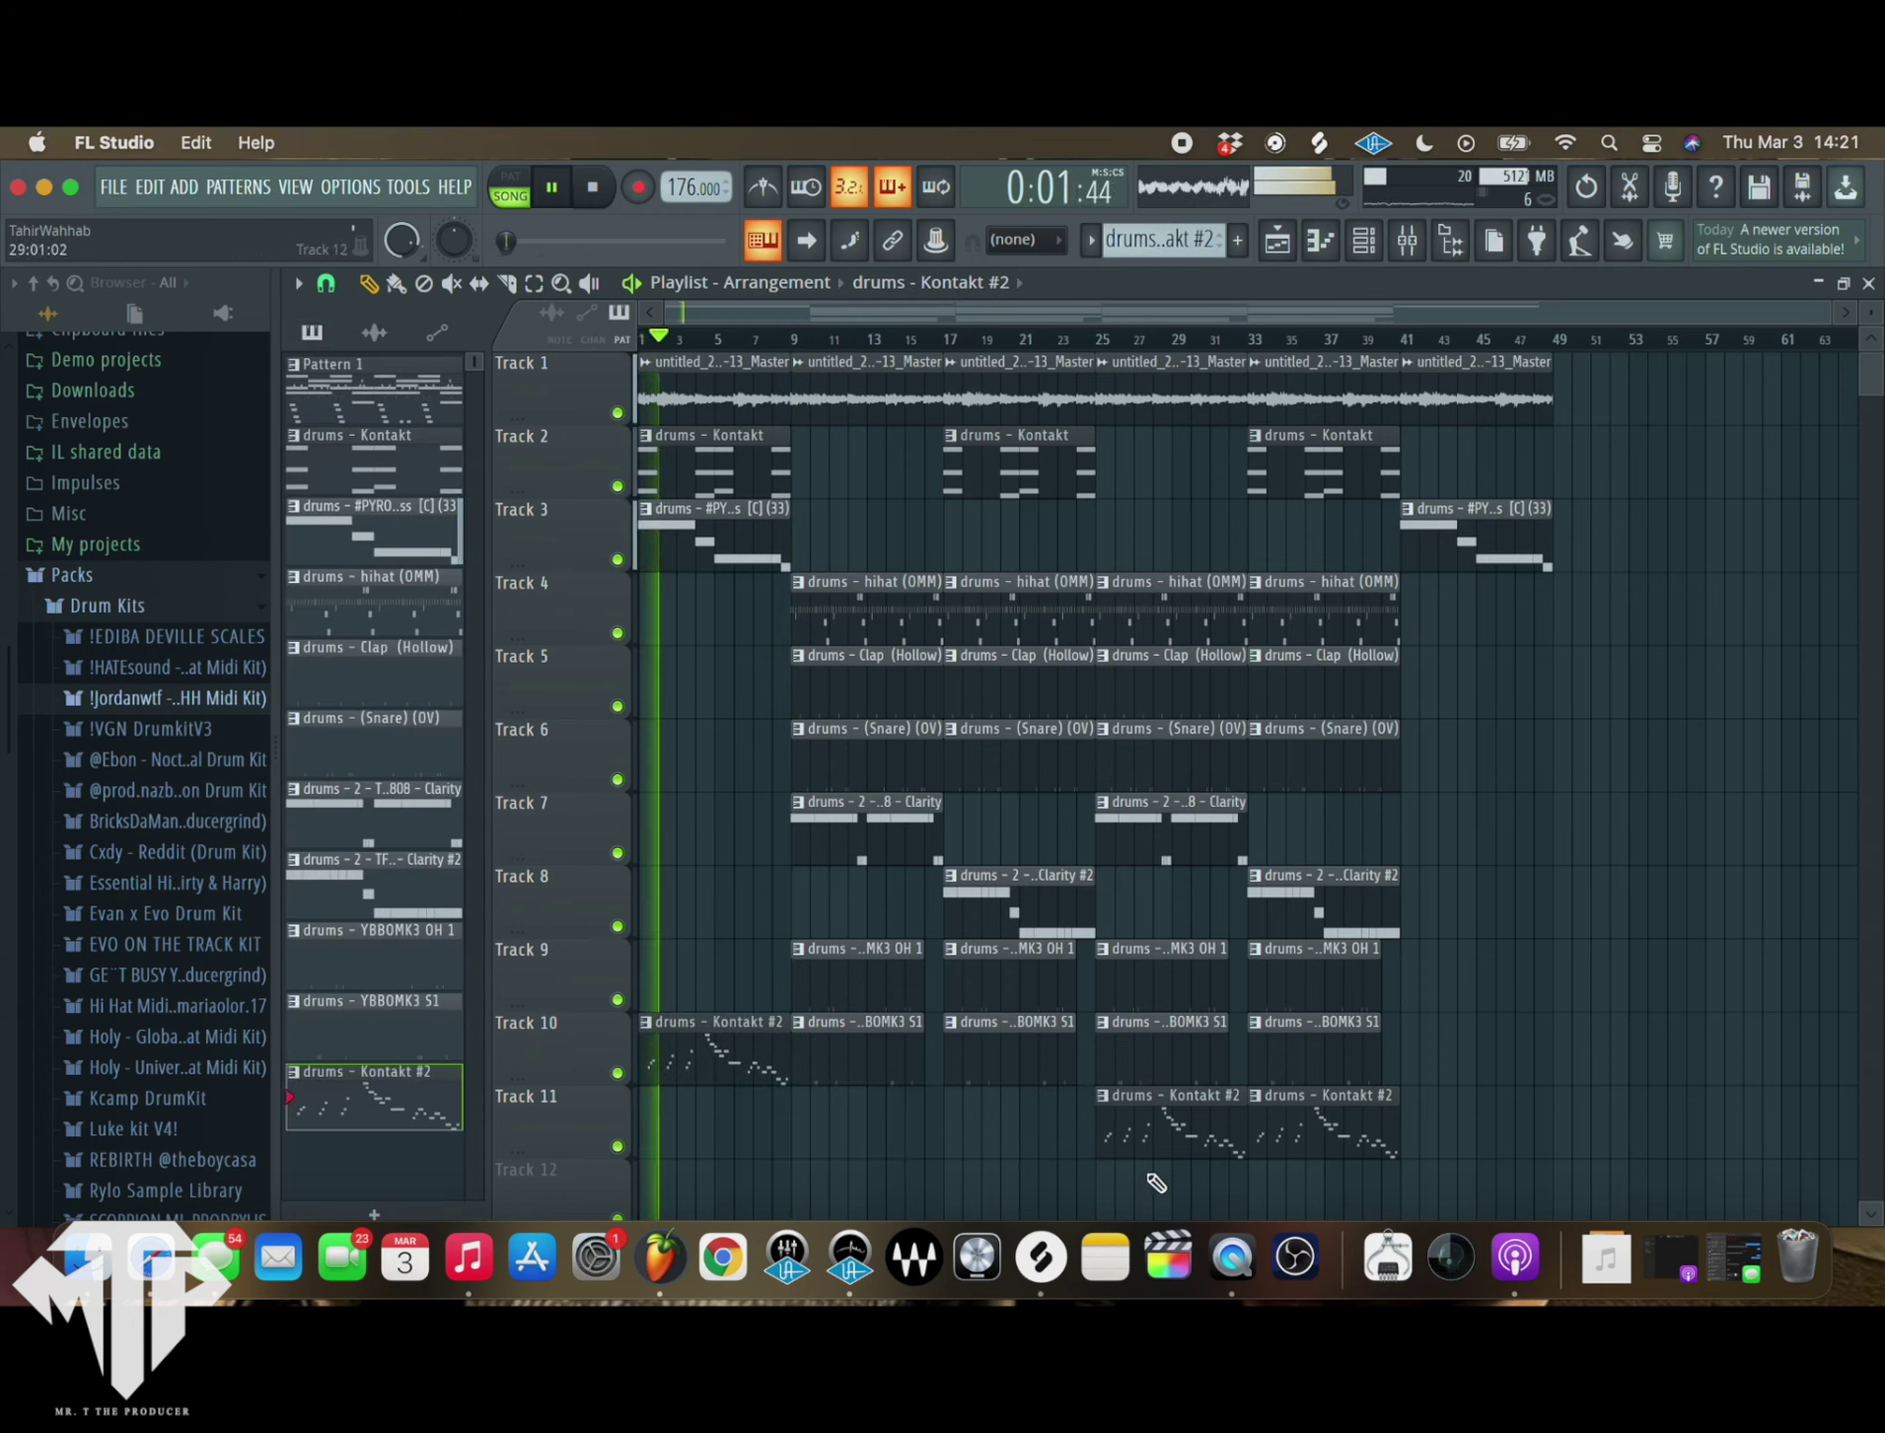
pyautogui.rightClick(1388, 1135)
pyautogui.moveTo(1183, 1096); pyautogui.dragTo(1485, 1139)
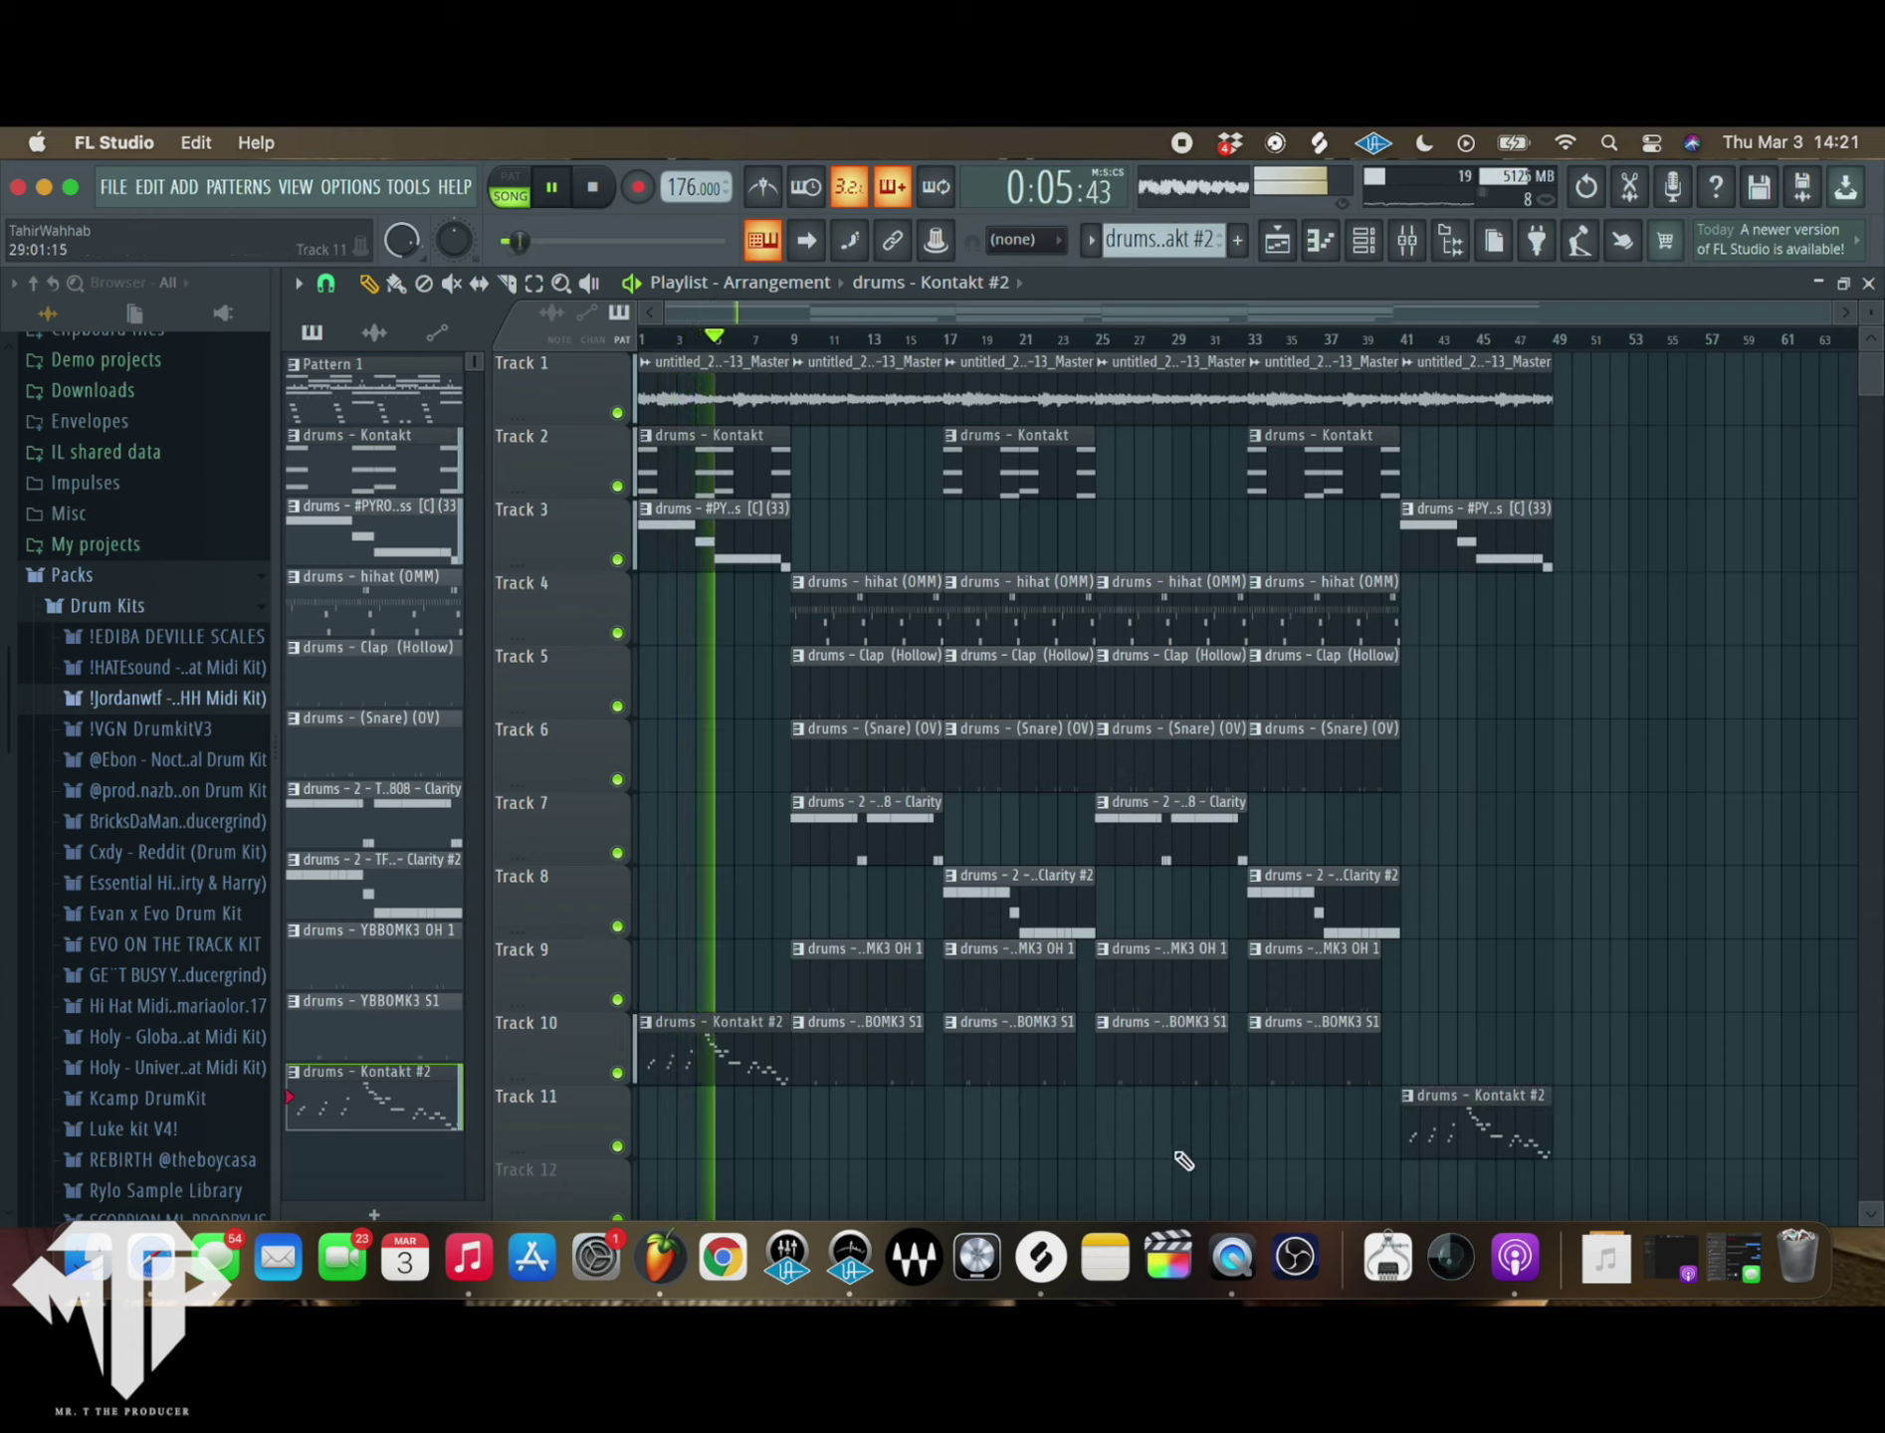
pyautogui.click(1099, 1125)
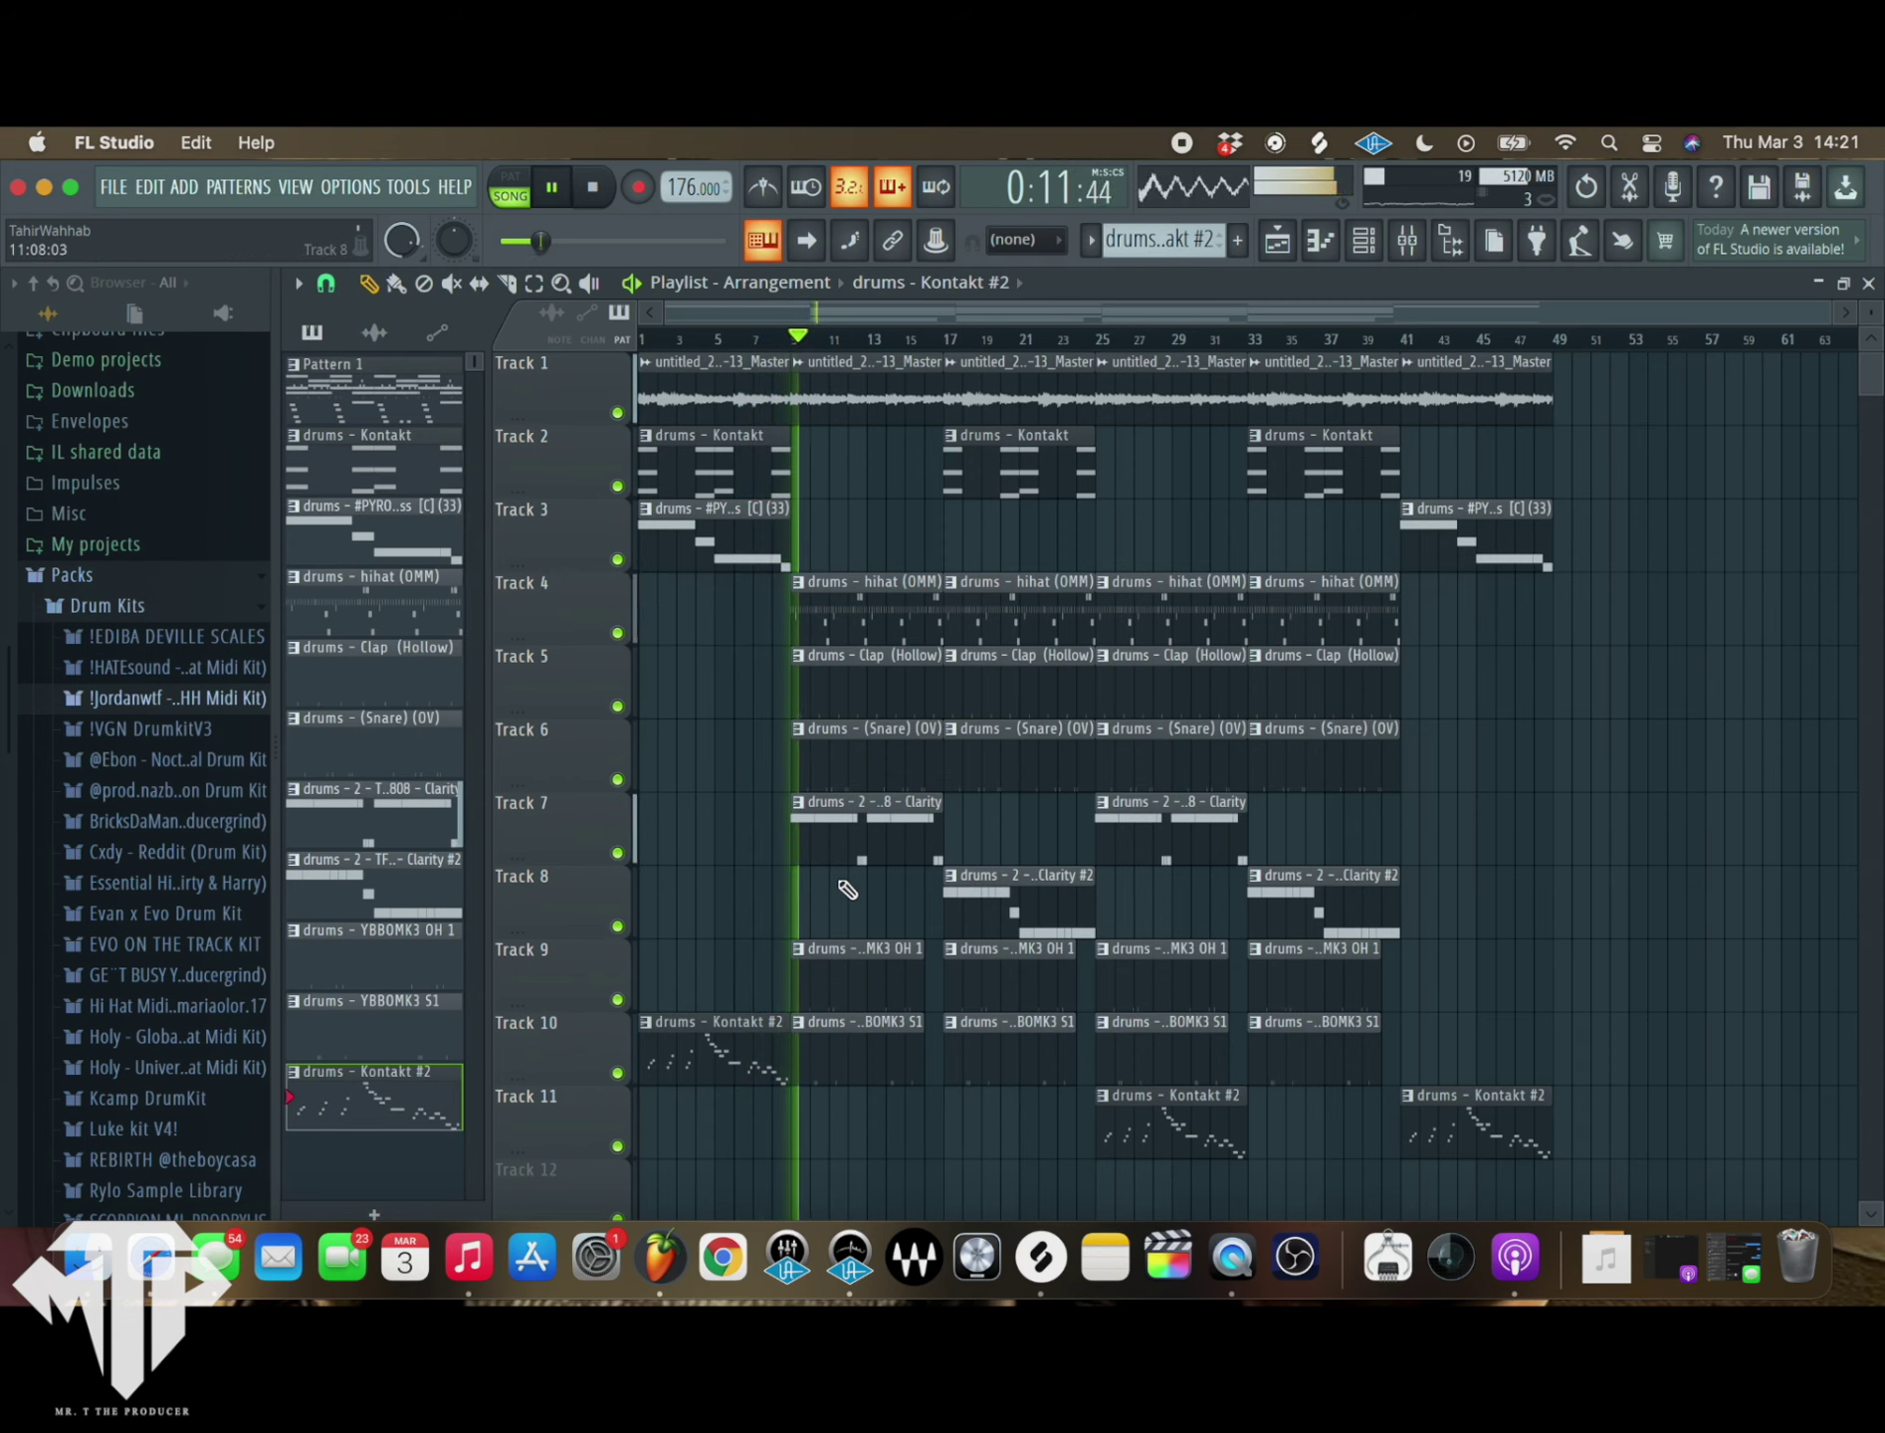
# - Delete the YBBOMK3 OH 1 and YBBOMK3 S1 clips at bars 9 and 25
pyautogui.scroll(5, 886, 926)
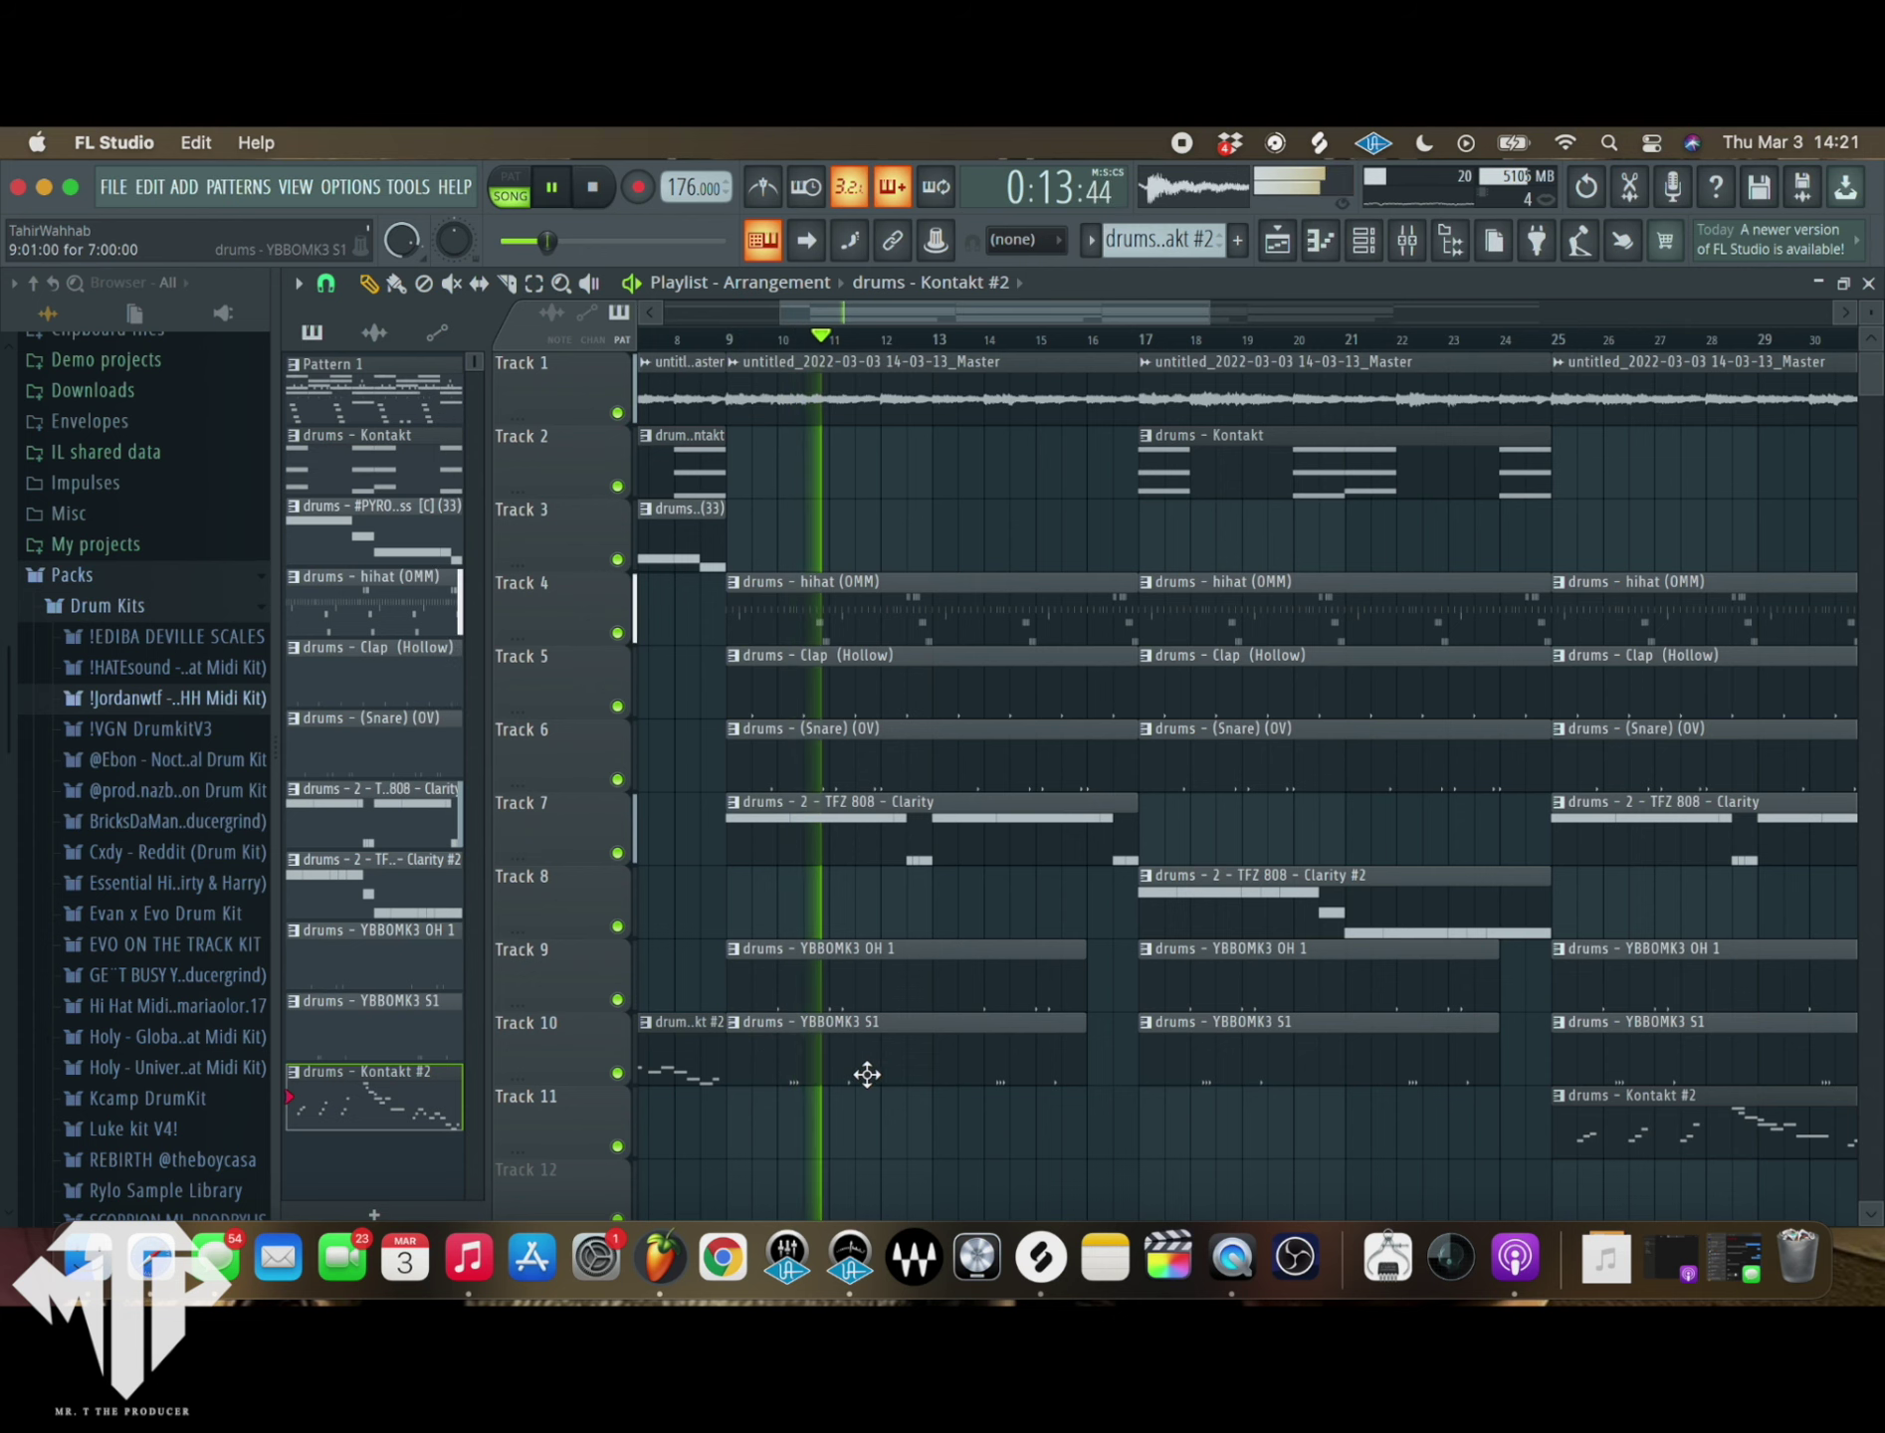
pyautogui.rightClick(895, 1001)
pyautogui.scroll(-2, 1024, 1122)
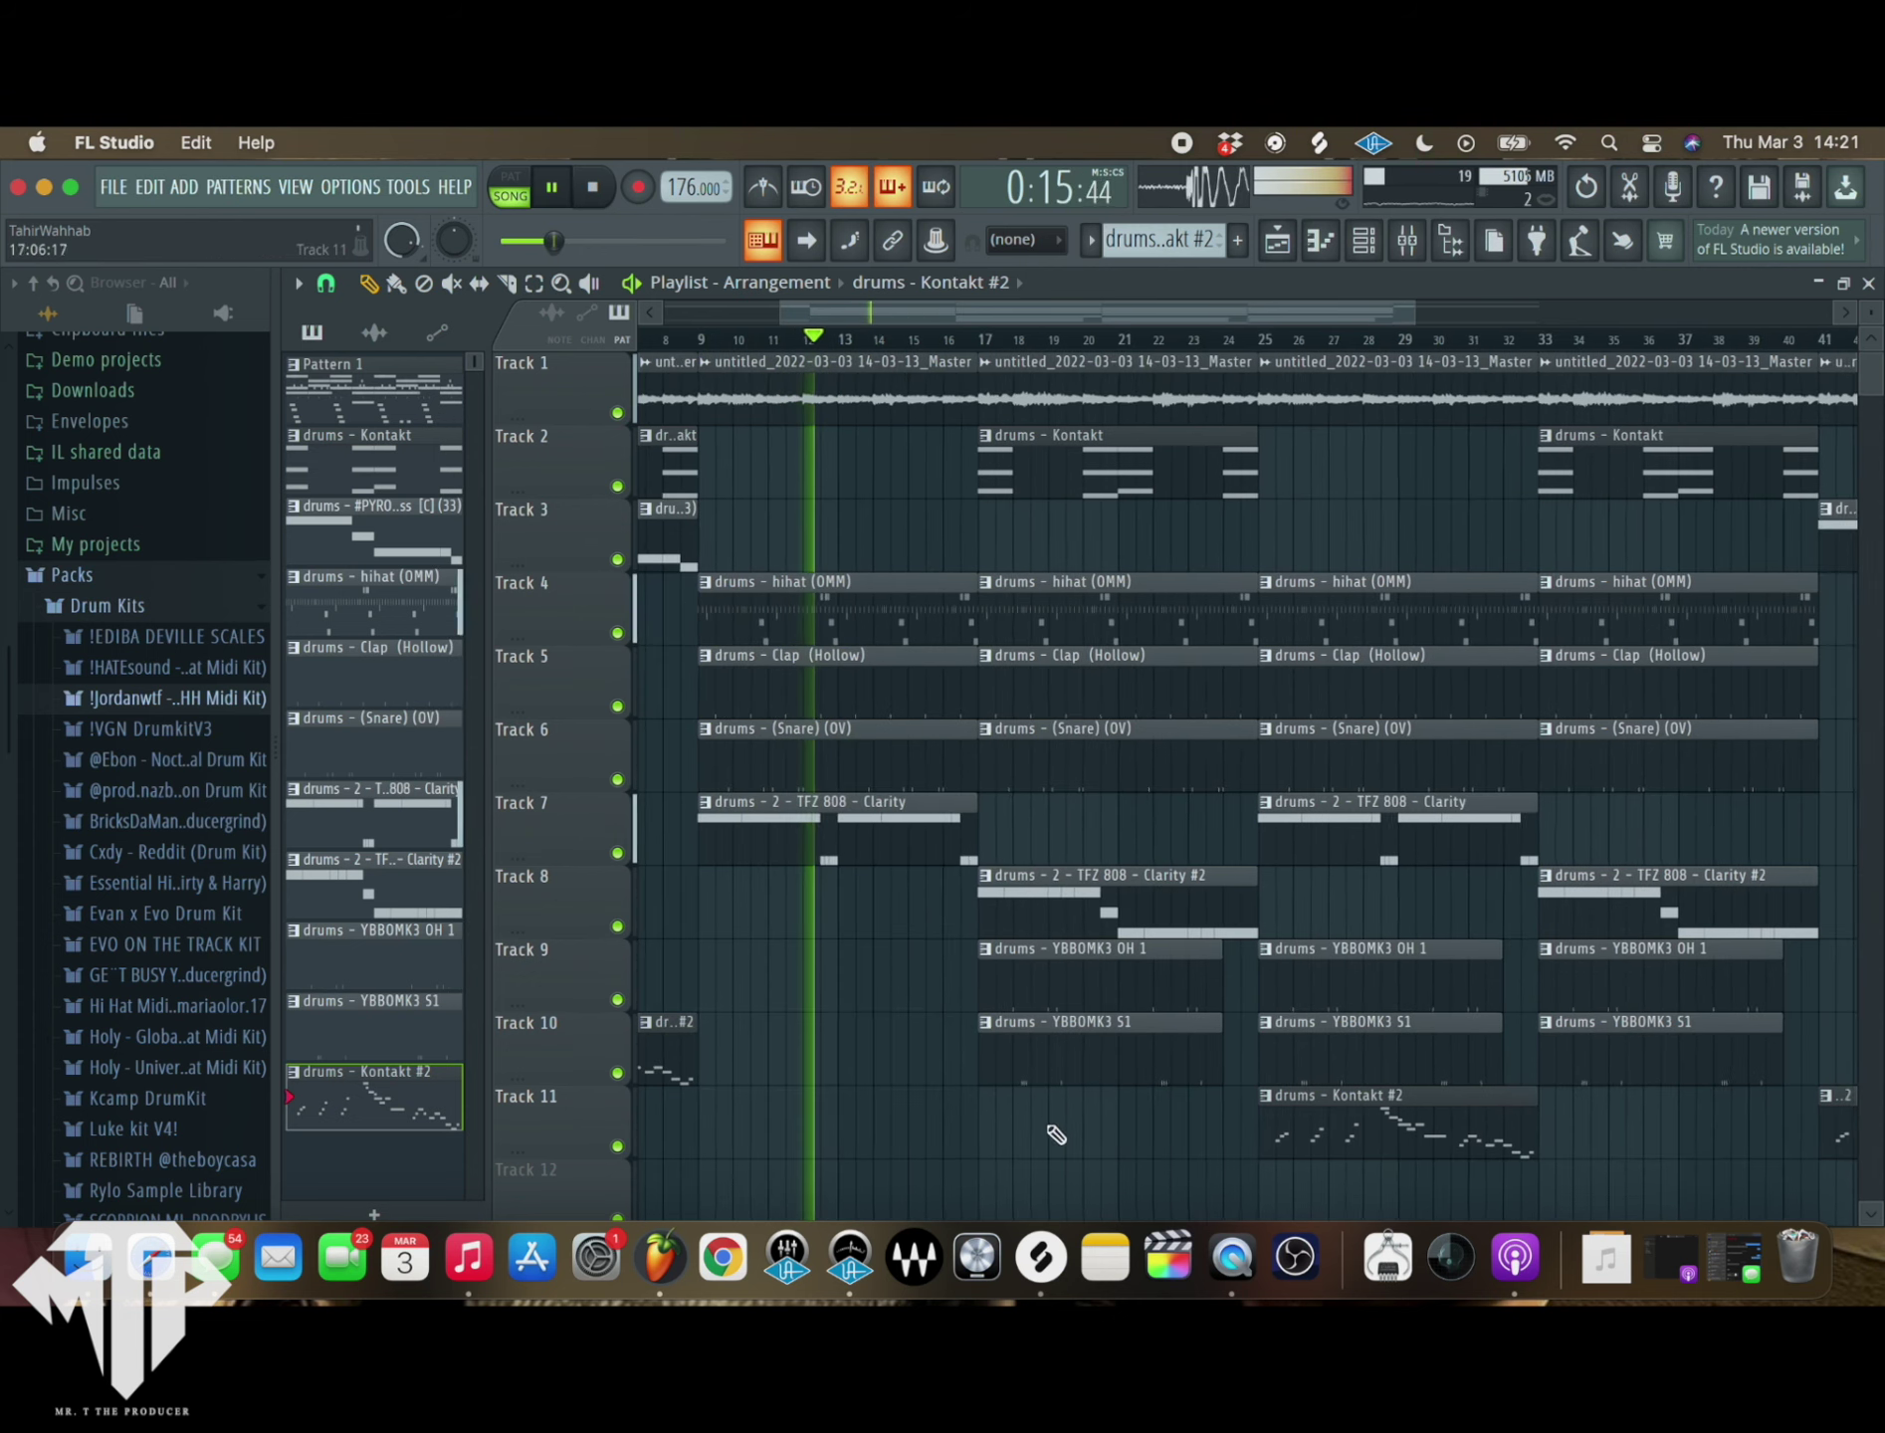
pyautogui.scroll(-3, 1367, 1021)
# - Duplicate all clips of bars 9 to 48 so the copy starts at bar 49, and clear the selection
pyautogui.moveTo(1654, 1175); pyautogui.dragTo(858, 316)
pyautogui.press('super+b')
pyautogui.hscroll(5, 1352, 913)
pyautogui.press('super+d')
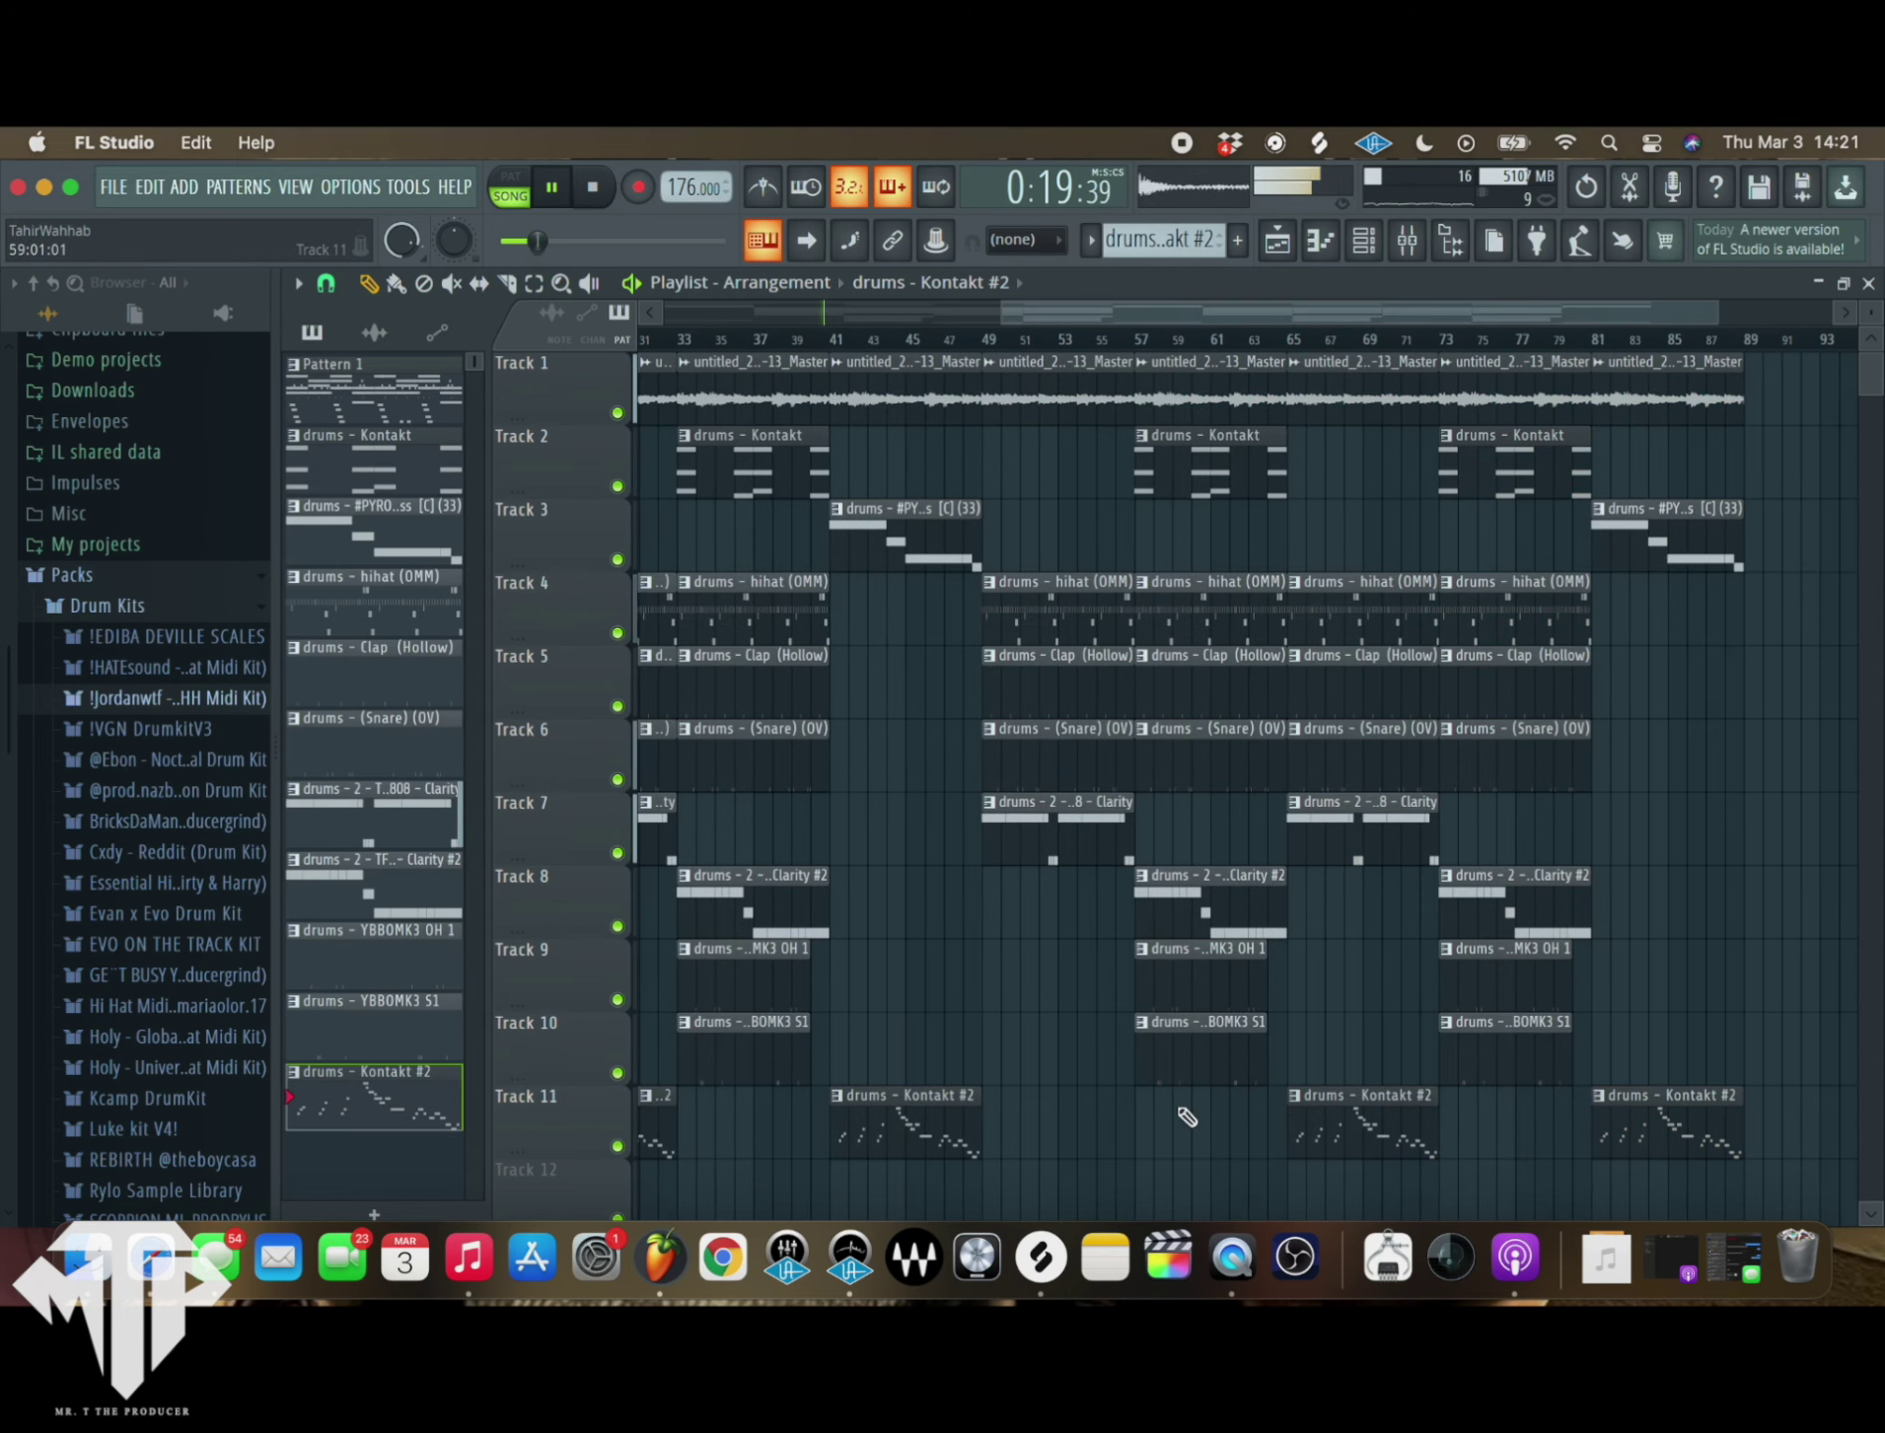
# - Duplicate all clips of bars 49 to 72, move the copy to start at bar 89, and clear the selection
pyautogui.moveTo(1343, 1209); pyautogui.dragTo(1053, 260)
pyautogui.press('super+b')
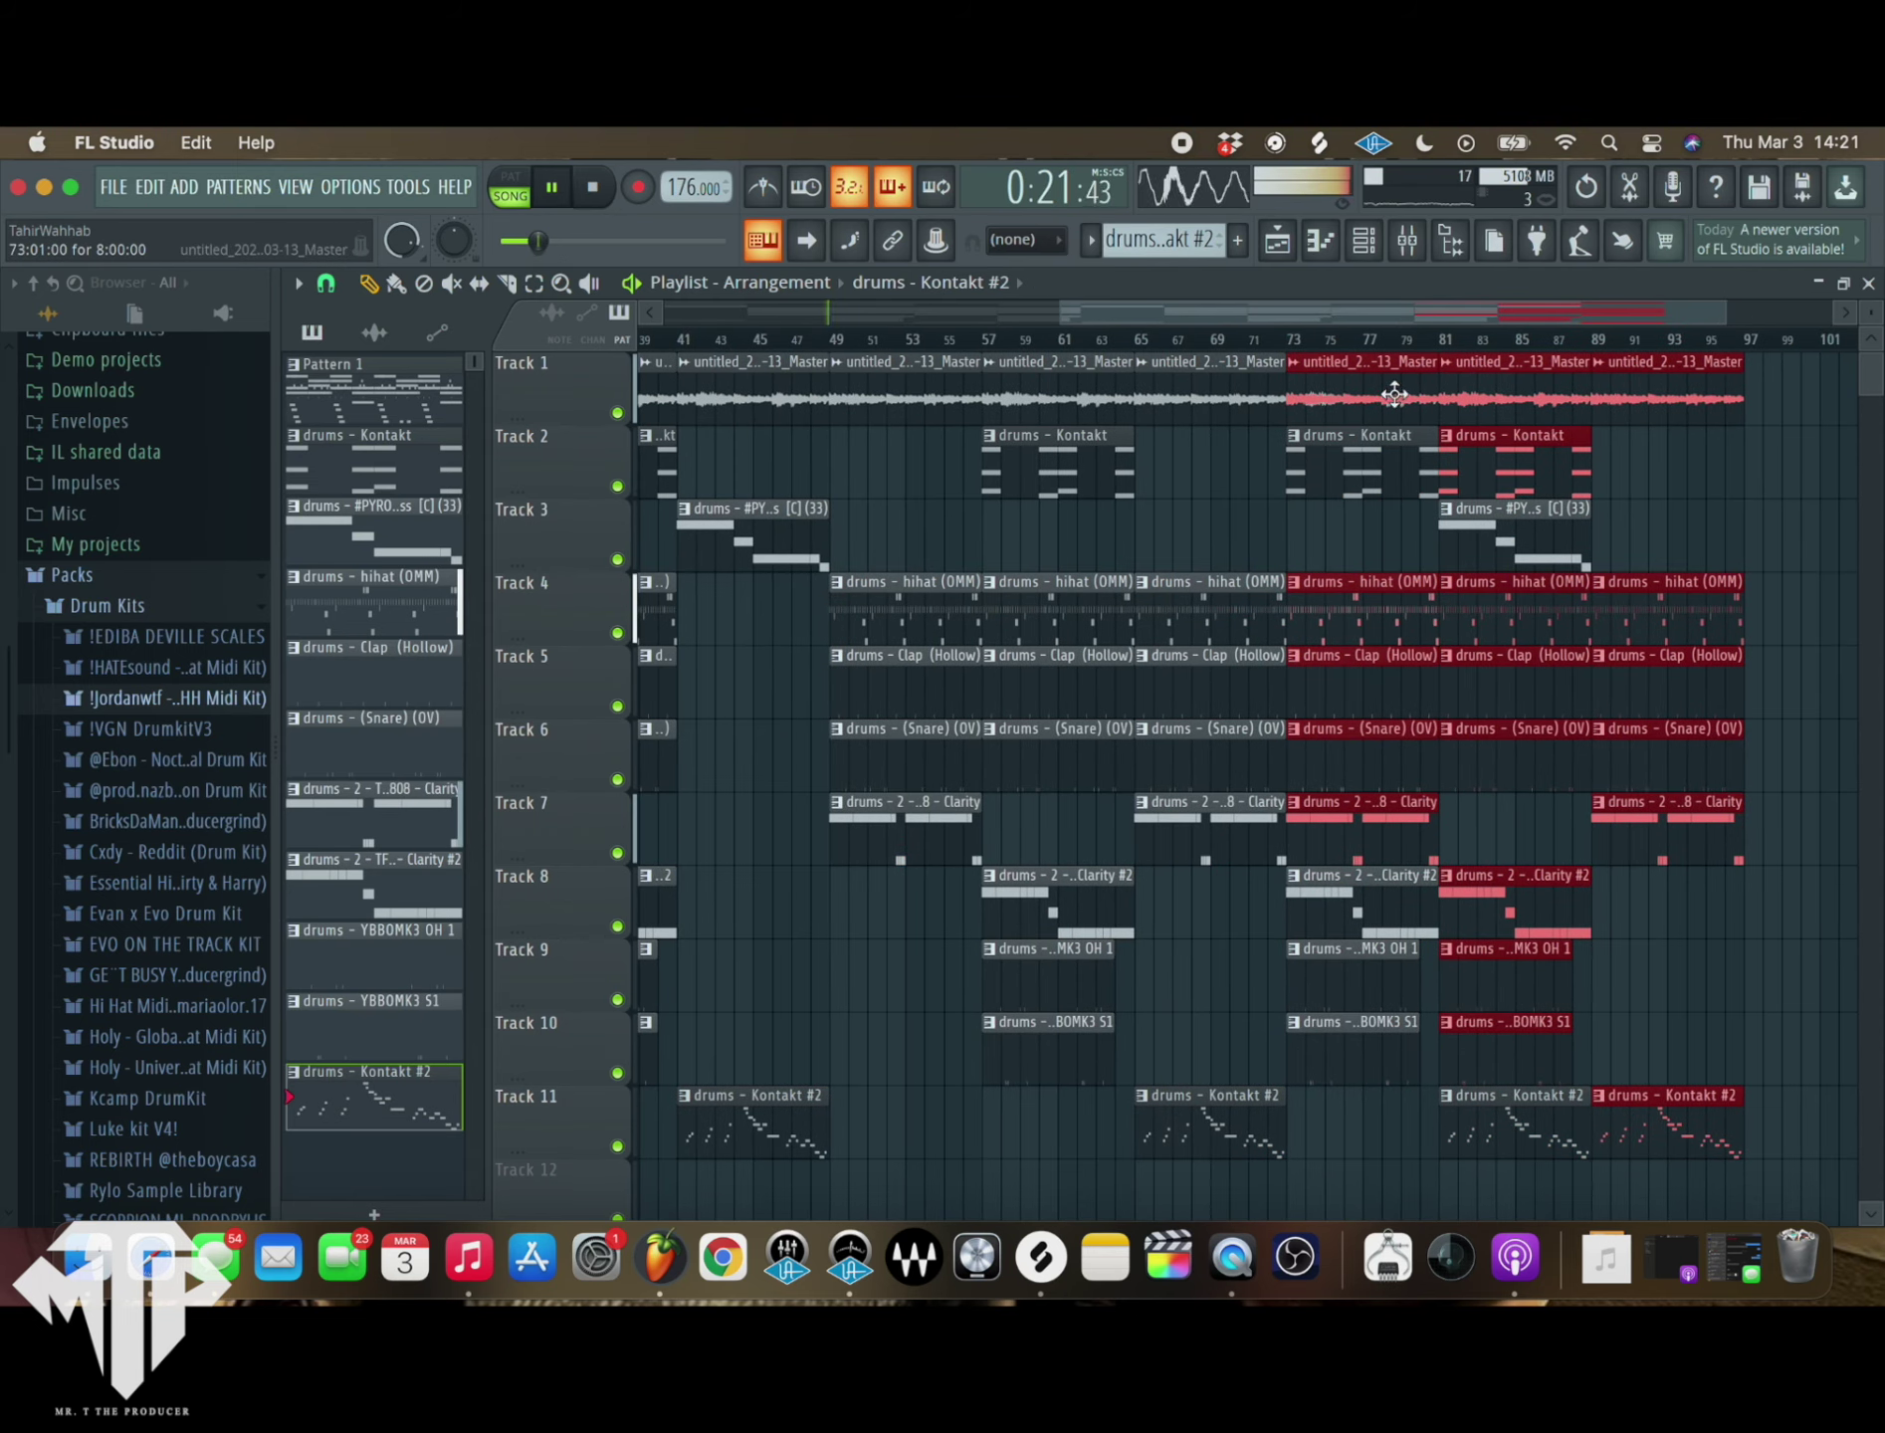
pyautogui.moveTo(1323, 374); pyautogui.dragTo(1620, 390)
pyautogui.press('super+d')
pyautogui.scroll(-4, 1498, 756)
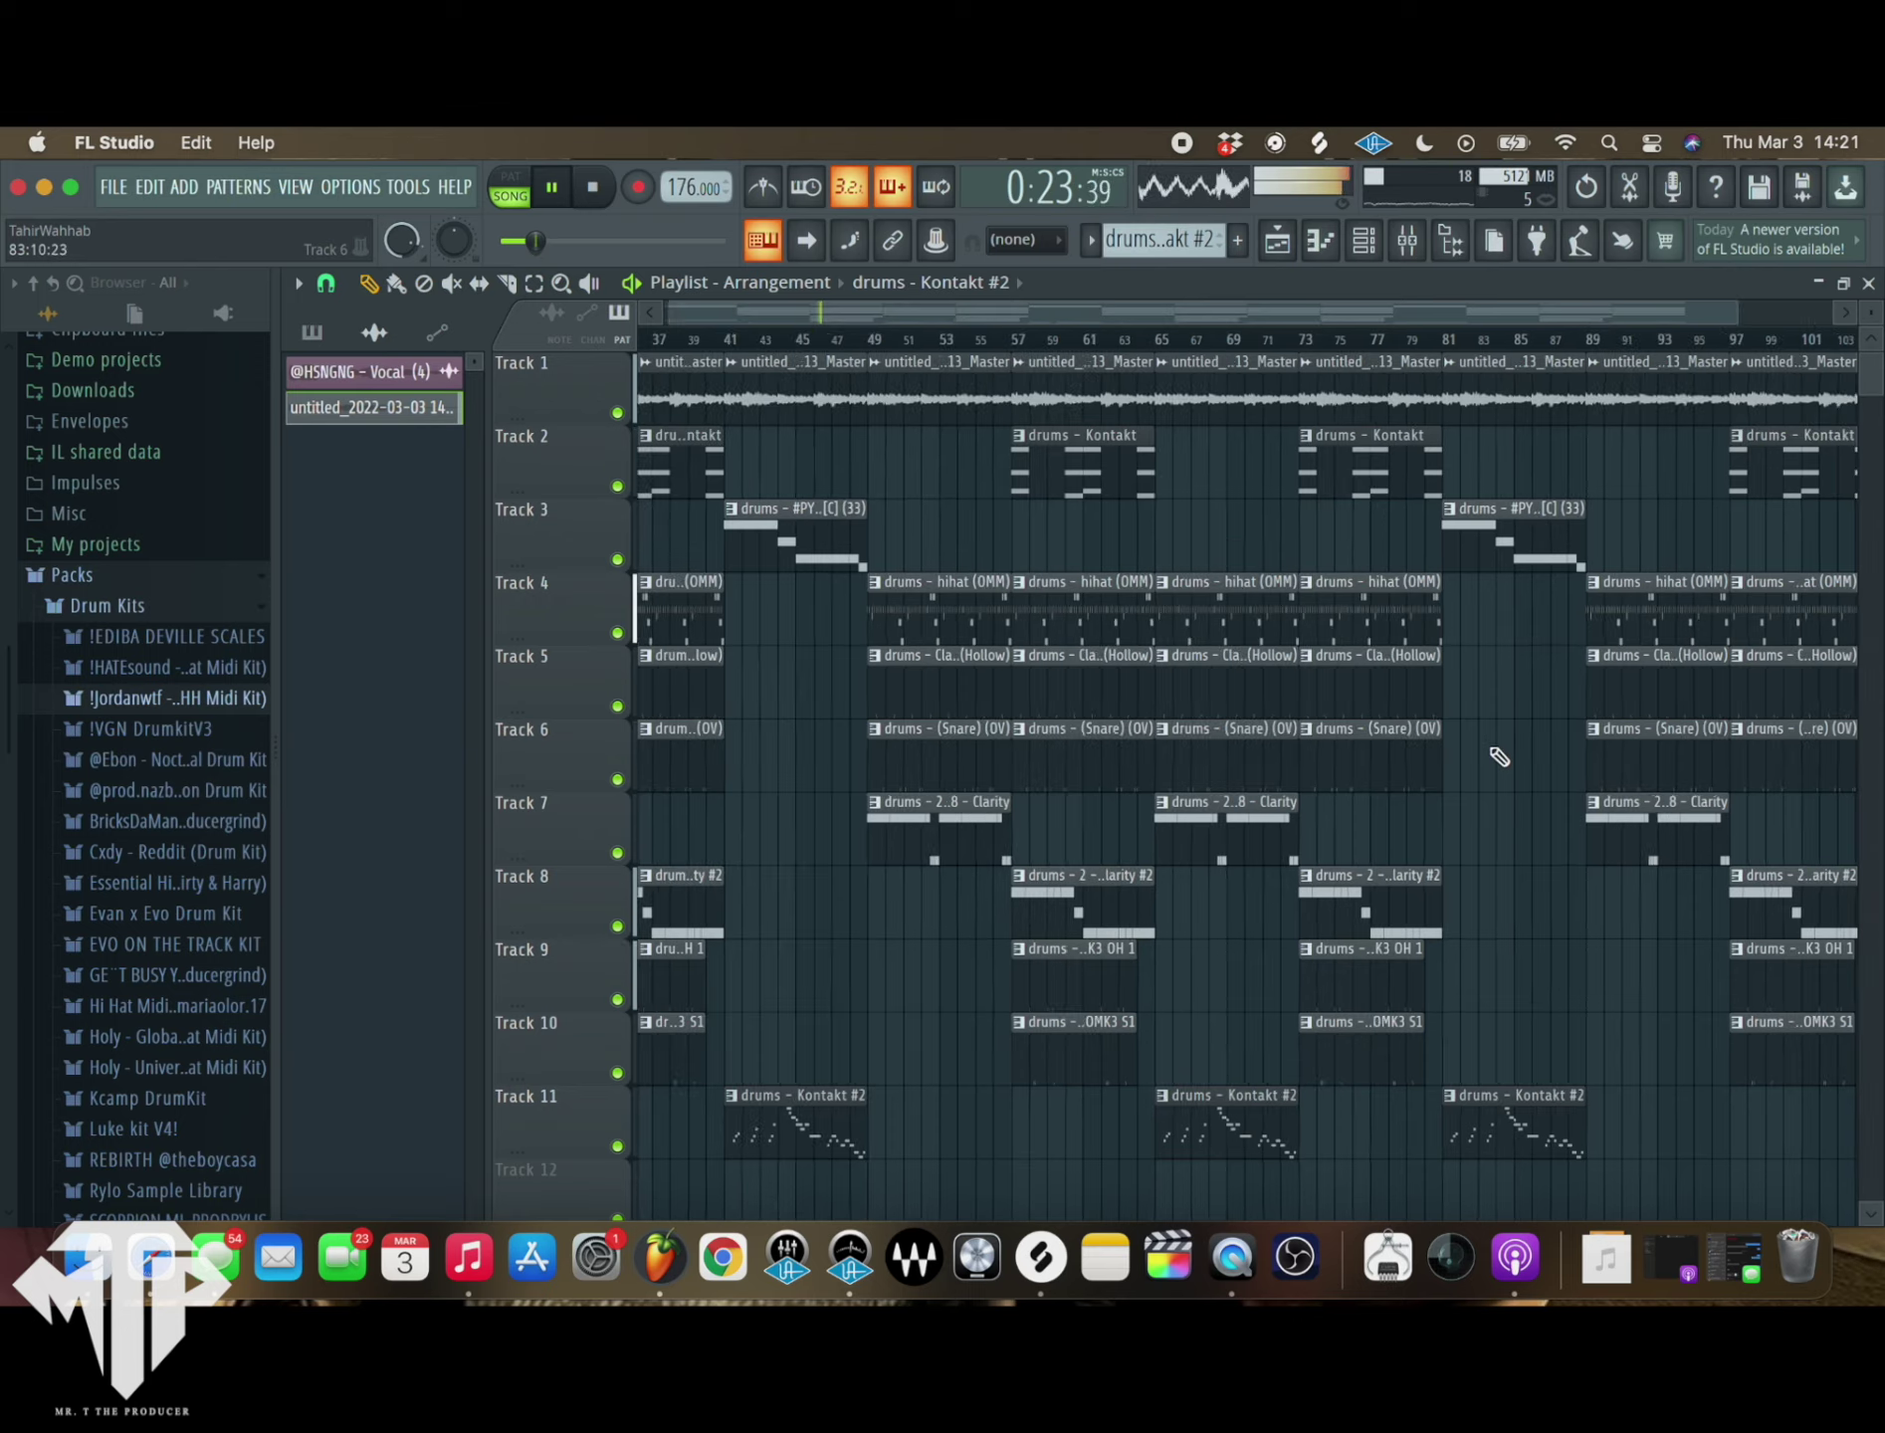
pyautogui.scroll(7, 796, 866)
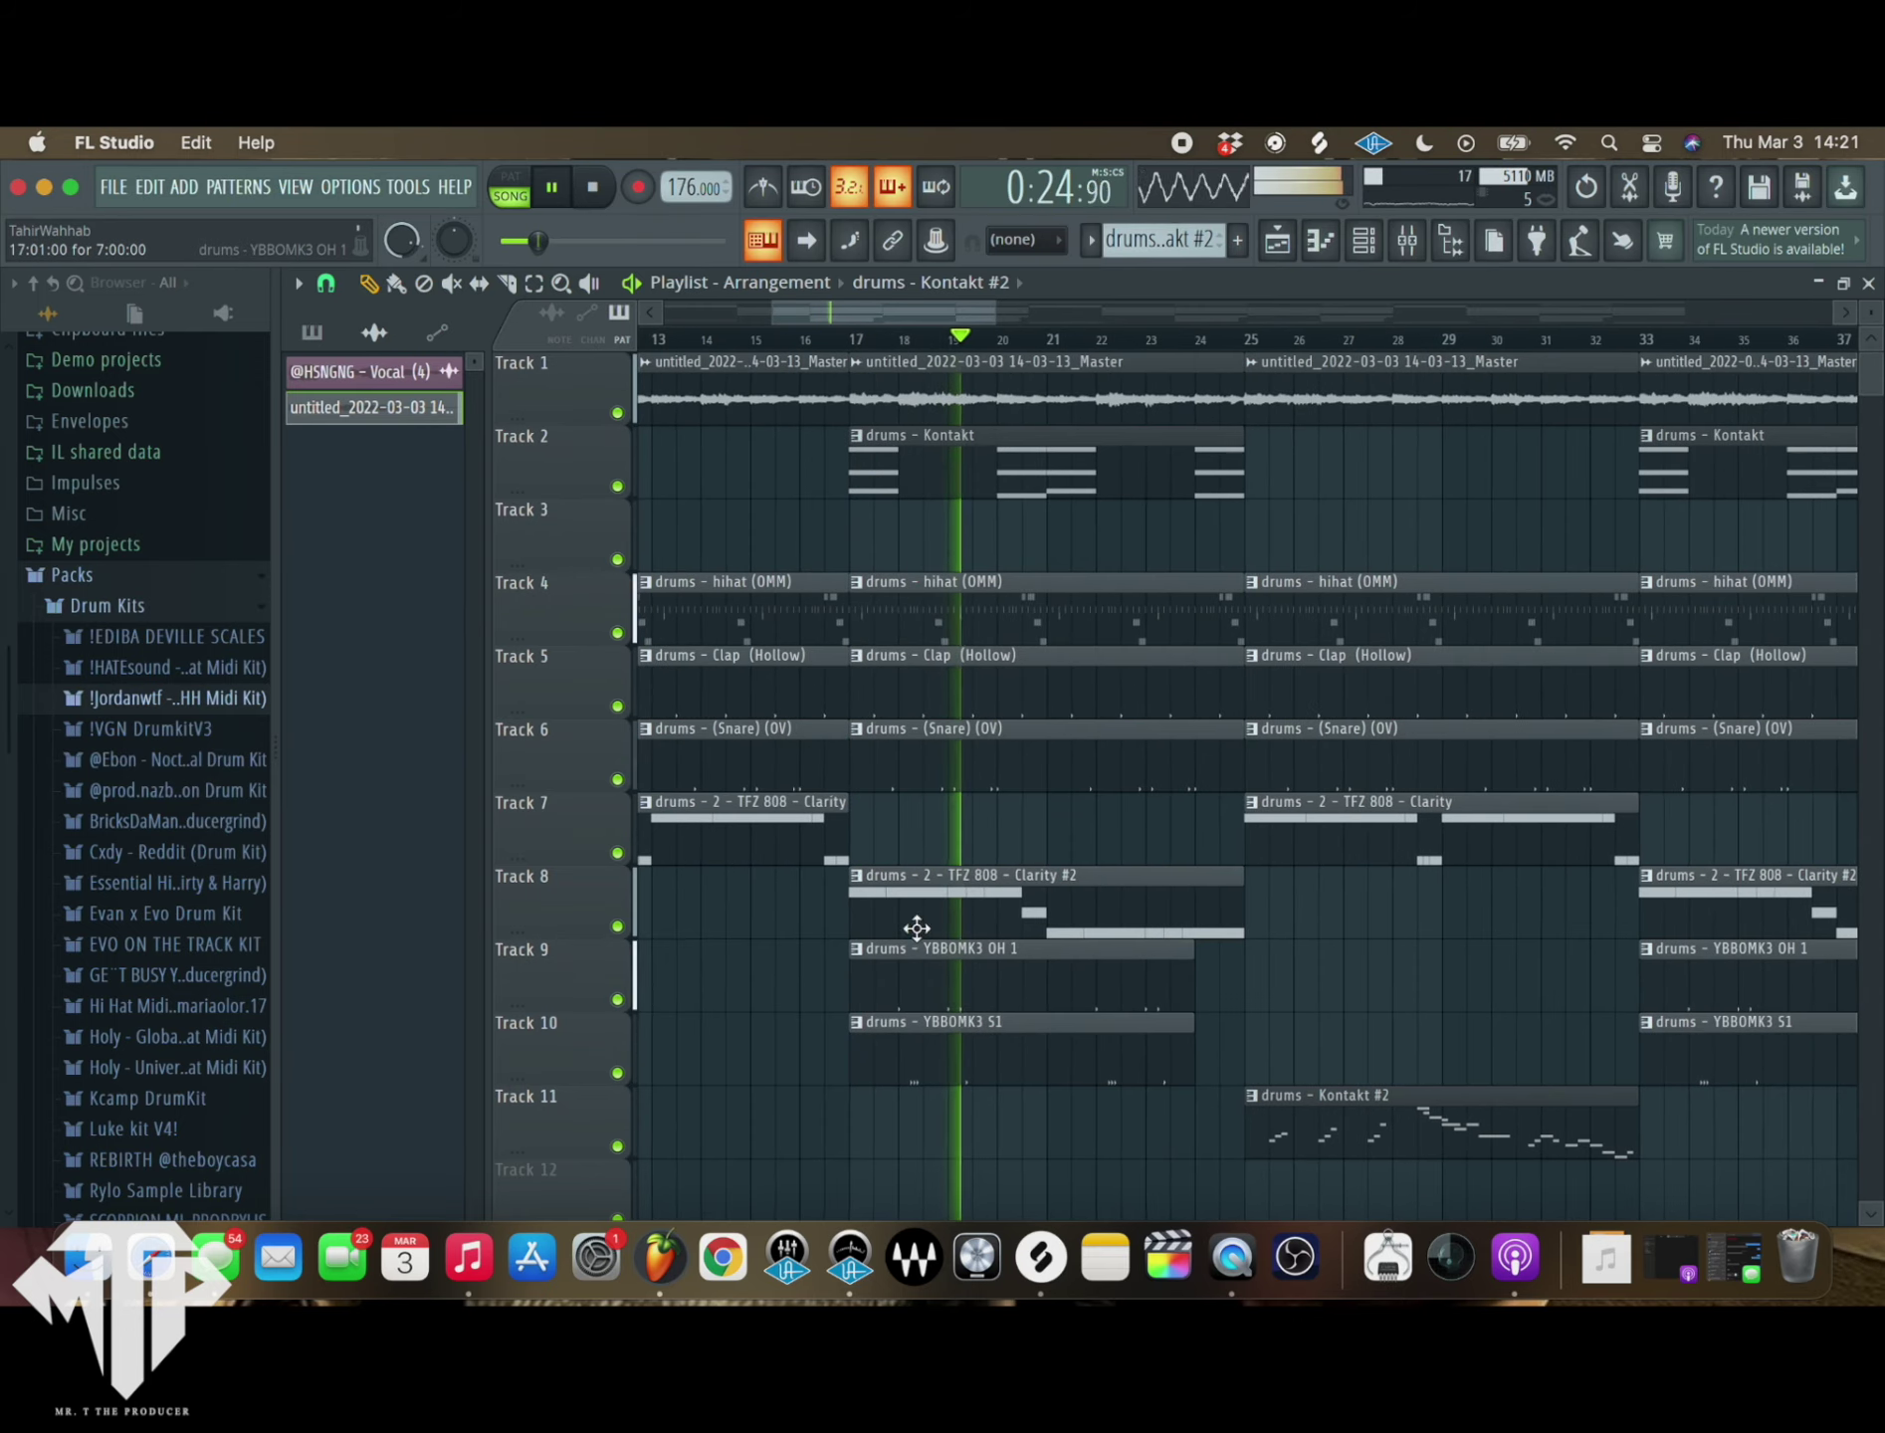
pyautogui.doubleClick(947, 449)
pyautogui.press('super+a')
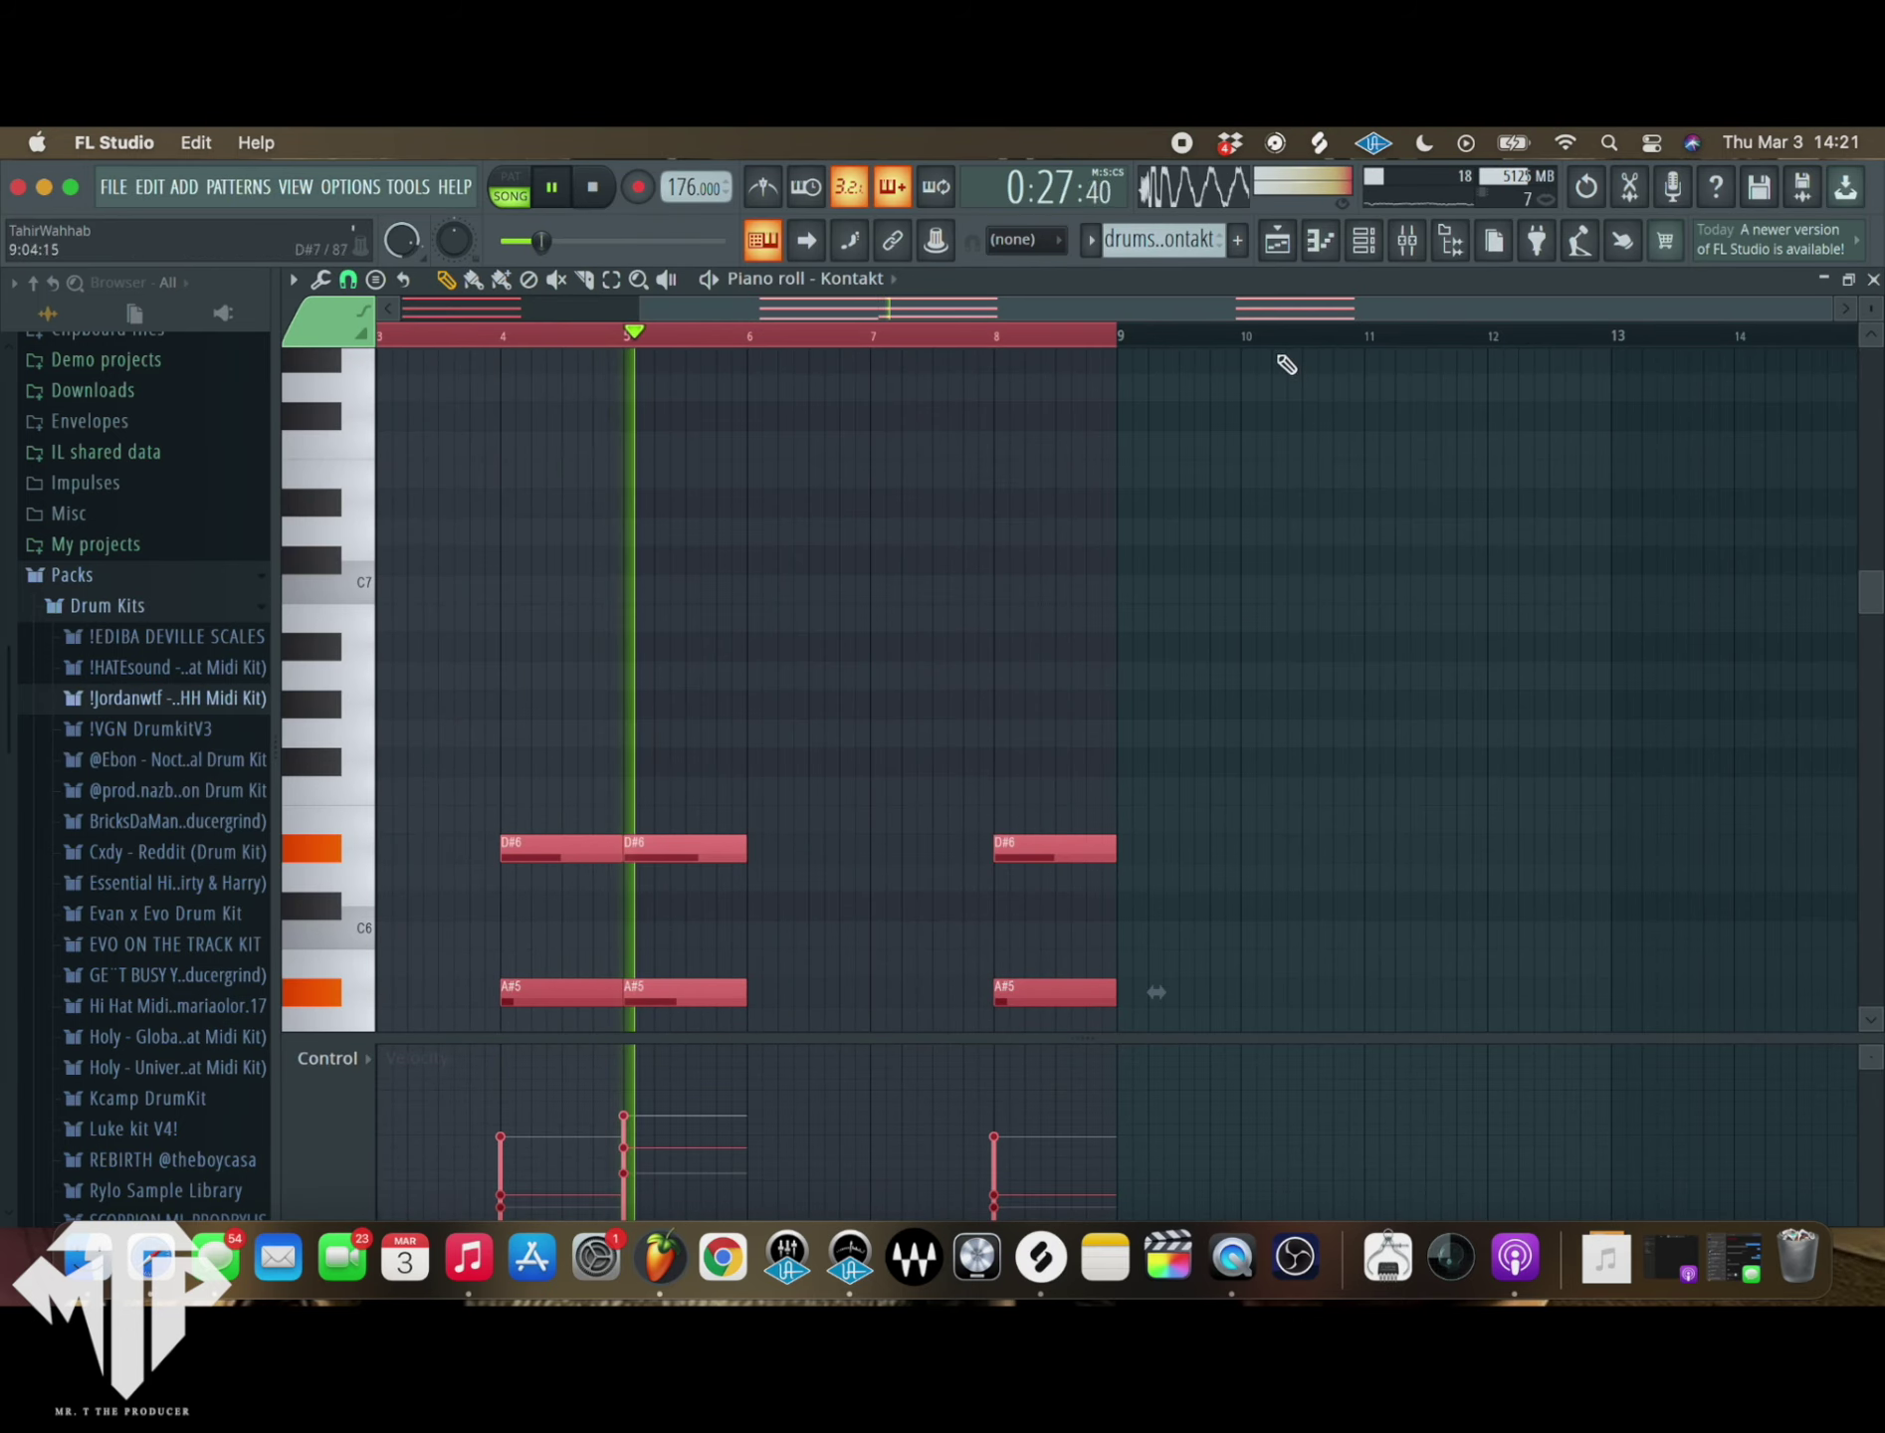
pyautogui.click(1276, 242)
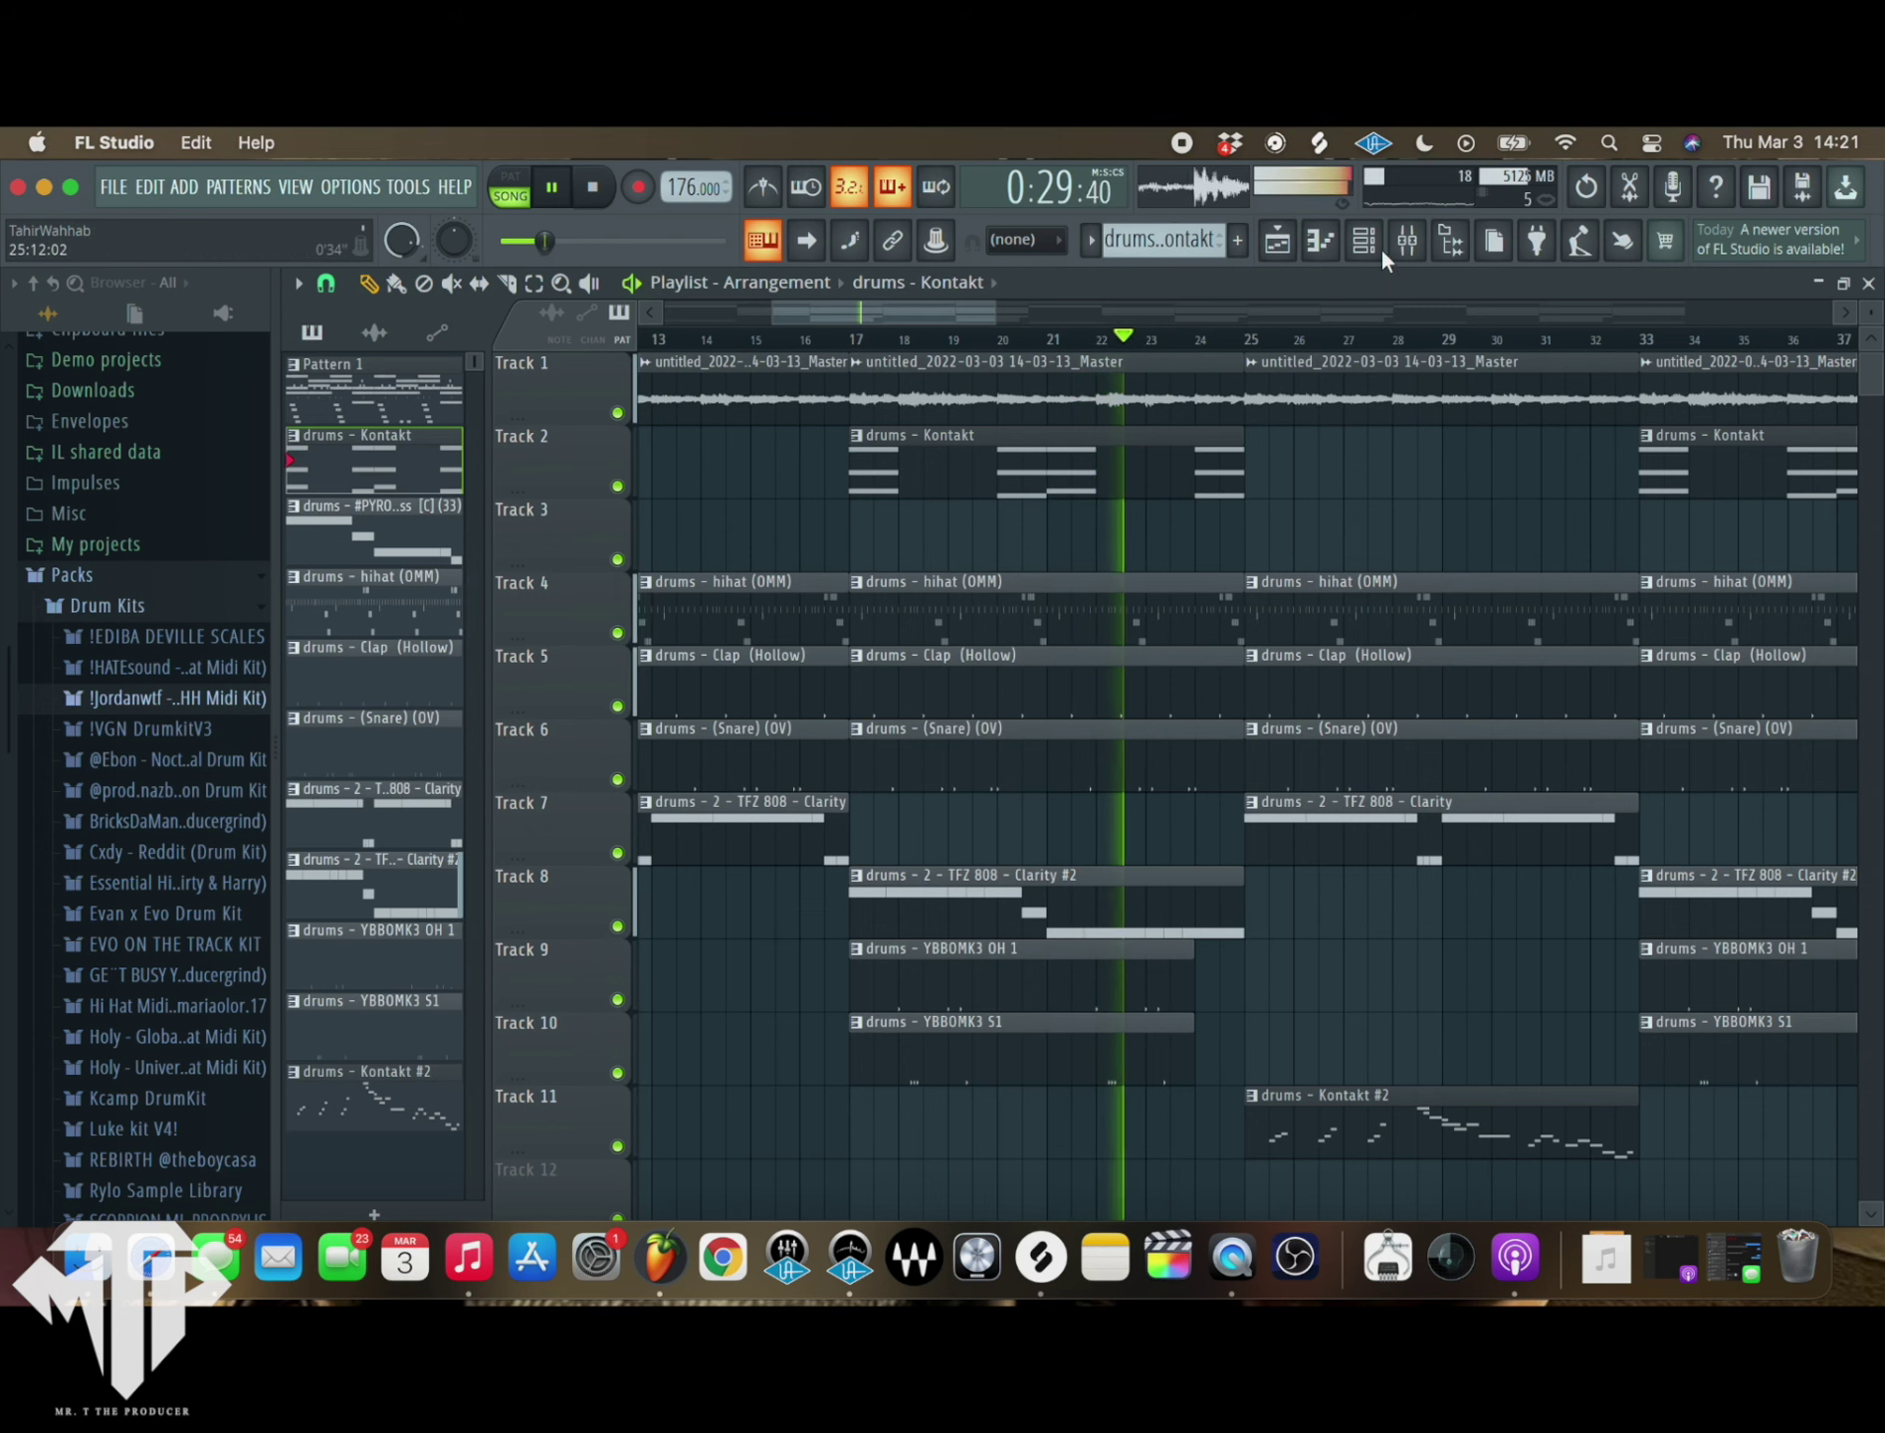
# - Lower the volume fader of mixer Insert 8, replay from bar 17 to check the levels, and close the mixer
pyautogui.press('F9')
pyautogui.click(858, 527)
pyautogui.moveTo(861, 706)
pyautogui.mouseDown()
pyautogui.moveTo(861, 771)
pyautogui.moveTo(862, 742)
pyautogui.mouseUp()
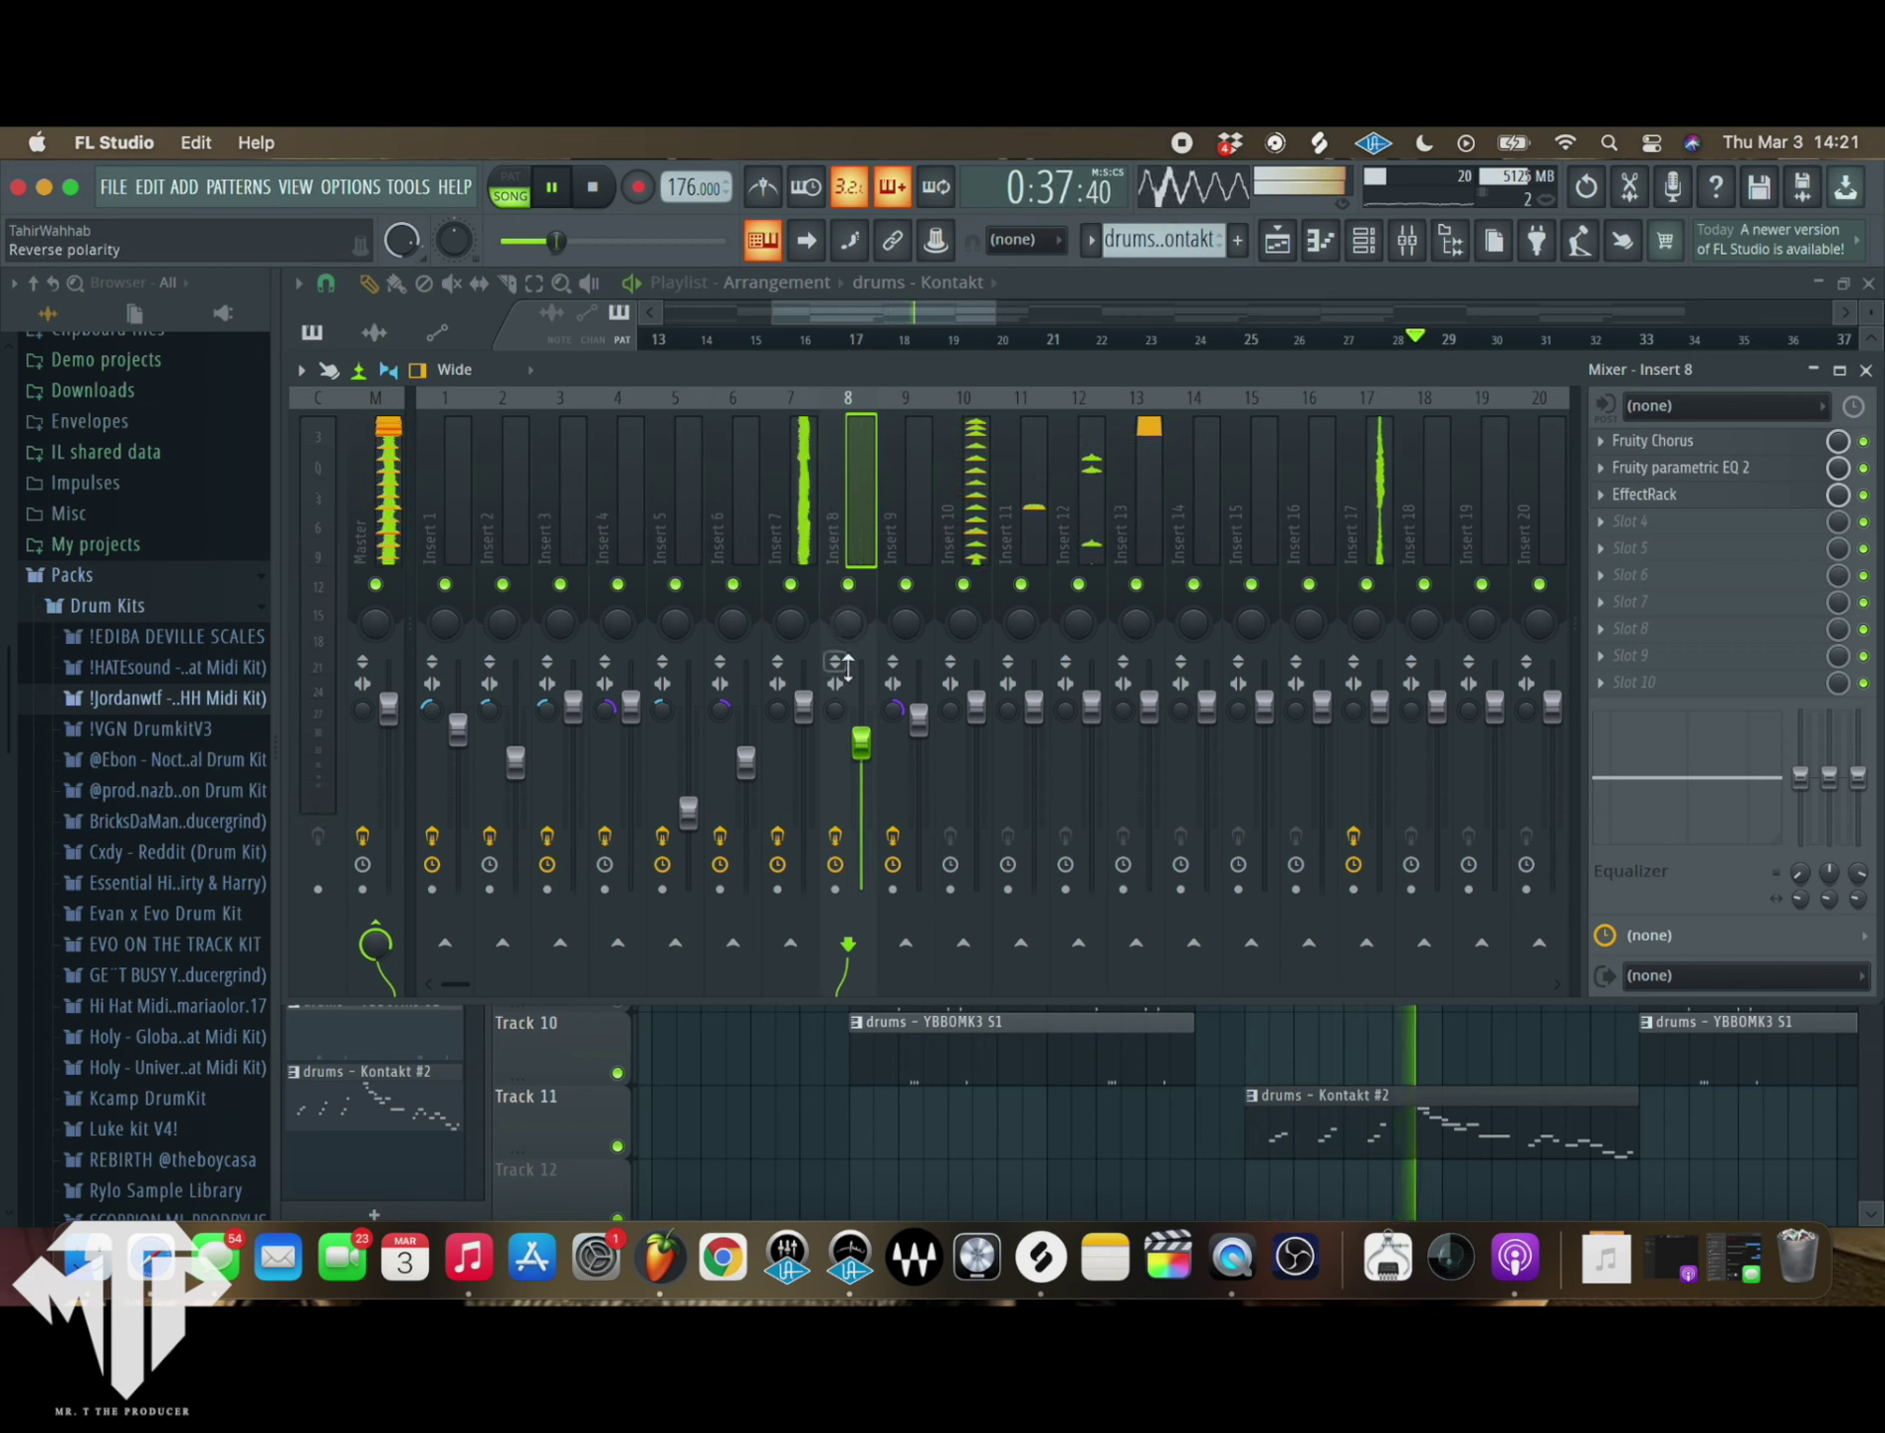
pyautogui.click(1866, 370)
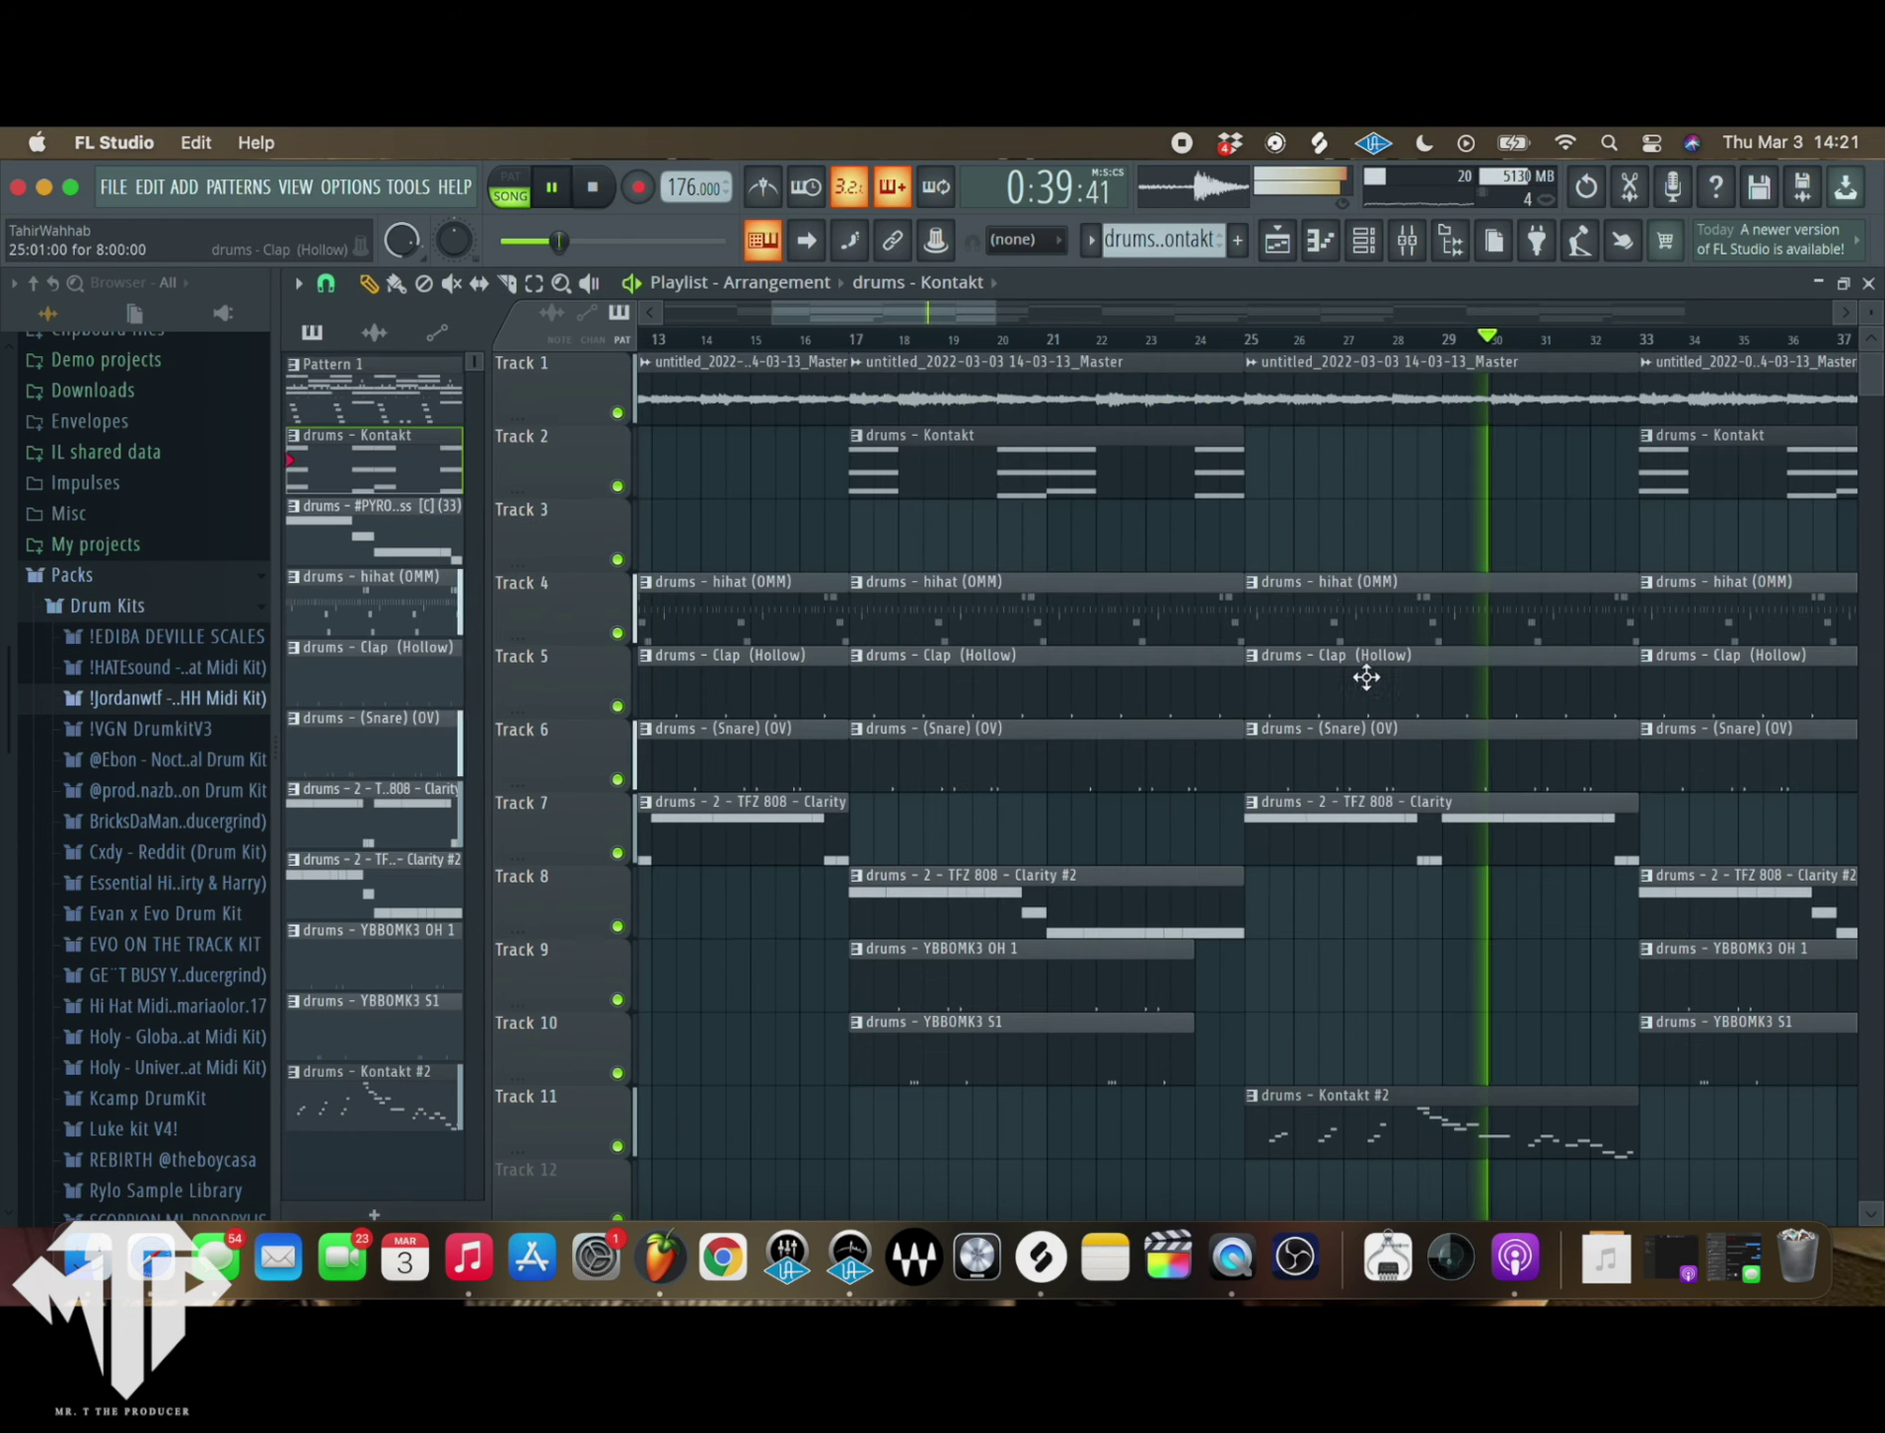
pyautogui.click(863, 343)
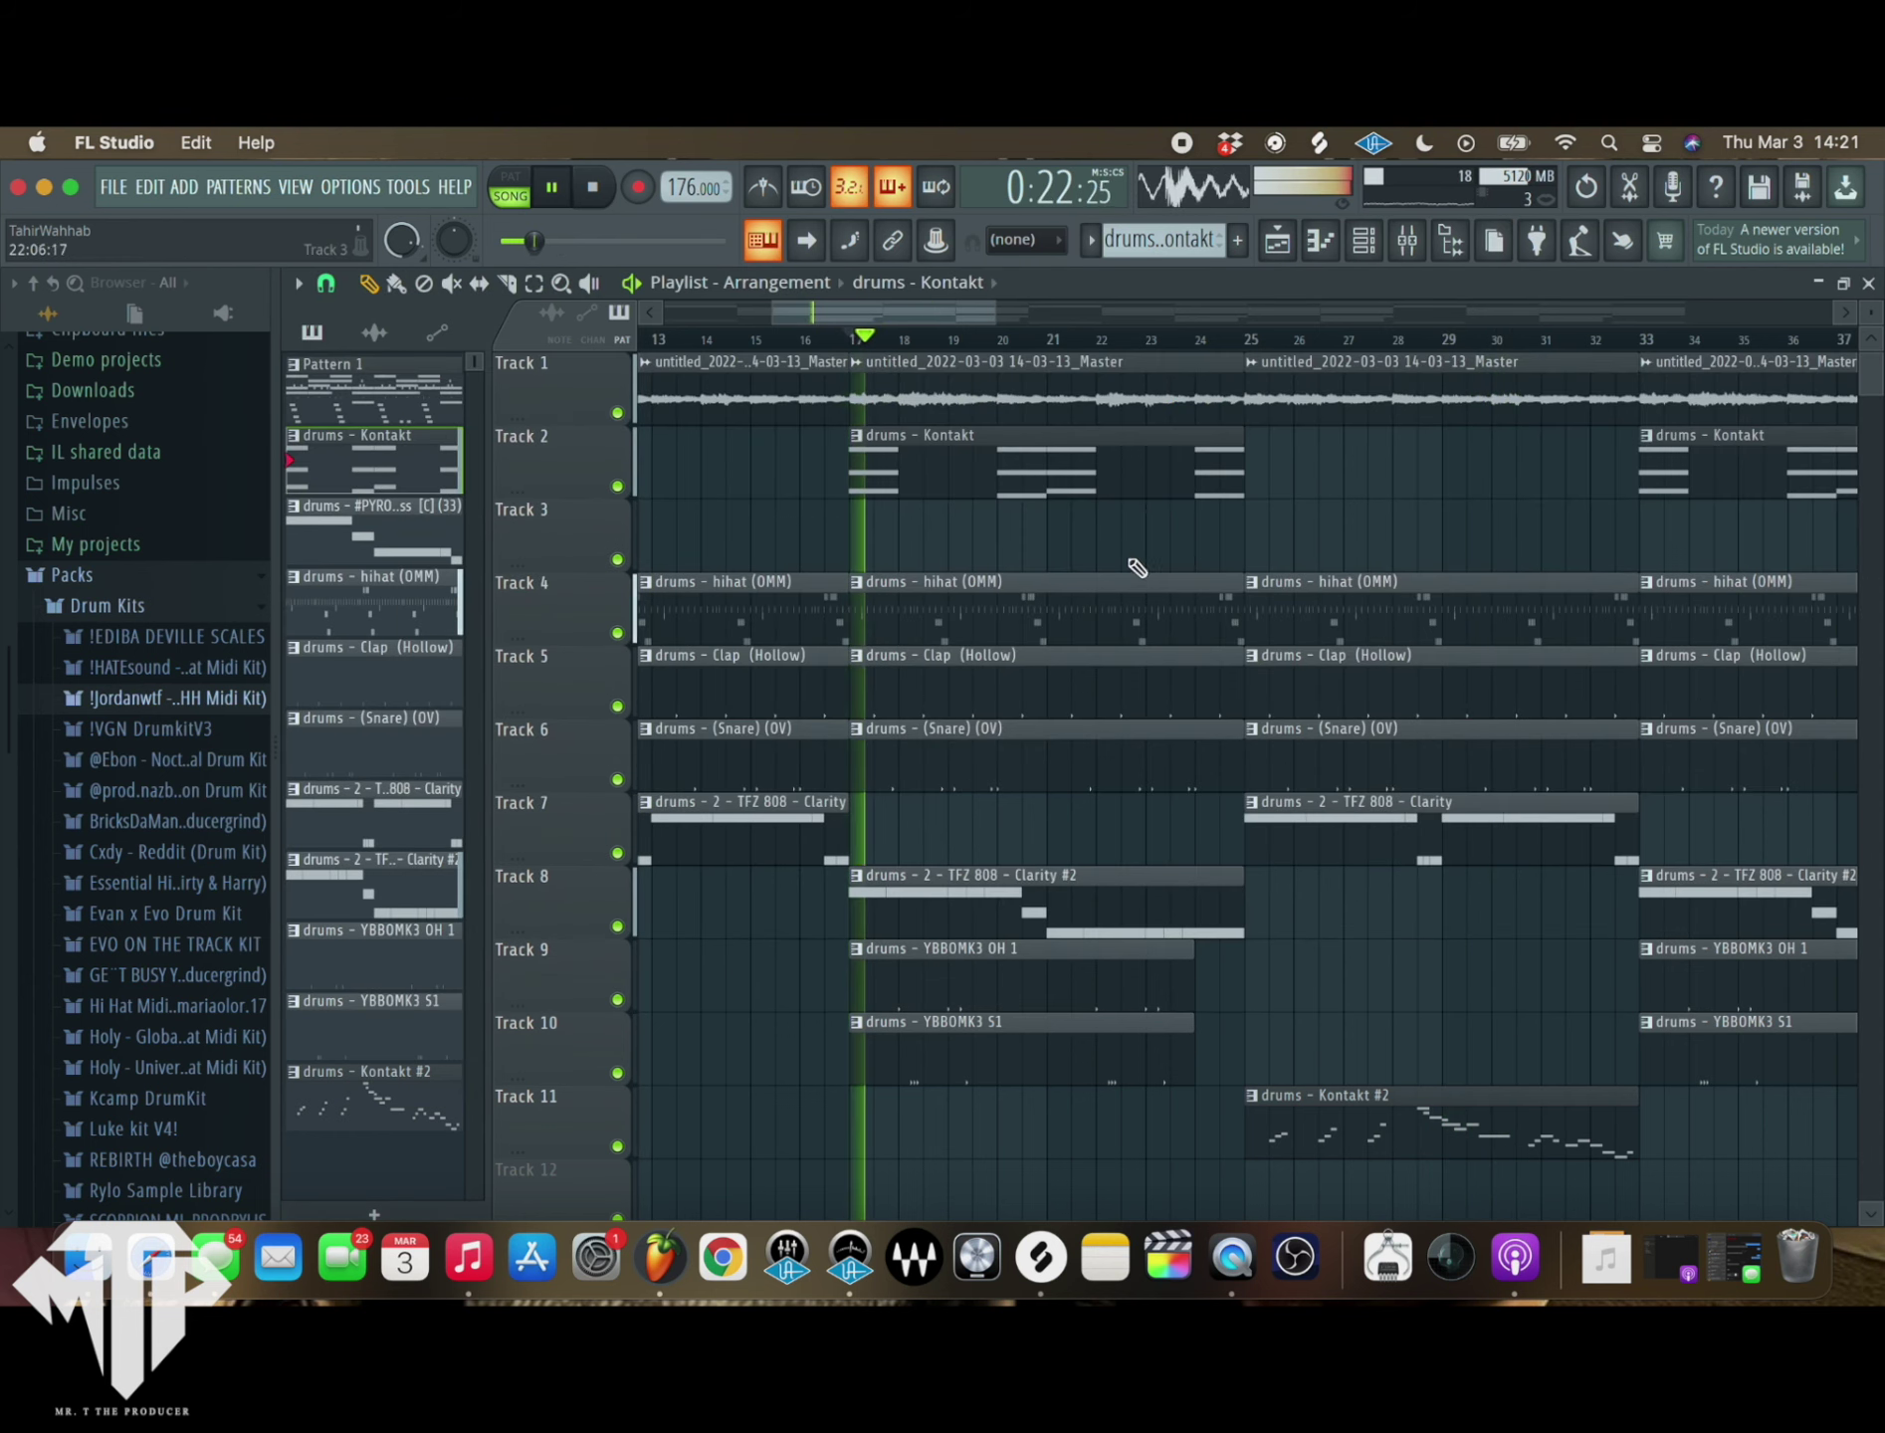
pyautogui.click(1406, 242)
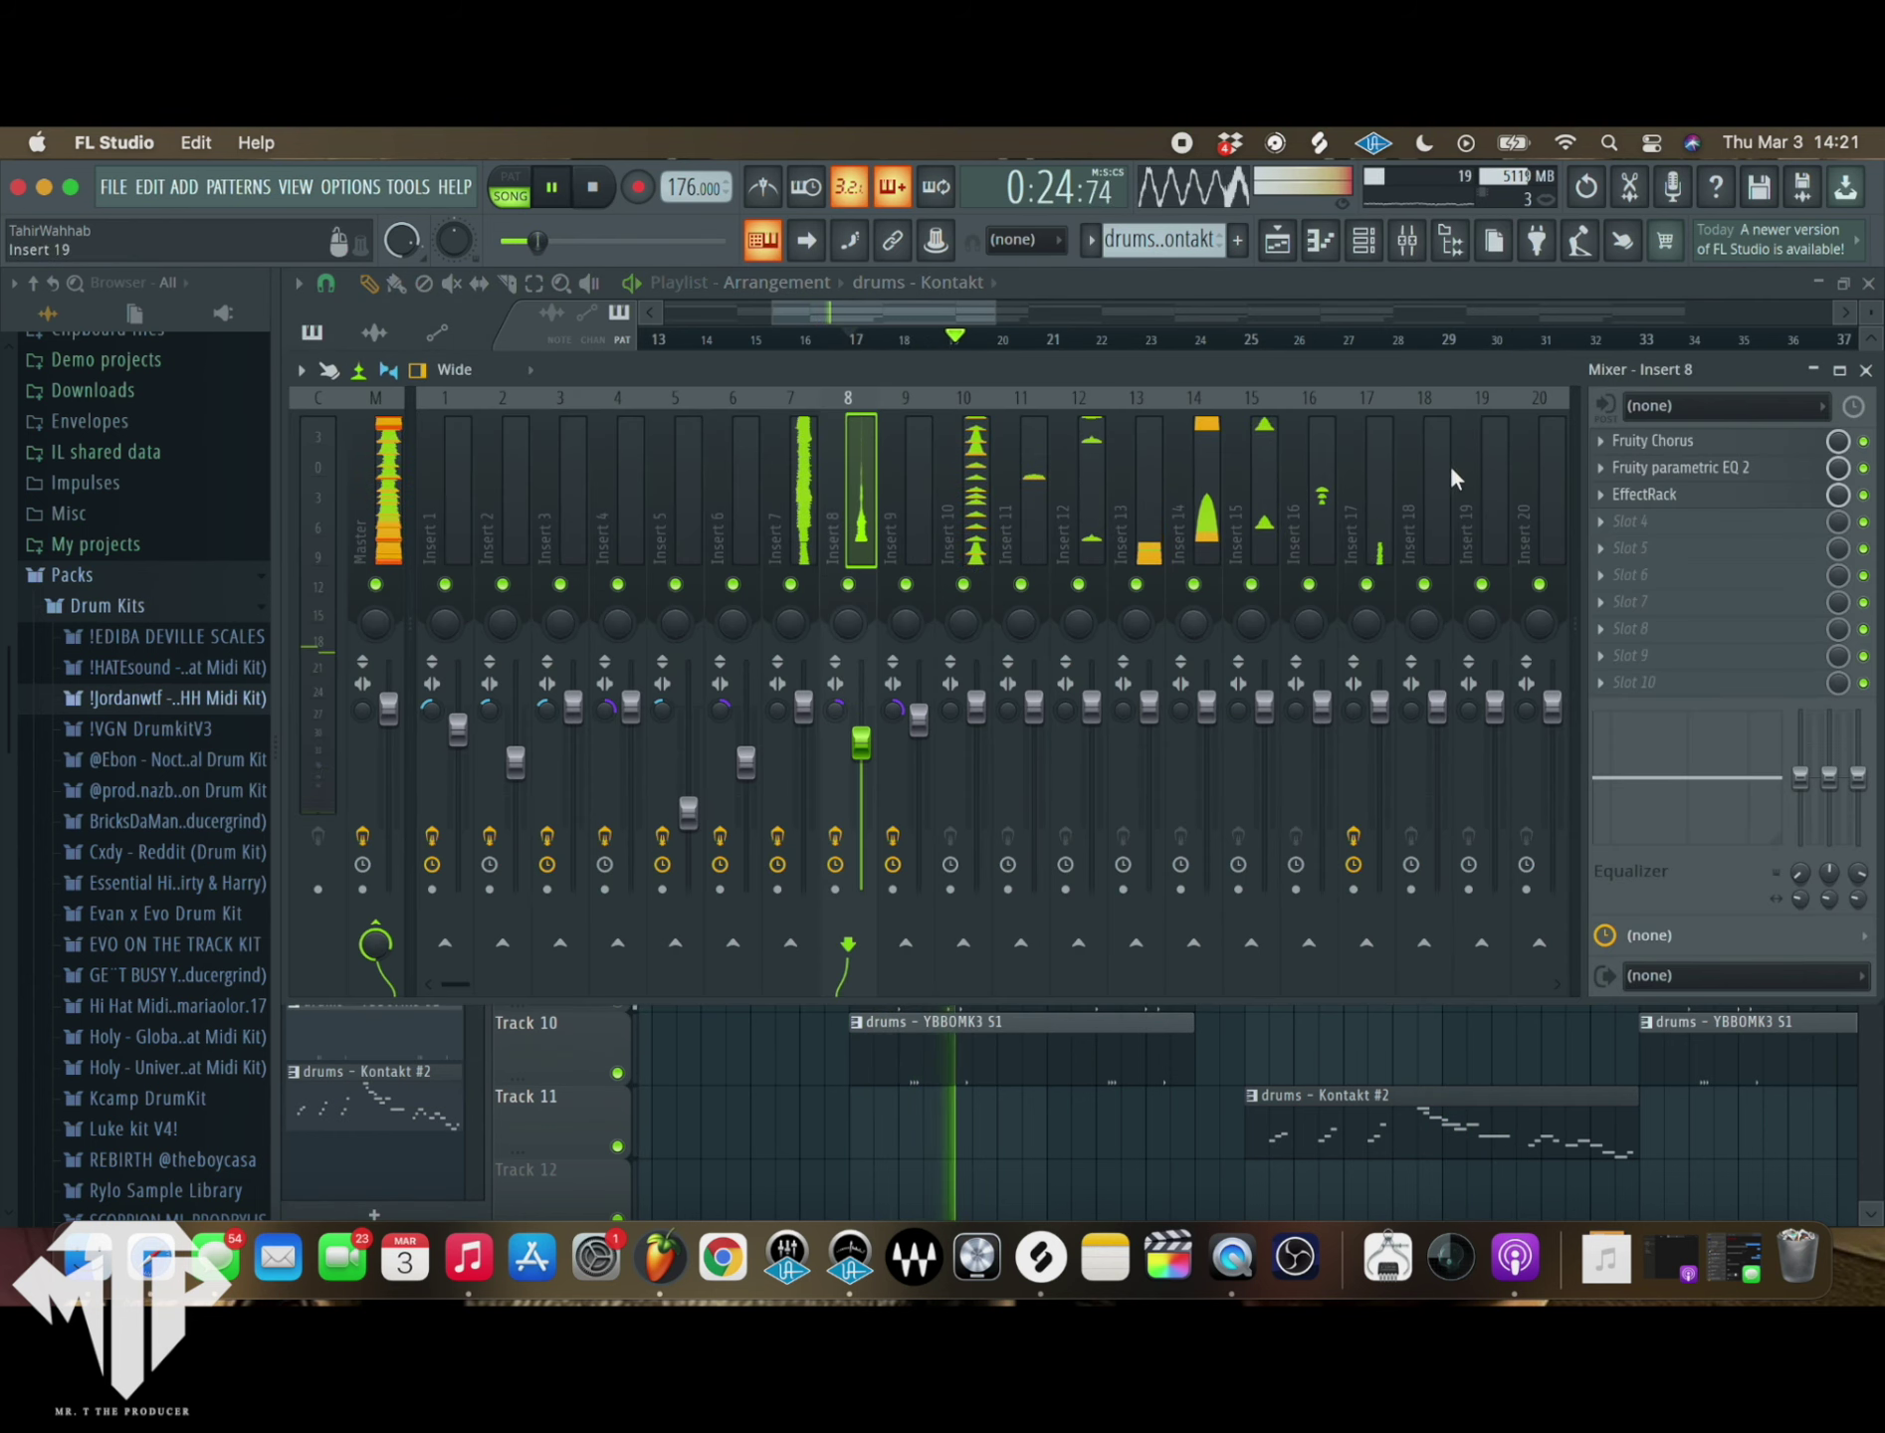
pyautogui.click(1865, 372)
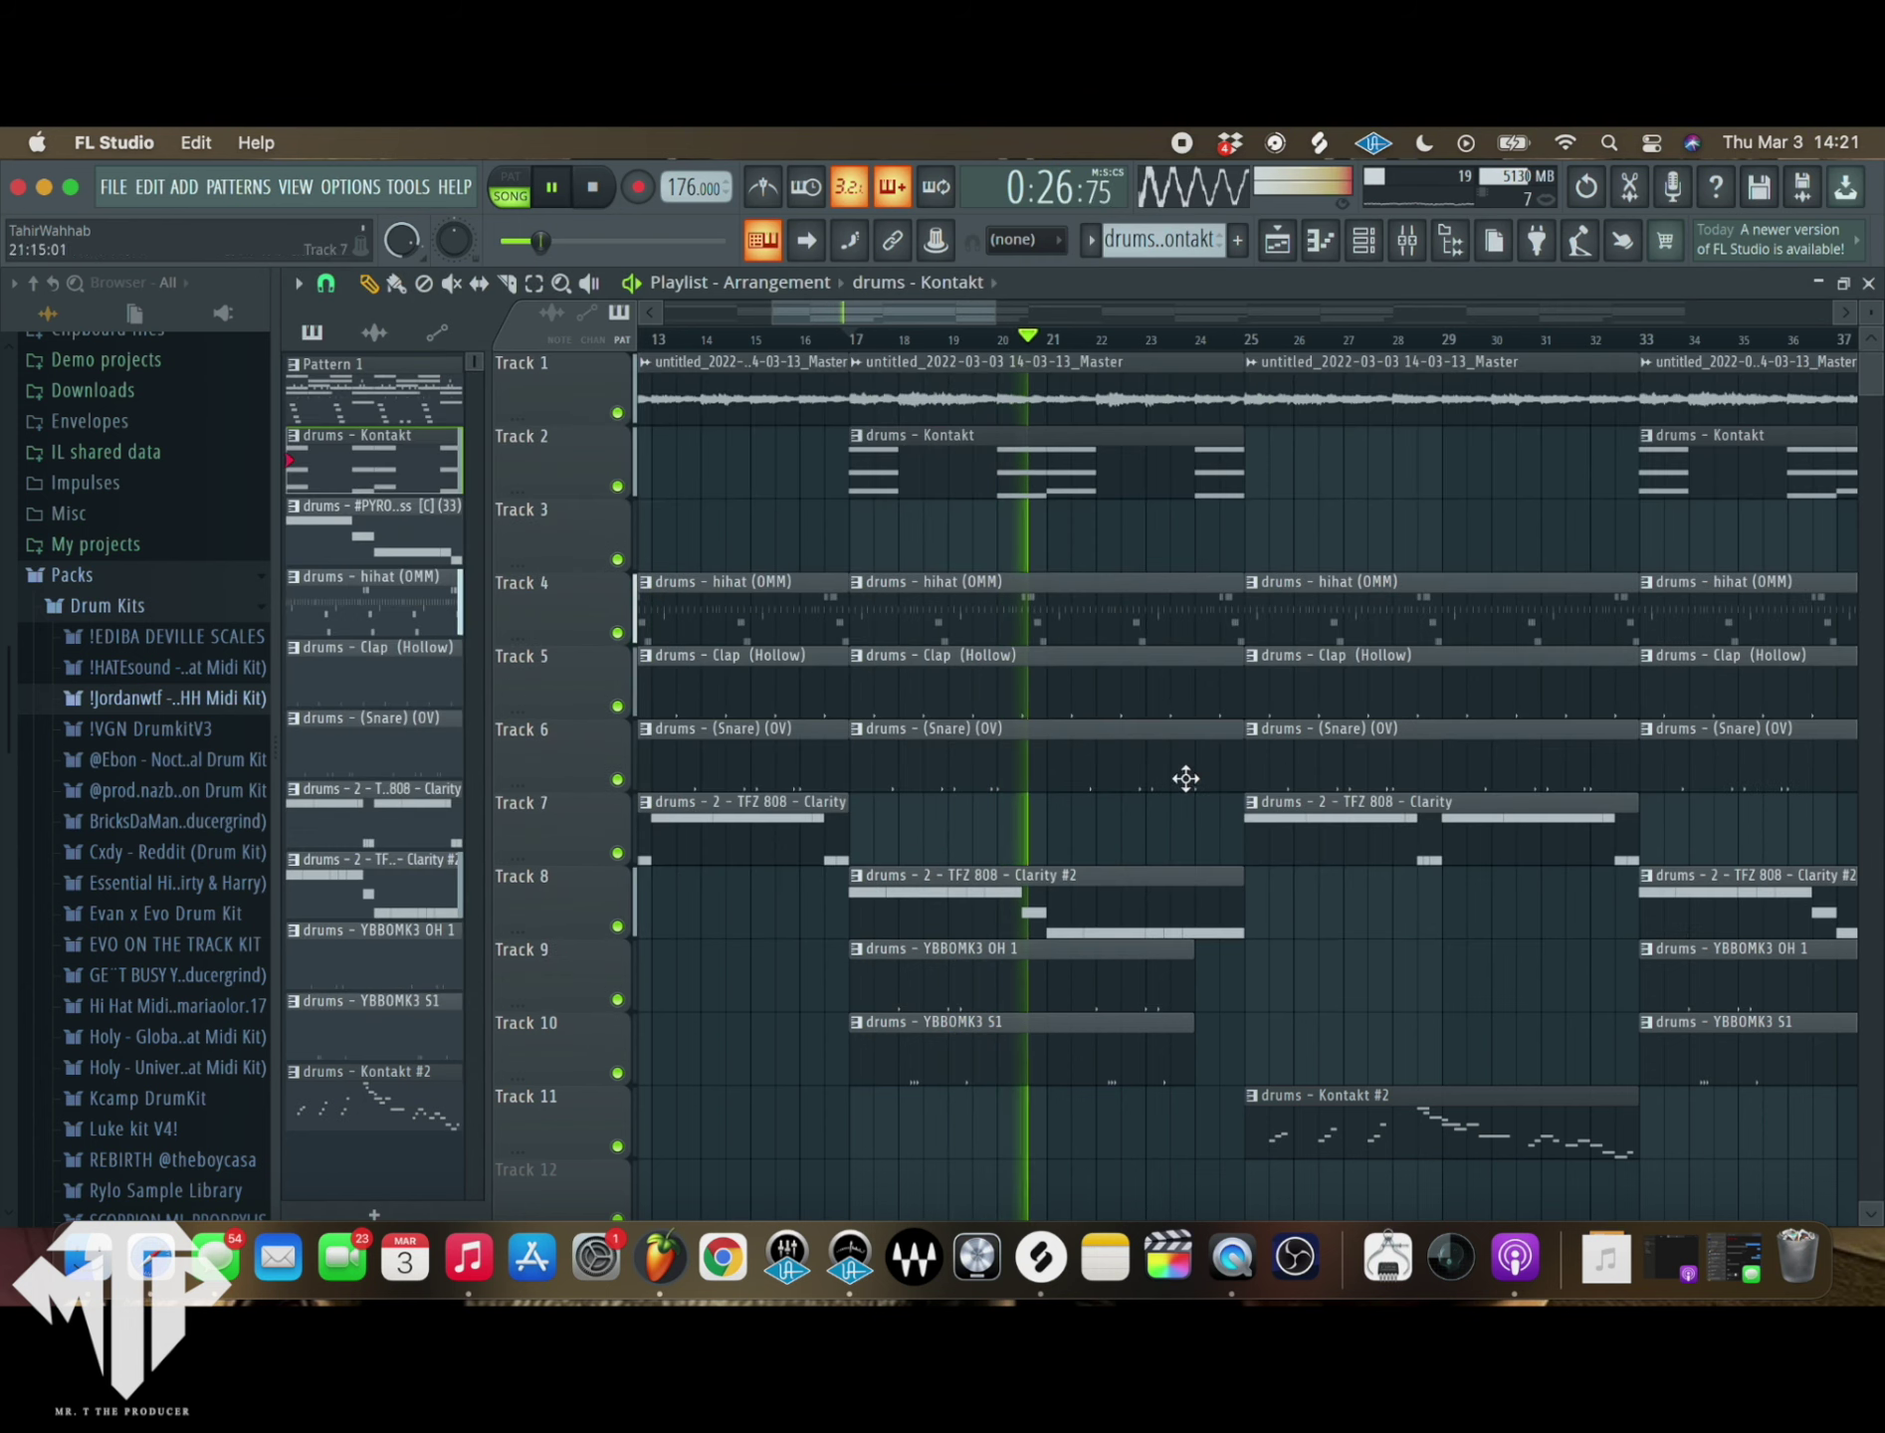
# - Cut the hihat (OMM), Clap (Hollow) and (Snare) (OV) clips starting at bar 17 so they end at bar 24
pyautogui.scroll(2, 1148, 790)
pyautogui.moveTo(1180, 828); pyautogui.dragTo(1175, 634)
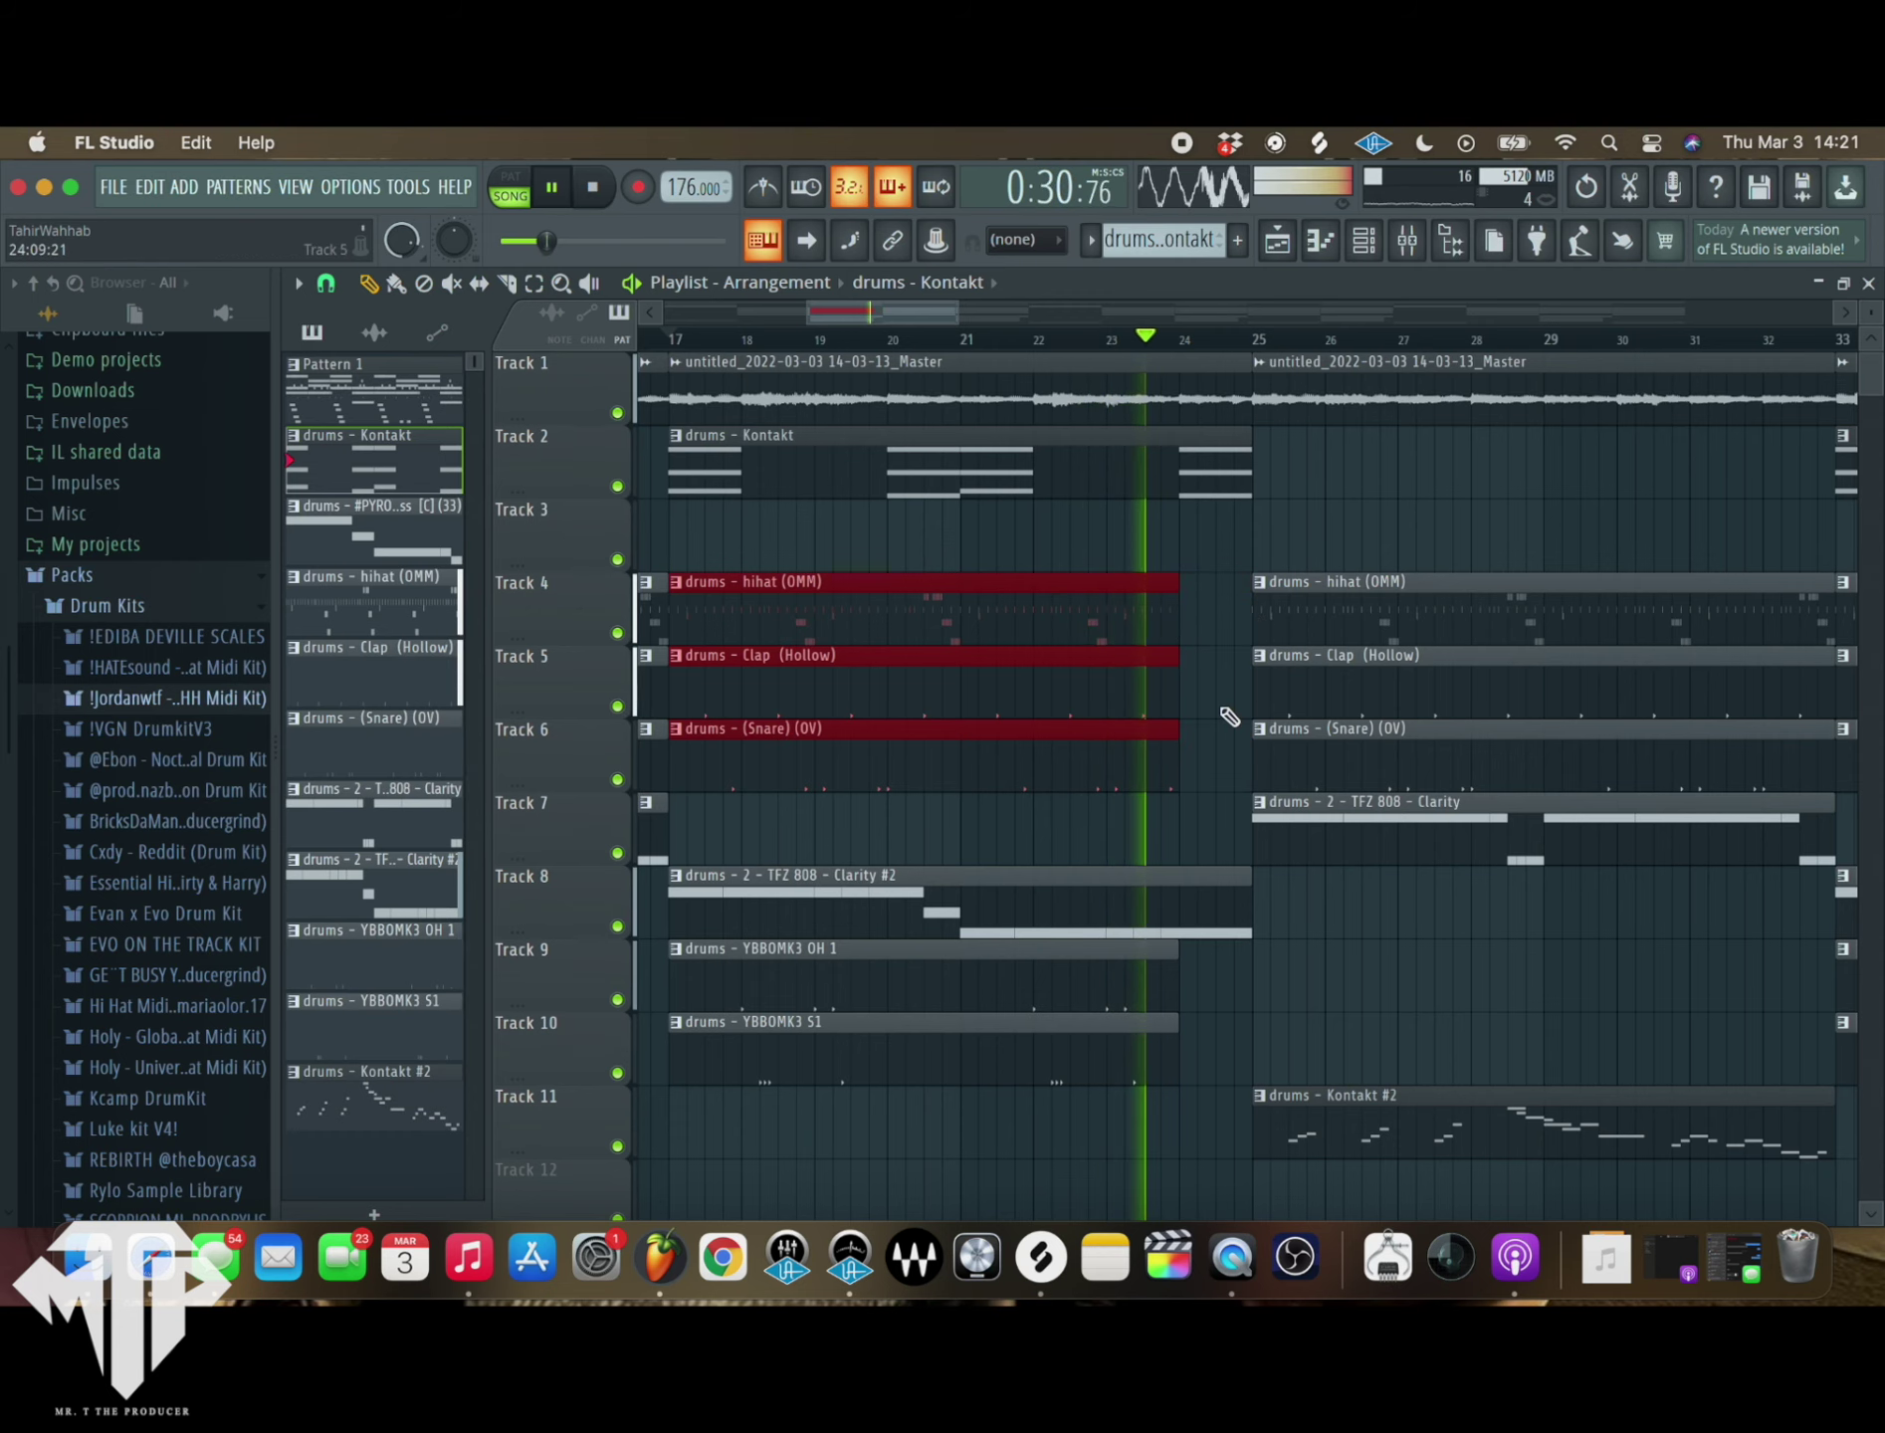
# - Add the VGN - Verse OH open hat from !VGN DrumkitV3 to Track 12 and set its channel volume to 20%
pyautogui.keyDown('super'); pyautogui.click(1244, 847); pyautogui.keyUp('super')
pyautogui.scroll(-5, 1307, 992)
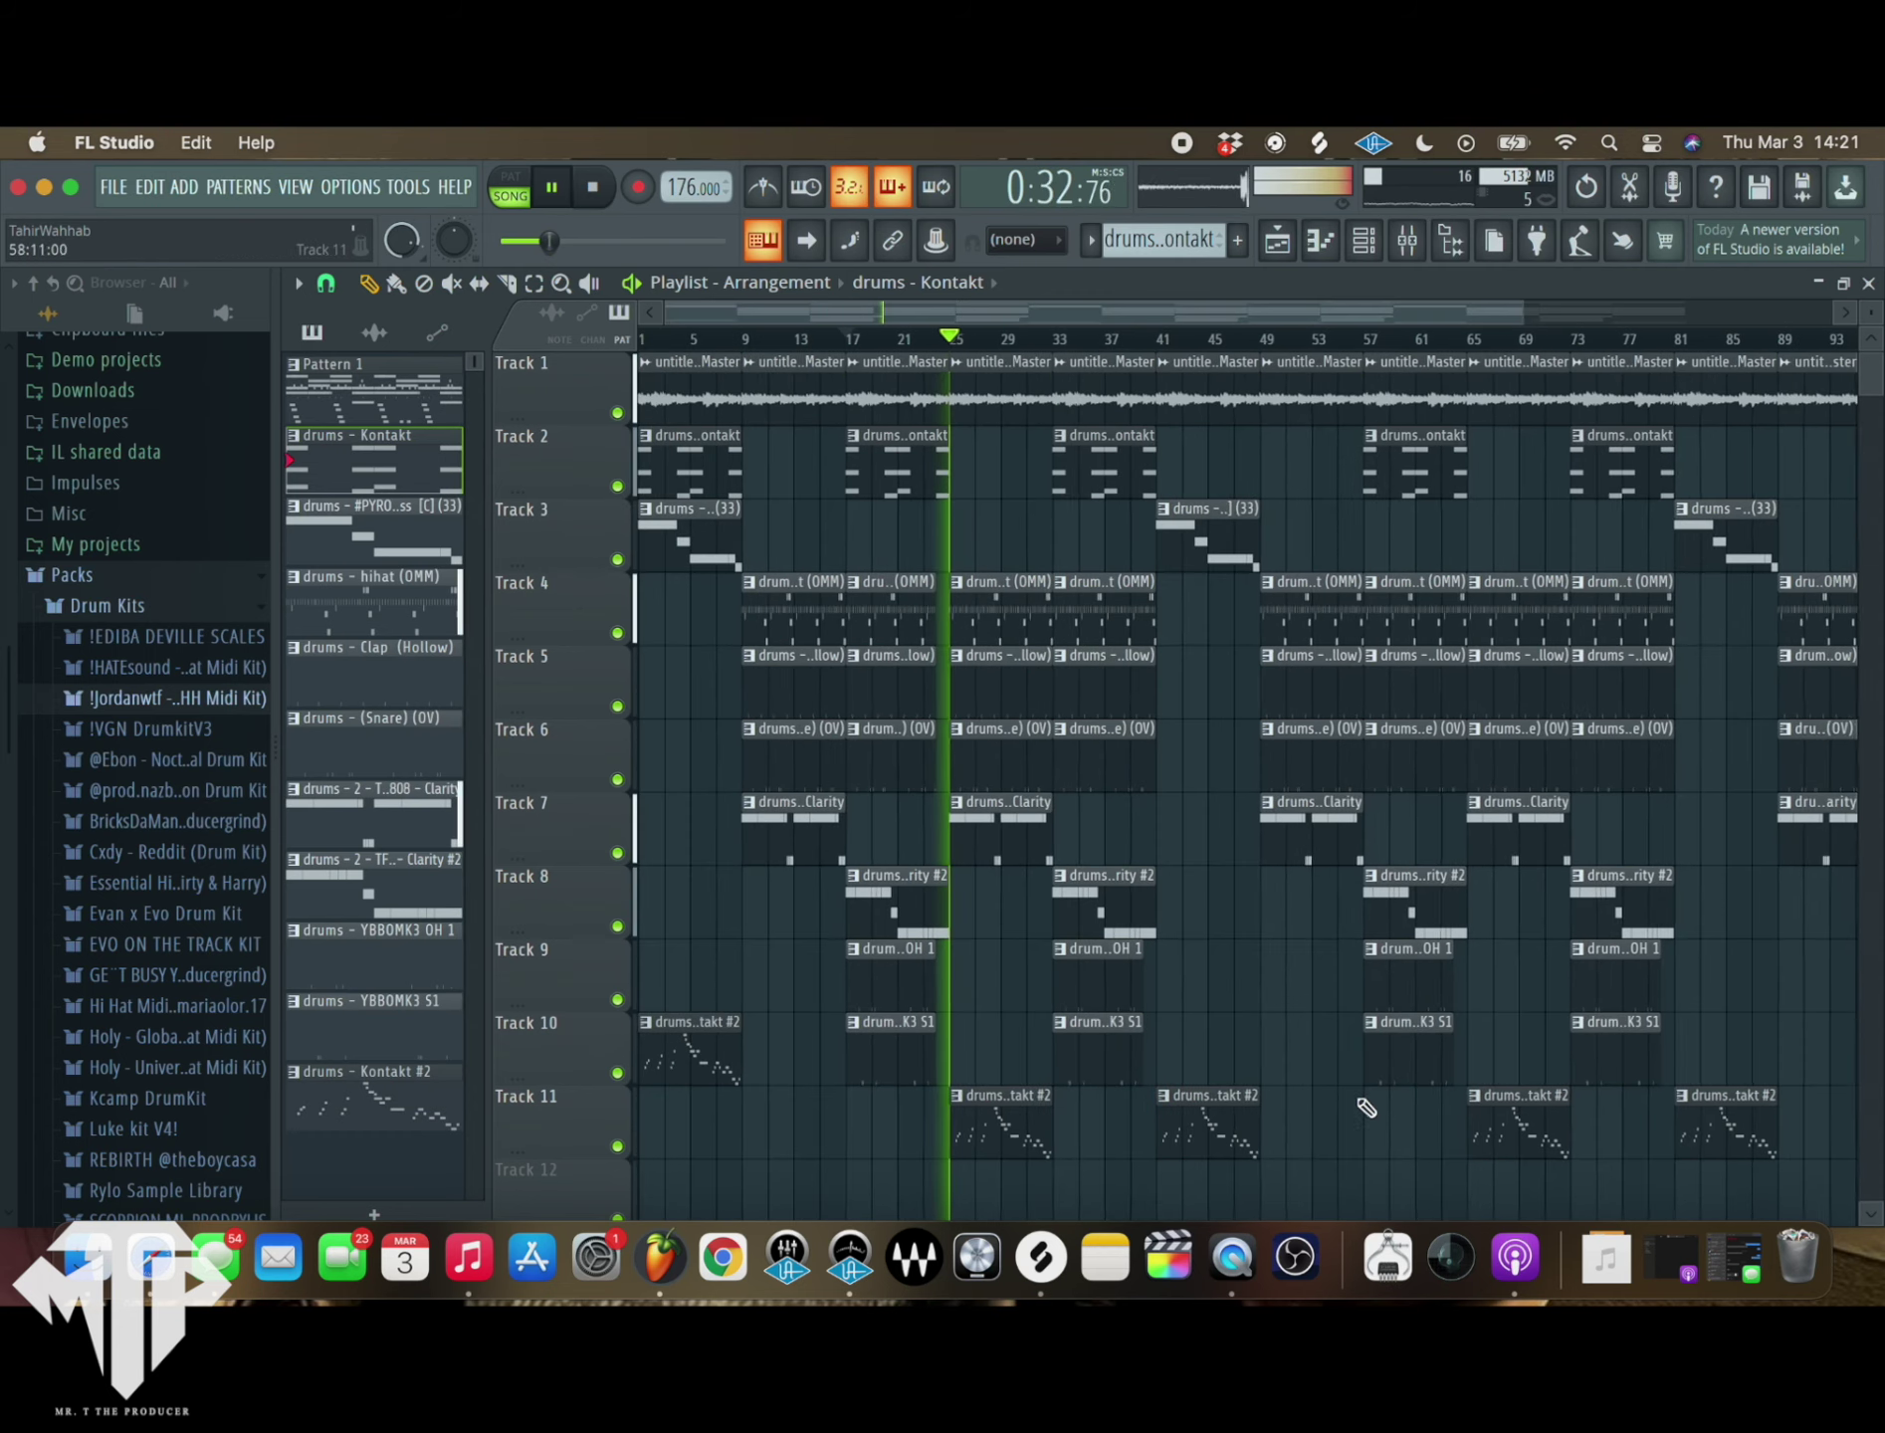
pyautogui.click(139, 728)
pyautogui.scroll(-4, 723, 801)
pyautogui.scroll(3, 724, 801)
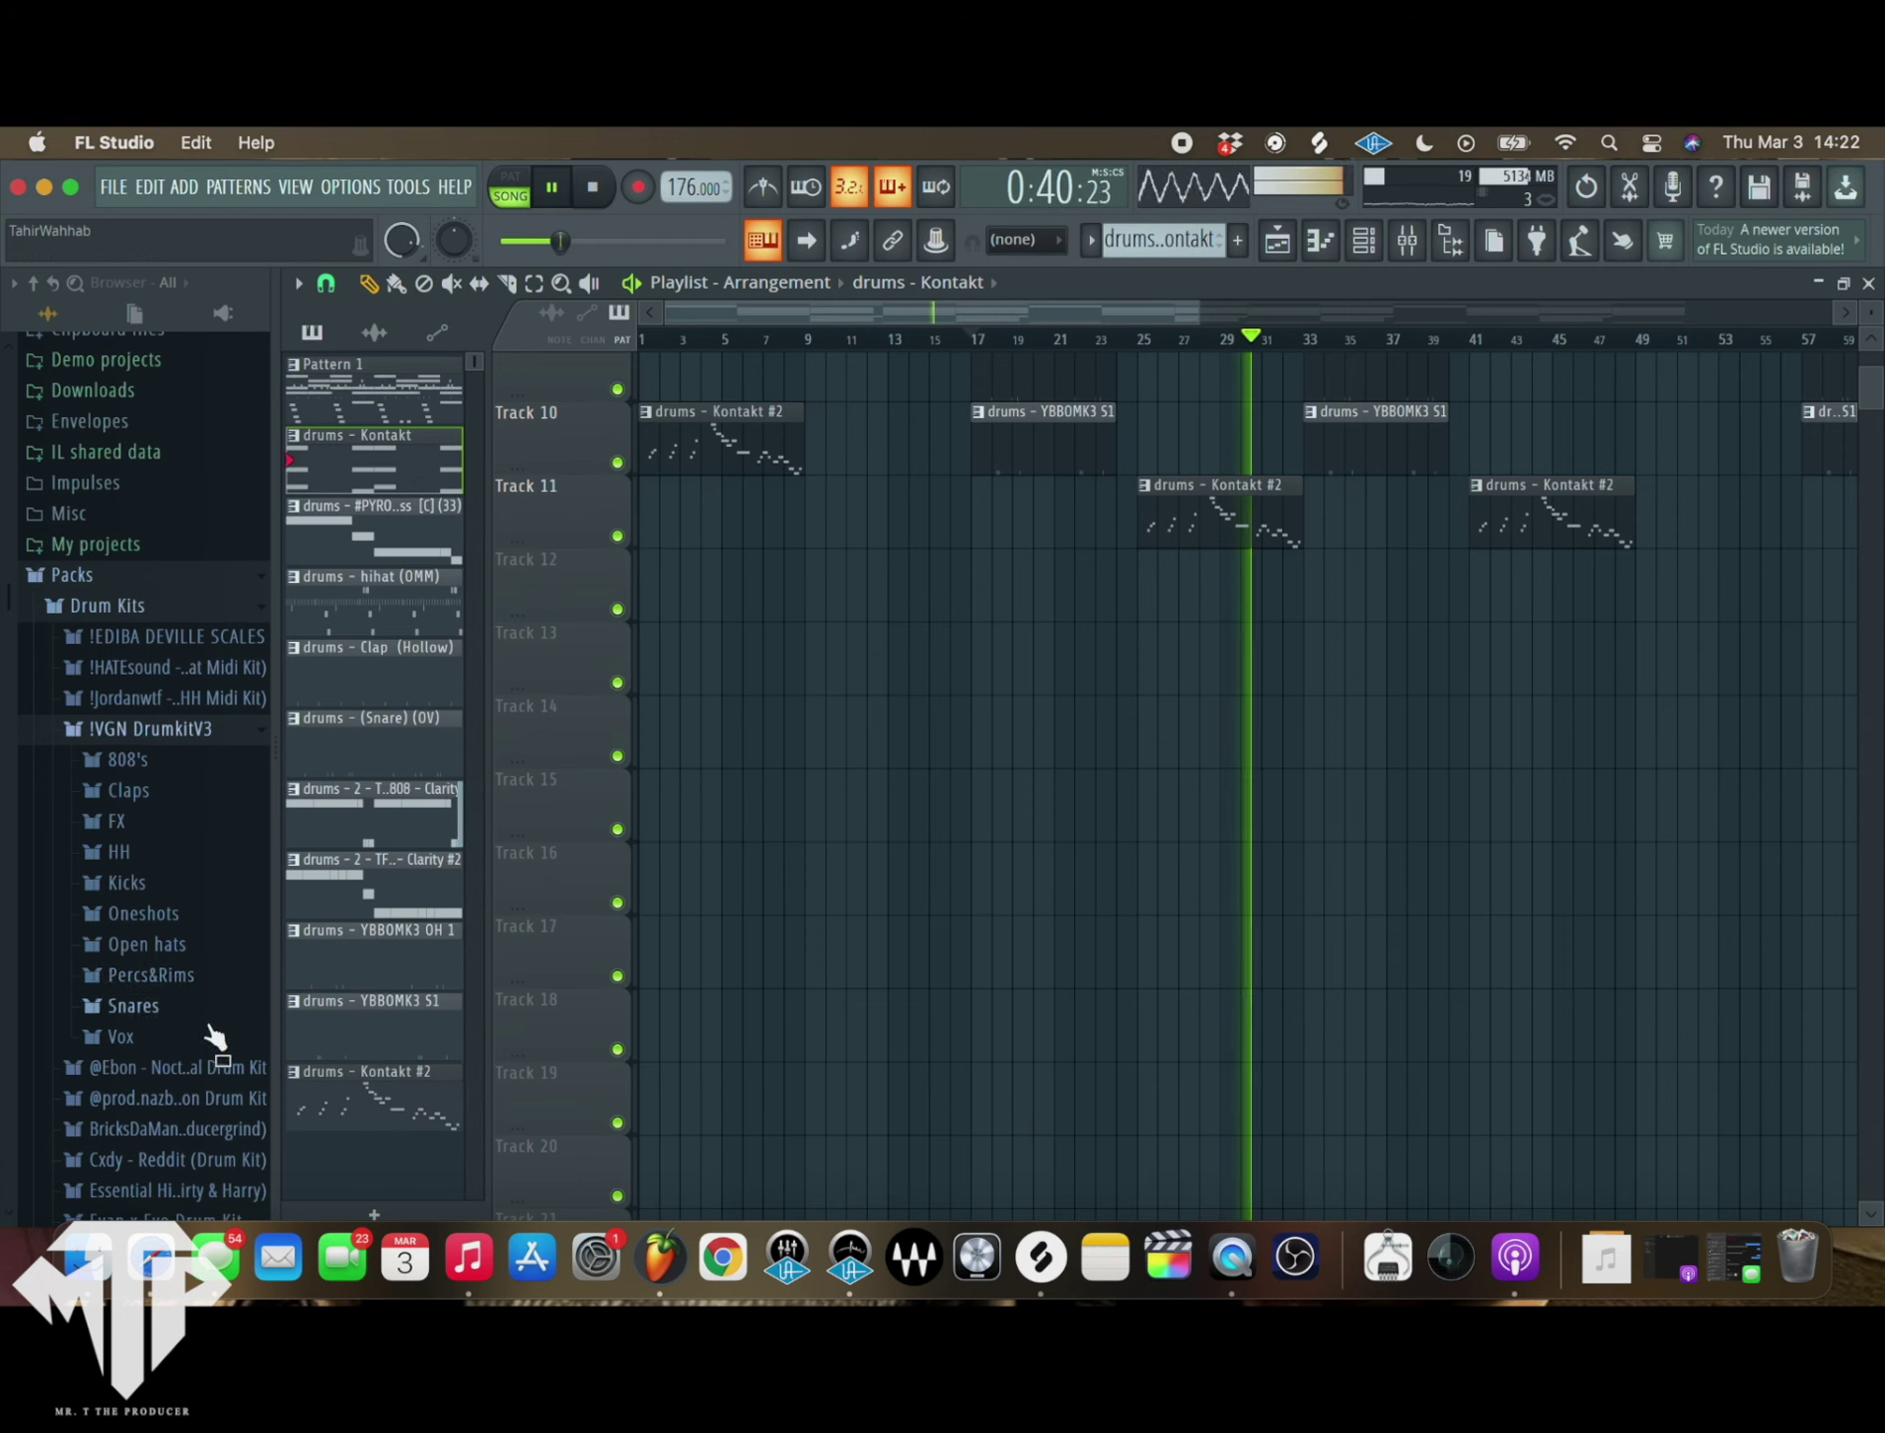
pyautogui.click(148, 944)
pyautogui.scroll(-3, 160, 1124)
pyautogui.moveTo(159, 1024); pyautogui.dragTo(813, 590)
pyautogui.doubleClick(822, 589)
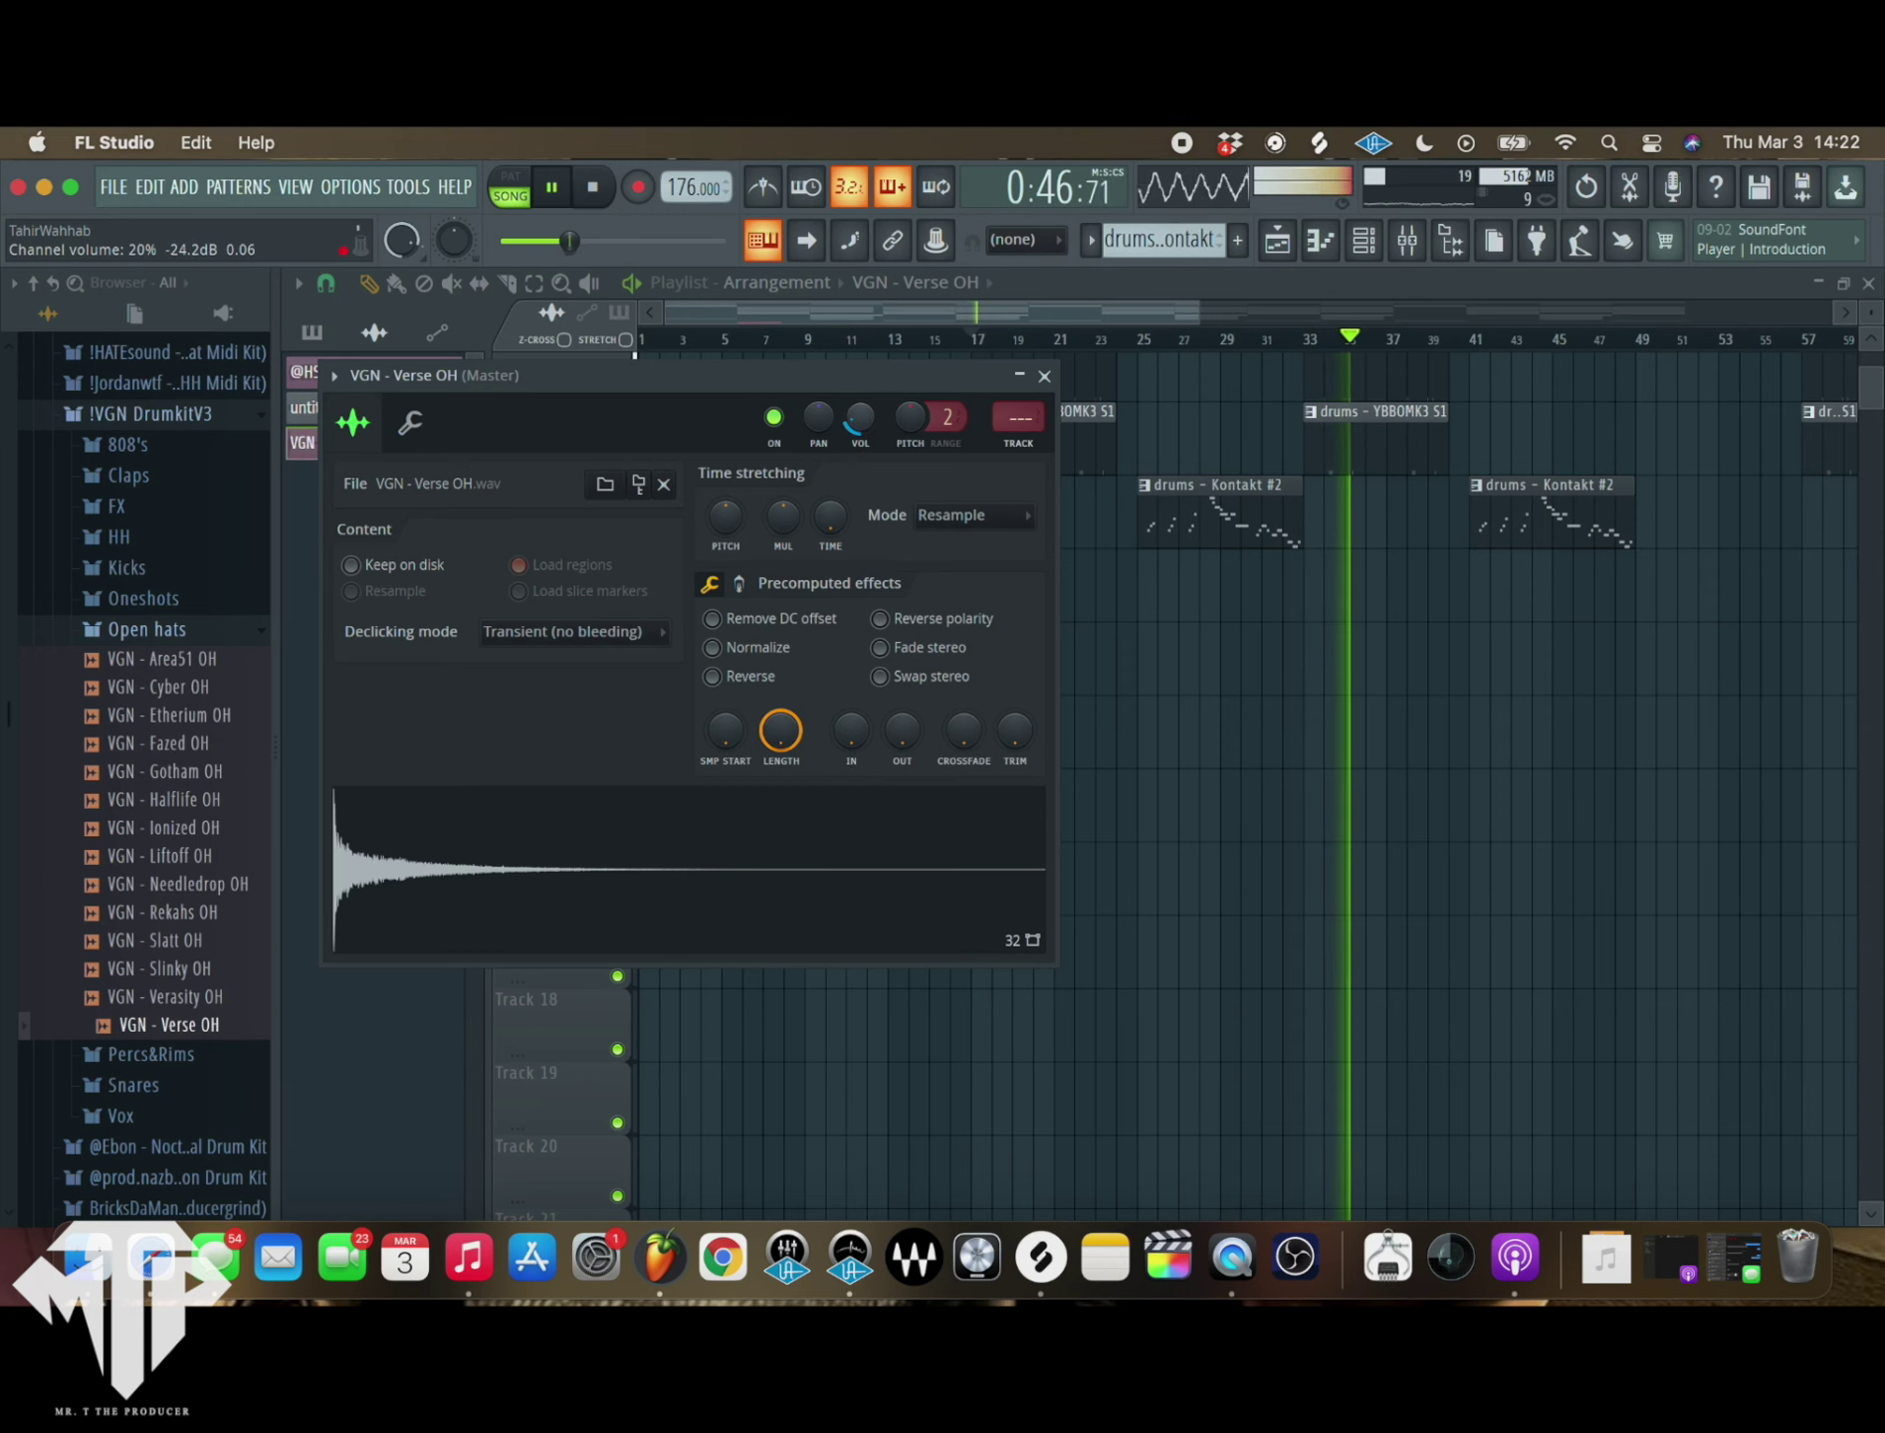
pyautogui.click(1044, 375)
# - Place VGN - Verse OH clips on Track 12 at bars 17, 33, 57, 73 and 97
pyautogui.scroll(5, 854, 521)
pyautogui.moveTo(851, 857); pyautogui.dragTo(1019, 839)
pyautogui.click(1309, 832)
pyautogui.scroll(-3, 1253, 972)
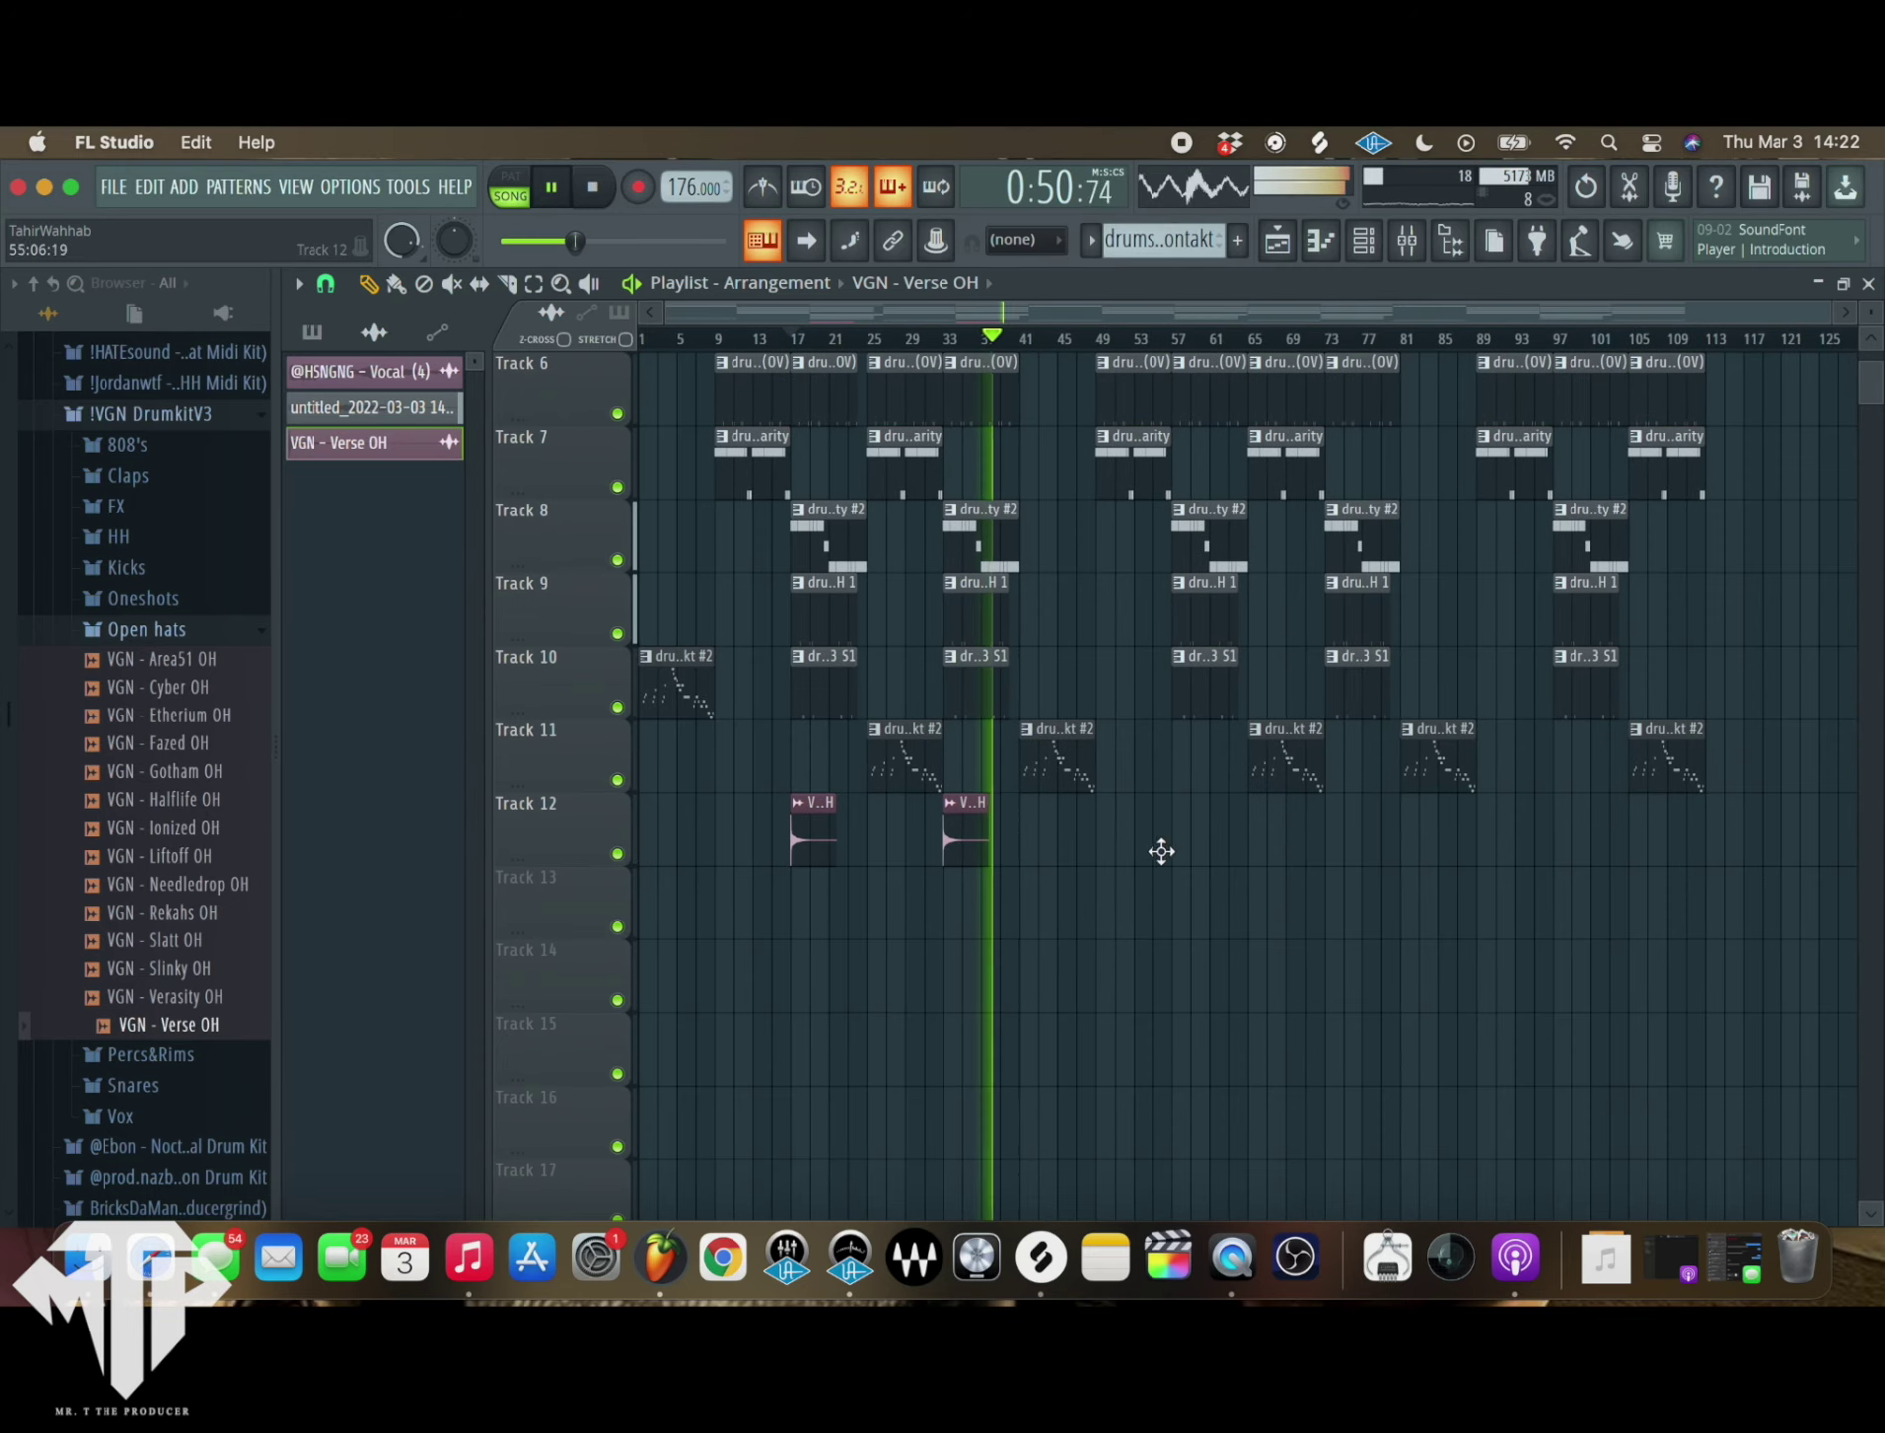
pyautogui.scroll(3, 1184, 852)
pyautogui.click(1184, 849)
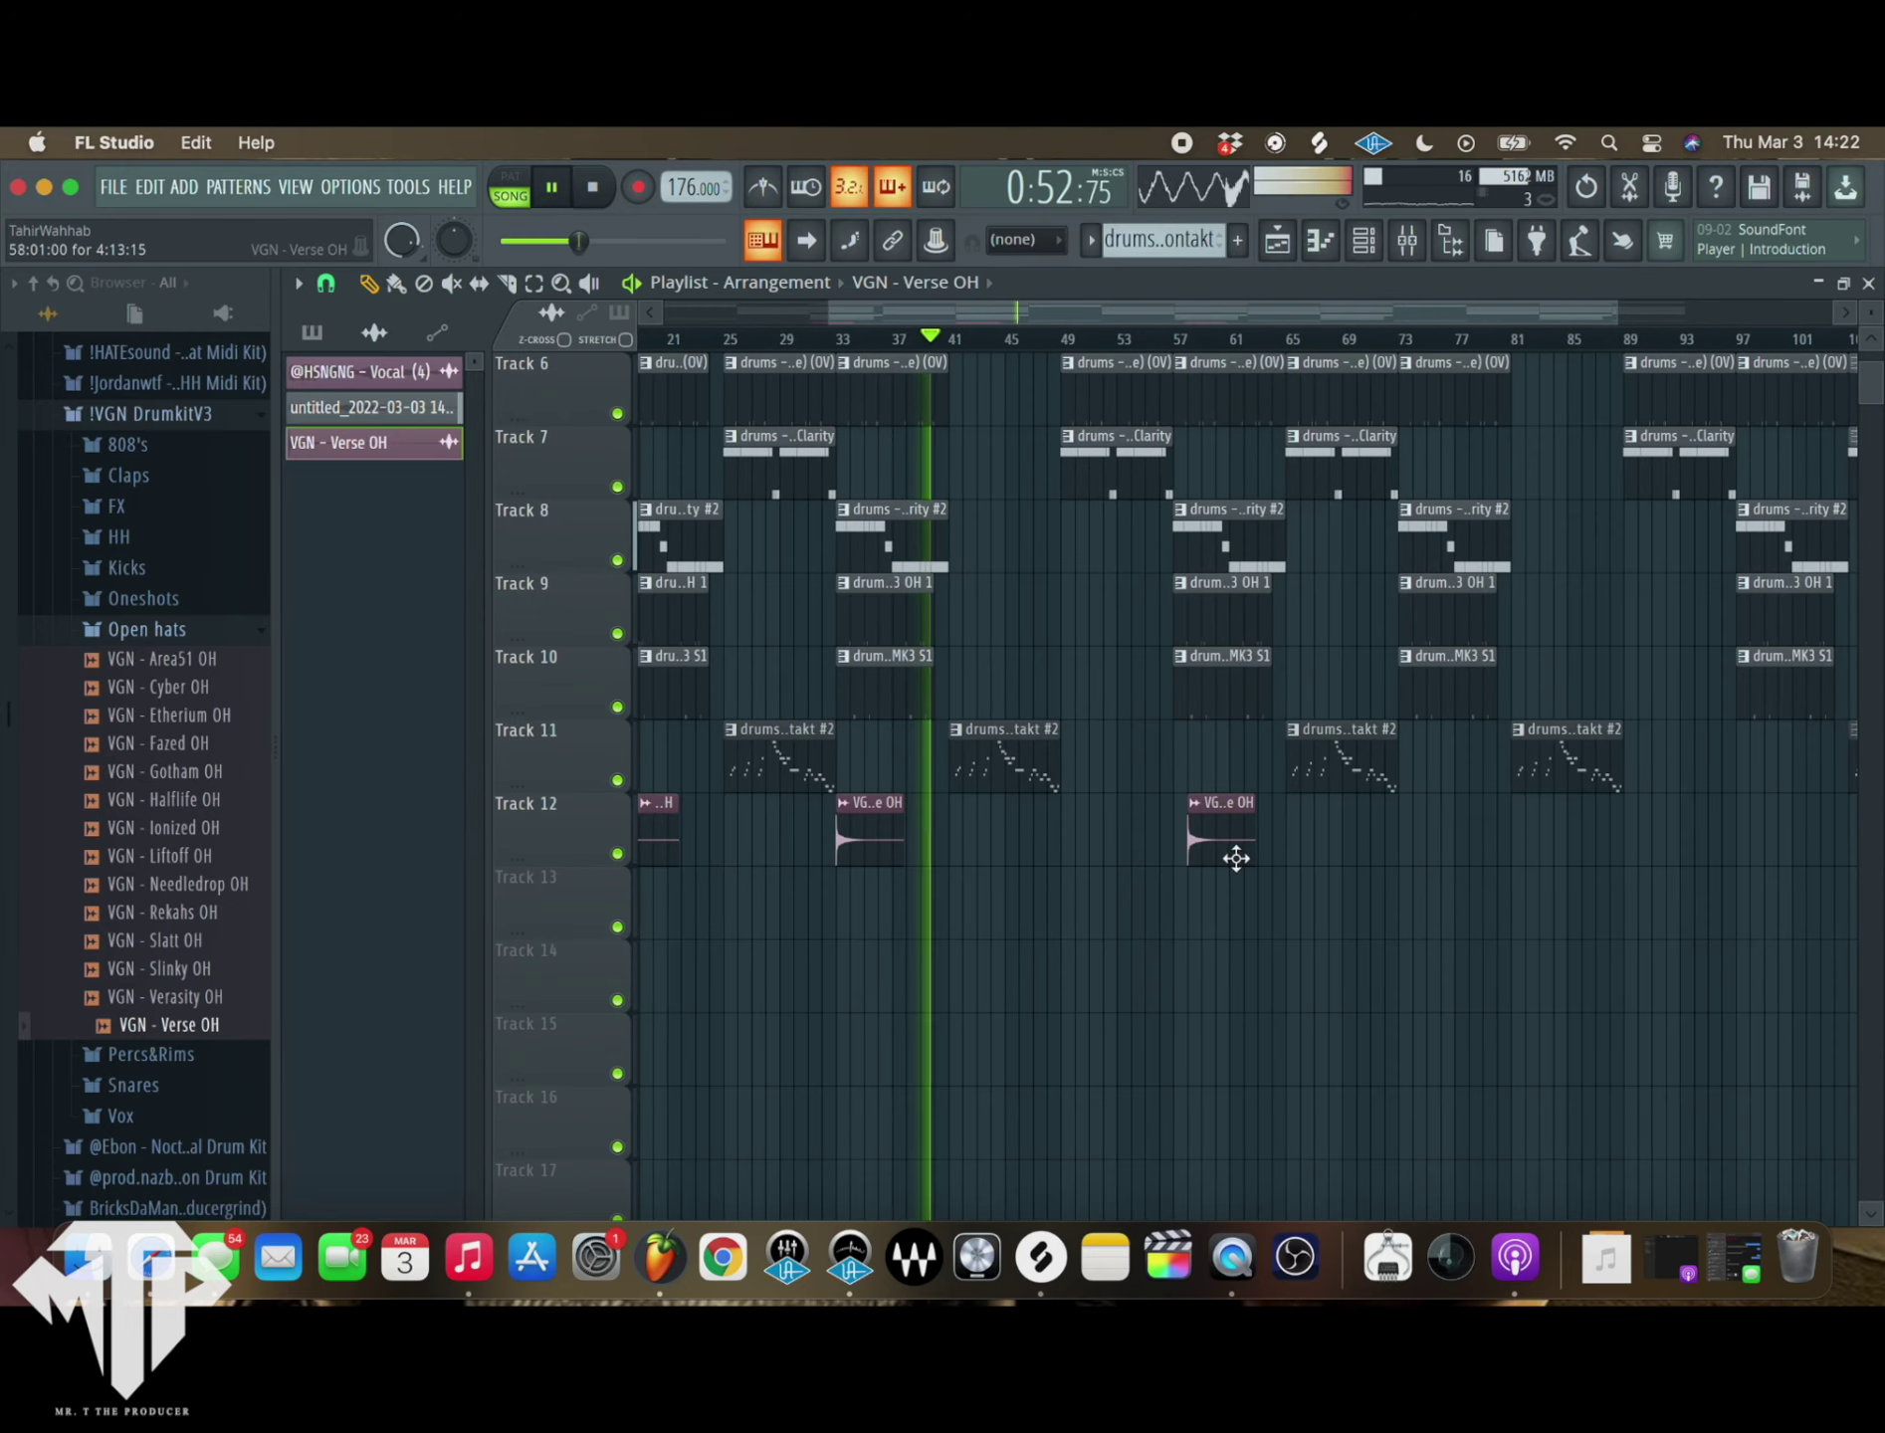
pyautogui.click(1409, 829)
pyautogui.scroll(-3, 1255, 927)
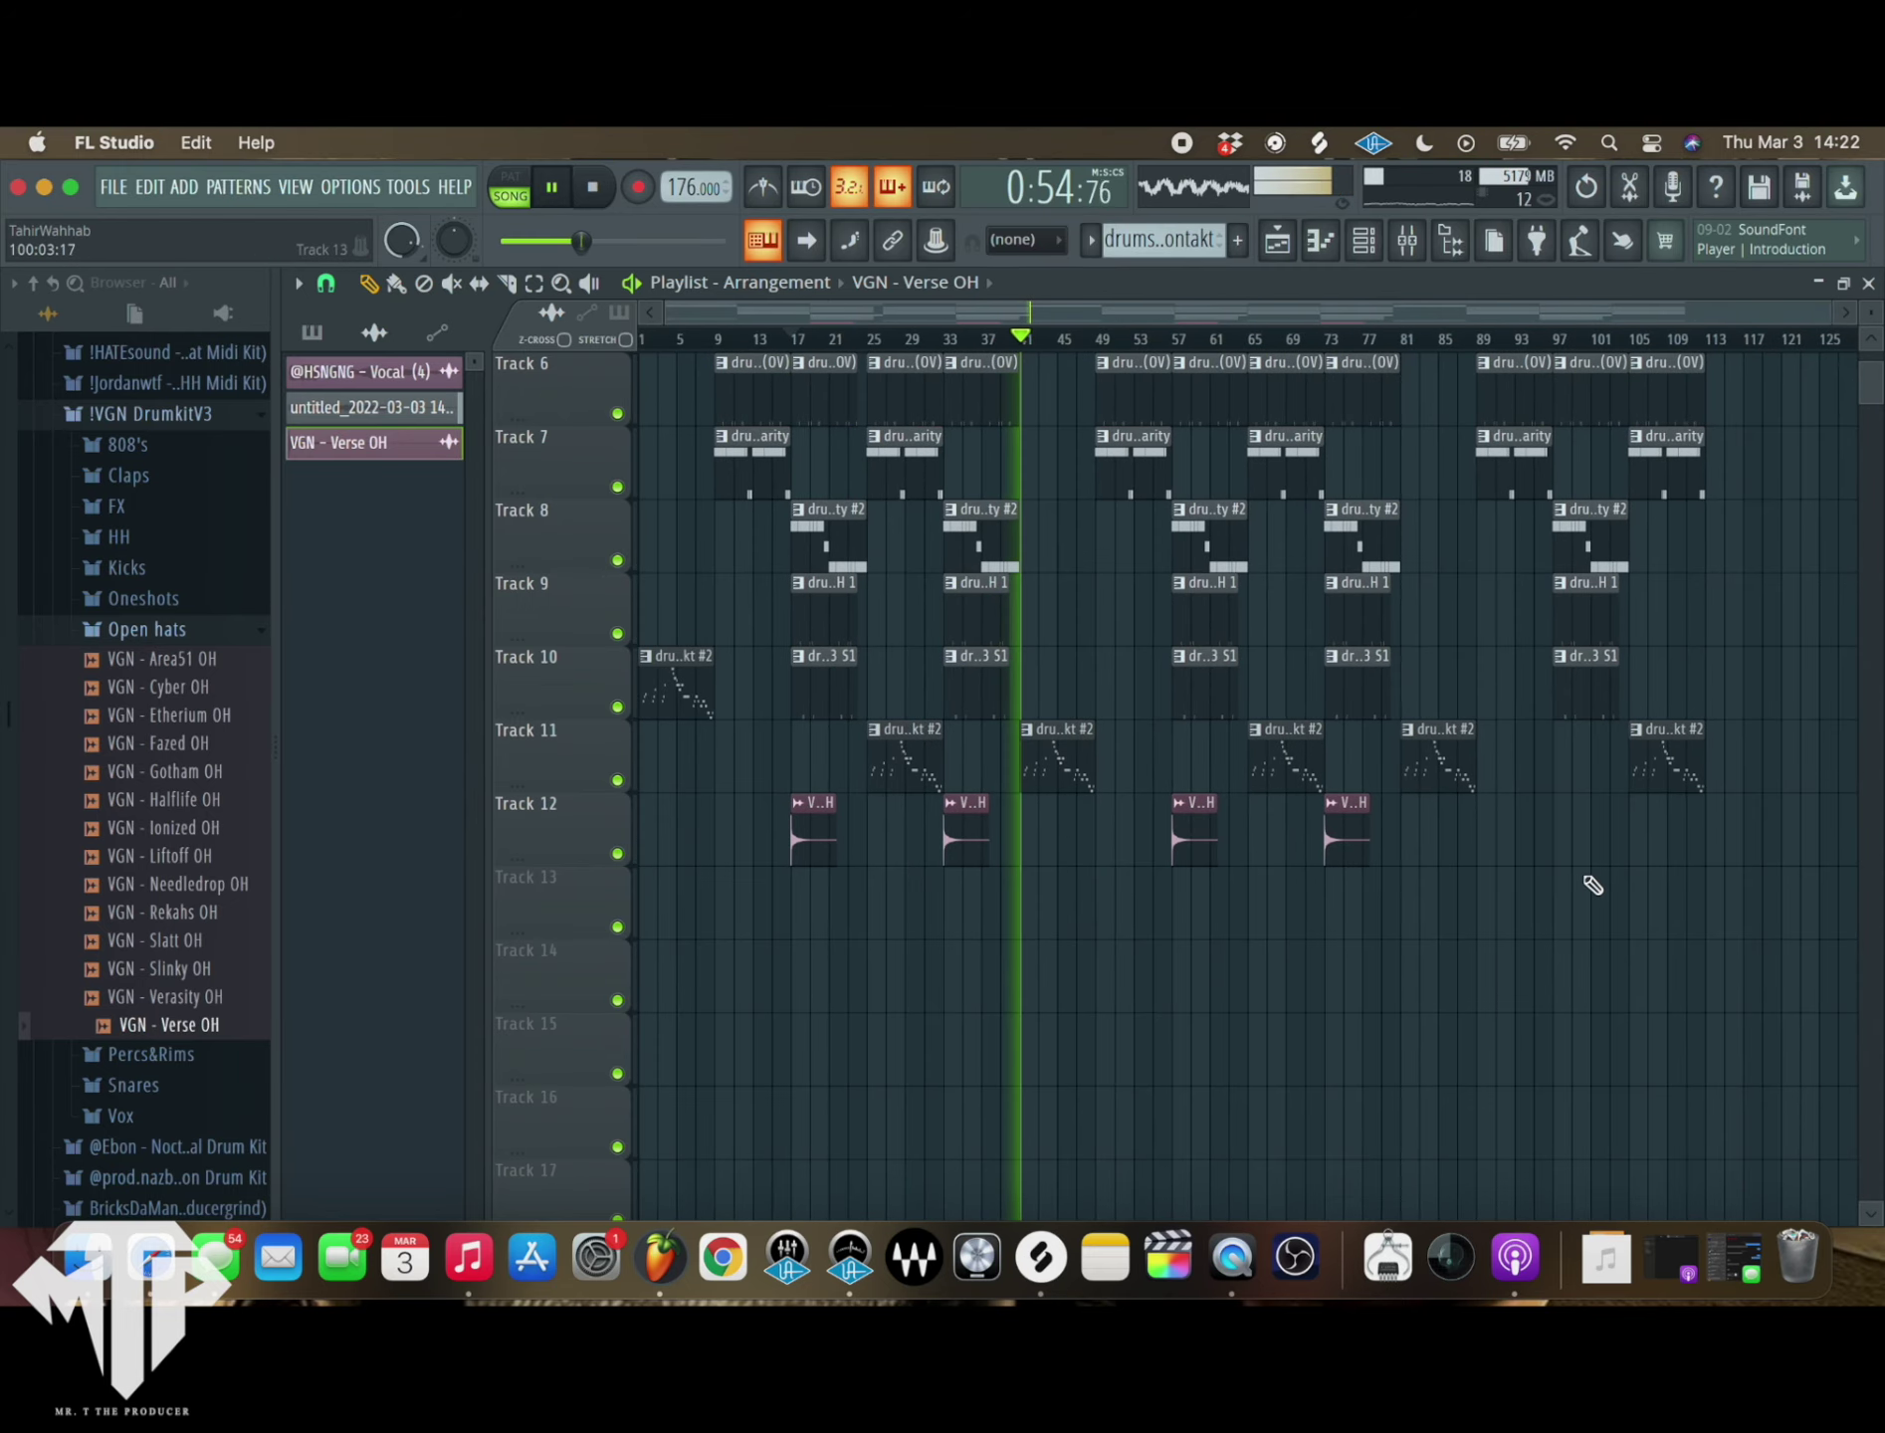
pyautogui.scroll(5, 1582, 878)
pyautogui.scroll(-5, 1302, 957)
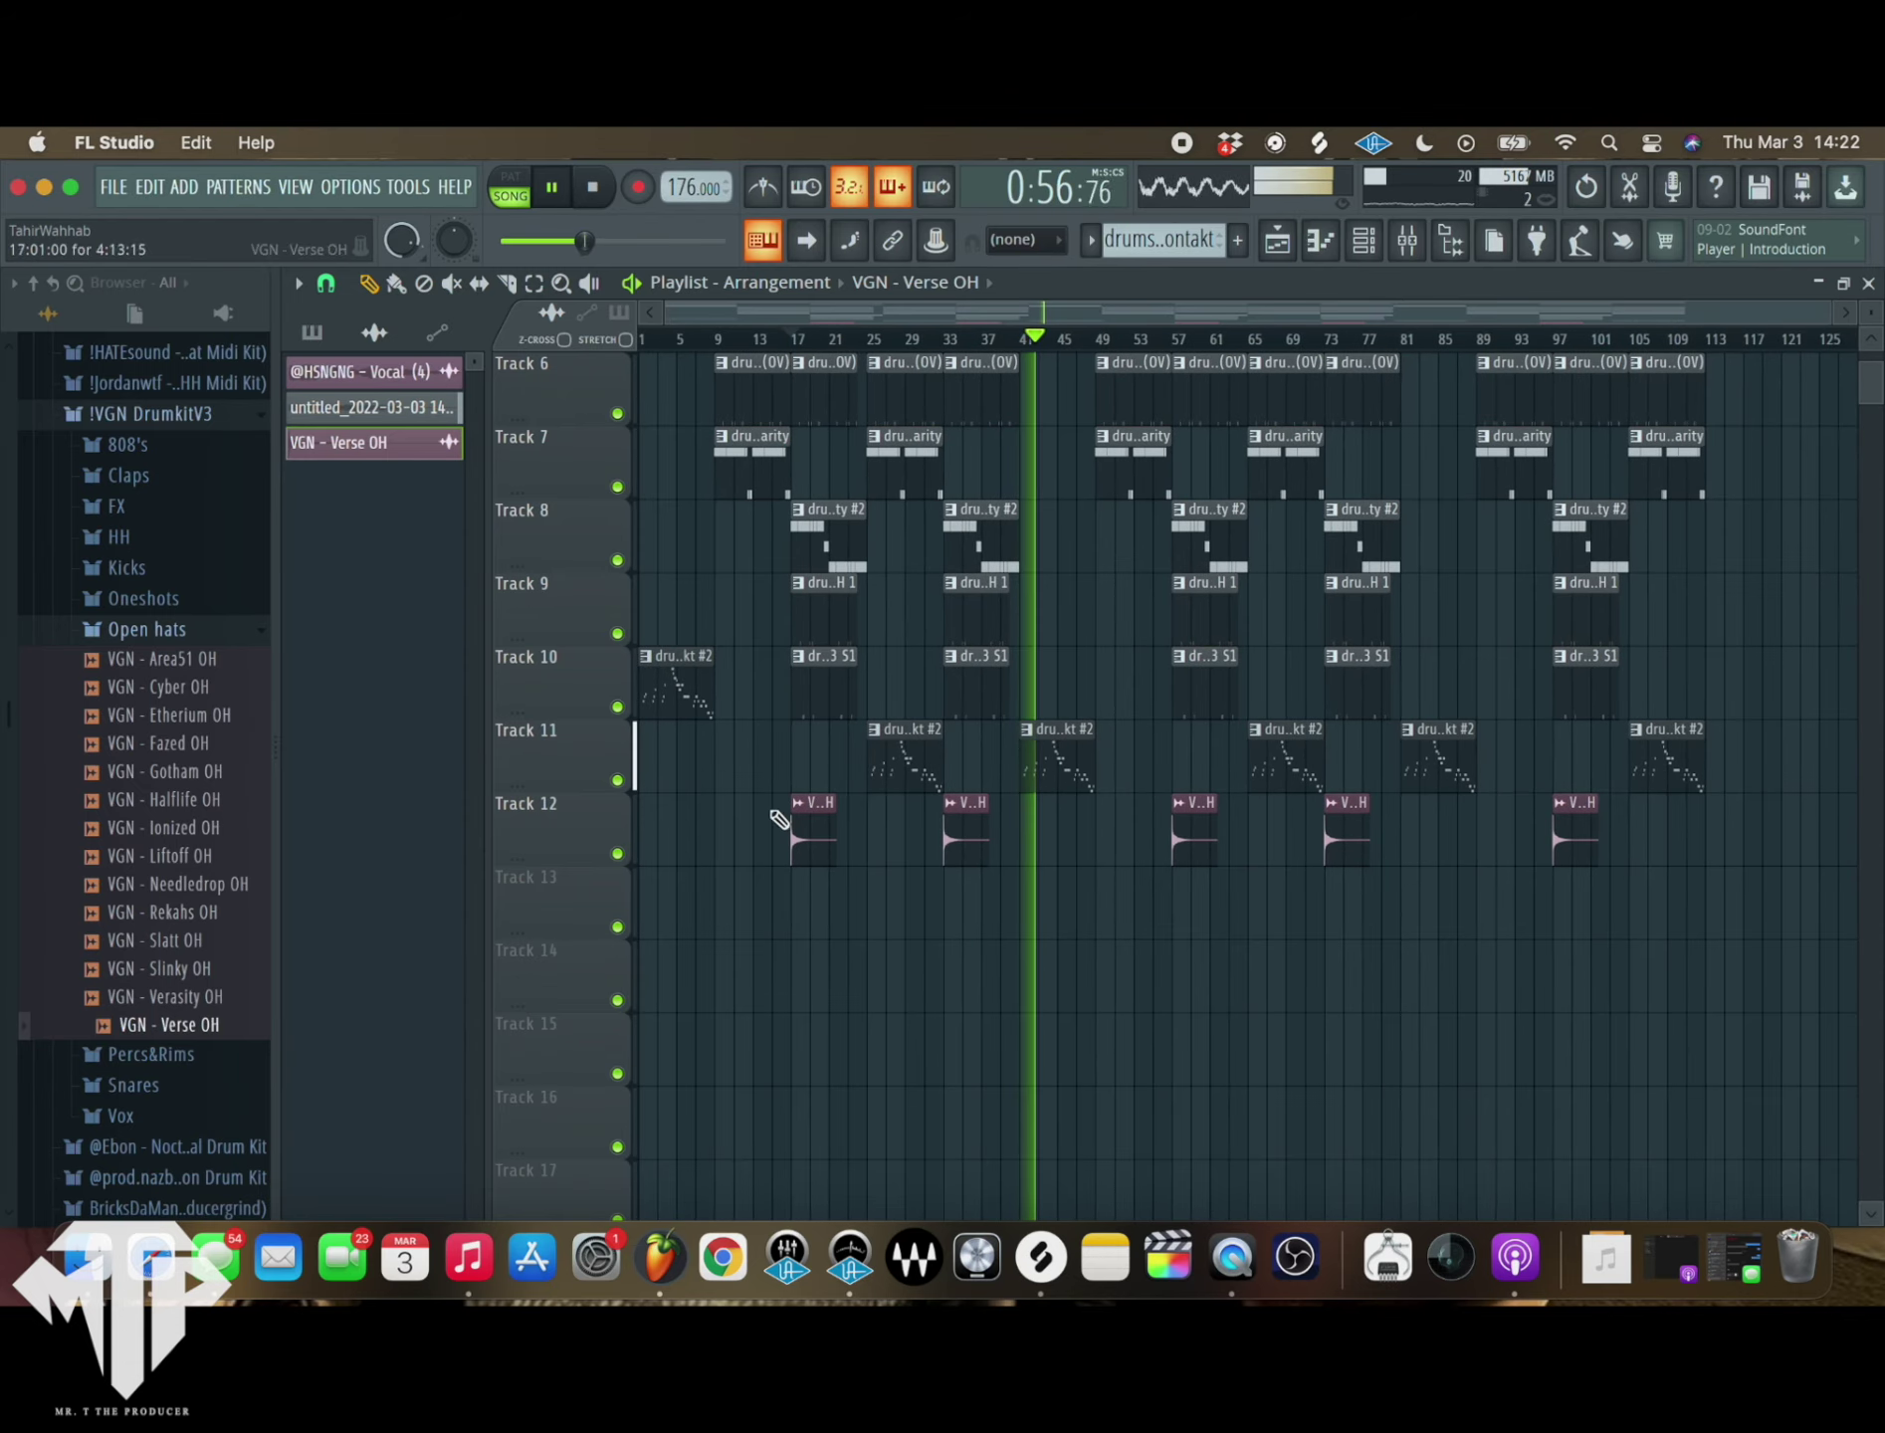
pyautogui.scroll(5, 1061, 862)
pyautogui.scroll(-5, 1045, 897)
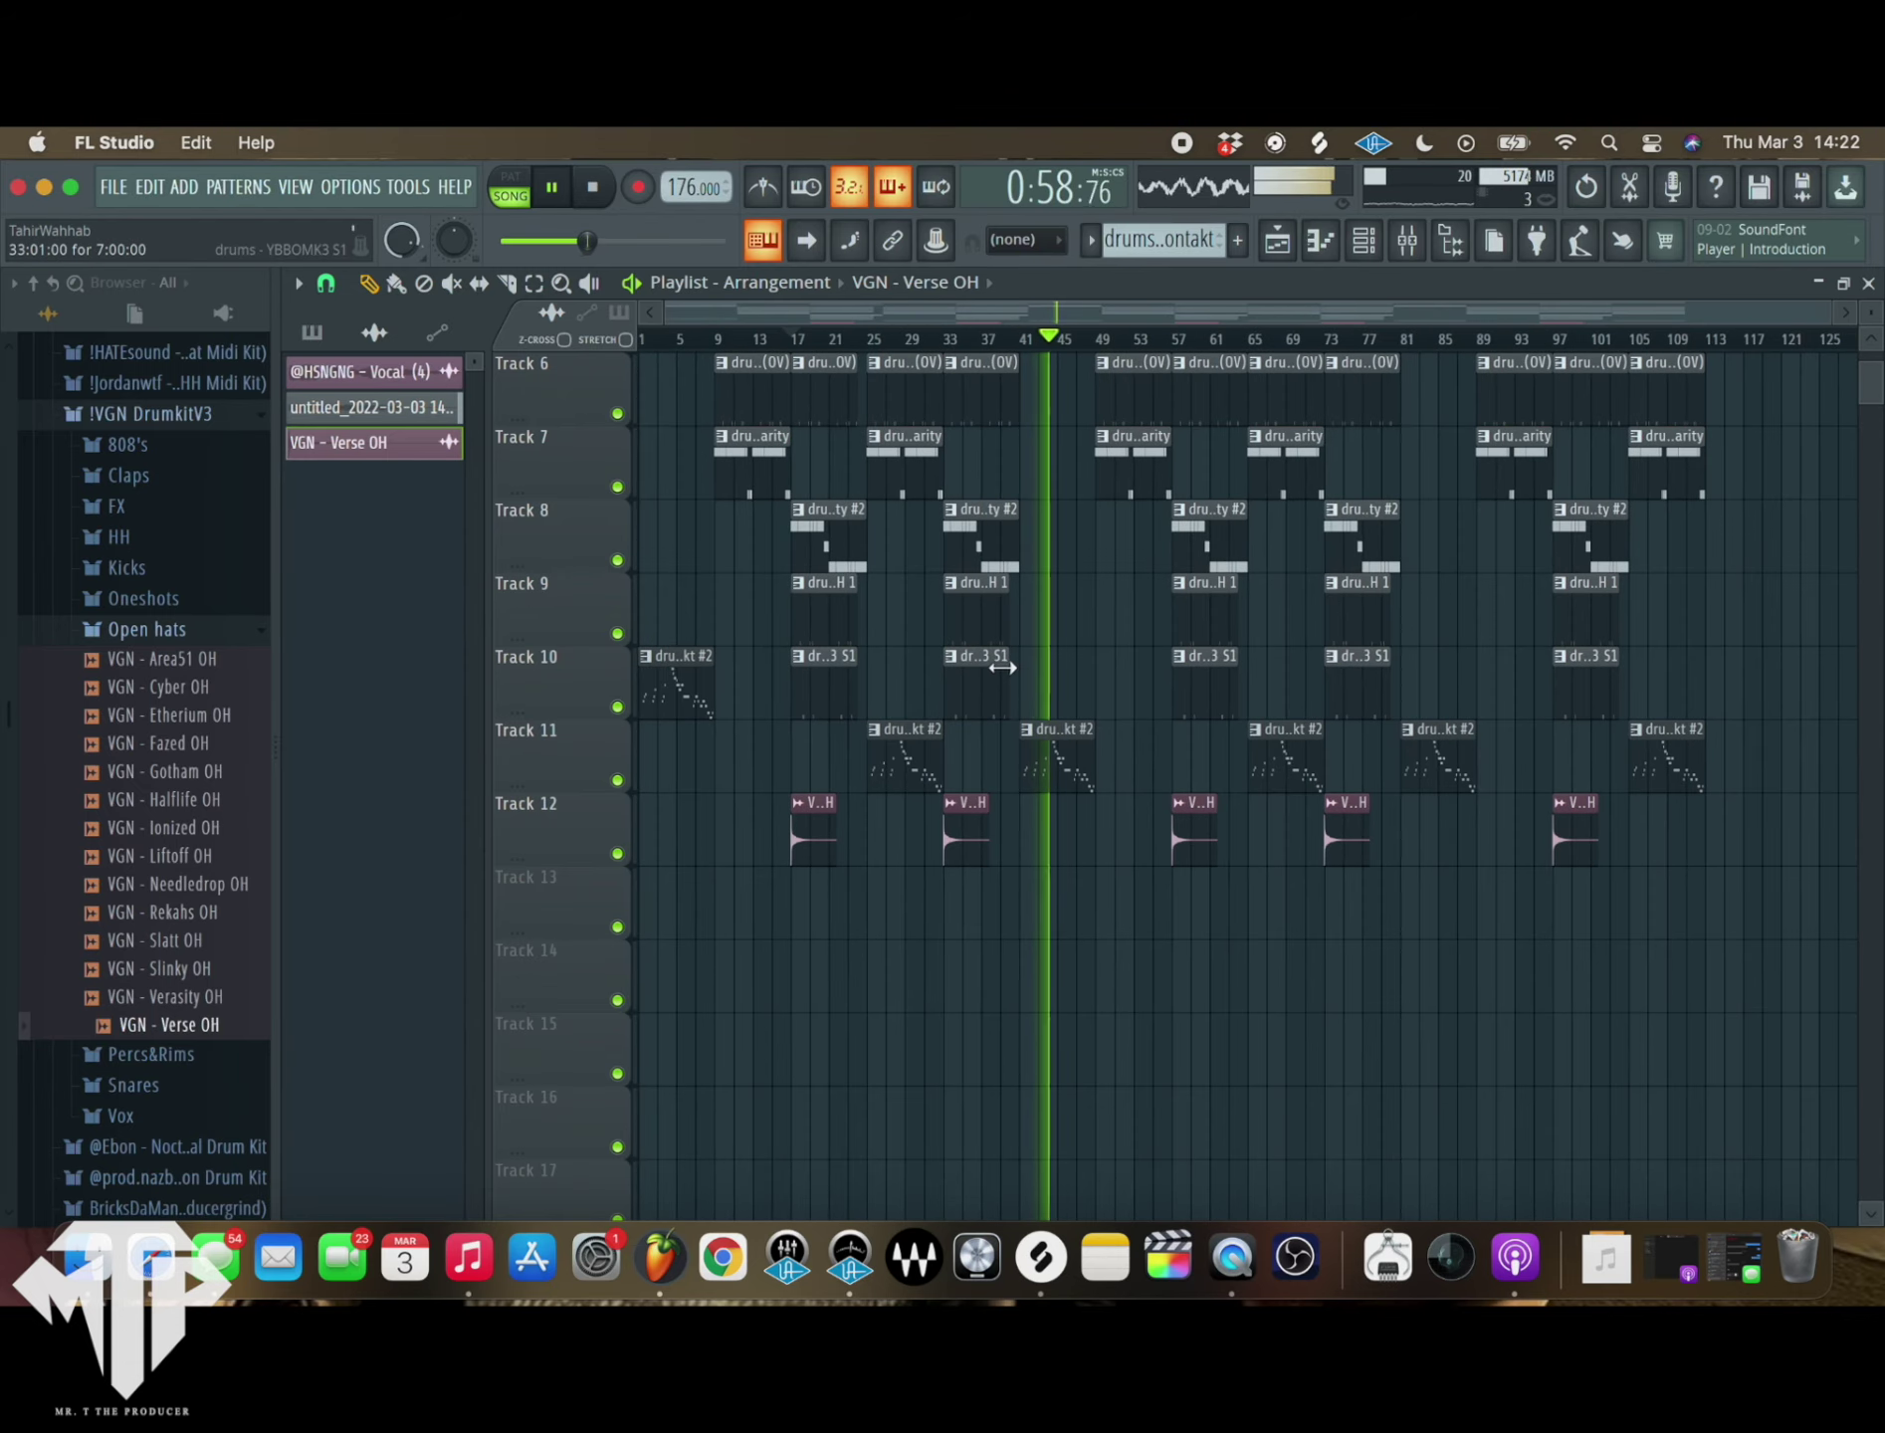
# - Delete the hihat (OMM), Clap (Hollow) and (Snare) (OV) clips starting at bar 65 and replay from just before that bar
pyautogui.scroll(5, 955, 776)
pyautogui.scroll(6, 1393, 925)
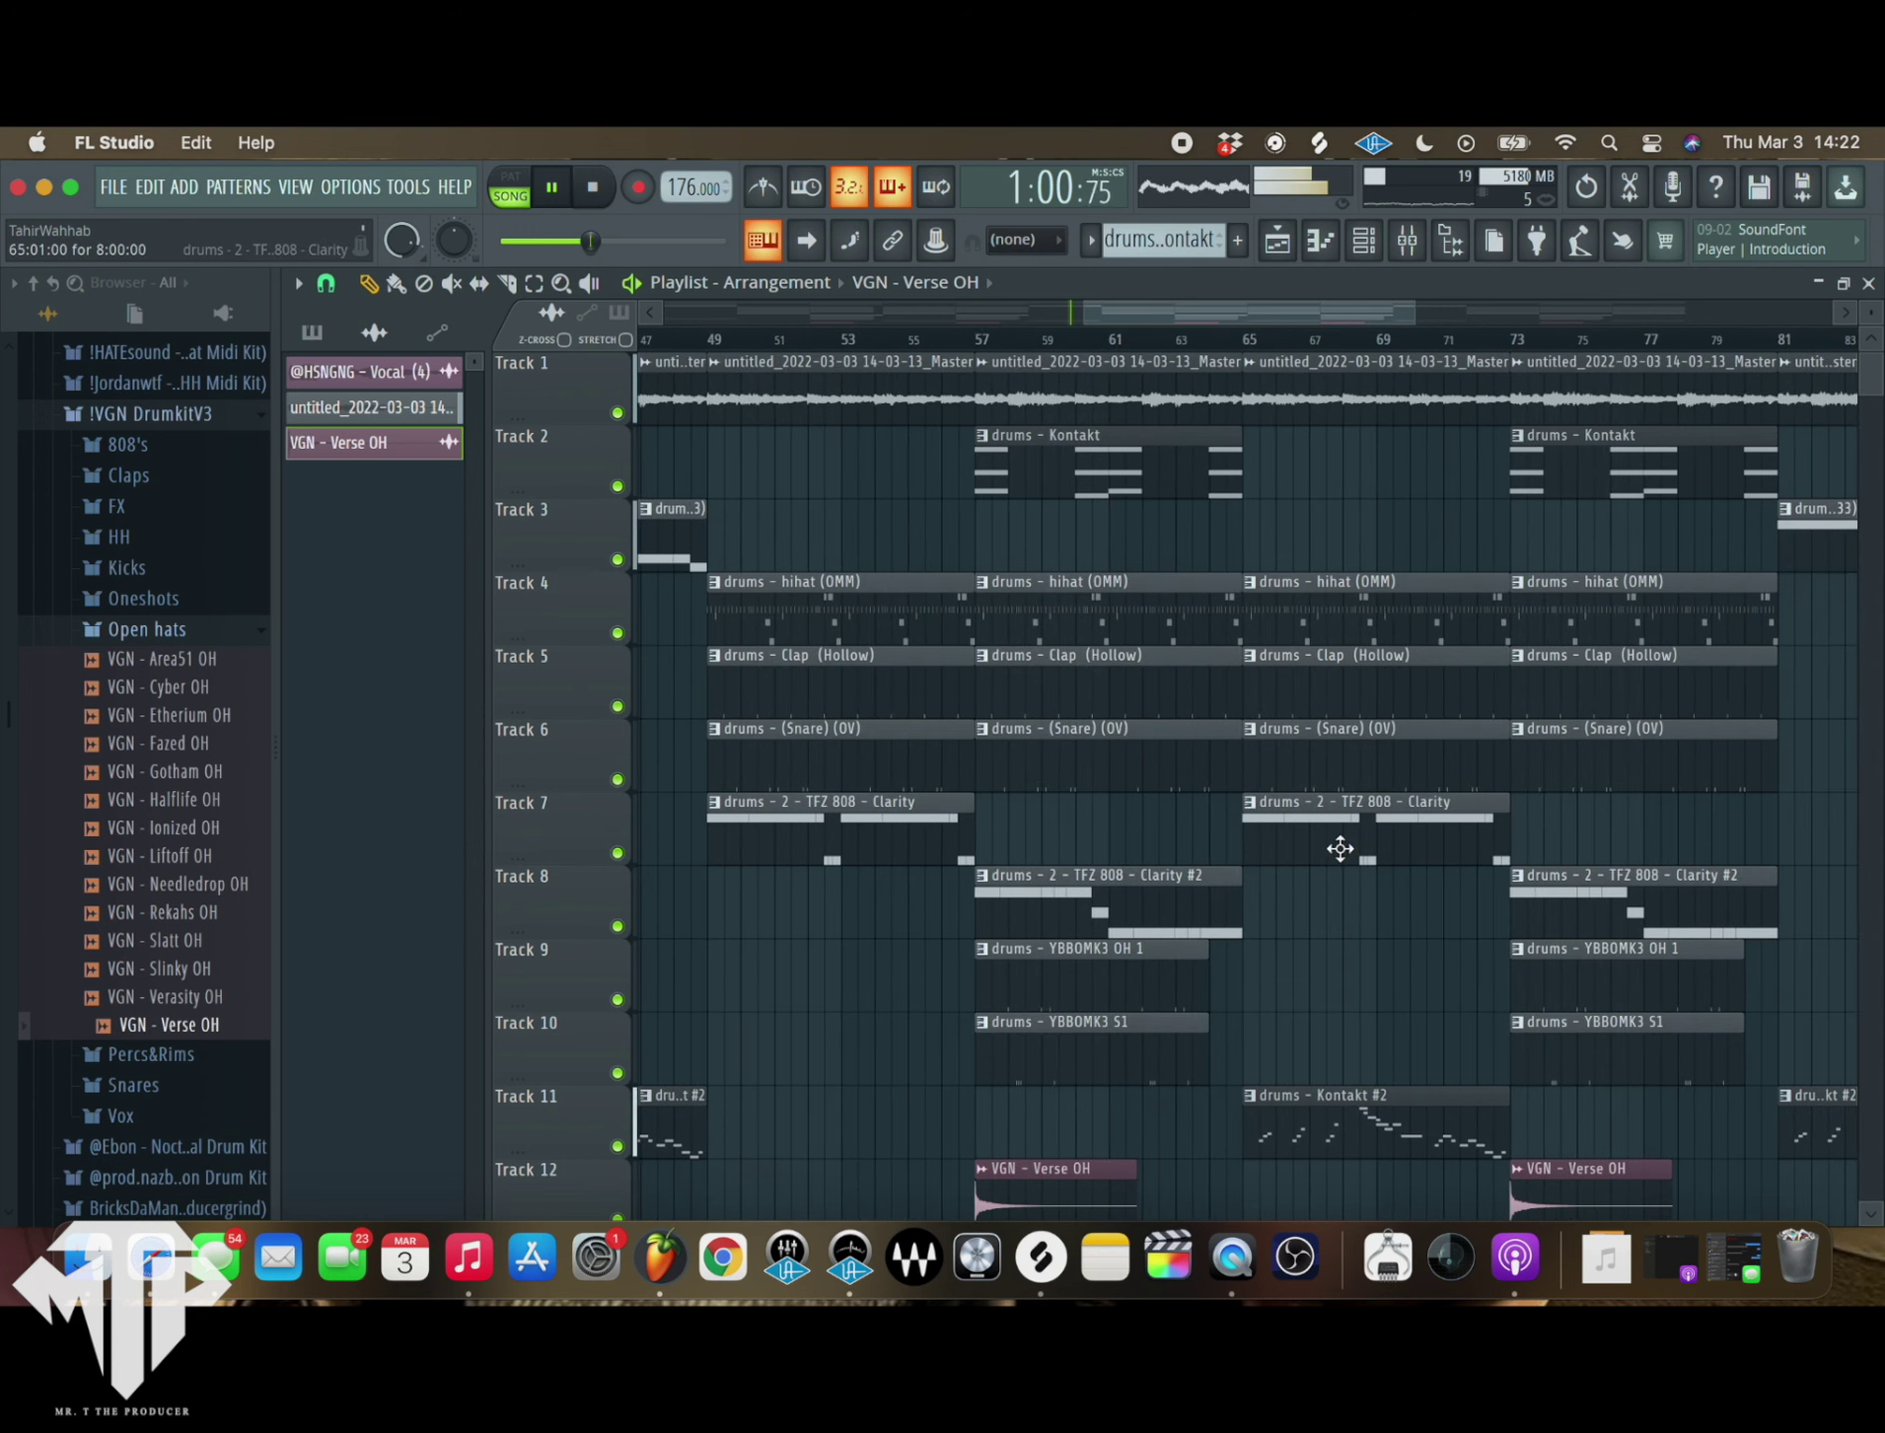
pyautogui.rightClick(1339, 849)
pyautogui.press('super+z')
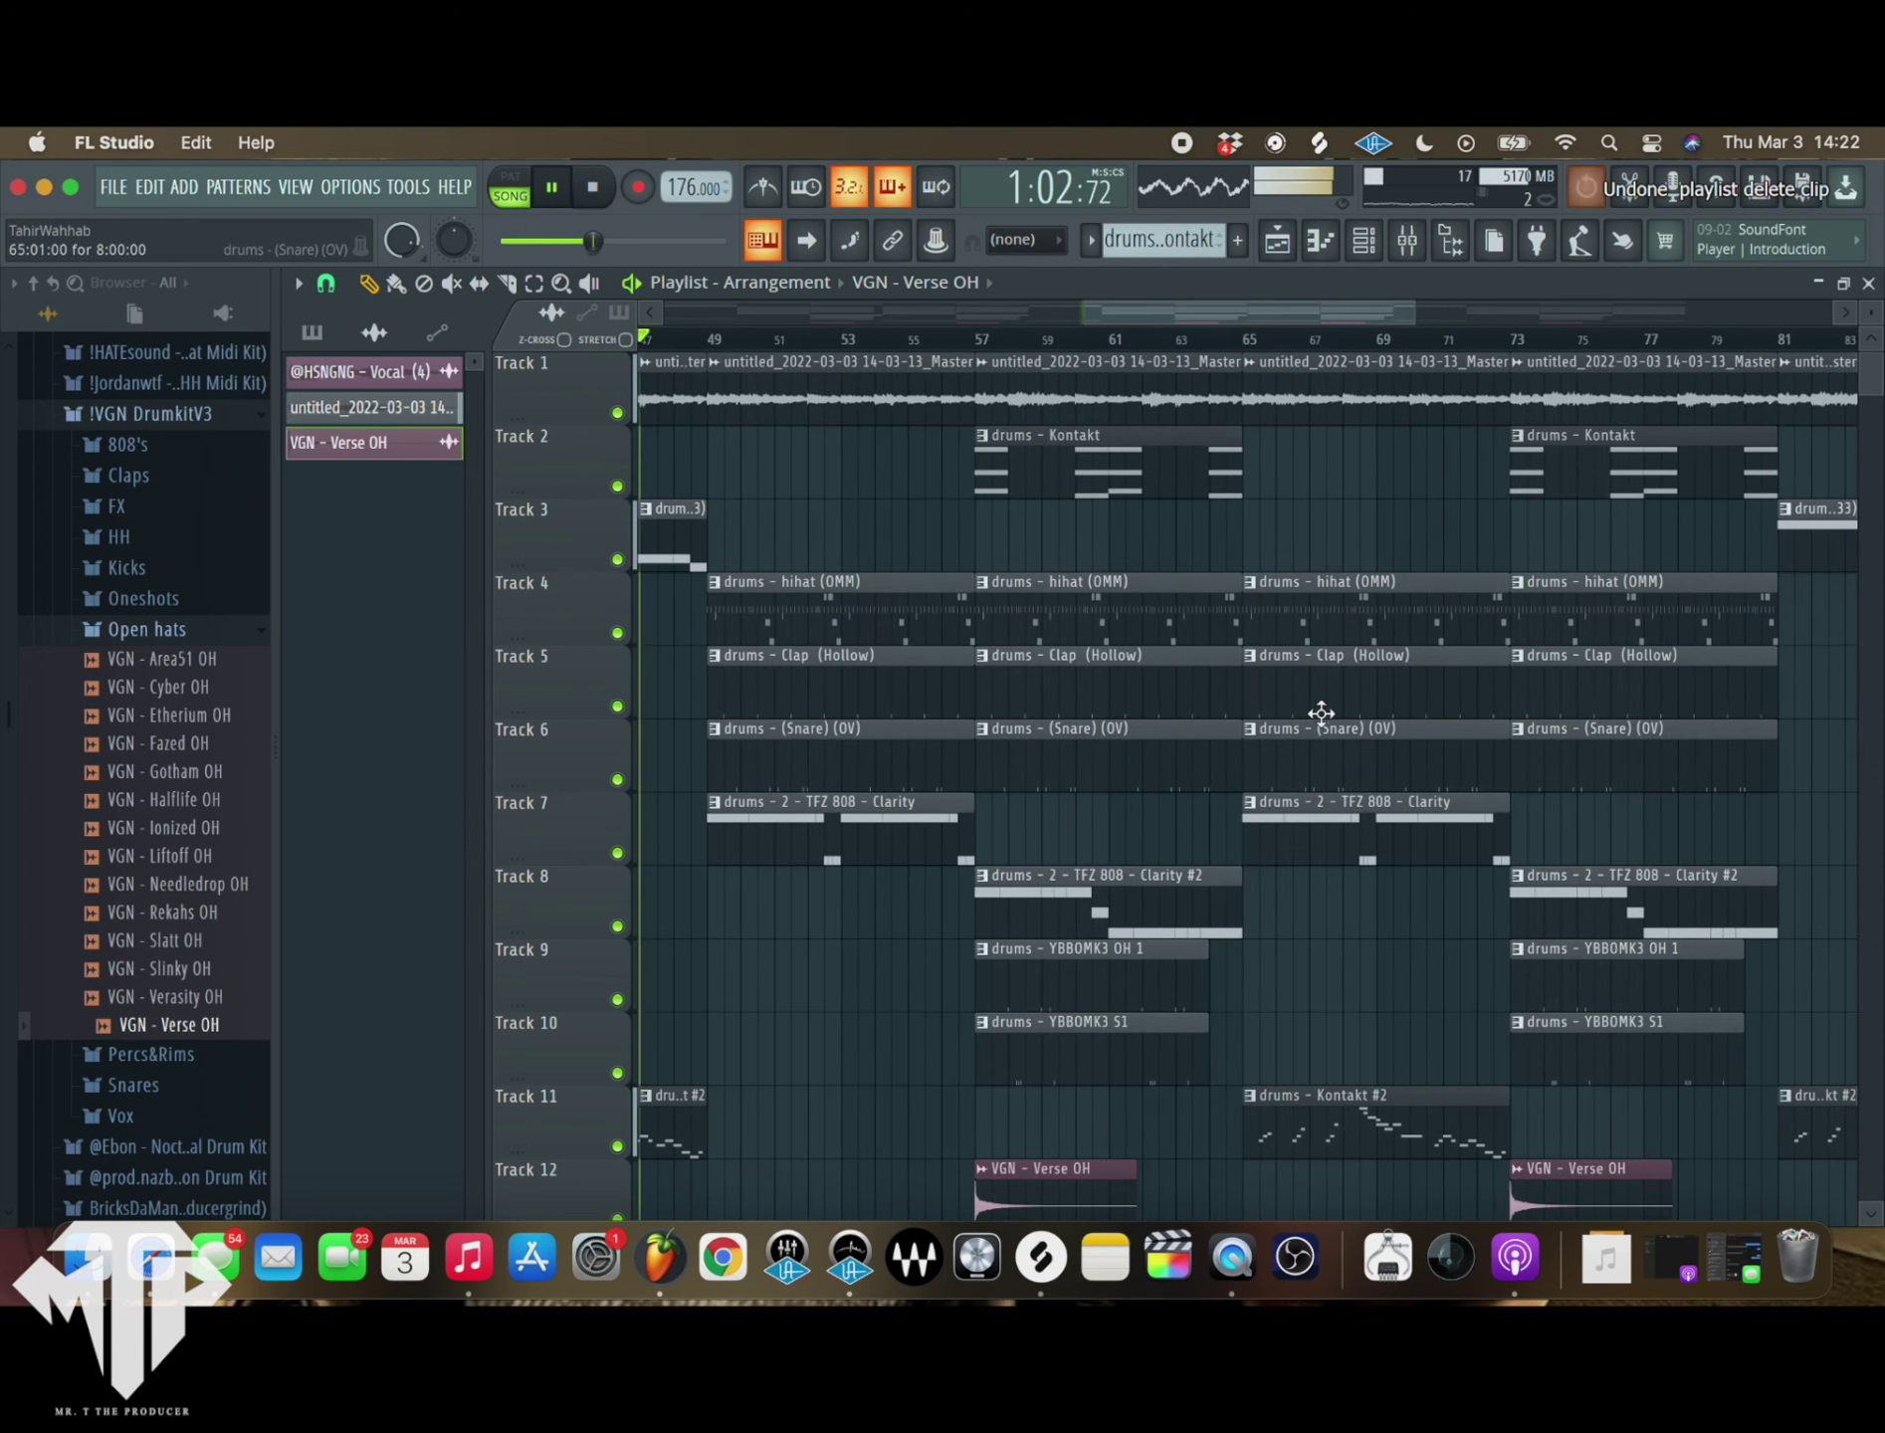
pyautogui.rightClick(1334, 607)
pyautogui.rightClick(1336, 697)
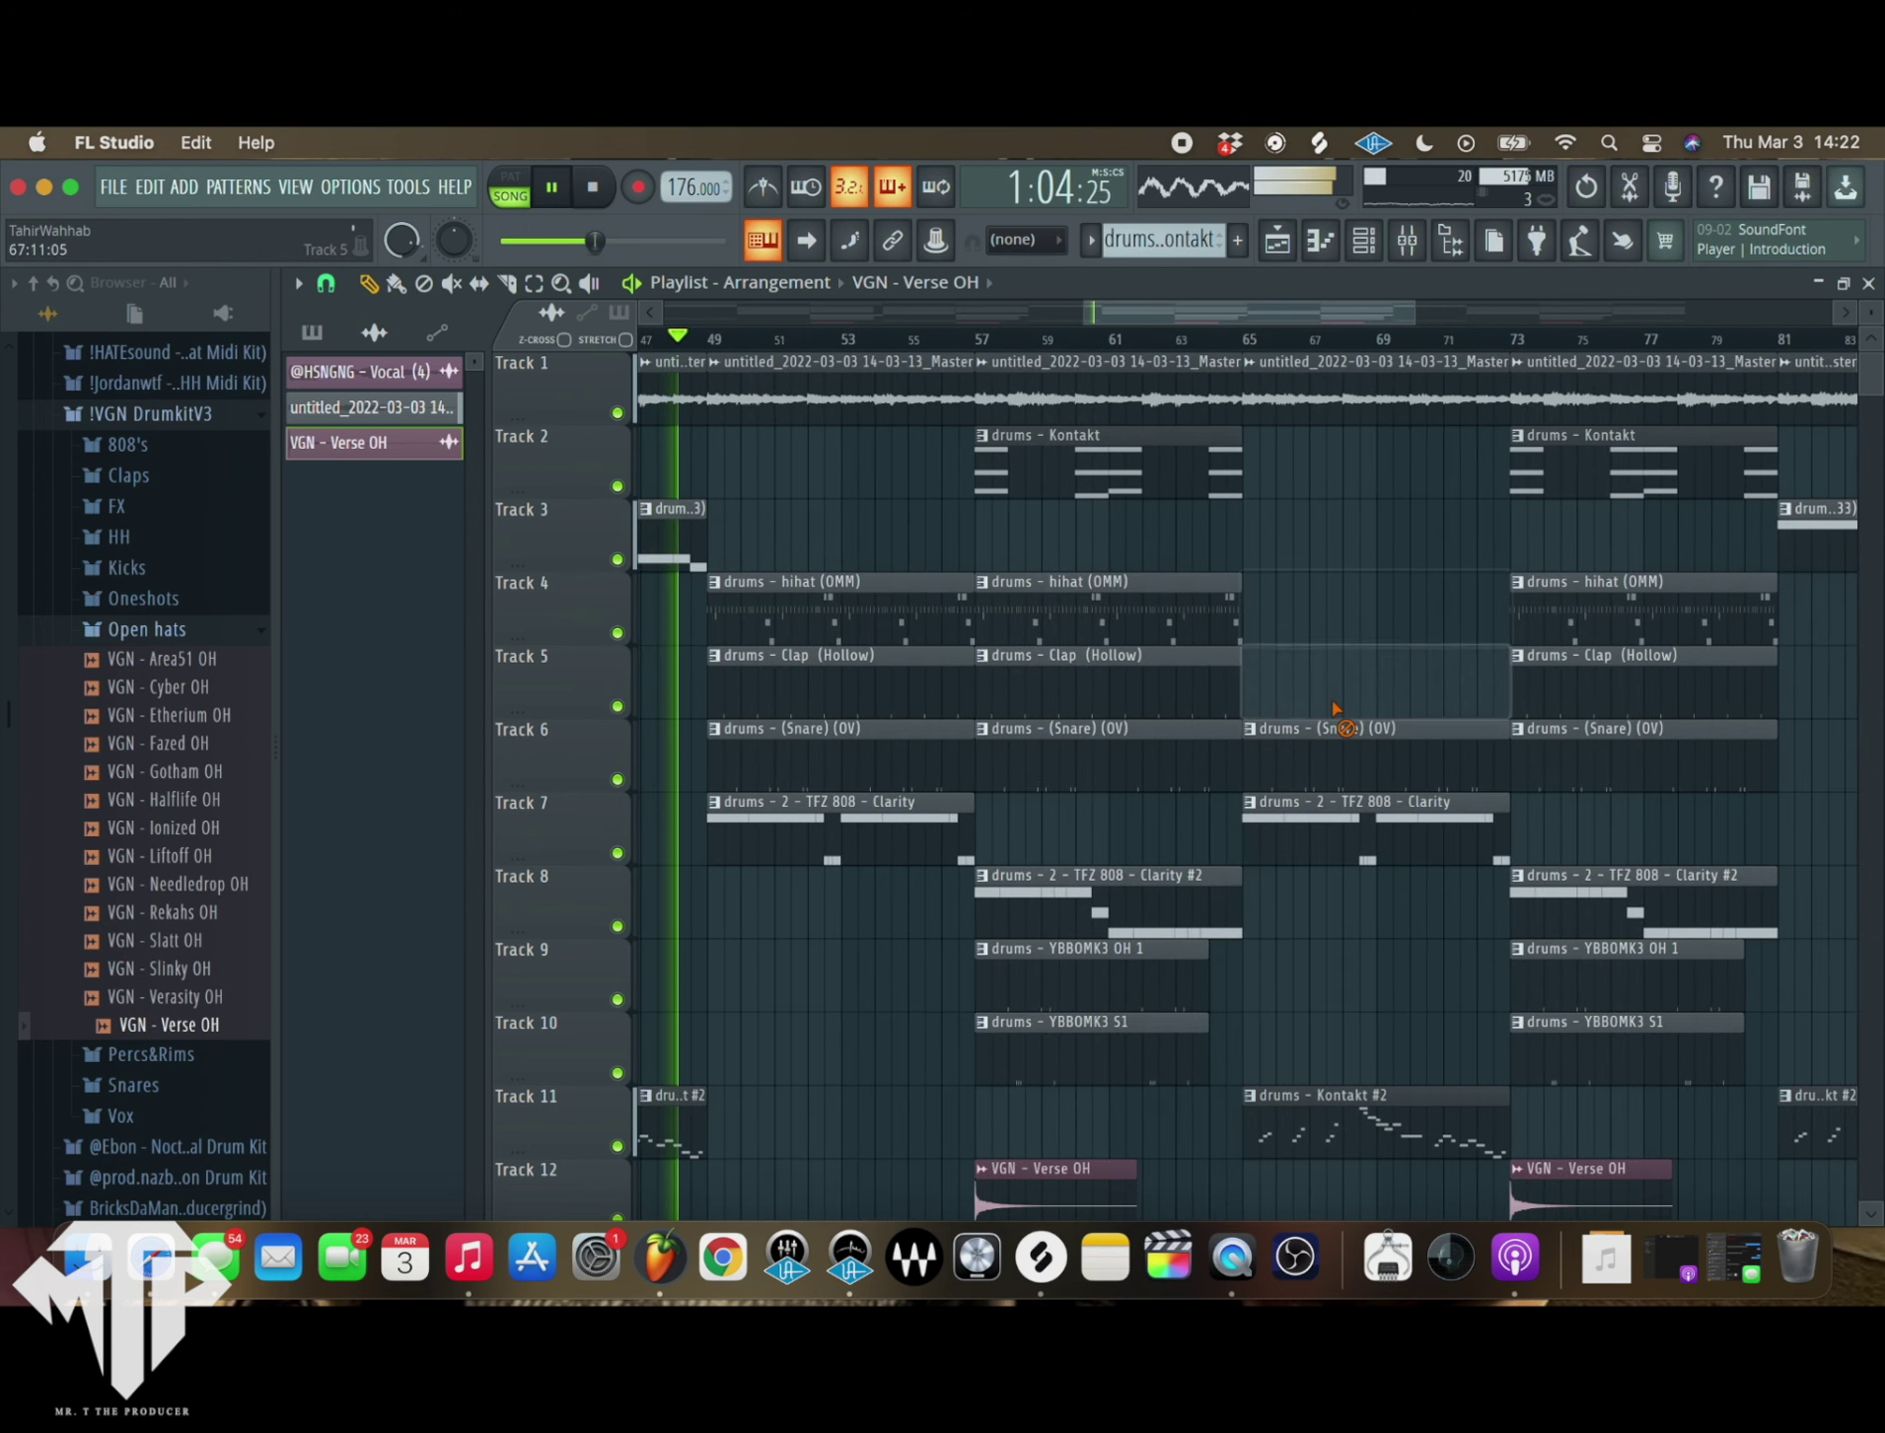
pyautogui.rightClick(1345, 754)
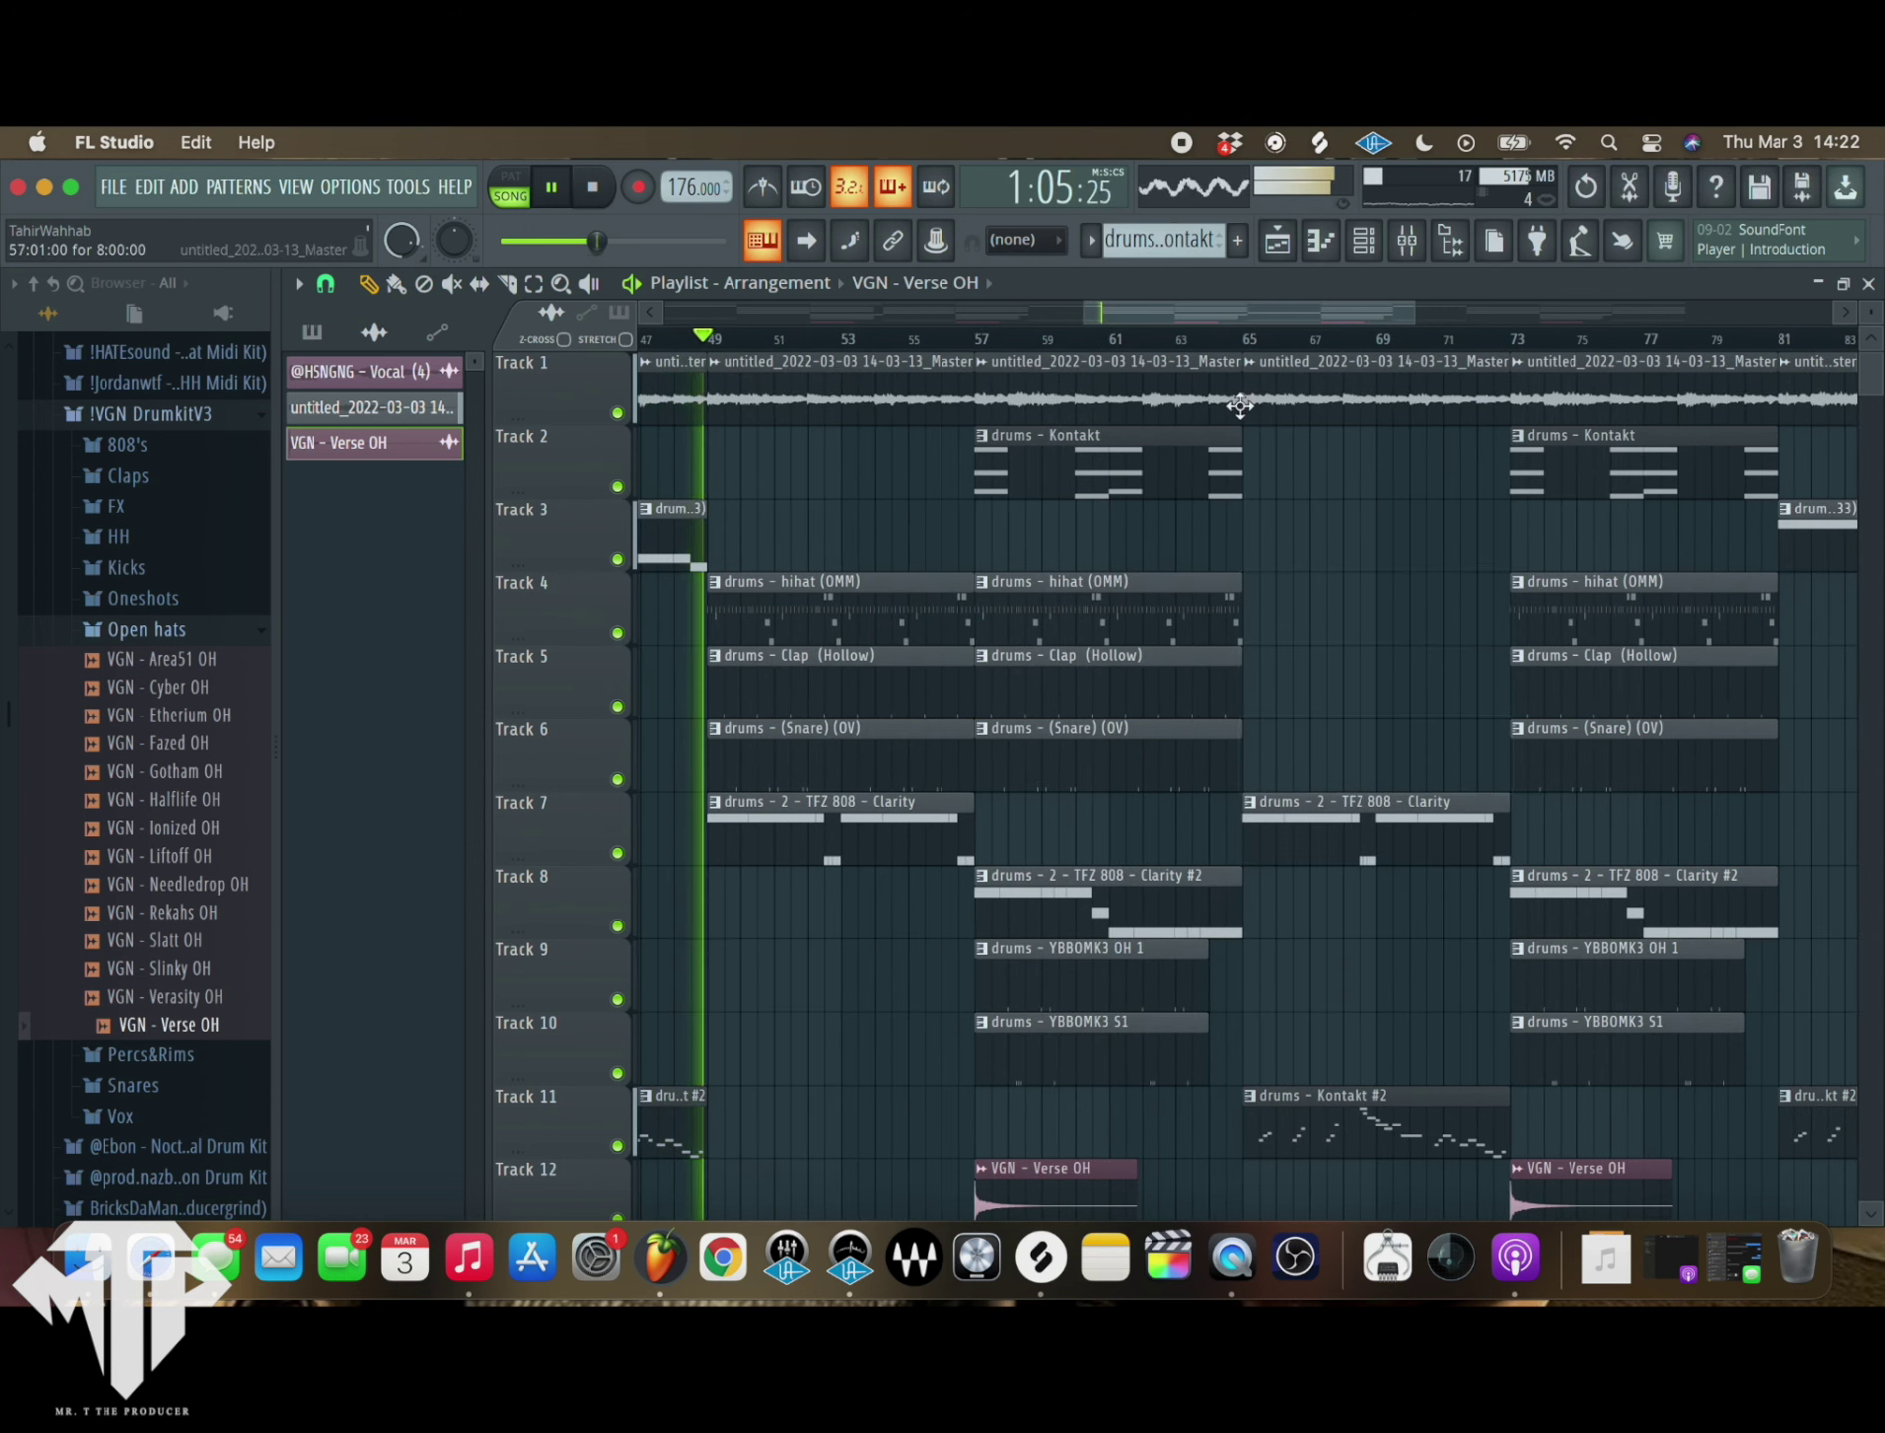
pyautogui.click(1228, 339)
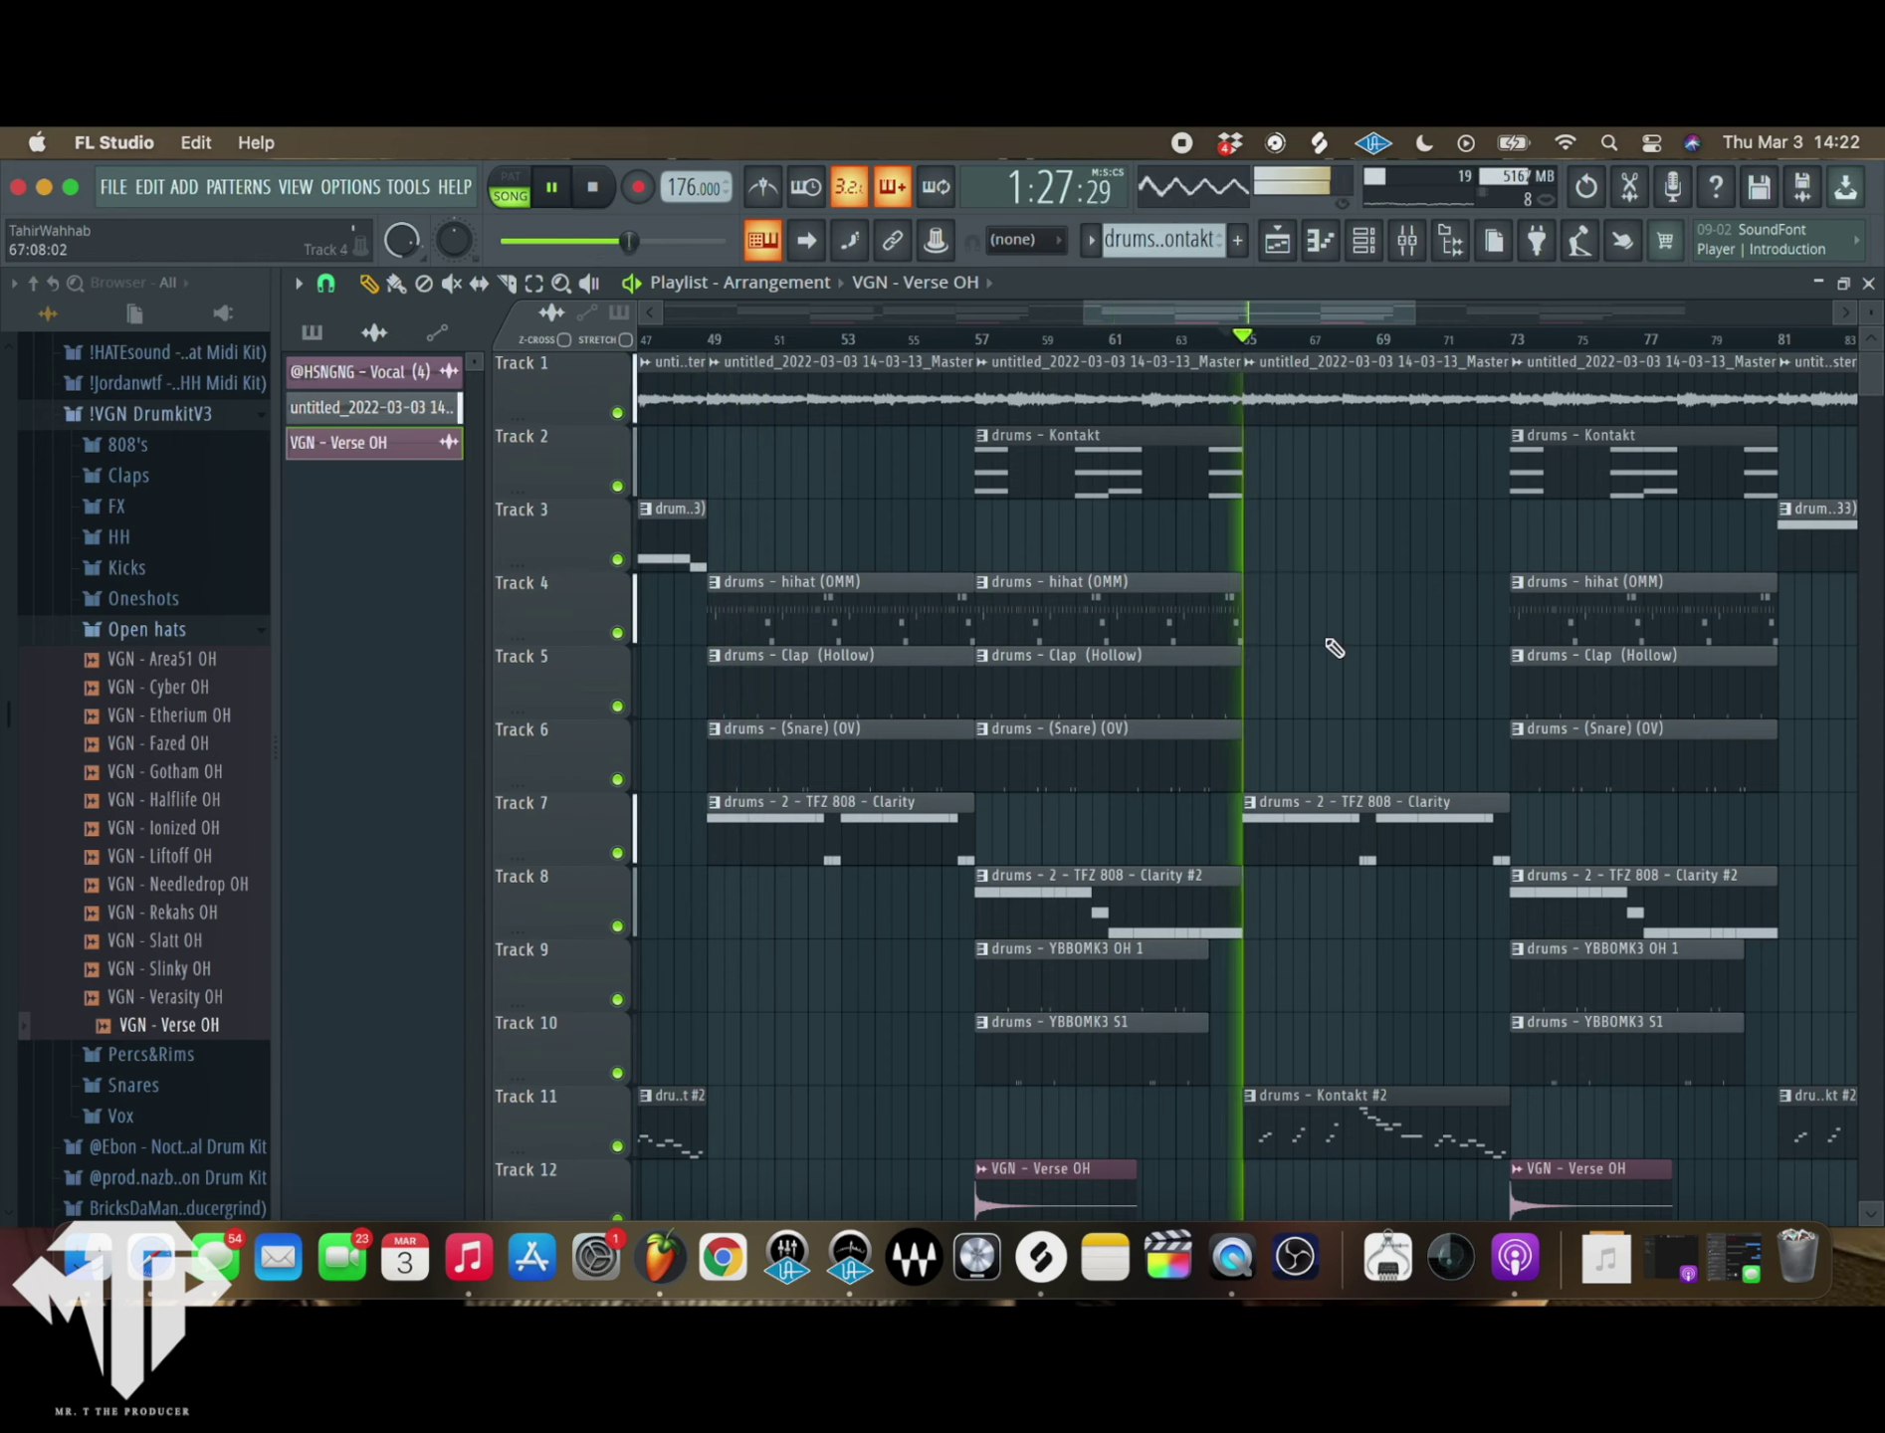
# - Create an automation clip for the mix level of SoundShifter Pitch Stereo_2 on mixer Insert 7 and close the mixer
pyautogui.scroll(-4, 1330, 661)
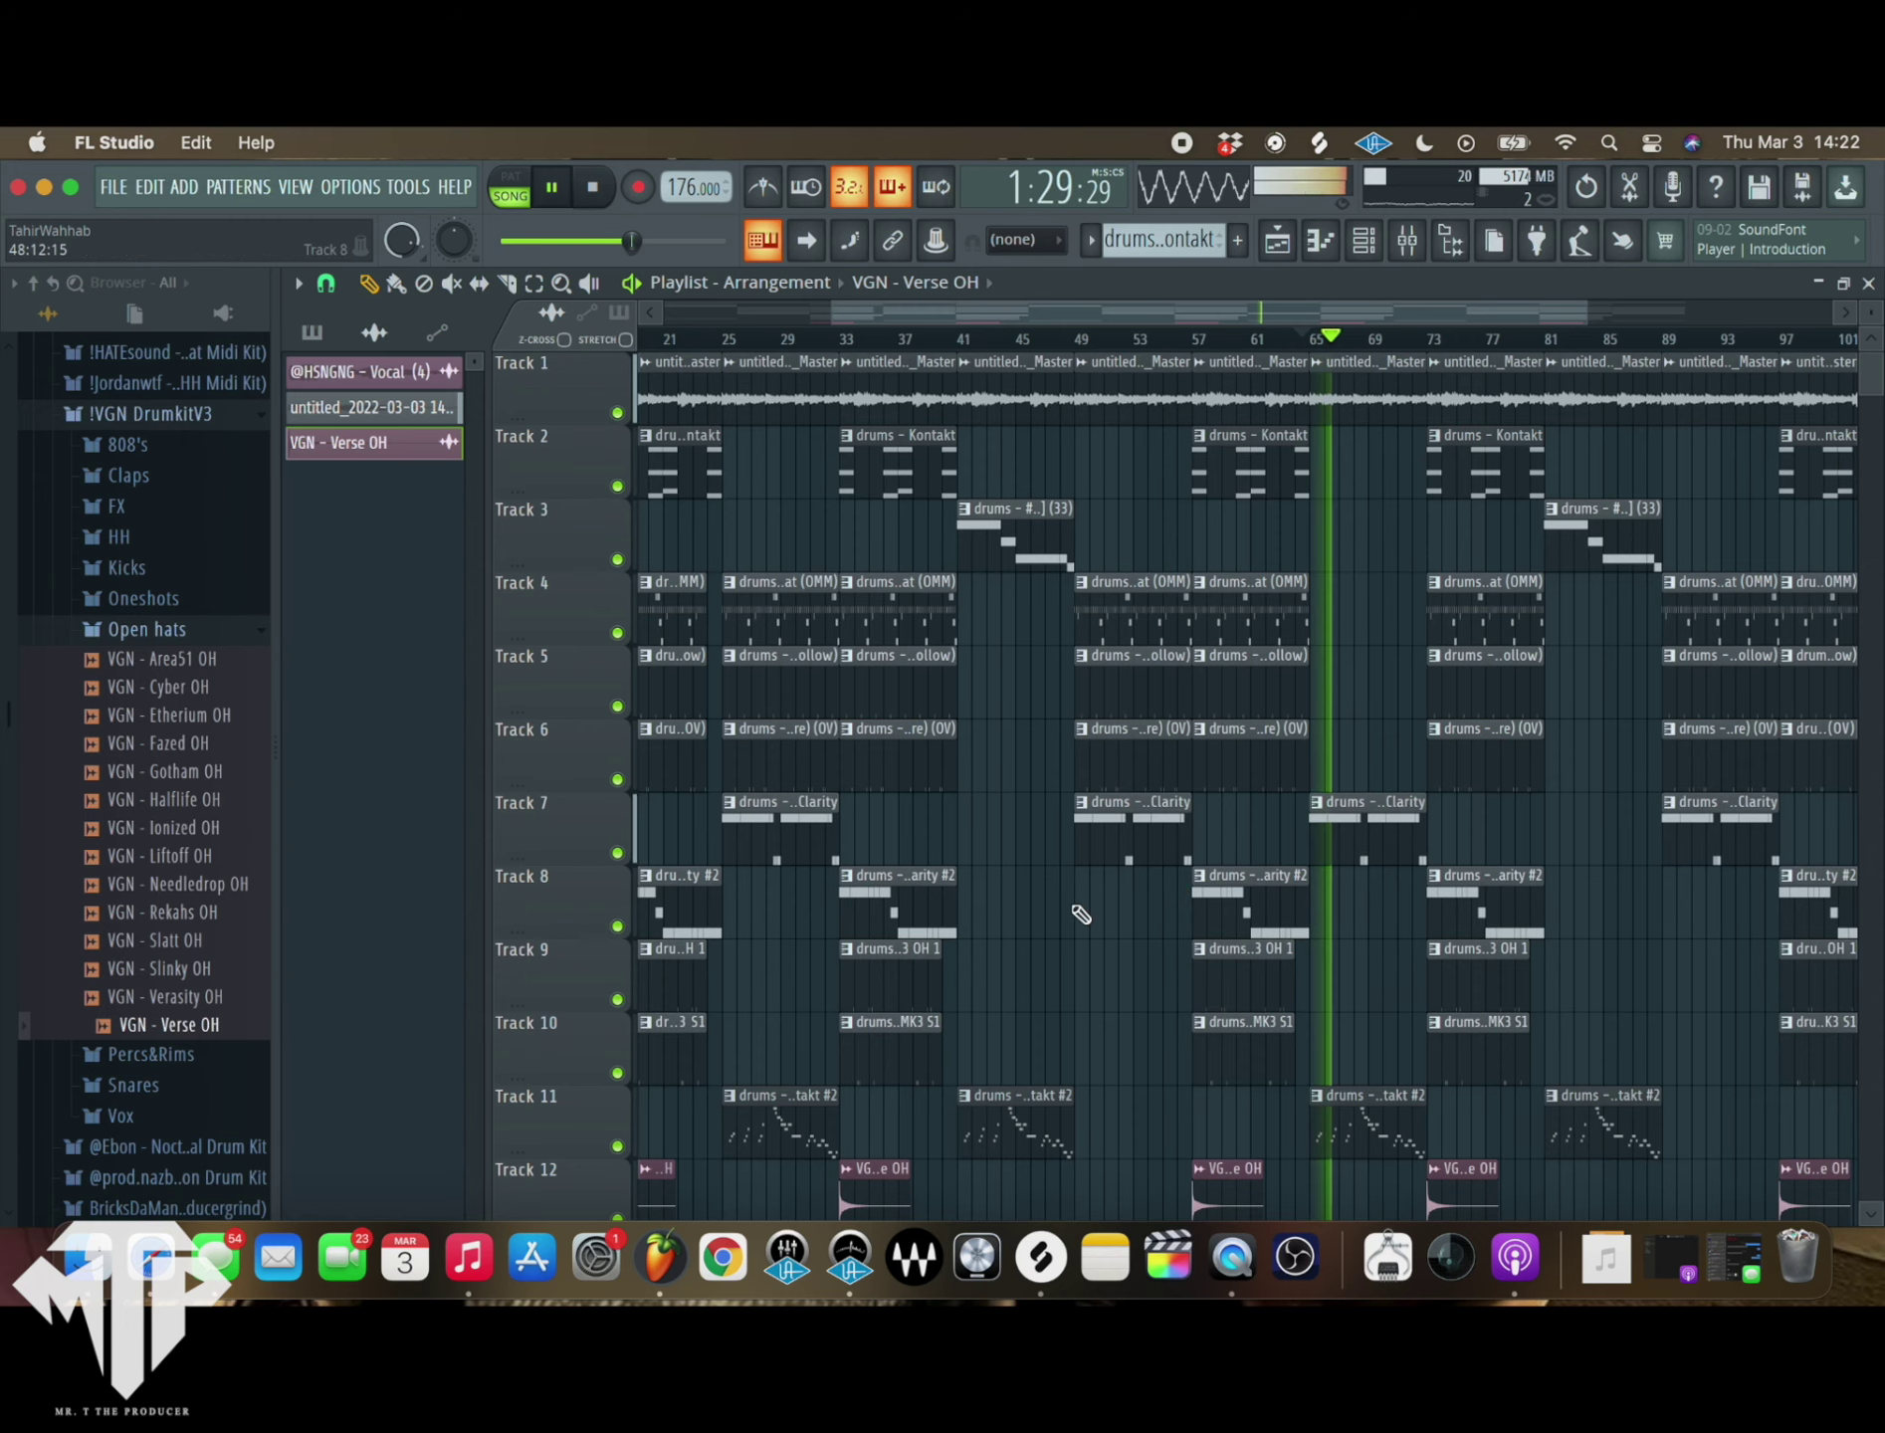
pyautogui.scroll(-3, 1082, 915)
pyautogui.scroll(-4, 980, 829)
pyautogui.scroll(3, 976, 825)
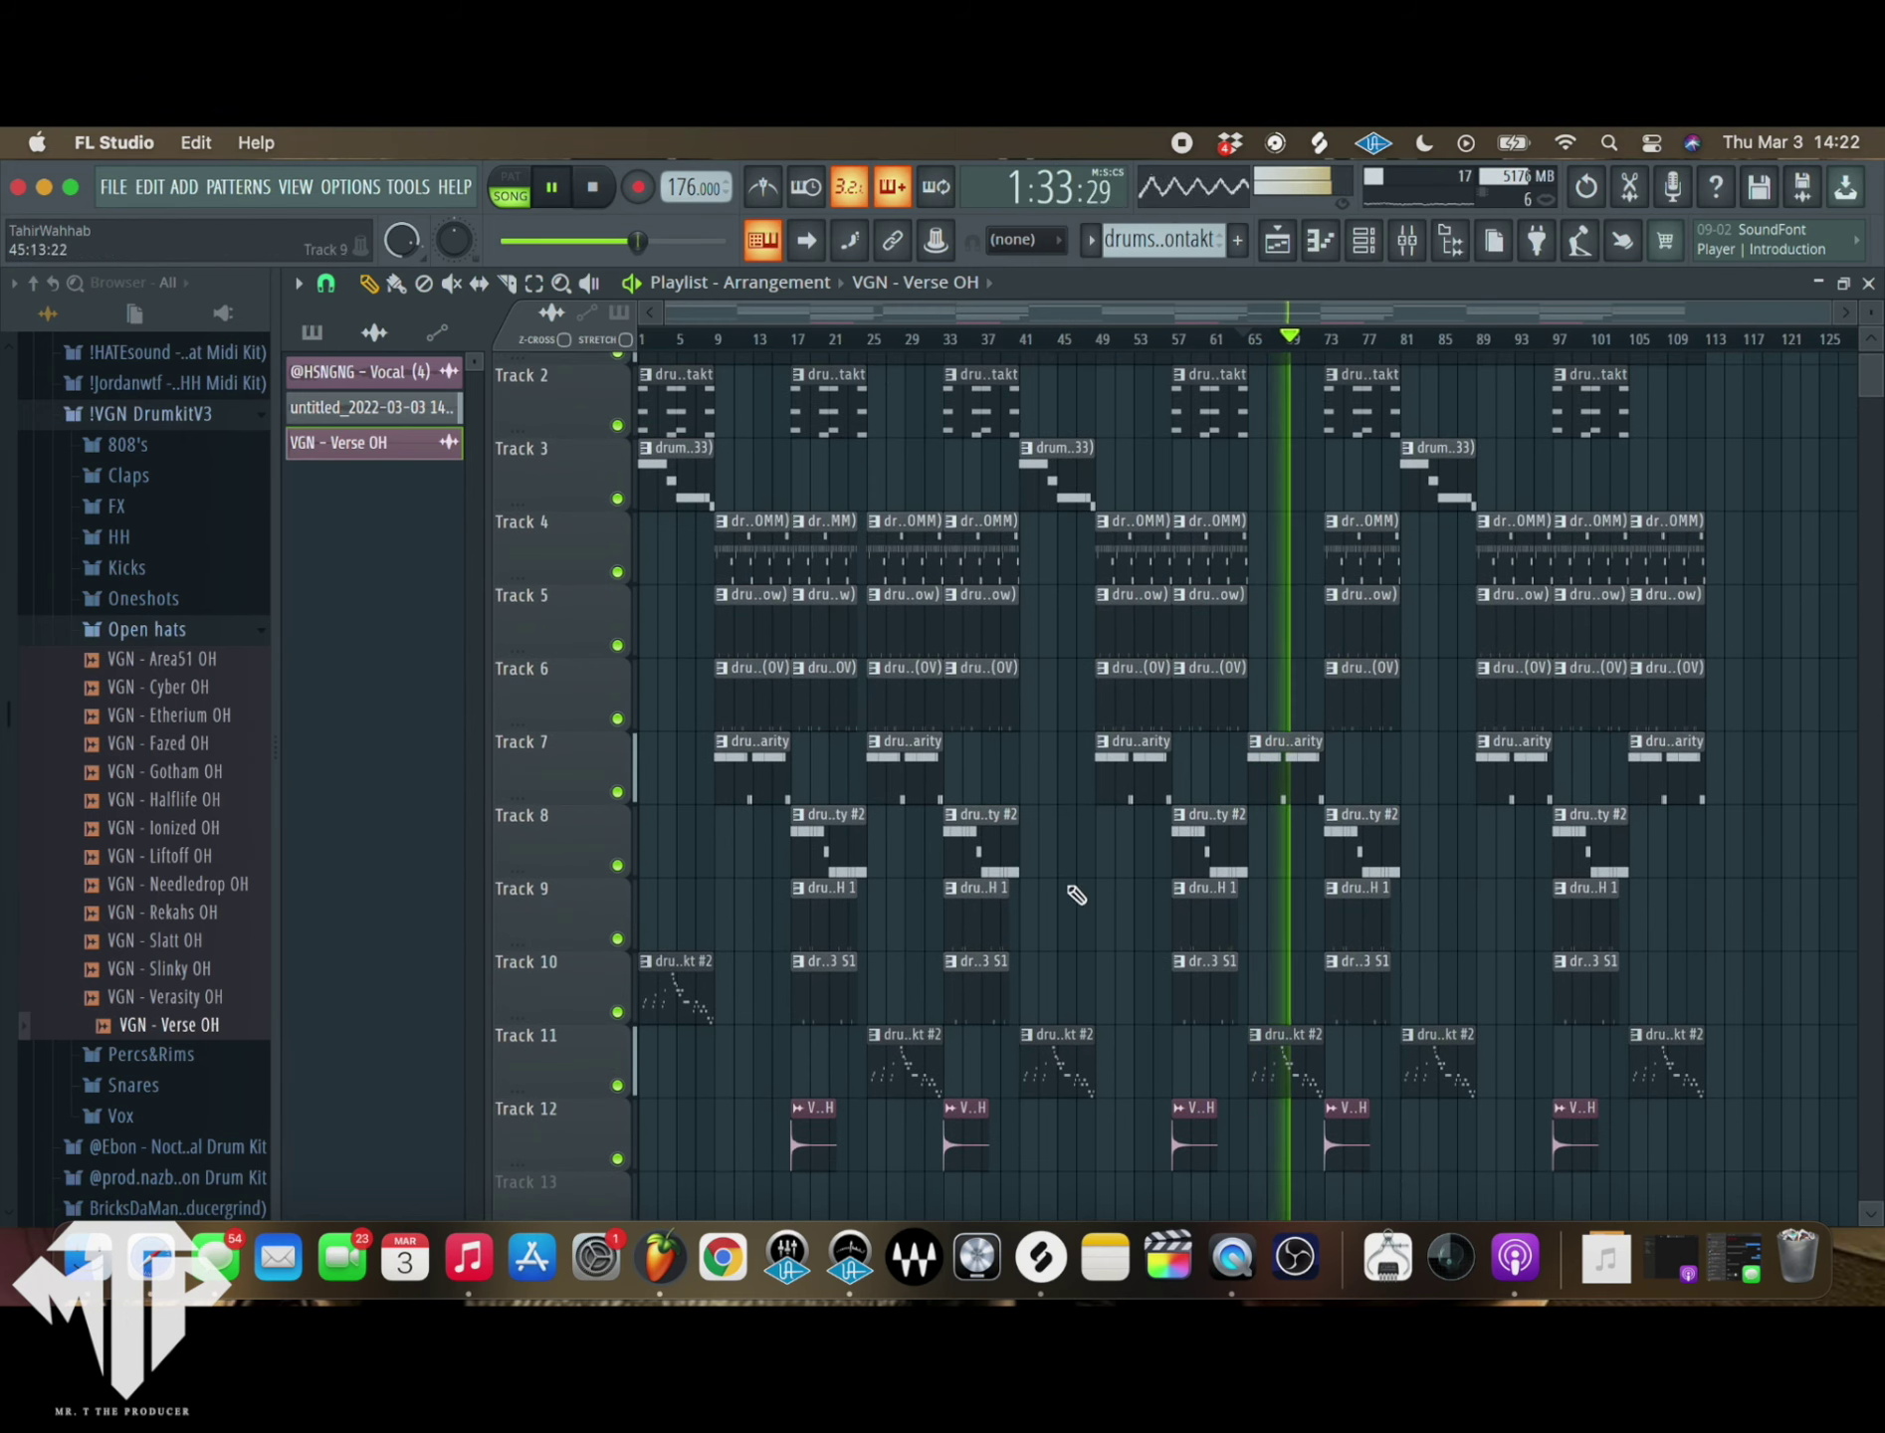
pyautogui.scroll(1, 1270, 886)
pyautogui.scroll(-3, 1177, 1006)
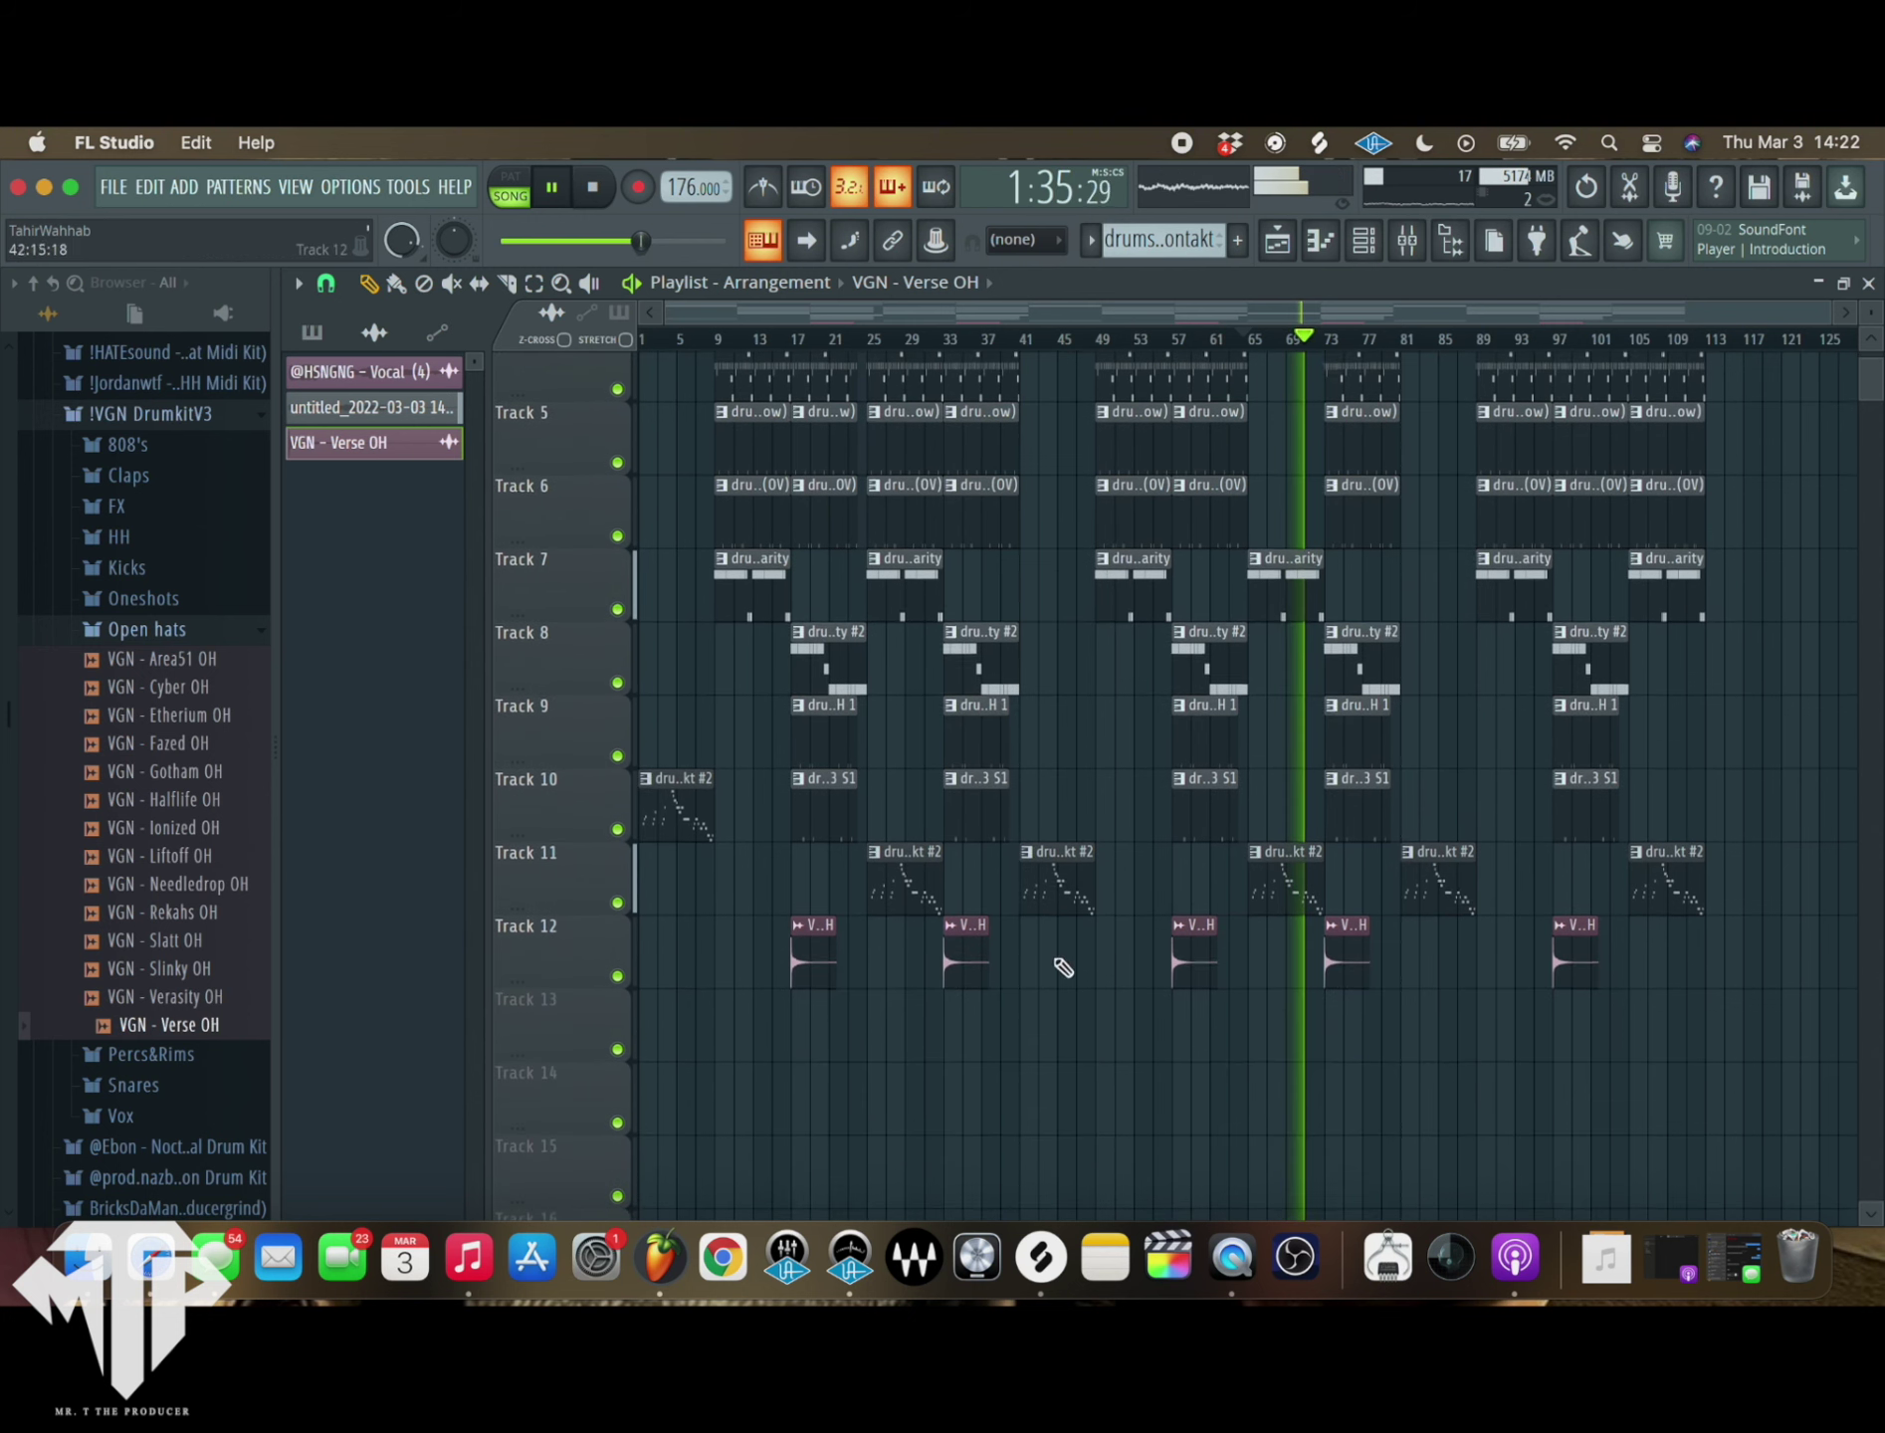
pyautogui.press('F9')
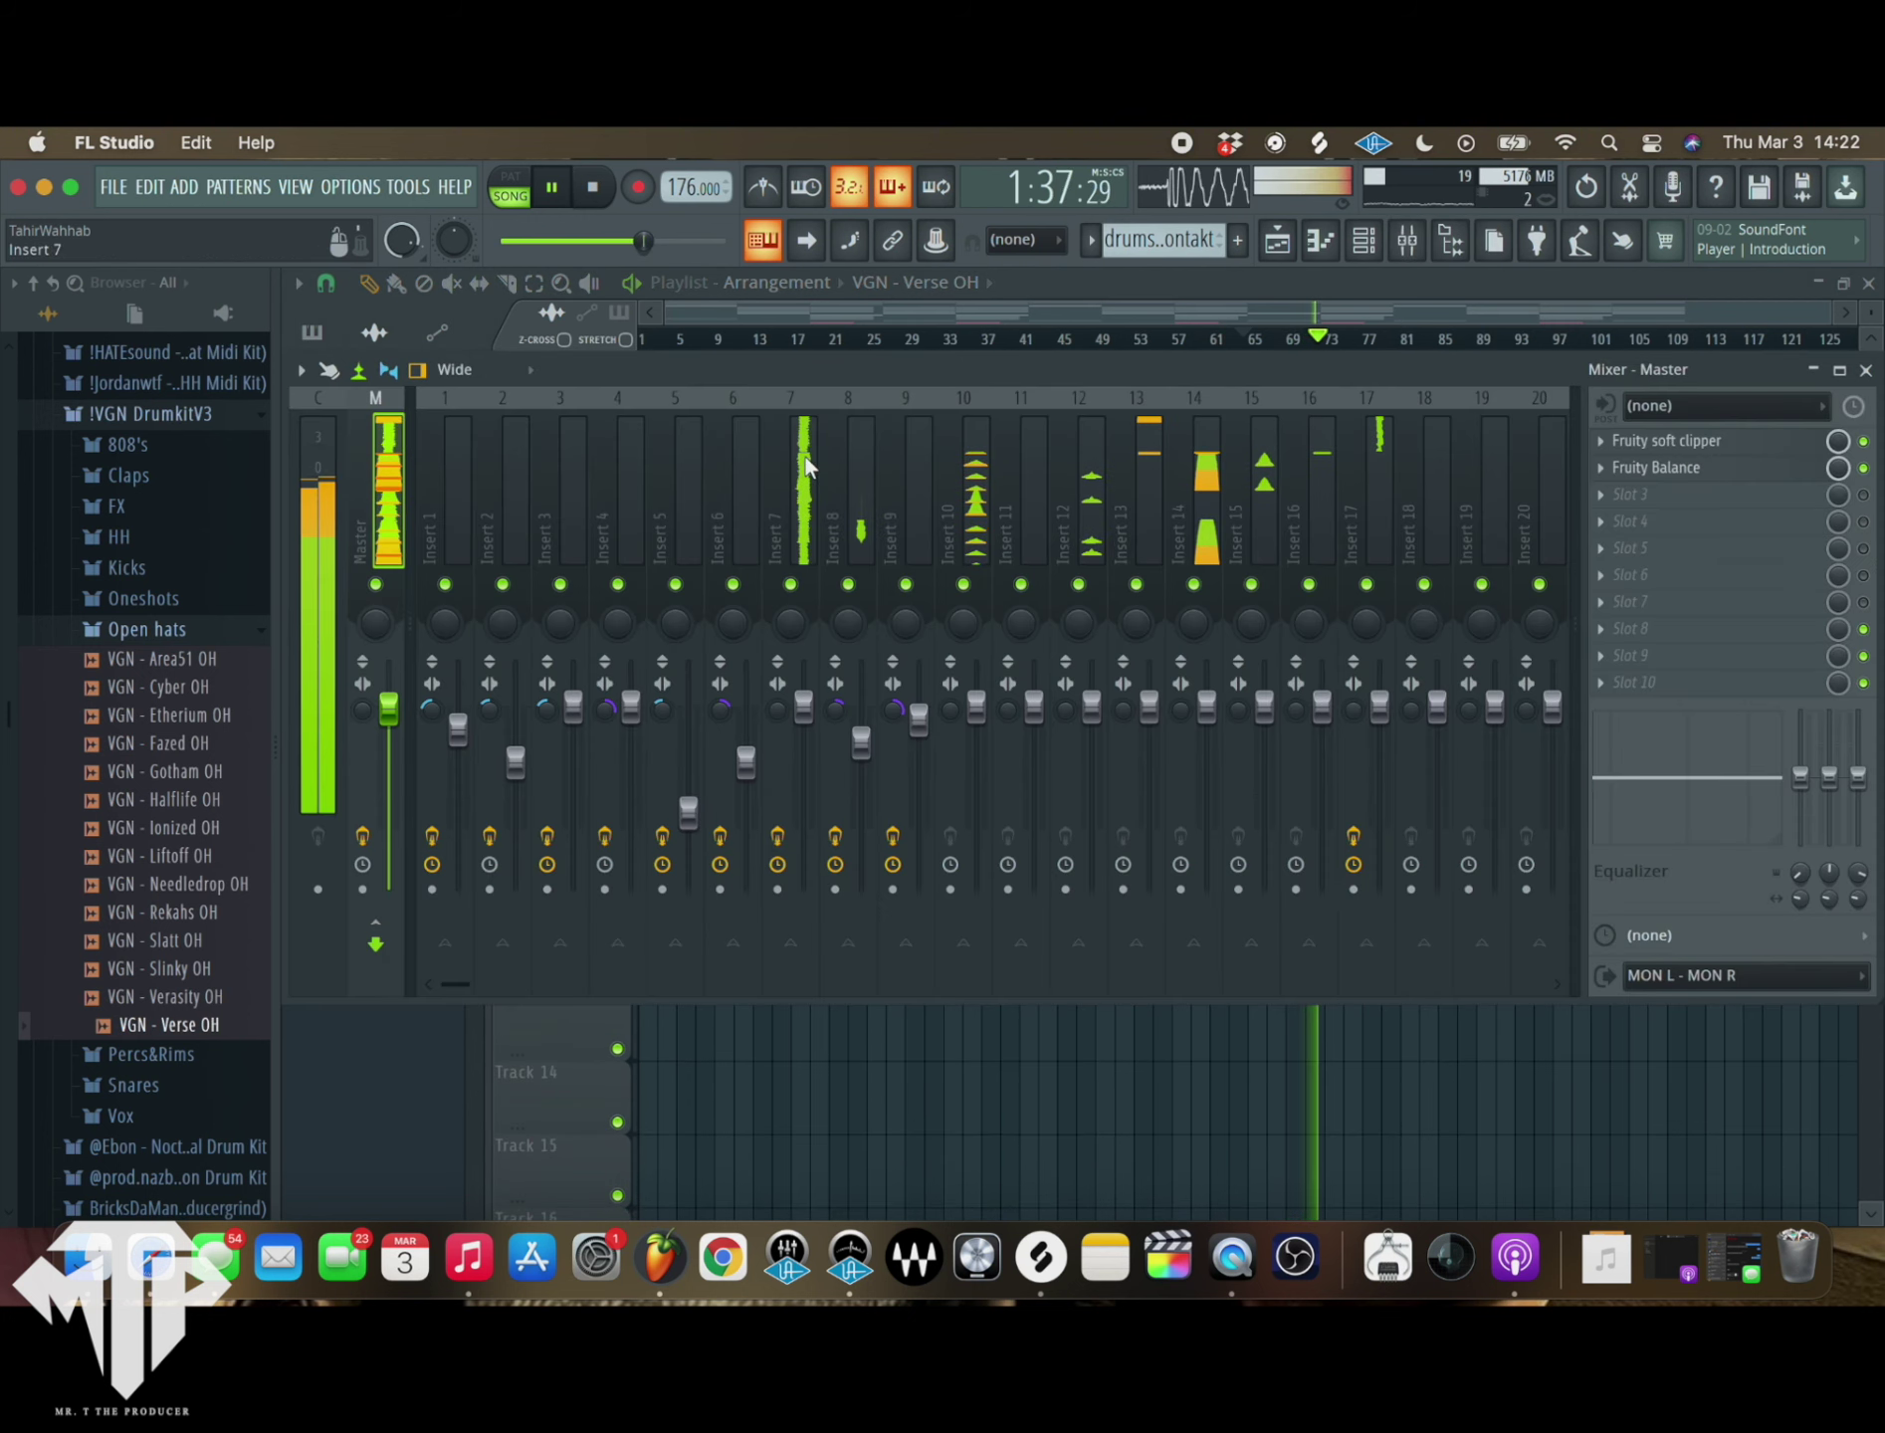
pyautogui.rightClick(1837, 495)
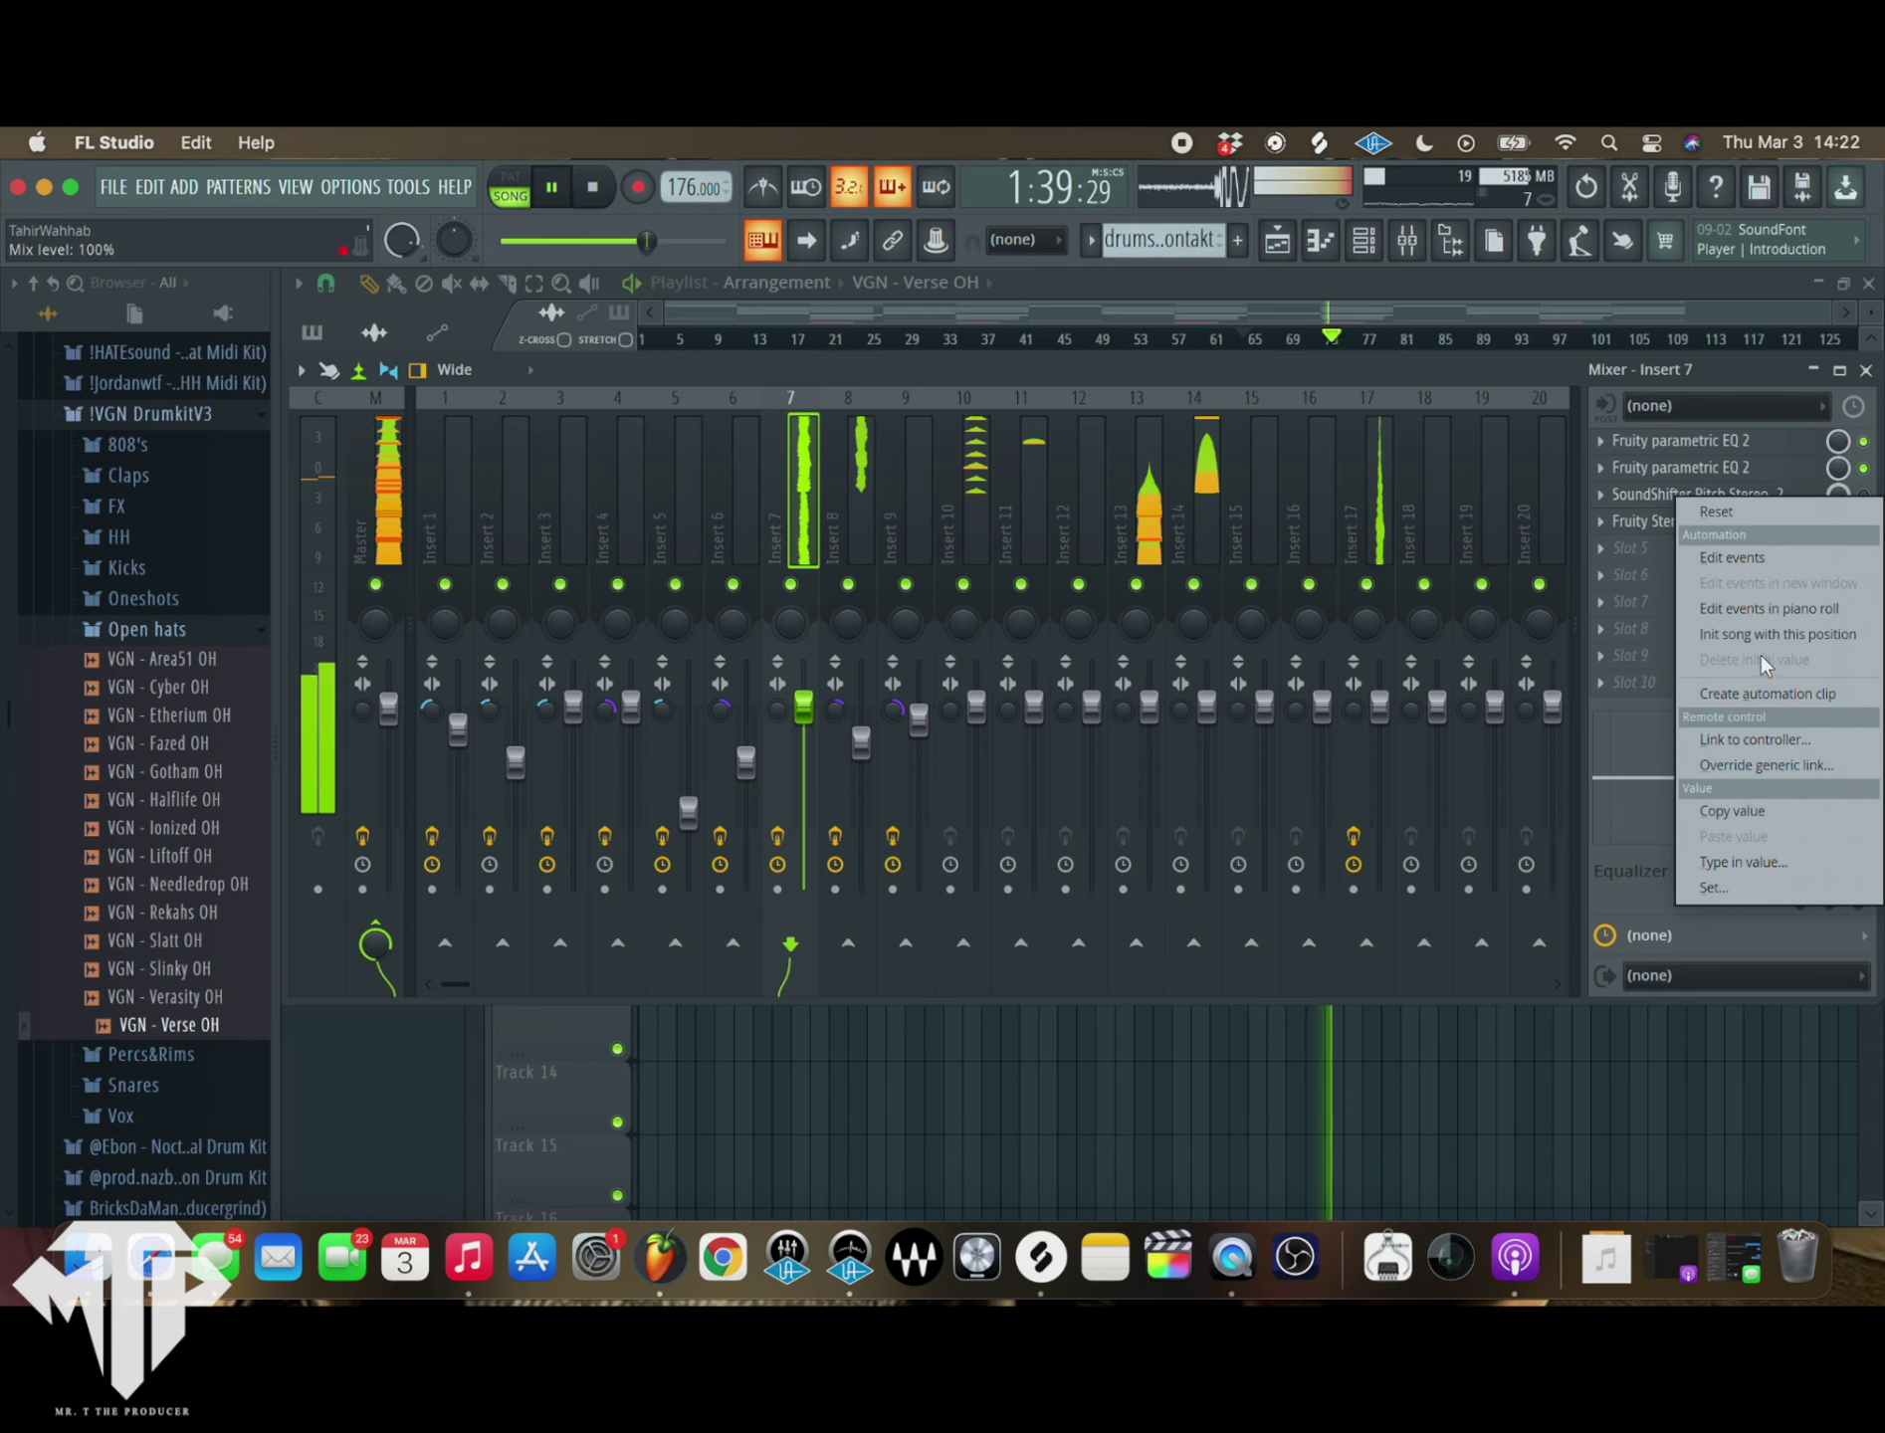
pyautogui.click(1757, 687)
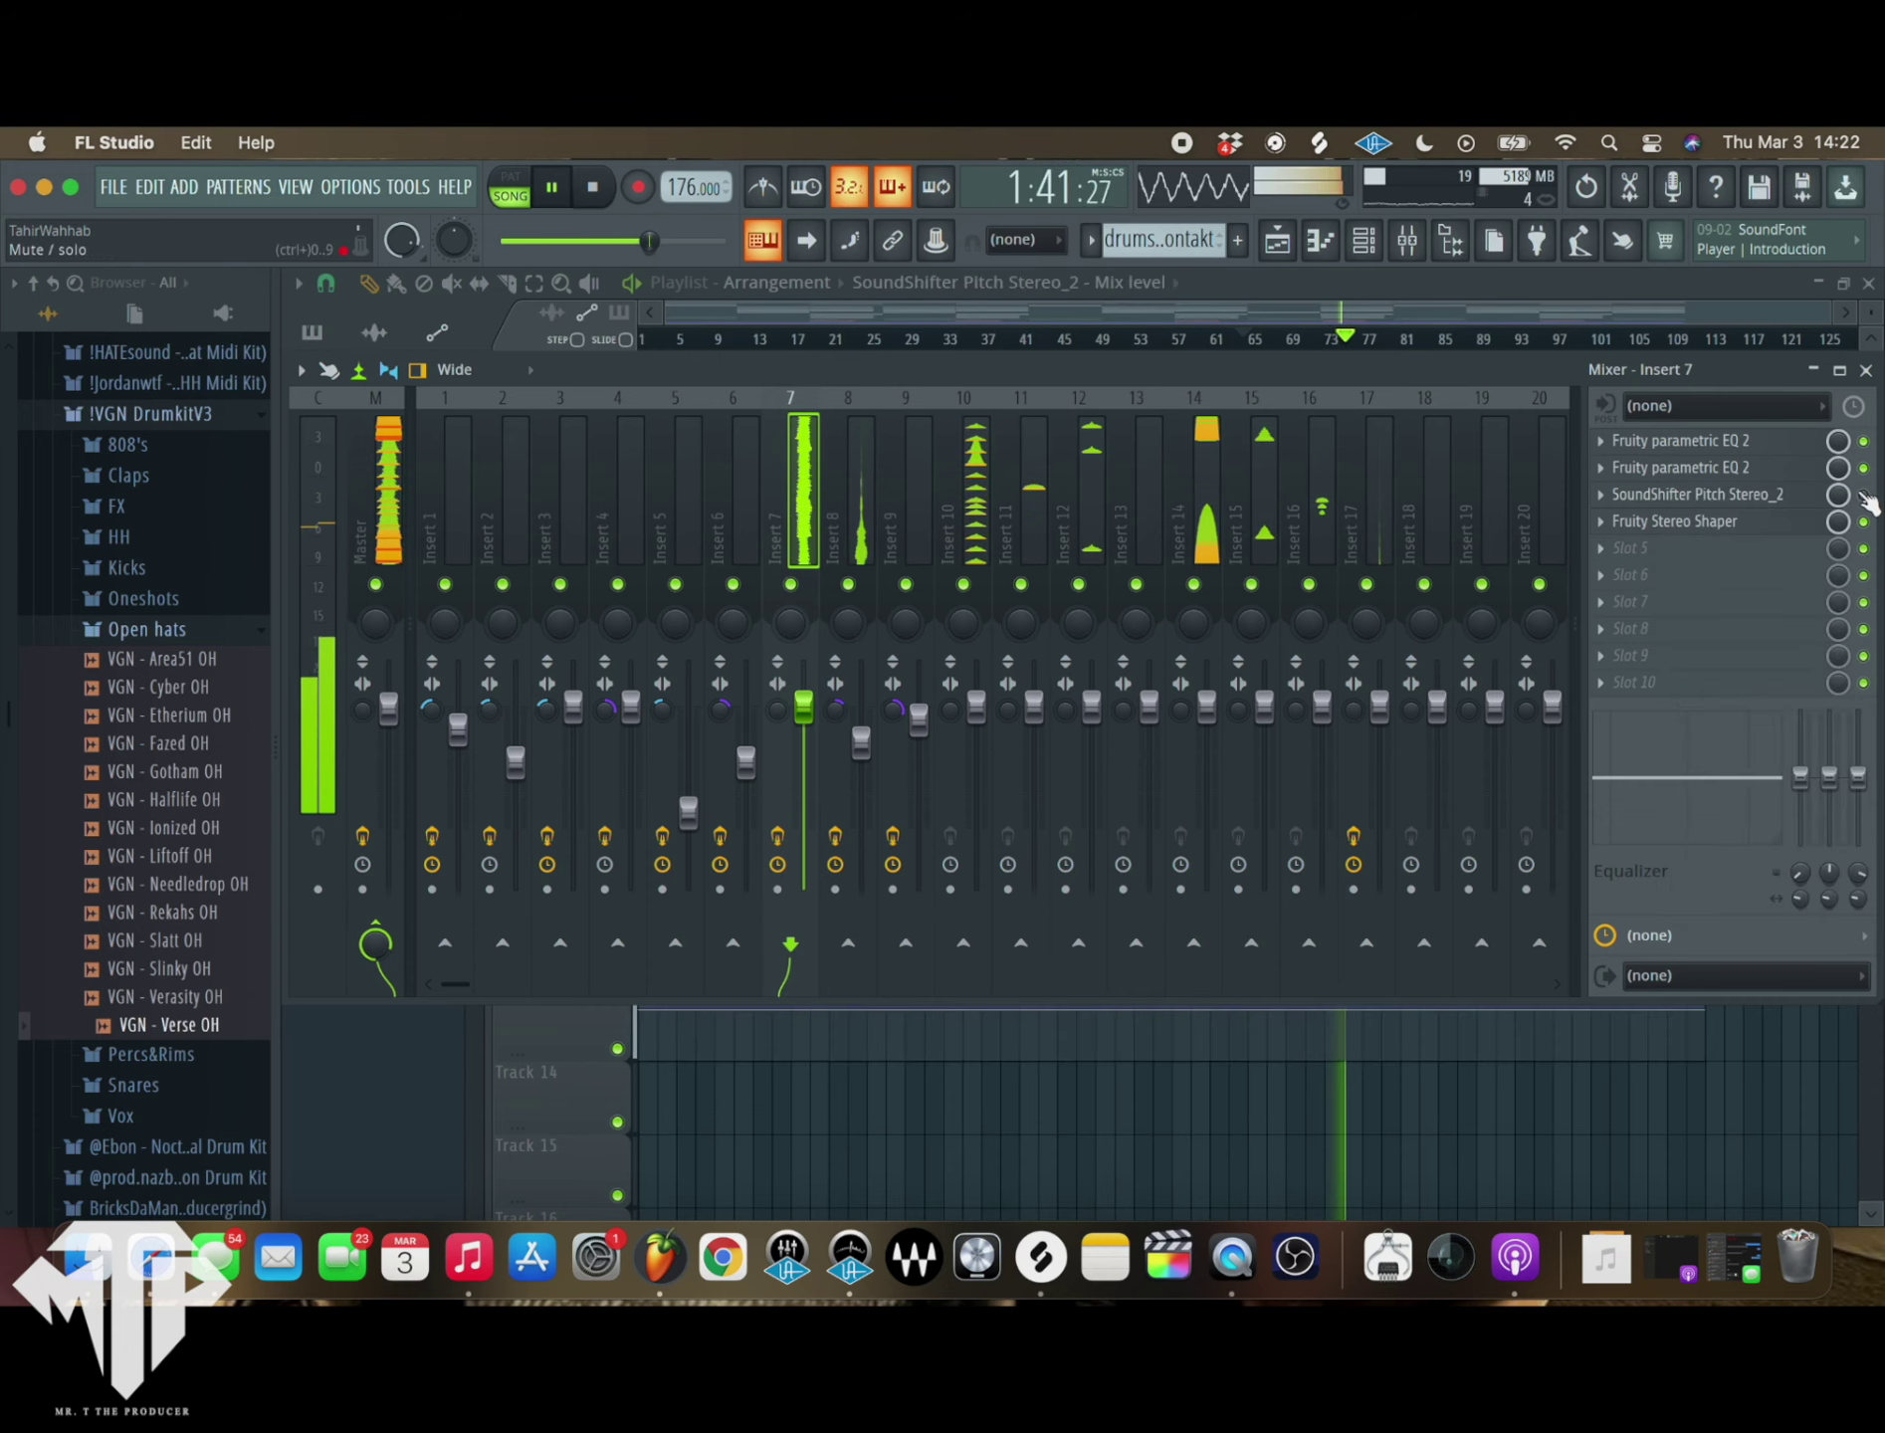
pyautogui.click(1865, 371)
# - Play the song from the start, check the effects on mixer Insert 7, and close the mixer
pyautogui.scroll(3, 723, 966)
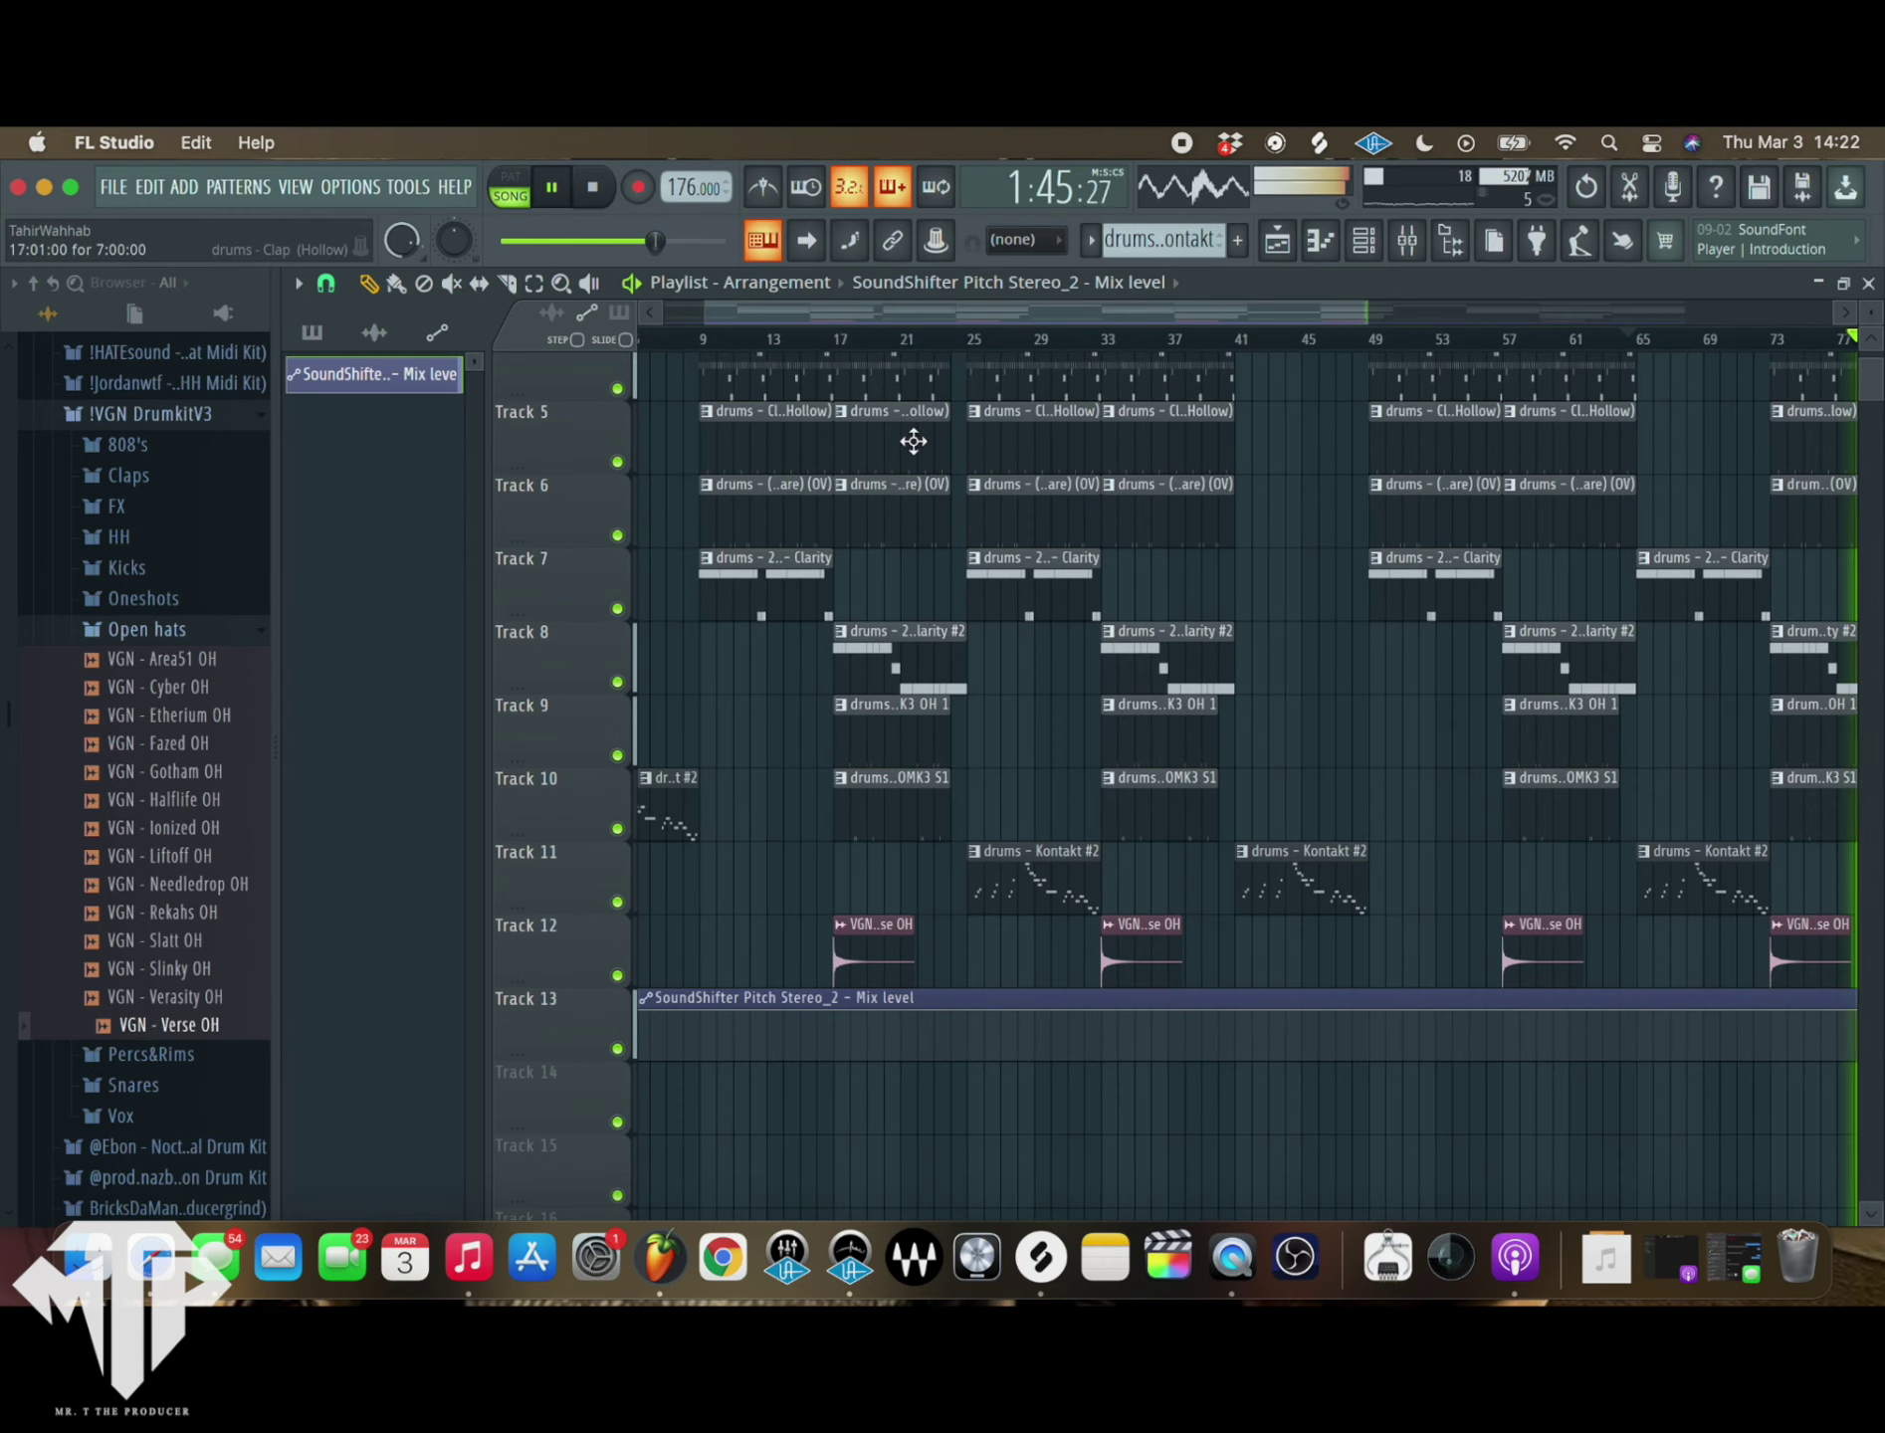
pyautogui.press('space')
pyautogui.hscroll(-3, 863, 336)
pyautogui.press('space')
pyautogui.press('F9')
pyautogui.press('space')
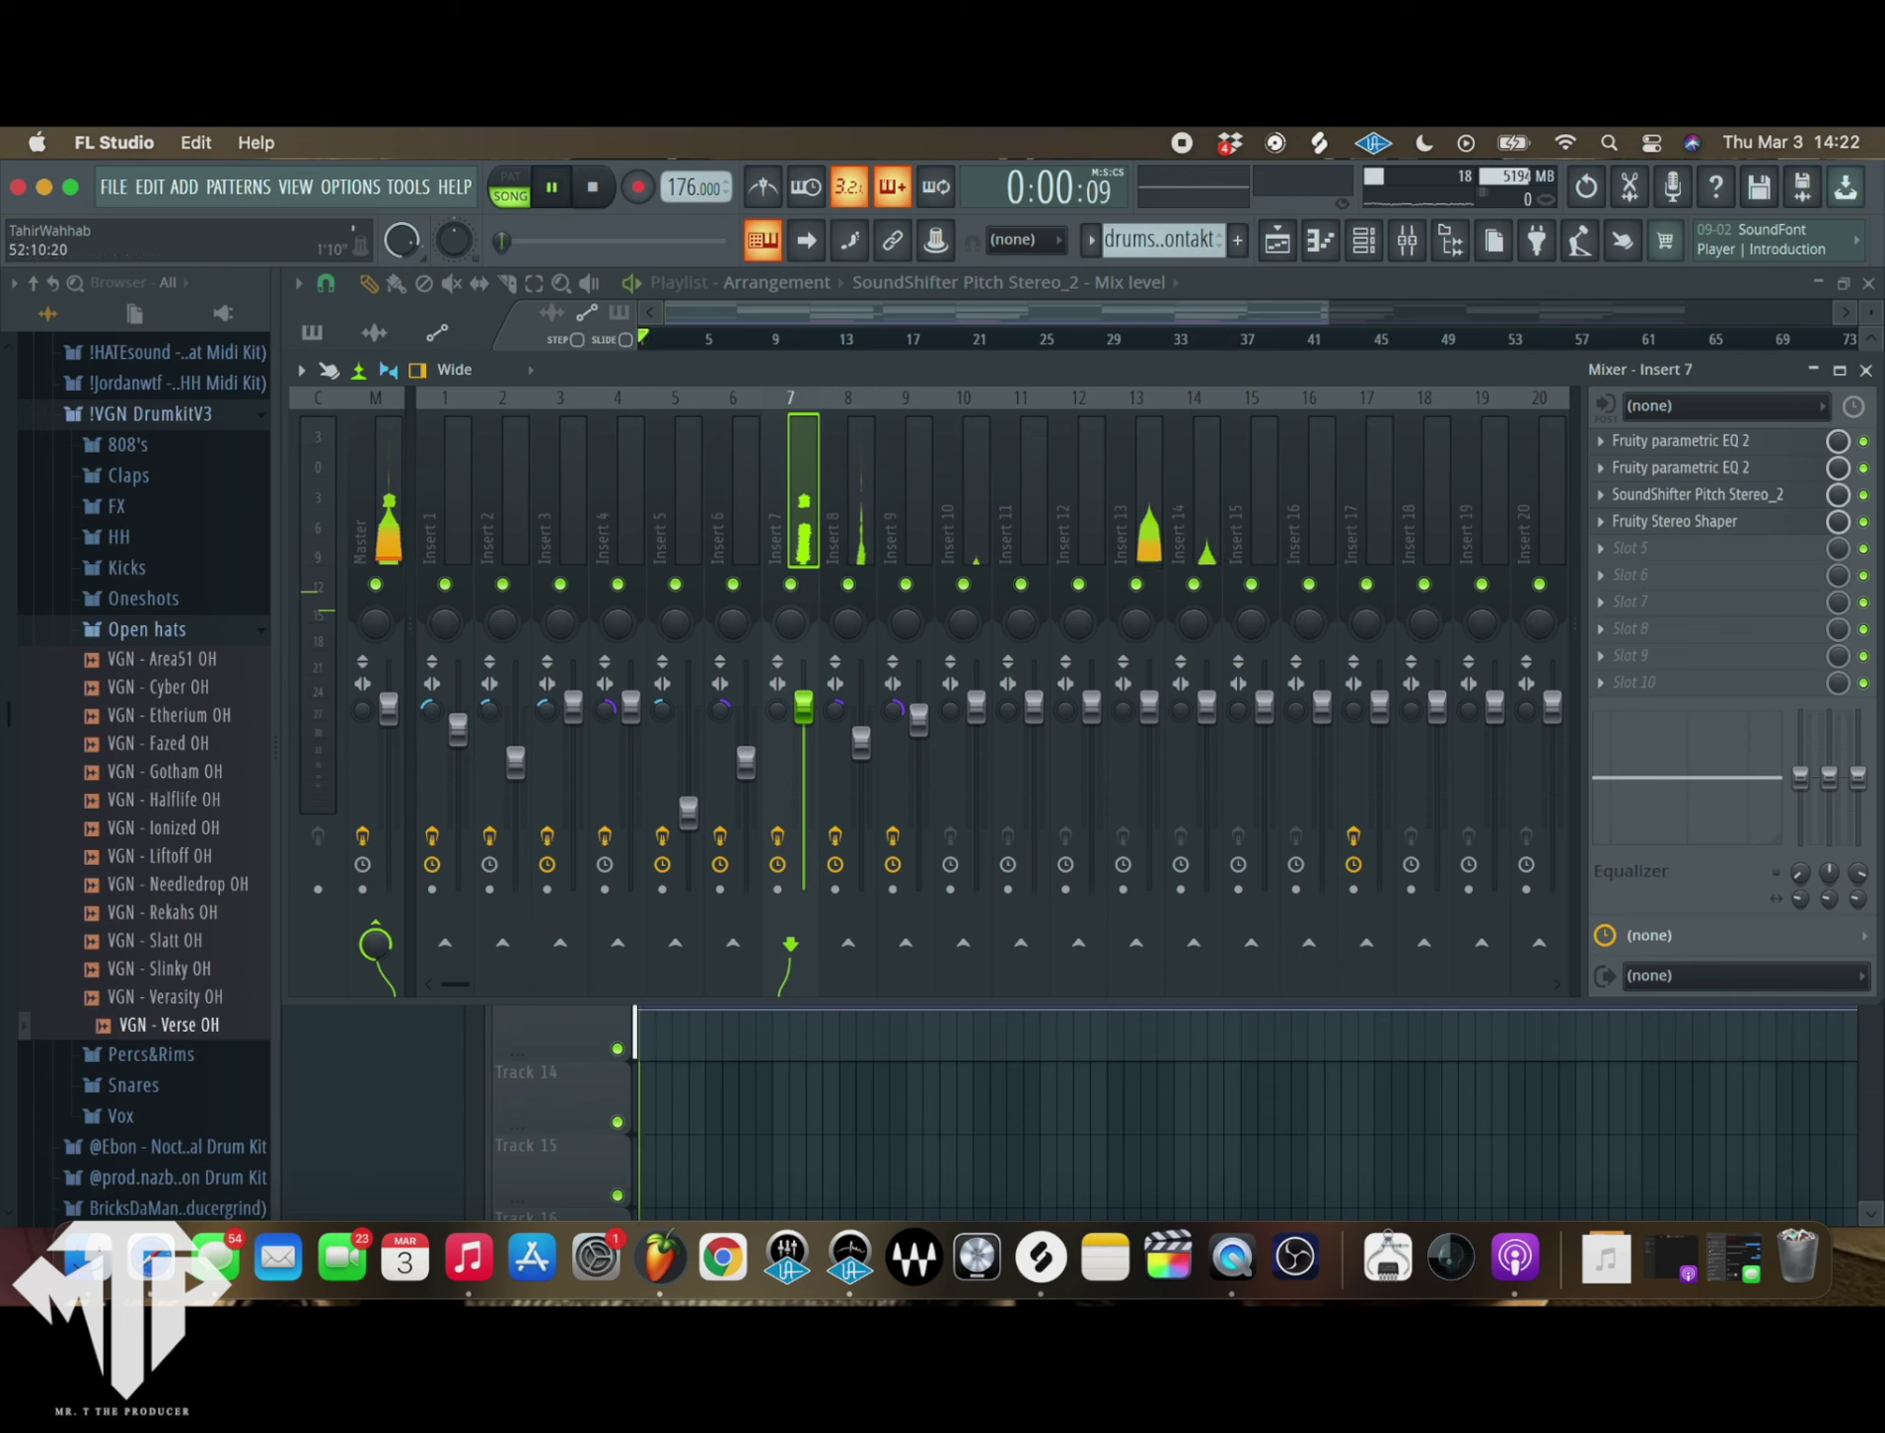
pyautogui.press('F9')
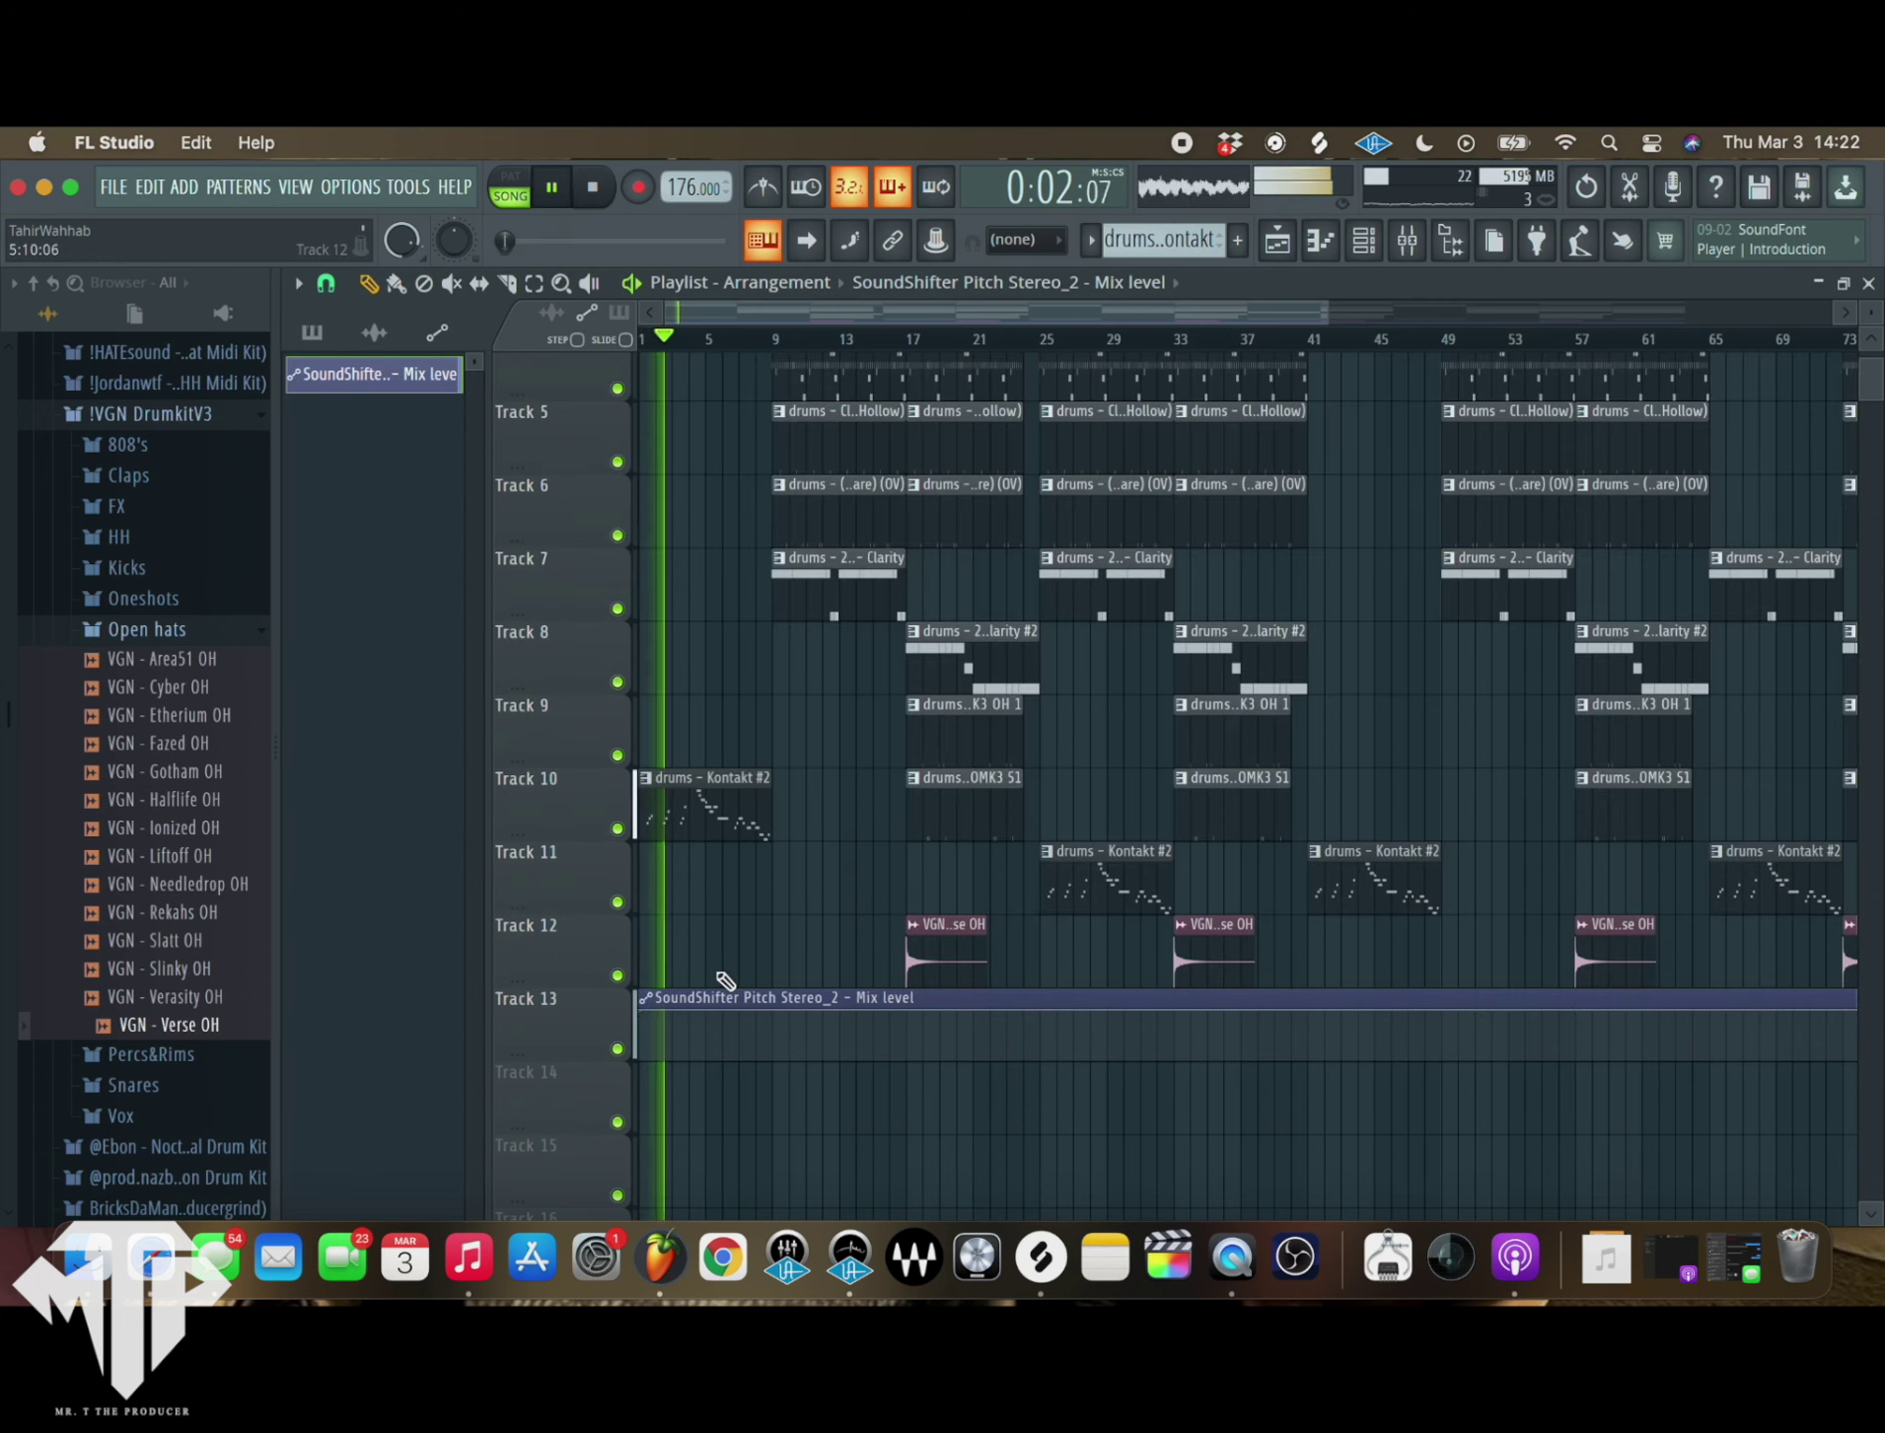
# - Add points to the Mix level automation on Track 13 so it stays at full level until bar 9 and drops straight to zero
pyautogui.scroll(2, 724, 989)
pyautogui.rightClick(765, 1012)
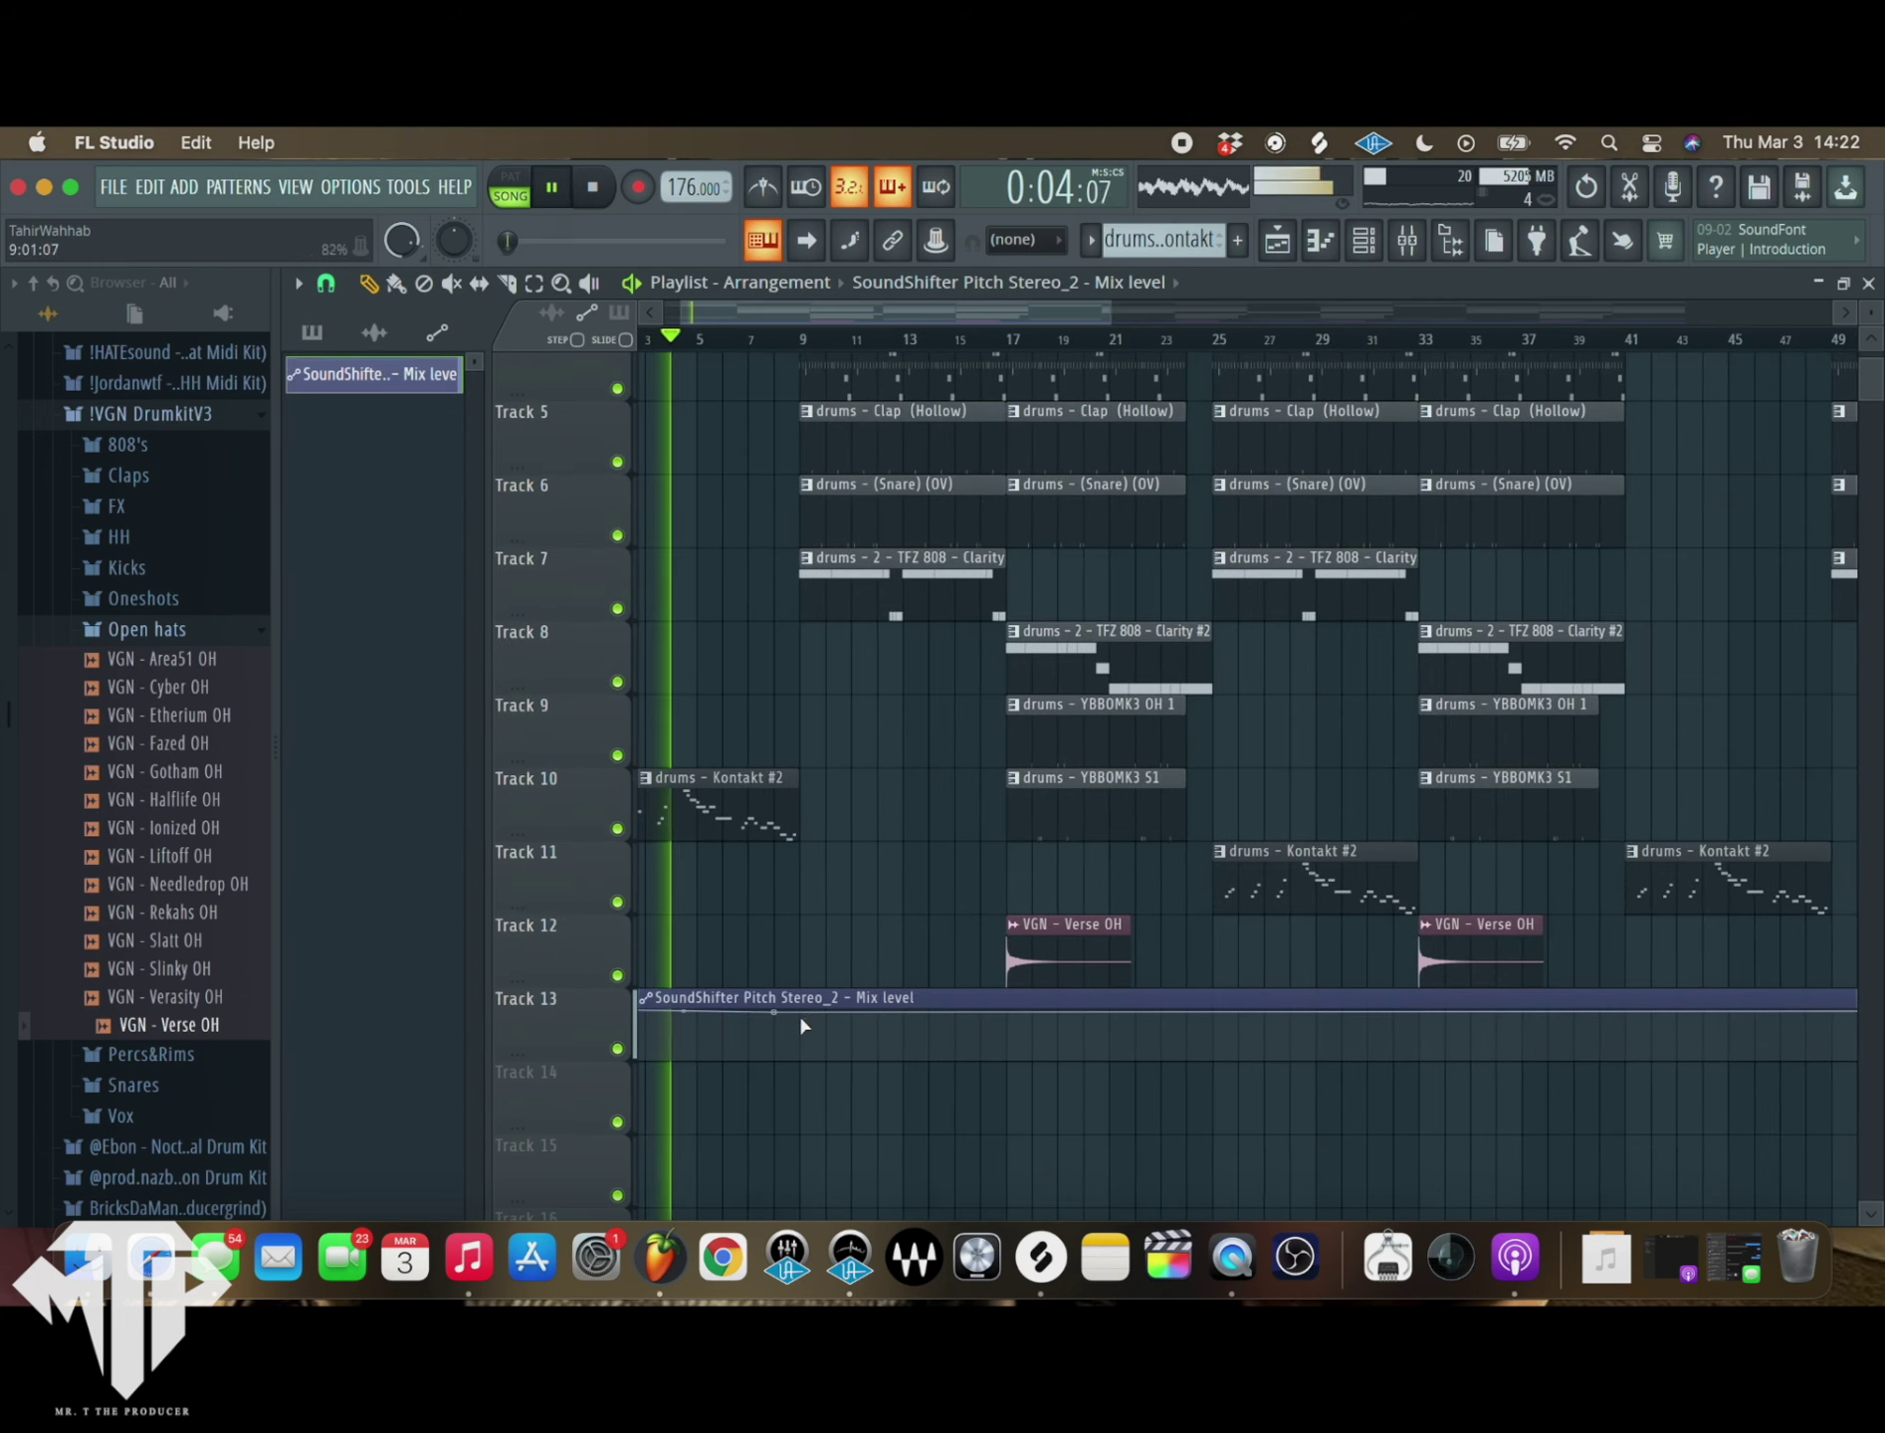
pyautogui.rightClick(800, 1014)
pyautogui.moveTo(800, 1014); pyautogui.dragTo(813, 1098)
pyautogui.moveTo(774, 1013); pyautogui.dragTo(801, 986)
pyautogui.scroll(-4, 1221, 1044)
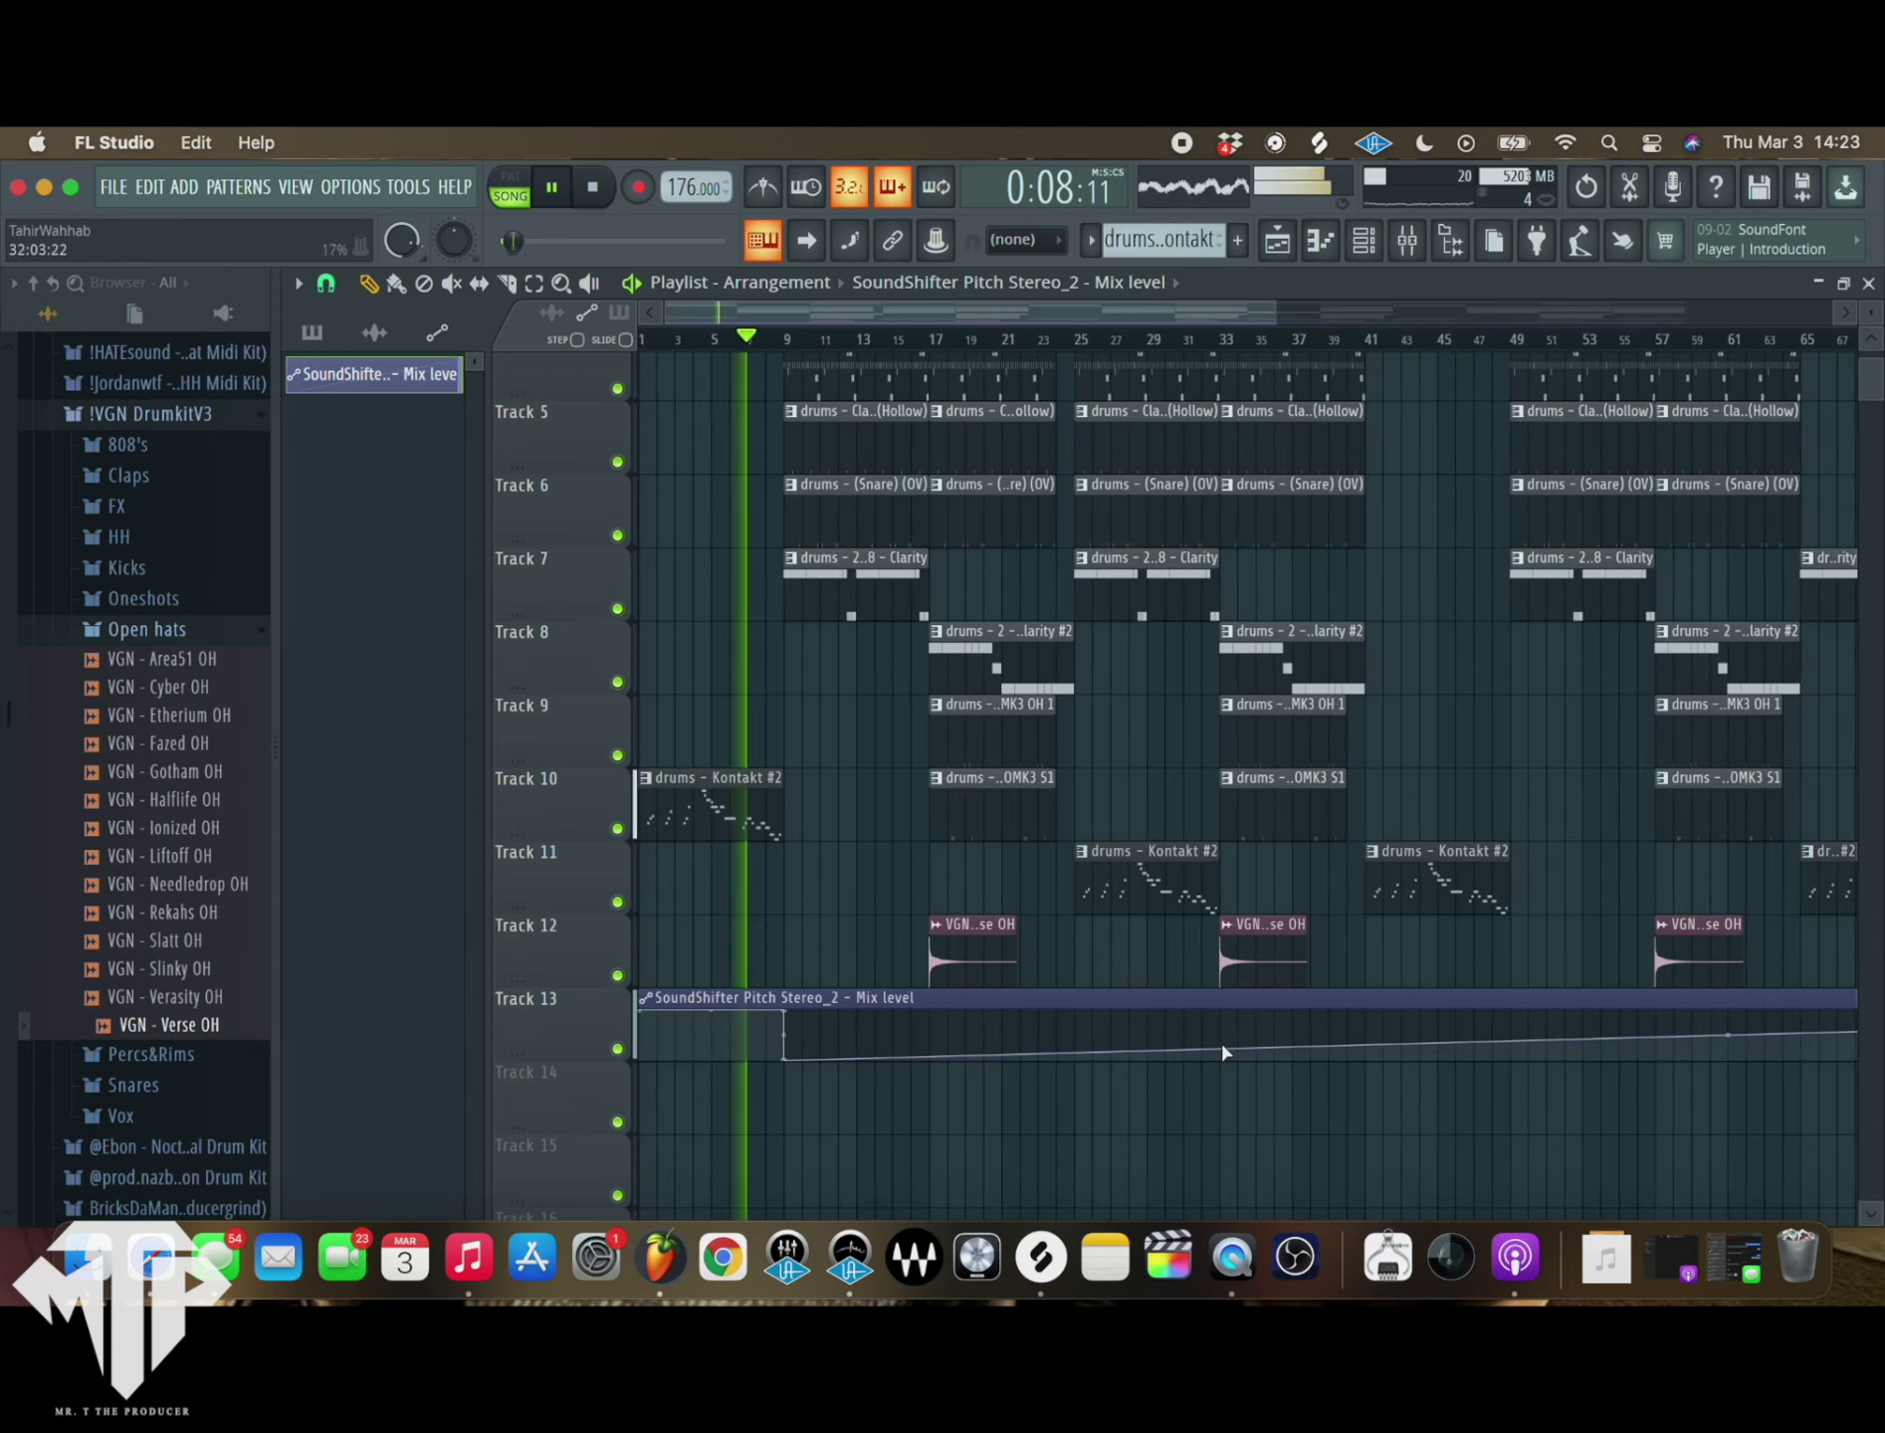
# - Add automation points so the Mix level stays at zero until bar 25 and jumps back to full level there
pyautogui.scroll(2, 934, 1020)
pyautogui.scroll(3, 935, 1017)
pyautogui.rightClick(927, 1054)
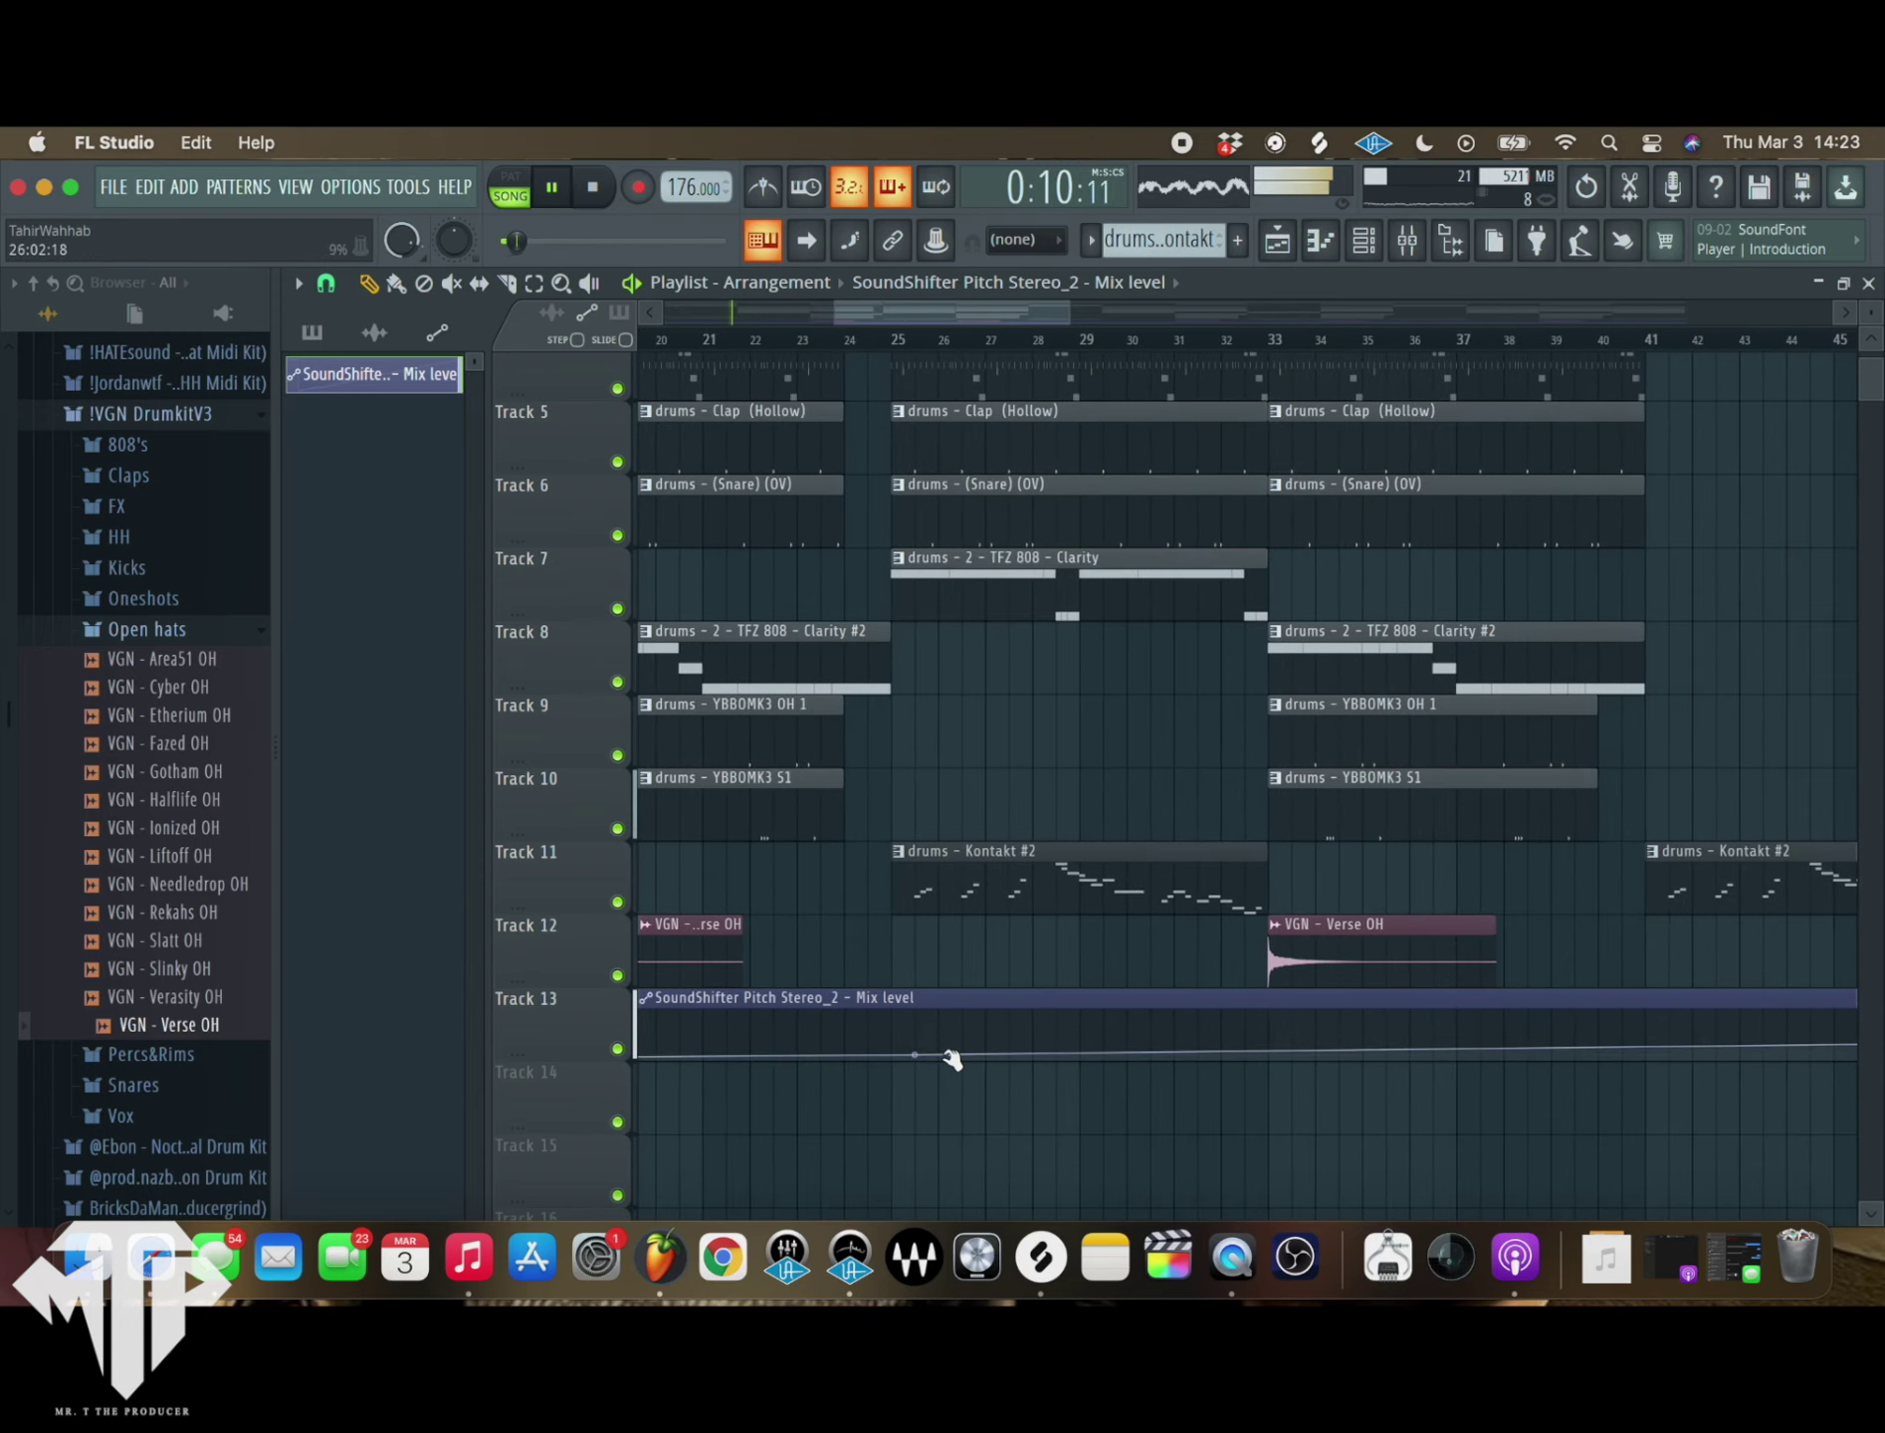
pyautogui.rightClick(947, 1056)
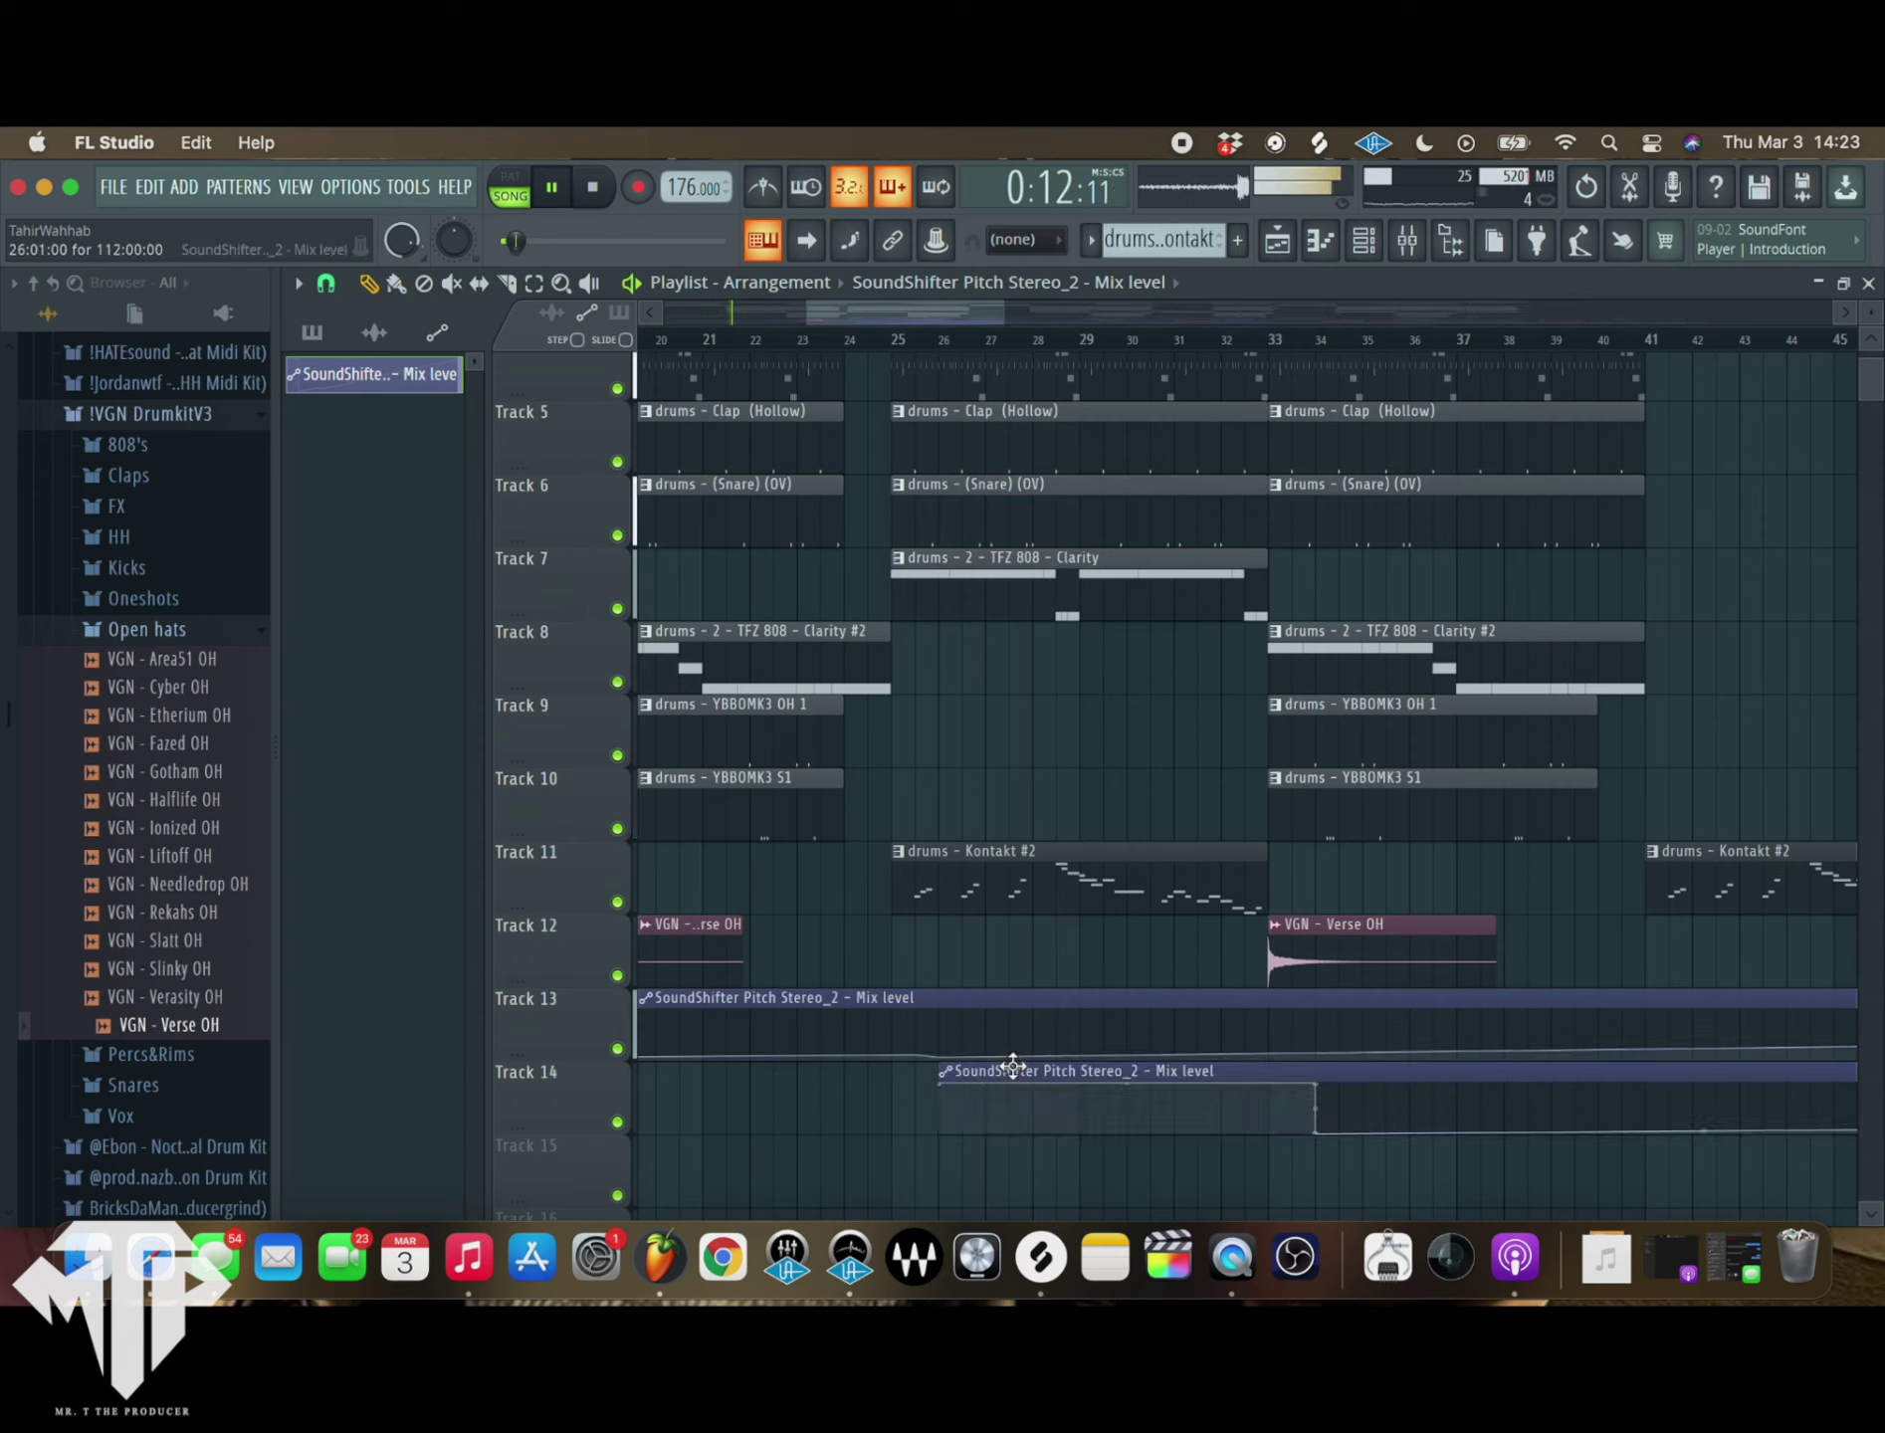
pyautogui.moveTo(948, 1060); pyautogui.dragTo(903, 980)
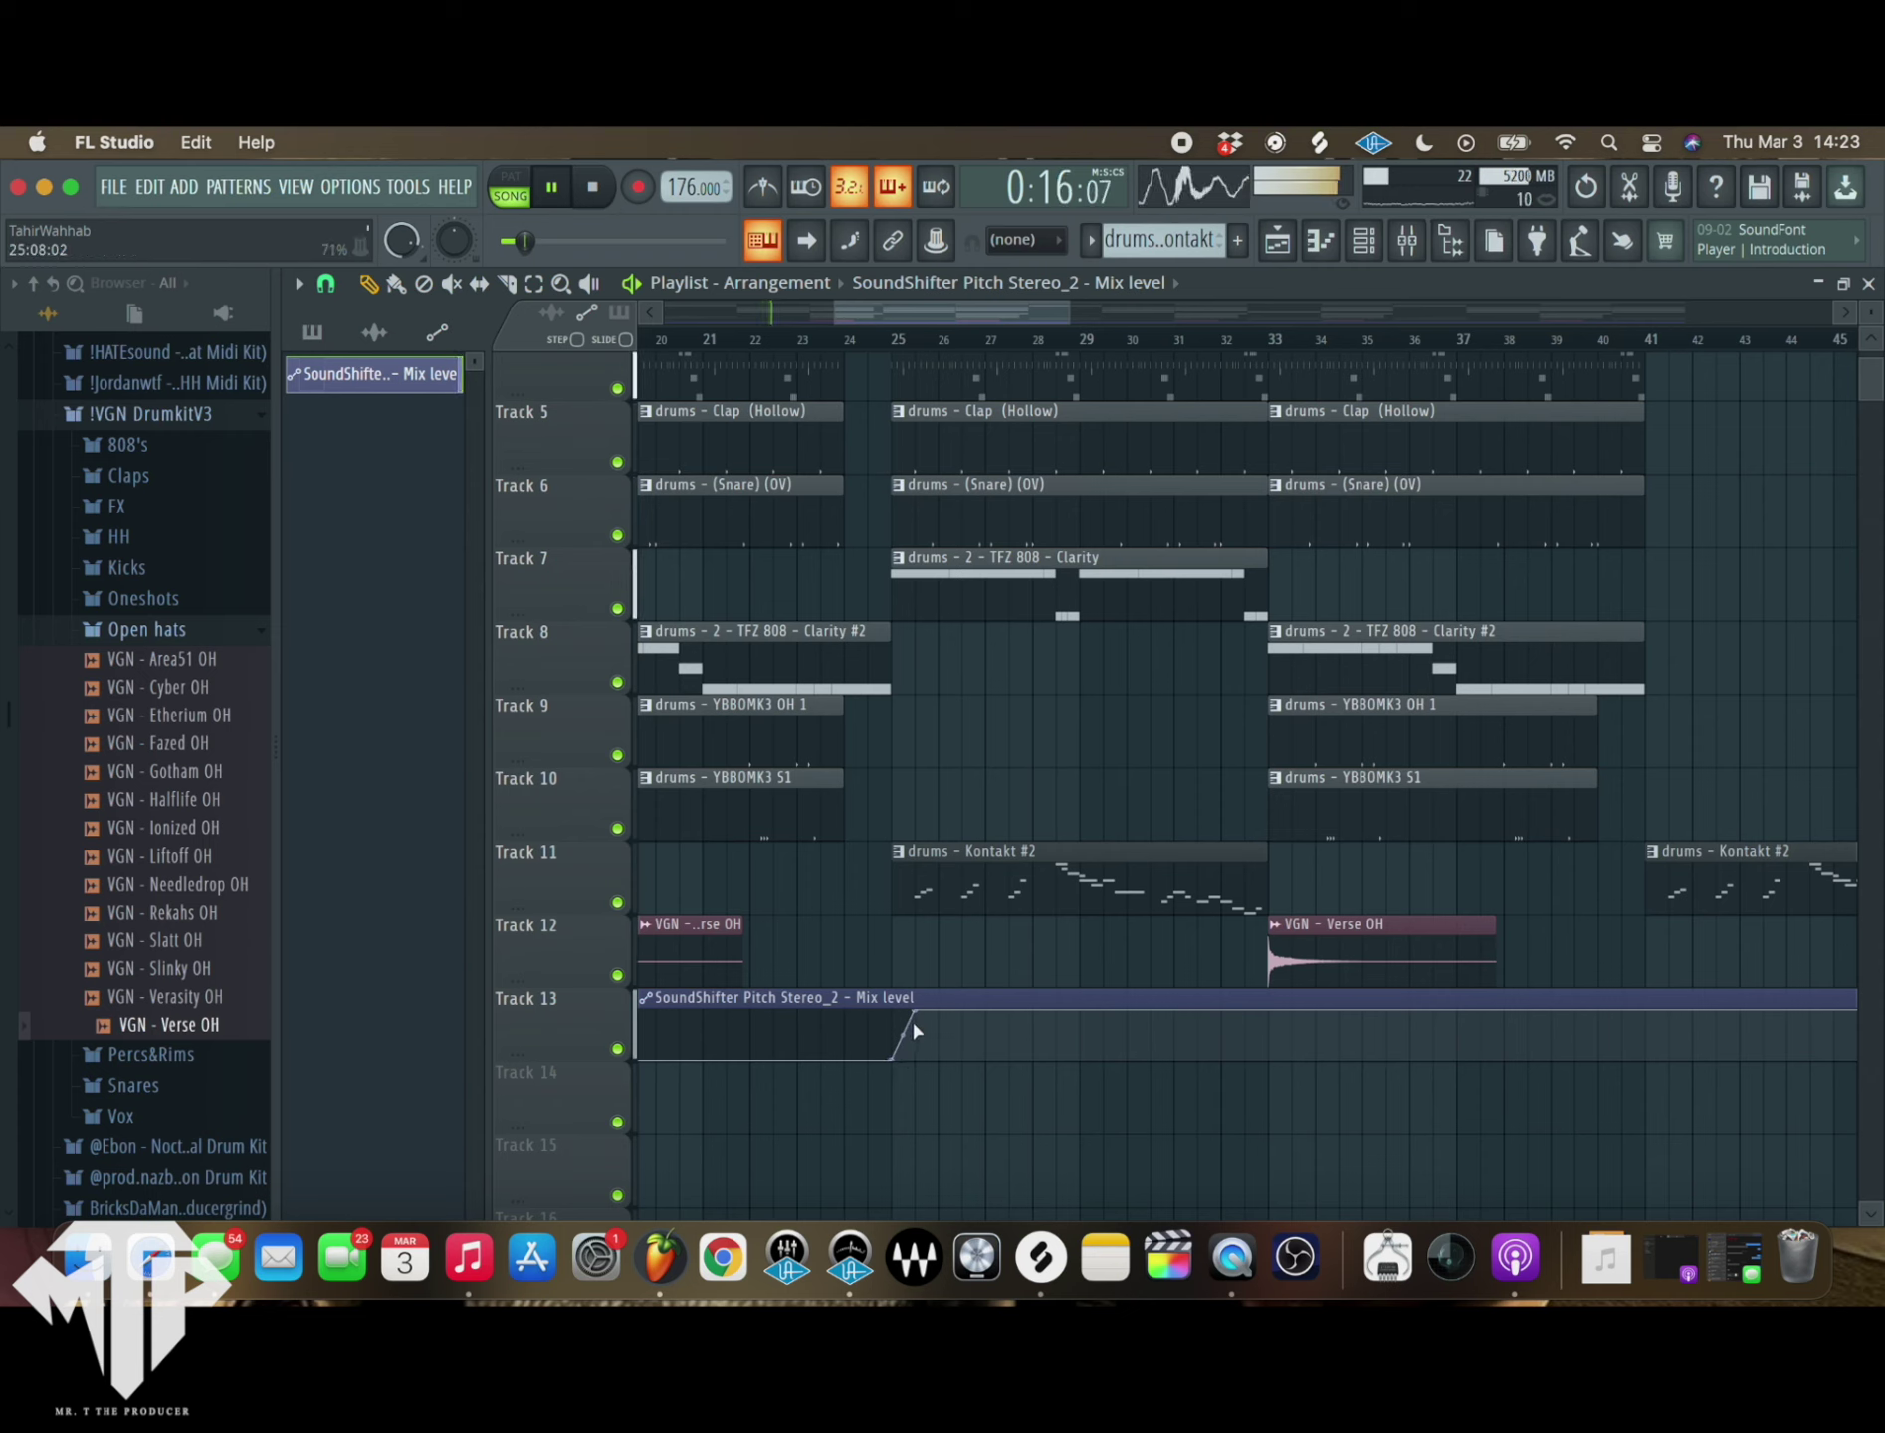
# - Add automation points at the end of the bar 25 section so the Mix level drops to zero at bar 33
pyautogui.rightClick(1223, 1012)
pyautogui.rightClick(1269, 1012)
pyautogui.moveTo(1270, 1012); pyautogui.dragTo(1267, 1061)
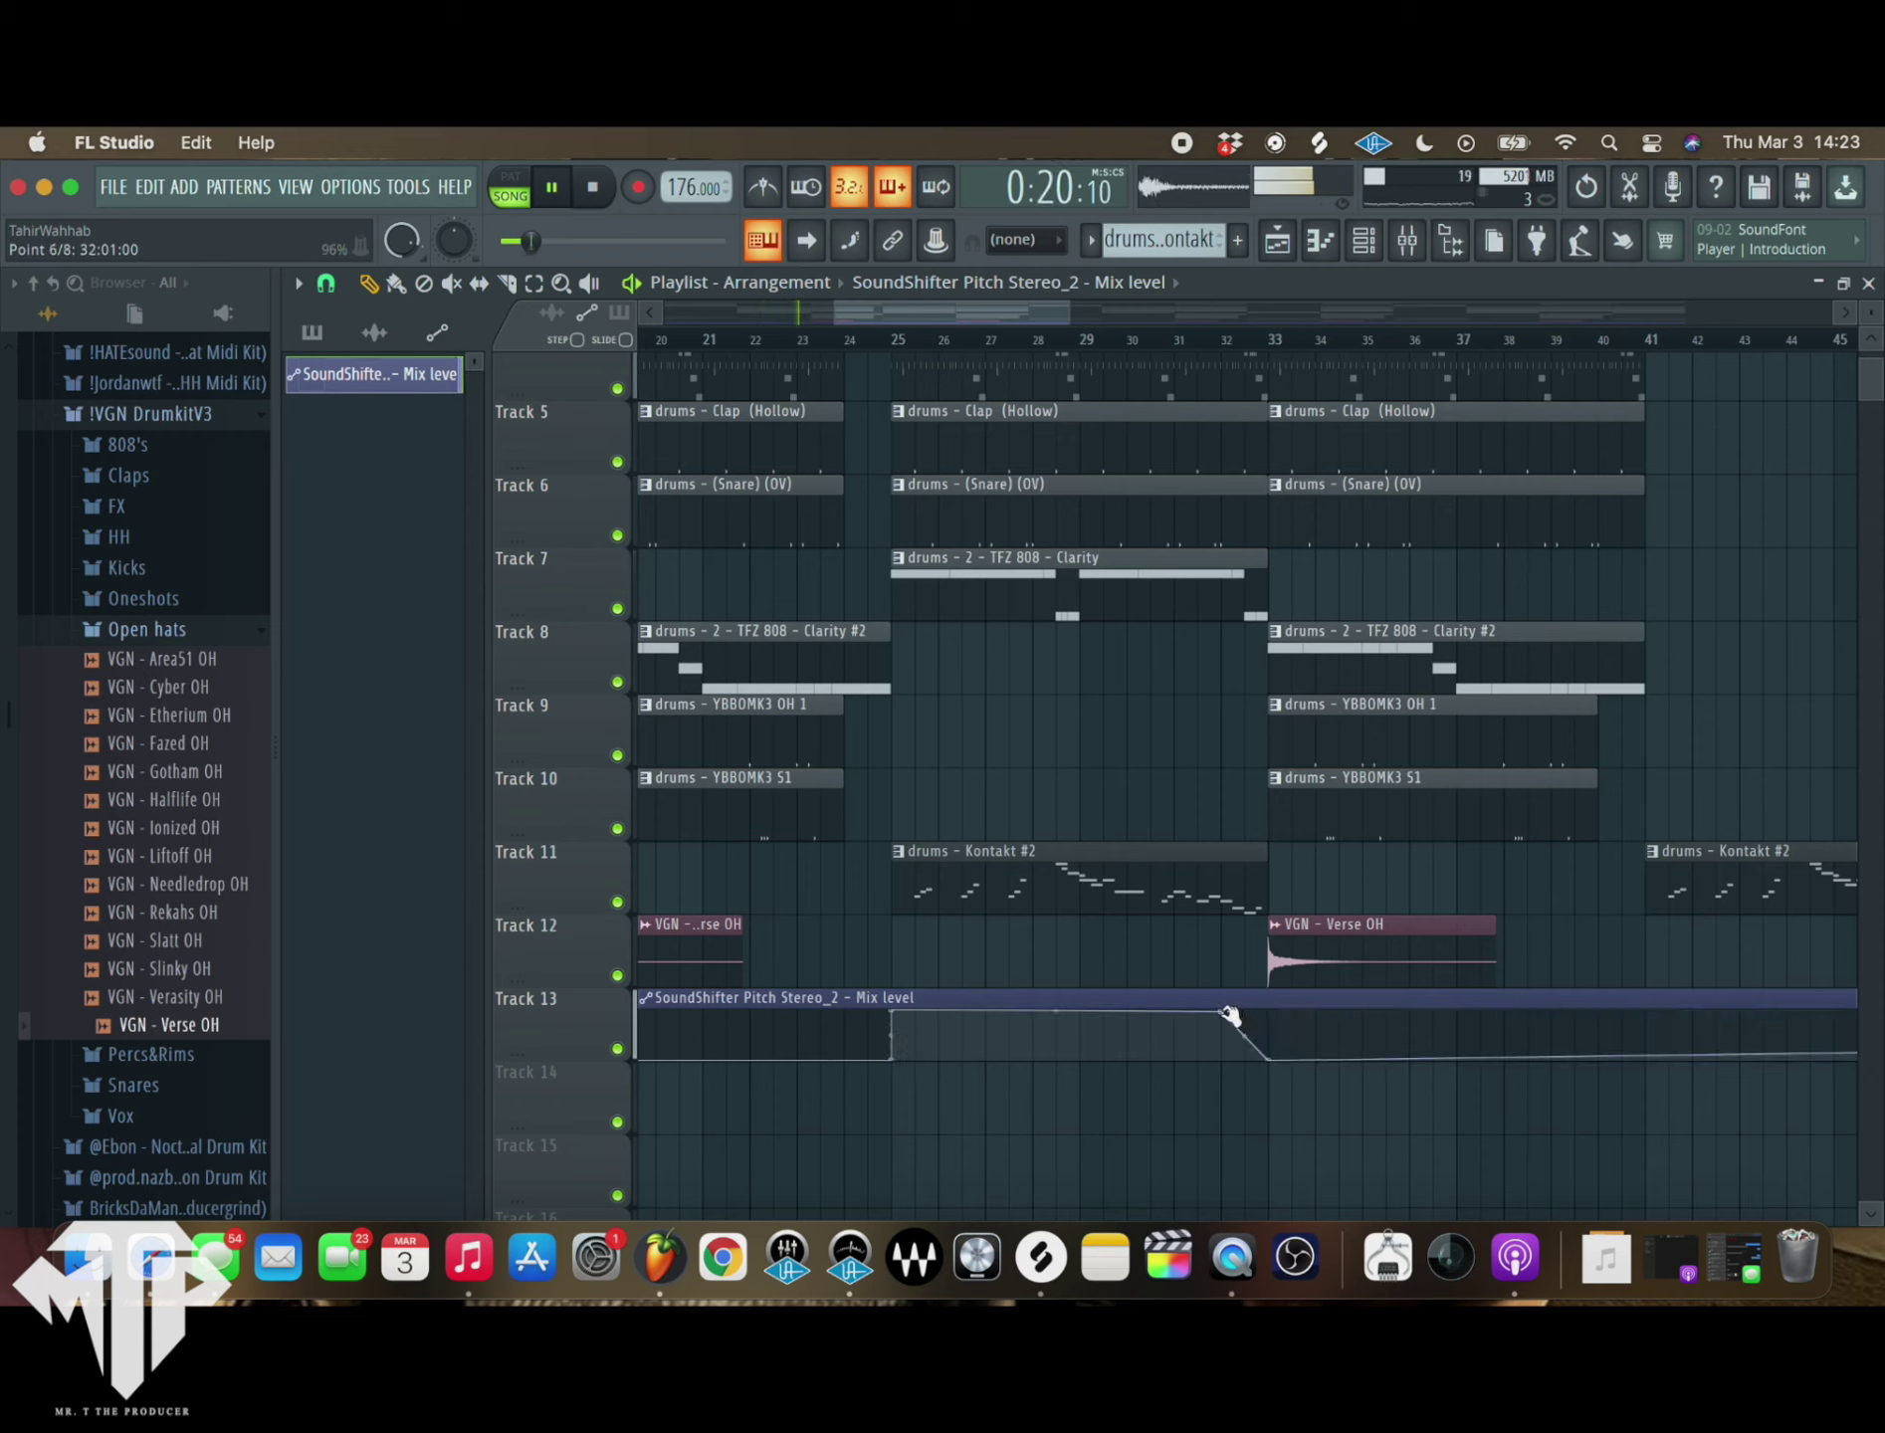
pyautogui.scroll(-5, 1272, 998)
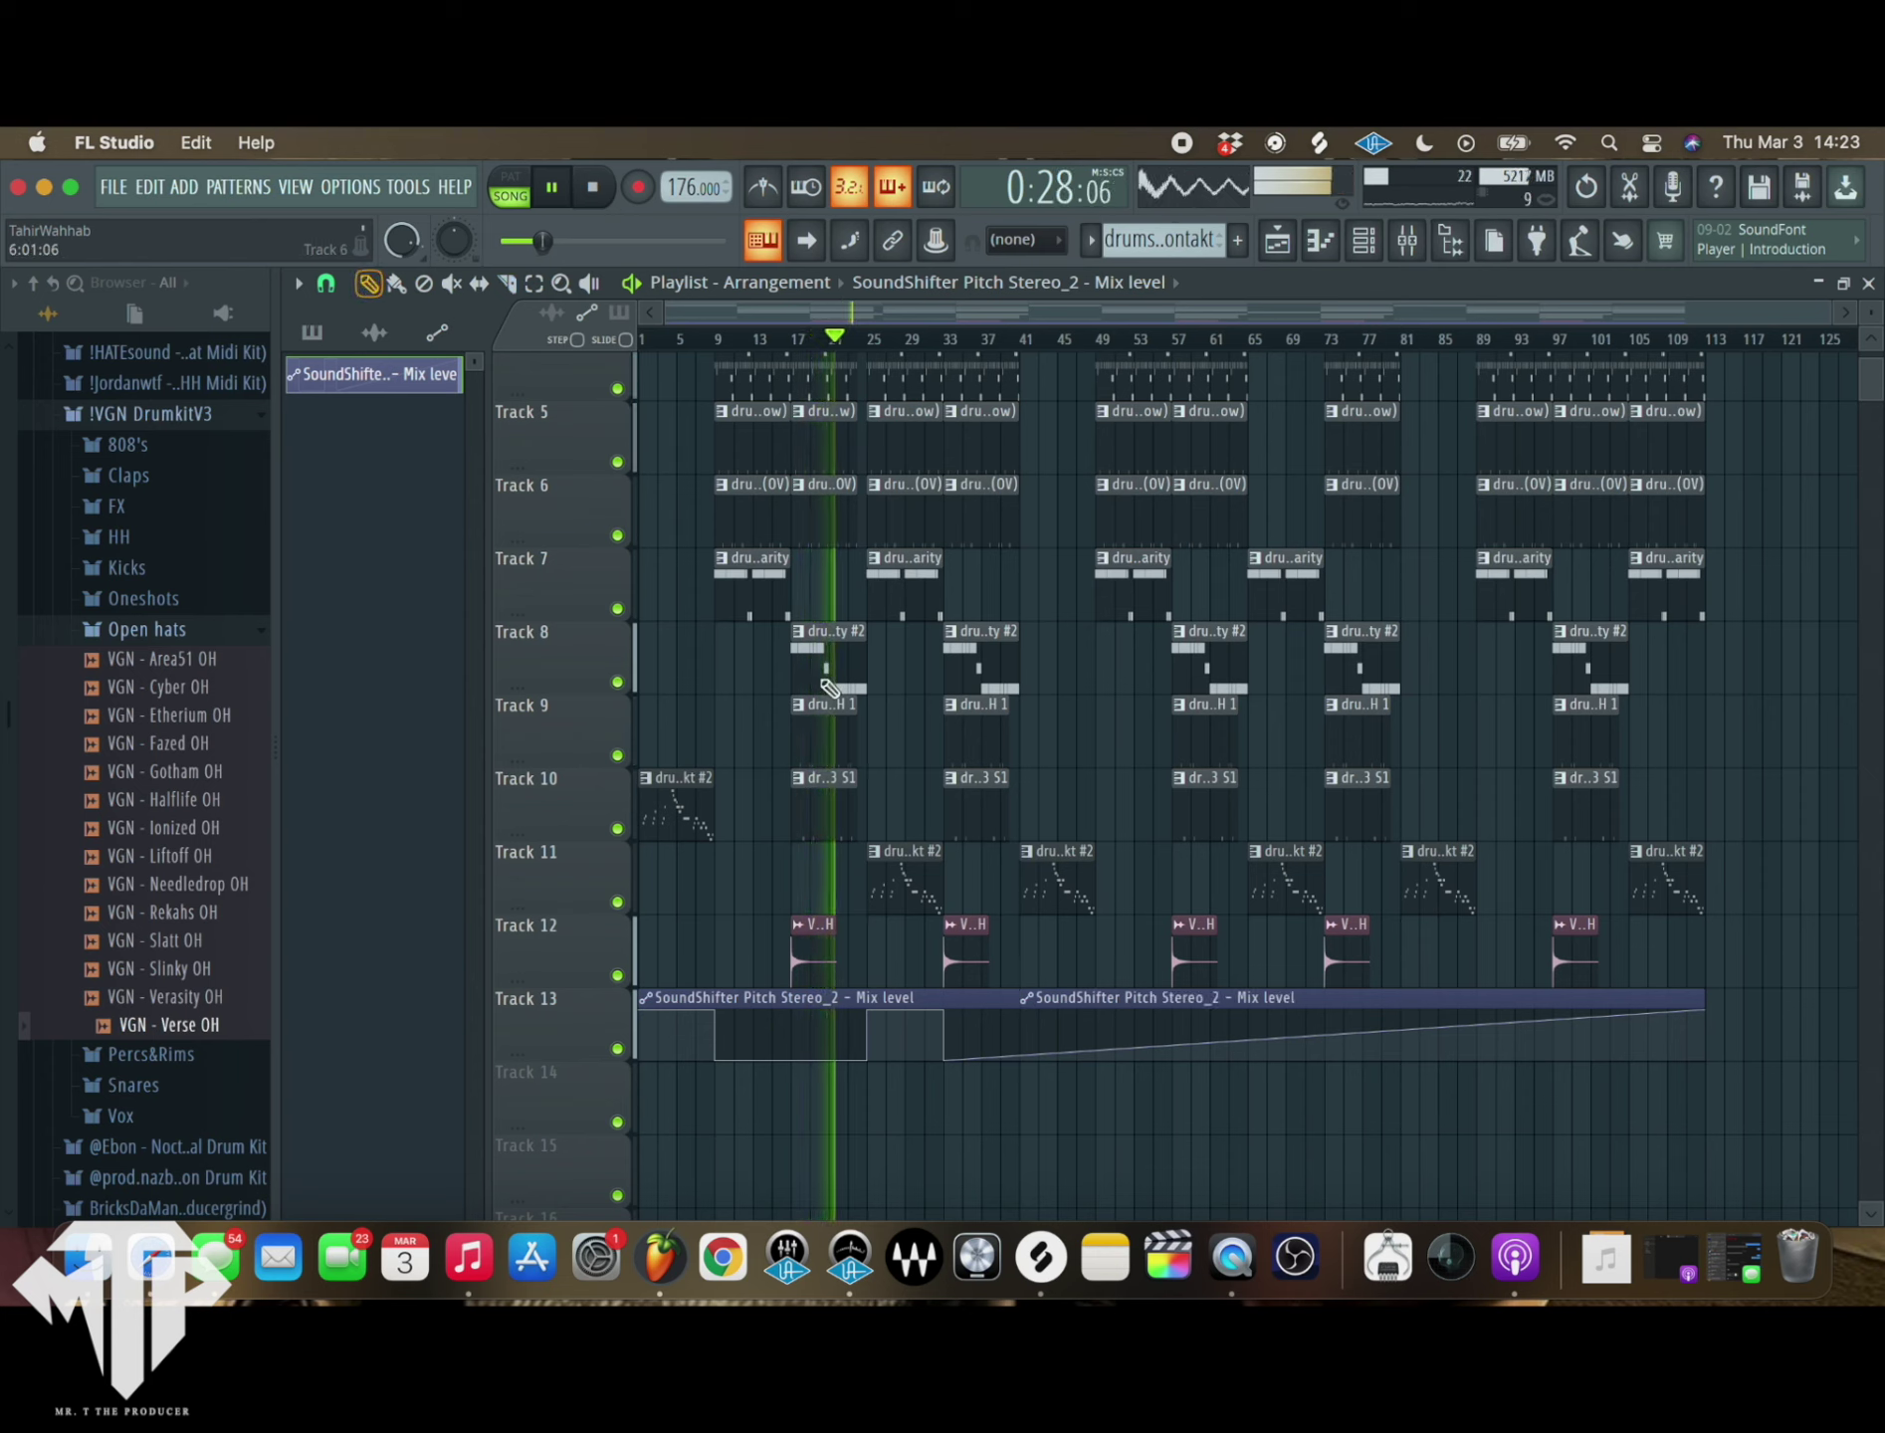
# - Remove the Mix level automation after bar 41 and slice the remaining clip on Track 13 at bars 9 and 25
pyautogui.rightClick(1135, 1013)
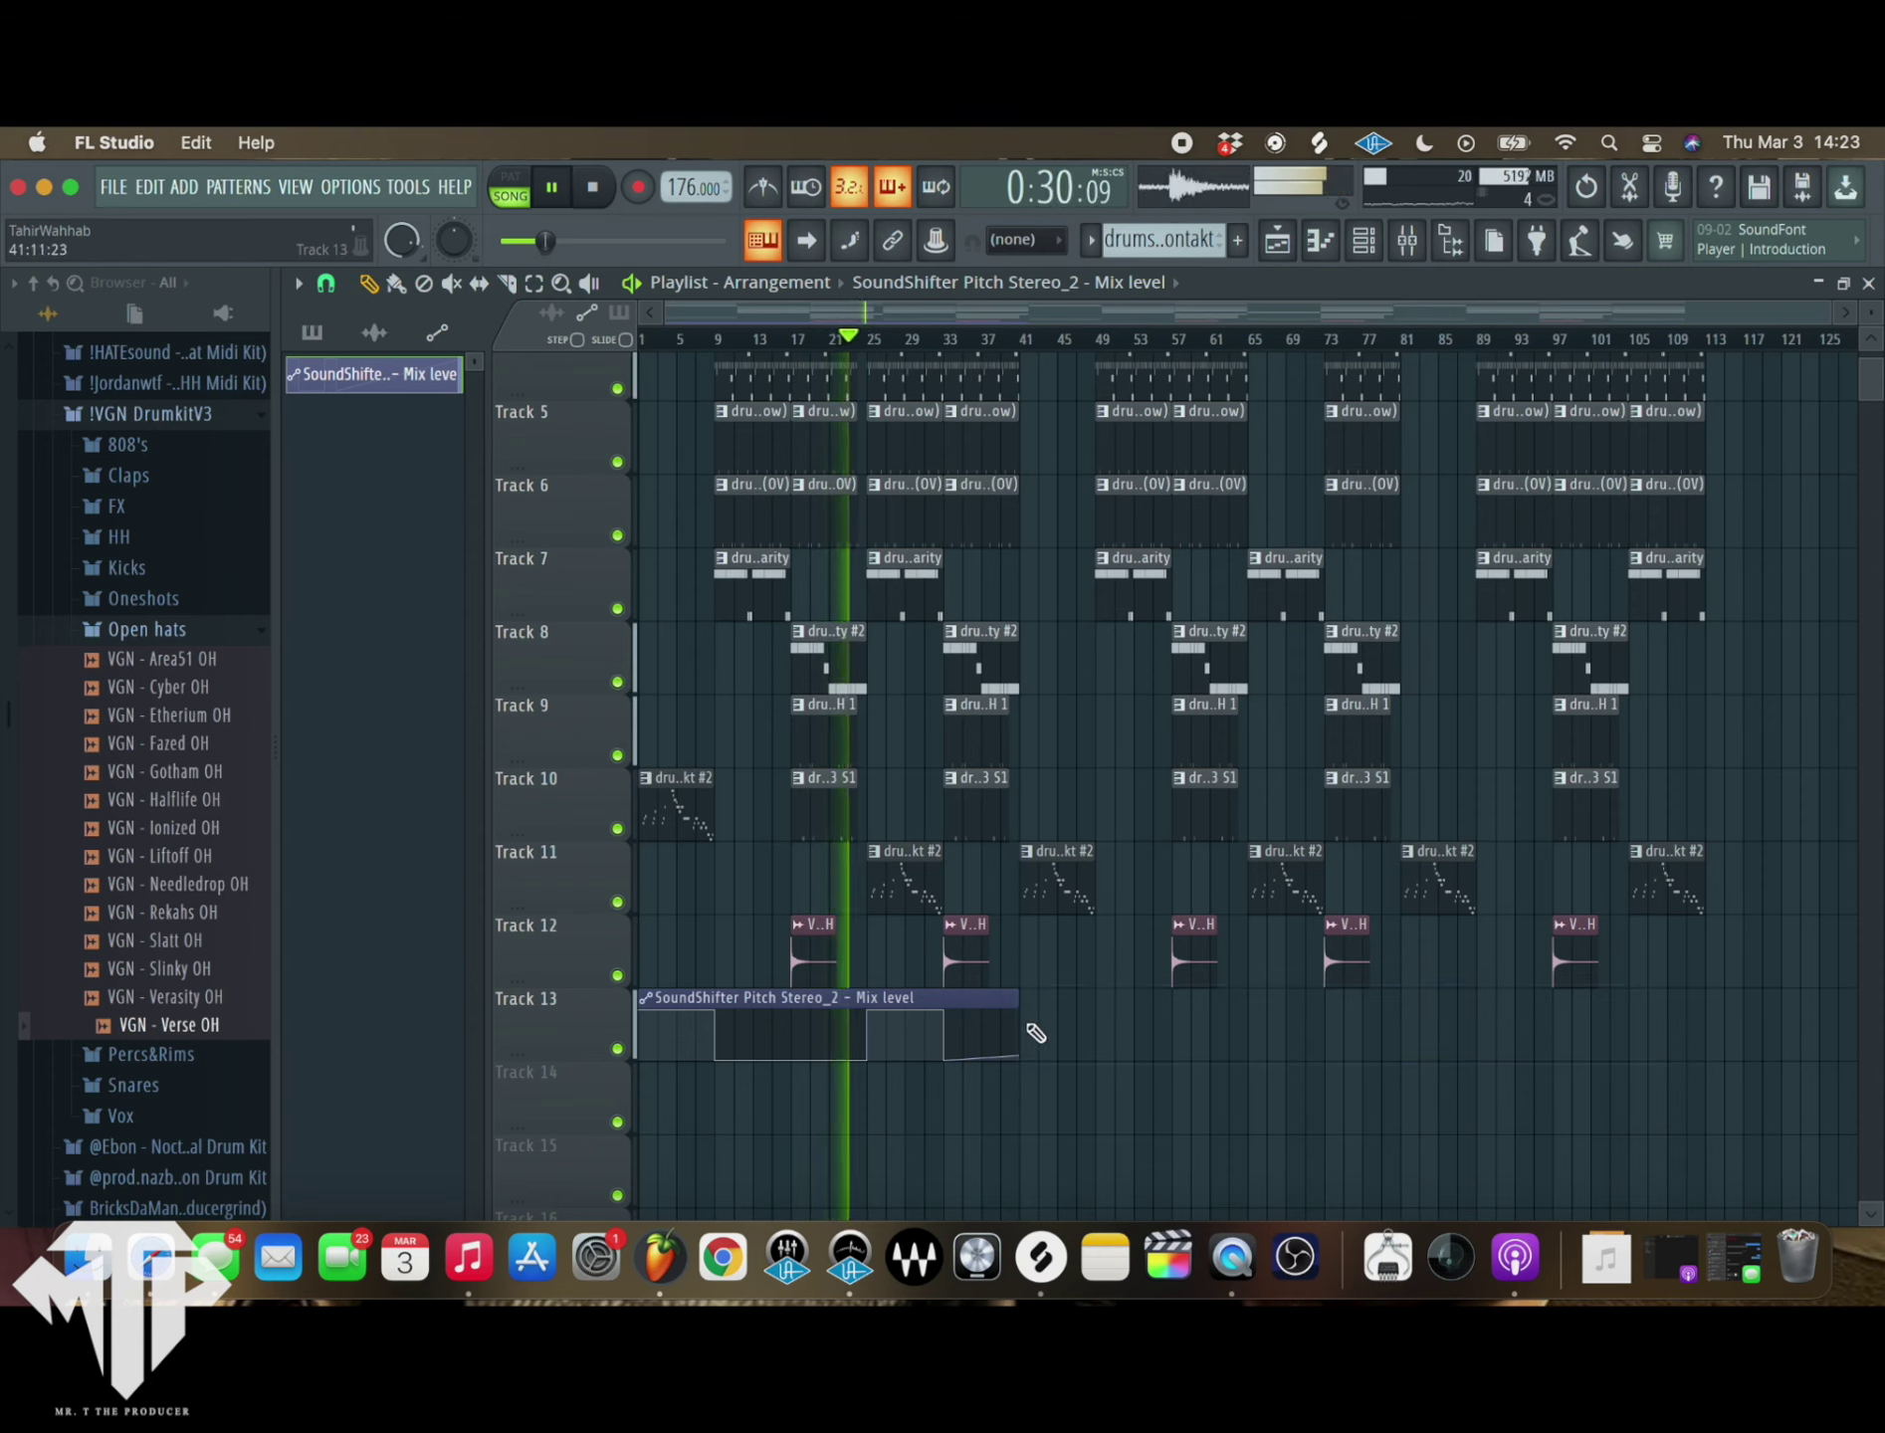
pyautogui.press('super+z')
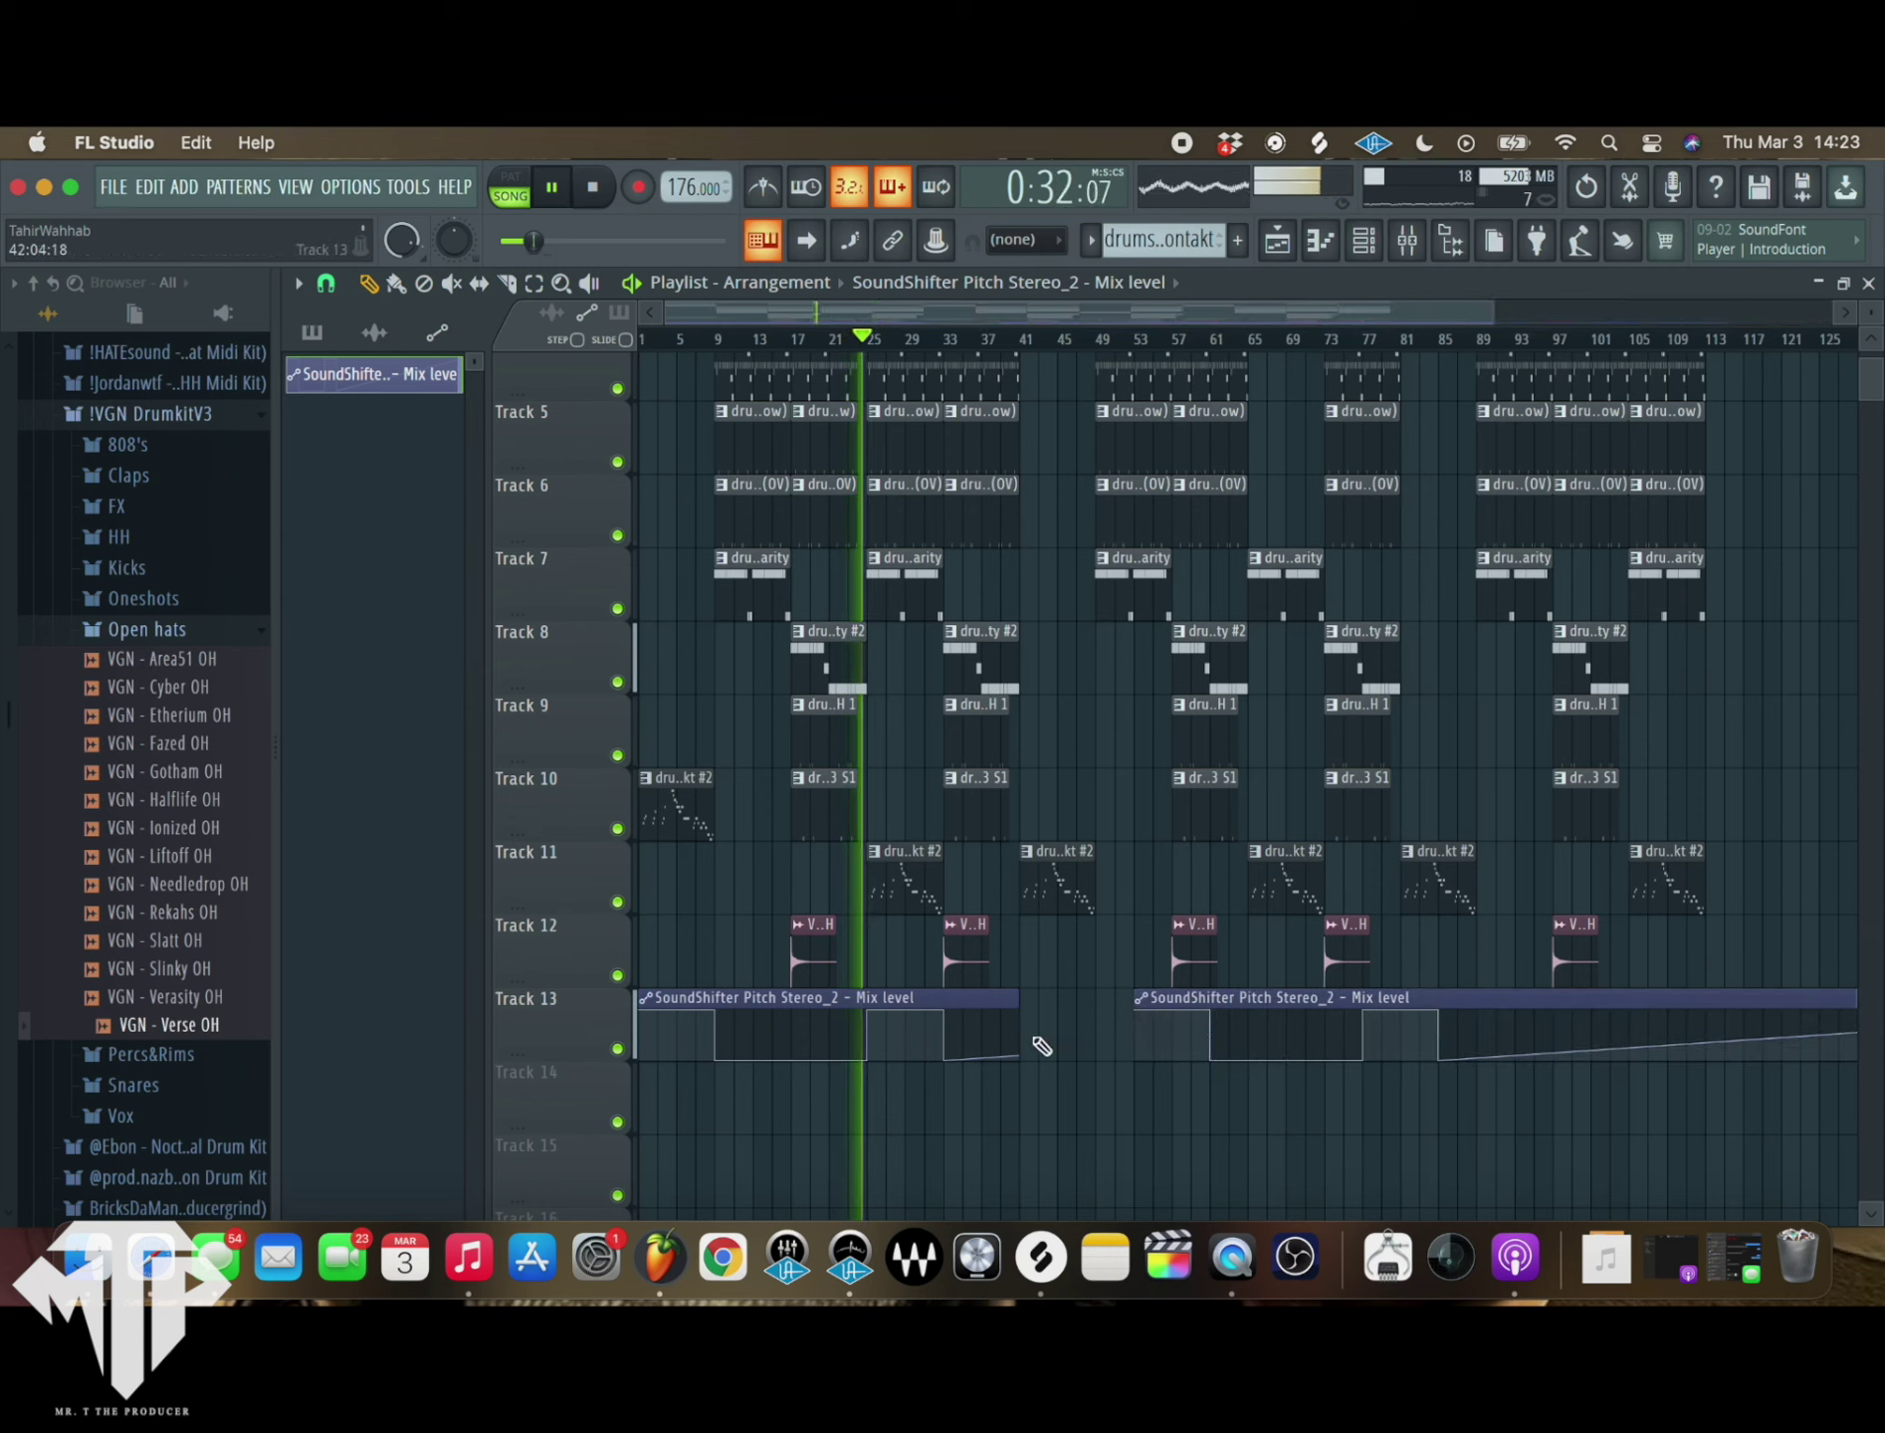
pyautogui.rightClick(1199, 995)
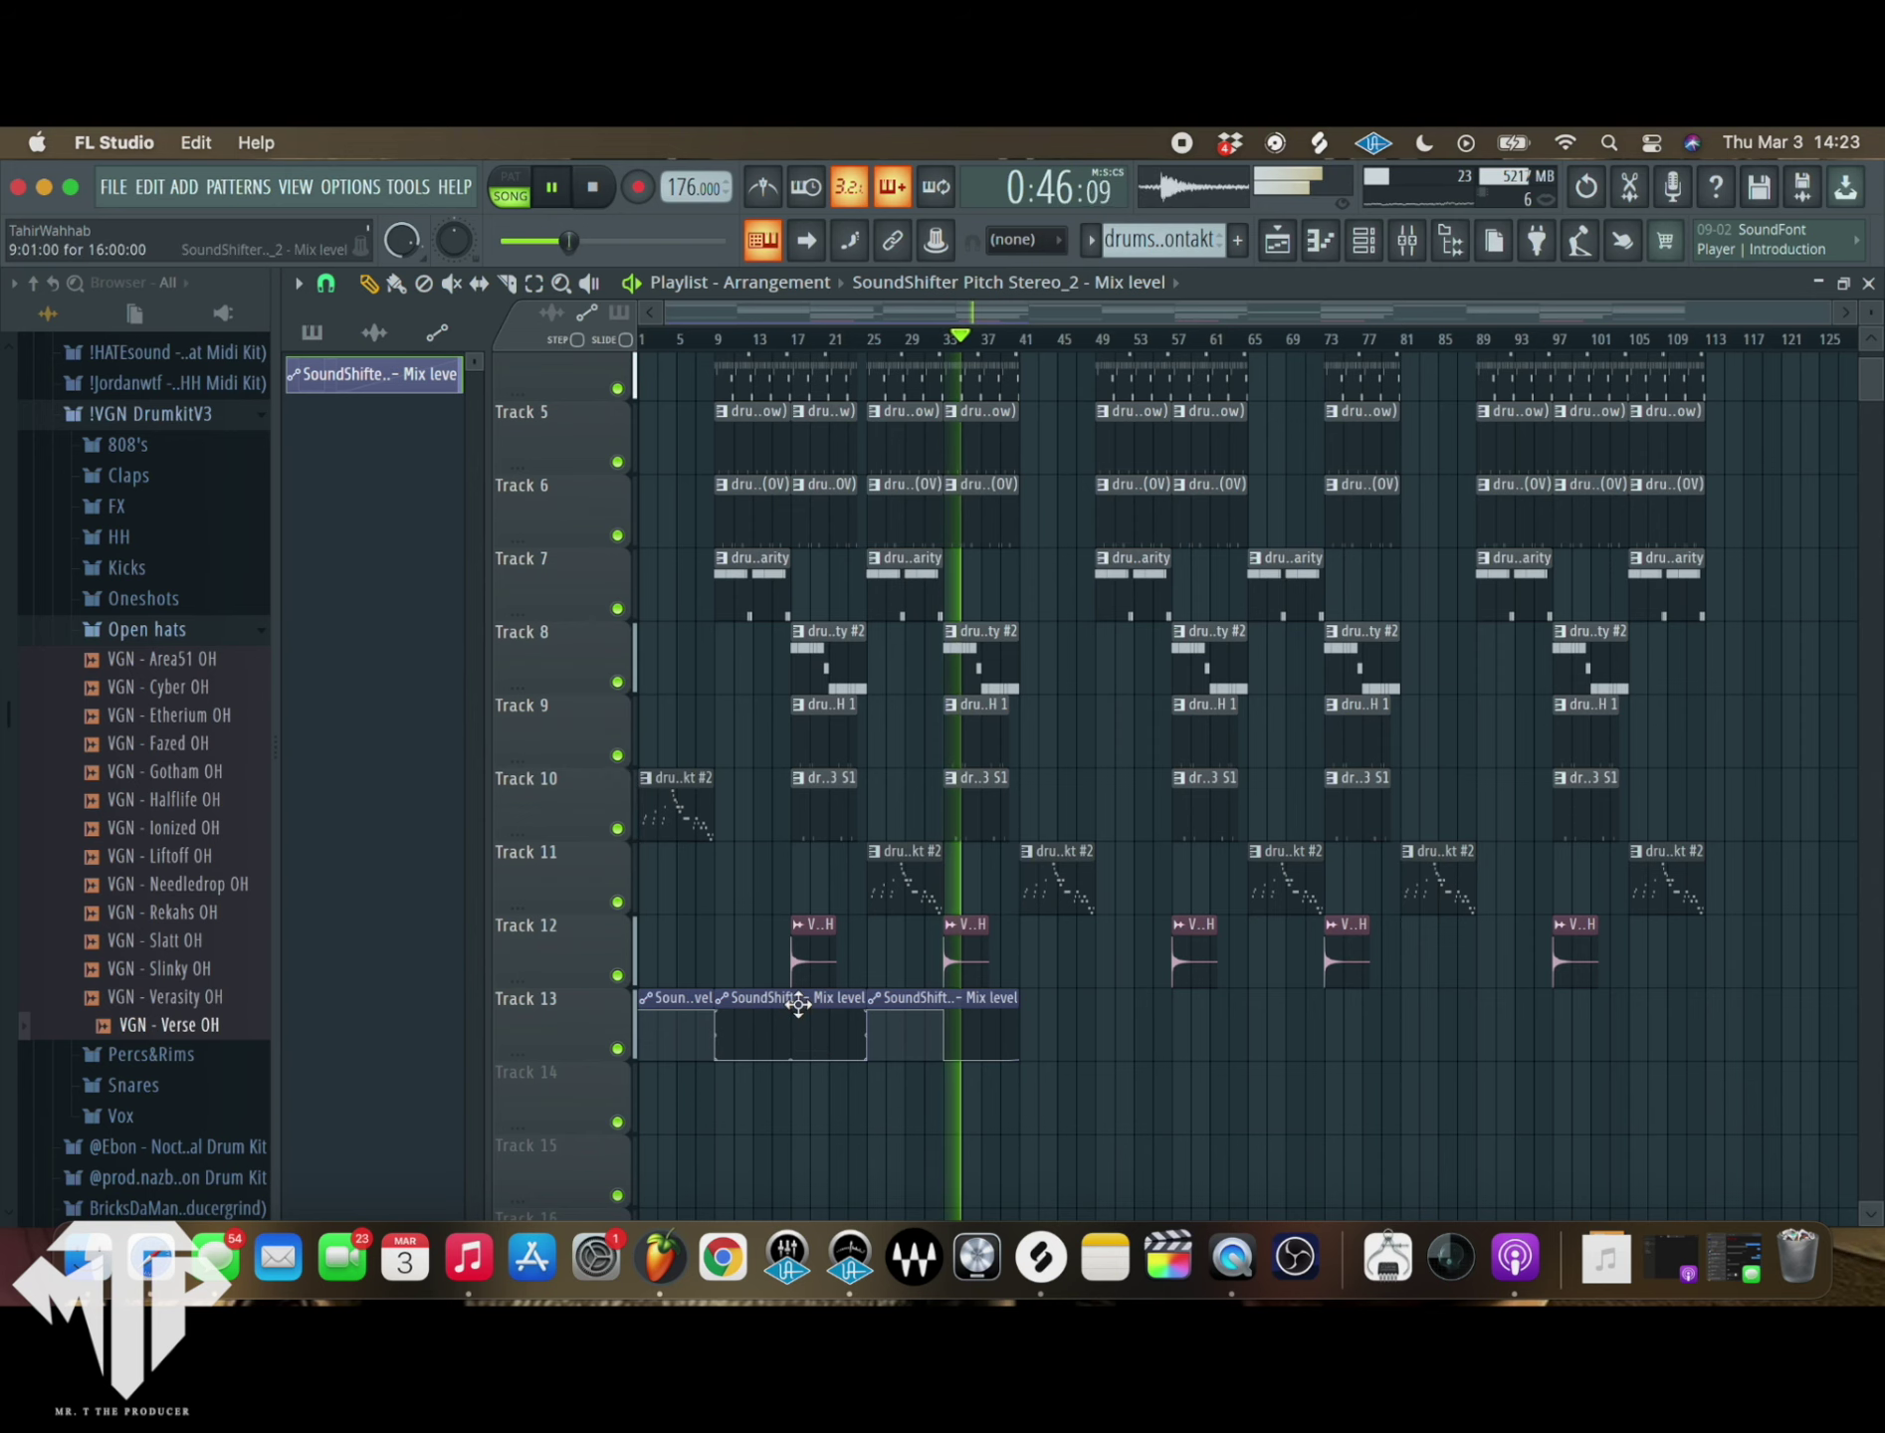
# - Place the zero-level Mix level section on Track 13 at bar 41, trim it to end at bar 49, and add another at bar 49
pyautogui.click(1055, 1013)
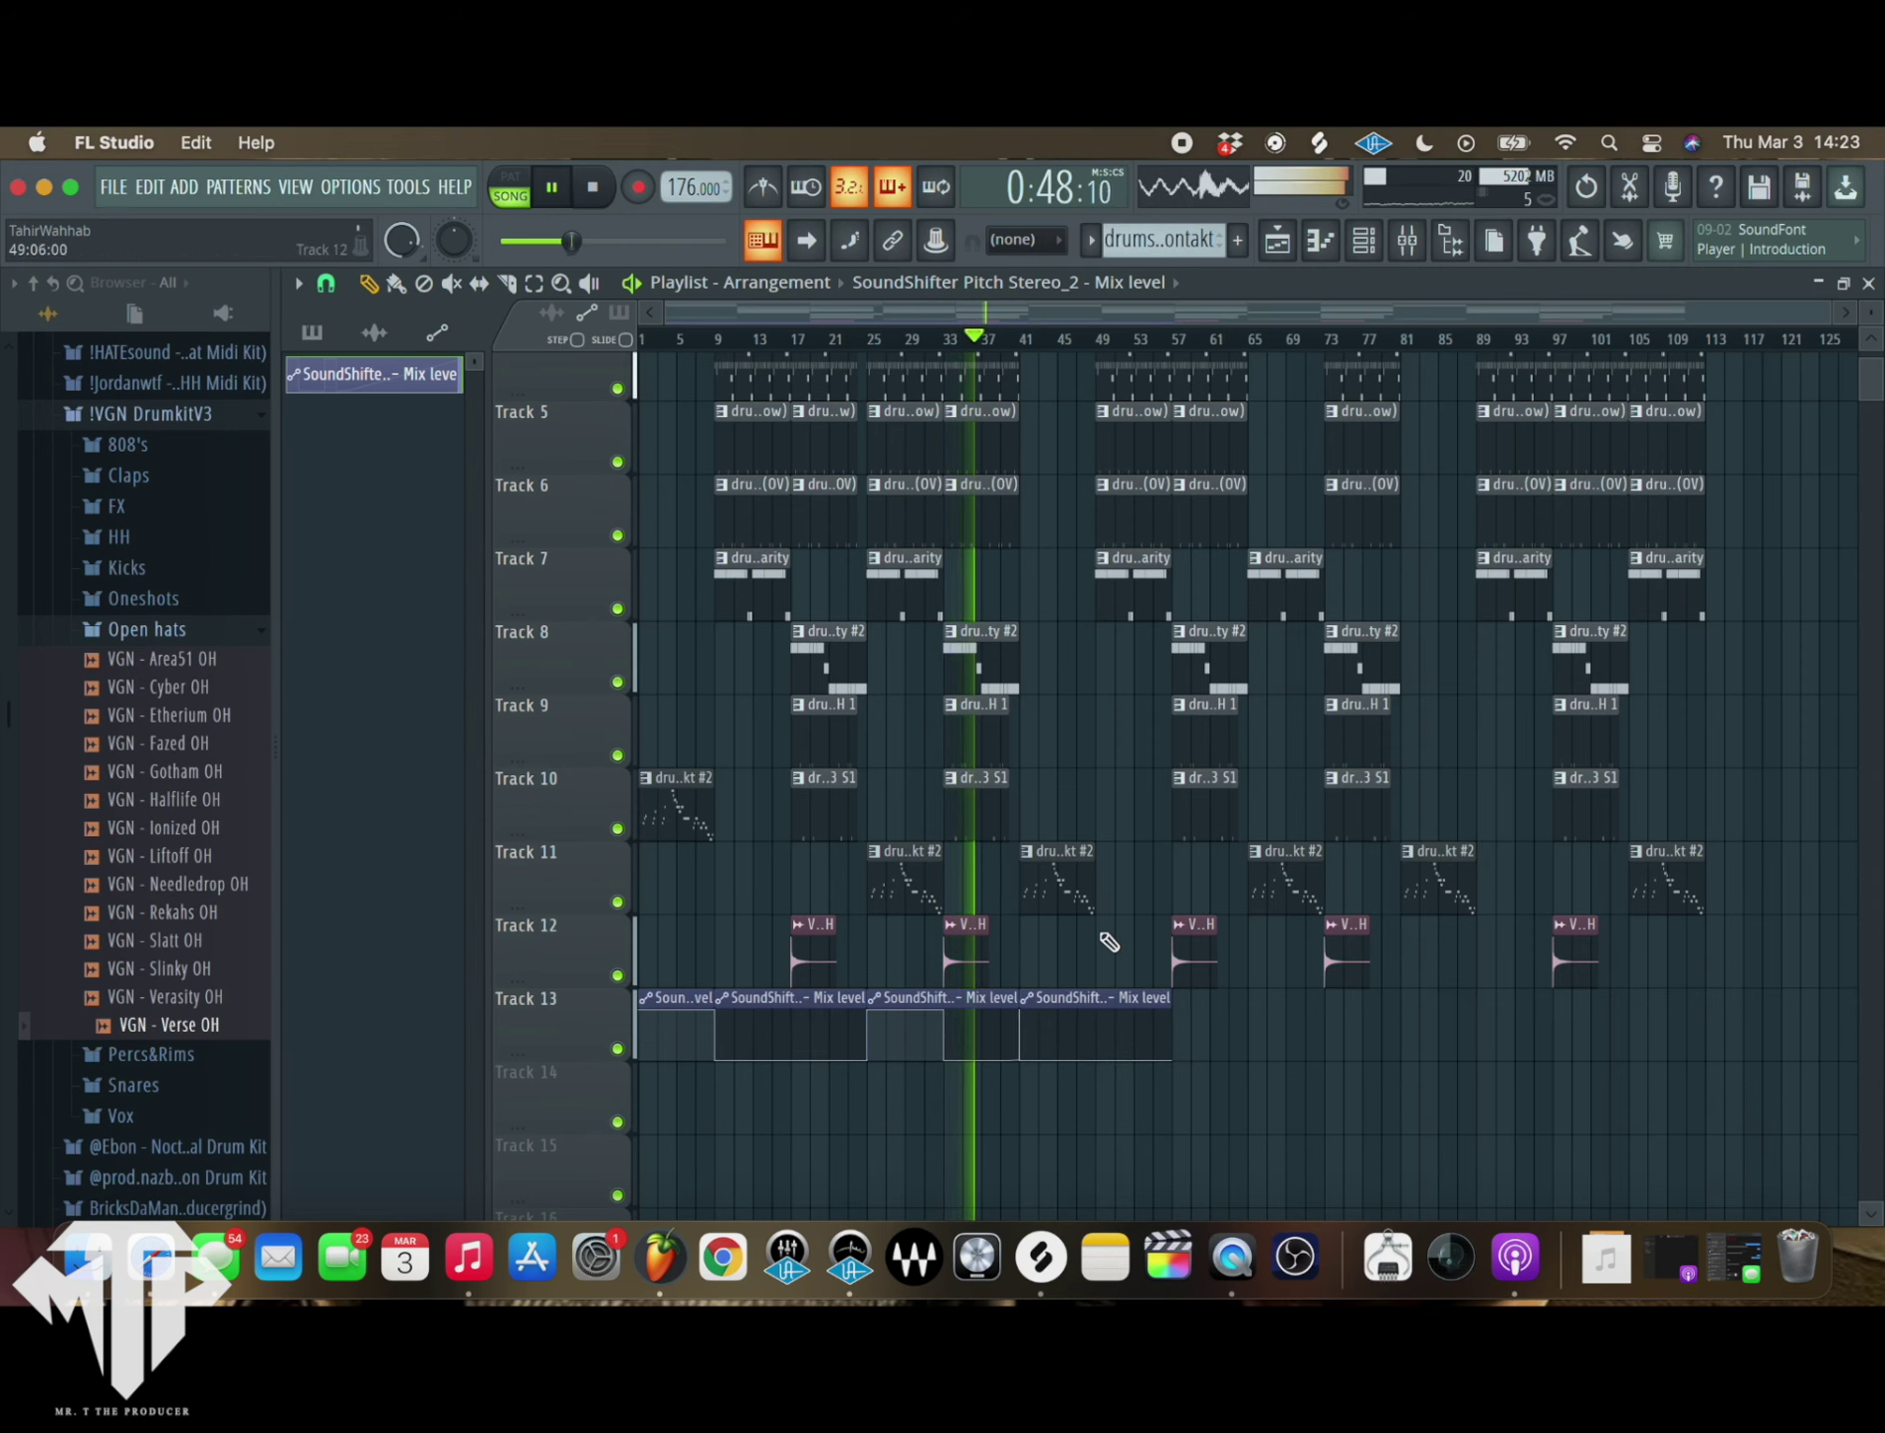
pyautogui.scroll(5, 1094, 956)
pyautogui.moveTo(1371, 1018); pyautogui.dragTo(1095, 1030)
pyautogui.scroll(-5, 990, 1140)
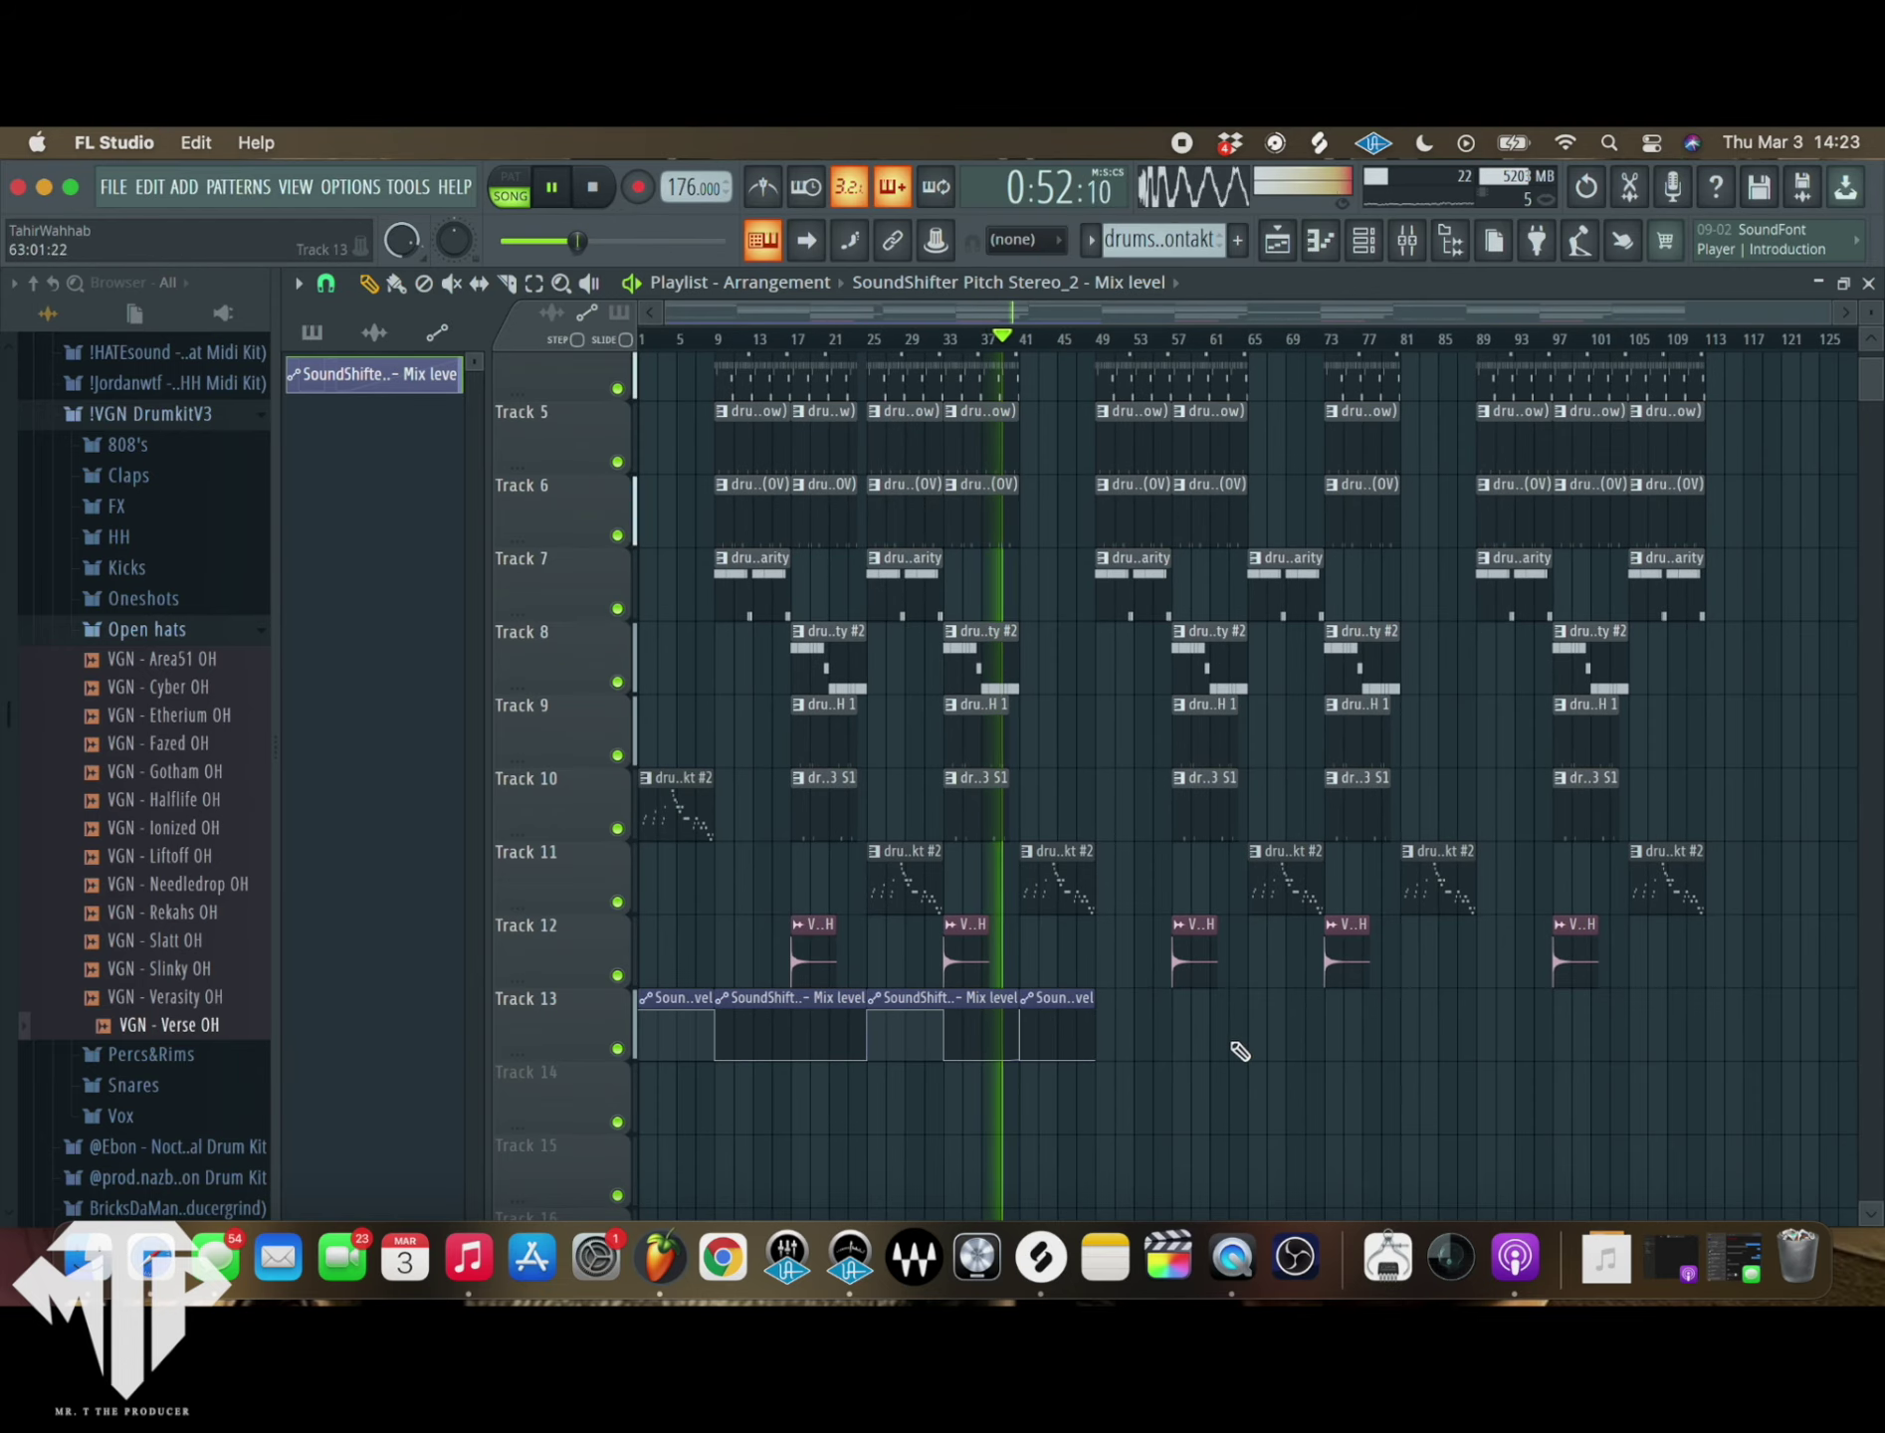
pyautogui.moveTo(1239, 1051); pyautogui.dragTo(1102, 1045)
pyautogui.scroll(4, 990, 1049)
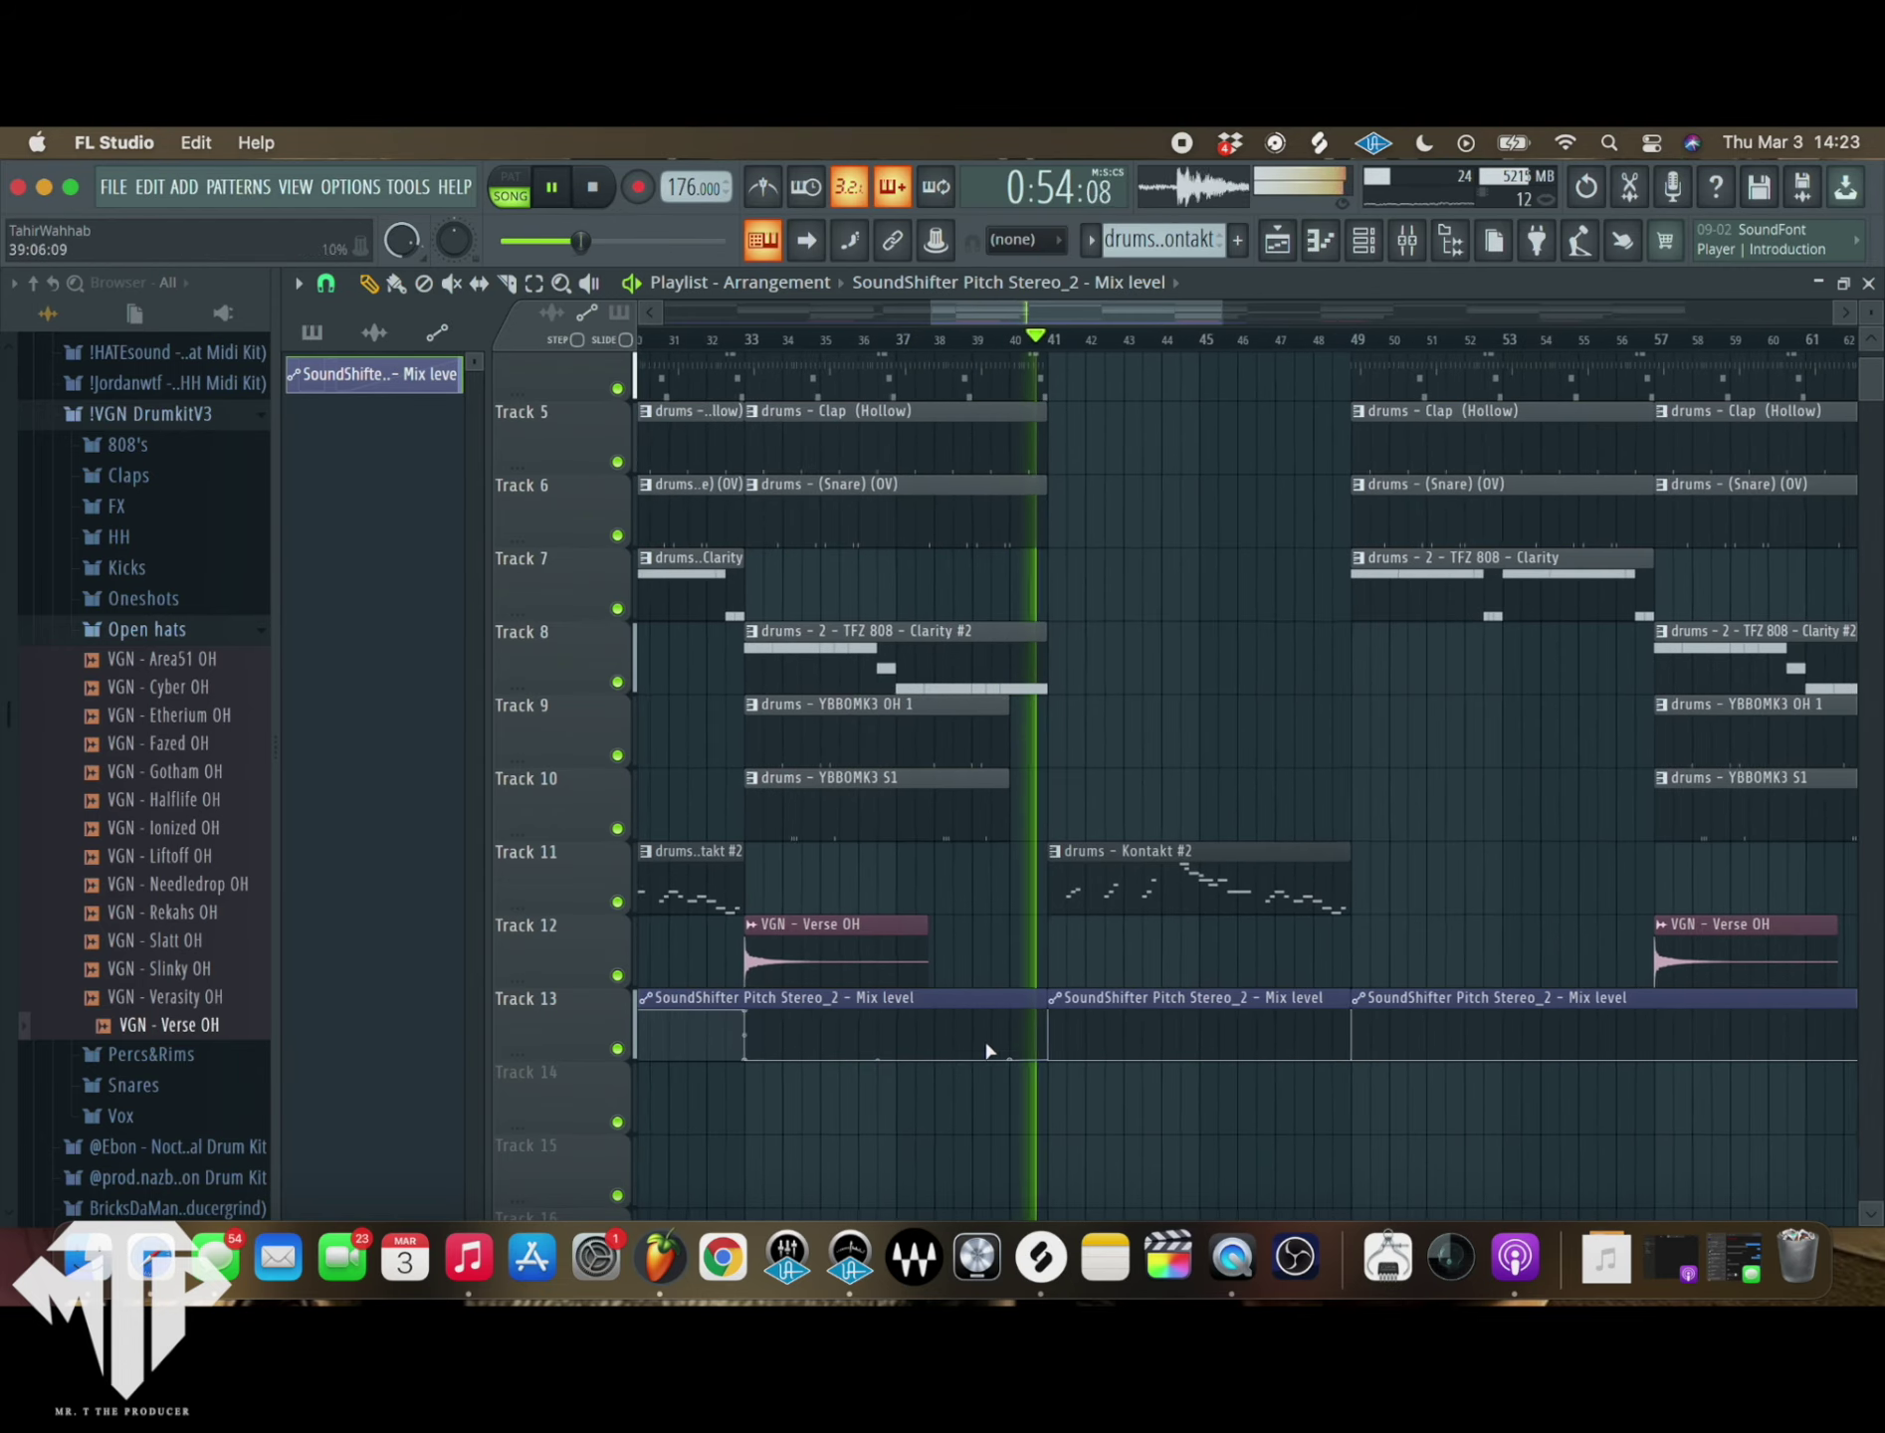
# - Duplicate the Mix level sections between bars 49 and 73 on Track 13 so the copies start at bar 73
pyautogui.scroll(-4, 1586, 1143)
pyautogui.scroll(3, 1293, 1074)
pyautogui.scroll(-3, 1184, 1079)
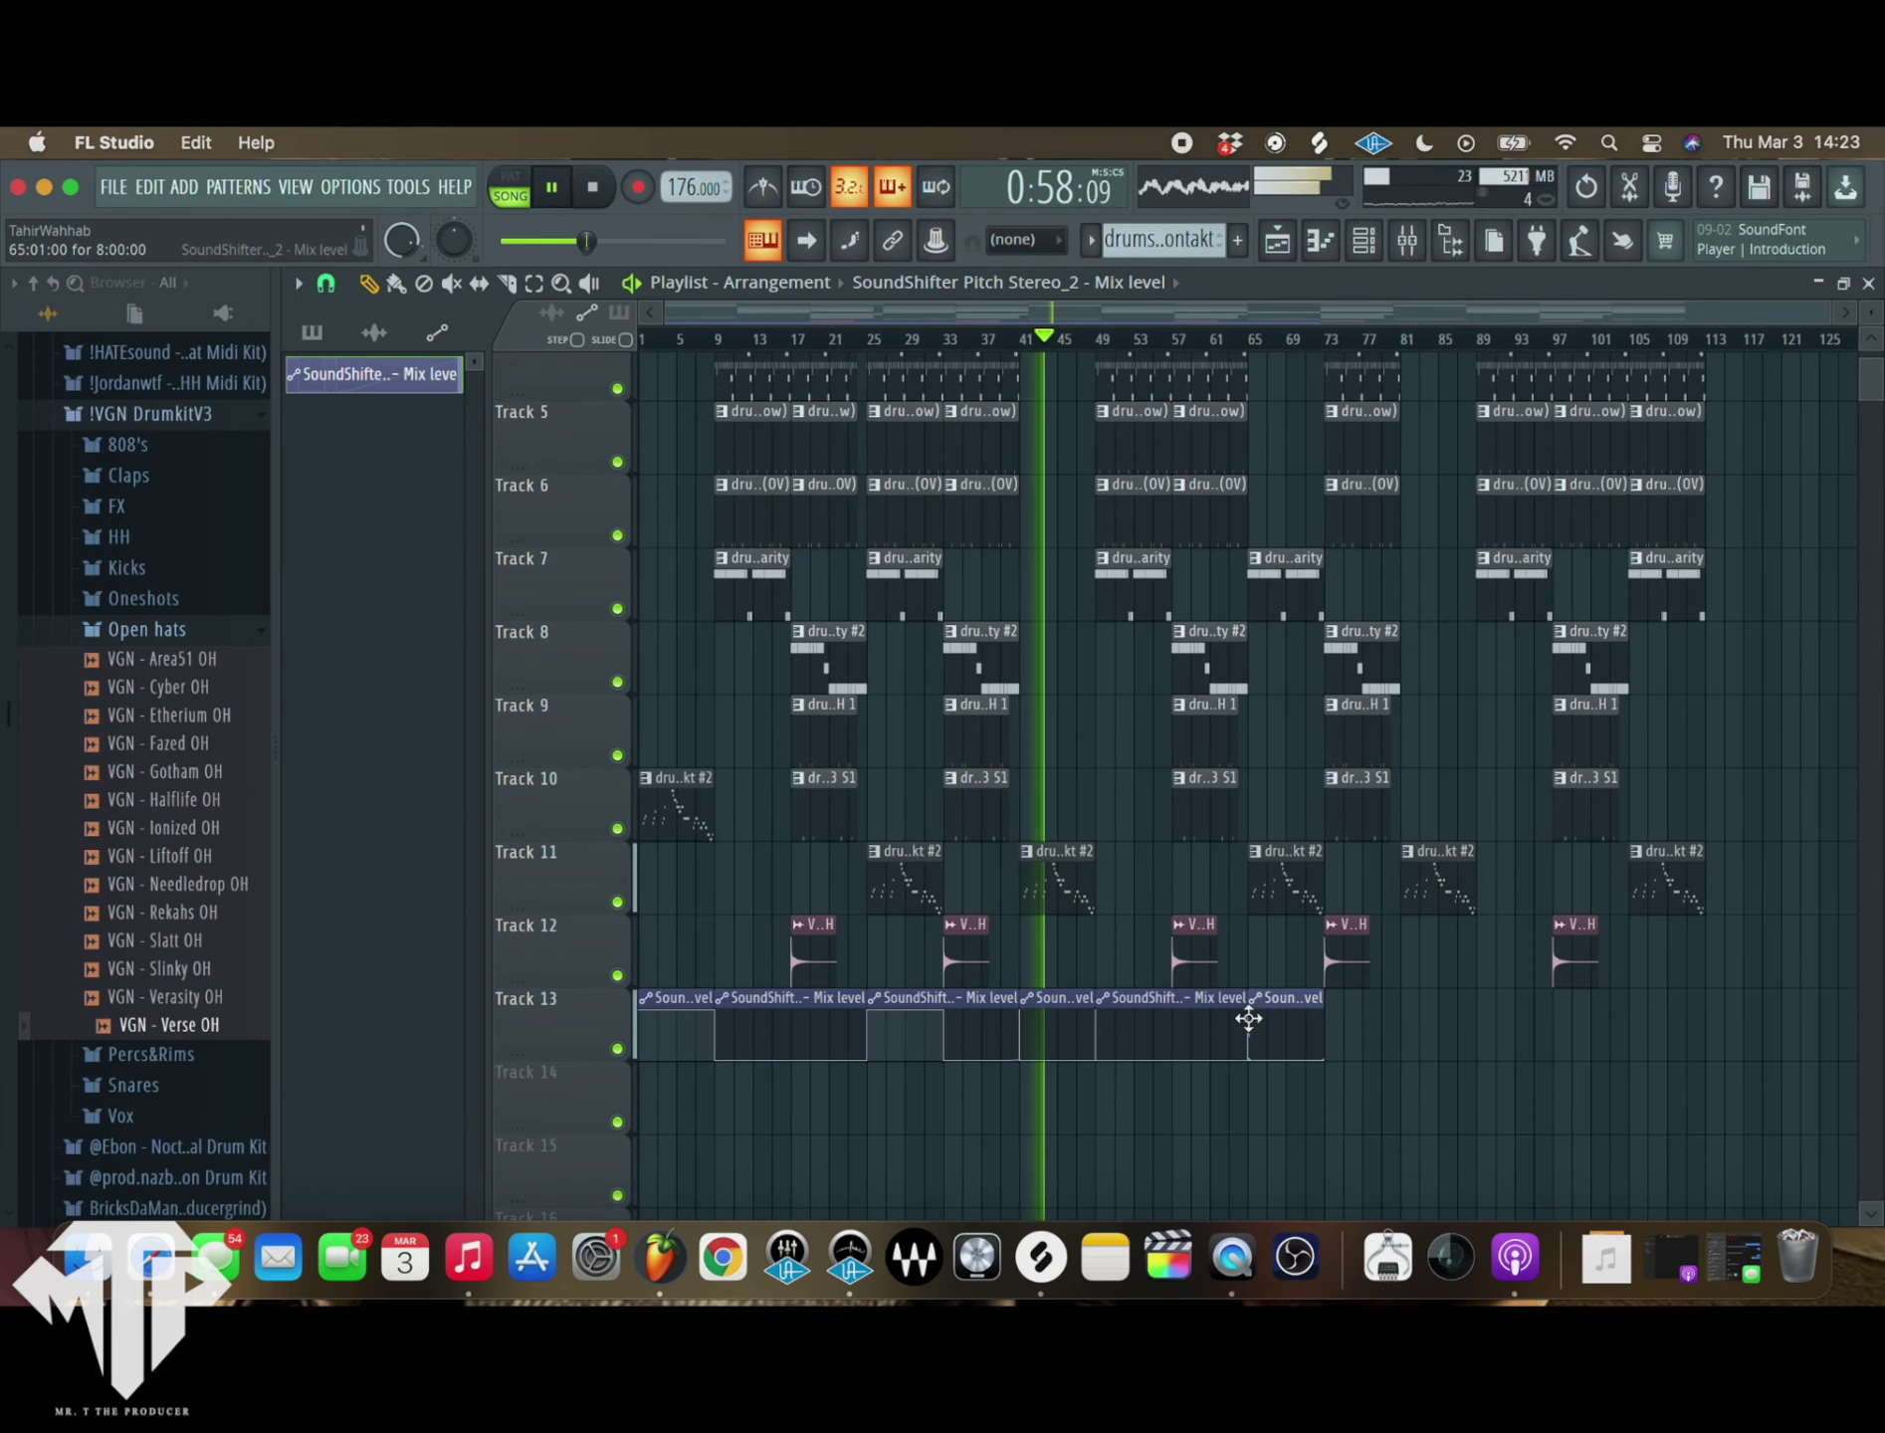
pyautogui.moveTo(1309, 1114); pyautogui.dragTo(1115, 1027)
pyautogui.hotkey('ctrl', 'b')
pyautogui.click(1617, 1113)
pyautogui.scroll(3, 1616, 1095)
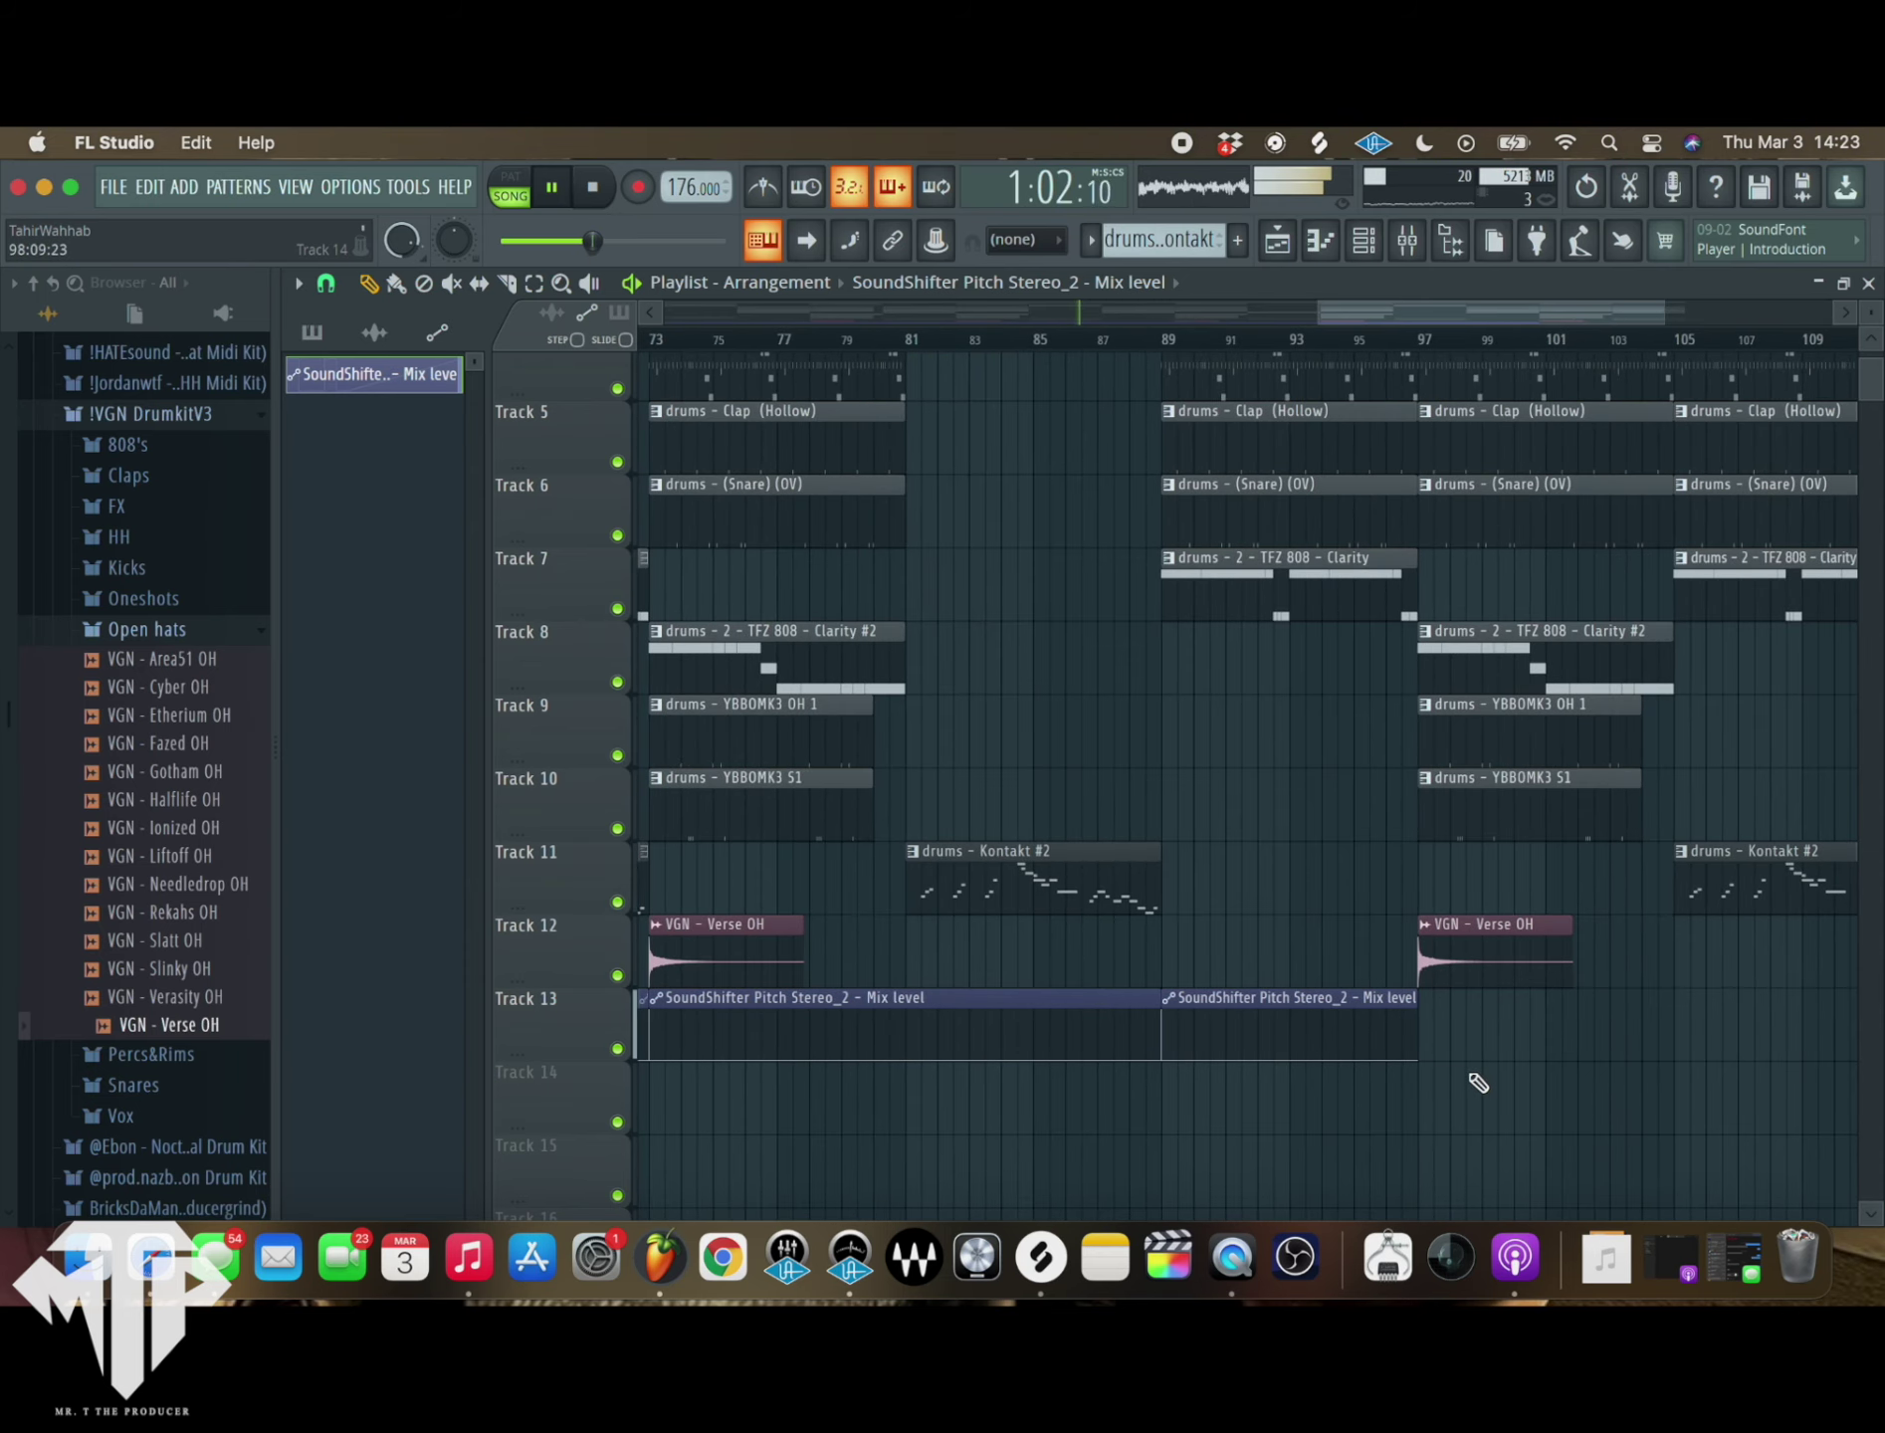
# - Delete the copied Mix level clips at bars 89 and 73 on Track 13
pyautogui.scroll(-3, 1474, 1090)
pyautogui.scroll(-1, 1490, 1048)
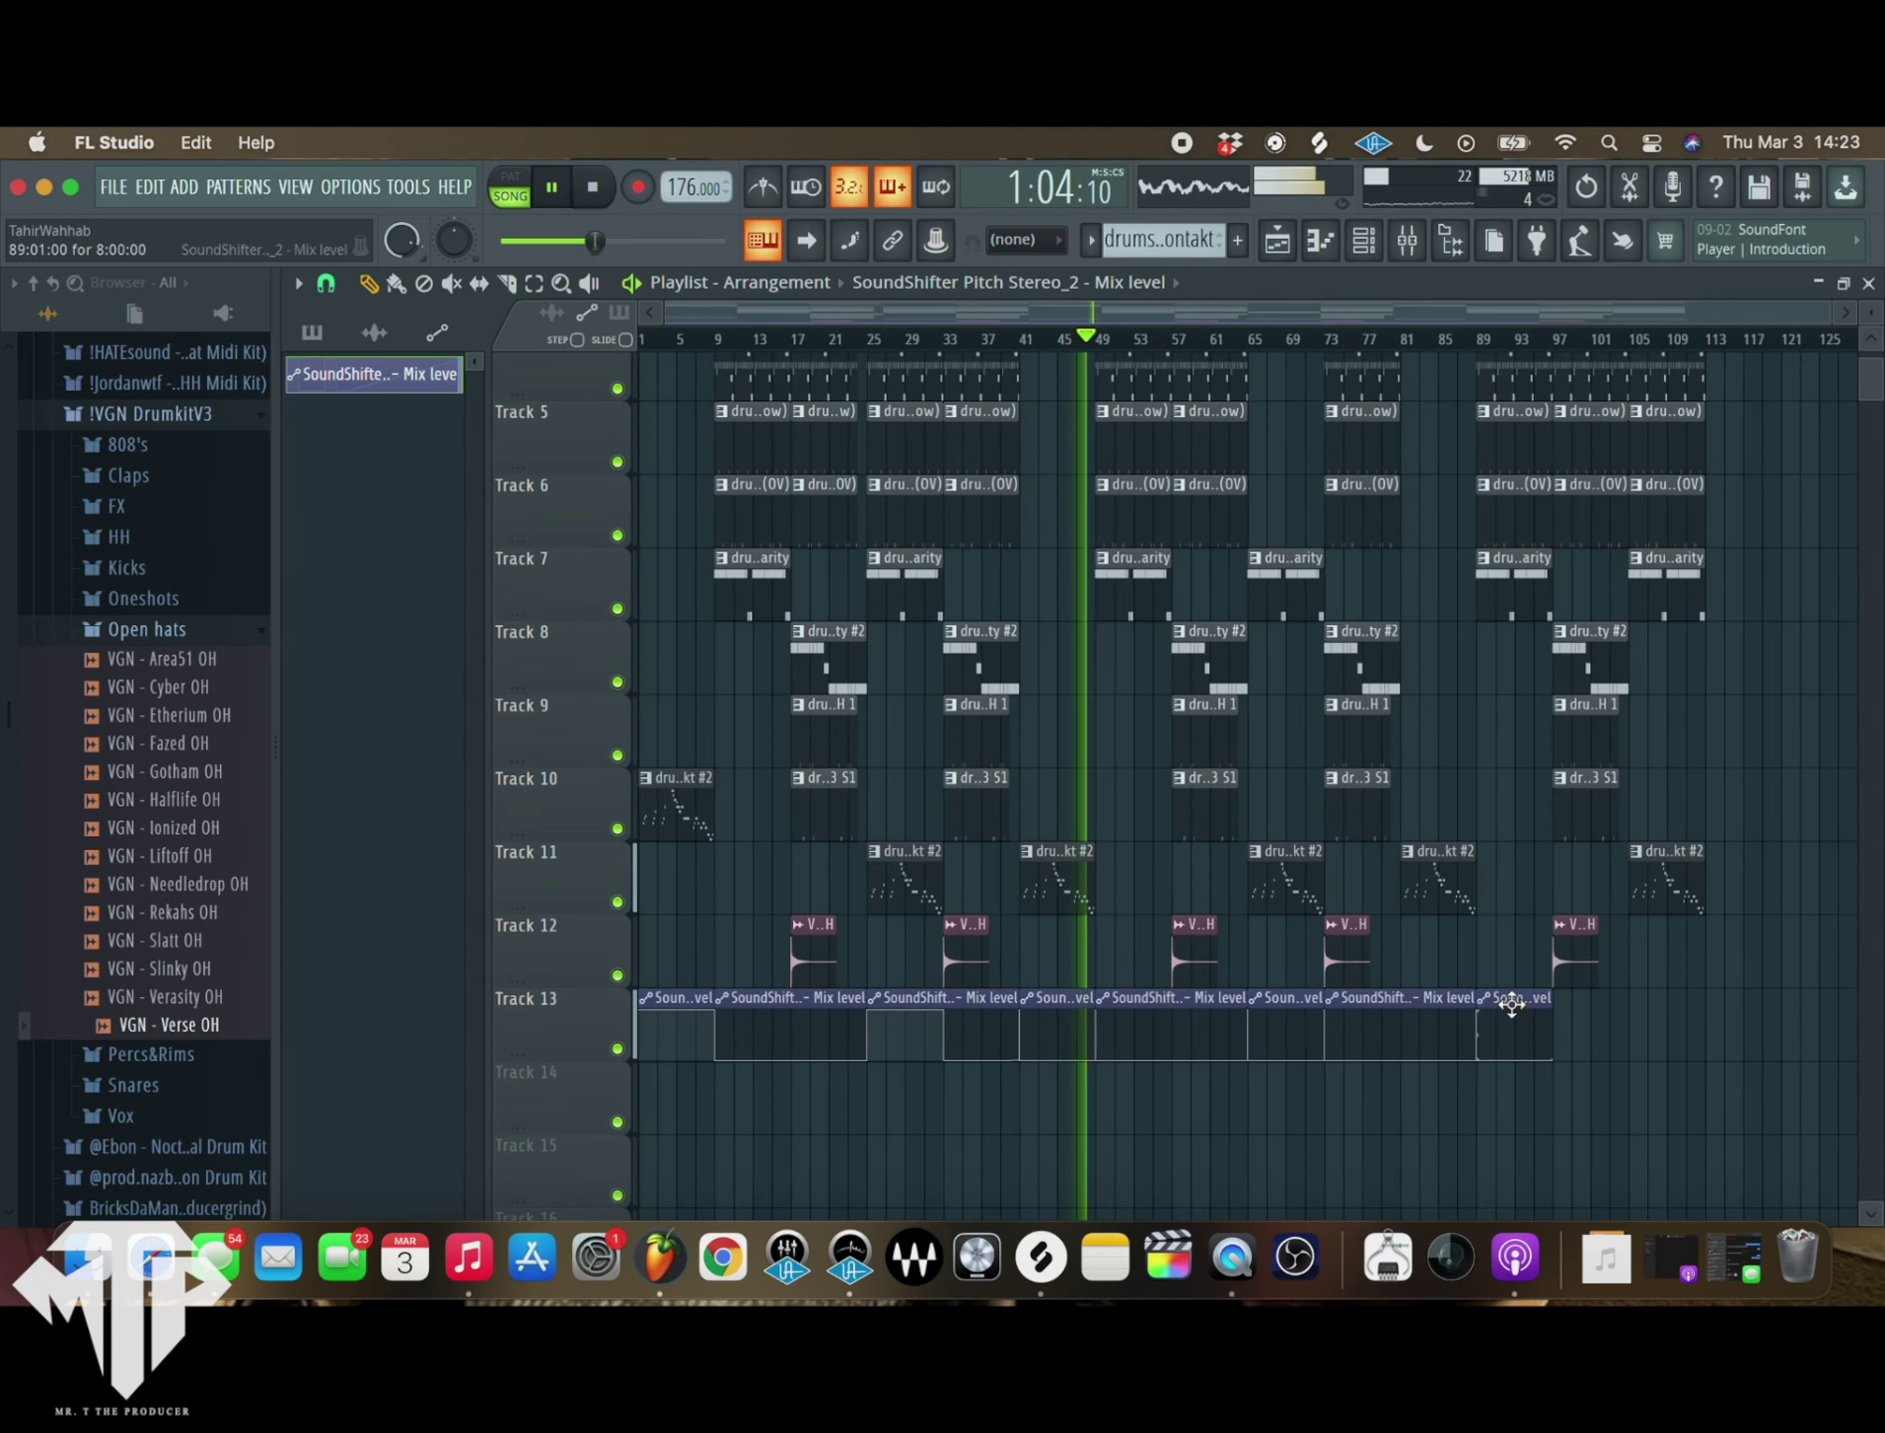
pyautogui.rightClick(1512, 999)
pyautogui.scroll(3, 1512, 1000)
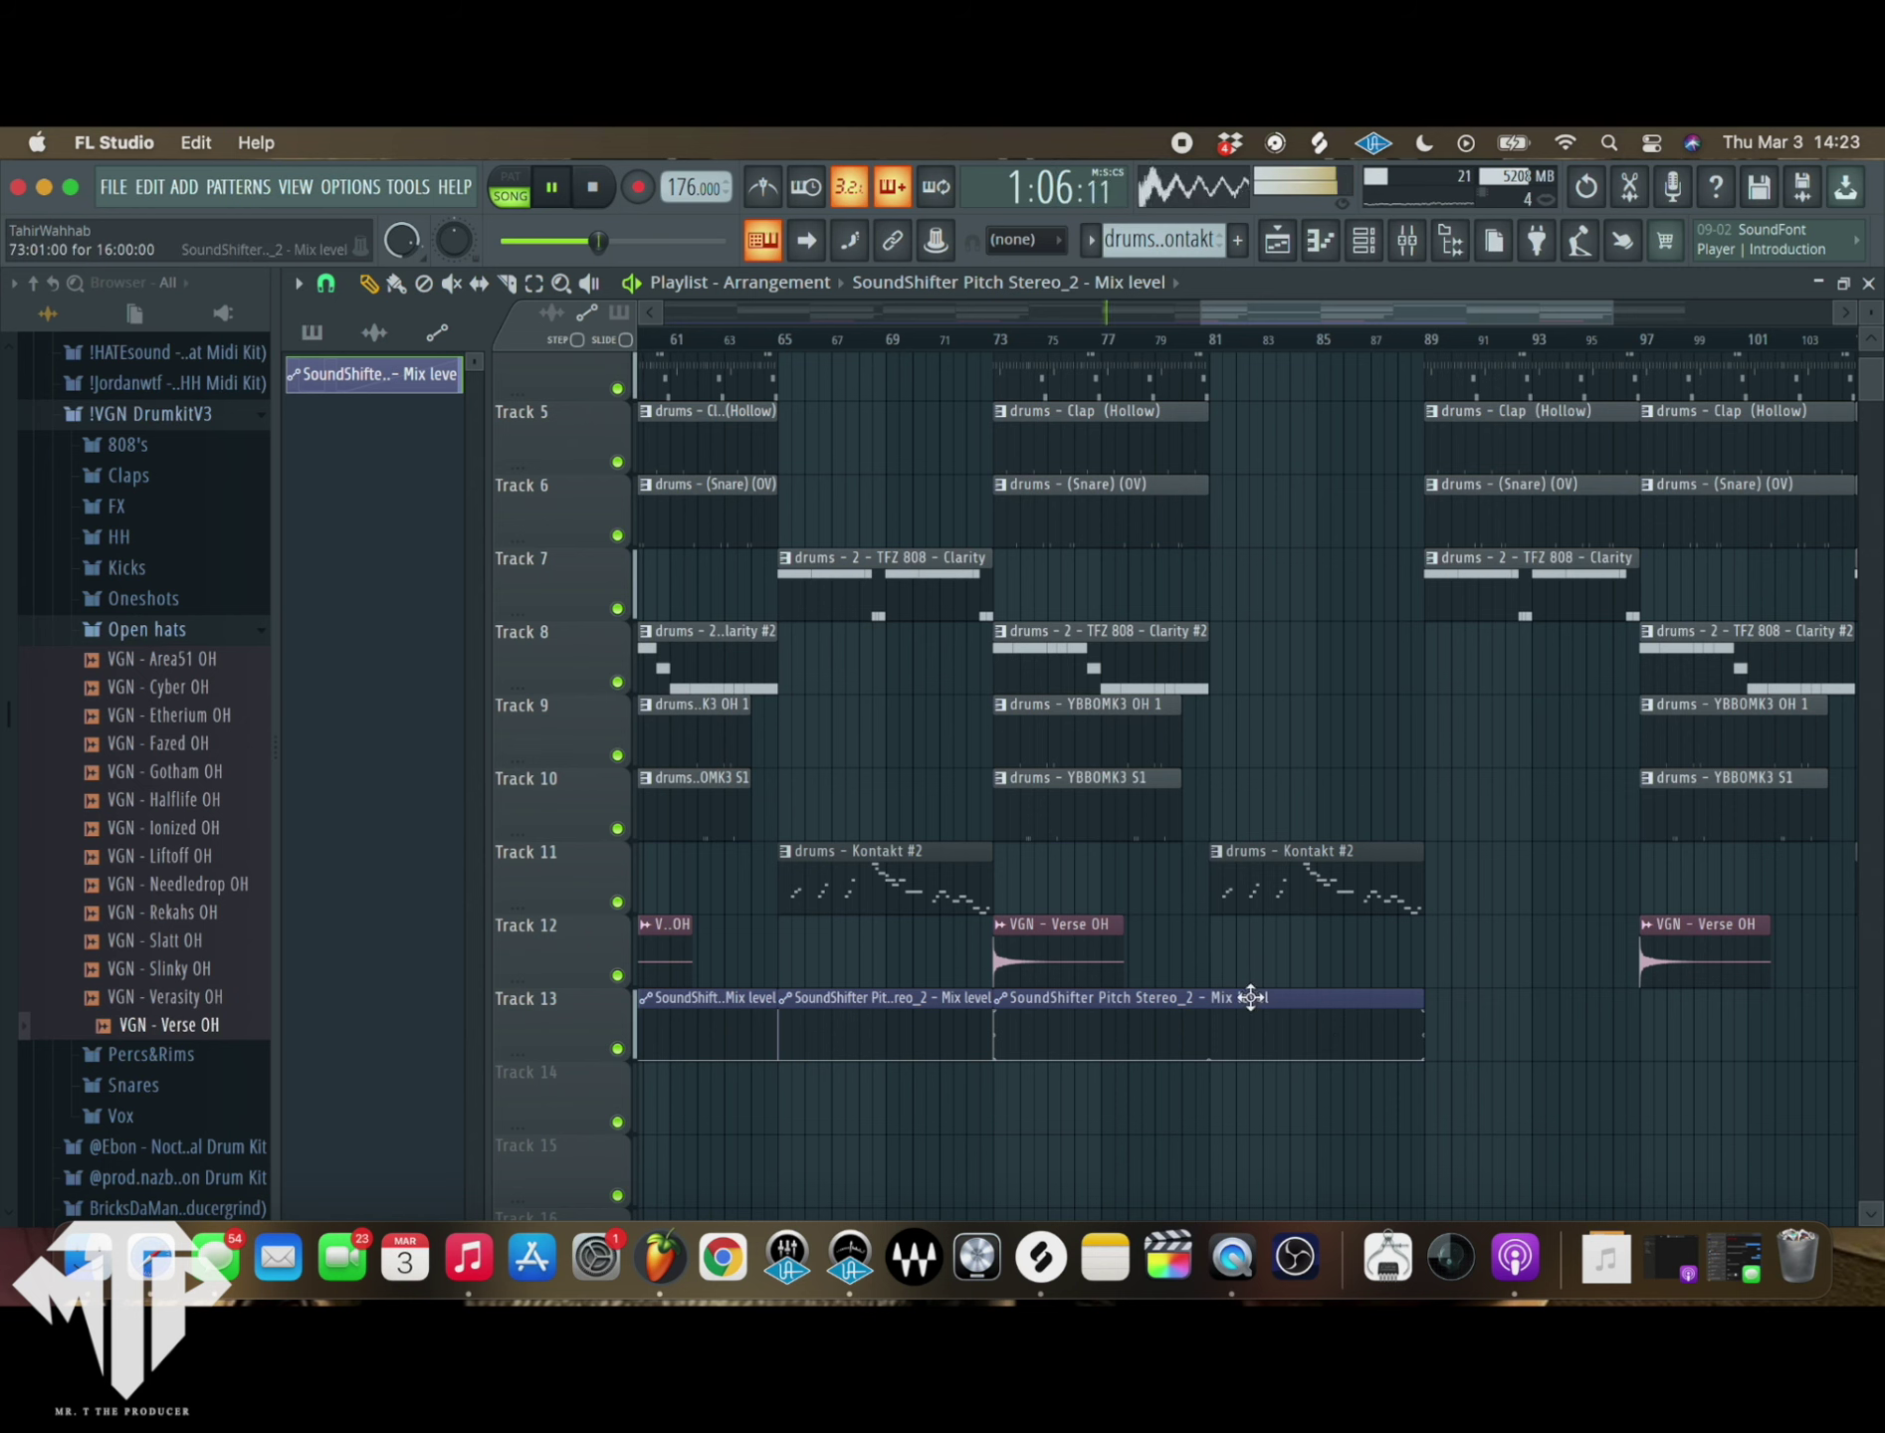
pyautogui.scroll(-3, 1243, 1020)
pyautogui.scroll(-1, 1293, 1025)
pyautogui.rightClick(1401, 996)
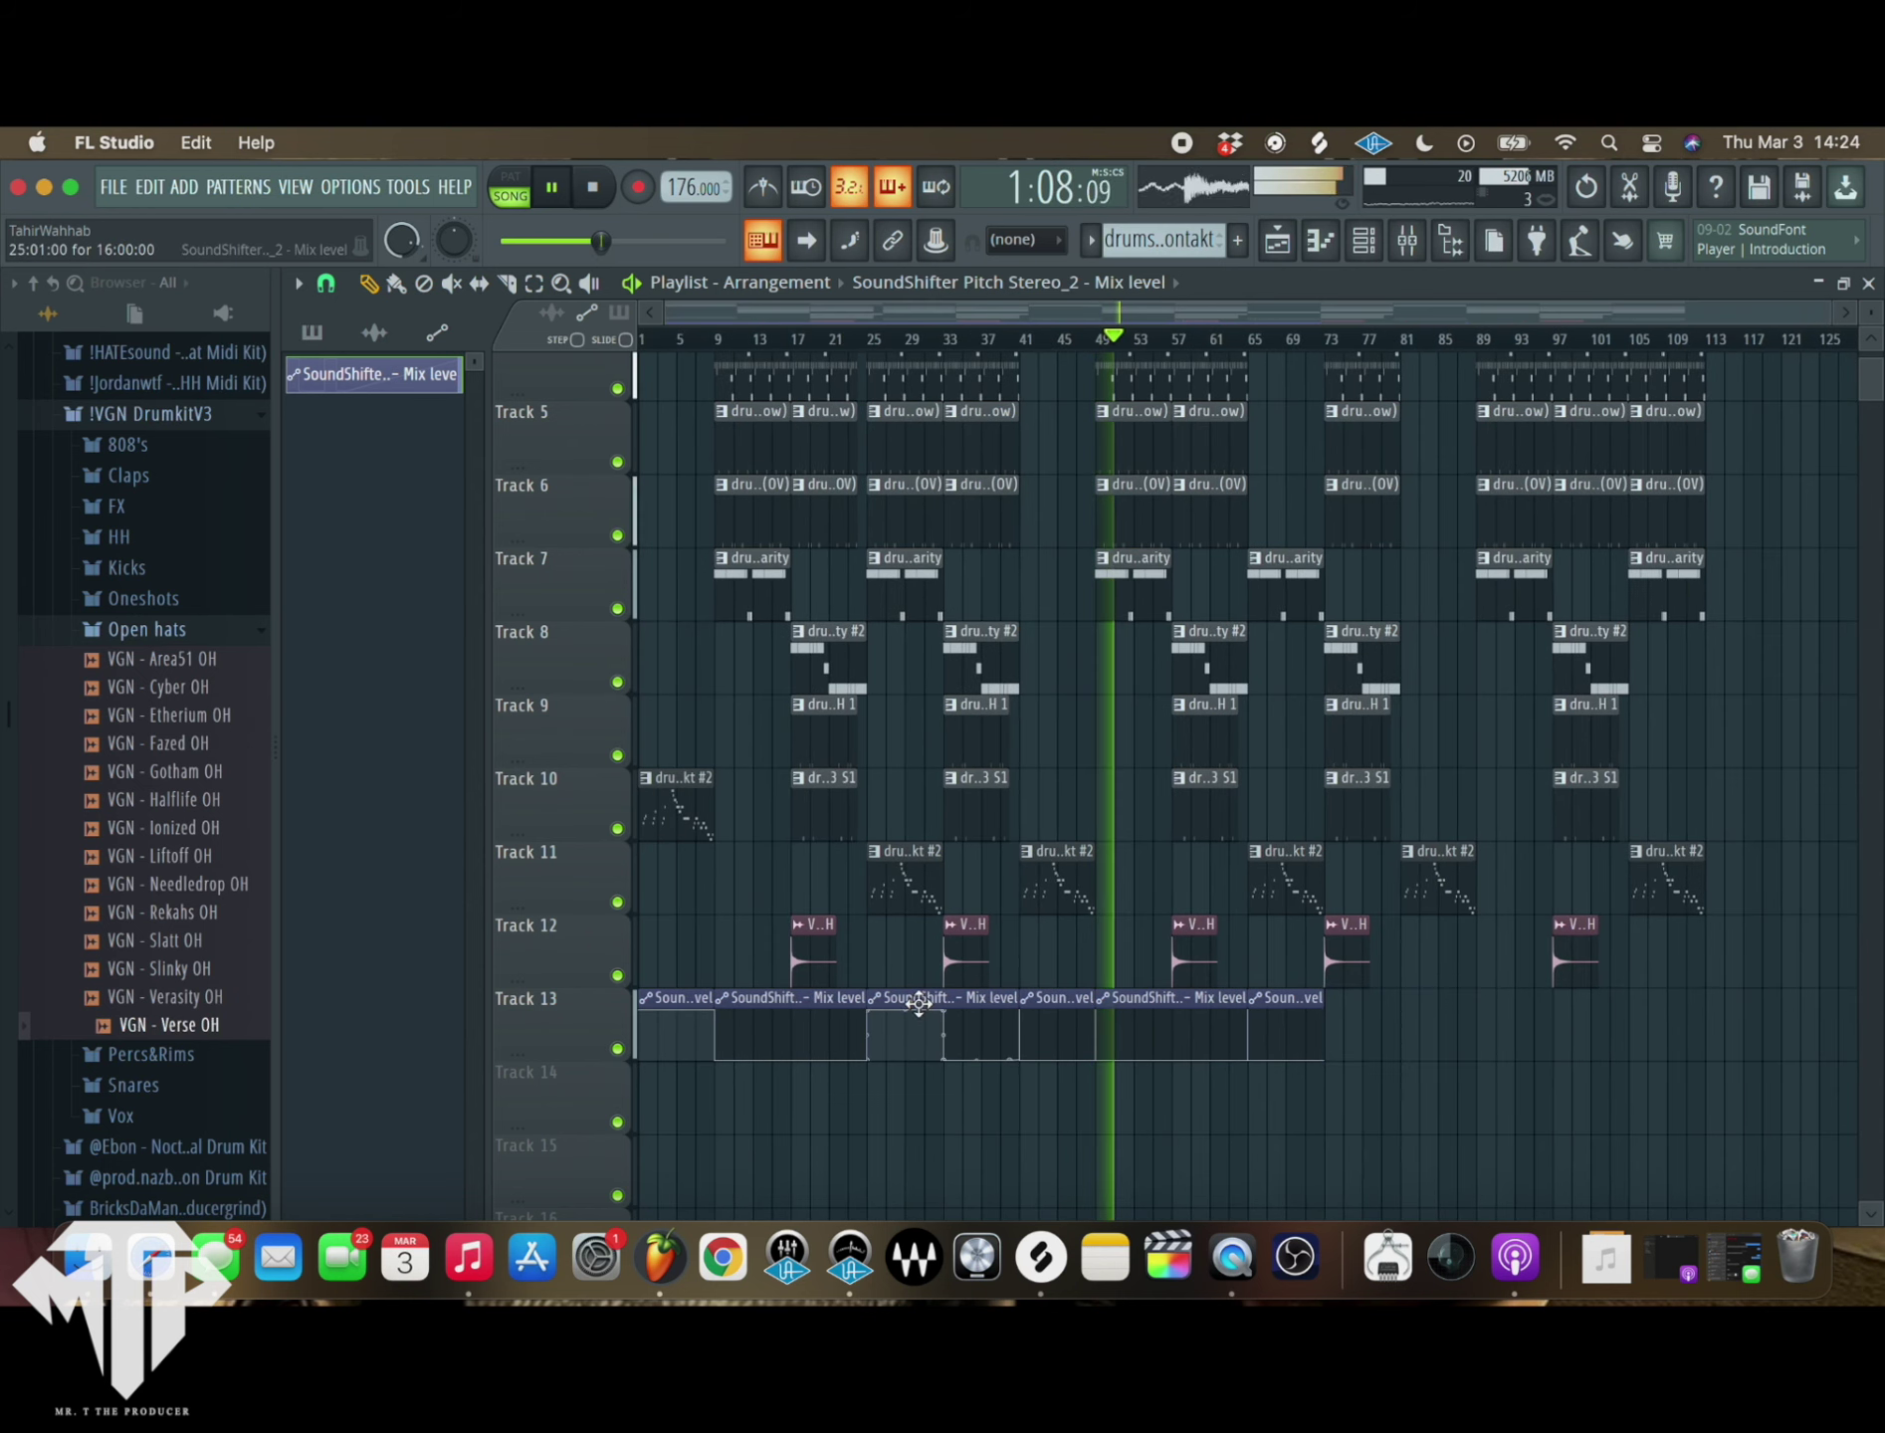
# - Delete the Mix level clips starting at bars 49 and 65 on Track 13
pyautogui.rightClick(1159, 1003)
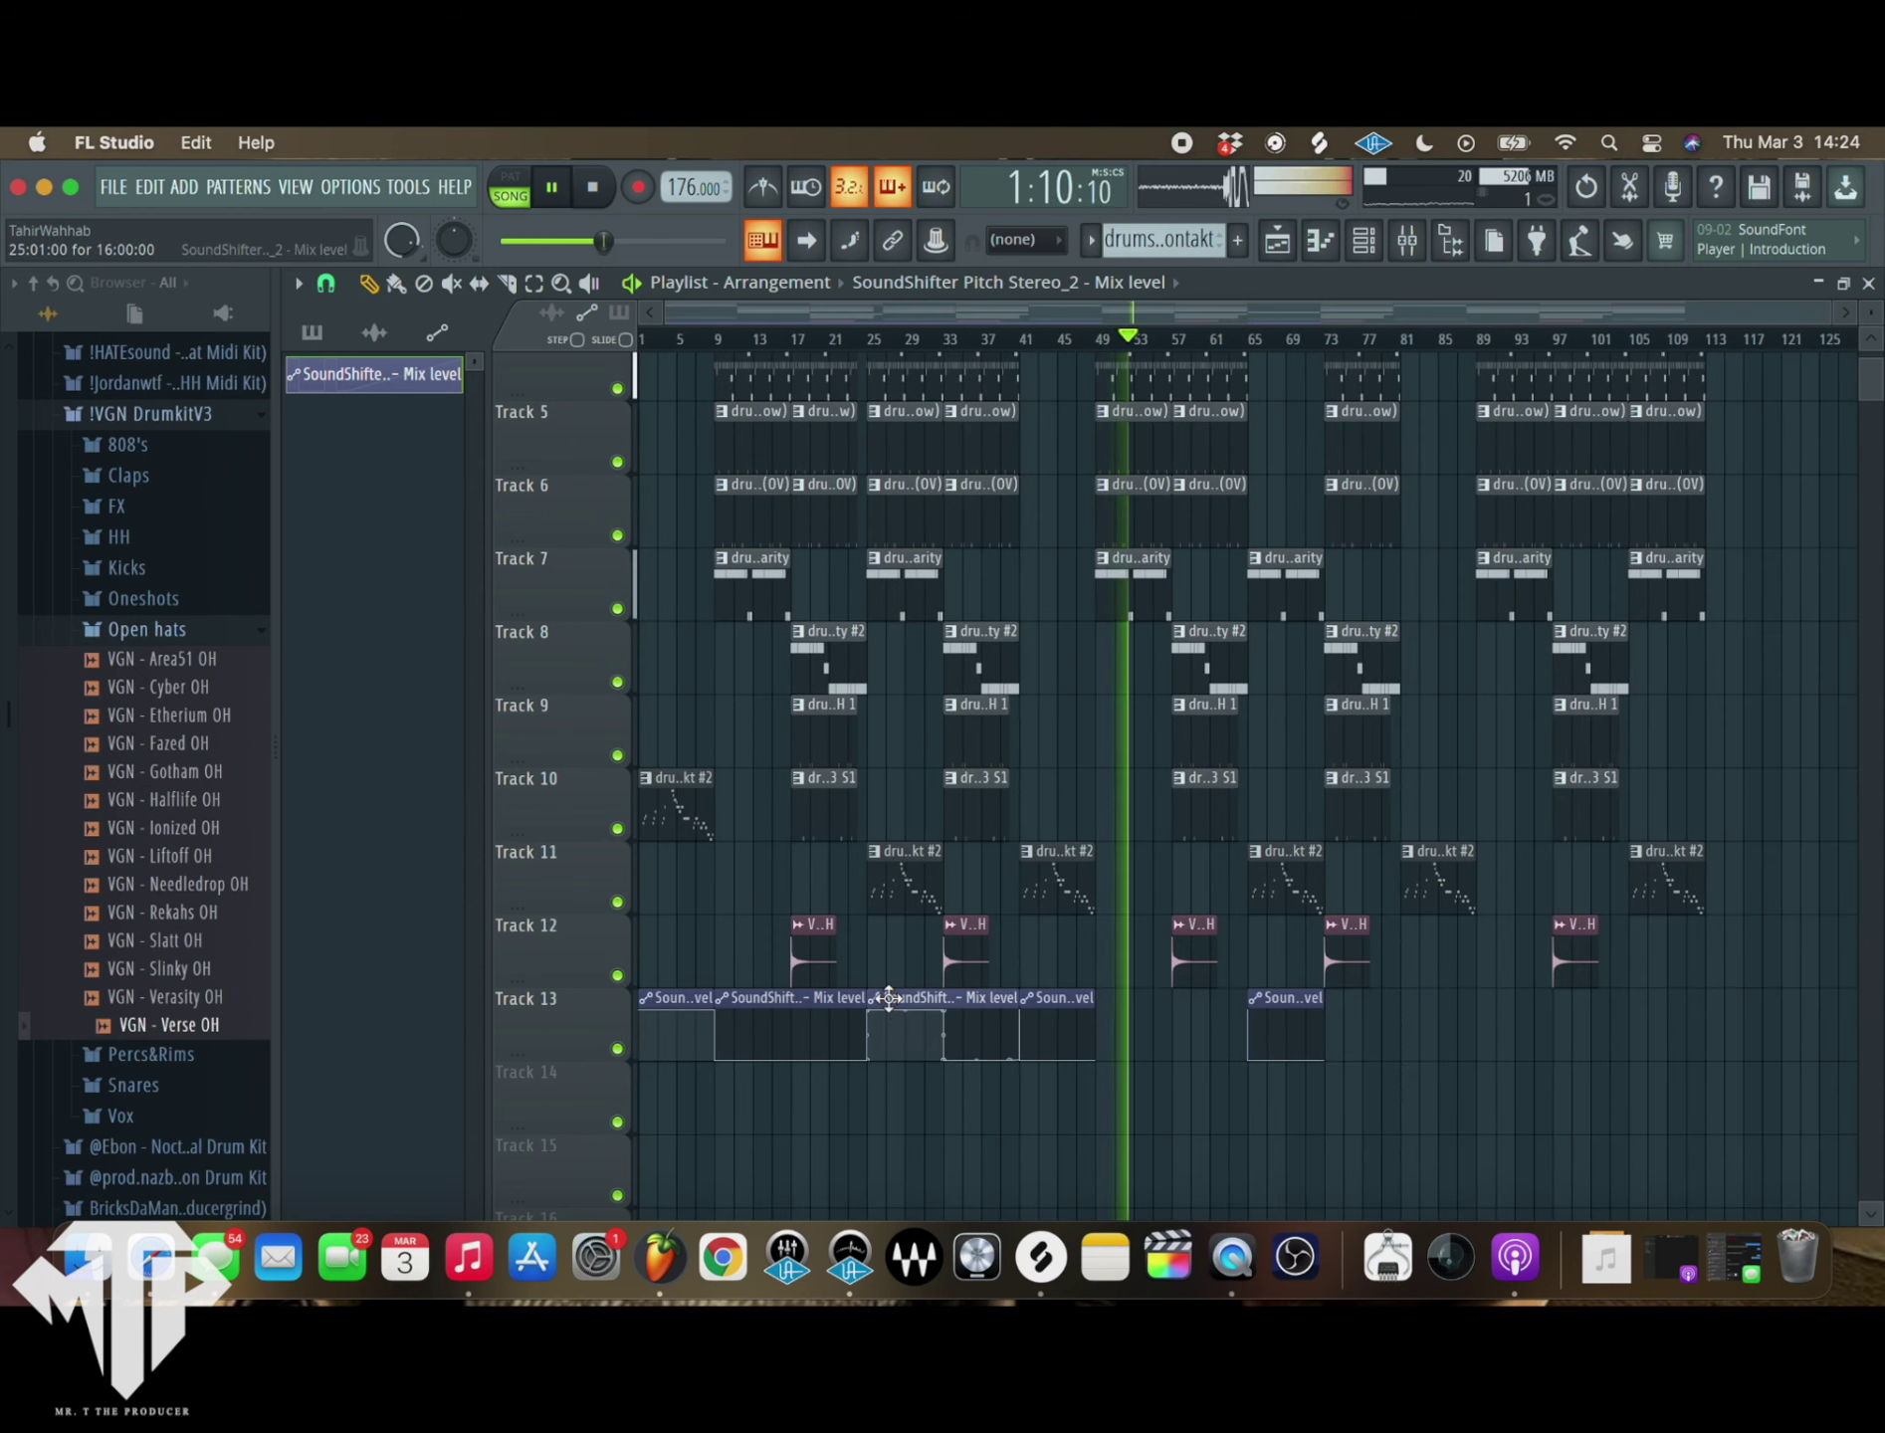
pyautogui.click(1116, 1014)
pyautogui.rightClick(1140, 1010)
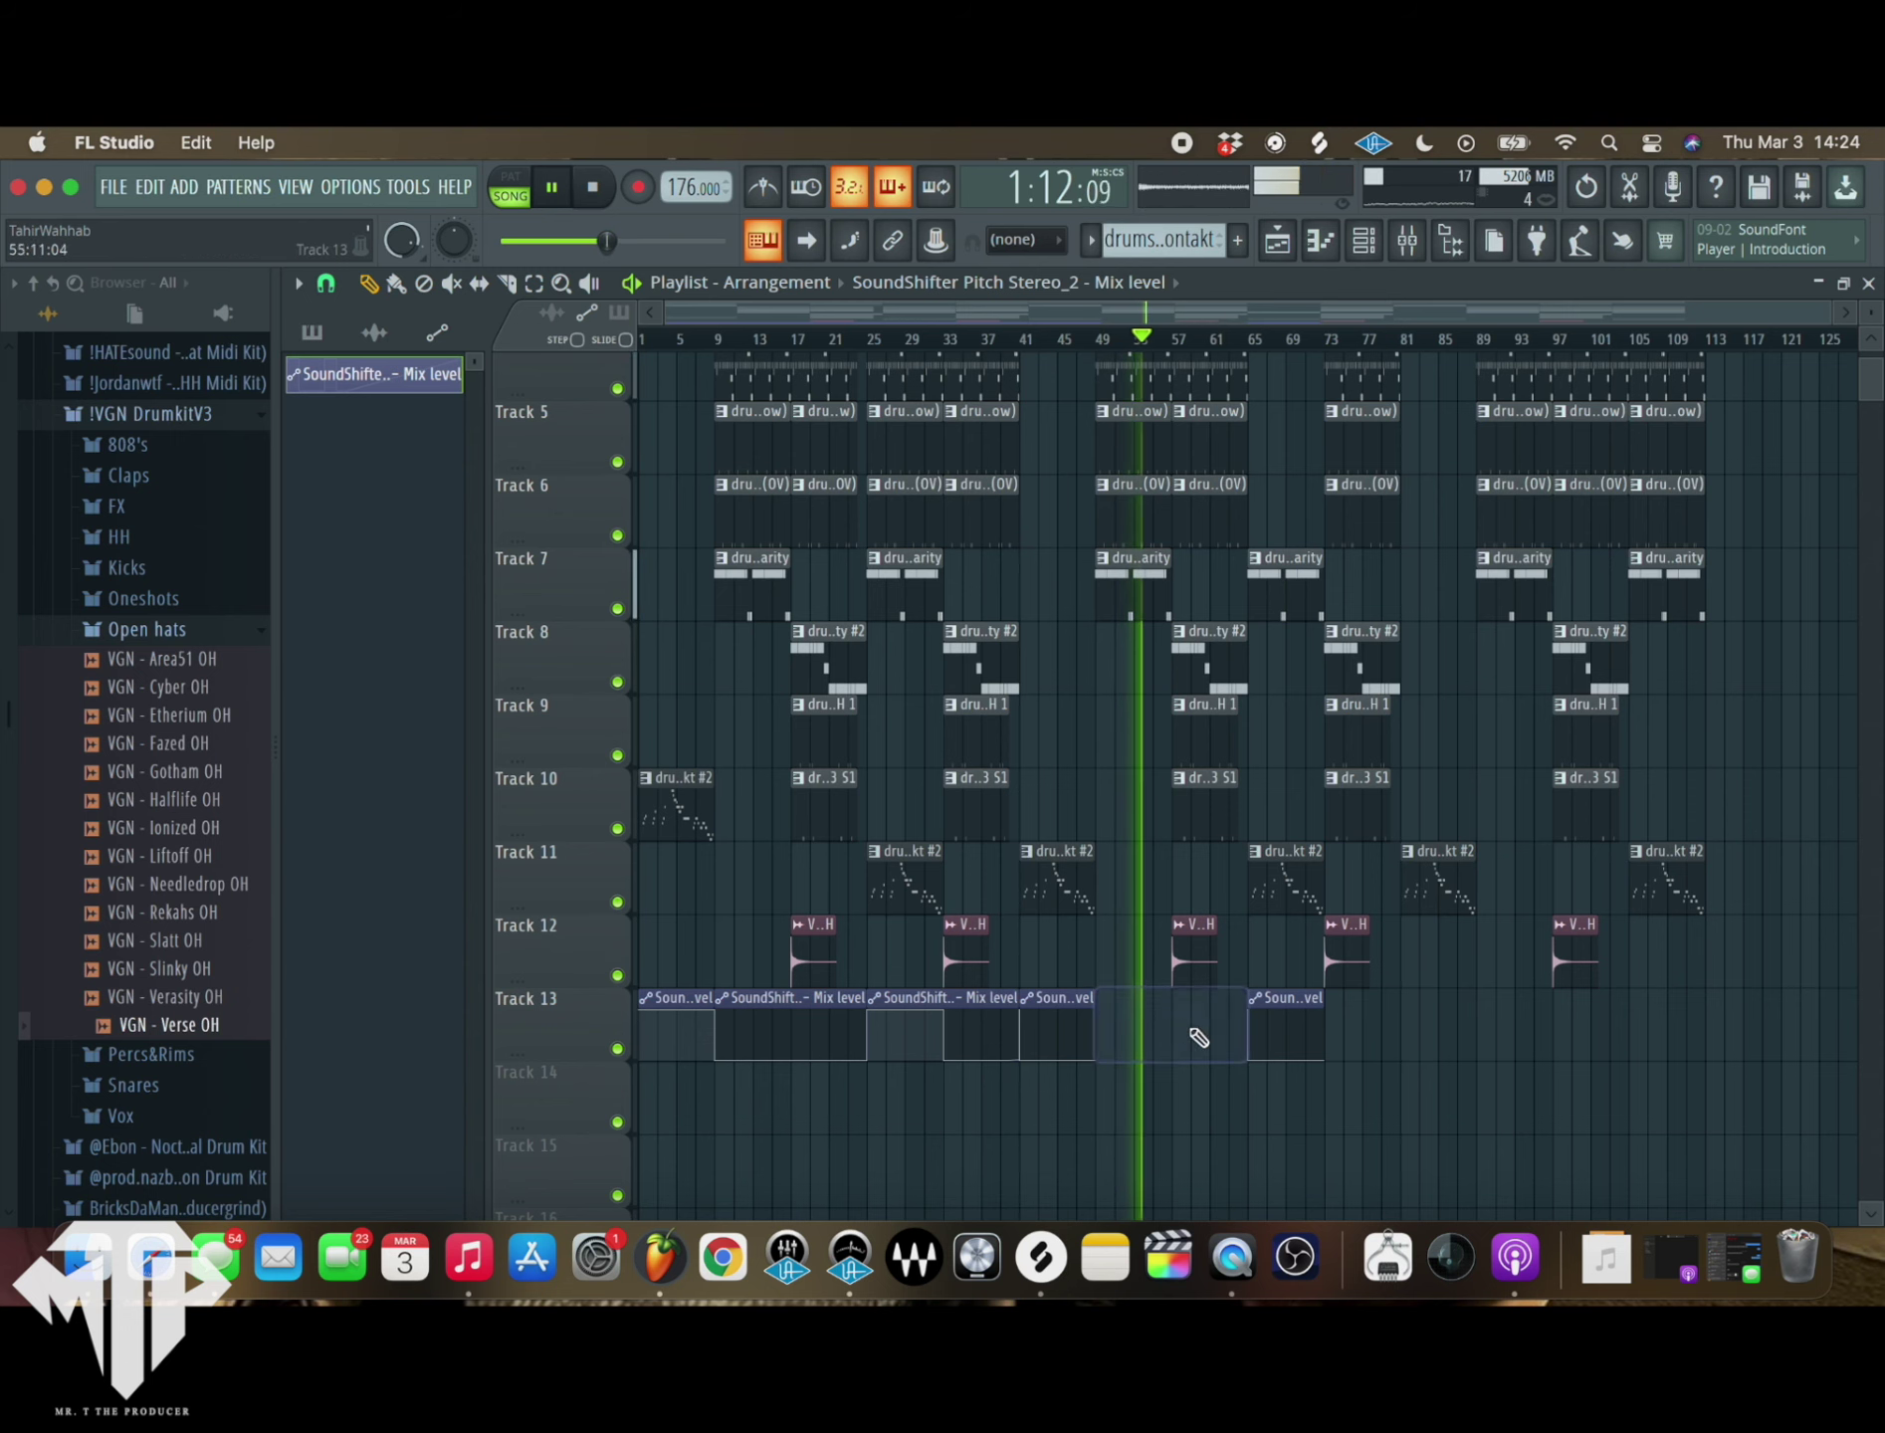
pyautogui.scroll(2, 1144, 1039)
pyautogui.rightClick(1344, 1017)
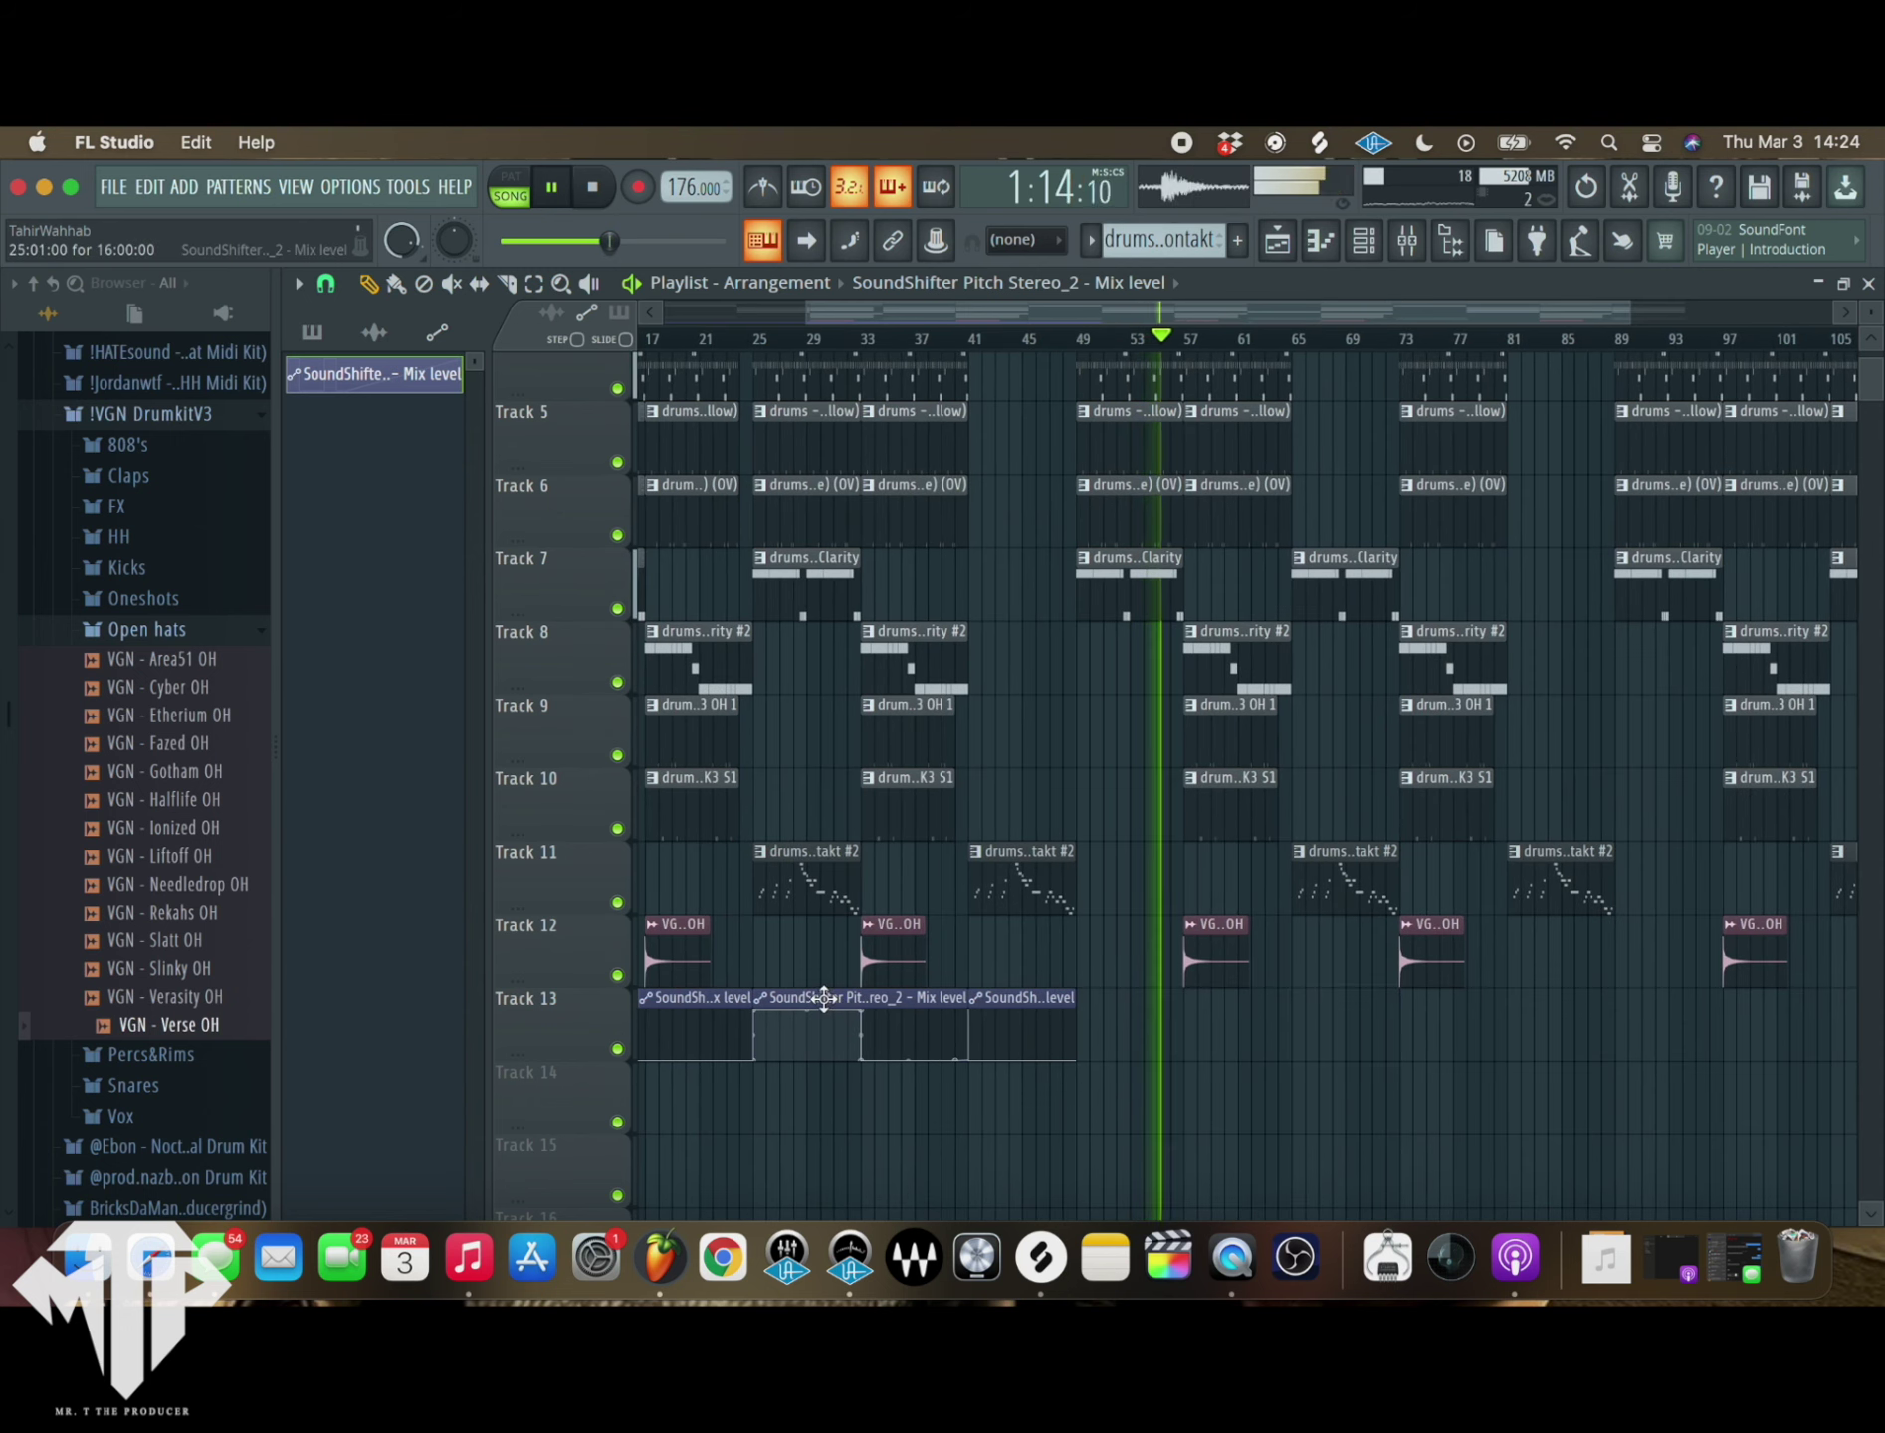
# - Duplicate the Track 13 Mix level sections from bars 9–49 to bar 49, and repeat them once more from bar 89
pyautogui.moveTo(1060, 1125); pyautogui.dragTo(795, 1034)
pyautogui.hotkey('ctrl', 'b')
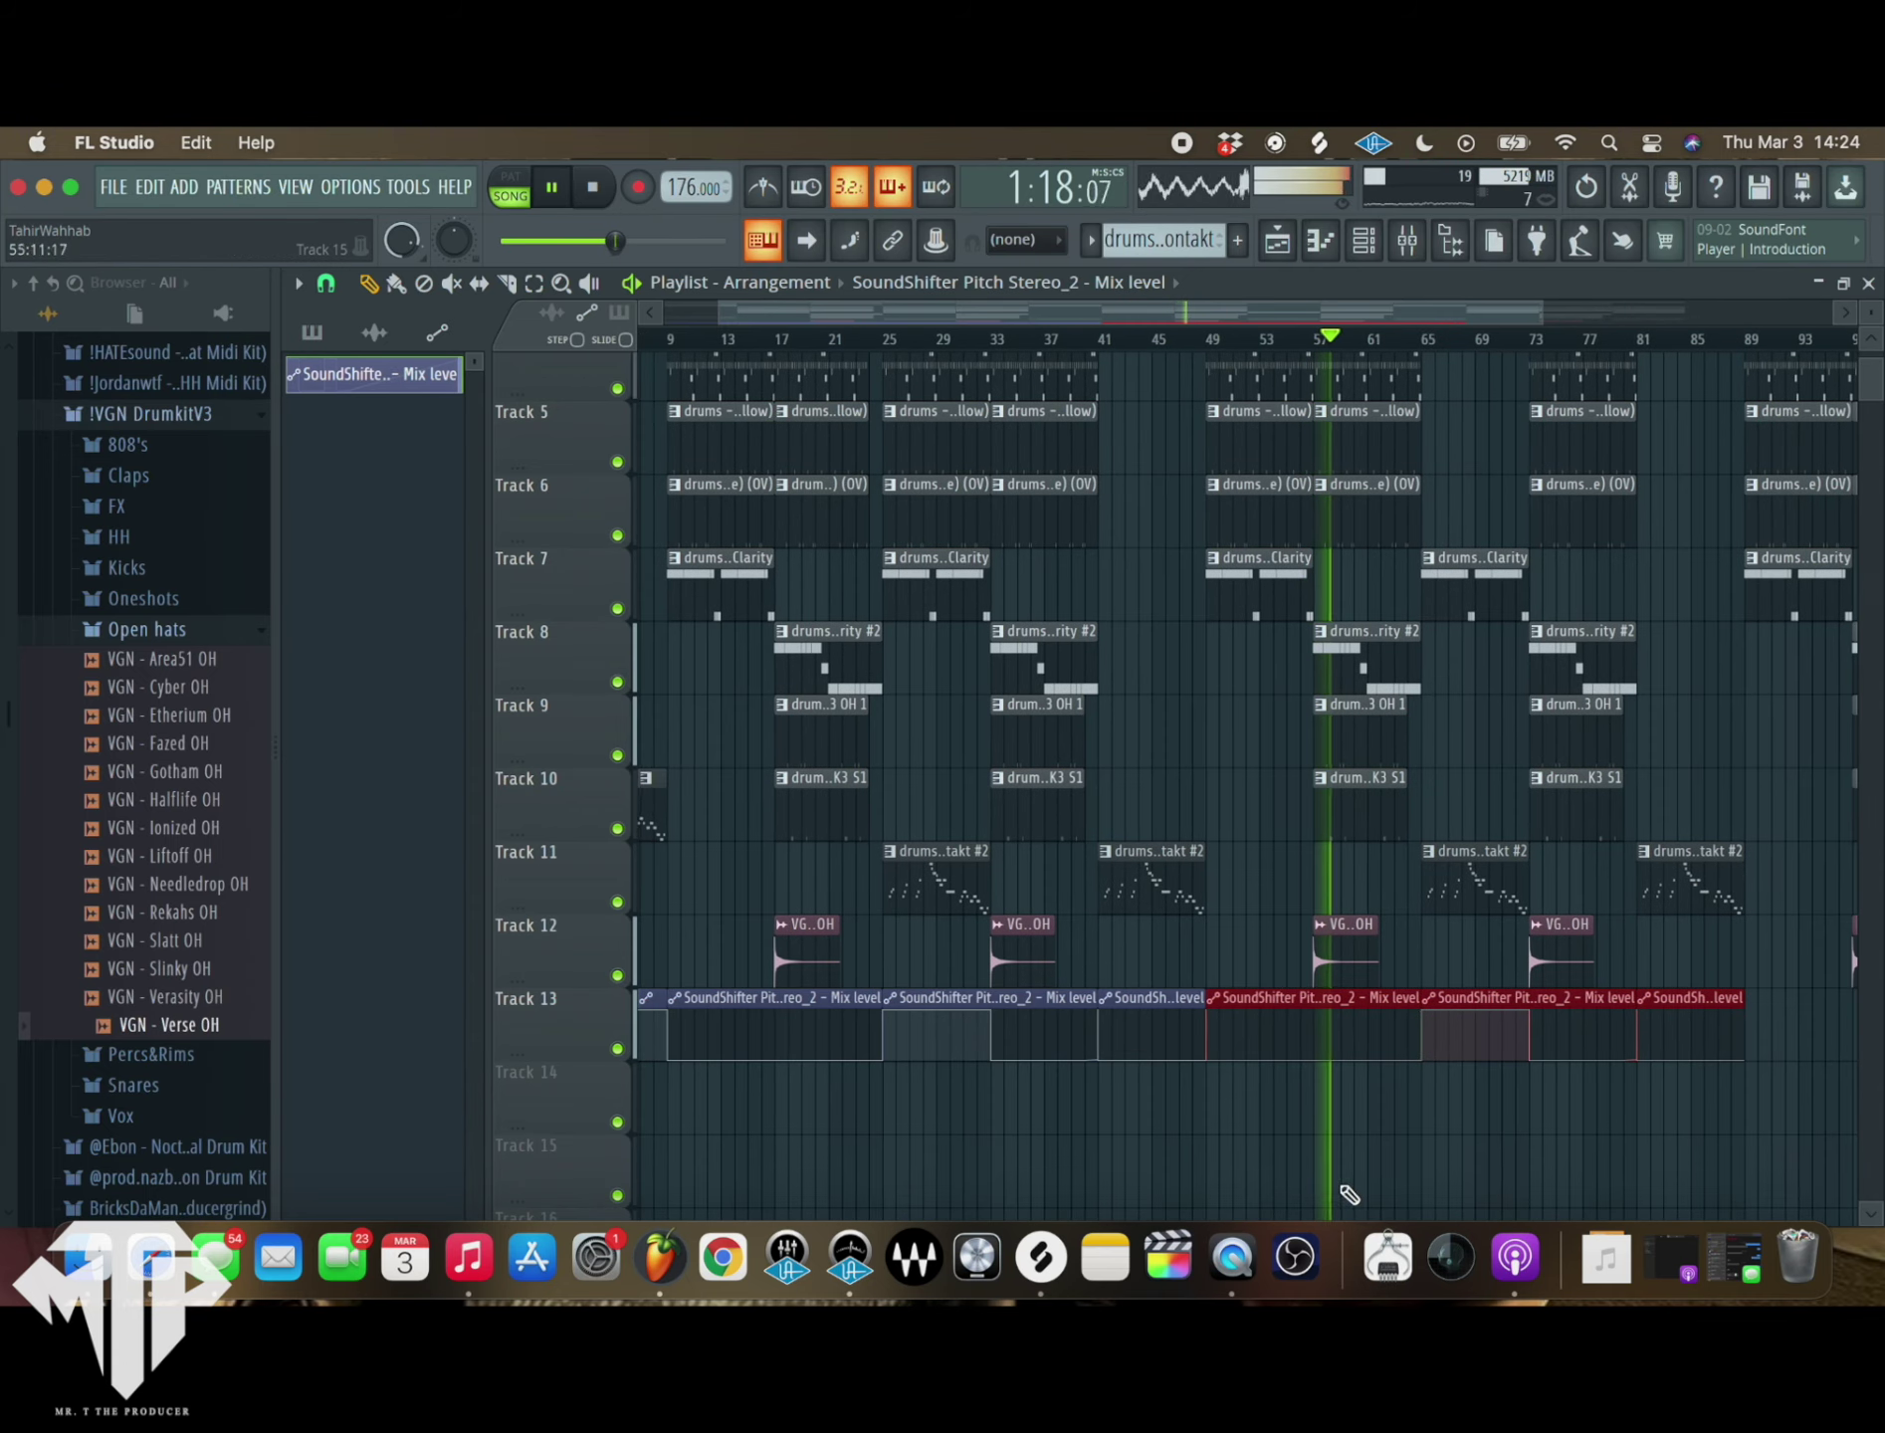
pyautogui.click(1305, 1131)
pyautogui.scroll(-1, 1305, 1130)
pyautogui.moveTo(1508, 1135); pyautogui.dragTo(1164, 1037)
pyautogui.hotkey('ctrl', 'b')
pyautogui.click(1537, 1132)
# - Delete the Mix level section at bar 121 on Track 13 and shorten the section starting at bar 105
pyautogui.scroll(-1, 1540, 1175)
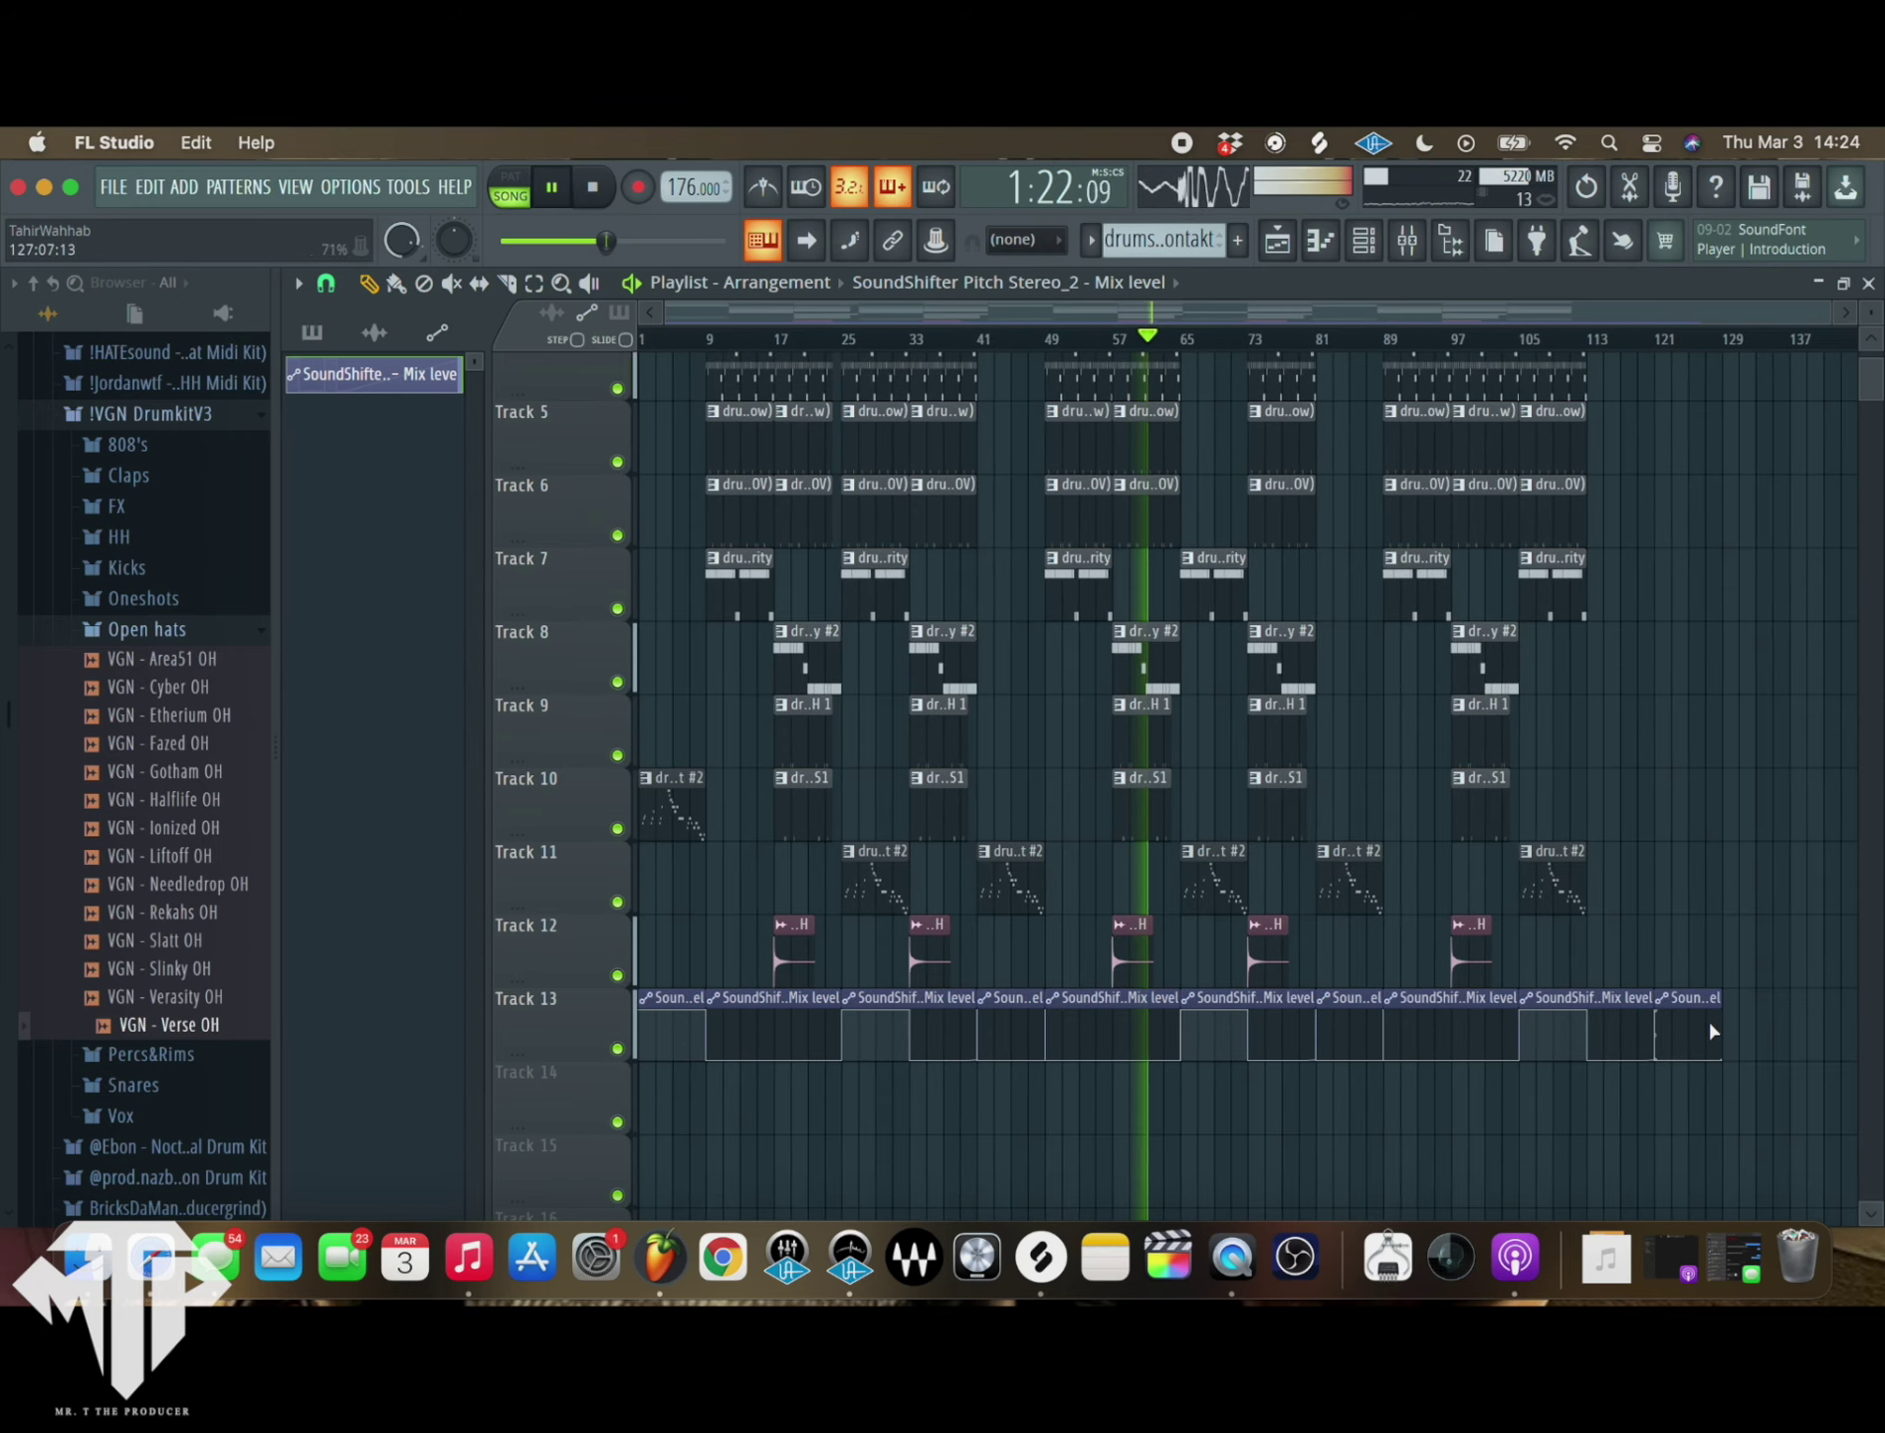
pyautogui.scroll(2, 1666, 1110)
pyautogui.scroll(-2, 1674, 1105)
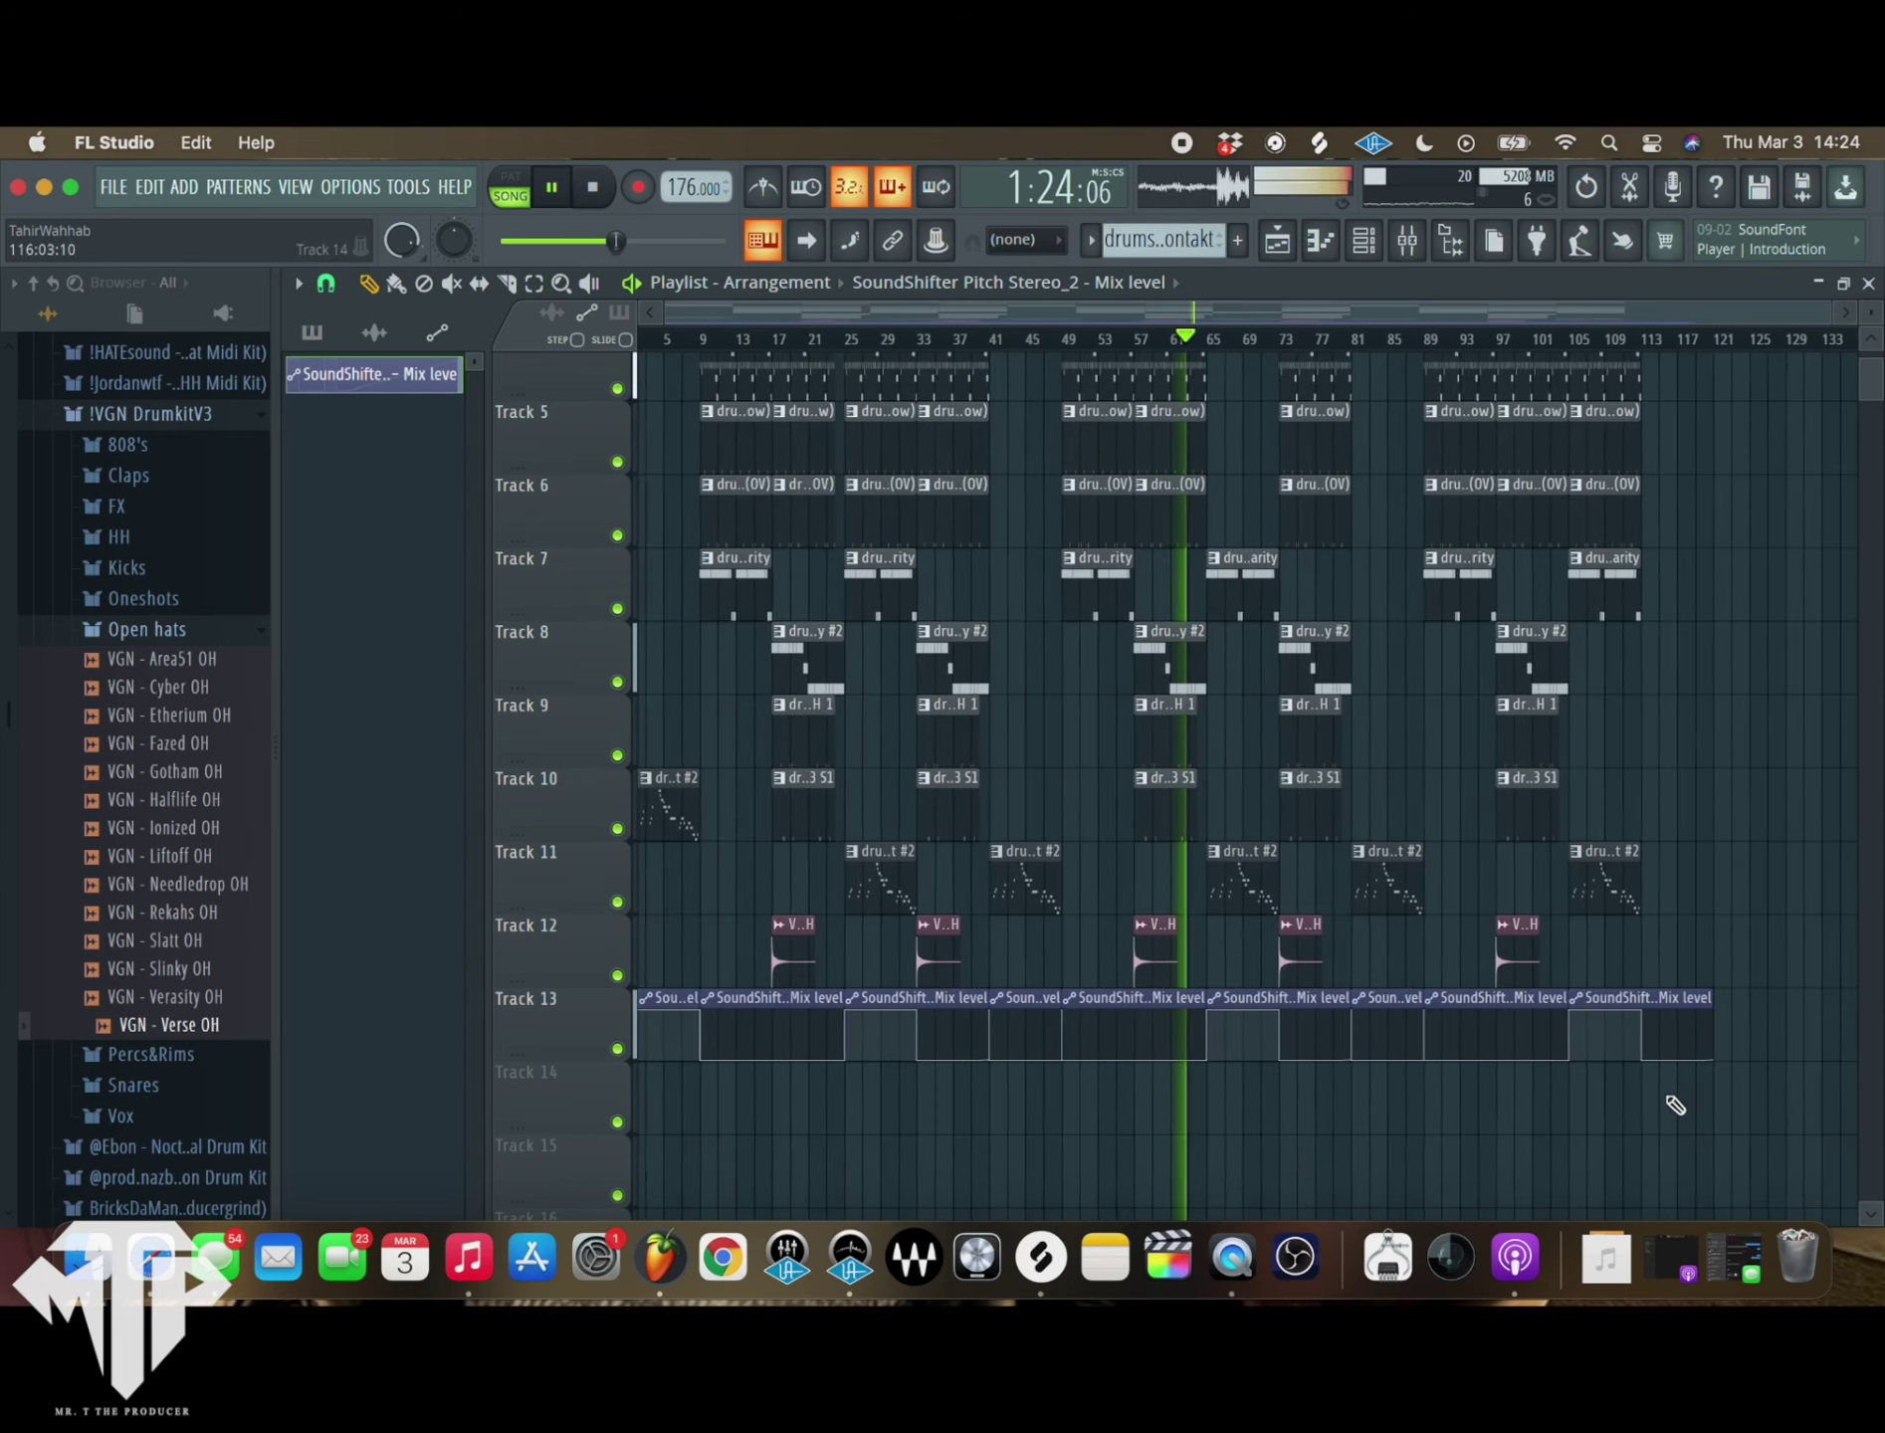
pyautogui.scroll(4, 1644, 946)
pyautogui.scroll(-15, 1669, 958)
pyautogui.scroll(3, 1662, 955)
pyautogui.scroll(15, 1626, 950)
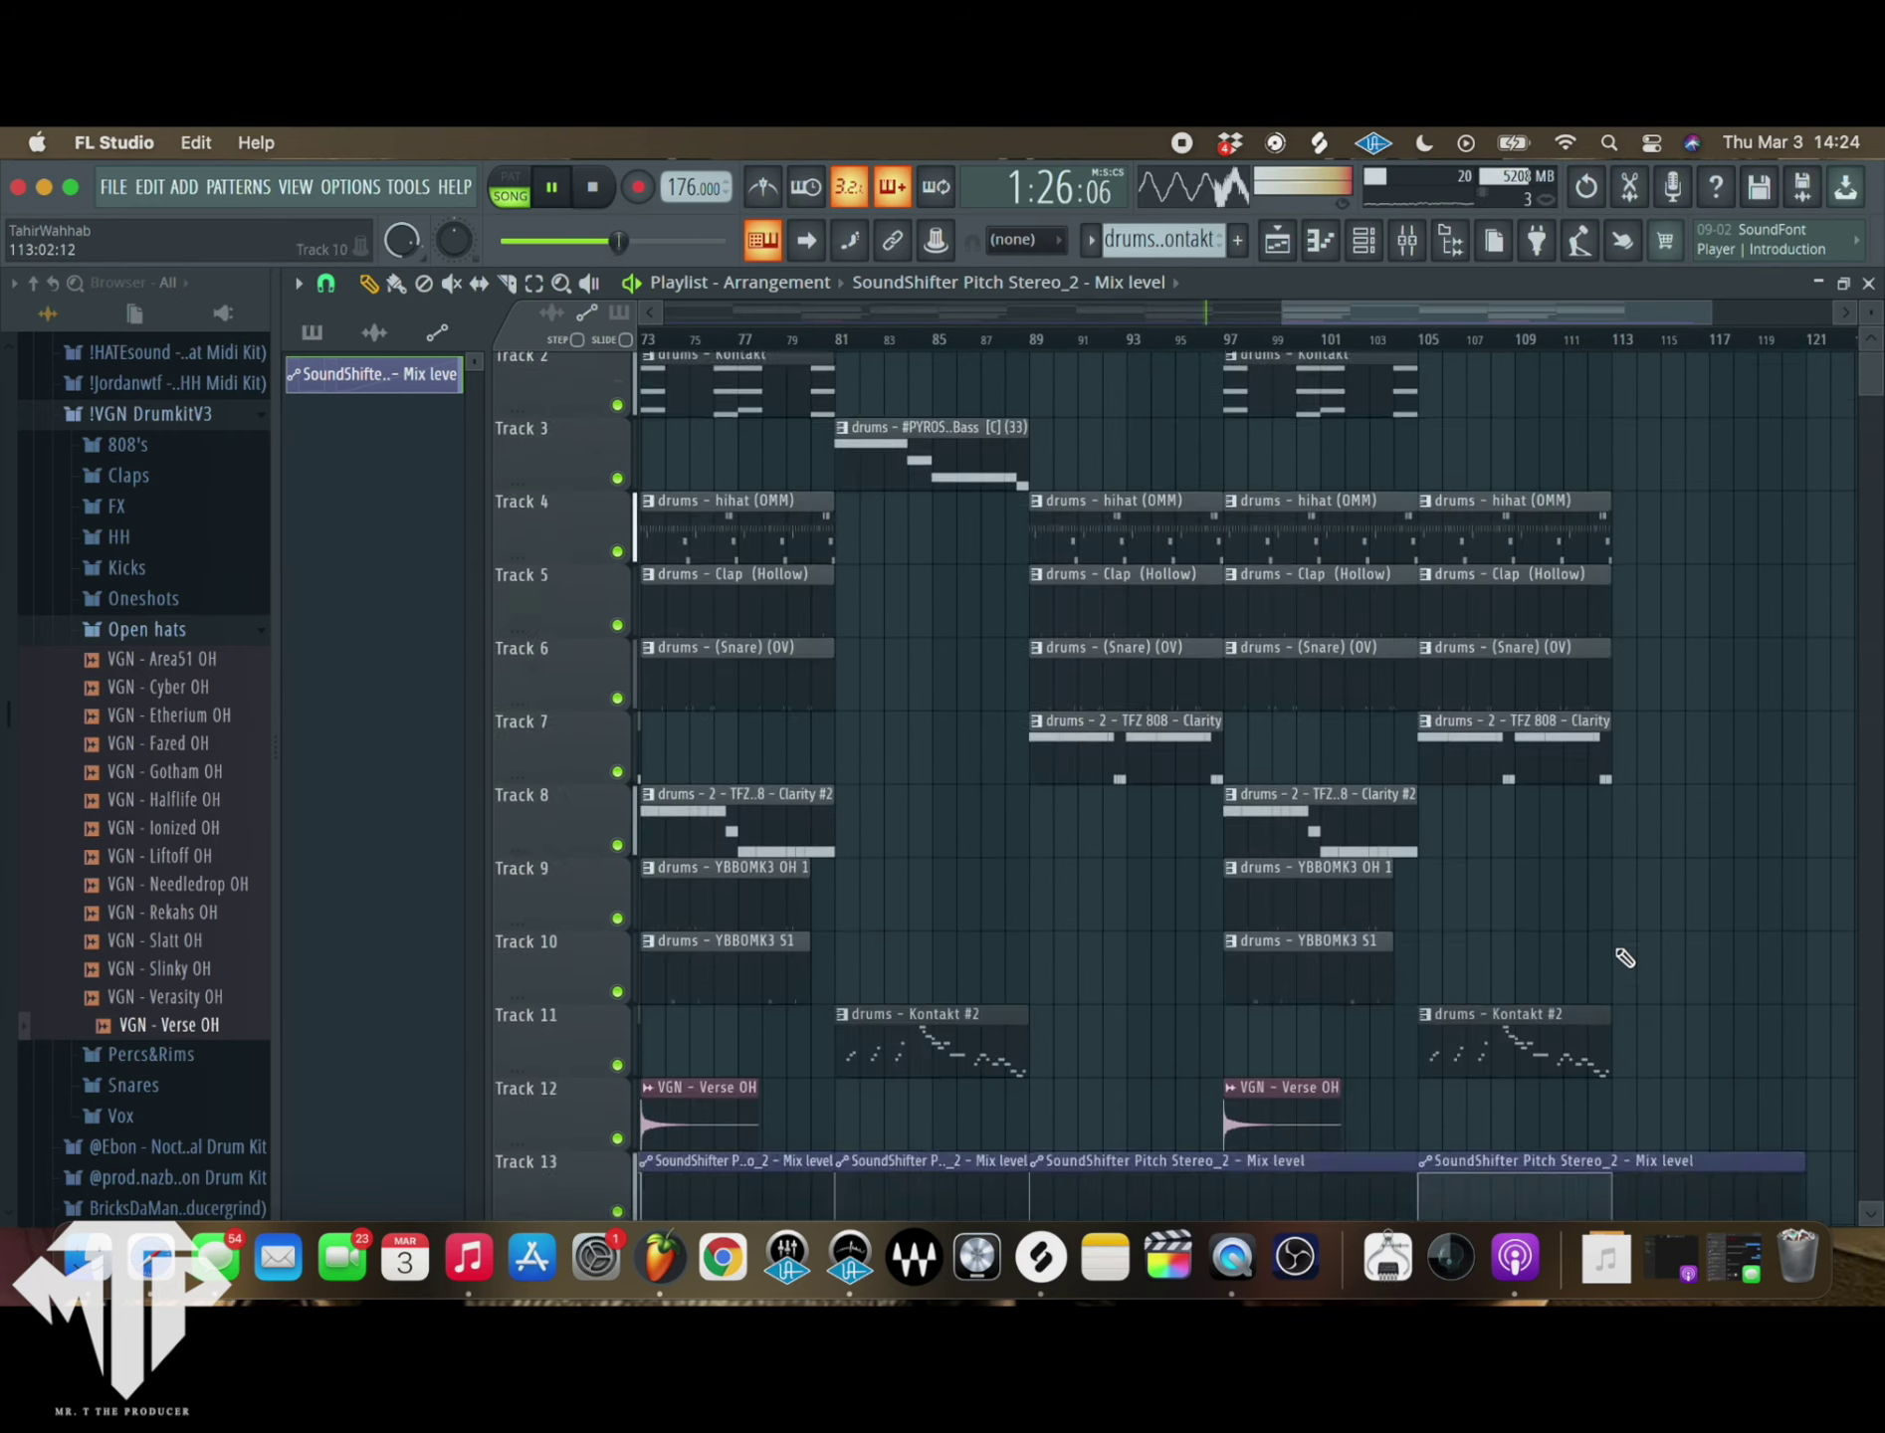
pyautogui.scroll(-2, 1657, 985)
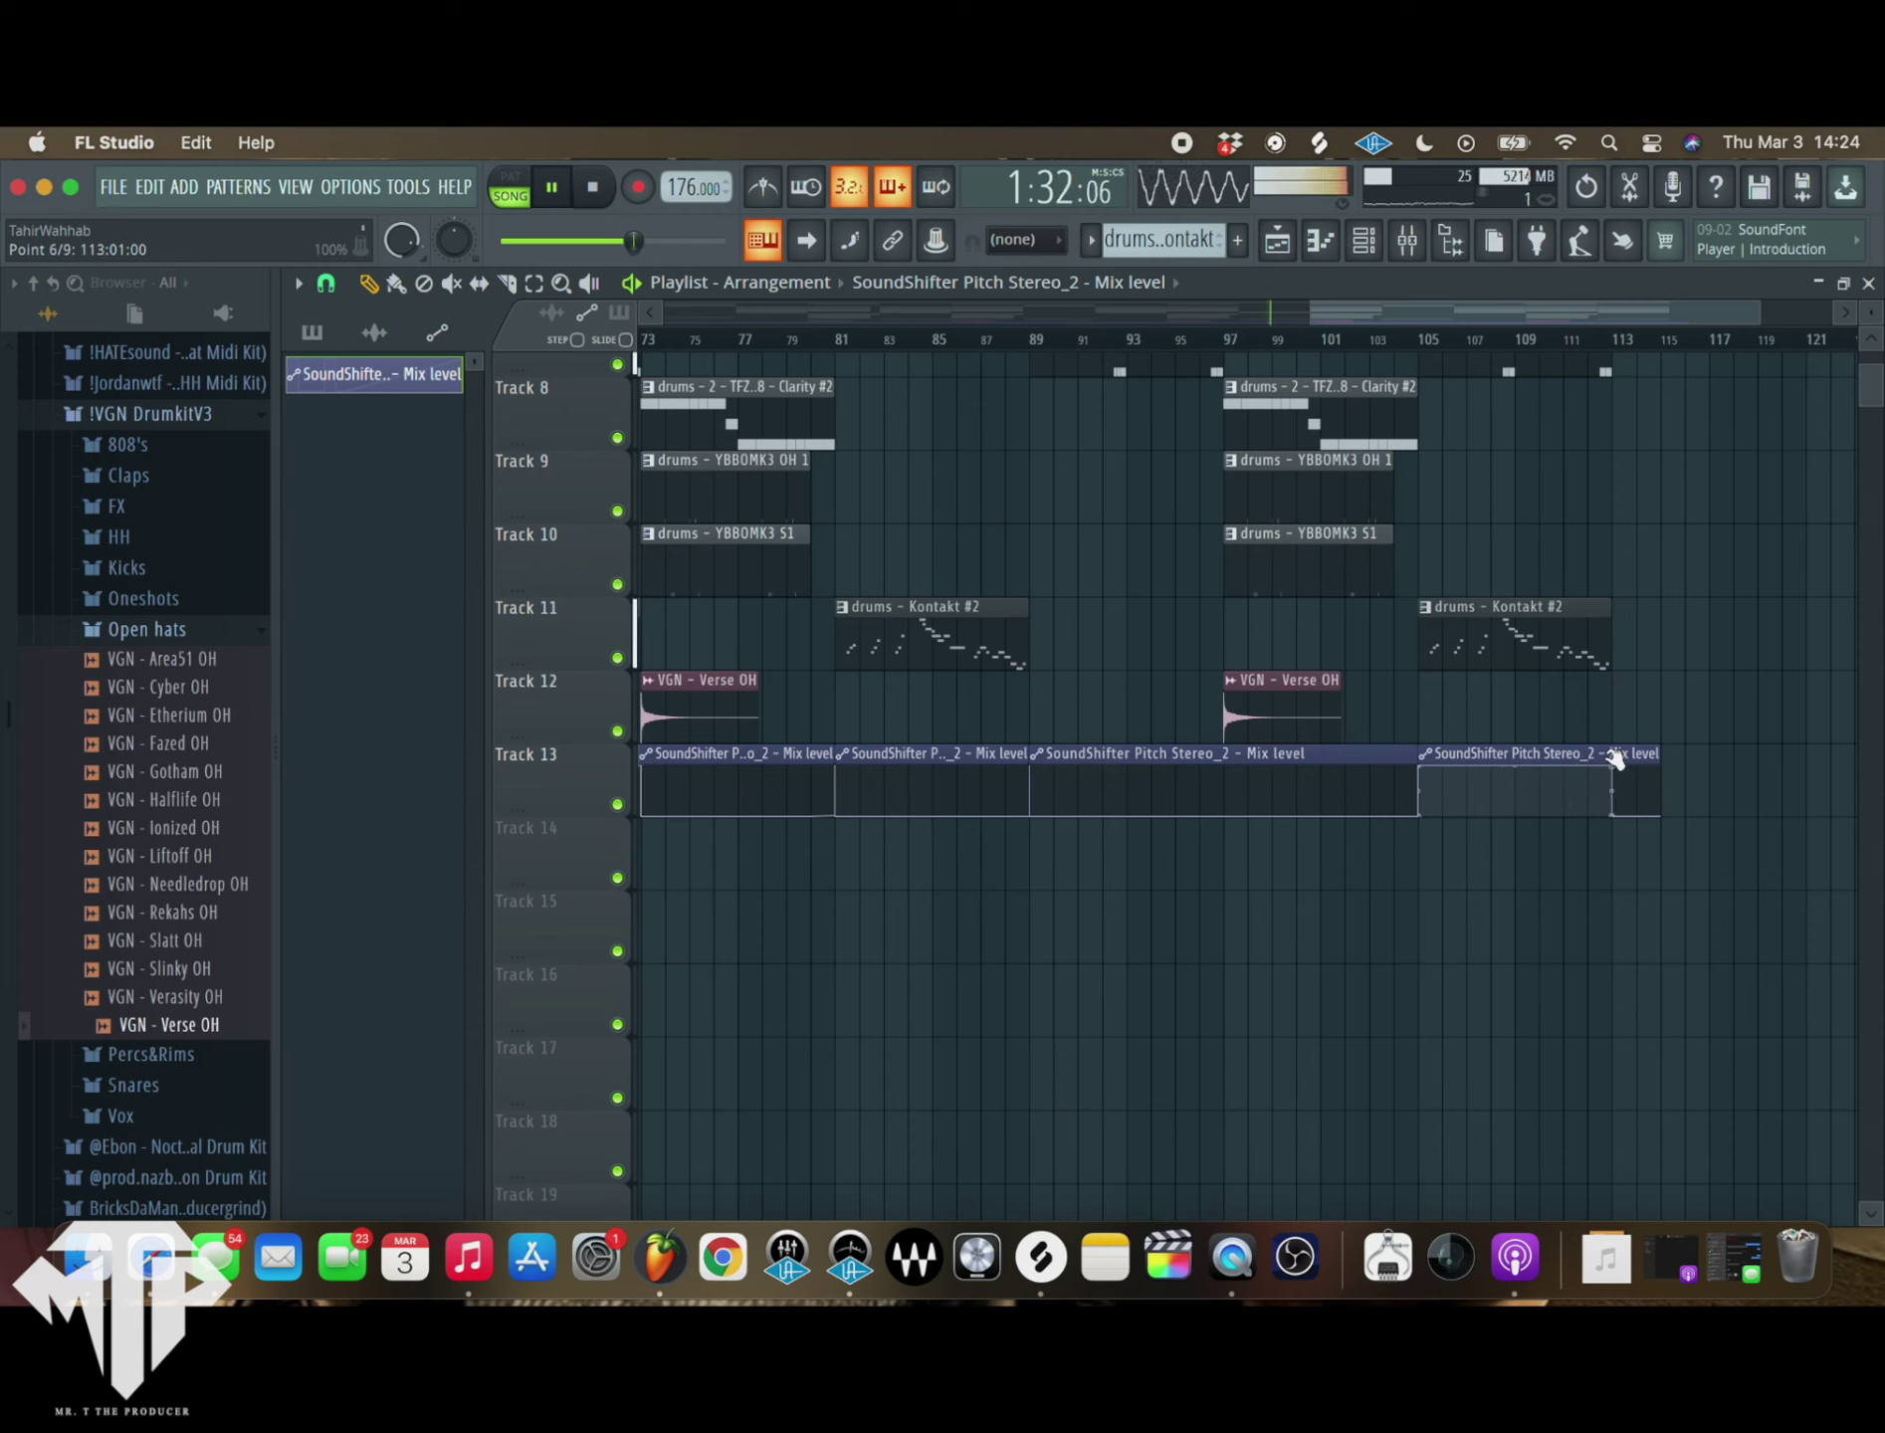
# - Make the bar 105 Mix level clip unique and ramp it down from about bar 109 to zero, ending the clip at bar 113
pyautogui.click(1439, 762)
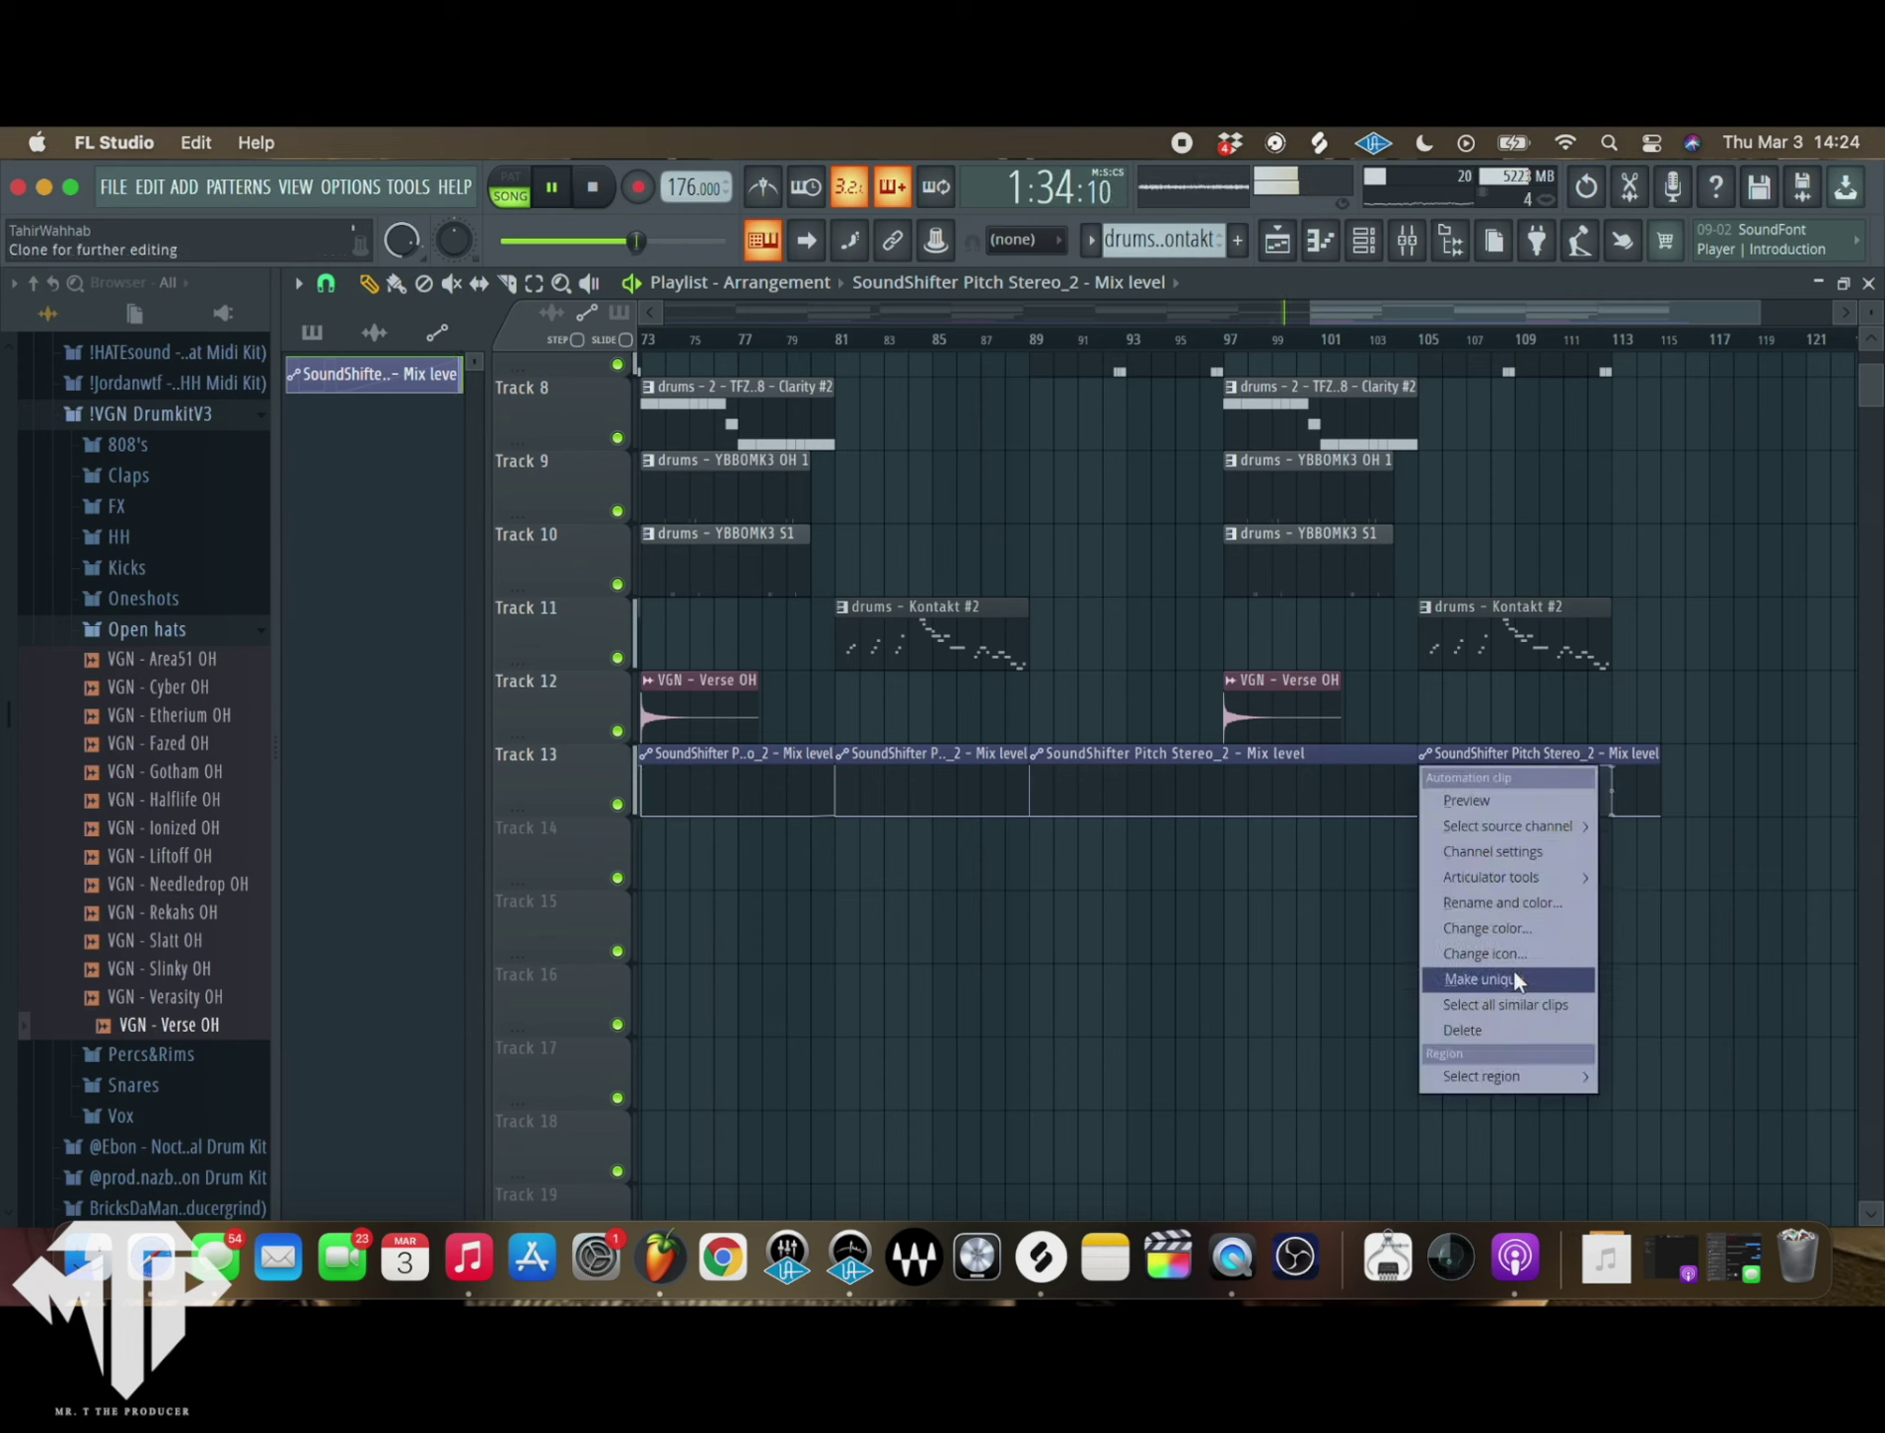
pyautogui.click(1512, 969)
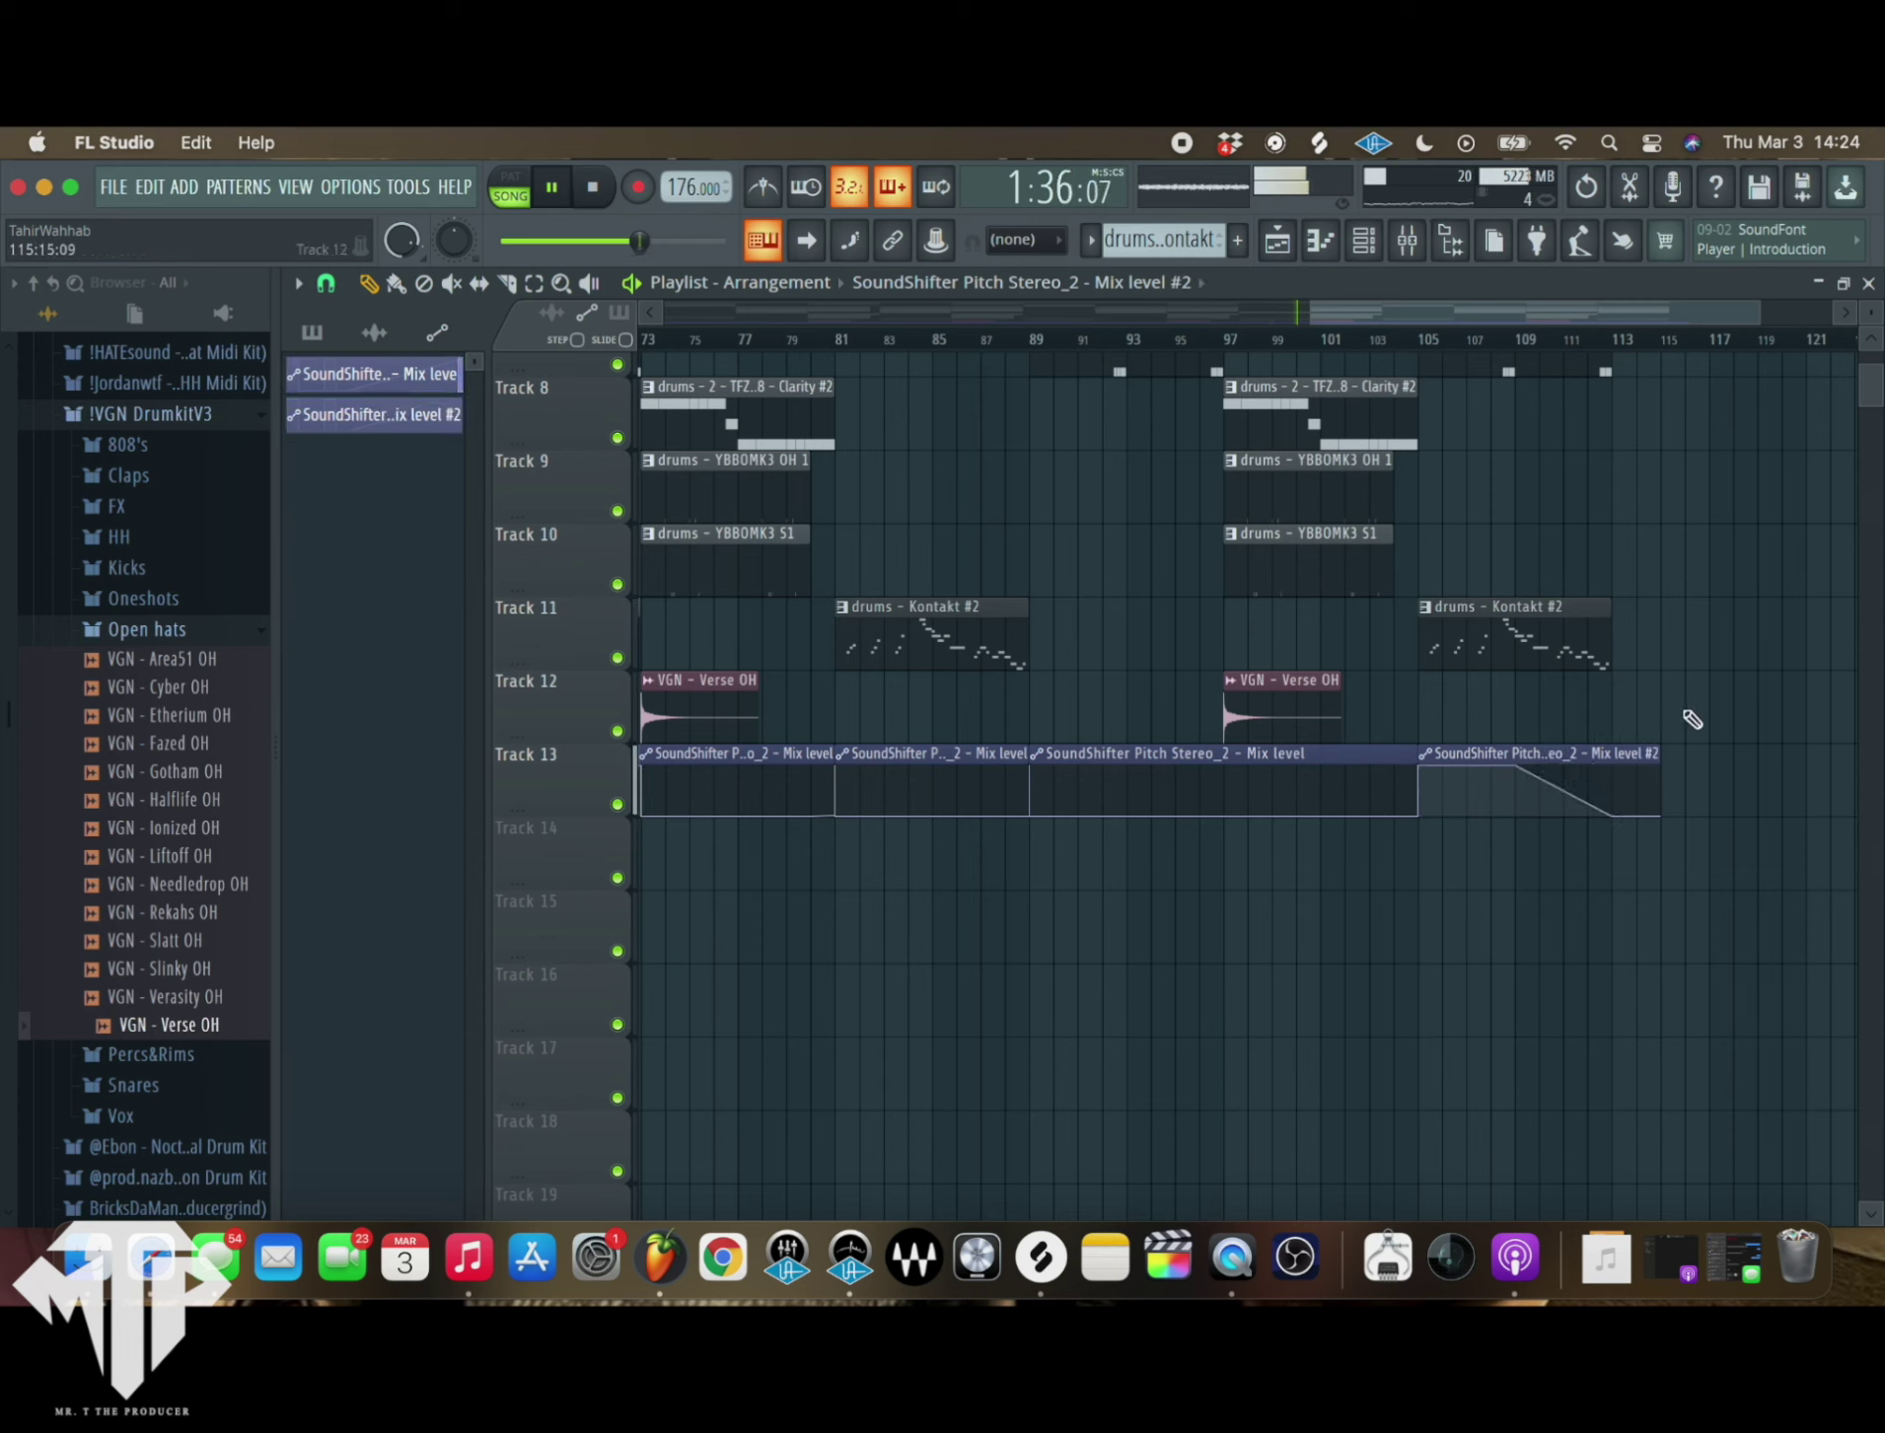
pyautogui.scroll(-5, 1536, 1035)
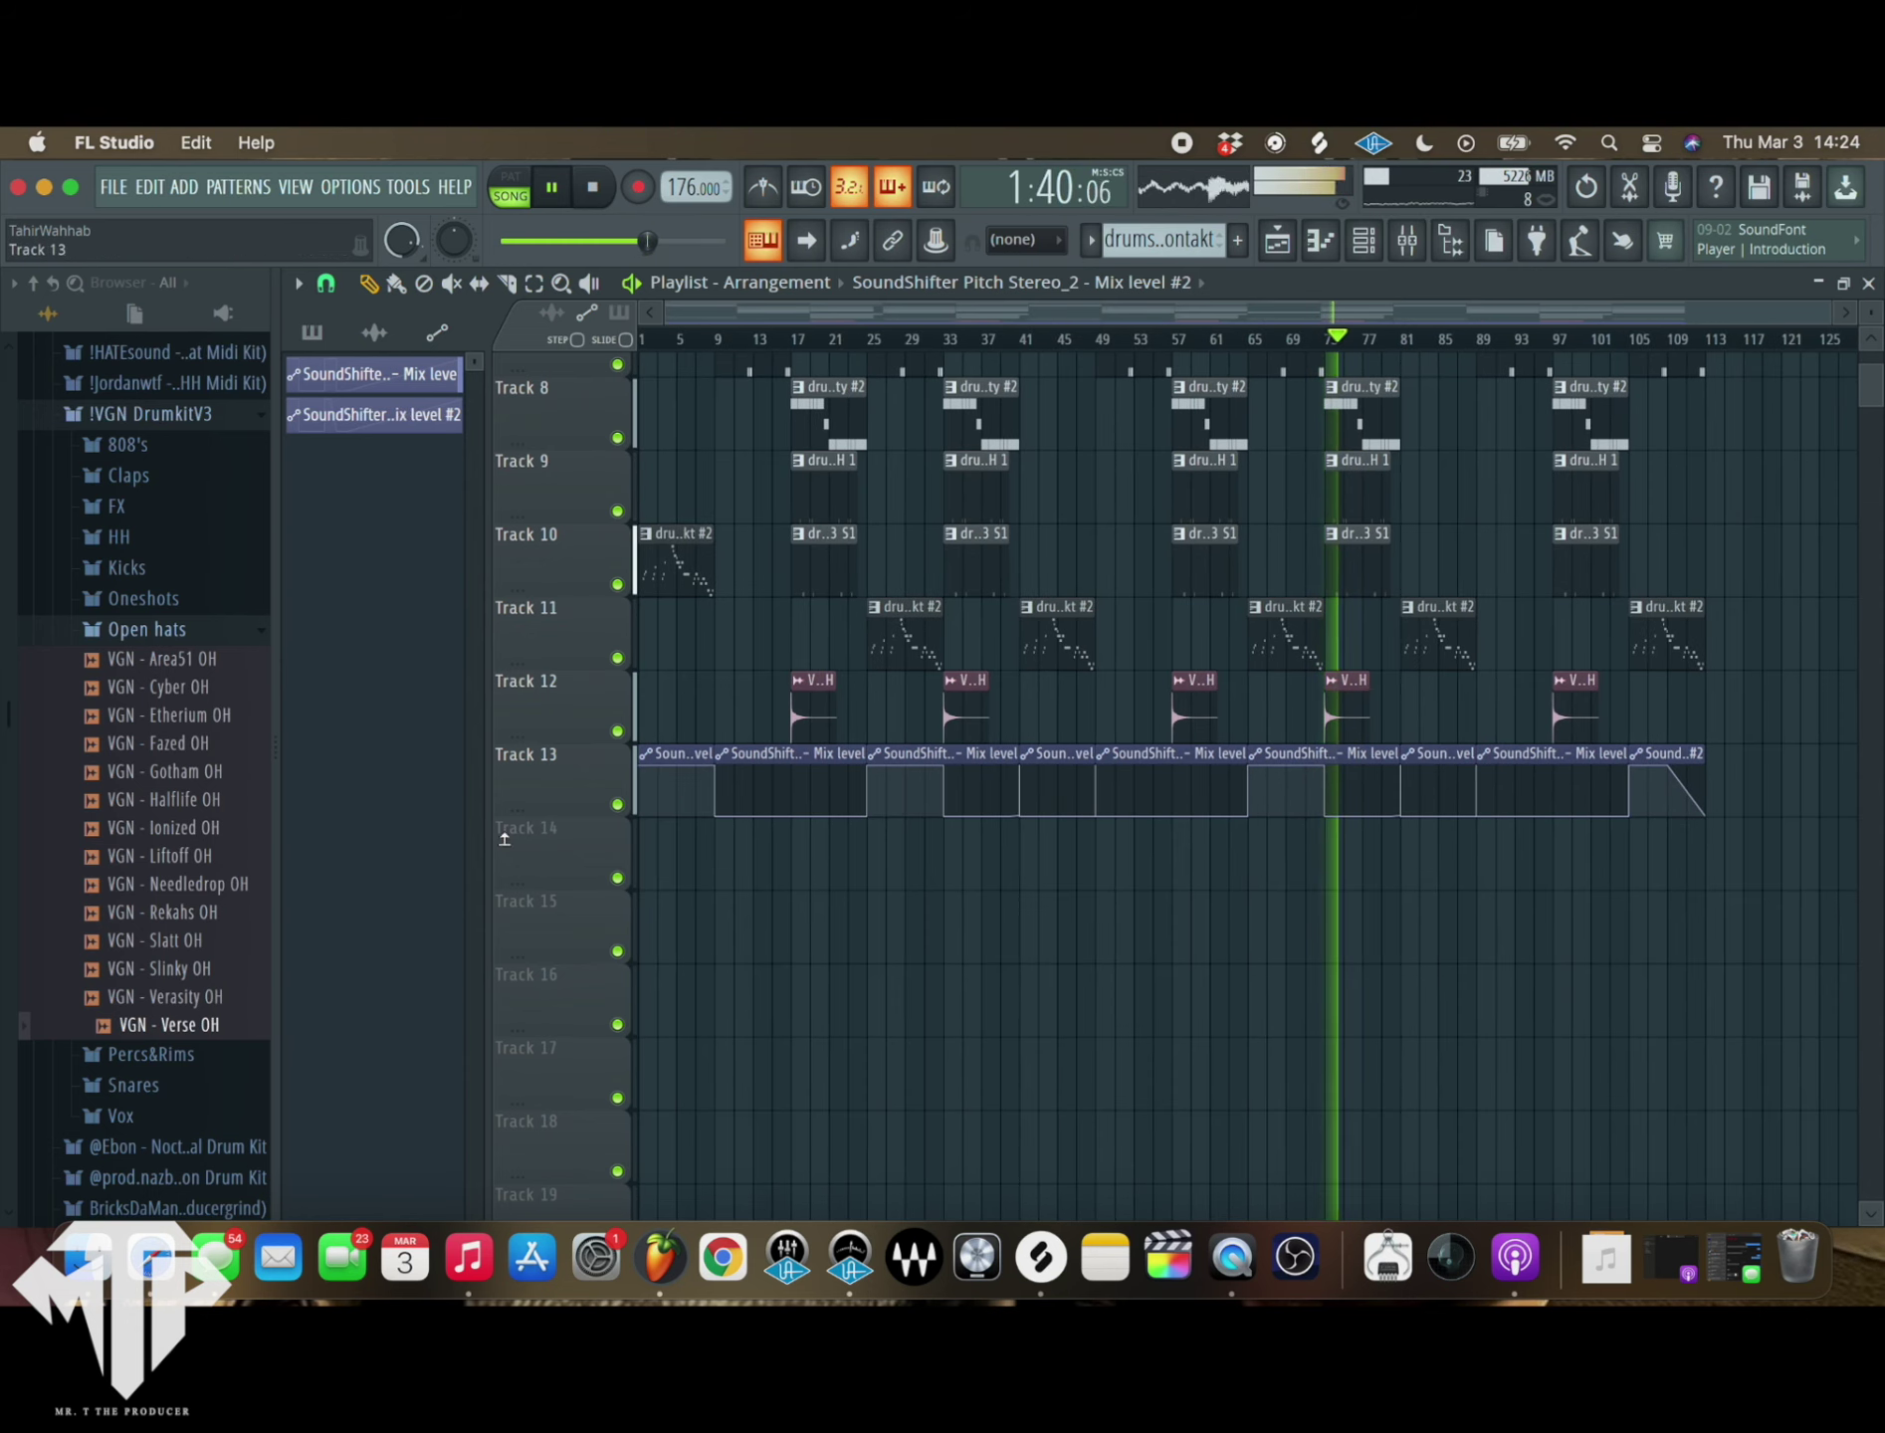
# - From the Mr.T Tag pack, place "Mr.t tag fx" on Track 8 at bar 5 and "Foley [ texture ]" on Track 7 at bar 1
pyautogui.scroll(3, 597, 865)
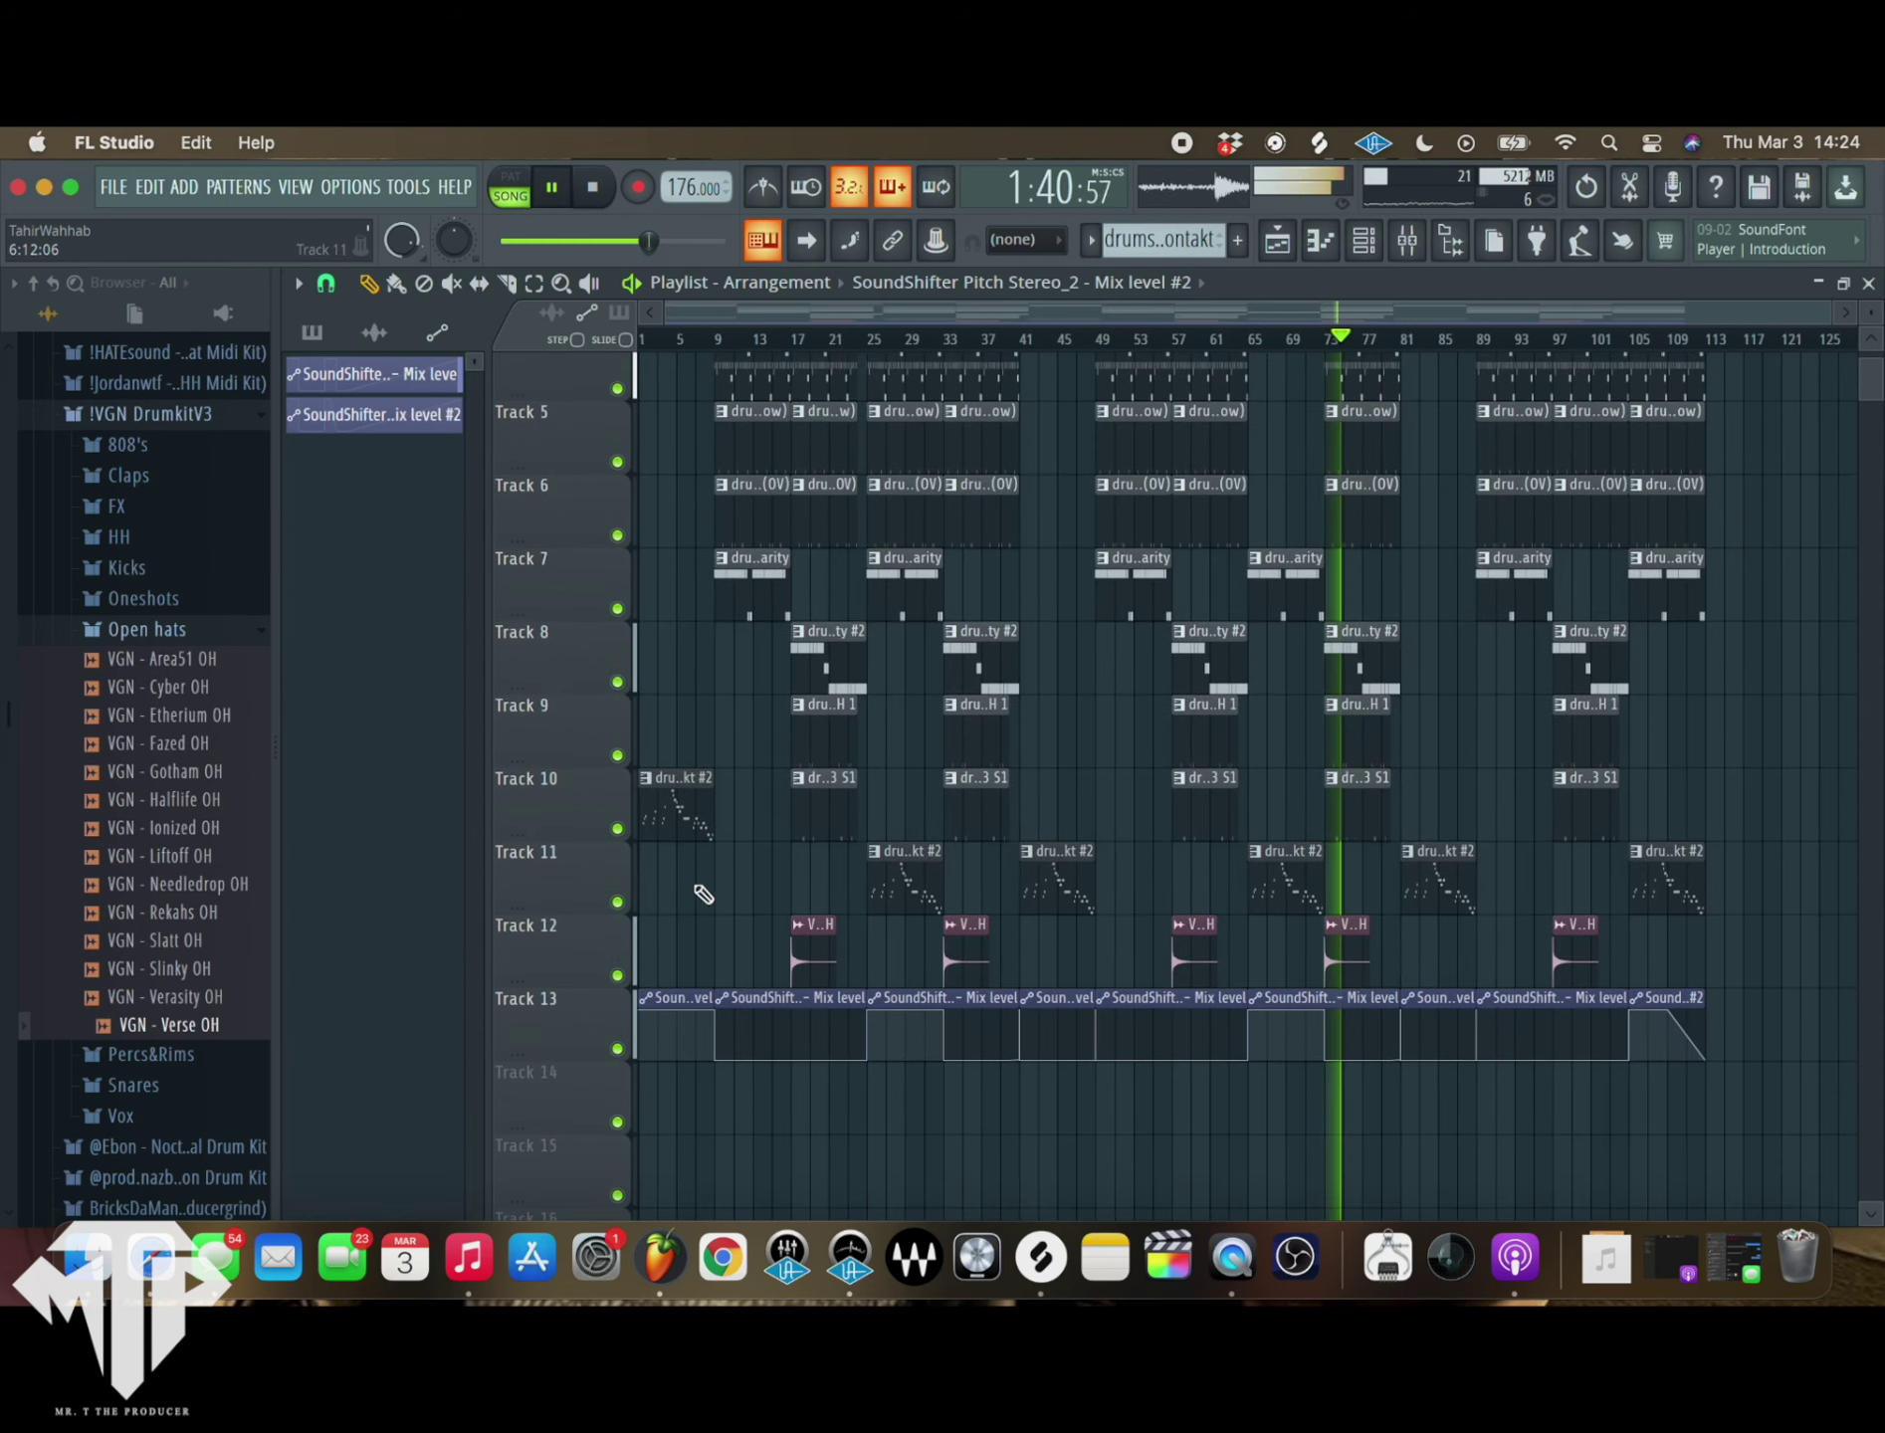
pyautogui.click(159, 415)
pyautogui.scroll(-2, 117, 1000)
pyautogui.click(102, 933)
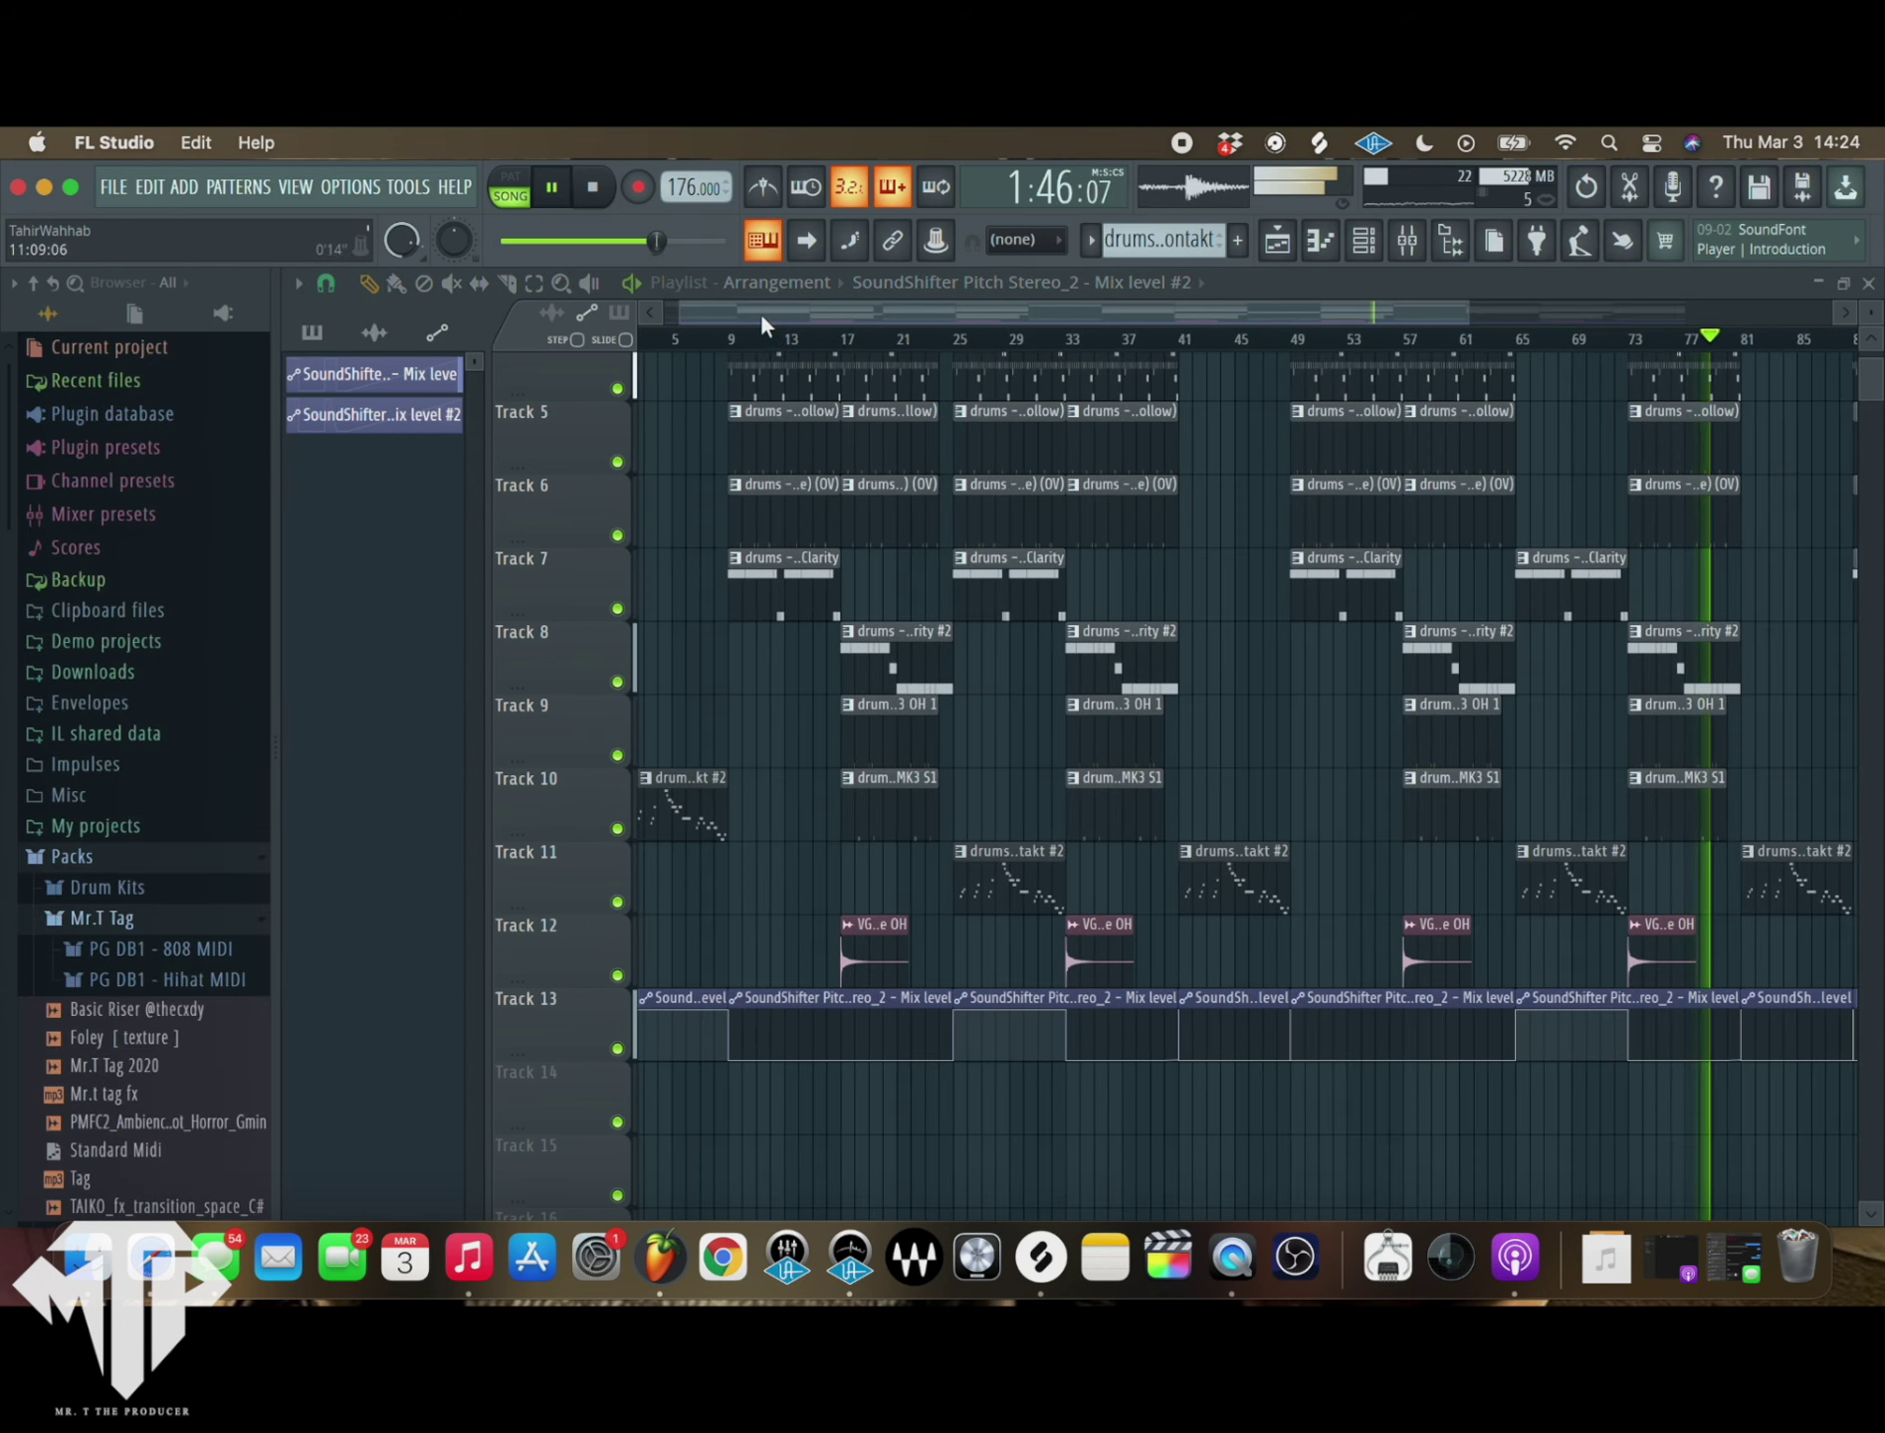
pyautogui.scroll(4, 770, 829)
pyautogui.moveTo(114, 1093); pyautogui.dragTo(700, 912)
pyautogui.moveTo(149, 1039); pyautogui.dragTo(673, 836)
# - Set the time stretch of the "Foley [ texture ]" sample to 8:00:00 so it fills the eight-bar intro
pyautogui.scroll(4, 732, 975)
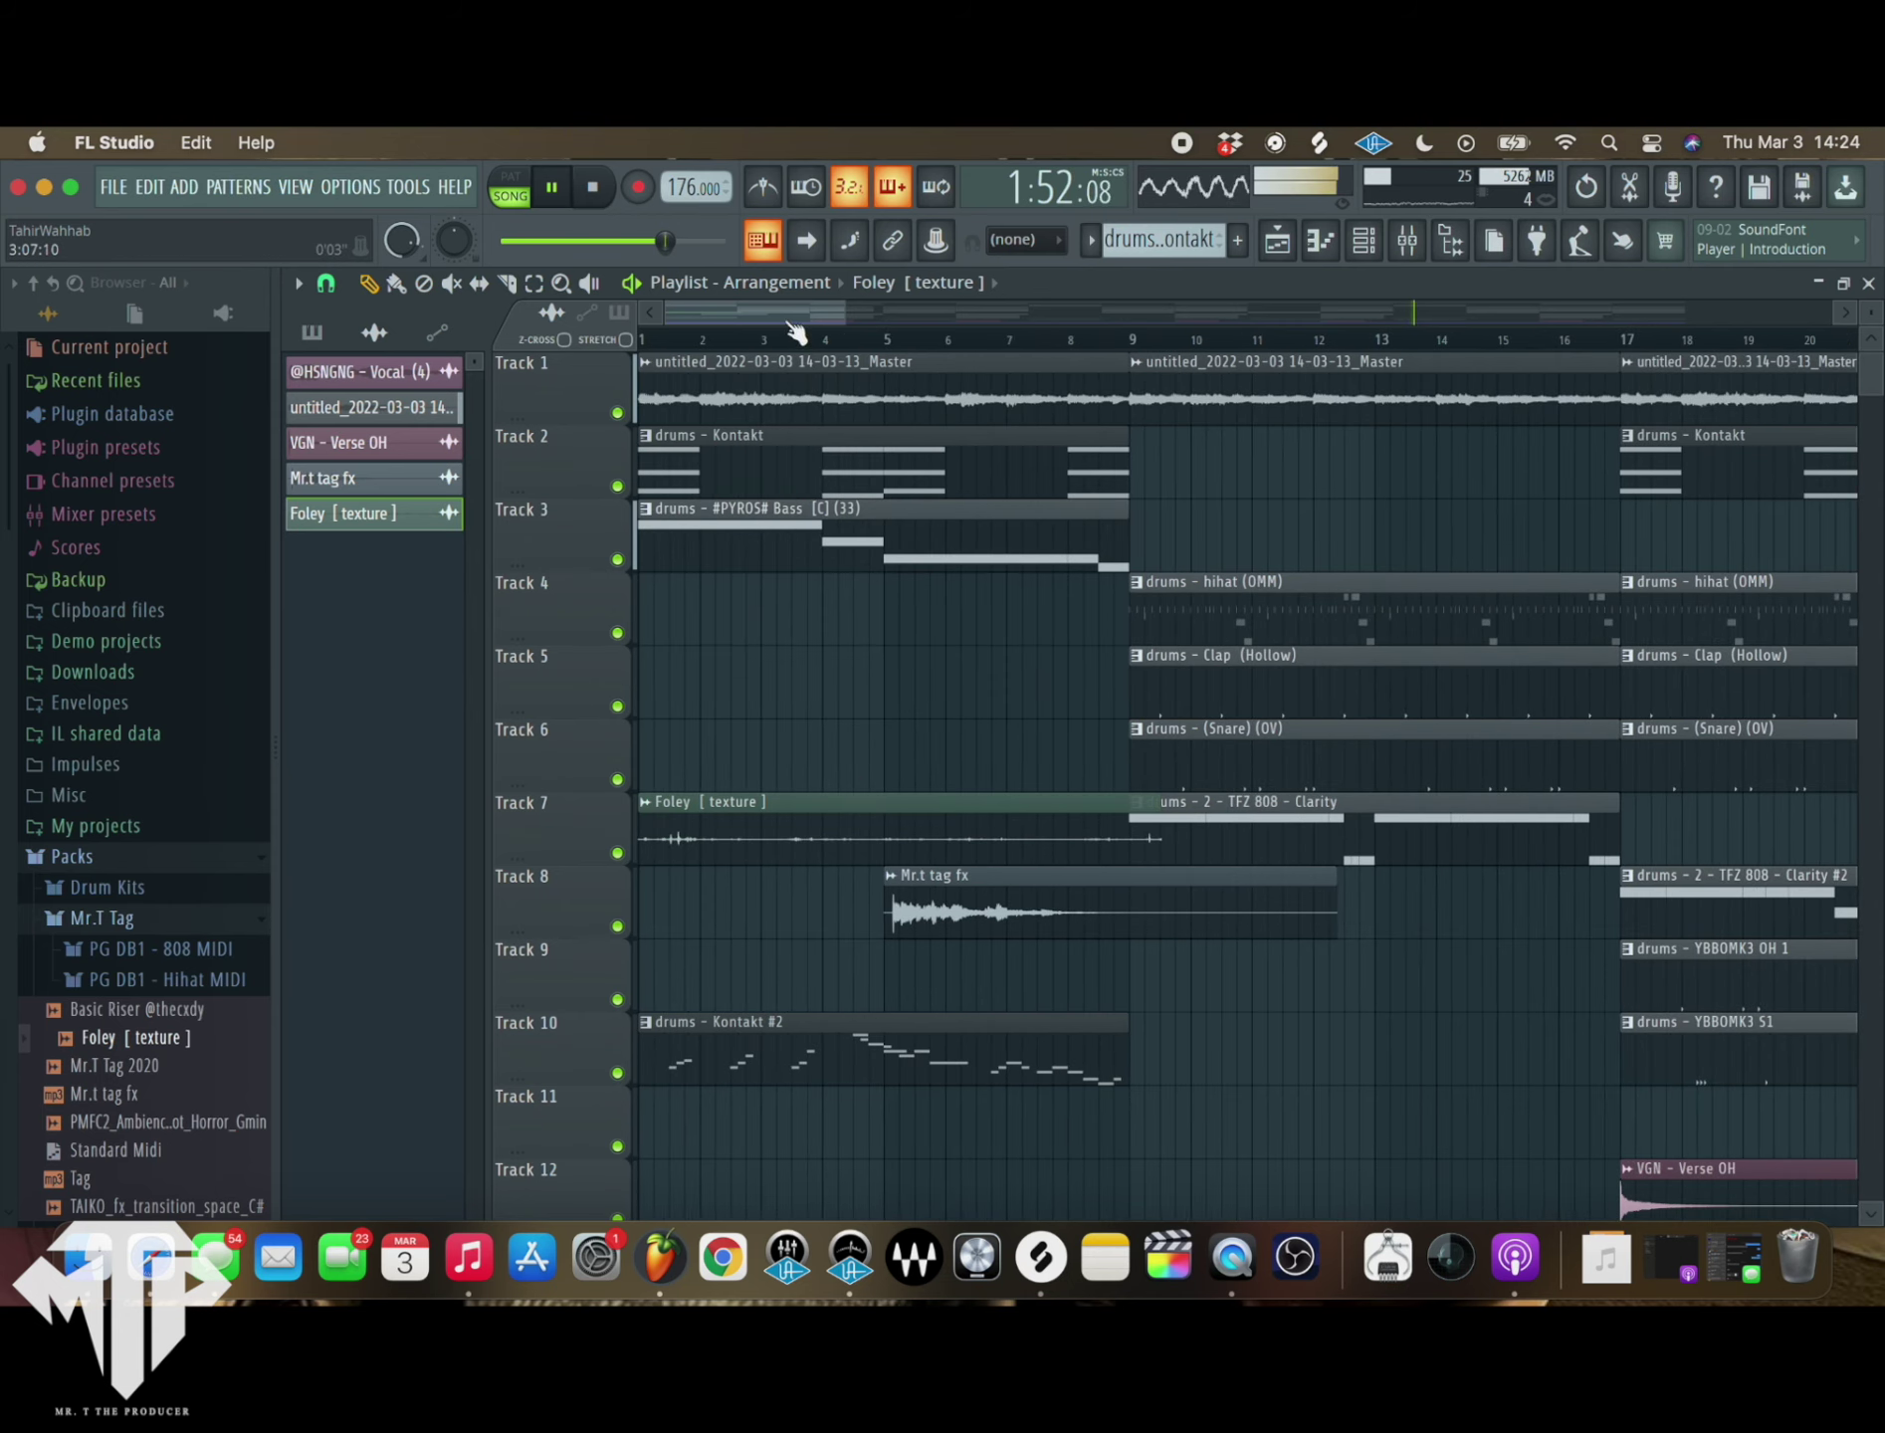
pyautogui.click(423, 517)
pyautogui.moveTo(681, 527); pyautogui.dragTo(806, 901)
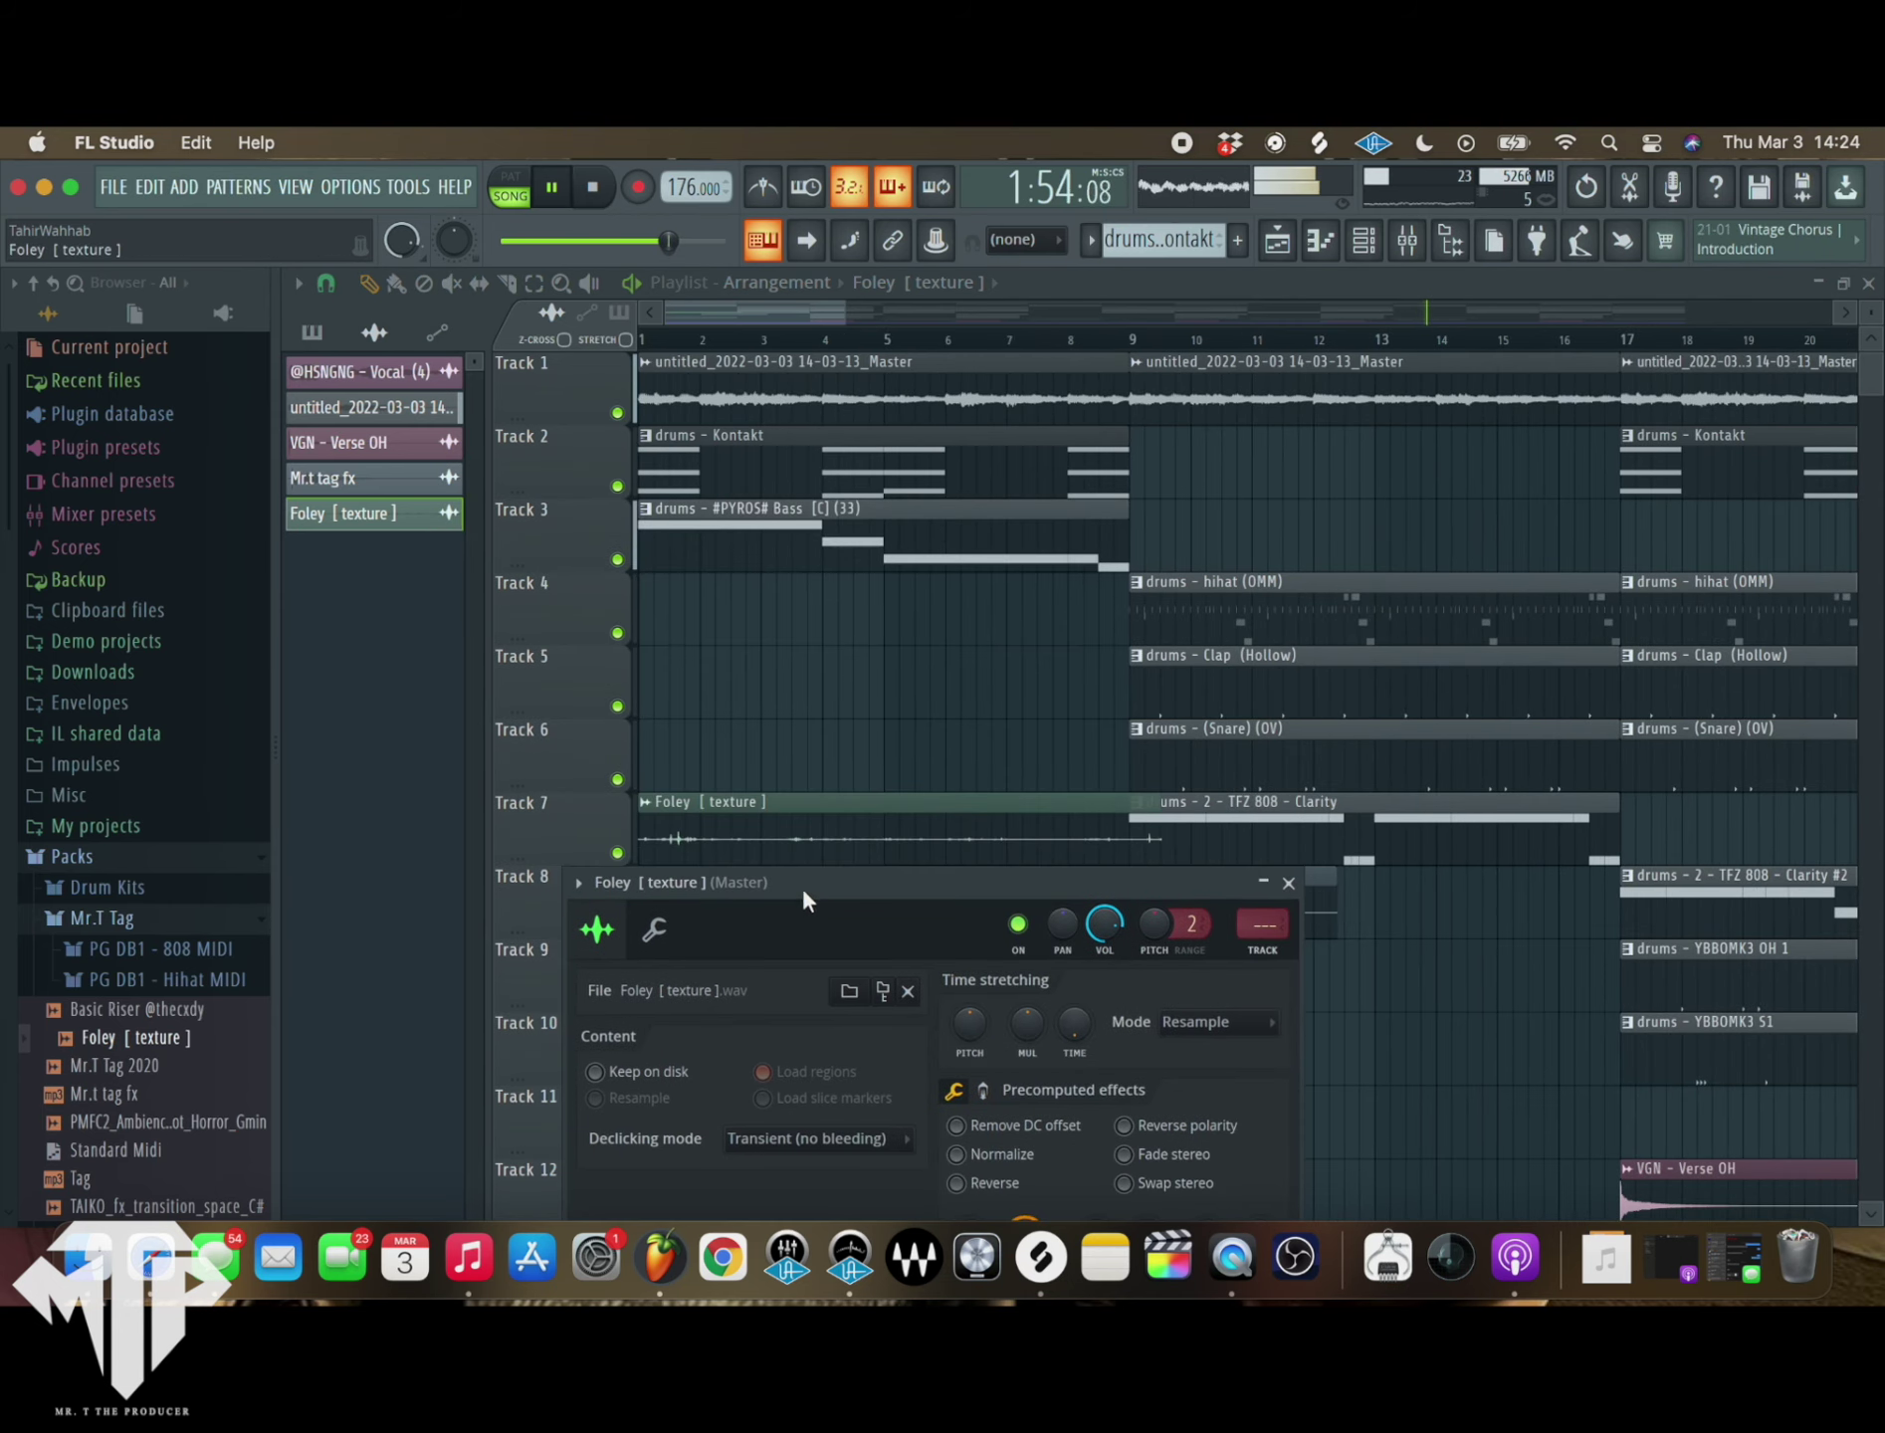
pyautogui.moveTo(1073, 1025); pyautogui.dragTo(1072, 1005)
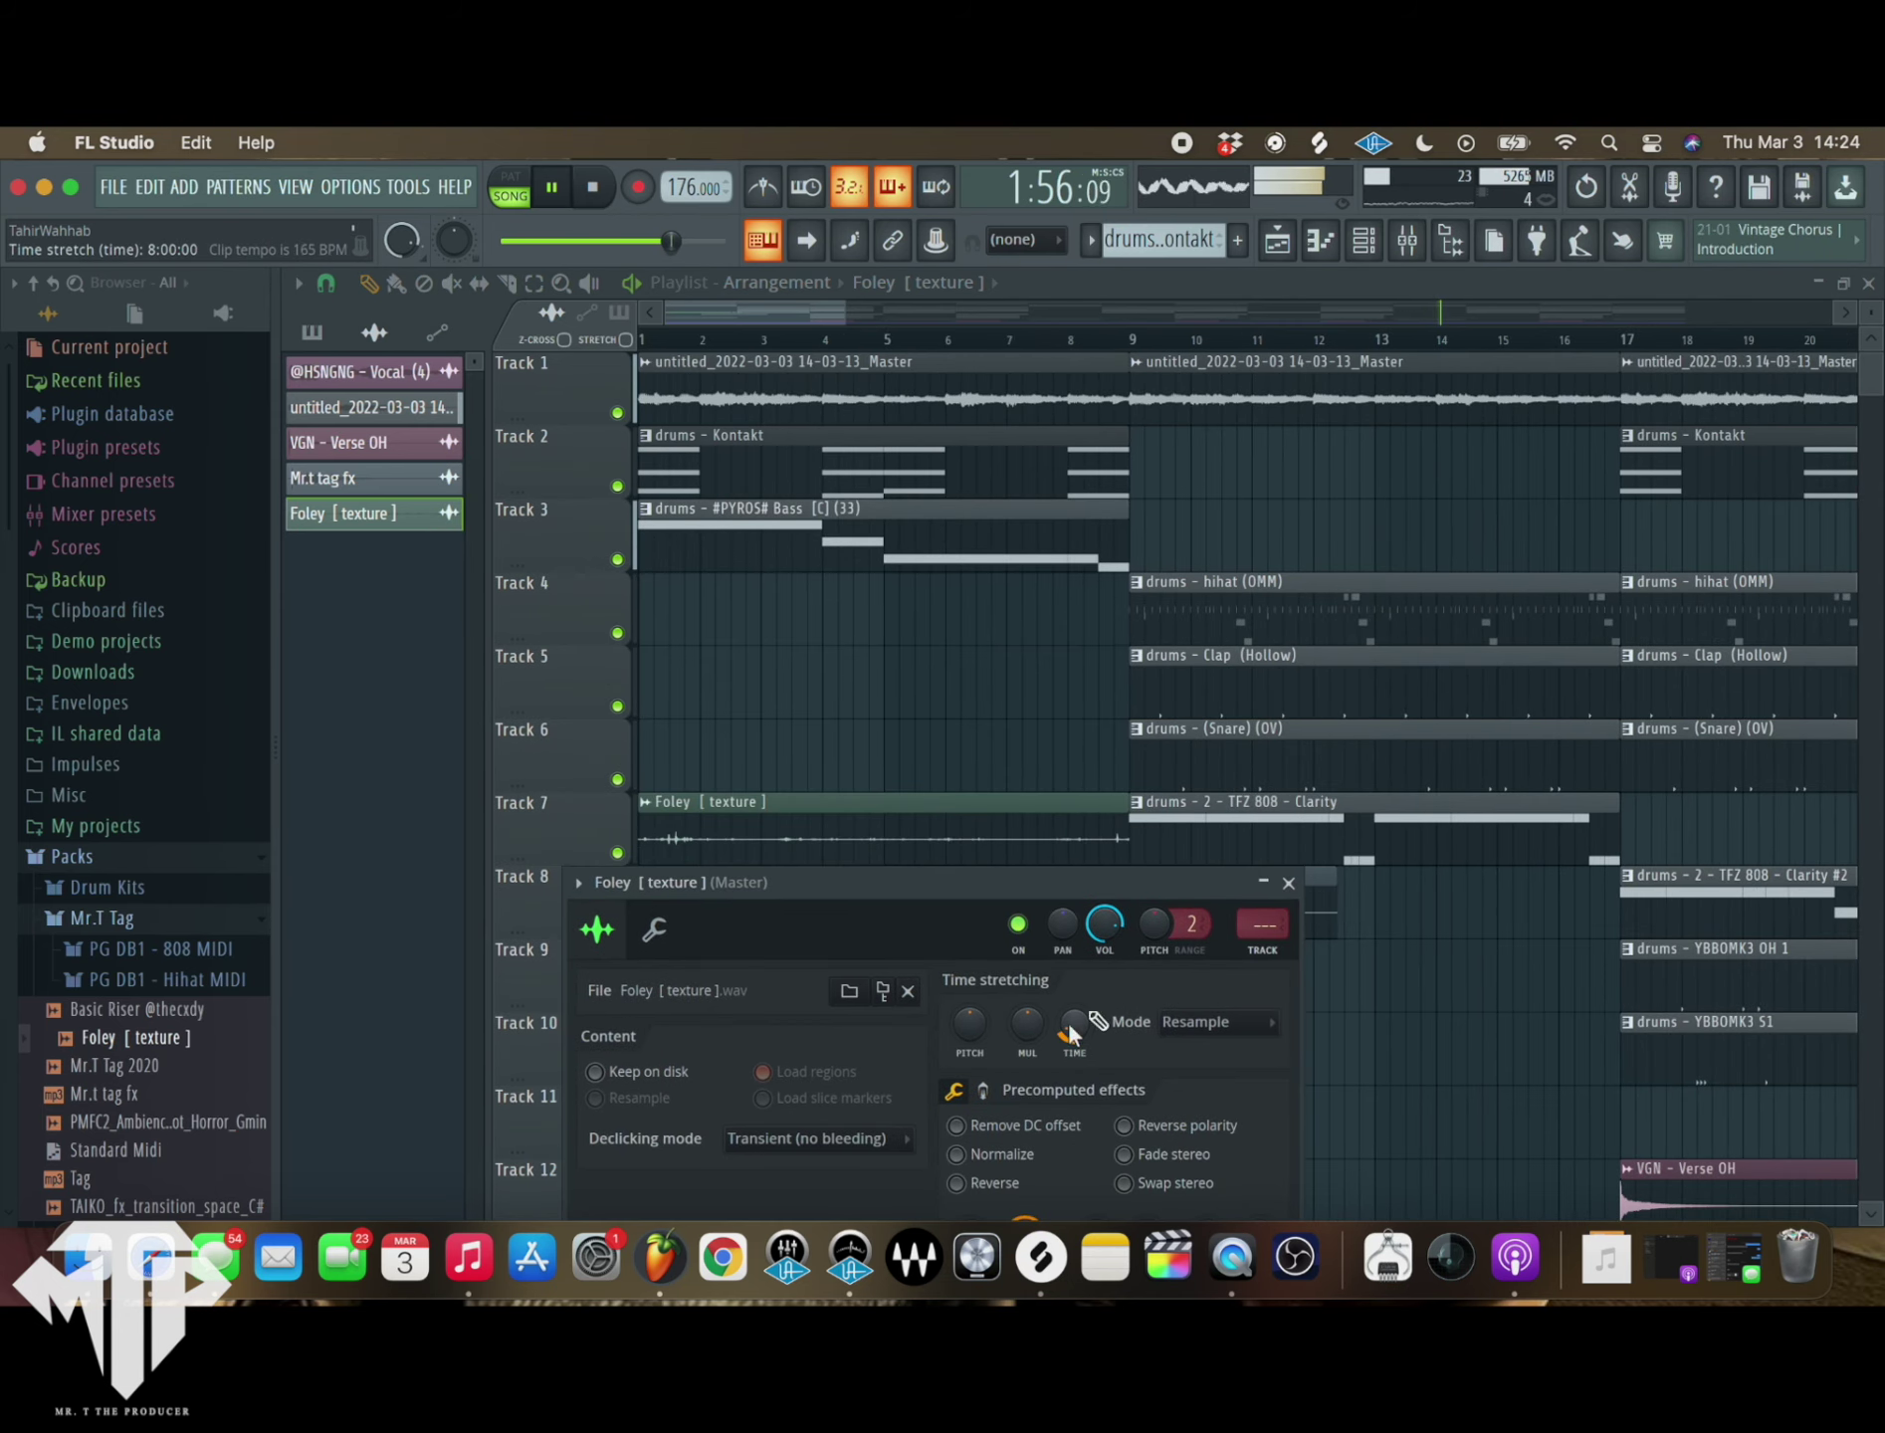
pyautogui.click(1287, 880)
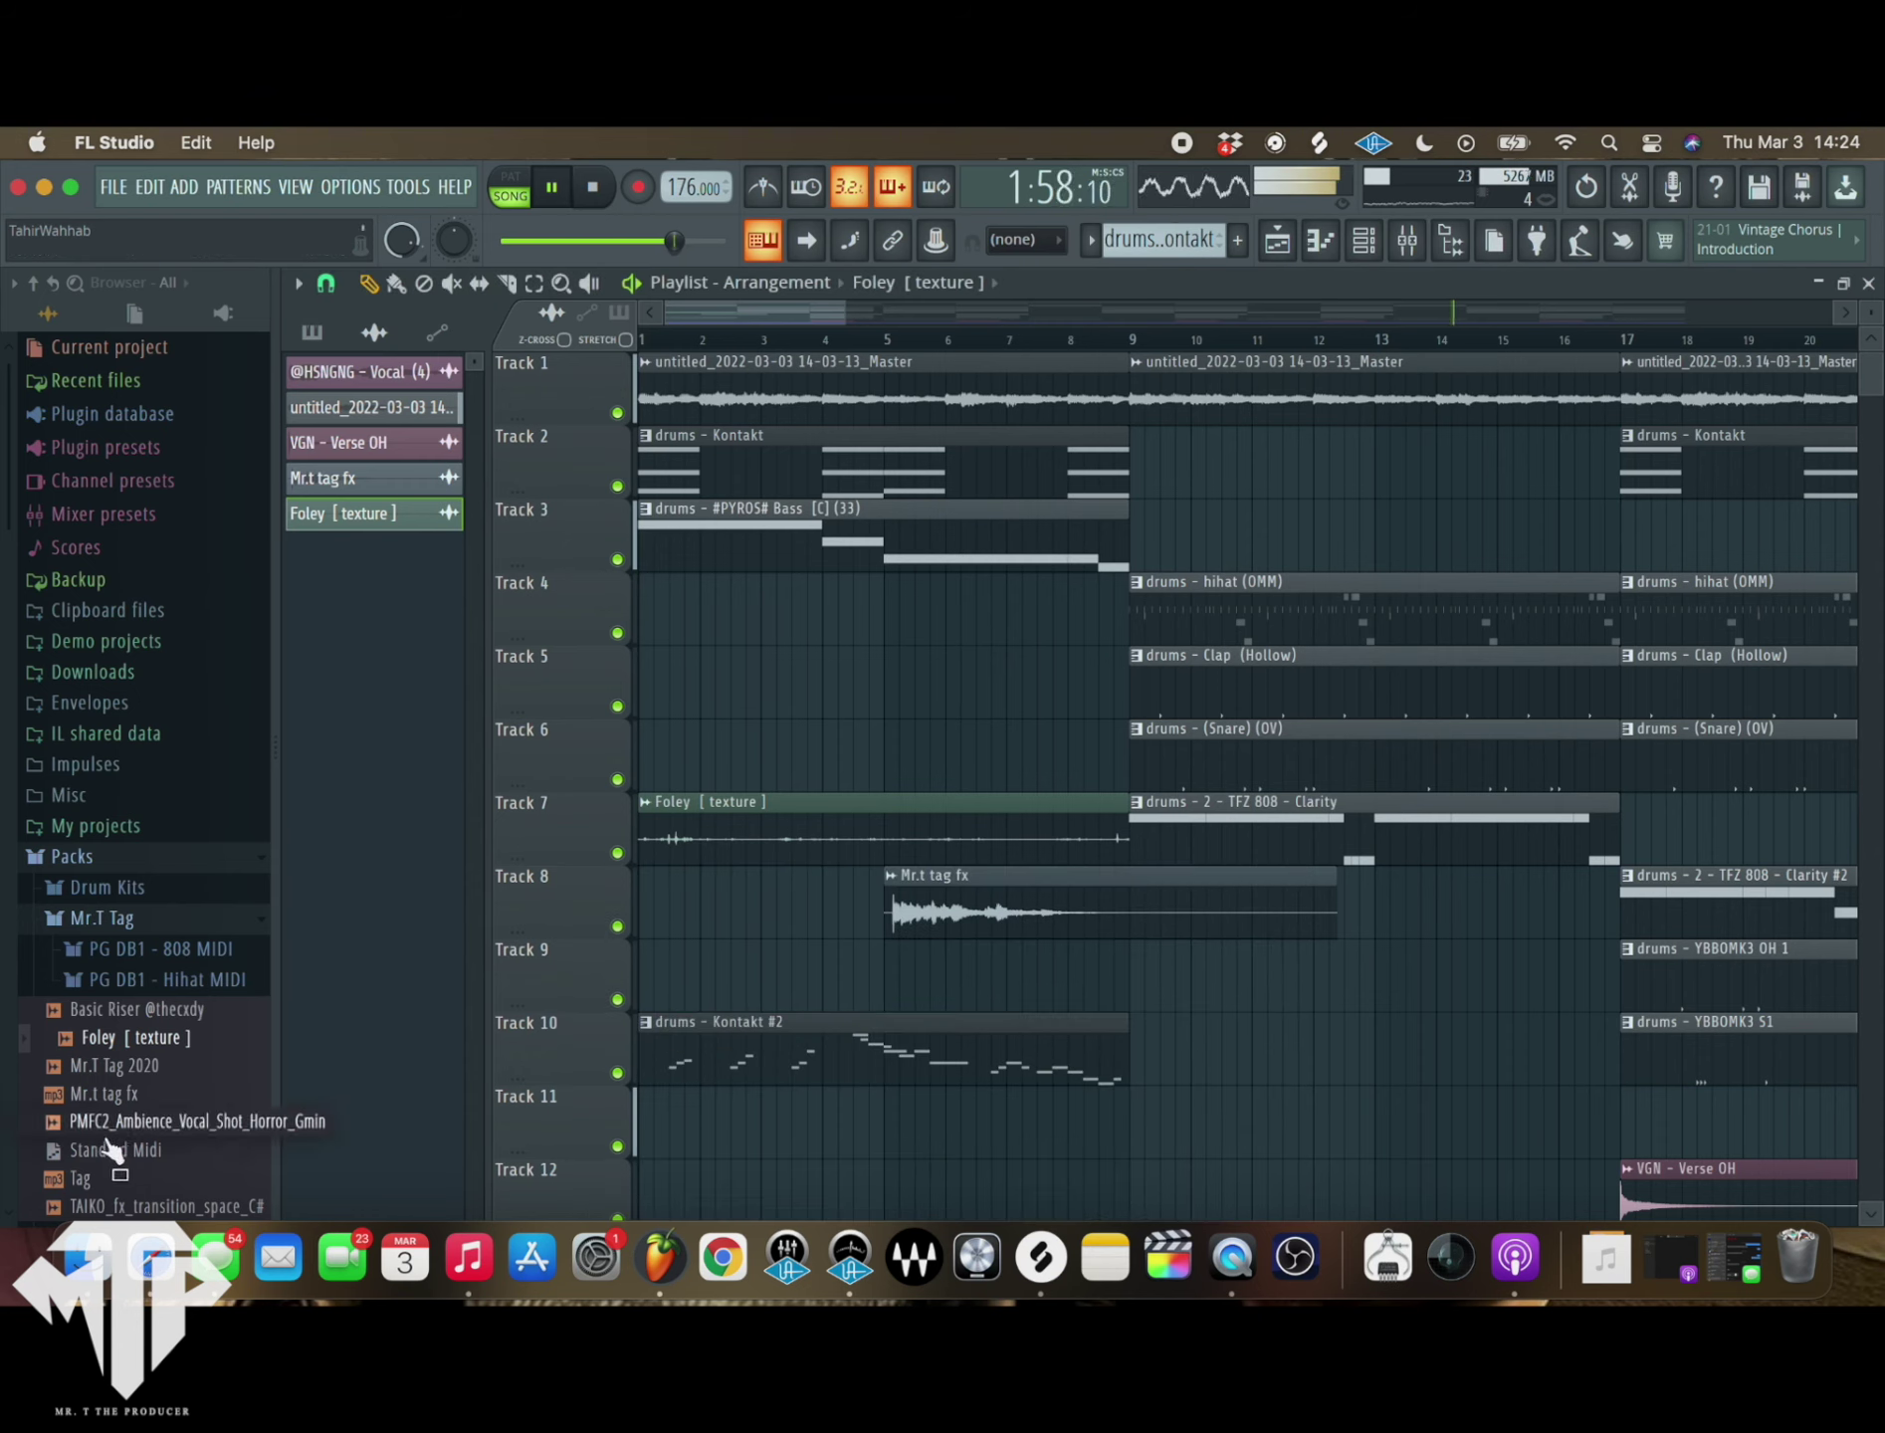
# - Place PMFC2_Ambience_Vocal_Shot_Horror_Gmin on Track 6 at bar 2 and shift its pitch by +100 cents
pyautogui.click(189, 1123)
pyautogui.moveTo(389, 1032); pyautogui.dragTo(732, 756)
pyautogui.doubleClick(762, 760)
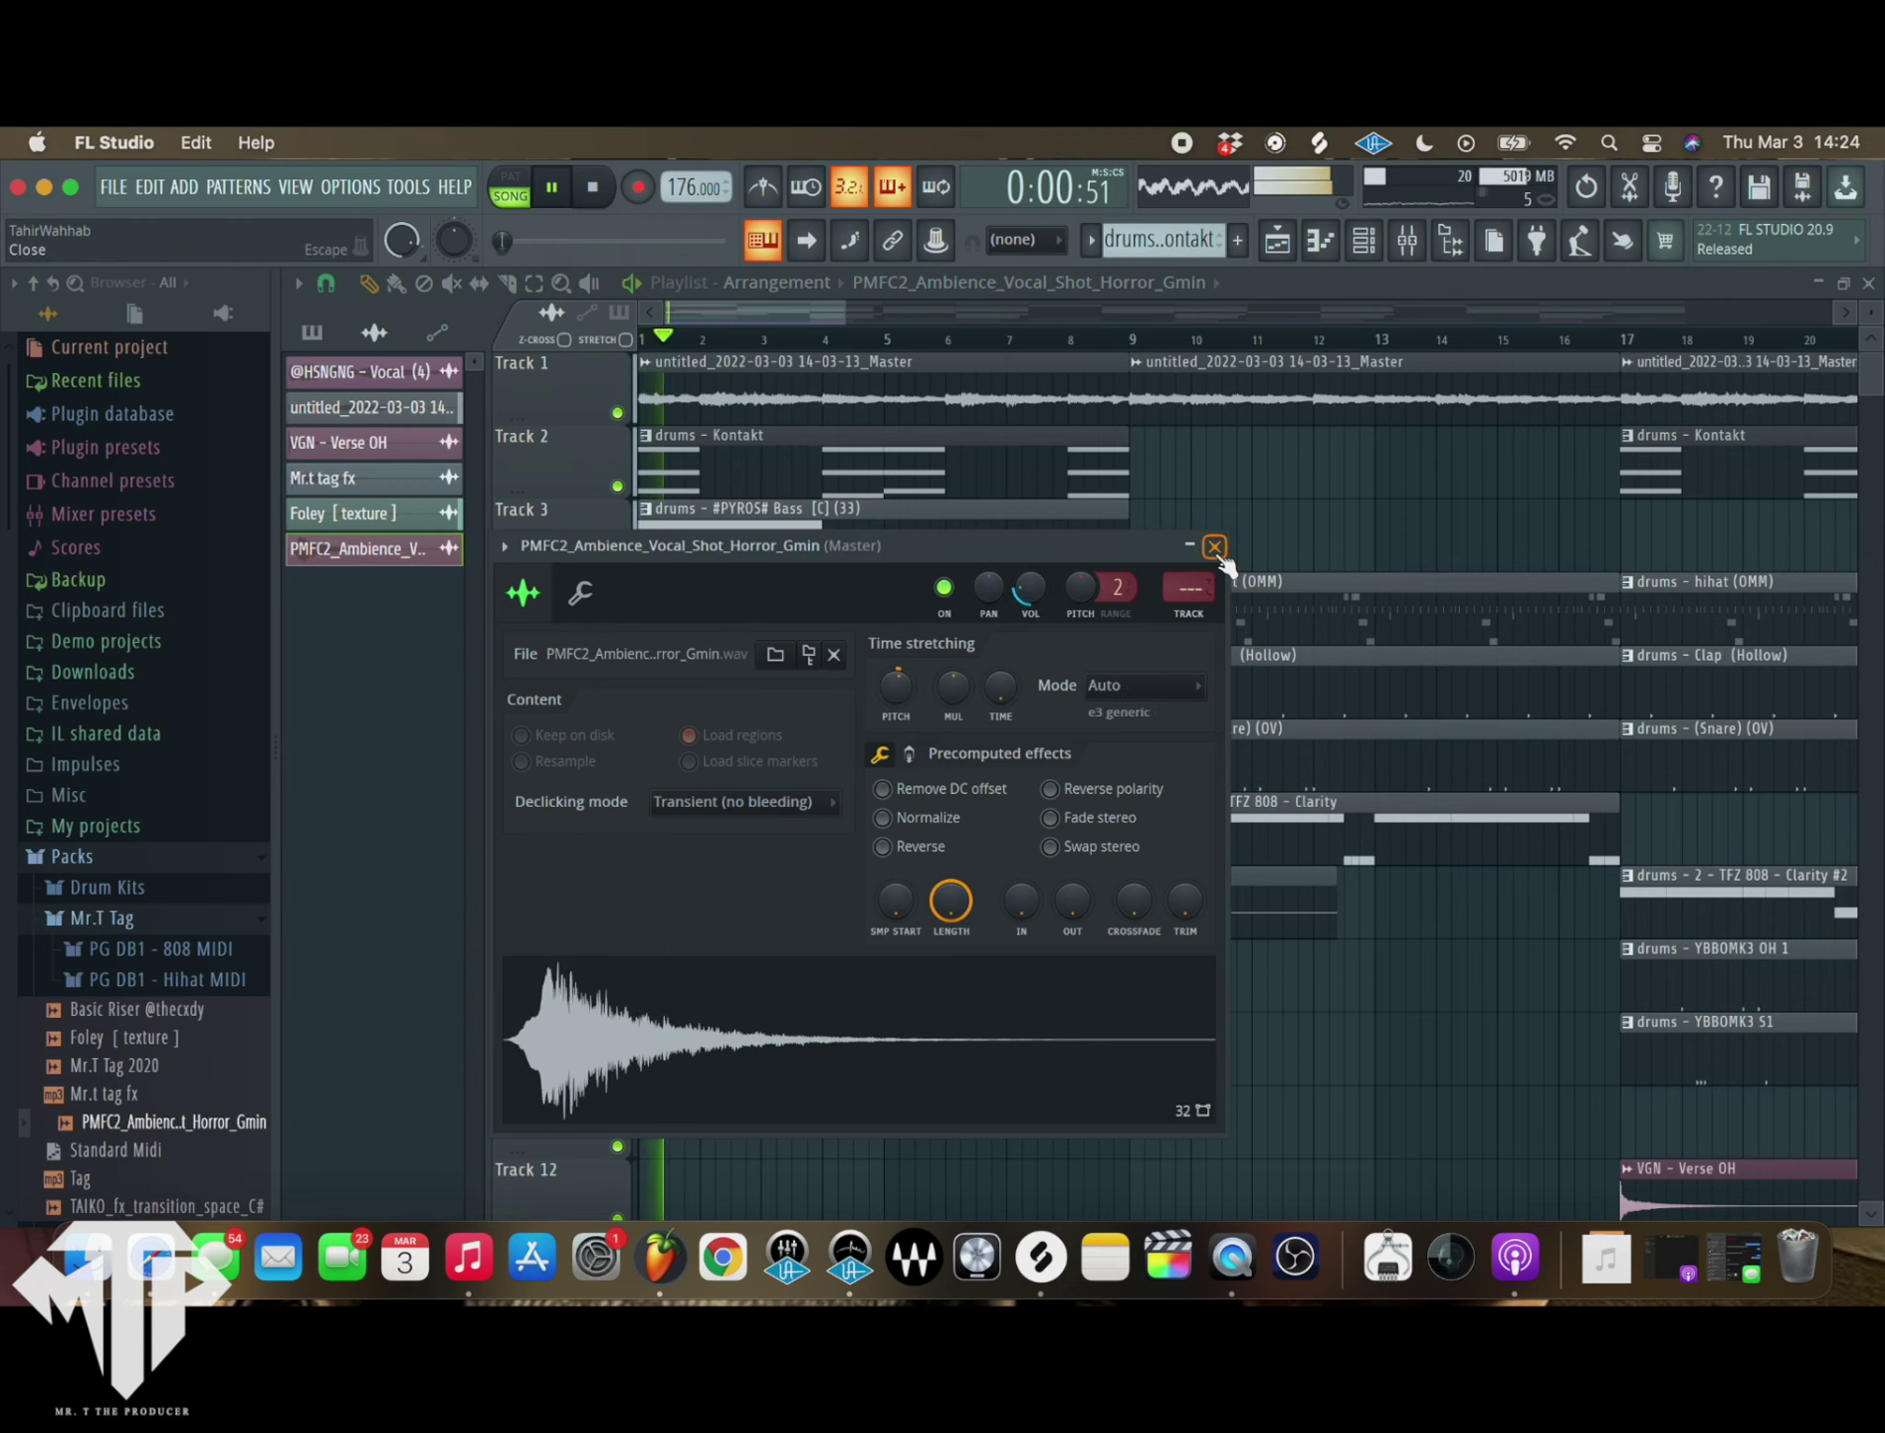
pyautogui.click(1214, 547)
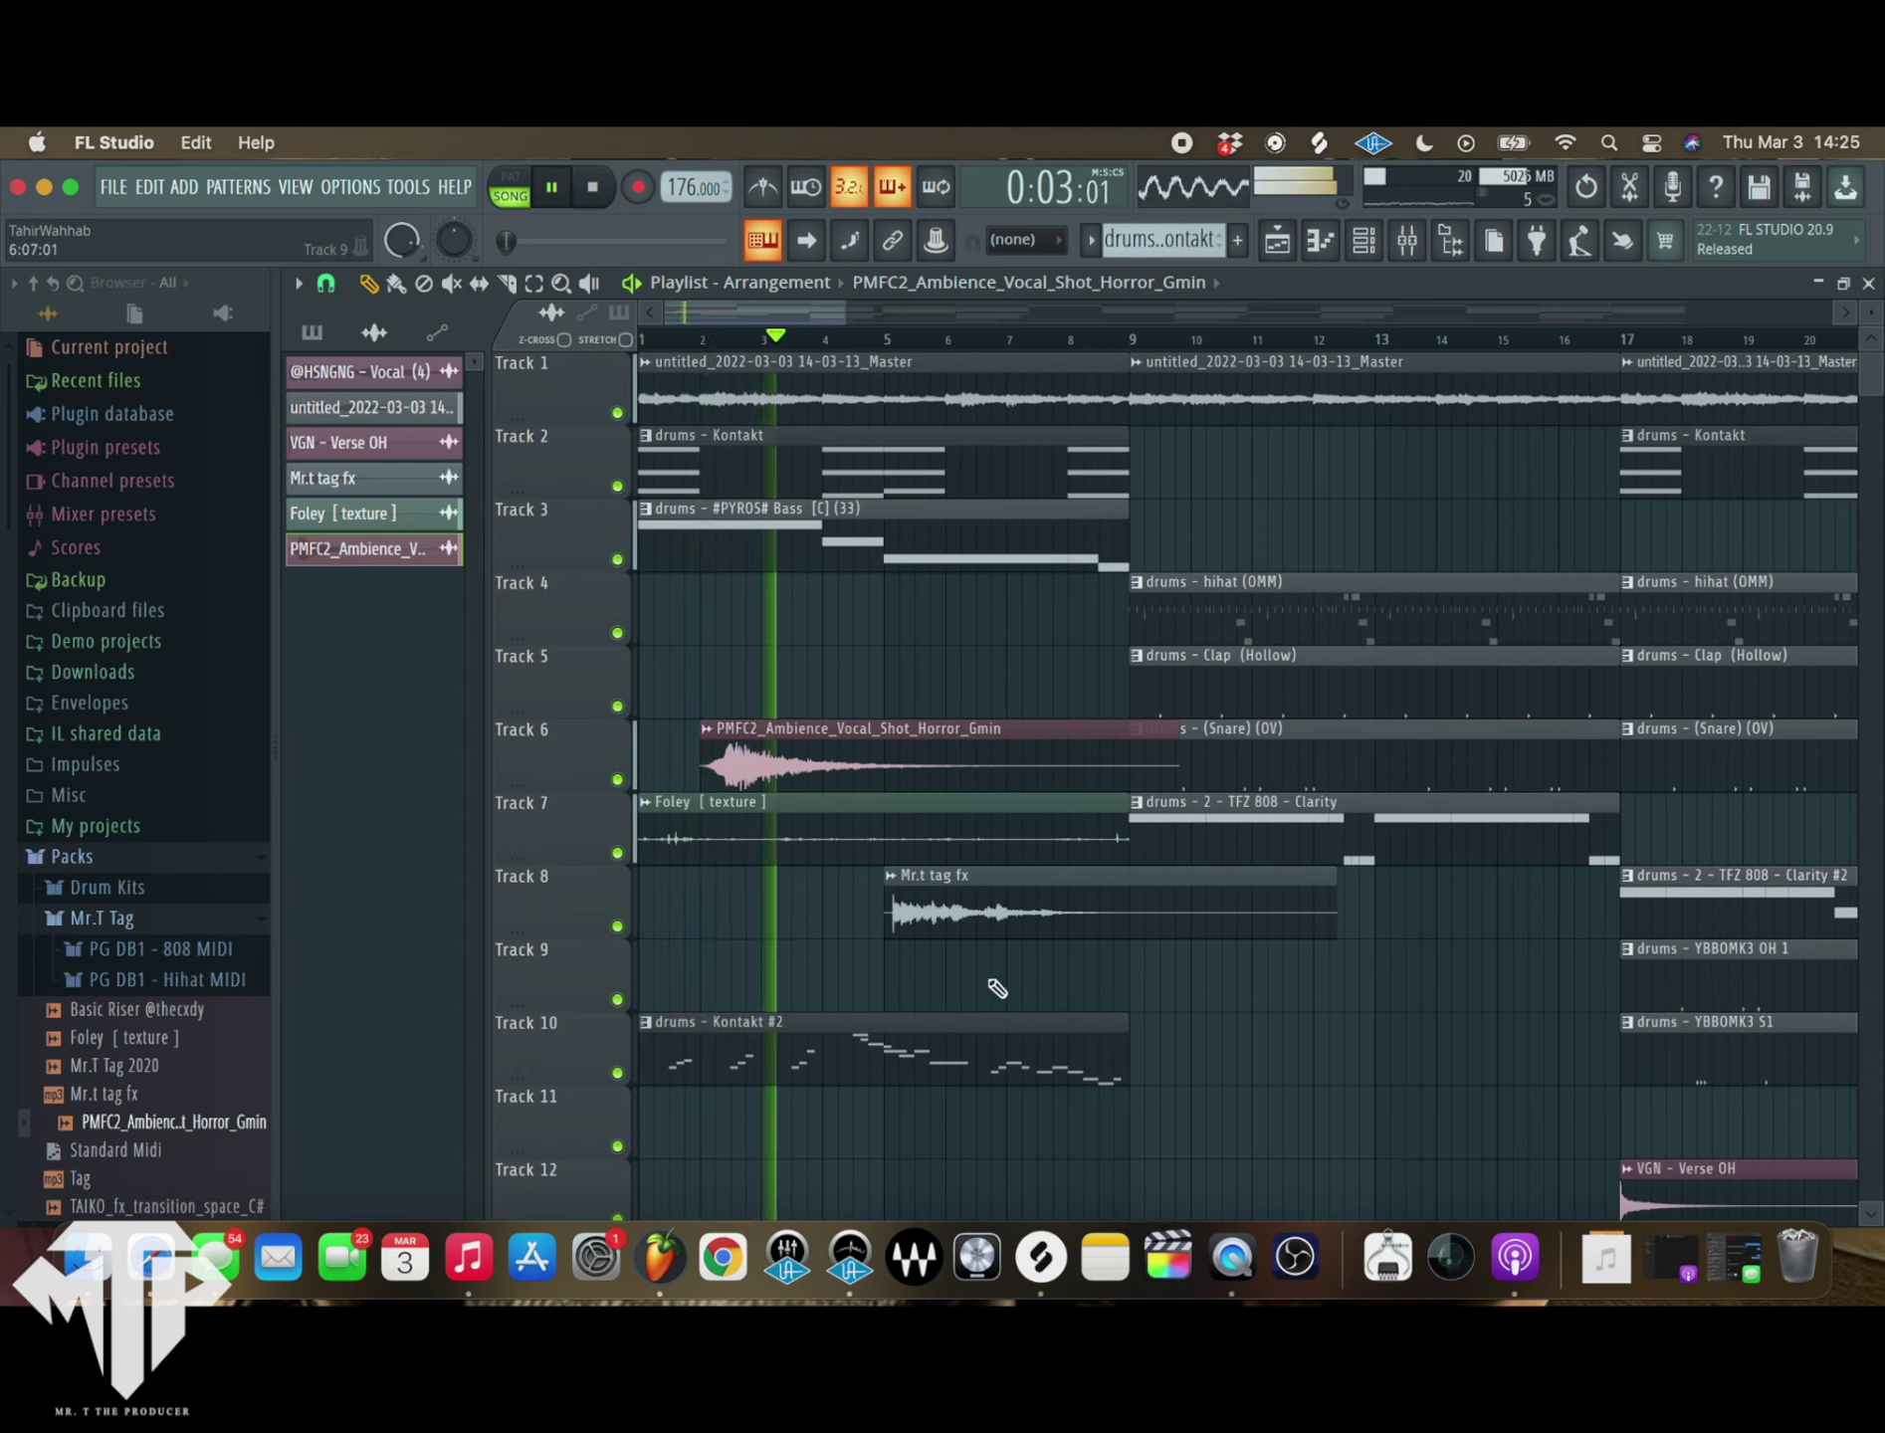
# - Trim the "Mr.t tag fx" clip to end just before bar 9 and place the Basic Riser sample on Track 9 leading into bar 9
pyautogui.moveTo(1335, 925); pyautogui.dragTo(1114, 966)
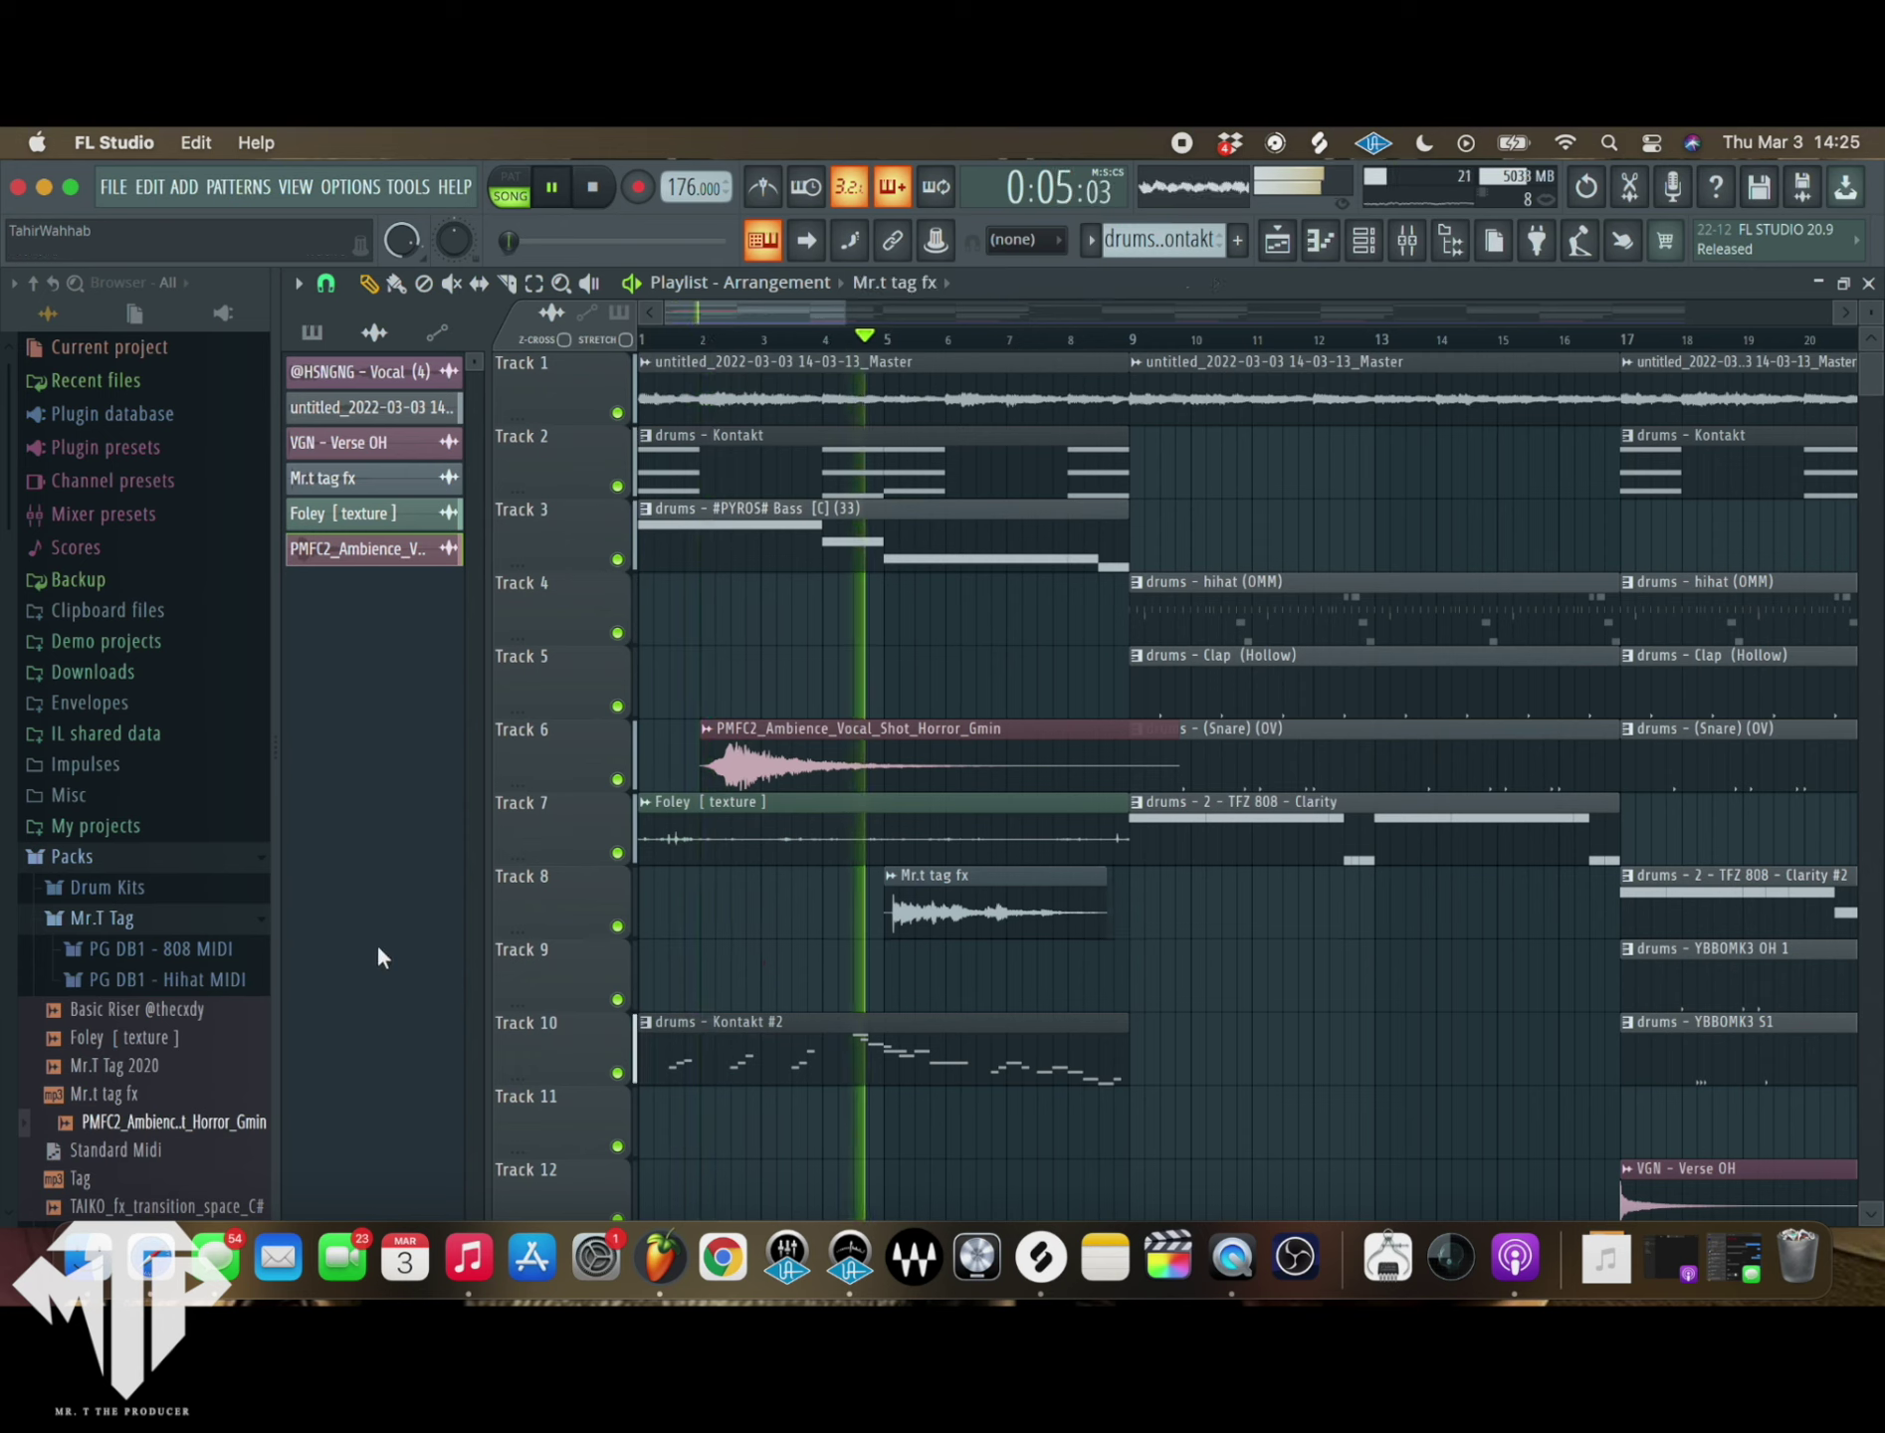
pyautogui.moveTo(136, 1008); pyautogui.dragTo(1083, 990)
pyautogui.scroll(-5, 1195, 1005)
pyautogui.scroll(-1, 1237, 976)
pyautogui.scroll(-3, 1237, 976)
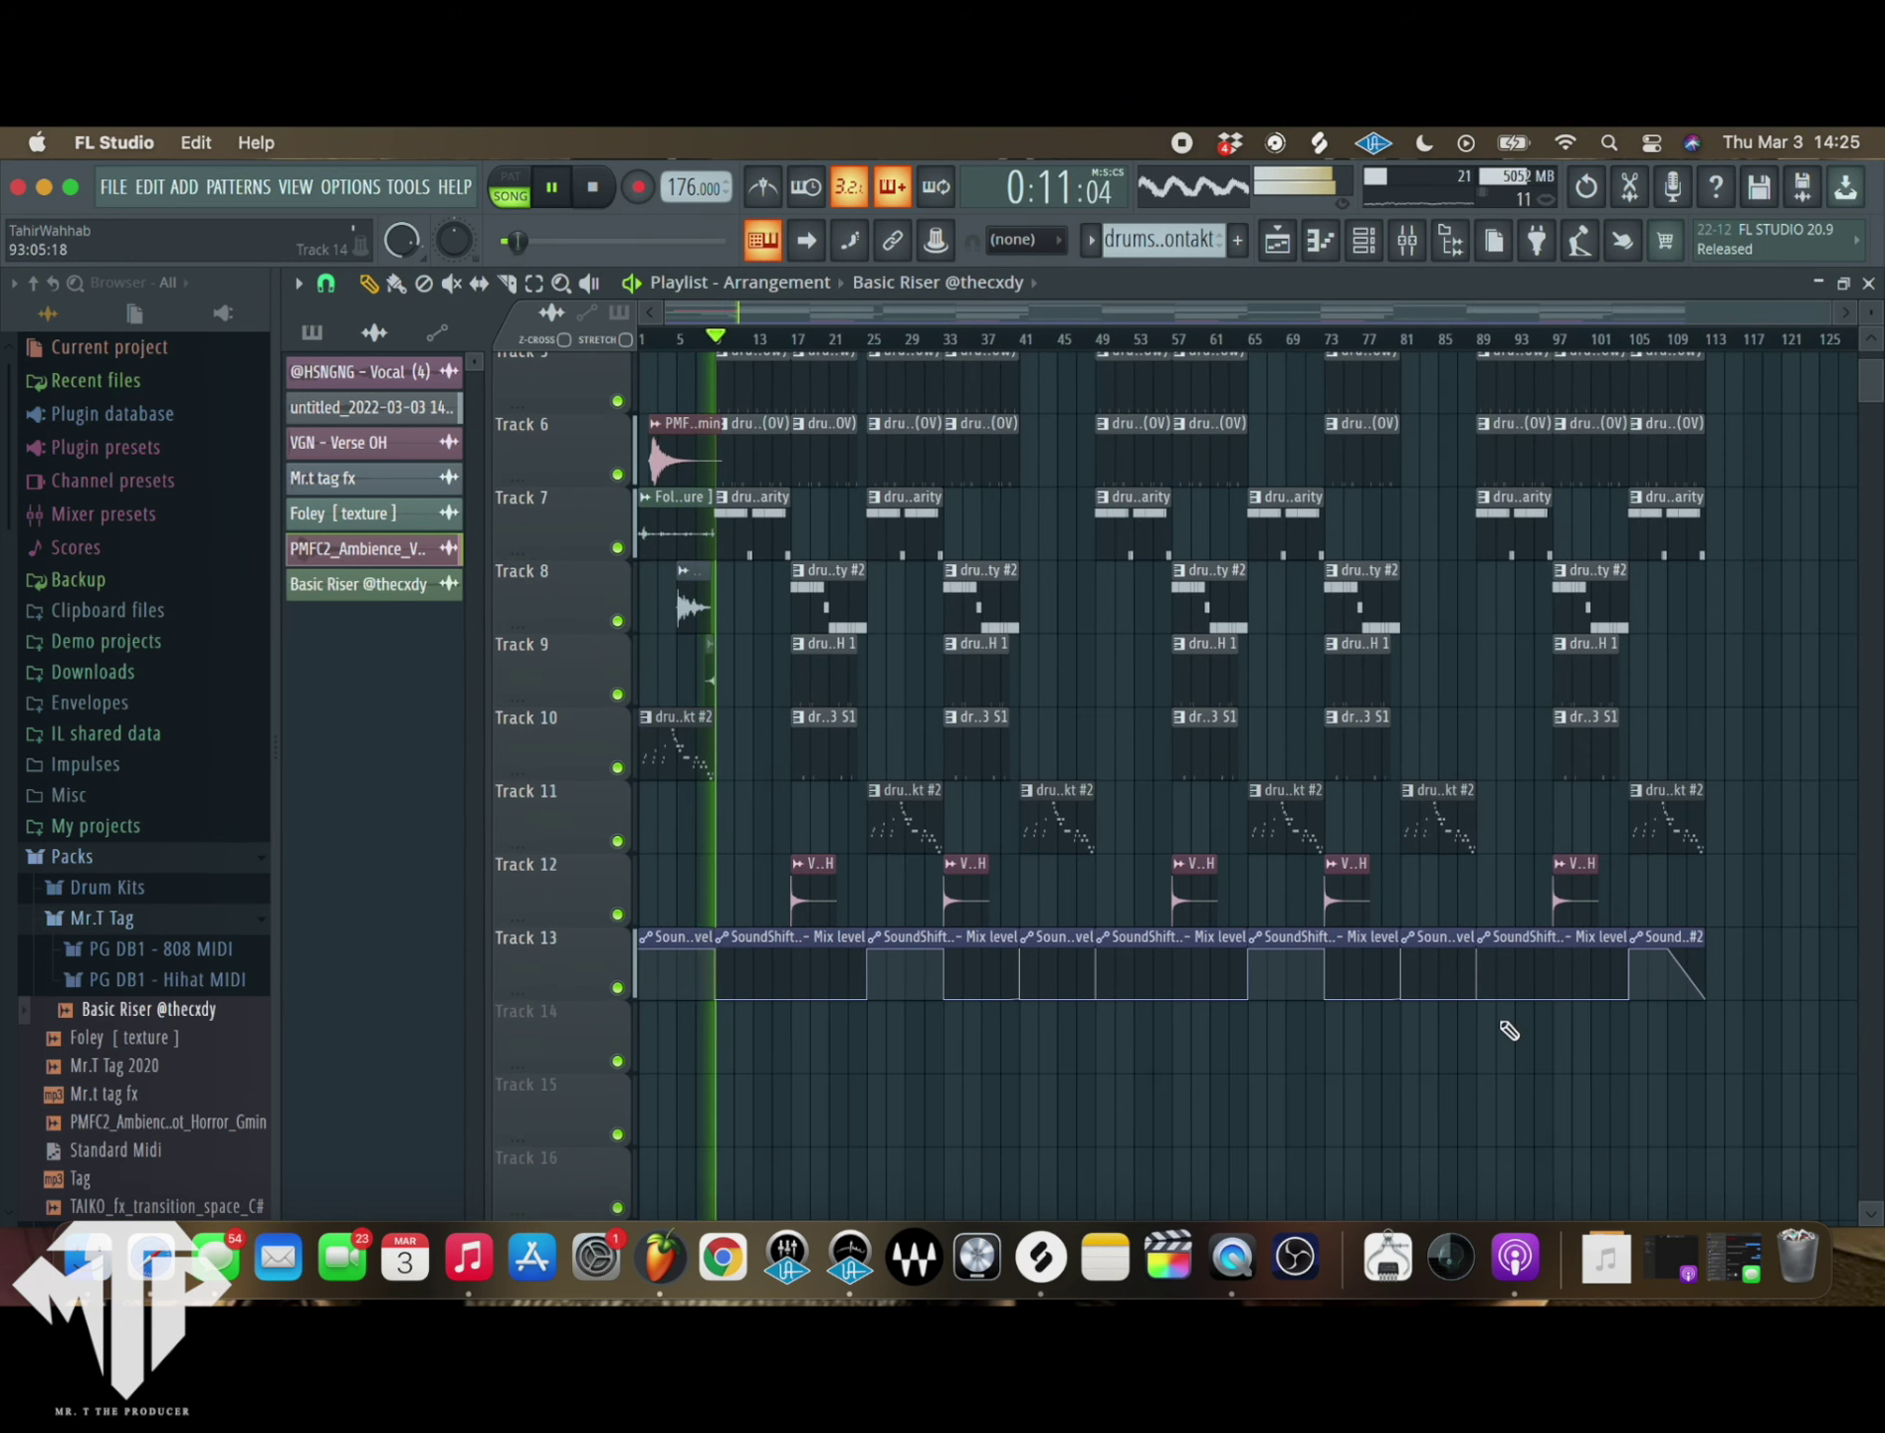
pyautogui.moveTo(1736, 1056); pyautogui.dragTo(745, 386)
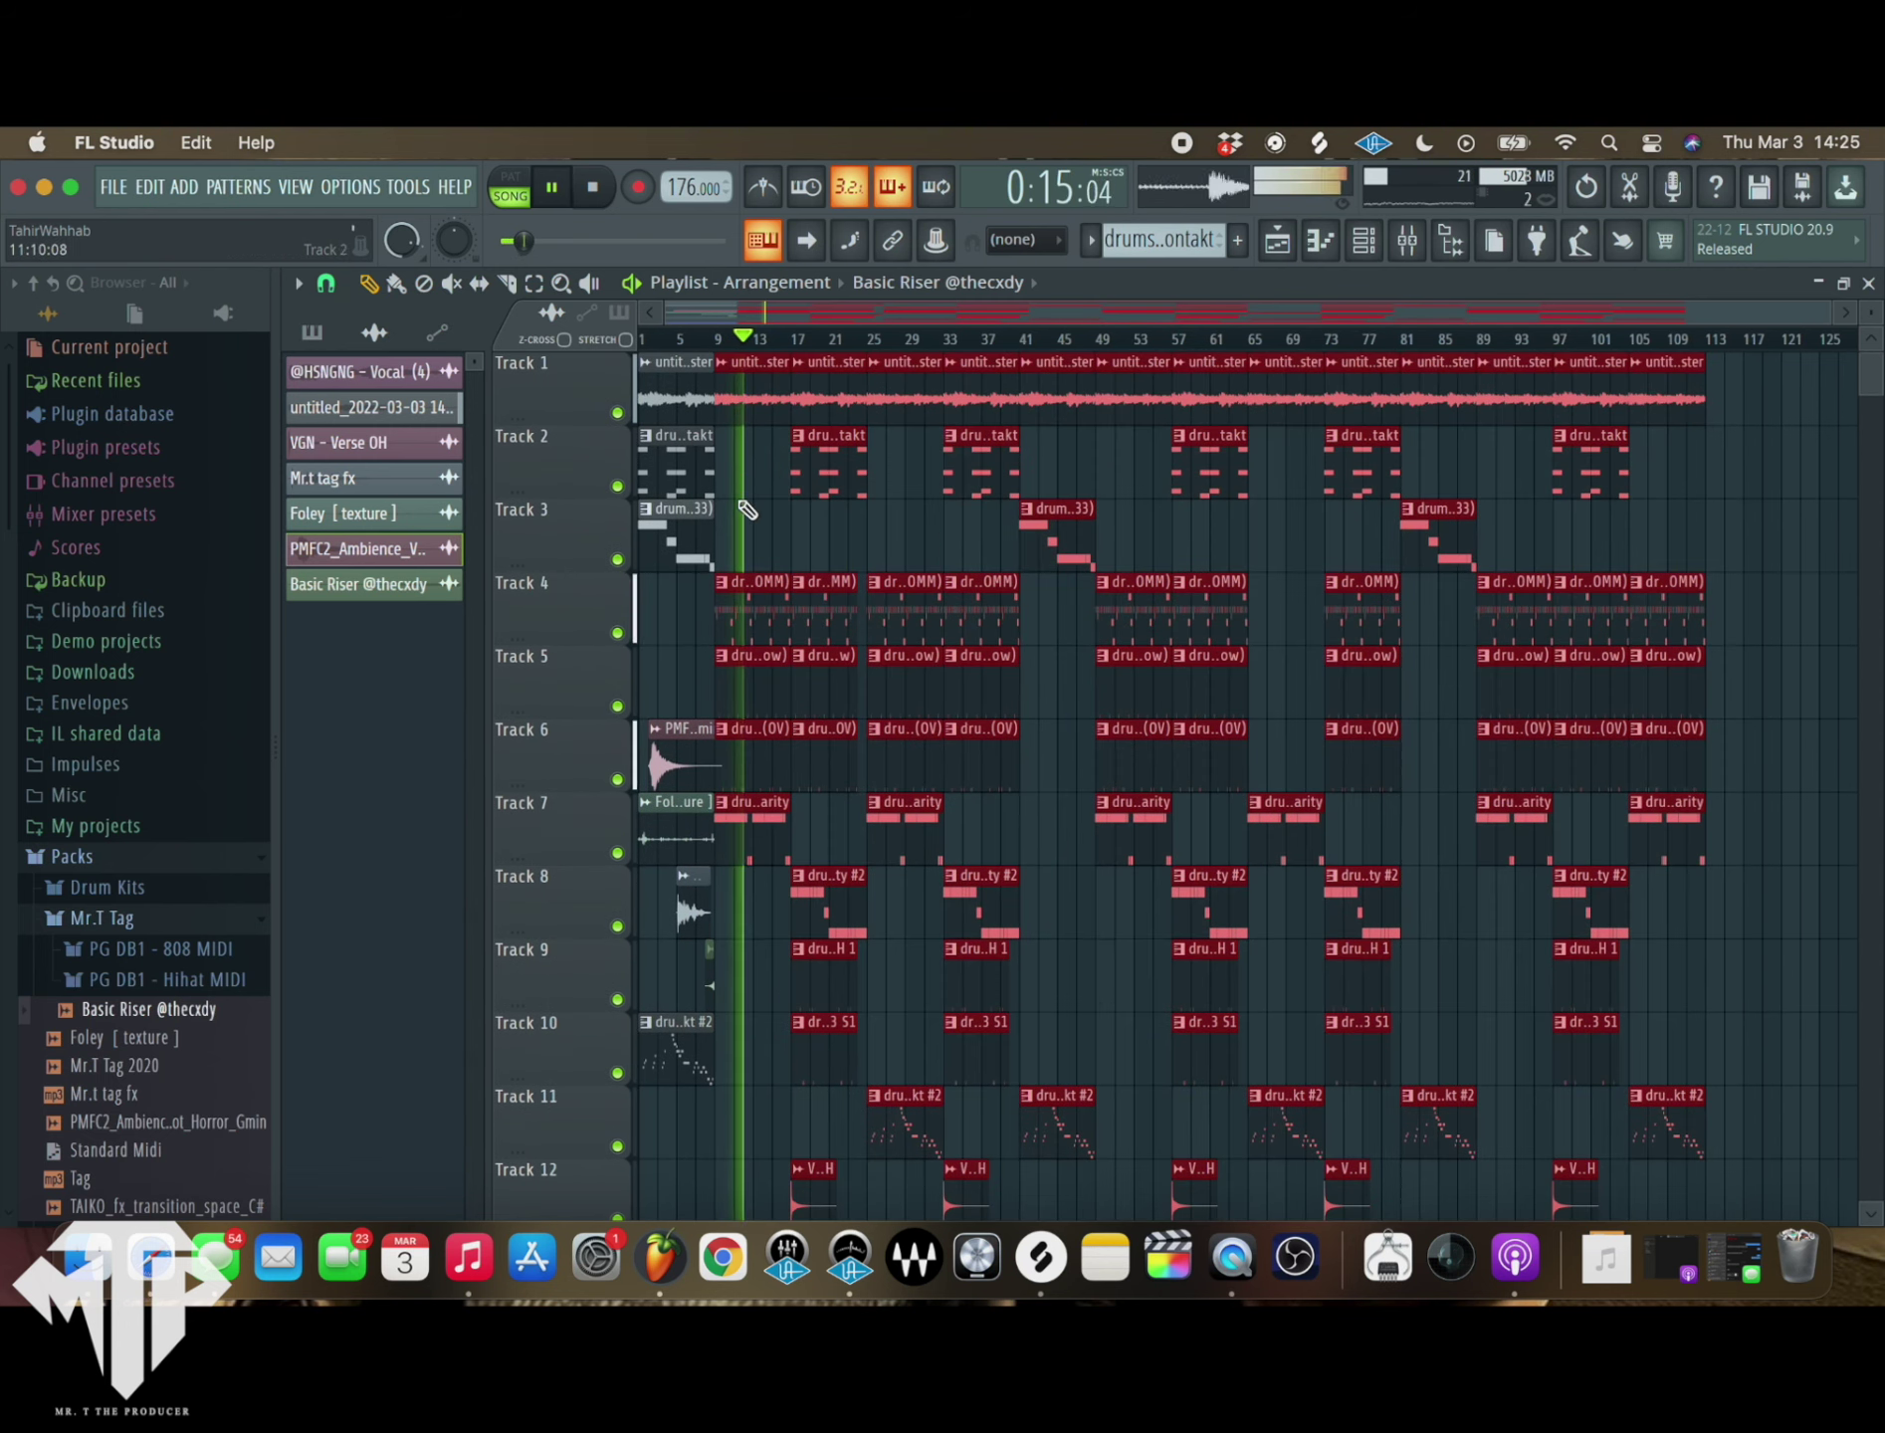
pyautogui.press('super+d')
pyautogui.press('space')
pyautogui.press('space')
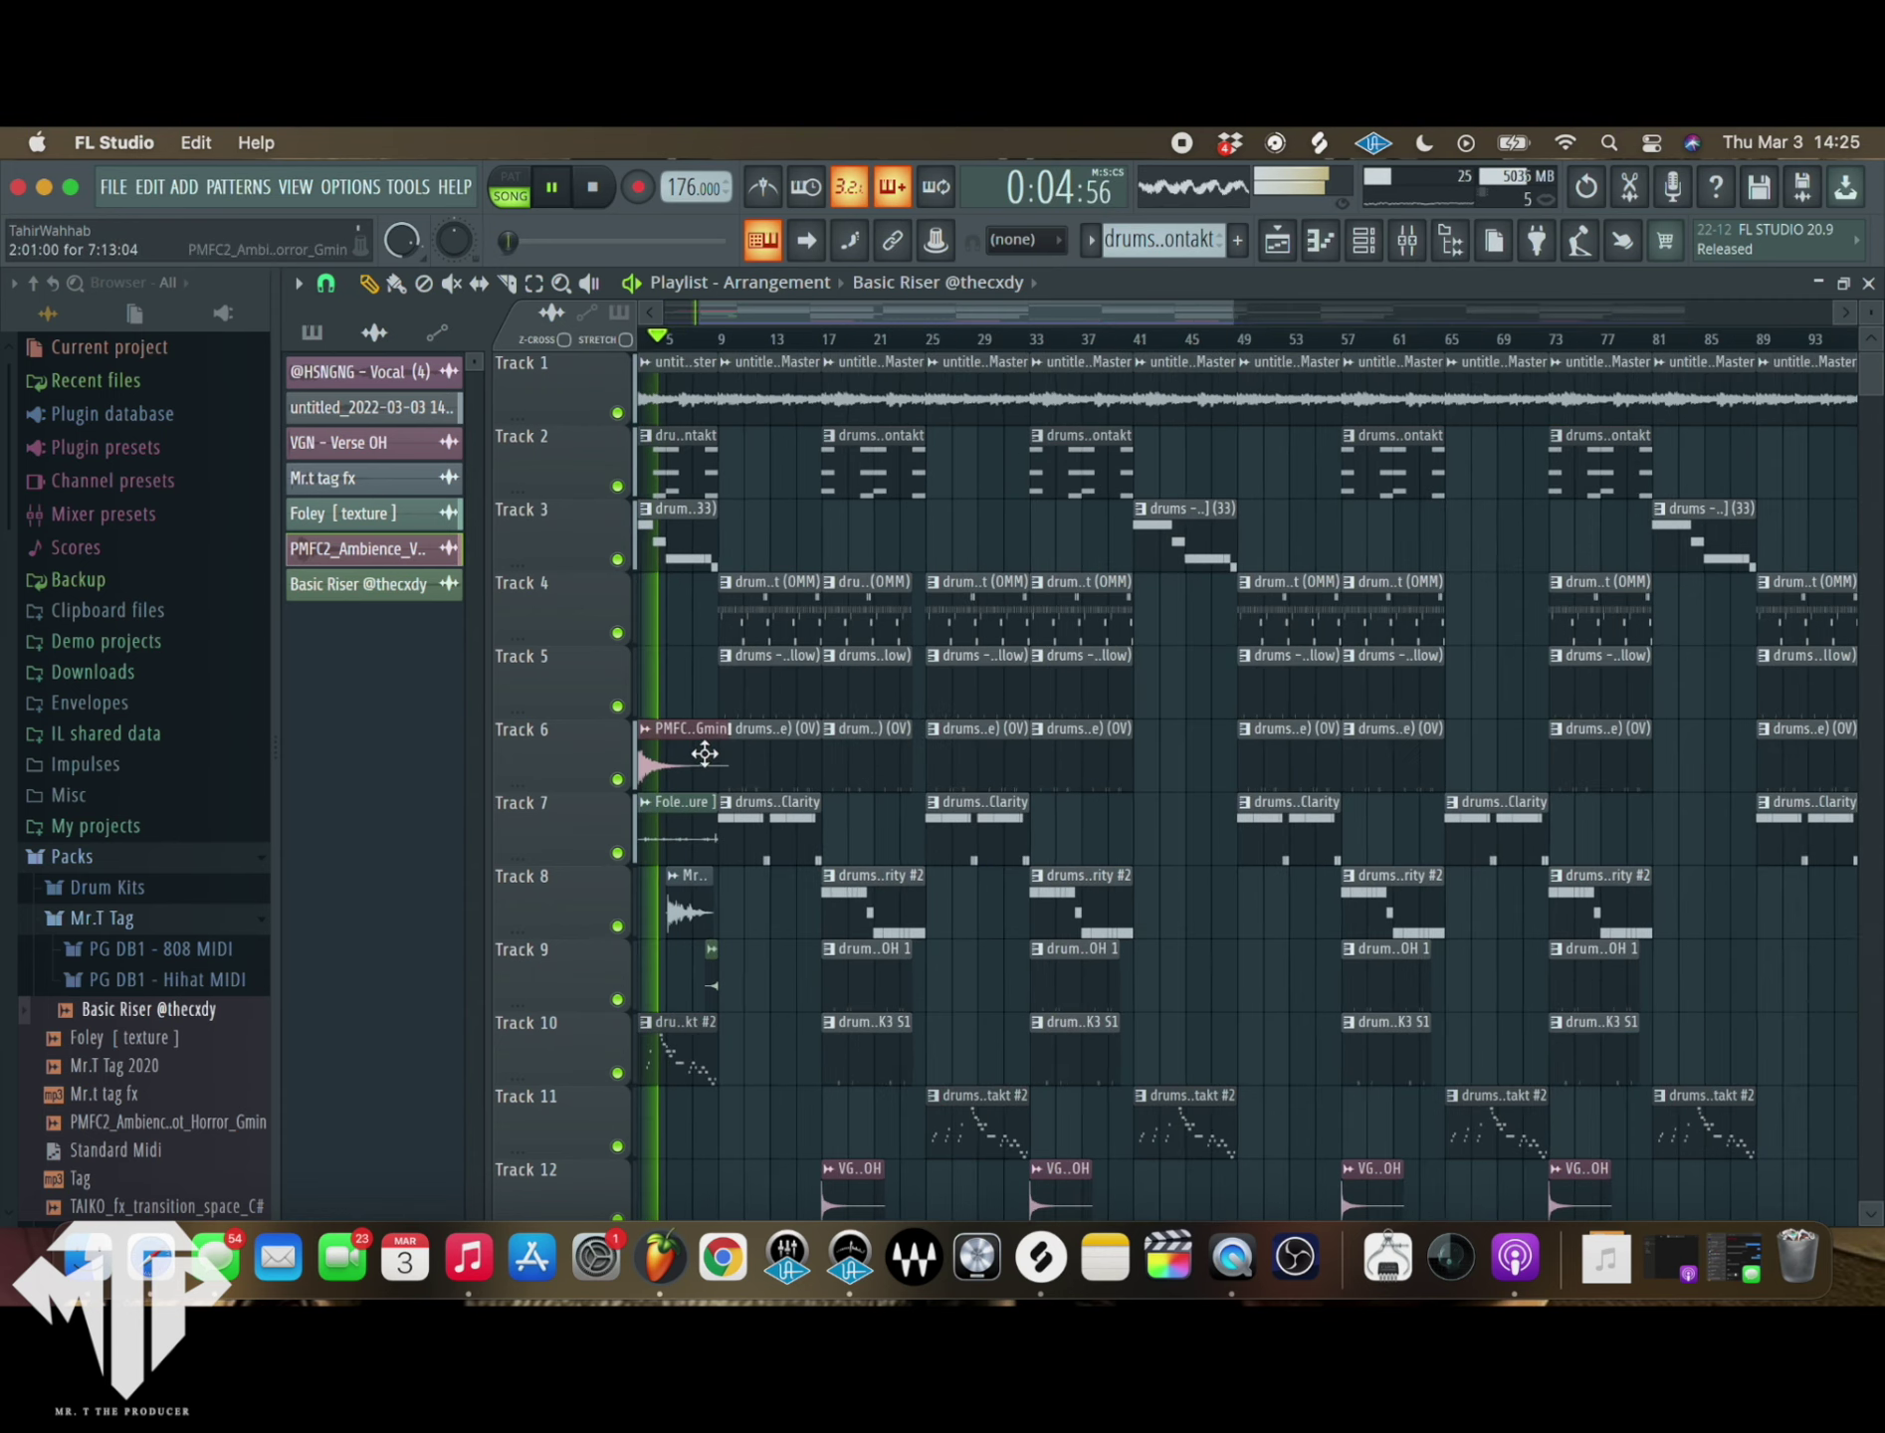
# - Trim the starts of the first hihat, Clap and Snare clips on Tracks 4 to 6 from bar 9 to about three-quarters through it
pyautogui.scroll(4, 741, 776)
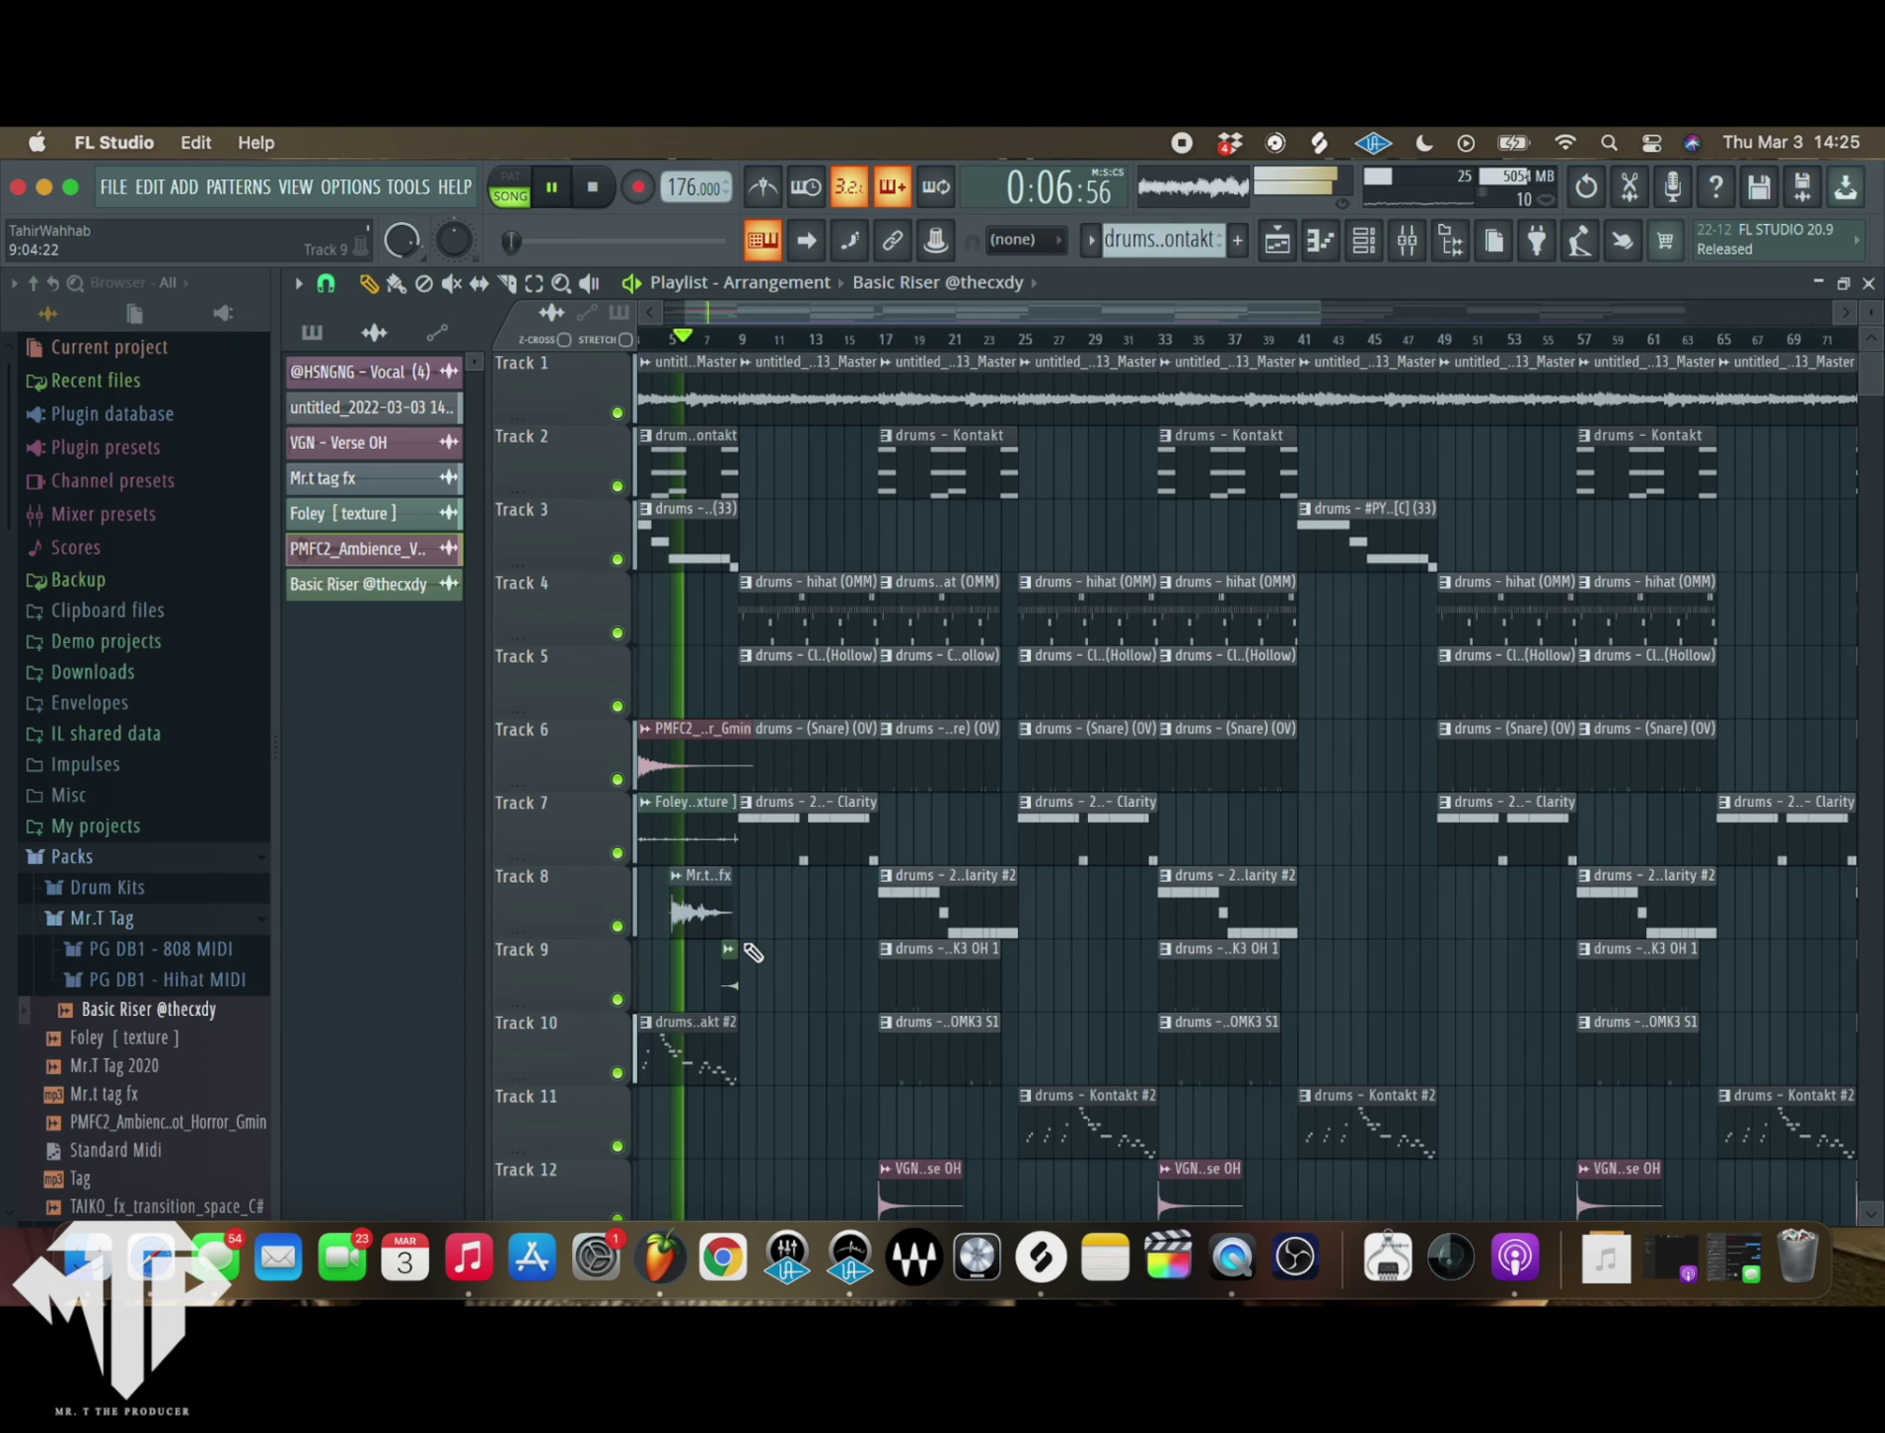
pyautogui.scroll(4, 771, 957)
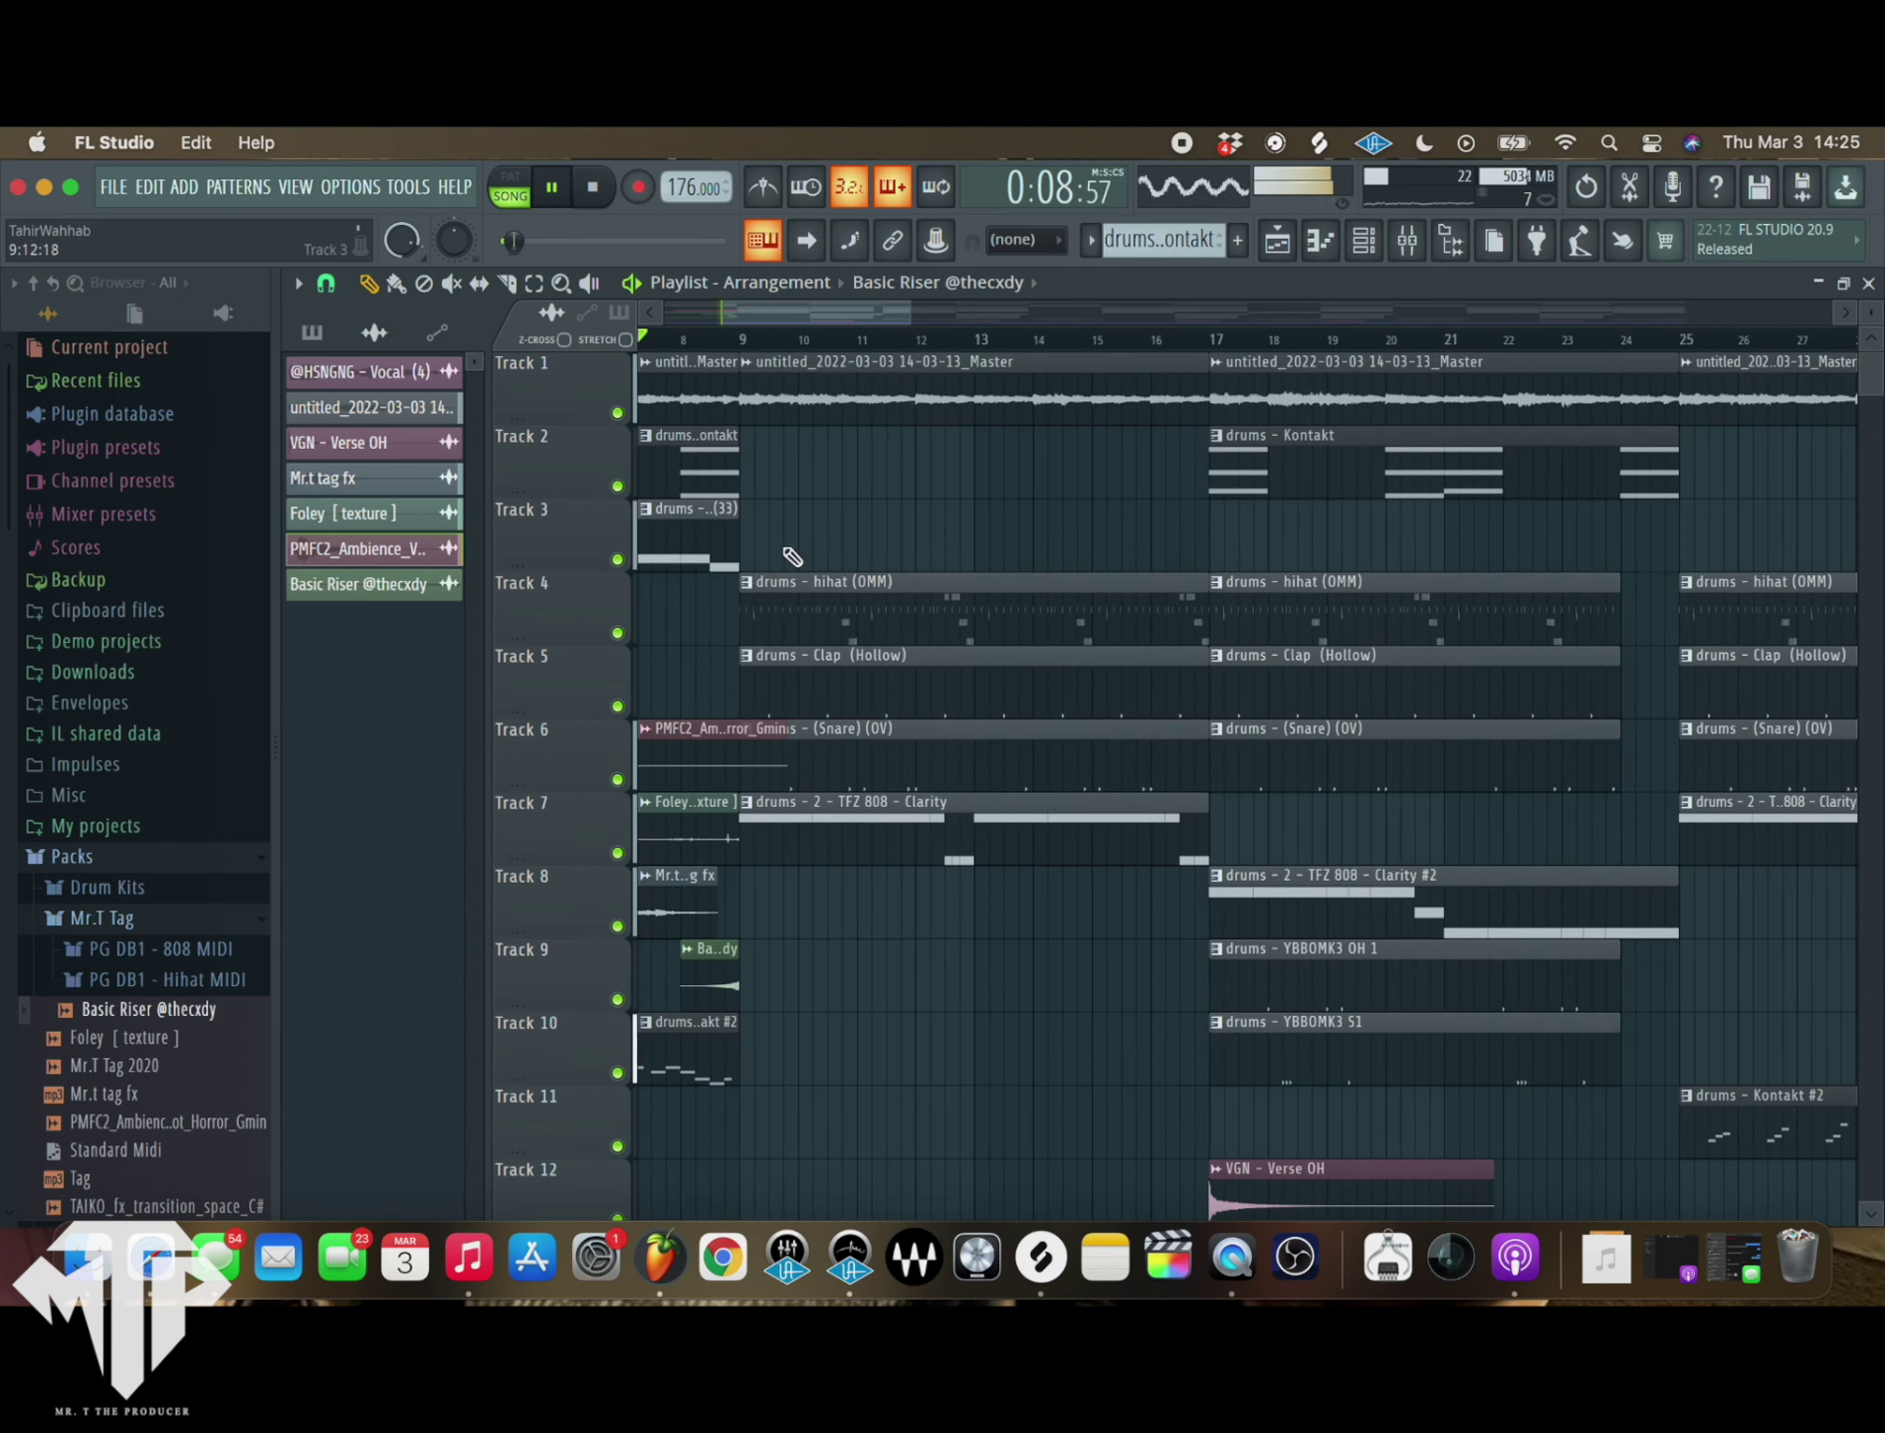
pyautogui.moveTo(774, 536); pyautogui.dragTo(812, 755)
pyautogui.keyDown('super'); pyautogui.click(747, 532); pyautogui.keyUp('super')
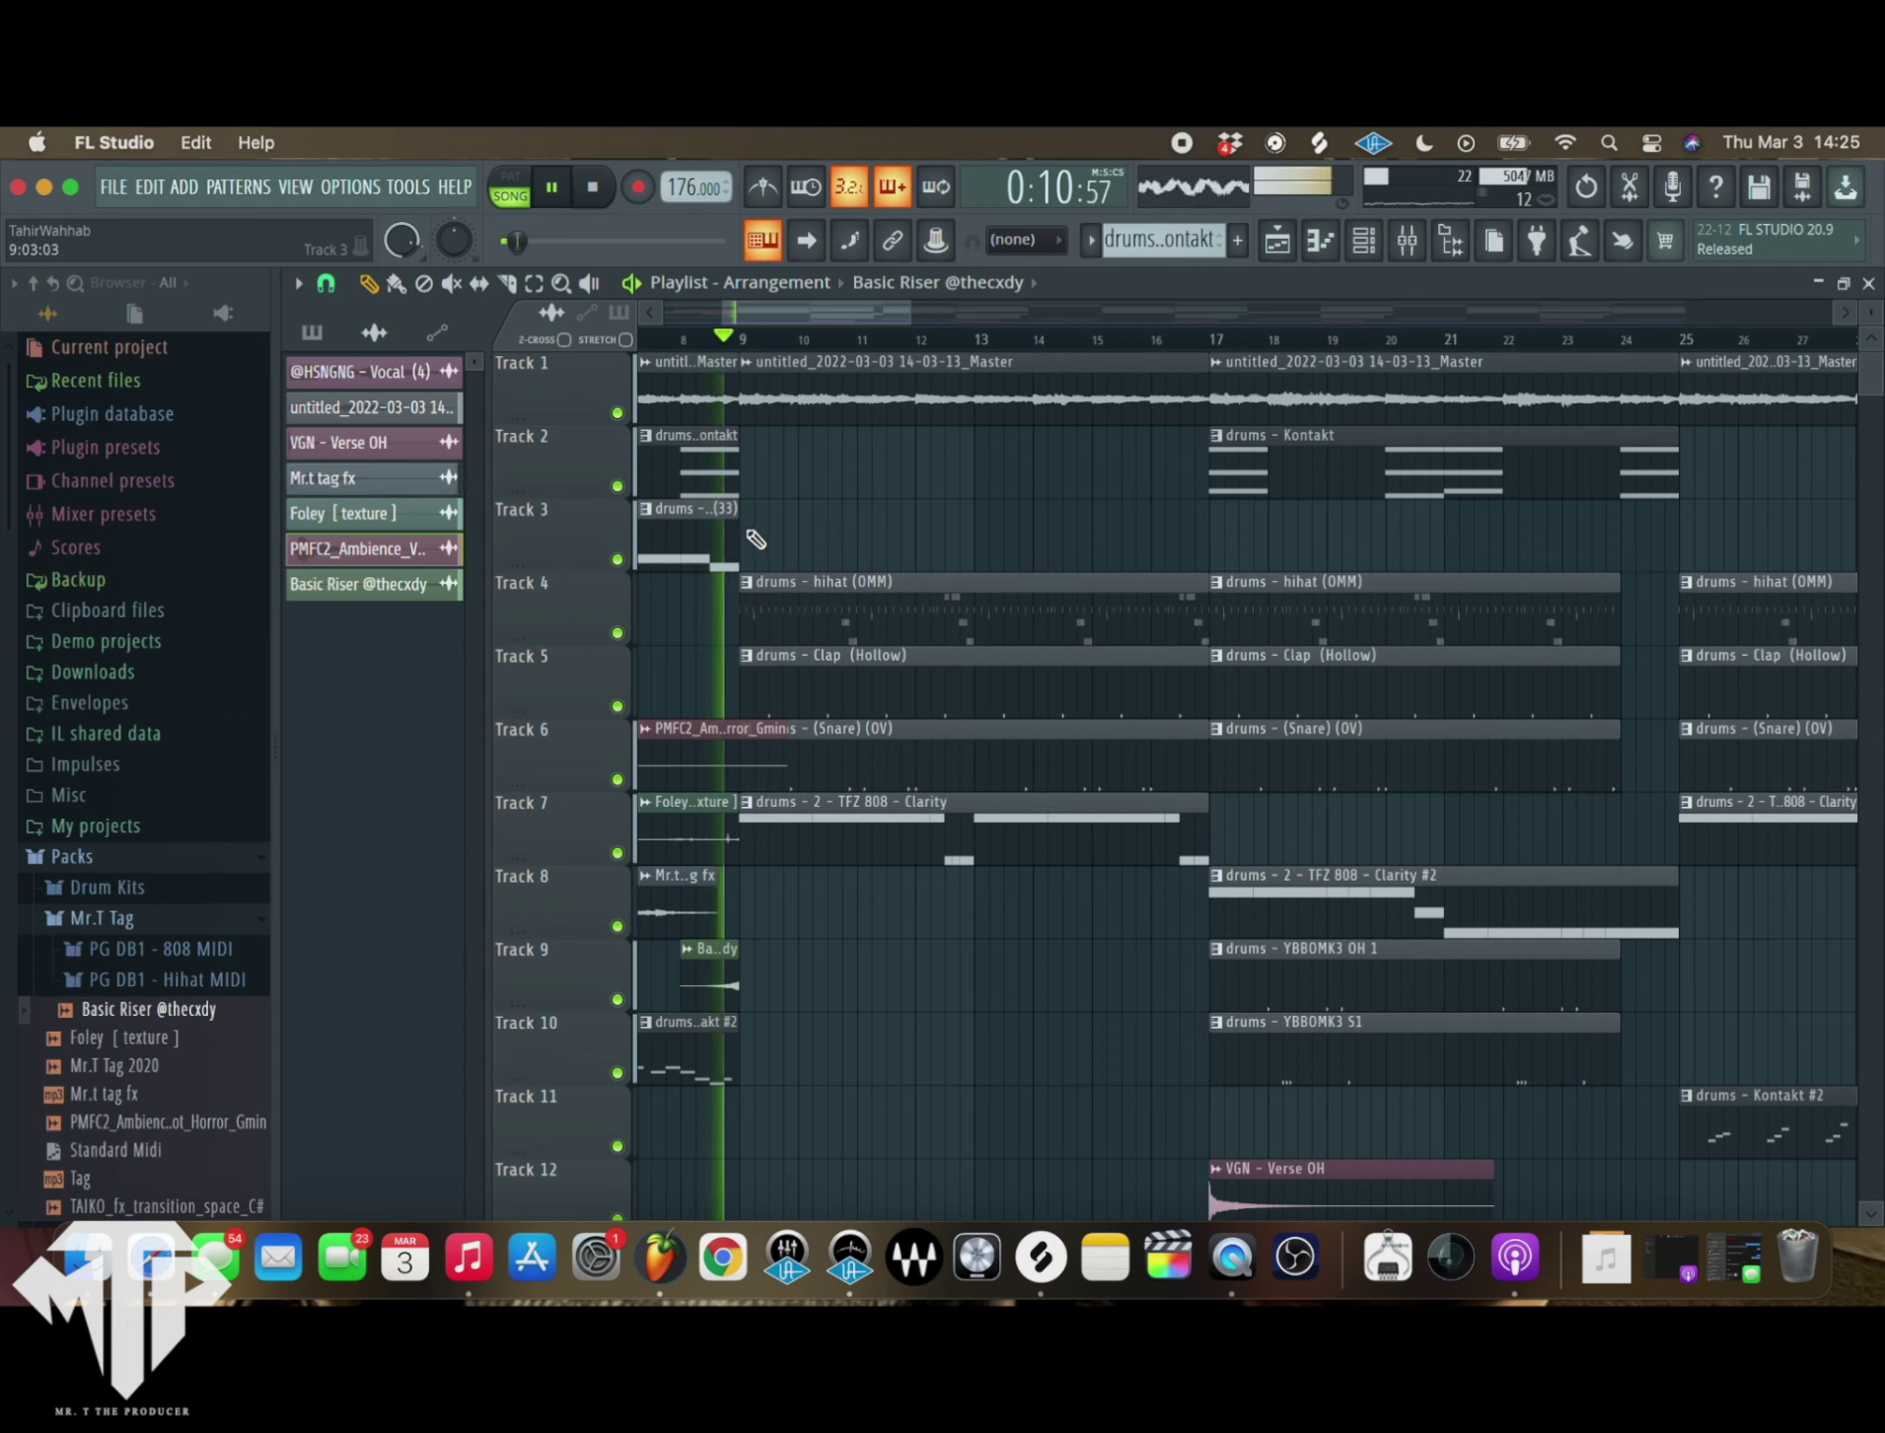
pyautogui.moveTo(806, 503); pyautogui.dragTo(804, 761)
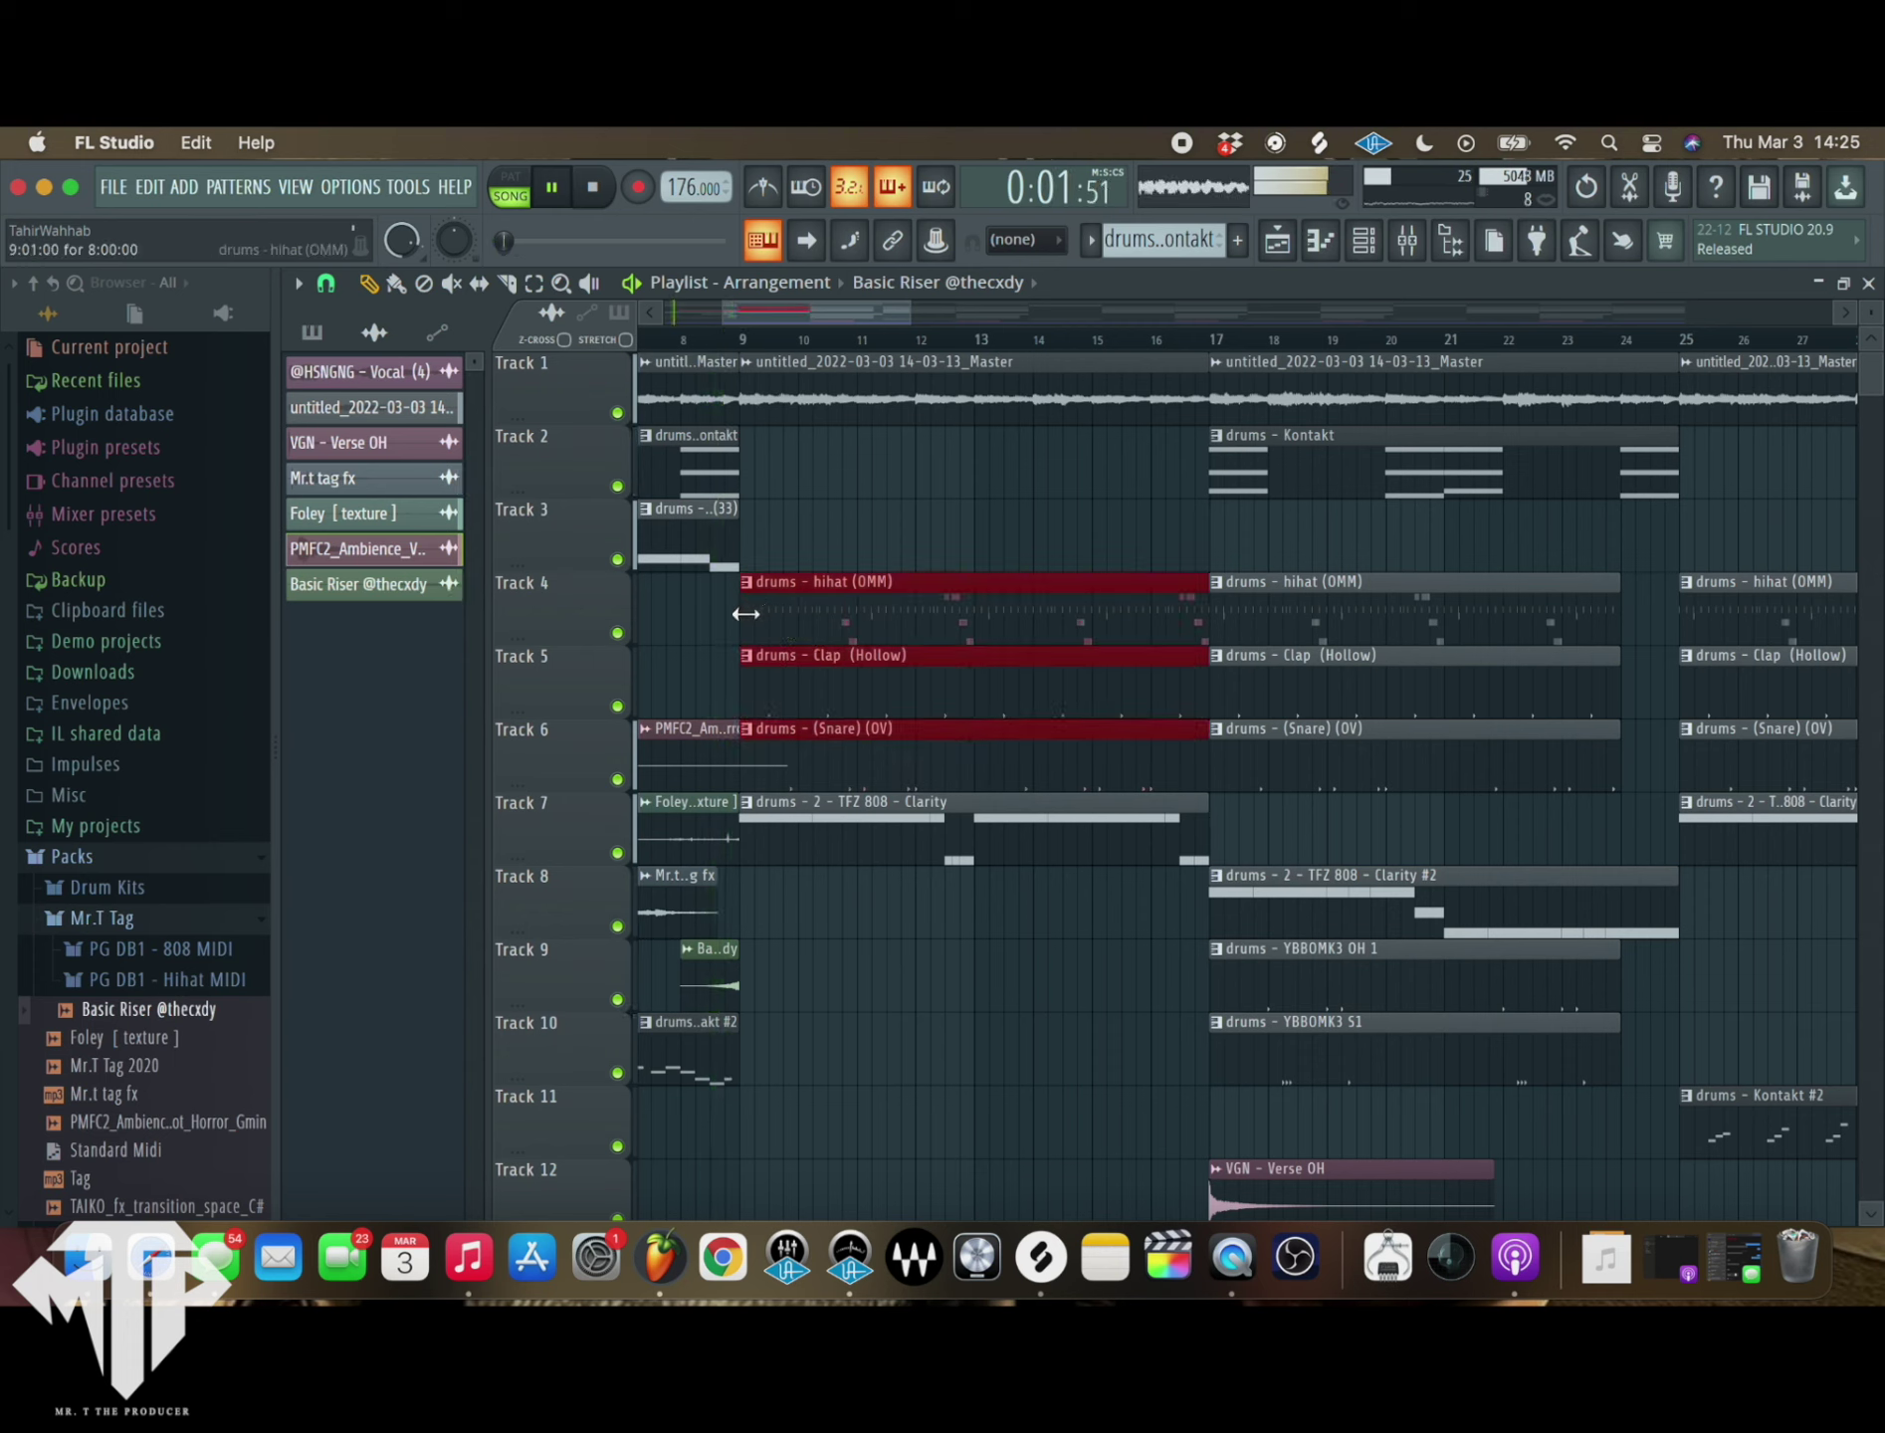
pyautogui.moveTo(745, 614); pyautogui.dragTo(783, 625)
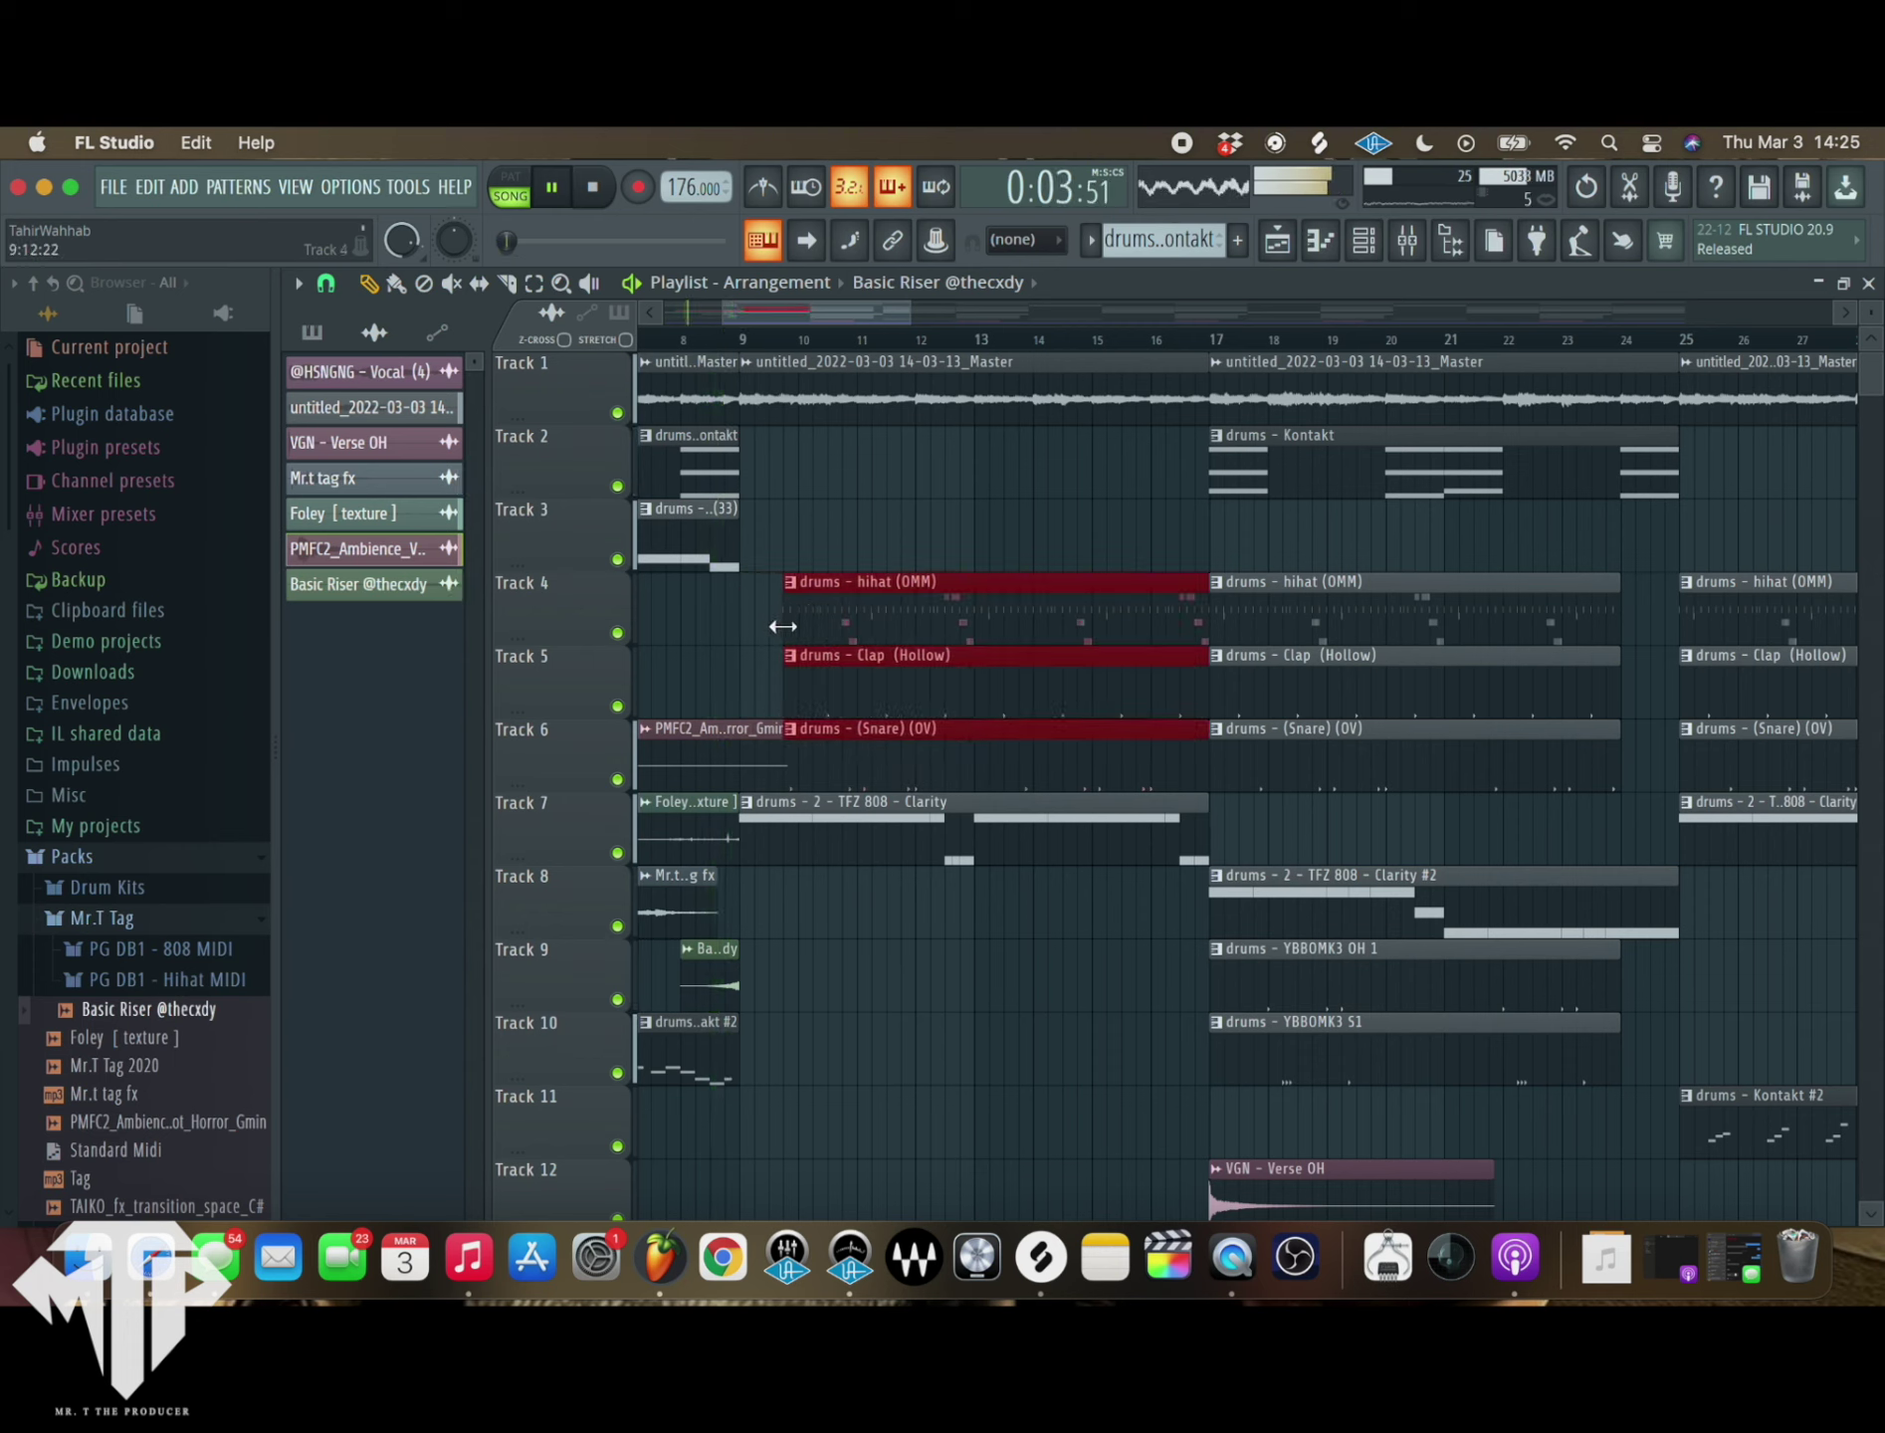
# - Shorten the PMFC2 ambience clip to end just before bar 9 and trim the Snare clip's start to about bar 10
pyautogui.click(818, 552)
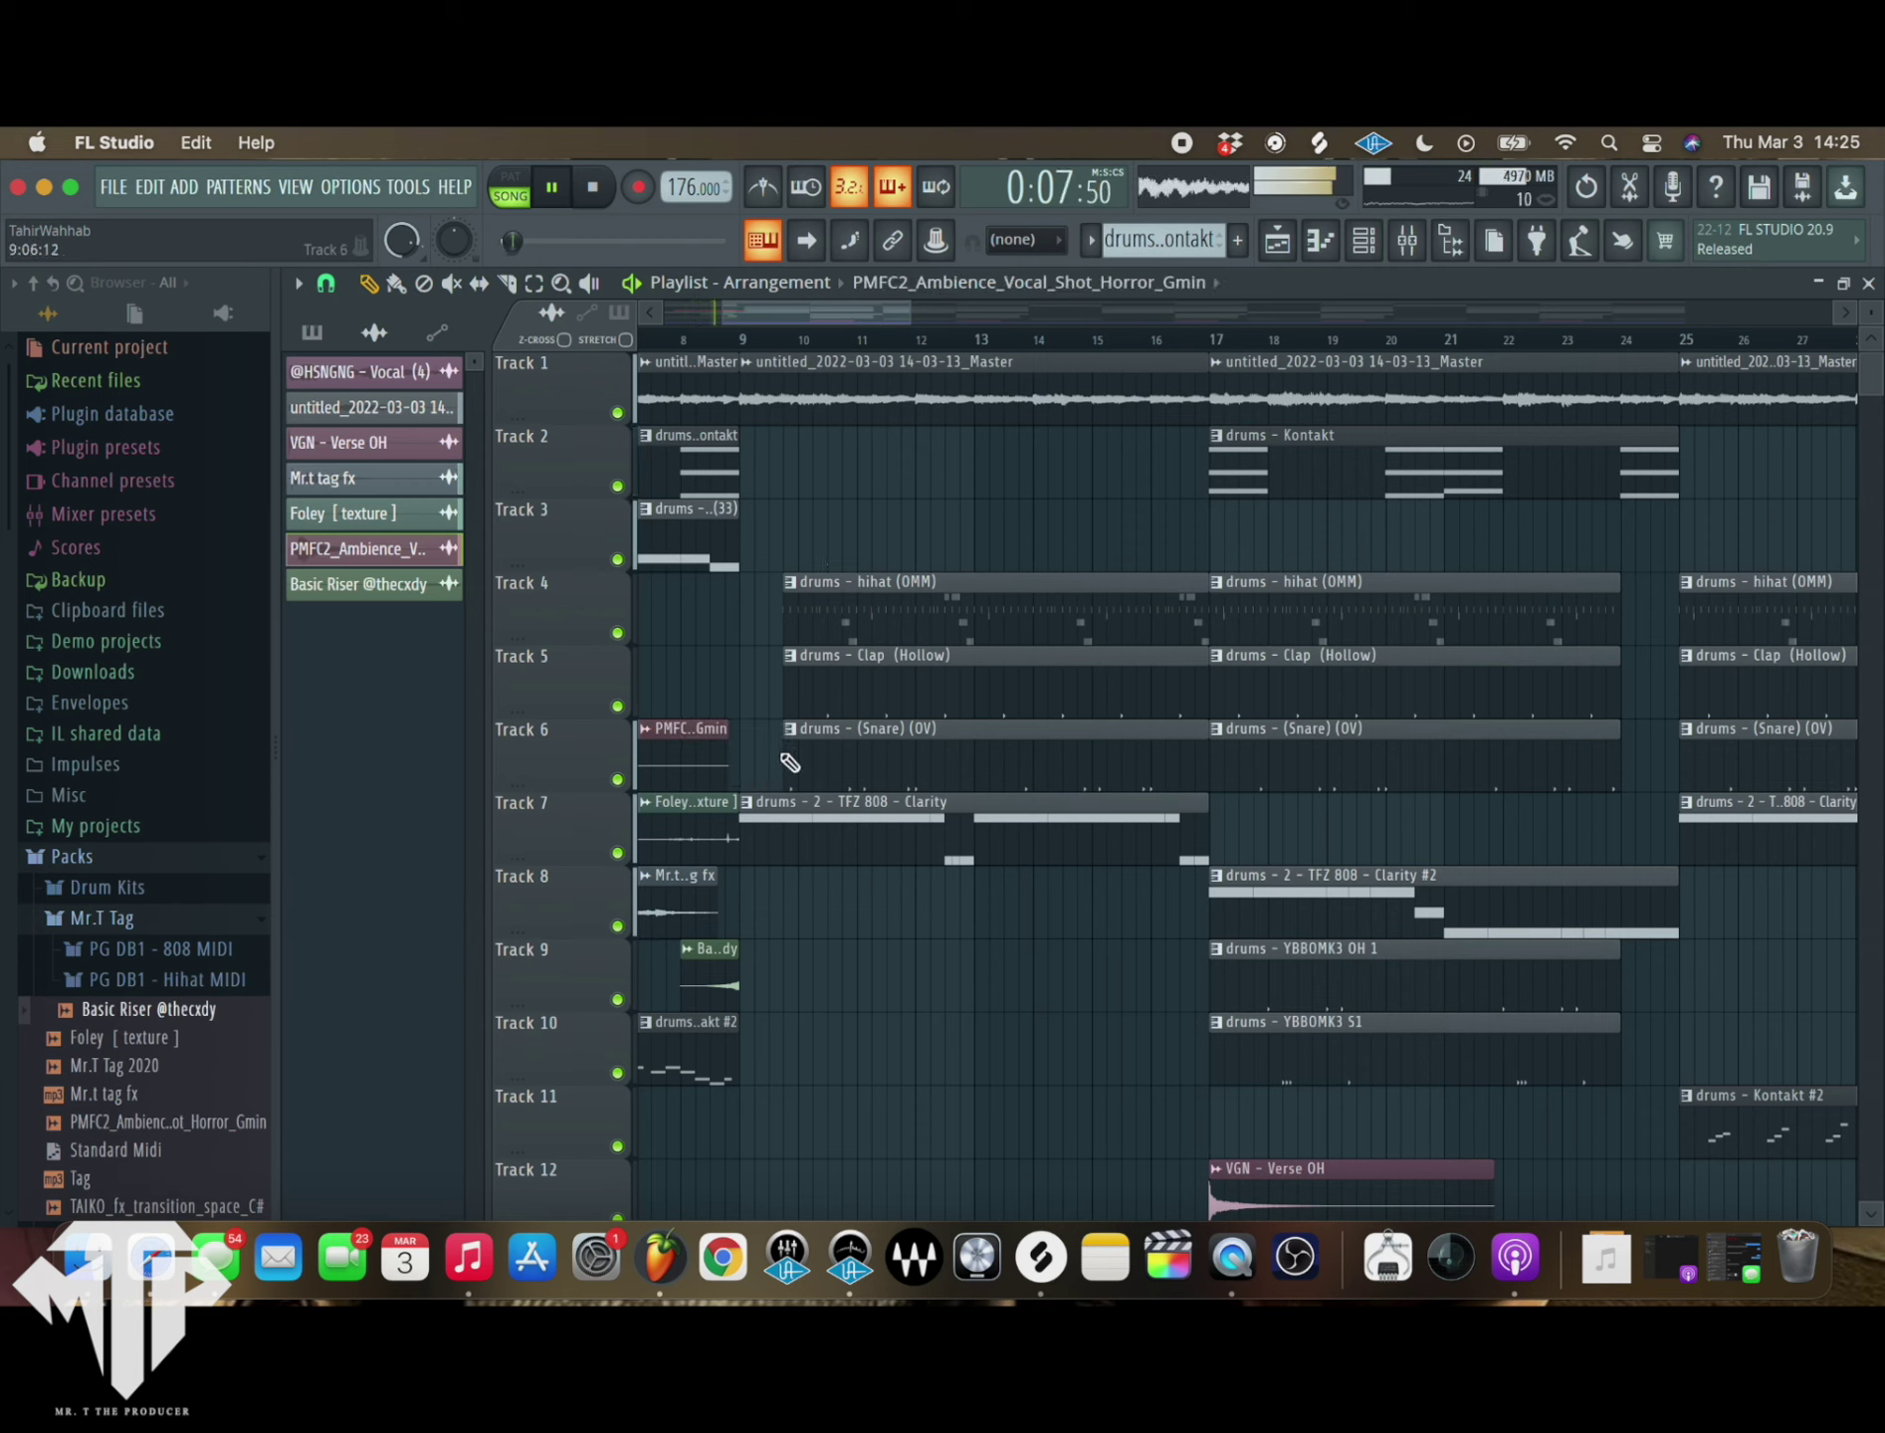
pyautogui.moveTo(784, 755); pyautogui.dragTo(799, 754)
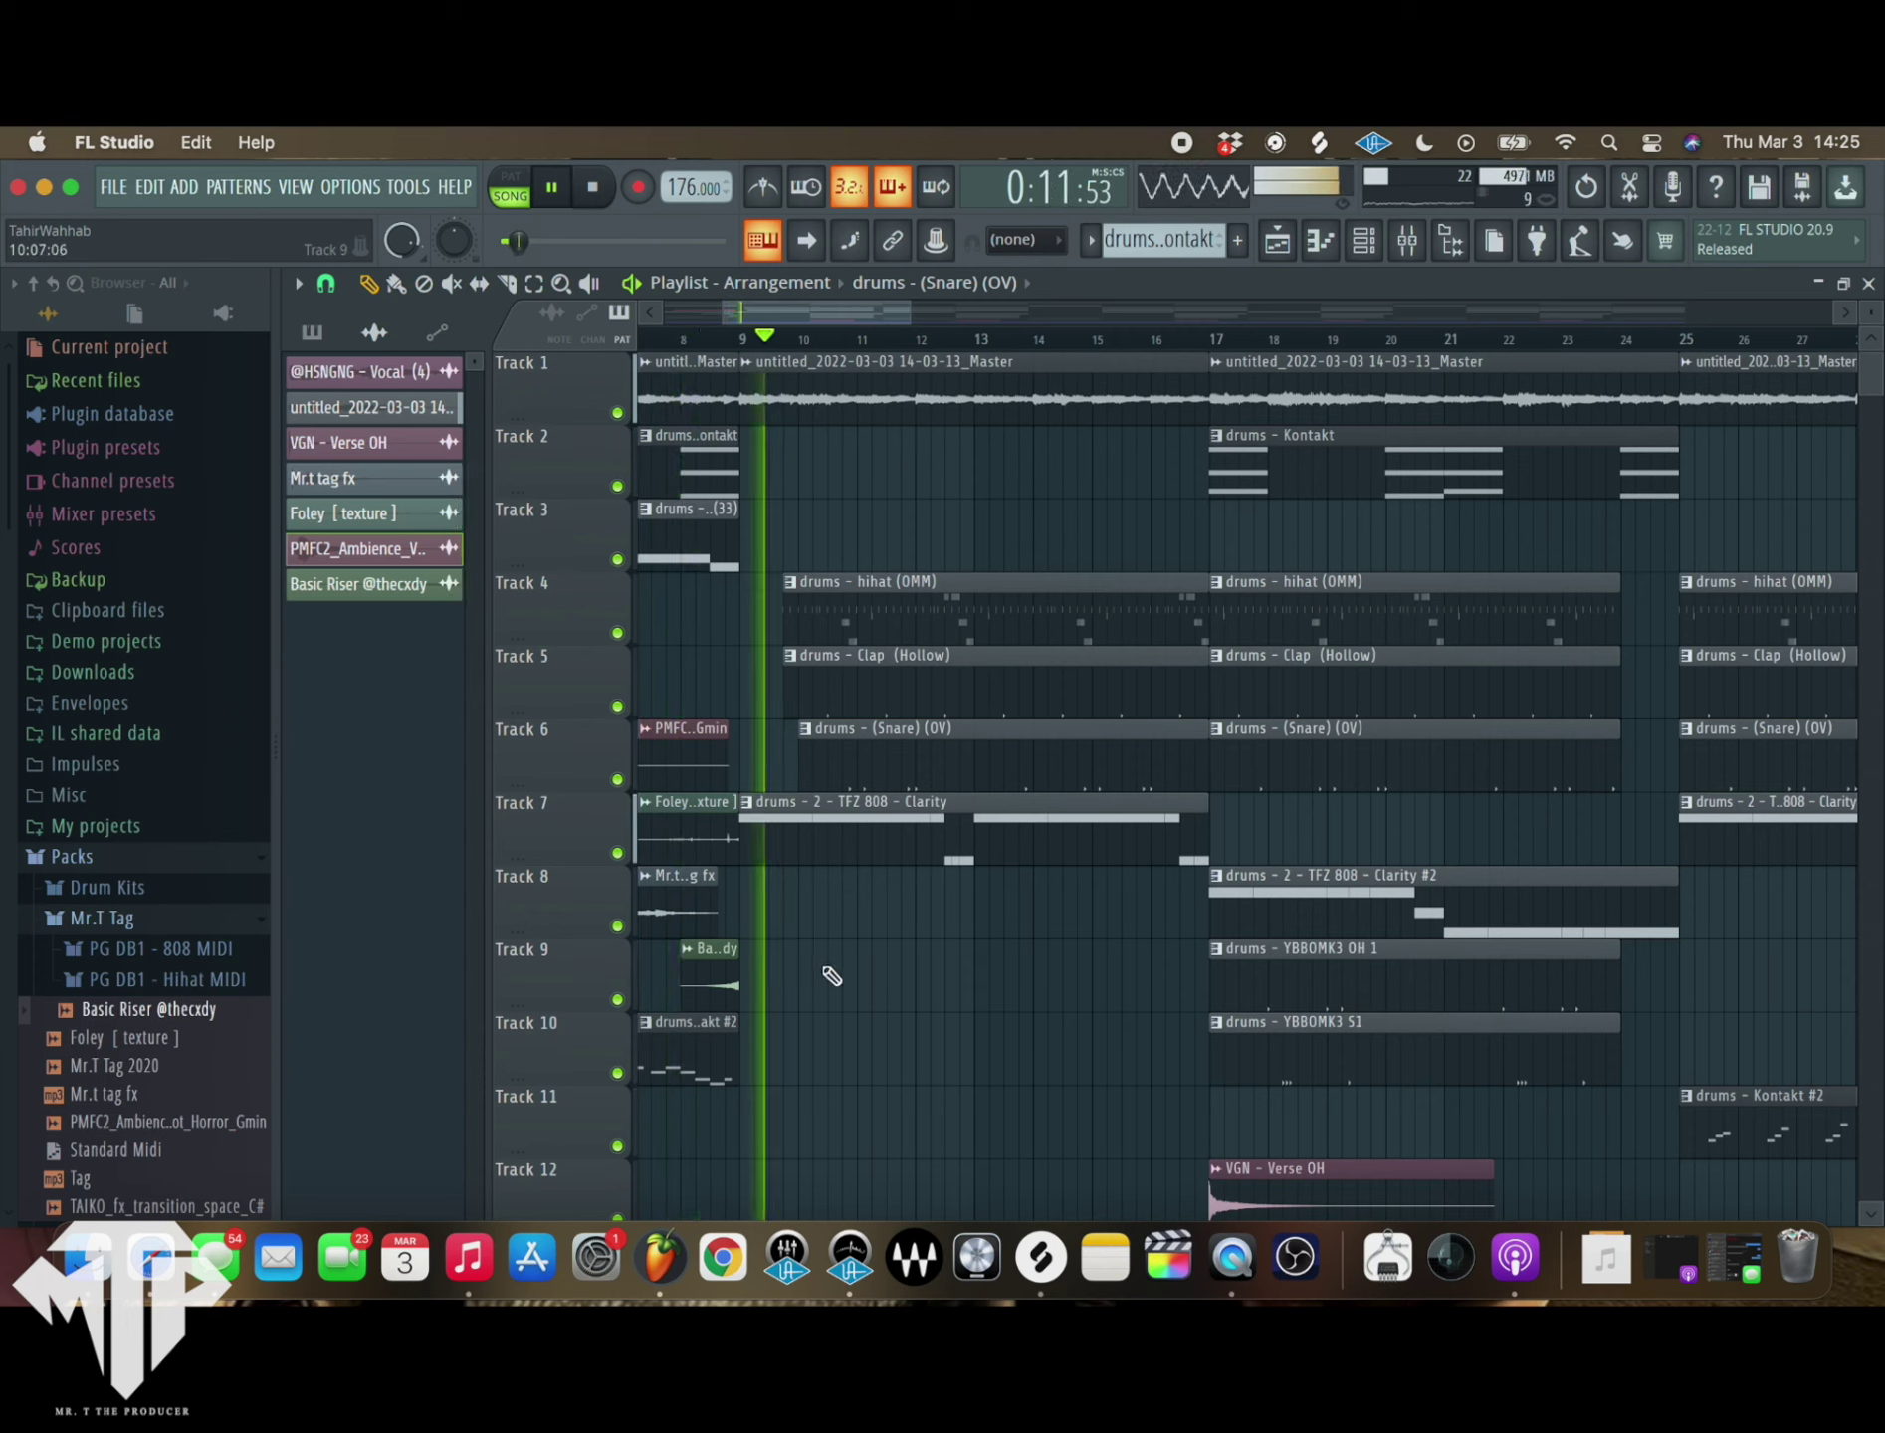
# - Trim the start of the first Clap clip on Track 5 to bar 10, in line with the Snare clip below
pyautogui.moveTo(774, 501); pyautogui.dragTo(794, 680)
pyautogui.click(799, 690)
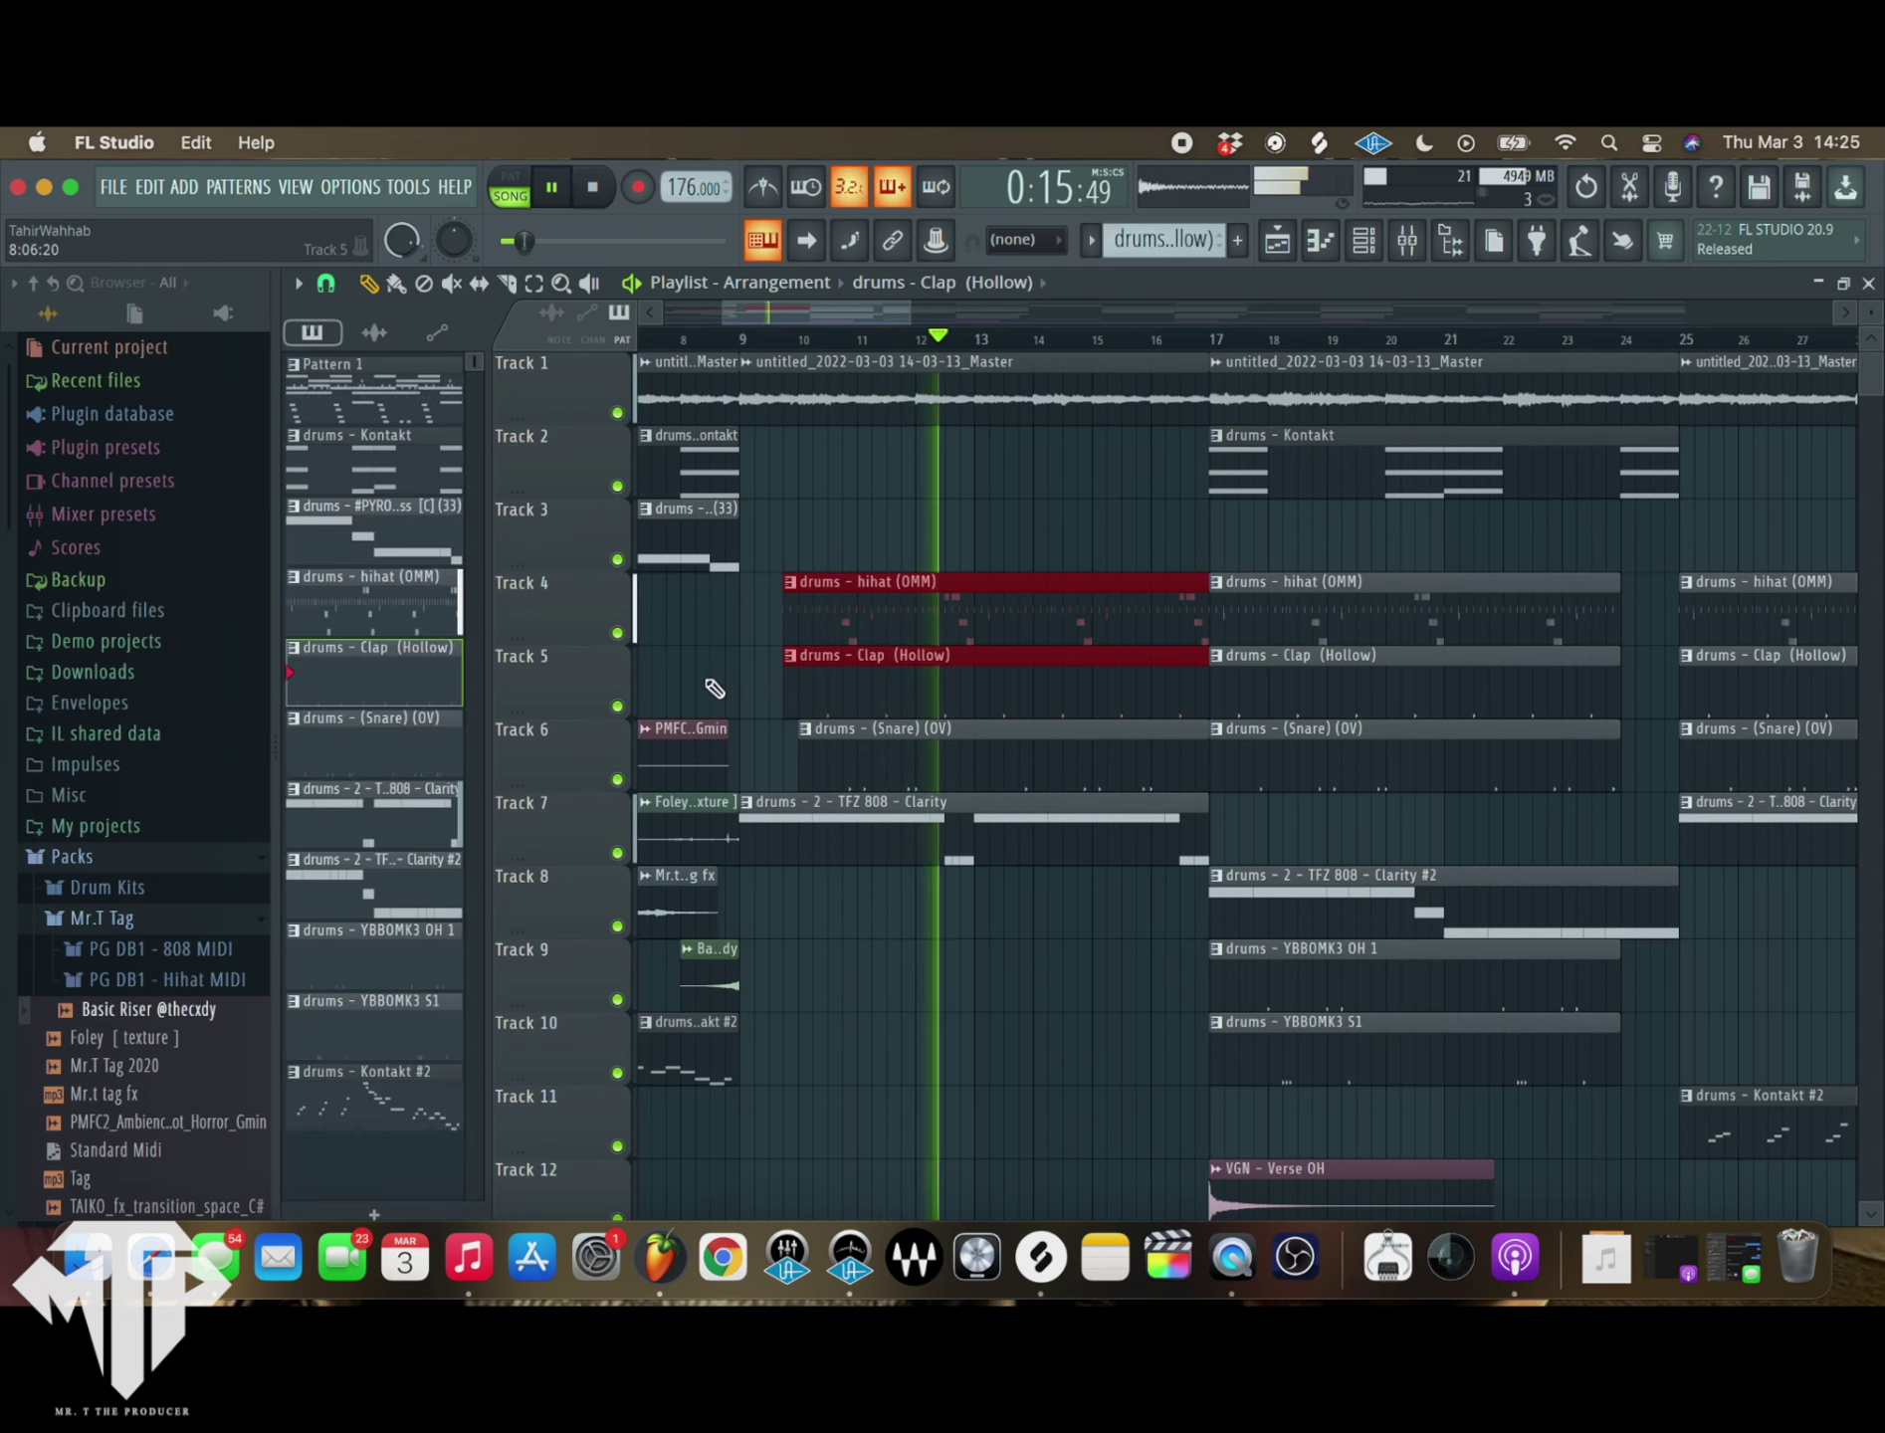
pyautogui.keyDown('super'); pyautogui.click(716, 689); pyautogui.keyUp('super')
pyautogui.scroll(-2, 844, 970)
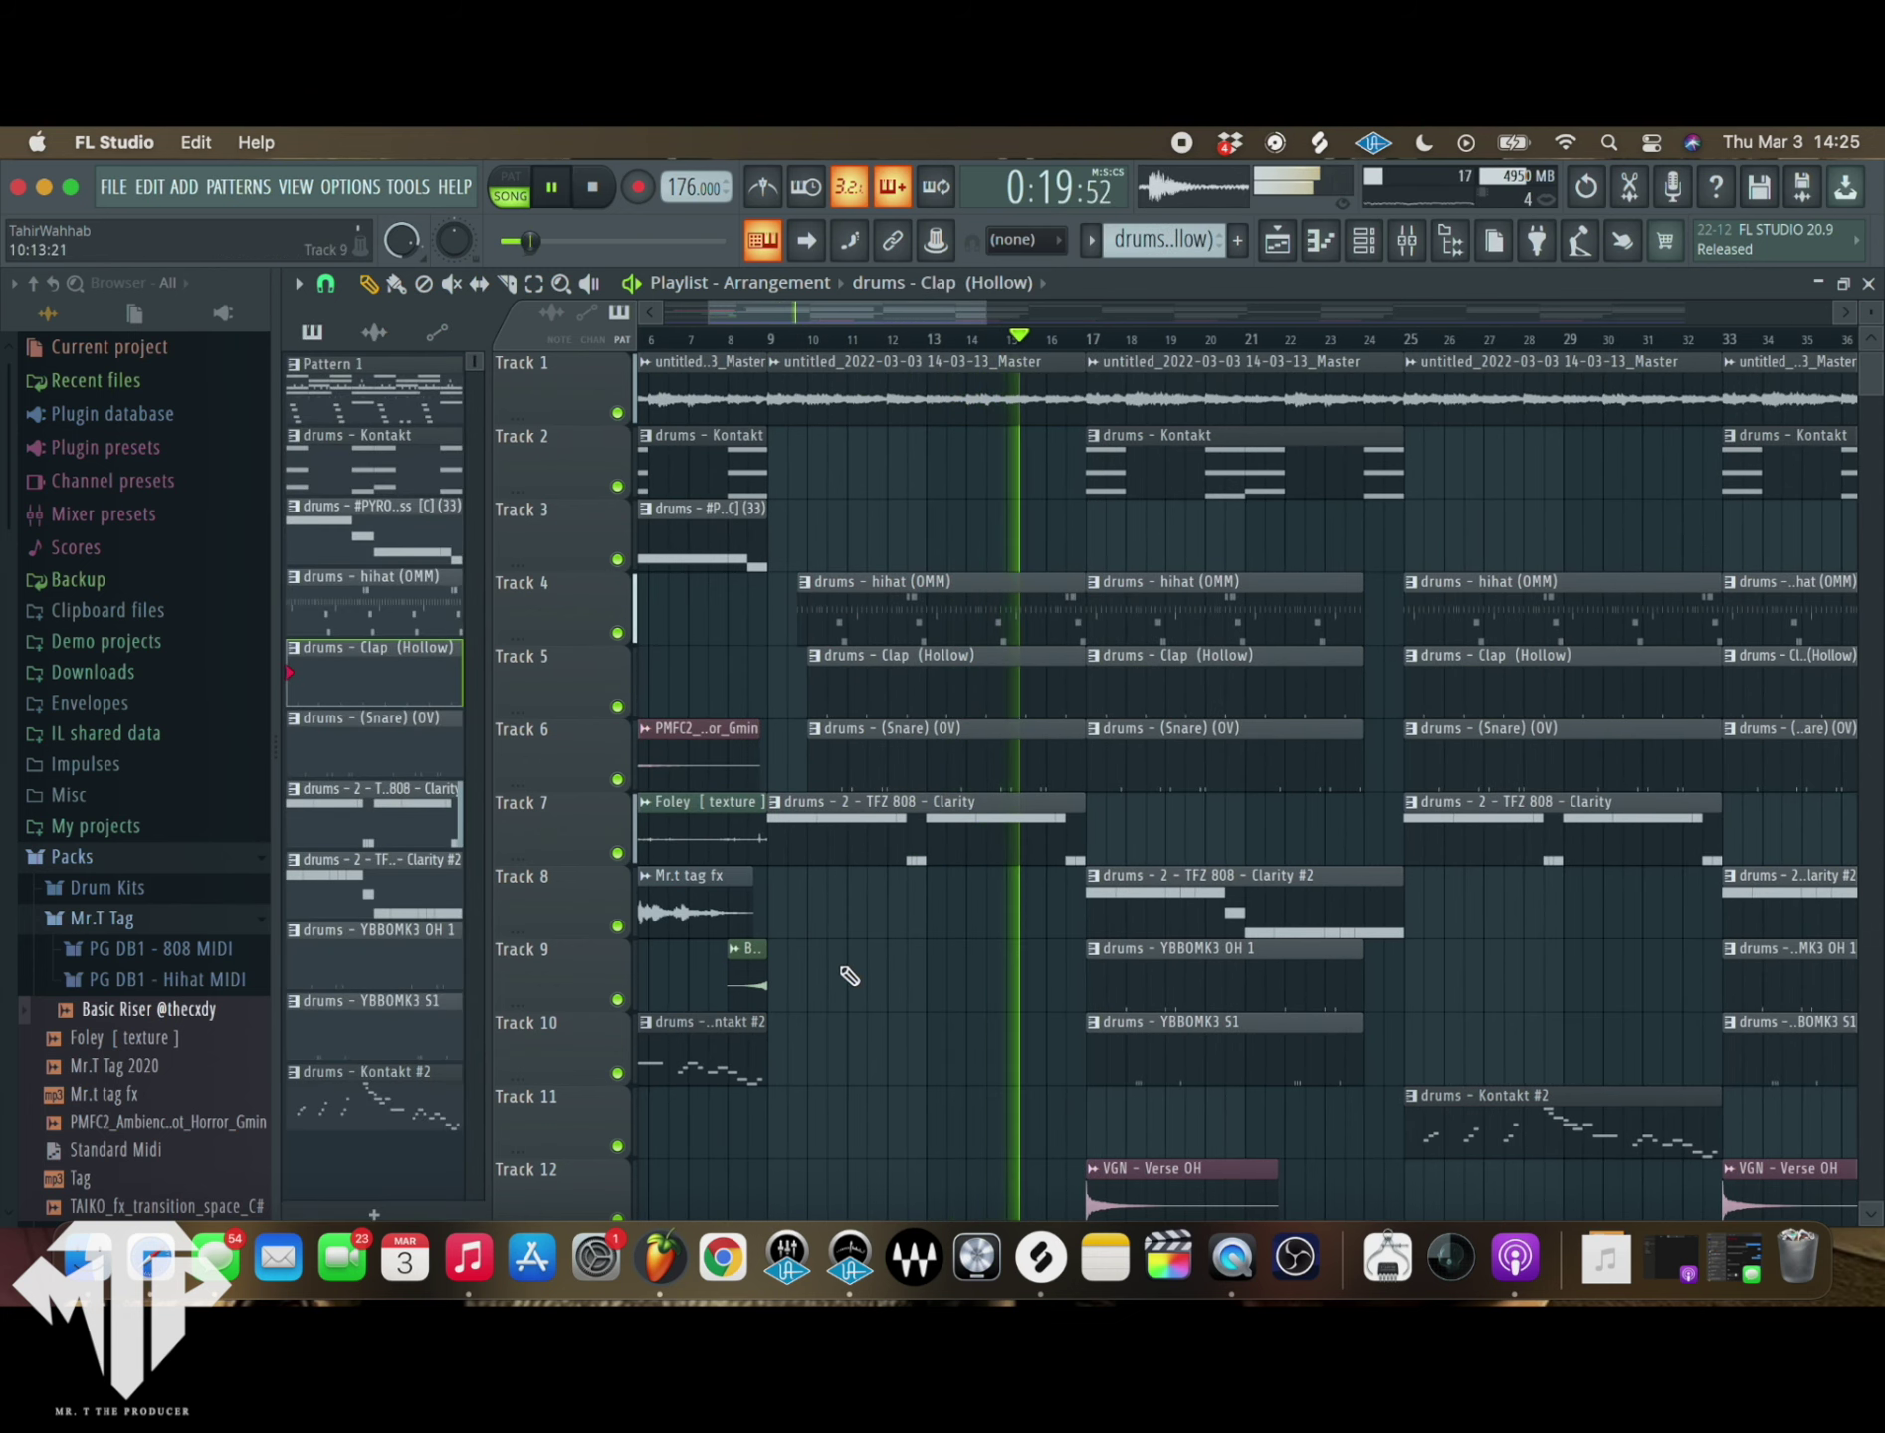
# - Play the arrangement through the intro and drum entry, checking the clip layout and the #PYROS# Bass pattern's notes
pyautogui.press('space')
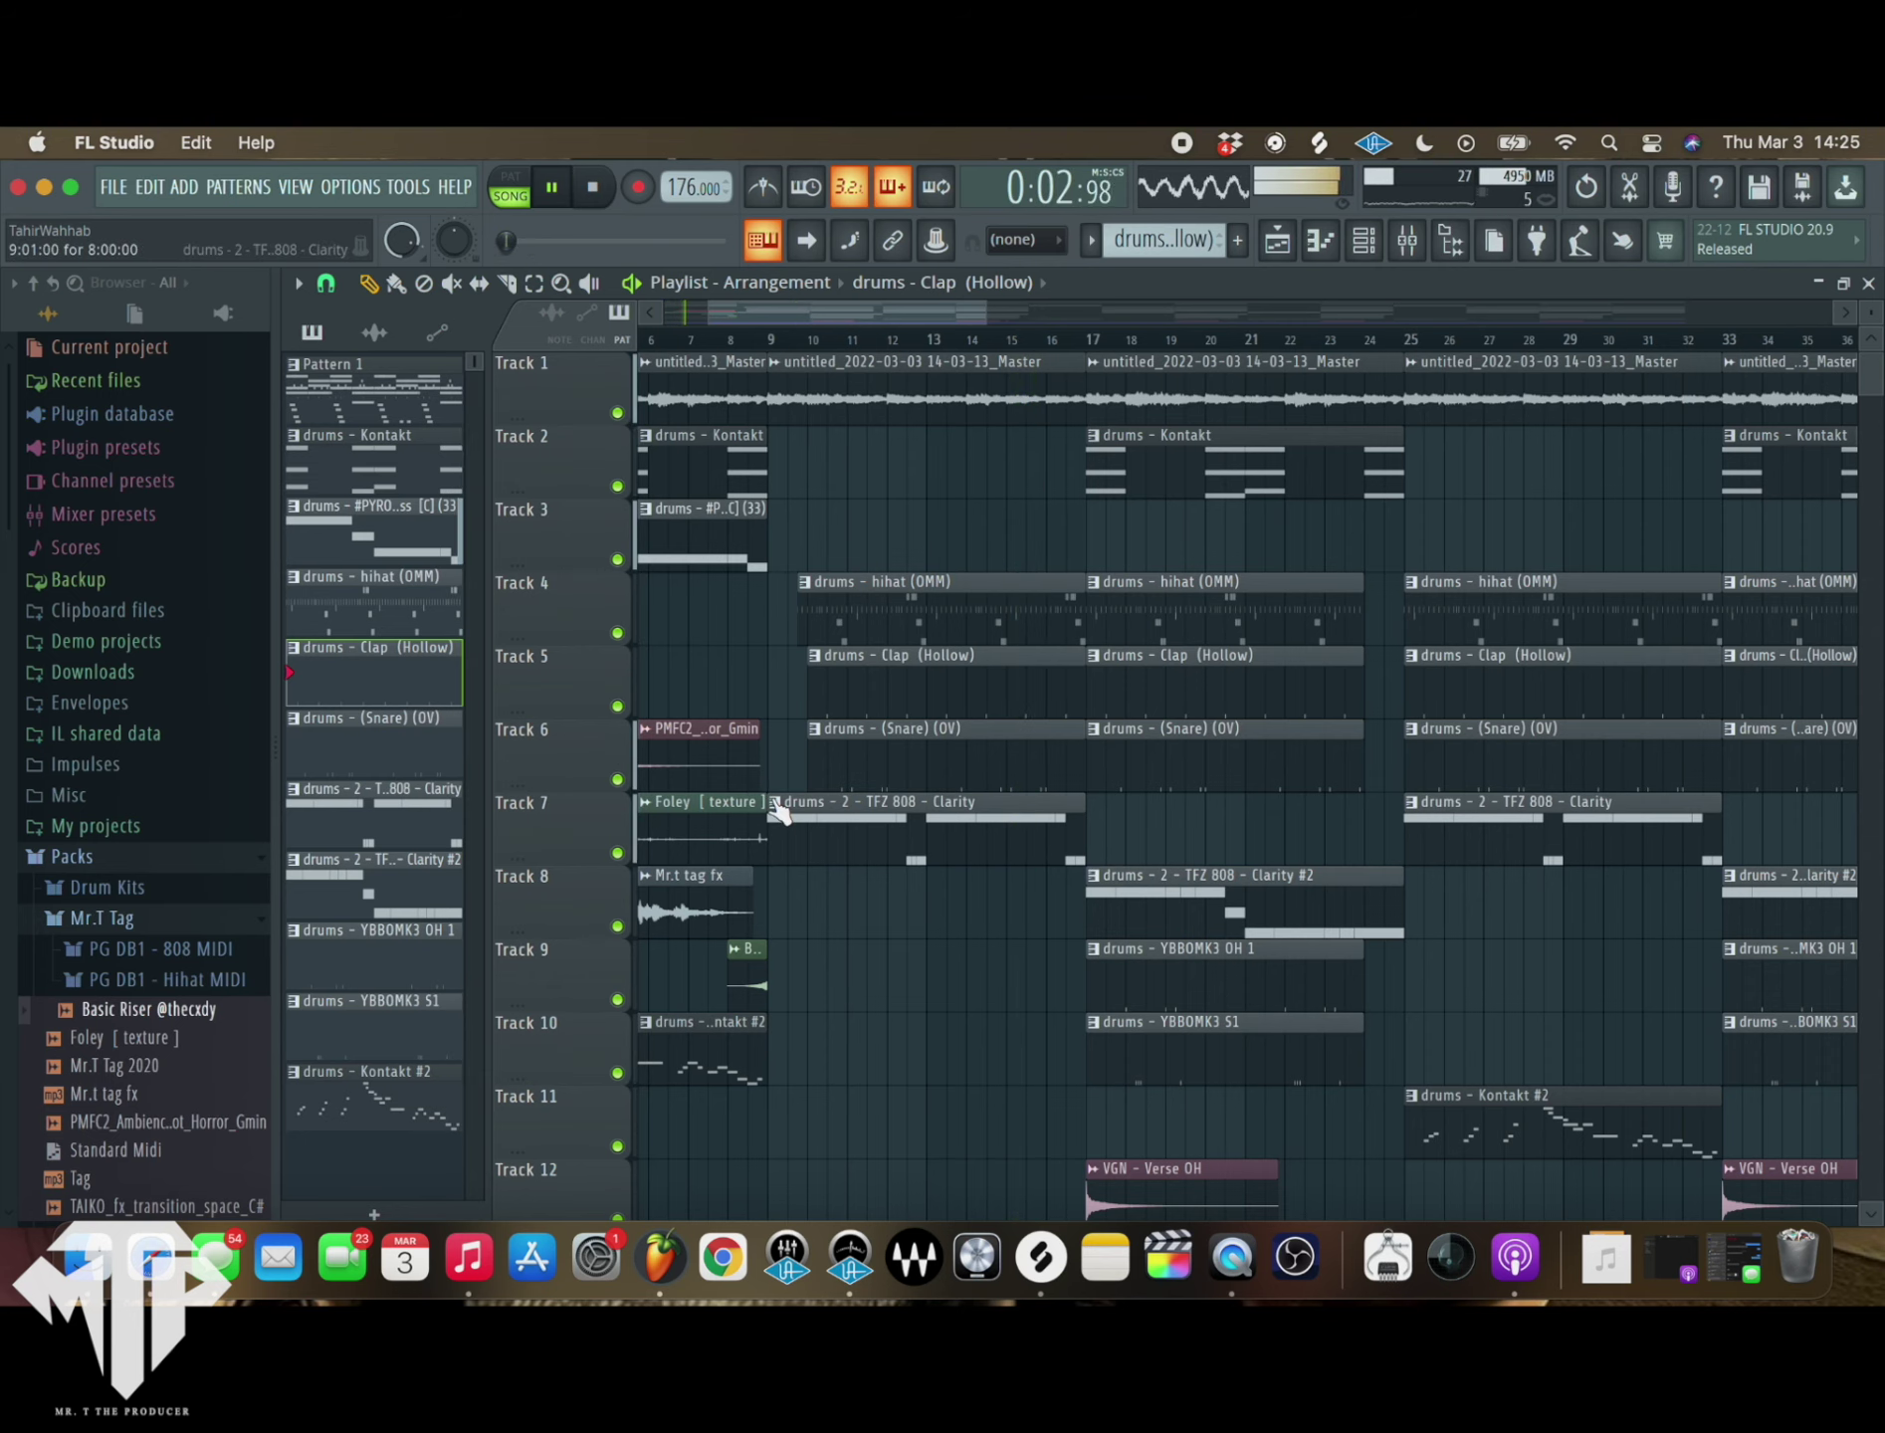
pyautogui.scroll(4, 786, 786)
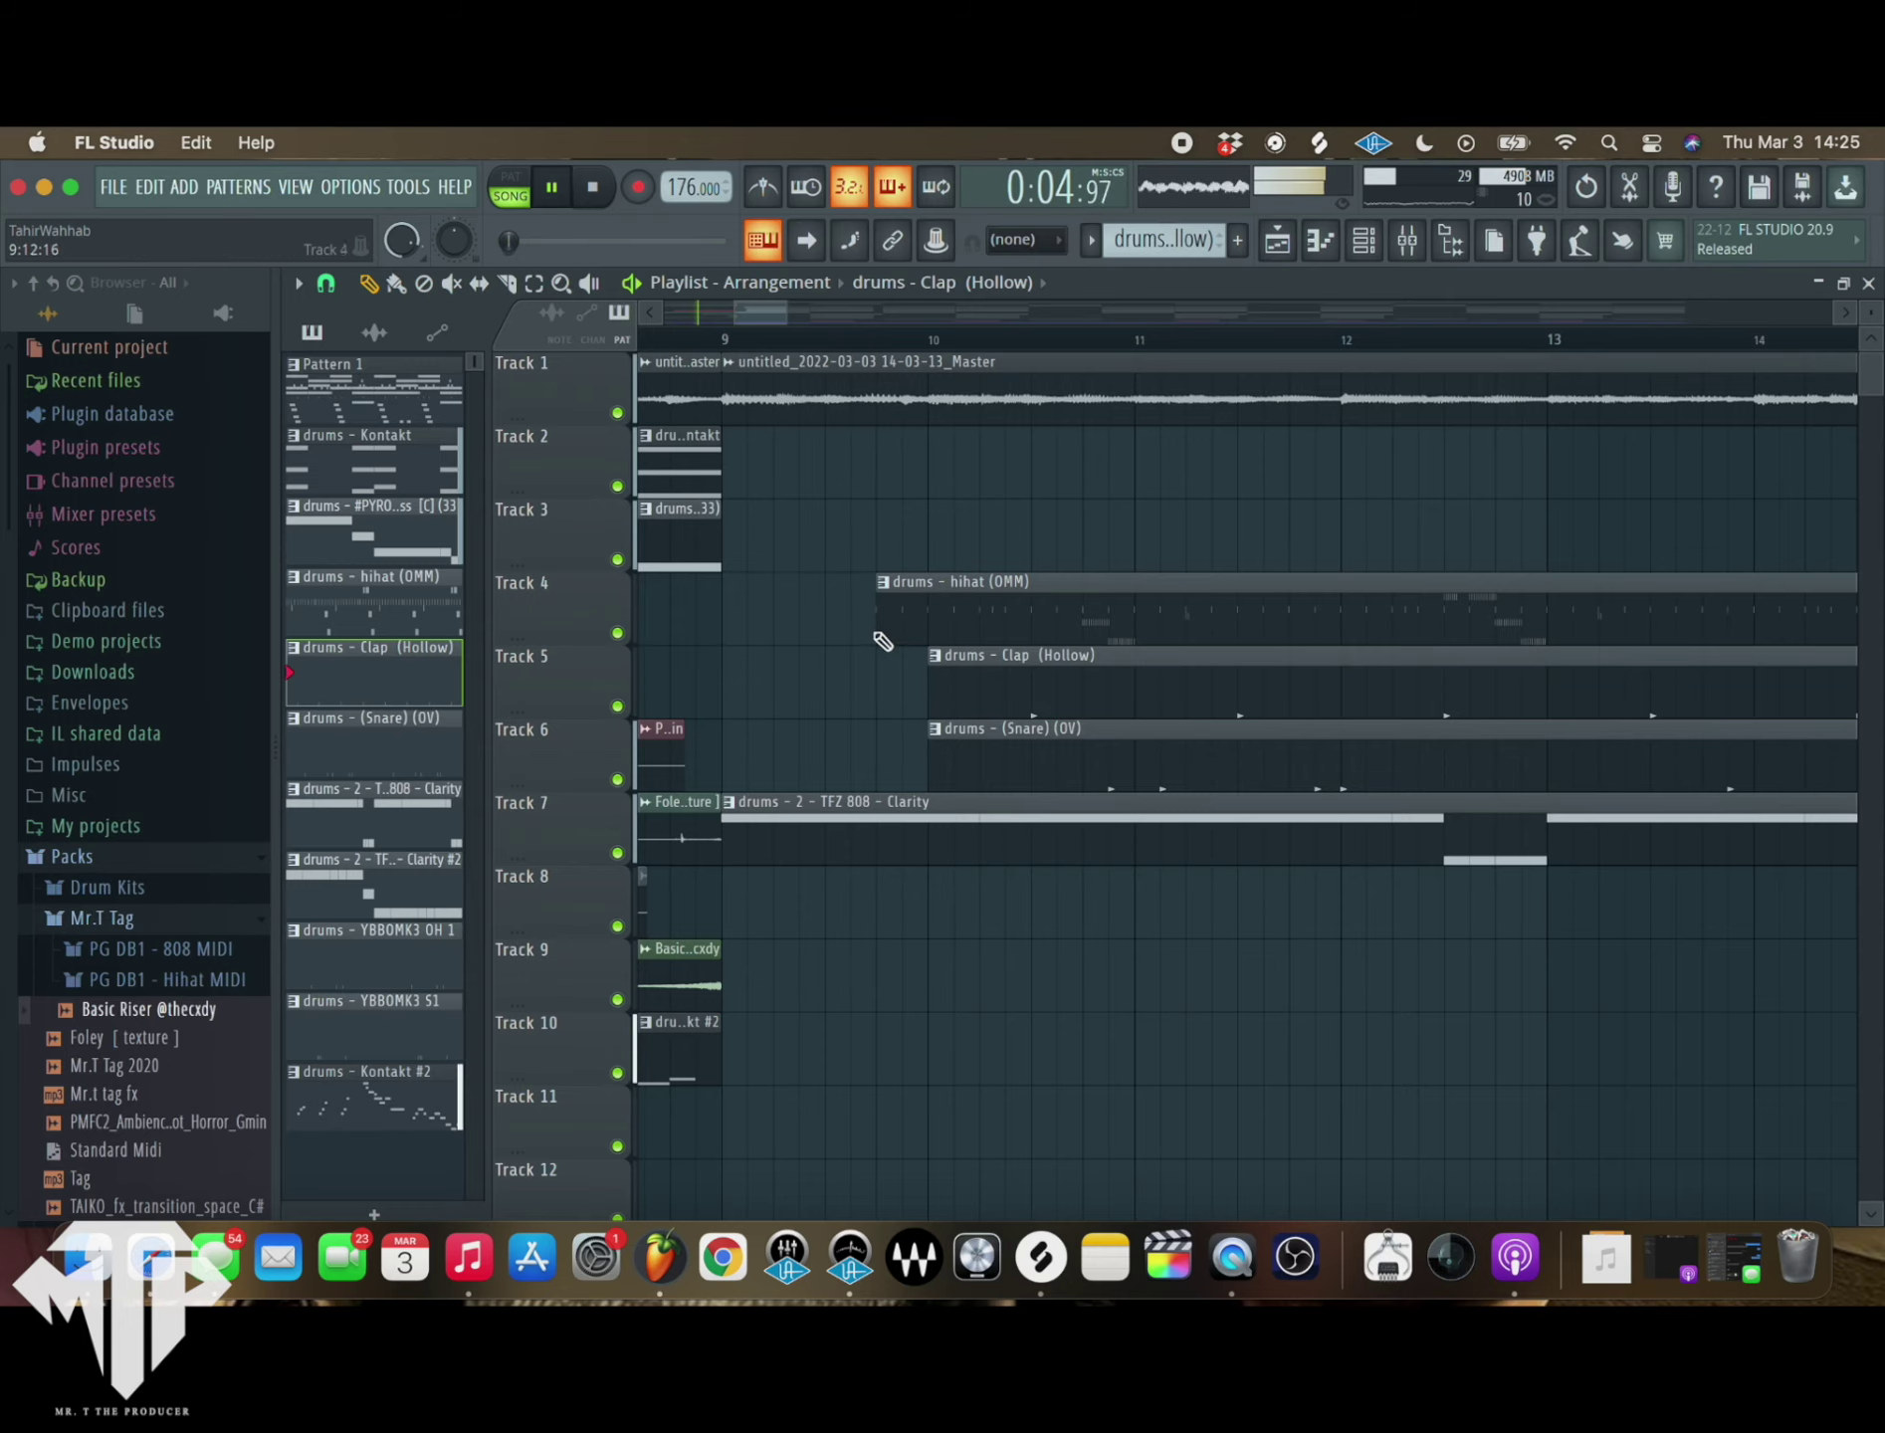
pyautogui.scroll(-2, 851, 796)
pyautogui.scroll(-3, 787, 716)
pyautogui.doubleClick(732, 554)
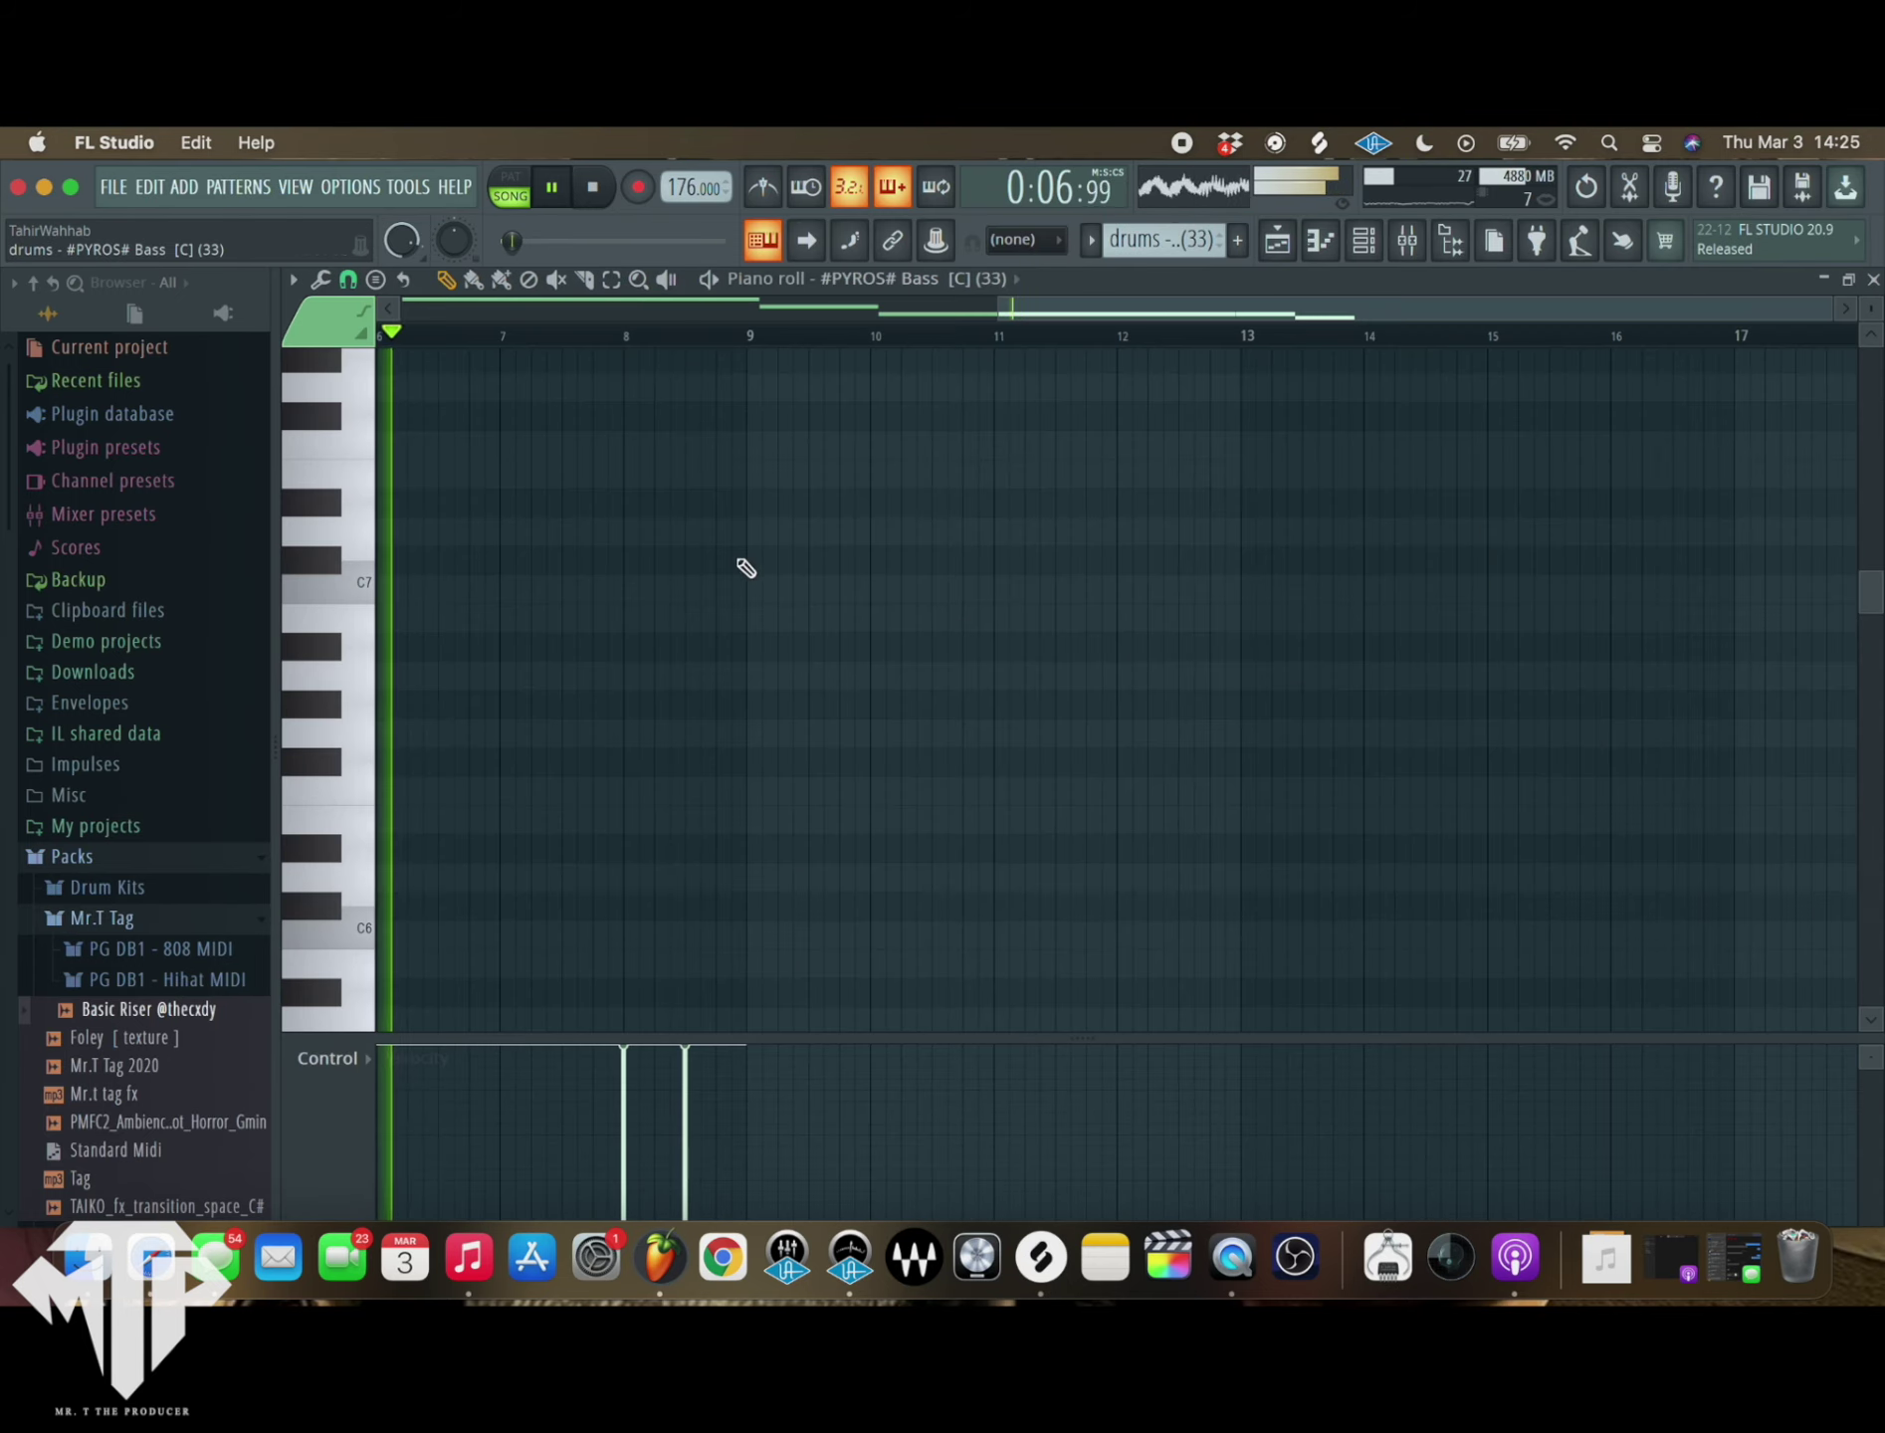
pyautogui.click(1276, 240)
pyautogui.scroll(1, 724, 684)
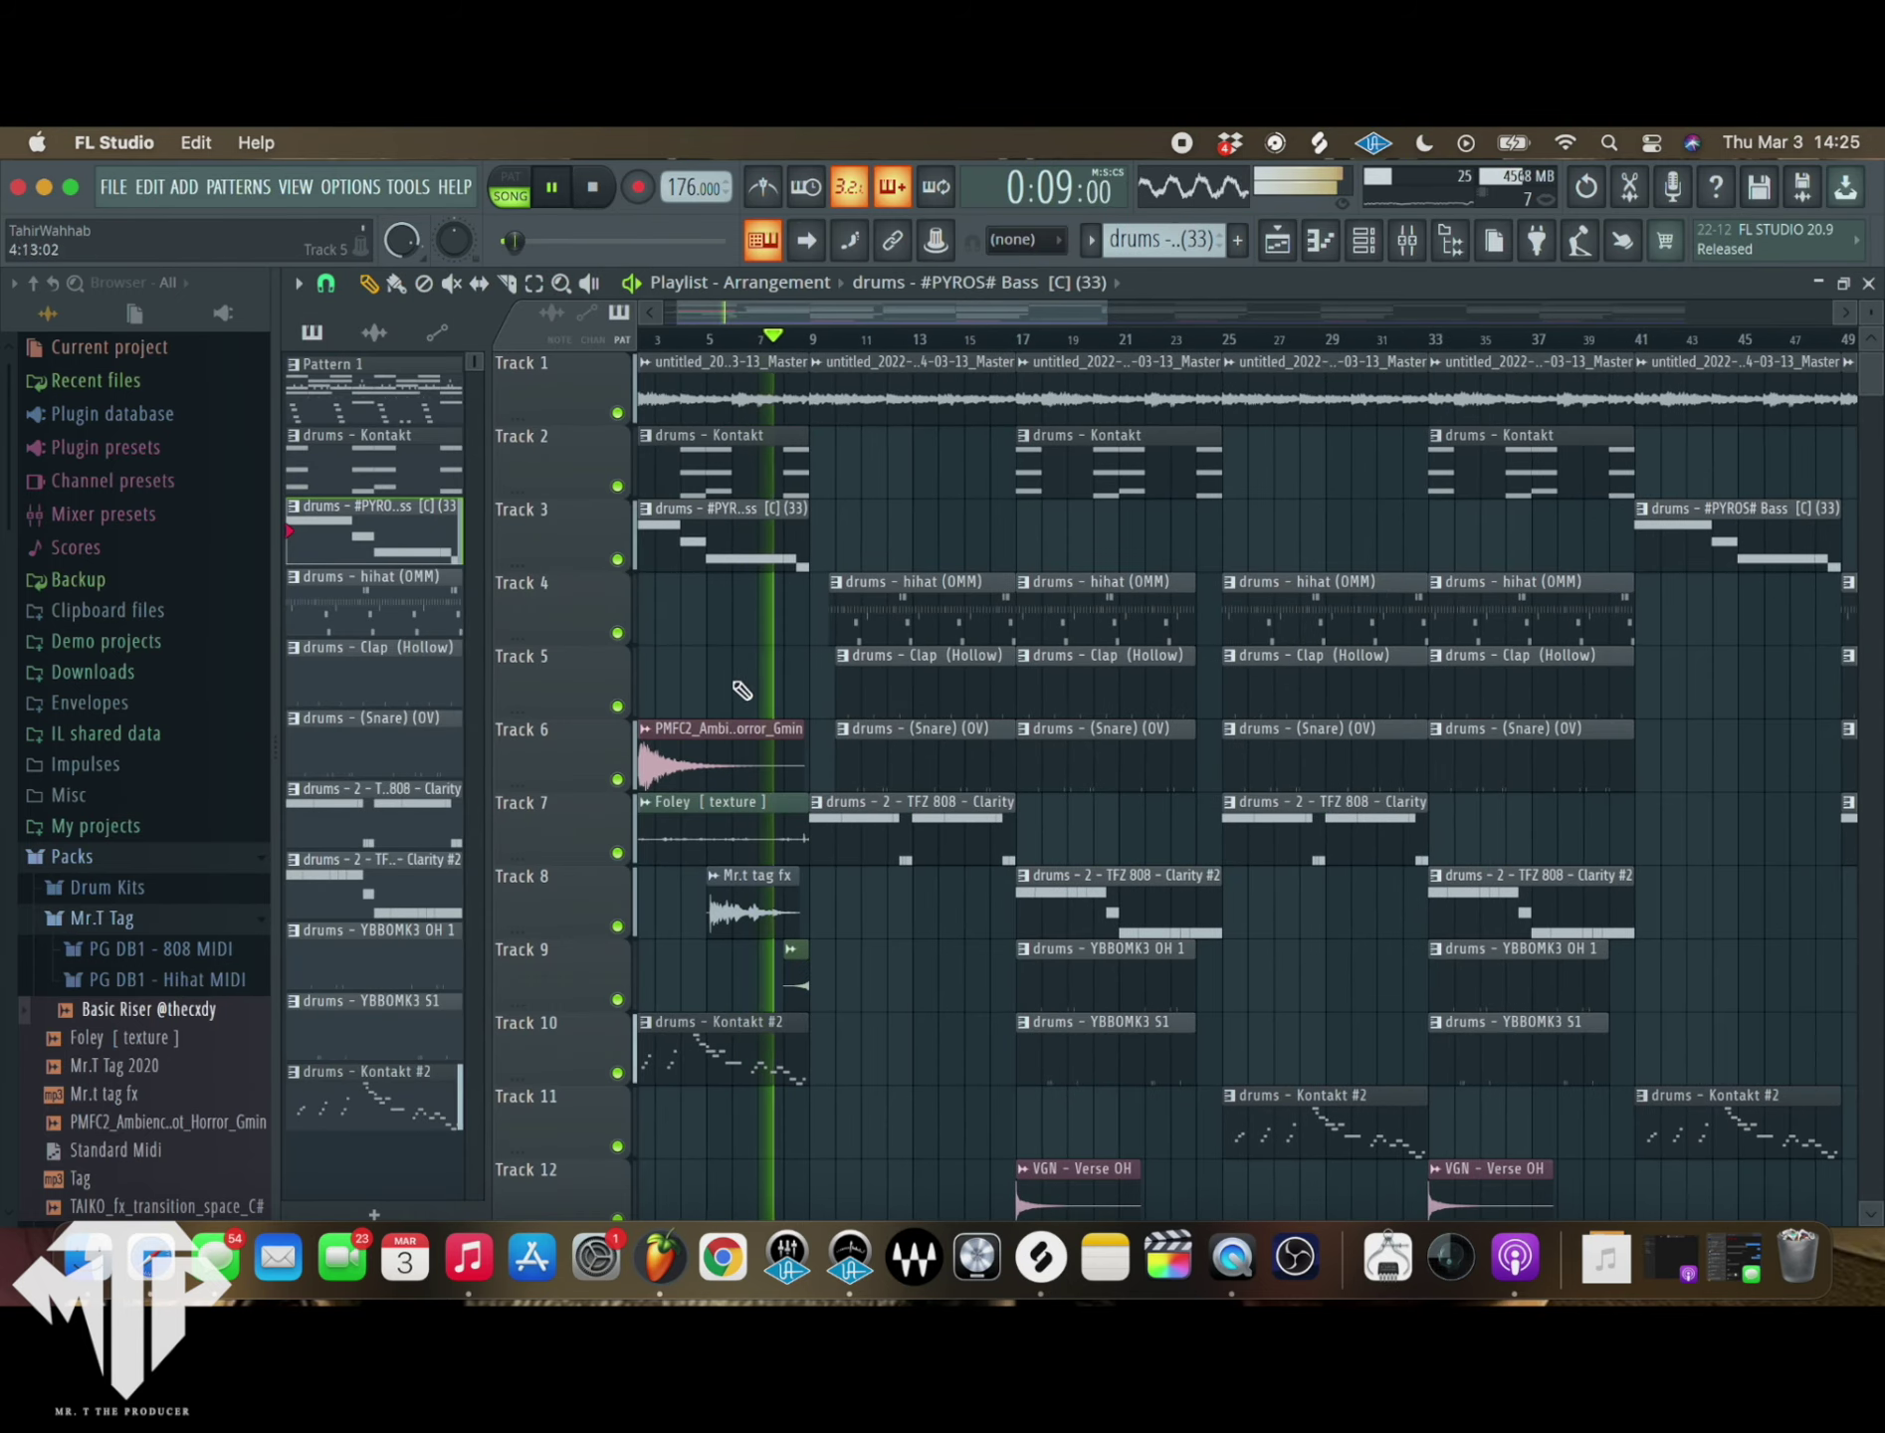
pyautogui.moveTo(834, 312); pyautogui.dragTo(814, 312)
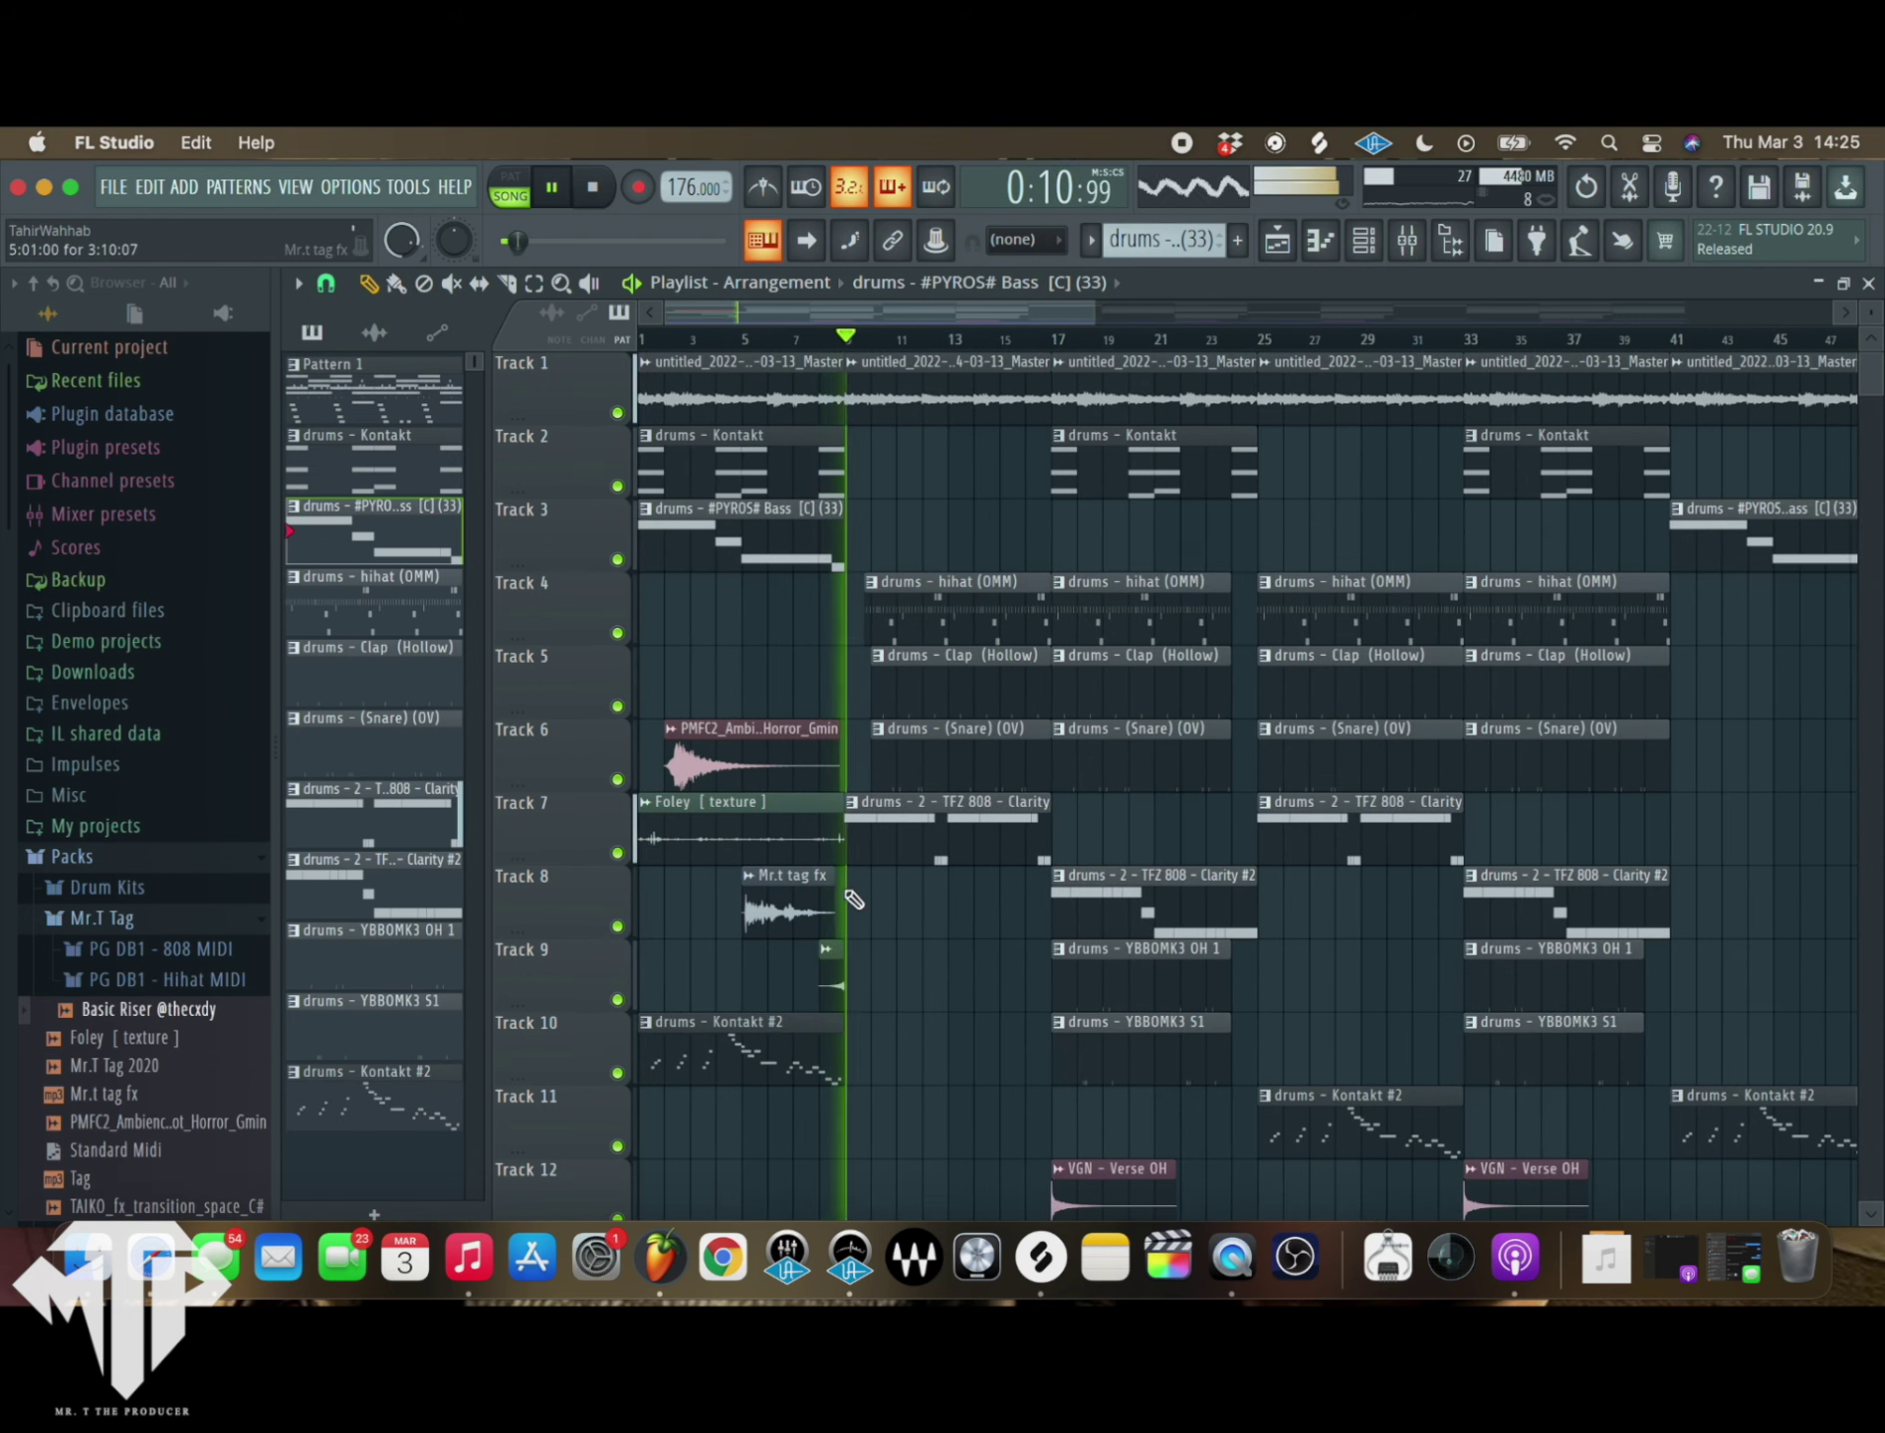
pyautogui.scroll(2, 872, 883)
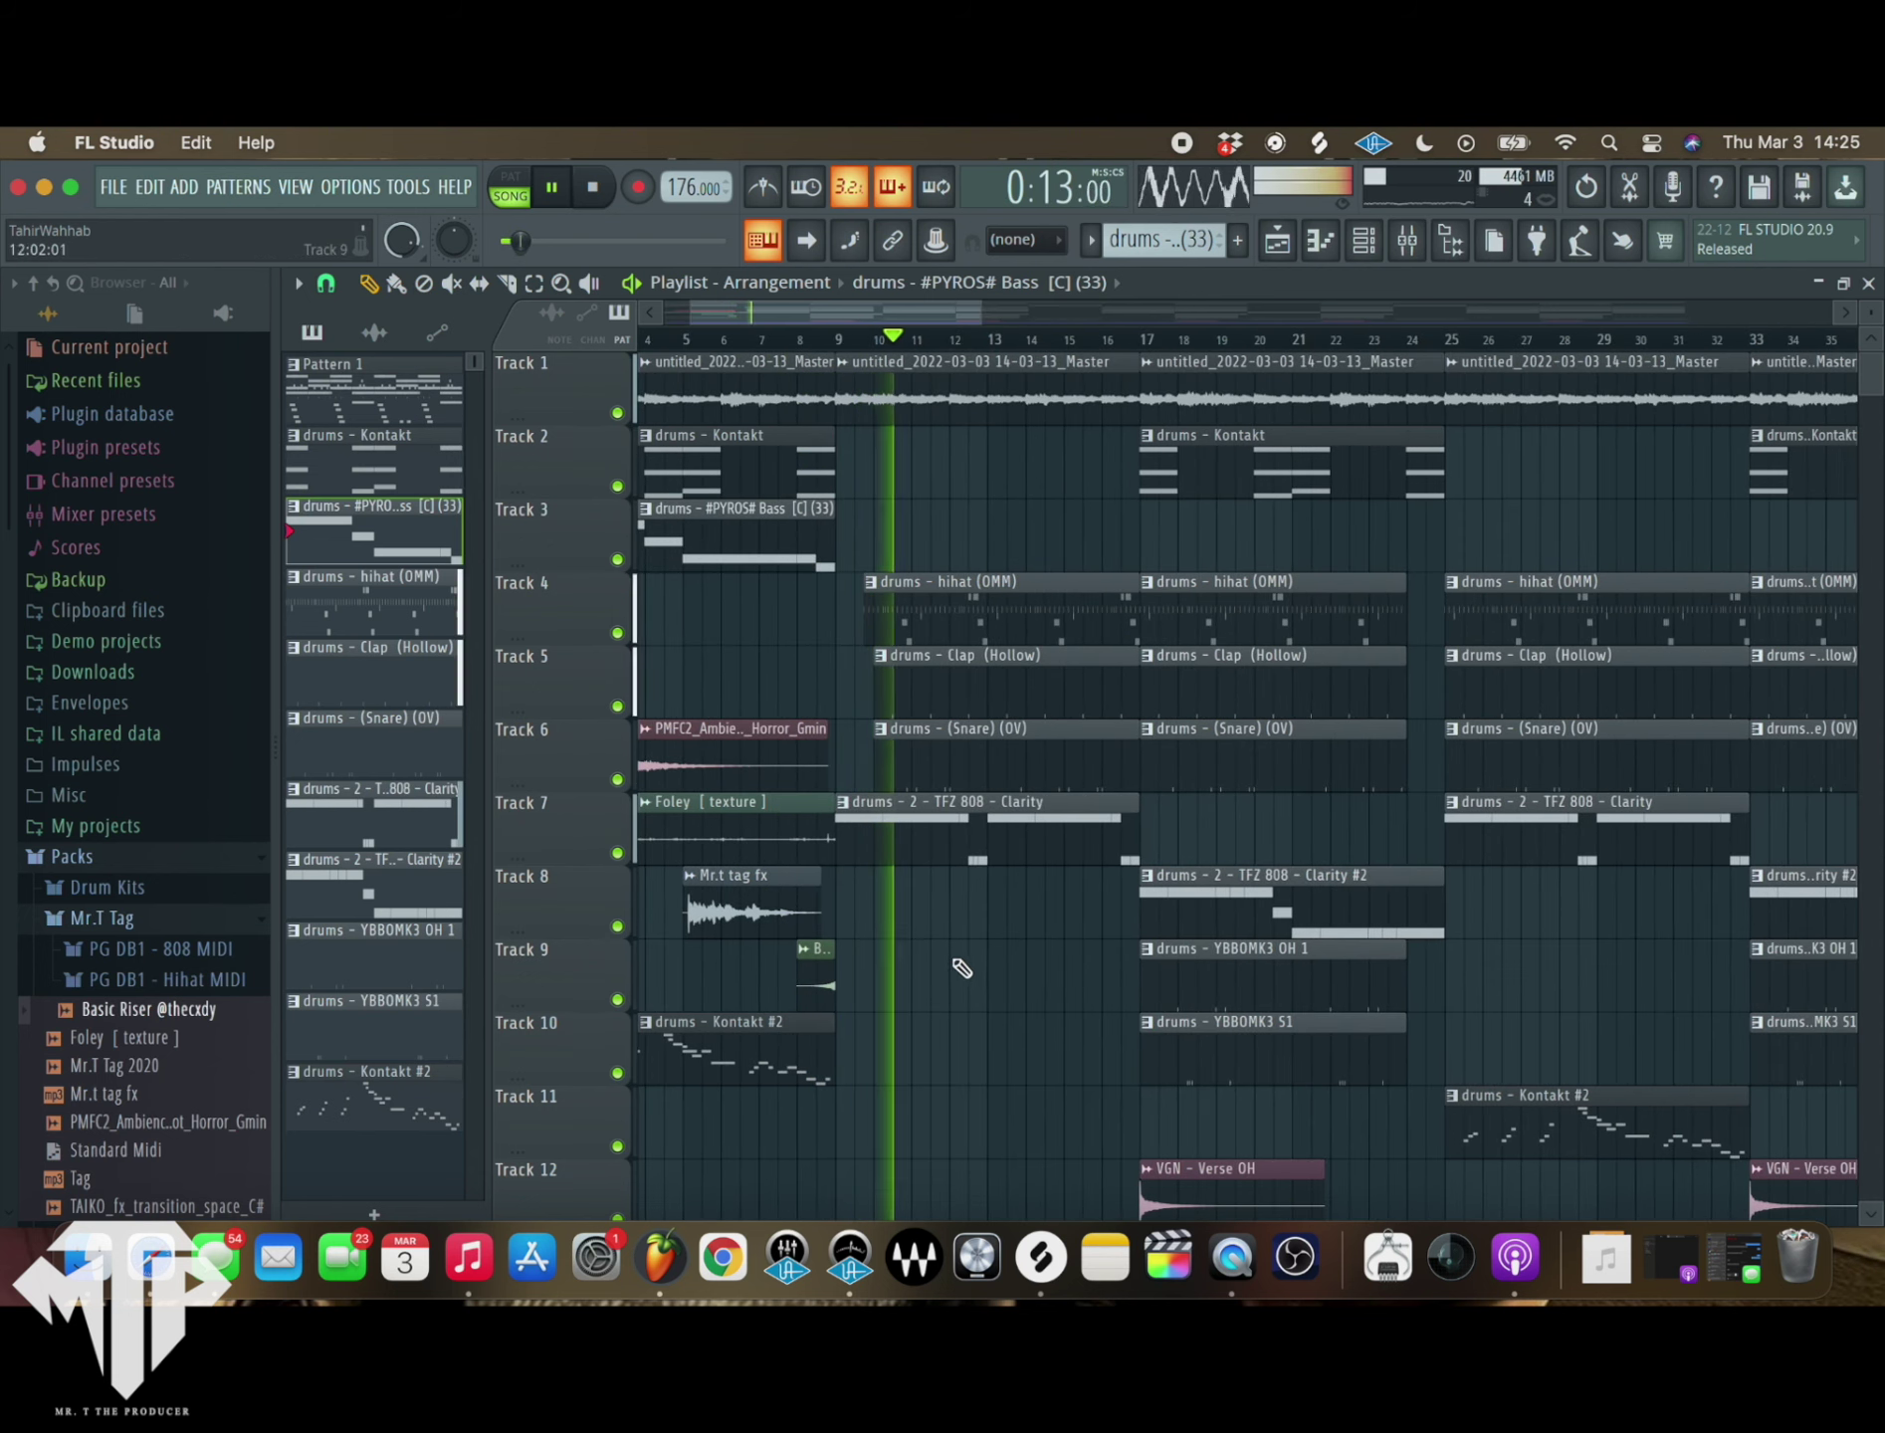
pyautogui.scroll(-5, 1321, 432)
# - Load Nx Ocean Way Nashville Stereo into effect slot 3 of the Master mixer track and minimize its head tracker window
pyautogui.click(1406, 240)
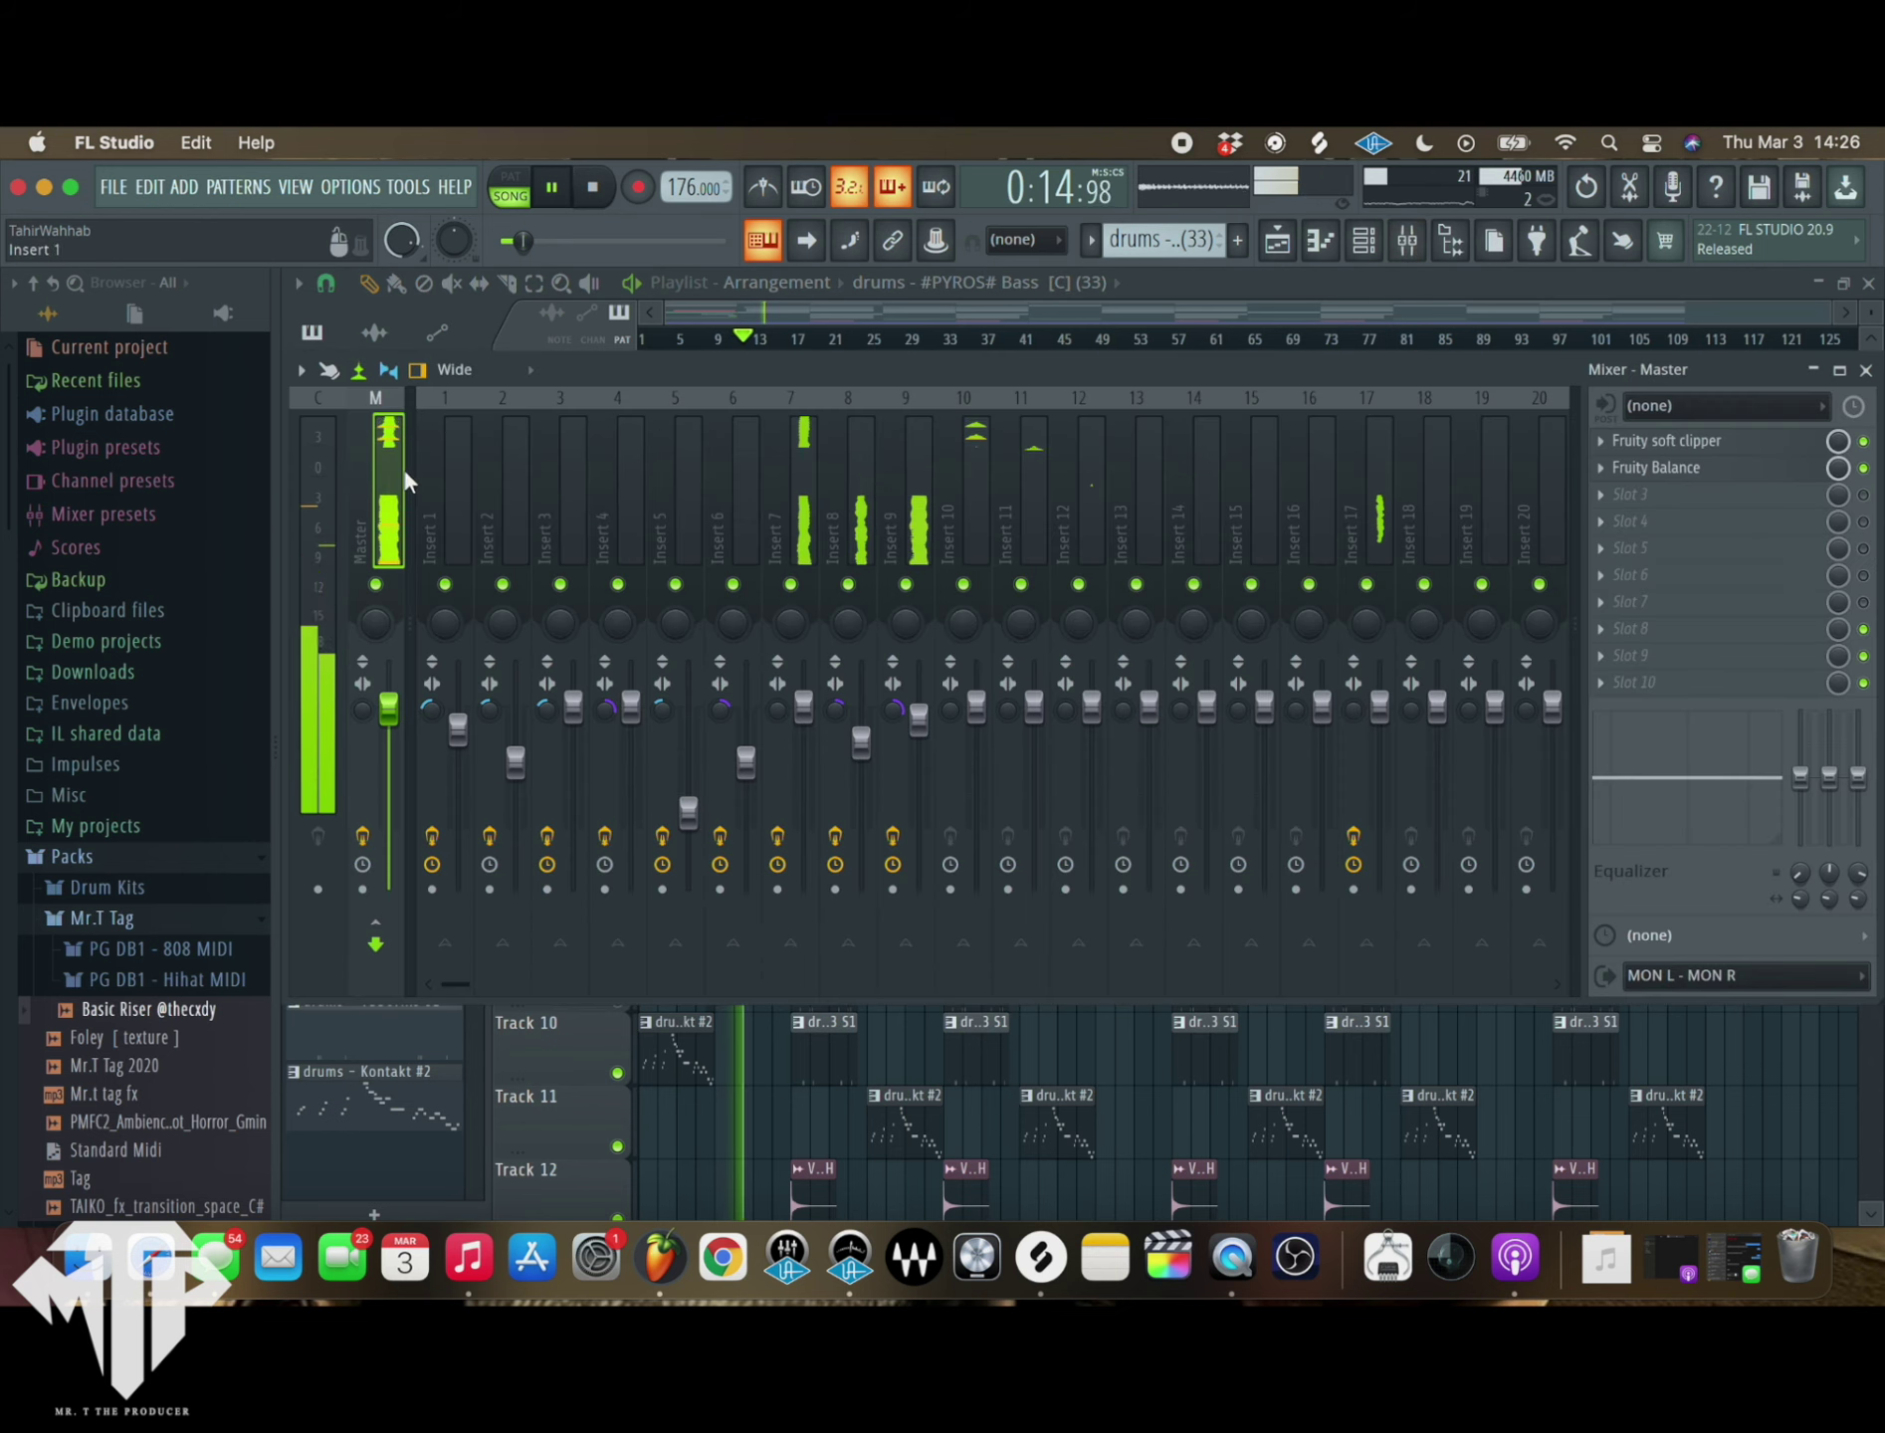
pyautogui.click(1692, 494)
pyautogui.moveTo(1737, 534)
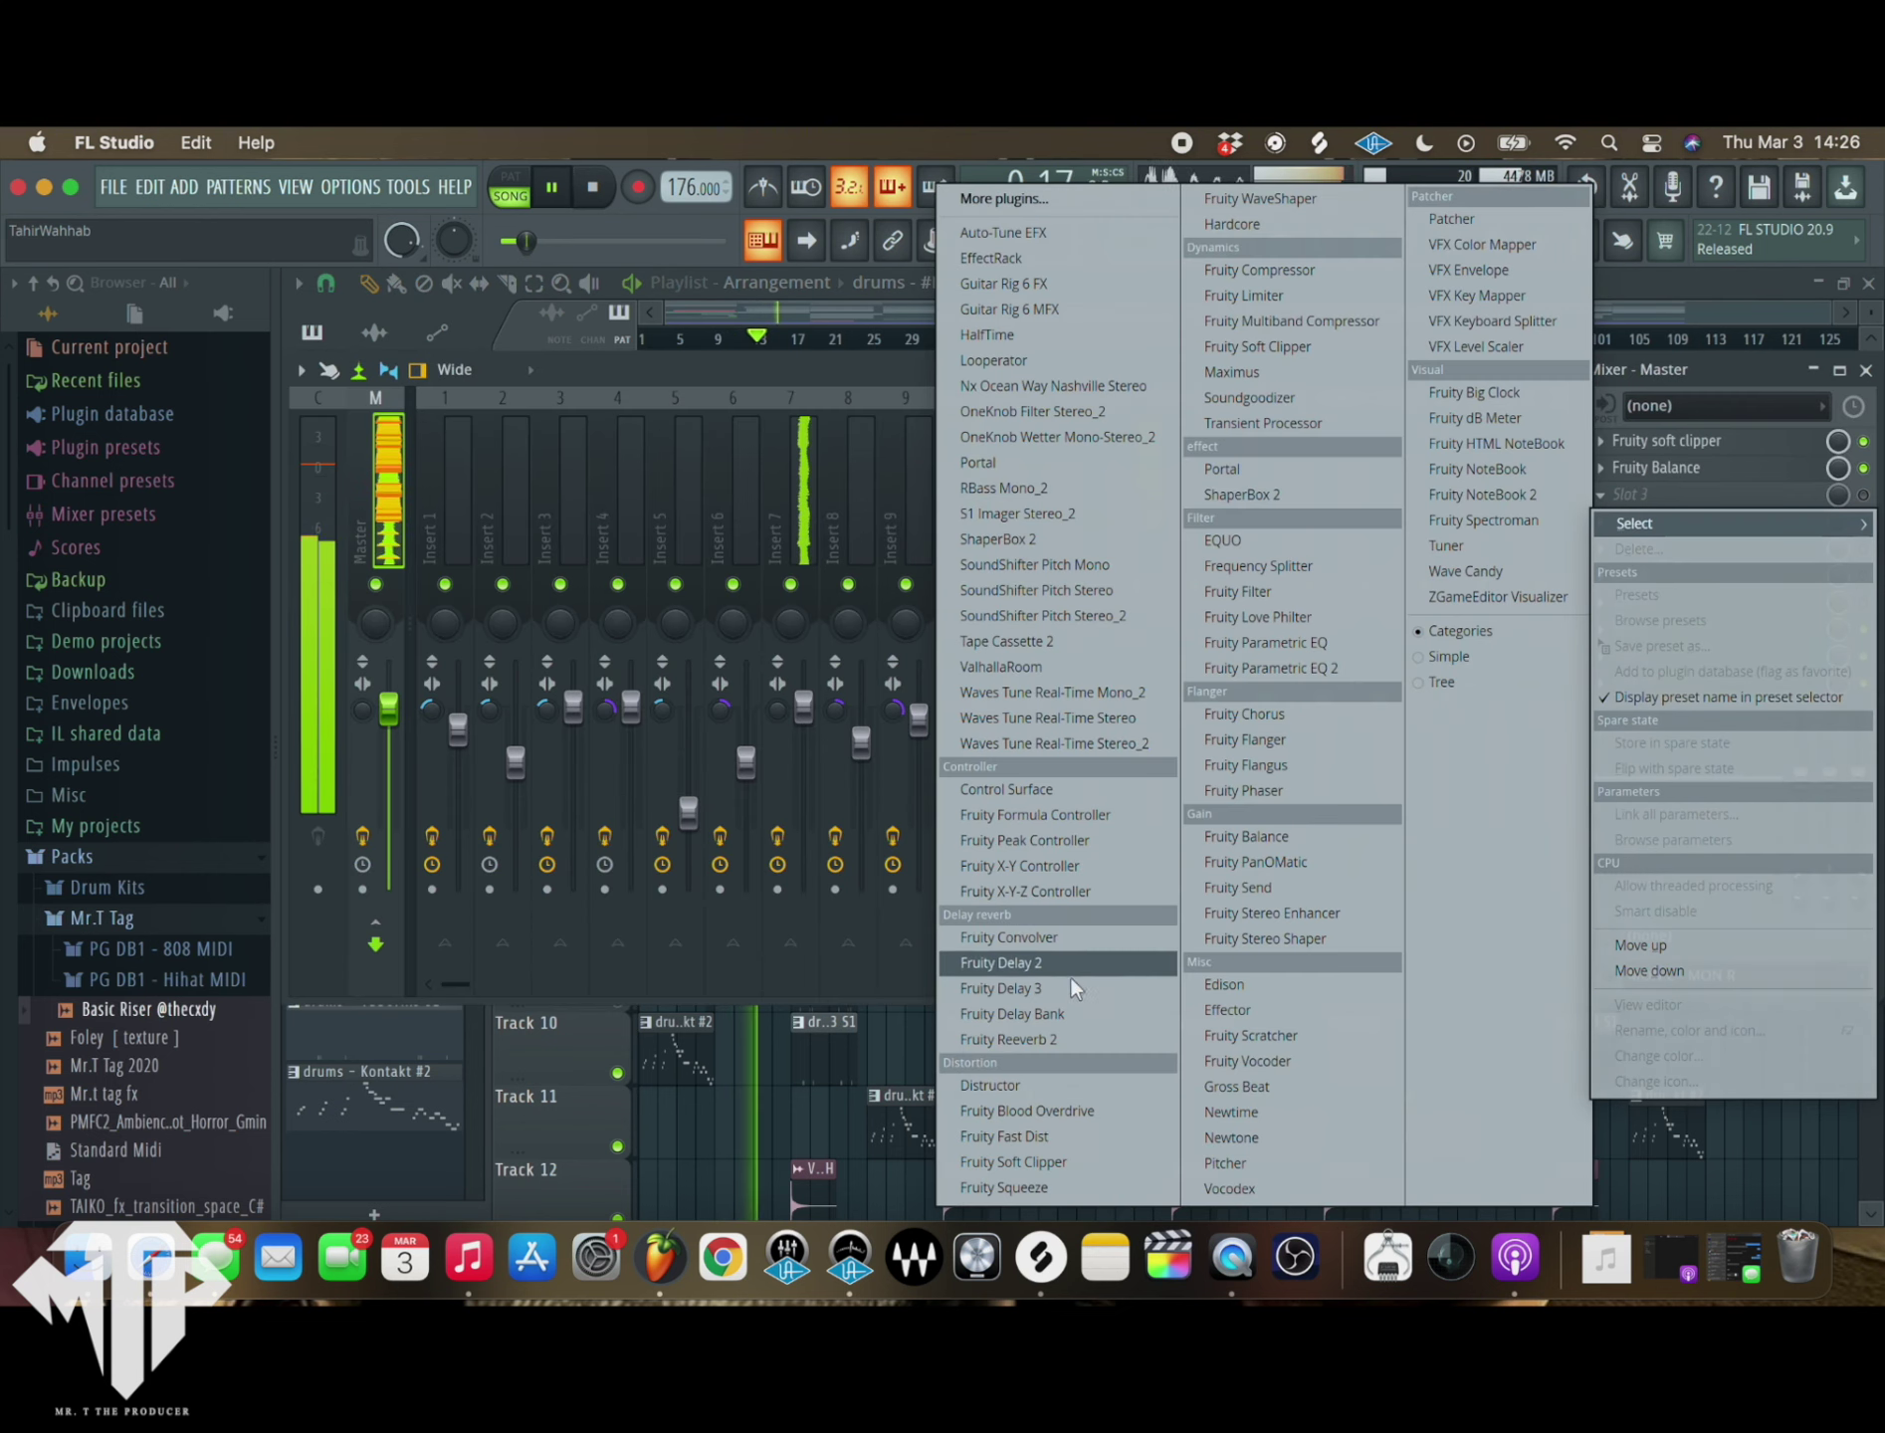
pyautogui.click(1012, 384)
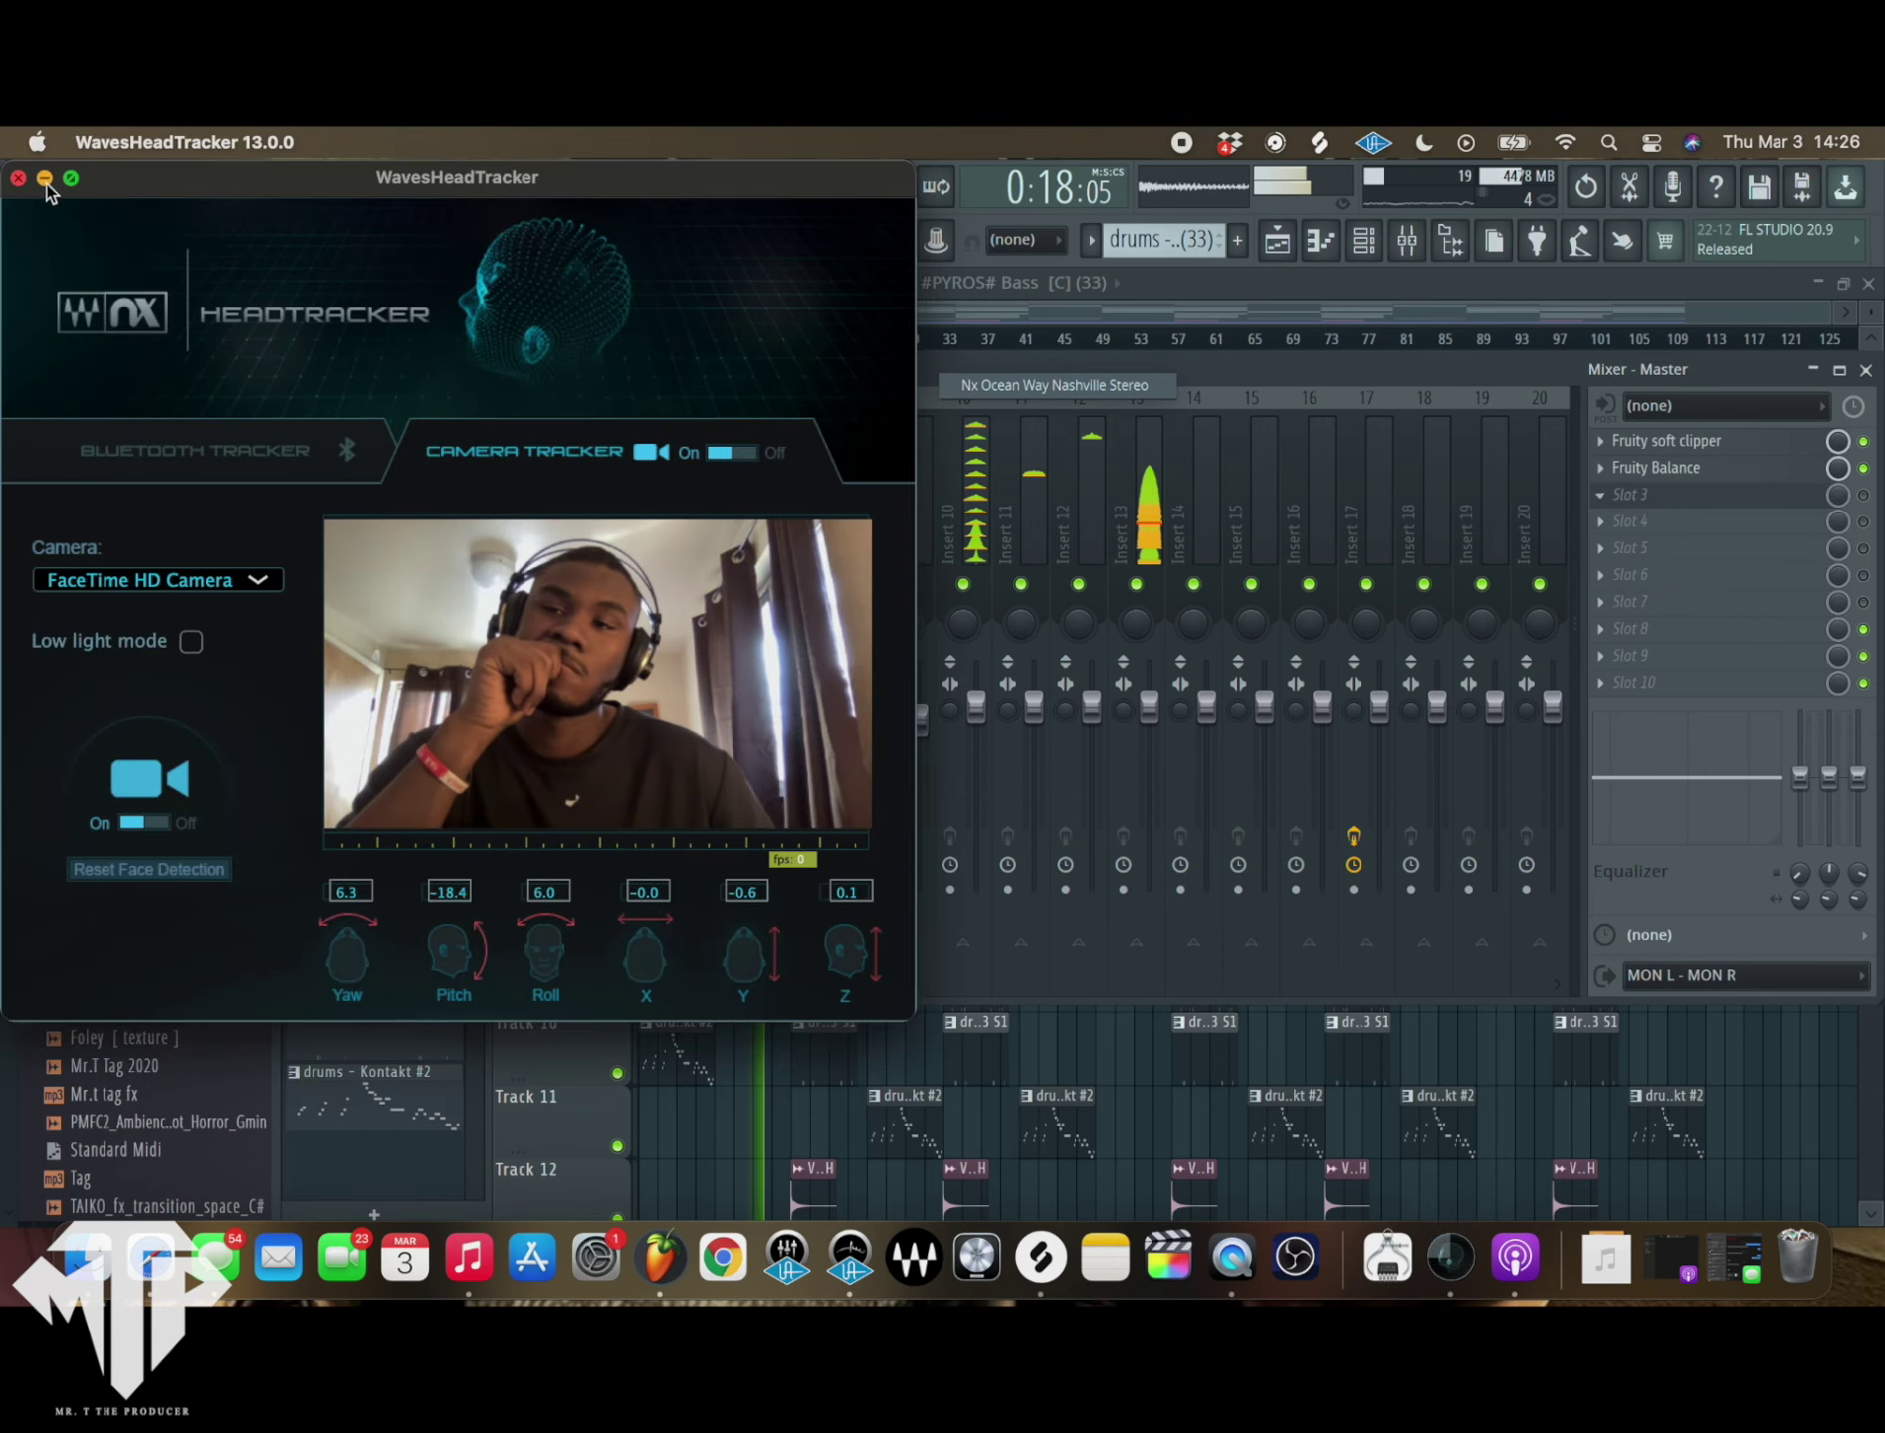
pyautogui.click(44, 179)
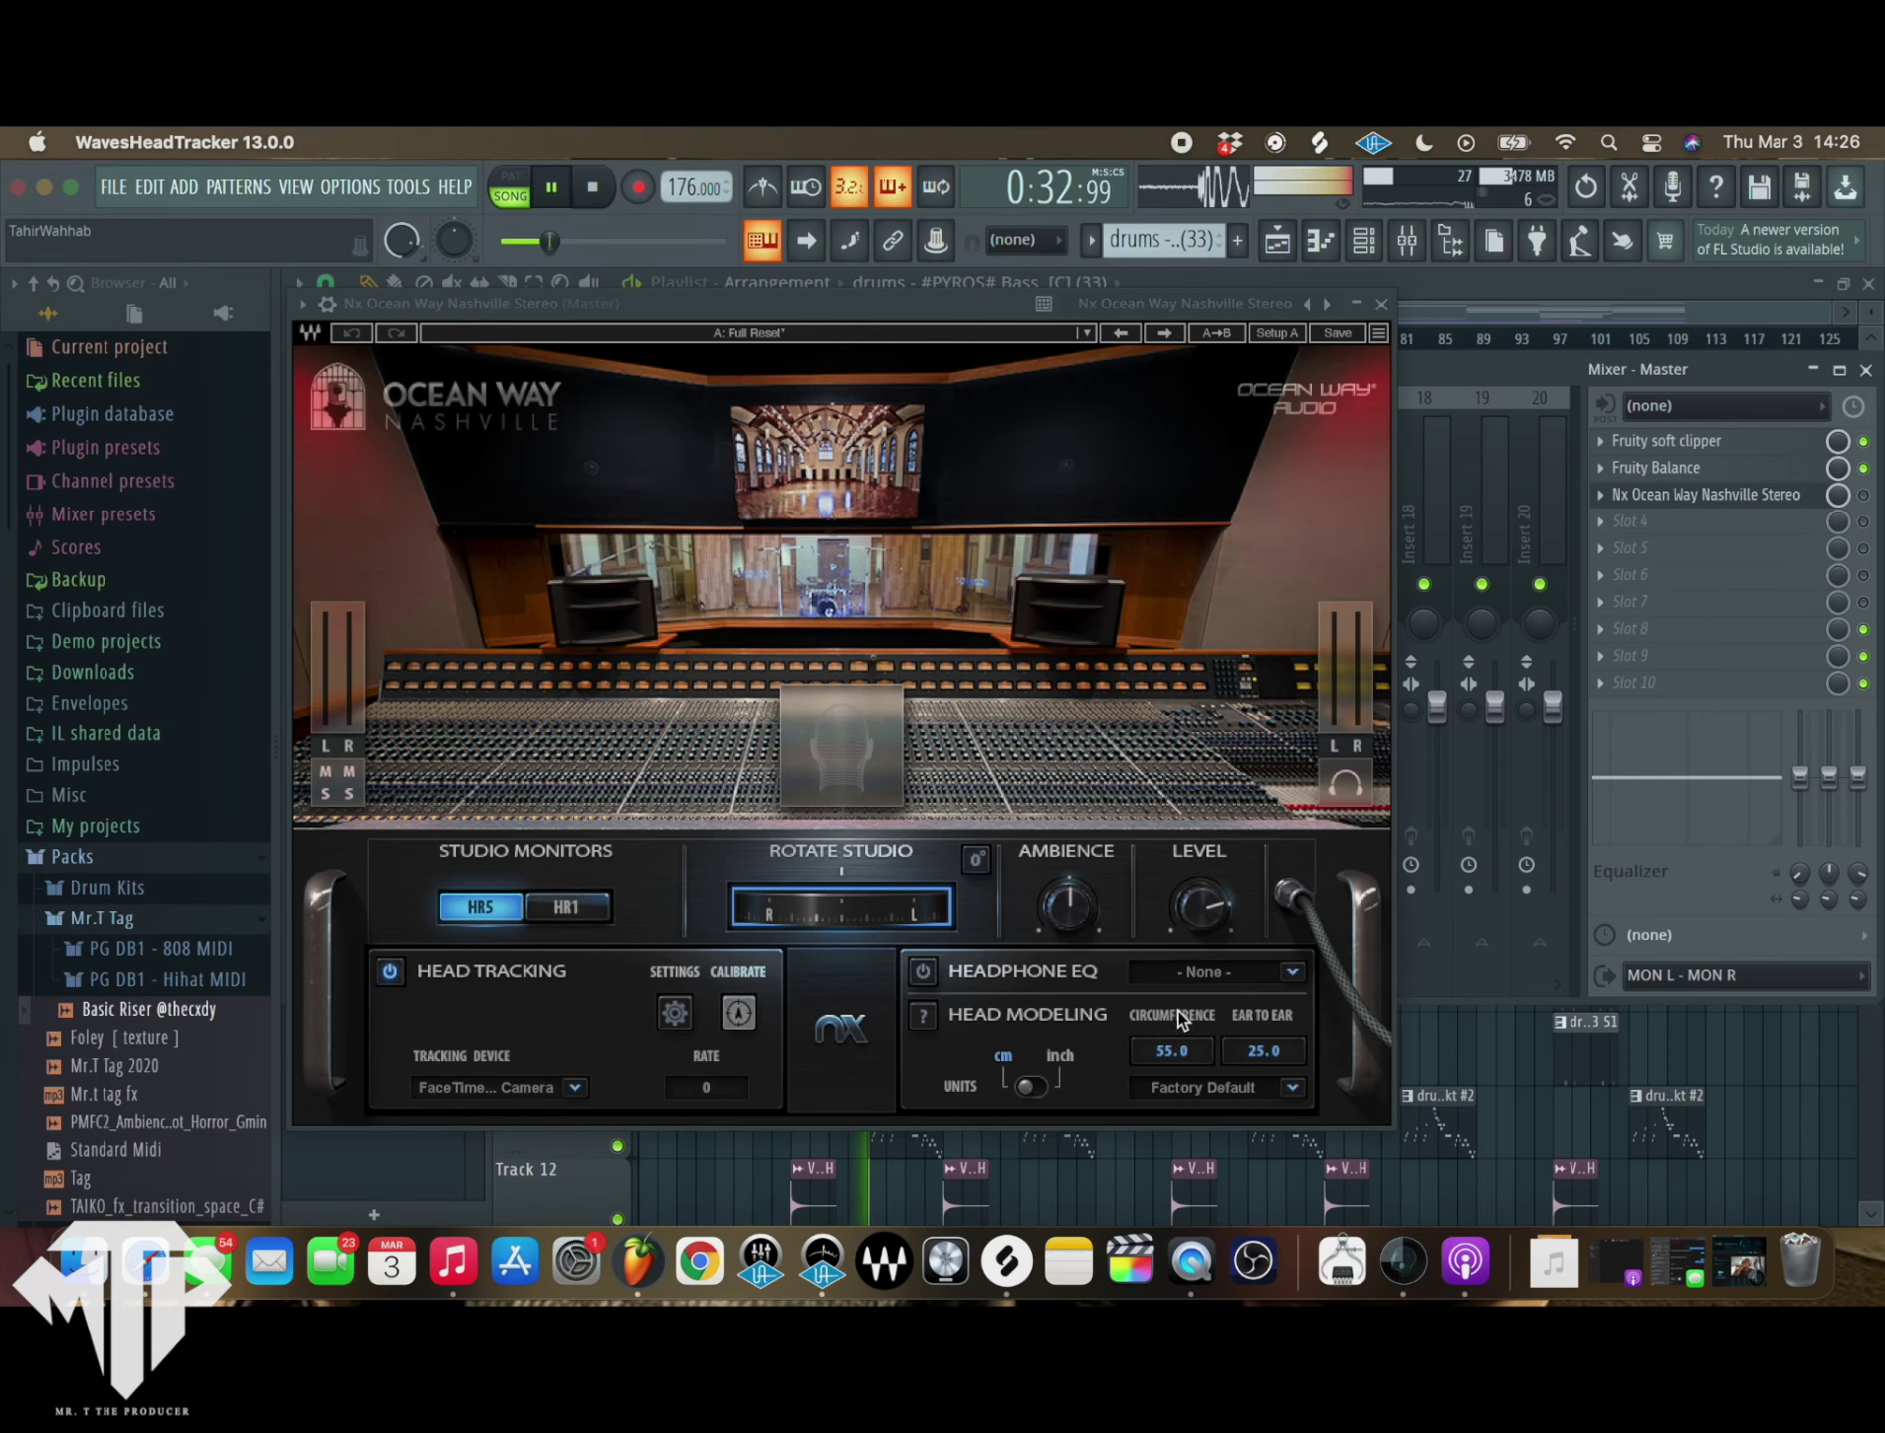
# - Switch the Nx Ocean Way studio monitors to HR1, enable its effect slot and close the plugin window
pyautogui.click(567, 906)
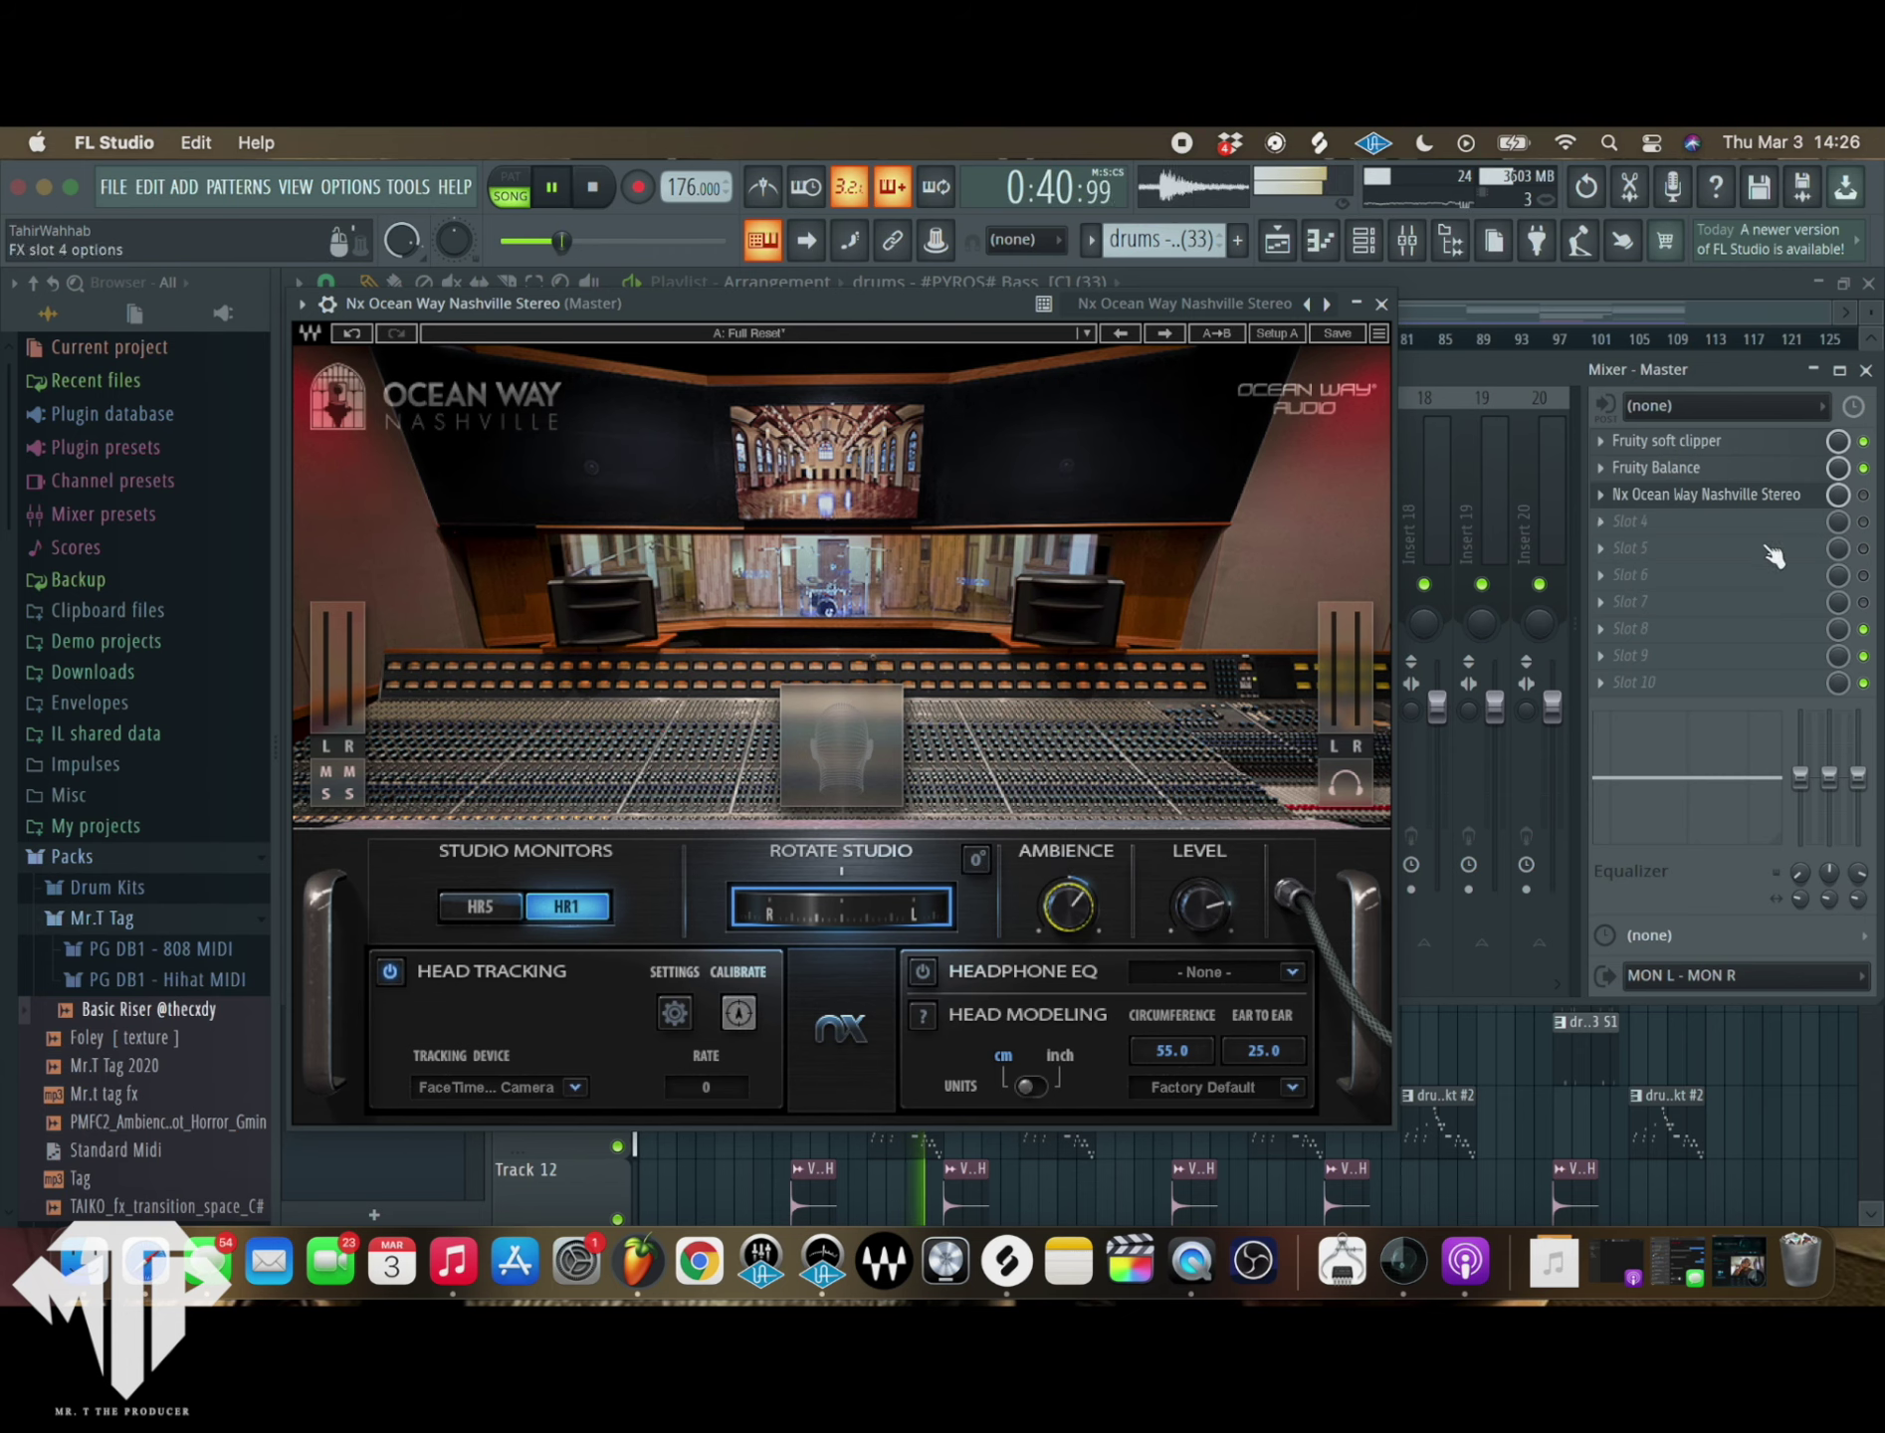
pyautogui.click(1863, 495)
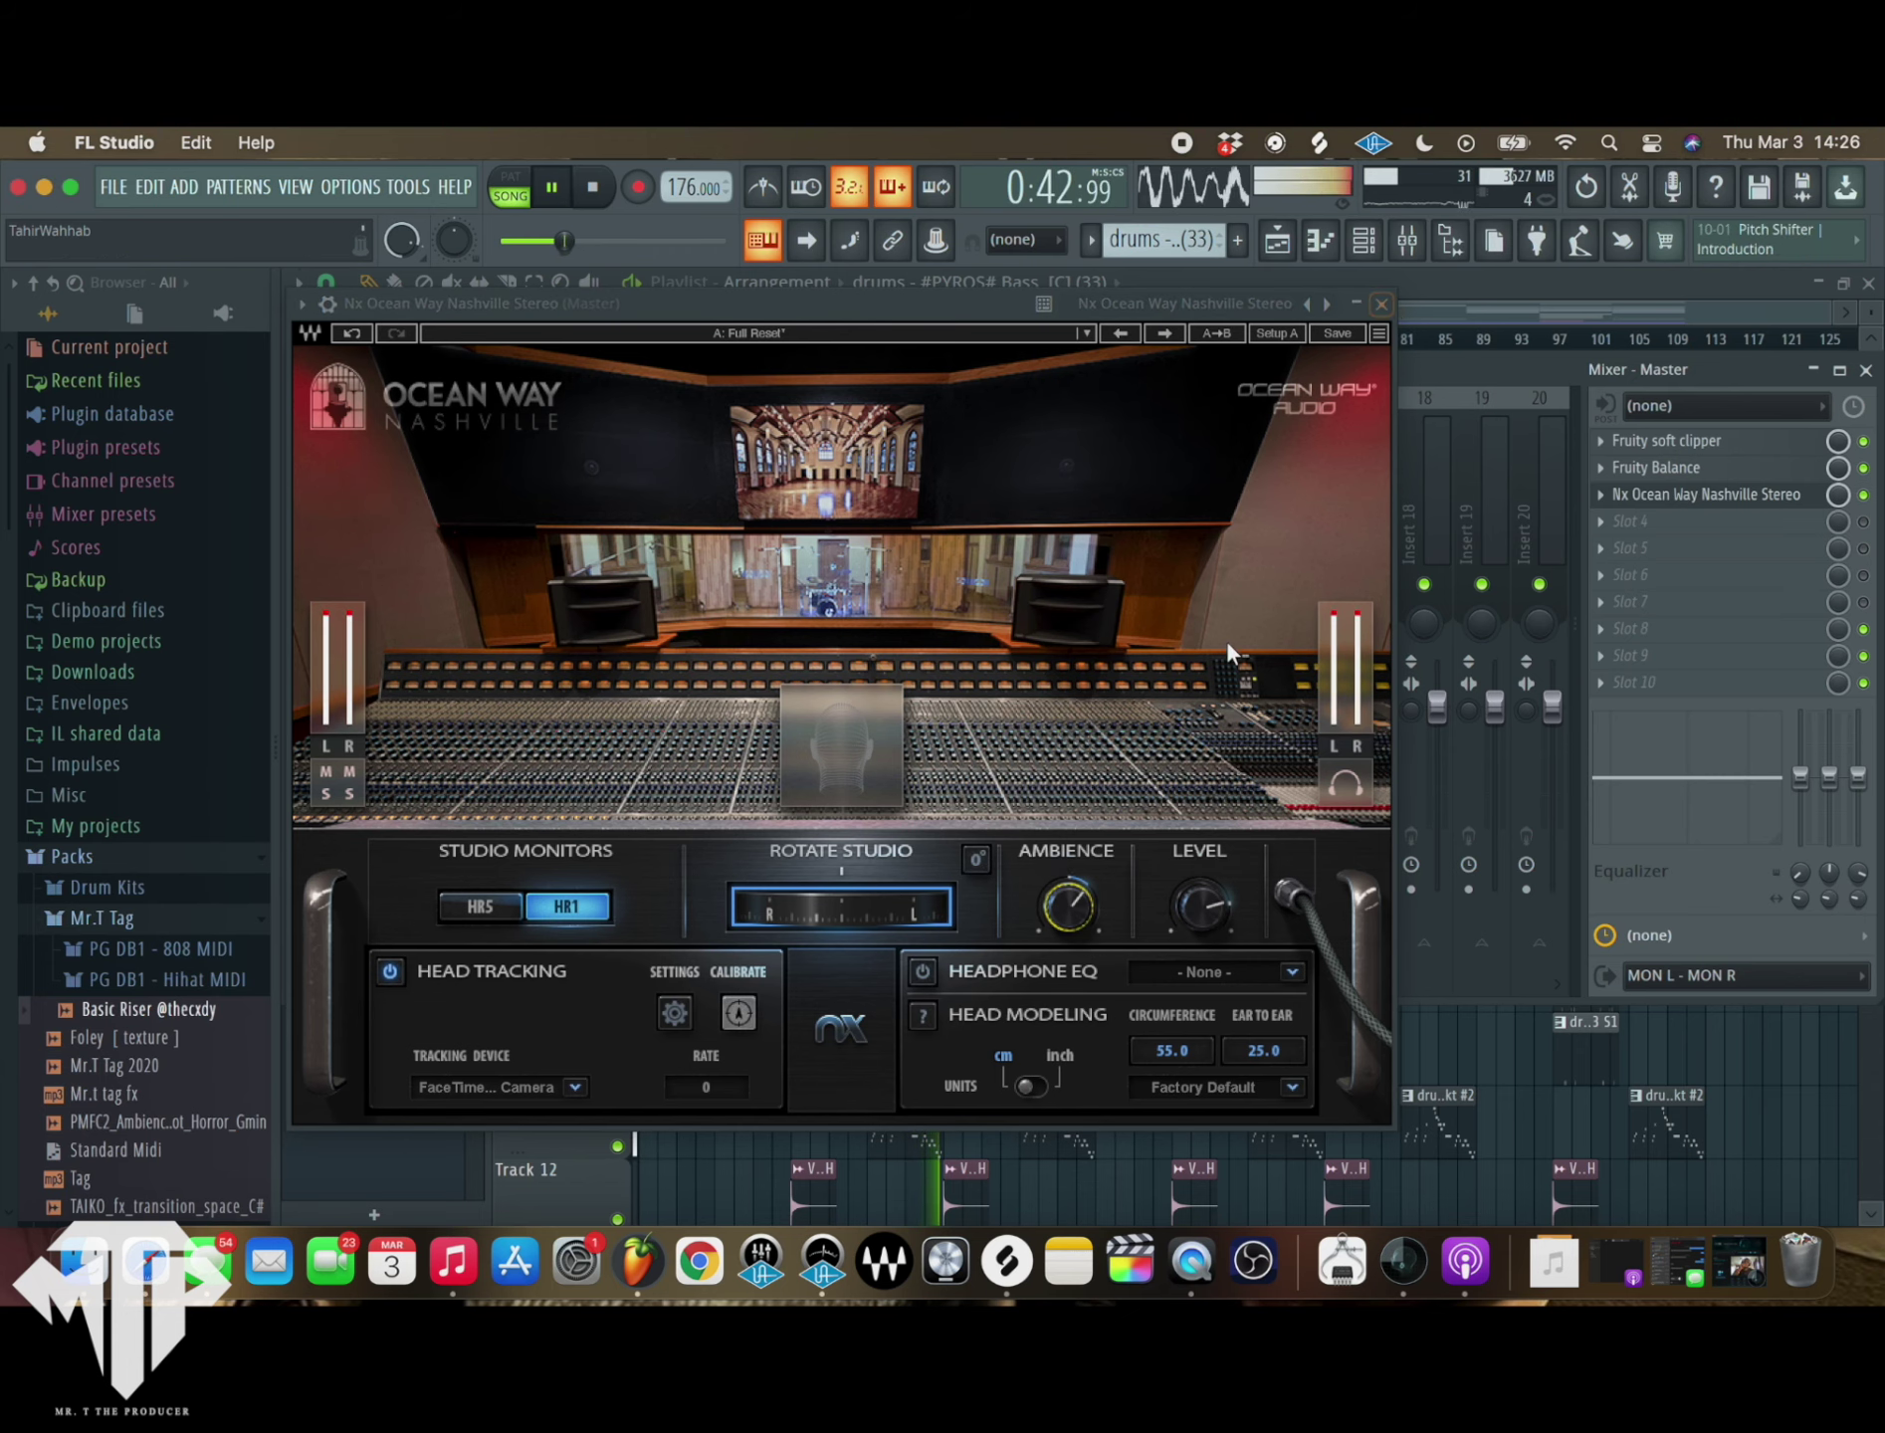
pyautogui.click(1383, 303)
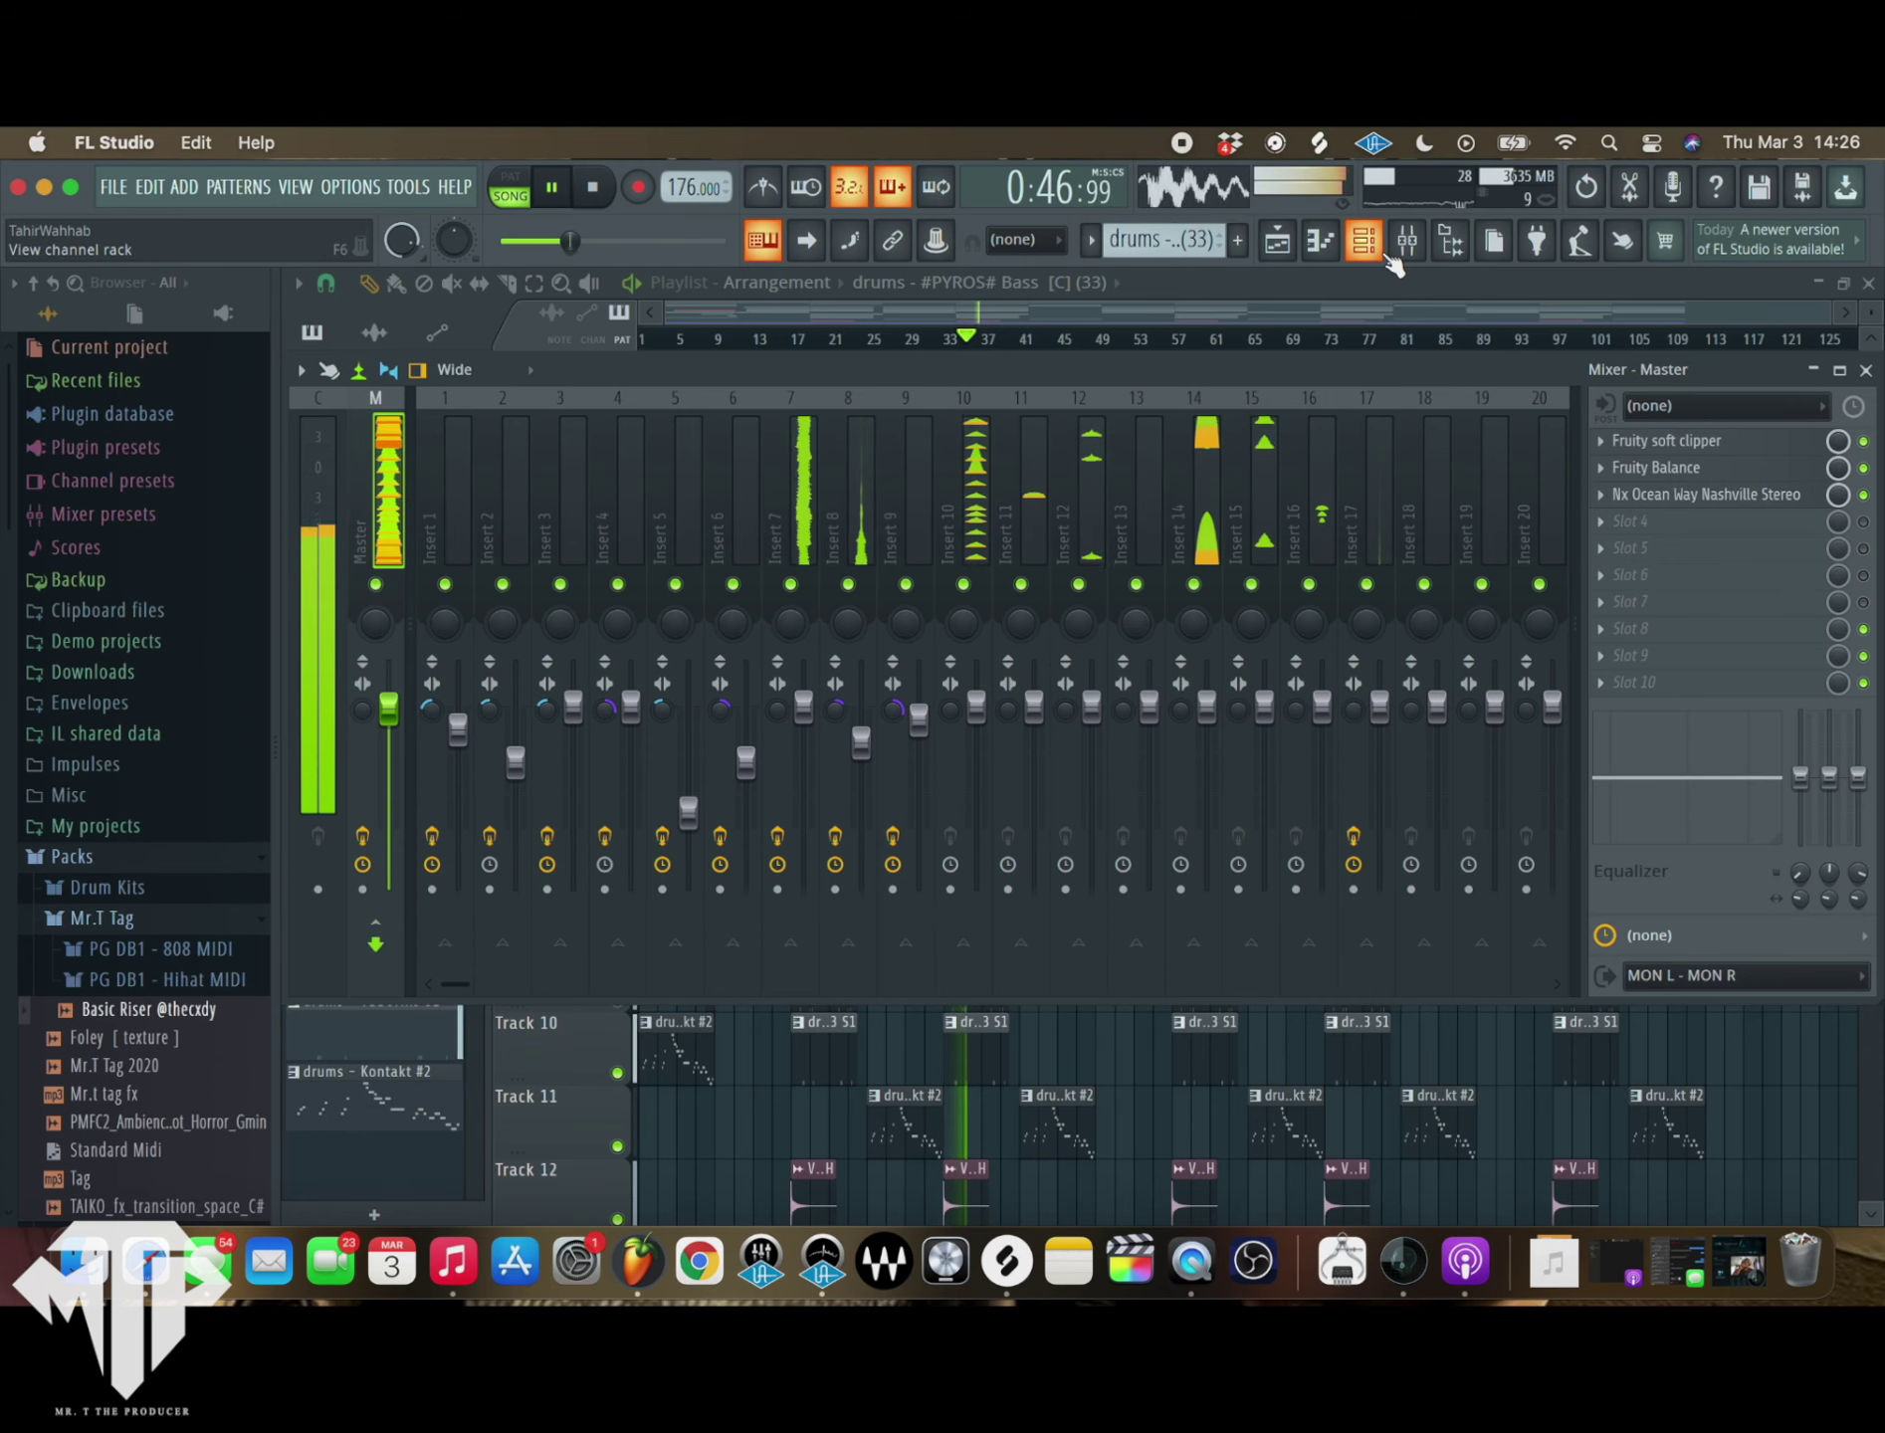
# - Set the channel rack filter to All and select every channel
pyautogui.click(1406, 242)
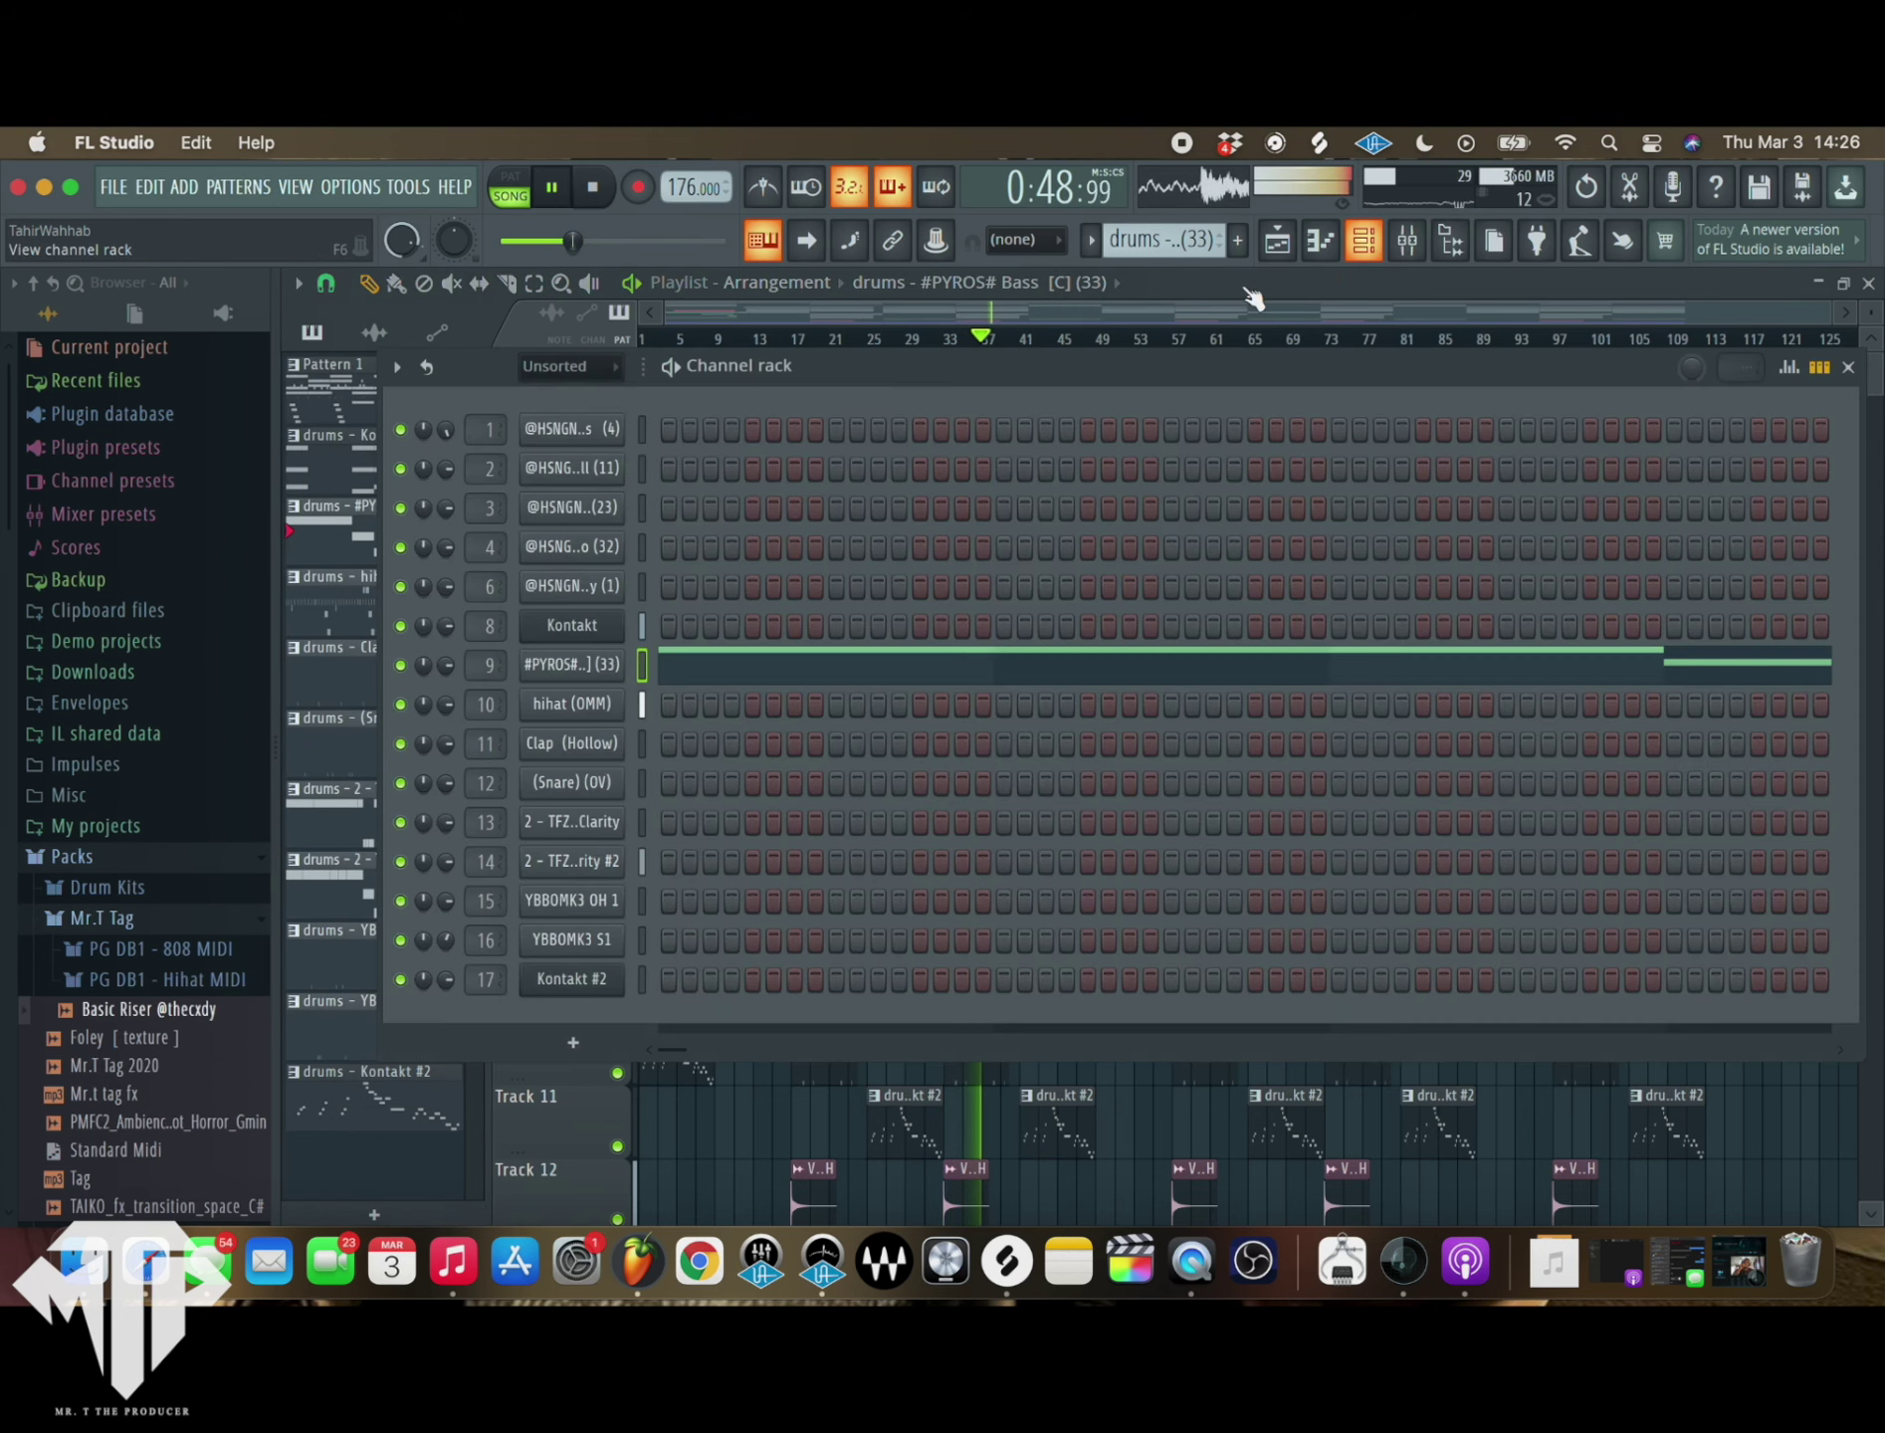
pyautogui.click(1364, 240)
pyautogui.click(568, 368)
pyautogui.click(568, 370)
pyautogui.click(568, 368)
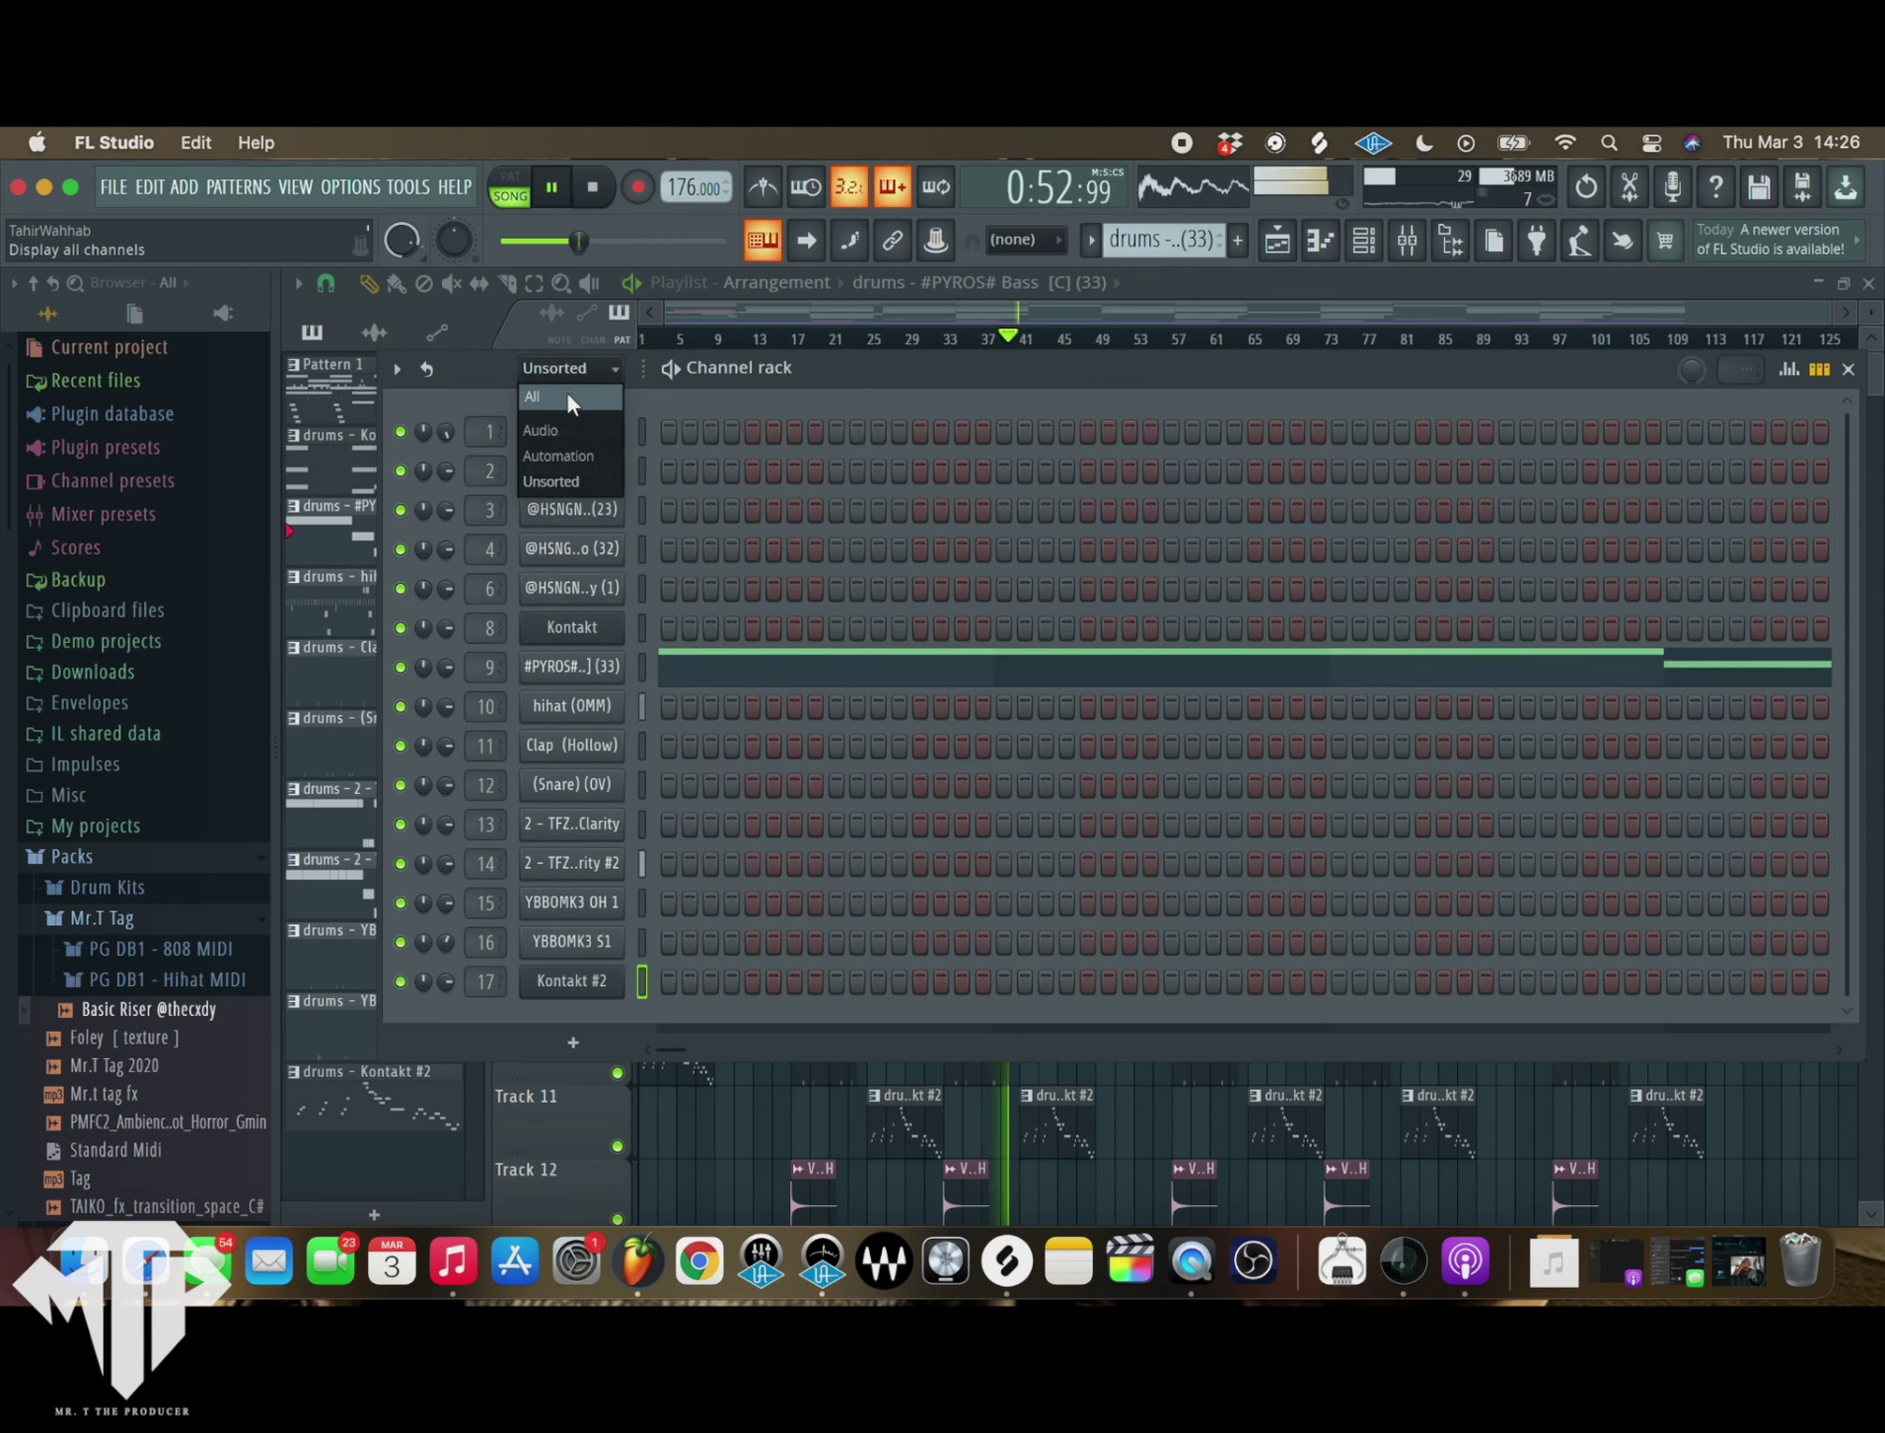
pyautogui.click(567, 396)
pyautogui.scroll(-3, 647, 1034)
pyautogui.hotkey('ctrl', 'a')
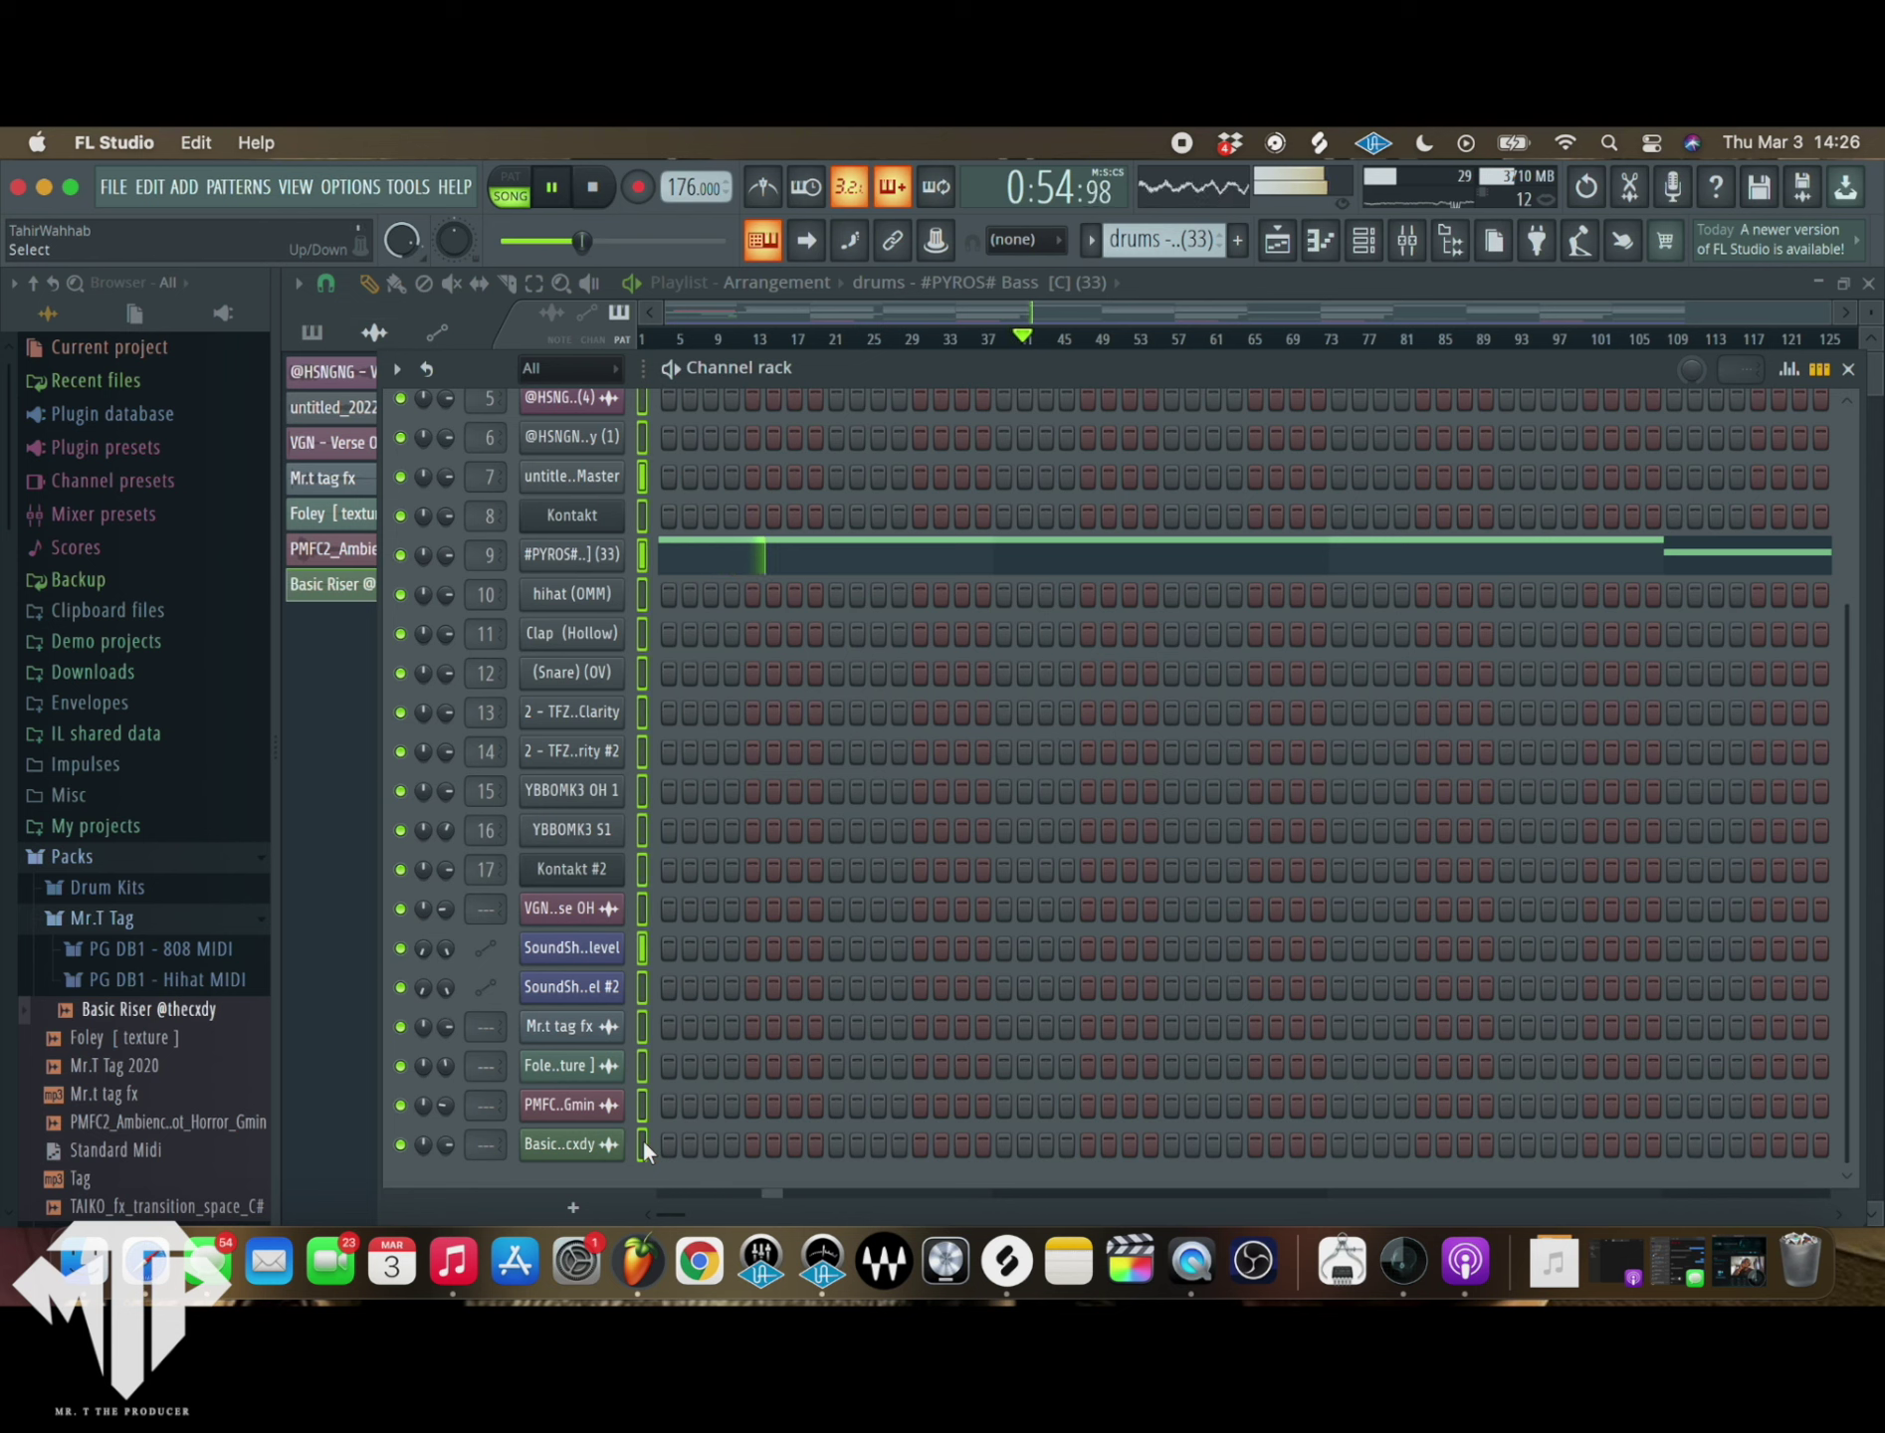
# - Route the selected channels to consecutive mixer tracks starting from Insert 1
pyautogui.click(1408, 241)
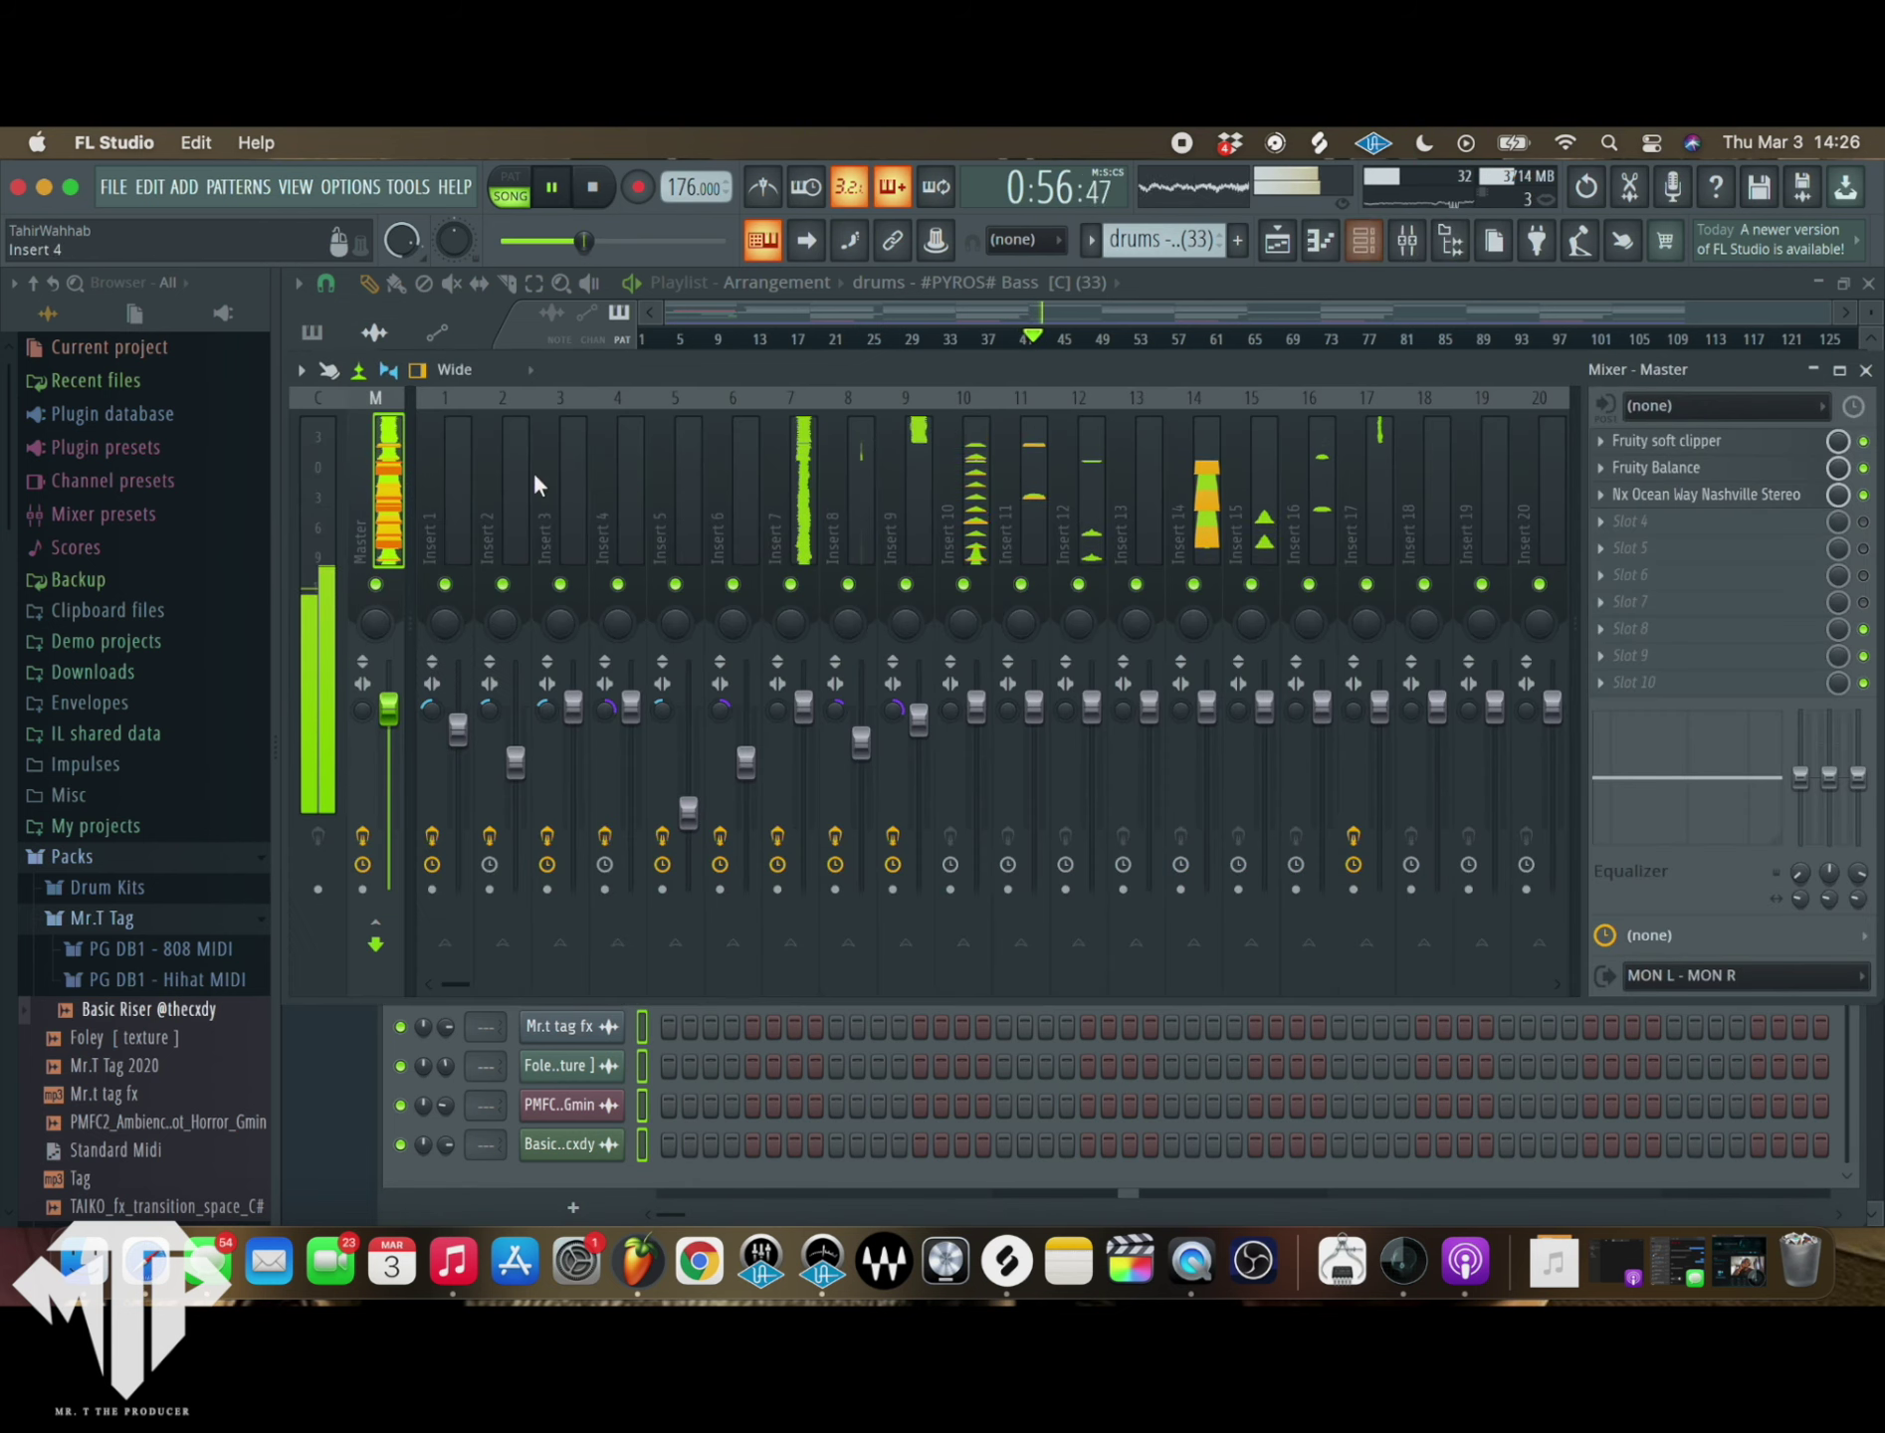
pyautogui.rightClick(457, 487)
pyautogui.moveTo(582, 665)
pyautogui.click(831, 690)
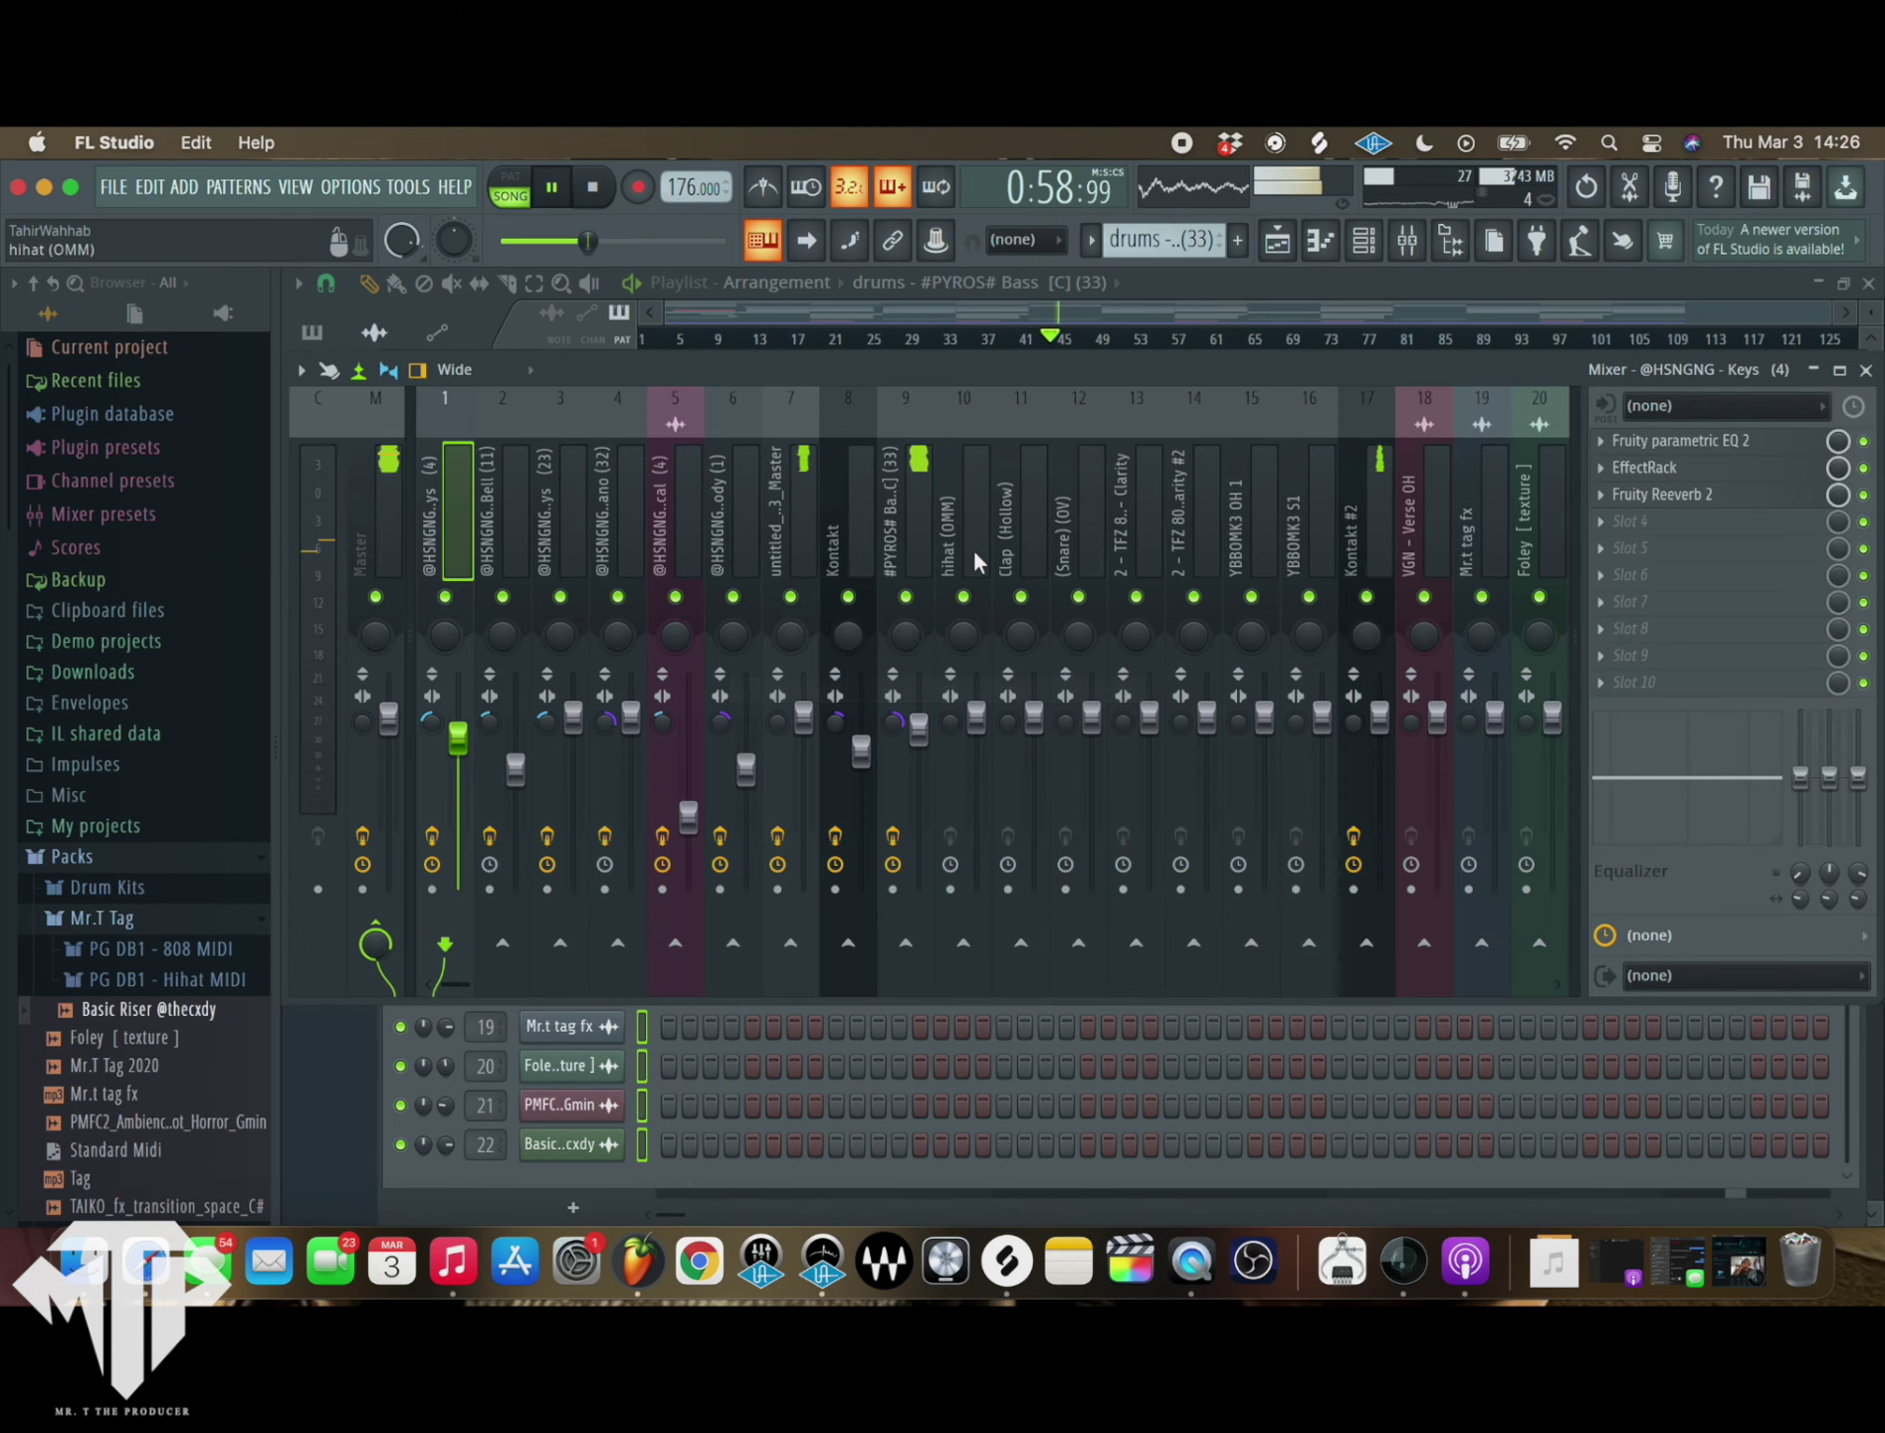
# - Reset the volume fader of the #PYROS# Bass mixer track to its default
pyautogui.click(916, 548)
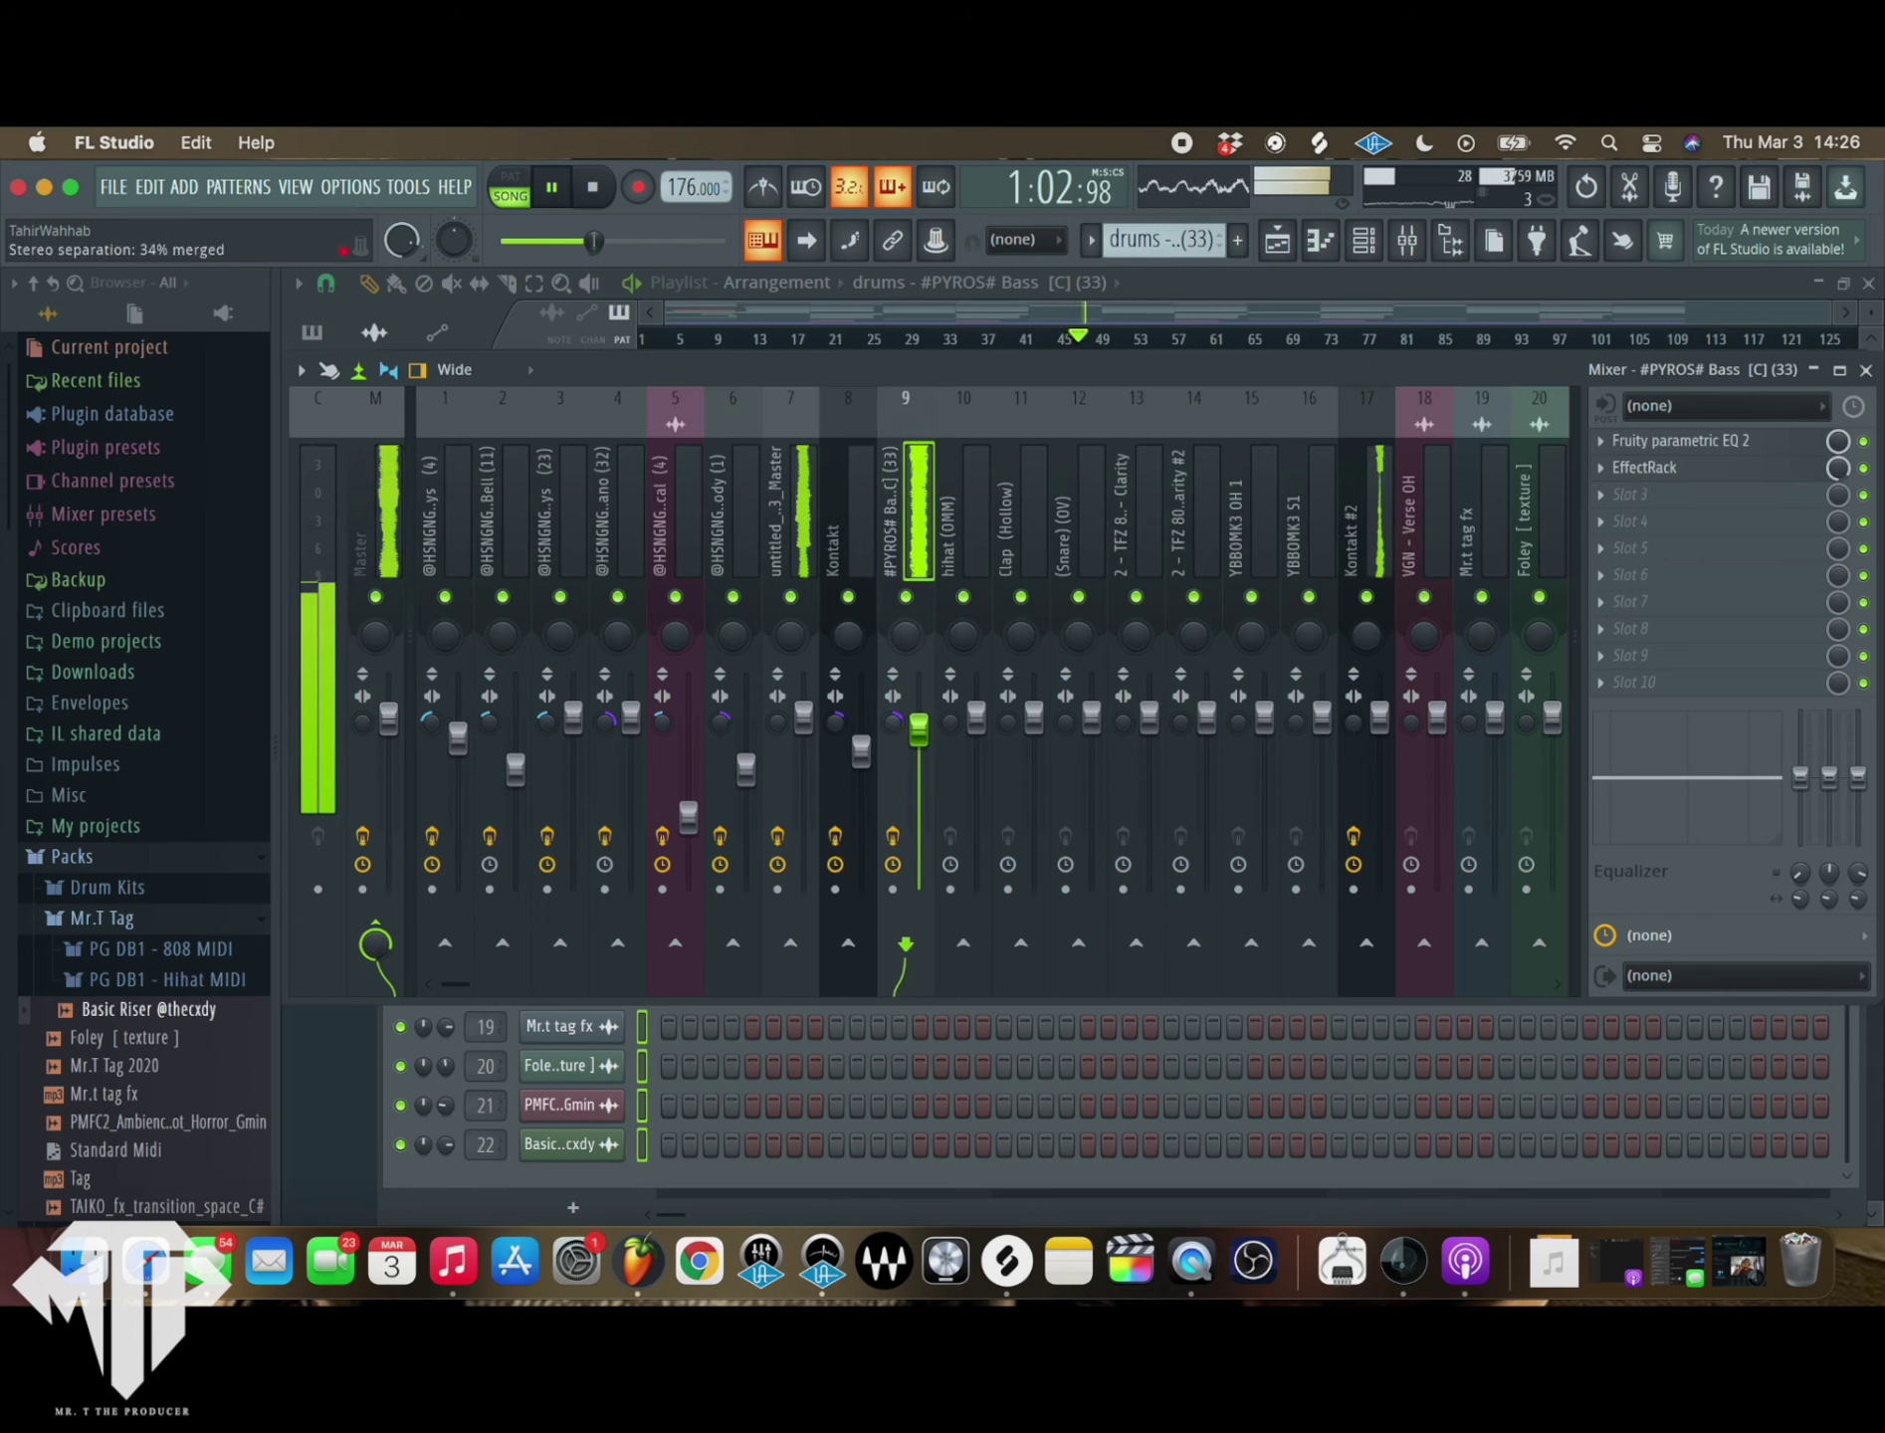
pyautogui.rightClick(921, 731)
pyautogui.click(937, 744)
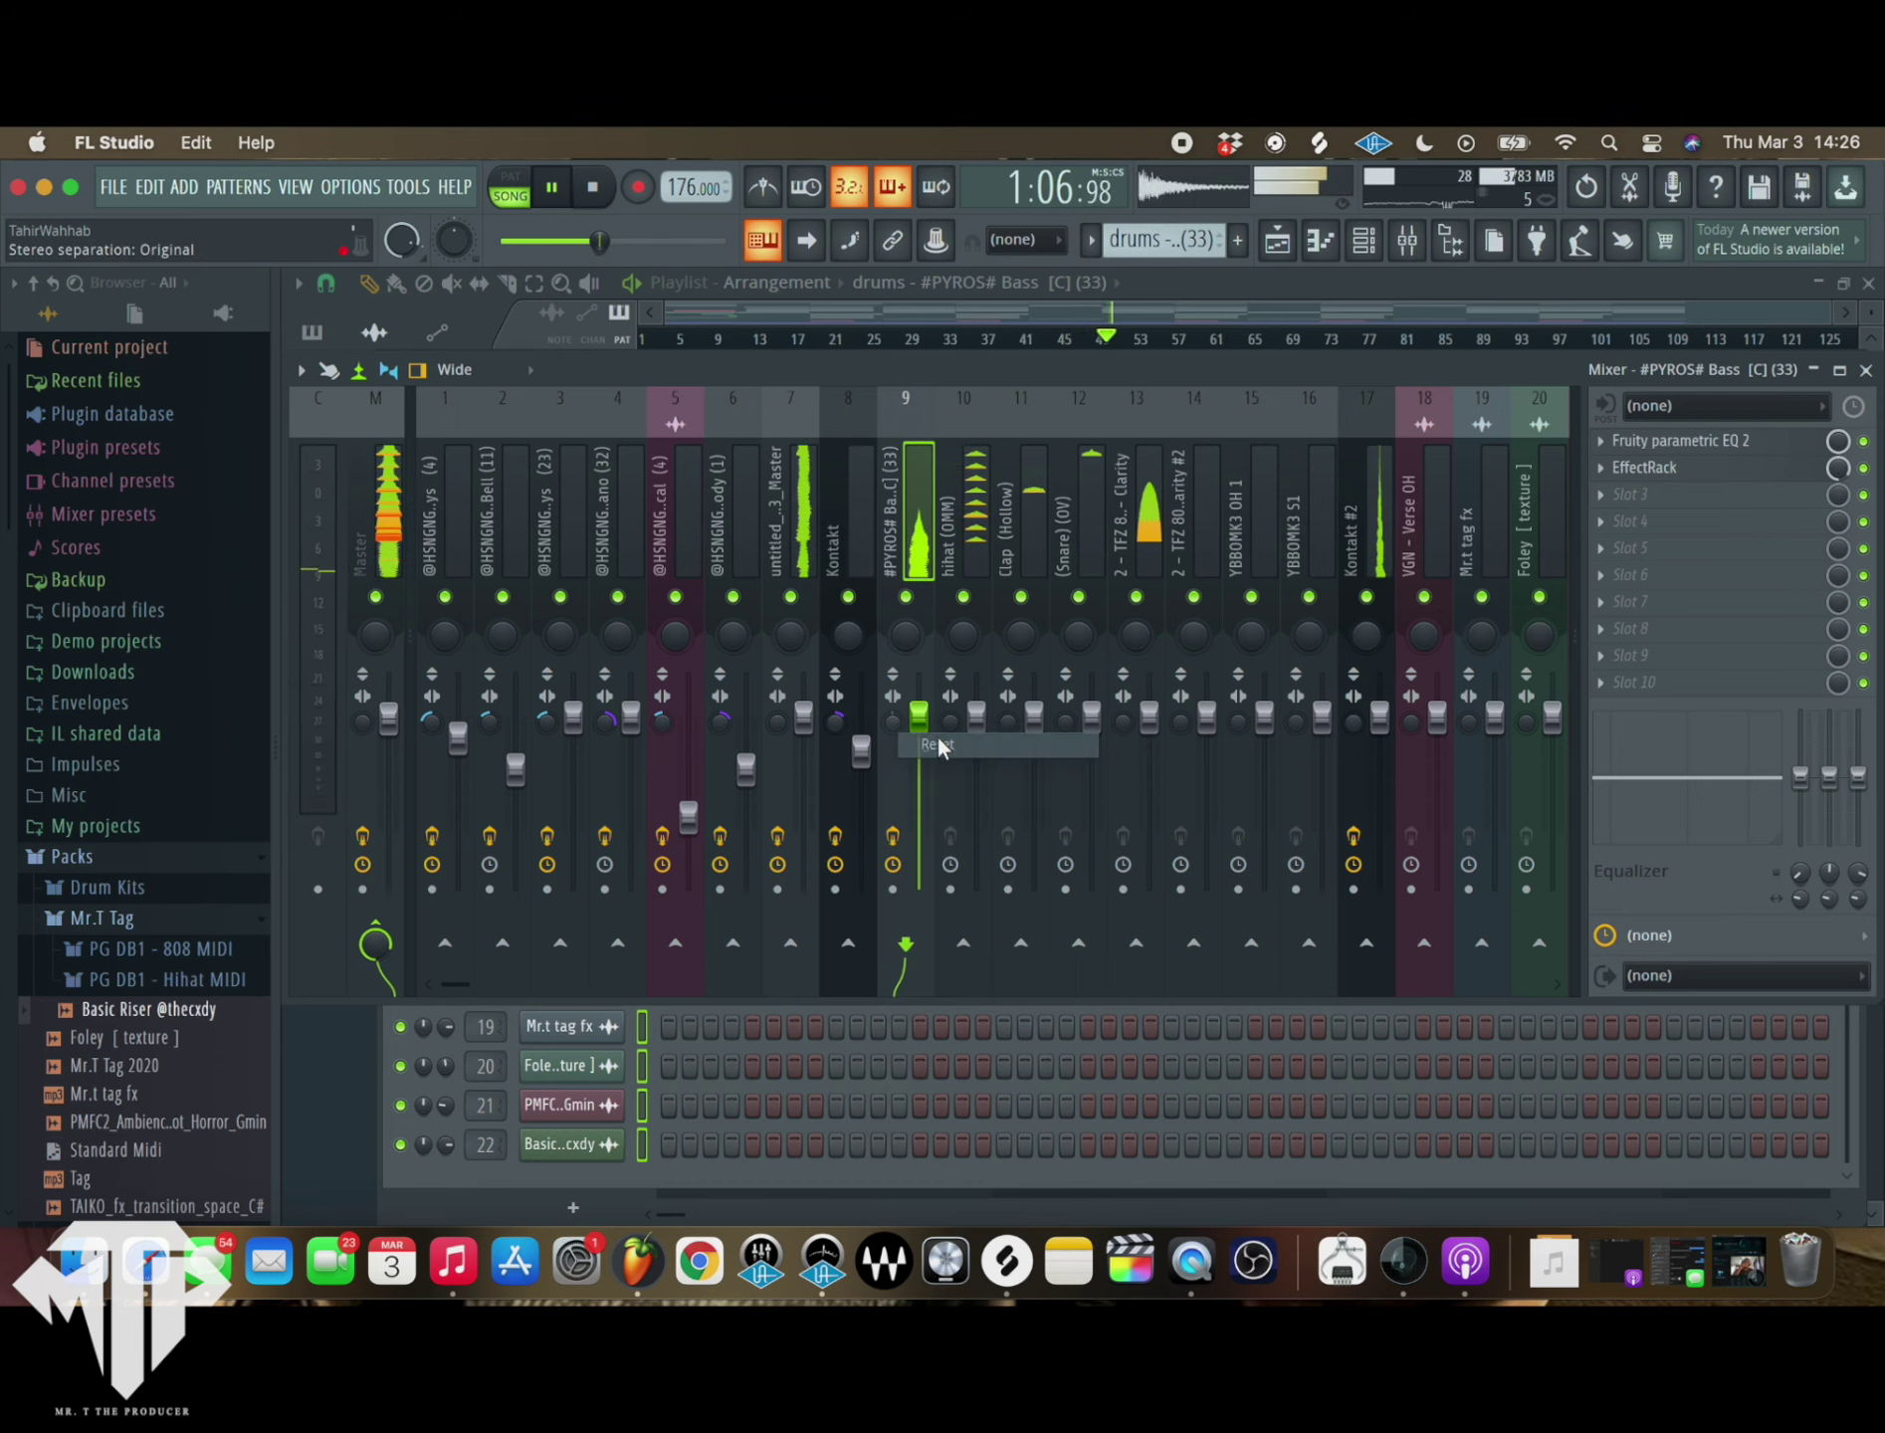
# - Shift the stereo separation of the two TFZ 808 - Clarity mixer tracks, 13 and 14, toward merged
pyautogui.click(1119, 739)
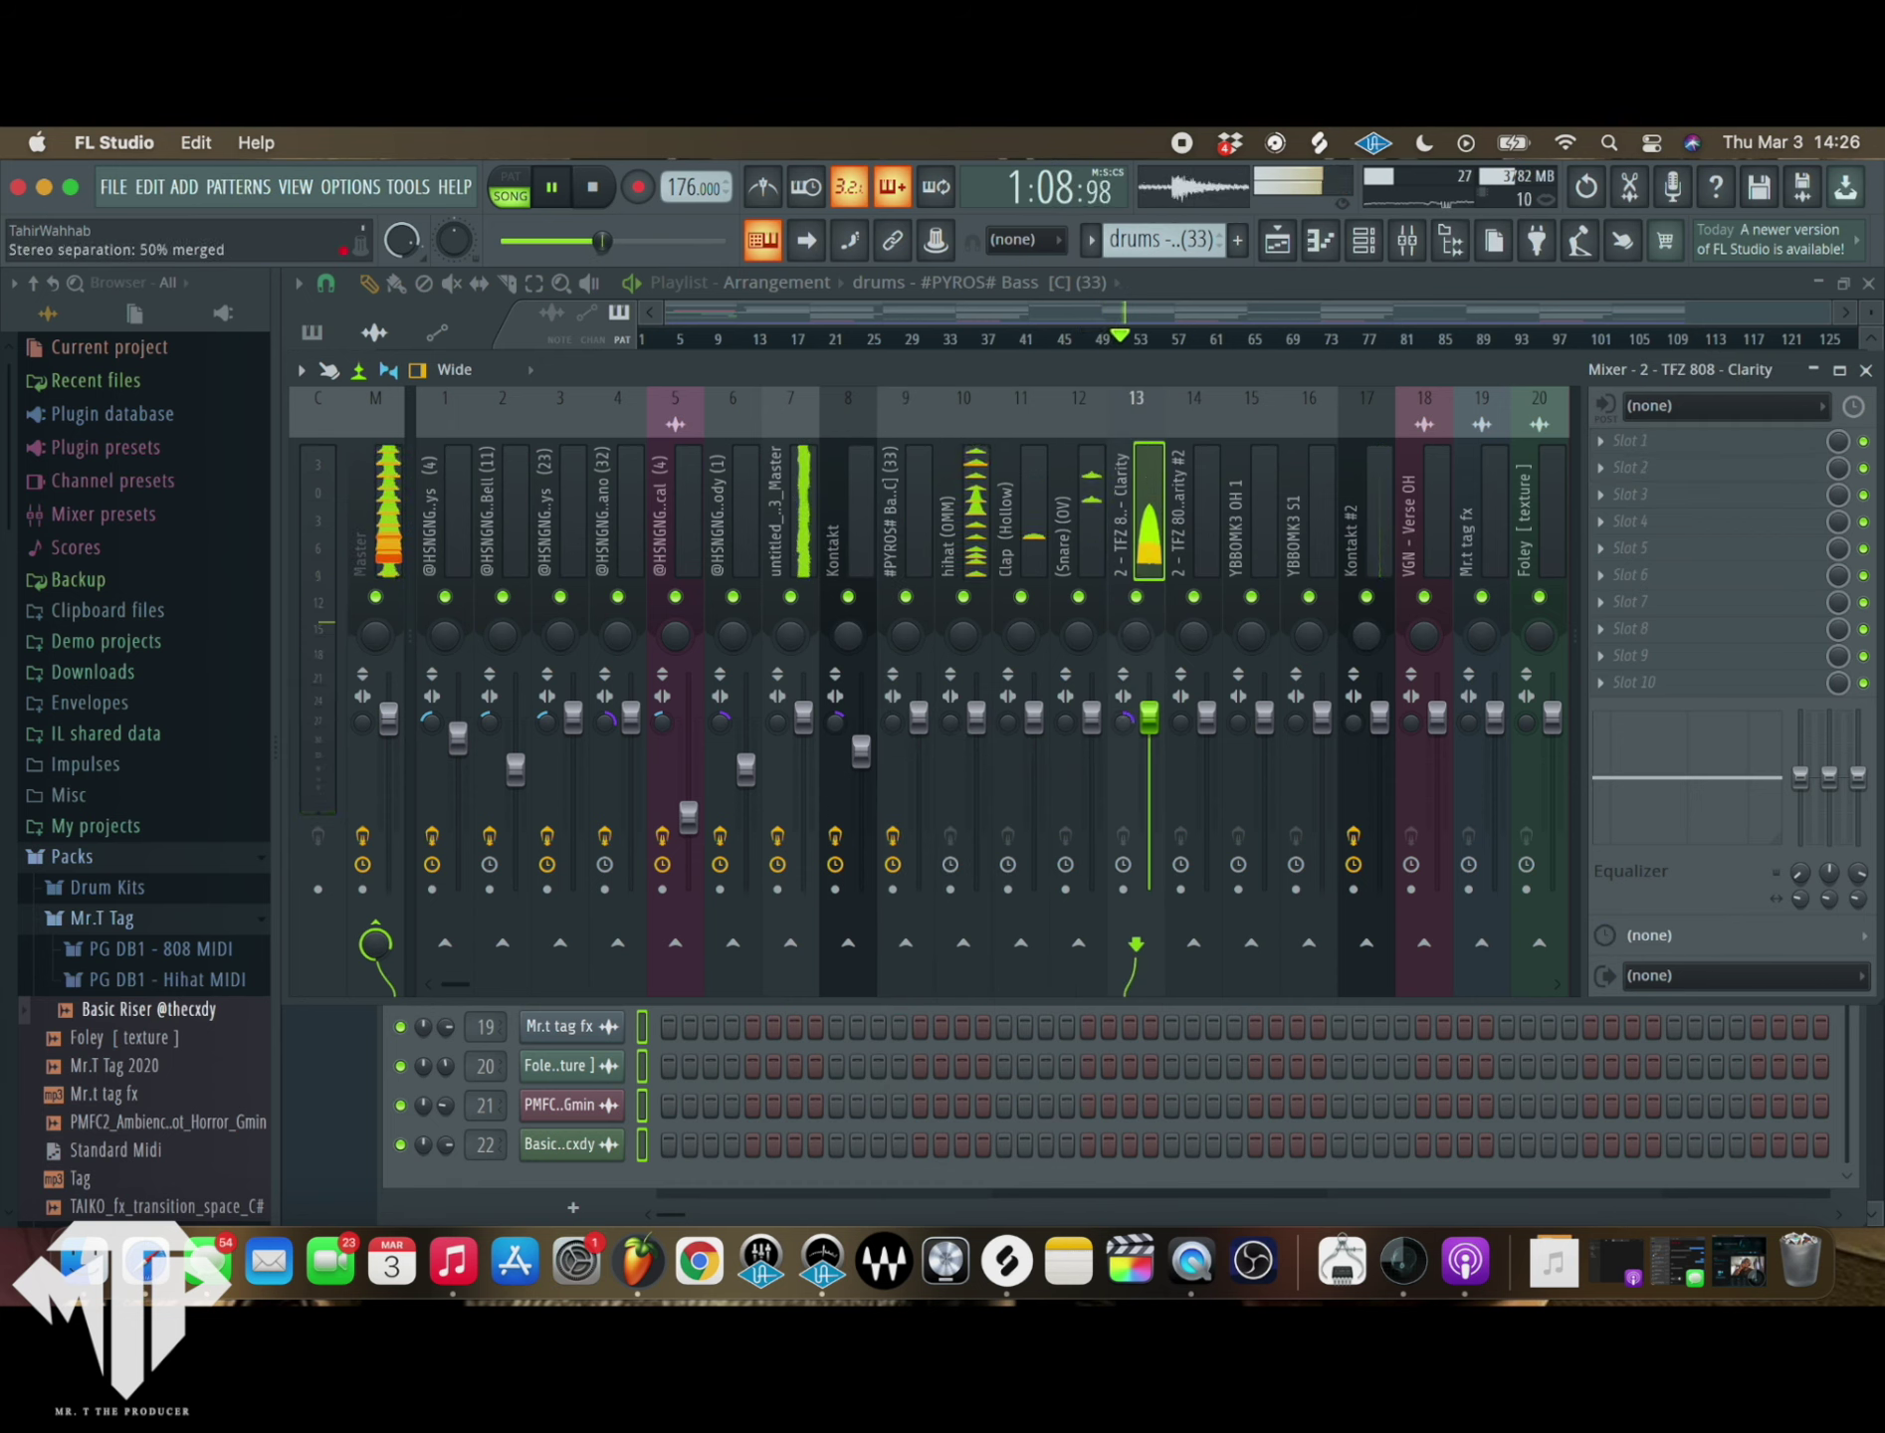
pyautogui.click(1182, 729)
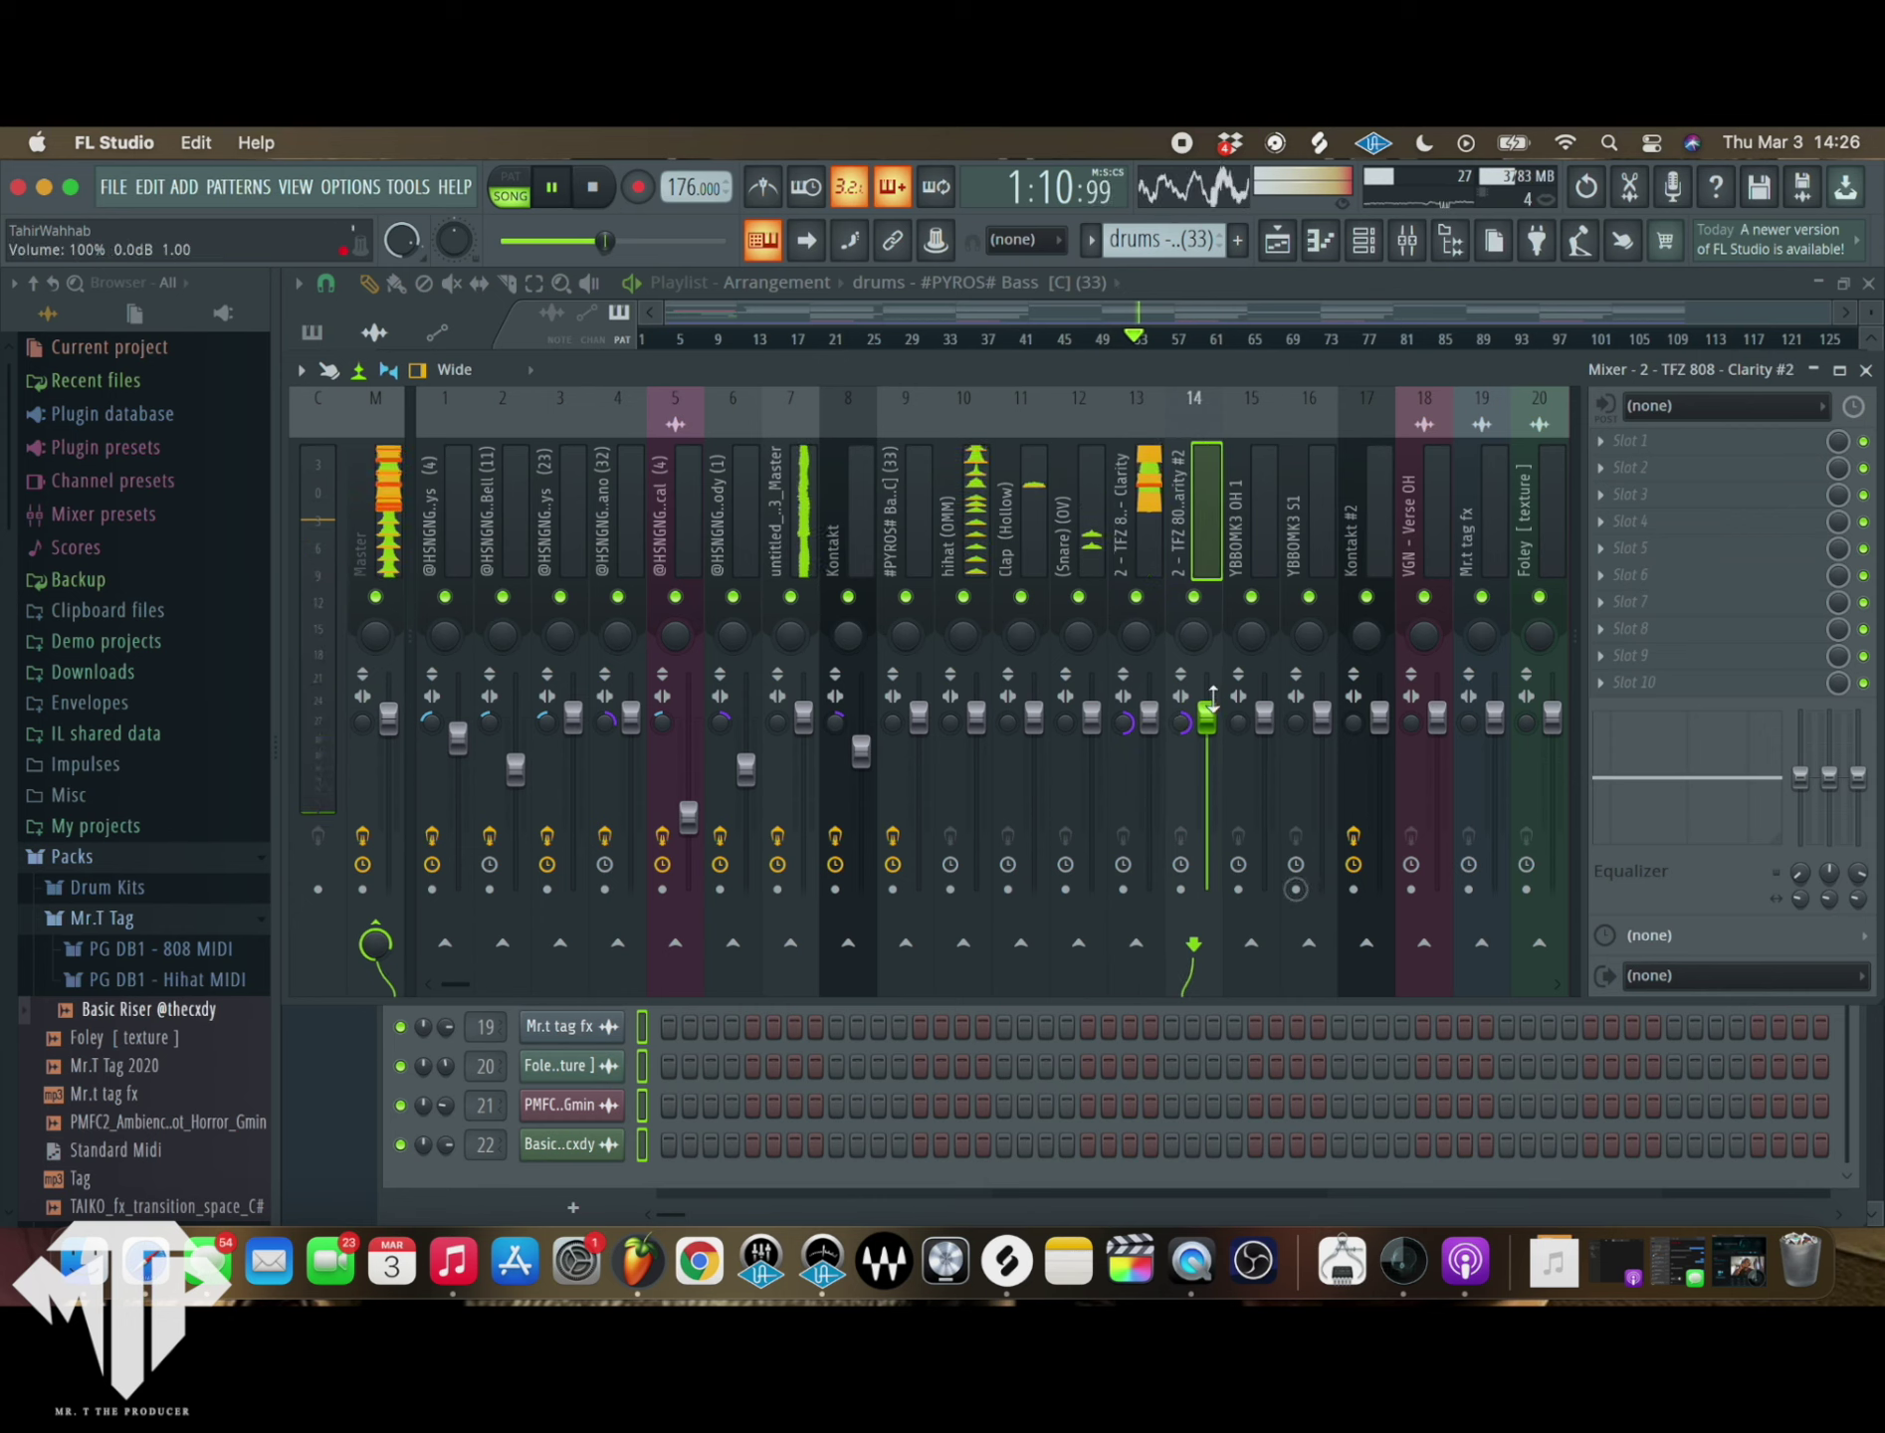
pyautogui.click(1119, 737)
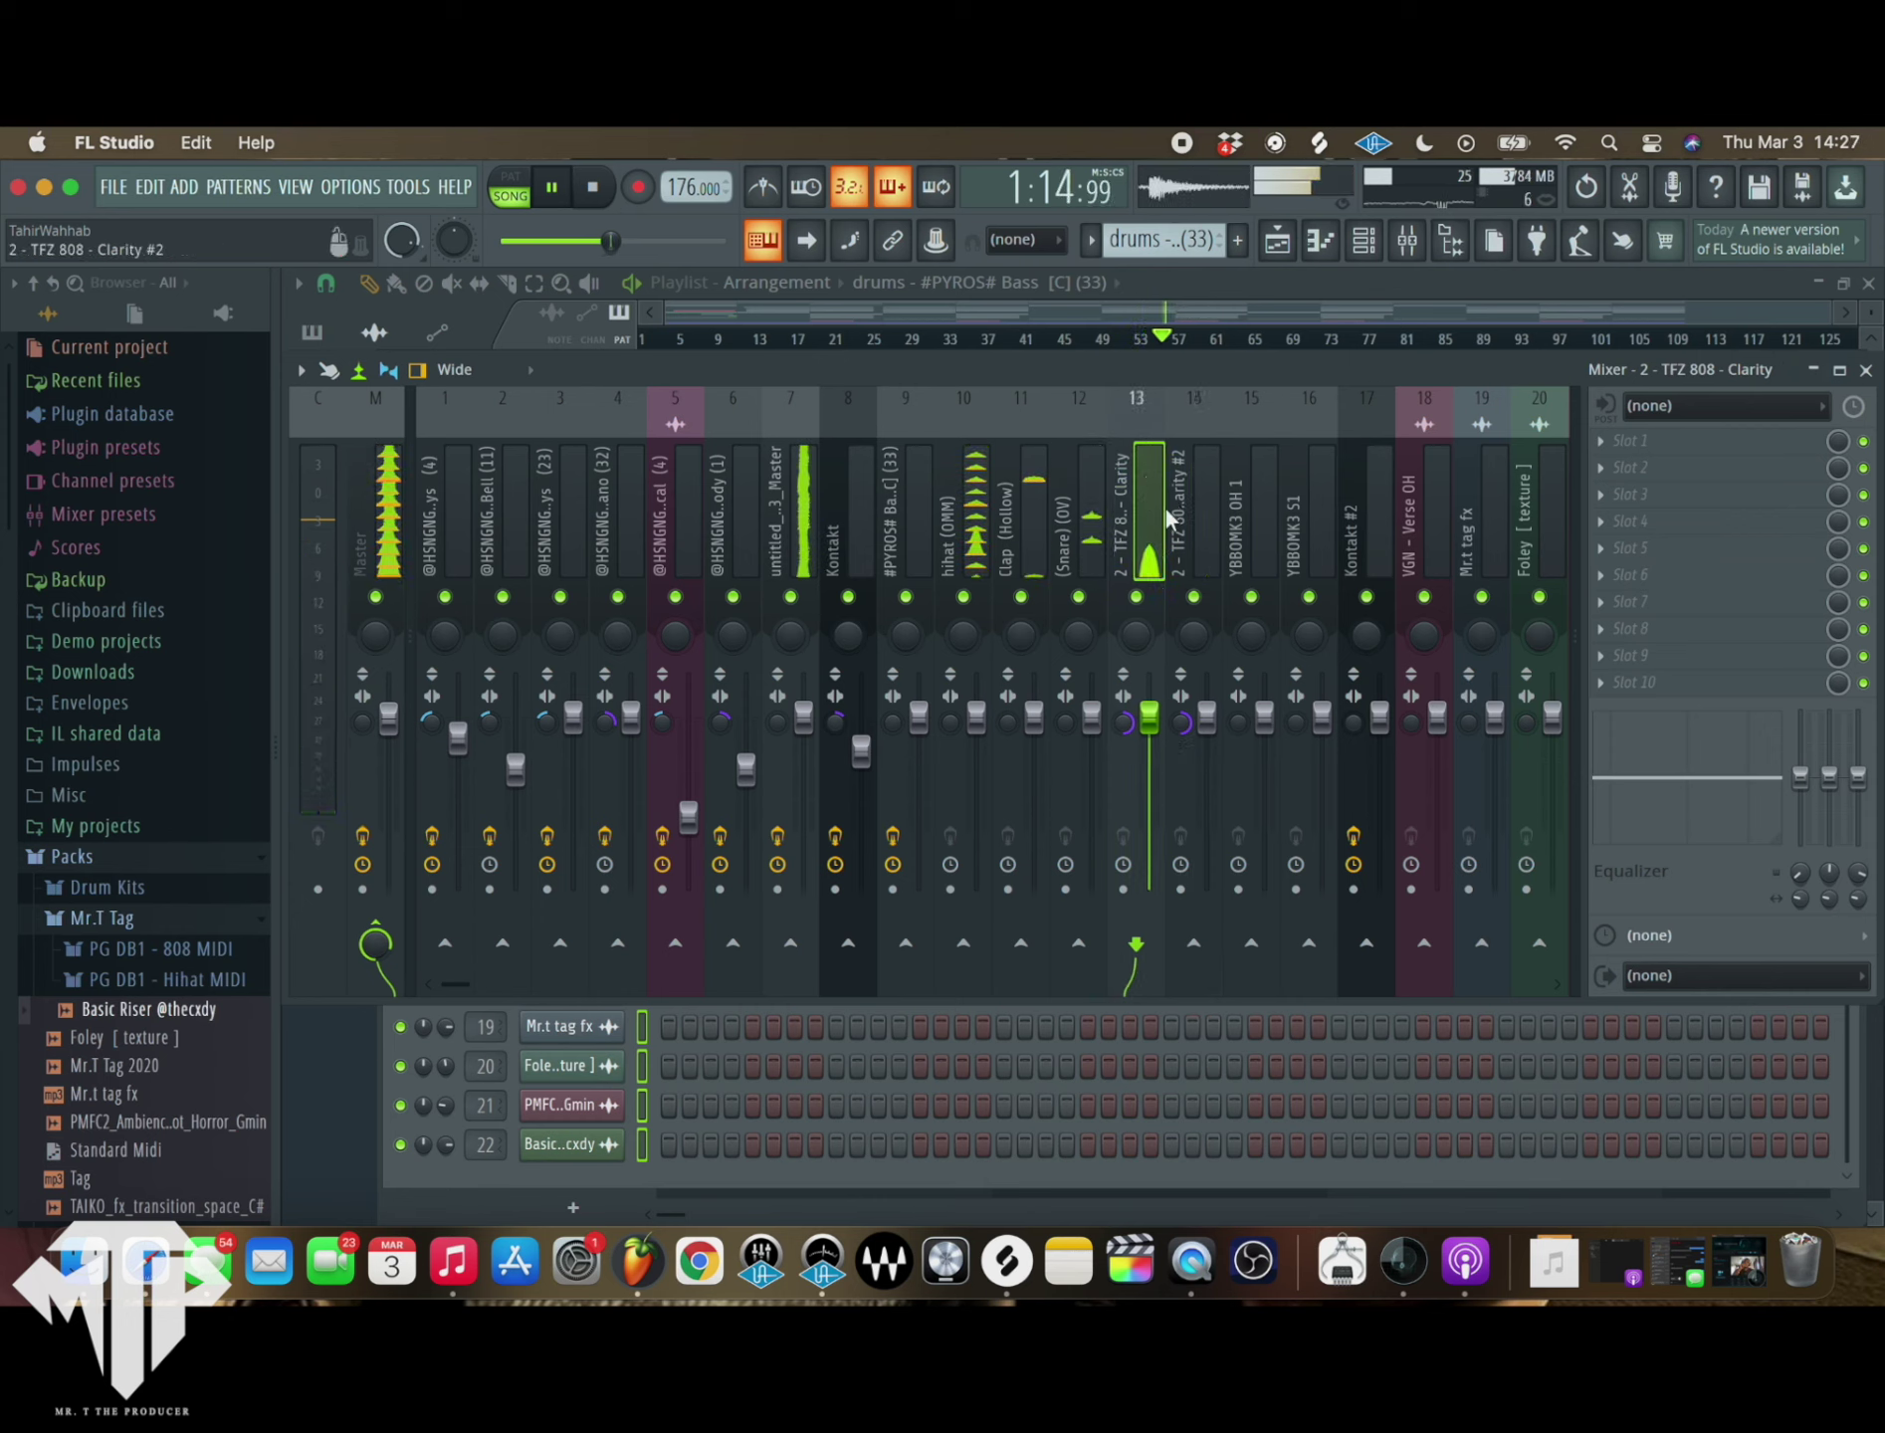
# - Lower the volume faders of the two TFZ 808 - Clarity mixer tracks slightly while monitoring the mix
pyautogui.click(372, 500)
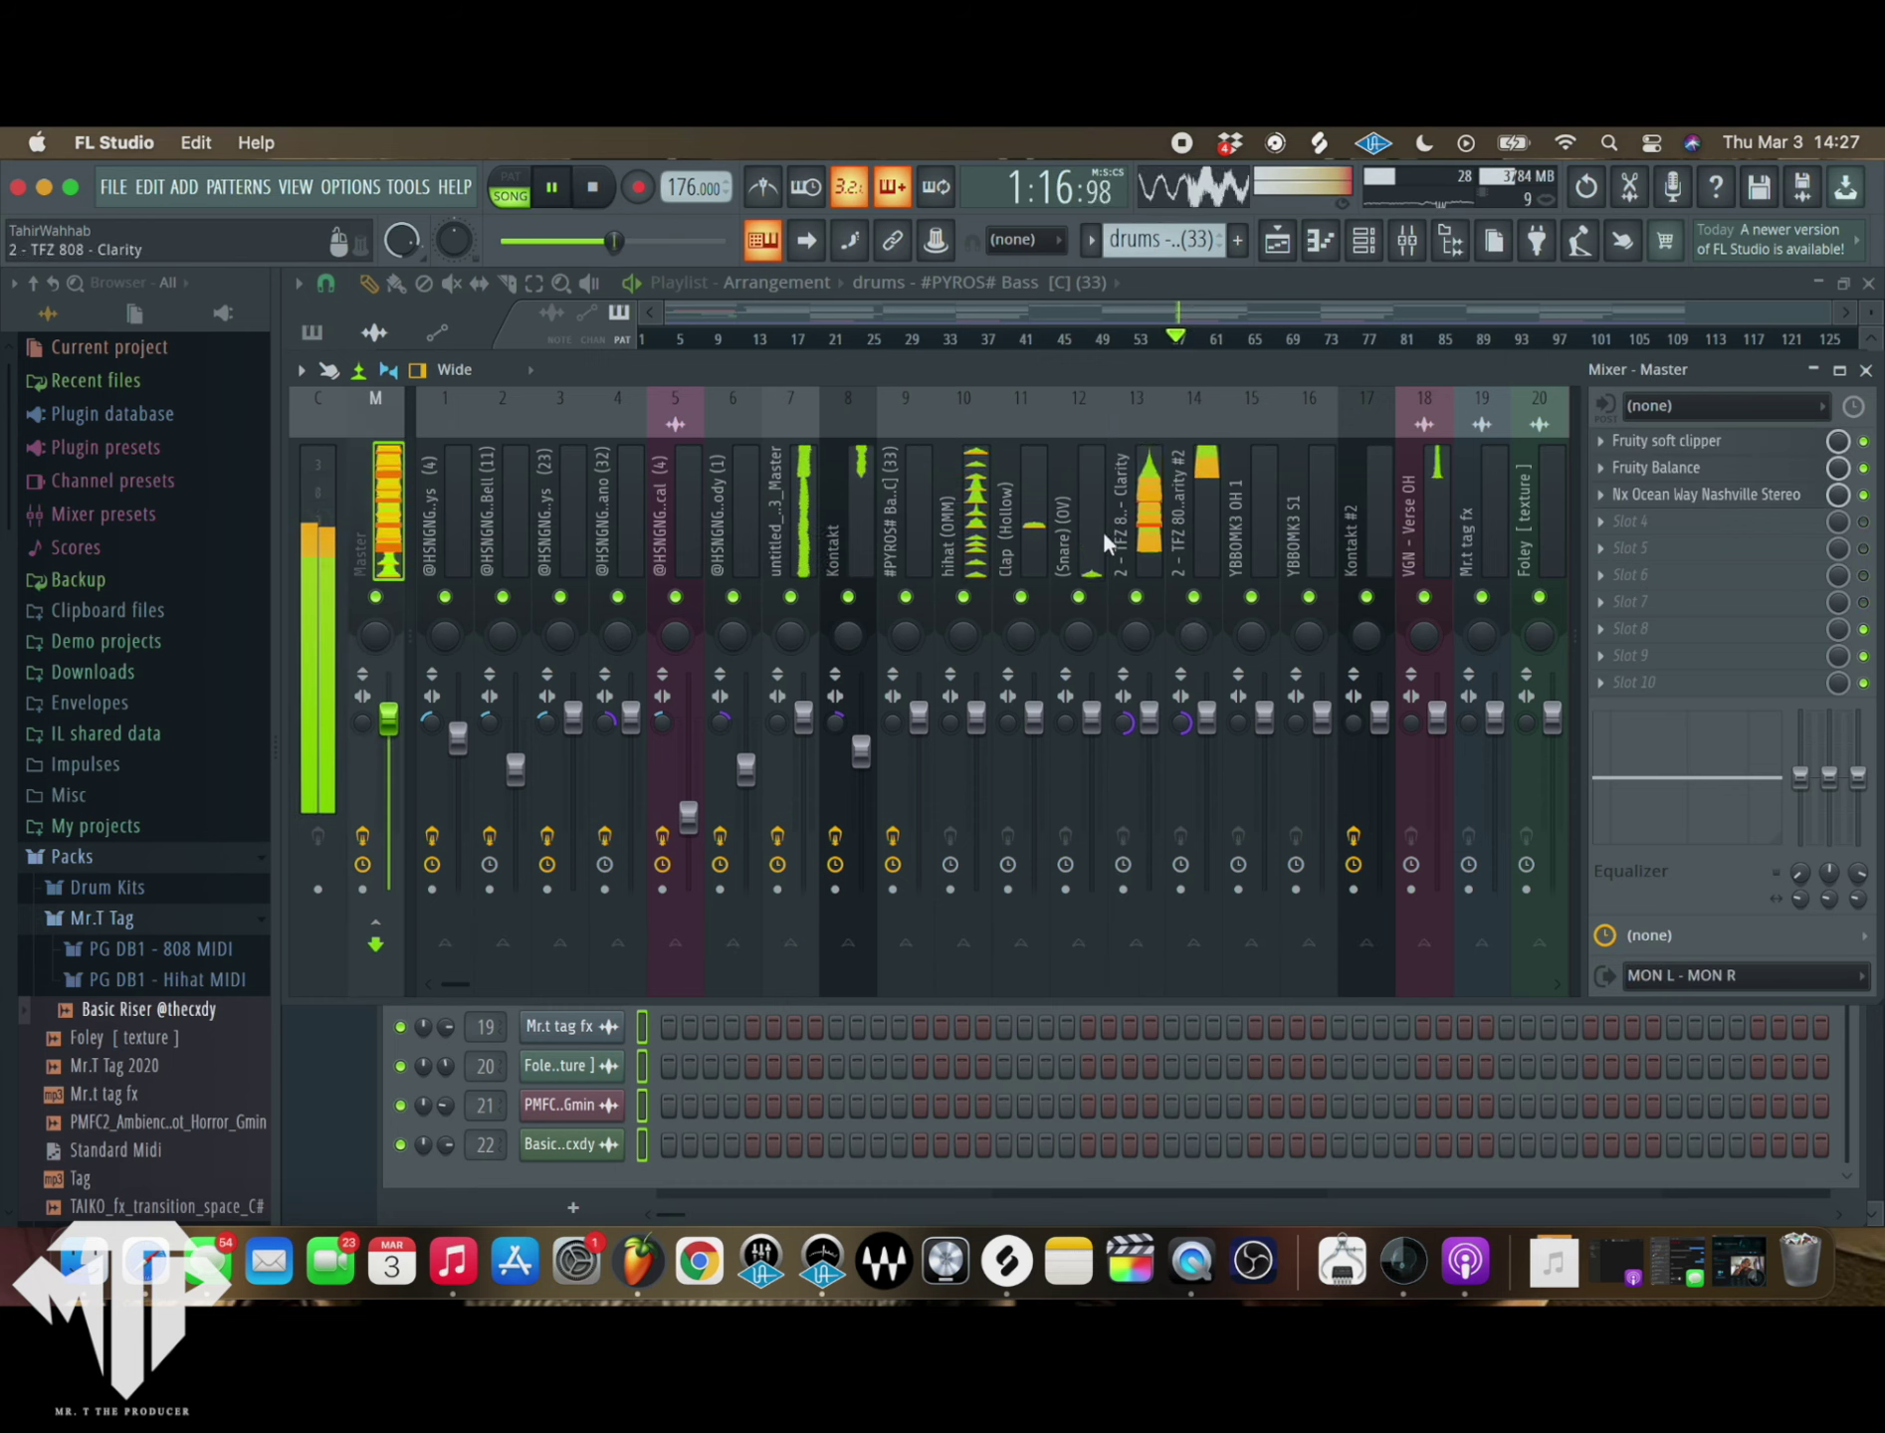
pyautogui.click(1127, 618)
pyautogui.moveTo(1156, 714); pyautogui.dragTo(1156, 726)
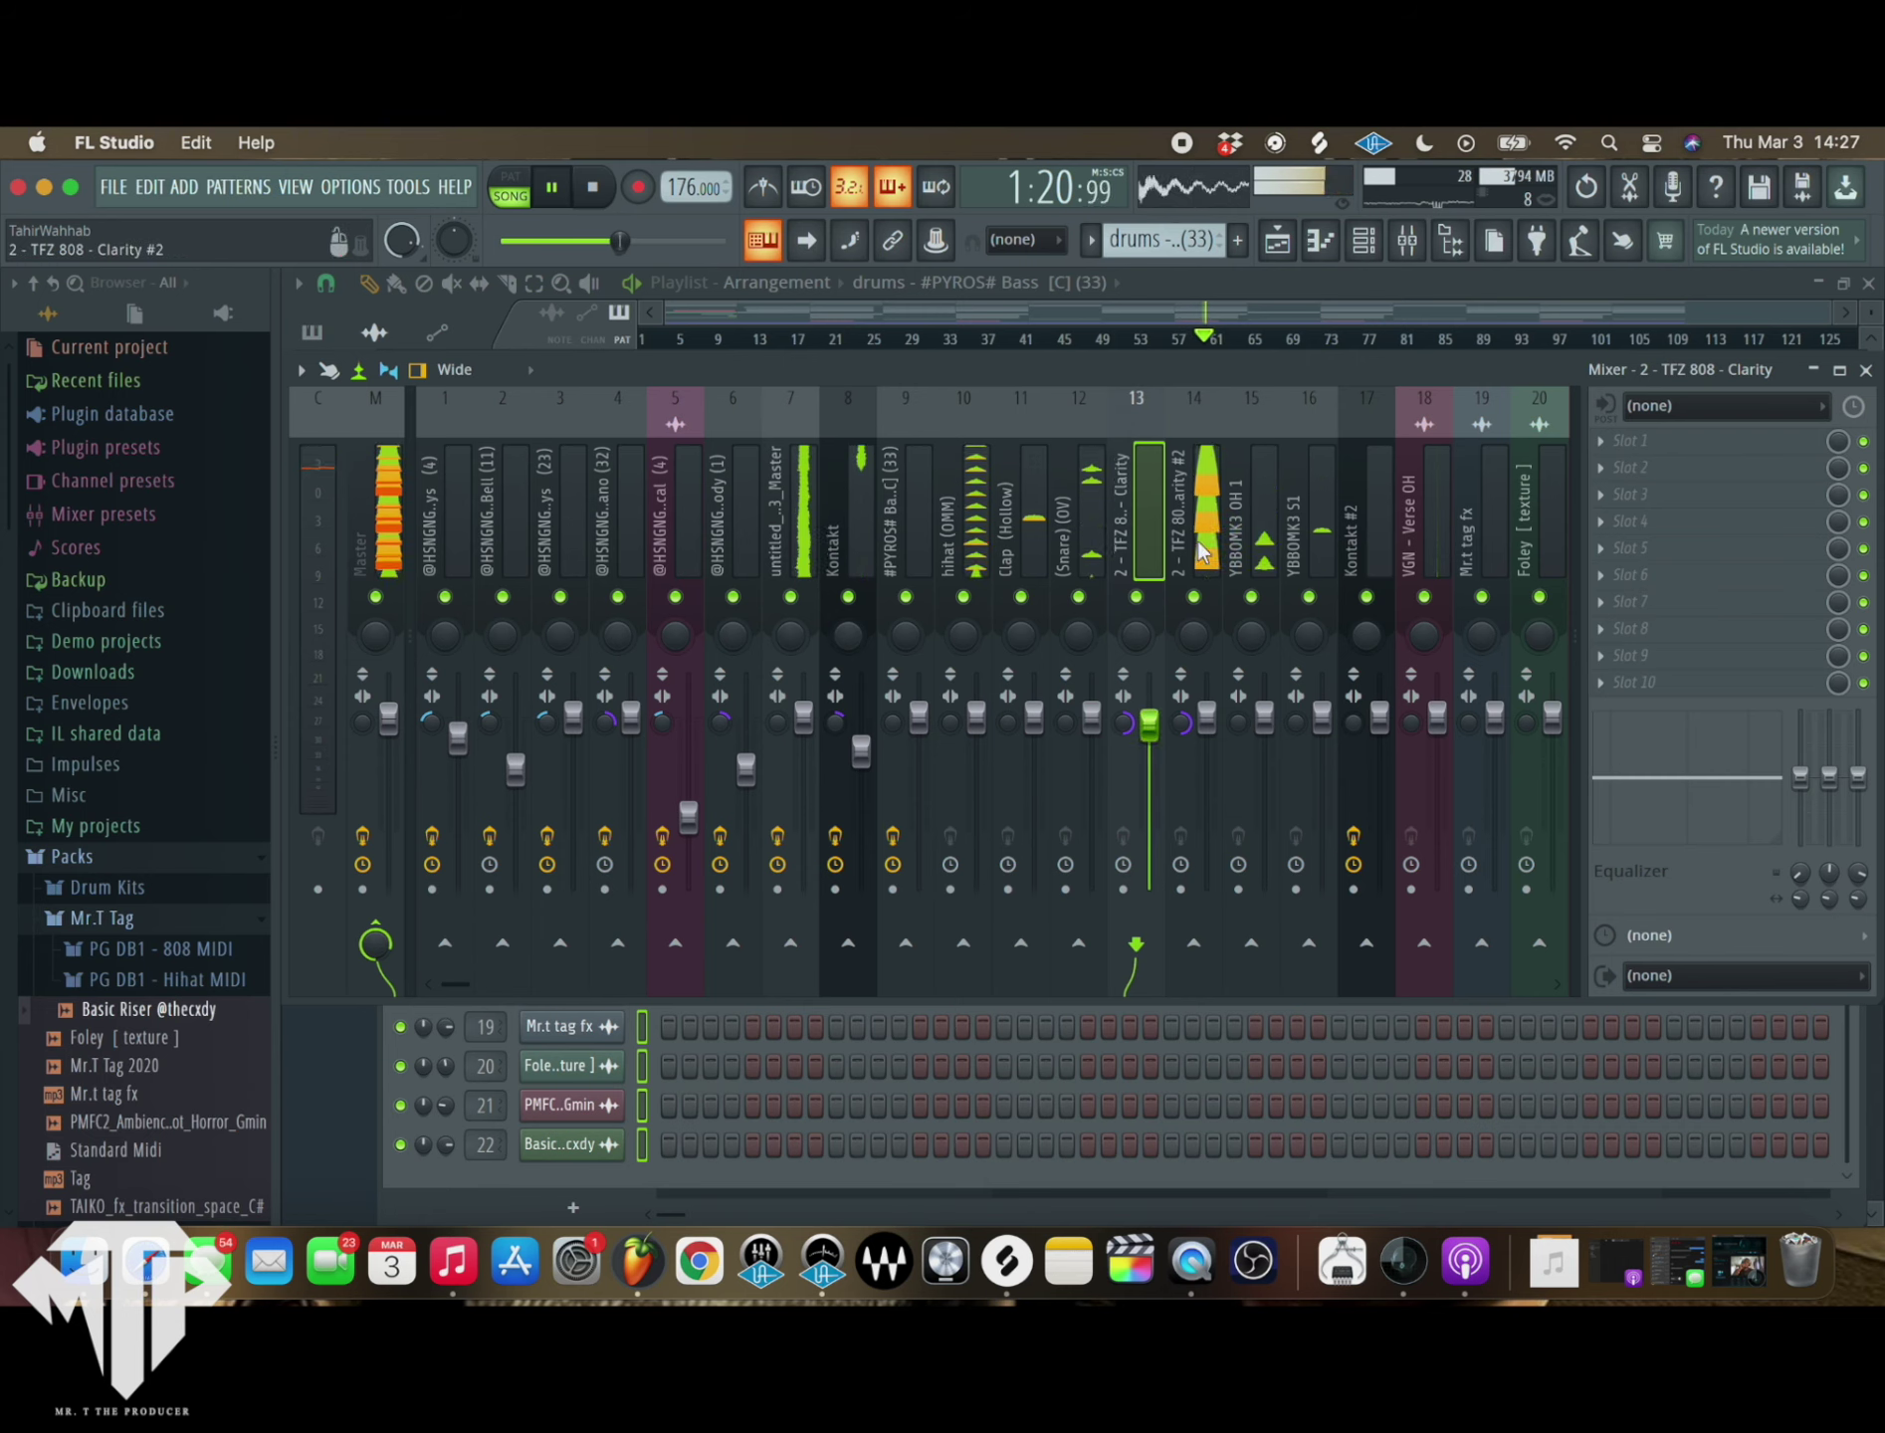
pyautogui.click(1198, 693)
pyautogui.moveTo(1206, 714); pyautogui.dragTo(1206, 726)
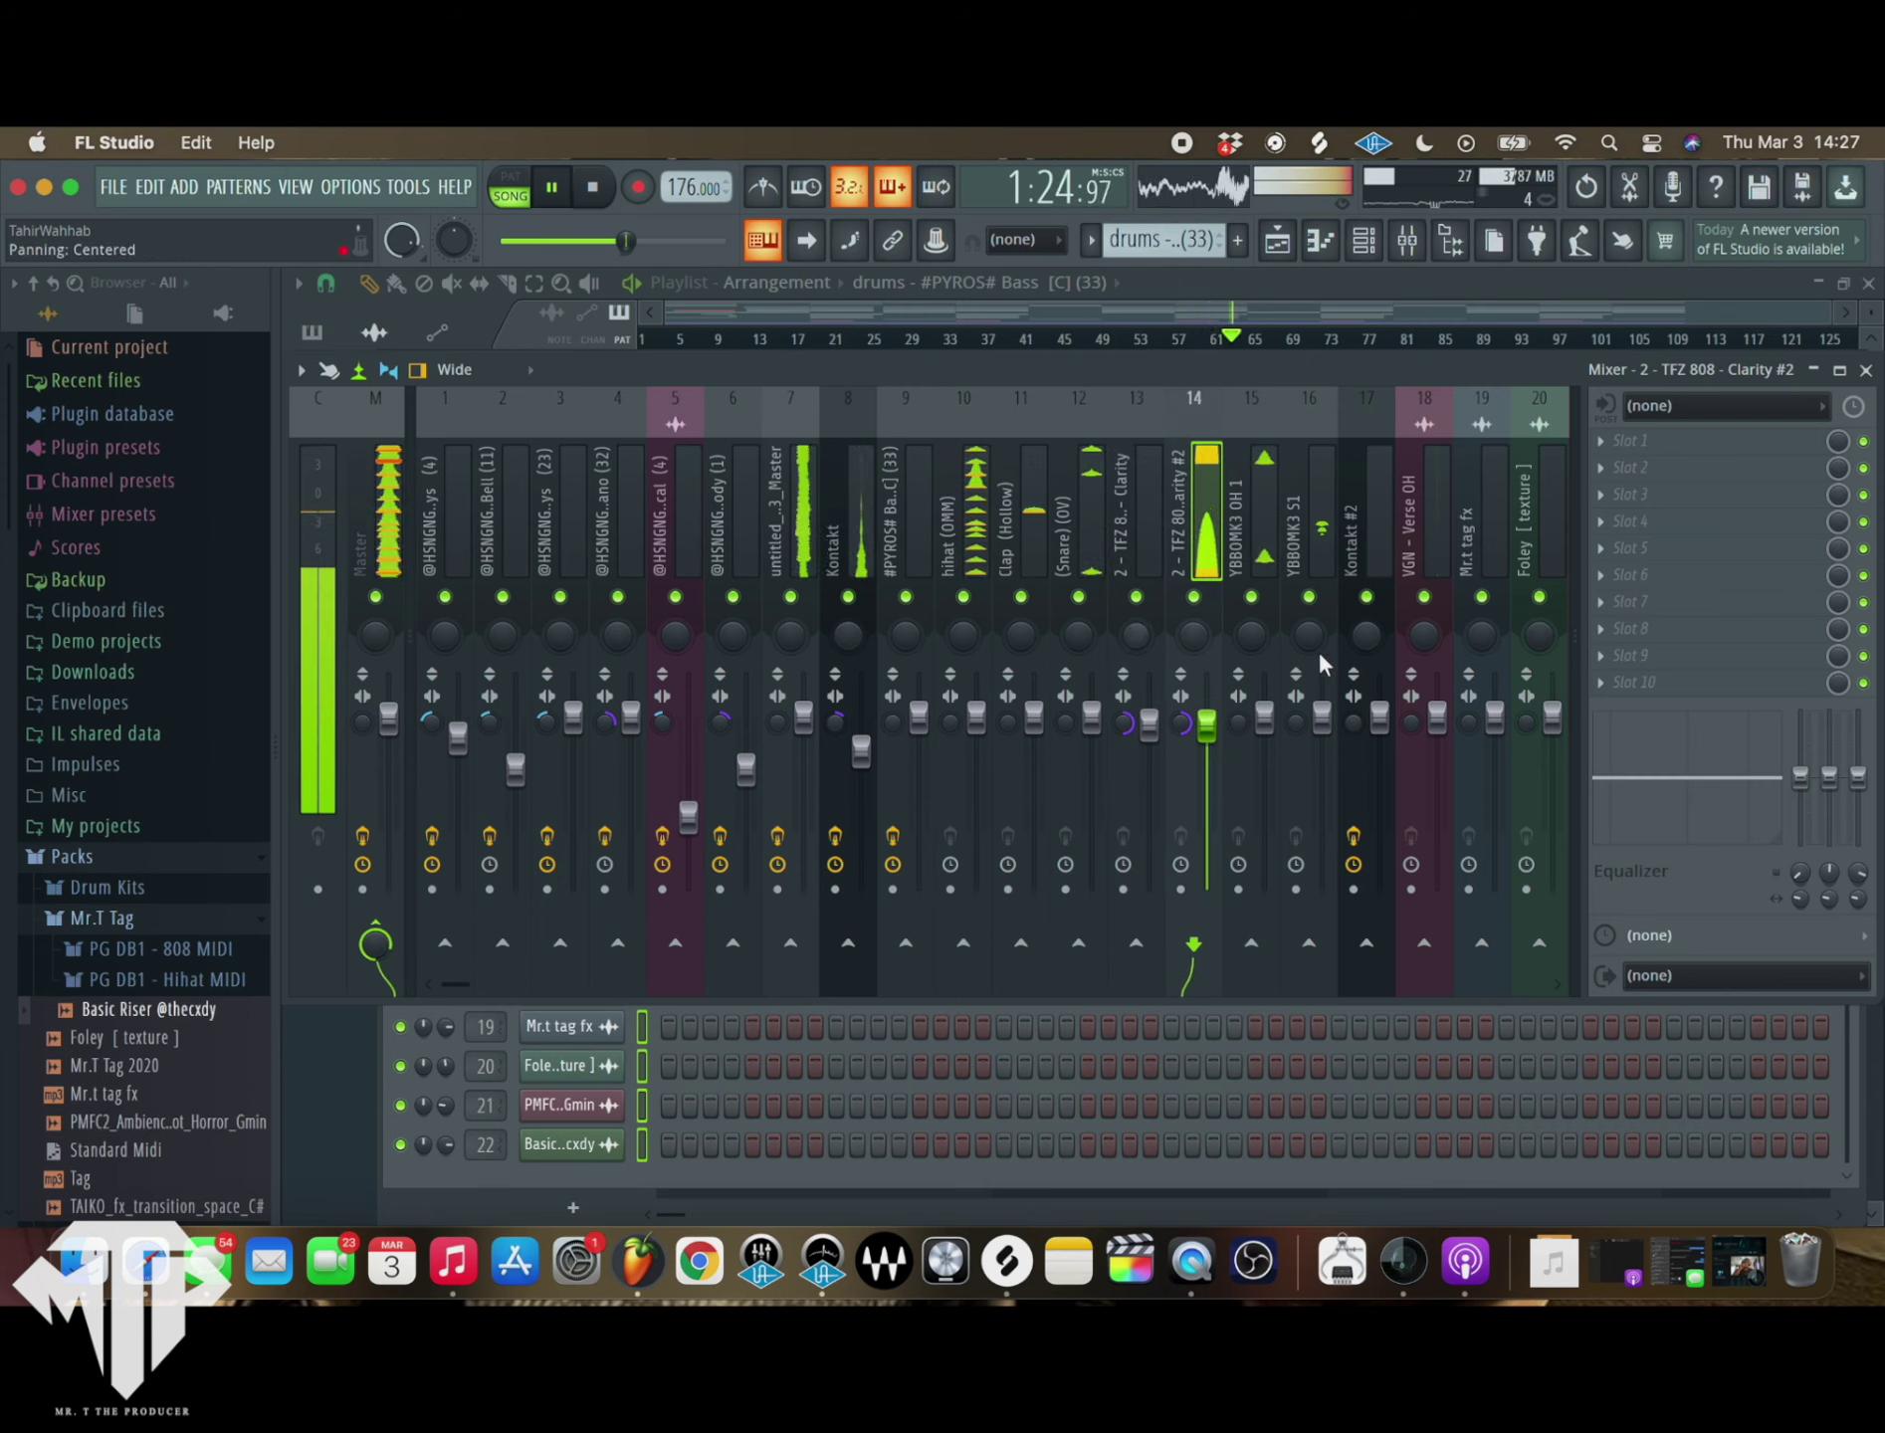
pyautogui.click(1253, 515)
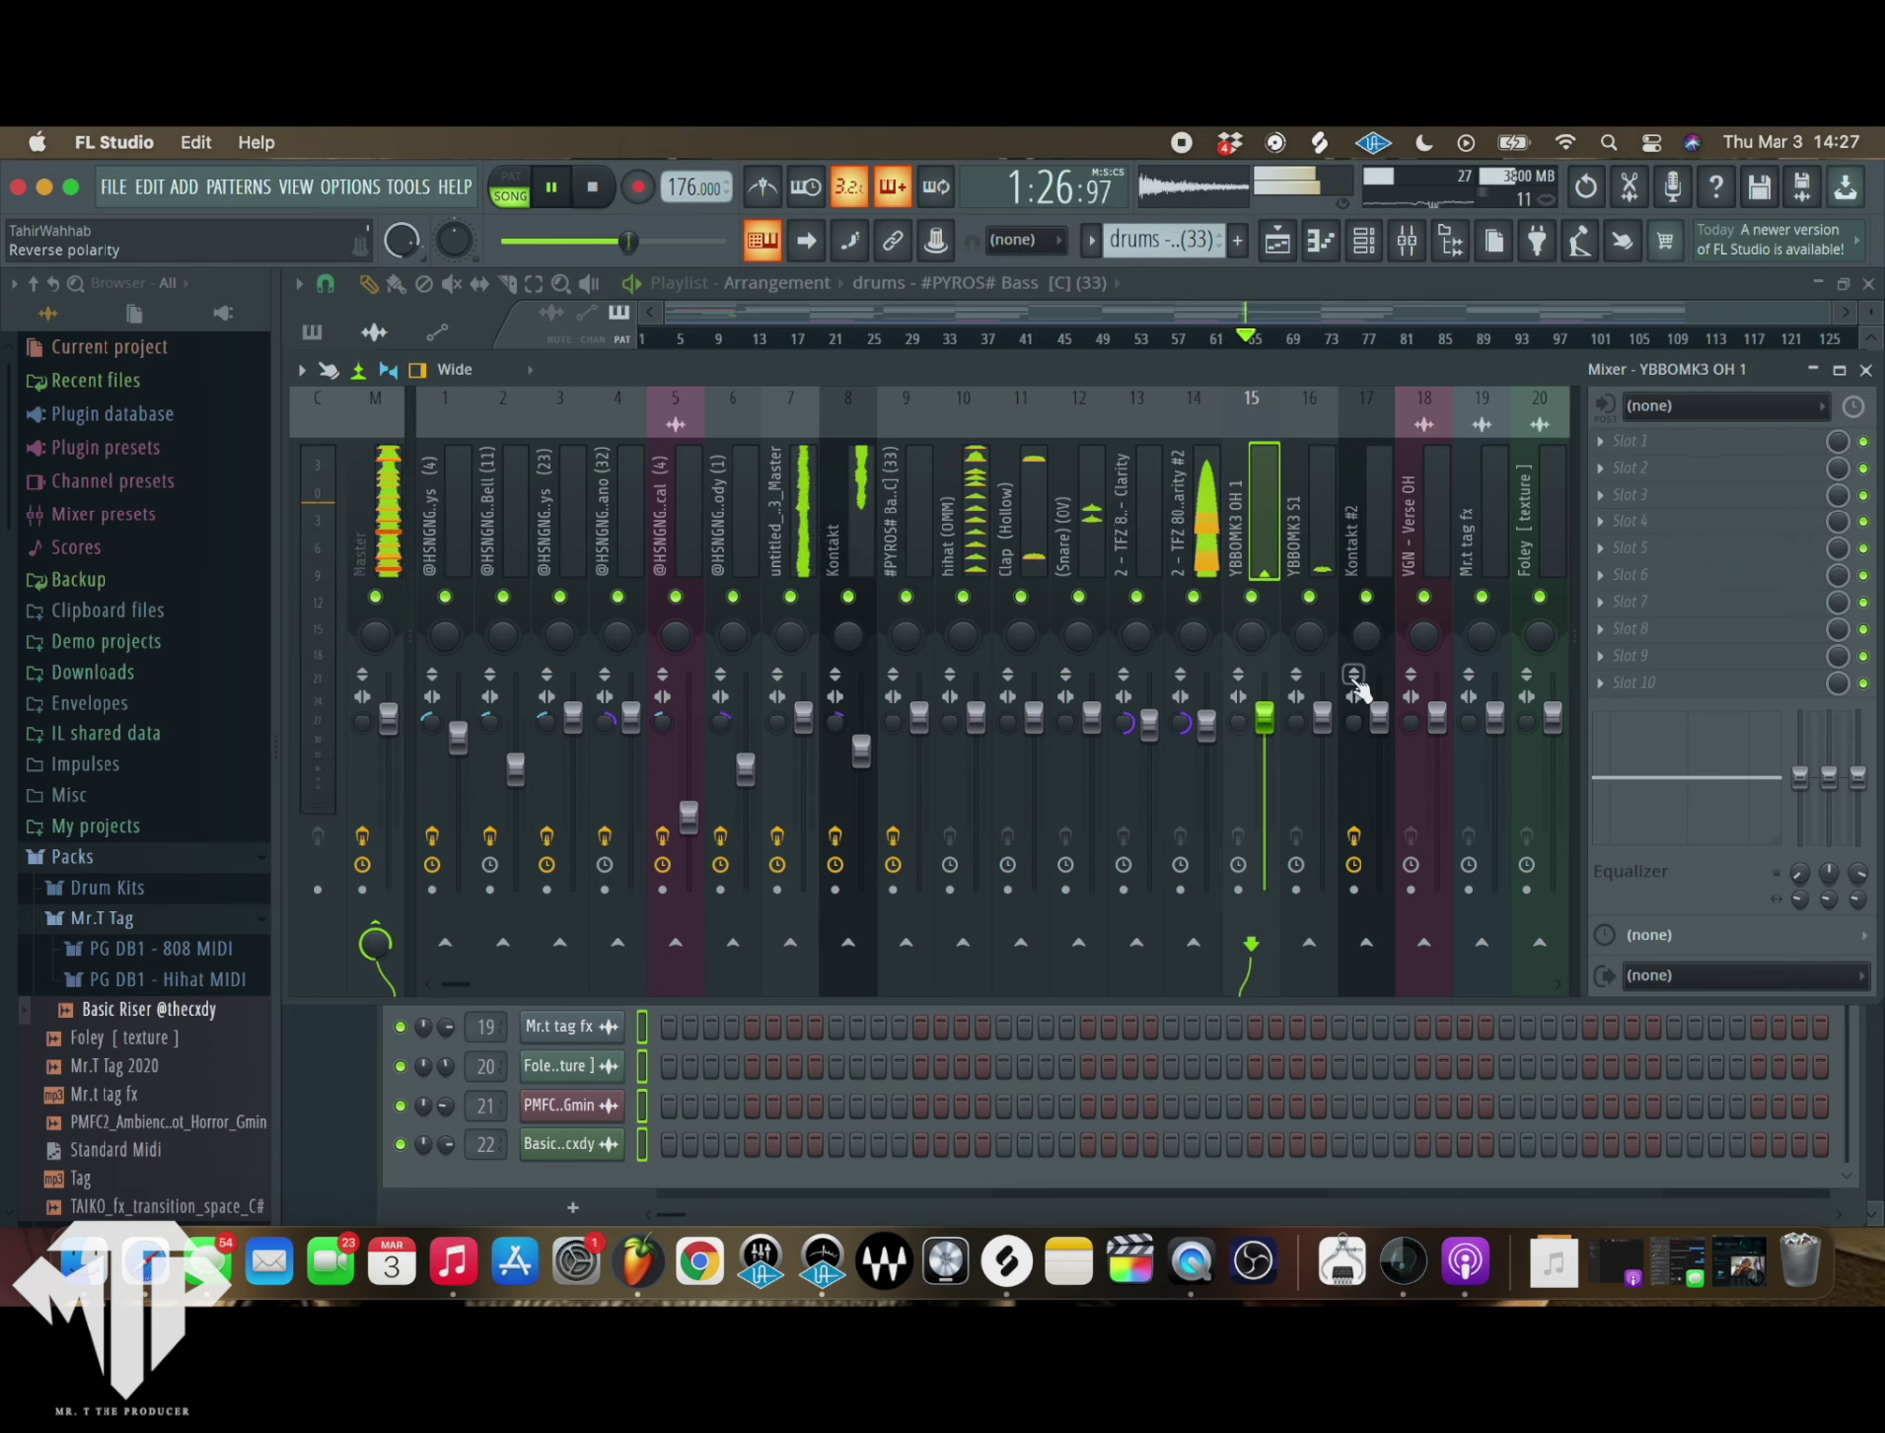
pyautogui.press('F6')
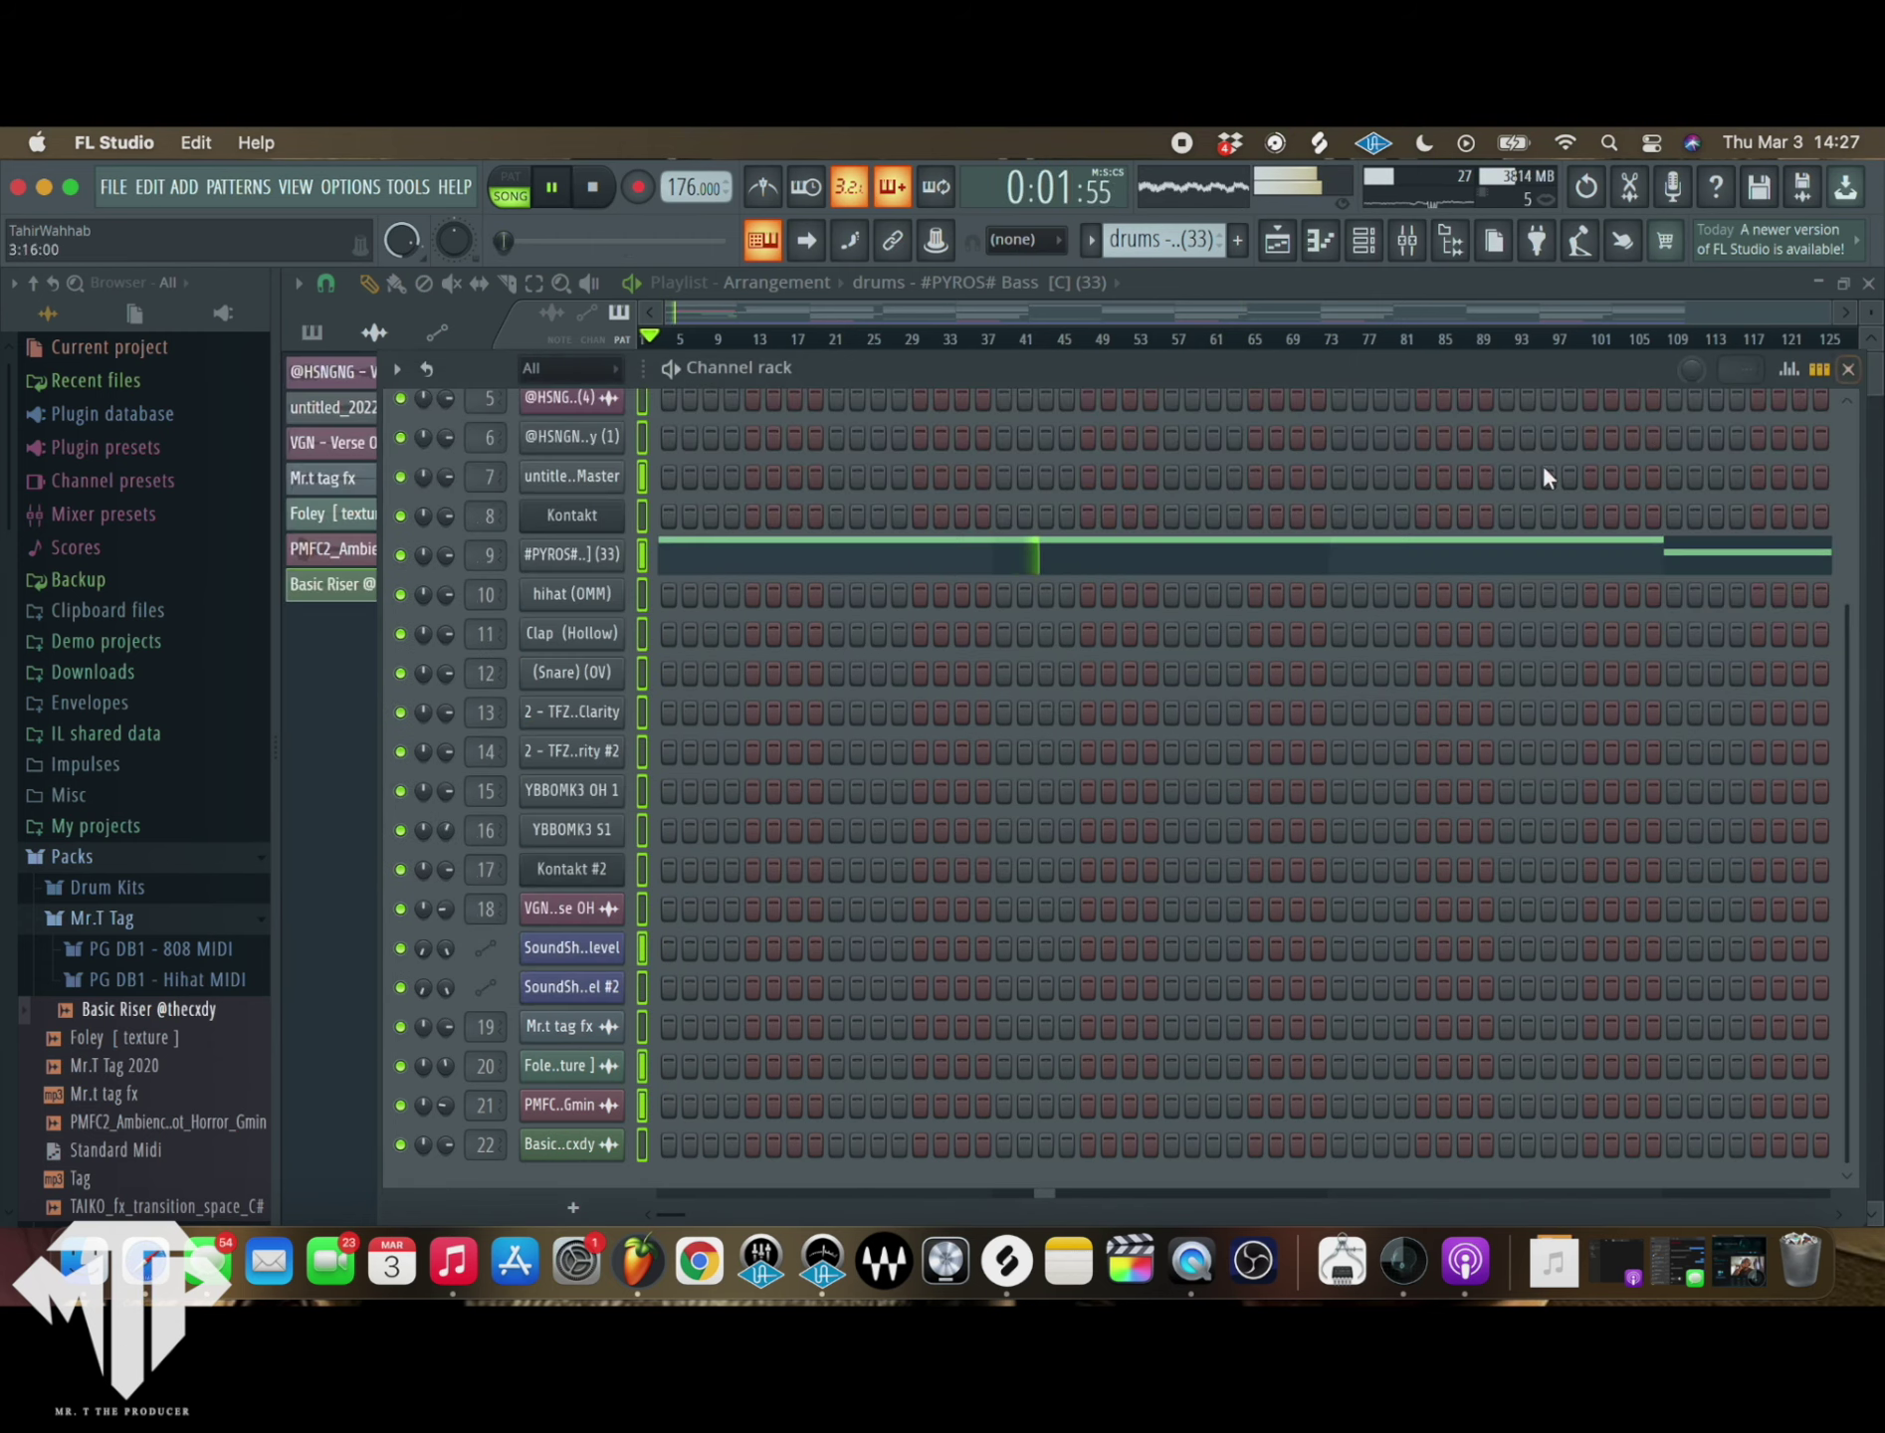
pyautogui.click(1849, 370)
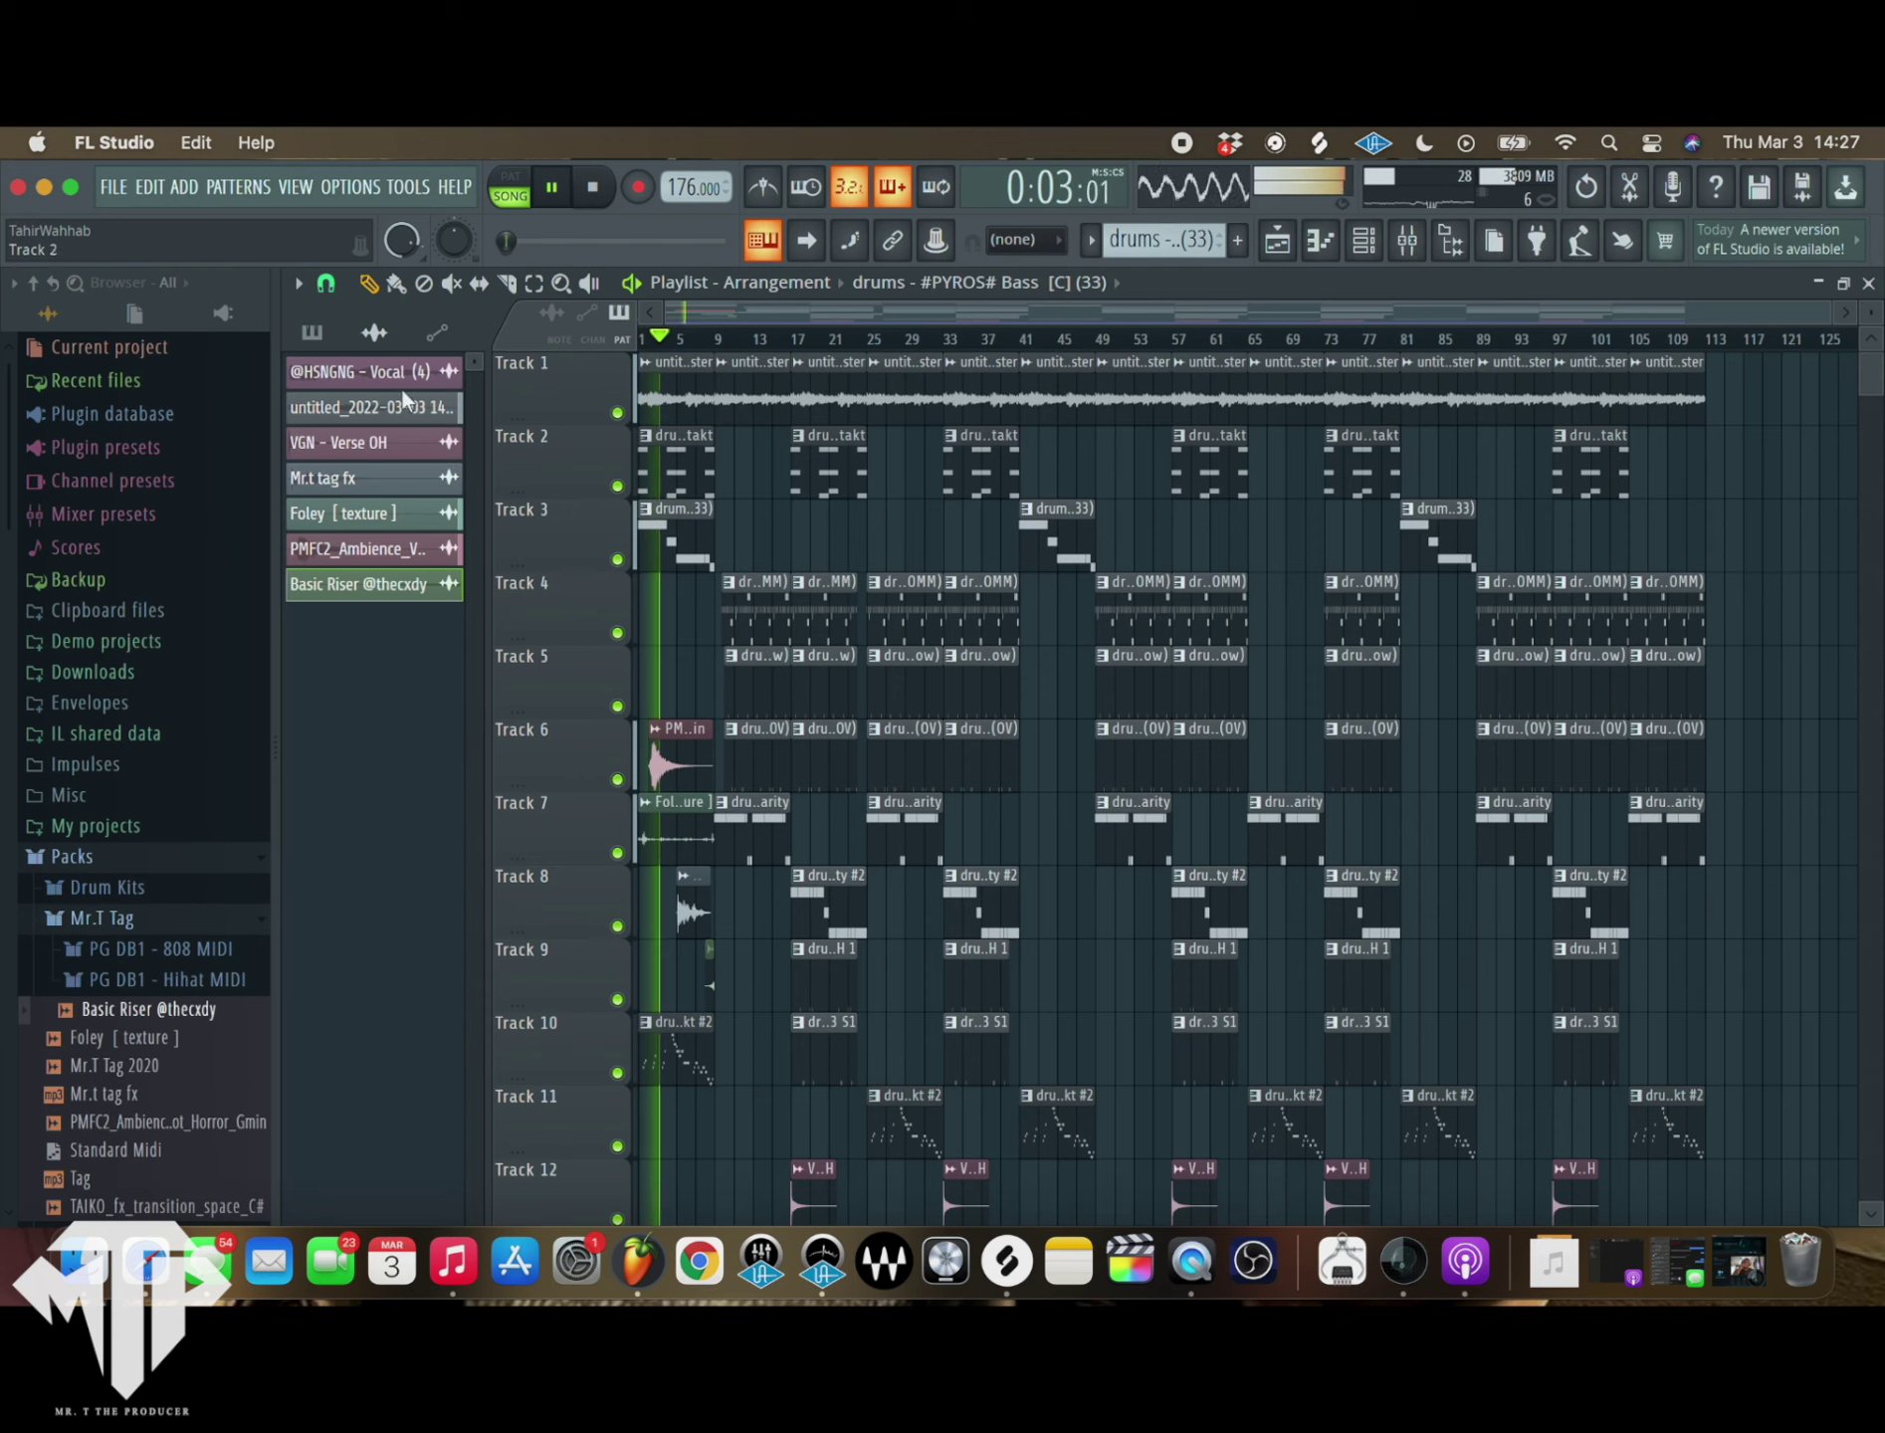
pyautogui.click(331, 330)
pyautogui.doubleClick(350, 384)
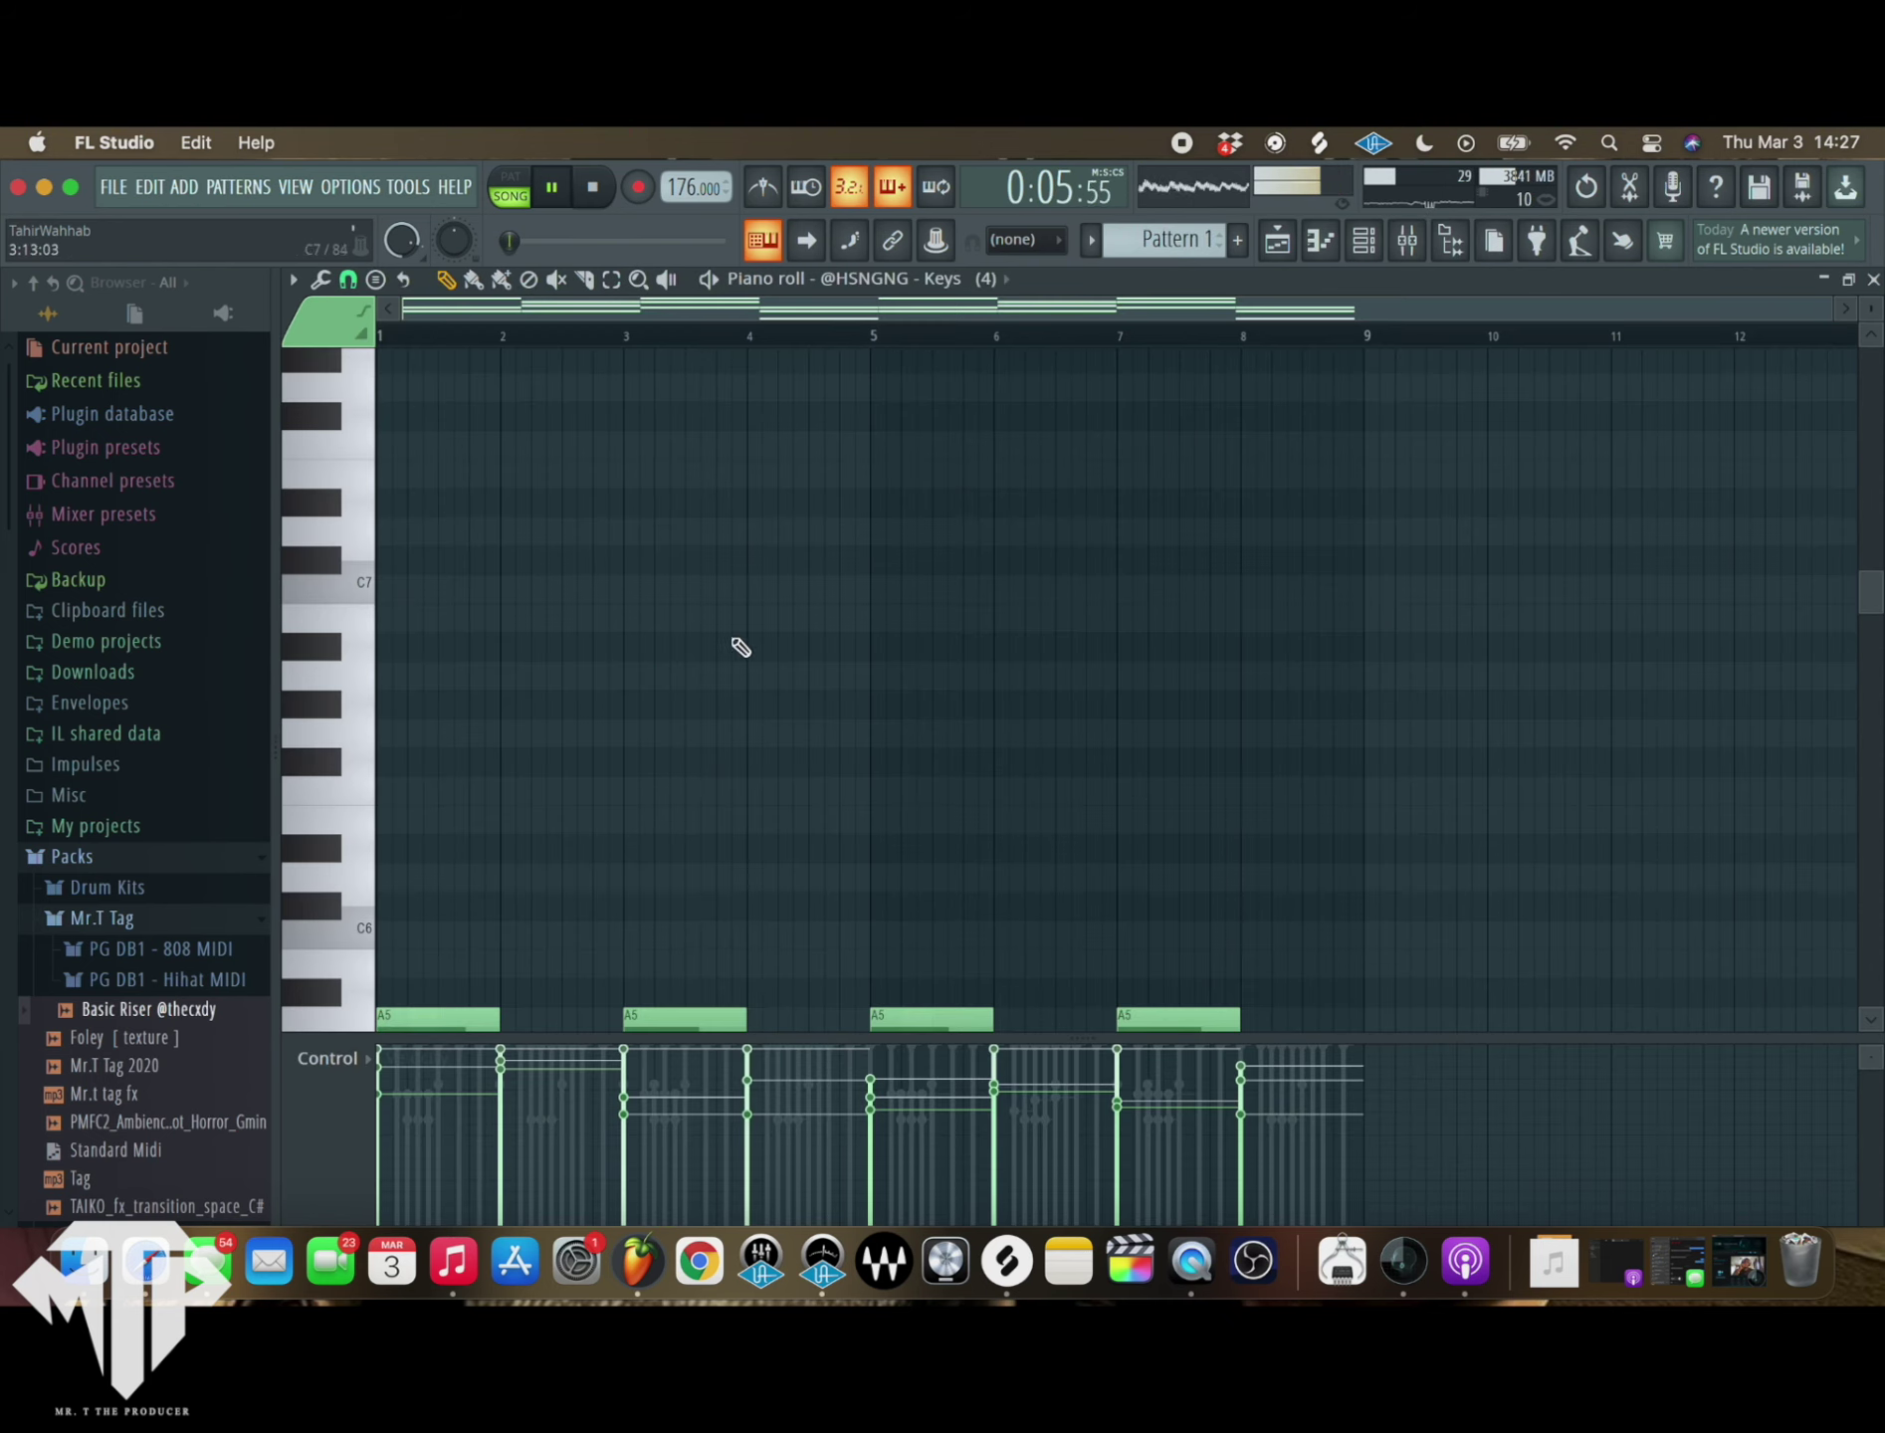
pyautogui.scroll(-5, 740, 647)
pyautogui.scroll(2, 673, 623)
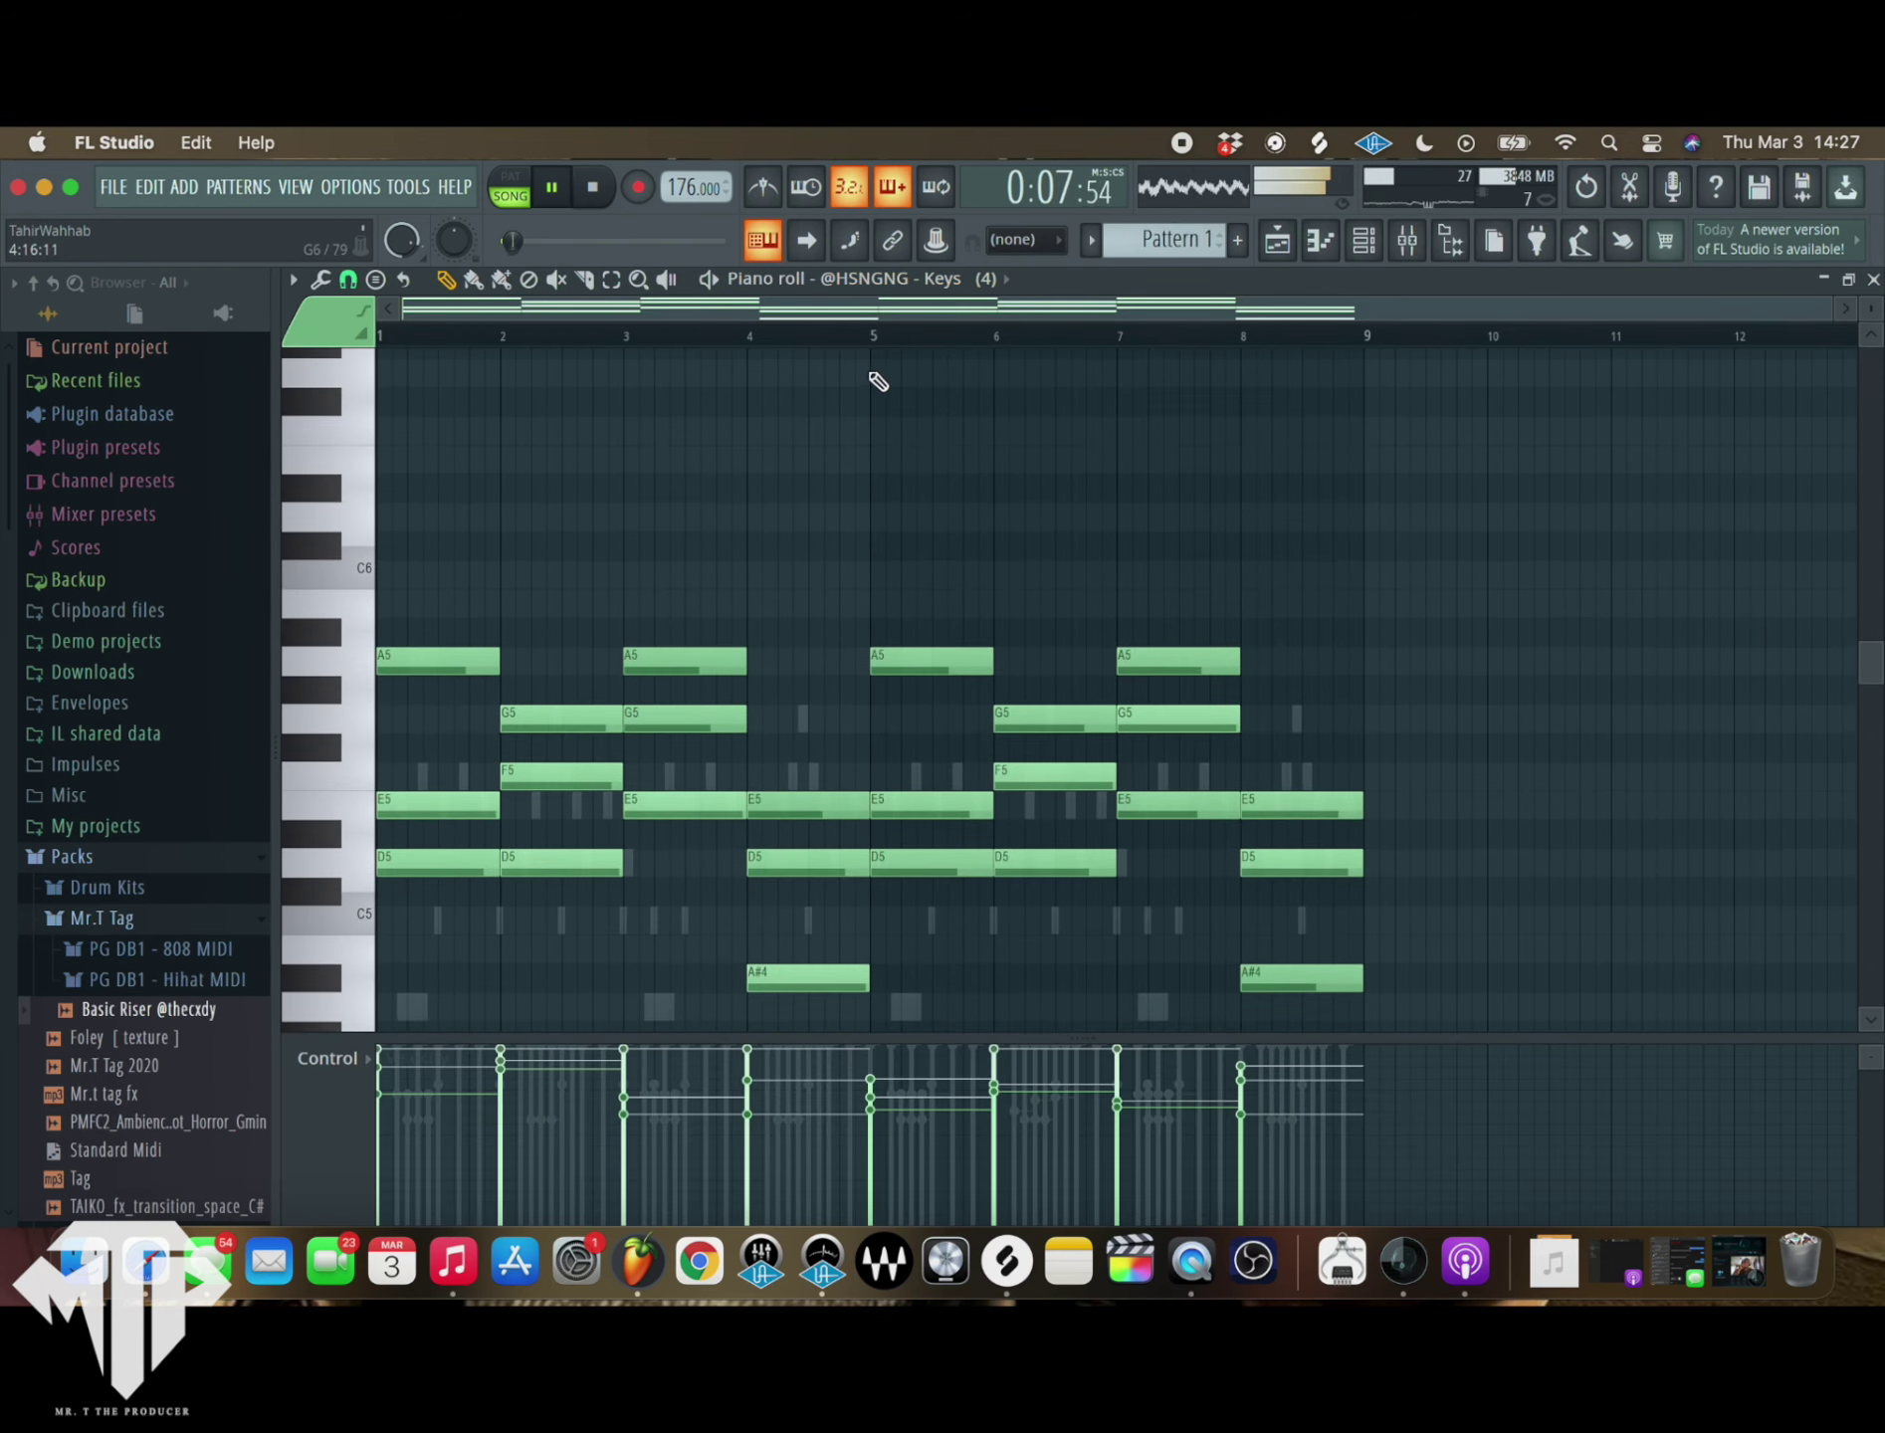
pyautogui.click(952, 292)
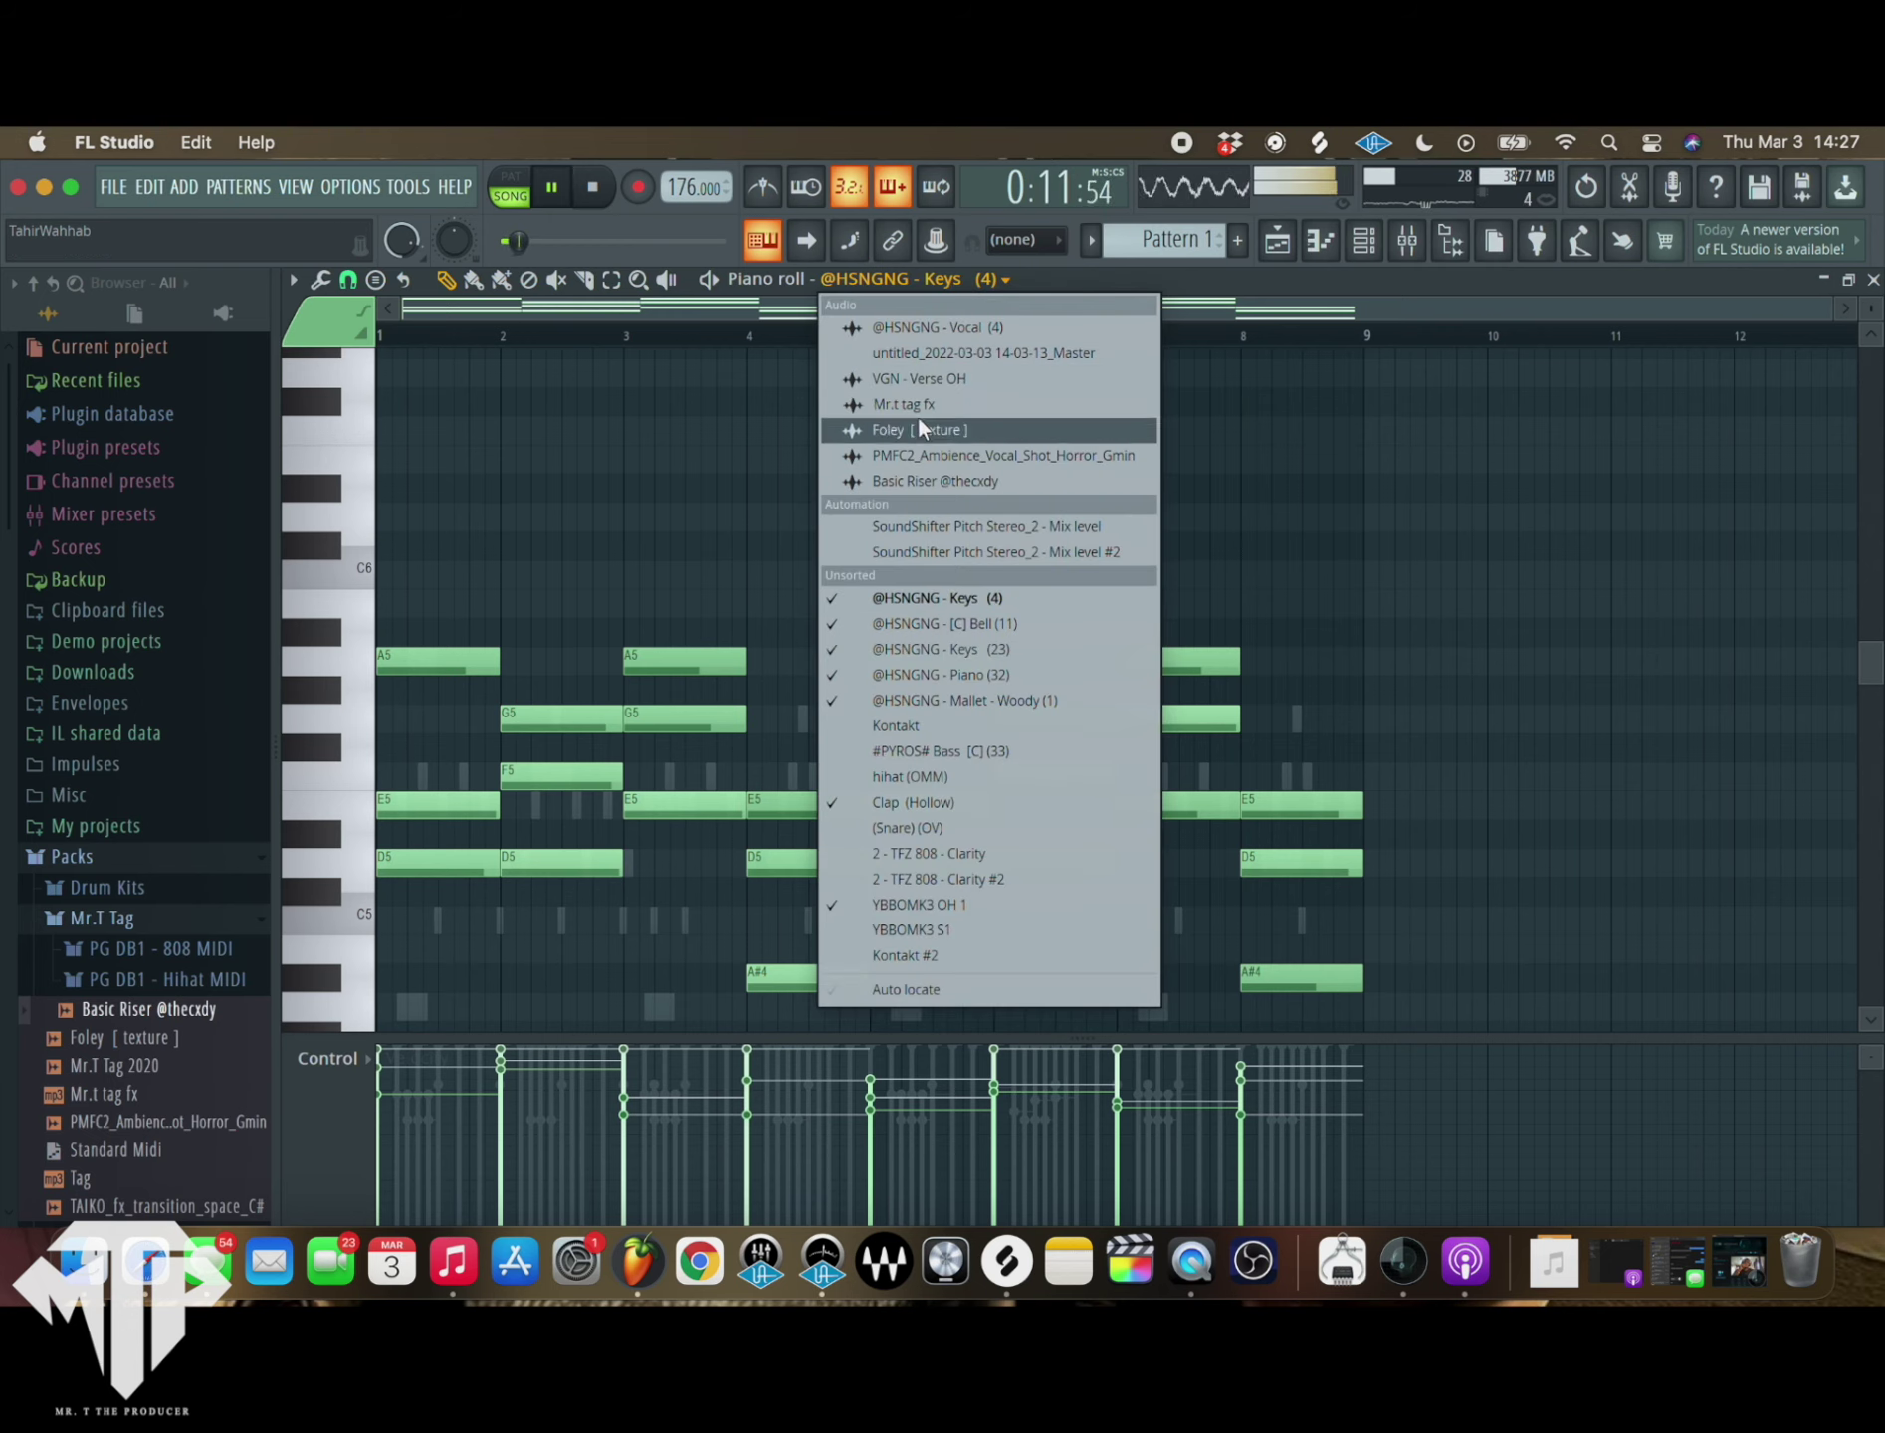
pyautogui.click(955, 615)
pyautogui.scroll(-3, 975, 616)
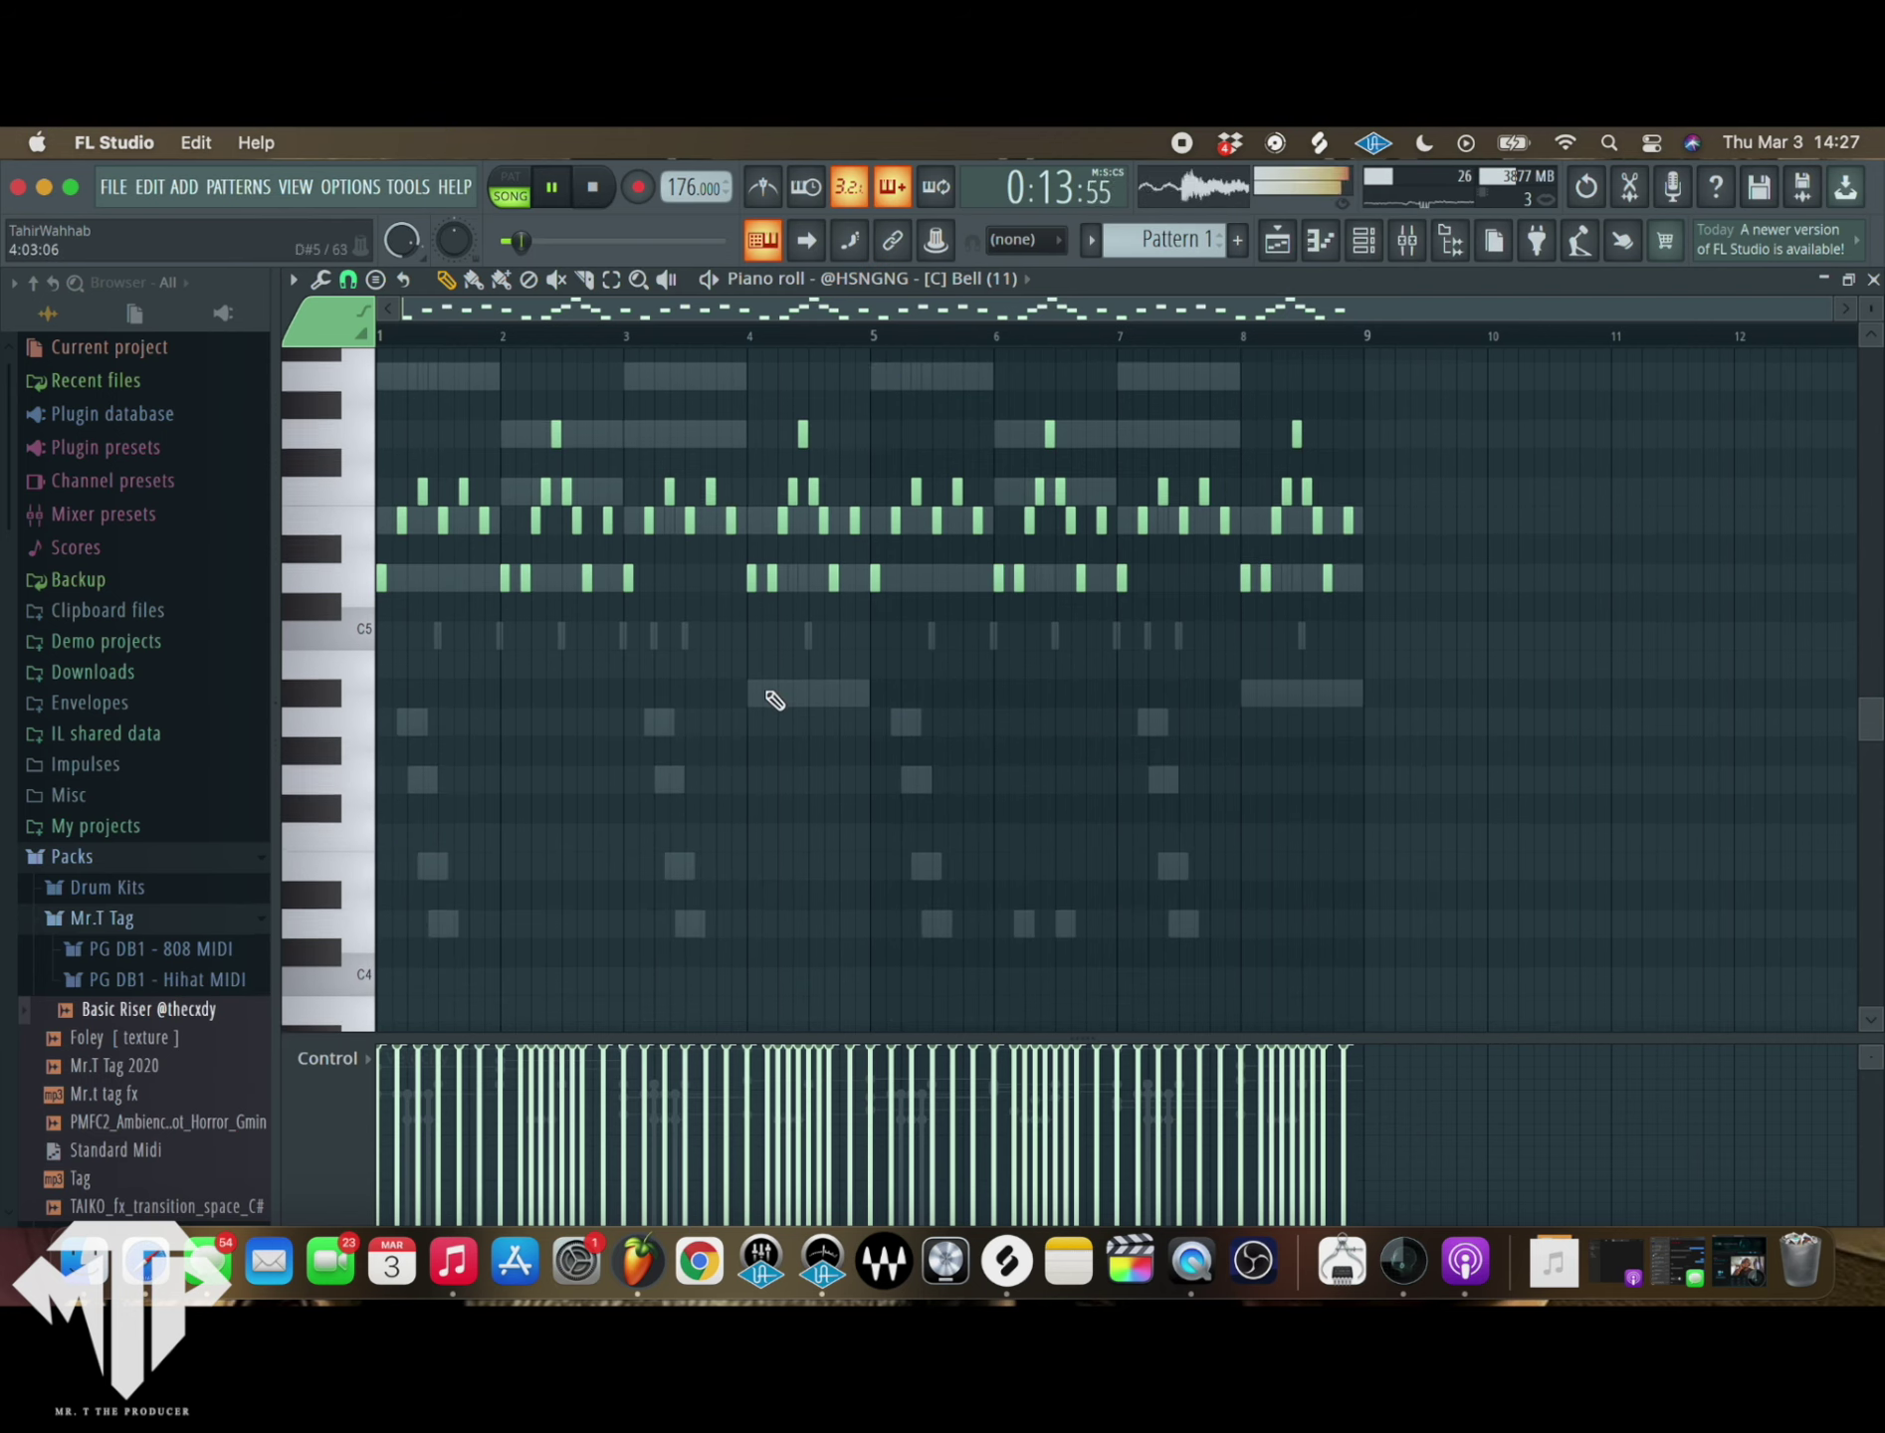
pyautogui.click(958, 283)
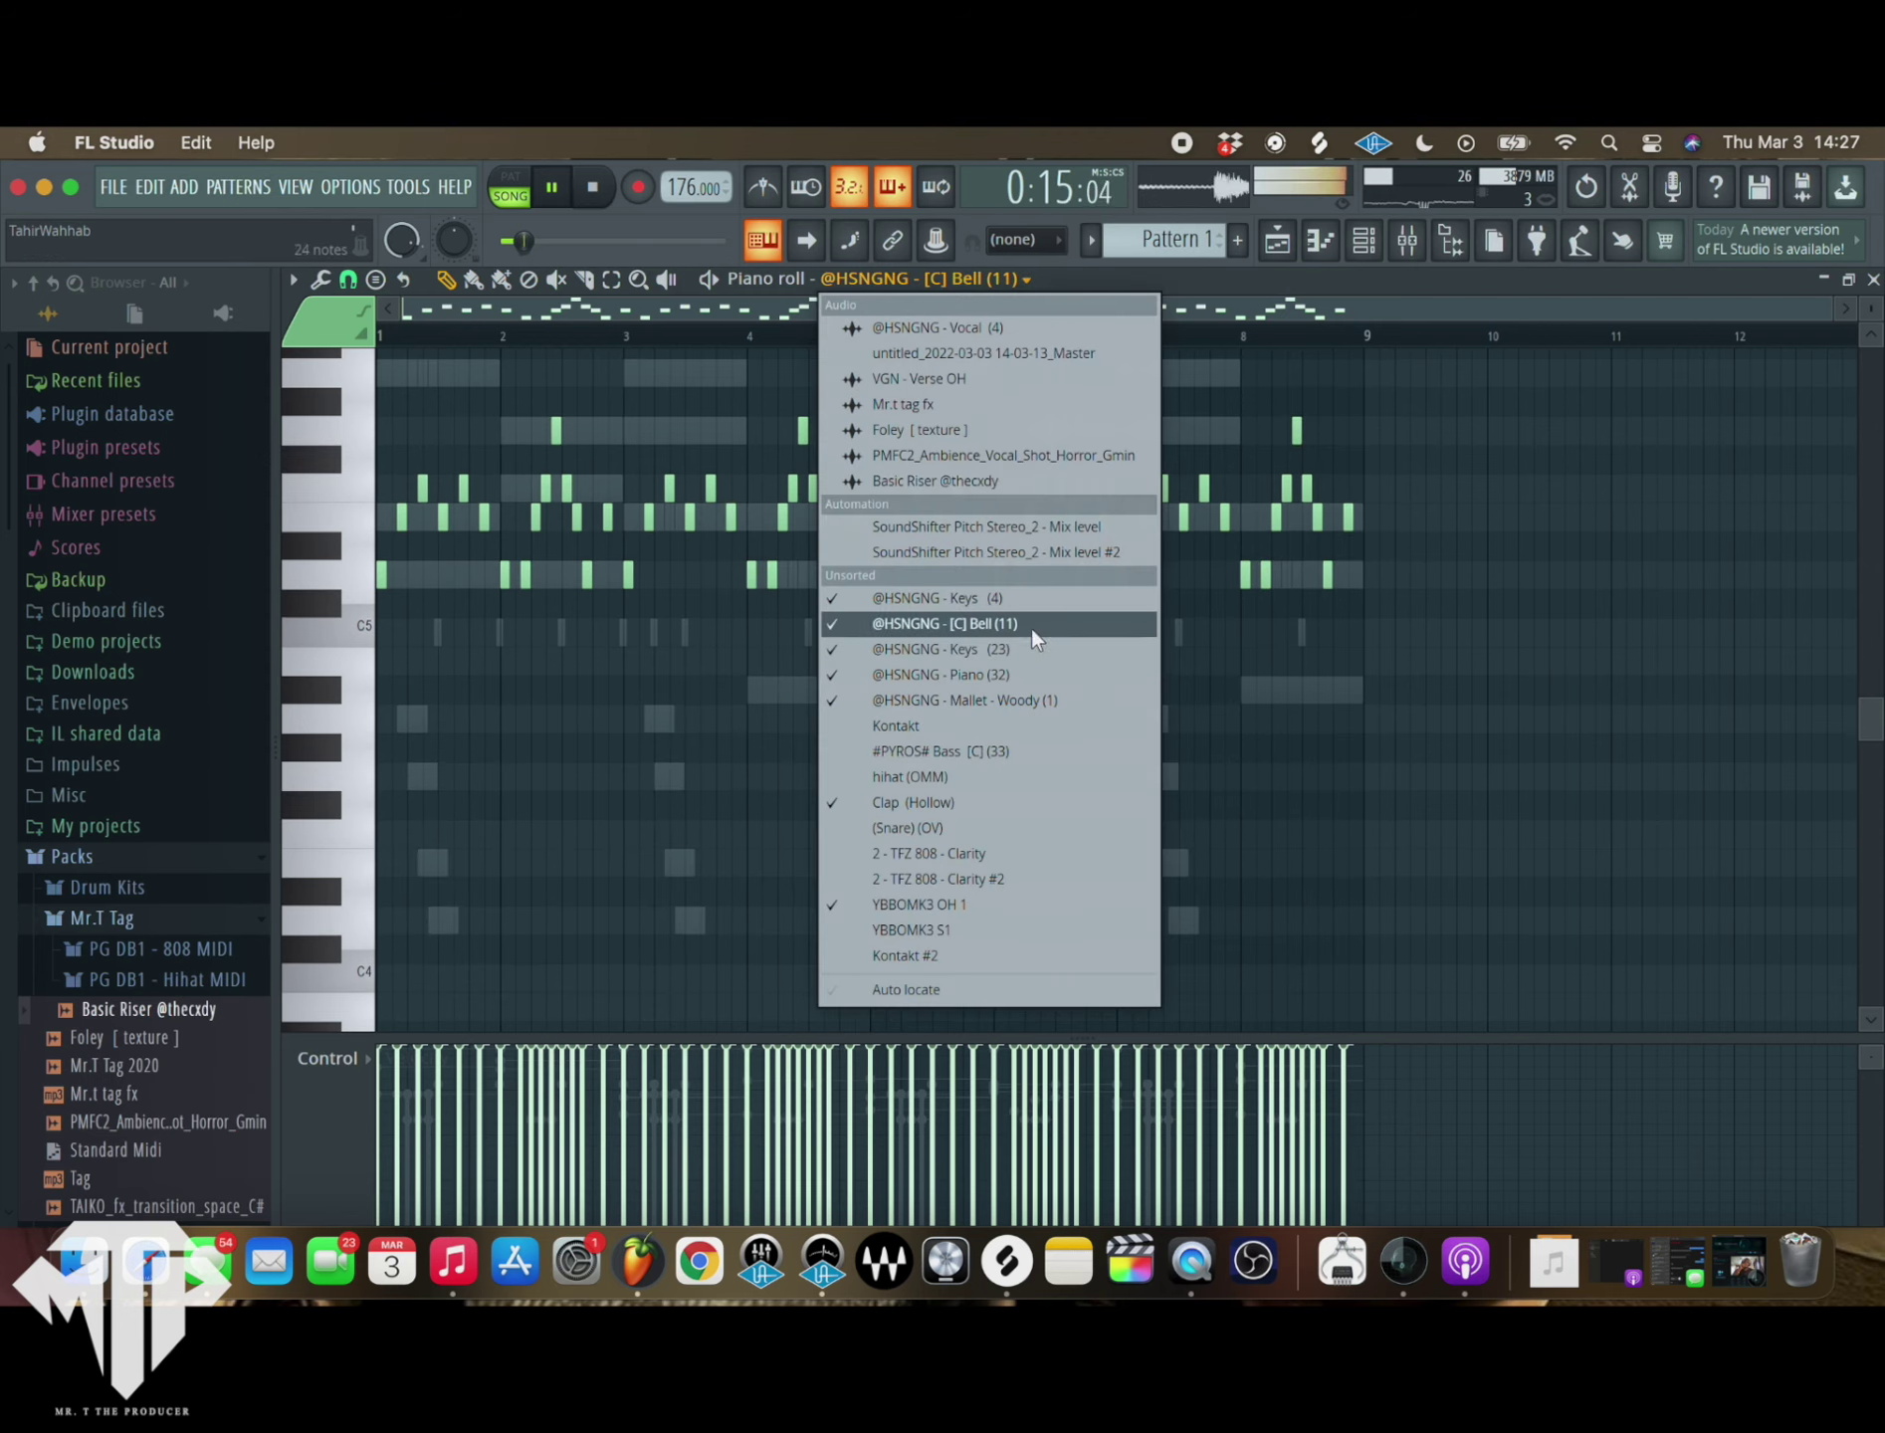
pyautogui.click(970, 652)
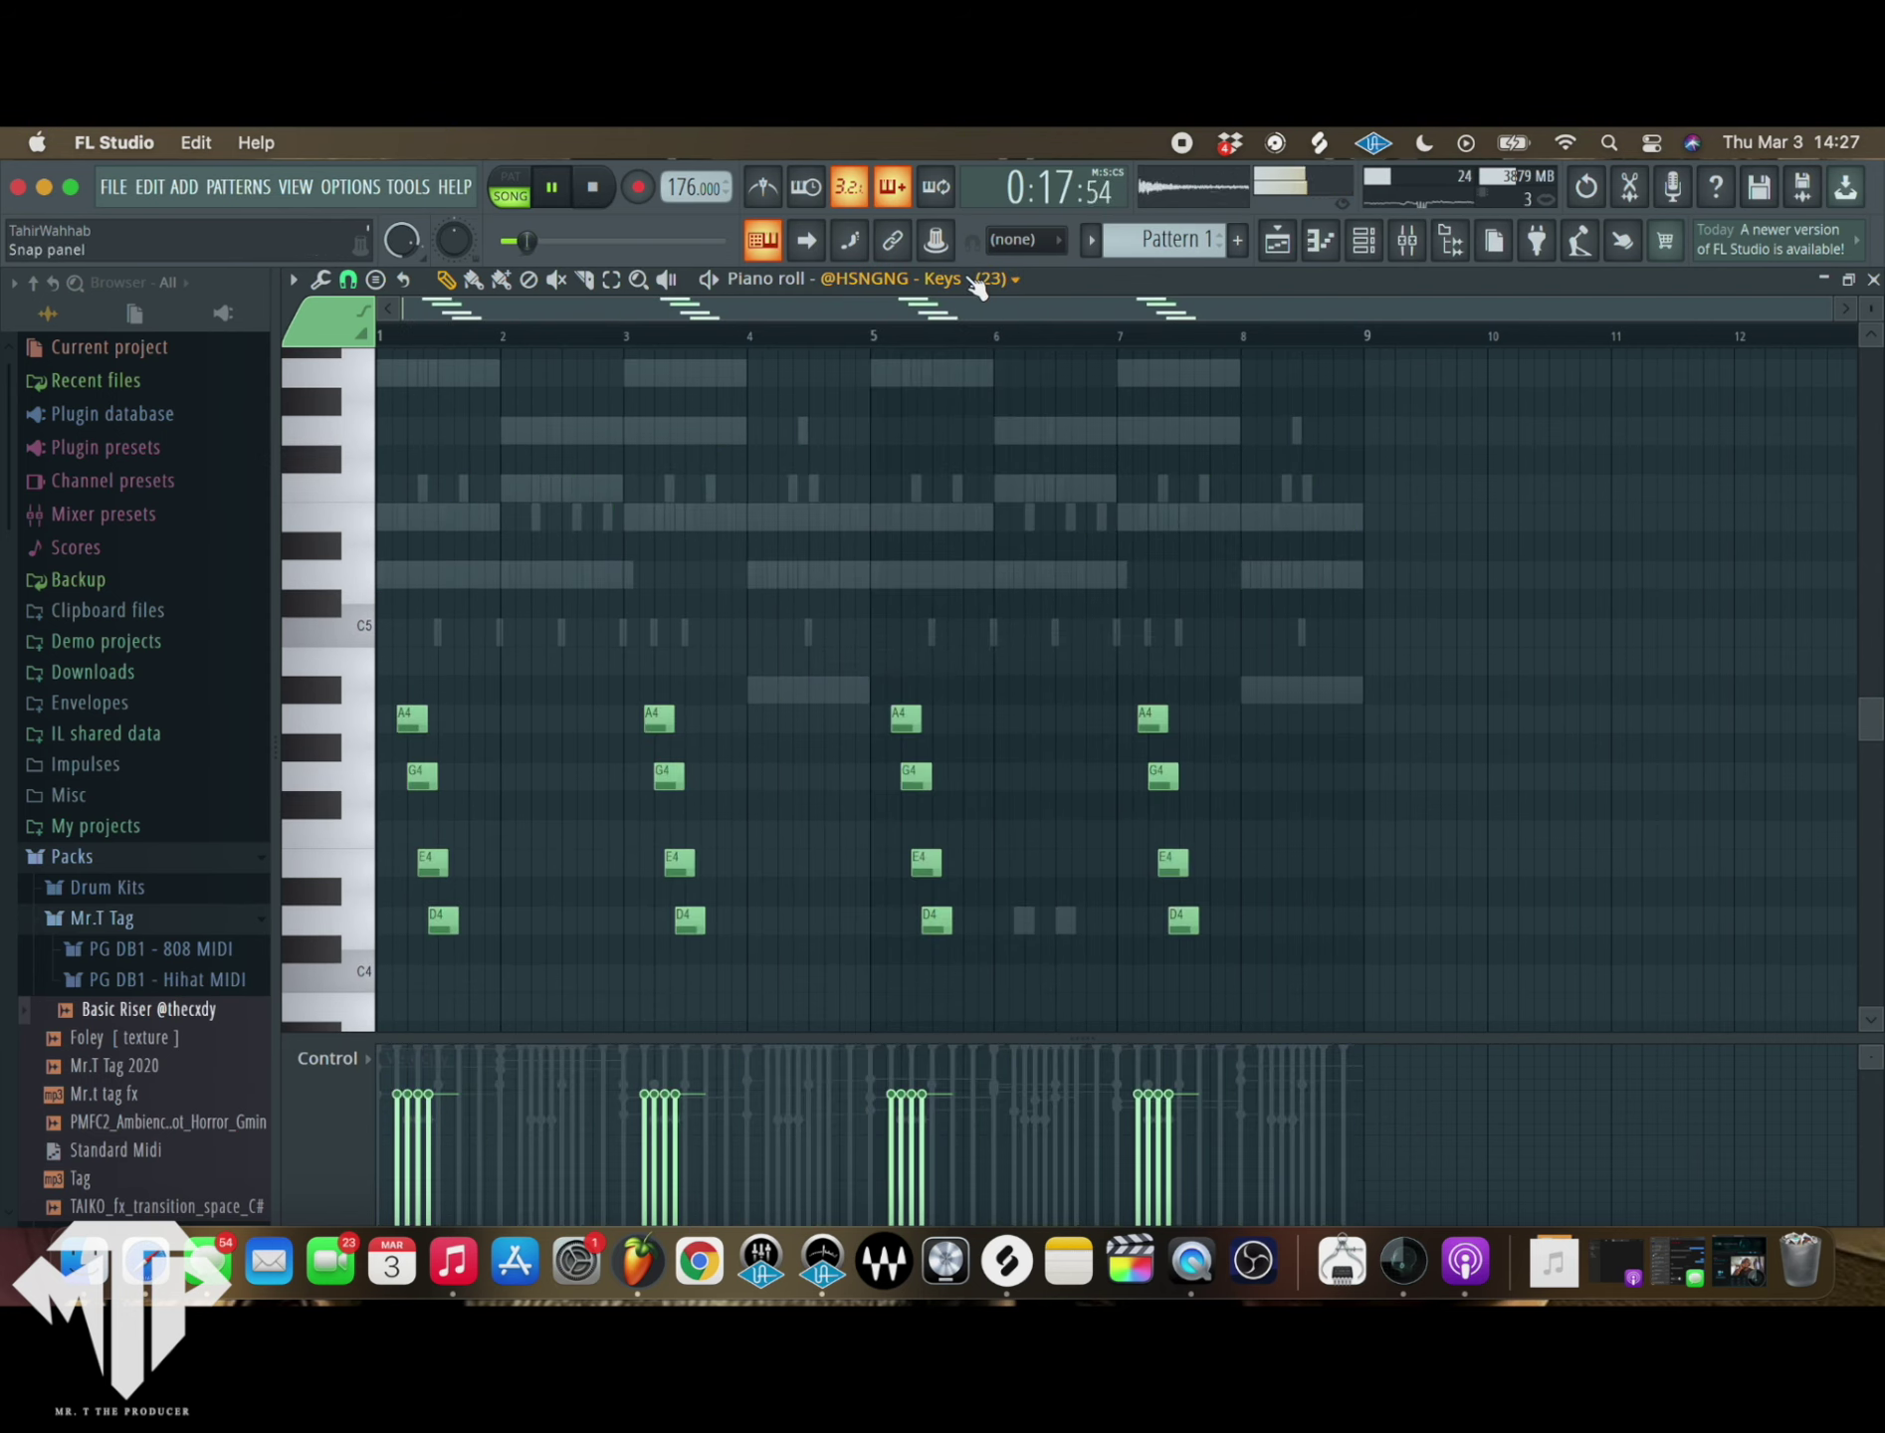
pyautogui.click(977, 283)
pyautogui.click(1045, 675)
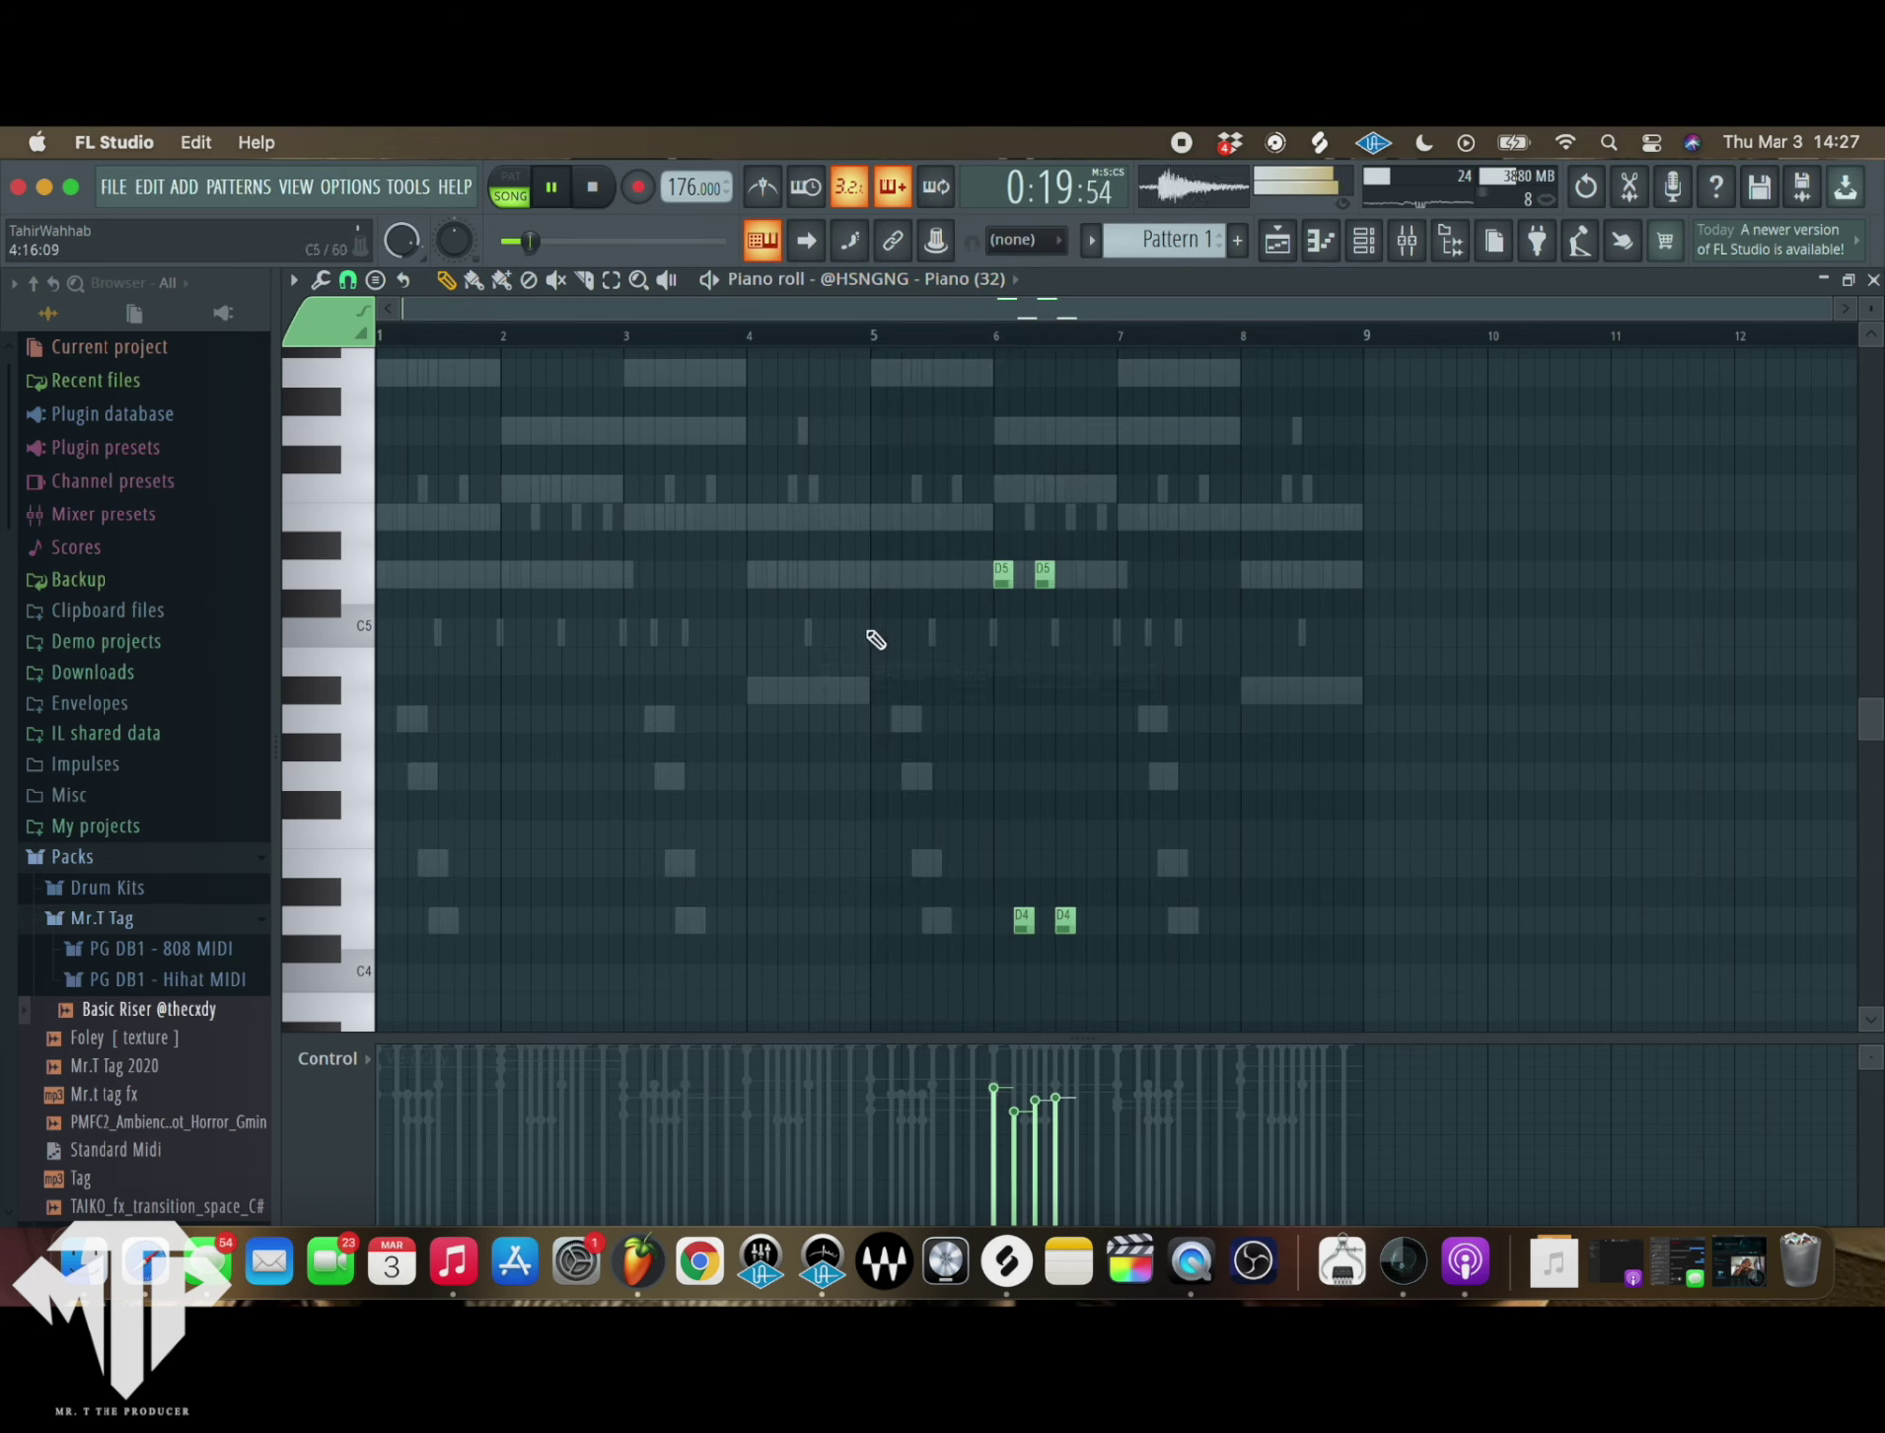
pyautogui.click(959, 277)
pyautogui.click(1017, 707)
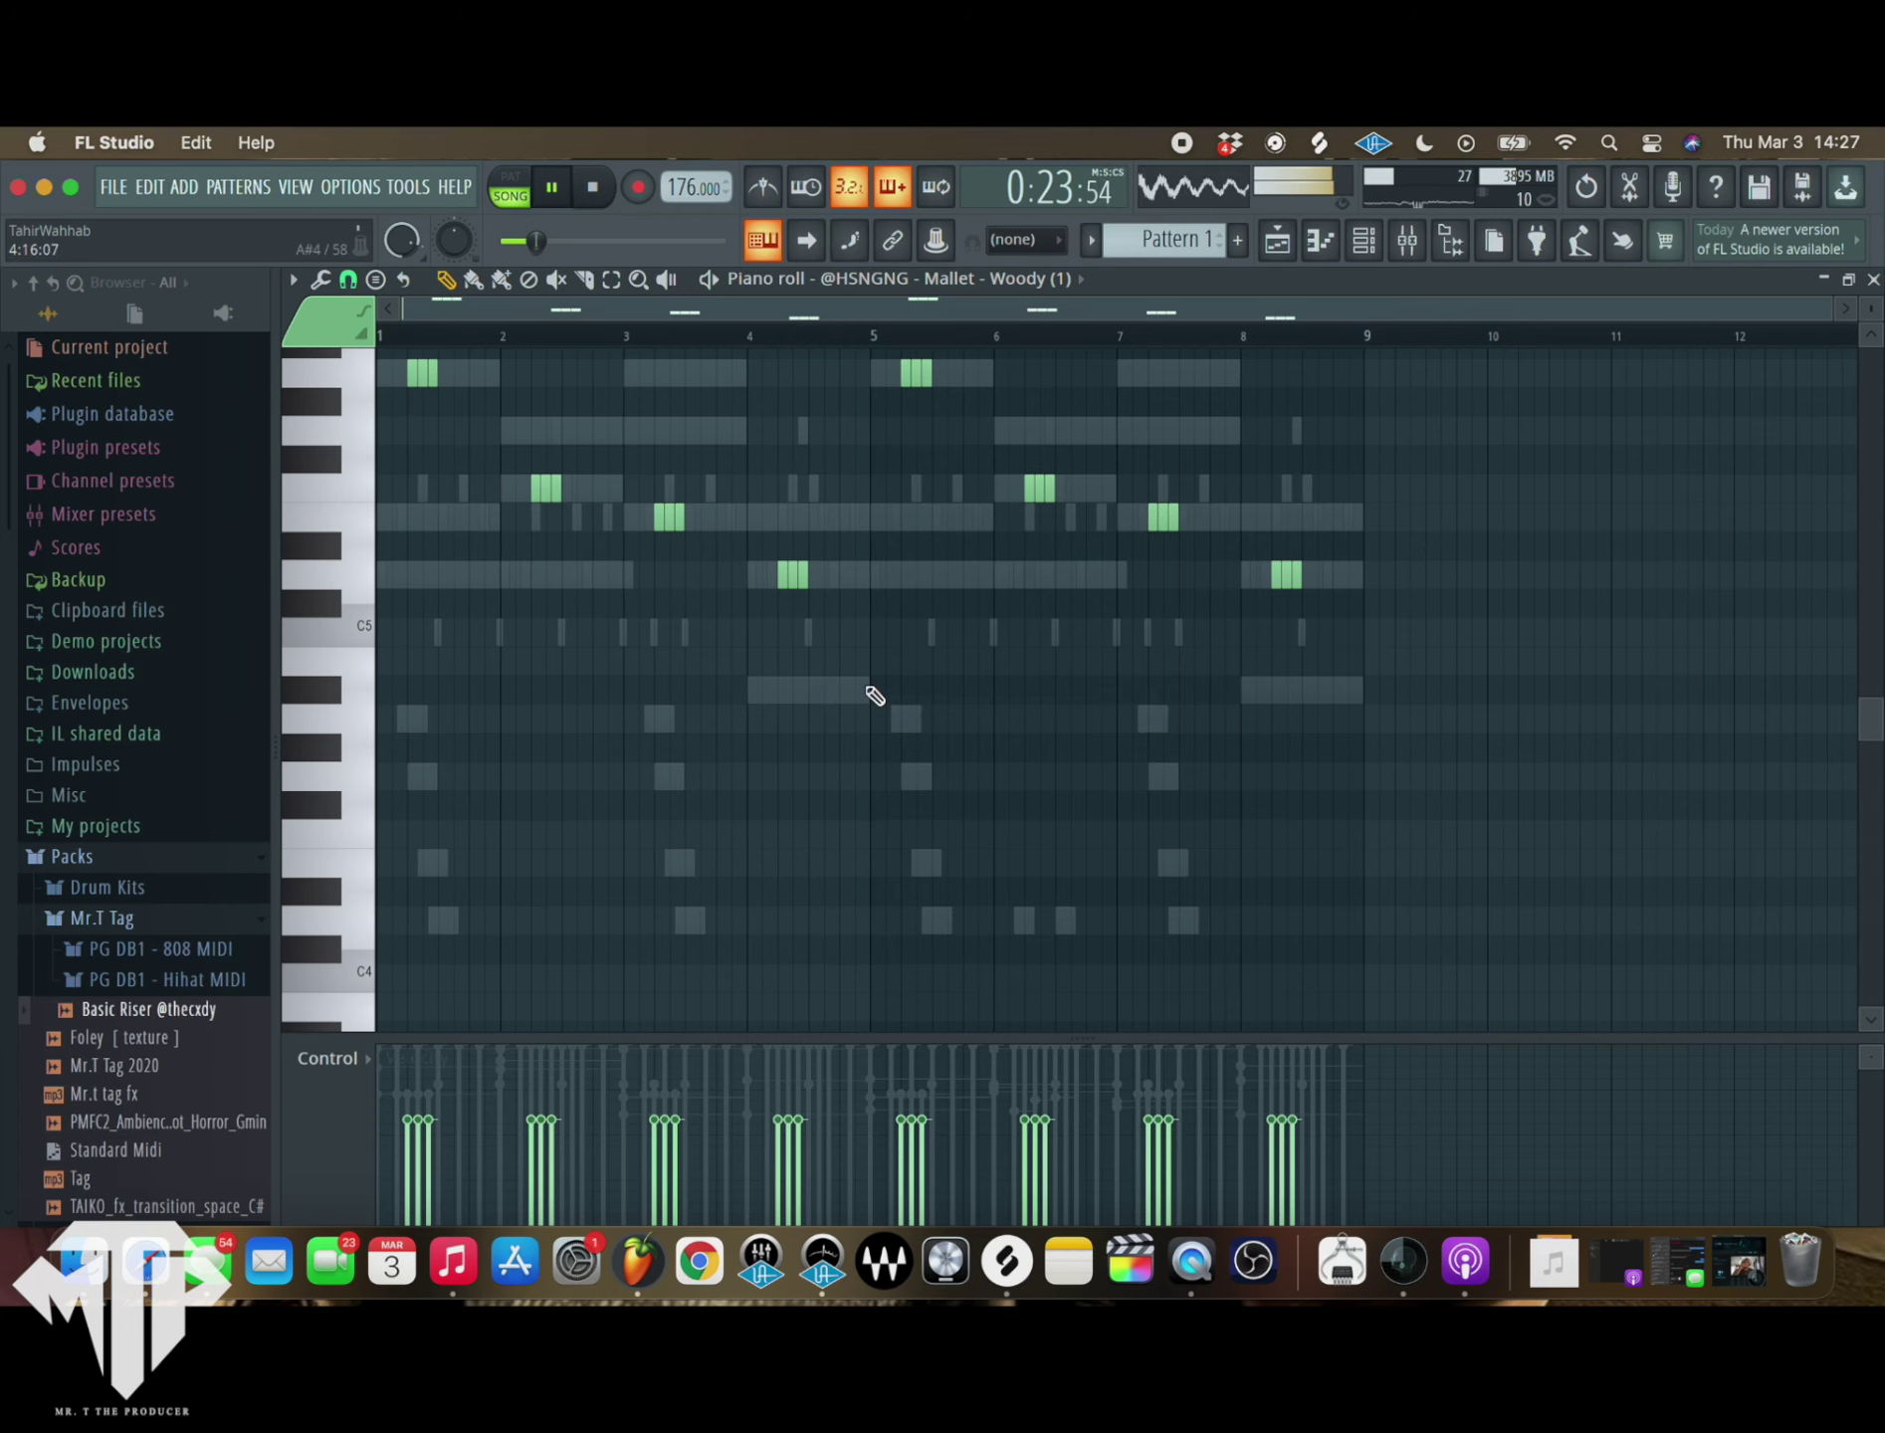
pyautogui.scroll(4, 878, 701)
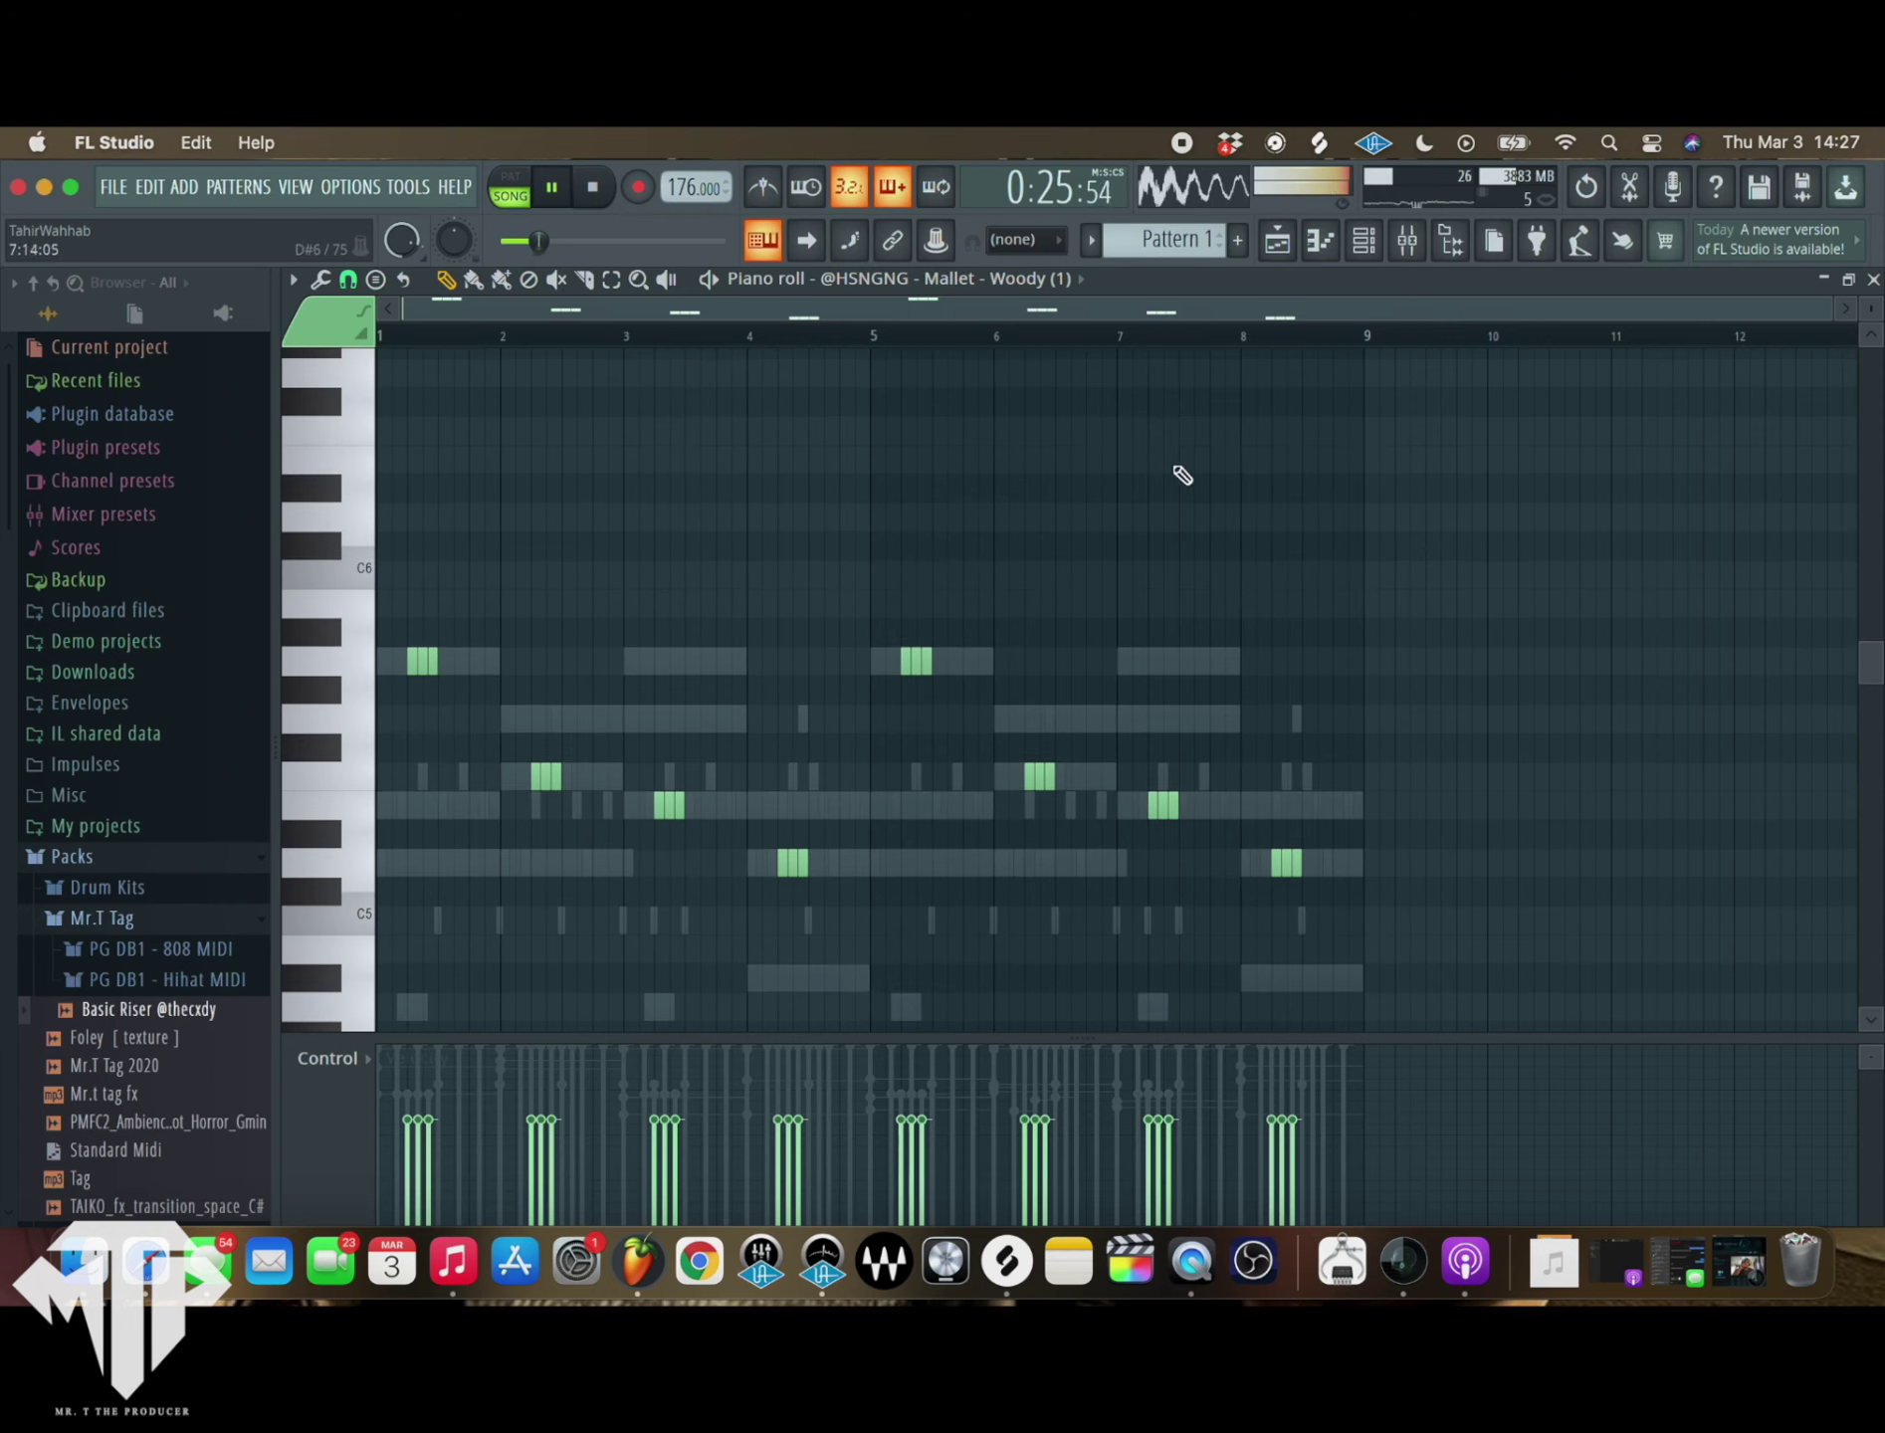
pyautogui.click(1020, 289)
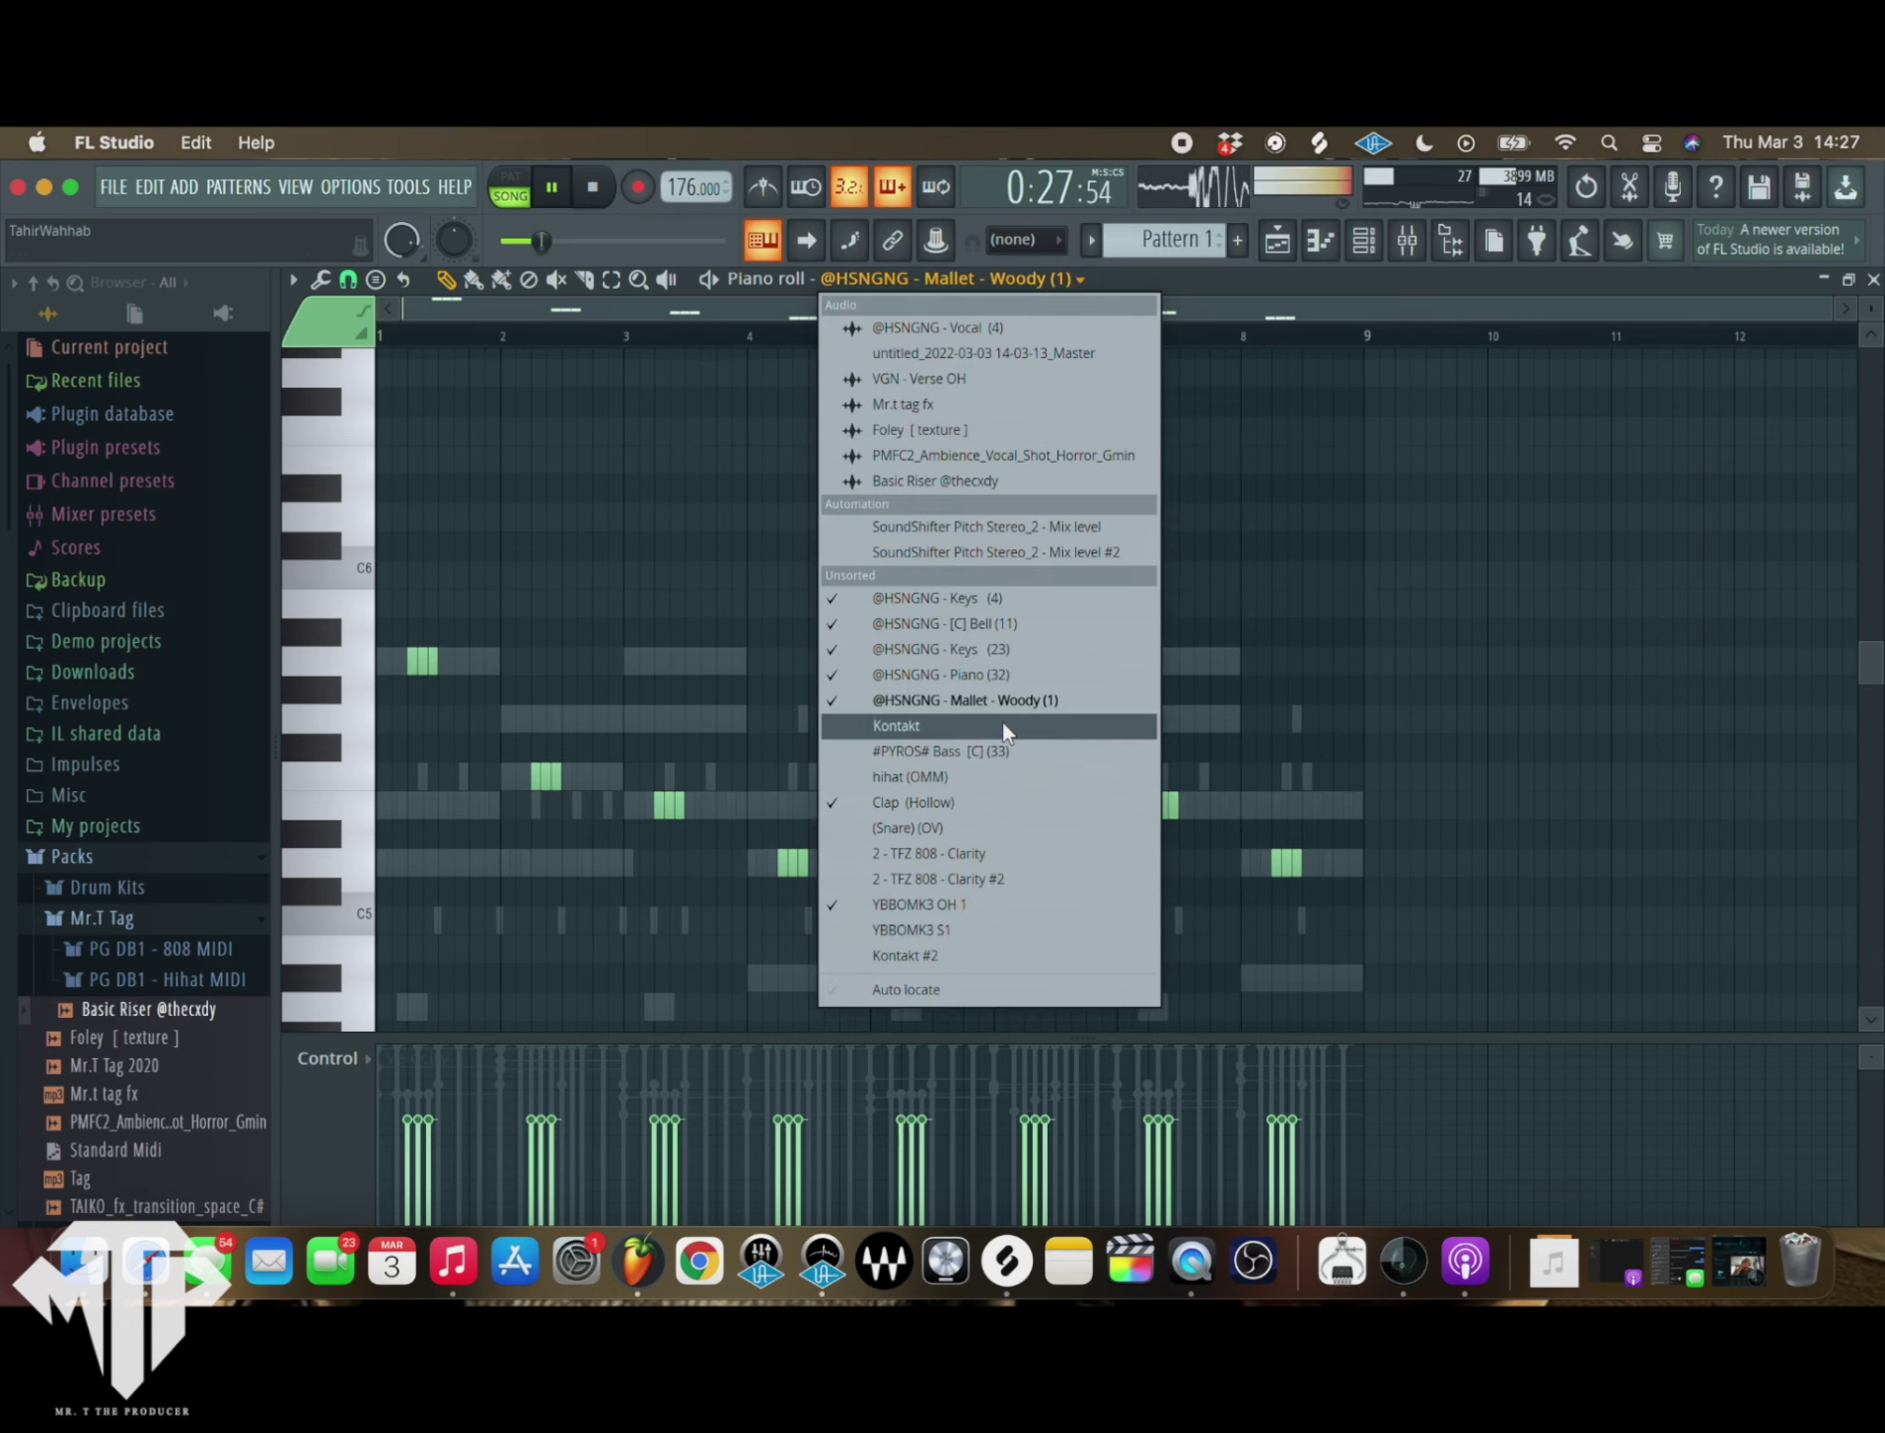
pyautogui.click(992, 749)
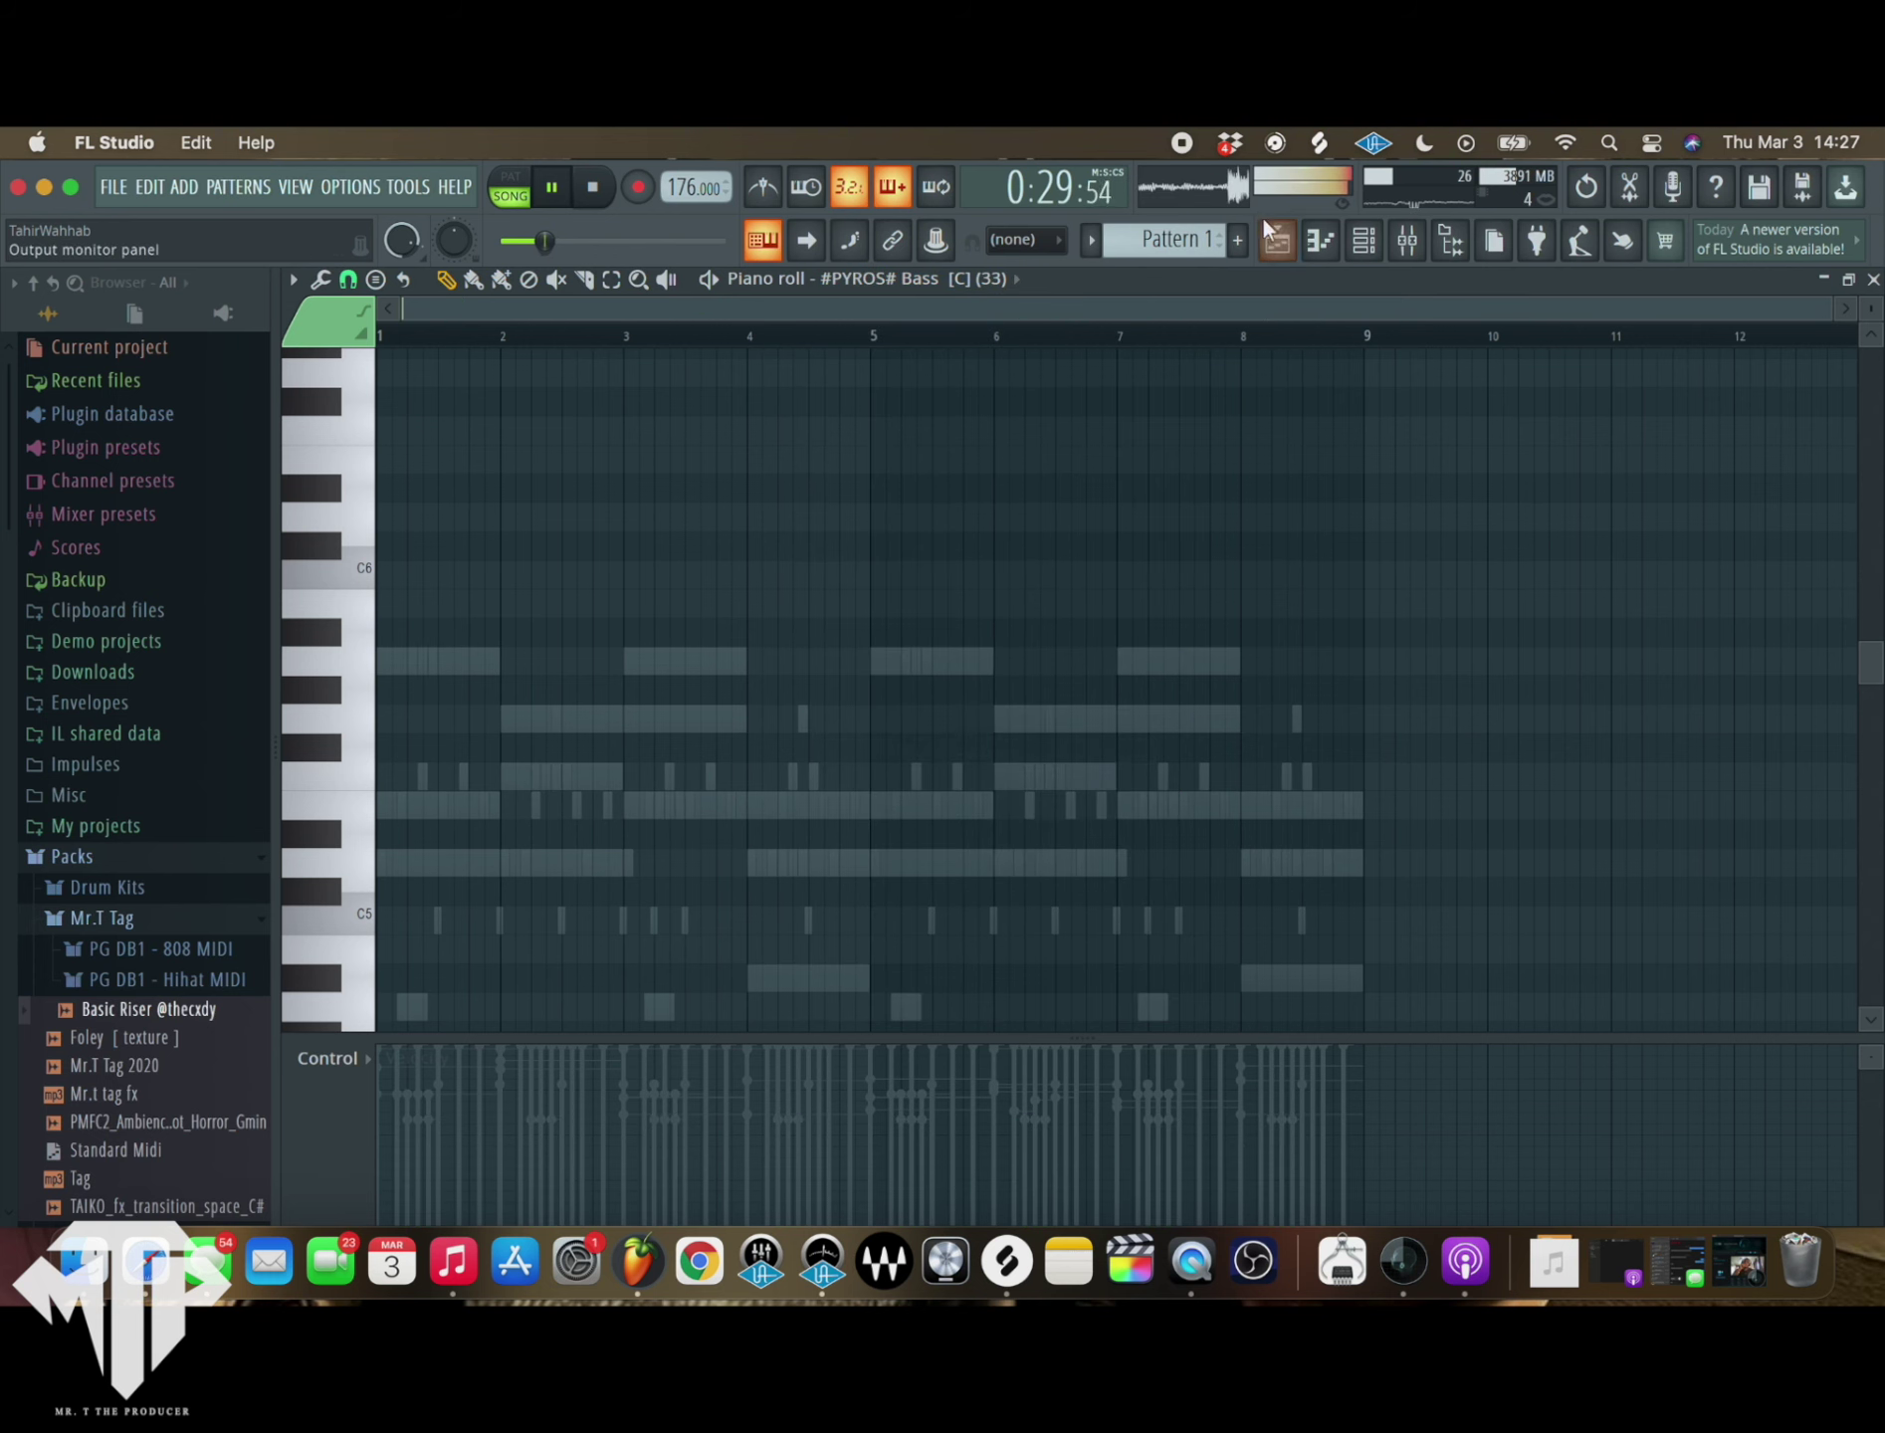
# - In the playlist, make the TFZ 808 - Clarity clip at bar 25 unique and open its notes in the piano roll
pyautogui.click(1280, 244)
pyautogui.scroll(-3, 1064, 694)
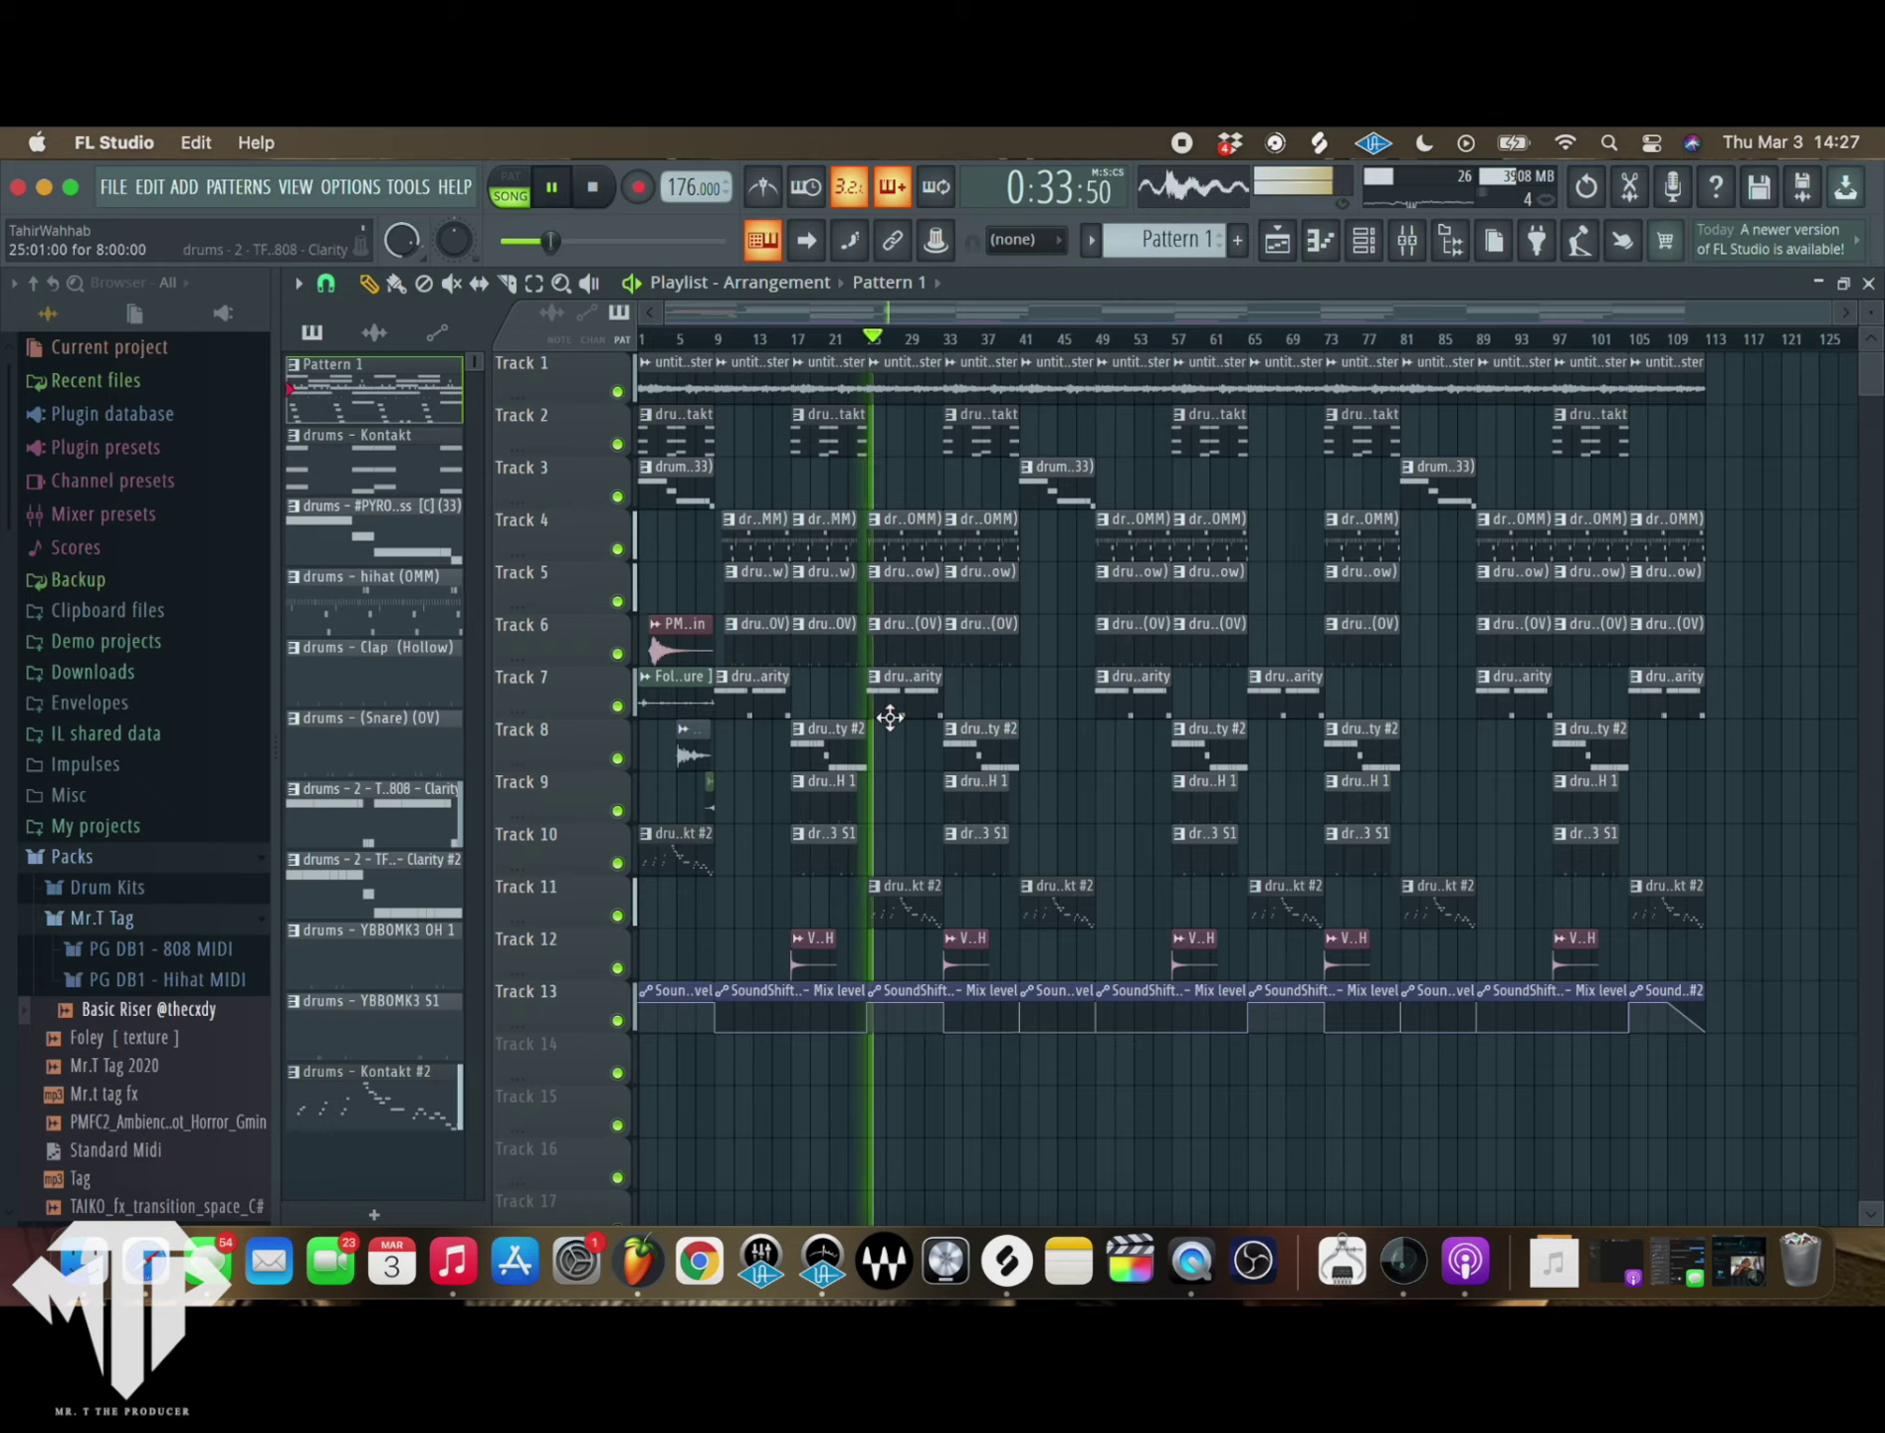
pyautogui.scroll(5, 894, 726)
pyautogui.scroll(-4, 985, 720)
pyautogui.scroll(6, 1010, 731)
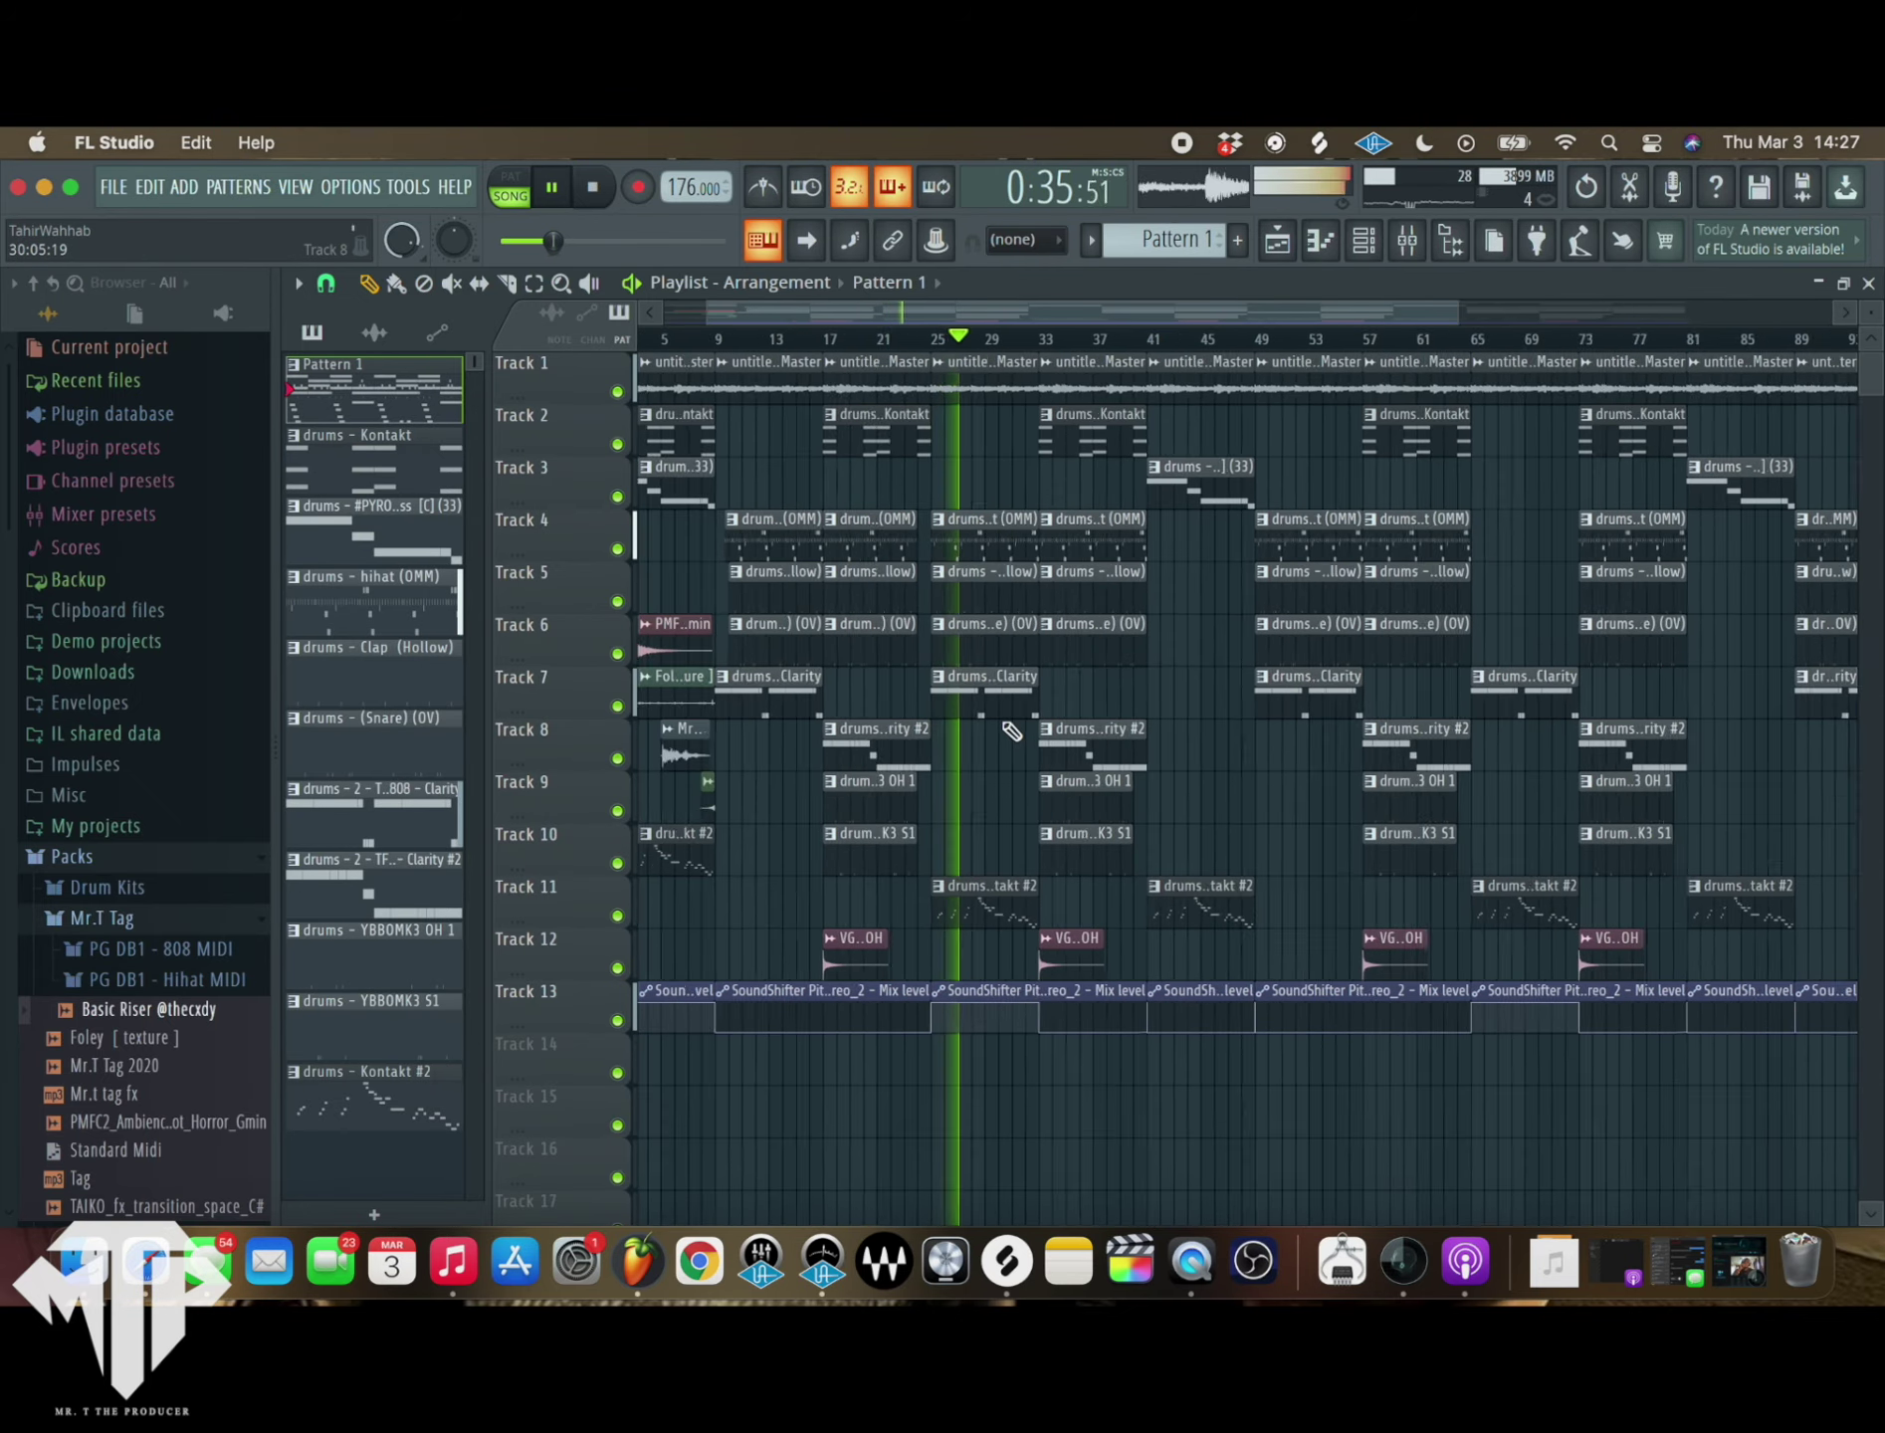
pyautogui.scroll(-4, 787, 776)
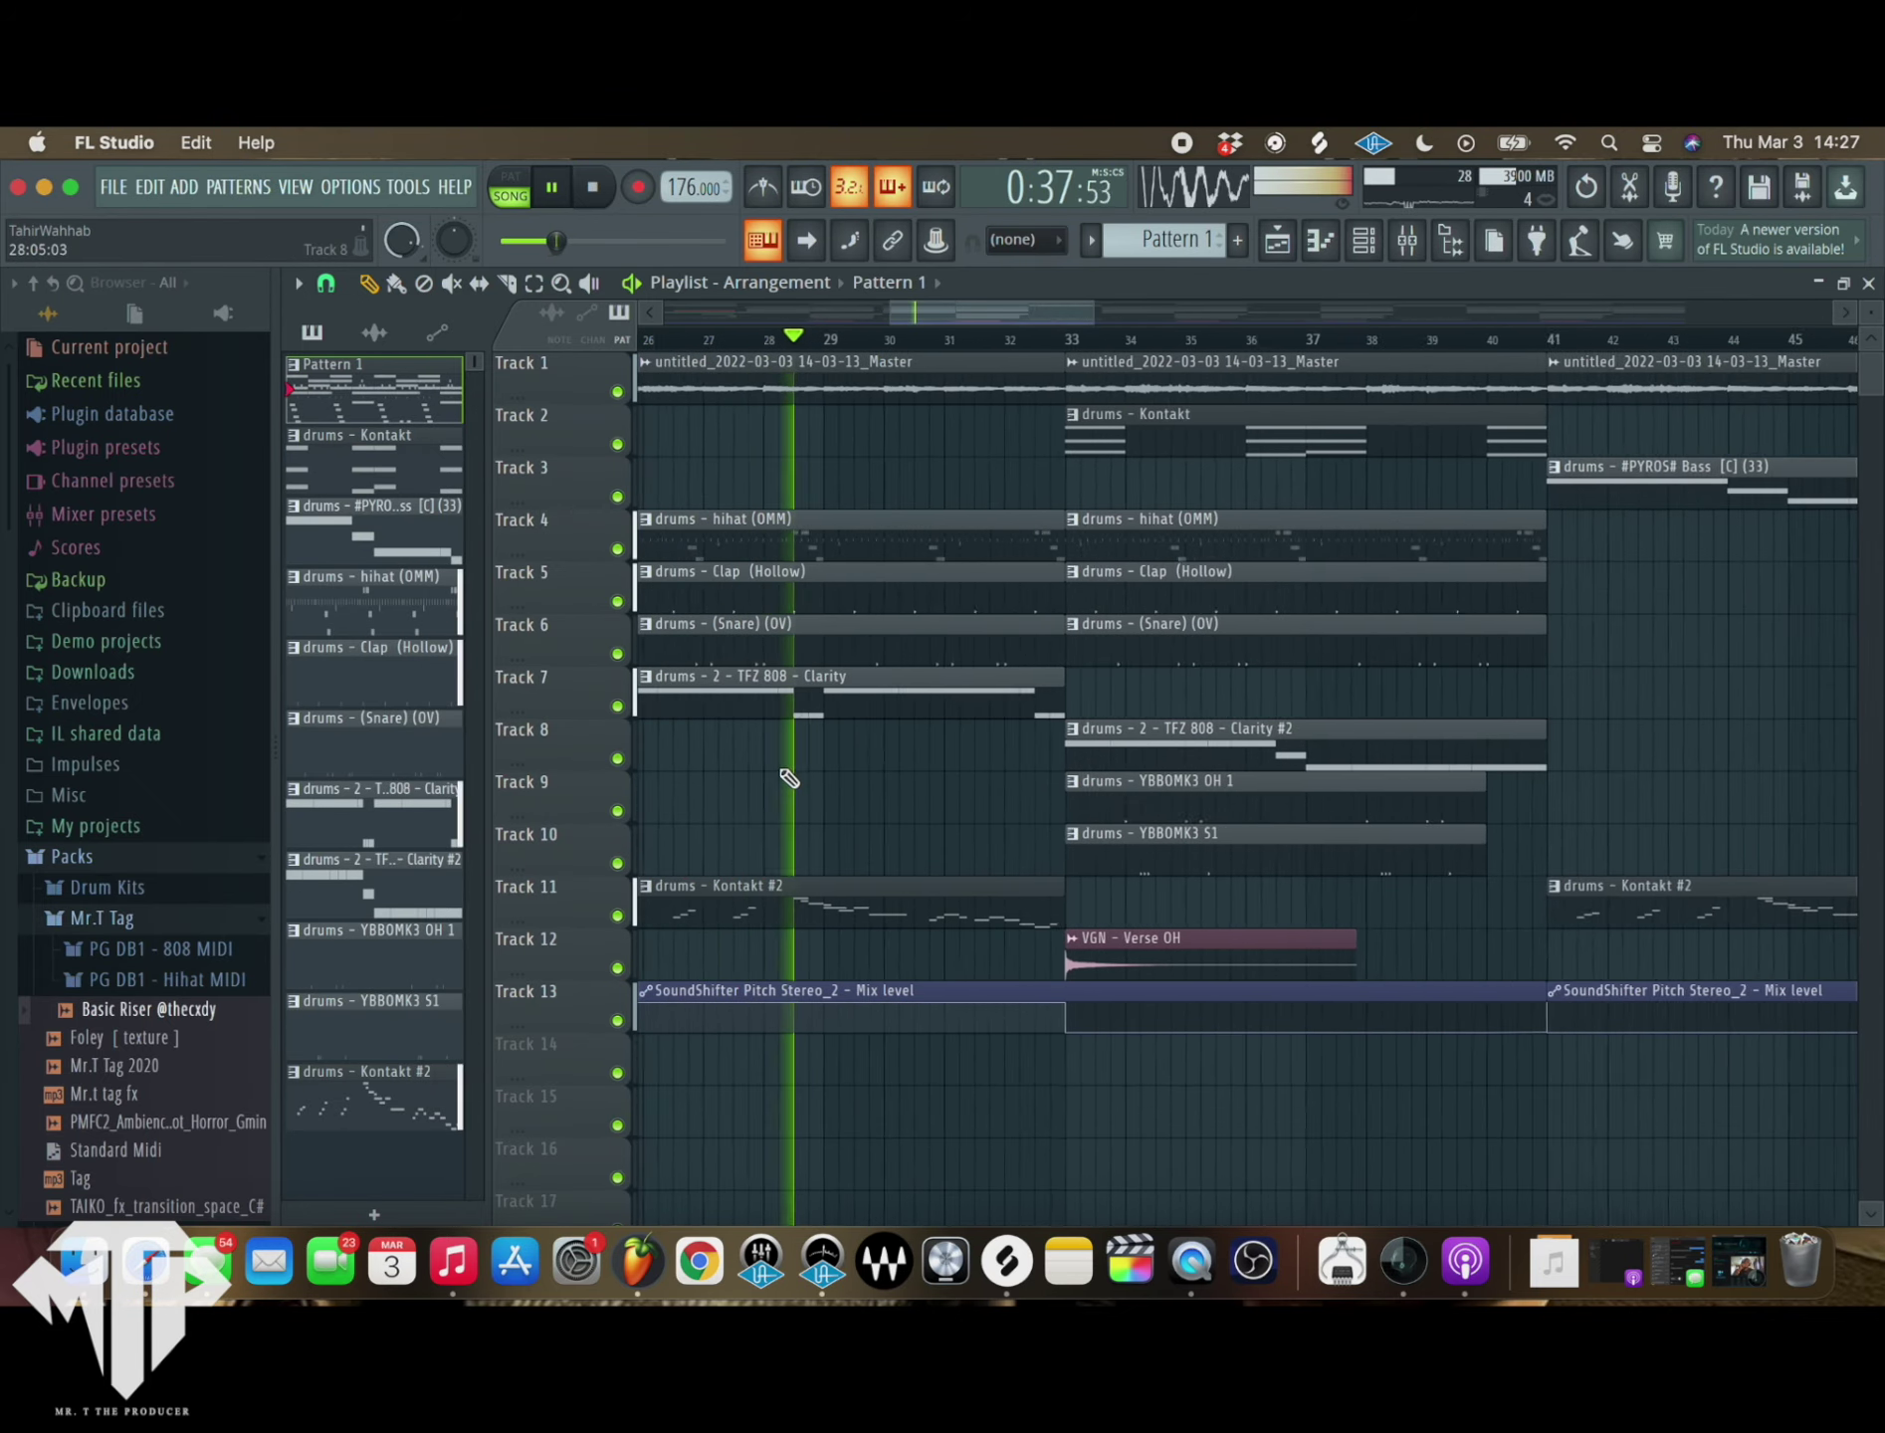
pyautogui.hscroll(-3, 910, 329)
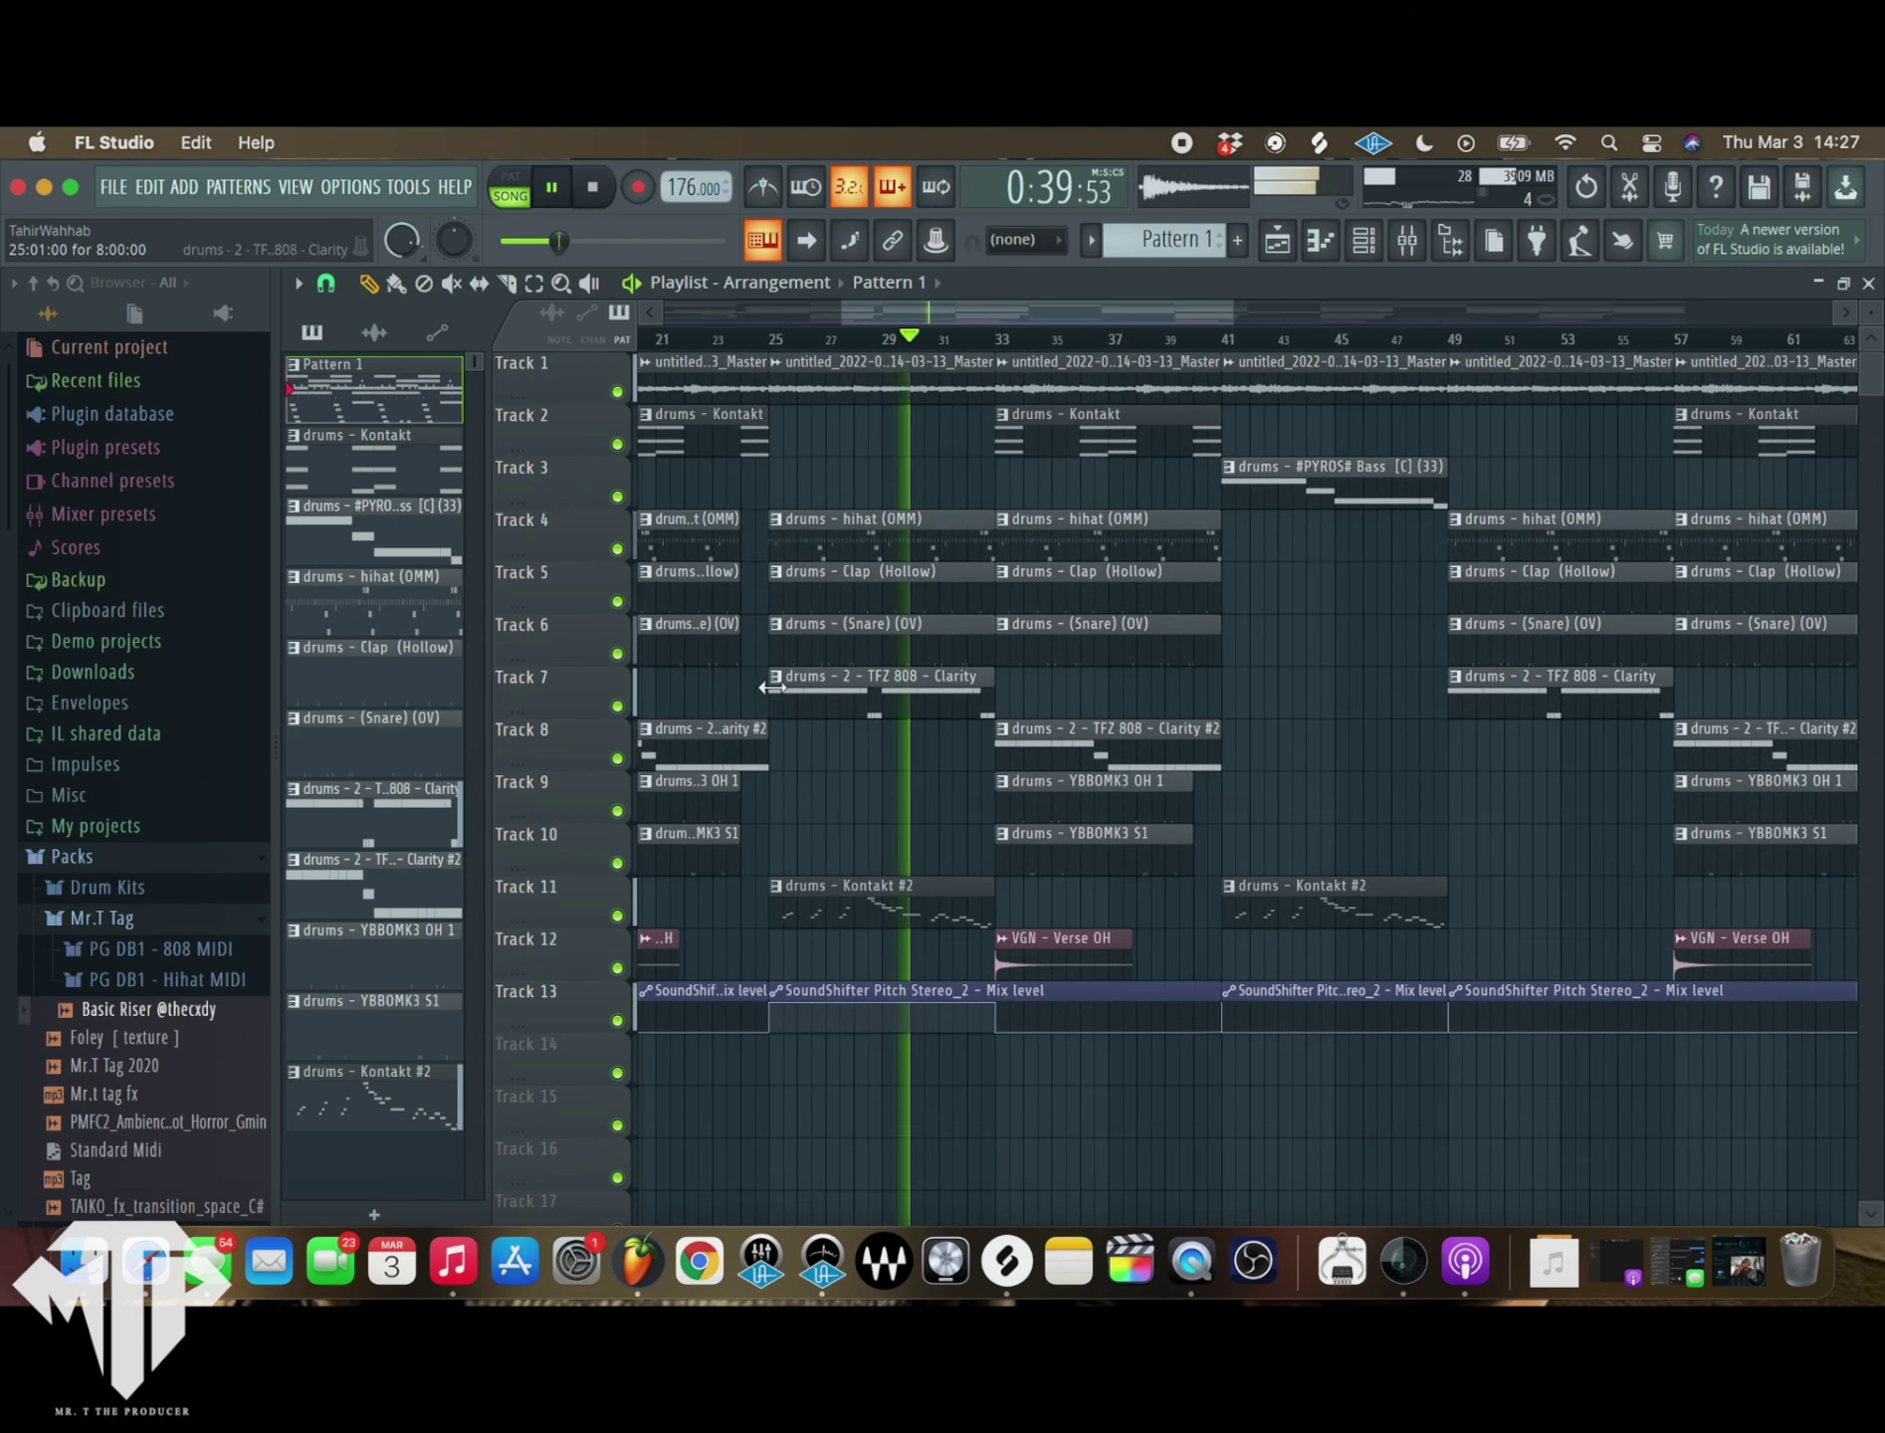
pyautogui.rightClick(778, 683)
pyautogui.click(831, 851)
pyautogui.click(778, 676)
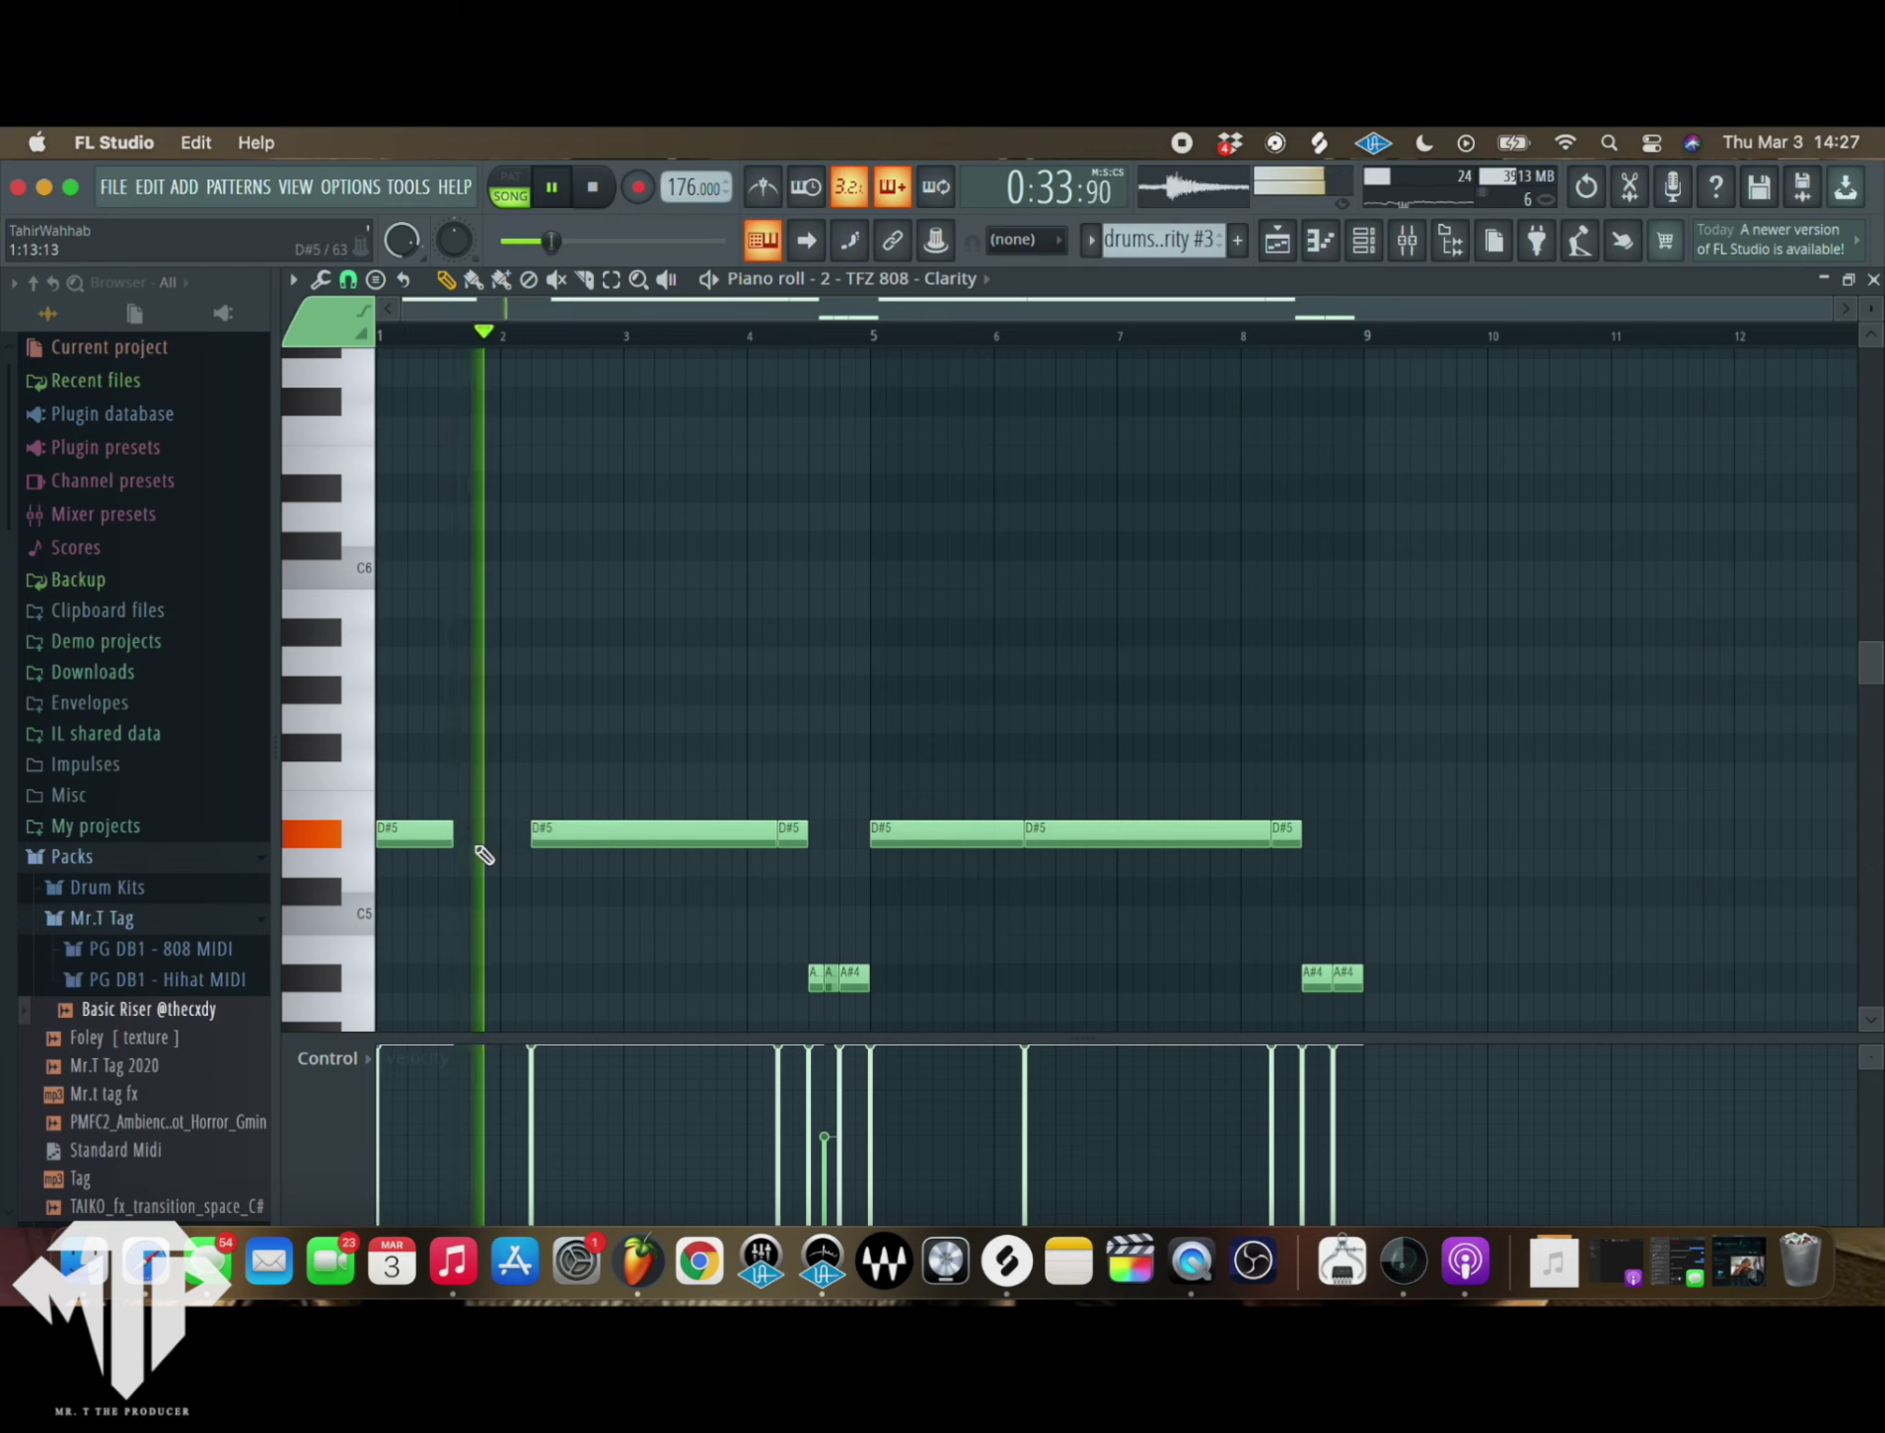
# - Add a D#5 note at 1:13, 0:04:00 long, and extend the first D#5 note up to it with quick legato
pyautogui.click(479, 839)
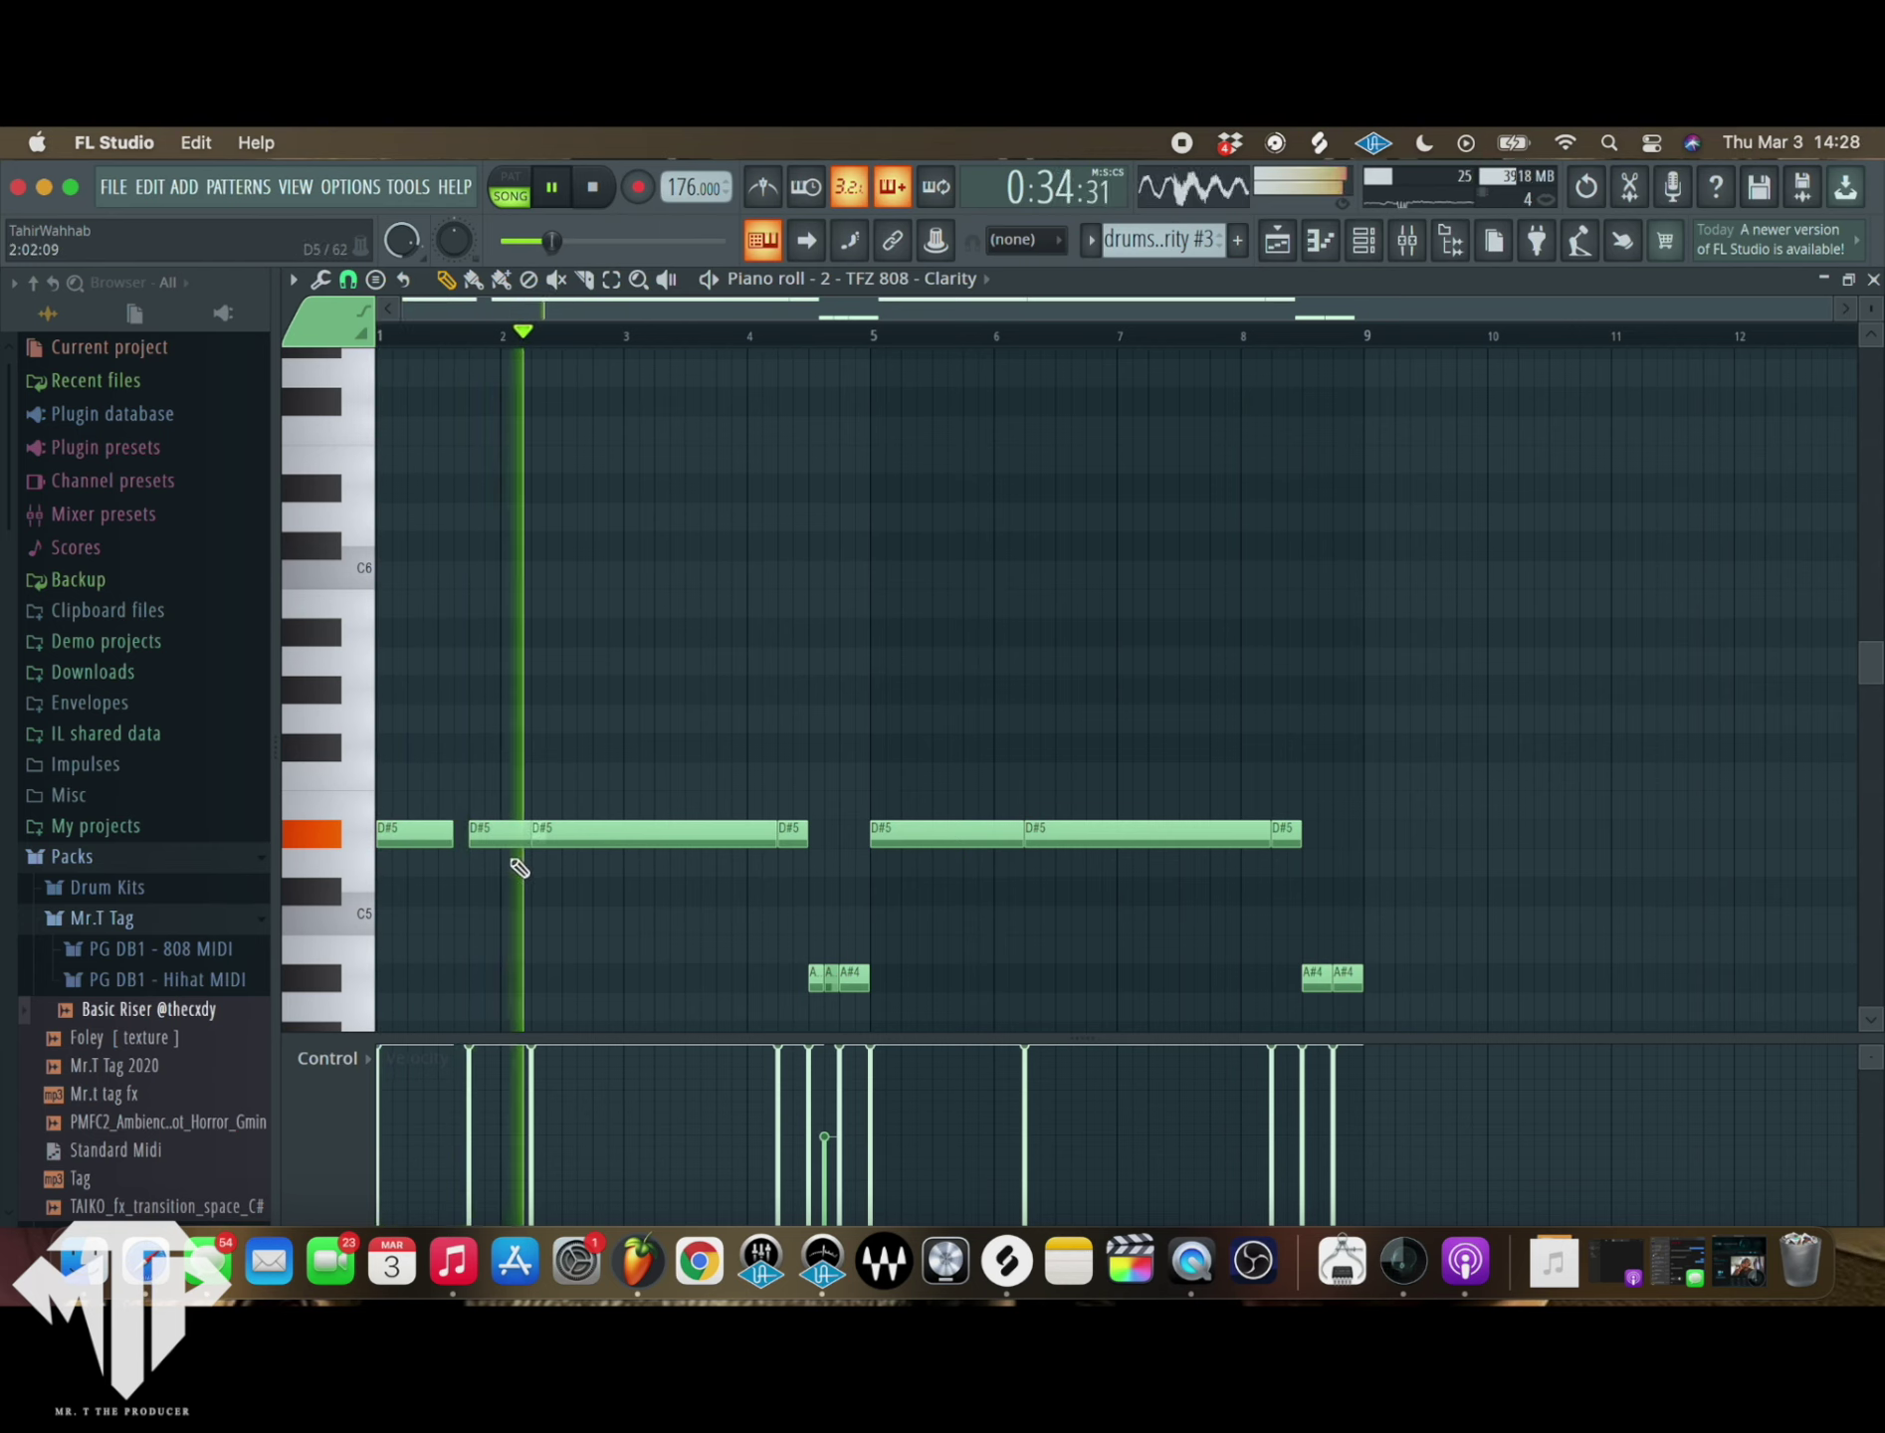
pyautogui.press('super+l')
pyautogui.moveTo(528, 843); pyautogui.dragTo(499, 842)
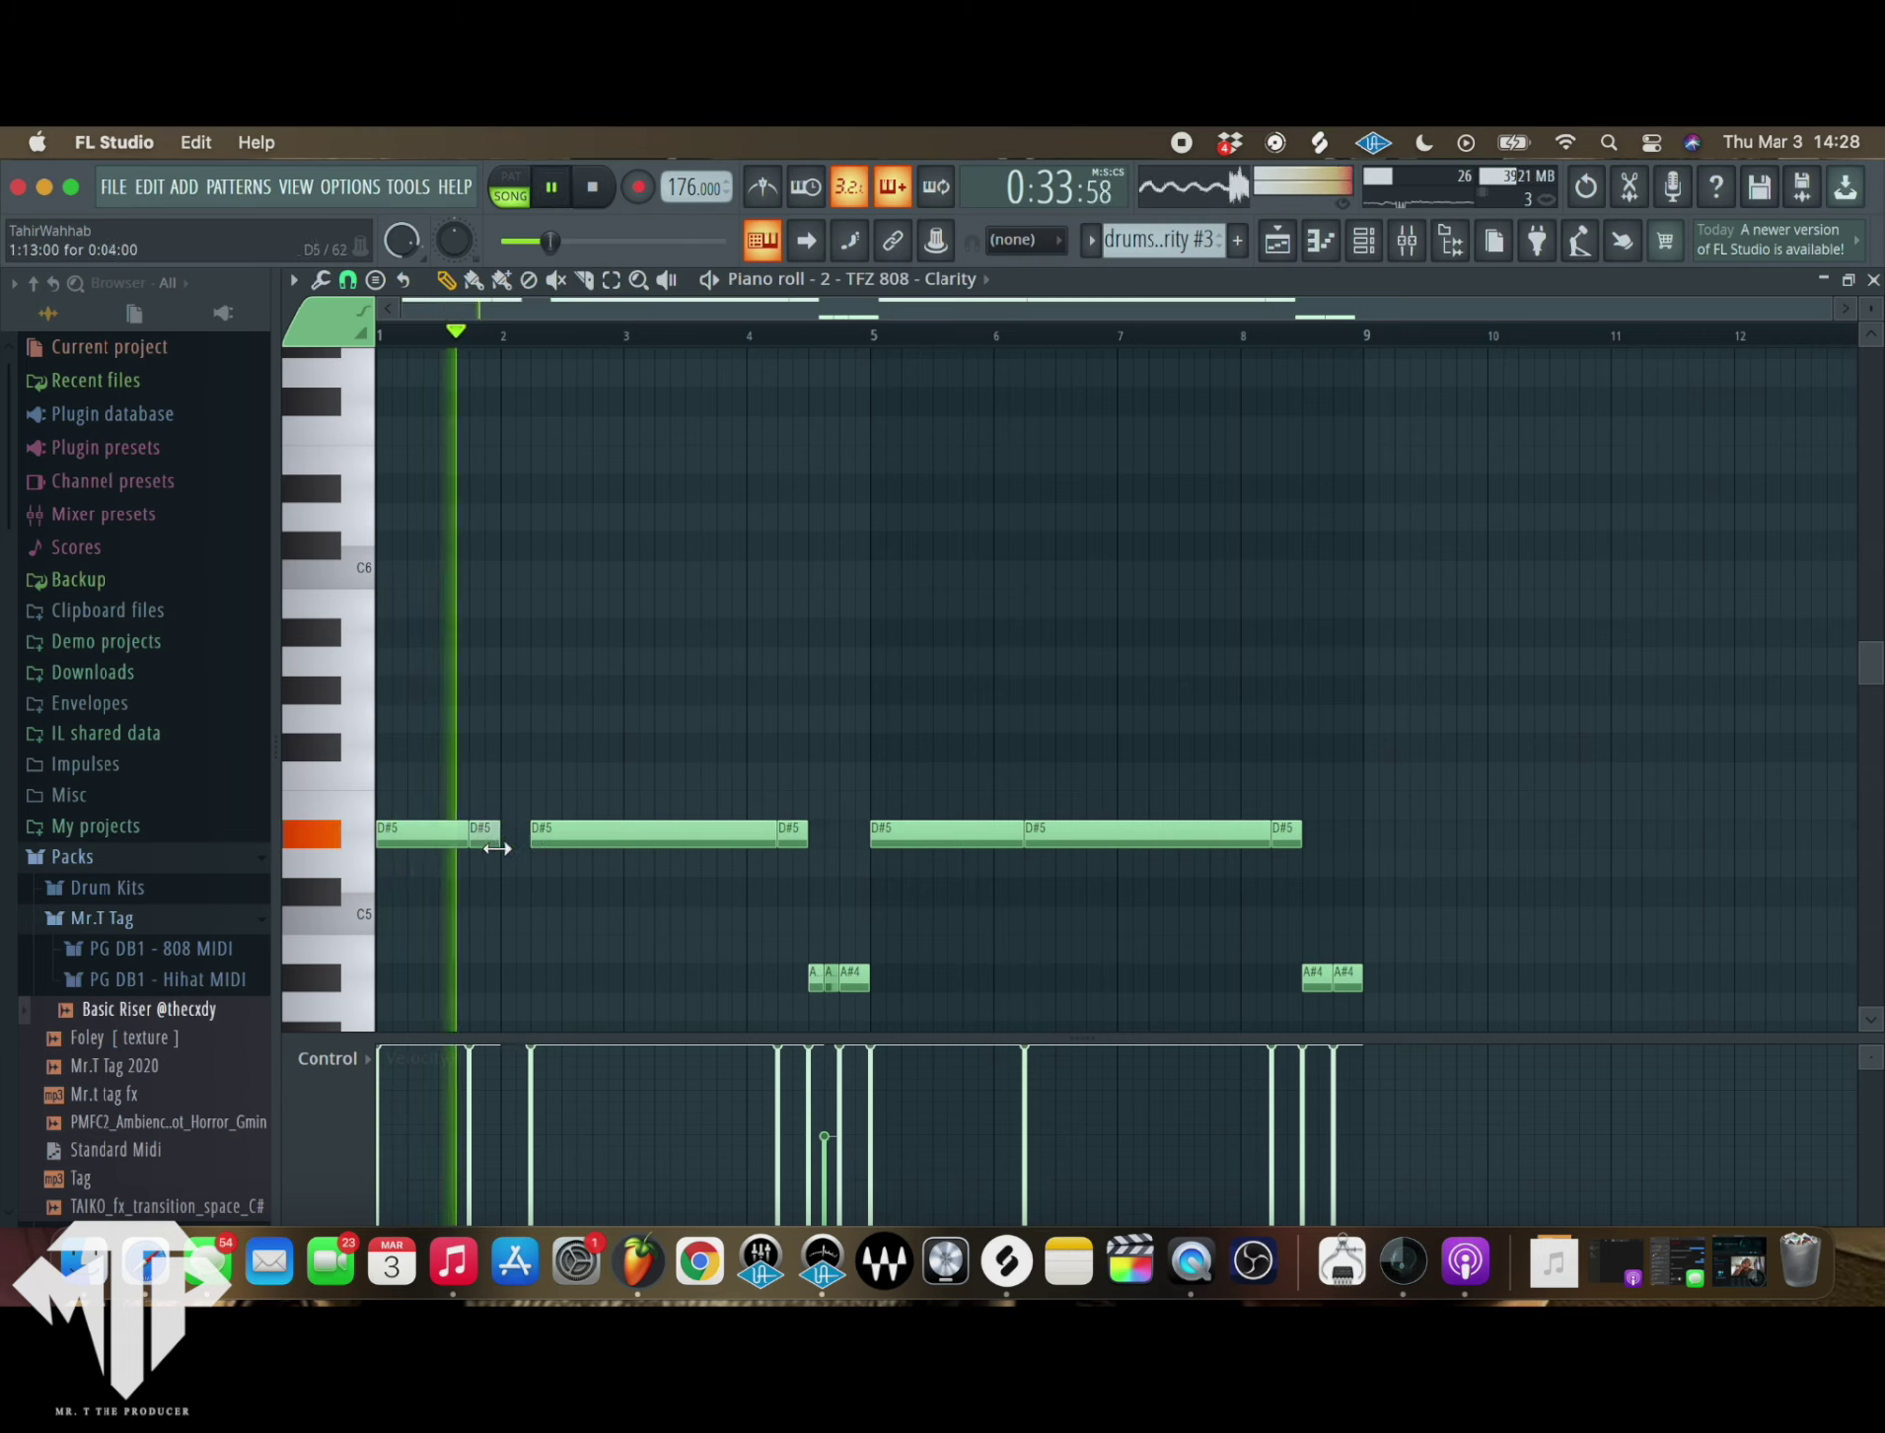
# - Add a short D#5 note at the start of bar 2, chop it into a fast roll and ramp its velocities upward
pyautogui.click(512, 844)
pyautogui.keyDown('super'); pyautogui.click(516, 842); pyautogui.keyUp('super')
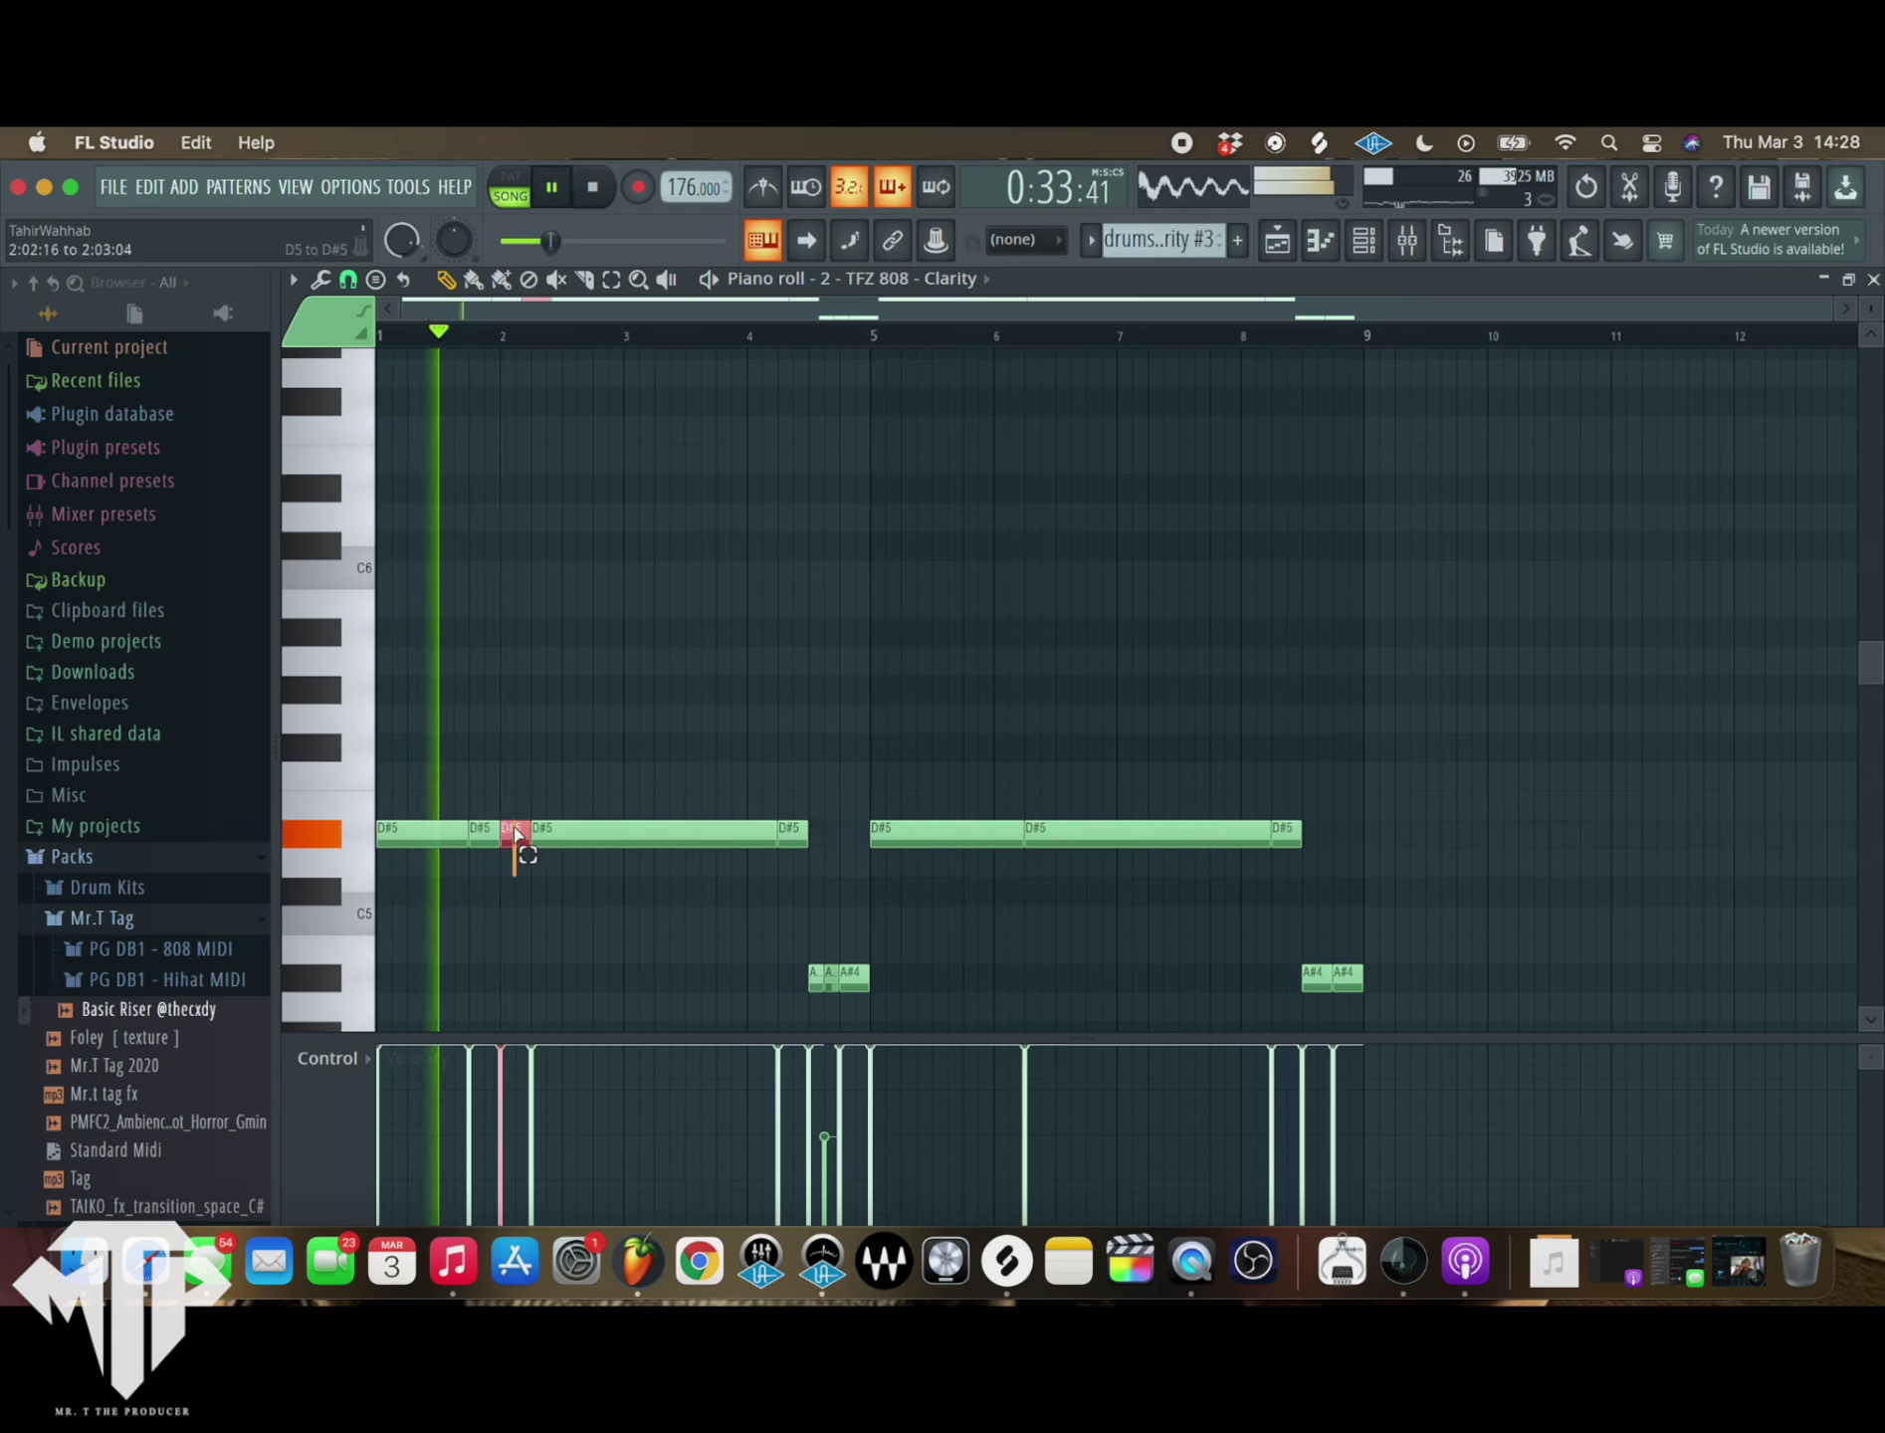
pyautogui.hotkey('alt', 'a')
pyautogui.click(1069, 1033)
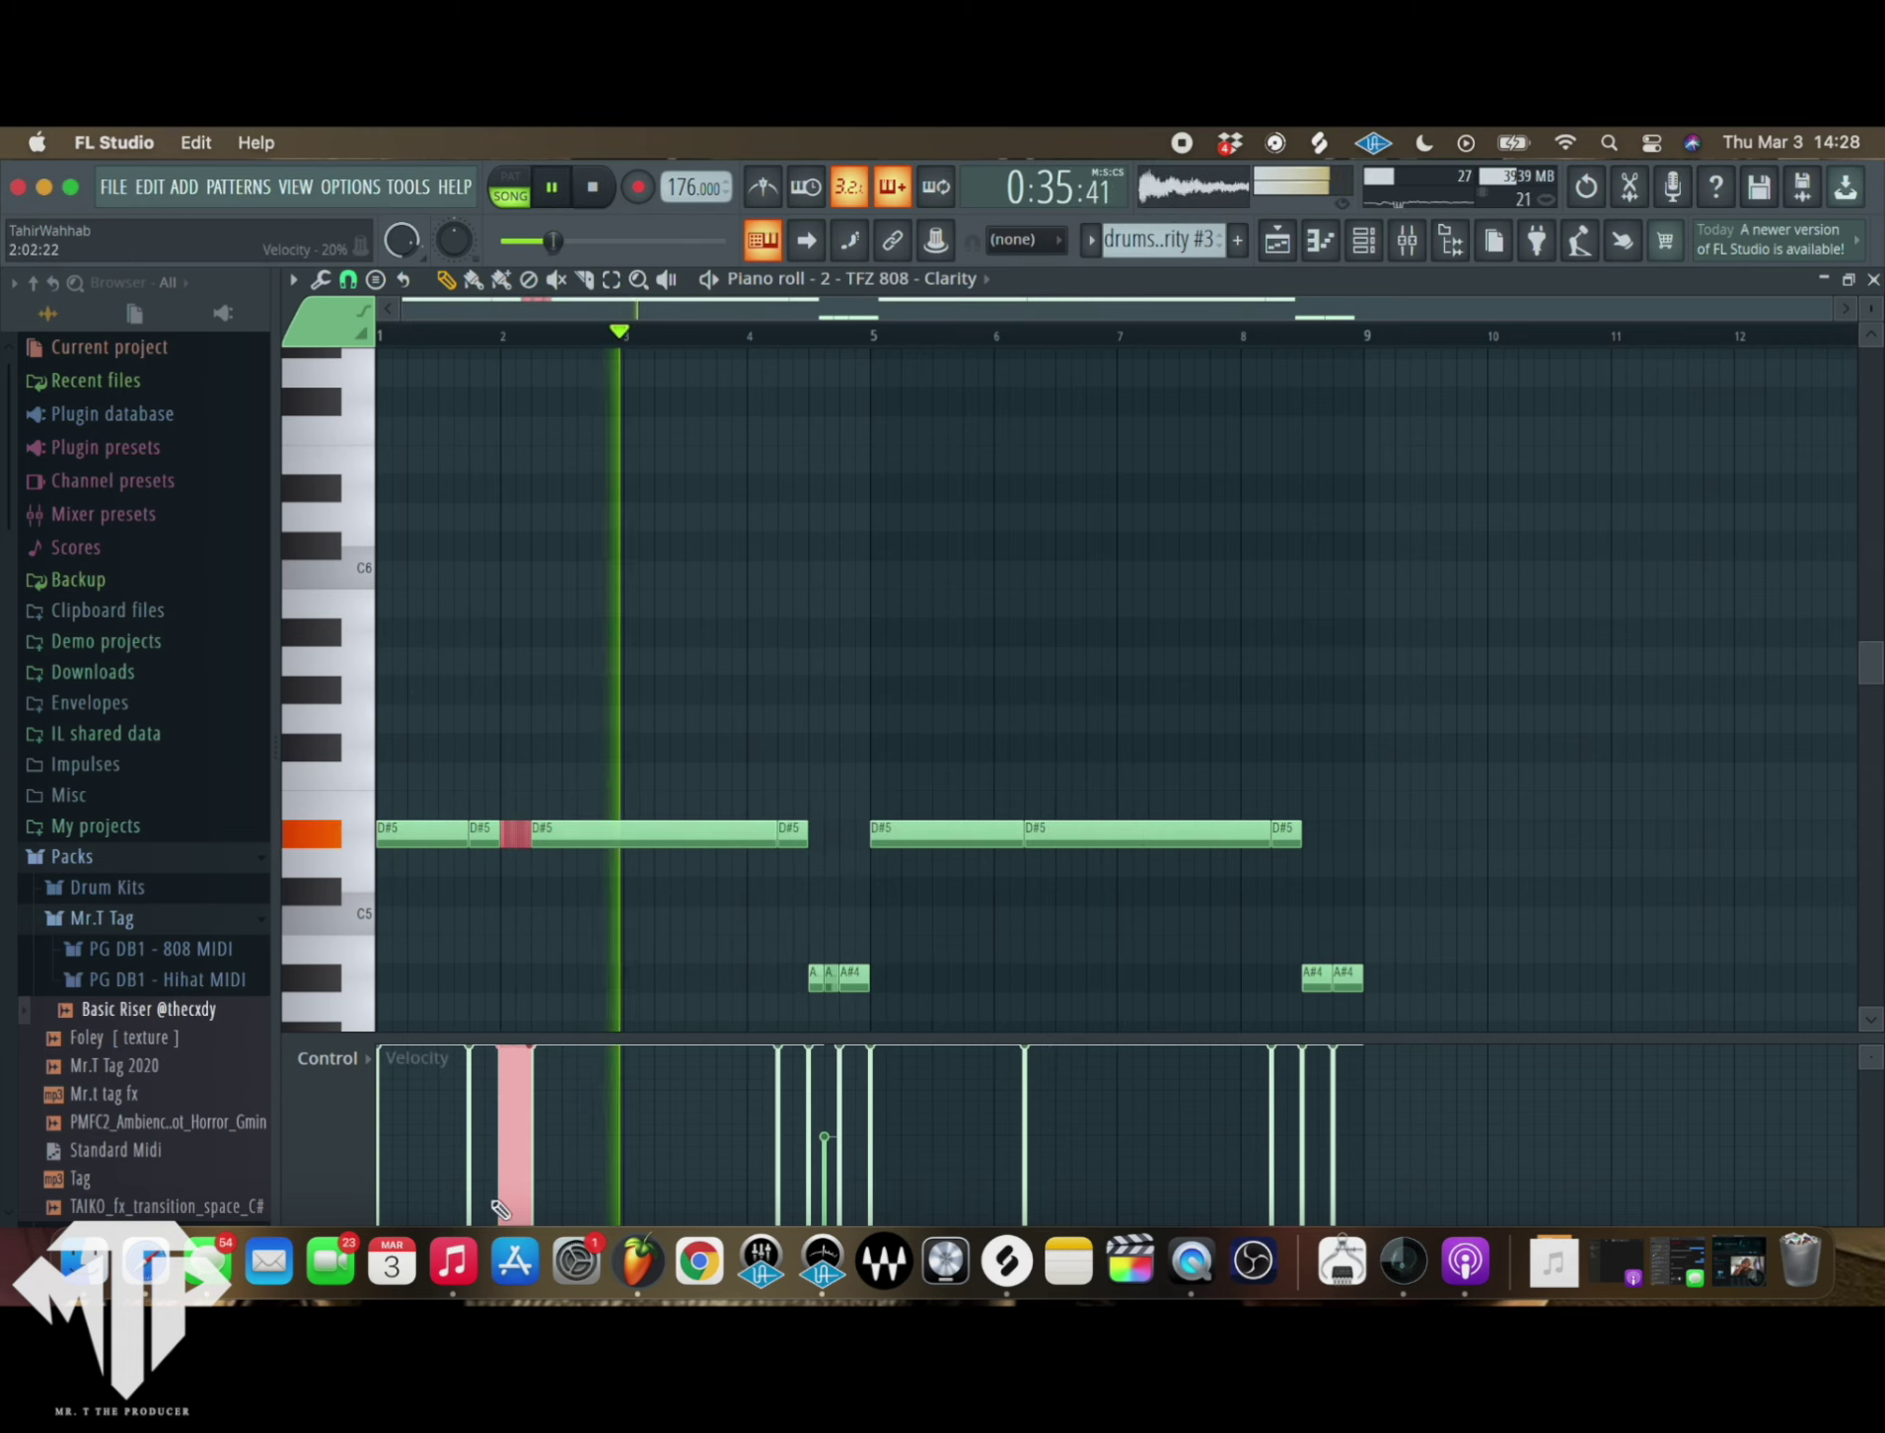
pyautogui.press('super+d')
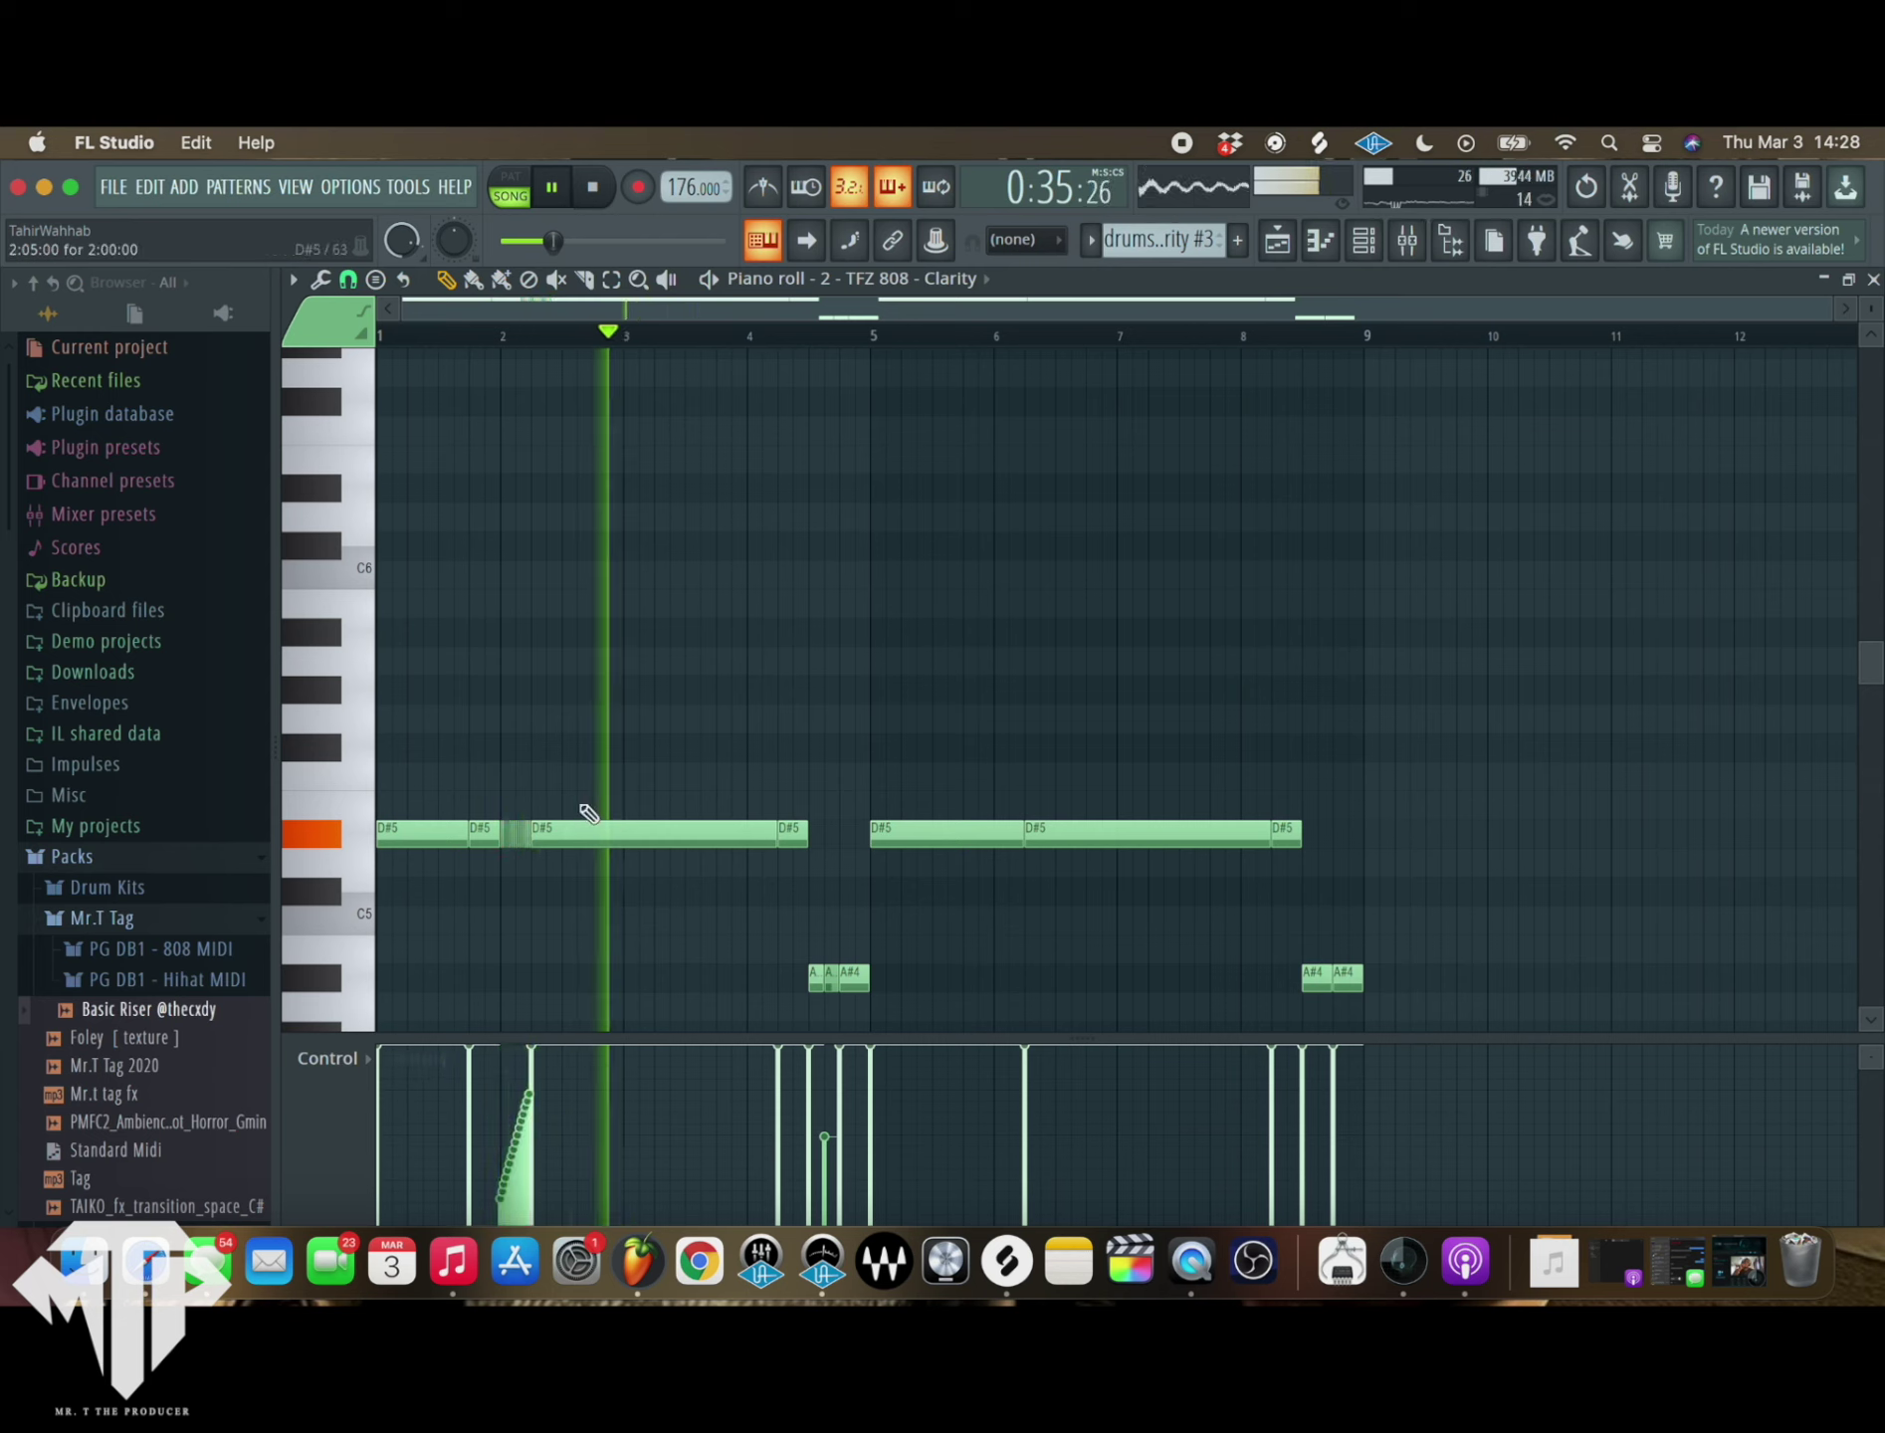
# - Replay the section, add a reduced-velocity D#5 note late in bar 2 and join the neighbouring notes with quick legato
pyautogui.press('space')
pyautogui.press('space')
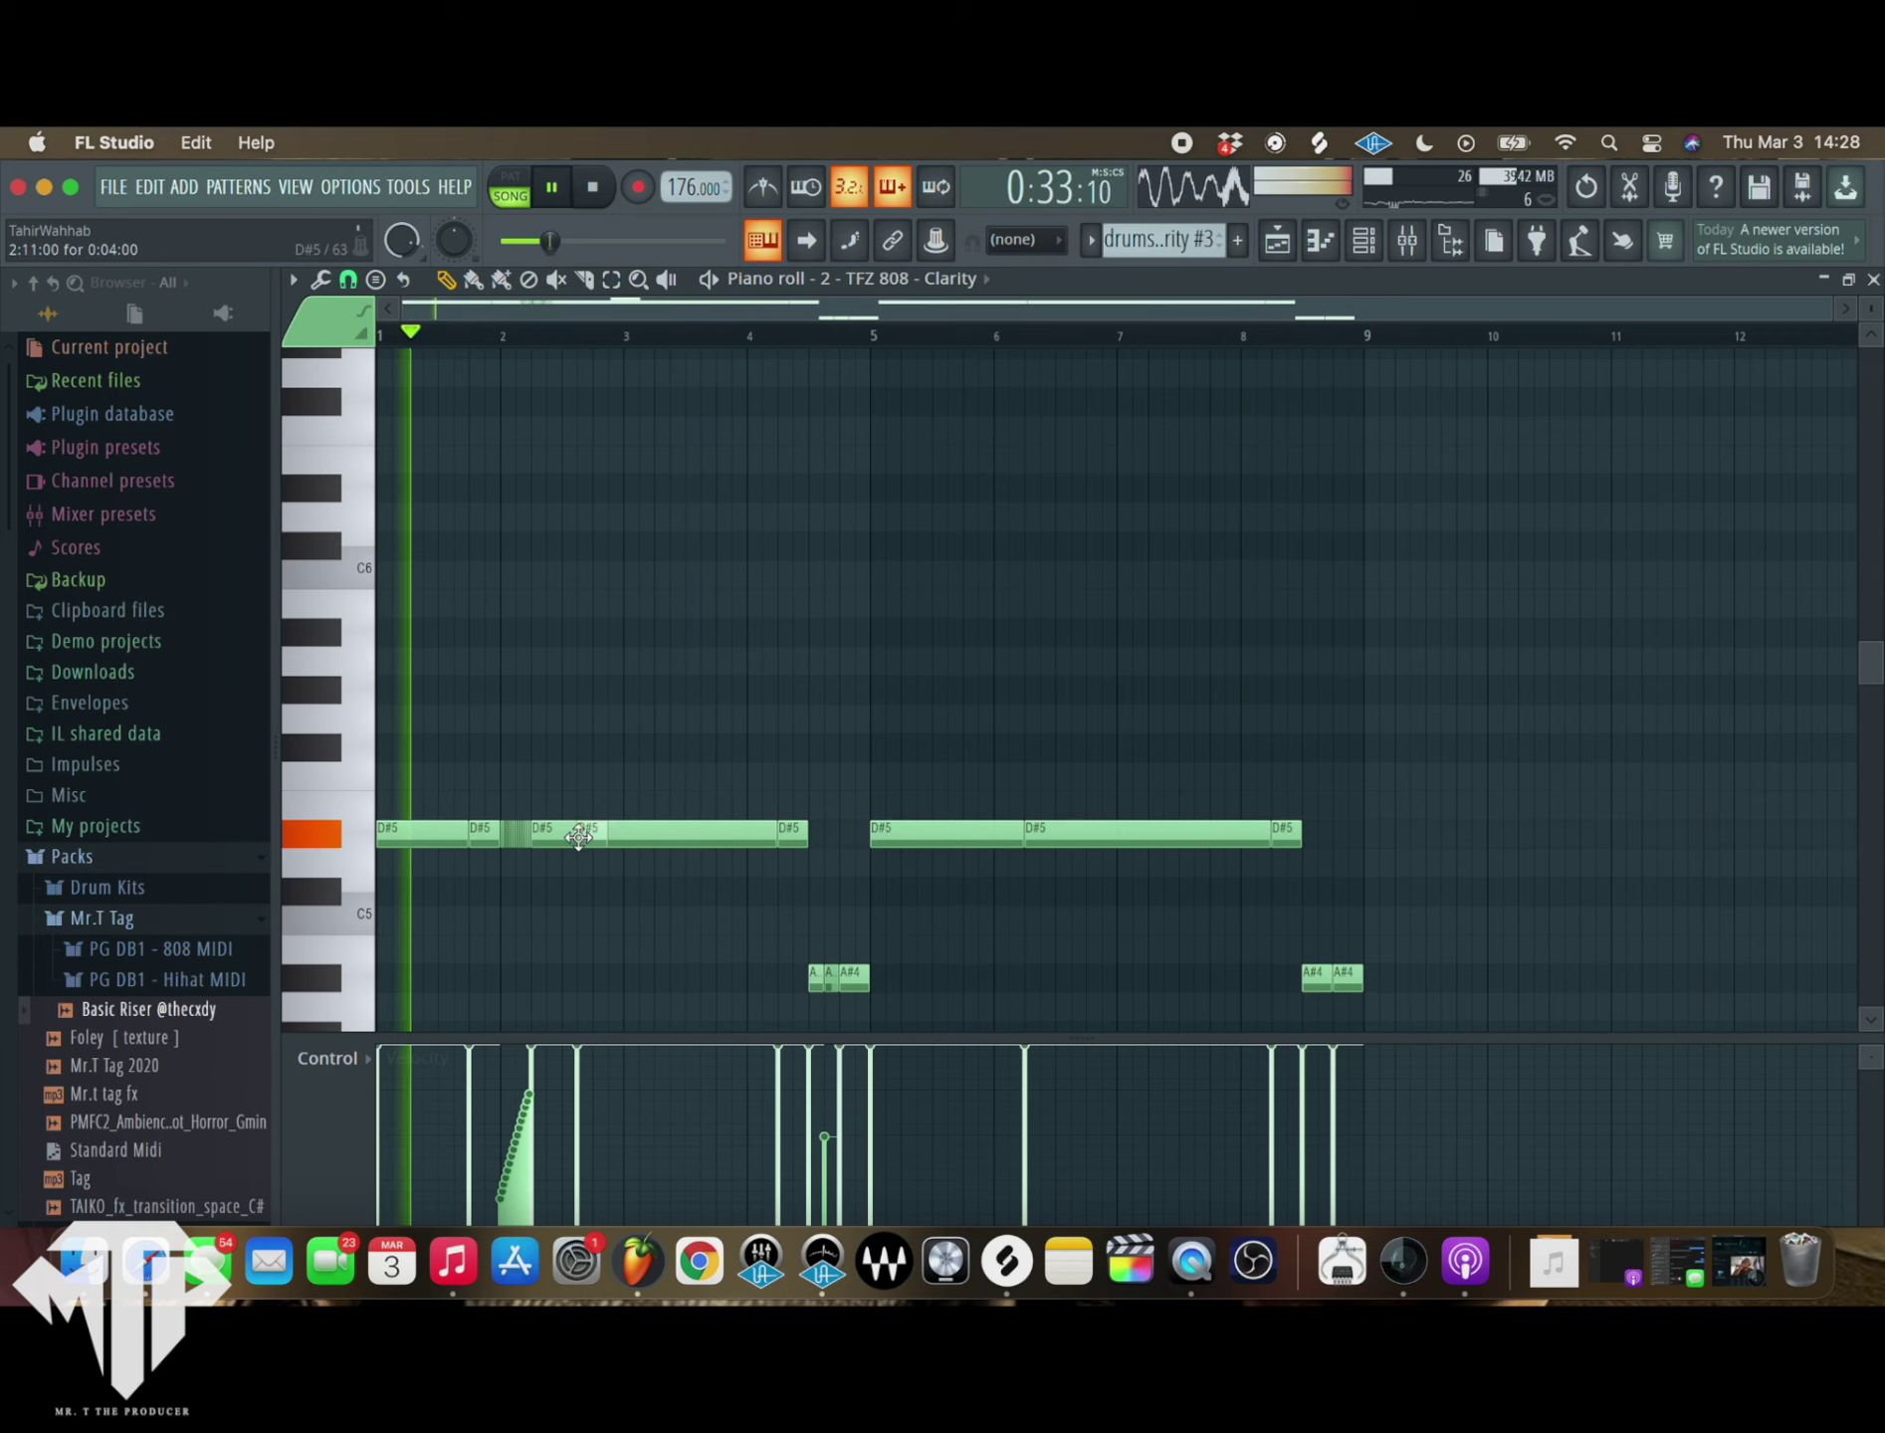
pyautogui.click(593, 834)
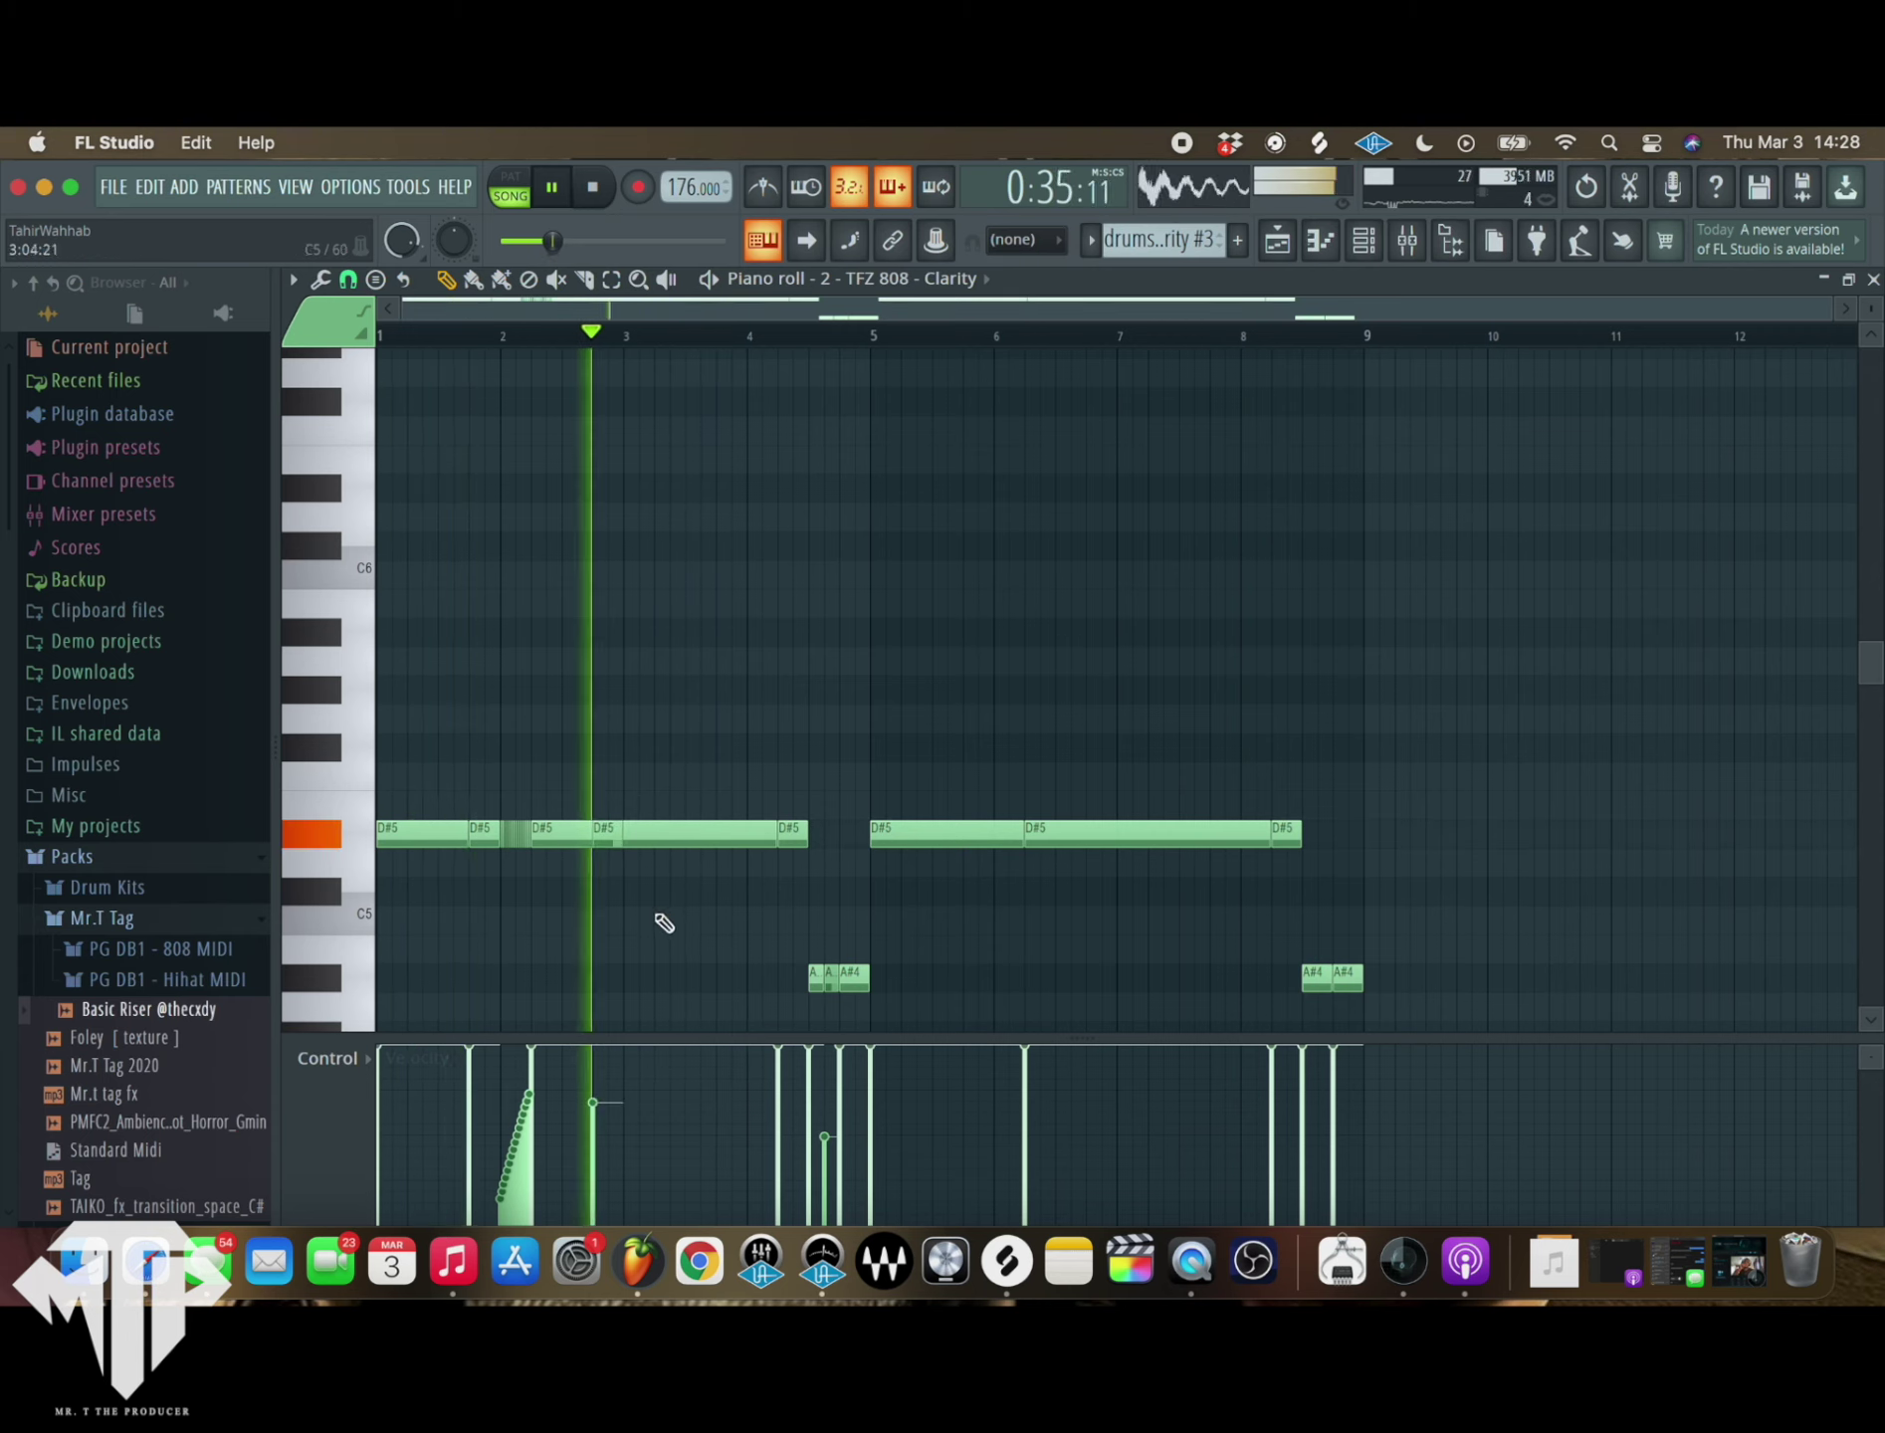
pyautogui.press('super+l')
pyautogui.press('space')
pyautogui.press('space')
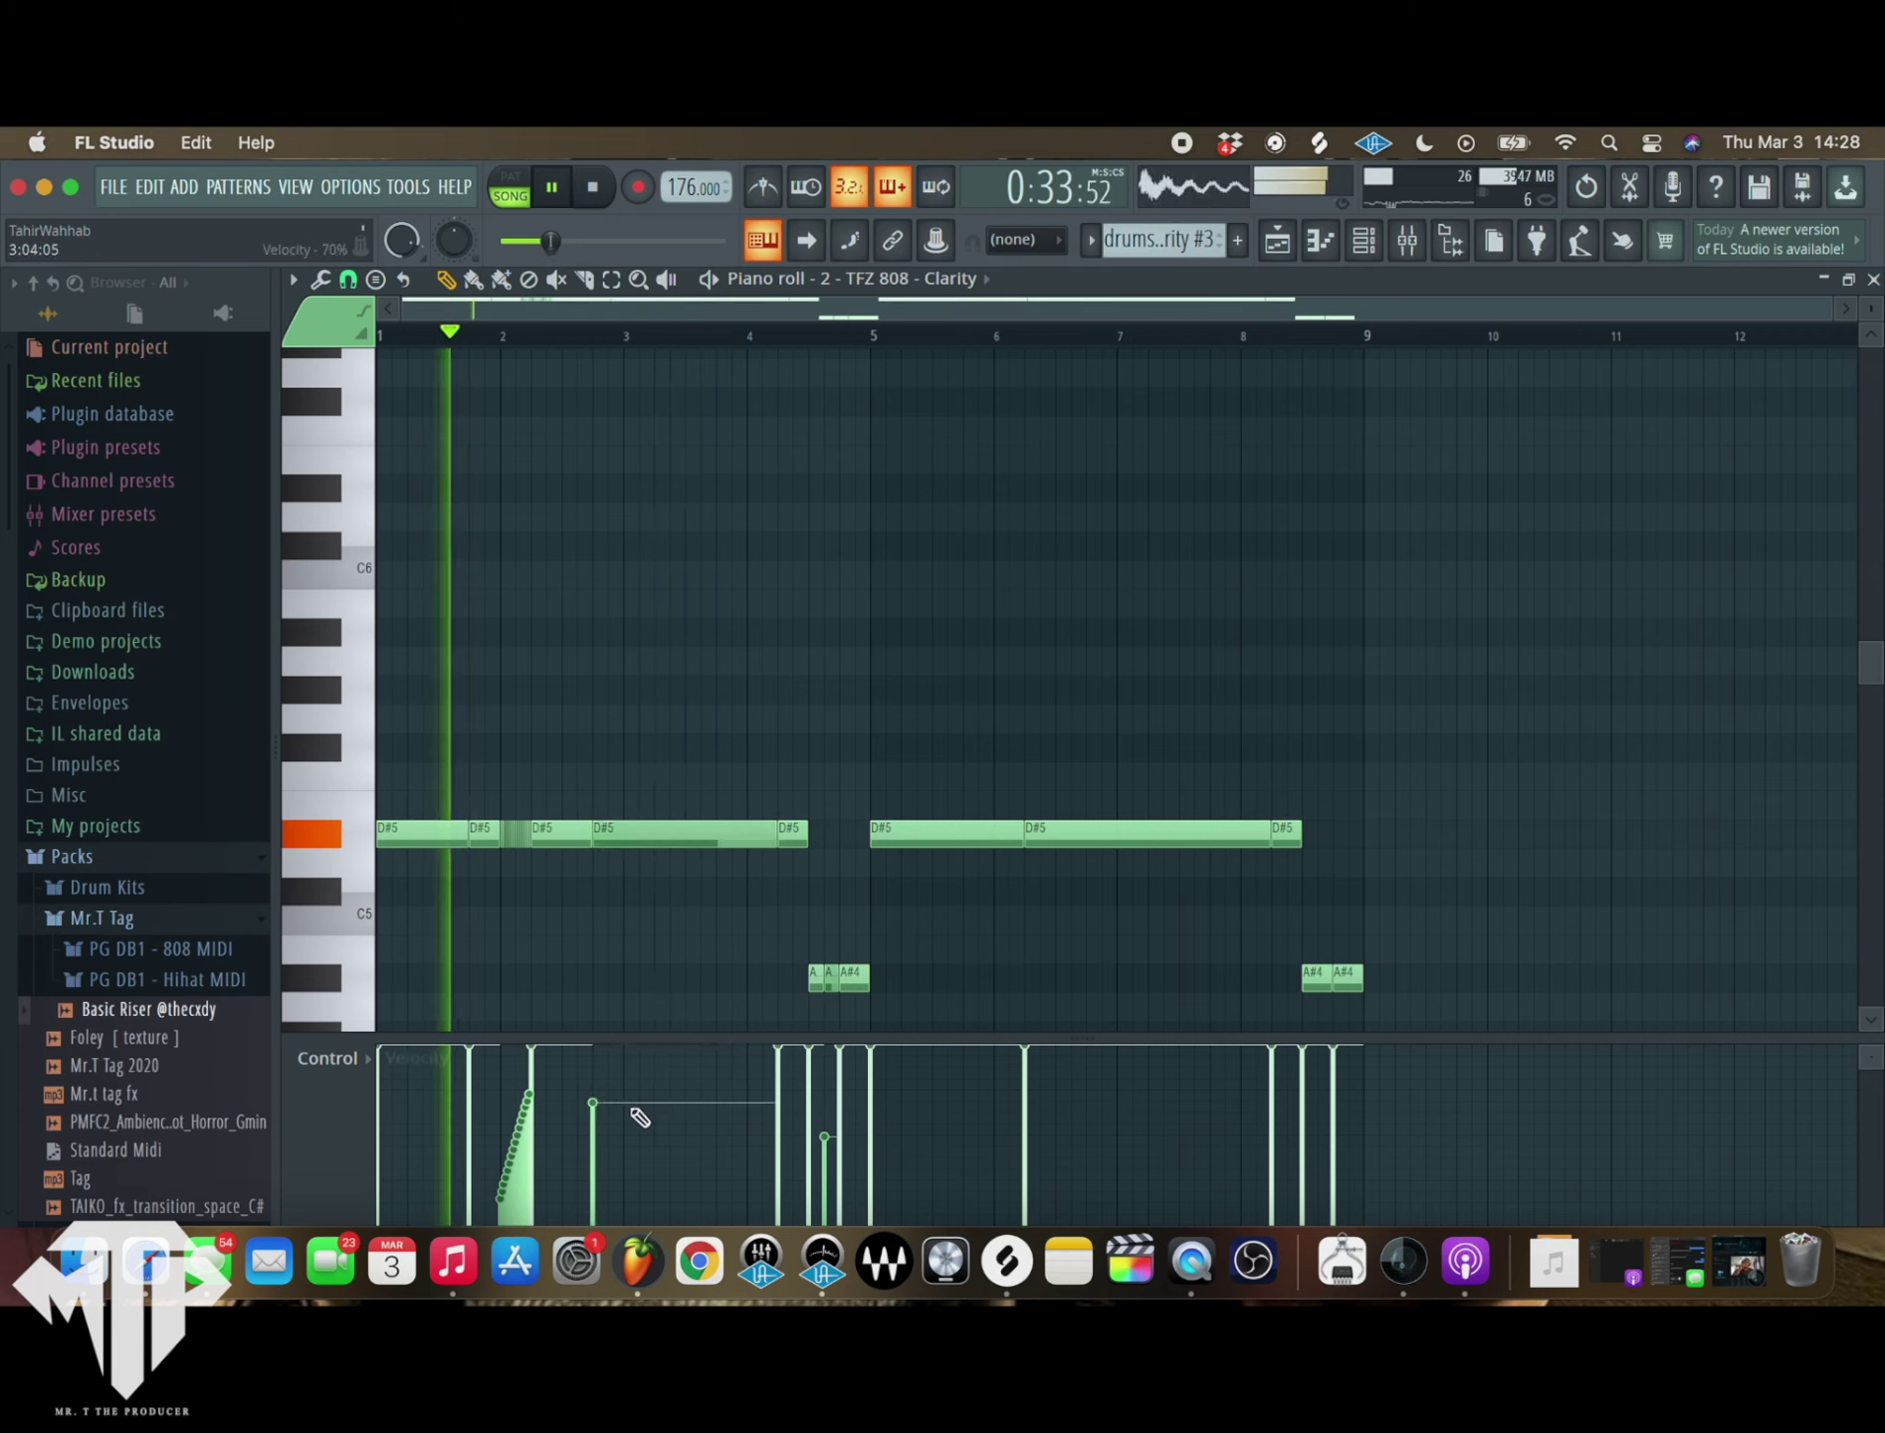
# - Add a full-velocity D#5 note at the start of bar 3 and shorten the preceding D#5 note to a brief lead-in
pyautogui.click(627, 833)
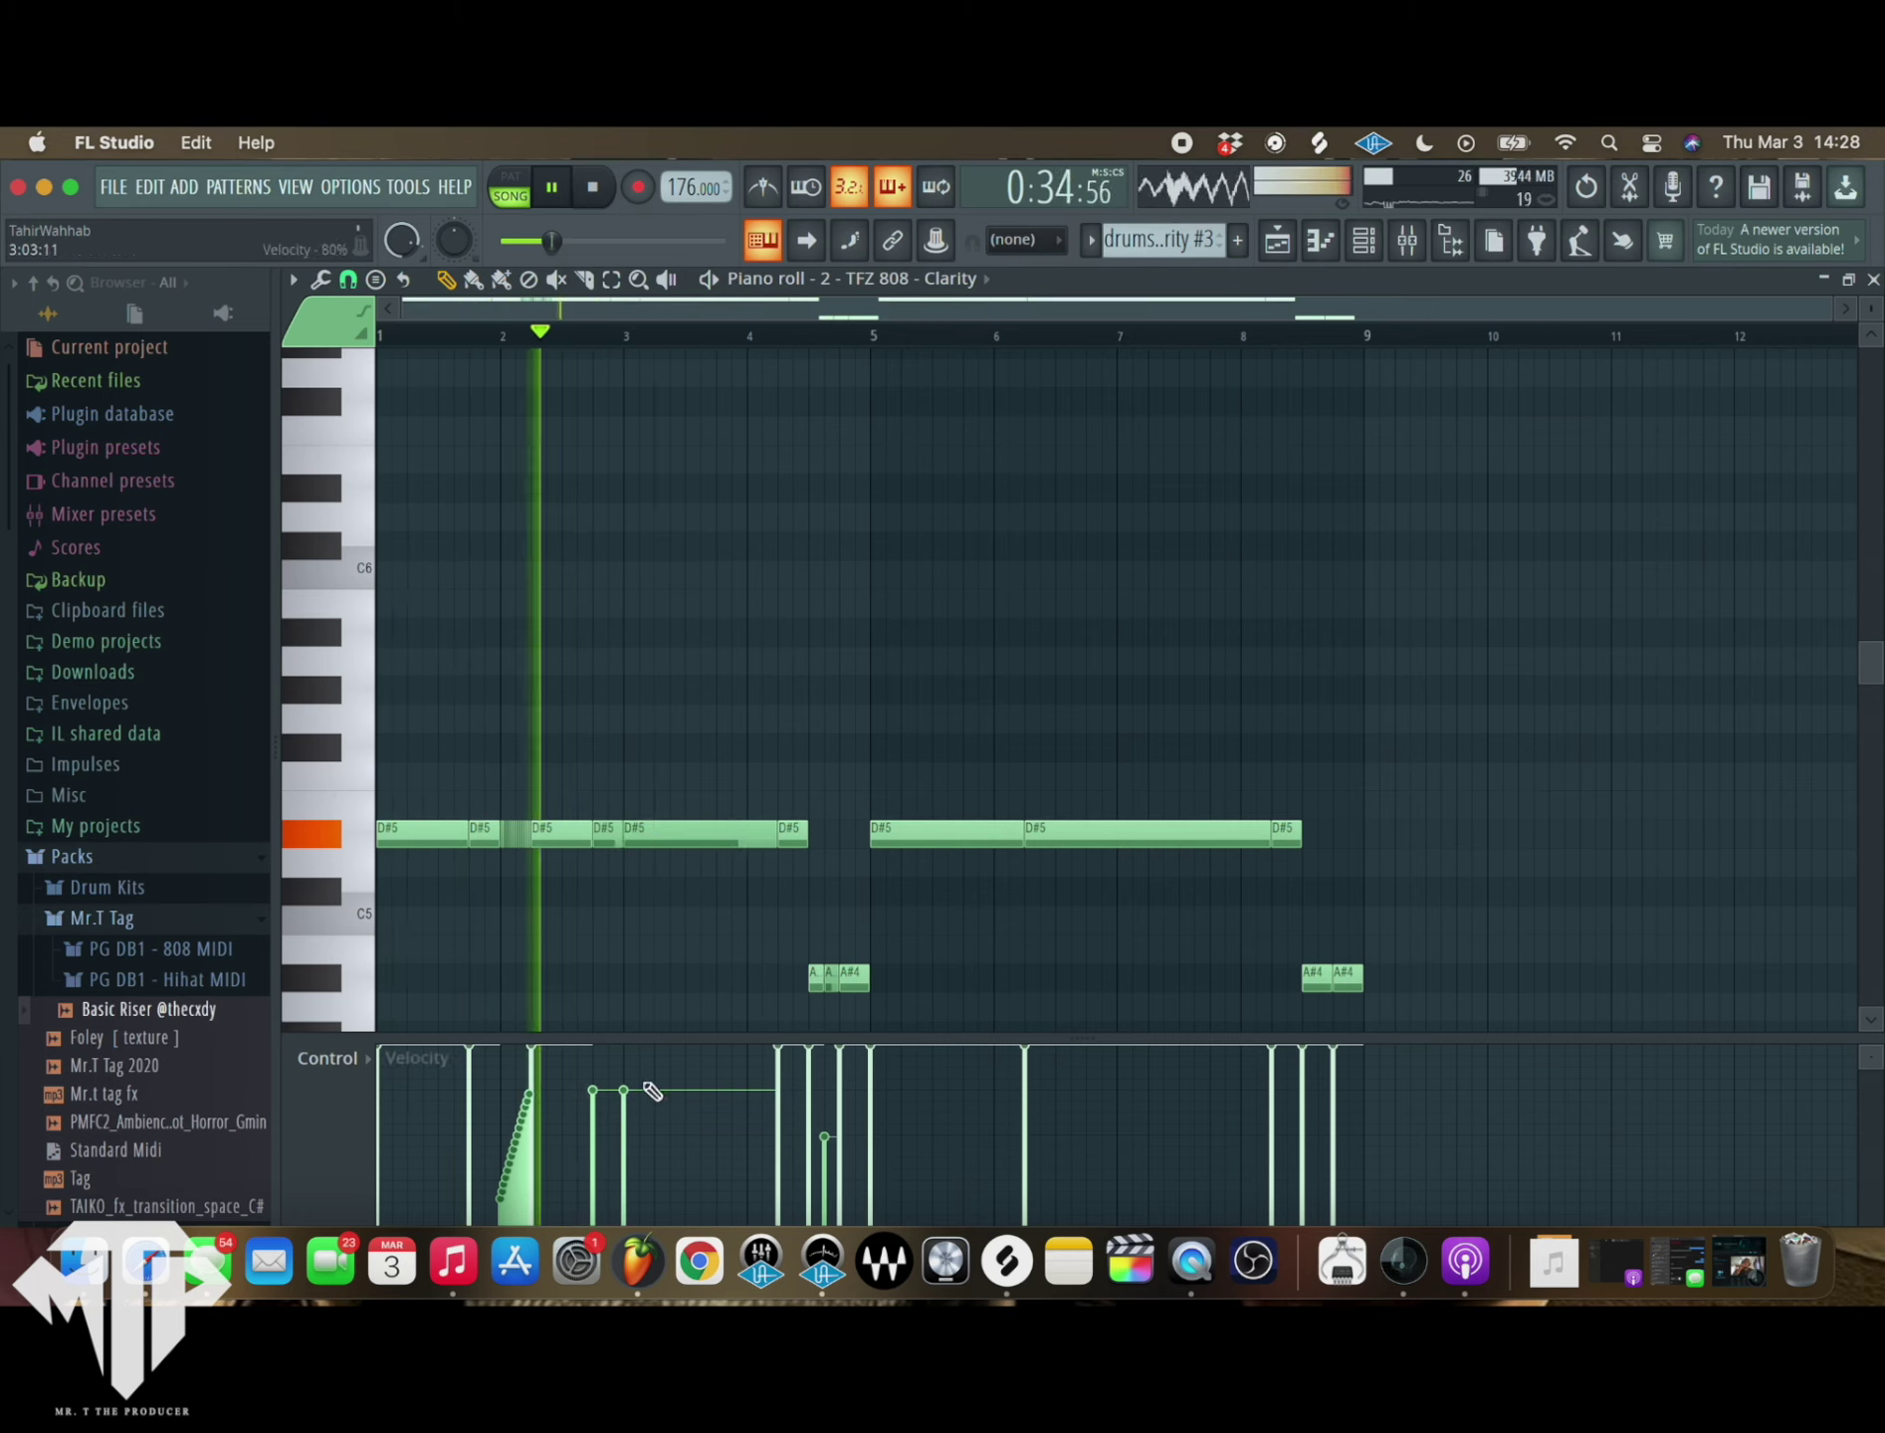
pyautogui.moveTo(647, 1085); pyautogui.dragTo(669, 1028)
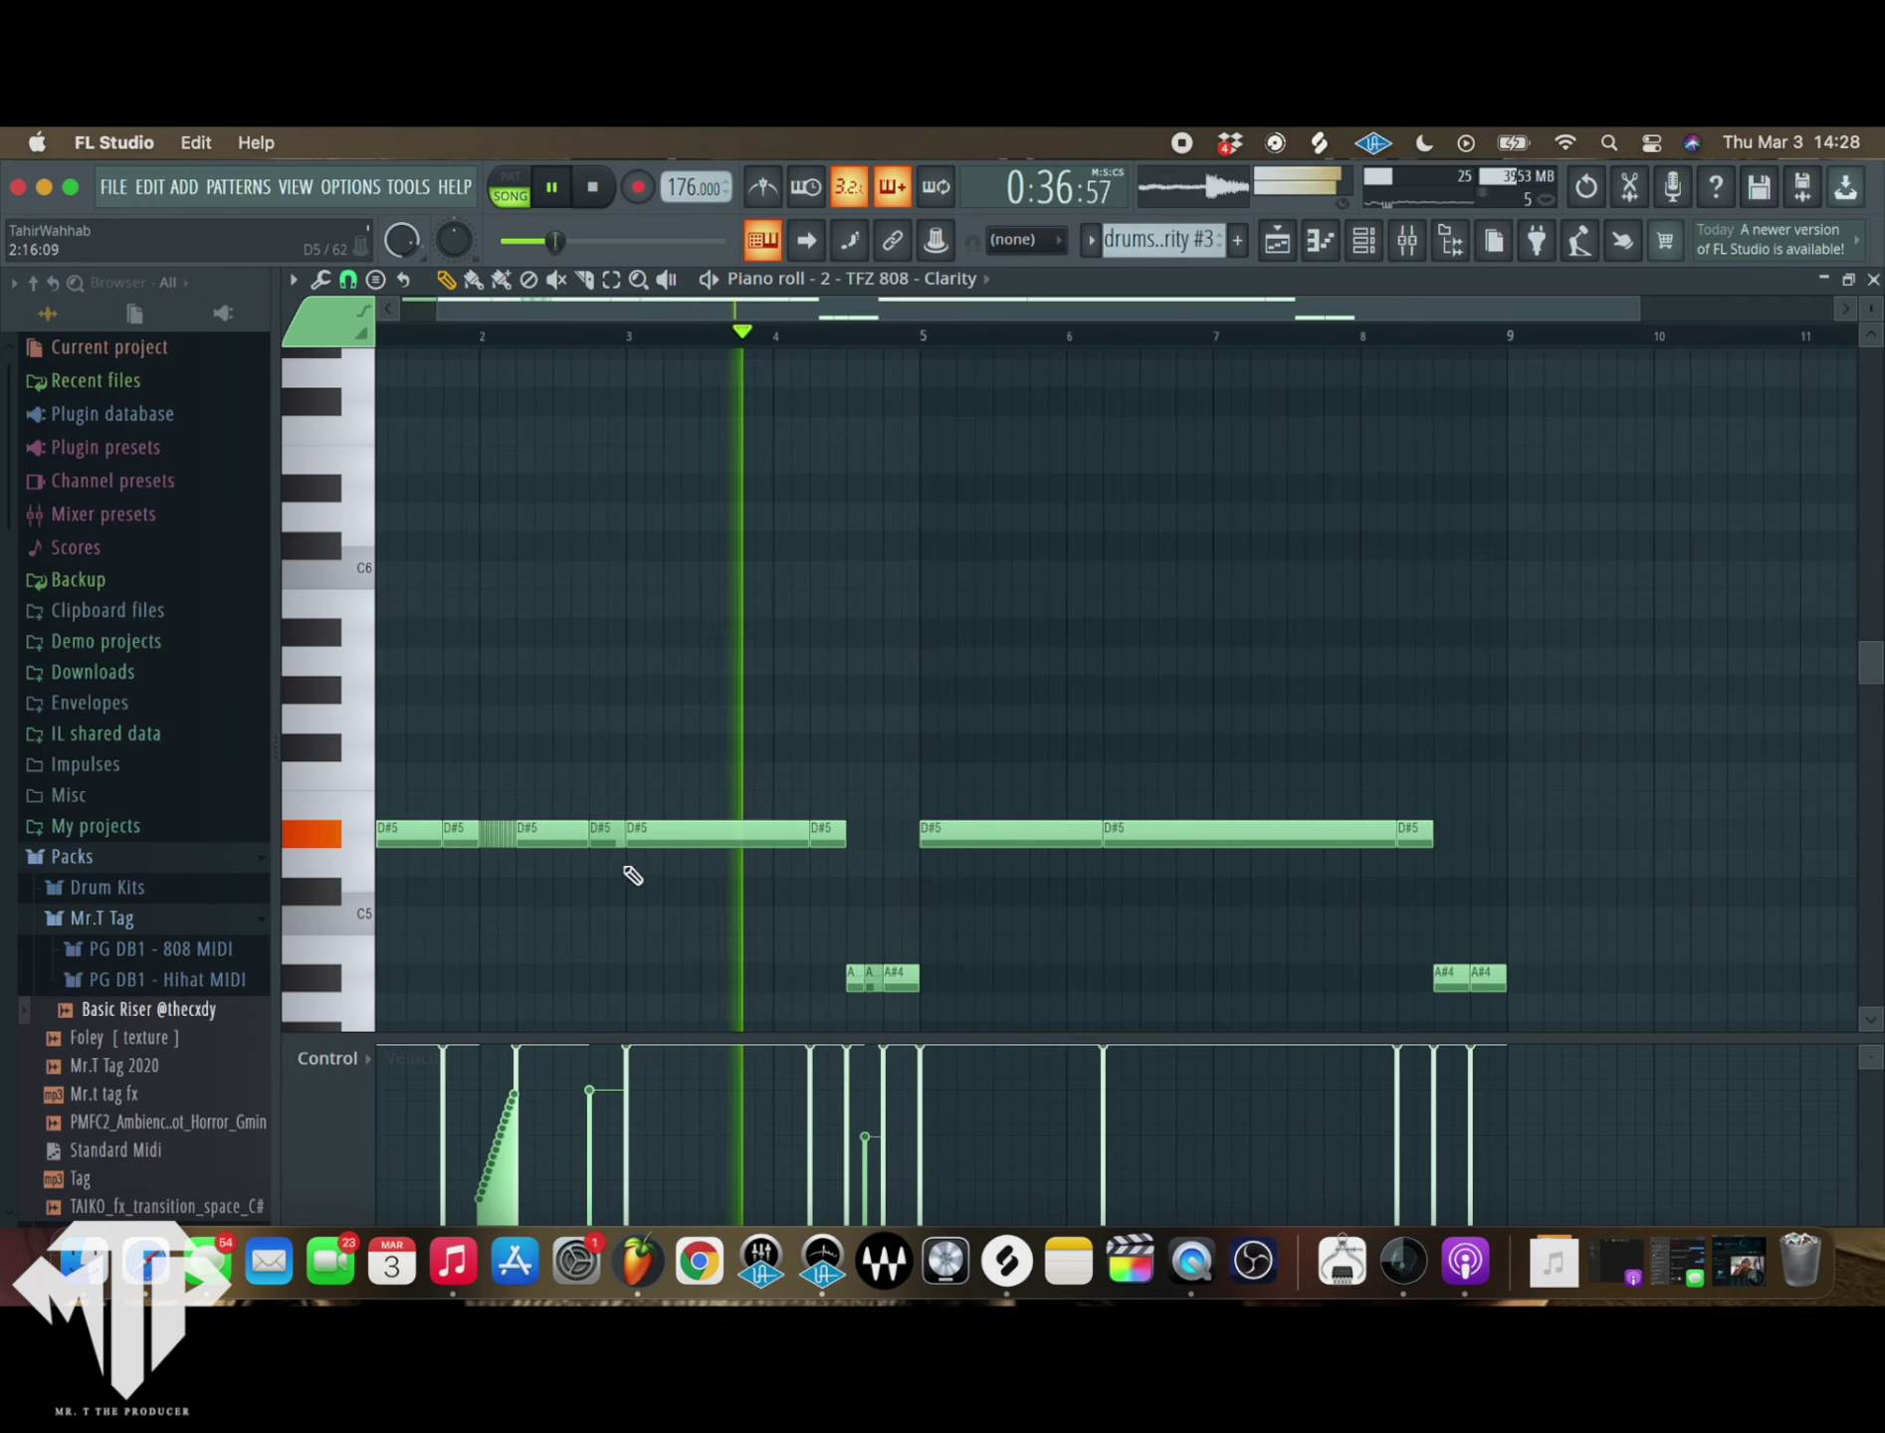
pyautogui.moveTo(609, 841); pyautogui.dragTo(618, 843)
pyautogui.scroll(1, 617, 843)
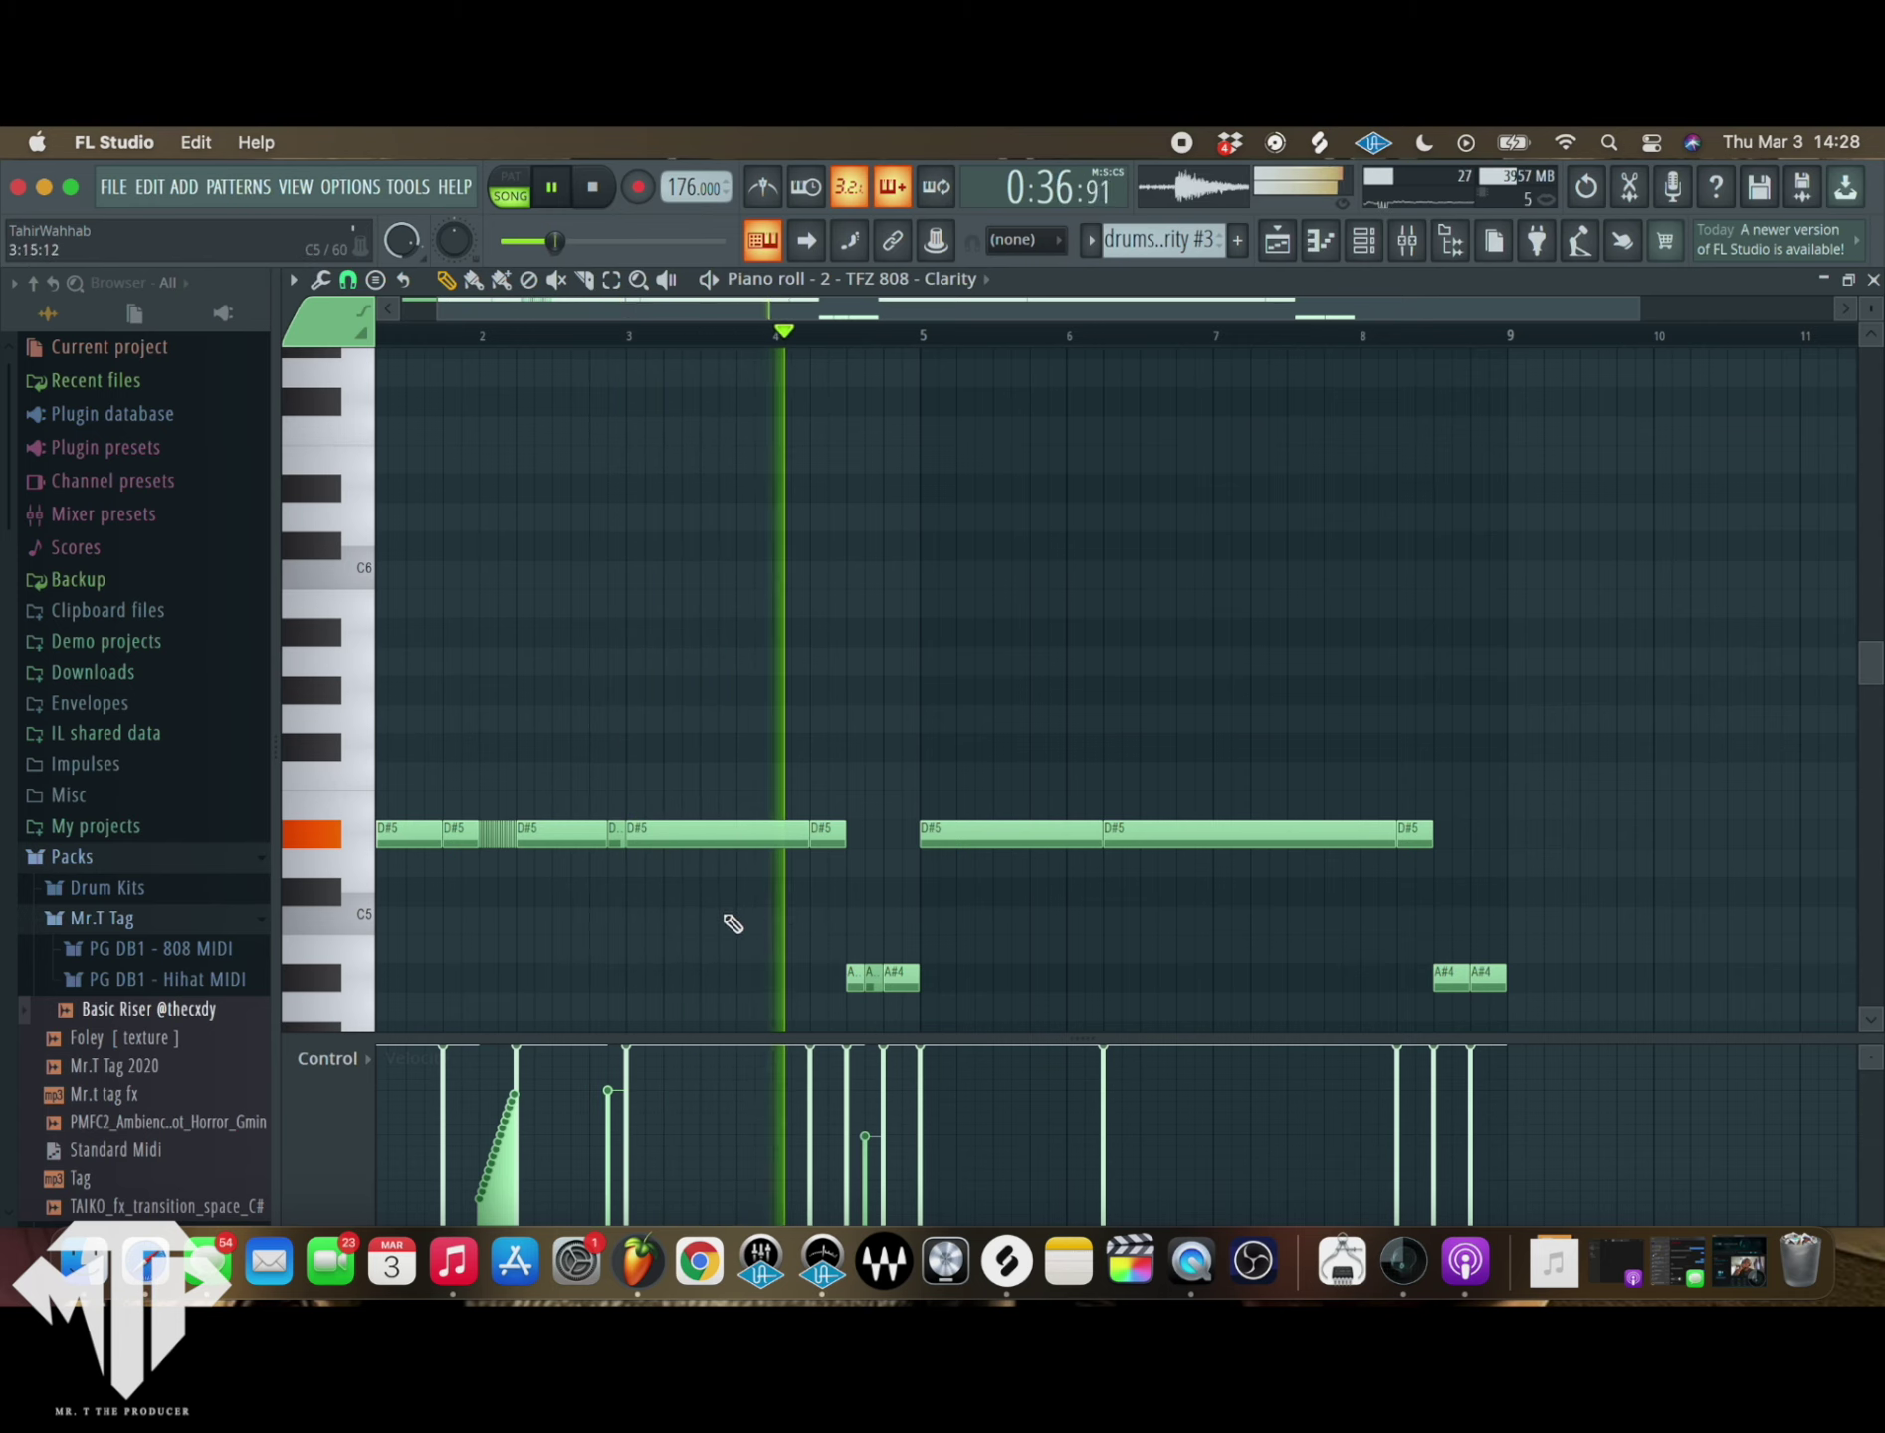
# - Shorten the long D#5 note at 6:05, add a D#5 note at 7:13 and close the gap between them with quick legato
pyautogui.scroll(-1, 757, 951)
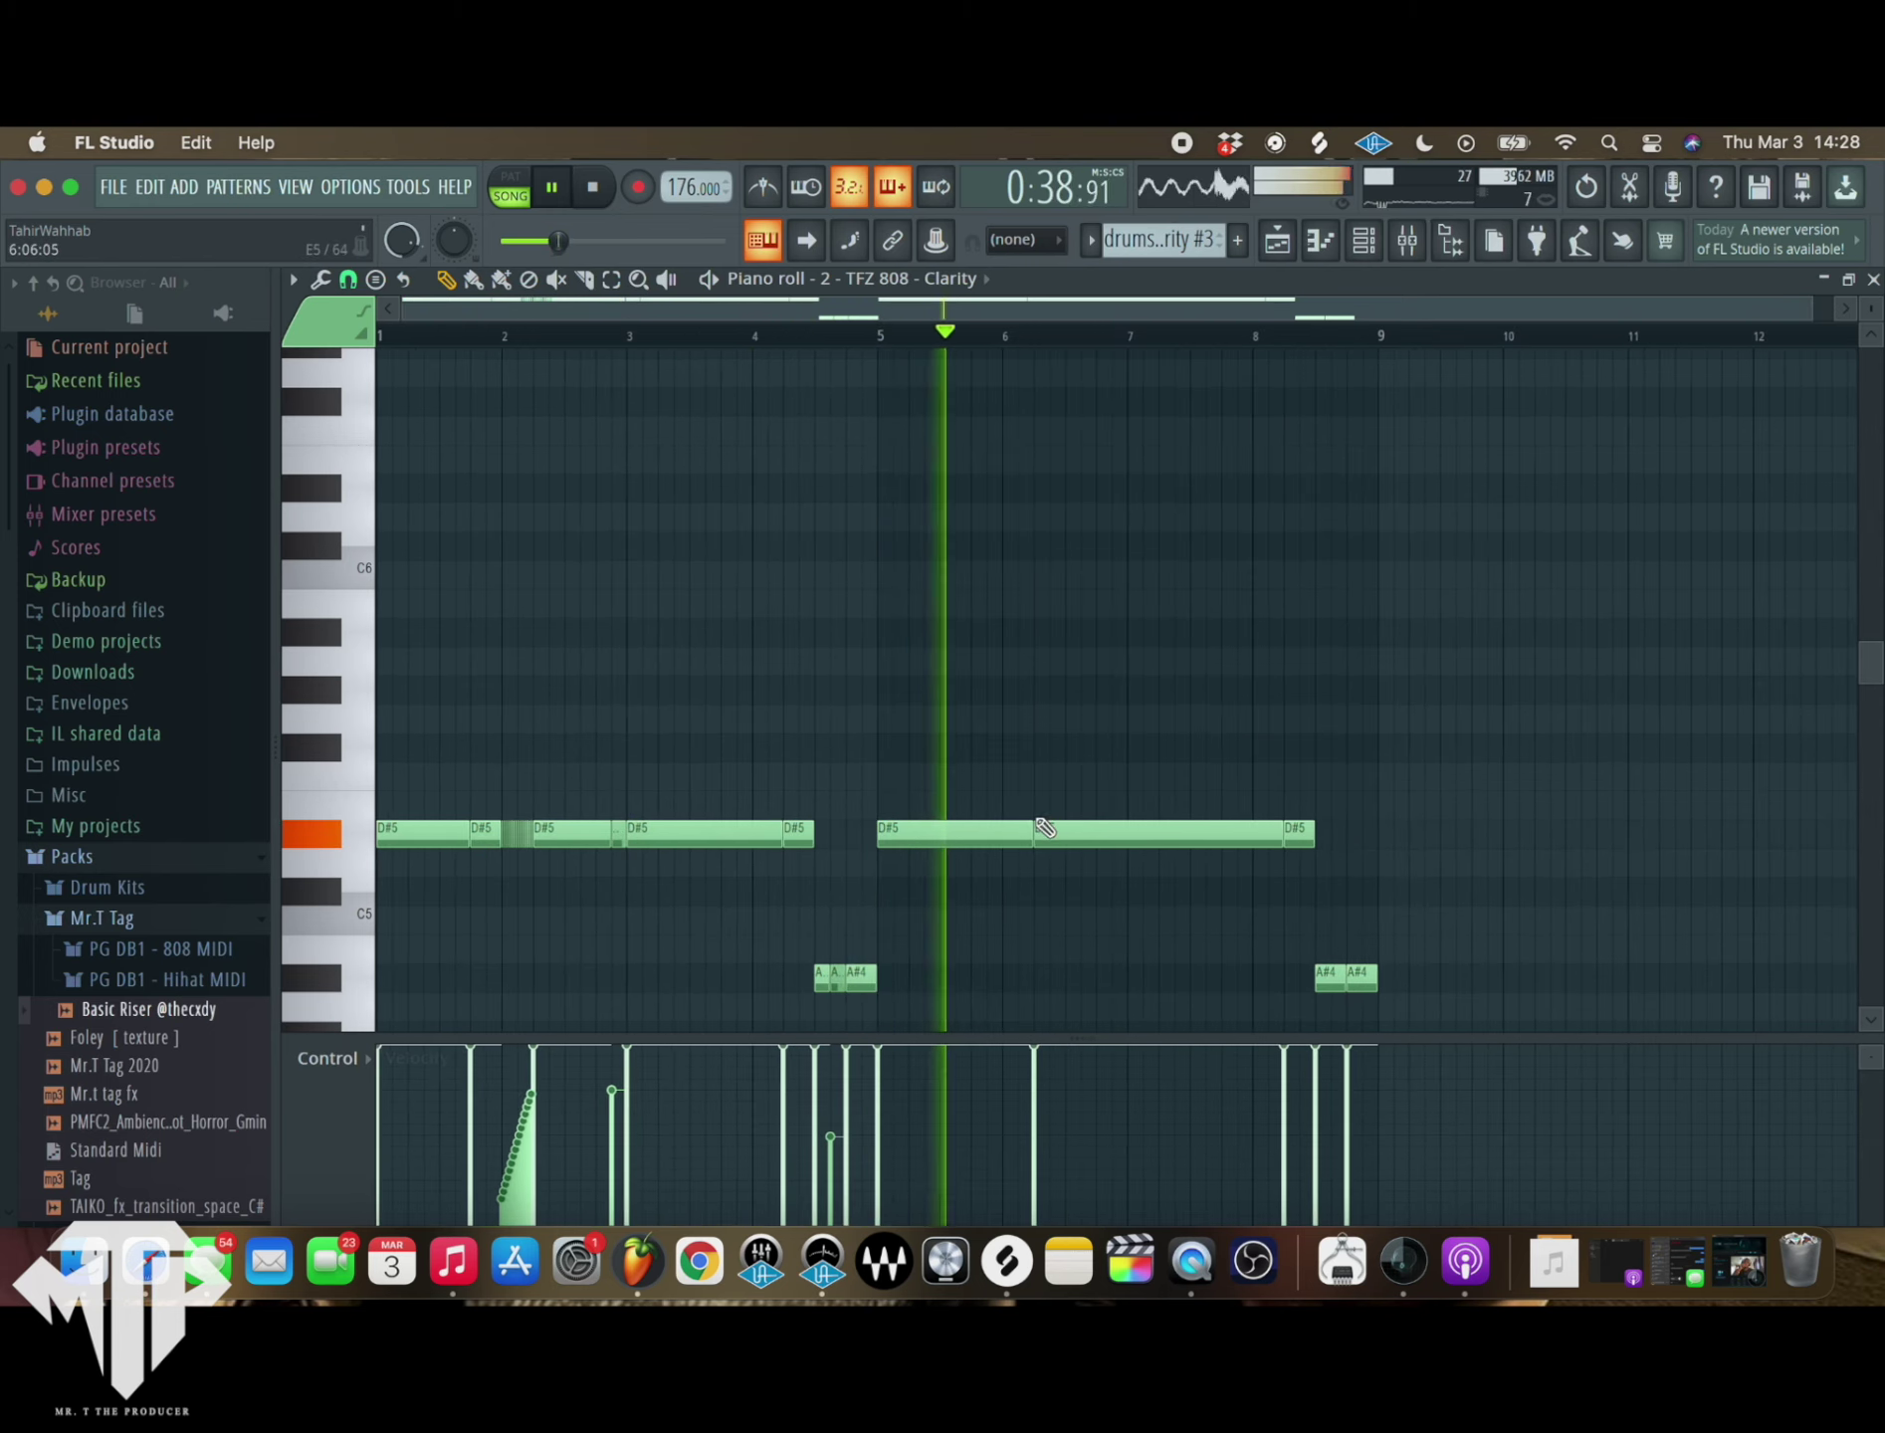
pyautogui.moveTo(1277, 839); pyautogui.dragTo(1158, 839)
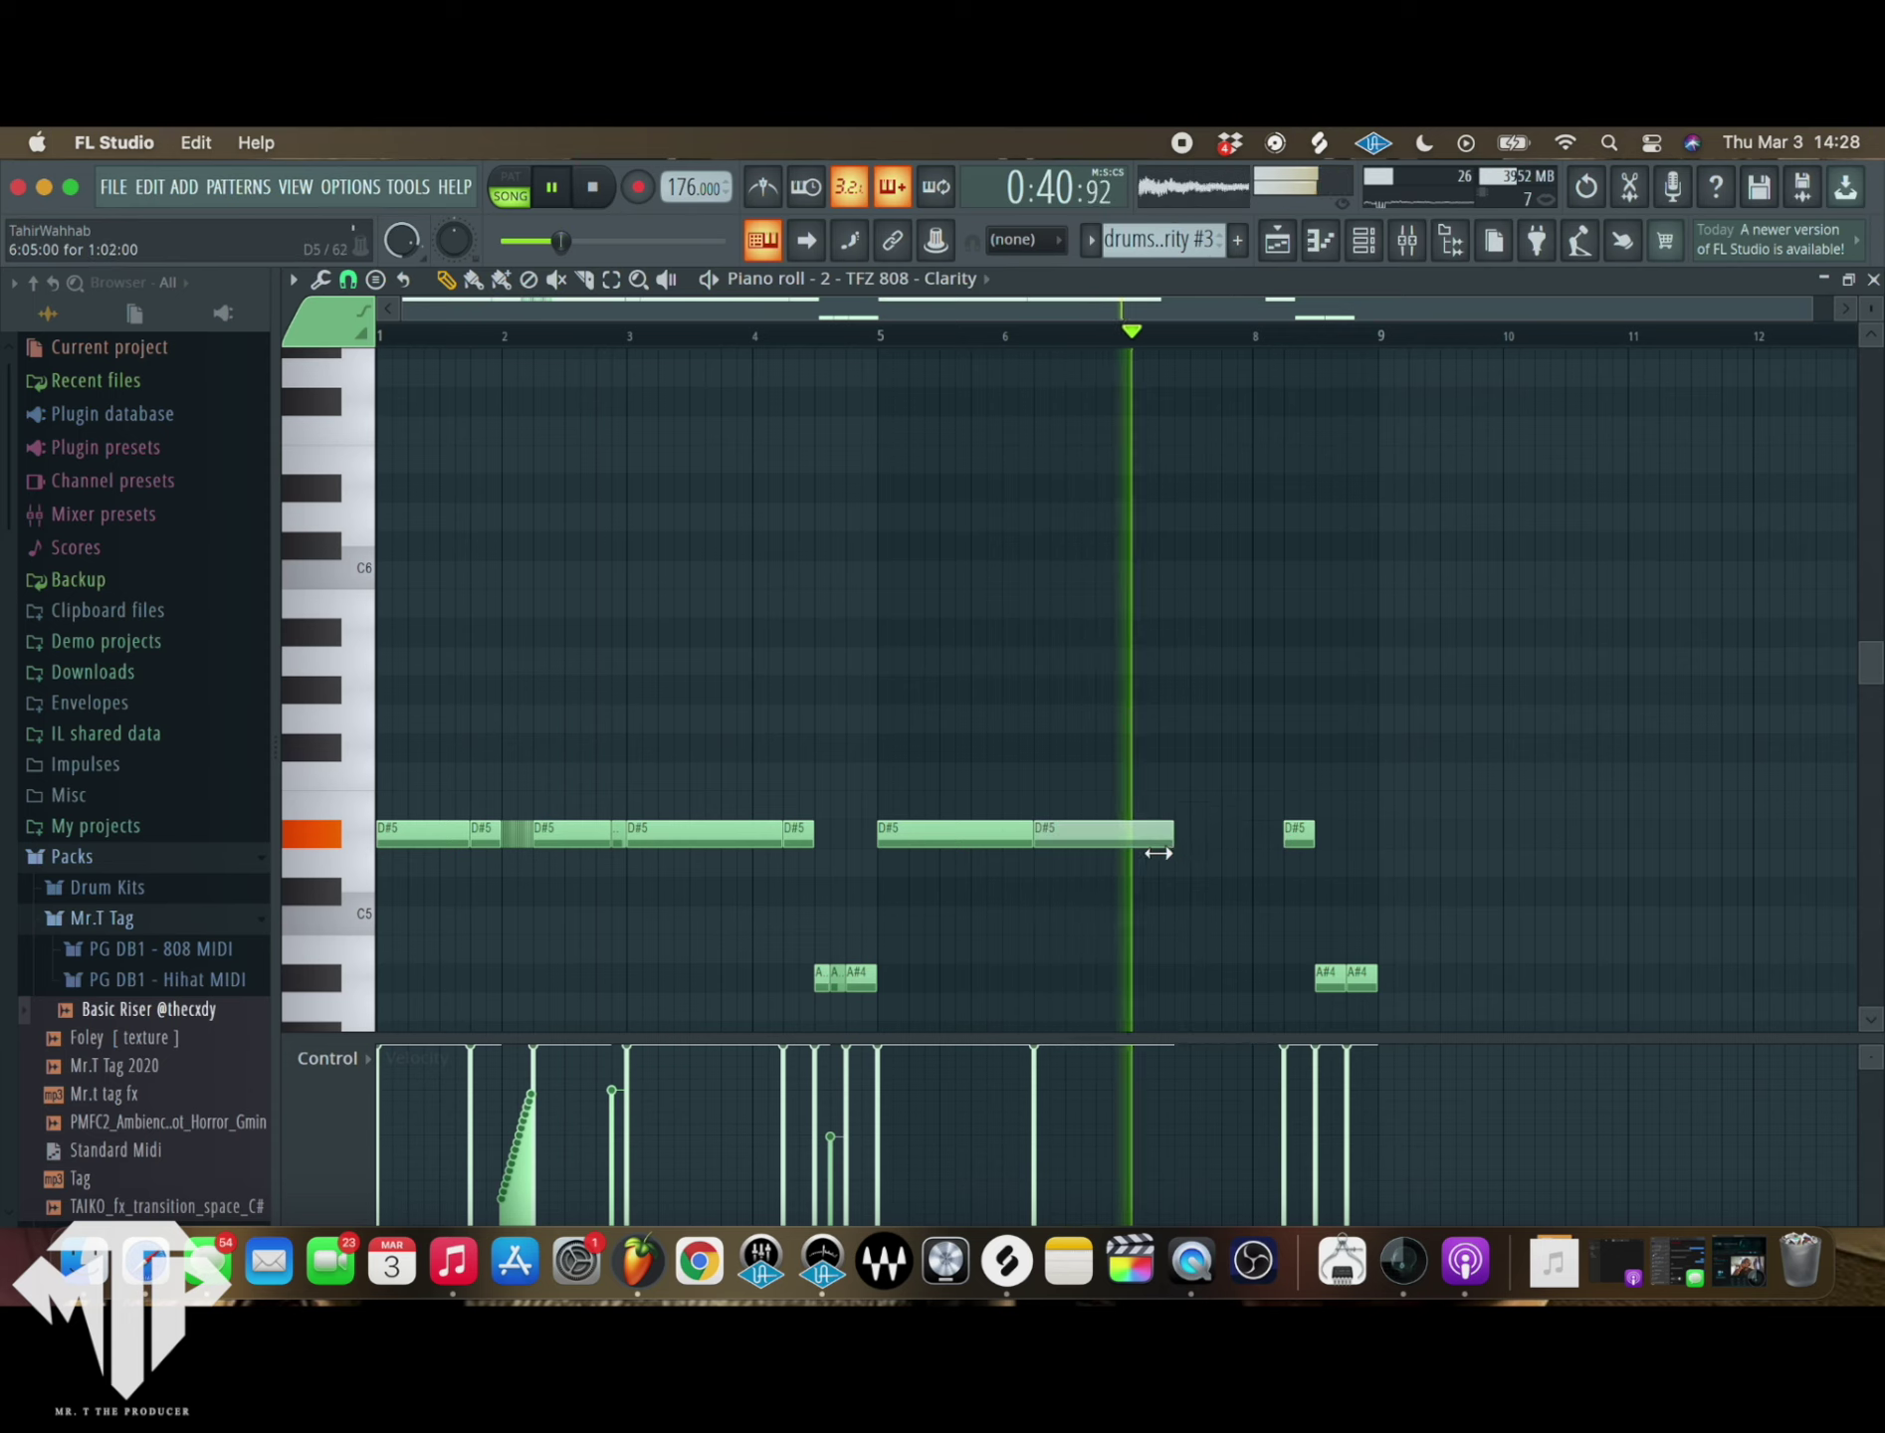
pyautogui.click(1227, 836)
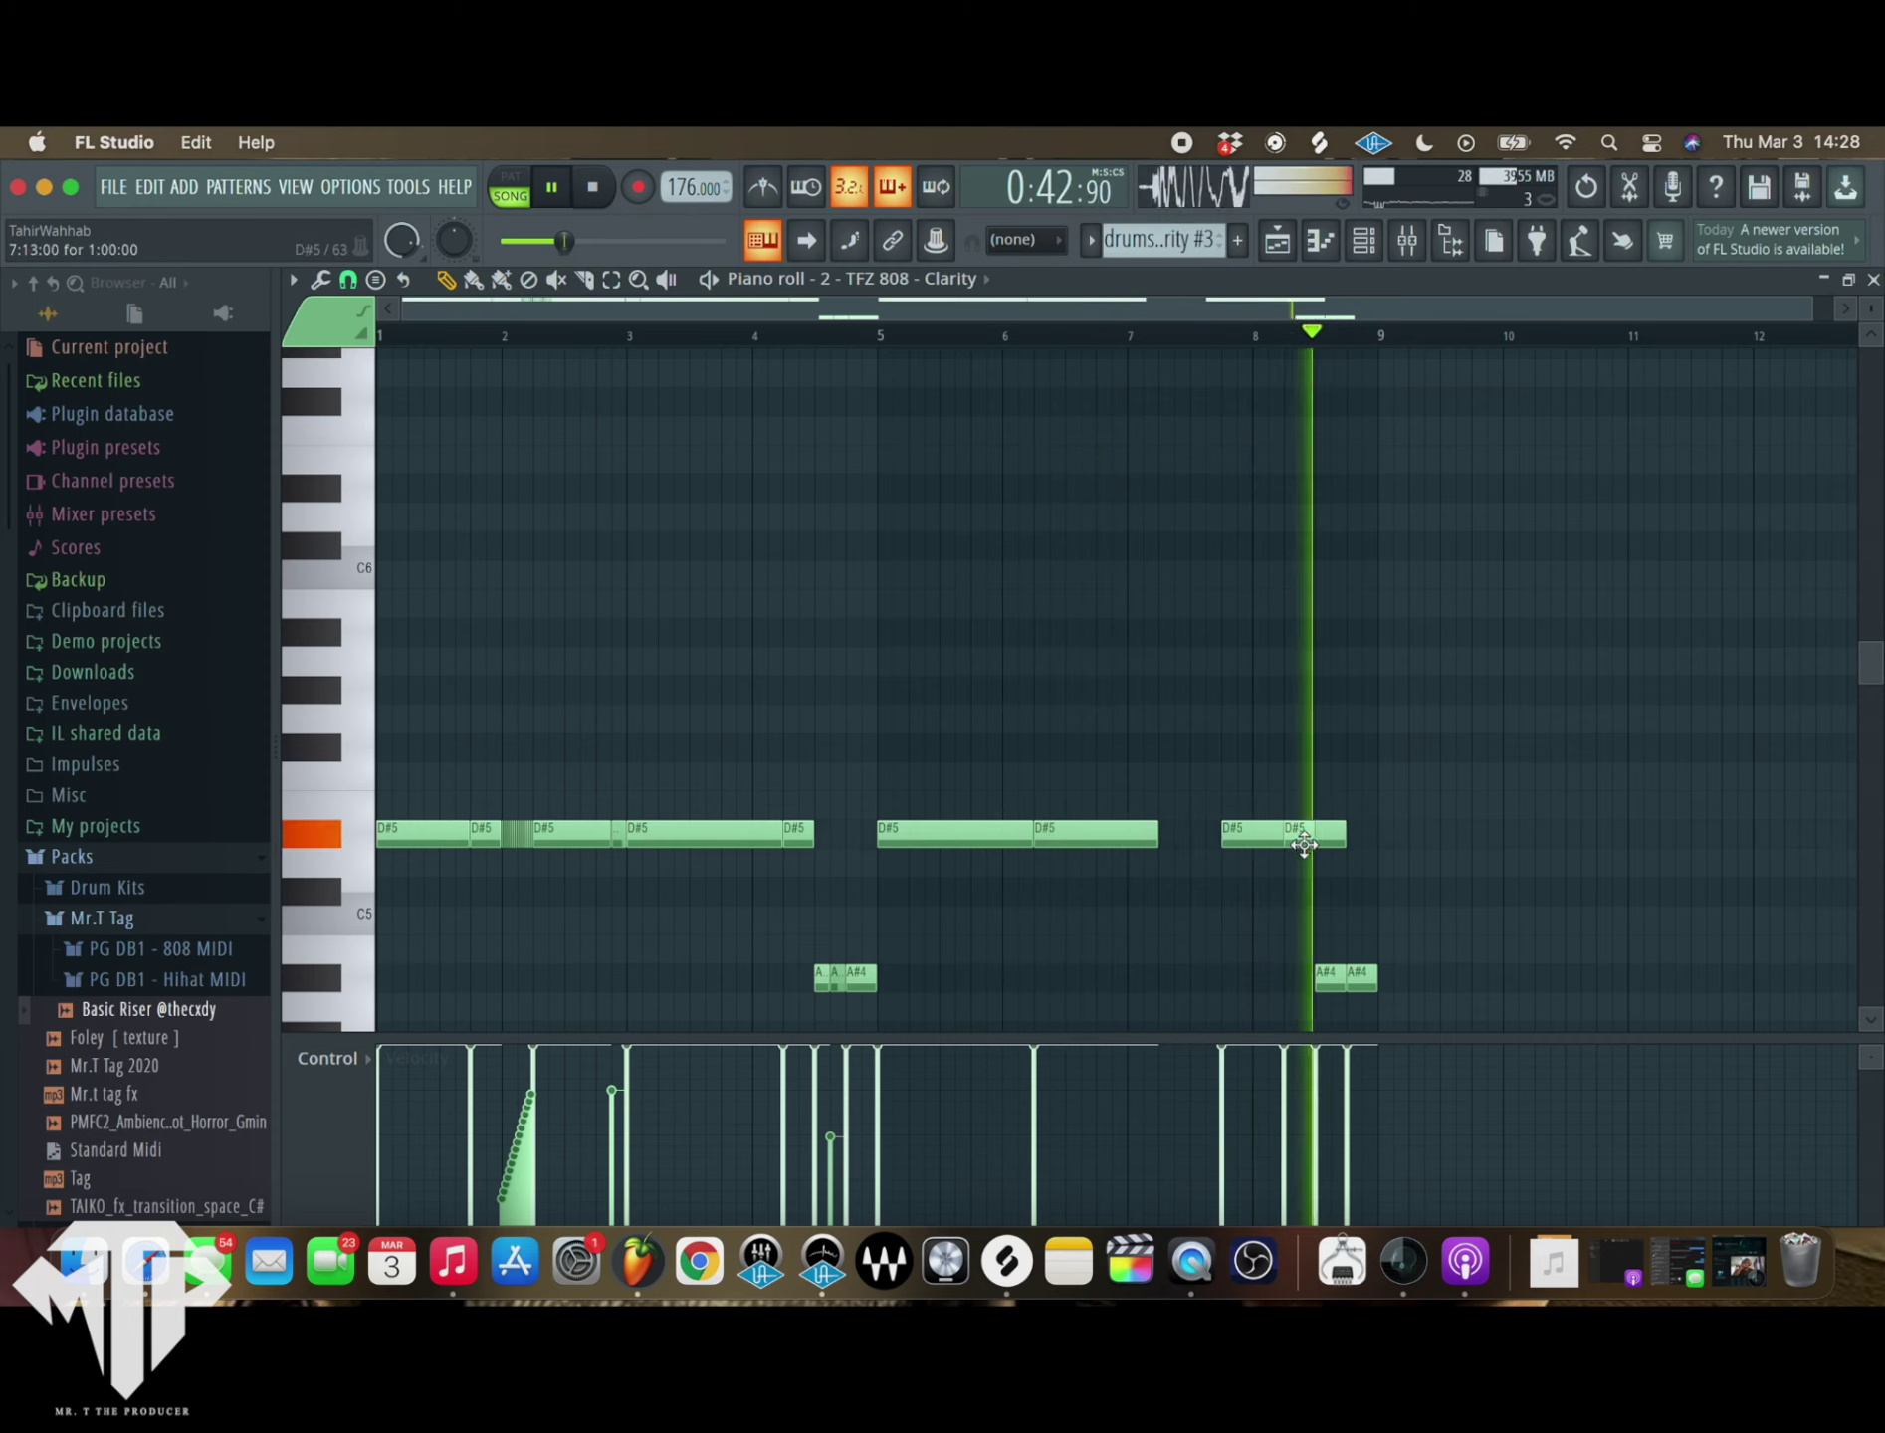
pyautogui.click(1130, 336)
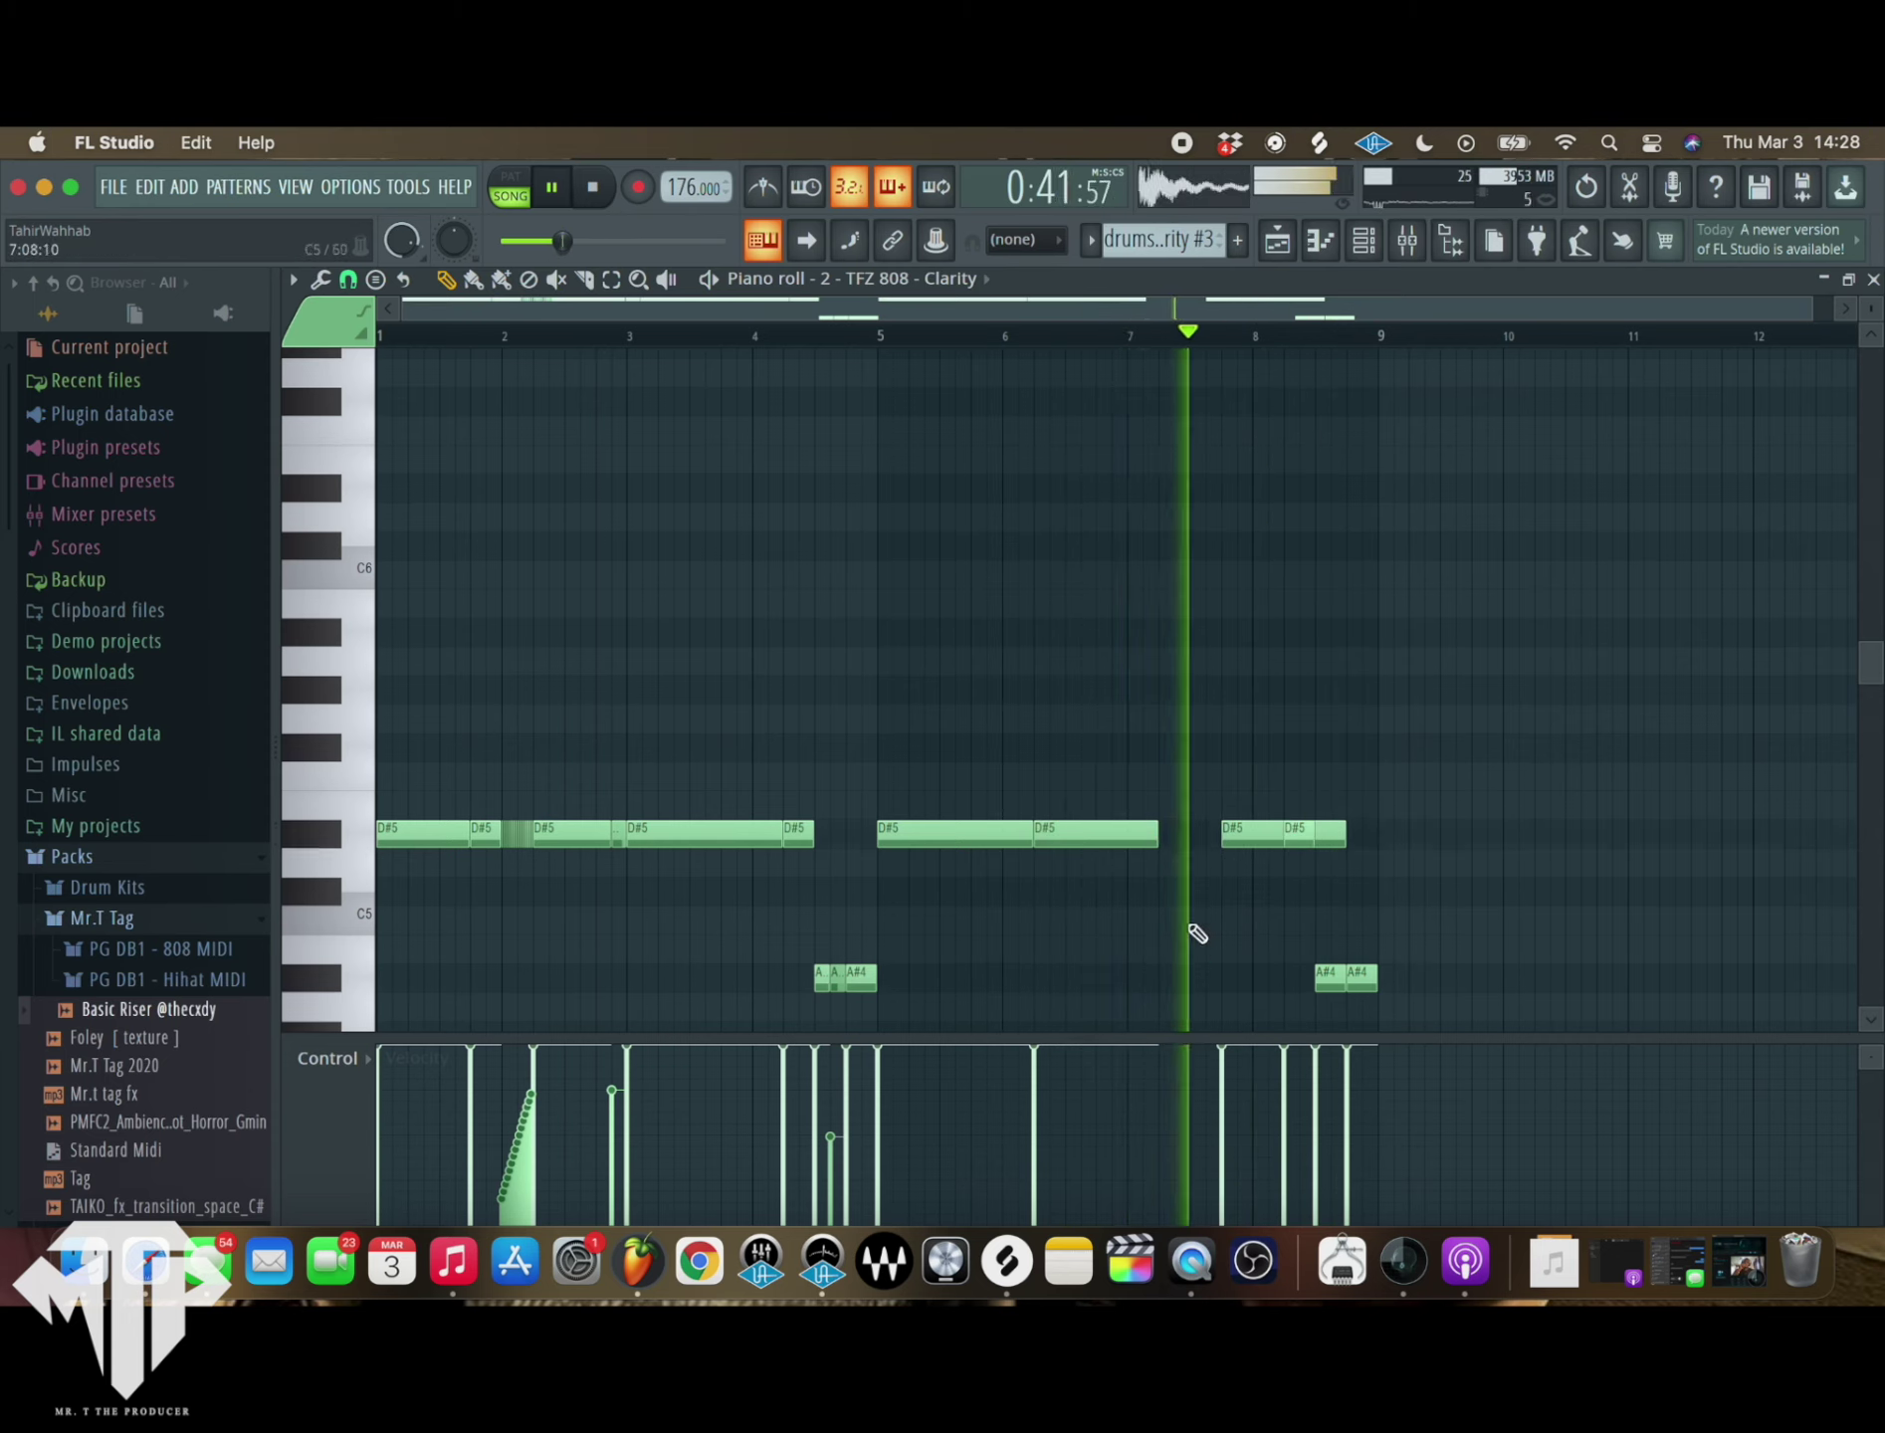
pyautogui.press('super+l')
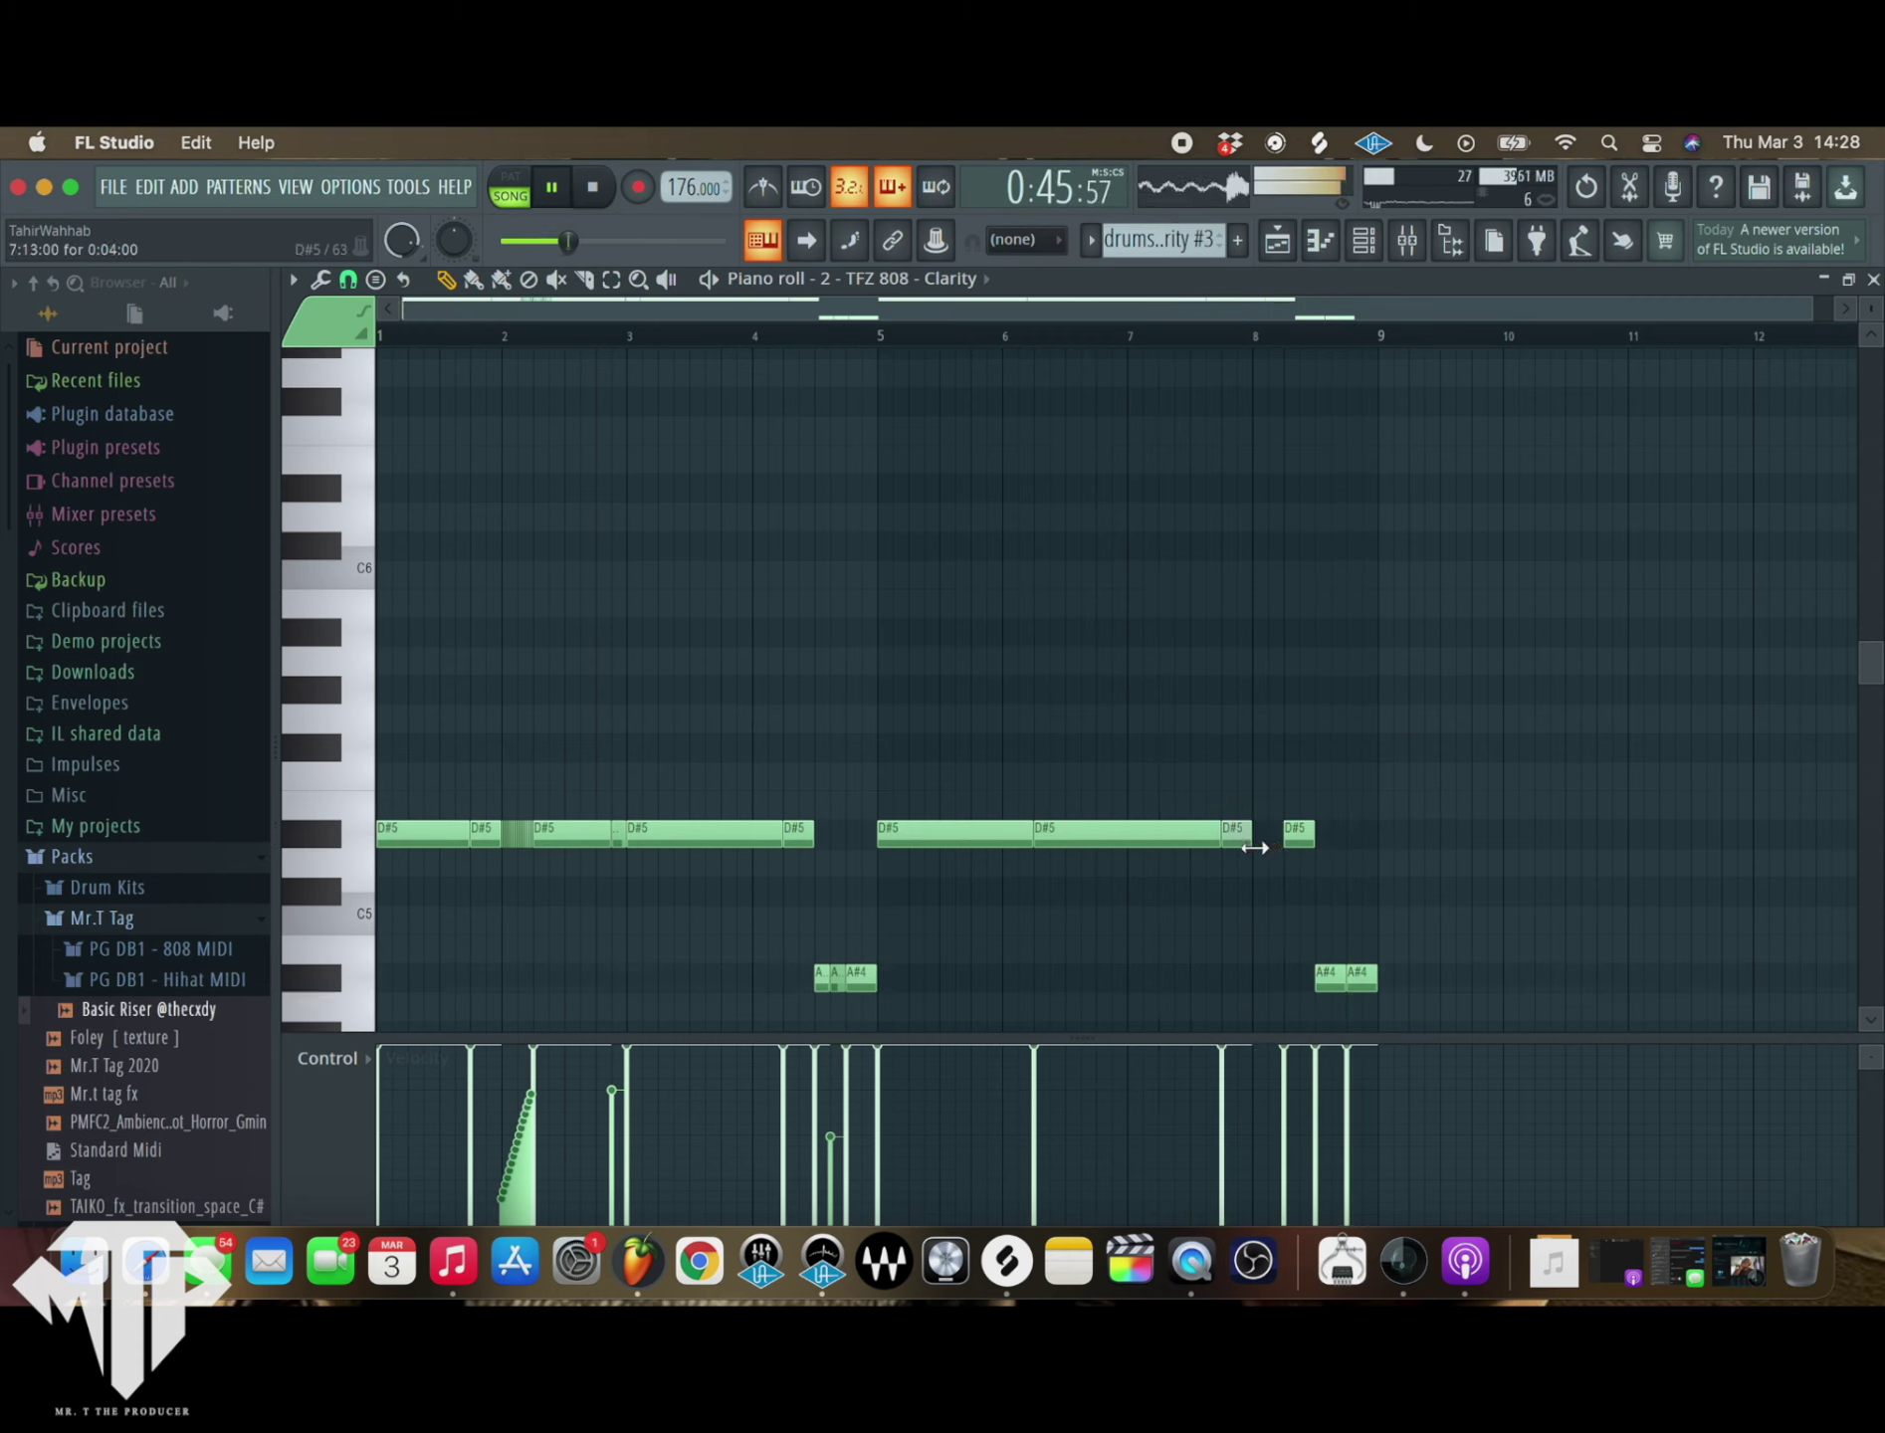
# - Place a D#6 note and a D#5 note at 8:01, each filling the gap before the following D#5 note
pyautogui.click(1257, 836)
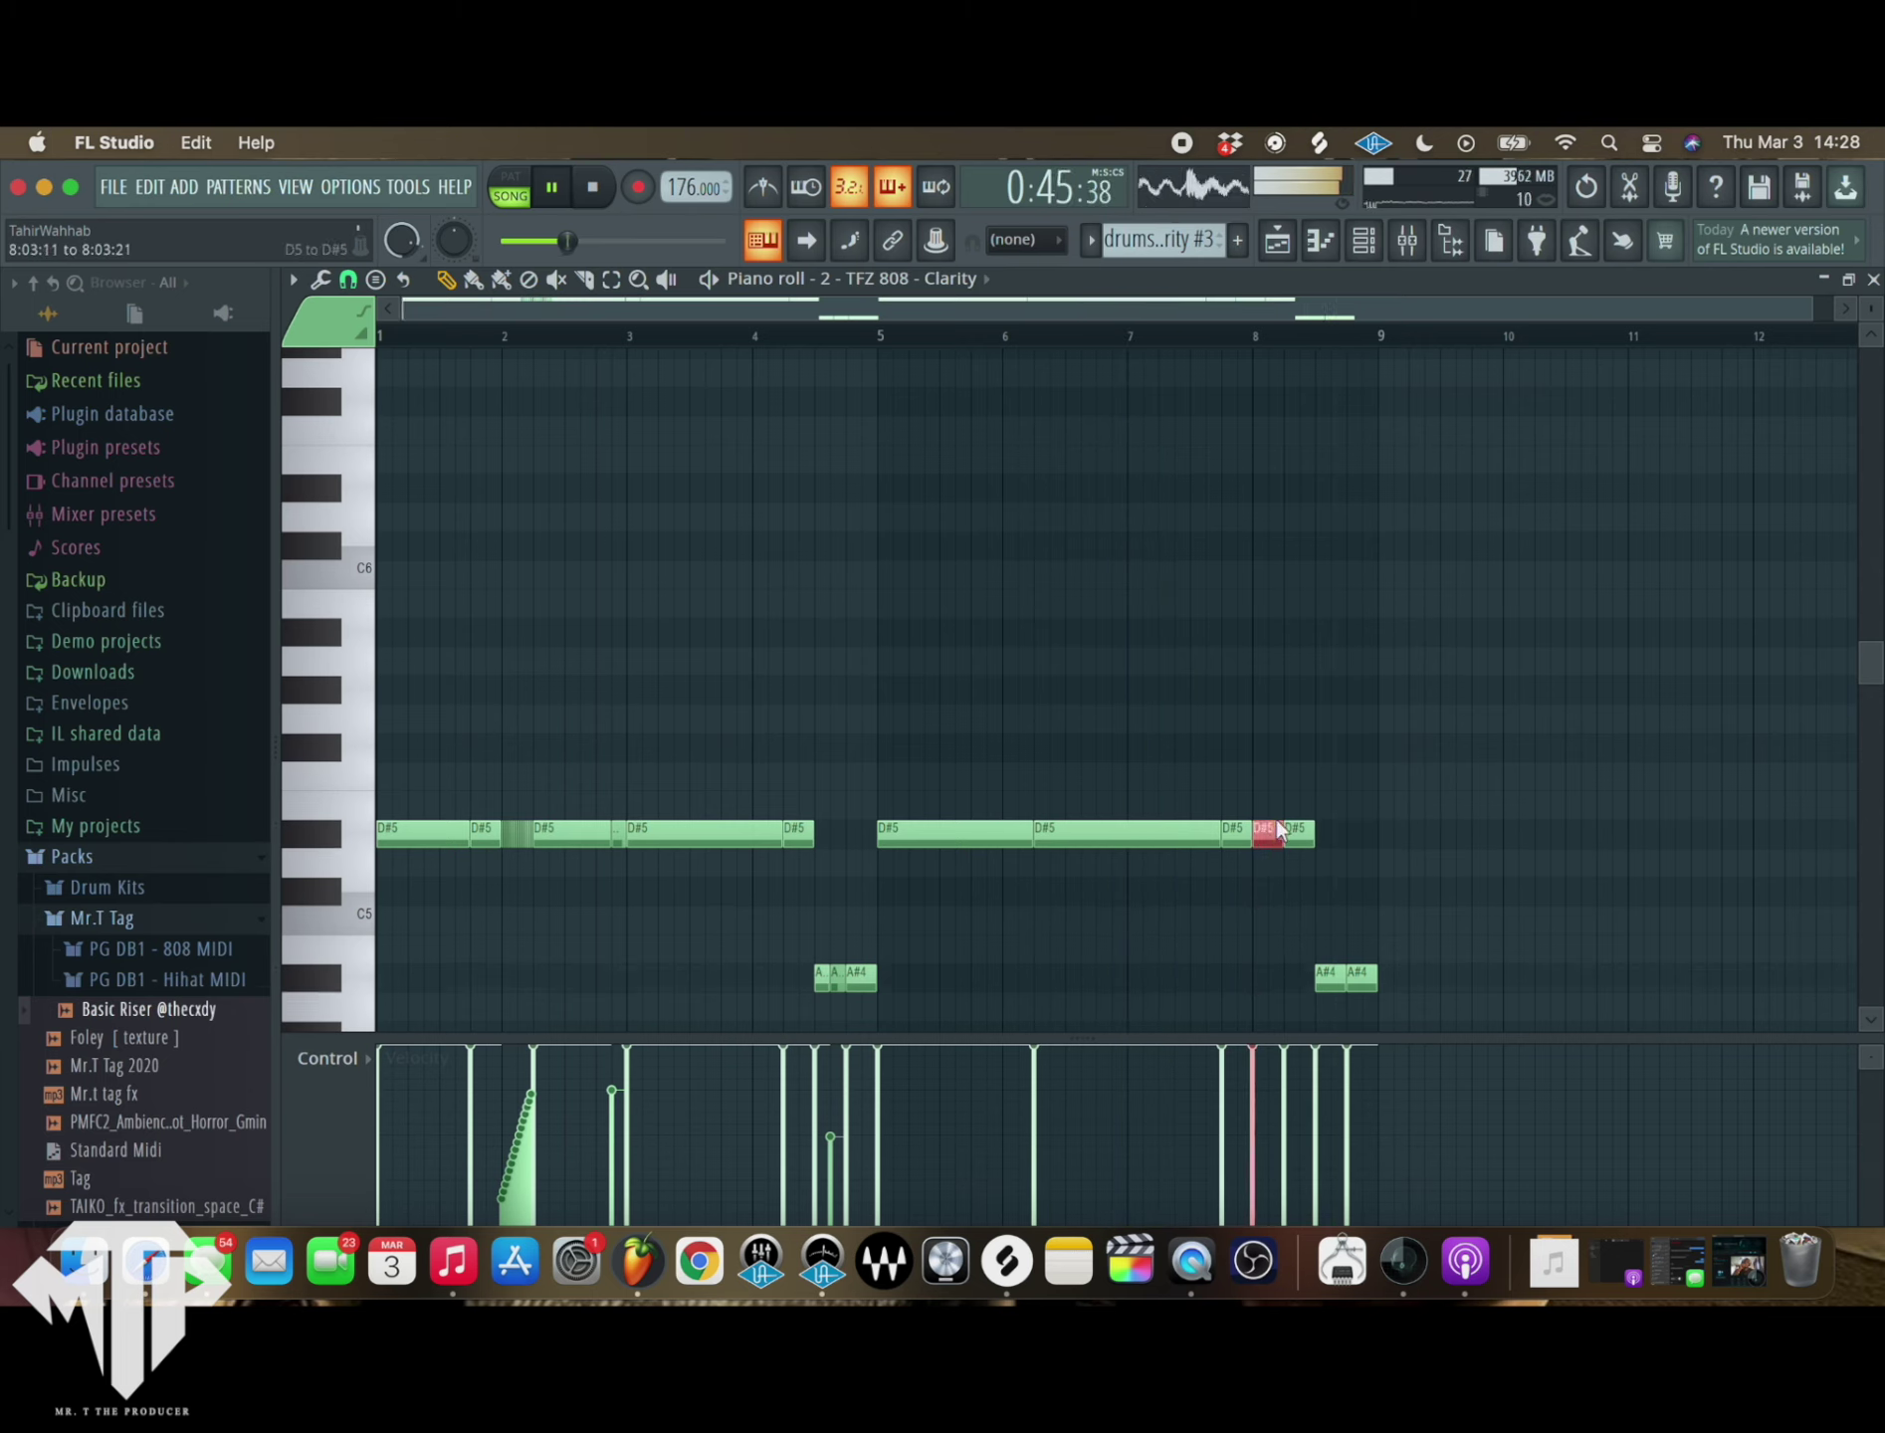
pyautogui.rightClick(1286, 609)
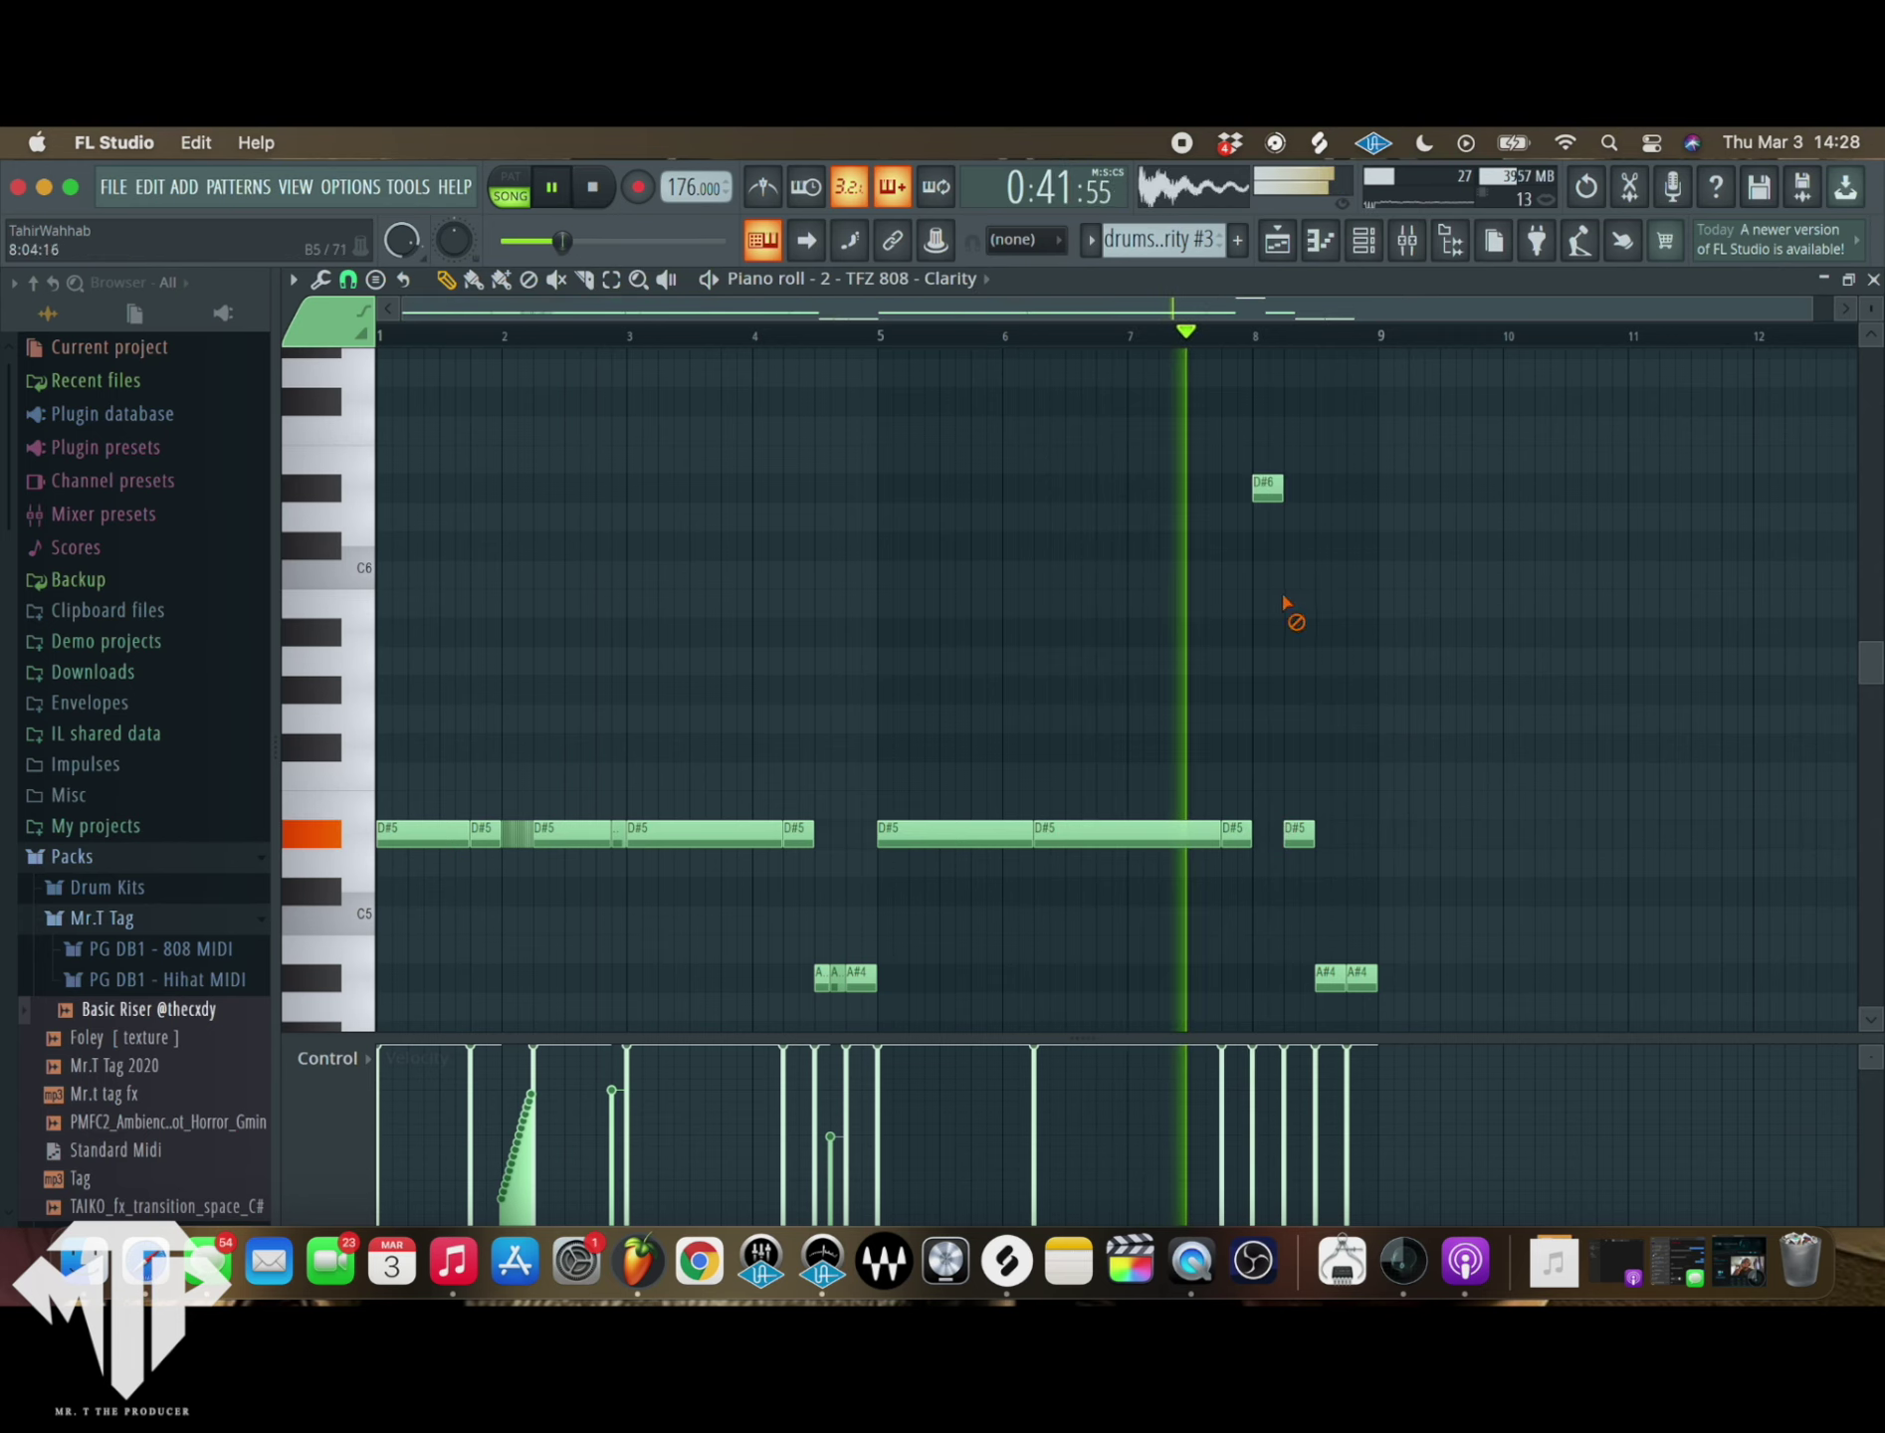
pyautogui.scroll(2, 1320, 602)
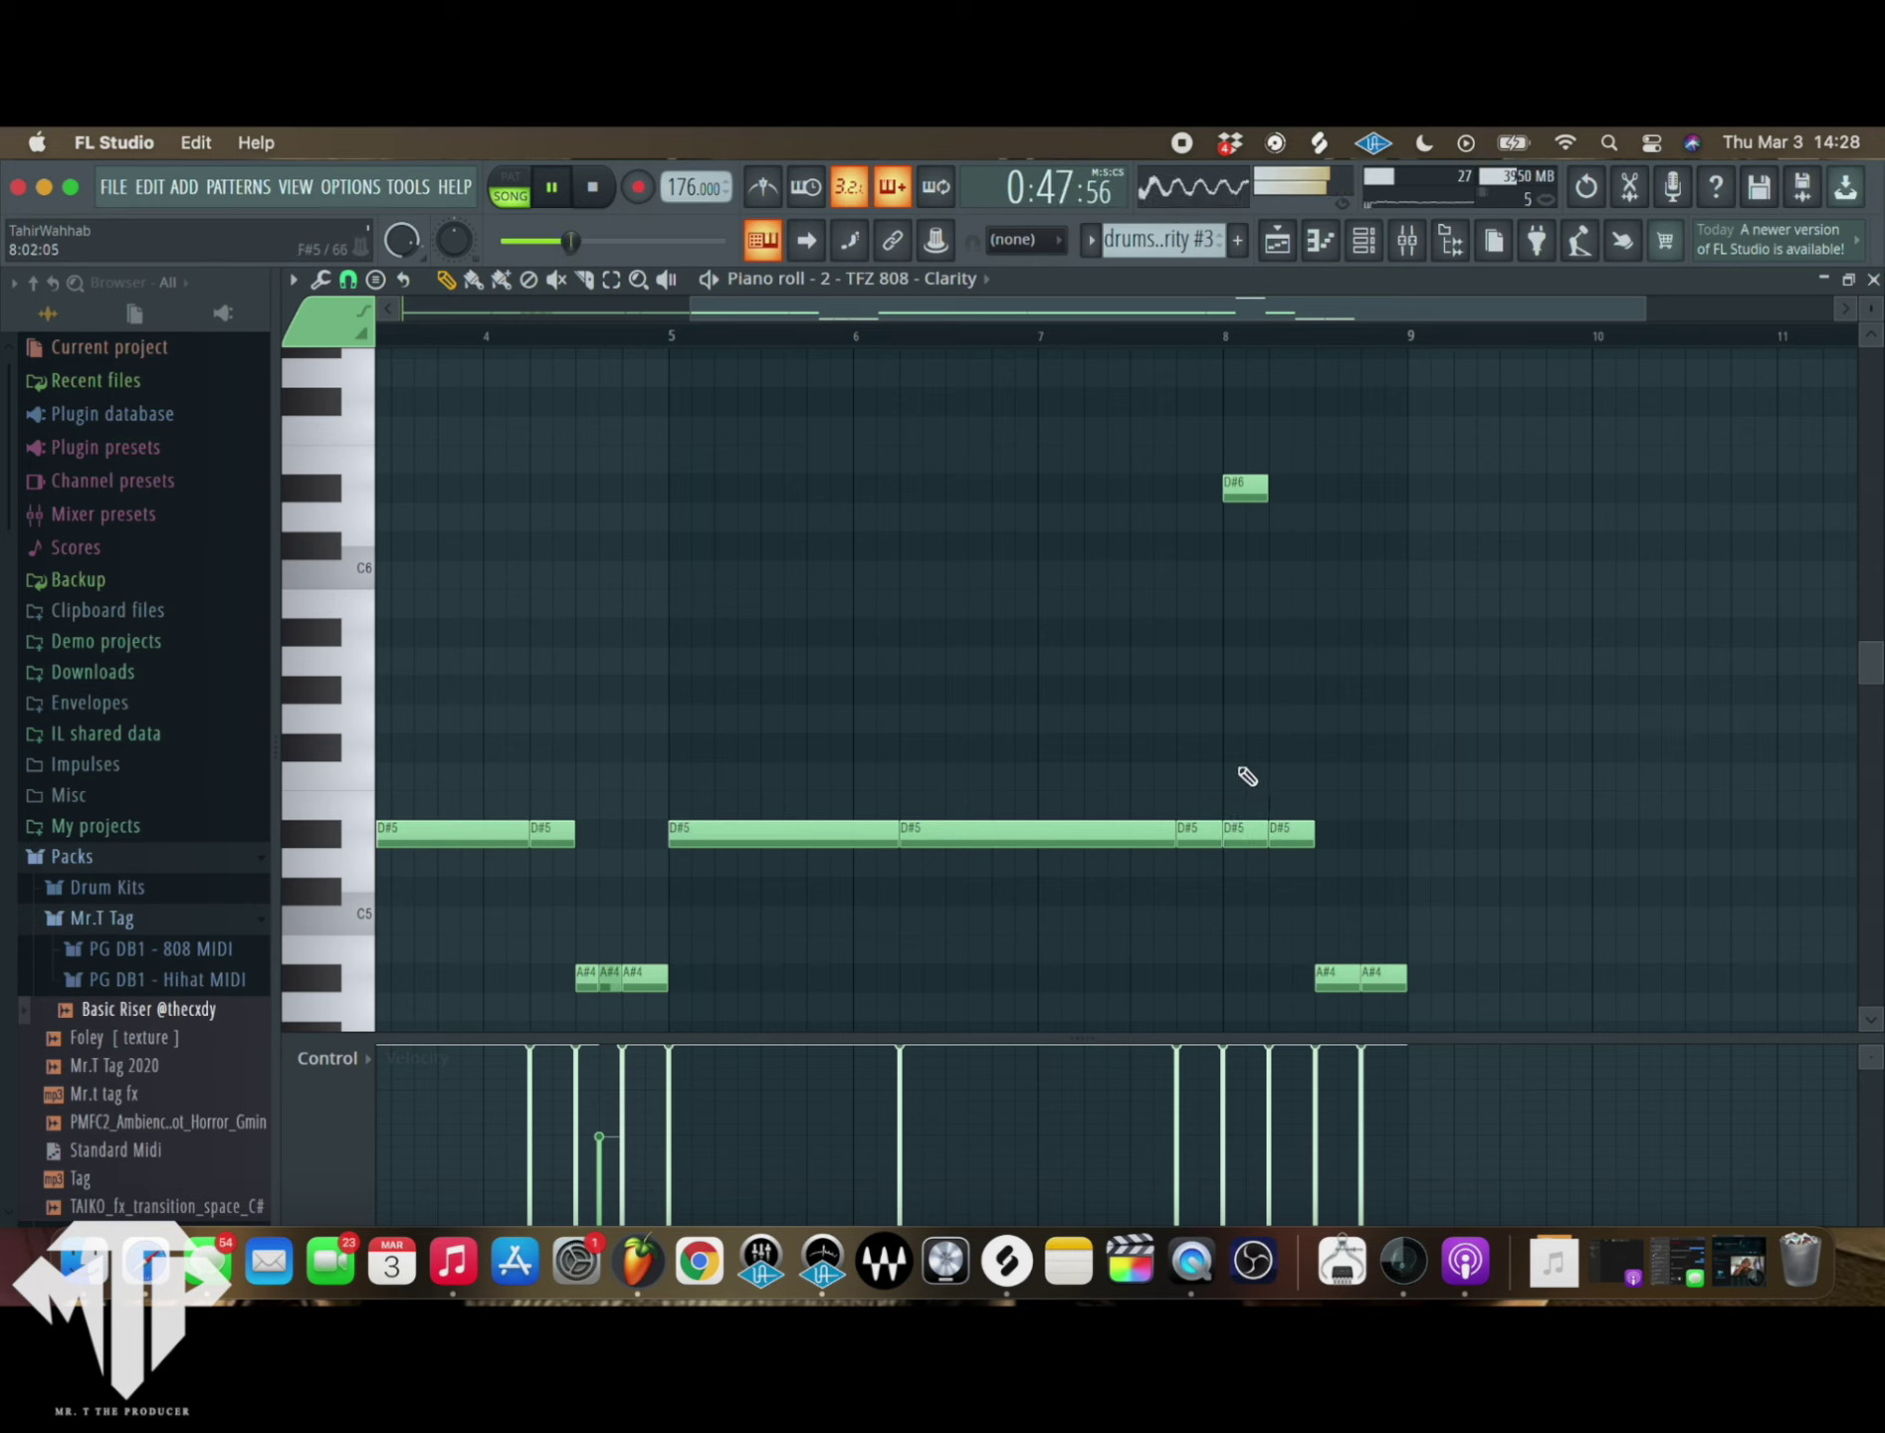
# - Turn the D#5 note at 8:01:00 into a slide note through its note properties
pyautogui.doubleClick(1246, 835)
pyautogui.click(1109, 522)
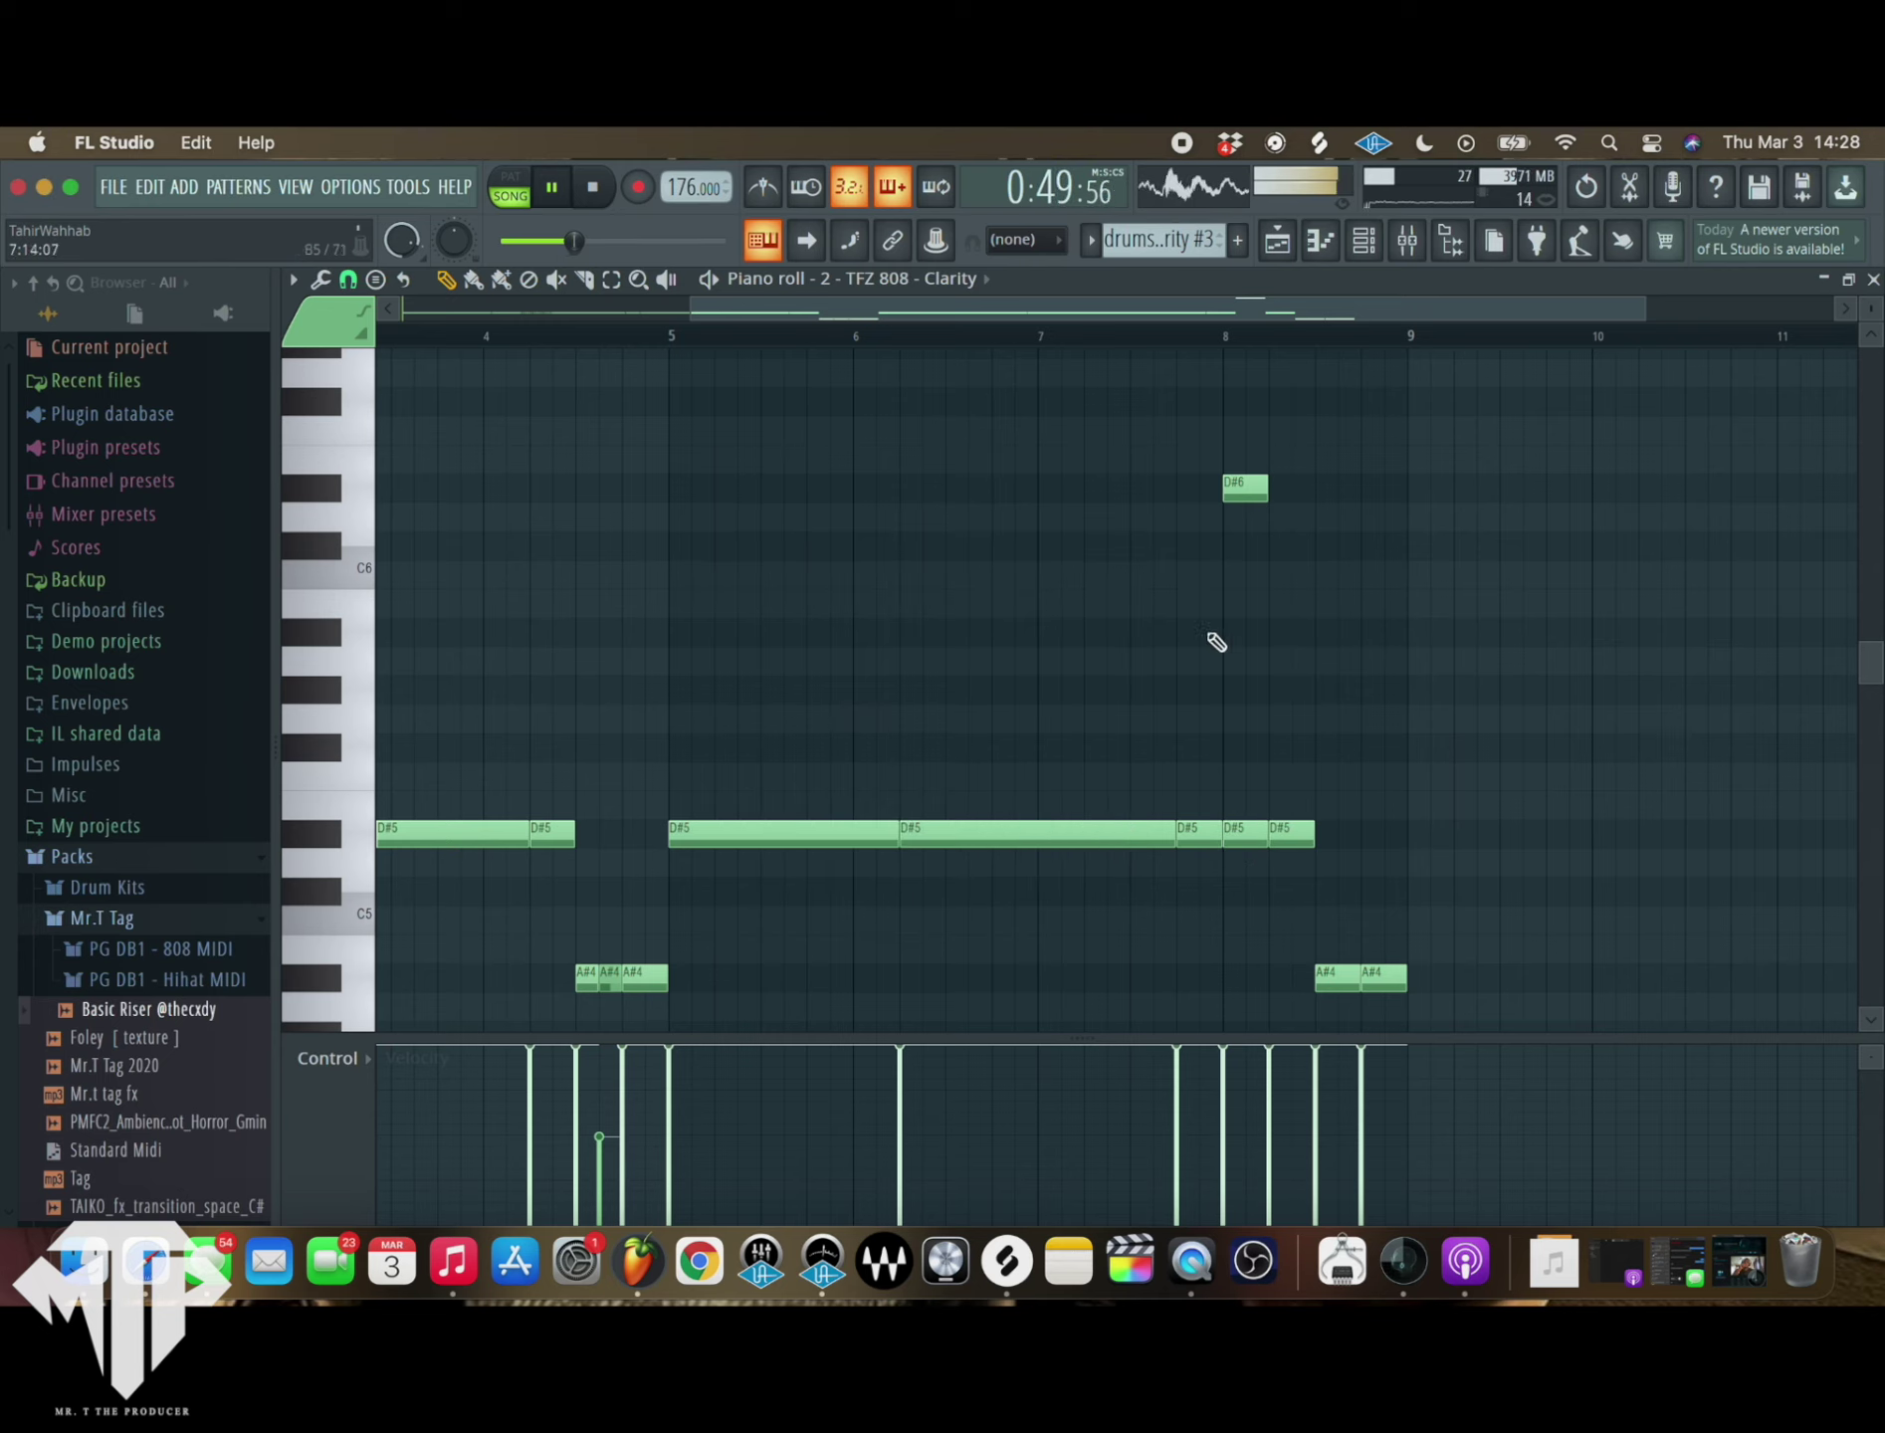
pyautogui.doubleClick(1244, 842)
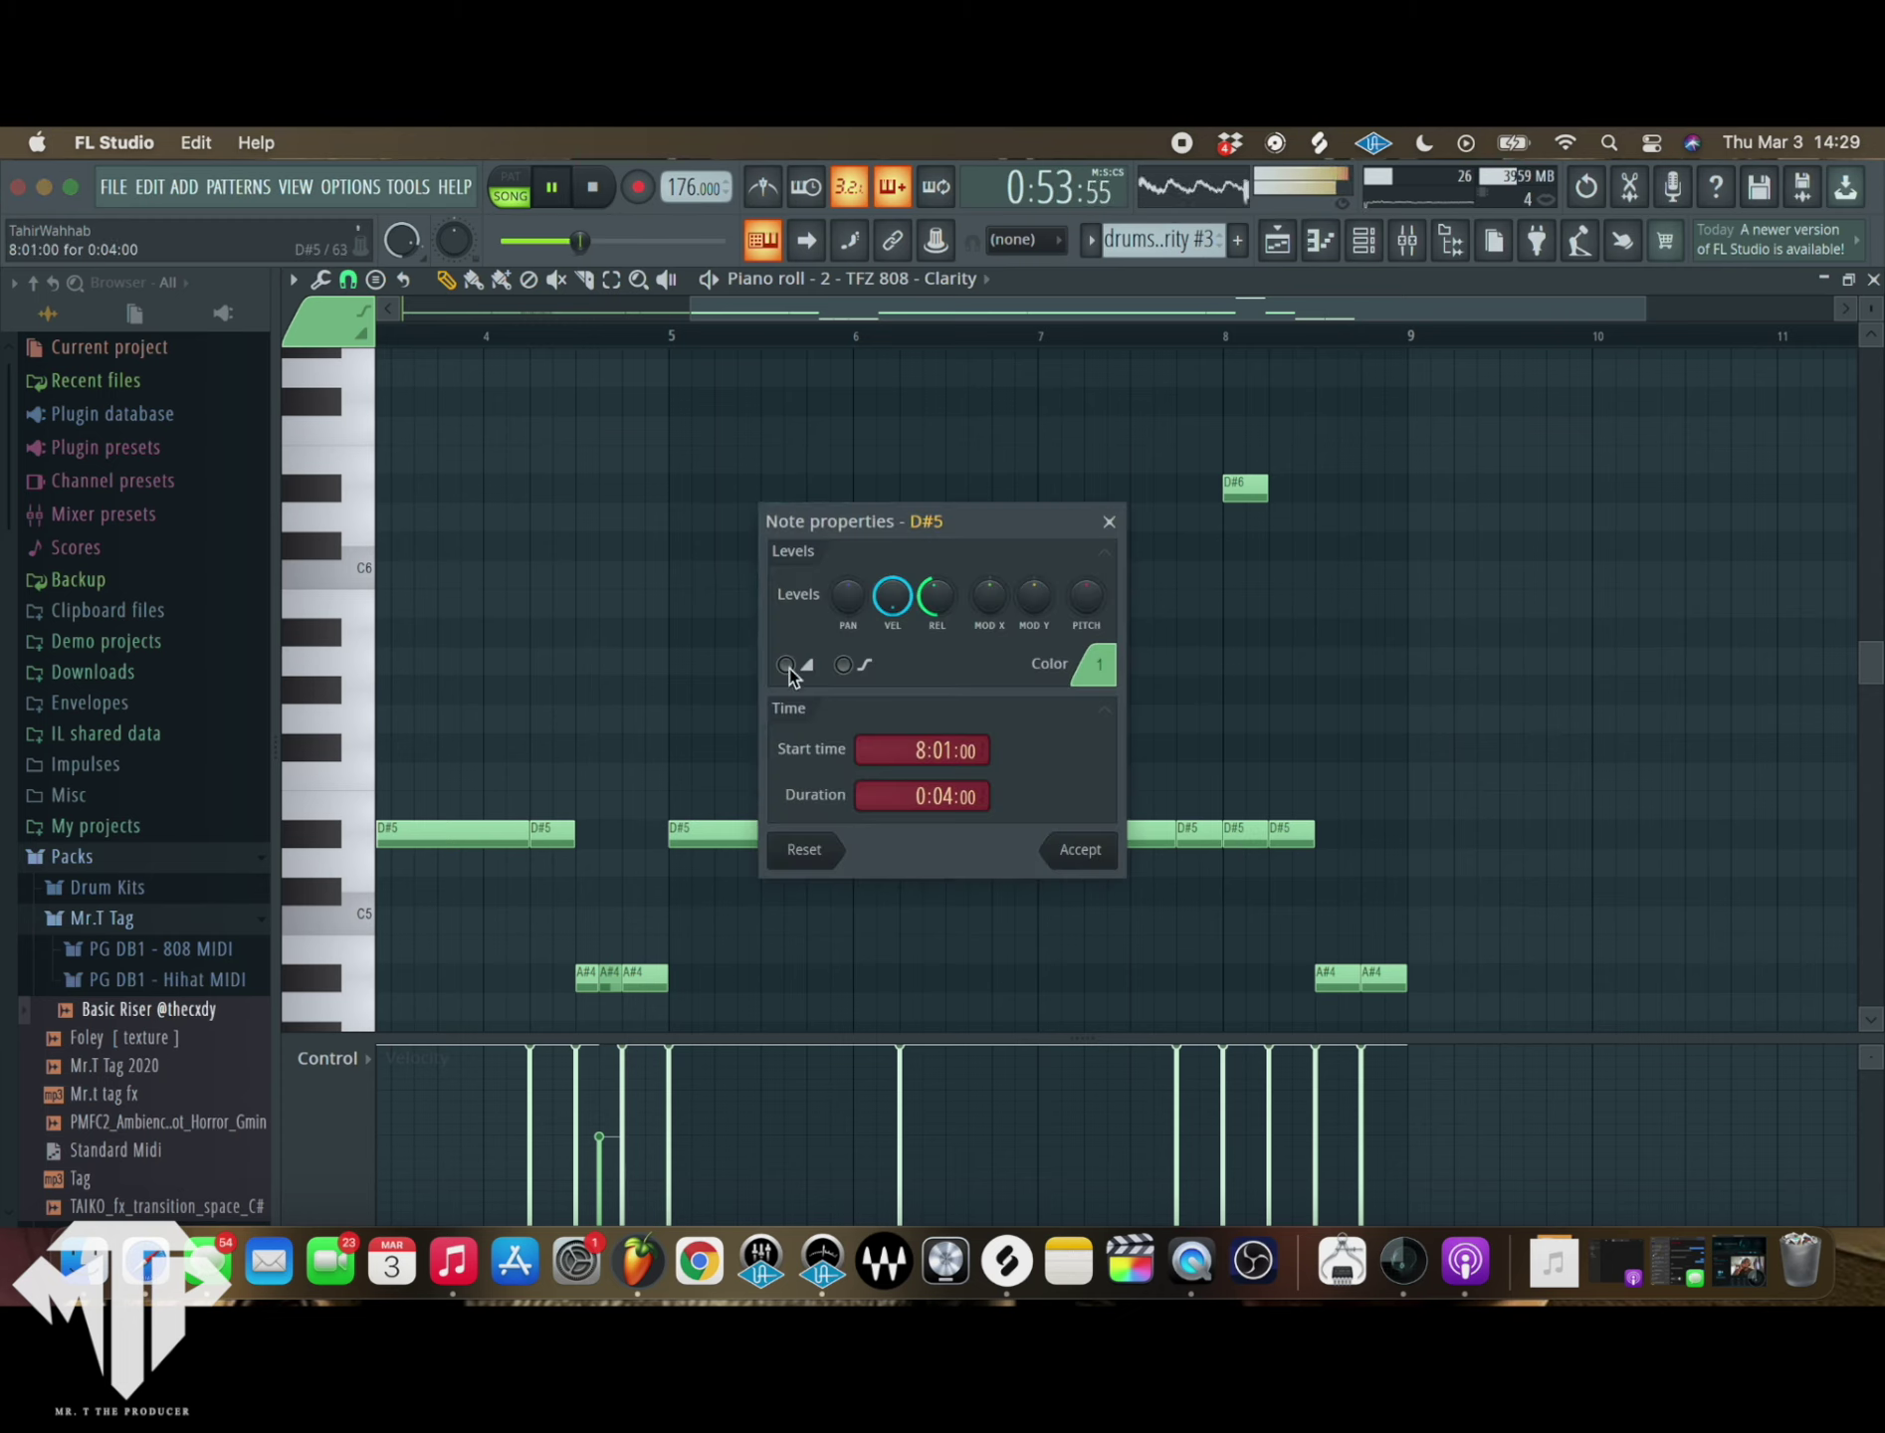
pyautogui.click(1108, 861)
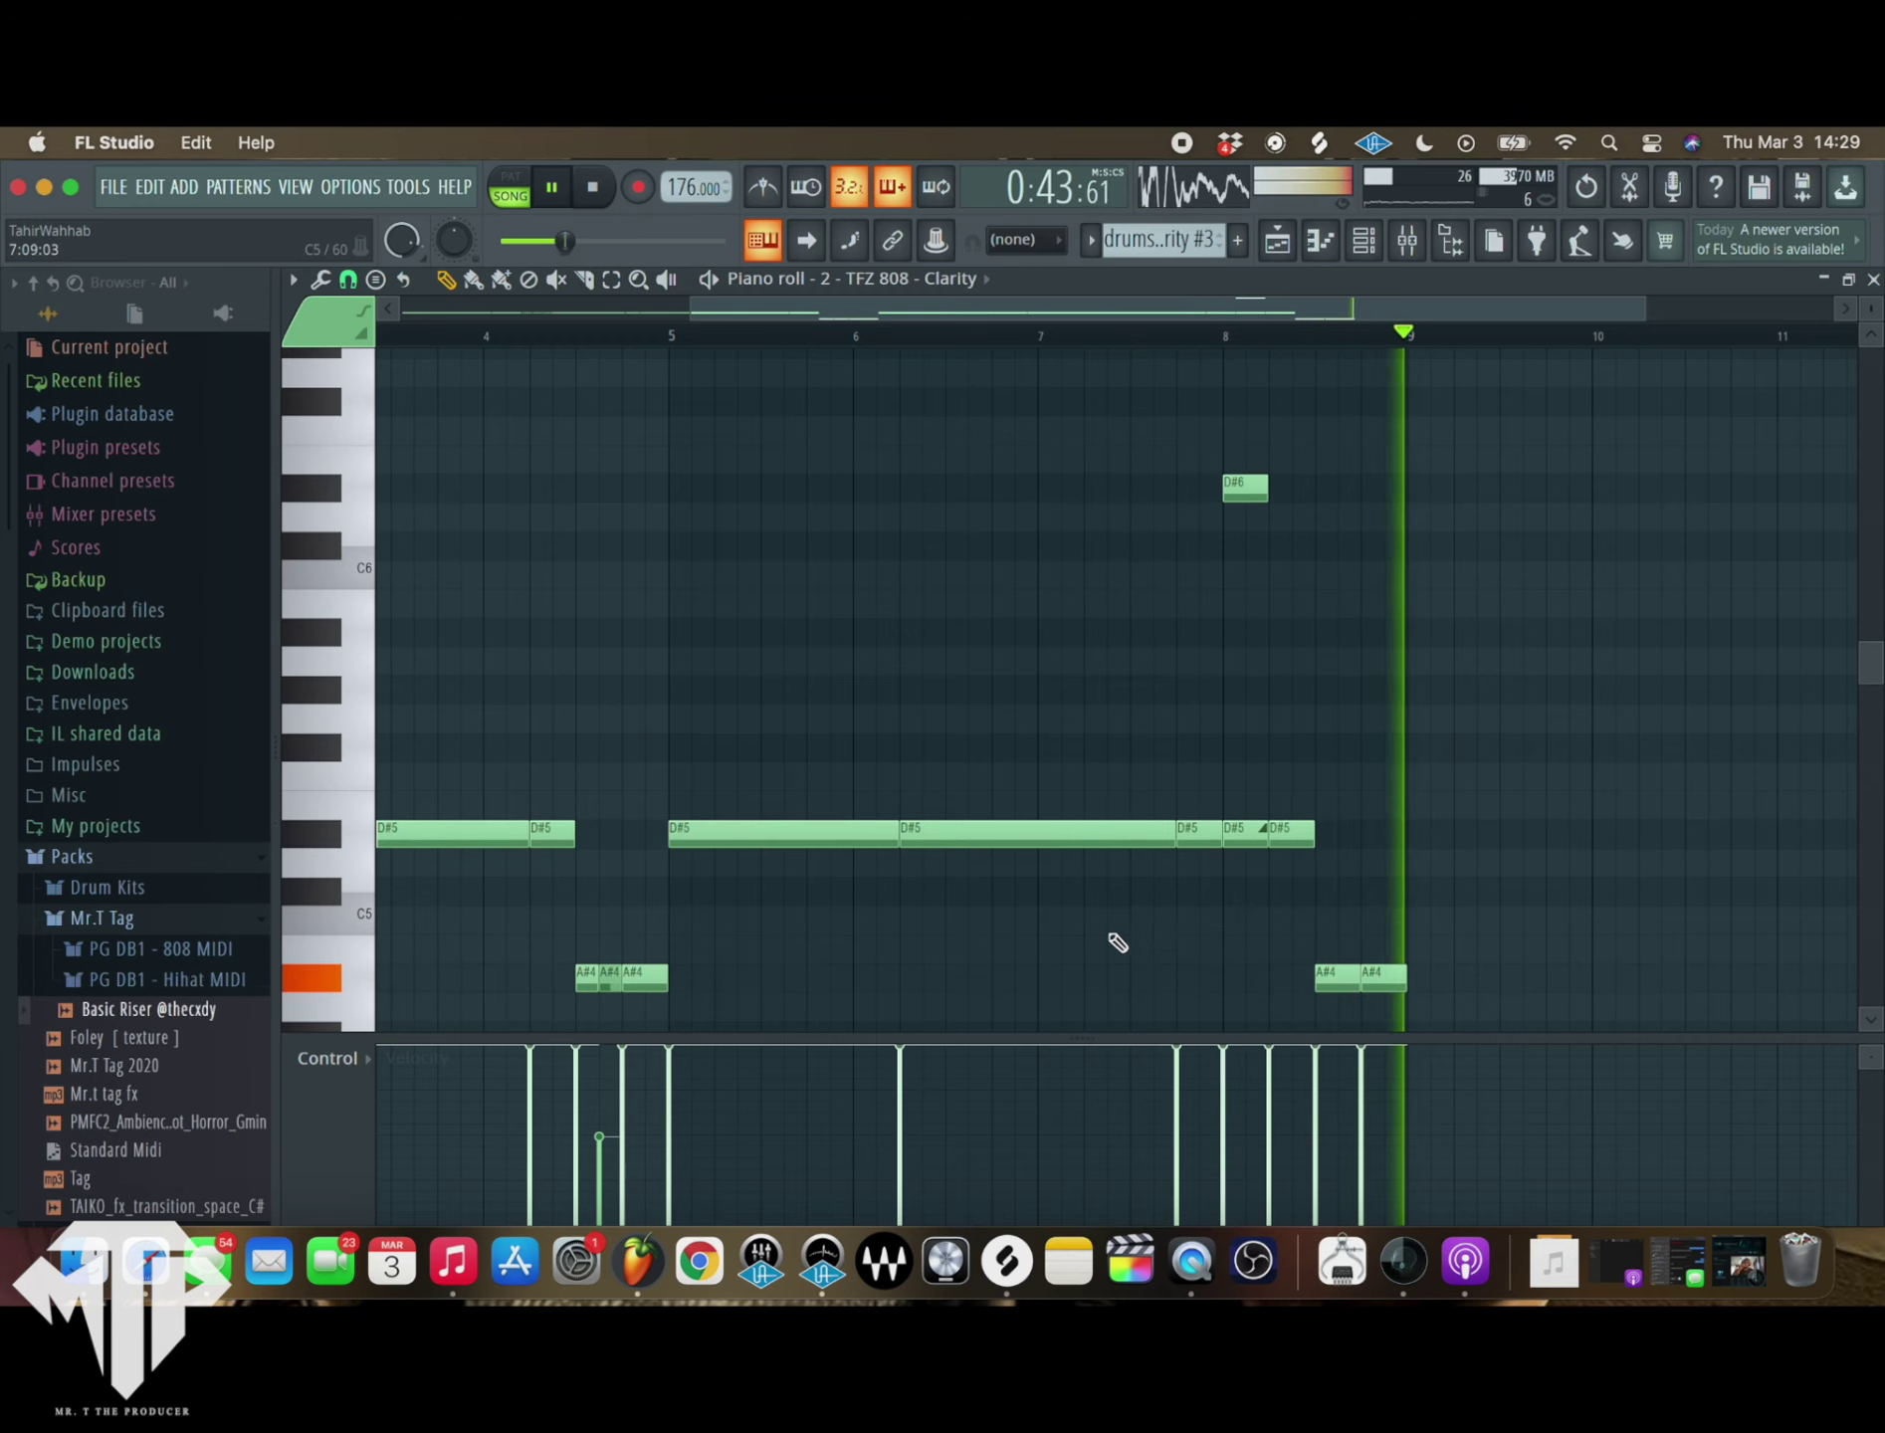
pyautogui.scroll(-3, 937, 601)
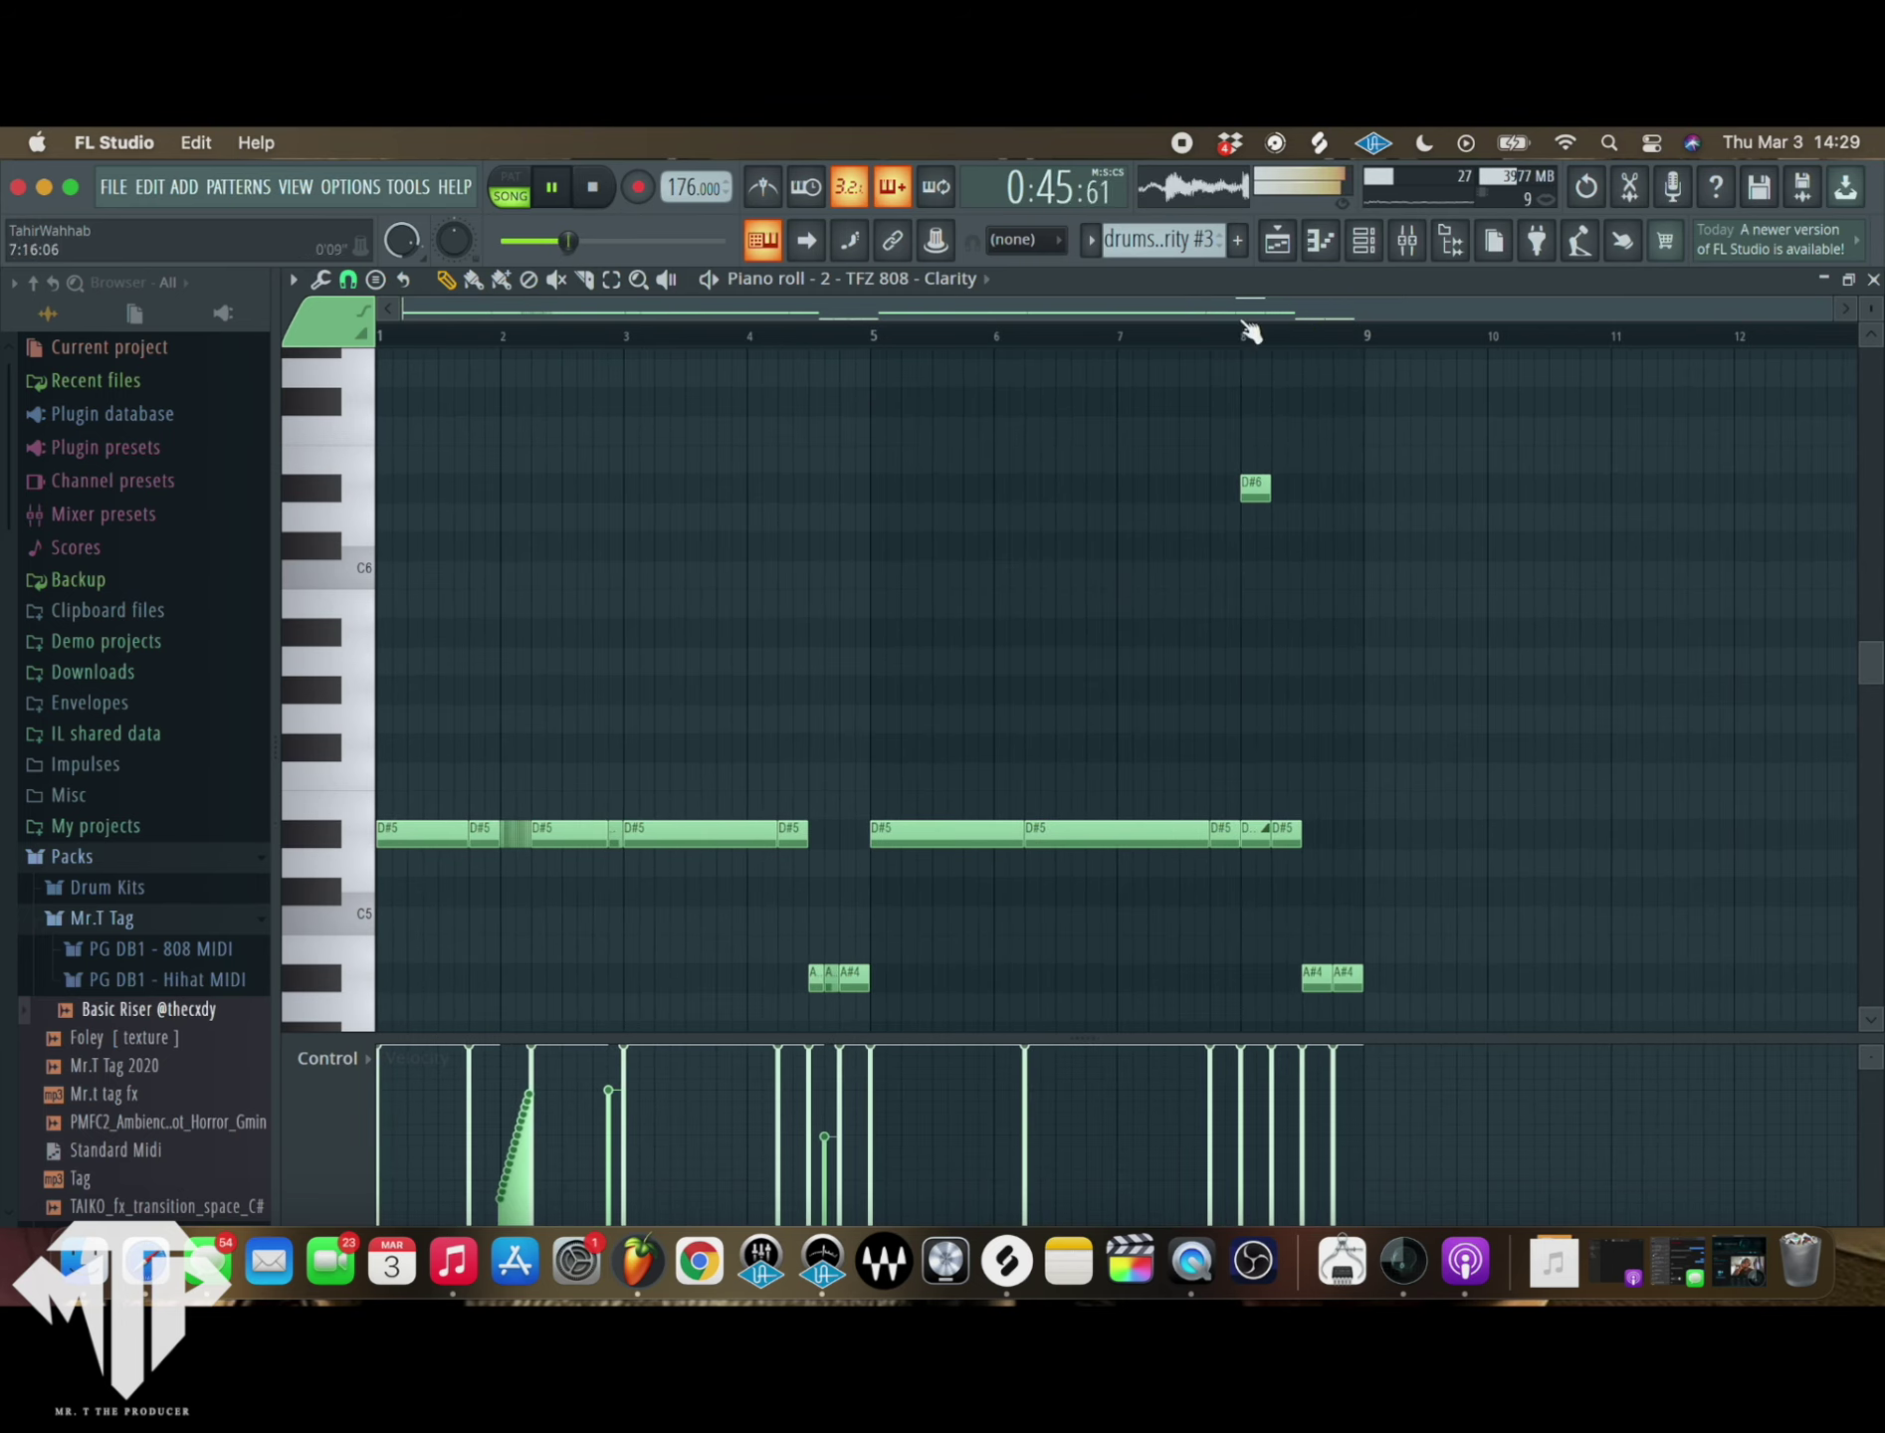
# - Go back to the playlist arrangement, play the song from the beginning and look over its first sections while it plays
pyautogui.click(1275, 240)
pyautogui.click(503, 241)
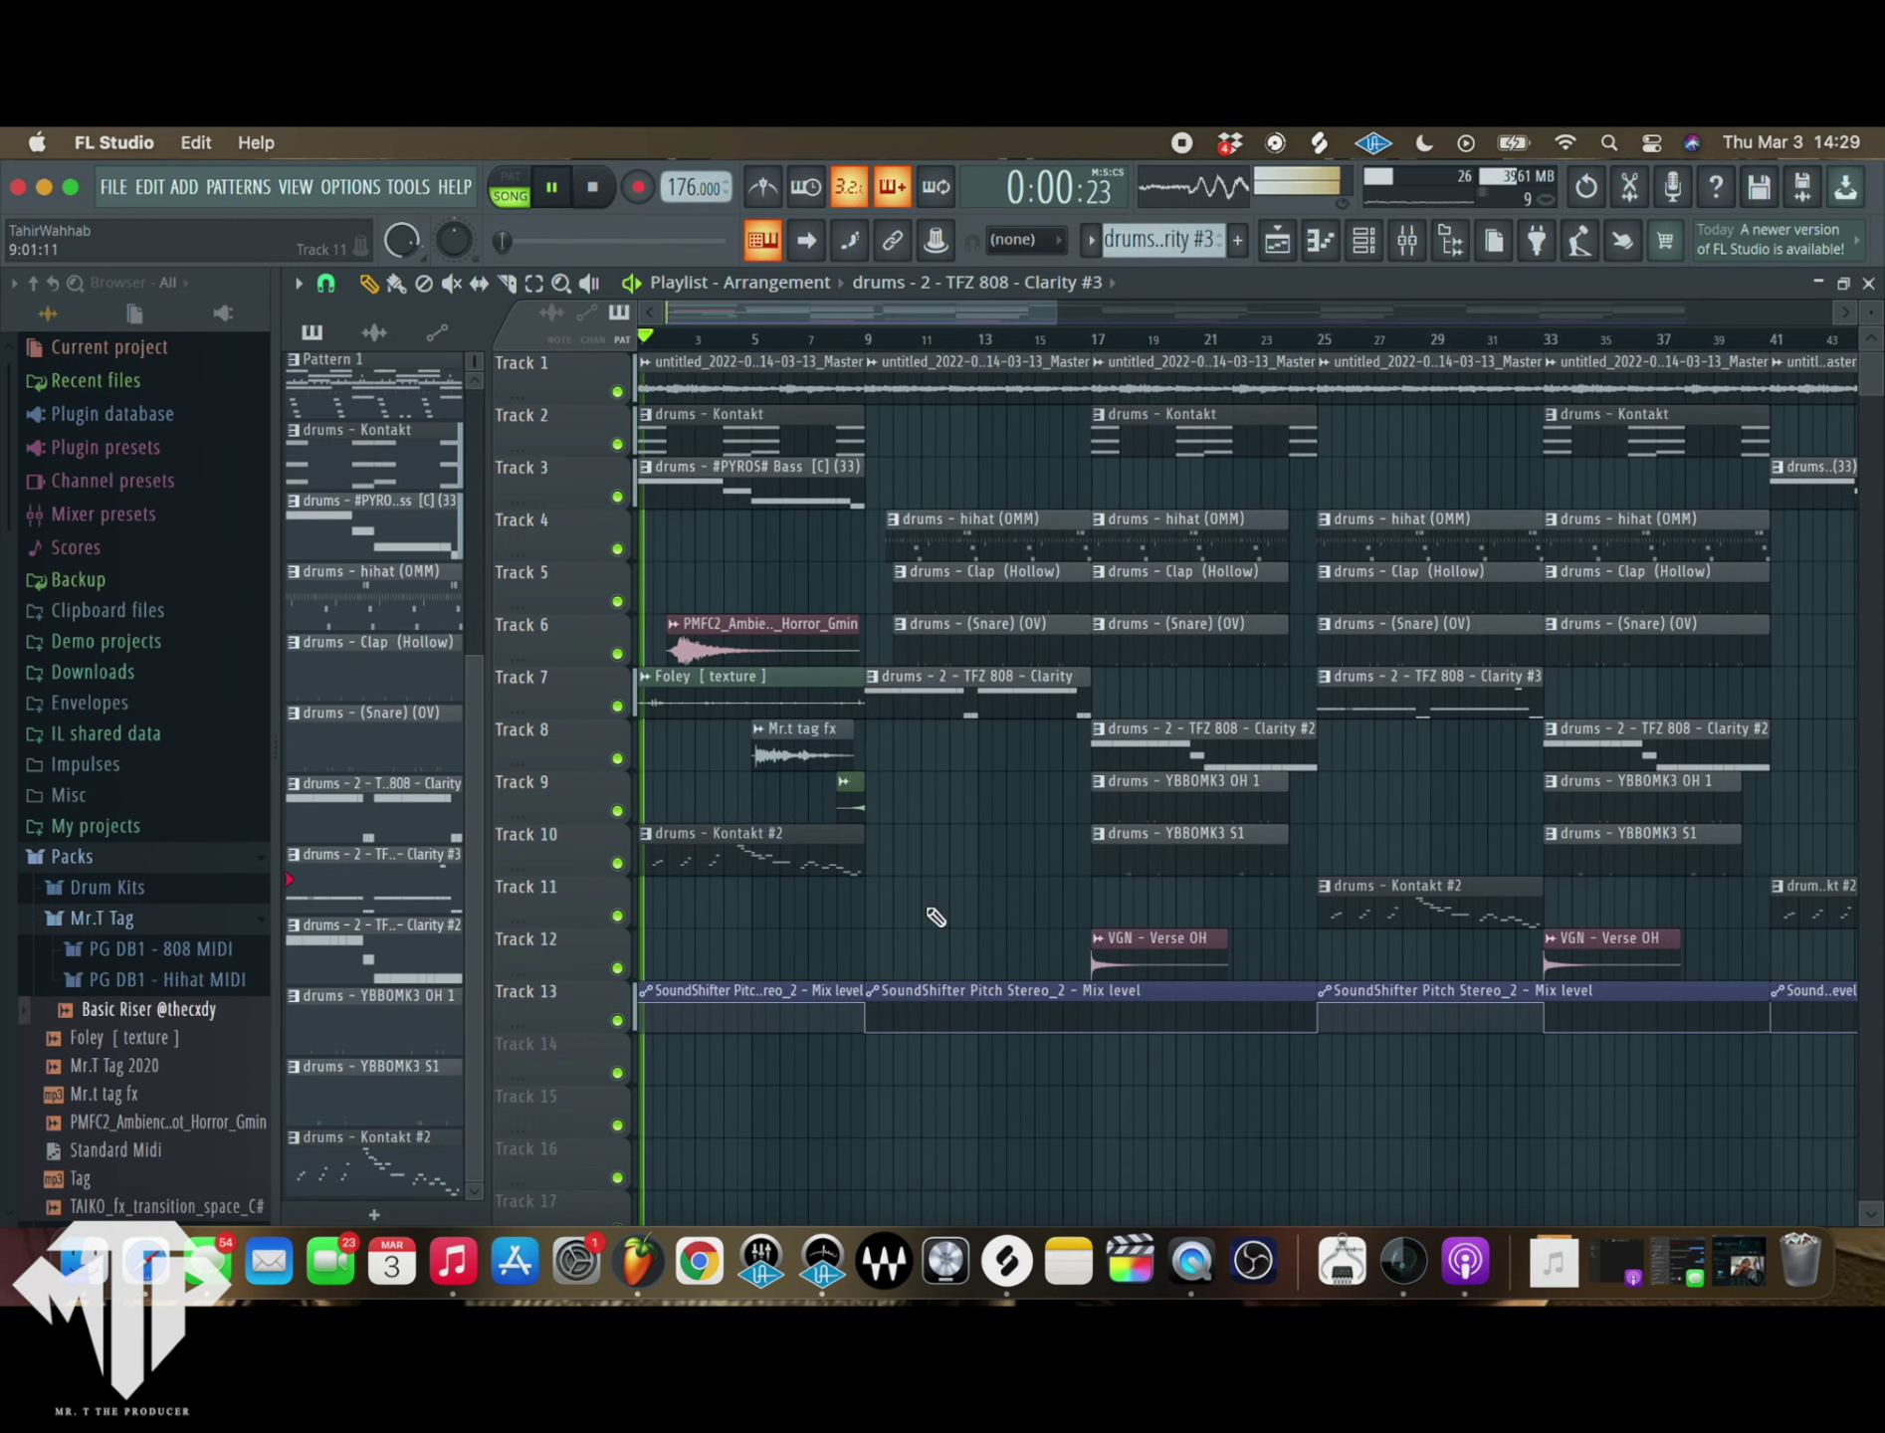
pyautogui.scroll(-3, 963, 870)
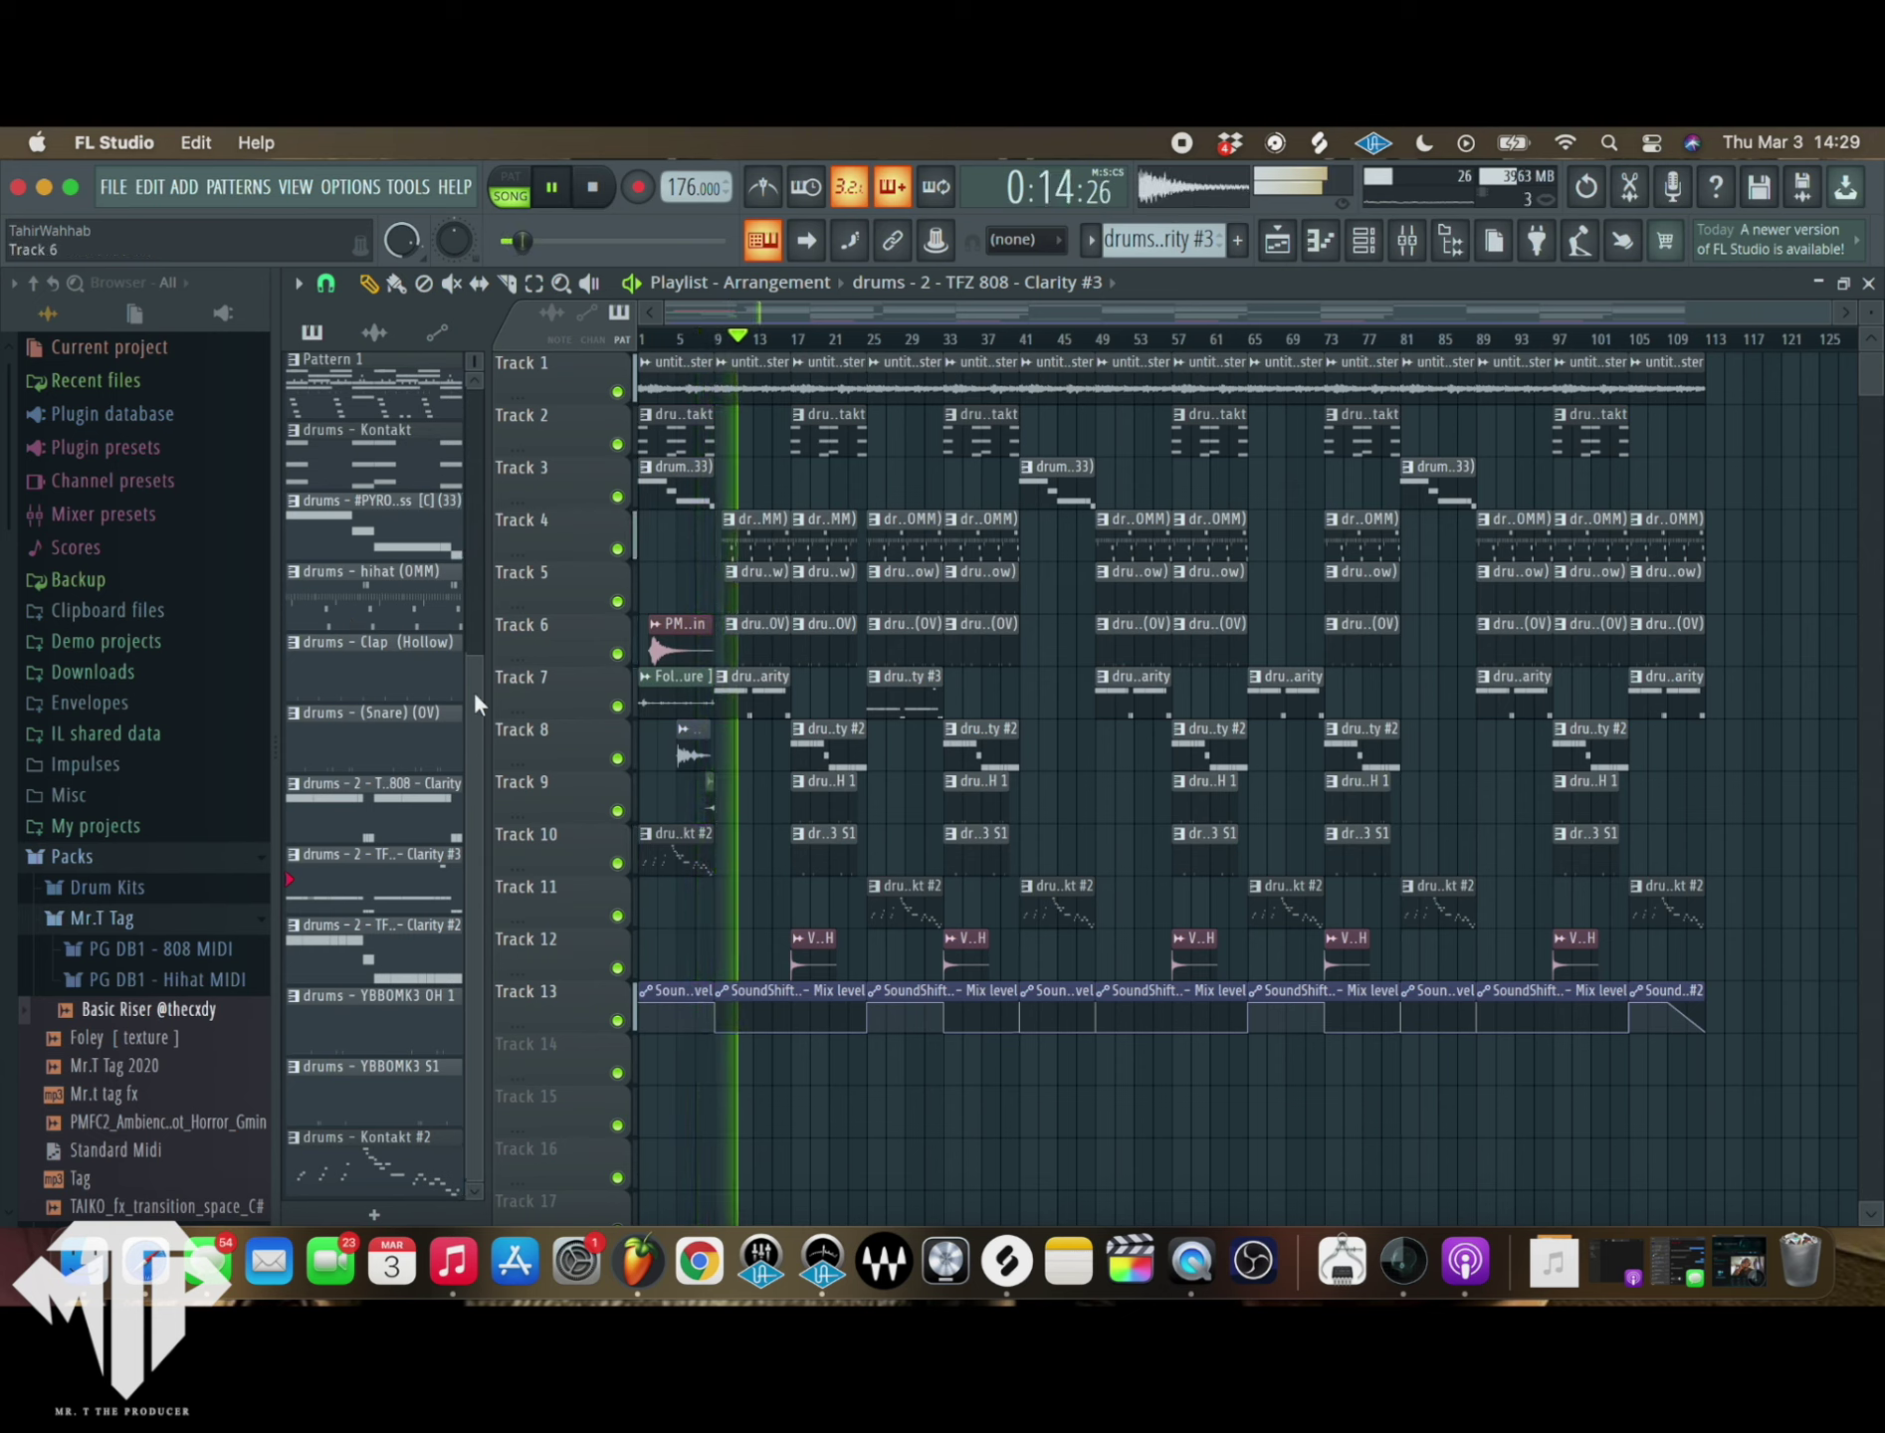
pyautogui.scroll(5, 717, 684)
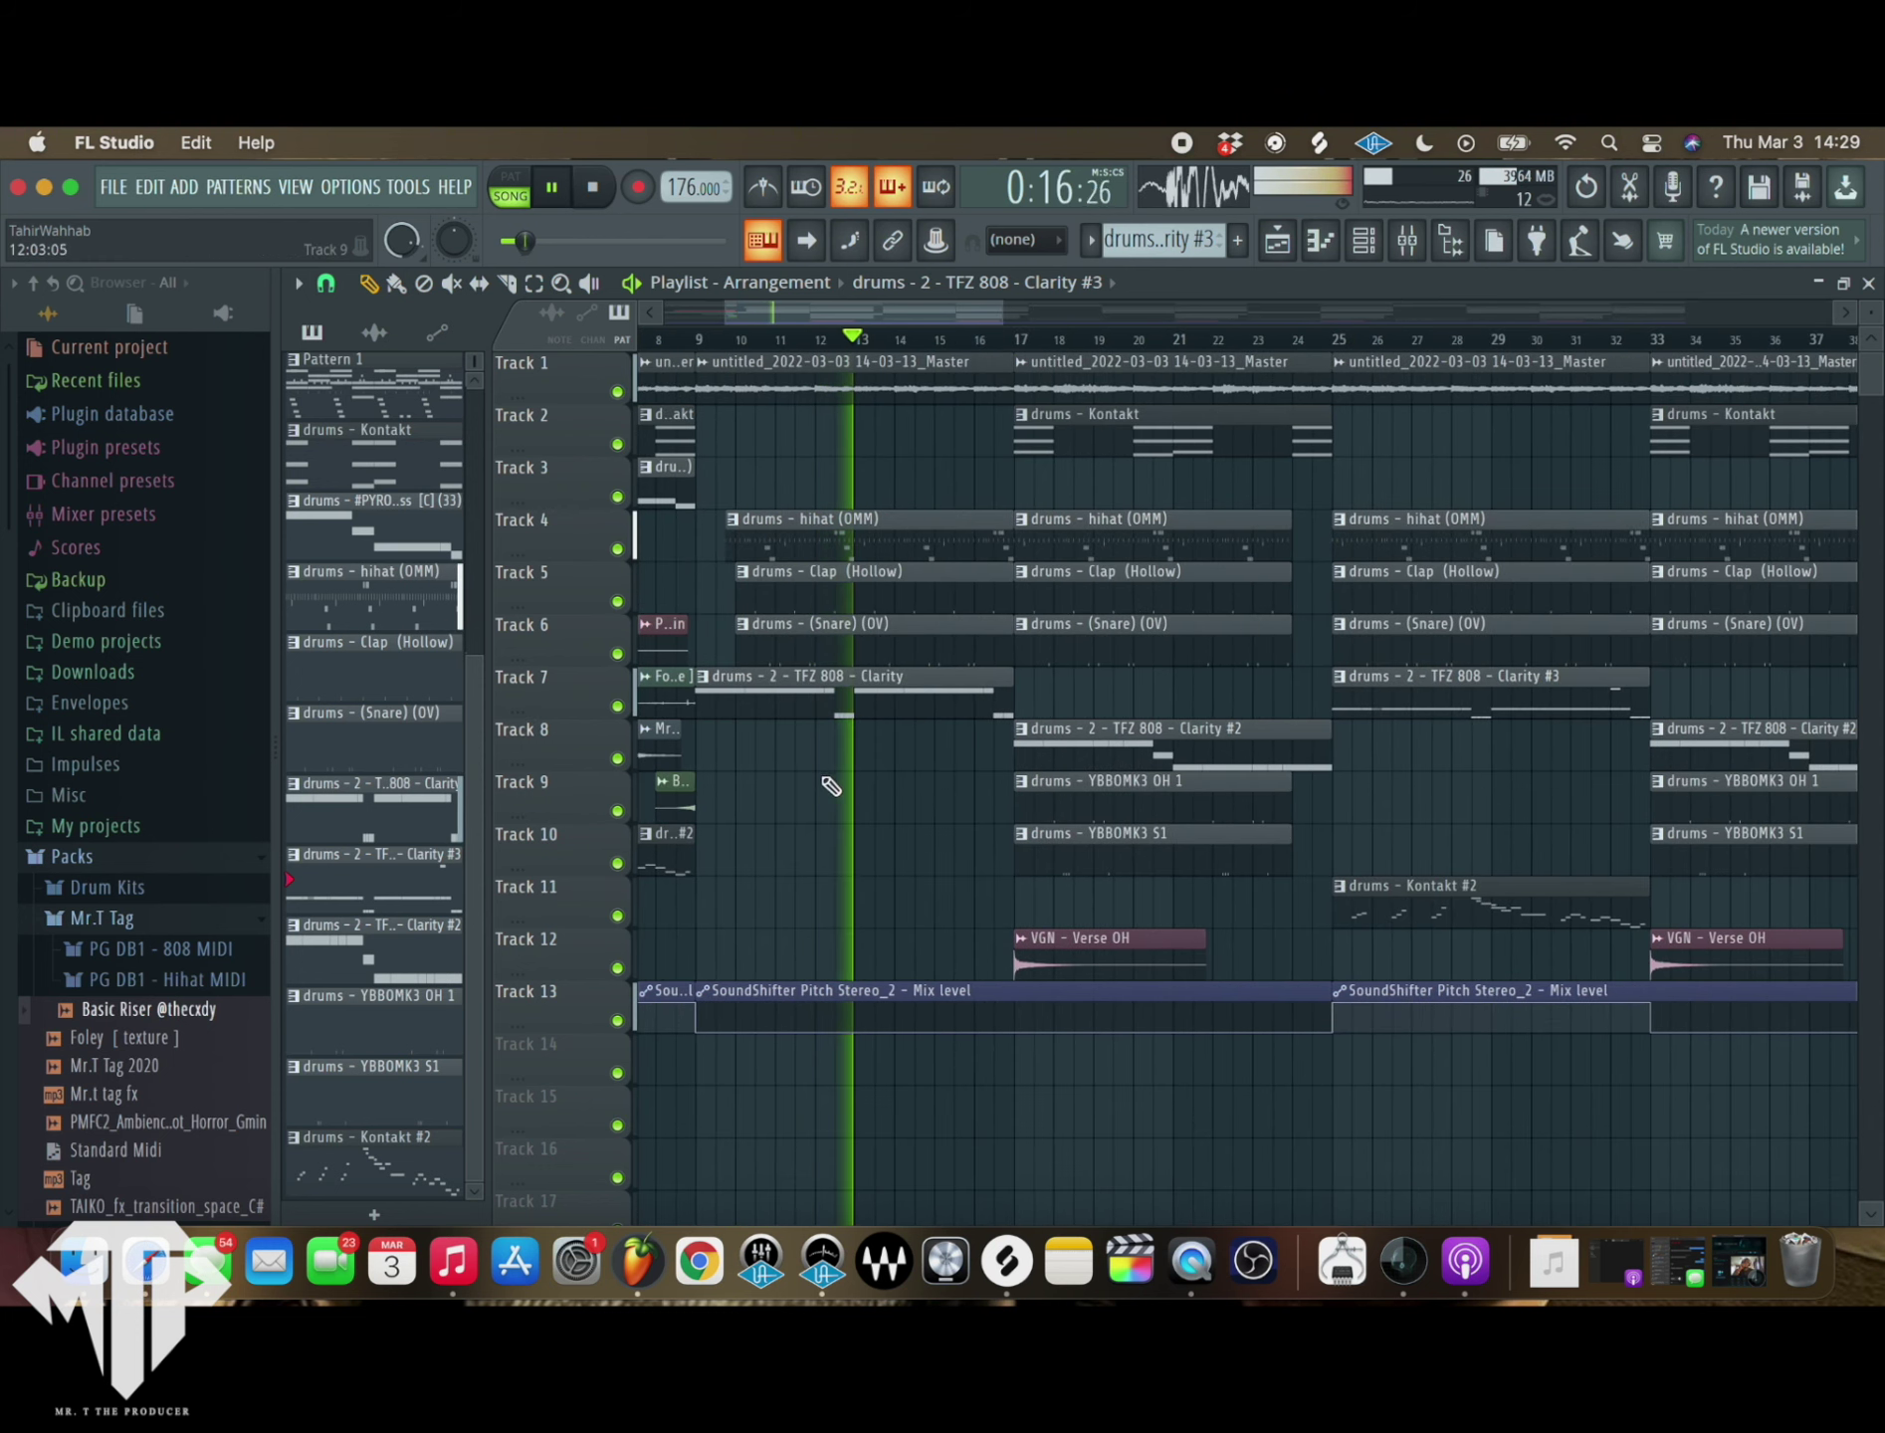
pyautogui.scroll(-2, 930, 810)
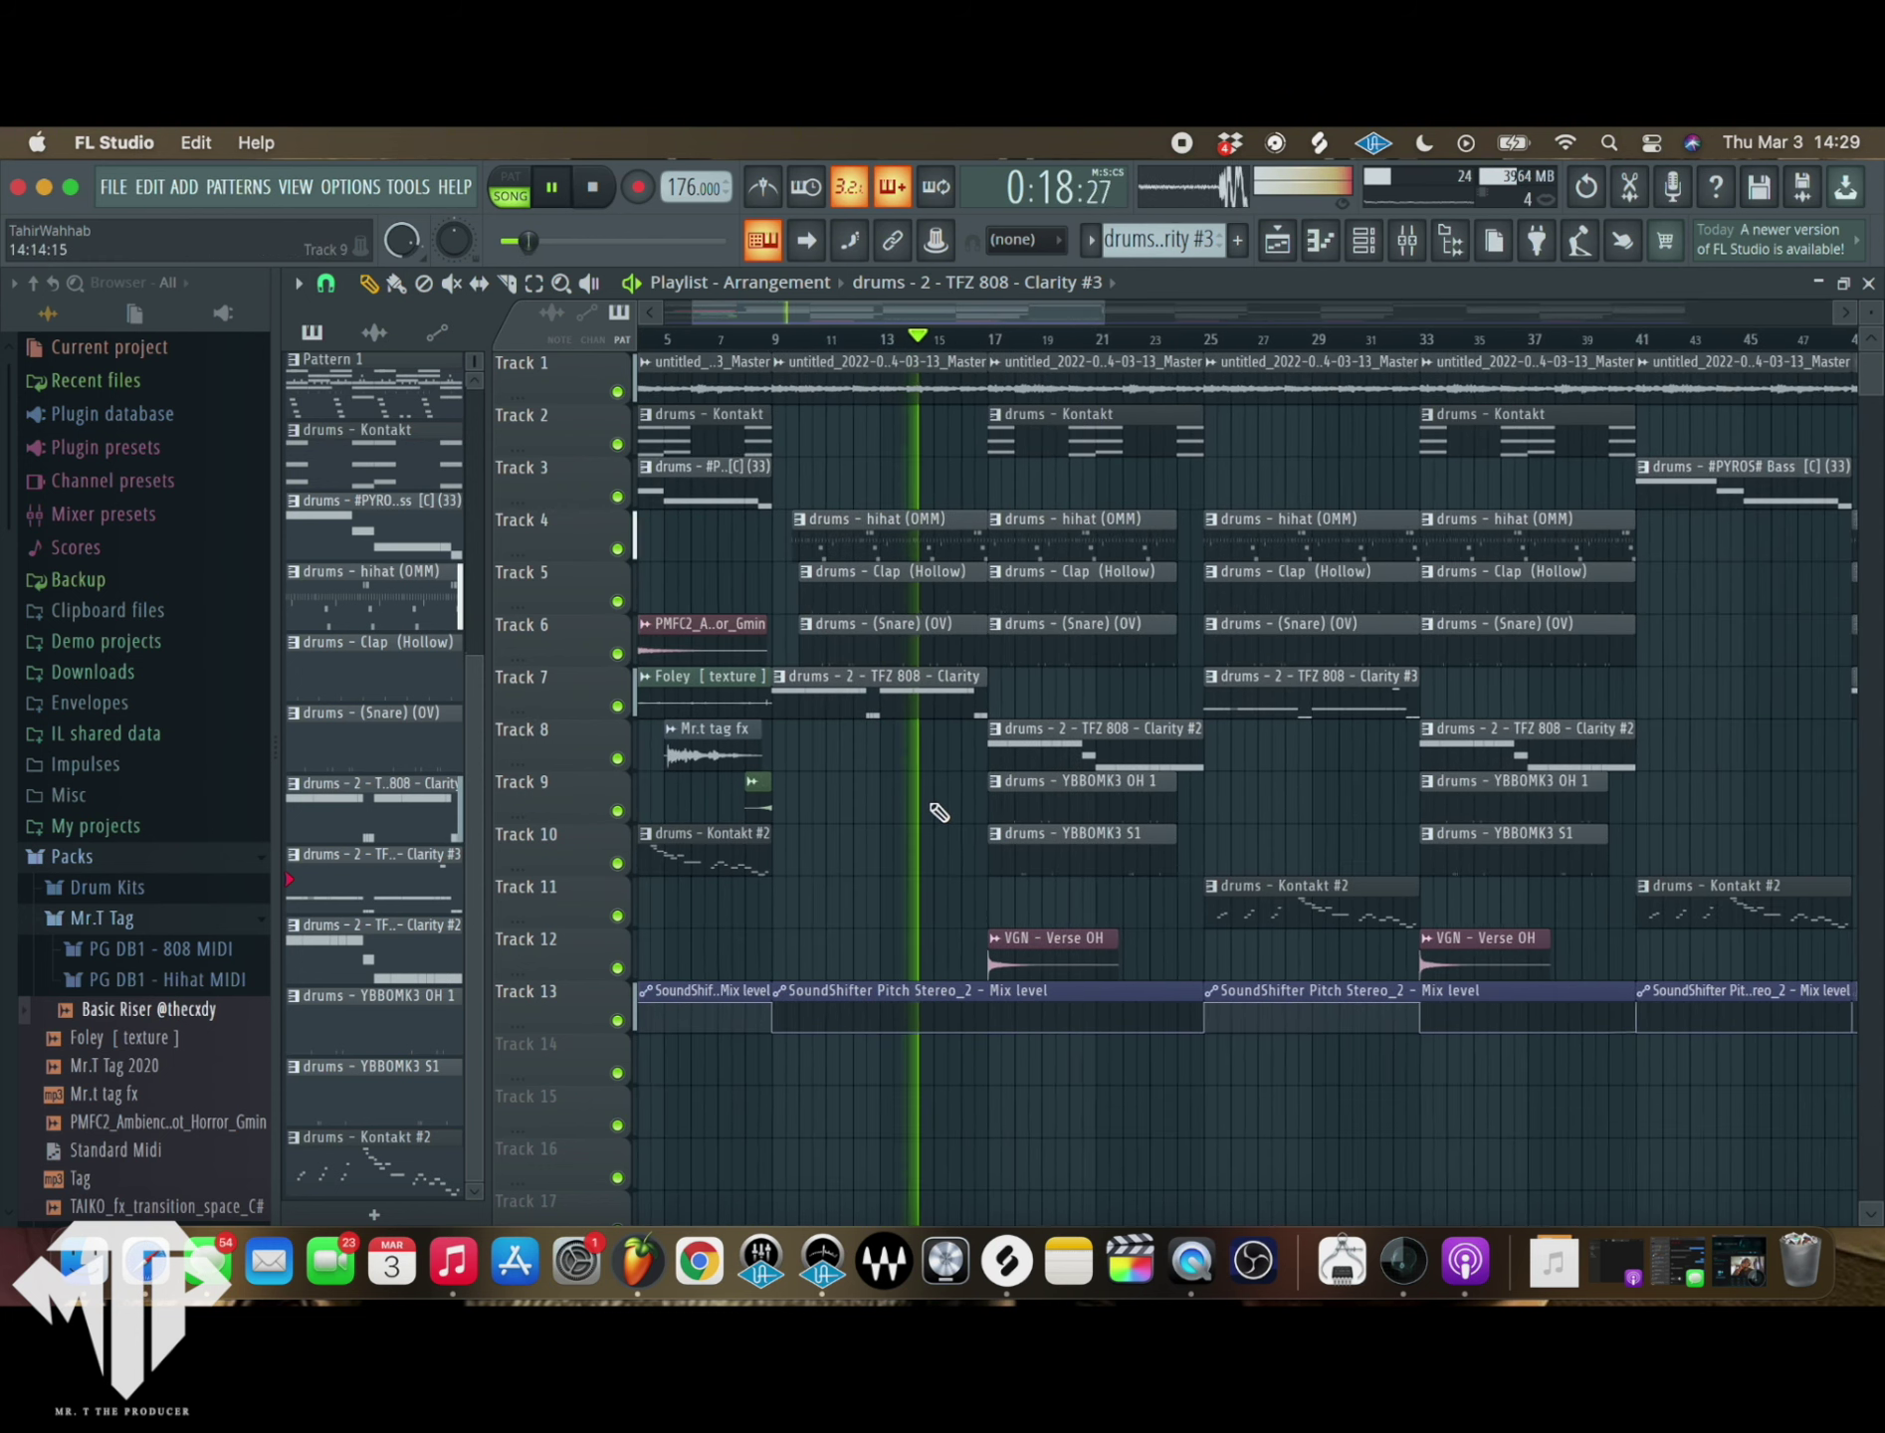
pyautogui.scroll(-1, 938, 811)
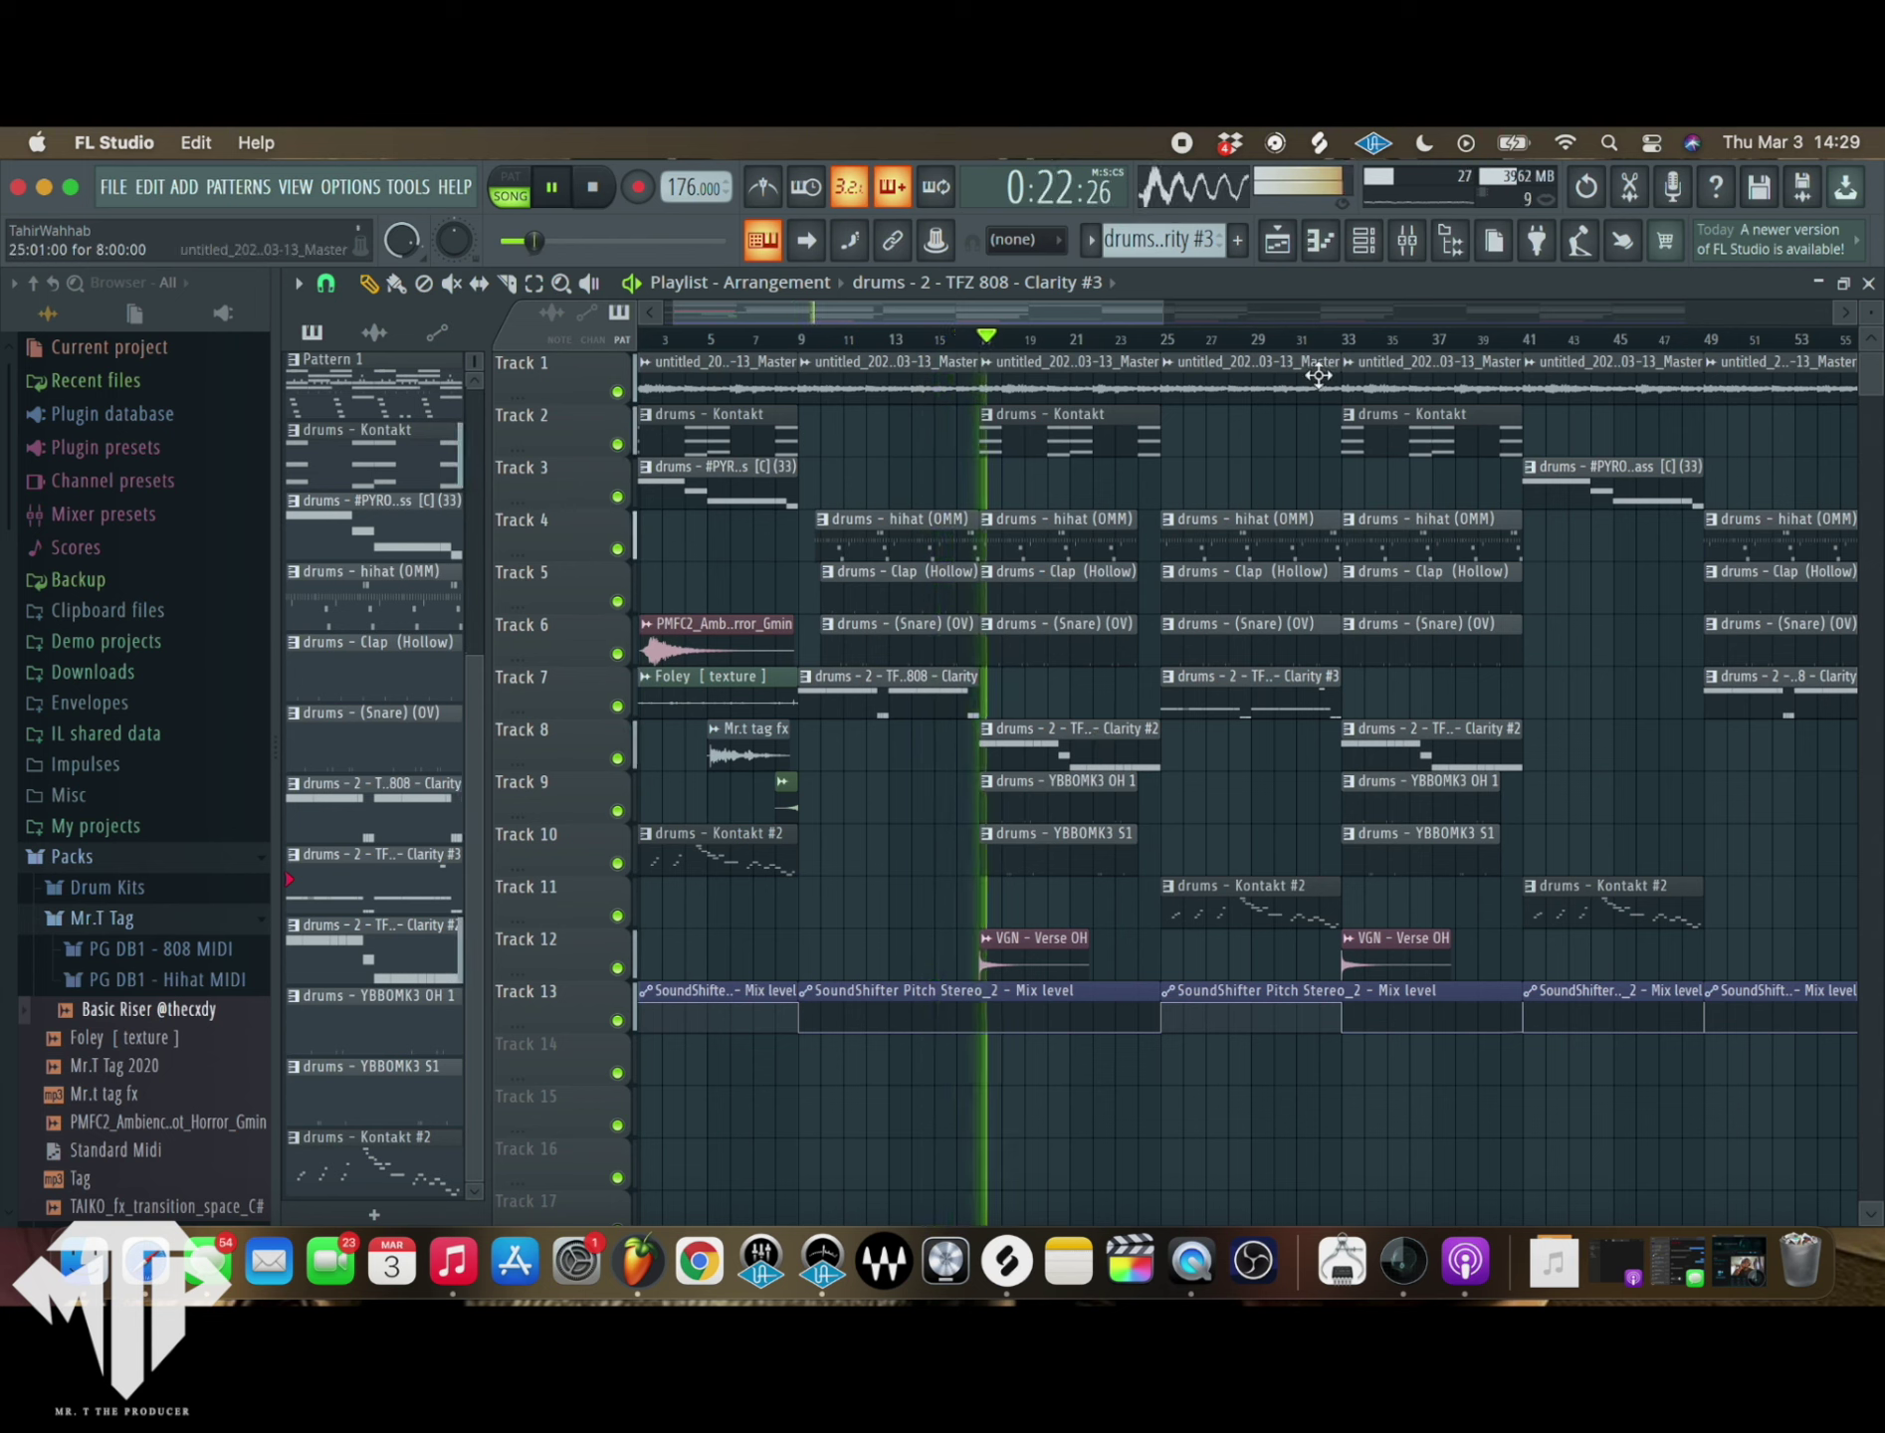
# - Set the channel volume of the VGN - Verse OH sample to about 31%
pyautogui.doubleClick(1042, 954)
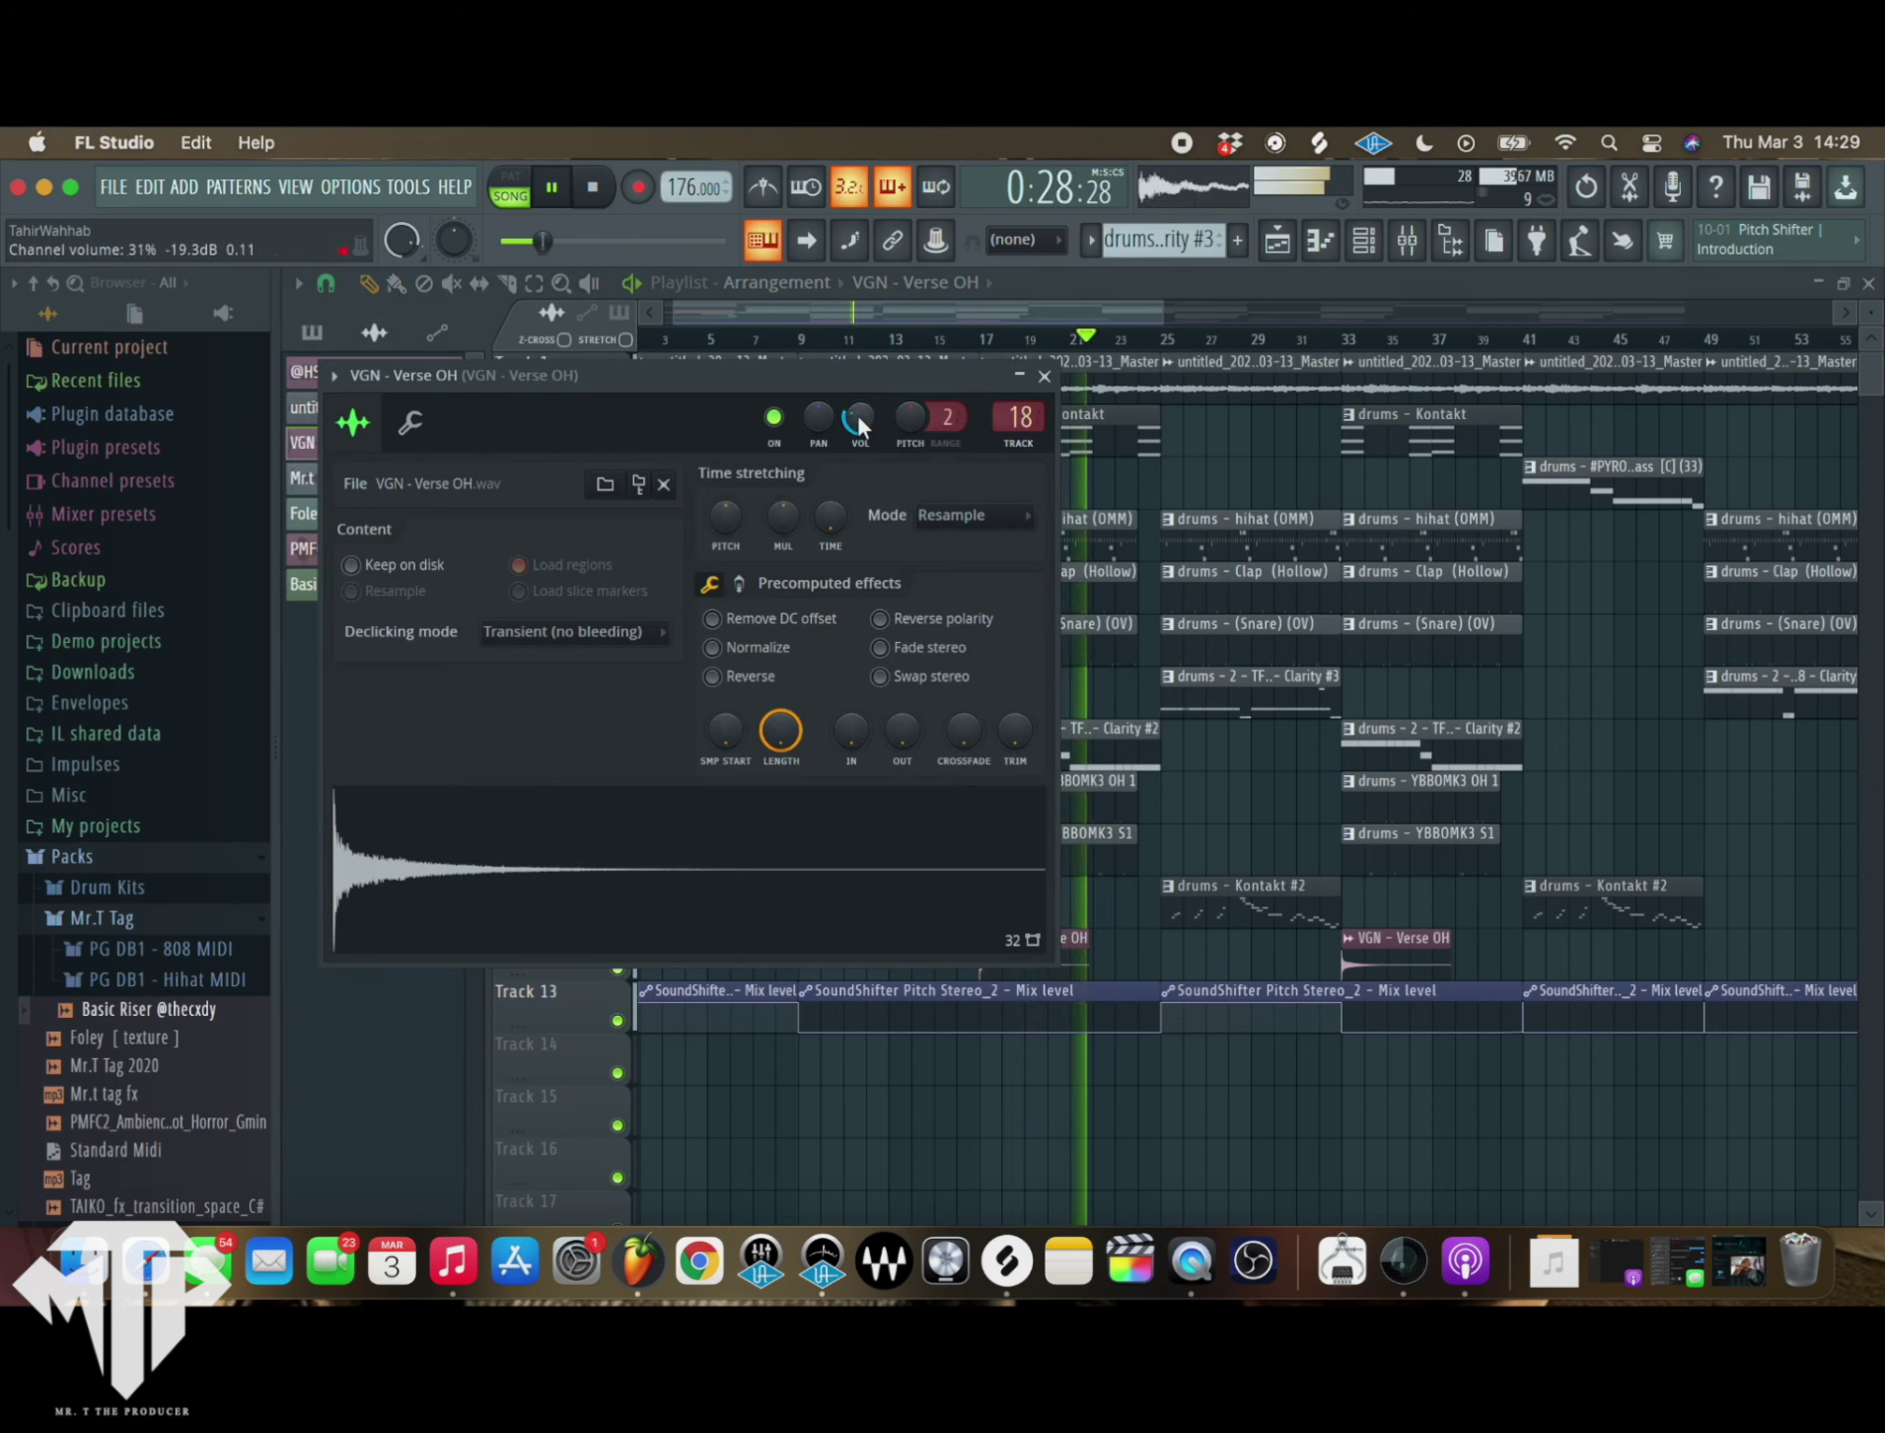
pyautogui.moveTo(857, 415); pyautogui.dragTo(858, 410)
pyautogui.click(1045, 376)
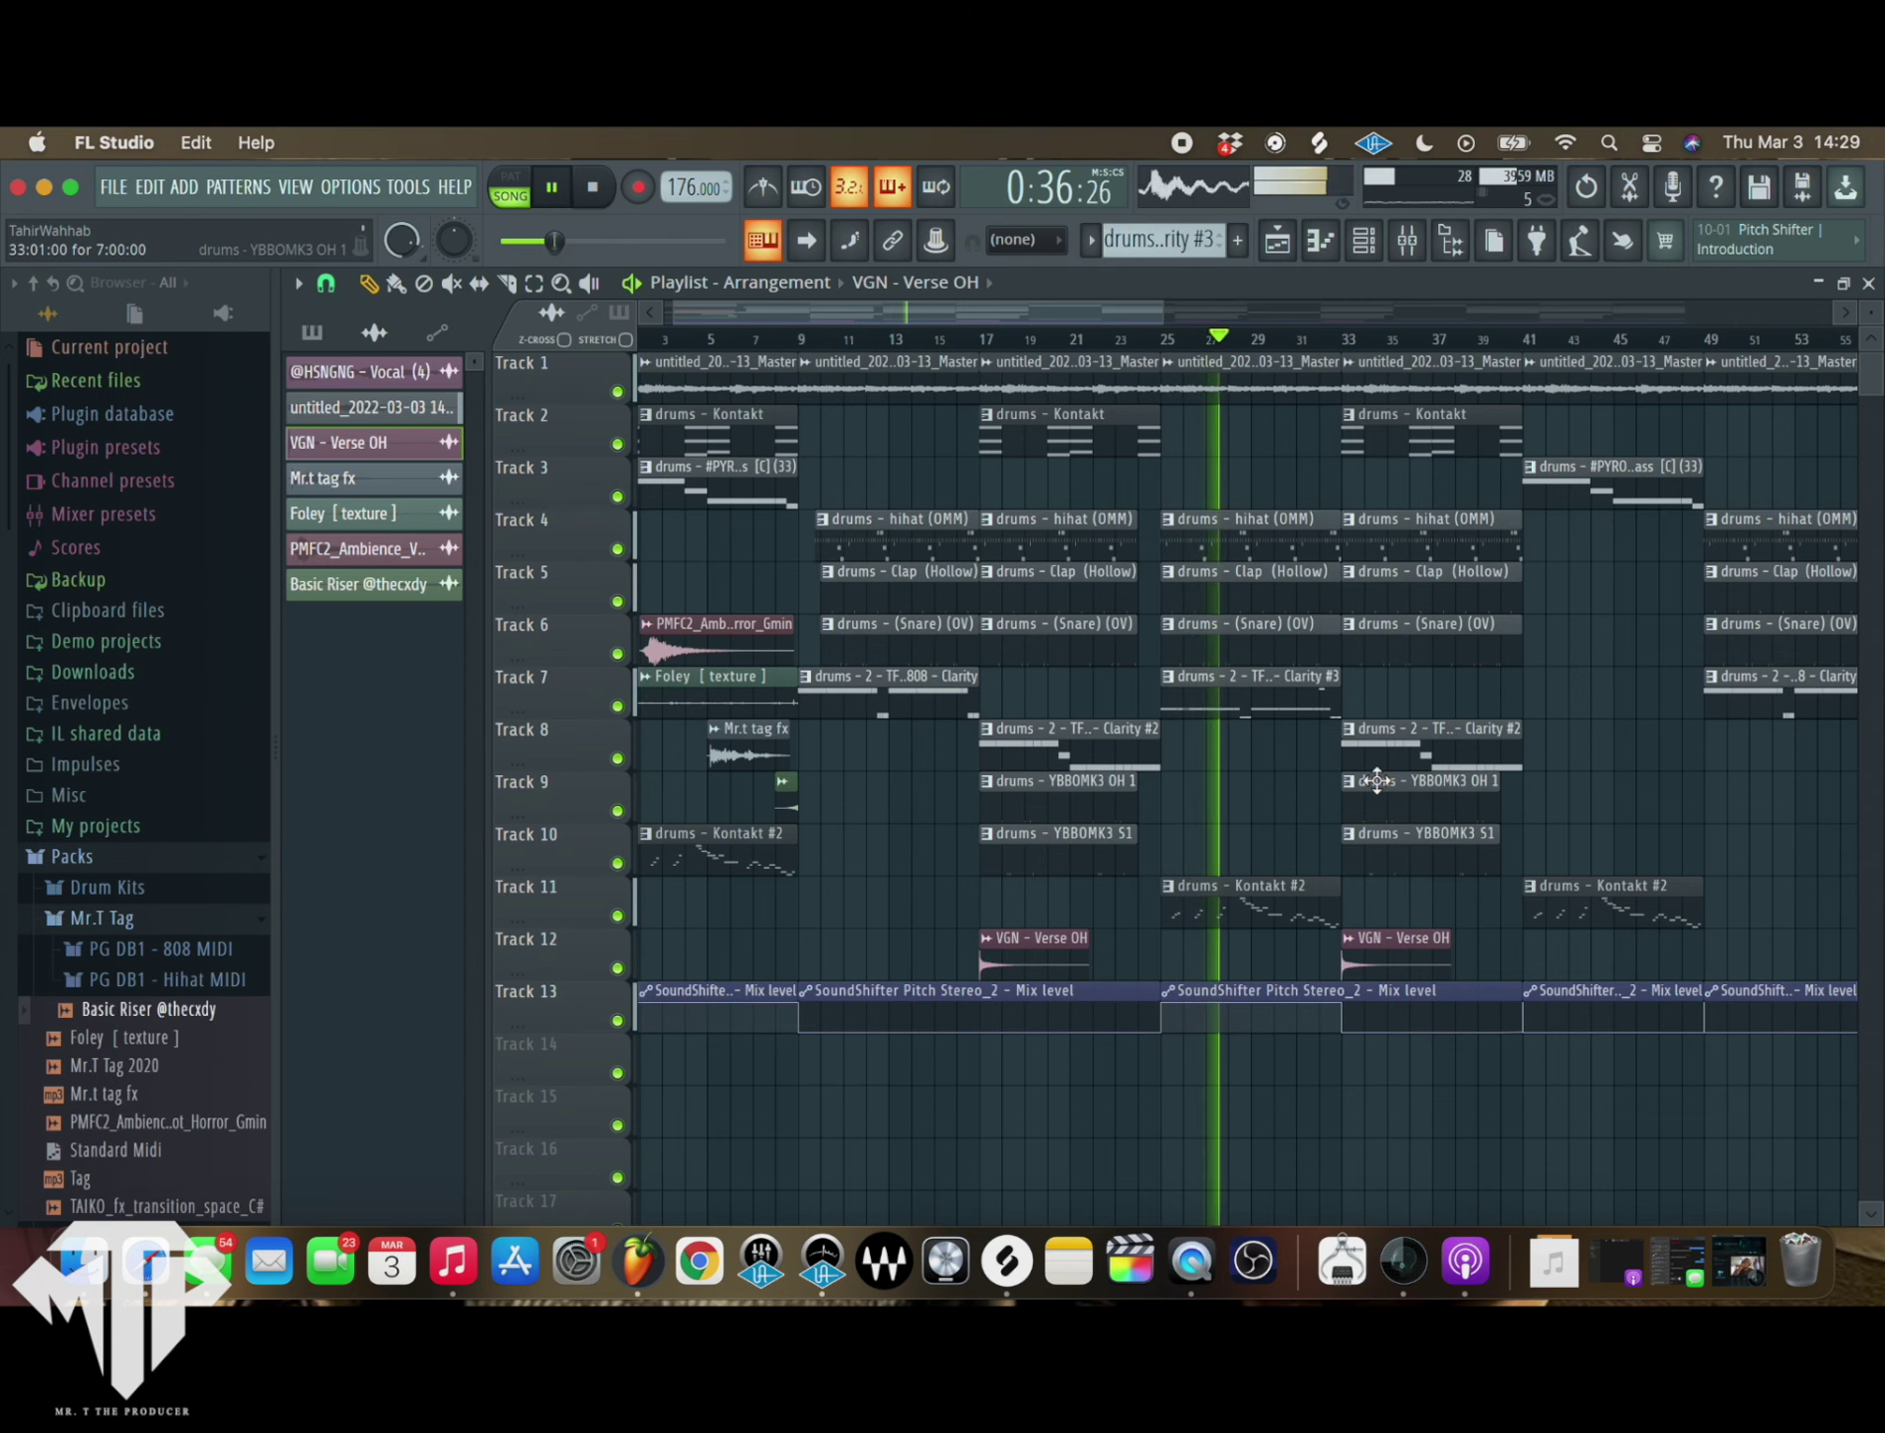
# - Replace the 808 Clarity clips at bars 65 and 105 on Track 7 with the TFZ 808 - Clarity #3 pattern
pyautogui.scroll(-5, 1178, 833)
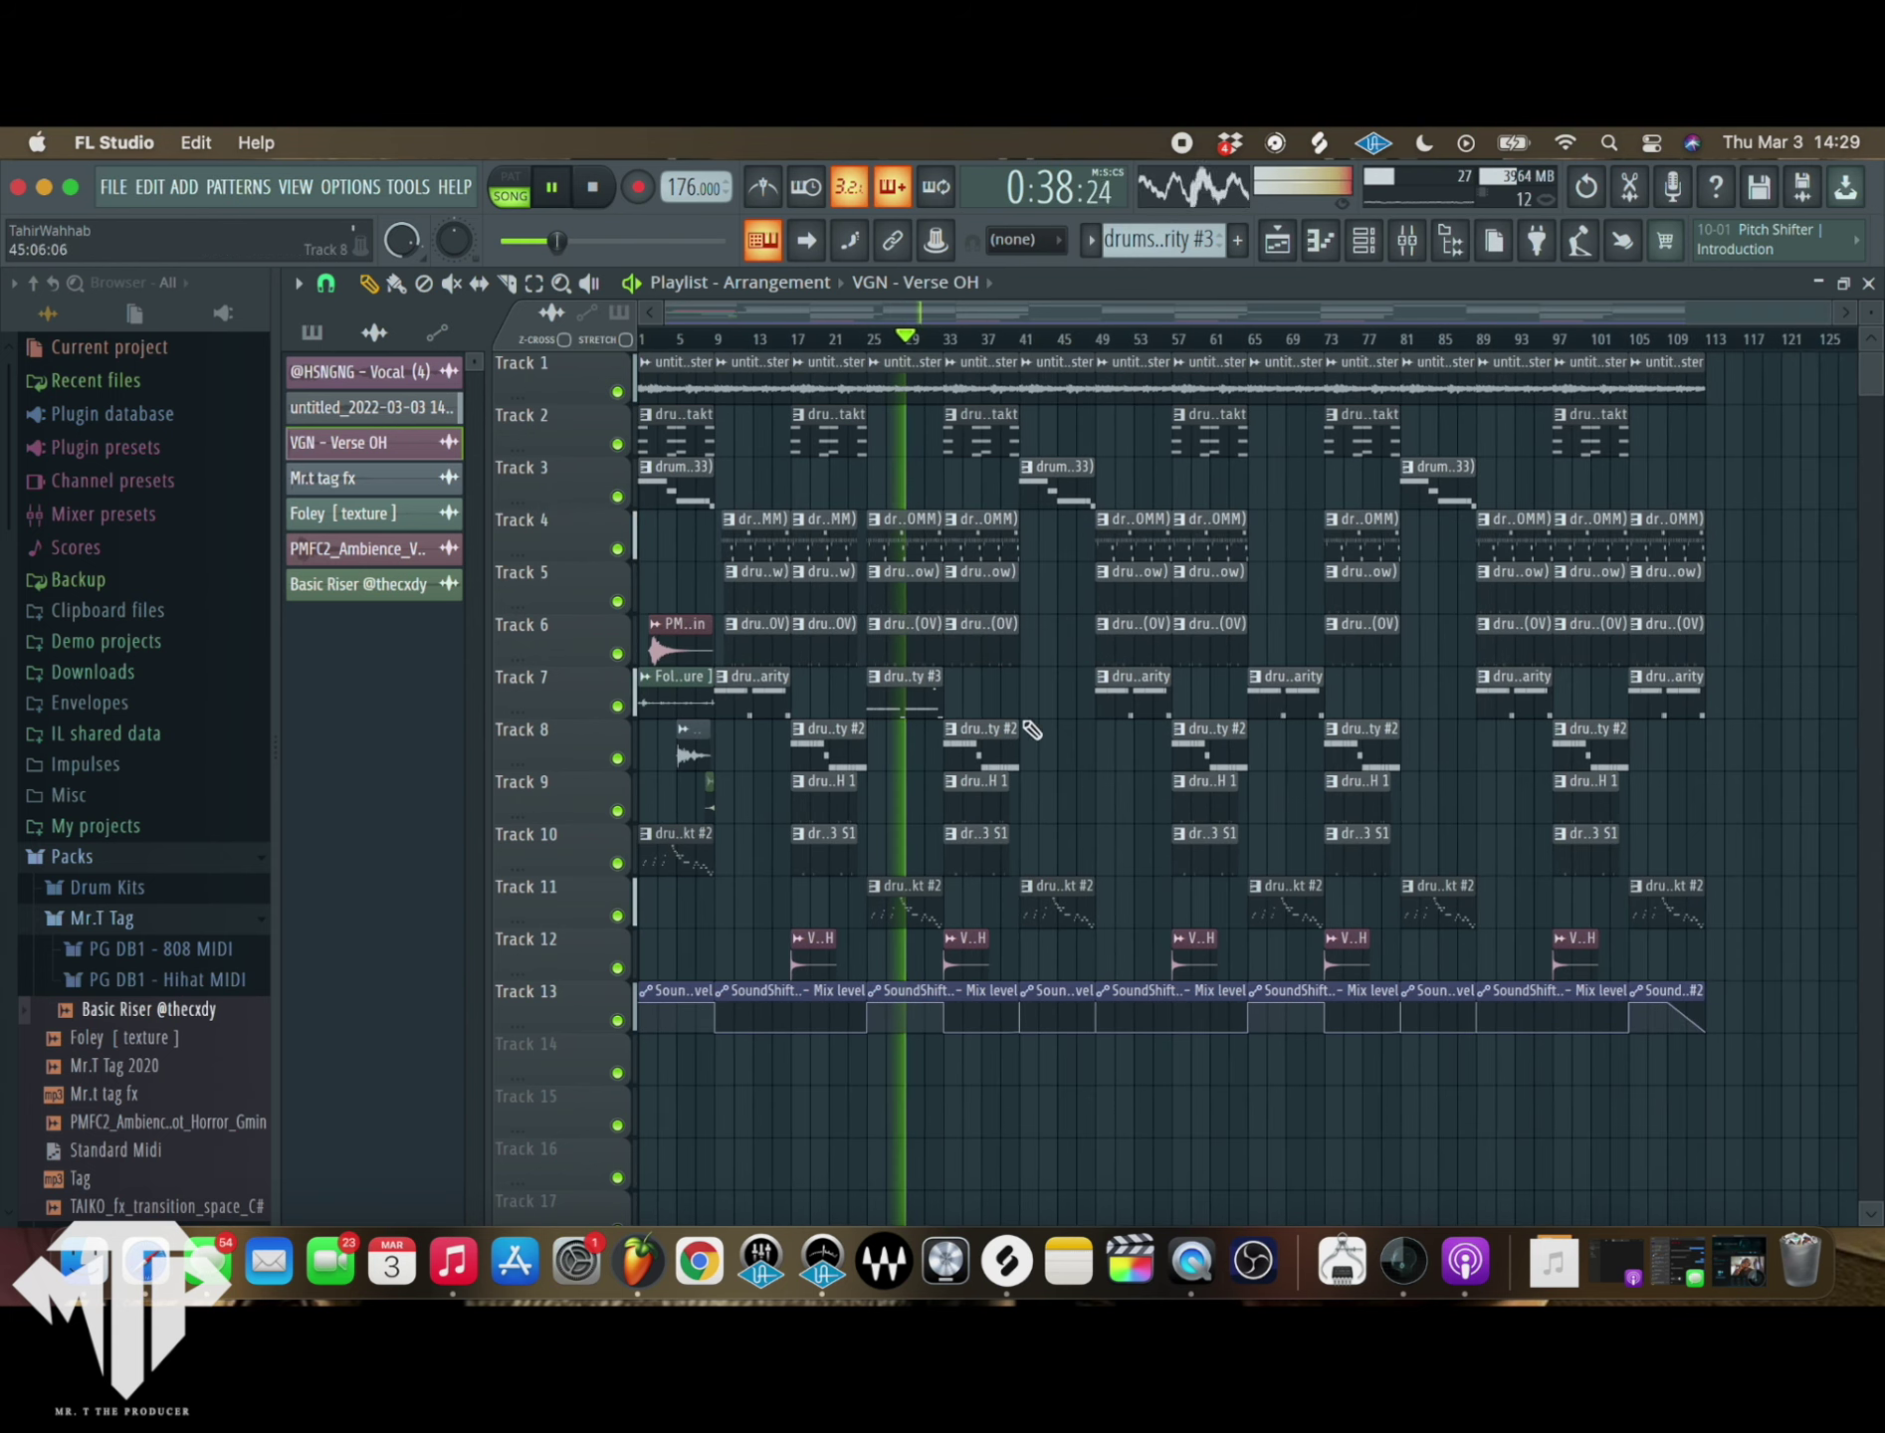
pyautogui.click(912, 708)
pyautogui.scroll(3, 1222, 725)
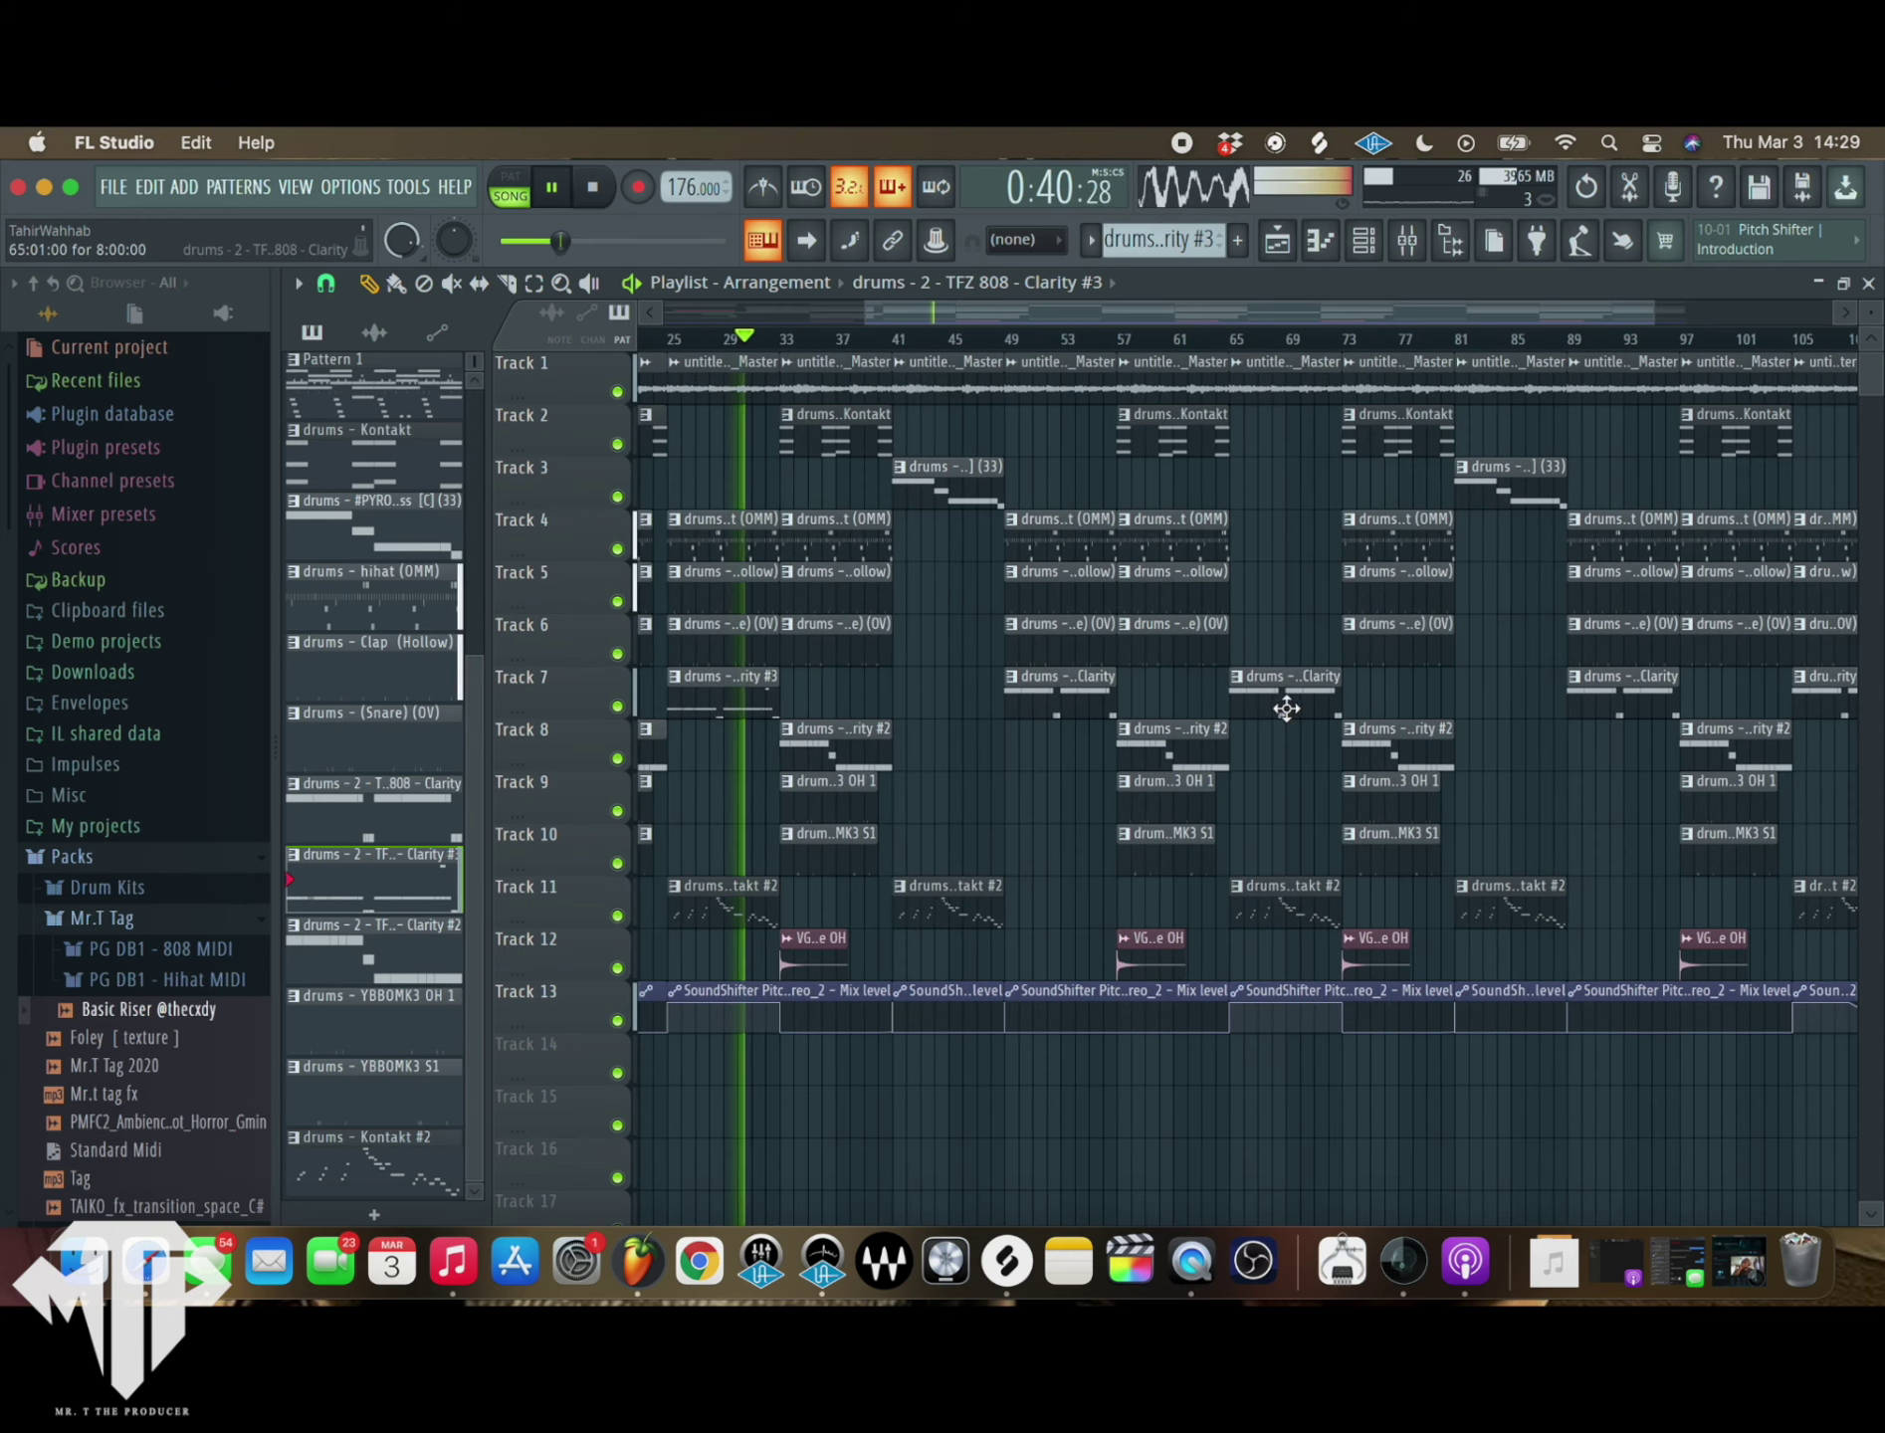
pyautogui.click(1234, 711)
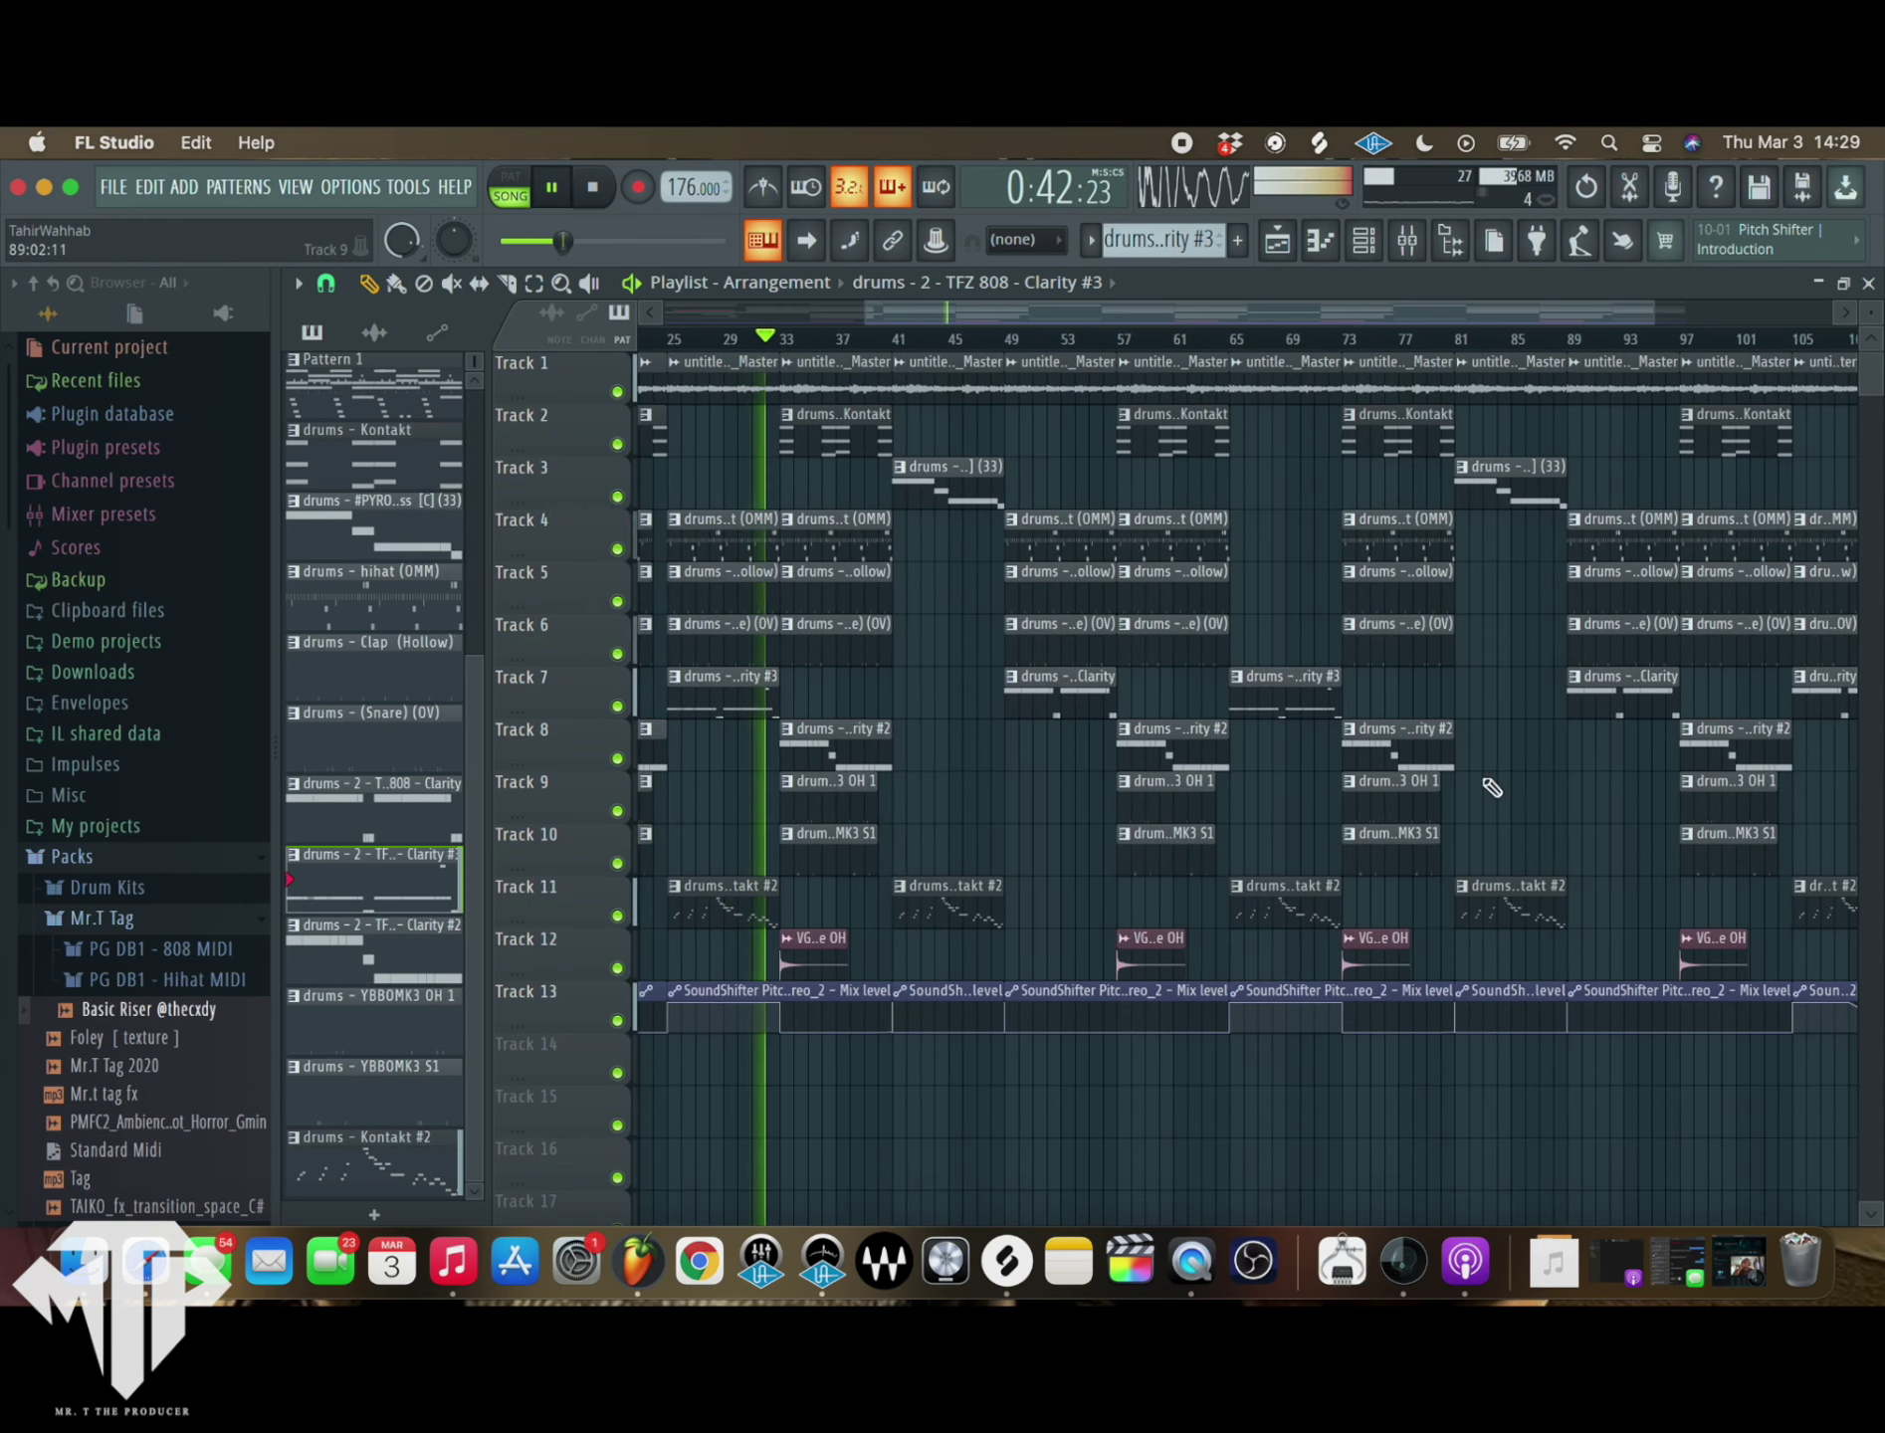
pyautogui.scroll(-3, 1491, 787)
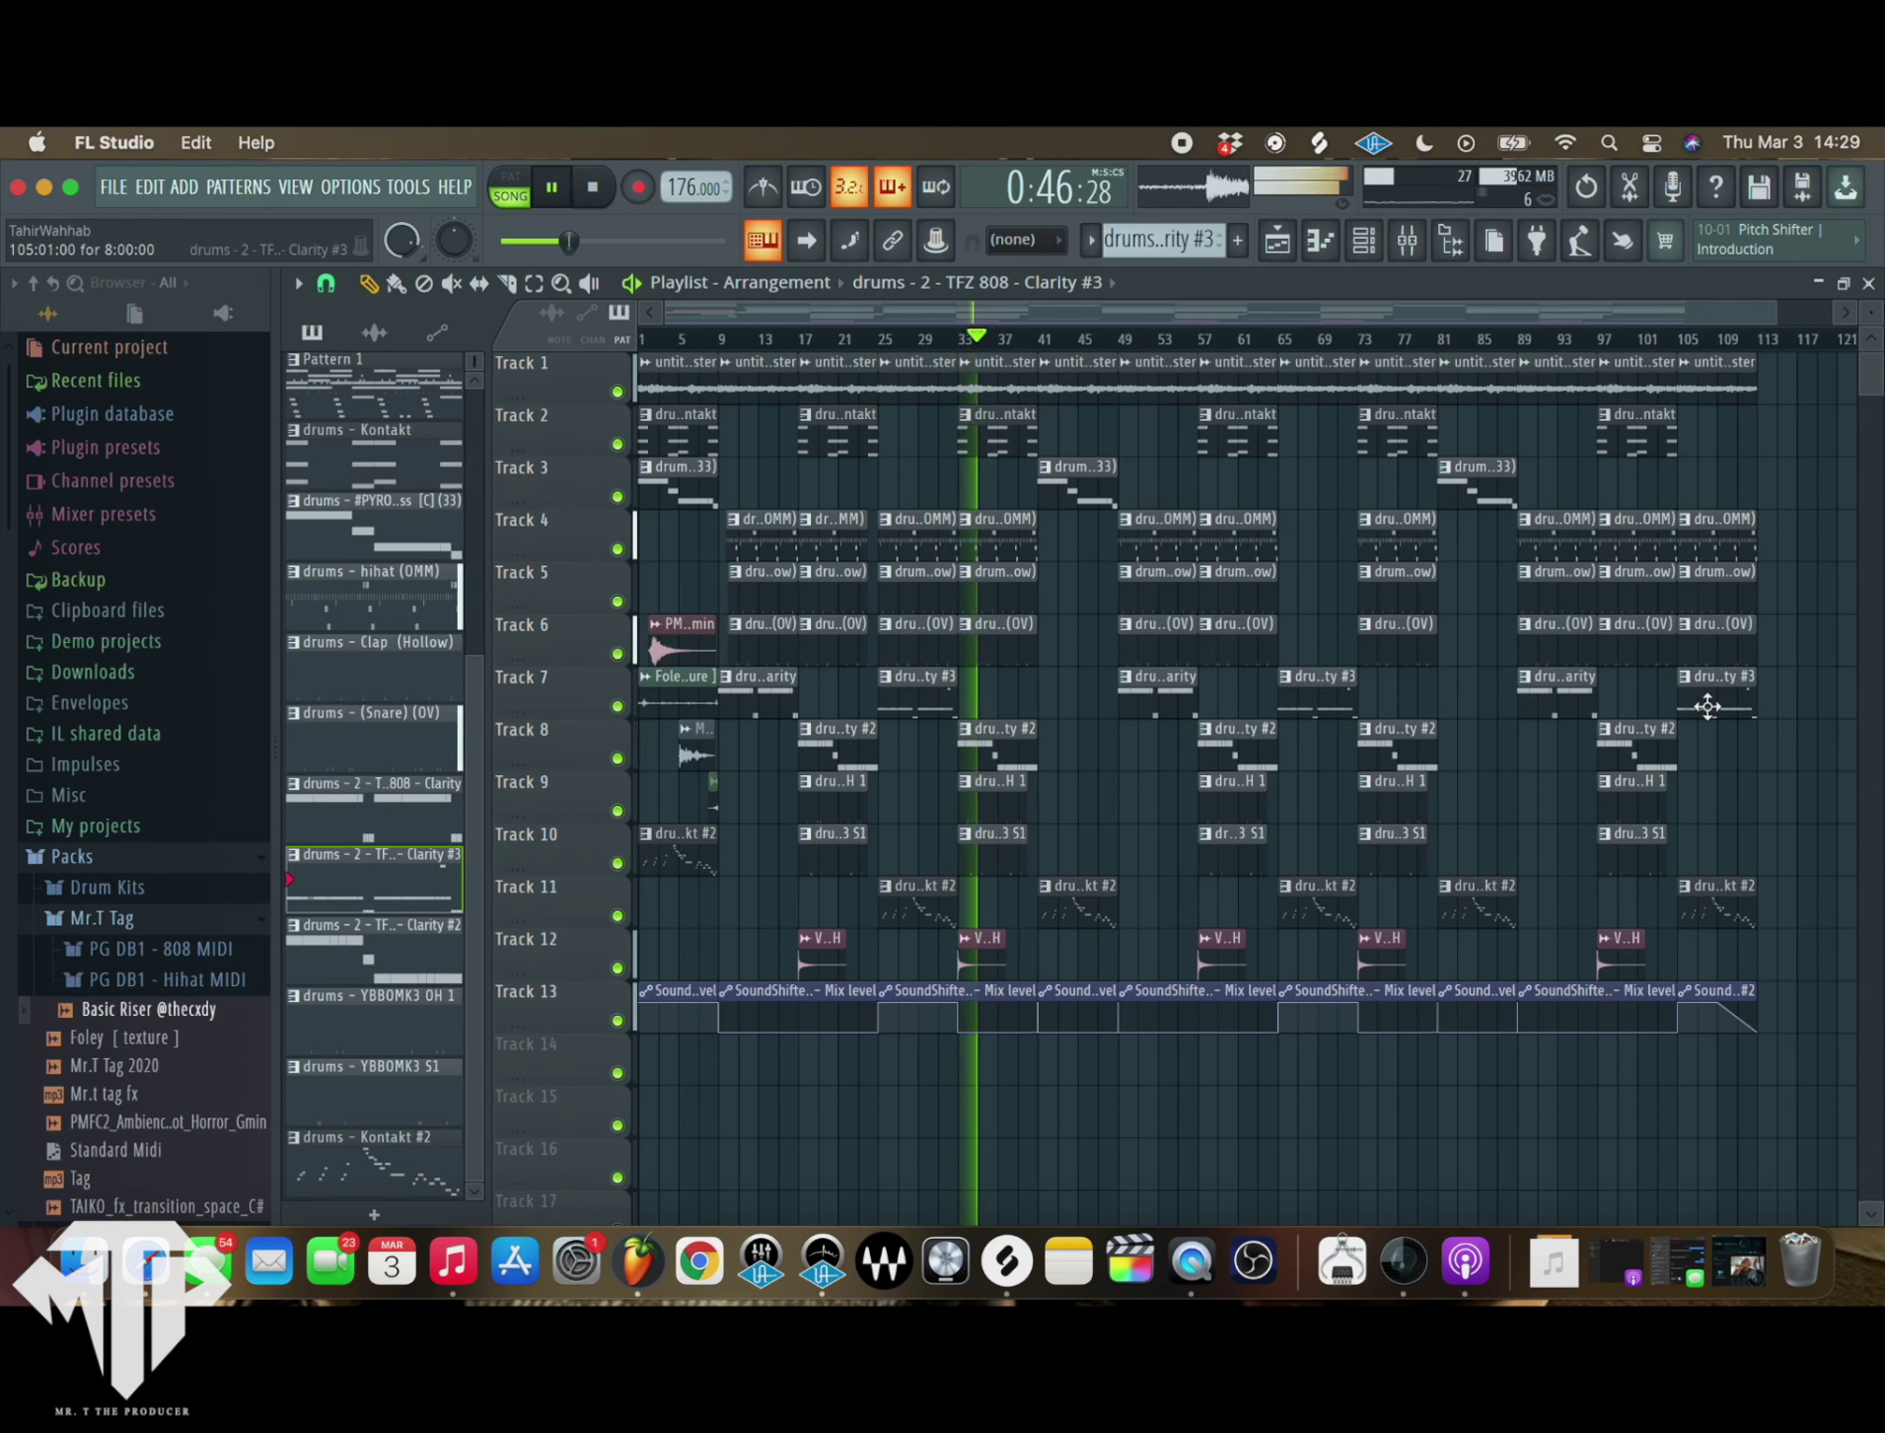
# - Slice the hihat, clap and snare clips at bars 51 and 52 and delete the one-bar pieces in between
pyautogui.scroll(4, 1699, 704)
pyautogui.scroll(-4, 1637, 765)
pyautogui.scroll(3, 1075, 718)
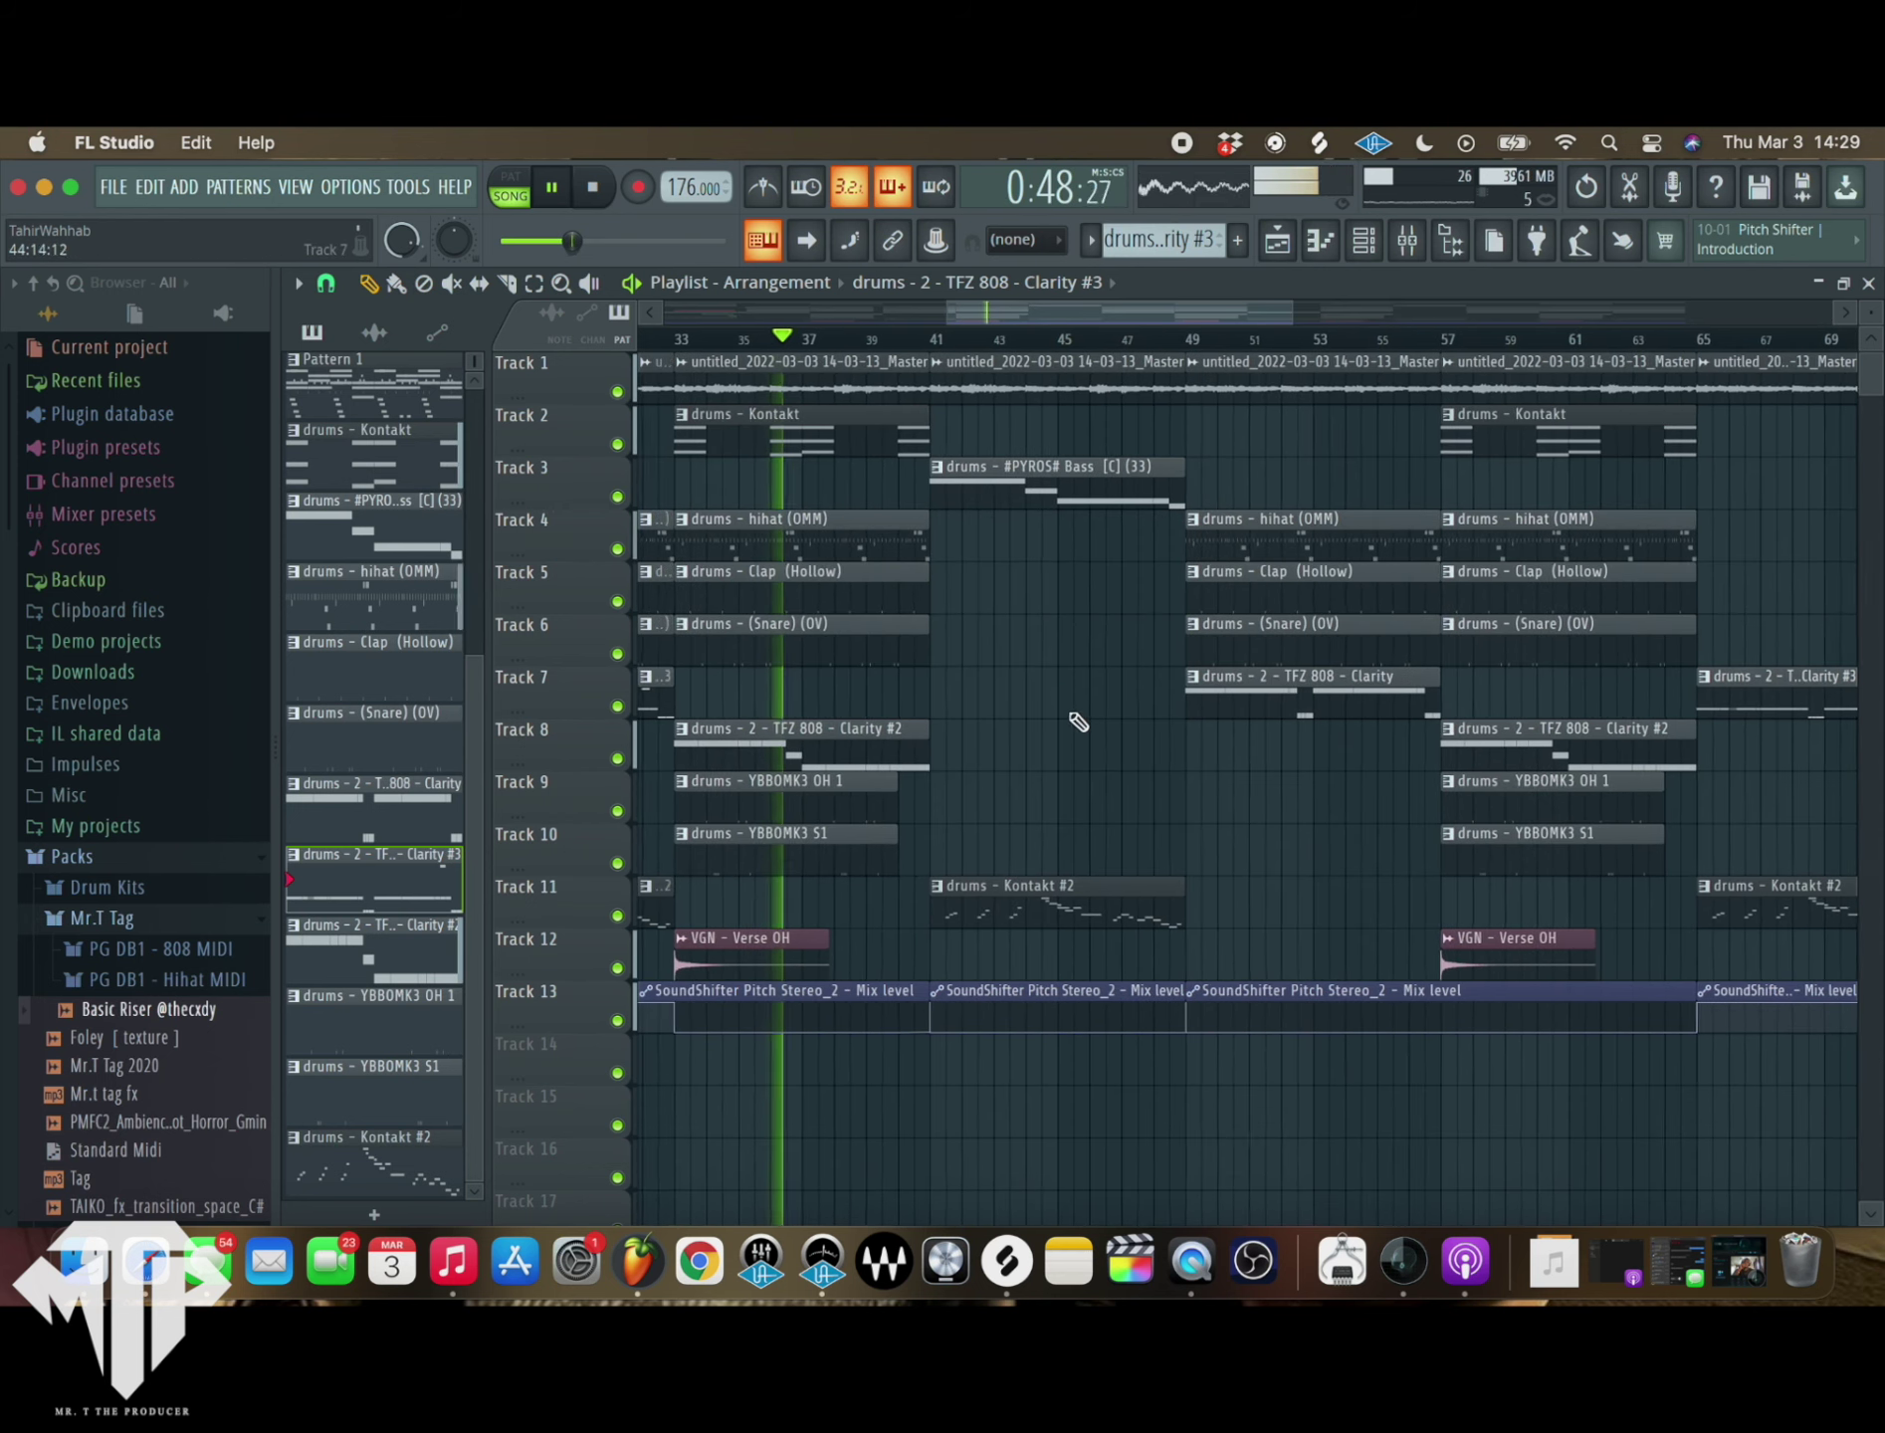
pyautogui.scroll(2, 1184, 762)
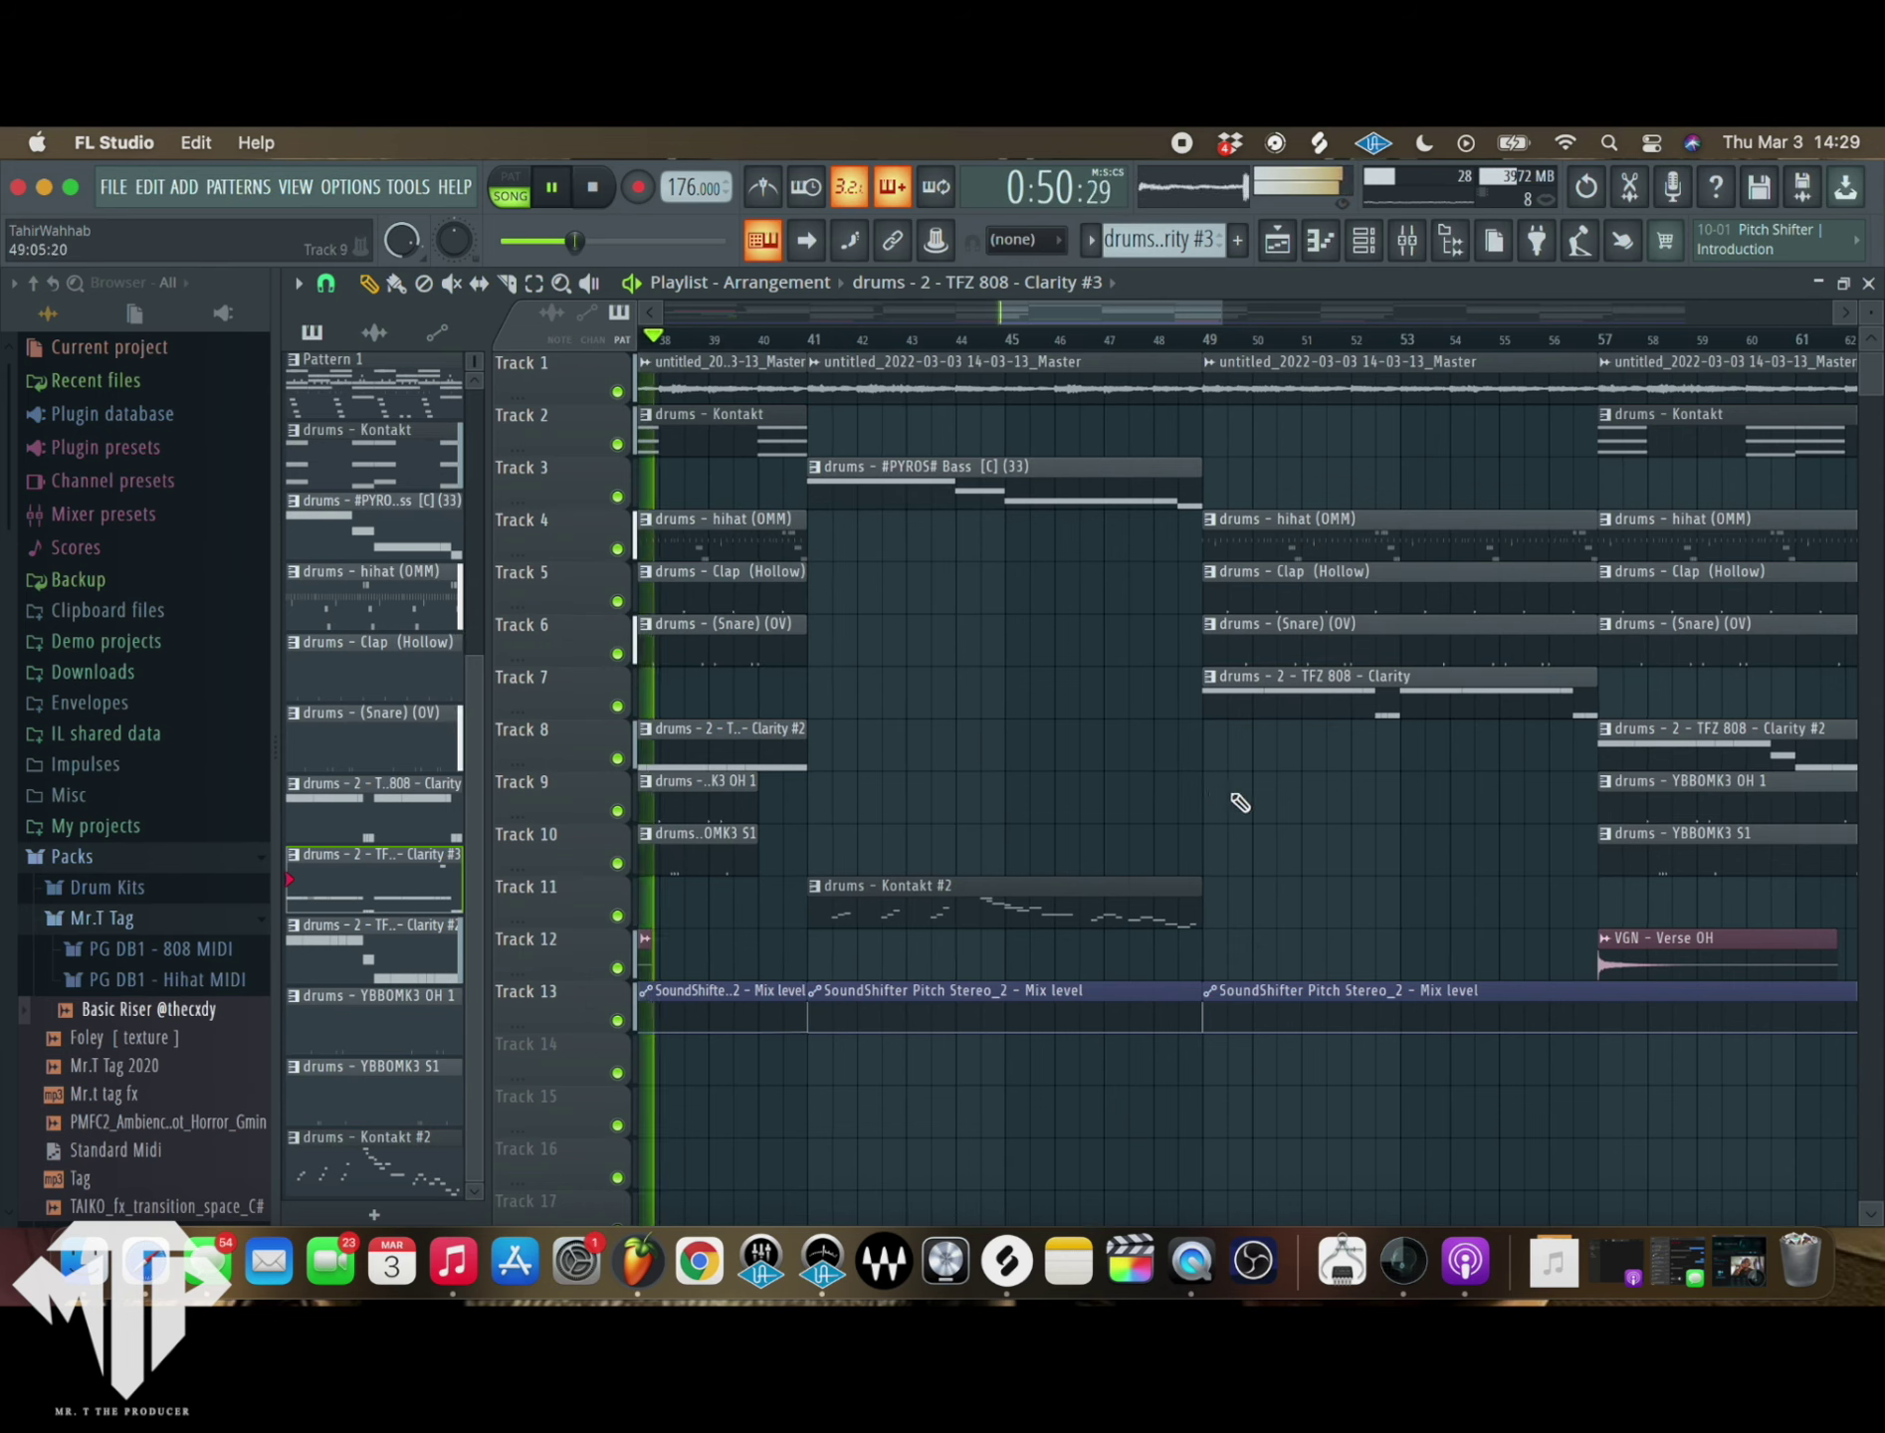
pyautogui.click(507, 283)
pyautogui.moveTo(1326, 662)
pyautogui.mouseDown()
pyautogui.moveTo(1341, 548)
pyautogui.moveTo(1375, 682)
pyautogui.mouseUp()
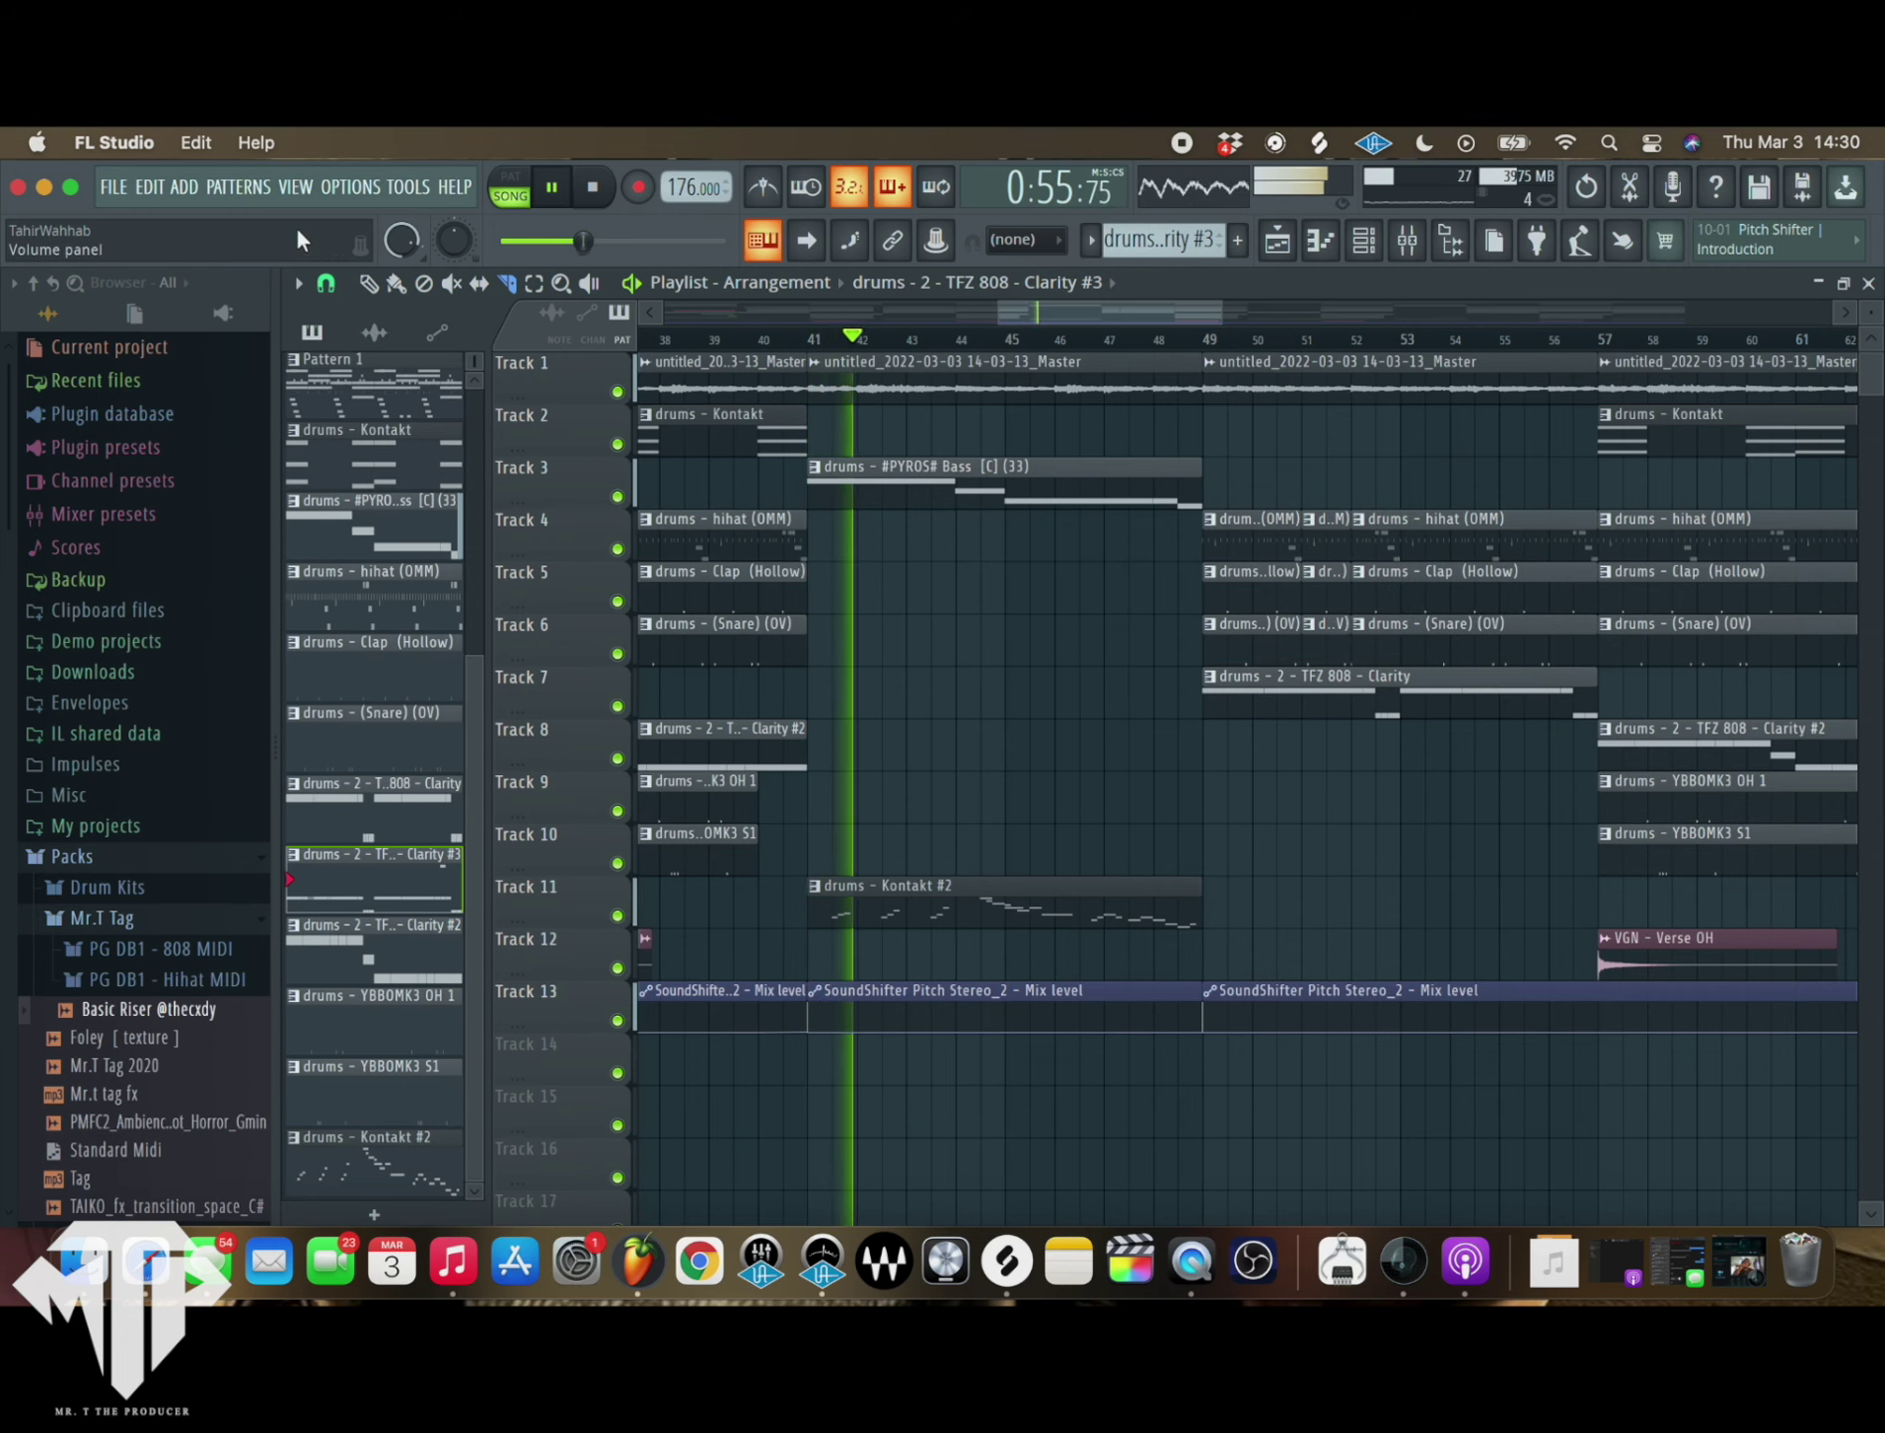
pyautogui.click(369, 284)
pyautogui.rightClick(1328, 538)
pyautogui.rightClick(1333, 592)
pyautogui.rightClick(1331, 642)
pyautogui.scroll(3, 1327, 606)
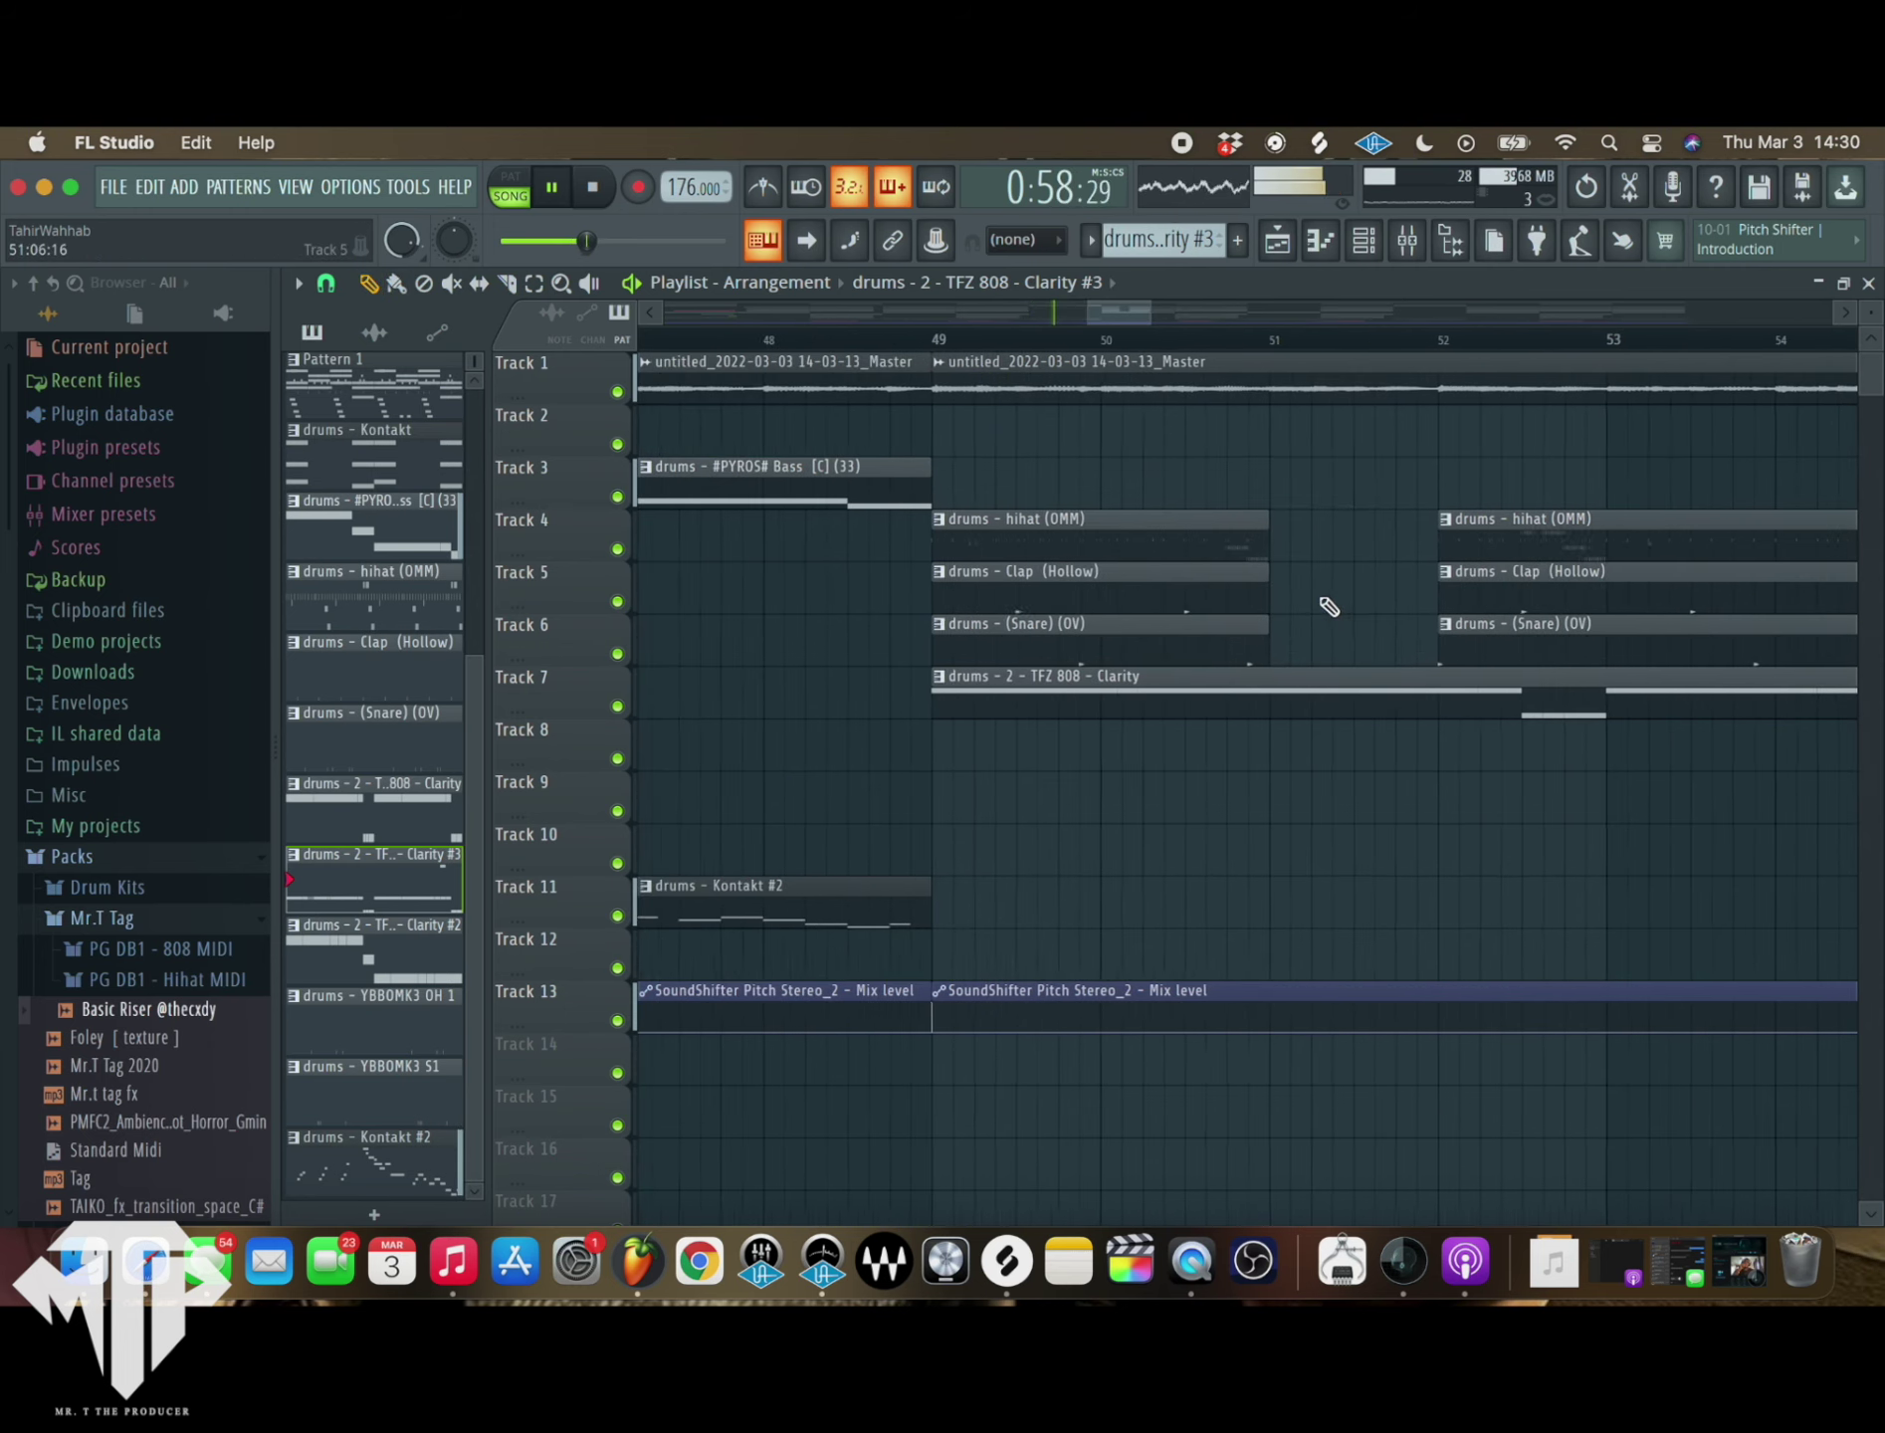
pyautogui.scroll(-4, 1332, 612)
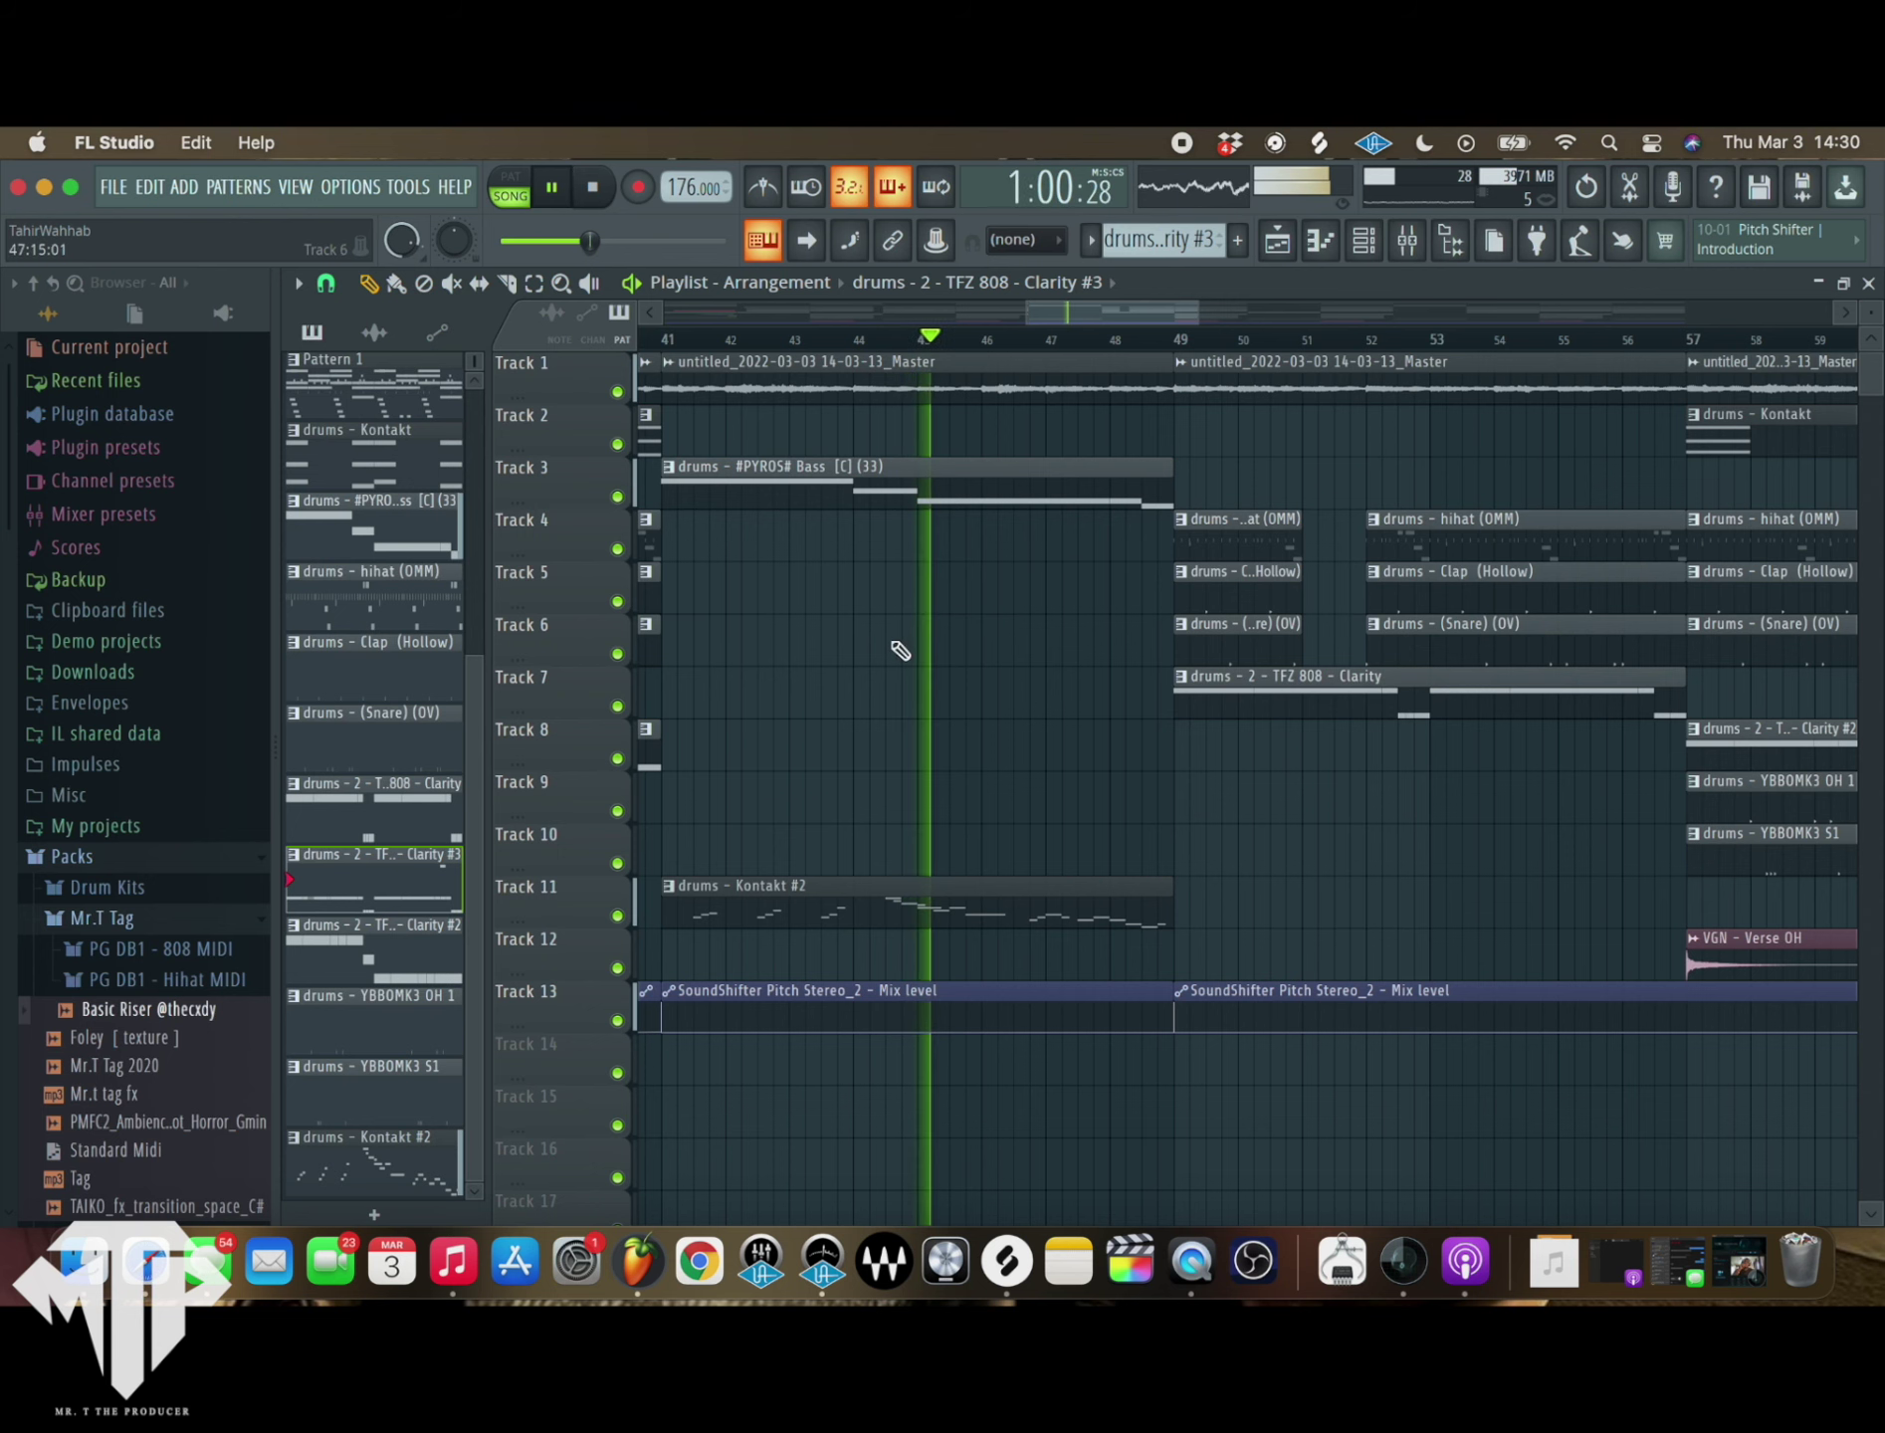
# - Place Basic Riser audio clips leading into bar 49 on Track 8 and into bar 89 on Track 7
pyautogui.scroll(-8, 986, 650)
pyautogui.click(372, 333)
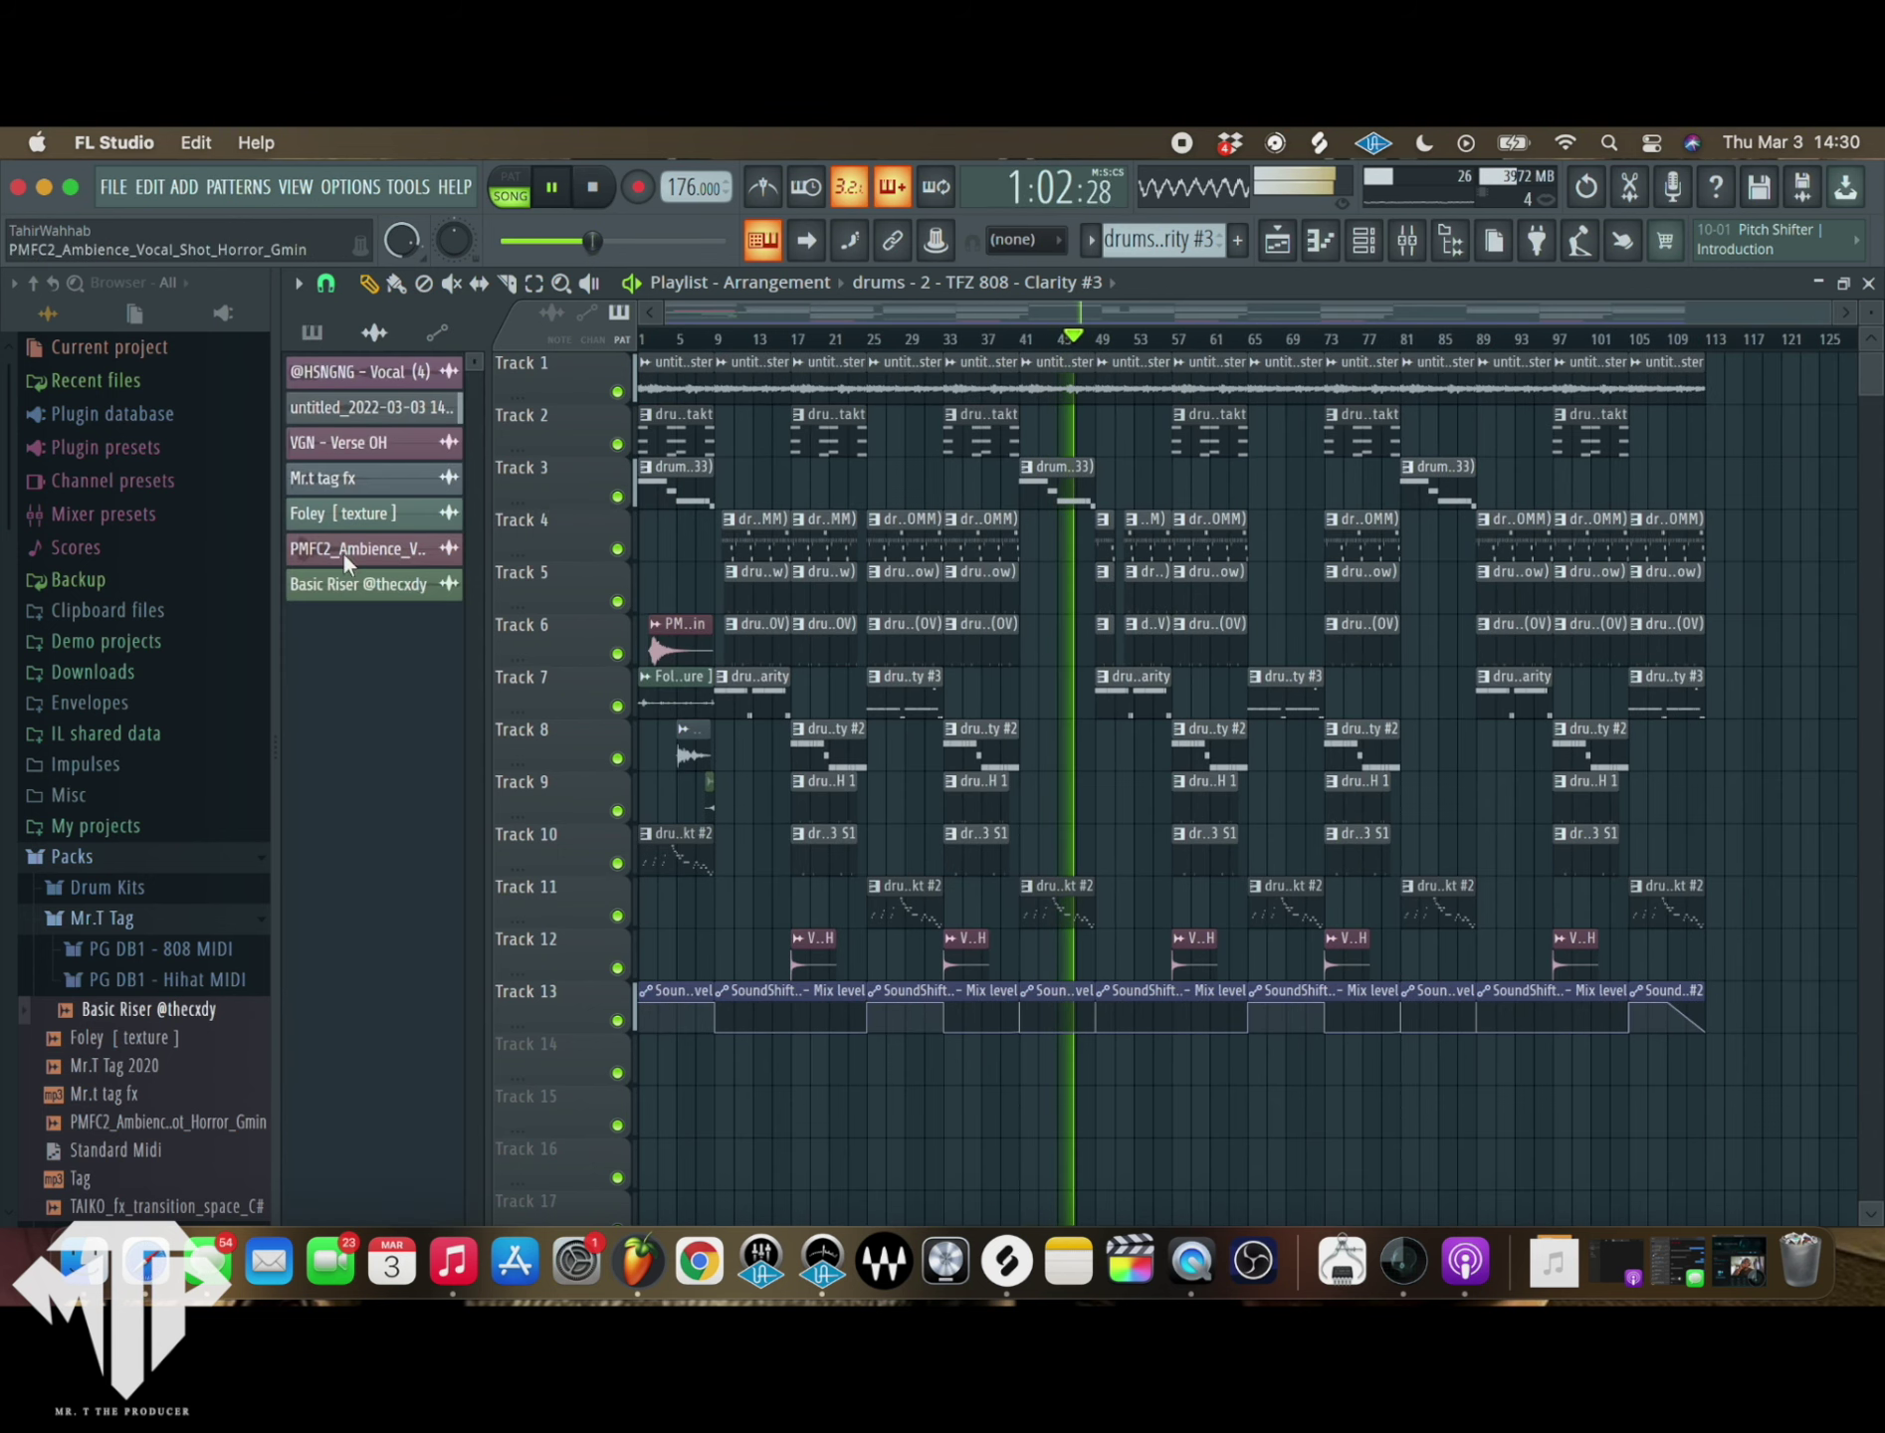
pyautogui.click(356, 587)
pyautogui.click(1099, 737)
pyautogui.scroll(5, 1239, 748)
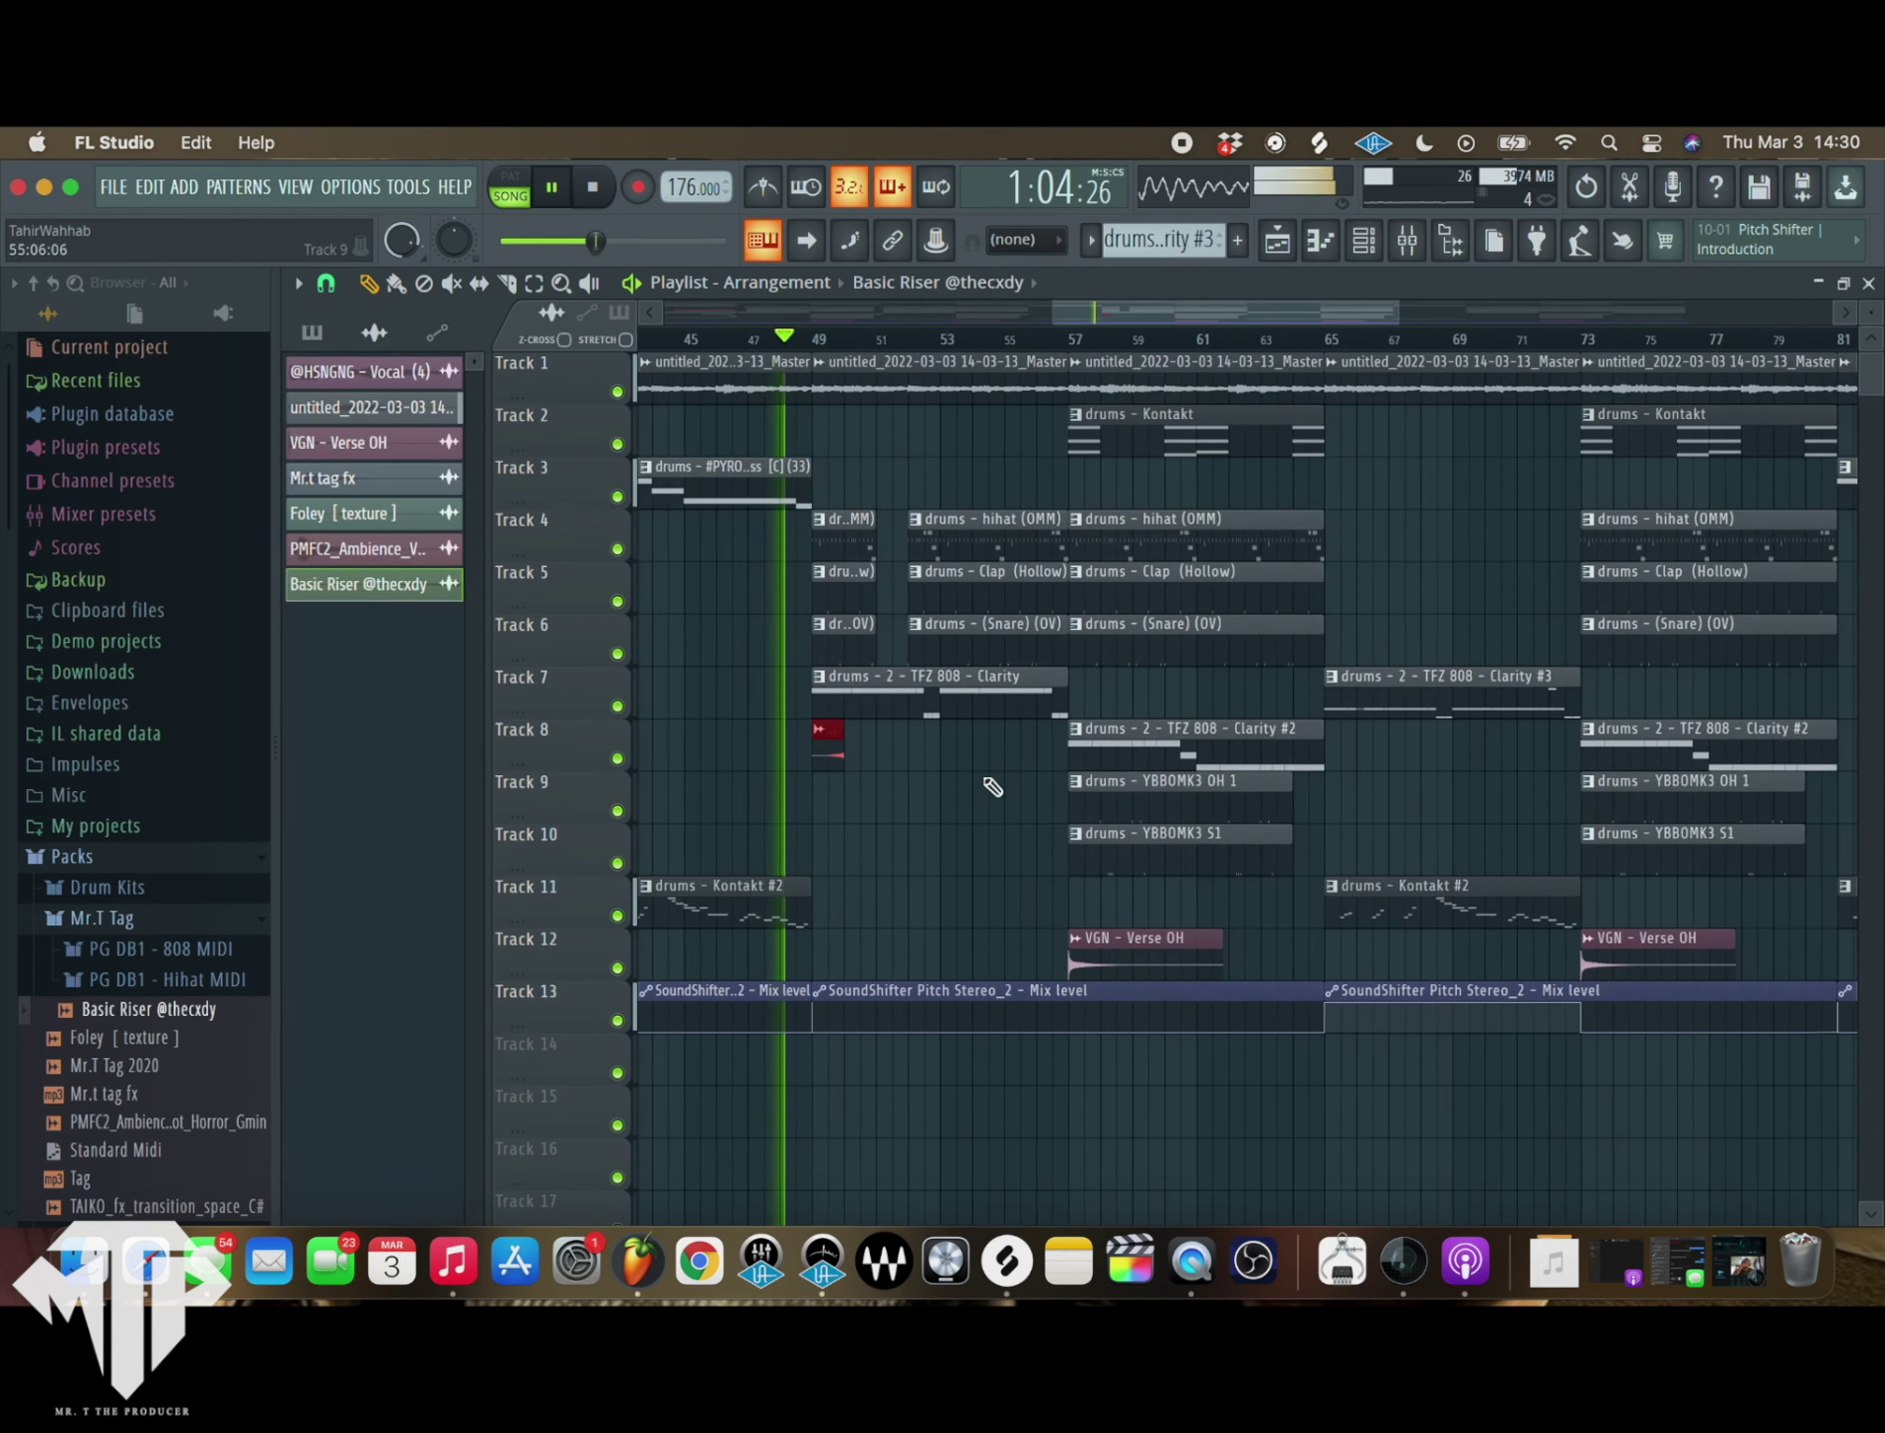
pyautogui.scroll(-5, 1539, 825)
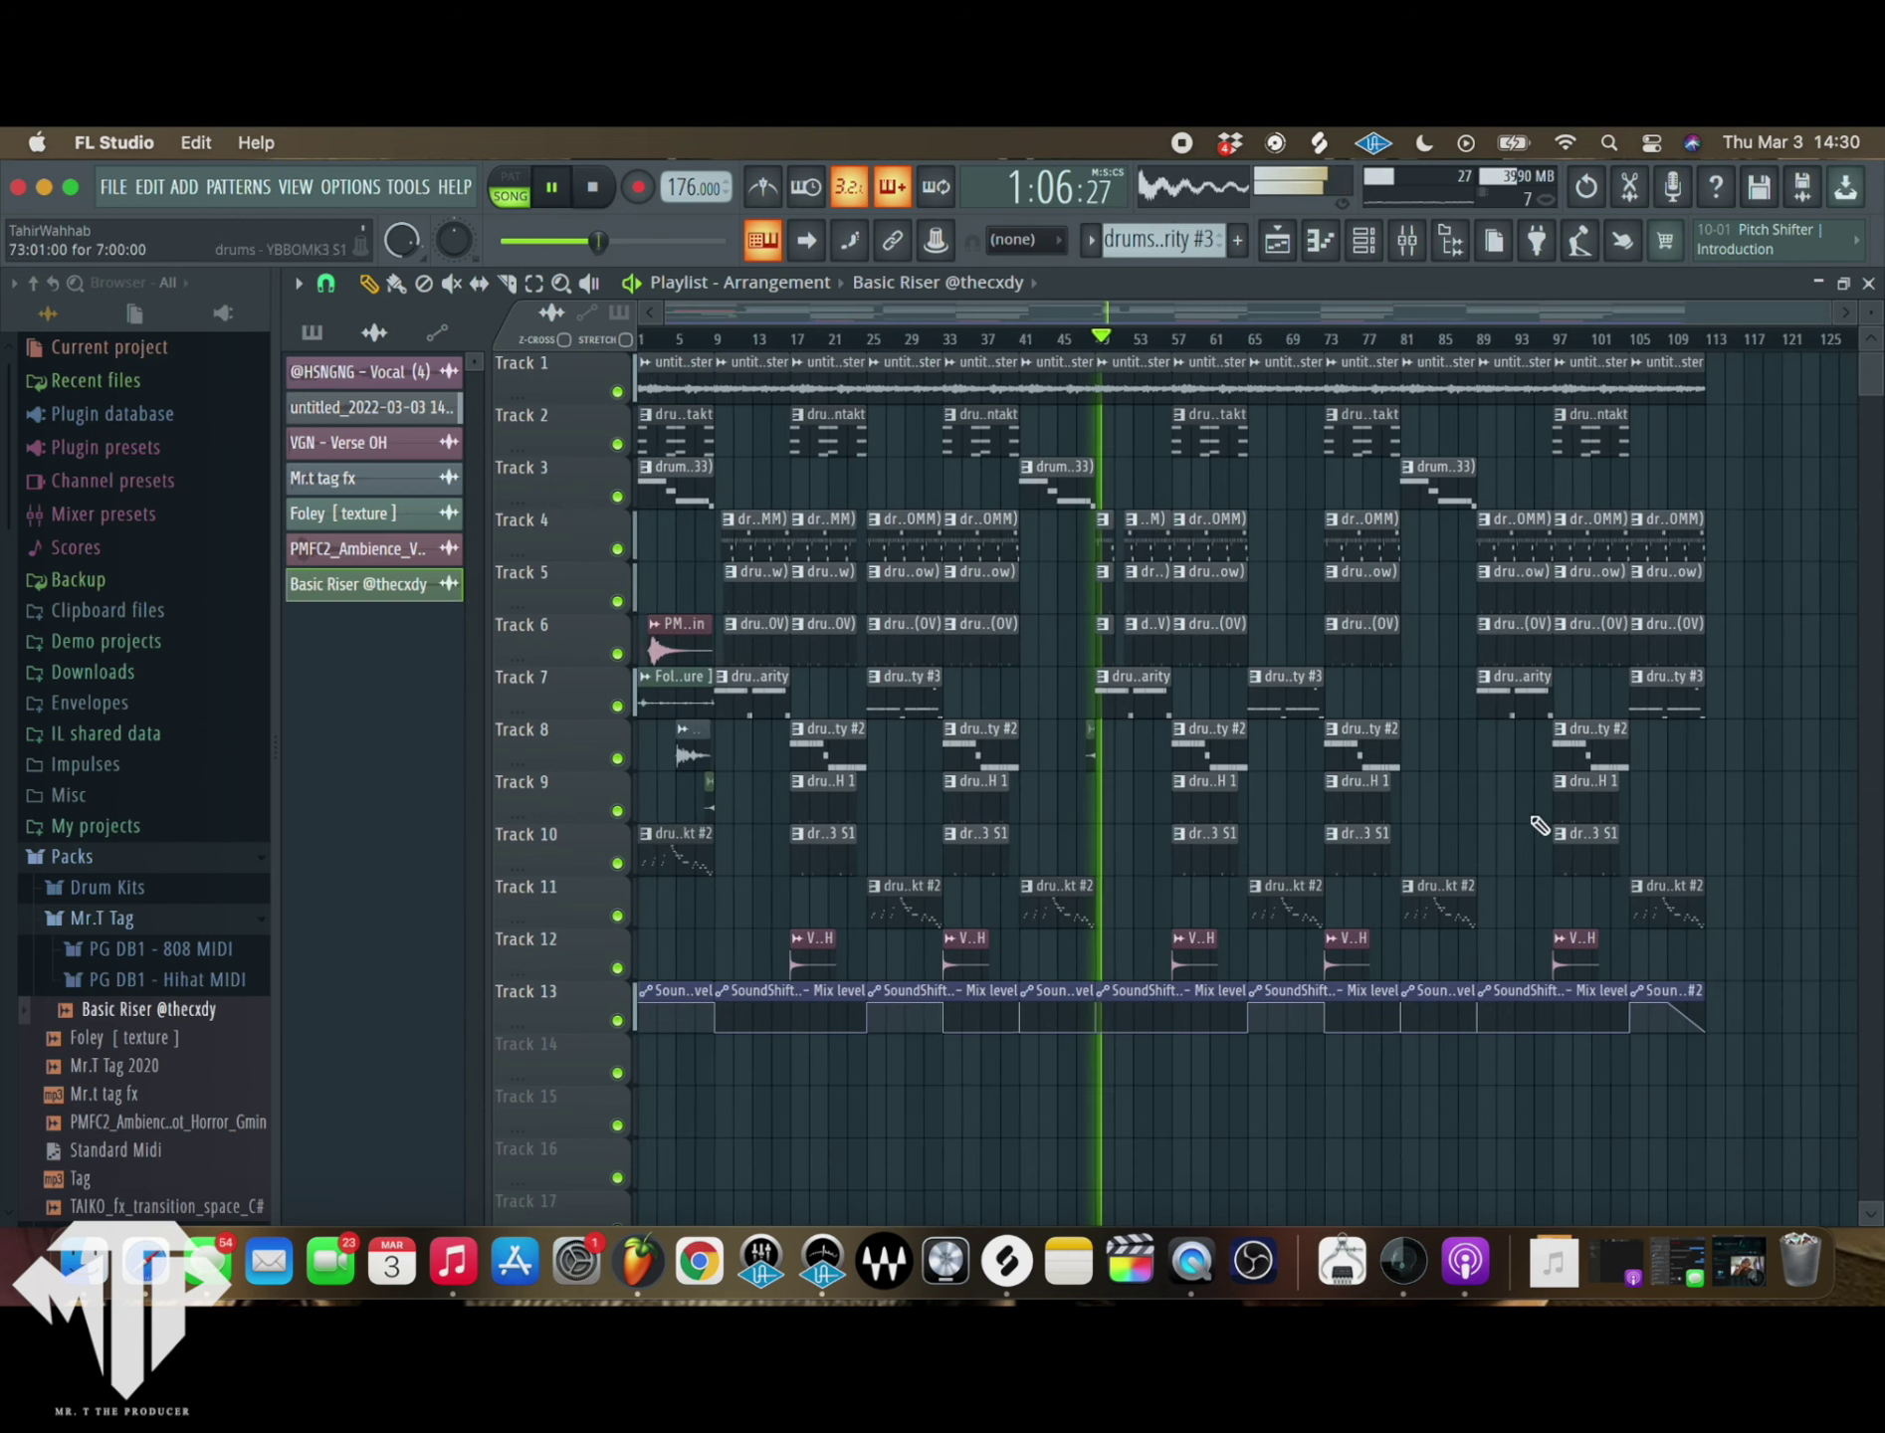
pyautogui.scroll(4, 1477, 757)
pyautogui.hscroll(-6, 1144, 796)
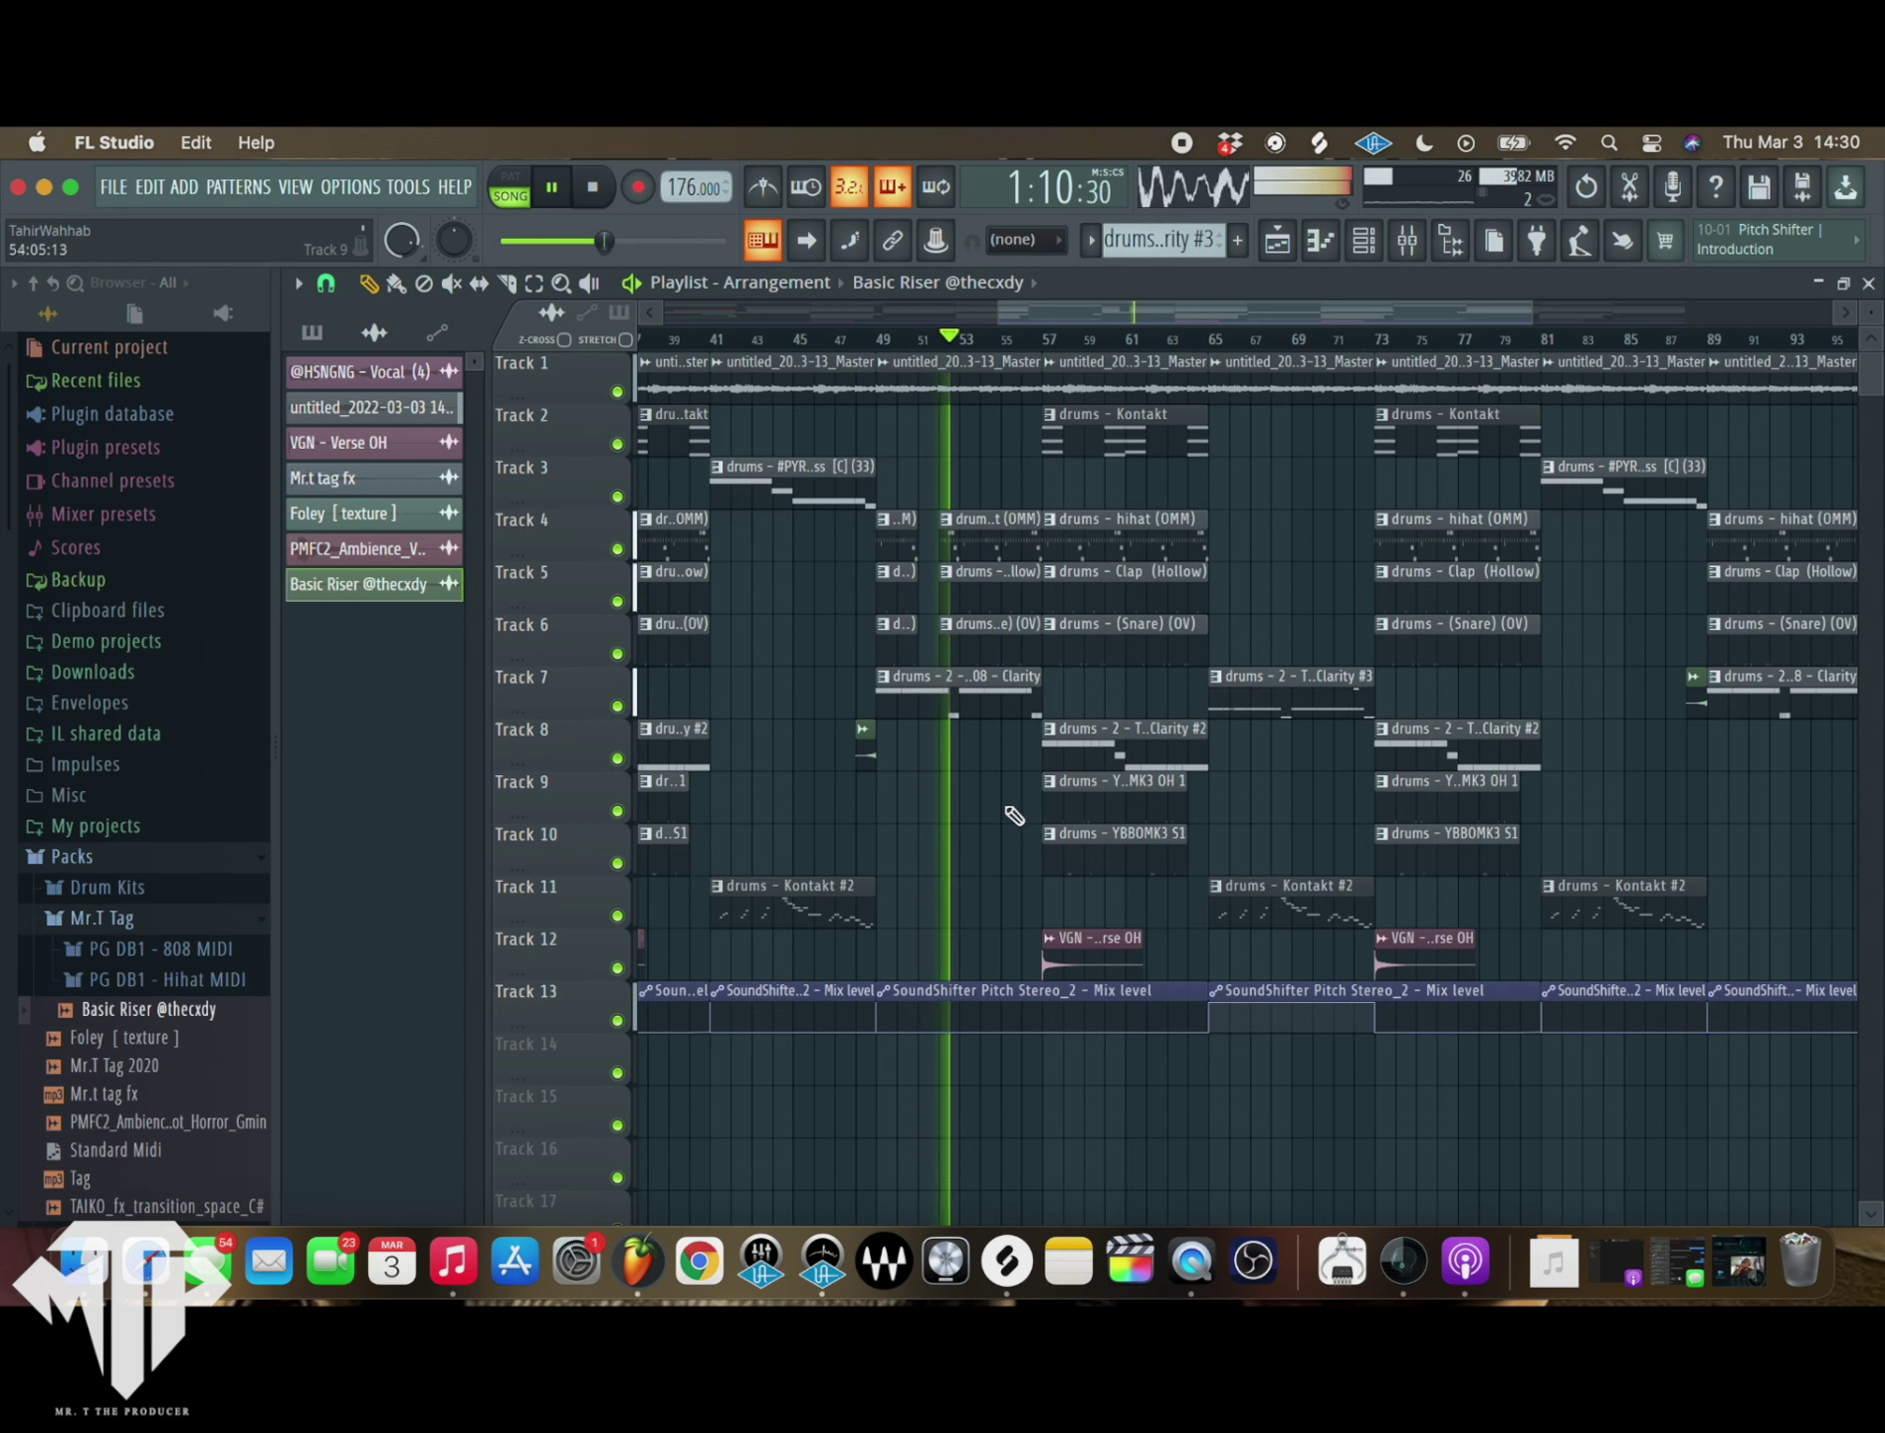
pyautogui.scroll(-4, 986, 811)
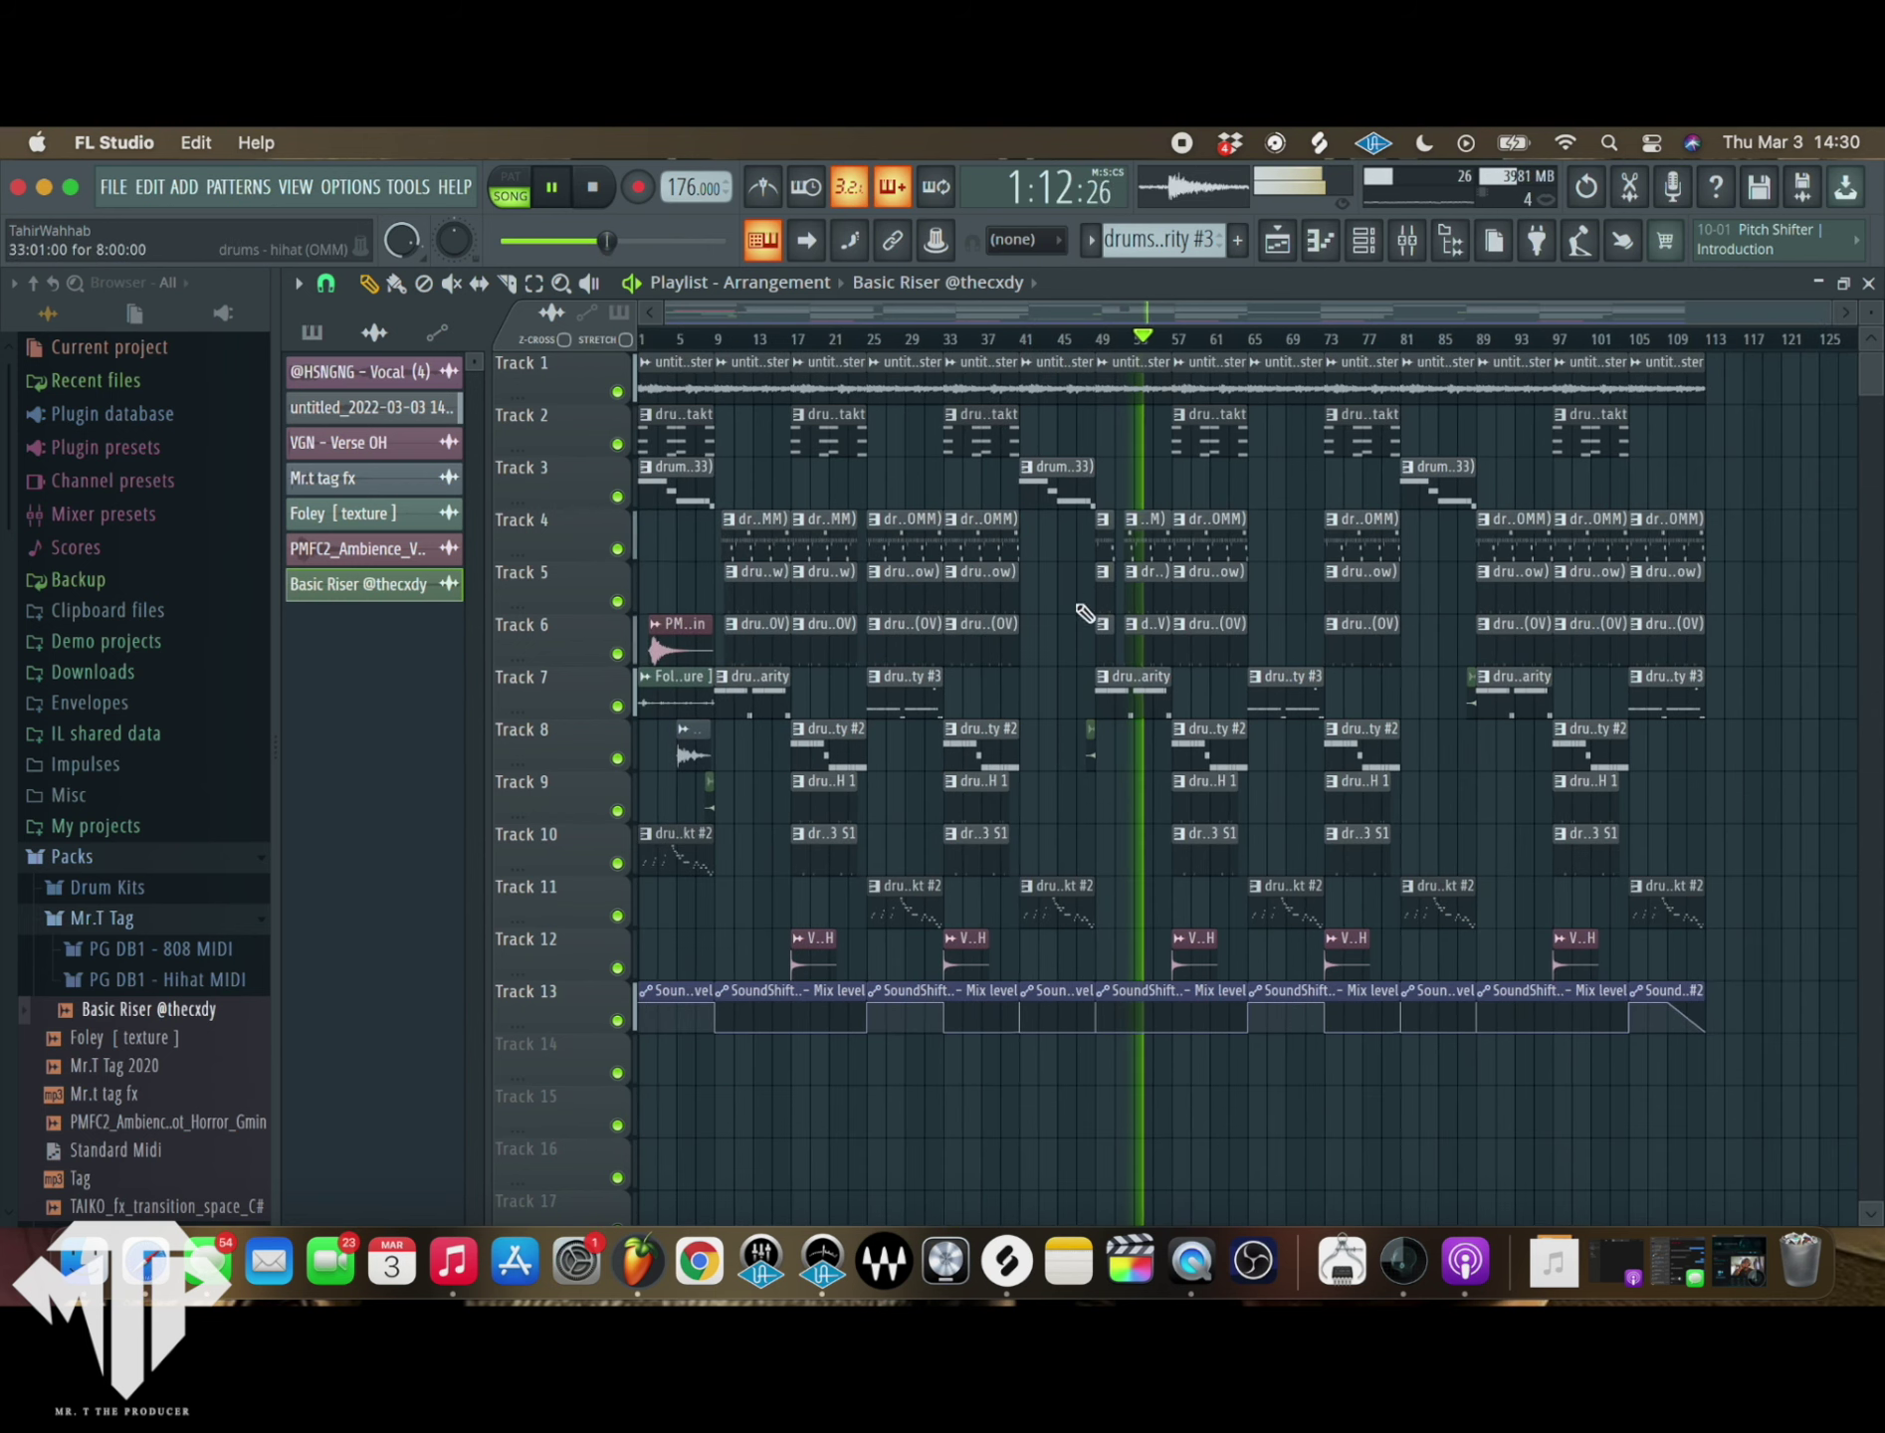
# - Delete the Nx Ocean Way Nashville Stereo effect from the Master mixer track
pyautogui.click(1407, 241)
pyautogui.click(378, 527)
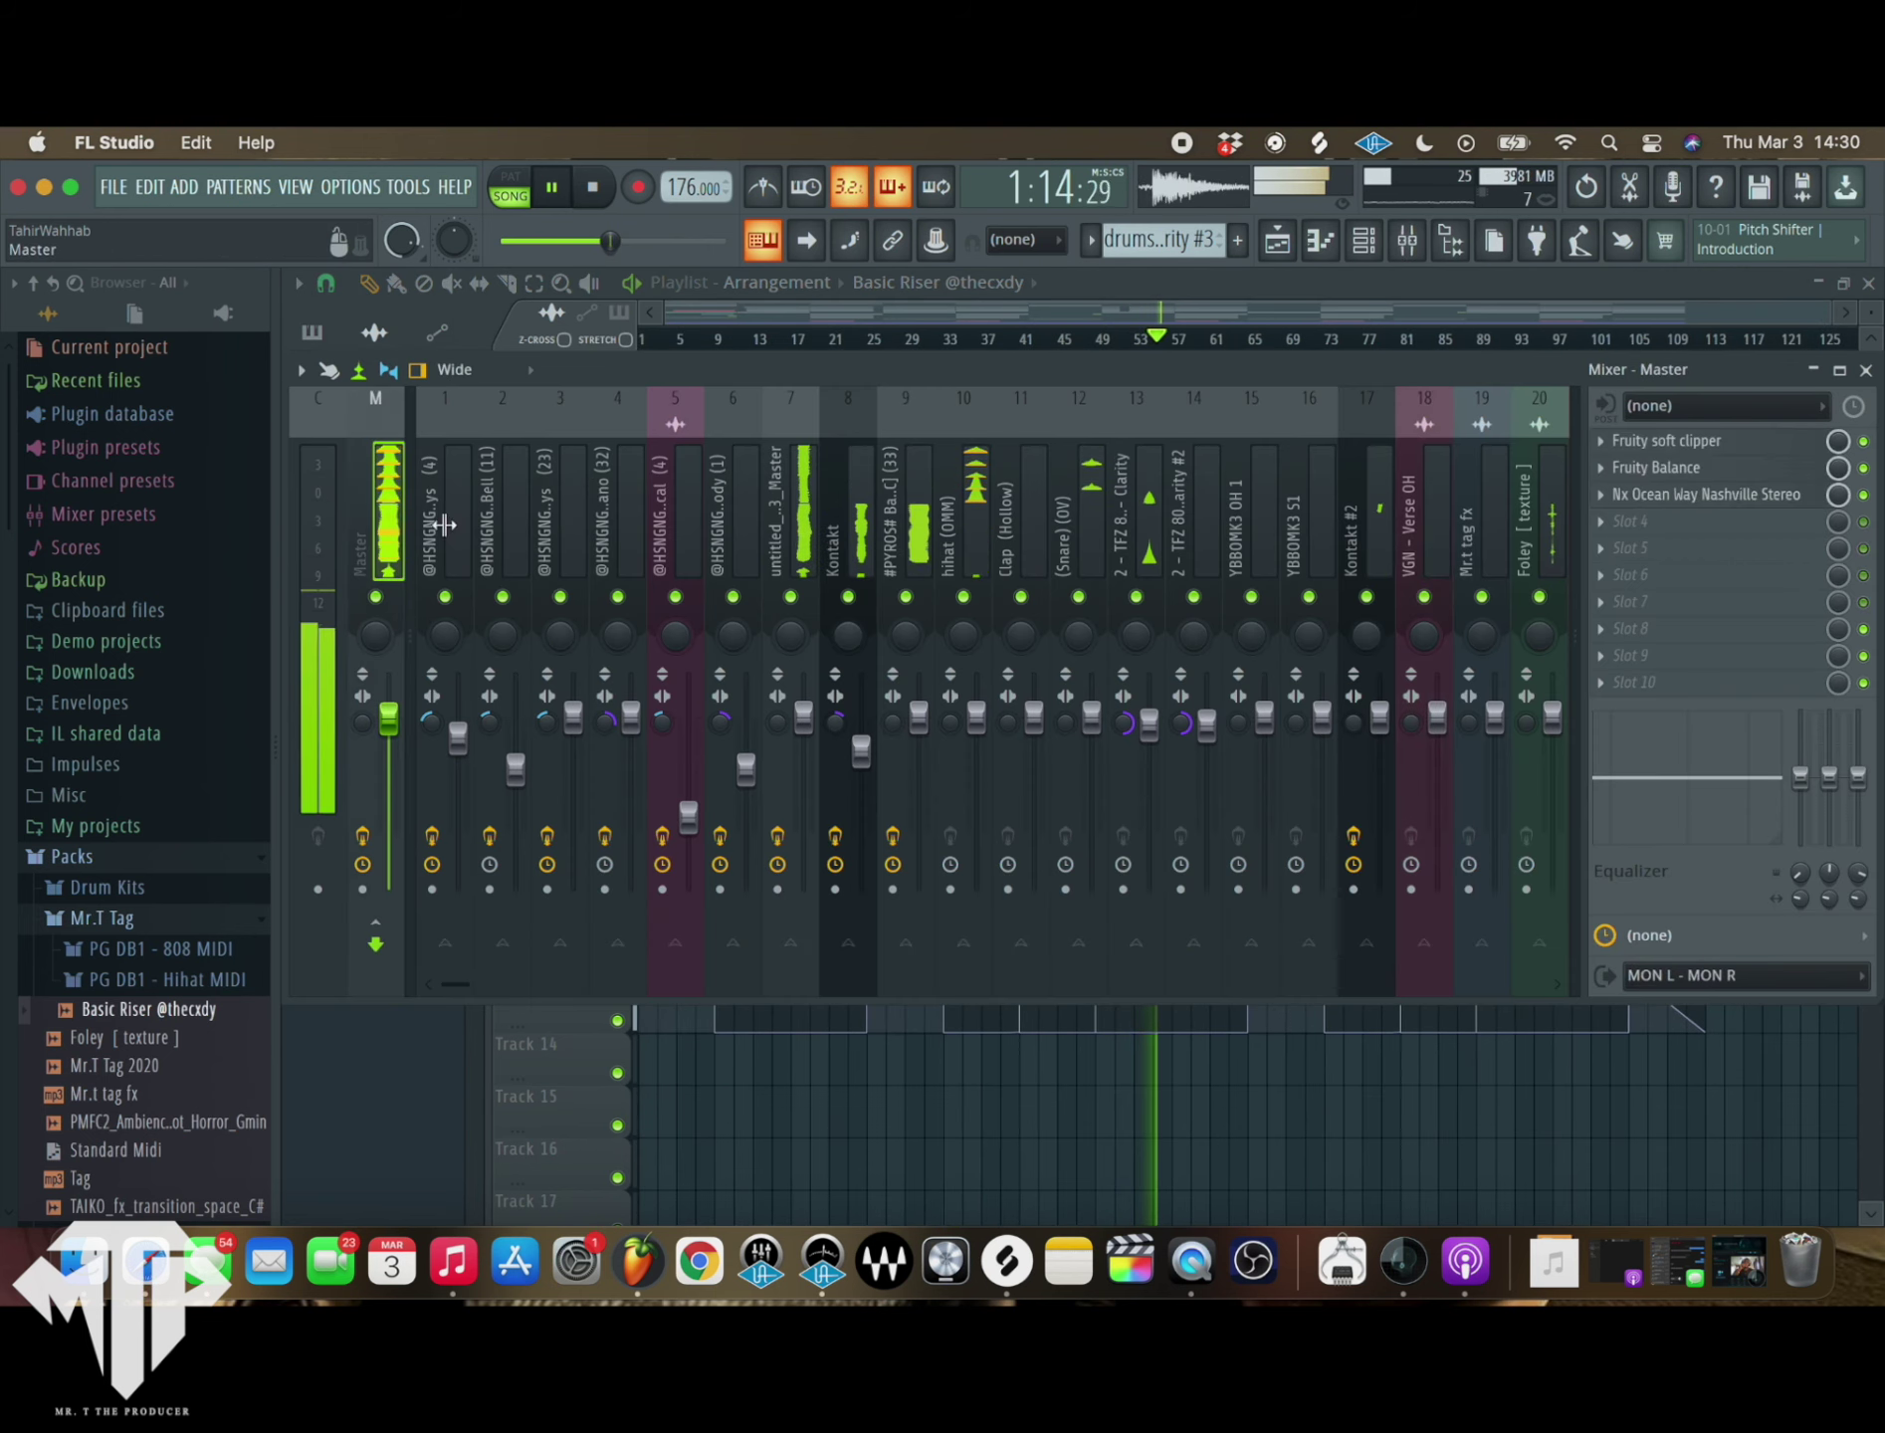
pyautogui.click(1866, 370)
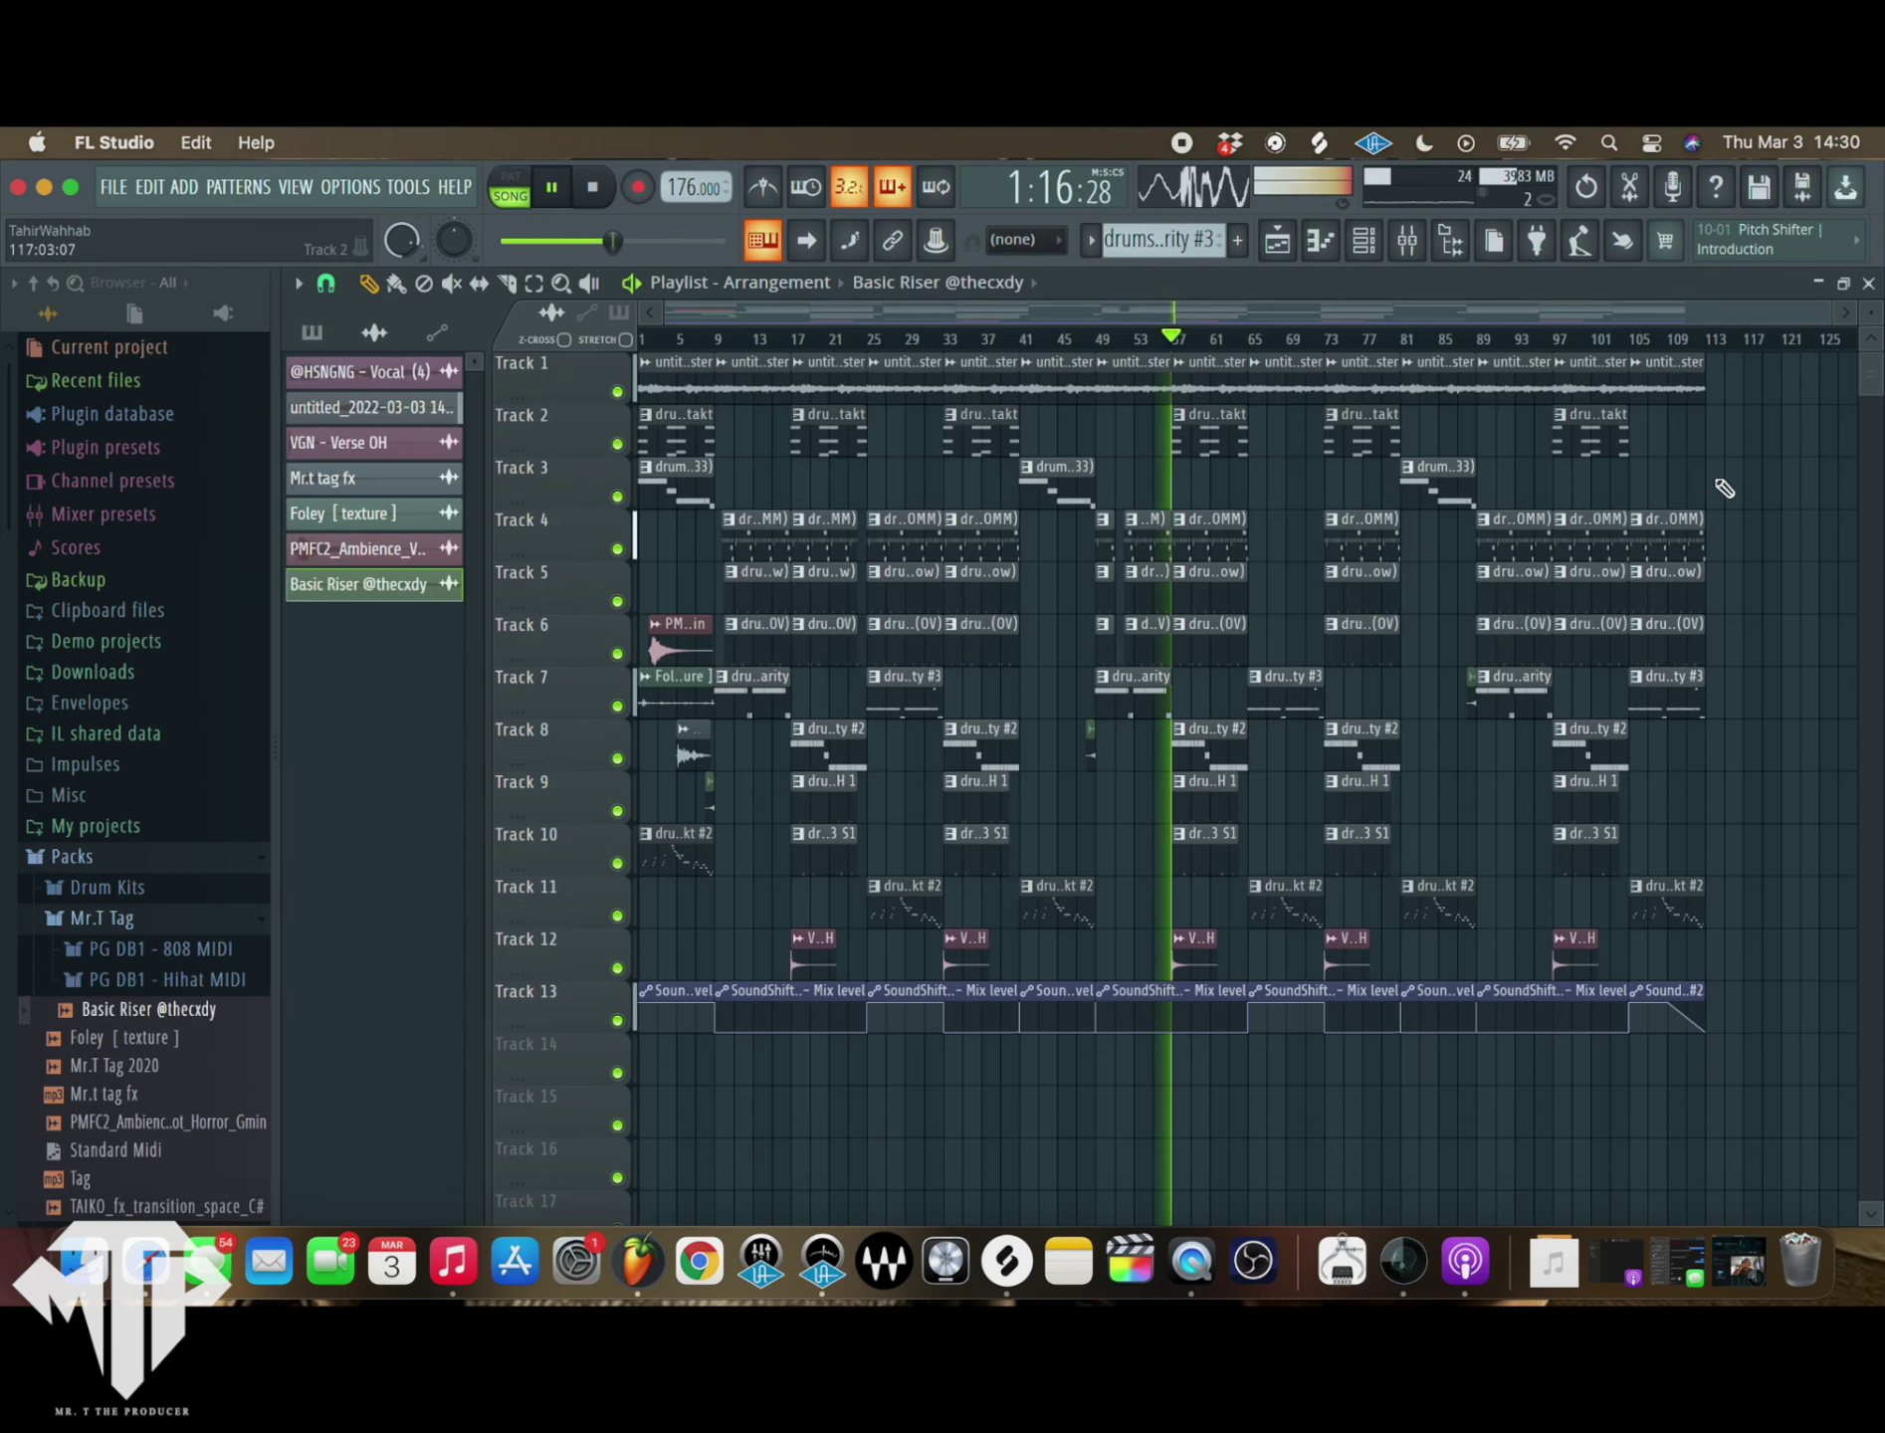
pyautogui.click(1407, 241)
pyautogui.click(1599, 494)
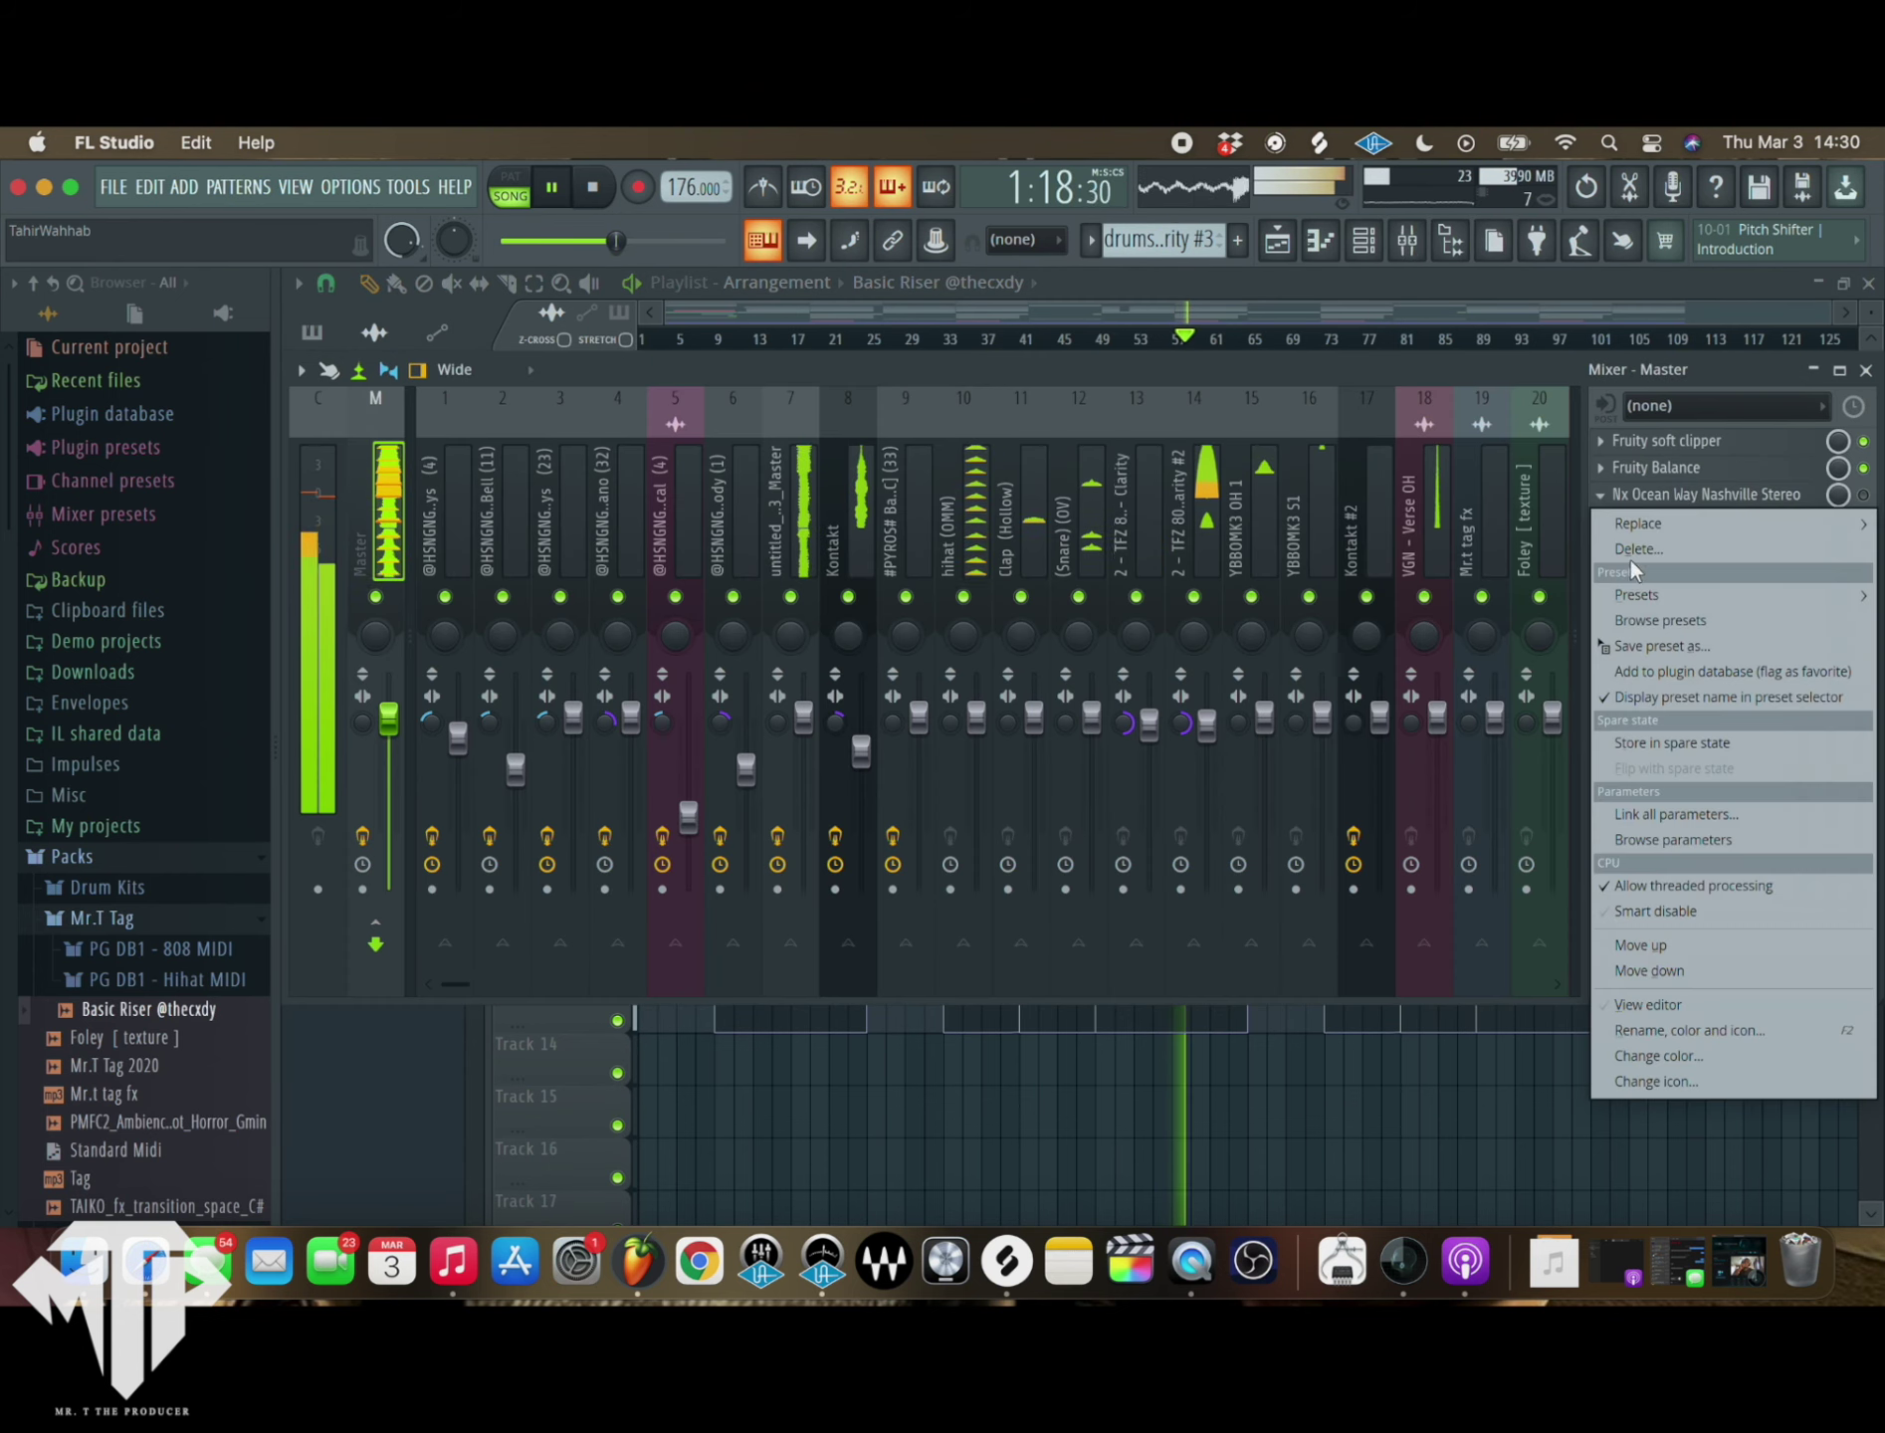
pyautogui.click(1831, 560)
pyautogui.click(1866, 371)
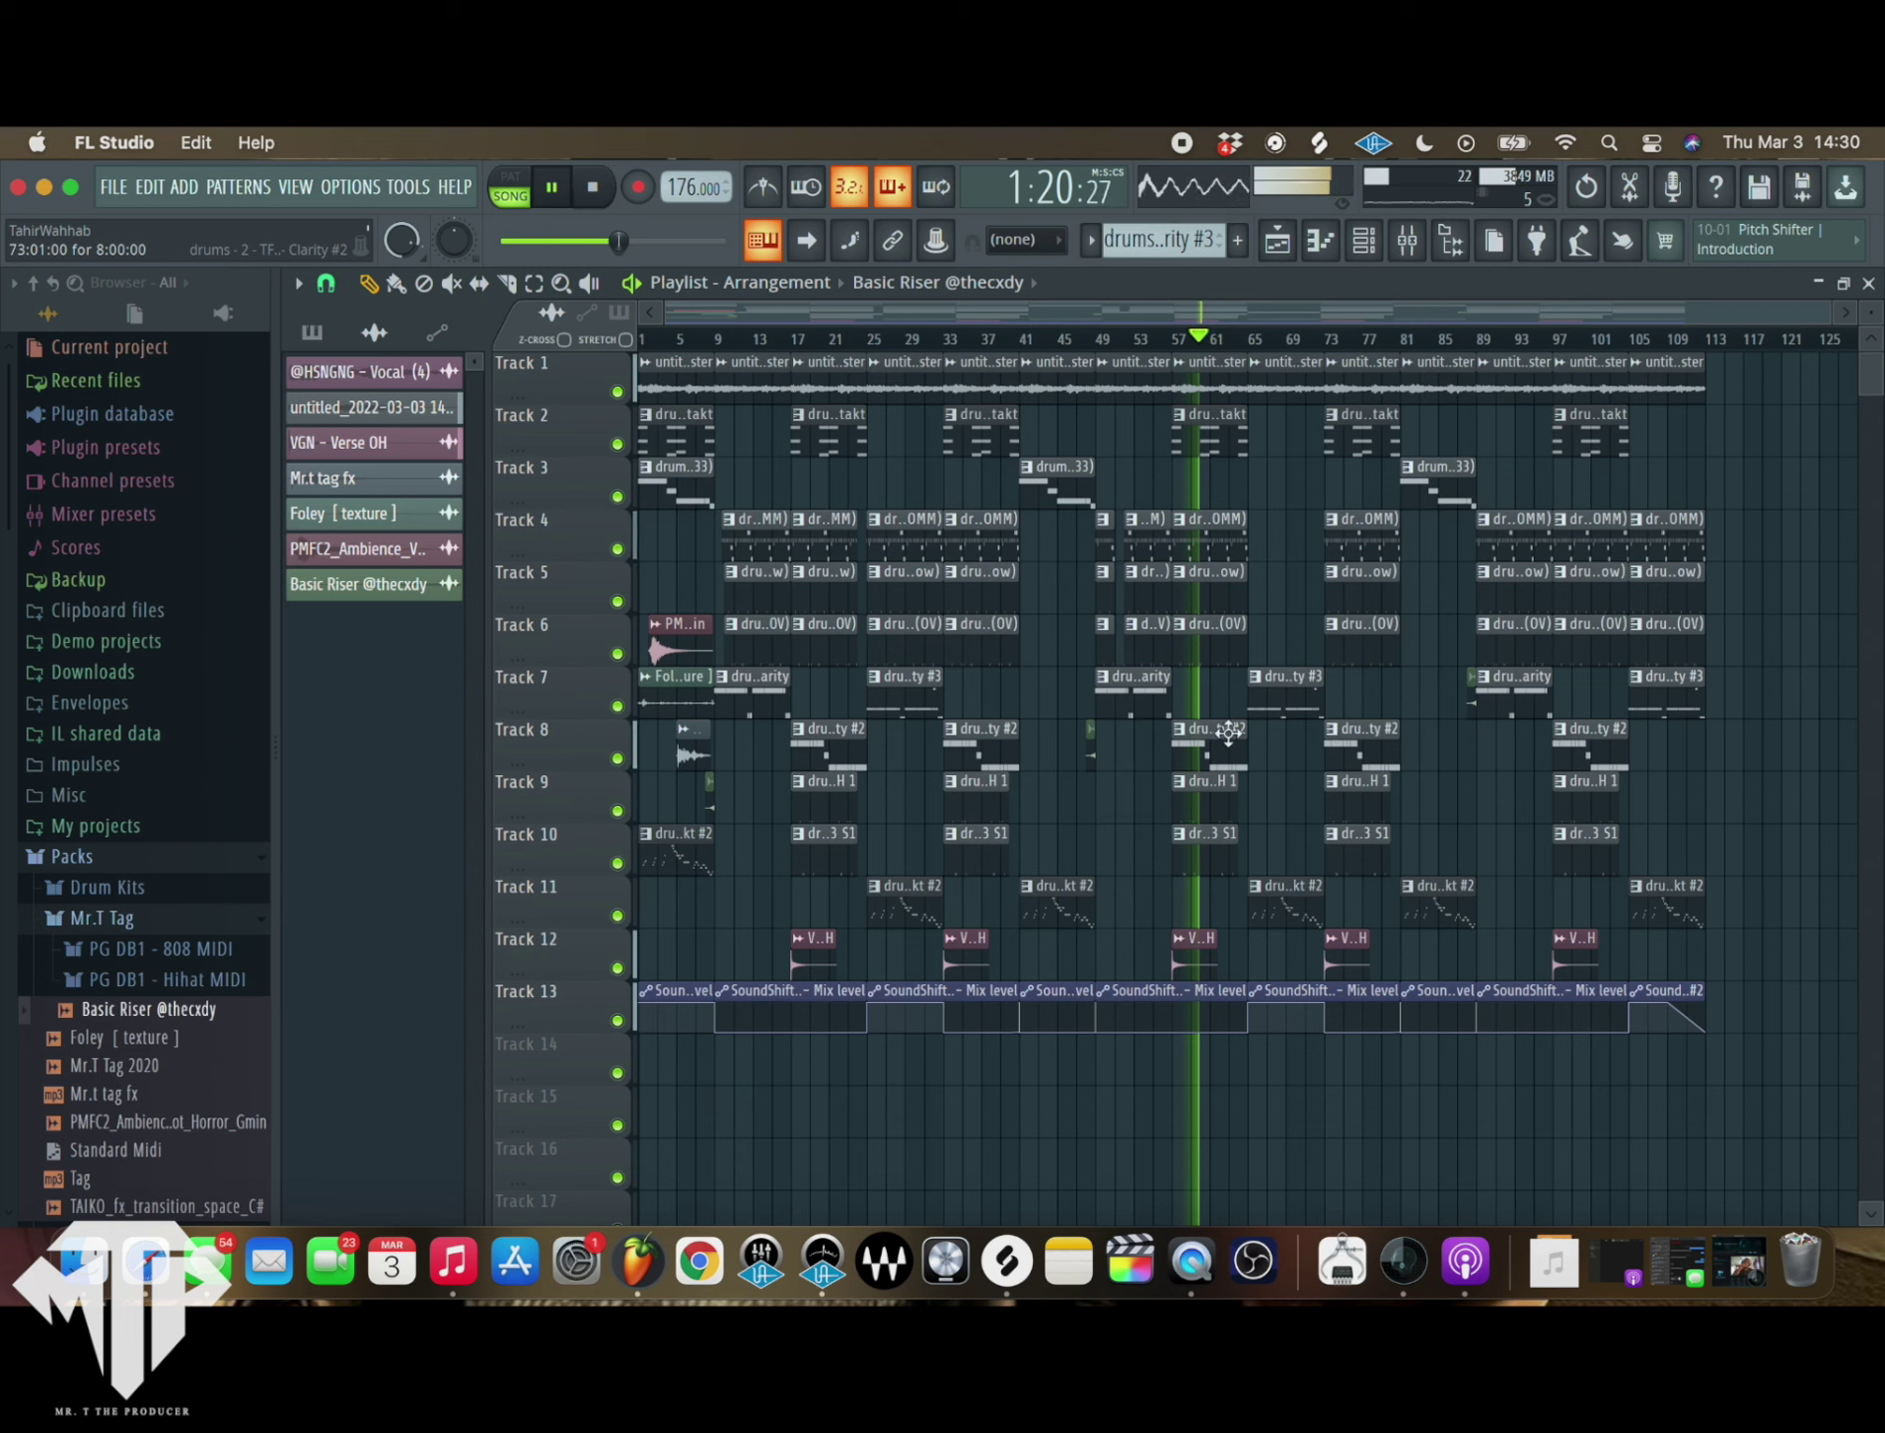
# - Play the song from the beginning again and listen through the whole arrangement
pyautogui.press('space')
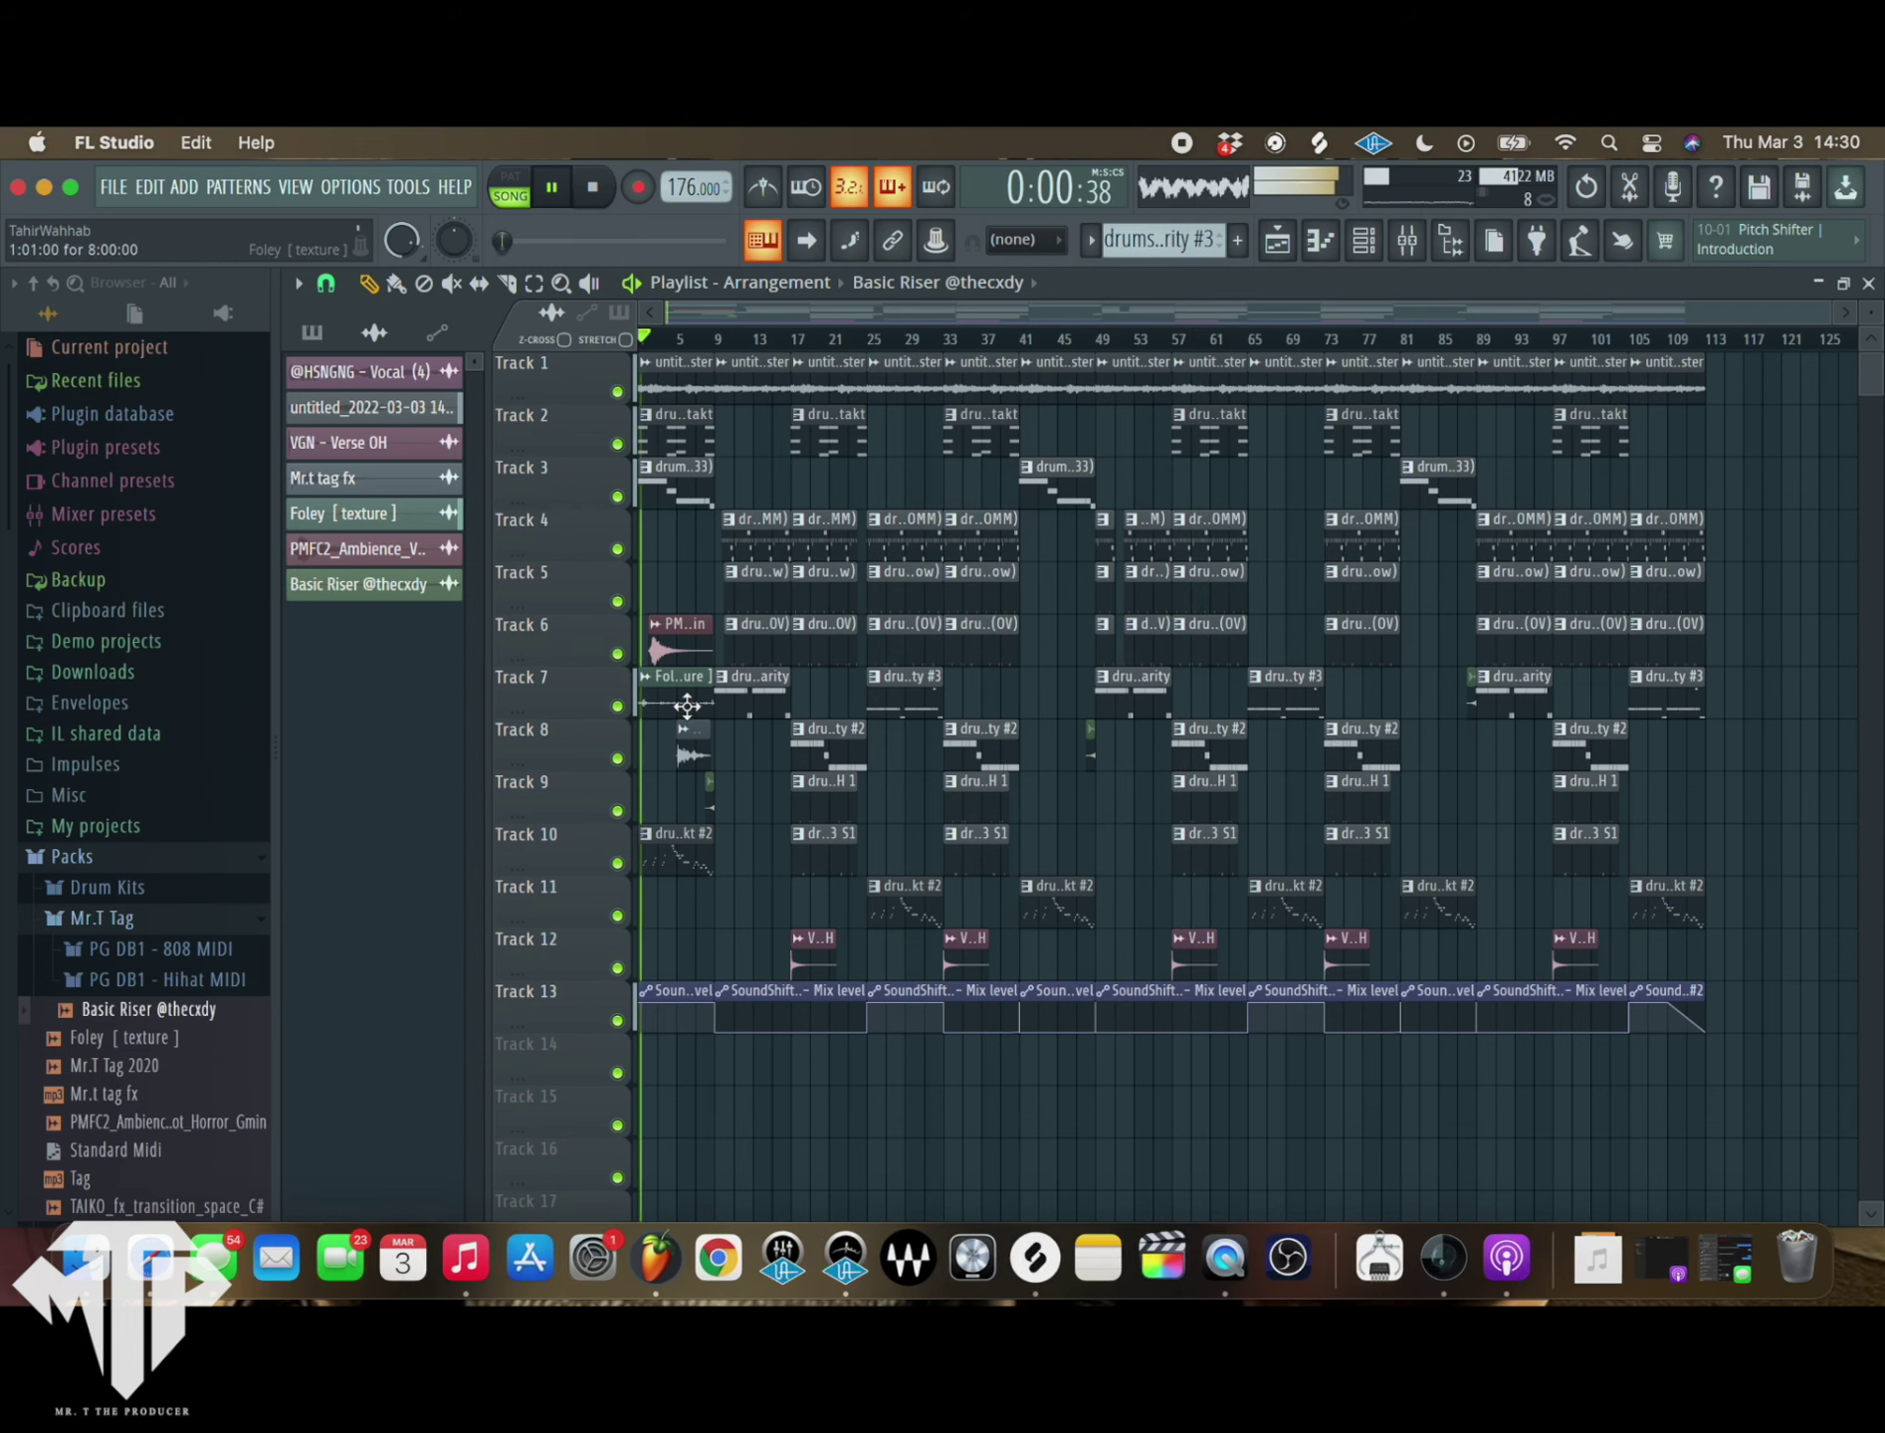
pyautogui.scroll(4, 686, 705)
pyautogui.moveTo(791, 317); pyautogui.dragTo(759, 316)
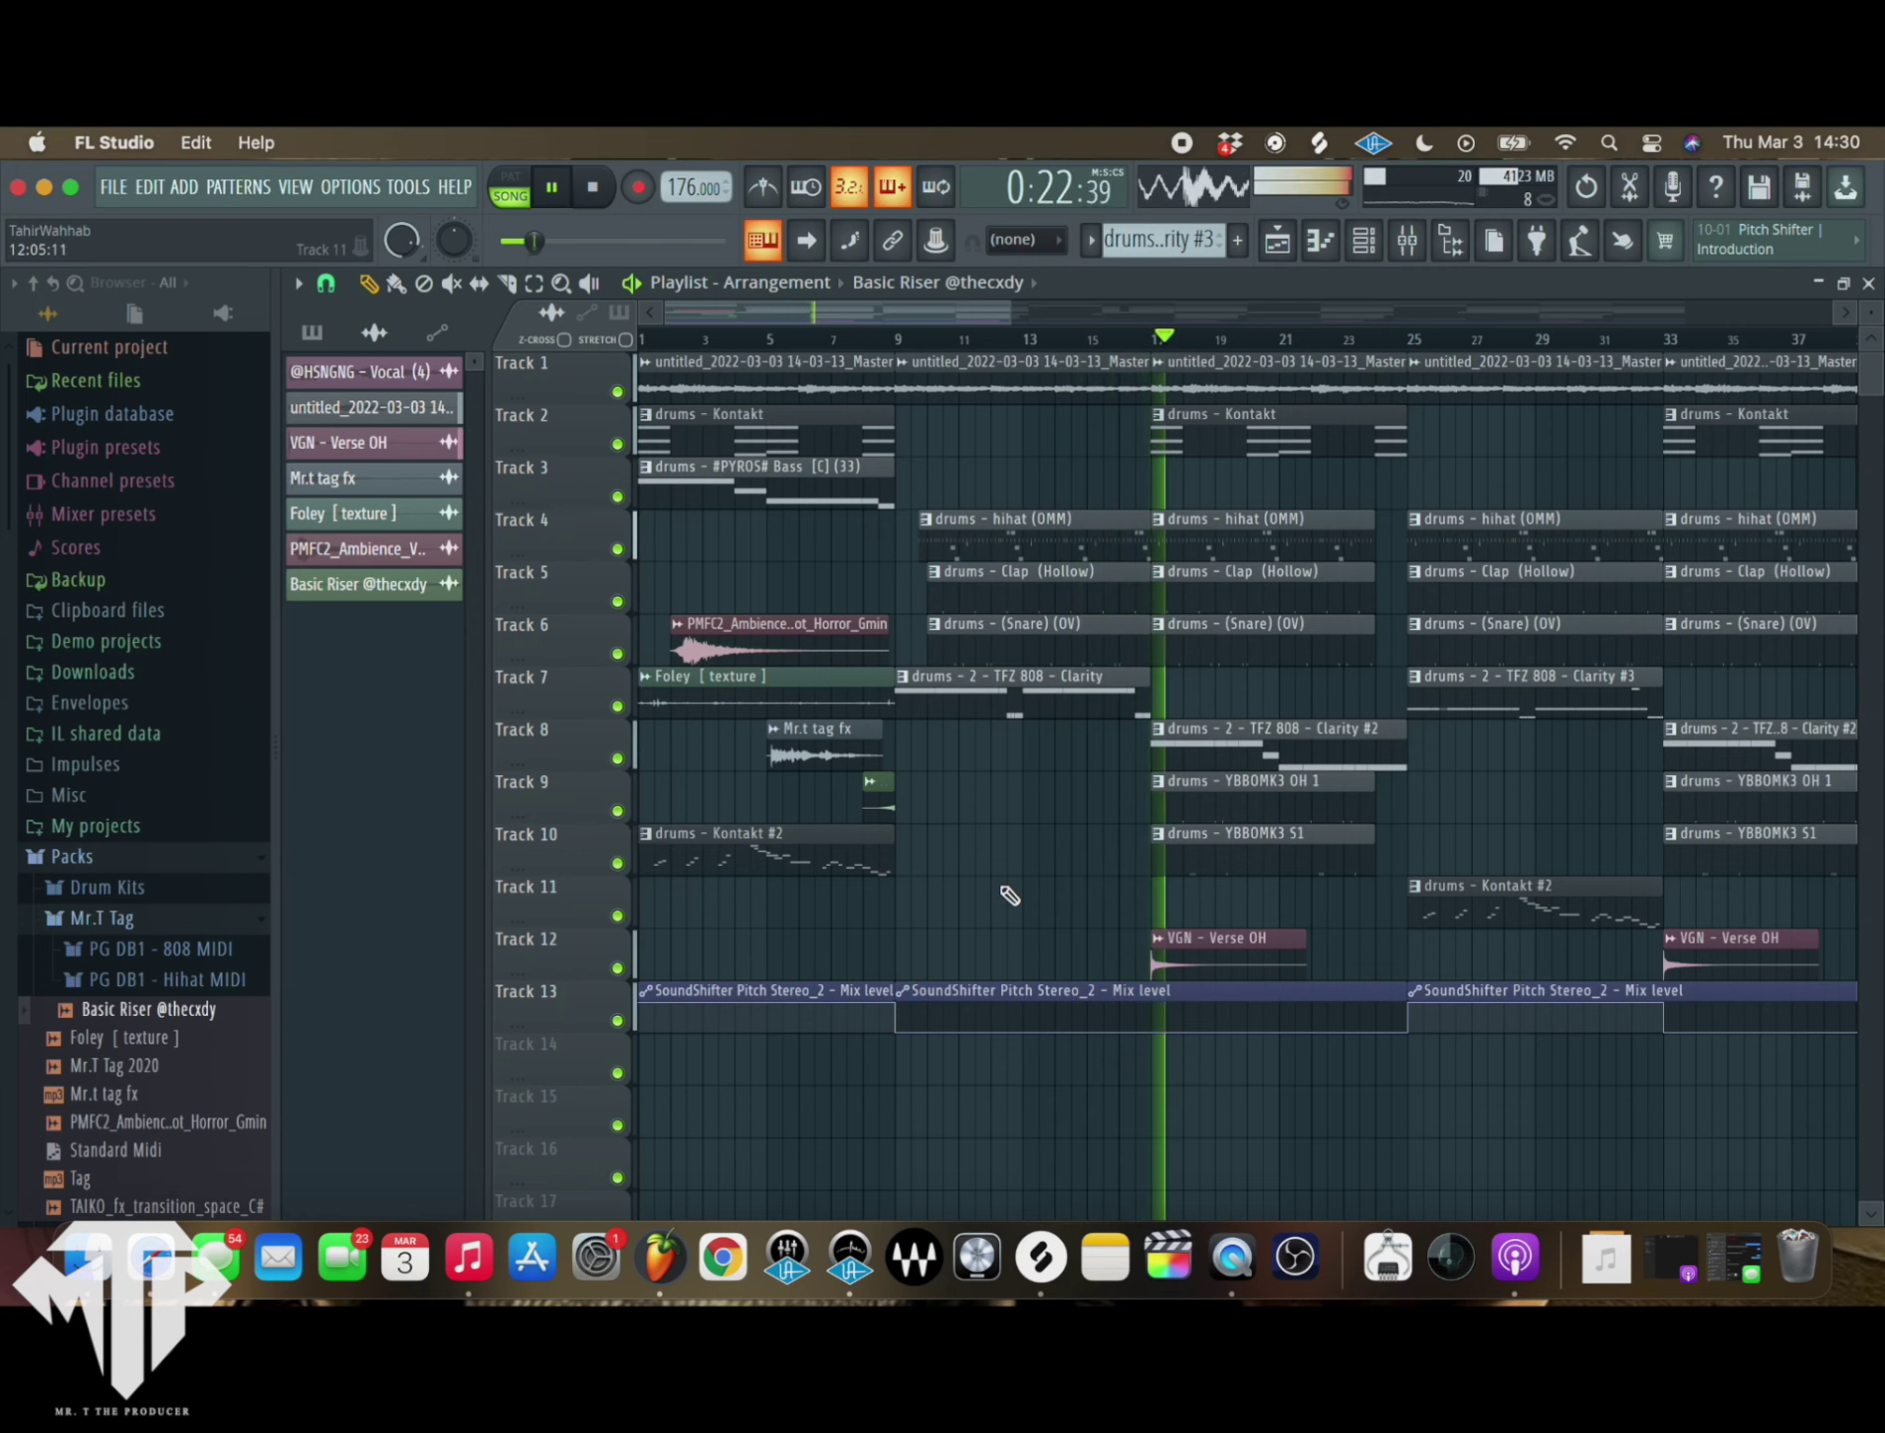
# - Add a drums - Kontakt clip at bar 81 on Track 2, trim its start to about bar 87, and place a short copy near bar 119 on Track 8
pyautogui.scroll(-10, 1009, 895)
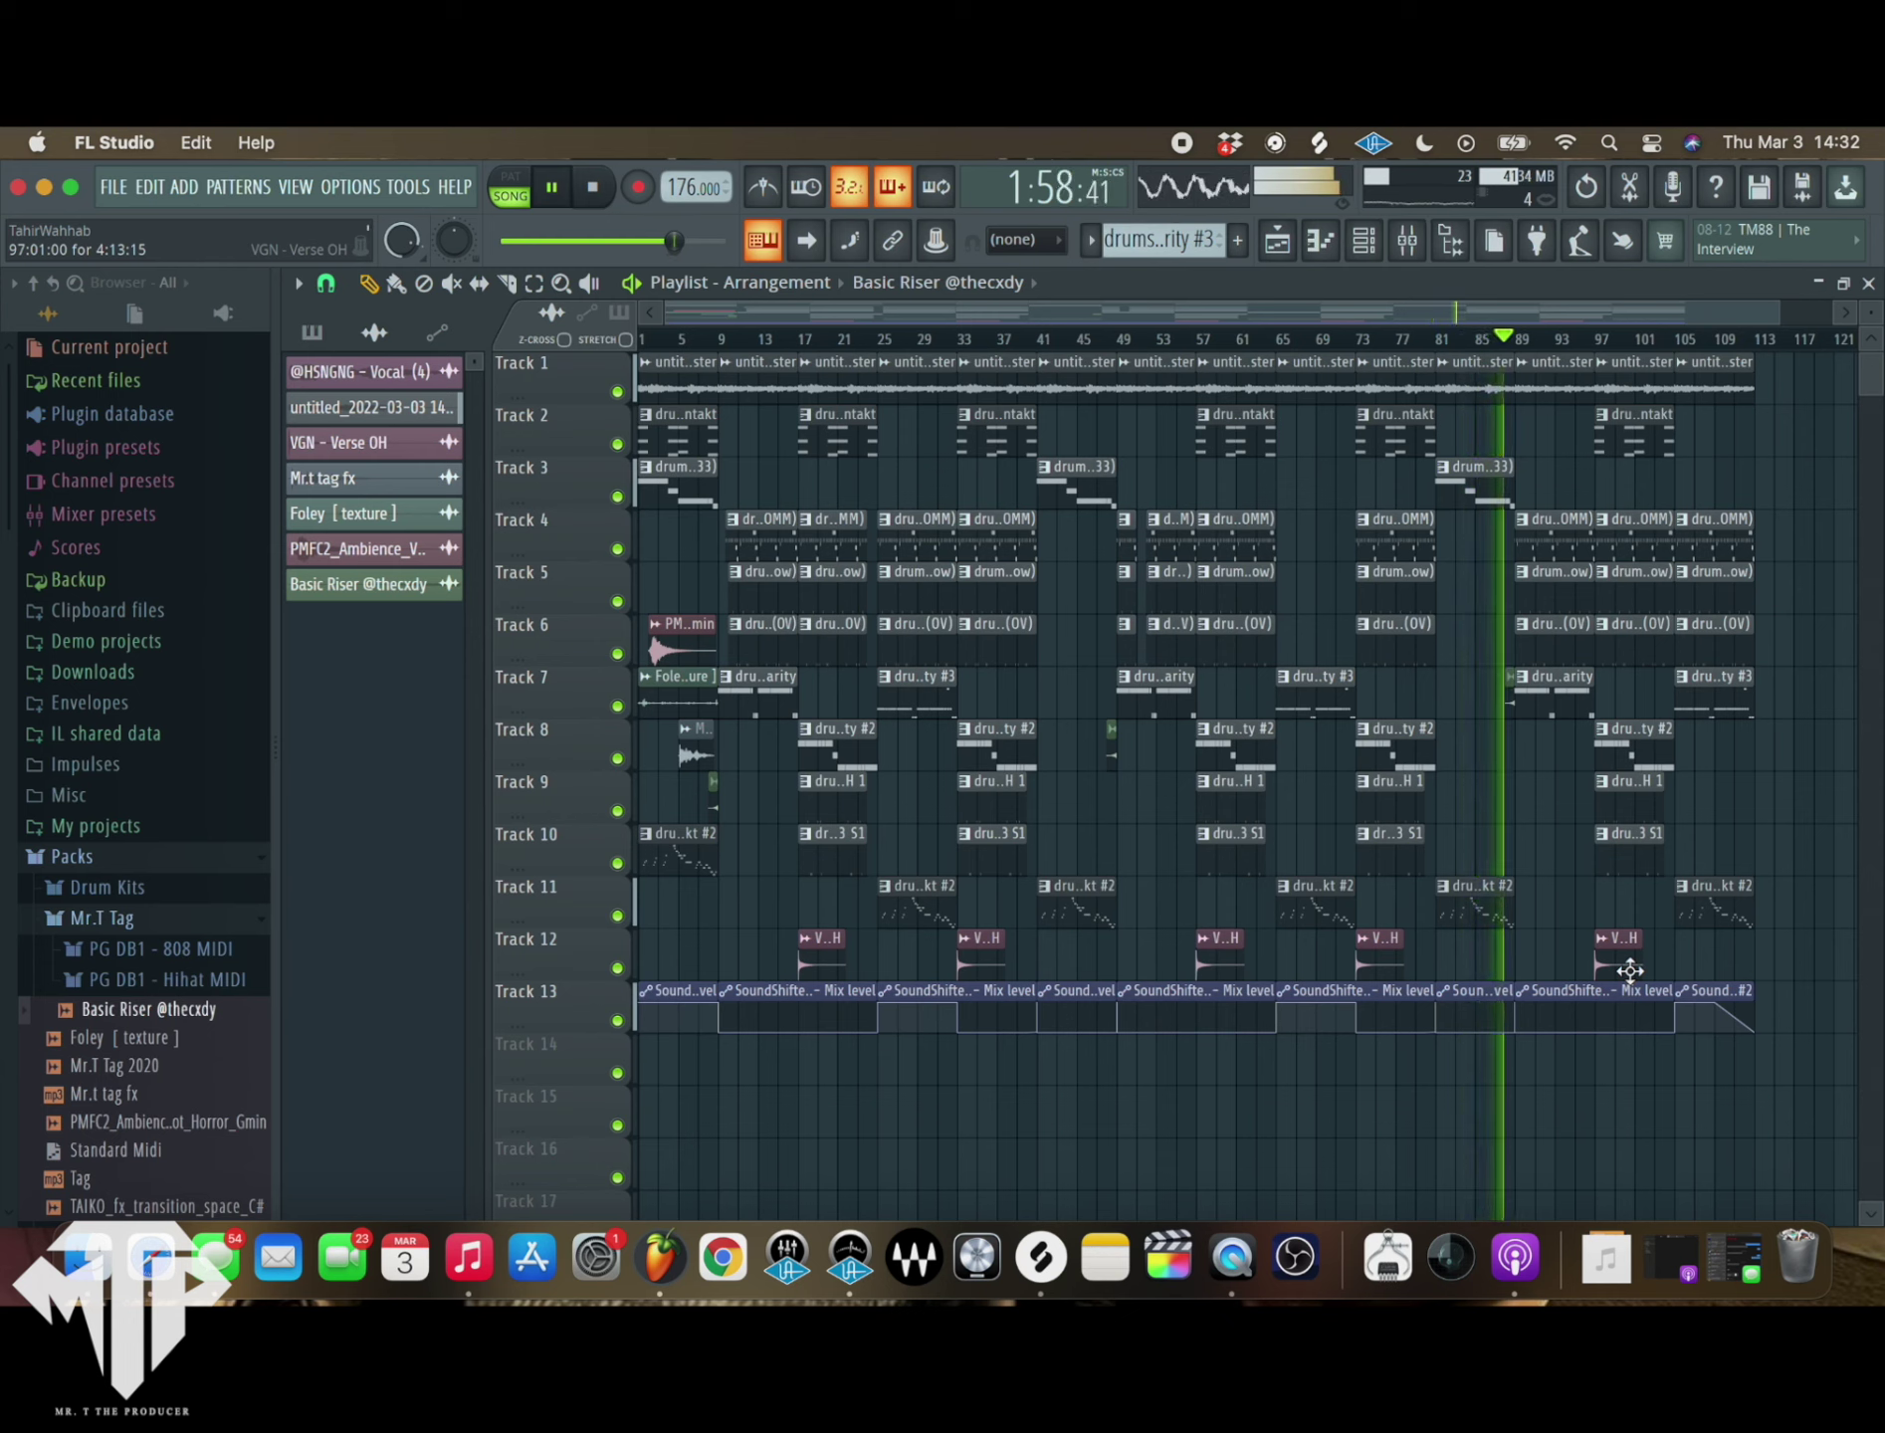
pyautogui.click(1433, 443)
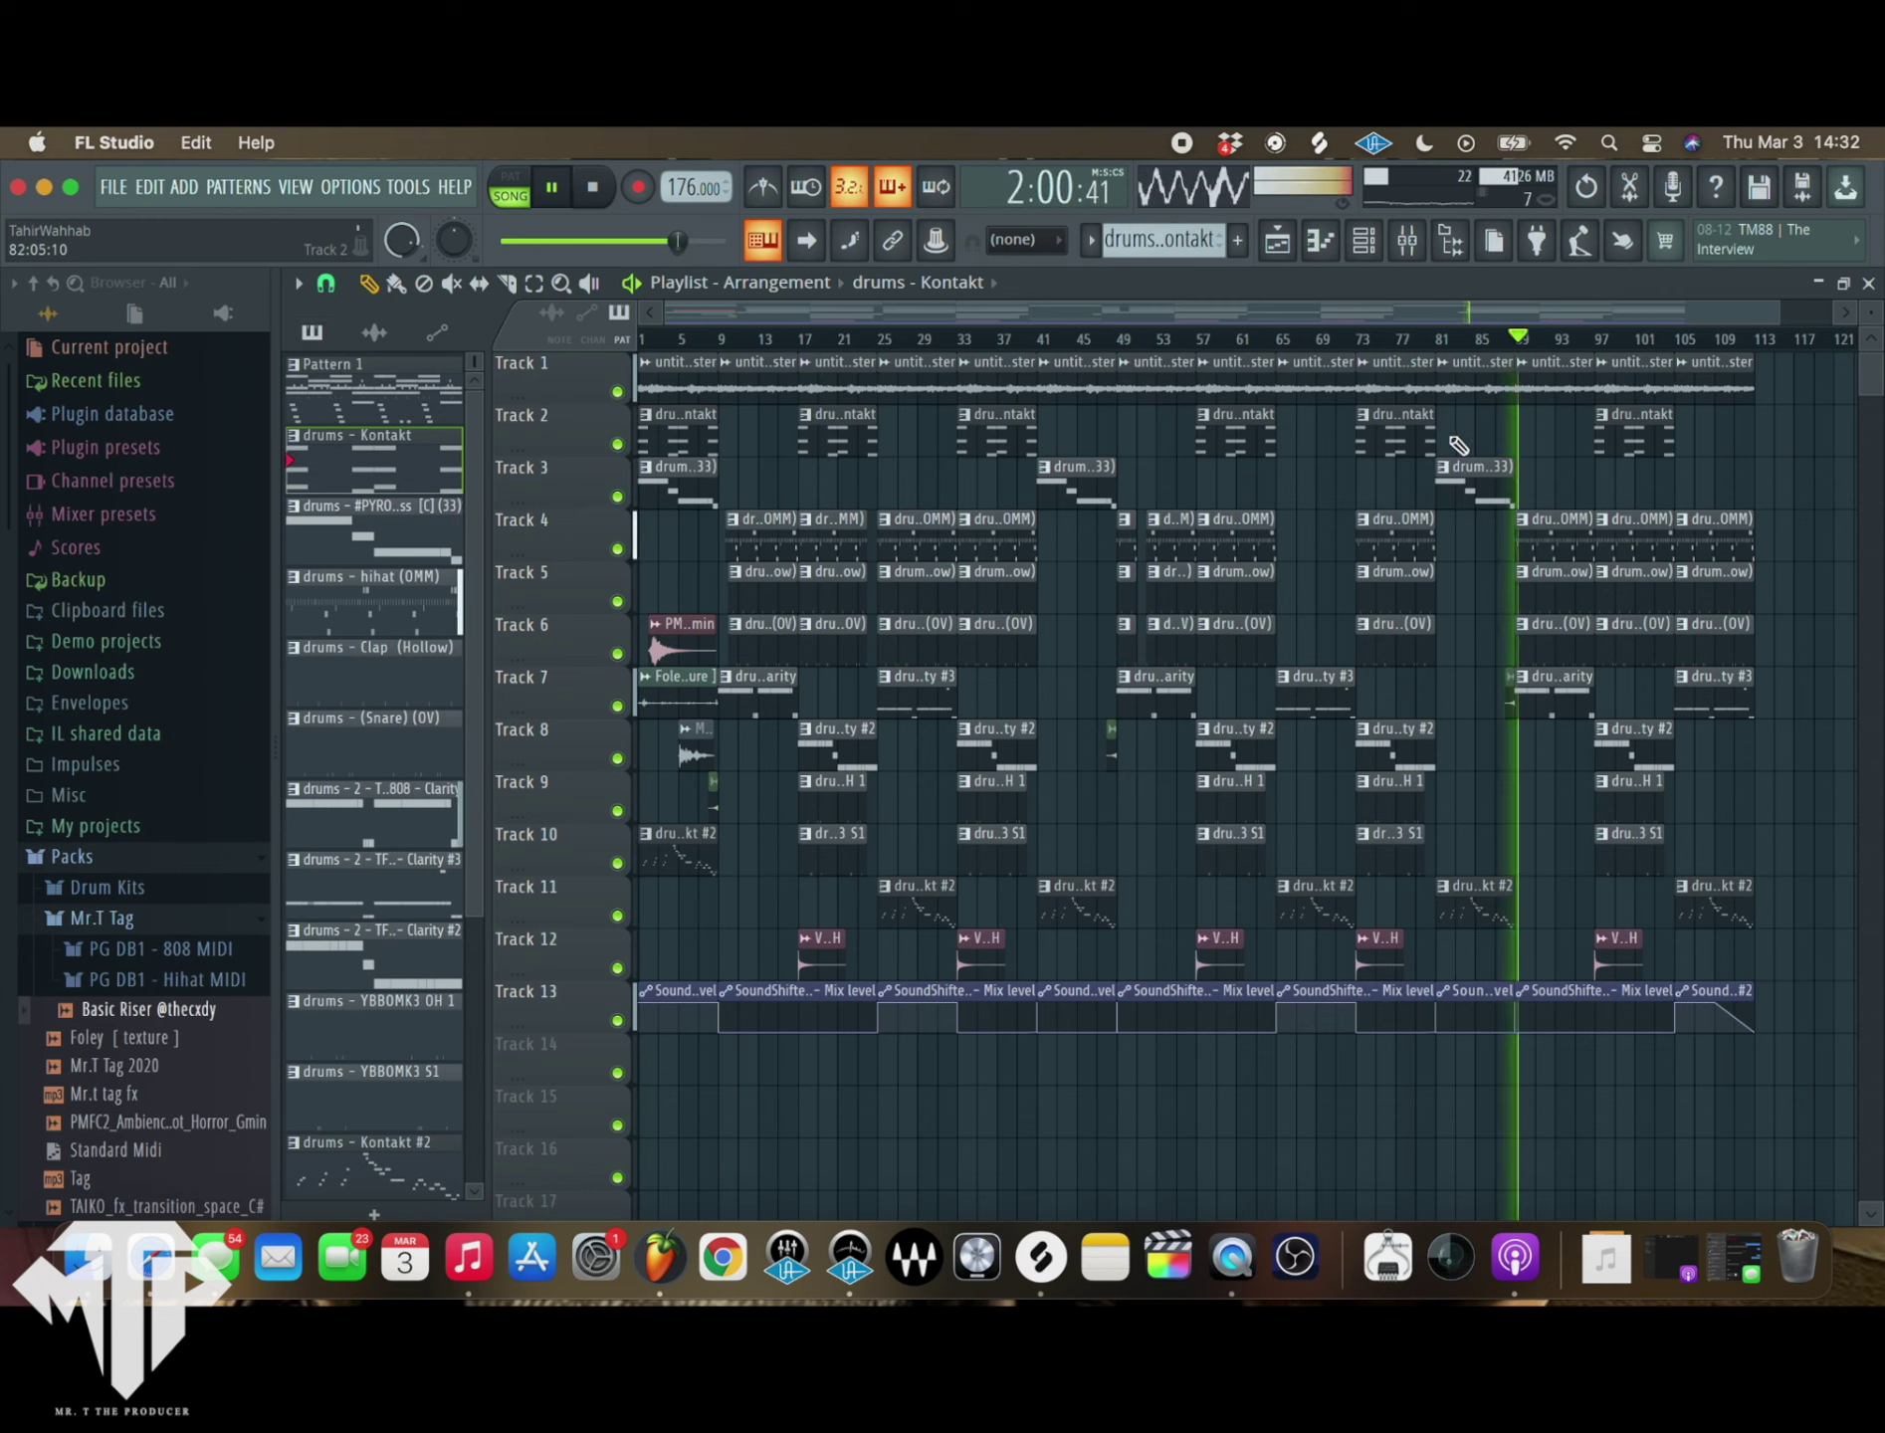
pyautogui.click(1458, 445)
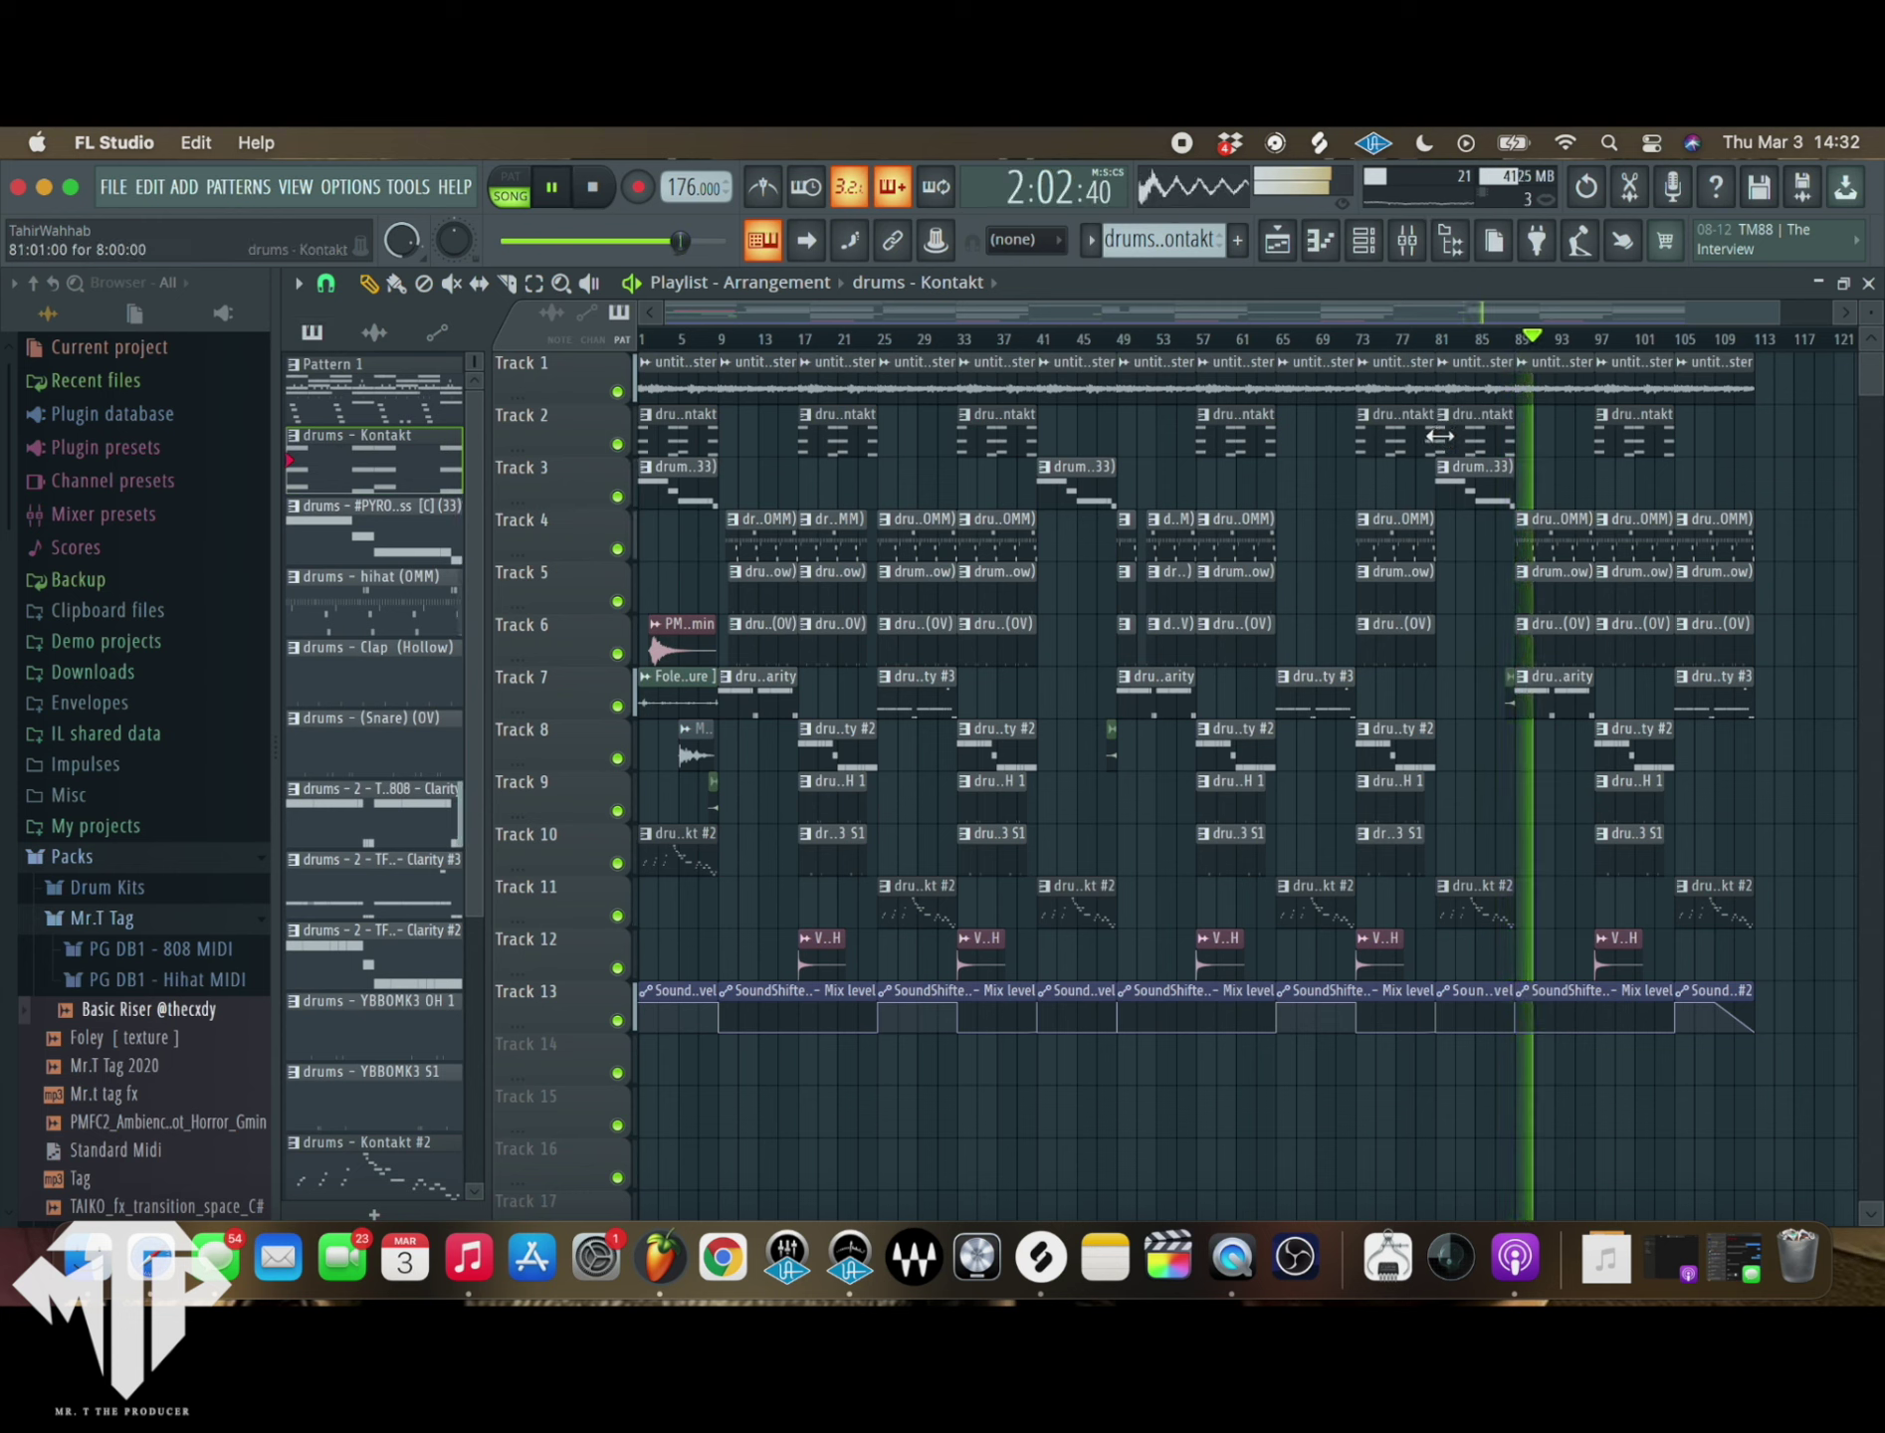
pyautogui.moveTo(1439, 436); pyautogui.dragTo(1497, 414)
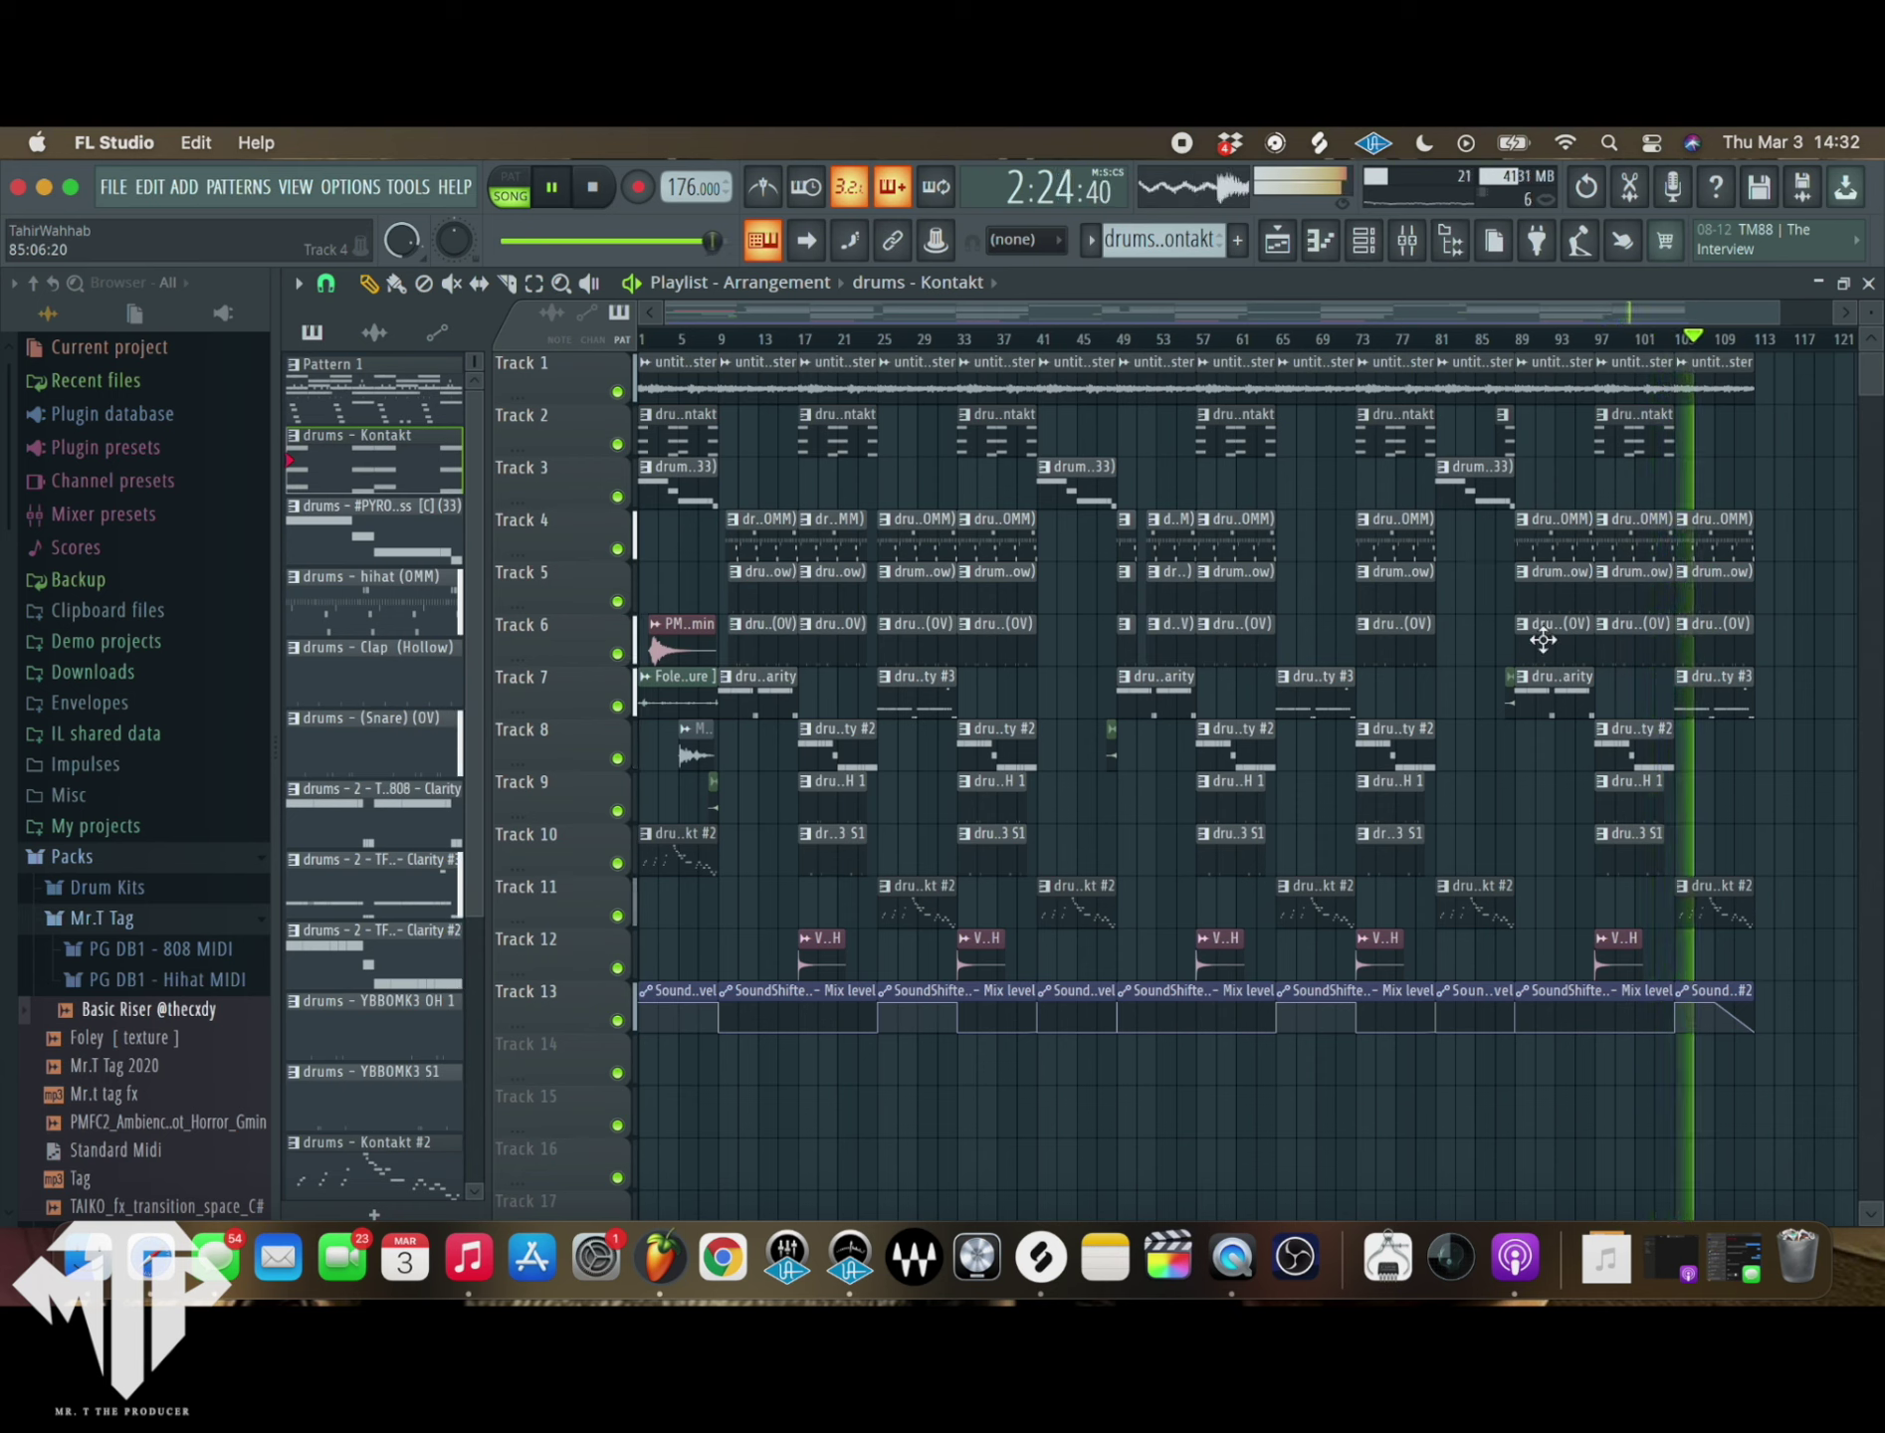
pyautogui.click(1829, 757)
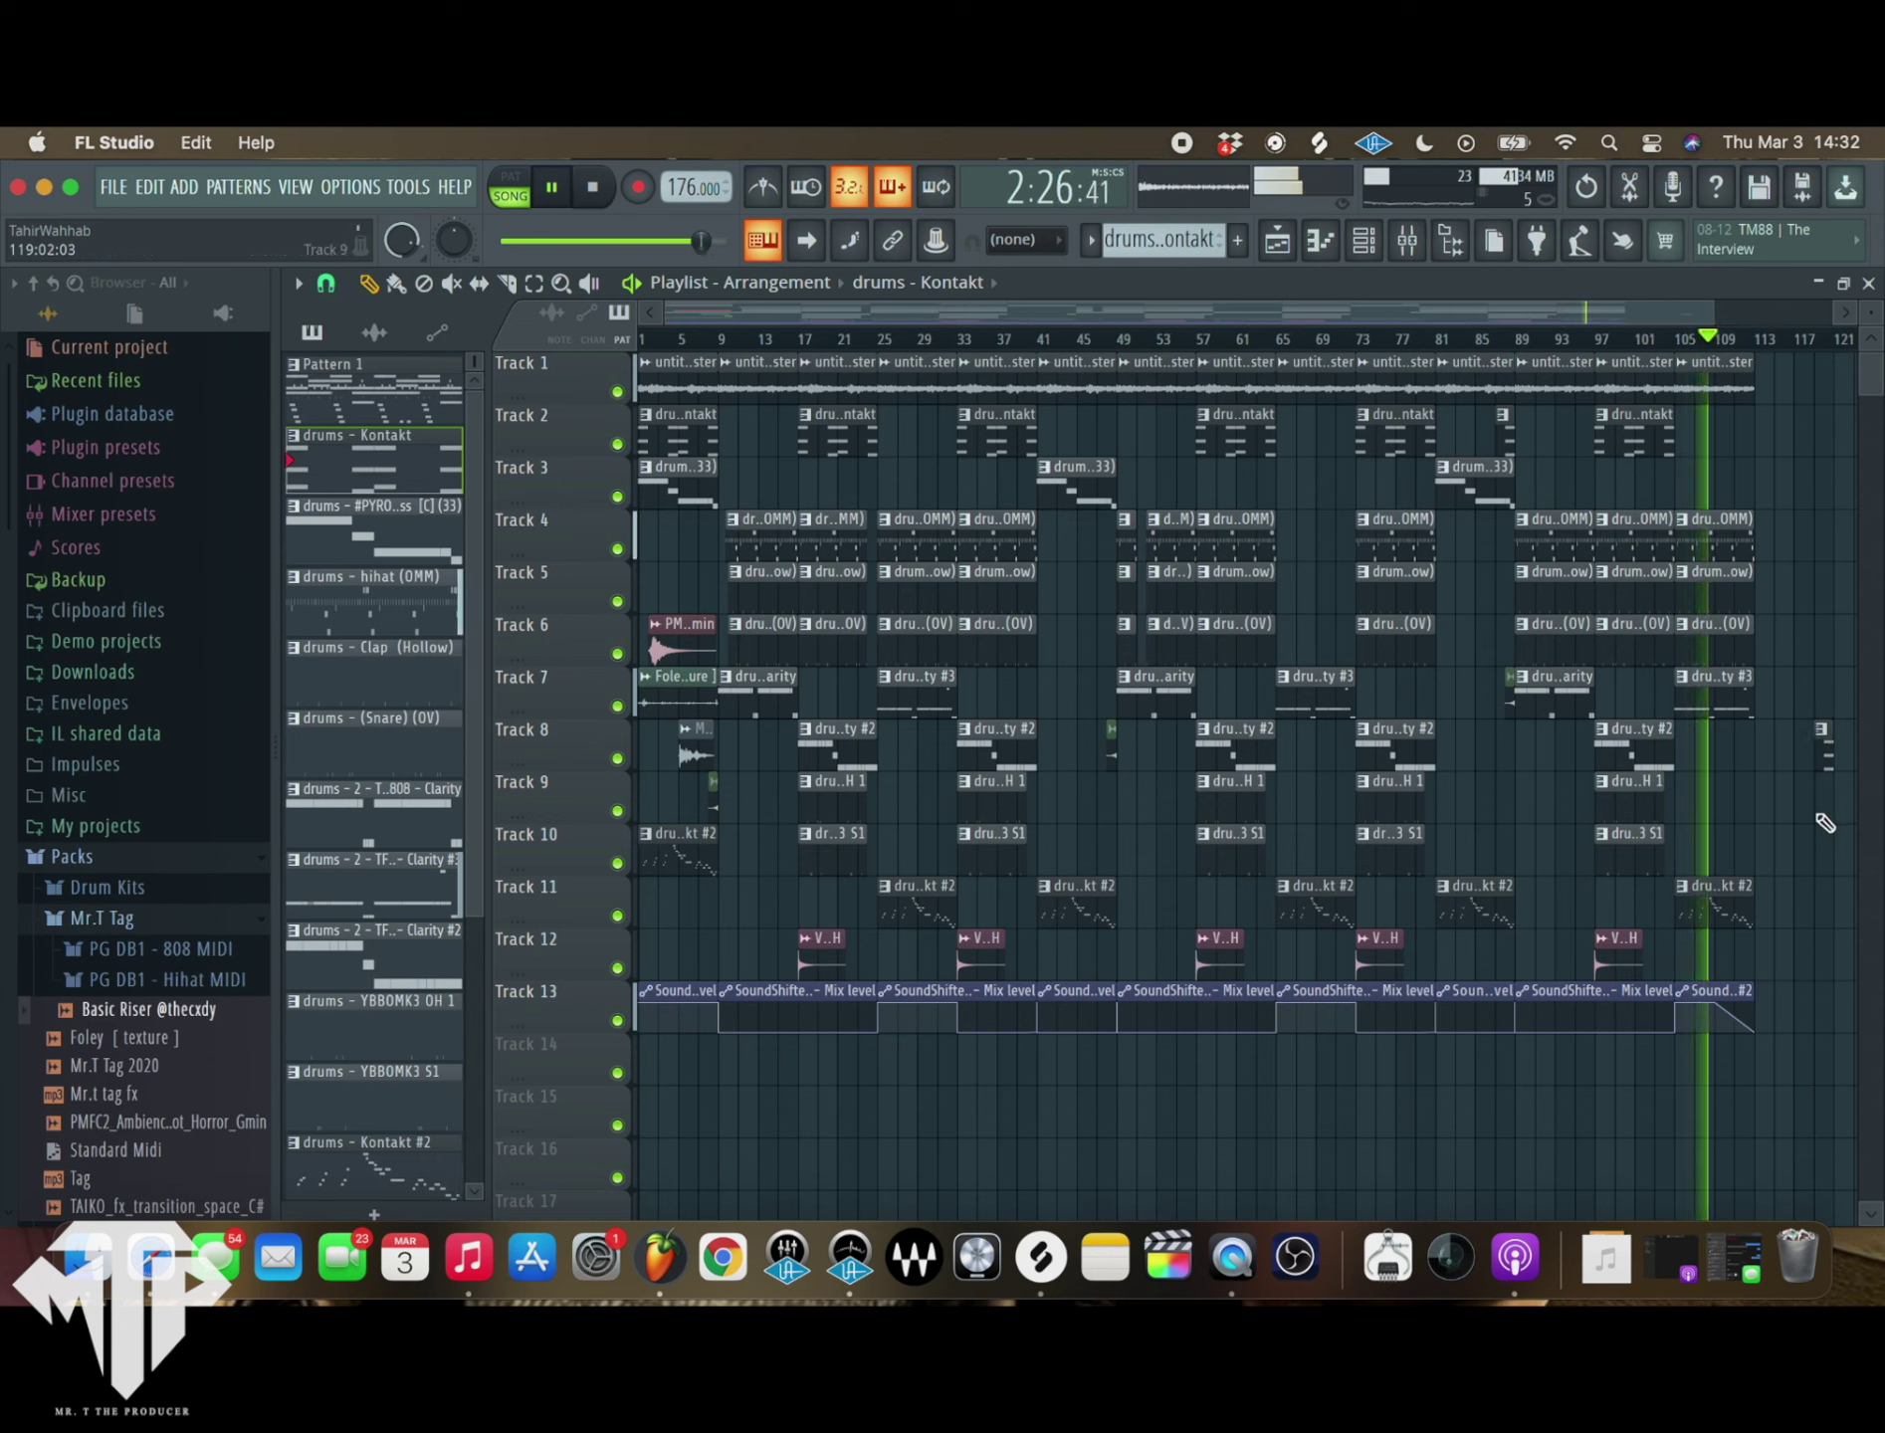